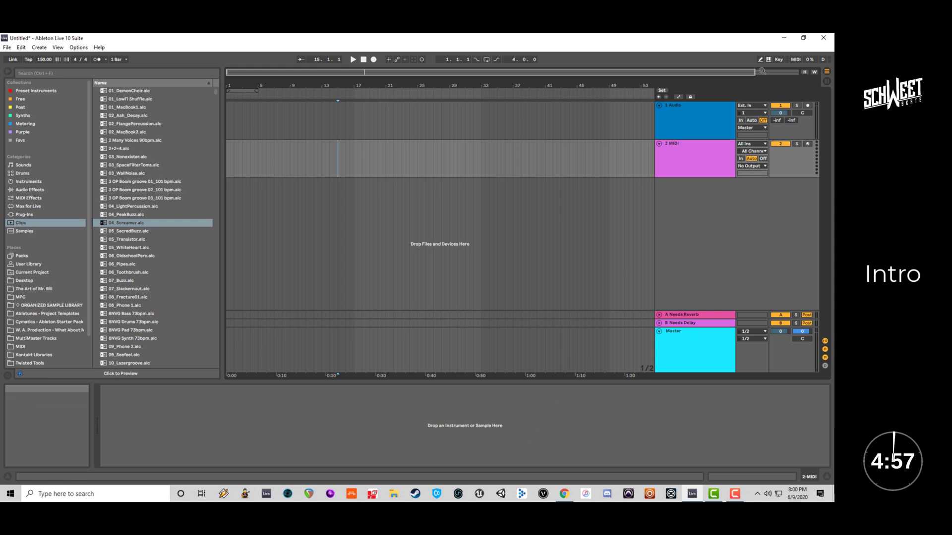
# Minimise the Ableton Live window and glance over the Ableton homepage in the Chrome browser.
pyautogui.click(784, 38)
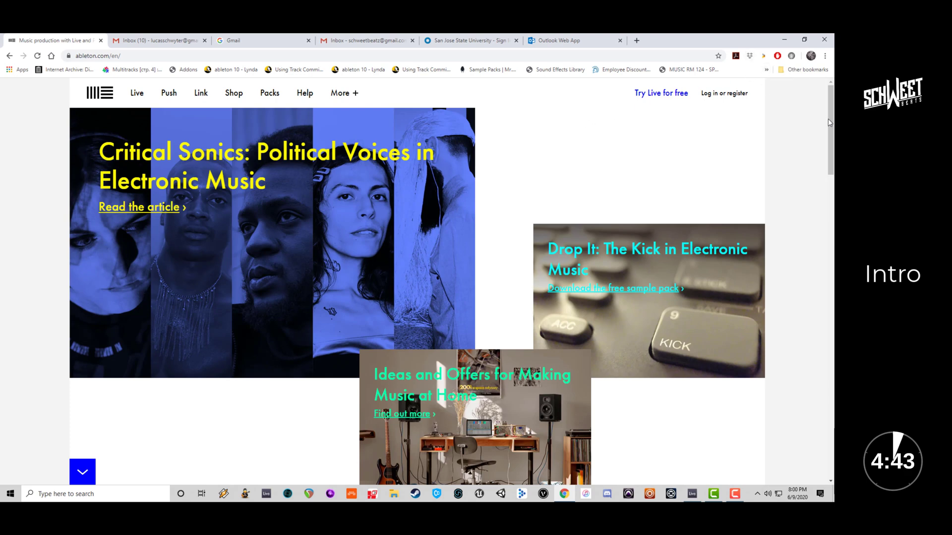
pyautogui.scroll(-4, 831, 129)
pyautogui.scroll(4, 832, 133)
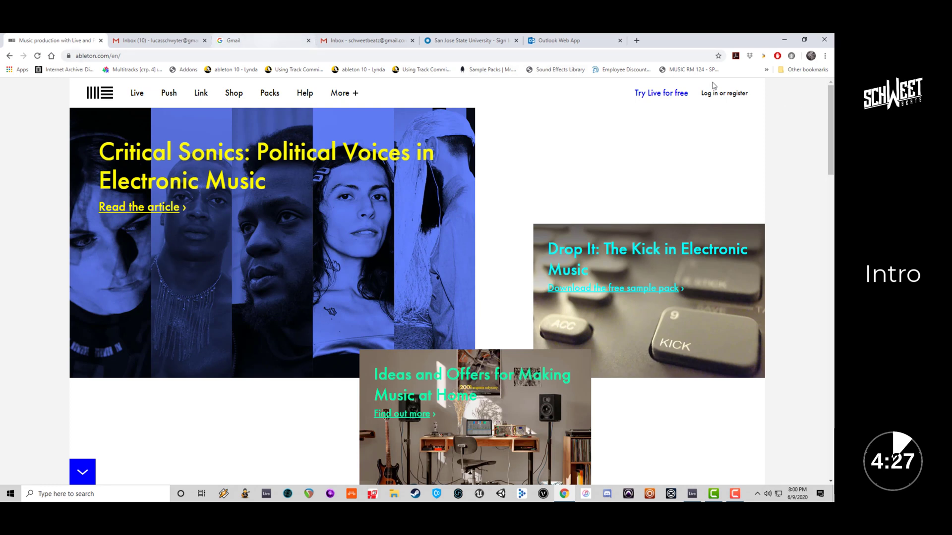
# Close every browser tab except the Ableton homepage, including the Outlook, university sign-in and Gmail tabs.
pyautogui.click(610, 41)
pyautogui.click(619, 41)
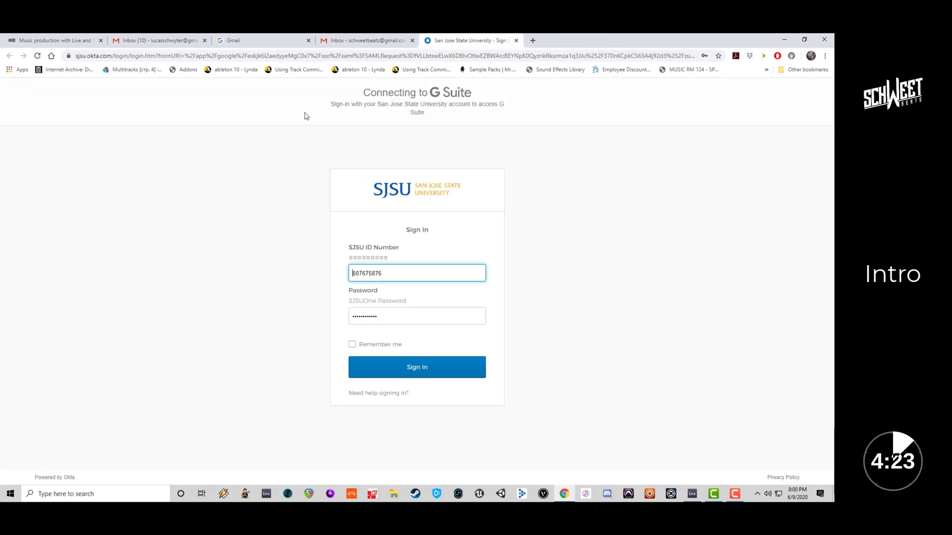
pyautogui.click(516, 40)
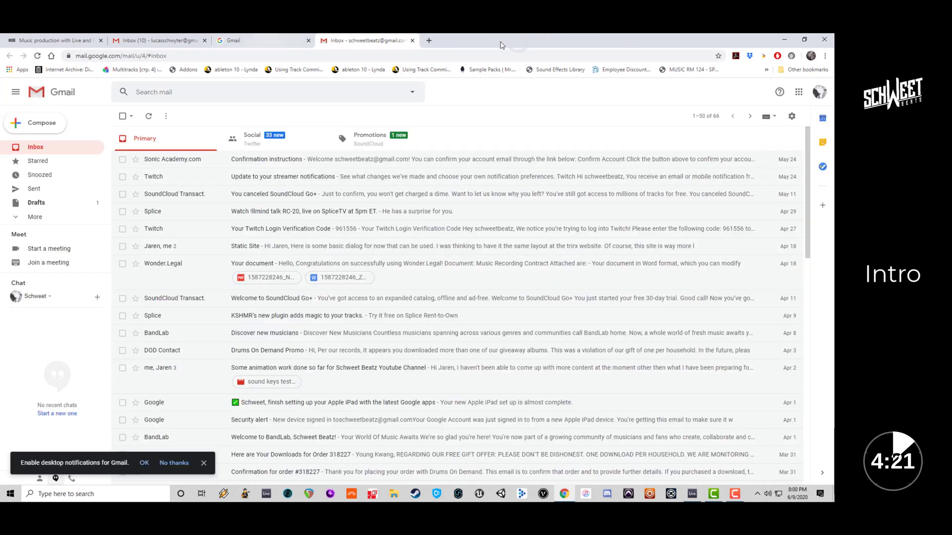
pyautogui.click(205, 41)
pyautogui.click(205, 43)
pyautogui.click(205, 43)
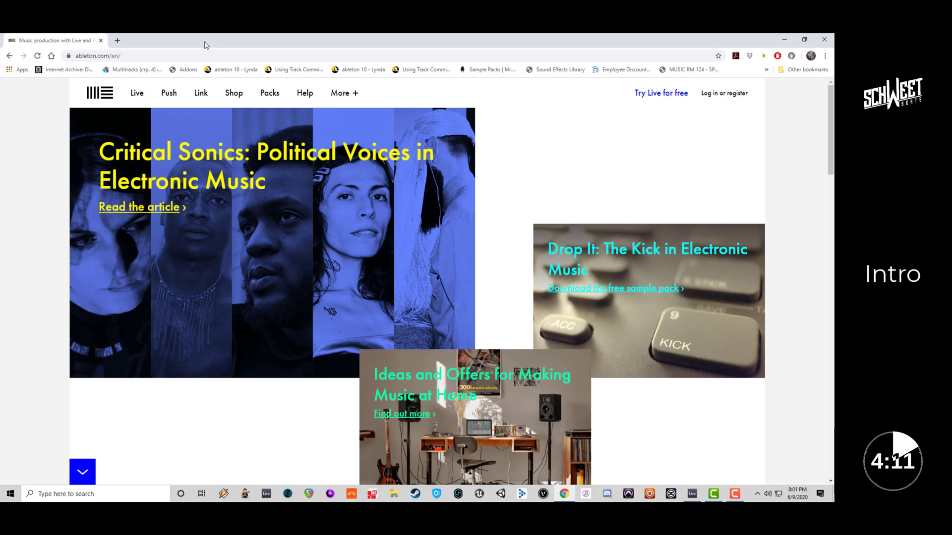
# Check the elapsed time in the screen recorder and minimise its window again.
pyautogui.click(259, 57)
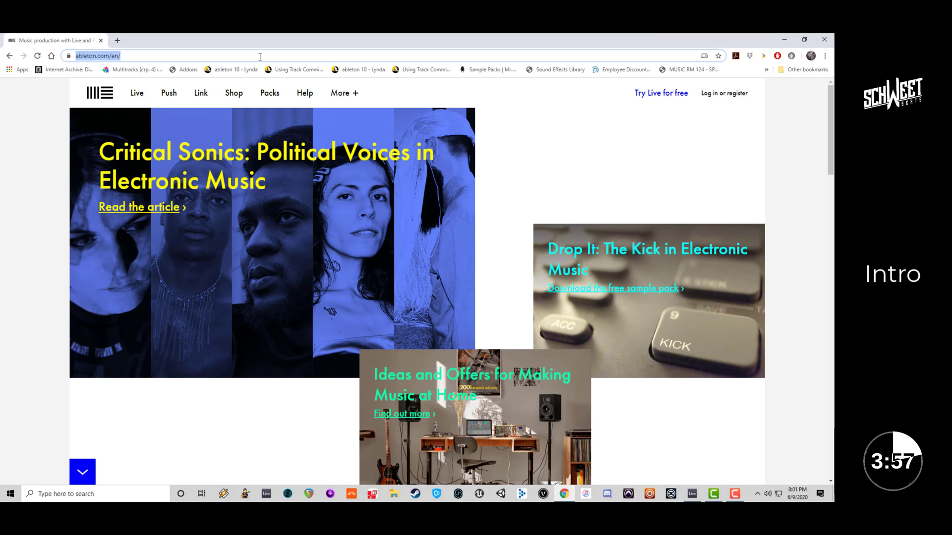
pyautogui.click(735, 494)
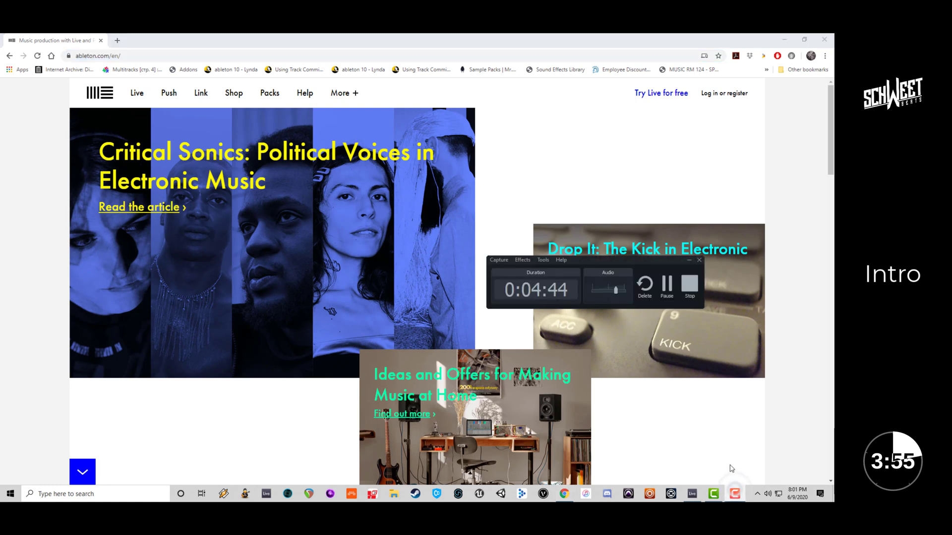
pyautogui.click(689, 259)
# Examine the homepage's latest posts, sampling features, One Thing videos and Loop summit sections, and return to its start.
pyautogui.scroll(-8, 675, 266)
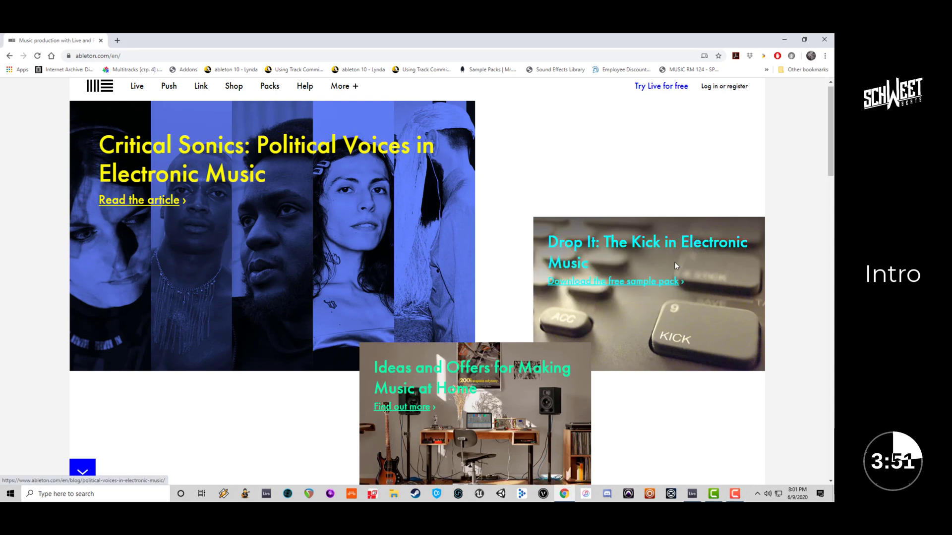
pyautogui.scroll(-4, 559, 238)
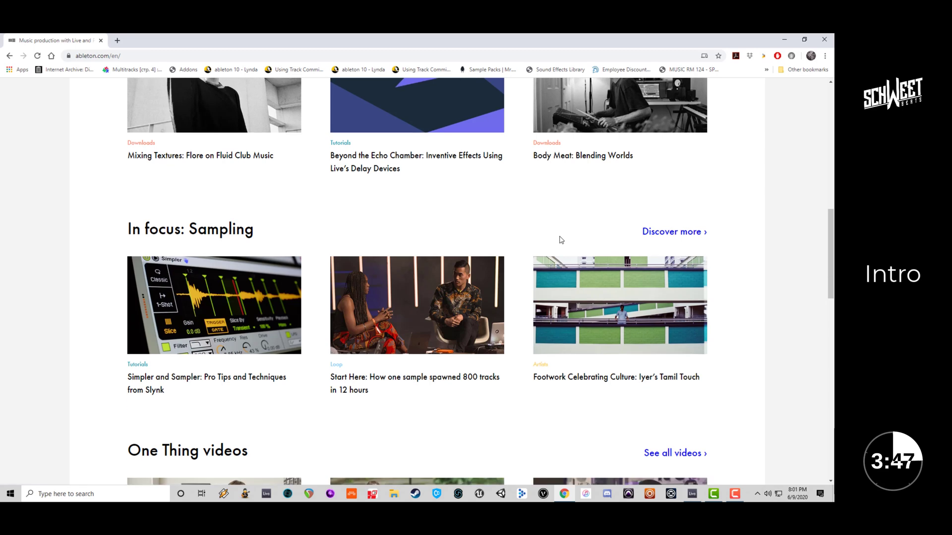
pyautogui.scroll(-4, 561, 240)
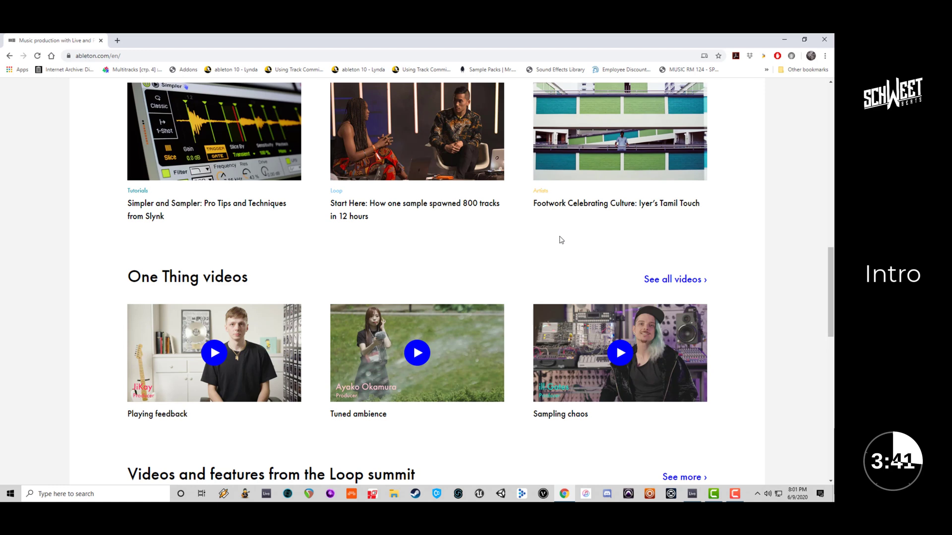
pyautogui.scroll(-2, 561, 240)
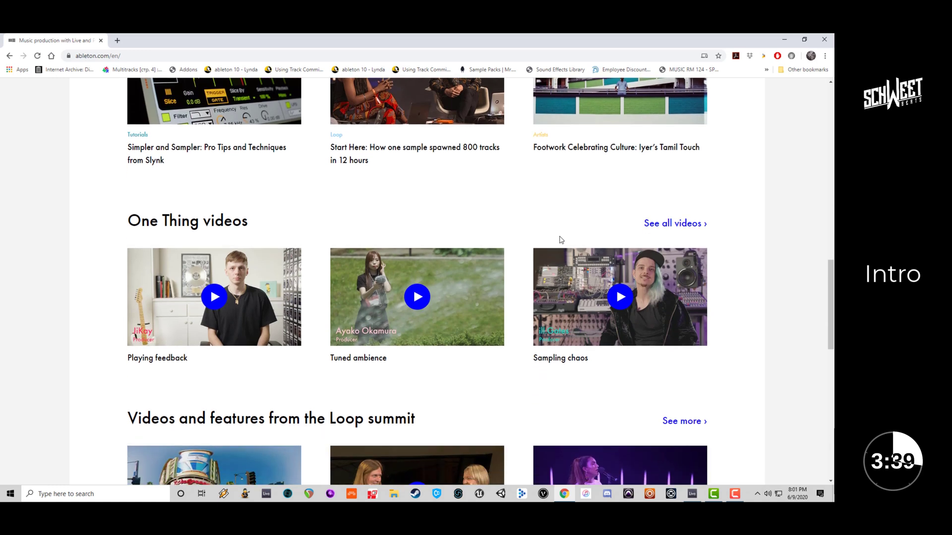
pyautogui.scroll(-2, 476, 247)
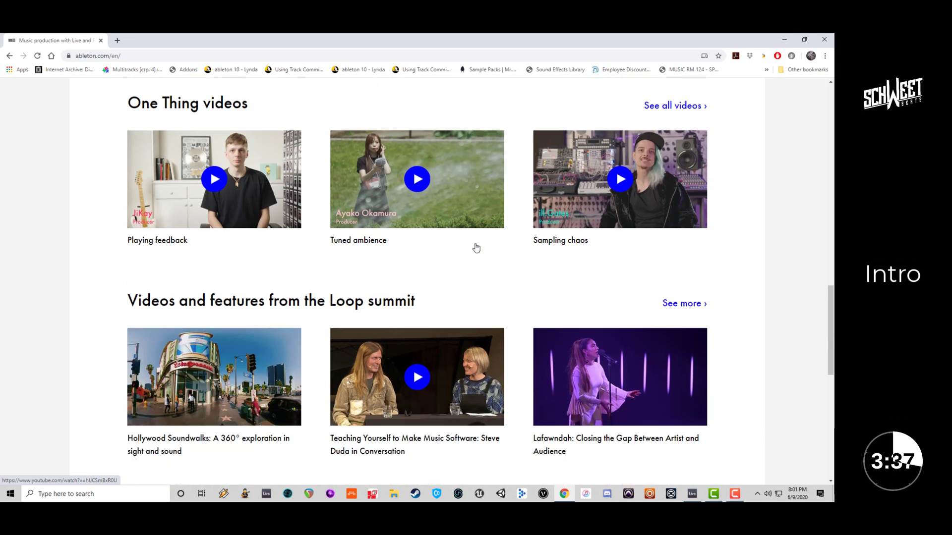
pyautogui.scroll(-1, 476, 248)
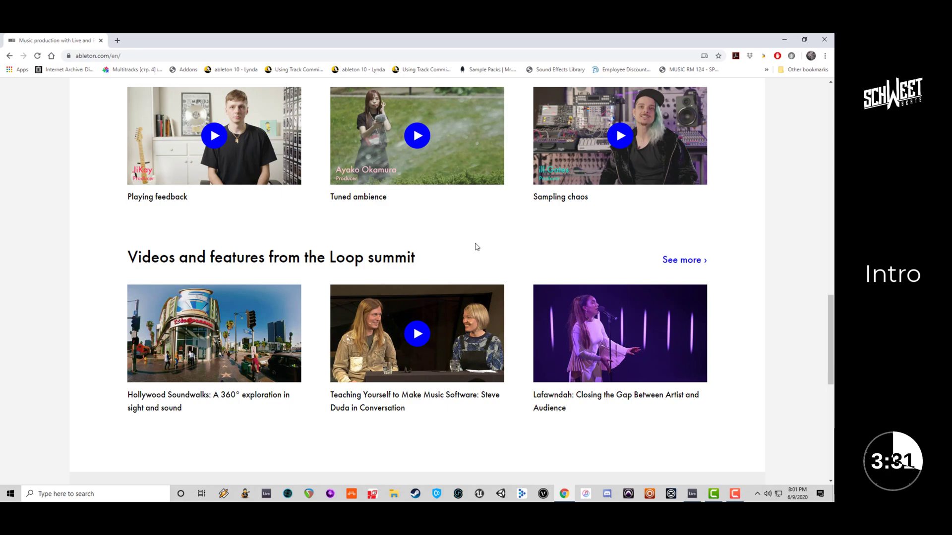
pyautogui.scroll(-3, 476, 247)
pyautogui.scroll(15, 460, 277)
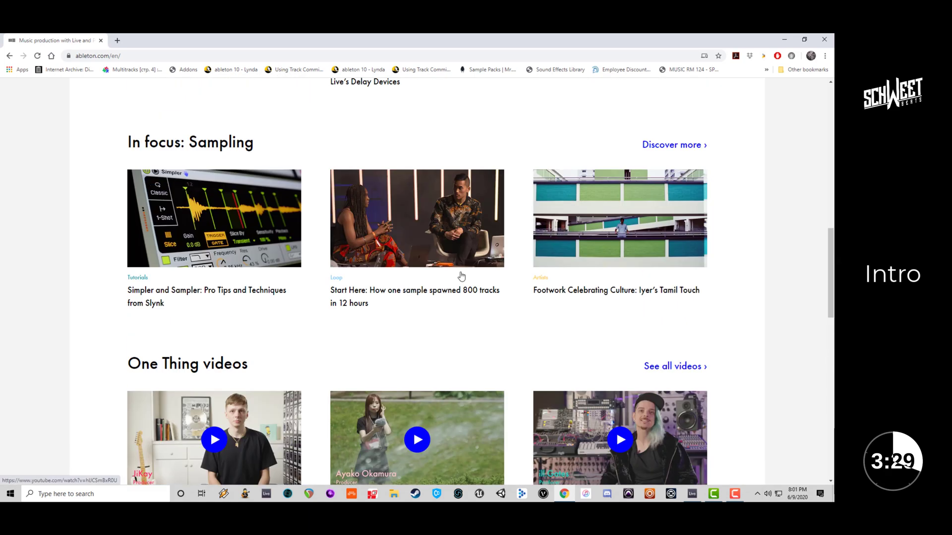
pyautogui.scroll(10, 461, 276)
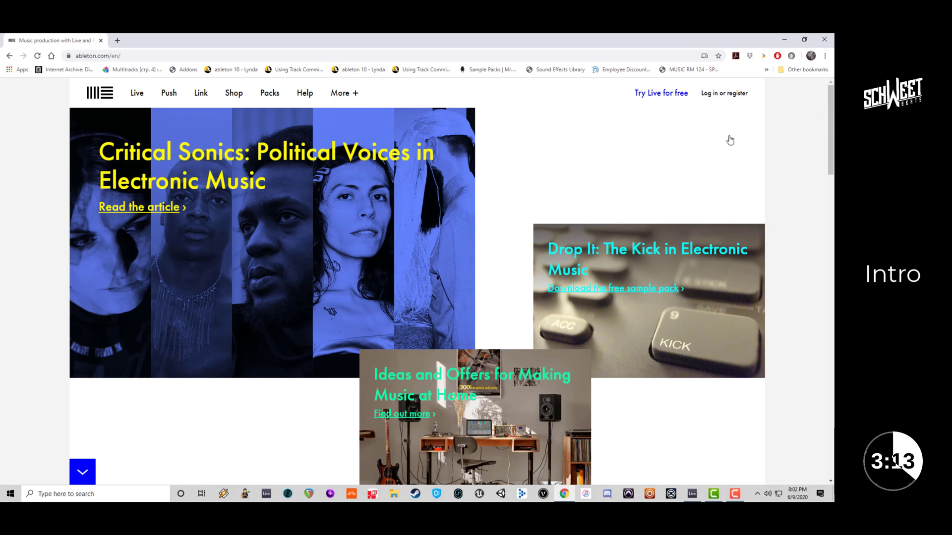
pyautogui.scroll(-5, 728, 141)
pyautogui.scroll(-2, 618, 275)
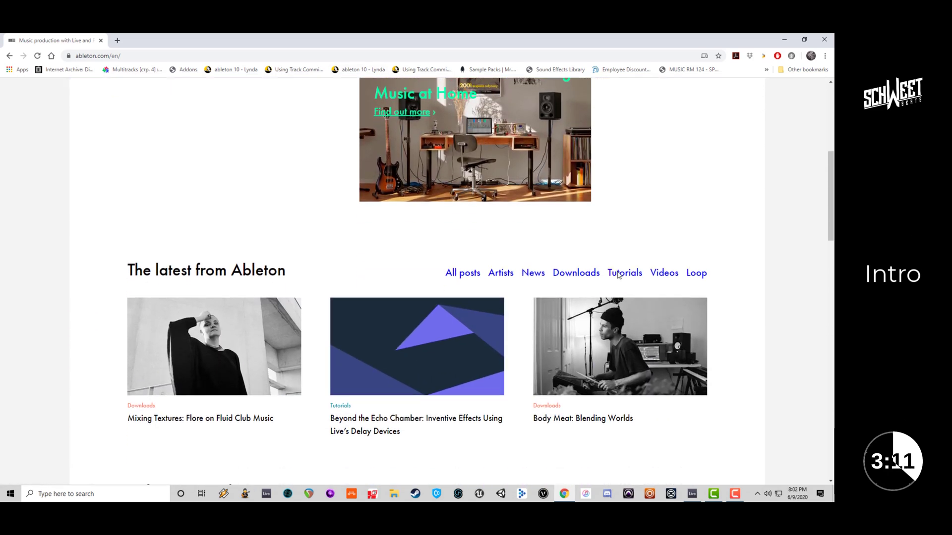
pyautogui.scroll(7, 619, 275)
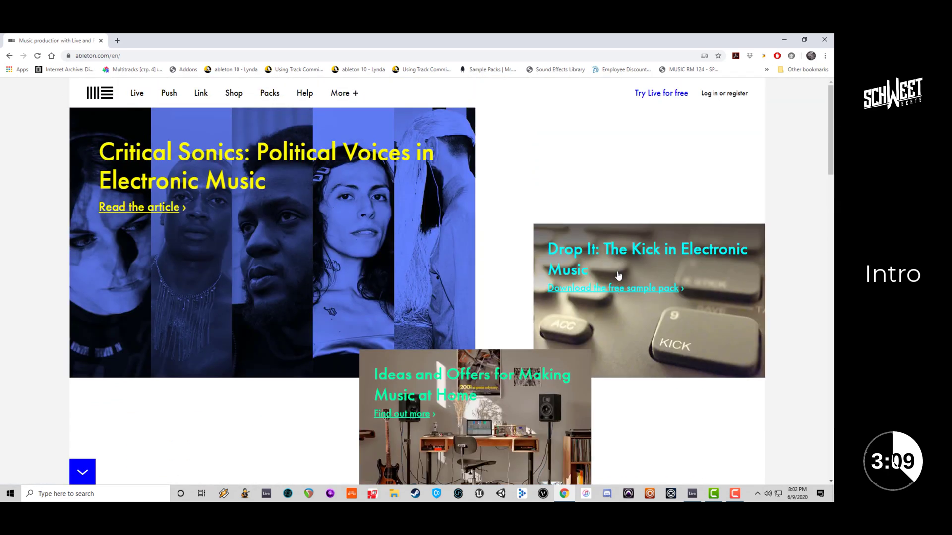
# Open the website's Live page and look through its introduction to what is new in Live 10.
pyautogui.click(132, 93)
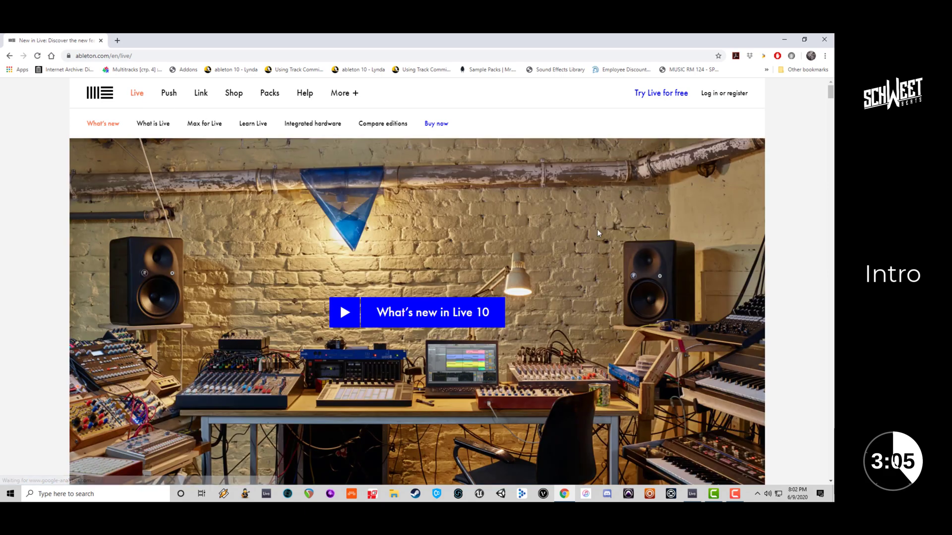
pyautogui.scroll(-1, 769, 285)
pyautogui.scroll(-5, 457, 290)
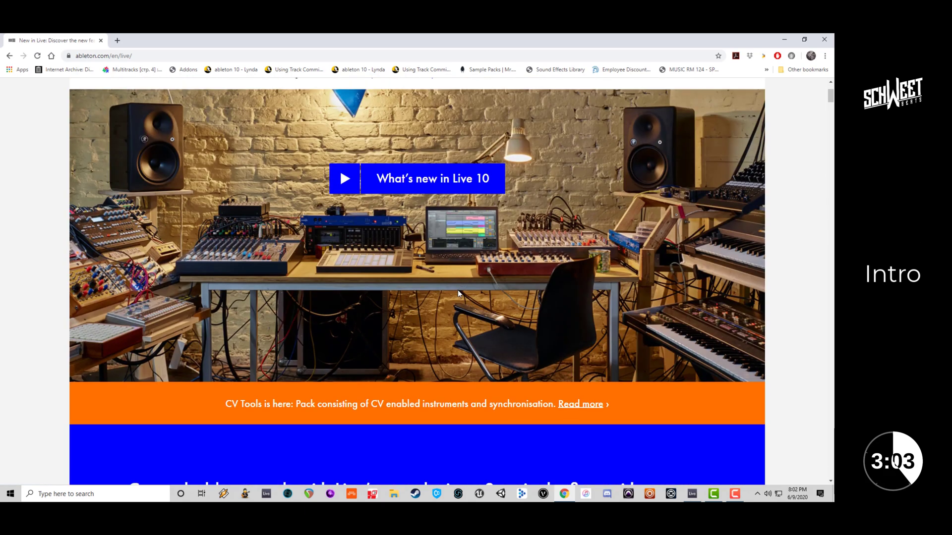
pyautogui.scroll(-7, 457, 290)
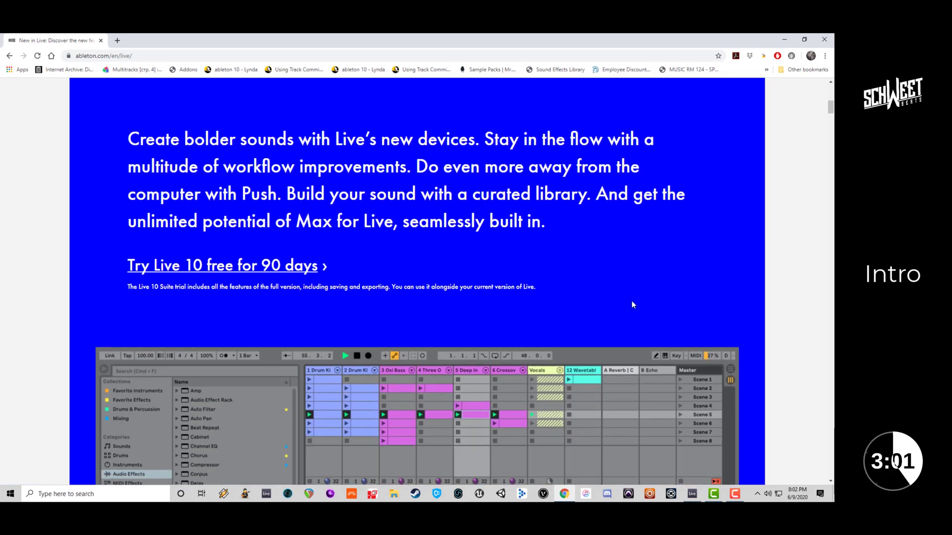
pyautogui.scroll(-13, 631, 304)
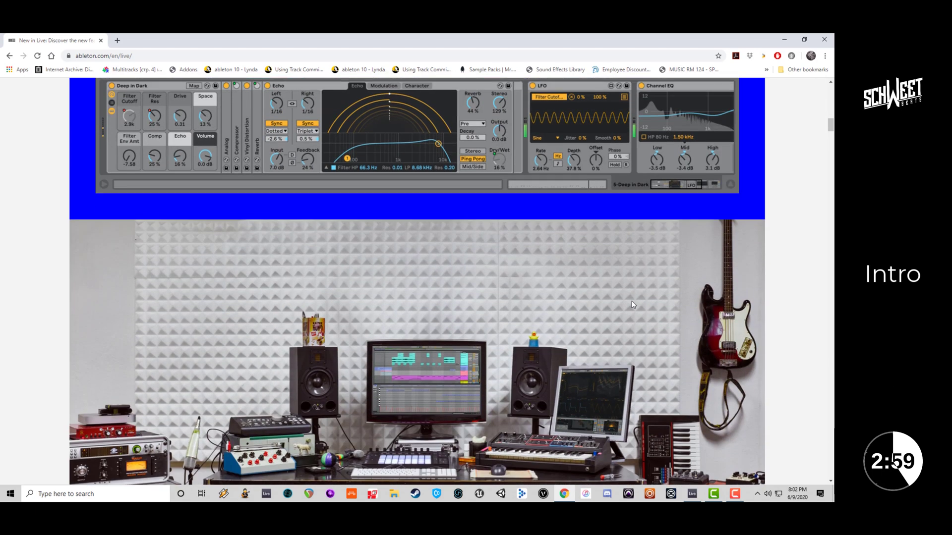
# Examine the Devices to shape your sound section, covering the Wavetable presets and its interface overview.
pyautogui.scroll(-8, 631, 304)
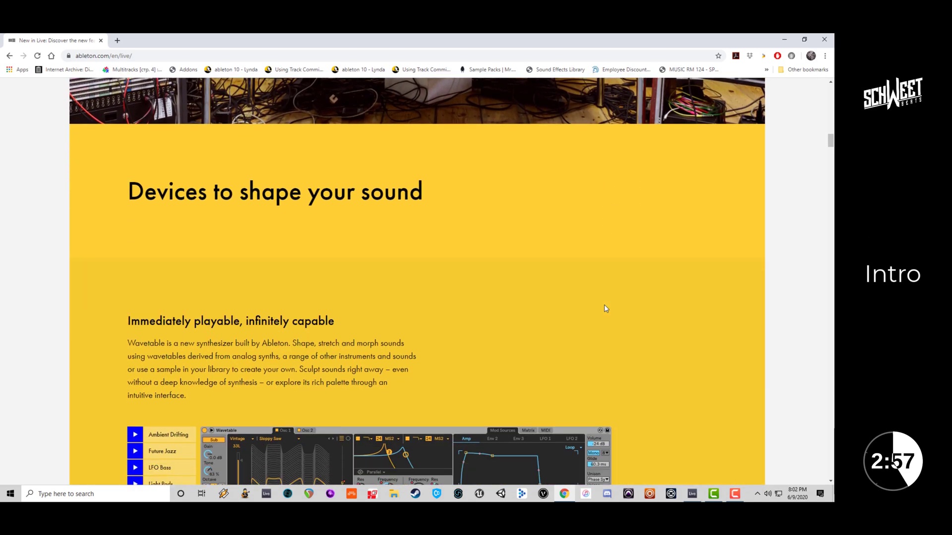
pyautogui.scroll(-2, 604, 304)
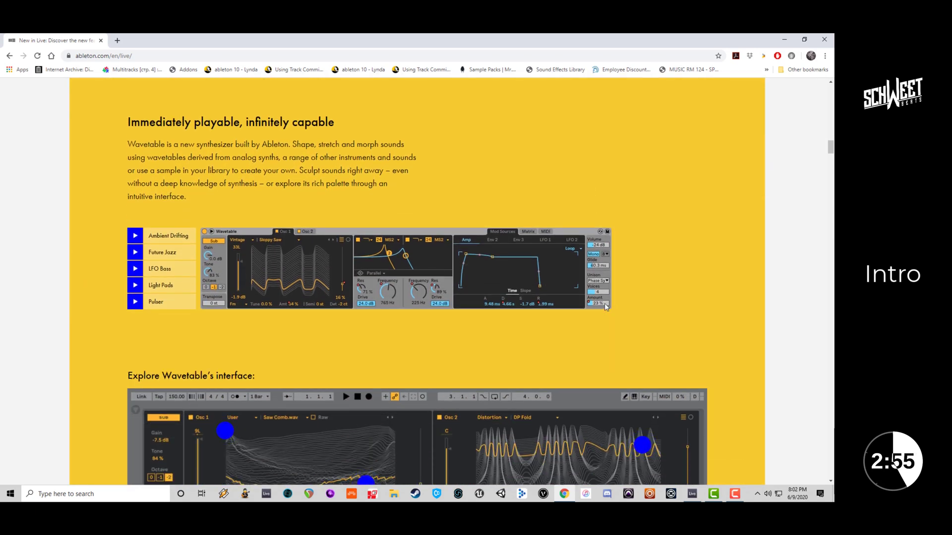
pyautogui.scroll(-2, 607, 297)
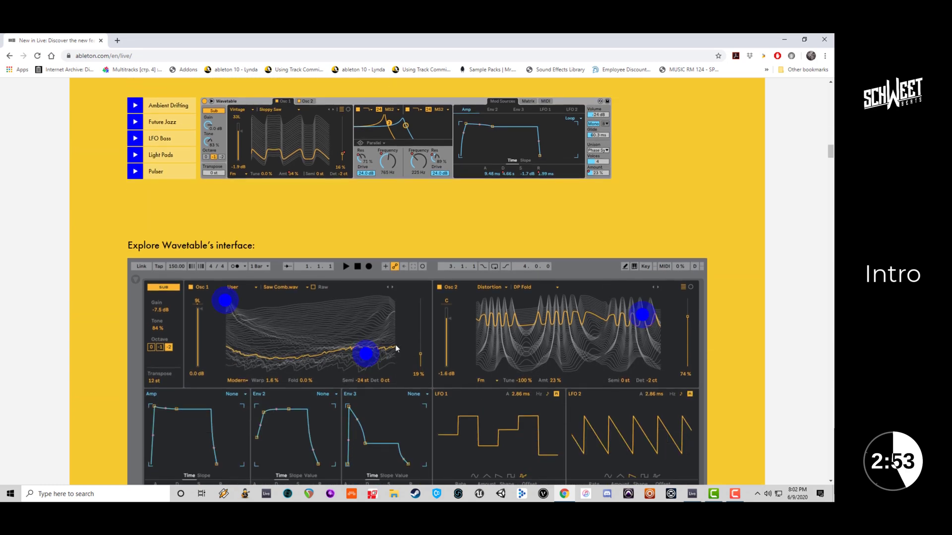
pyautogui.scroll(-2, 362, 355)
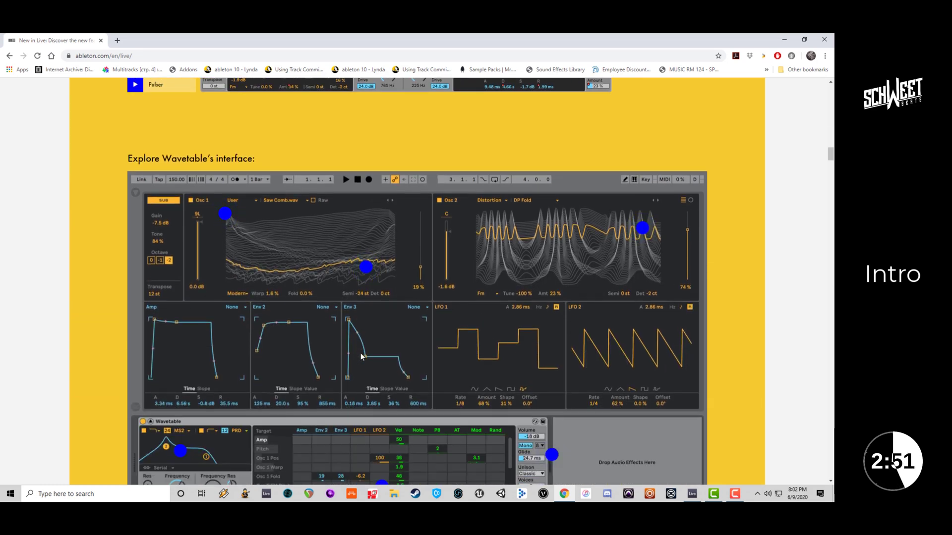
pyautogui.scroll(-2, 462, 257)
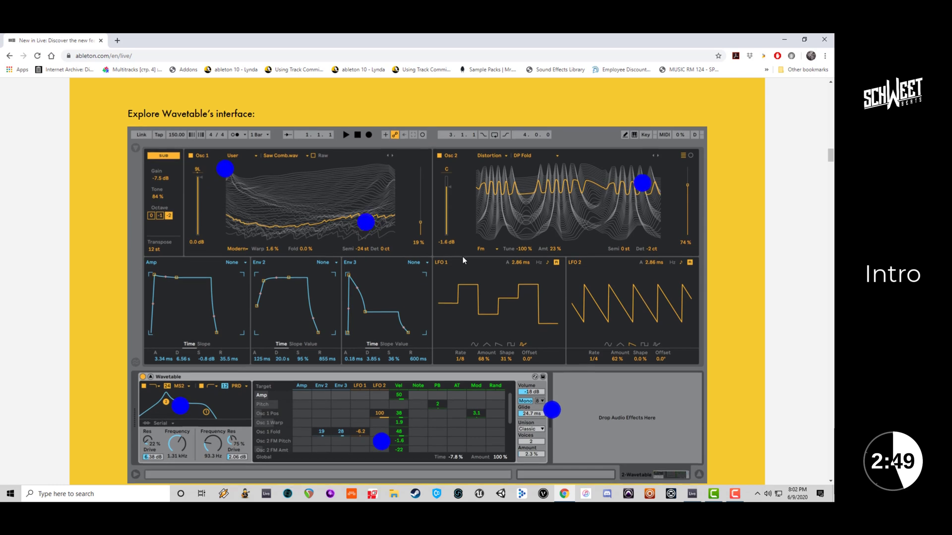
# Examine the sections on shaping sound with effects, experimenting with new tools and rediscovering time-tested devices.
pyautogui.scroll(-5, 464, 260)
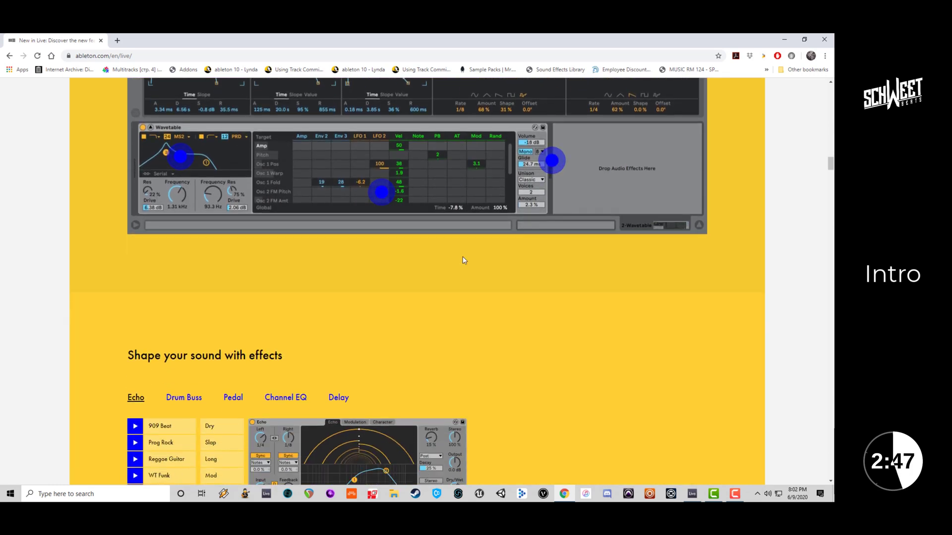
pyautogui.scroll(-2, 464, 261)
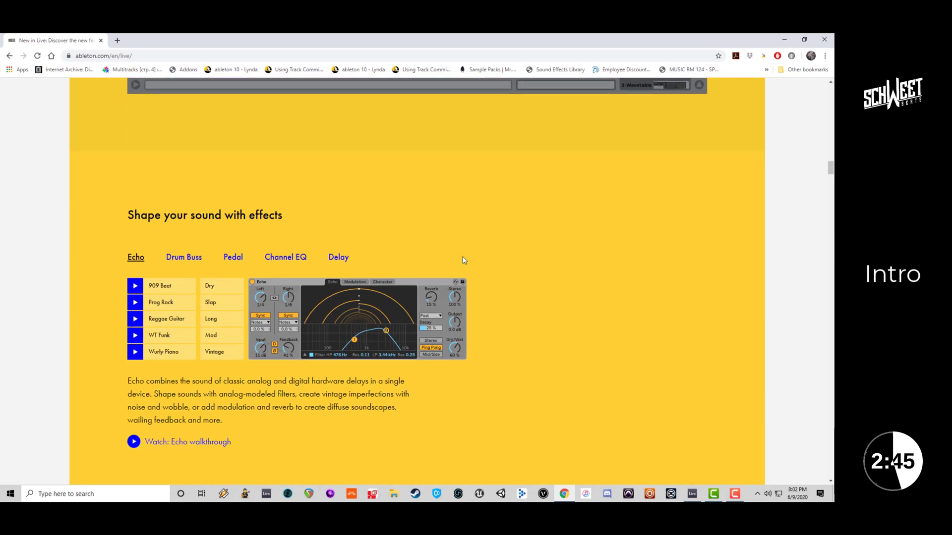
pyautogui.scroll(-5, 464, 261)
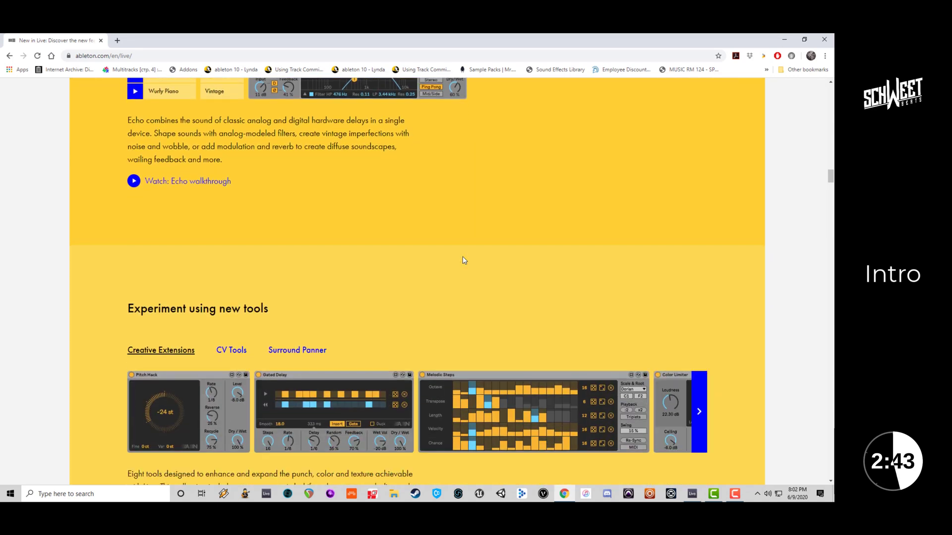
pyautogui.scroll(-3, 464, 260)
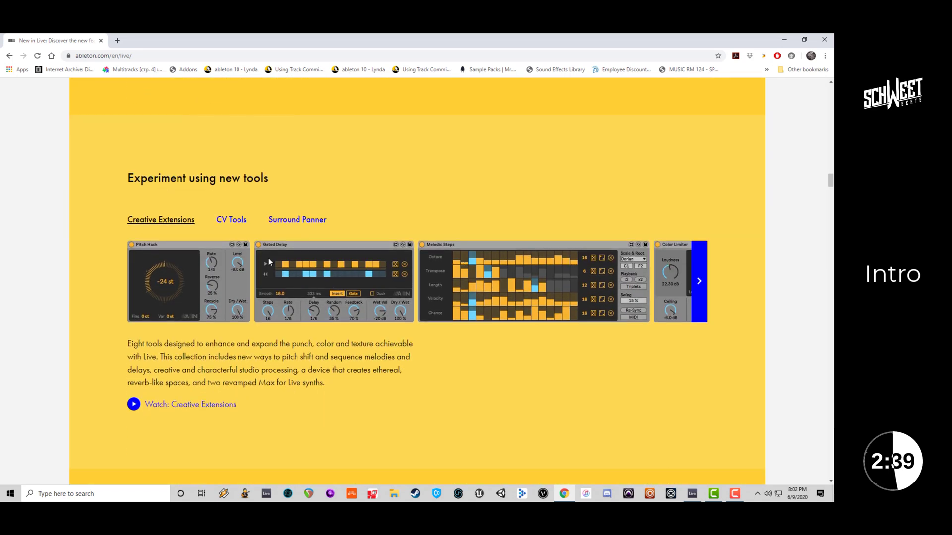
pyautogui.scroll(-2, 269, 257)
pyautogui.scroll(-1, 352, 253)
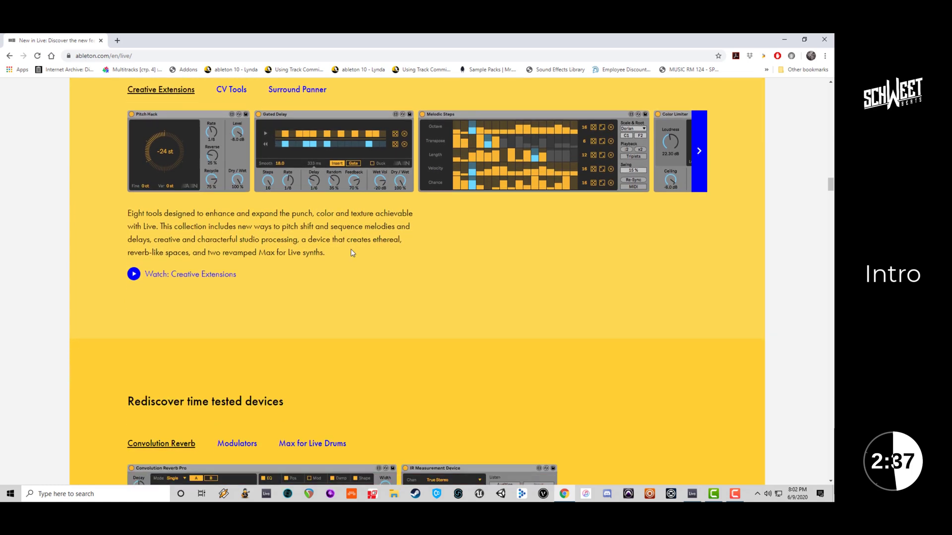
pyautogui.scroll(-7, 351, 252)
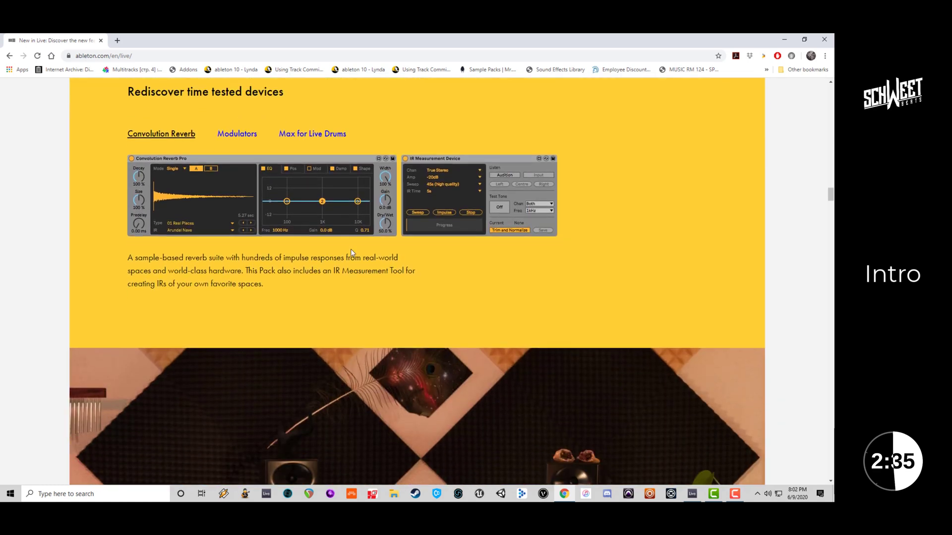
pyautogui.scroll(-3, 350, 249)
pyautogui.scroll(-2, 446, 336)
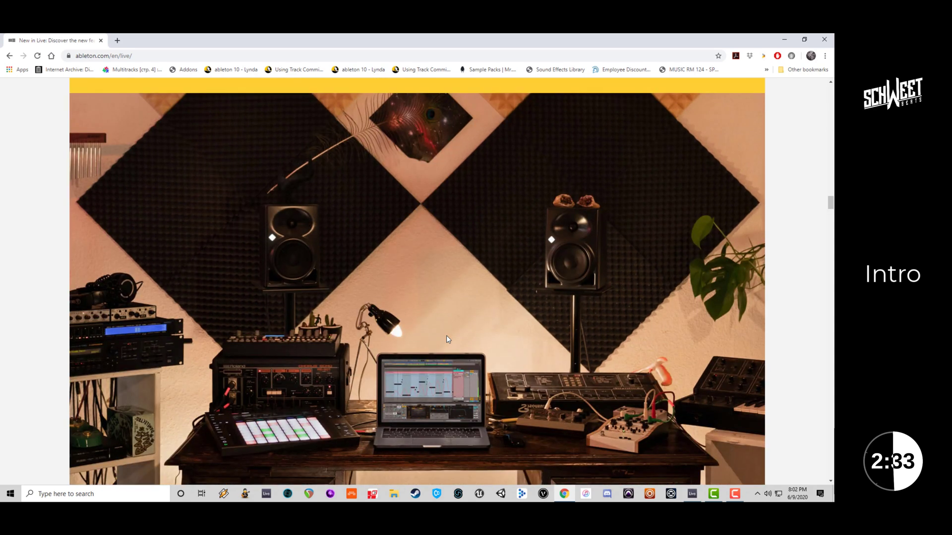
pyautogui.scroll(-1, 446, 335)
# Open the What is Live page from the Live section.
pyautogui.scroll(8, 547, 355)
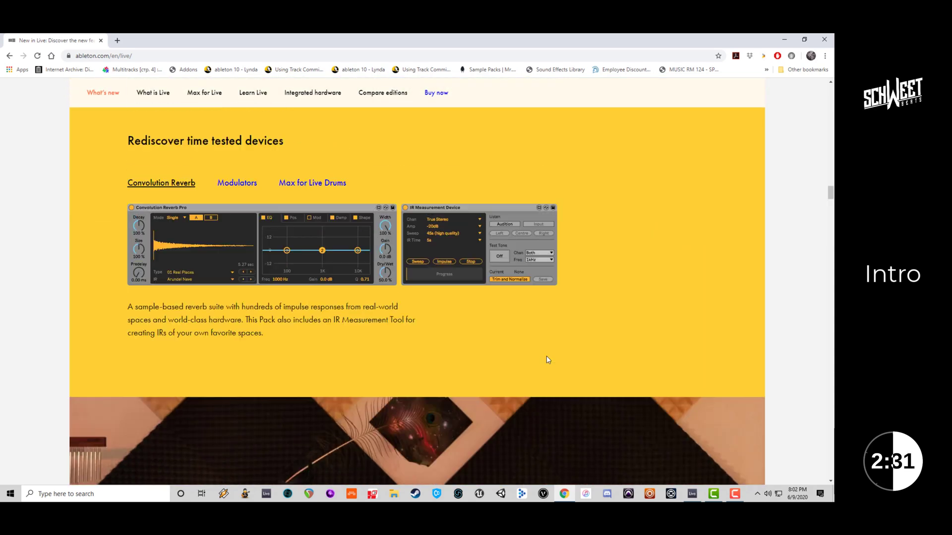
pyautogui.scroll(9, 546, 356)
pyautogui.click(149, 94)
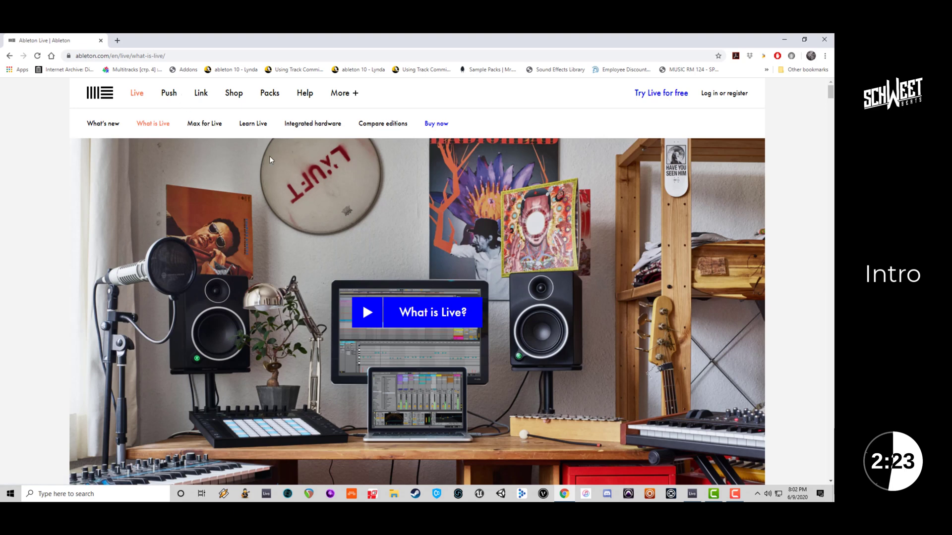
# Open the Max for Live page and read its introduction down to the Create and customize section.
pyautogui.click(203, 126)
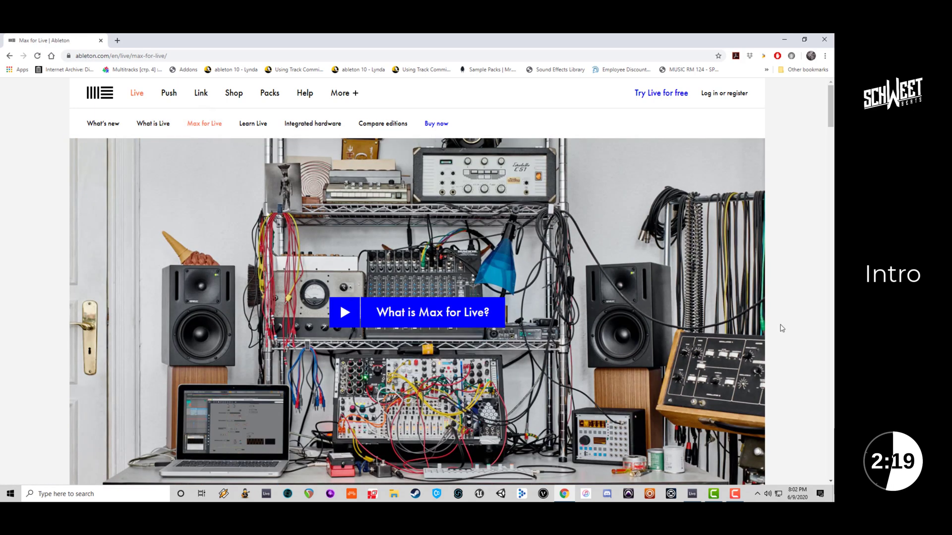
pyautogui.scroll(-6, 782, 328)
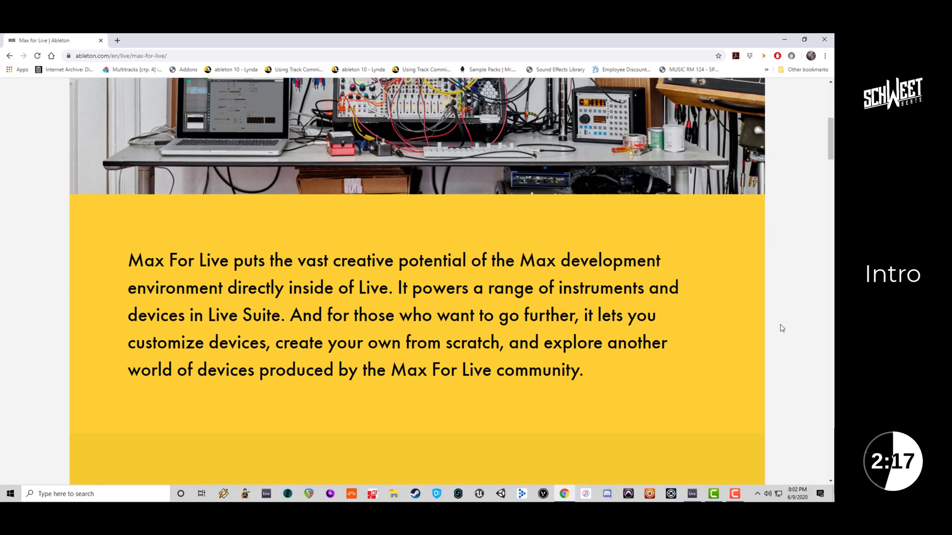
pyautogui.scroll(-2, 782, 328)
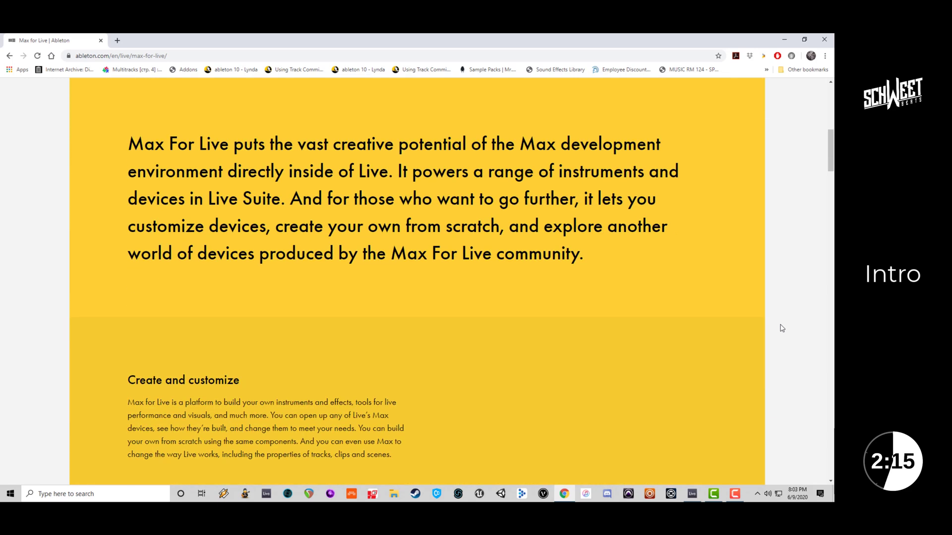
# Search the web for "max 7" in a new tab and open the Download Max page from Cycling '74.
pyautogui.click(117, 40)
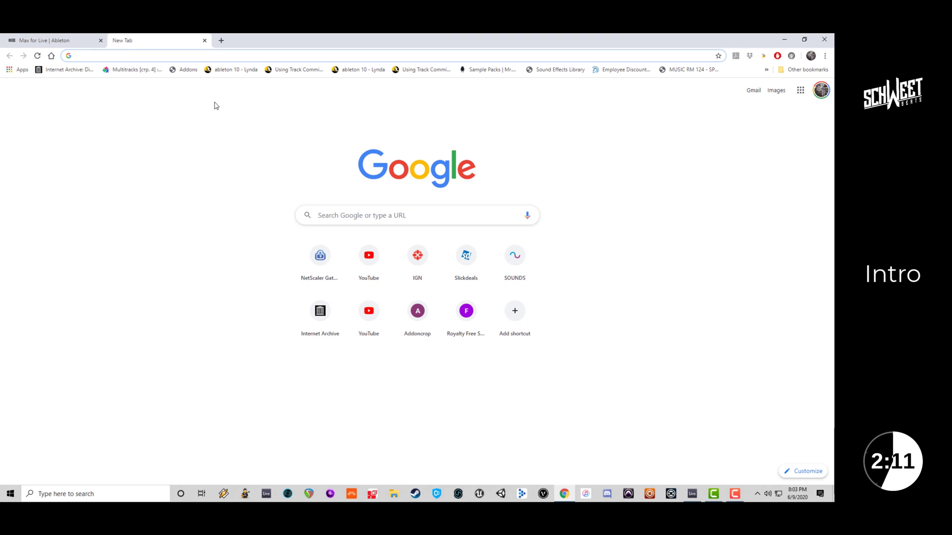
pyautogui.write('max')
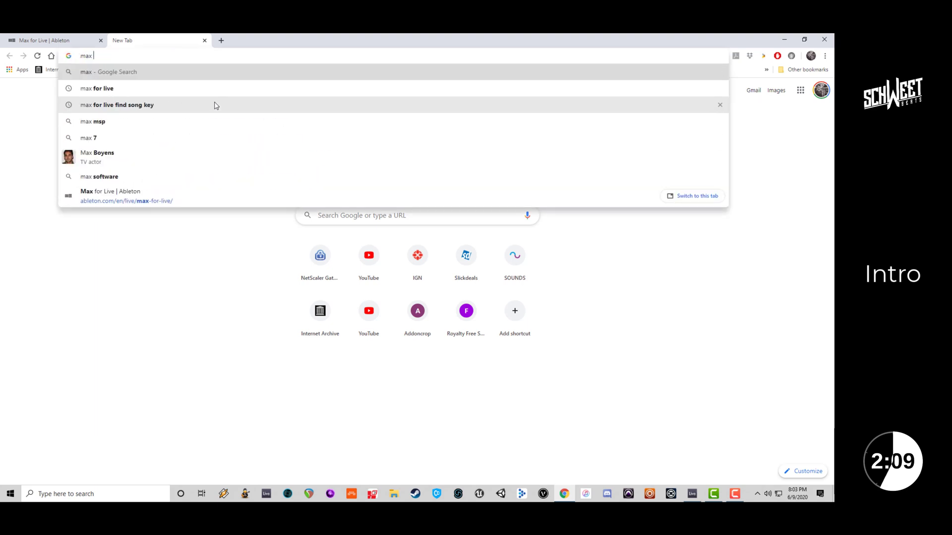
pyautogui.press('Down')
pyautogui.press('Down')
pyautogui.press('Down')
pyautogui.press('Down')
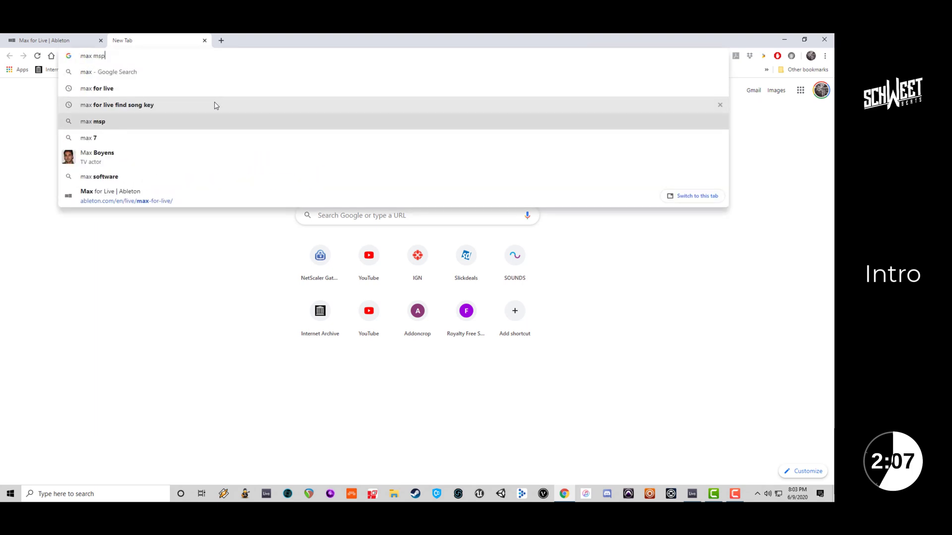
pyautogui.press('Return')
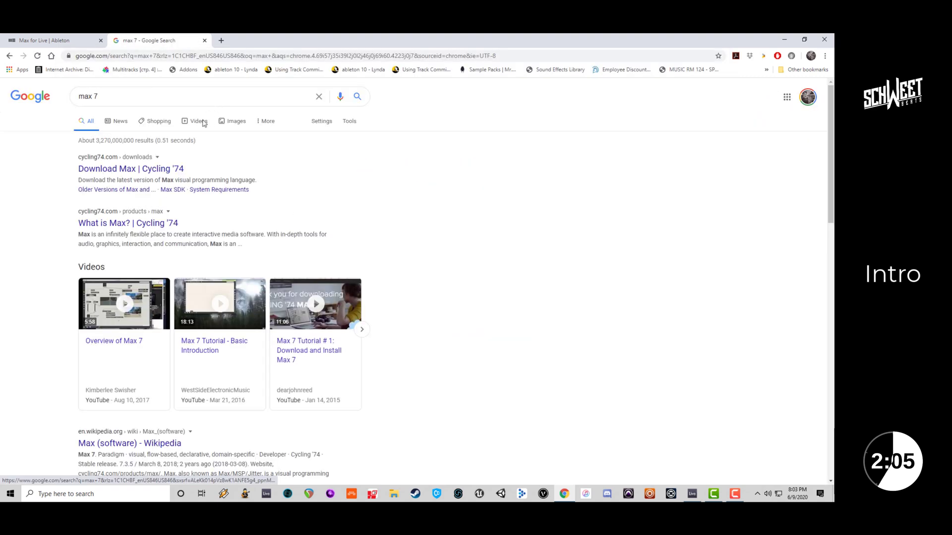
pyautogui.click(170, 171)
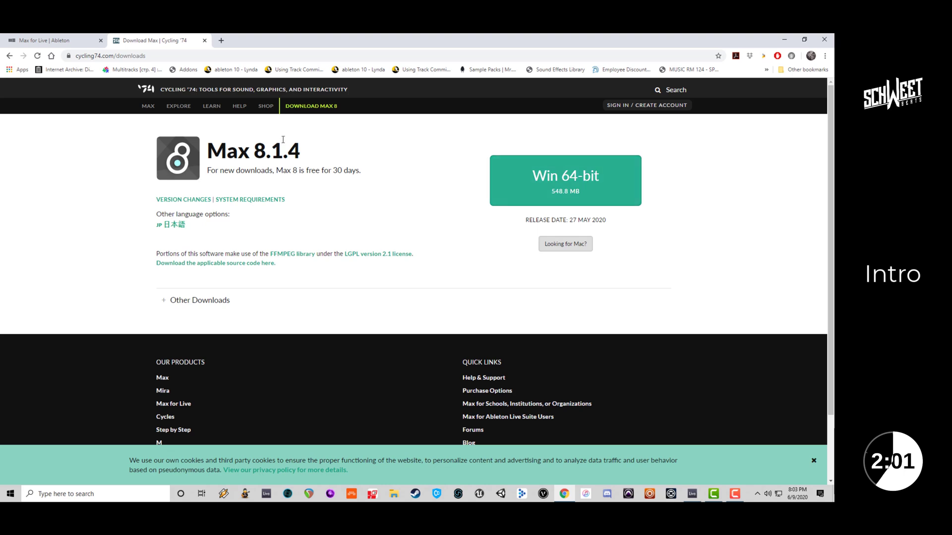
# Return to Ableton's Max for Live page and look through it down to the Create and customize screenshot of the LFO device.
pyautogui.click(50, 40)
pyautogui.click(154, 40)
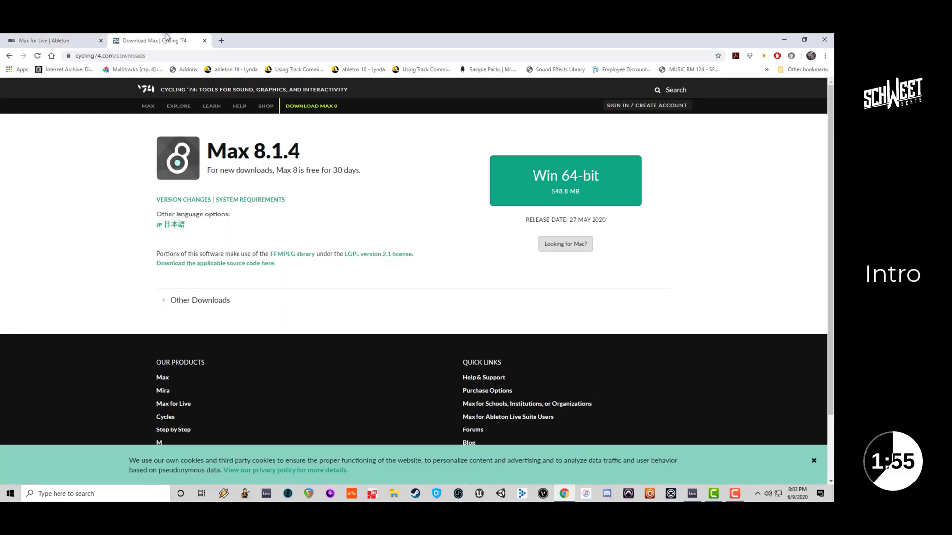
pyautogui.click(101, 35)
pyautogui.scroll(4, 329, 249)
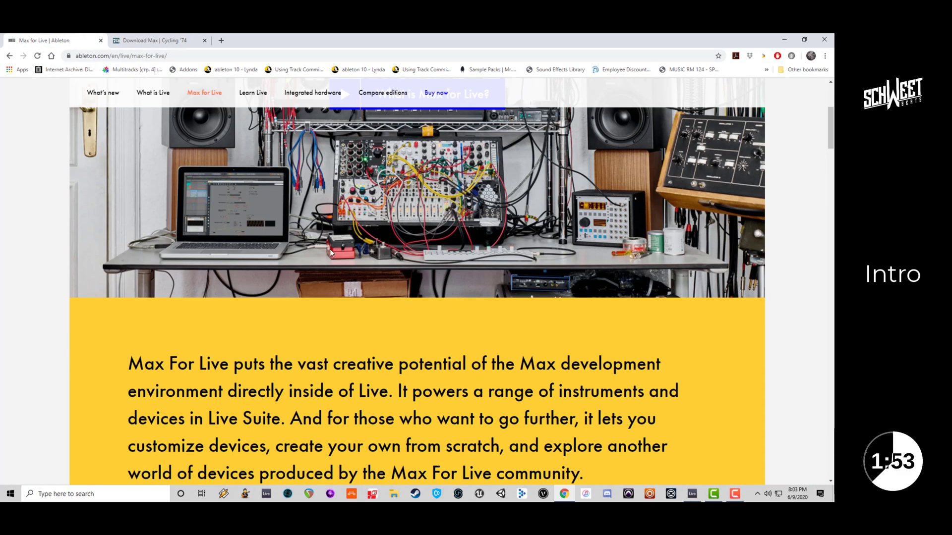
pyautogui.scroll(2, 329, 248)
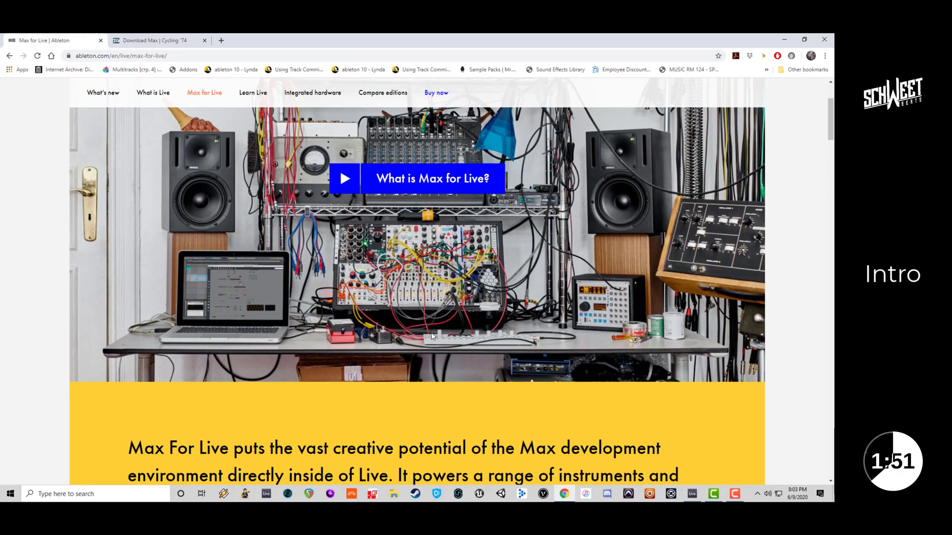
pyautogui.scroll(-7, 431, 337)
pyautogui.scroll(-6, 431, 337)
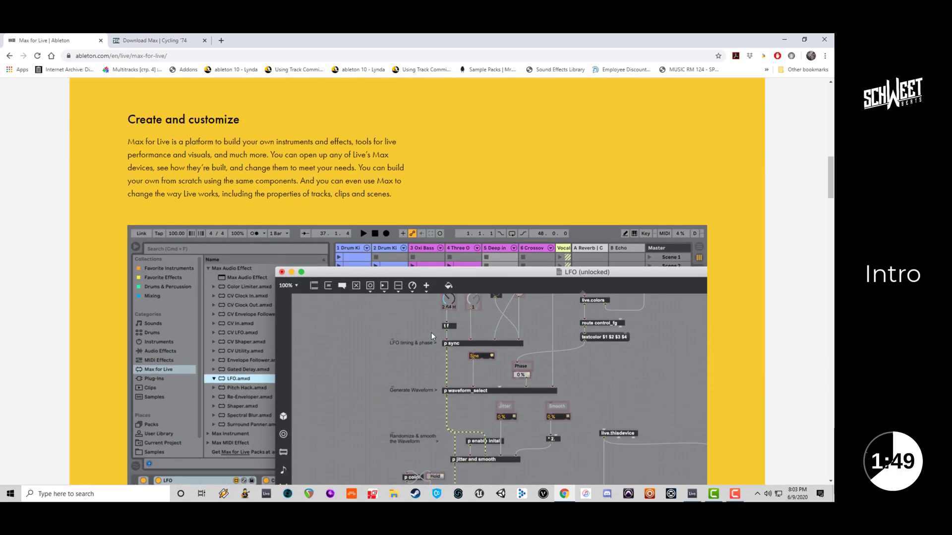
# Search the web for "max for live forum" in a new tab and open the Max for Live Community Resource site.
pyautogui.click(221, 41)
pyautogui.write('m')
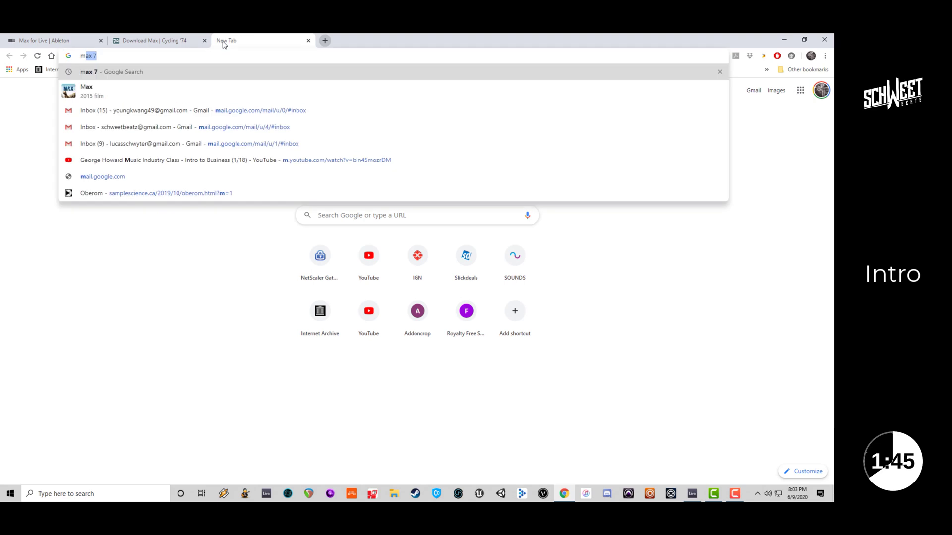
pyautogui.write('ax for live ')
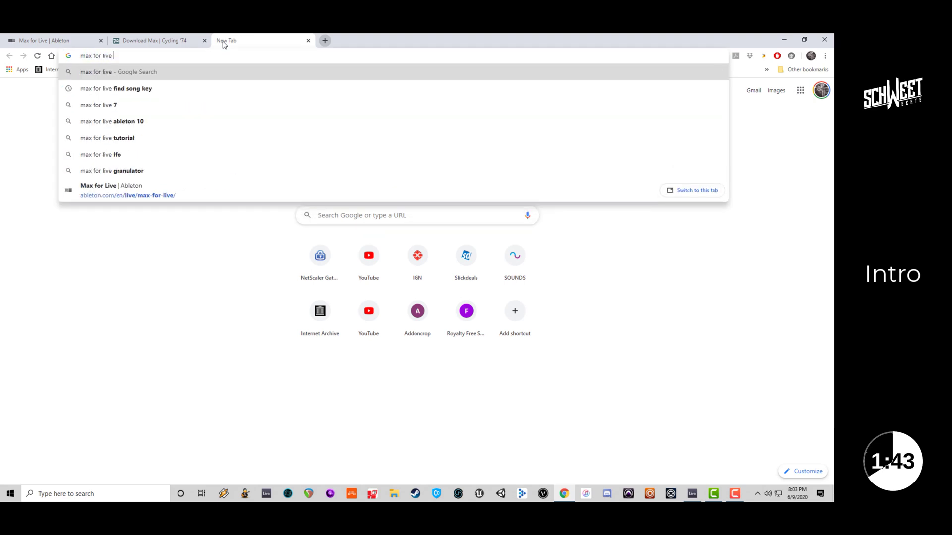
pyautogui.write('forum')
pyautogui.press('Return')
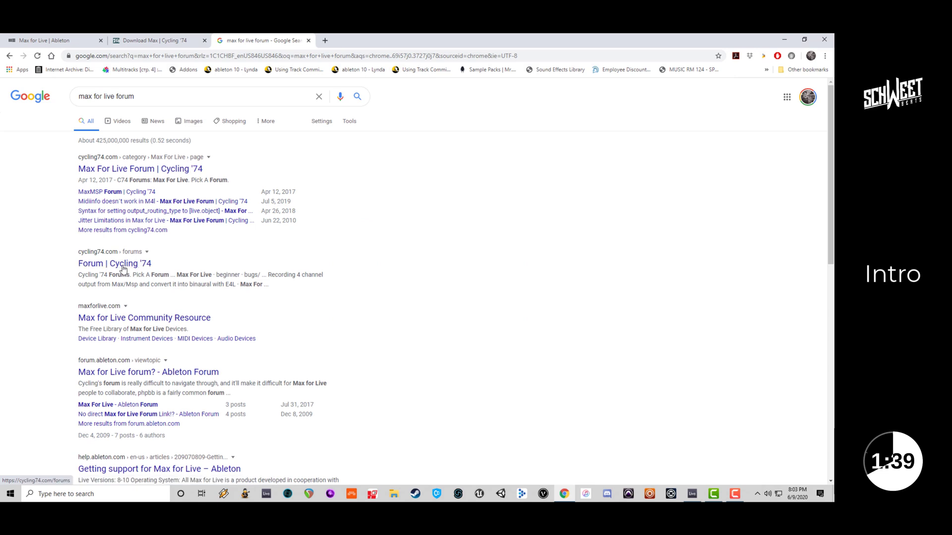
pyautogui.click(119, 323)
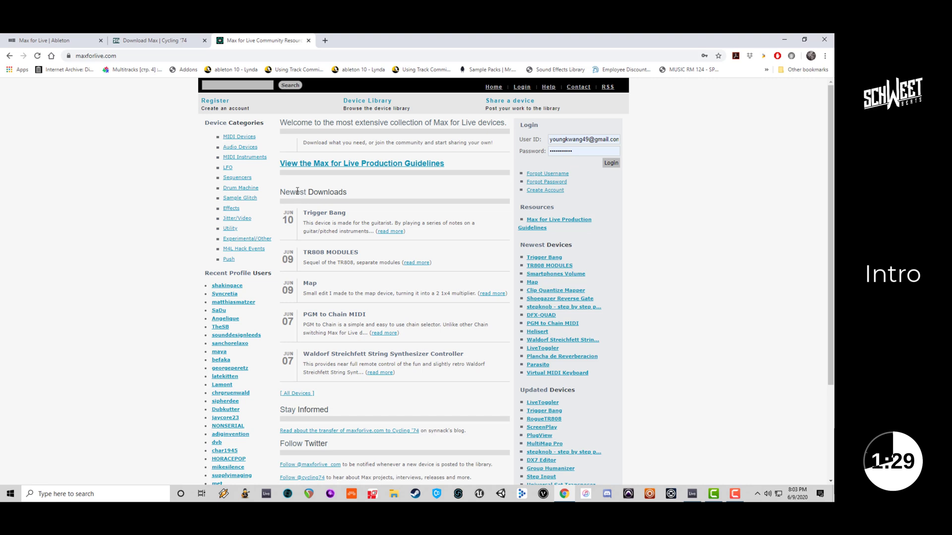
# Open the Audio Devices category from the community homepage and examine the listed devices from Trigger Bang down to Wave Scope.
pyautogui.scroll(-2, 258, 286)
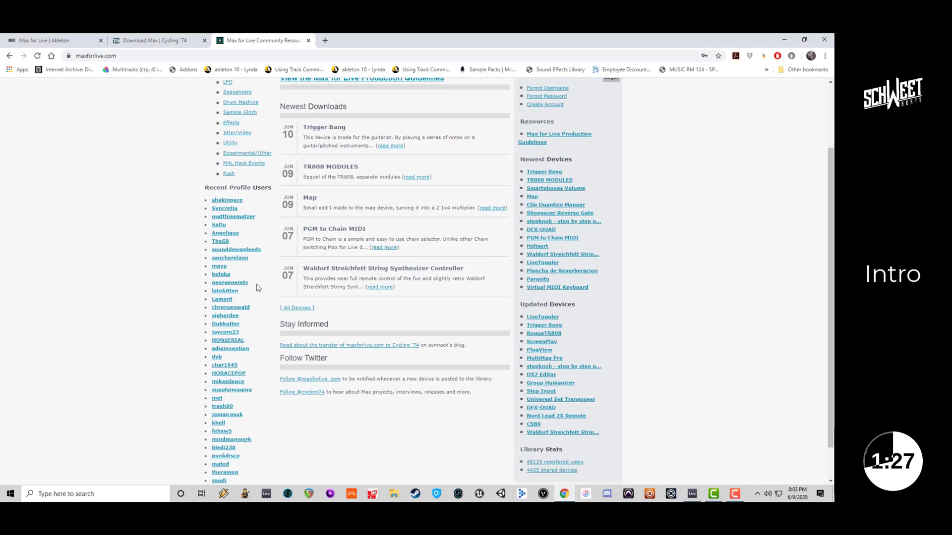
pyautogui.scroll(2, 257, 283)
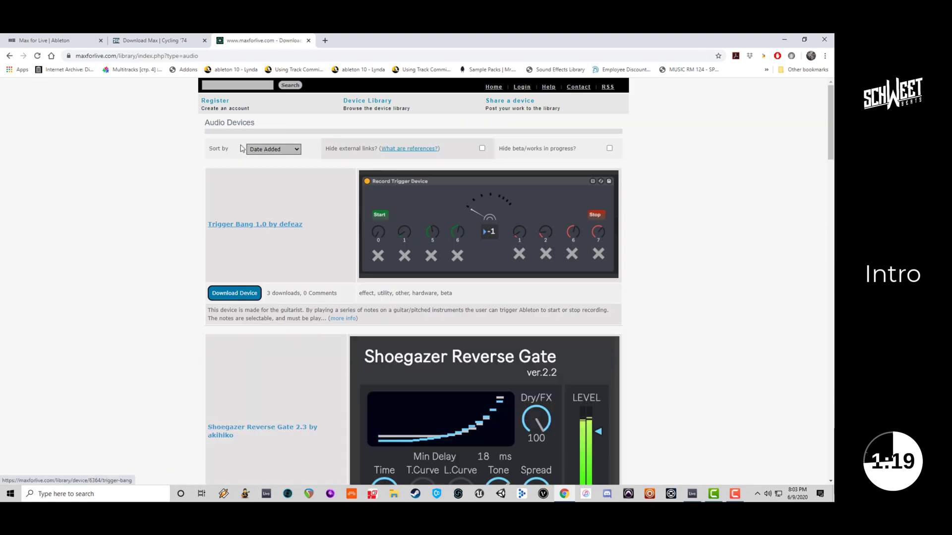
pyautogui.scroll(-2, 350, 287)
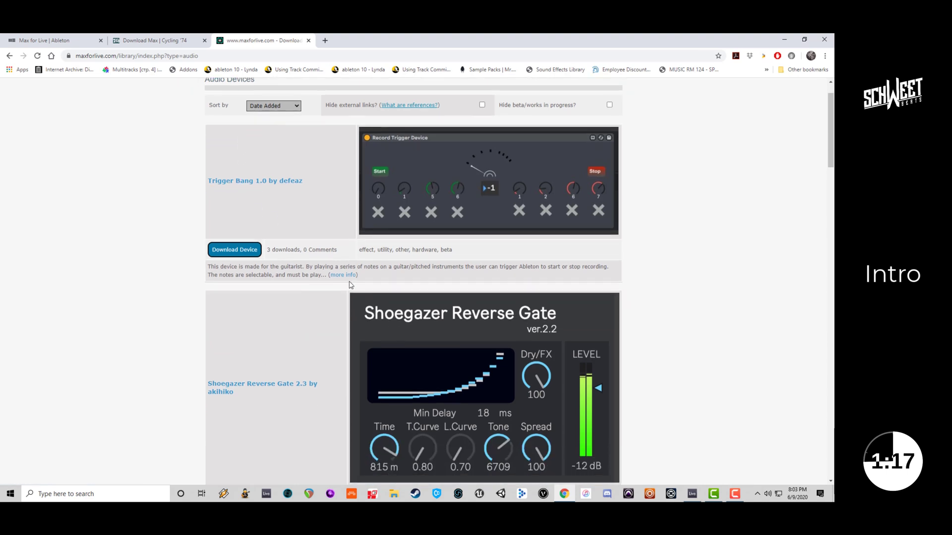
pyautogui.scroll(-6, 350, 287)
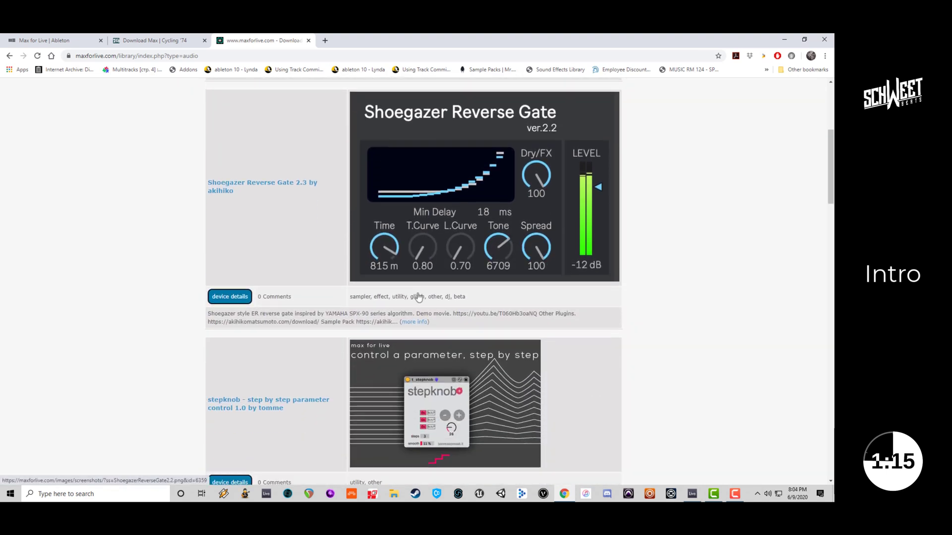
pyautogui.scroll(-2, 716, 351)
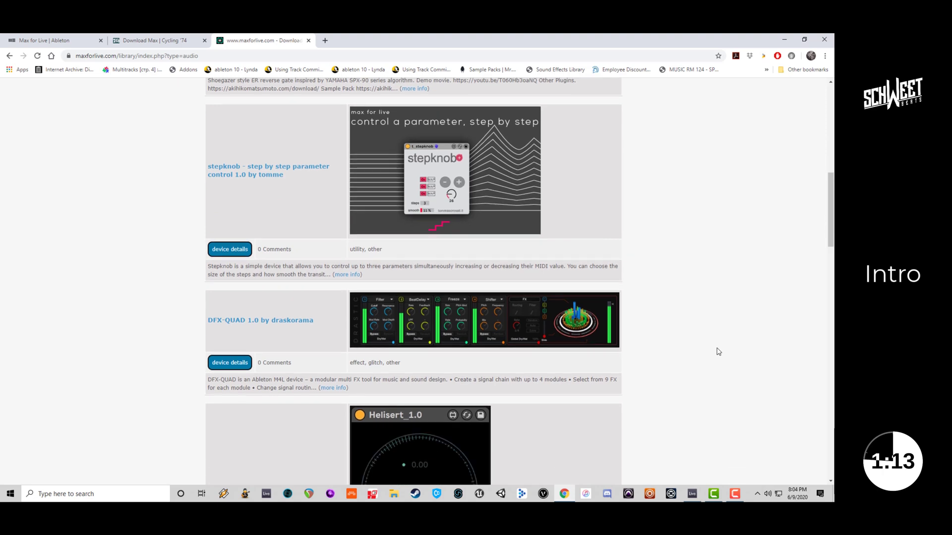
pyautogui.scroll(-3, 569, 339)
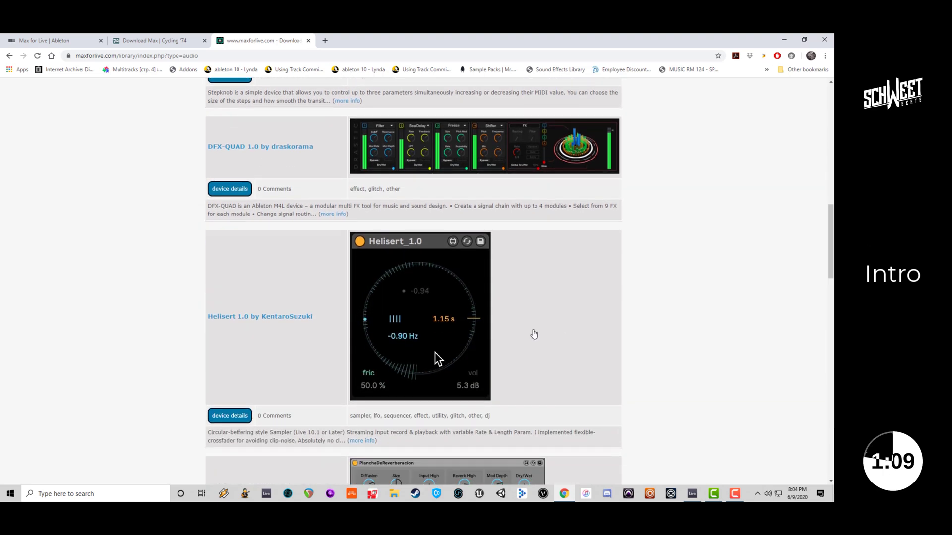
pyautogui.scroll(-3, 690, 363)
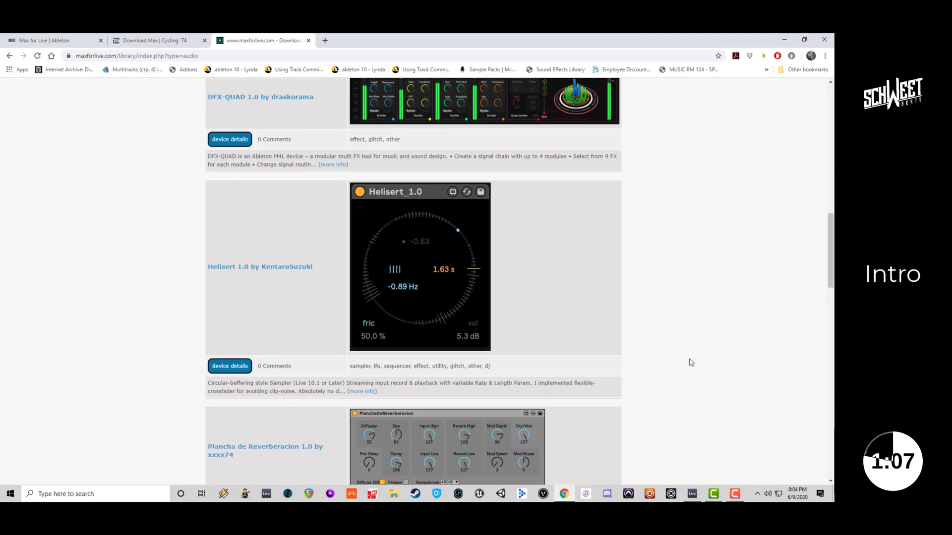
pyautogui.scroll(-2, 690, 363)
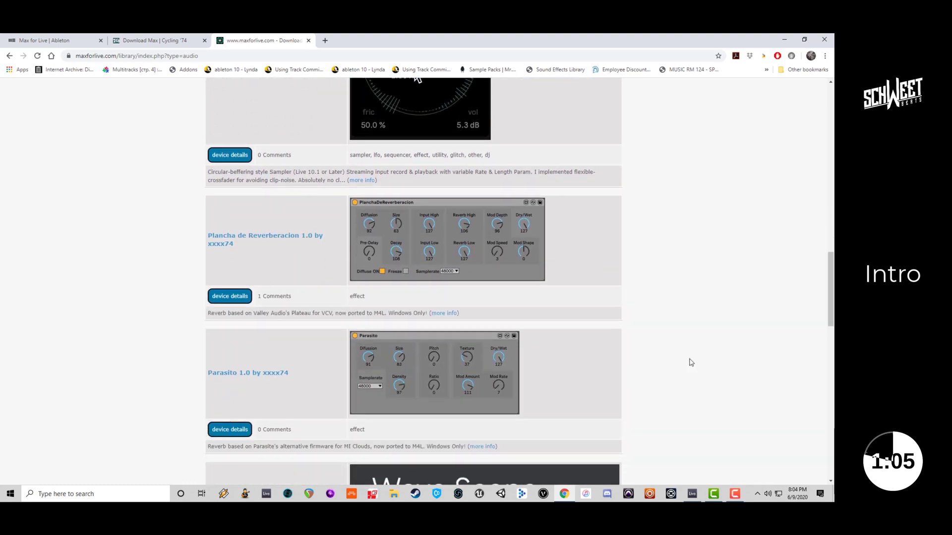
pyautogui.scroll(-2, 690, 363)
pyautogui.scroll(-5, 690, 362)
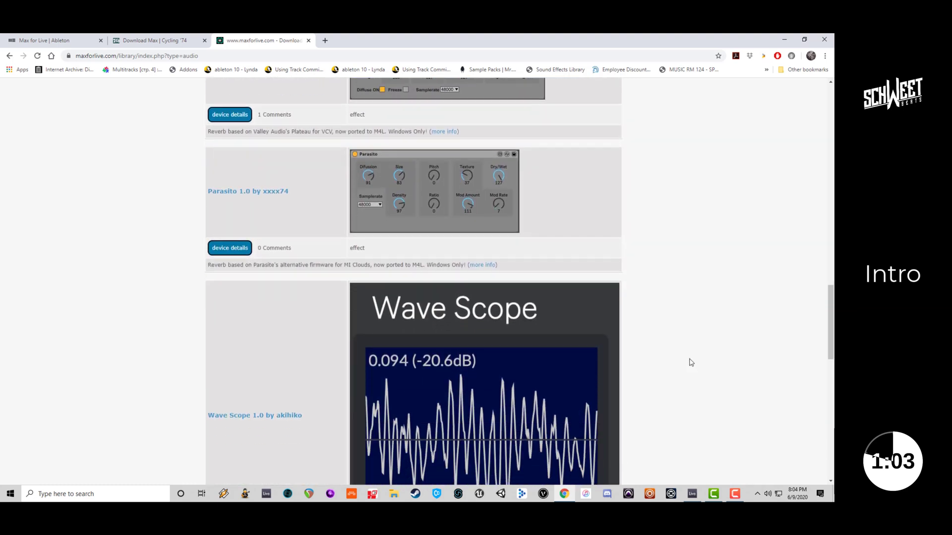
pyautogui.scroll(-3, 691, 362)
# Open TapeStop from the Device Library's most downloaded devices and examine its details page.
pyautogui.scroll(20, 690, 362)
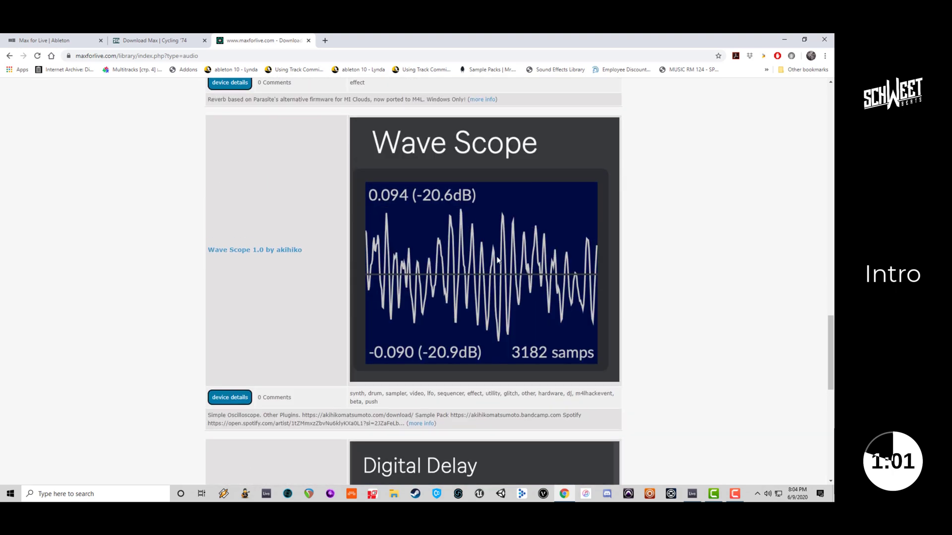
pyautogui.scroll(7, 439, 231)
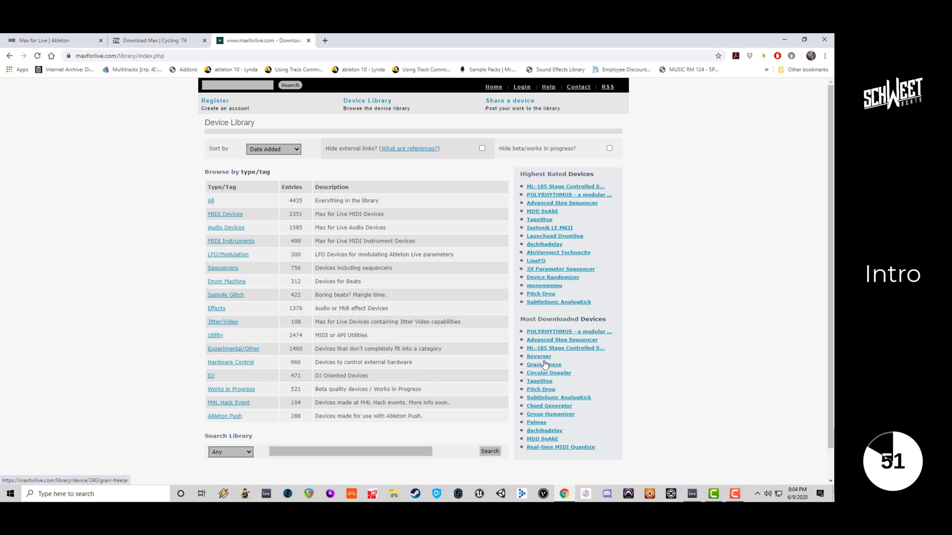
pyautogui.press('Tab')
pyautogui.press('Tab')
pyautogui.click(548, 382)
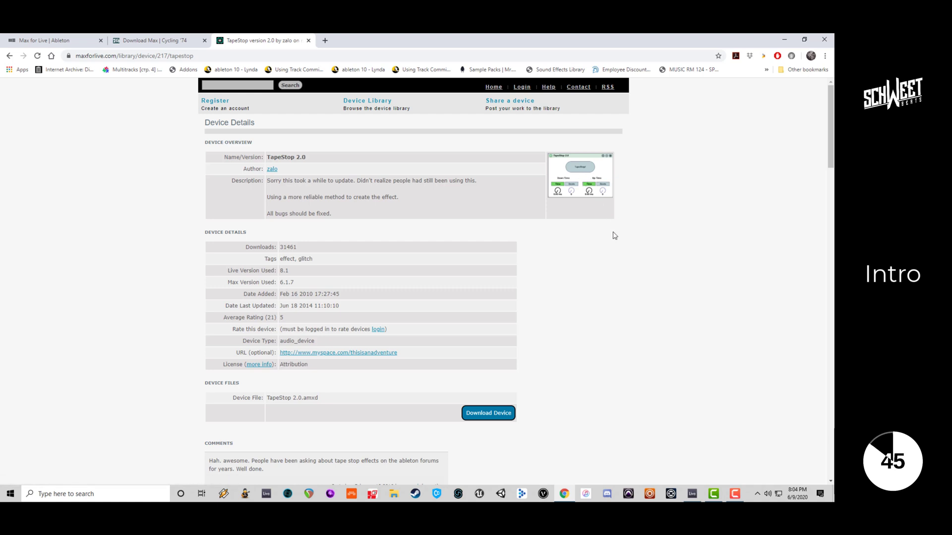
pyautogui.scroll(-4, 614, 232)
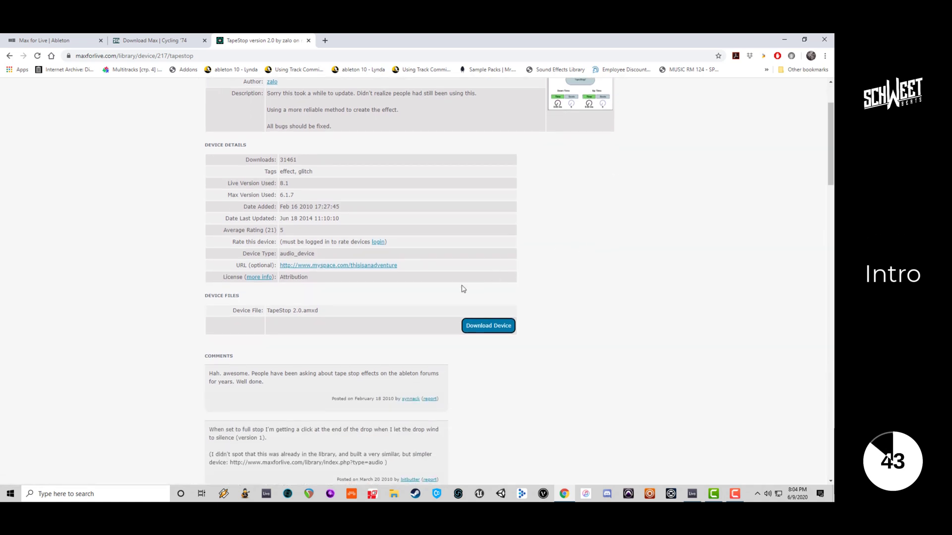
pyautogui.scroll(5, 438, 297)
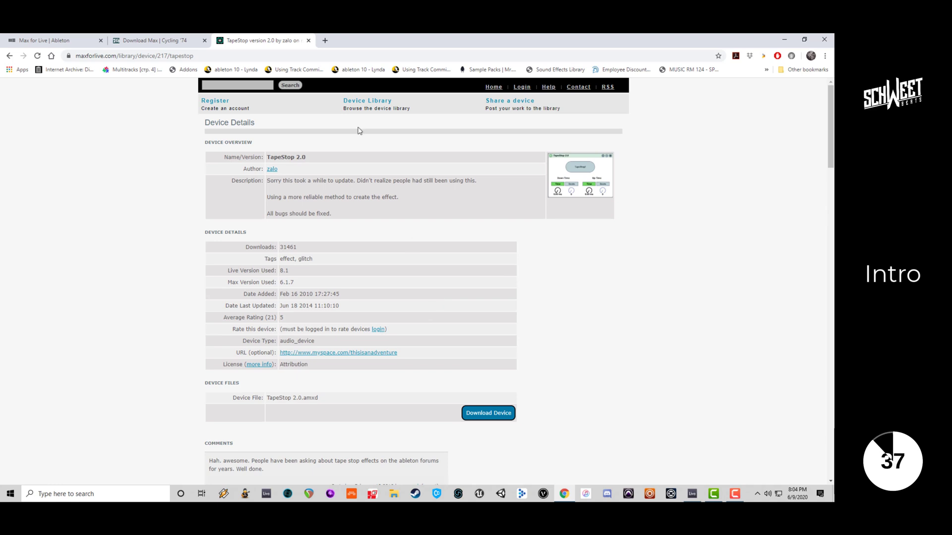
# Open the Sugar Bytes website in a new tab by looking up "sugarbytes".
pyautogui.click(326, 41)
pyautogui.write('sugarbytes')
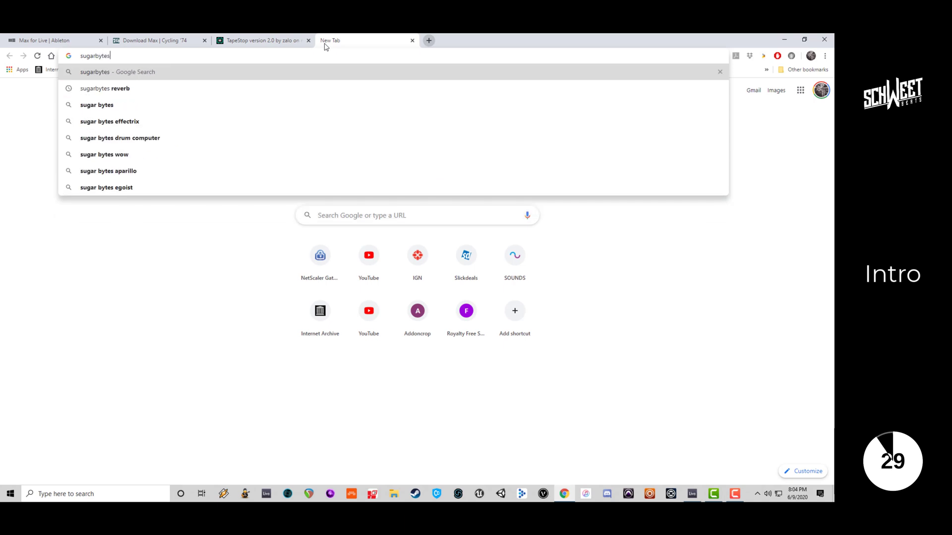
pyautogui.press('Return')
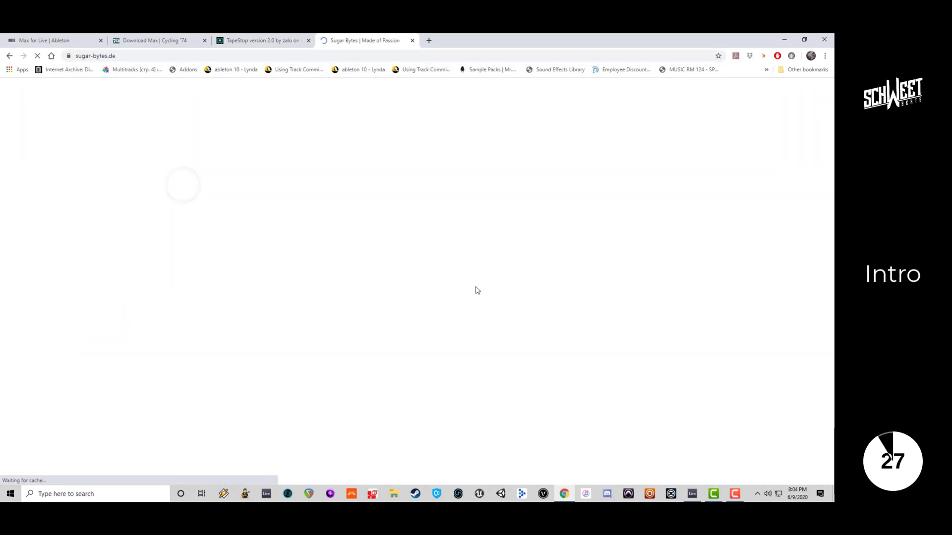
# Look over the featured products on the Sugar Bytes homepage and return to the TapeStop device page.
pyautogui.scroll(-5, 397, 317)
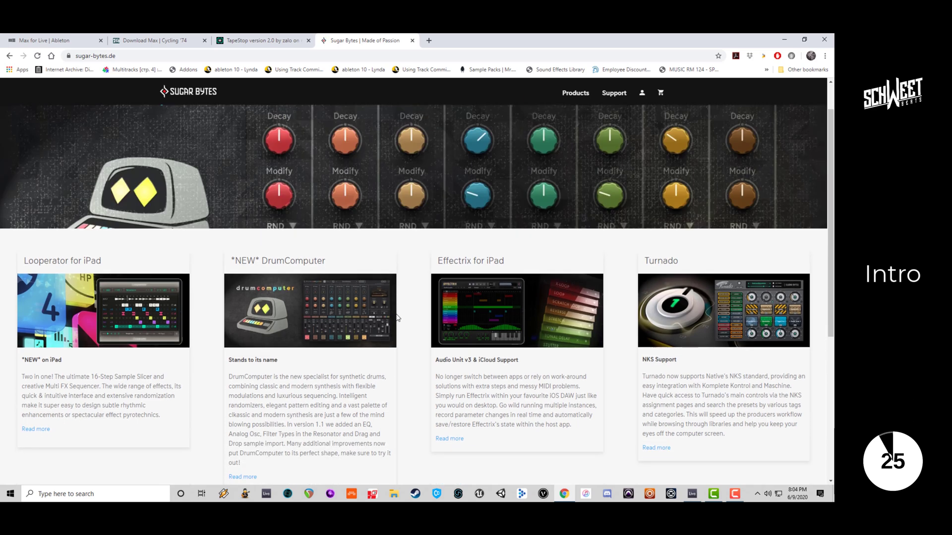
pyautogui.scroll(3, 357, 228)
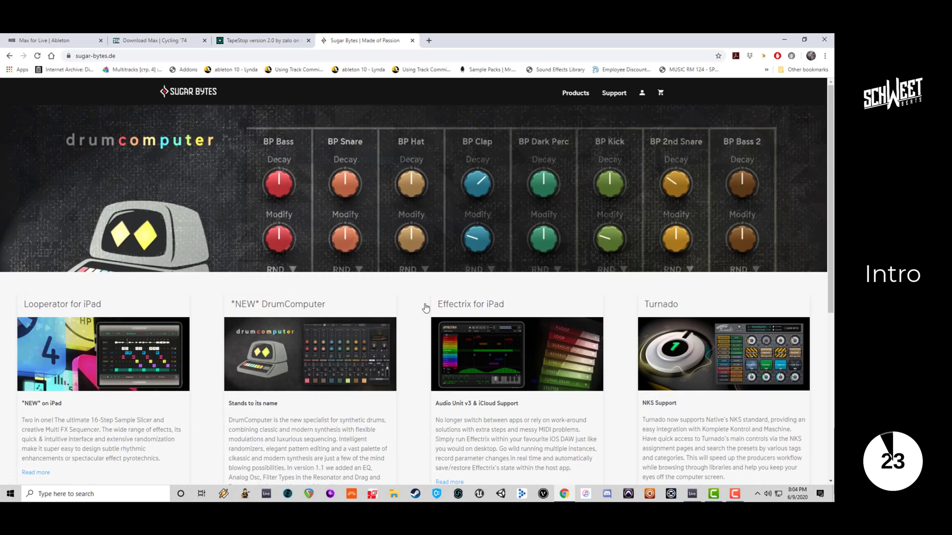
pyautogui.click(258, 42)
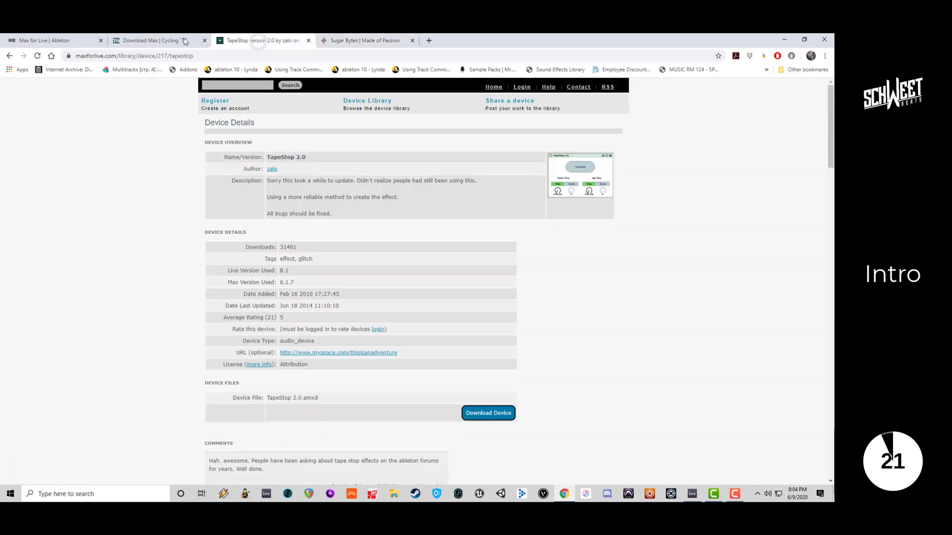
# Close all the open website tabs, including the Max for Live page, and switch to the untitled set in Ableton Live.
pyautogui.click(185, 41)
pyautogui.click(204, 40)
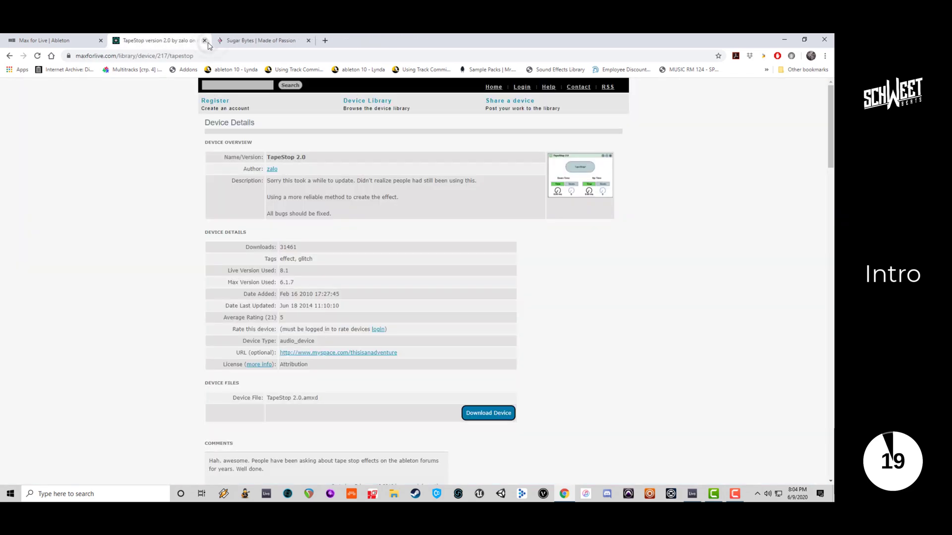
pyautogui.click(204, 40)
pyautogui.click(204, 40)
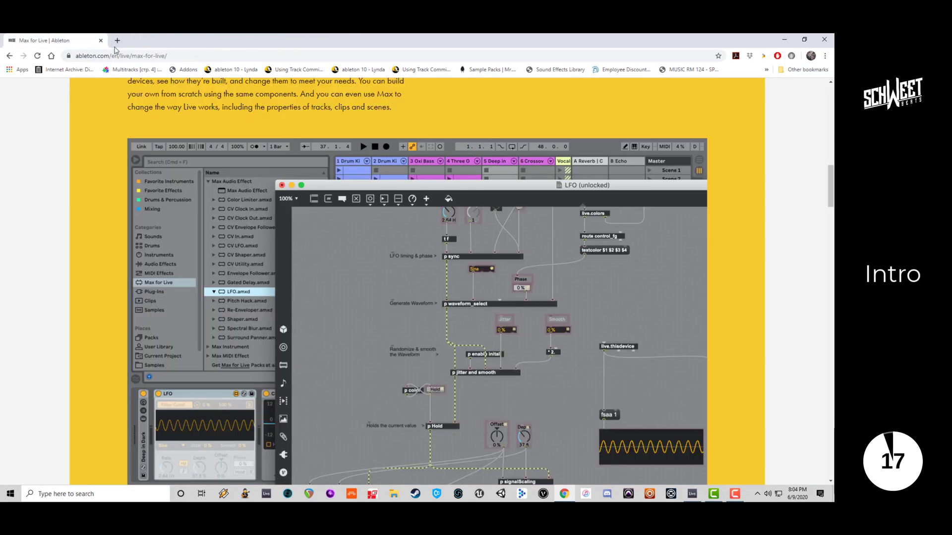
pyautogui.scroll(3, 280, 245)
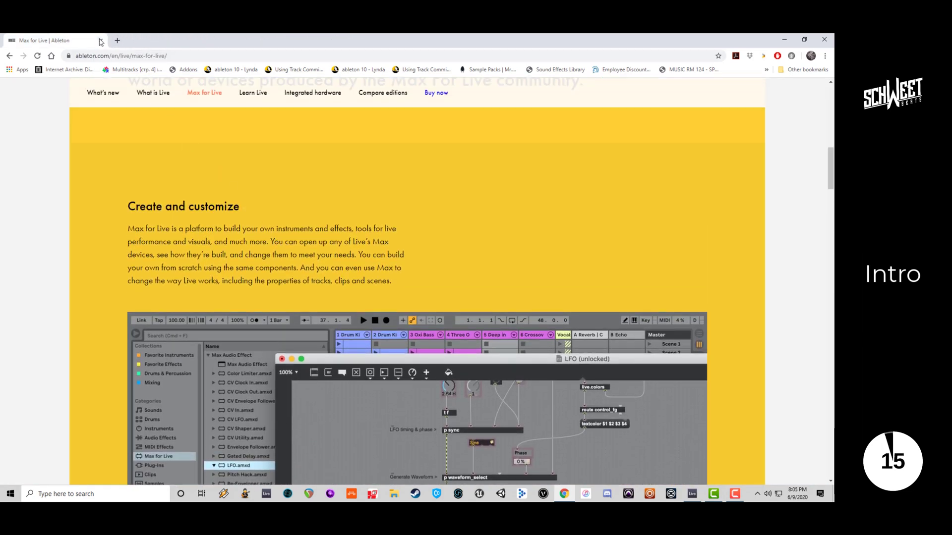
pyautogui.click(100, 39)
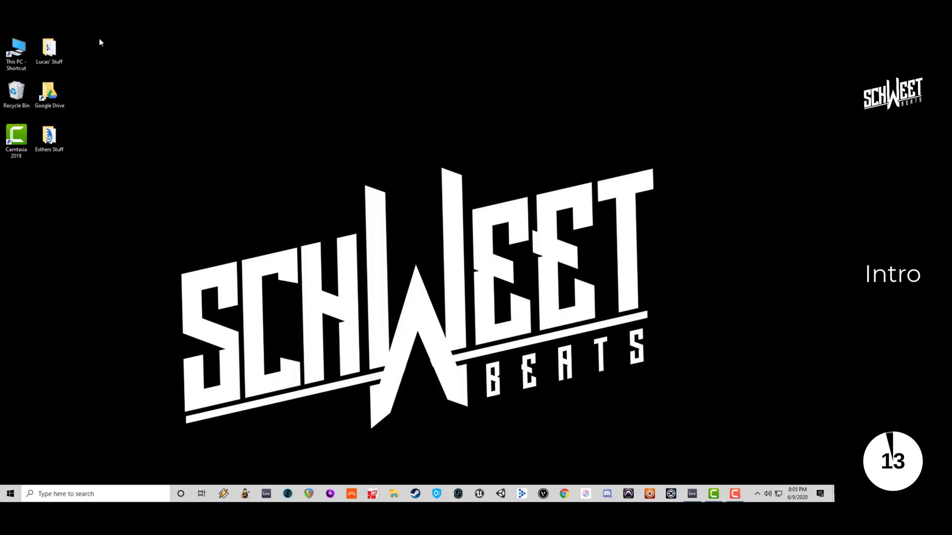
pyautogui.click(692, 494)
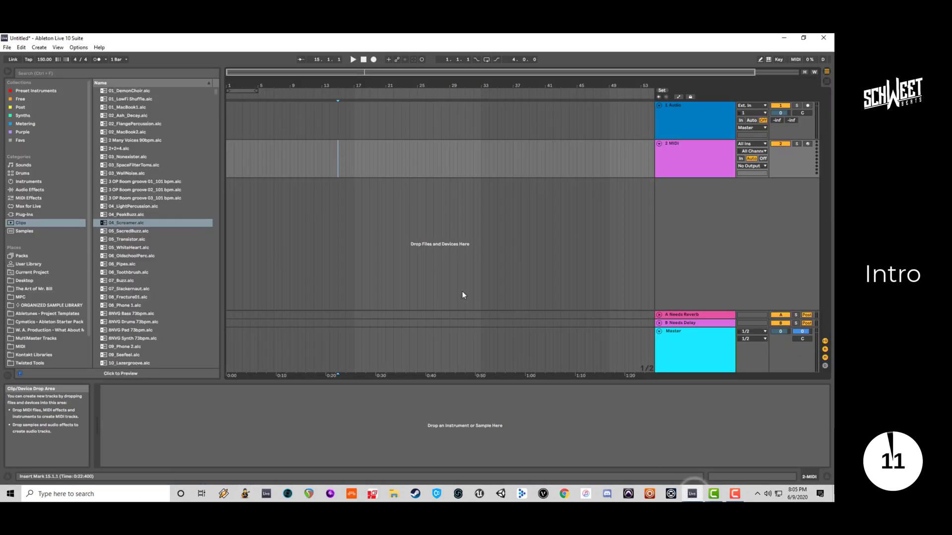
# Load the C Minor preset of the Scale MIDI effect onto the MIDI track and set its base note to F.
pyautogui.click(355, 171)
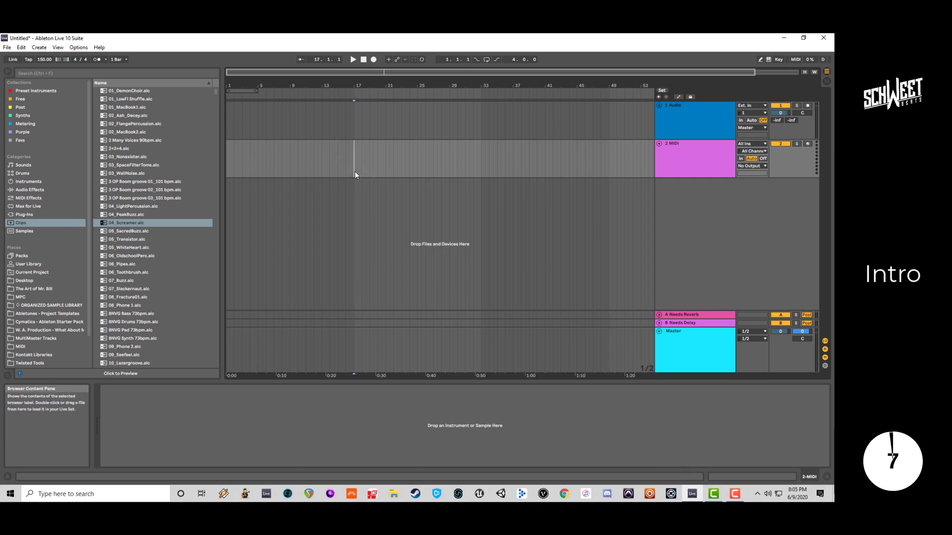
pyautogui.click(31, 198)
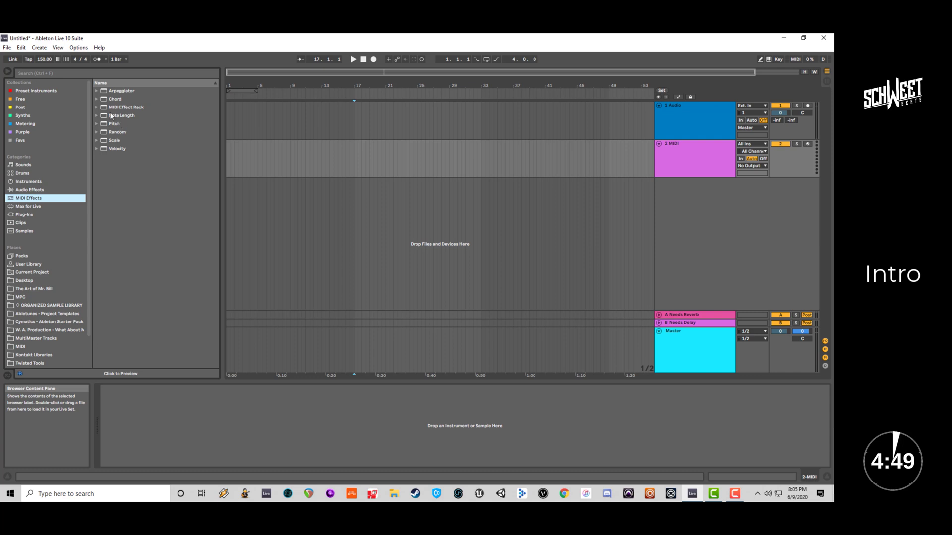
pyautogui.click(96, 99)
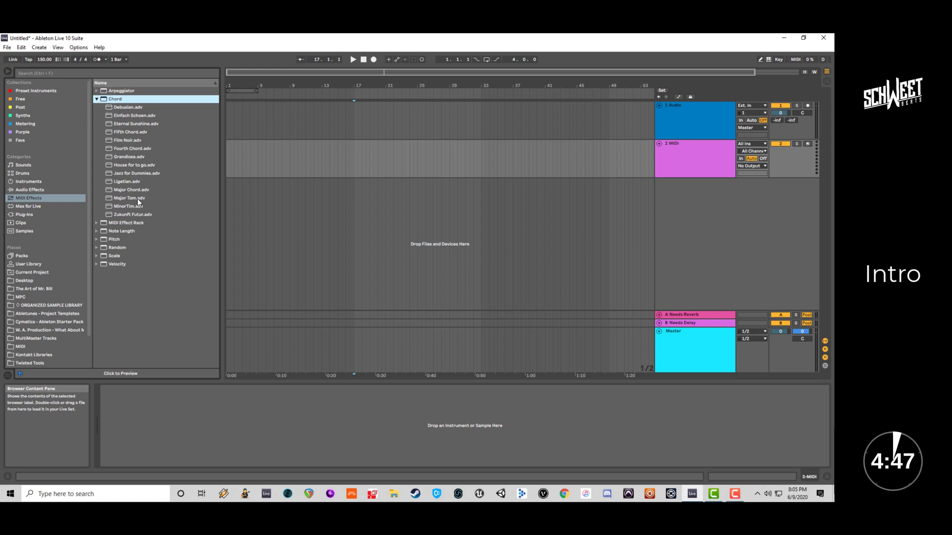
pyautogui.click(102, 255)
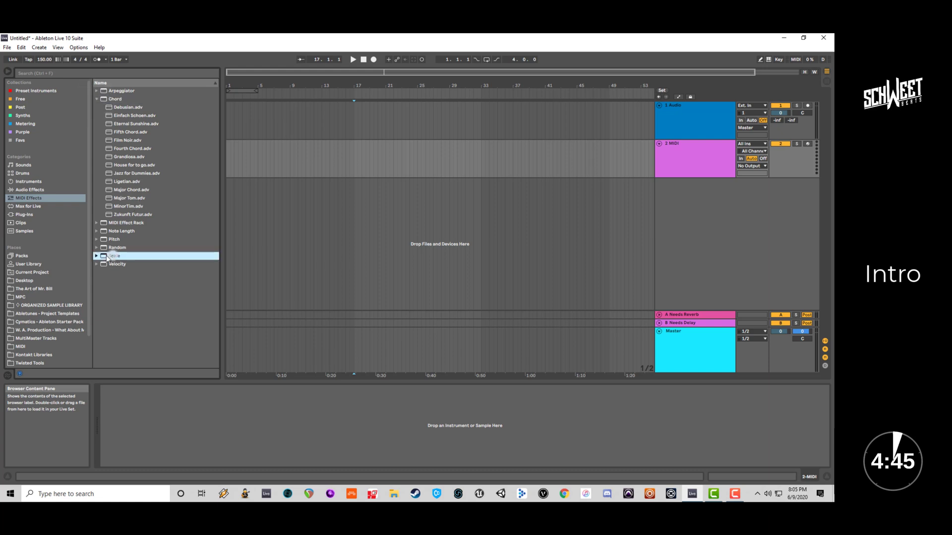
pyautogui.click(96, 256)
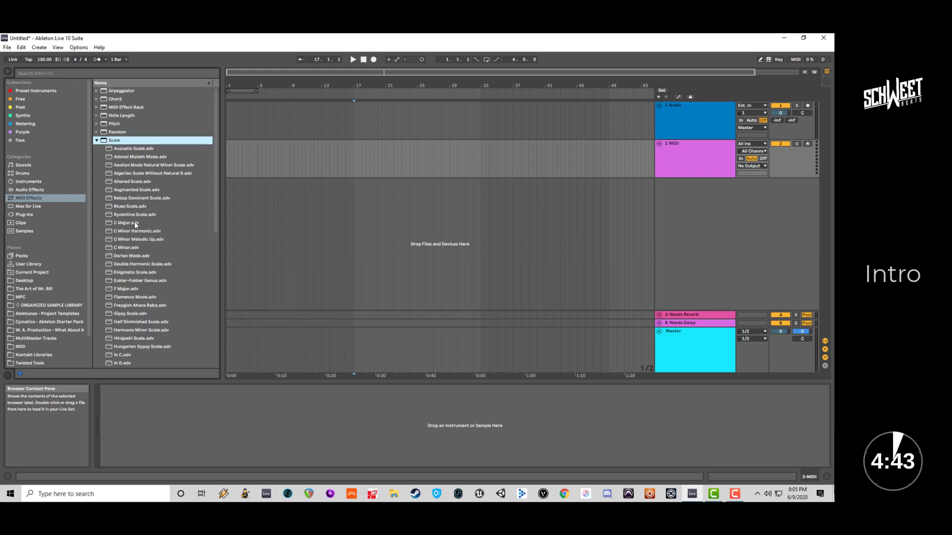
pyautogui.scroll(-1, 135, 225)
pyautogui.click(128, 239)
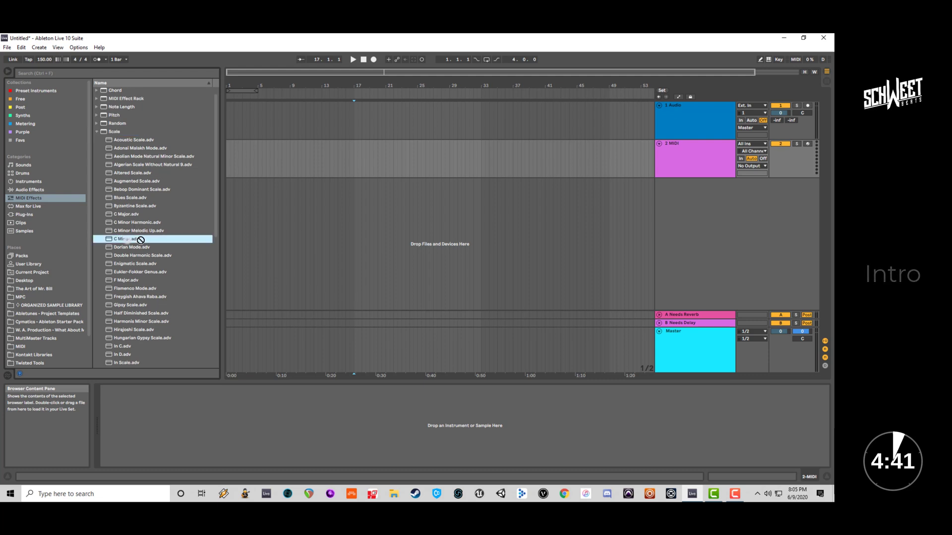
pyautogui.press('Return')
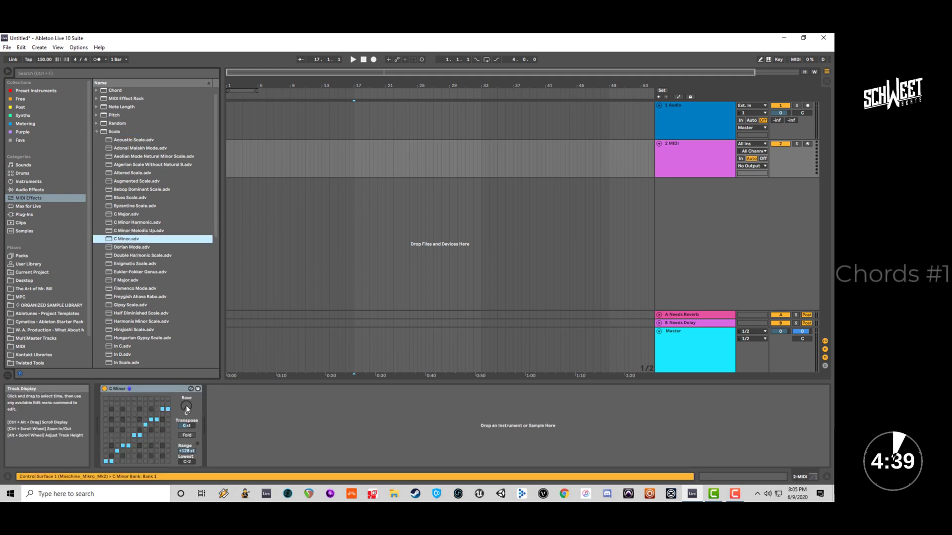
pyautogui.moveTo(186, 406); pyautogui.dragTo(186, 396)
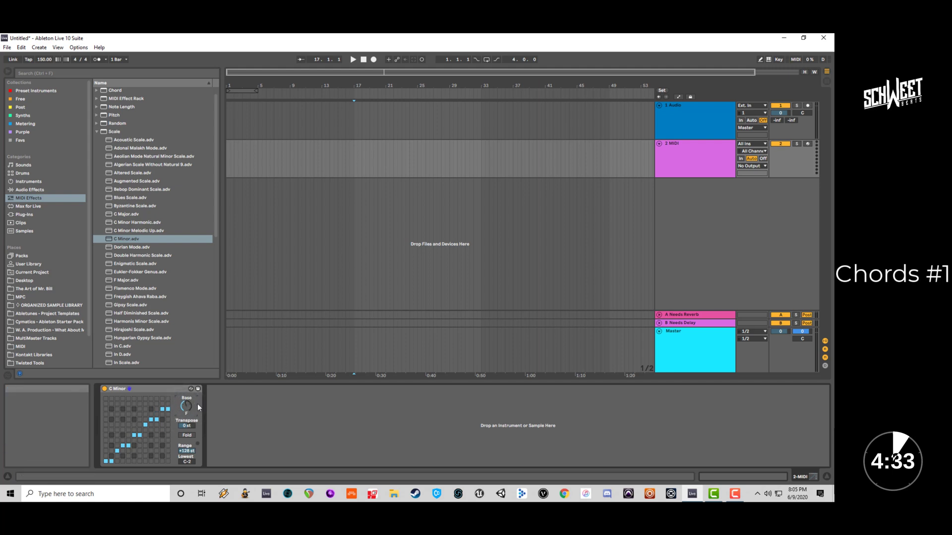
# Audition the Pad presets of the Operator instrument from the top of the list down to AtmosPad.
pyautogui.click(129, 72)
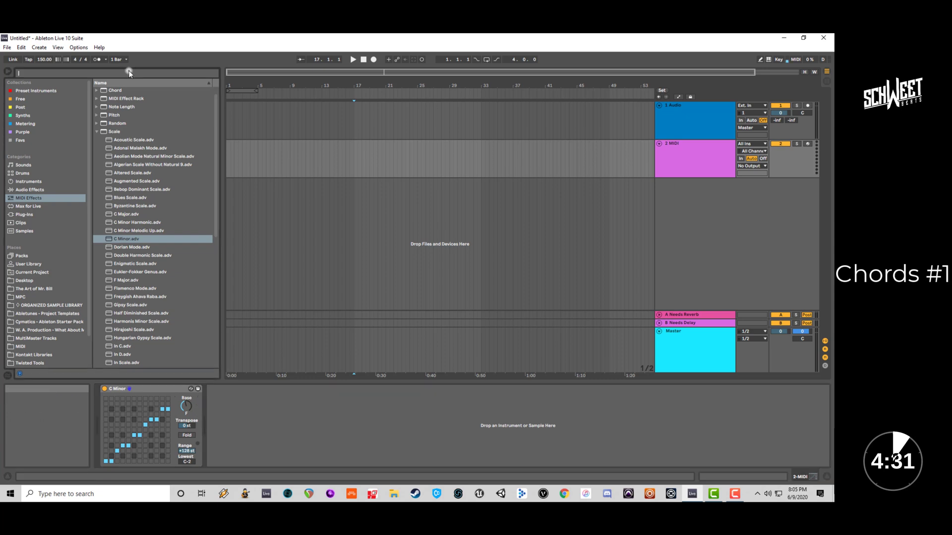
pyautogui.click(34, 184)
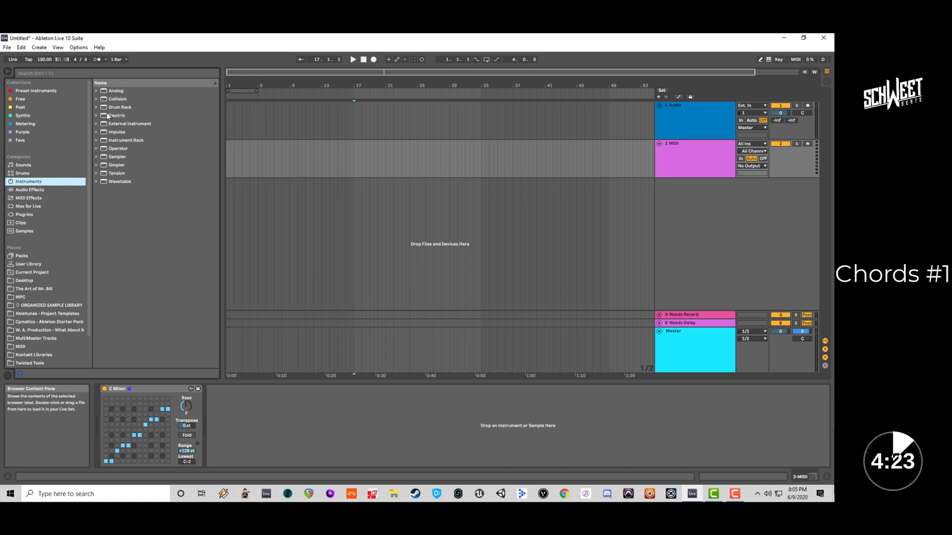
pyautogui.click(97, 149)
pyautogui.click(104, 231)
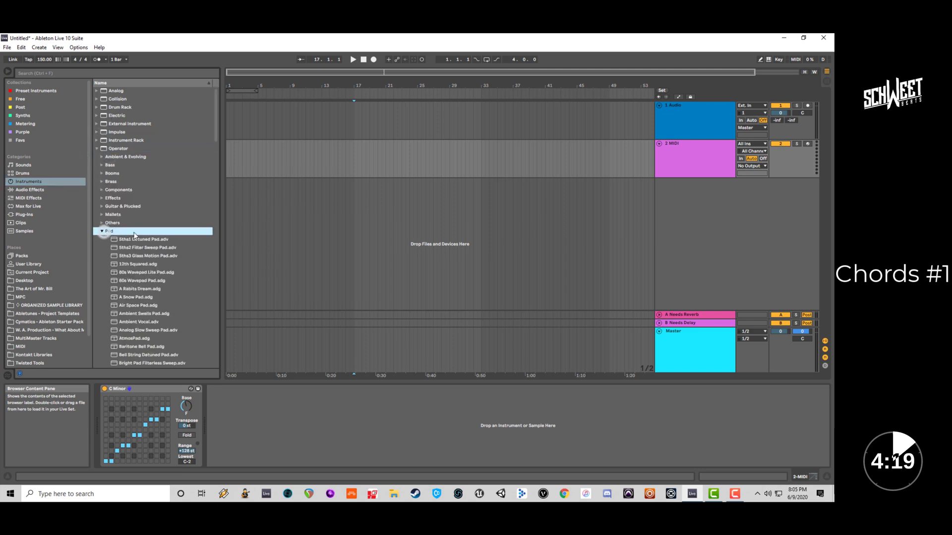
pyautogui.click(135, 232)
pyautogui.press('Down')
pyautogui.press('Down')
pyautogui.press('Down')
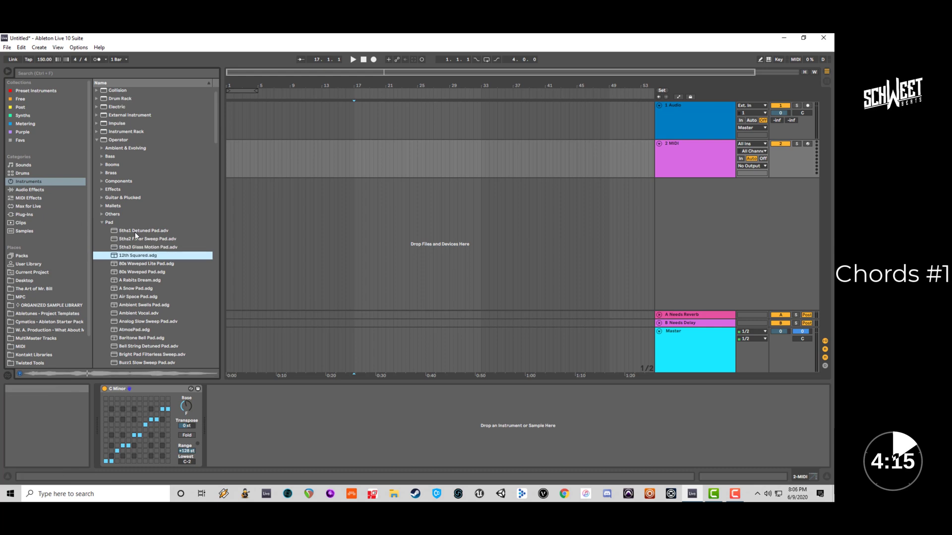
pyautogui.press('Down')
pyautogui.press('Down')
pyautogui.press('Down')
pyautogui.press('Down')
pyautogui.press('Down')
pyautogui.press('Down')
pyautogui.press('Down')
pyautogui.press('Down')
pyautogui.press('Down')
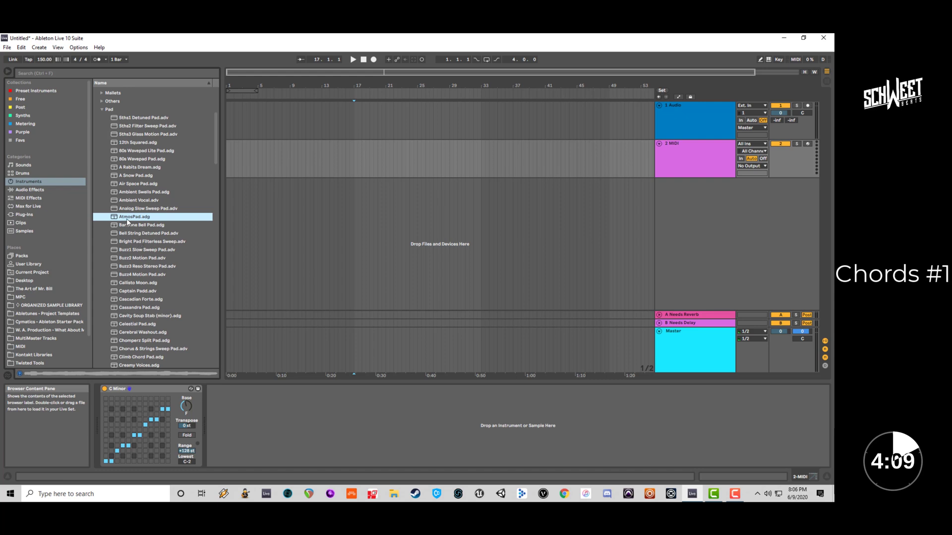
# Load AtmosPad onto the MIDI track, then arm the track for recording with its volume at 0.
pyautogui.moveTo(127, 219); pyautogui.dragTo(389, 158)
pyautogui.click(808, 145)
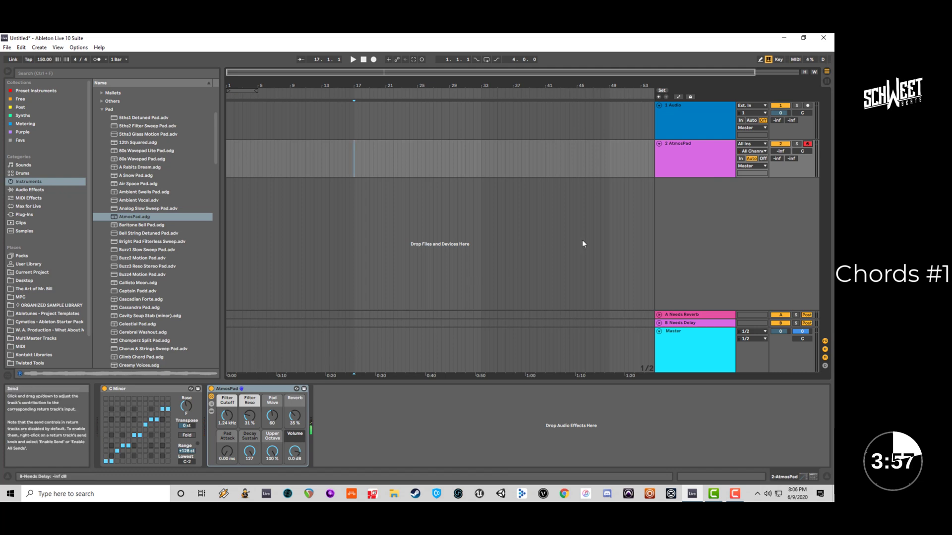
pyautogui.doubleClick(782, 151)
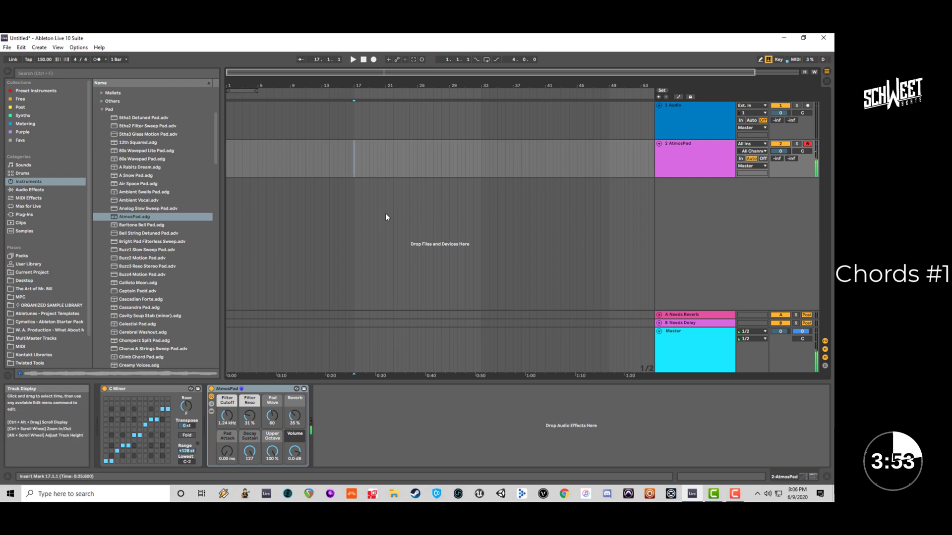
# Add the Major Chord preset of the Chord MIDI effect to the AtmosPad track and place it before the C Minor scale device.
pyautogui.click(101, 109)
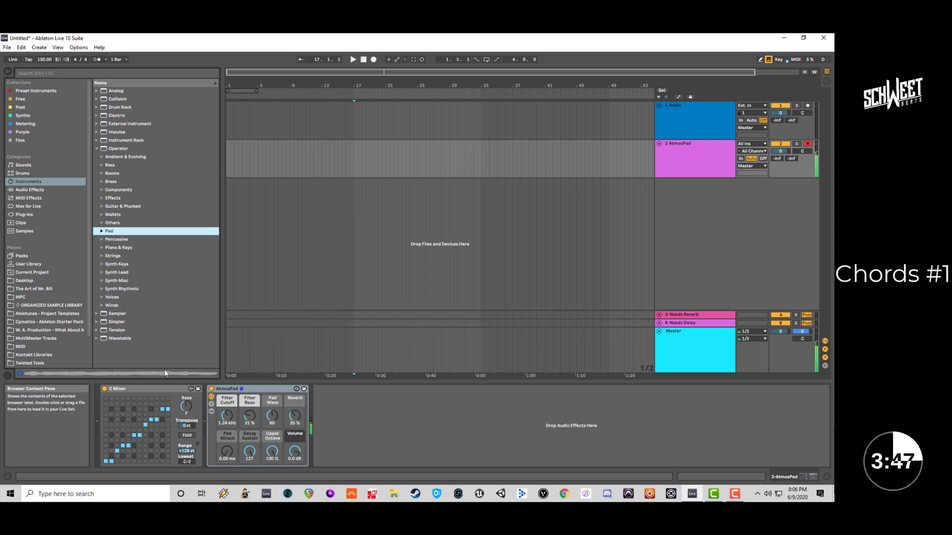
pyautogui.click(99, 146)
pyautogui.click(31, 198)
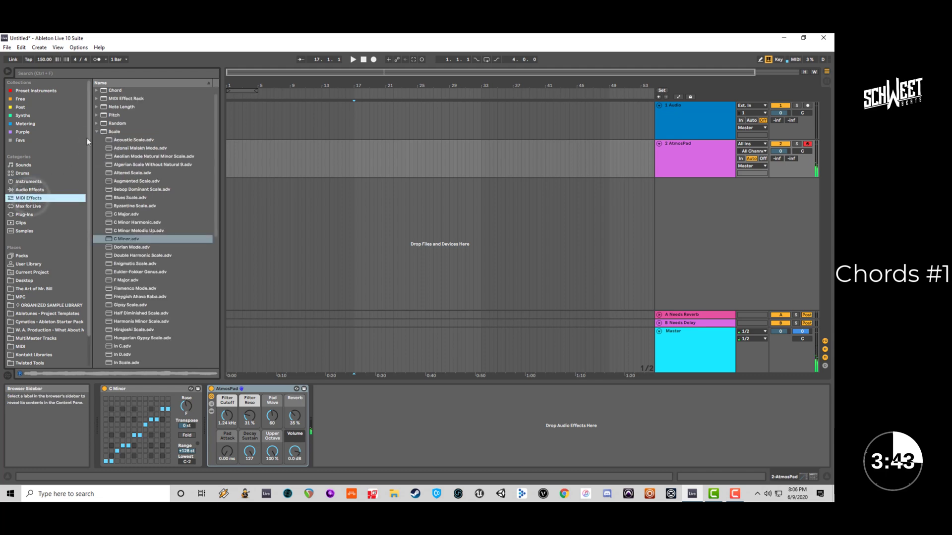
pyautogui.click(96, 132)
pyautogui.click(95, 99)
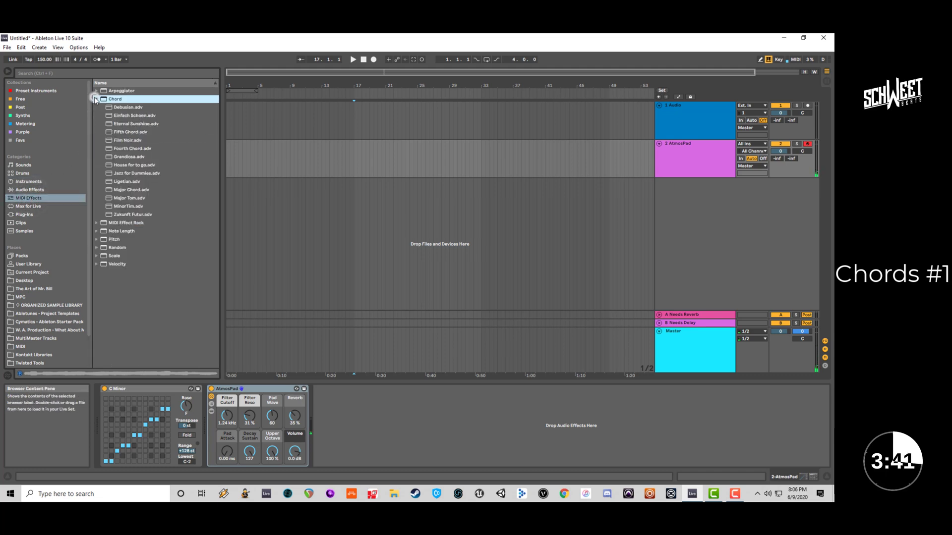
pyautogui.doubleClick(123, 190)
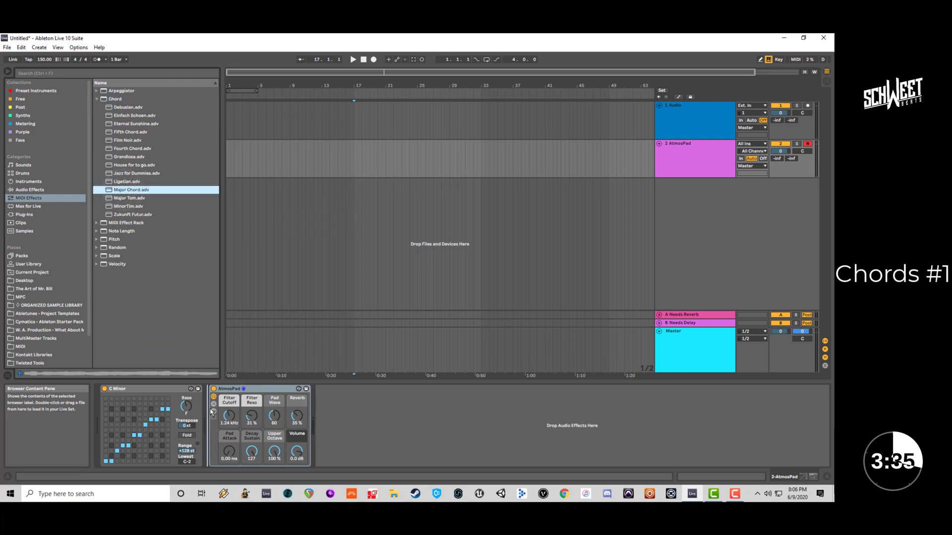
pyautogui.moveTo(235, 389); pyautogui.dragTo(93, 407)
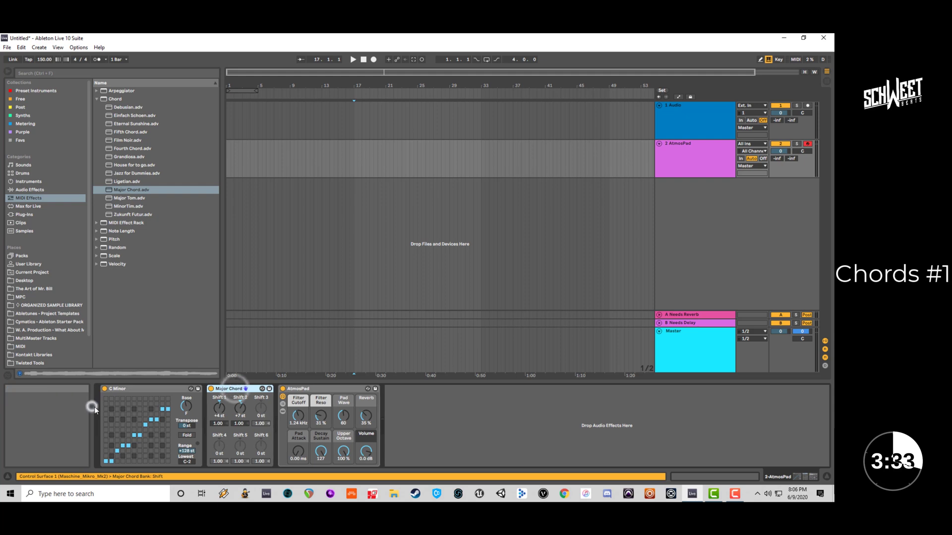
pyautogui.moveTo(225, 389); pyautogui.dragTo(97, 409)
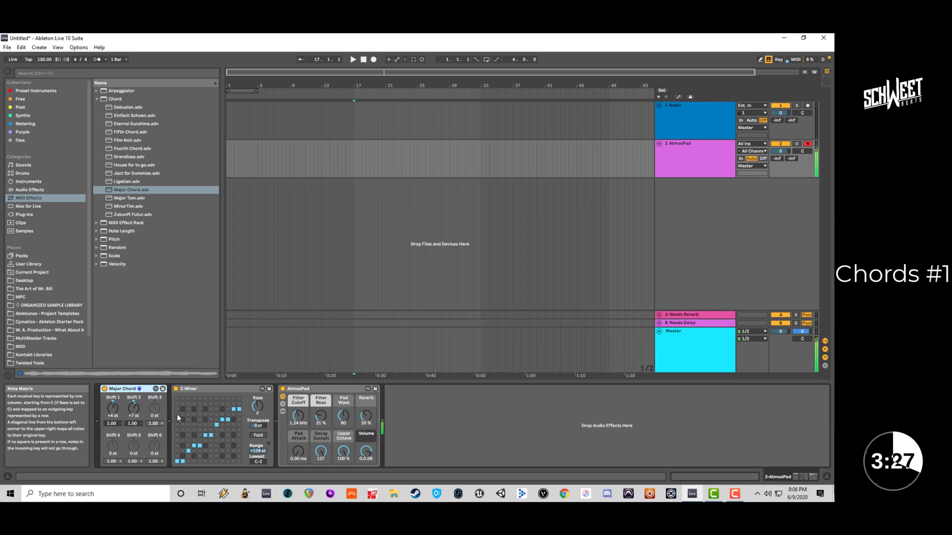
# Set the tempo to 122 BPM and start playback with the metronome turned on.
pyautogui.click(45, 59)
pyautogui.write('122')
pyautogui.press('Return')
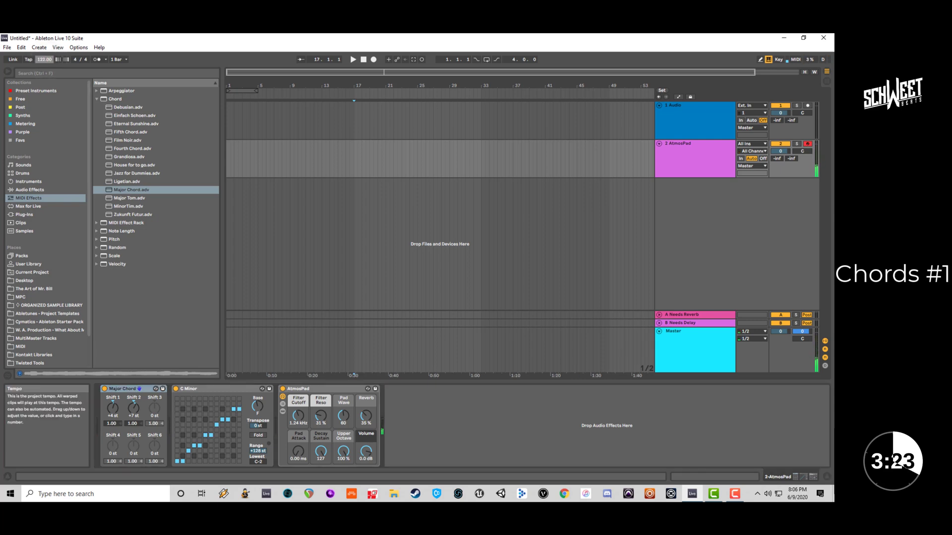
pyautogui.click(96, 59)
pyautogui.press('space')
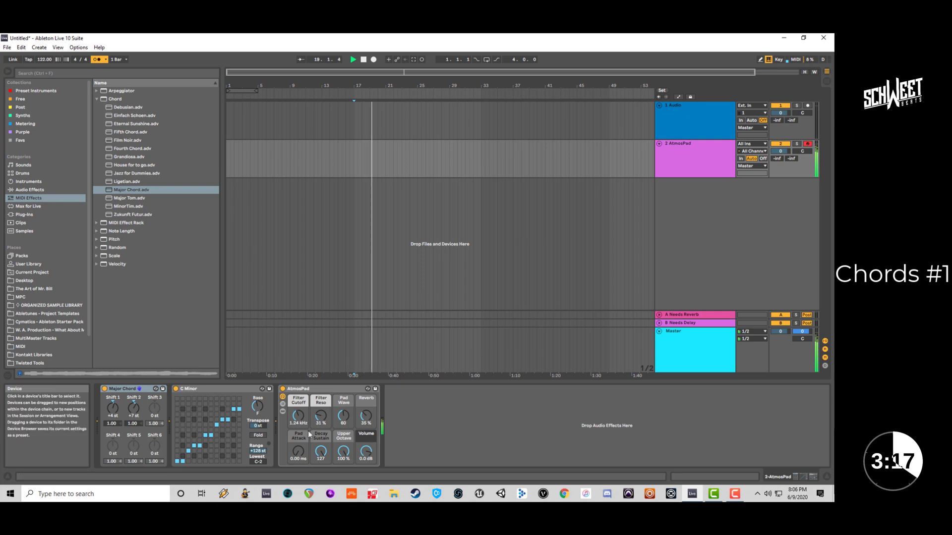
pyautogui.moveTo(298, 415)
pyautogui.mouseDown()
pyautogui.moveTo(298, 443)
pyautogui.moveTo(298, 410)
pyautogui.moveTo(299, 418)
pyautogui.mouseUp()
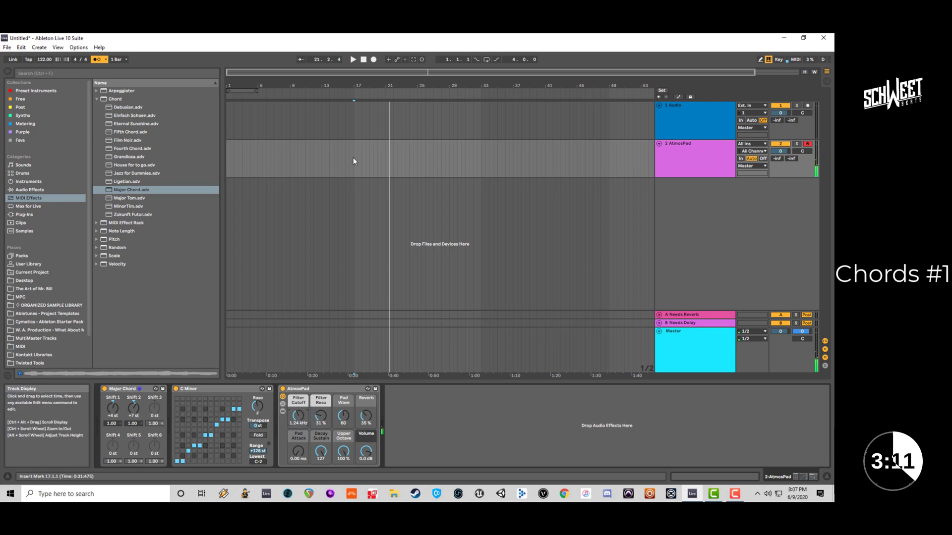
# Create an empty four-bar MIDI clip at bar 17 on the AtmosPad track and enlarge its note editor.
pyautogui.moveTo(353, 158); pyautogui.dragTo(385, 166)
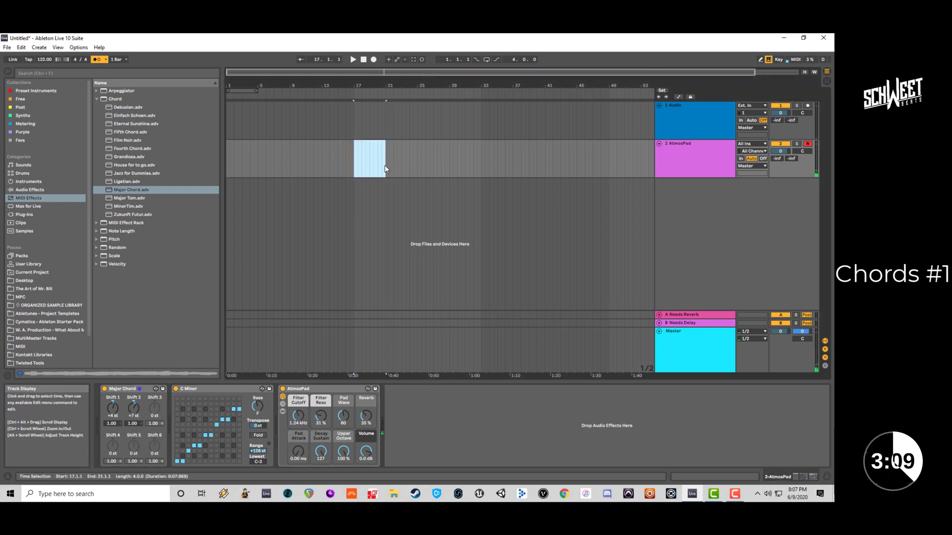
pyautogui.hotkey('ctrl', 'shift', 'm')
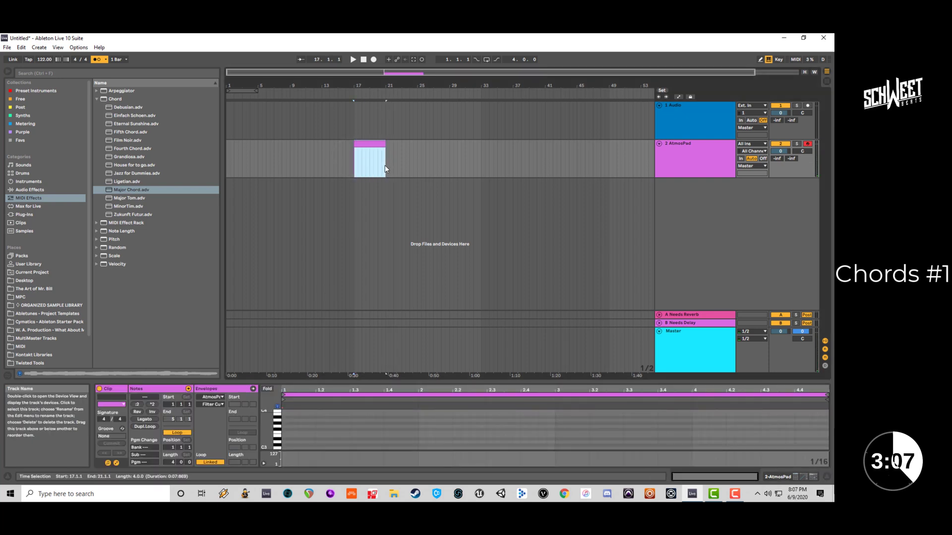
pyautogui.moveTo(313, 383); pyautogui.dragTo(311, 288)
pyautogui.press('space')
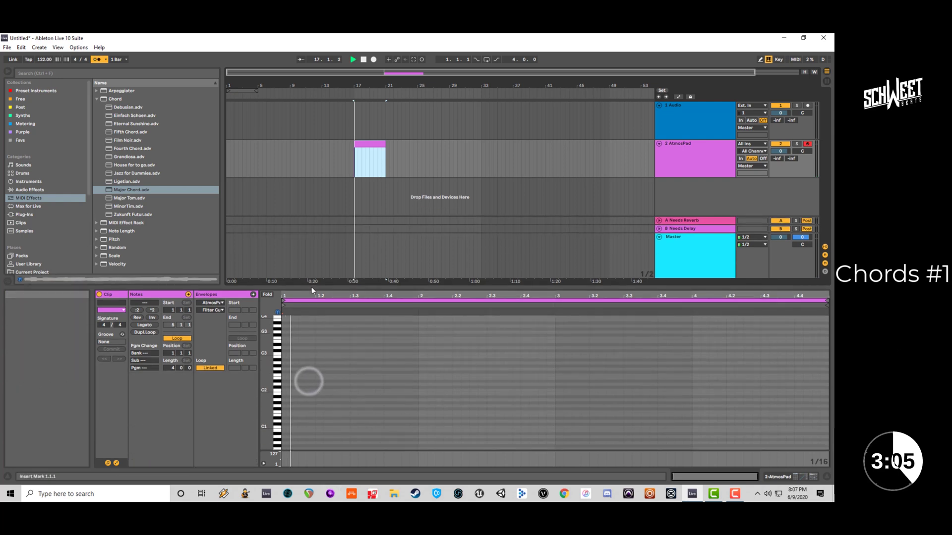
pyautogui.press('space')
# Insert a sixteenth note at the very start of the clip and raise its pitch to F3.
pyautogui.click(277, 392)
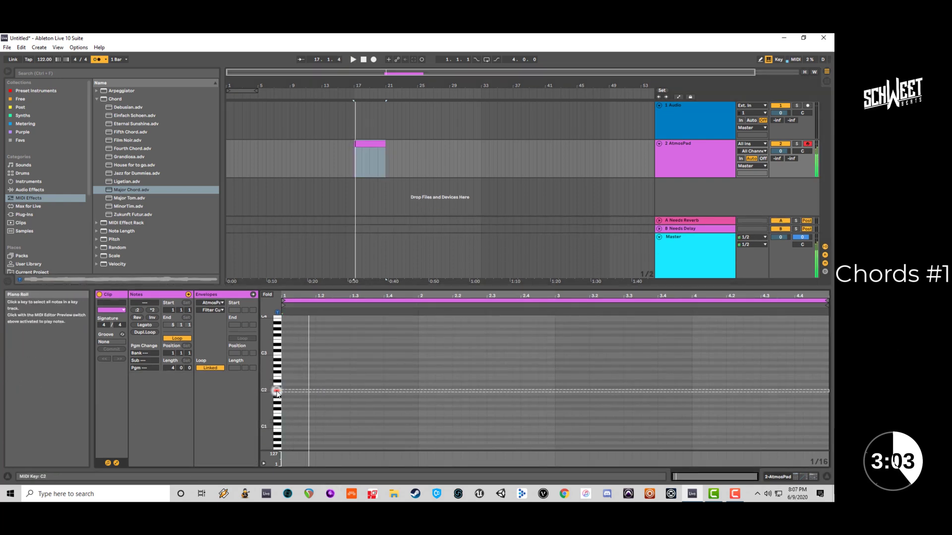
pyautogui.press('a')
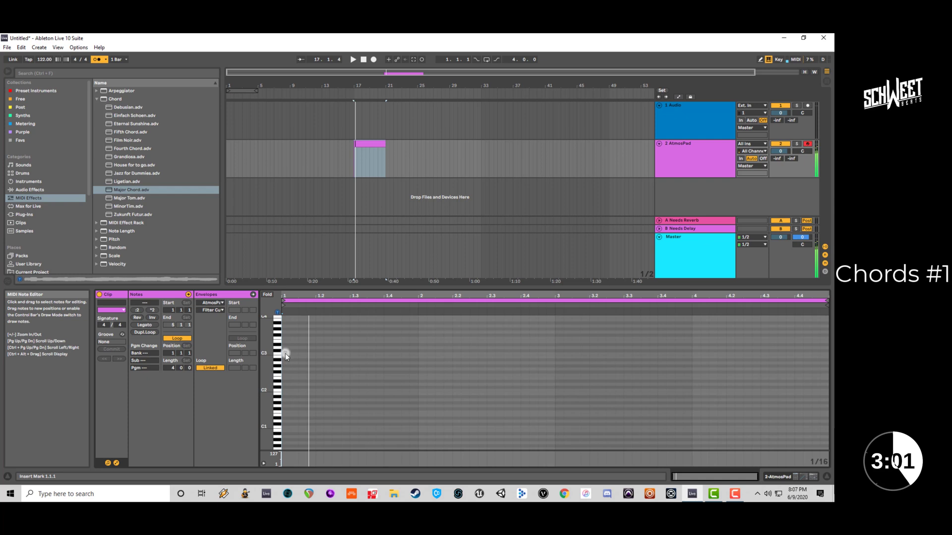
pyautogui.doubleClick(286, 355)
pyautogui.press('Up')
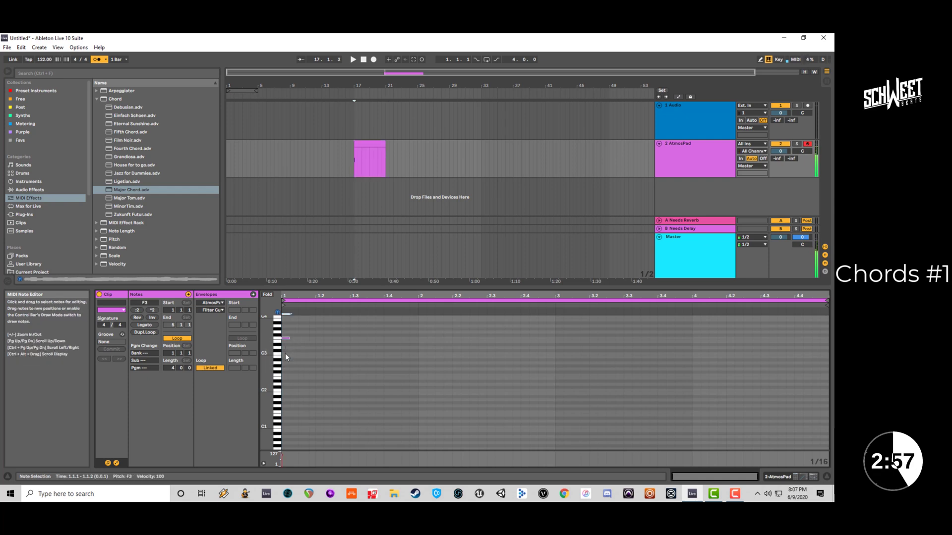
# Lengthen the F3 note to fill the first bar and duplicate it into the second bar.
pyautogui.hotkey('shift', 'Right')
pyautogui.moveTo(299, 337); pyautogui.dragTo(417, 352)
pyautogui.hotkey('ctrl', 'd')
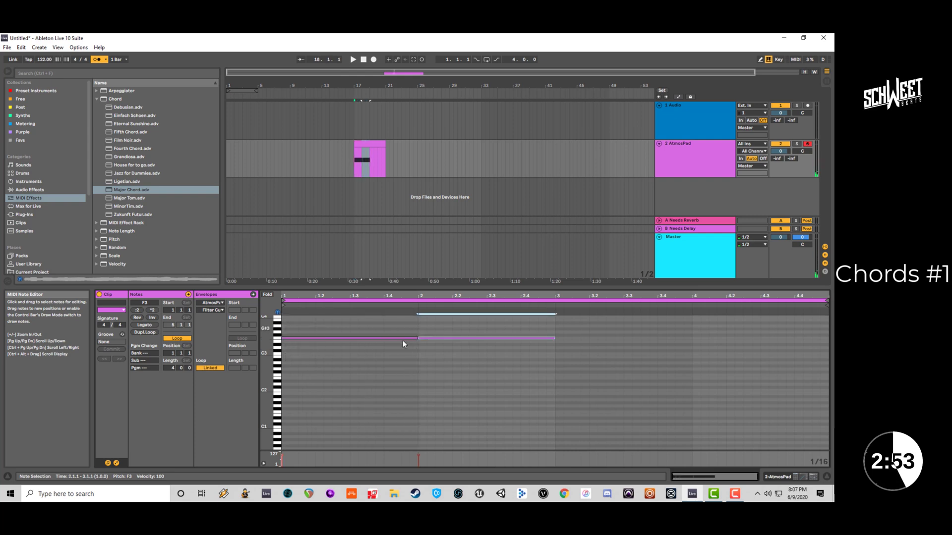
# Raise the second bar's note to A3 and start playback.
pyautogui.press('Up')
pyautogui.press('Up')
pyautogui.press('Up')
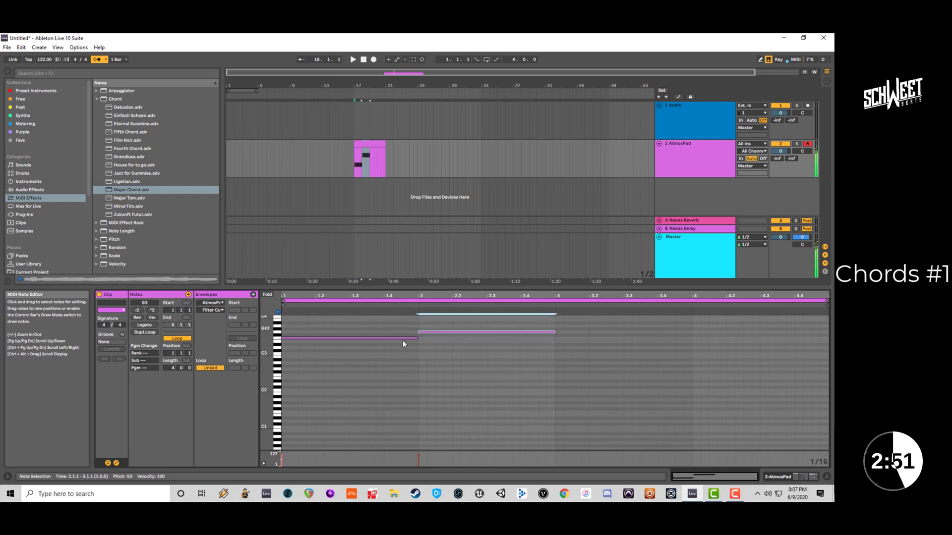
pyautogui.press('Up')
pyautogui.press('space')
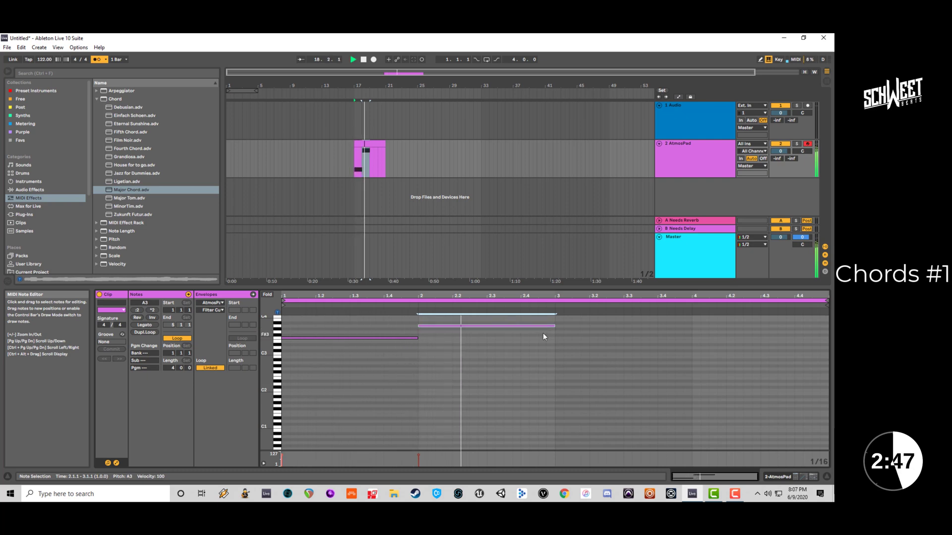
# Duplicate the A3 note into the third bar, lower that copy to B2 and repeat it in the fourth bar.
pyautogui.hotkey('ctrl', 'd')
pyautogui.press('Down')
pyautogui.press('Down')
pyautogui.press('Down')
pyautogui.press('Down')
pyautogui.press('Down')
pyautogui.press('Down')
pyautogui.press('Down')
pyautogui.press('Down')
pyautogui.press('Down')
pyautogui.press('Down')
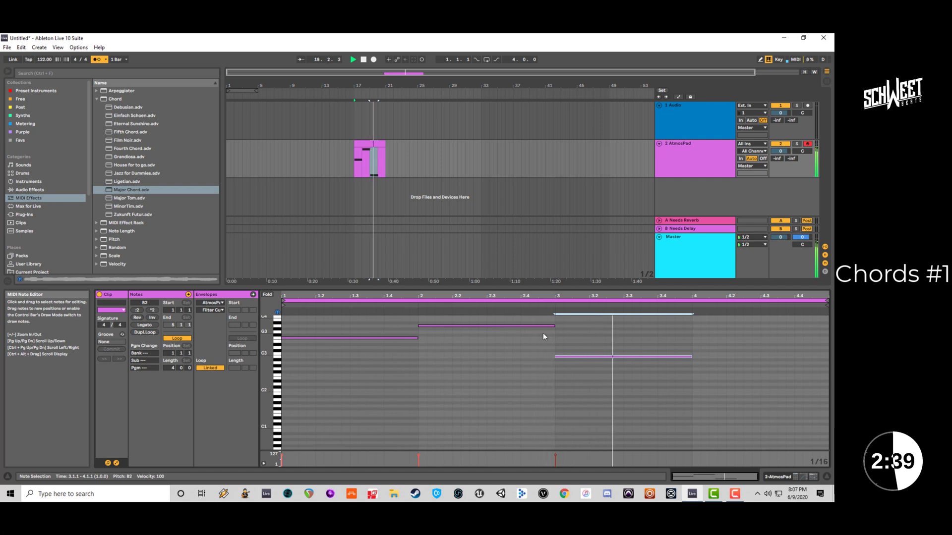
pyautogui.hotkey('ctrl', 'd')
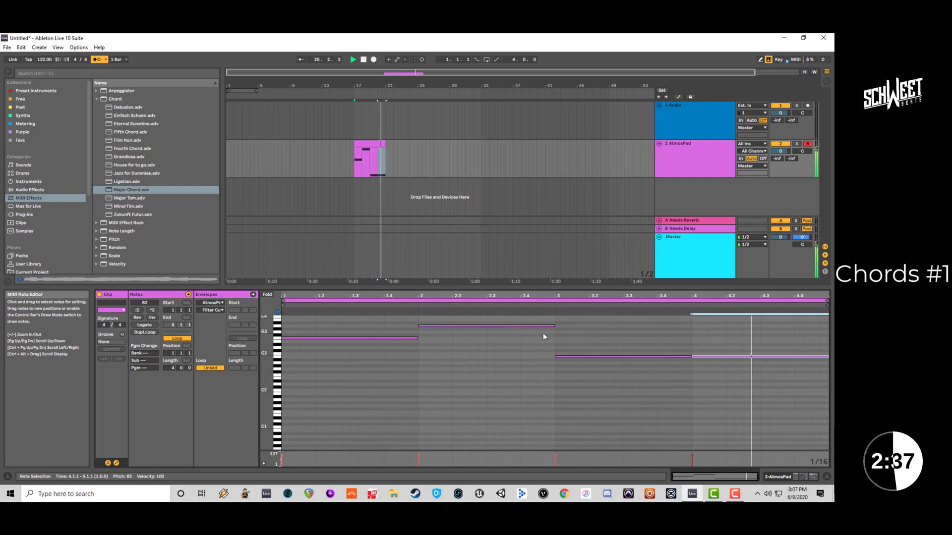
pyautogui.press('space')
# Loop the arrangement over the four-bar AtmosPad clip and play it.
pyautogui.click(368, 144)
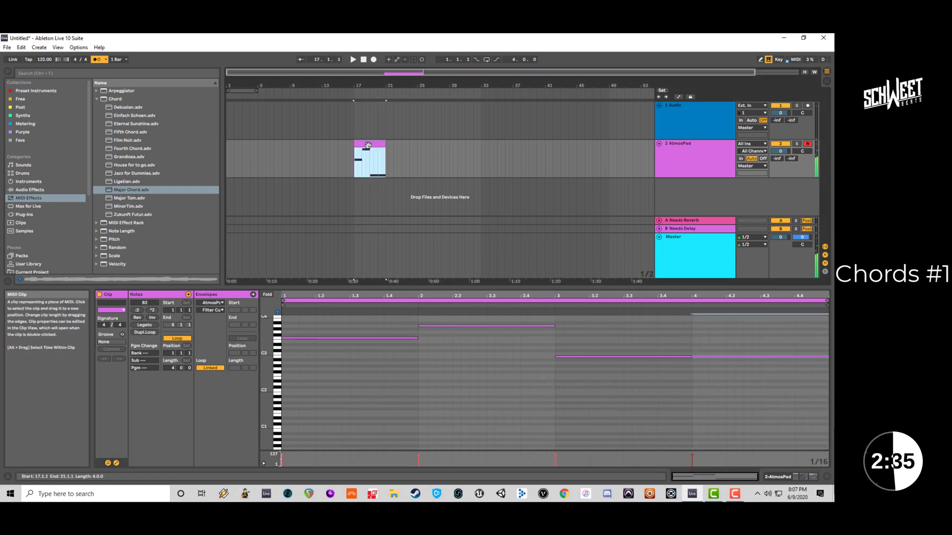
pyautogui.hotkey('ctrl', 'l')
pyautogui.press('space')
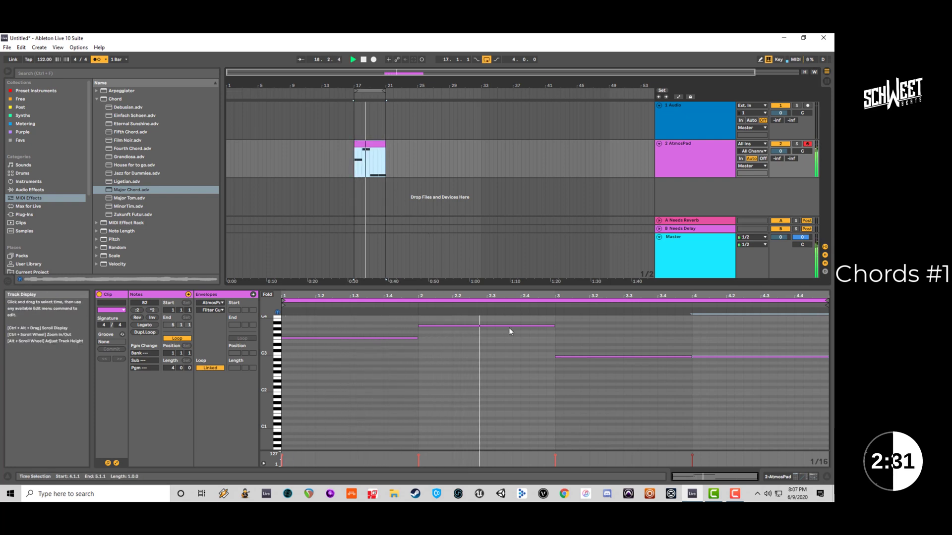
# Duplicate the AtmosPad track and replace the copy's instrument with the Captain Padd preset.
pyautogui.click(693, 160)
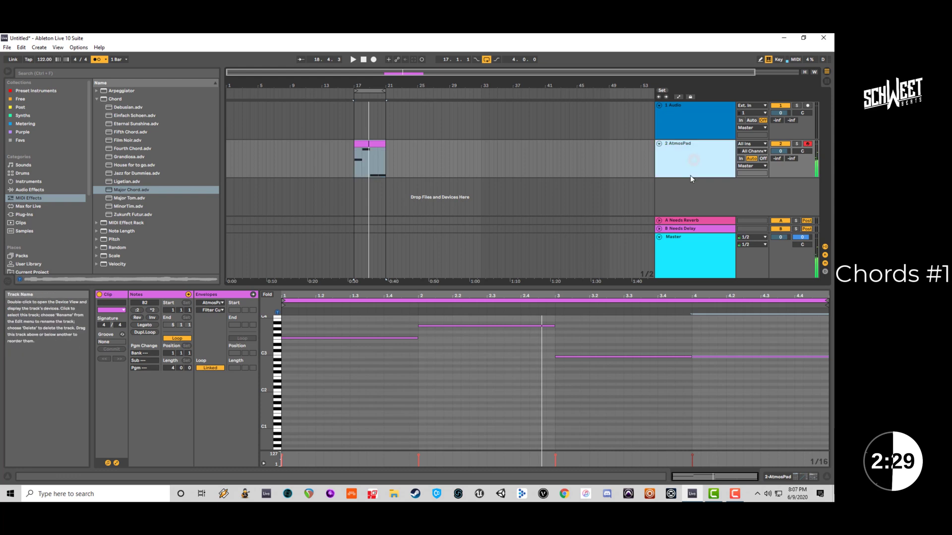
pyautogui.hotkey('ctrl', 'd')
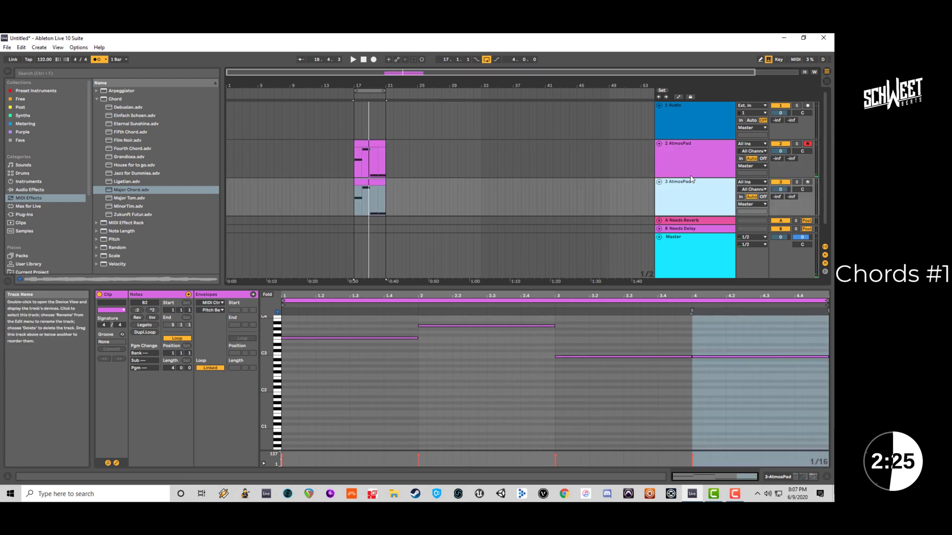
pyautogui.click(97, 99)
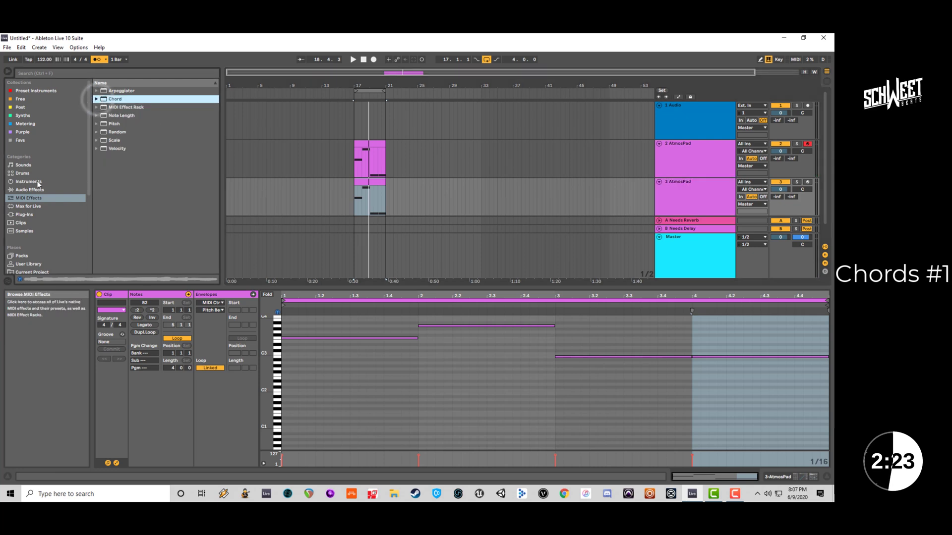
pyautogui.click(39, 181)
pyautogui.click(97, 141)
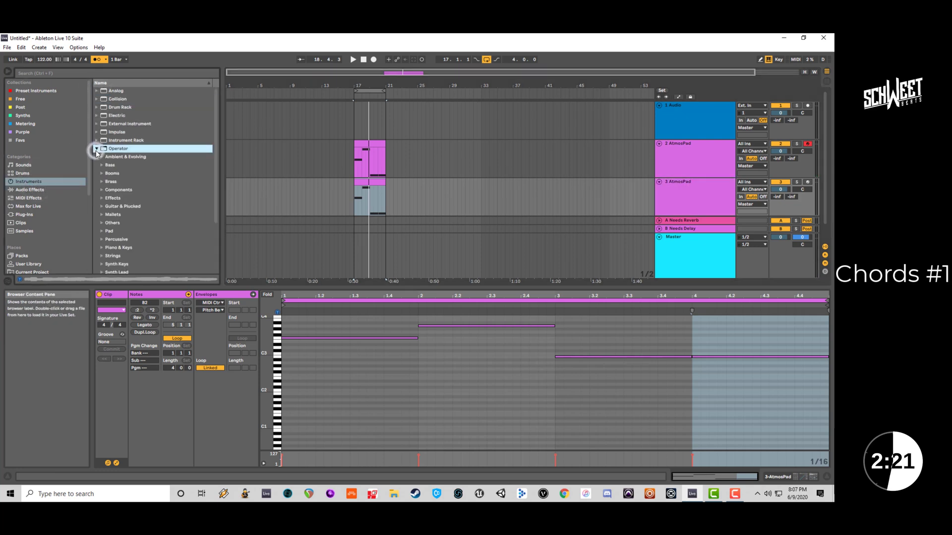
pyautogui.click(101, 189)
pyautogui.scroll(-3, 115, 206)
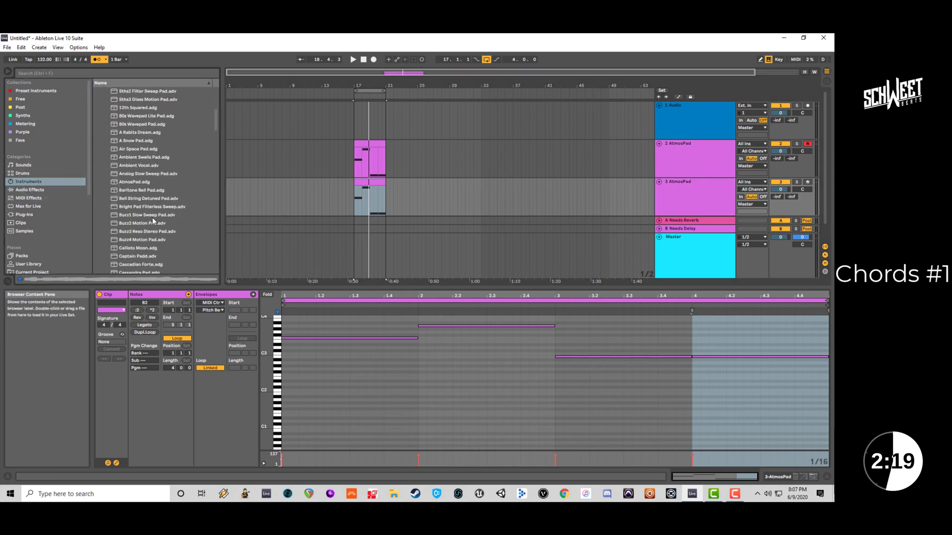
pyautogui.scroll(-2, 154, 221)
pyautogui.click(142, 232)
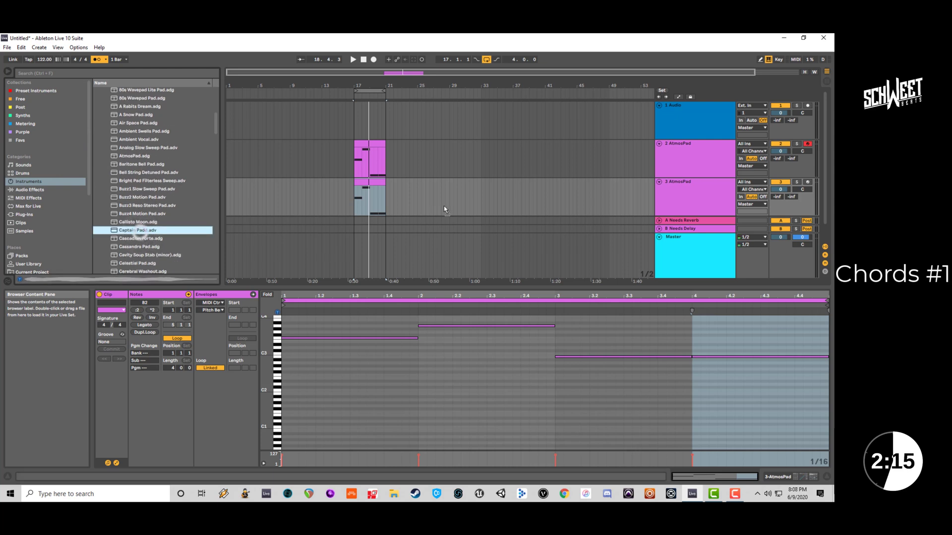
pyautogui.moveTo(688, 198); pyautogui.dragTo(688, 197)
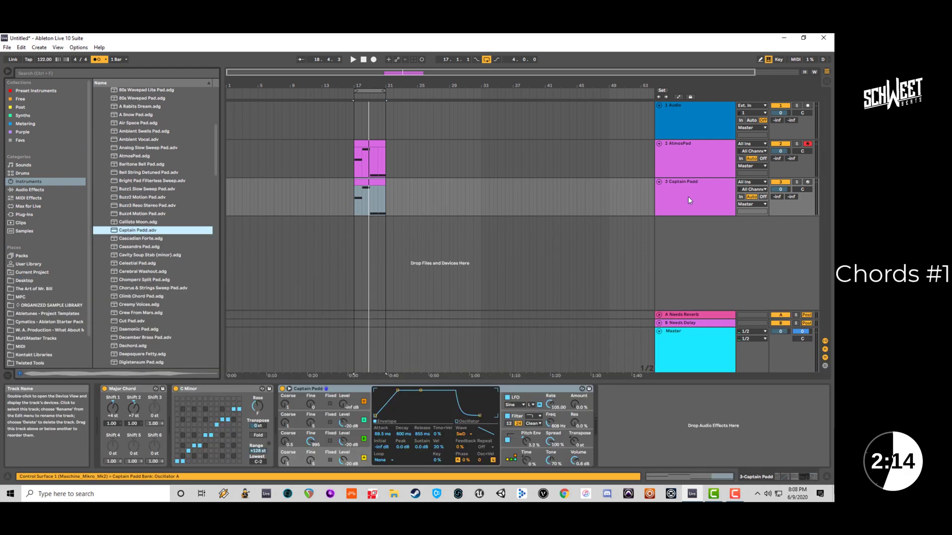
# Mute the AtmosPad track and listen to the progression on the Captain Padd track.
pyautogui.click(787, 144)
pyautogui.press('space')
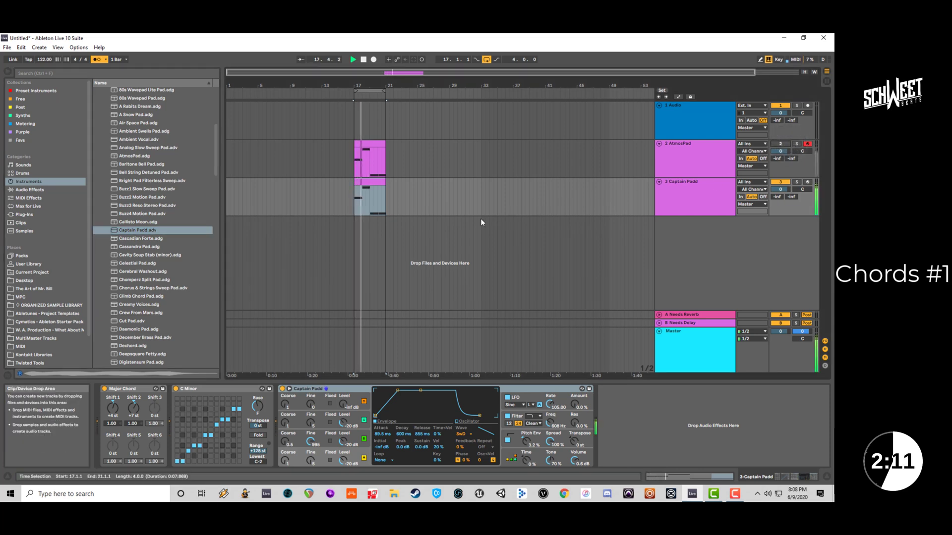
pyautogui.press('space')
pyautogui.click(370, 186)
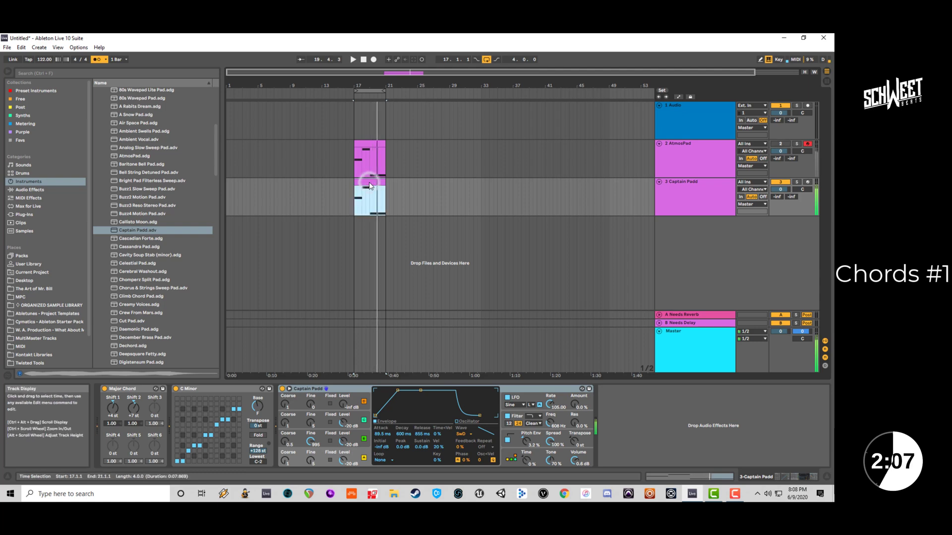
pyautogui.click(672, 207)
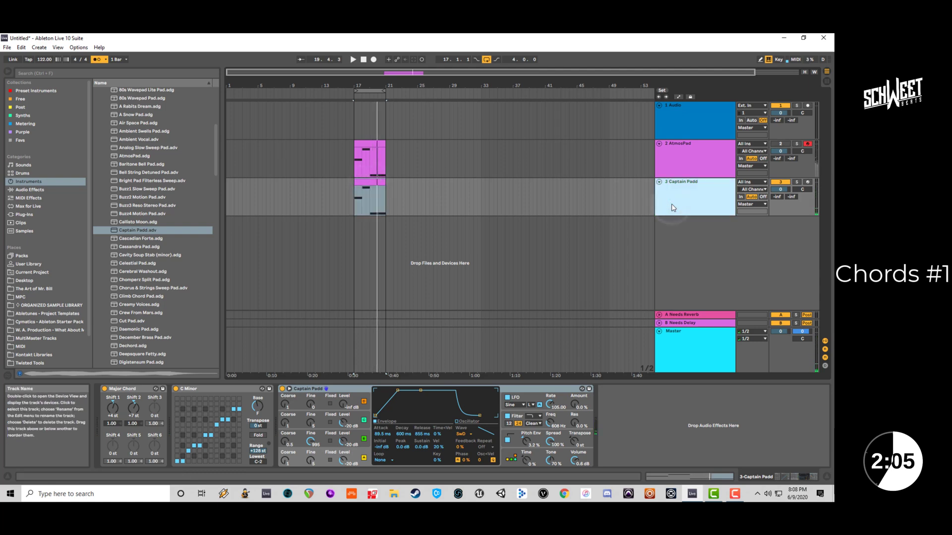
pyautogui.hotkey('ctrl', 't')
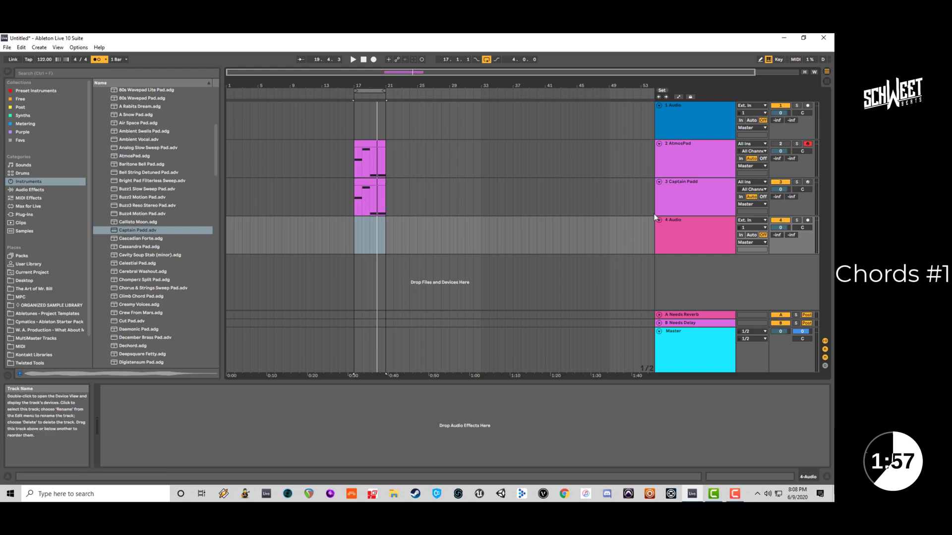
pyautogui.click(753, 222)
pyautogui.click(760, 284)
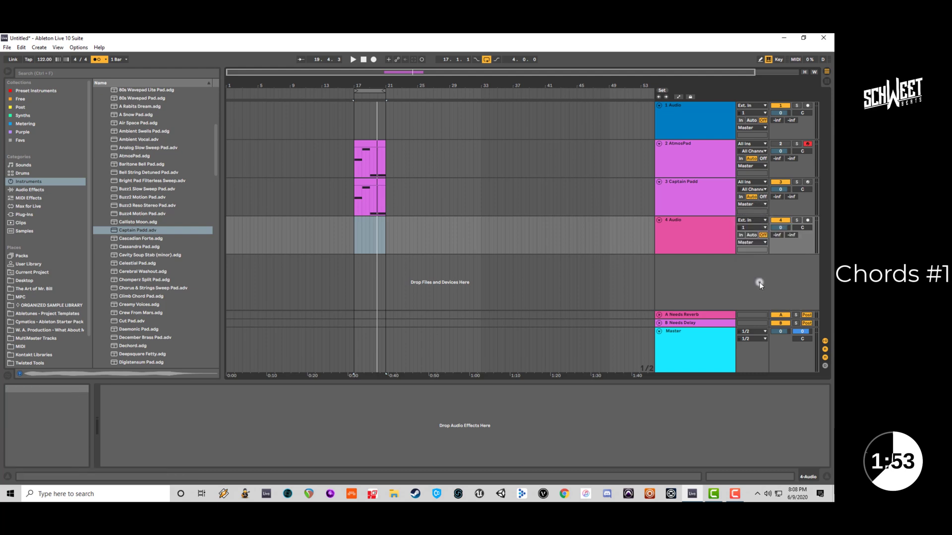
pyautogui.click(808, 220)
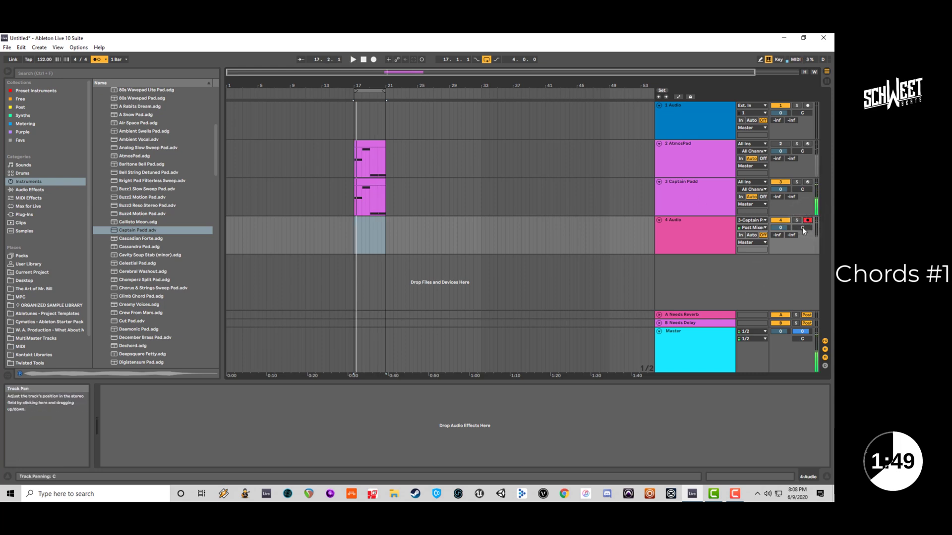
pyautogui.click(720, 223)
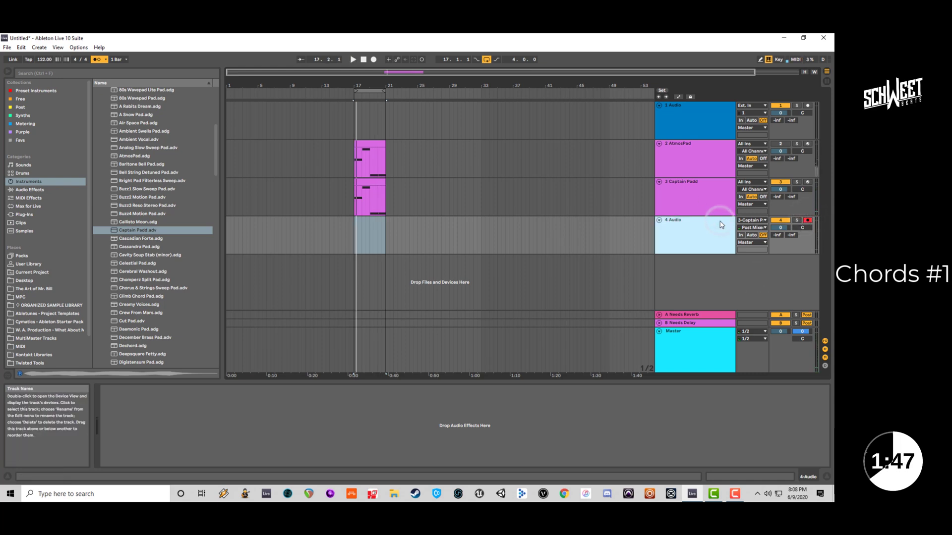
pyautogui.press('Delete')
# Add a MIDI track below Captain Padd, arm it for recording and set its MIDI input to 3-Captain Padd.
pyautogui.hotkey('ctrl', 'shift', 't')
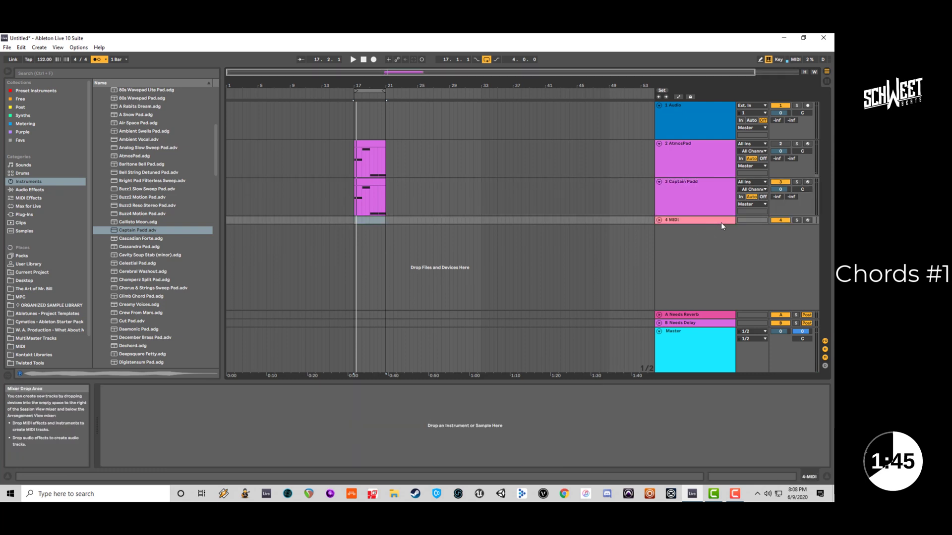
pyautogui.click(721, 222)
pyautogui.click(808, 220)
pyautogui.press('space')
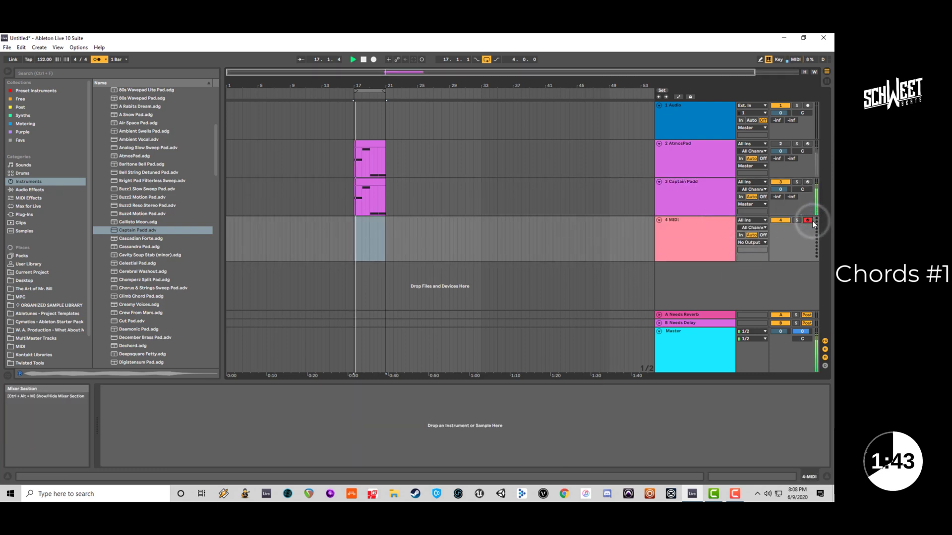
pyautogui.click(757, 221)
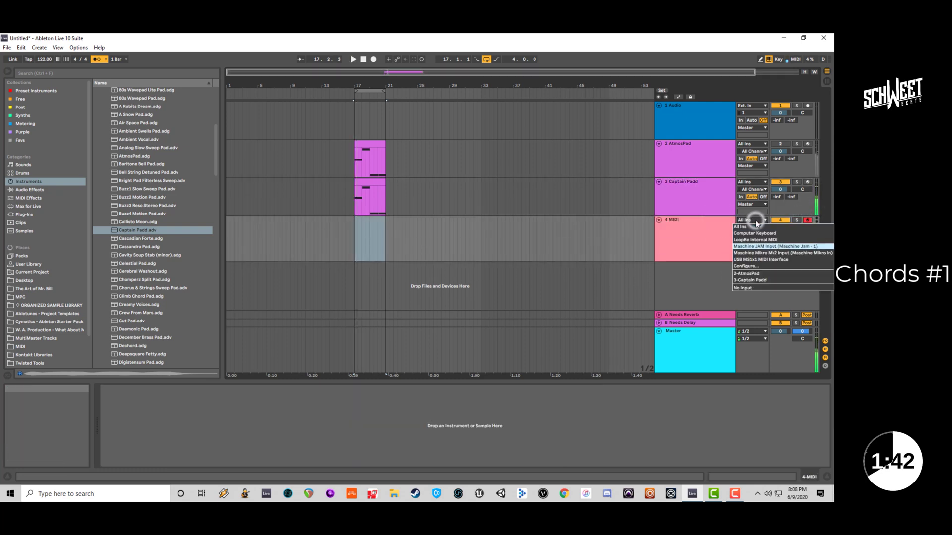
pyautogui.click(757, 281)
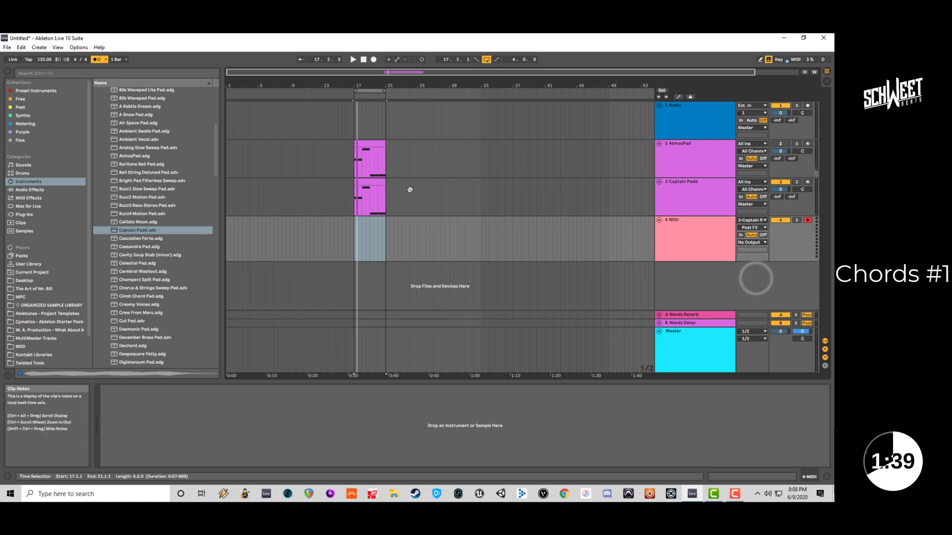
# Turn off arrangement looping and record the Captain Padd clip's chords onto the armed MIDI track from bar 17.
pyautogui.click(379, 183)
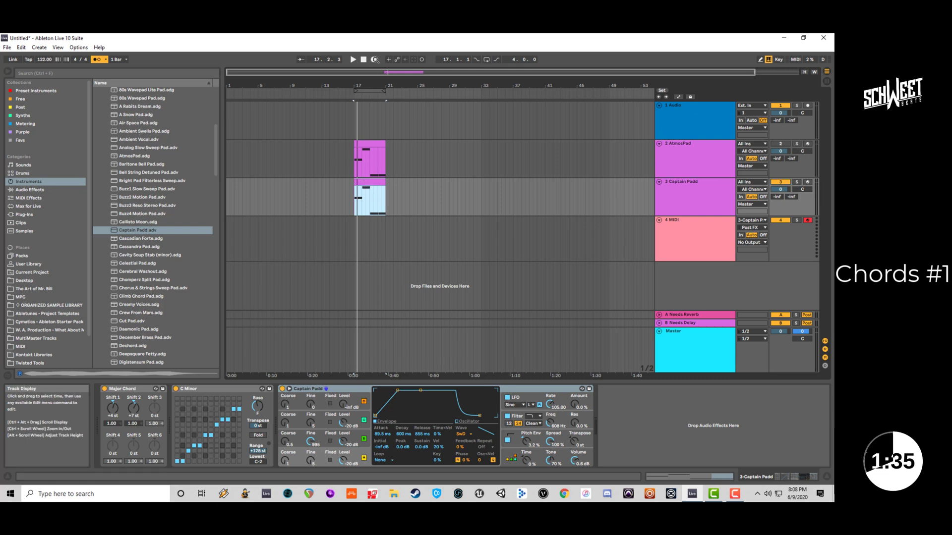
pyautogui.click(374, 60)
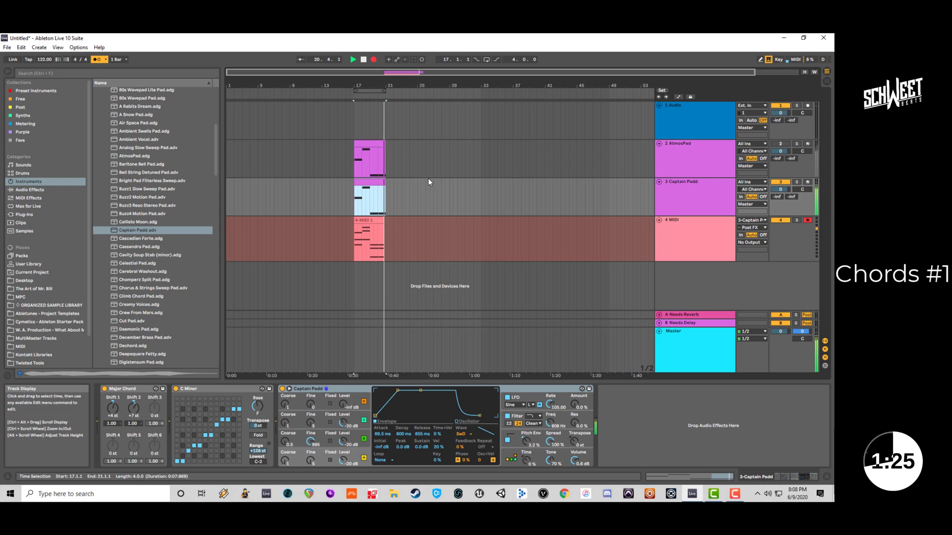
pyautogui.press('space')
# Move the recorded chord clip over the Captain Padd track's original clip and deactivate that track's Major Chord and C Minor effects.
pyautogui.moveTo(380, 220); pyautogui.dragTo(364, 183)
pyautogui.doubleClick(382, 183)
pyautogui.hotkey('shift', 'Tab')
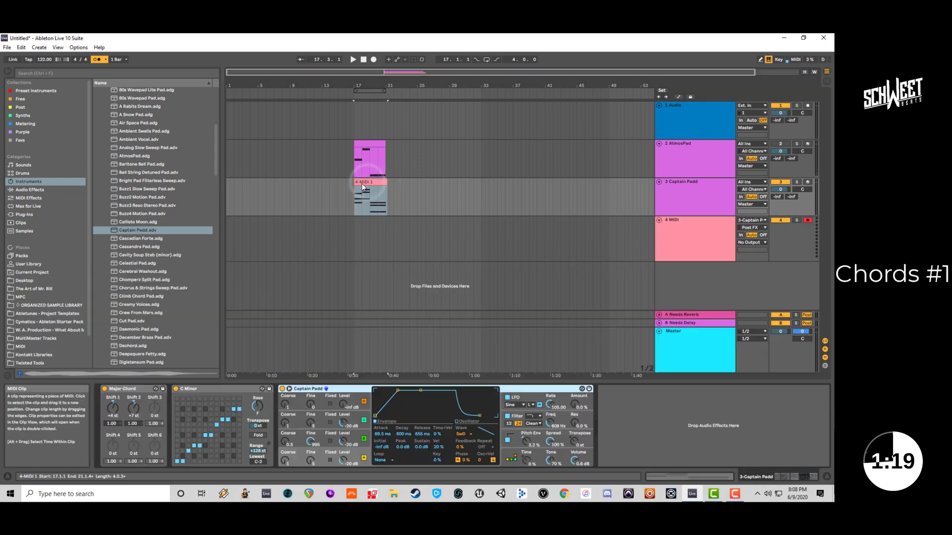
pyautogui.click(104, 389)
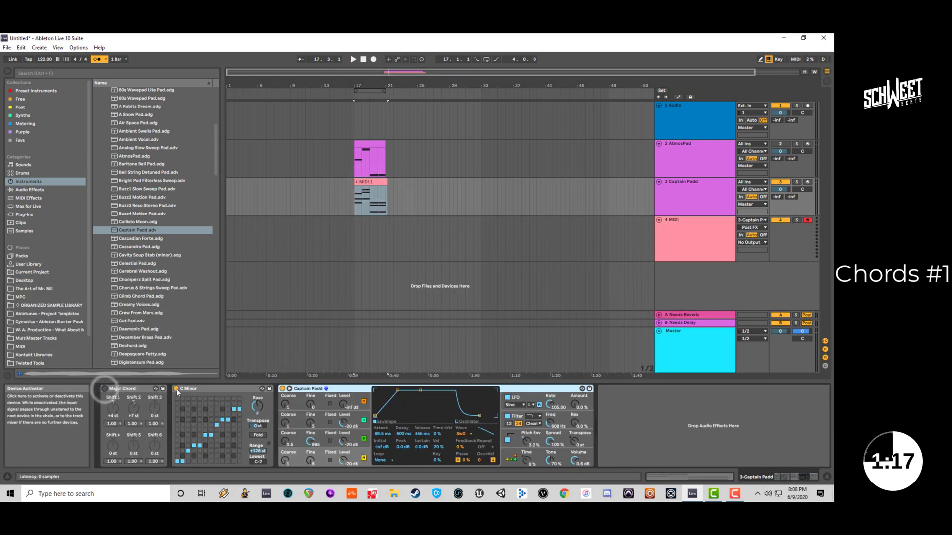
pyautogui.click(175, 389)
# In the recorded clip, lower the second bar's top note an octave to D#3 and start playback.
pyautogui.doubleClick(369, 182)
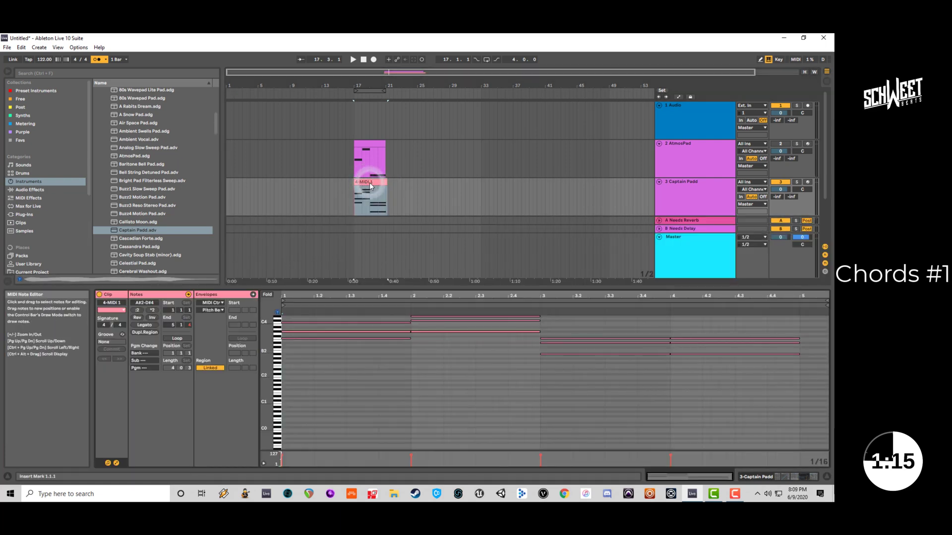
pyautogui.click(421, 335)
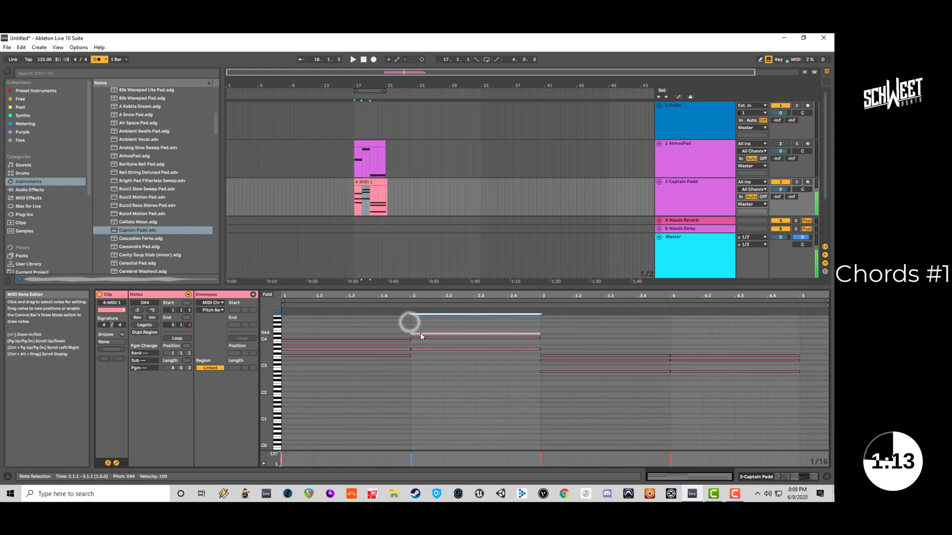
pyautogui.hotkey('shift', 'Down')
pyautogui.press('space')
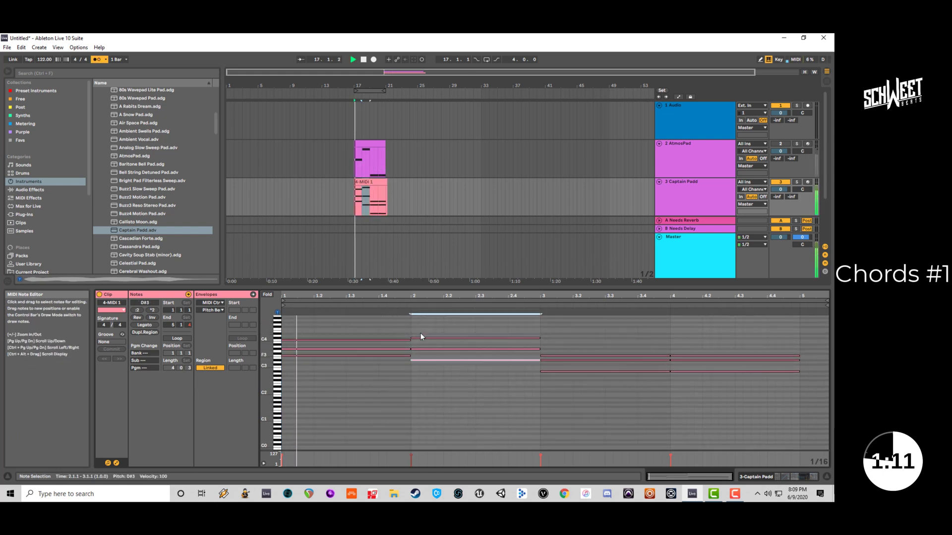
# Raise the lowest notes of bars three and four an octave to A#3 and shorten the clip's loop length to four bars.
pyautogui.click(549, 371)
pyautogui.hotkey('shift', 'Up')
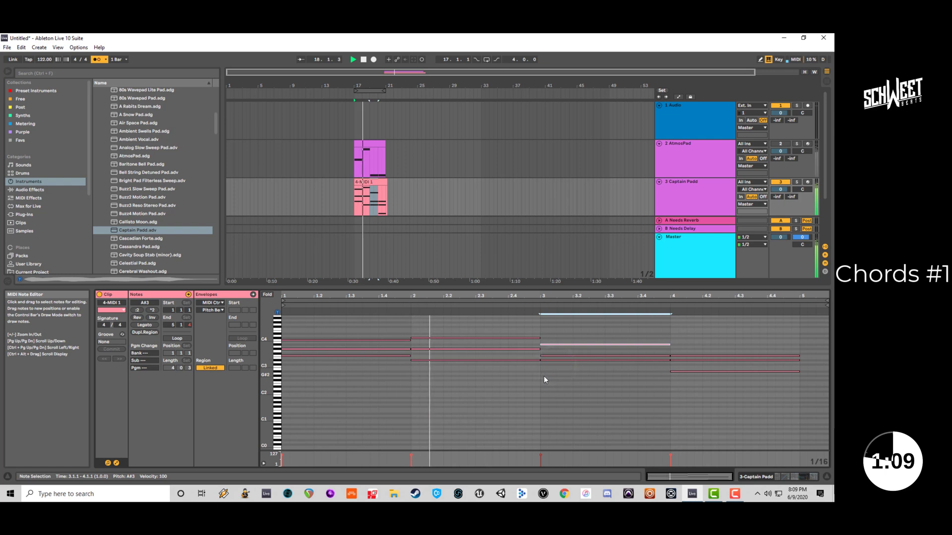
pyautogui.click(679, 372)
pyautogui.hotkey('shift', 'Up')
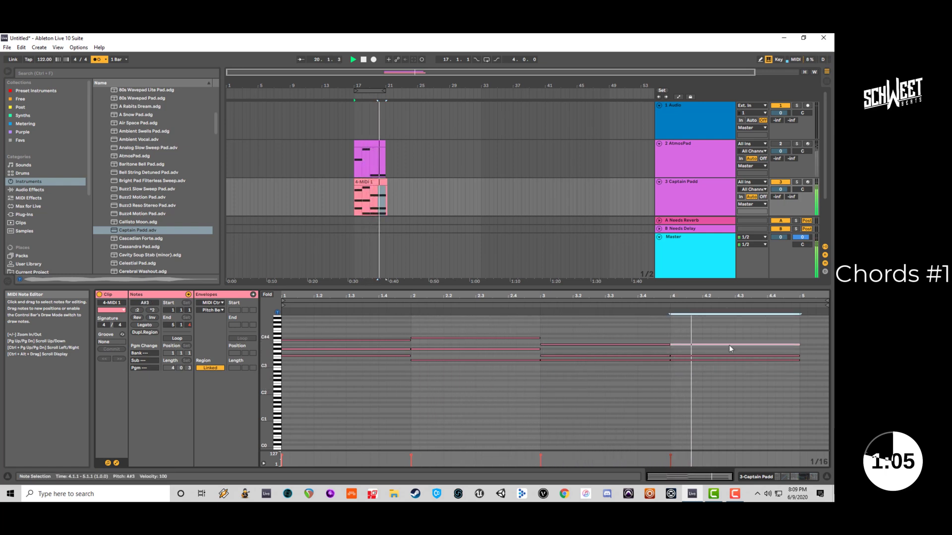
pyautogui.click(817, 302)
pyautogui.press('space')
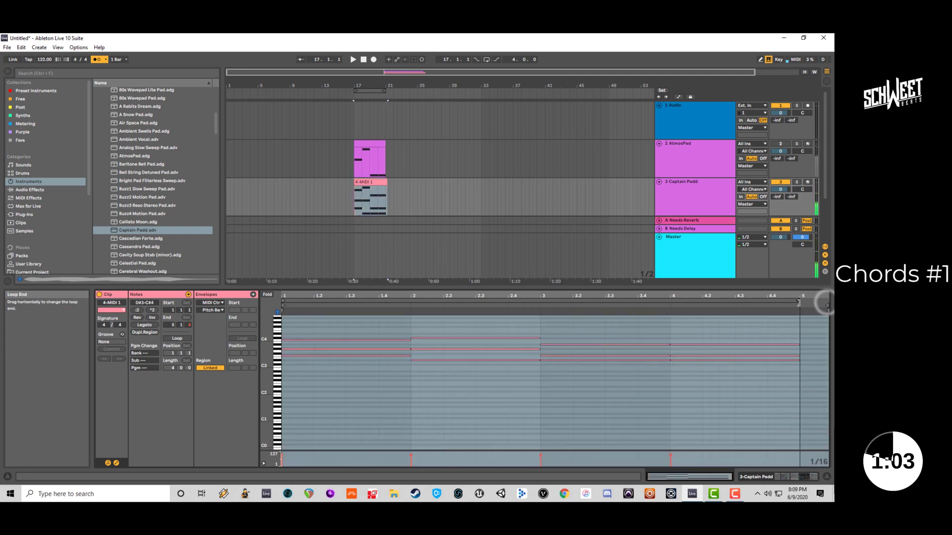
# Align the recorded clip's loop end with bar 5 and delete the AtmosPad track.
pyautogui.moveTo(817, 302); pyautogui.dragTo(796, 306)
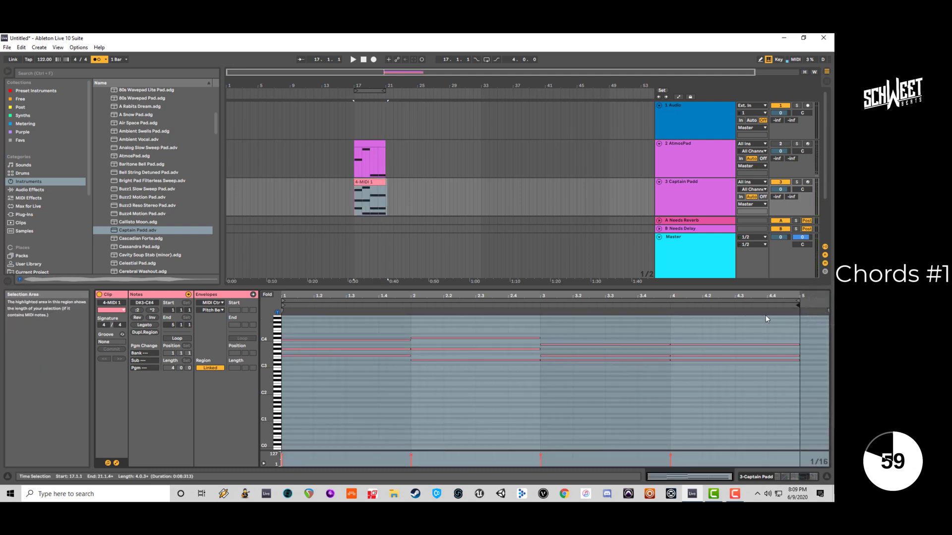
pyautogui.click(682, 160)
pyautogui.press('Delete')
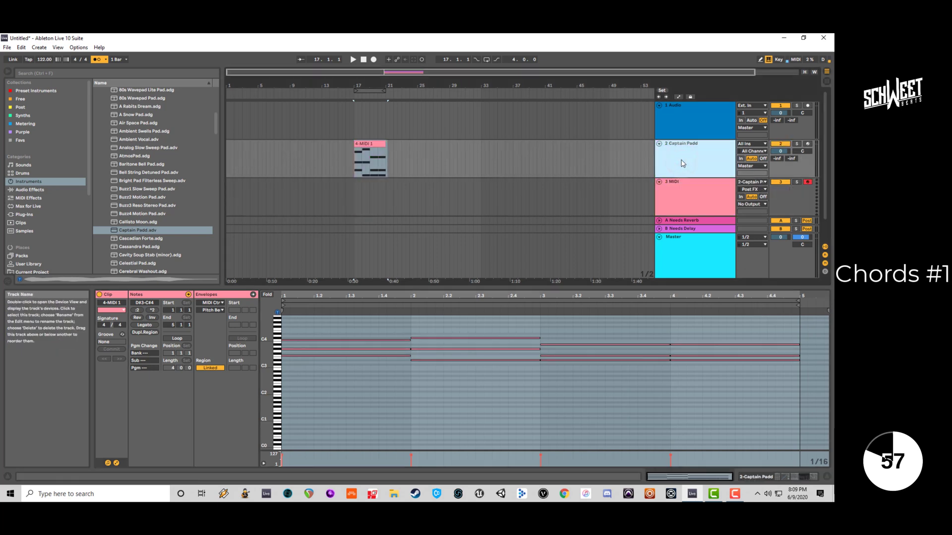
# Trim the Captain Padd chord clip to end exactly at bar 21 and duplicate it three times back to back.
pyautogui.click(415, 155)
pyautogui.click(377, 140)
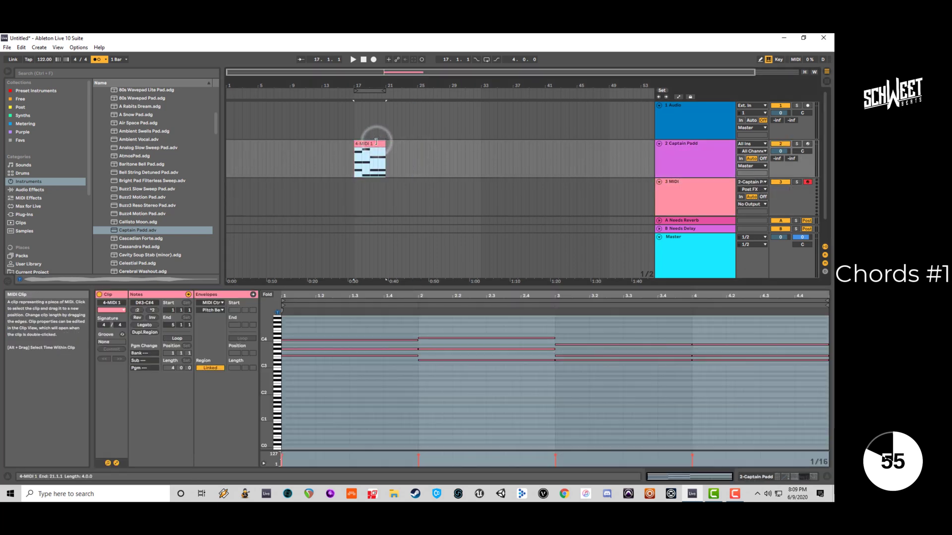
pyautogui.hotkey('ctrl', 'd')
pyautogui.hotkey('ctrl', 'd')
pyautogui.hotkey('ctrl', 'd')
pyautogui.press('space')
pyautogui.click(367, 145)
pyautogui.press('space')
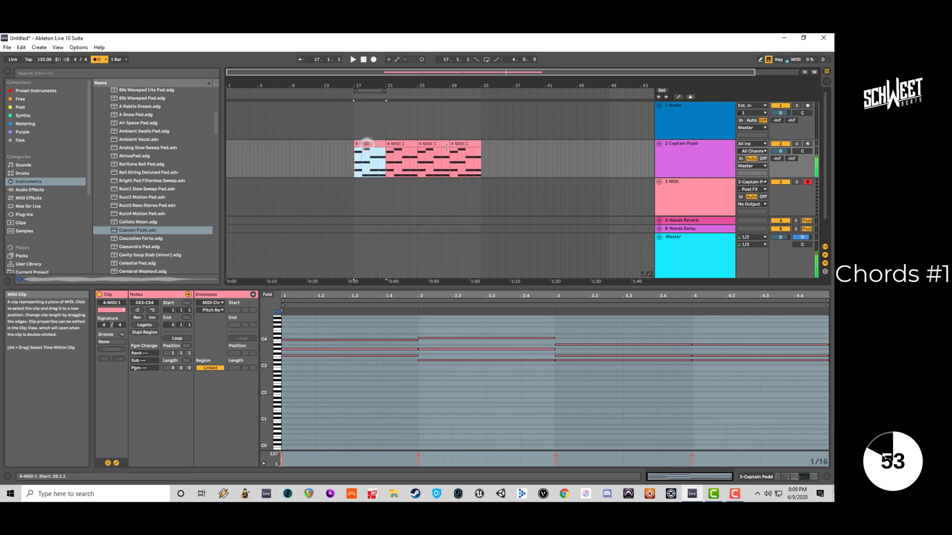
# Consolidate the four adjacent Captain Padd chord clips into one clip spanning bars 17 to 33.
pyautogui.moveTo(451, 146); pyautogui.dragTo(450, 147)
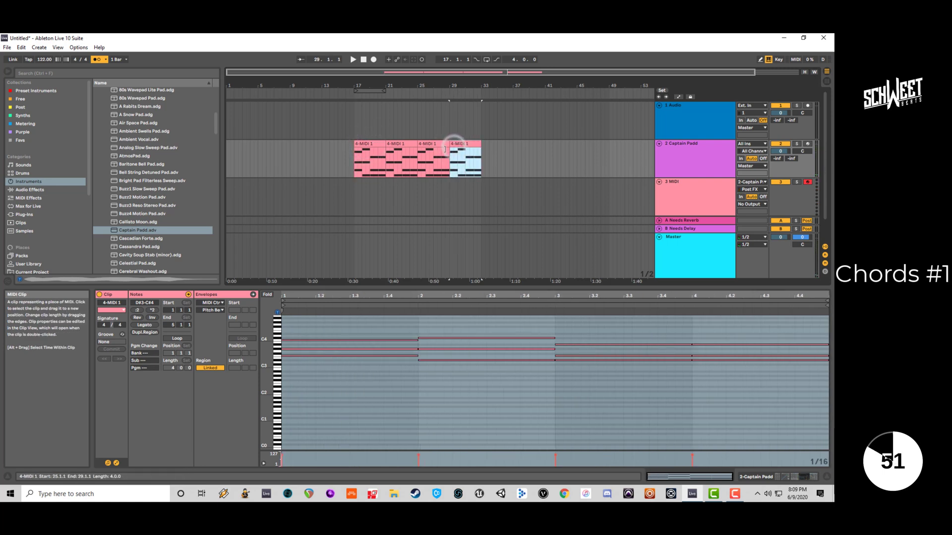
pyautogui.click(372, 144)
pyautogui.click(473, 144)
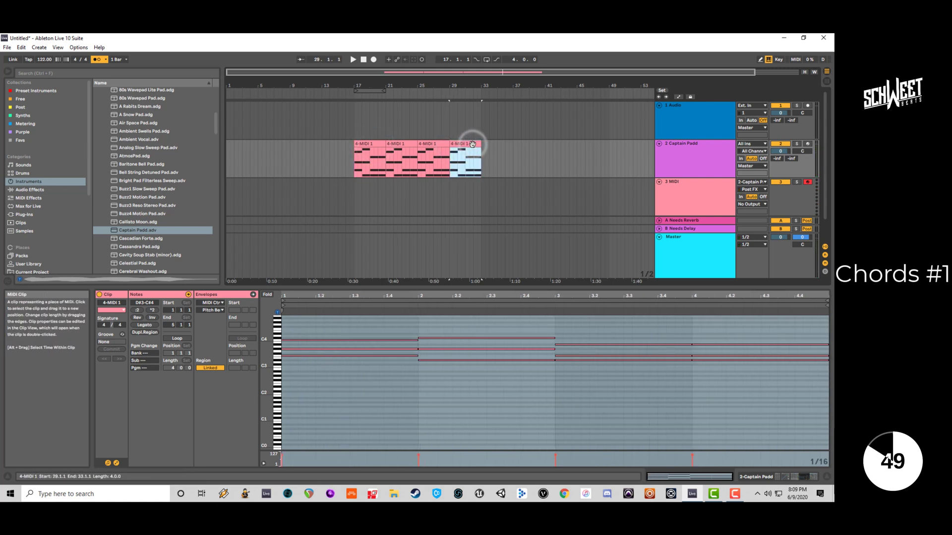
pyautogui.keyDown('shift'); pyautogui.click(381, 147); pyautogui.keyUp('shift')
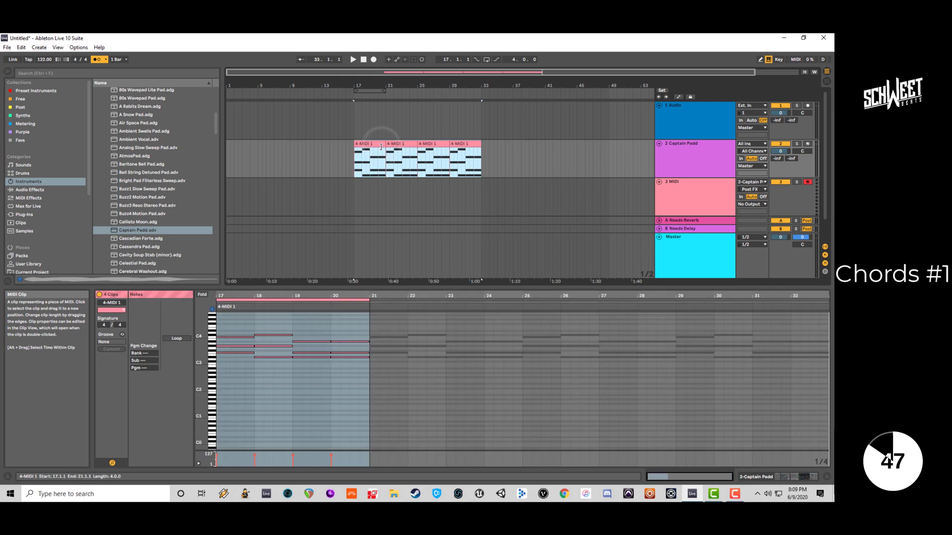
pyautogui.hotkey('ctrl', 'j')
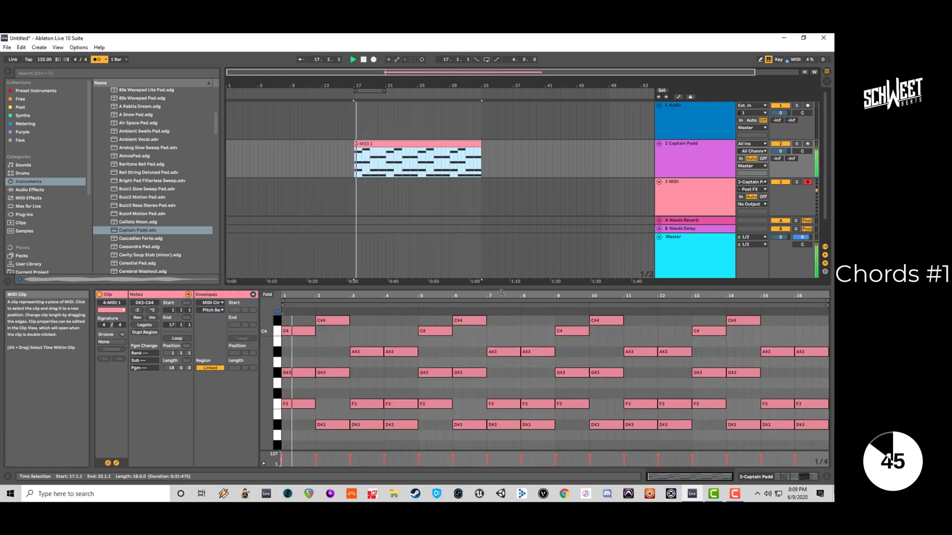
# Delete the empty MIDI recording track below the Captain Padd track.
pyautogui.click(687, 156)
pyautogui.click(678, 198)
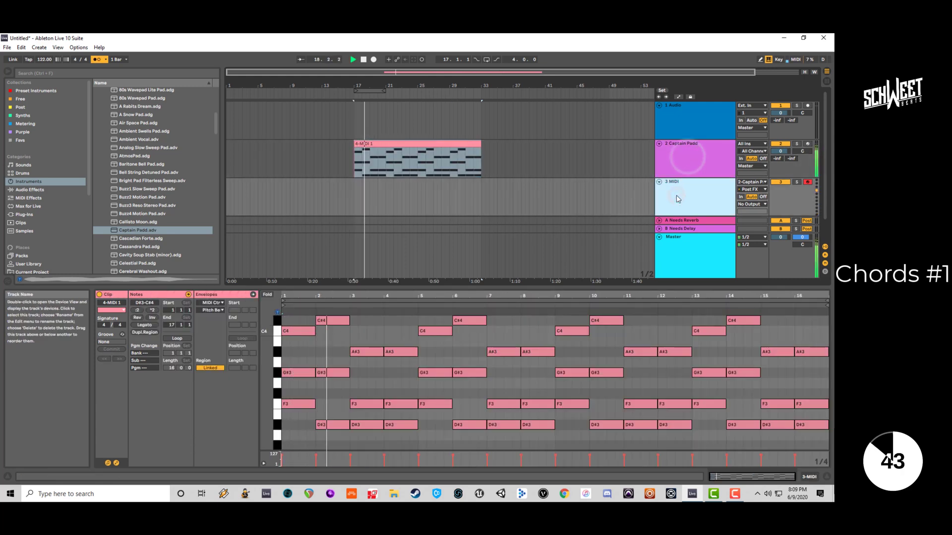
pyautogui.press('Delete')
# Transpose all notes in the consolidated chord clip down one octave and turn off the metronome.
pyautogui.click(402, 359)
pyautogui.press('space')
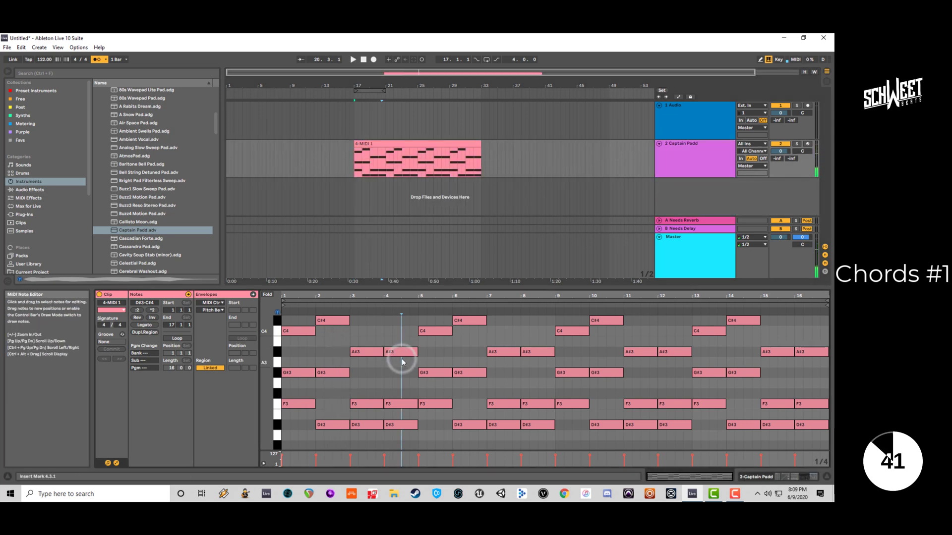
pyautogui.hotkey('ctrl', 'a')
pyautogui.hotkey('shift', 'Down')
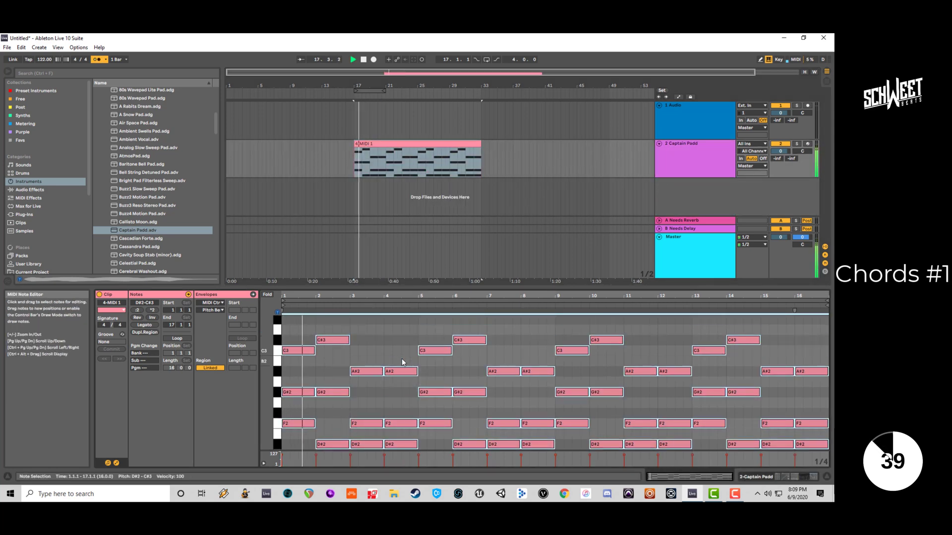
pyautogui.click(97, 59)
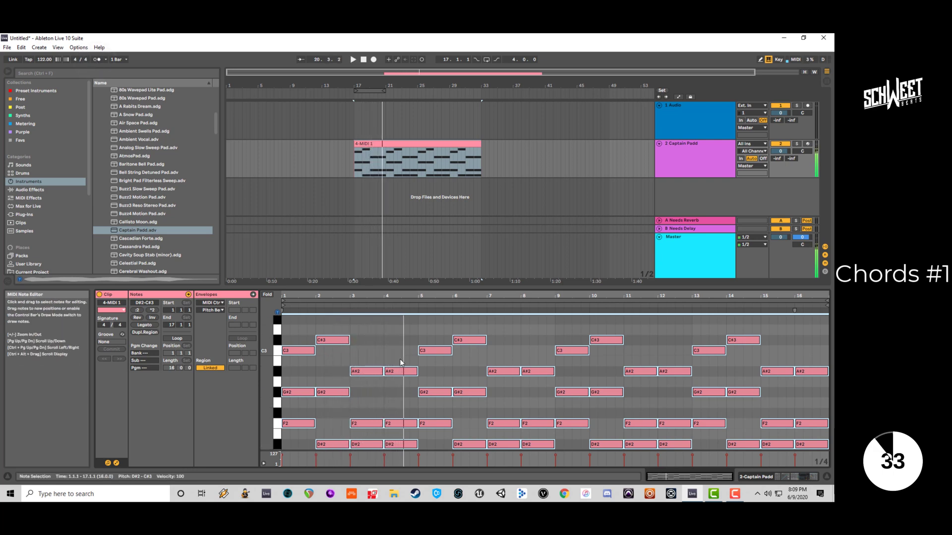
# Try layering a copy of all the chord notes over the originals, auditioning it in octaves between E1–D2 and E4–D5.
pyautogui.moveTo(298, 351); pyautogui.dragTo(294, 341)
pyautogui.hotkey('shift', 'Up')
pyautogui.hotkey('shift', 'Up')
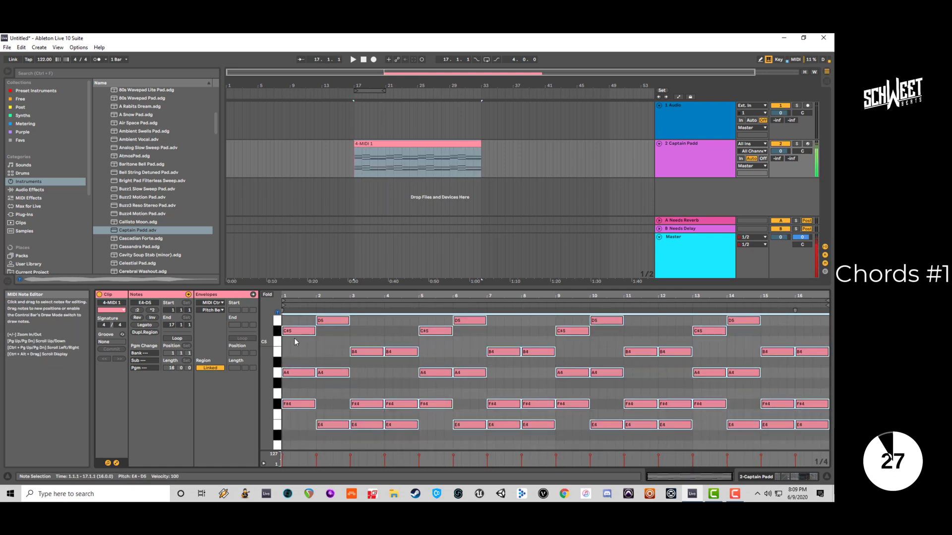
pyautogui.hotkey('shift', 'Down')
pyautogui.hotkey('shift', 'Down')
pyautogui.hotkey('shift', 'Down')
pyautogui.hotkey('shift', 'Down')
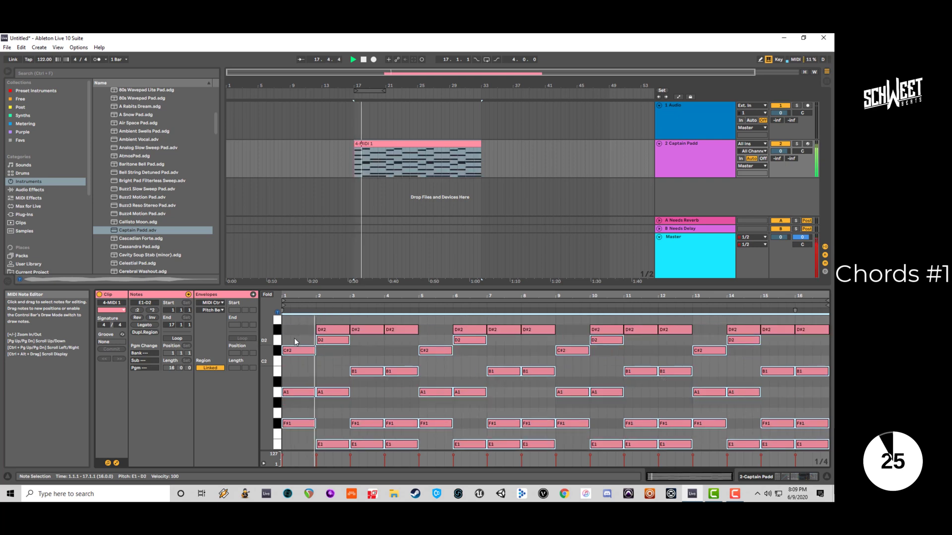
pyautogui.hotkey('shift', 'Up')
pyautogui.hotkey('shift', 'Up')
pyautogui.hotkey('shift', 'Up')
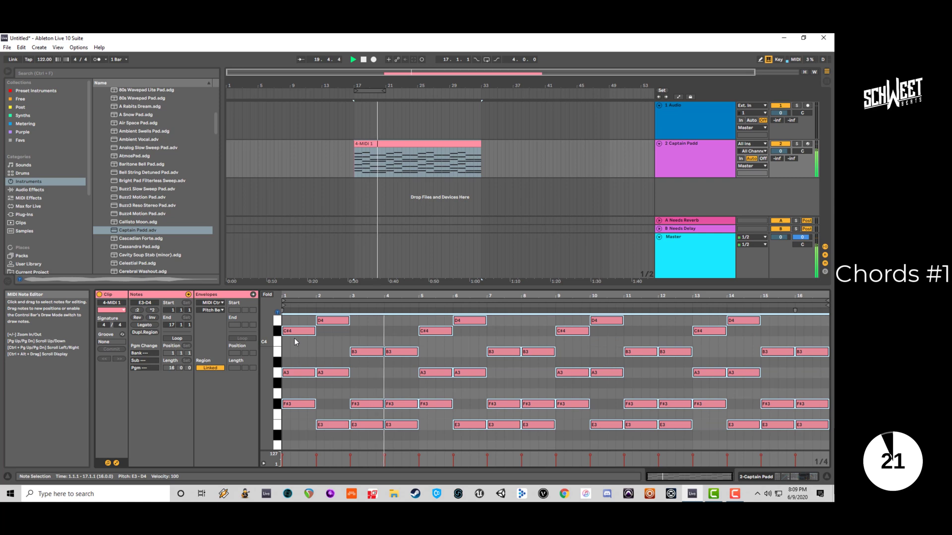
pyautogui.hotkey('shift', 'Down')
pyautogui.hotkey('shift', 'Down')
pyautogui.hotkey('shift', 'Up')
pyautogui.hotkey('shift', 'Up')
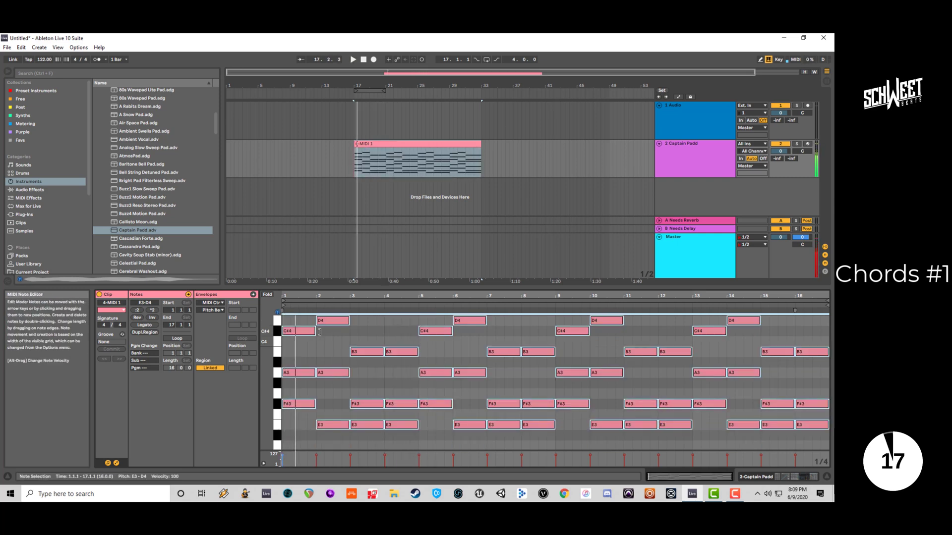
pyautogui.hotkey('shift', 'Up')
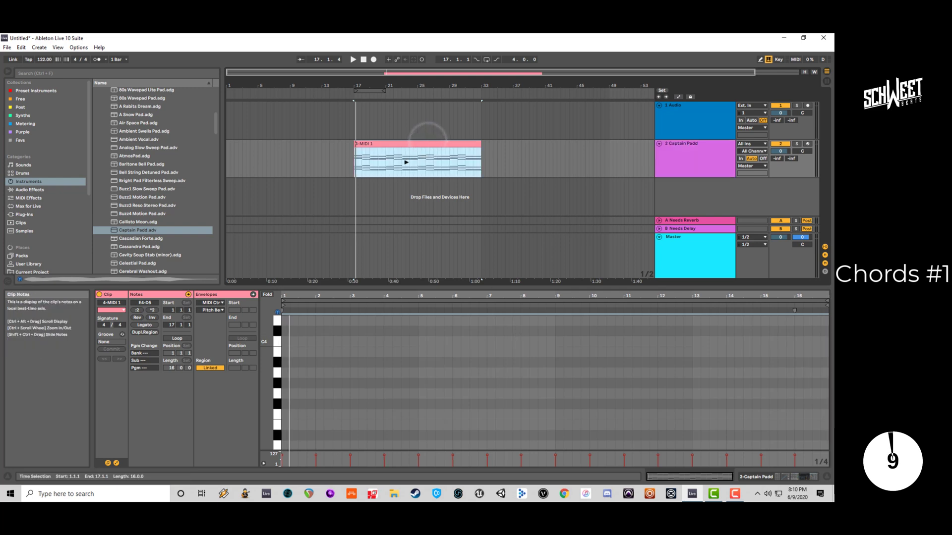
# Fold the note editor to the used pitches and delete the layered copy at E4–D5, keeping the original chords.
pyautogui.click(264, 288)
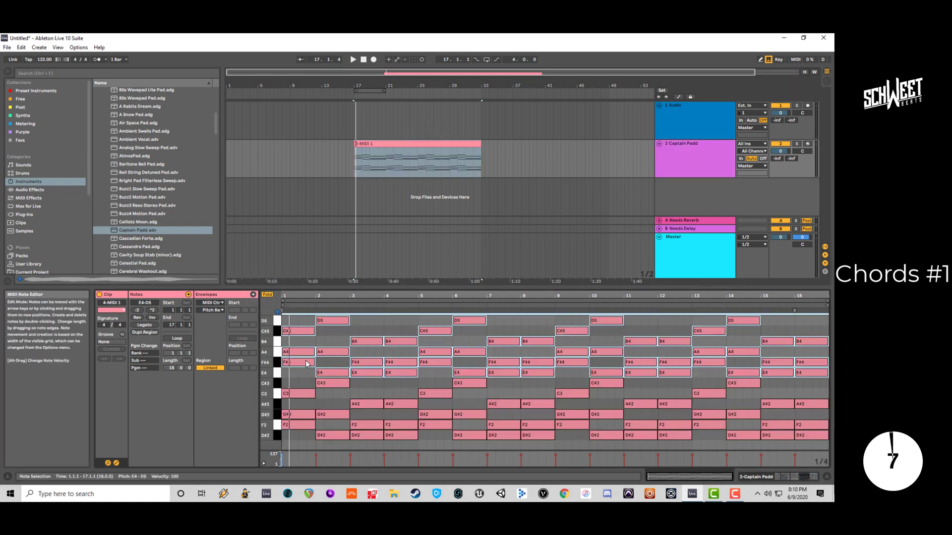
pyautogui.press('Delete')
pyautogui.press('space')
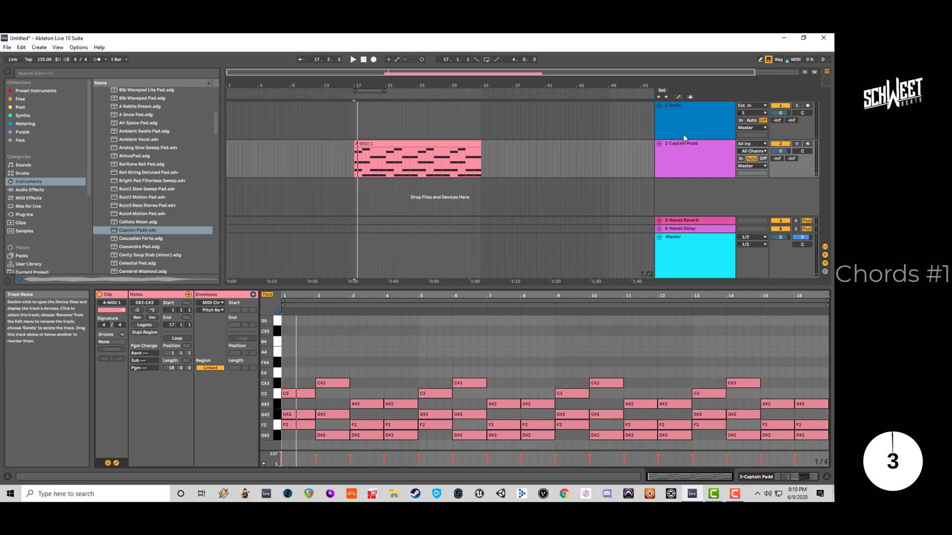
# Duplicate the Captain Padd track and replace the copy's instrument with the Operator Synth Lead preset A Hornet Pillow.
pyautogui.click(679, 153)
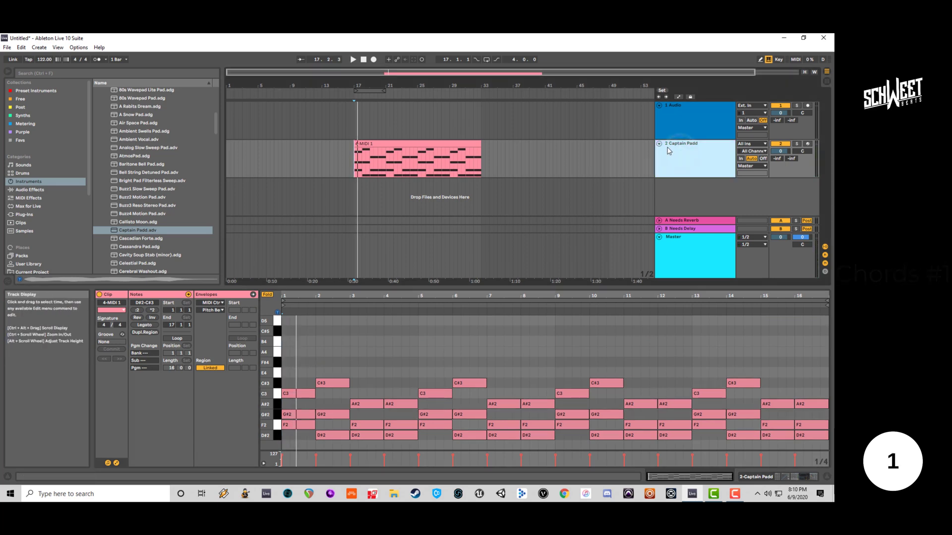
pyautogui.hotkey('ctrl', 'd')
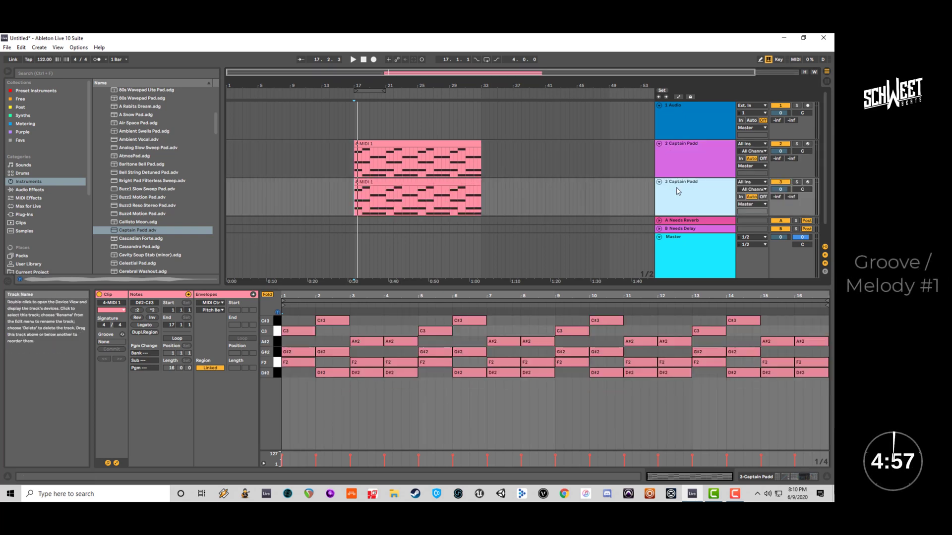
pyautogui.click(40, 182)
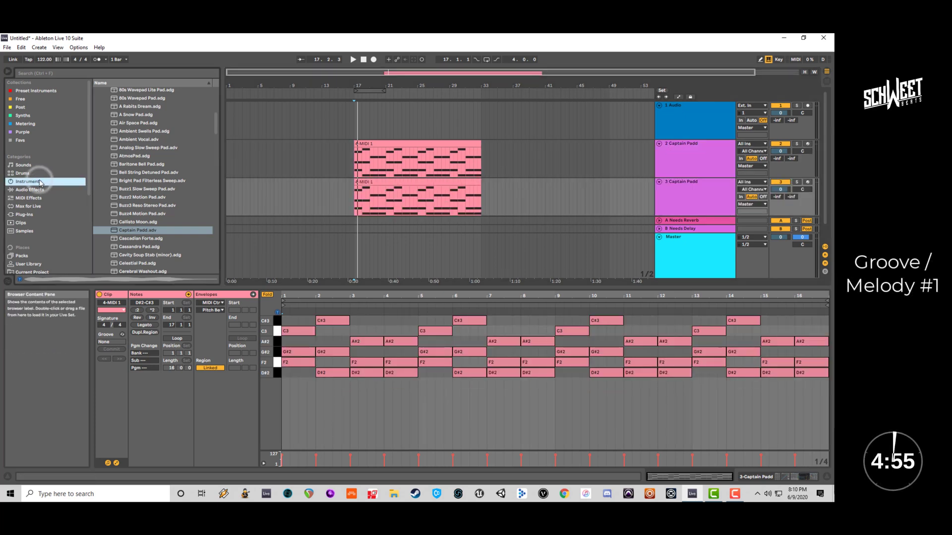
pyautogui.click(103, 145)
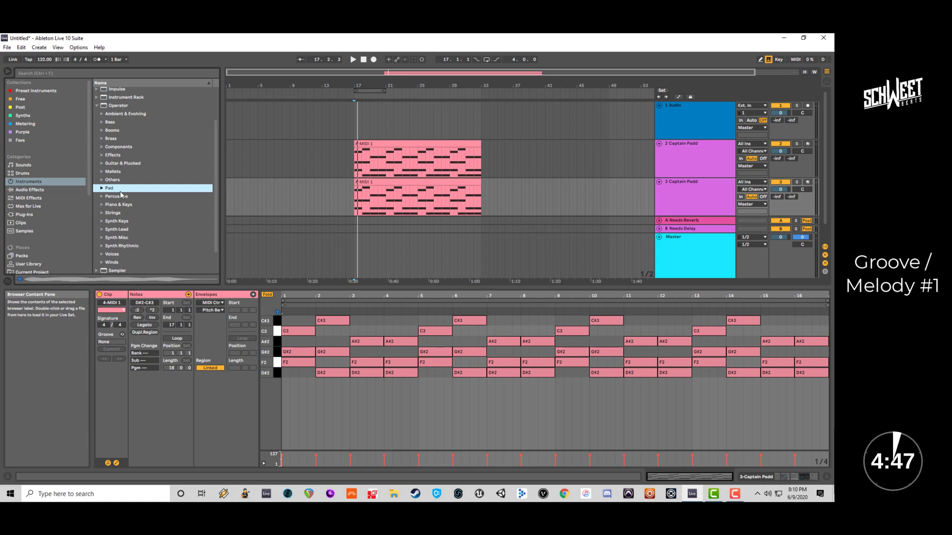
pyautogui.click(107, 229)
pyautogui.click(101, 229)
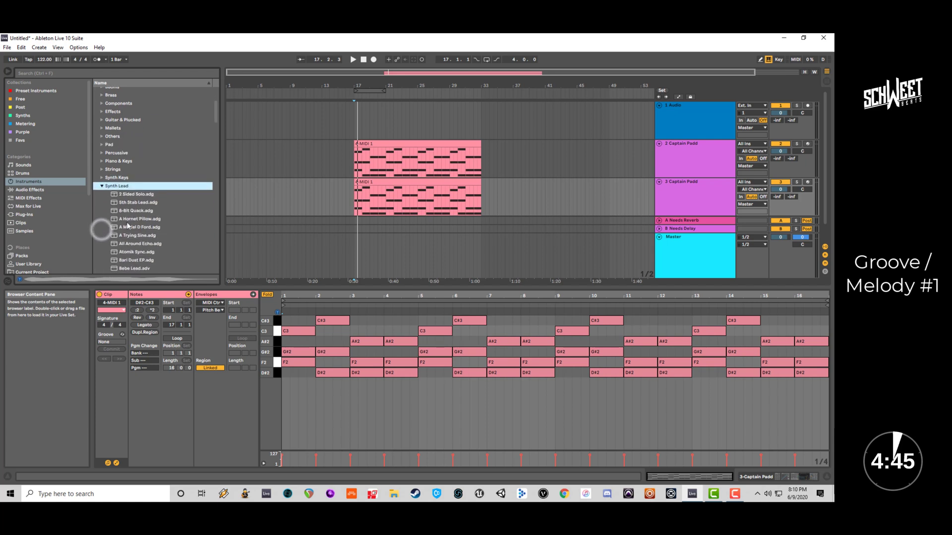
pyautogui.click(114, 219)
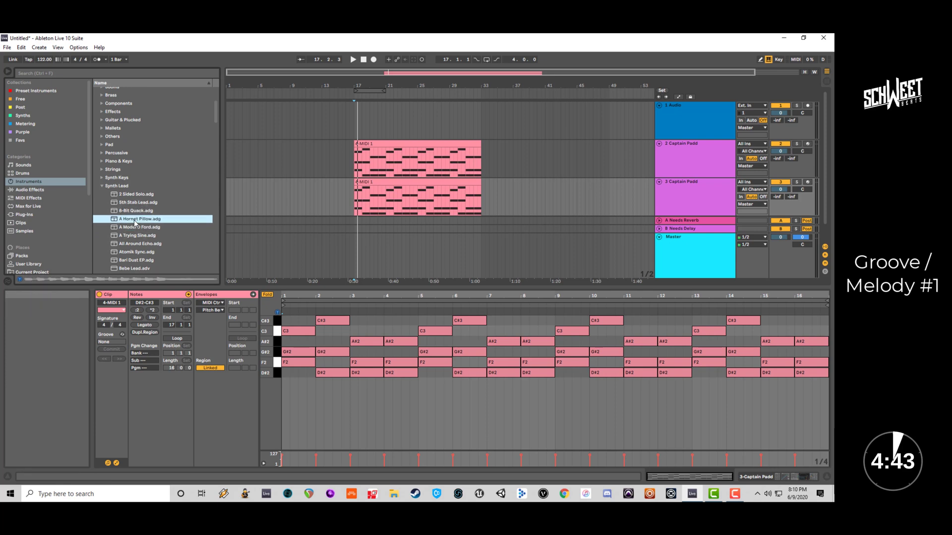
pyautogui.moveTo(135, 223); pyautogui.dragTo(521, 203)
pyautogui.moveTo(679, 175); pyautogui.dragTo(679, 170)
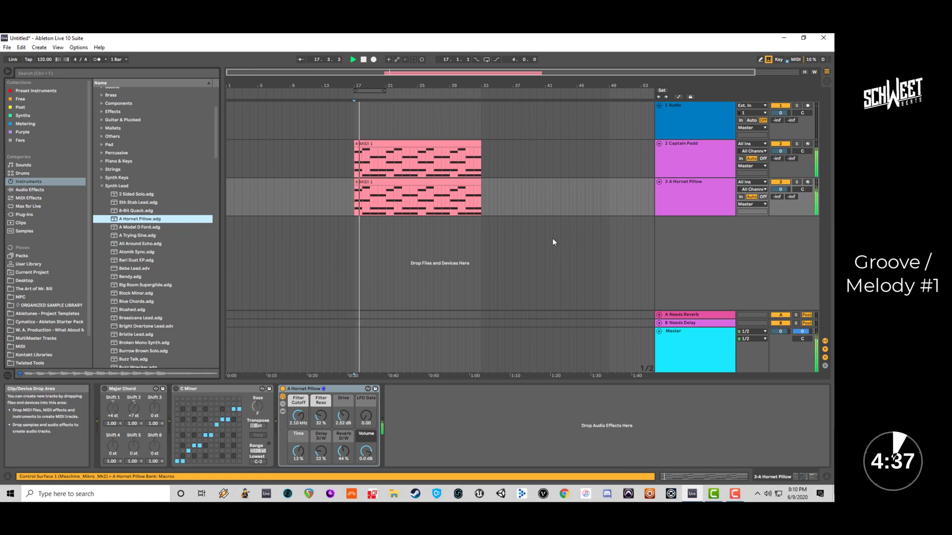
# In the A Hornet Pillow clip, delete all the lower chord notes so only each chord's top note is kept.
pyautogui.click(429, 182)
pyautogui.press('space')
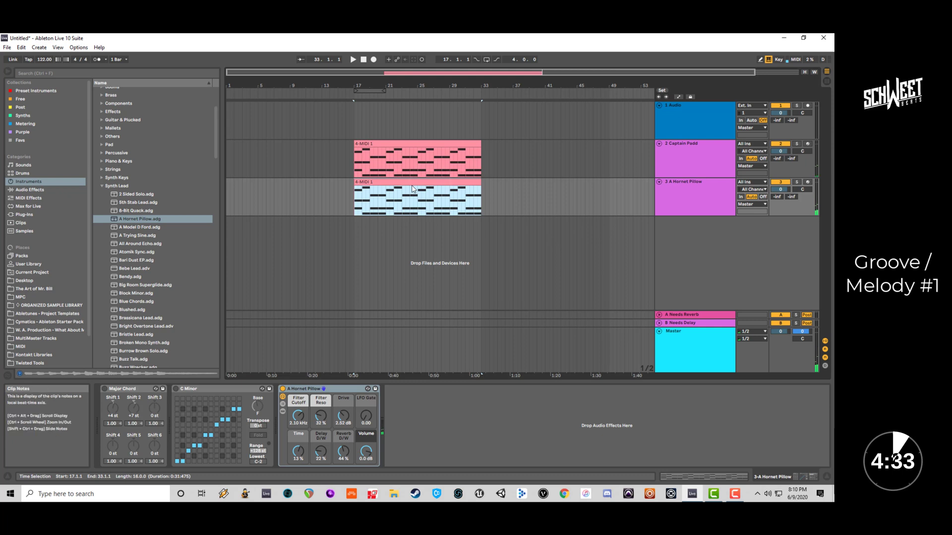
pyautogui.doubleClick(412, 185)
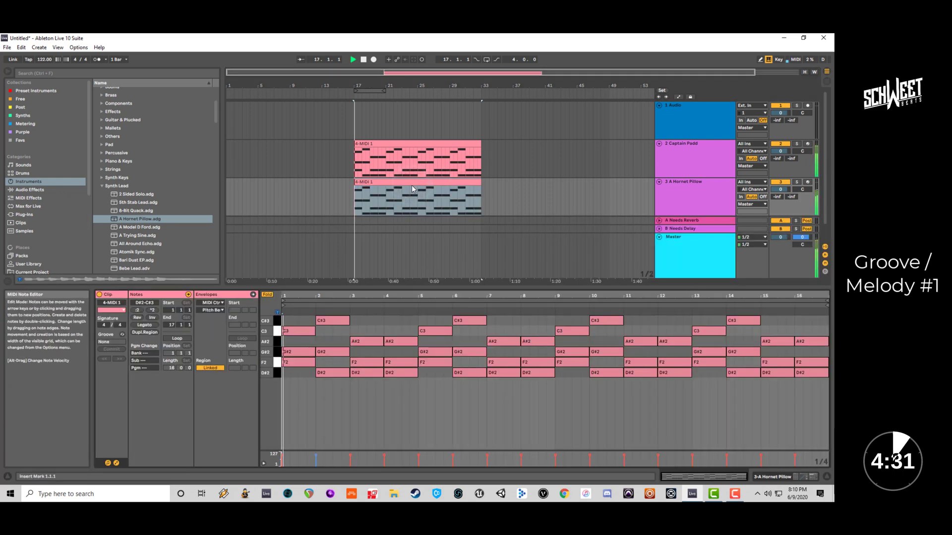
pyautogui.press('space')
pyautogui.moveTo(299, 335); pyautogui.dragTo(325, 380)
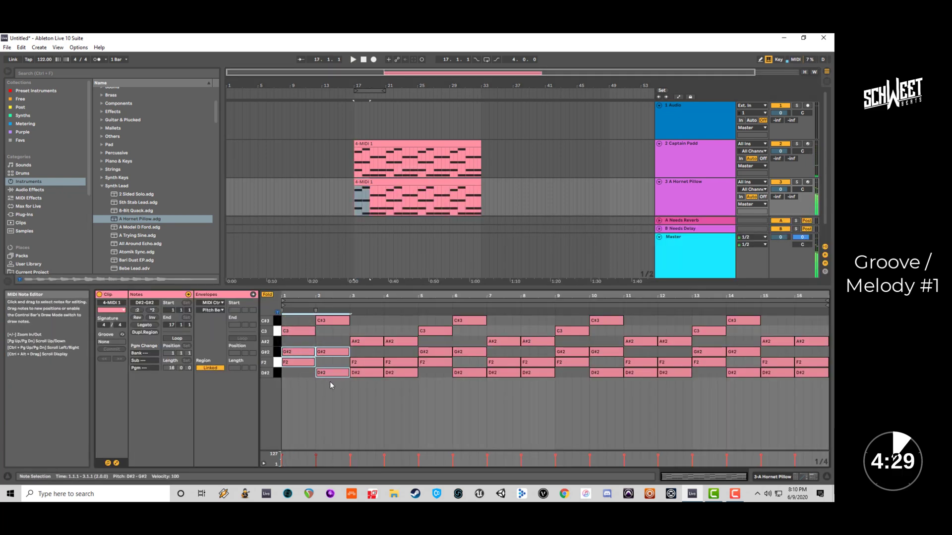
pyautogui.press('Delete')
pyautogui.moveTo(363, 350); pyautogui.dragTo(444, 380)
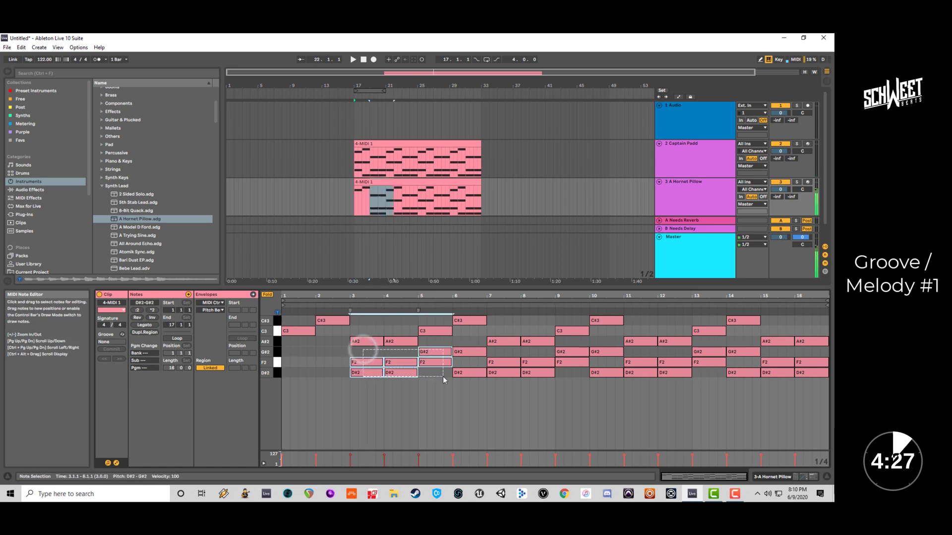
pyautogui.press('Delete')
pyautogui.moveTo(467, 342)
pyautogui.mouseDown()
pyautogui.moveTo(485, 379)
pyautogui.moveTo(505, 354)
pyautogui.moveTo(575, 381)
pyautogui.mouseUp()
pyautogui.press('Delete')
pyautogui.press('Delete')
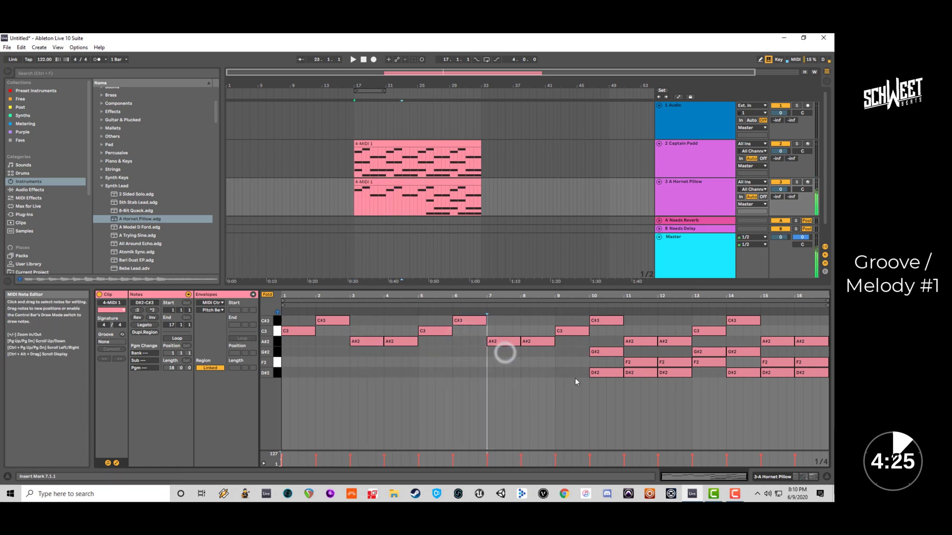
pyautogui.press('Delete')
pyautogui.moveTo(609, 350); pyautogui.dragTo(814, 385)
pyautogui.press('Delete')
# Play the A Hornet Pillow line together with the chords and reopen its clip in the note editor.
pyautogui.click(694, 196)
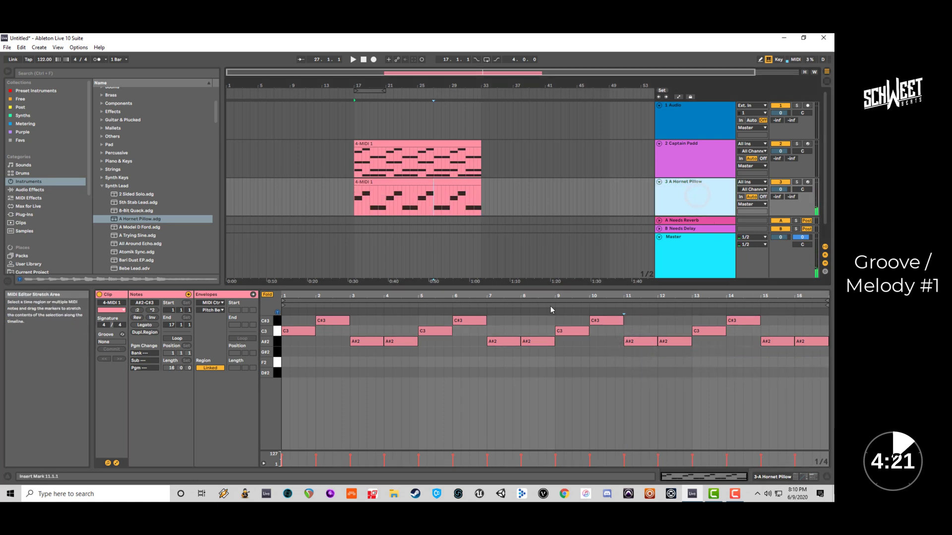
pyautogui.press('space')
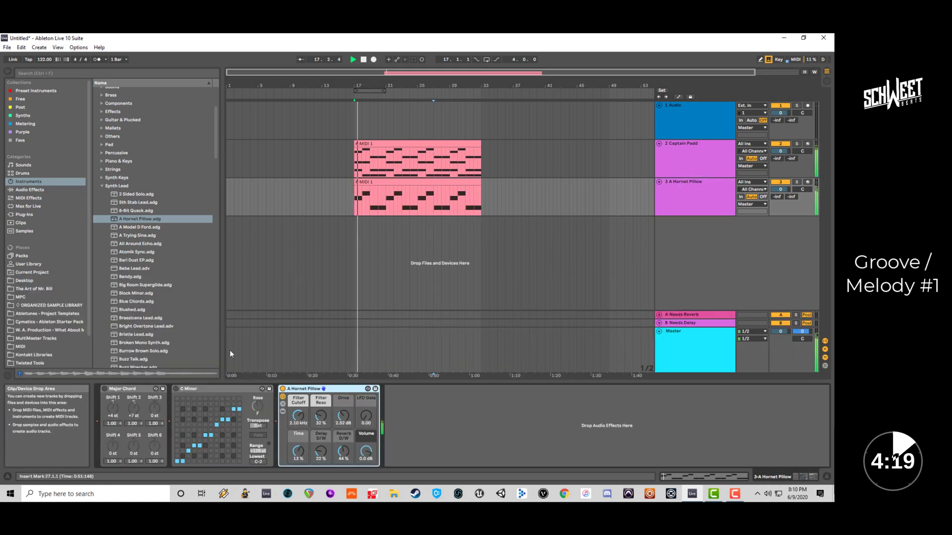
pyautogui.click(389, 201)
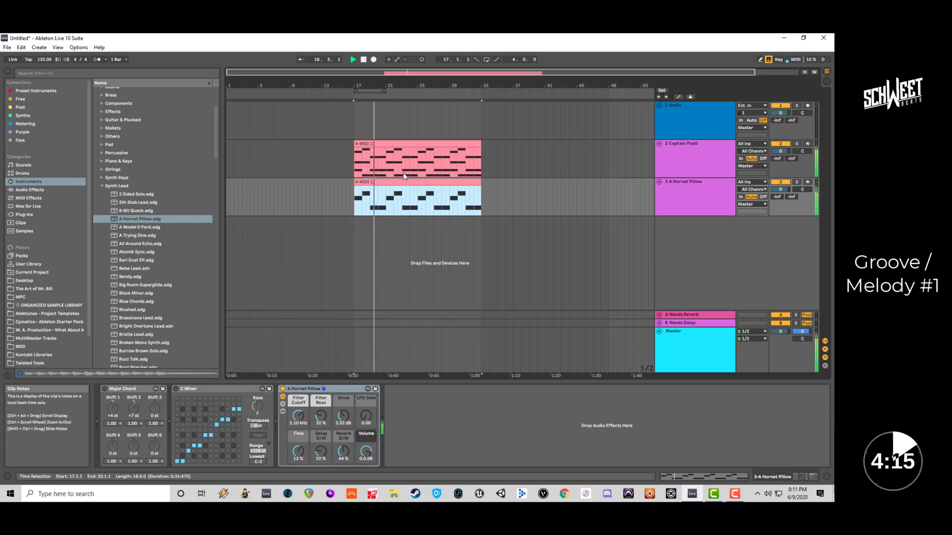
pyautogui.click(400, 185)
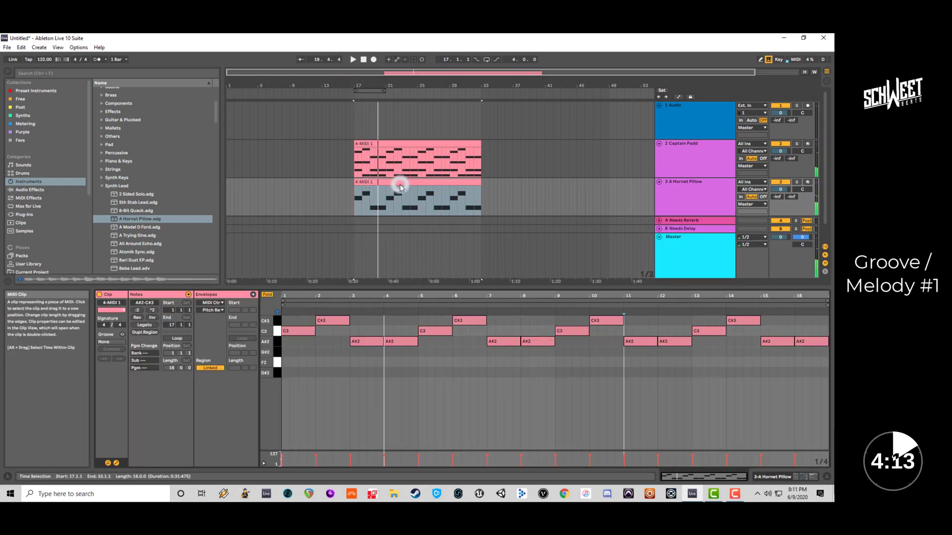
# Unfold the note editor to show all pitches and raise the bar 2 melody note to D3.
pyautogui.click(329, 321)
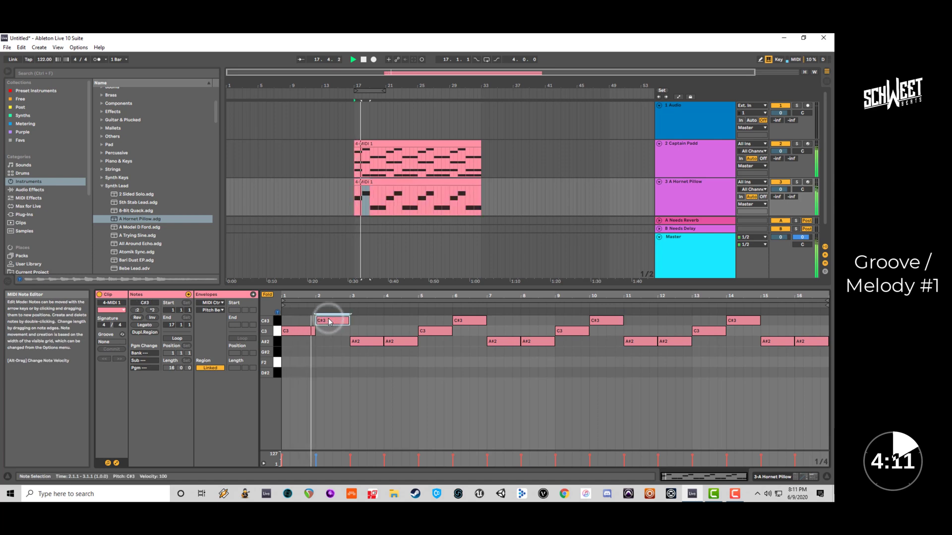
pyautogui.click(268, 295)
pyautogui.scroll(-5, 347, 377)
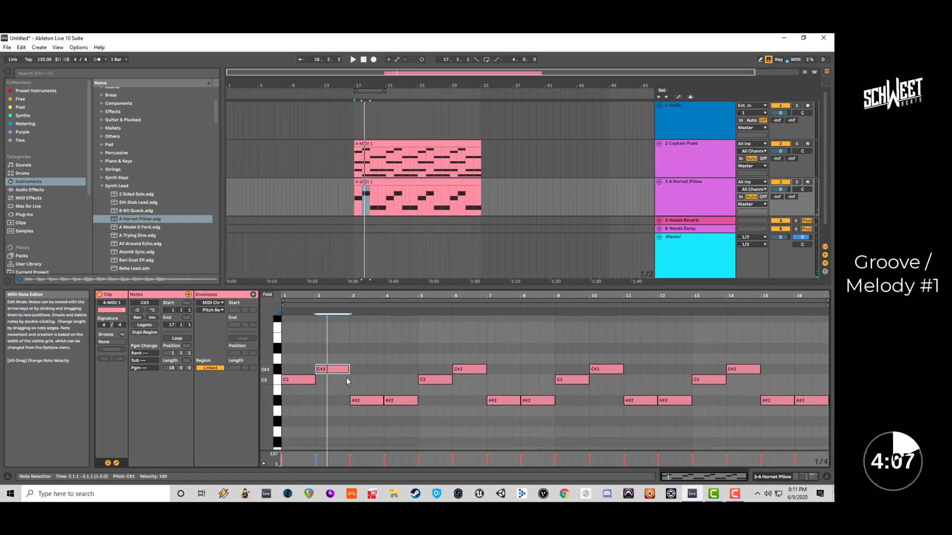
pyautogui.press('Up')
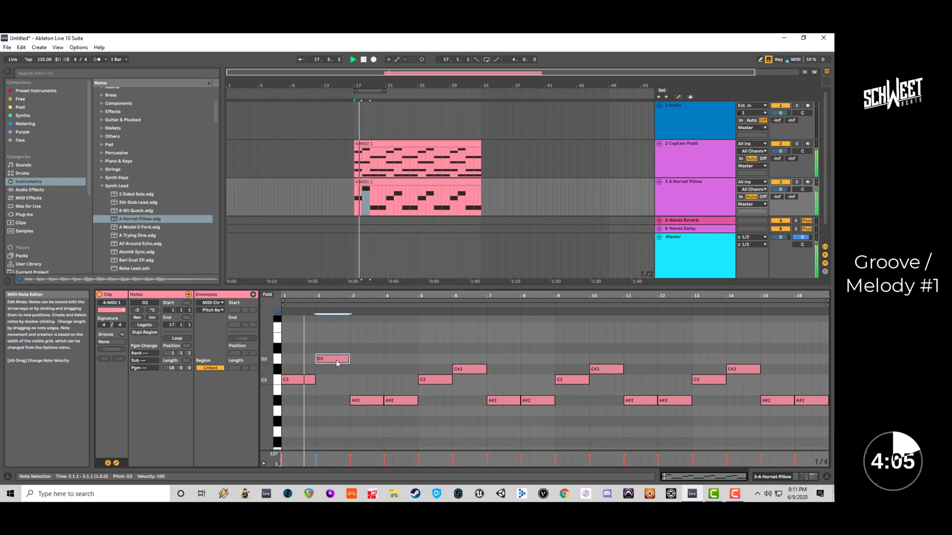
pyautogui.moveTo(343, 361); pyautogui.dragTo(335, 362)
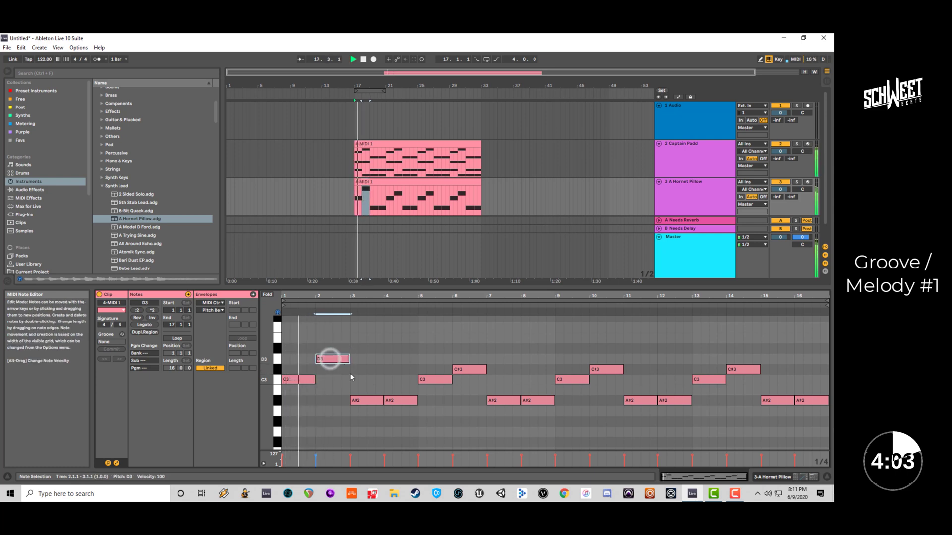
pyautogui.press('Right')
# Raise the melody notes in bars 3 and 4 of the A Hornet Pillow clip to B2.
pyautogui.click(360, 402)
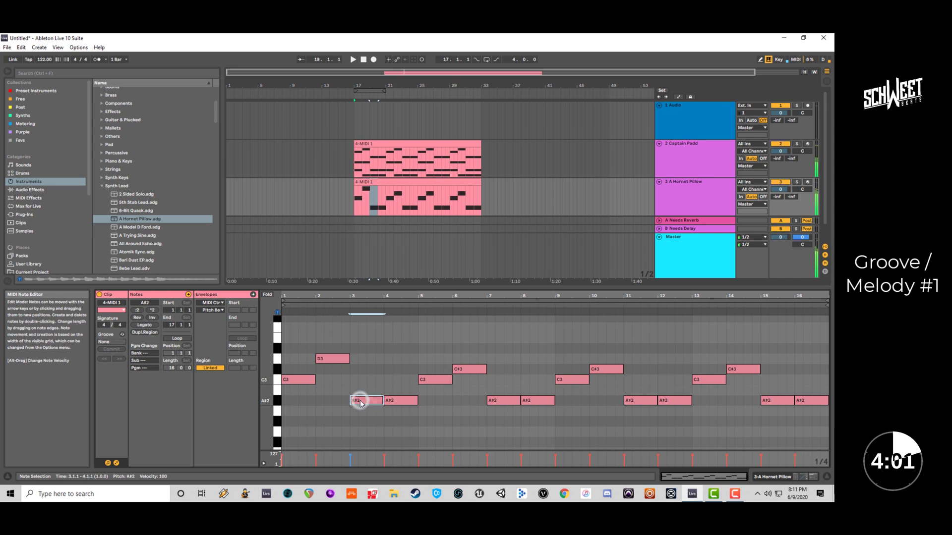
pyautogui.press('Up')
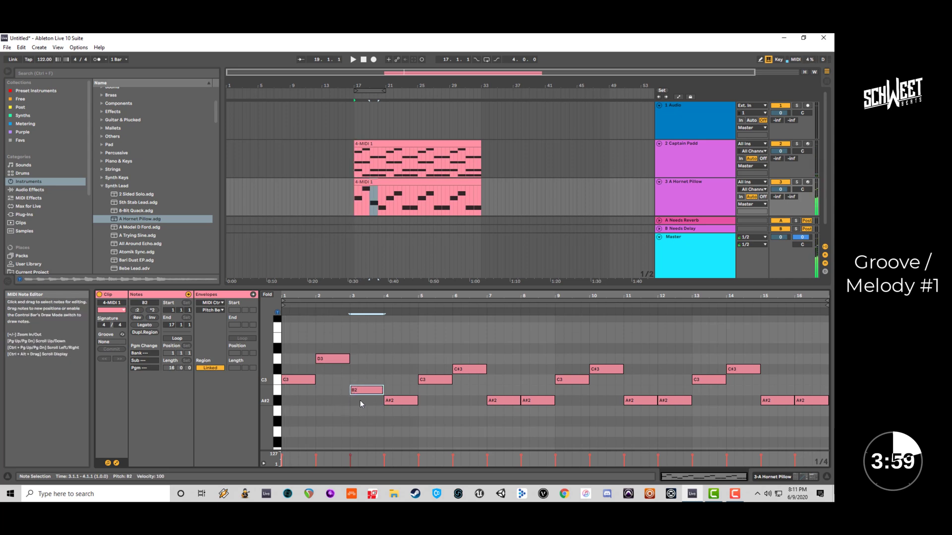
pyautogui.click(414, 396)
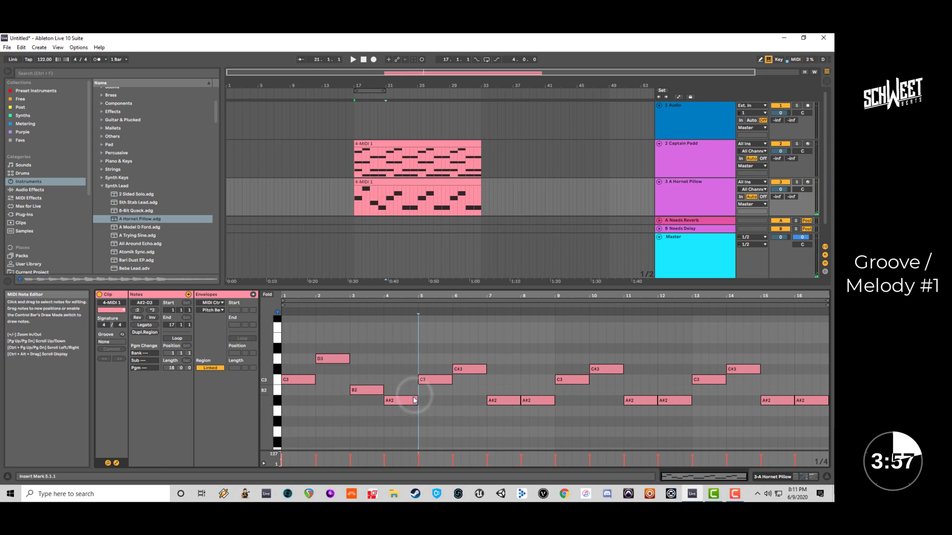
pyautogui.click(409, 402)
pyautogui.press('Up')
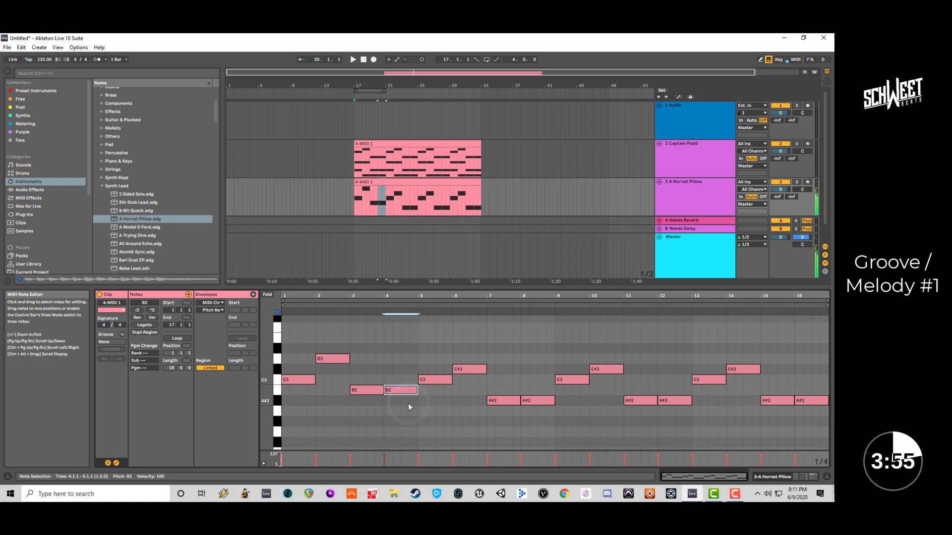
# Delete all melody notes from bar 5 to bar 16 and play the remaining four-bar line.
pyautogui.moveTo(431, 345); pyautogui.dragTo(817, 441)
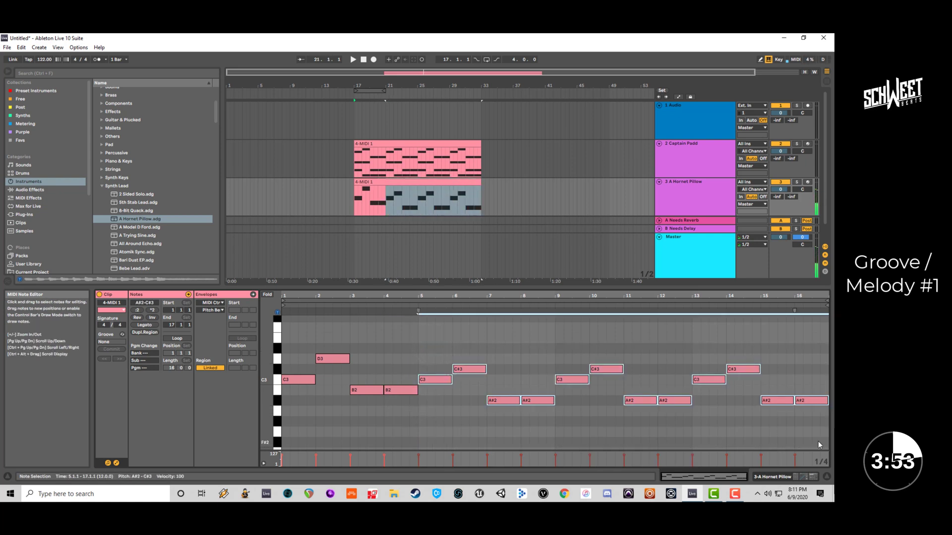
pyautogui.press('Delete')
pyautogui.press('space')
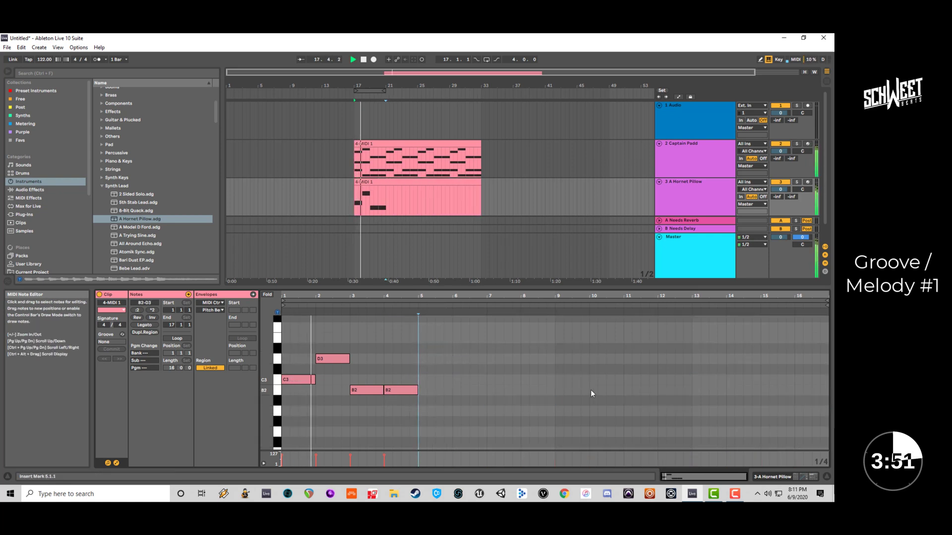
# Move the melody notes in bars 2, 3 and 4 to C3, matching the note in bar 1.
pyautogui.click(323, 358)
pyautogui.press('Down')
pyautogui.press('Down')
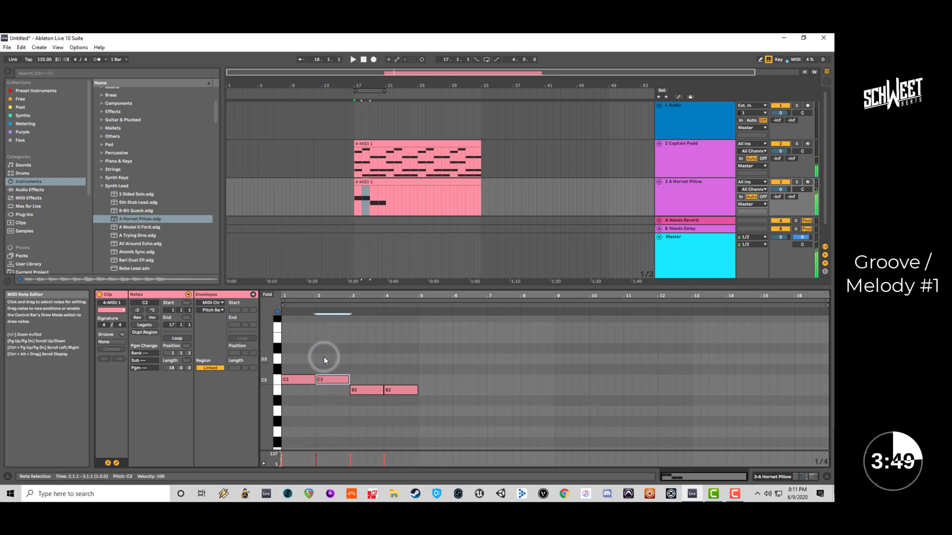
pyautogui.click(364, 375)
pyautogui.moveTo(385, 391); pyautogui.dragTo(390, 394)
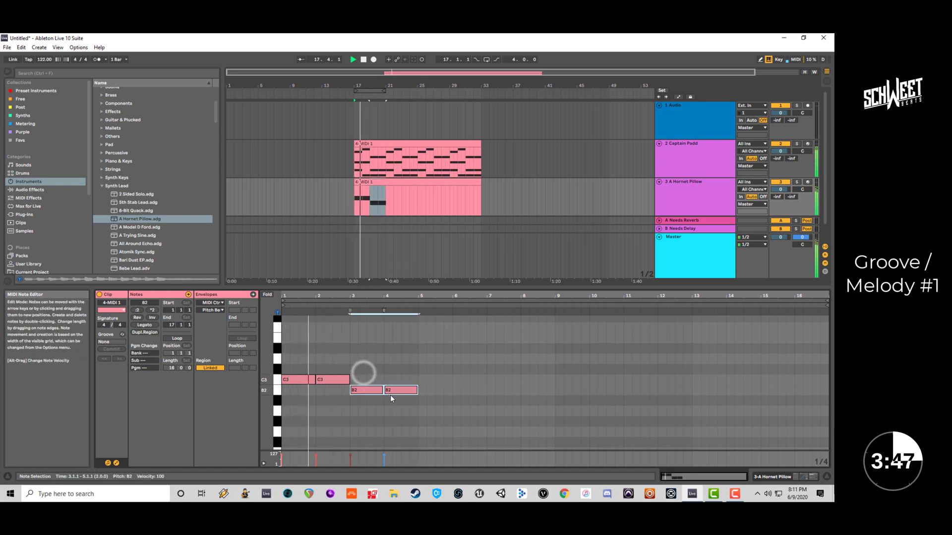
pyautogui.press('Up')
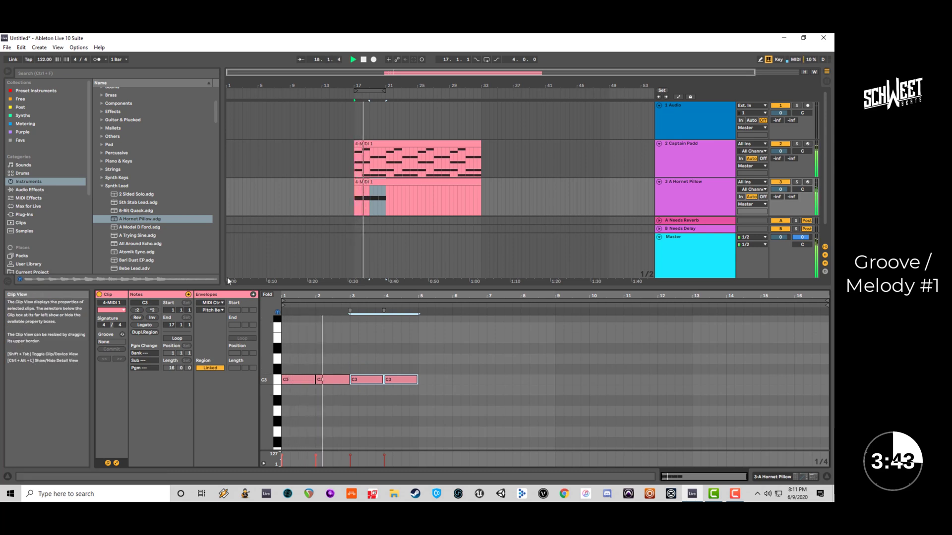
# Replace the A Hornet Pillow instrument with the Synth Lead preset All Around Echo and play it with the chords.
pyautogui.click(179, 242)
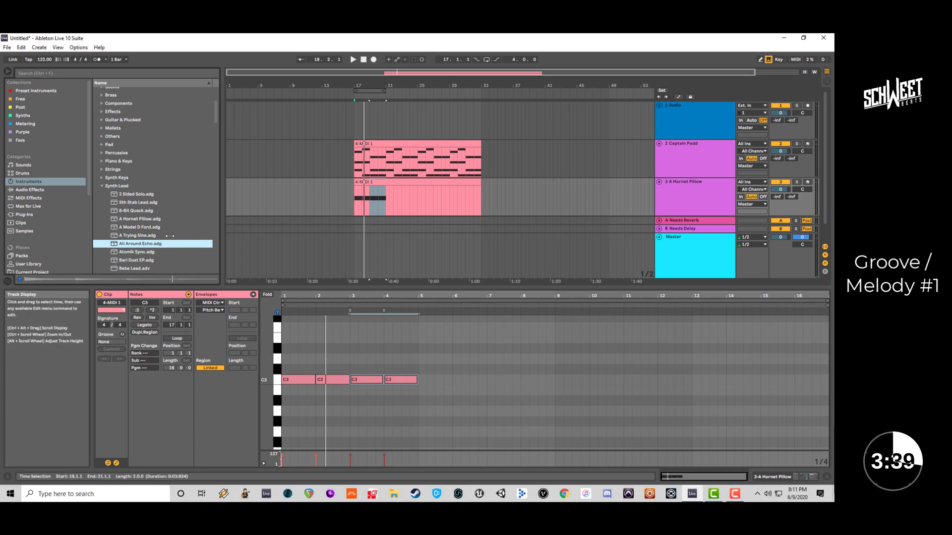
pyautogui.moveTo(169, 244); pyautogui.dragTo(164, 244)
pyautogui.press('space')
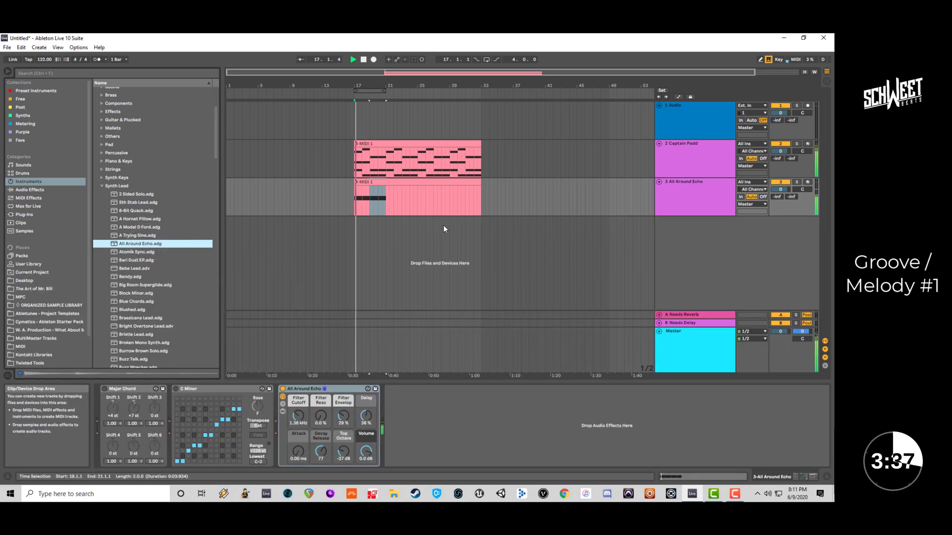
pyautogui.click(662, 196)
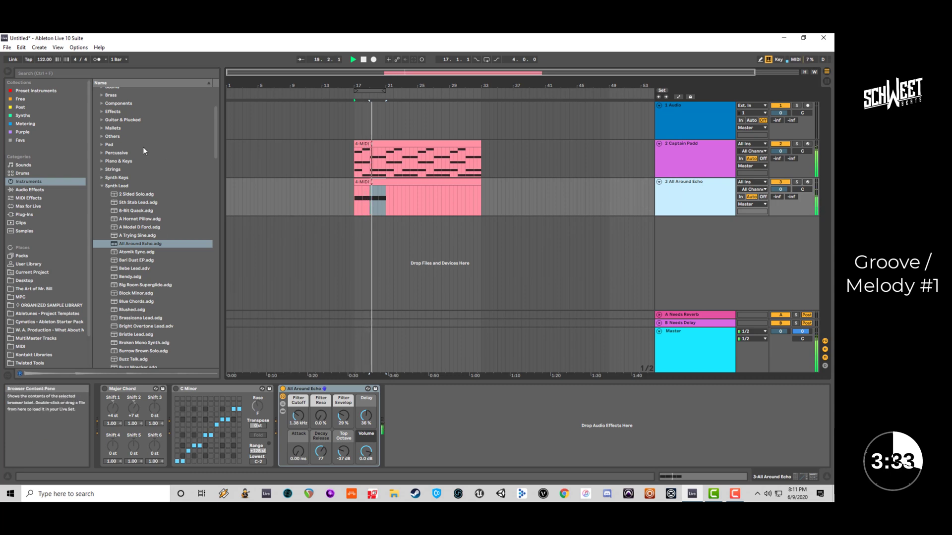
pyautogui.press('space')
# Add an Arpeggiator MIDI effect to the All Around Echo track and play the result.
pyautogui.click(372, 183)
pyautogui.doubleClick(372, 183)
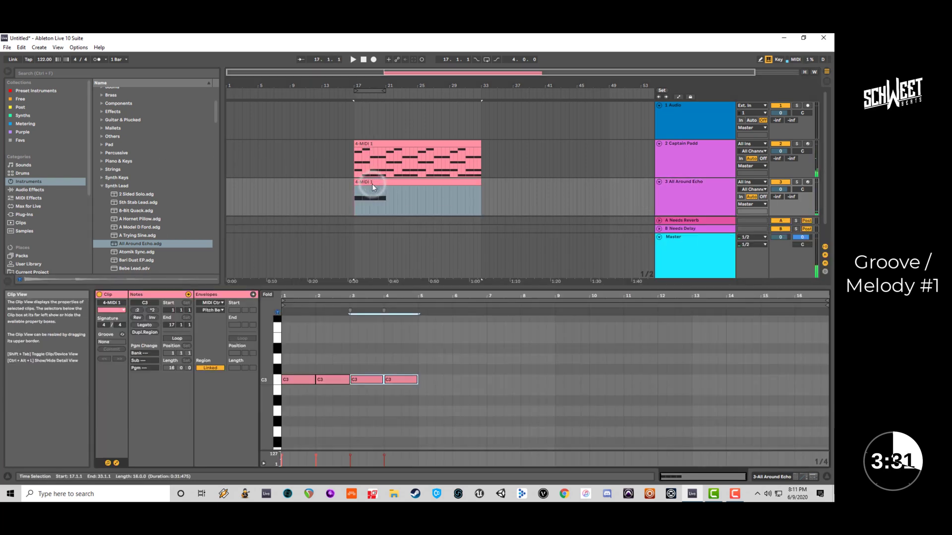
pyautogui.click(325, 364)
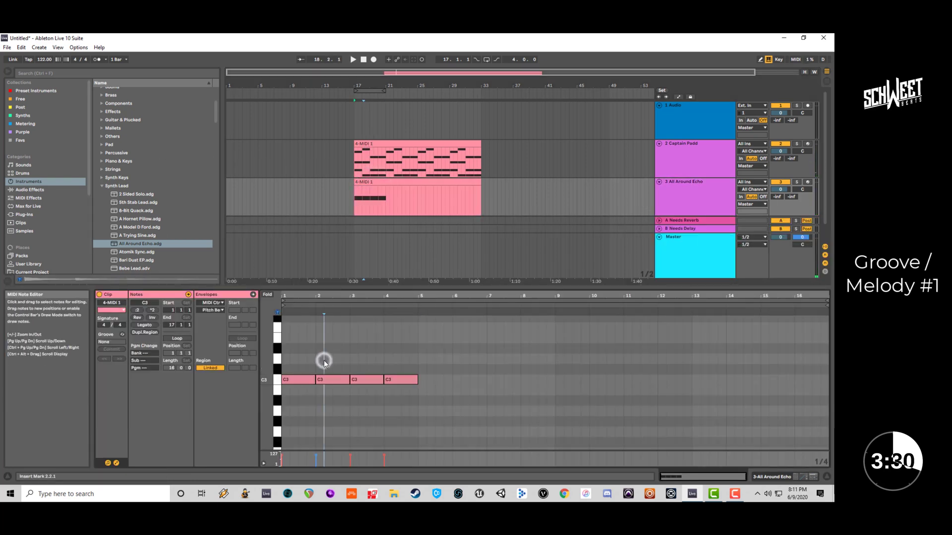
pyautogui.click(711, 197)
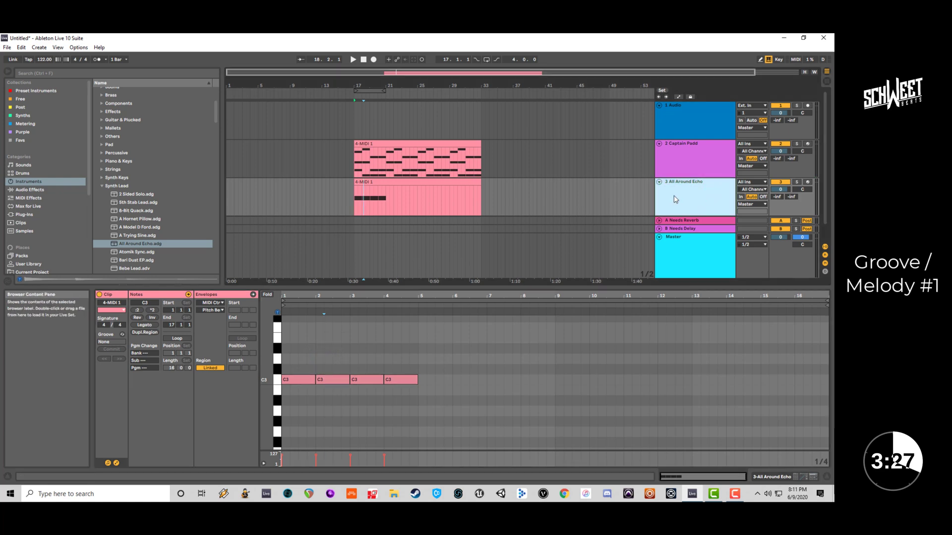
pyautogui.click(39, 199)
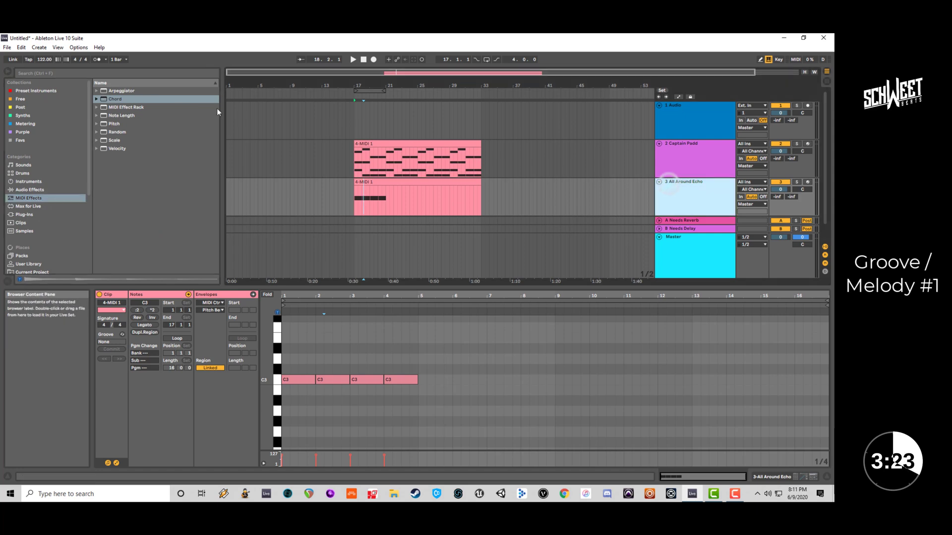
pyautogui.moveTo(119, 92); pyautogui.dragTo(162, 175)
pyautogui.moveTo(350, 395); pyautogui.dragTo(704, 195)
pyautogui.press('space')
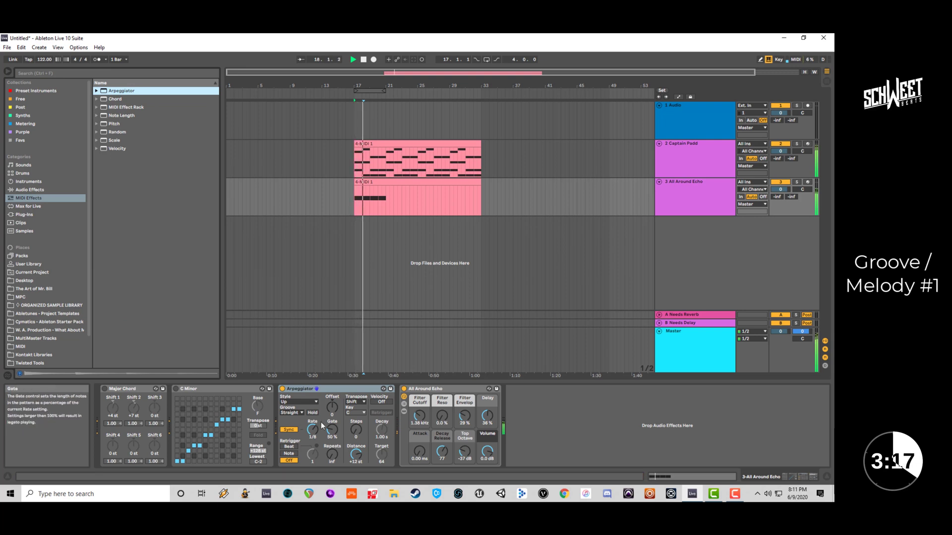
# Raise the four notes in the All Around Echo clip to C4 and layer a copy of them at C5.
pyautogui.click(384, 180)
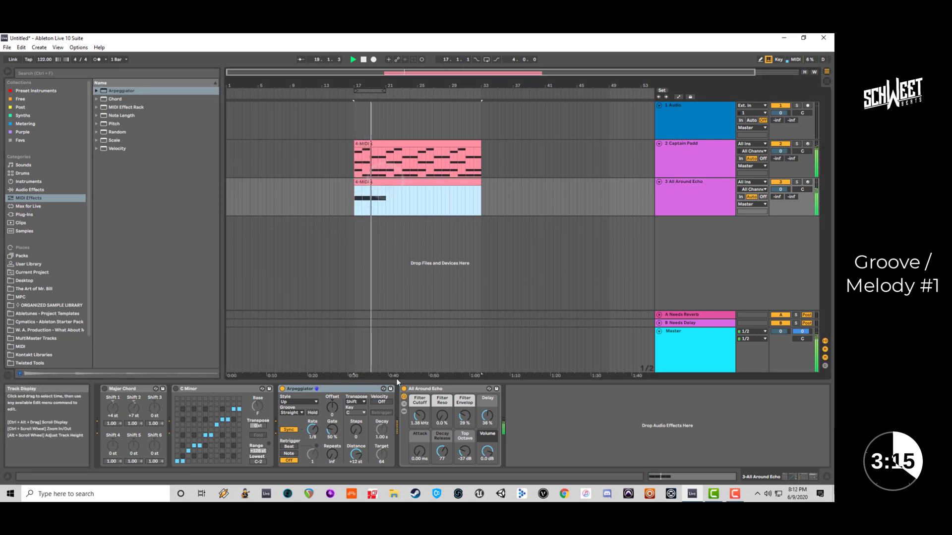
pyautogui.doubleClick(451, 189)
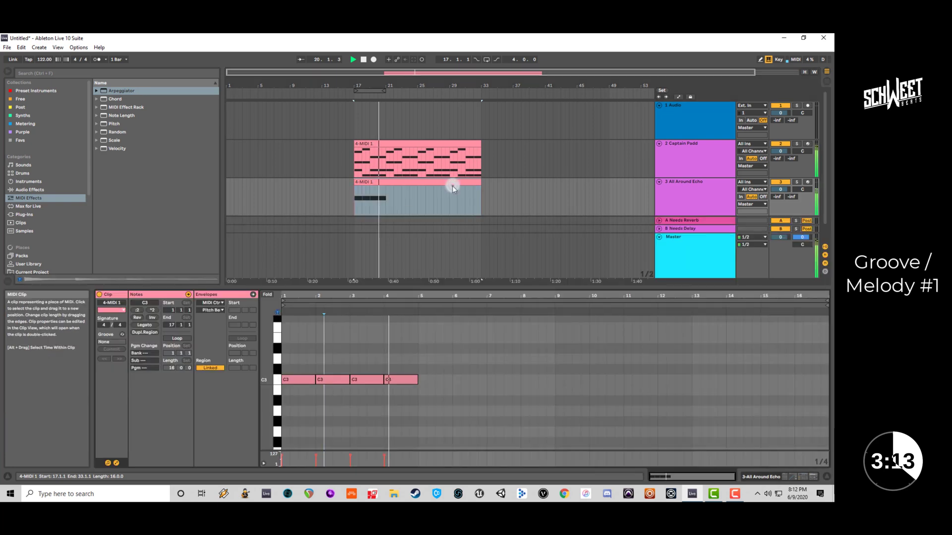
pyautogui.click(400, 363)
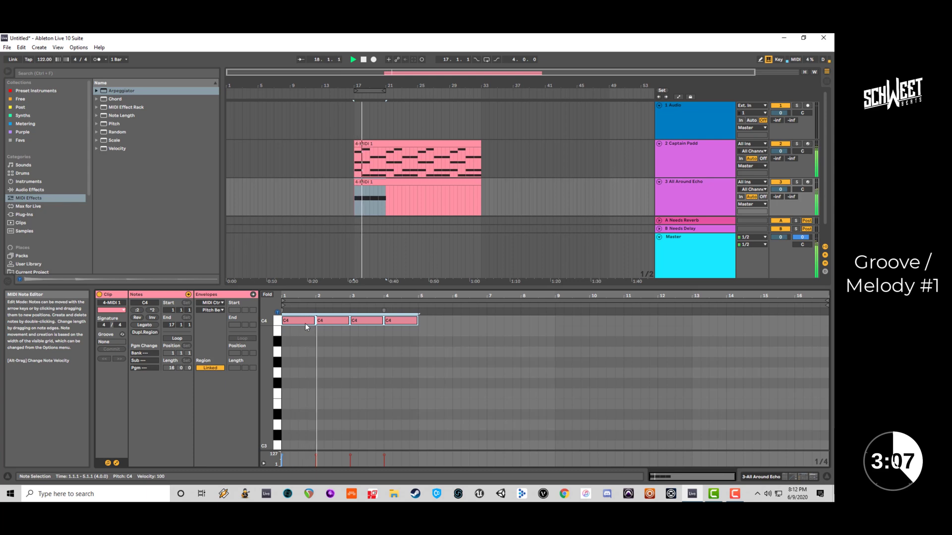
pyautogui.moveTo(307, 326); pyautogui.dragTo(306, 333)
pyautogui.hotkey('shift', 'Down')
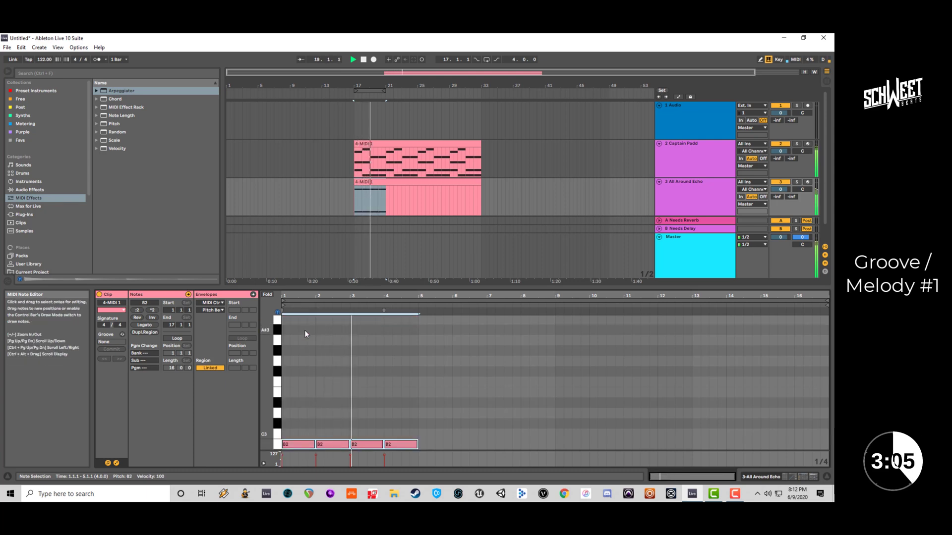
pyautogui.press('Up')
pyautogui.hotkey('shift', 'Up')
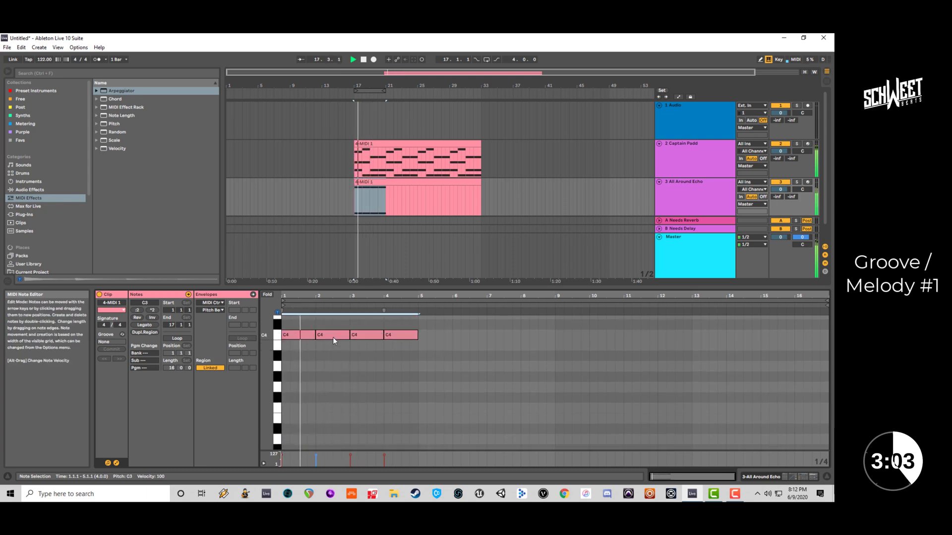
pyautogui.hotkey('shift', 'Up')
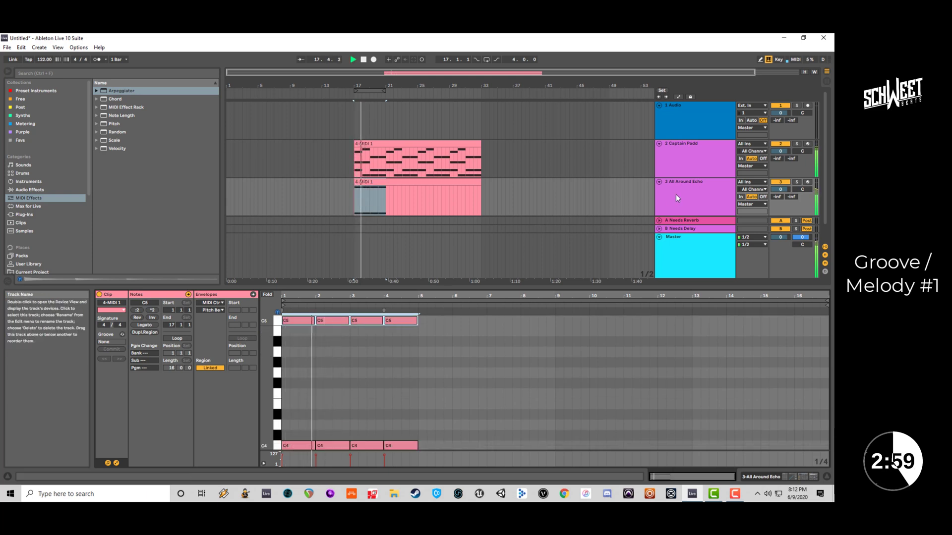
# In the Captain Padd clip, move all the D#2 notes up one octave to D#3 during playback.
pyautogui.click(392, 144)
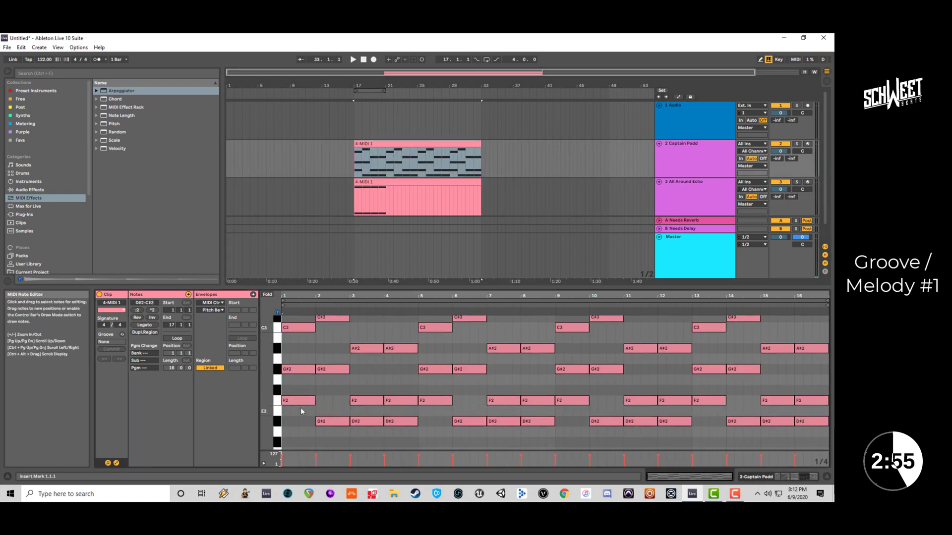
pyautogui.click(278, 422)
pyautogui.press('space')
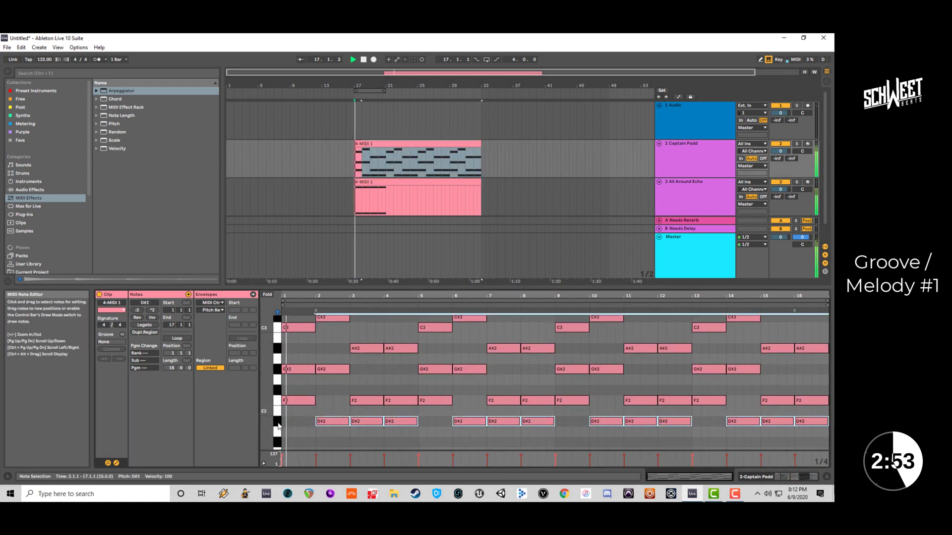
pyautogui.hotkey('shift', 'Up')
pyautogui.hotkey('shift', 'Up')
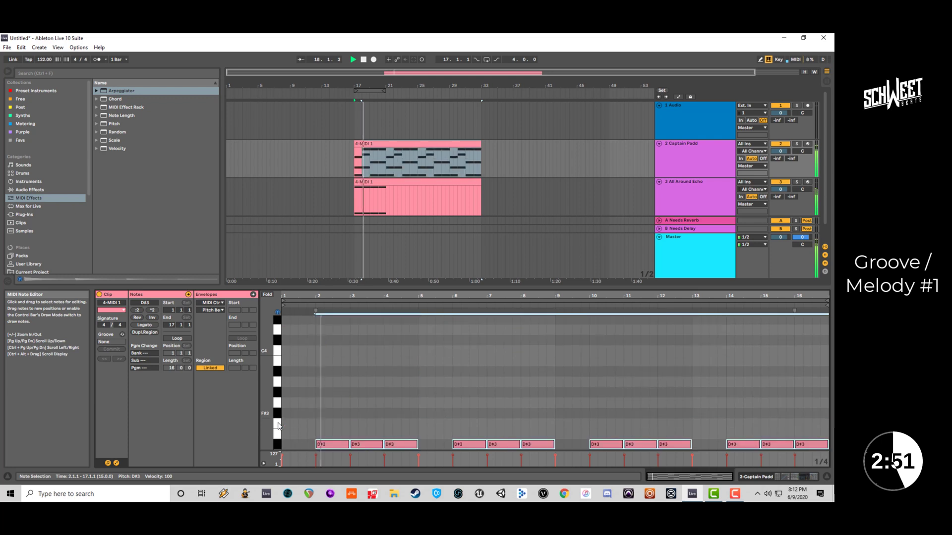
pyautogui.hotkey('shift', 'Down')
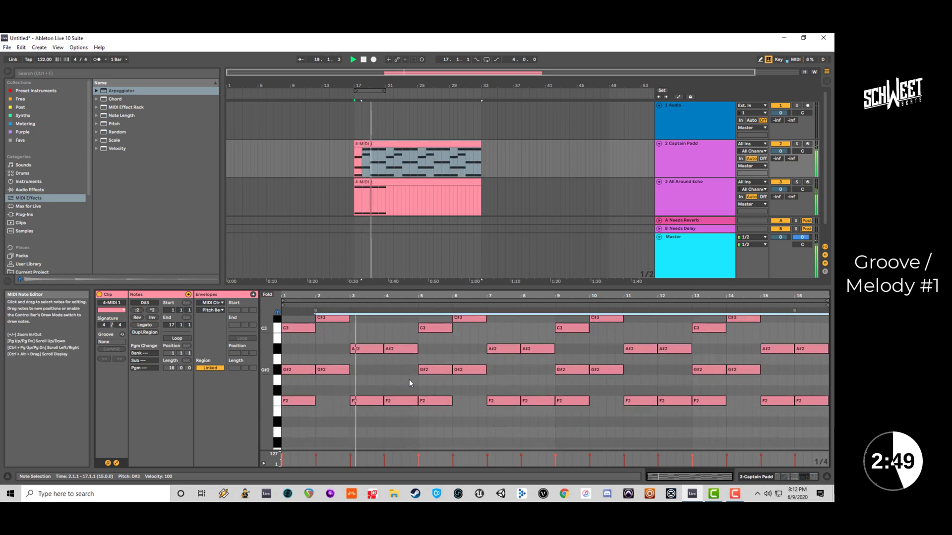
pyautogui.scroll(1, 409, 379)
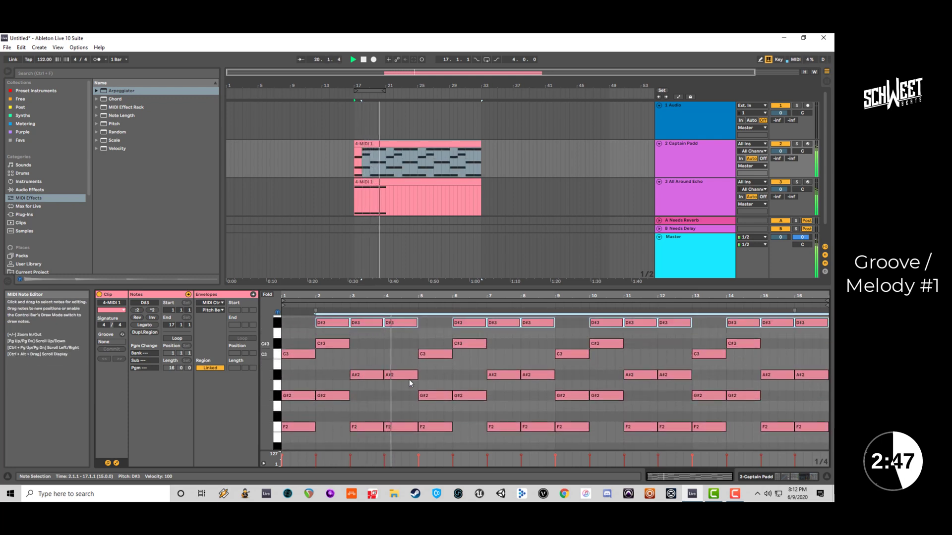
# Duplicate the first four bars of the All Around Echo clip three times to fill 16 bars and consolidate them into one clip.
pyautogui.click(389, 183)
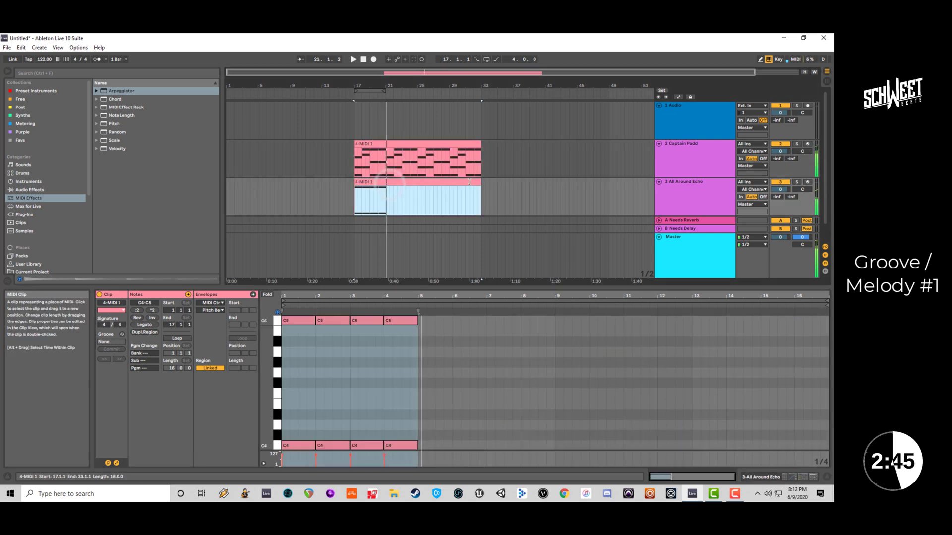
pyautogui.moveTo(479, 182); pyautogui.dragTo(383, 193)
pyautogui.hotkey('ctrl', 'd')
pyautogui.hotkey('ctrl', 'd')
pyautogui.hotkey('ctrl', 'd')
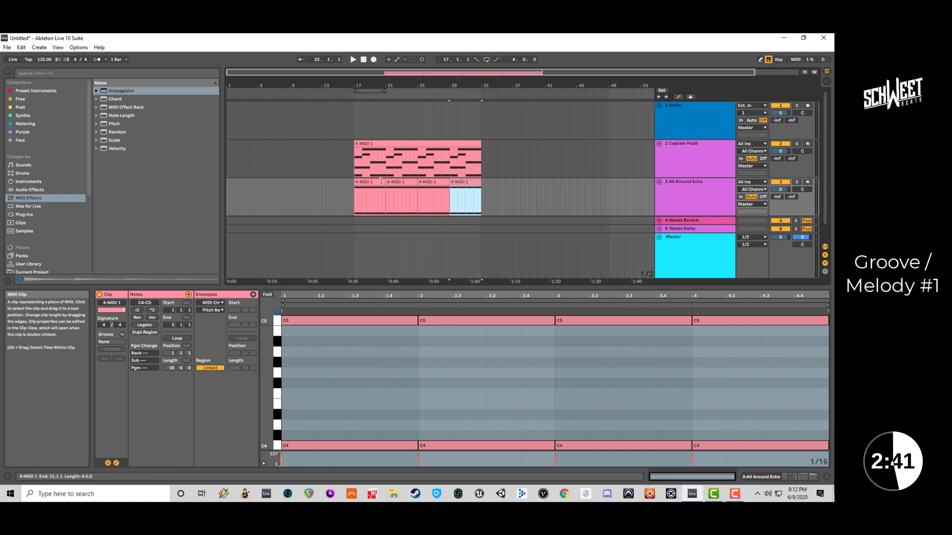
pyautogui.keyDown('shift'); pyautogui.click(381, 181); pyautogui.keyUp('shift')
pyautogui.hotkey('ctrl', 'j')
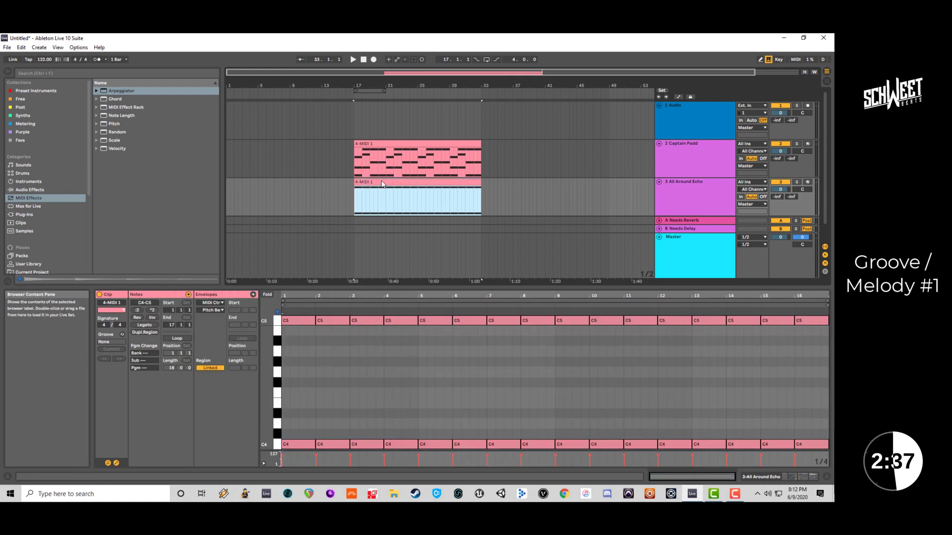
# Search the browser for "groove", show the Groove Pool and open the Swing and Groove folder in the packs.
pyautogui.click(56, 74)
pyautogui.write('g')
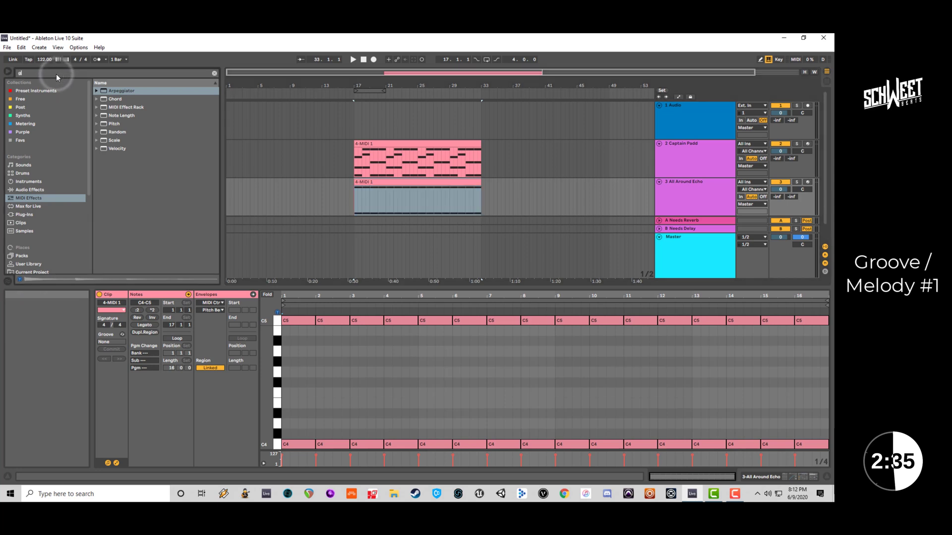
pyautogui.write('roove')
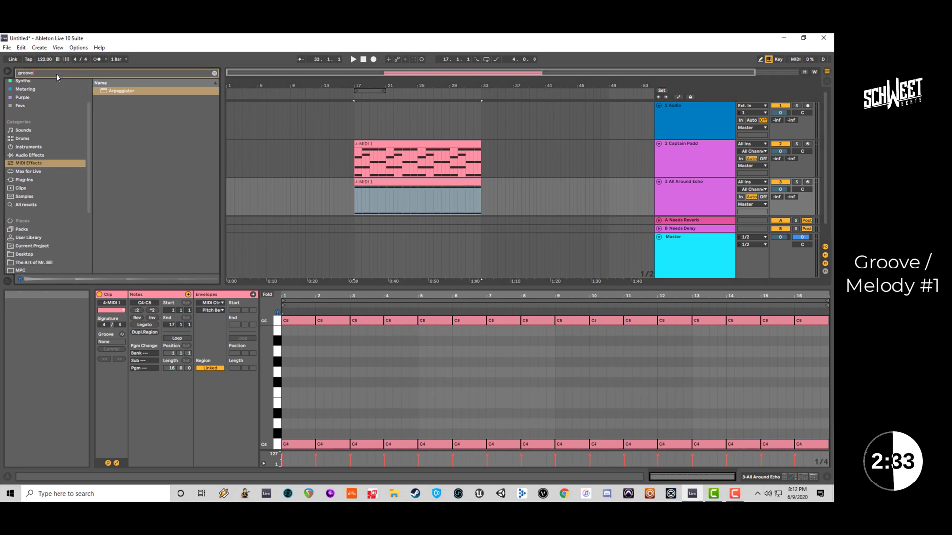
pyautogui.click(8, 282)
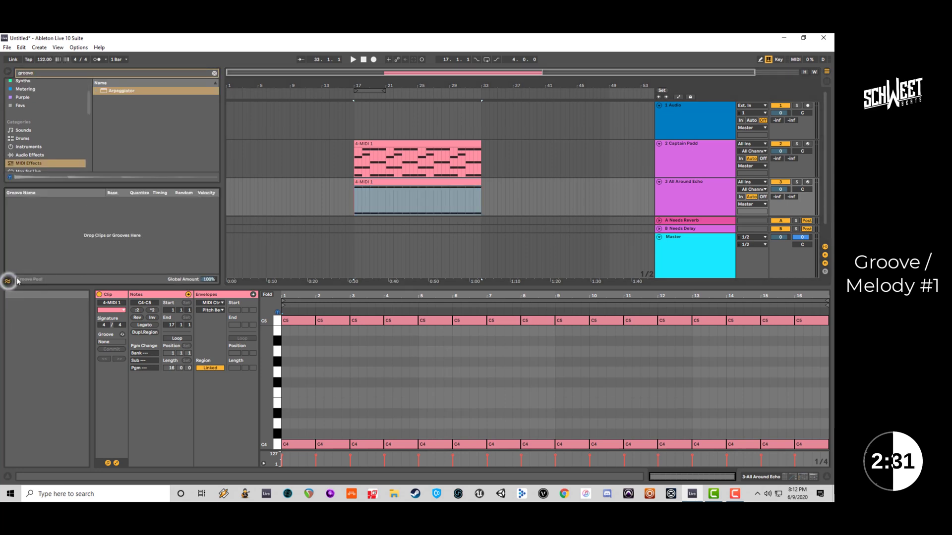
pyautogui.click(99, 249)
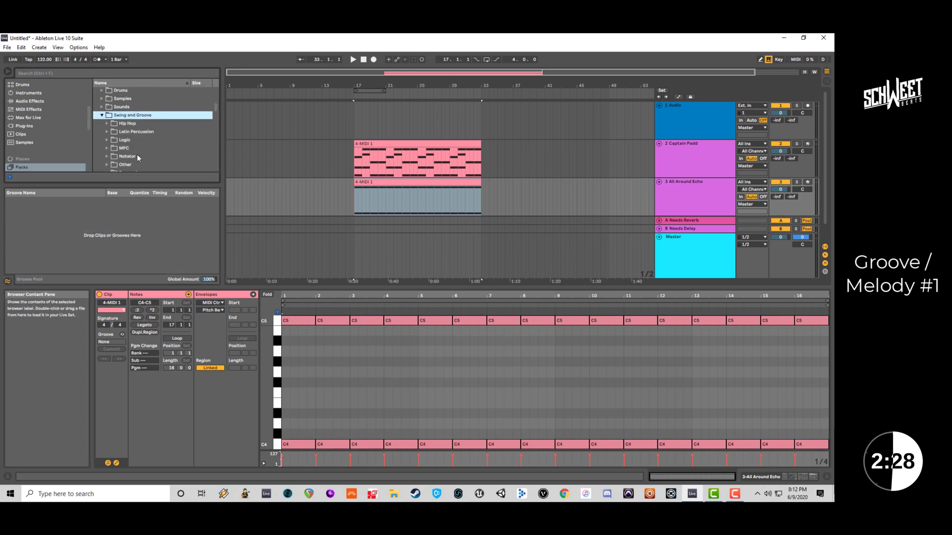
# Audition the Logic grooves, apply Logic 8 Swing 65 to the All Around Echo clip and play it.
pyautogui.click(106, 141)
pyautogui.click(106, 139)
pyautogui.scroll(-7, 167, 148)
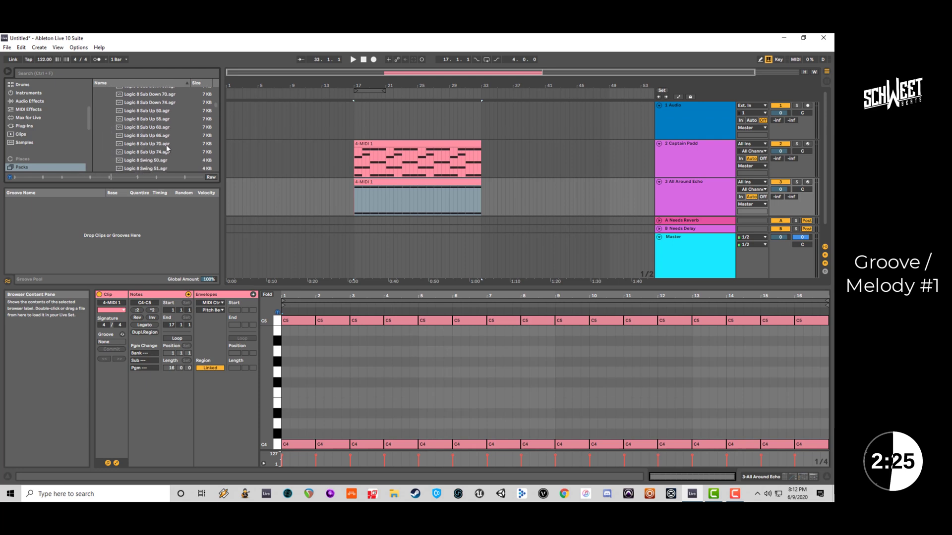
pyautogui.click(167, 147)
pyautogui.scroll(-3, 167, 148)
pyautogui.scroll(-2, 167, 148)
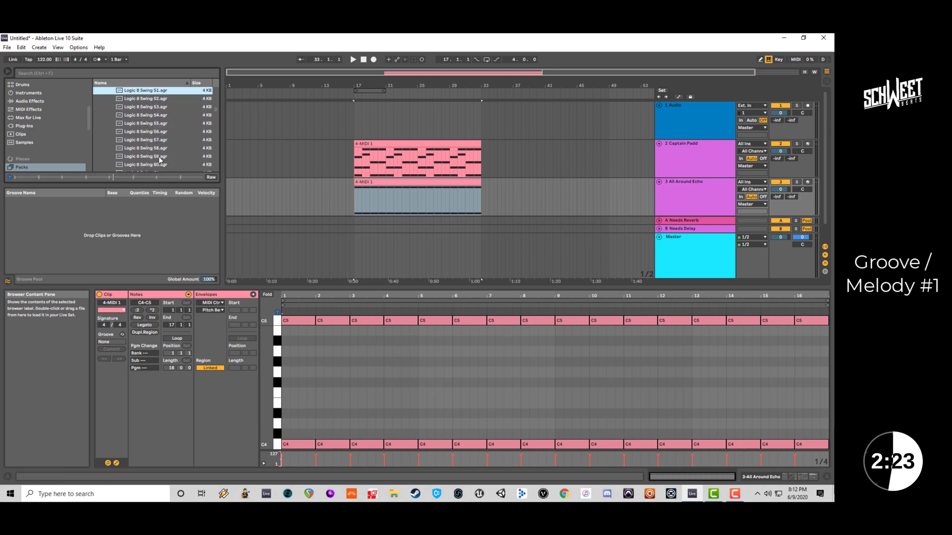
pyautogui.click(160, 157)
pyautogui.scroll(-3, 160, 158)
pyautogui.scroll(-2, 159, 159)
pyautogui.click(159, 158)
pyautogui.scroll(-3, 159, 159)
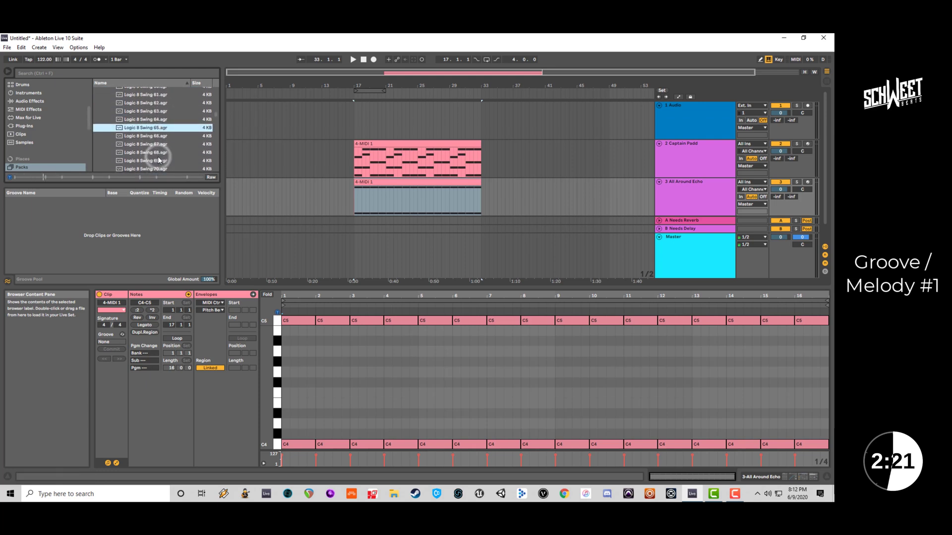
pyautogui.moveTo(154, 128); pyautogui.dragTo(380, 196)
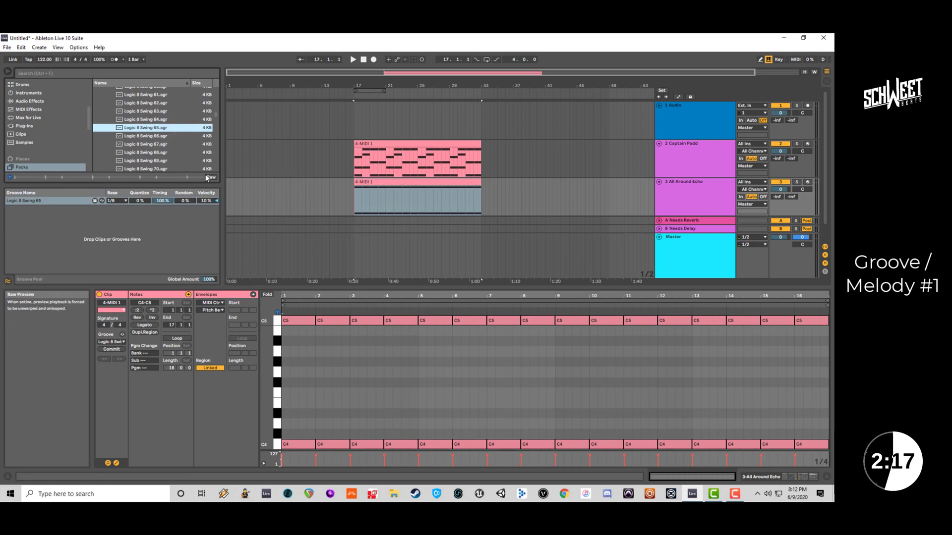
pyautogui.press('space')
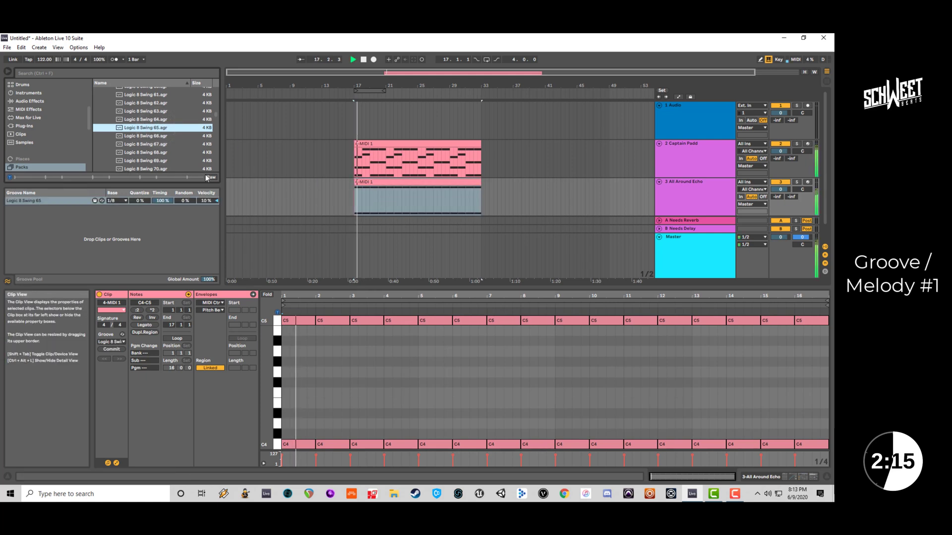
# Commit the clip's current groove, then apply Logic 8 Swing 74 to the All Around Echo clip during playback.
pyautogui.click(117, 350)
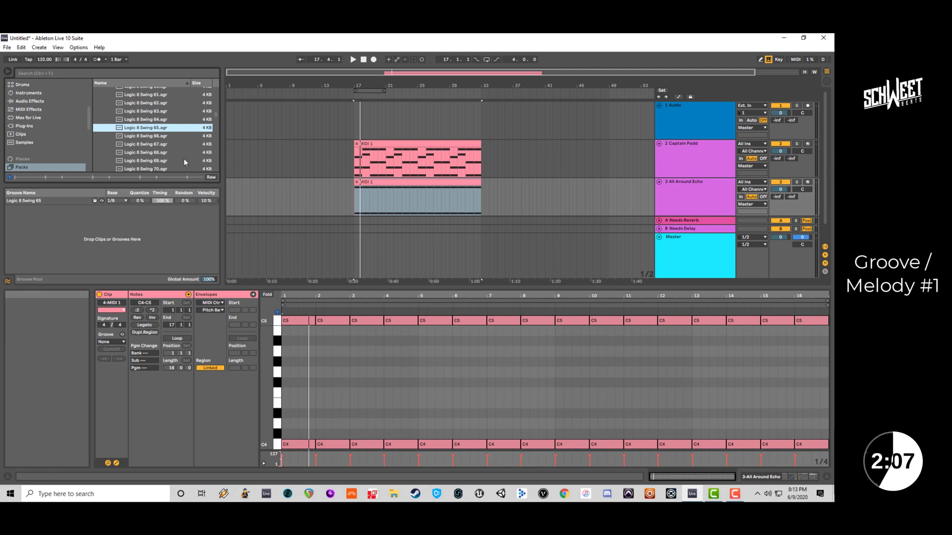
pyautogui.scroll(-3, 182, 157)
pyautogui.click(164, 151)
pyautogui.moveTo(164, 151); pyautogui.dragTo(324, 394)
pyautogui.press('space')
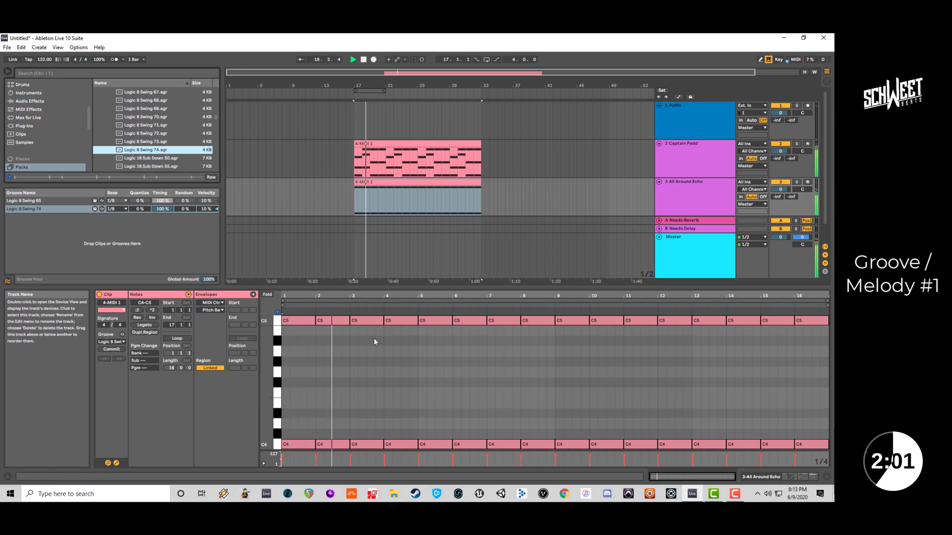
# Duplicate the All Around Echo track together with its clip and devices.
pyautogui.click(682, 196)
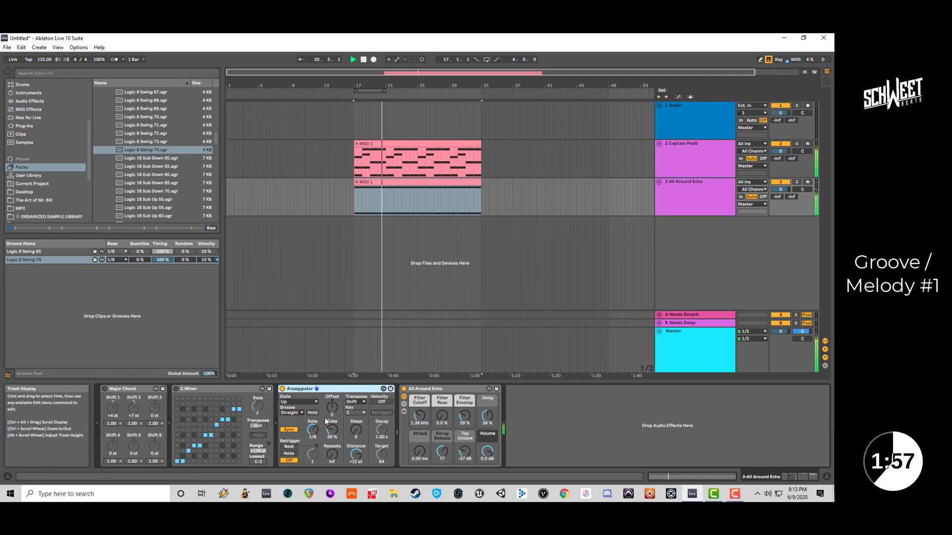
pyautogui.click(660, 87)
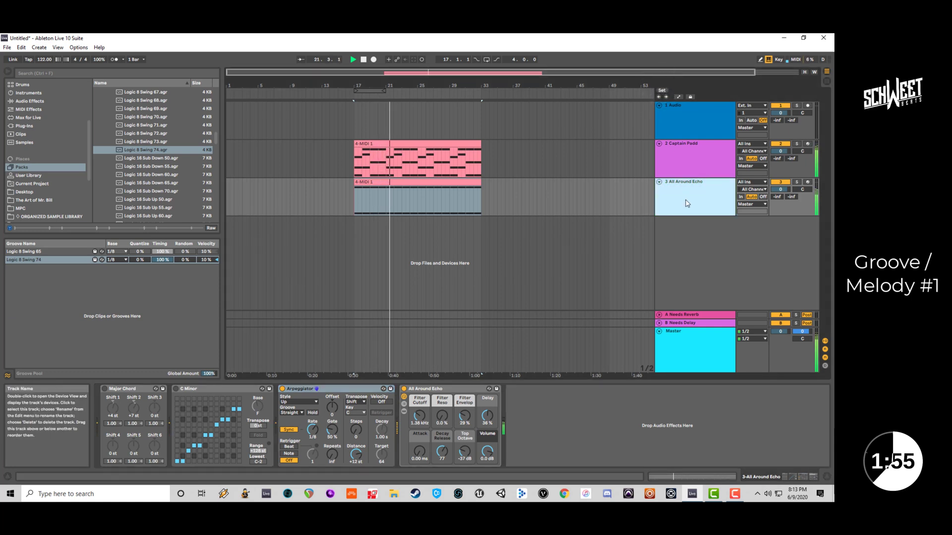
pyautogui.hotkey('ctrl', 'd')
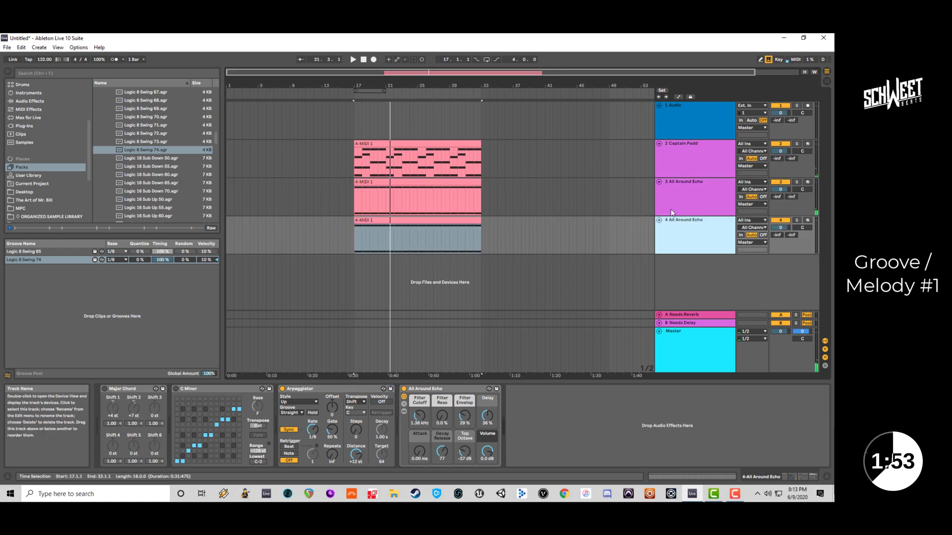
# Audition instrument presets in the Synth Lead folder, such as Big Room Superglide and Broken Mono Synth.
pyautogui.click(28, 93)
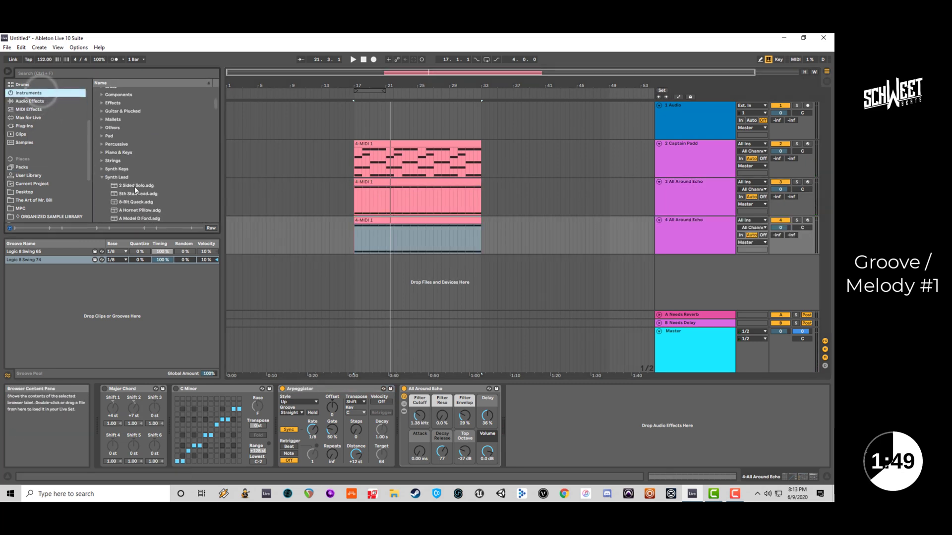
pyautogui.scroll(-4, 135, 186)
pyautogui.click(134, 187)
pyautogui.scroll(-2, 148, 183)
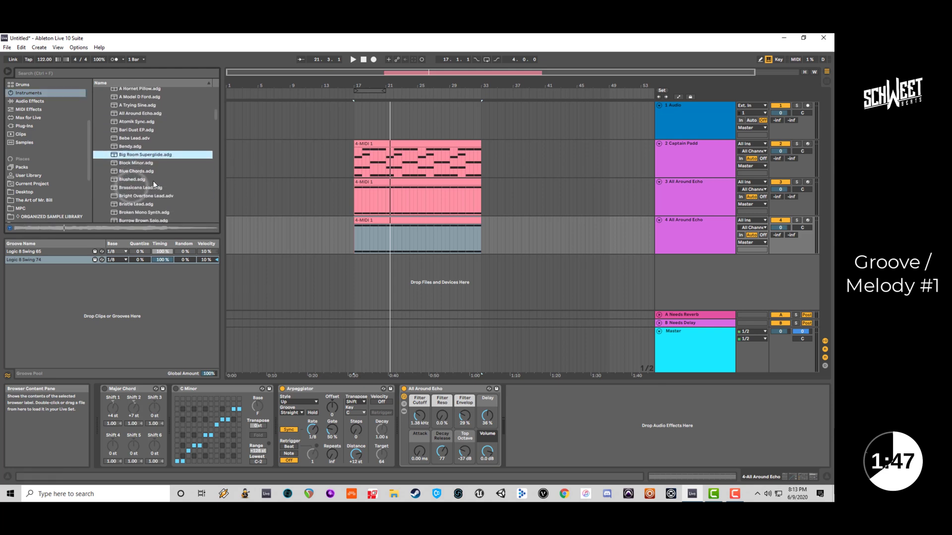
pyautogui.scroll(-1, 153, 182)
pyautogui.click(153, 181)
pyautogui.press('Down')
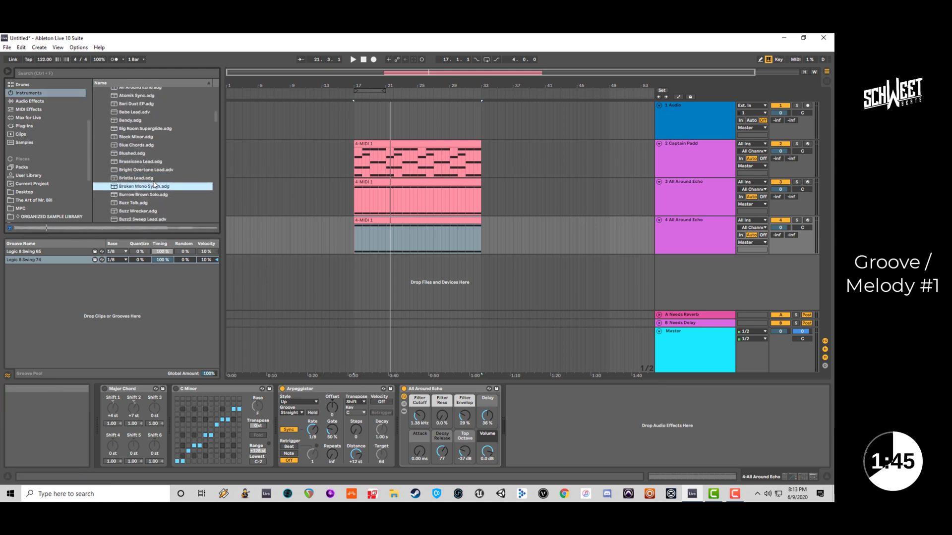
pyautogui.press('Left')
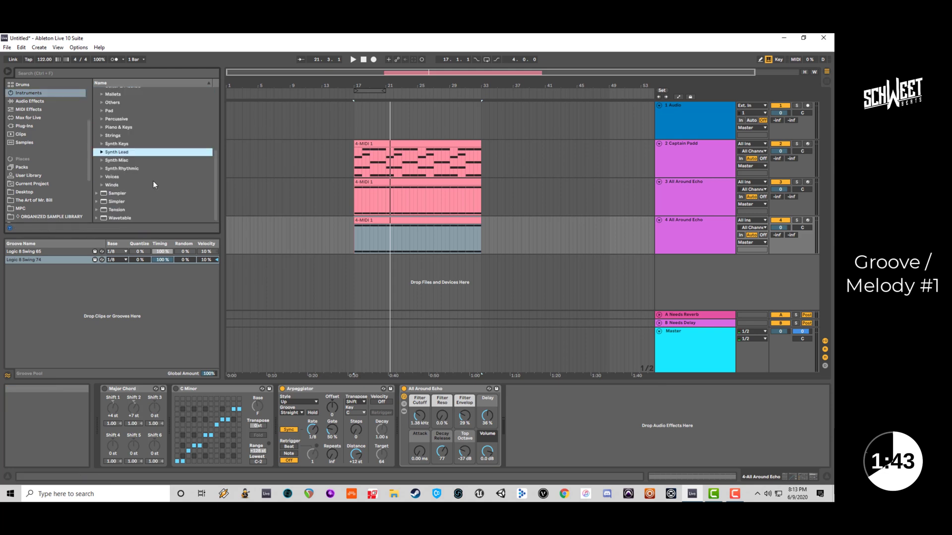
# Audition the Percussive instrument presets, including Circus Tricks and Jojobell.
pyautogui.press('Up')
pyautogui.press('Up')
pyautogui.press('Up')
pyautogui.press('Up')
pyautogui.press('Right')
pyautogui.press('Down')
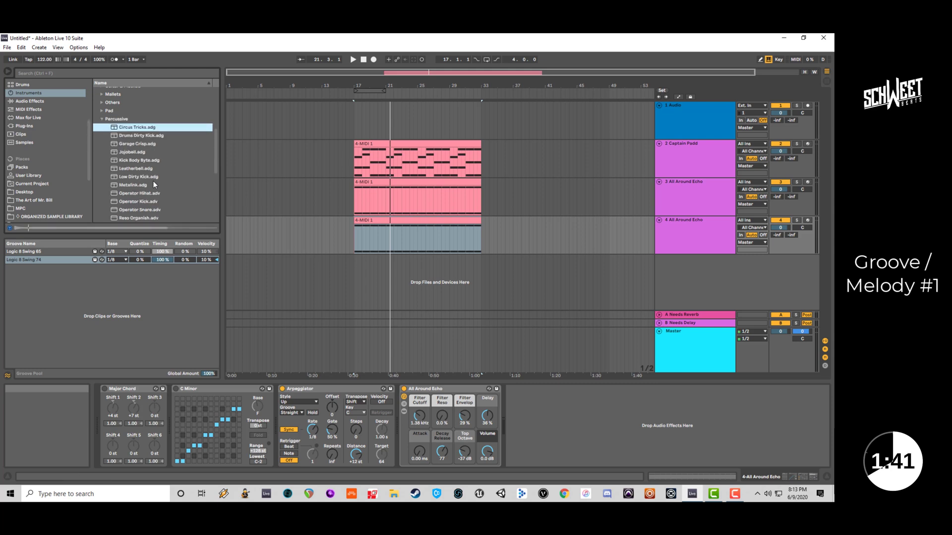
pyautogui.press('Down')
pyautogui.press('Down')
pyautogui.press('Down')
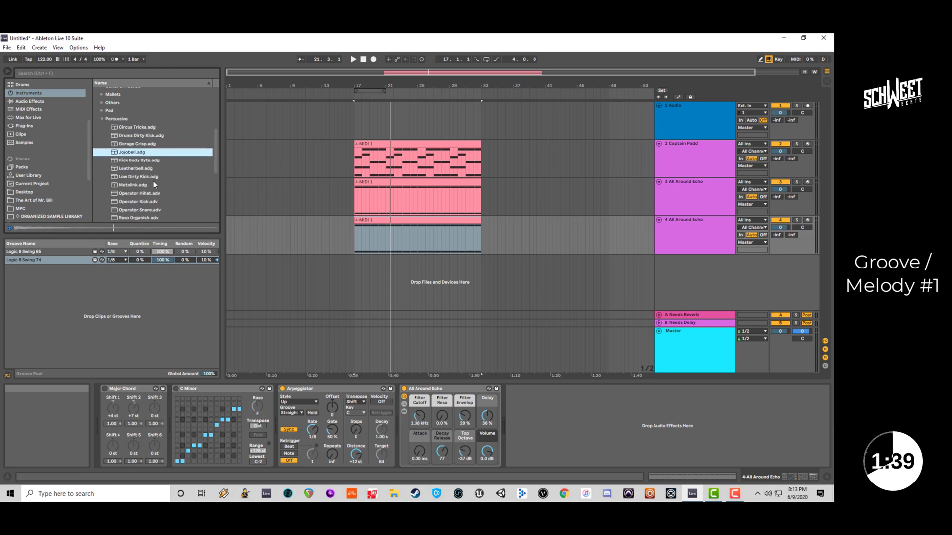
pyautogui.press('Down')
pyautogui.press('Down')
pyautogui.press('Down')
pyautogui.press('Down')
pyautogui.press('Down')
pyautogui.press('Down')
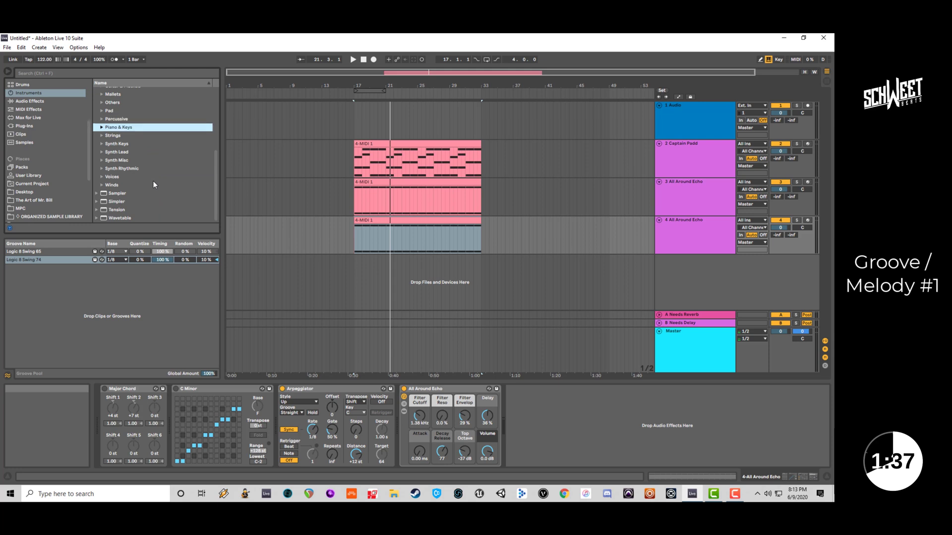
# Load the A Stranger Saw preset from the Synth Rhythmic folder onto the duplicated track and play it.
pyautogui.press('Down')
pyautogui.press('Down')
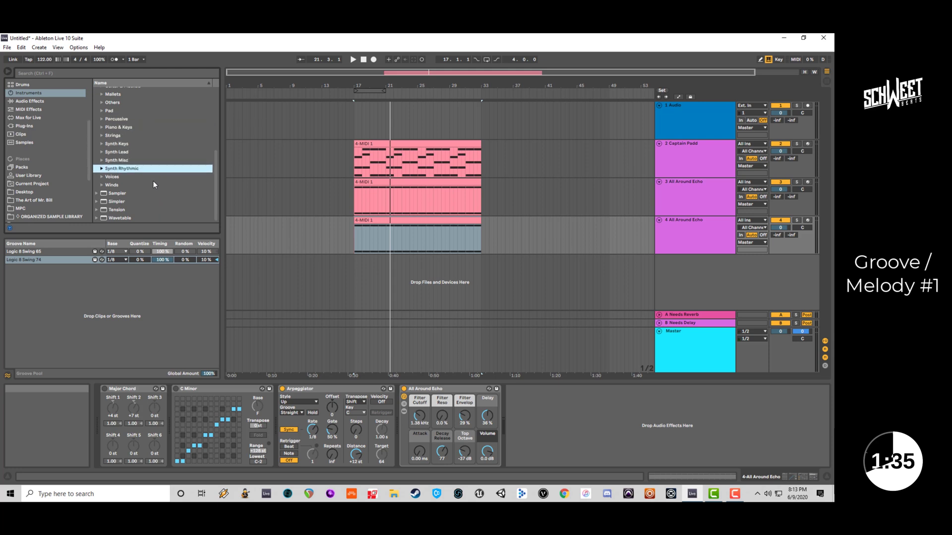
pyautogui.press('Right')
pyautogui.press('Down')
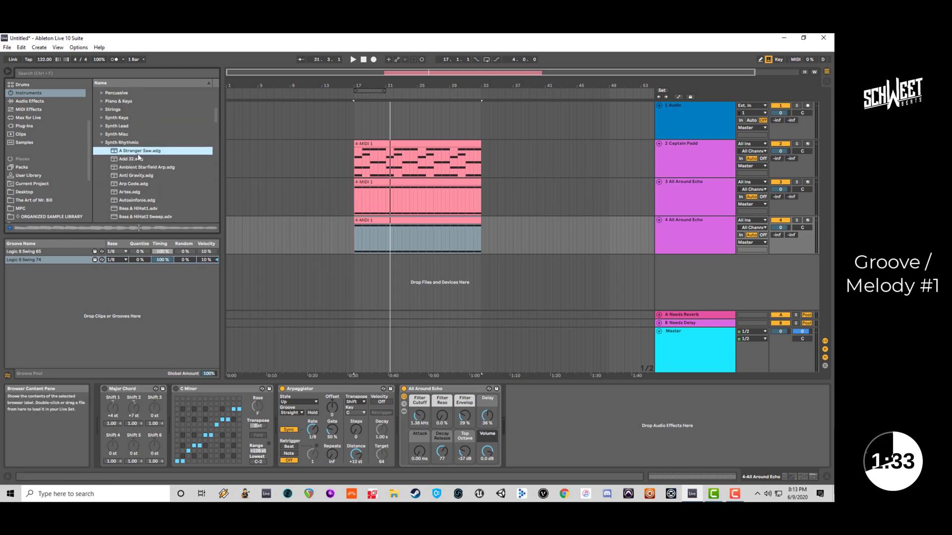
pyautogui.press('Return')
pyautogui.press('space')
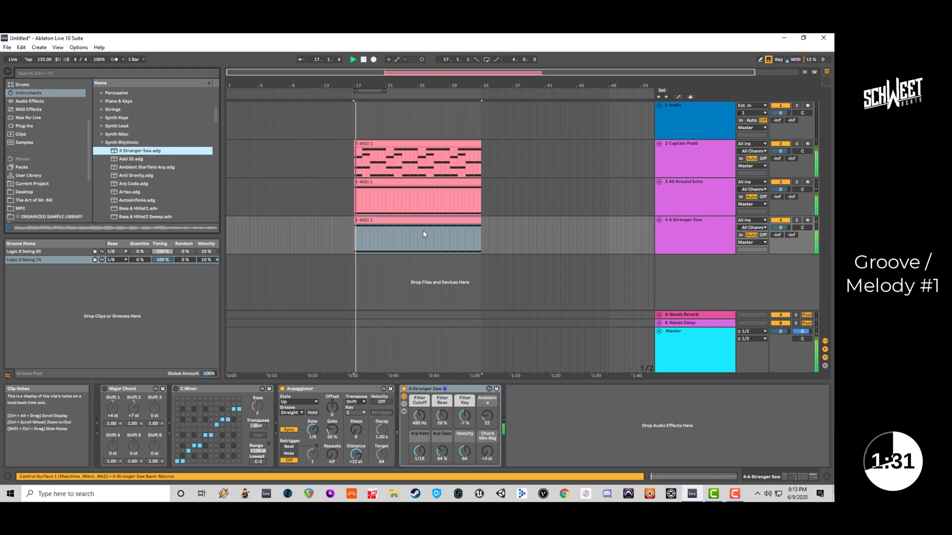
# Turn off the Arpeggiator on the A Stranger Saw track while auditioning it soloed with All Around Echo muted.
pyautogui.click(782, 184)
pyautogui.click(797, 220)
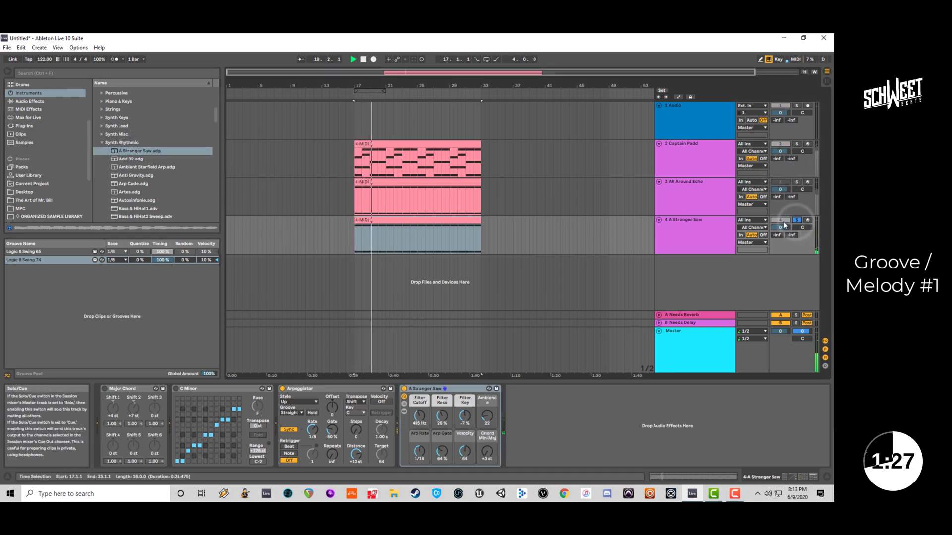
pyautogui.doubleClick(449, 222)
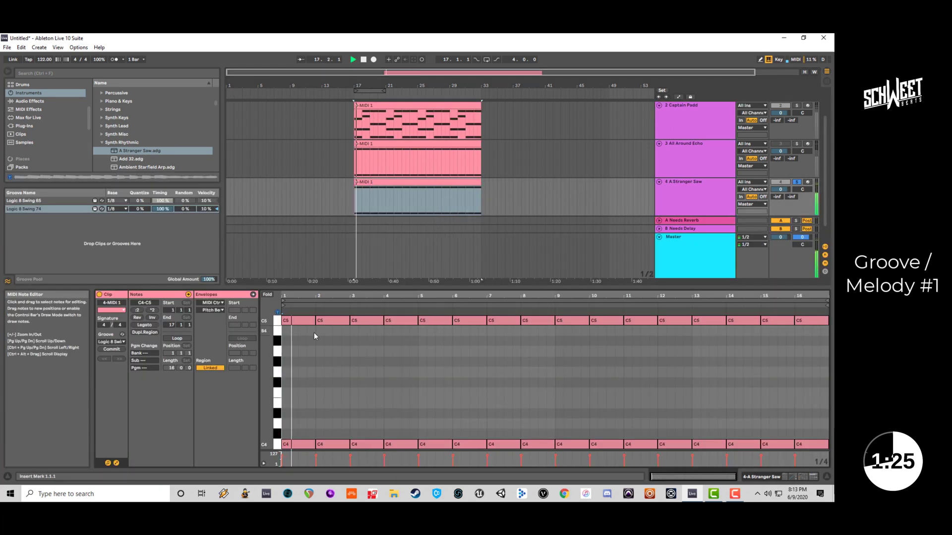
pyautogui.click(694, 201)
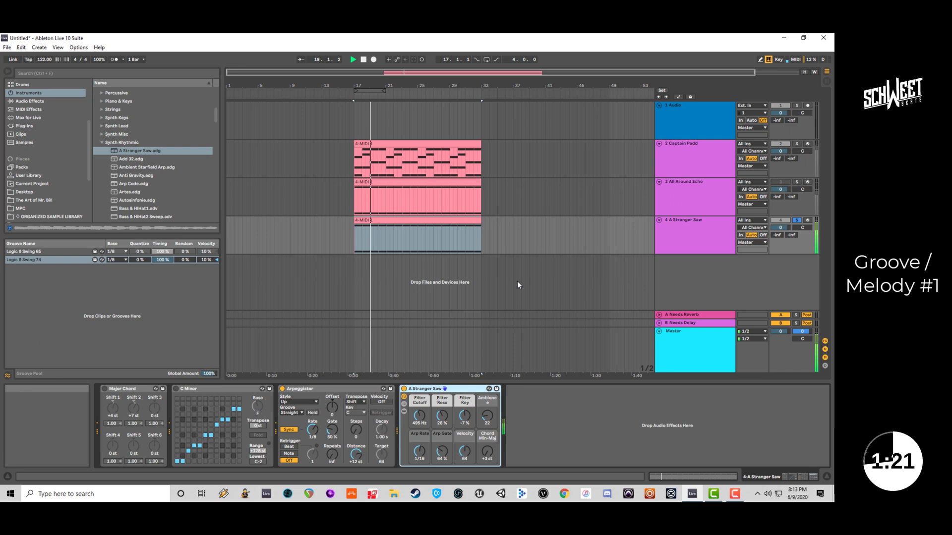
pyautogui.click(283, 389)
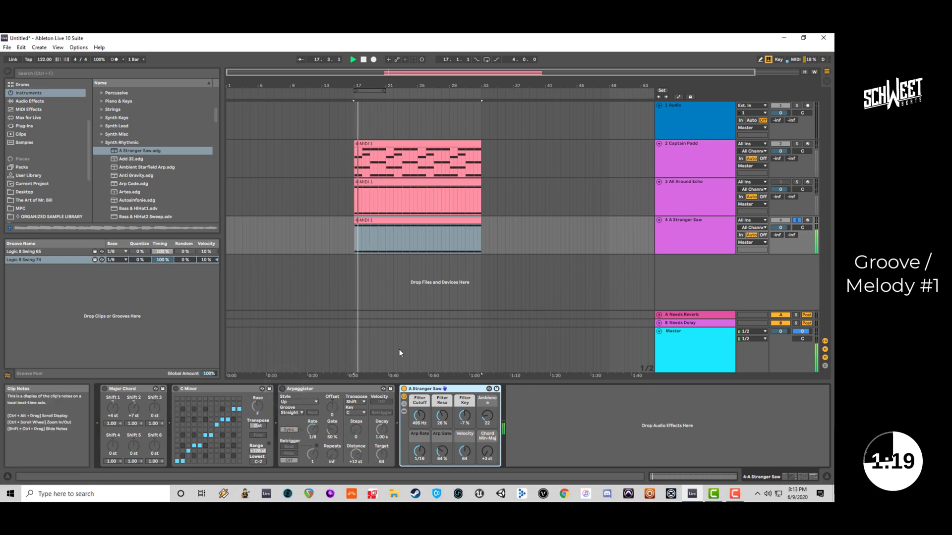
pyautogui.click(797, 220)
# Lower all notes in the A Stranger Saw clip by one octave to C3 and C4 during playback.
pyautogui.click(474, 219)
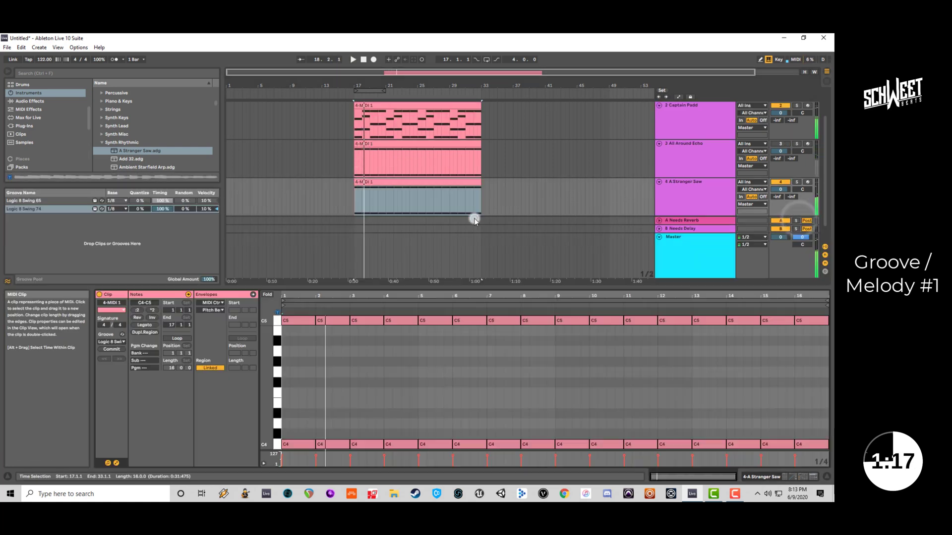
pyautogui.click(418, 347)
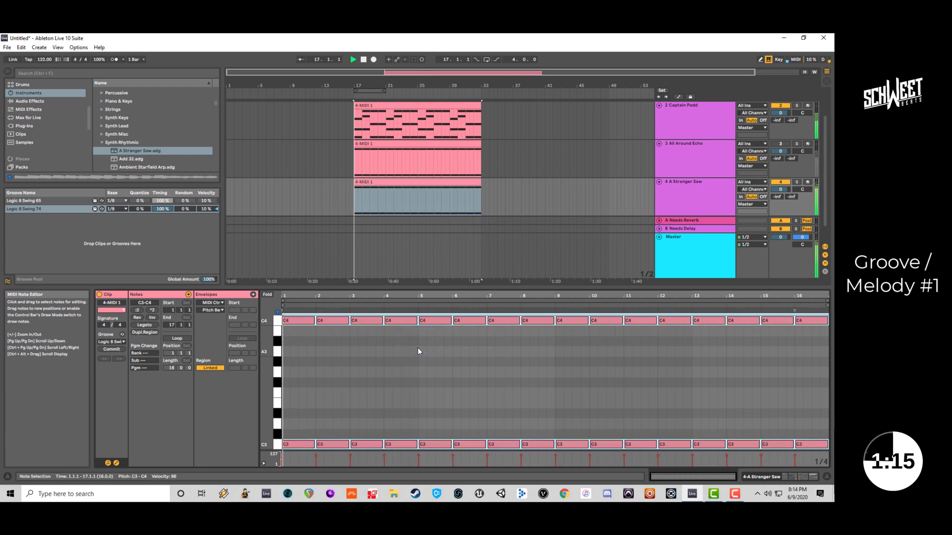
pyautogui.hotkey('shift', 'Down')
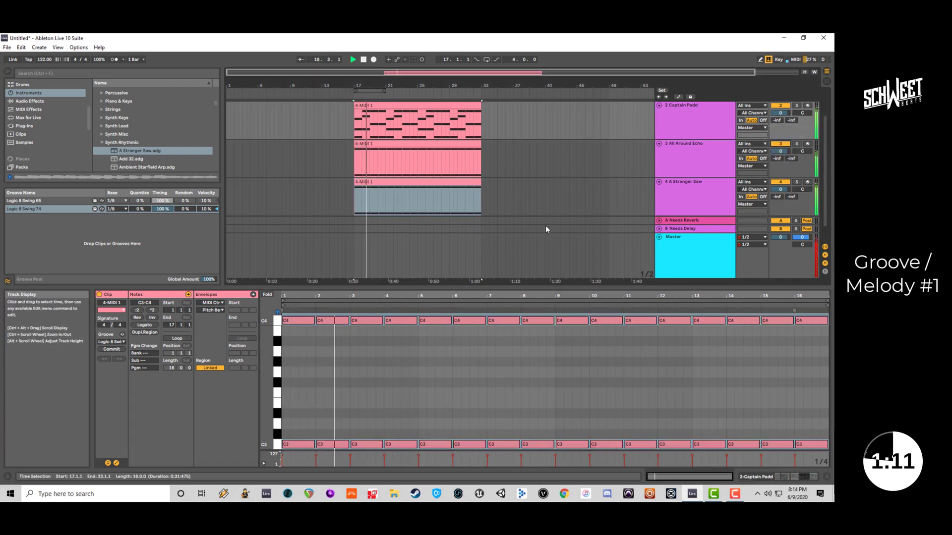
pyautogui.click(341, 338)
pyautogui.press('space')
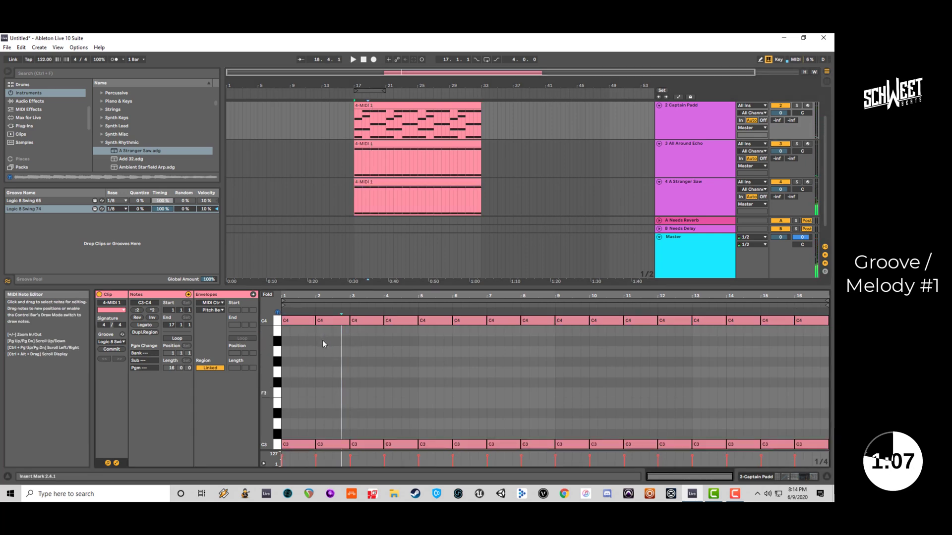
# Delete every note after the first bar in the A Stranger Saw clip and play the result.
pyautogui.click(267, 295)
pyautogui.moveTo(340, 355); pyautogui.dragTo(811, 327)
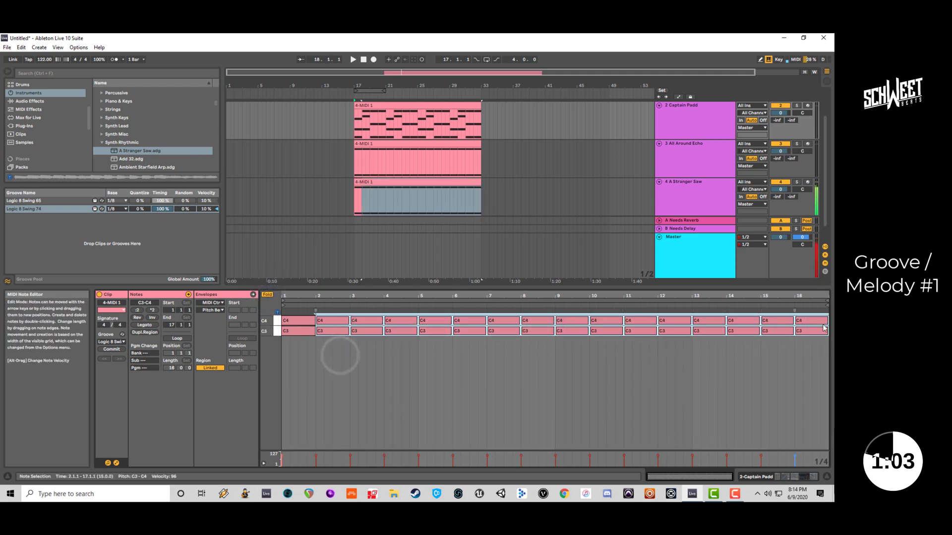
pyautogui.press('Delete')
pyautogui.click(267, 294)
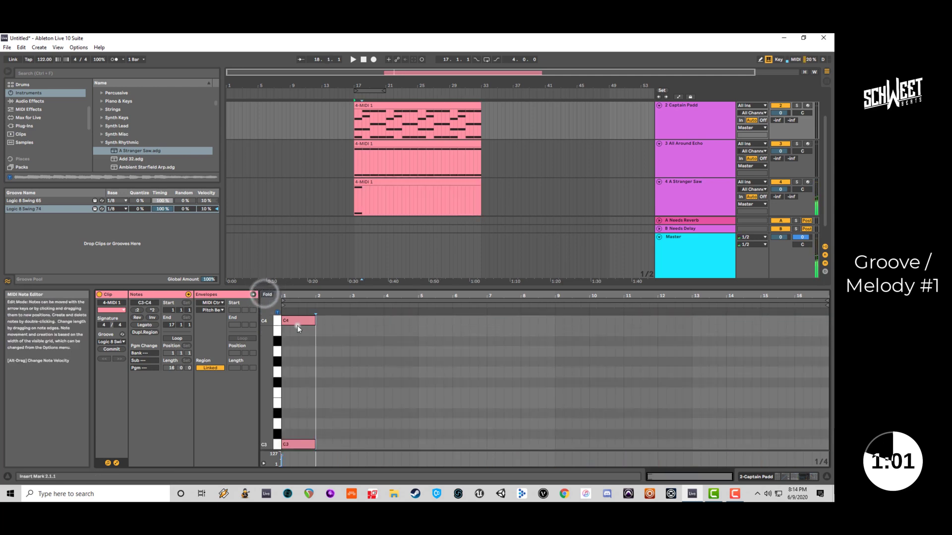
pyautogui.click(296, 322)
pyautogui.press('space')
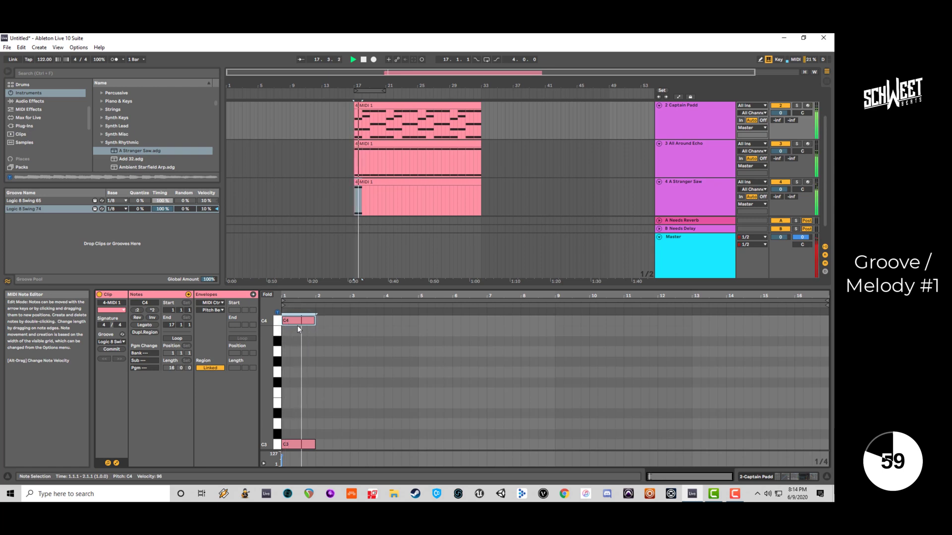
# Delete the C3 note from the A Stranger Saw clip and shorten the remaining C4 note to three beats.
pyautogui.press('space')
pyautogui.moveTo(313, 415); pyautogui.dragTo(303, 465)
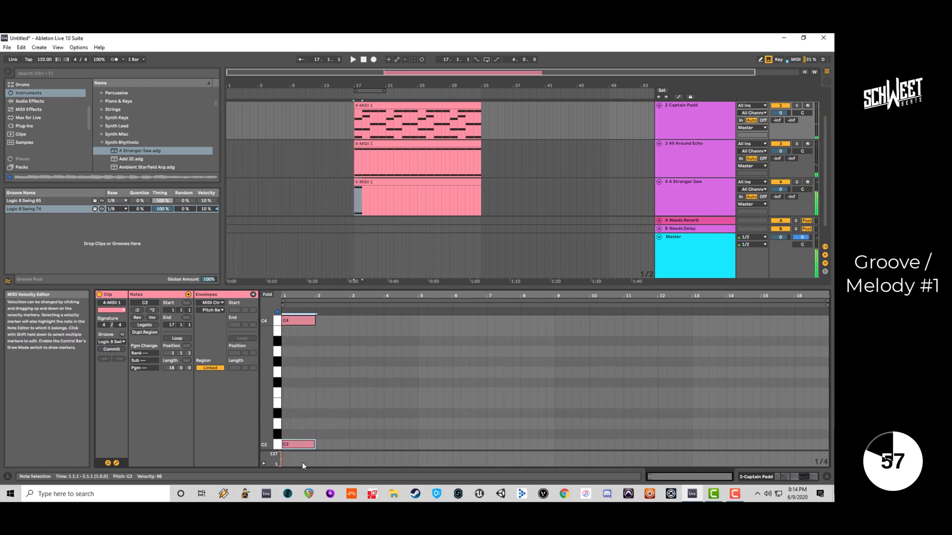
pyautogui.press('Delete')
pyautogui.press('space')
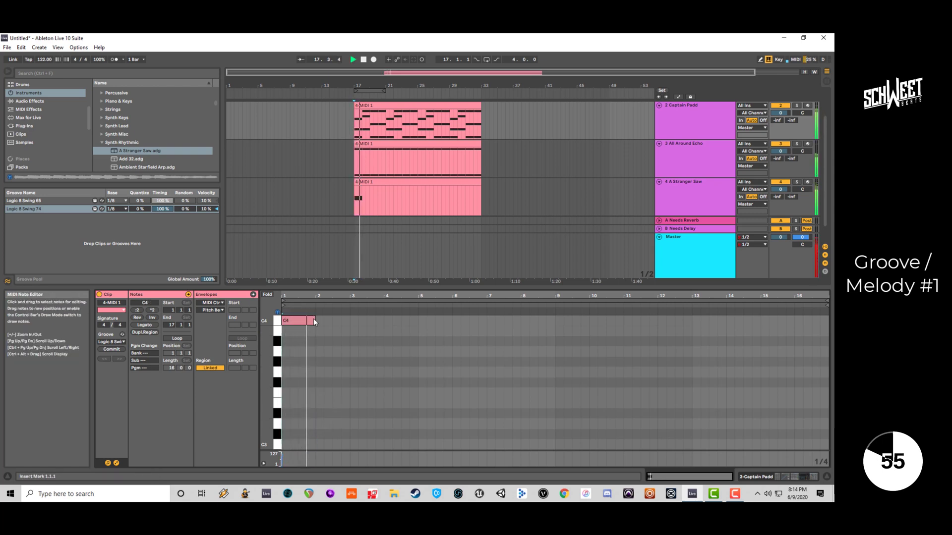
pyautogui.click(313, 319)
pyautogui.moveTo(314, 318); pyautogui.dragTo(305, 320)
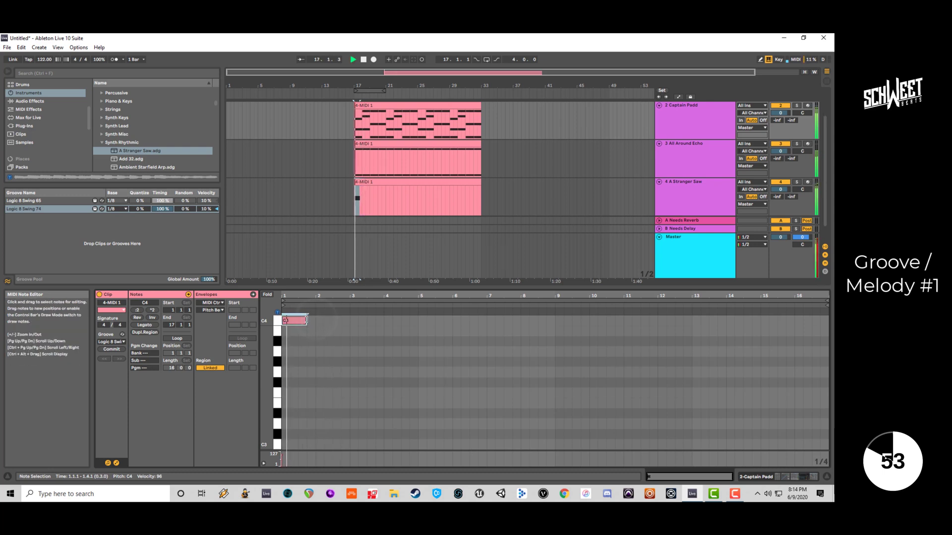
# Duplicate the three-beat C4 note directly after itself and raise the copy to F4.
pyautogui.hotkey('ctrl', 'd')
pyautogui.press('Down')
pyautogui.press('Down')
pyautogui.press('Down')
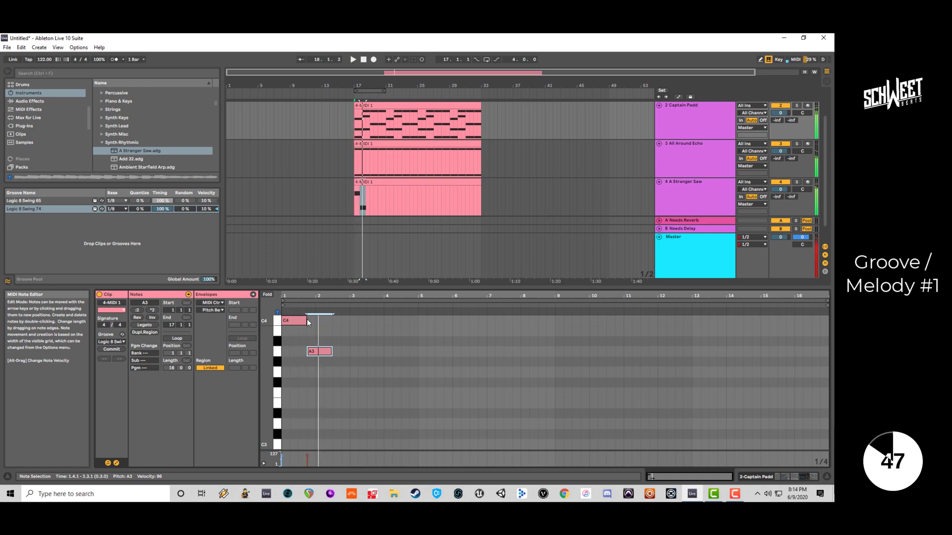
pyautogui.press('Up')
pyautogui.press('Up')
pyautogui.press('Up')
pyautogui.press('Up')
pyautogui.press('Up')
pyautogui.press('Up')
pyautogui.press('Up')
pyautogui.press('Up')
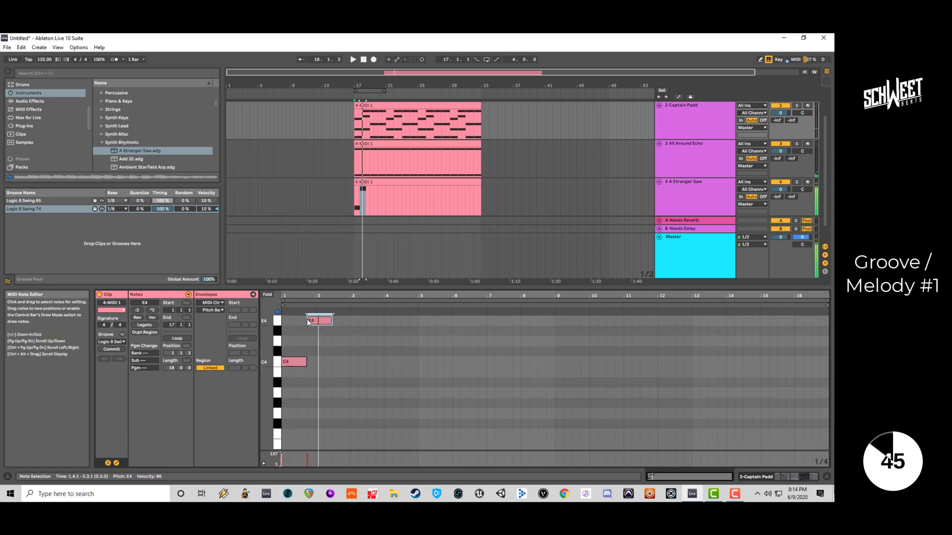
# Duplicate the F4 note as E4, then shorten the F4 to one beat with the E4 starting at bar 2.
pyautogui.hotkey('ctrl', 'd')
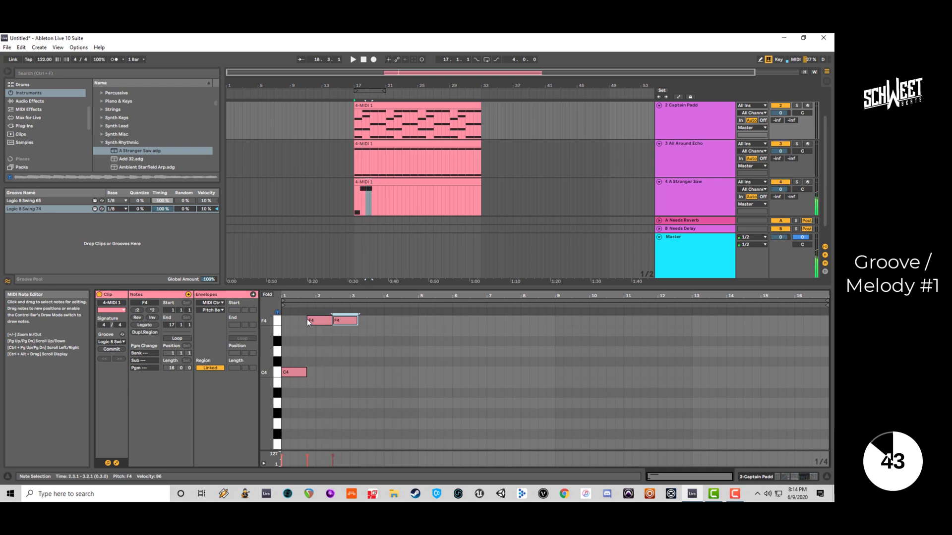
pyautogui.press('Down')
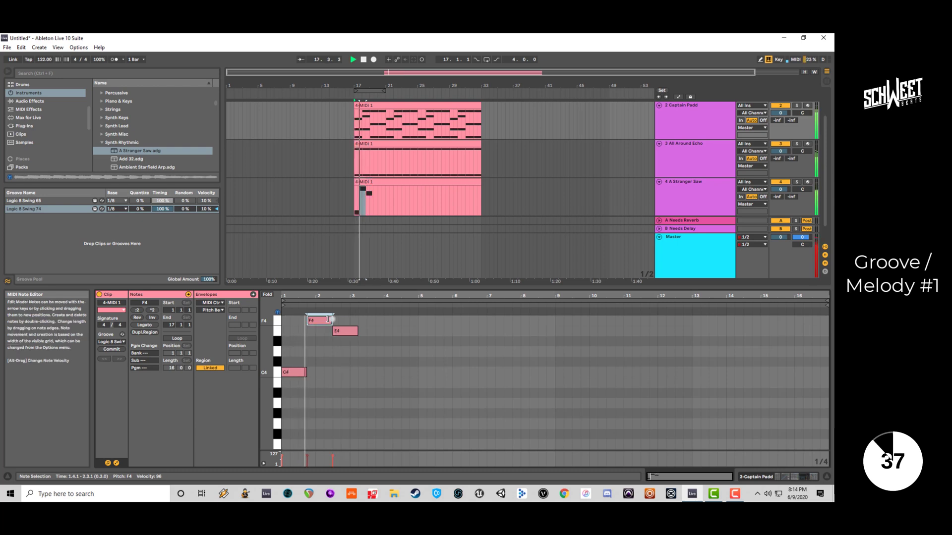
pyautogui.moveTo(331, 320)
pyautogui.mouseDown()
pyautogui.moveTo(315, 321)
pyautogui.moveTo(329, 331)
pyautogui.mouseUp()
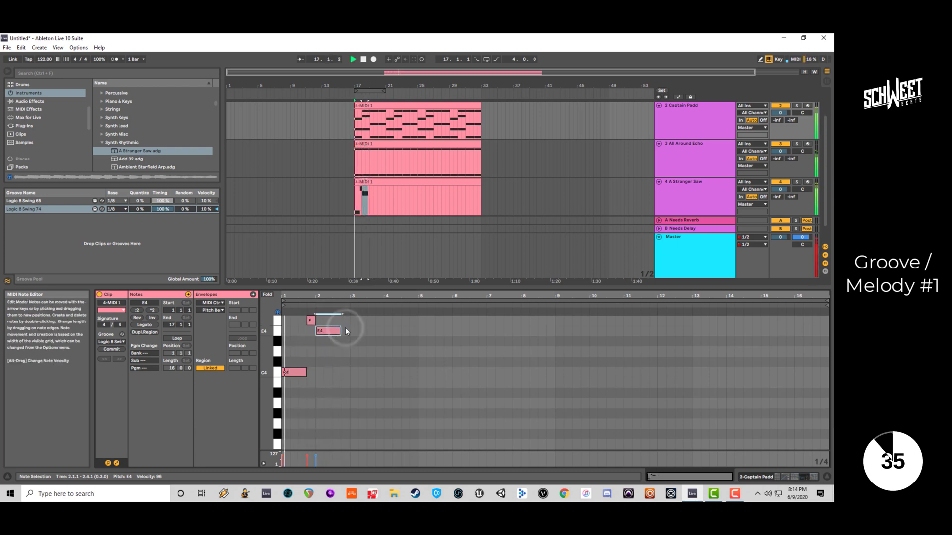
# Try the note at the start of bar 2 at D4, G4 and F3.
pyautogui.press('Down')
pyautogui.press('Down')
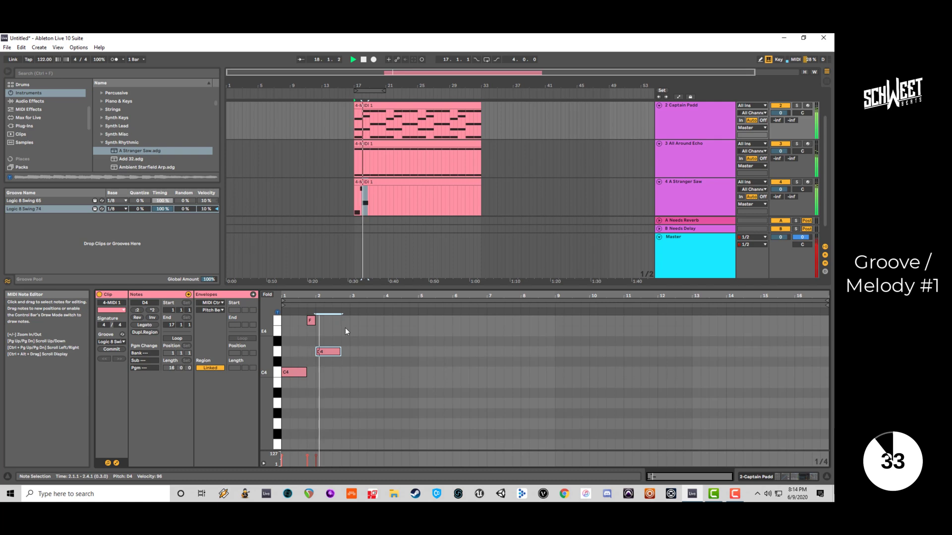
pyautogui.press('space')
pyautogui.press('Up')
pyautogui.press('Up')
pyautogui.press('Up')
pyautogui.press('Up')
pyautogui.press('Up')
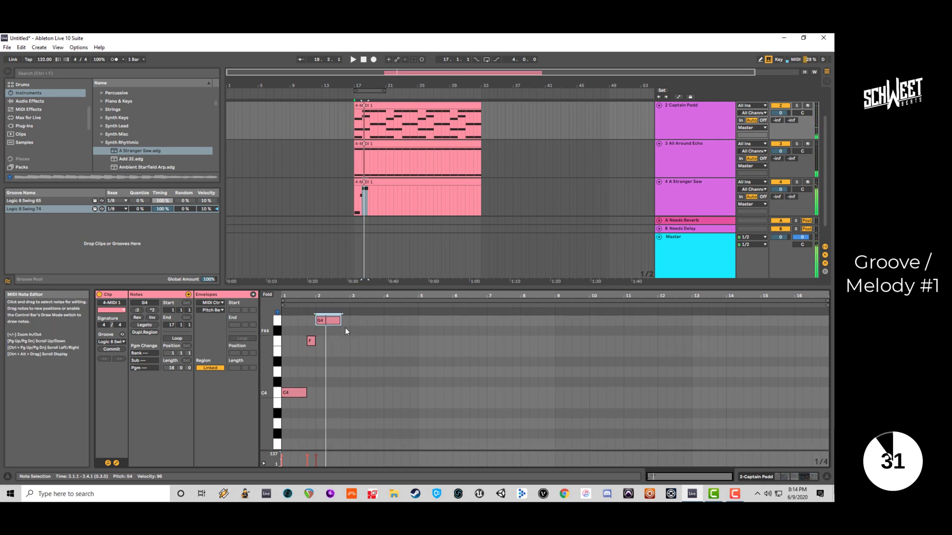
pyautogui.hotkey('shift', 'Down')
pyautogui.press('Down')
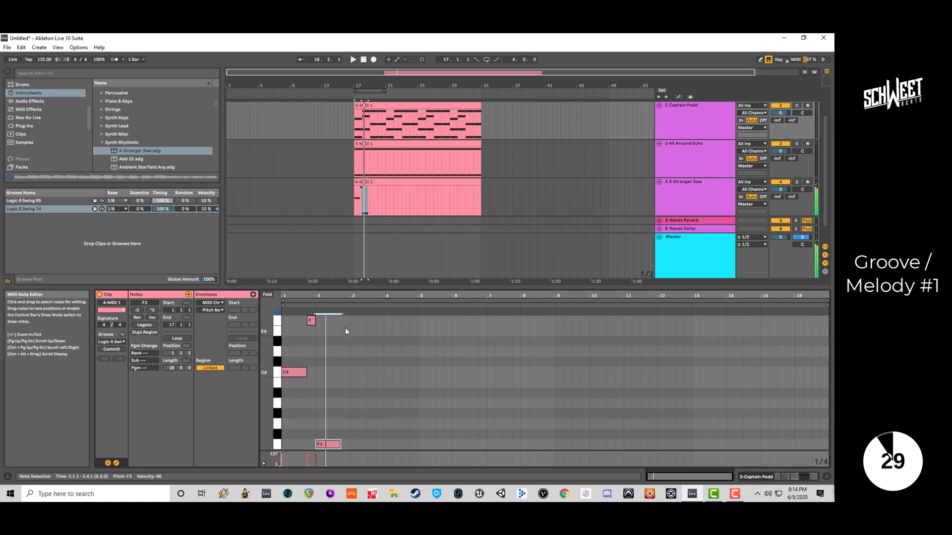
# Set the note at the start of bar 2 to C4, comparing it with B3 during playback.
pyautogui.hotkey('shift', 'Up')
pyautogui.press('Down')
pyautogui.press('Down')
pyautogui.press('Down')
pyautogui.press('Down')
pyautogui.press('Down')
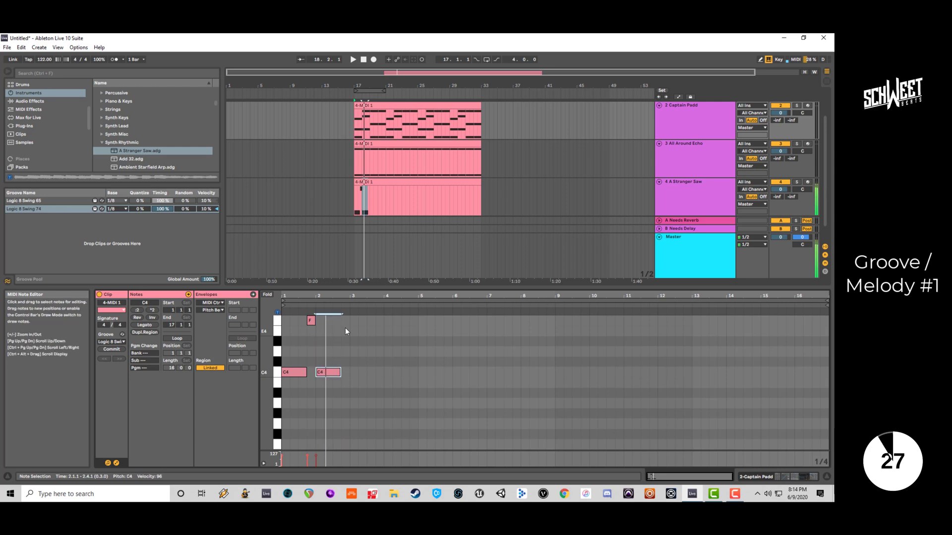
pyautogui.press('Down')
pyautogui.press('space')
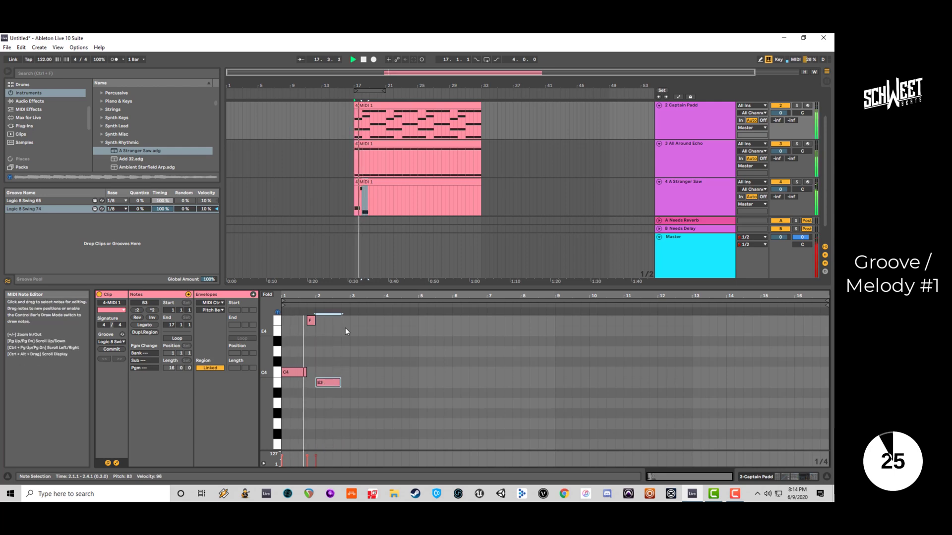
pyautogui.press('Up')
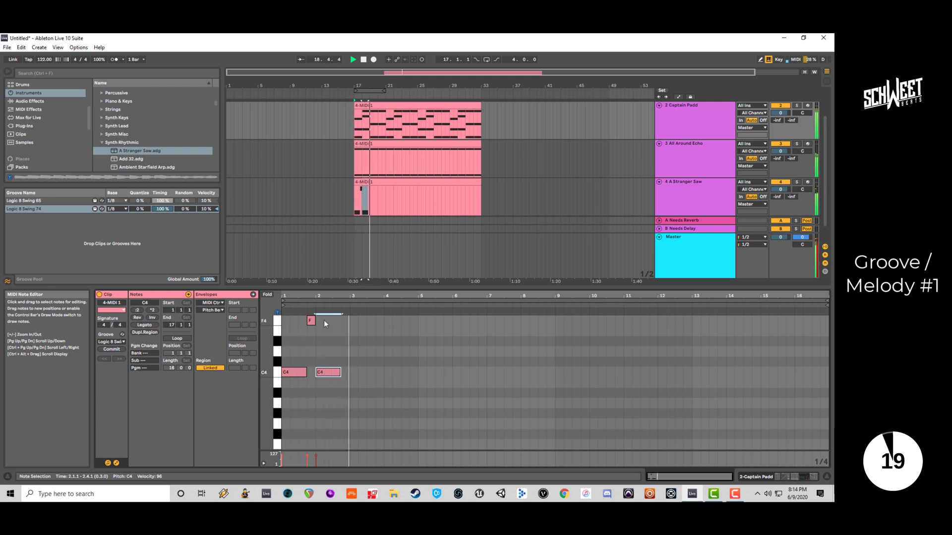
# Add a one-beat note on the last beat of bar 2, raise it to A4 and play the result.
pyautogui.press('space')
pyautogui.moveTo(323, 319)
pyautogui.mouseDown()
pyautogui.moveTo(306, 322)
pyautogui.moveTo(343, 323)
pyautogui.mouseUp()
pyautogui.press('Up')
pyautogui.press('Up')
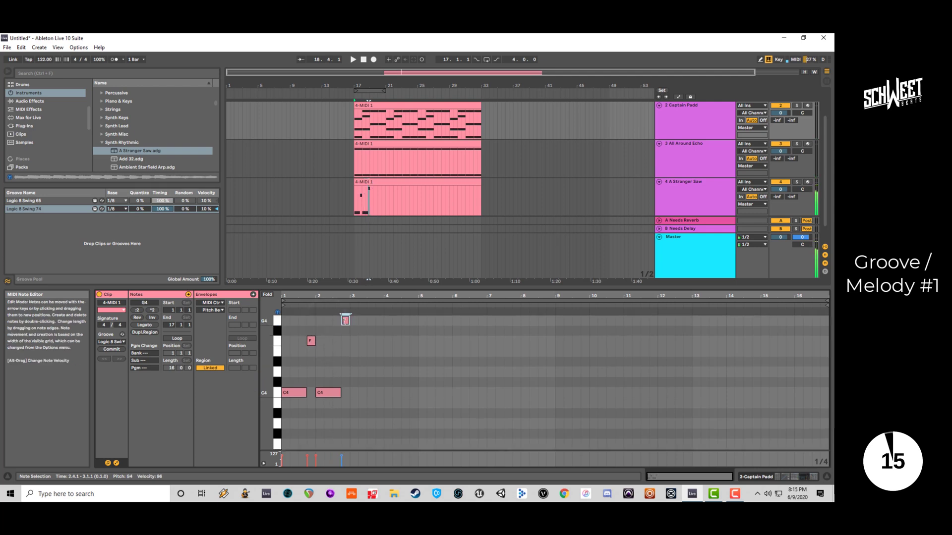
pyautogui.press('Up')
pyautogui.press('Up')
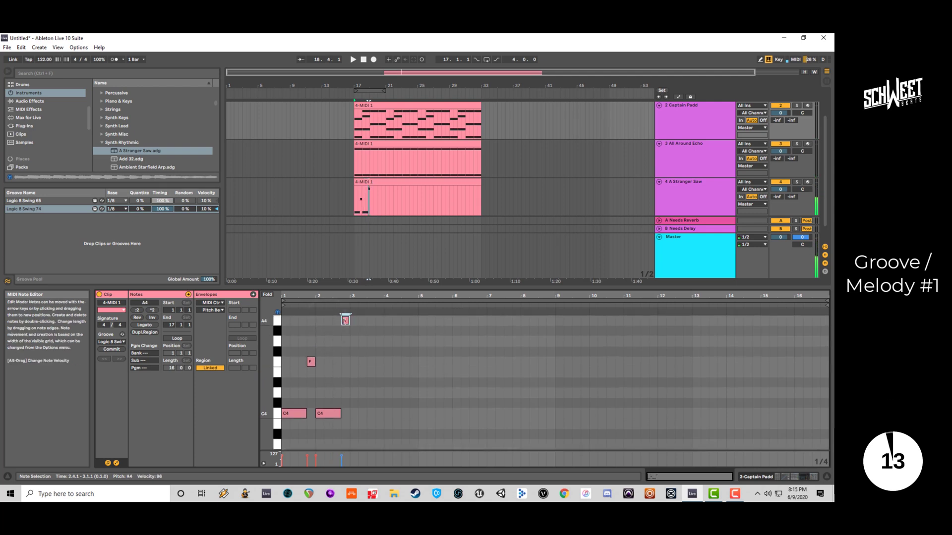
pyautogui.press('space')
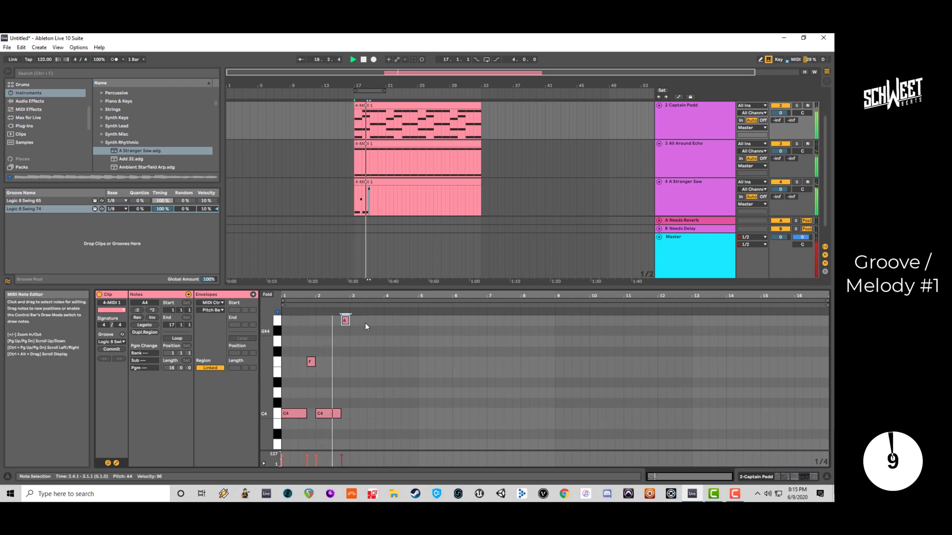
# Lower the one-beat note at the end of bar 2 to F4.
pyautogui.press('space')
pyautogui.moveTo(342, 320); pyautogui.dragTo(291, 404)
pyautogui.hotkey('ctrl', 'z')
pyautogui.press('Down')
pyautogui.press('Down')
pyautogui.press('Down')
pyautogui.press('Down')
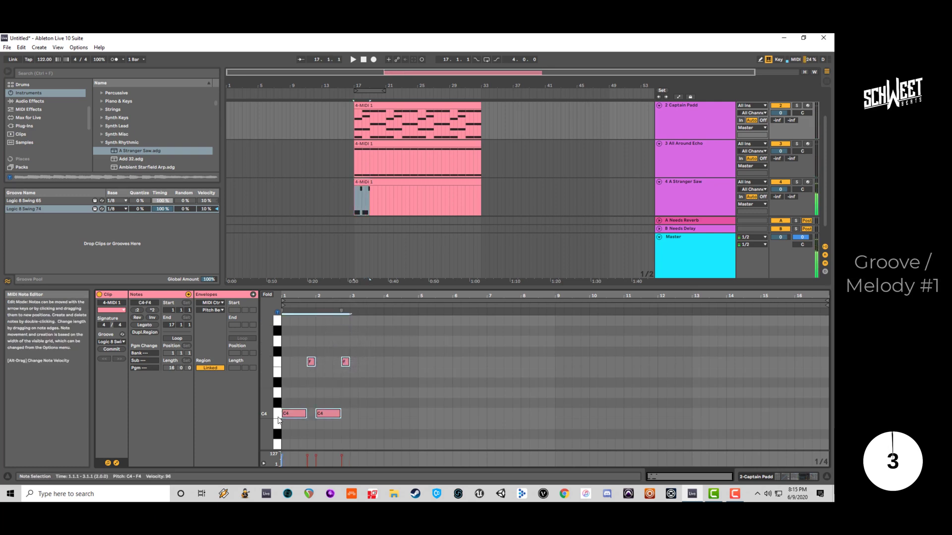
# Duplicate the two-bar C4 and F4 pattern until it fills all 16 bars of the A Stranger Saw clip.
pyautogui.hotkey('ctrl', 'shift', 's')
pyautogui.click(386, 272)
pyautogui.hotkey('ctrl', 'd')
pyautogui.hotkey('ctrl', 'd')
pyautogui.hotkey('ctrl', 'd')
pyautogui.hotkey('ctrl', 'd')
pyautogui.hotkey('ctrl', 'd')
pyautogui.hotkey('ctrl', 'd')
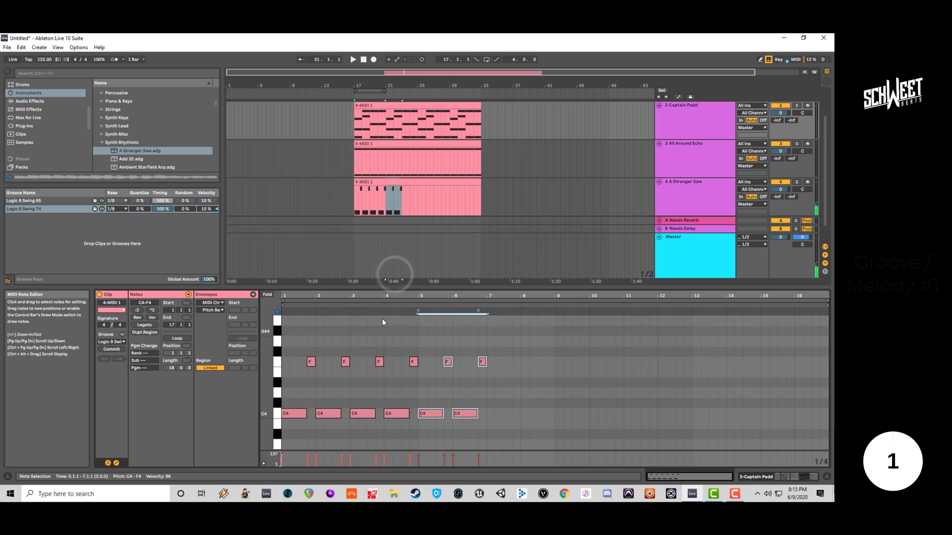
pyautogui.hotkey('ctrl', 'd')
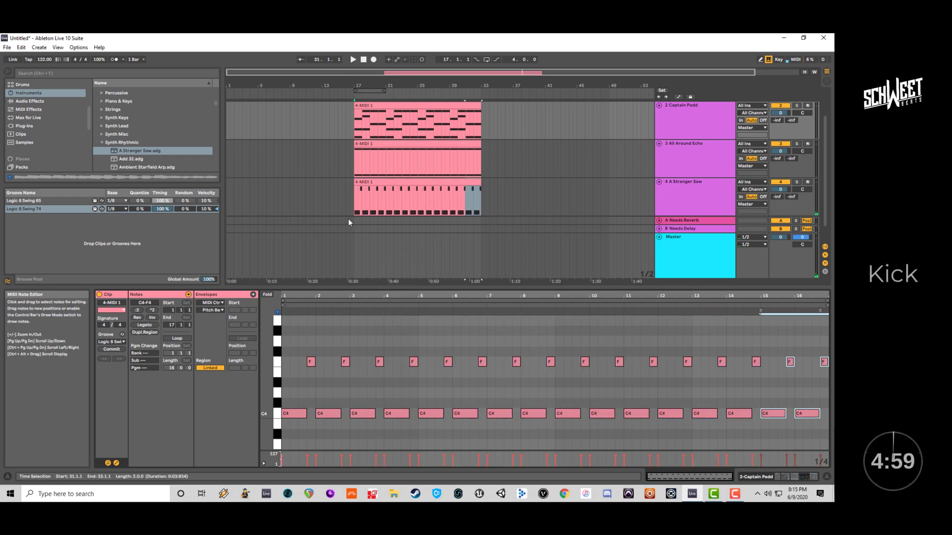
# Save the Live Set to the Desktop as "^.^" and play the arrangement.
pyautogui.hotkey('ctrl', 'shift', 's')
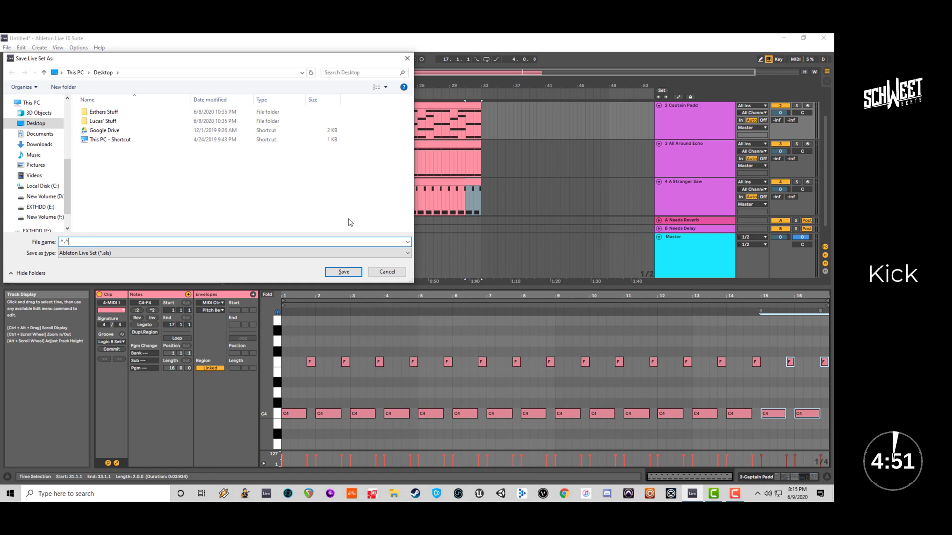
pyautogui.press('Return')
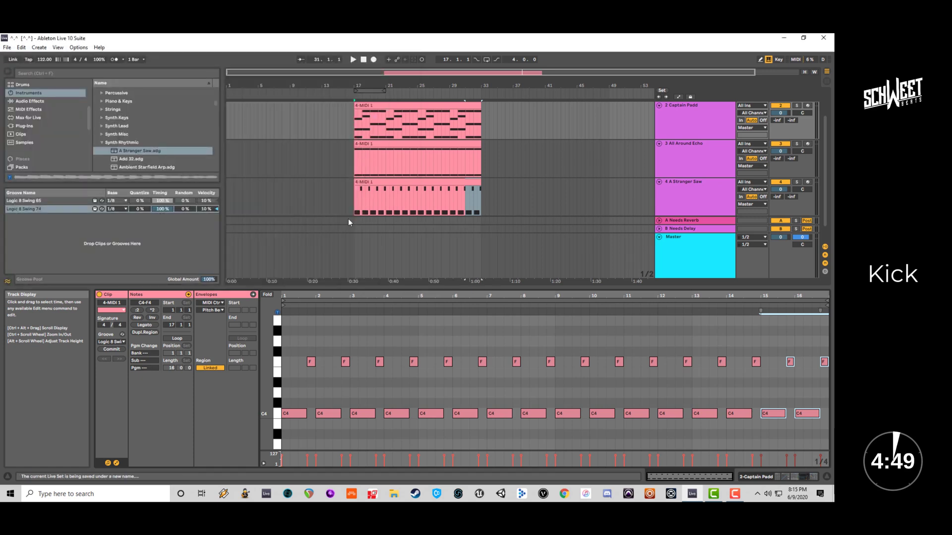
pyautogui.press('space')
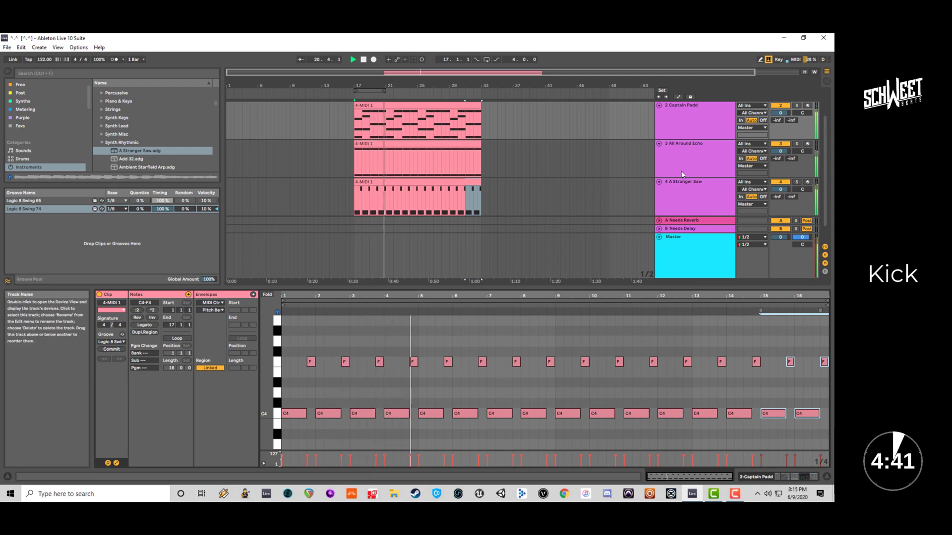
# Hide the clip editor and delete the empty 1 Audio track.
pyautogui.click(827, 478)
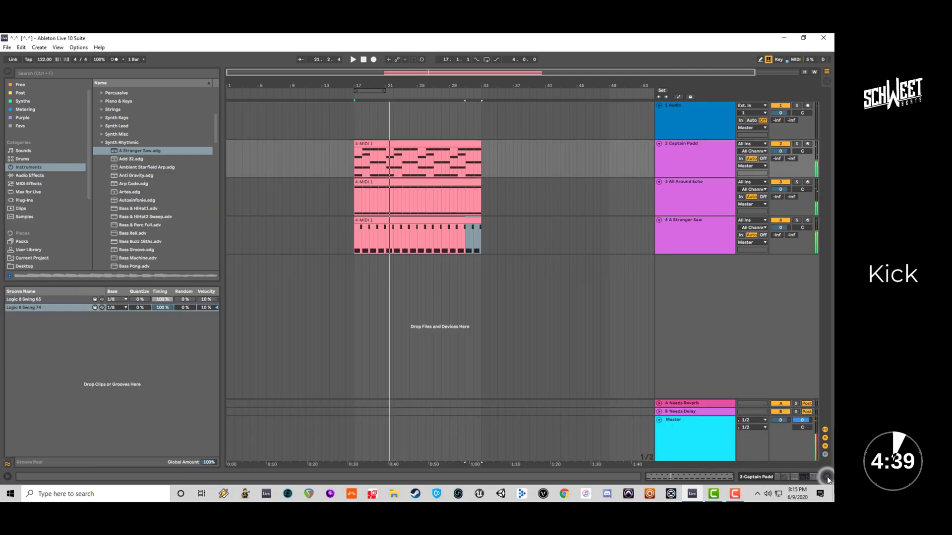
pyautogui.click(679, 131)
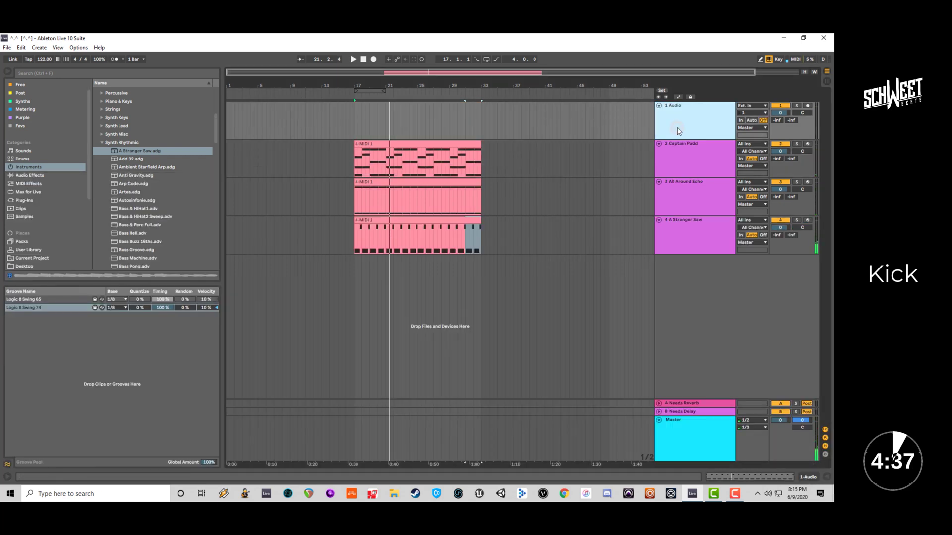
pyautogui.press('Delete')
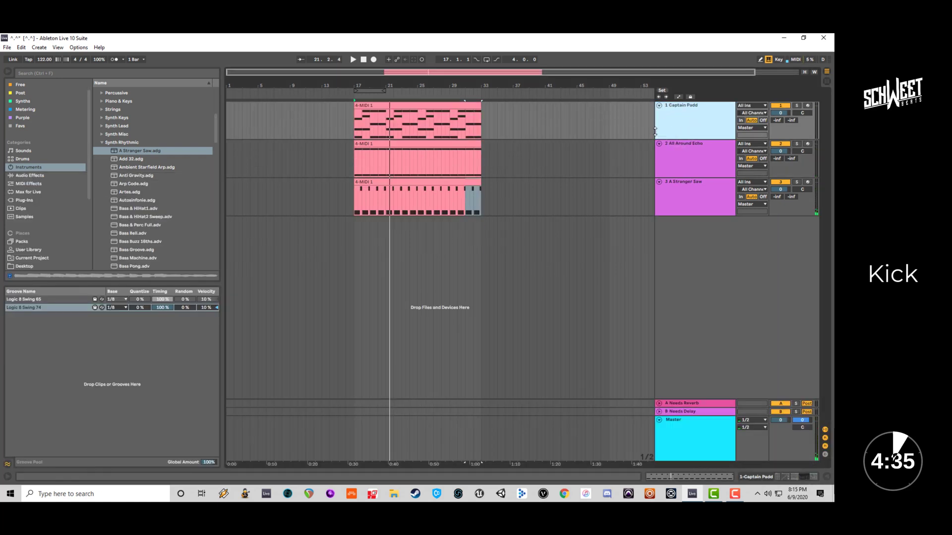
# Fold the Captain Padd, All Around Echo and A Stranger Saw tracks and group them together.
pyautogui.click(658, 105)
pyautogui.click(659, 114)
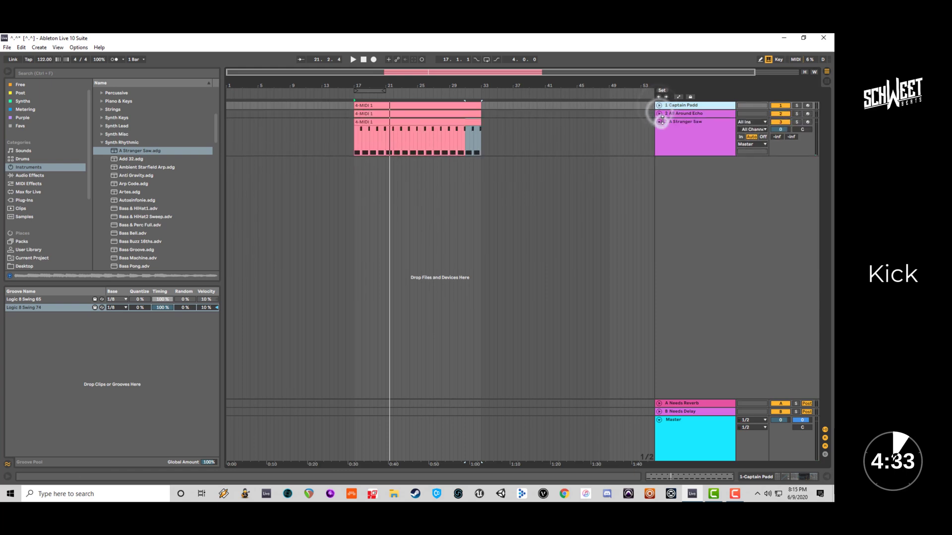
pyautogui.click(659, 122)
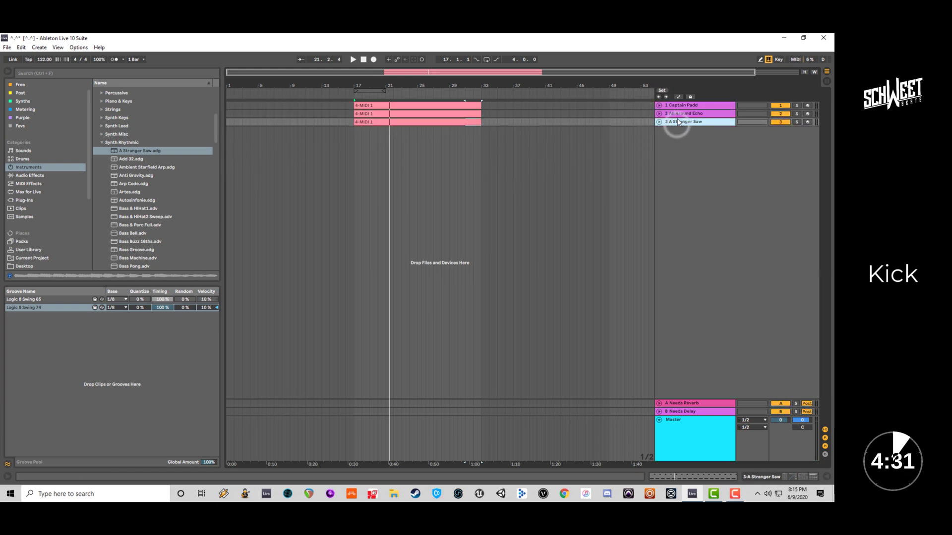
pyautogui.keyDown('shift'); pyautogui.click(679, 121); pyautogui.keyUp('shift')
pyautogui.hotkey('ctrl', 'g')
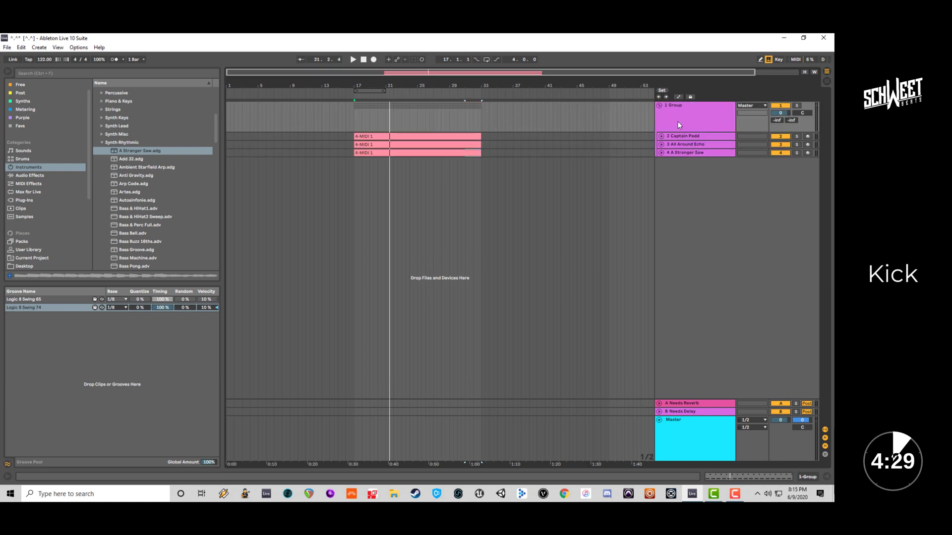
# Rename the new track group to "Everything but Drums".
pyautogui.click(679, 125)
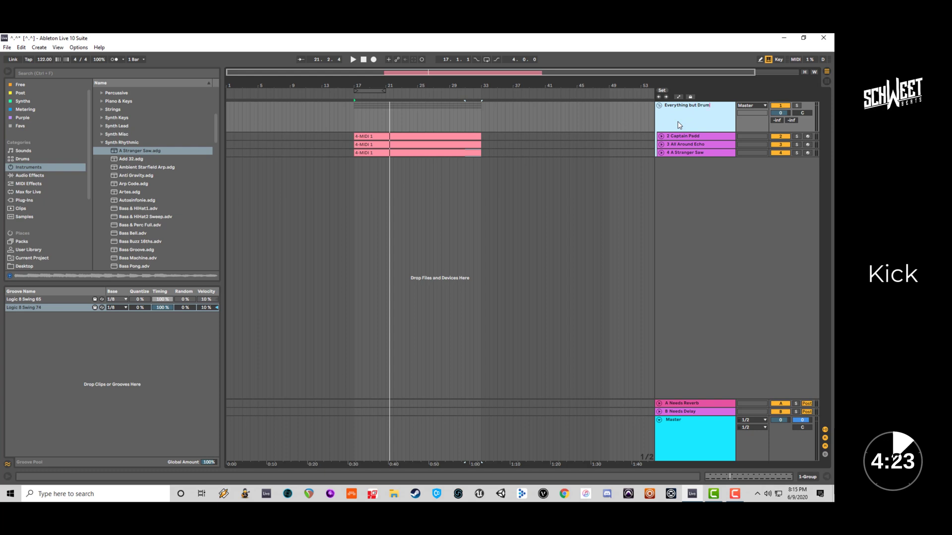
pyautogui.write('s')
pyautogui.press('Return')
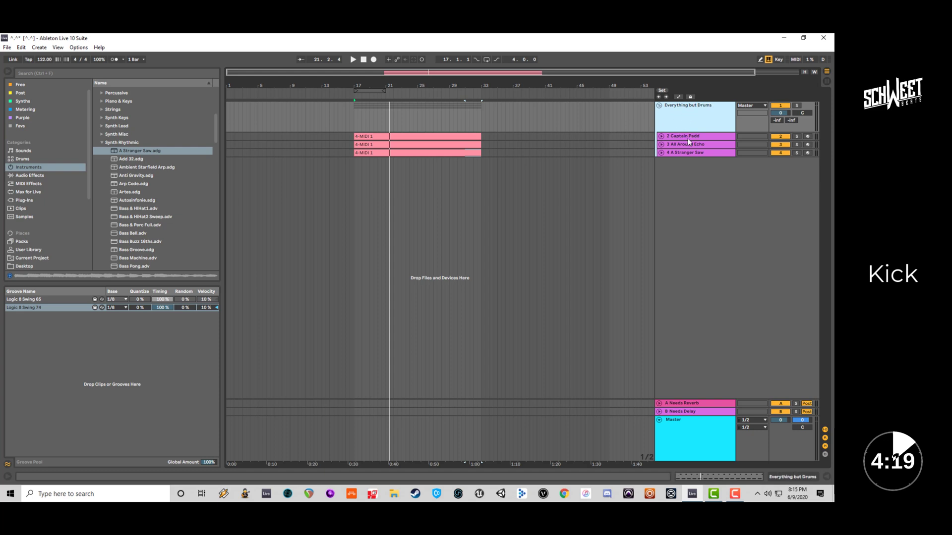
# Insert an audio track below the group and name it "Kick".
pyautogui.rightClick(671, 174)
pyautogui.click(674, 175)
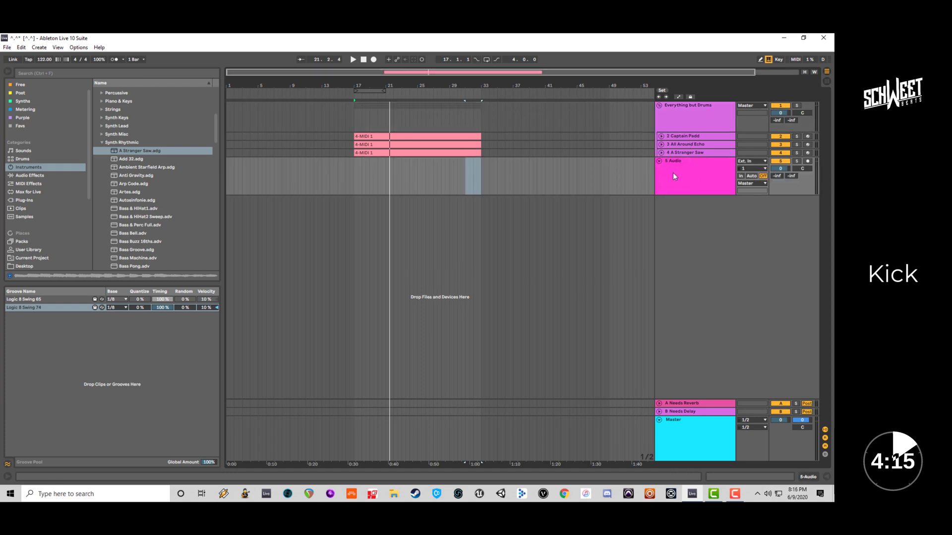
pyautogui.click(673, 176)
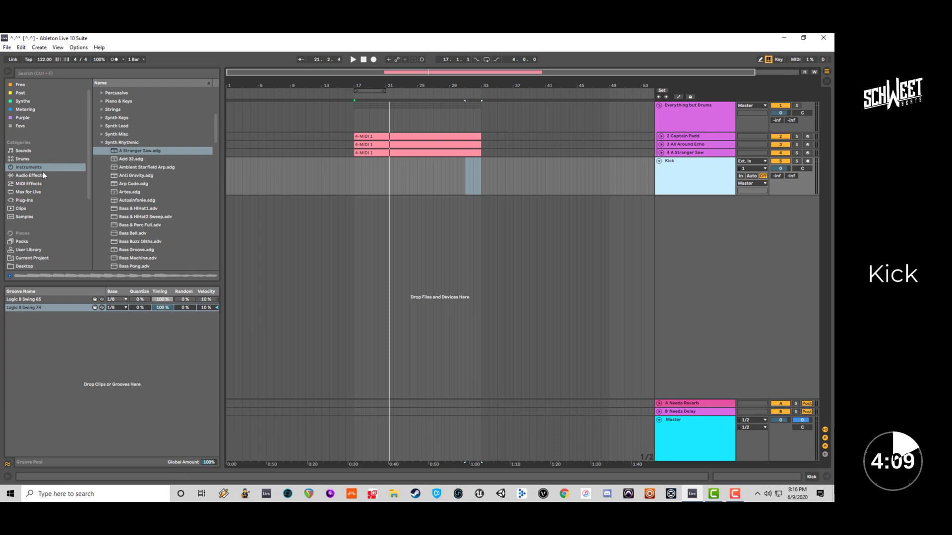
# Expand the Kick folder under Drum Hits in the browser's Drums category.
pyautogui.click(41, 208)
pyautogui.click(40, 216)
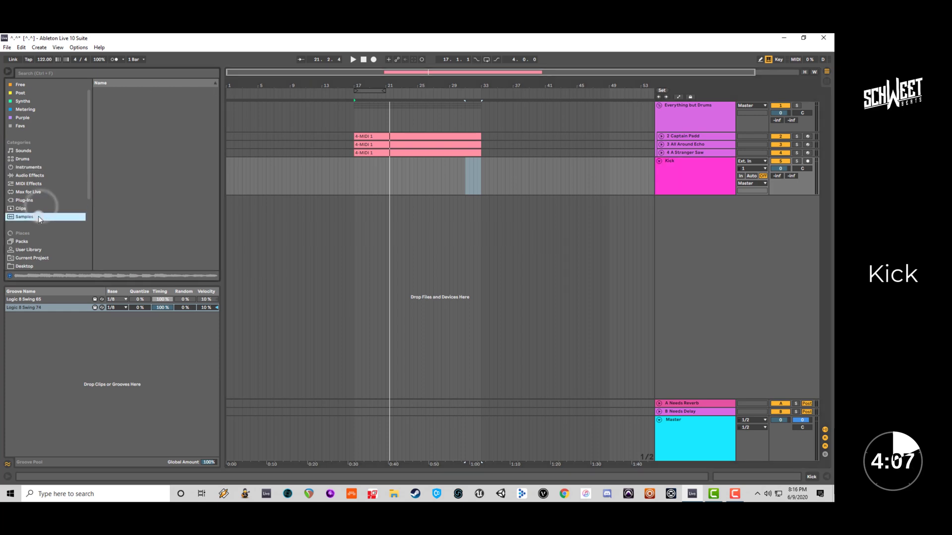
pyautogui.click(38, 217)
pyautogui.click(28, 159)
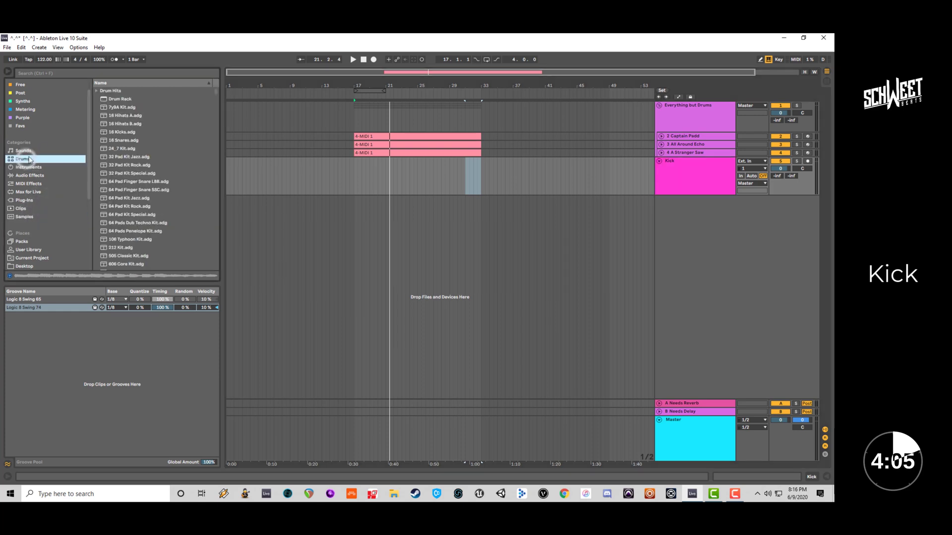
pyautogui.click(96, 91)
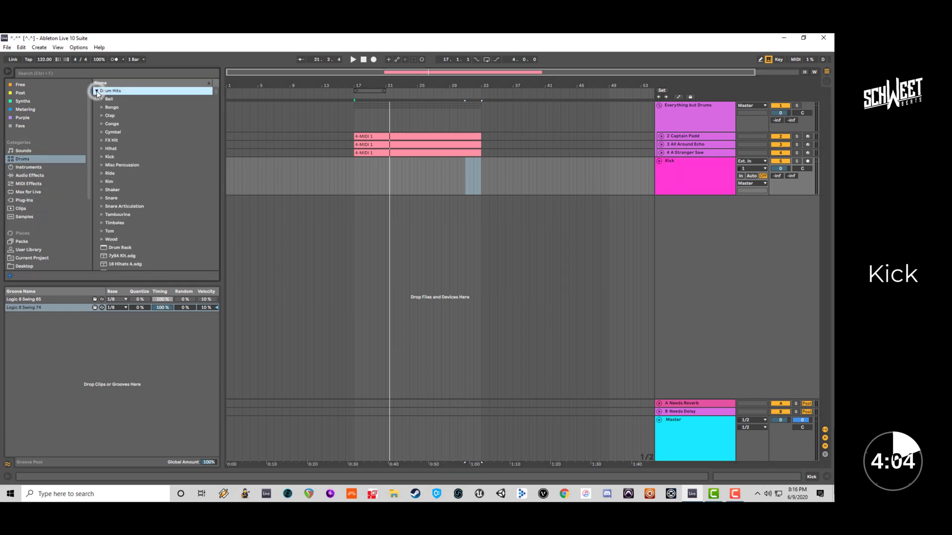
pyautogui.click(101, 156)
# Audition the first kick samples through 7y9A Kit-KickHat2.aif, also against the arrangement playing from bar 17.
pyautogui.press('Down')
pyautogui.press('Down')
pyautogui.press('Down')
pyautogui.press('Down')
pyautogui.press('Down')
pyautogui.press('Down')
pyautogui.press('Down')
pyautogui.press('space')
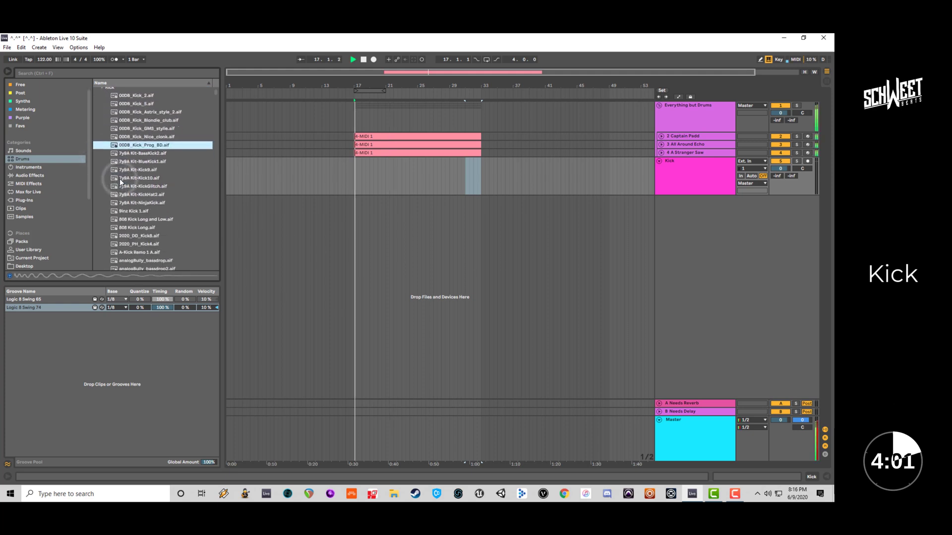
pyautogui.click(141, 161)
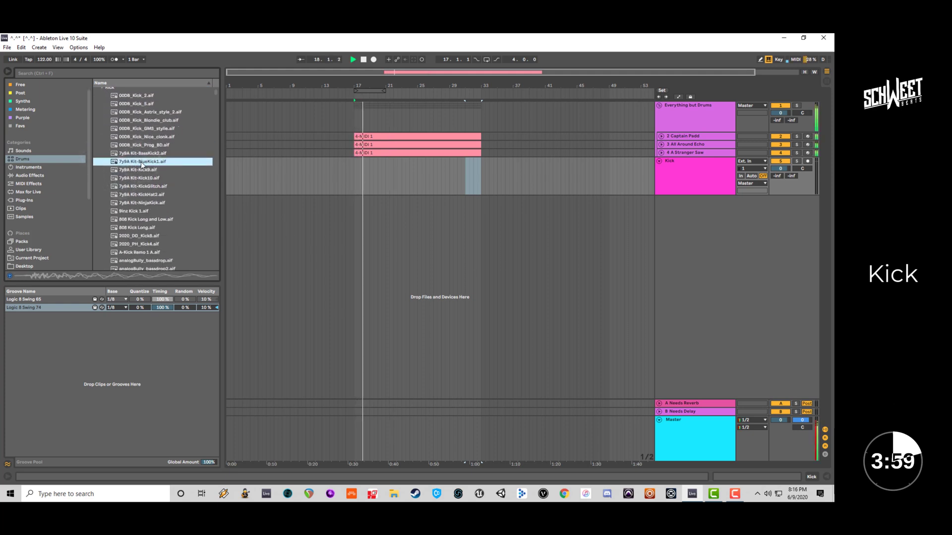
pyautogui.press('Down')
pyautogui.press('Down')
pyautogui.press('Down')
pyautogui.press('Down')
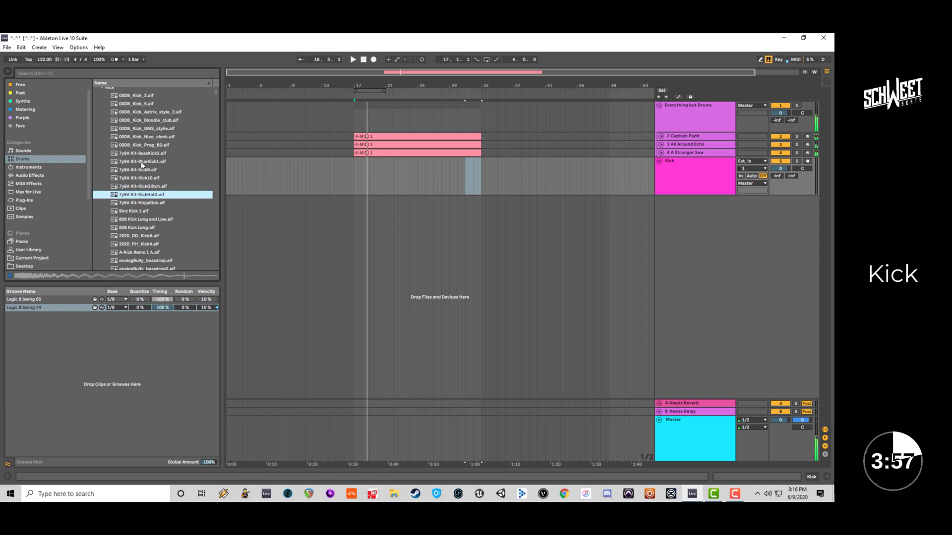
# Insert a MIDI track below the Kick track and increase its height.
pyautogui.click(666, 178)
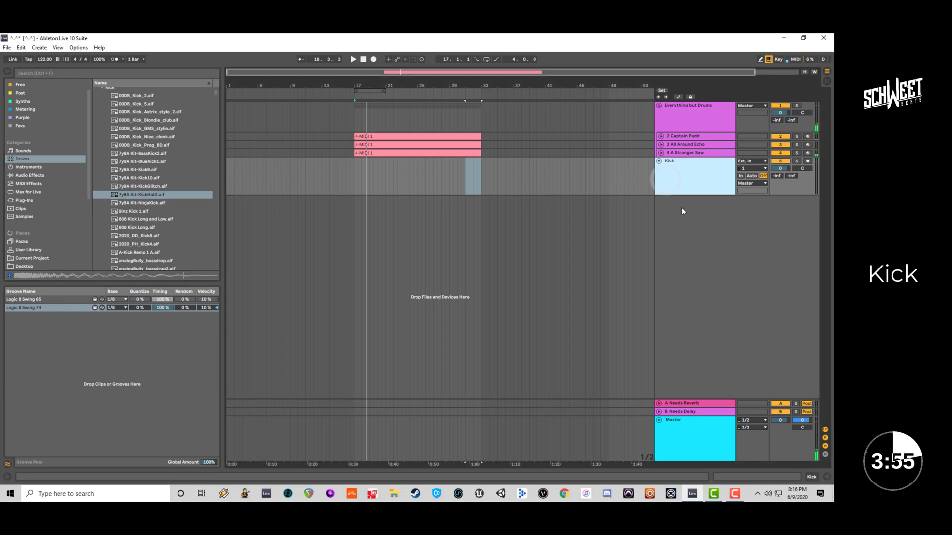
pyautogui.hotkey('ctrl', 'shift', 't')
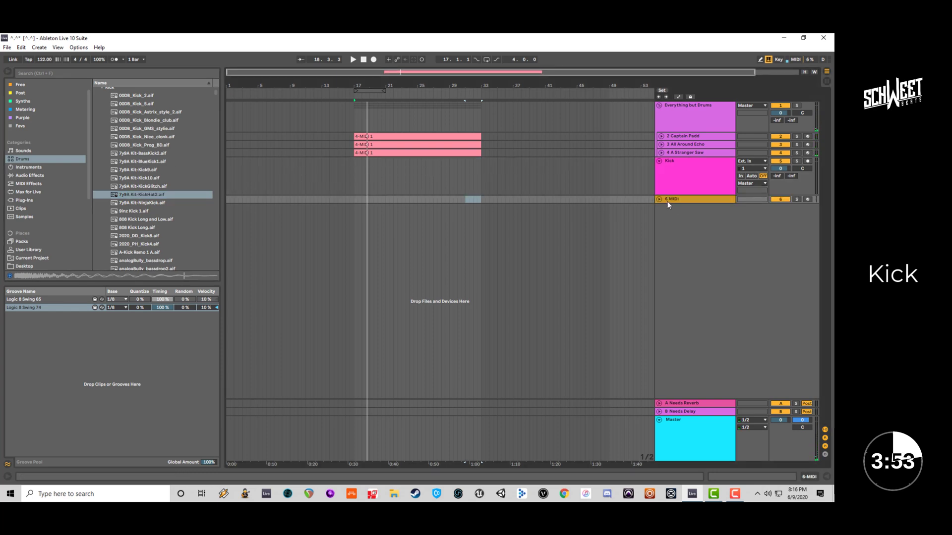
pyautogui.moveTo(668, 203); pyautogui.dragTo(666, 251)
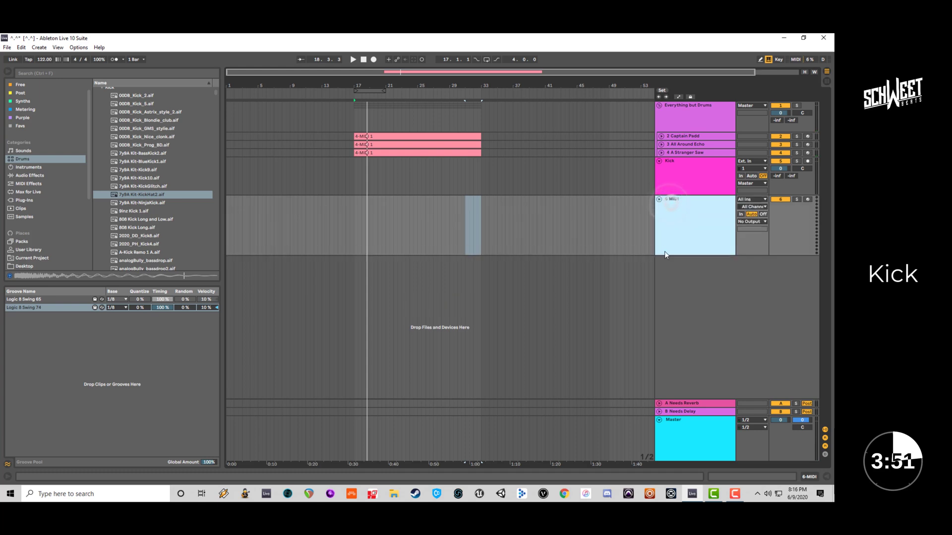
# Create an empty two-bar MIDI clip at bar 17 on the new MIDI track.
pyautogui.click(350, 233)
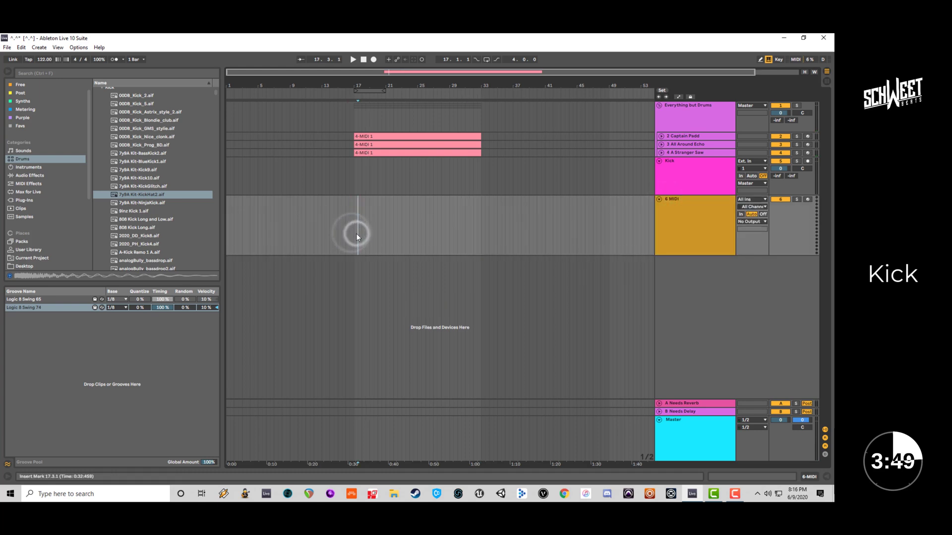
pyautogui.moveTo(354, 236); pyautogui.dragTo(370, 239)
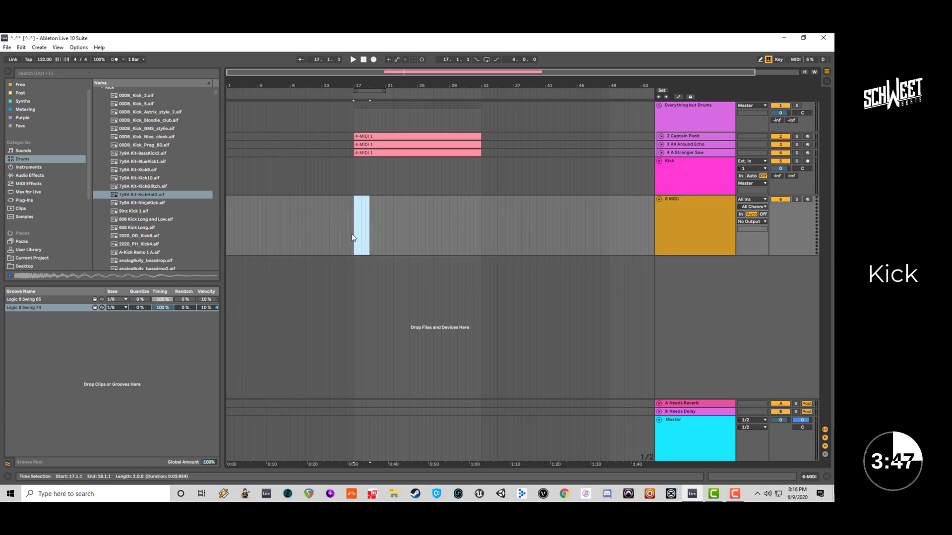
pyautogui.hotkey('ctrl', 'shift', 'm')
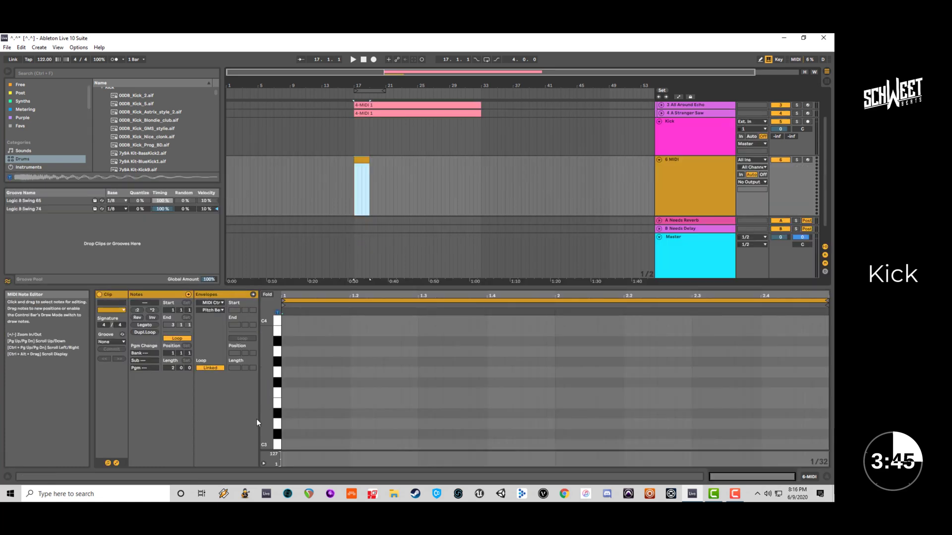
# Fill the two-bar clip with consecutive quarter-note C3 hits on every beat and start playback.
pyautogui.doubleClick(288, 444)
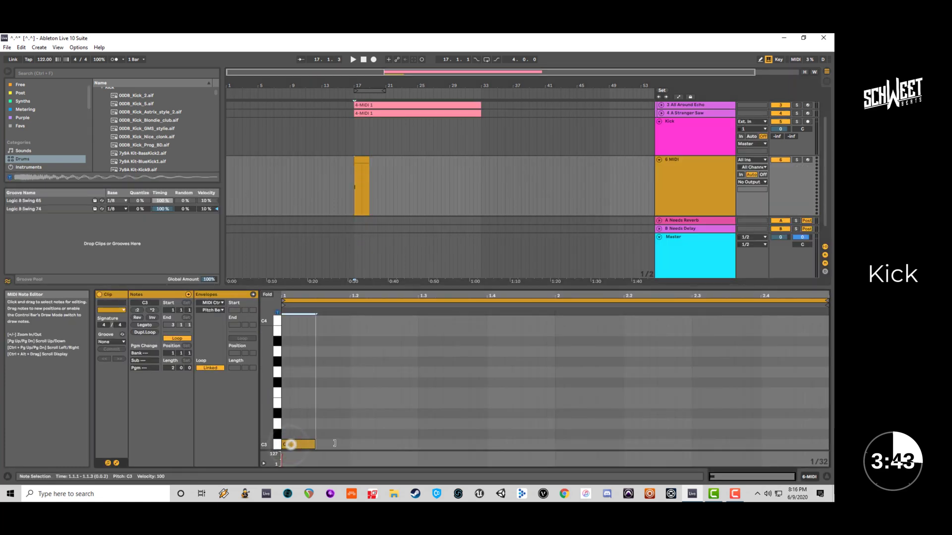
pyautogui.moveTo(312, 444); pyautogui.dragTo(350, 444)
pyautogui.hotkey('ctrl', 'd')
pyautogui.hotkey('ctrl', 'd')
pyautogui.hotkey('ctrl', 'd')
pyautogui.hotkey('ctrl', 'd')
pyautogui.hotkey('ctrl', 'd')
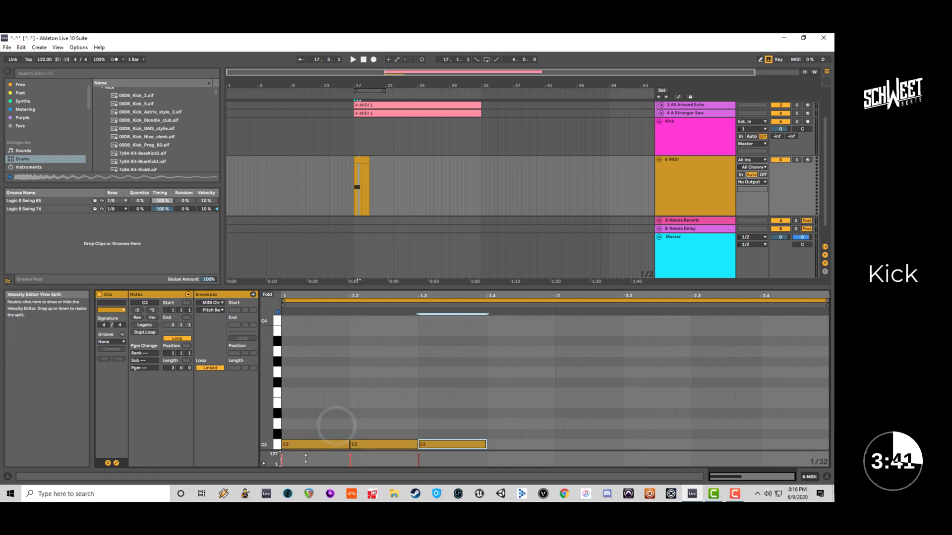
pyautogui.hotkey('ctrl', 'd')
pyautogui.hotkey('ctrl', 'd')
pyautogui.press('space')
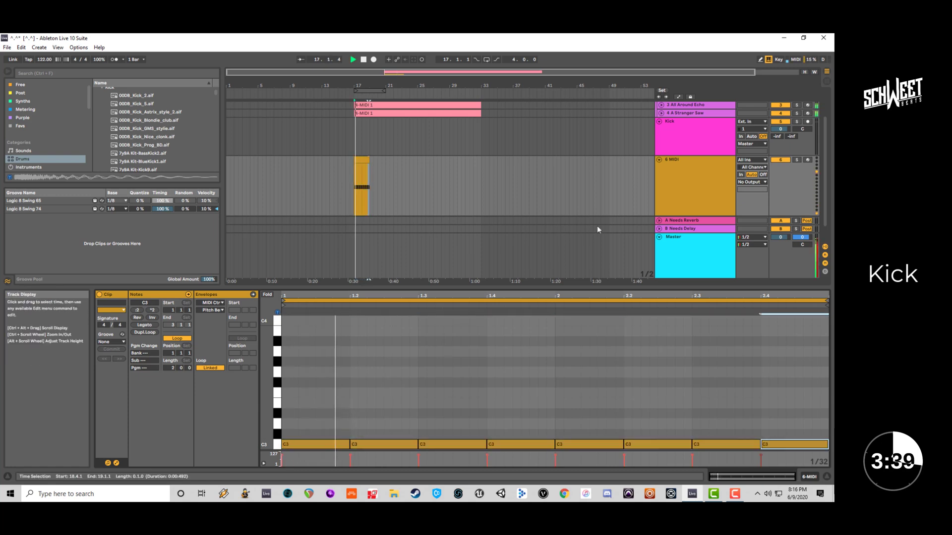
# Hide the groove pool and the clip editor to make room for the sample list.
pyautogui.click(668, 173)
pyautogui.scroll(-3, 153, 149)
pyautogui.click(154, 151)
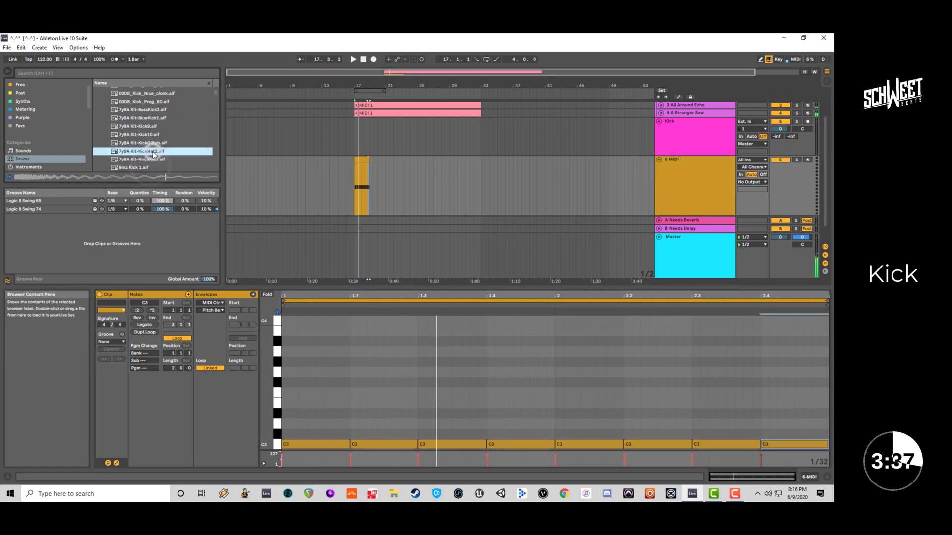
pyautogui.click(8, 280)
pyautogui.click(826, 476)
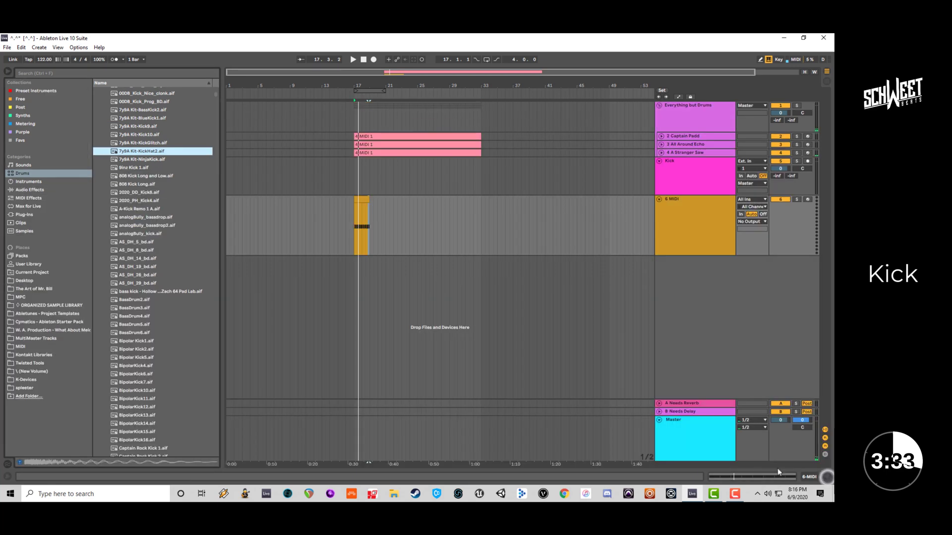
# Audition more kick samples further down the list, including BipolarKick16.aif.
pyautogui.click(201, 361)
pyautogui.scroll(-2, 173, 377)
pyautogui.scroll(-1, 159, 385)
pyautogui.click(157, 385)
pyautogui.scroll(-2, 158, 386)
pyautogui.click(157, 385)
pyautogui.click(141, 337)
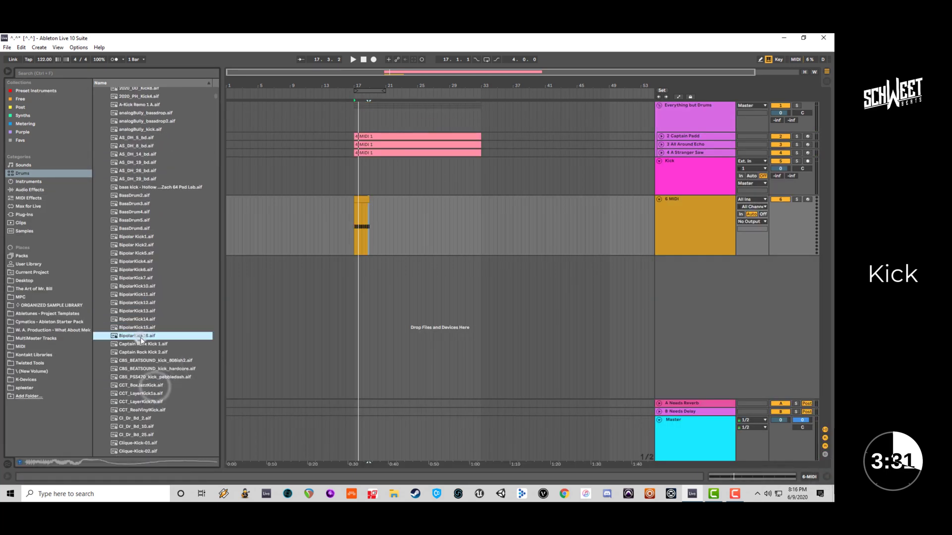
# Load BipolarKick16.aif as the instrument on the MIDI track and reset the track's volume to 0 during playback.
pyautogui.click(717, 236)
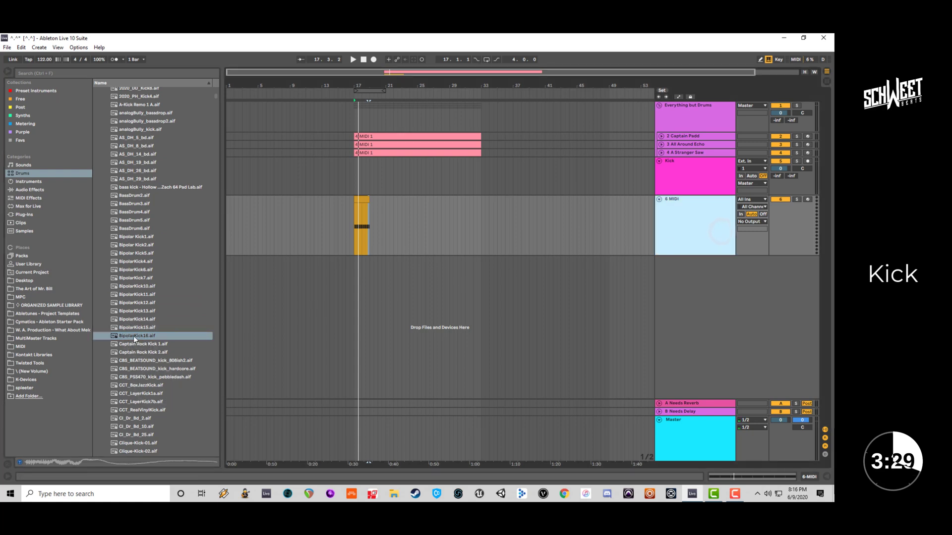
pyautogui.moveTo(130, 338)
pyautogui.mouseDown()
pyautogui.moveTo(474, 214)
pyautogui.moveTo(663, 230)
pyautogui.moveTo(417, 227)
pyautogui.moveTo(330, 200)
pyautogui.moveTo(677, 247)
pyautogui.moveTo(143, 339)
pyautogui.mouseUp()
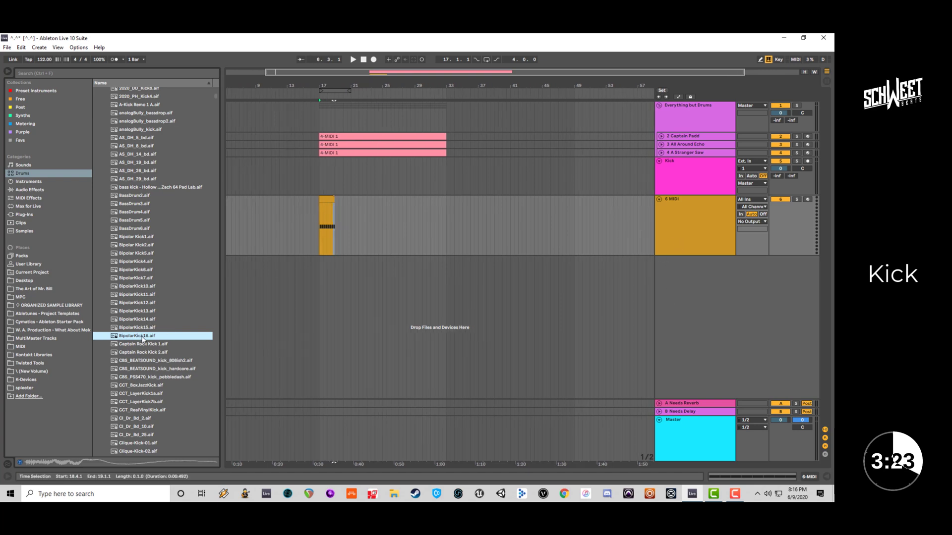
pyautogui.click(677, 243)
pyautogui.doubleClick(677, 244)
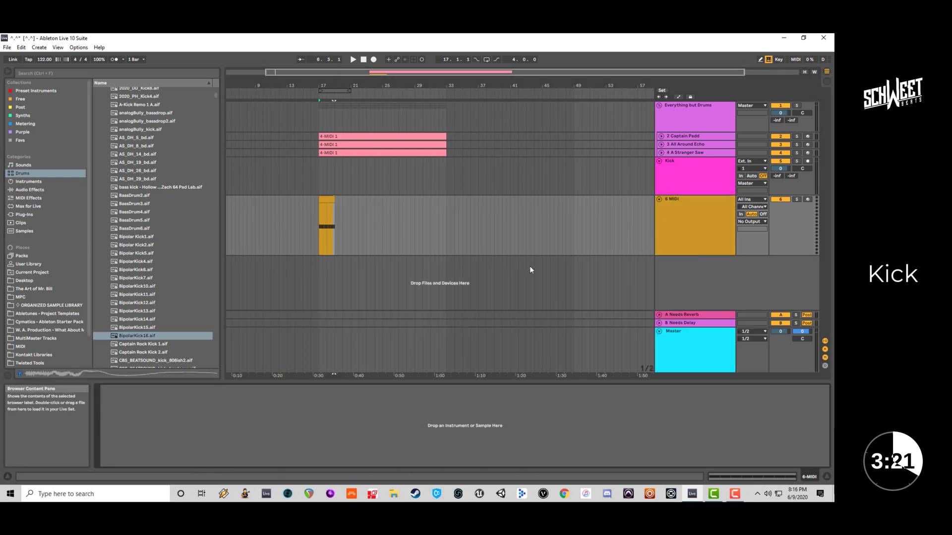
pyautogui.moveTo(135, 336); pyautogui.dragTo(142, 367)
pyautogui.moveTo(181, 392); pyautogui.dragTo(184, 385)
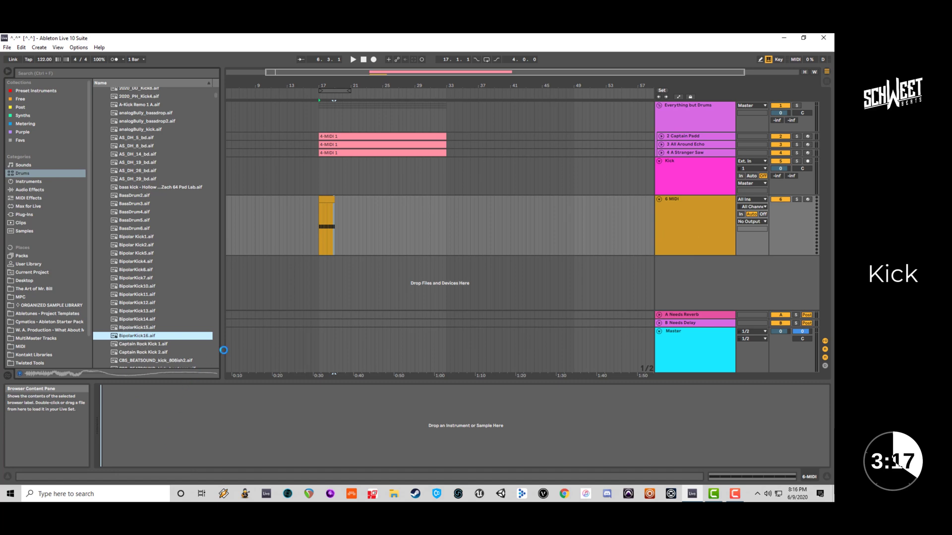
pyautogui.press('space')
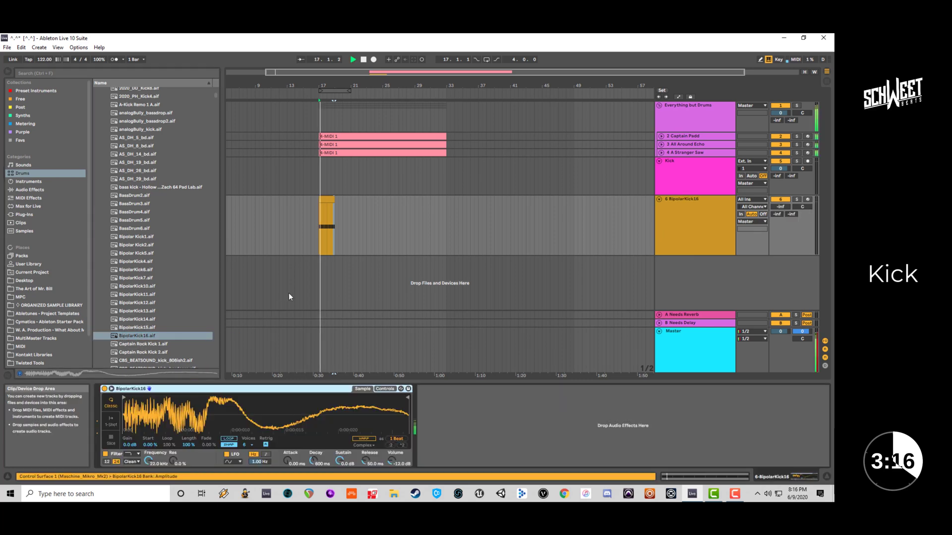
pyautogui.doubleClick(782, 207)
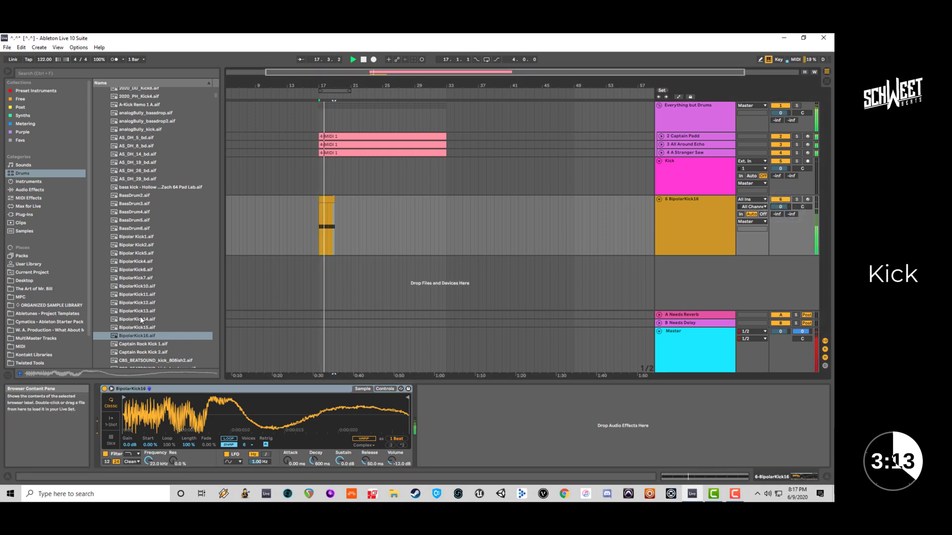
# Audition alternative kick samples from the Captain Rock, CBS, CCT and Clique-Kick sets.
pyautogui.scroll(-4, 140, 320)
pyautogui.press('Down')
pyautogui.press('Down')
pyautogui.press('Down')
pyautogui.press('Down')
pyautogui.press('Down')
pyautogui.press('Down')
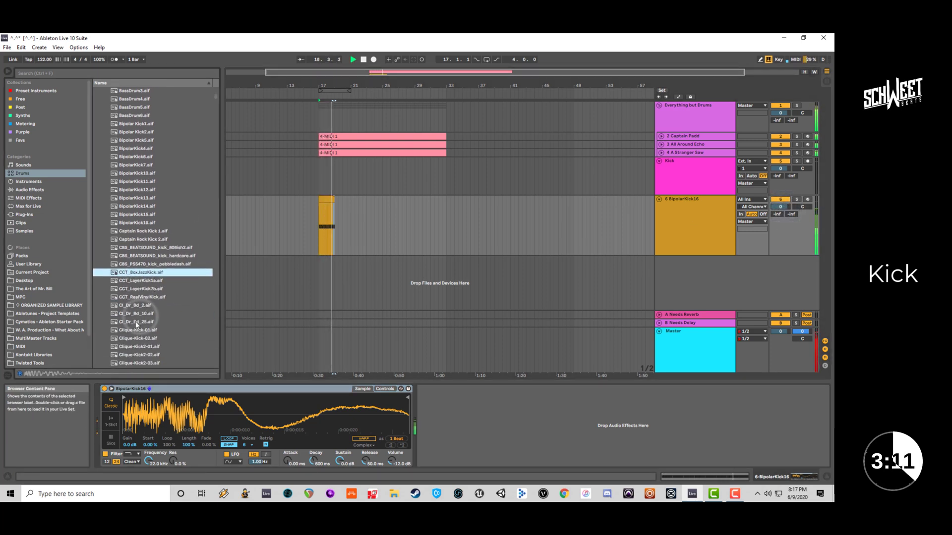
pyautogui.press('space')
pyautogui.click(134, 322)
pyautogui.scroll(-1, 135, 324)
pyautogui.click(137, 328)
pyautogui.scroll(-1, 139, 327)
pyautogui.click(145, 327)
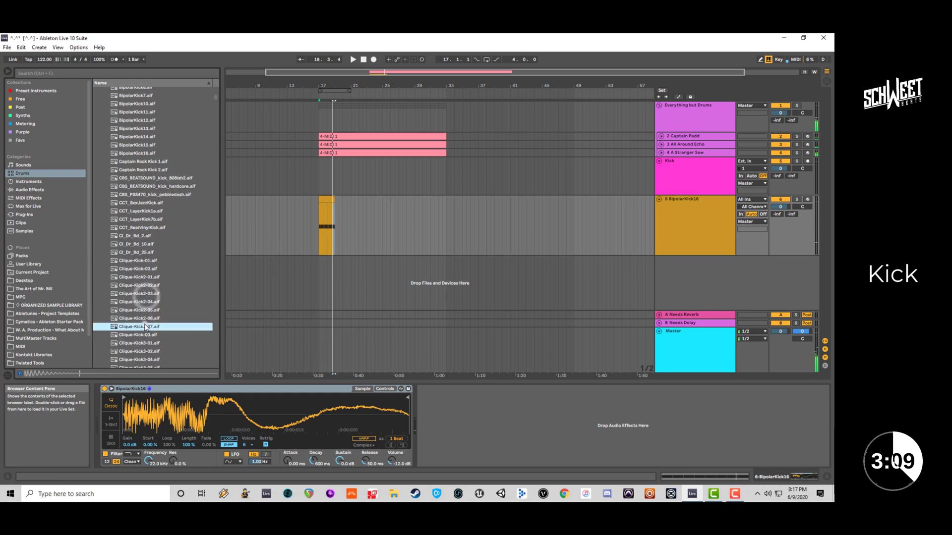
pyautogui.click(147, 335)
pyautogui.scroll(-1, 147, 338)
pyautogui.click(151, 328)
pyautogui.click(155, 319)
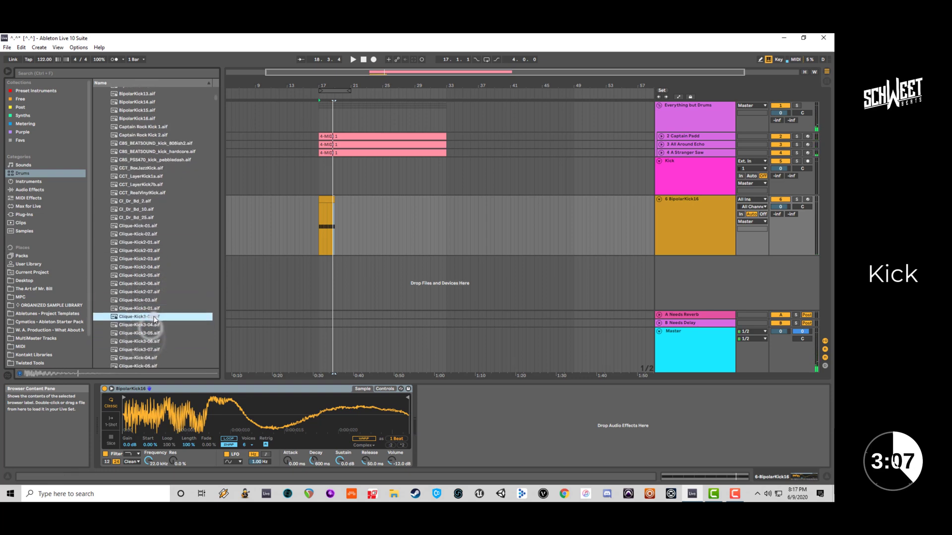
# Replace the sample in the kick instrument with Clique-Kick-03.aif and play the arrangement with it.
pyautogui.click(156, 308)
pyautogui.click(157, 301)
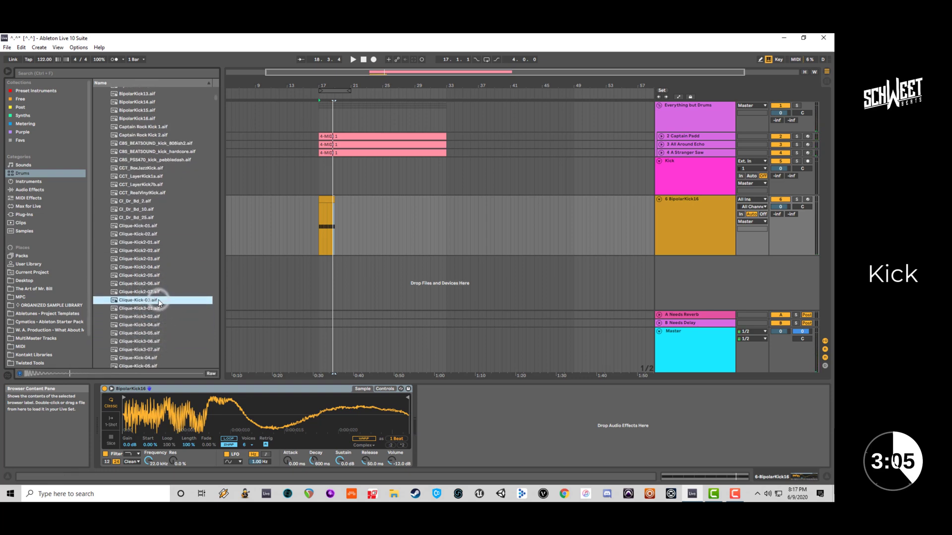
pyautogui.moveTo(159, 301); pyautogui.dragTo(174, 400)
pyautogui.press('space')
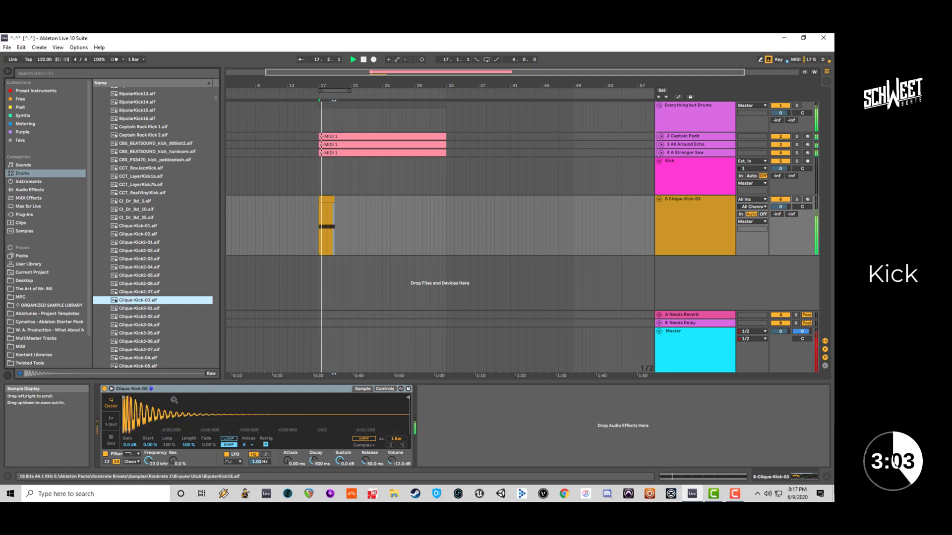
# Delete the empty Kick audio track and stop playback.
pyautogui.click(678, 178)
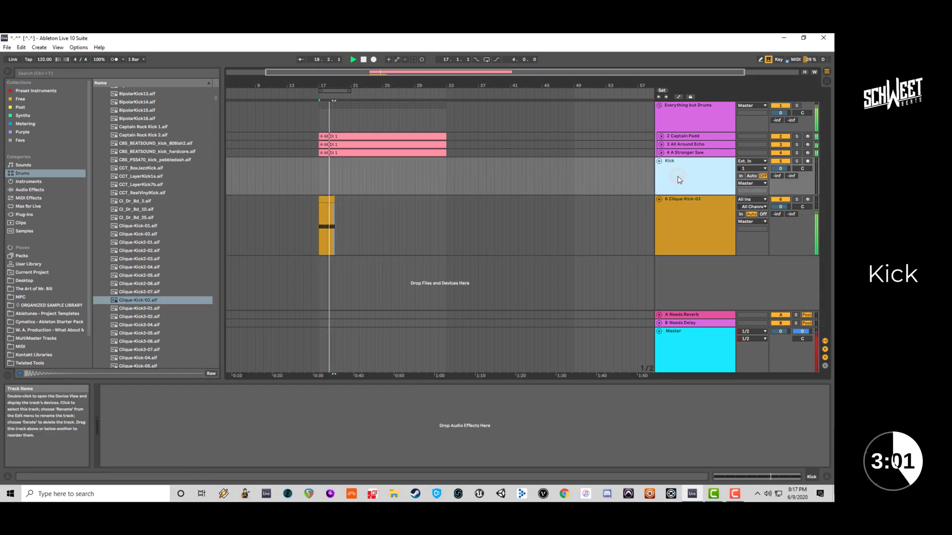
pyautogui.press('Delete')
pyautogui.press('space')
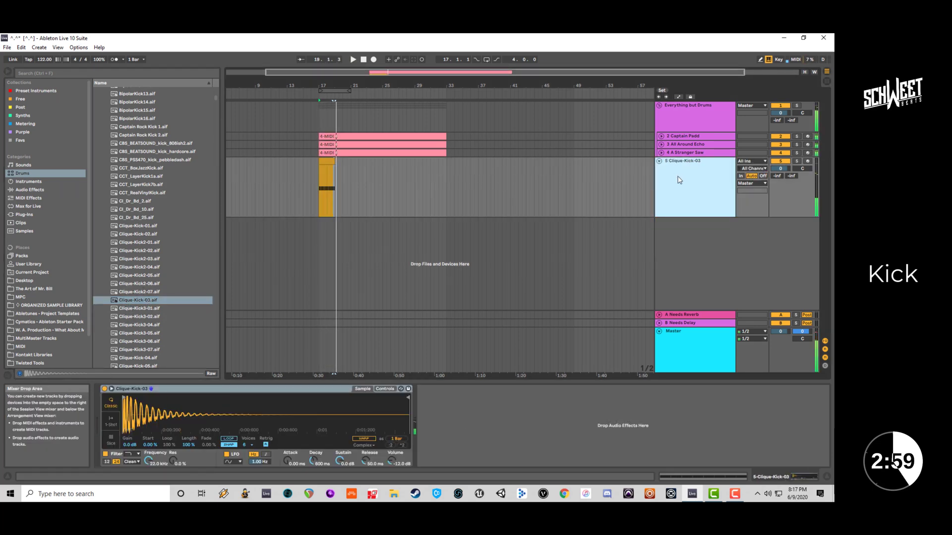
# Duplicate the two-bar kick clip repeatedly until it fills the section from bar 17 to bar 33.
pyautogui.click(324, 161)
pyautogui.hotkey('ctrl', 'd')
pyautogui.hotkey('ctrl', 'd')
pyautogui.hotkey('ctrl', 'd')
pyautogui.hotkey('ctrl', 'd')
pyautogui.hotkey('ctrl', 'd')
pyautogui.hotkey('ctrl', 'd')
pyautogui.hotkey('ctrl', 'd')
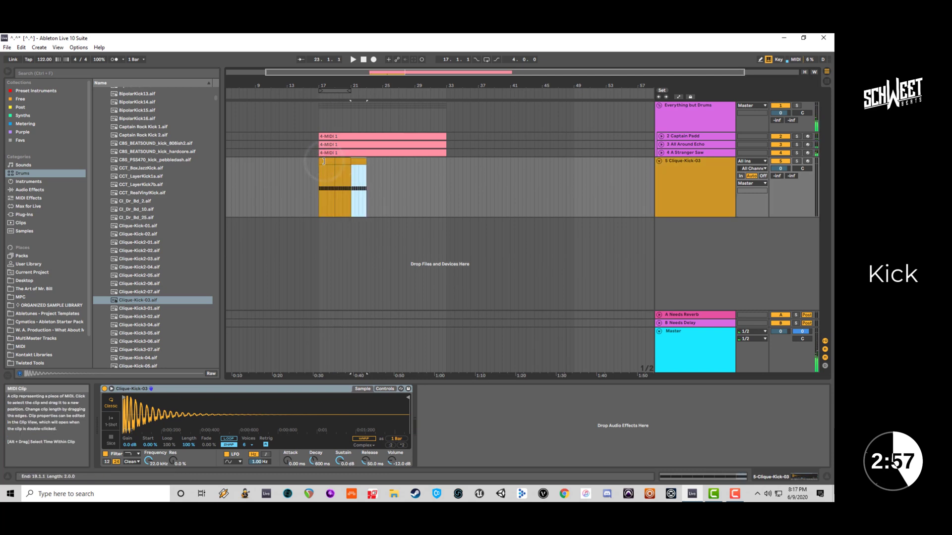
# Move the Clique-Kick-03 track above the Everything but Drums group and fold the group.
pyautogui.click(686, 160)
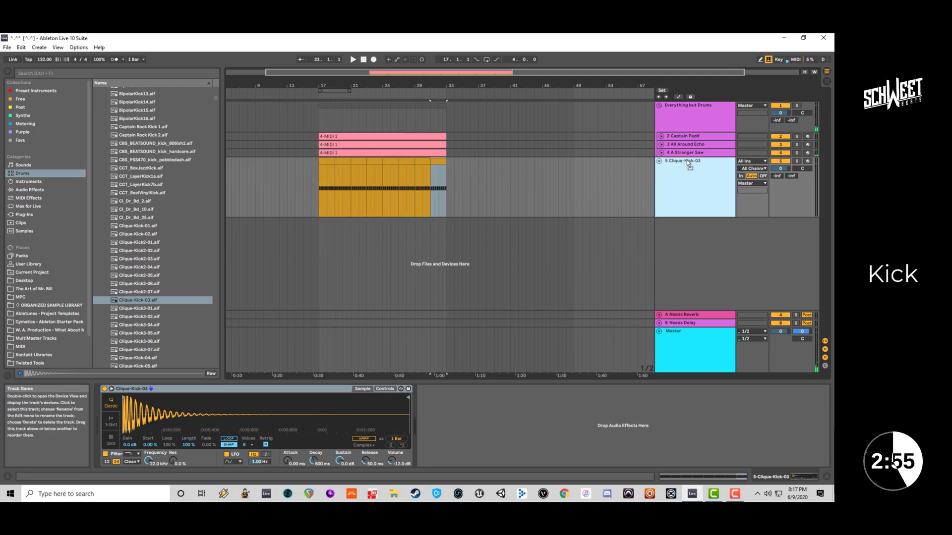
pyautogui.moveTo(686, 108); pyautogui.dragTo(686, 106)
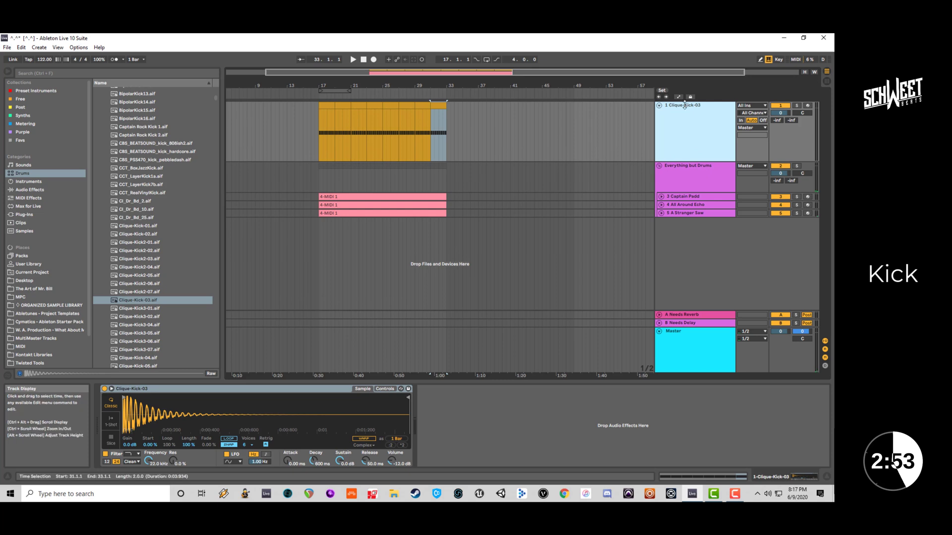
pyautogui.click(659, 166)
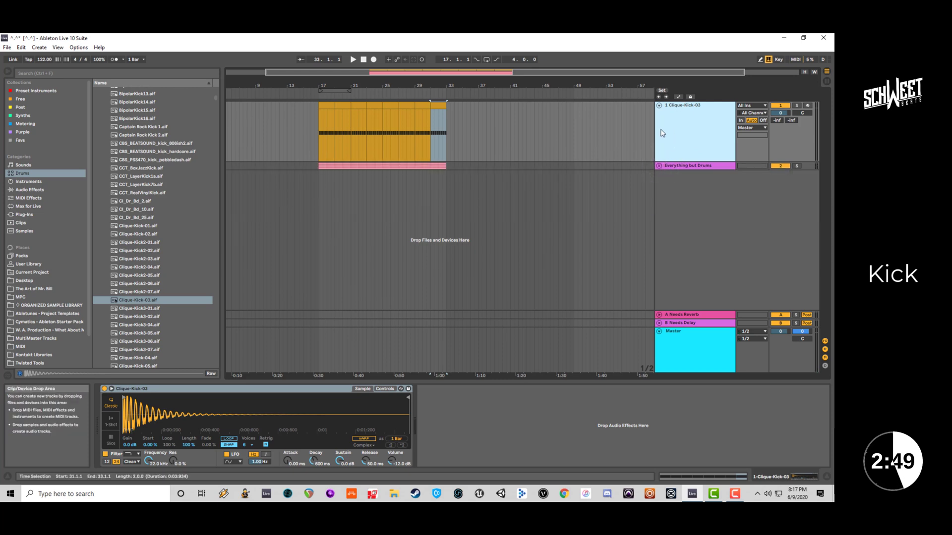
# Find the Utility audio effect and add it to the Clique-Kick-03 track after the kick instrument.
pyautogui.click(67, 74)
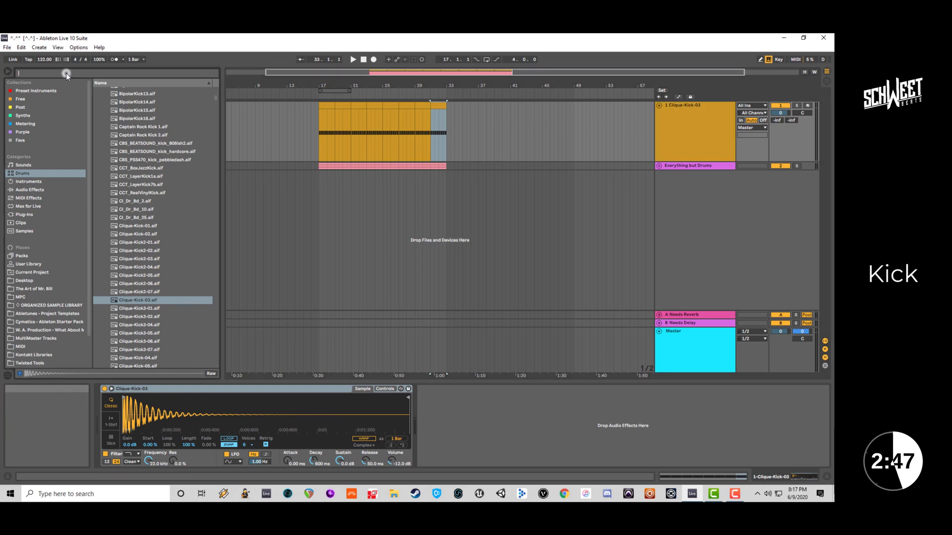
pyautogui.write('util')
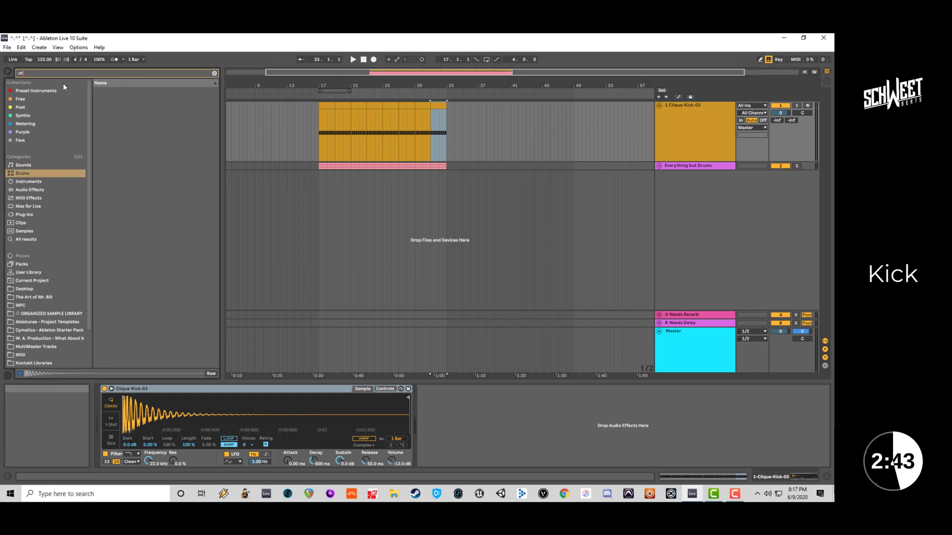
pyautogui.click(31, 189)
pyautogui.click(111, 92)
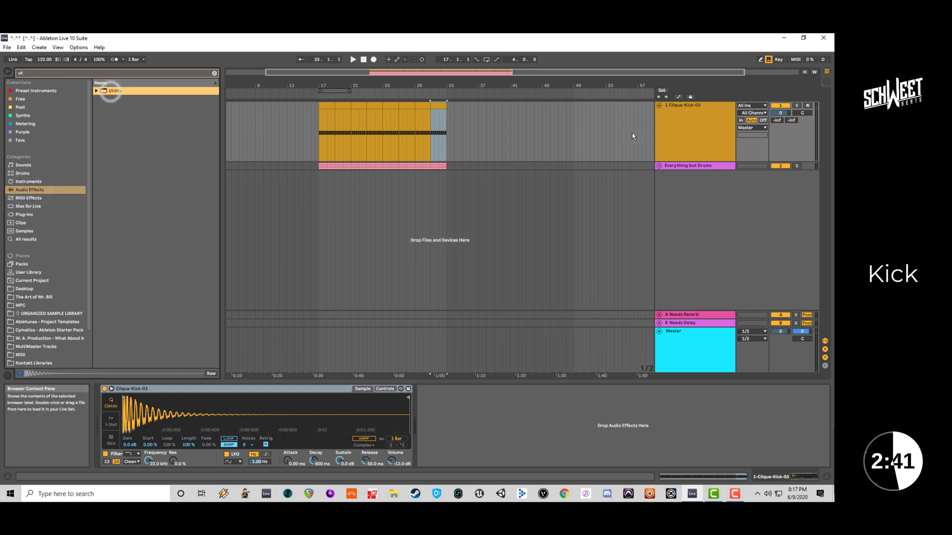
pyautogui.moveTo(633, 136); pyautogui.dragTo(670, 132)
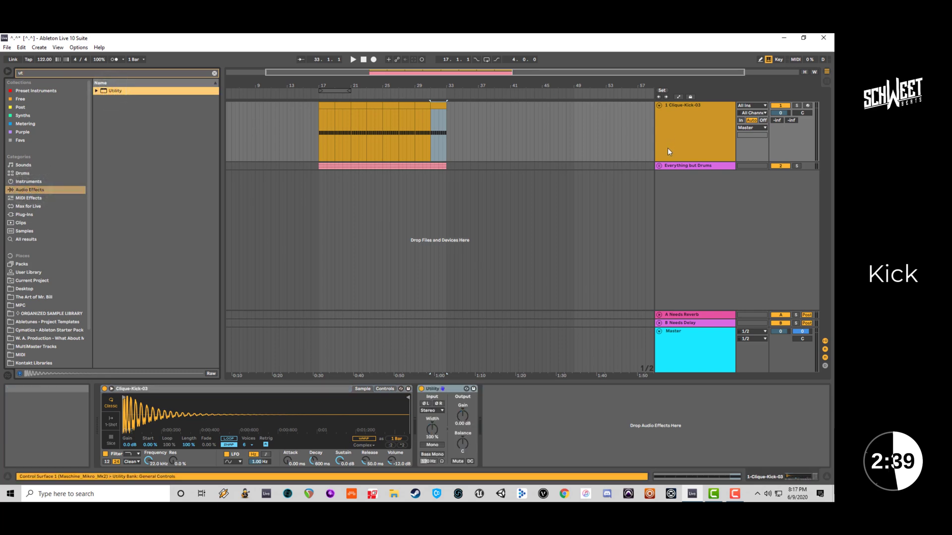
pyautogui.click(666, 160)
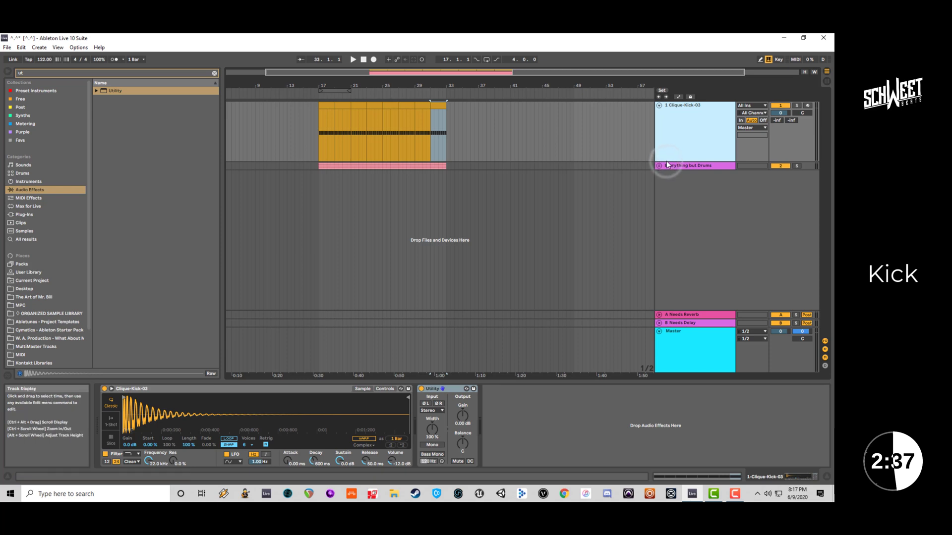
# Show automation in the arrangement and give the kick's Track Volume its own lane, placing the insert marker at bar 17.
pyautogui.click(680, 98)
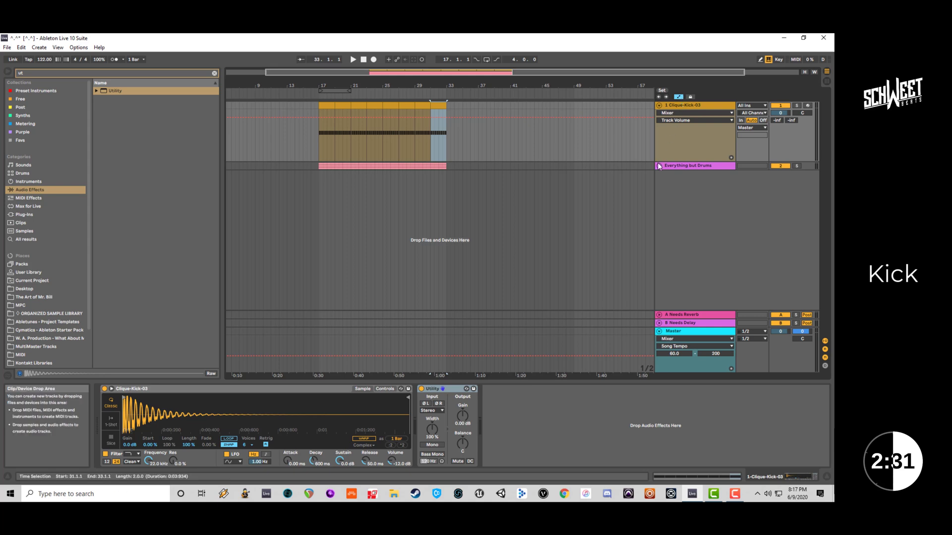
pyautogui.click(731, 158)
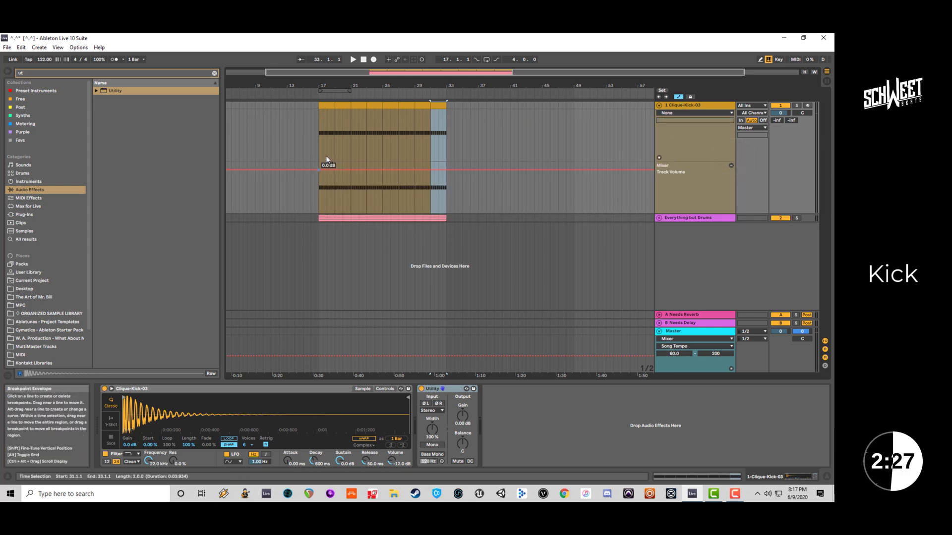
pyautogui.click(319, 183)
pyautogui.scroll(3, 319, 182)
pyautogui.scroll(3, 320, 182)
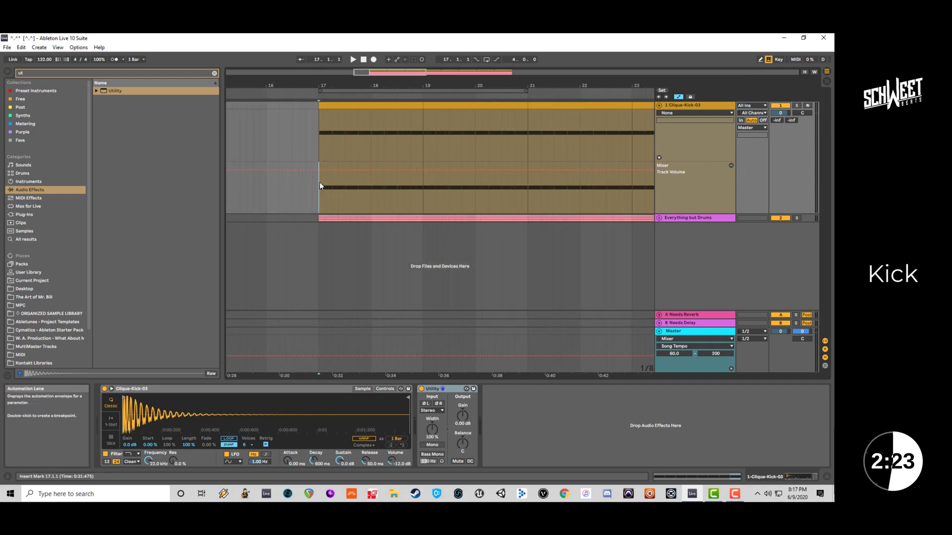
# Search for "duck" among the plug-ins and add the Duck VST to the Everything but Drums group.
pyautogui.press('BackSpace')
pyautogui.press('BackSpace')
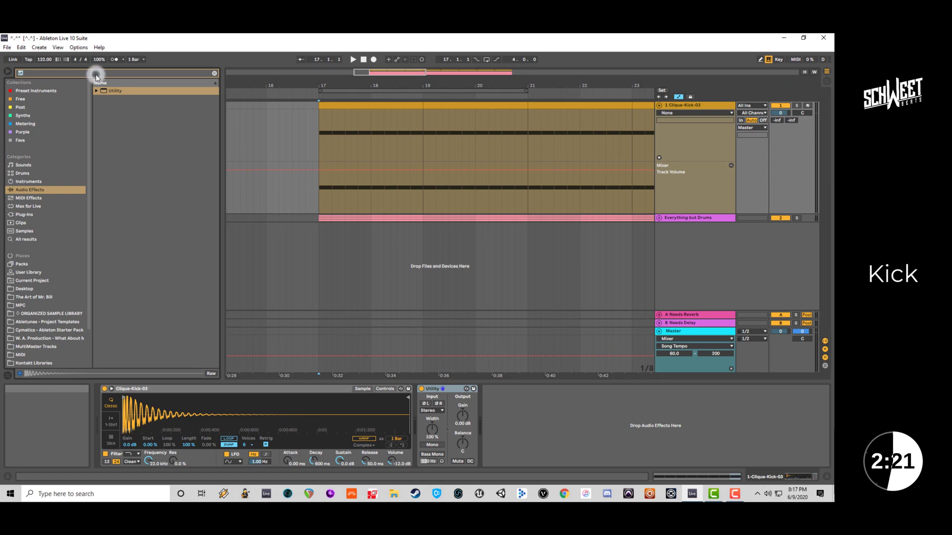
pyautogui.write('duck')
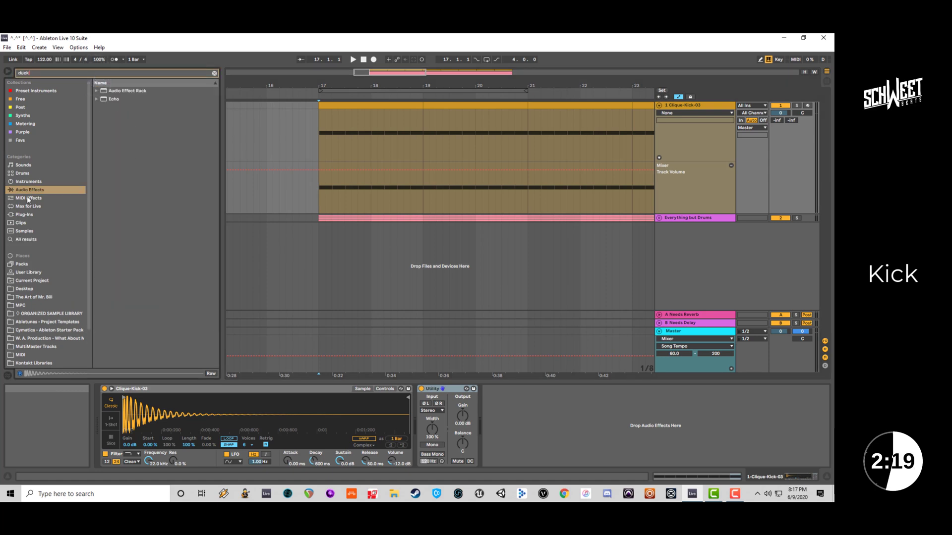
pyautogui.click(24, 215)
pyautogui.click(96, 91)
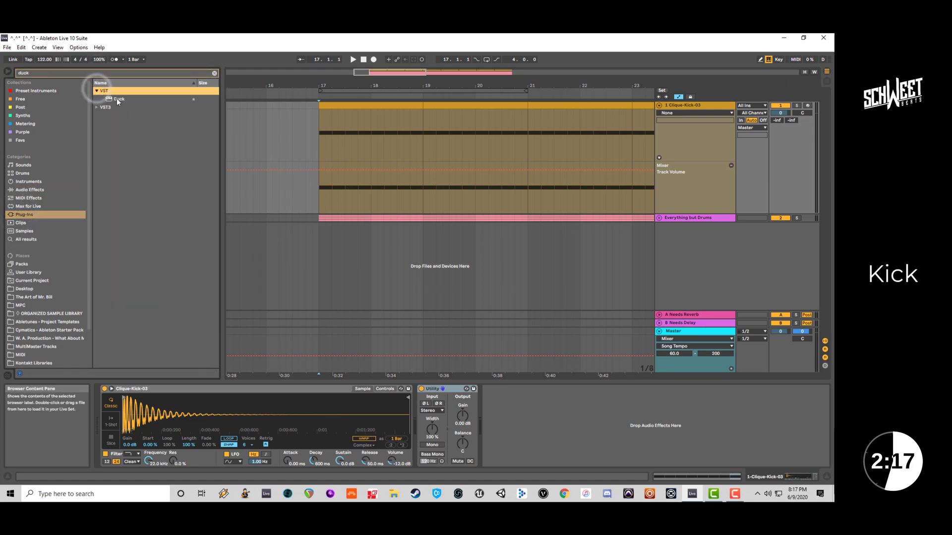
pyautogui.moveTo(117, 99); pyautogui.dragTo(704, 215)
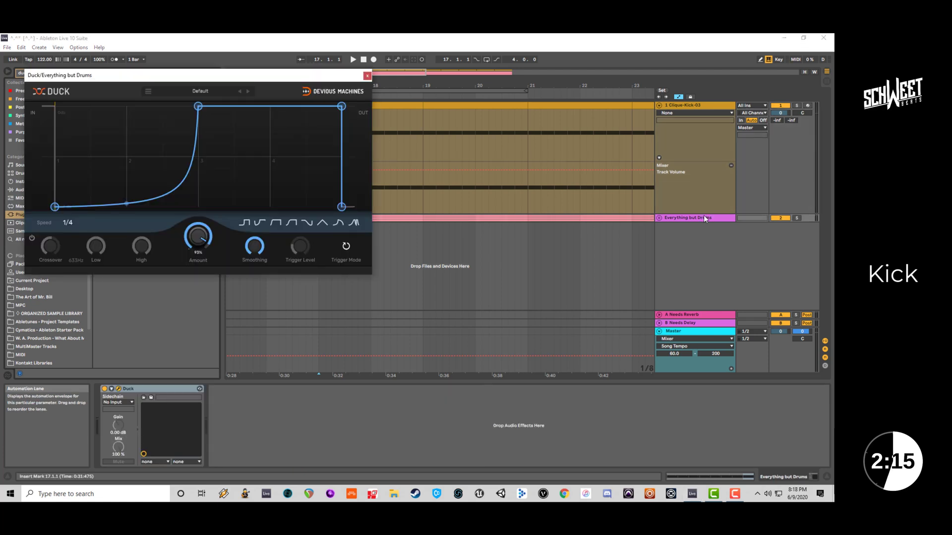
# Move the upper point of Duck's volume curve close to its start for a very short dip, and play the section.
pyautogui.press('space')
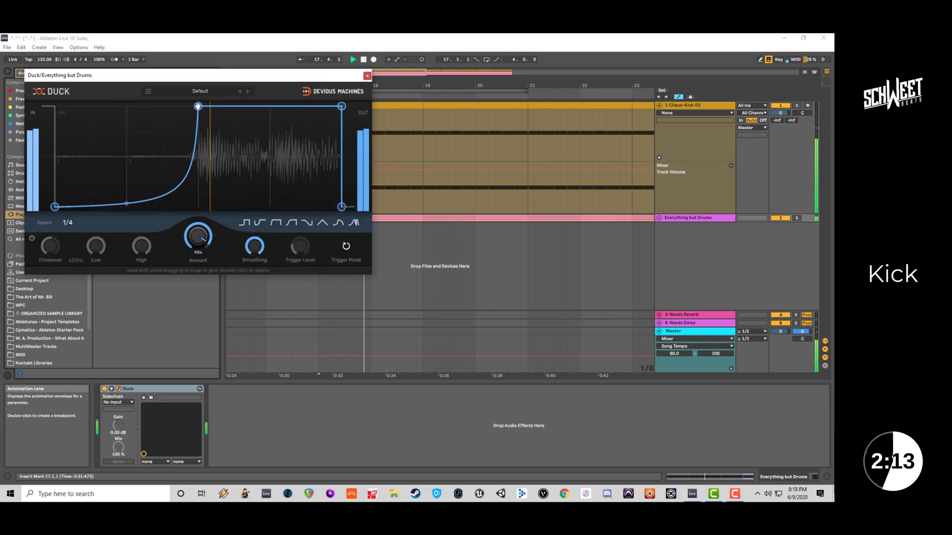
pyautogui.press('space')
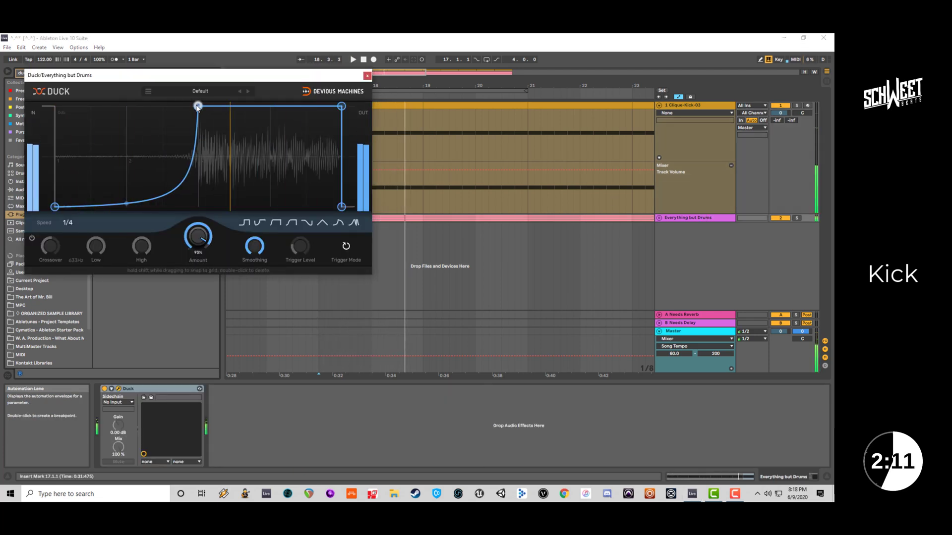
pyautogui.moveTo(196, 107); pyautogui.dragTo(66, 90)
pyautogui.press('space')
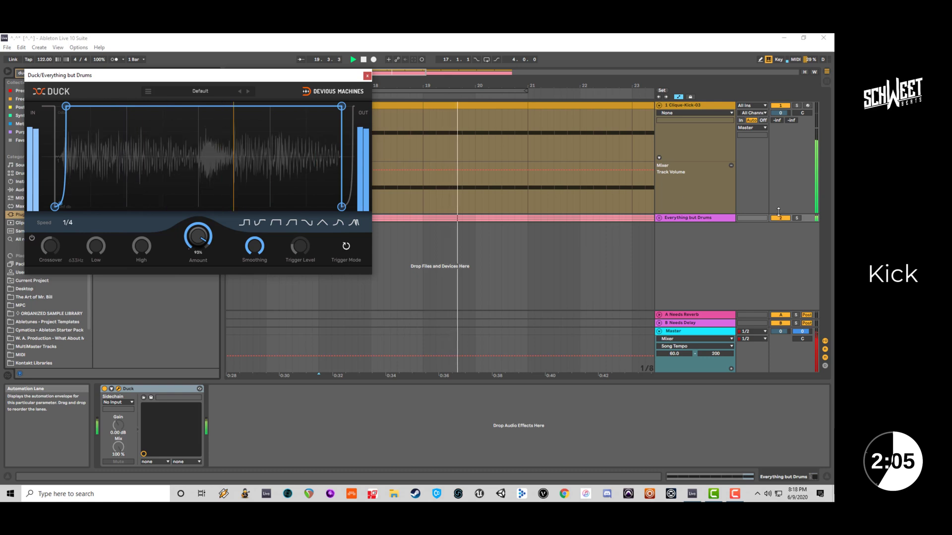
pyautogui.press('space')
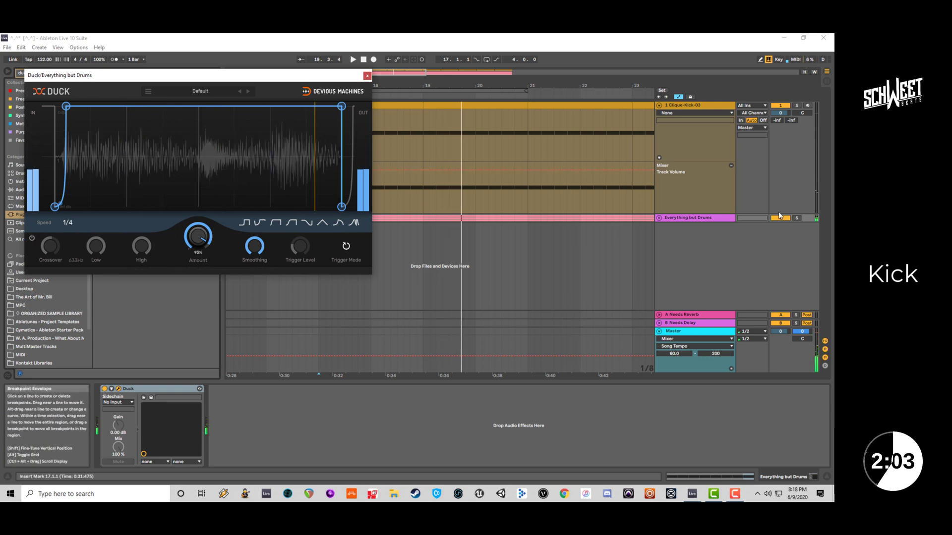
# Compare the group's playback with Duck switched off and on again, and close the plug-in window.
pyautogui.press('space')
pyautogui.click(104, 389)
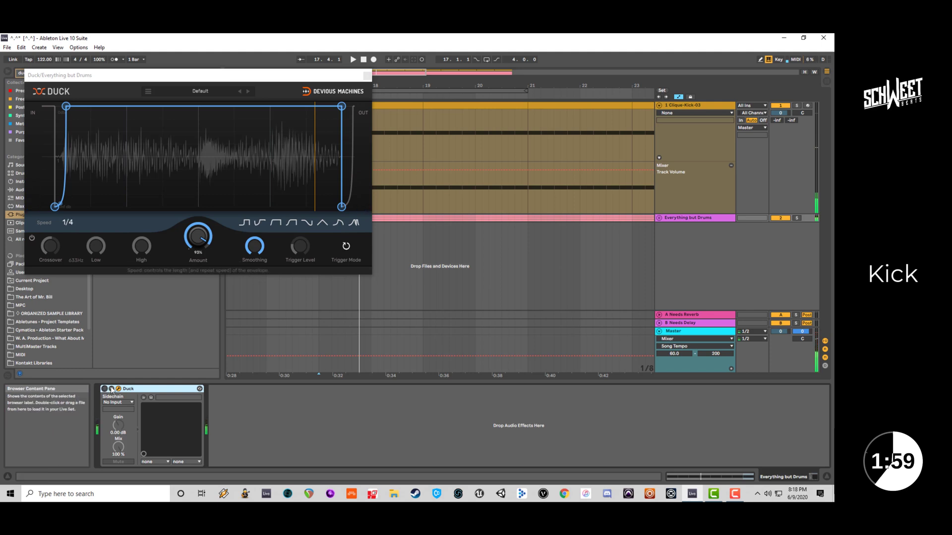
pyautogui.click(104, 389)
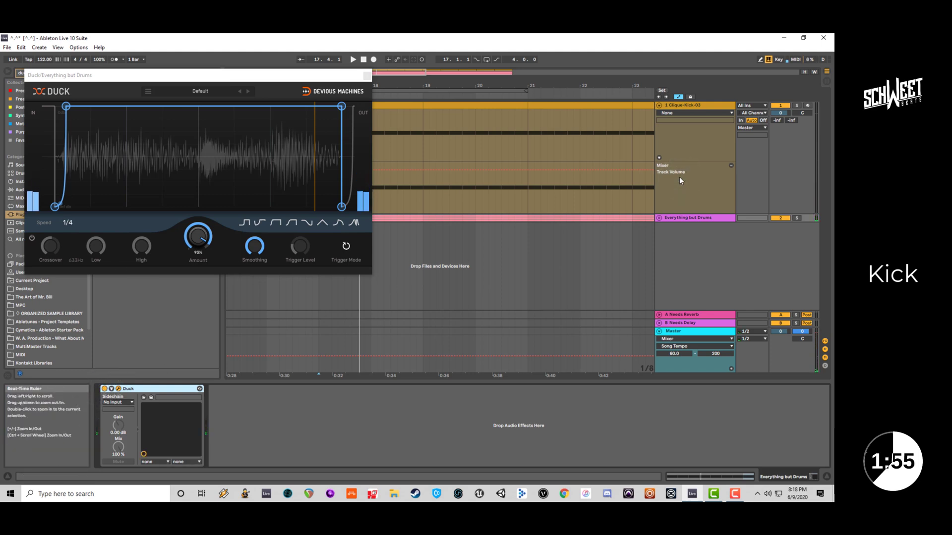
pyautogui.moveTo(136, 75); pyautogui.dragTo(213, 170)
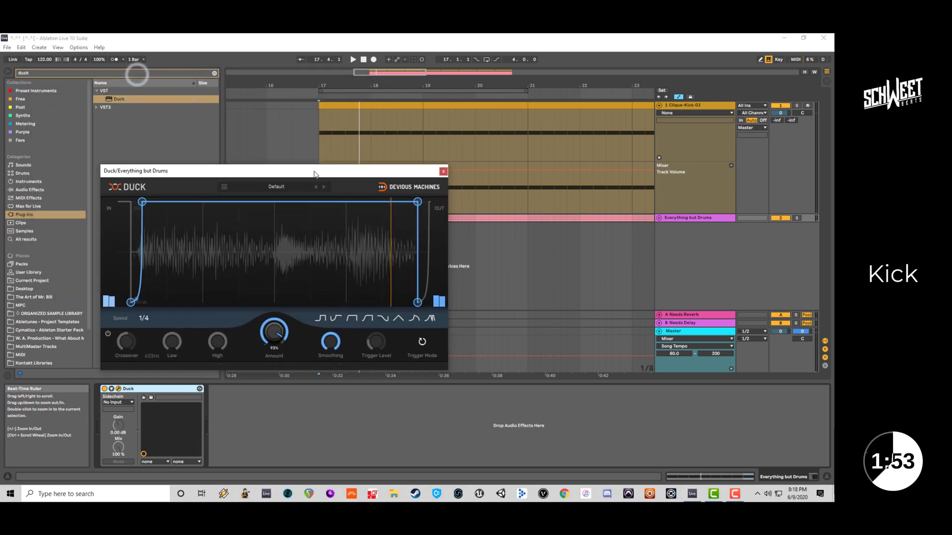
pyautogui.click(444, 171)
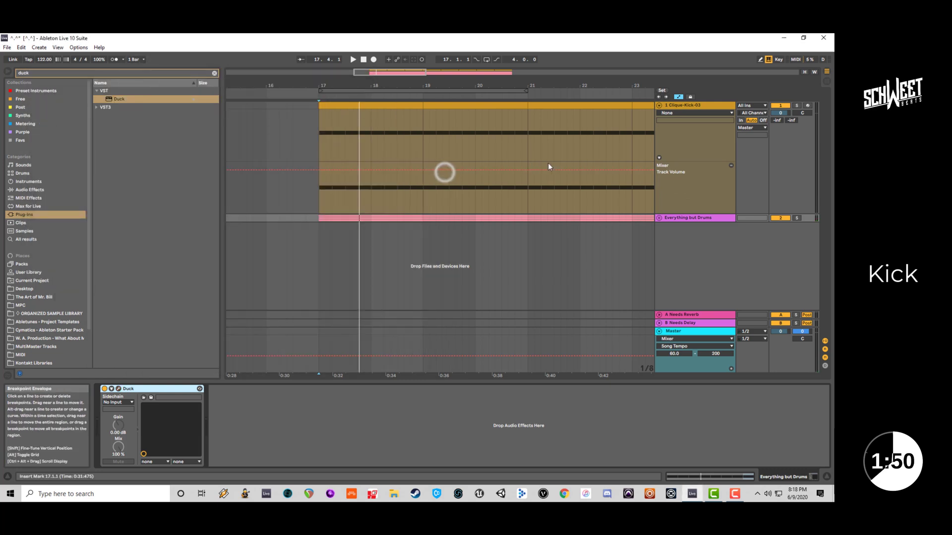
# Fold away the kick track's volume automation lane, play from bar 17 and select the kick track.
pyautogui.click(659, 158)
pyautogui.press('space')
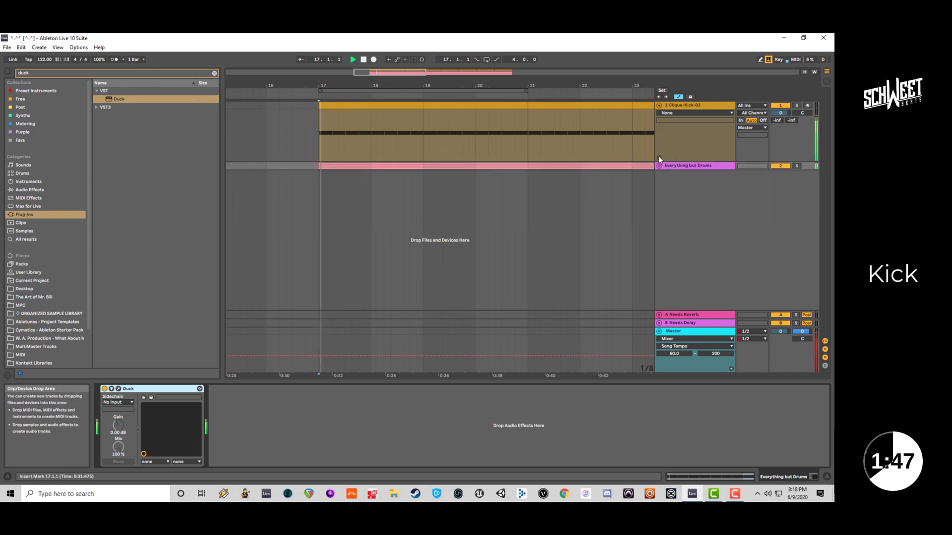
pyautogui.click(680, 107)
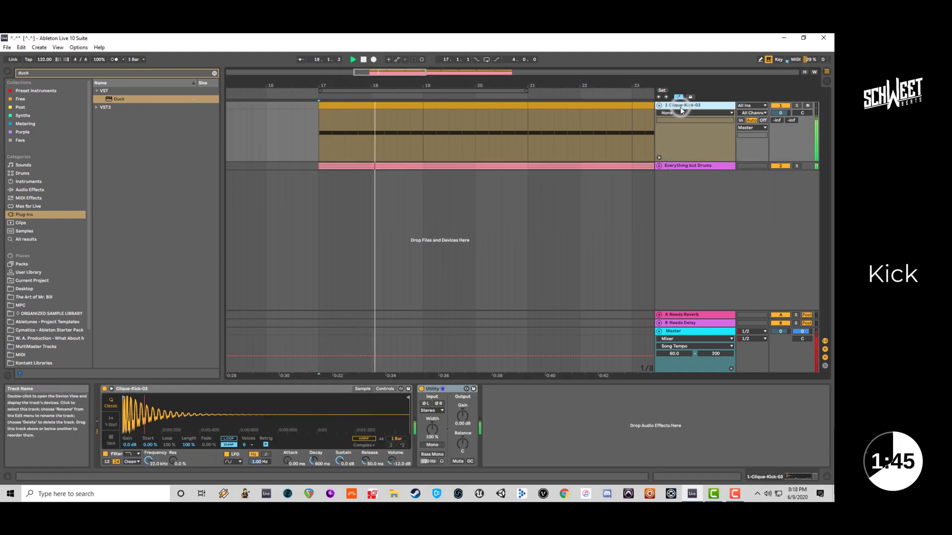
# Return to the Drums category, clear the search and audition the kick samples following Clique-Kick-03.aif.
pyautogui.click(23, 175)
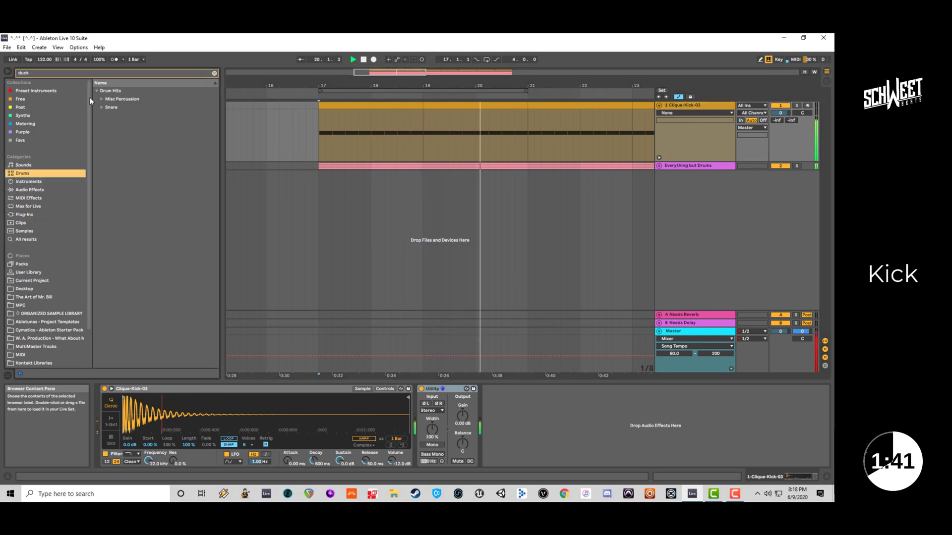
pyautogui.click(214, 73)
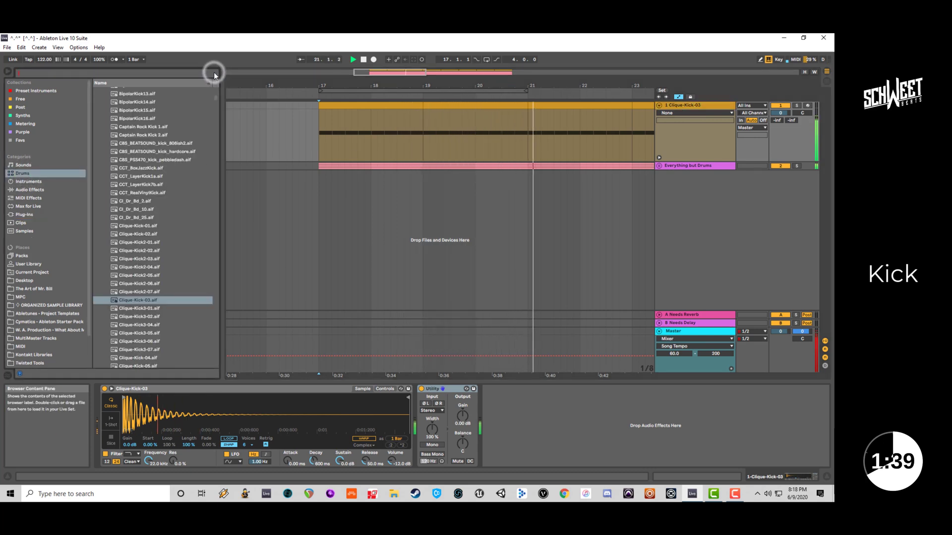
pyautogui.press('Down')
pyautogui.press('Down')
pyautogui.press('Down')
pyautogui.press('Down')
pyautogui.press('Down')
pyautogui.press('Down')
pyautogui.press('Down')
pyautogui.press('Down')
pyautogui.press('Down')
pyautogui.press('Down')
pyautogui.press('Down')
pyautogui.press('Down')
pyautogui.press('Down')
pyautogui.press('Down')
pyautogui.press('Down')
pyautogui.press('Down')
pyautogui.press('Down')
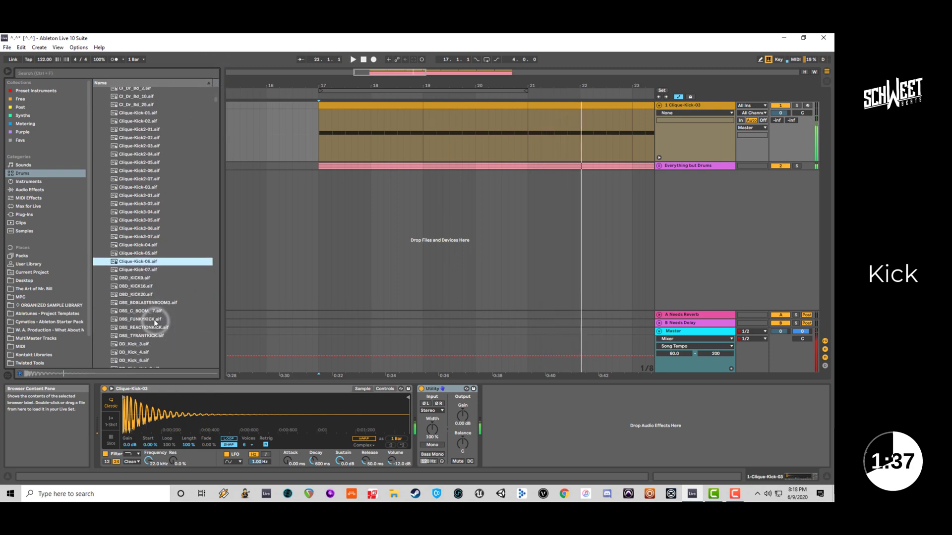
# Audition kick samples further down the list, including DK_Kick_Hollow.aif and several DM Kik samples, settling on DM Kik08.aif.
pyautogui.scroll(-2, 153, 321)
pyautogui.click(153, 321)
pyautogui.scroll(-2, 151, 321)
pyautogui.click(151, 322)
pyautogui.scroll(-1, 151, 321)
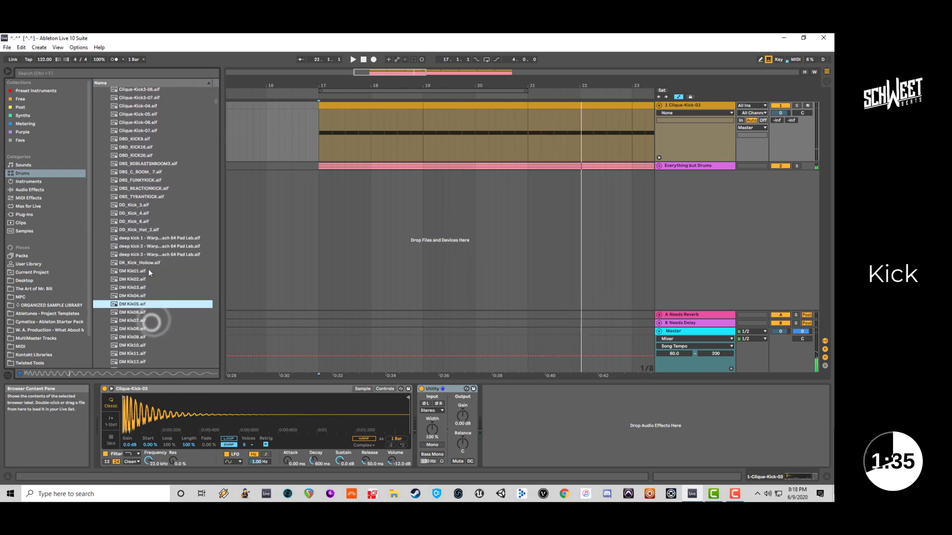
pyautogui.click(149, 257)
pyautogui.click(150, 260)
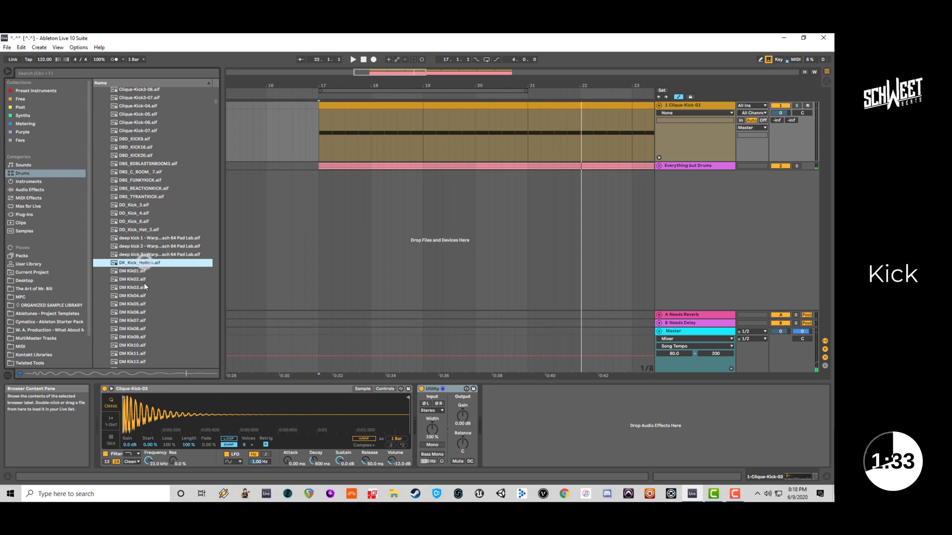
pyautogui.click(144, 280)
pyautogui.click(142, 263)
pyautogui.click(143, 296)
pyautogui.click(144, 329)
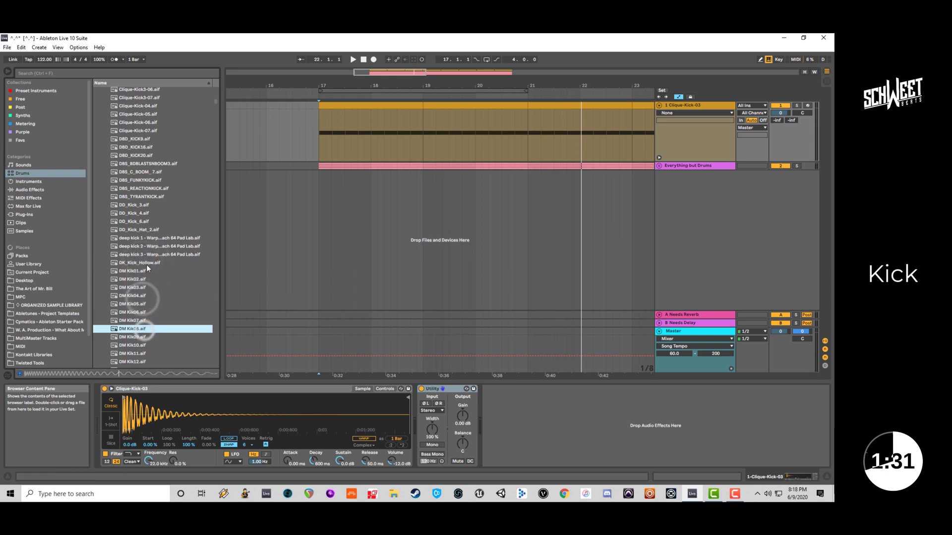
pyautogui.click(147, 263)
pyautogui.click(143, 321)
pyautogui.click(141, 312)
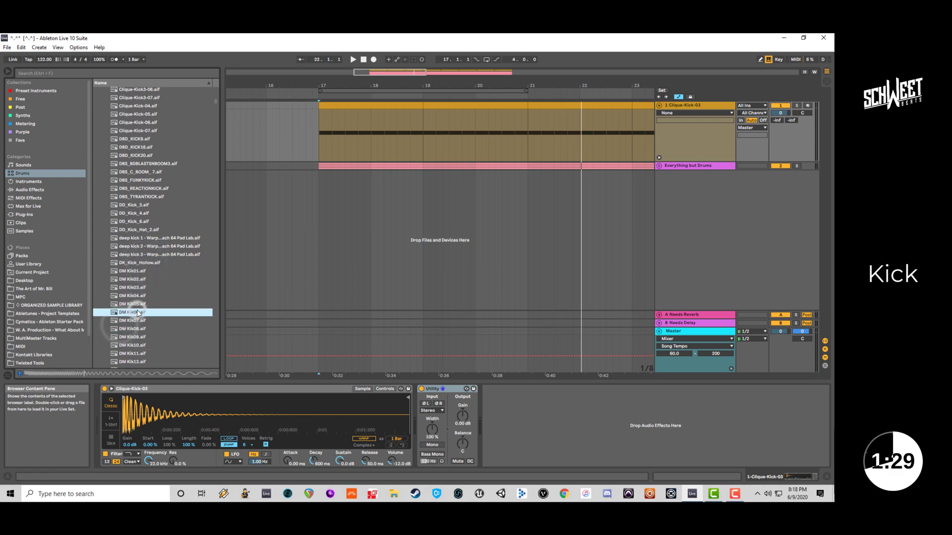
pyautogui.click(141, 329)
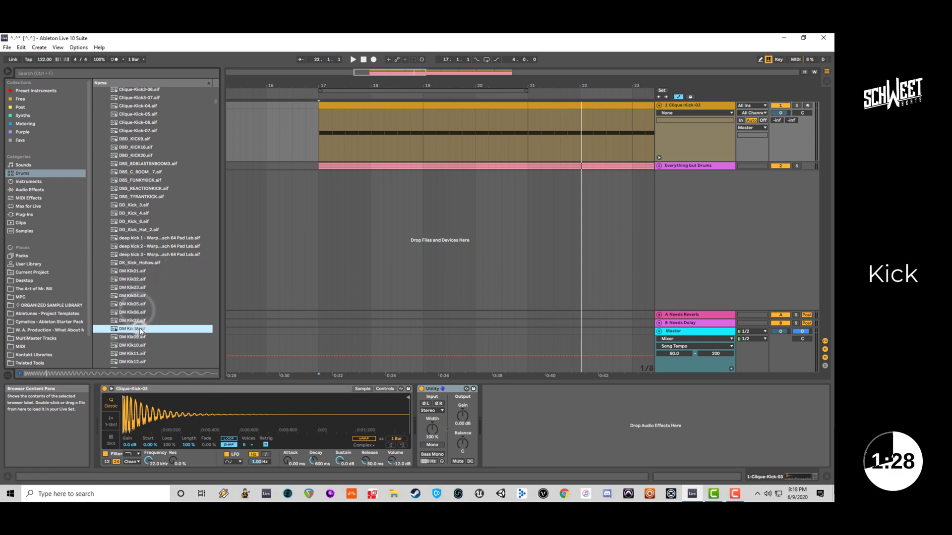
# Duplicate the Clique-Kick-03 track, load DM Kik08.aif into the copy and play both kicks together.
pyautogui.click(680, 106)
pyautogui.hotkey('ctrl', 'd')
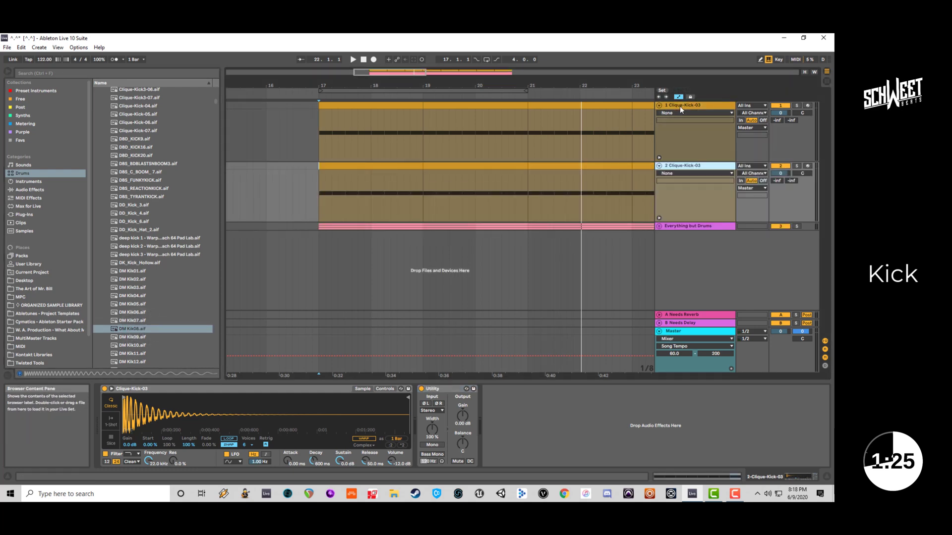
pyautogui.doubleClick(141, 329)
pyautogui.press('space')
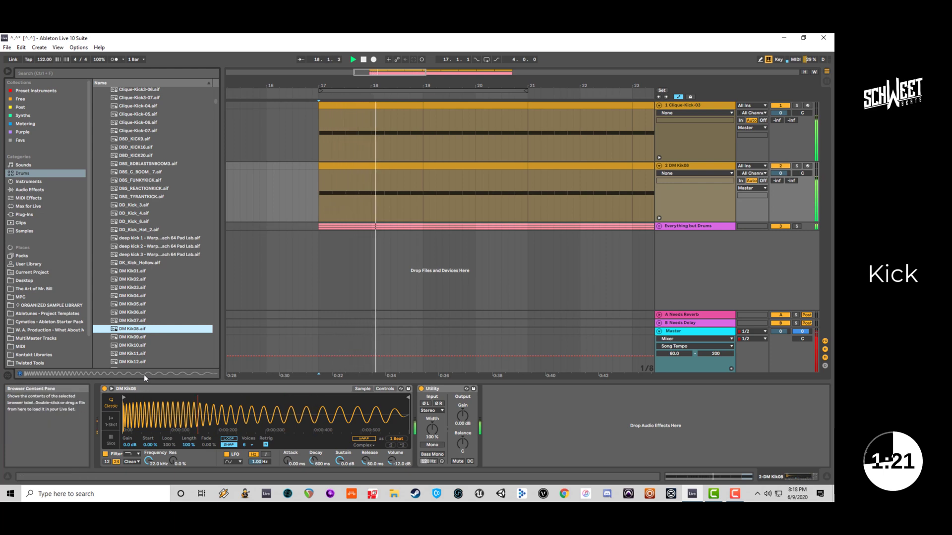
# Audition more DM Kik samples, settling on DM Kik17.aif, and duplicate the DM Kik08 track.
pyautogui.scroll(-2, 153, 331)
pyautogui.scroll(-2, 156, 317)
pyautogui.click(159, 296)
pyautogui.click(150, 327)
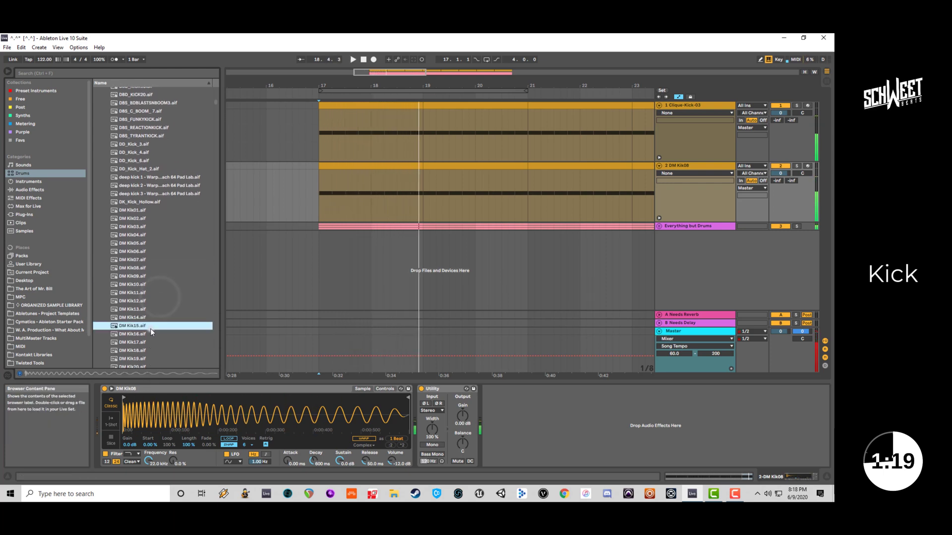
pyautogui.scroll(-4, 147, 332)
pyautogui.click(147, 333)
pyautogui.click(147, 307)
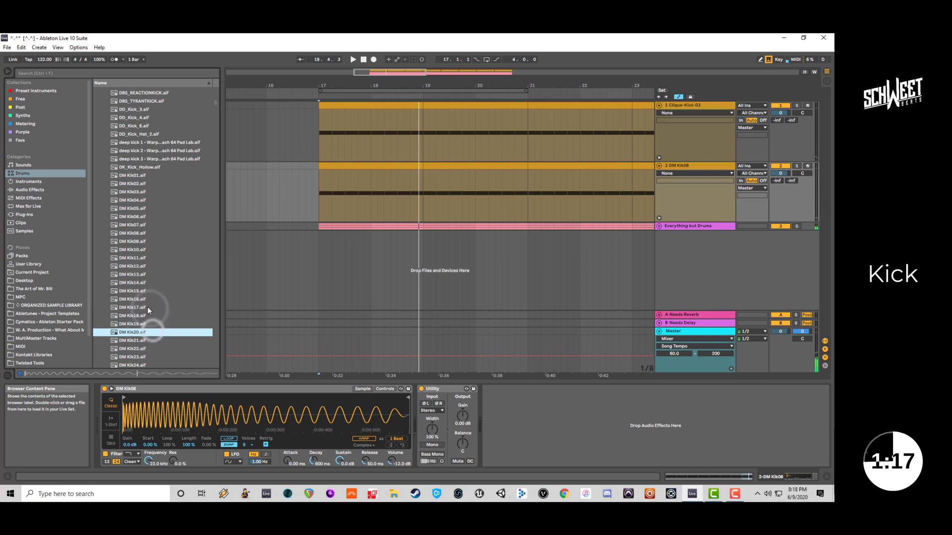
pyautogui.click(722, 165)
pyautogui.hotkey('ctrl', 'd')
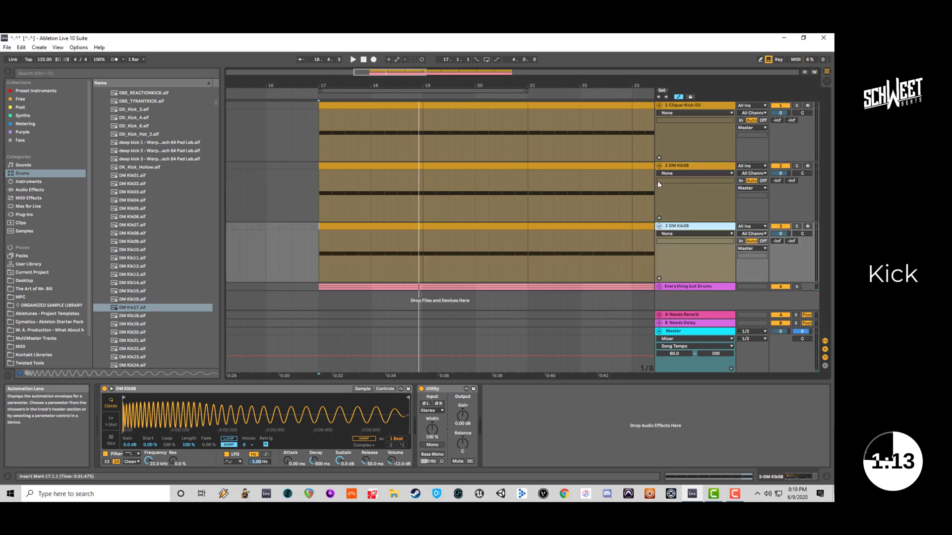
# Try DM Kik17.aif on the third kick track with the track volume lowered to about -44 dB during playback.
pyautogui.doubleClick(131, 308)
pyautogui.press('space')
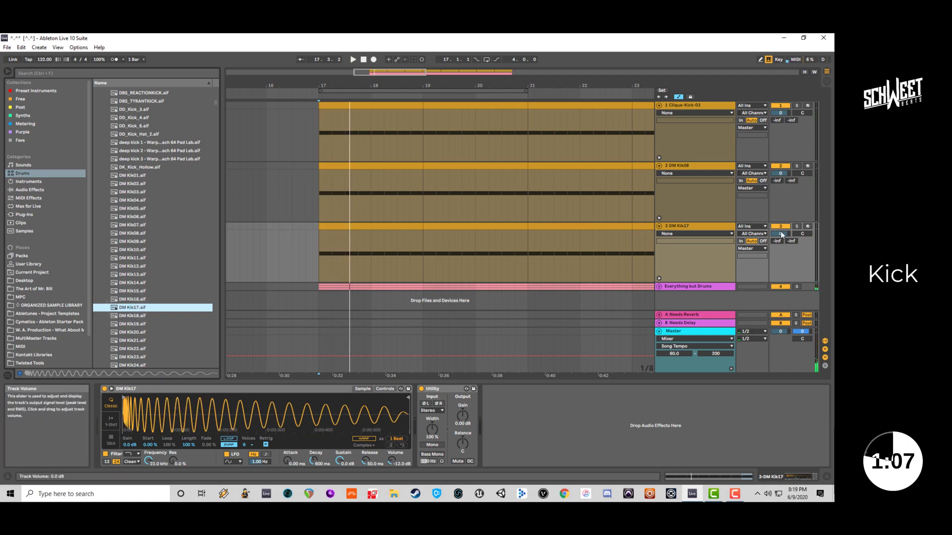
pyautogui.press('space')
pyautogui.moveTo(780, 233)
pyautogui.mouseDown()
pyautogui.moveTo(780, 317)
pyautogui.moveTo(780, 226)
pyautogui.mouseUp()
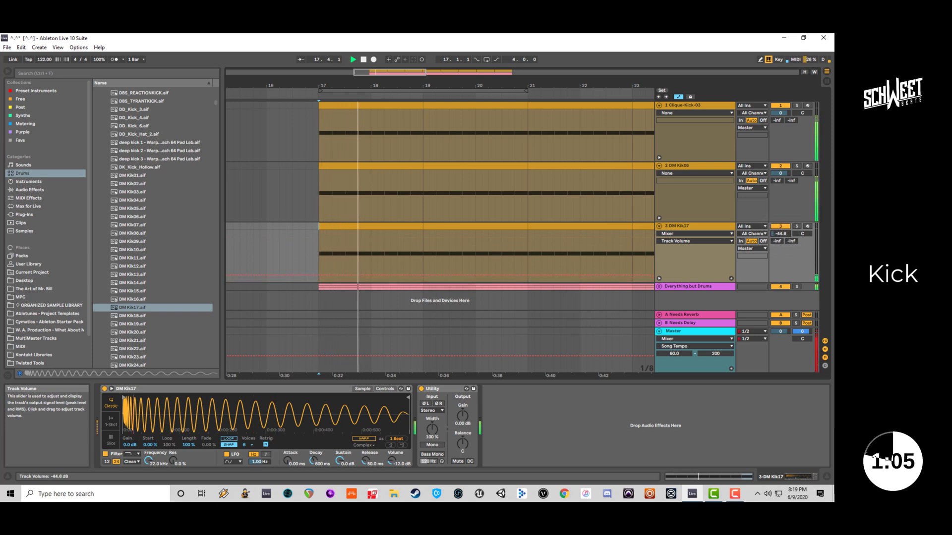
pyautogui.press('space')
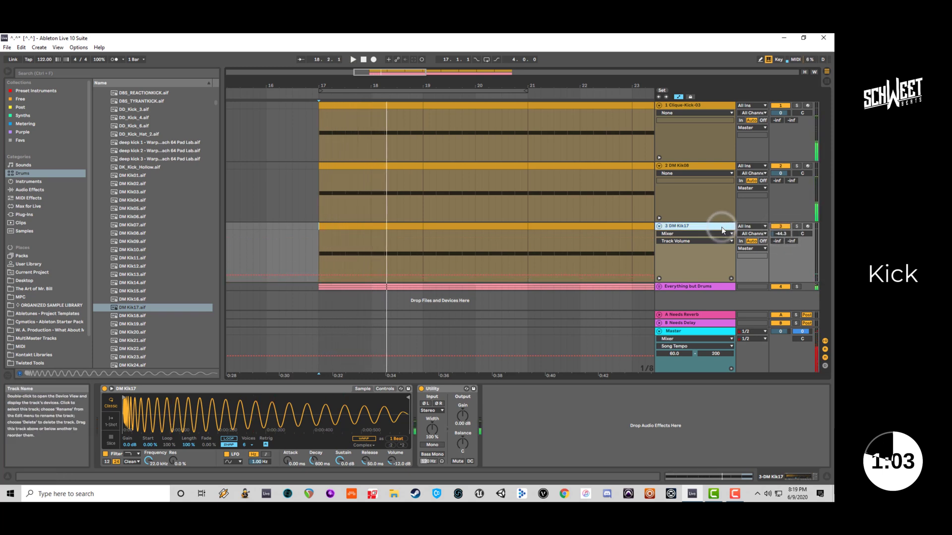
# Delete the DM Kik17 track and audition further kick samples from DM Kik19.aif down to DM LKik01.aif.
pyautogui.press('Delete')
pyautogui.click(156, 326)
pyautogui.scroll(-2, 144, 320)
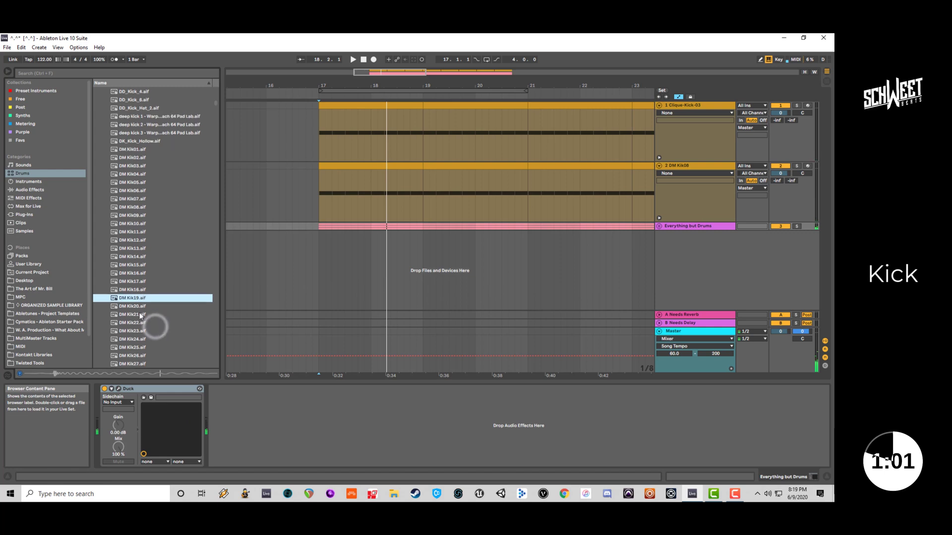
pyautogui.click(140, 315)
pyautogui.scroll(-1, 142, 320)
pyautogui.click(144, 325)
pyautogui.scroll(-2, 144, 326)
pyautogui.click(144, 328)
pyautogui.scroll(-2, 143, 329)
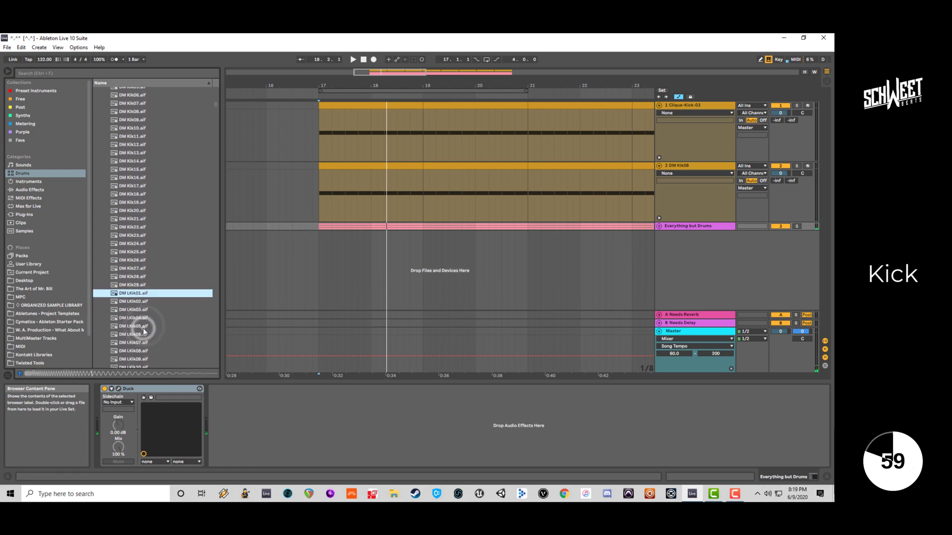
# Audition the DM Kik samples just above the DM LKik ones, settling on DM Kik23.aif.
pyautogui.click(144, 259)
pyautogui.click(148, 269)
pyautogui.click(147, 277)
pyautogui.click(148, 285)
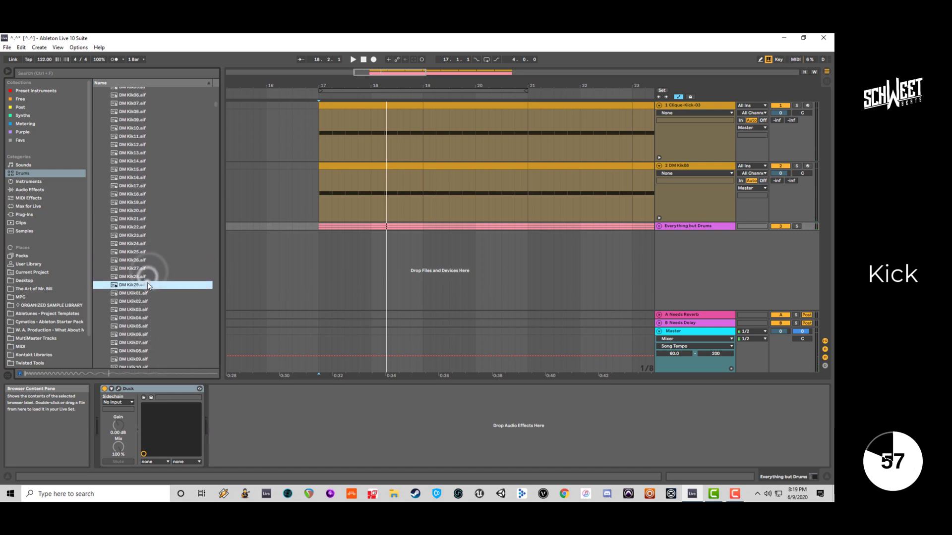
pyautogui.click(145, 252)
pyautogui.click(145, 244)
pyautogui.click(147, 236)
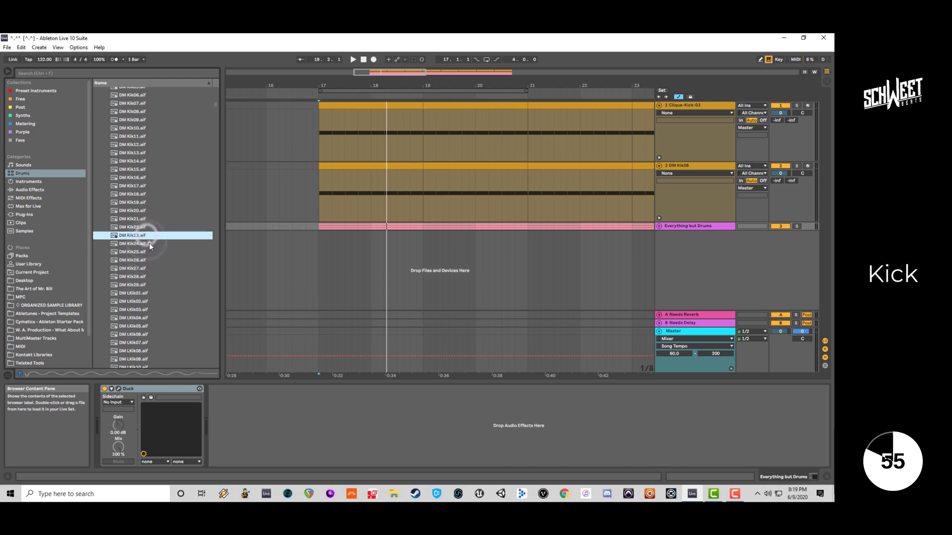
# Solo the Clique-Kick-03 track, replace DM Kik08 with DM Kik23.aif on the second track and play the result.
pyautogui.click(683, 166)
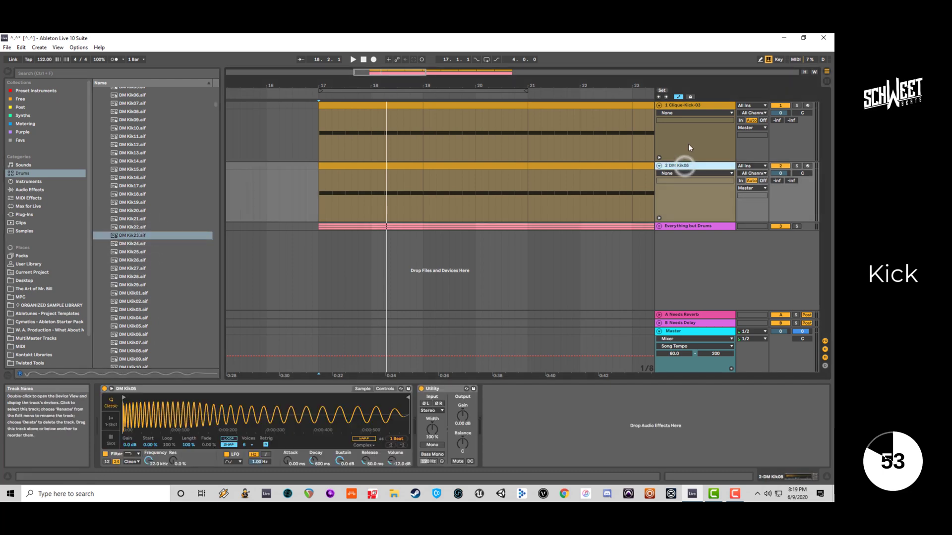
pyautogui.press('space')
pyautogui.click(796, 105)
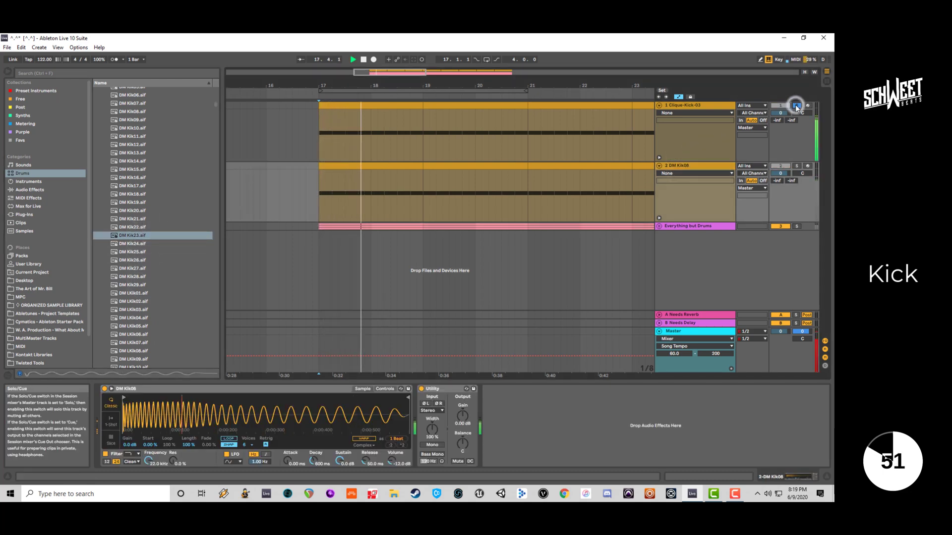
pyautogui.press('space')
pyautogui.doubleClick(141, 236)
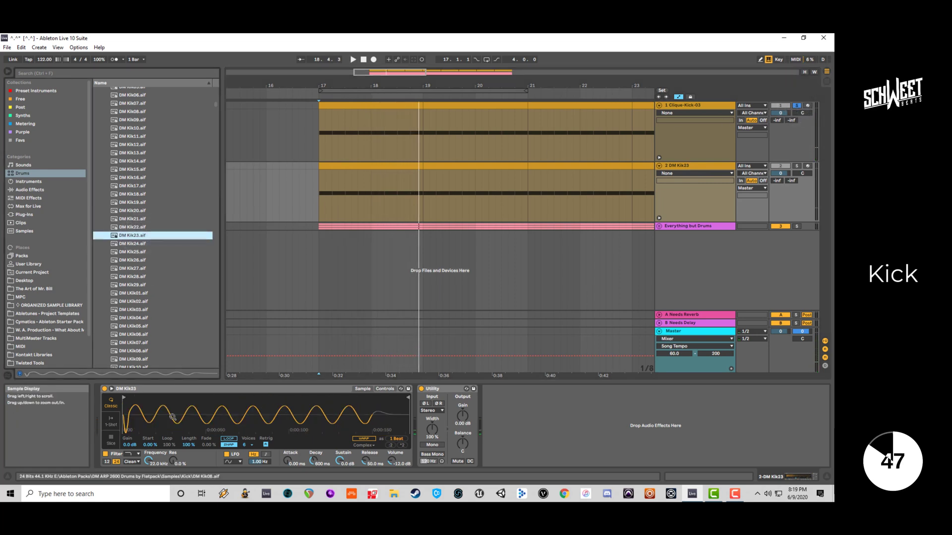
pyautogui.press('space')
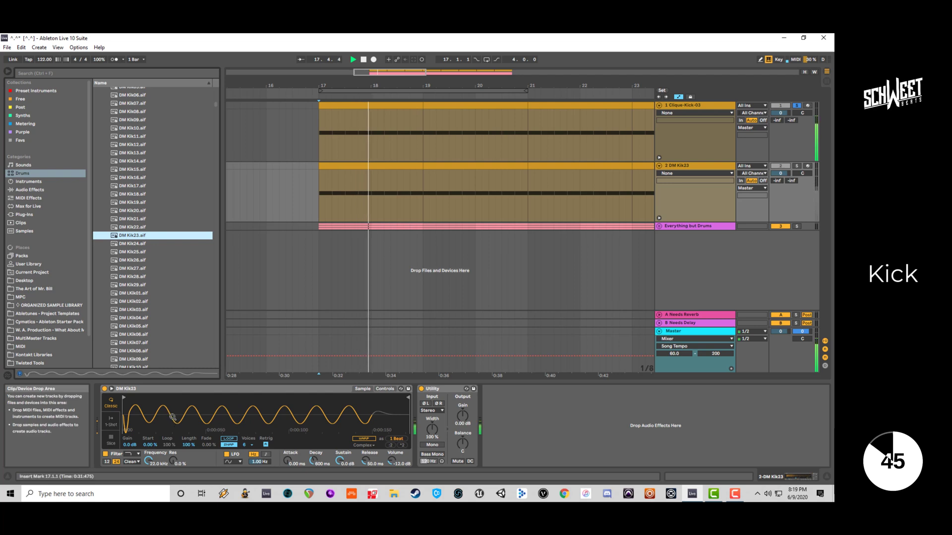
pyautogui.press('space')
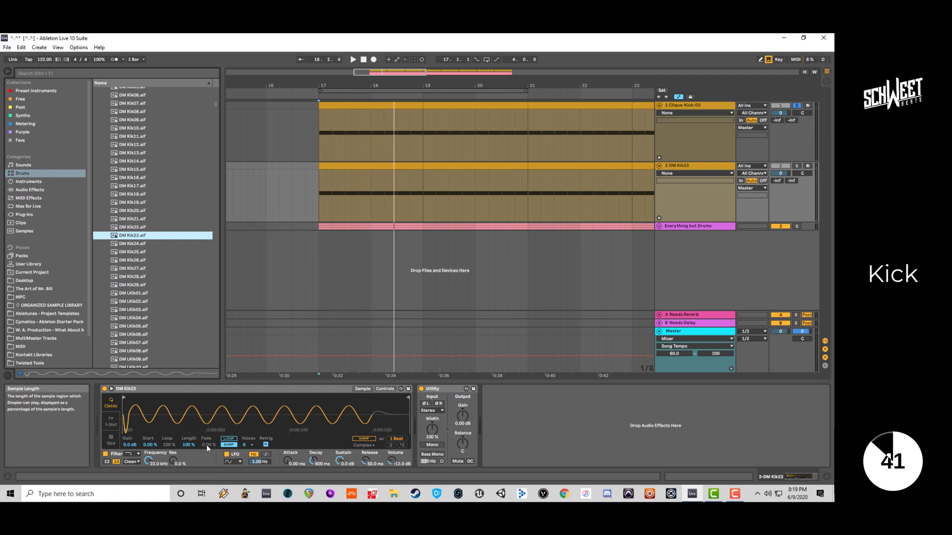
# Shorten the DM Kik23 sample's playback region to about a quarter, play the arrangement and hide the automation lanes.
pyautogui.click(206, 444)
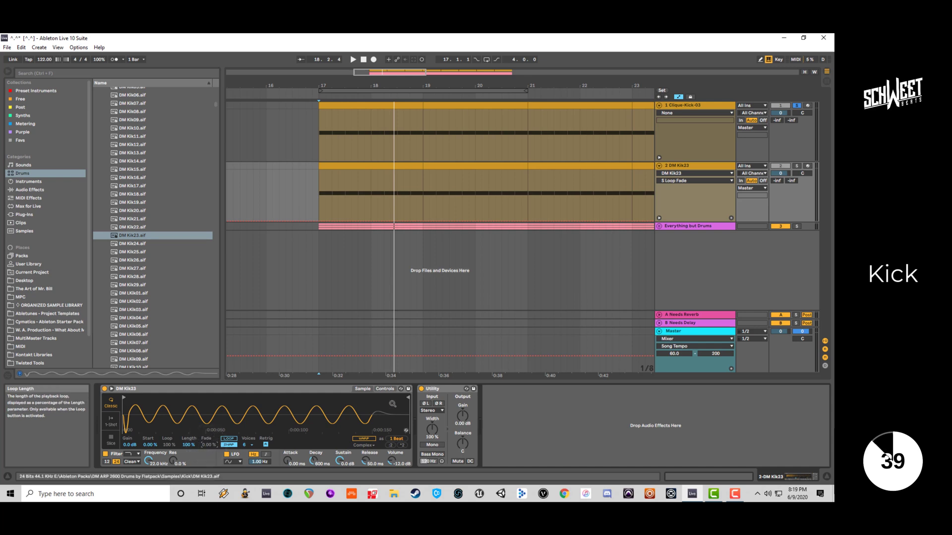
pyautogui.press('space')
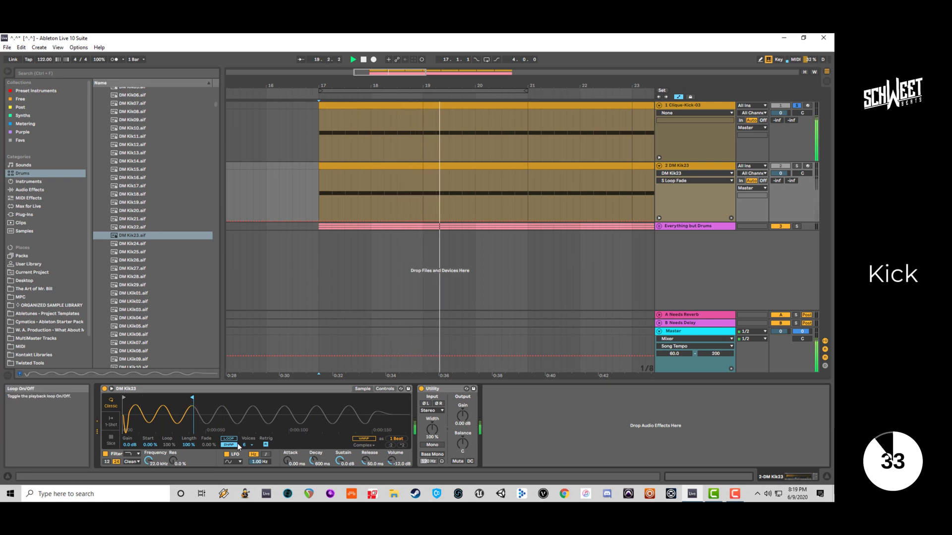
pyautogui.click(679, 97)
# Shorten the Clique-Kick-03 sample's playback region so that only its opening hit plays.
pyautogui.click(678, 115)
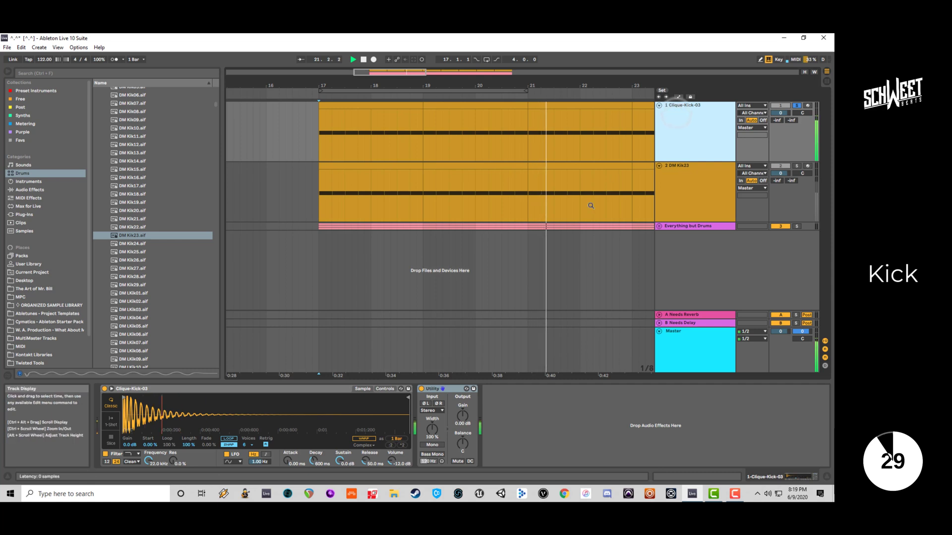
pyautogui.click(408, 399)
pyautogui.moveTo(147, 403); pyautogui.dragTo(141, 403)
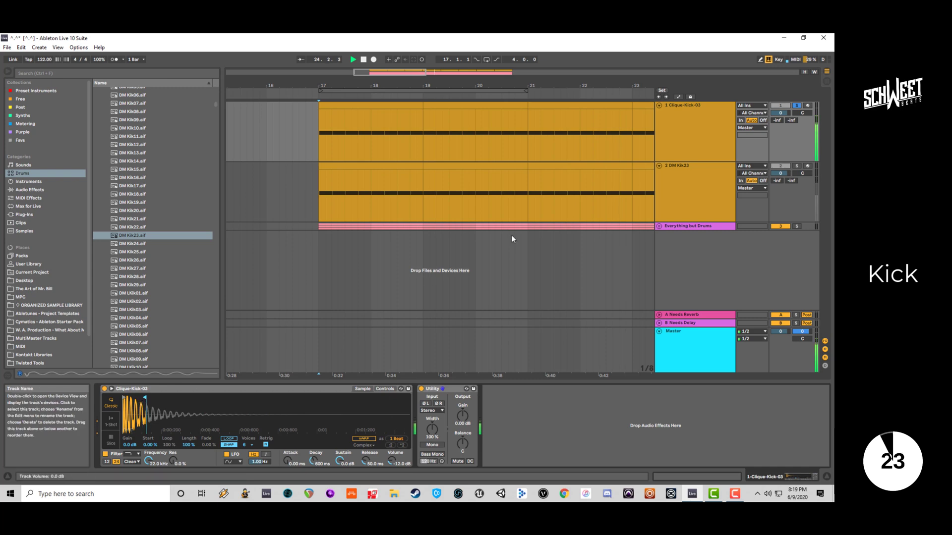
# Extend the DM Kik23 sample's playback region to about 60% of its waveform while that track is soloed, and unsolo it.
pyautogui.click(797, 166)
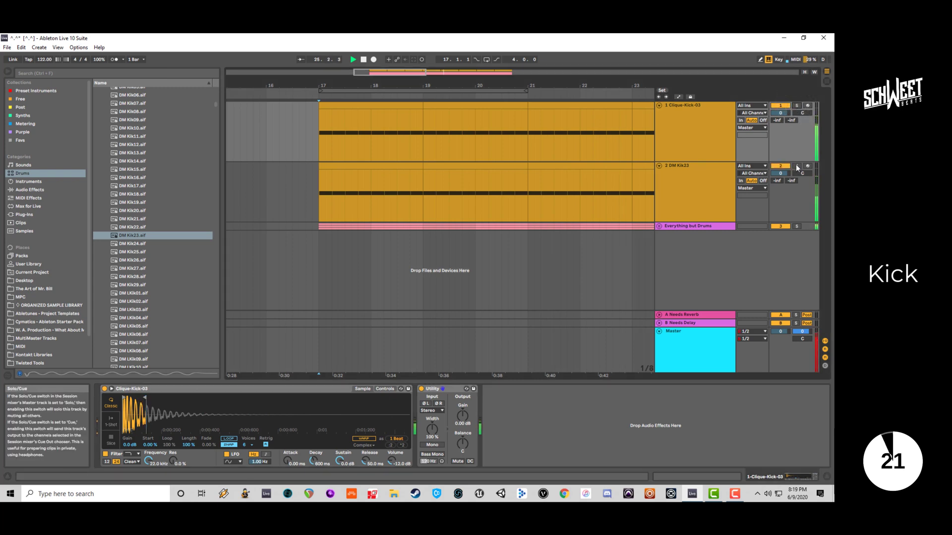
pyautogui.click(711, 191)
pyautogui.moveTo(191, 397); pyautogui.dragTo(304, 399)
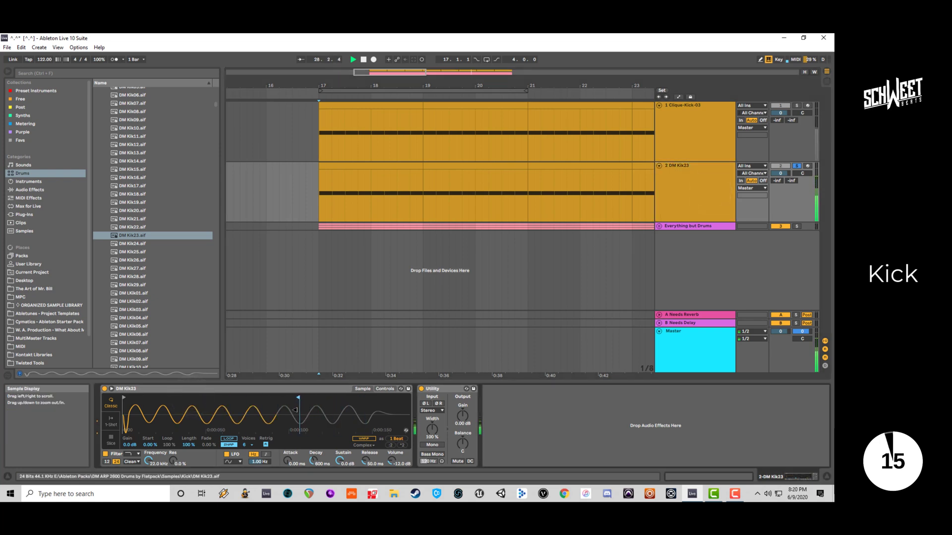
pyautogui.click(796, 166)
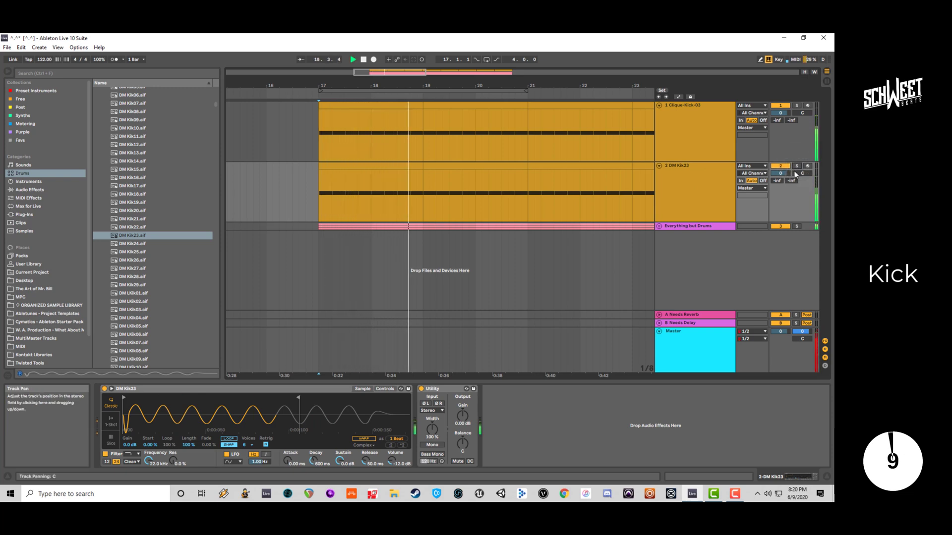
# Audition kick samples further down the list, including DM LKik16.aif, settling on DTM_Kick_012.aif.
pyautogui.click(112, 342)
pyautogui.scroll(-4, 111, 340)
pyautogui.click(109, 340)
pyautogui.scroll(-5, 129, 340)
pyautogui.click(152, 339)
pyautogui.scroll(-5, 151, 334)
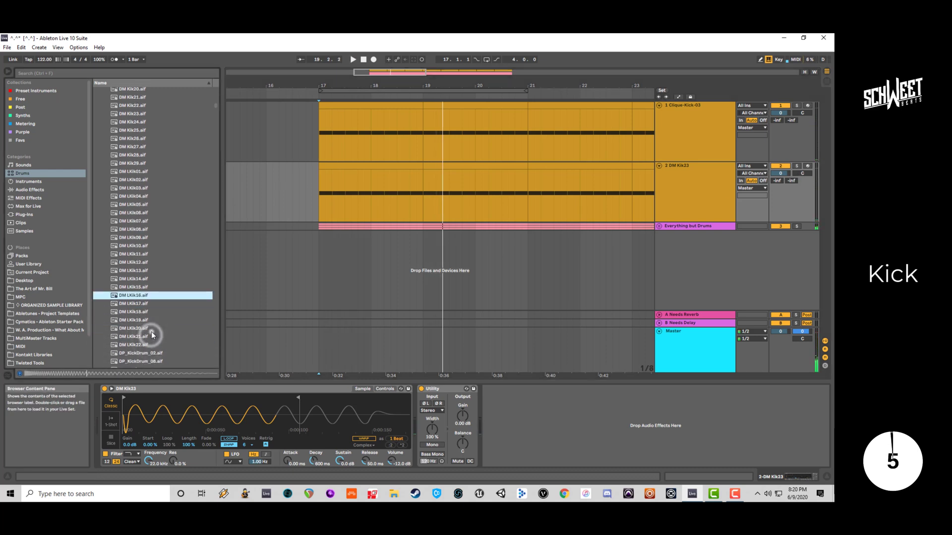
pyautogui.click(152, 332)
pyautogui.scroll(-2, 153, 333)
pyautogui.click(155, 322)
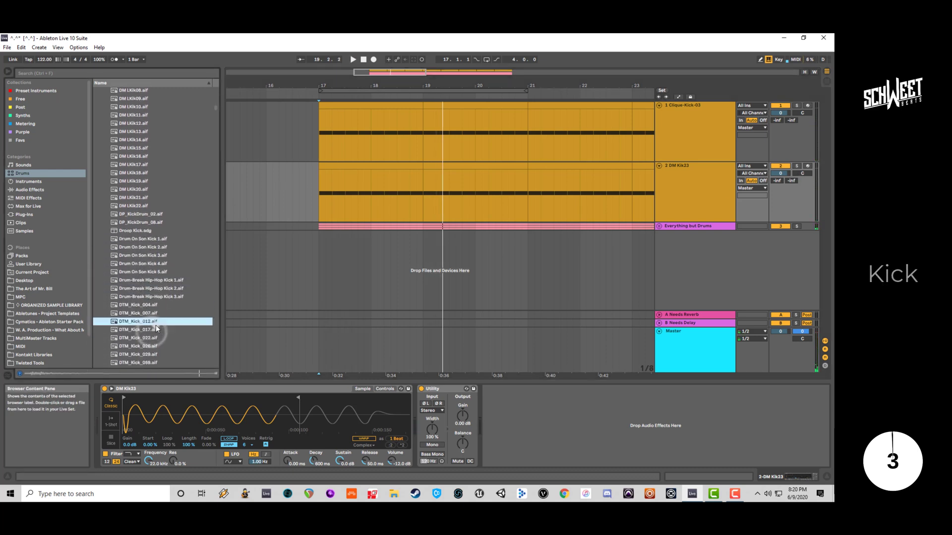
pyautogui.scroll(-2, 155, 326)
# Duplicate the DM Kik23 track, load DTM_Kick_012.aif into the copy and lower its volume to -2.8 dB during playback.
pyautogui.click(680, 170)
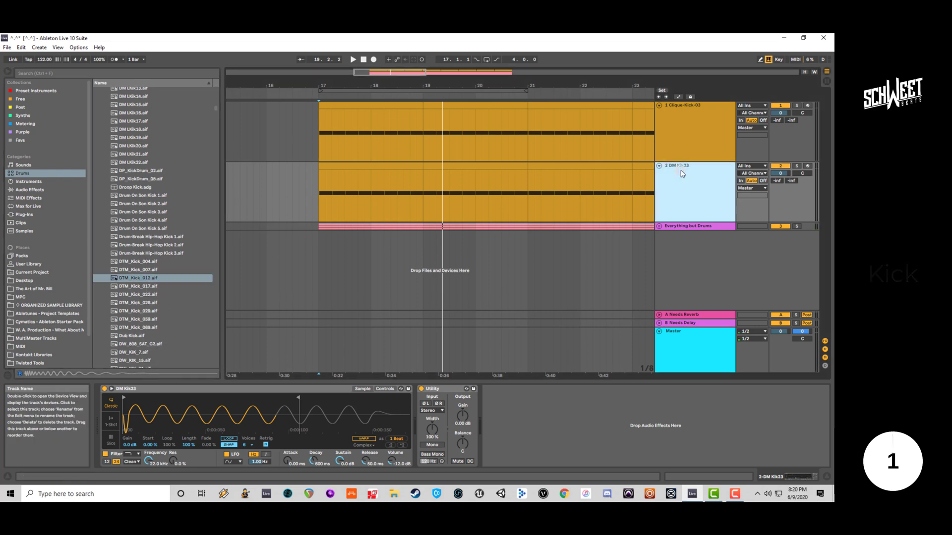
pyautogui.hotkey('ctrl', 'd')
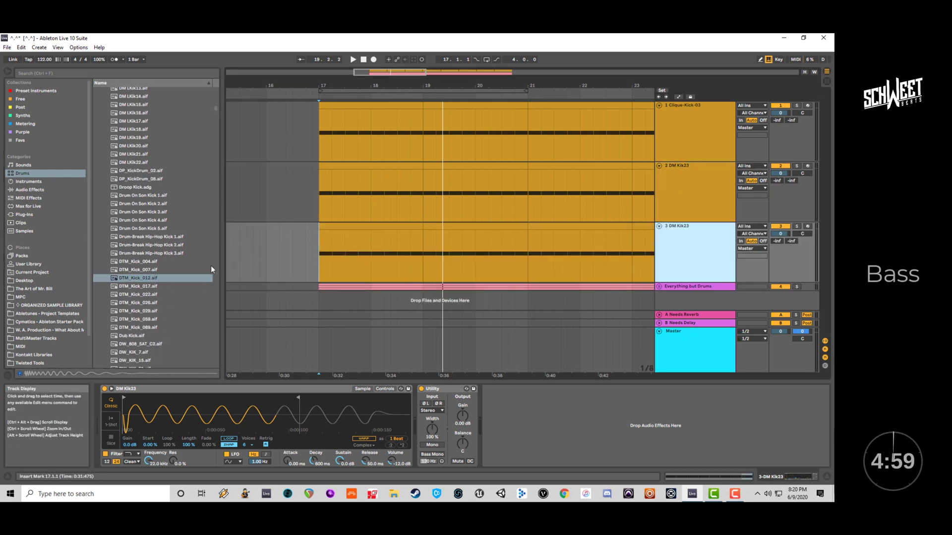
pyautogui.click(153, 277)
pyautogui.press('space')
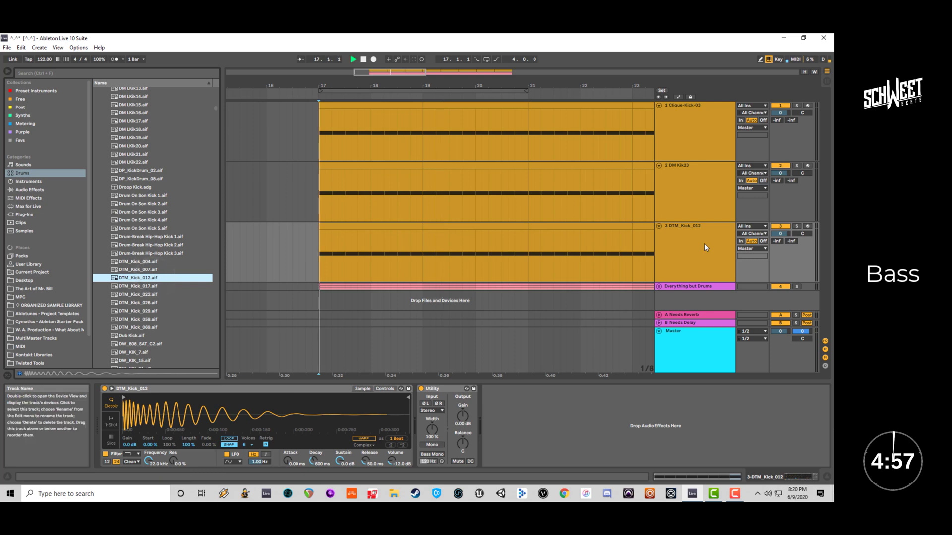
pyautogui.moveTo(781, 231); pyautogui.dragTo(768, 240)
pyautogui.press('space')
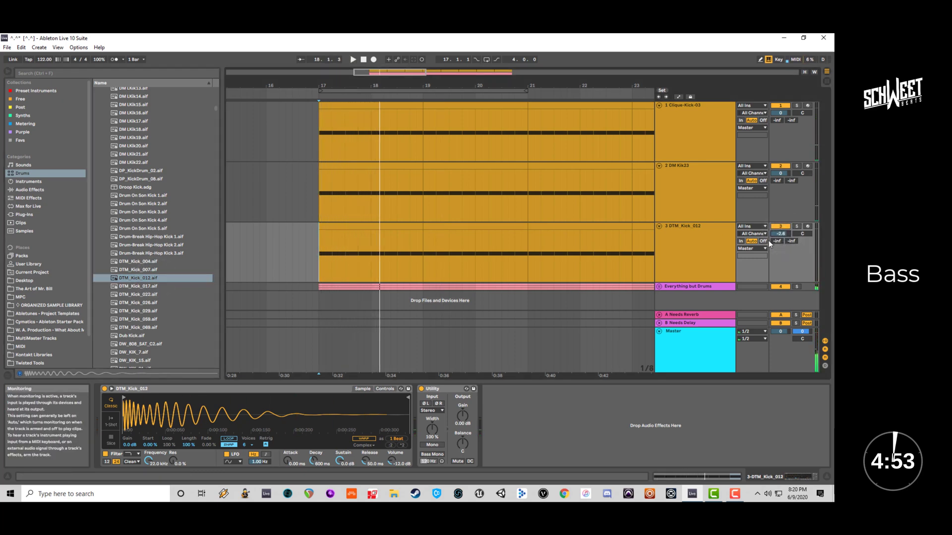
# Group the three kick tracks, and group them once more inside that group.
pyautogui.click(679, 119)
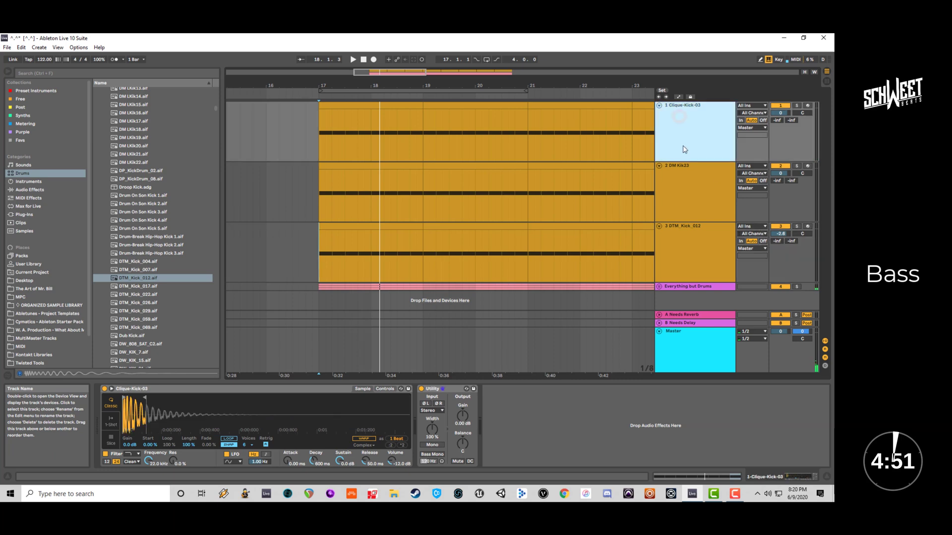
pyautogui.keyDown('shift'); pyautogui.click(698, 242); pyautogui.keyUp('shift')
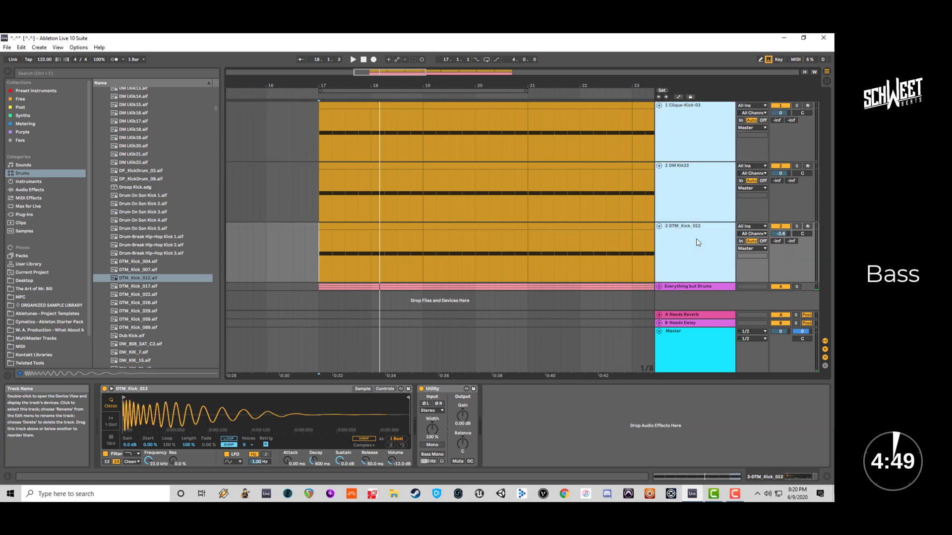
pyautogui.hotkey('ctrl', 'g')
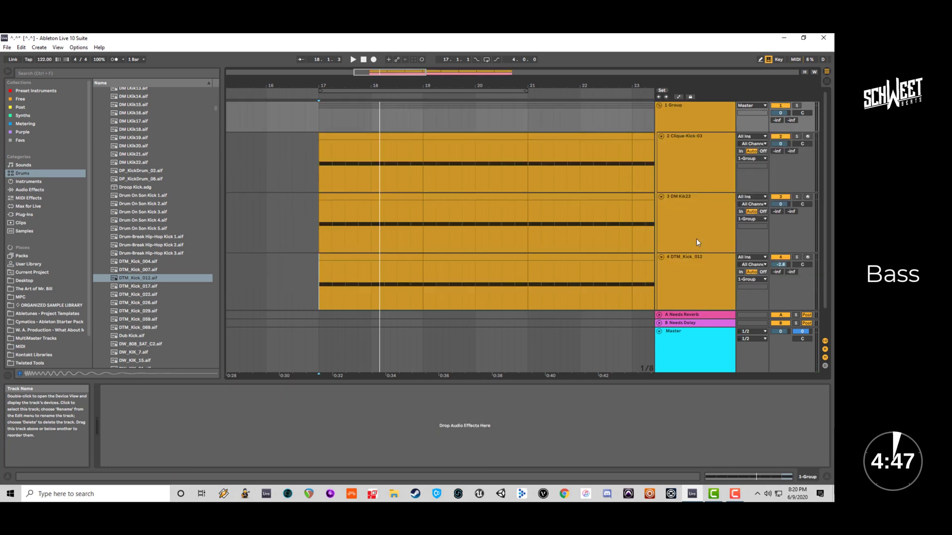
pyautogui.click(686, 134)
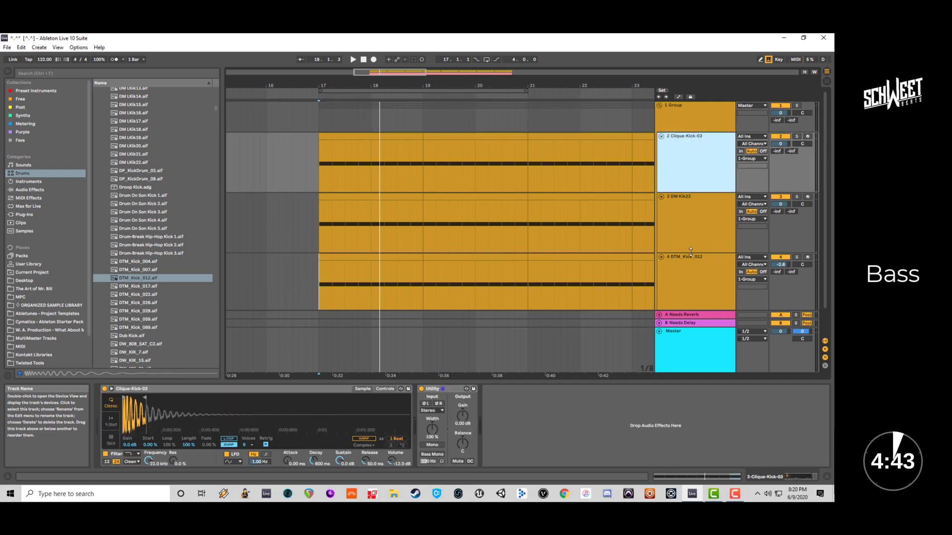
pyautogui.keyDown('shift'); pyautogui.click(723, 273); pyautogui.keyUp('shift')
pyautogui.hotkey('ctrl', 'g')
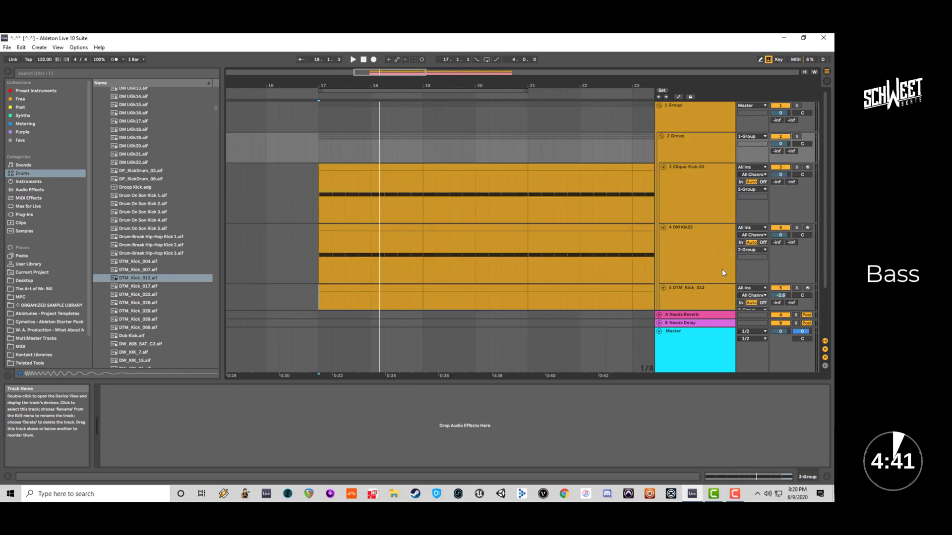
# Rename the inner group Kick and fold both the inner and outer groups.
pyautogui.click(684, 153)
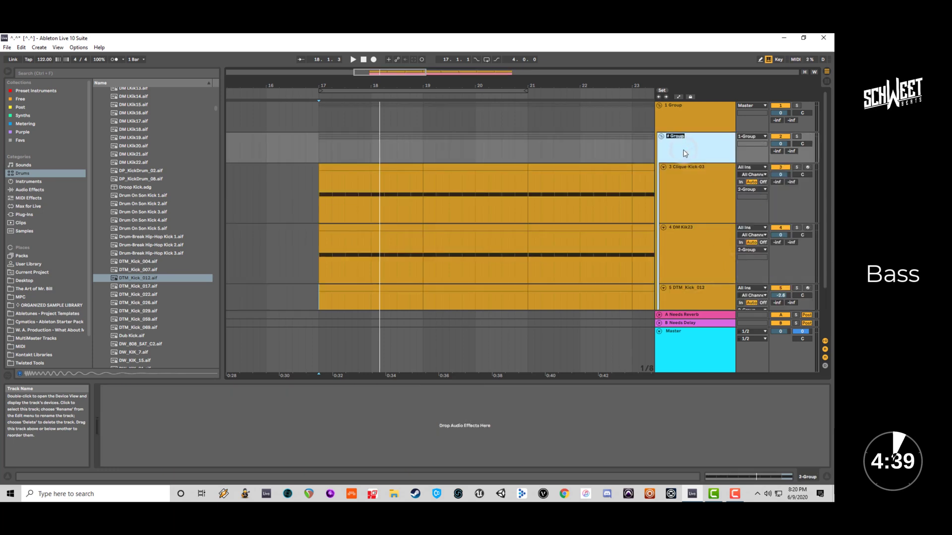
pyautogui.click(661, 136)
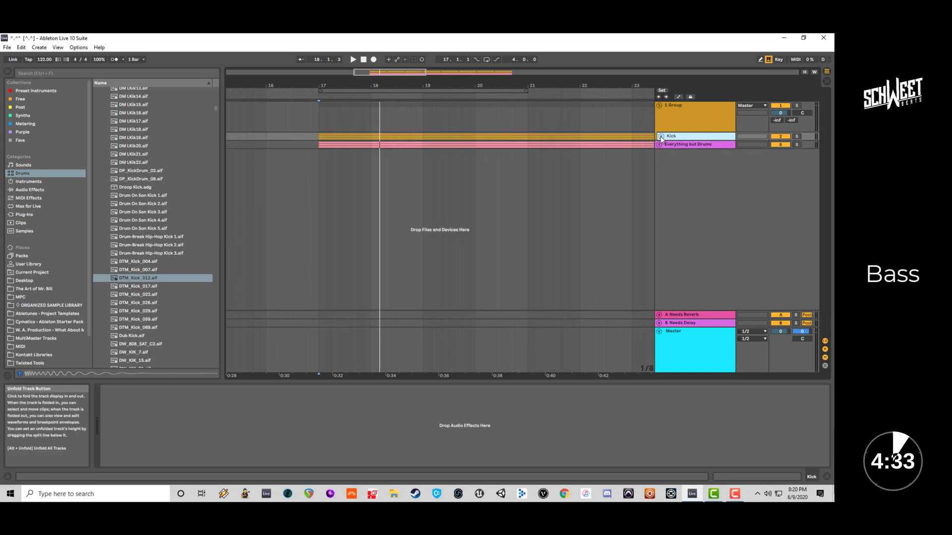
pyautogui.click(662, 137)
pyautogui.click(659, 106)
# Duplicate the Captain Padd track, move the copied clip to a new track below the Everything but Drums group, and delete the emptied duplicate.
pyautogui.click(659, 114)
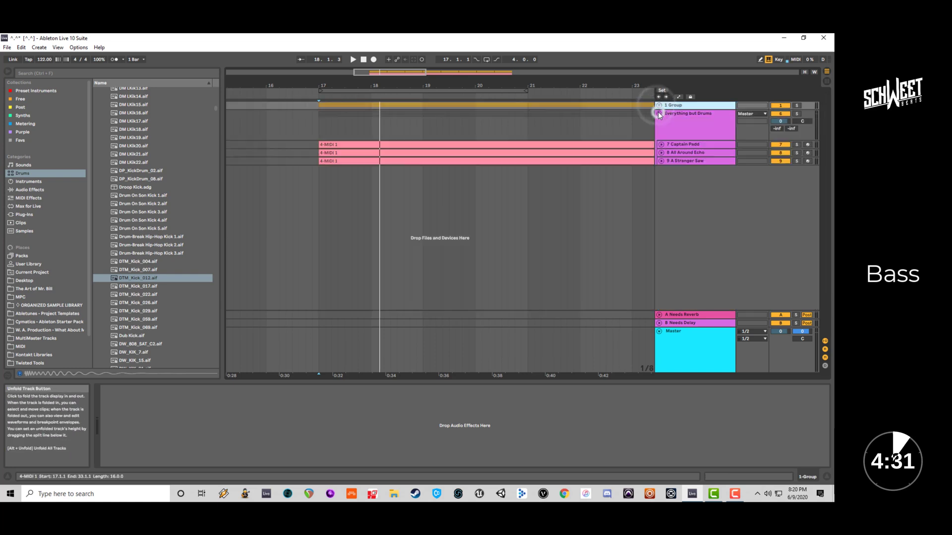
pyautogui.click(667, 149)
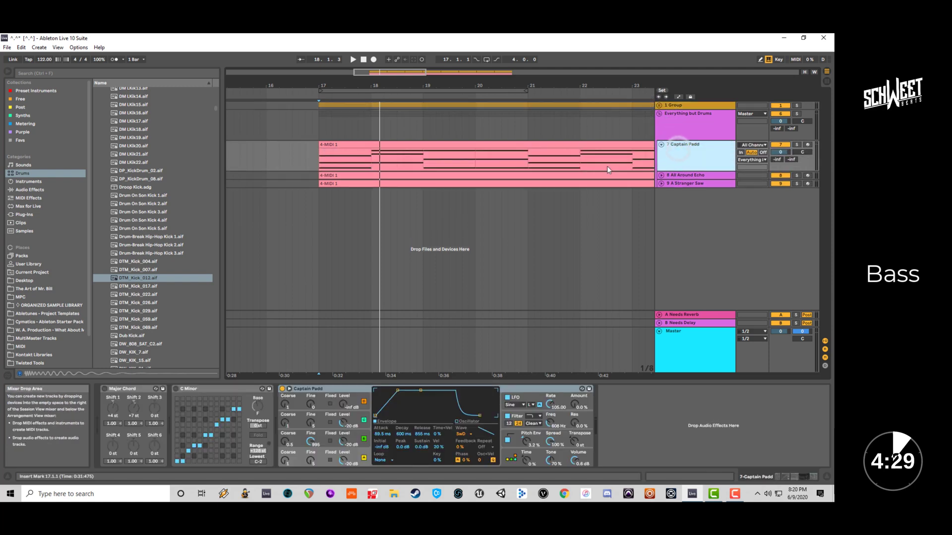
pyautogui.click(411, 144)
pyautogui.click(676, 160)
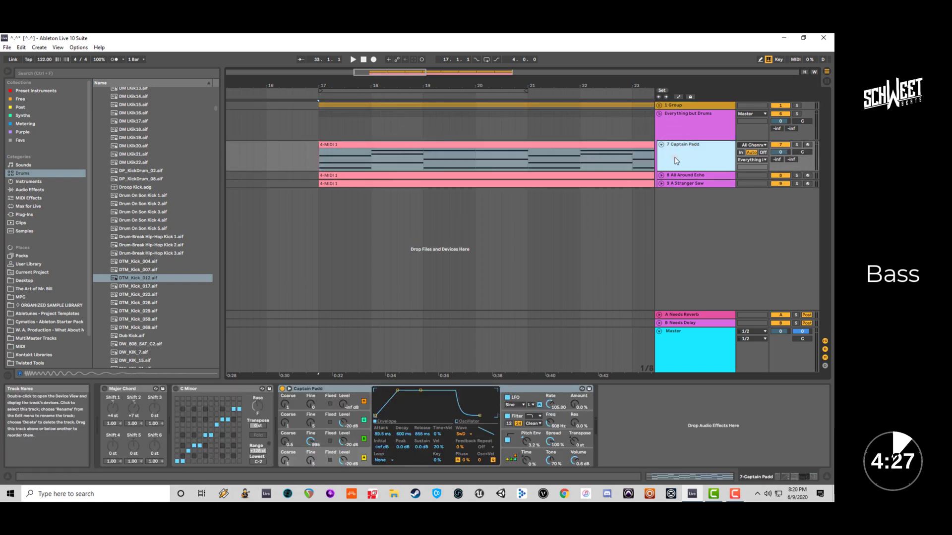
pyautogui.hotkey('ctrl', 'd')
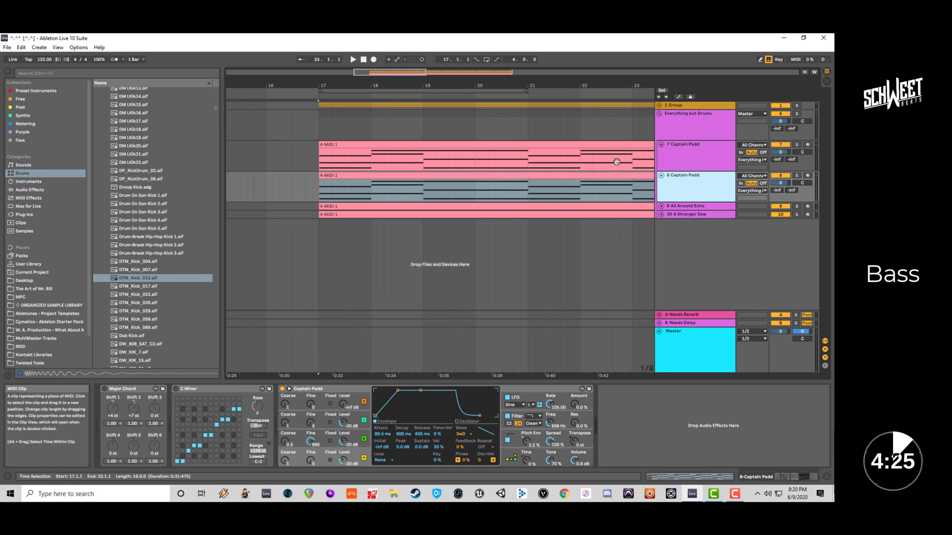
pyautogui.moveTo(616, 174); pyautogui.dragTo(631, 236)
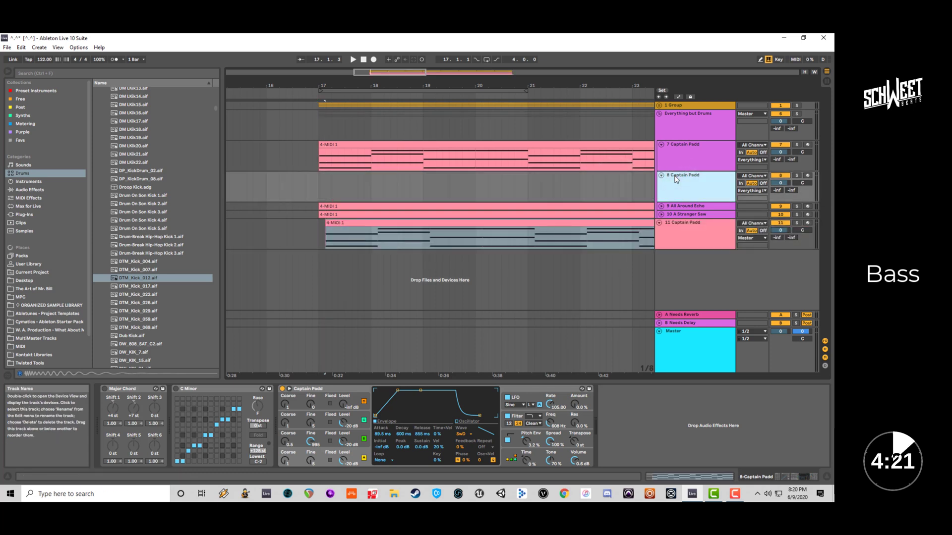
pyautogui.press('Delete')
# Align the copied Captain Padd clip with the start of bar 17 and solo its track.
pyautogui.doubleClick(454, 198)
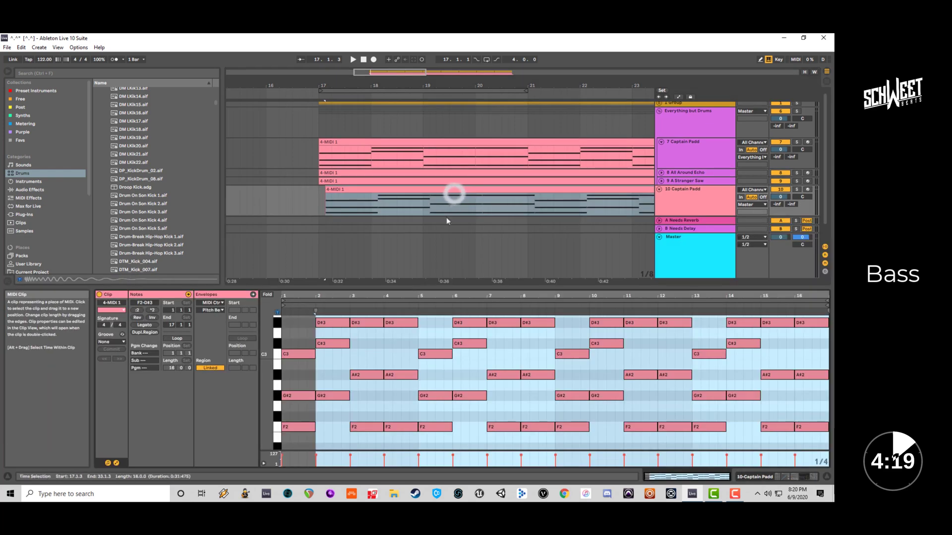
pyautogui.press('space')
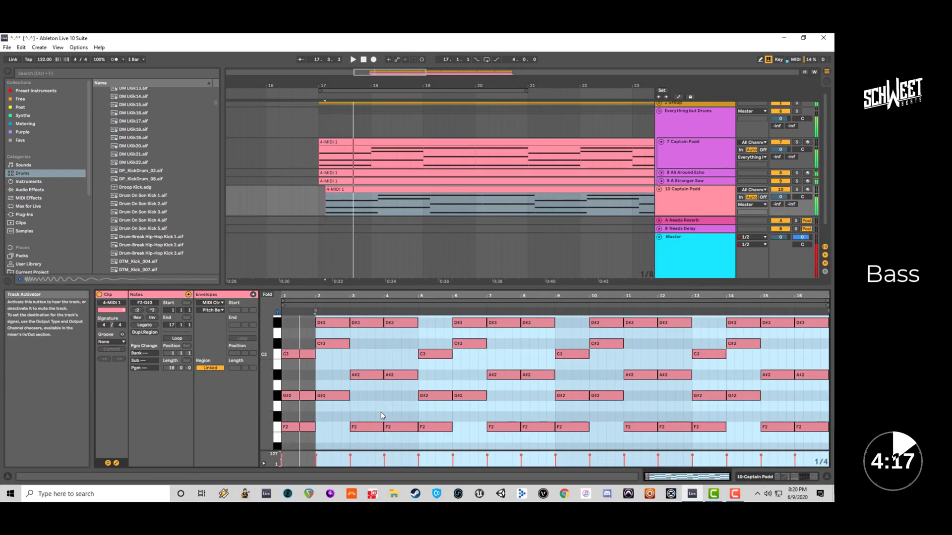
pyautogui.press('space')
pyautogui.click(443, 197)
pyautogui.moveTo(445, 198); pyautogui.dragTo(440, 199)
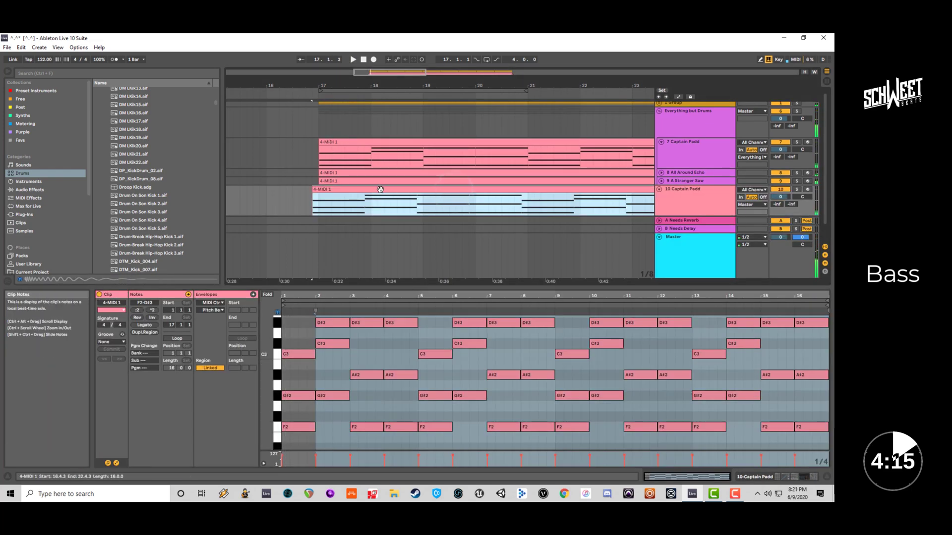
pyautogui.moveTo(380, 190); pyautogui.dragTo(387, 190)
pyautogui.click(796, 191)
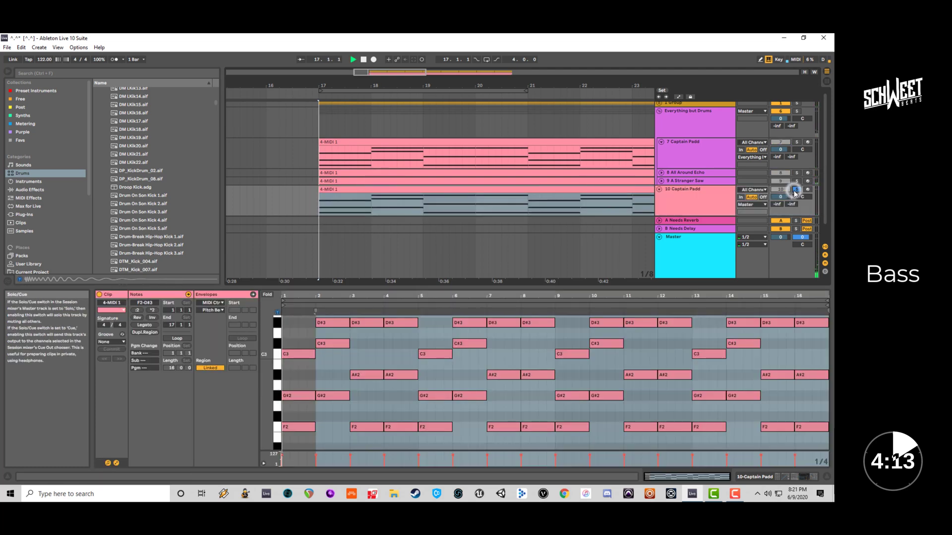
# Delete the upper chord notes in the first two bars of the copied clip, leaving only F2 and G#2.
pyautogui.moveTo(289, 332); pyautogui.dragTo(347, 321)
pyautogui.press('Delete')
pyautogui.press('Delete')
# Try the second bar's G#2 note an octave lower at G#1 and return it to G#2.
pyautogui.click(332, 395)
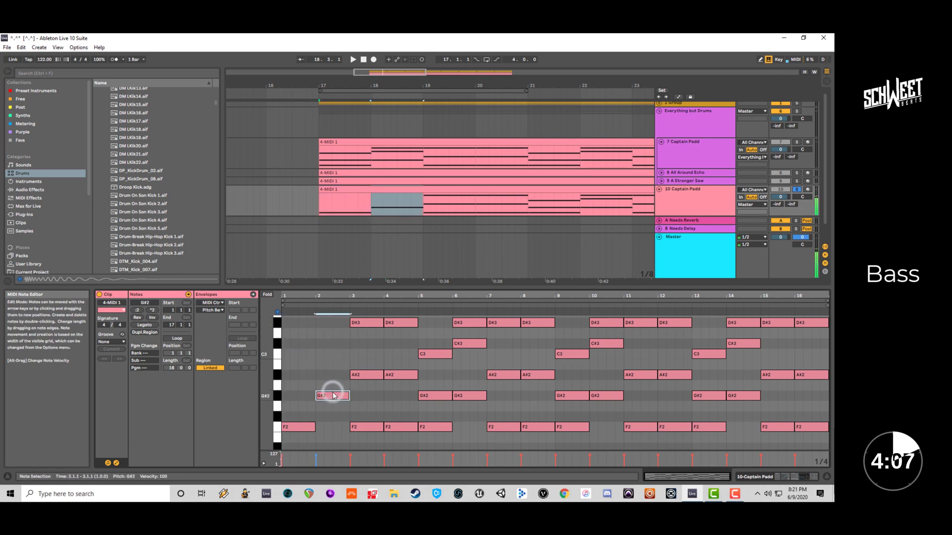
pyautogui.scroll(-3, 333, 395)
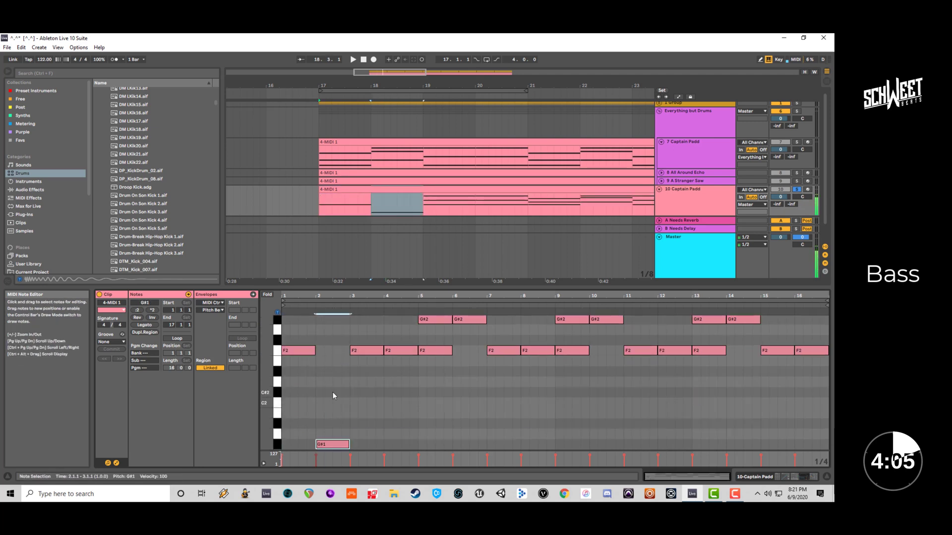
pyautogui.scroll(4, 332, 395)
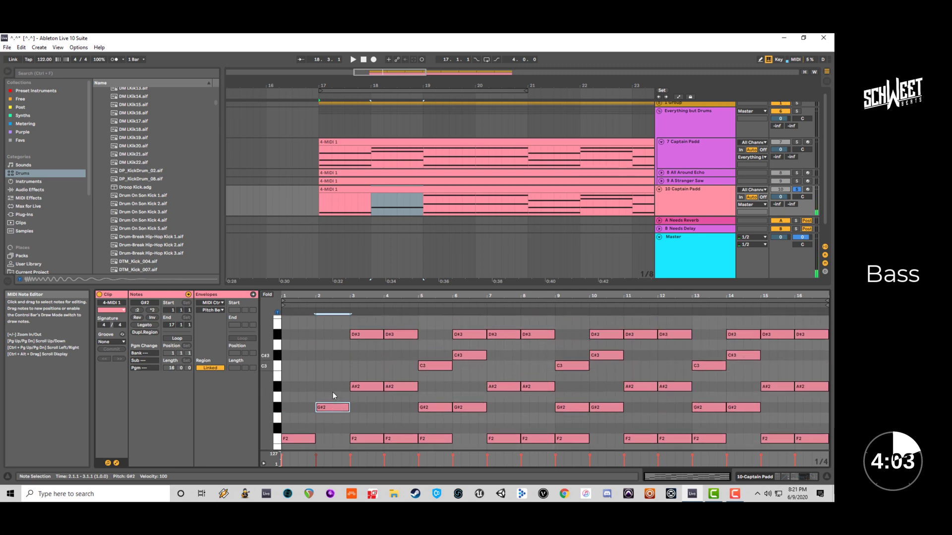
# Select the upper chord notes from A#2 to D#3 in bars 3 through 16 of the copied clip.
pyautogui.moveTo(358, 322); pyautogui.dragTo(807, 393)
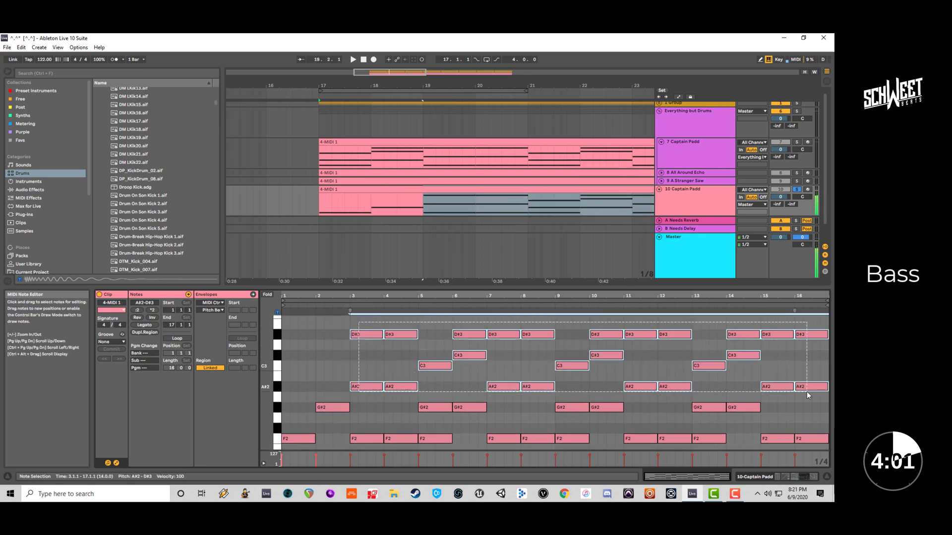
# Delete every note above G#2 plus the G#2 notes at bars 5, 9 and 13 in the soloed Captain Padd clip, and play it.
pyautogui.press('Delete')
pyautogui.moveTo(447, 385); pyautogui.dragTo(432, 418)
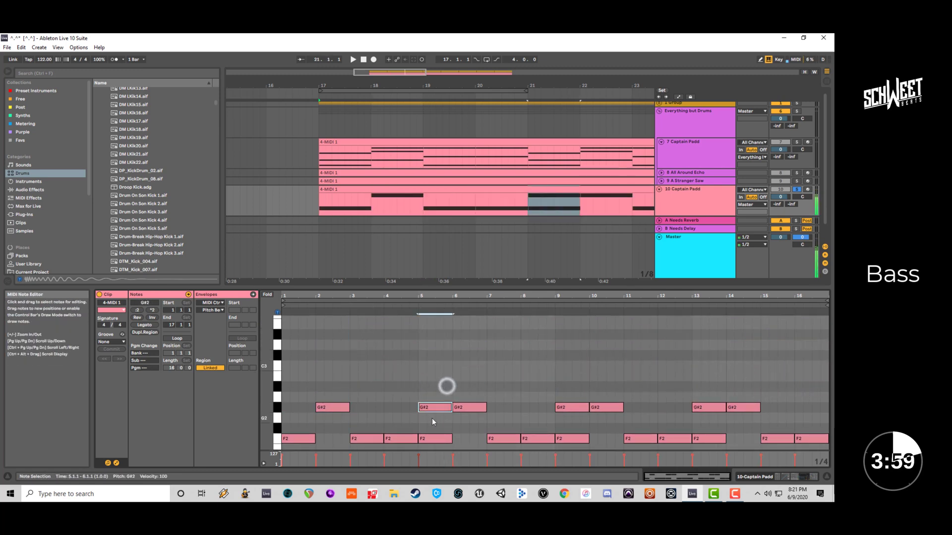
pyautogui.press('Delete')
pyautogui.moveTo(562, 388); pyautogui.dragTo(582, 411)
pyautogui.press('Delete')
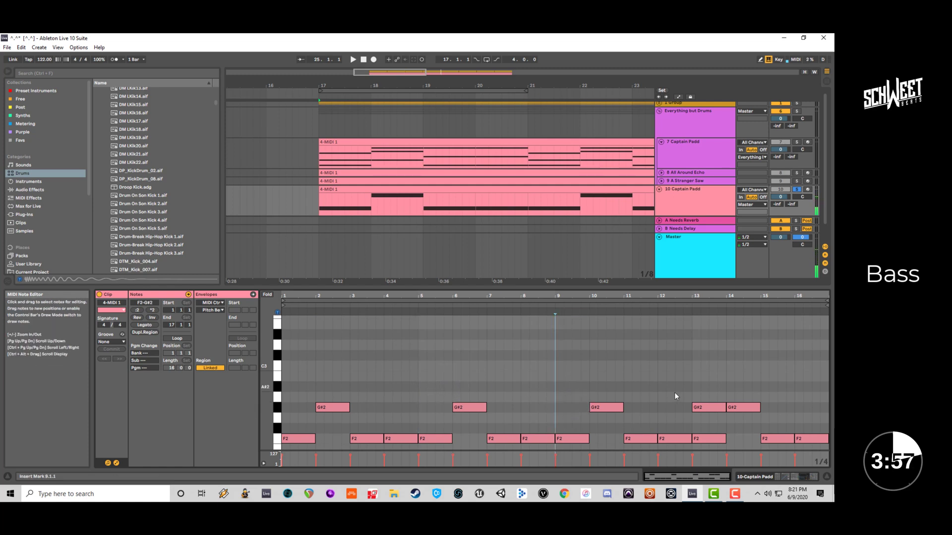
pyautogui.click(709, 406)
pyautogui.press('Delete')
pyautogui.press('space')
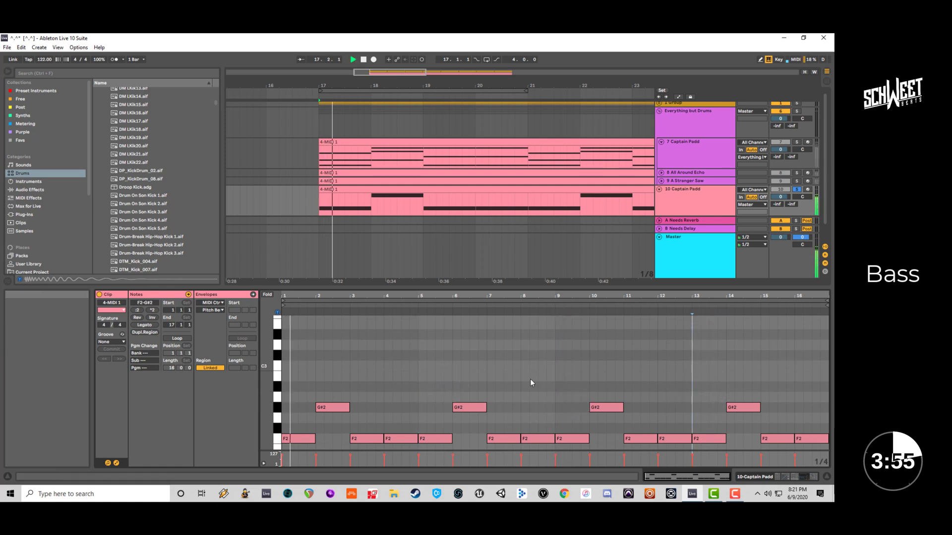
# Browse the instruments and open Analog's Bass preset folder.
pyautogui.click(36, 182)
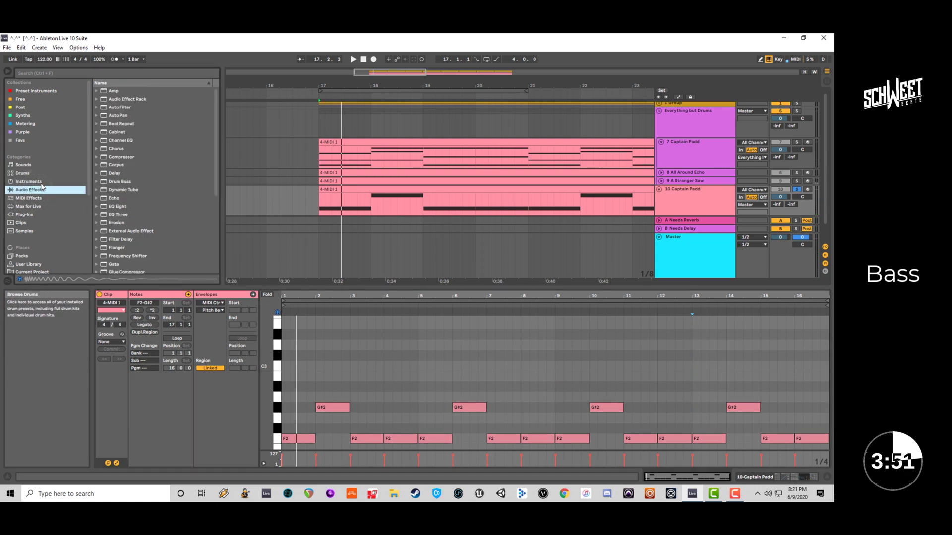
pyautogui.scroll(6, 117, 133)
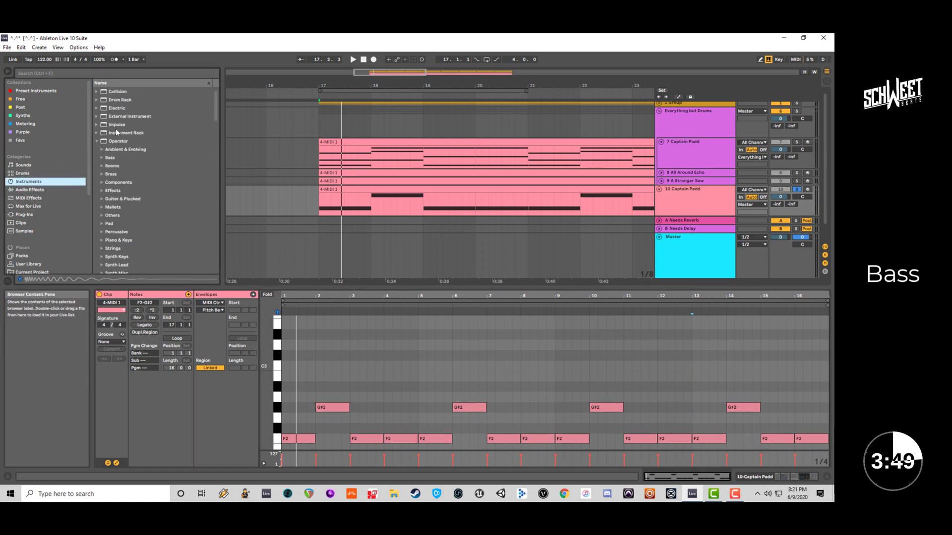
pyautogui.click(97, 142)
pyautogui.click(106, 91)
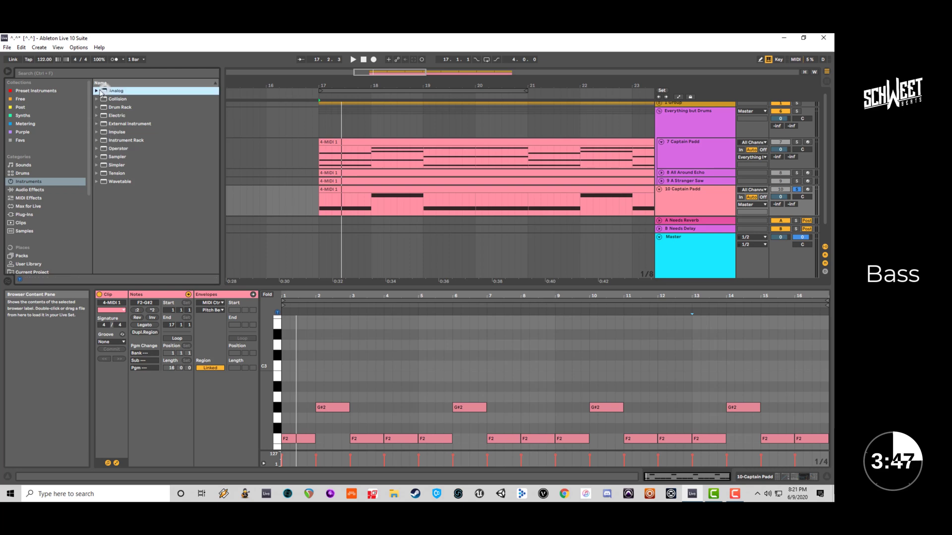
pyautogui.click(96, 91)
pyautogui.click(101, 107)
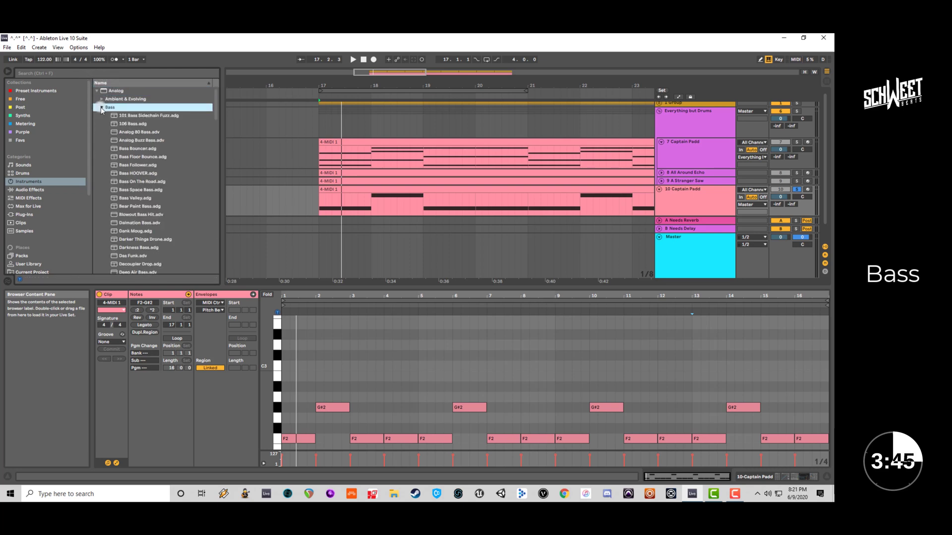
# Preview several Analog bass presets and load Bass Floor Bounce.adg onto track 10 in place of its Captain Padd instrument.
pyautogui.click(143, 149)
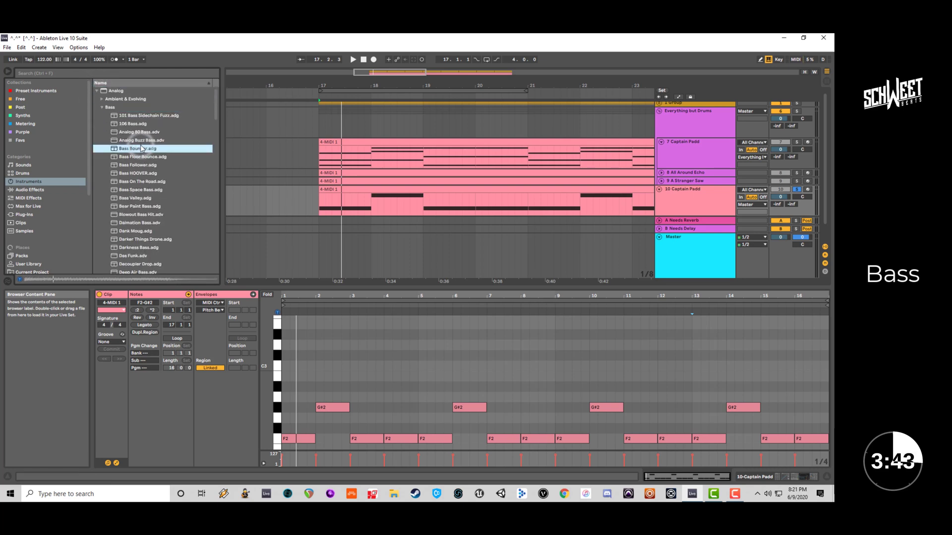
pyautogui.press('Up')
pyautogui.press('Up')
pyautogui.press('Down')
pyautogui.press('Down')
pyautogui.press('Down')
pyautogui.press('Down')
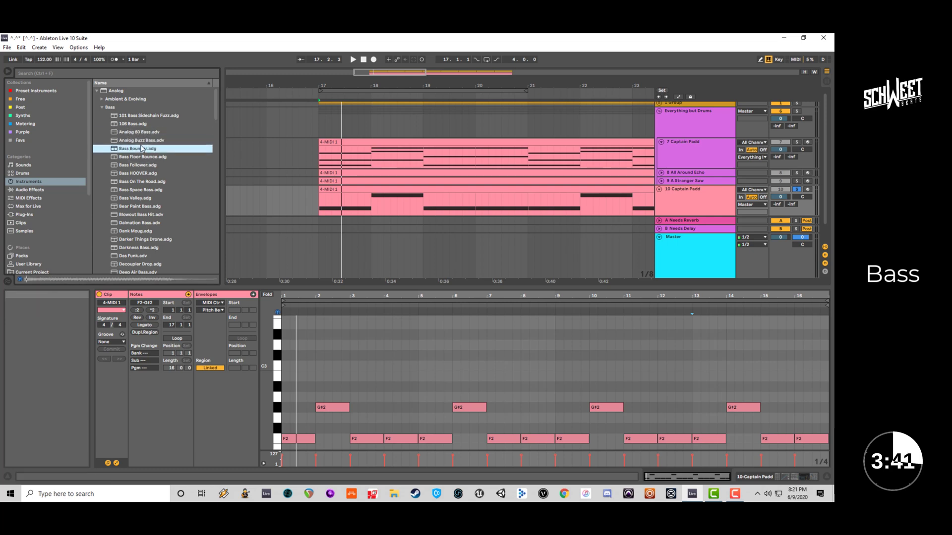
pyautogui.press('Up')
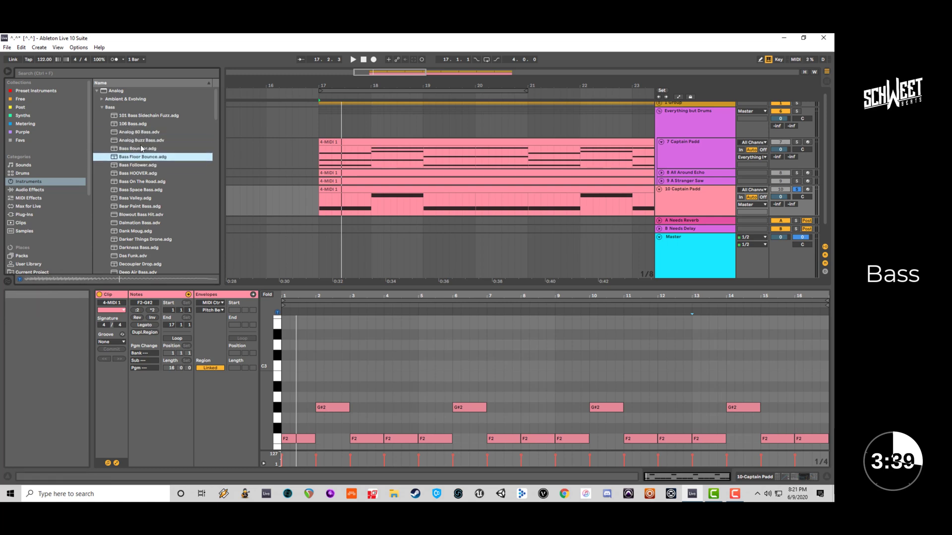
pyautogui.moveTo(144, 157); pyautogui.dragTo(198, 179)
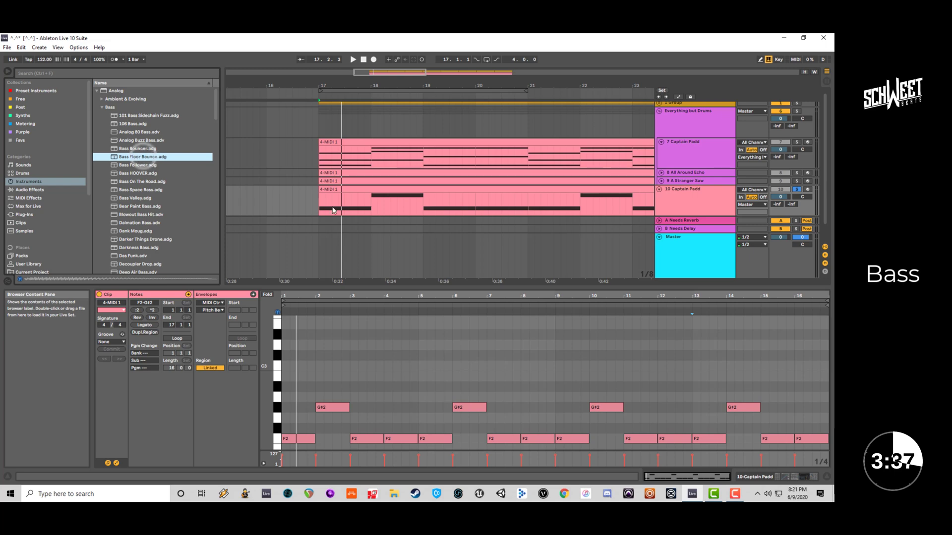
pyautogui.moveTo(333, 211); pyautogui.dragTo(342, 206)
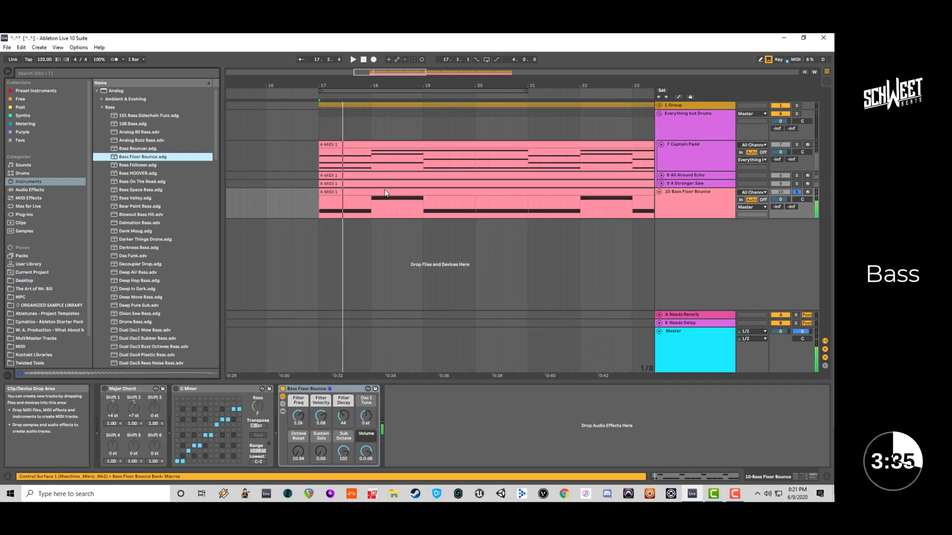
# Transpose all notes in the Bass Floor Bounce clip down two octaves, to F0 and G#0, and play the result.
pyautogui.doubleClick(386, 192)
pyautogui.click(382, 343)
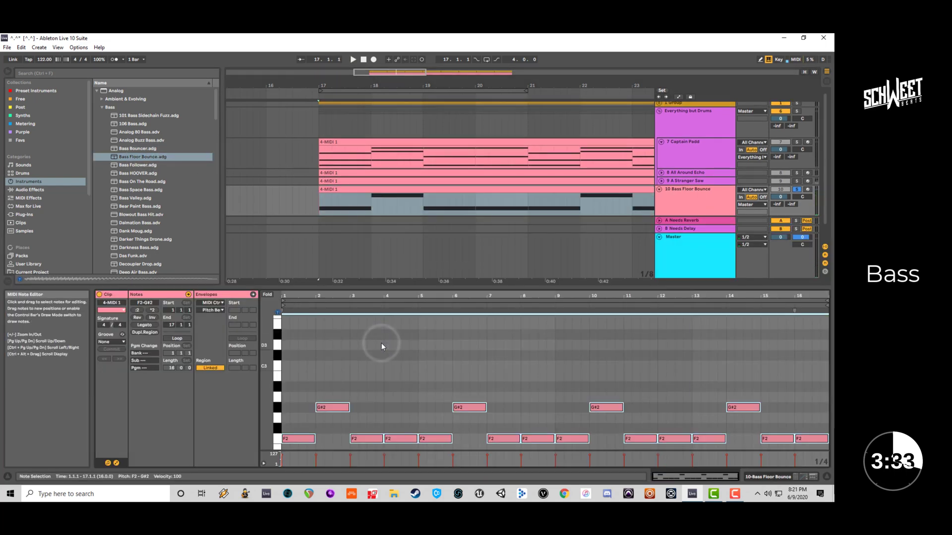
pyautogui.hotkey('shift', 'Down')
pyautogui.press('space')
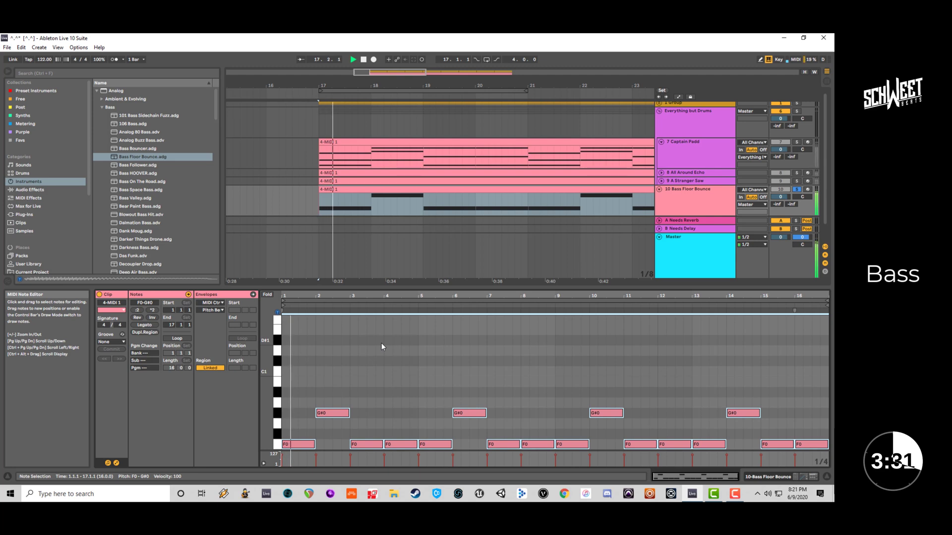
# Unsolo the Bass Floor Bounce track and move it into the Everything but Drums group, above Captain Padd.
pyautogui.click(796, 190)
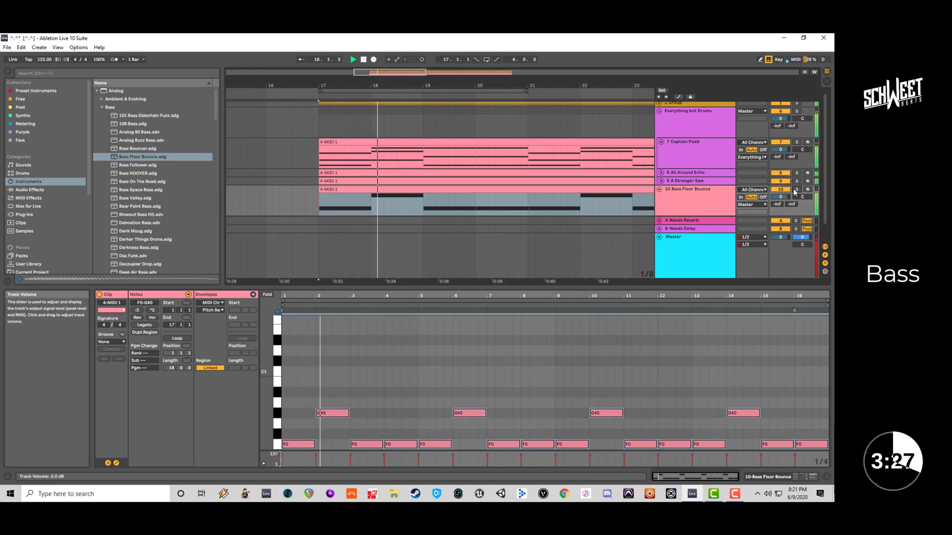
pyautogui.moveTo(693, 193); pyautogui.dragTo(694, 145)
pyautogui.scroll(-1, 776, 128)
pyautogui.scroll(1, 776, 129)
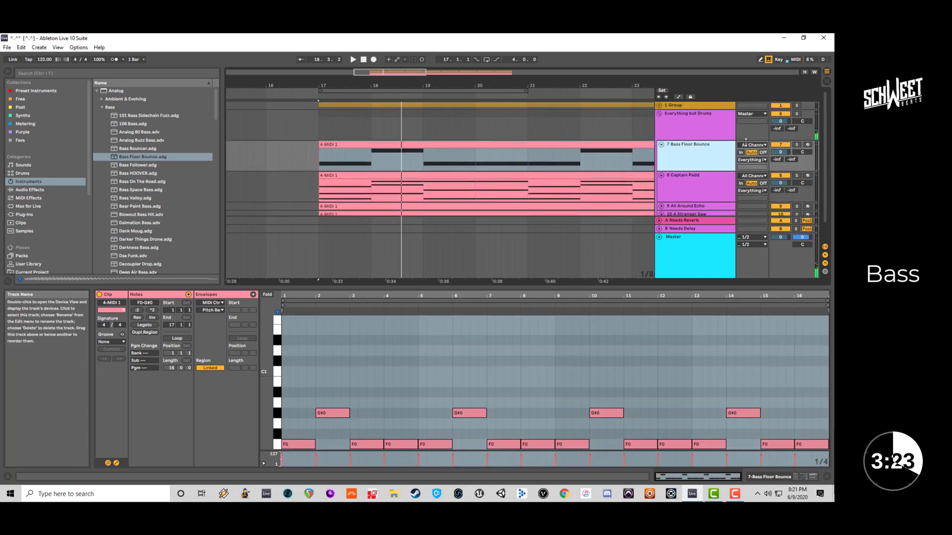
# Set the volumes of the Everything but Drums group and 1 Group to -15.0 dB, fold the groups and play the mix.
pyautogui.click(785, 122)
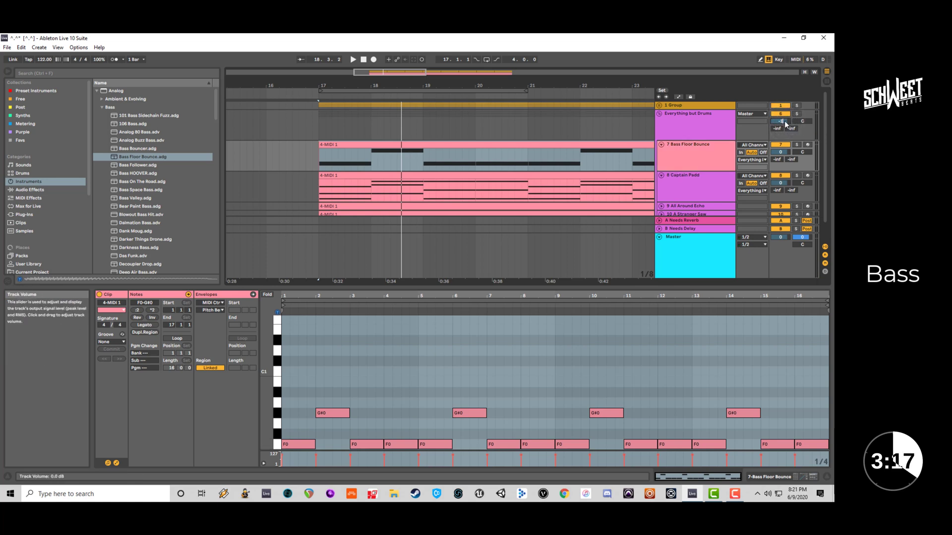
pyautogui.click(659, 106)
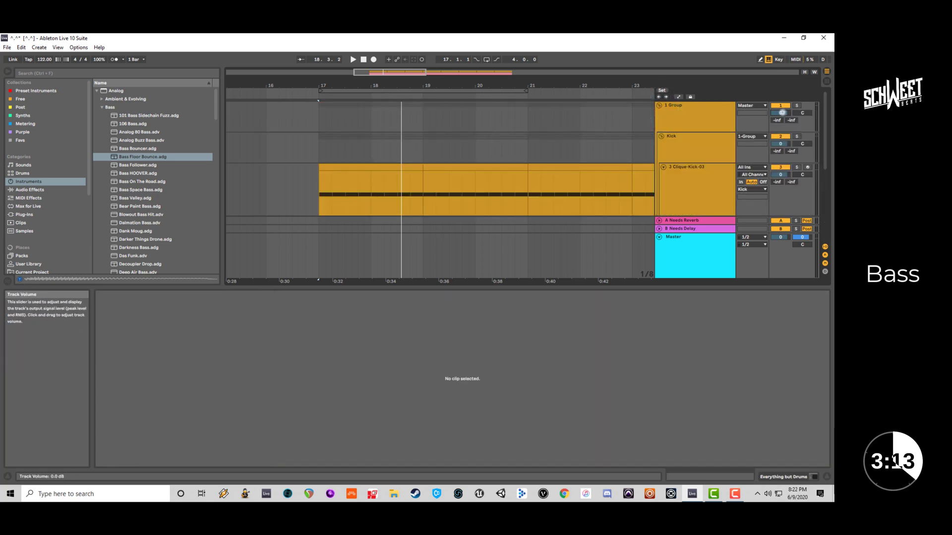
pyautogui.click(782, 113)
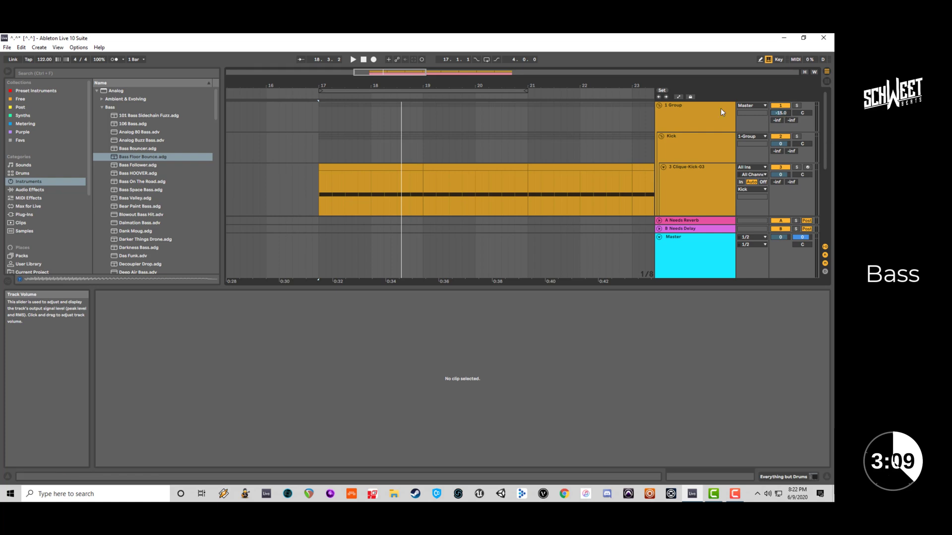
pyautogui.click(659, 105)
pyautogui.press('space')
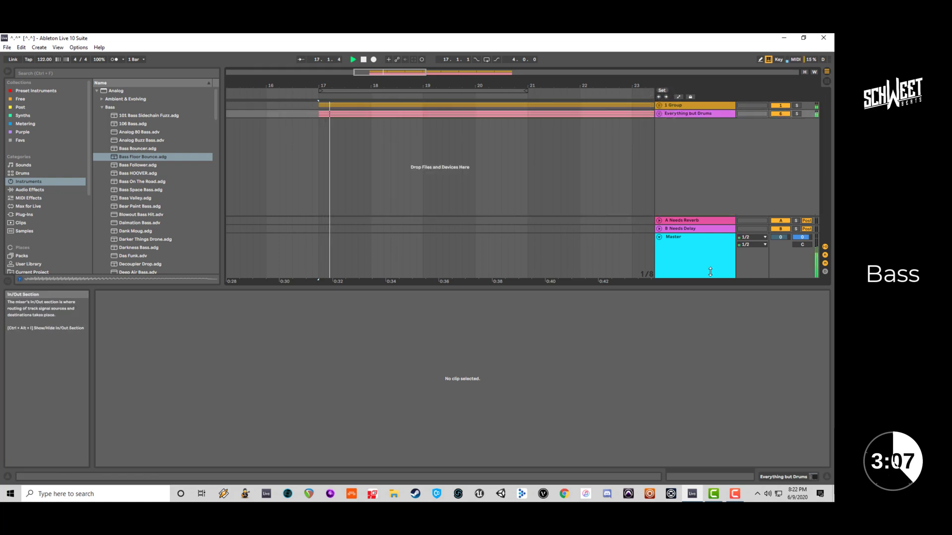
# Add a Utility audio effect to the Master track with its gain at 10.0 dB and listen to the mix.
pyautogui.click(702, 254)
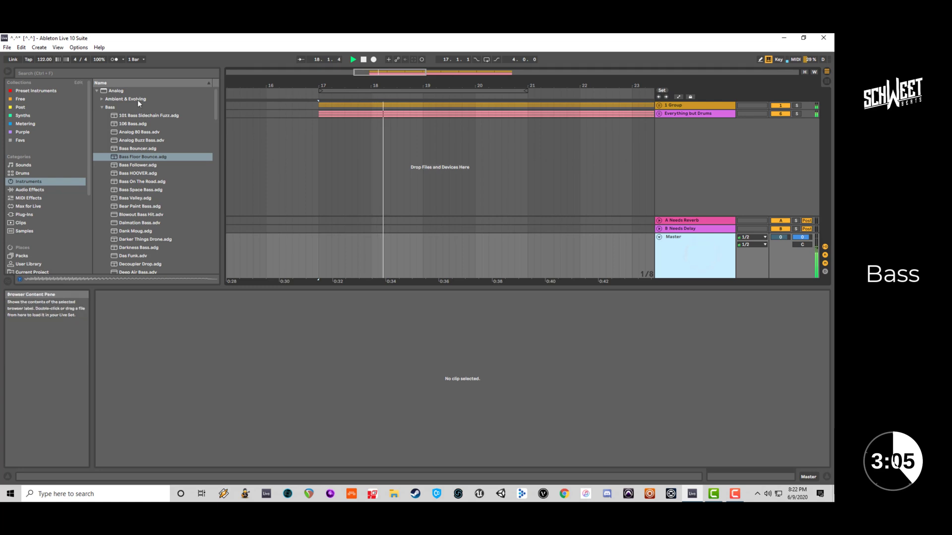
pyautogui.click(44, 76)
pyautogui.write('ut')
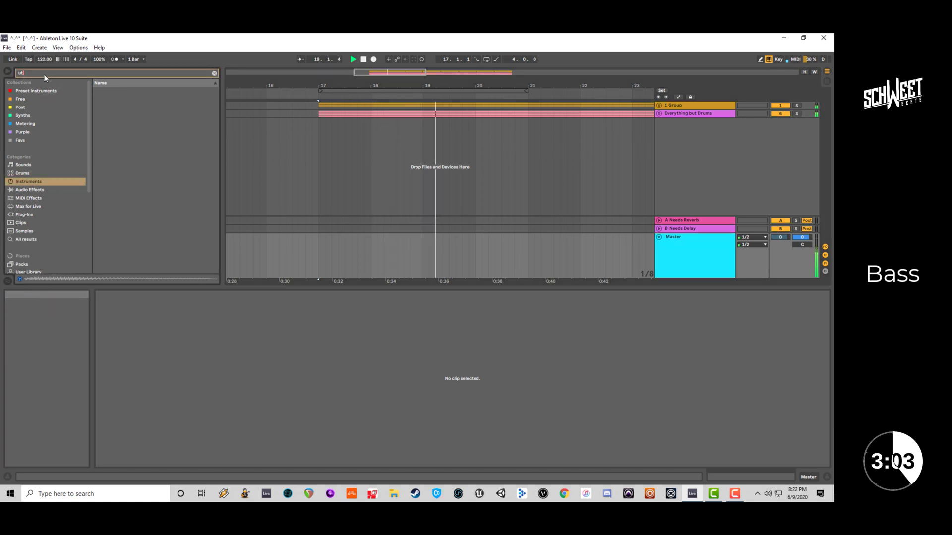
pyautogui.click(31, 190)
pyautogui.moveTo(116, 91); pyautogui.dragTo(700, 263)
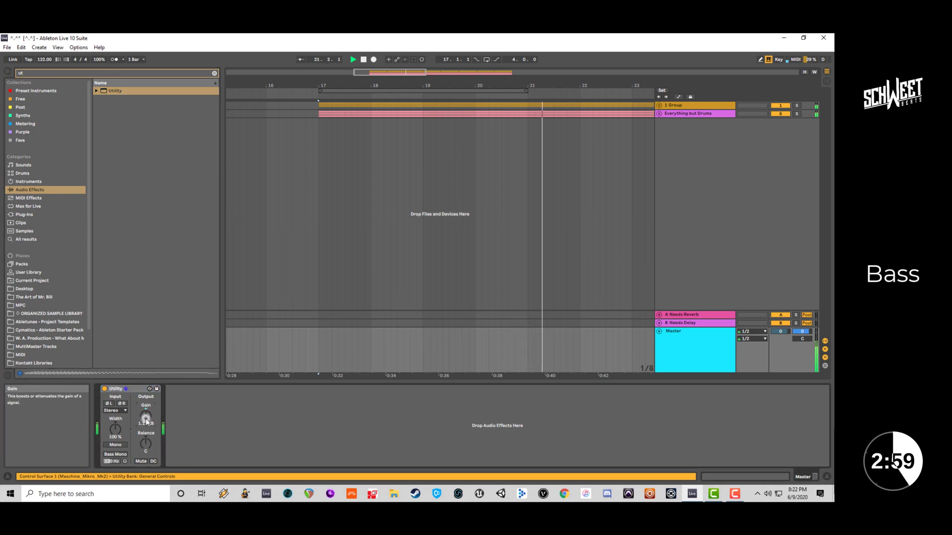
pyautogui.moveTo(146, 421); pyautogui.dragTo(147, 449)
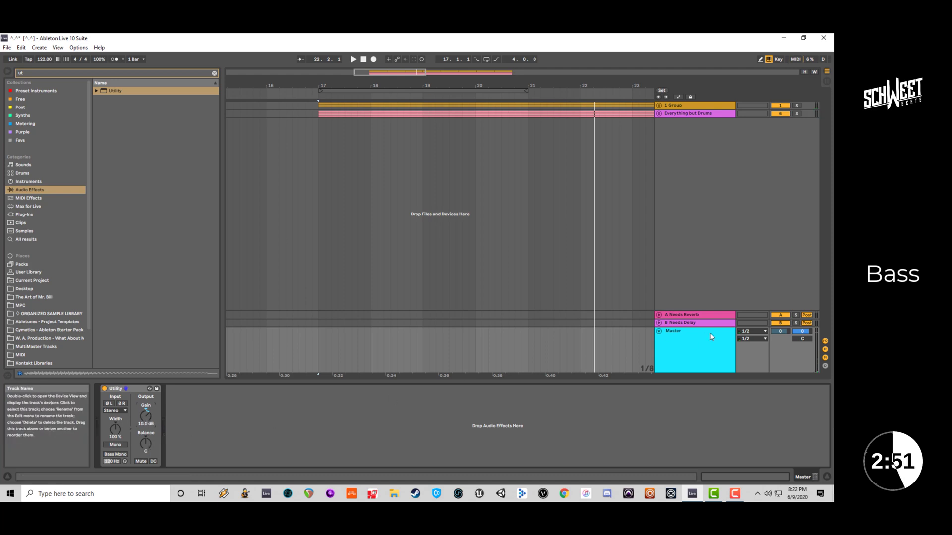
pyautogui.press('space')
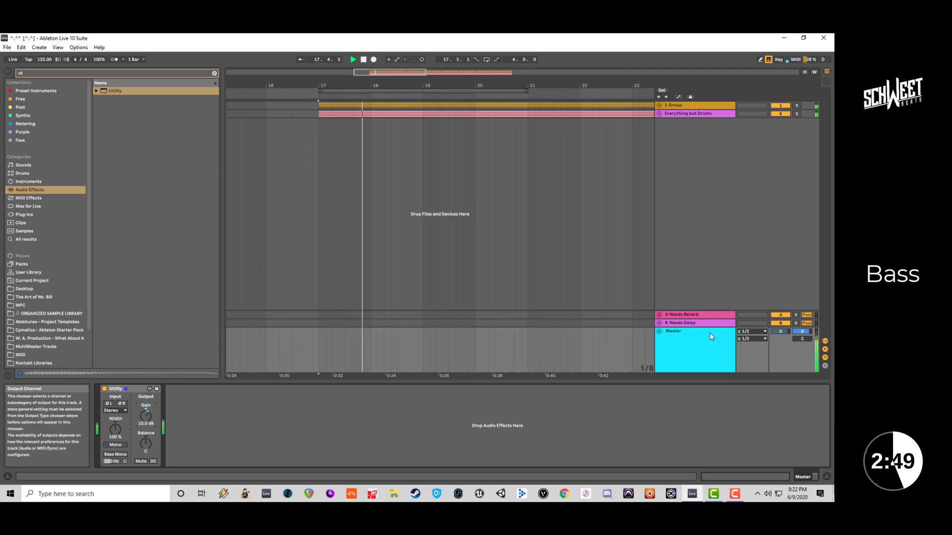
pyautogui.press('space')
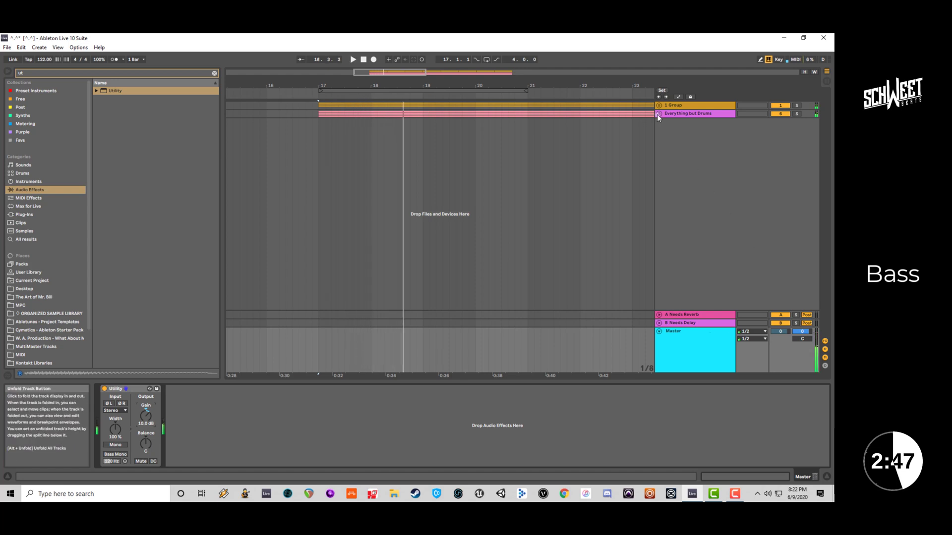
# Set the Bass Floor Bounce track's volume to -2.8 dB, check it in playback, and move the track below A Stranger Saw.
pyautogui.click(659, 114)
pyautogui.click(684, 156)
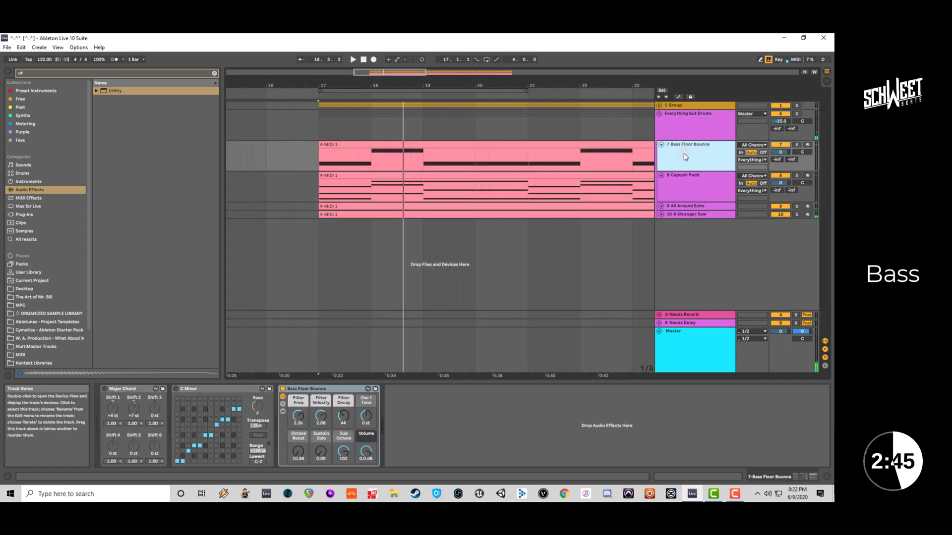
pyautogui.moveTo(780, 153); pyautogui.dragTo(781, 154)
pyautogui.press('space')
pyautogui.press('space')
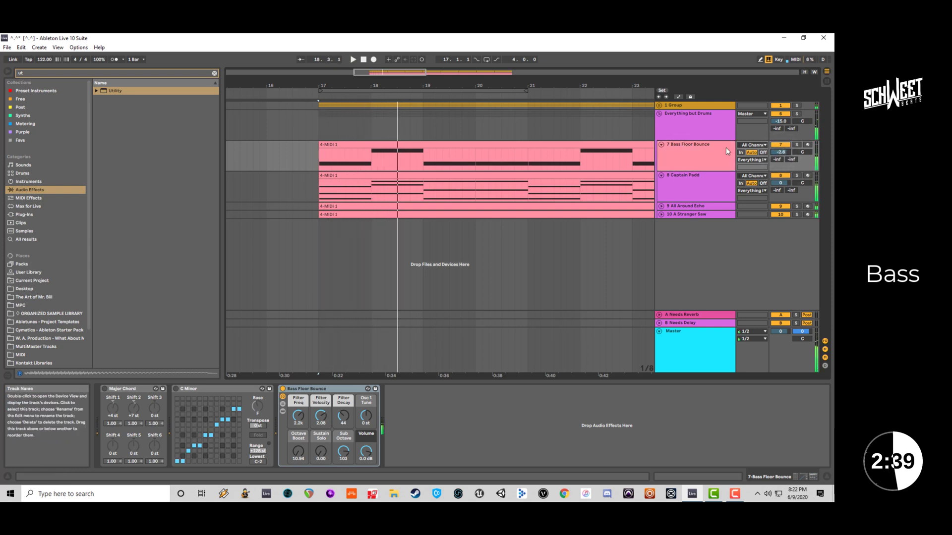
pyautogui.moveTo(726, 147); pyautogui.dragTo(692, 216)
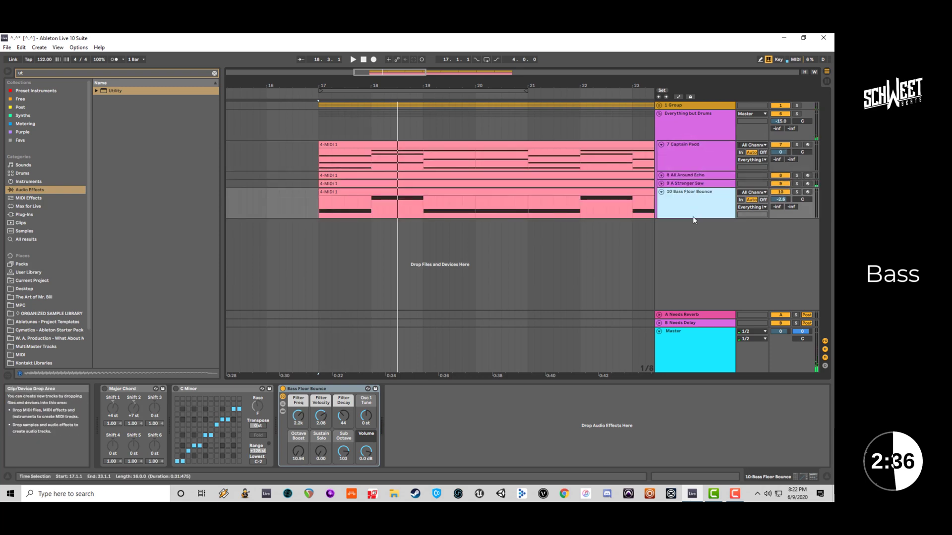
# Clear the browser search and preview more Analog bass presets, including Dual Osc2 Rubber Bass, Fading Line, Funk Plush Bass and Funk Saw Bass.
pyautogui.click(215, 73)
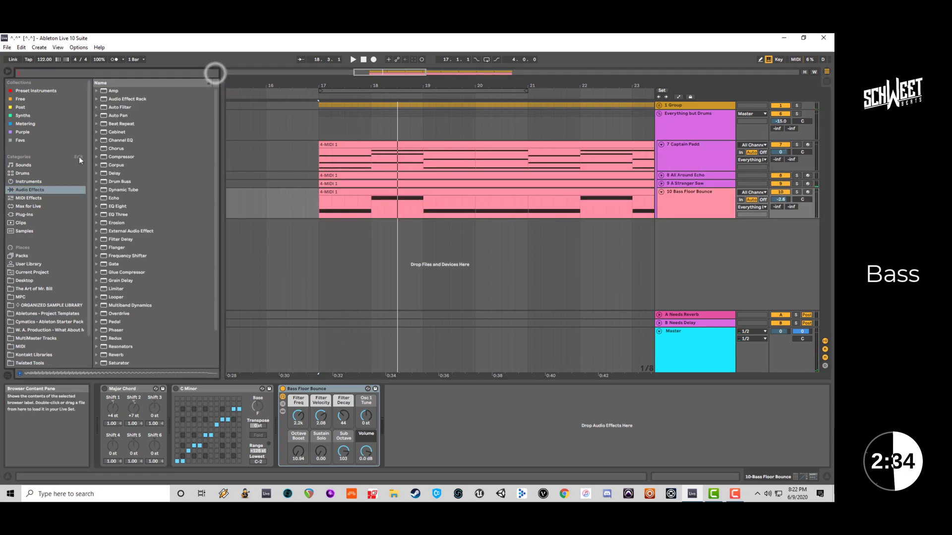
pyautogui.click(41, 182)
pyautogui.scroll(-5, 119, 280)
pyautogui.click(131, 294)
pyautogui.scroll(-1, 139, 293)
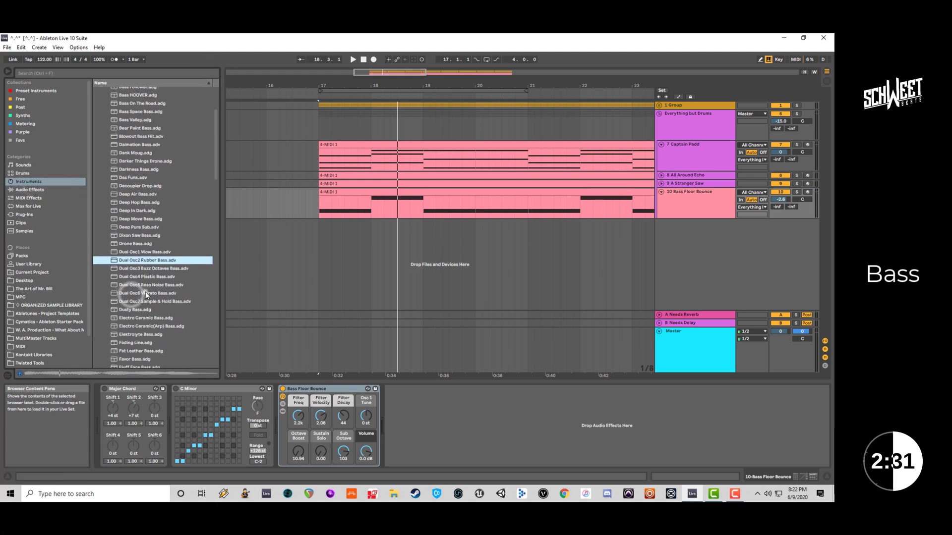
pyautogui.scroll(-5, 145, 292)
pyautogui.click(161, 255)
pyautogui.scroll(-2, 161, 257)
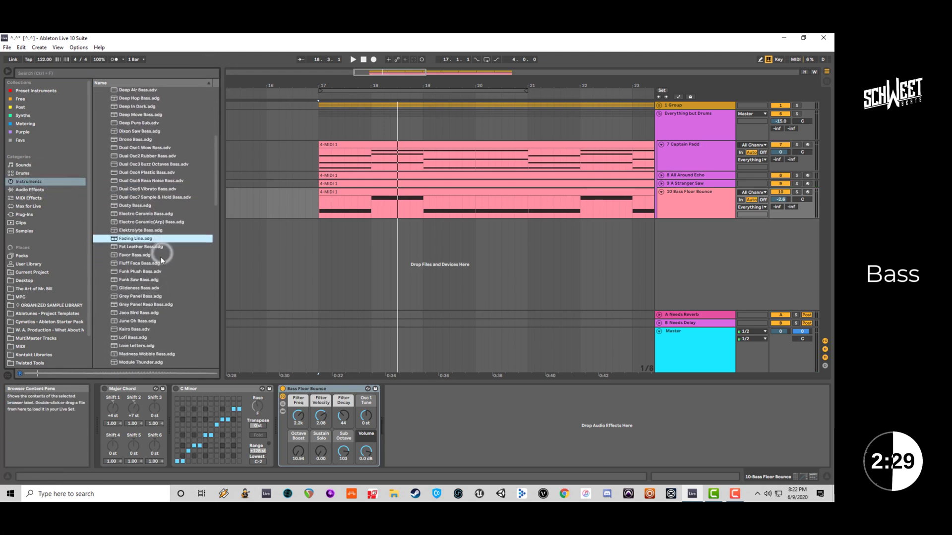
pyautogui.scroll(-1, 161, 256)
pyautogui.click(160, 257)
pyautogui.scroll(-3, 160, 257)
pyautogui.click(153, 238)
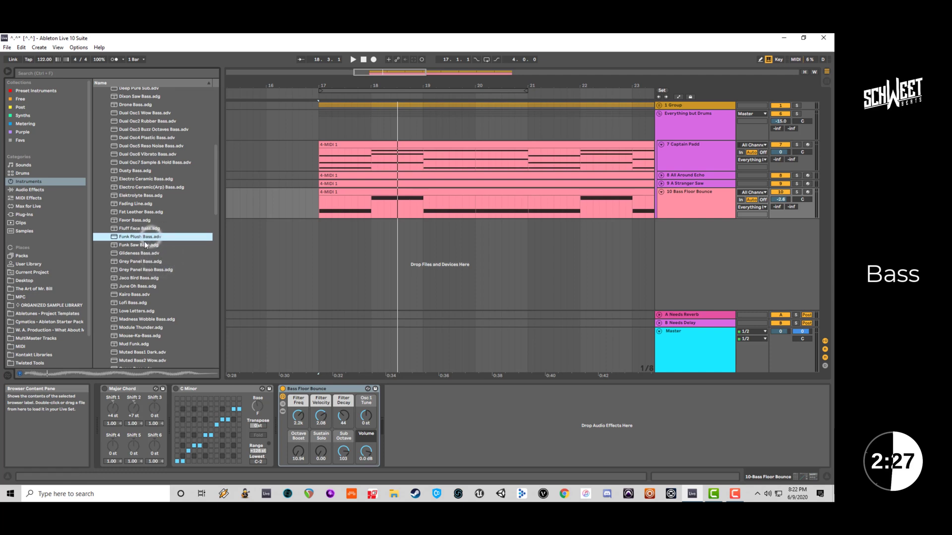
pyautogui.click(142, 244)
pyautogui.scroll(-1, 141, 245)
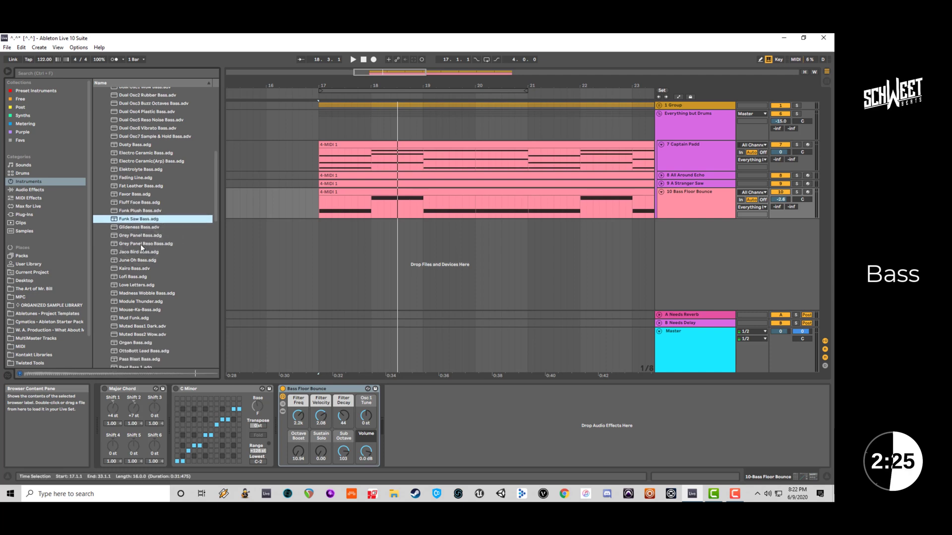
# Duplicate the Bass Floor Bounce track together with its clip.
pyautogui.click(711, 205)
pyautogui.hotkey('ctrl', 'd')
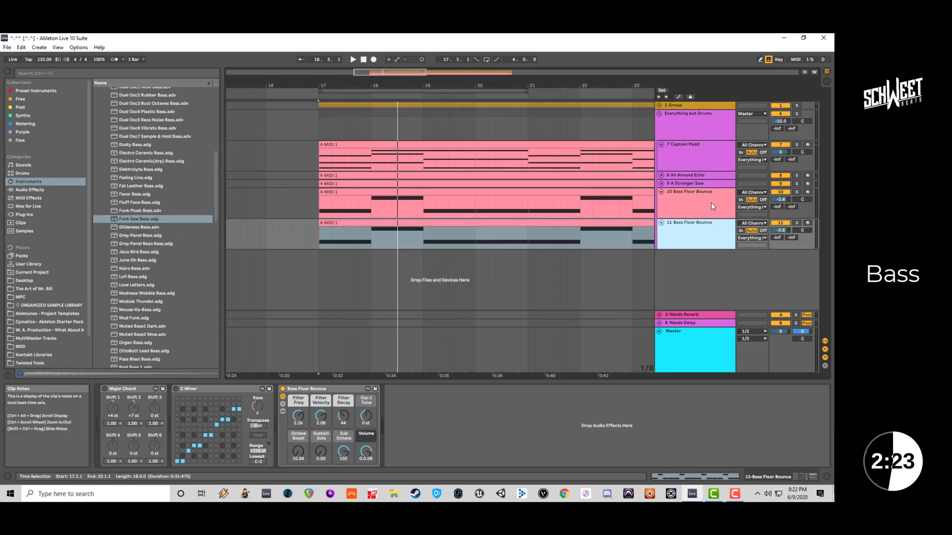
# Load the Funk Saw Bass preset onto the duplicated bass track, play the mix and solo the Everything but Drums group.
pyautogui.moveTo(143, 219); pyautogui.dragTo(353, 243)
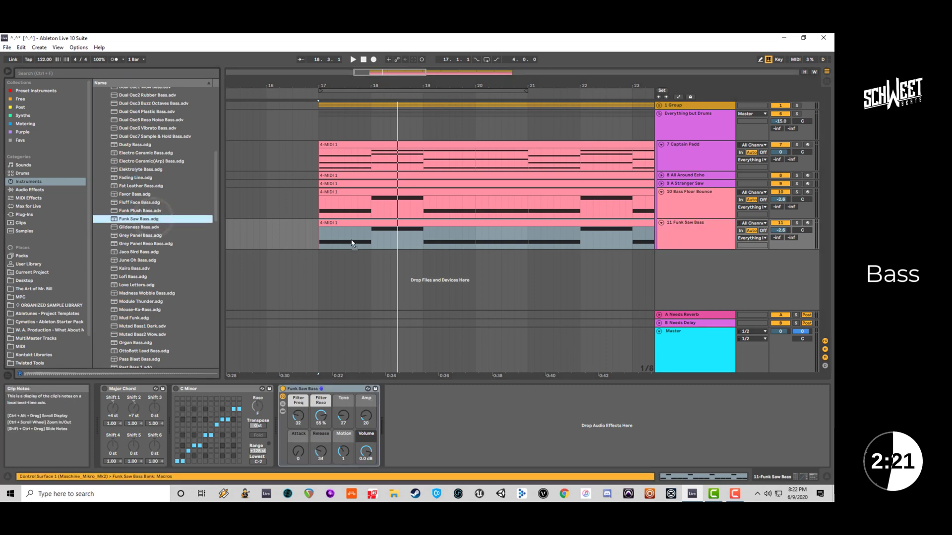
pyautogui.press('space')
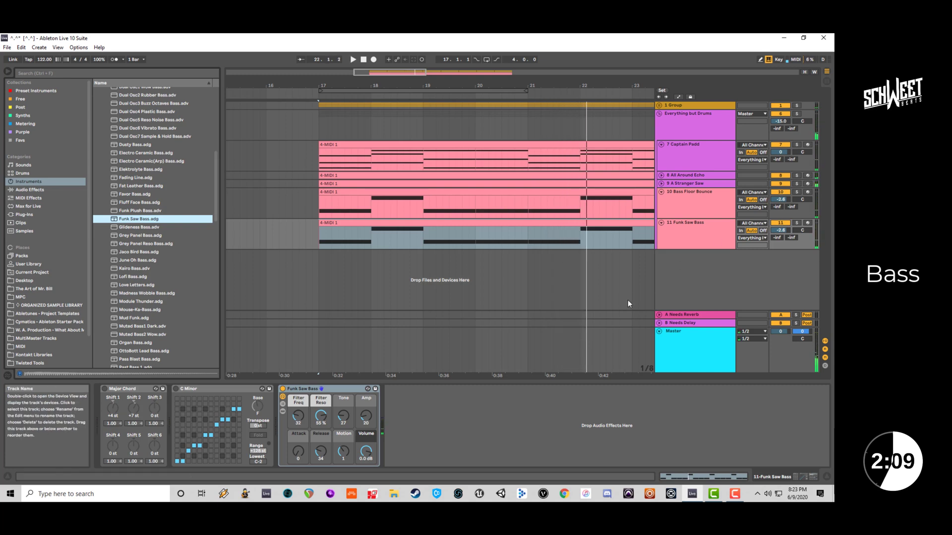
pyautogui.moveTo(417, 76); pyautogui.dragTo(416, 61)
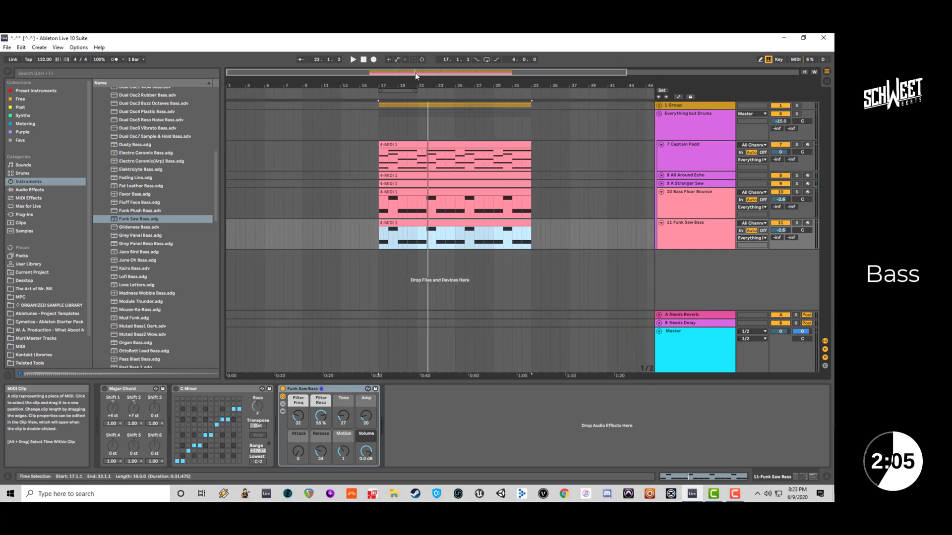
pyautogui.press('space')
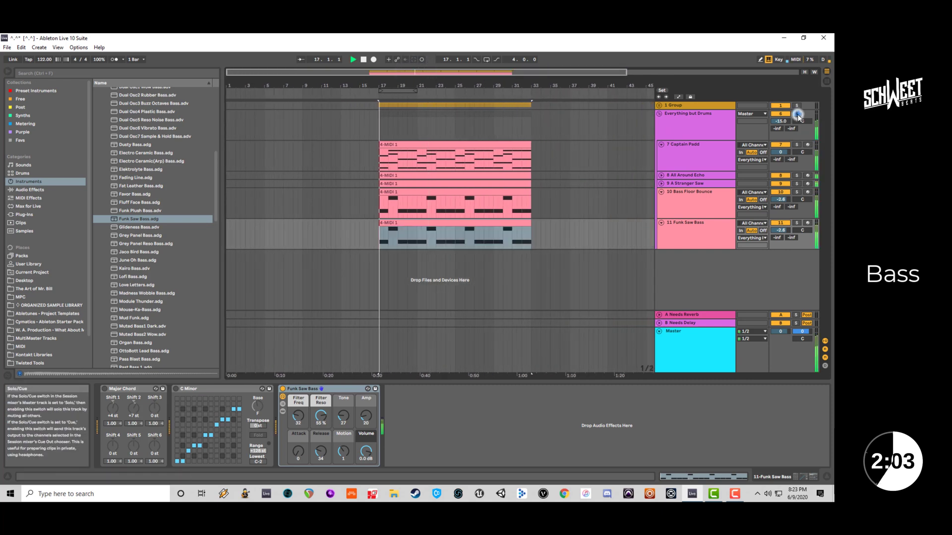
pyautogui.click(796, 113)
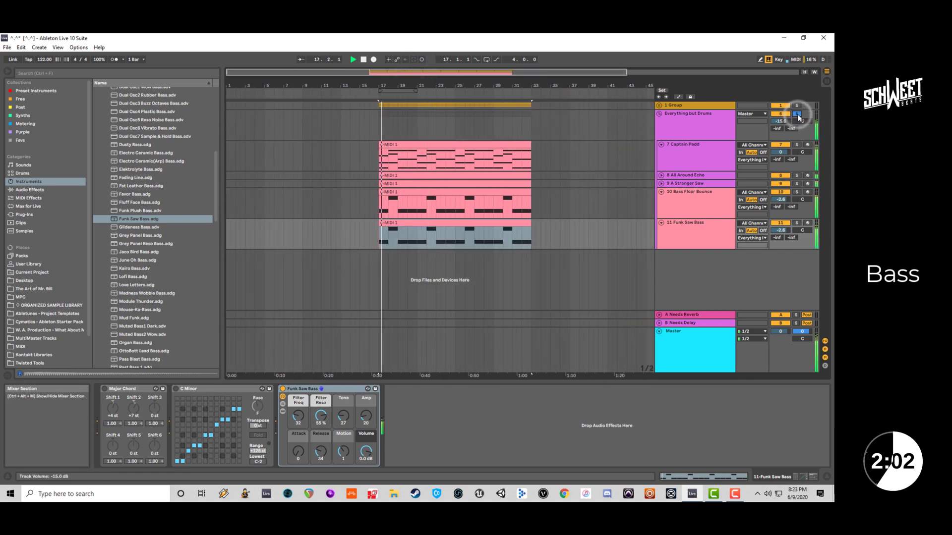
pyautogui.click(684, 225)
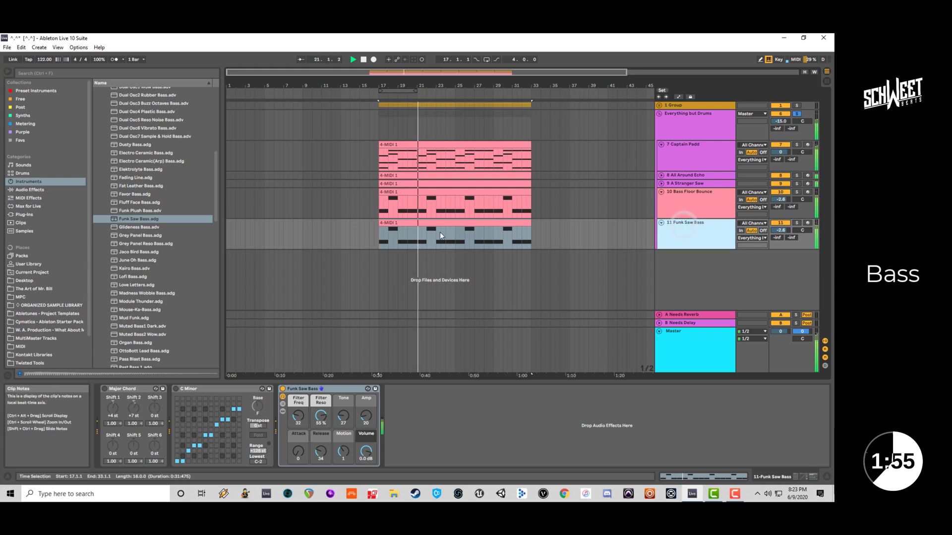
# Shorten all notes in the Bass Floor Bounce clip to half a bar each and play the result.
pyautogui.doubleClick(429, 192)
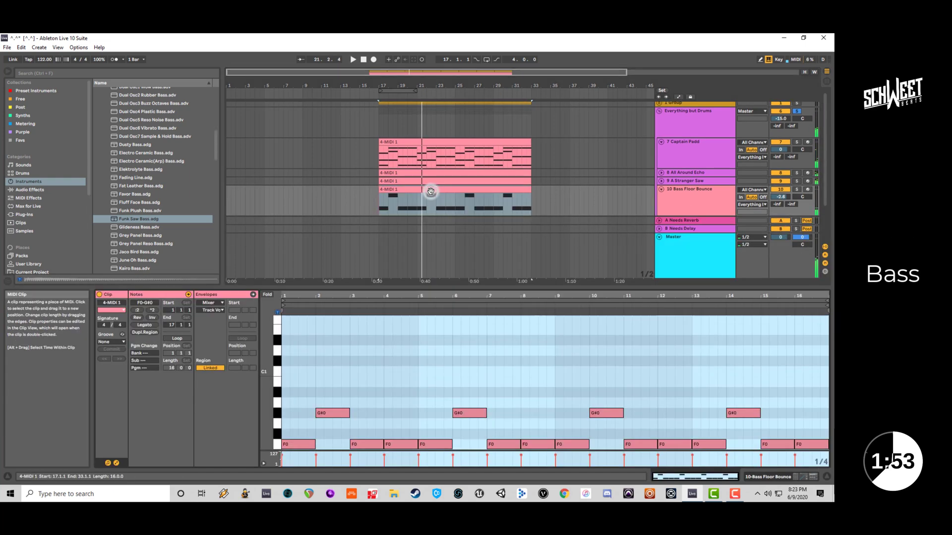
pyautogui.press('space')
pyautogui.click(370, 395)
pyautogui.hotkey('ctrl', 'a')
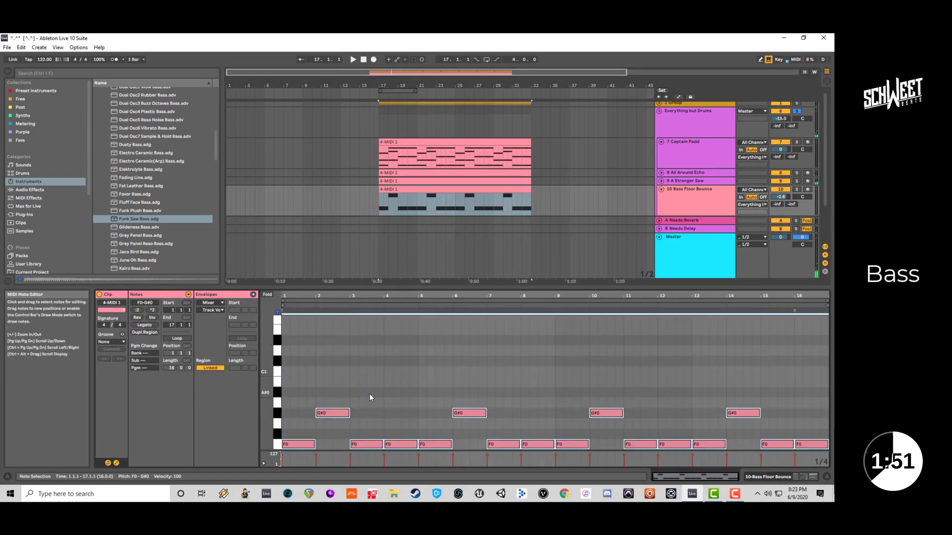
pyautogui.hotkey('shift', 'Left')
pyautogui.press('space')
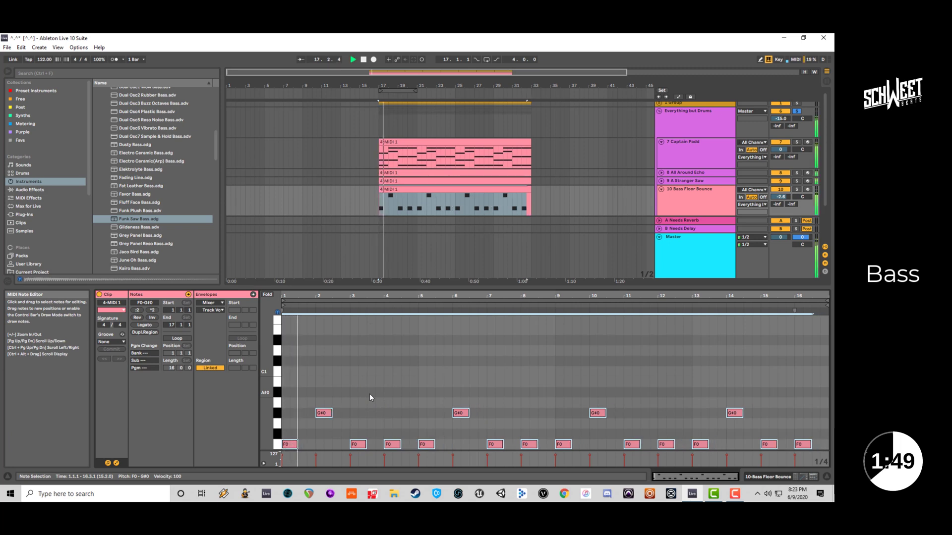
# Duplicate the half-bar F0 and G#0 notes in the first four bars so each bar holds two notes.
pyautogui.moveTo(300, 428); pyautogui.dragTo(293, 455)
pyautogui.hotkey('ctrl', 'd')
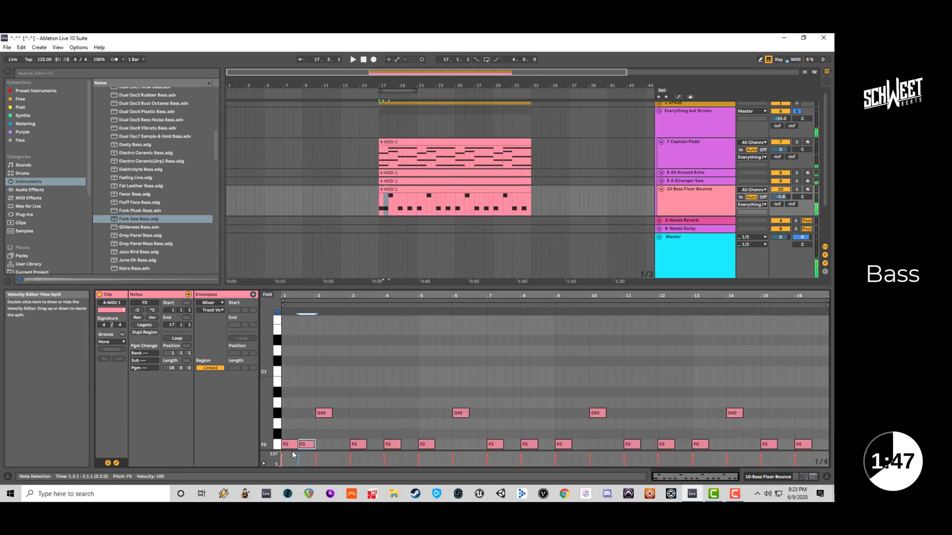
pyautogui.moveTo(337, 395); pyautogui.dragTo(377, 442)
pyautogui.hotkey('ctrl', 'd')
pyautogui.click(379, 430)
pyautogui.hotkey('ctrl', 'd')
pyautogui.hotkey('ctrl', 'd')
pyautogui.hotkey('ctrl', 'd')
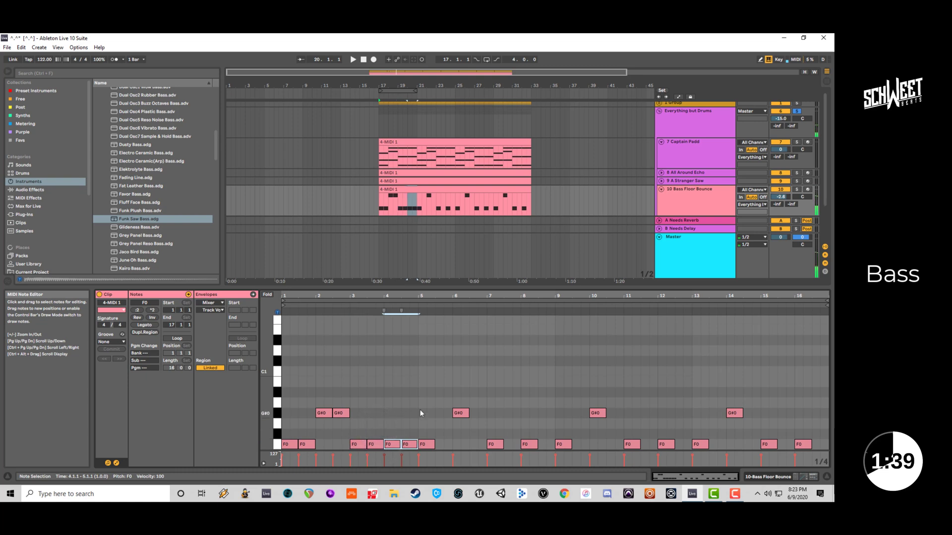
# Delete the notes from bar 5 onward, repeat the four-bar pattern through bar 16 and play it back.
pyautogui.moveTo(425, 406); pyautogui.dragTo(829, 446)
pyautogui.press('Delete')
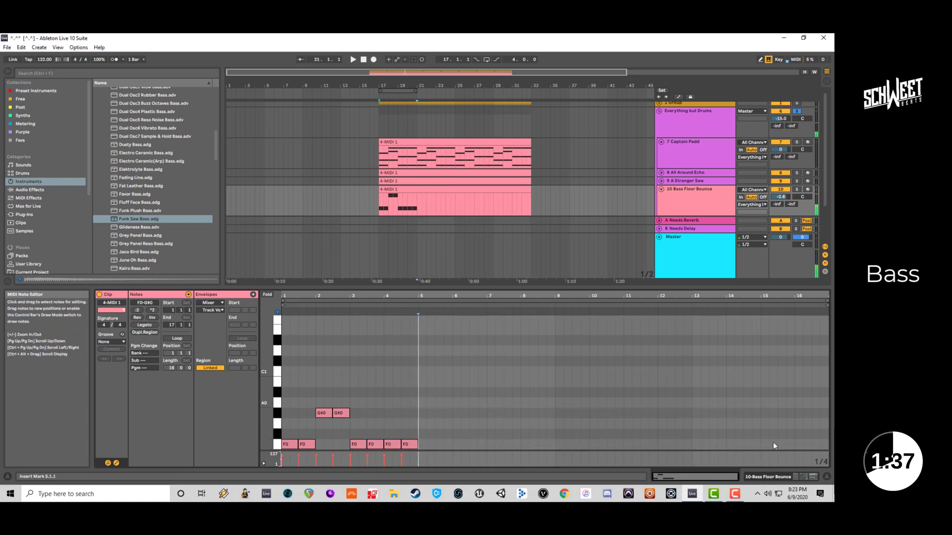
pyautogui.hotkey('ctrl', 'a')
pyautogui.hotkey('ctrl', 'd')
pyautogui.hotkey('ctrl', 'd')
pyautogui.hotkey('ctrl', 'd')
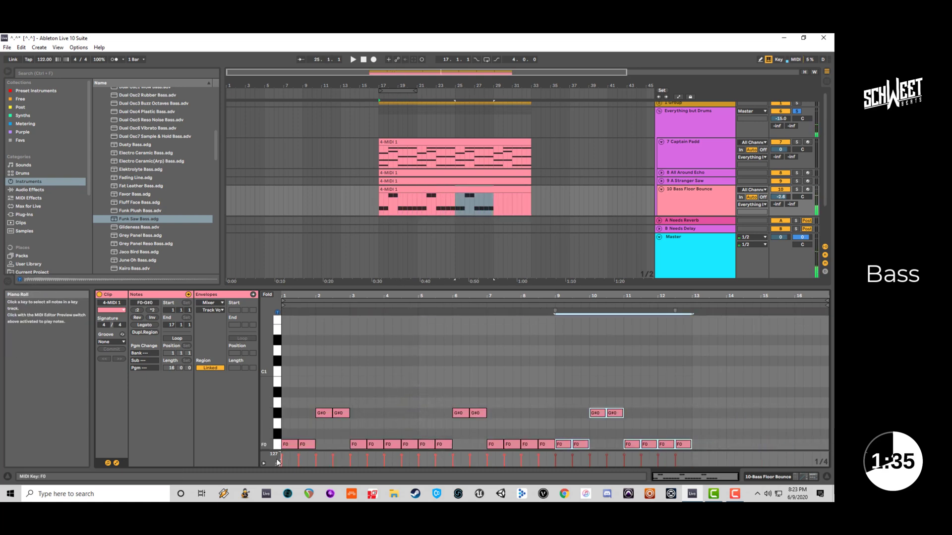
pyautogui.press('space')
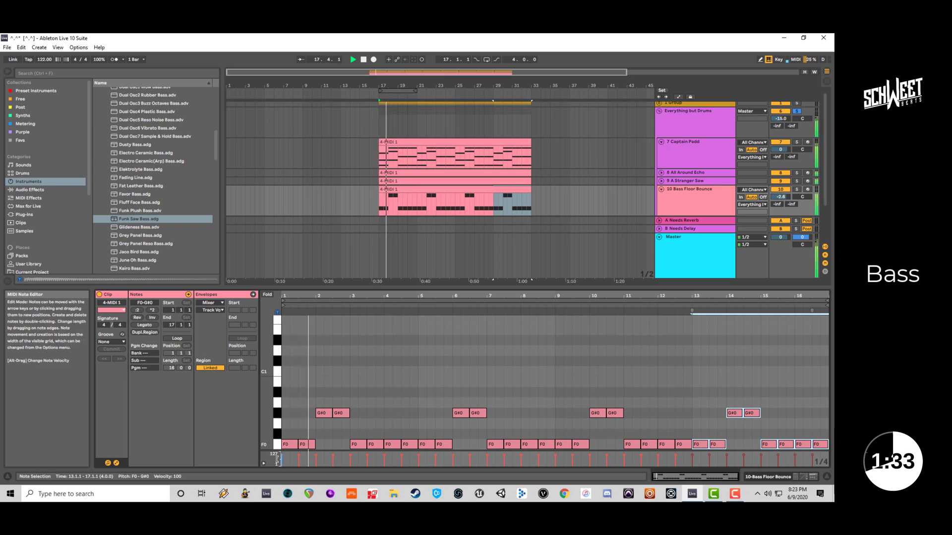
pyautogui.hotkey('ctrl', 'd')
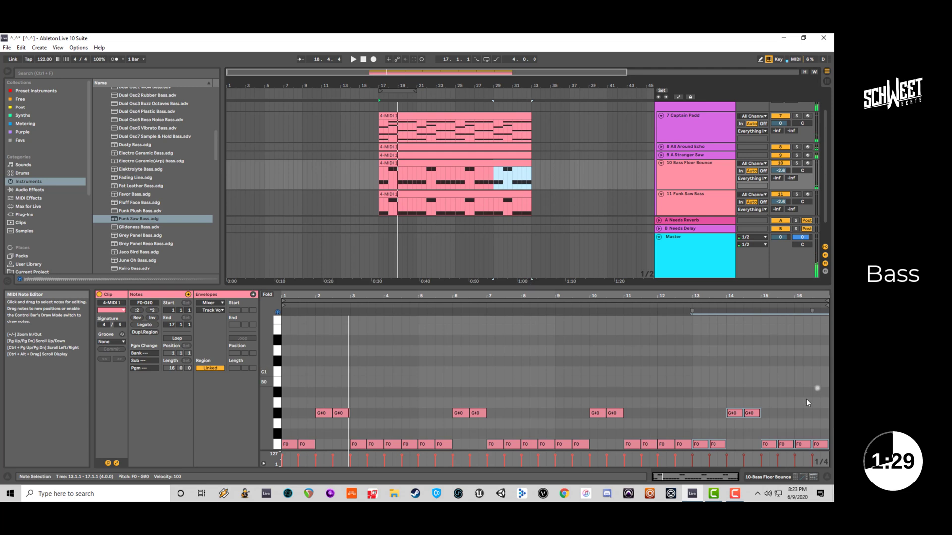
# Shorten all notes in the Bass Floor Bounce clip to one beat each.
pyautogui.press('space')
pyautogui.hotkey('ctrl', 'a')
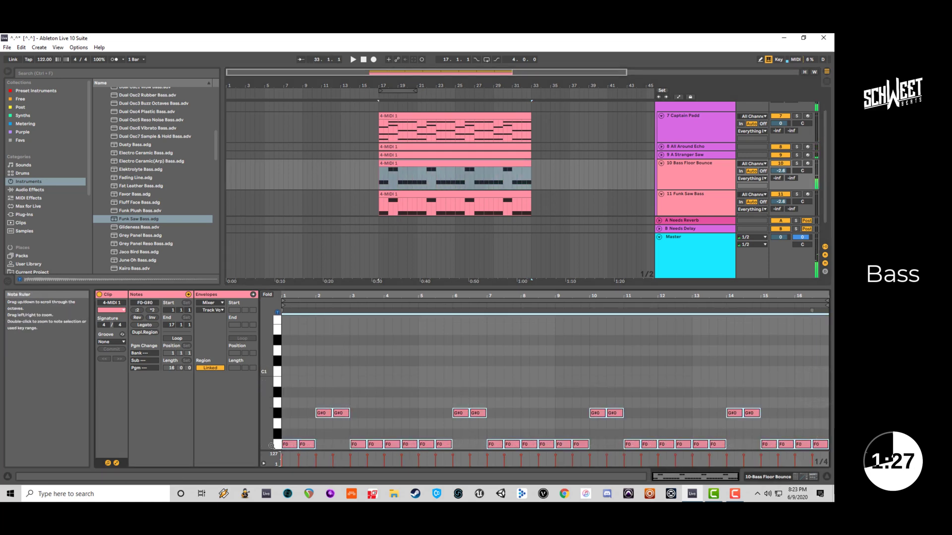
pyautogui.hotkey('shift', 'Left')
pyautogui.click(313, 433)
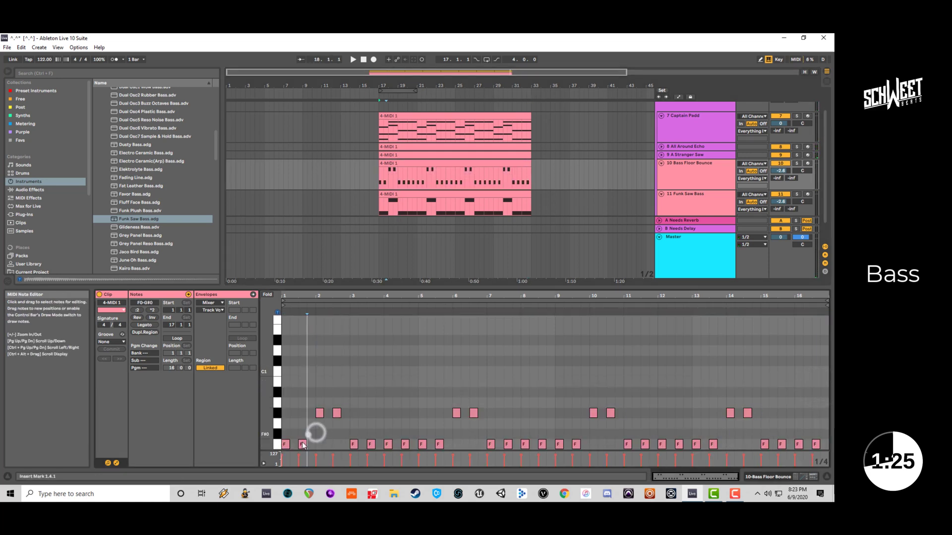
# Fill the gaps in the first four bars with one-beat F0 and G#0 notes so every beat has a note.
pyautogui.click(286, 433)
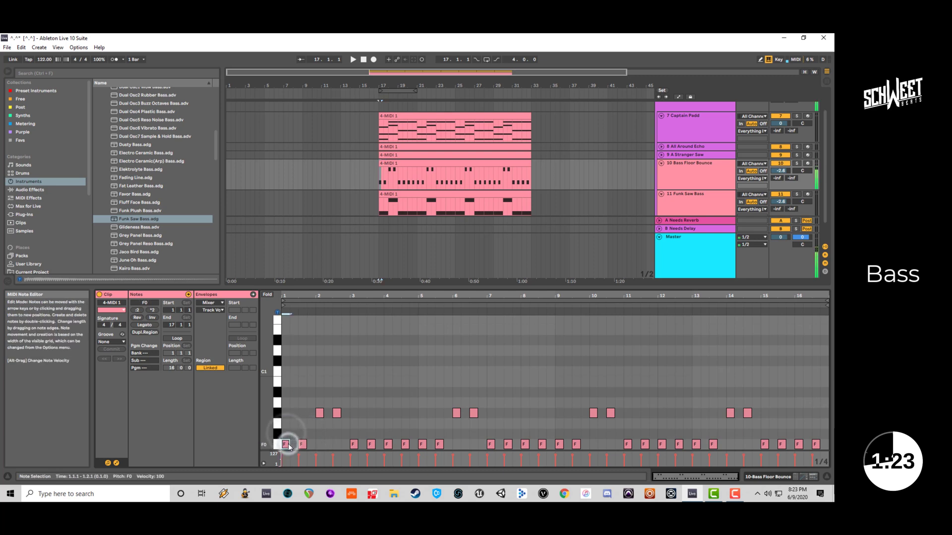
pyautogui.doubleClick(293, 444)
pyautogui.doubleClick(310, 444)
pyautogui.doubleClick(328, 412)
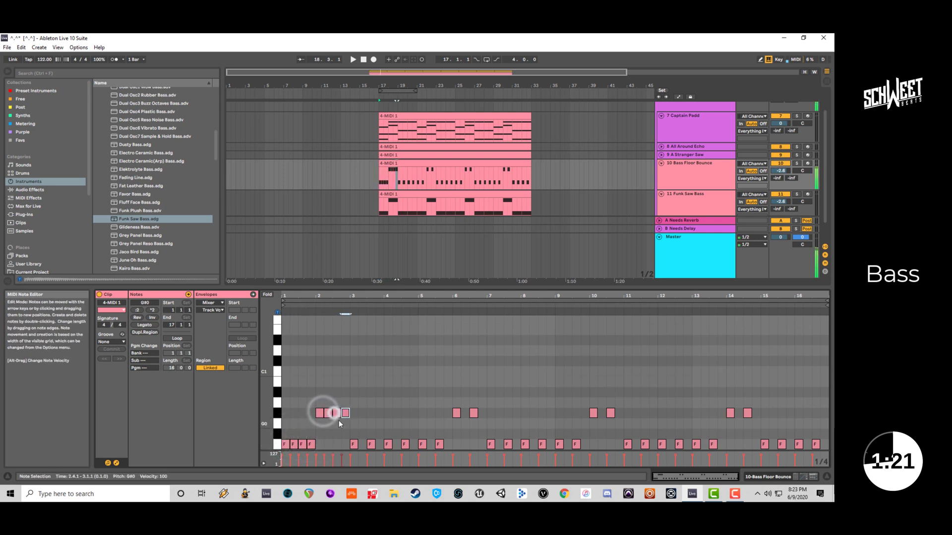
pyautogui.doubleClick(354, 444)
pyautogui.doubleClick(379, 445)
pyautogui.doubleClick(396, 444)
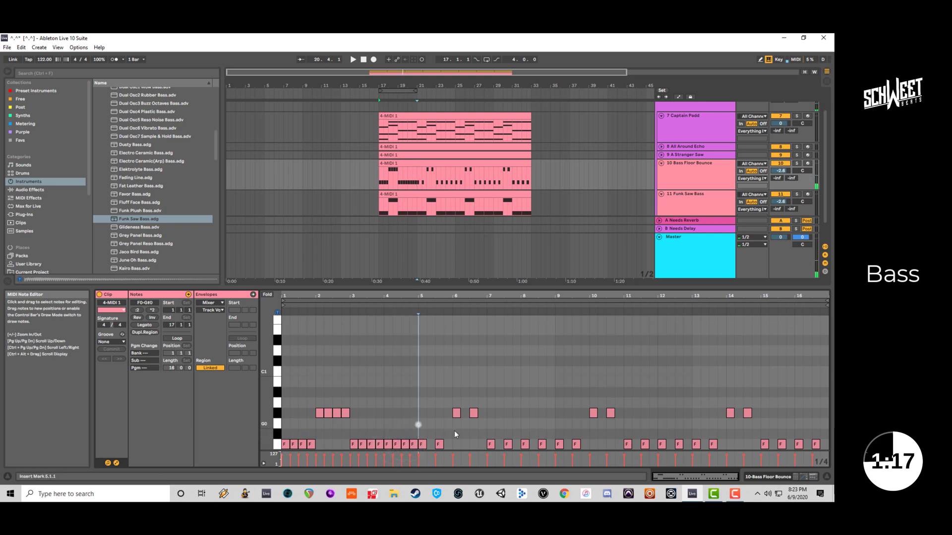
# Delete all notes from bar 5 onward and tidy the one-beat F0 notes at the end of bar 4.
pyautogui.moveTo(418, 424); pyautogui.dragTo(815, 449)
pyautogui.press('Delete')
pyautogui.moveTo(770, 373); pyautogui.dragTo(420, 447)
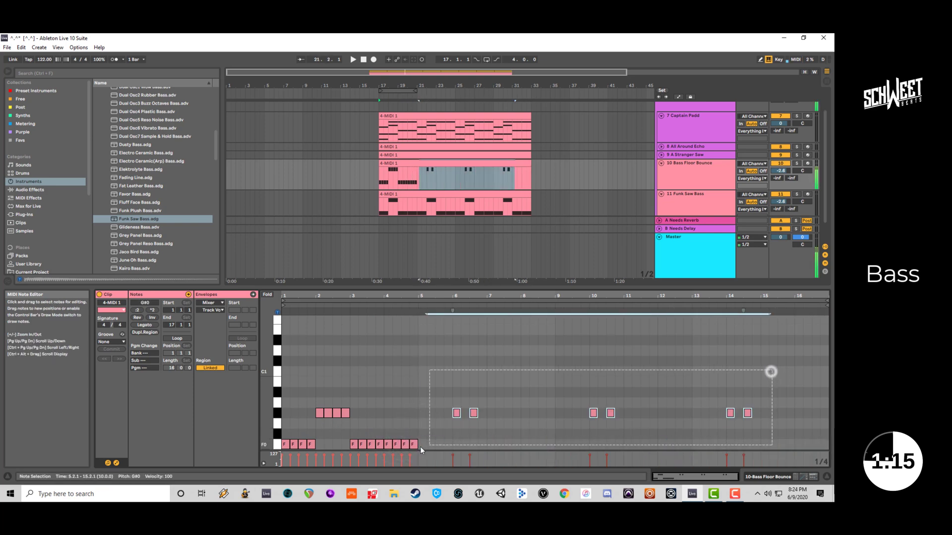
pyautogui.press('Delete')
pyautogui.click(412, 445)
pyautogui.doubleClick(413, 445)
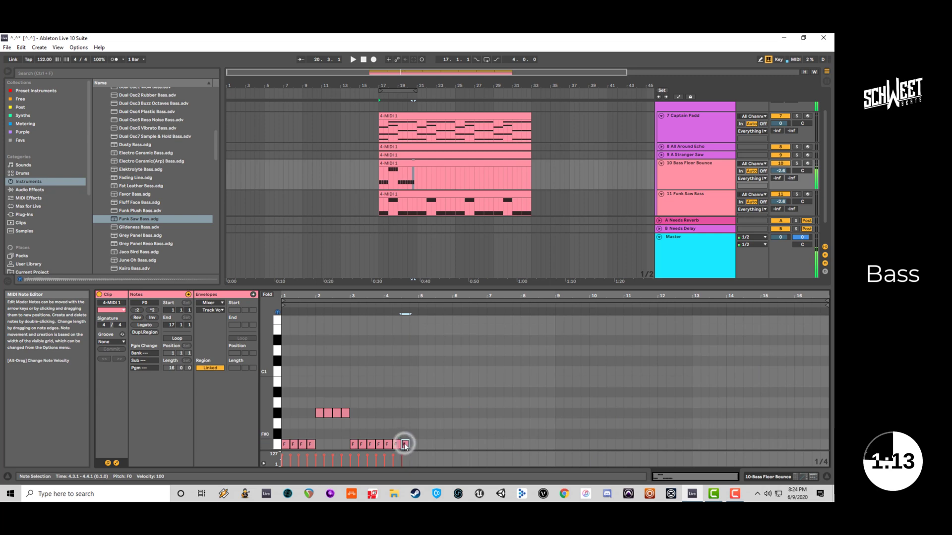
# Repeat the four-bar one-beat pattern across all 16 bars of the Bass Floor Bounce clip while listening.
pyautogui.moveTo(413, 396); pyautogui.dragTo(265, 448)
pyautogui.hotkey('ctrl', 'd')
pyautogui.press('space')
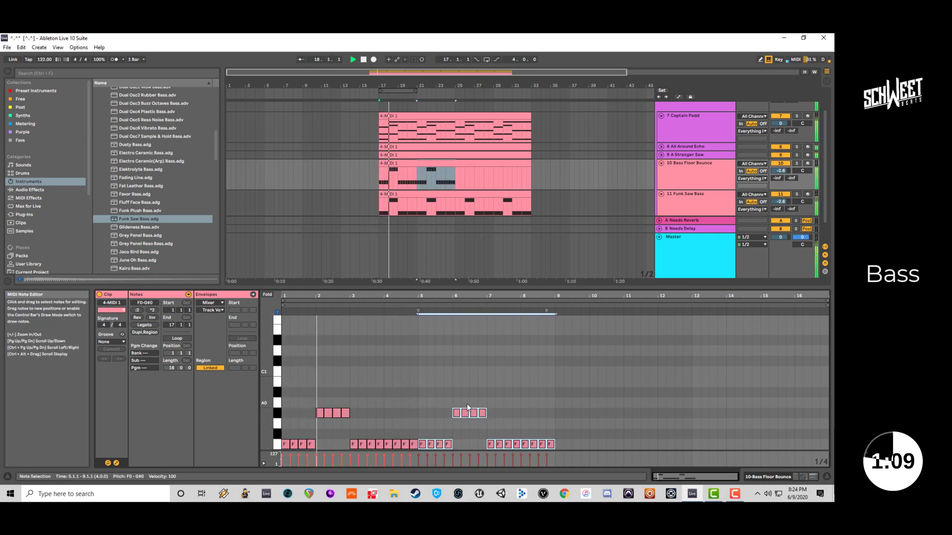
pyautogui.moveTo(552, 399); pyautogui.dragTo(282, 445)
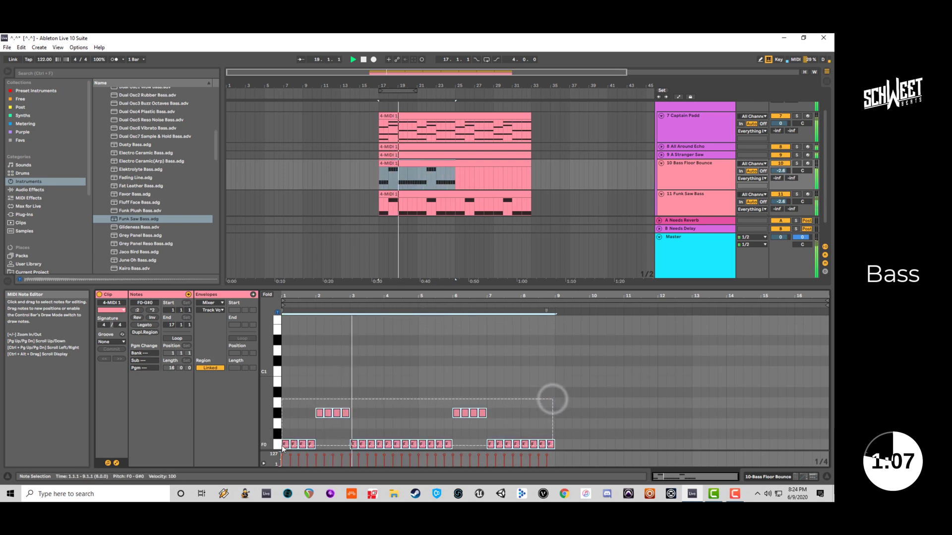
pyautogui.hotkey('ctrl', 'd')
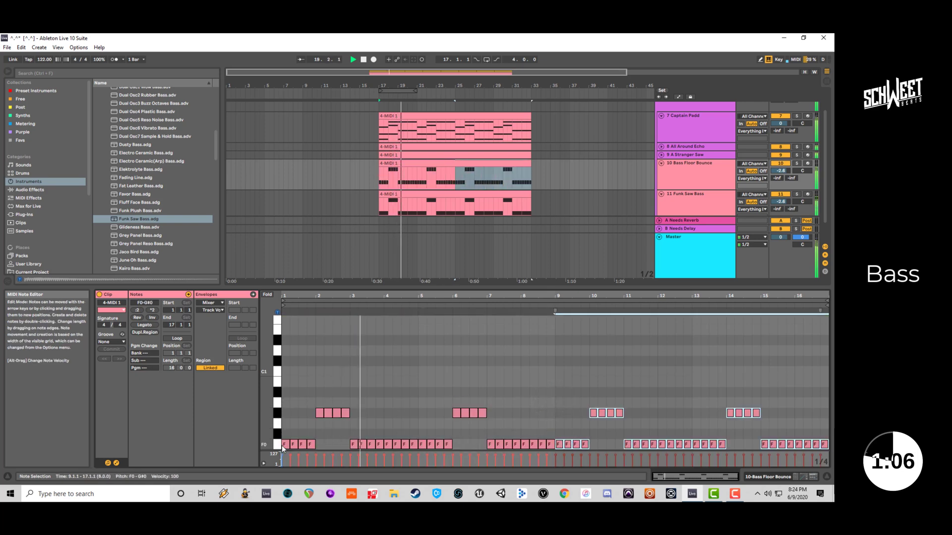
# Replace the Funk Saw Bass clip with a copy of the Bass Floor Bounce clip.
pyautogui.click(466, 163)
pyautogui.click(443, 203)
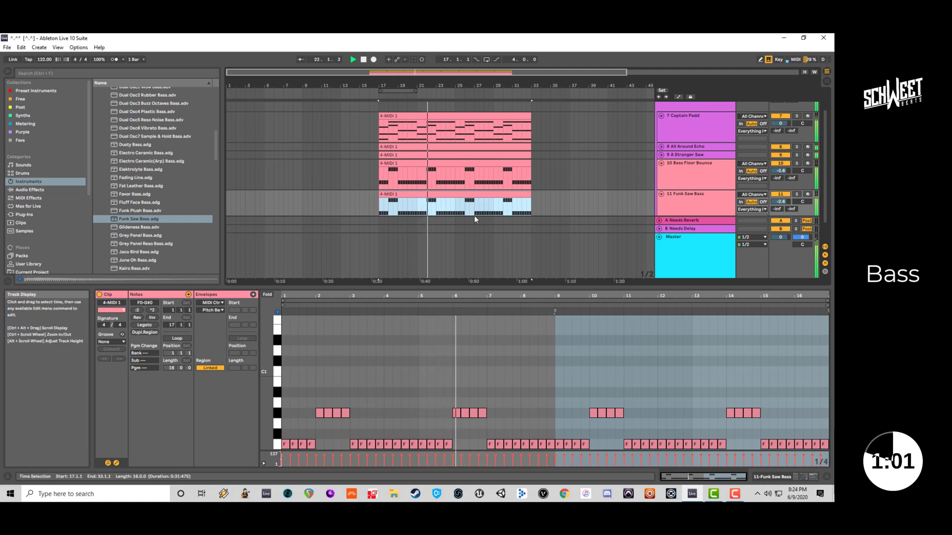
pyautogui.press('space')
# Try all Funk Saw Bass notes one octave lower in playback and return them to F0 and G#0.
pyautogui.click(466, 353)
pyautogui.hotkey('ctrl', 'a')
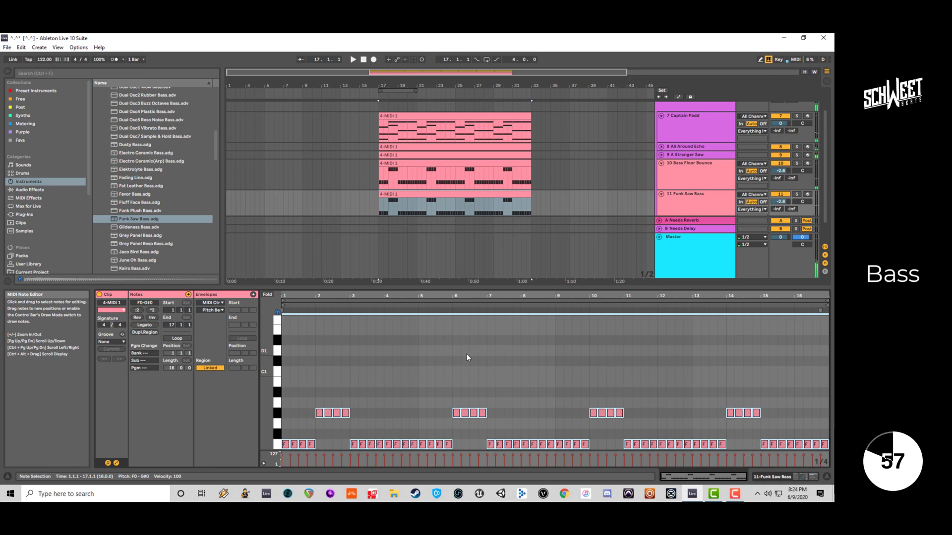
pyautogui.press('space')
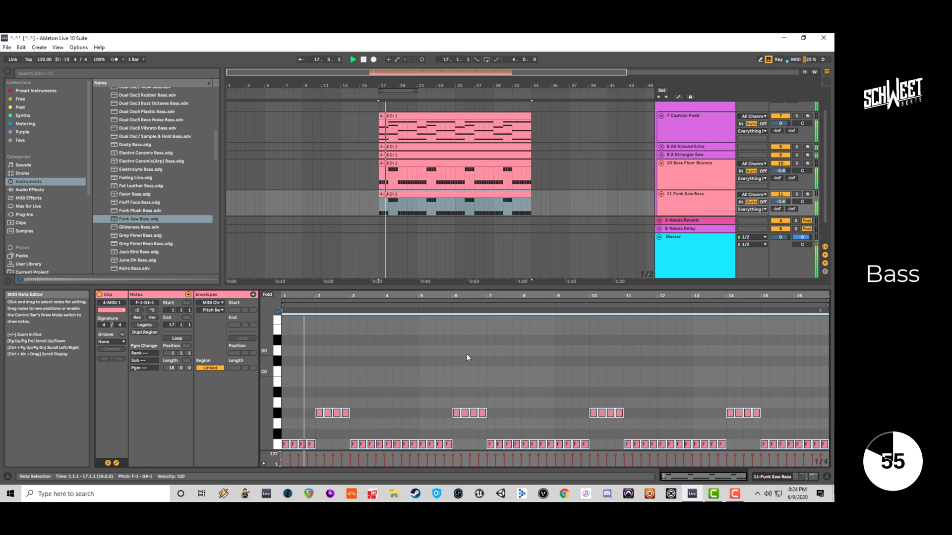
pyautogui.press('Left')
pyautogui.click(467, 353)
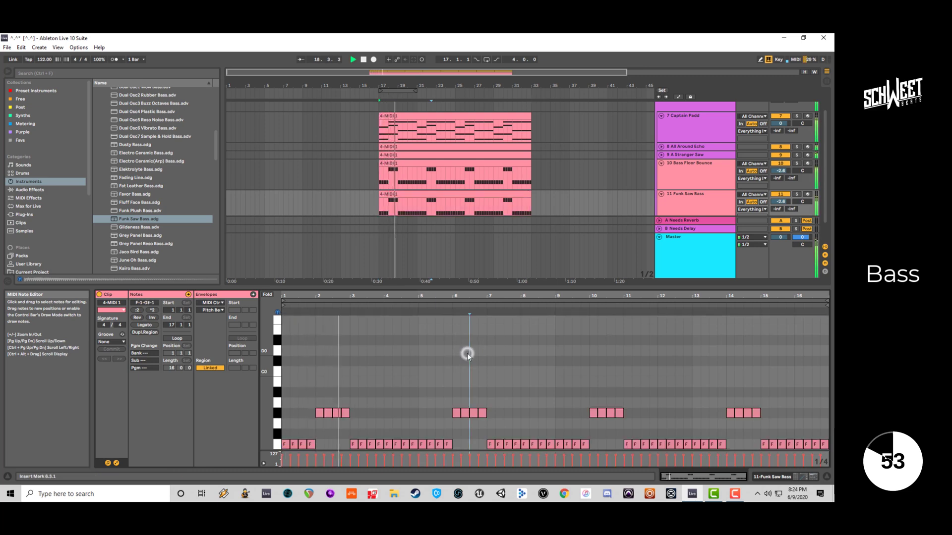
pyautogui.hotkey('ctrl', 'a')
pyautogui.hotkey('shift', 'Up')
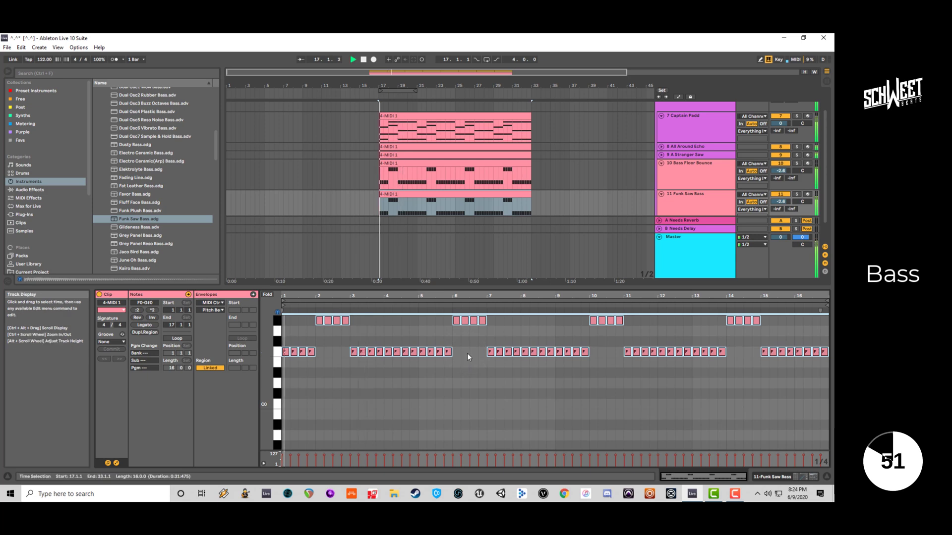
# Try all Bass Floor Bounce notes one octave lower in playback and return them to F0 and G#0.
pyautogui.click(459, 165)
pyautogui.press('space')
pyautogui.click(430, 328)
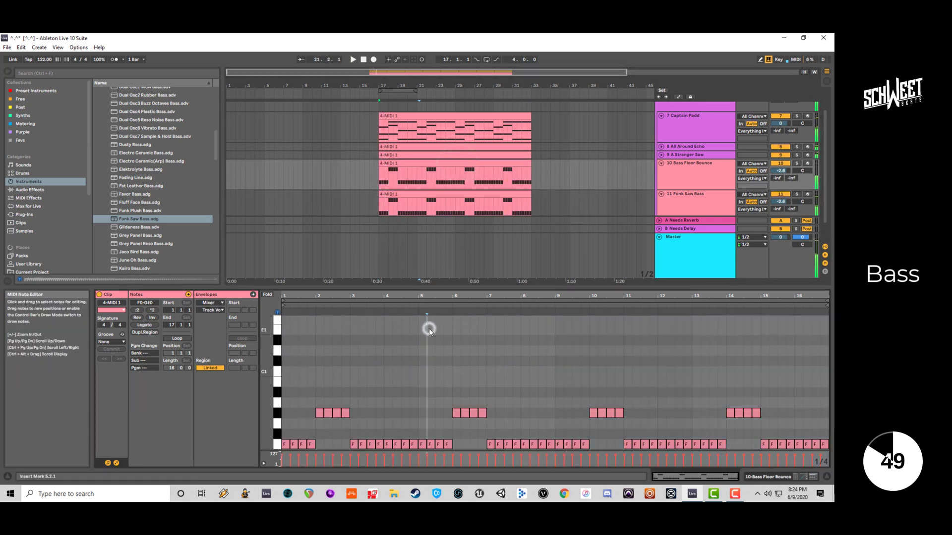
pyautogui.press('space')
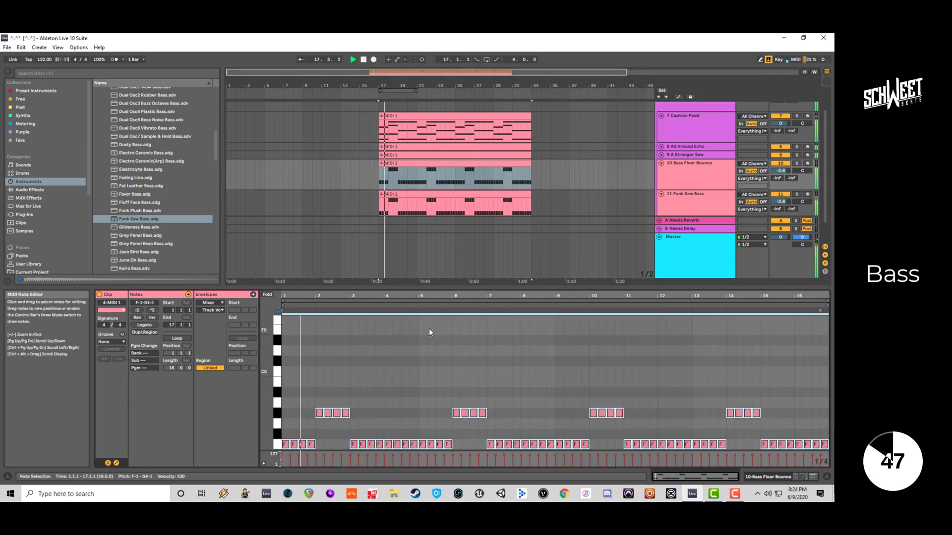
pyautogui.scroll(-3, 429, 329)
# Group the Bass Floor Bounce and Funk Saw Bass tracks together.
pyautogui.click(725, 178)
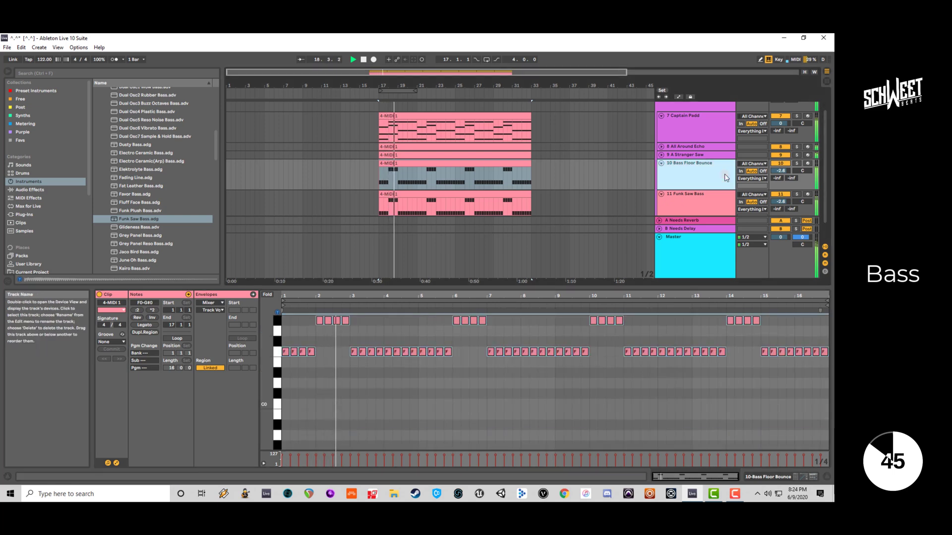
pyautogui.keyDown('shift'); pyautogui.click(689, 205); pyautogui.keyUp('shift')
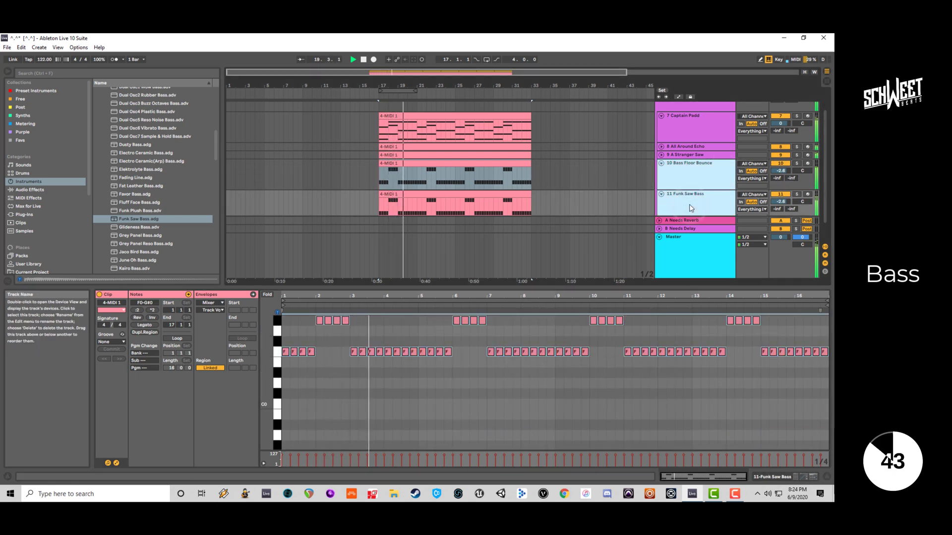
pyautogui.hotkey('ctrl', 'g')
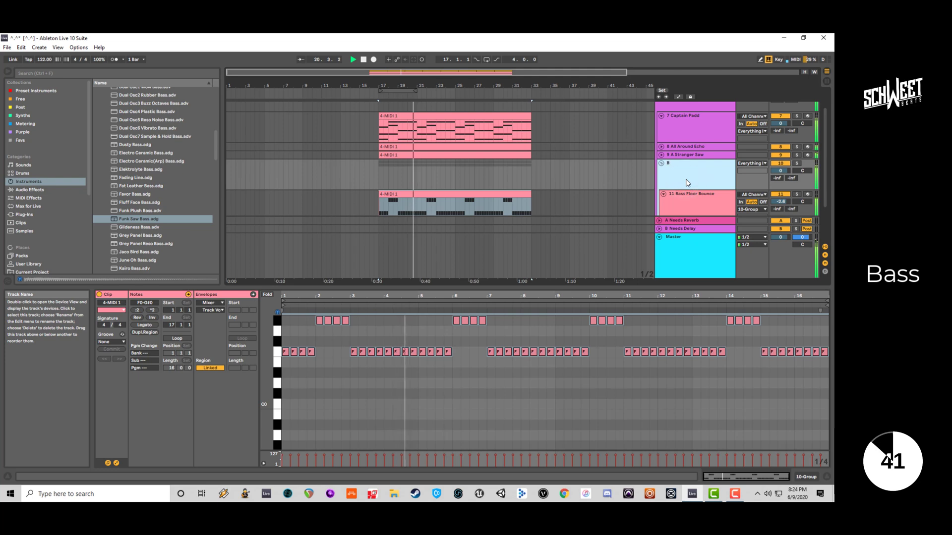
# Finish naming the new bass track group "Bass".
pyautogui.write('s')
pyautogui.press('Return')
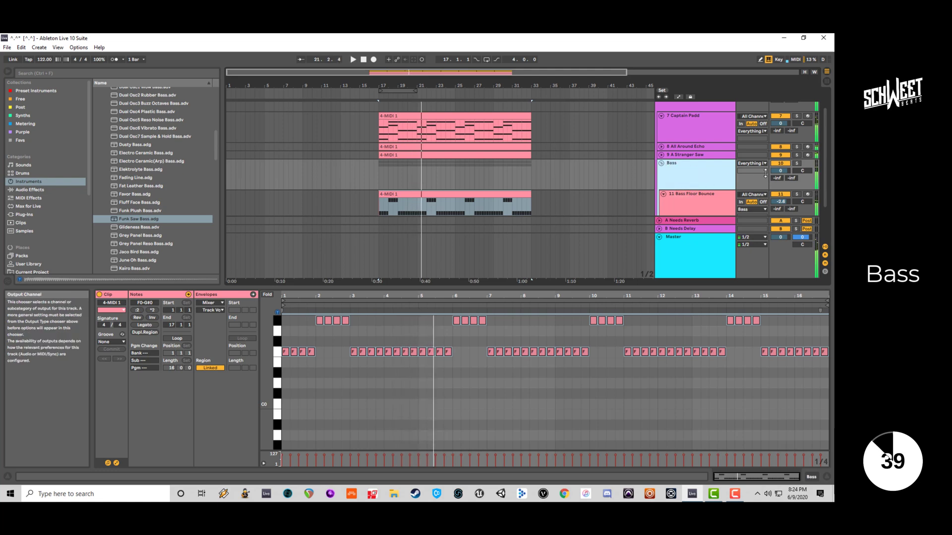
pyautogui.scroll(-2, 737, 149)
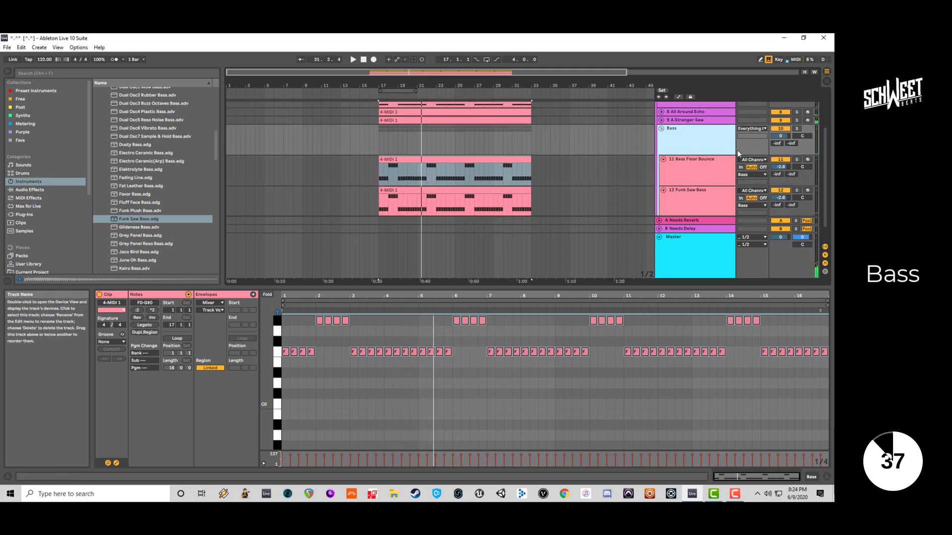
pyautogui.scroll(-2, 737, 150)
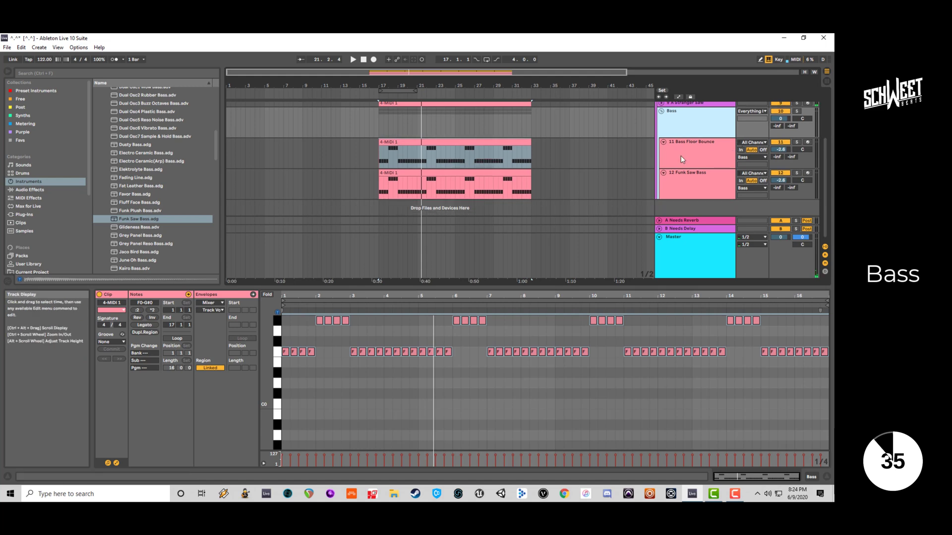
# Solo the Funk Saw Bass track and the Bass Floor Bounce track in turn during playback to compare them.
pyautogui.click(687, 170)
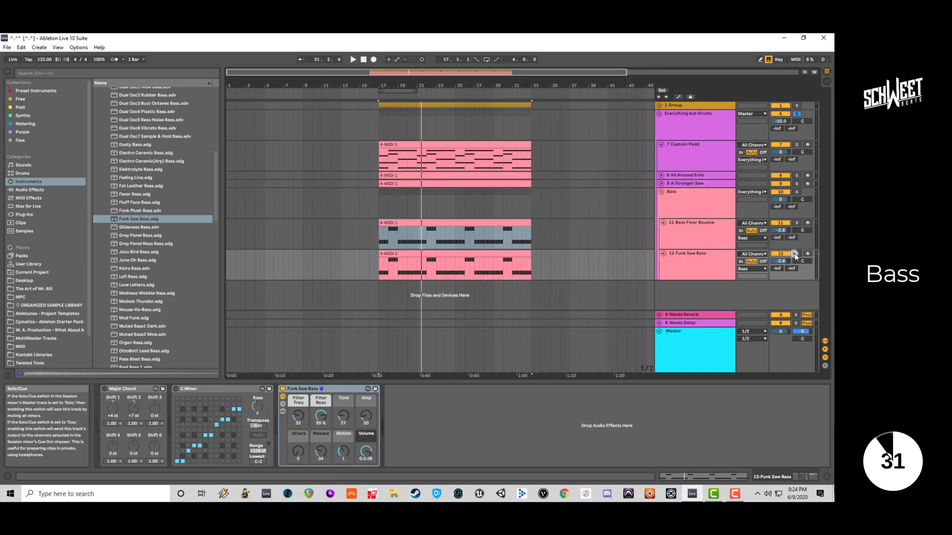
pyautogui.press('space')
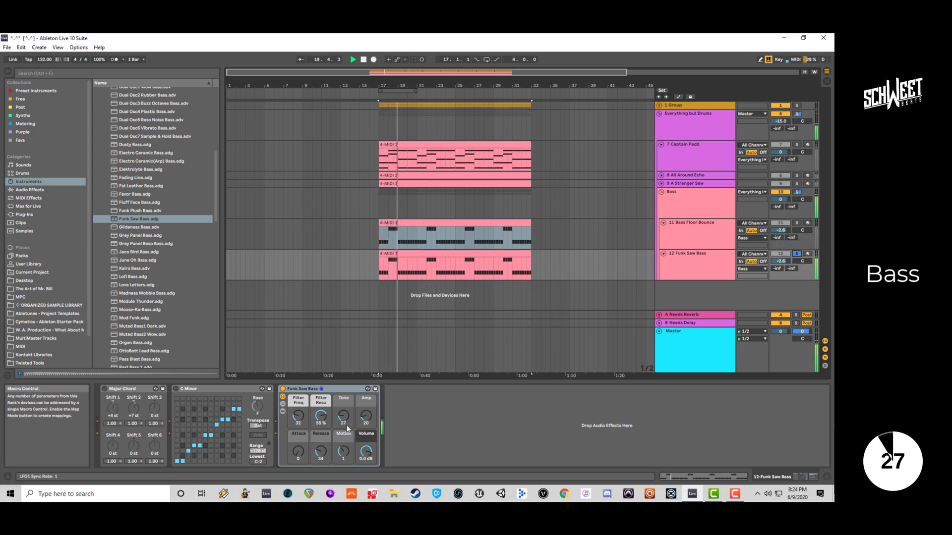
pyautogui.click(795, 223)
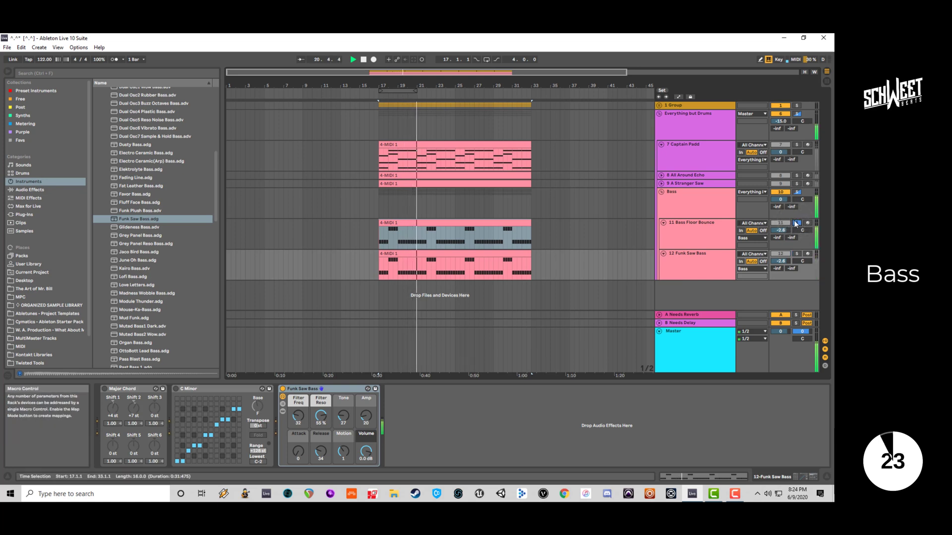
pyautogui.click(691, 206)
pyautogui.click(682, 239)
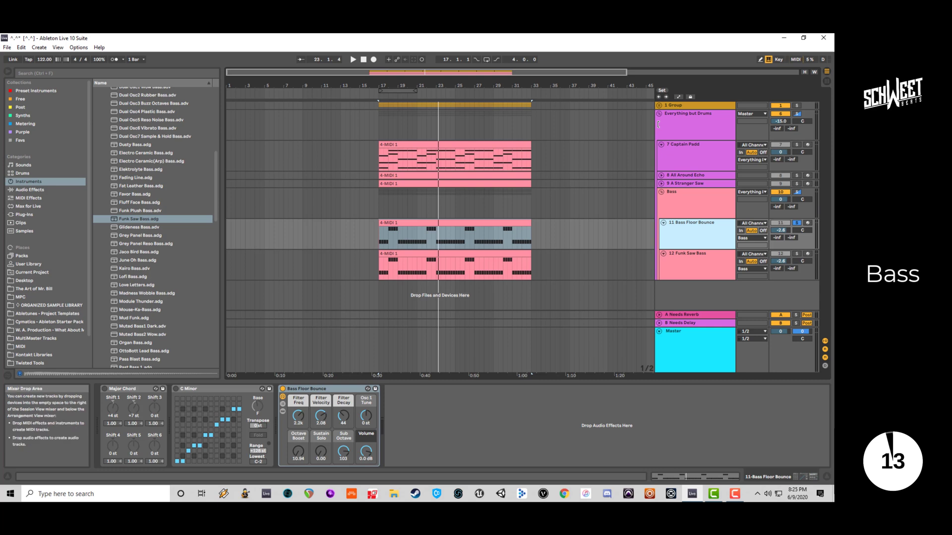
# Collapse the Captain Padd track and the Bass and Everything but Drums groups, and turn off the bass solo.
pyautogui.click(661, 193)
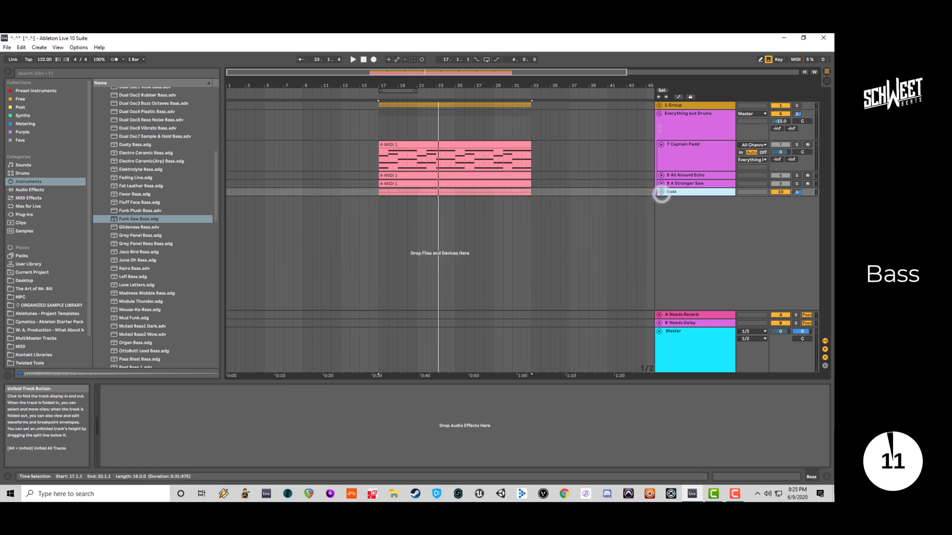
pyautogui.click(661, 144)
pyautogui.click(659, 115)
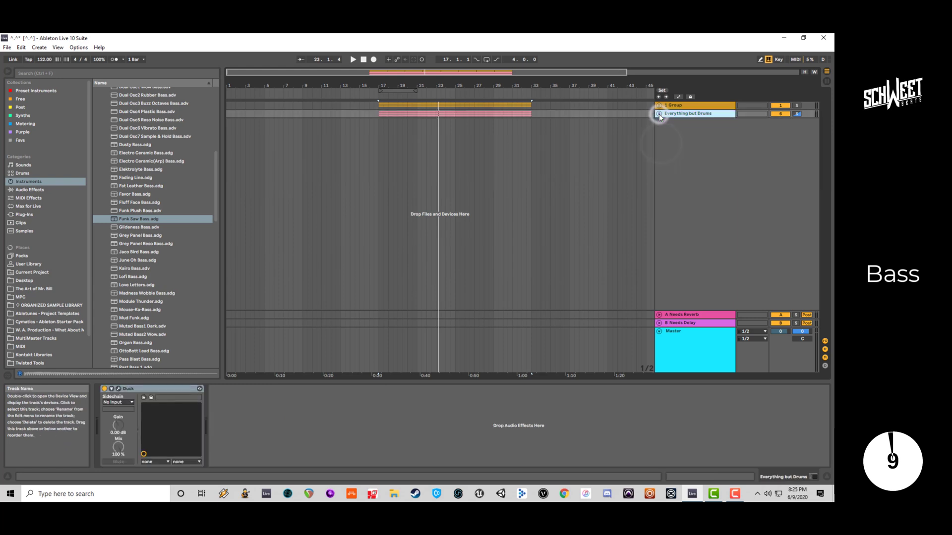
pyautogui.press('space')
pyautogui.click(659, 114)
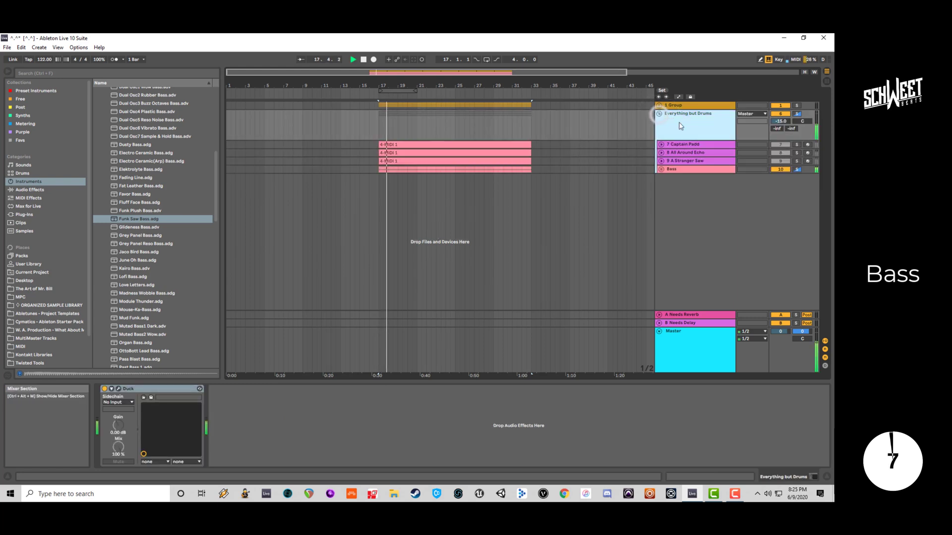
pyautogui.click(799, 169)
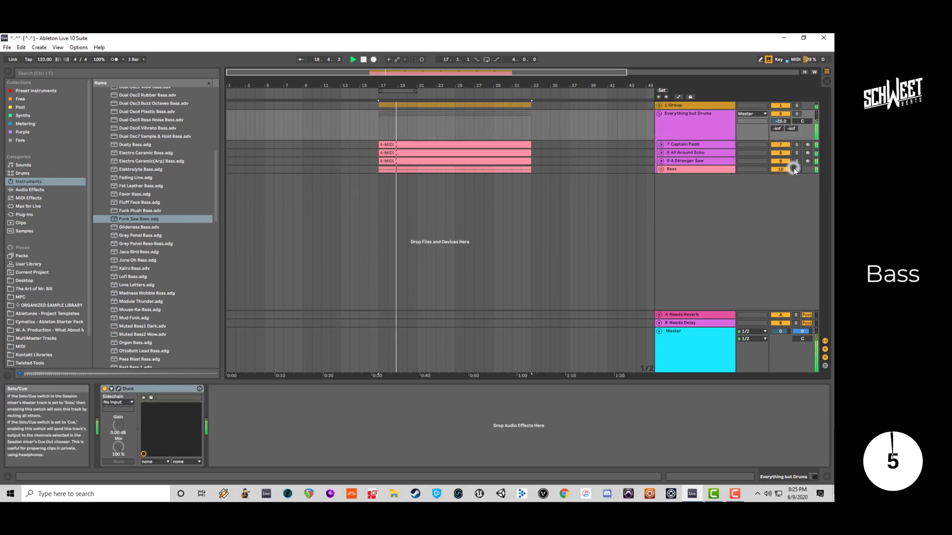
pyautogui.click(798, 169)
pyautogui.click(659, 115)
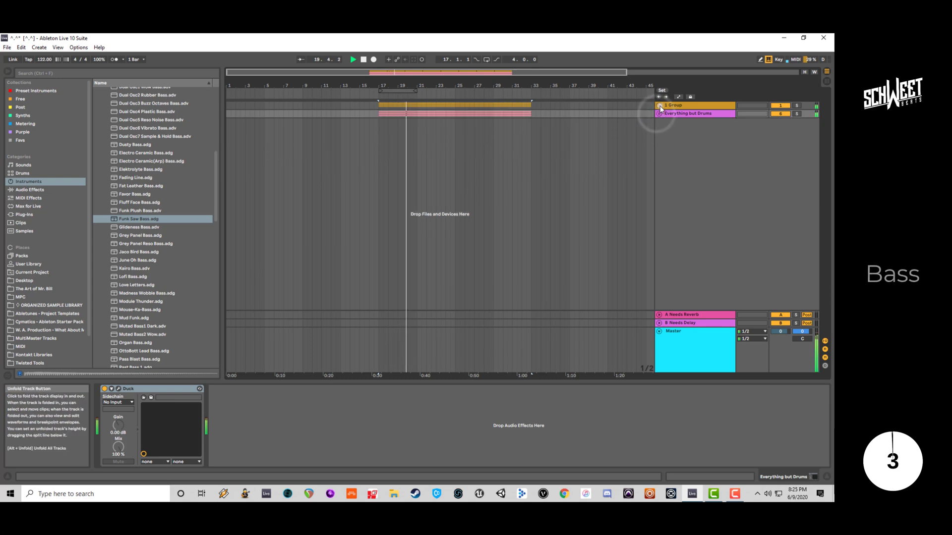
# Expand the drum group and solo the second kick and DTM_Kick_012 in turn during playback.
pyautogui.click(659, 106)
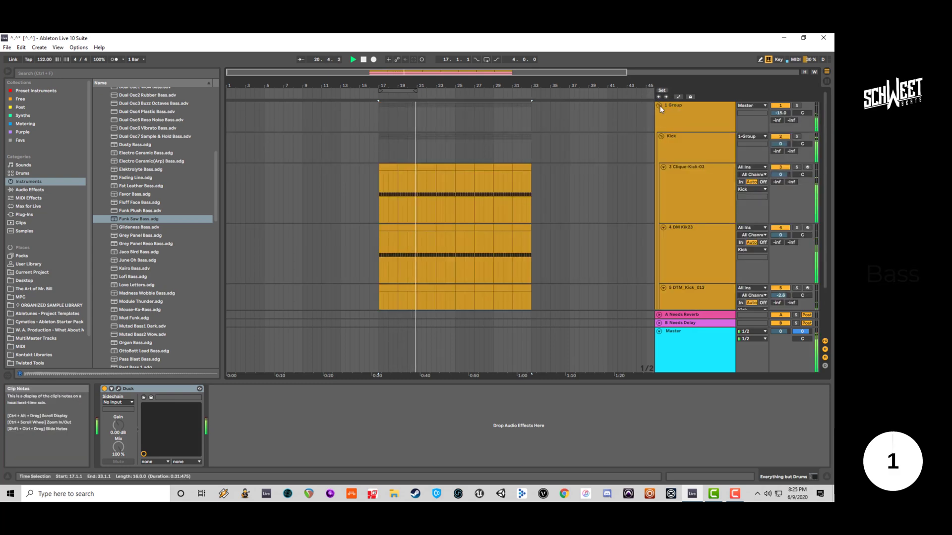
pyautogui.click(688, 169)
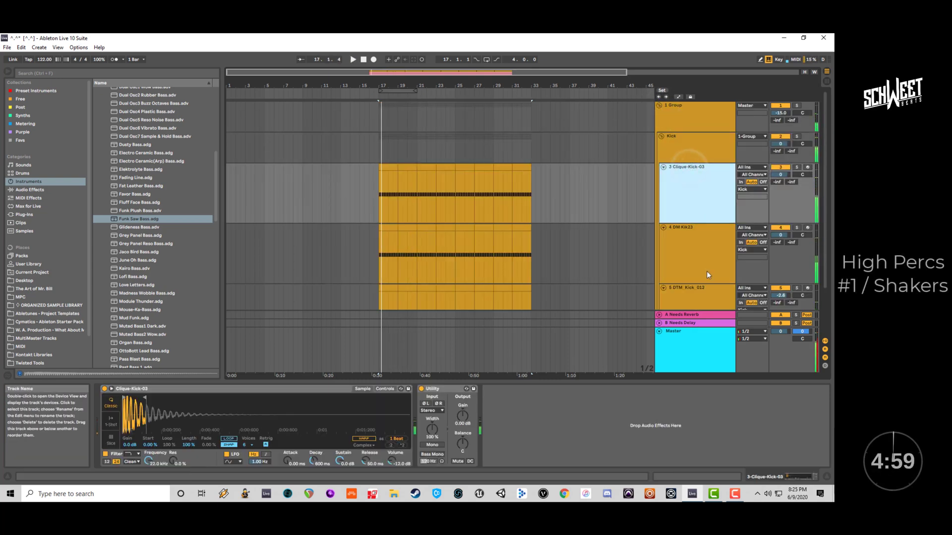
pyautogui.click(706, 272)
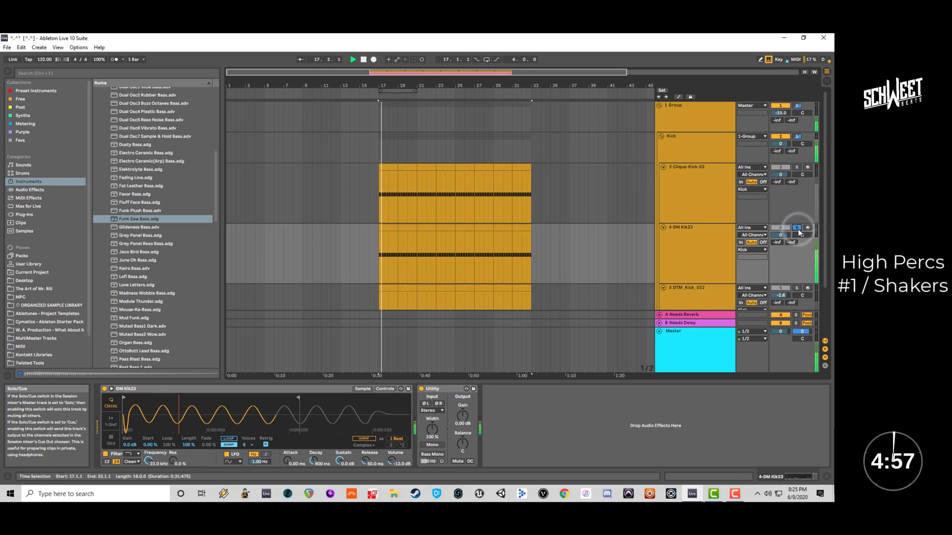
pyautogui.click(797, 228)
pyautogui.click(797, 288)
pyautogui.scroll(-3, 797, 287)
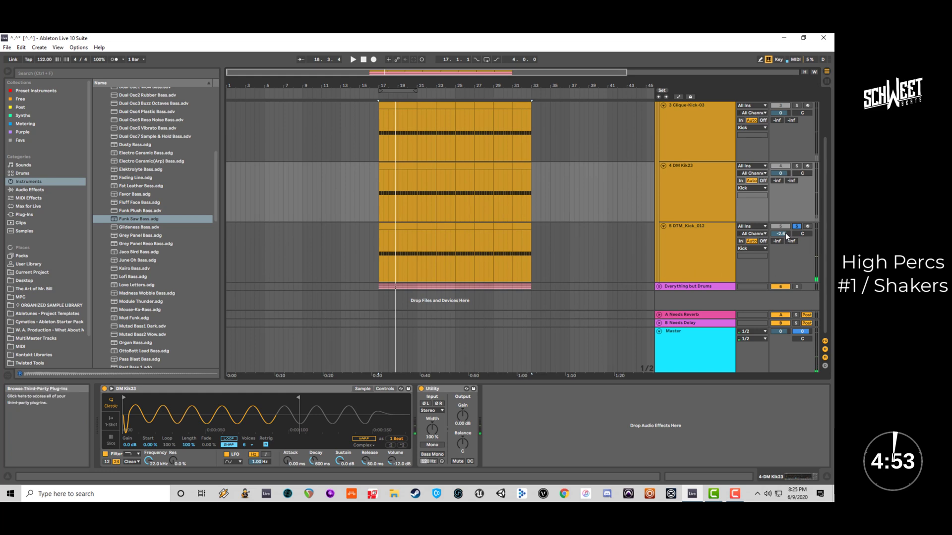
# Audition kick samples in the Drums library, from Dub Kick through to Kick 08 - Minimalogic Shot.
pyautogui.click(22, 173)
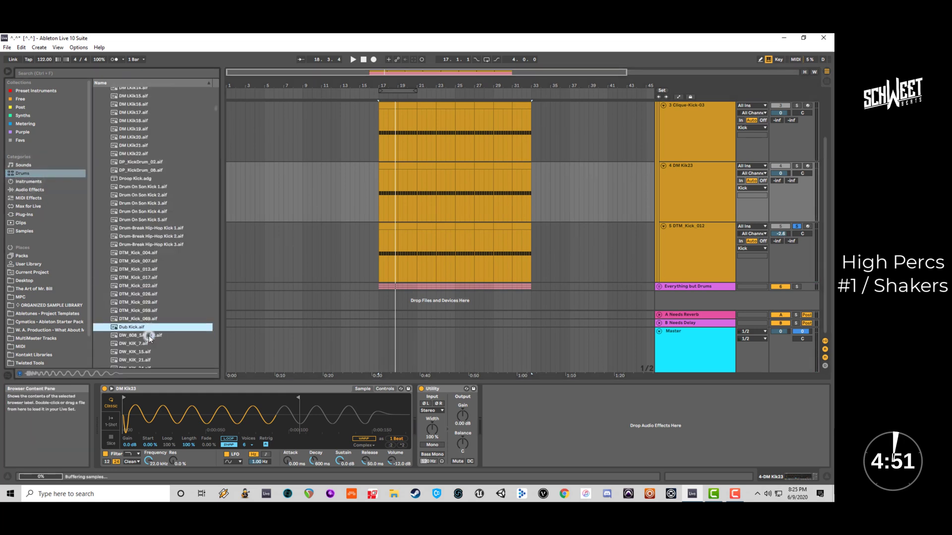
pyautogui.scroll(-3, 149, 336)
pyautogui.click(196, 306)
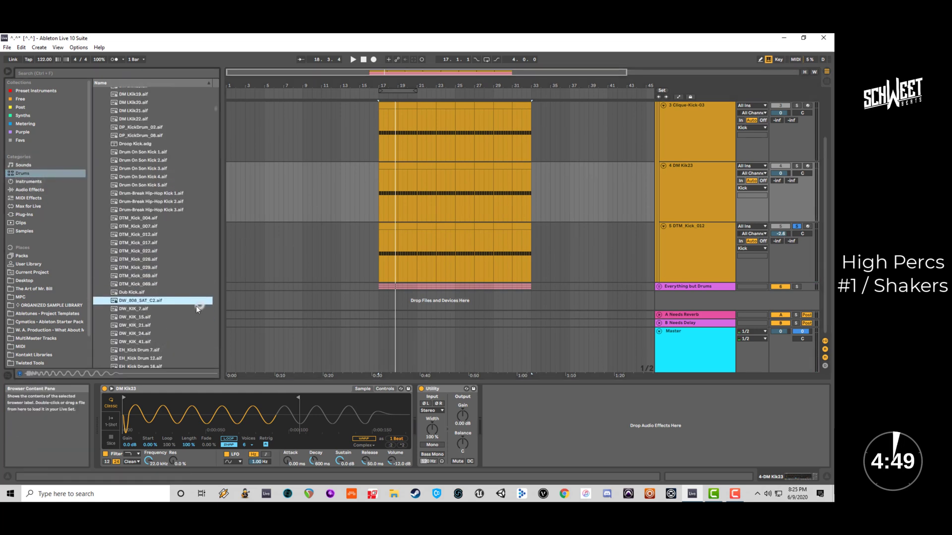
pyautogui.click(150, 326)
pyautogui.scroll(-2, 150, 326)
pyautogui.click(161, 314)
pyautogui.click(159, 326)
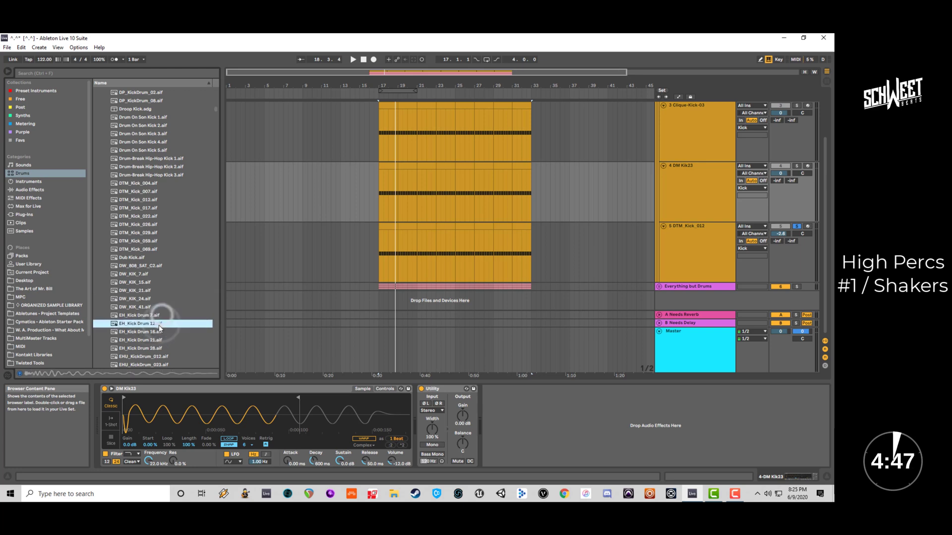
pyautogui.click(164, 318)
pyautogui.click(158, 340)
pyautogui.scroll(-1, 158, 338)
pyautogui.click(162, 331)
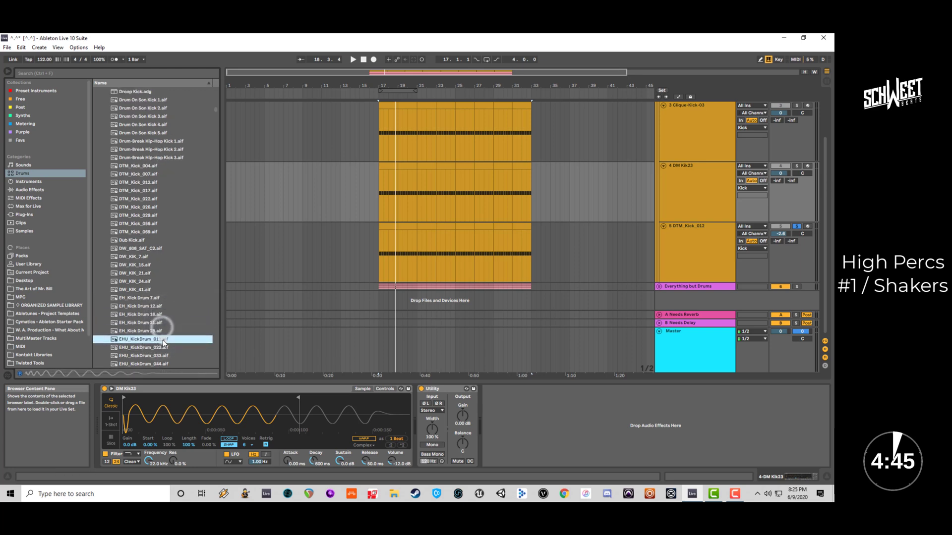
pyautogui.scroll(-1, 165, 331)
pyautogui.click(165, 330)
pyautogui.click(165, 337)
pyautogui.click(165, 346)
pyautogui.scroll(-1, 164, 346)
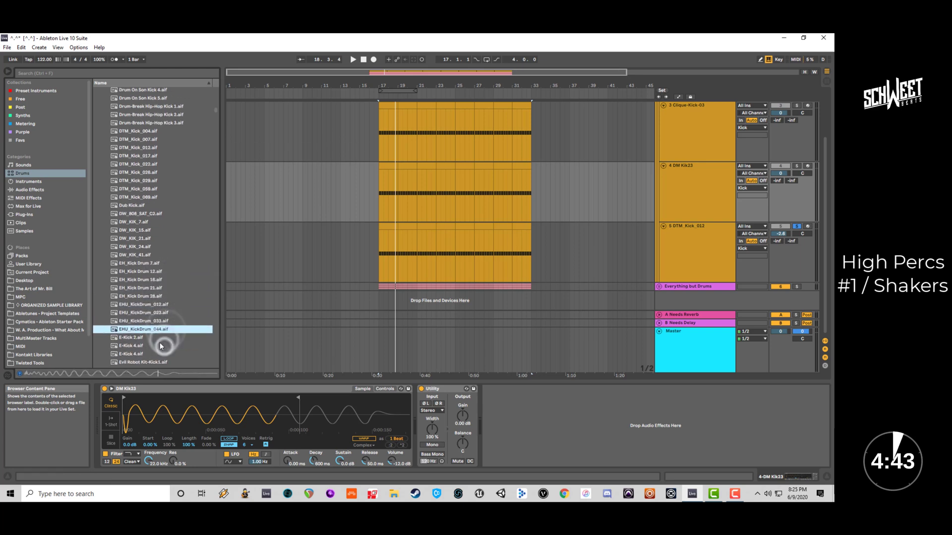
pyautogui.click(163, 346)
pyautogui.scroll(-1, 160, 345)
pyautogui.scroll(-1, 159, 345)
pyautogui.click(159, 345)
pyautogui.scroll(-2, 160, 343)
pyautogui.click(162, 341)
pyautogui.scroll(-4, 162, 341)
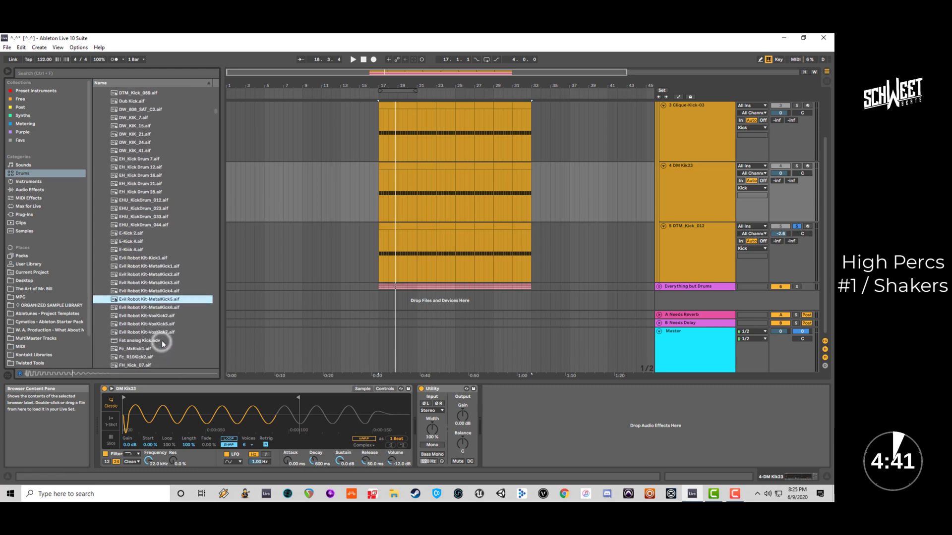
pyautogui.click(163, 334)
pyautogui.click(143, 323)
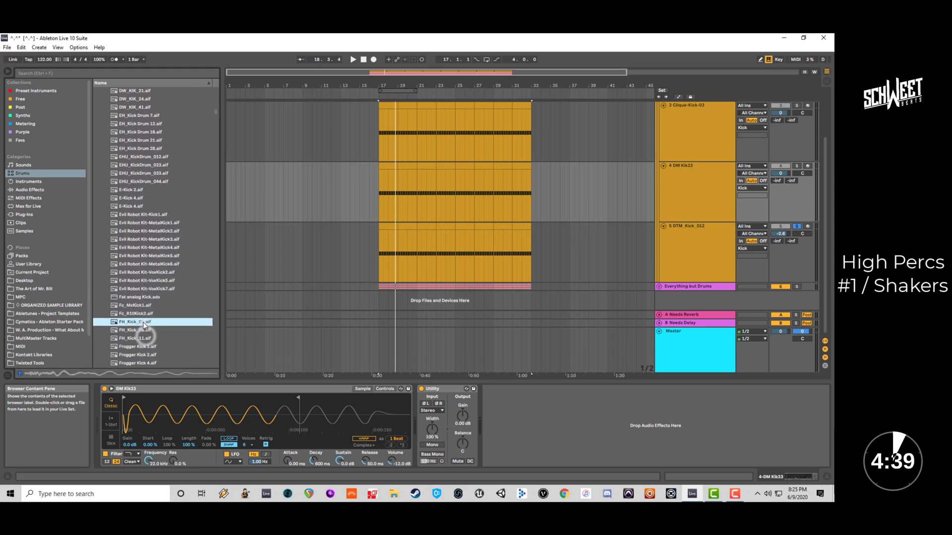
pyautogui.click(144, 313)
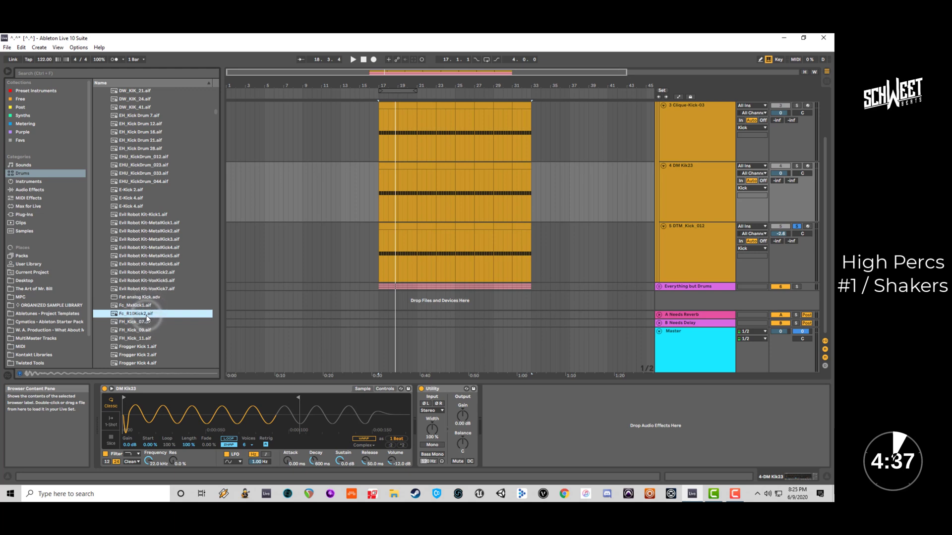
pyautogui.scroll(-1, 147, 327)
pyautogui.click(149, 337)
pyautogui.scroll(-4, 150, 334)
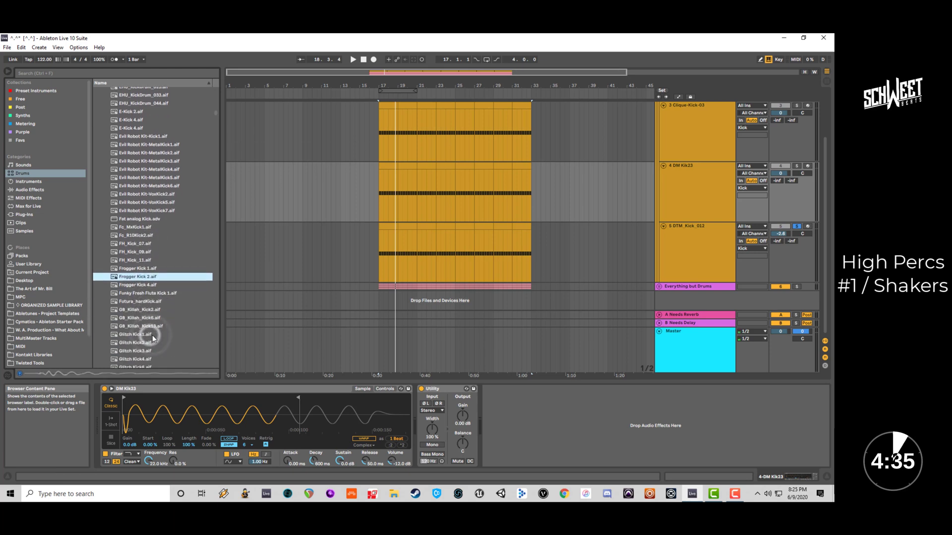
pyautogui.click(154, 336)
pyautogui.scroll(-1, 154, 338)
pyautogui.click(154, 336)
pyautogui.scroll(-1, 154, 337)
pyautogui.click(154, 337)
pyautogui.scroll(-2, 154, 337)
pyautogui.click(155, 331)
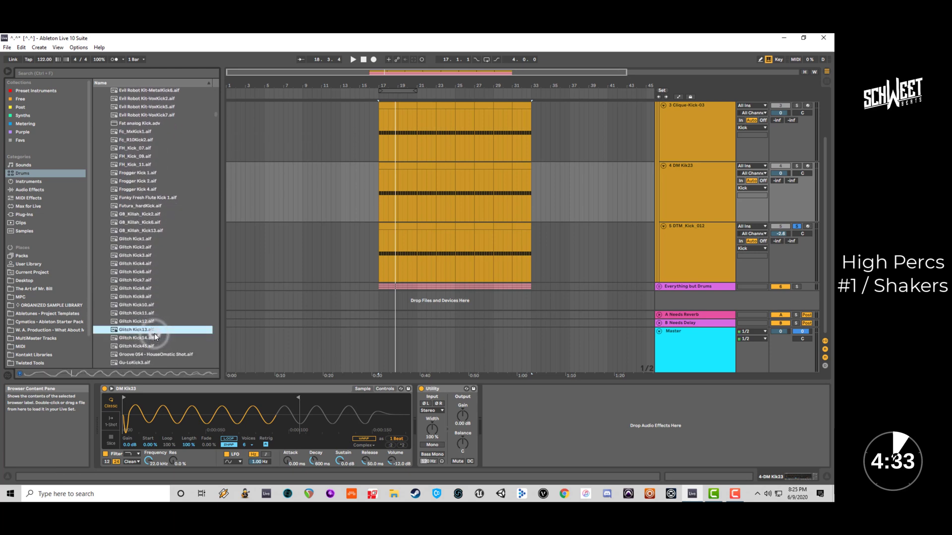
pyautogui.scroll(-2, 154, 336)
pyautogui.click(152, 335)
pyautogui.scroll(-2, 152, 335)
pyautogui.click(147, 318)
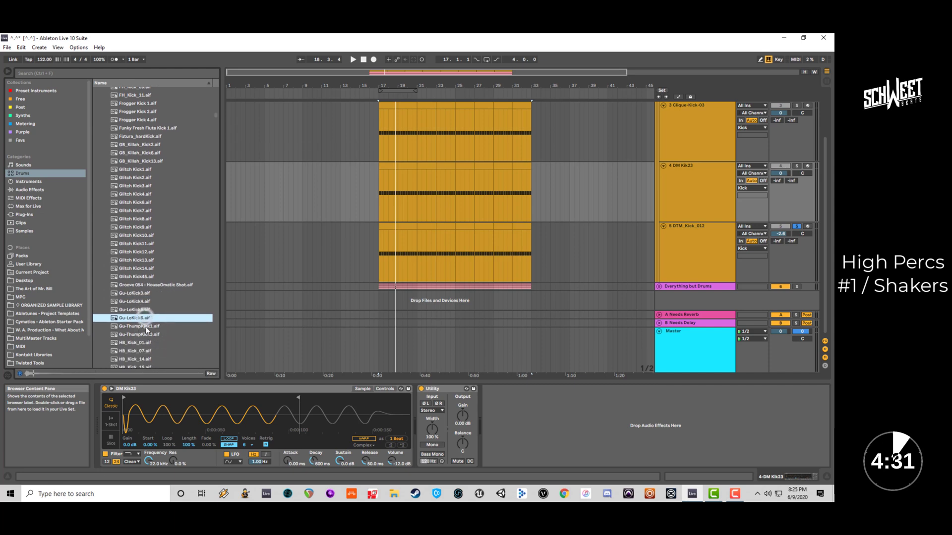
pyautogui.click(146, 327)
pyautogui.click(146, 334)
pyautogui.scroll(-2, 147, 333)
pyautogui.click(147, 326)
pyautogui.scroll(-1, 147, 333)
pyautogui.click(147, 334)
pyautogui.scroll(-1, 147, 337)
pyautogui.click(148, 340)
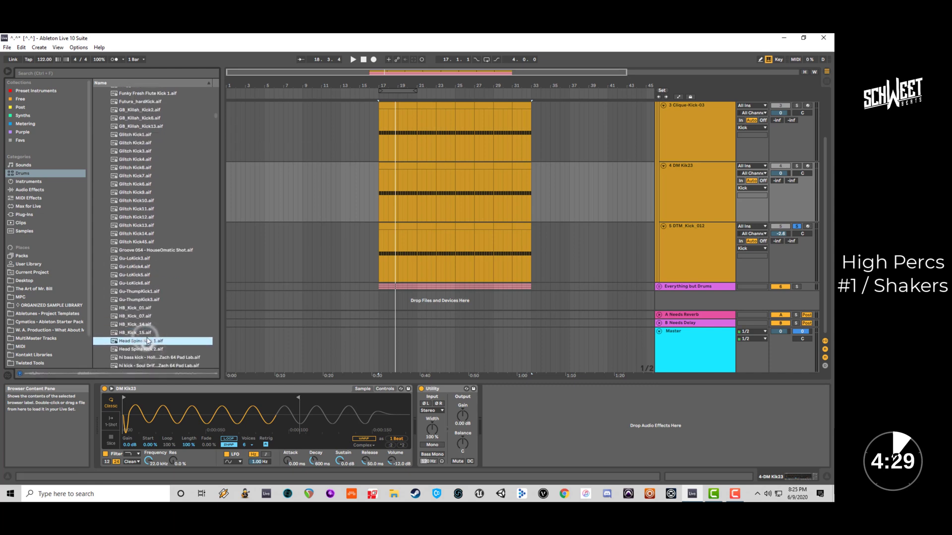
pyautogui.scroll(-3, 147, 333)
pyautogui.click(150, 347)
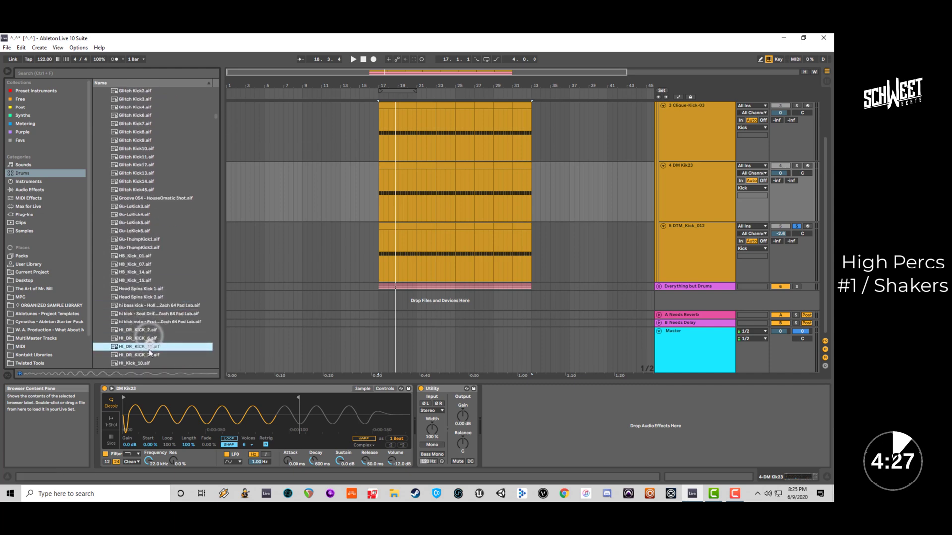
pyautogui.click(149, 354)
pyautogui.click(149, 362)
pyautogui.scroll(-2, 148, 347)
pyautogui.click(146, 343)
pyautogui.scroll(-1, 147, 332)
pyautogui.click(147, 312)
pyautogui.click(149, 326)
pyautogui.scroll(-1, 149, 331)
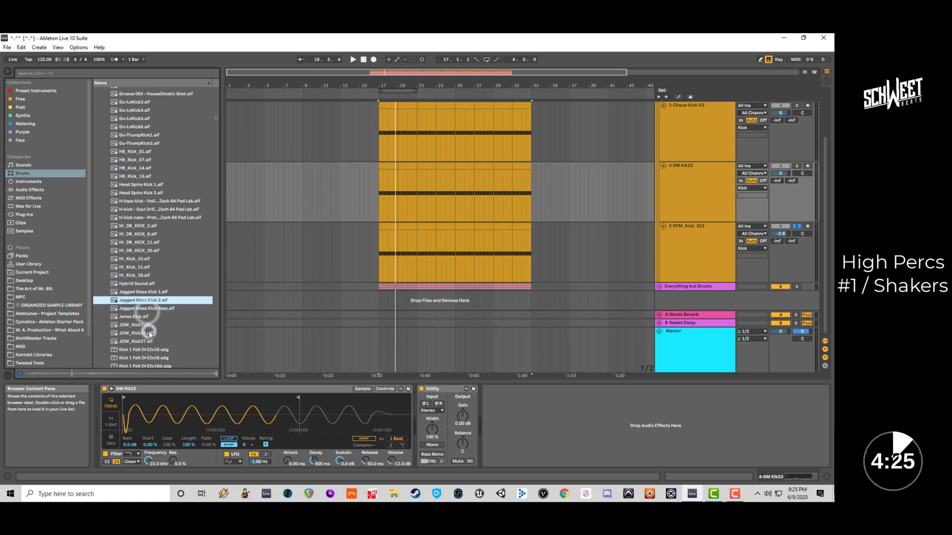
pyautogui.scroll(-3, 149, 331)
pyautogui.click(148, 315)
pyautogui.click(148, 329)
pyautogui.click(148, 344)
pyautogui.scroll(-1, 148, 341)
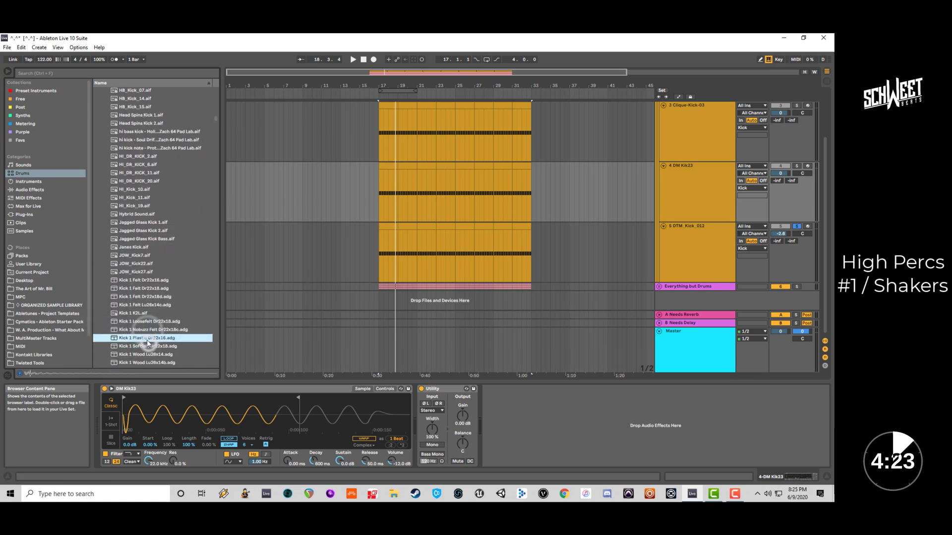
pyautogui.scroll(-10, 147, 338)
pyautogui.click(148, 321)
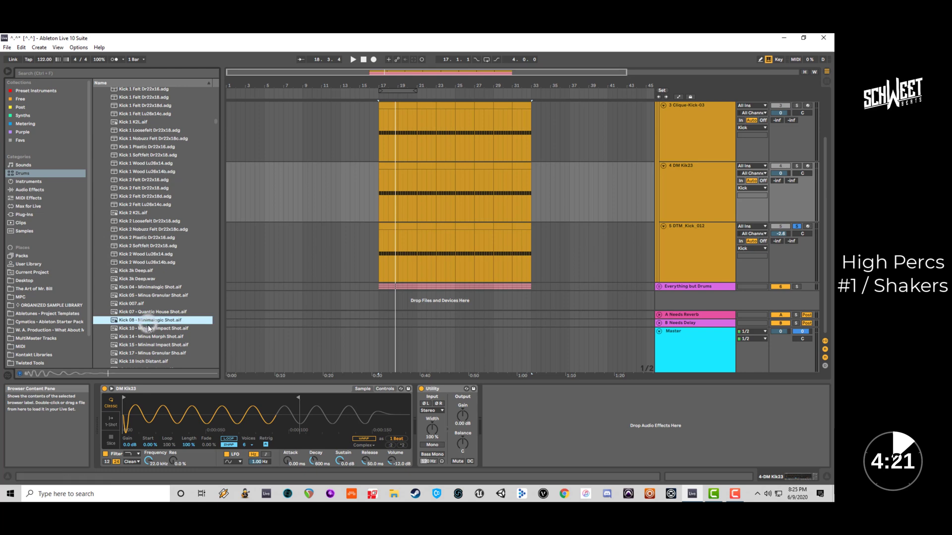
pyautogui.scroll(-2, 145, 297)
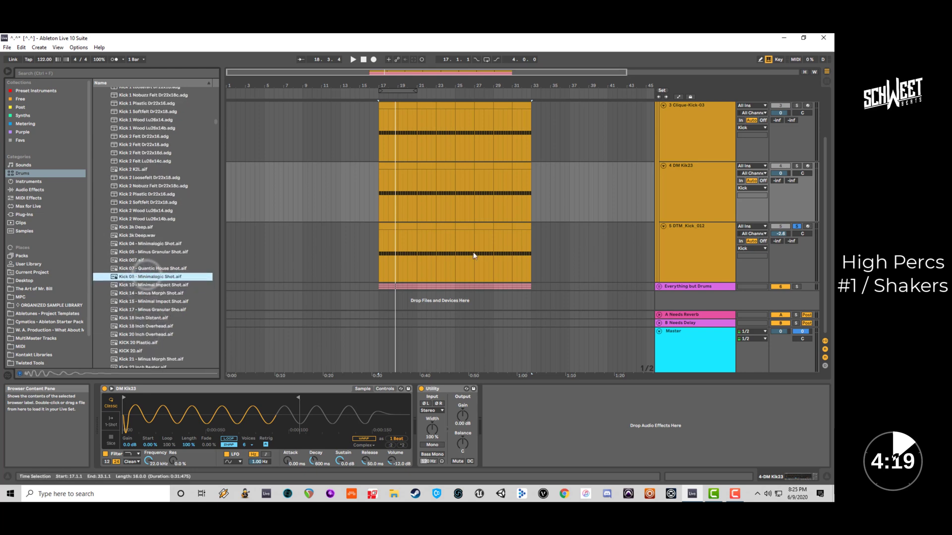
# Replace the sample on the DTM_Kick_012 track with Kick 08 - Minimalogic Shot while the kick plays.
pyautogui.click(671, 240)
pyautogui.press('space')
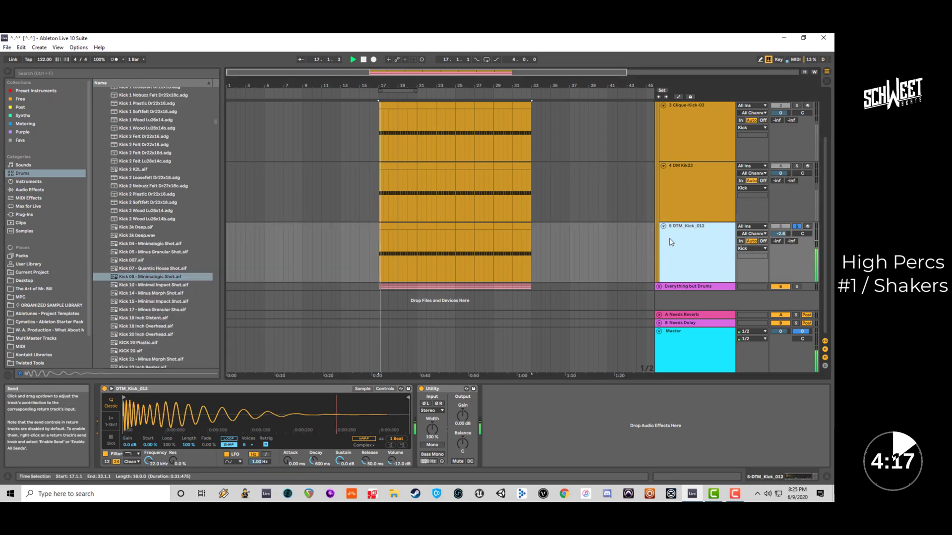
pyautogui.doubleClick(173, 276)
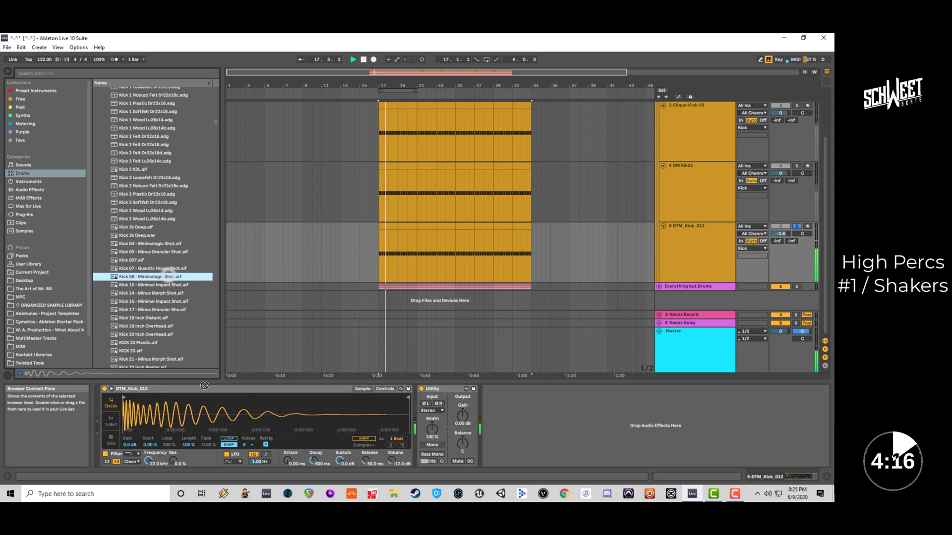
pyautogui.click(786, 234)
pyautogui.scroll(1, 788, 237)
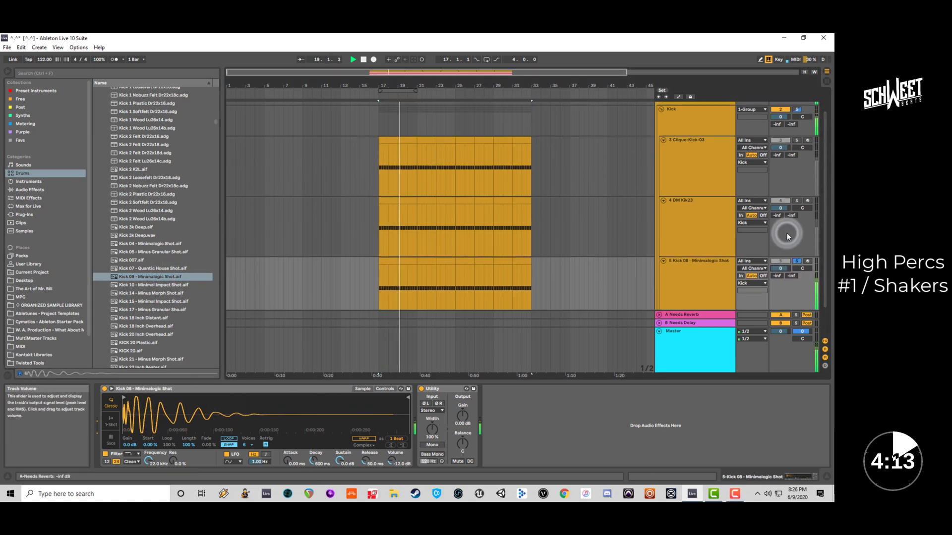
pyautogui.scroll(1, 786, 213)
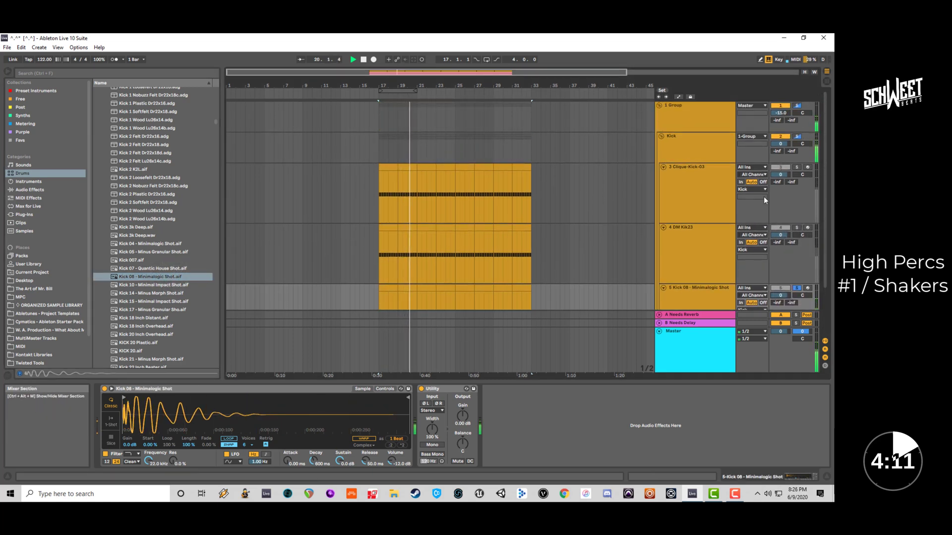
# Show the Master track's devices, restart playback and turn off the solo on the Kick 08 - Minimalogic Shot track.
pyautogui.click(684, 356)
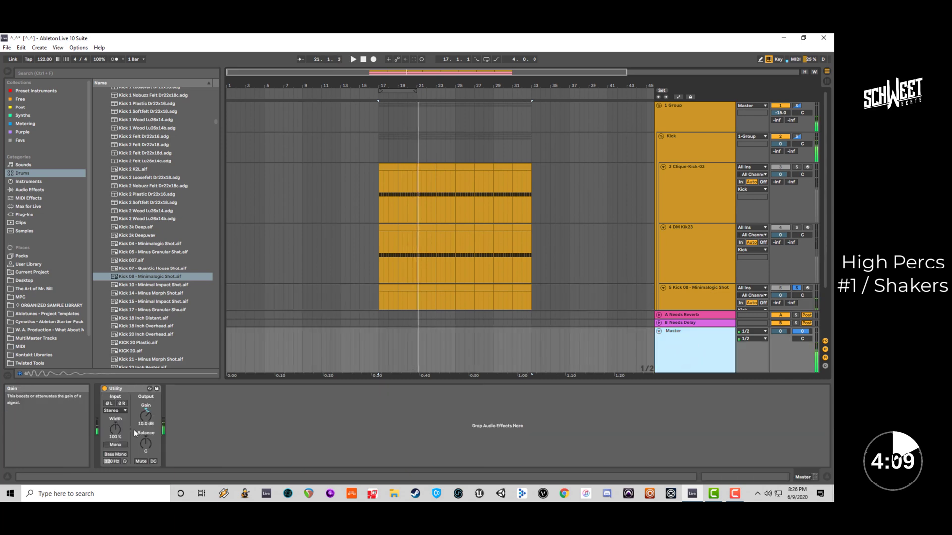
pyautogui.press('space')
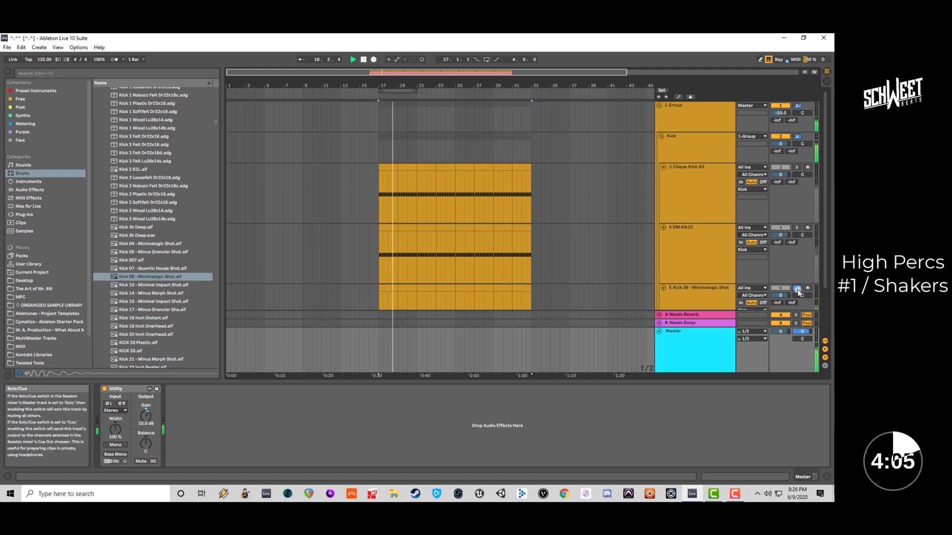
pyautogui.scroll(-3, 769, 277)
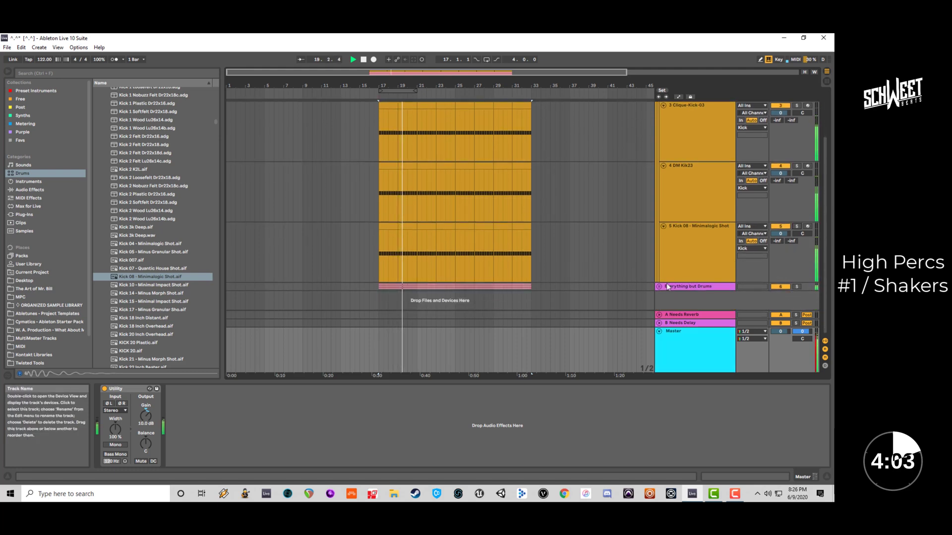
# Expand the Everything but Drums group and group Captain Padd, All Around Echo and A Stranger Saw under the name Synths.
pyautogui.click(658, 286)
pyautogui.click(696, 264)
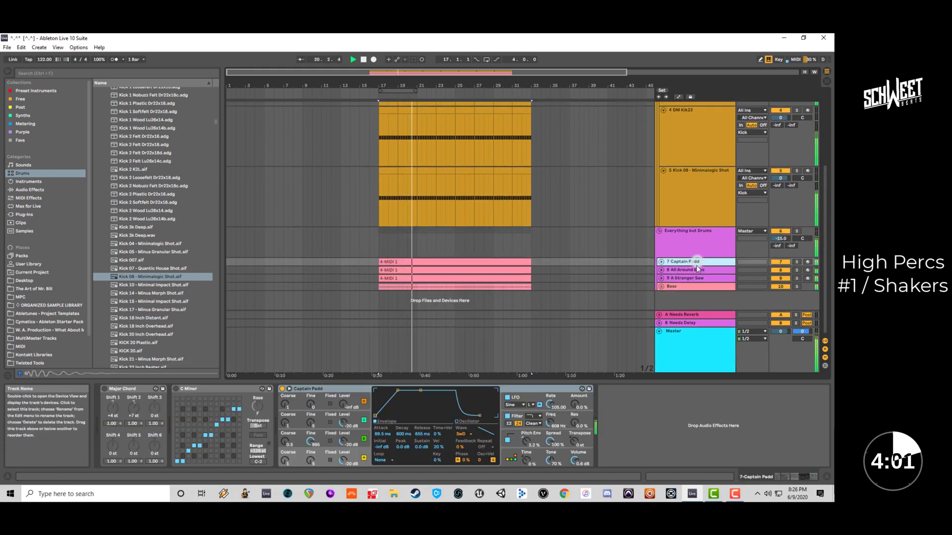
pyautogui.keyDown('shift'); pyautogui.click(692, 277); pyautogui.keyUp('shift')
pyautogui.hotkey('ctrl', 'g')
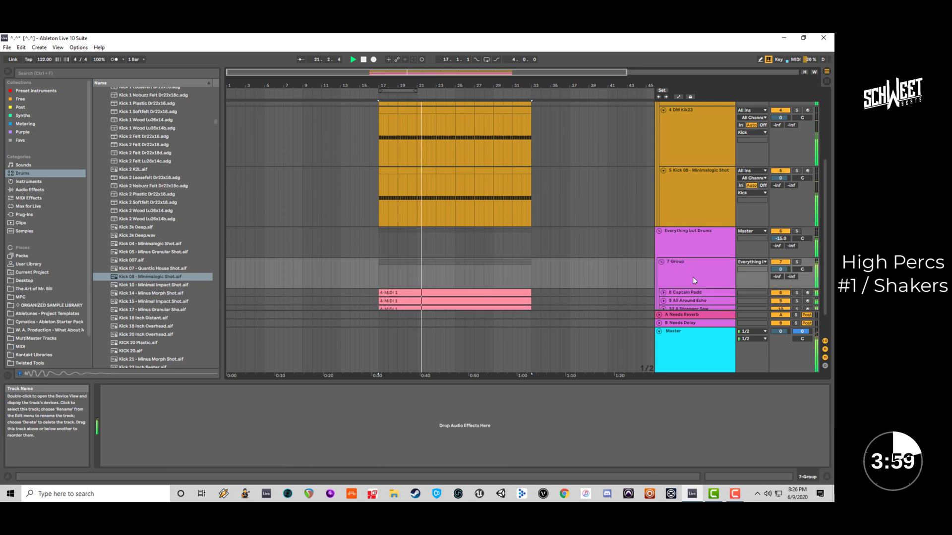
pyautogui.click(690, 277)
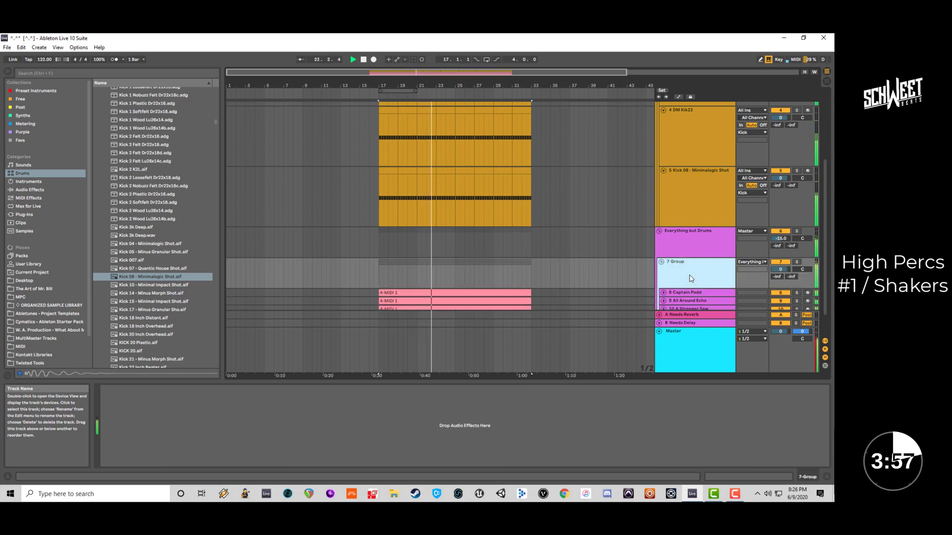
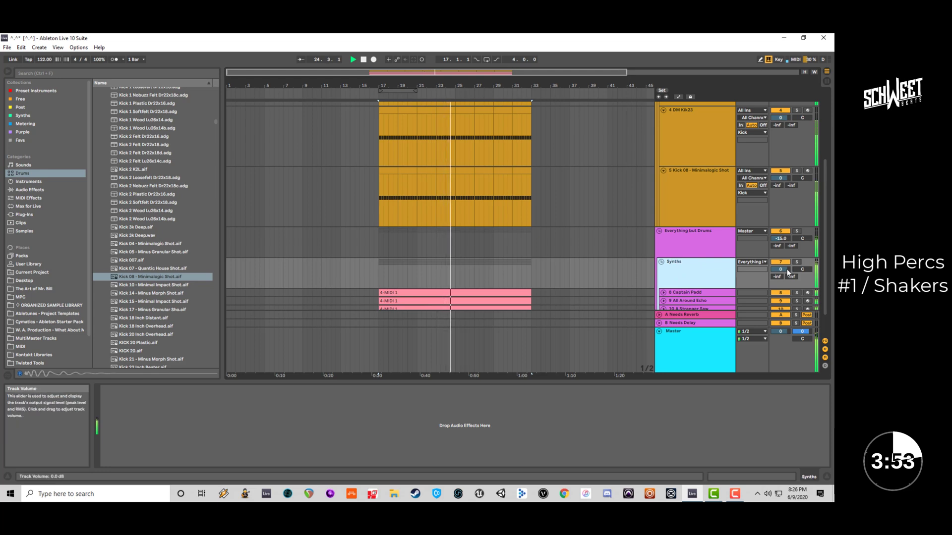
# Lower the Synths group volume to -4.8 dB and expand the Bass group, lowering its volume to about the same level.
pyautogui.moveTo(781, 269); pyautogui.dragTo(780, 277)
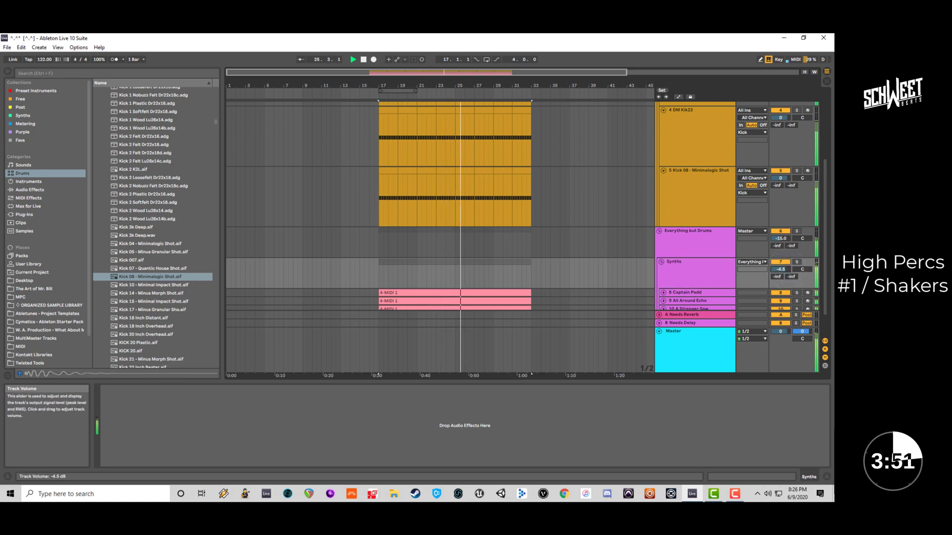
pyautogui.scroll(-2, 759, 277)
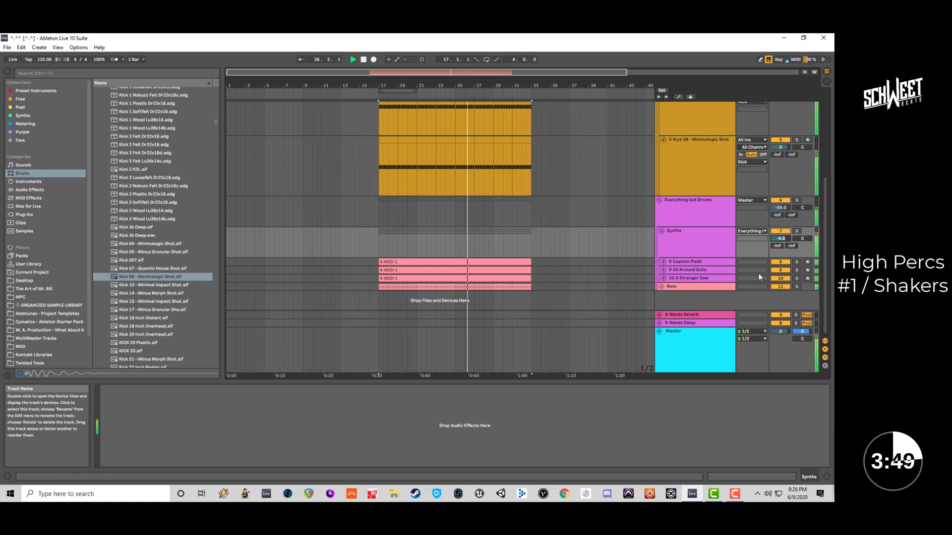
pyautogui.click(661, 288)
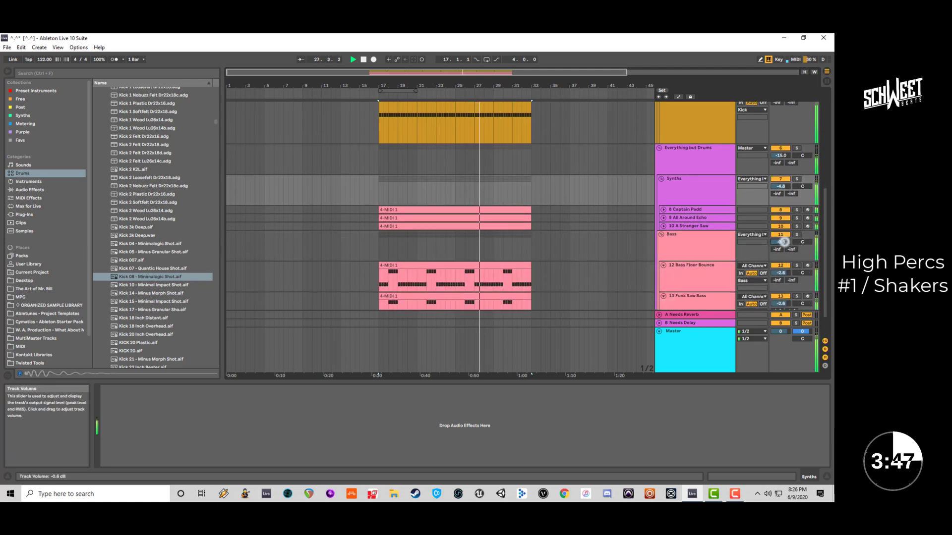
pyautogui.moveTo(783, 242); pyautogui.dragTo(783, 244)
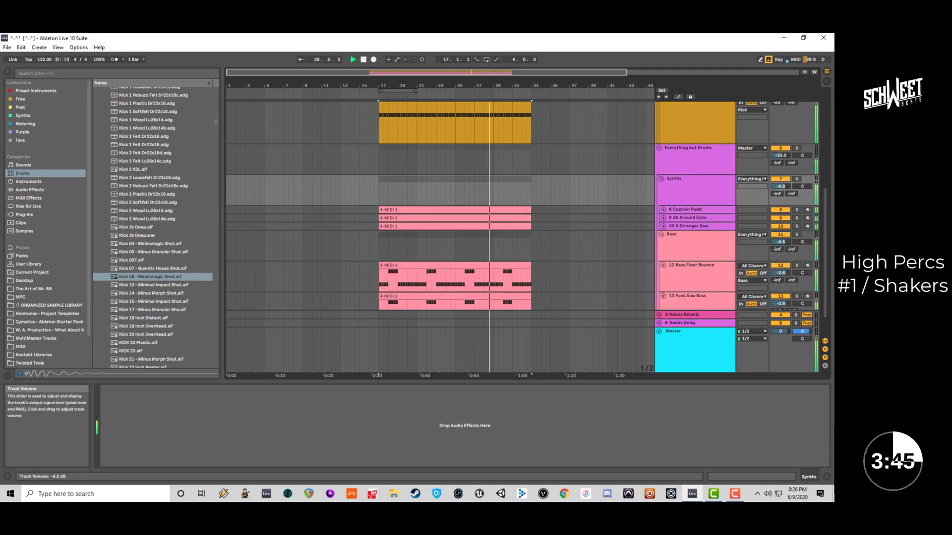
# Solo the drum group and compare the kick layers by muting and unmuting Clique-Kick-03 and DM Kik23.
pyautogui.scroll(6, 785, 244)
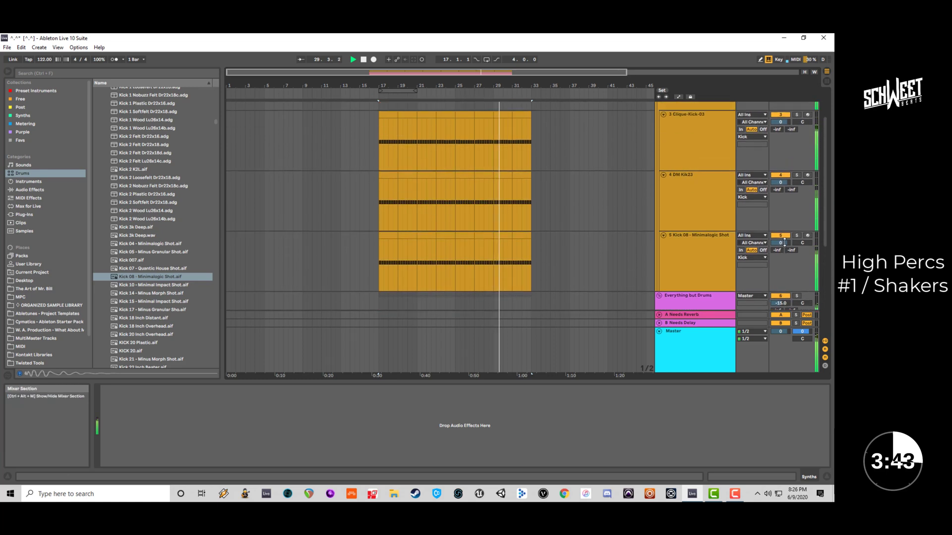
pyautogui.click(796, 106)
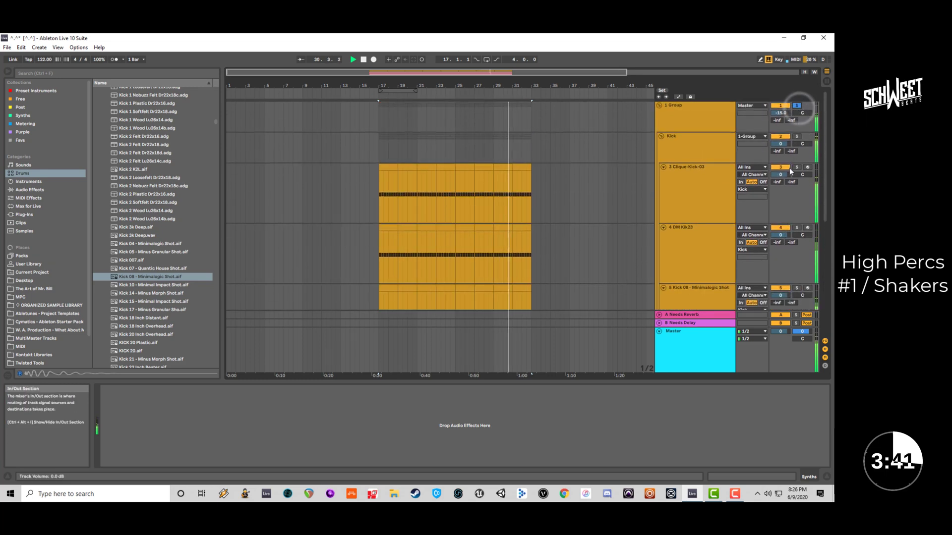
pyautogui.click(790, 168)
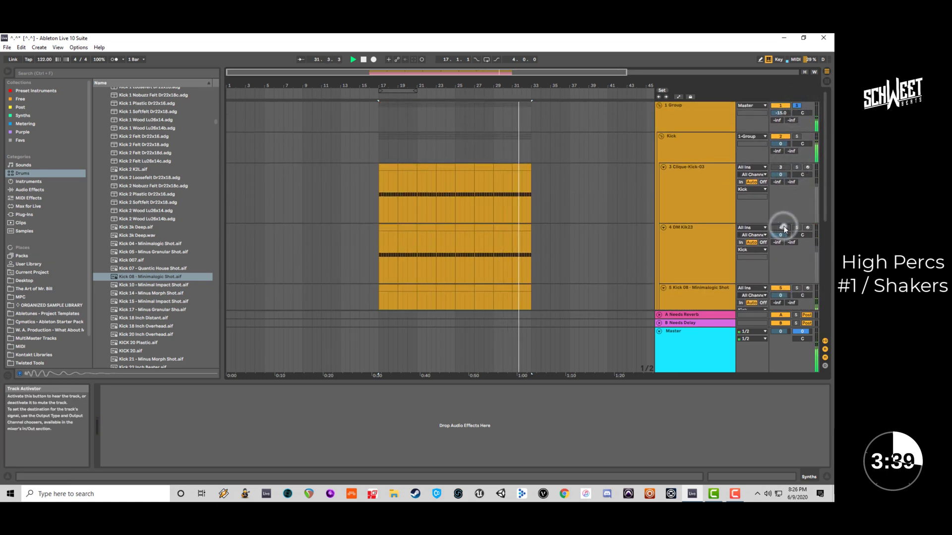
pyautogui.click(785, 168)
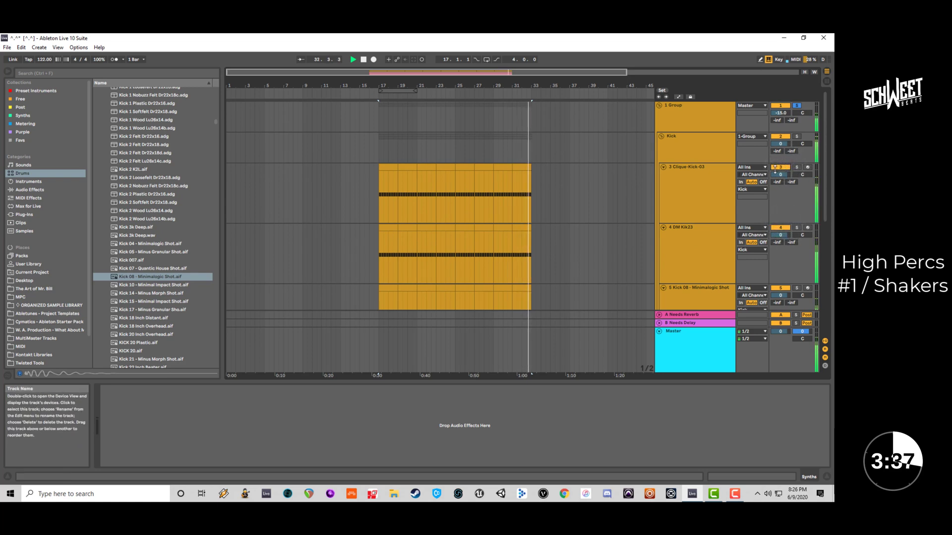
# Select the Kick group and search the Audio Effects library for "glue".
pyautogui.click(670, 155)
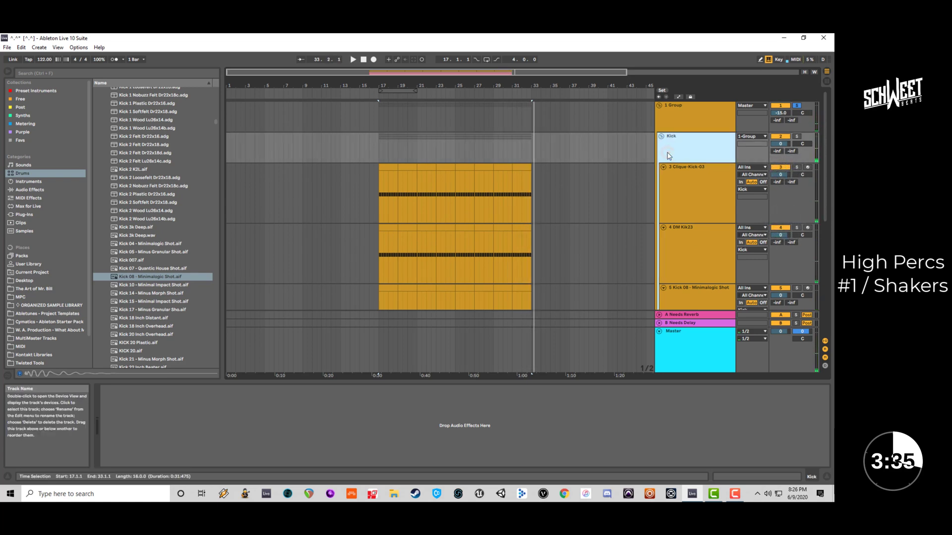
pyautogui.click(121, 76)
pyautogui.write('sha')
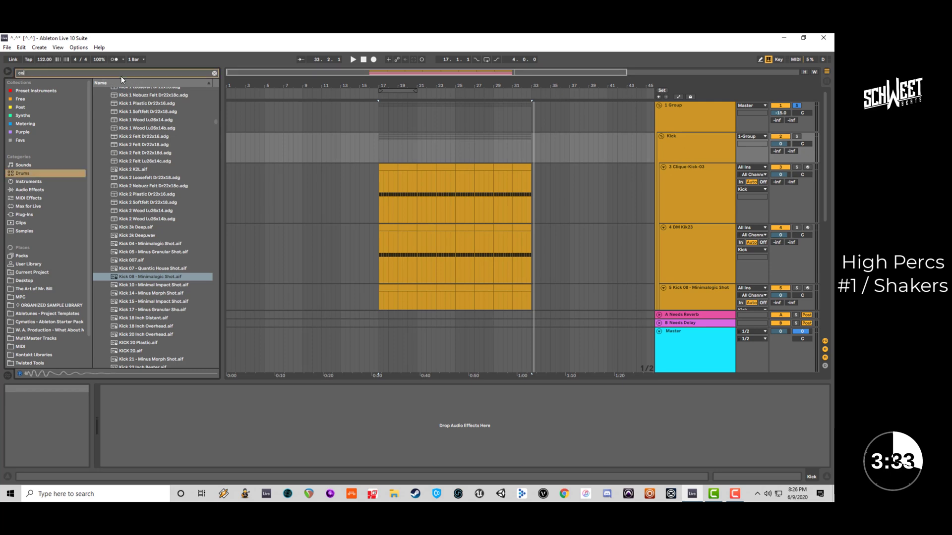
pyautogui.press('BackSpace')
pyautogui.press('BackSpace')
pyautogui.press('BackSpace')
pyautogui.write('glue')
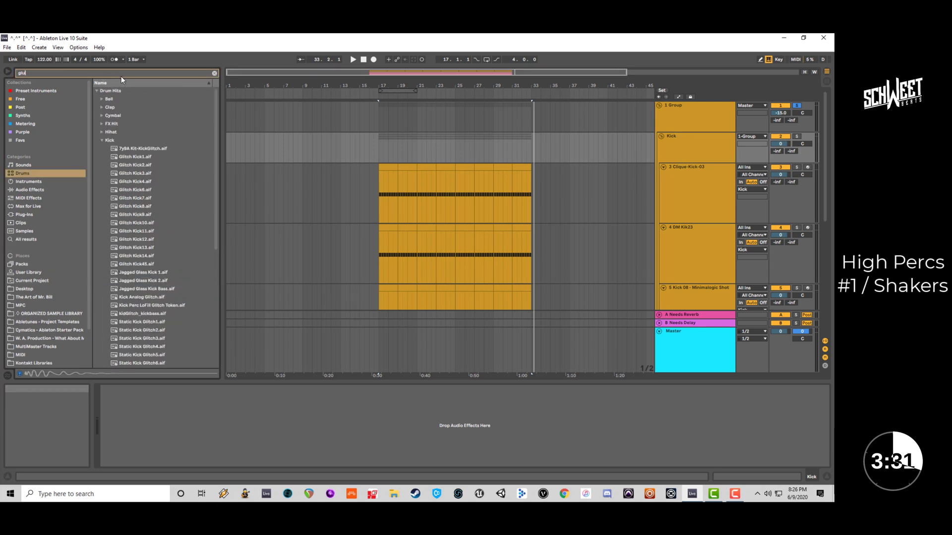
pyautogui.click(44, 190)
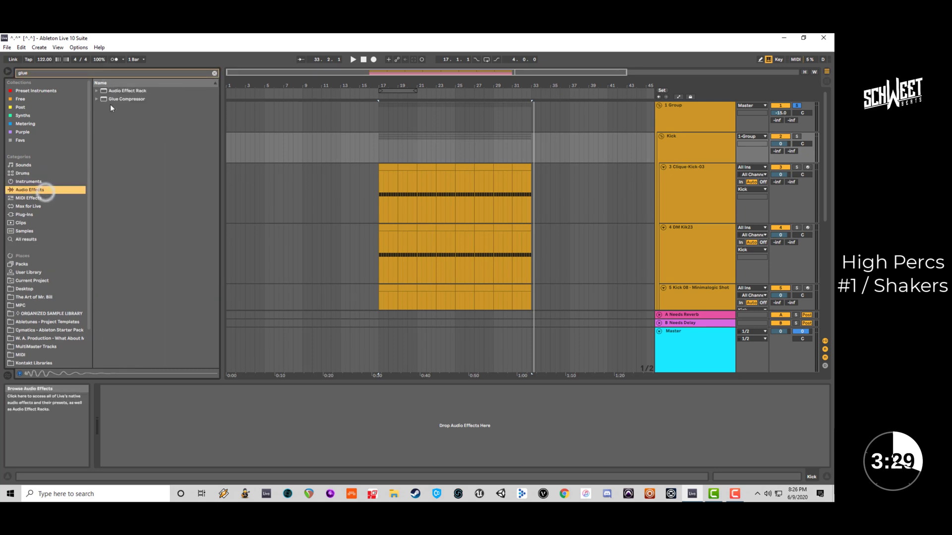
# Search the audio effects for "drum" and add Drum Buss to the Kick group.
pyautogui.click(143, 73)
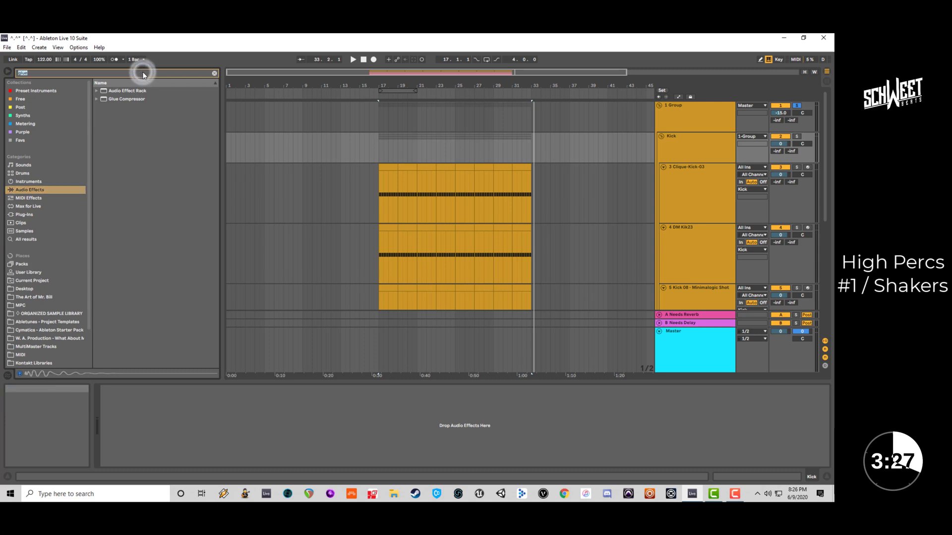
pyautogui.press('BackSpace')
pyautogui.press('BackSpace')
pyautogui.press('BackSpace')
pyautogui.press('BackSpace')
pyautogui.write('drum')
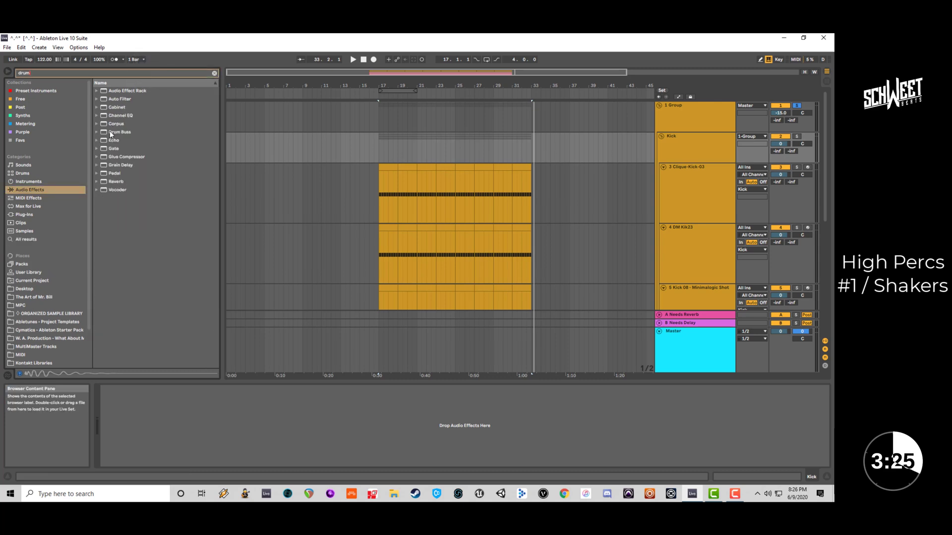
pyautogui.moveTo(111, 134); pyautogui.dragTo(633, 177)
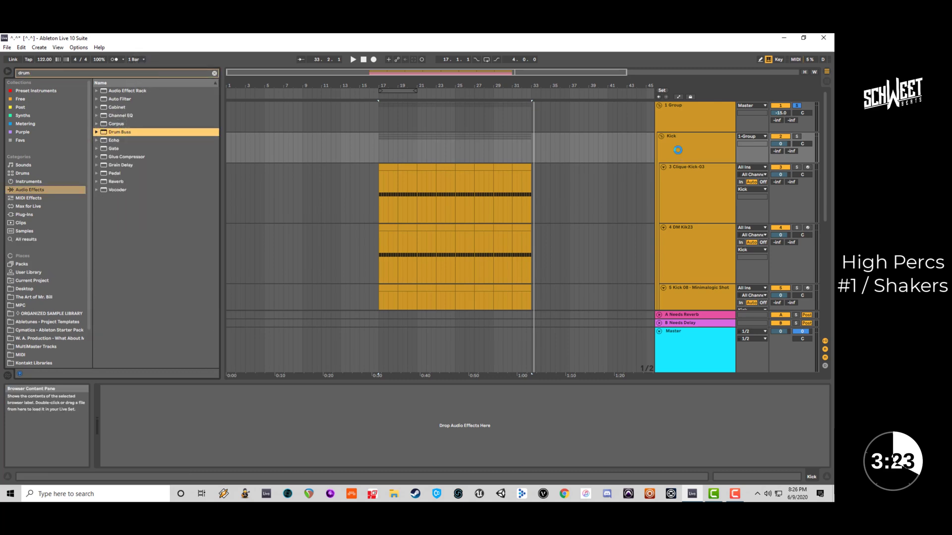
# Play the soloed drums and mute and unmute Clique-Kick-03 to compare the kick with and without it.
pyautogui.press('space')
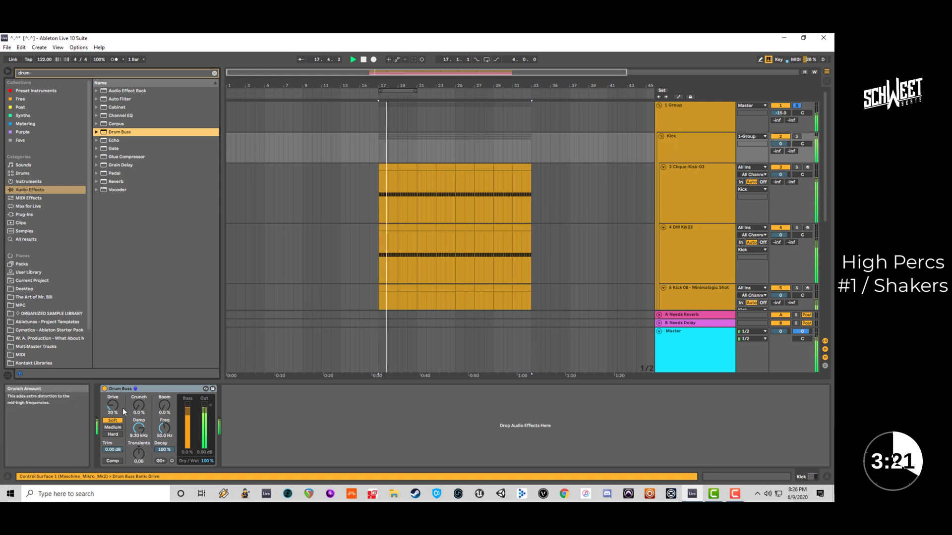
pyautogui.click(785, 168)
pyautogui.click(785, 169)
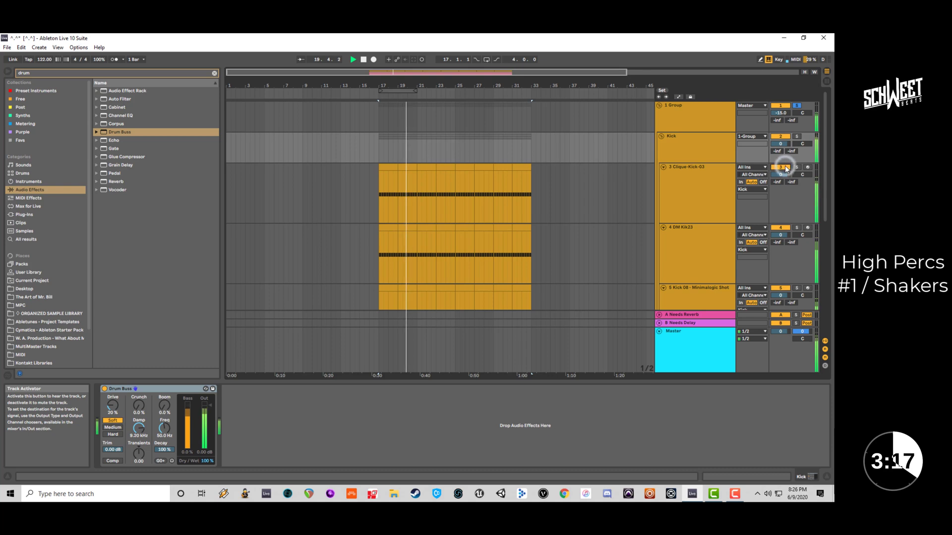
# Try One-Shot mode on the Clique-Kick-03 sampler, return it to Classic, and toggle Warp off and on.
pyautogui.click(712, 189)
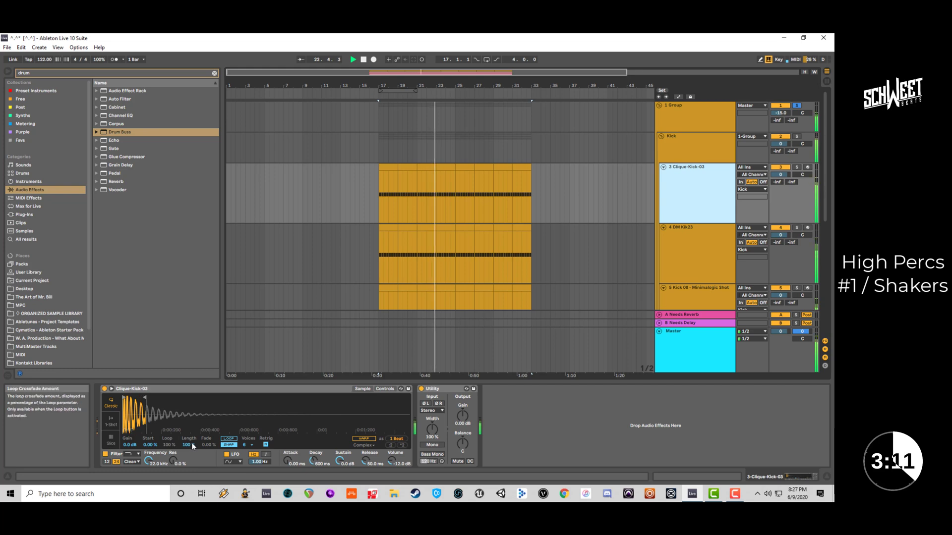
pyautogui.click(117, 421)
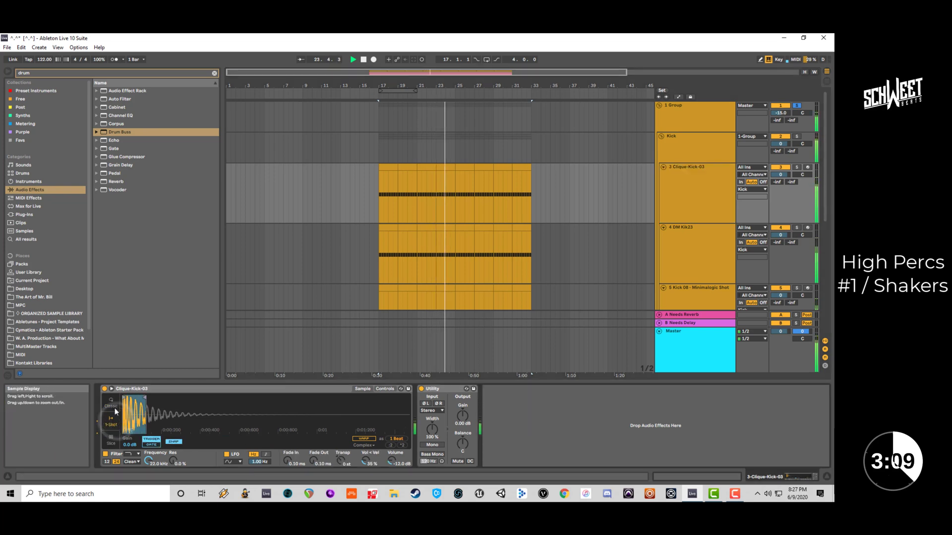
pyautogui.click(112, 404)
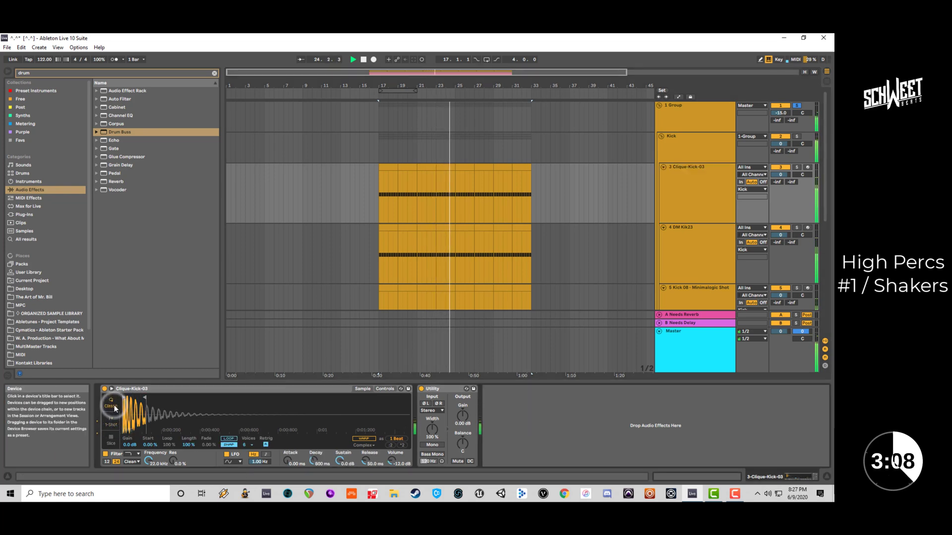
pyautogui.click(363, 440)
pyautogui.click(362, 440)
# Toggle sample looping on Clique-Kick-03 and move its sample start point further into the waveform.
pyautogui.click(229, 439)
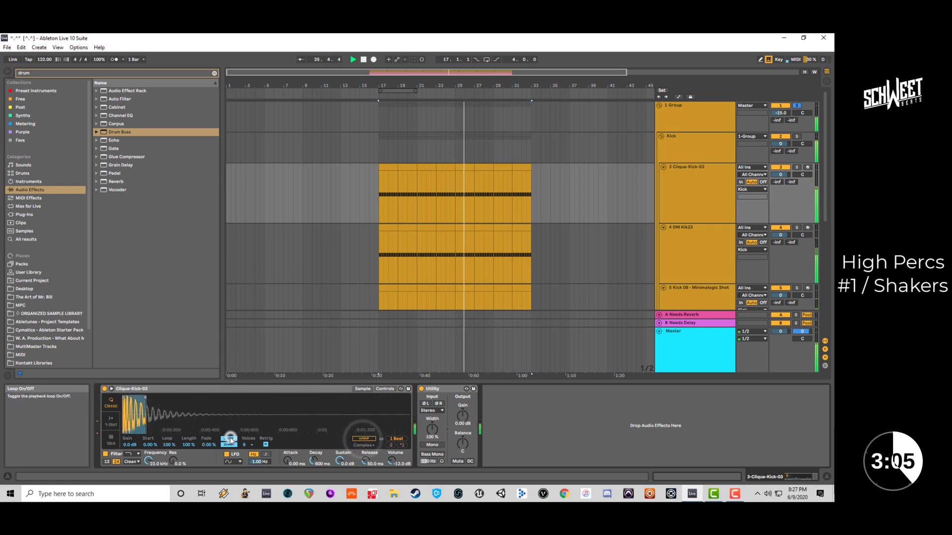
pyautogui.click(229, 440)
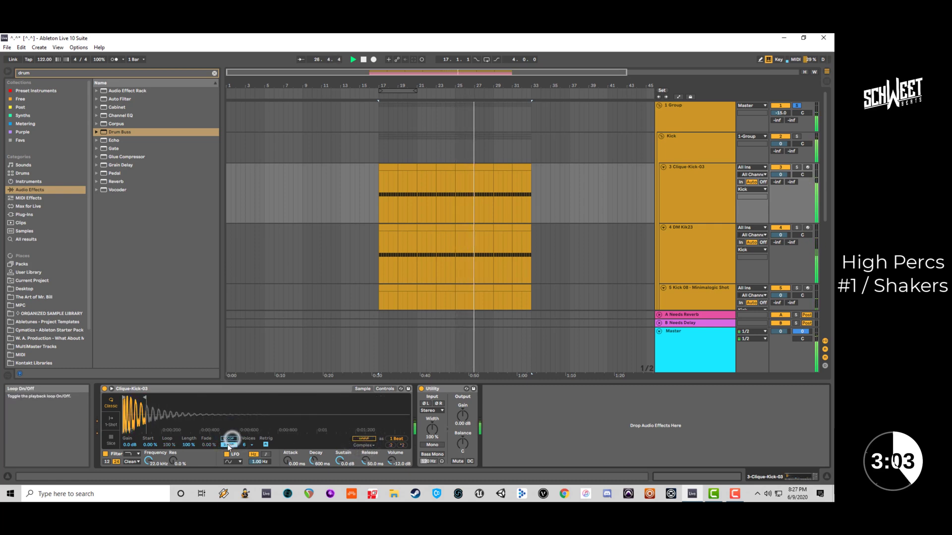
pyautogui.click(229, 438)
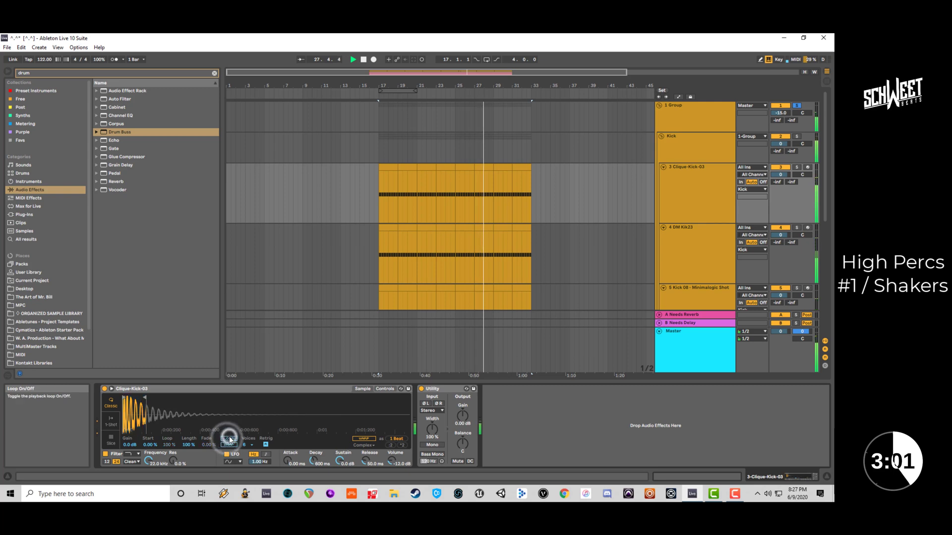
pyautogui.moveTo(149, 445); pyautogui.dragTo(149, 423)
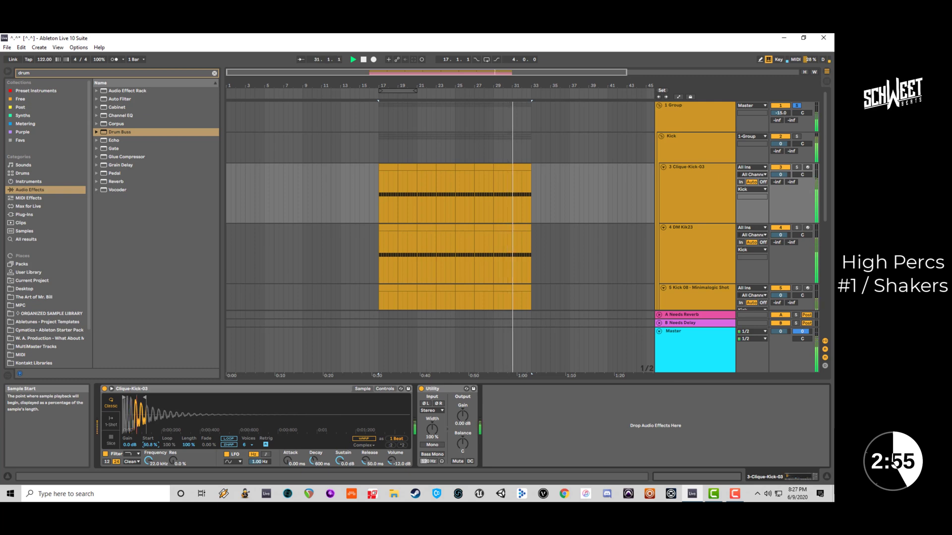
# Adjust the sample start of Clique-Kick-03 by ear, settling on 41.4%.
pyautogui.click(148, 399)
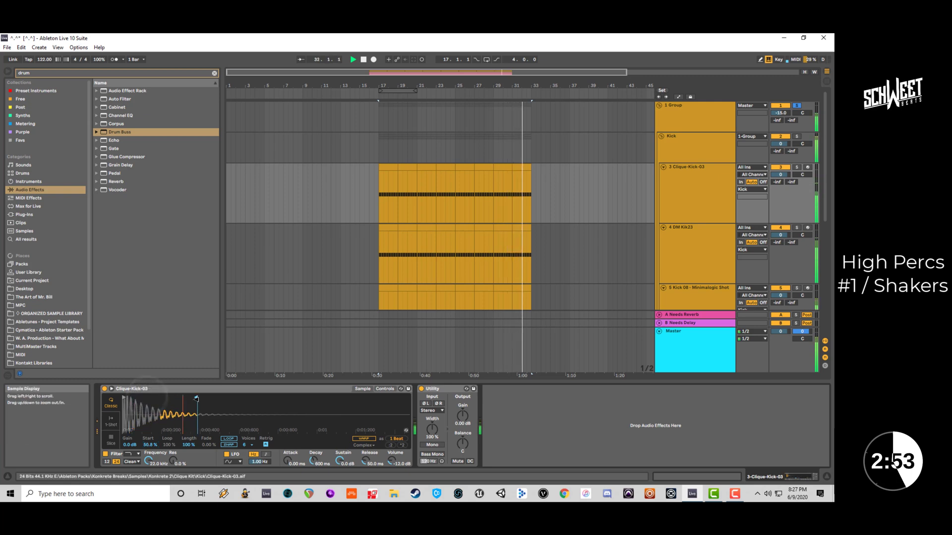
pyautogui.moveTo(148, 445); pyautogui.dragTo(149, 460)
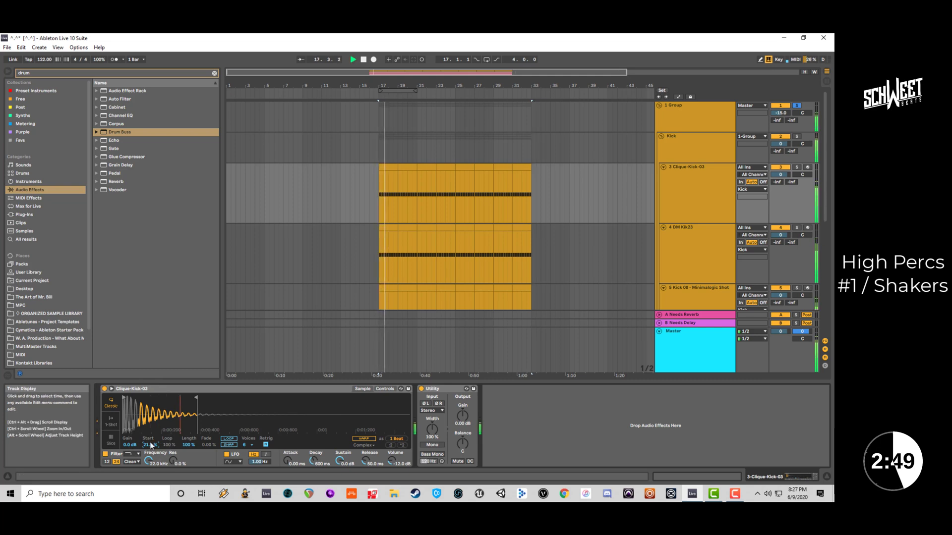
pyautogui.moveTo(152, 445); pyautogui.dragTo(151, 435)
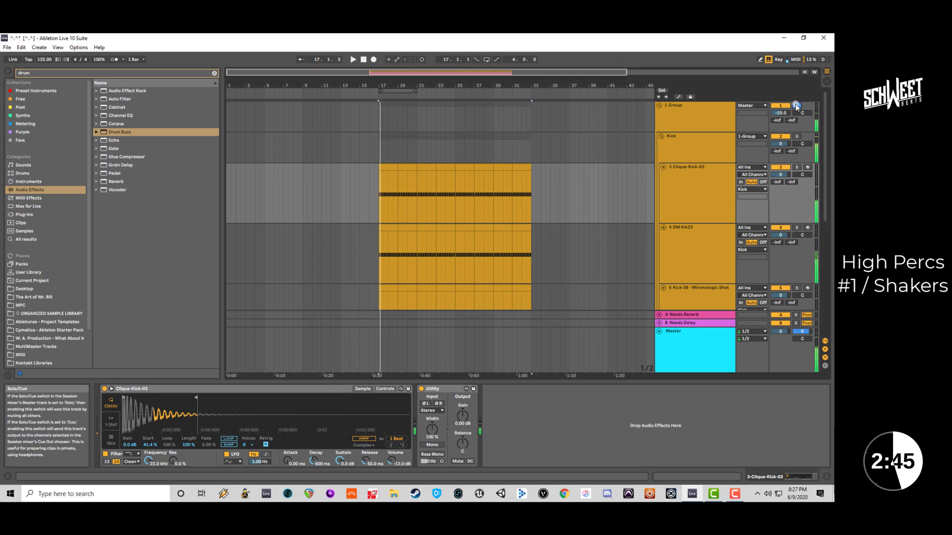
# Turn off the drum group's solo, raise Crunch to 24% on the Kick group's Drum Buss and slightly lower its Drive.
pyautogui.click(715, 125)
pyautogui.click(680, 155)
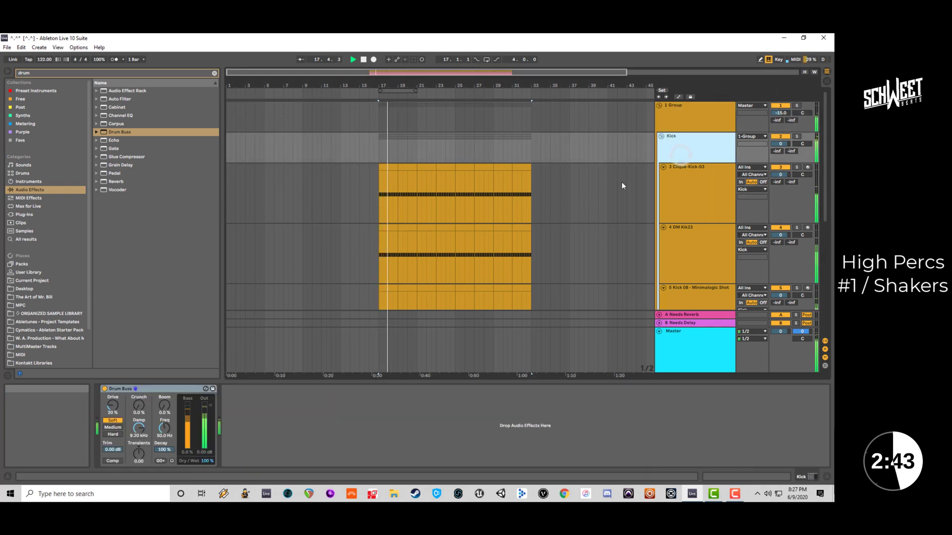
pyautogui.moveTo(139, 408); pyautogui.dragTo(113, 407)
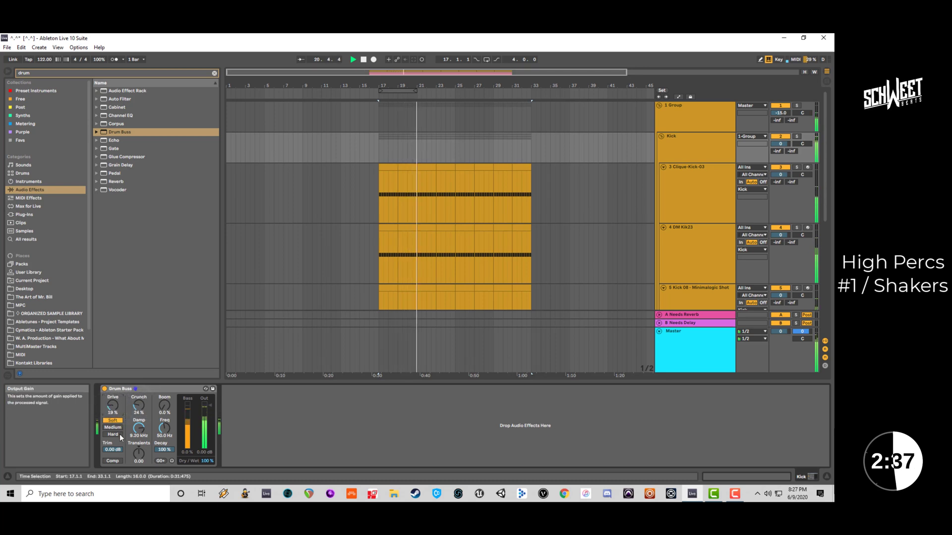
# Stop playback, collapse the Kick group and rename its parent group Drums.
pyautogui.press('space')
pyautogui.click(662, 137)
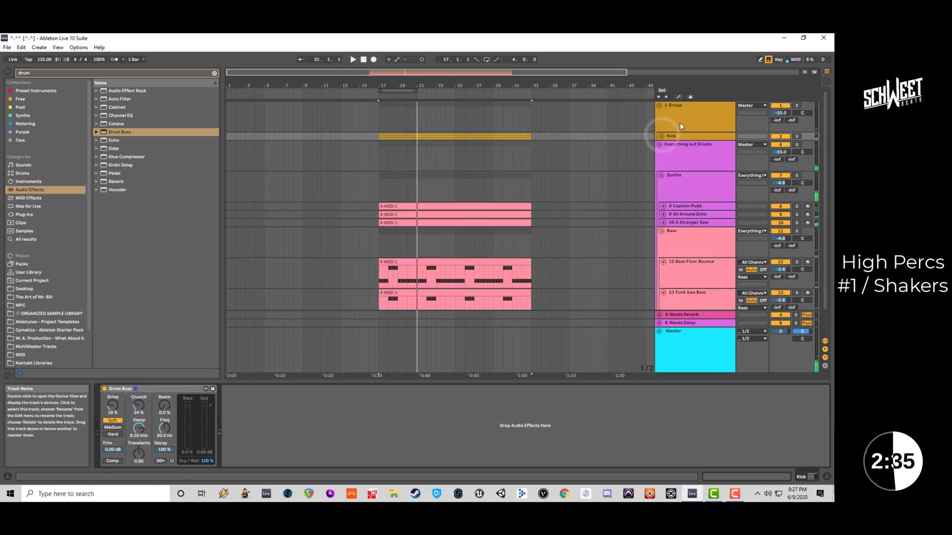
pyautogui.click(669, 116)
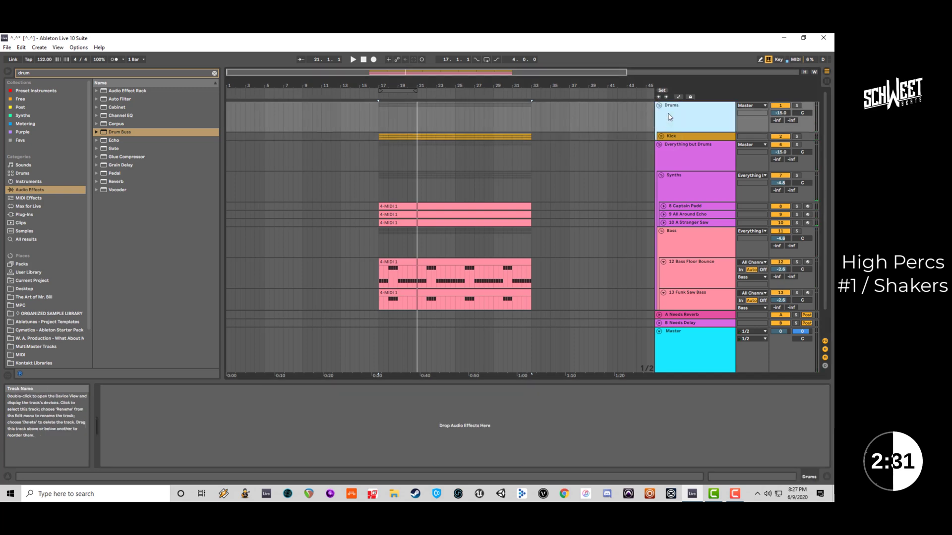
# Search the browser for "shaker" and limit the results to the Drums category.
pyautogui.click(41, 73)
pyautogui.write('sha')
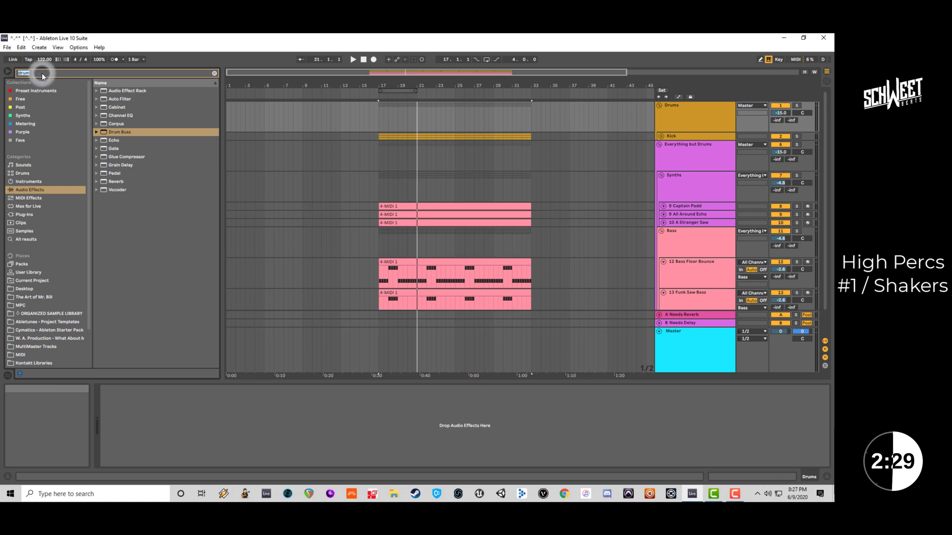
pyautogui.write('ker')
pyautogui.click(24, 182)
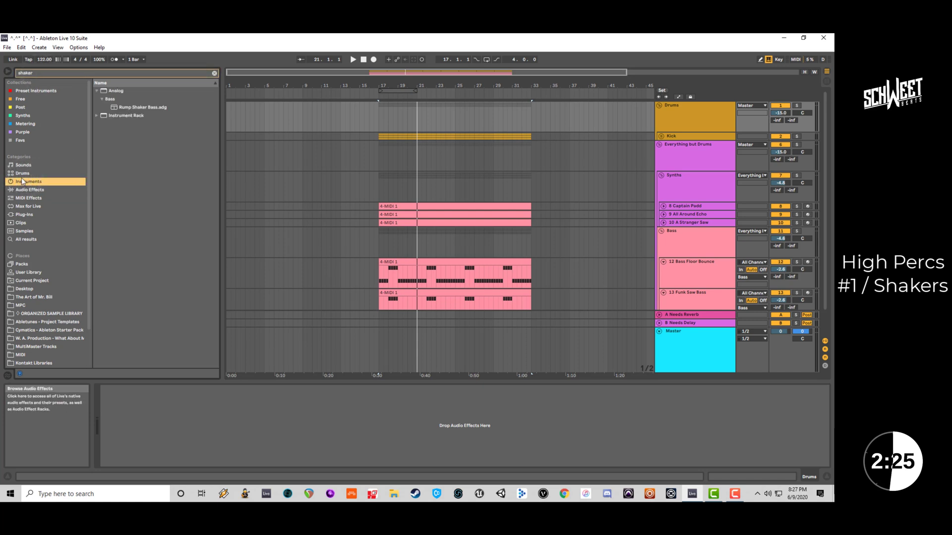
pyautogui.click(18, 174)
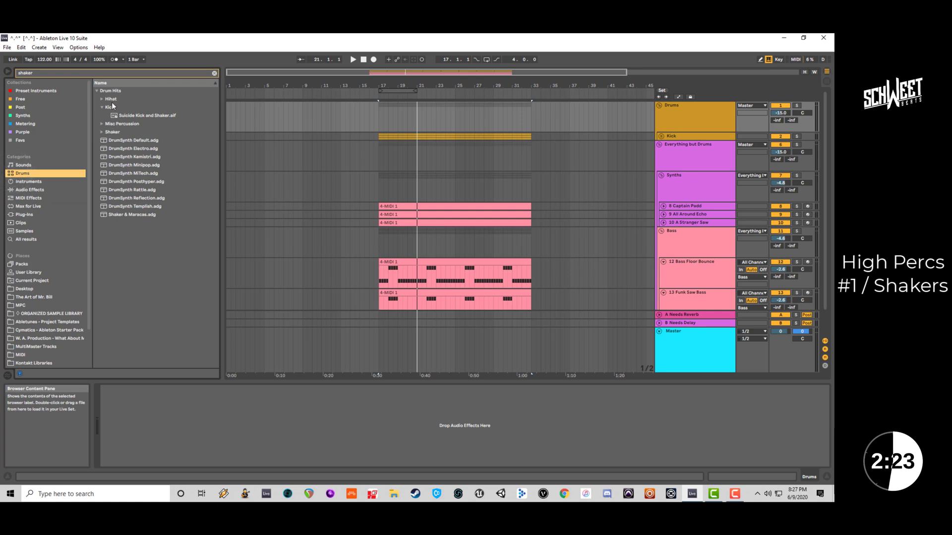
# Expand the Shaker drum hits and audition several samples, including MI Shaker (7).aif and MUT_Shaker1.aif.
pyautogui.click(107, 132)
pyautogui.click(136, 157)
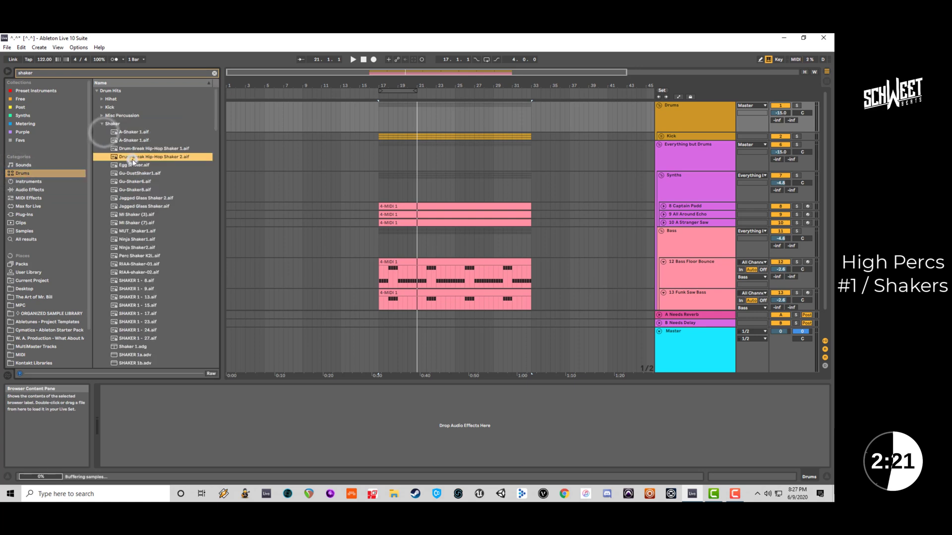
pyautogui.scroll(-1, 143, 200)
pyautogui.click(143, 197)
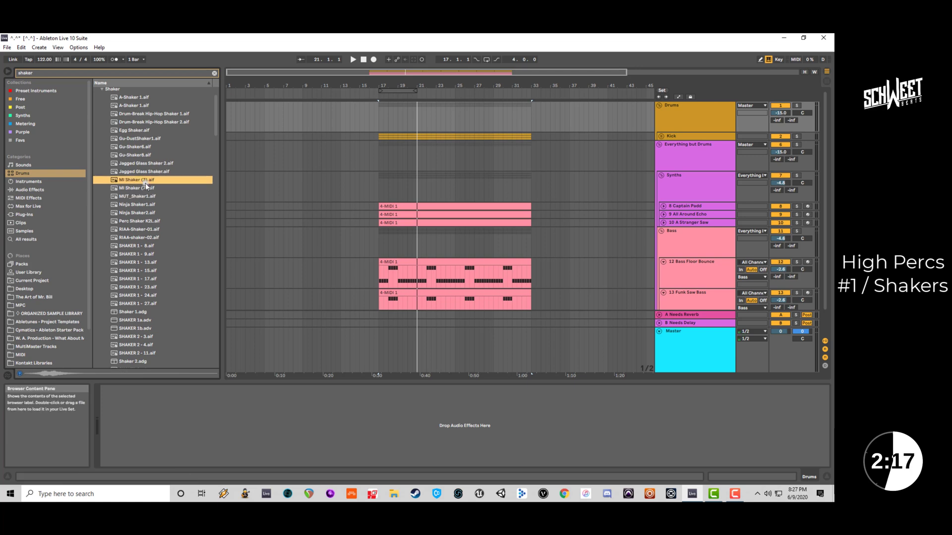
pyautogui.click(144, 196)
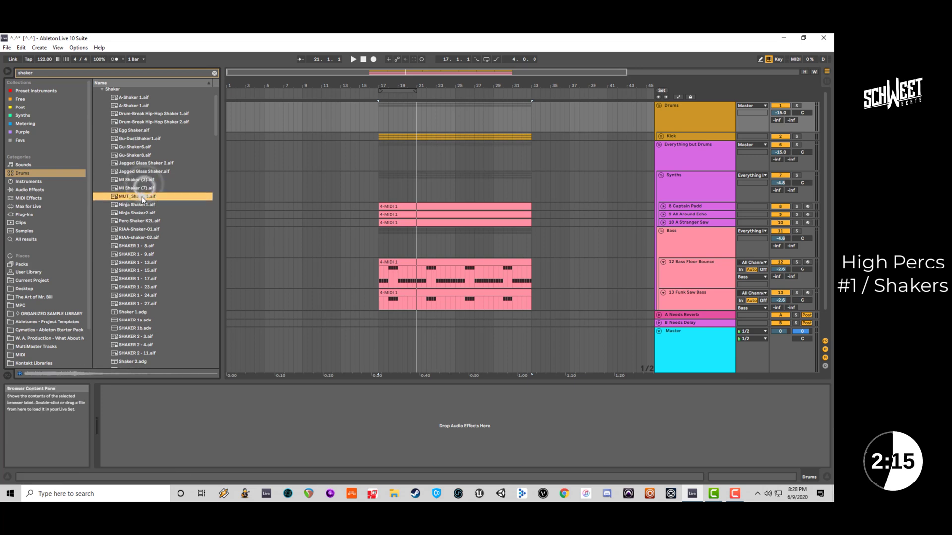
pyautogui.keyDown('shift'); pyautogui.click(149, 188); pyautogui.keyUp('shift')
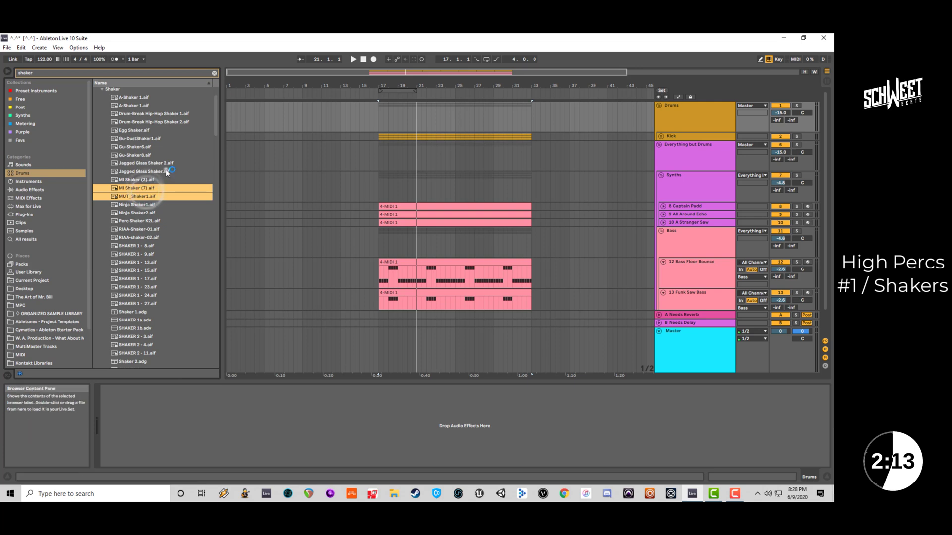
pyautogui.click(147, 188)
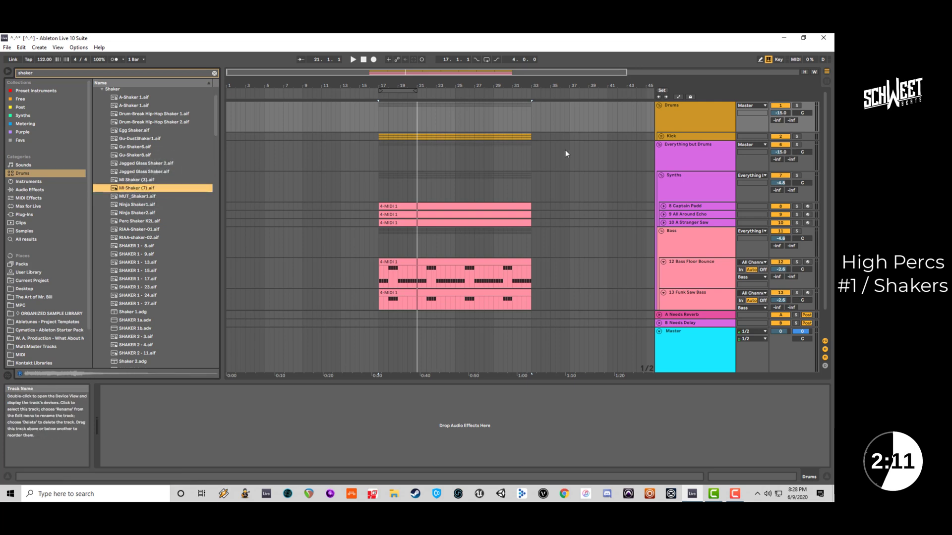
# Insert a MIDI track below the Kick group inside Drums, with Everything but Drums collapsed and the new track expanded.
pyautogui.click(666, 136)
pyautogui.click(659, 145)
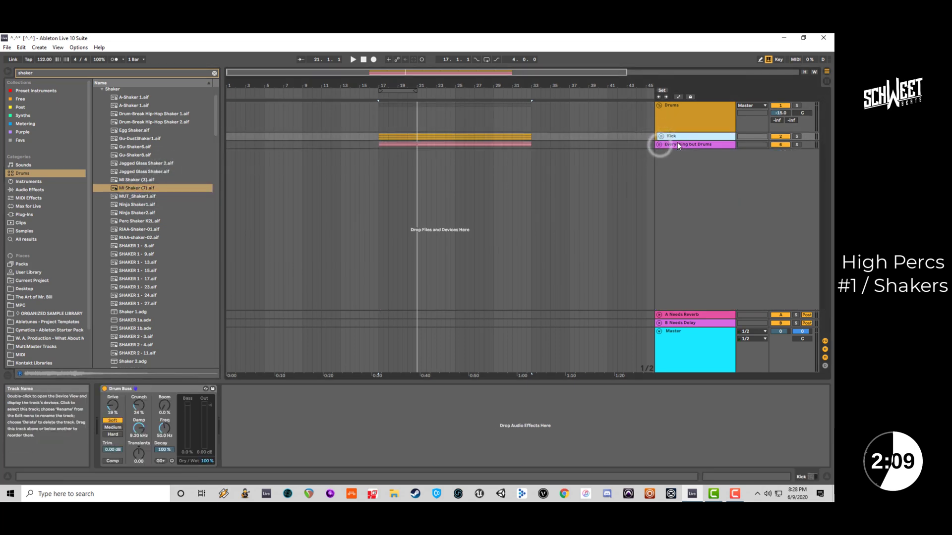
pyautogui.hotkey('ctrl', 'shift', 't')
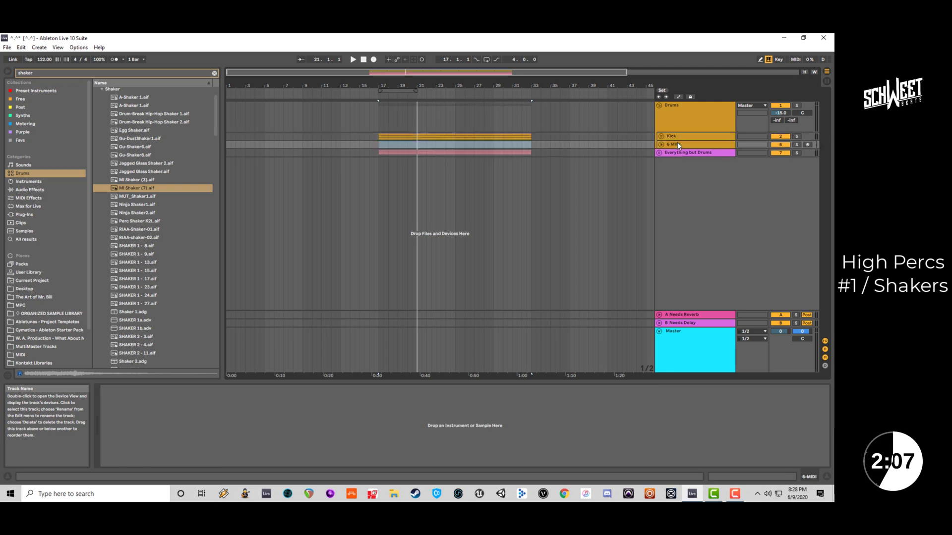
pyautogui.click(678, 144)
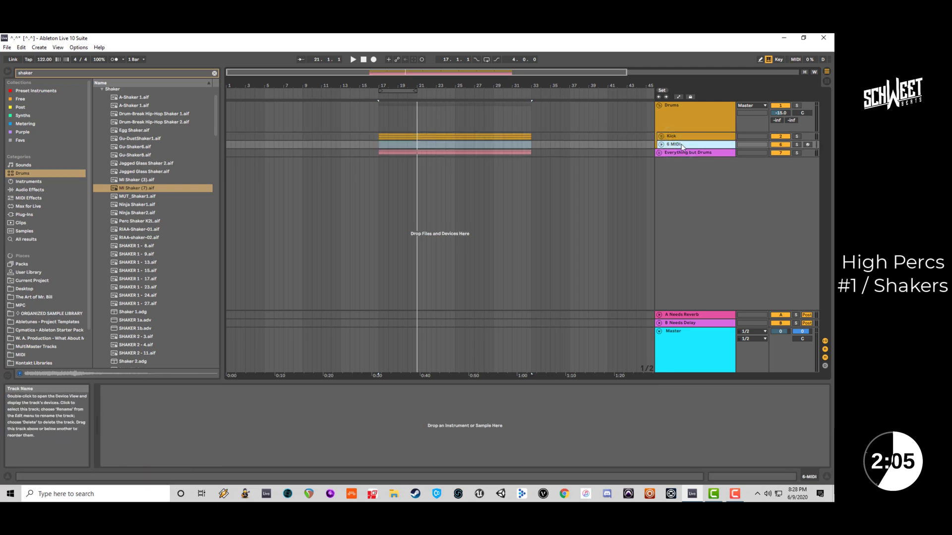
pyautogui.click(661, 145)
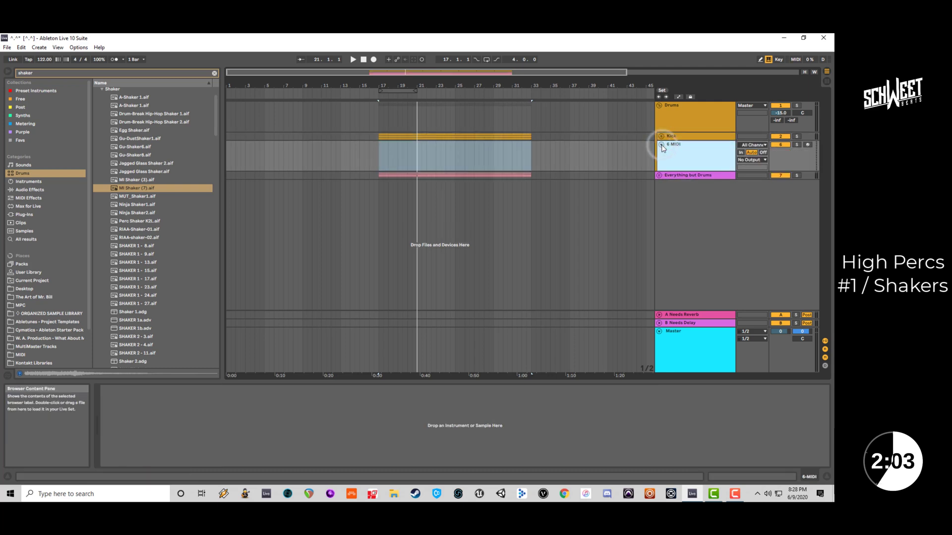
# Load MUT_Shaker1.aif onto the new MIDI track and briefly play the arrangement from bar 17.
pyautogui.click(138, 194)
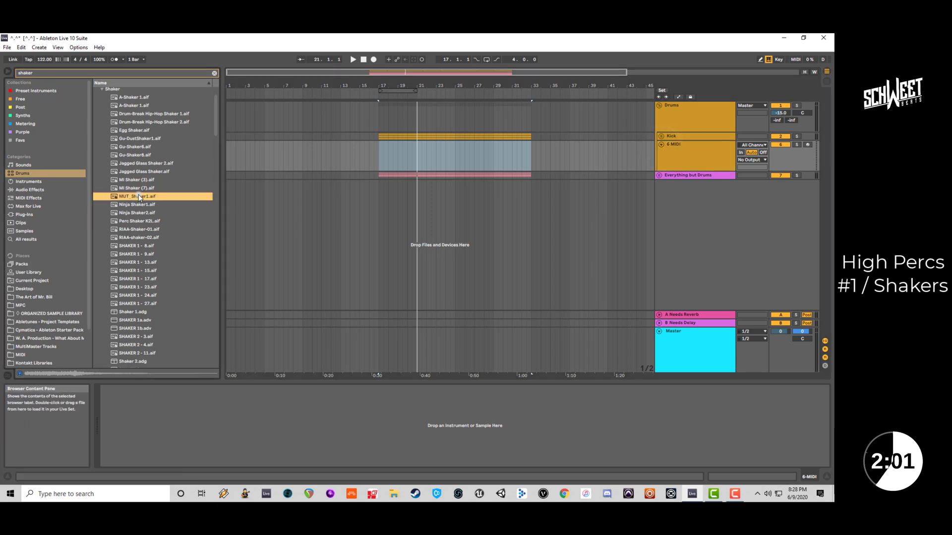
pyautogui.doubleClick(138, 197)
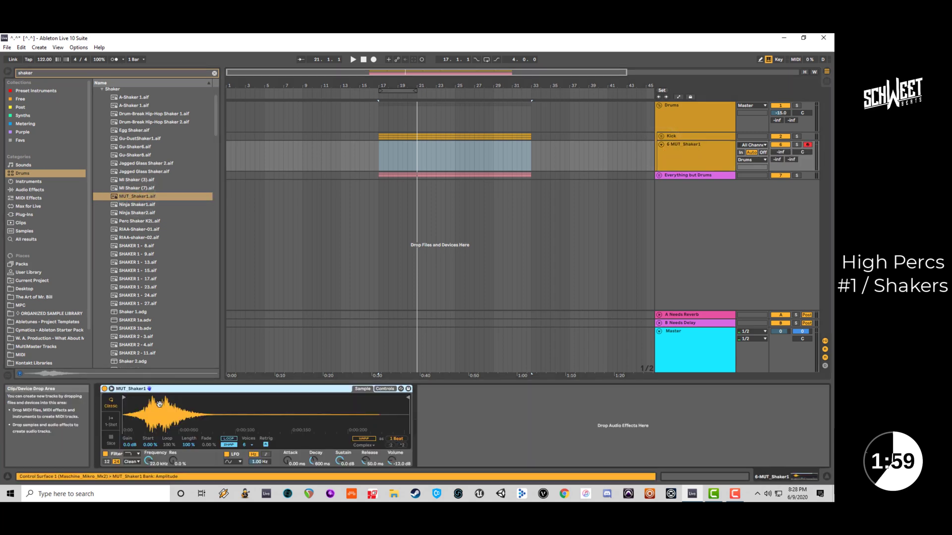
pyautogui.press('space')
pyautogui.click(382, 150)
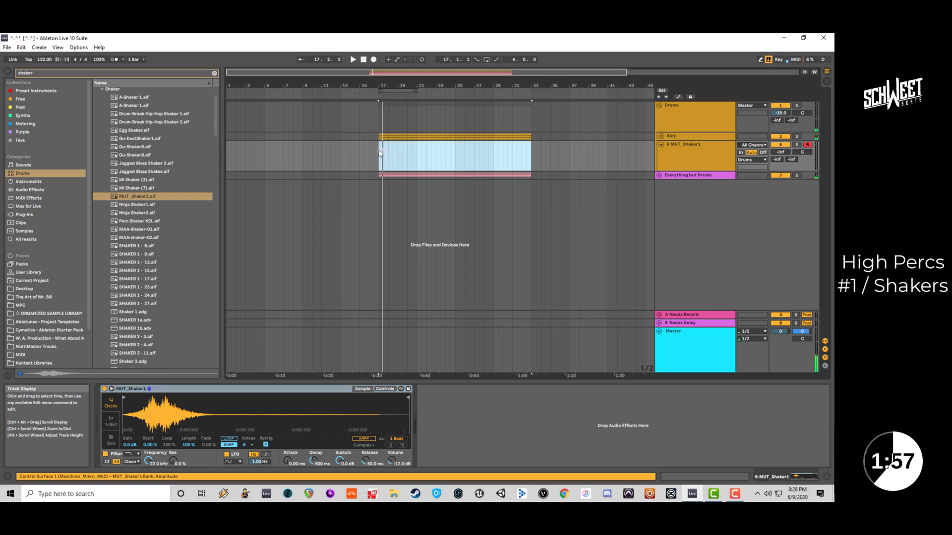
pyautogui.press('+')
pyautogui.press('+')
pyautogui.press('space')
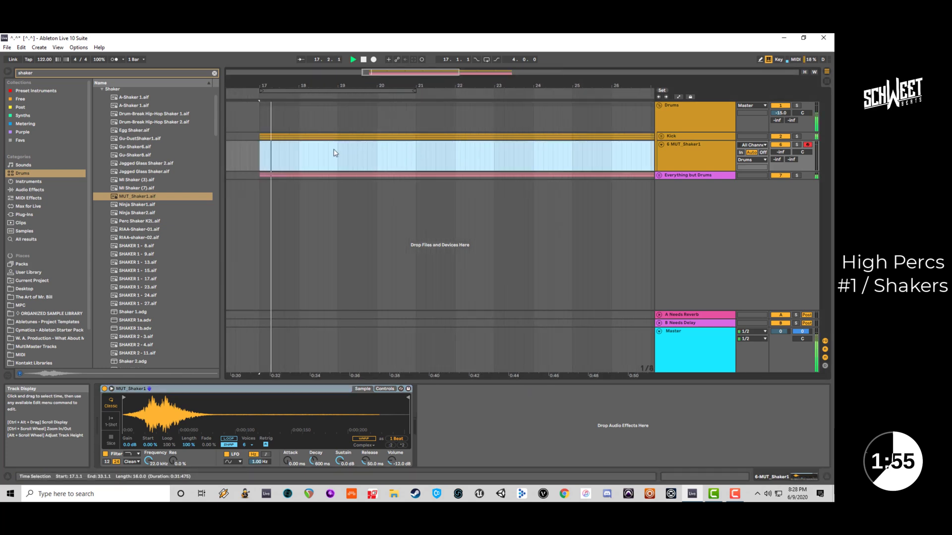
pyautogui.press('space')
pyautogui.click(266, 164)
pyautogui.moveTo(148, 197); pyautogui.dragTo(267, 169)
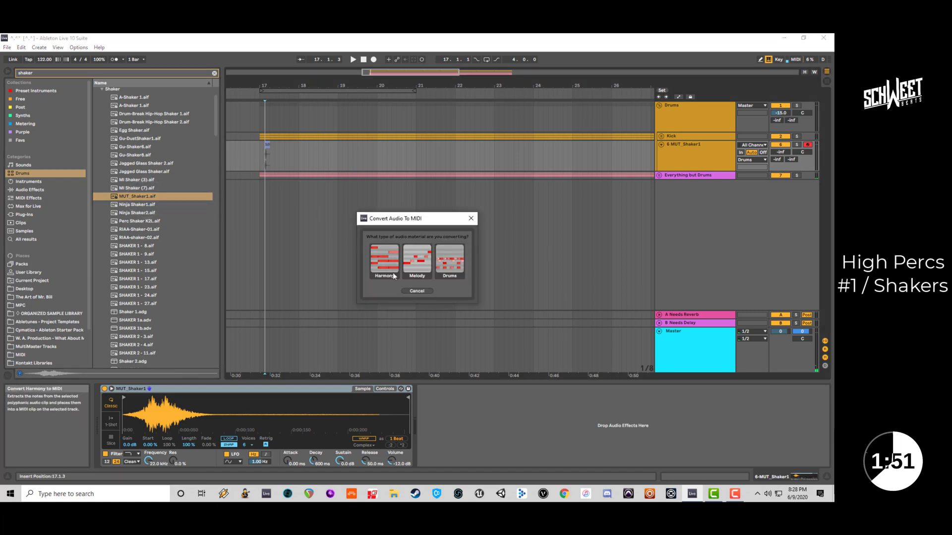
pyautogui.click(414, 291)
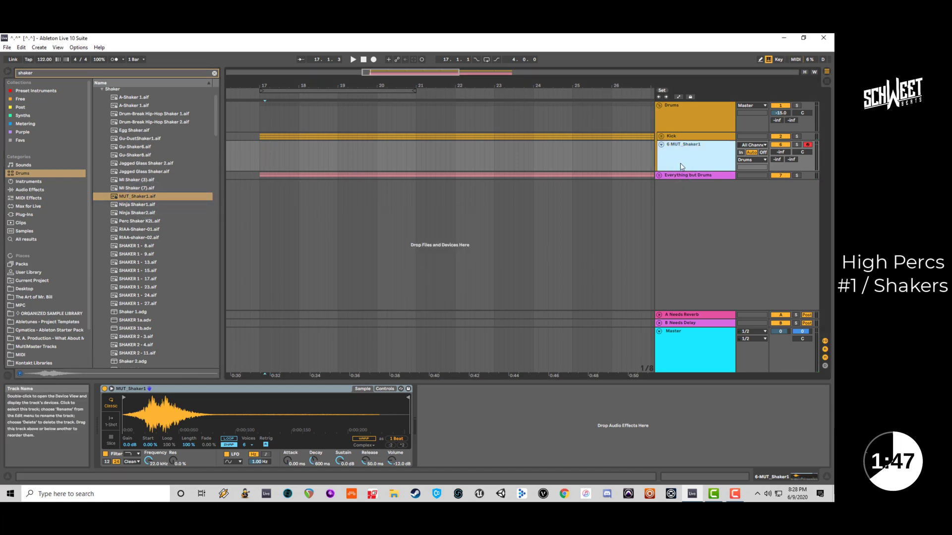
# Create a one-bar MIDI clip at bar 17 on MUT_Shaker1, add a C3 note at 1.1.3 and play it back.
pyautogui.moveTo(265, 157); pyautogui.dragTo(269, 156)
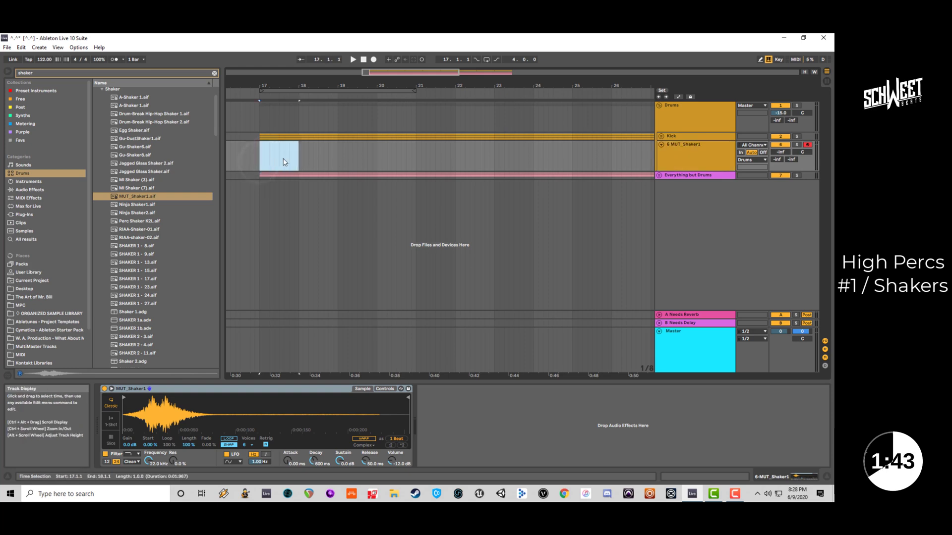
pyautogui.doubleClick(284, 161)
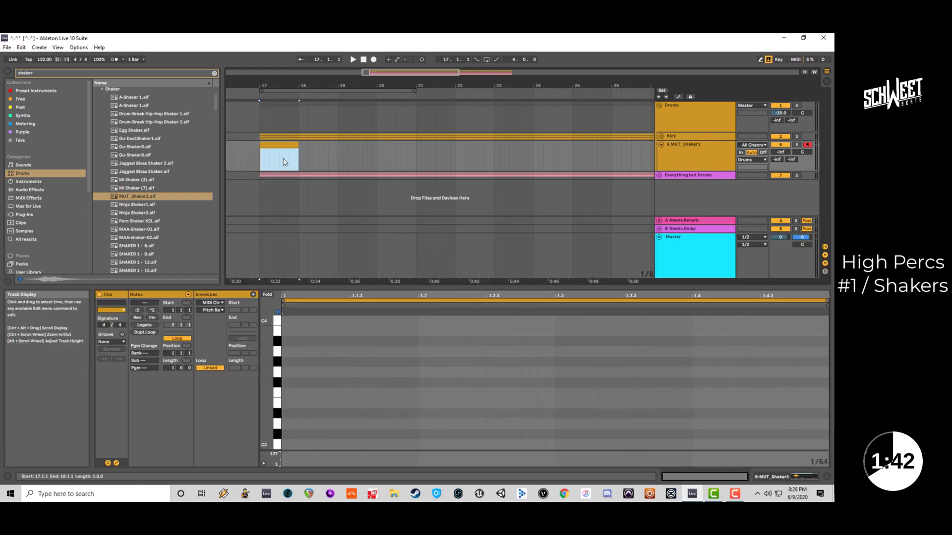
pyautogui.doubleClick(355, 426)
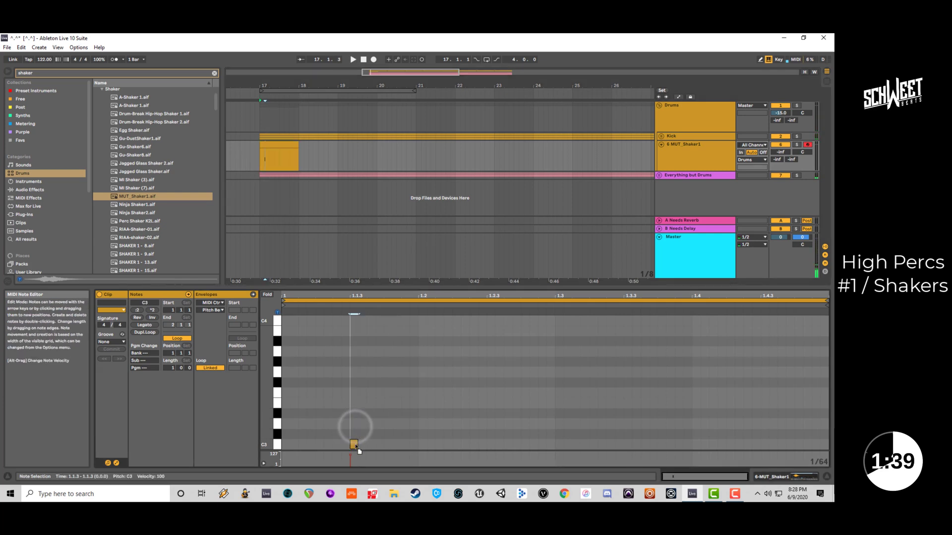
pyautogui.click(332, 403)
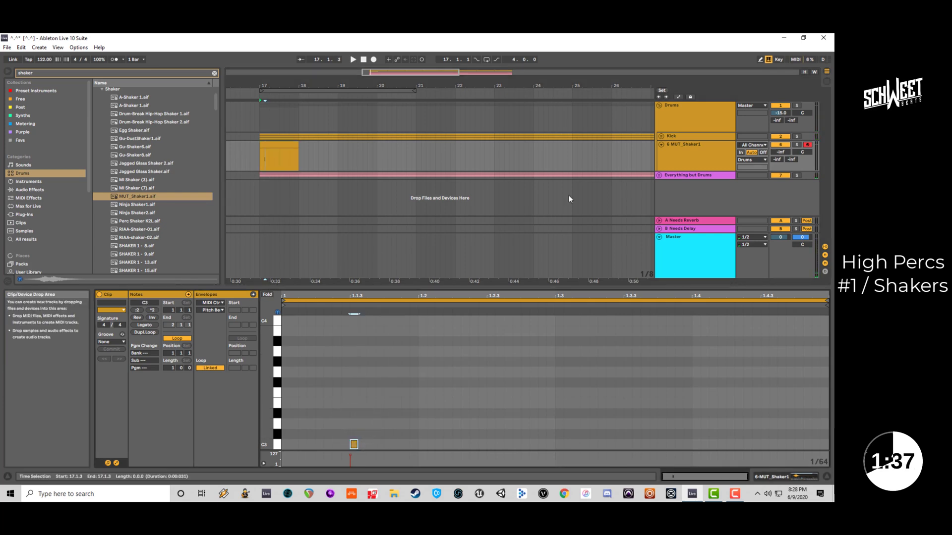
pyautogui.hotkey('shift', 'Tab')
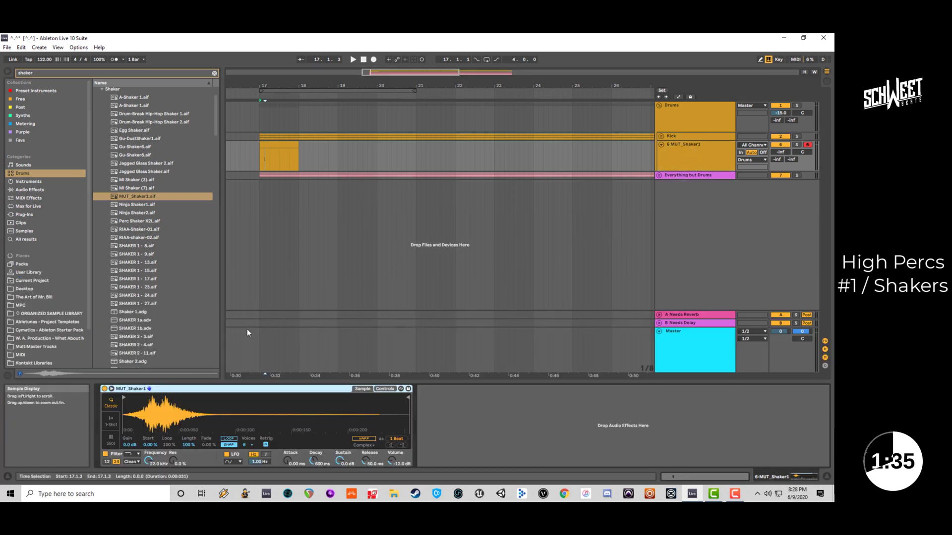
pyautogui.hotkey('shift', 'Tab')
pyautogui.press('space')
pyautogui.press('space')
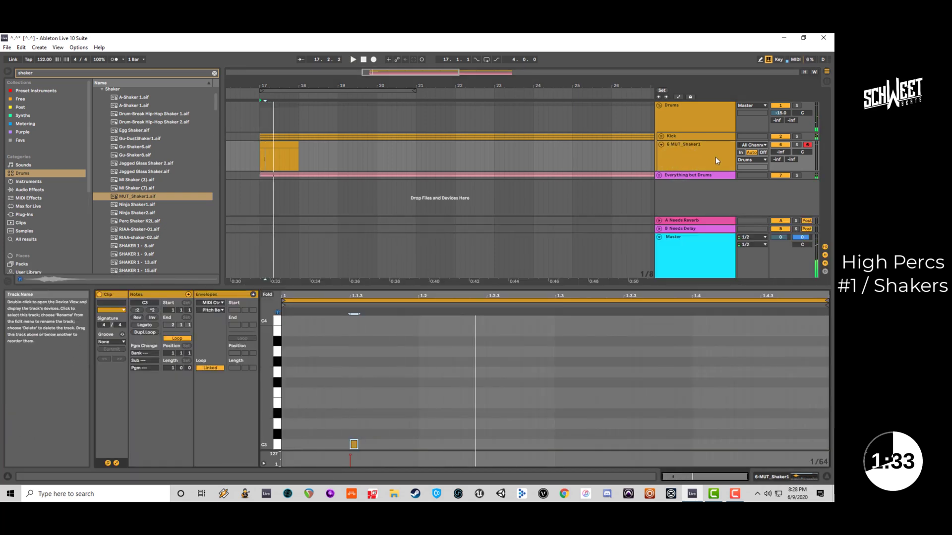
# Lengthen the shaker's C3 note to just past beat 1.2 and play it back.
pyautogui.click(355, 444)
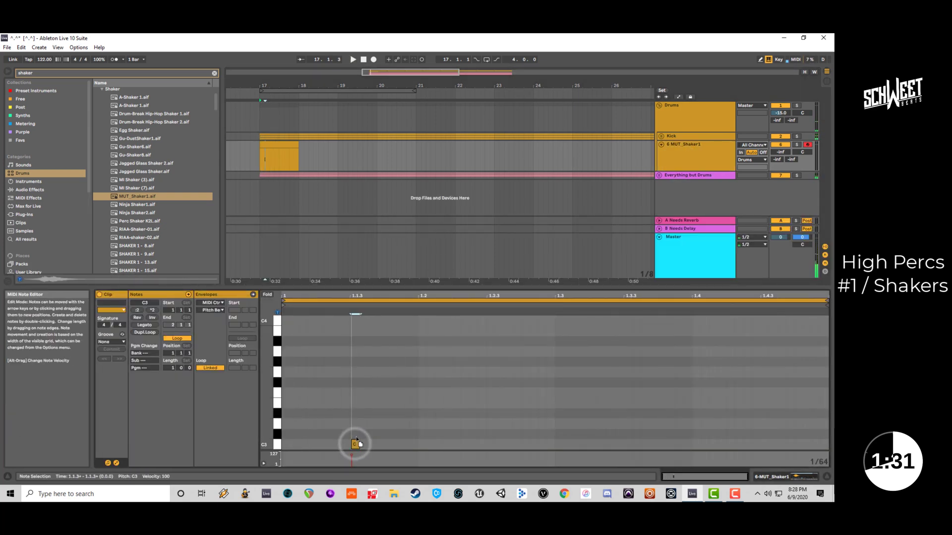
pyautogui.moveTo(357, 445); pyautogui.dragTo(442, 444)
pyautogui.press('space')
pyautogui.press('space')
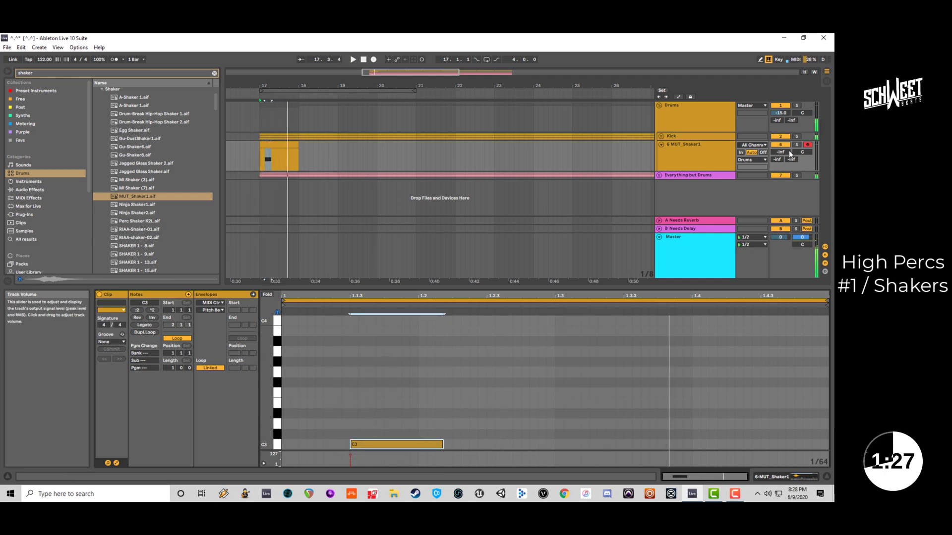
# Reset the MUT_Shaker1 track volume to 0 dB and play the shaker with the beat.
pyautogui.doubleClick(789, 150)
pyautogui.press('space')
pyautogui.press('space')
# Shorten the C3 note so it ends at beat 1.2 and select the clip's first beat.
pyautogui.moveTo(442, 445); pyautogui.dragTo(427, 444)
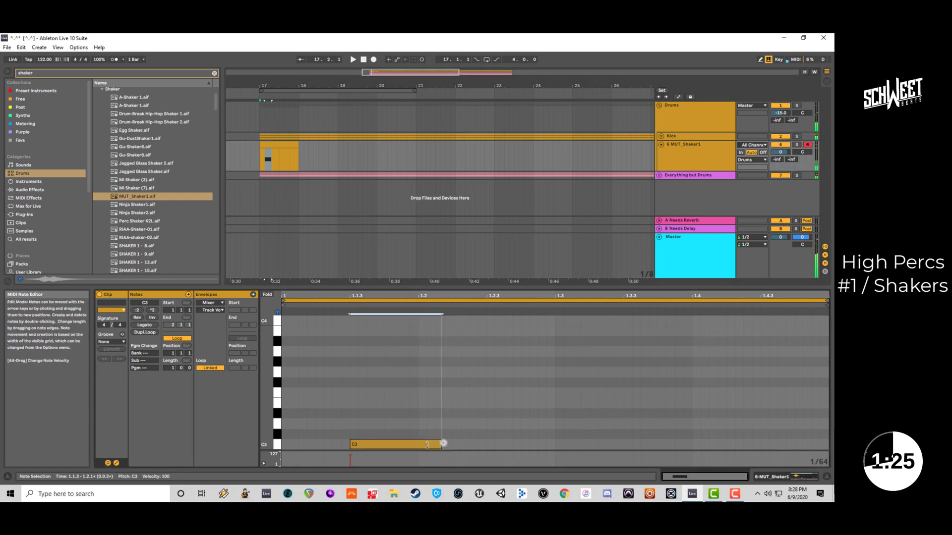
pyautogui.click(401, 412)
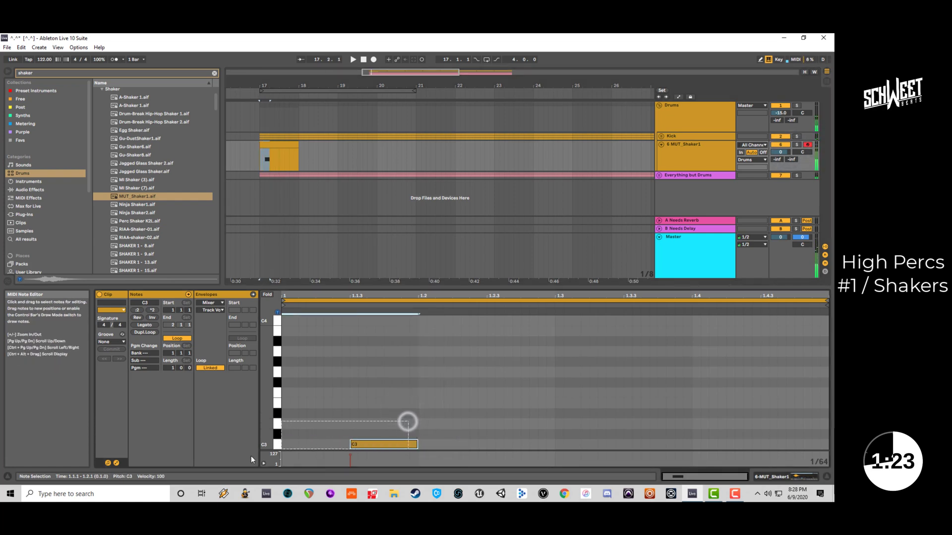
# Duplicate the shaker's C3 note onto each remaining beat of the one-bar clip and play it back.
pyautogui.hotkey('ctrl', 'd')
pyautogui.hotkey('ctrl', 'd')
pyautogui.hotkey('ctrl', 'd')
pyautogui.press('space')
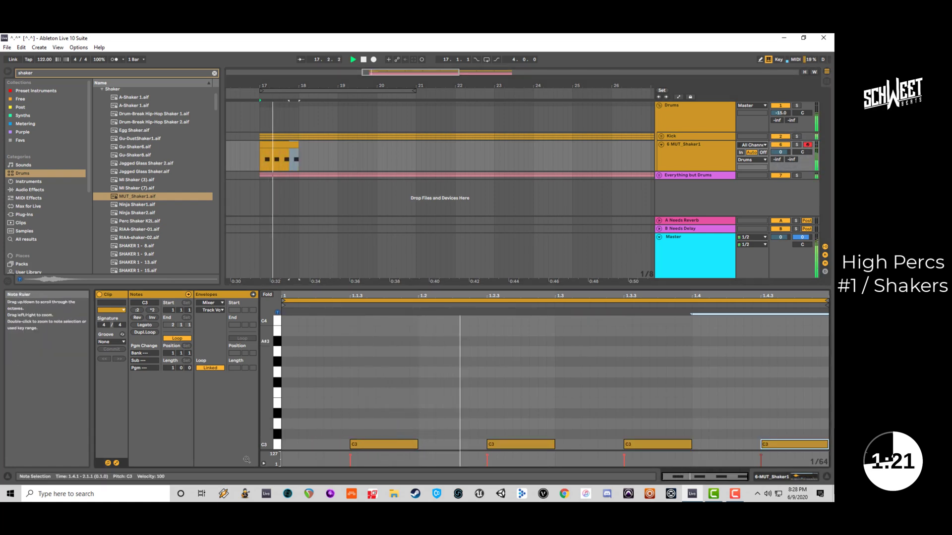
pyautogui.press('space')
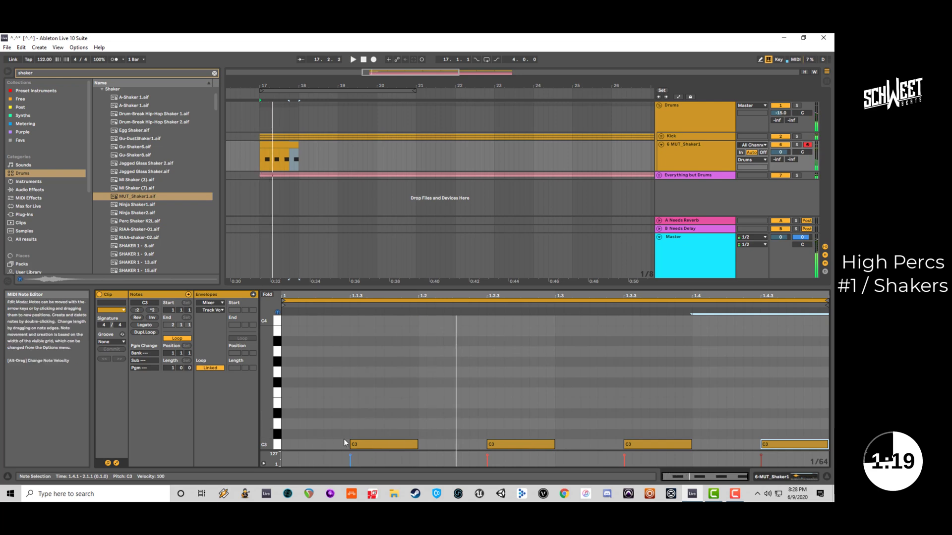
pyautogui.press('space')
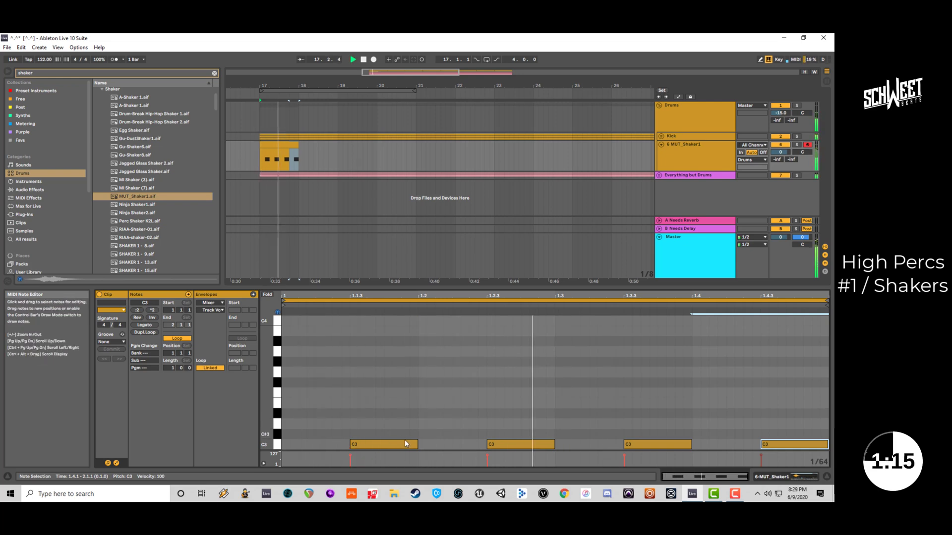
pyautogui.press('space')
# Try splitting the first C3 note into two equal short notes at 1.1.3 and 1.1.4 and play them back.
pyautogui.click(418, 442)
pyautogui.hotkey('shift', 'Left')
pyautogui.hotkey('shift', 'Left')
pyautogui.hotkey('shift', 'Left')
pyautogui.hotkey('shift', 'Left')
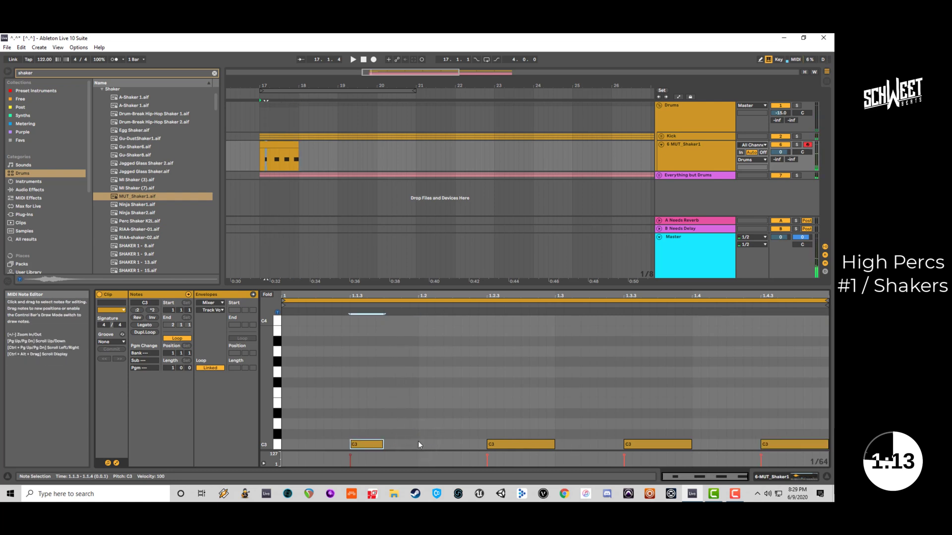
pyautogui.hotkey('ctrl', 'd')
pyautogui.press('space')
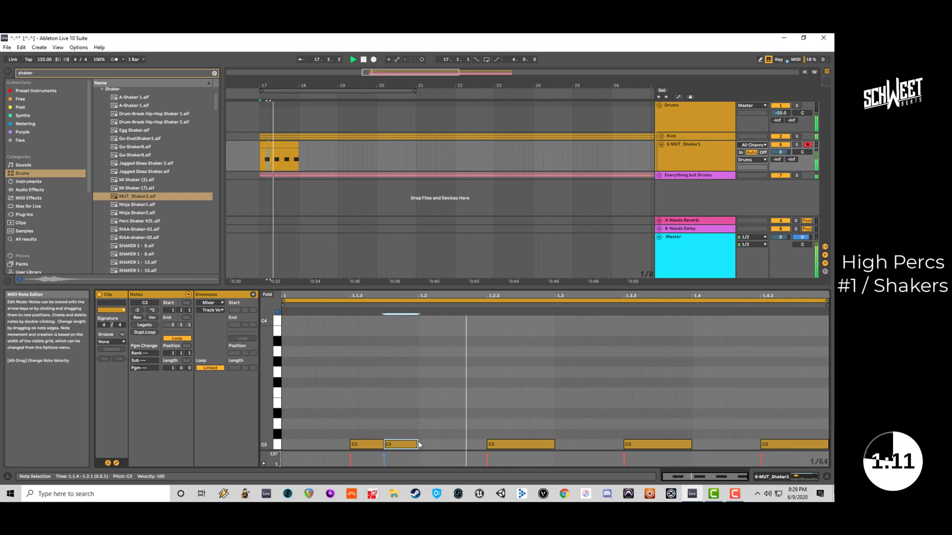
# Try other lengths for the first C3 note and the short note following it, and play the variation.
pyautogui.press('Delete')
pyautogui.moveTo(384, 444); pyautogui.dragTo(392, 443)
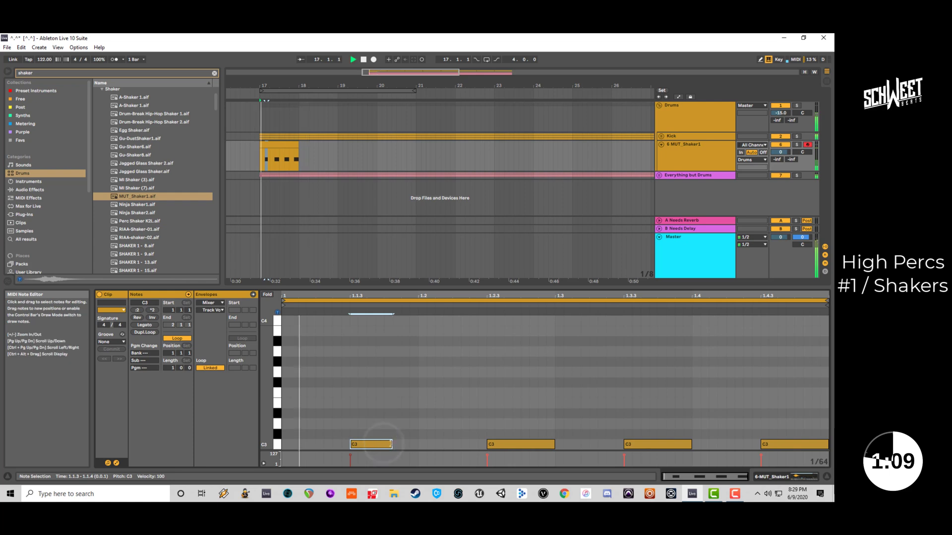
pyautogui.click(395, 443)
pyautogui.click(416, 447)
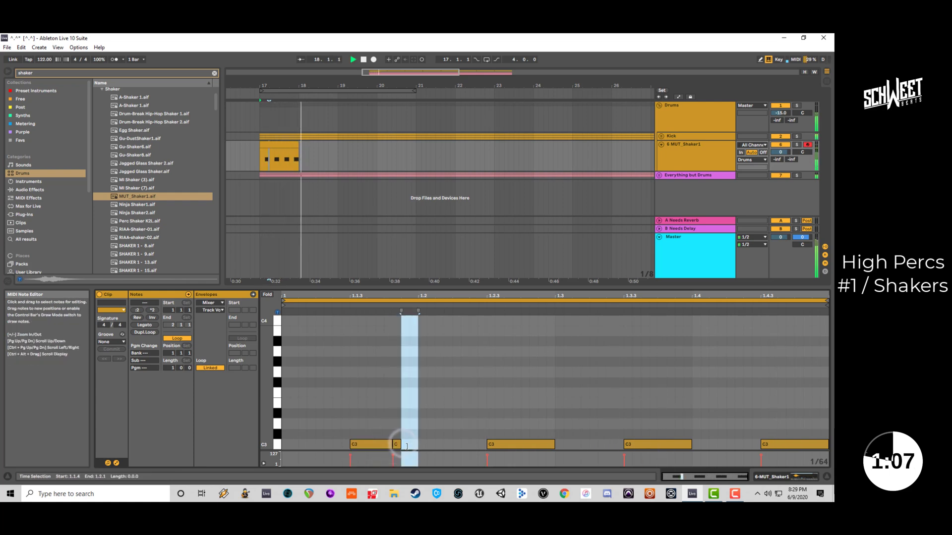
pyautogui.doubleClick(399, 444)
pyautogui.moveTo(411, 445); pyautogui.dragTo(391, 446)
pyautogui.press('space')
pyautogui.press('space')
pyautogui.press('space')
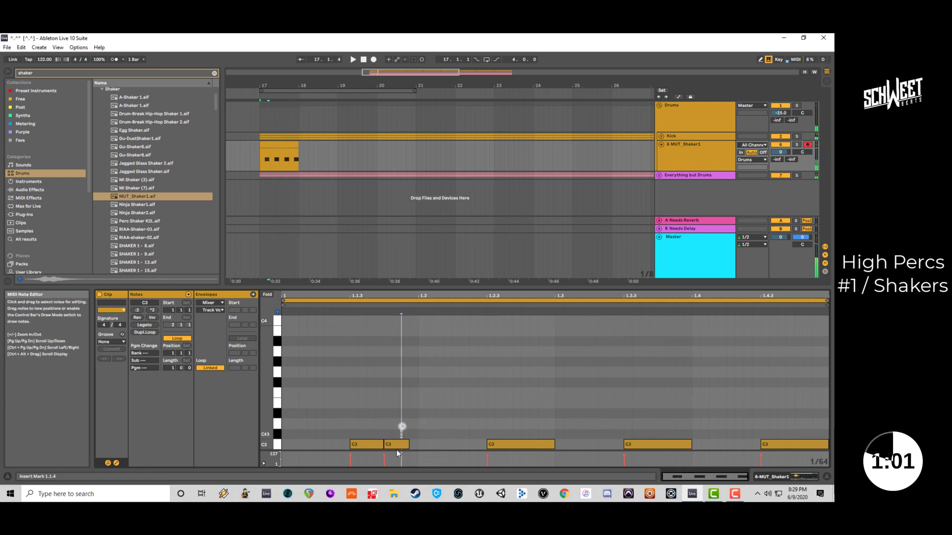
# Delete the extra short note and lengthen the first C3 note so it ends at beat 1.2.
pyautogui.press('Delete')
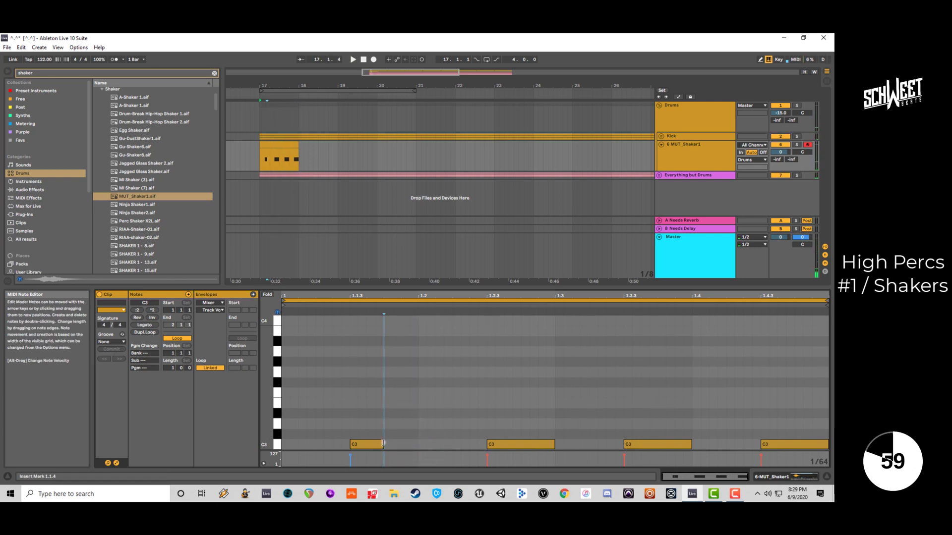
pyautogui.moveTo(383, 444); pyautogui.dragTo(416, 445)
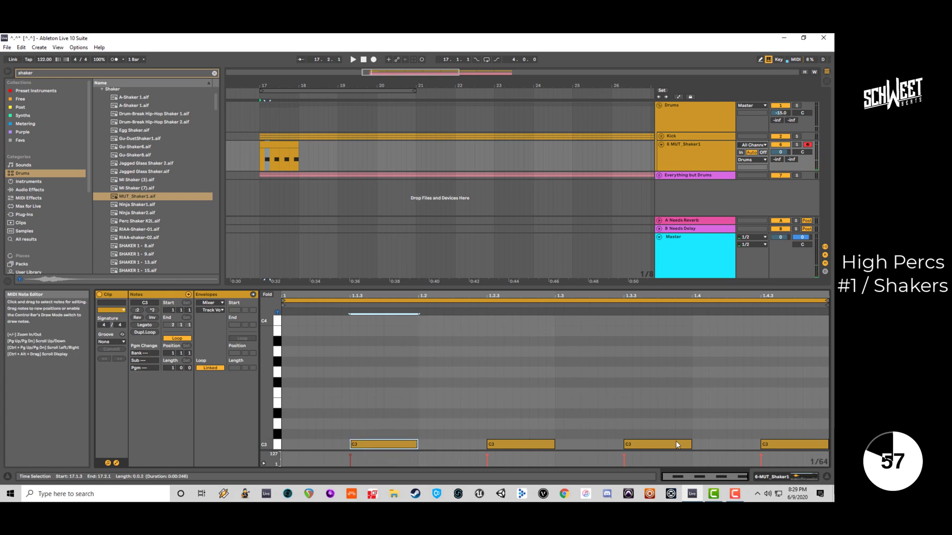
# Set the shaker clip's loop length to 2 bars, extend the clip to bar 19 and play it.
pyautogui.moveTo(169, 368); pyautogui.dragTo(167, 368)
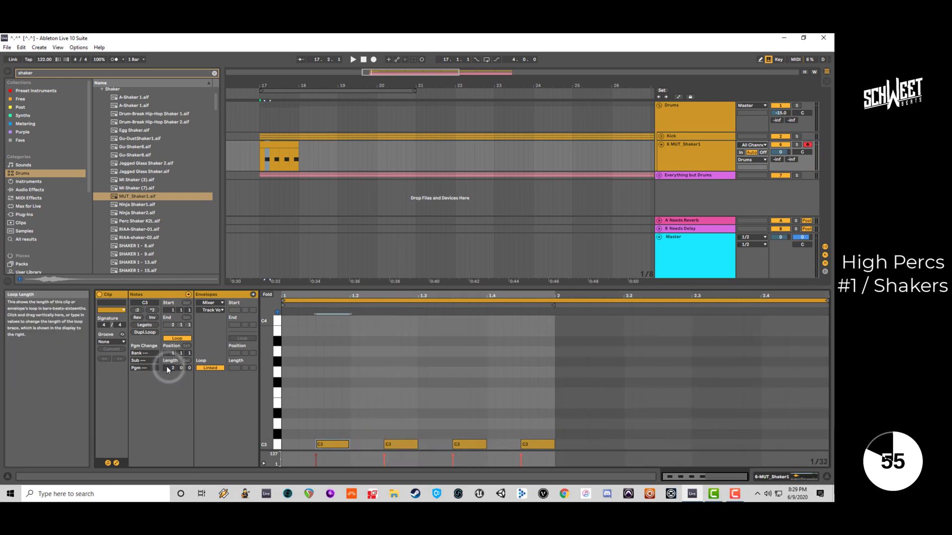
pyautogui.moveTo(296, 144); pyautogui.dragTo(339, 153)
pyautogui.press('space')
# Duplicate all the shaker notes into the clip's second bar, aligning the copied pattern to start at 2.1.3.
pyautogui.click(543, 420)
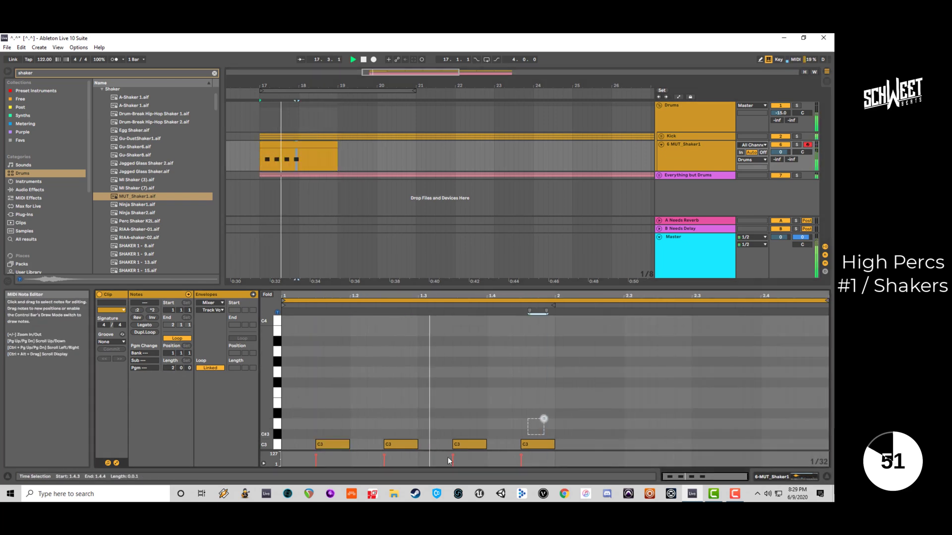
pyautogui.hotkey('ctrl', 'a')
pyautogui.hotkey('ctrl', 'd')
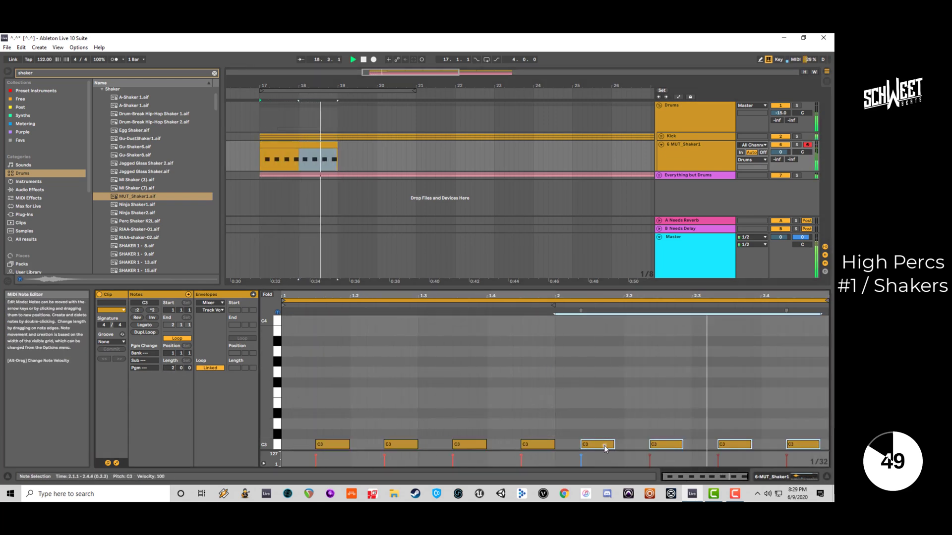
pyautogui.moveTo(604, 447); pyautogui.dragTo(613, 446)
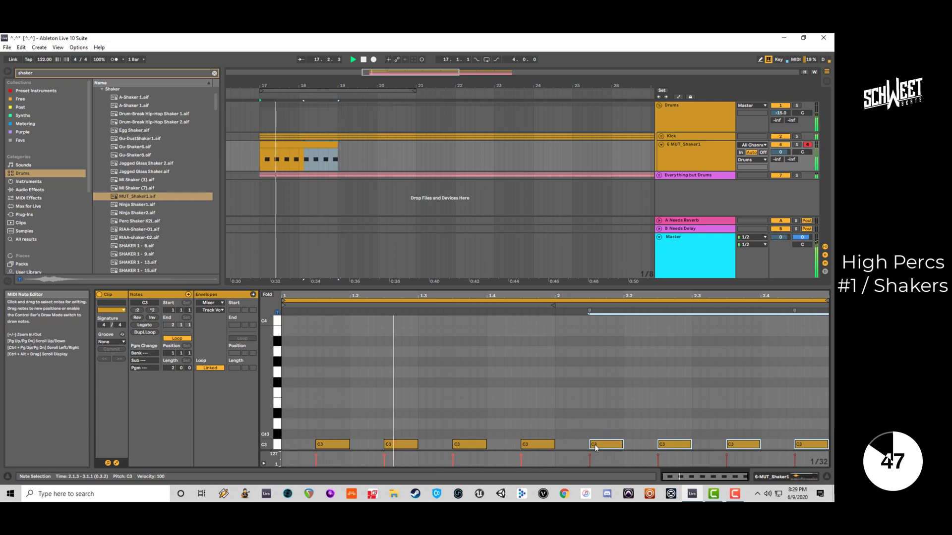
# Replace the last note of each bar with two short C3 notes, at 1.4.3 and 1.4.4 and at 2.4.3 and 2.4.4.
pyautogui.moveTo(554, 442); pyautogui.dragTo(536, 445)
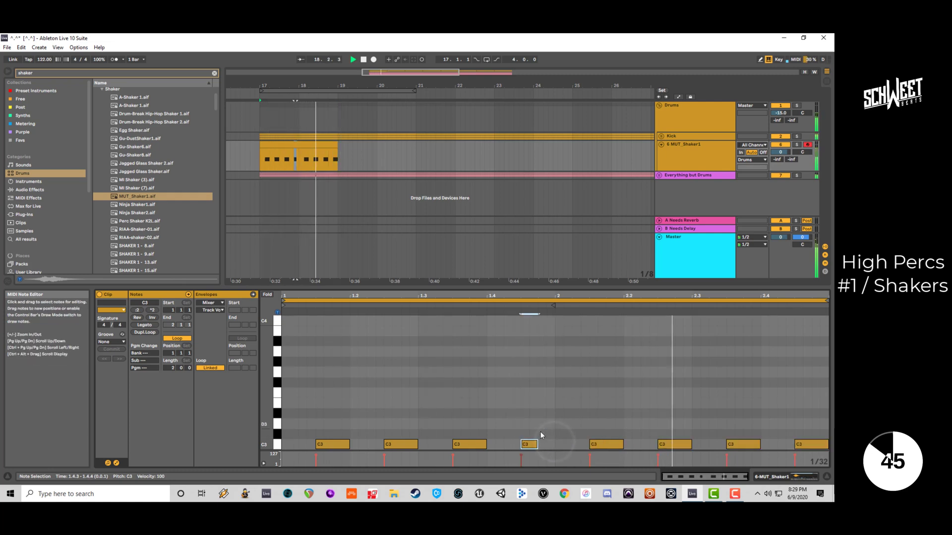
pyautogui.doubleClick(544, 444)
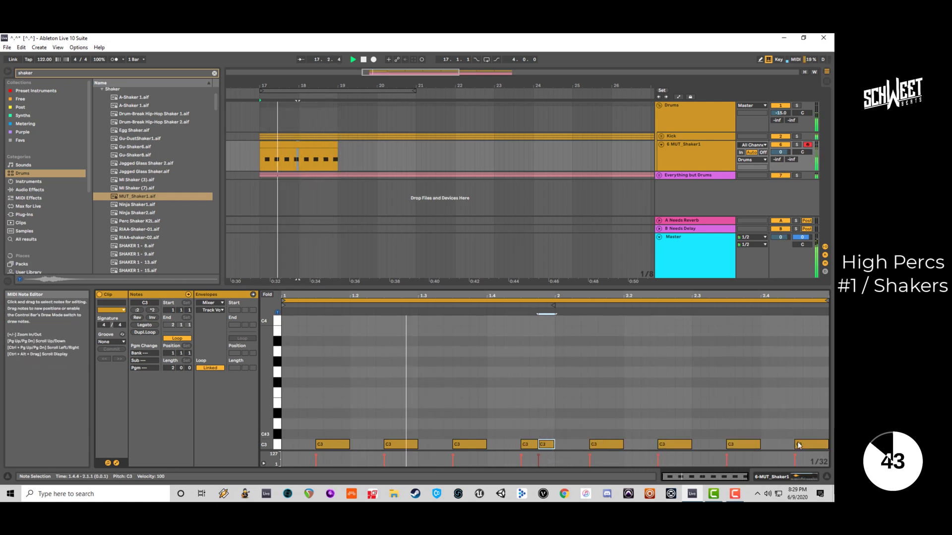
pyautogui.moveTo(828, 445); pyautogui.dragTo(810, 446)
pyautogui.hotkey('ctrl', 'd')
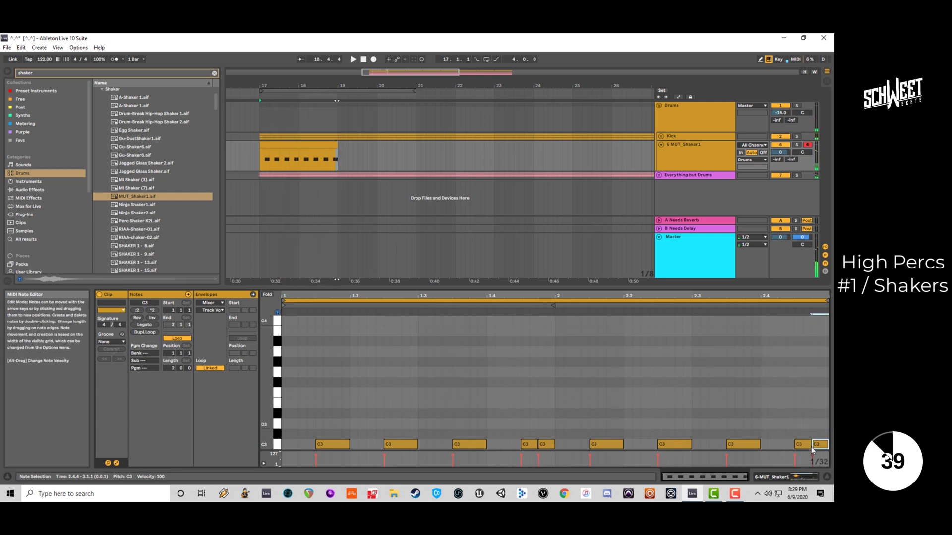
# Insert a new MIDI track below MUT_Shaker1 and unfold it, picking MI Shaker (3).aif in the browser.
pyautogui.click(690, 158)
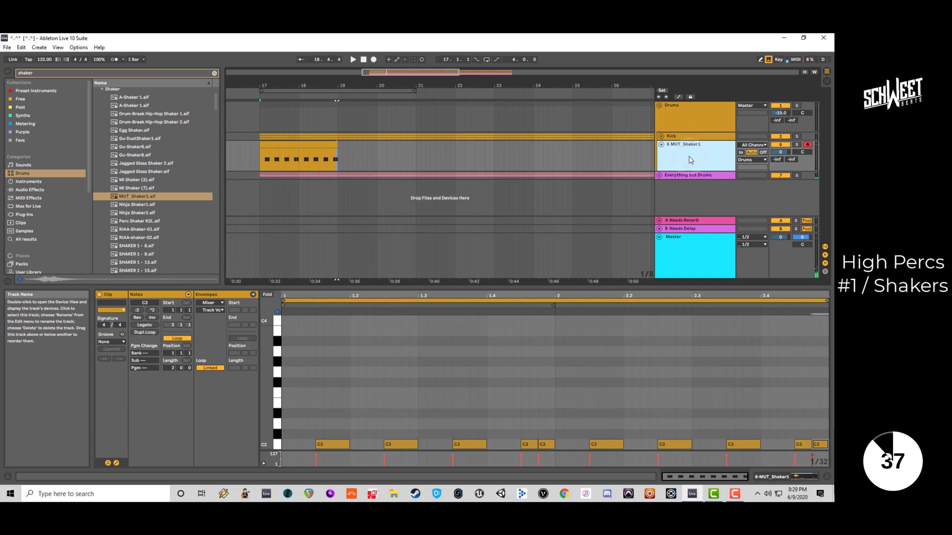
pyautogui.hotkey('ctrl', 'shift', 't')
pyautogui.click(147, 179)
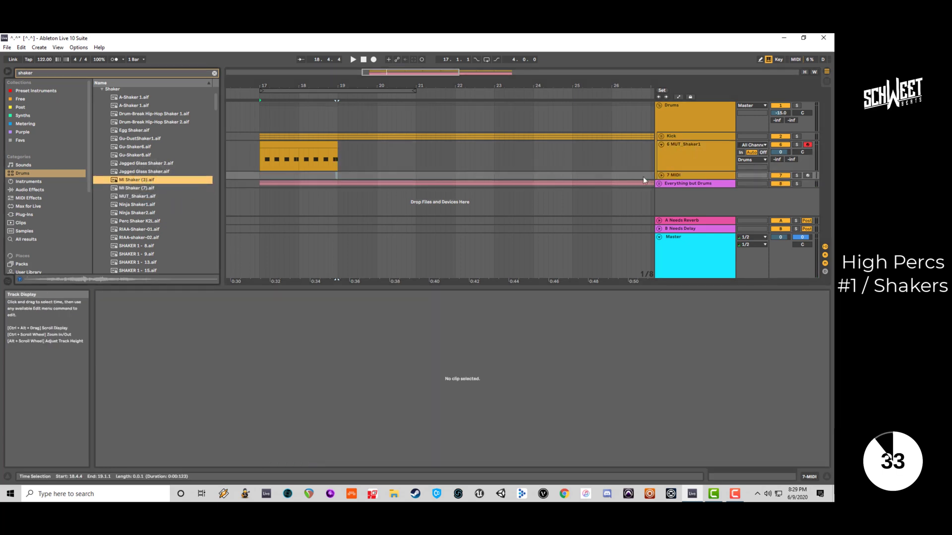
pyautogui.click(661, 175)
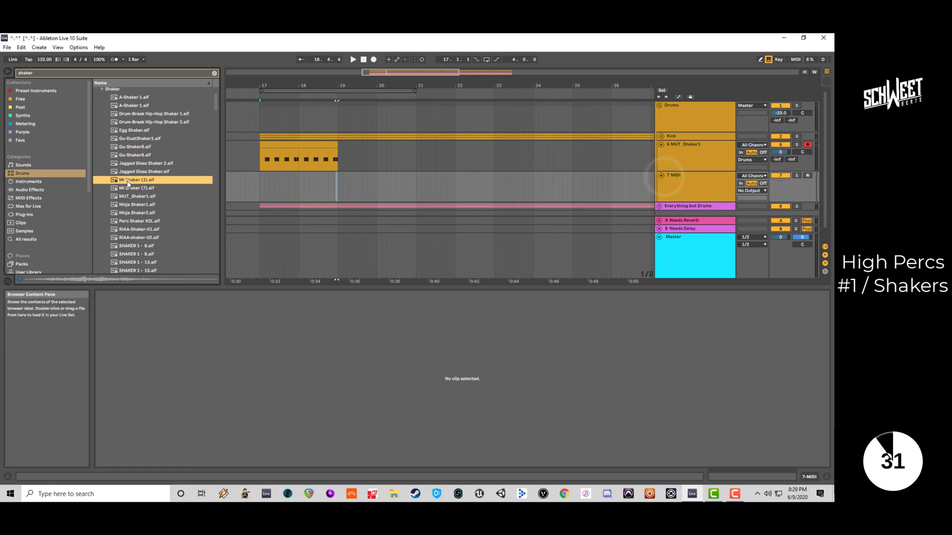
pyautogui.click(706, 190)
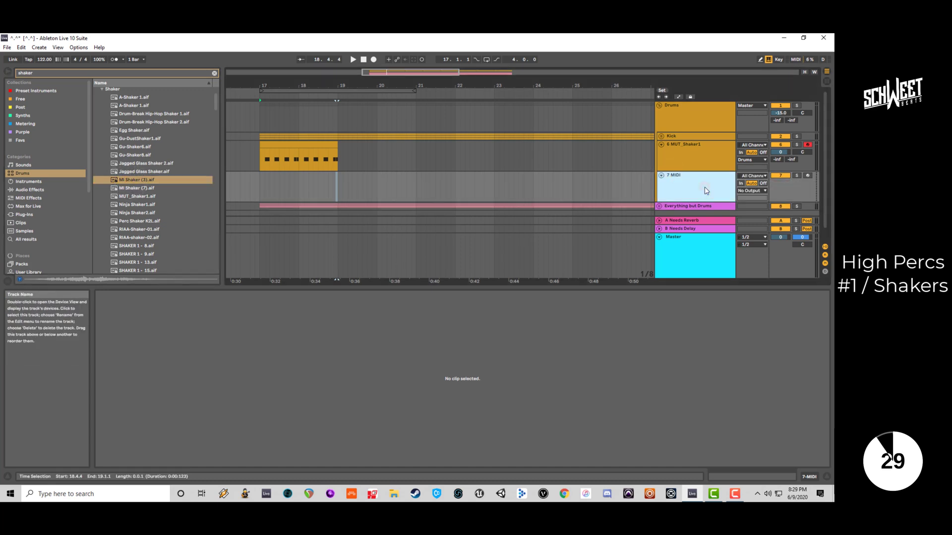
# Load MI Shaker (3).aif into a Simpler on the new MIDI track and play the beat.
pyautogui.click(141, 178)
pyautogui.click(666, 186)
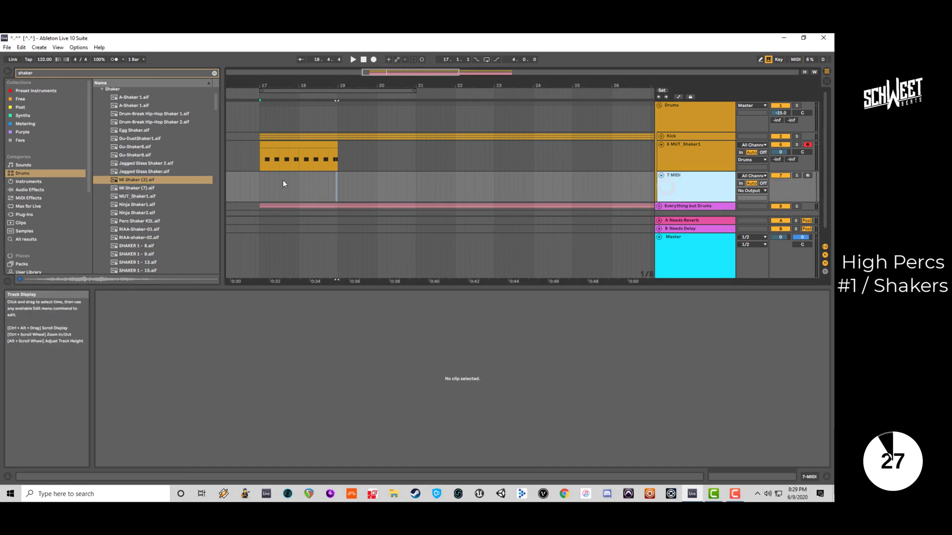
pyautogui.moveTo(139, 178); pyautogui.dragTo(156, 305)
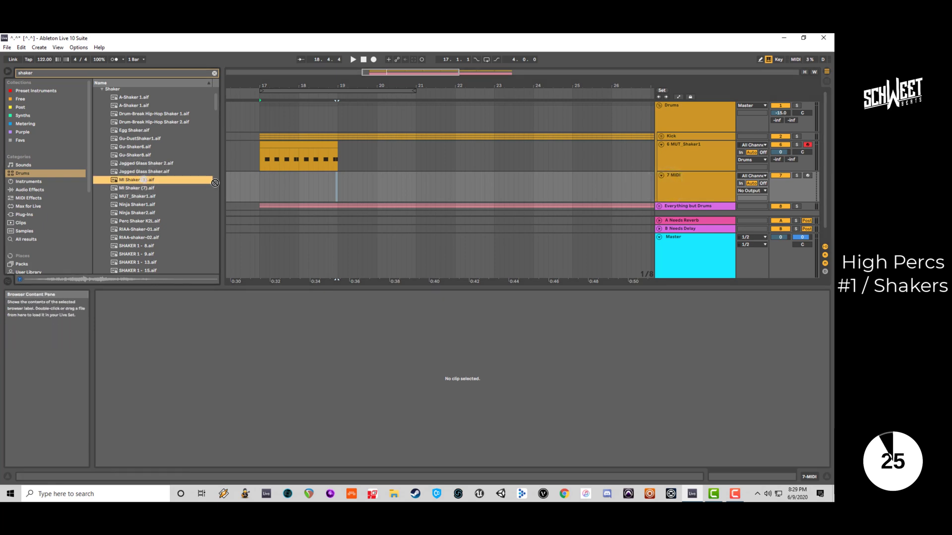
pyautogui.hscroll(2, 388, 194)
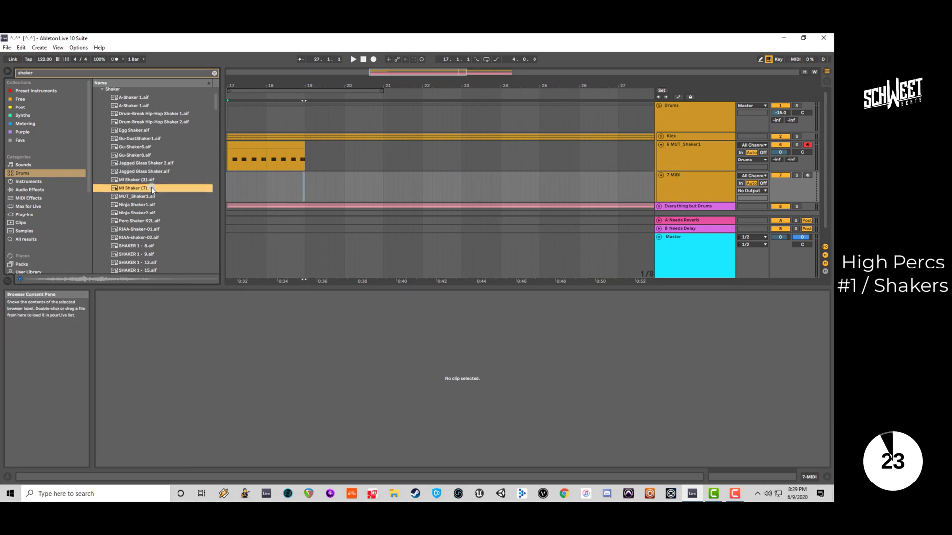
pyautogui.moveTo(149, 180); pyautogui.dragTo(684, 188)
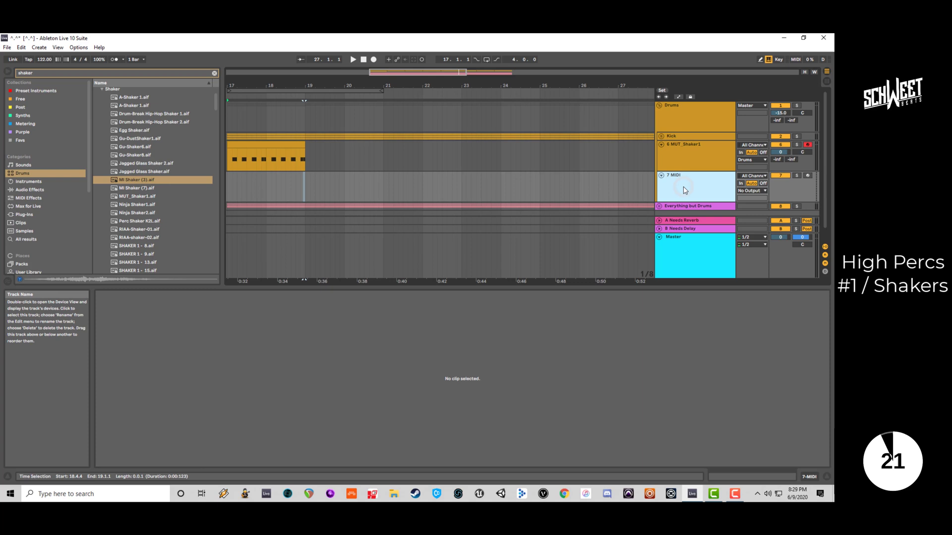
pyautogui.click(804, 478)
pyautogui.moveTo(141, 179); pyautogui.dragTo(145, 436)
pyautogui.press('space')
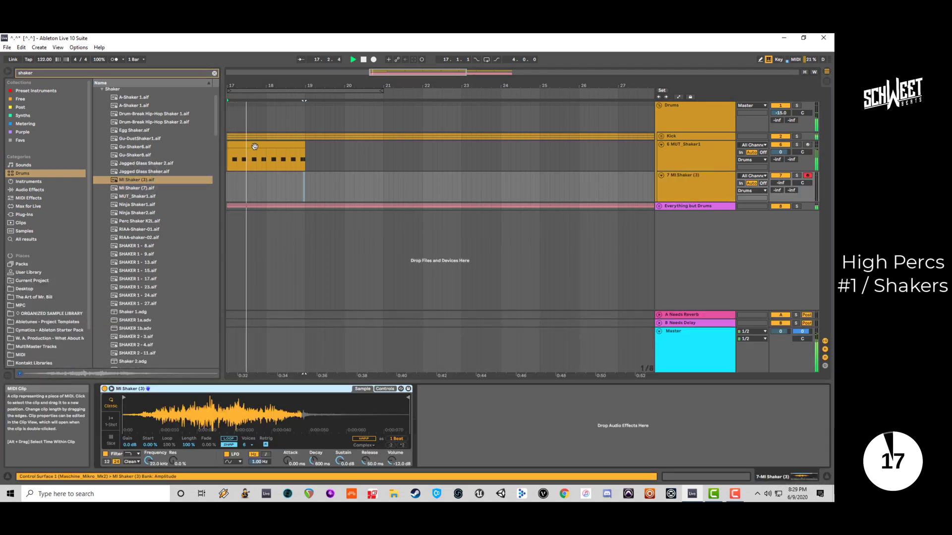
# Copy the two-bar shaker clip to bar 17 on the MI Shaker (3) track, play it and reset the track volume to 0 dB.
pyautogui.moveTo(255, 147); pyautogui.dragTo(255, 178)
pyautogui.press('space')
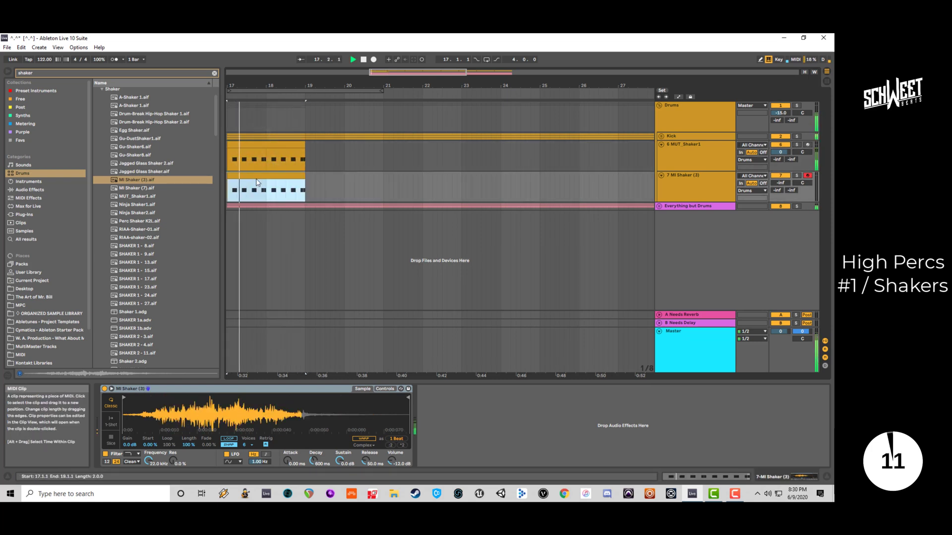
pyautogui.doubleClick(785, 183)
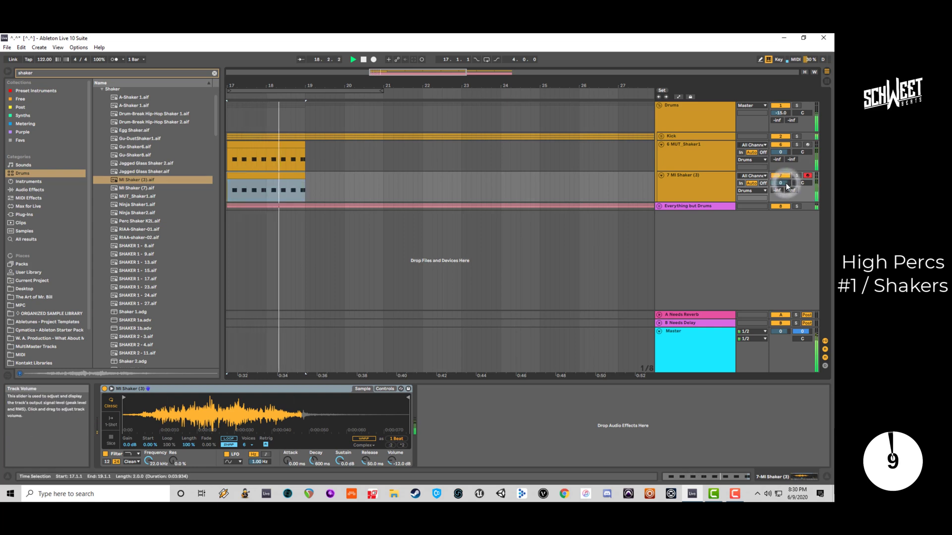
# Nudge all notes in the MI Shaker (3) clip slightly earlier off the grid, starting just after 1.1.2, and play them.
pyautogui.doubleClick(278, 178)
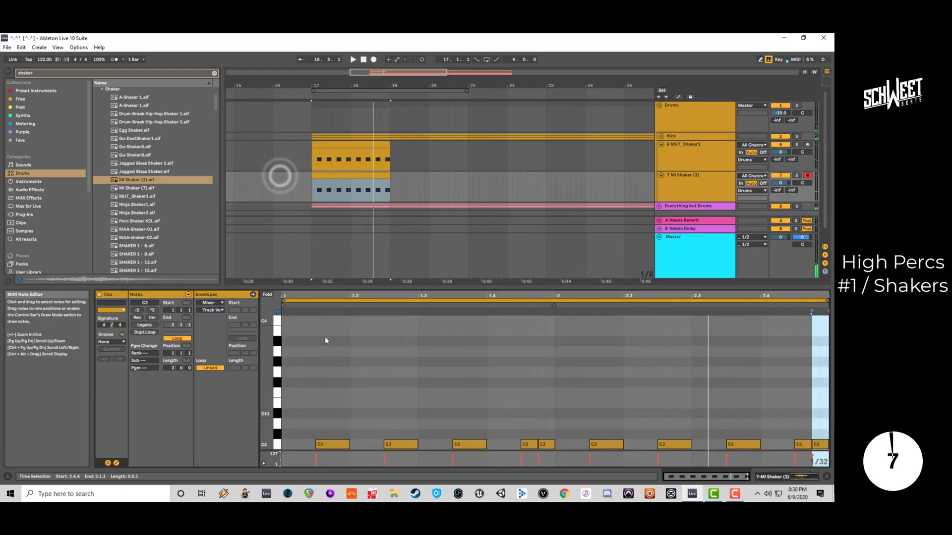
pyautogui.moveTo(346, 412); pyautogui.dragTo(794, 450)
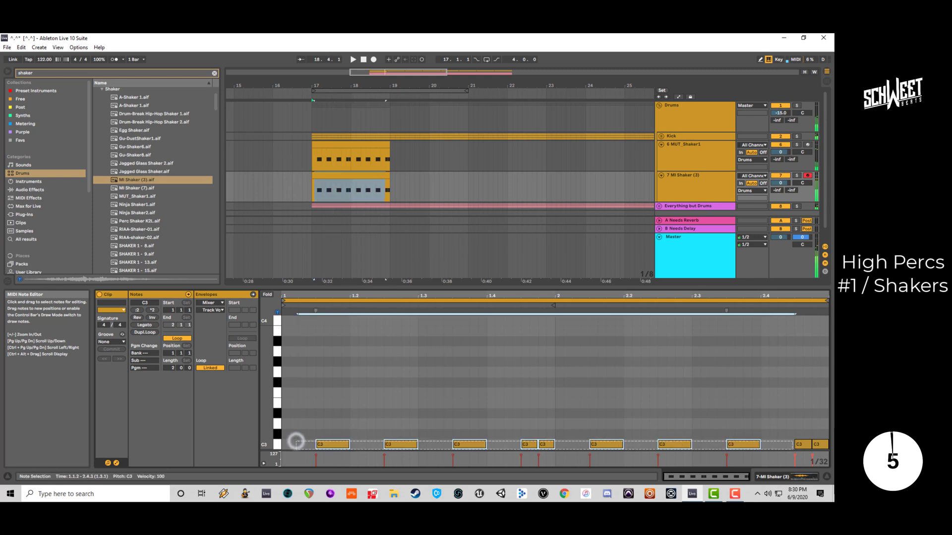
pyautogui.moveTo(295, 441); pyautogui.dragTo(296, 441)
pyautogui.press('space')
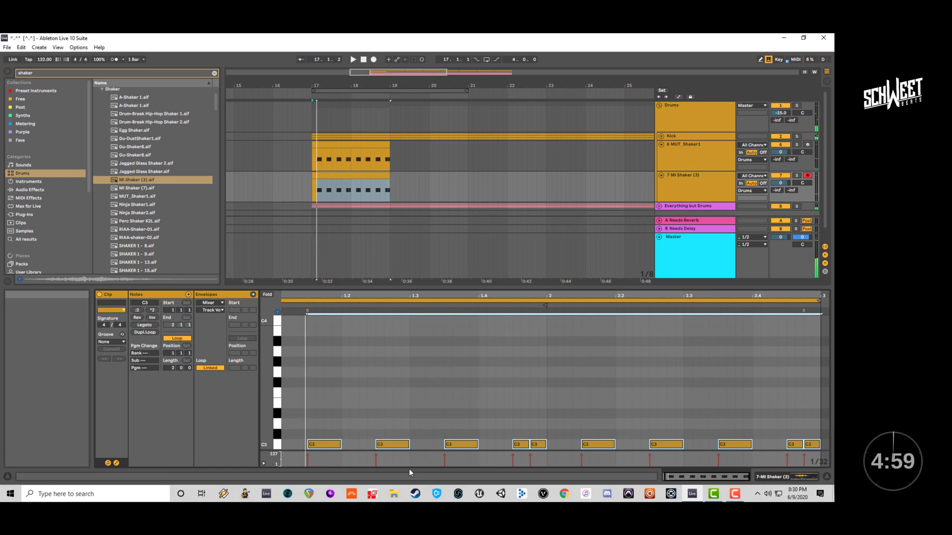
pyautogui.click(333, 445)
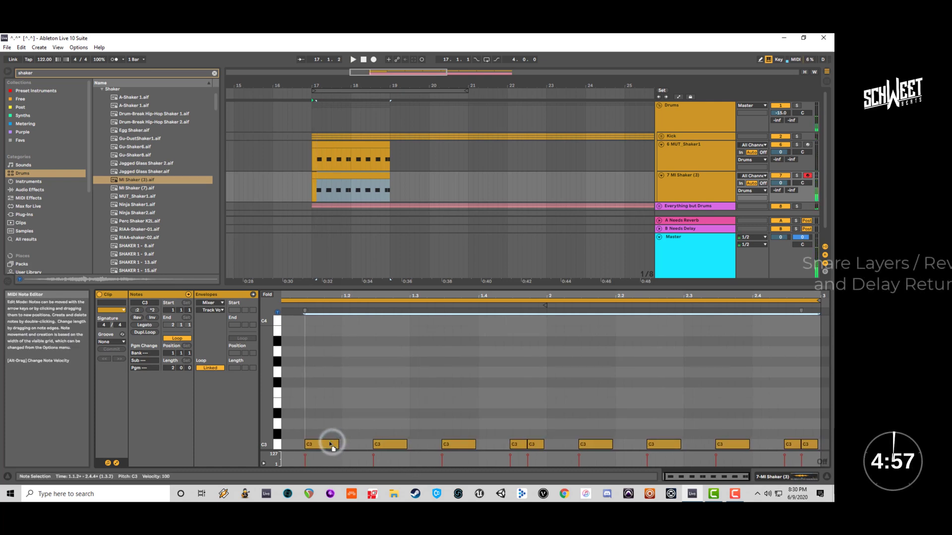
pyautogui.press('space')
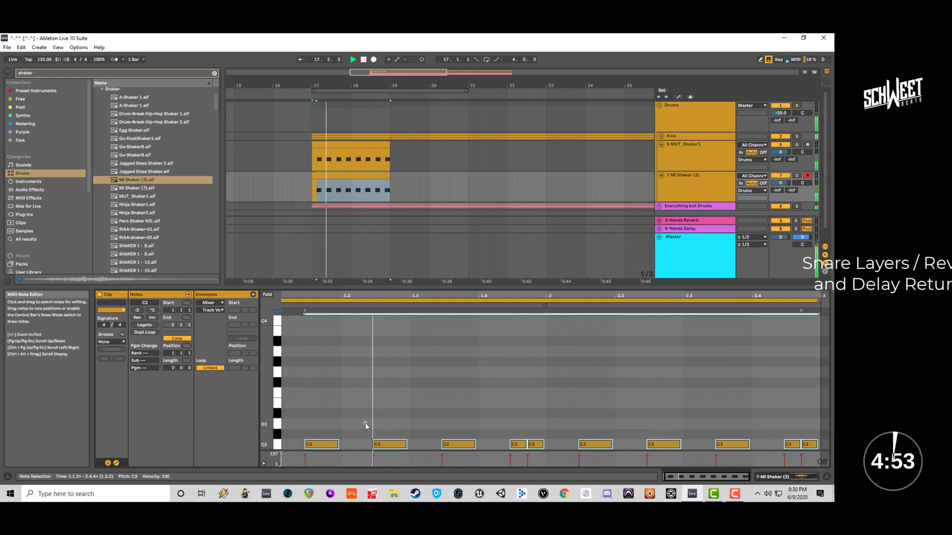
# Move the second-beat note to just after 1.2.3 and the first bar's closing pair to just after 1.4.3.
pyautogui.moveTo(389, 445); pyautogui.dragTo(401, 449)
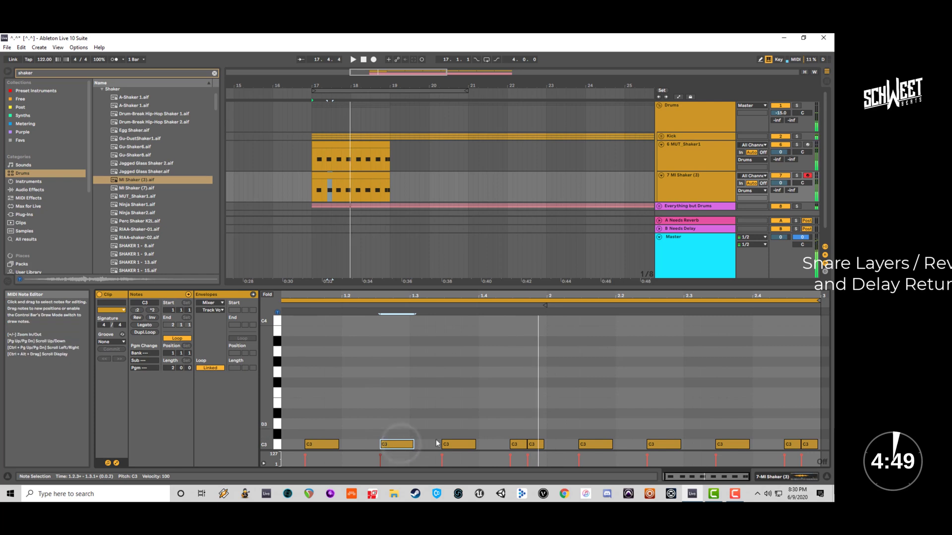
pyautogui.moveTo(510, 427); pyautogui.dragTo(531, 446)
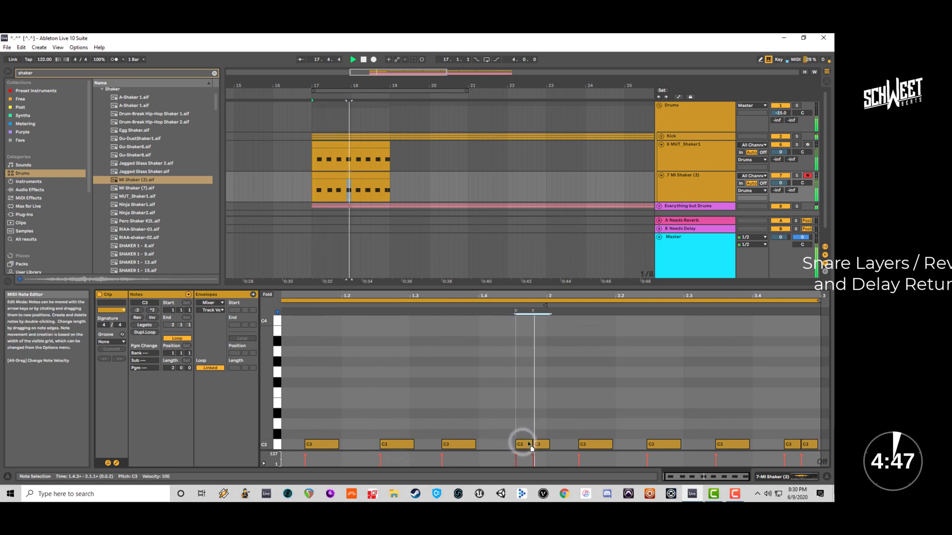
# Replace the second bar's notes in the MI Shaker (3) clip with a duplicate of the first bar's, shift them slightly later and play.
pyautogui.moveTo(578, 419); pyautogui.dragTo(819, 454)
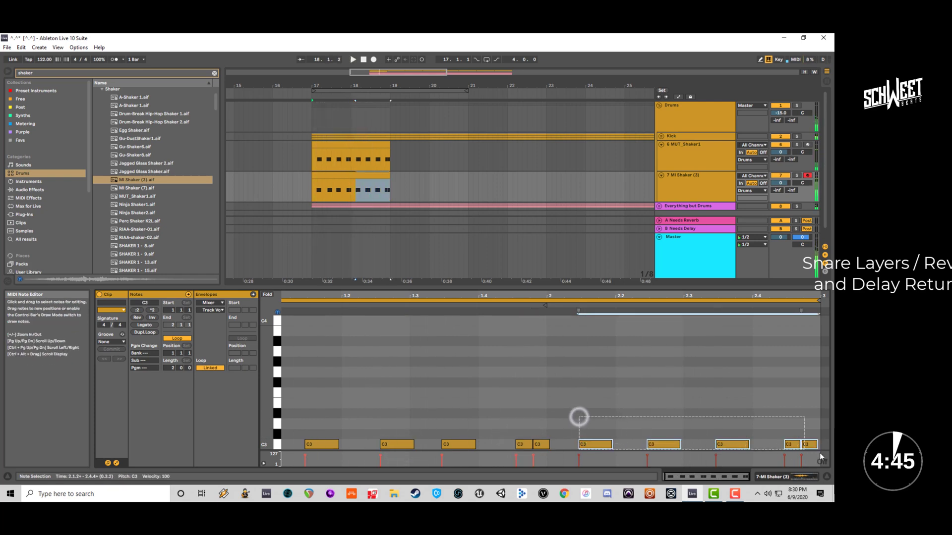
pyautogui.press('Delete')
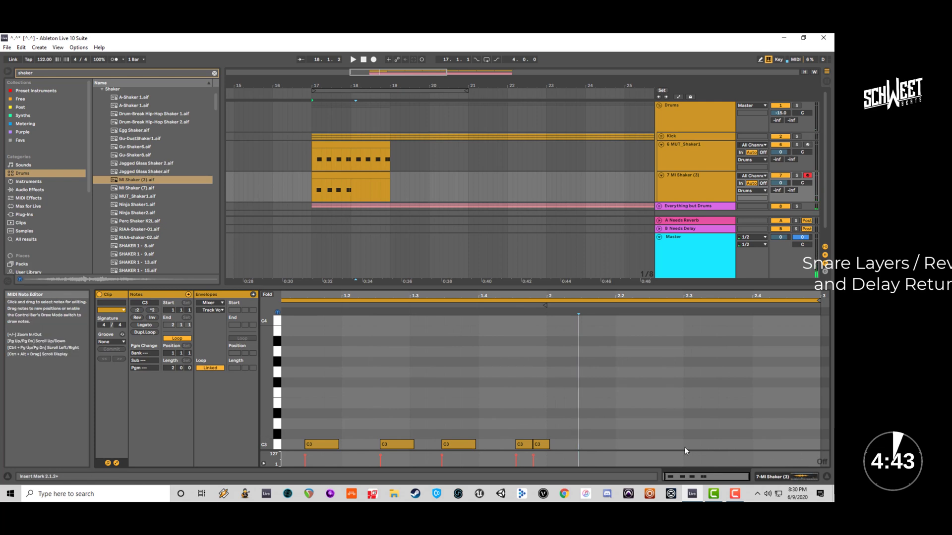
pyautogui.moveTo(541, 419); pyautogui.dragTo(265, 447)
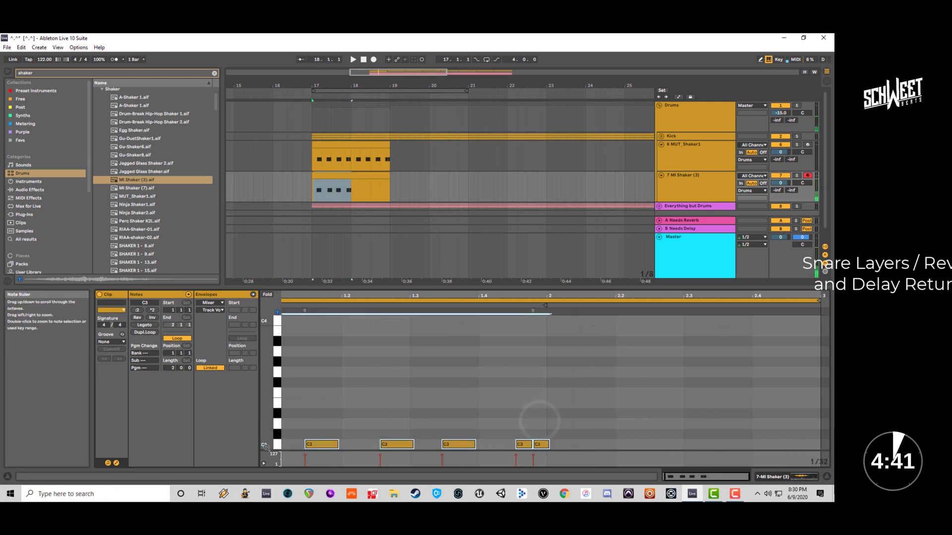
pyautogui.hotkey('ctrl', 'd')
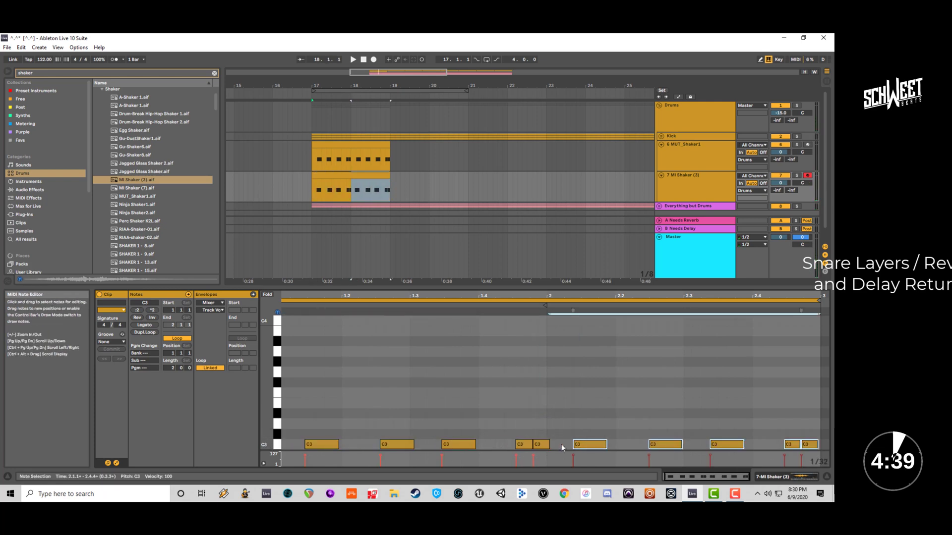
pyautogui.press('space')
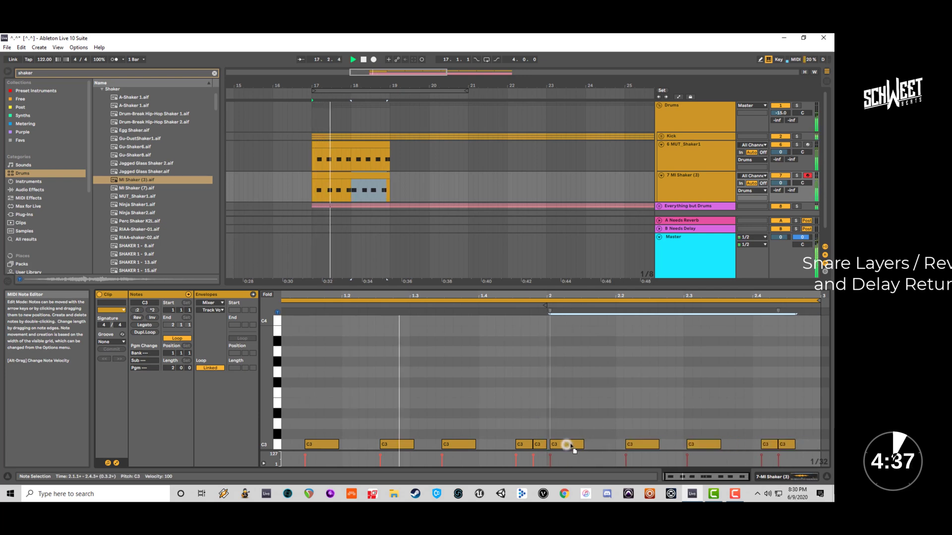
pyautogui.moveTo(570, 445); pyautogui.dragTo(604, 446)
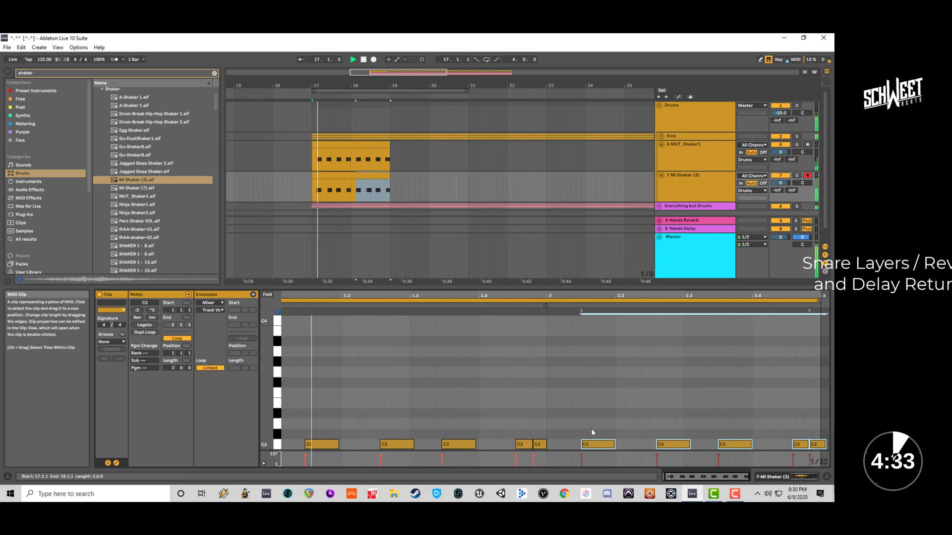
# Duplicate the two-bar MUT_Shaker1 and MI Shaker (3) clips together repeatedly until both tracks are filled to bar 33.
pyautogui.click(387, 143)
pyautogui.keyDown('shift'); pyautogui.click(346, 178); pyautogui.keyUp('shift')
pyautogui.hotkey('ctrl', 'd')
pyautogui.hotkey('ctrl', 'd')
pyautogui.hotkey('ctrl', 'd')
pyautogui.hotkey('ctrl', 'd')
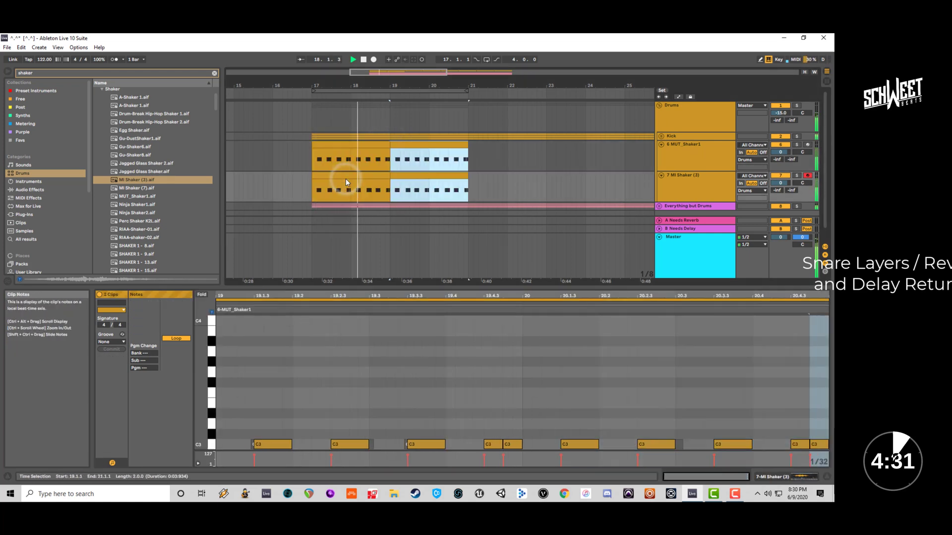
pyautogui.hotkey('ctrl', 'd')
pyautogui.hotkey('ctrl', 'd')
pyautogui.hotkey('ctrl', 'd')
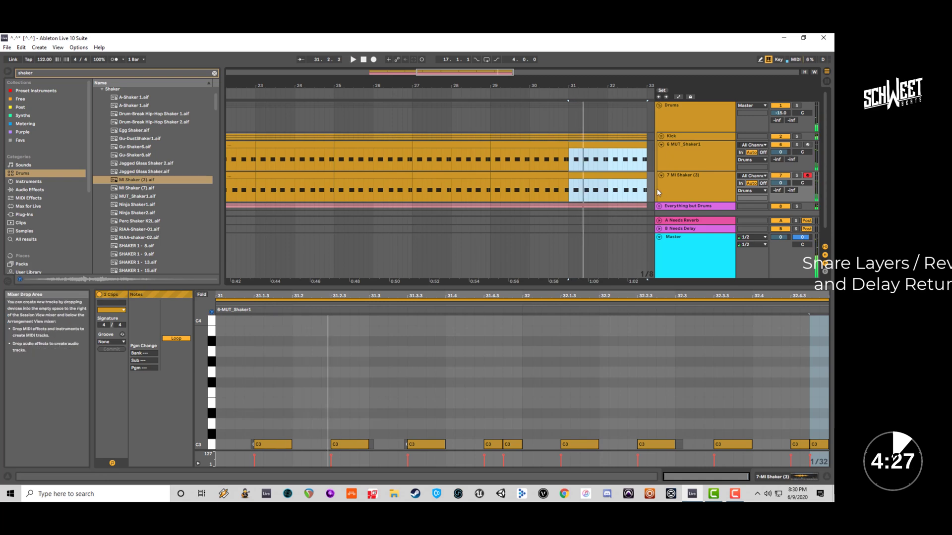
# Audition Ninja Shaker2.aif, RIAA-shaker-02.aif and several SHAKER 1 samples for a third shaker layer.
pyautogui.click(131, 216)
pyautogui.scroll(-3, 132, 216)
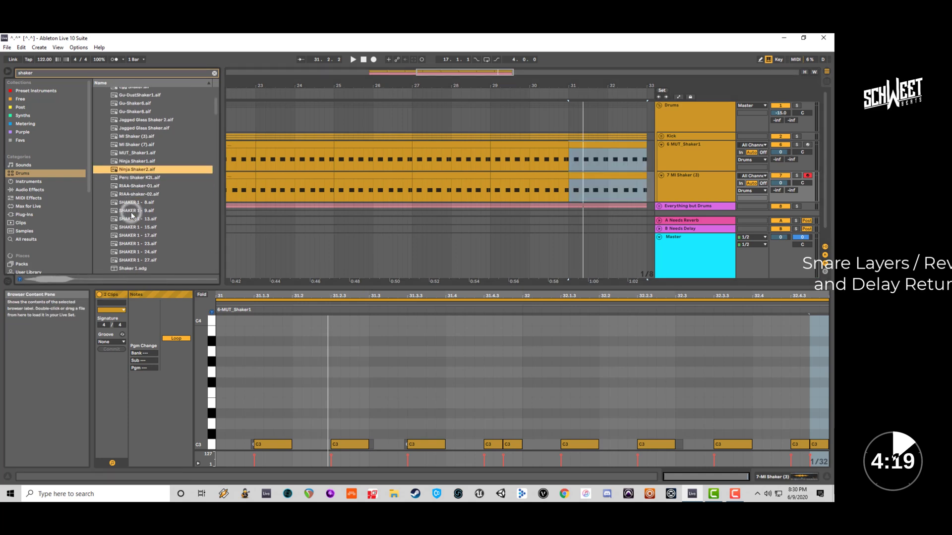
pyautogui.click(141, 193)
pyautogui.click(144, 203)
pyautogui.click(144, 219)
pyautogui.click(145, 211)
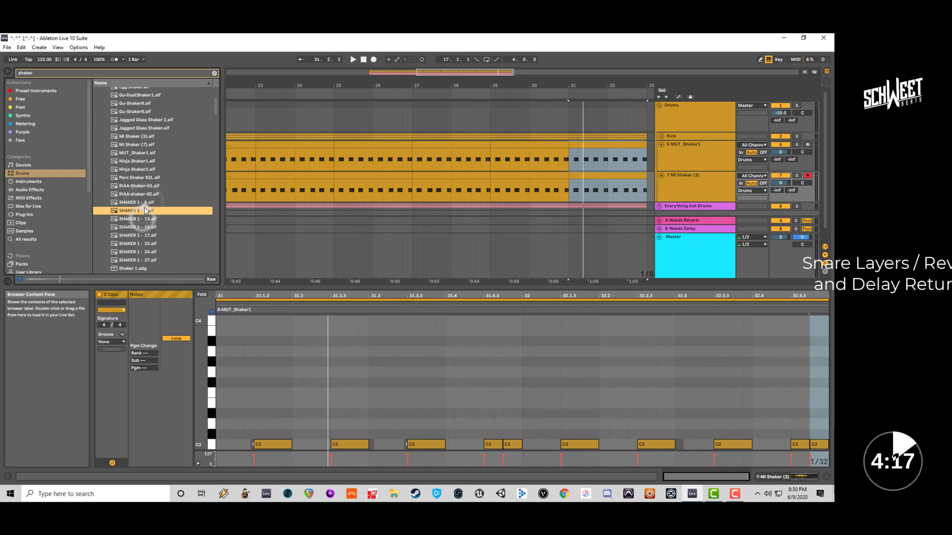
pyautogui.click(147, 203)
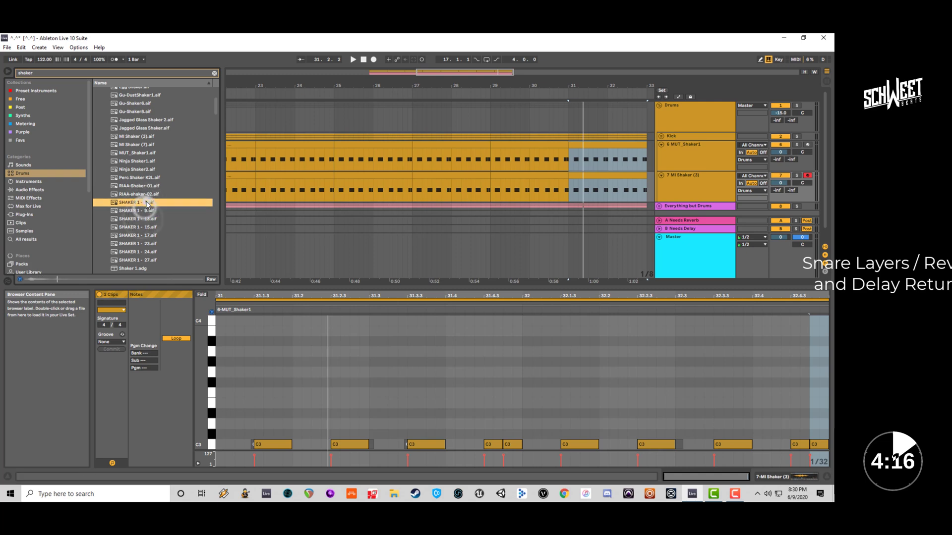
# Insert a MIDI track below MI Shaker (3) in the Drums group and load SHAKER 1 - 8.aif into a Simpler on it.
pyautogui.click(701, 186)
pyautogui.hotkey('ctrl', 'shift', 't')
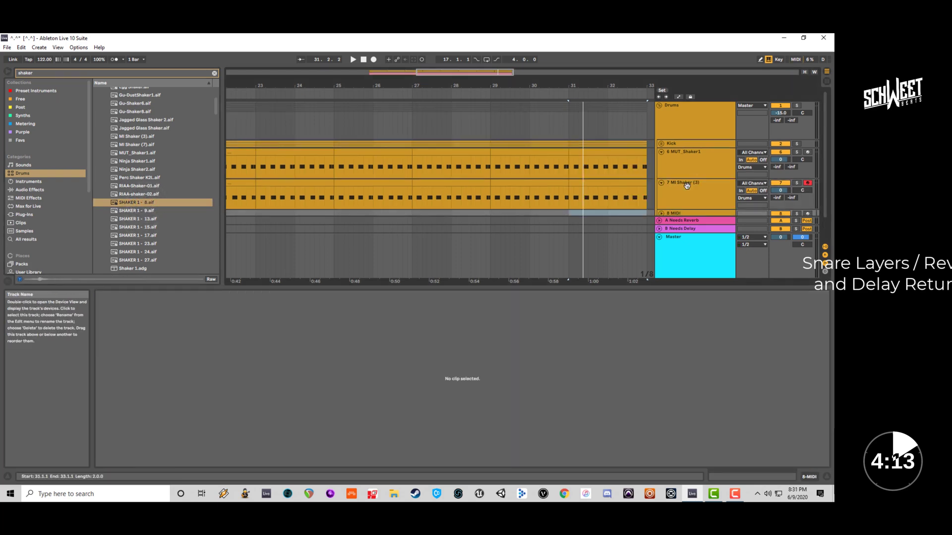
pyautogui.click(661, 185)
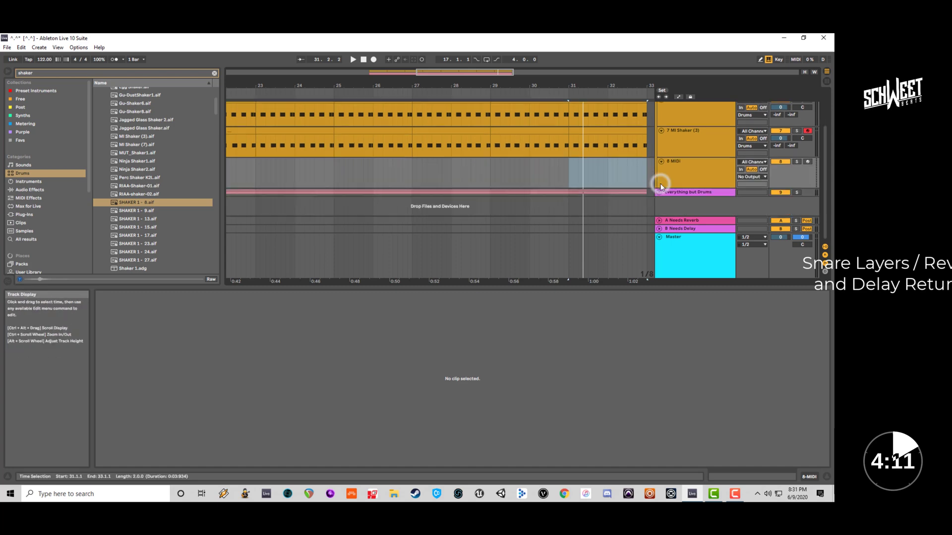
pyautogui.click(682, 170)
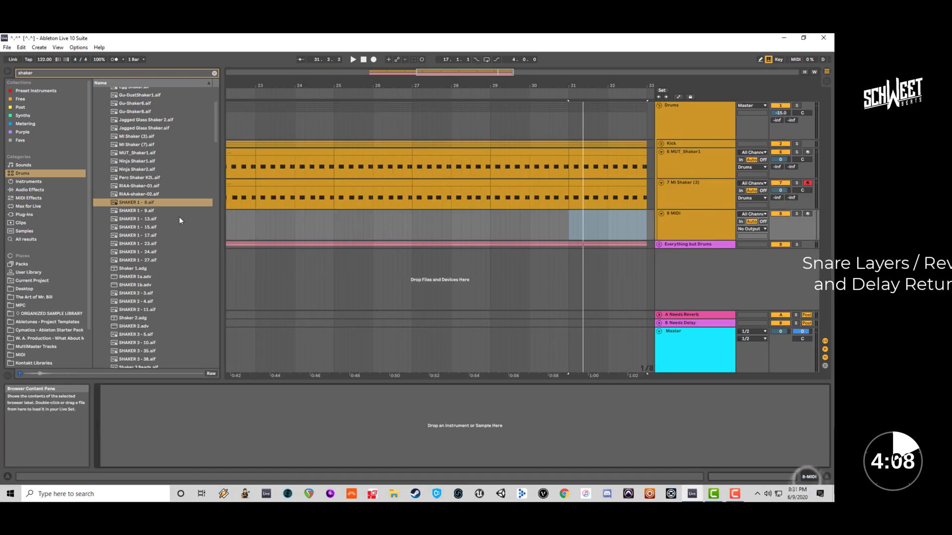
pyautogui.click(142, 202)
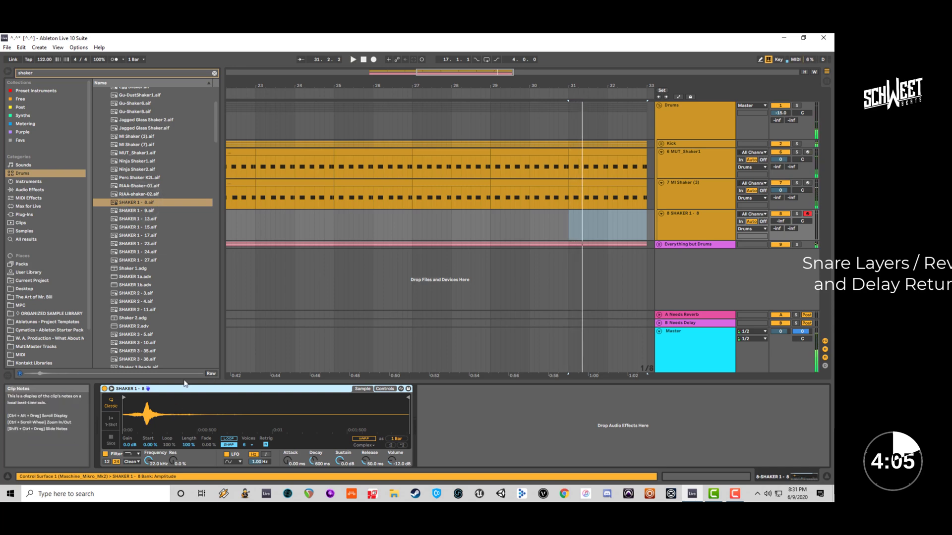
# Copy a two-bar MUT_Shaker1 clip to bar 17 on the SHAKER 1 - 8 track, raise the track volume to about 0 dB and play.
pyautogui.click(243, 153)
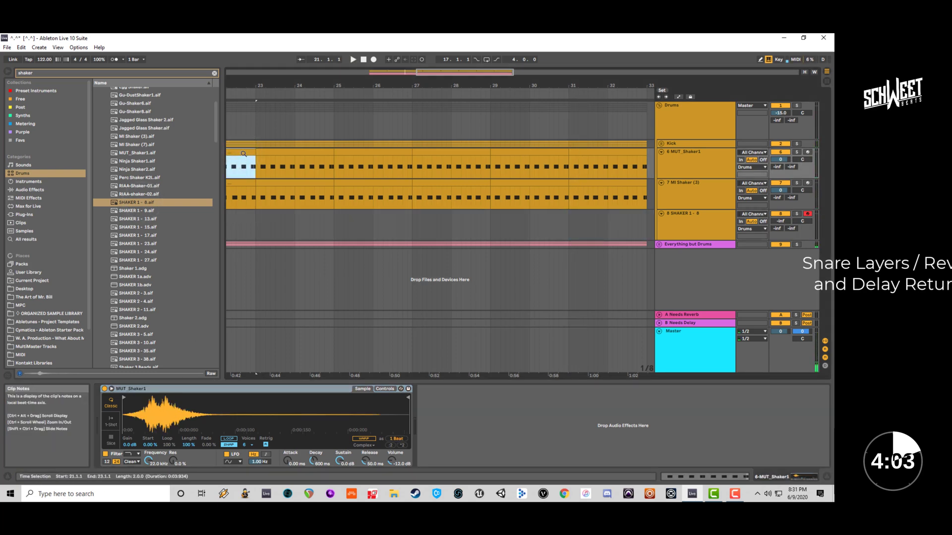
pyautogui.moveTo(425, 72); pyautogui.dragTo(425, 71)
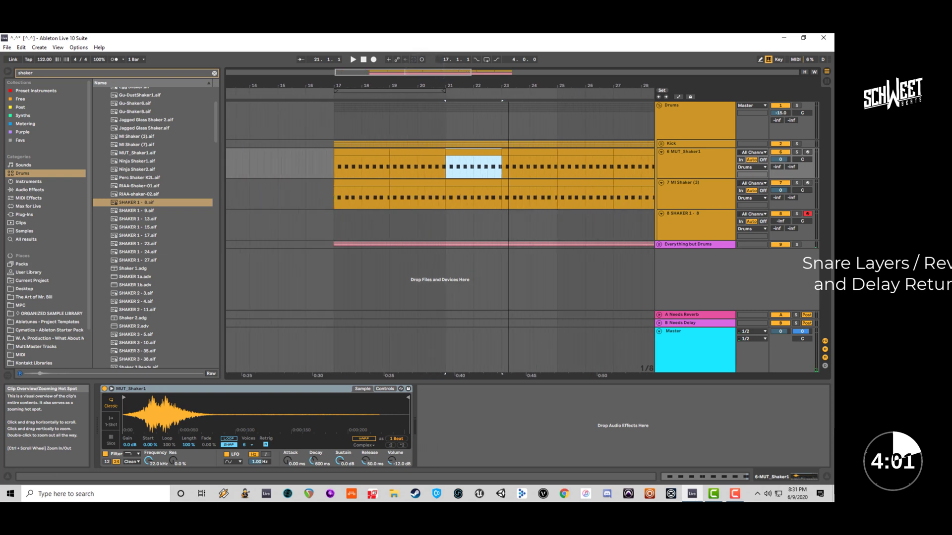
pyautogui.click(334, 224)
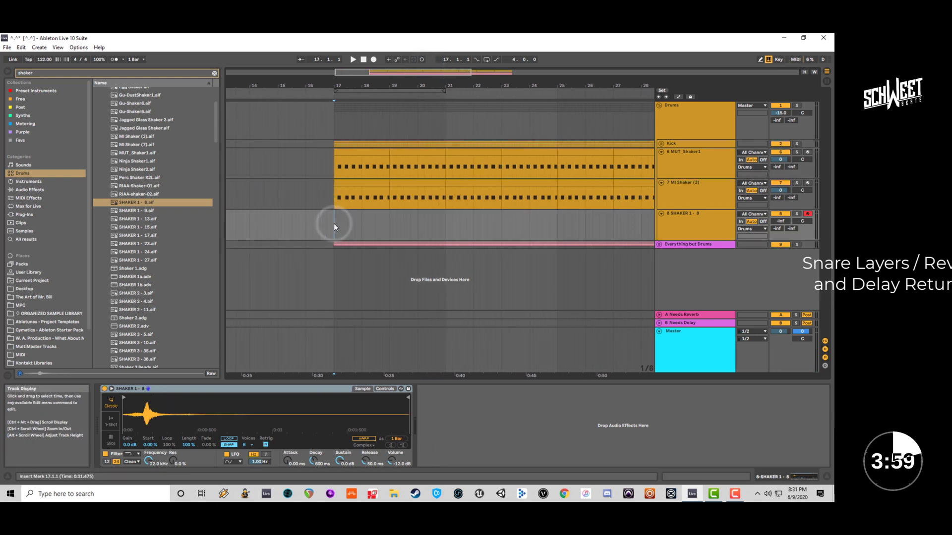
pyautogui.hotkey('ctrl', 'v')
pyautogui.press('space')
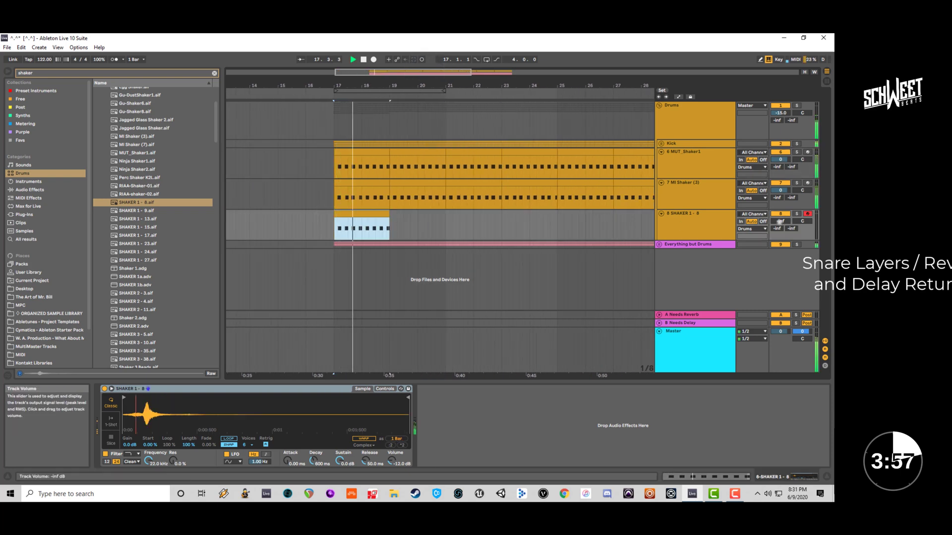
pyautogui.moveTo(780, 222); pyautogui.dragTo(781, 208)
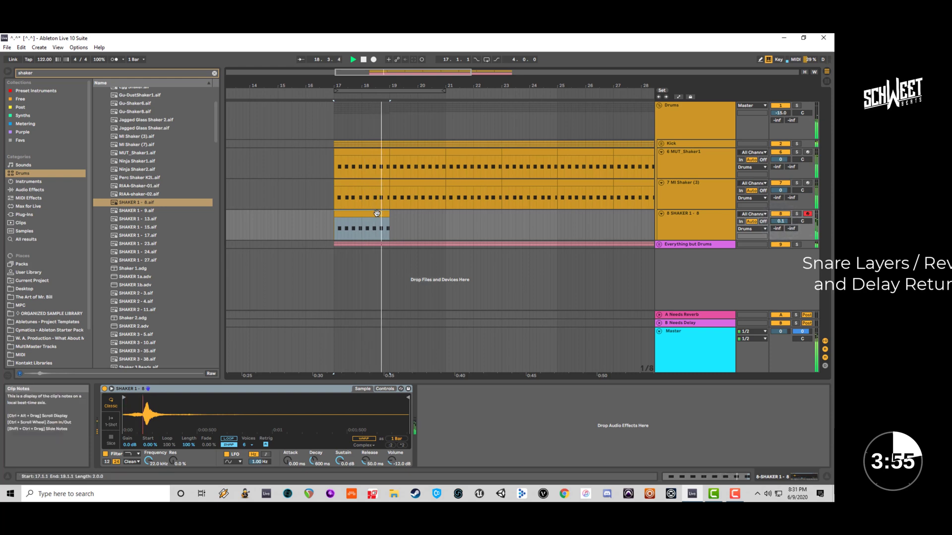
pyautogui.moveTo(373, 214); pyautogui.dragTo(368, 214)
pyautogui.press('space')
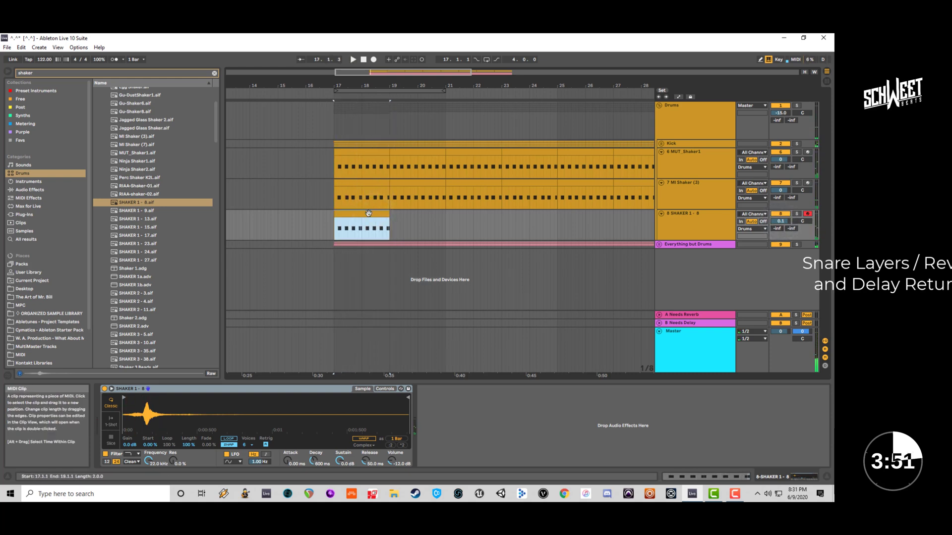
# Thin out the SHAKER 1 - 8 clip by deleting the notes at 1.1.3, 1.3.3, 2.2.3 and the closing pair, and play it.
pyautogui.press('z')
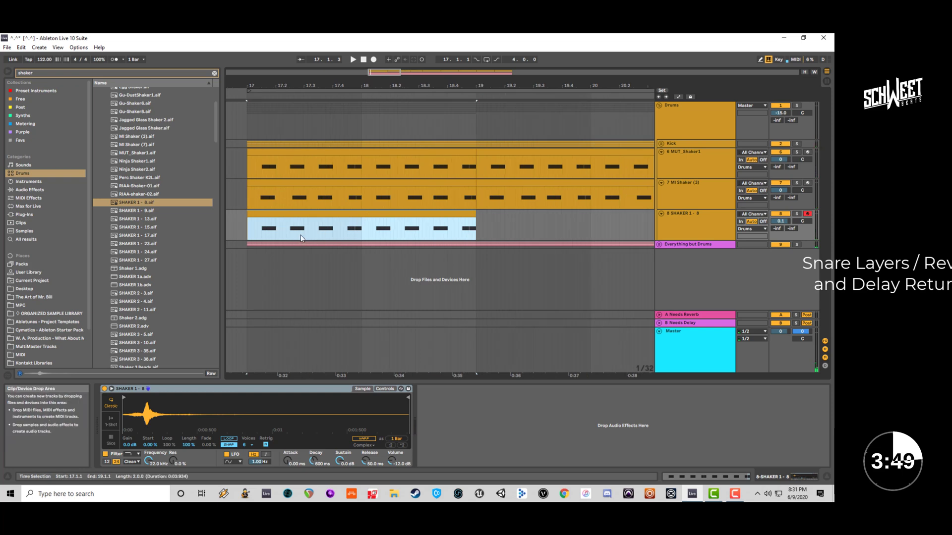
pyautogui.doubleClick(368, 213)
pyautogui.moveTo(359, 395); pyautogui.dragTo(321, 463)
pyautogui.press('Delete')
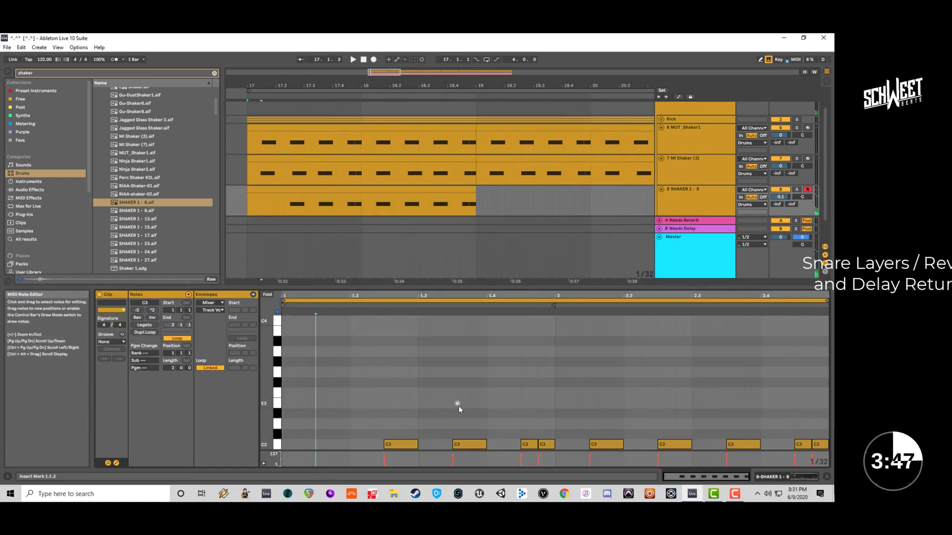
pyautogui.click(457, 403)
pyautogui.moveTo(443, 424); pyautogui.dragTo(459, 457)
pyautogui.press('Delete')
pyautogui.click(672, 410)
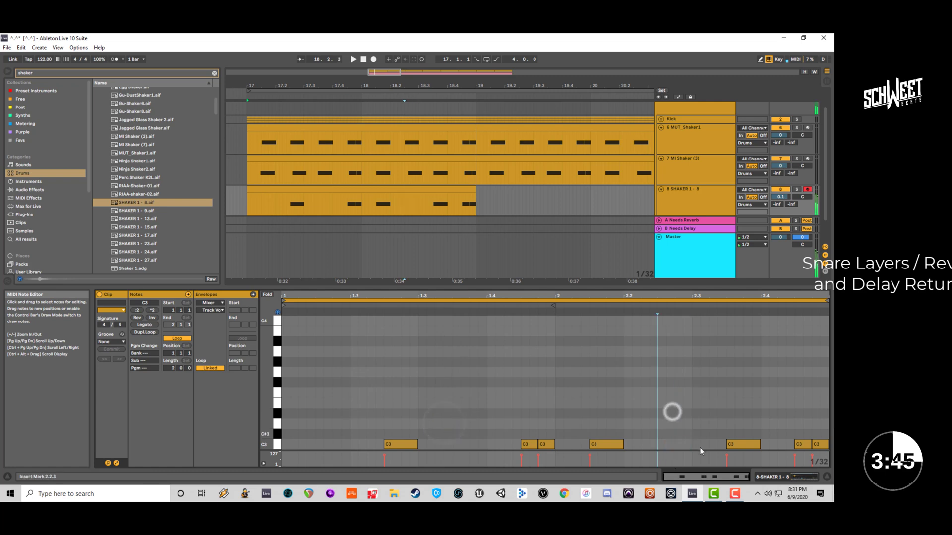
pyautogui.press('Delete')
pyautogui.click(784, 409)
pyautogui.press('Delete')
pyautogui.press('space')
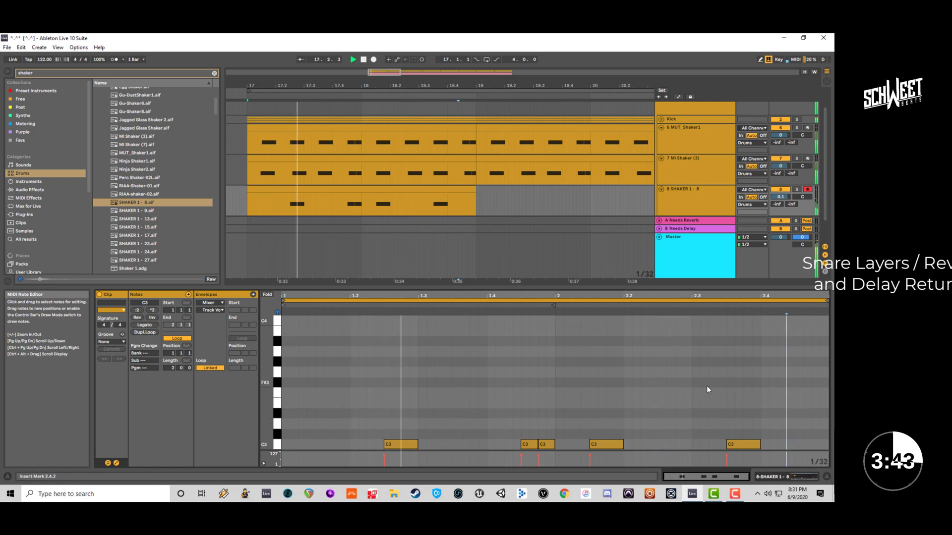
# Move the pair of short notes at the end of the clip's first bar to 1.4.1 and play the pattern.
pyautogui.moveTo(551, 412); pyautogui.dragTo(524, 447)
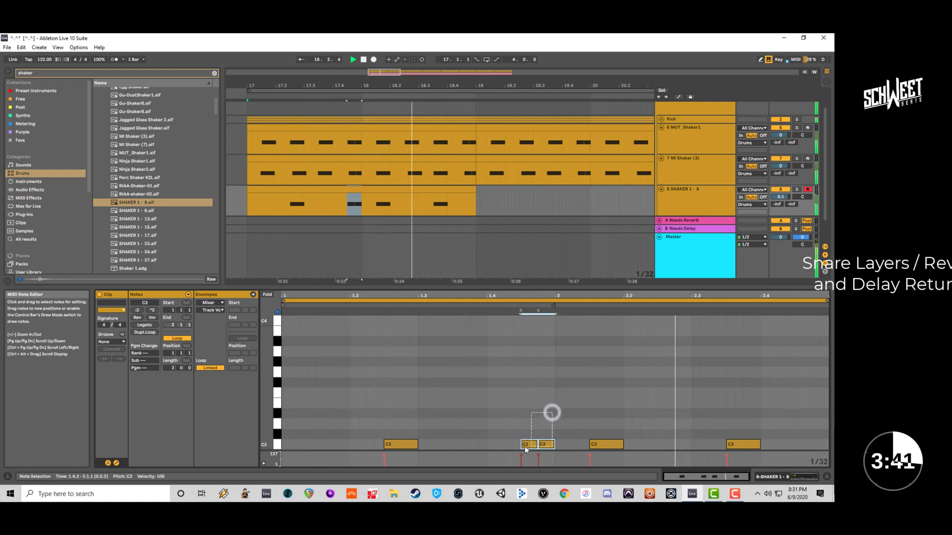
pyautogui.press('space')
pyautogui.press('space')
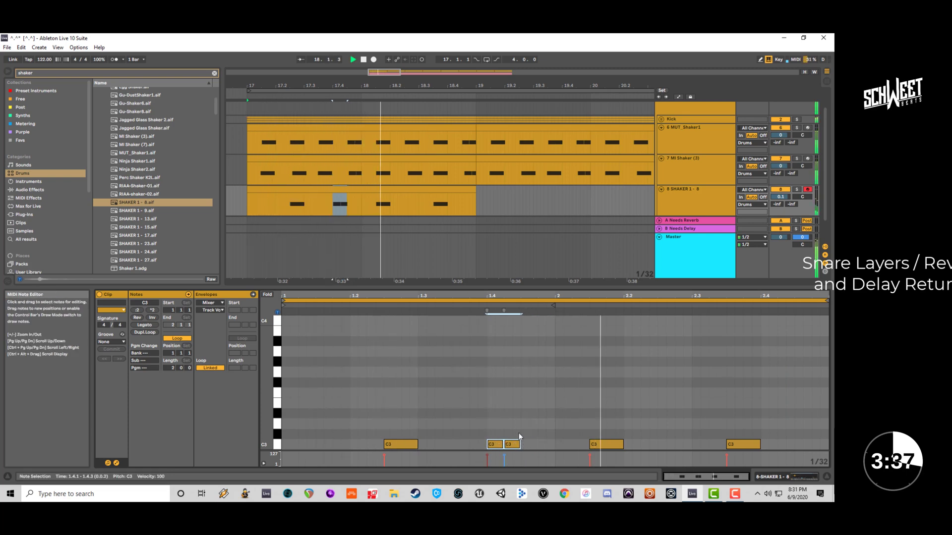
pyautogui.press('space')
pyautogui.click(492, 444)
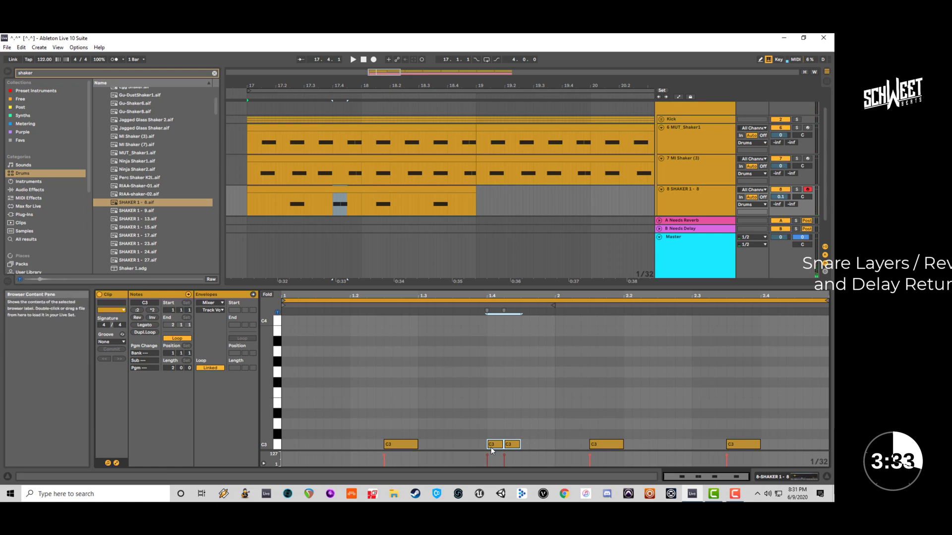
# Delete all remaining notes in the SHAKER 1 - 8 clip and turn on Draw Mode.
pyautogui.moveTo(773, 427); pyautogui.dragTo(328, 448)
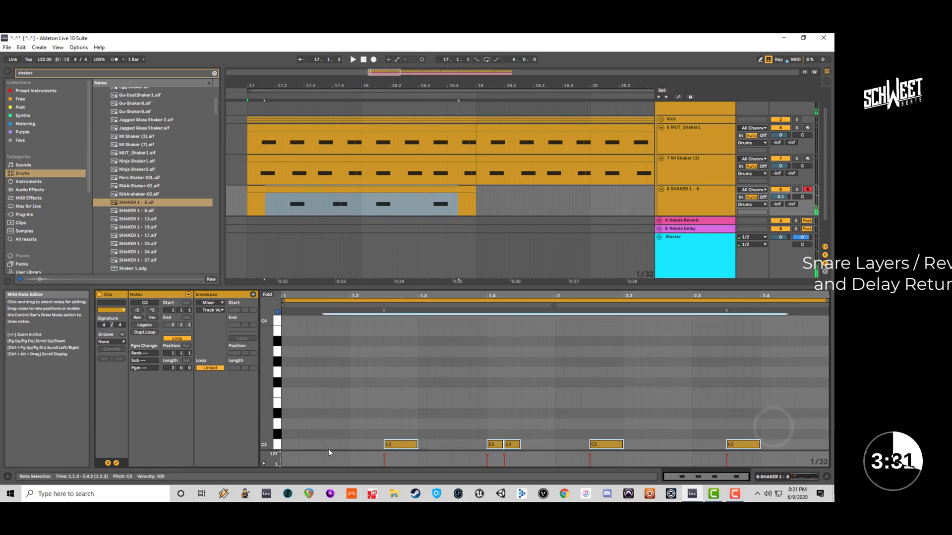
pyautogui.press('Delete')
pyautogui.press('b')
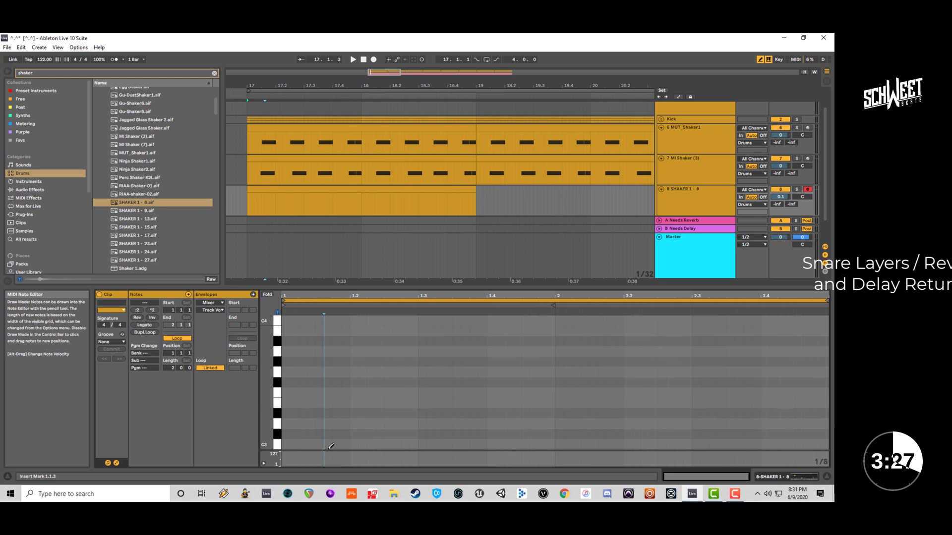
# Try a continuous run of 1/16 C3 notes across both bars of the clip, play it and delete the notes.
pyautogui.moveTo(290, 444); pyautogui.dragTo(801, 444)
pyautogui.press('space')
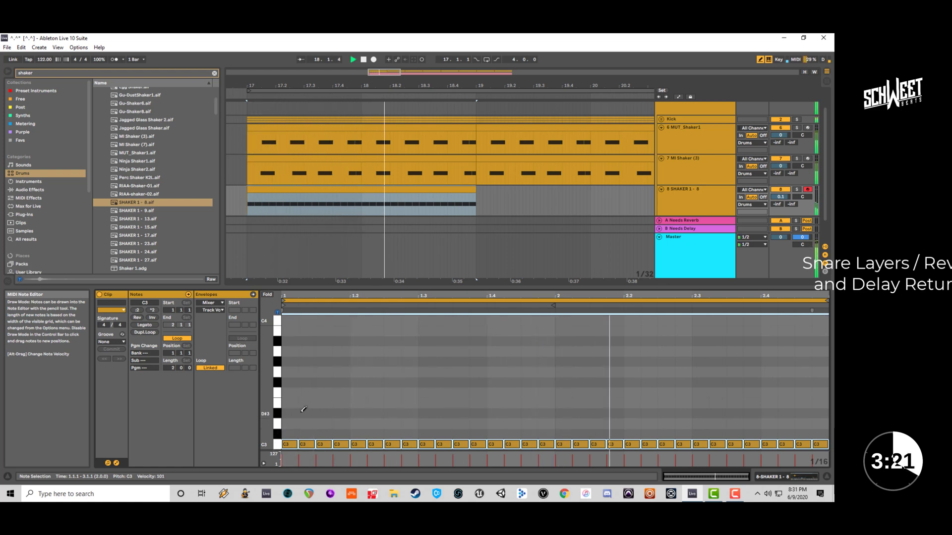
pyautogui.press('Delete')
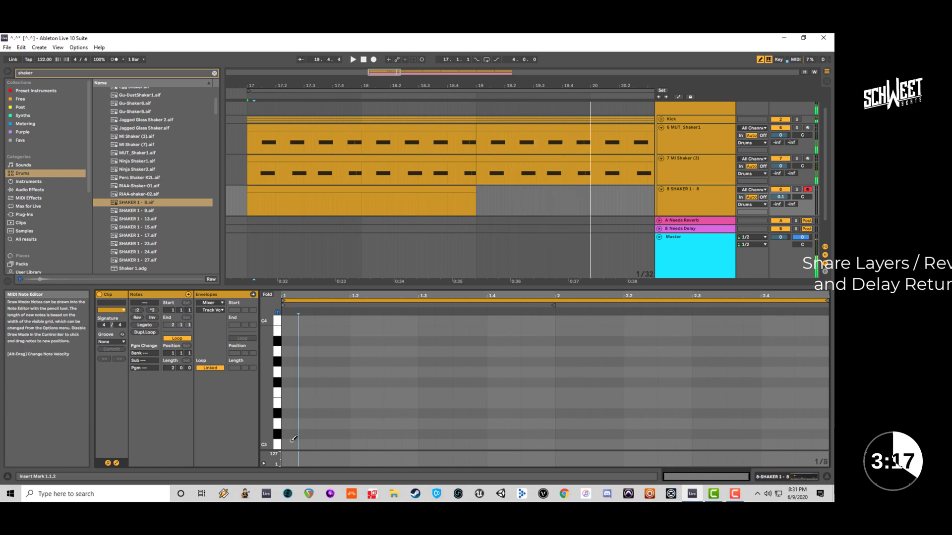
# Draw a continuous run of 1/8 C3 notes across both bars of the SHAKER 1 - 8 clip and play it.
pyautogui.moveTo(292, 443)
pyautogui.mouseDown()
pyautogui.moveTo(733, 443)
pyautogui.moveTo(803, 432)
pyautogui.mouseUp()
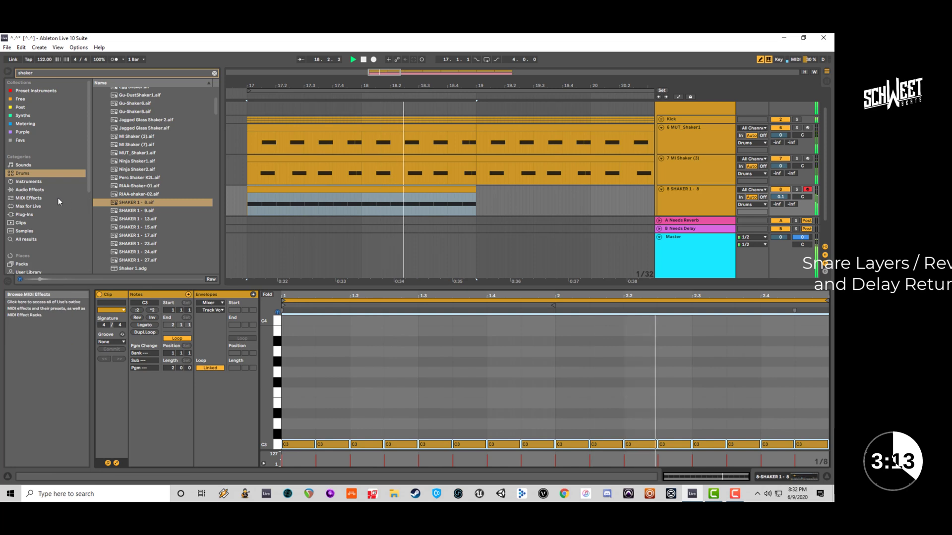
pyautogui.press('space')
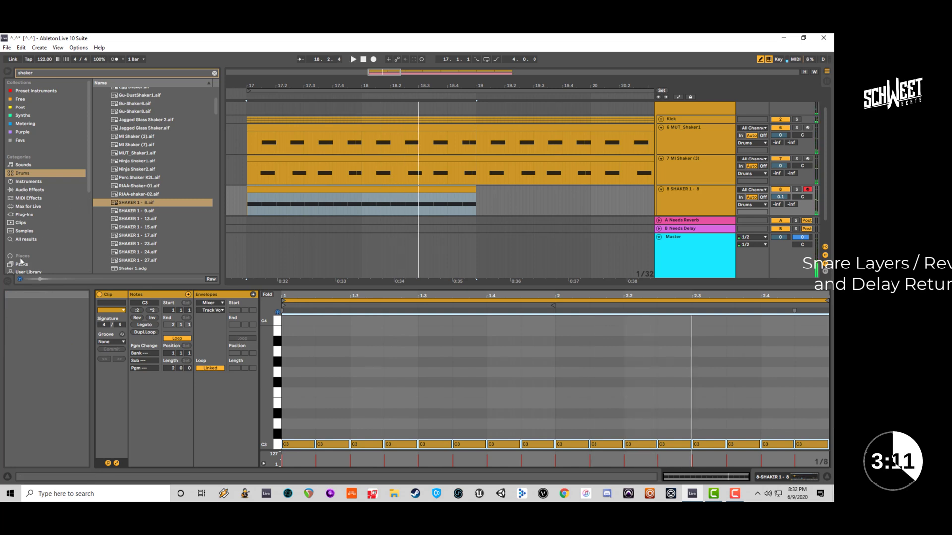
# Apply the Logic 8 Swing 74 groove from the Groove Pool to the SHAKER 1 - 8 clip and play it.
pyautogui.click(6, 280)
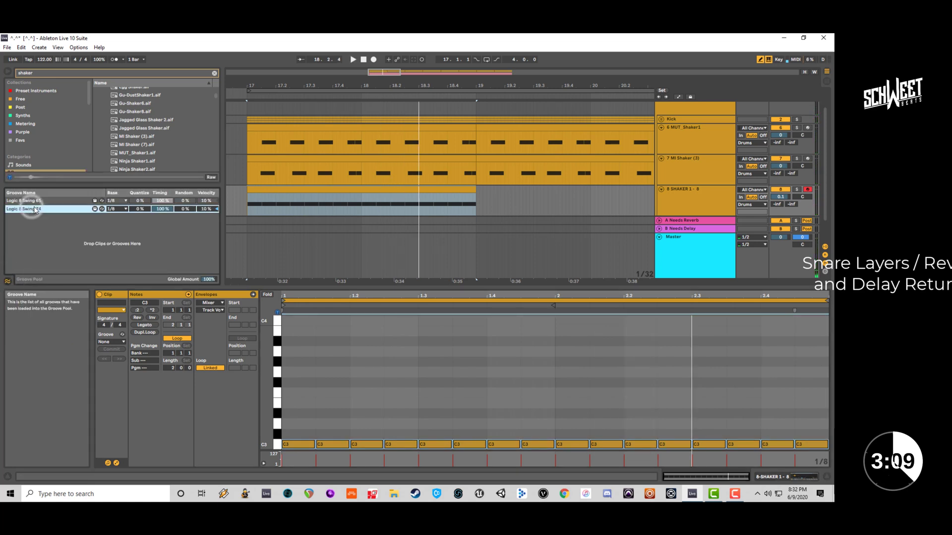
pyautogui.moveTo(35, 211); pyautogui.dragTo(317, 385)
pyautogui.press('space')
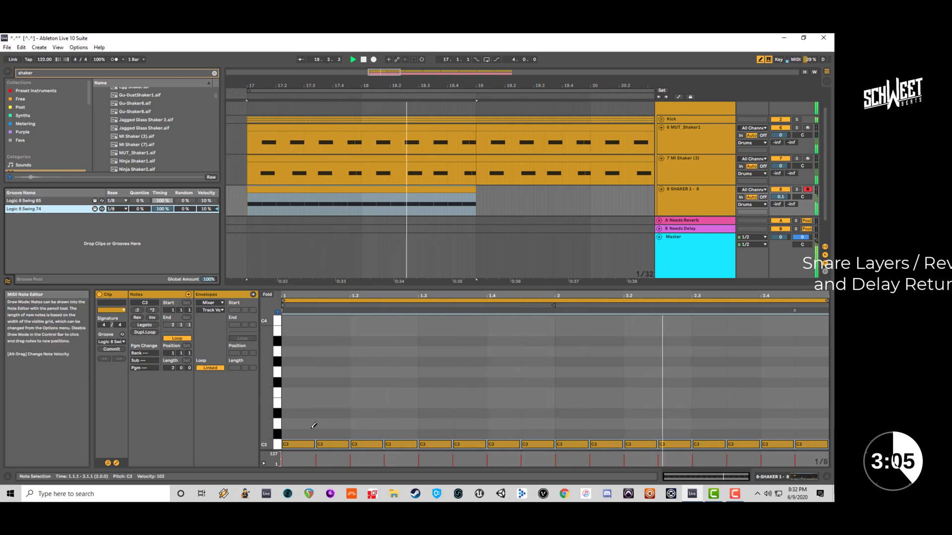
pyautogui.press('space')
# Delete every on-beat C3 note in the SHAKER 1 - 8 clip, leaving only the off-beat 1/8 notes, and play it.
pyautogui.click(303, 443)
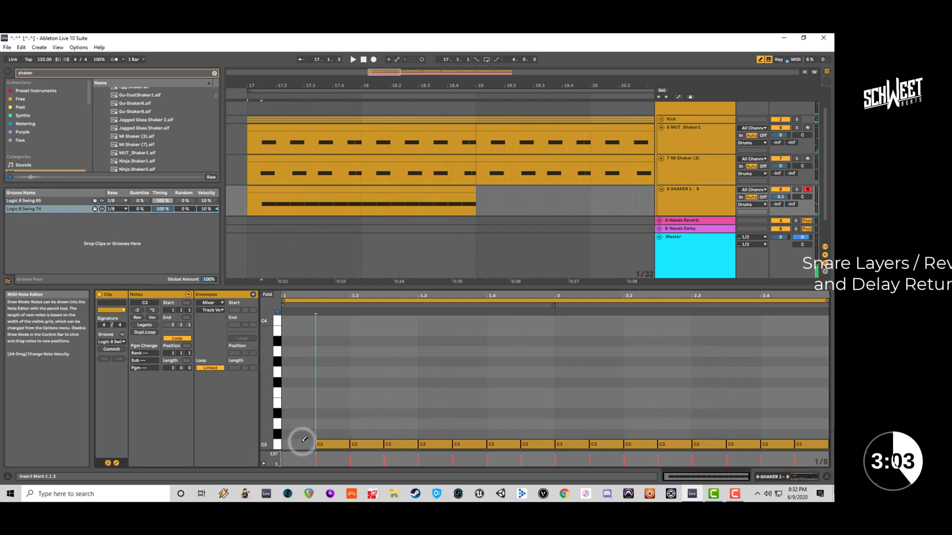
pyautogui.click(435, 444)
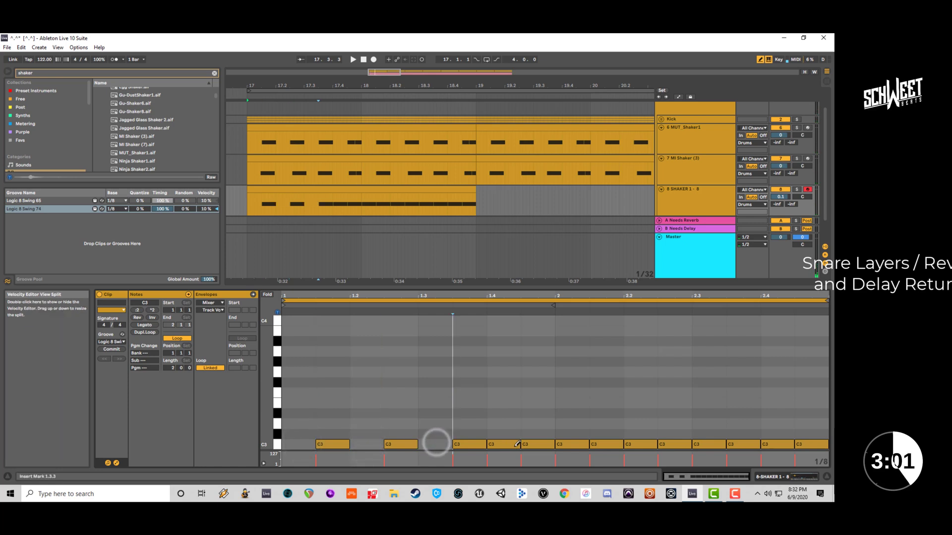
pyautogui.click(514, 444)
pyautogui.click(571, 442)
pyautogui.press('space')
pyautogui.click(637, 443)
pyautogui.click(701, 442)
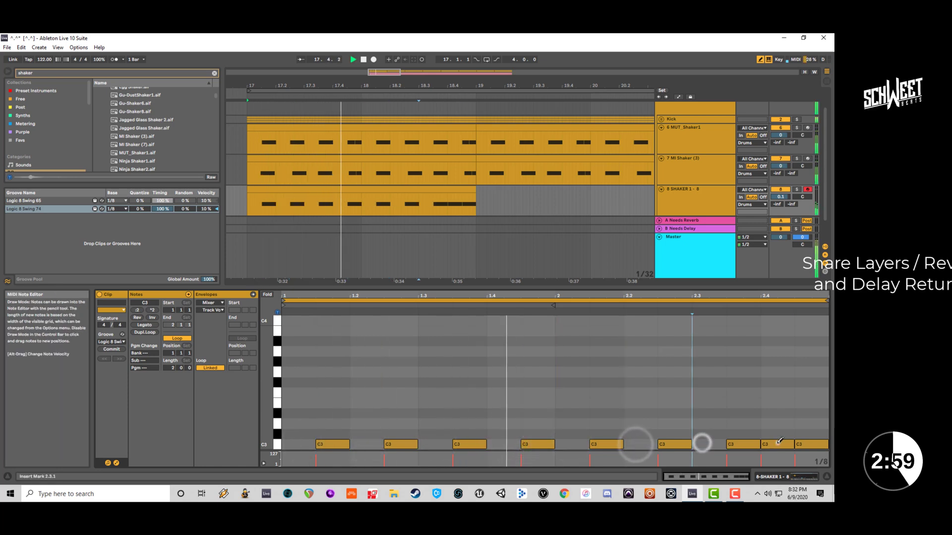
pyautogui.click(778, 443)
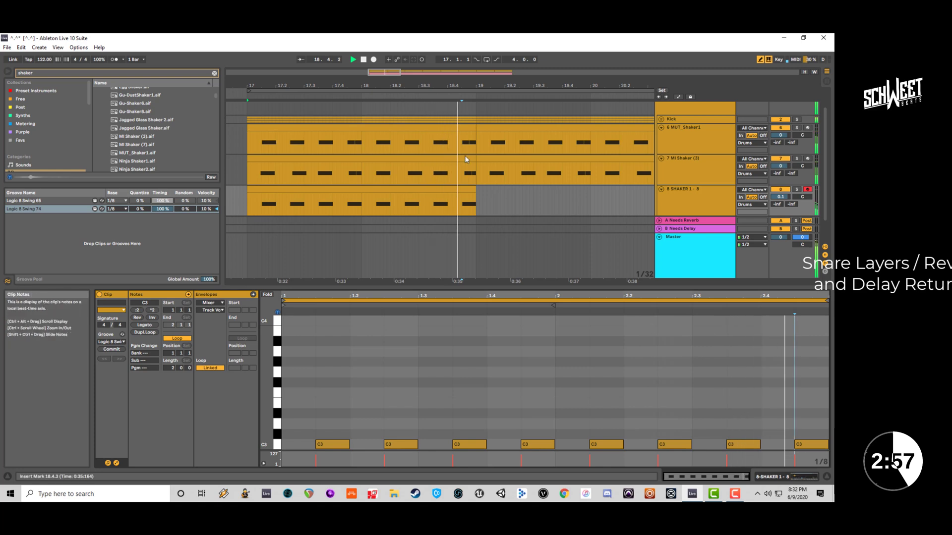
# Duplicate the two-bar SHAKER 1 - 8 clip until it fills bars 17 to 33, and play the end of the arrangement.
pyautogui.moveTo(375, 79); pyautogui.dragTo(372, 74)
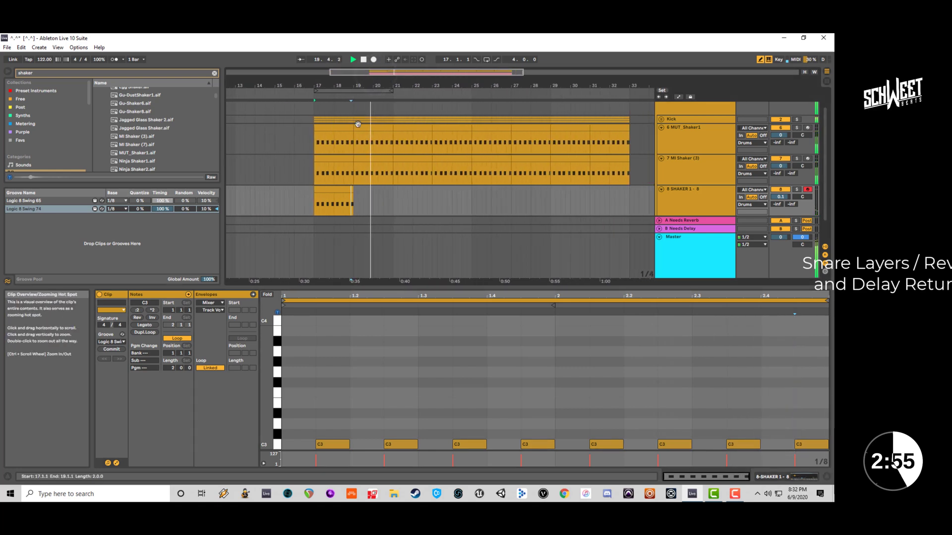
pyautogui.click(335, 190)
pyautogui.hotkey('ctrl', 'd')
pyautogui.hotkey('ctrl', 'd')
pyautogui.hotkey('ctrl', 'd')
pyautogui.hotkey('ctrl', 'd')
pyautogui.hotkey('ctrl', 'd')
pyautogui.hotkey('ctrl', 'd')
pyautogui.hotkey('ctrl', 'd')
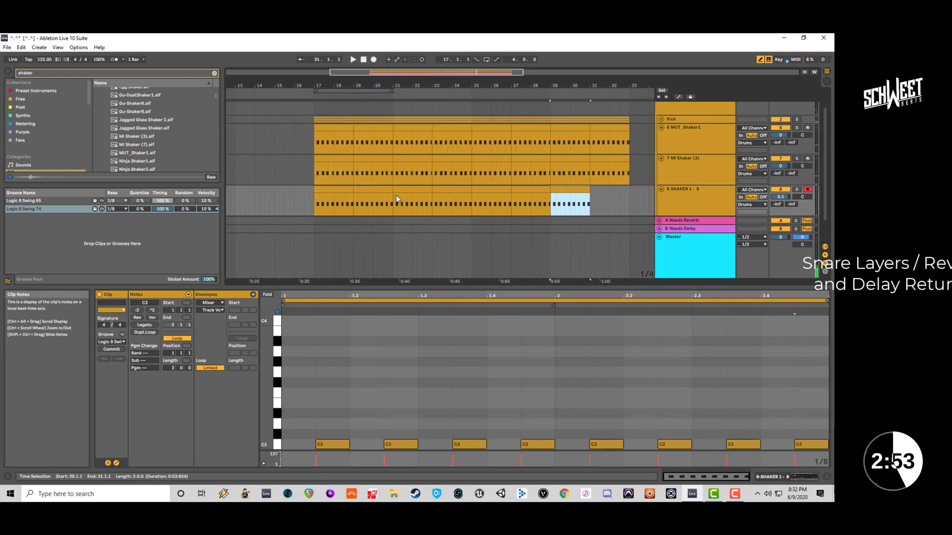
pyautogui.press('space')
pyautogui.press('space')
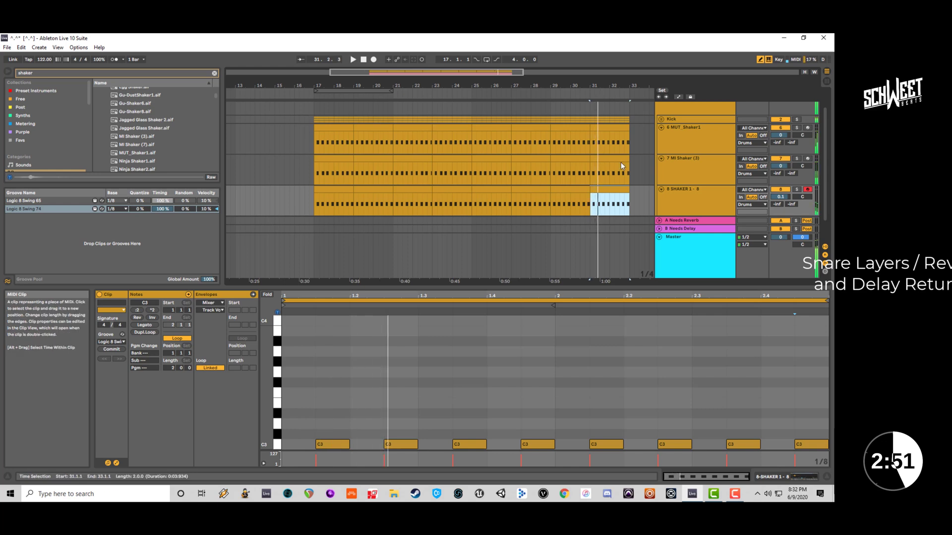
# Collapse the MUT_Shaker1, MI Shaker (3) and SHAKER 1 - 8 tracks.
pyautogui.click(660, 128)
pyautogui.click(661, 135)
pyautogui.click(661, 142)
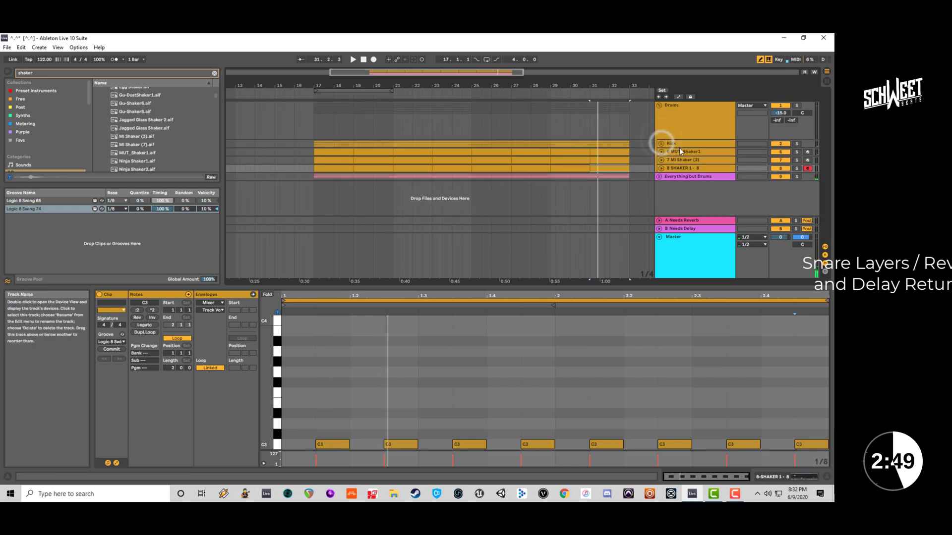
# Group the three shaker tracks inside Drums, name the group Shakers and fold it.
pyautogui.click(680, 151)
pyautogui.keyDown('shift'); pyautogui.click(679, 168); pyautogui.keyUp('shift')
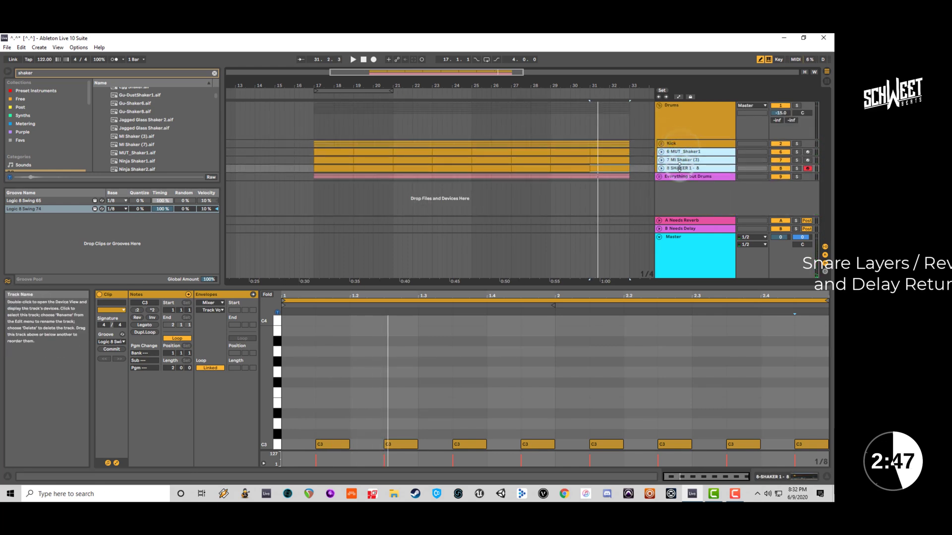
pyautogui.hotkey('ctrl', 'g')
pyautogui.click(675, 157)
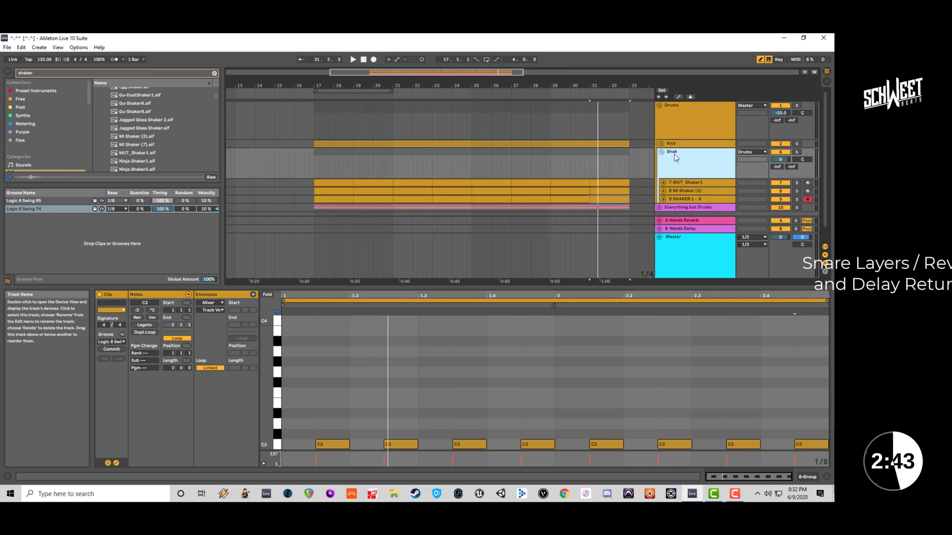
pyautogui.click(662, 153)
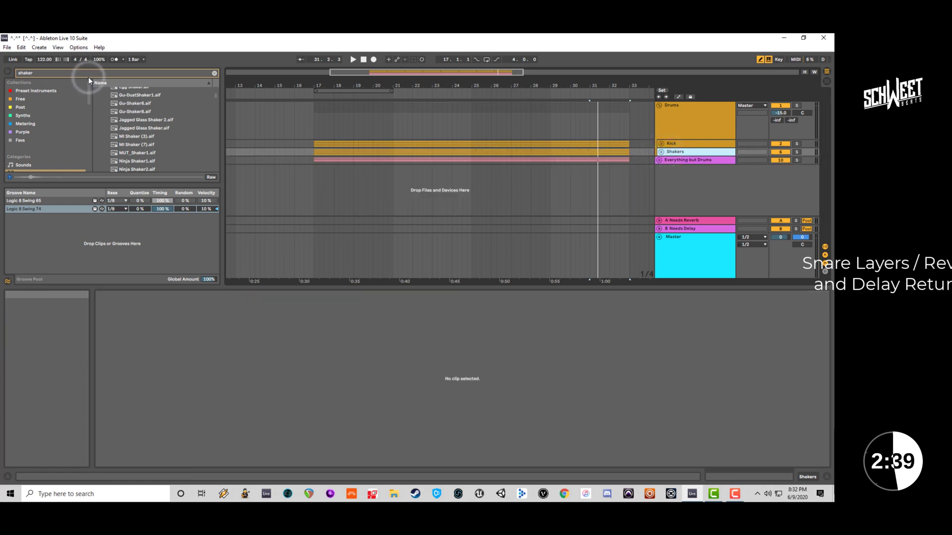
# Close the Groove Pool and clear the shaker search in the browser.
pyautogui.click(35, 209)
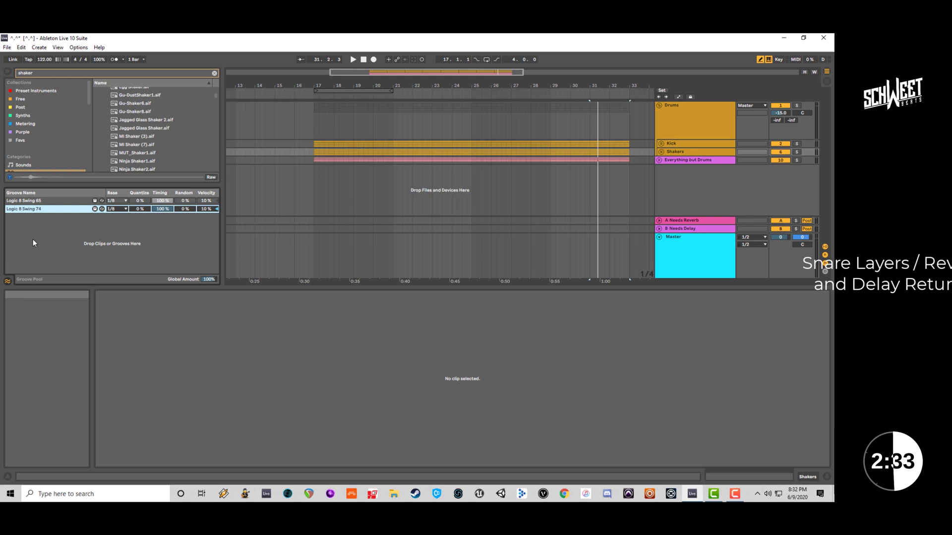
pyautogui.click(8, 281)
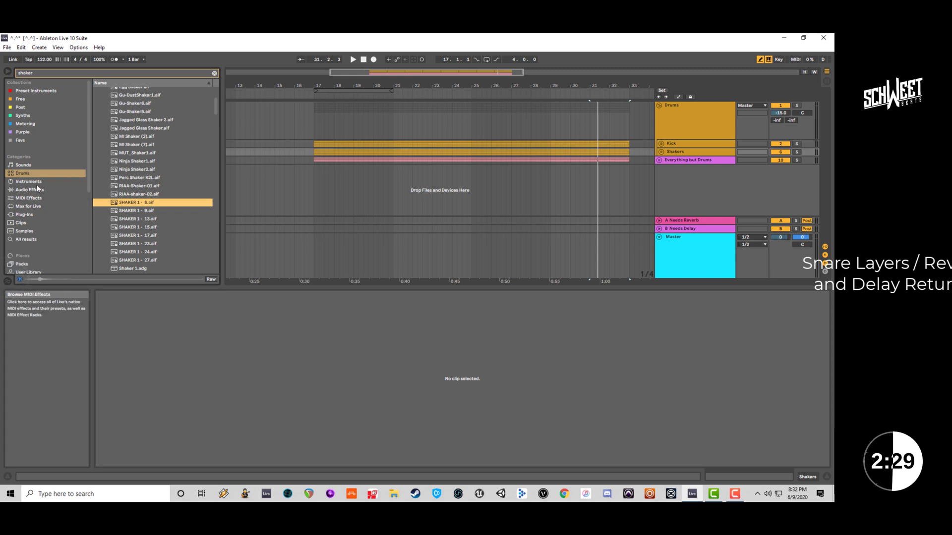
pyautogui.click(213, 74)
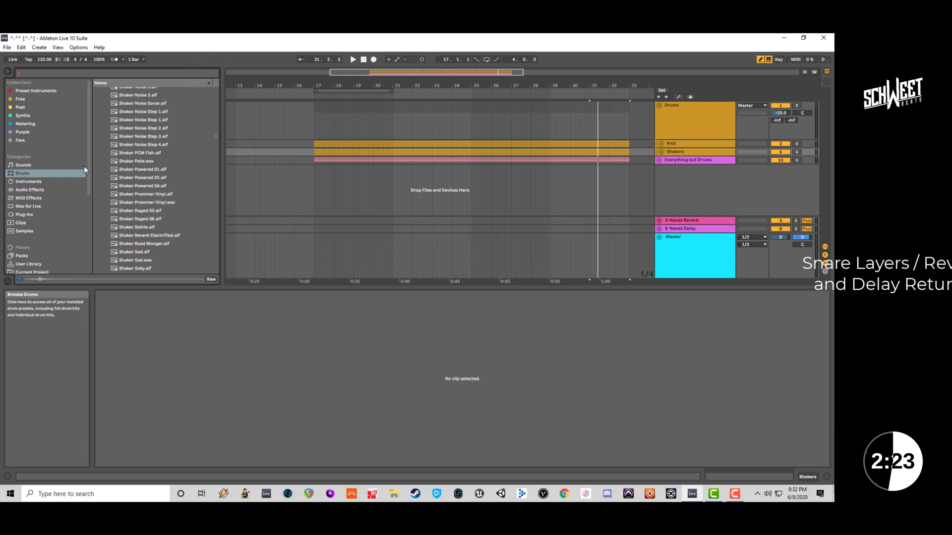
# Find the Snare folder in the Drums category of the browser and expand it.
pyautogui.scroll(-1, 84, 170)
pyautogui.scroll(3, 139, 177)
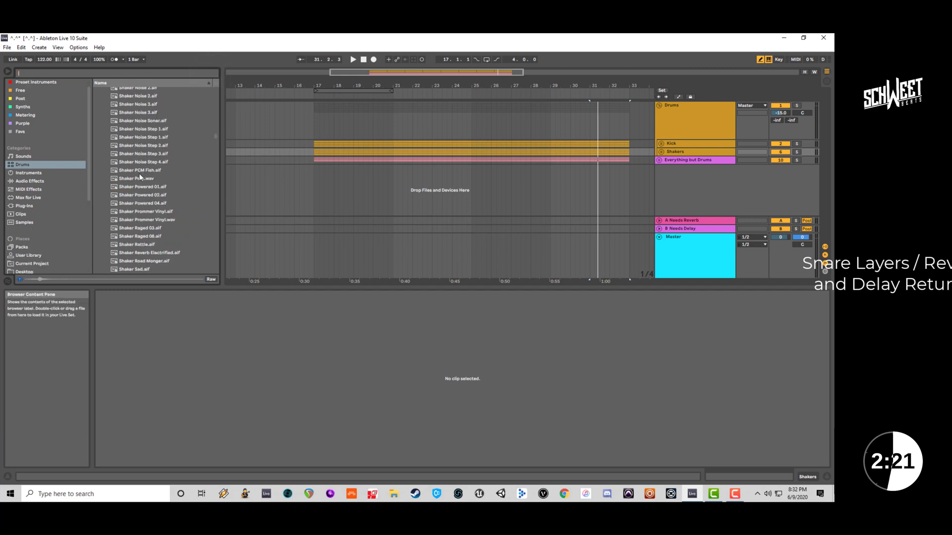
pyautogui.scroll(-6, 154, 155)
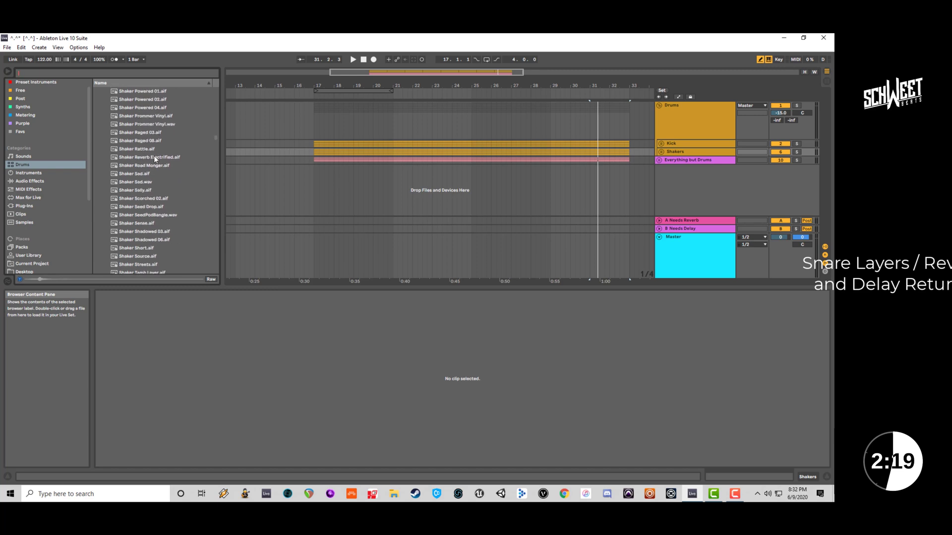
pyautogui.moveTo(213, 137); pyautogui.dragTo(215, 97)
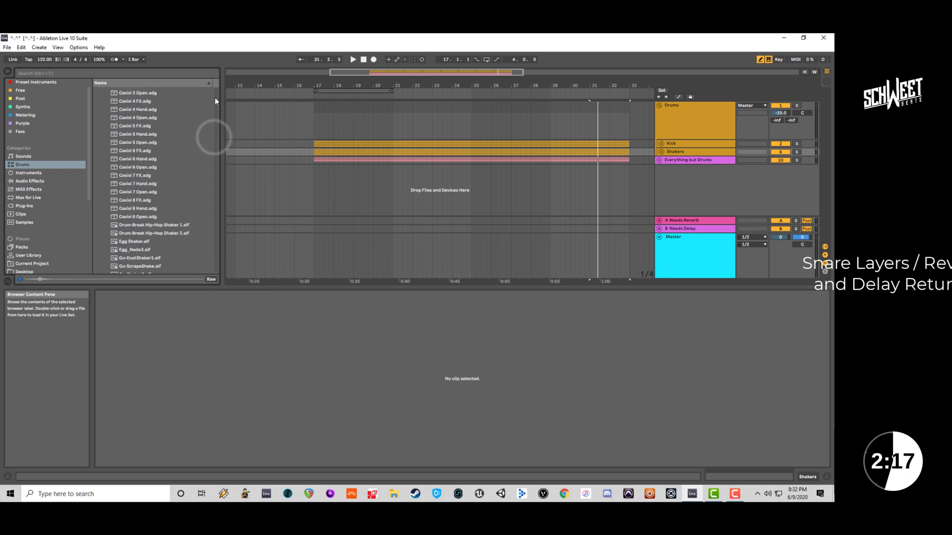
pyautogui.click(153, 117)
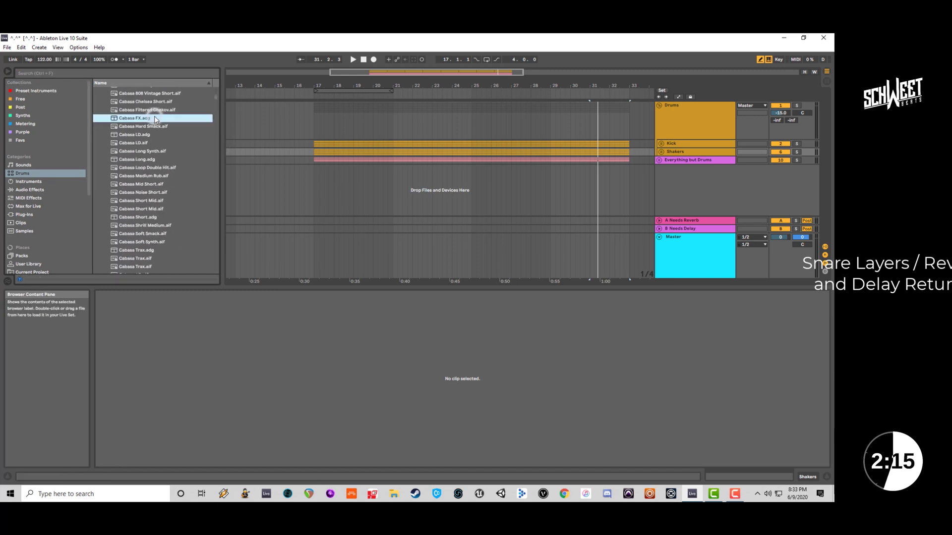
pyautogui.click(154, 117)
pyautogui.press('Down')
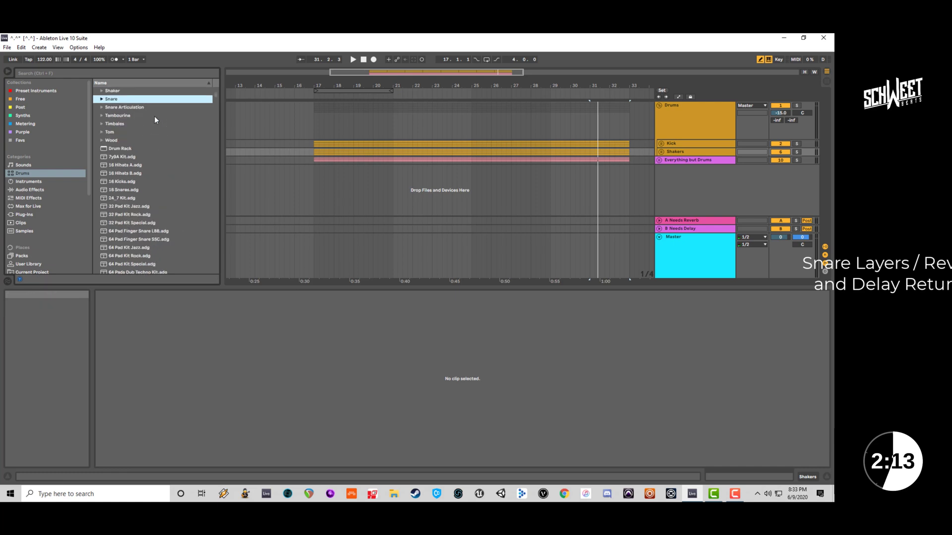
pyautogui.press('Right')
pyautogui.press('Down')
# Audition snare samples from the AS_DH files down to DBS_SNAPSNARE.
pyautogui.click(151, 184)
pyautogui.scroll(-2, 151, 185)
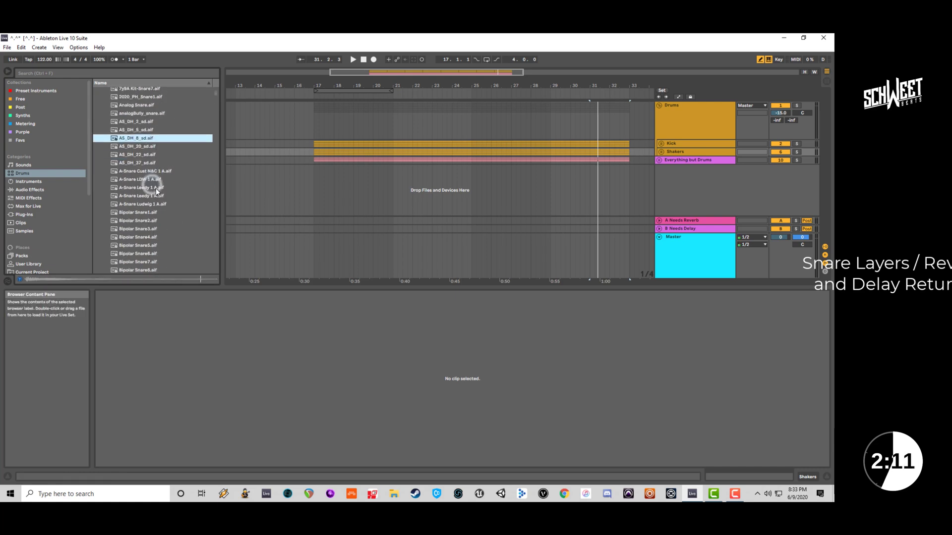
pyautogui.click(150, 186)
pyautogui.scroll(-1, 151, 191)
pyautogui.click(141, 179)
pyautogui.click(144, 189)
pyautogui.click(145, 196)
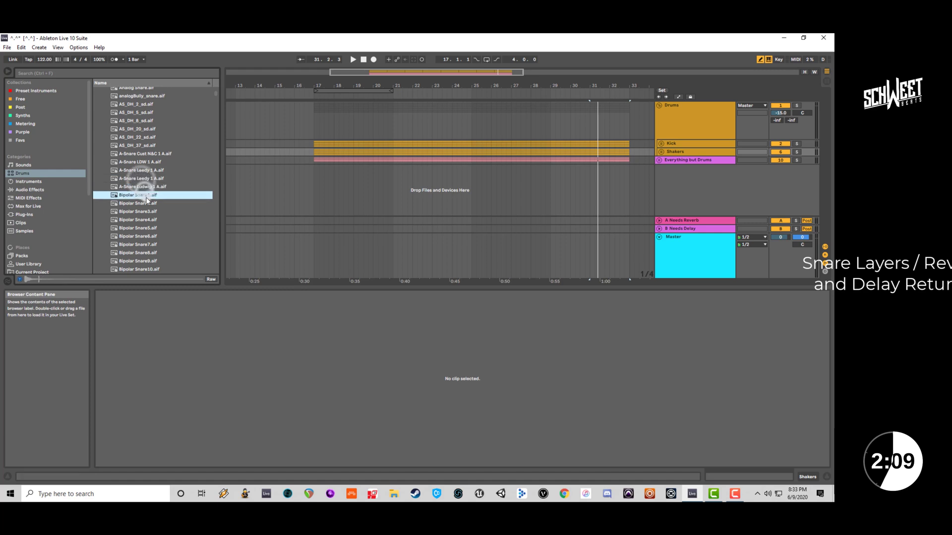
pyautogui.scroll(-1, 146, 198)
pyautogui.click(145, 207)
pyautogui.scroll(-4, 145, 208)
pyautogui.click(147, 207)
pyautogui.scroll(-3, 147, 207)
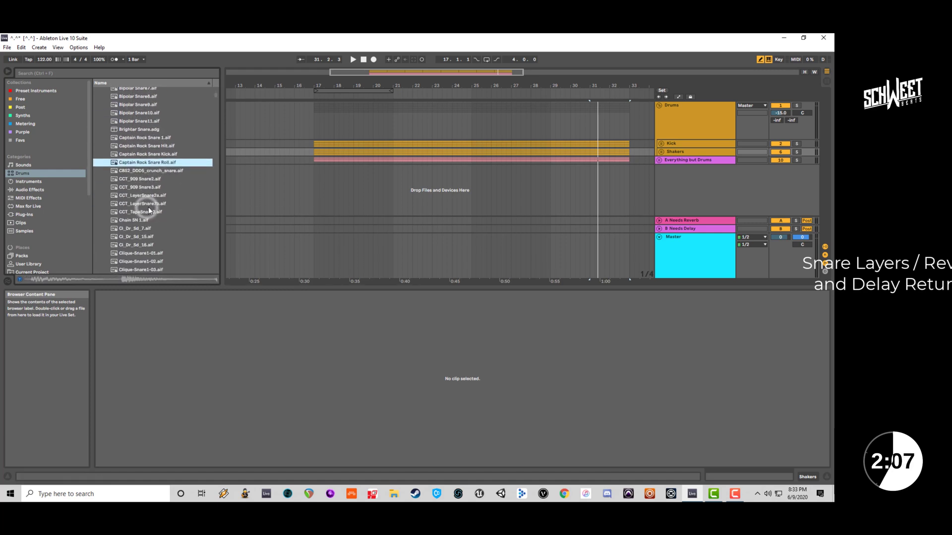
pyautogui.click(148, 206)
pyautogui.scroll(-3, 148, 206)
pyautogui.click(149, 200)
pyautogui.scroll(-3, 150, 165)
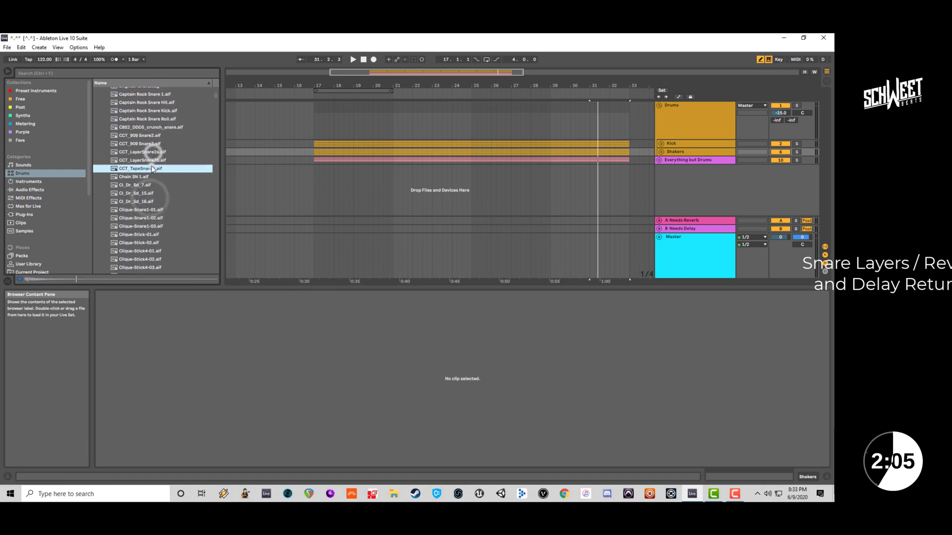
pyautogui.click(142, 192)
pyautogui.scroll(-3, 142, 192)
pyautogui.click(148, 210)
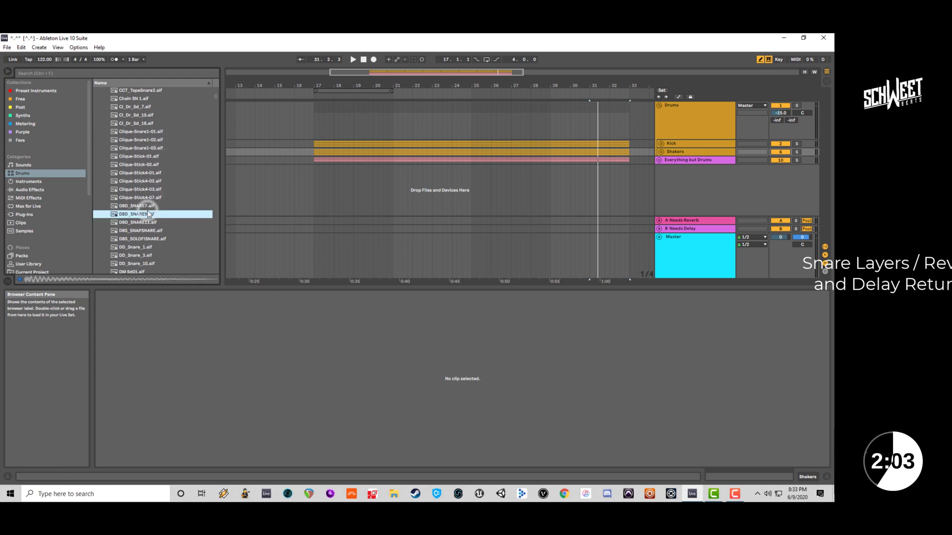
pyautogui.scroll(-1, 143, 218)
pyautogui.click(147, 206)
pyautogui.click(147, 214)
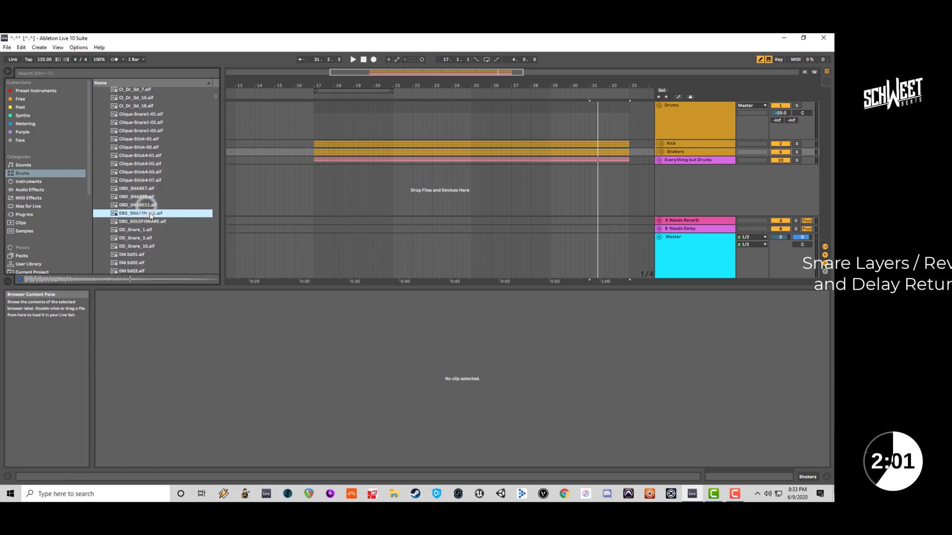
# Audition the DM Sd snare samples down to DM Sd34.aif.
pyautogui.scroll(-3, 150, 222)
pyautogui.click(151, 225)
pyautogui.scroll(-2, 151, 220)
pyautogui.click(153, 218)
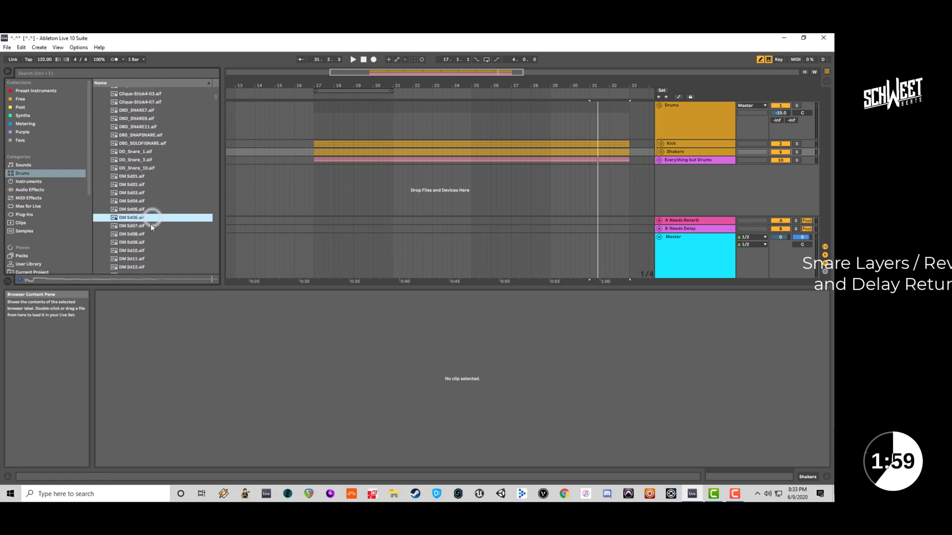
pyautogui.click(150, 224)
pyautogui.scroll(-2, 150, 224)
pyautogui.click(149, 226)
pyautogui.scroll(-3, 148, 228)
pyautogui.scroll(-2, 148, 228)
pyautogui.click(148, 228)
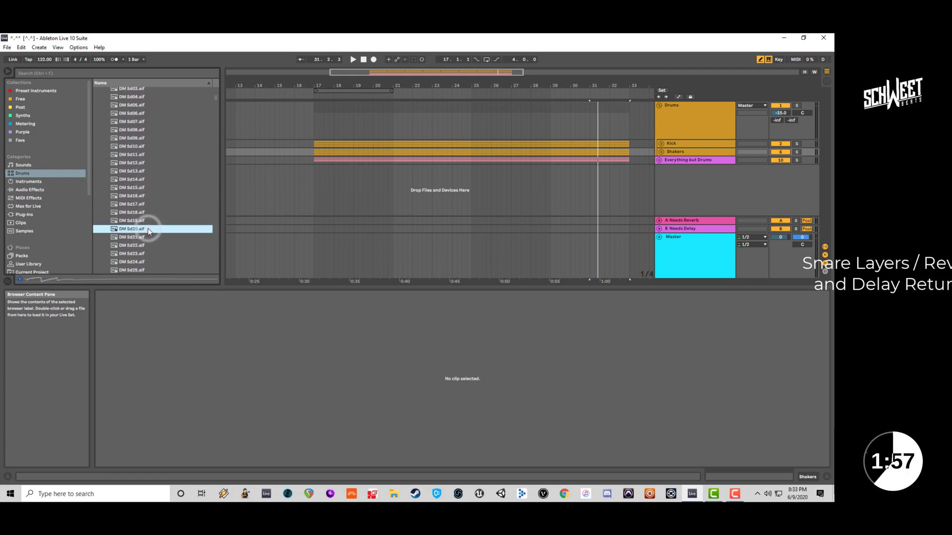
pyautogui.scroll(-6, 136, 236)
pyautogui.click(139, 233)
pyautogui.scroll(-5, 141, 233)
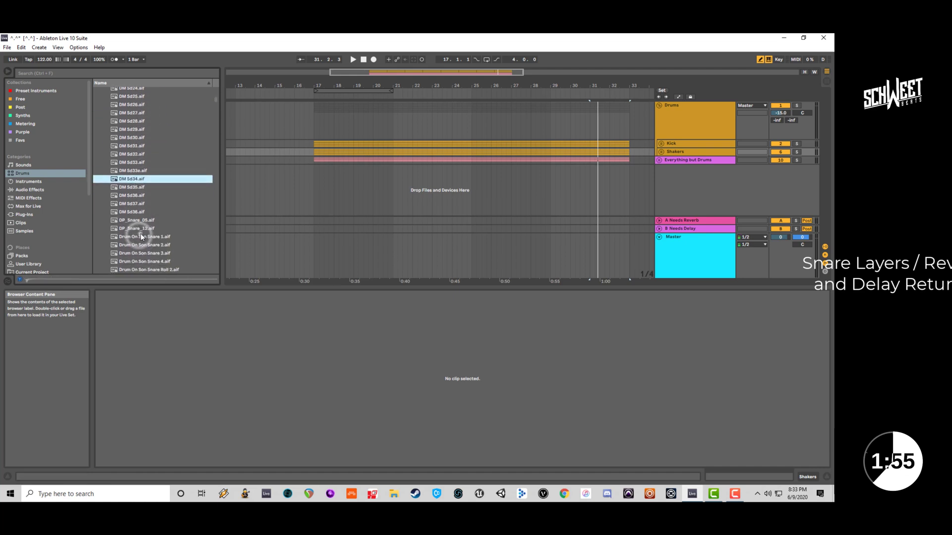
# Audition snare samples further down the list and select DTM_Snare_003.aif.
pyautogui.click(149, 226)
pyautogui.scroll(-2, 161, 219)
pyautogui.click(155, 241)
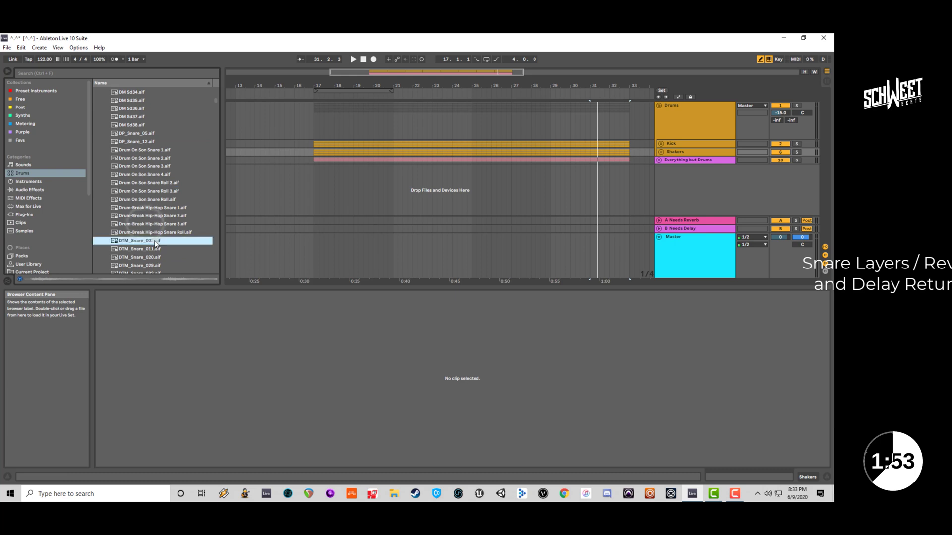
pyautogui.scroll(-2, 155, 243)
pyautogui.click(158, 214)
pyautogui.click(156, 207)
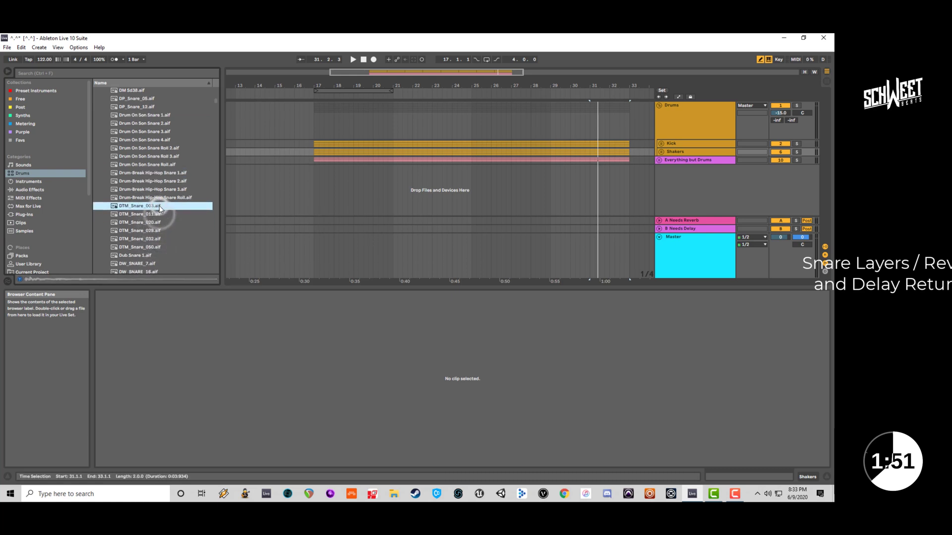
# Add an audio track and a MIDI track below the Shakers group, inside Drums.
pyautogui.click(669, 153)
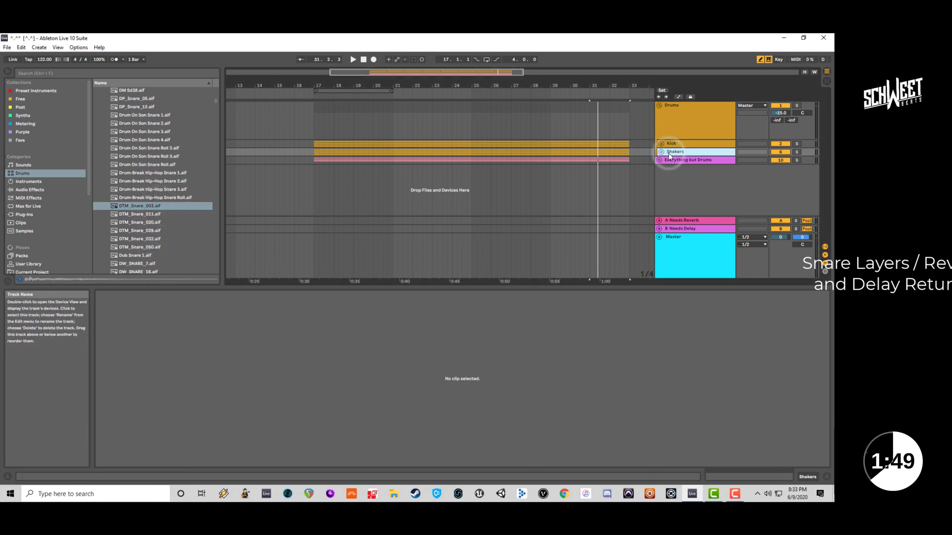
pyautogui.hotkey('ctrl', 't')
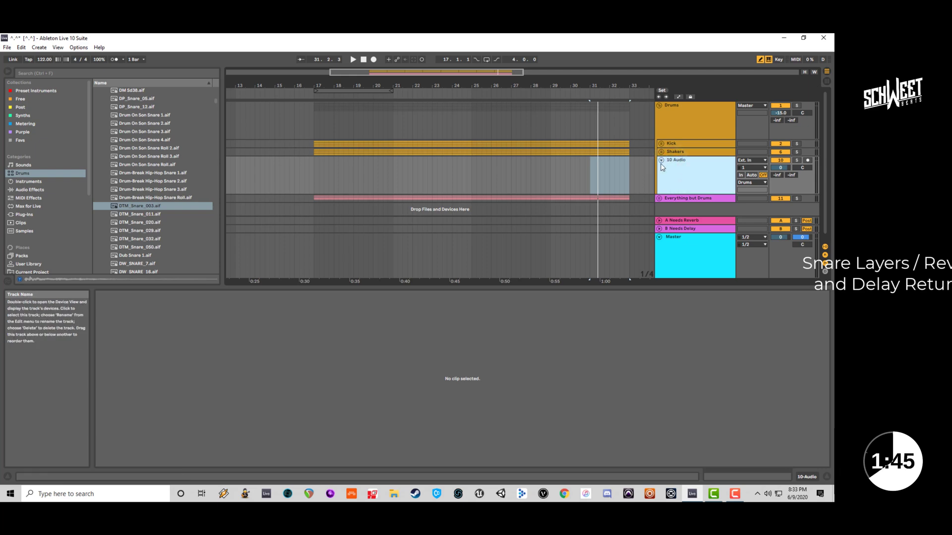
pyautogui.hotkey('ctrl', 'shift', 't')
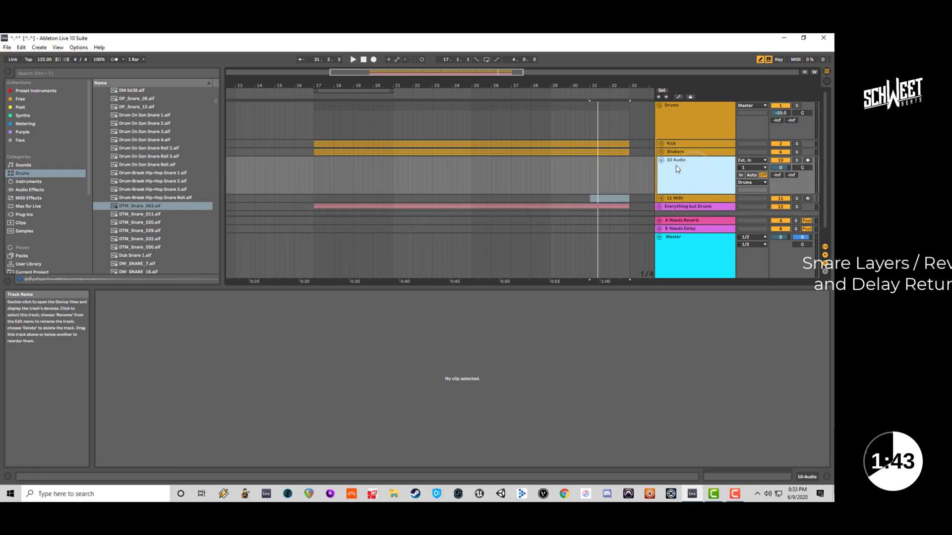
# Delete the empty audio track inside Drums and load DTM_Snare_003.aif onto the MIDI track below Shakers.
pyautogui.press('Delete')
pyautogui.click(660, 160)
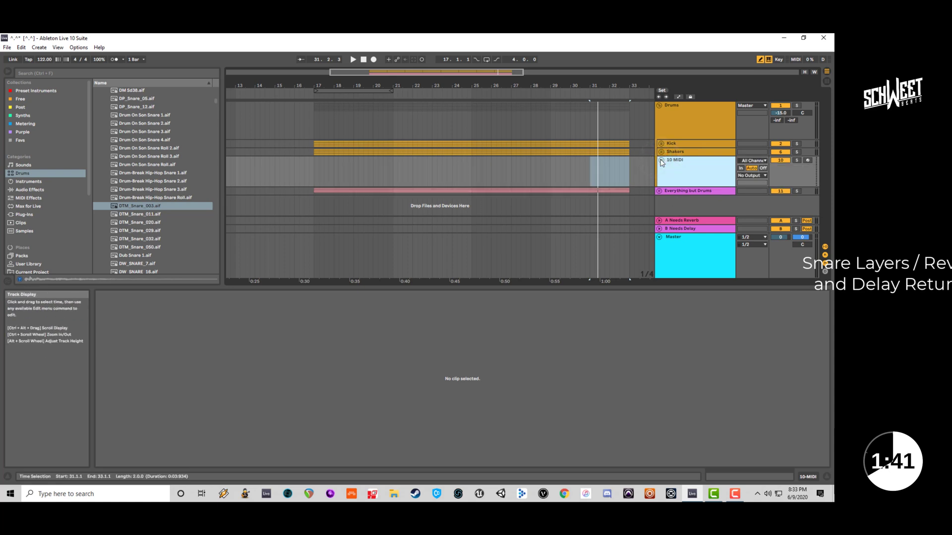
pyautogui.click(805, 476)
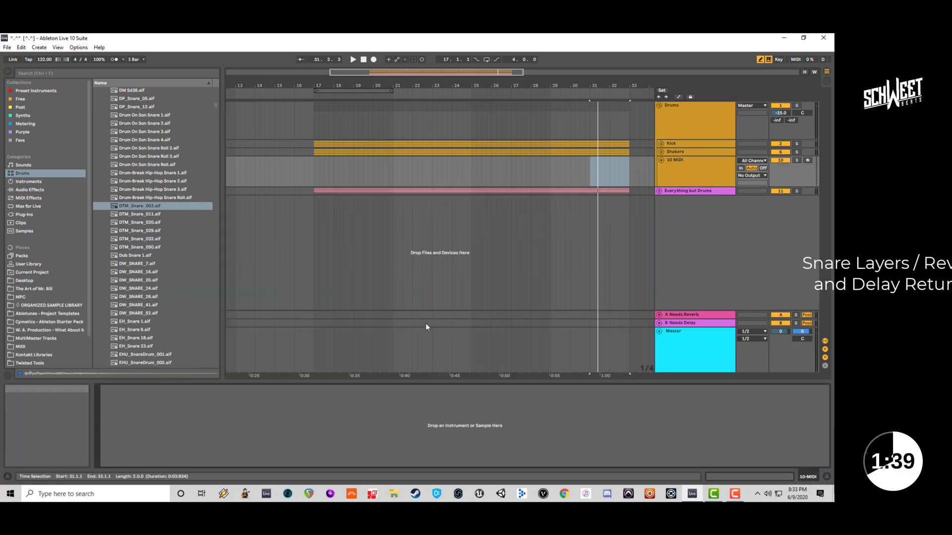
pyautogui.moveTo(132, 205); pyautogui.dragTo(159, 368)
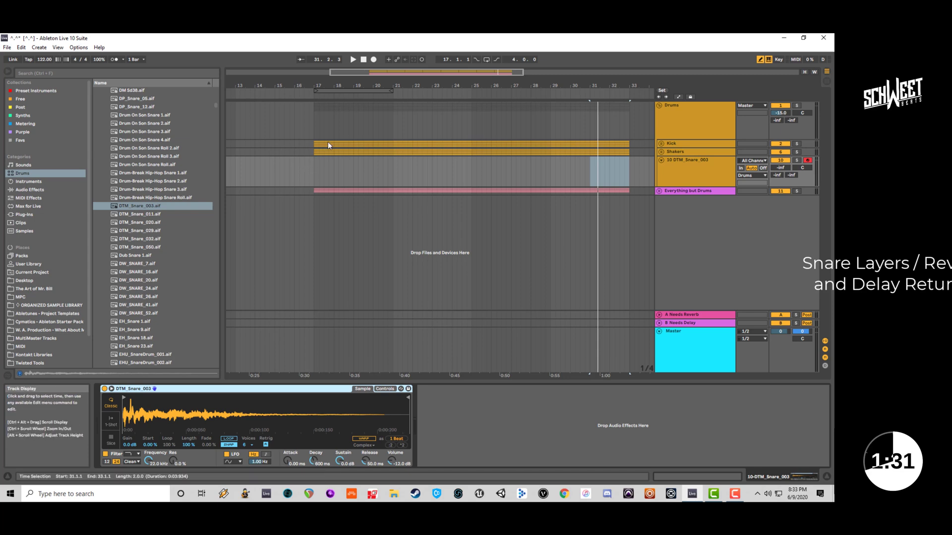
# Copy the first two-bar Clique-Kick-03 clip to bar 17 of the DTM_Snare_003 track and play it back.
pyautogui.click(662, 144)
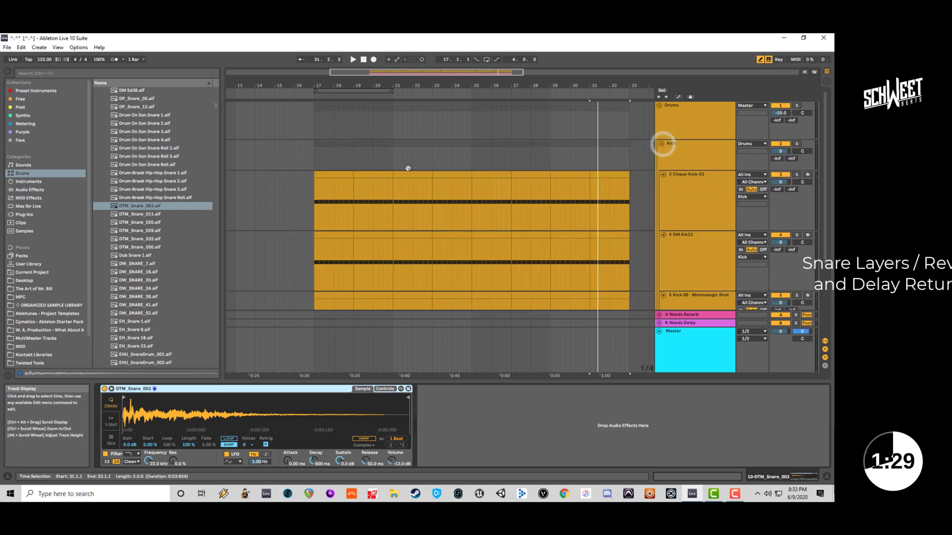
pyautogui.click(335, 174)
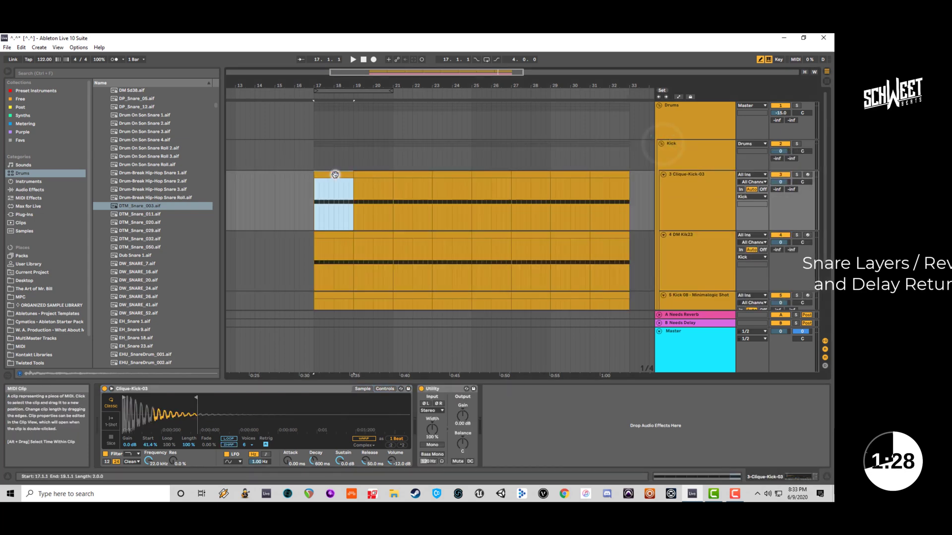
pyautogui.click(663, 175)
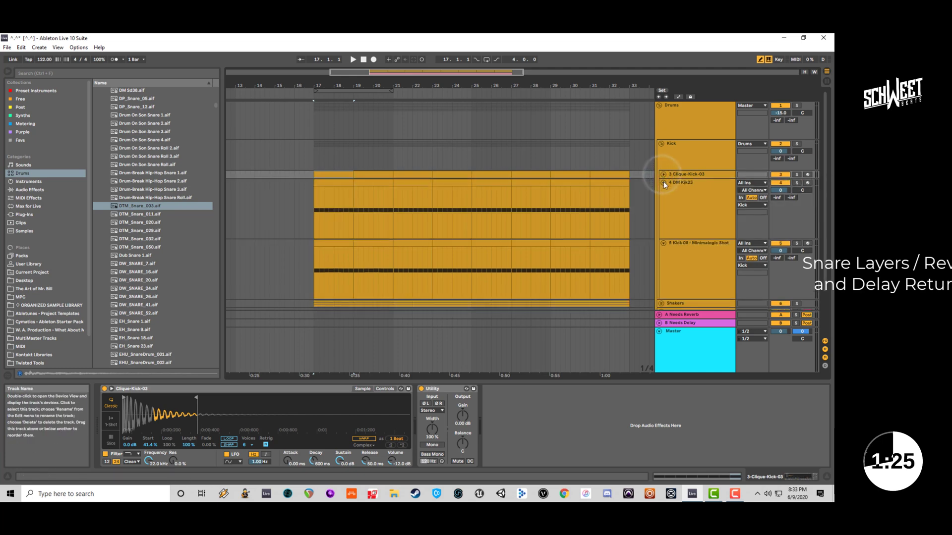
pyautogui.click(663, 182)
pyautogui.click(664, 190)
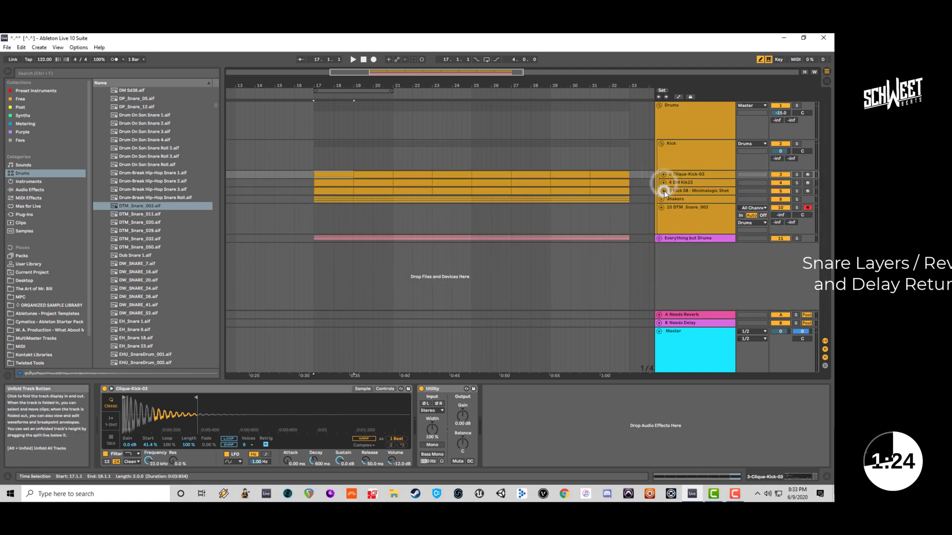
pyautogui.click(312, 220)
pyautogui.hotkey('ctrl', 'shift', 'm')
pyautogui.press('space')
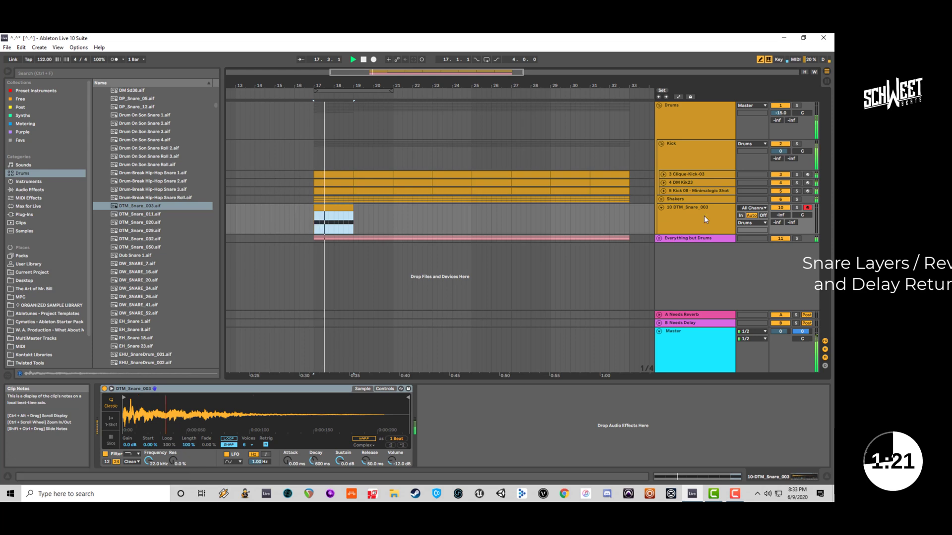
pyautogui.moveTo(780, 214); pyautogui.dragTo(780, 196)
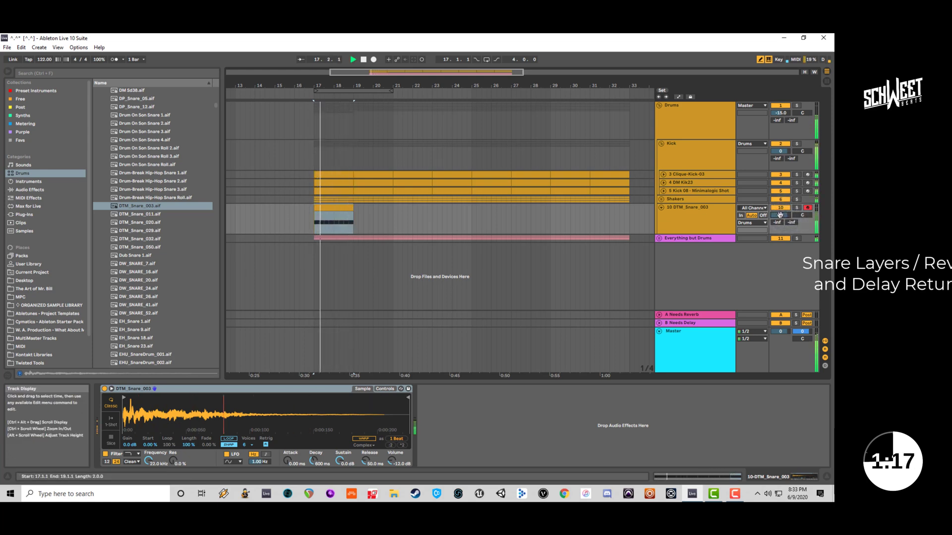
pyautogui.press('space')
# Audition the DW_SNARE samples from DW_SNARE_7.aif down to DW_SNARE_52.aif.
pyautogui.click(148, 264)
pyautogui.press('Down')
pyautogui.press('Down')
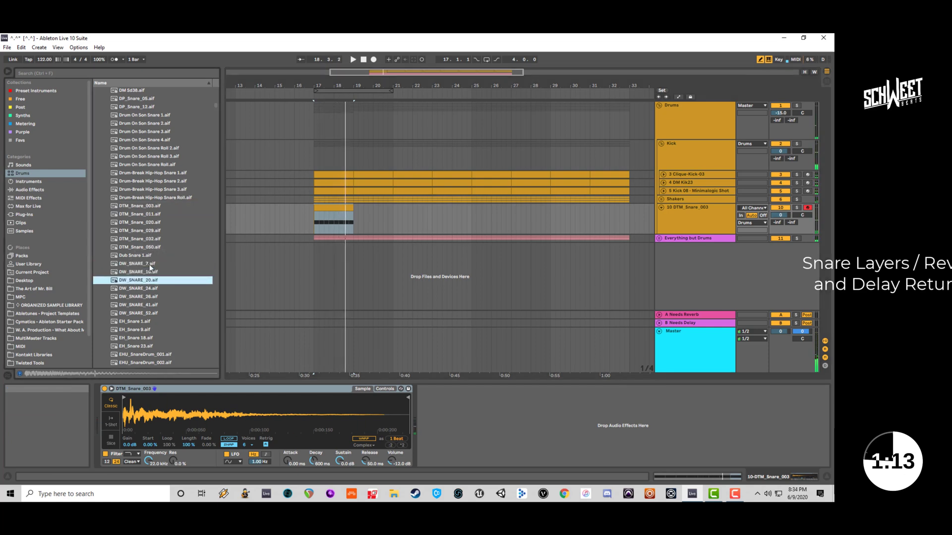
pyautogui.press('Up')
pyautogui.press('Down')
pyautogui.press('Down')
pyautogui.press('Down')
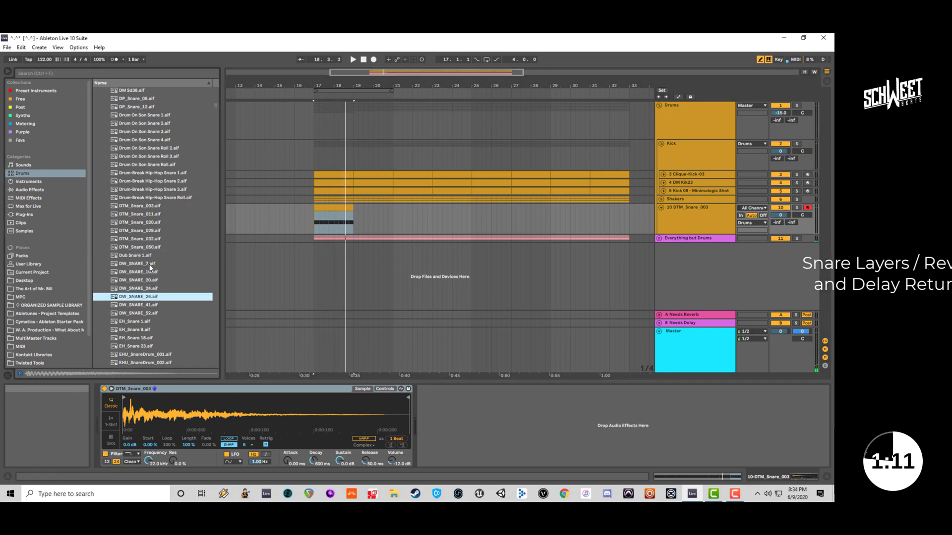
pyautogui.press('Down')
pyautogui.press('Down')
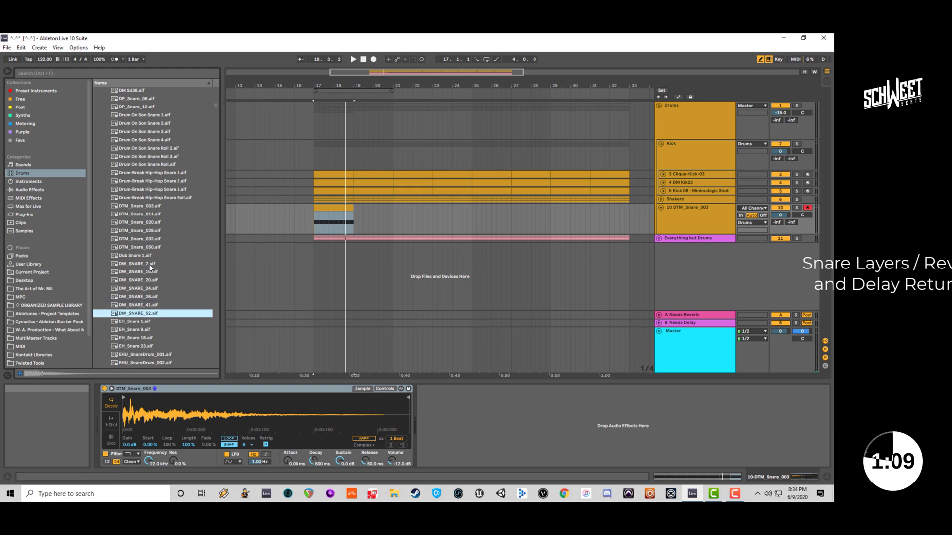
# Audition snare samples from the EH_Snare files down to the Evil Robot Kit-HiSnare samples.
pyautogui.press('Down')
pyautogui.press('Down')
pyautogui.press('Down')
pyautogui.press('Down')
pyautogui.press('Down')
pyautogui.press('Down')
pyautogui.press('Down')
pyautogui.press('Down')
pyautogui.press('Down')
pyautogui.press('Down')
pyautogui.press('Down')
pyautogui.press('Down')
pyautogui.press('Down')
pyautogui.press('Down')
pyautogui.press('Down')
pyautogui.press('Down')
pyautogui.press('Down')
pyautogui.press('Down')
pyautogui.press('Down')
pyautogui.press('Down')
pyautogui.press('Down')
pyautogui.press('Down')
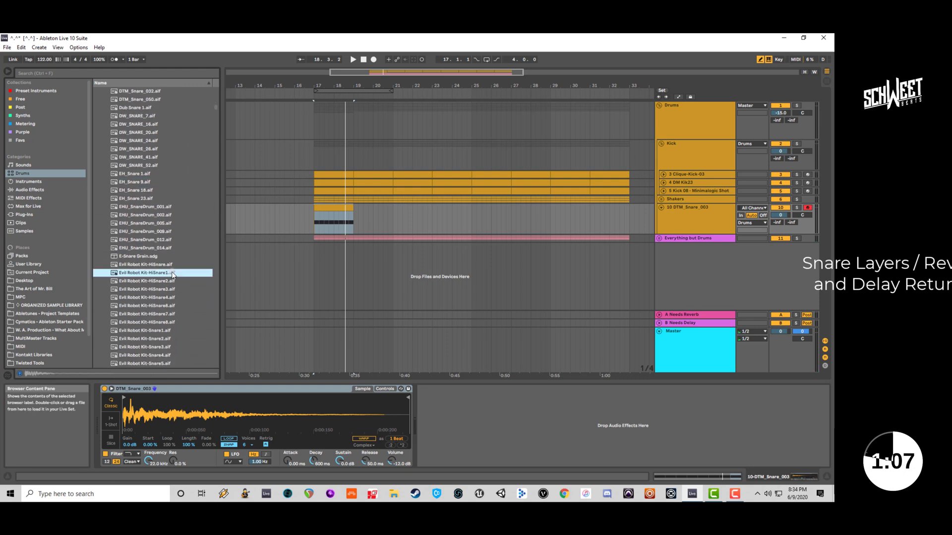
# Audition the remaining Evil Robot Kit snares and the FH_Snare samples, and select FH_Snare40.aif.
pyautogui.press('Down')
pyautogui.press('Down')
pyautogui.press('Down')
pyautogui.press('Down')
pyautogui.press('Down')
pyautogui.press('Down')
pyautogui.press('Down')
pyautogui.press('Down')
pyautogui.press('Down')
pyautogui.press('Down')
pyautogui.press('Down')
pyautogui.press('Down')
pyautogui.press('Down')
pyautogui.press('Down')
pyautogui.press('Down')
pyautogui.press('Down')
pyautogui.press('Down')
pyautogui.press('Down')
pyautogui.press('Down')
pyautogui.press('Down')
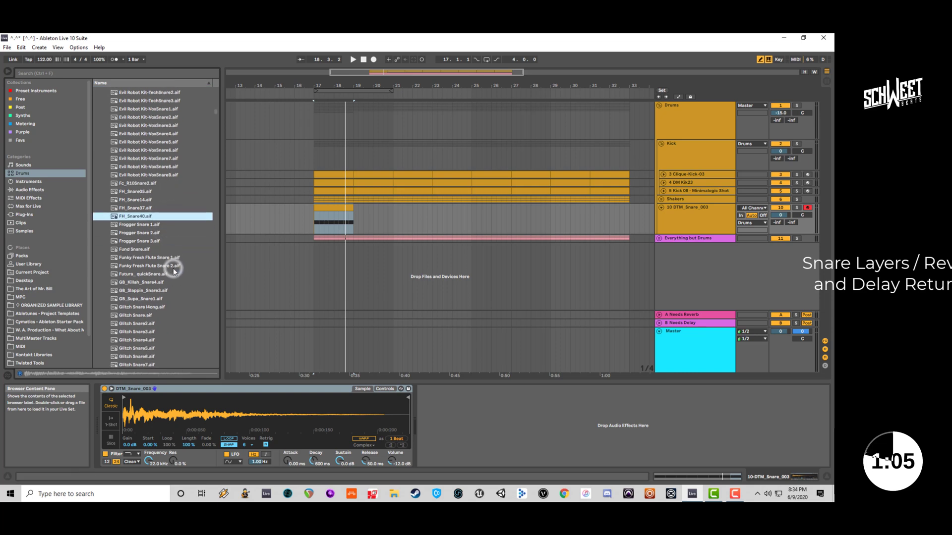
pyautogui.press('Down')
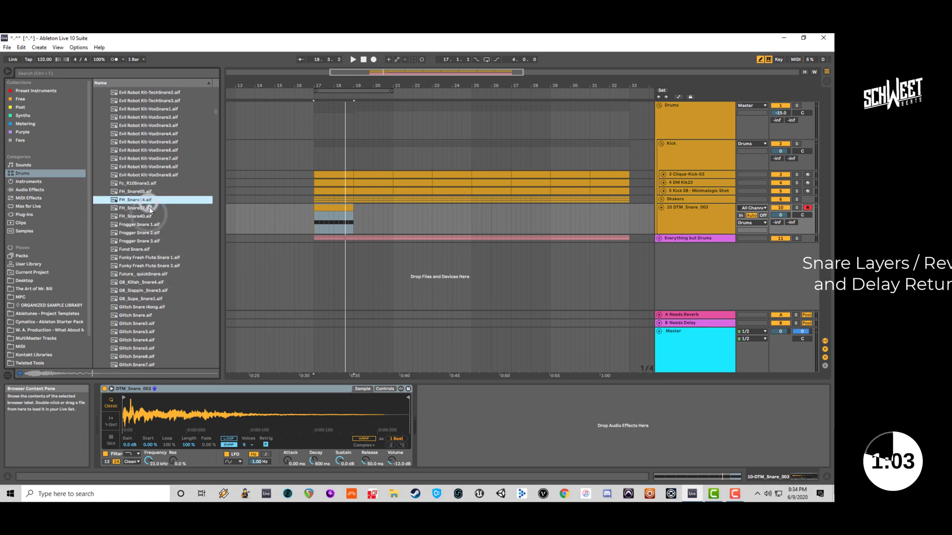
# Add three MIDI tracks below the DTM_Snare_003 track.
pyautogui.click(681, 213)
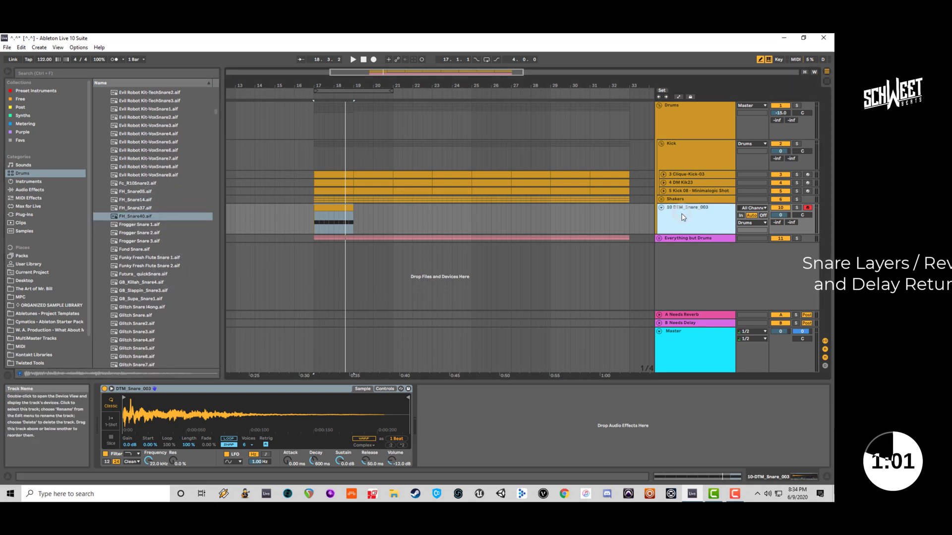
pyautogui.hotkey('ctrl', 'shift', 't')
pyautogui.hotkey('ctrl', 'shift', 't')
pyautogui.hotkey('ctrl', 'shift', 't')
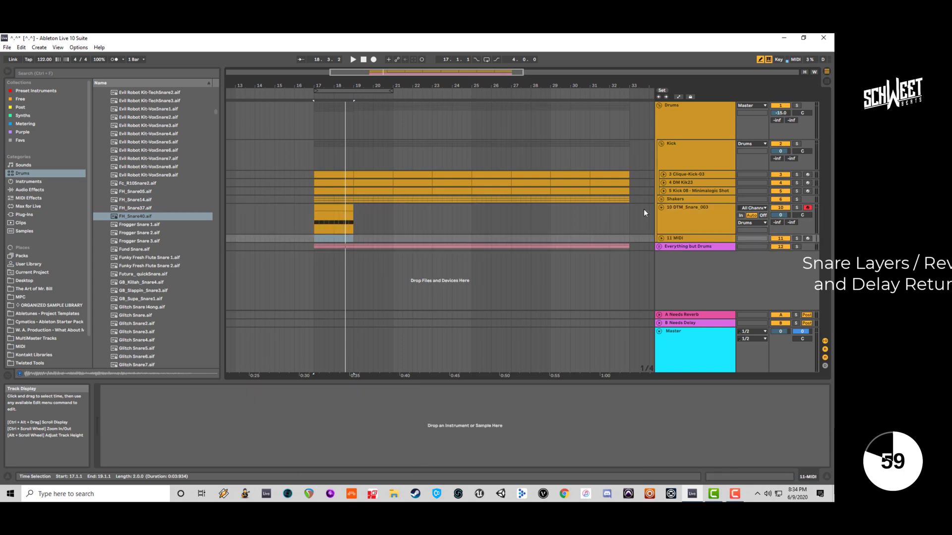
# Solo the DTM_Snare_003 track, replace its sample with FH_Snare40.aif and play the pattern.
pyautogui.press('space')
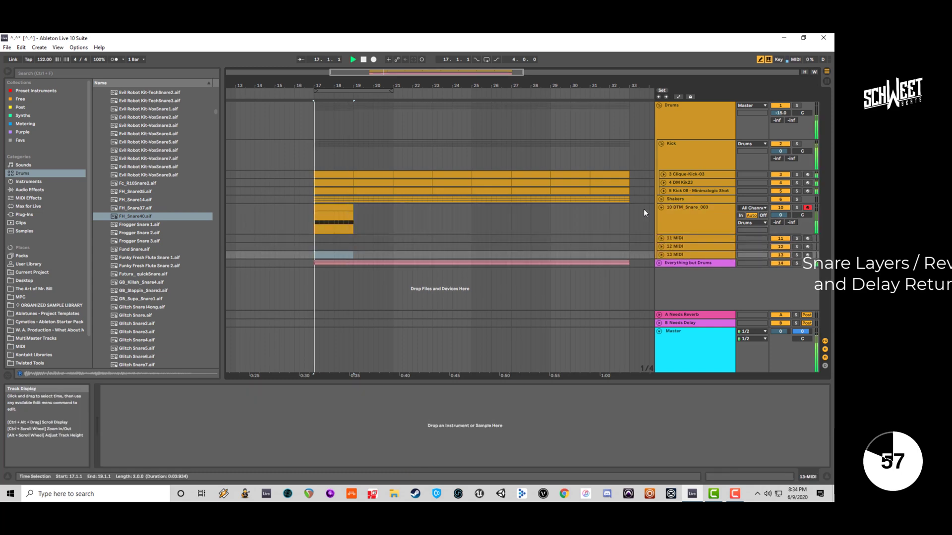
pyautogui.click(796, 207)
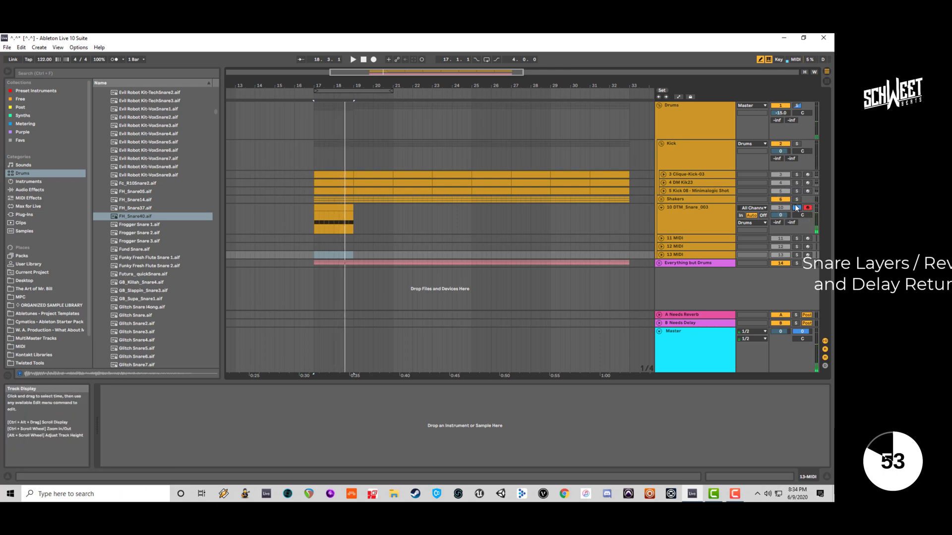
pyautogui.click(143, 219)
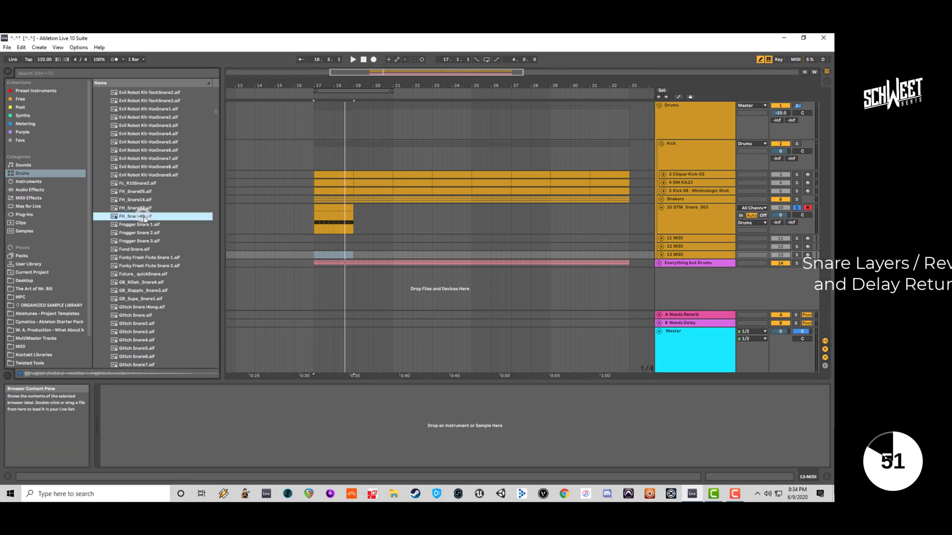
pyautogui.click(682, 220)
pyautogui.click(323, 206)
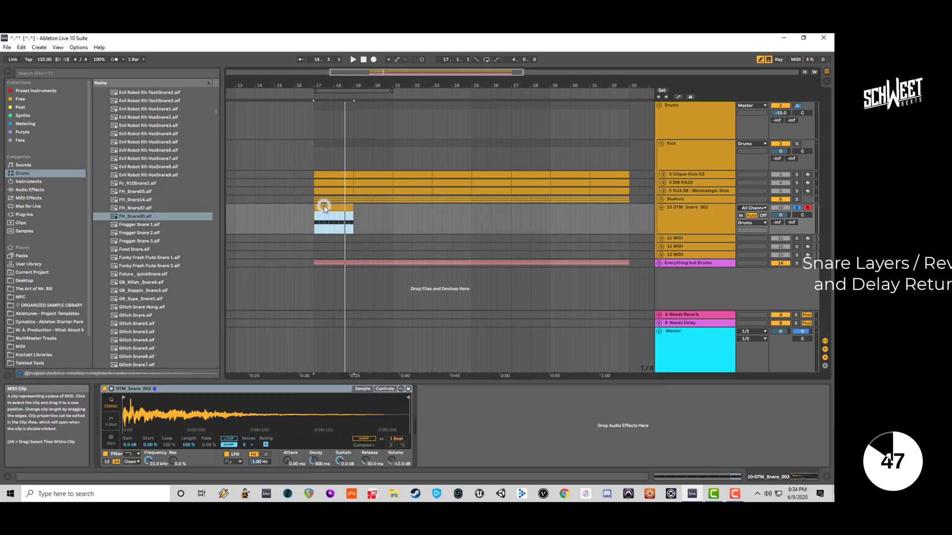
pyautogui.moveTo(144, 215); pyautogui.dragTo(189, 406)
pyautogui.press('space')
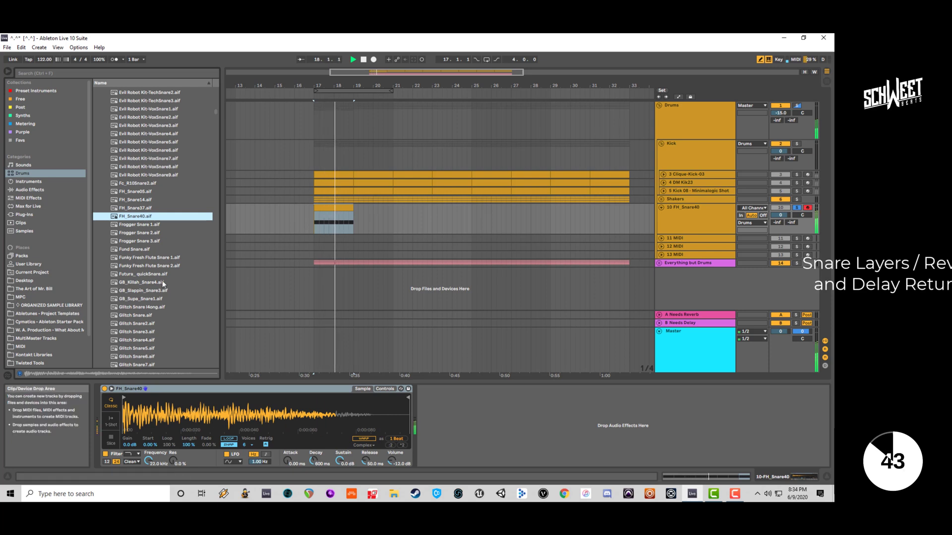
# Audition the FH_Snare and Frogger Snare samples, ending on FH_Snare05.aif.
pyautogui.click(147, 209)
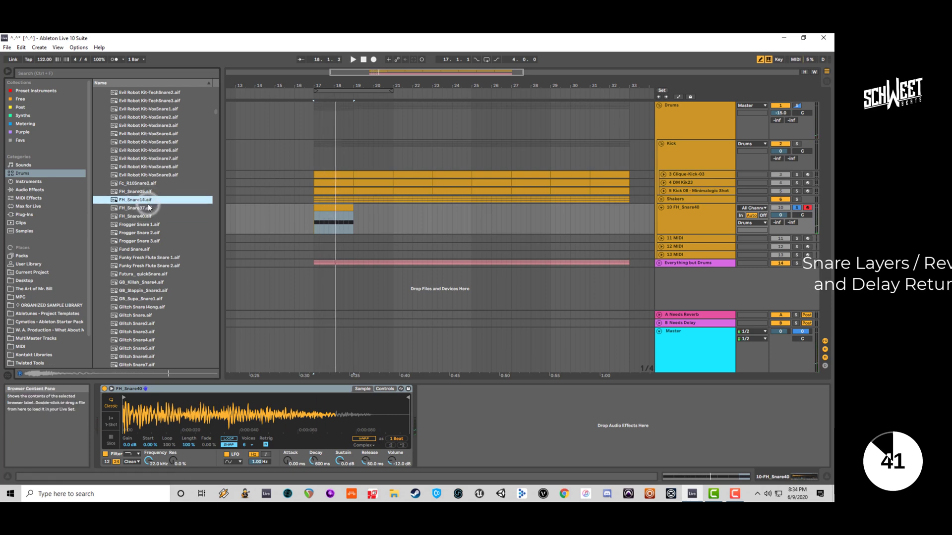
pyautogui.press('Down')
pyautogui.press('Down')
pyautogui.press('Down')
pyautogui.press('Down')
pyautogui.press('Down')
pyautogui.click(152, 191)
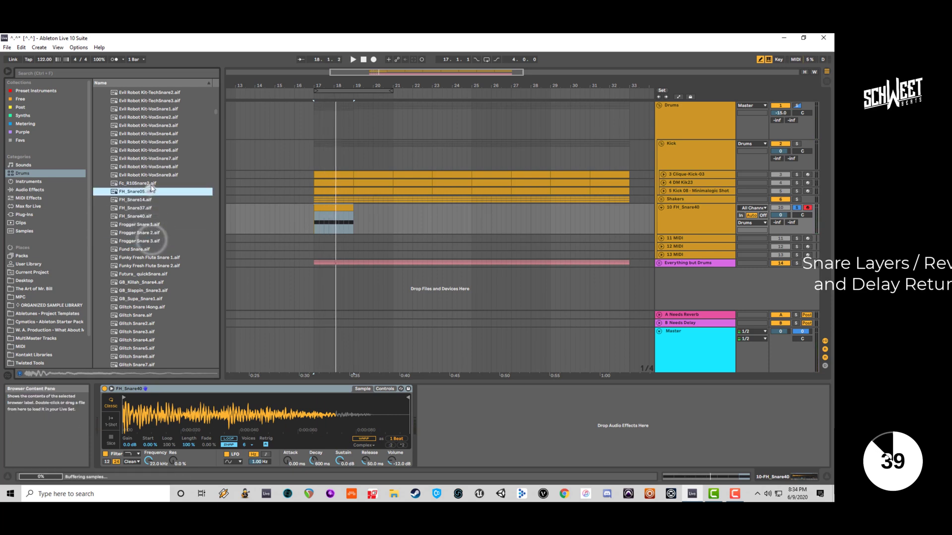
# Audition Future_quickSnare.aif, the Glitch Snare samples and the GB snare samples.
pyautogui.click(154, 274)
pyautogui.click(149, 340)
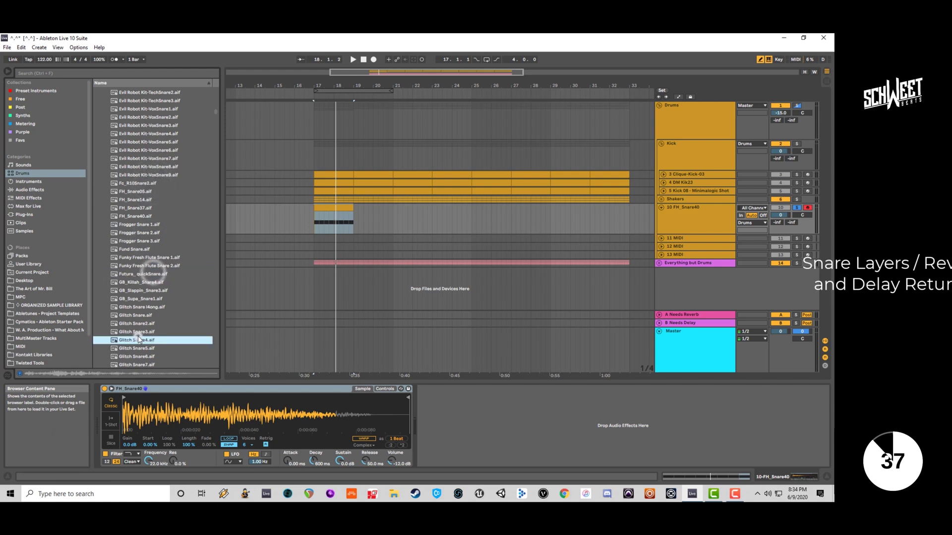
pyautogui.click(145, 314)
pyautogui.press('Down')
pyautogui.click(148, 282)
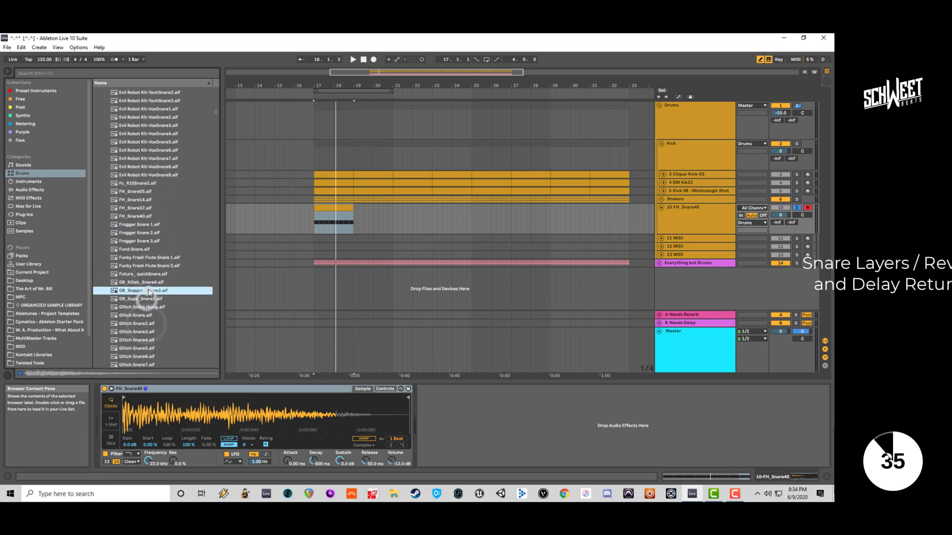
# Audition the HB_Snare samples and the Head Spins Roll samples.
pyautogui.scroll(-2, 150, 284)
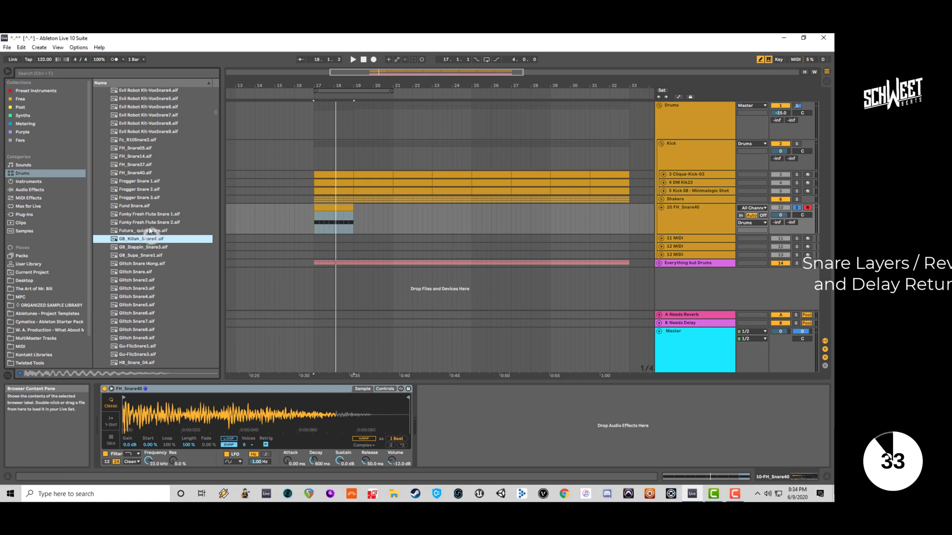
pyautogui.scroll(-3, 146, 297)
pyautogui.click(142, 301)
pyautogui.scroll(-1, 143, 326)
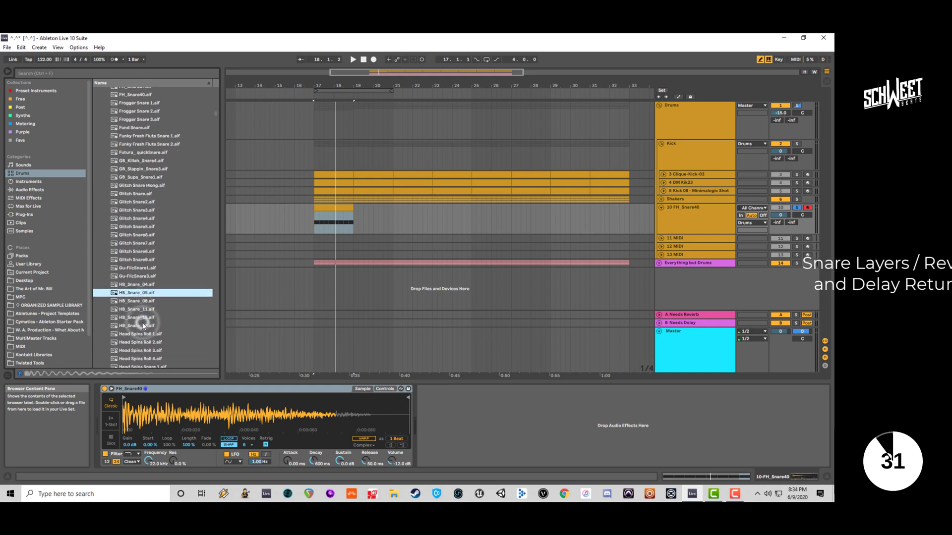
pyautogui.click(133, 304)
pyautogui.click(134, 309)
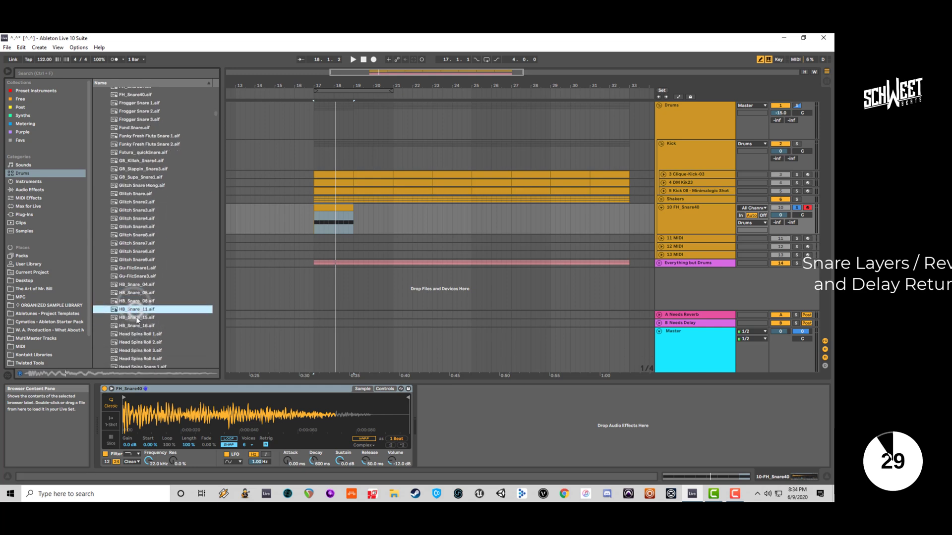
pyautogui.click(136, 318)
pyautogui.click(137, 326)
pyautogui.scroll(-2, 139, 321)
pyautogui.click(139, 321)
pyautogui.scroll(-2, 139, 317)
pyautogui.click(141, 310)
pyautogui.scroll(-2, 140, 311)
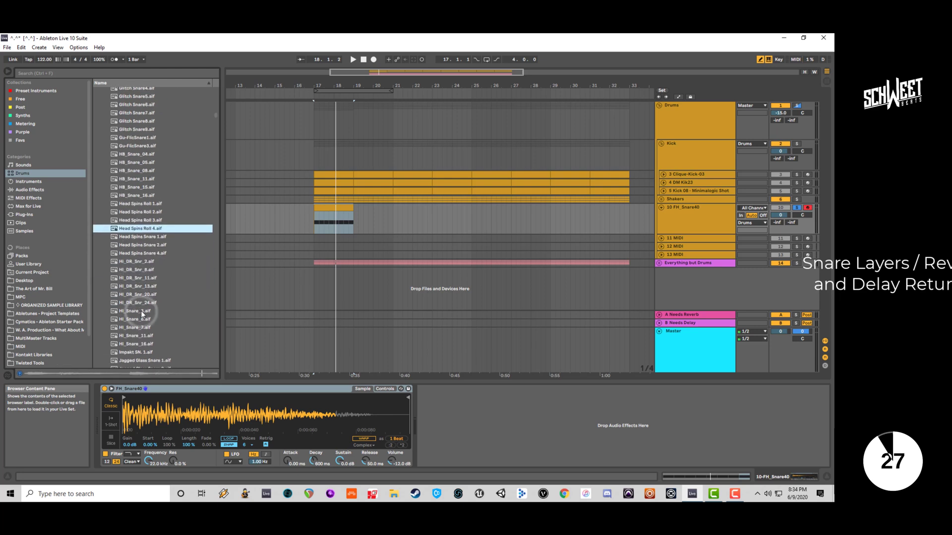
# Audition the HI_DR_Snr samples and select HI_DR_Snr_20.aif.
pyautogui.click(142, 292)
pyautogui.scroll(-2, 144, 263)
pyautogui.click(144, 244)
pyautogui.click(145, 249)
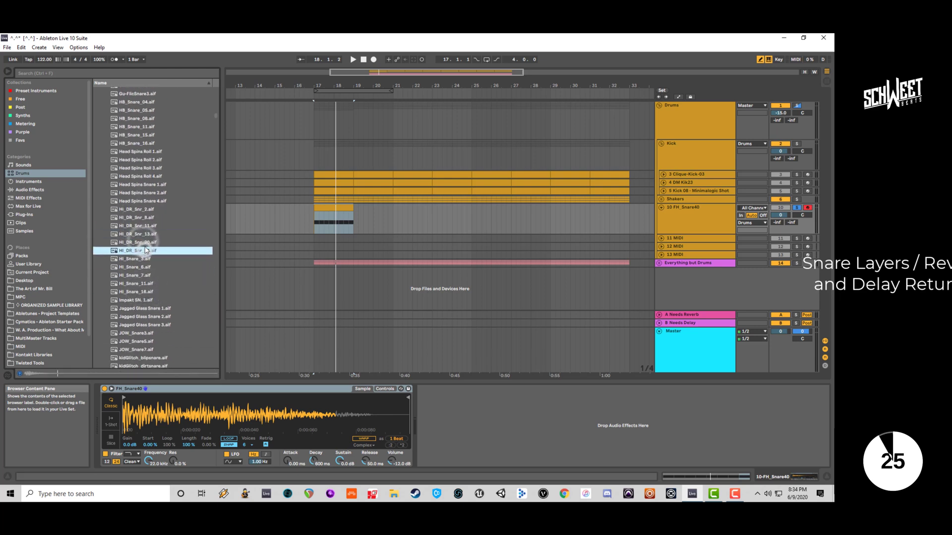
pyautogui.click(144, 242)
# Load HI_DR_Snr_20.aif onto a new MIDI track below FH_Snare40 and copy the two-bar FH_Snare40 clip onto it.
pyautogui.click(708, 213)
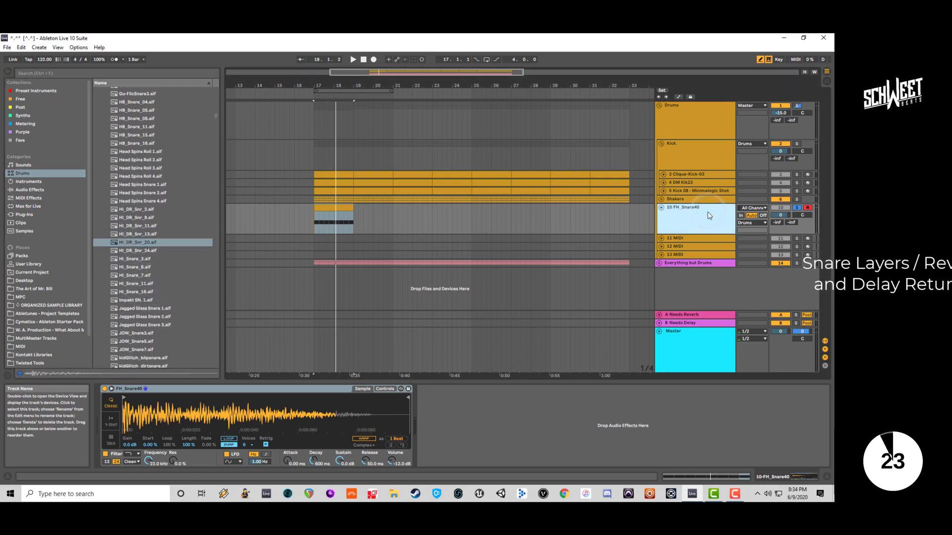
pyautogui.hotkey('ctrl', 'shift', 't')
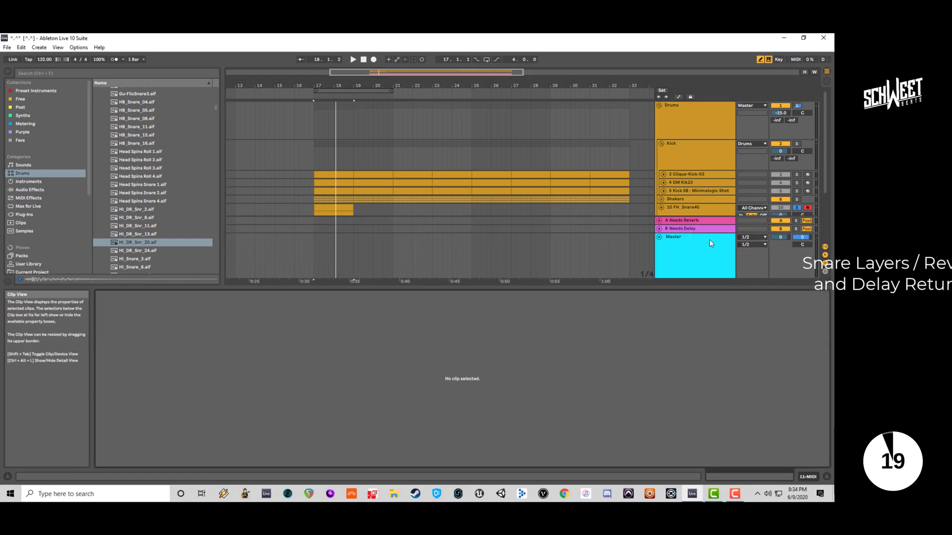
pyautogui.moveTo(150, 241); pyautogui.dragTo(187, 434)
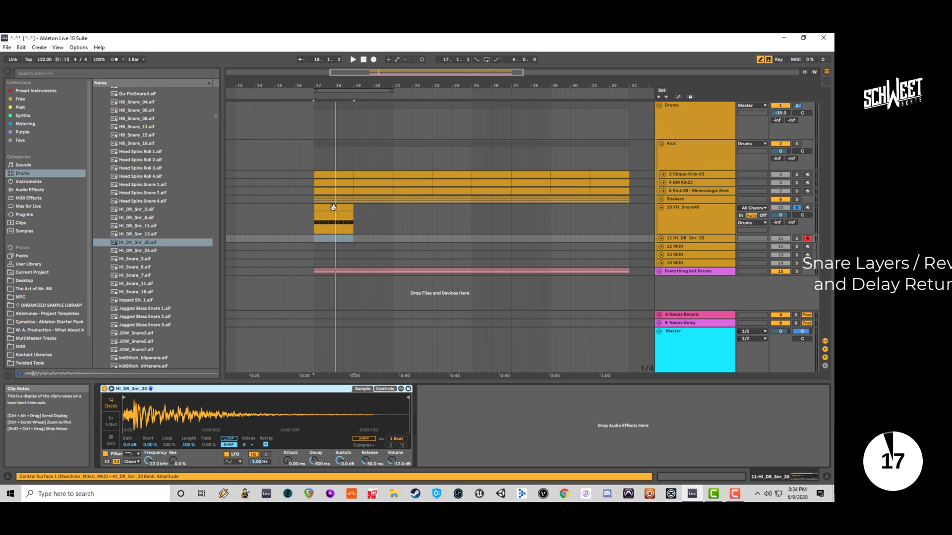
pyautogui.moveTo(334, 207); pyautogui.dragTo(332, 240)
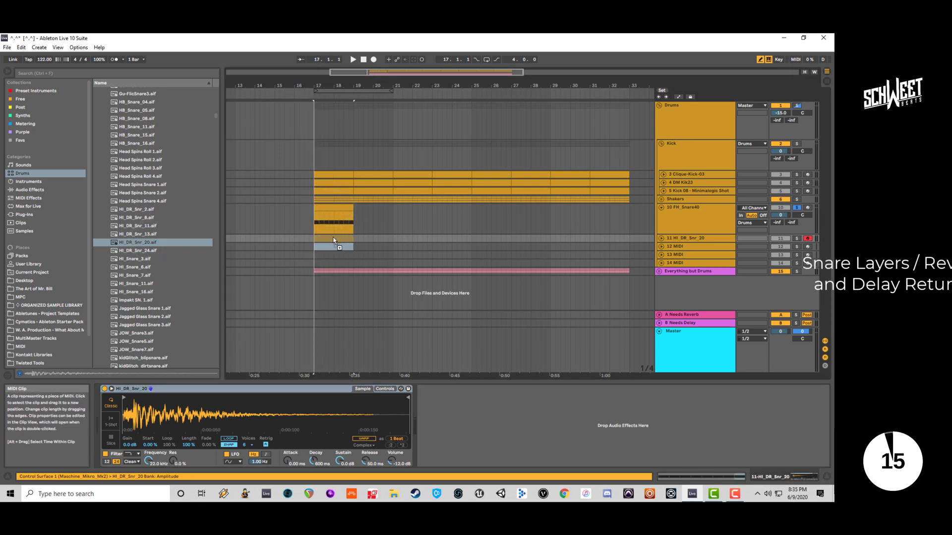
# Unsolo FH_Snare40, audition both snare layers with the full drums, and unfold the HI_DR_Snr_20 track.
pyautogui.press('space')
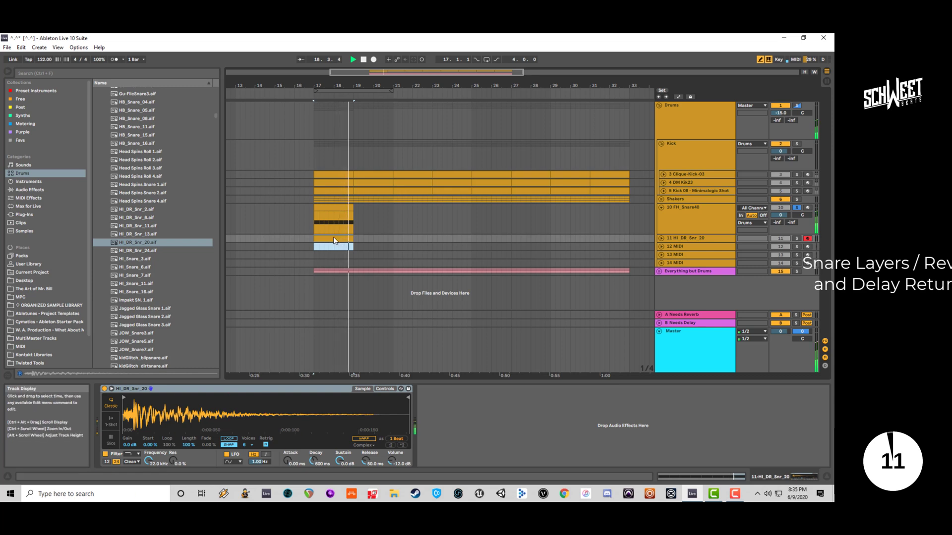
pyautogui.press('space')
pyautogui.click(800, 210)
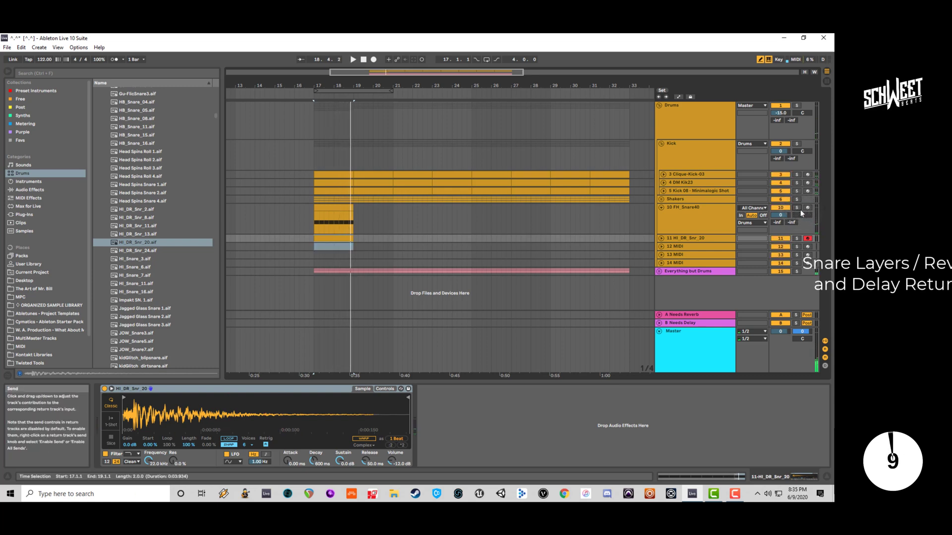
pyautogui.press('space')
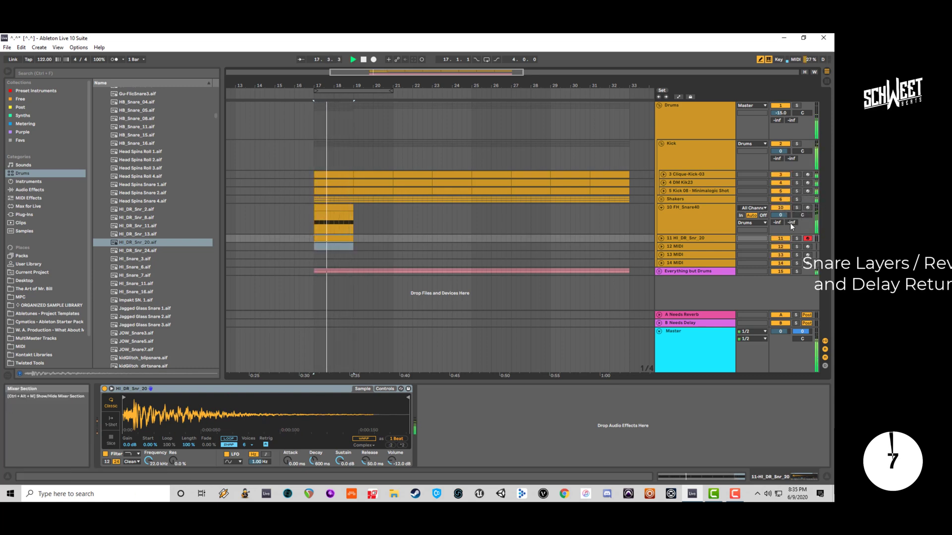
pyautogui.press('space')
pyautogui.click(701, 237)
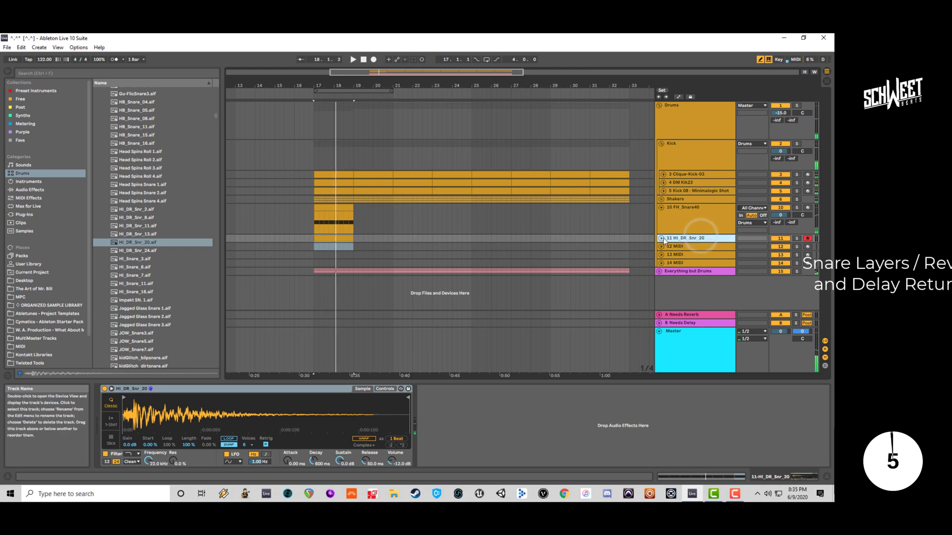
pyautogui.click(661, 239)
pyautogui.click(778, 244)
pyautogui.press('space')
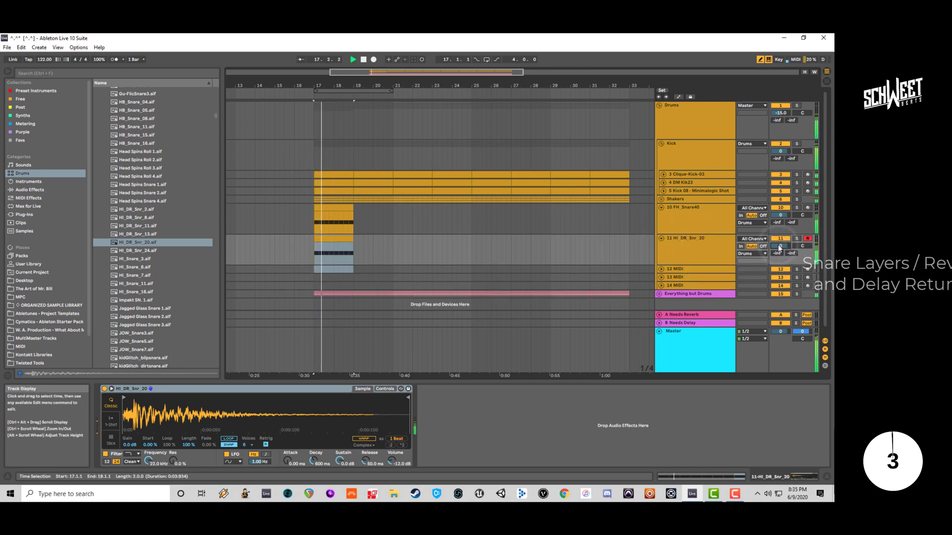
# Duplicate the two-bar FH_Snare40 and HI_DR_Snr_20 clips together until they fill bars 17 to 33.
pyautogui.click(347, 206)
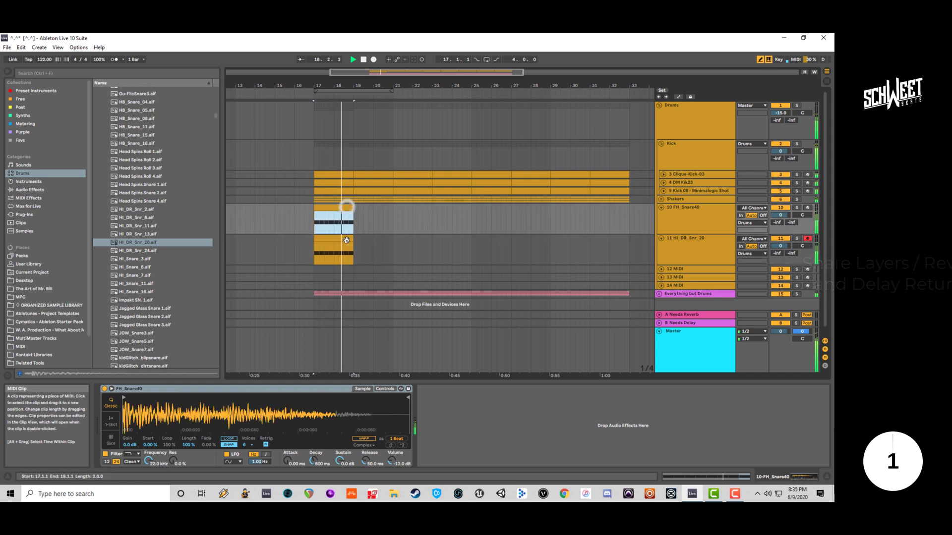
pyautogui.keyDown('shift'); pyautogui.click(346, 240); pyautogui.keyUp('shift')
pyautogui.hotkey('ctrl', 'd')
pyautogui.hotkey('ctrl', 'd')
pyautogui.hotkey('ctrl', 'd')
pyautogui.hotkey('ctrl', 'd')
pyautogui.hotkey('ctrl', 'd')
pyautogui.hotkey('ctrl', 'd')
pyautogui.hotkey('ctrl', 'd')
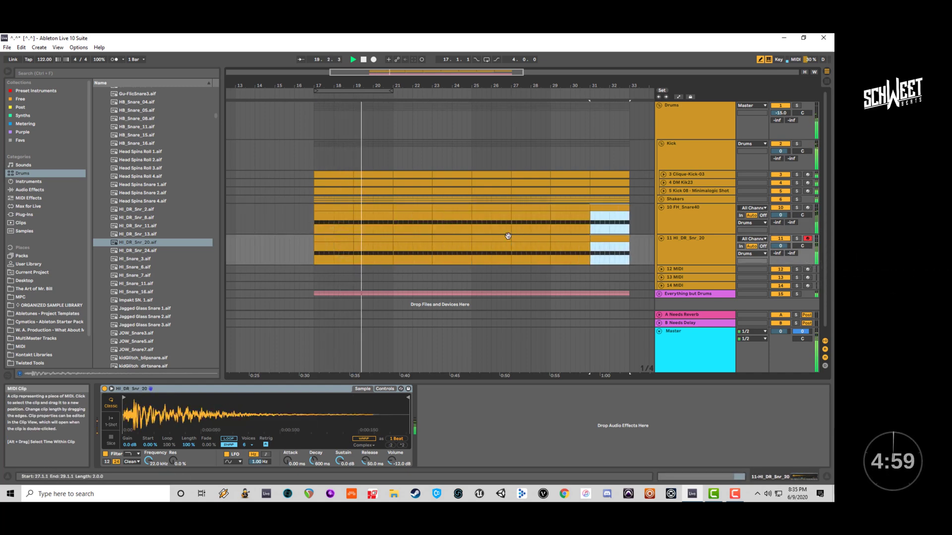
pyautogui.press('space')
# Load the Big Room.adv preset from the Reverb Room presets onto the A Needs Reverb return.
pyautogui.click(697, 216)
pyautogui.click(685, 245)
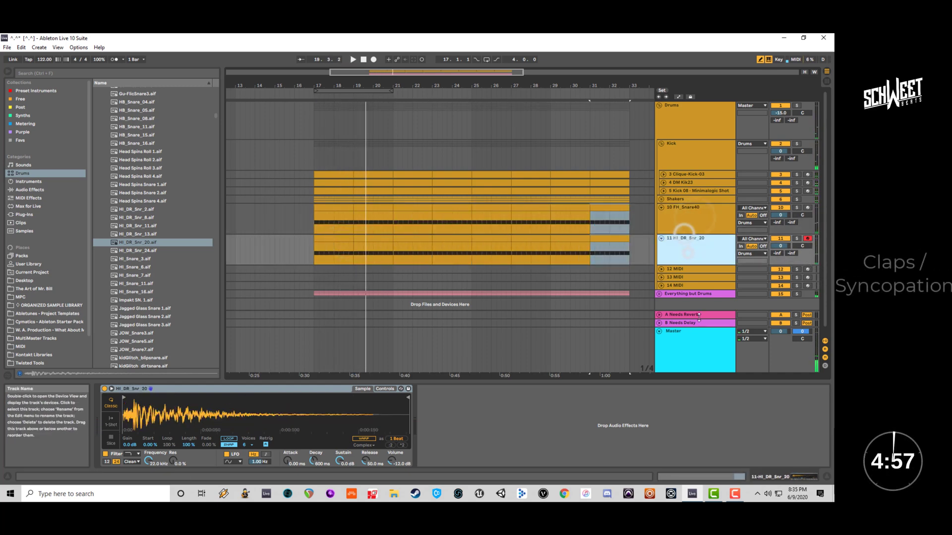
pyautogui.click(699, 316)
pyautogui.click(70, 72)
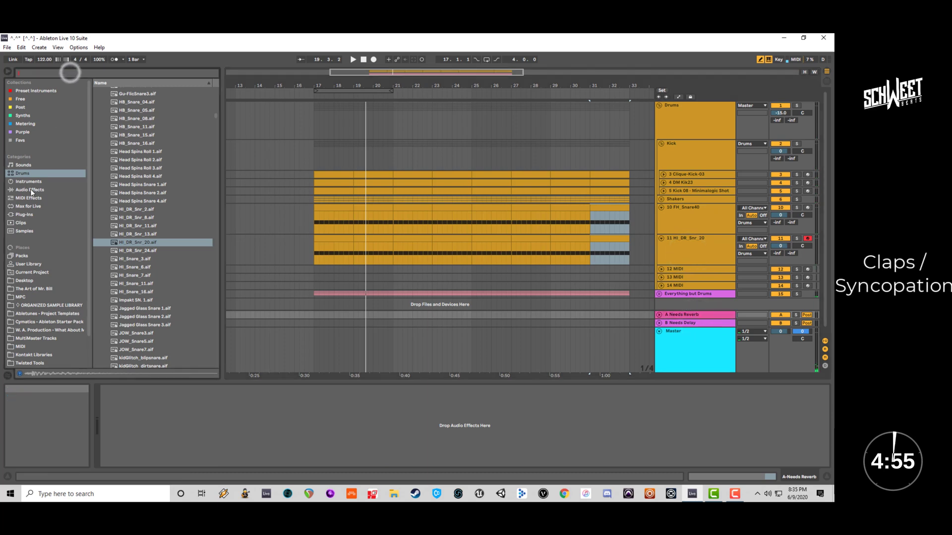
pyautogui.click(31, 189)
pyautogui.click(118, 207)
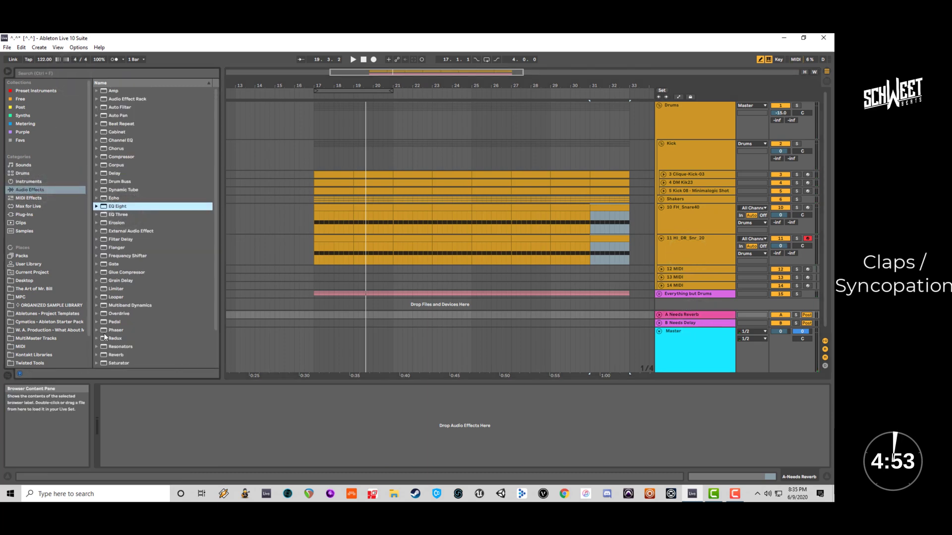
pyautogui.click(96, 354)
pyautogui.click(101, 319)
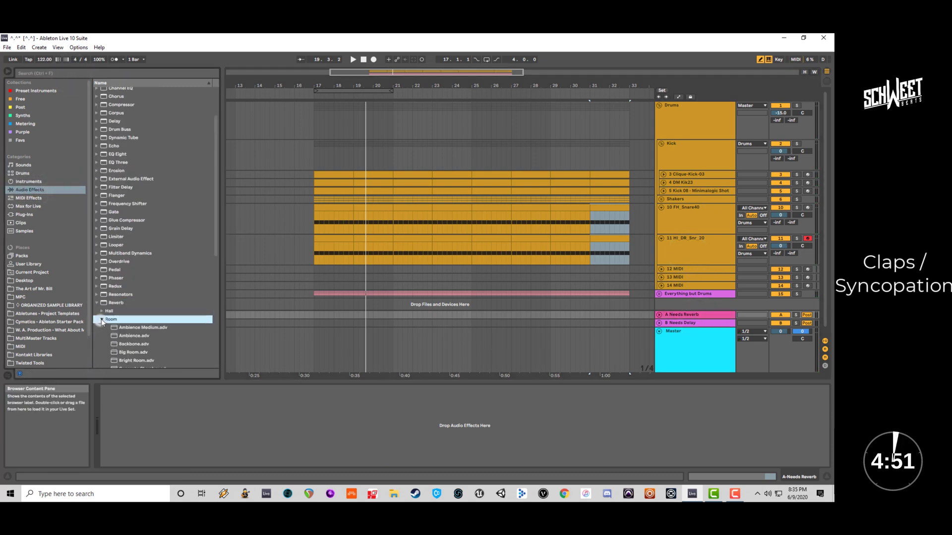
pyautogui.click(136, 276)
pyautogui.moveTo(136, 275); pyautogui.dragTo(157, 282)
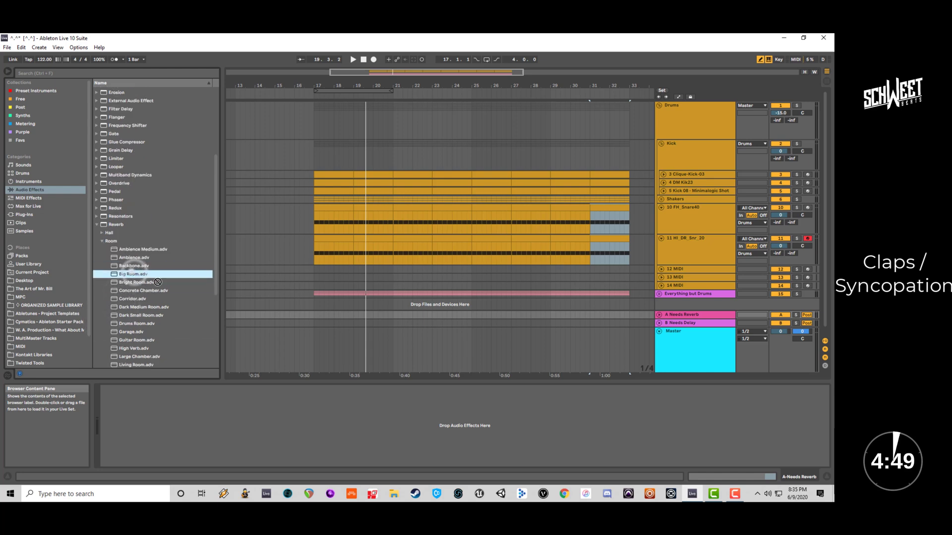
pyautogui.moveTo(682, 314); pyautogui.dragTo(682, 312)
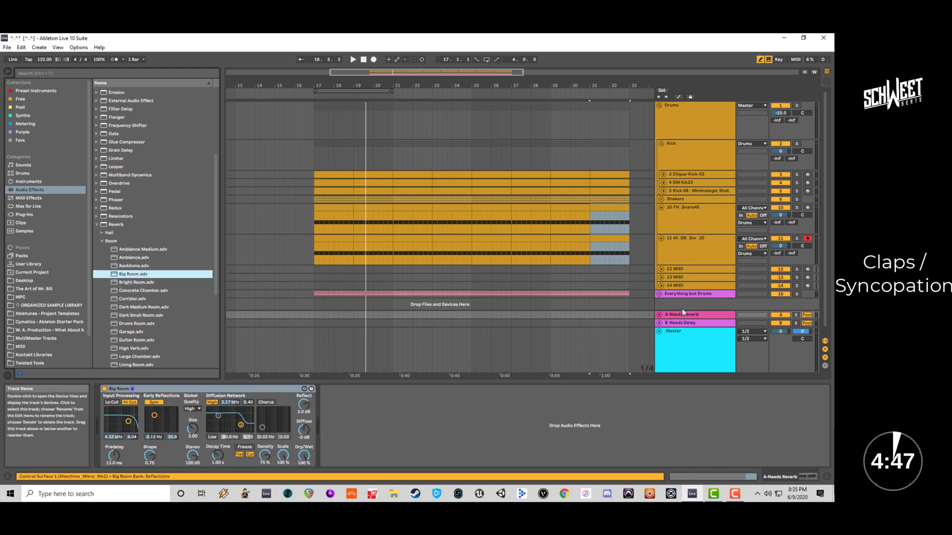
# Enlarge the FH_Snare40 track and display its A-Needs Reverb send automation.
pyautogui.moveTo(688, 233); pyautogui.dragTo(682, 258)
pyautogui.scroll(-1, 683, 258)
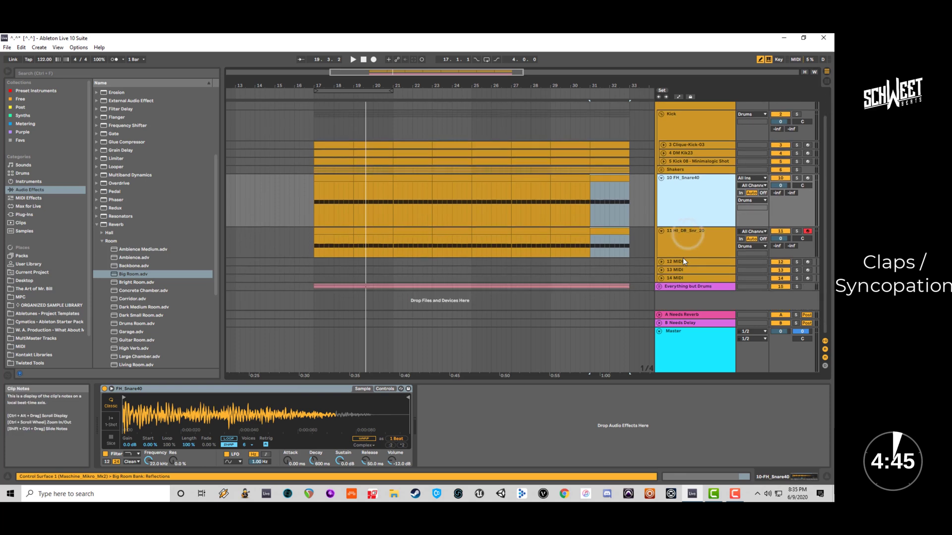
pyautogui.click(340, 184)
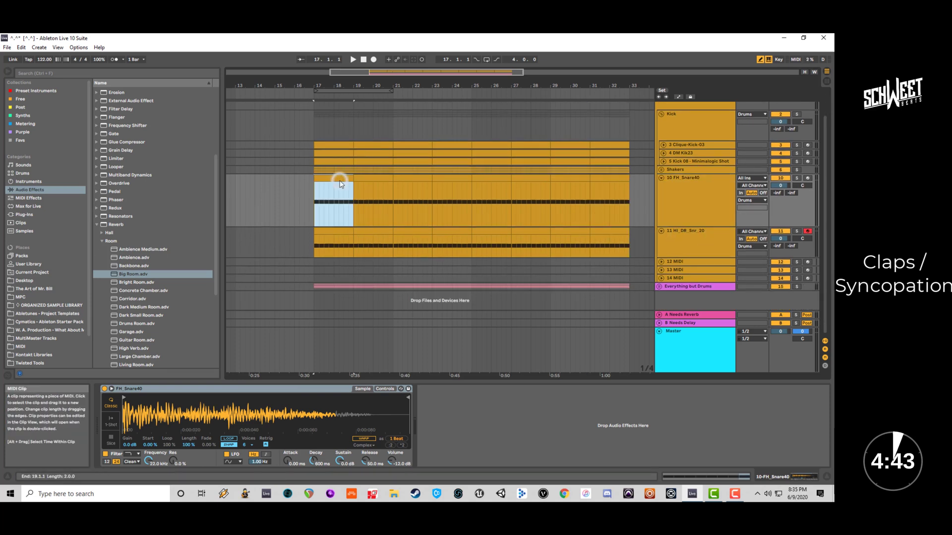
pyautogui.click(678, 97)
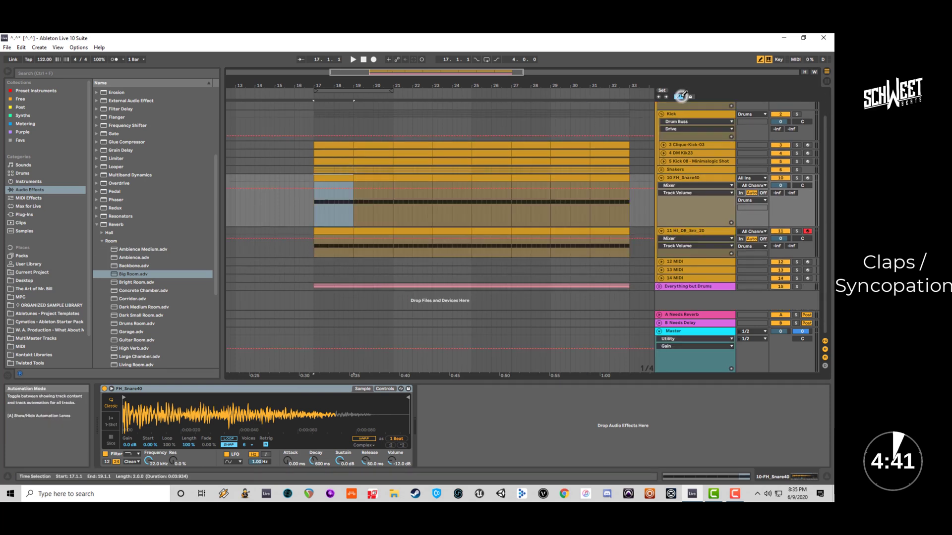
pyautogui.click(778, 195)
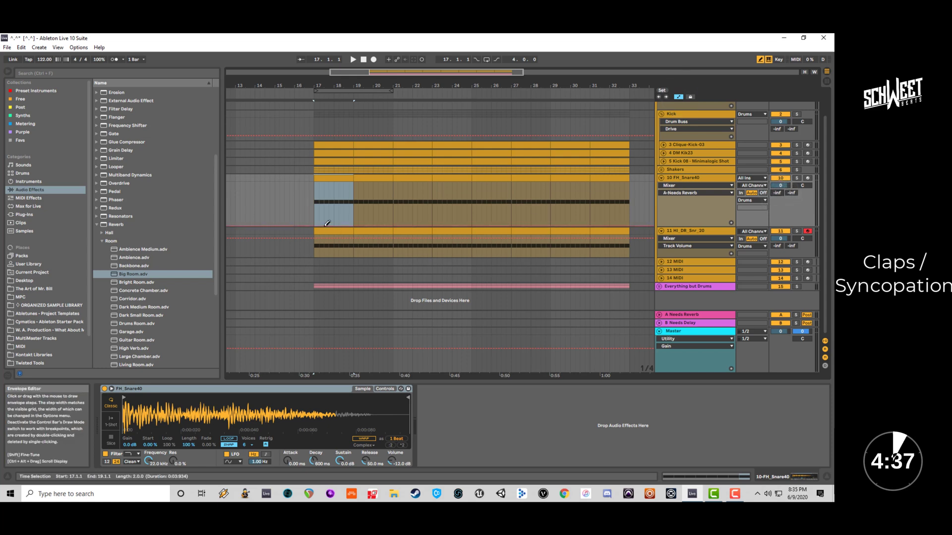
# Turn off Draw Mode and add breakpoints forming a reverb send spike in bar 17 of FH_Snare40.
pyautogui.press('b')
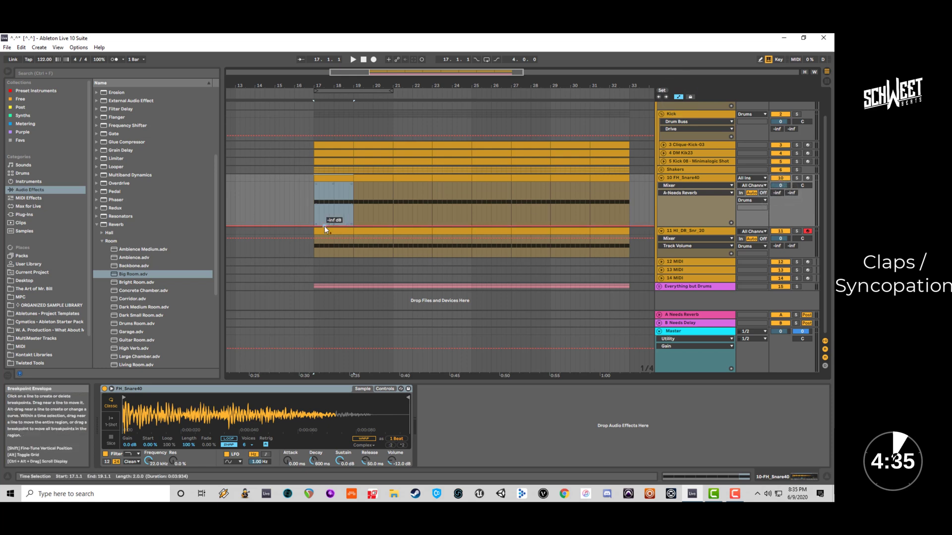
pyautogui.click(325, 226)
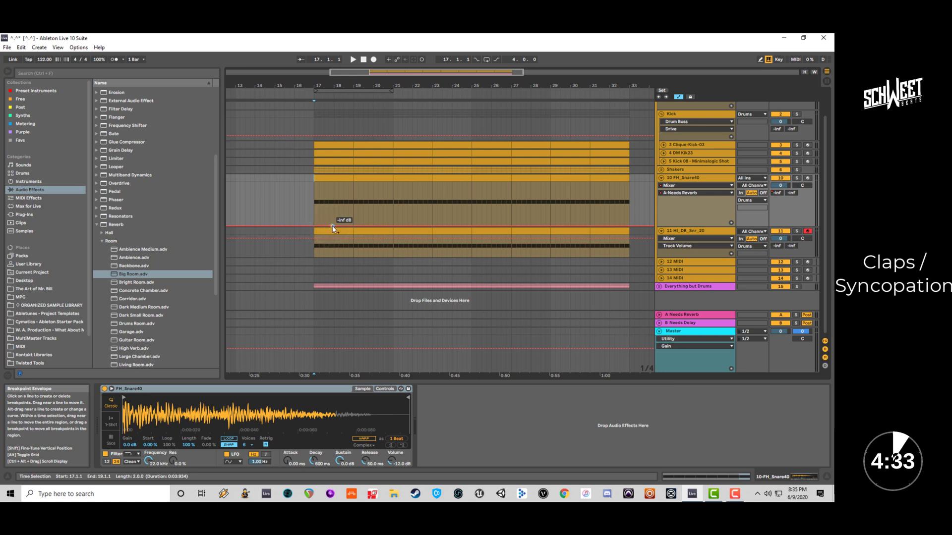
pyautogui.click(331, 225)
pyautogui.click(333, 225)
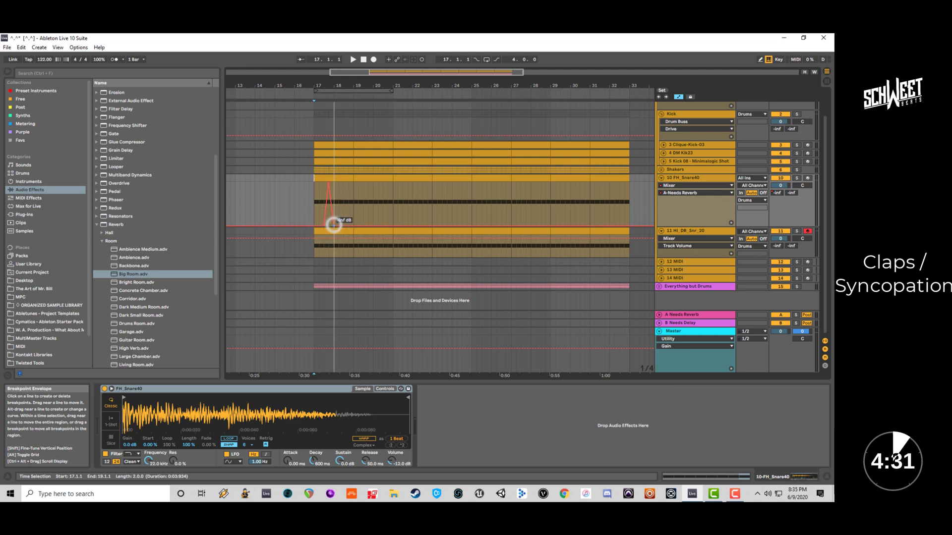
# Solo FH_Snare40 during playback and reshape the reverb send spike to rise instantly mid-bar 17 and fall off by bar 18.
pyautogui.press('space')
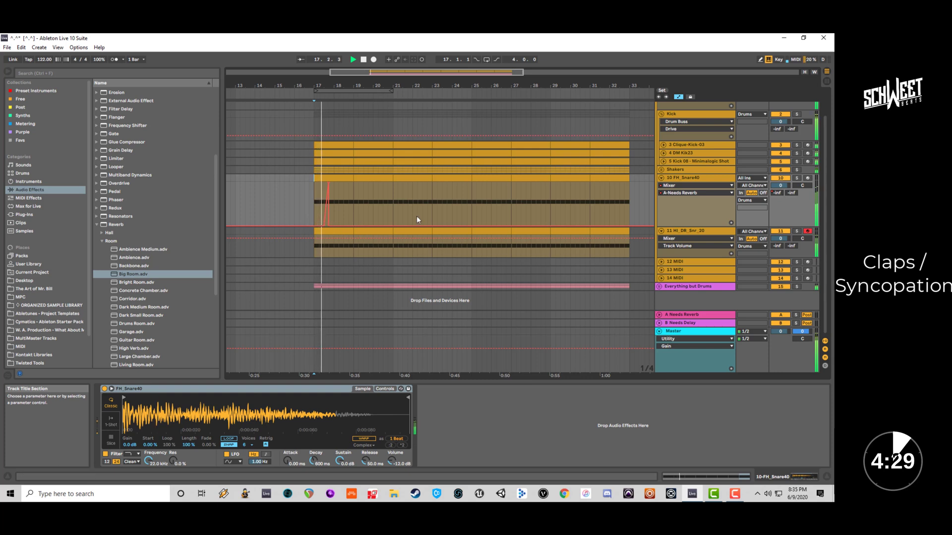
pyautogui.click(797, 178)
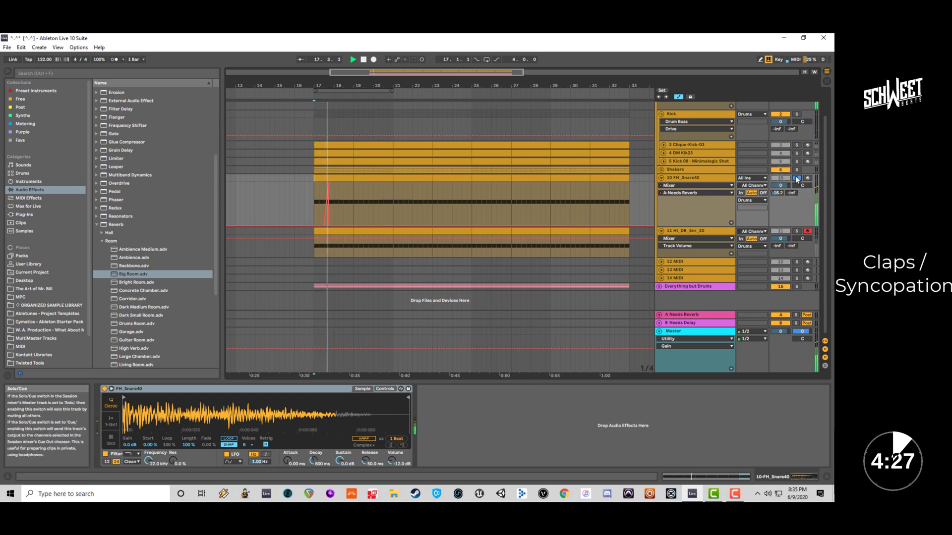
pyautogui.click(328, 182)
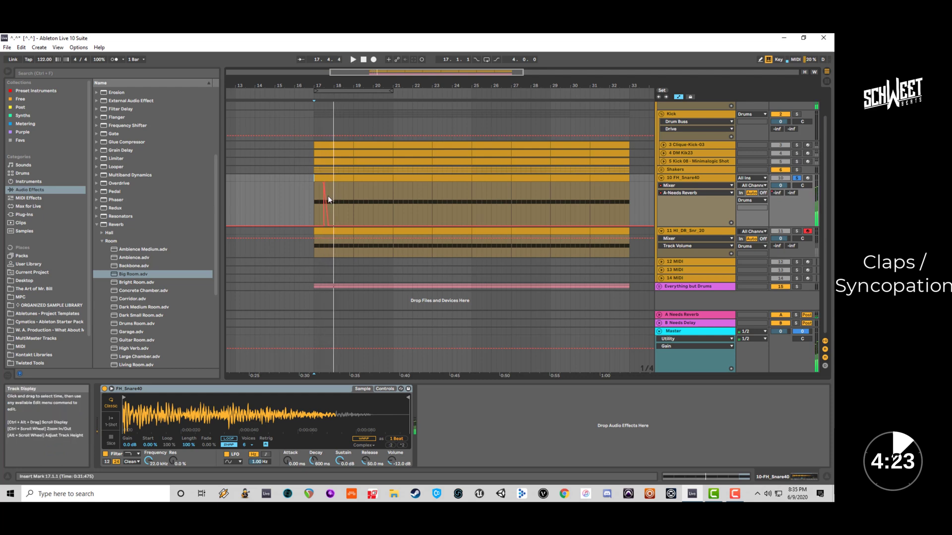
pyautogui.click(328, 224)
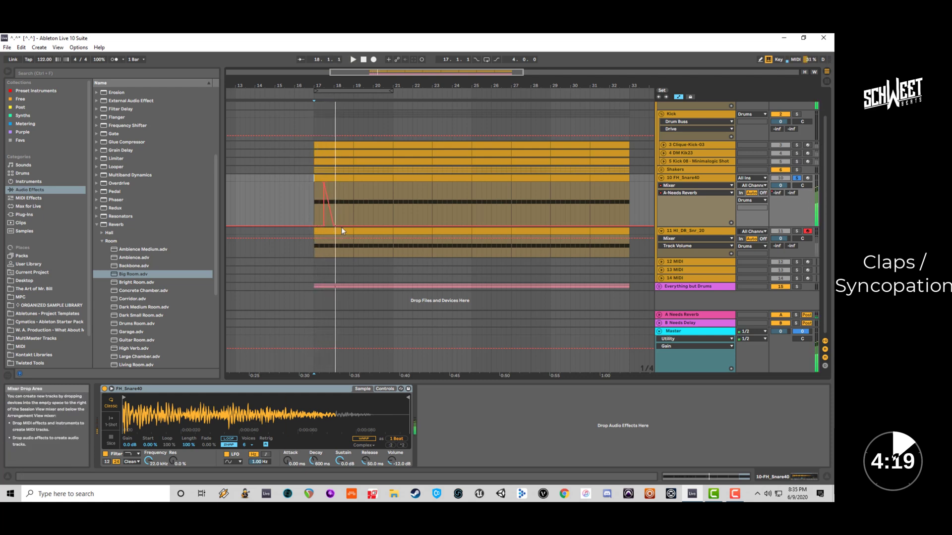
# Unfold the A Needs Reverb return and audition the soloed FH_Snare40 with its reverb send spike.
pyautogui.click(694, 314)
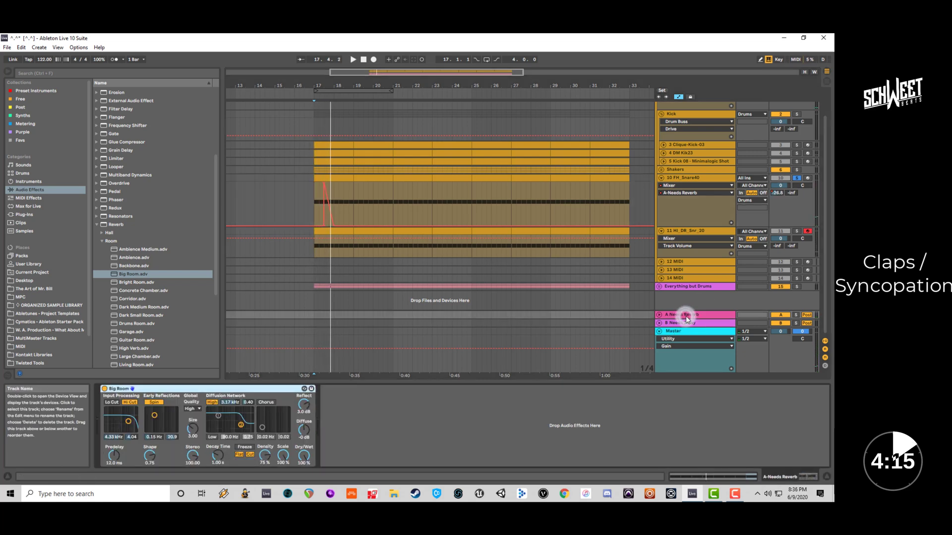
pyautogui.click(659, 315)
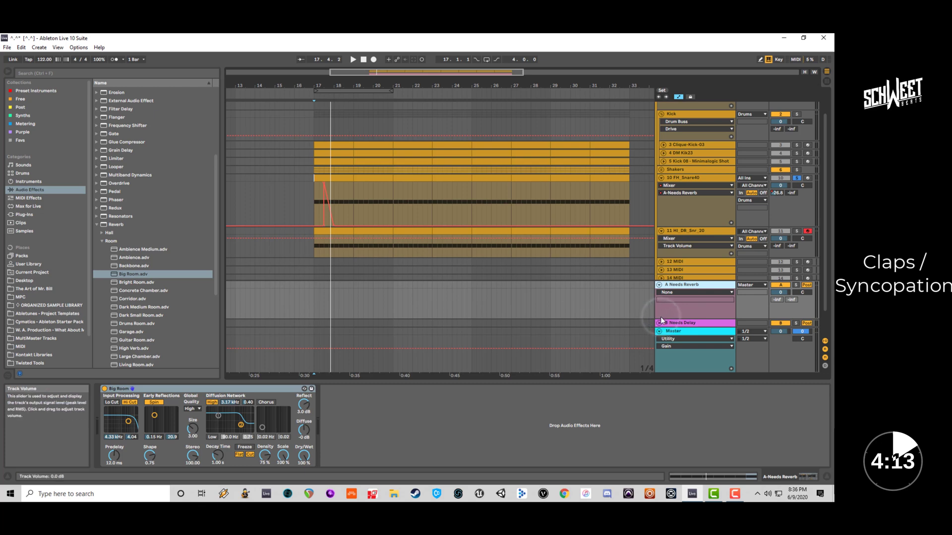
pyautogui.press('space')
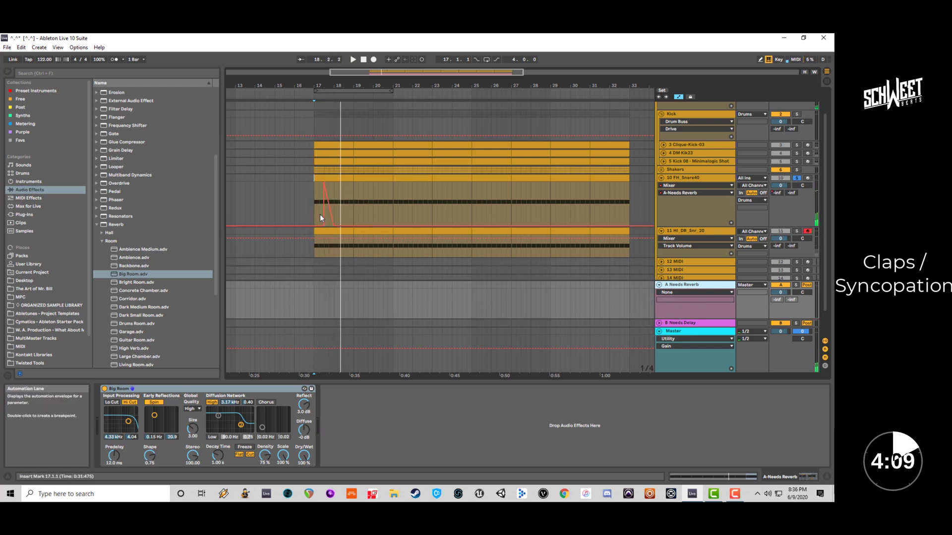
pyautogui.press('space')
# Move the reverb send spike on FH_Snare40 from bar 17 to bar 18 and audition it.
pyautogui.moveTo(320, 214); pyautogui.dragTo(332, 216)
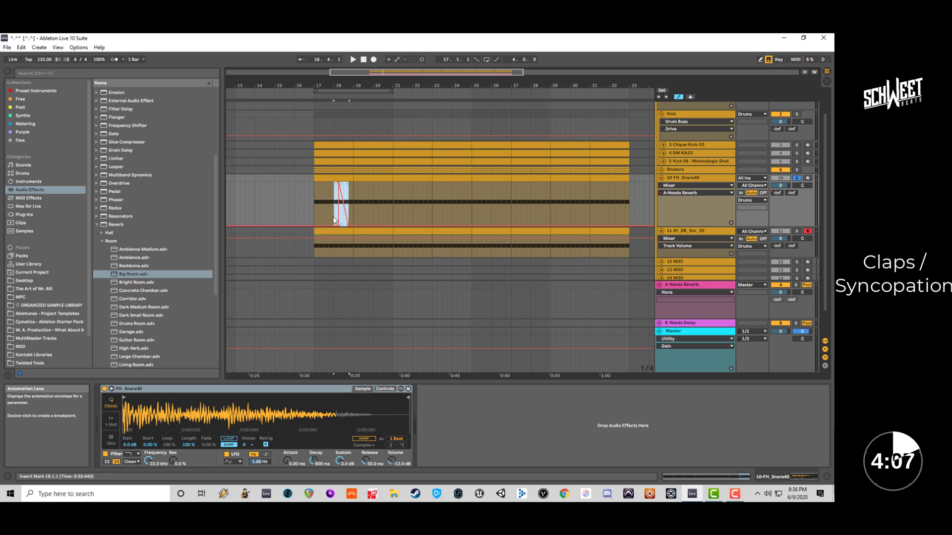
pyautogui.hotkey('ctrl', 'd')
pyautogui.press('space')
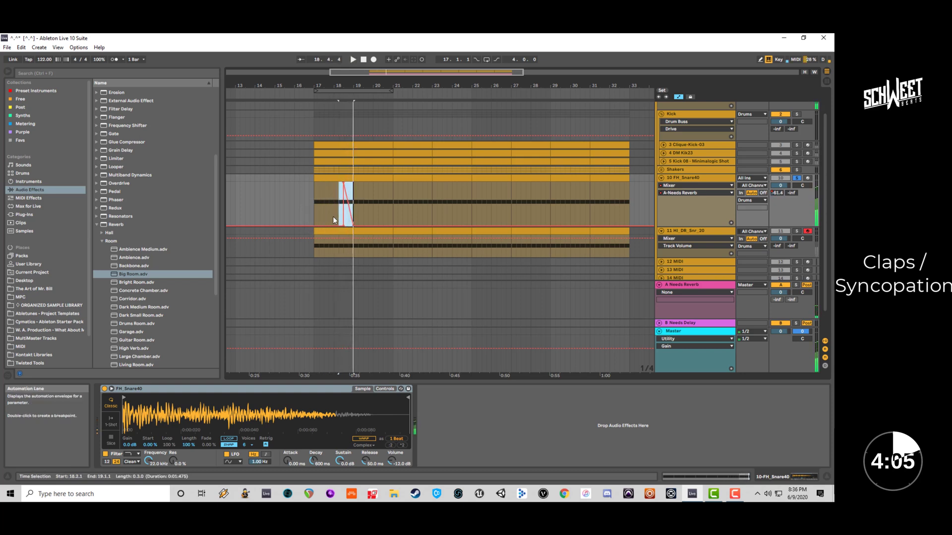
pyautogui.press('Left')
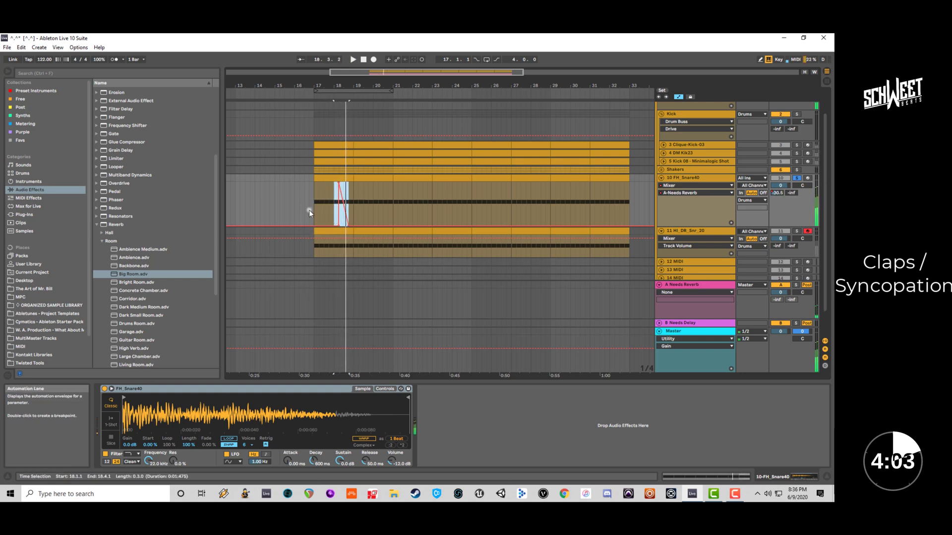
pyautogui.click(309, 213)
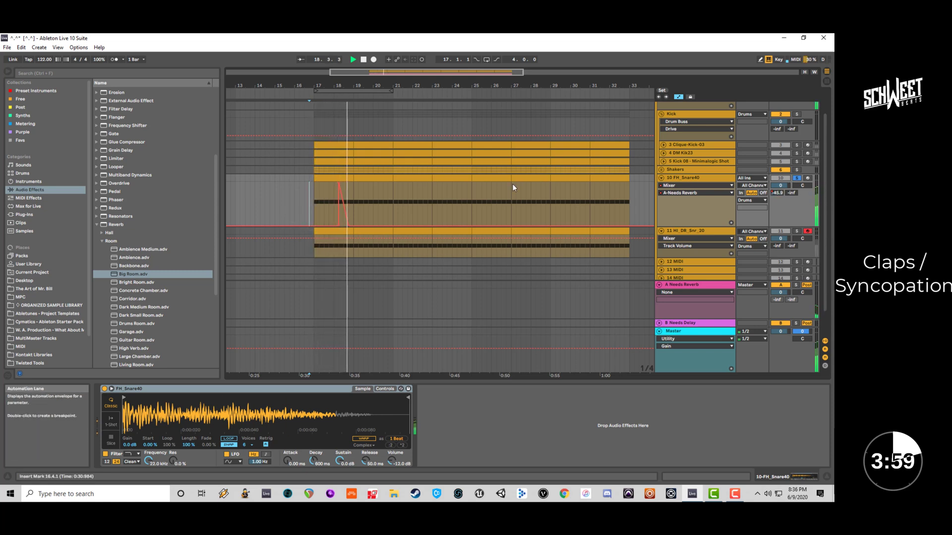
pyautogui.press('space')
# Duplicate the two-bar reverb send automation of bars 17 to 19 along FH_Snare40 up to bar 33.
pyautogui.moveTo(322, 208); pyautogui.dragTo(353, 216)
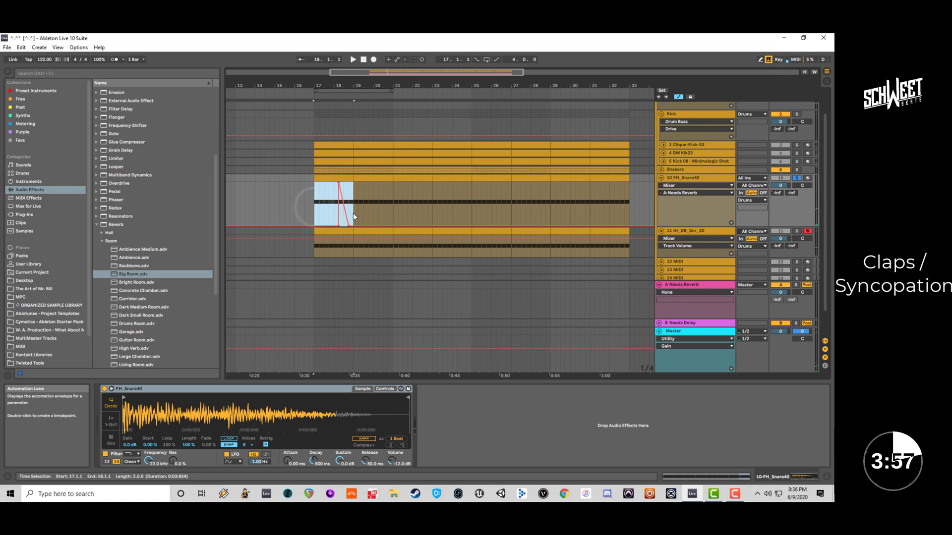
pyautogui.hotkey('ctrl', 'd')
pyautogui.hotkey('ctrl', 'd')
pyautogui.hotkey('ctrl', 'd')
pyautogui.hotkey('ctrl', 'd')
pyautogui.hotkey('ctrl', 'd')
pyautogui.hotkey('ctrl', 'd')
pyautogui.hotkey('ctrl', 'd')
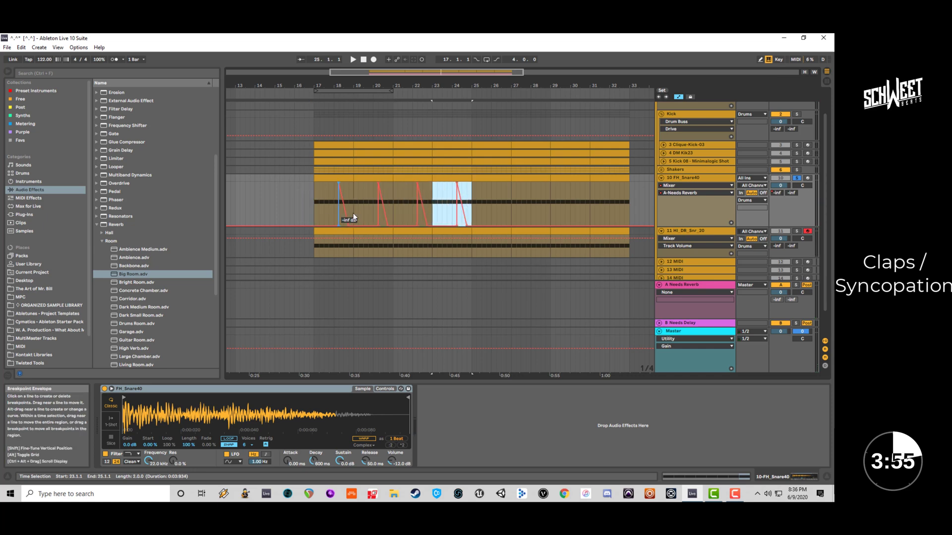
# Paste the two-bar automation into the HI_DR_Snr_20 Track Volume lane at bar 17, duplicate it up to bar 33, and start playback.
pyautogui.click(312, 248)
pyautogui.hotkey('ctrl', 'v')
pyautogui.hotkey('ctrl', 'd')
pyautogui.hotkey('ctrl', 'd')
pyautogui.hotkey('ctrl', 'd')
pyautogui.hotkey('ctrl', 'd')
pyautogui.hotkey('ctrl', 'd')
pyautogui.hotkey('ctrl', 'd')
pyautogui.hotkey('ctrl', 'd')
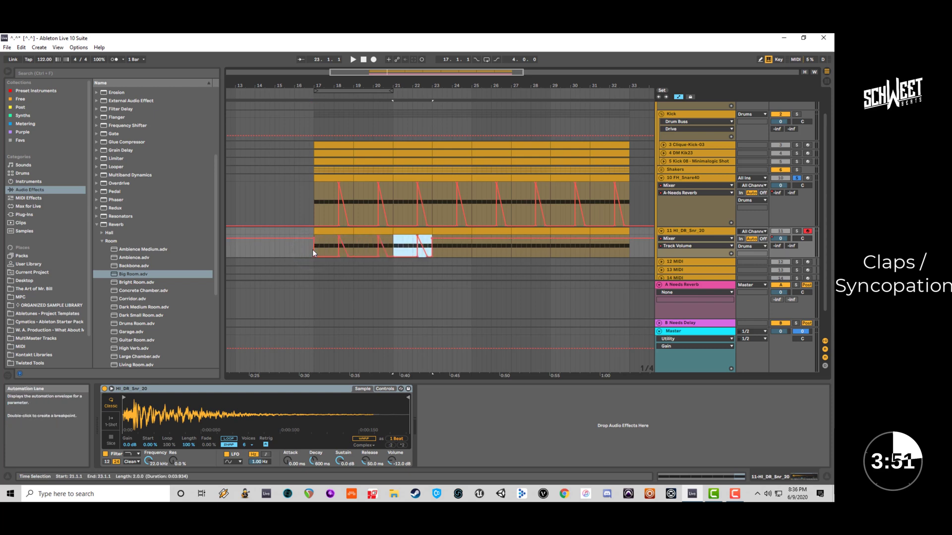
pyautogui.press('space')
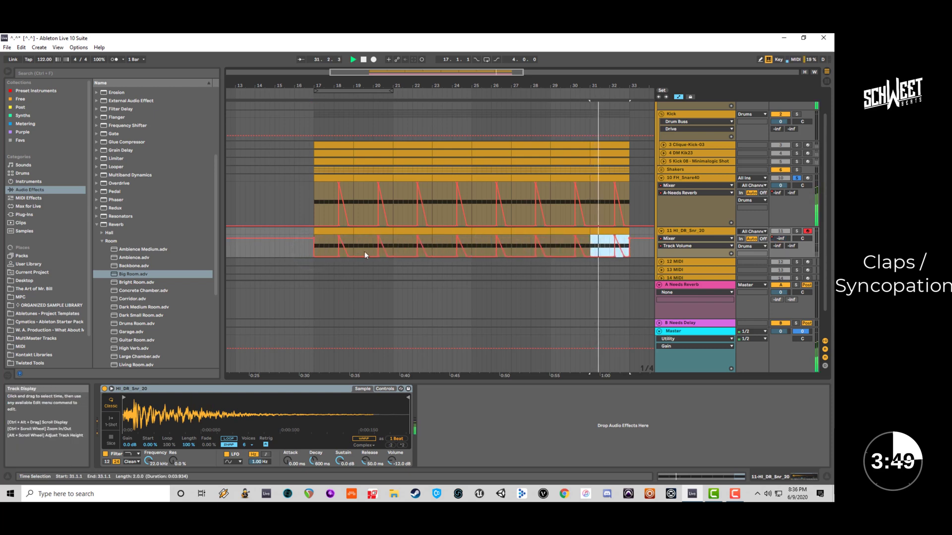
# Delete the three empty MIDI tracks 12 to 14 and take FH_Snare40 out of solo.
pyautogui.click(676, 261)
pyautogui.keyDown('shift'); pyautogui.click(682, 251); pyautogui.keyUp('shift')
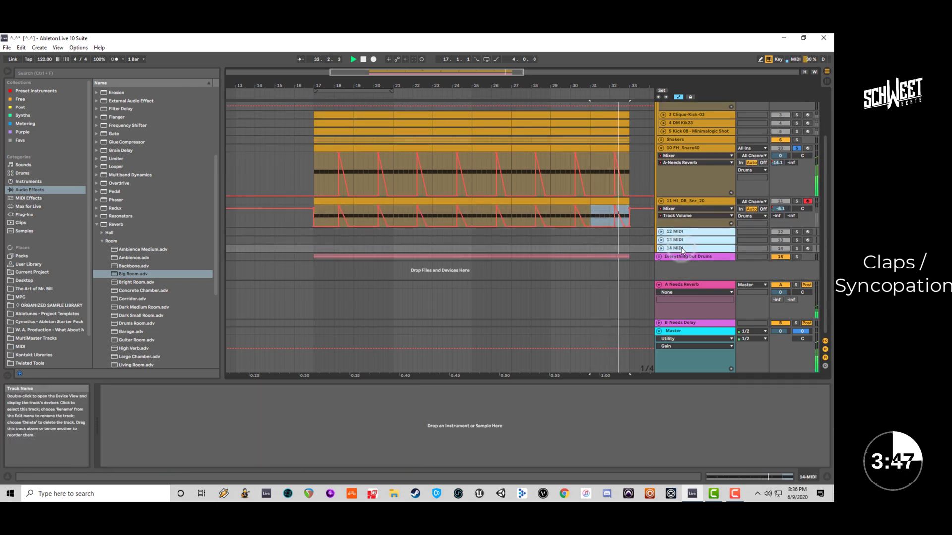
pyautogui.press('Delete')
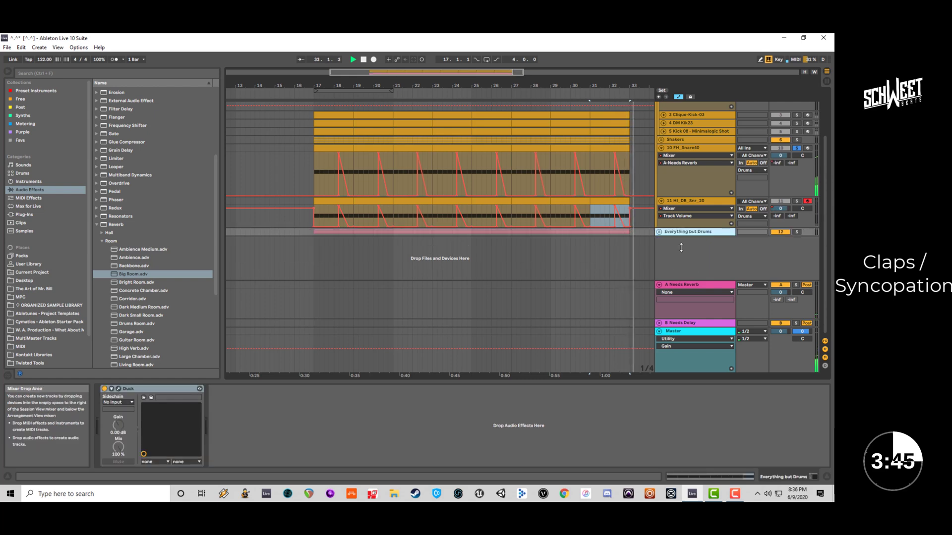
pyautogui.click(797, 148)
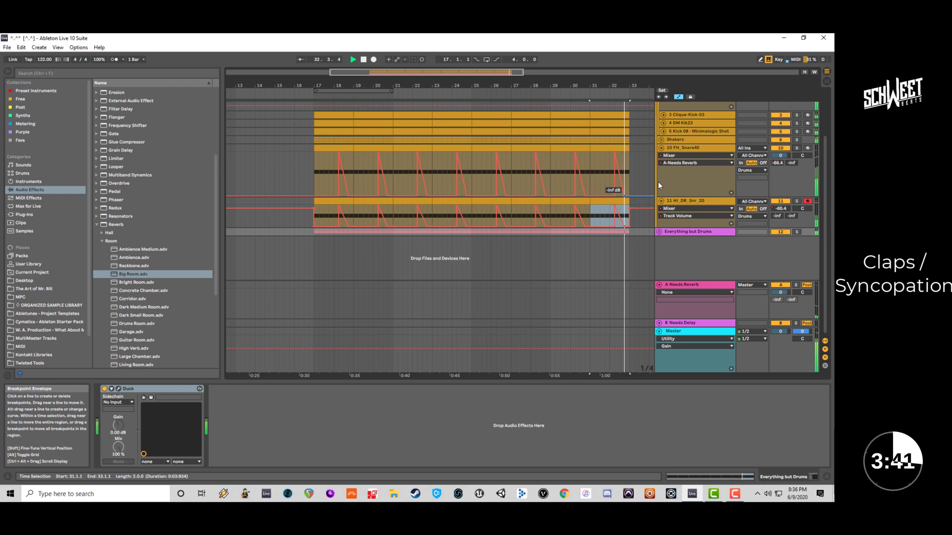
# Loop playback over the FH_Snare40 clips from bar 17 to 33 and hide the automation lanes.
pyautogui.press('space')
pyautogui.click(604, 148)
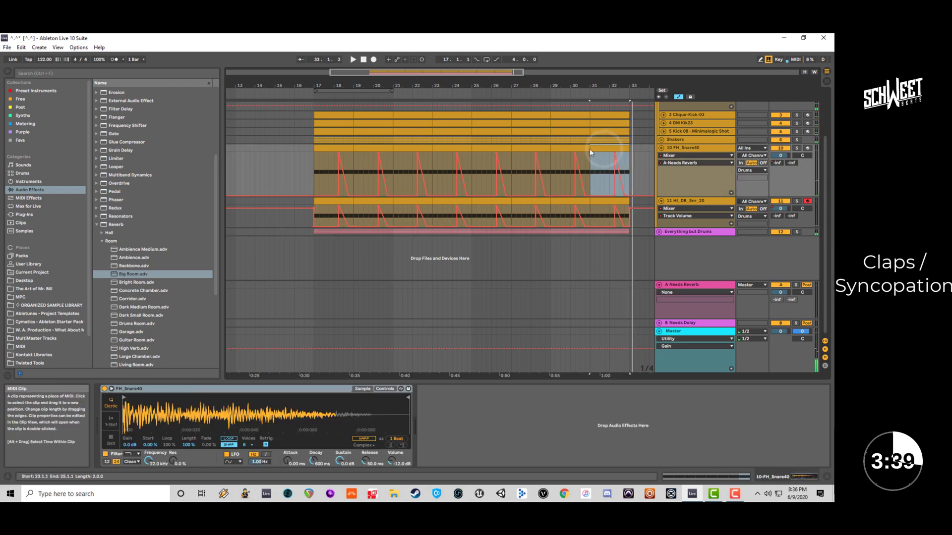
pyautogui.click(348, 150)
pyautogui.hotkey('ctrl', 'l')
pyautogui.press('space')
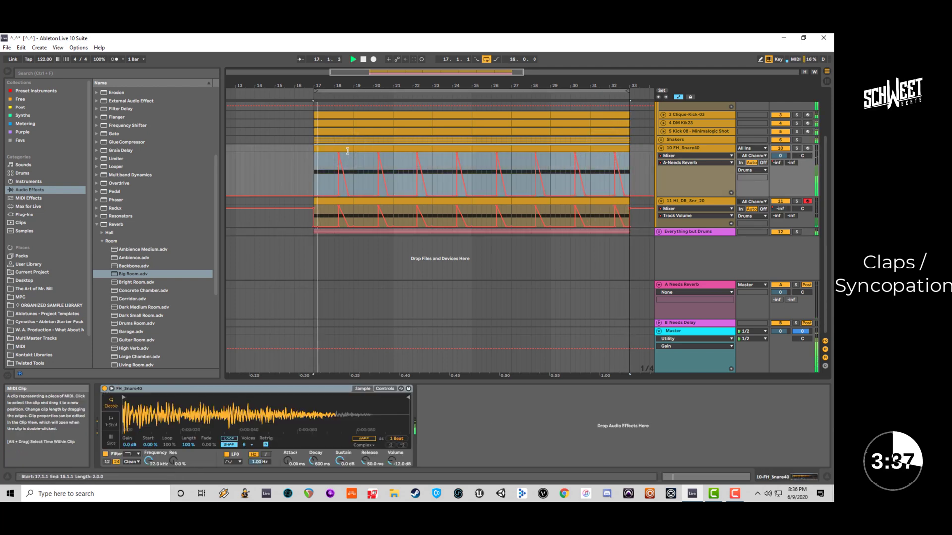
pyautogui.click(679, 97)
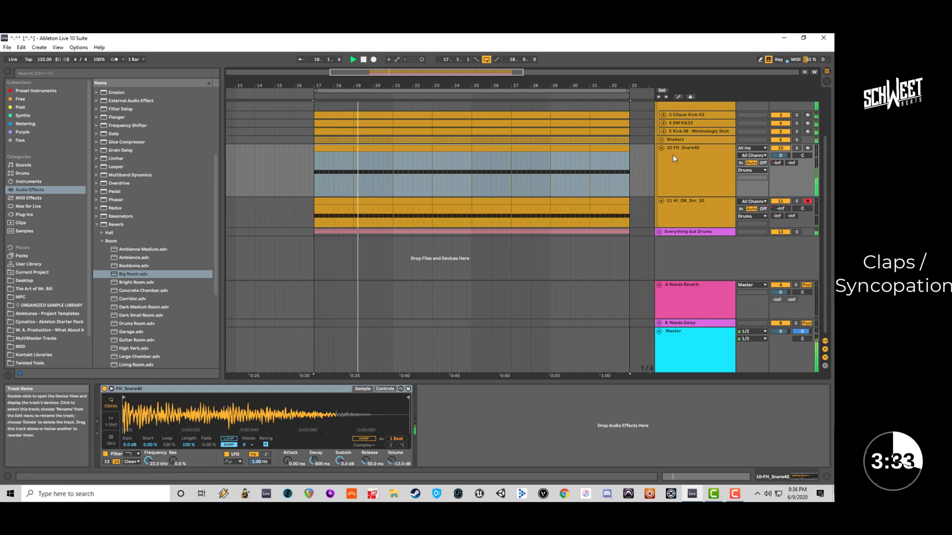
pyautogui.press('space')
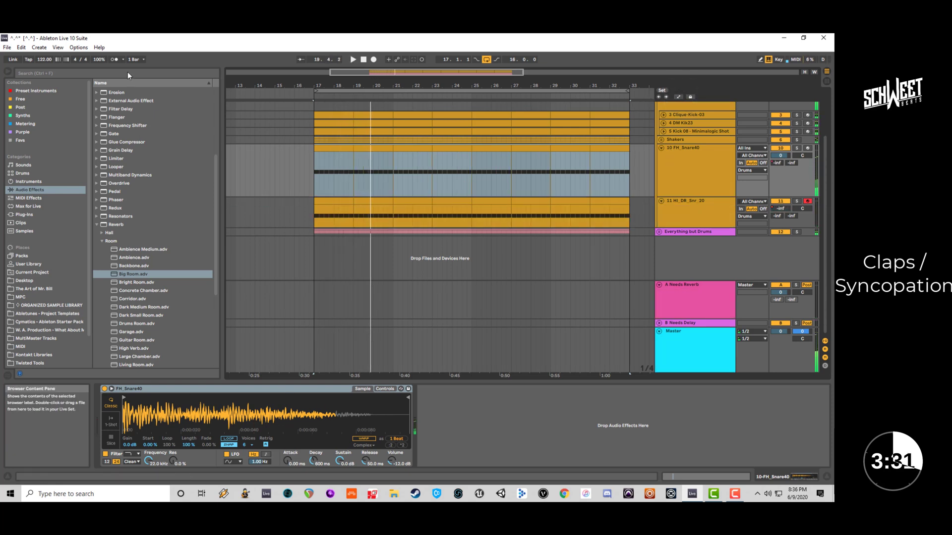
# Search the audio effects for "delay" and load the default Delay onto the B Needs Delay return.
pyautogui.click(127, 73)
pyautogui.write('delay')
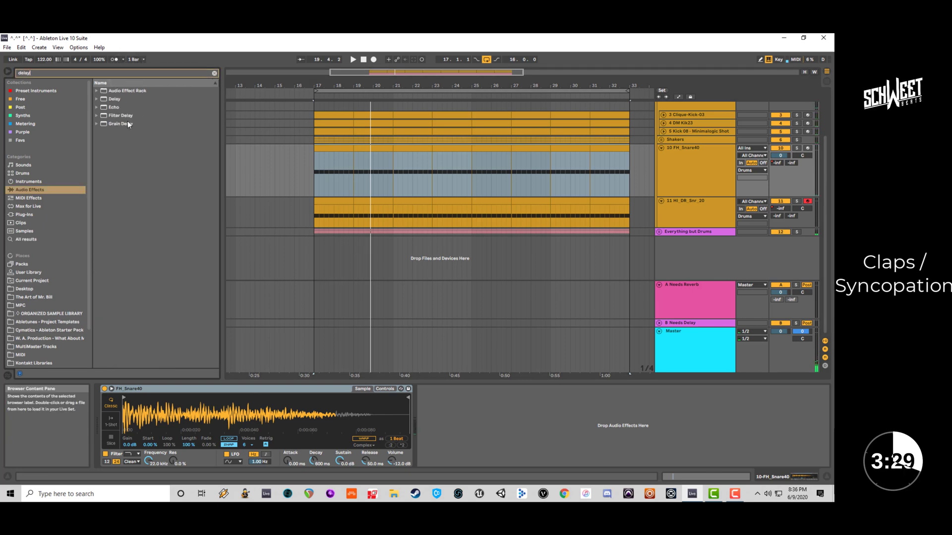
pyautogui.click(106, 99)
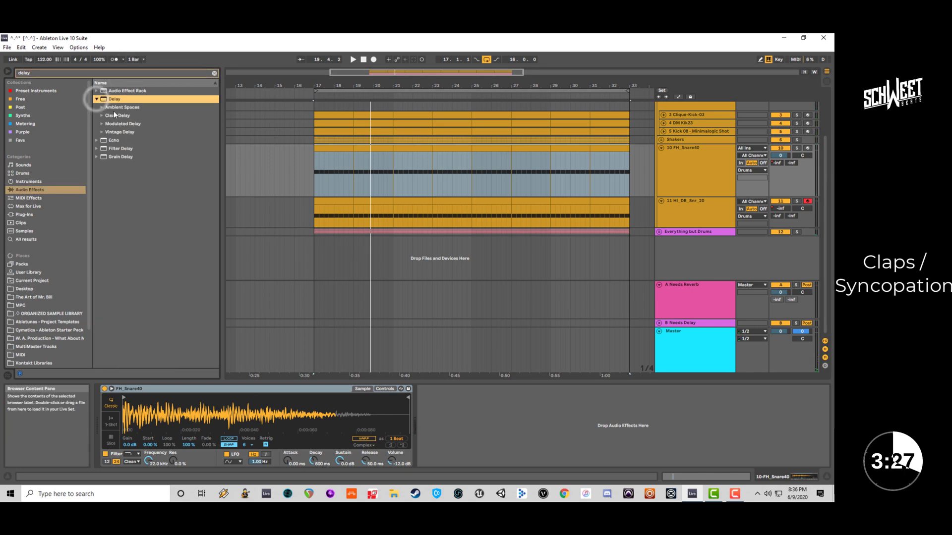
pyautogui.click(115, 115)
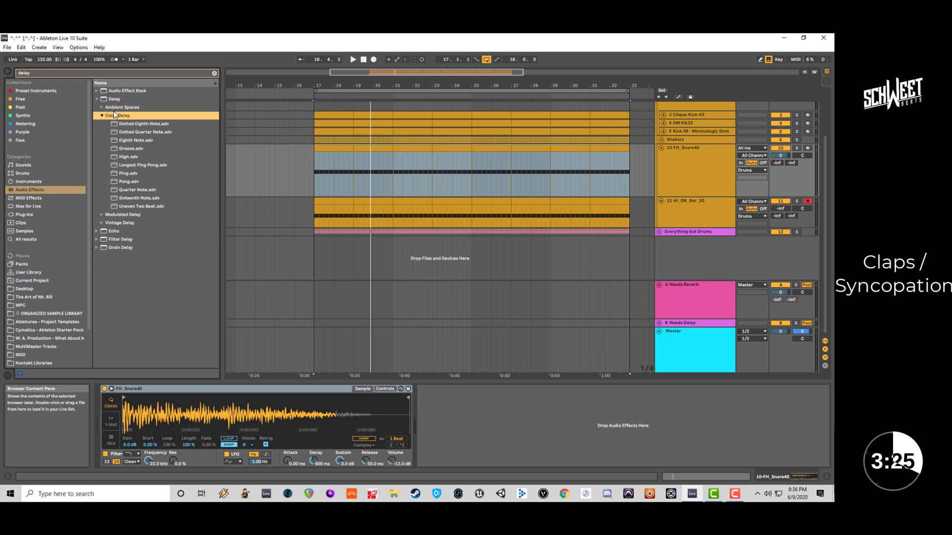
pyautogui.click(127, 140)
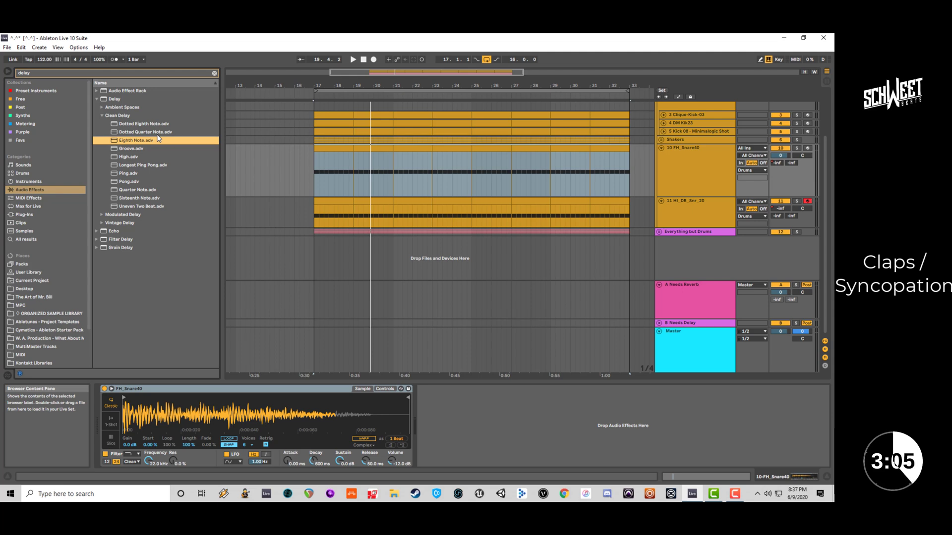
pyautogui.click(708, 322)
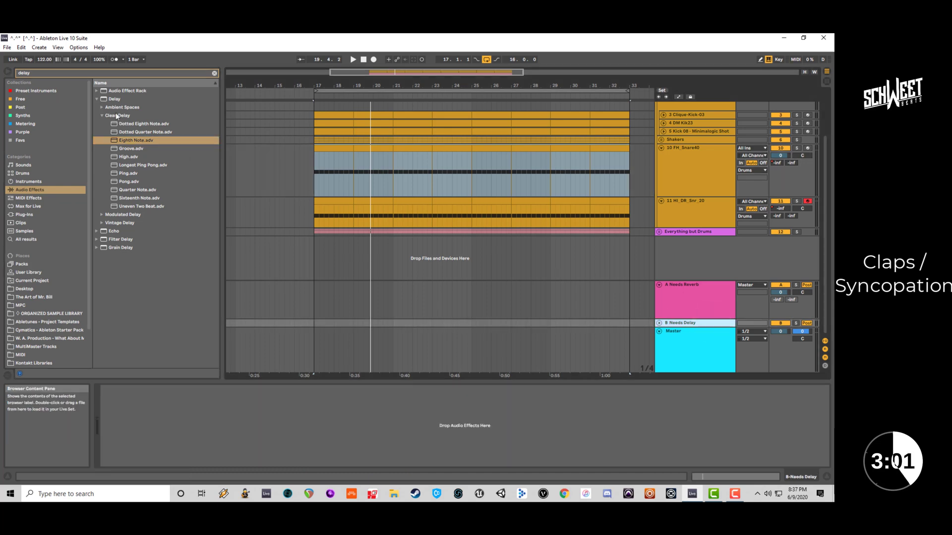
pyautogui.moveTo(109, 99); pyautogui.dragTo(369, 430)
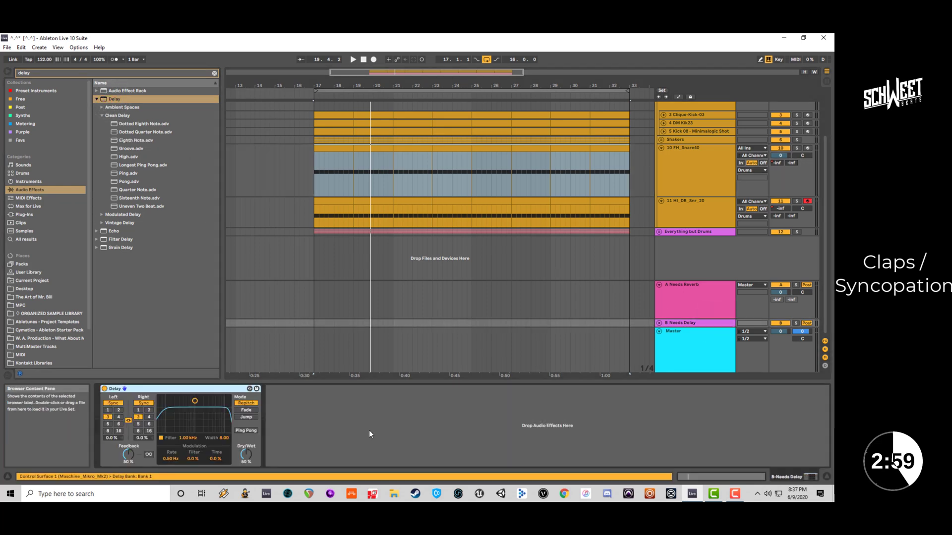
# Audition the soloed FH_Snare40 with its B Needs Delay send, leaving the send at -inf and the track unsoloed.
pyautogui.press('space')
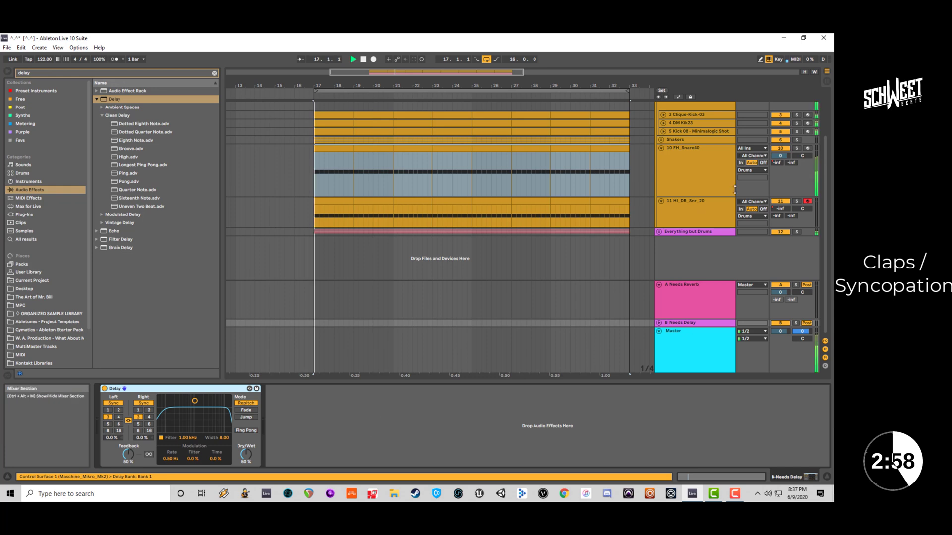
pyautogui.click(797, 148)
pyautogui.moveTo(792, 162); pyautogui.dragTo(793, 209)
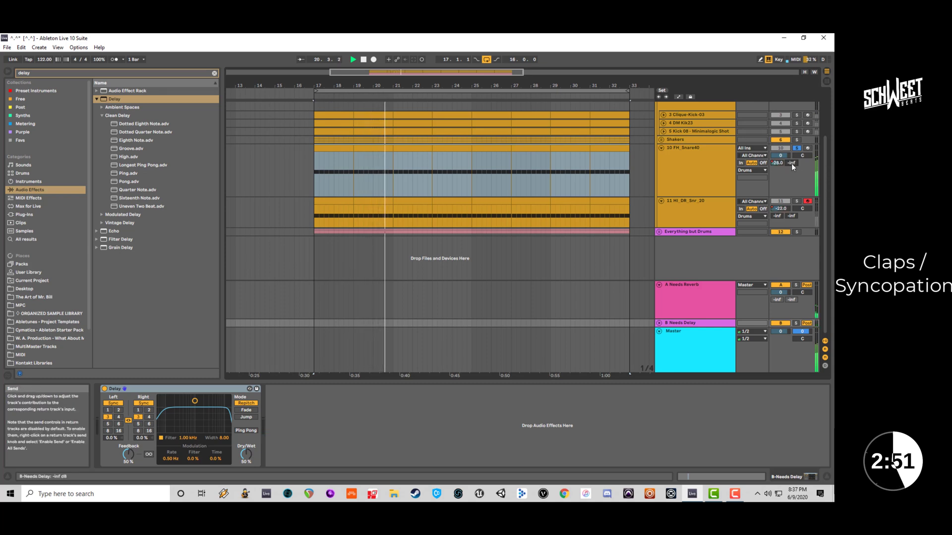
pyautogui.moveTo(792, 163)
pyautogui.mouseDown()
pyautogui.moveTo(791, 155)
pyautogui.moveTo(792, 190)
pyautogui.moveTo(791, 164)
pyautogui.mouseUp()
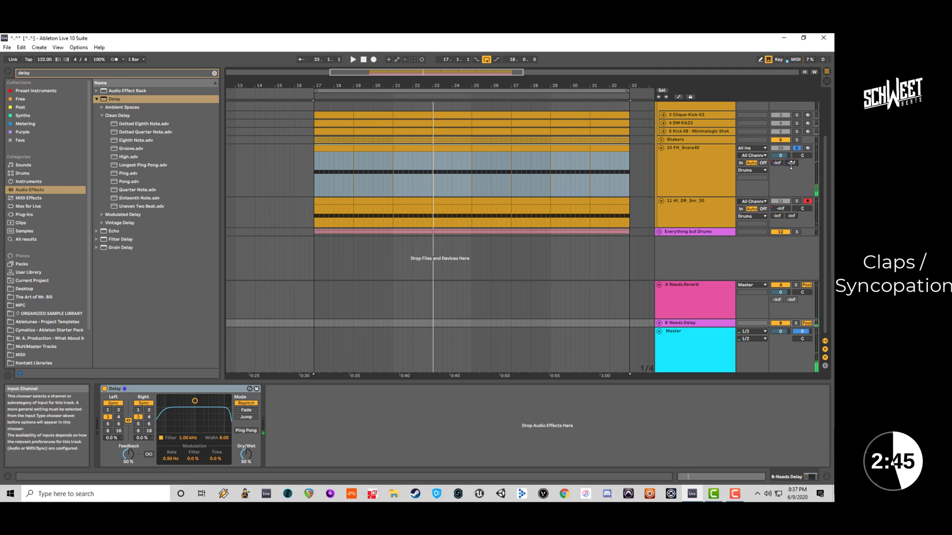
pyautogui.click(797, 149)
# Group FH_Snare40 and HI_DR_Snr_20 as Snares, and fold the Kick and Snares groups.
pyautogui.click(664, 150)
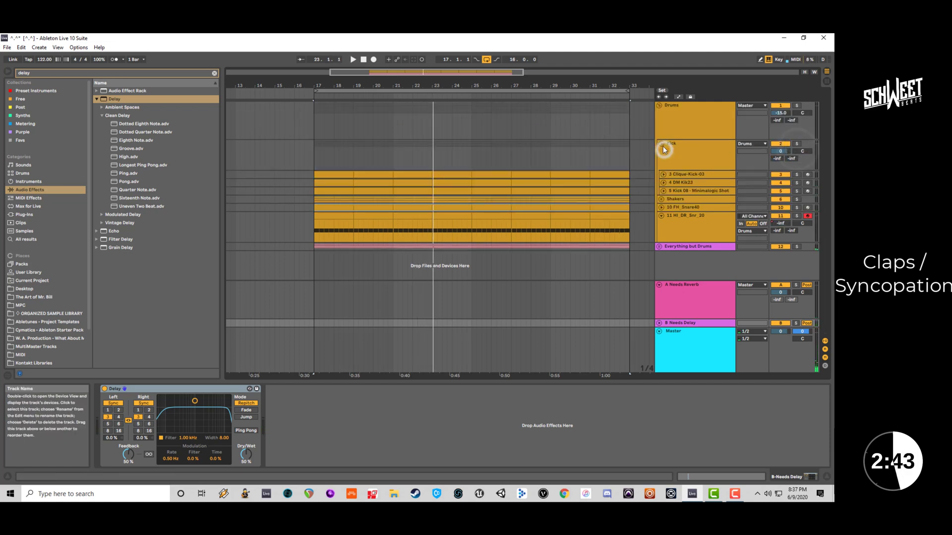
pyautogui.click(661, 144)
pyautogui.click(684, 177)
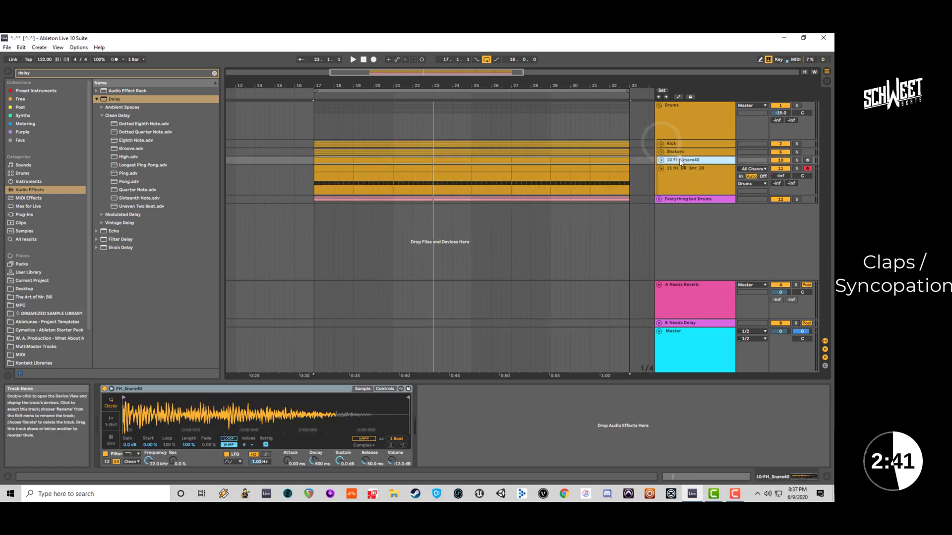
pyautogui.hotkey('ctrl', 'g')
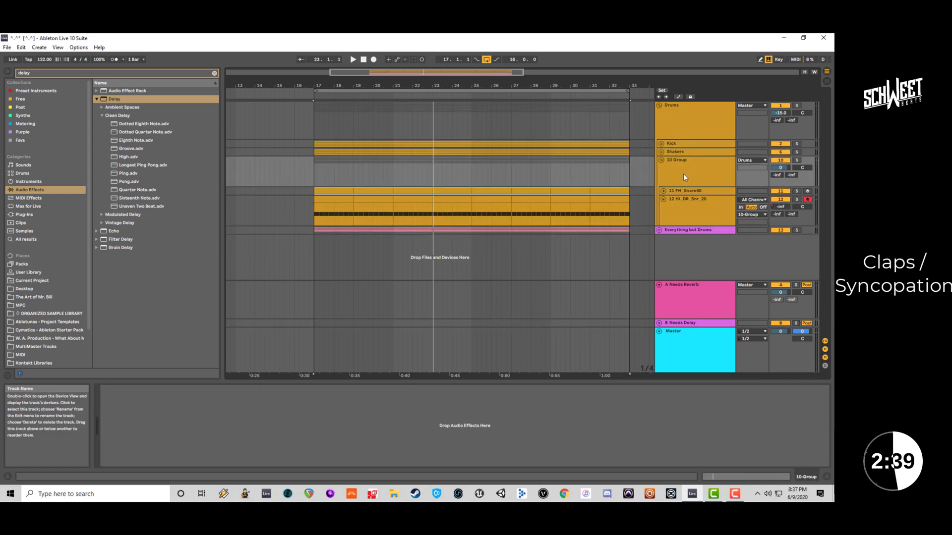
pyautogui.hotkey('ctrl', 'r')
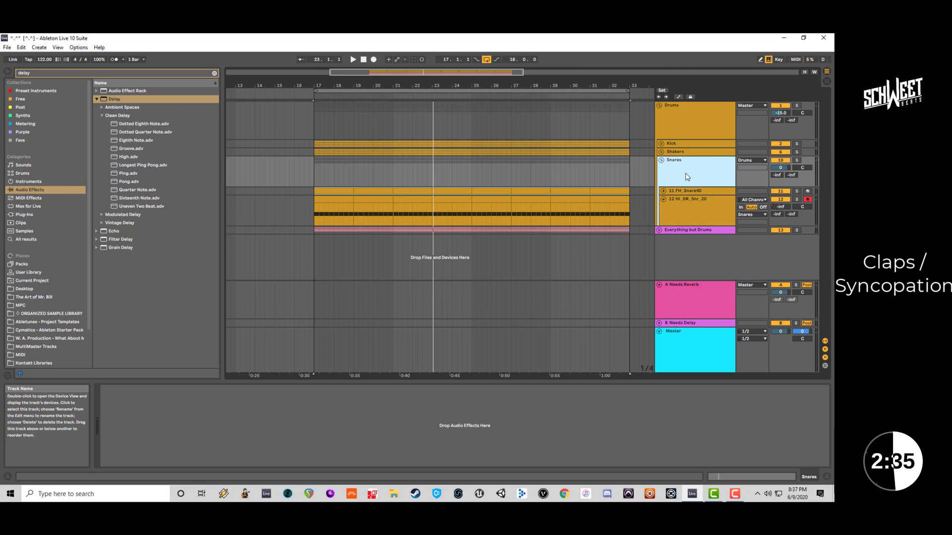
pyautogui.click(661, 160)
# Search the Drums category for "claps" and preview Noise Claps.adg.
pyautogui.click(126, 74)
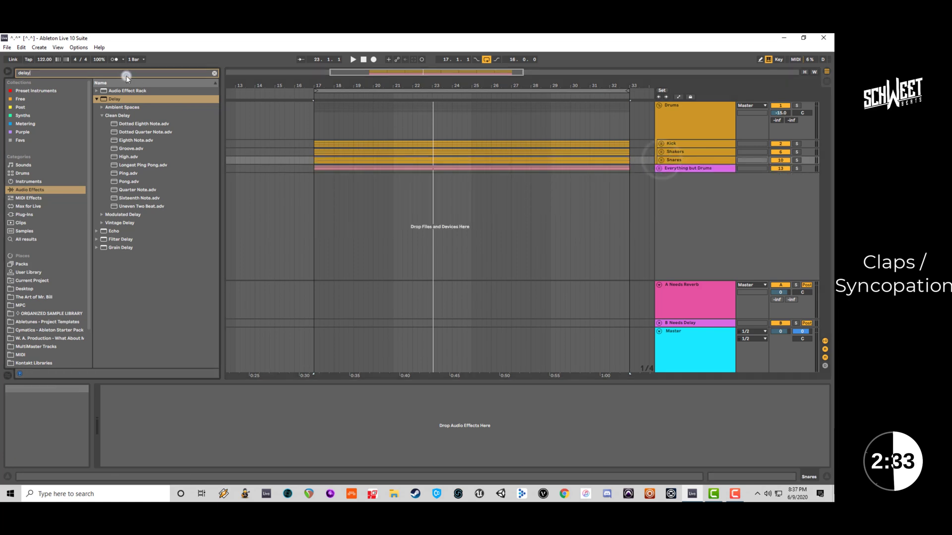
pyautogui.write('claps')
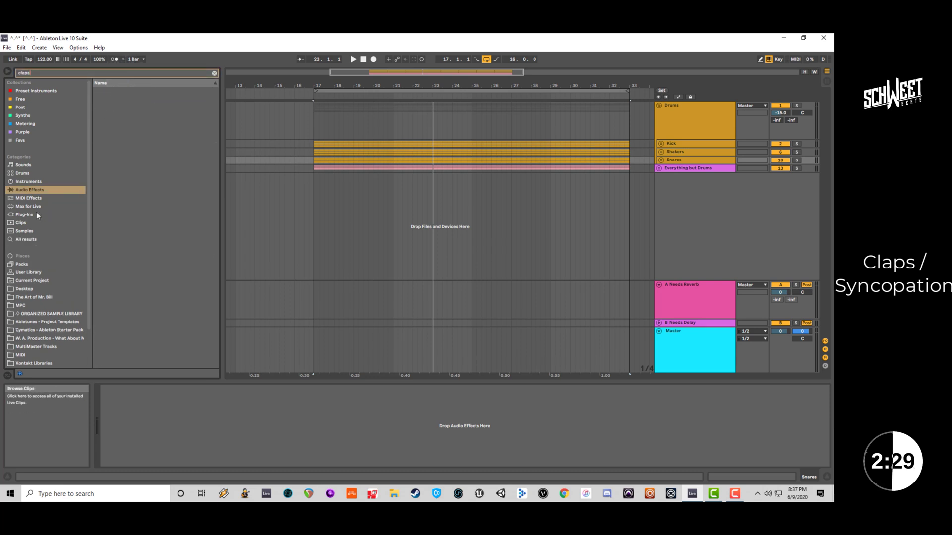
pyautogui.click(25, 230)
pyautogui.click(36, 173)
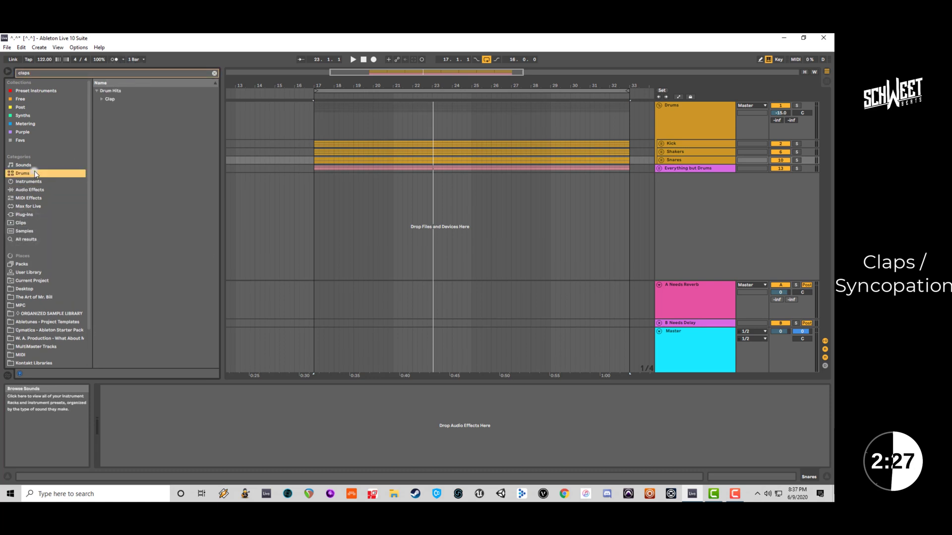
pyautogui.click(107, 99)
pyautogui.click(117, 108)
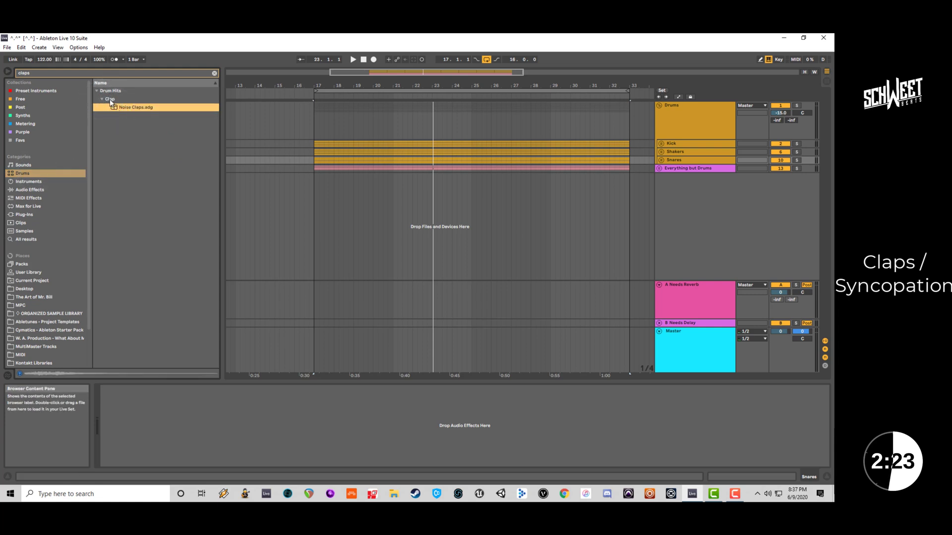
# Broaden the search to "clap" and preview several clap sounds, including Clap Abstract 4.aif, Clap 808.aif and Clap 808.adg.
pyautogui.click(137, 73)
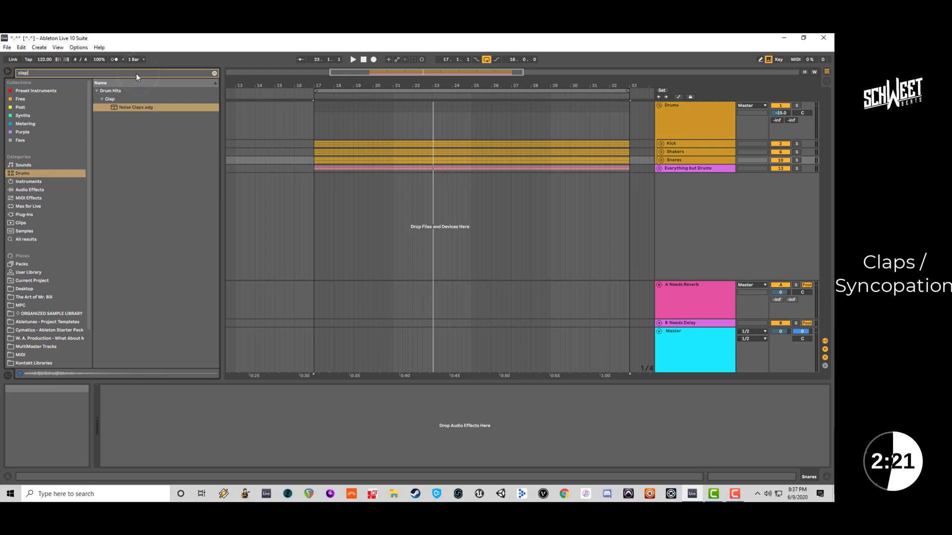
pyautogui.press('BackSpace')
pyautogui.scroll(-3, 141, 134)
pyautogui.click(150, 261)
pyautogui.scroll(-2, 149, 264)
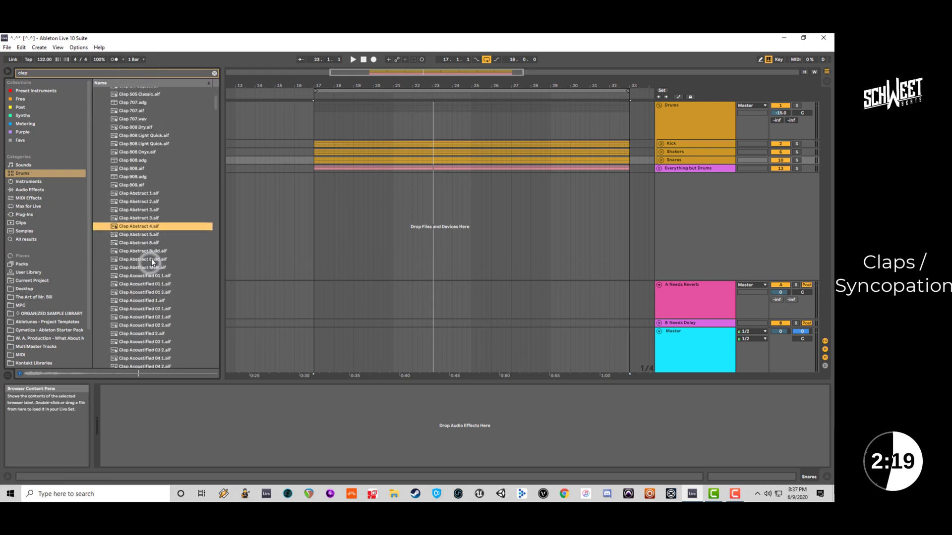
pyautogui.click(151, 259)
pyautogui.click(142, 176)
pyautogui.click(141, 161)
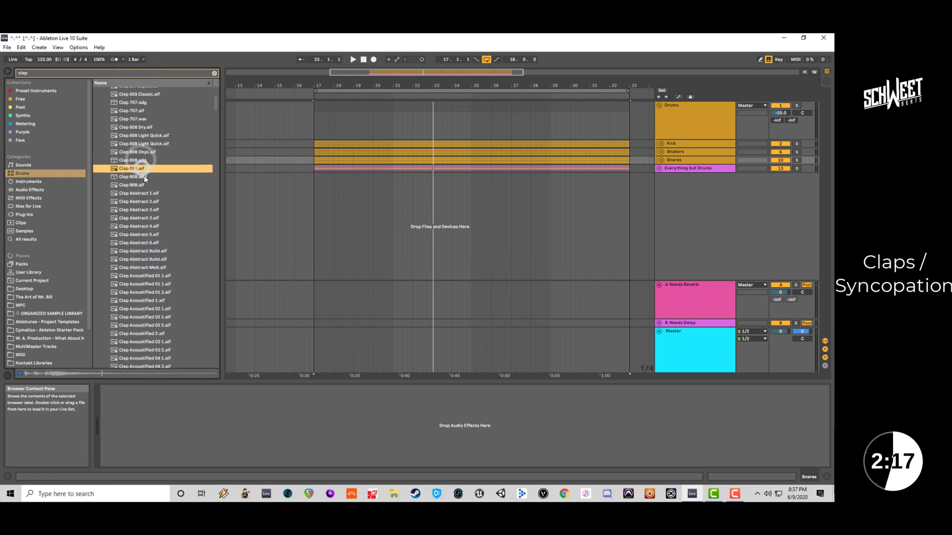
pyautogui.click(143, 169)
pyautogui.click(143, 160)
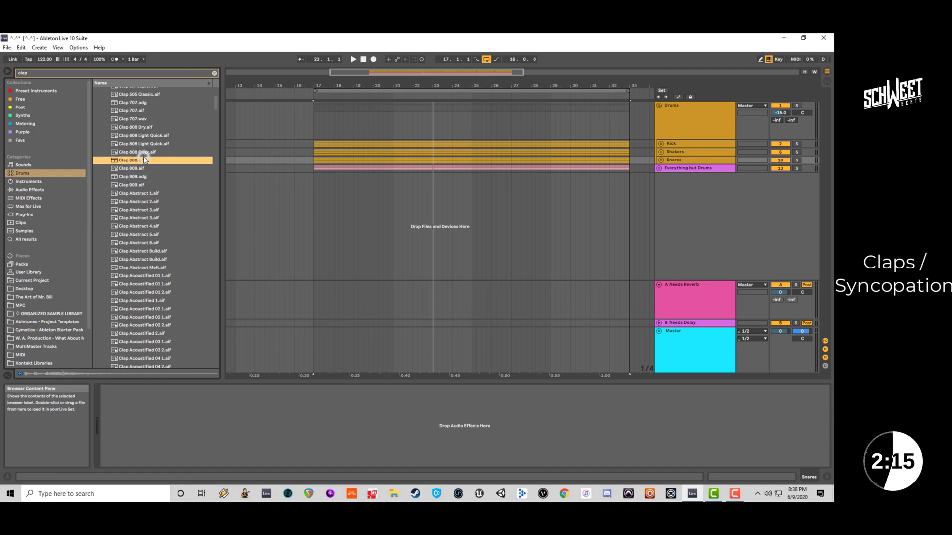
# Load Clap 808.adg on a new track and place it in the Drums group between Kick and Shakers.
pyautogui.moveTo(142, 160); pyautogui.dragTo(678, 186)
pyautogui.moveTo(141, 160); pyautogui.dragTo(376, 168)
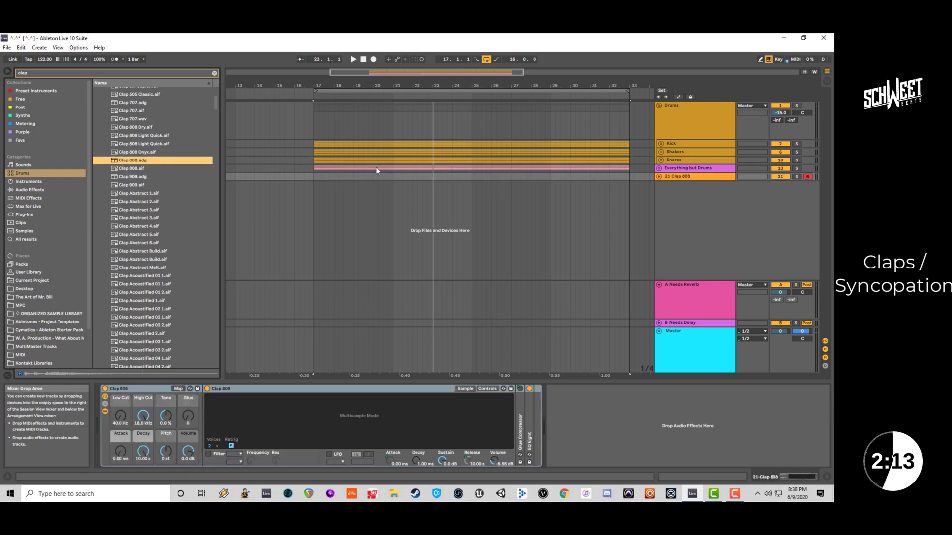
pyautogui.hotkey('ctrl', 'z')
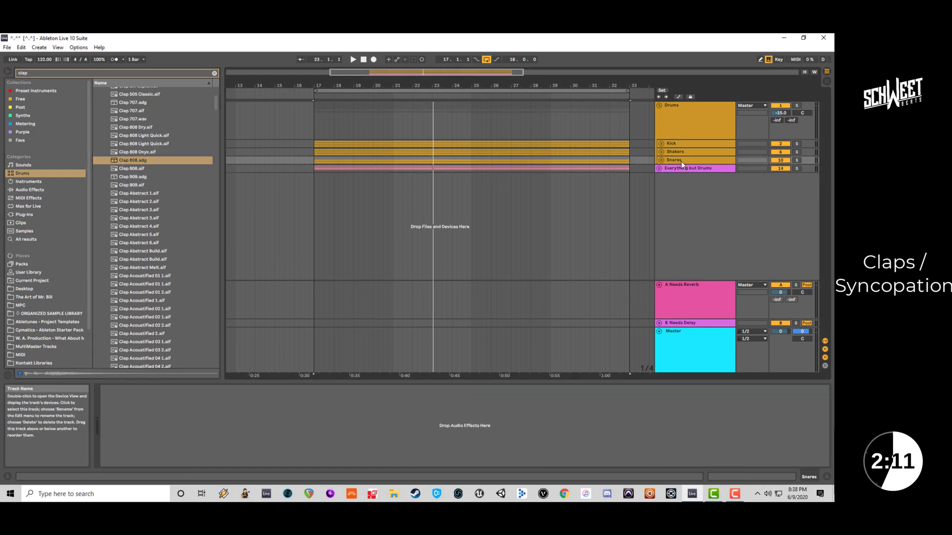
pyautogui.hotkey('ctrl', 'y')
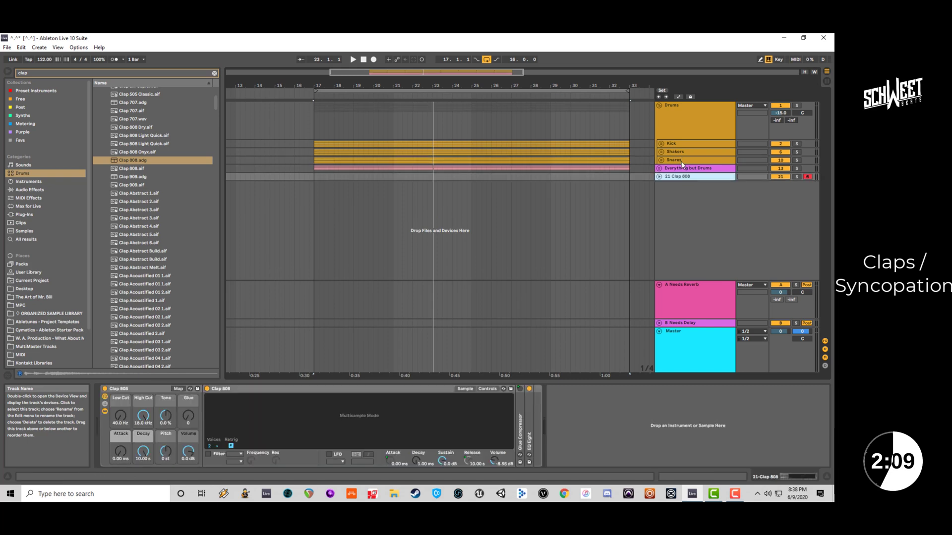
pyautogui.moveTo(670, 180); pyautogui.dragTo(671, 151)
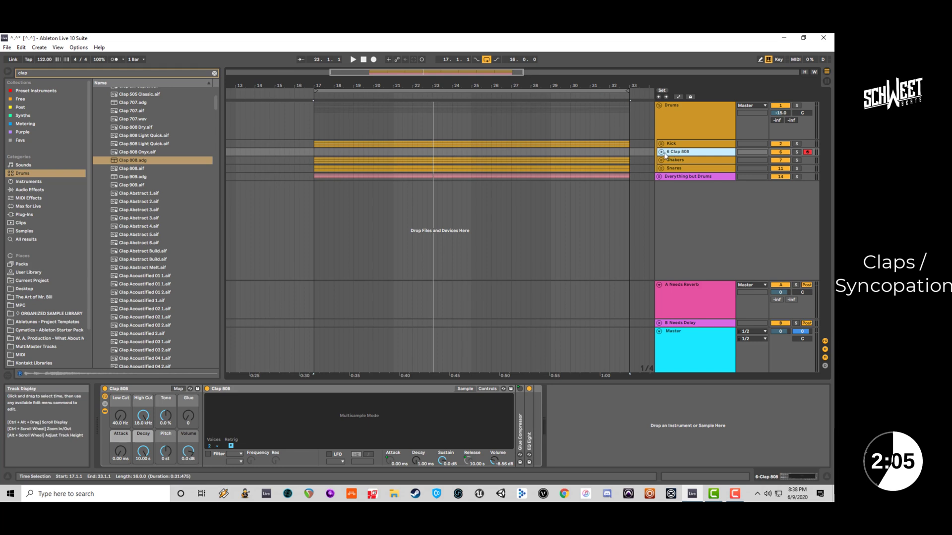
# Unfold the Clap 808 track and Kick group, and copy the two-bar Clique-Kick-03 clip to bar 17 of Clap 808.
pyautogui.click(661, 151)
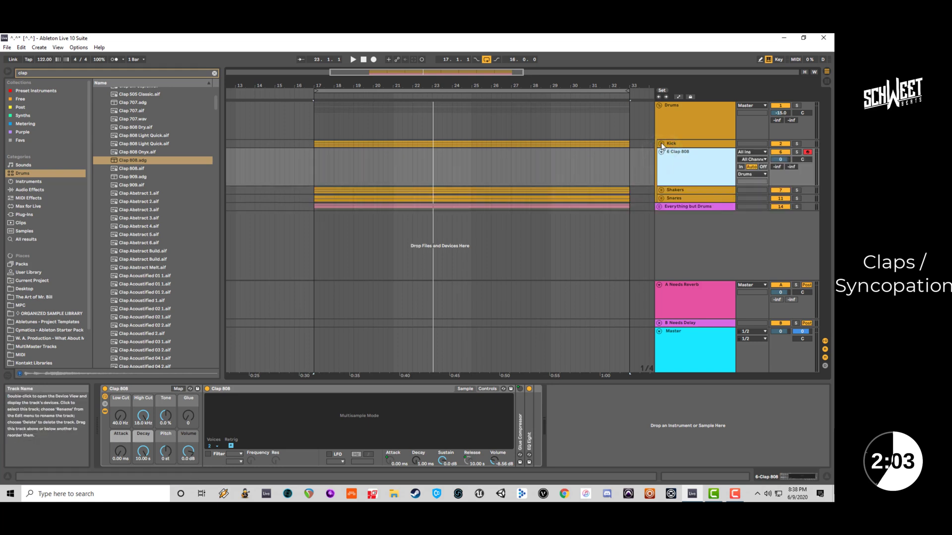
pyautogui.click(660, 143)
pyautogui.click(344, 175)
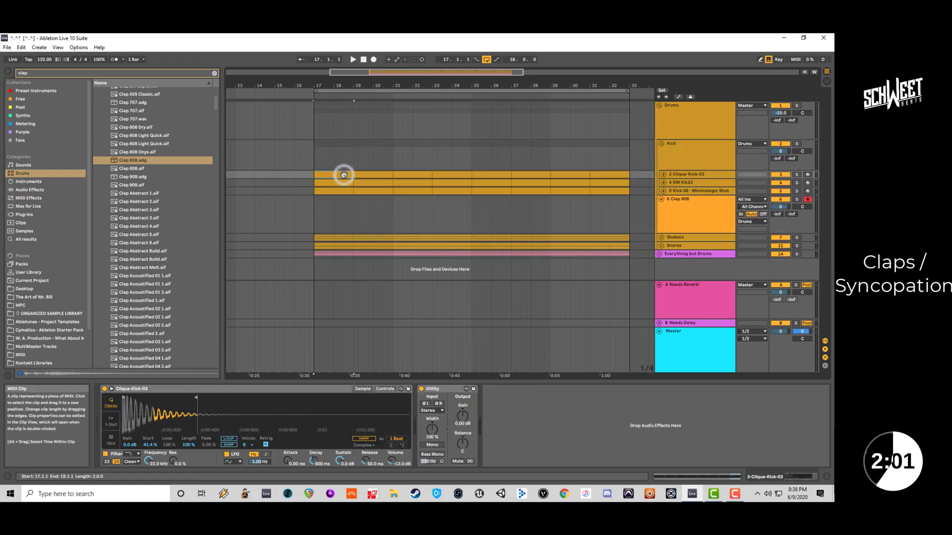
pyautogui.click(314, 218)
pyautogui.hotkey('ctrl', 'shift', 'm')
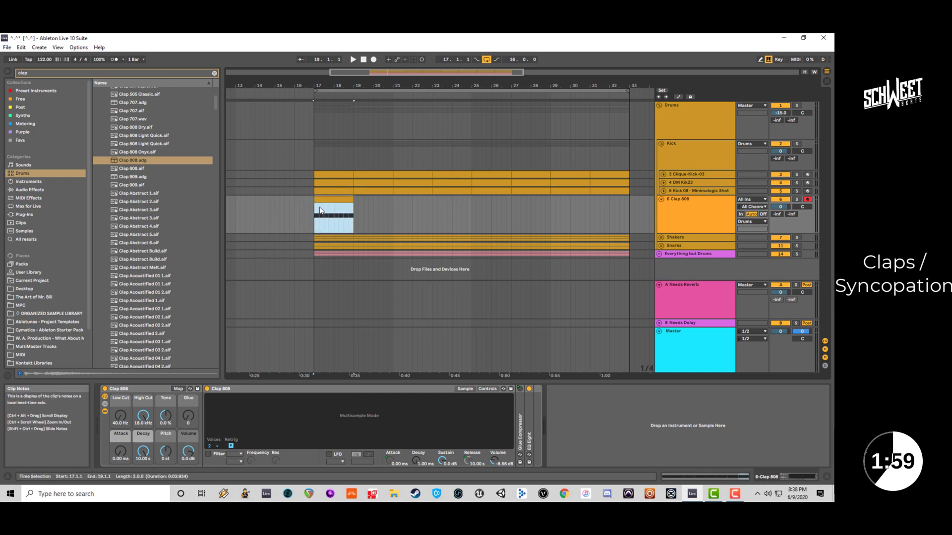
# Delete the C3 notes on beats 1 and 3 of both bars in the Clap 808 clip and play the result.
pyautogui.doubleClick(320, 208)
pyautogui.click(324, 378)
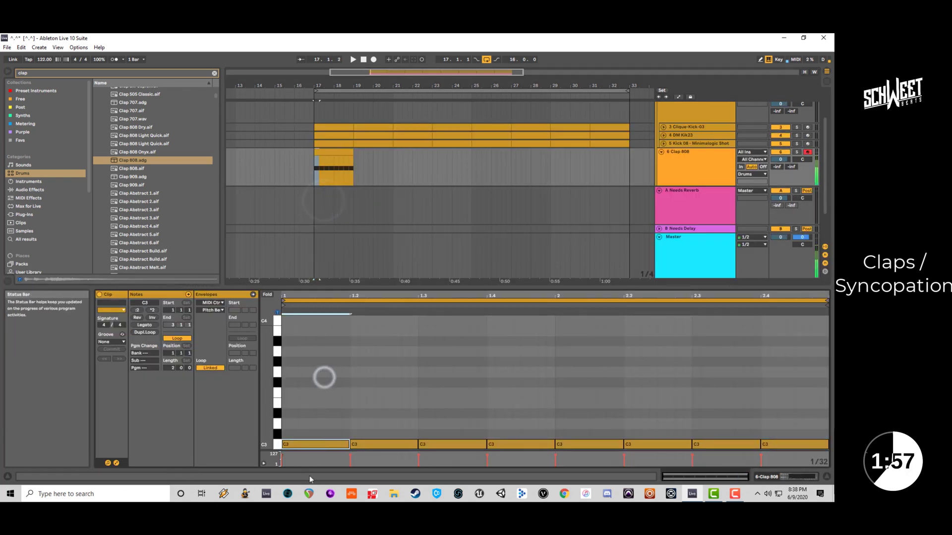
pyautogui.click(438, 404)
pyautogui.click(577, 422)
pyautogui.moveTo(711, 430); pyautogui.dragTo(740, 449)
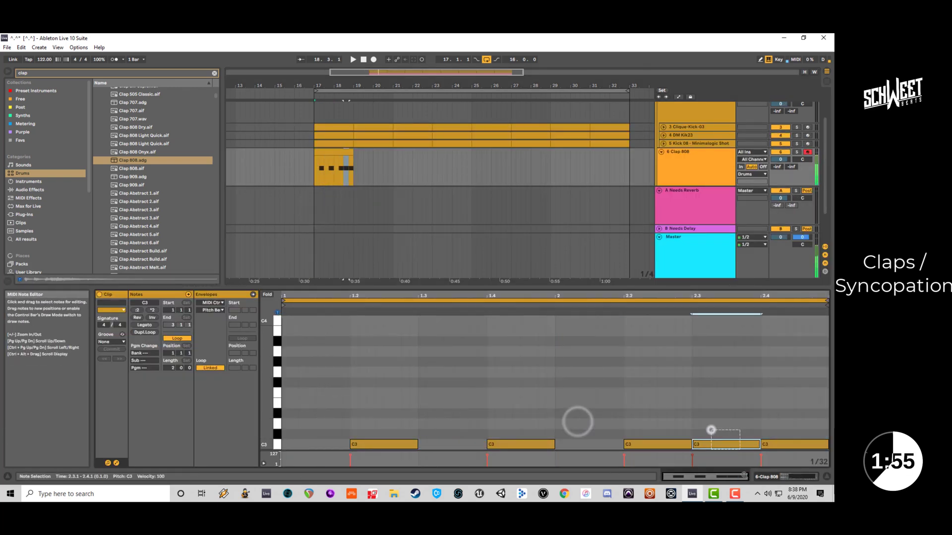
pyautogui.press('Delete')
pyautogui.press('space')
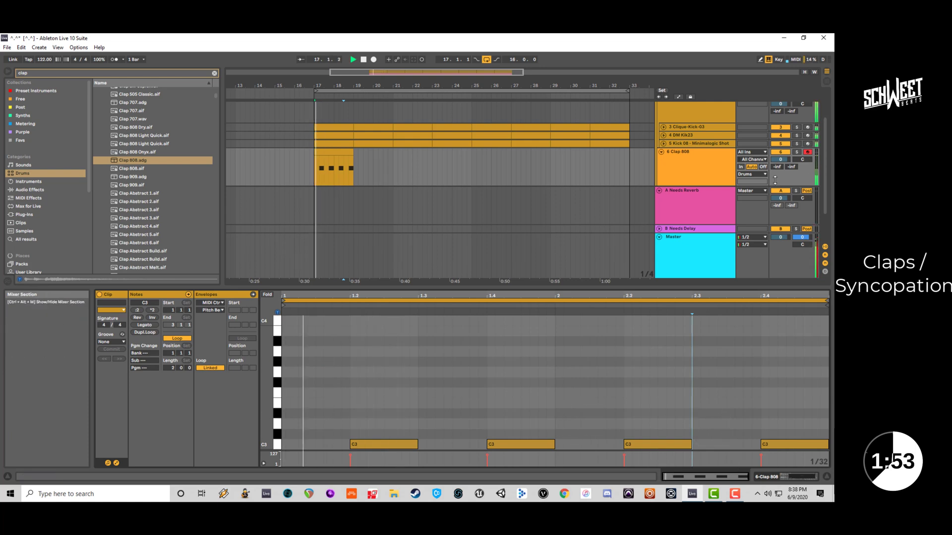
# Duplicate the two-bar Clap 808 clip seven times to fill the arrangement up to bar 33, and fold the track.
pyautogui.click(337, 154)
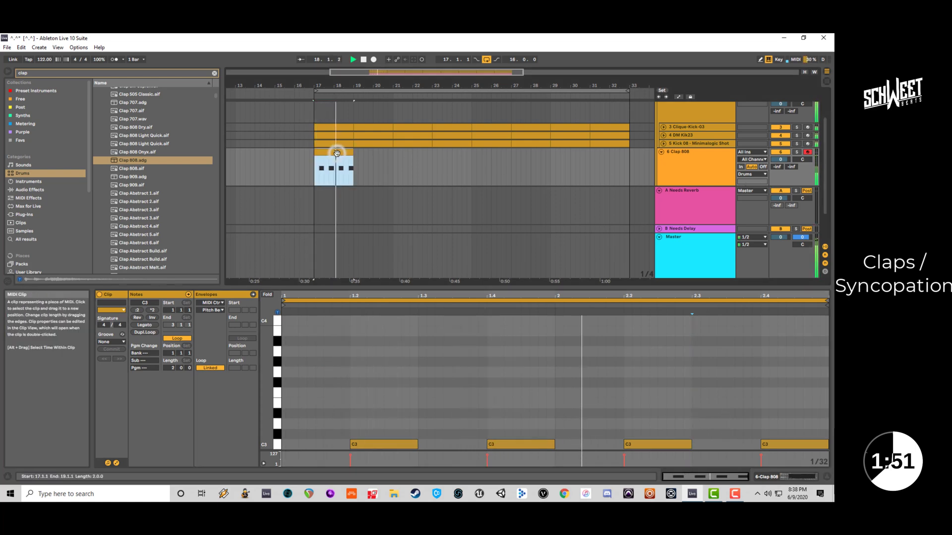
pyautogui.hotkey('ctrl', 'd')
pyautogui.hotkey('ctrl', 'd')
pyautogui.hotkey('ctrl', 'd')
pyautogui.hotkey('ctrl', 'd')
pyautogui.hotkey('ctrl', 'd')
pyautogui.hotkey('ctrl', 'd')
pyautogui.hotkey('ctrl', 'd')
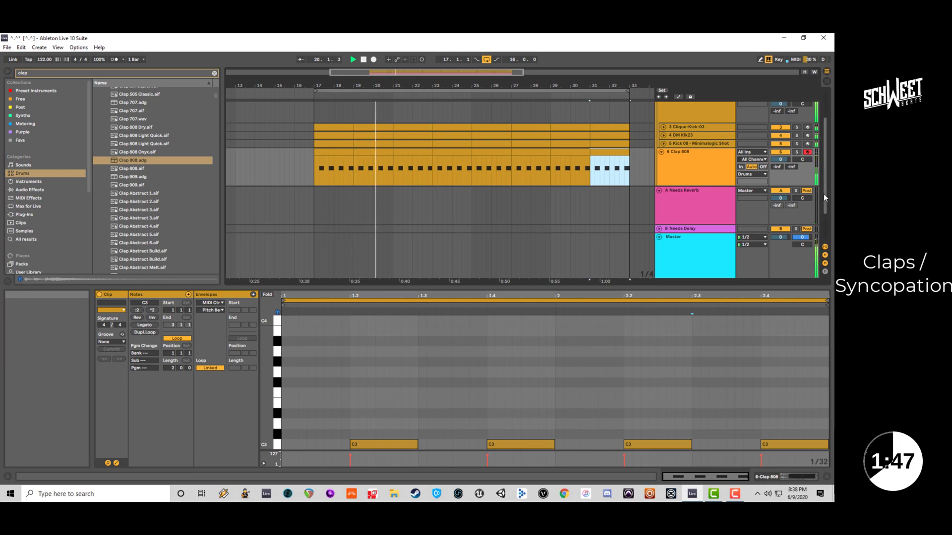
pyautogui.scroll(1, 824, 198)
pyautogui.click(661, 159)
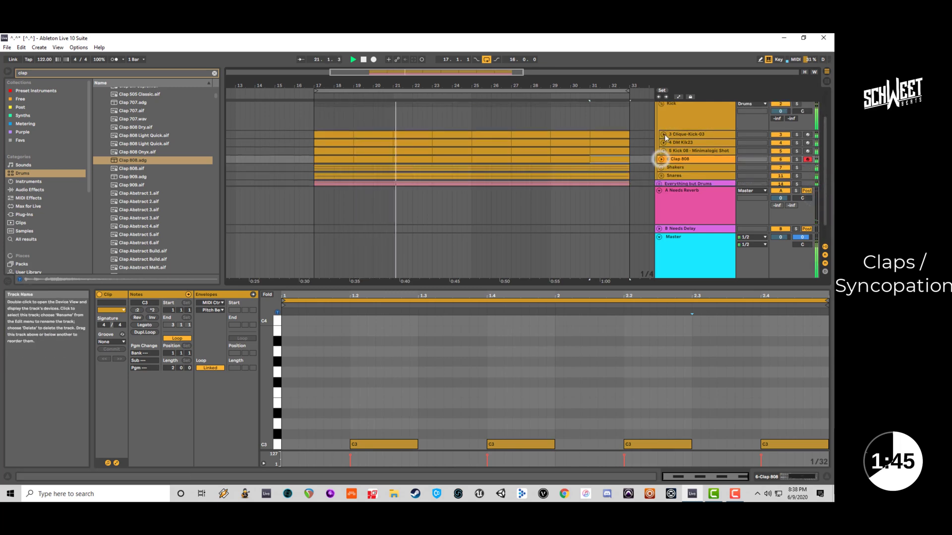
pyautogui.scroll(-1, 665, 137)
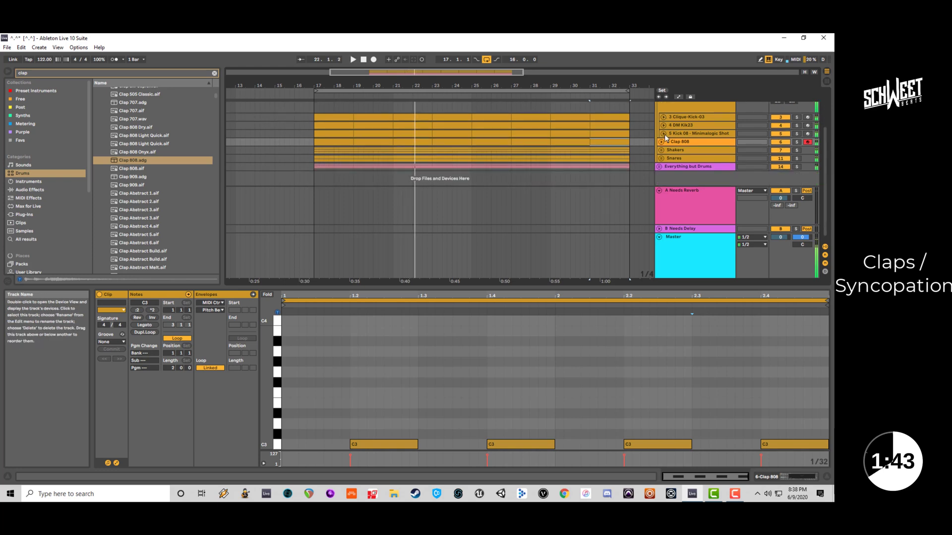
# Preview further clap sounds, including Clap 909.adg and several of the Clap Acoustified samples.
pyautogui.click(134, 185)
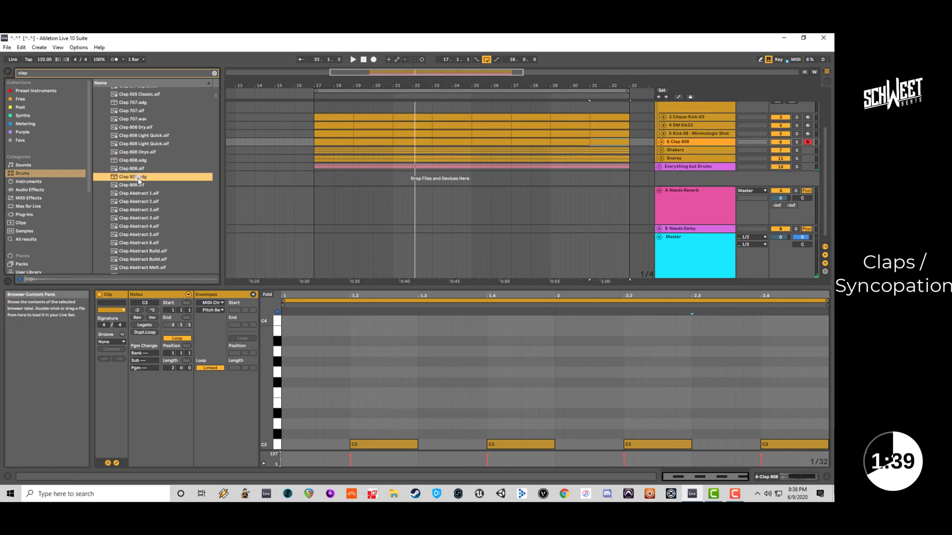
pyautogui.scroll(-5, 138, 208)
pyautogui.click(137, 237)
pyautogui.scroll(-6, 138, 239)
pyautogui.click(138, 237)
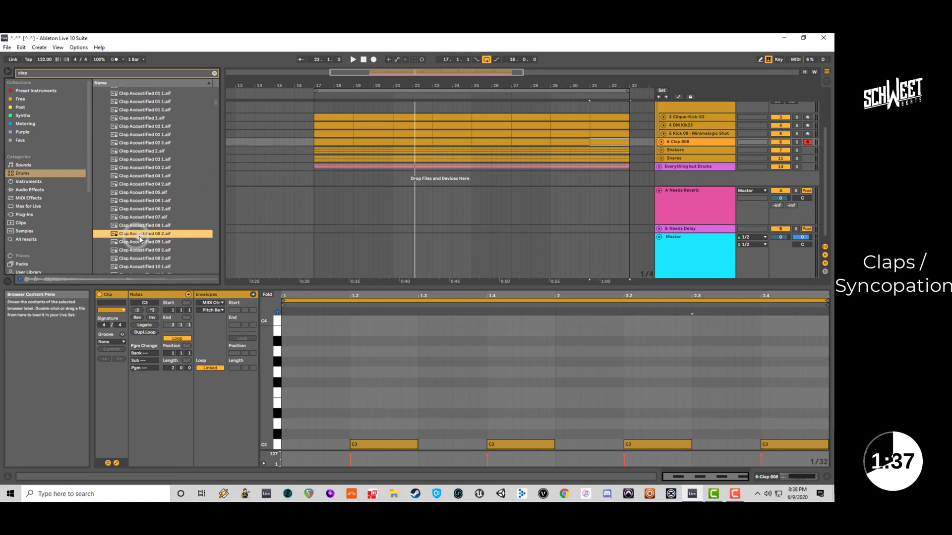
pyautogui.scroll(-5, 139, 236)
pyautogui.click(140, 233)
pyautogui.scroll(-1, 141, 235)
pyautogui.click(146, 231)
# Preview Clap Acoustified 11 1.aif and add it to the empty area below the tracks in the arrangement.
pyautogui.click(150, 223)
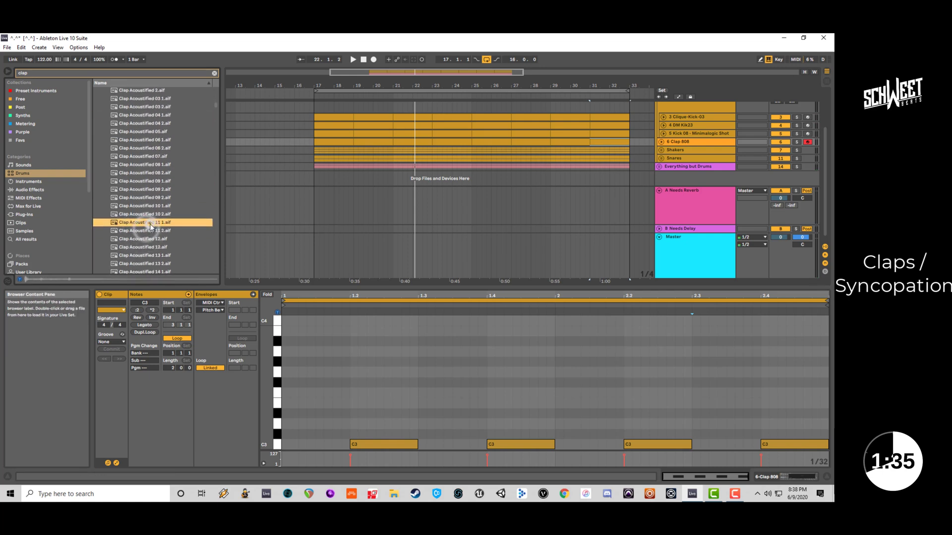
pyautogui.moveTo(148, 225); pyautogui.dragTo(569, 175)
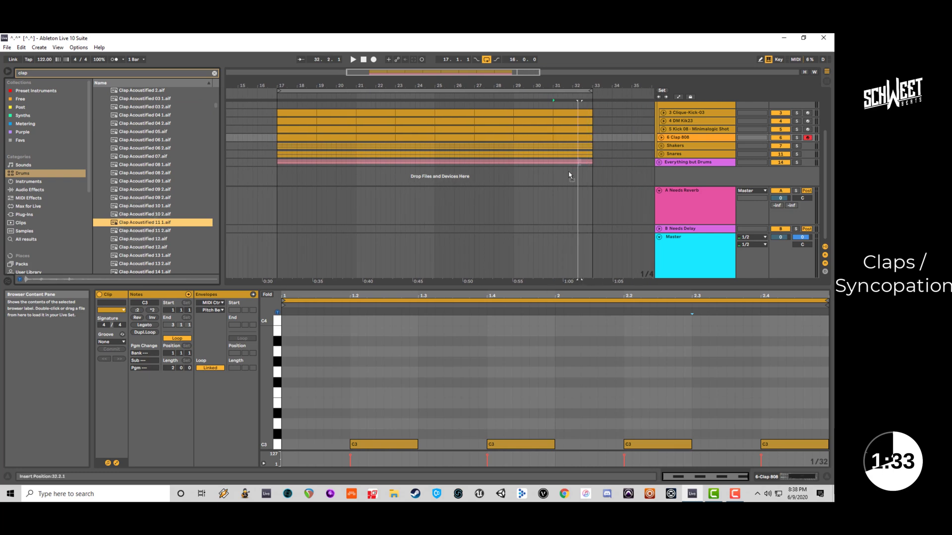
# Insert a MIDI track below 6 Clap 808, unfold it and load Clap Acoustified 11 1.aif as its instrument.
pyautogui.click(683, 139)
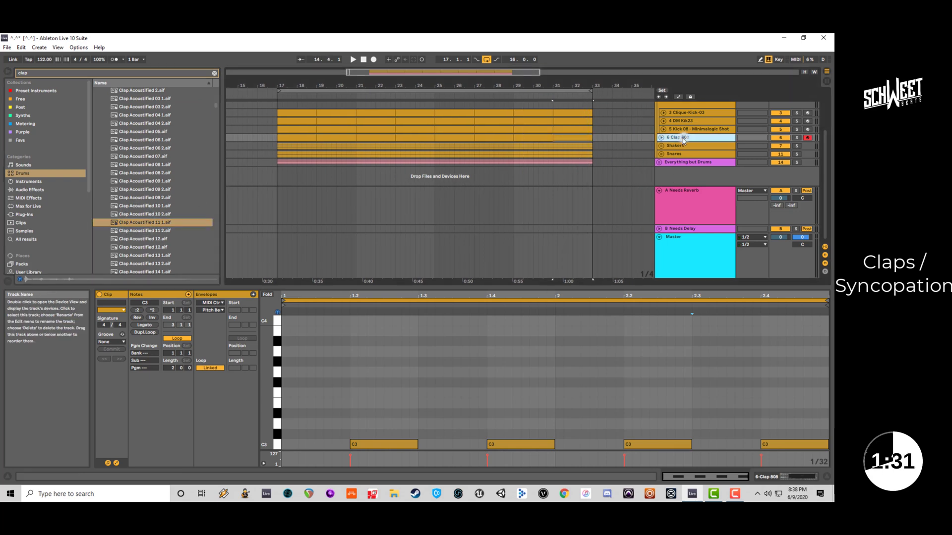
pyautogui.hotkey('ctrl', 'shift', 't')
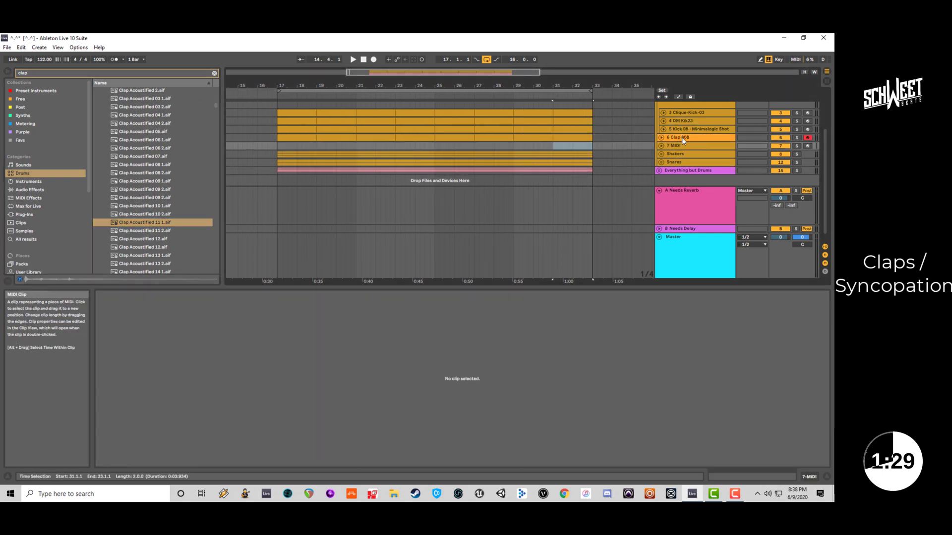
pyautogui.click(659, 137)
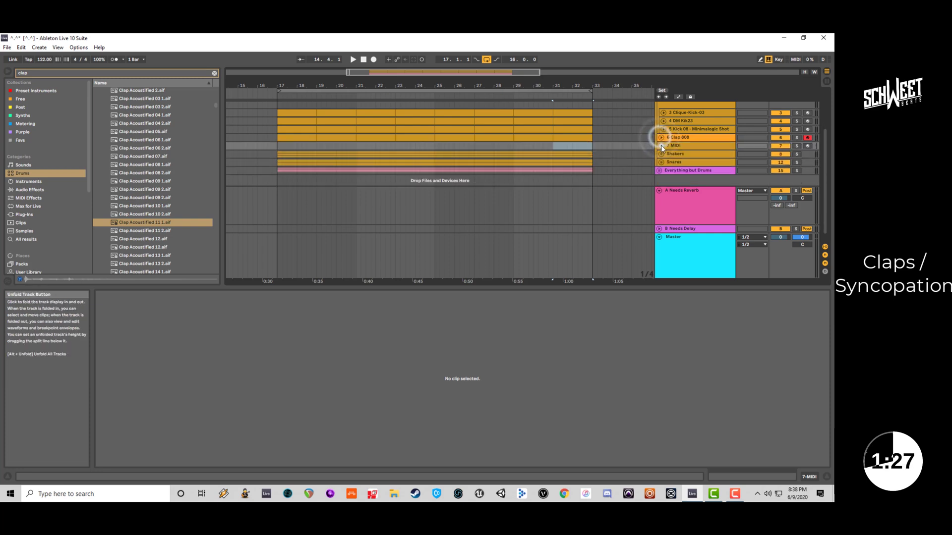
pyautogui.click(661, 145)
pyautogui.click(161, 223)
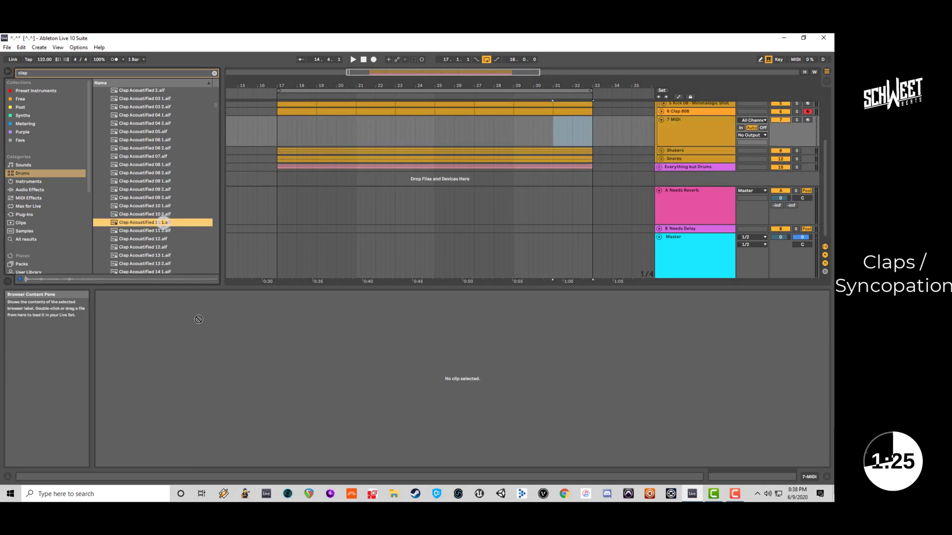
pyautogui.moveTo(150, 222); pyautogui.dragTo(769, 477)
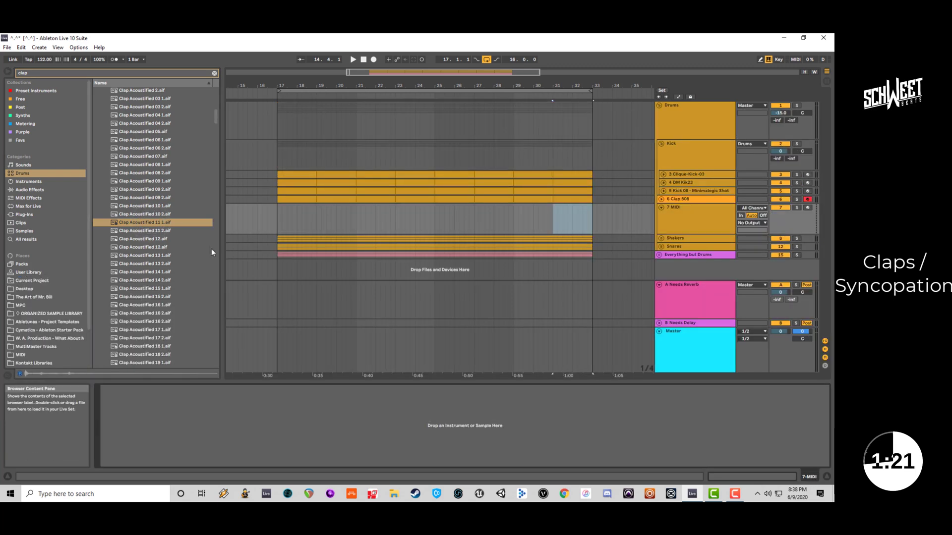
pyautogui.moveTo(136, 218); pyautogui.dragTo(164, 366)
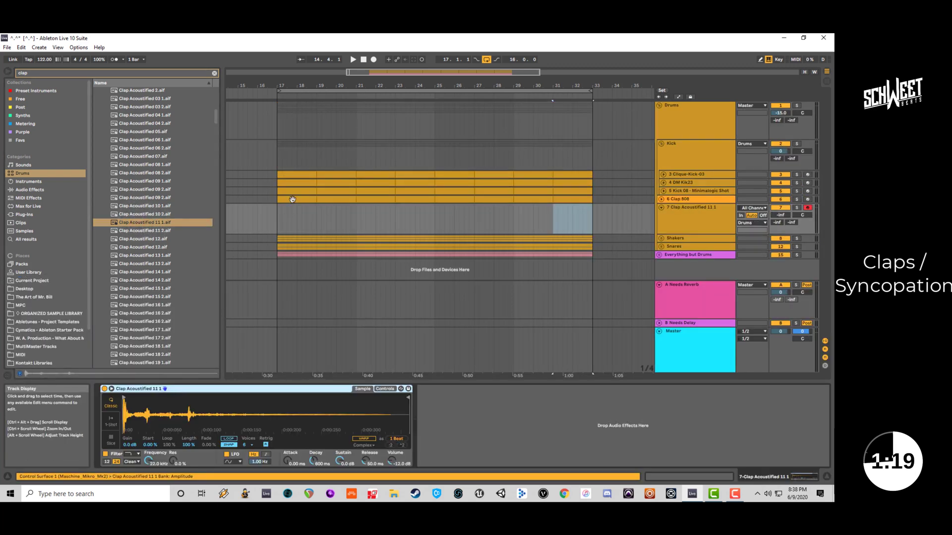
# Copy the Clap 808 clip at bar 17 to the new clap track and duplicate it through to bar 33.
pyautogui.click(292, 199)
pyautogui.press('Down')
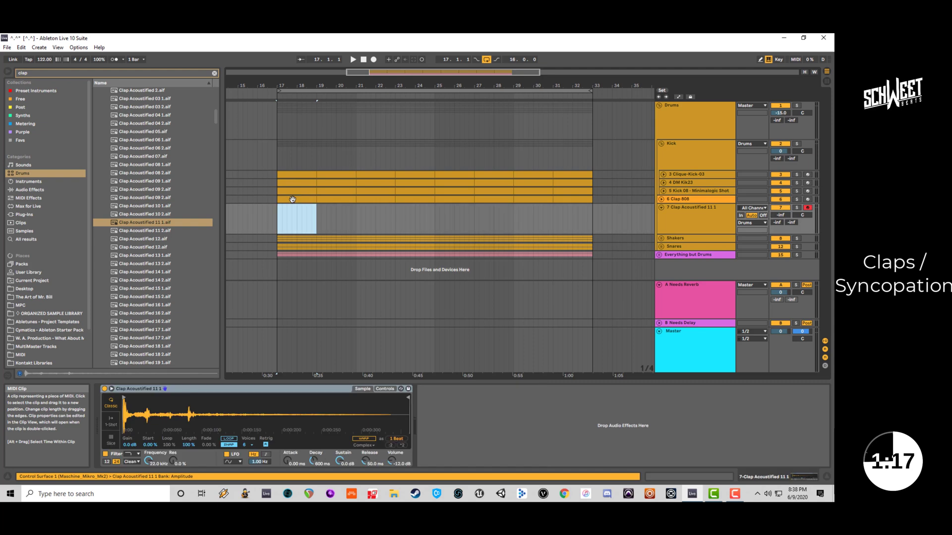
pyautogui.hotkey('ctrl', 'v')
pyautogui.hotkey('ctrl', 'd')
pyautogui.hotkey('ctrl', 'd')
pyautogui.hotkey('ctrl', 'd')
pyautogui.hotkey('ctrl', 'd')
pyautogui.hotkey('ctrl', 'd')
pyautogui.hotkey('ctrl', 'd')
pyautogui.hotkey('ctrl', 'd')
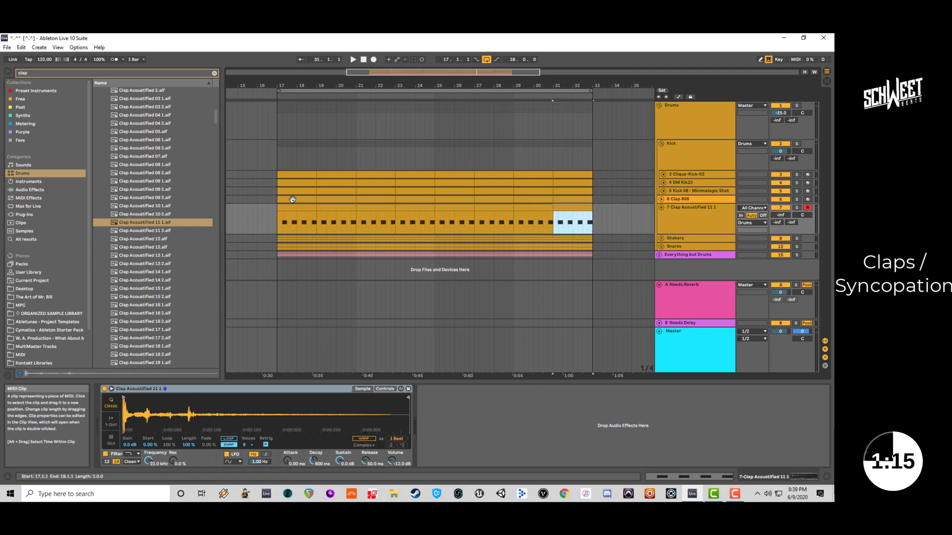
# Set the Clap Acoustified track's volume to 0 dB and audition it with the drums.
pyautogui.press('space')
pyautogui.press('space')
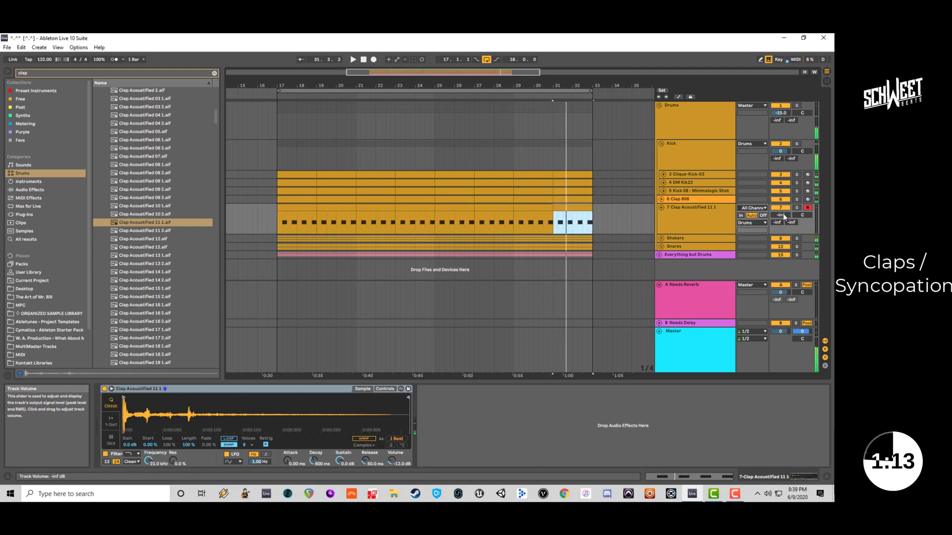
pyautogui.doubleClick(783, 214)
pyautogui.press('space')
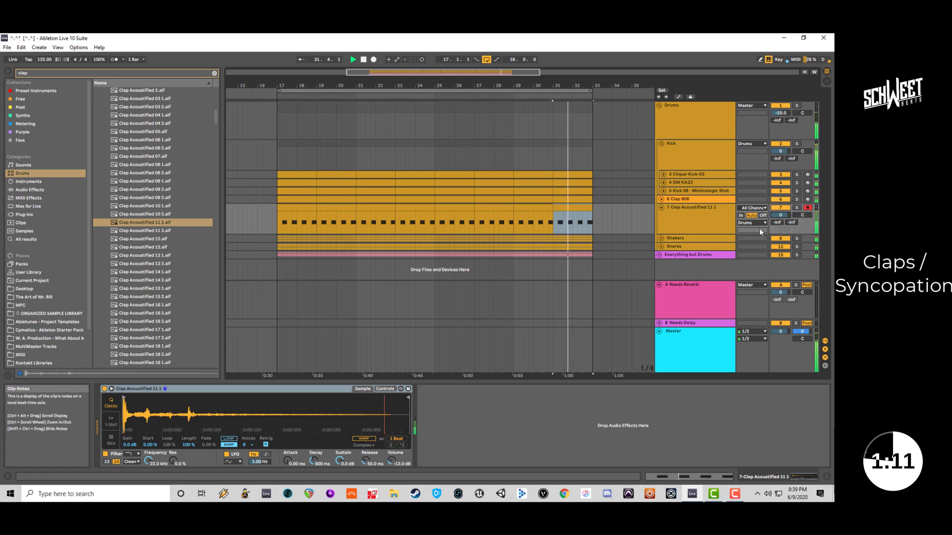
pyautogui.click(796, 208)
pyautogui.press('space')
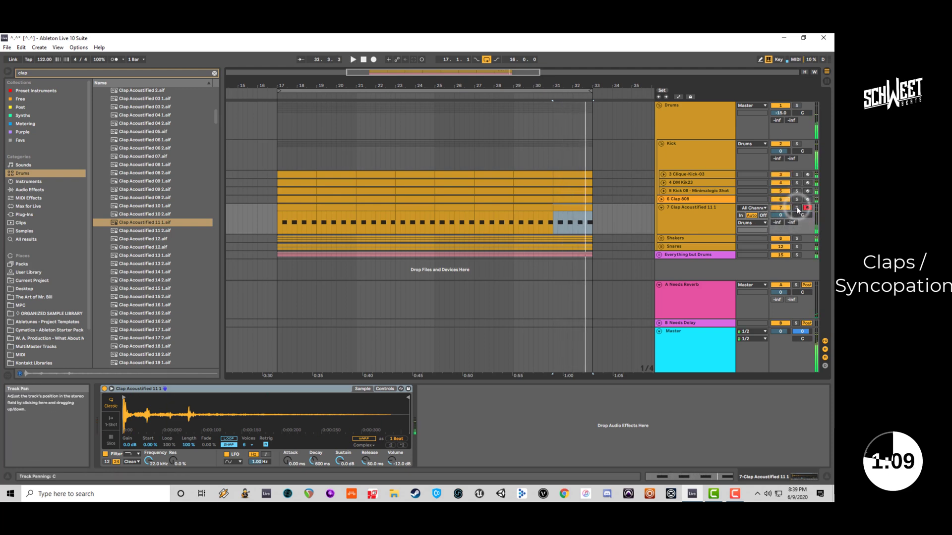
# Try the Clap Acoustified track's B Needs Delay send at 0 dB, and reset the send to -inf.
pyautogui.moveTo(790, 223); pyautogui.dragTo(790, 189)
pyautogui.press('space')
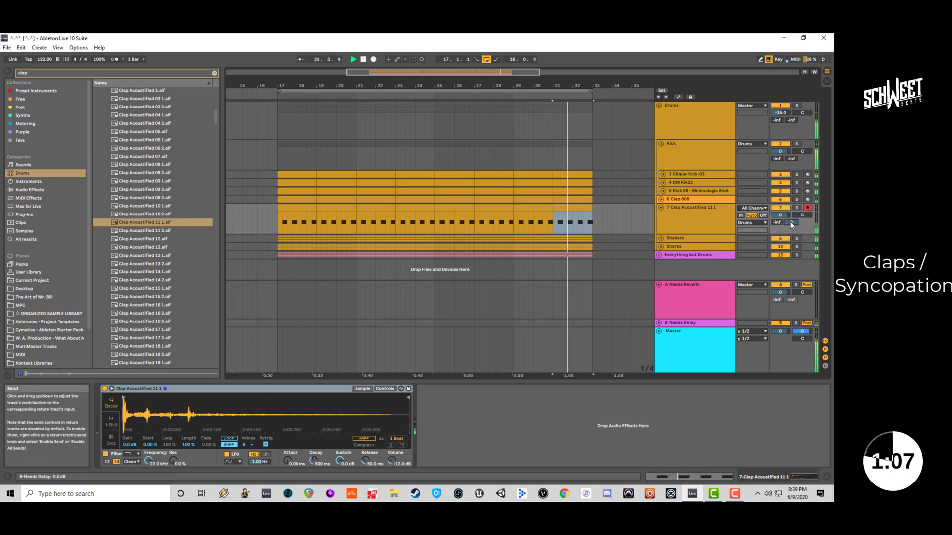
pyautogui.press('space')
pyautogui.click(307, 207)
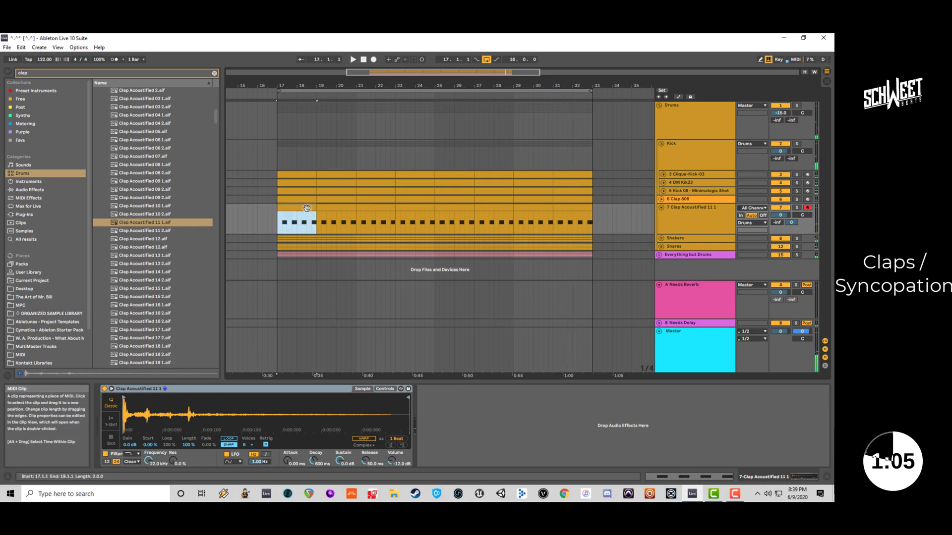
pyautogui.click(792, 222)
pyautogui.press('Delete')
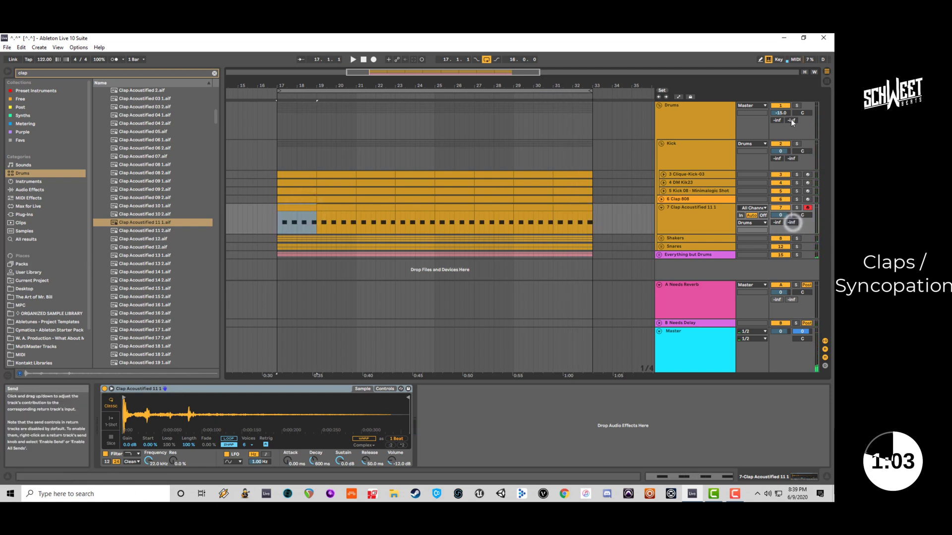
# Automate the Clap Acoustified track's B-Needs Delay send to rise from -inf to 0.0 dB just after bar 17 and audition it.
pyautogui.click(678, 97)
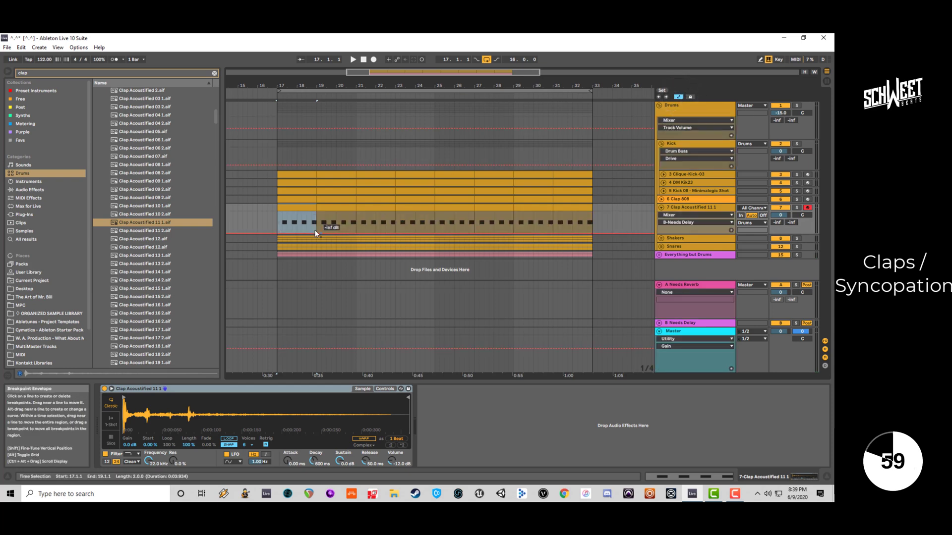
pyautogui.click(282, 233)
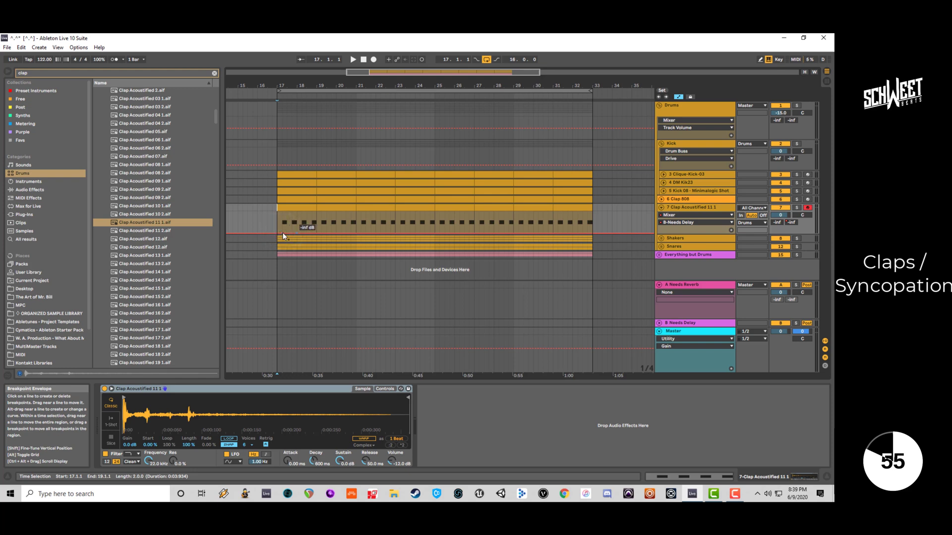
pyautogui.click(298, 232)
pyautogui.moveTo(286, 232); pyautogui.dragTo(282, 213)
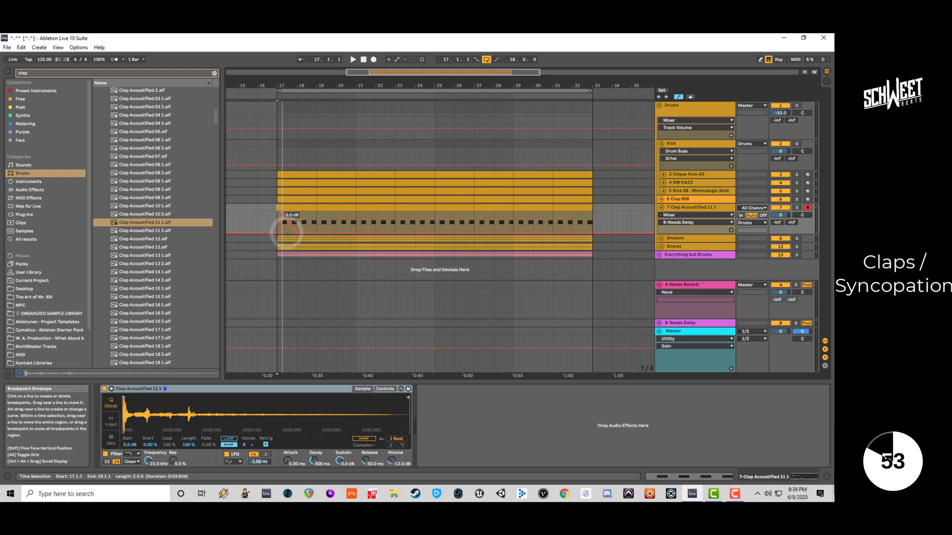
pyautogui.press('space')
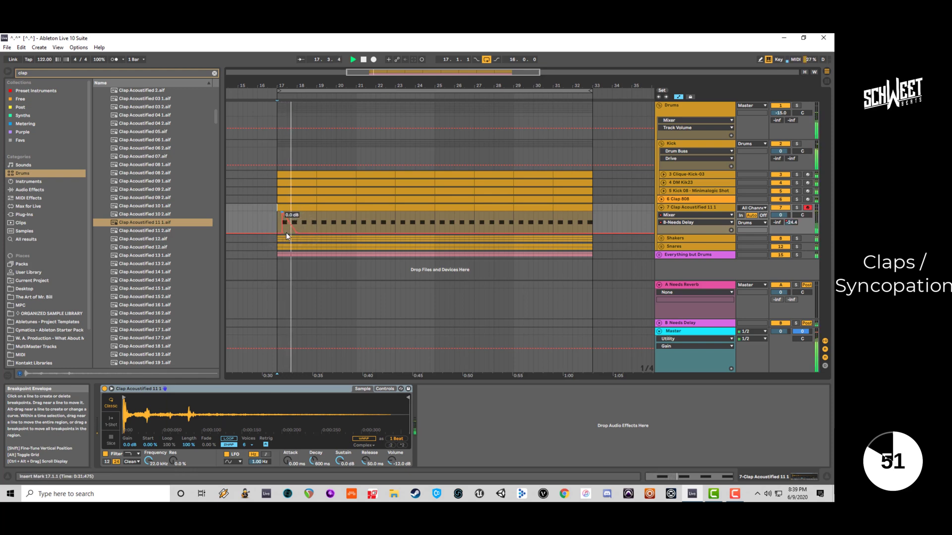
pyautogui.click(297, 232)
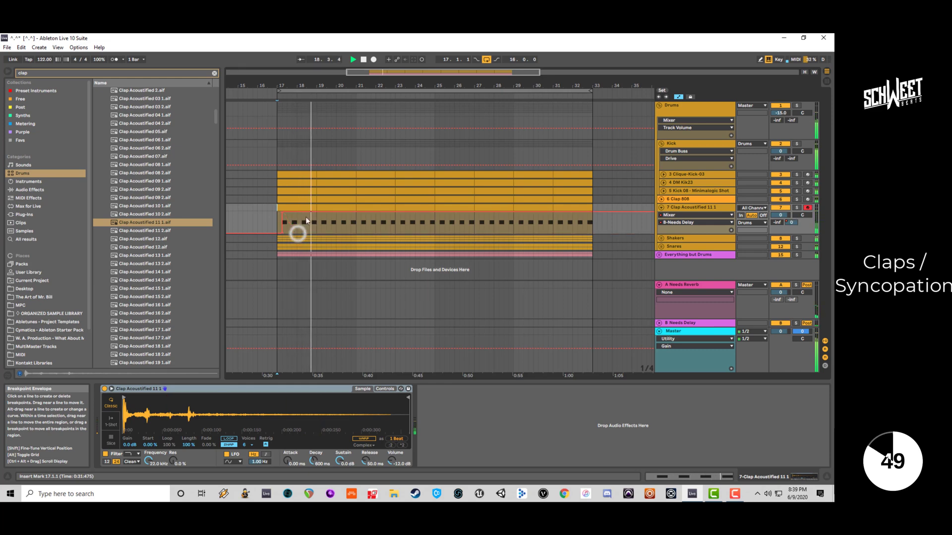
# Delete every C3 note except the first in the Clap Acoustified clip at bar 17.
pyautogui.doubleClick(309, 210)
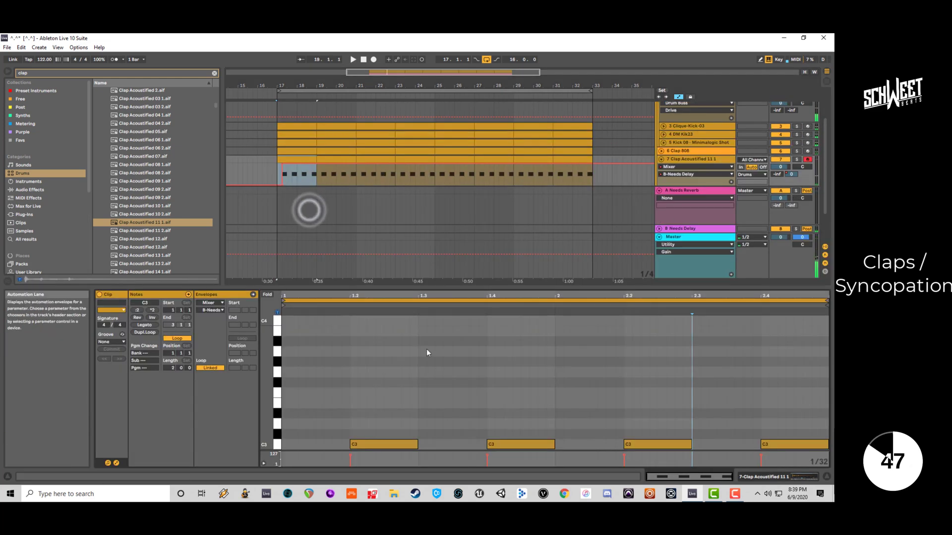
pyautogui.moveTo(471, 380); pyautogui.dragTo(826, 450)
pyautogui.press('Delete')
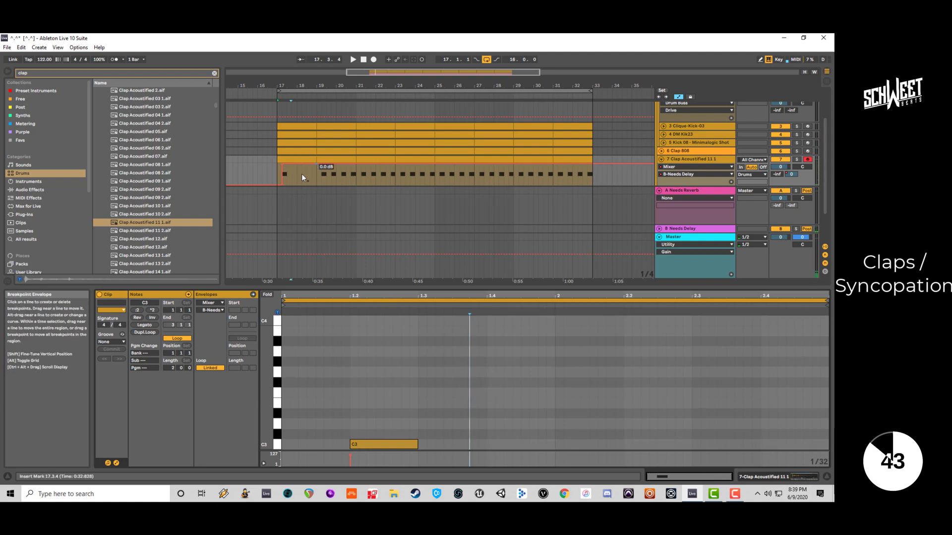
# Duplicate the single-note Clap Acoustified clip with its send automation seven times, filling the track to bar 33.
pyautogui.click(309, 161)
pyautogui.hotkey('ctrl', 'd')
pyautogui.hotkey('ctrl', 'd')
pyautogui.hotkey('ctrl', 'd')
pyautogui.hotkey('ctrl', 'd')
pyautogui.hotkey('ctrl', 'd')
pyautogui.hotkey('ctrl', 'd')
pyautogui.hotkey('ctrl', 'd')
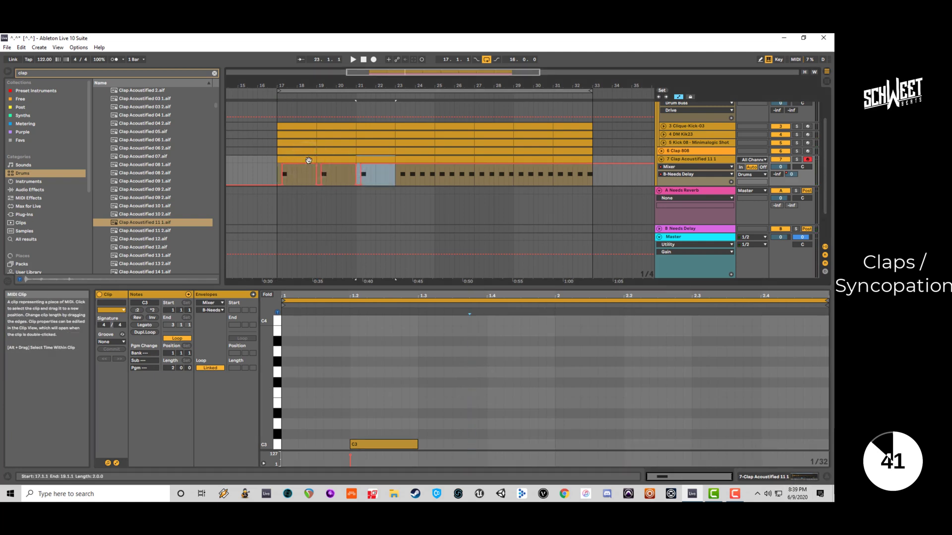
# Audition the sparse clap pattern from bar 17 and hide the automation lanes.
pyautogui.press('space')
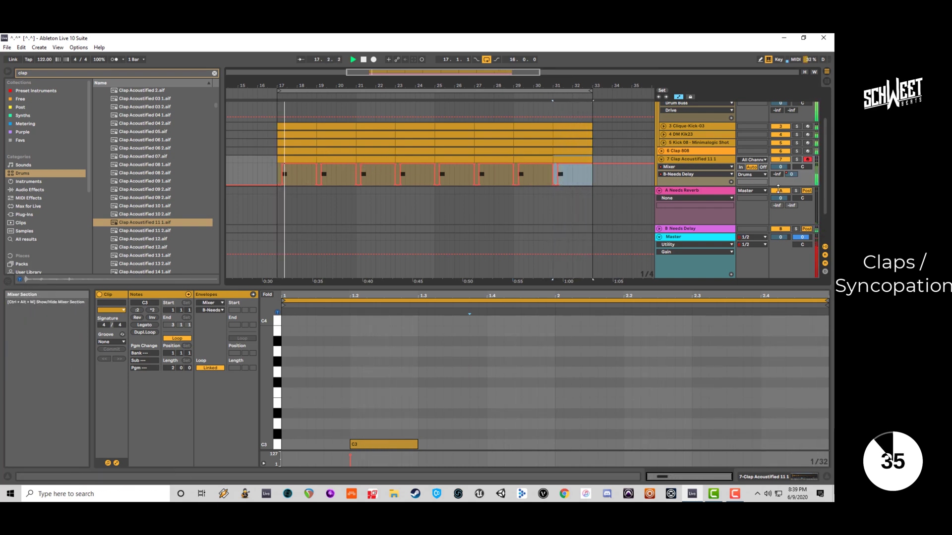
pyautogui.click(679, 97)
pyautogui.press('space')
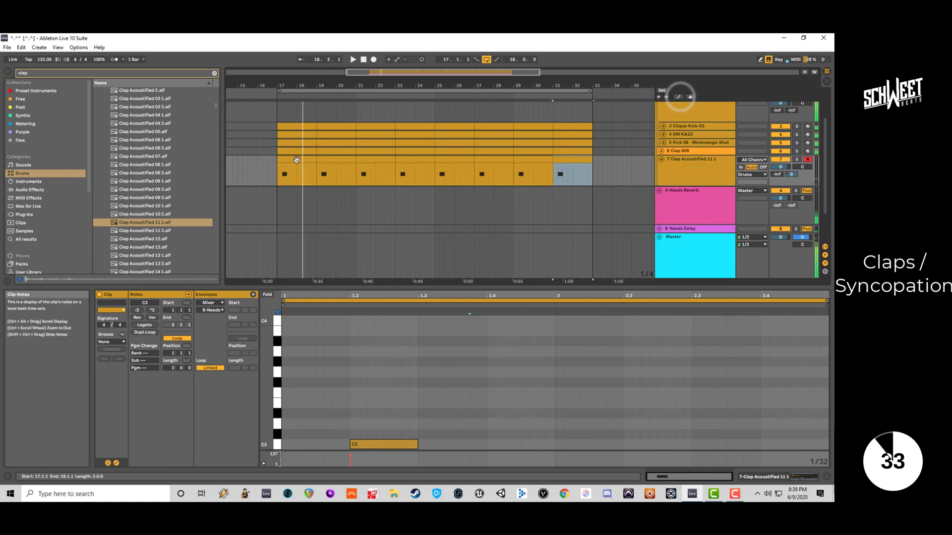
# Deactivate the Clap Acoustified clips starting at bars 17, 21, 25 and 29.
pyautogui.click(297, 160)
pyautogui.click(364, 160)
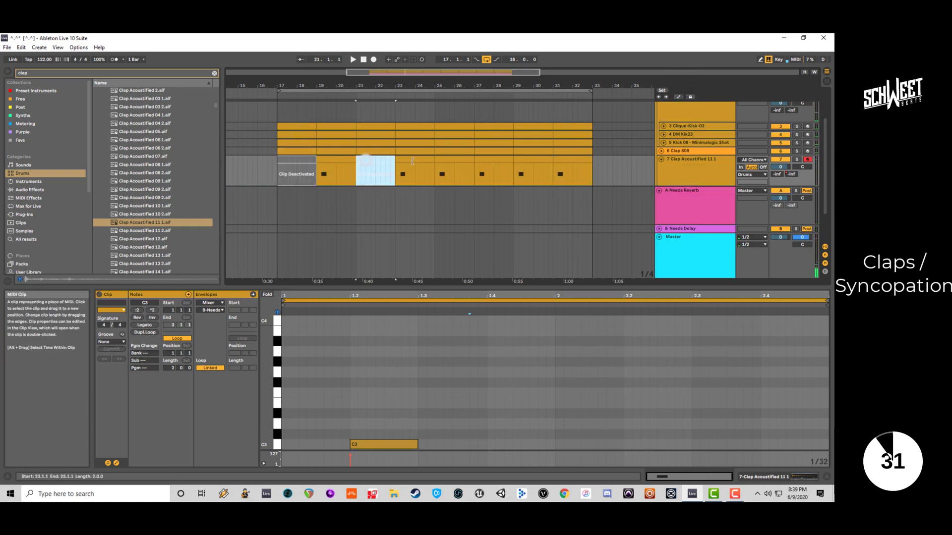
pyautogui.press('0')
pyautogui.click(454, 159)
pyautogui.press('0')
pyautogui.click(521, 161)
pyautogui.press('0')
# Unfold the Clap 808 track and audition both clap tracks from bar 19.
pyautogui.scroll(-1, 401, 174)
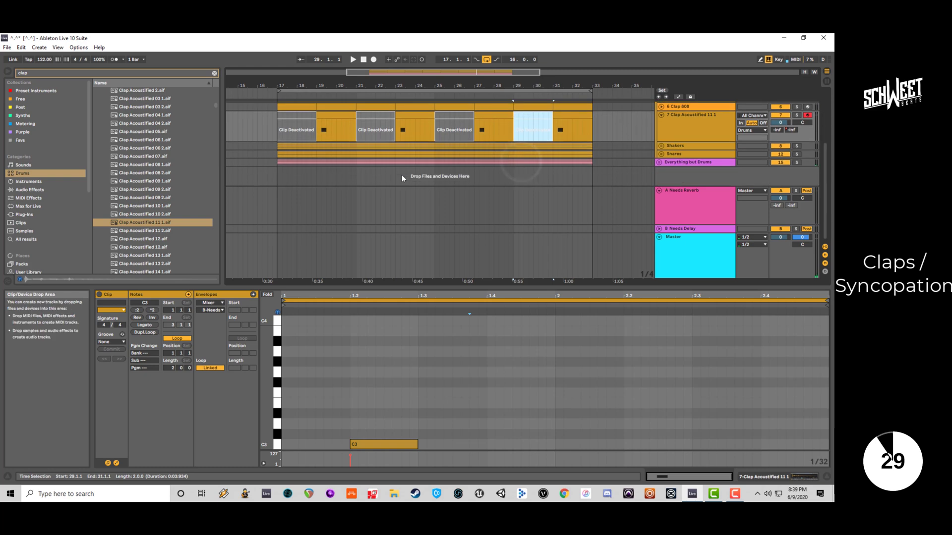
pyautogui.scroll(-1, 549, 151)
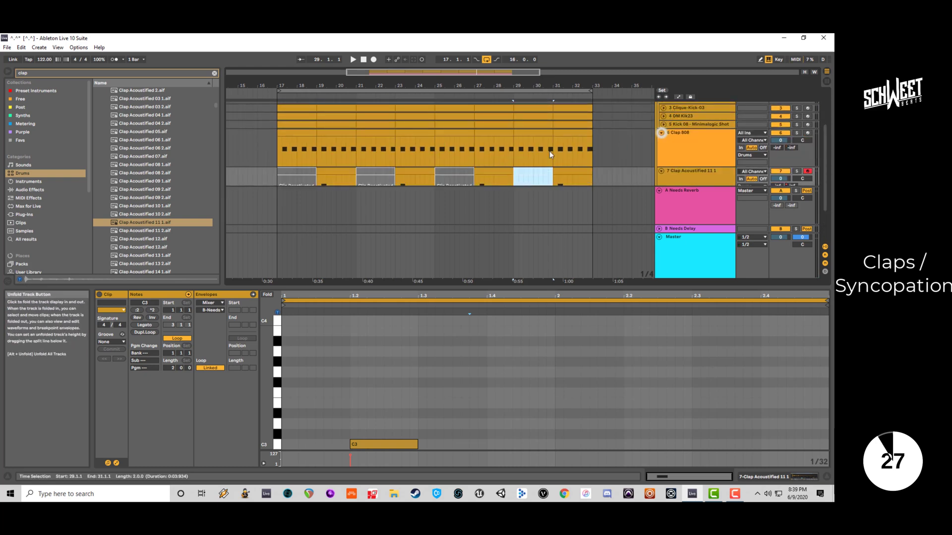
pyautogui.scroll(1, 509, 157)
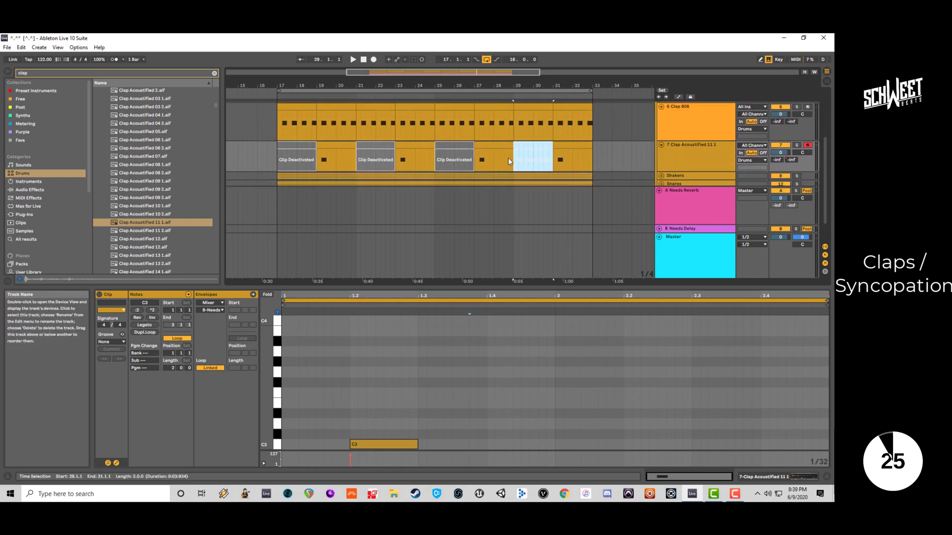
pyautogui.click(342, 146)
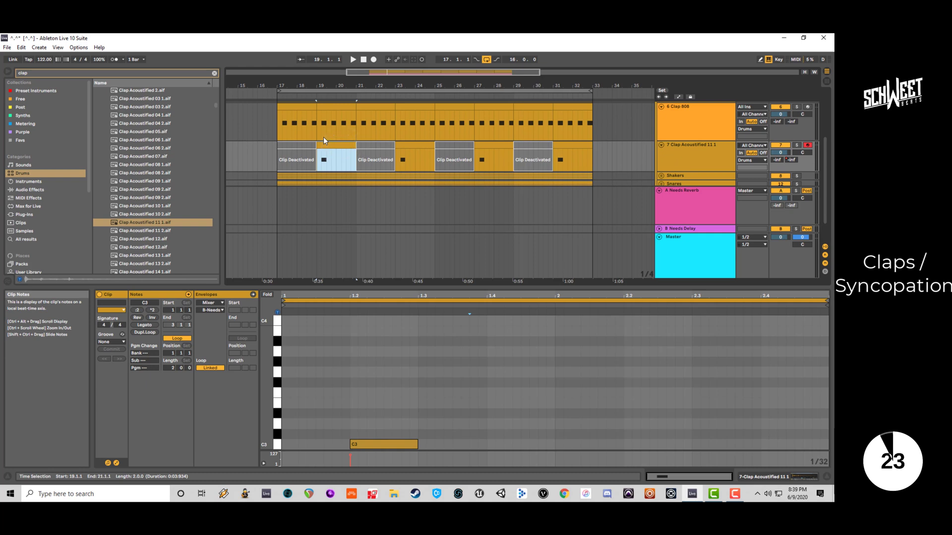
pyautogui.press('space')
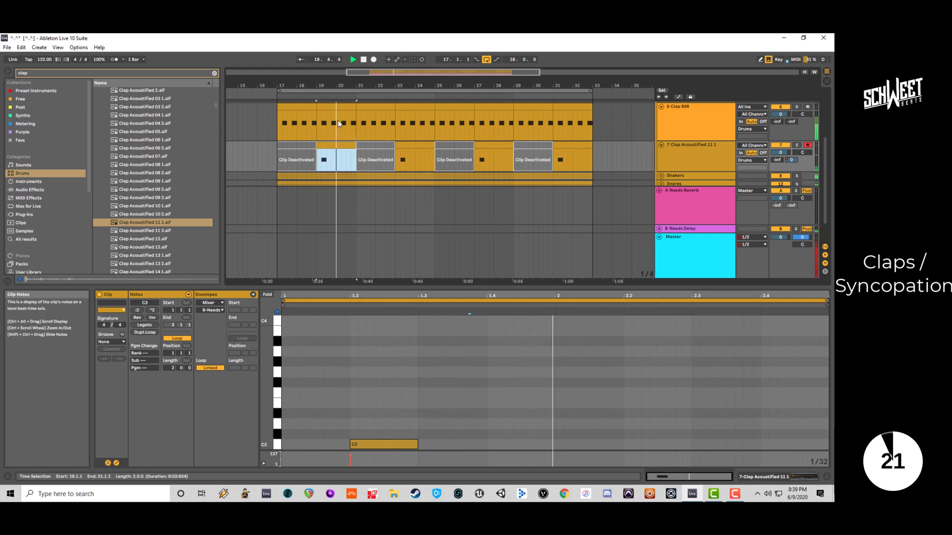
# Replace the Clap 808 clips at bars 17, 19, 21, 23, 25 and 29 with single-note clips.
pyautogui.click(333, 107)
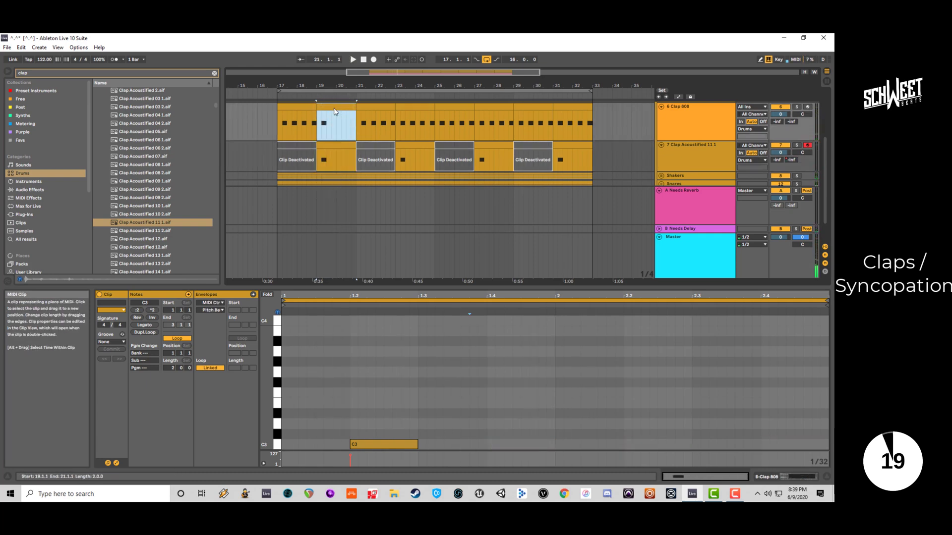
pyautogui.moveTo(334, 107); pyautogui.dragTo(397, 106)
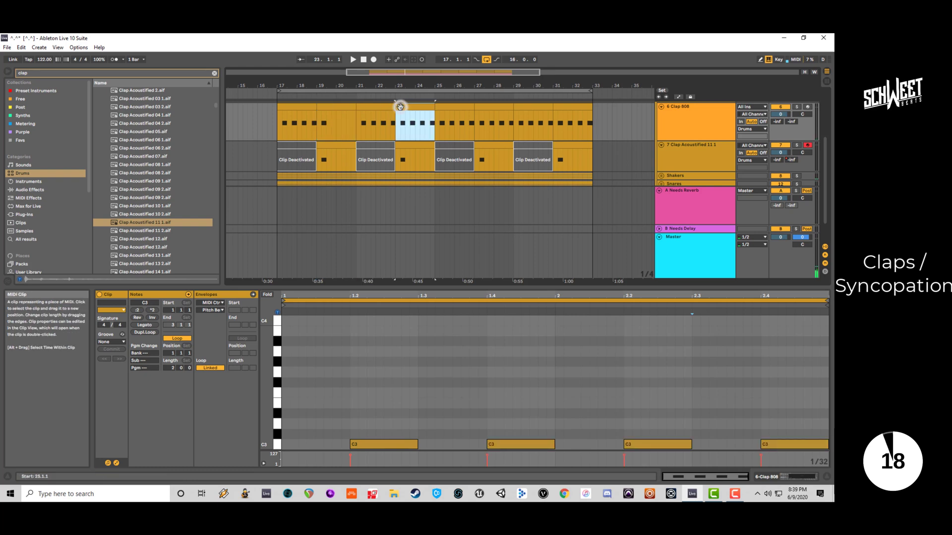
pyautogui.click(297, 108)
pyautogui.hotkey('ctrl', 'v')
pyautogui.click(371, 106)
pyautogui.hotkey('ctrl', 'v')
pyautogui.click(456, 105)
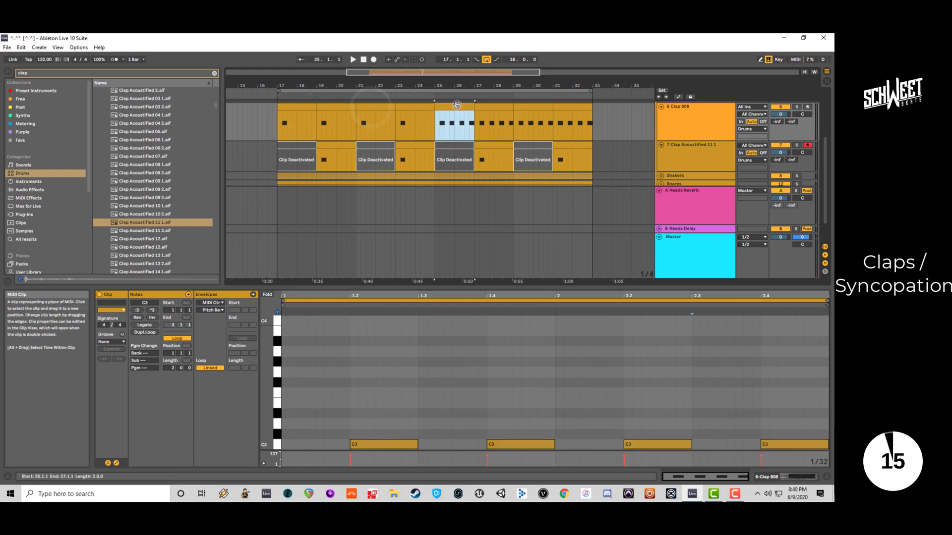
pyautogui.hotkey('ctrl', 'v')
pyautogui.click(525, 104)
pyautogui.hotkey('ctrl', 'v')
# Deactivate the Clap 808 clips starting at bars 19, 23, 27 and 31.
pyautogui.click(346, 108)
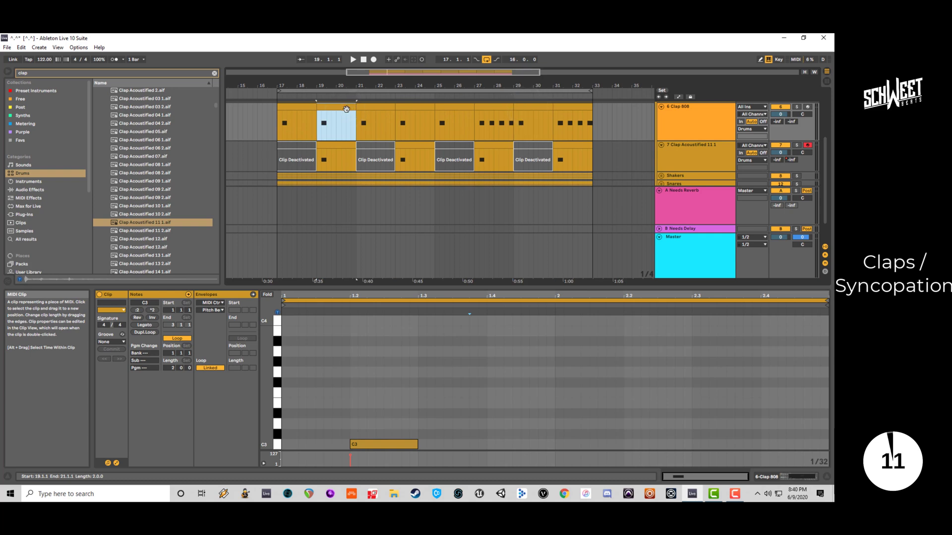
pyautogui.click(403, 110)
pyautogui.click(420, 109)
pyautogui.press('0')
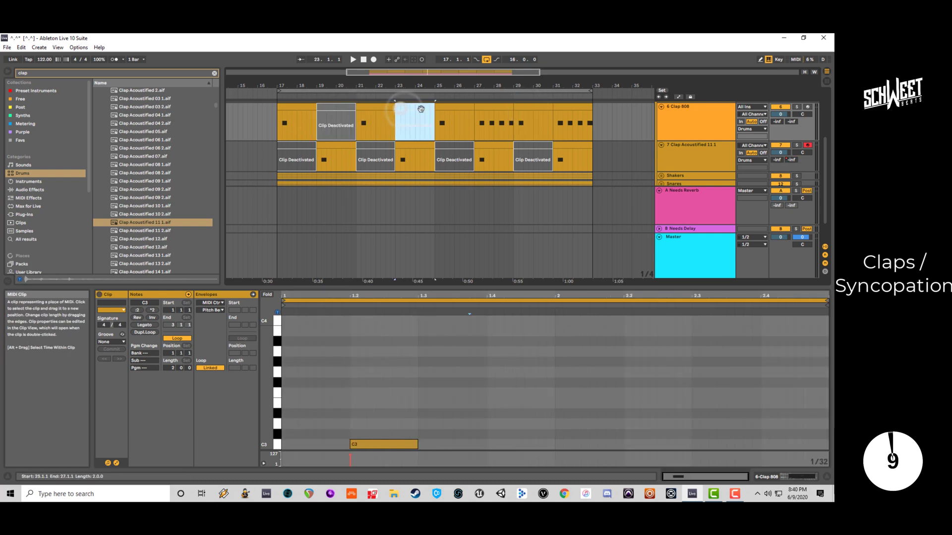
pyautogui.click(493, 110)
pyautogui.press('0')
pyautogui.click(566, 107)
pyautogui.press('space')
pyautogui.press('0')
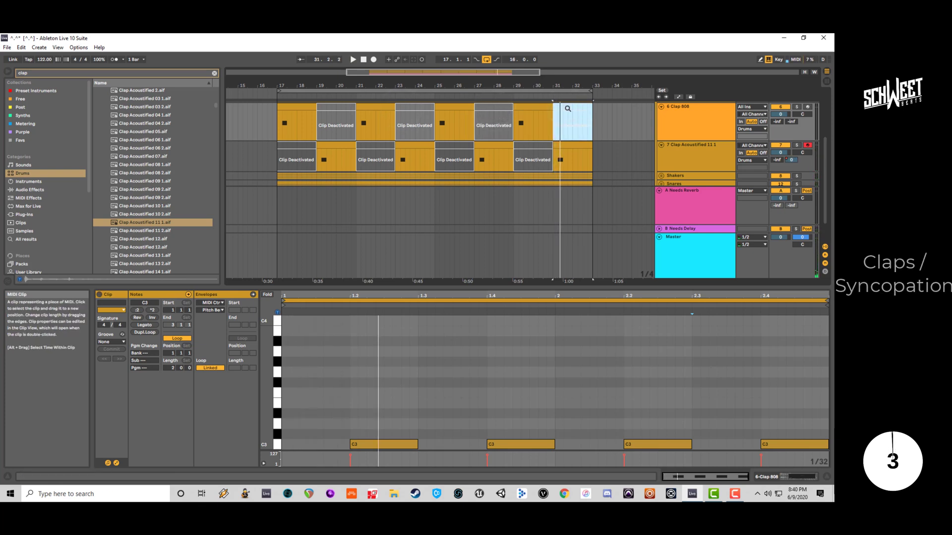
# Group the Clap 808 and Clap Acoustified 11 1 tracks into a group named Claps.
pyautogui.scroll(1, 656, 137)
pyautogui.rightClick(679, 139)
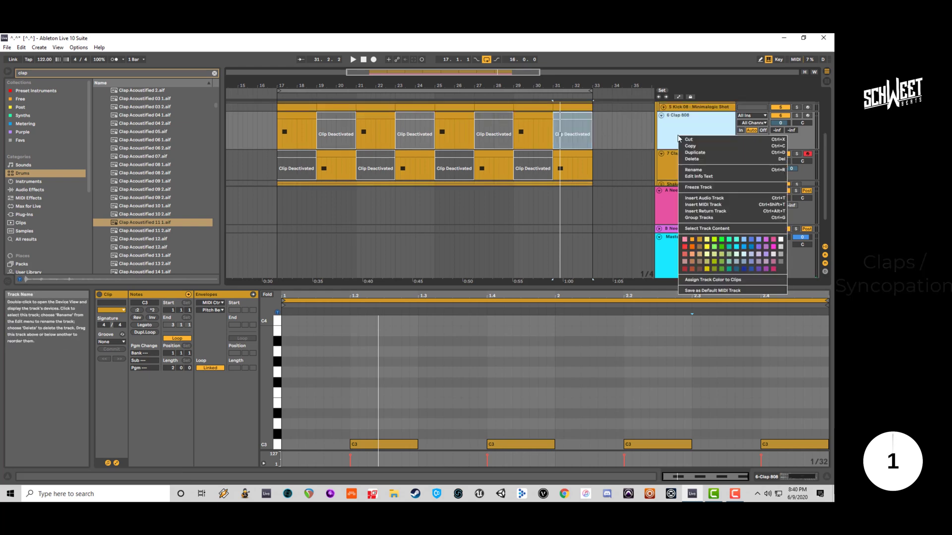
pyautogui.click(666, 131)
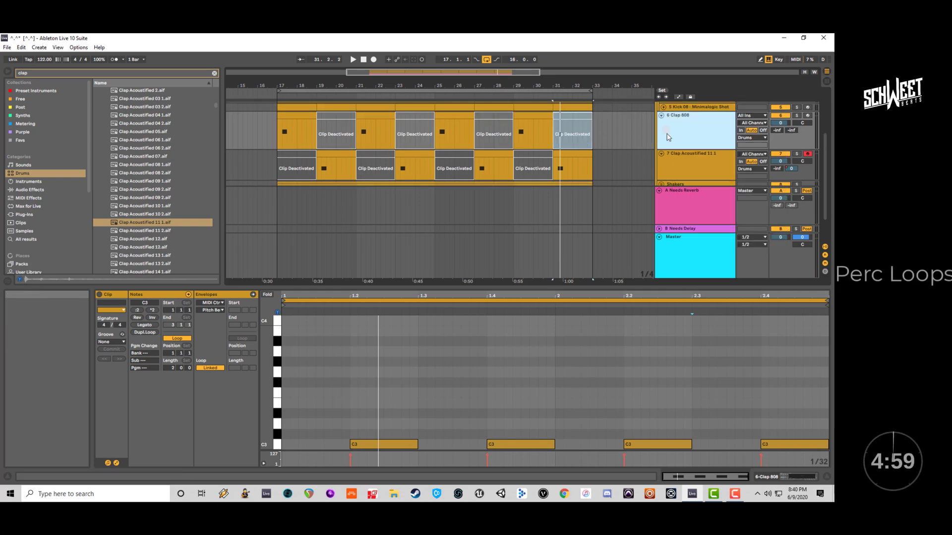
pyautogui.keyDown('shift'); pyautogui.click(676, 167); pyautogui.keyUp('shift')
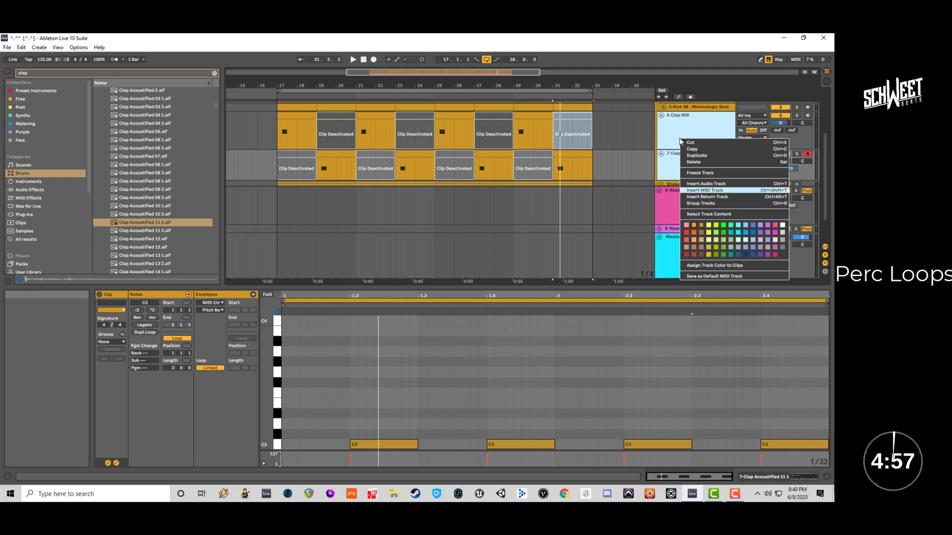
pyautogui.click(687, 107)
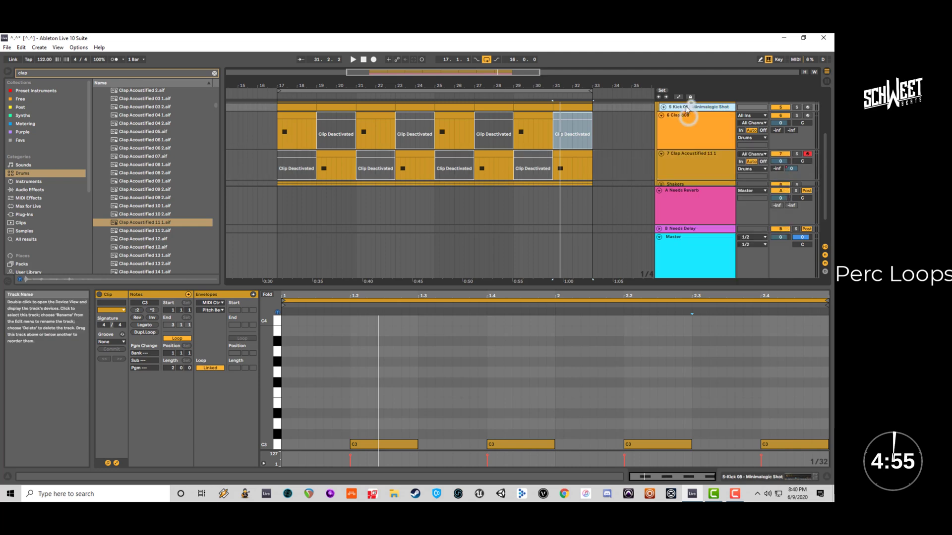
pyautogui.click(662, 116)
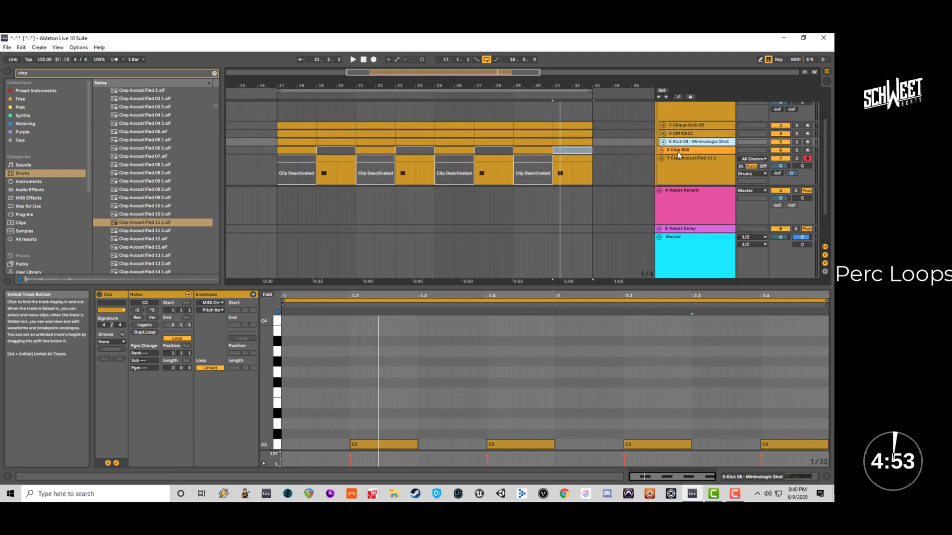
pyautogui.click(677, 152)
pyautogui.keyDown('shift'); pyautogui.click(682, 171); pyautogui.keyUp('shift')
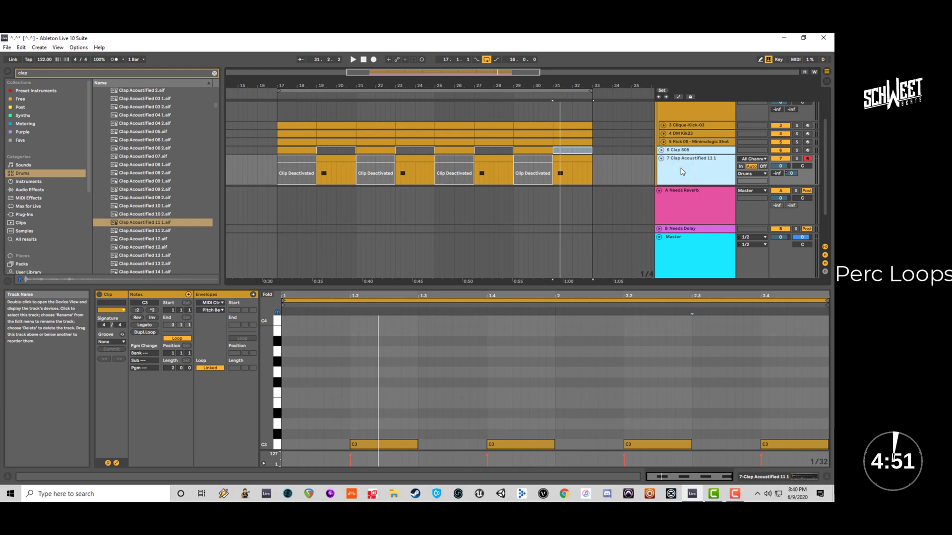
pyautogui.hotkey('ctrl', 'g')
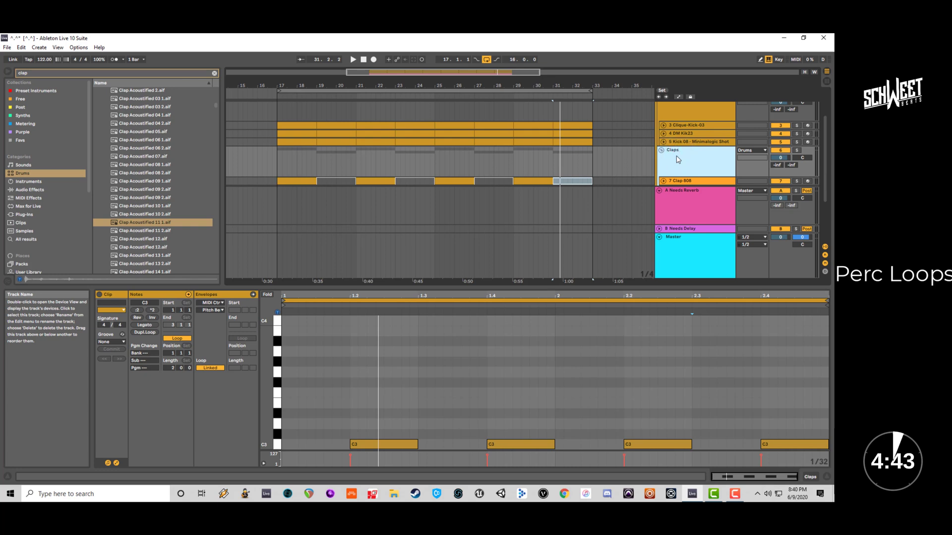
# Fold the Kick and Claps groups and hide the clip detail view to enlarge the arrangement.
pyautogui.scroll(-2, 672, 145)
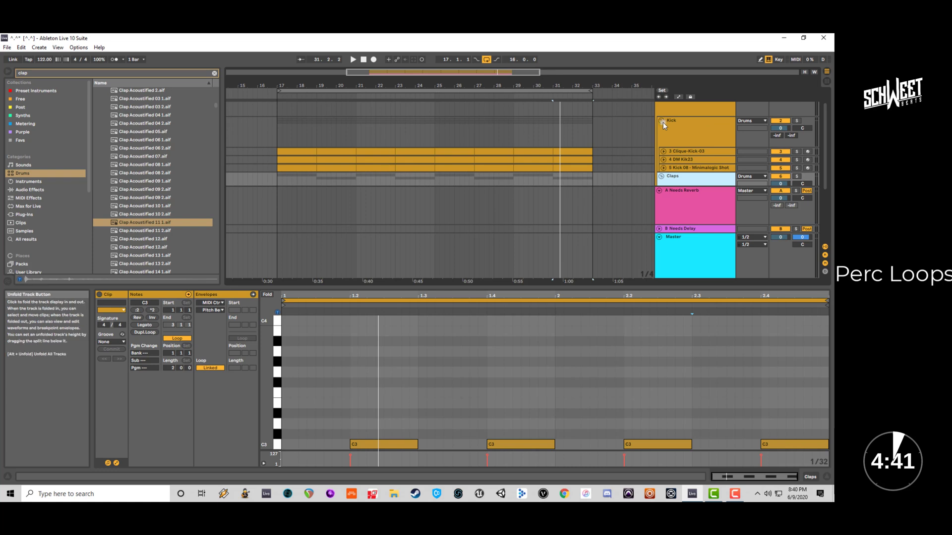
pyautogui.click(663, 122)
pyautogui.click(662, 129)
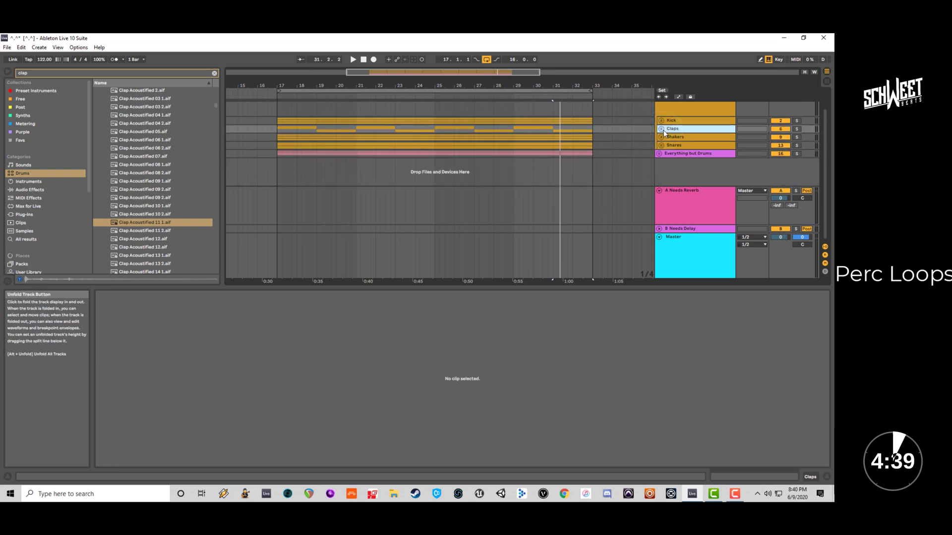
pyautogui.moveTo(686, 287); pyautogui.dragTo(689, 430)
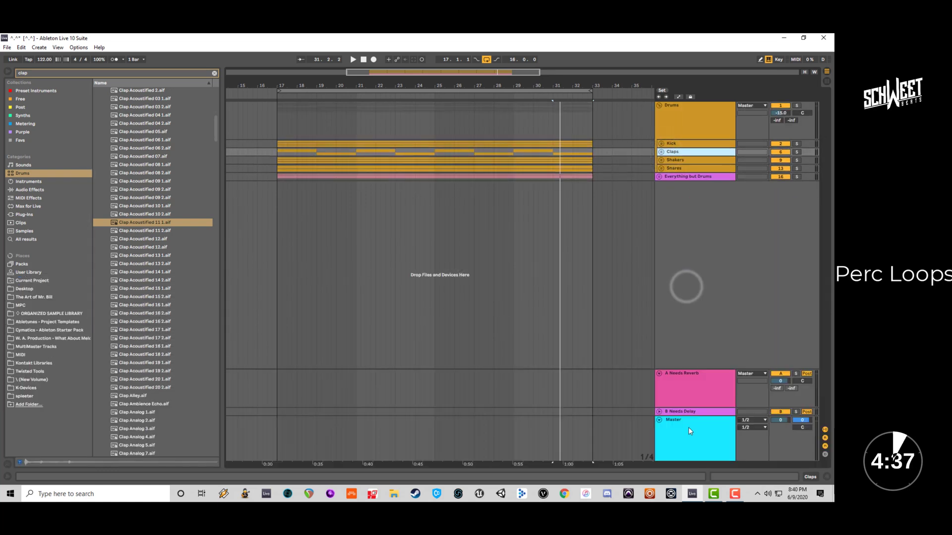
# Audition the drums together and set the playback start at bar 17 on the Drums group.
pyautogui.press('space')
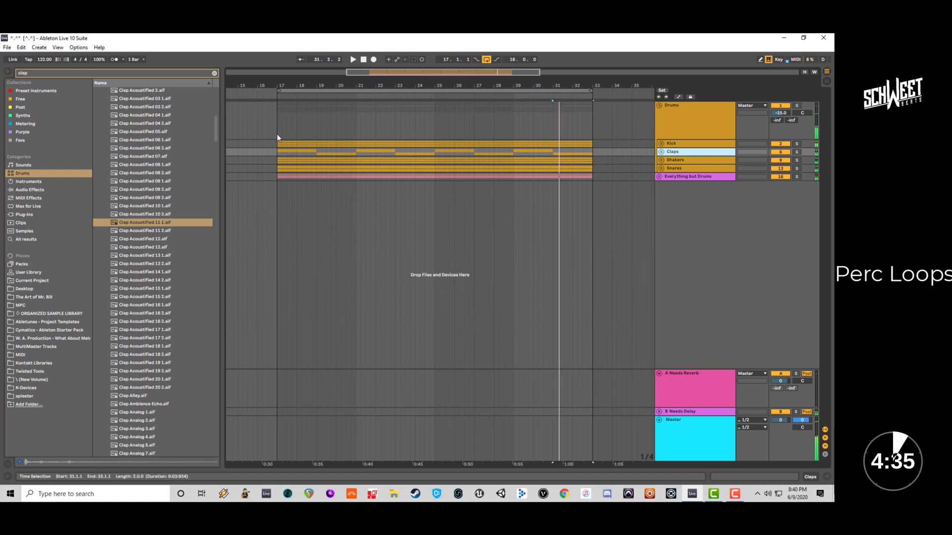
pyautogui.click(277, 134)
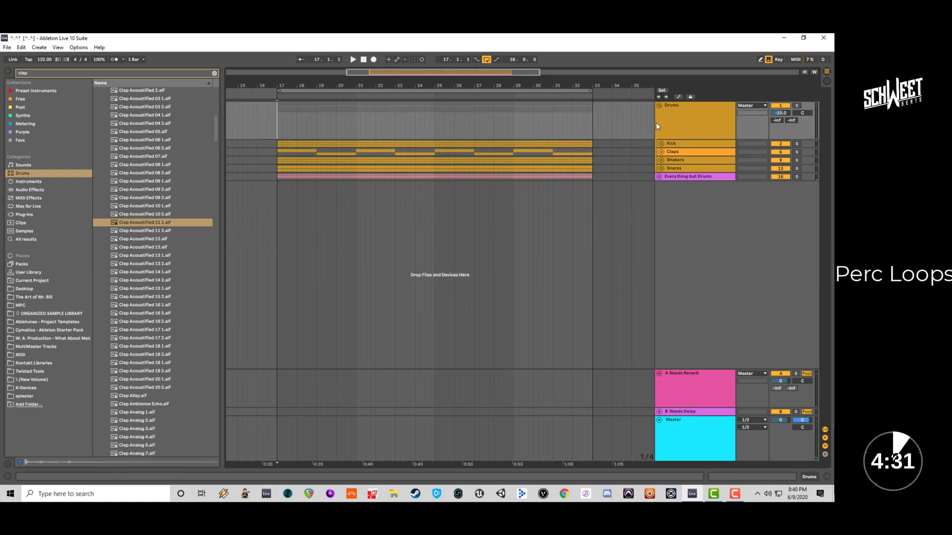
# Recolor the Kick and Claps groups with the same gold as the Drums group and select the Snares group.
pyautogui.click(678, 152)
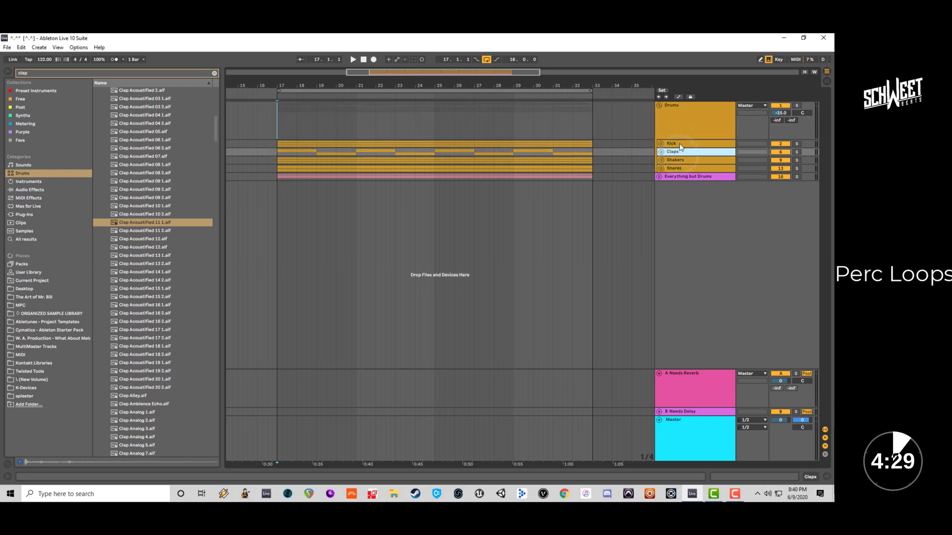
pyautogui.keyDown('shift'); pyautogui.click(680, 144); pyautogui.keyUp('shift')
pyautogui.rightClick(680, 144)
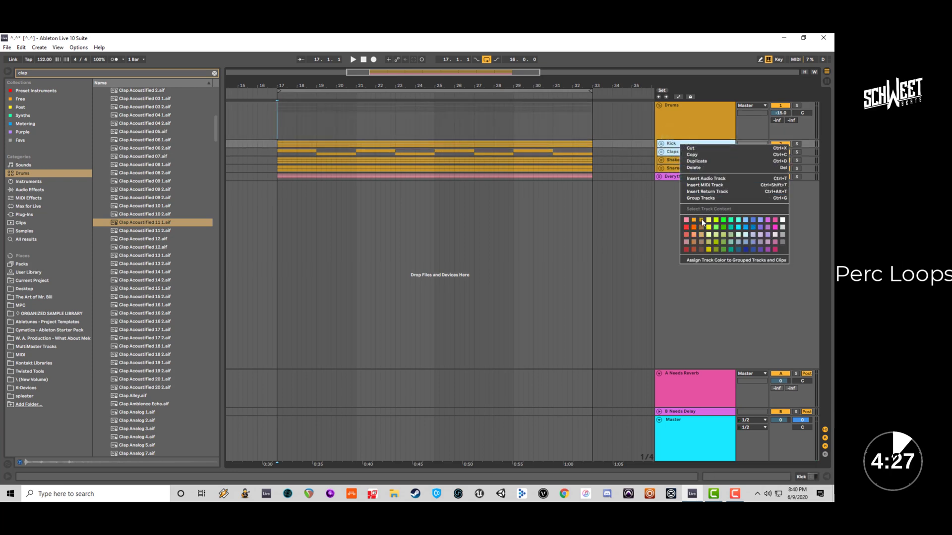
pyautogui.click(701, 220)
pyautogui.click(677, 152)
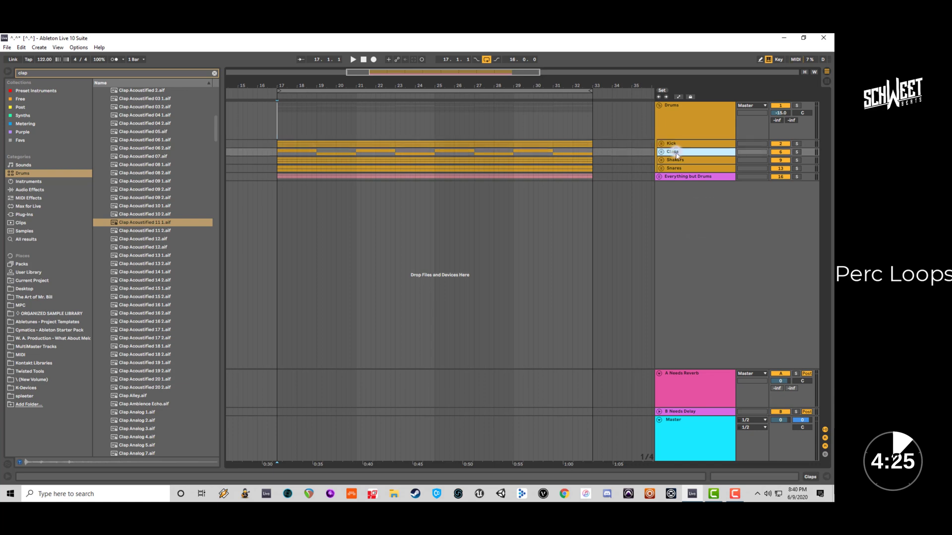
pyautogui.click(675, 169)
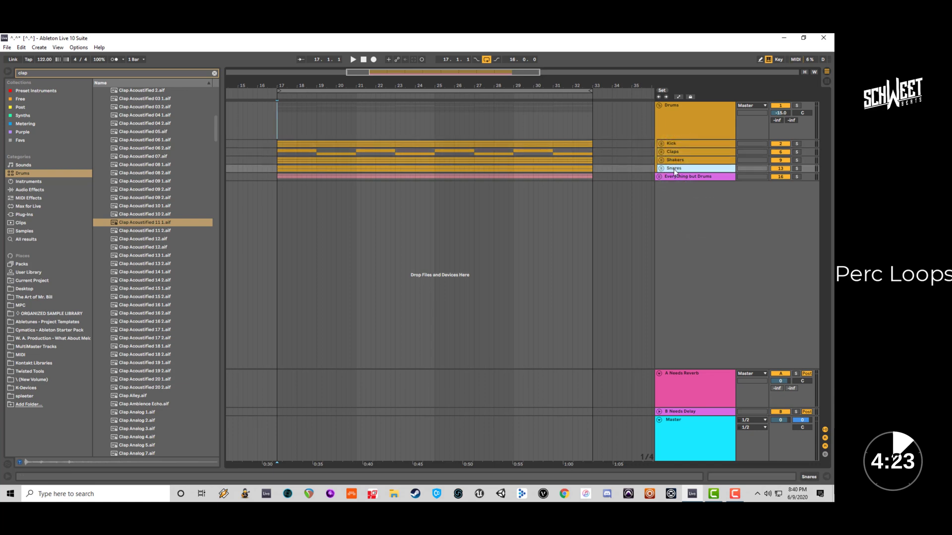
# Try searching the Drums category for "loop" samples and clear the search.
pyautogui.click(82, 74)
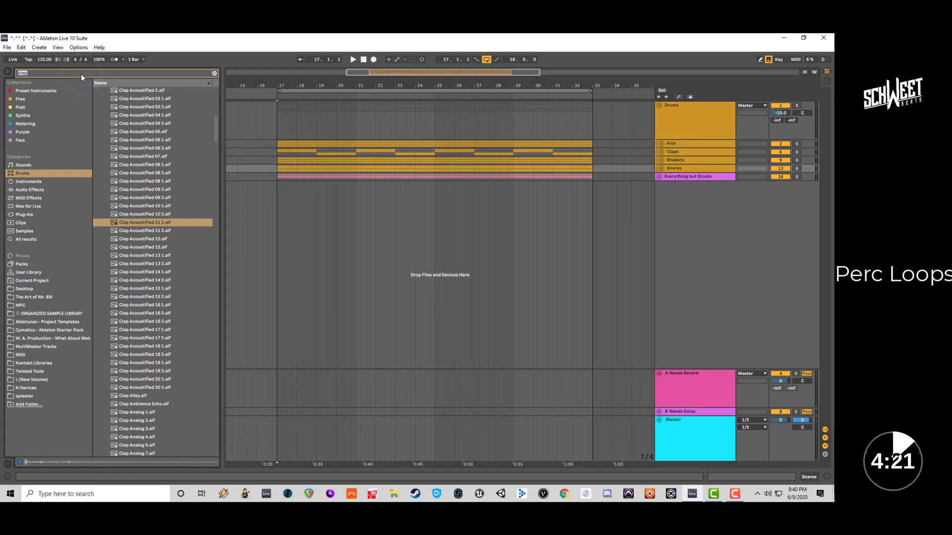
pyautogui.write('loops')
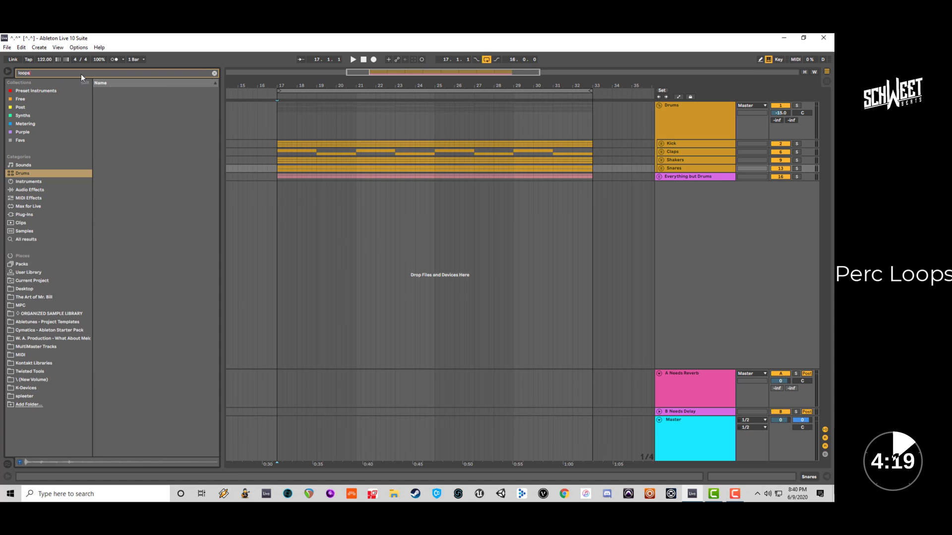
pyautogui.press('BackSpace')
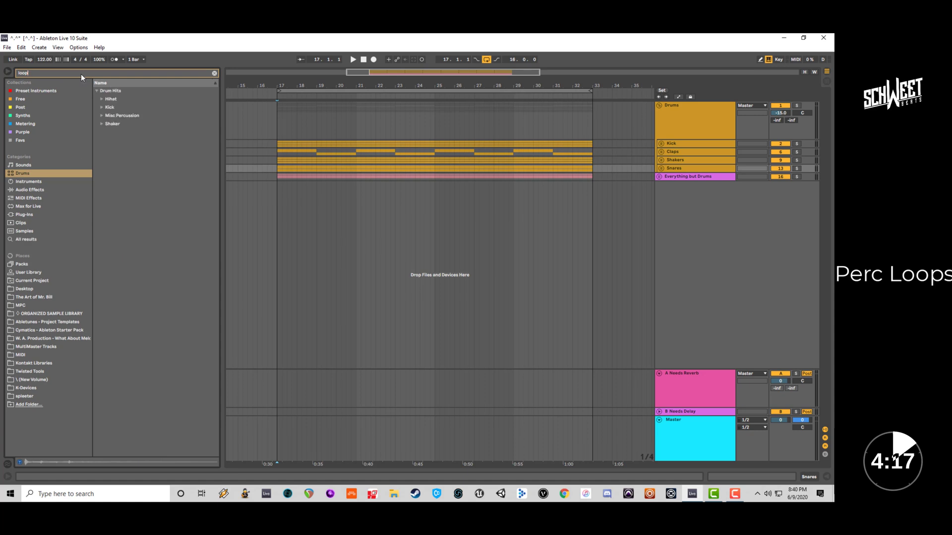
pyautogui.click(214, 73)
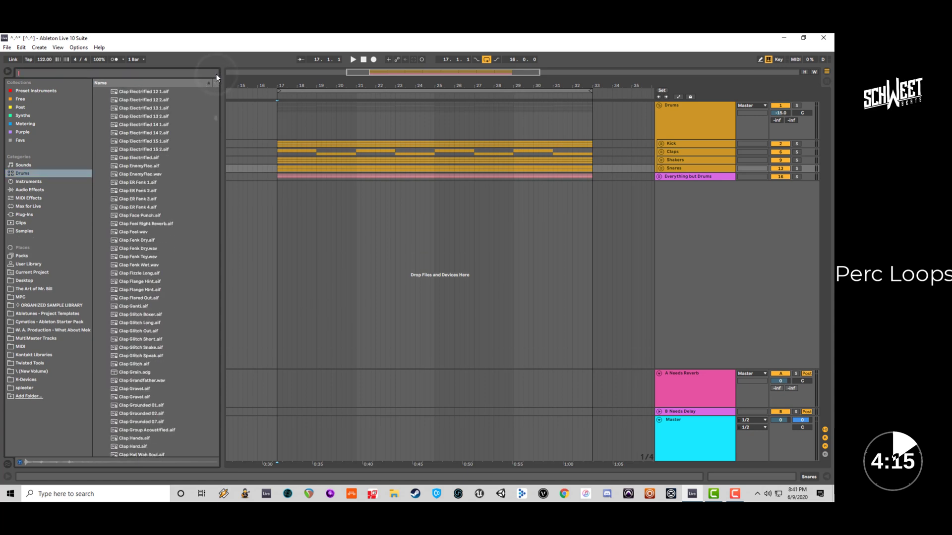
# Browse the installed packs, collapsing Core Library and expanding the Beat Tools pack.
pyautogui.click(32, 222)
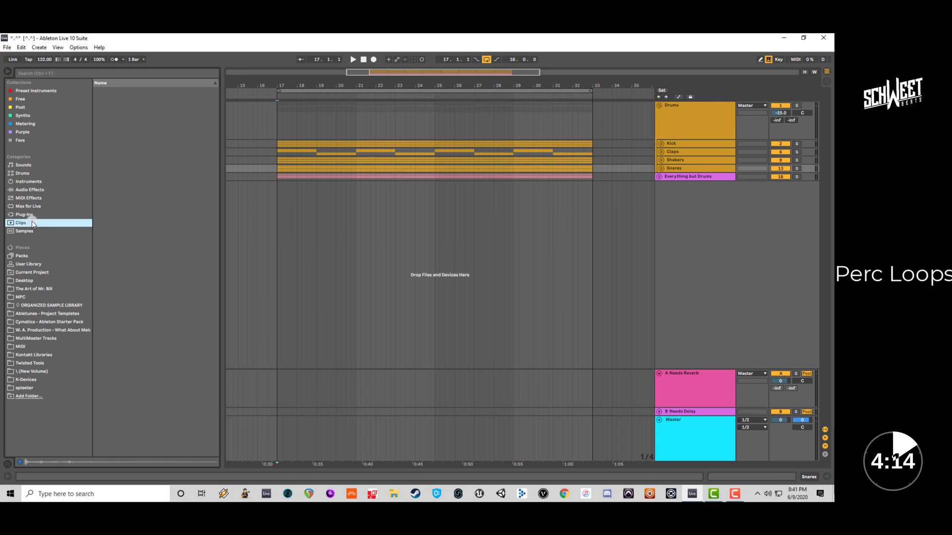
pyautogui.click(27, 256)
pyautogui.scroll(6, 157, 169)
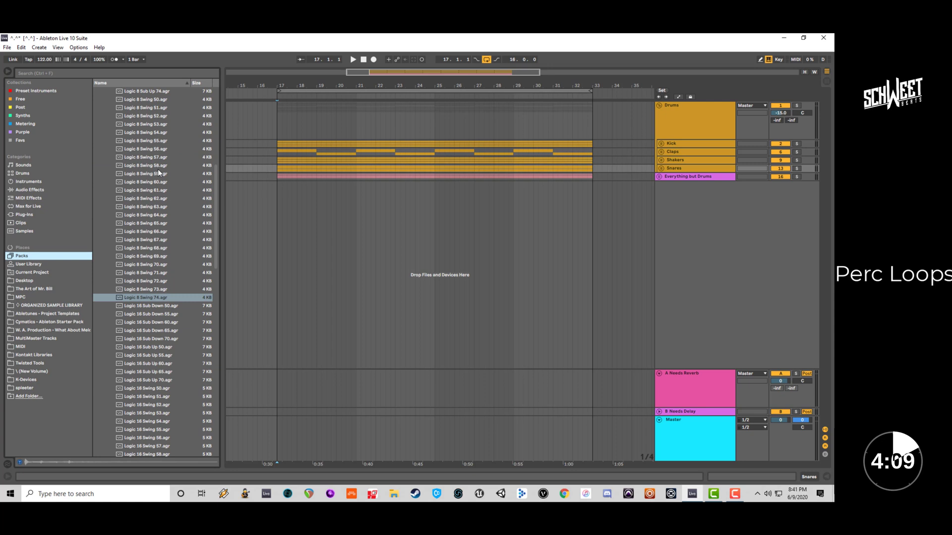
pyautogui.click(158, 168)
pyautogui.scroll(2, 158, 169)
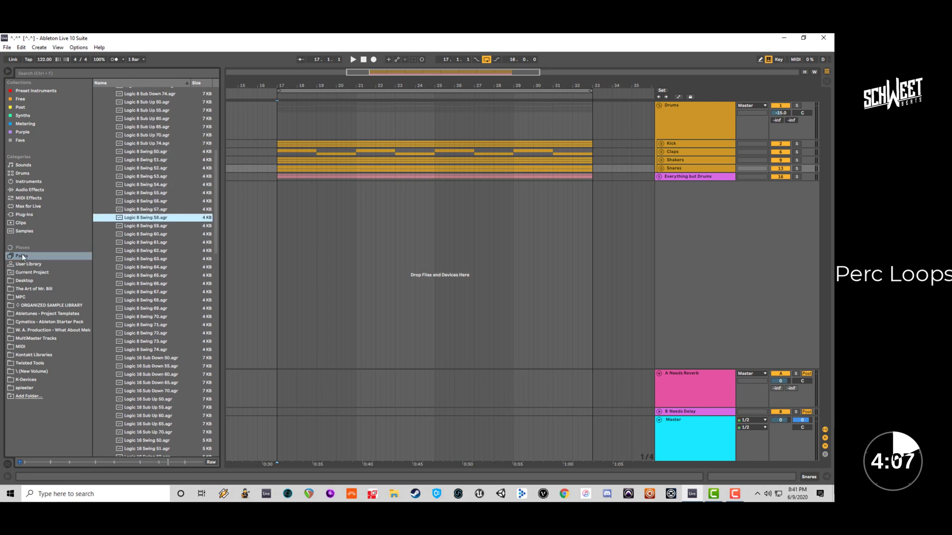
pyautogui.moveTo(215, 212); pyautogui.dragTo(189, 112)
pyautogui.click(102, 231)
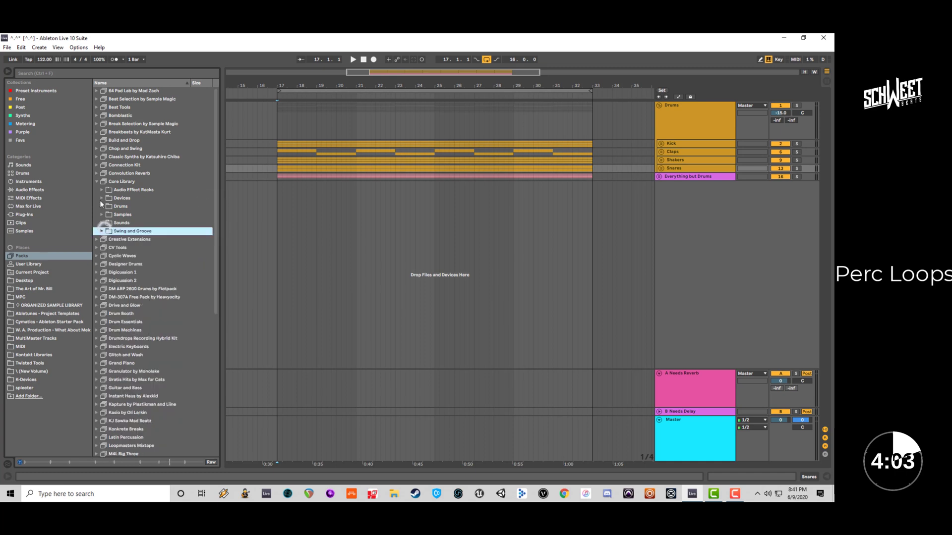
pyautogui.click(97, 181)
pyautogui.click(97, 107)
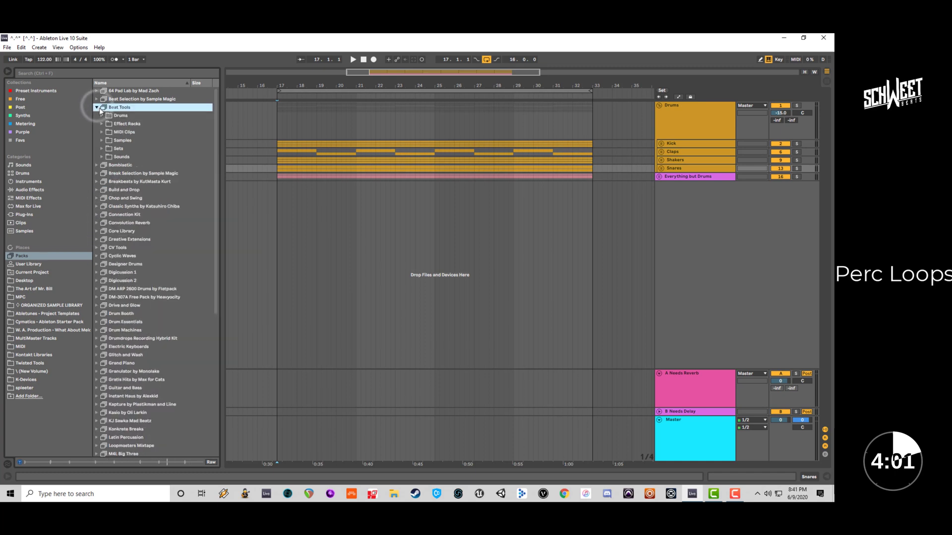
# Search the packs for "loop" and expand the Loops and Chords folder in the Beat Tools samples.
pyautogui.click(109, 78)
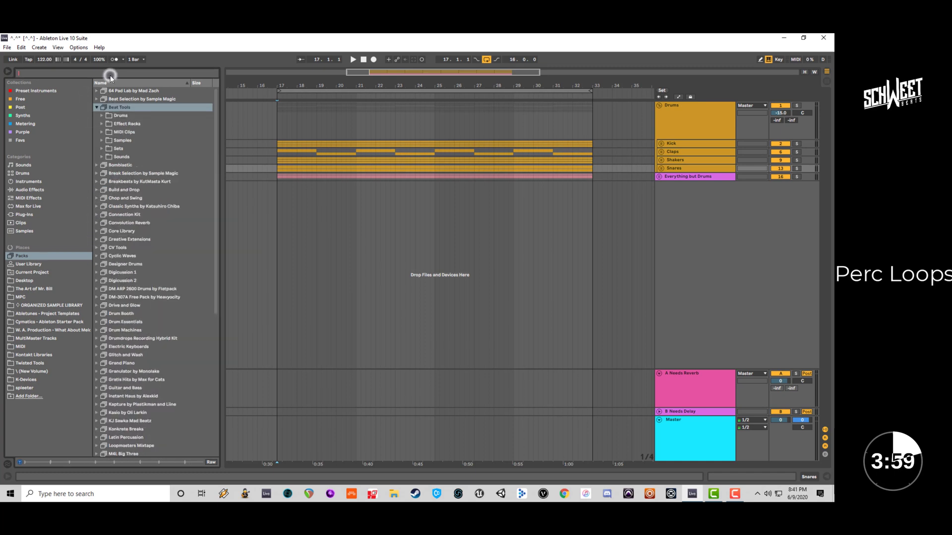
pyautogui.write('loop')
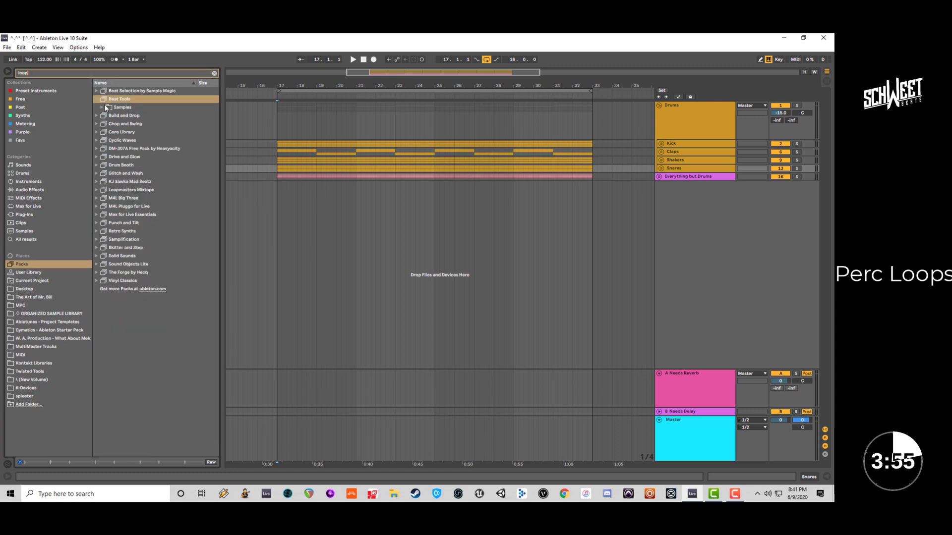
pyautogui.click(105, 106)
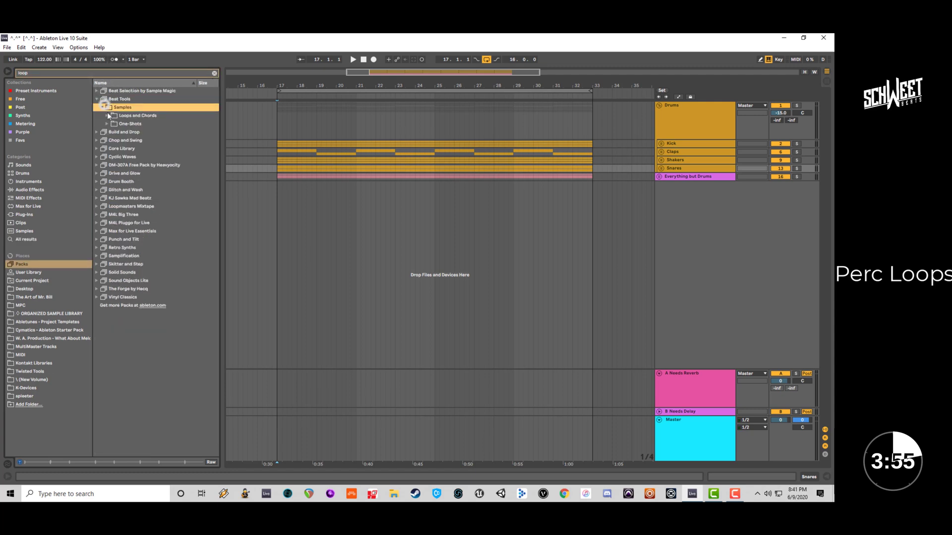
pyautogui.click(108, 115)
pyautogui.click(127, 125)
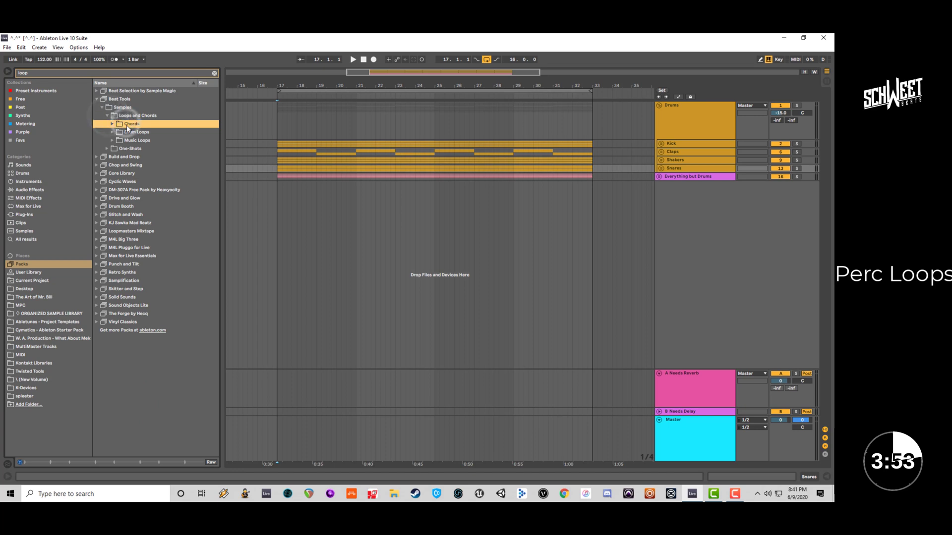
# Open the 74 - 98 bpm folder under Drum Loops, preview its first eight loops, and return to the folder.
pyautogui.press('Down')
pyautogui.press('Right')
pyautogui.press('Down')
pyautogui.press('Right')
pyautogui.press('Down')
pyautogui.press('Down')
pyautogui.press('Down')
pyautogui.press('Down')
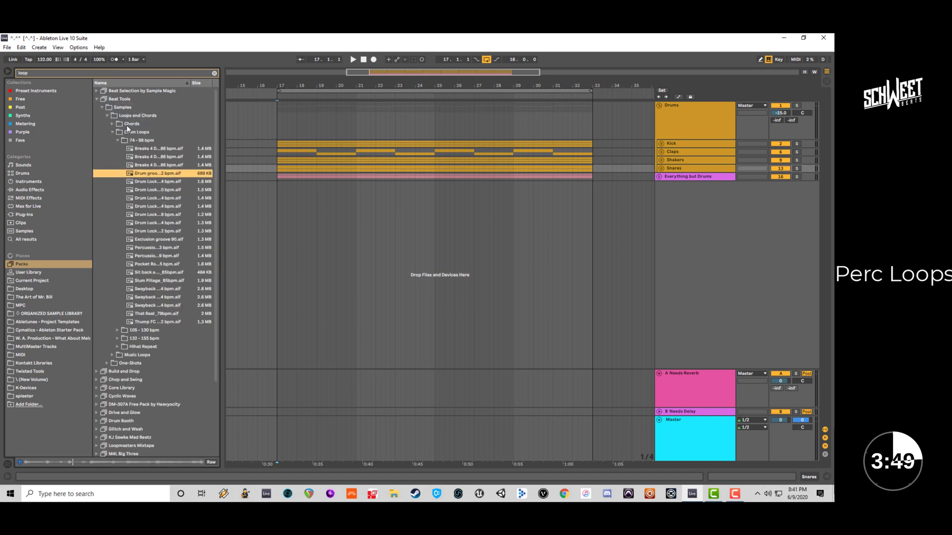
pyautogui.press('Down')
pyautogui.press('Down')
pyautogui.press('Down')
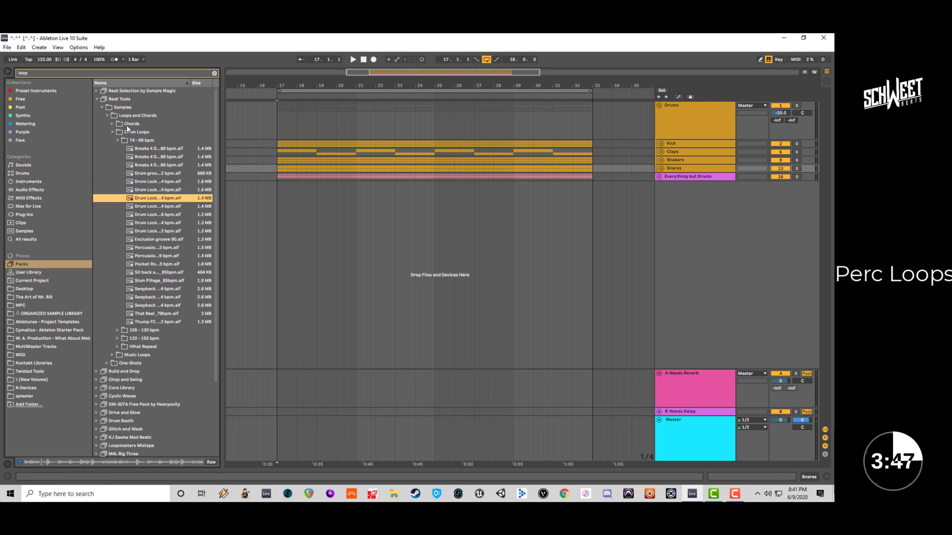
pyautogui.press('Down')
pyautogui.press('Left')
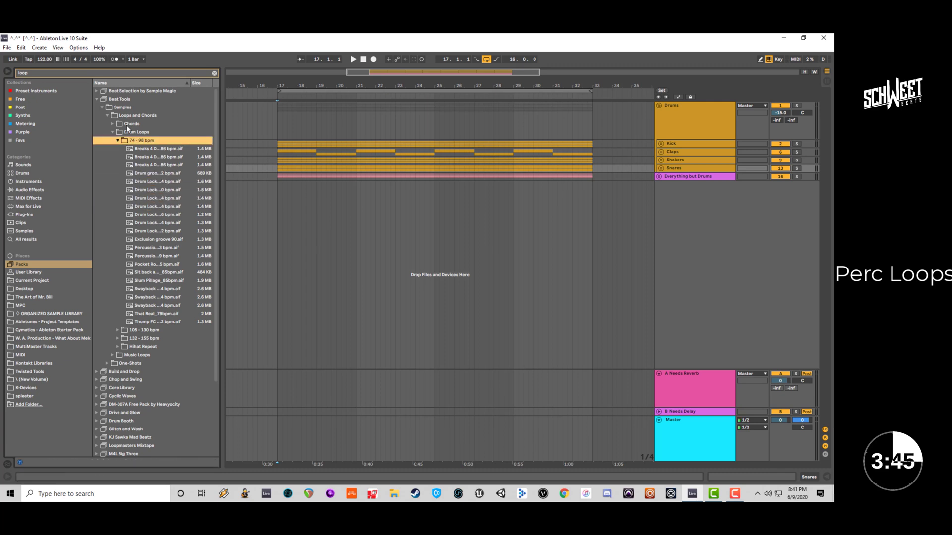
# Preview the two percussion loops in the 74 - 98 bpm folder and insert an audio track below Snares.
pyautogui.click(174, 250)
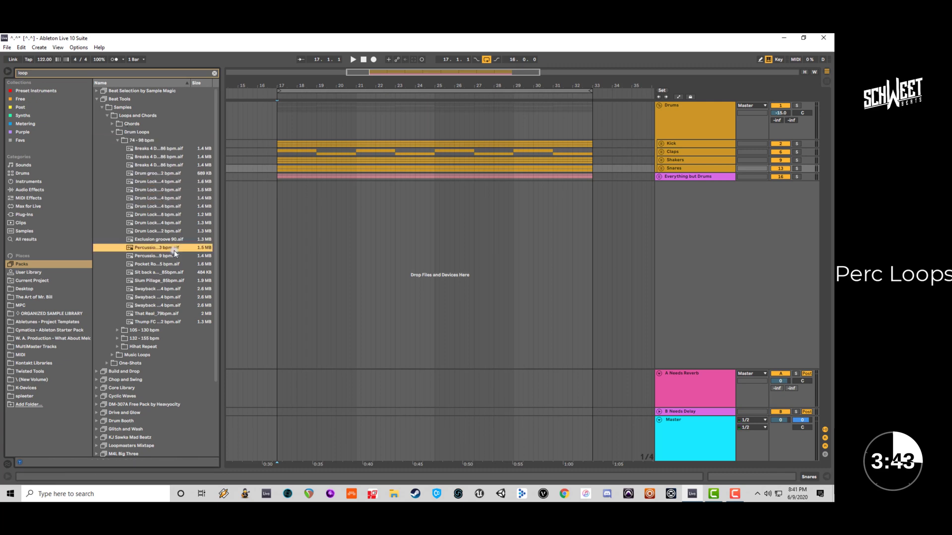
pyautogui.click(173, 256)
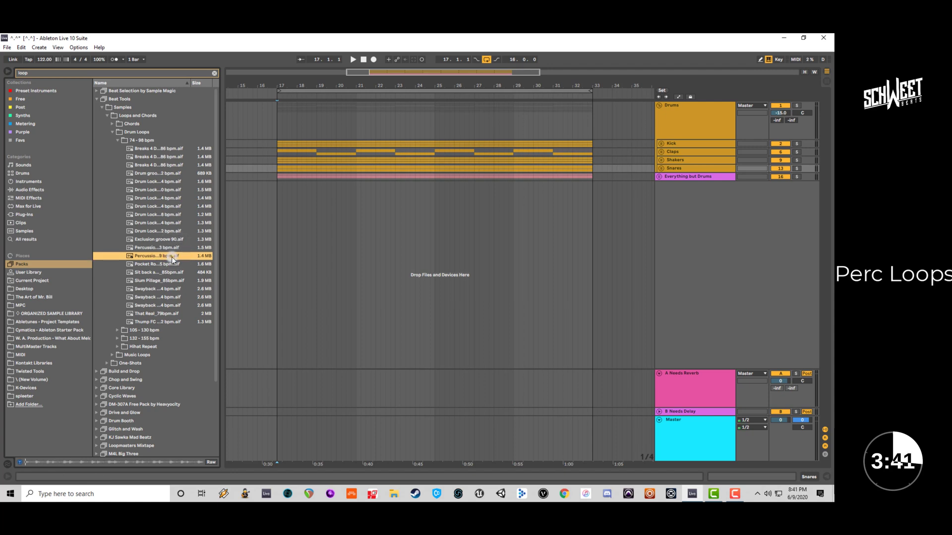
pyautogui.click(673, 169)
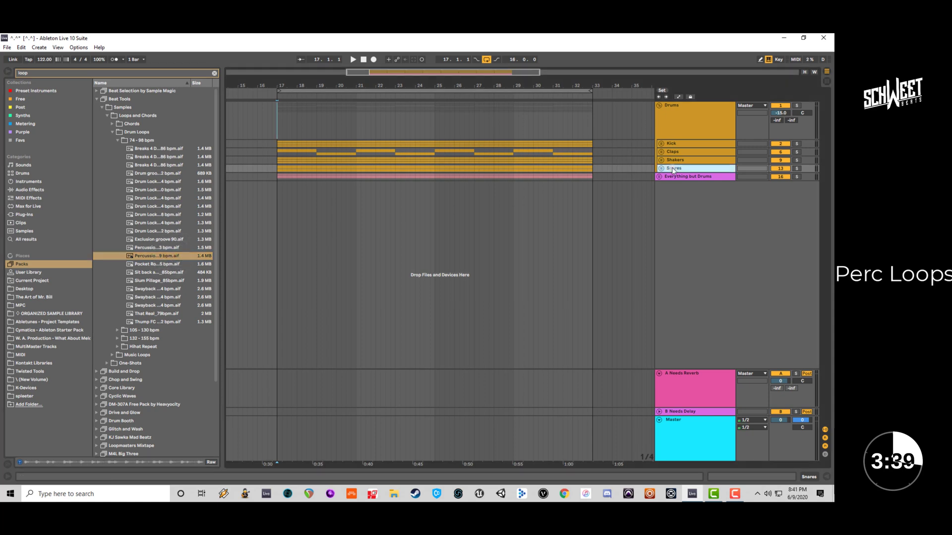
pyautogui.hotkey('ctrl', 't')
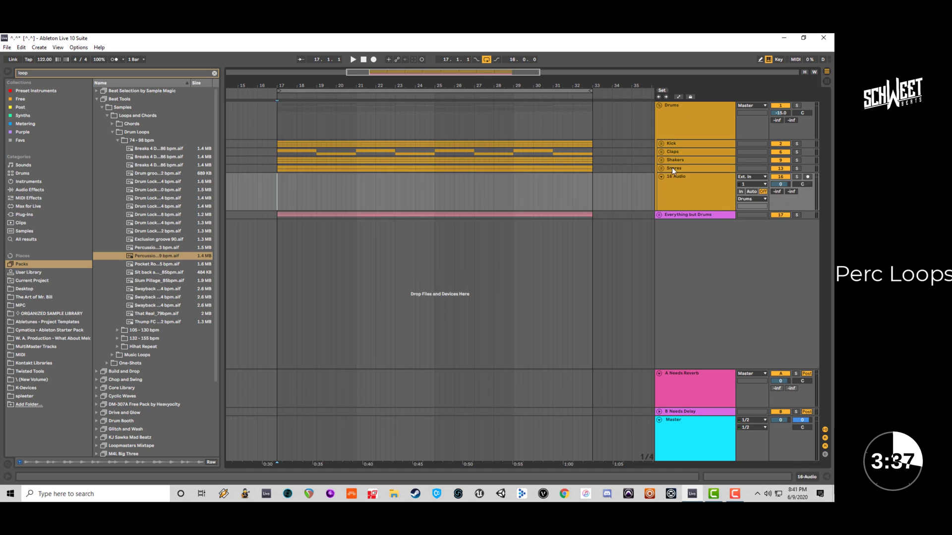
# Place the Percussion Loop Shaker-Tamb 89 bpm sample at bar 17 of the new track and play it with the drums.
pyautogui.moveTo(149, 256); pyautogui.dragTo(279, 206)
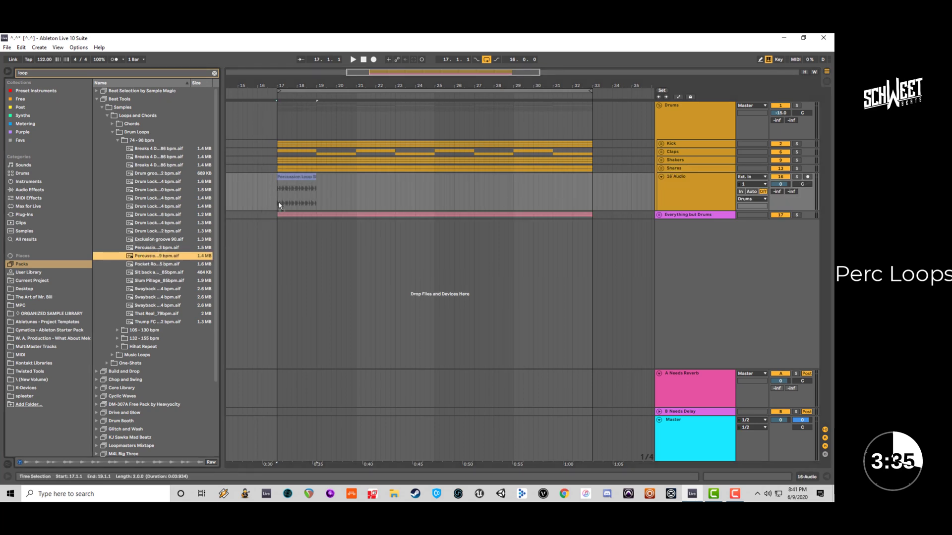
pyautogui.press('space')
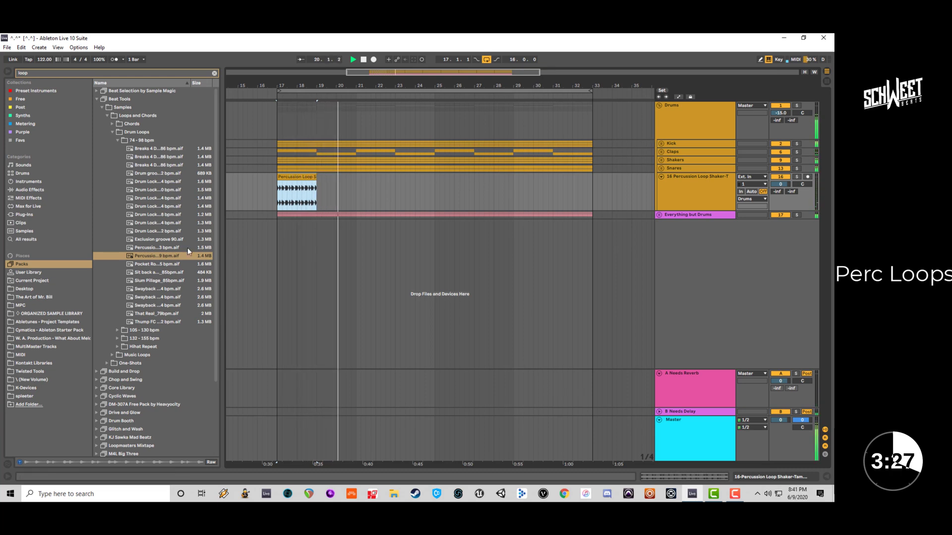
pyautogui.press('space')
pyautogui.press('space')
pyautogui.press('space')
# Preview the Sit back, Pocket and Slum Pillage loops in the 74 - 98 bpm folder.
pyautogui.click(159, 272)
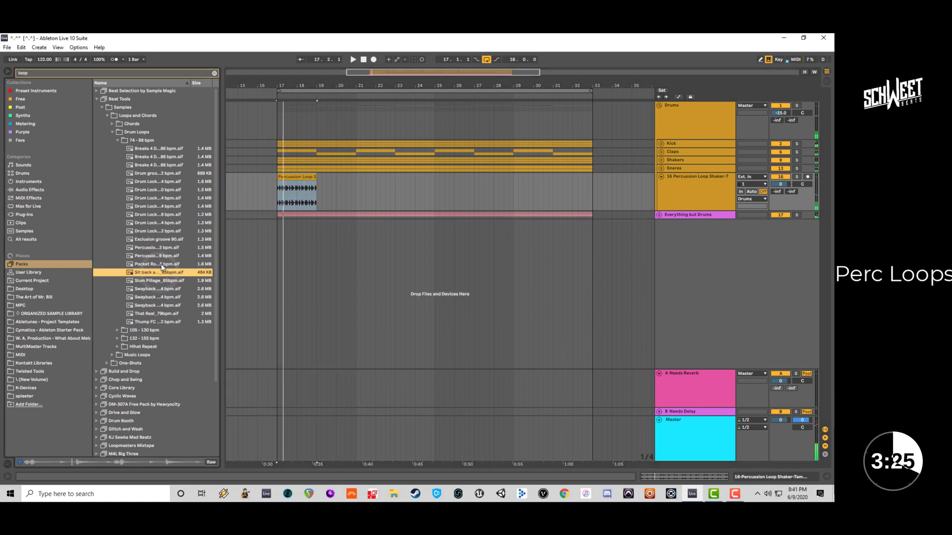
pyautogui.click(162, 264)
pyautogui.click(159, 280)
pyautogui.scroll(-2, 158, 282)
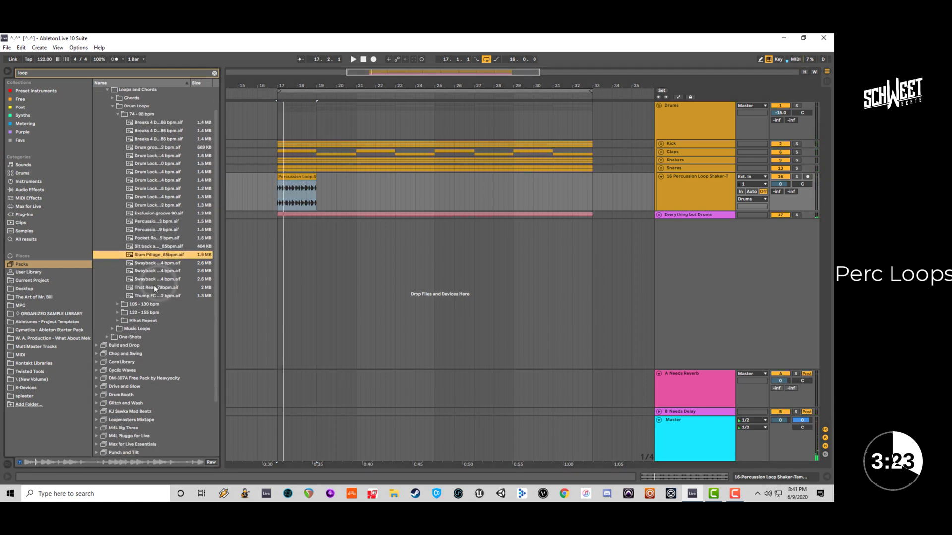
# Look through the 105 - 130 bpm and 132 - 155 bpm folders and preview several of the faster loops.
pyautogui.click(117, 304)
pyautogui.click(118, 240)
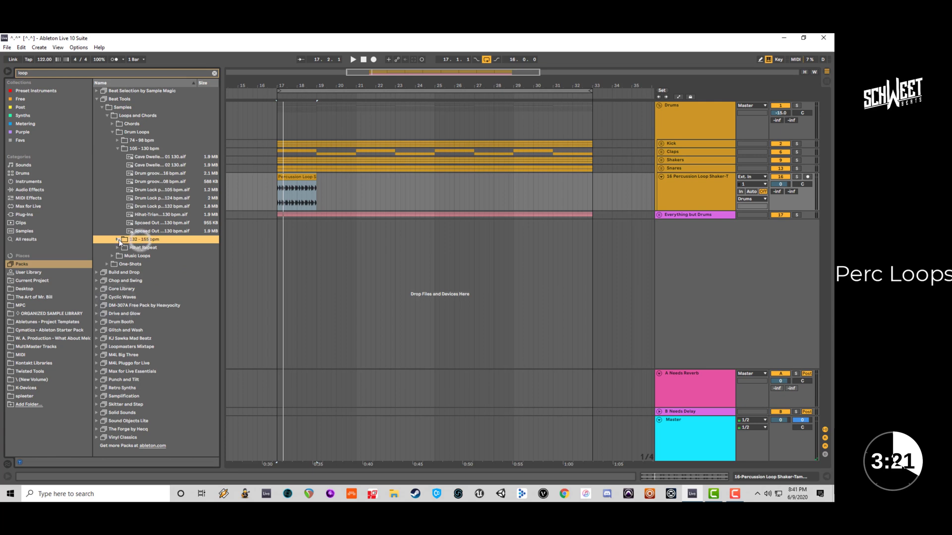
pyautogui.click(118, 239)
pyautogui.click(134, 173)
pyautogui.click(139, 182)
pyautogui.click(141, 198)
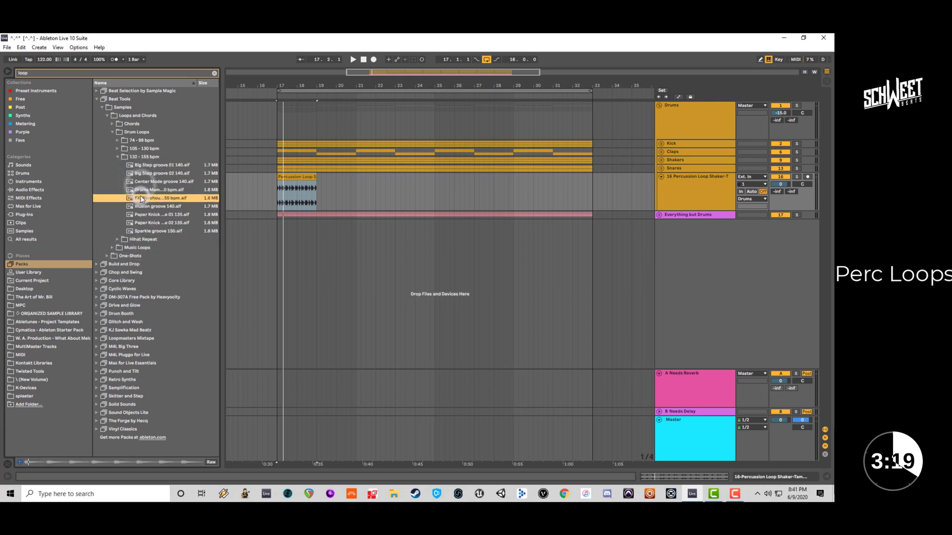
# Collapse the Beat Tools pack and expand the Drum Loops folder in the Drive and Glow samples.
pyautogui.click(118, 156)
pyautogui.click(108, 116)
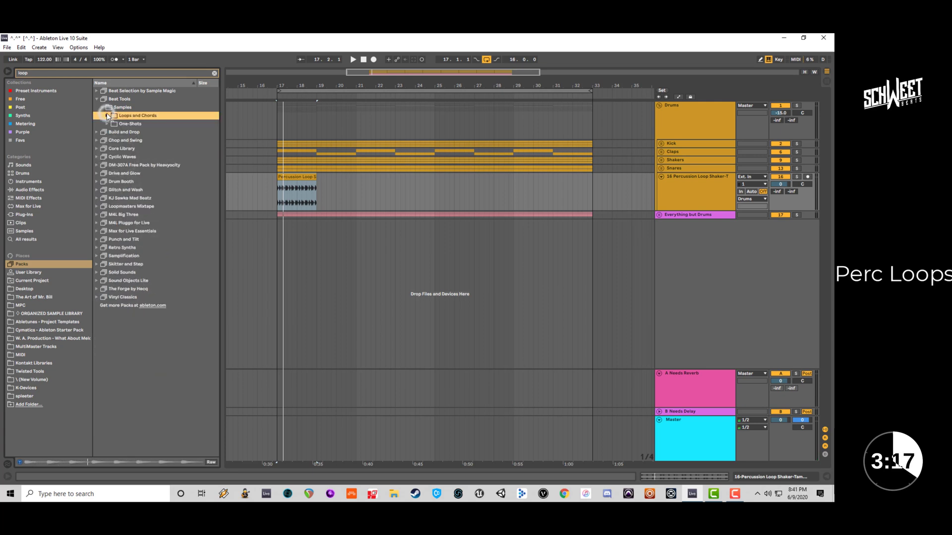
pyautogui.click(97, 99)
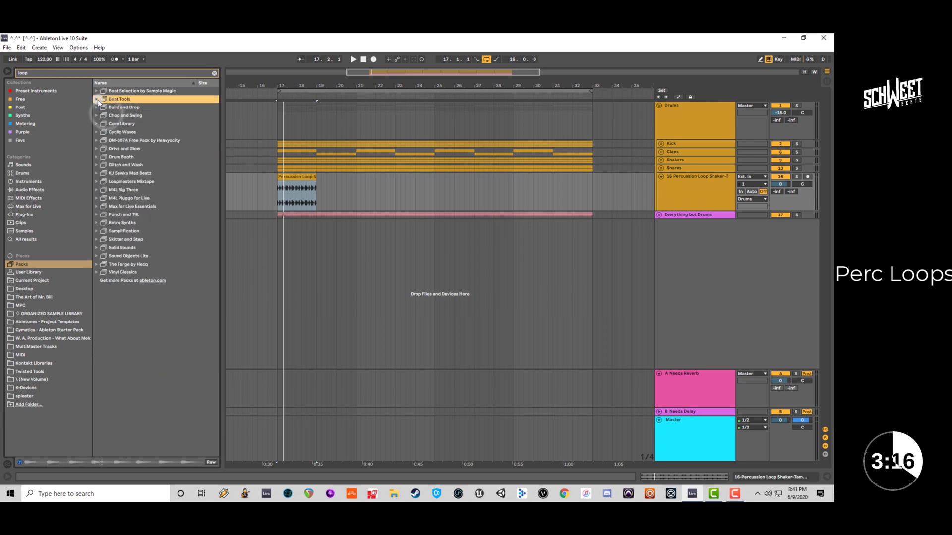
pyautogui.click(100, 148)
pyautogui.click(101, 156)
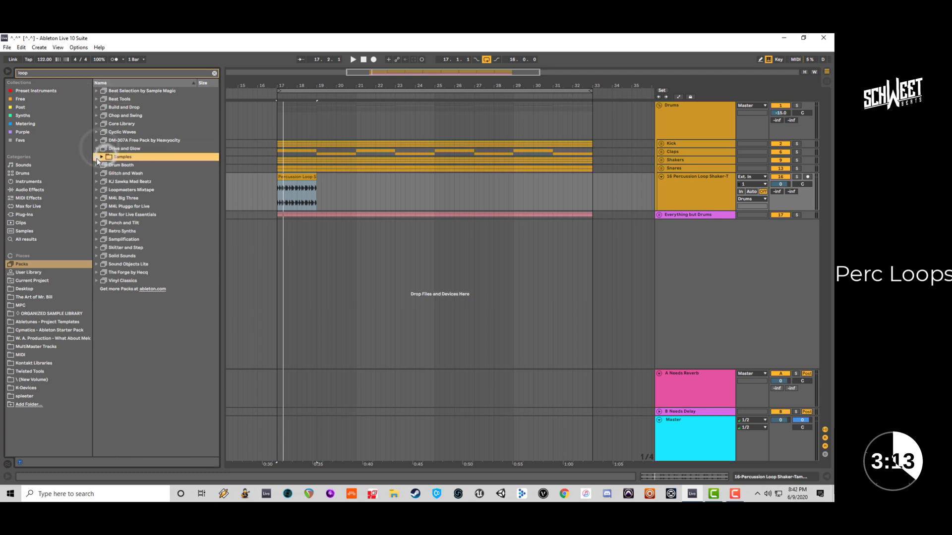
pyautogui.click(108, 165)
pyautogui.click(108, 165)
pyautogui.click(112, 182)
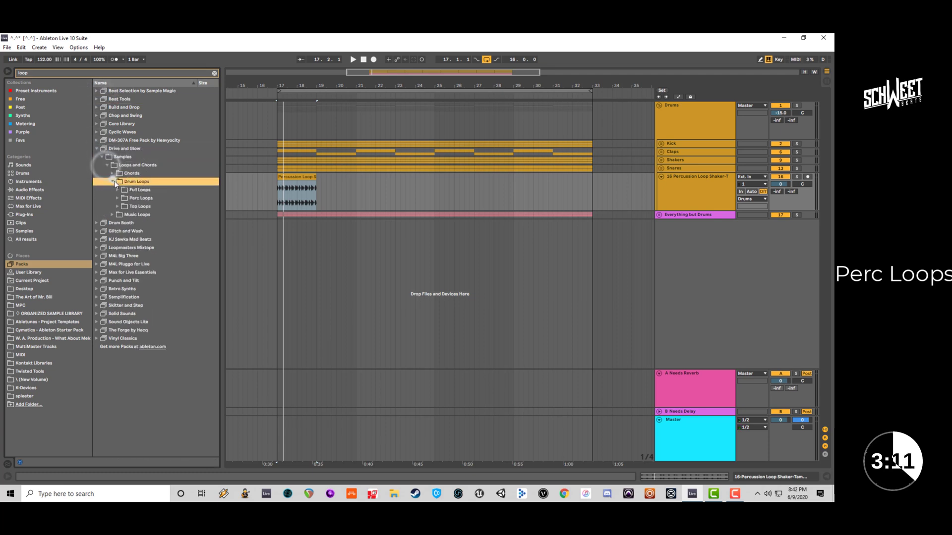
# Open the Full Loops folder, preview several of its break loops, and collapse it again.
pyautogui.click(123, 190)
pyautogui.click(118, 190)
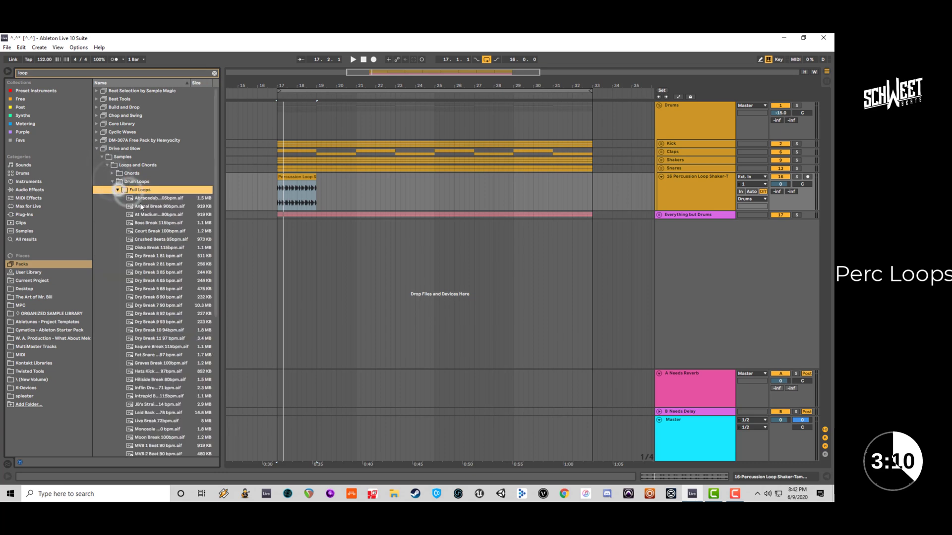
pyautogui.click(159, 263)
pyautogui.scroll(-2, 158, 271)
pyautogui.click(159, 271)
pyautogui.scroll(-3, 160, 274)
pyautogui.click(162, 278)
pyautogui.scroll(-5, 162, 280)
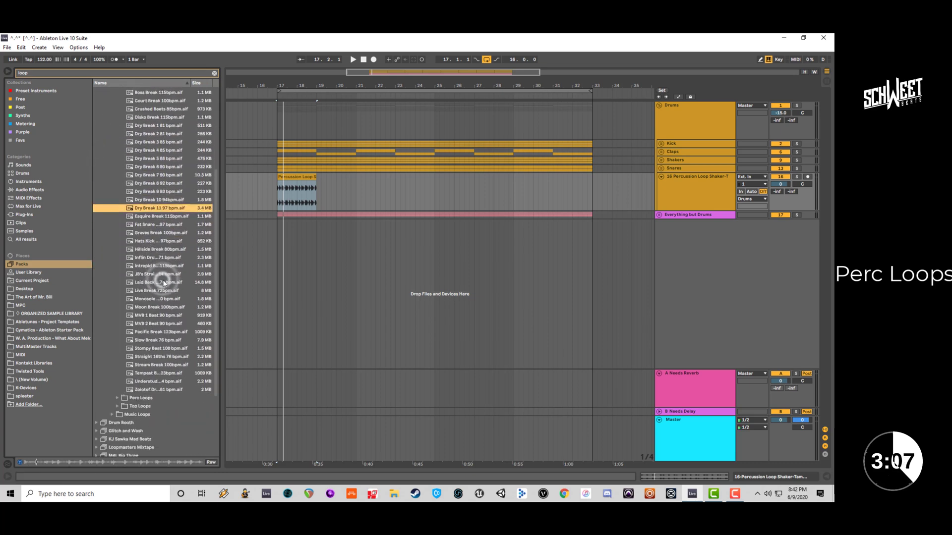
pyautogui.click(163, 282)
pyautogui.scroll(-2, 164, 282)
pyautogui.press('Left')
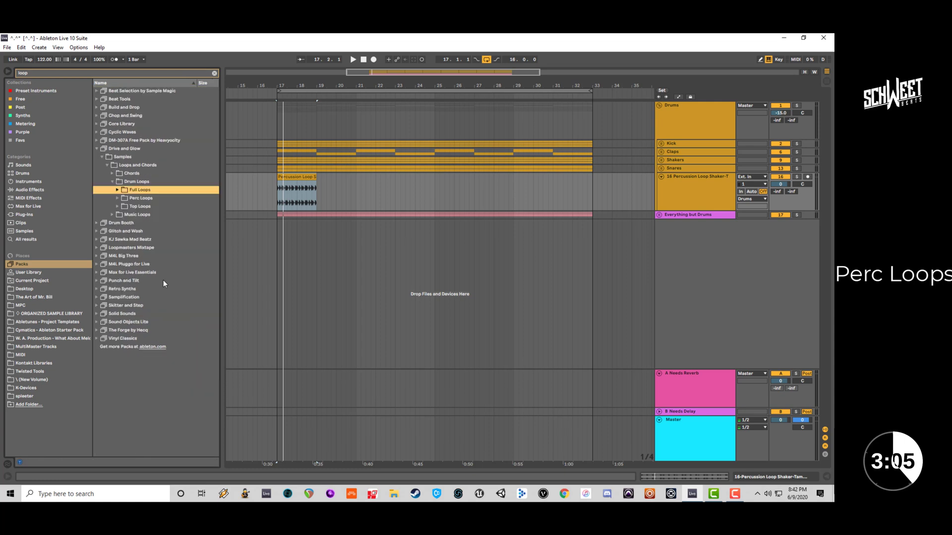
# Expand the Perc Loops folder of Drive and Glow and preview its first loop.
pyautogui.press('Down')
pyautogui.press('Right')
pyautogui.press('Down')
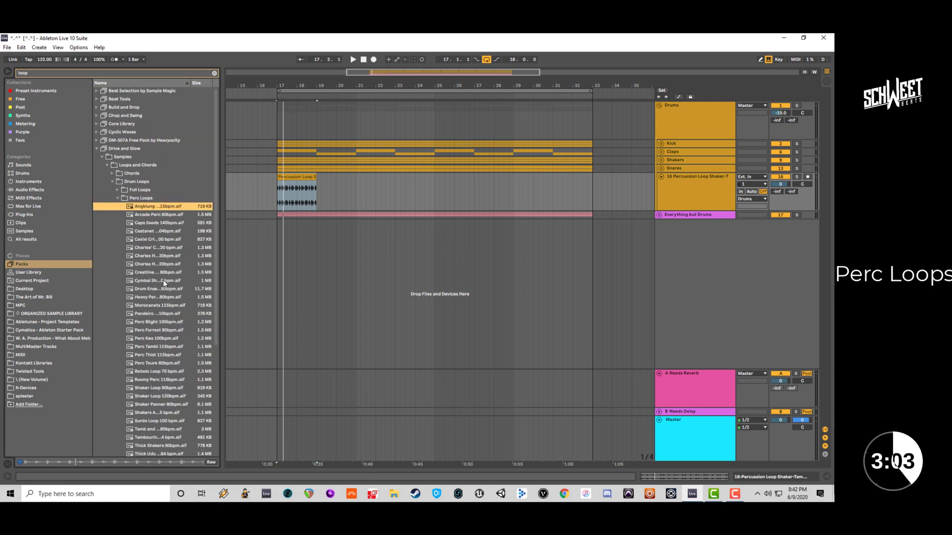
# Place the Angklung Perc 115bpm loop at bar 19 of the percussion track and play it with the drums.
pyautogui.scroll(-2, 164, 283)
pyautogui.moveTo(163, 181); pyautogui.dragTo(320, 191)
pyautogui.press('space')
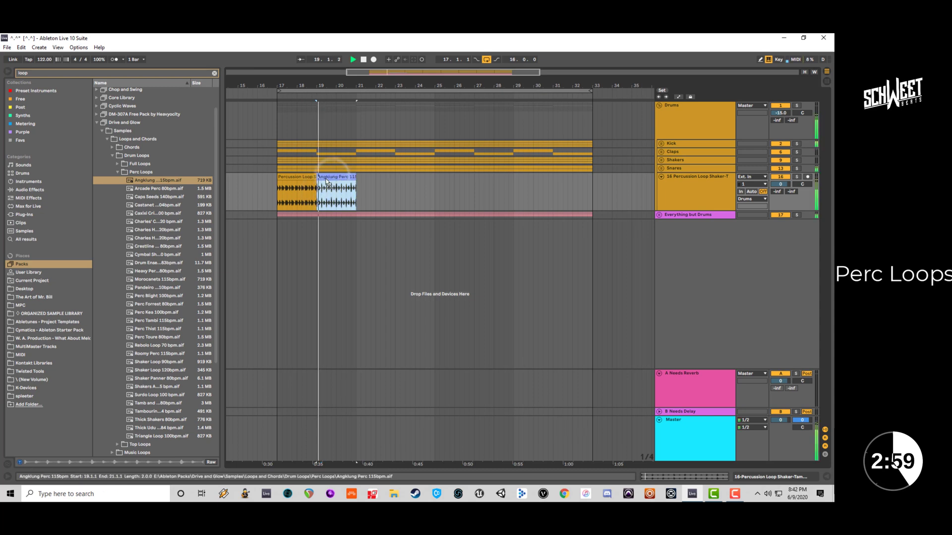
# Preview the Castanet Train 104bpm loop, place it at bar 21 of the percussion track, and play it with the drums.
pyautogui.click(170, 205)
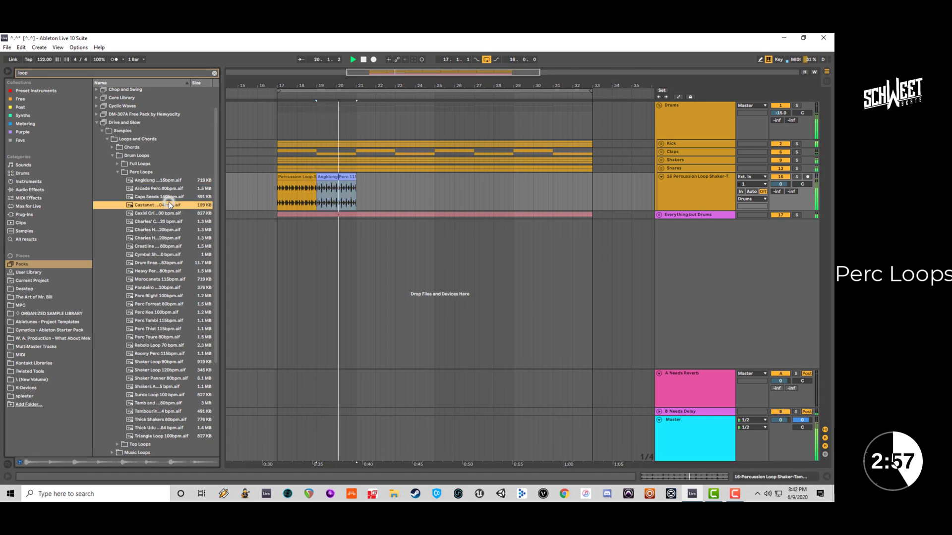
pyautogui.press('space')
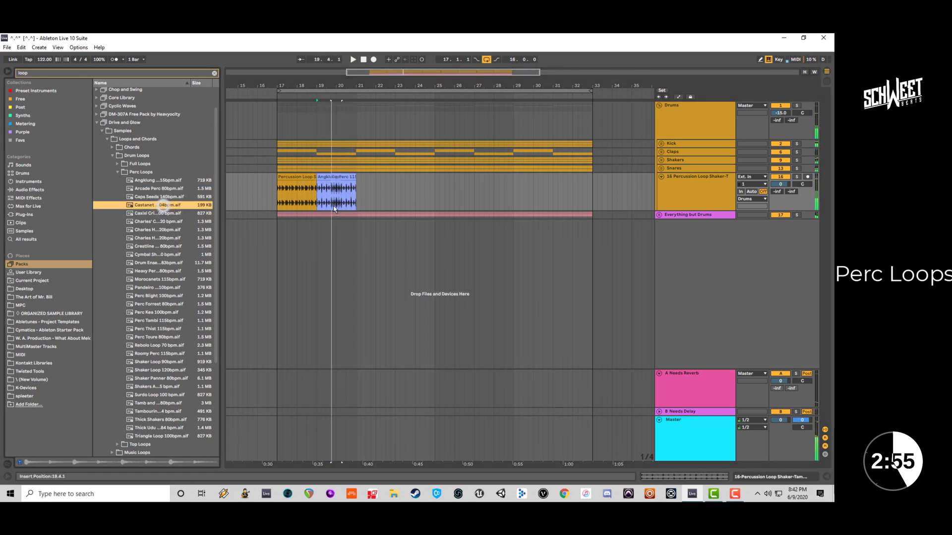
pyautogui.moveTo(162, 205); pyautogui.dragTo(359, 203)
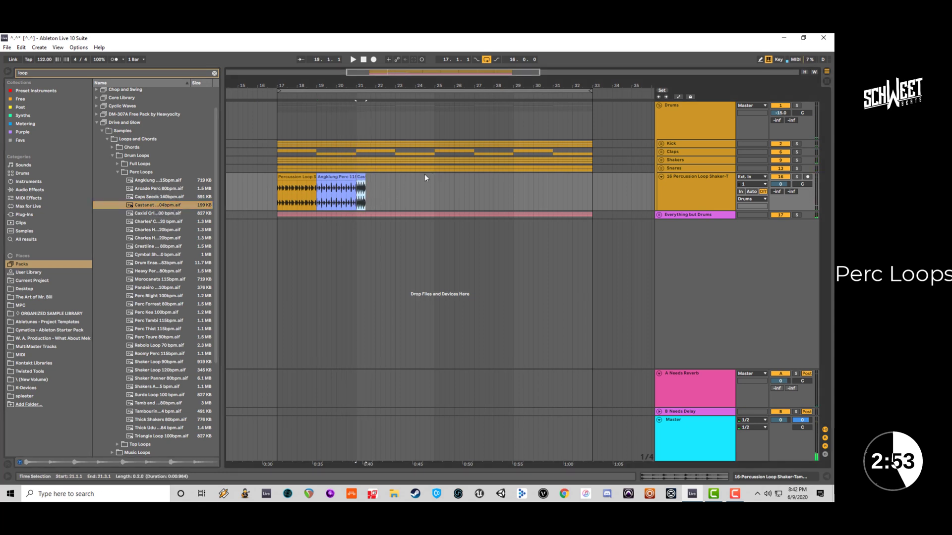
pyautogui.press('space')
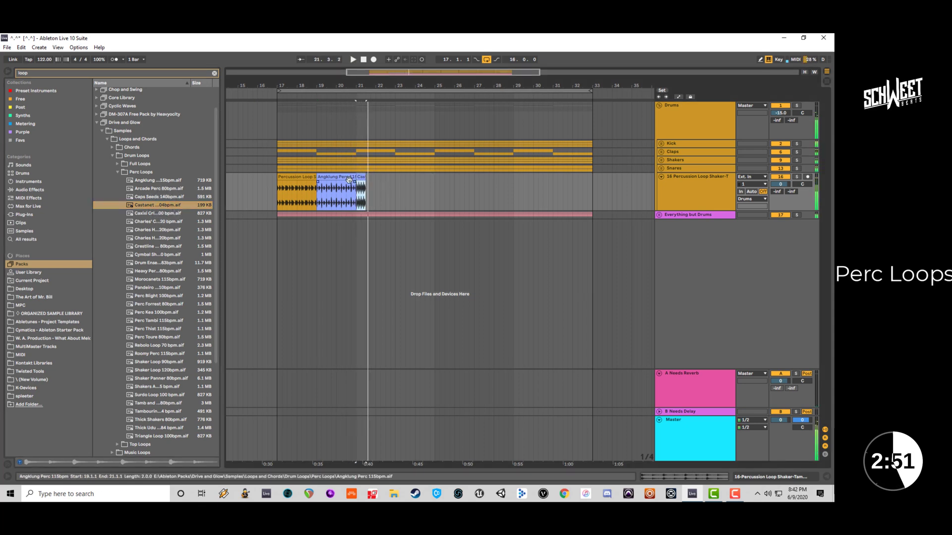
pyautogui.press('space')
# Delete the shaker-tambourine and angklung clips and move the Castanet Train clip to bar 17.
pyautogui.keyDown('shift'); pyautogui.click(300, 179); pyautogui.keyUp('shift')
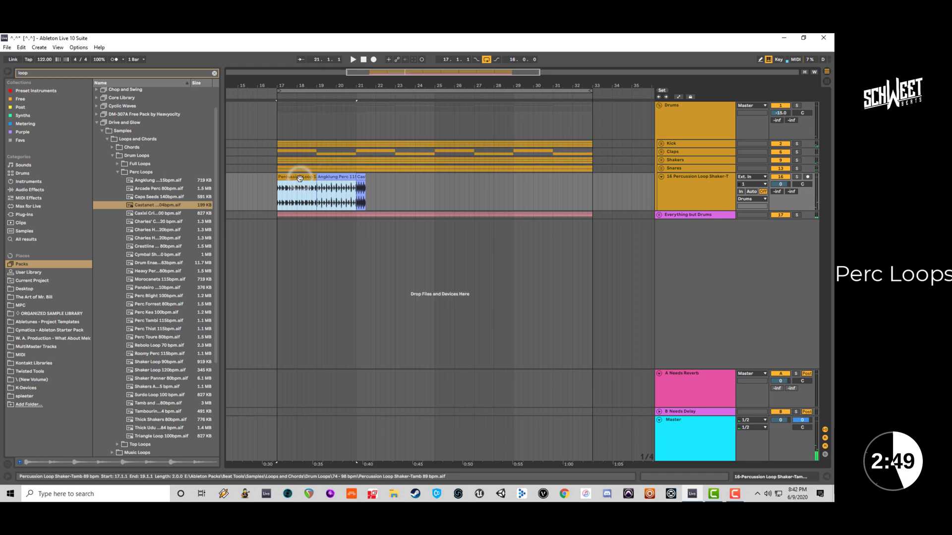
pyautogui.press('Delete')
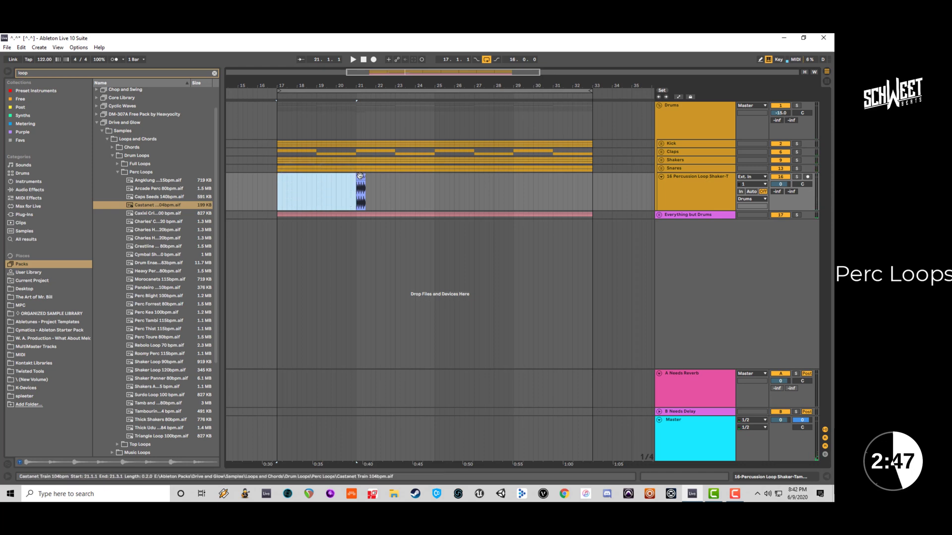
pyautogui.moveTo(360, 178); pyautogui.dragTo(282, 179)
# Duplicate the Castanet Train clip seven times so the clips fill bars 17 to 21.
pyautogui.hotkey('ctrl', 'd')
pyautogui.hotkey('ctrl', 'd')
pyautogui.hotkey('ctrl', 'd')
pyautogui.hotkey('ctrl', 'd')
pyautogui.hotkey('ctrl', 'd')
pyautogui.hotkey('ctrl', 'd')
pyautogui.hotkey('ctrl', 'd')
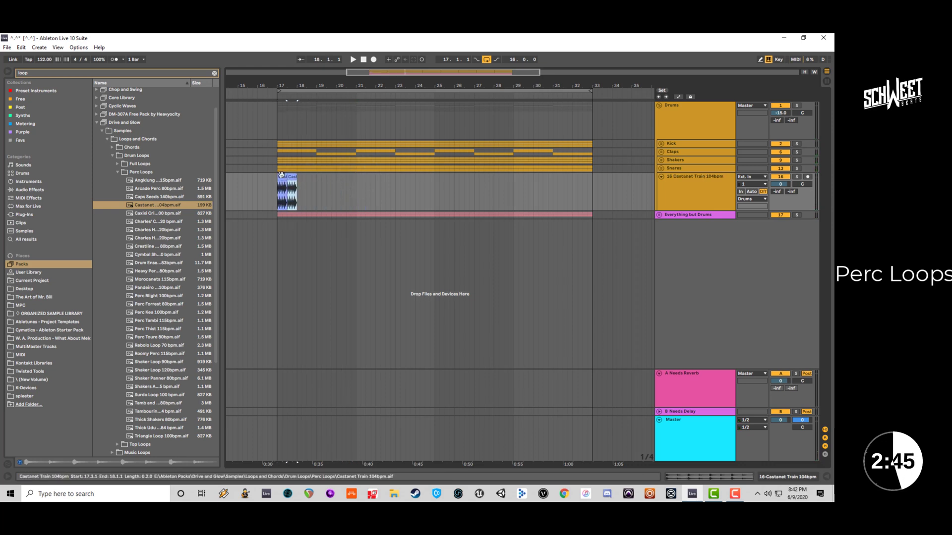
# Search the audio effects for "eq" and add EQ Eight to the Castanet Train track.
pyautogui.click(674, 197)
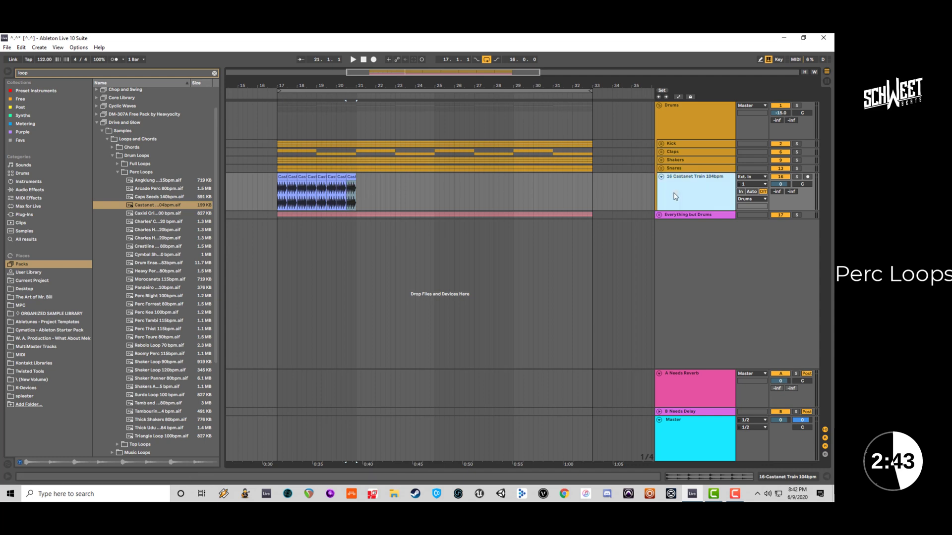
pyautogui.click(145, 73)
pyautogui.write('eq')
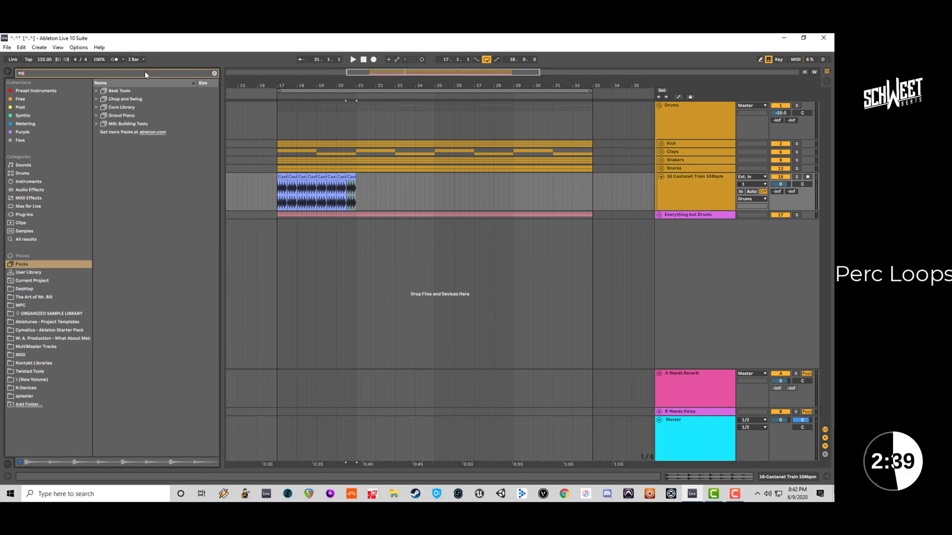
pyautogui.click(34, 191)
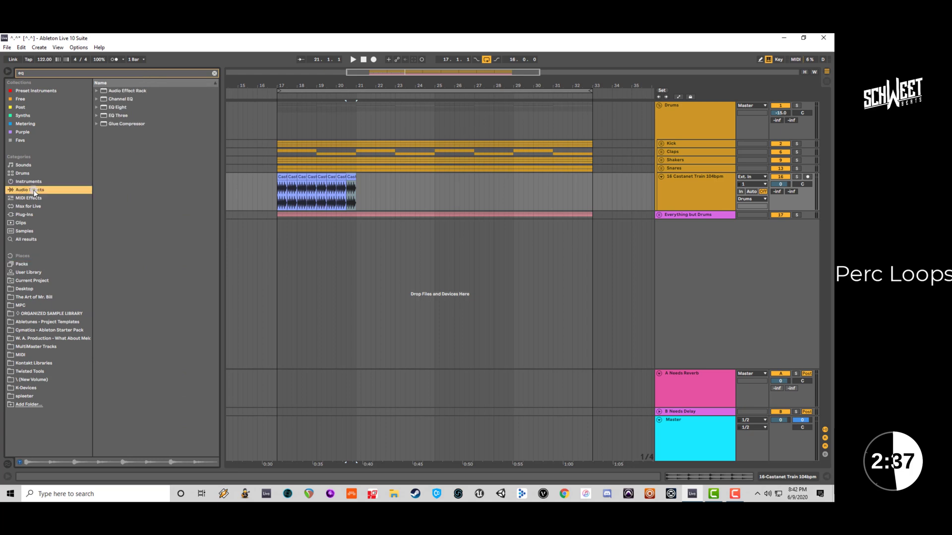
pyautogui.moveTo(117, 108); pyautogui.dragTo(687, 184)
# Set EQ Eight's band 1 to a low-cut filter with its frequency at about 938 Hz.
pyautogui.click(130, 455)
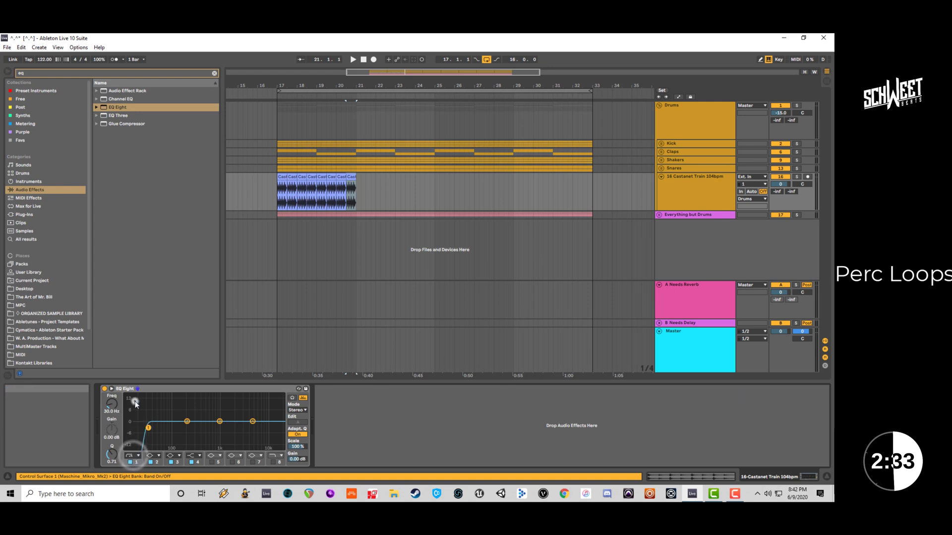
pyautogui.click(134, 402)
pyautogui.moveTo(149, 427); pyautogui.dragTo(219, 425)
# Play the pattern from bar 17 and set the Castanet Train track's volume to -6.1 dB.
pyautogui.click(279, 177)
pyautogui.press('space')
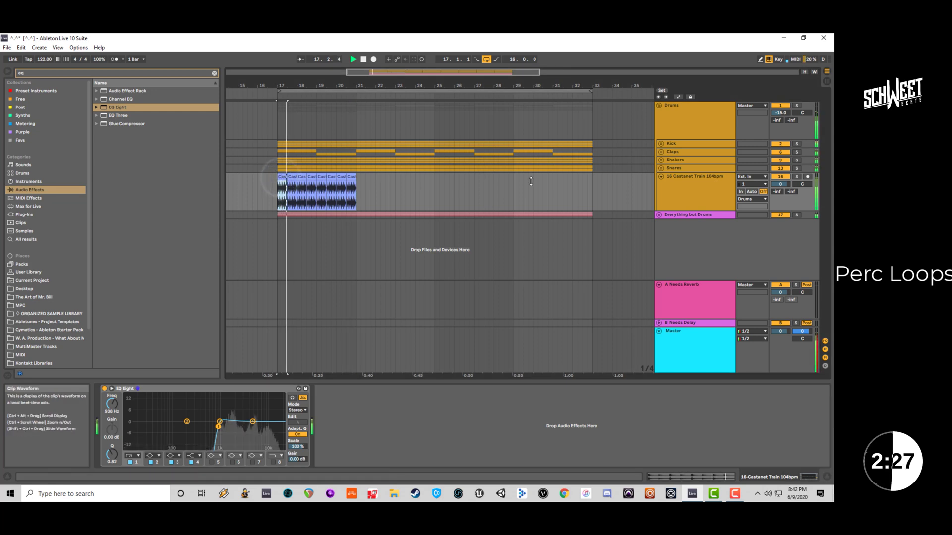
pyautogui.moveTo(780, 183); pyautogui.dragTo(781, 187)
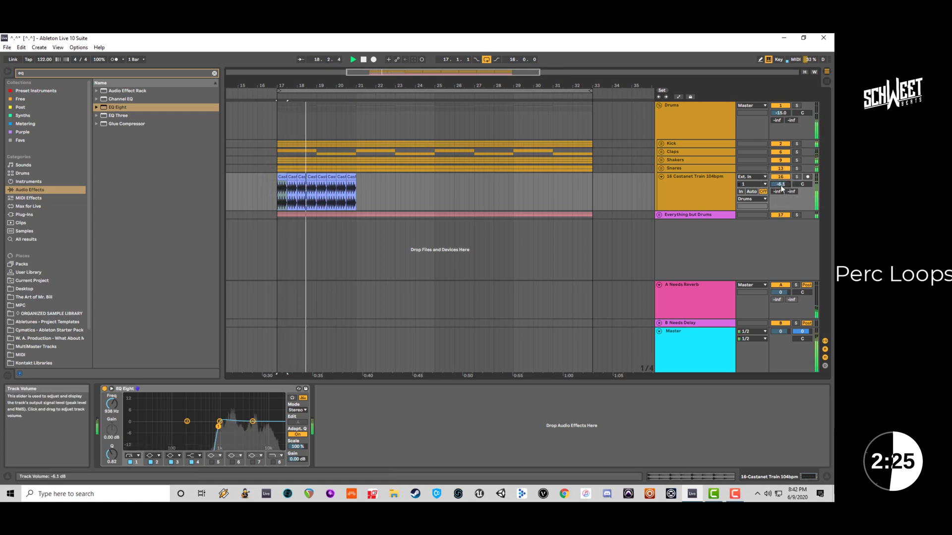
pyautogui.press('space')
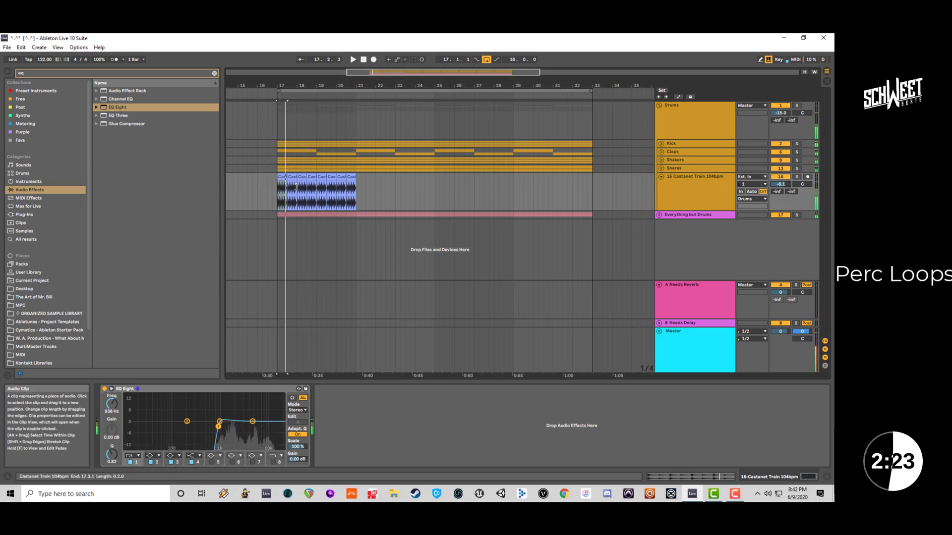
pyautogui.press('space')
pyautogui.click(700, 128)
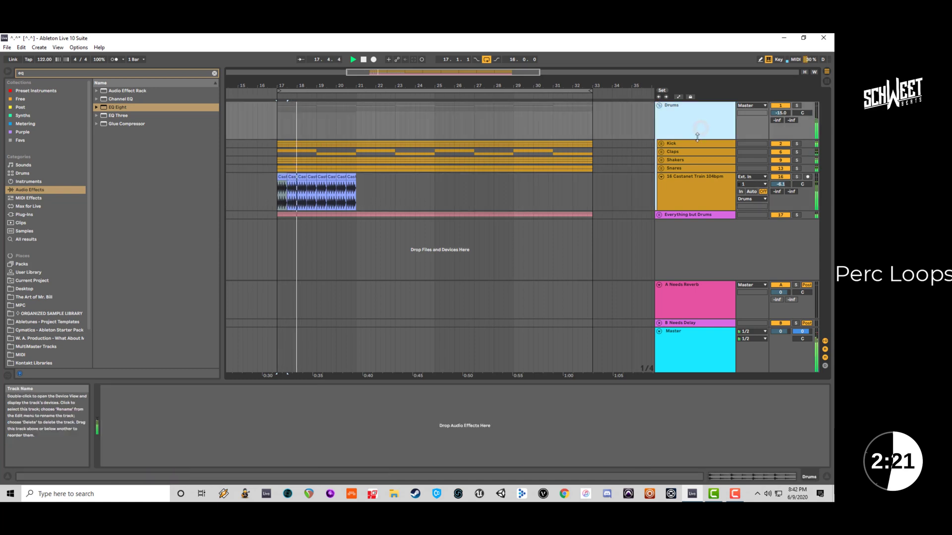
pyautogui.click(682, 180)
pyautogui.press('space')
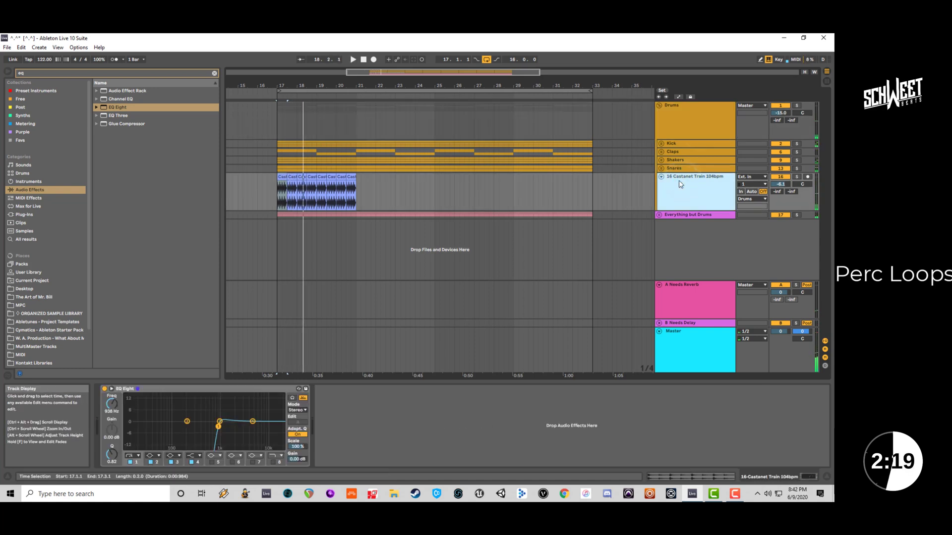
# Trim the first sixteenth off the first Castanet Train clip so it starts at 17.1.2, and play from bar 17.
pyautogui.click(281, 176)
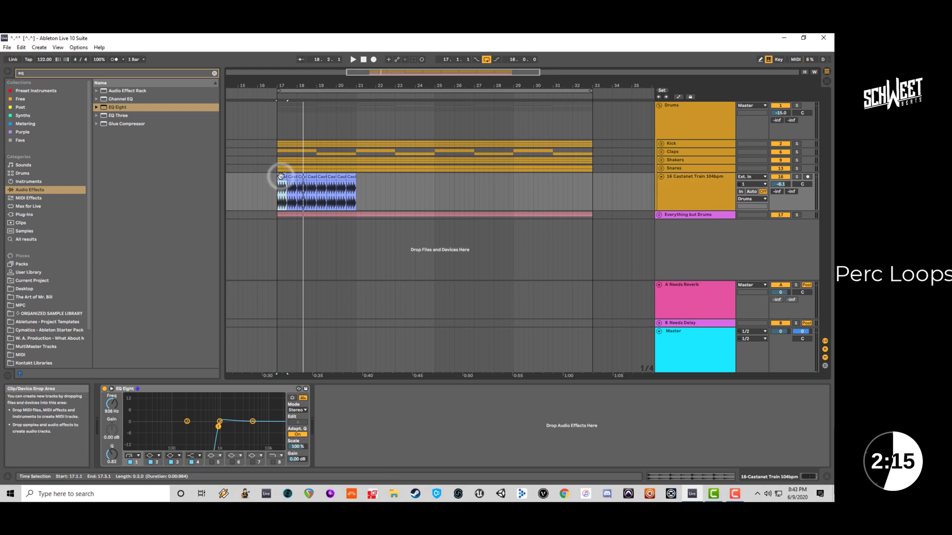
pyautogui.scroll(4, 280, 176)
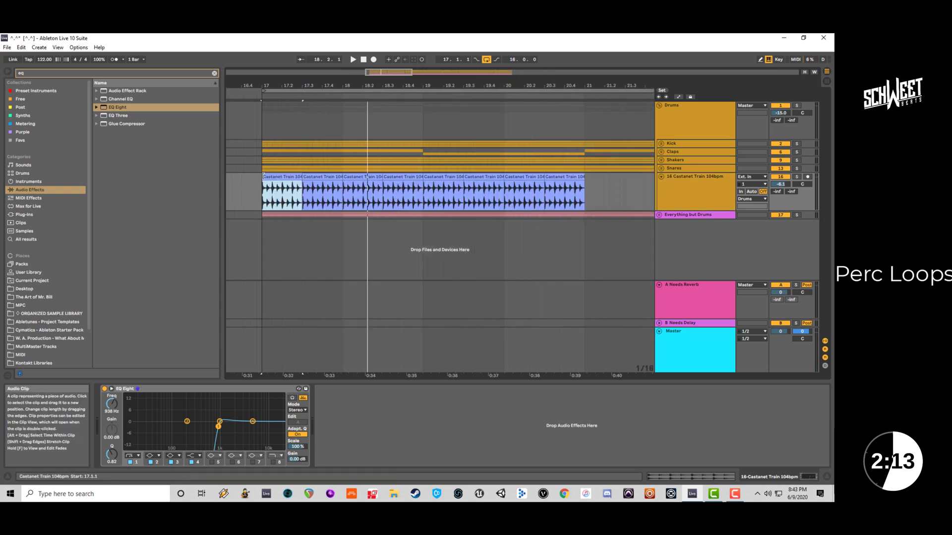
pyautogui.moveTo(263, 176); pyautogui.dragTo(264, 177)
pyautogui.press('space')
pyautogui.press('space')
pyautogui.click(261, 180)
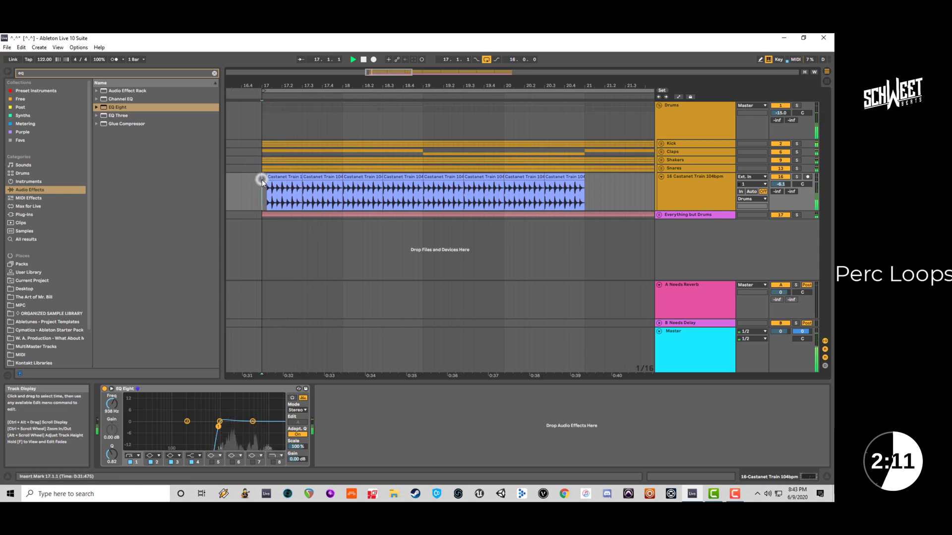
pyautogui.press('space')
pyautogui.press('space')
# Split out and deactivate the Castanet Train section from 17.1.4 to 17.2.2, and play the pattern from bar 17.
pyautogui.moveTo(301, 178); pyautogui.dragTo(286, 200)
pyautogui.hotkey('ctrl', 'z')
pyautogui.press('space')
pyautogui.press('space')
pyautogui.hotkey('ctrl', 'e')
pyautogui.press('0')
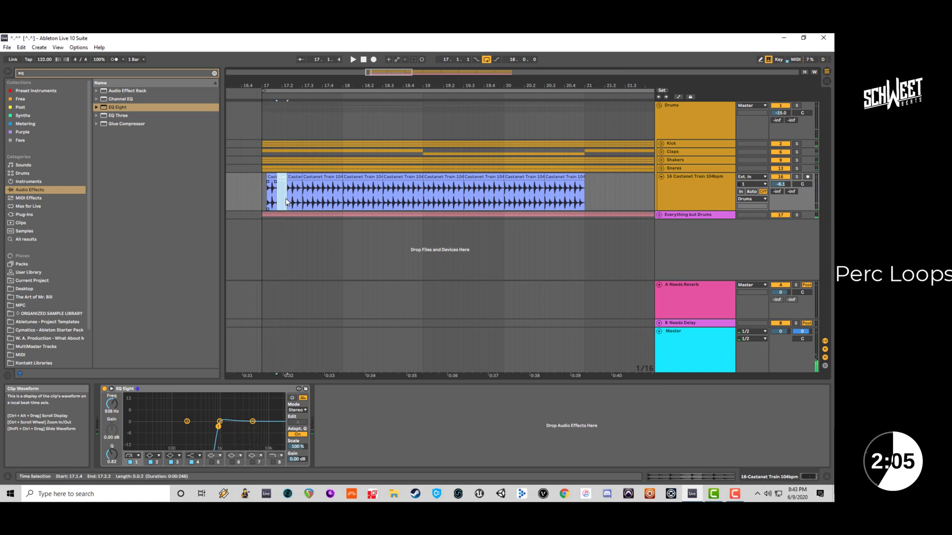
pyautogui.click(263, 198)
pyautogui.press('space')
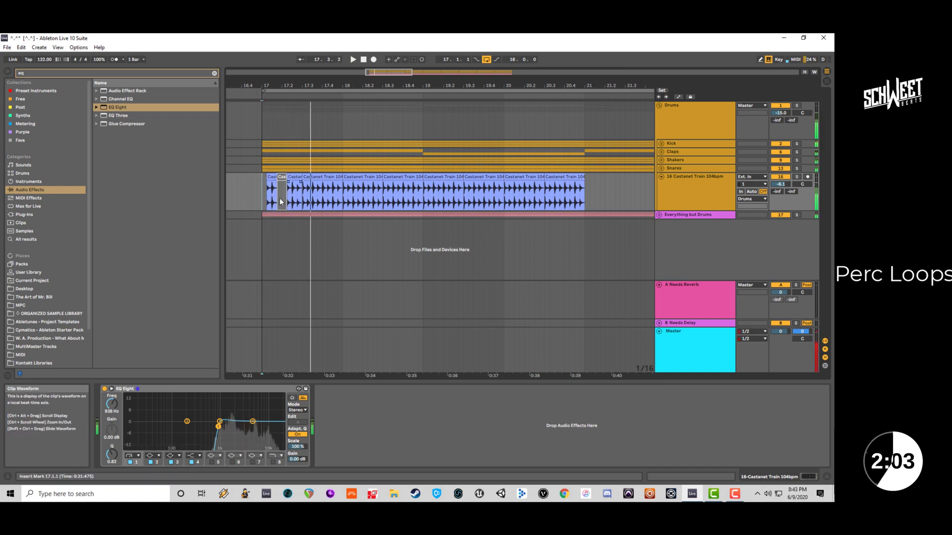
# Split out and deactivate the Castanet Train section from 17.2.4 to 17.3.1, and play from just before bar 17.
pyautogui.press('space')
pyautogui.moveTo(296, 197); pyautogui.dragTo(303, 206)
pyautogui.hotkey('ctrl', 'e')
pyautogui.press('0')
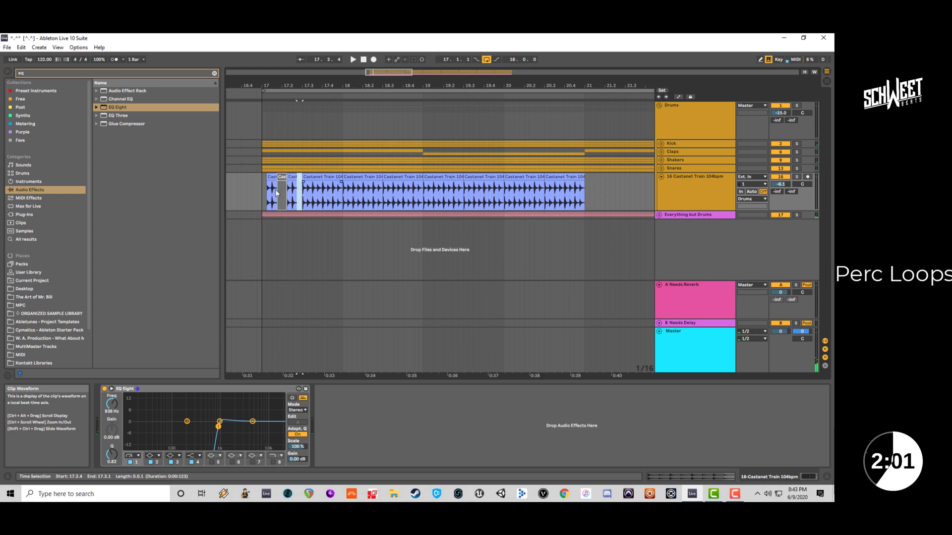
pyautogui.click(236, 193)
pyautogui.press('space')
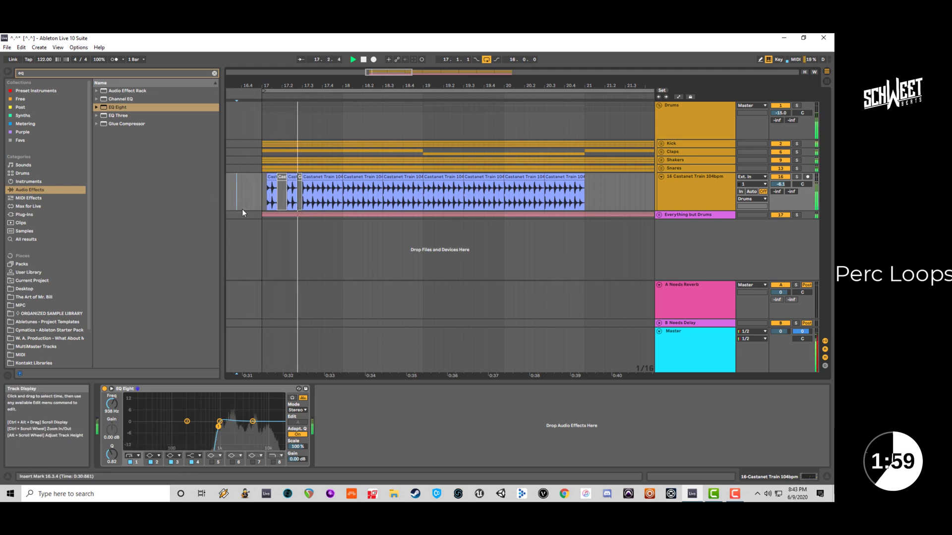
# Trim the start of the slice at 17.2.2 to 17.2.3, and play from just before bar 17.
pyautogui.moveTo(287, 176); pyautogui.dragTo(292, 177)
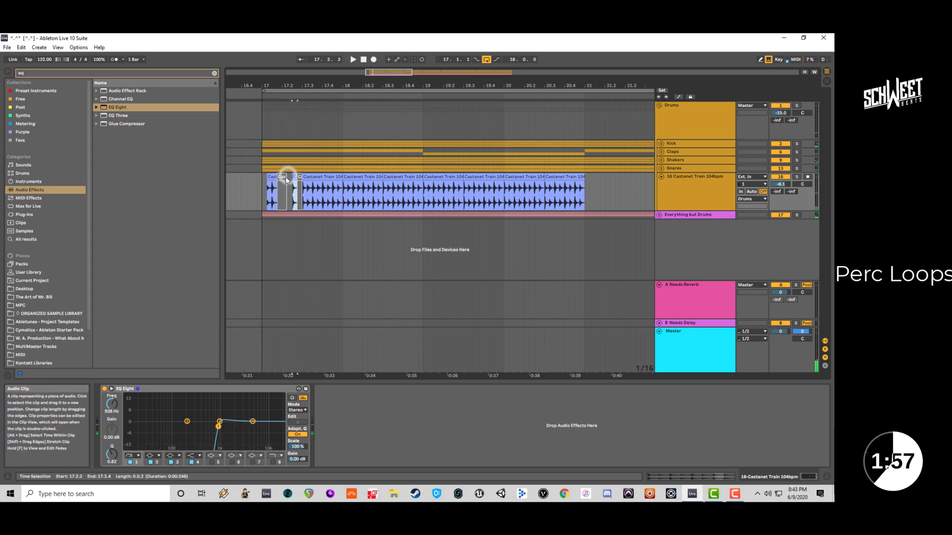
pyautogui.press('space')
pyautogui.press('space')
pyautogui.click(254, 188)
pyautogui.press('space')
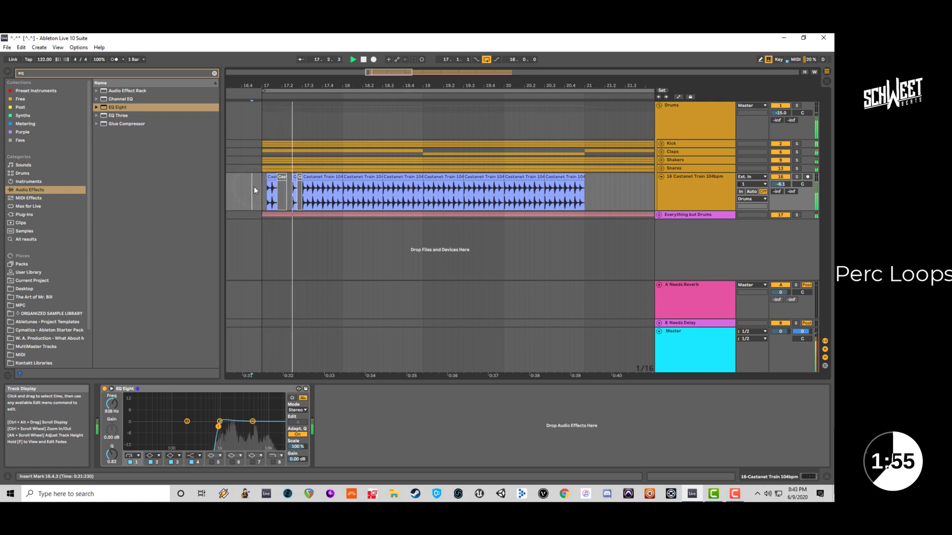
# Duplicate the edited half bar from 17.1.1 to 17.3.1 over the second half of bar 17, and play it.
pyautogui.click(314, 176)
pyautogui.press('space')
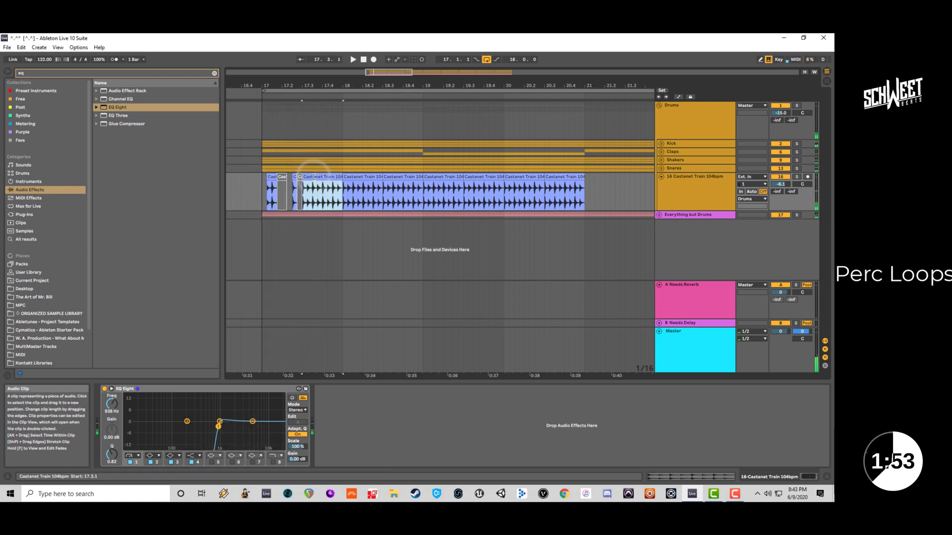
pyautogui.moveTo(262, 195); pyautogui.dragTo(302, 202)
pyautogui.hotkey('ctrl', 'd')
pyautogui.press('space')
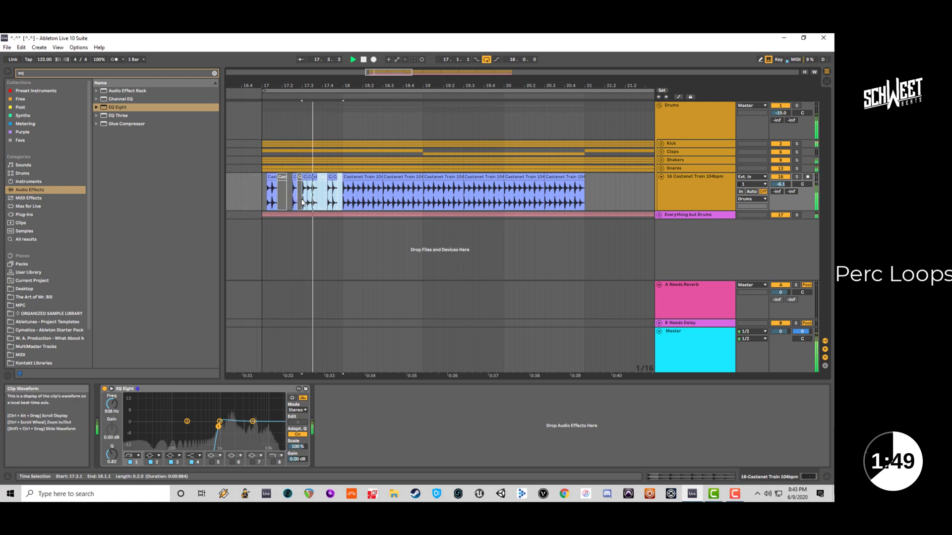
# Move the slice at 17.3.2 one sixteenth later and trim its start to 17.3.4, playing the bar to check it.
pyautogui.click(246, 191)
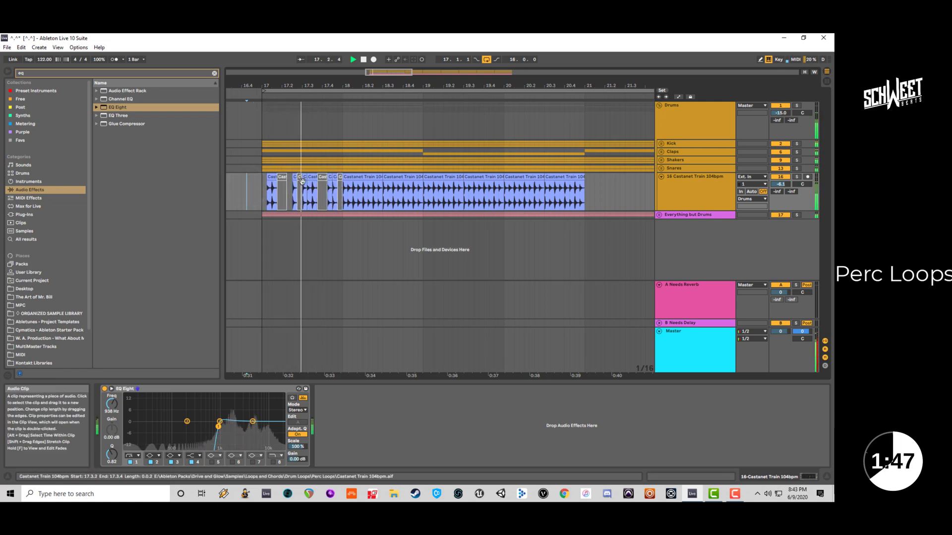
pyautogui.click(317, 179)
pyautogui.press('space')
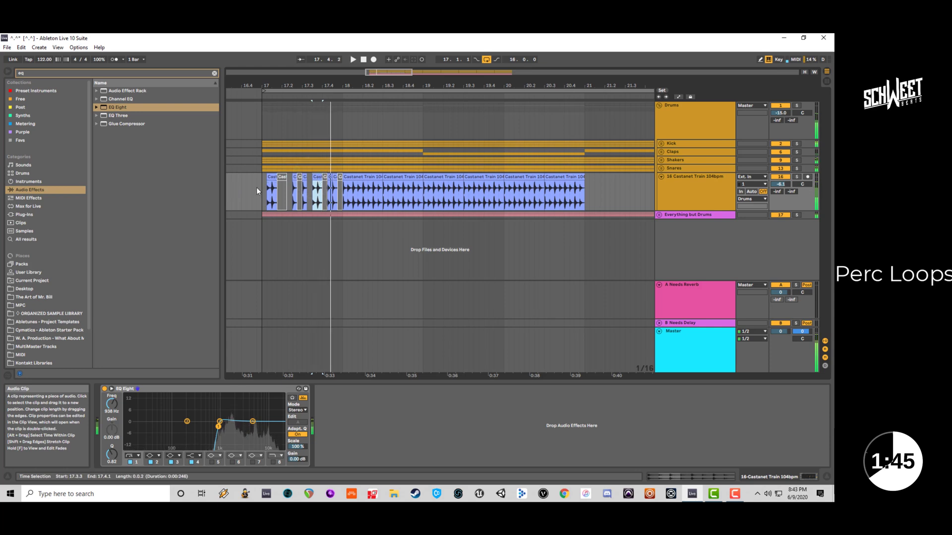
pyautogui.click(257, 188)
pyautogui.press('space')
pyautogui.click(314, 177)
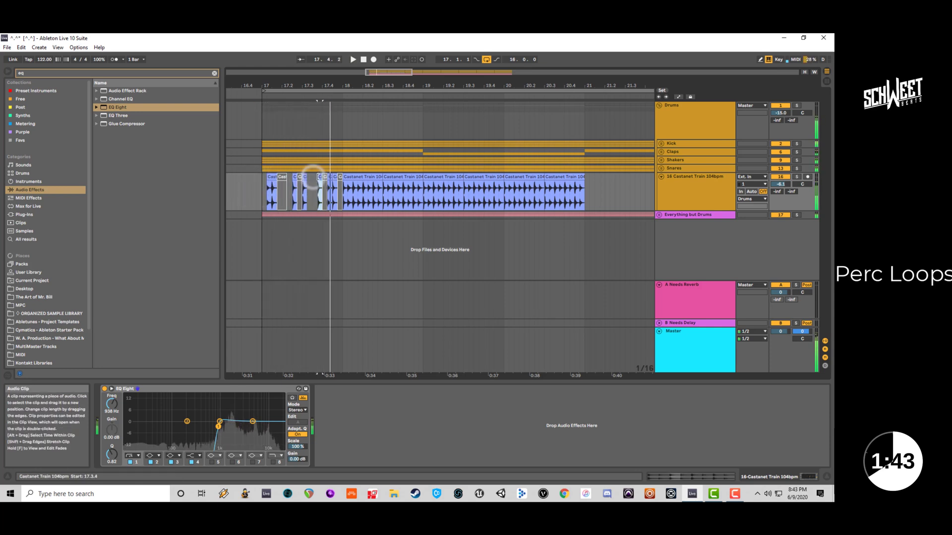
pyautogui.press('space')
pyautogui.click(256, 185)
pyautogui.press('space')
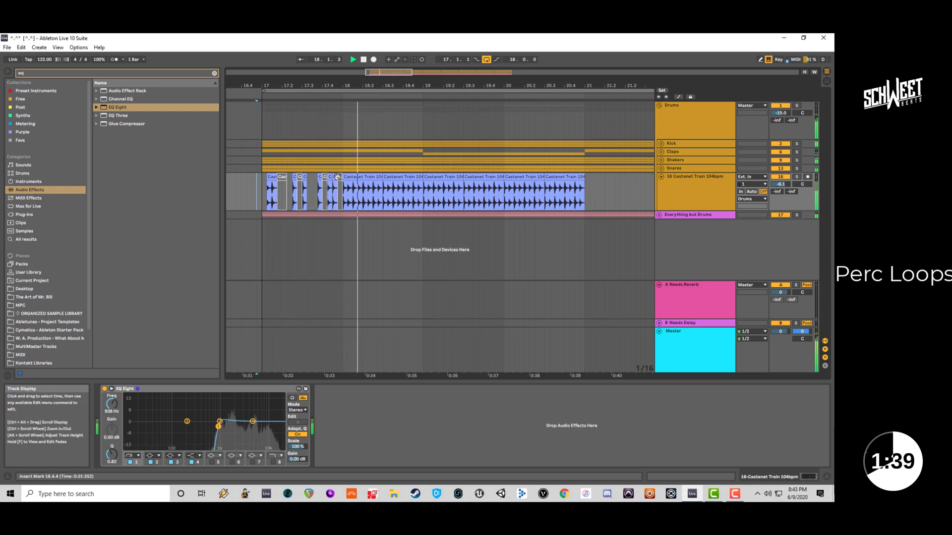
# Duplicate the edited bar 17 three times on the Castanet Train track, and delete the copies from bar 18 onward.
pyautogui.press('space')
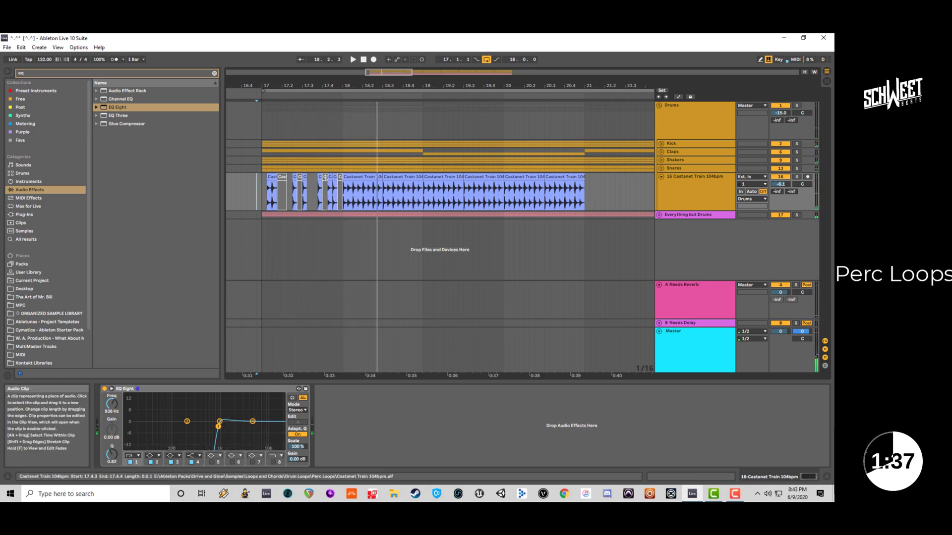
pyautogui.moveTo(342, 184); pyautogui.dragTo(264, 190)
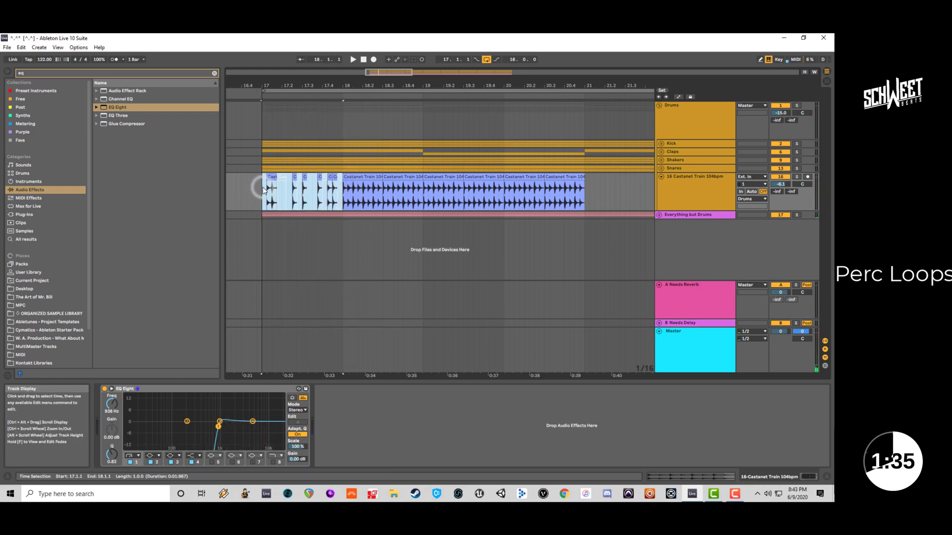
pyautogui.hotkey('ctrl', 'd')
pyautogui.hotkey('ctrl', 'd')
pyautogui.hotkey('ctrl', 'd')
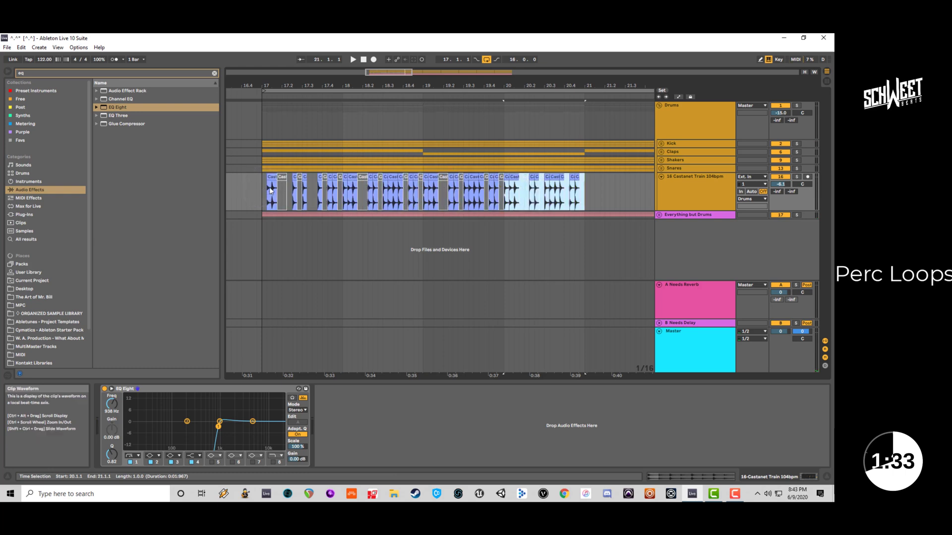
pyautogui.moveTo(602, 197); pyautogui.dragTo(342, 196)
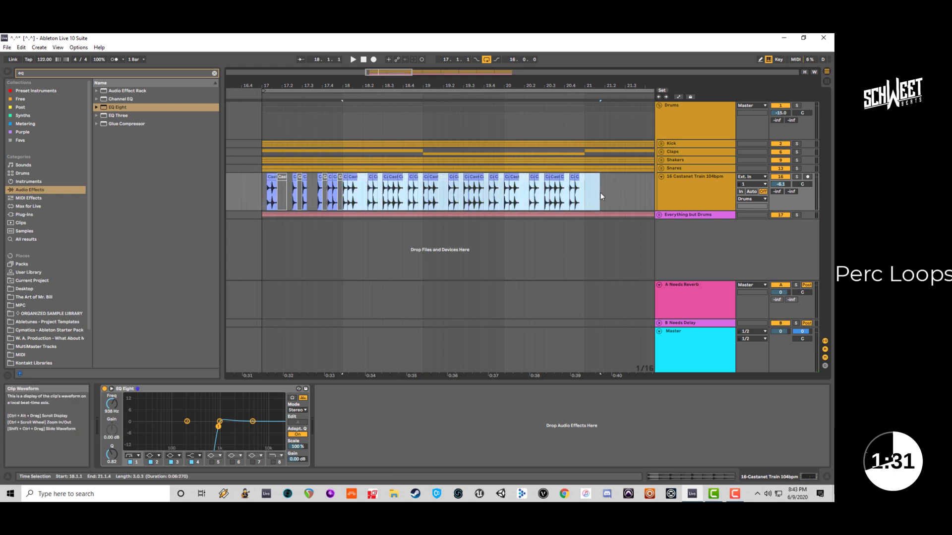
pyautogui.click(349, 198)
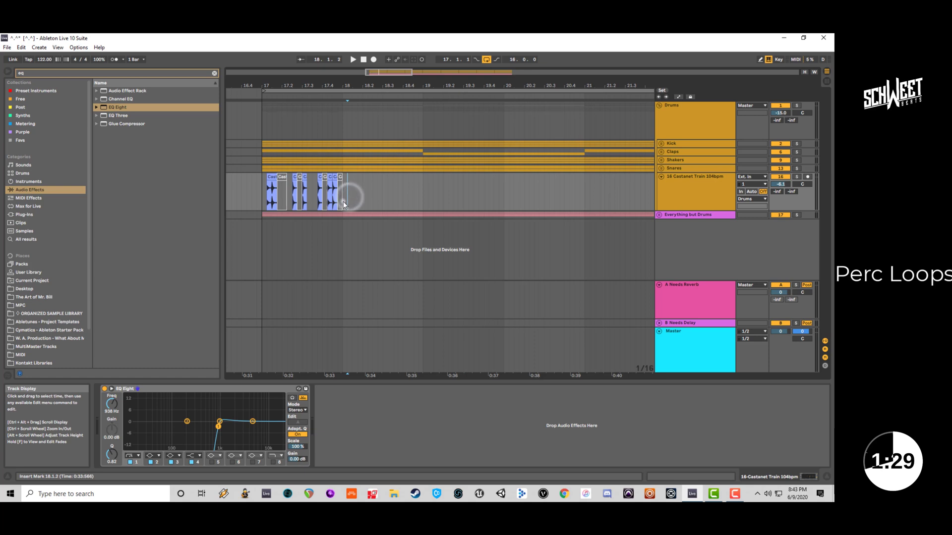
# Audition a single copy of the edited bar 17 in bar 18, and delete that copy.
pyautogui.hotkey('shift', 'Left')
pyautogui.hotkey('shift', 'Left')
pyautogui.hotkey('shift', 'Left')
pyautogui.hotkey('shift', 'Left')
pyautogui.hotkey('shift', 'Left')
pyautogui.hotkey('shift', 'Left')
pyautogui.hotkey('shift', 'Left')
pyautogui.hotkey('shift', 'Left')
pyautogui.hotkey('shift', 'Left')
pyautogui.hotkey('shift', 'Left')
pyautogui.hotkey('shift', 'Left')
pyautogui.hotkey('shift', 'Left')
pyautogui.hotkey('shift', 'Left')
pyautogui.hotkey('shift', 'Left')
pyautogui.hotkey('shift', 'Left')
pyautogui.hotkey('shift', 'Left')
pyautogui.hotkey('shift', 'Left')
pyautogui.hotkey('shift', 'Left')
pyautogui.moveTo(256, 206); pyautogui.dragTo(262, 206)
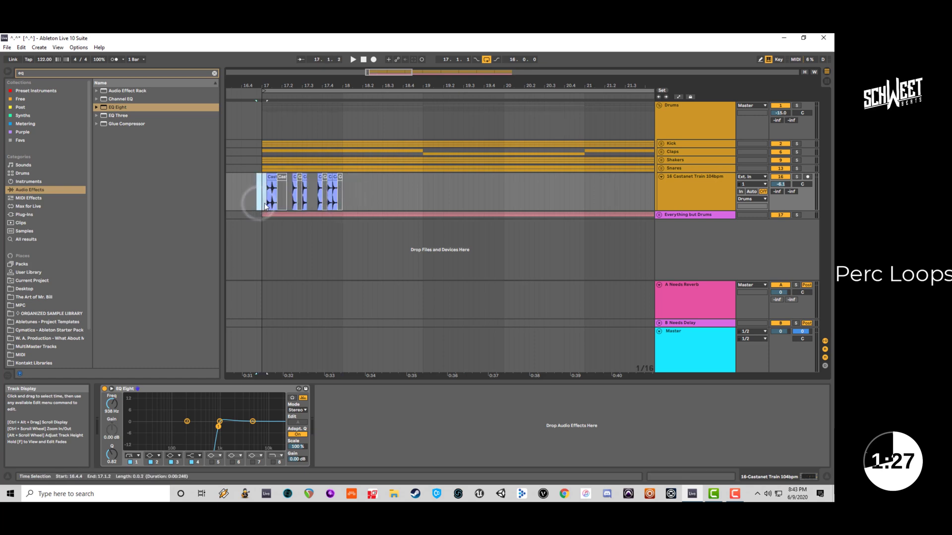
pyautogui.moveTo(344, 189); pyautogui.dragTo(268, 201)
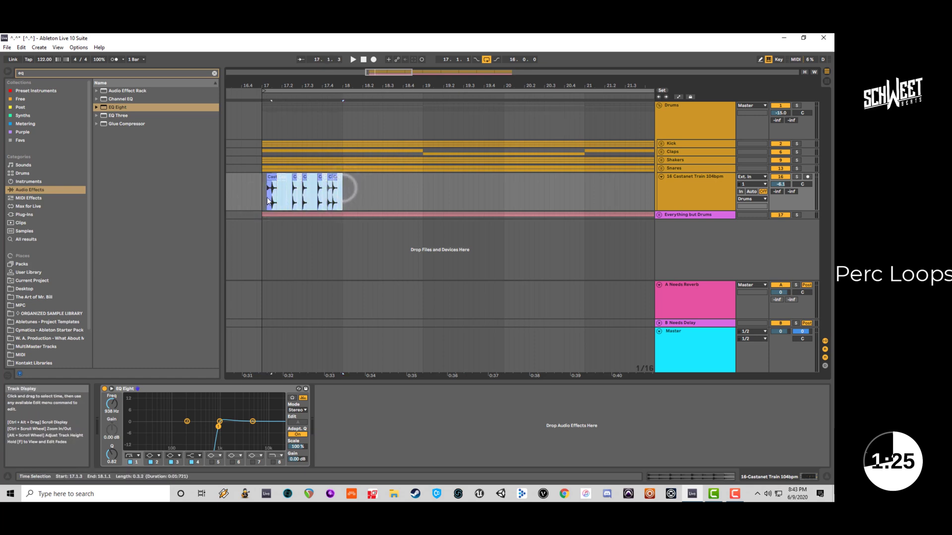
pyautogui.hotkey('ctrl', 'd')
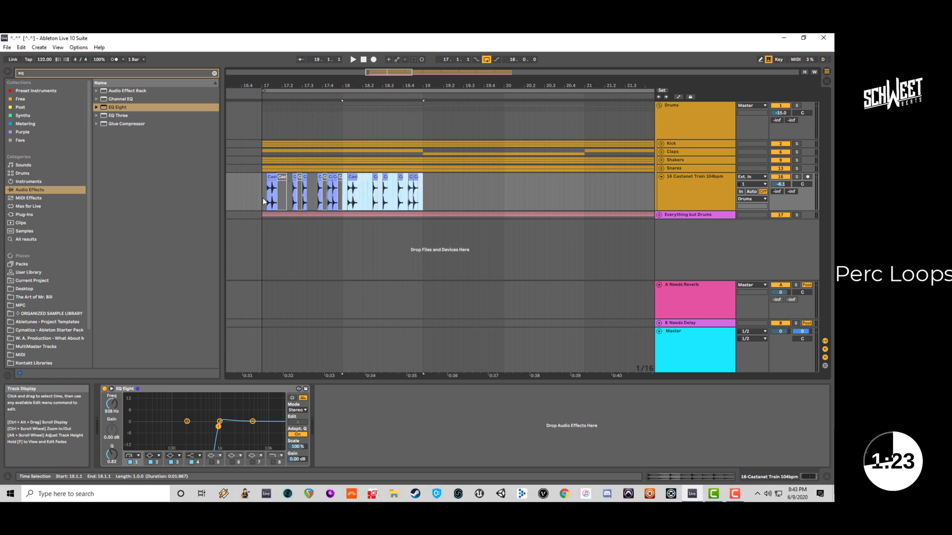
pyautogui.press('space')
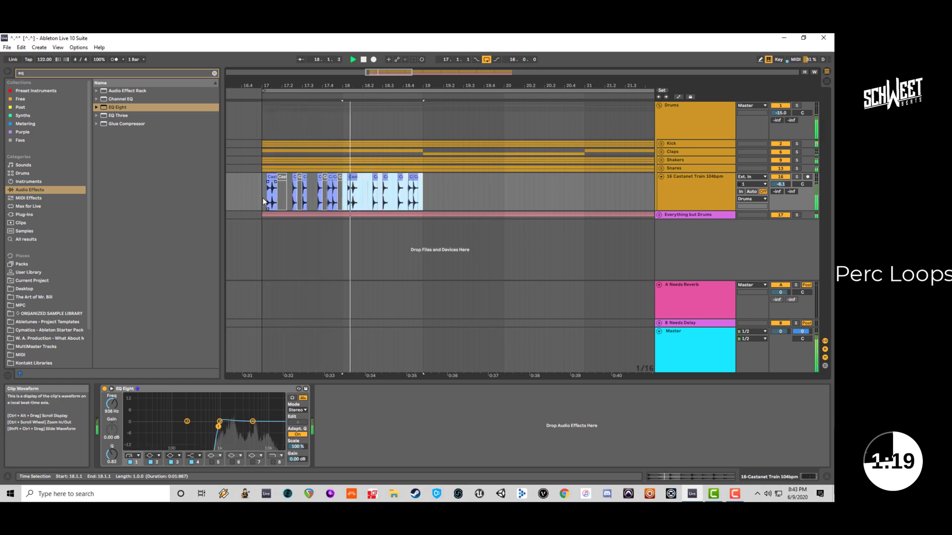
pyautogui.press('space')
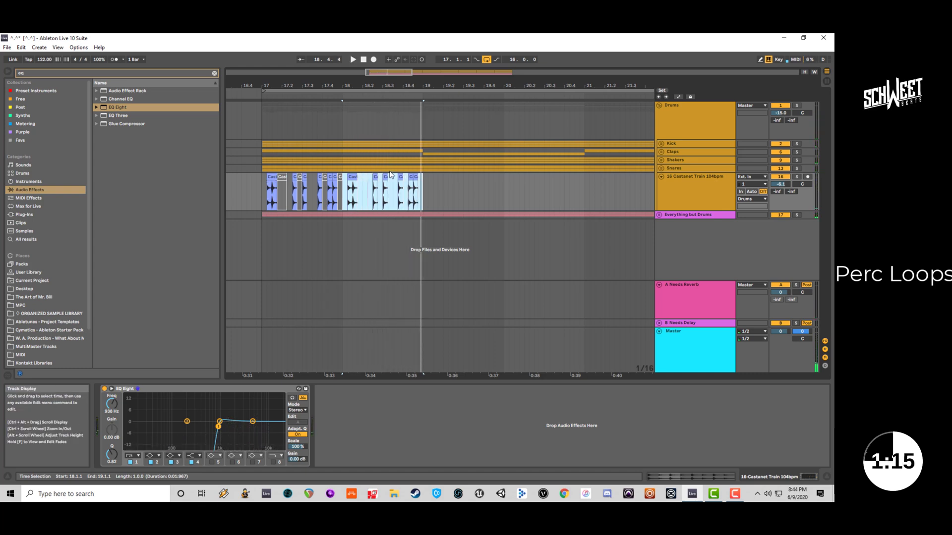
pyautogui.press('Delete')
pyautogui.click(353, 207)
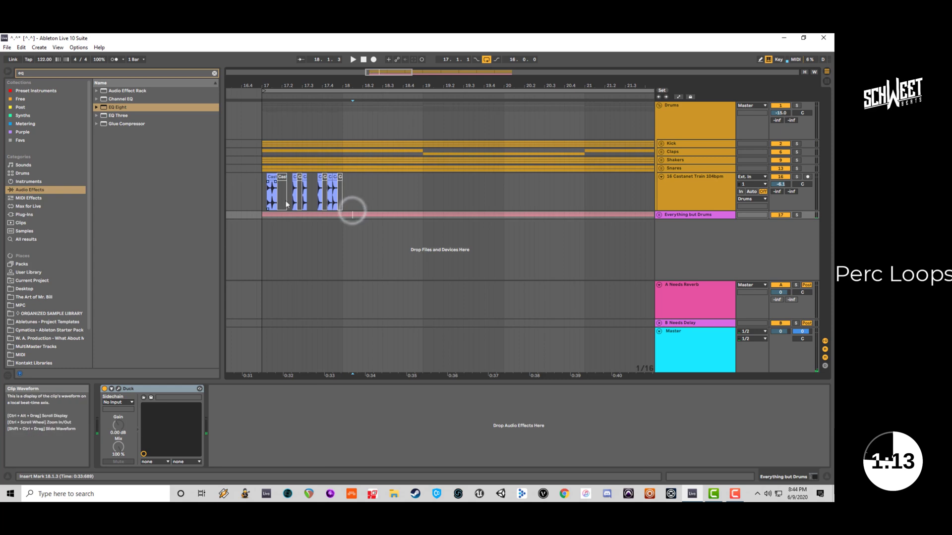
# Consolidate the slices from 17.1.1 to 18.1.1 into one clip and set its transposition to 9 st.
pyautogui.moveTo(261, 197); pyautogui.dragTo(341, 201)
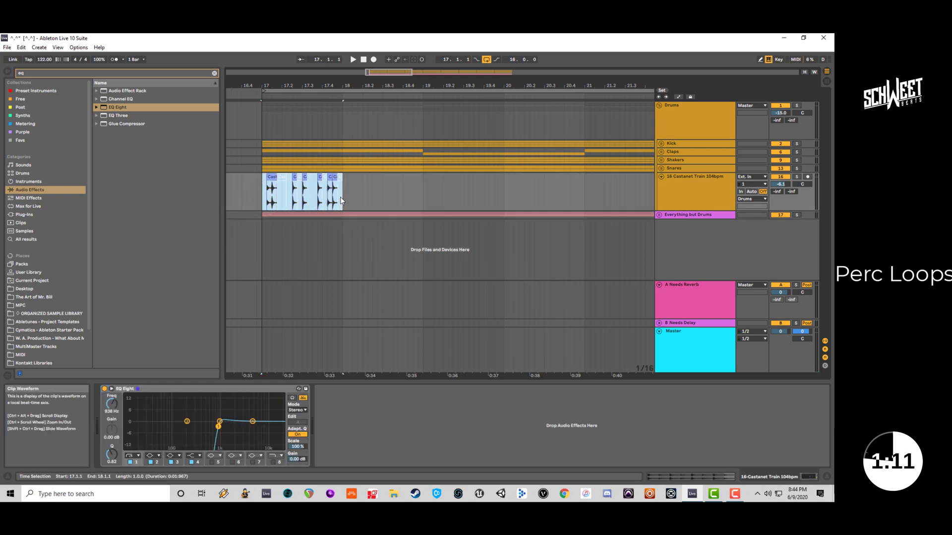
pyautogui.hotkey('ctrl', 'j')
pyautogui.doubleClick(297, 177)
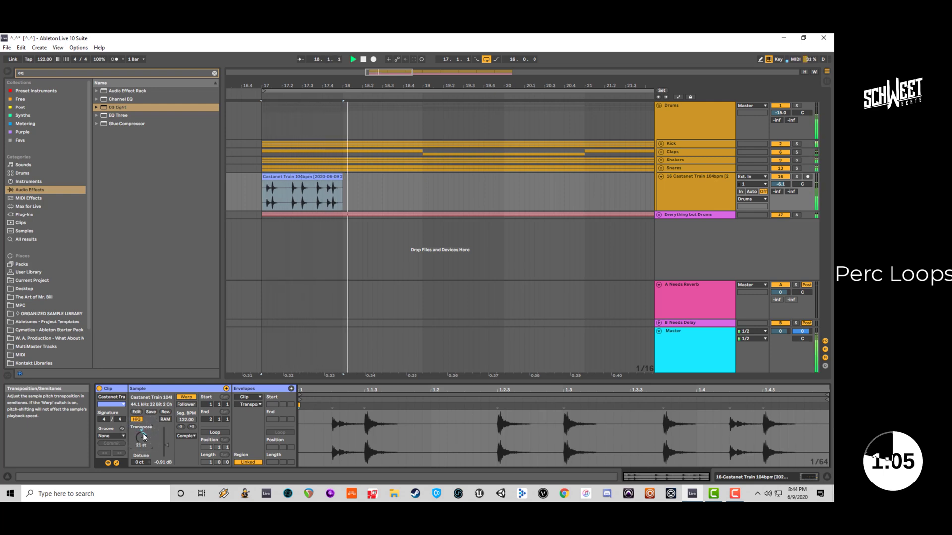
pyautogui.scroll(-11, 143, 433)
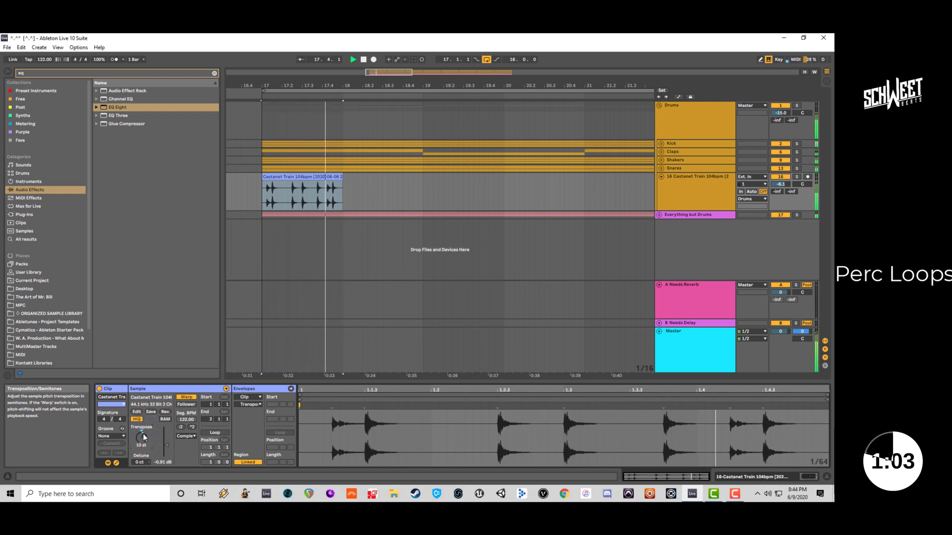
pyautogui.scroll(-1, 143, 434)
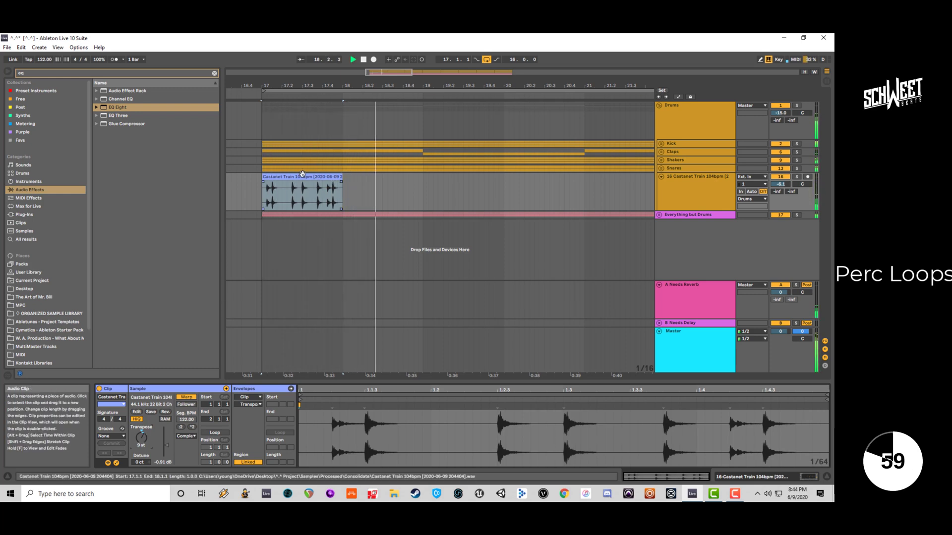
# Duplicate the consolidated Castanet Train clip repeatedly up to bar 33, and set the track's volume to -8.3 dB.
pyautogui.hotkey('ctrl', 'd')
pyautogui.hotkey('ctrl', 'd')
pyautogui.hotkey('ctrl', 'd')
pyautogui.hotkey('ctrl', 'd')
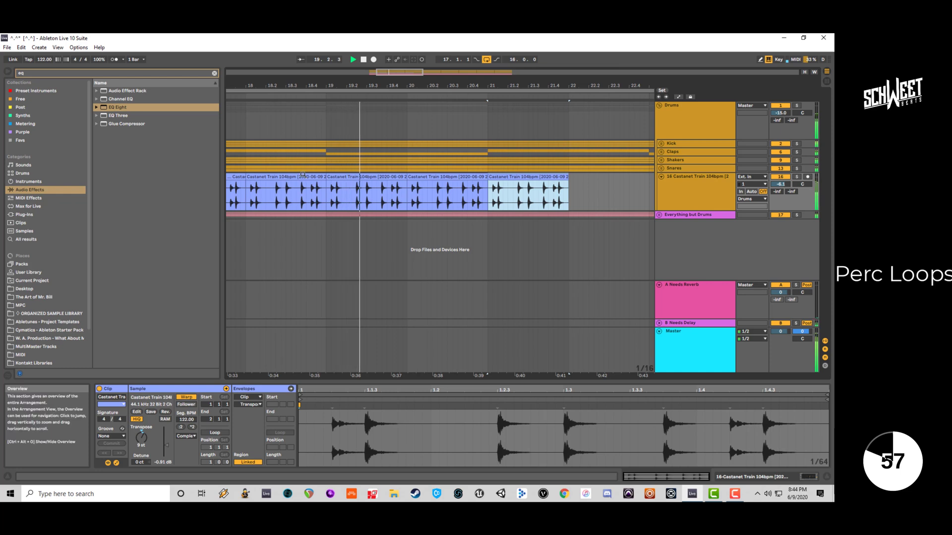
pyautogui.moveTo(408, 76); pyautogui.dragTo(442, 70)
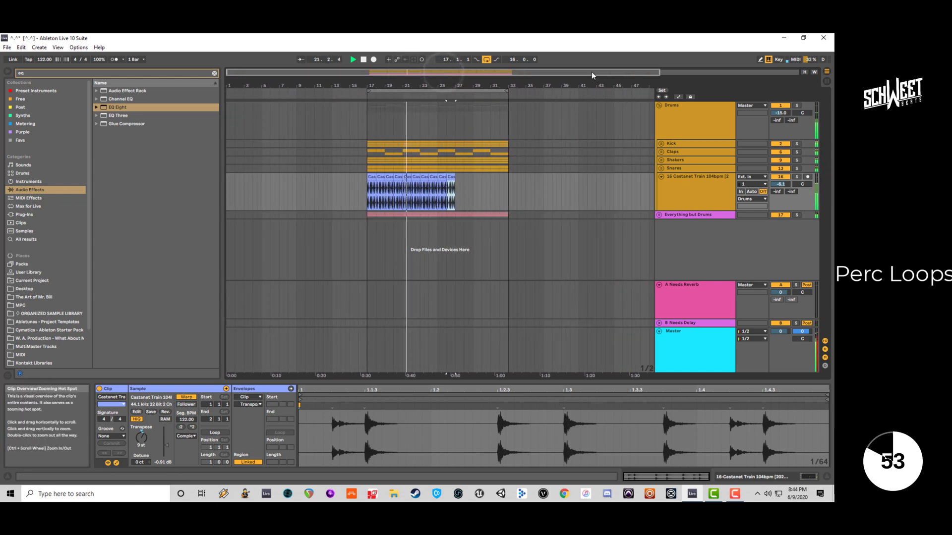
pyautogui.hotkey('ctrl', 'd')
pyautogui.hotkey('ctrl', 'd')
pyautogui.hotkey('ctrl', 'd')
pyautogui.hotkey('ctrl', 'd')
pyautogui.hotkey('ctrl', 'd')
pyautogui.hotkey('ctrl', 'd')
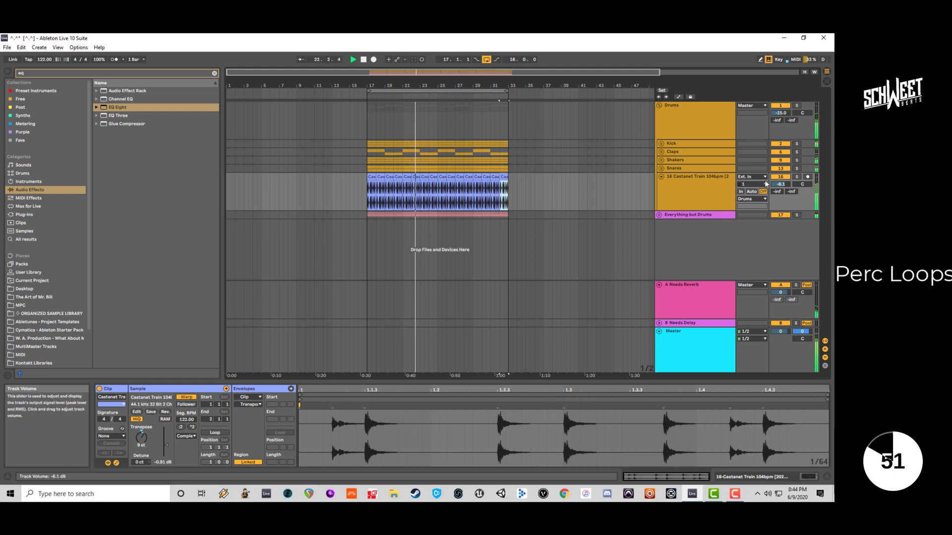
pyautogui.moveTo(779, 184); pyautogui.dragTo(779, 194)
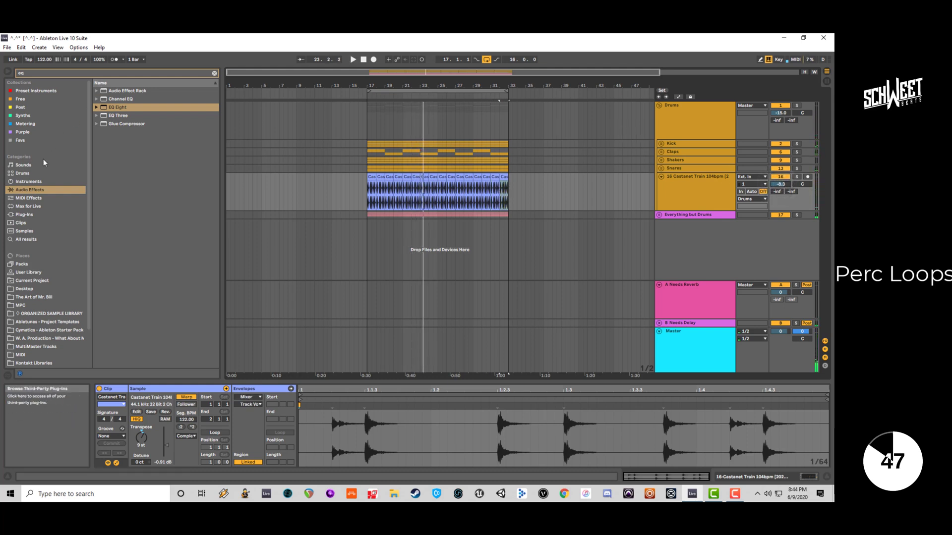
# Search the installed packs for "loops".
pyautogui.click(31, 174)
pyautogui.click(31, 263)
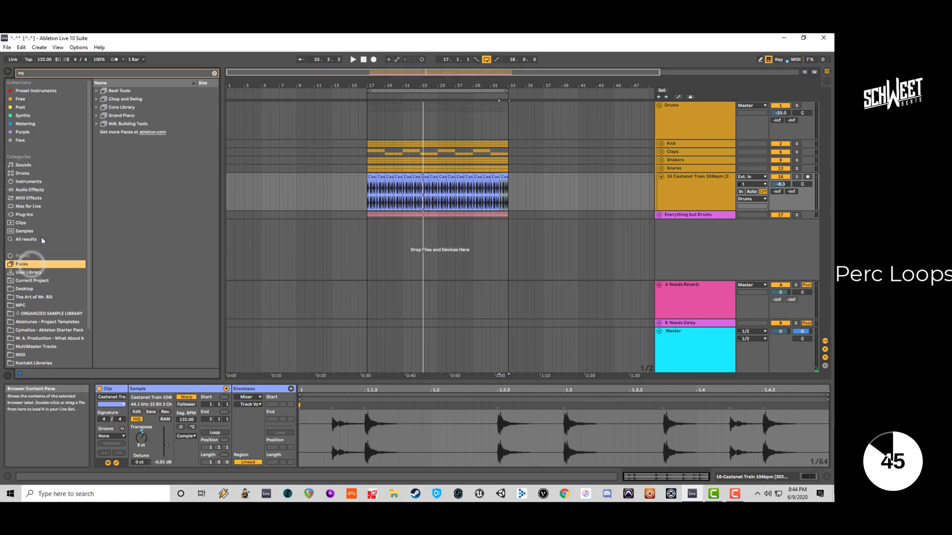
pyautogui.click(101, 74)
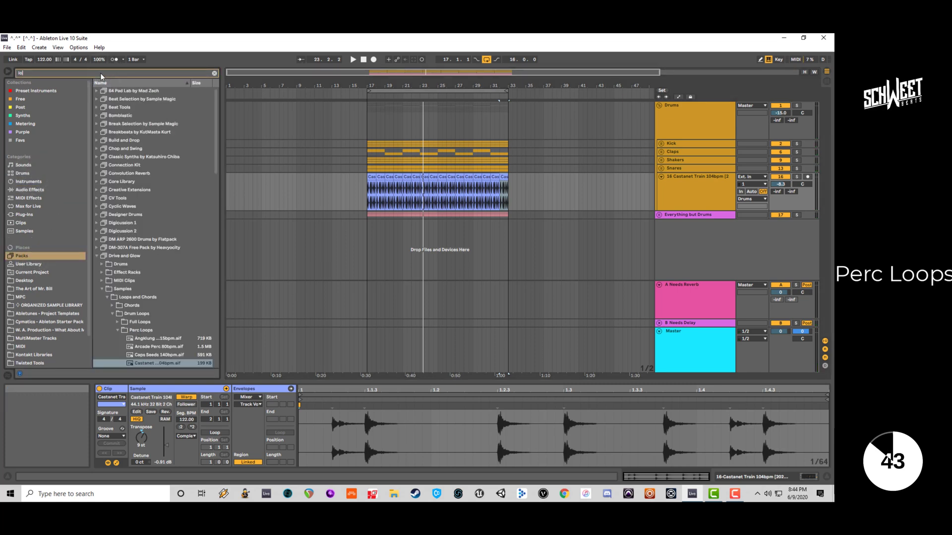
pyautogui.write('loops')
# Place the Cymbal Shakers 120 bpm loop at 17.1.1 on a new track below Castanet Train and set its volume to about -4.9 dB.
pyautogui.click(186, 281)
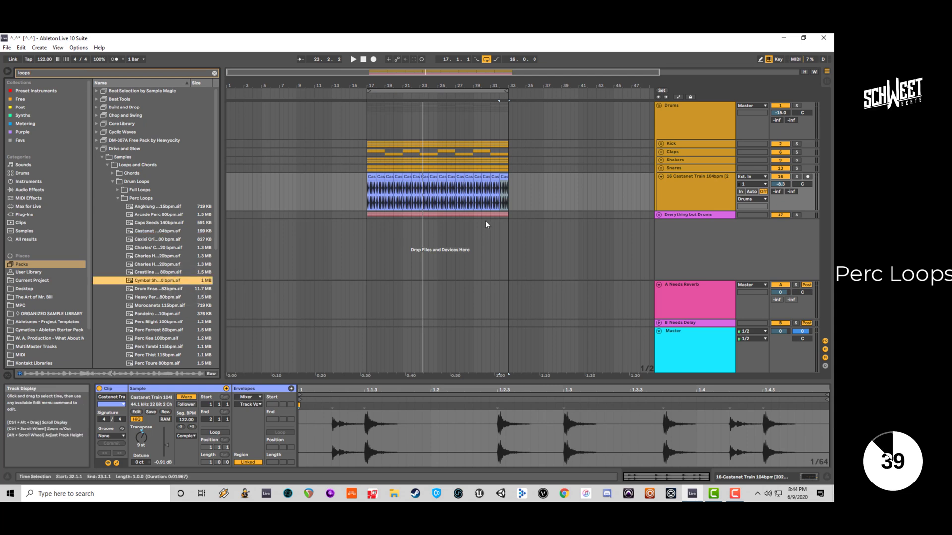
pyautogui.click(669, 195)
pyautogui.moveTo(158, 280); pyautogui.dragTo(369, 246)
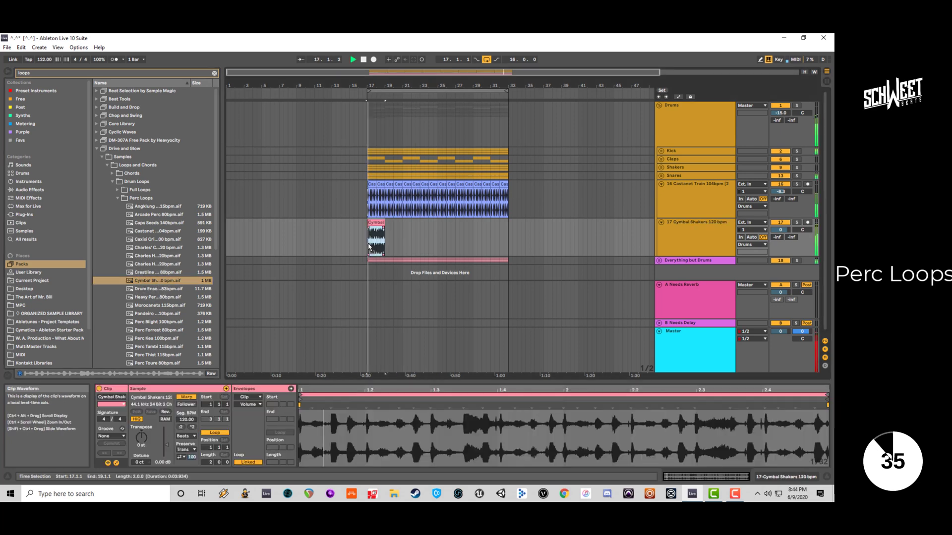
pyautogui.press('space')
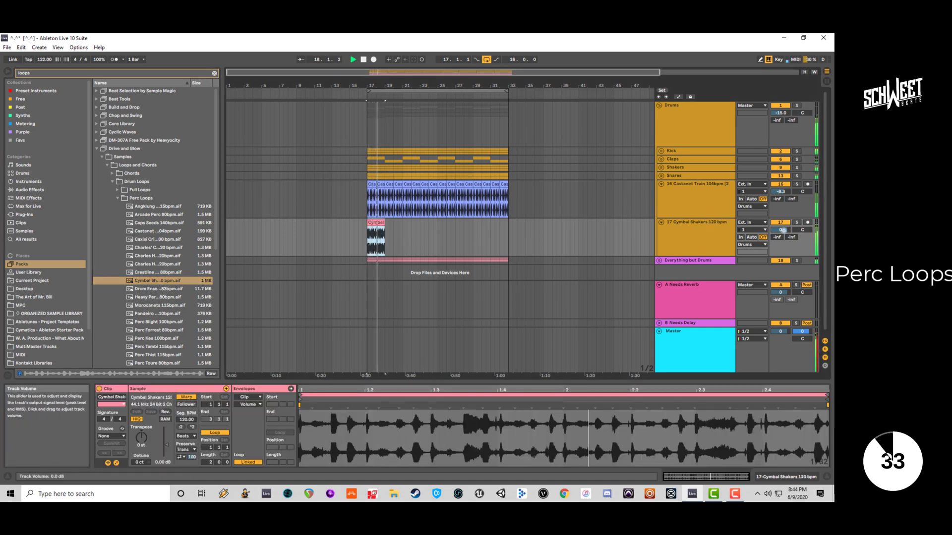
pyautogui.moveTo(781, 230); pyautogui.dragTo(781, 243)
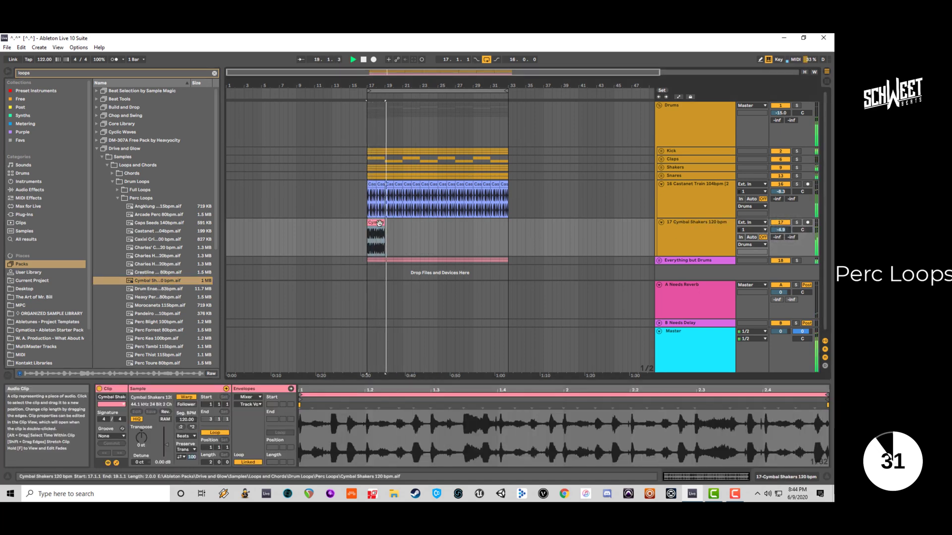
# Trim the beginning of the Cymbal Shakers clip so that it starts at 17.1.4.
pyautogui.scroll(5, 379, 224)
pyautogui.click(319, 226)
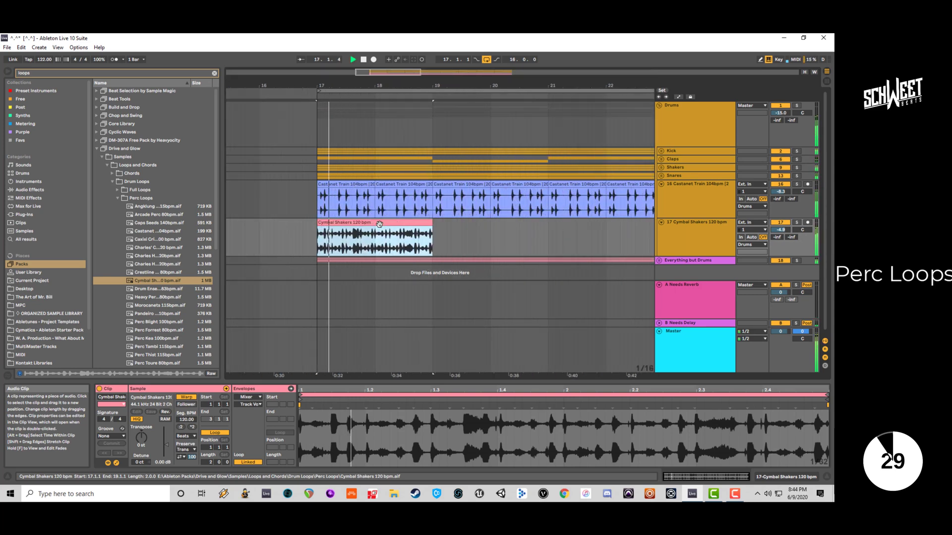
pyautogui.moveTo(319, 226); pyautogui.dragTo(328, 224)
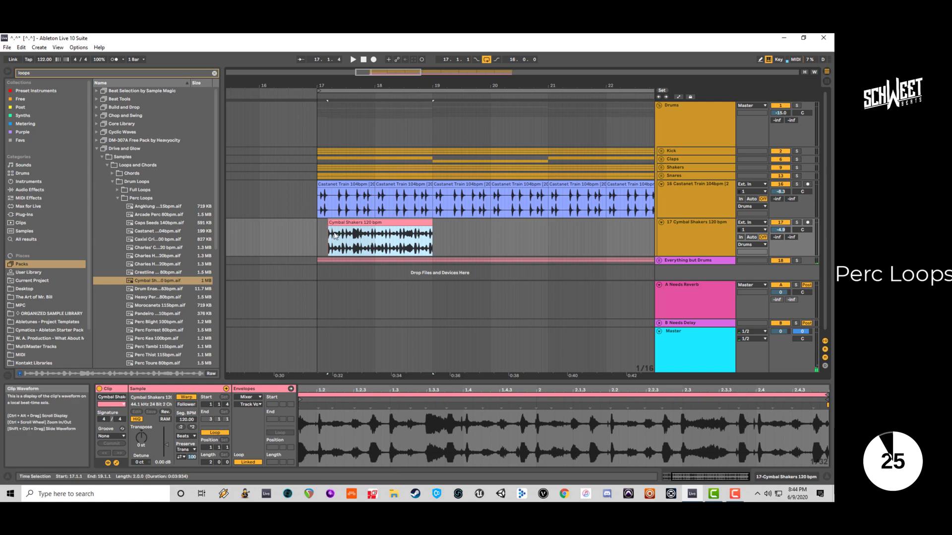
# Split the Cymbal Shakers clip and deactivate the slices from 17.2.3 to 17.3.2 and from 17.3.4 to 17.4.3.
pyautogui.click(334, 233)
pyautogui.moveTo(339, 236); pyautogui.dragTo(350, 238)
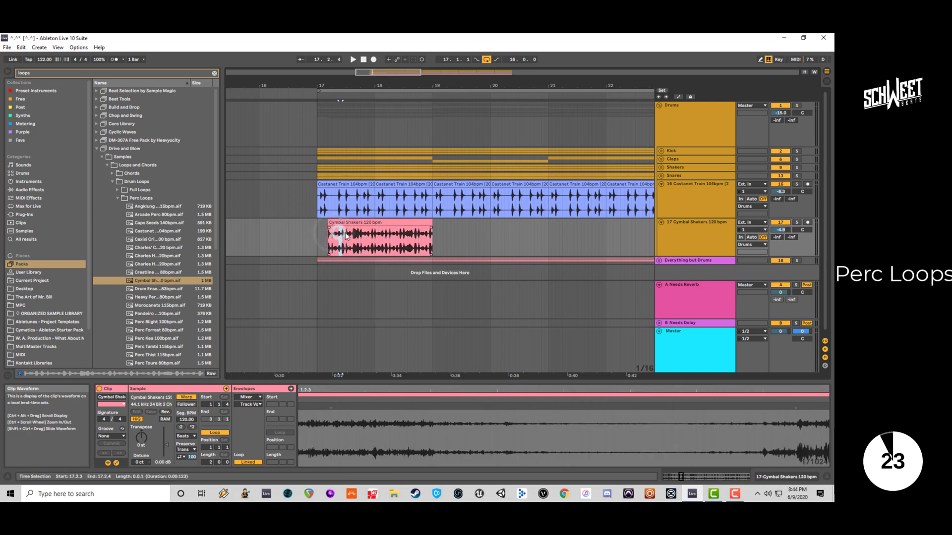
pyautogui.hotkey('ctrl', 'e')
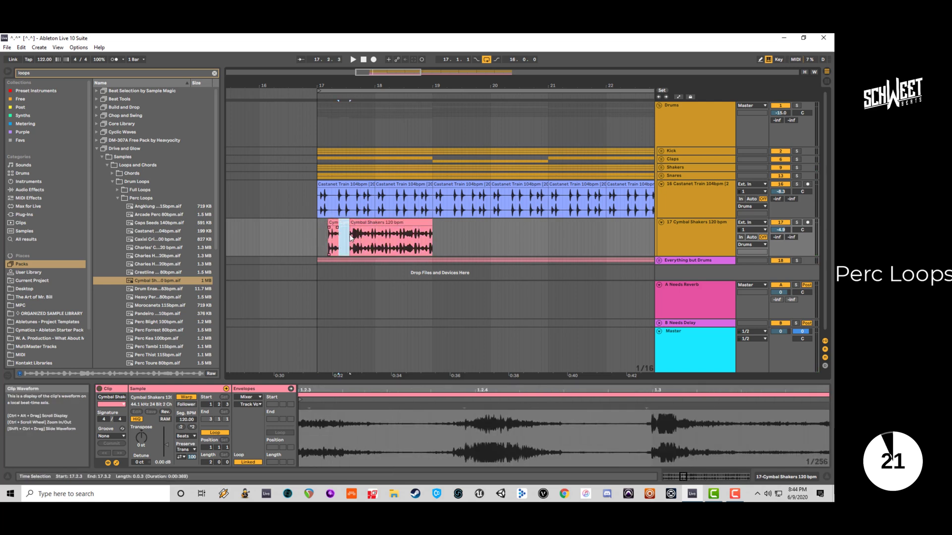
pyautogui.press('0')
pyautogui.moveTo(357, 234); pyautogui.dragTo(370, 235)
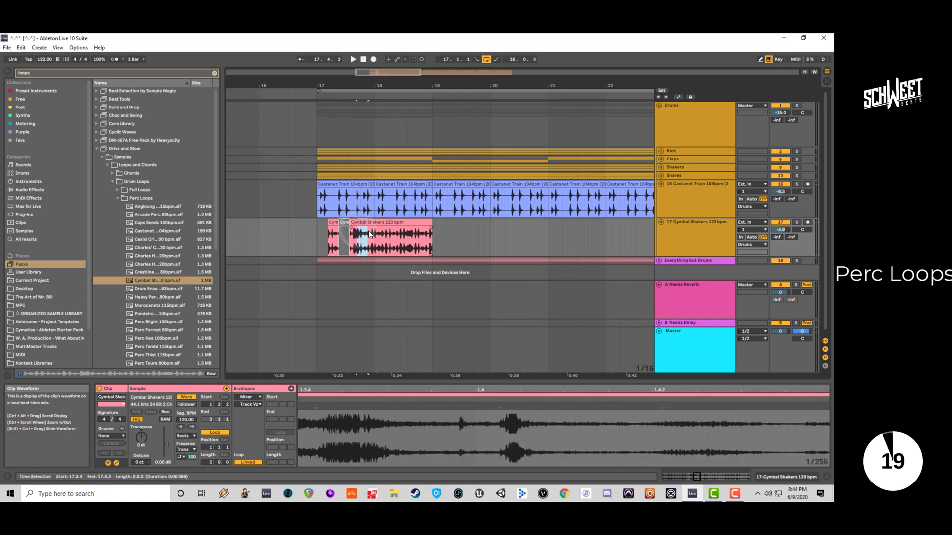
pyautogui.hotkey('ctrl', 'e')
pyautogui.press('0')
# Play back the chopped Cymbal Shakers pattern from just before bar 17.
pyautogui.click(310, 229)
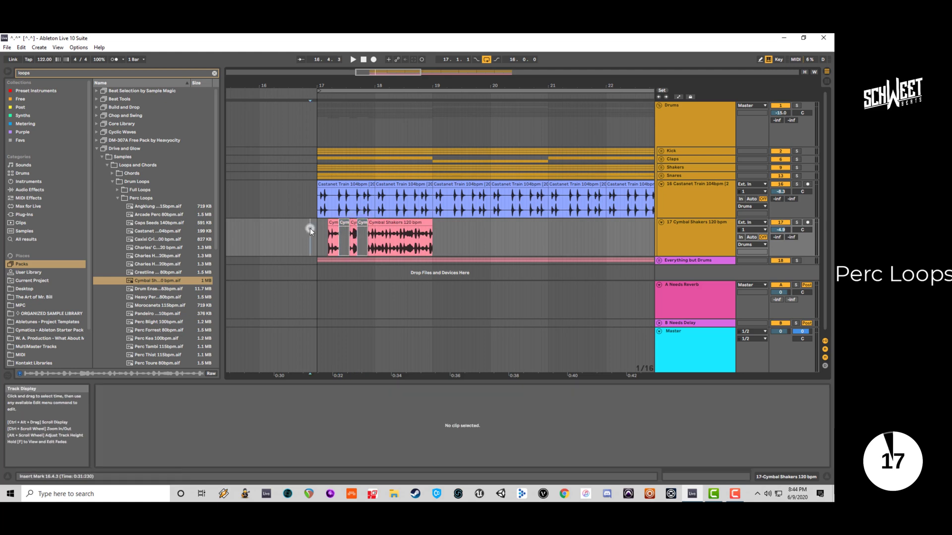
pyautogui.press('space')
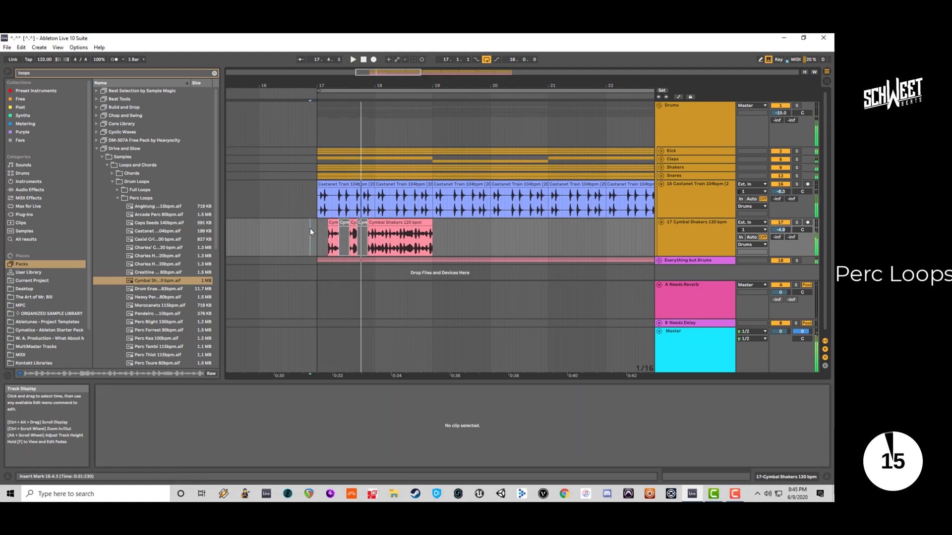
pyautogui.press('space')
pyautogui.press('space')
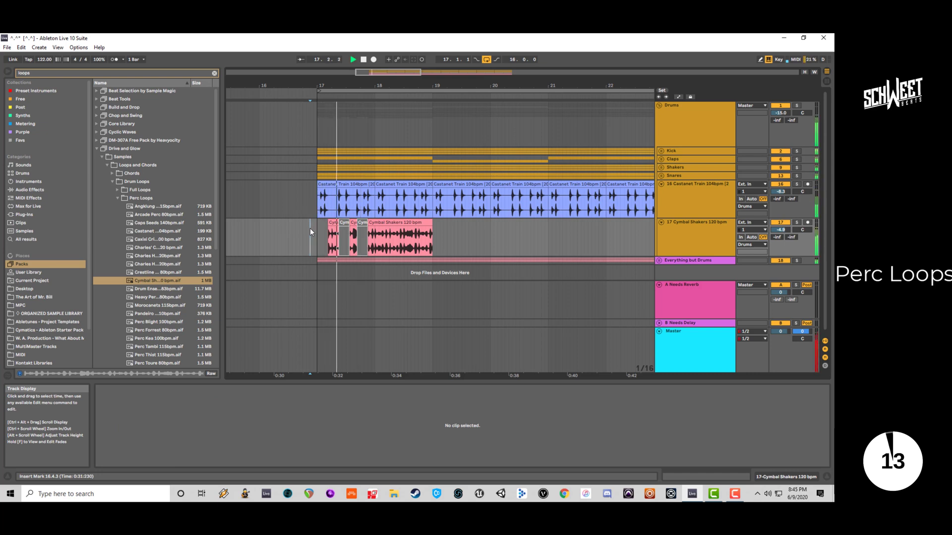
pyautogui.press('space')
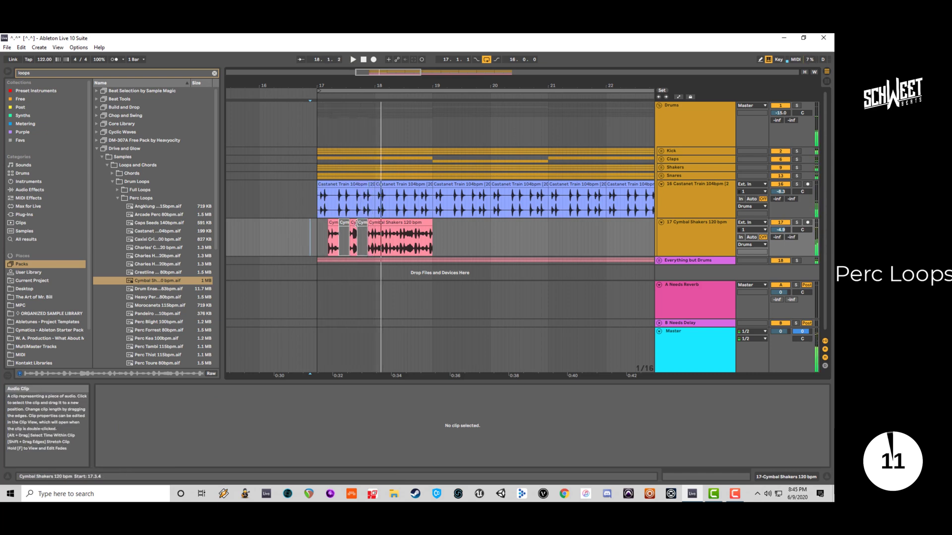
# Audition the first Cymbal Shakers slice and try shortening its end.
pyautogui.click(355, 225)
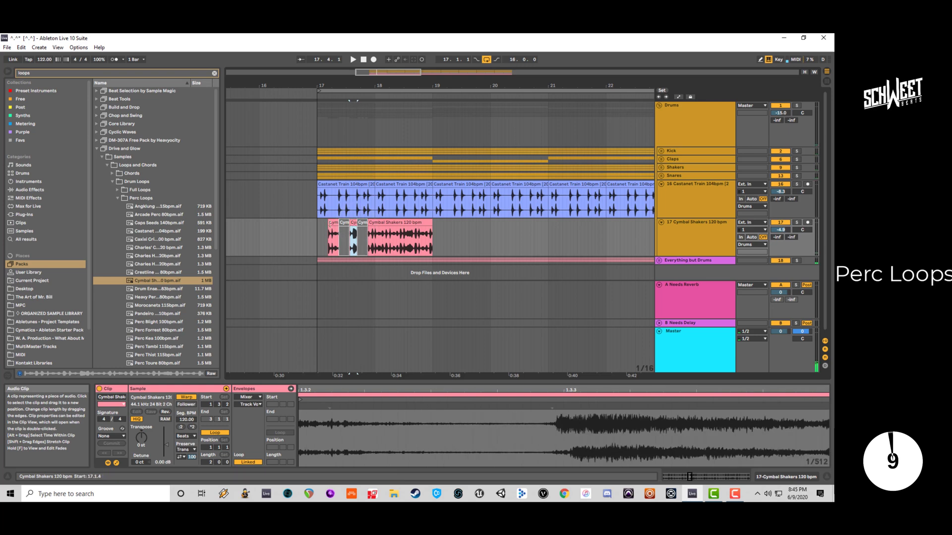
pyautogui.click(330, 224)
pyautogui.press('space')
pyautogui.press('space')
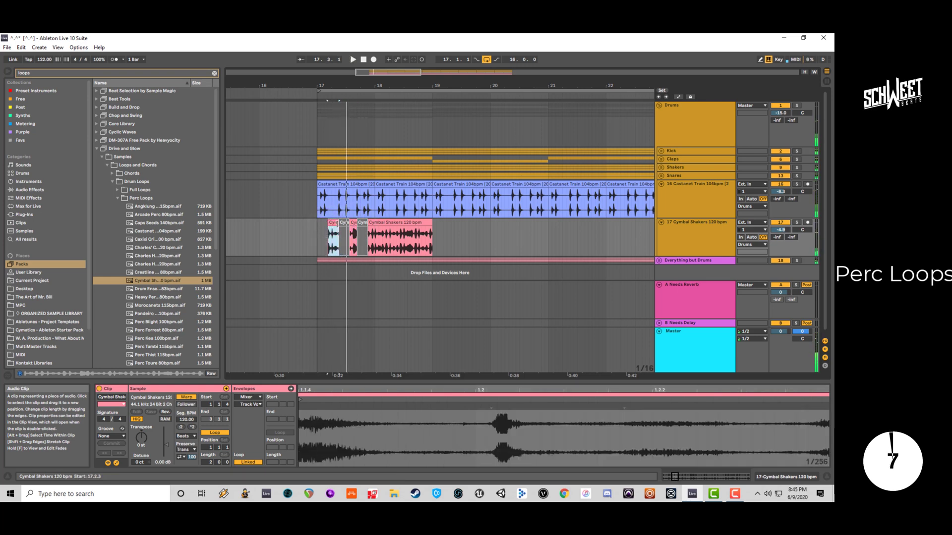
pyautogui.moveTo(338, 224); pyautogui.dragTo(333, 224)
pyautogui.hotkey('ctrl', 'z')
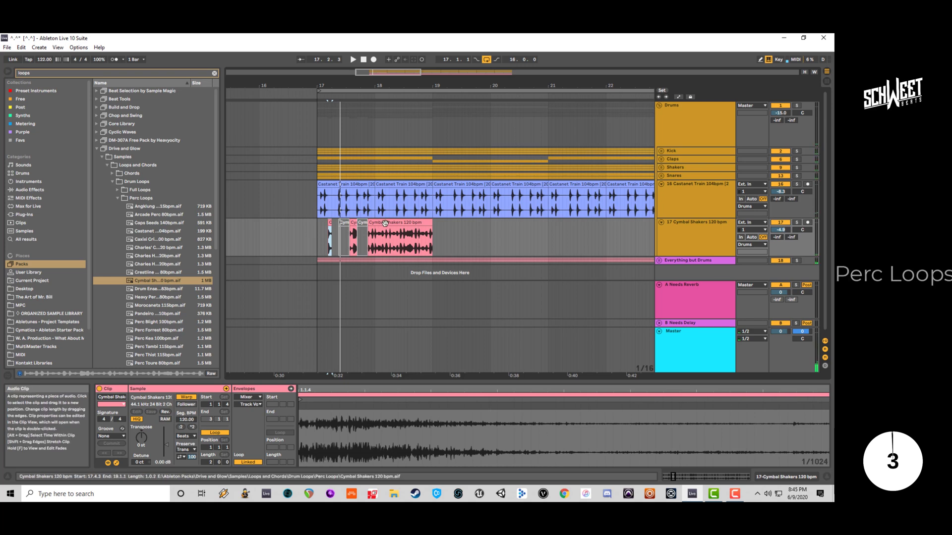
# Delete all the Cymbal Shakers slices and place a fresh copy of the loop on the same track at 17.1.1.
pyautogui.moveTo(445, 232); pyautogui.dragTo(303, 237)
pyautogui.press('Delete')
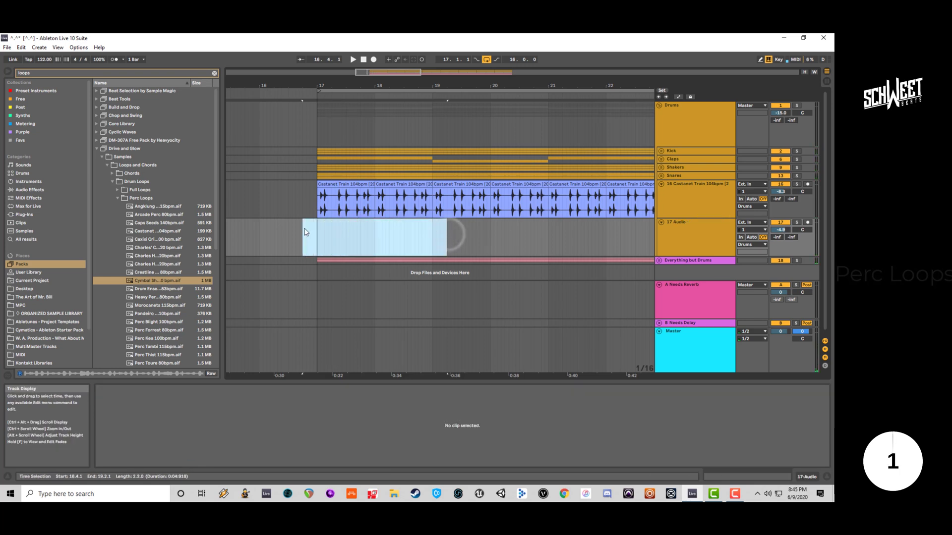
pyautogui.moveTo(172, 282); pyautogui.dragTo(328, 226)
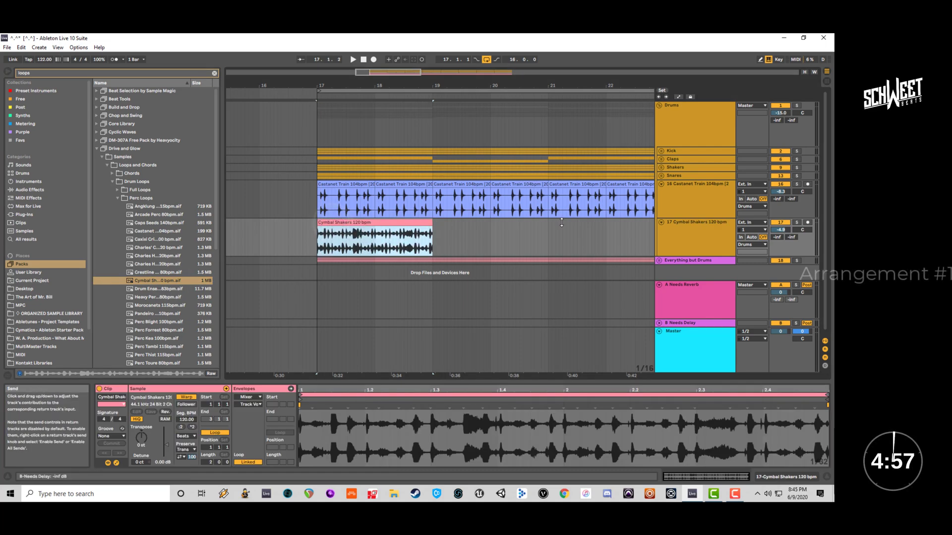
# Solo the Cymbal Shakers track and shorten its clip to the single beat from 17.1.1 to 17.2.1.
pyautogui.click(796, 223)
pyautogui.press('space')
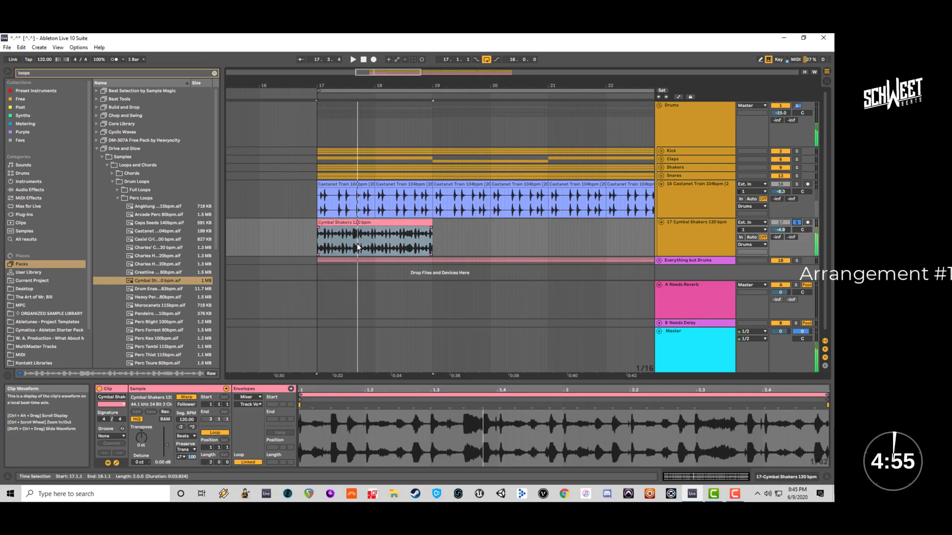
pyautogui.press('space')
pyautogui.moveTo(431, 226); pyautogui.dragTo(331, 225)
pyautogui.press('space')
pyautogui.press('space')
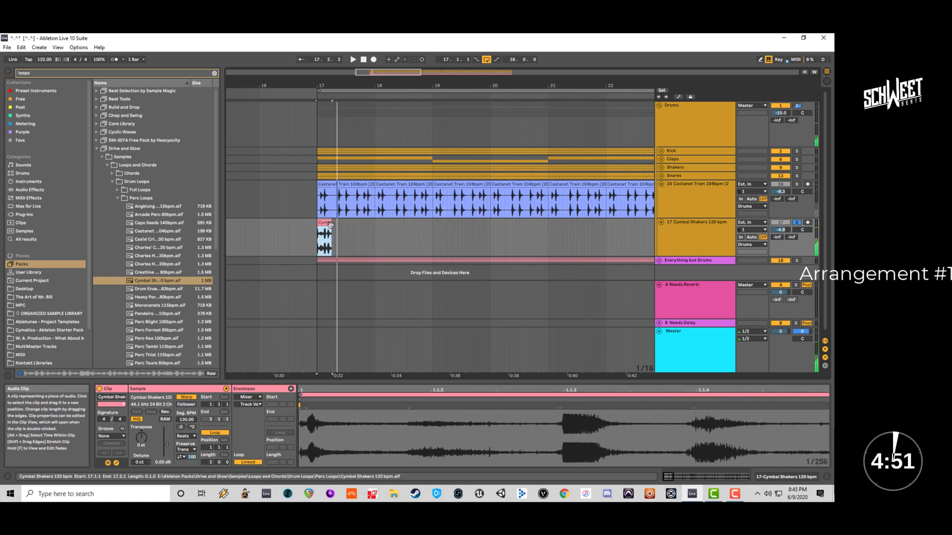
# Duplicate the one-beat Cymbal Shakers clip repeatedly up to 19.1.1 and play back the result.
pyautogui.hotkey('ctrl', 'd')
pyautogui.hotkey('ctrl', 'd')
pyautogui.hotkey('ctrl', 'd')
pyautogui.hotkey('ctrl', 'd')
pyautogui.hotkey('ctrl', 'd')
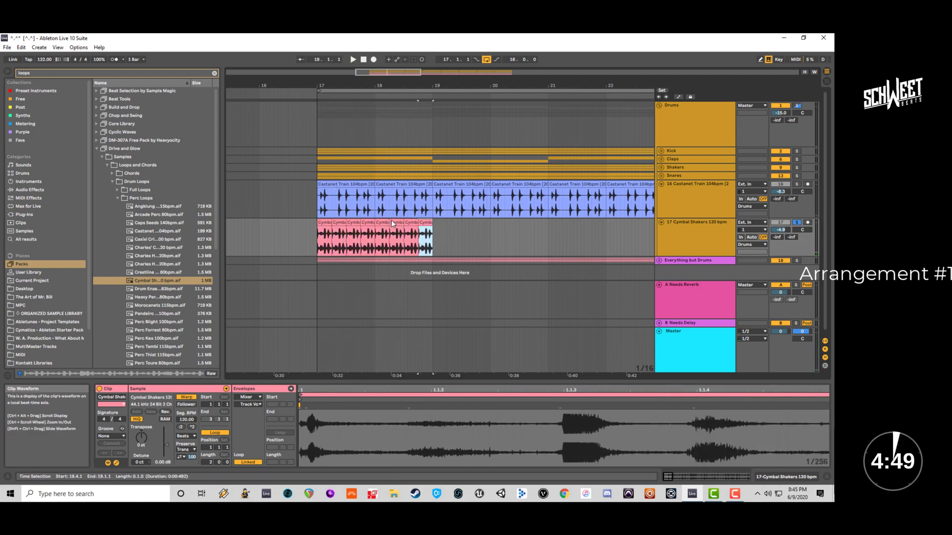
pyautogui.click(310, 237)
pyautogui.press('space')
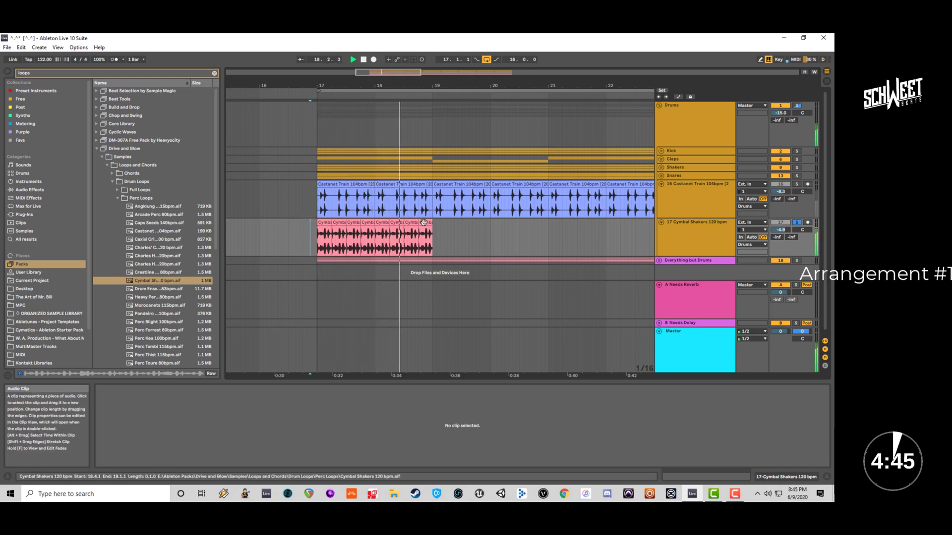
pyautogui.press('space')
# Consolidate all Cymbal Shakers clips from 17.1.1 to 19.1.1 into one clip.
pyautogui.click(424, 222)
pyautogui.keyDown('shift'); pyautogui.click(321, 226); pyautogui.keyUp('shift')
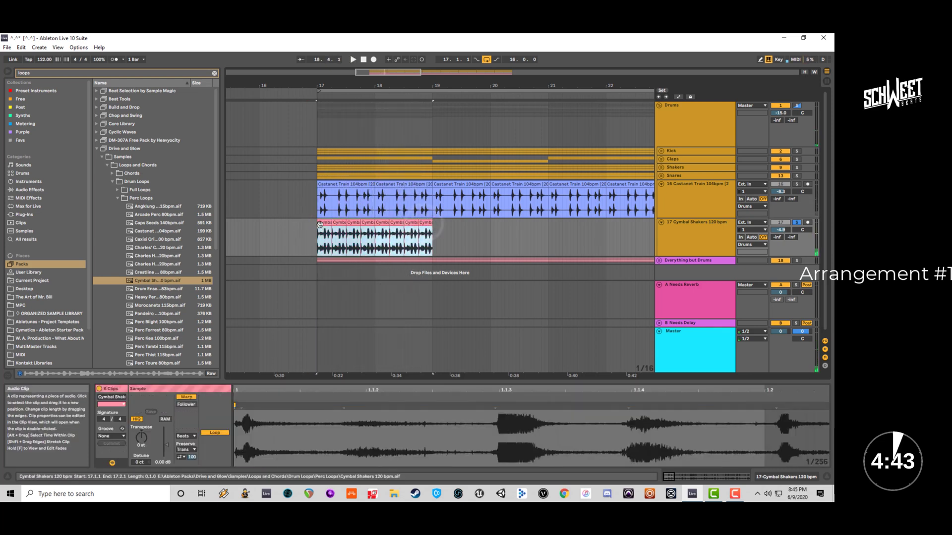
pyautogui.hotkey('ctrl', 'j')
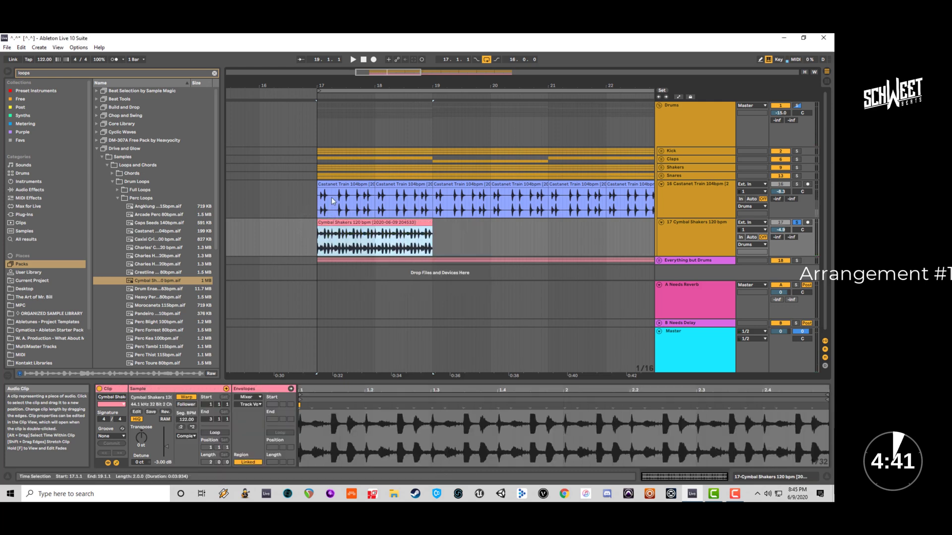
# Duplicate the consolidated two-bar Cymbal Shakers clip repeatedly up to bar 33.
pyautogui.scroll(-5, 383, 72)
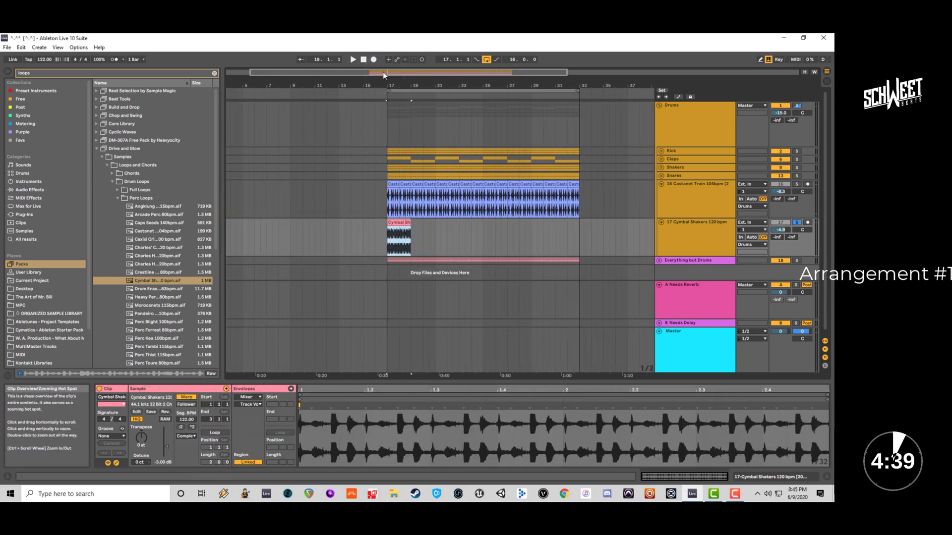
pyautogui.hotkey('ctrl', 'd')
pyautogui.hotkey('ctrl', 'd')
pyautogui.hotkey('ctrl', 'd')
pyautogui.hotkey('ctrl', 'd')
pyautogui.hotkey('ctrl', 'd')
pyautogui.hotkey('ctrl', 'd')
pyautogui.hotkey('ctrl', 'd')
# Turn off solo on the Cymbal Shakers track during playback and listen to the full mix from bar 17.
pyautogui.press('space')
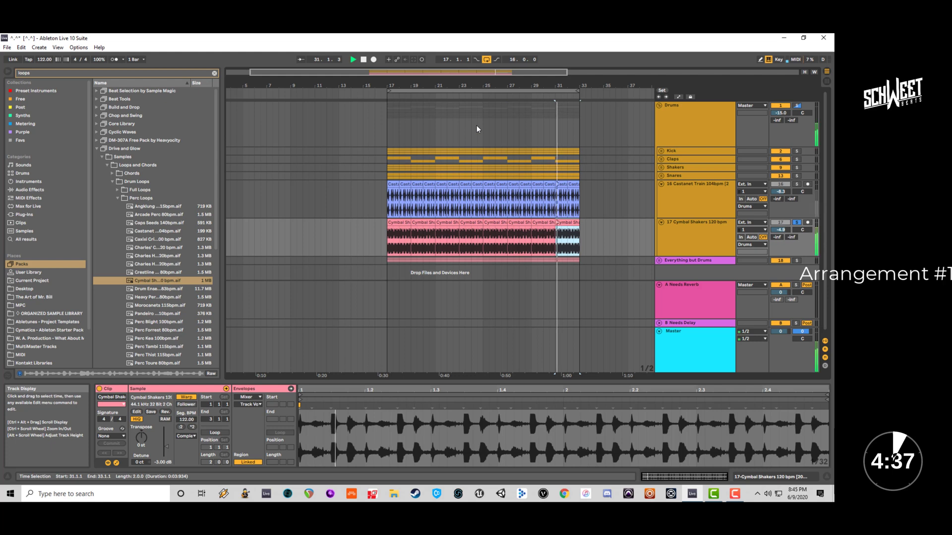
pyautogui.click(796, 222)
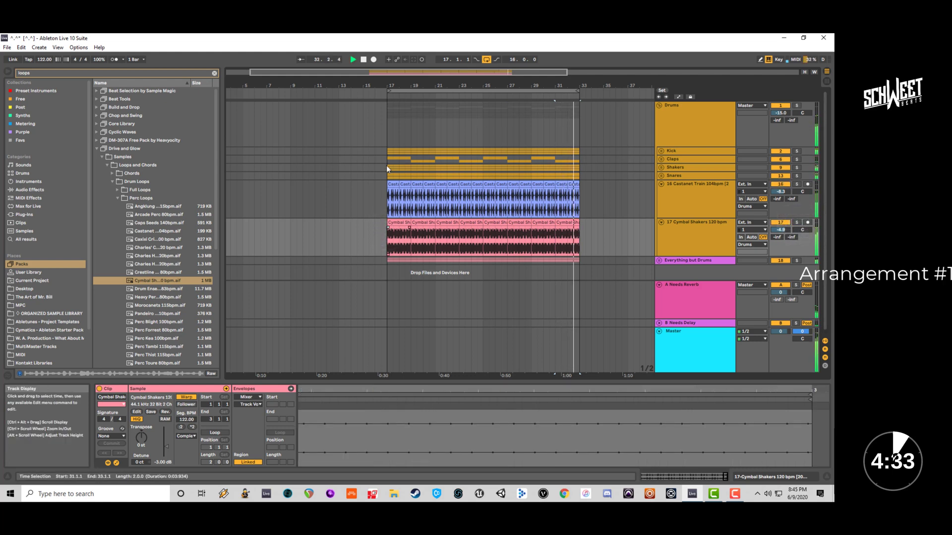
pyautogui.click(386, 136)
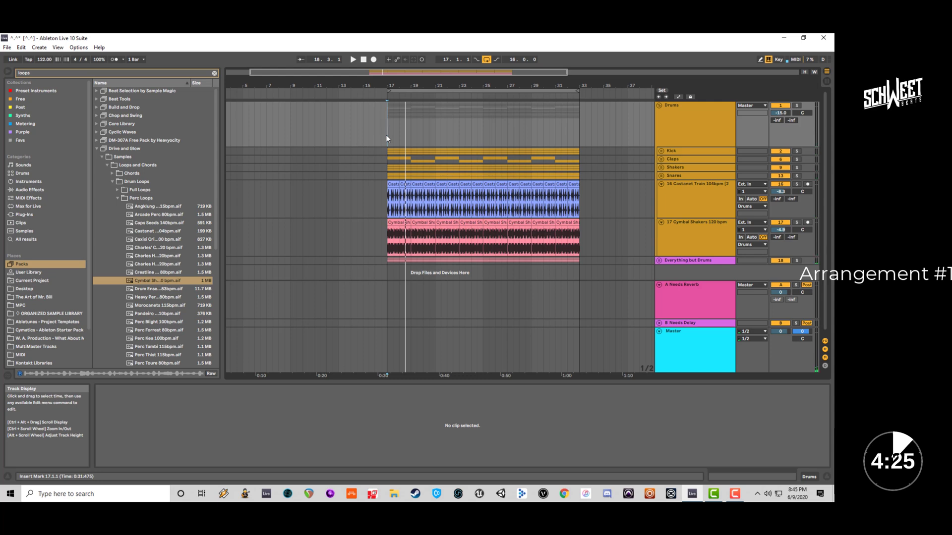
pyautogui.doubleClick(495, 72)
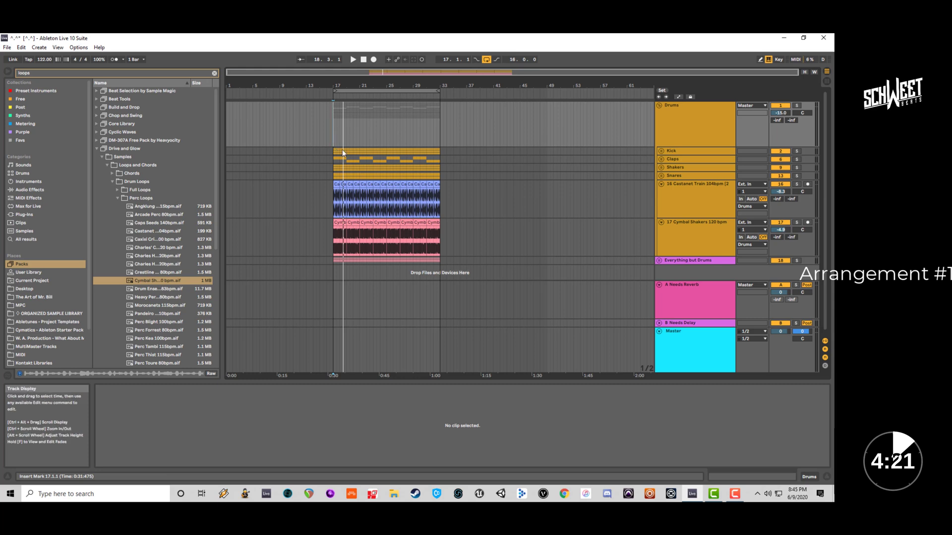
# Collapse the Castanet Train and Cymbal Shakers tracks and group them together.
pyautogui.click(660, 184)
pyautogui.click(661, 192)
pyautogui.click(680, 184)
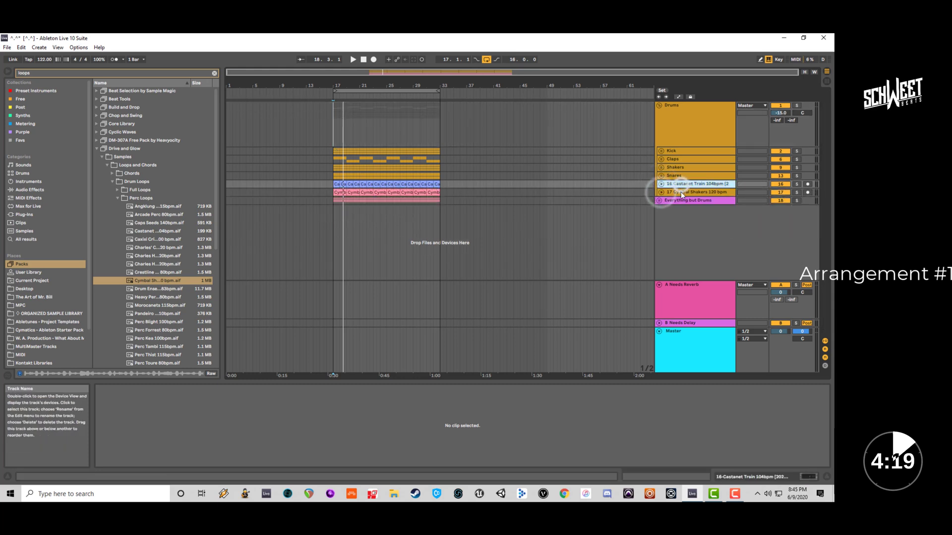
pyautogui.keyDown('shift'); pyautogui.click(680, 192); pyautogui.keyUp('shift')
pyautogui.hotkey('ctrl', 'g')
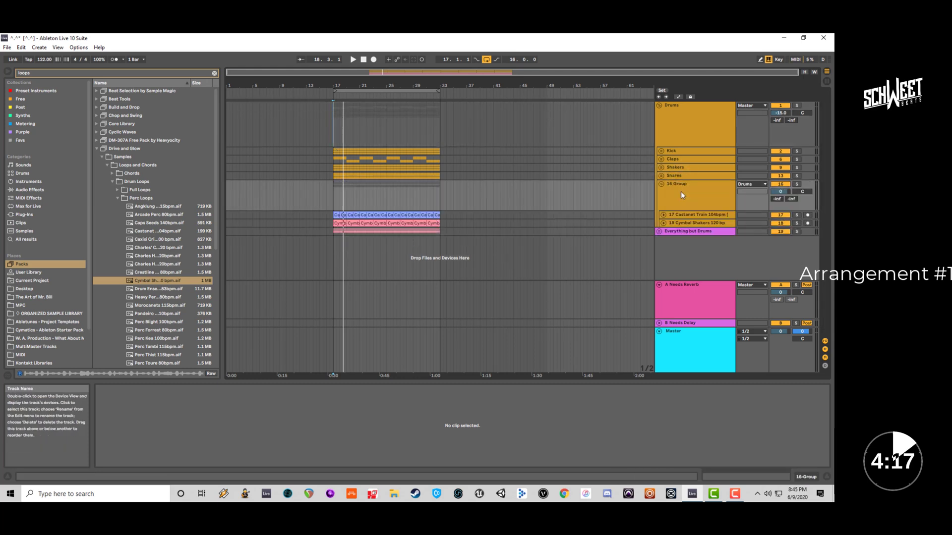
# Rename the new group track as Perc Loops and collapse it.
pyautogui.click(683, 192)
pyautogui.hotkey('ctrl', 'r')
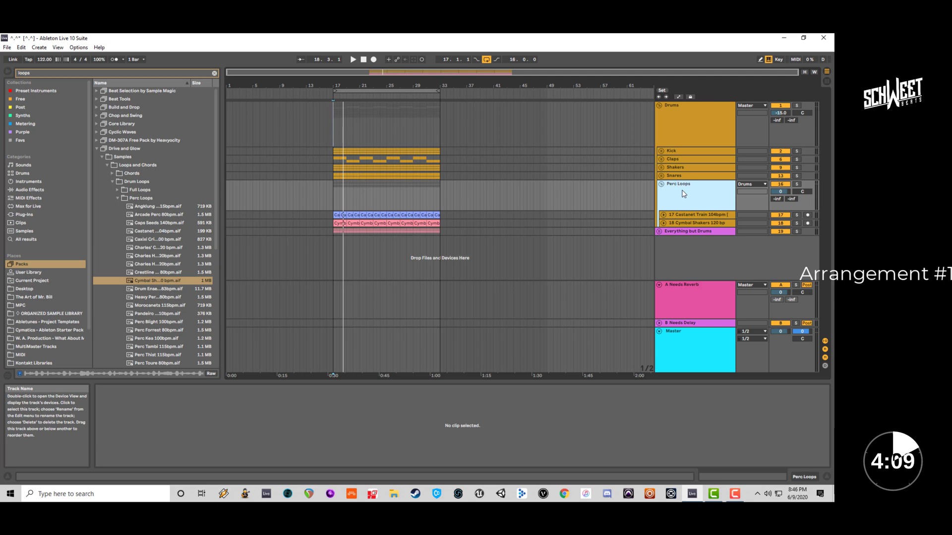
pyautogui.click(660, 184)
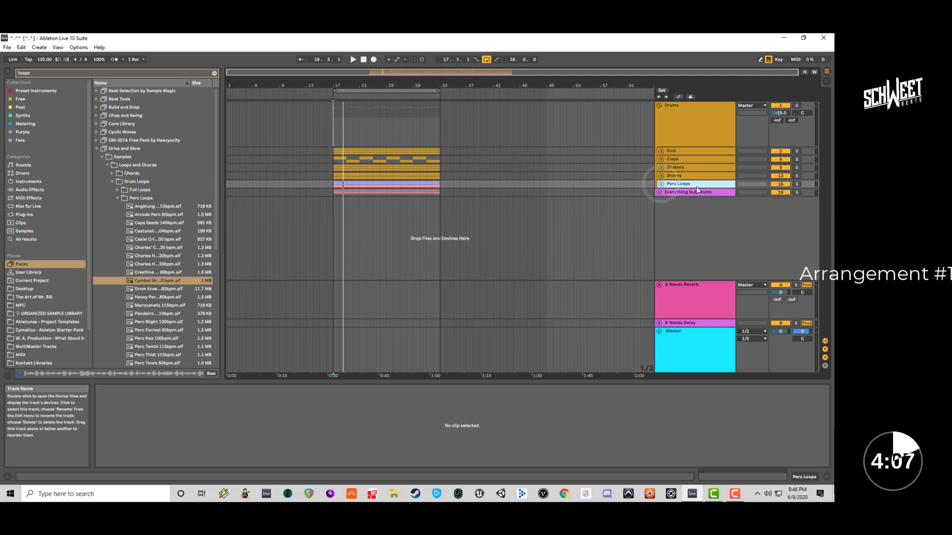
# Assign the Drums group's track color to all of its grouped tracks and clips.
pyautogui.rightClick(674, 141)
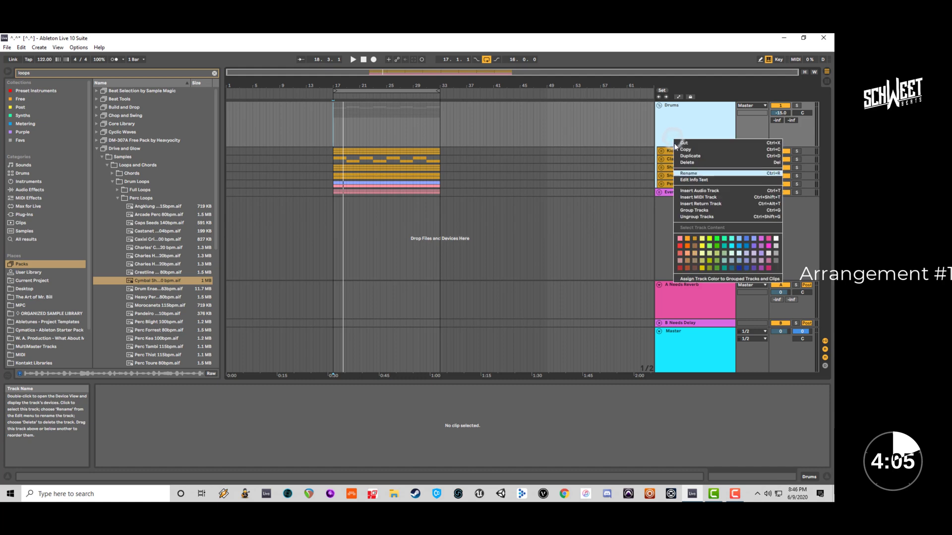
pyautogui.click(712, 279)
pyautogui.click(527, 192)
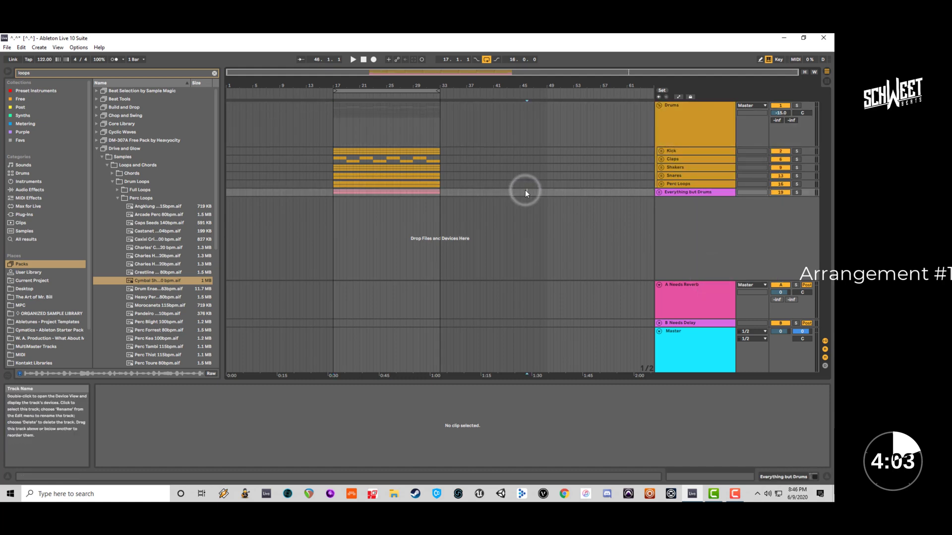
# Unfold the Kick group to expose its three individual kick tracks.
pyautogui.moveTo(332, 124); pyautogui.dragTo(439, 192)
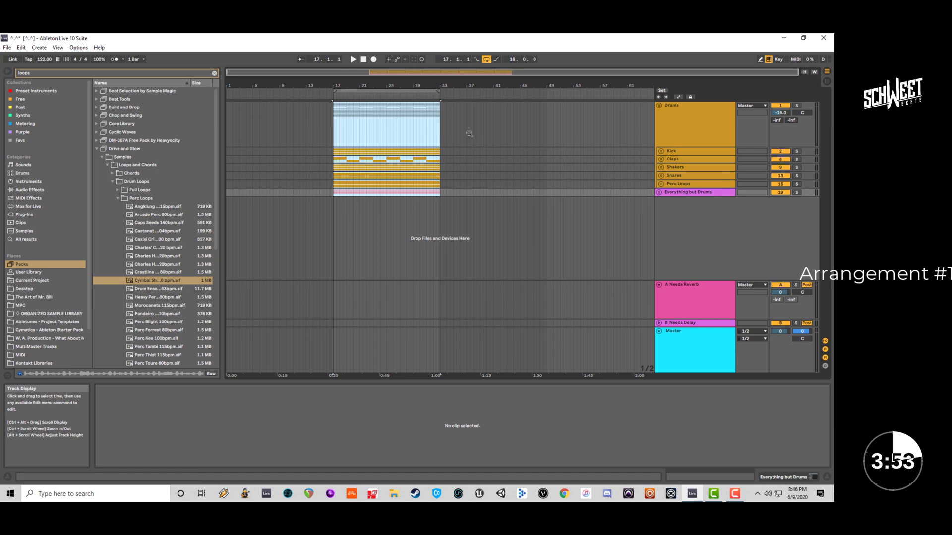
pyautogui.click(661, 151)
pyautogui.press('space')
pyautogui.click(644, 185)
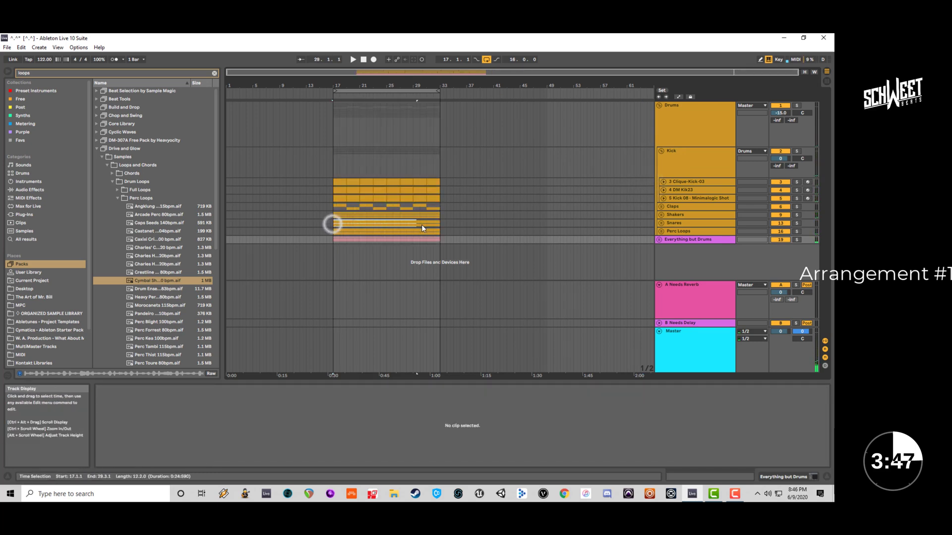
# Try to cut the clips on all tracks from bars 17 to 33 and paste them at bar 61, and undo both edits.
pyautogui.moveTo(421, 228); pyautogui.dragTo(440, 226)
pyautogui.click(375, 156)
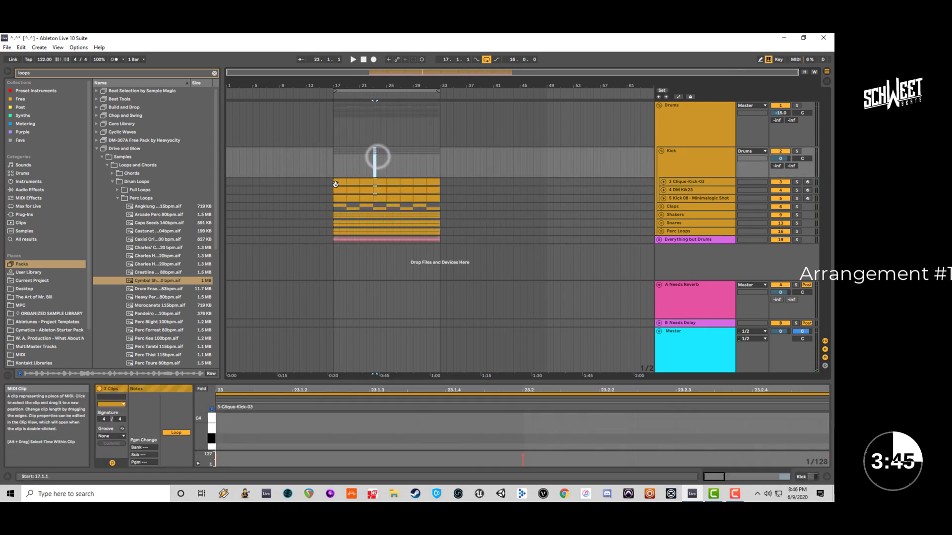
pyautogui.click(336, 184)
pyautogui.keyDown('shift'); pyautogui.click(439, 242); pyautogui.keyUp('shift')
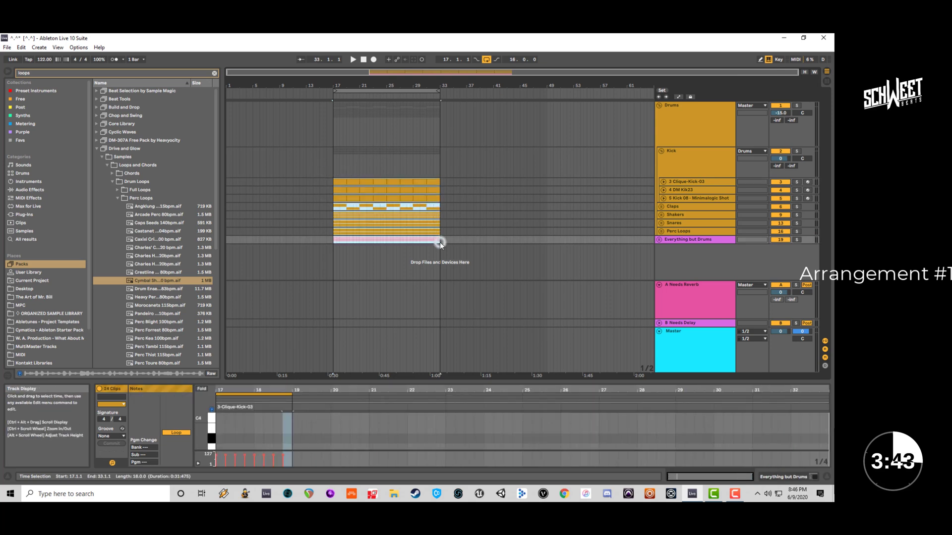
pyautogui.press('Delete')
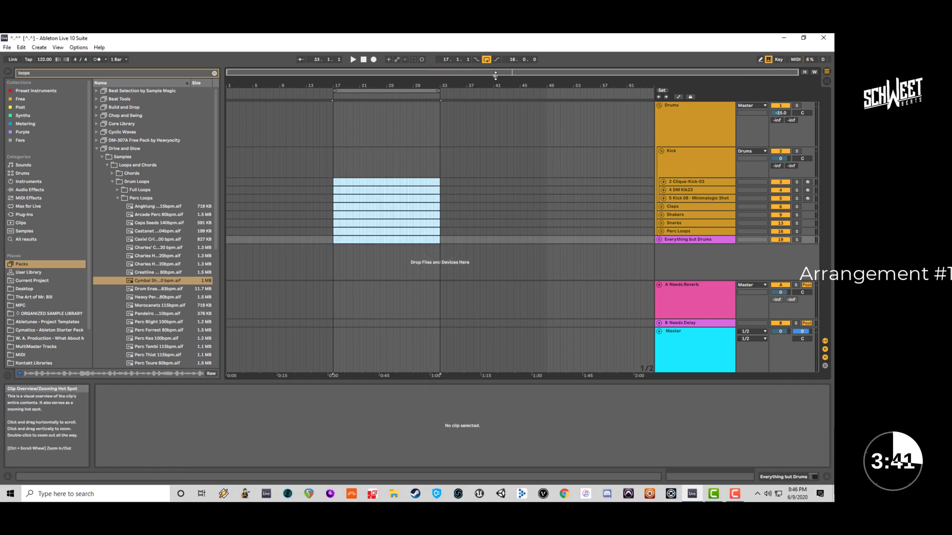
pyautogui.click(495, 75)
pyautogui.click(626, 112)
pyautogui.hotkey('ctrl', 'v')
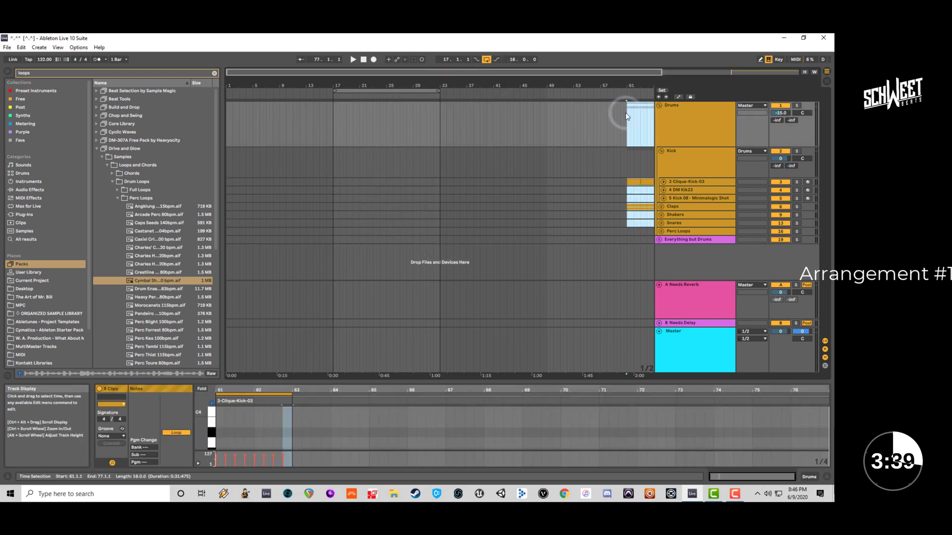
pyautogui.moveTo(560, 87); pyautogui.dragTo(559, 74)
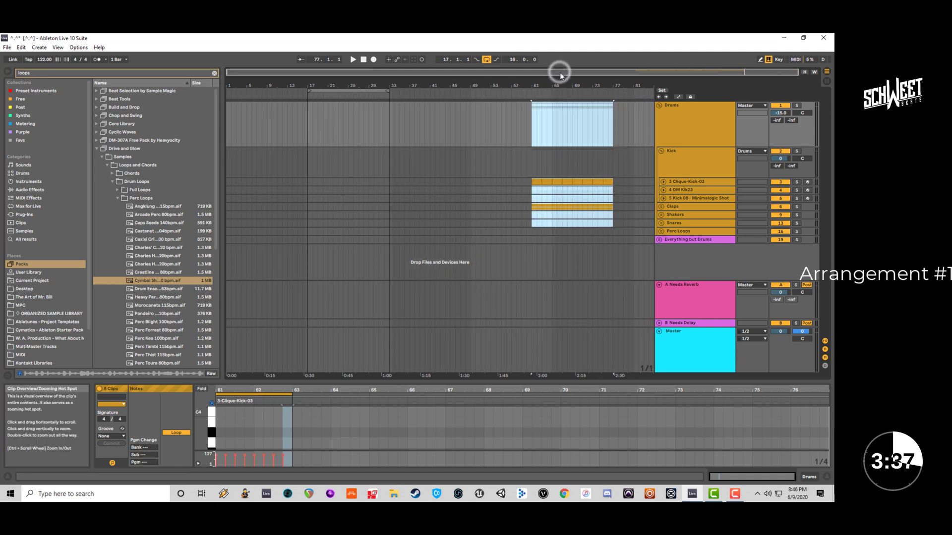
pyautogui.click(627, 197)
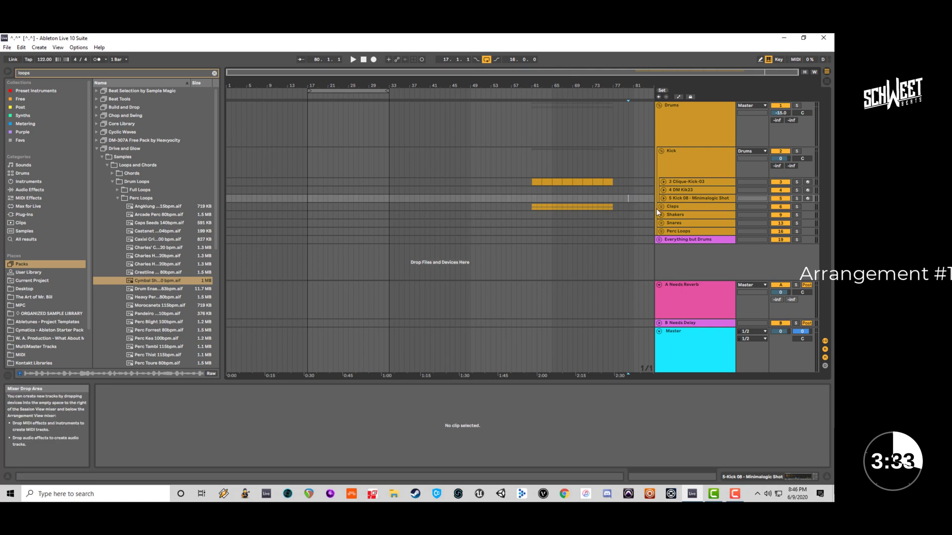
pyautogui.hotkey('ctrl', 'z')
pyautogui.hotkey('ctrl', 'z')
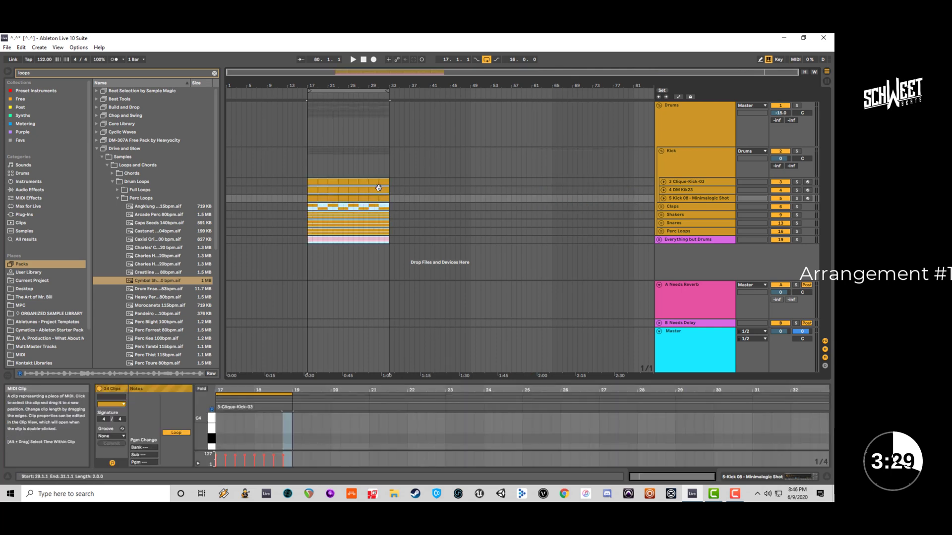
# Shift the selected block of clips on all tracks along the timeline so that it starts at bar 65.
pyautogui.press('Right')
pyautogui.press('Right')
pyautogui.press('Right')
pyautogui.press('Right')
pyautogui.press('Right')
pyautogui.press('Right')
pyautogui.press('Right')
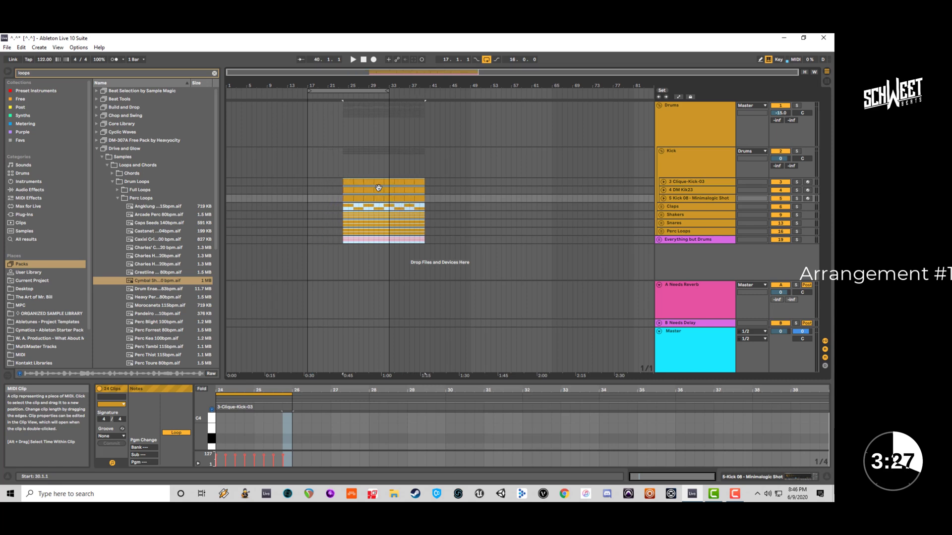
pyautogui.press('Right')
pyautogui.press('Right')
pyautogui.press('Right')
pyautogui.press('Right')
pyautogui.press('Right')
pyautogui.press('Right')
pyautogui.press('Right')
pyautogui.press('Right')
pyautogui.press('Right')
pyautogui.press('Right')
pyautogui.press('Right')
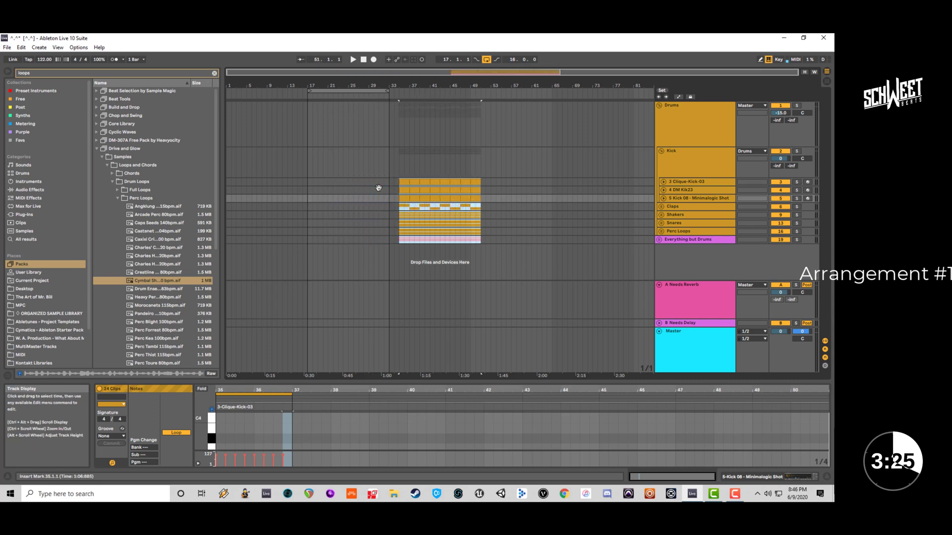
pyautogui.press('Right')
pyautogui.press('Right')
pyautogui.press('Right')
pyautogui.press('Right')
pyautogui.press('Right')
pyautogui.press('Right')
pyautogui.press('Right')
pyautogui.press('Right')
pyautogui.press('Right')
pyautogui.press('Right')
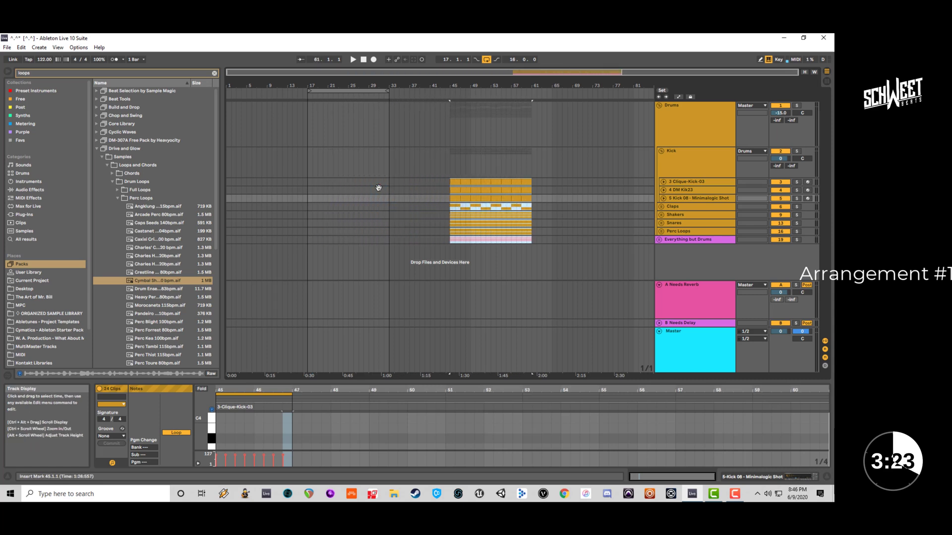
pyautogui.press('Right')
pyautogui.press('Right')
pyautogui.press('Right')
pyautogui.press('Right')
pyautogui.press('Right')
pyautogui.press('Right')
pyautogui.press('Right')
pyautogui.press('Right')
pyautogui.press('Right')
pyautogui.press('Right')
pyautogui.press('Right')
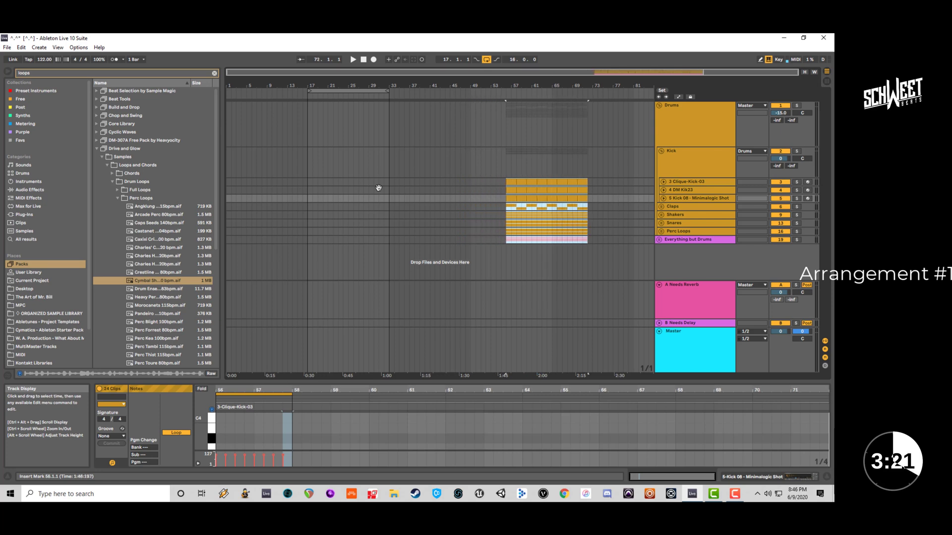
pyautogui.press('Right')
pyautogui.press('Right')
pyautogui.press('Right')
pyautogui.press('Right')
pyautogui.press('Right')
pyautogui.press('Right')
pyautogui.press('Right')
pyautogui.press('Right')
pyautogui.press('Right')
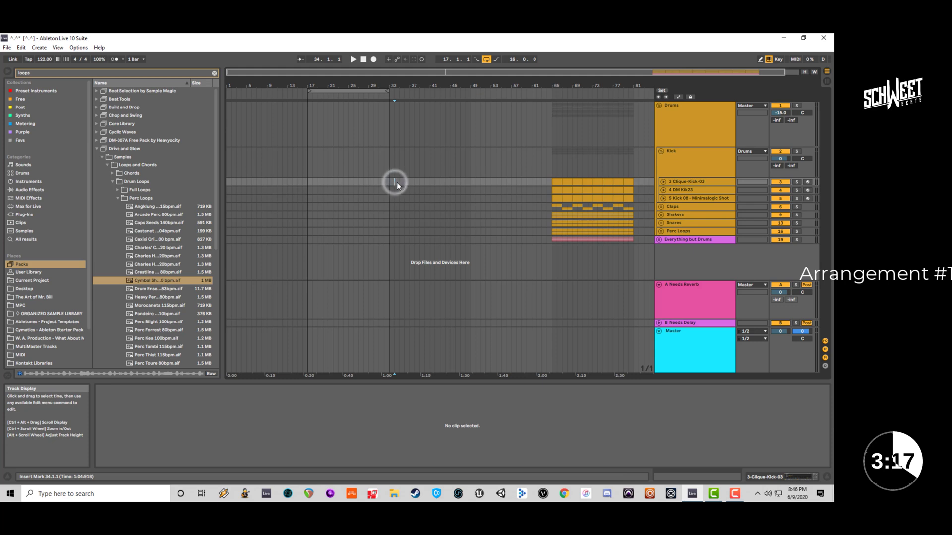
# Copy the Shakers clips from bars 65 to 81 to bar 1 and play the start briefly.
pyautogui.moveTo(632, 216); pyautogui.dragTo(552, 215)
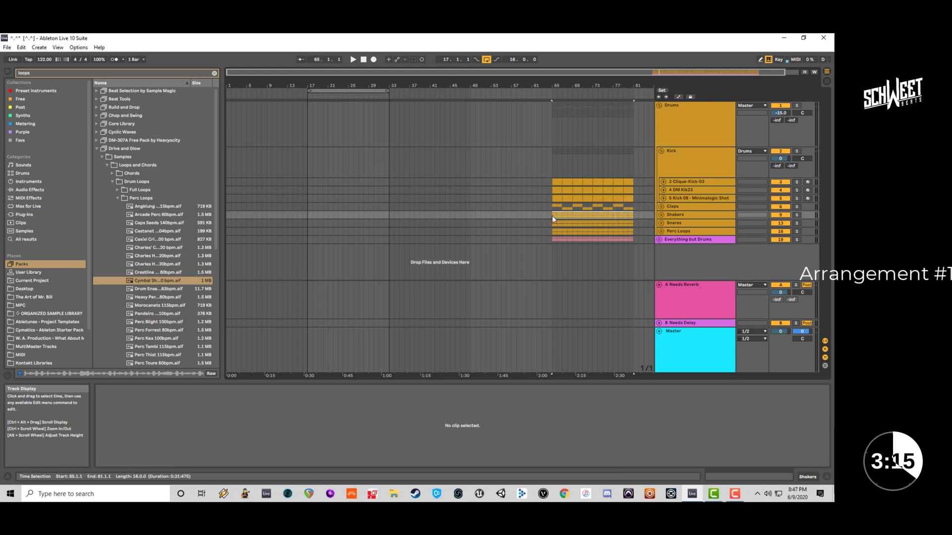
pyautogui.click(227, 216)
pyautogui.hotkey('ctrl', 'v')
pyautogui.press('space')
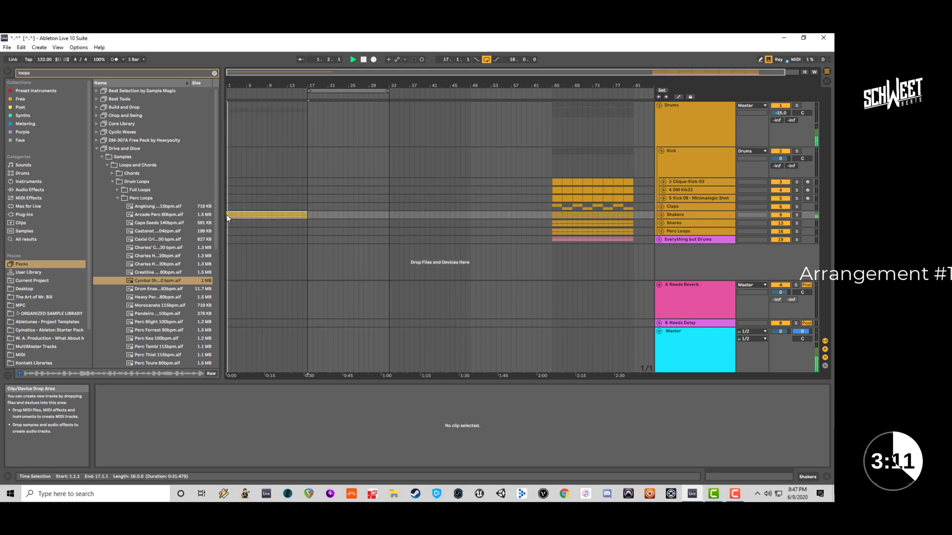
pyautogui.press('space')
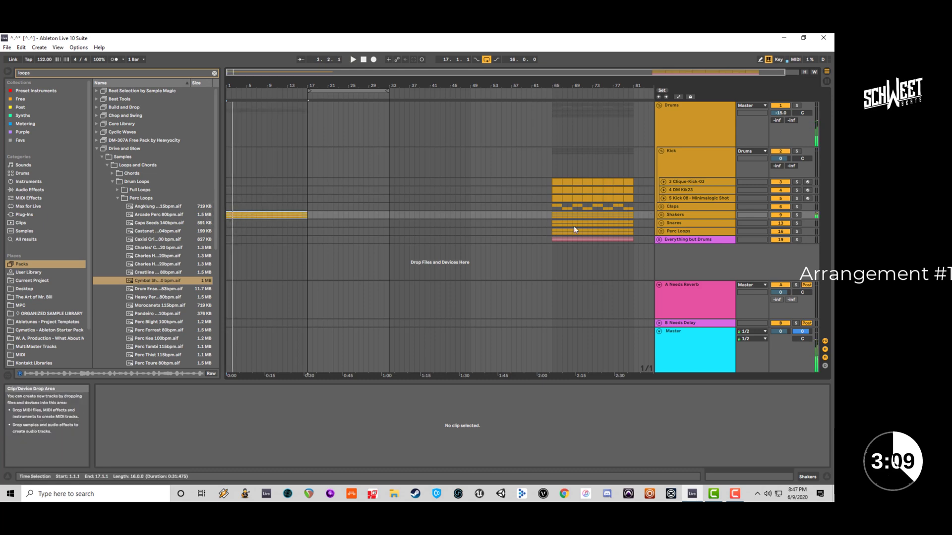
# Copy the Perc Loops clips from bars 65 to 81 to bar 1 and listen from the start.
pyautogui.click(554, 230)
pyautogui.moveTo(553, 230); pyautogui.dragTo(632, 231)
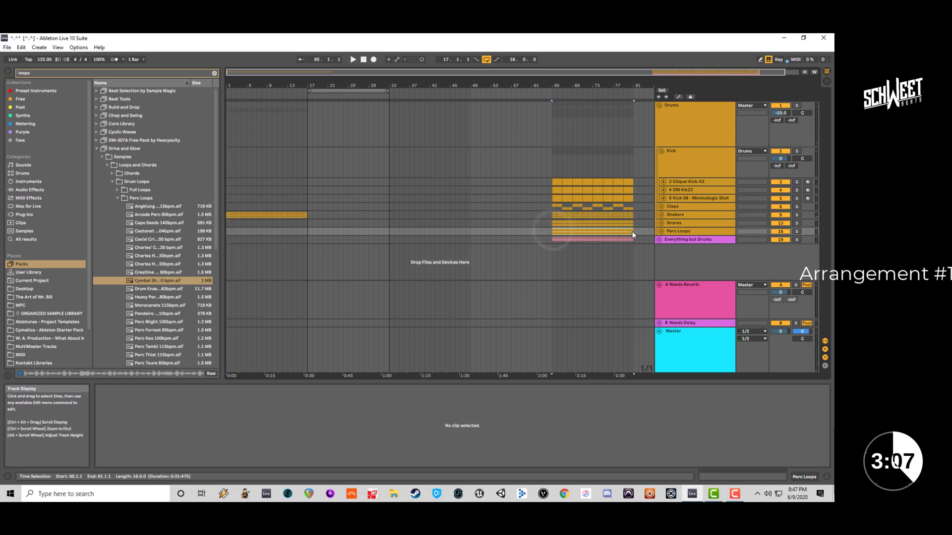
pyautogui.hotkey('ctrl', 'c')
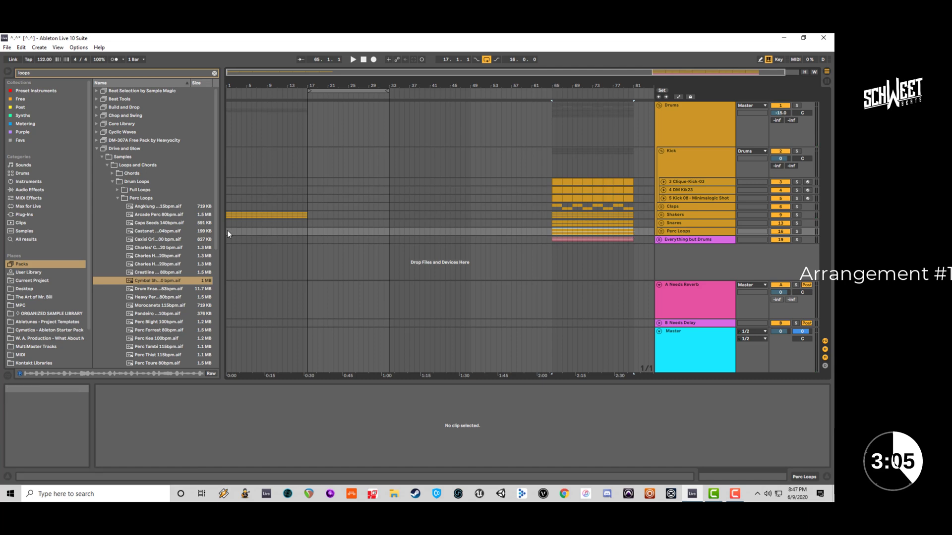
pyautogui.click(227, 230)
pyautogui.hotkey('ctrl', 'v')
pyautogui.press('space')
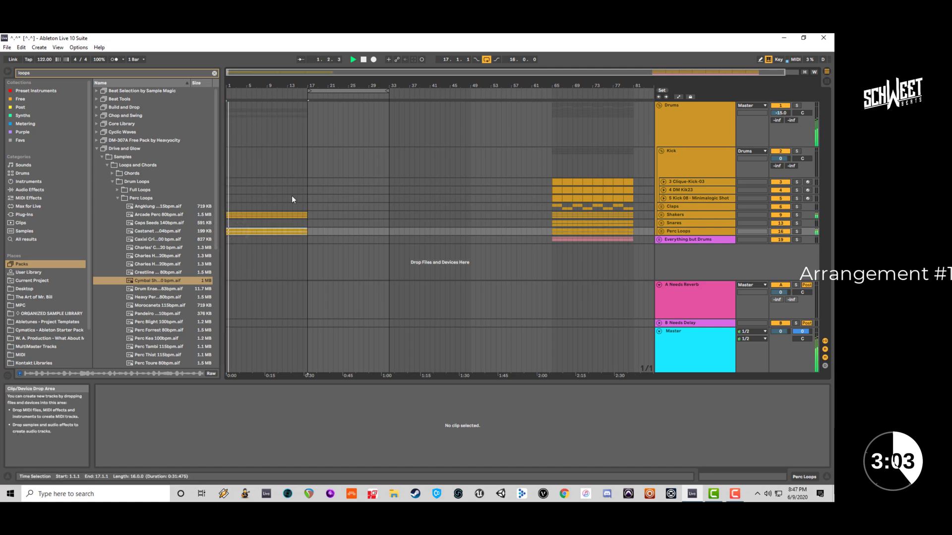
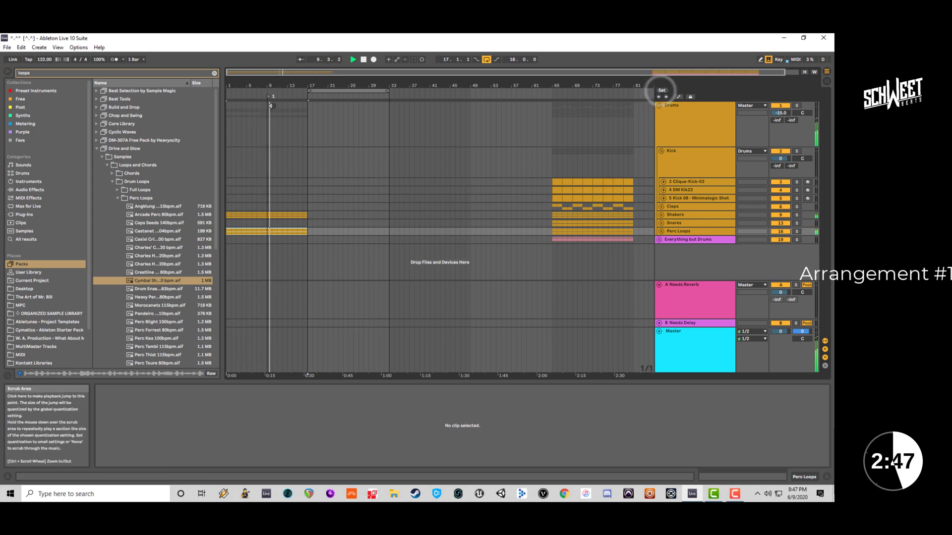
# Stop playback, add a locator at bar 1 and rename it as Intro.
pyautogui.press('space')
pyautogui.click(226, 110)
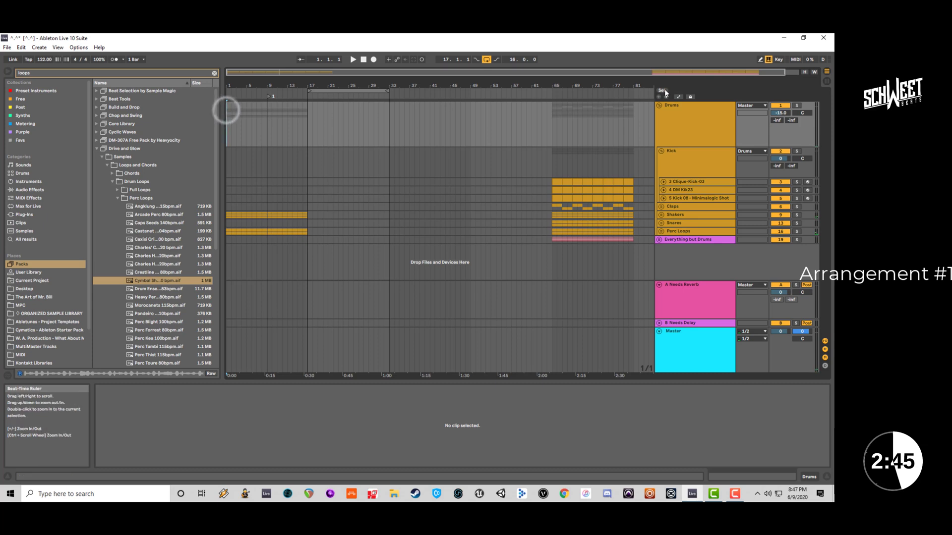
pyautogui.click(665, 91)
pyautogui.rightClick(229, 98)
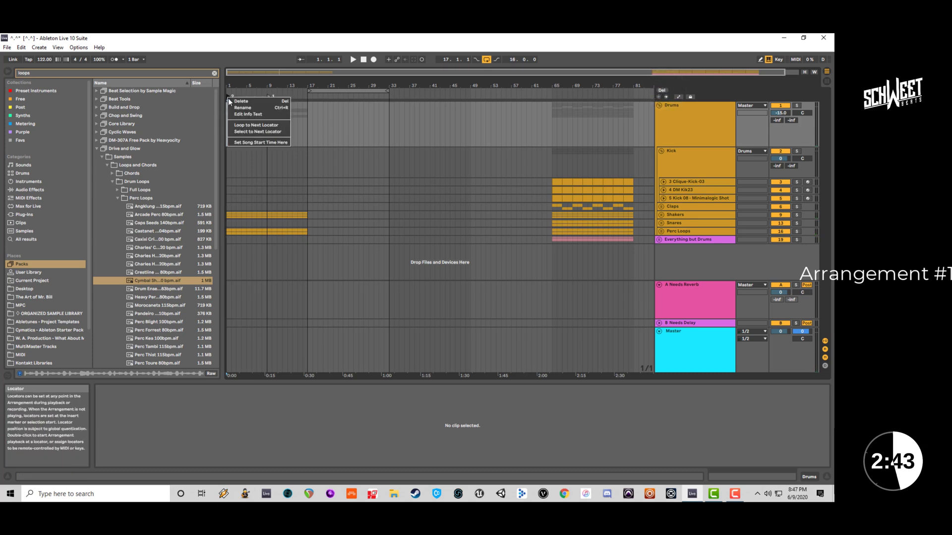
pyautogui.click(236, 108)
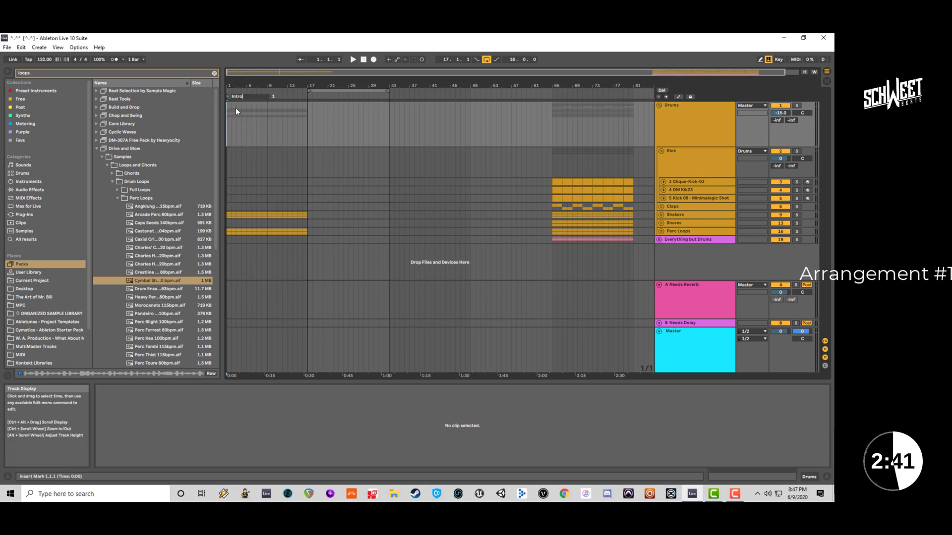
pyautogui.write('Intro')
pyautogui.press('Return')
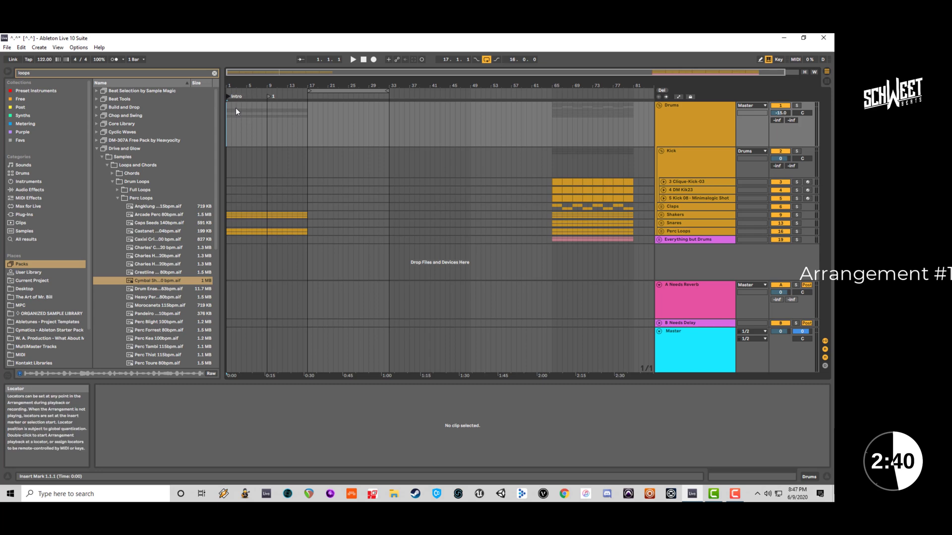
# Rename the locator at bar 9 as Kick.
pyautogui.rightClick(269, 97)
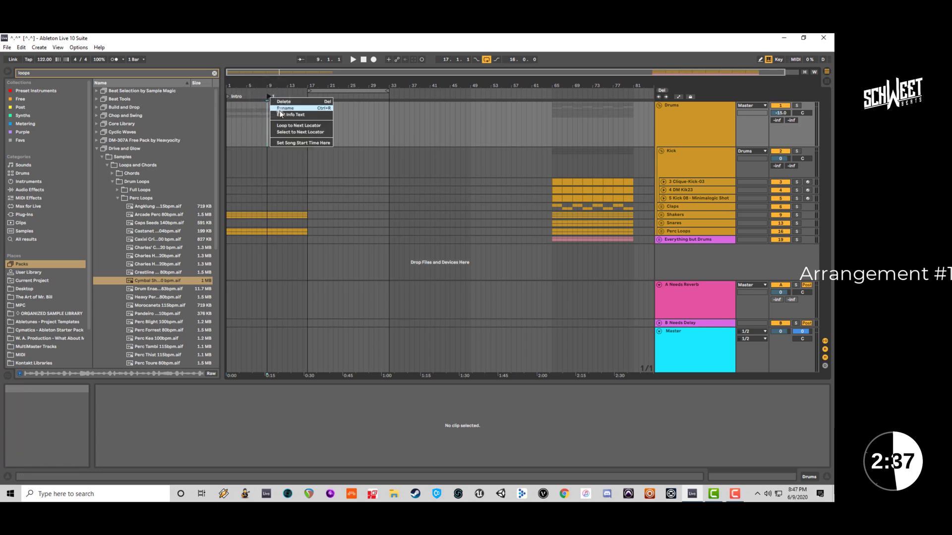
pyautogui.click(280, 110)
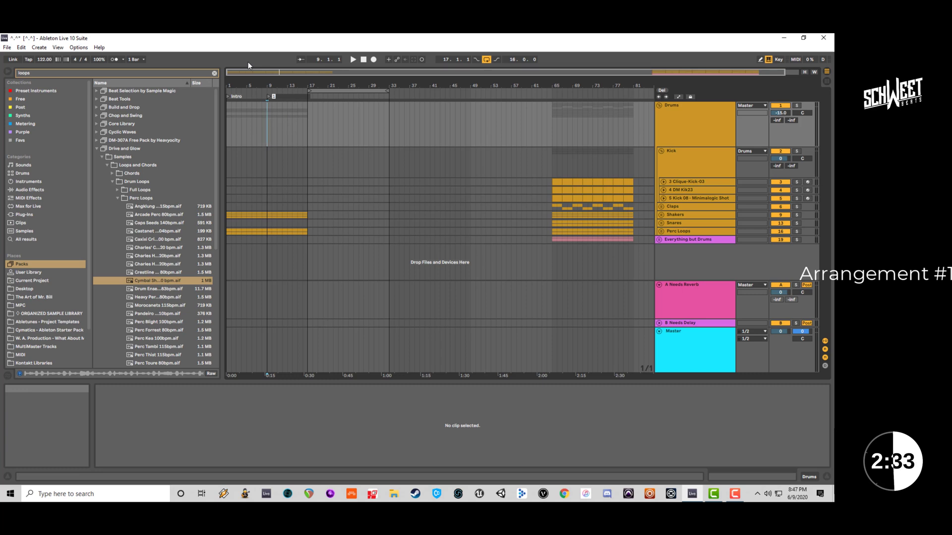
pyautogui.write('Kick')
pyautogui.press('Return')
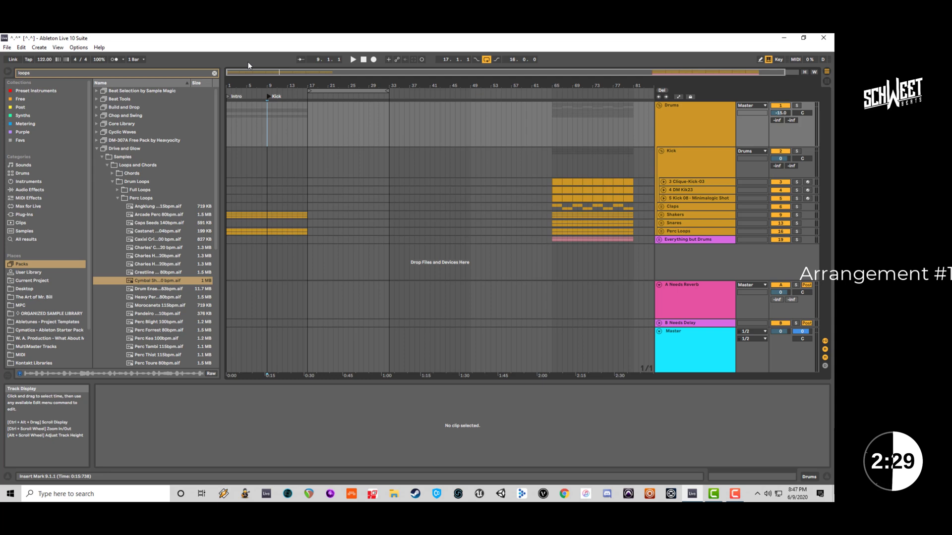
# Copy the clips of the three kick tracks from bar 65 to bar 9 and play from there.
pyautogui.click(553, 181)
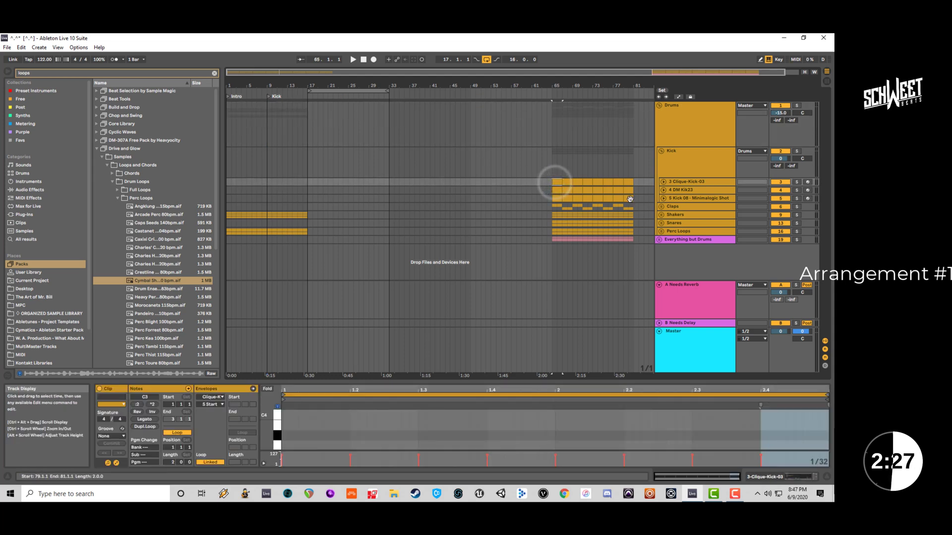
pyautogui.click(629, 198)
pyautogui.click(269, 198)
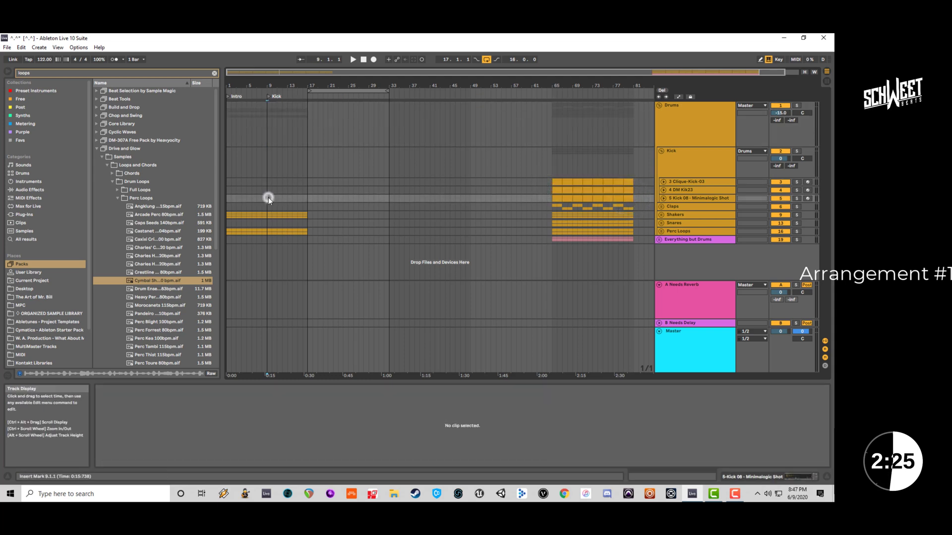
pyautogui.click(266, 183)
pyautogui.hotkey('ctrl', 'v')
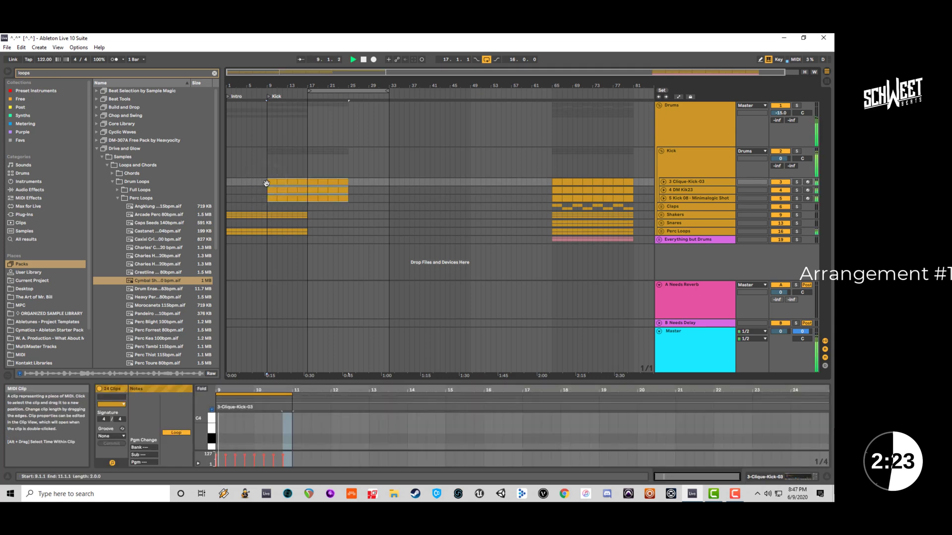
pyautogui.press('space')
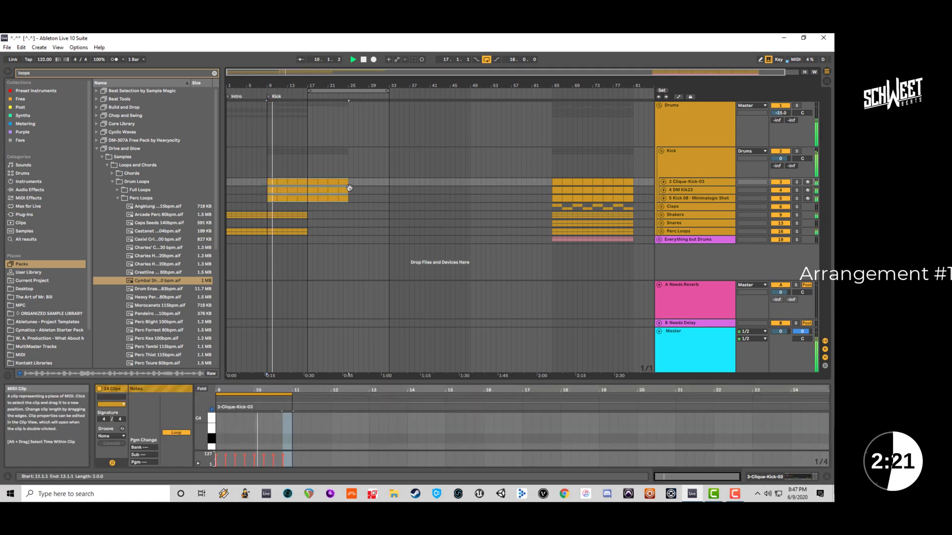
# Add a locator at bar 17 and rename it as Rise.
pyautogui.click(308, 112)
pyautogui.click(662, 90)
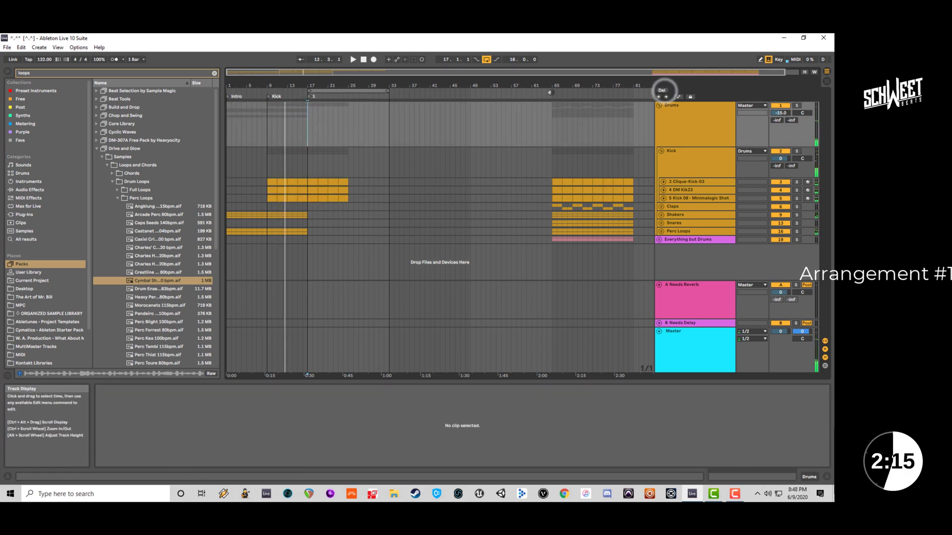
pyautogui.rightClick(309, 93)
pyautogui.click(318, 106)
pyautogui.write('R')
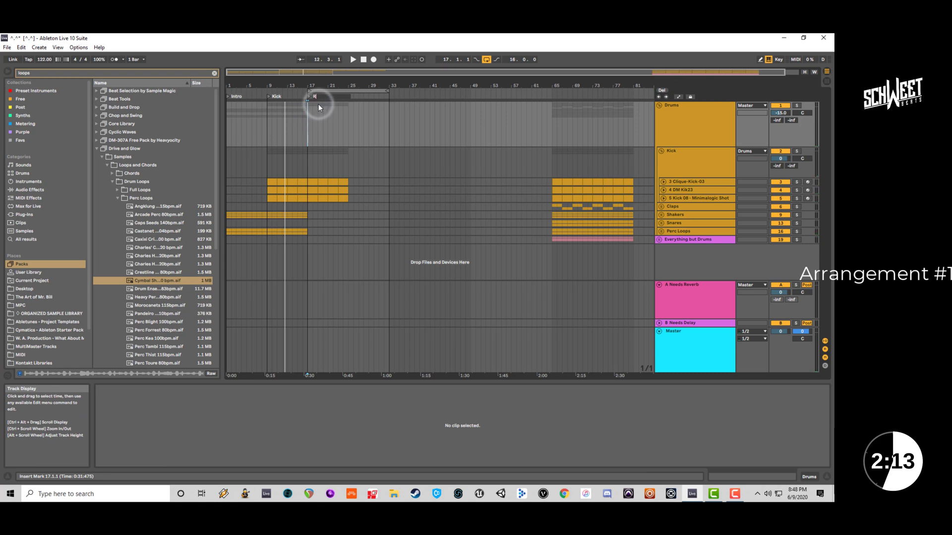
pyautogui.write('ise')
pyautogui.press('Return')
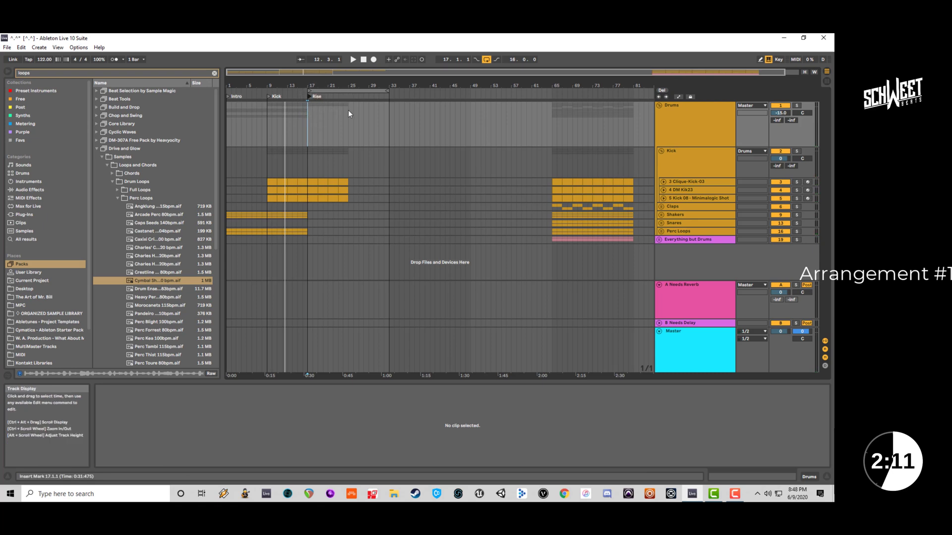
# Play briefly from bar 17 and add a locator at bar 33.
pyautogui.click(348, 113)
pyautogui.click(307, 117)
pyautogui.press('space')
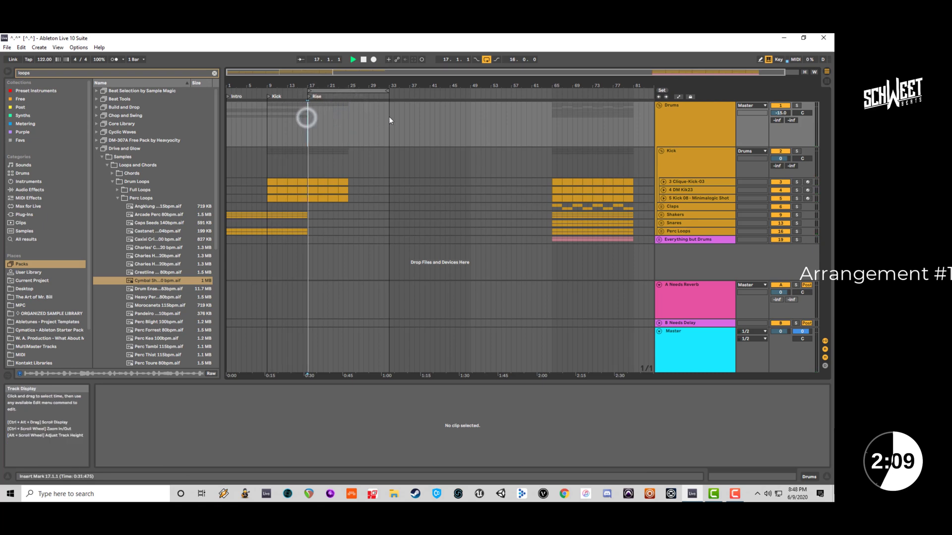
pyautogui.press('space')
pyautogui.click(388, 117)
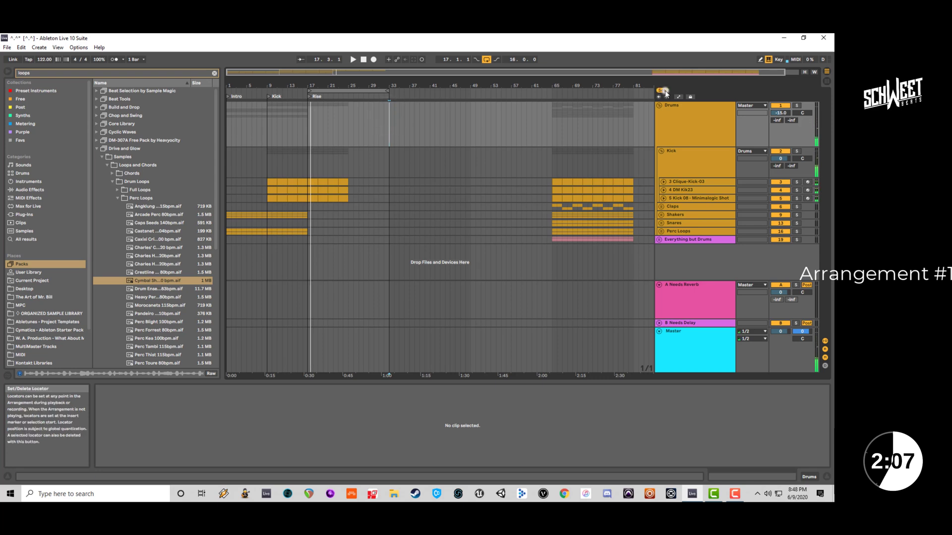
pyautogui.click(664, 91)
# Copy the clips of all tracks from bars 65 to 81 and paste them at bar 33.
pyautogui.click(555, 182)
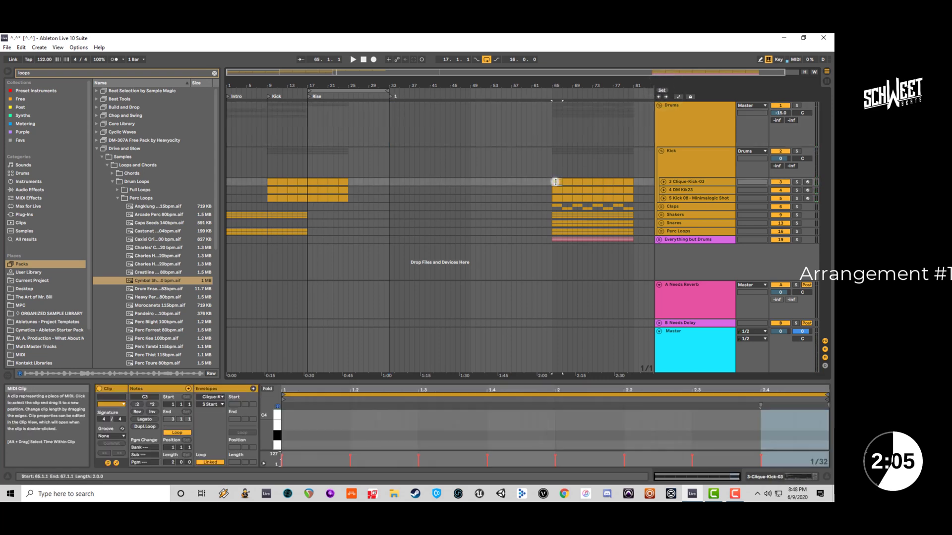
pyautogui.click(555, 182)
pyautogui.keyDown('shift'); pyautogui.click(632, 240); pyautogui.keyUp('shift')
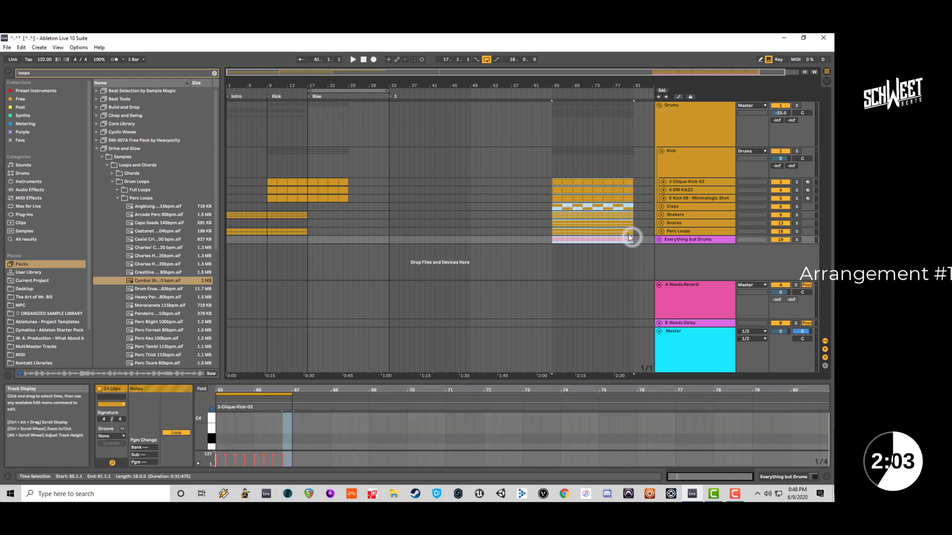
pyautogui.rightClick(570, 184)
pyautogui.click(576, 196)
pyautogui.rightClick(388, 180)
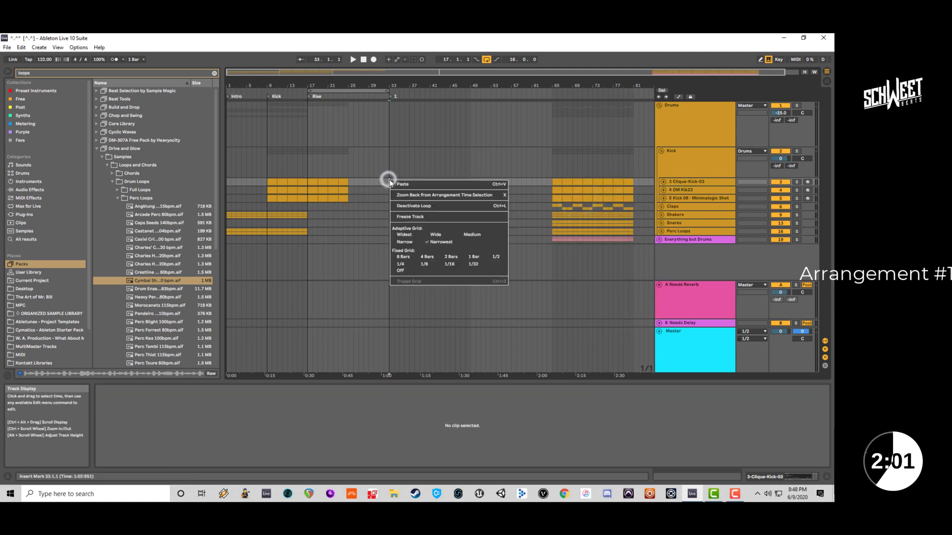
pyautogui.click(396, 185)
# Rename the locator at bar 33 as Drop.
pyautogui.rightClick(389, 97)
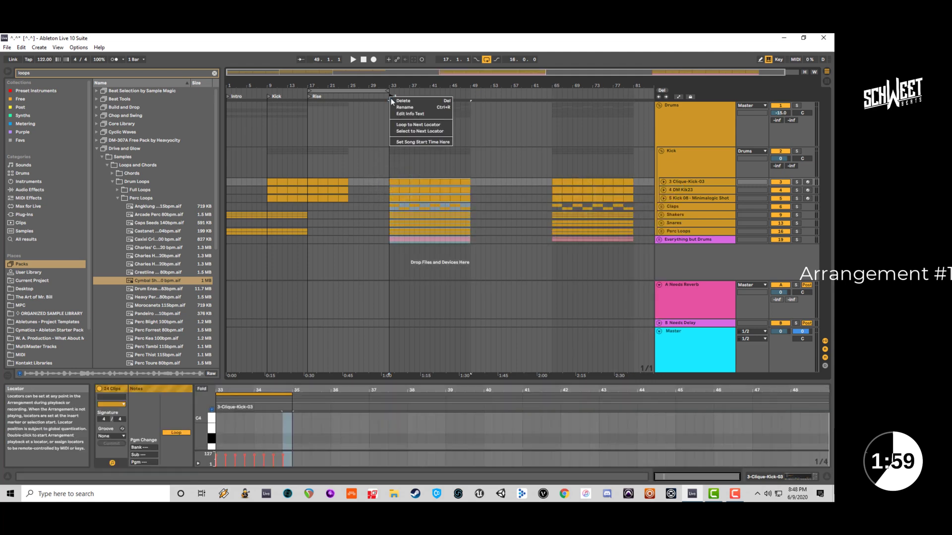
pyautogui.click(399, 110)
pyautogui.write('Drop')
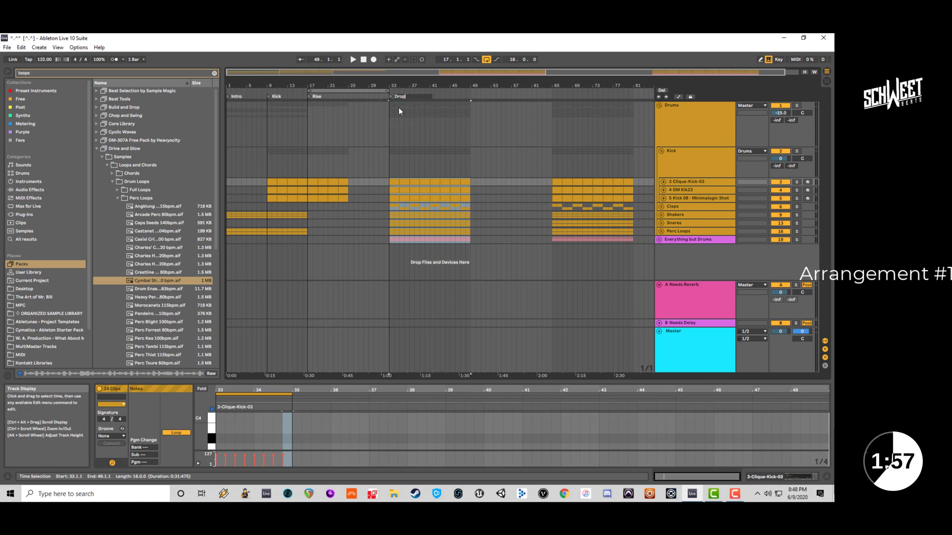
pyautogui.press('Return')
# Add a locator at bar 49 and rename it as Break.
pyautogui.click(472, 121)
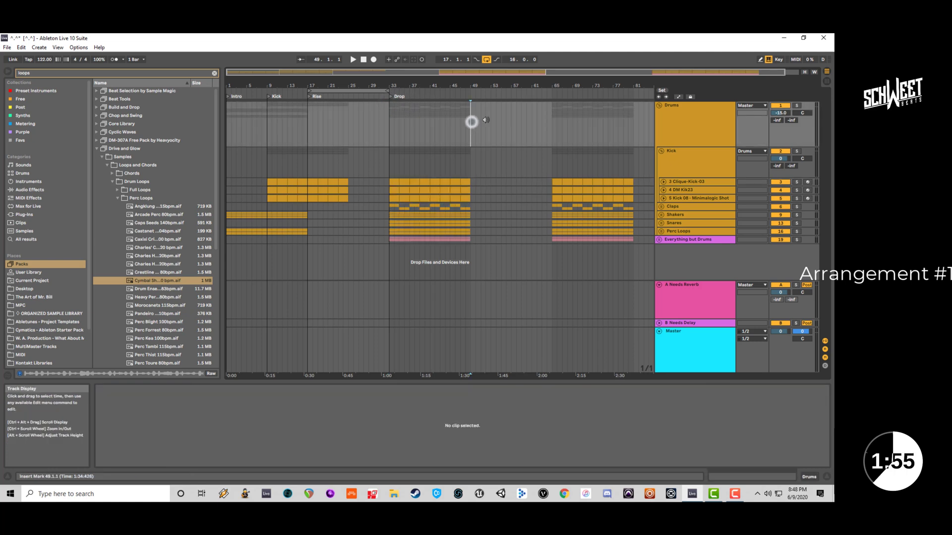
pyautogui.click(660, 92)
pyautogui.rightClick(472, 96)
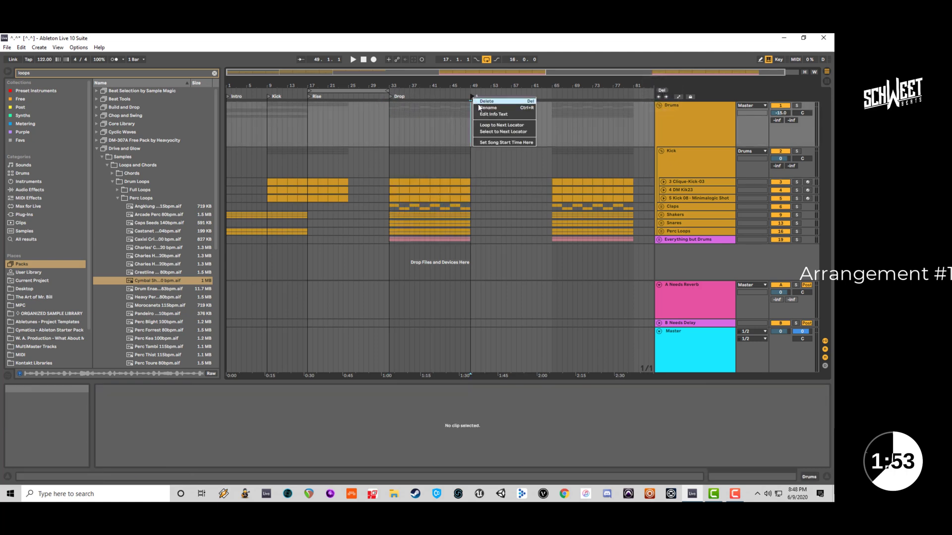
pyautogui.click(481, 109)
pyautogui.write('Brek')
pyautogui.press('Return')
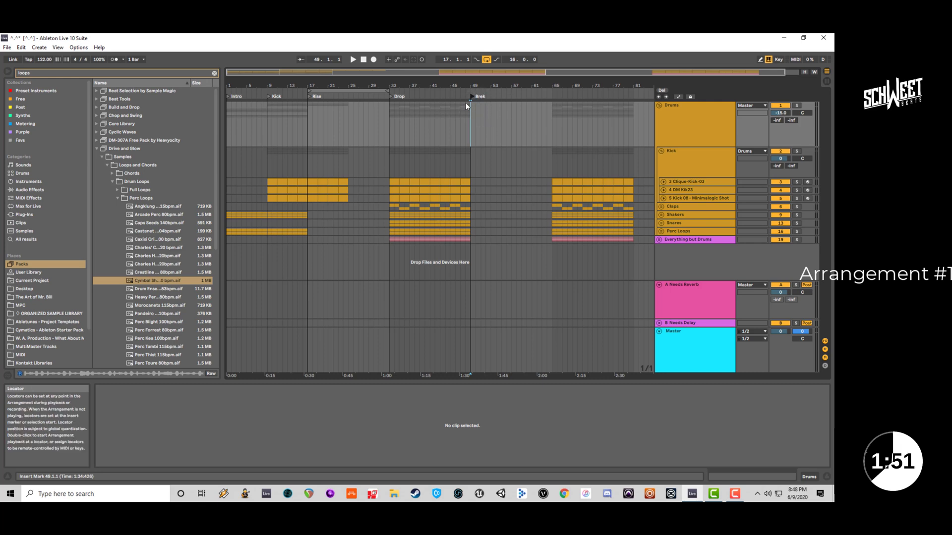
pyautogui.rightClick(472, 96)
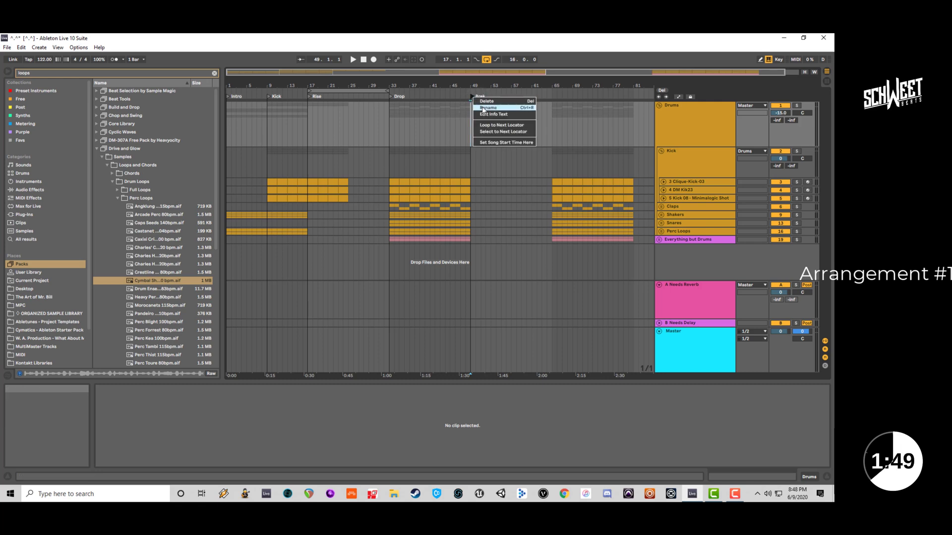
pyautogui.click(482, 106)
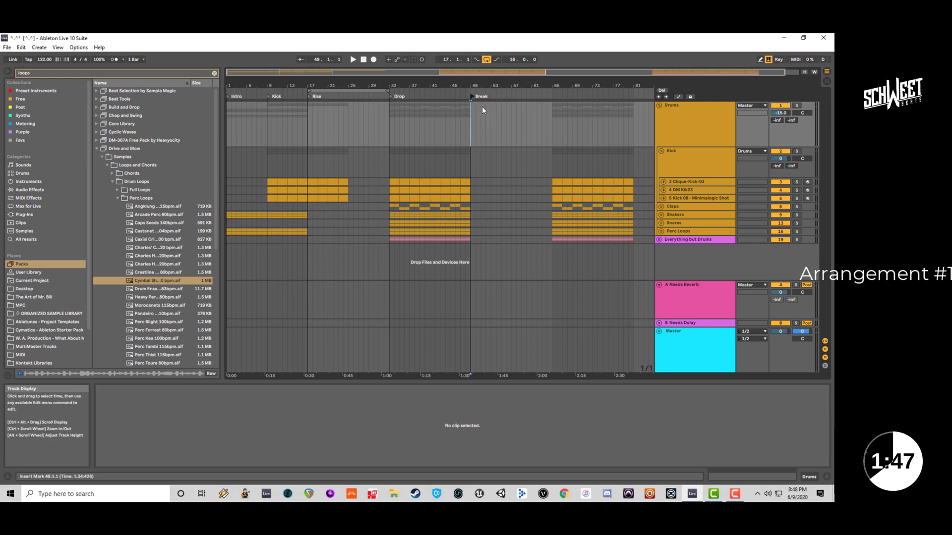
# Add a locator at bar 65 and rename it as Rise.
pyautogui.click(552, 111)
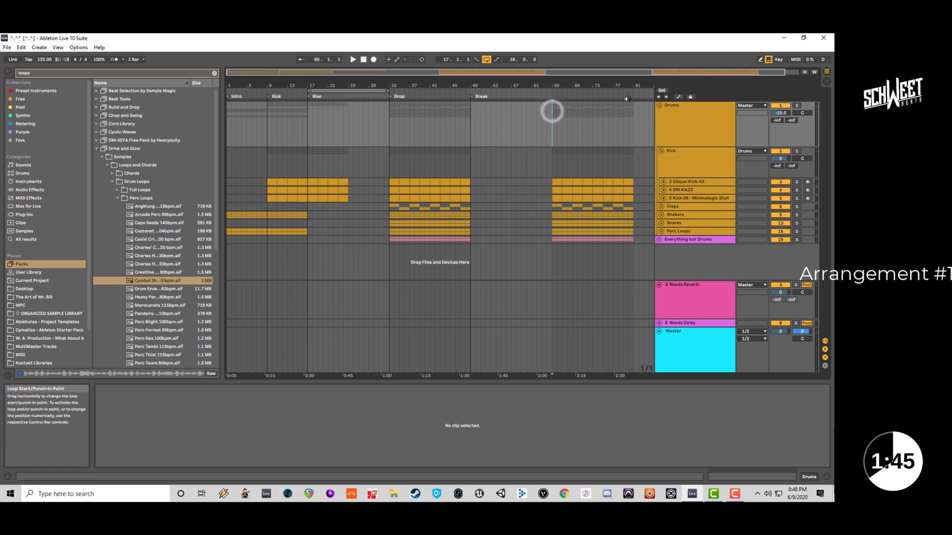
pyautogui.click(662, 90)
pyautogui.rightClick(554, 97)
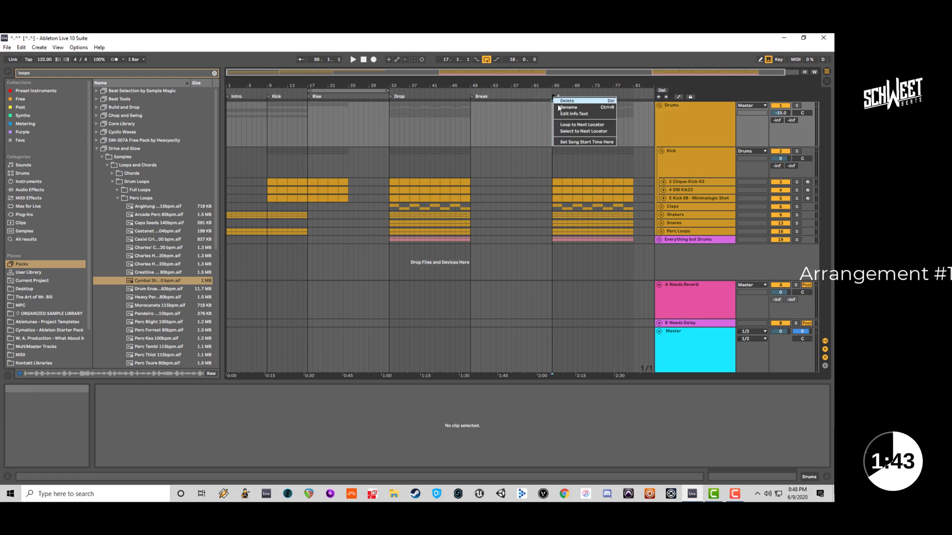
pyautogui.click(559, 107)
pyautogui.write('Ris')
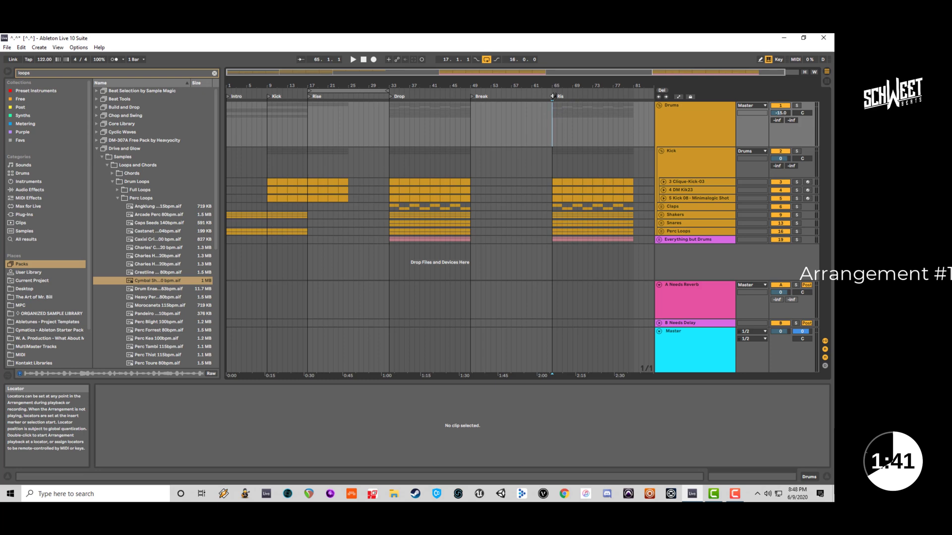
pyautogui.rightClick(554, 97)
pyautogui.click(561, 107)
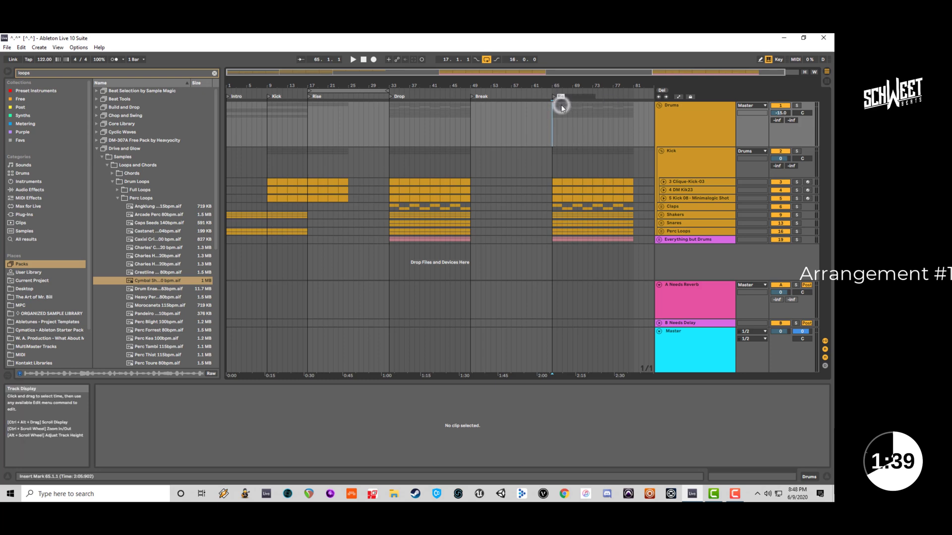
pyautogui.write('Rise')
pyautogui.press('Return')
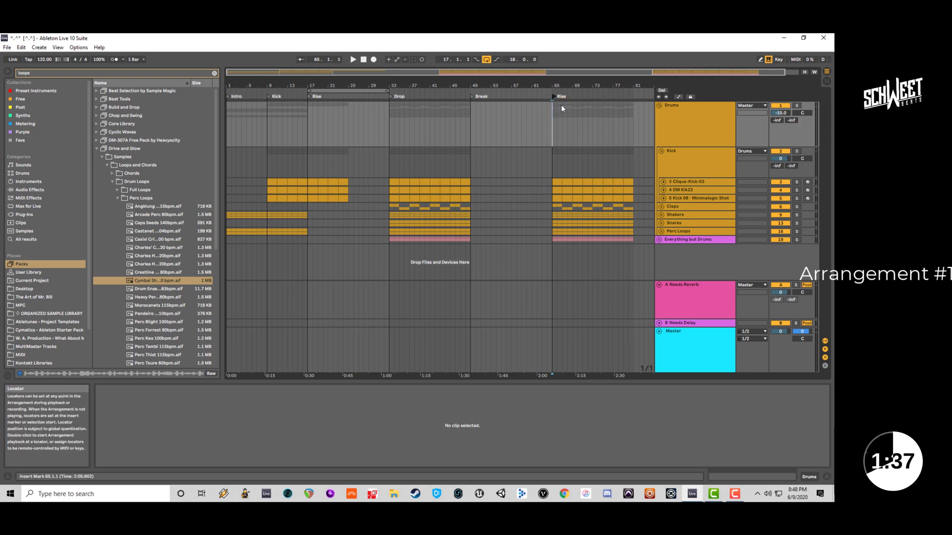
# Remove the clips of all tracks from bars 65 to 81 and paste the full loop at bar 81.
pyautogui.click(557, 180)
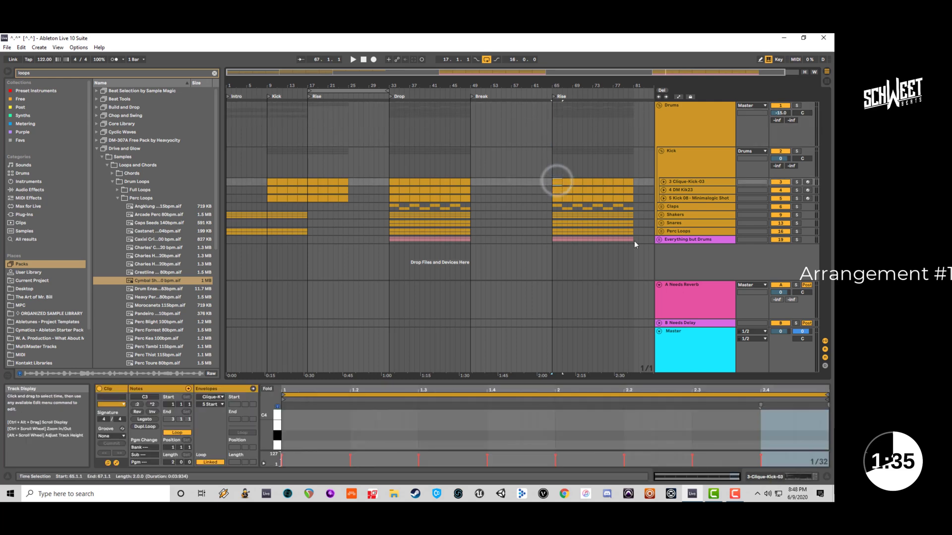
pyautogui.keyDown('shift'); pyautogui.click(634, 240); pyautogui.keyUp('shift')
pyautogui.press('Delete')
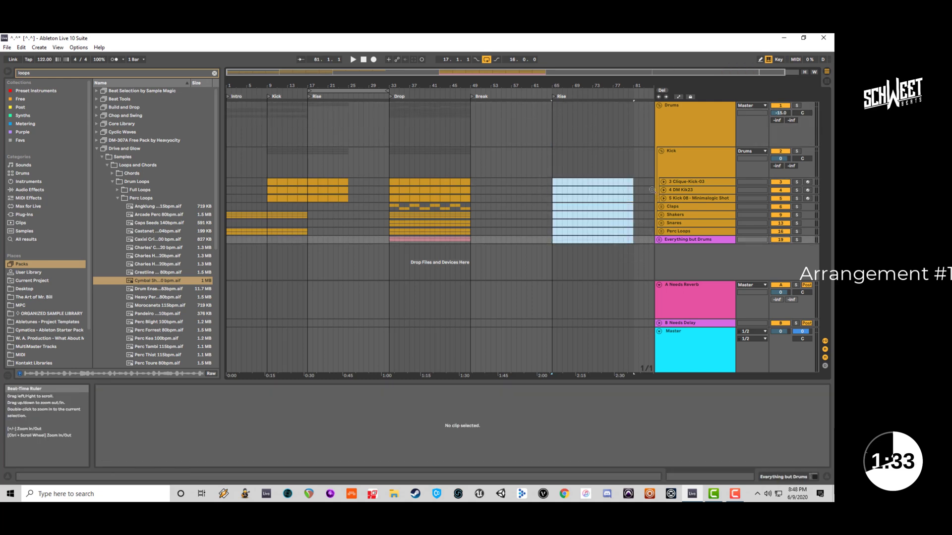
pyautogui.click(484, 73)
pyautogui.click(622, 151)
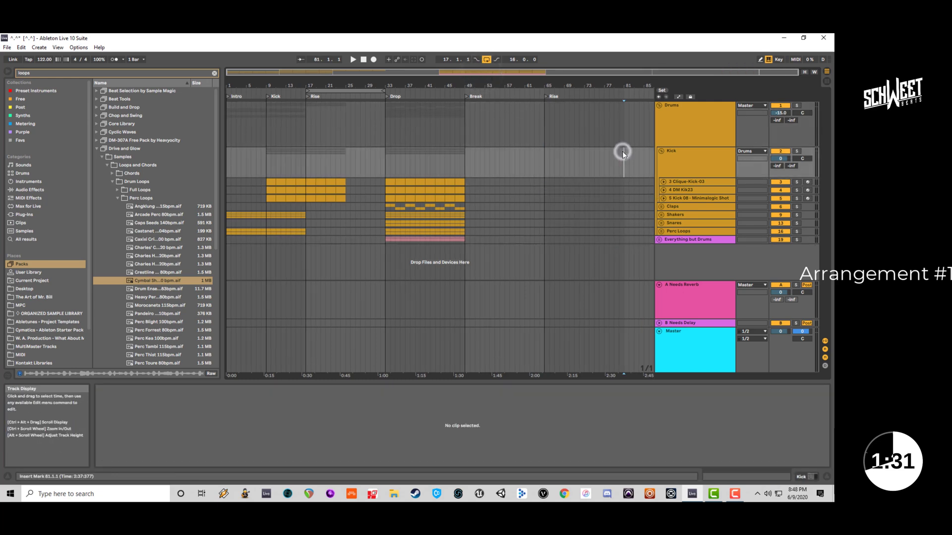
pyautogui.hotkey('ctrl', 'v')
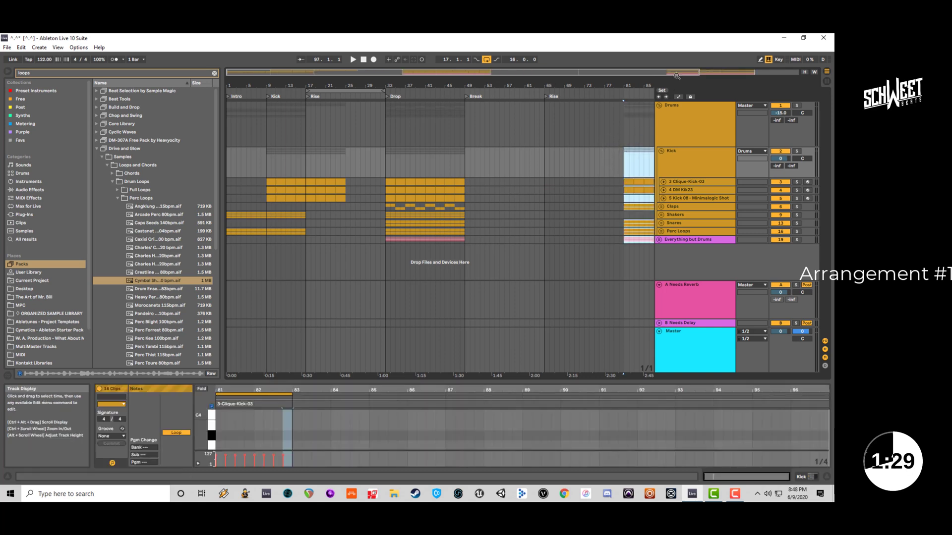
pyautogui.moveTo(676, 73); pyautogui.dragTo(677, 79)
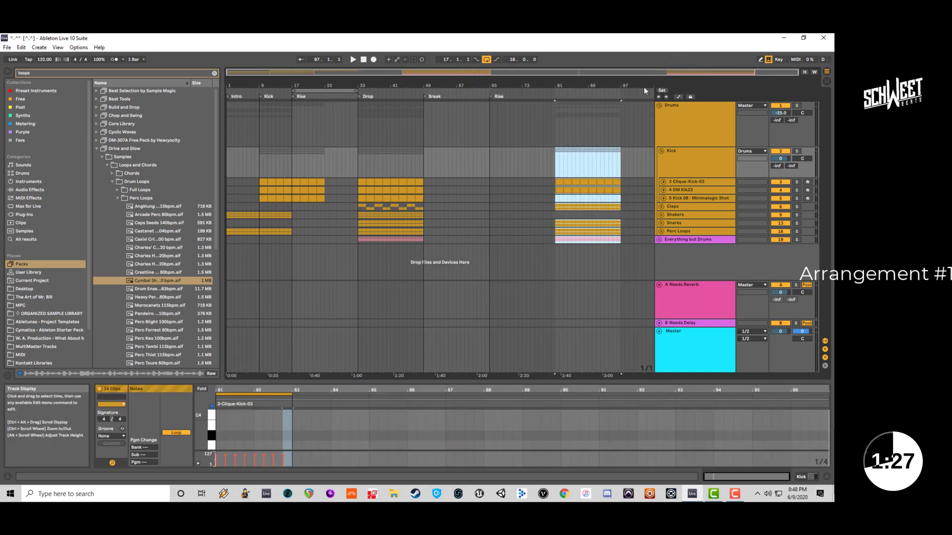
# Add a locator at bar 81 and rename it as Drop 2.
pyautogui.click(556, 118)
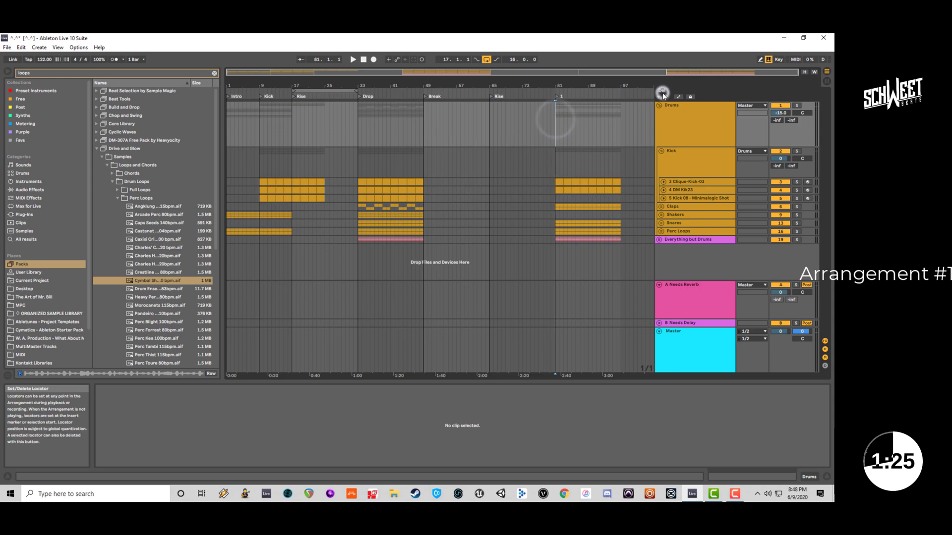
pyautogui.click(662, 93)
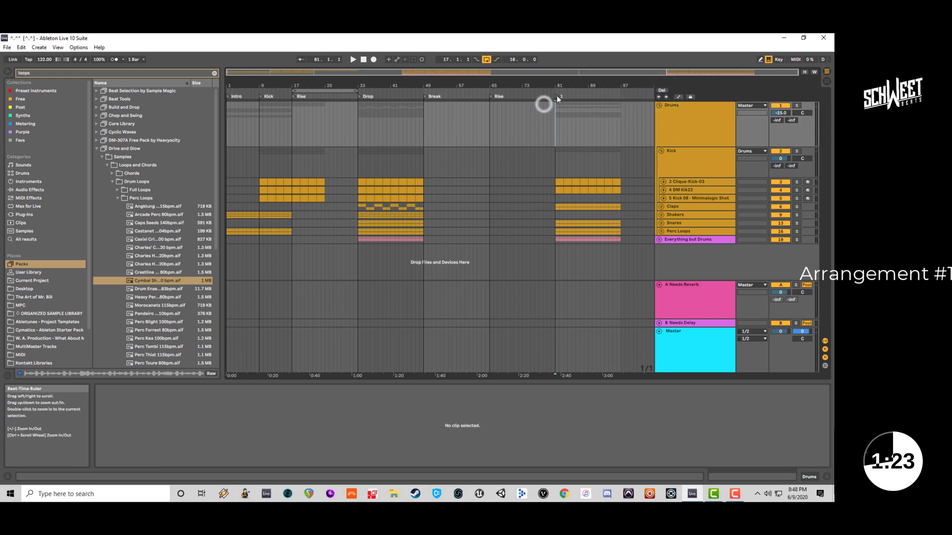
pyautogui.rightClick(559, 98)
pyautogui.hotkey('ctrl', 'r')
pyautogui.write('Dro')
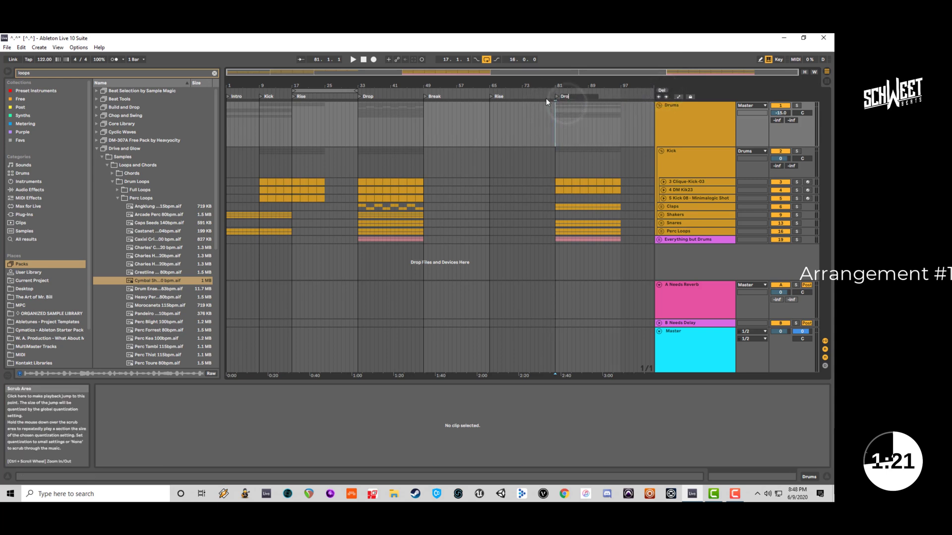
pyautogui.write('p 2')
pyautogui.press('Return')
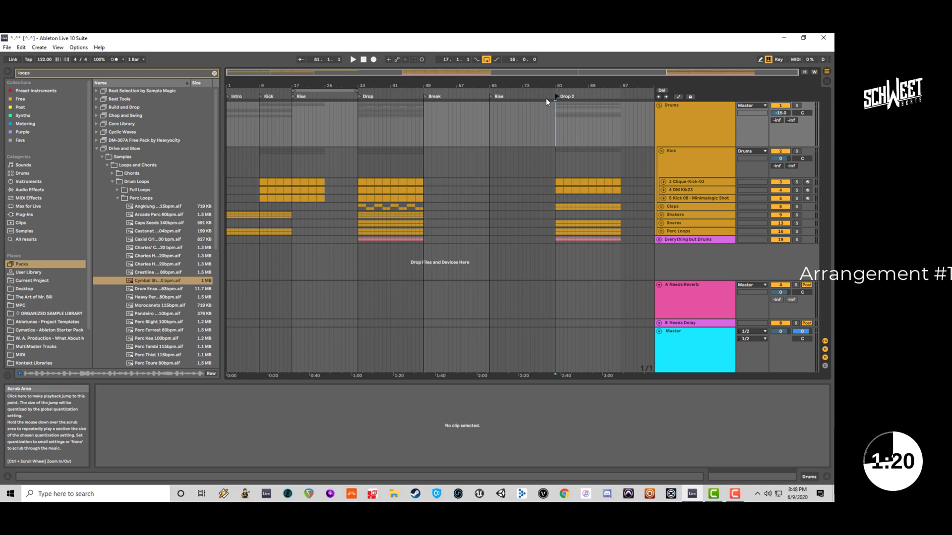
# Add a locator at bar 97 and rename it as Outro.
pyautogui.click(620, 121)
pyautogui.click(661, 91)
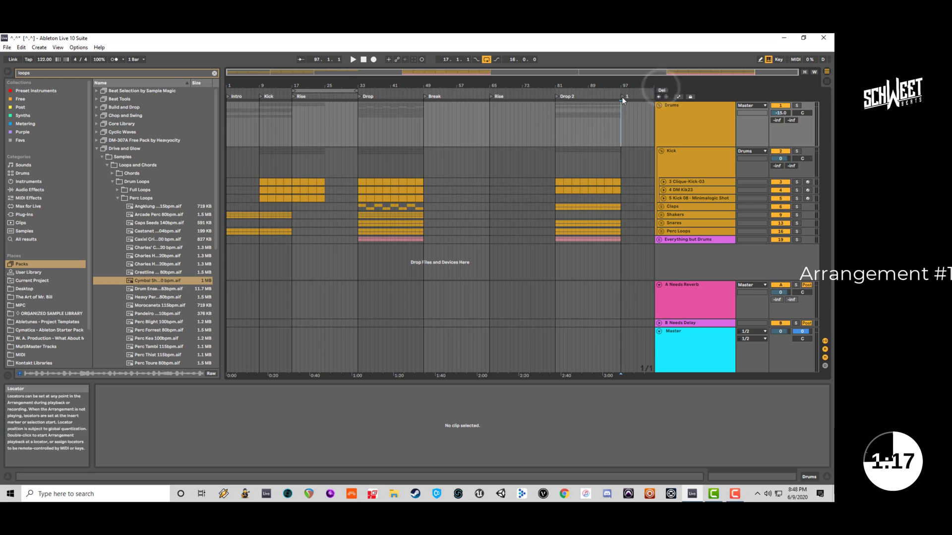
pyautogui.rightClick(621, 96)
pyautogui.click(631, 106)
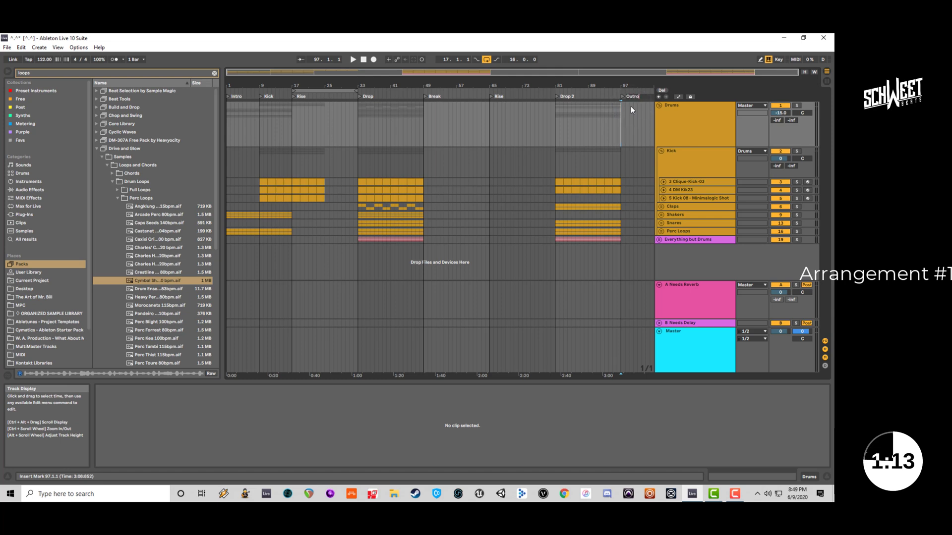
pyautogui.press('Return')
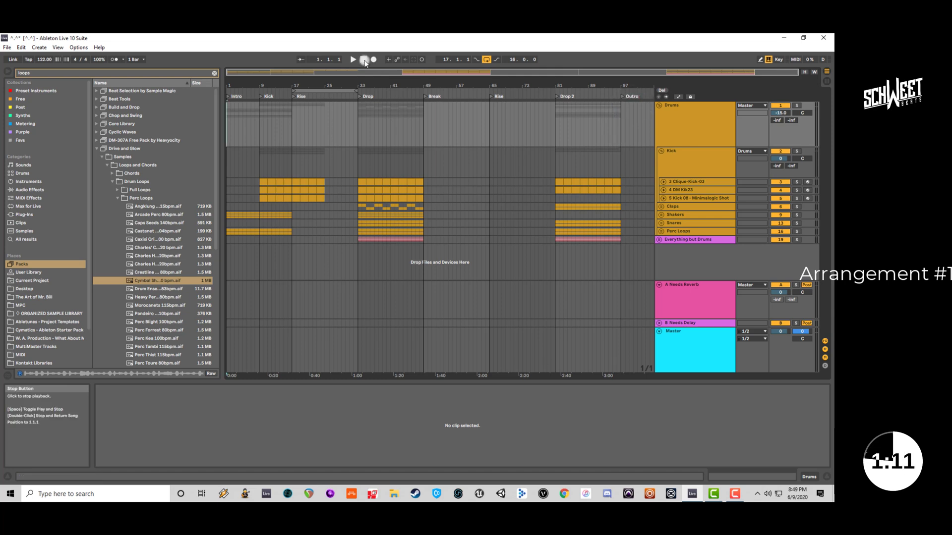
# Listen to the arrangement from the start, and compare it with the Drop section from bar 33.
pyautogui.press('space')
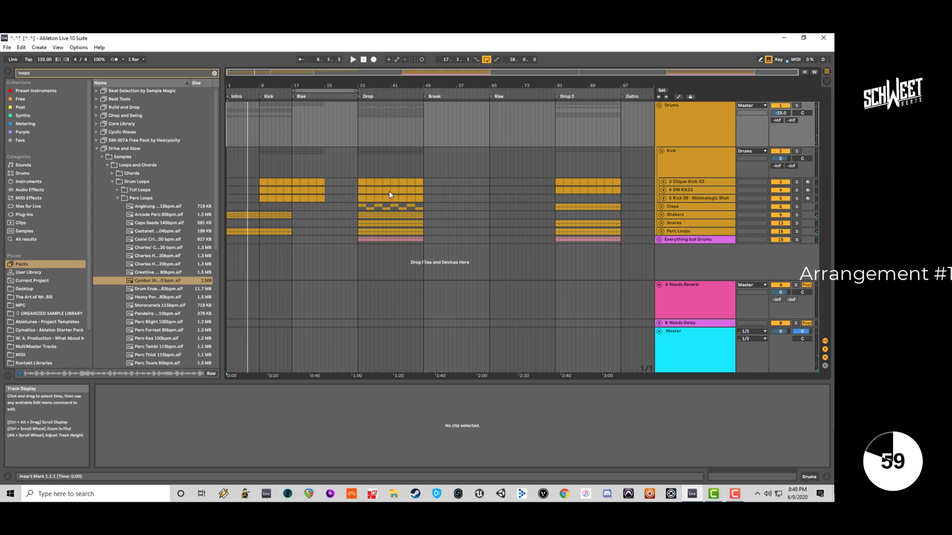
pyautogui.click(358, 166)
pyautogui.press('space')
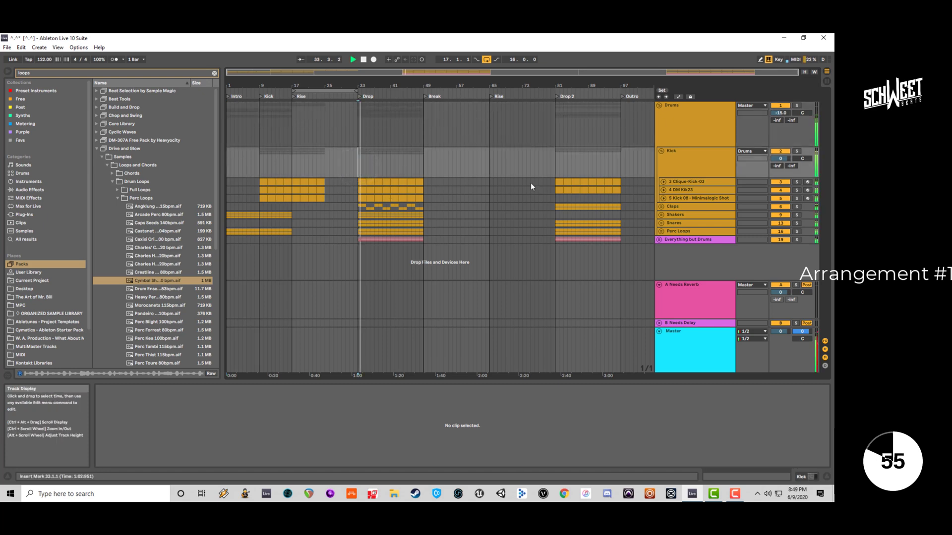
# Unfold the Everything but Drums group and solo the A Stranger Saw track to hear it in the Drop section.
pyautogui.click(659, 240)
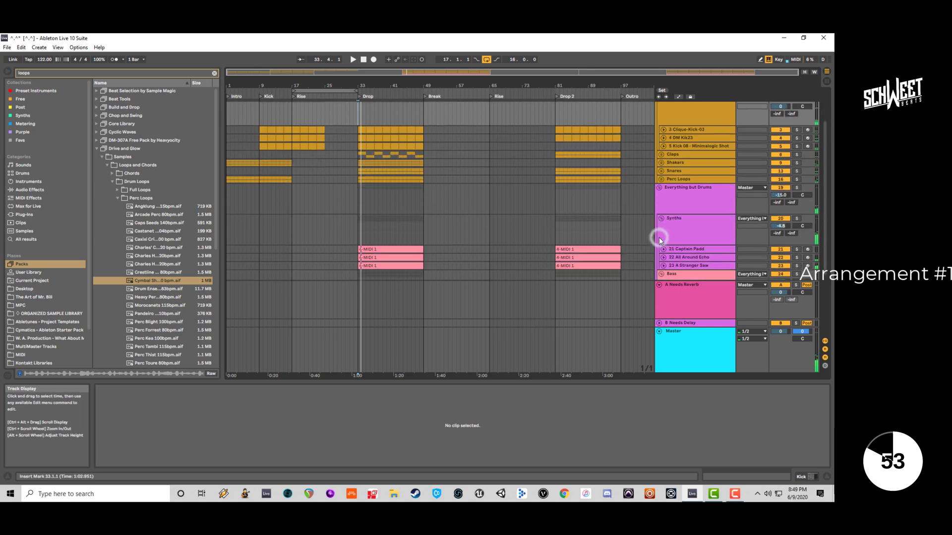
pyautogui.scroll(-3, 659, 237)
pyautogui.scroll(-1, 658, 237)
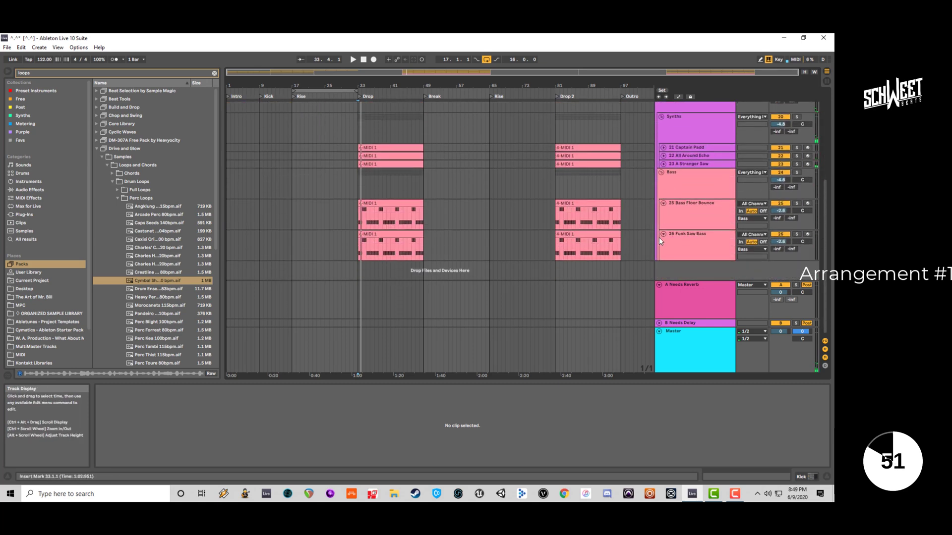
pyautogui.click(662, 164)
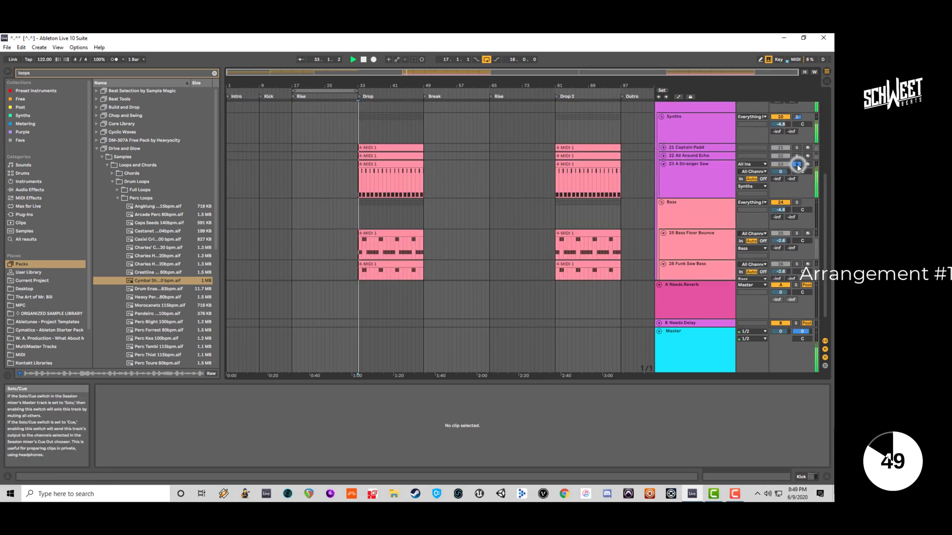
pyautogui.click(797, 164)
# Copy the A Stranger Saw clip from the Drop to bar 1, listen to it and turn the track's solo off.
pyautogui.click(391, 165)
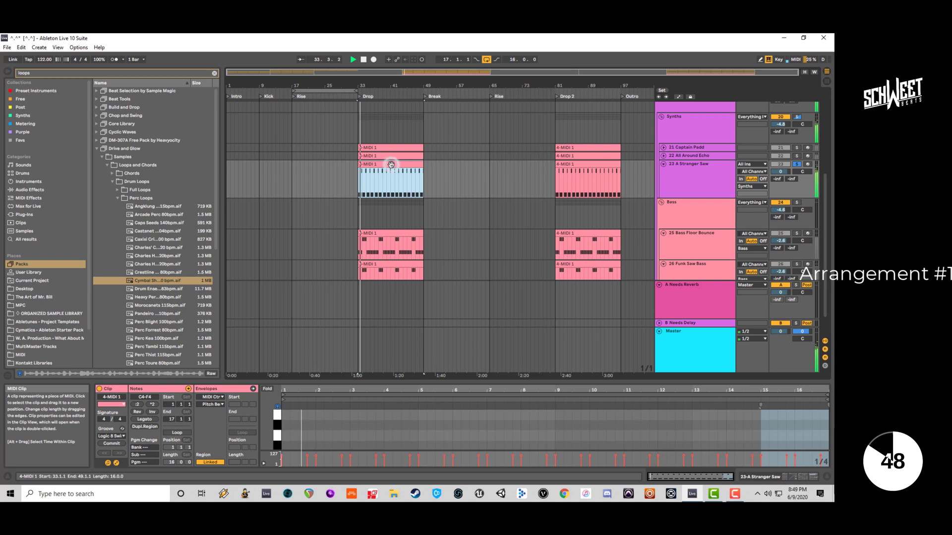
pyautogui.click(227, 177)
pyautogui.hotkey('ctrl', 'v')
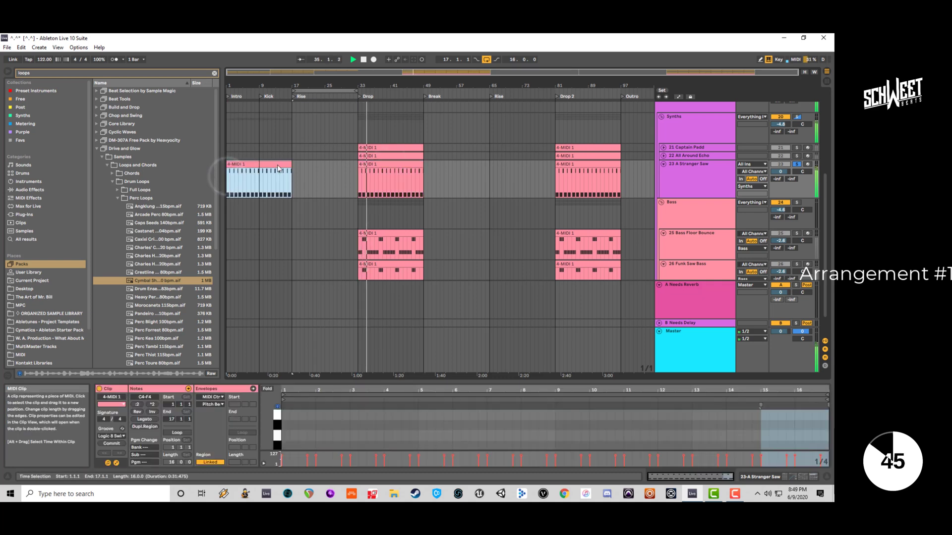
pyautogui.press('space')
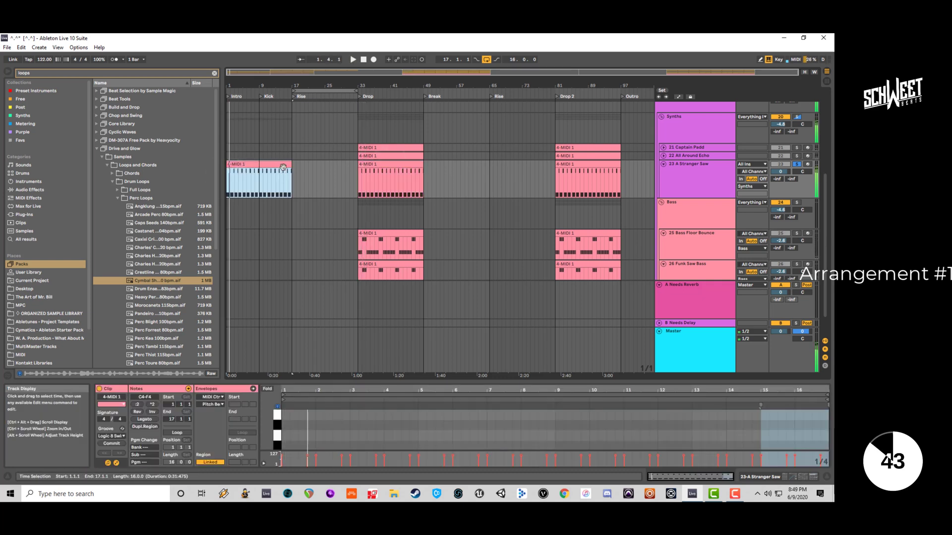
pyautogui.click(280, 165)
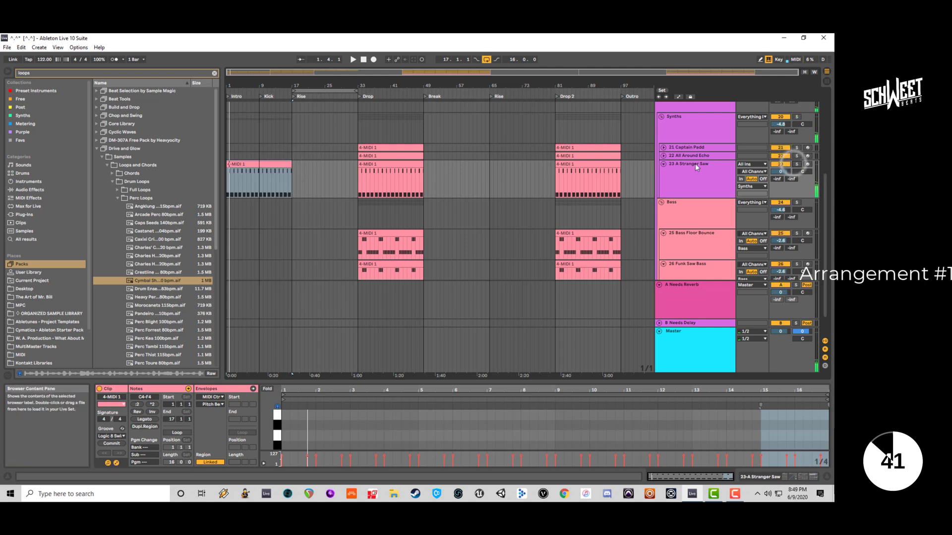
# Automate A Stranger Saw's Filter Cutoff to rise from a lower value at bar 1 to 495 Hz at bar 17, and play it back.
pyautogui.hotkey('shift', 'Tab')
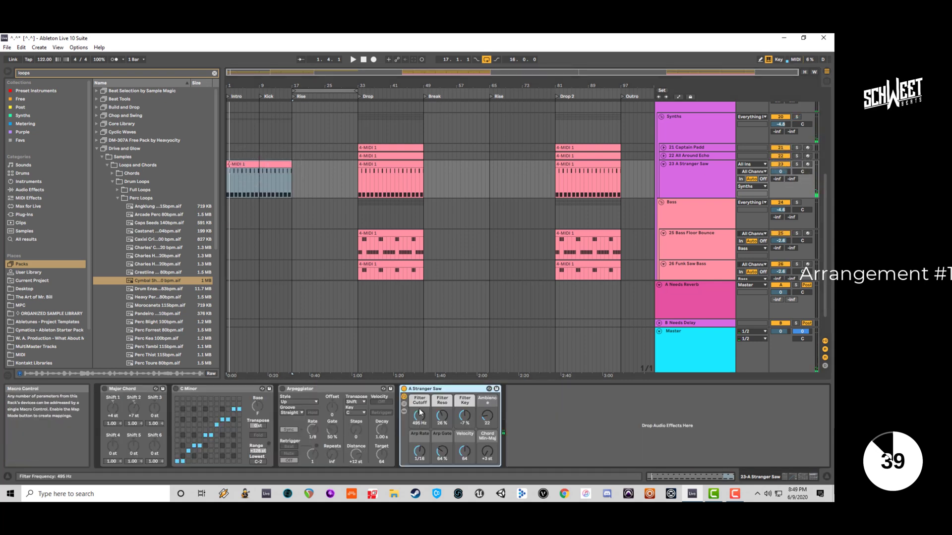
pyautogui.click(678, 97)
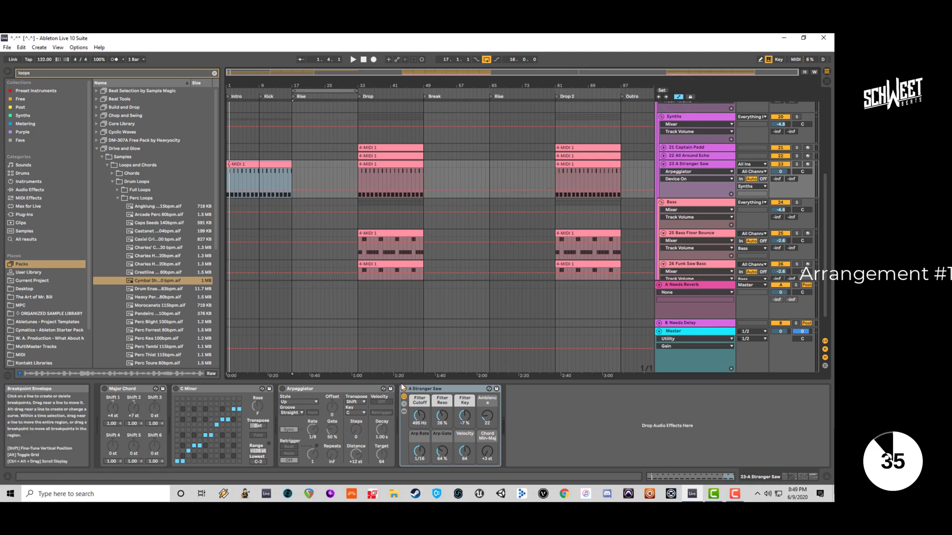
pyautogui.click(419, 416)
pyautogui.click(291, 186)
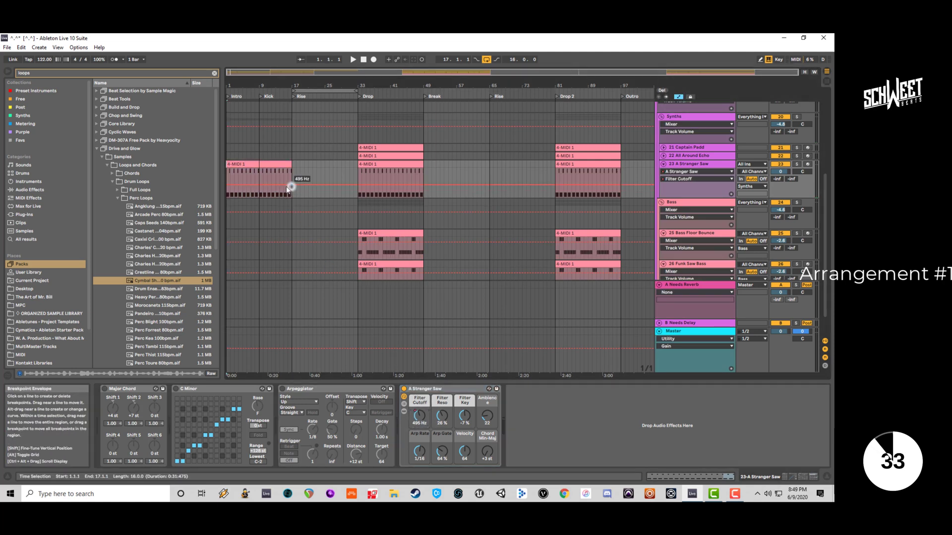
pyautogui.moveTo(227, 185); pyautogui.dragTo(228, 194)
pyautogui.press('space')
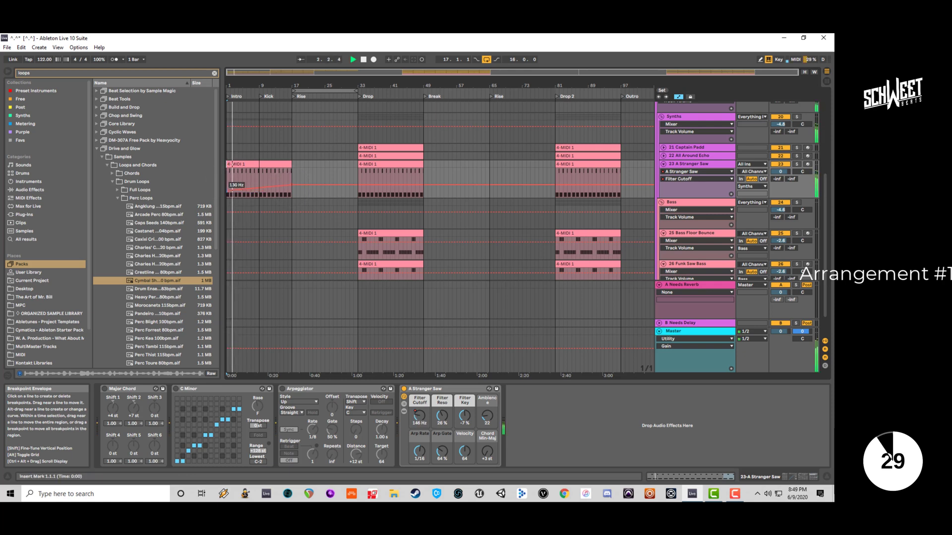
pyautogui.hotkey('ctrl', 'z')
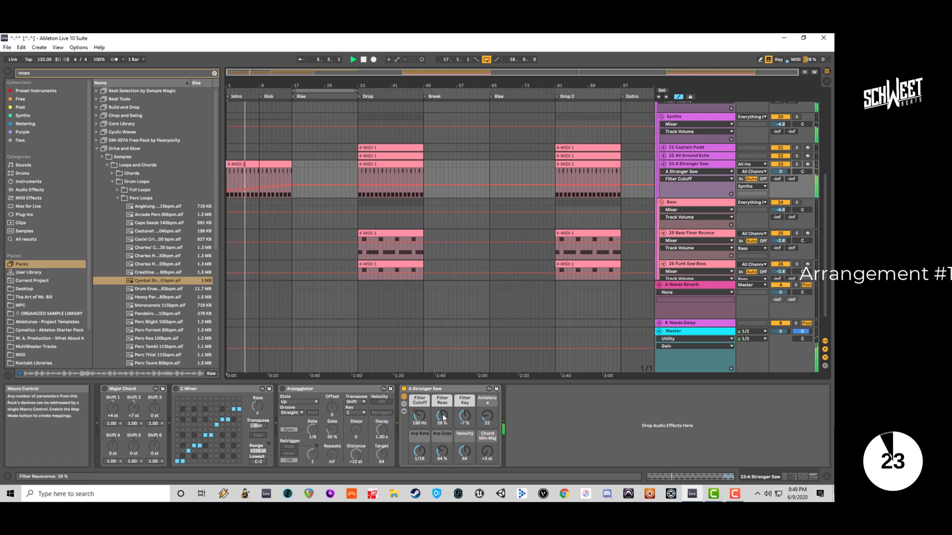
# Set A Stranger Saw's Filter Reso to 39 % and leave automation mode.
pyautogui.moveTo(443, 418); pyautogui.dragTo(442, 414)
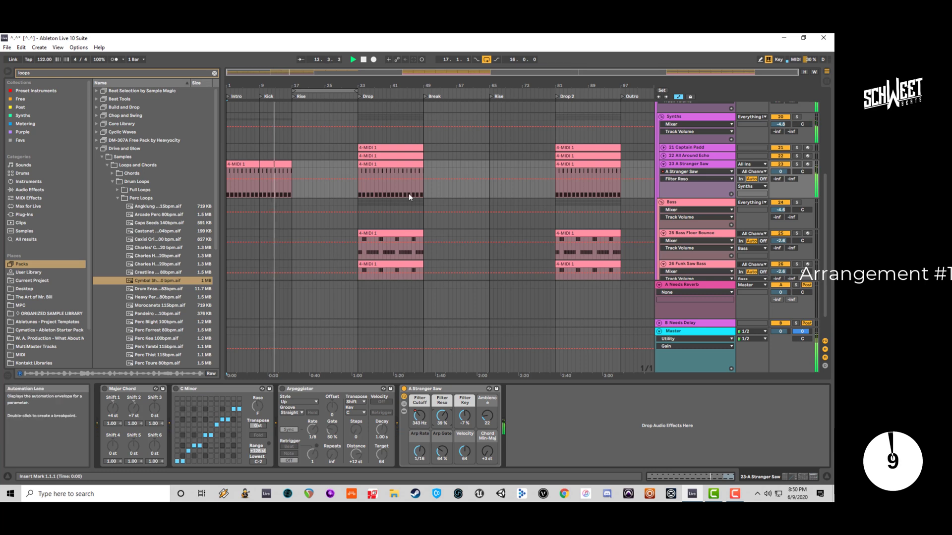
pyautogui.click(678, 96)
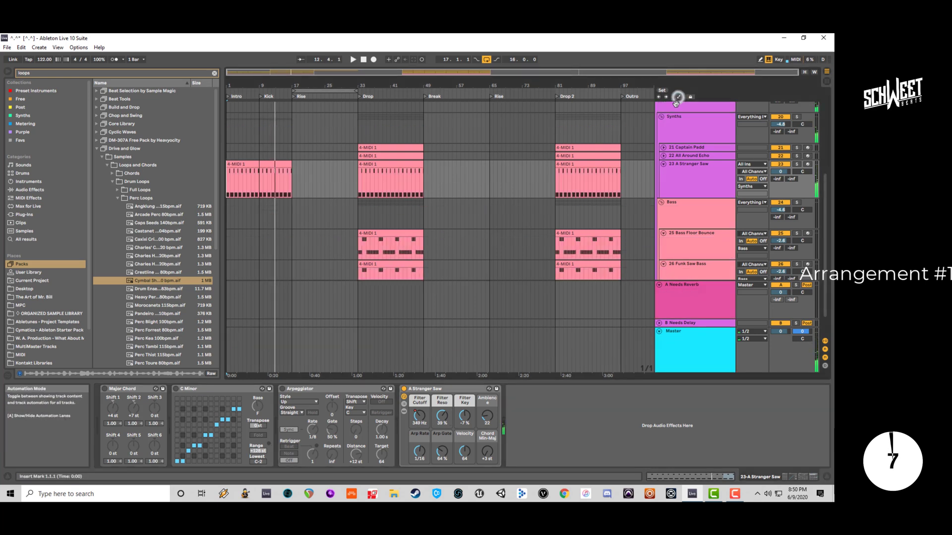
# Fold the Synths, Bass and Kick group tracks.
pyautogui.click(661, 151)
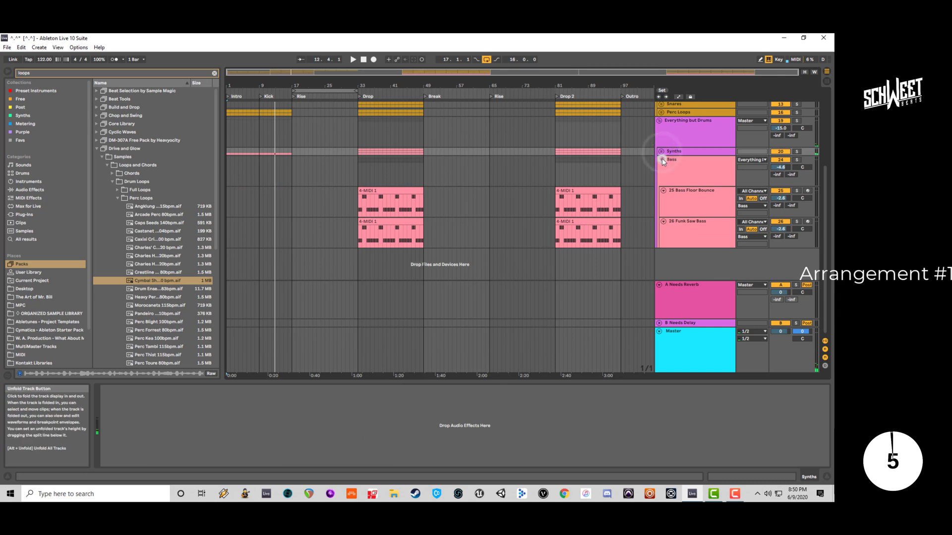
pyautogui.click(662, 159)
pyautogui.scroll(5, 659, 124)
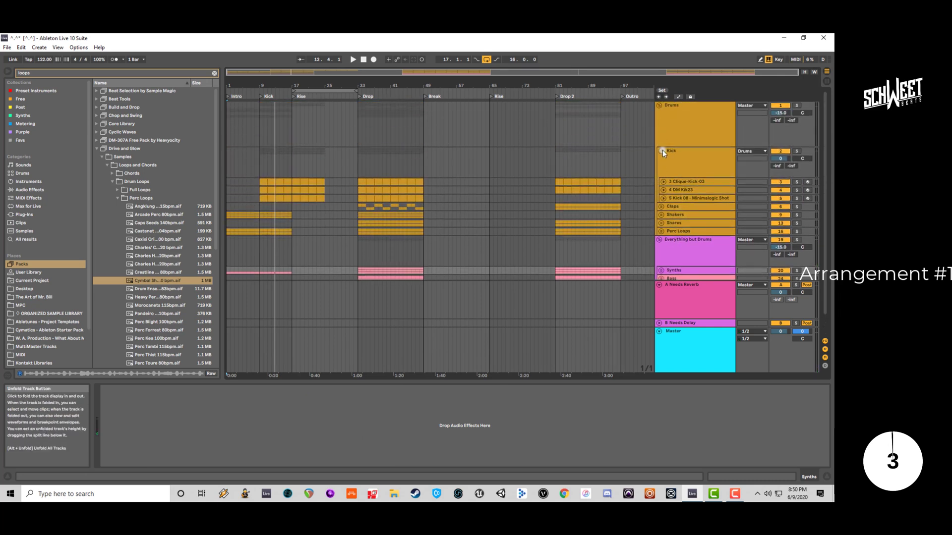
pyautogui.click(663, 150)
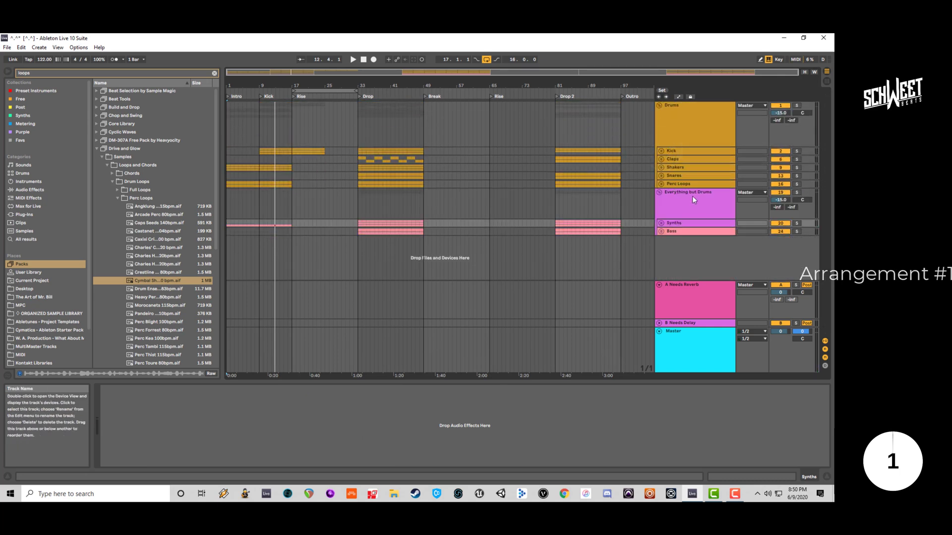
# Clear the browser search and collapse the Instruments category to its top-level list of instruments.
pyautogui.click(52, 74)
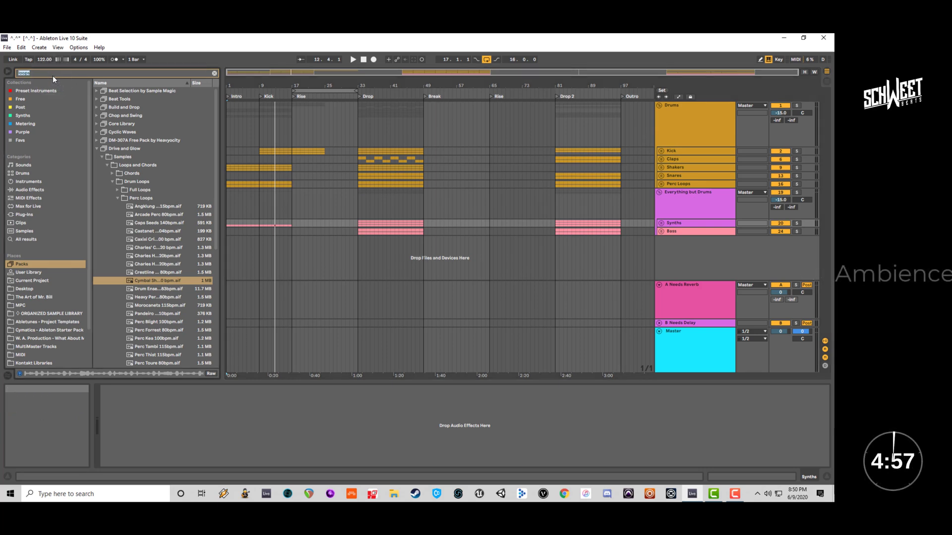
pyautogui.click(24, 181)
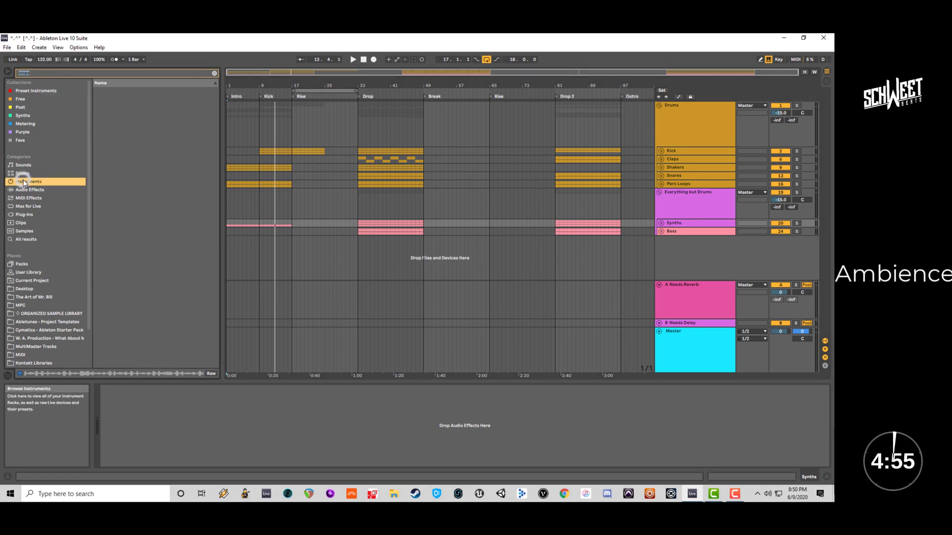
pyautogui.click(214, 73)
pyautogui.scroll(2, 148, 158)
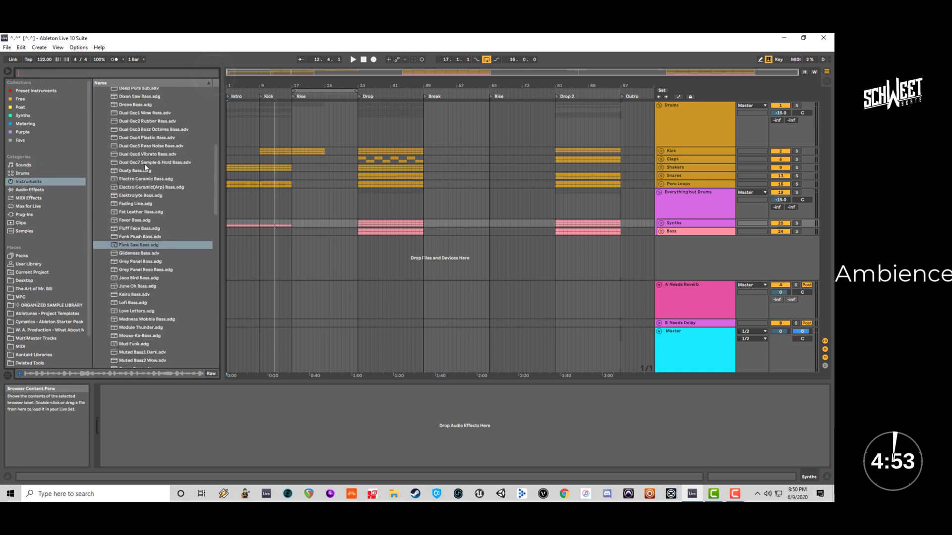
pyautogui.scroll(1, 145, 165)
pyautogui.click(158, 167)
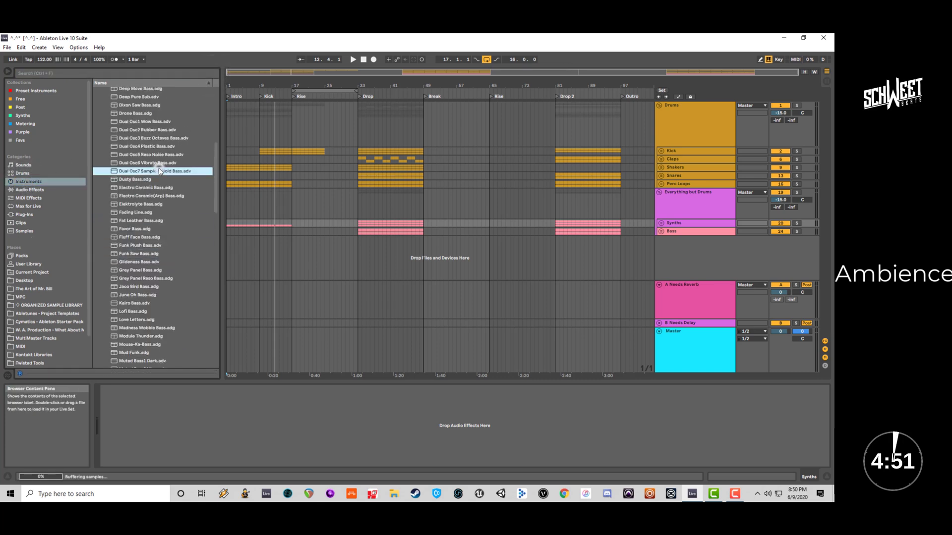
pyautogui.press('Left')
pyautogui.press('Left')
pyautogui.press('Left')
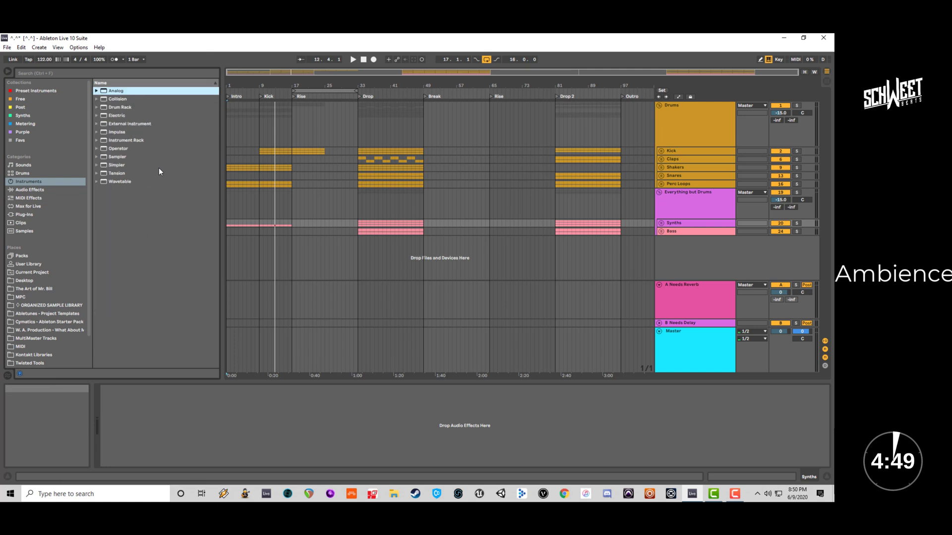
# Try Collision's Agressive Bass preset on a new track, then delete that track and collapse the Collision presets.
pyautogui.click(114, 99)
pyautogui.click(97, 99)
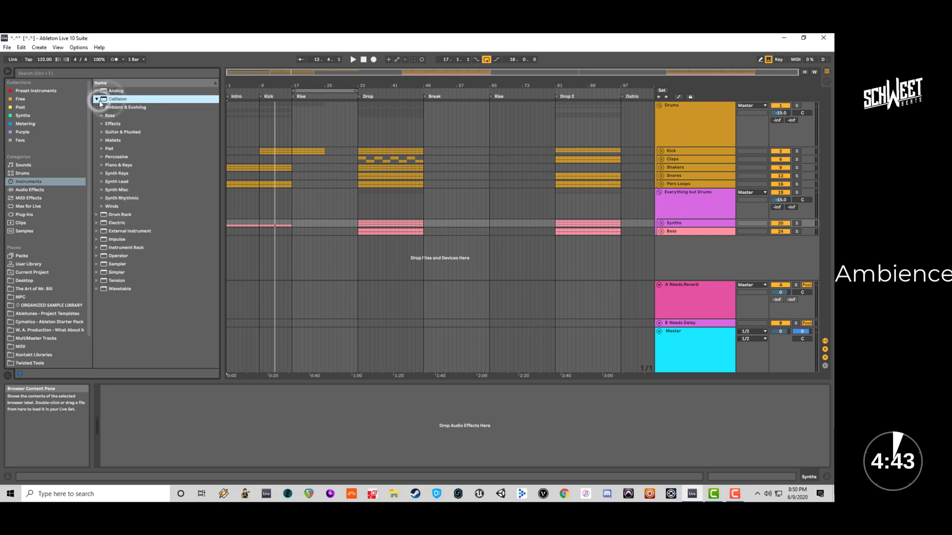
pyautogui.click(103, 116)
pyautogui.click(113, 125)
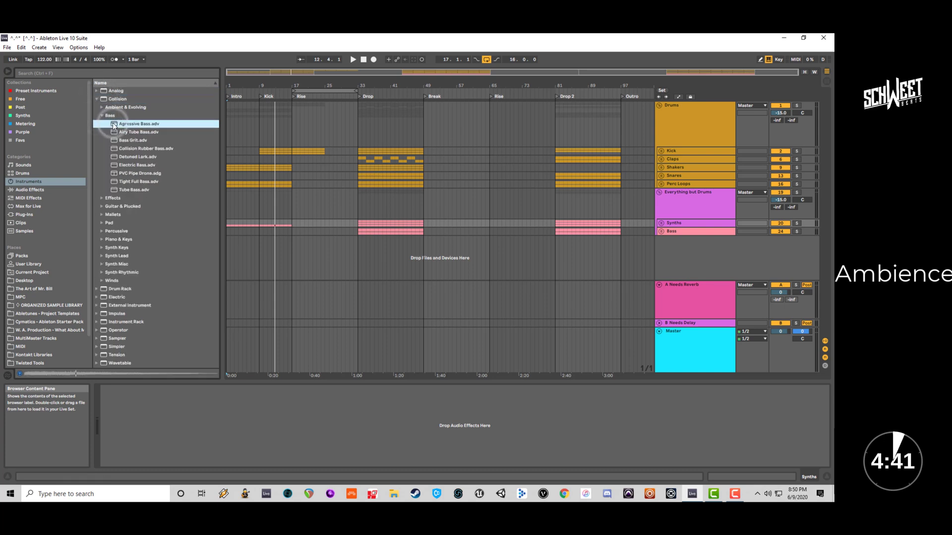
pyautogui.moveTo(132, 126); pyautogui.dragTo(685, 279)
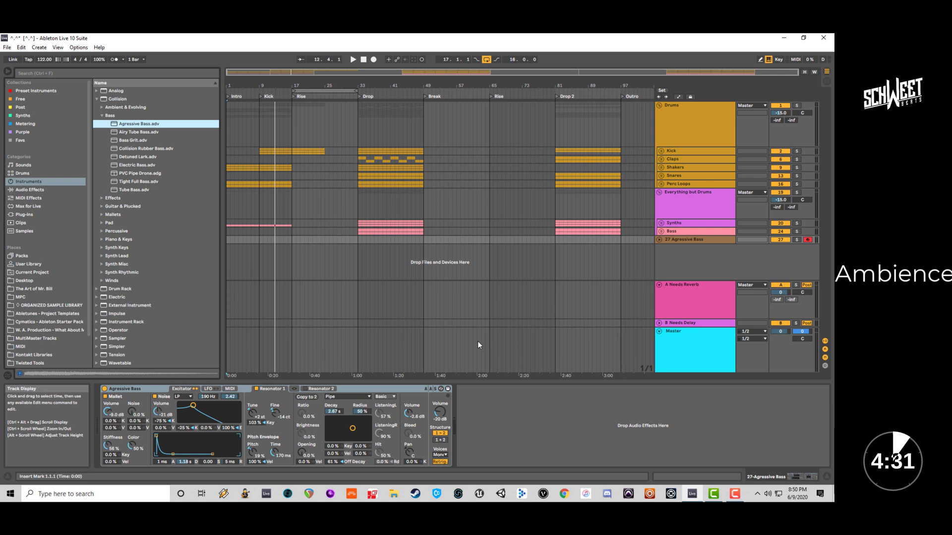
pyautogui.click(688, 239)
pyautogui.press('Delete')
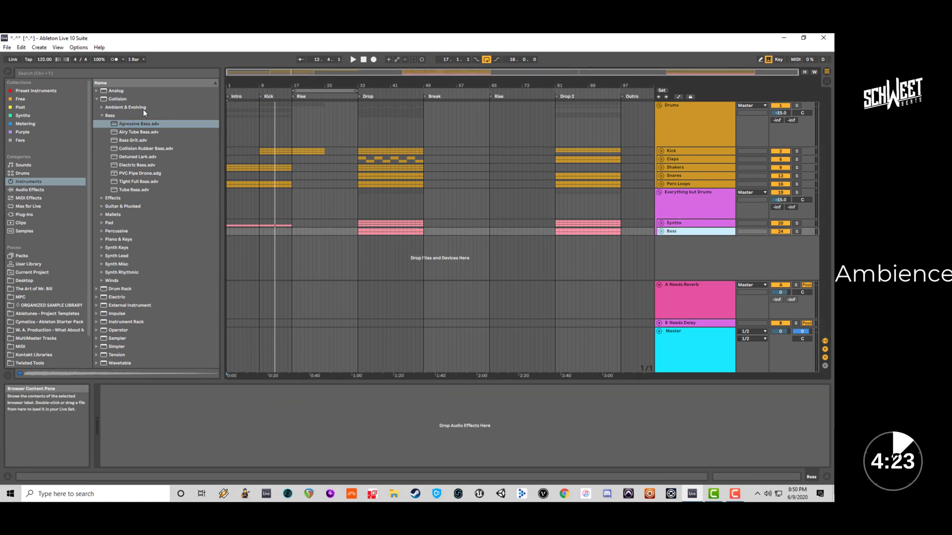
pyautogui.click(96, 99)
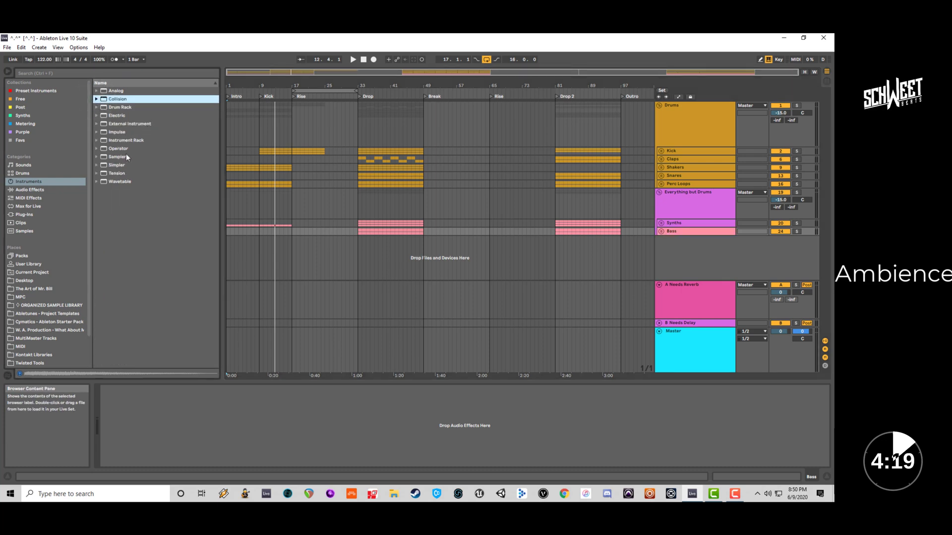
# Audition the Ambient & Evolving presets of Wavetable for a suitable ambience sound.
pyautogui.click(97, 182)
pyautogui.doubleClick(118, 191)
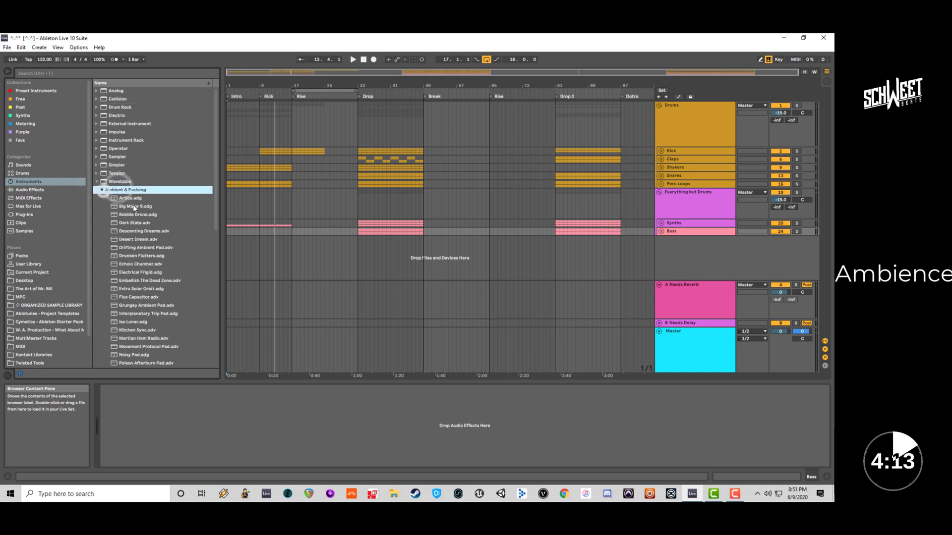
pyautogui.scroll(-1, 133, 204)
pyautogui.click(133, 205)
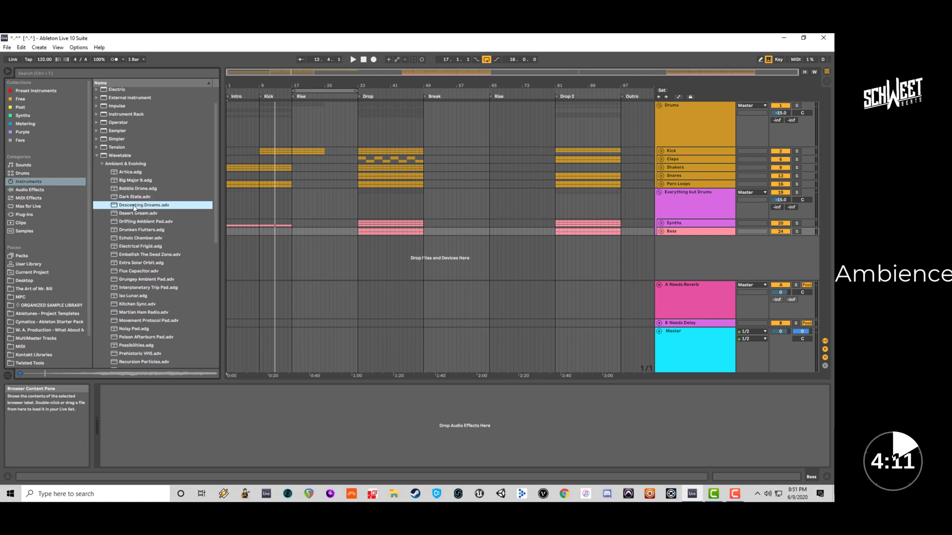
pyautogui.press('Down')
pyautogui.press('Down')
pyautogui.press('Down')
pyautogui.press('Down')
pyautogui.press('Down')
pyautogui.scroll(-1, 133, 204)
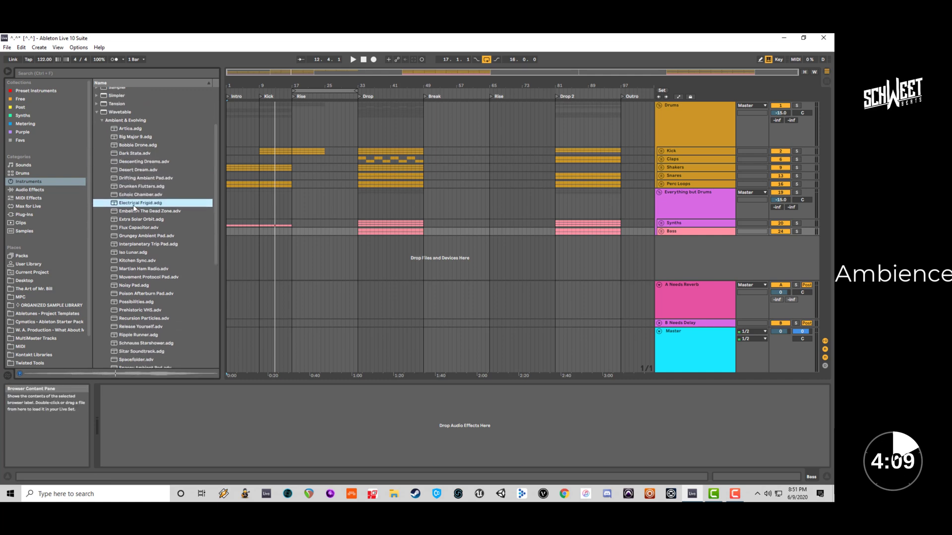
pyautogui.click(125, 268)
pyautogui.scroll(-1, 125, 268)
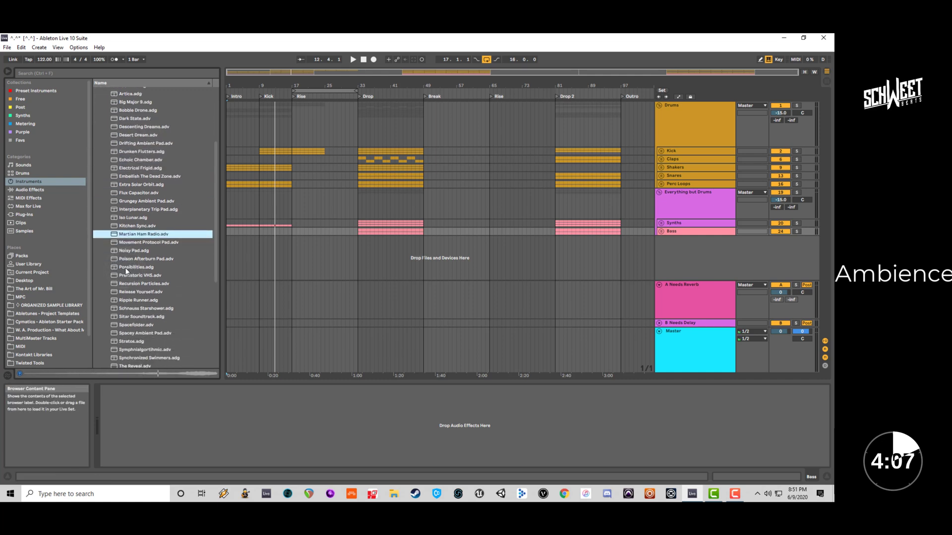
# Load Wavetable's Movement Protocol Pad preset on a new track below the Bass group and unfold the track.
pyautogui.press('Down')
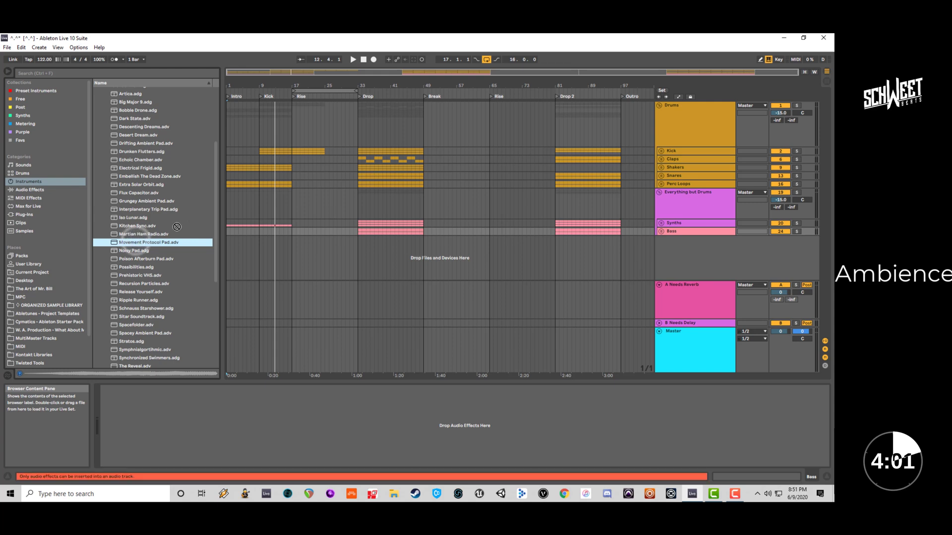
pyautogui.moveTo(133, 242); pyautogui.dragTo(379, 243)
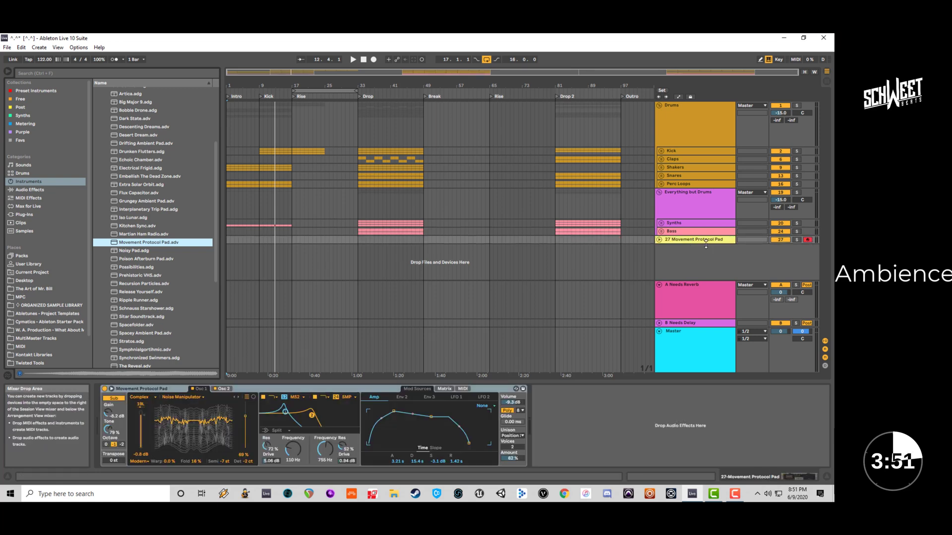
pyautogui.click(704, 243)
pyautogui.scroll(-1, 379, 249)
# Insert an empty MIDI clip from bar 1 to bar 9 on the Movement Protocol Pad track and enlarge its note editor.
pyautogui.moveTo(258, 237); pyautogui.dragTo(207, 240)
pyautogui.hotkey('ctrl', 'shift', 'm')
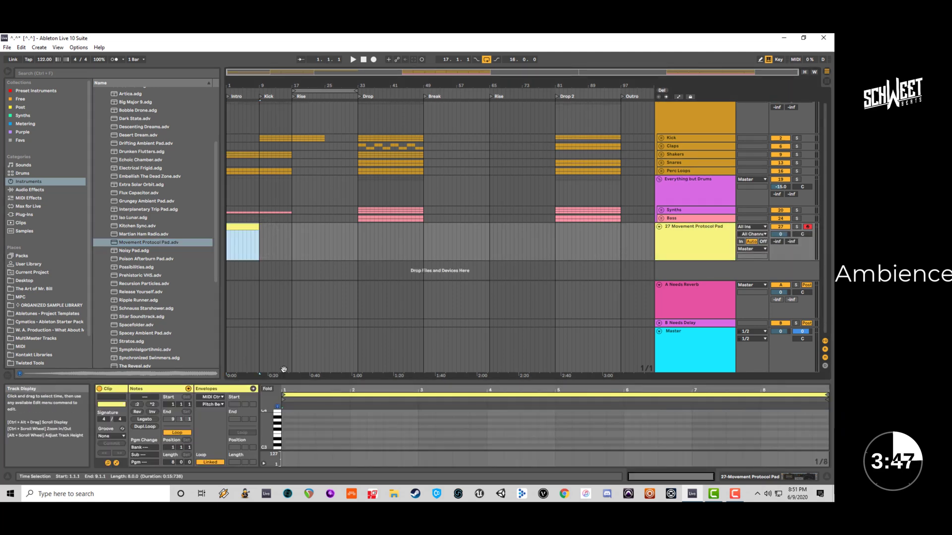
pyautogui.moveTo(290, 383); pyautogui.dragTo(290, 294)
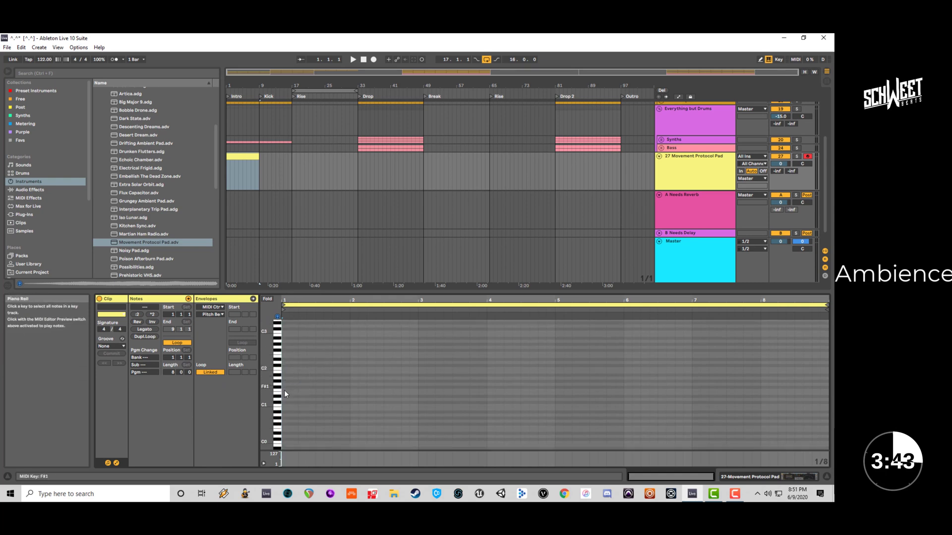
# Add an F note at the clip's start, stretch it across all eight bars, transpose it up two octaves to F3, and play it.
pyautogui.doubleClick(284, 390)
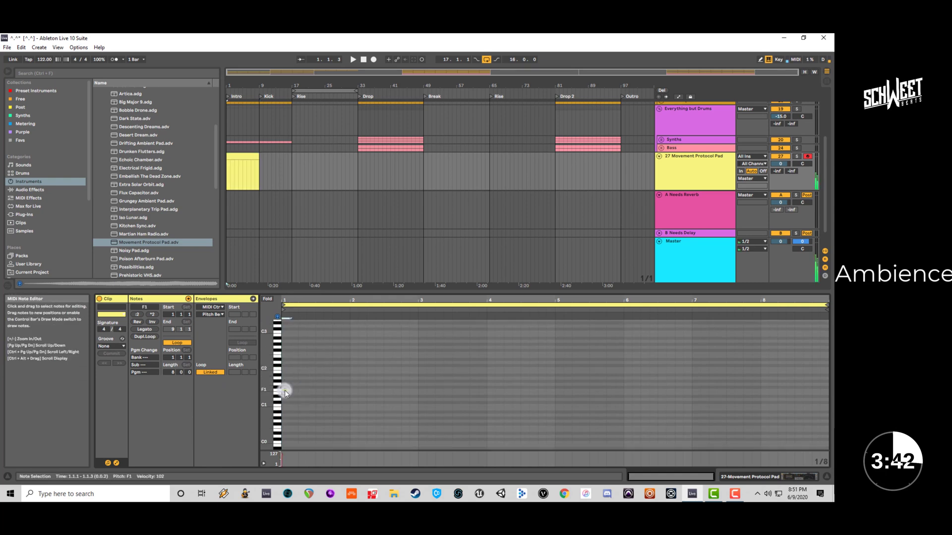
pyautogui.click(150, 331)
pyautogui.hotkey('shift', 'Up')
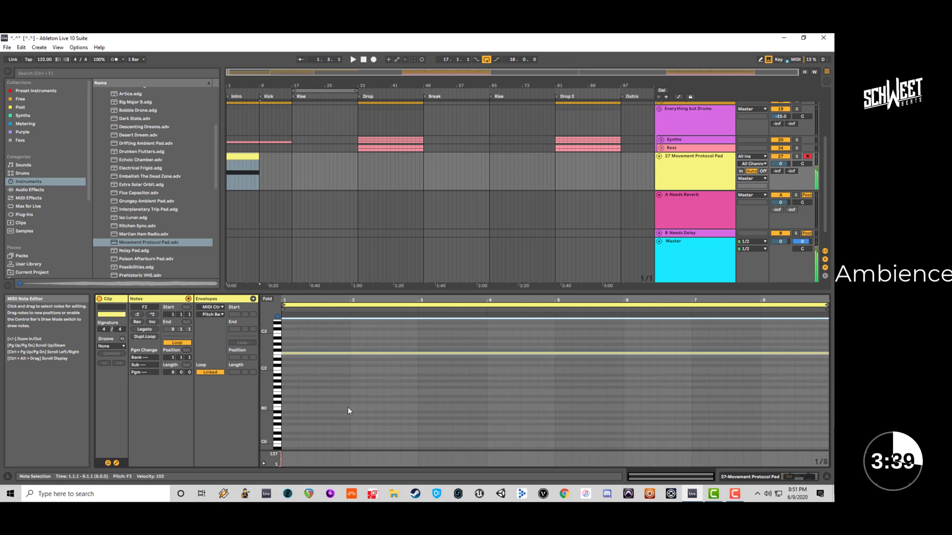
pyautogui.hotkey('shift', 'Up')
pyautogui.press('space')
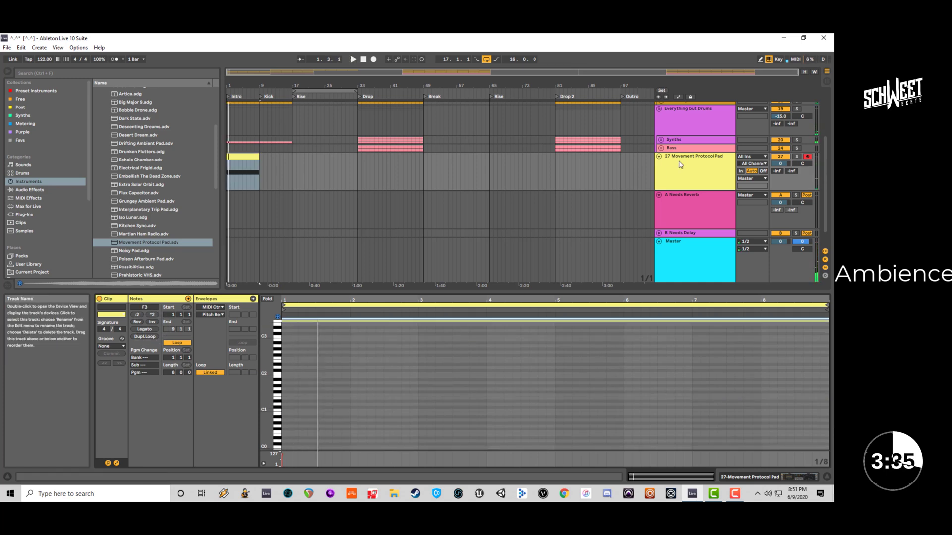
# Lower the Movement Protocol Pad track's volume to -17.3 dB and reduce the long note's velocity to 72.
pyautogui.moveTo(781, 163); pyautogui.dragTo(780, 188)
pyautogui.click(283, 460)
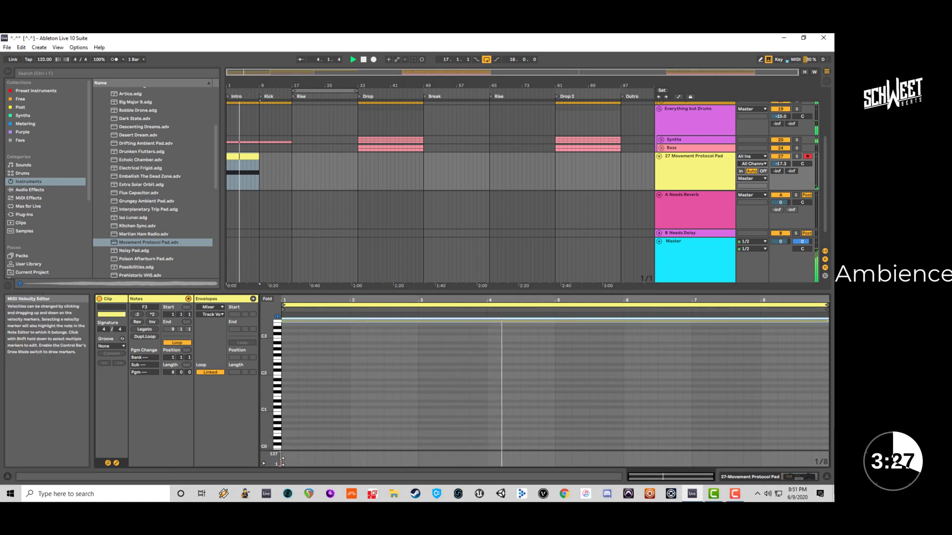
pyautogui.click(283, 462)
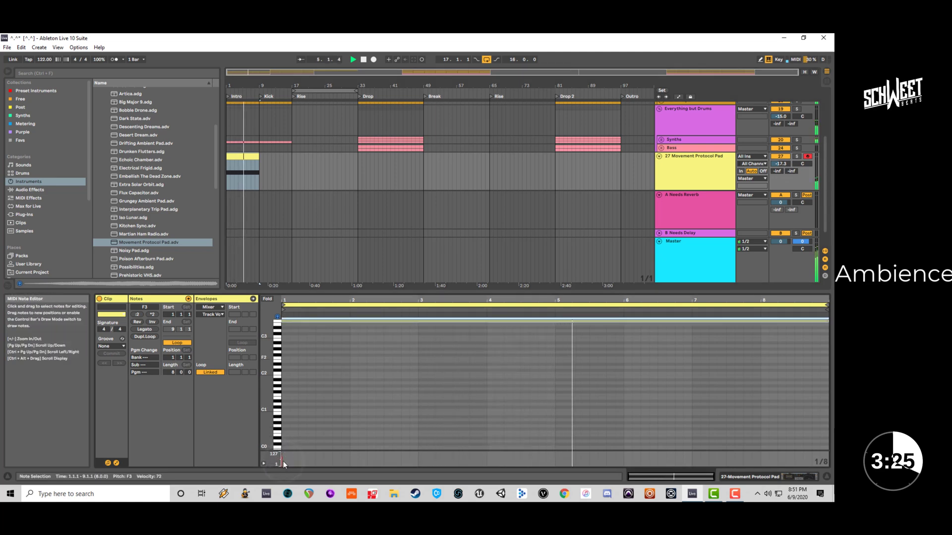
# Show the Movement Protocol Pad track's Wavetable device, stop playback, and examine its modulation matrix.
pyautogui.click(688, 170)
pyautogui.doubleClick(688, 170)
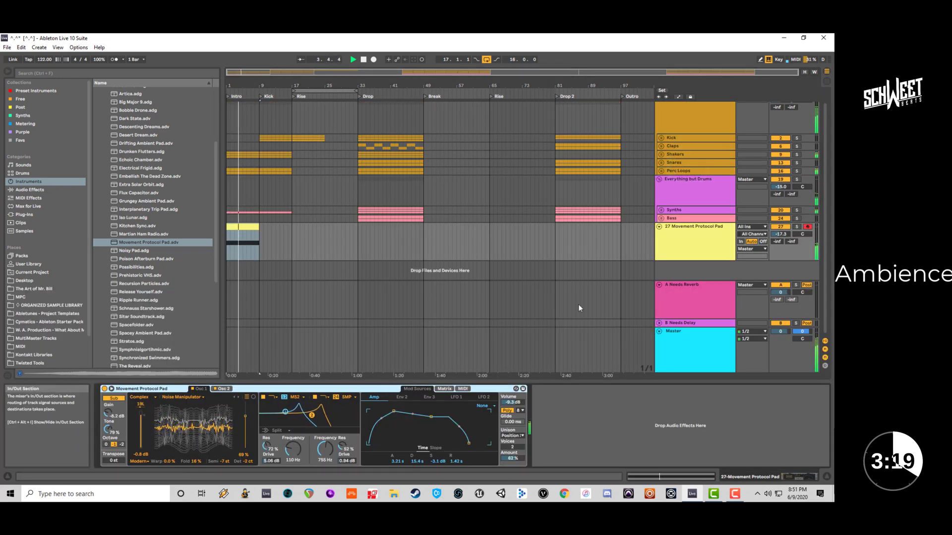
pyautogui.click(723, 242)
pyautogui.press('space')
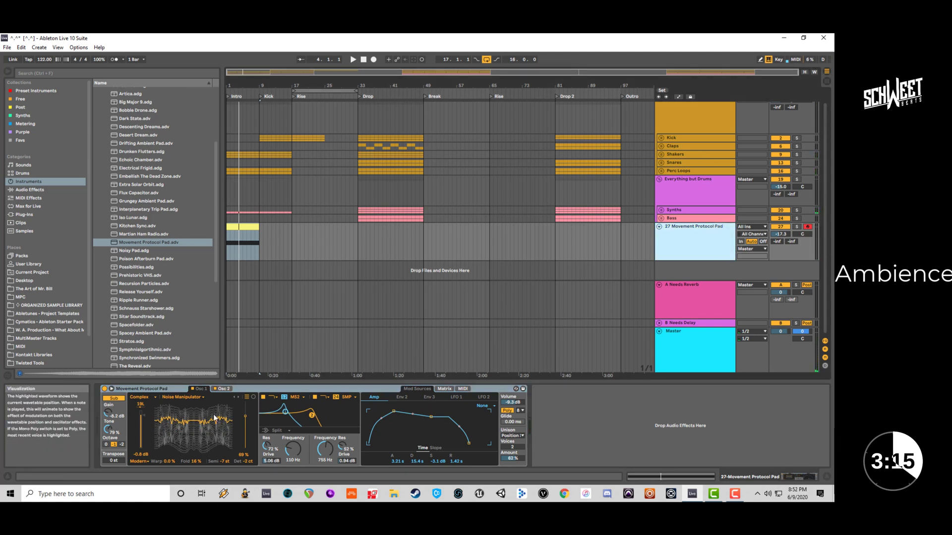
pyautogui.click(444, 388)
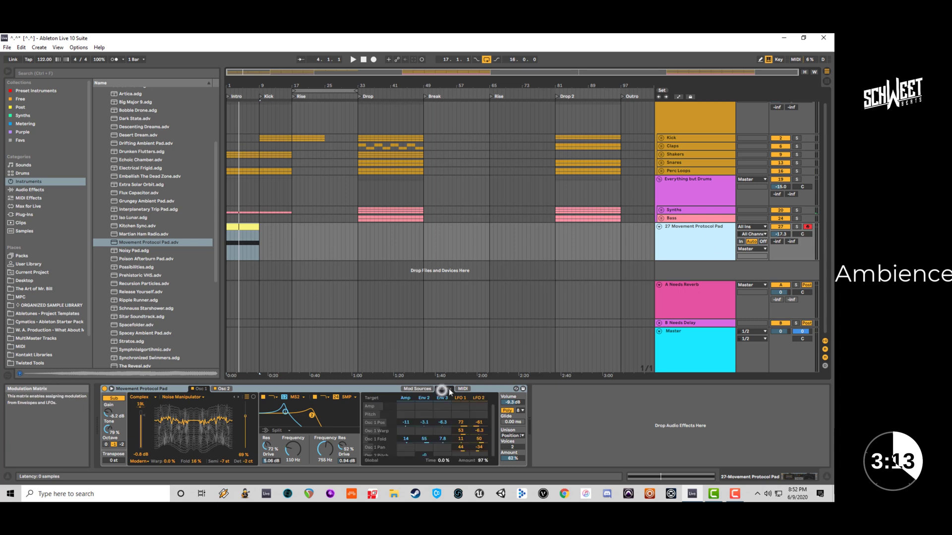
pyautogui.click(419, 388)
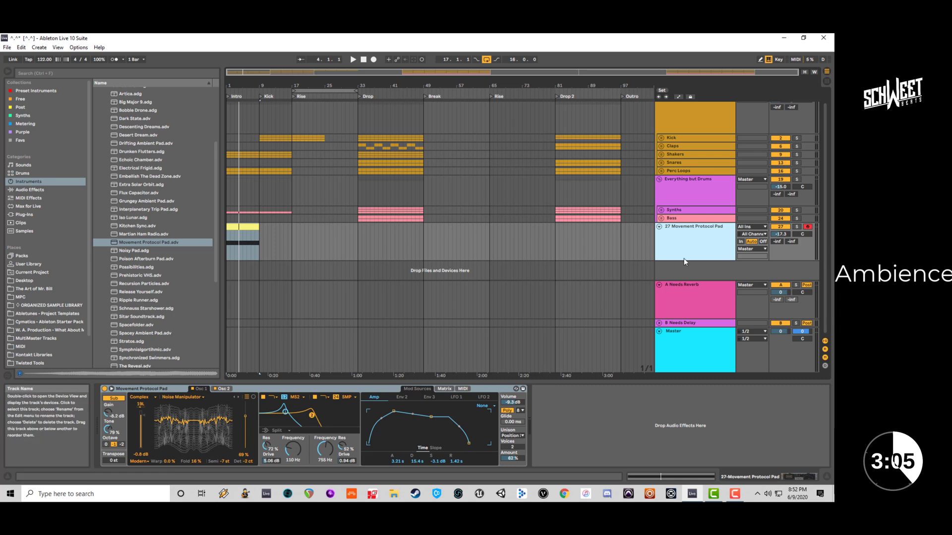
# Search the audio effects for "auto", add Auto Filter after Wavetable on the pad track, and play the arrangement.
pyautogui.click(130, 72)
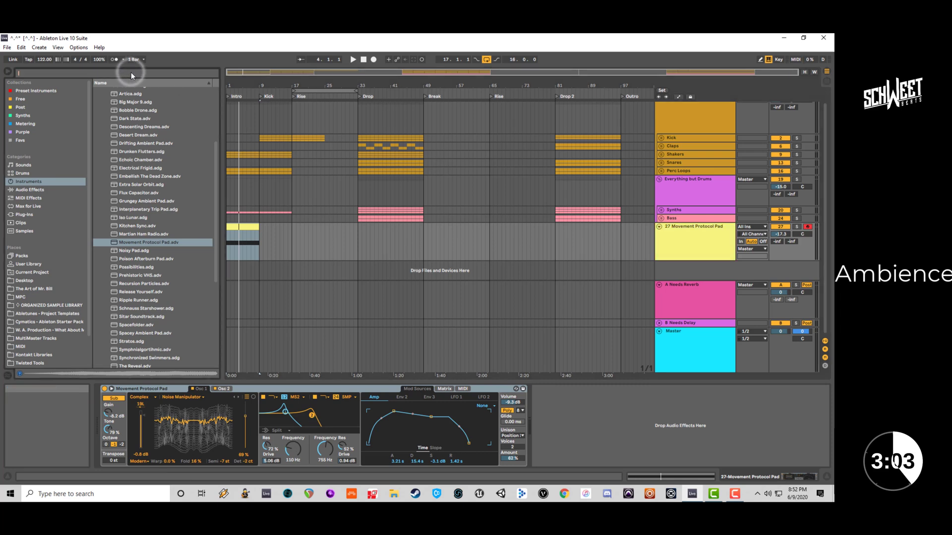
pyautogui.write('auto')
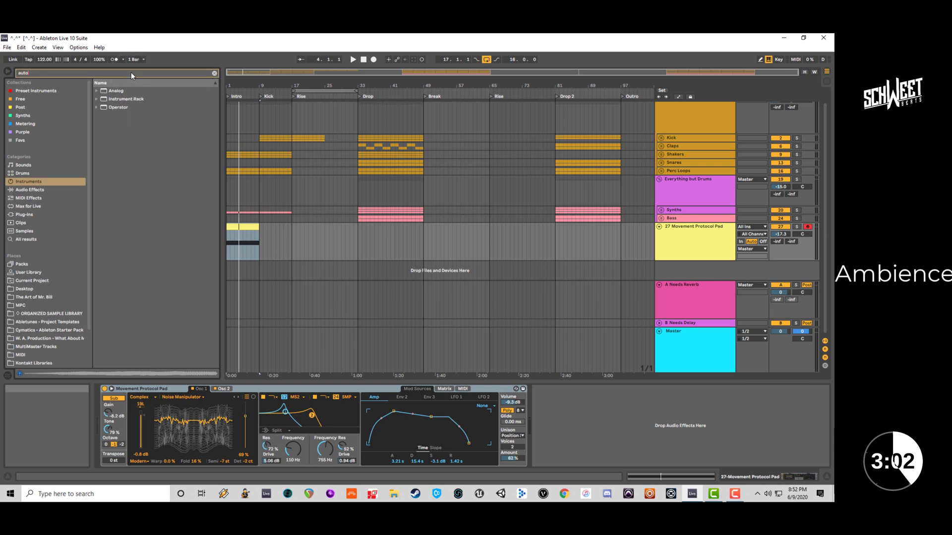
pyautogui.click(53, 190)
pyautogui.moveTo(112, 99); pyautogui.dragTo(581, 404)
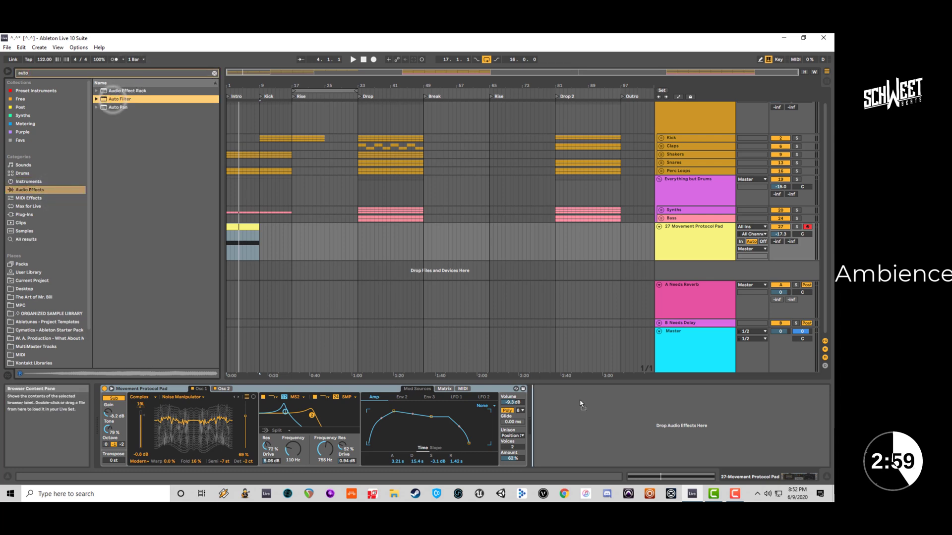
pyautogui.press('space')
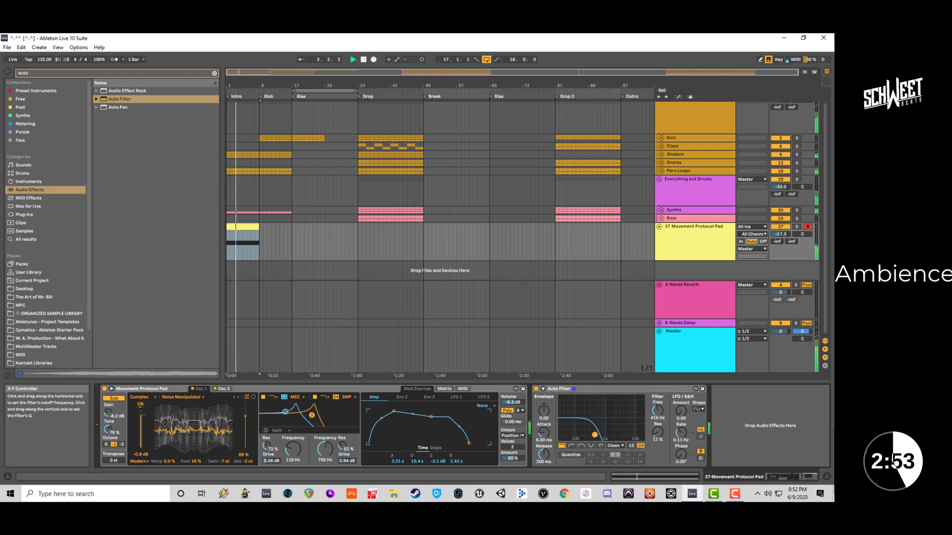
# Transpose the pad clip's long note down one octave to F2 and play it from the clip's start.
pyautogui.click(663, 475)
pyautogui.click(326, 367)
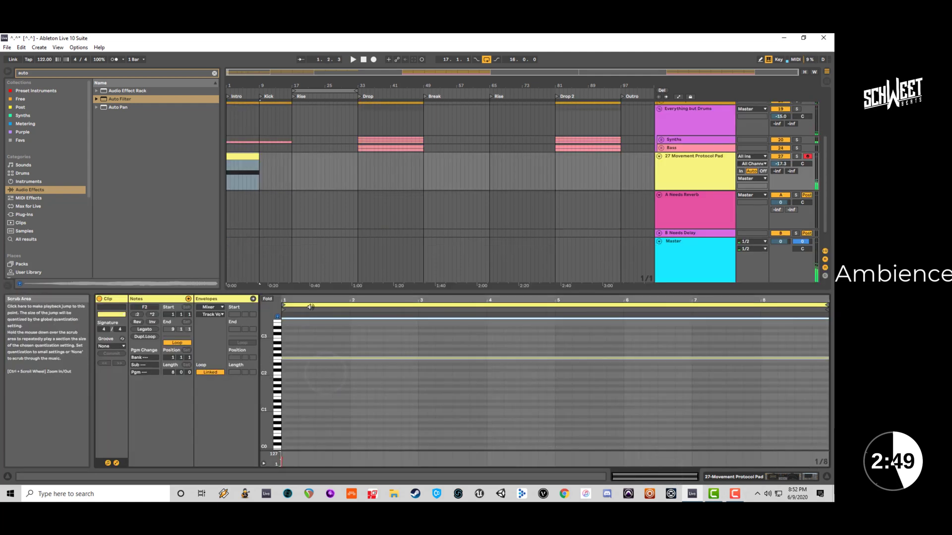
pyautogui.click(310, 307)
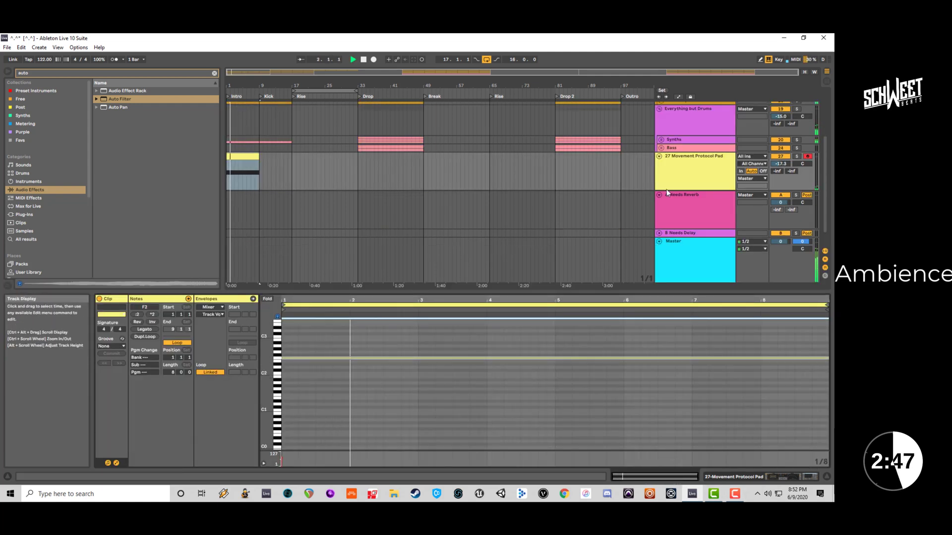
# Set the Auto Filter cutoff on the pad track to about 3 kHz while listening to the intro.
pyautogui.click(688, 186)
pyautogui.doubleClick(688, 186)
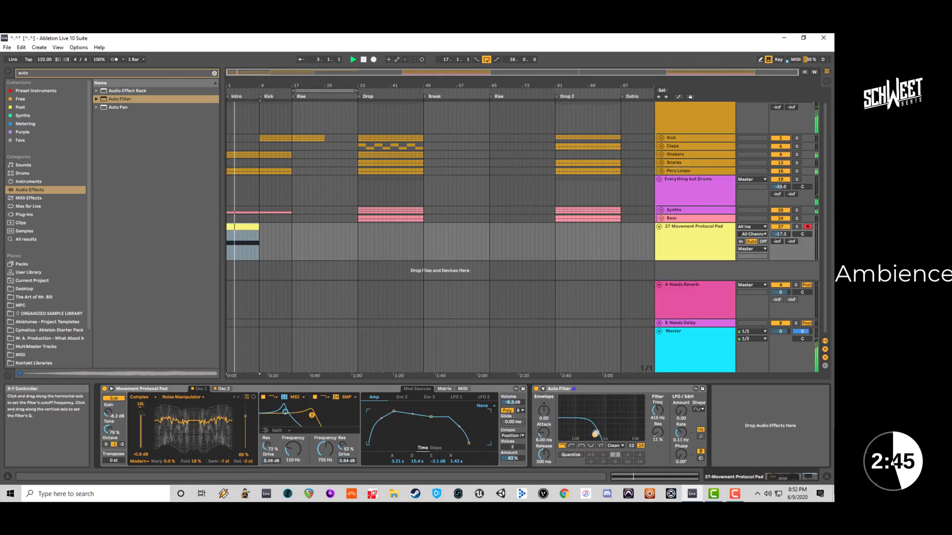
pyautogui.moveTo(605, 435); pyautogui.dragTo(624, 436)
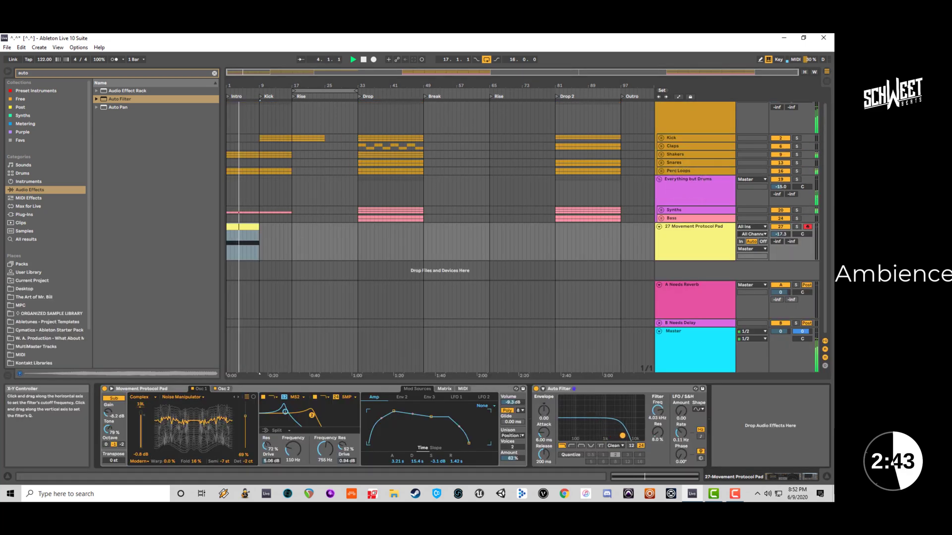
pyautogui.press('space')
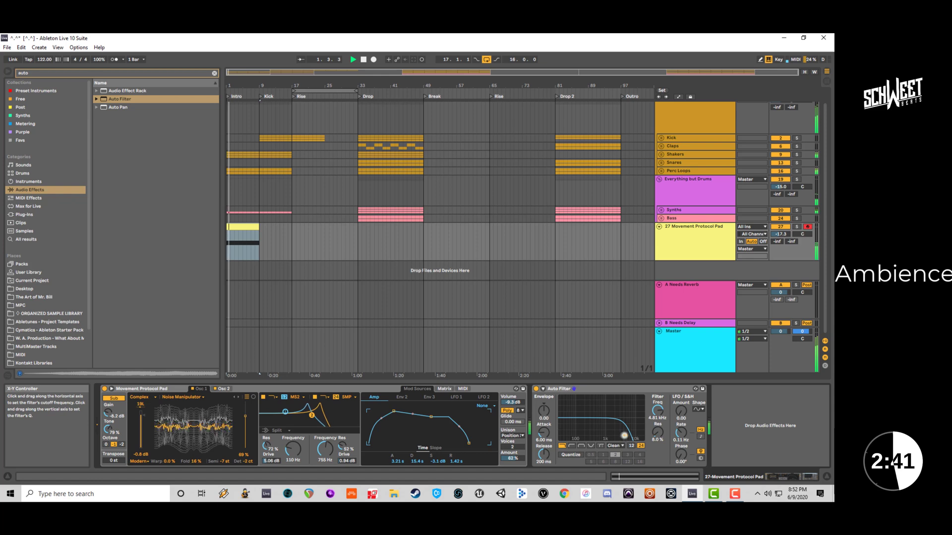
pyautogui.moveTo(625, 436); pyautogui.dragTo(619, 434)
pyautogui.press('space')
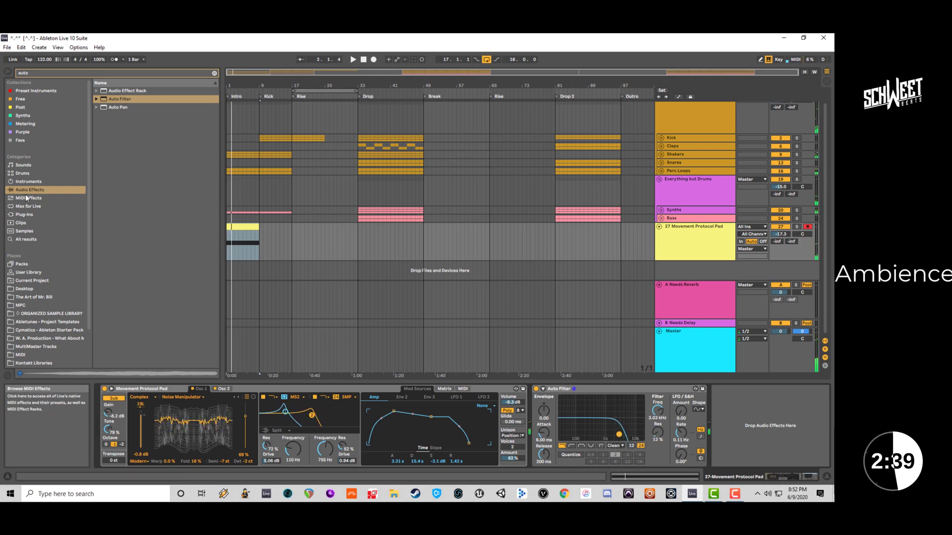
# Clear the instrument search, collapse Operator's Synth Rhythmic presets, and expand its Ambient & Evolving presets.
pyautogui.click(29, 181)
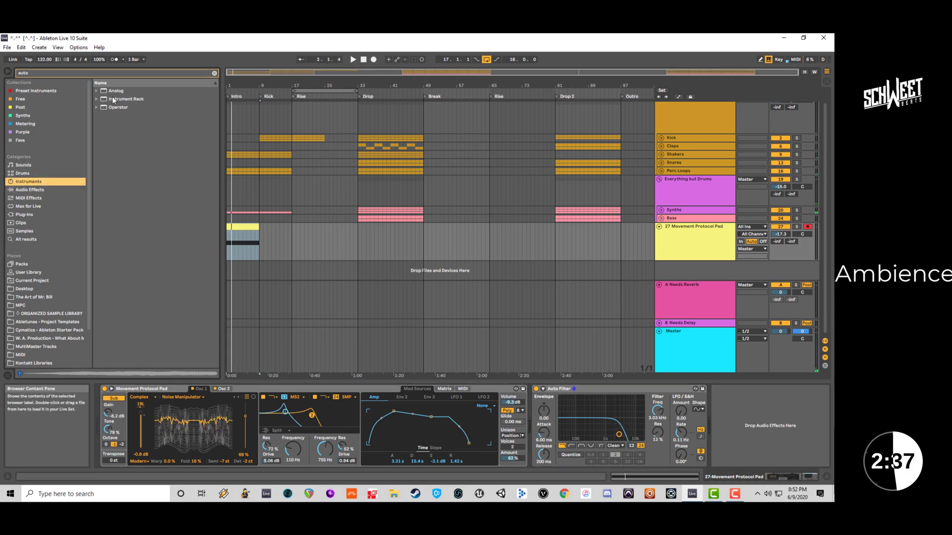
pyautogui.click(96, 106)
pyautogui.click(215, 73)
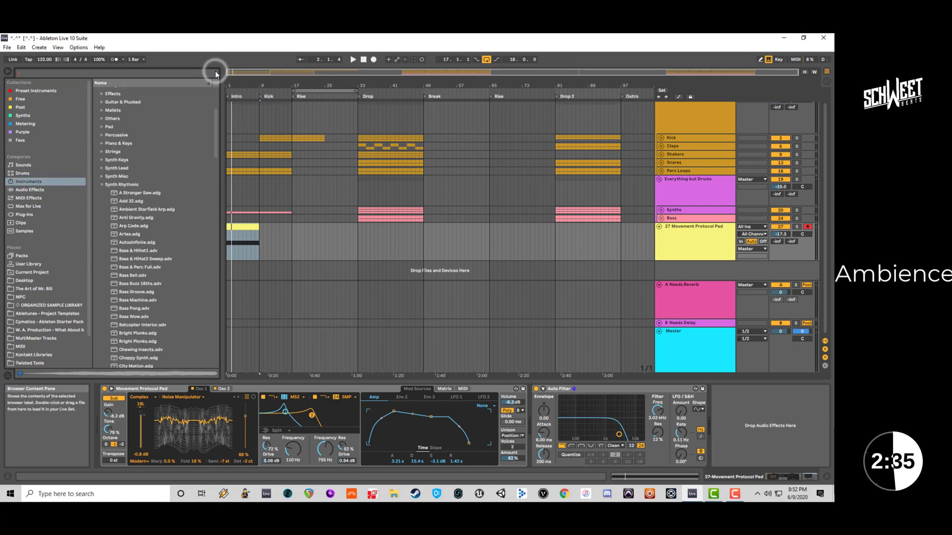
pyautogui.click(103, 184)
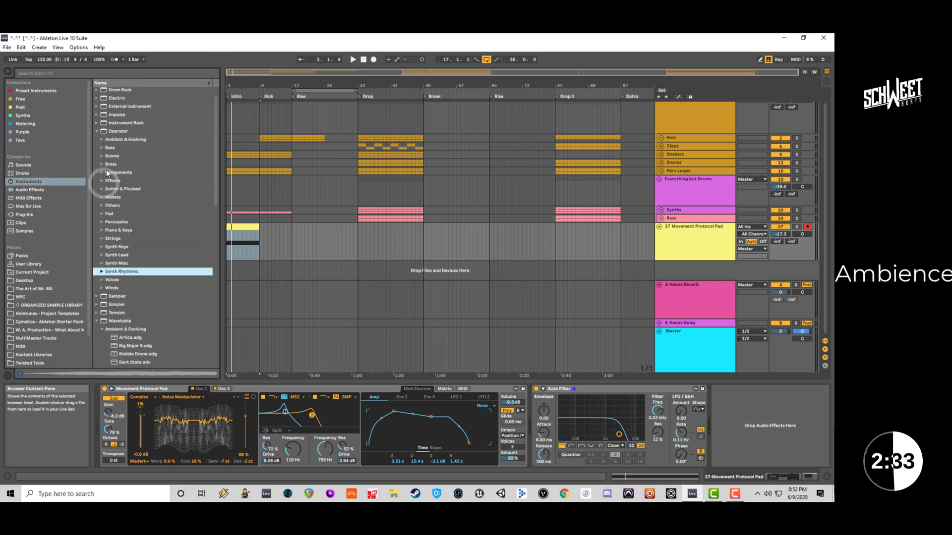
pyautogui.click(107, 139)
pyautogui.click(102, 139)
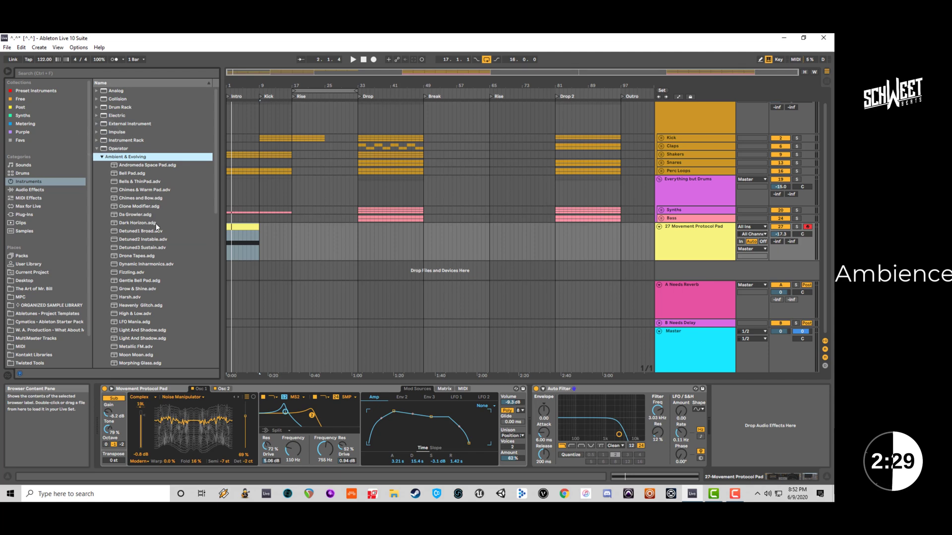
# Audition Operator's Ambient & Evolving presets, including Drone Tapes and Light And Shadow, for a second ambience sound.
pyautogui.scroll(-2, 134, 212)
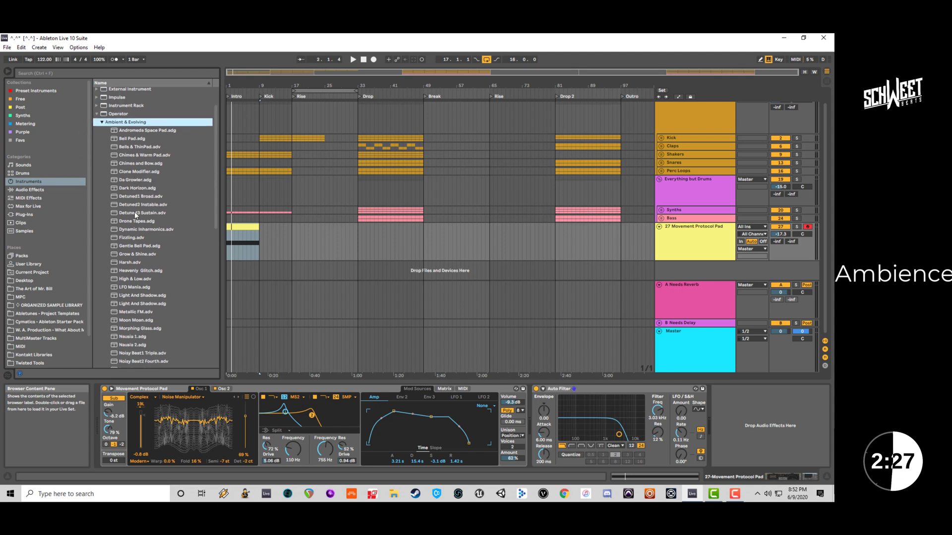
pyautogui.click(137, 222)
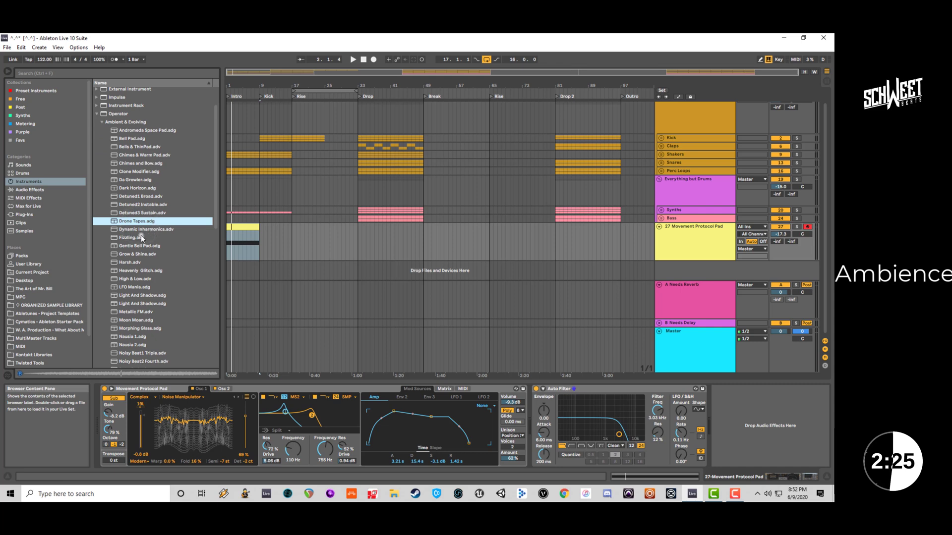
pyautogui.click(141, 231)
pyautogui.scroll(-1, 142, 229)
pyautogui.scroll(-3, 146, 224)
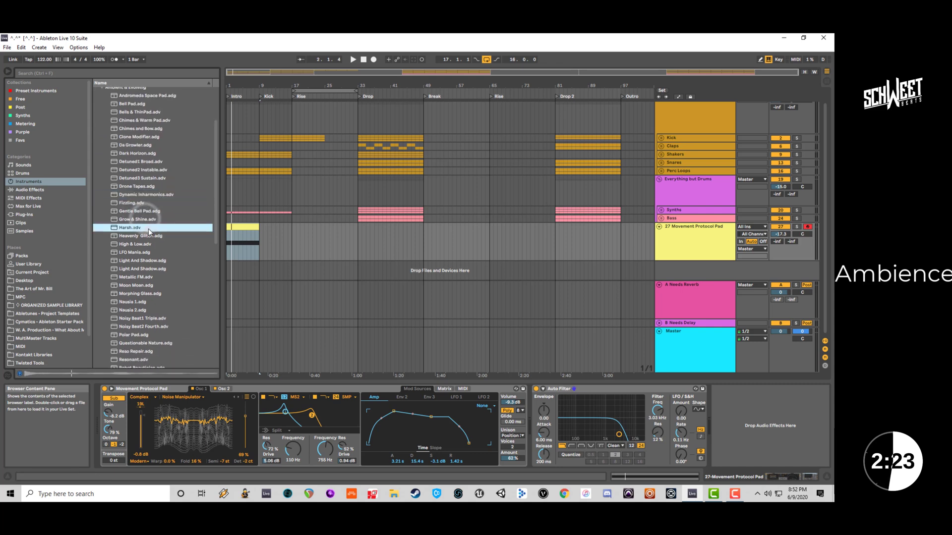
pyautogui.click(148, 211)
pyautogui.scroll(-2, 148, 218)
pyautogui.click(148, 217)
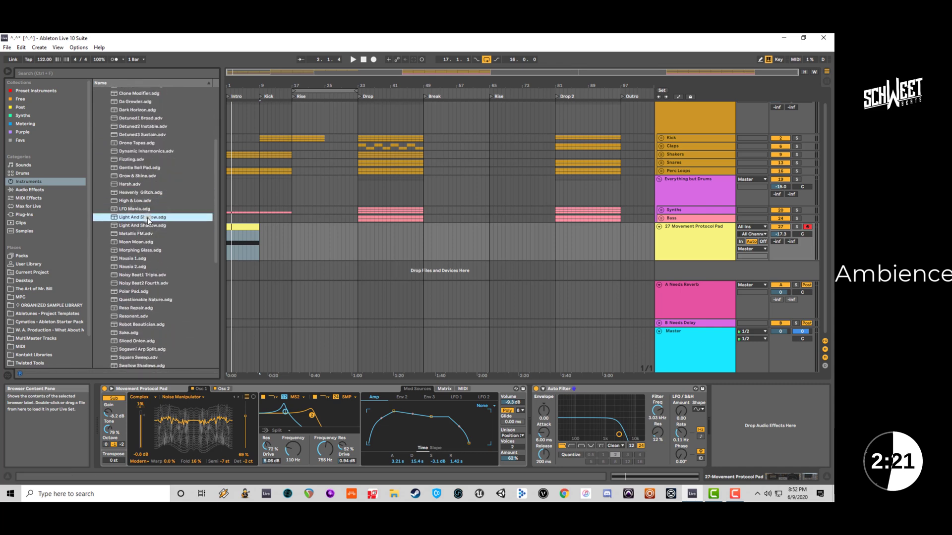
pyautogui.scroll(-2, 147, 218)
pyautogui.click(148, 208)
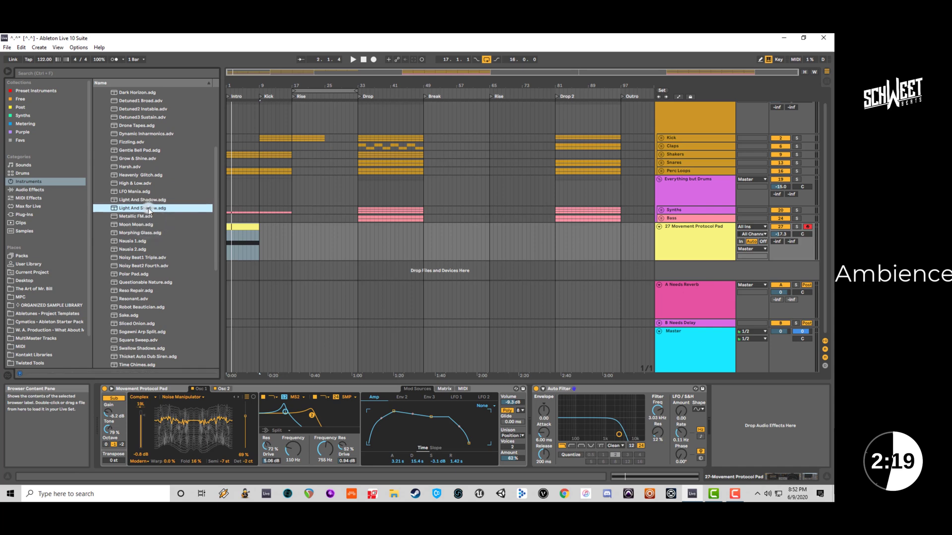
# Load Operator's Light And Shadow preset on a new track and move both pad tracks between Synths and Bass in the Everything but Drums group.
pyautogui.doubleClick(146, 200)
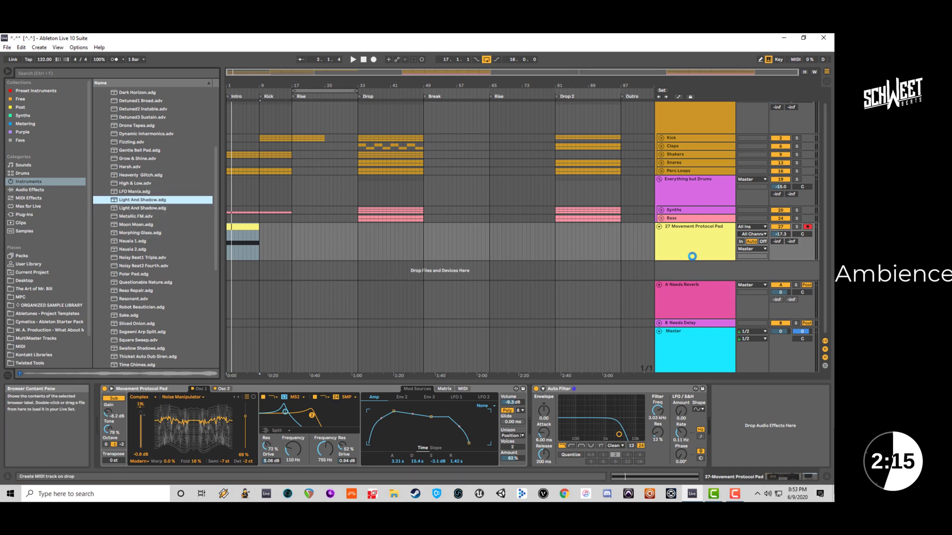
pyautogui.moveTo(684, 244); pyautogui.dragTo(682, 217)
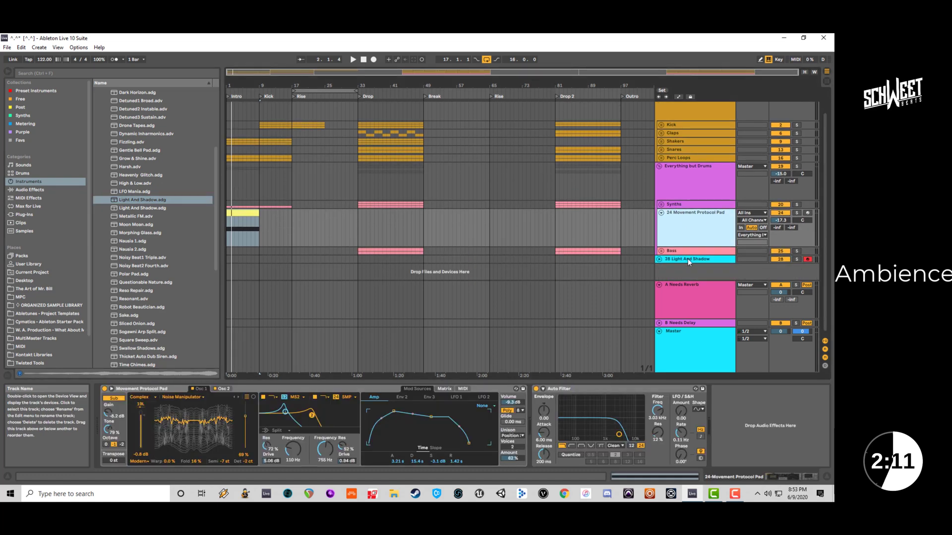
pyautogui.moveTo(688, 258); pyautogui.dragTo(705, 243)
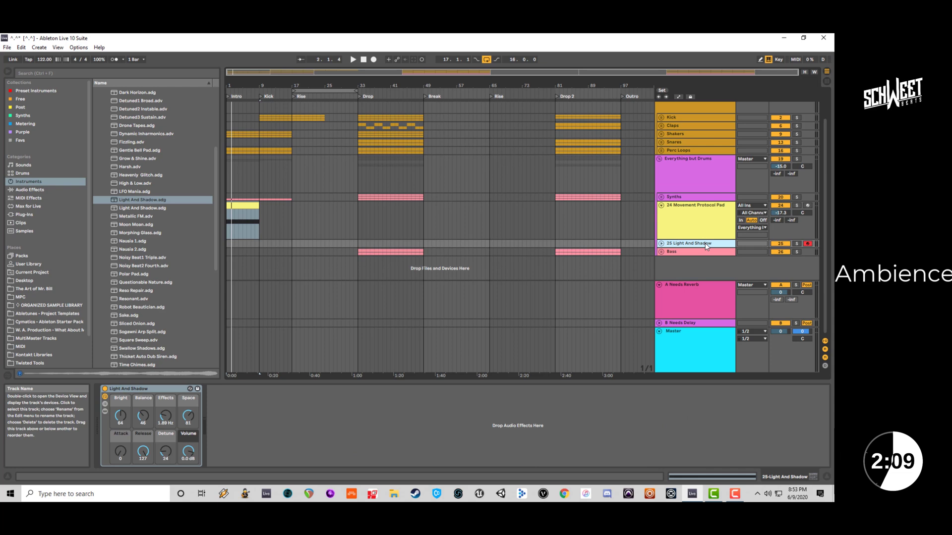
# Copy the Movement Protocol Pad clip to bar 1 of the Light And Shadow track, play it, and enlarge that track.
pyautogui.press('space')
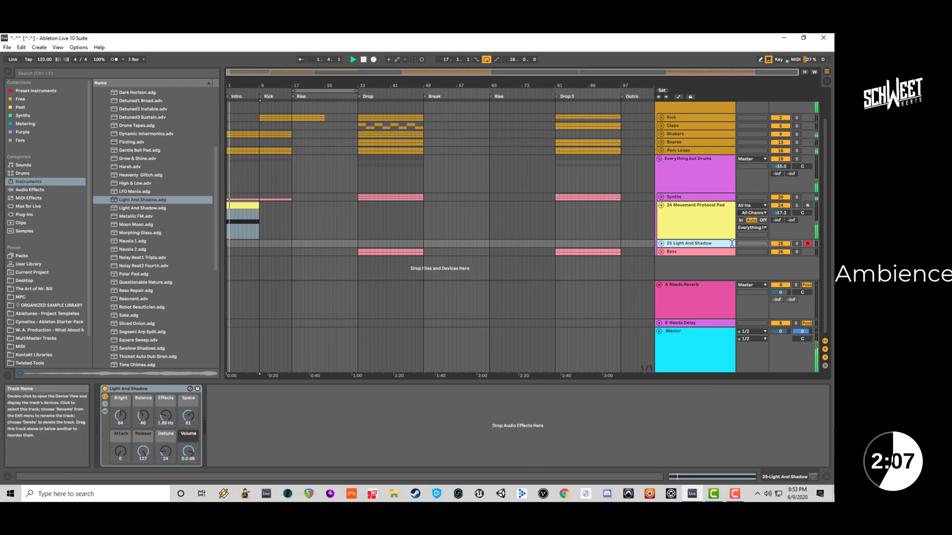
pyautogui.press('space')
pyautogui.click(241, 212)
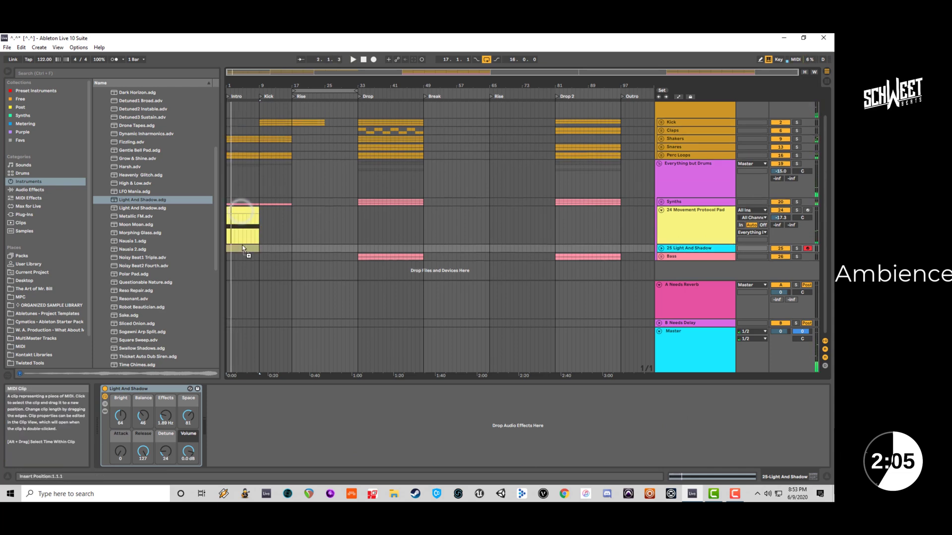
pyautogui.moveTo(243, 248); pyautogui.dragTo(243, 248)
pyautogui.press('space')
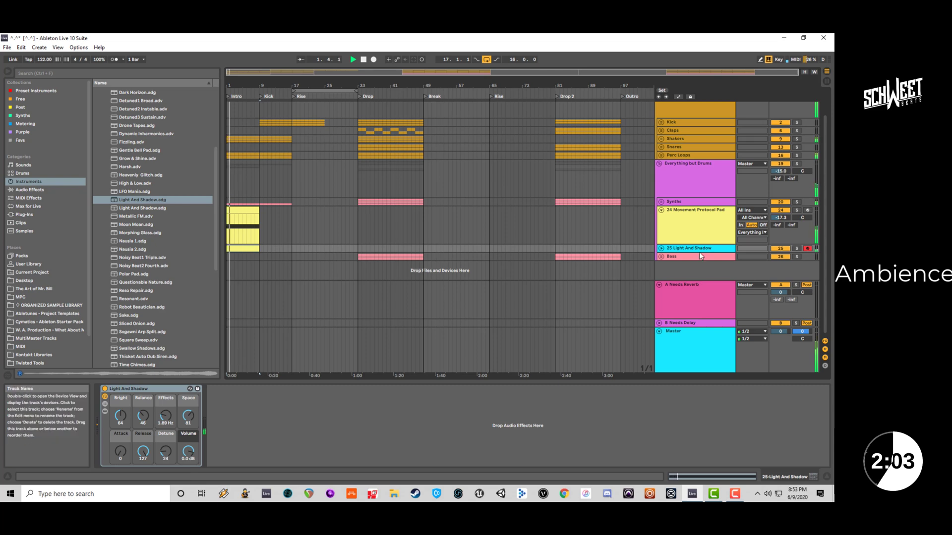
pyautogui.moveTo(701, 252); pyautogui.dragTo(704, 276)
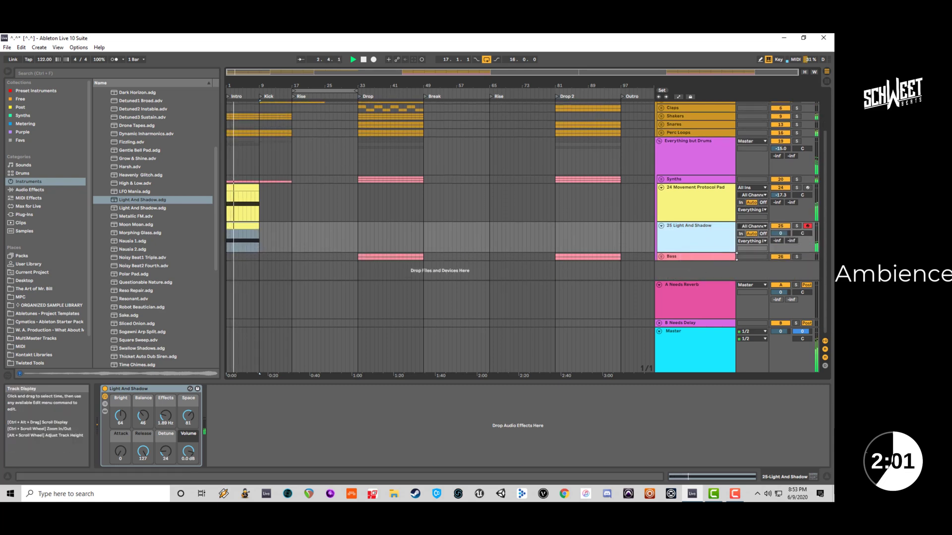
# Solo the Light And Shadow track, open its MIDI clip to check the note, replay from bar 1, and unsolo the track.
pyautogui.click(797, 226)
pyautogui.click(243, 226)
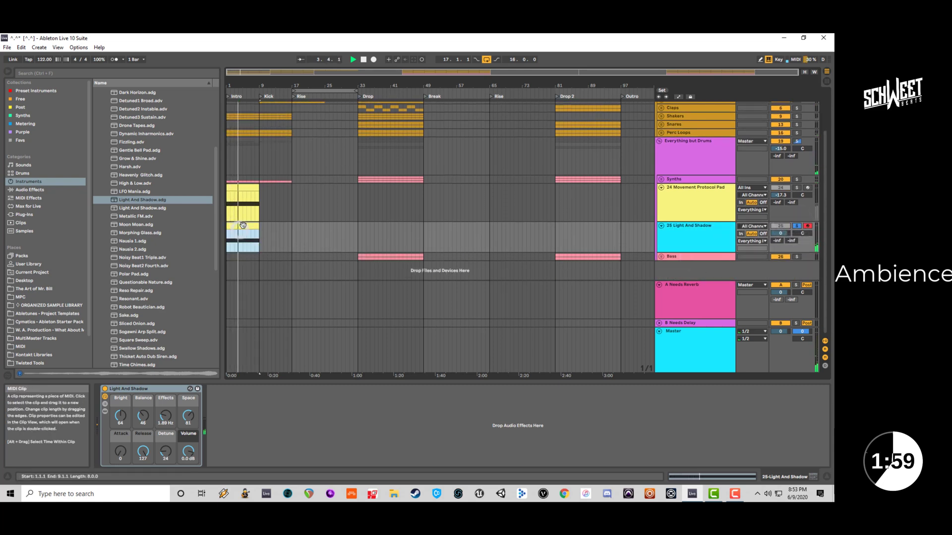
pyautogui.doubleClick(242, 226)
pyautogui.click(314, 331)
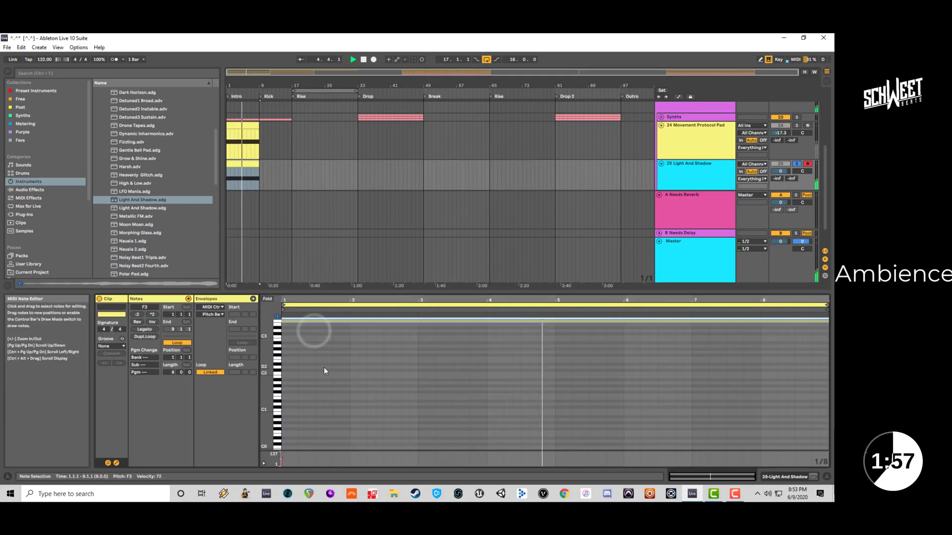
pyautogui.press('space')
pyautogui.press('space')
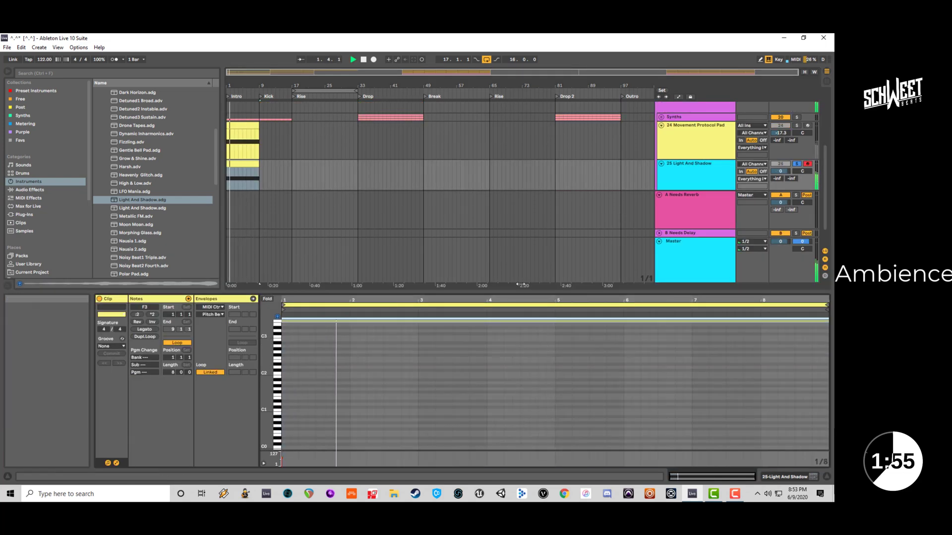
pyautogui.click(797, 164)
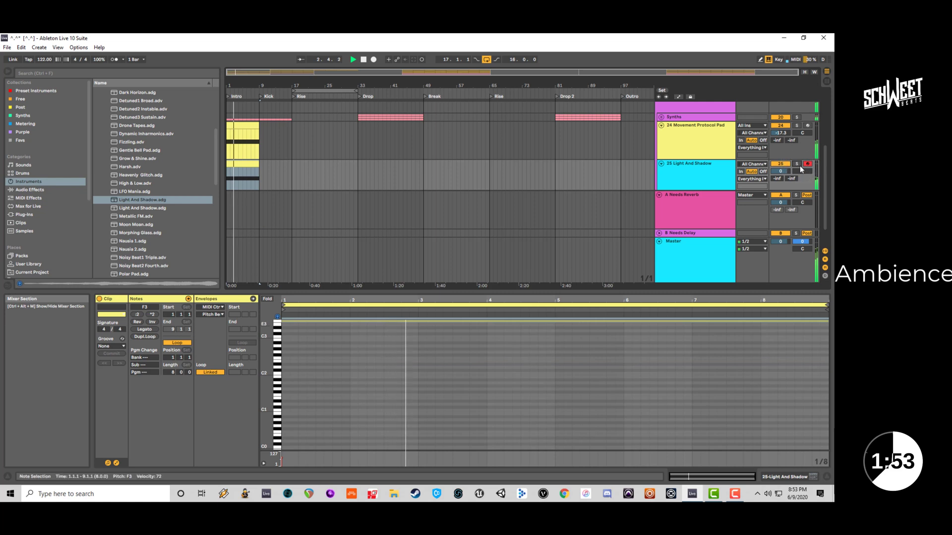
# Group the Movement Protocol Pad and Light And Shadow tracks and name the group Ambience.
pyautogui.click(696, 138)
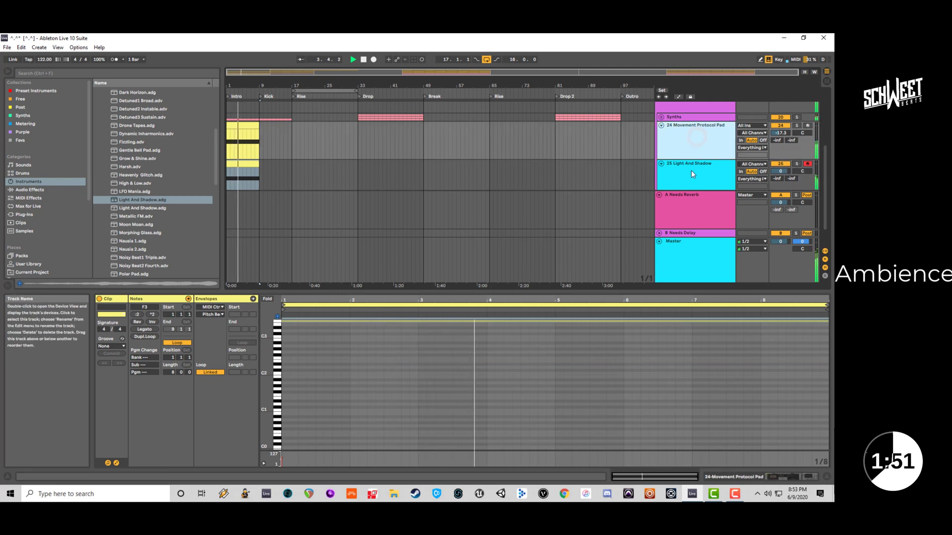
pyautogui.keyDown('shift'); pyautogui.click(692, 175); pyautogui.keyUp('shift')
pyautogui.hotkey('ctrl', 'g')
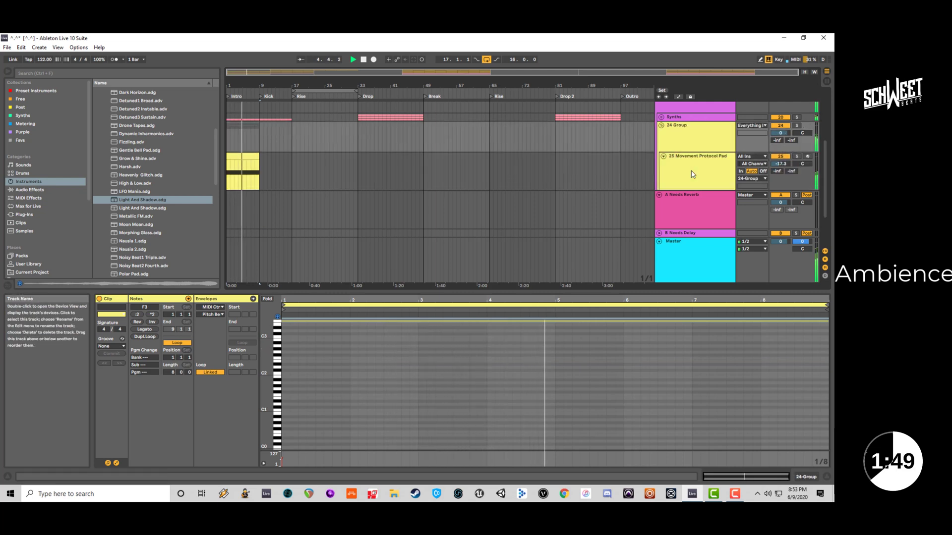
pyautogui.rightClick(689, 149)
pyautogui.click(705, 189)
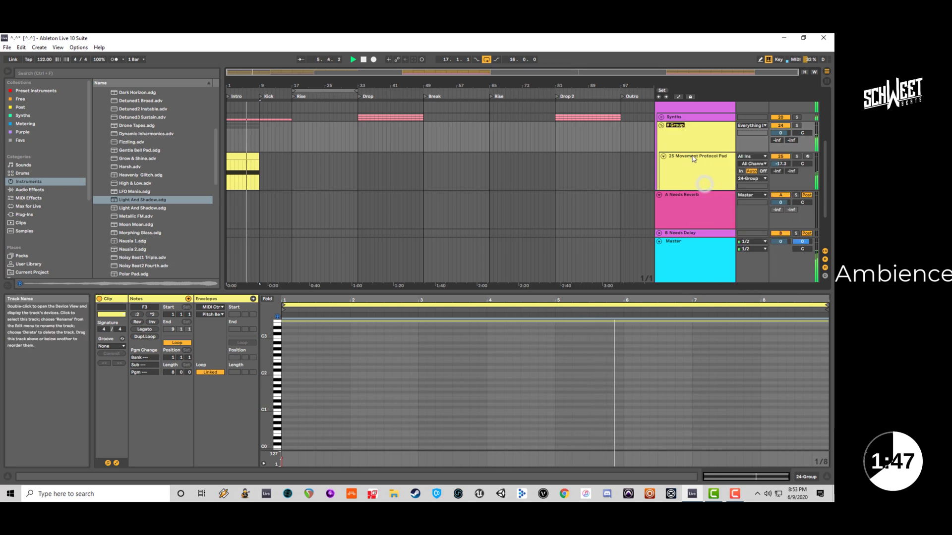
pyautogui.write('Amb')
pyautogui.press('Return')
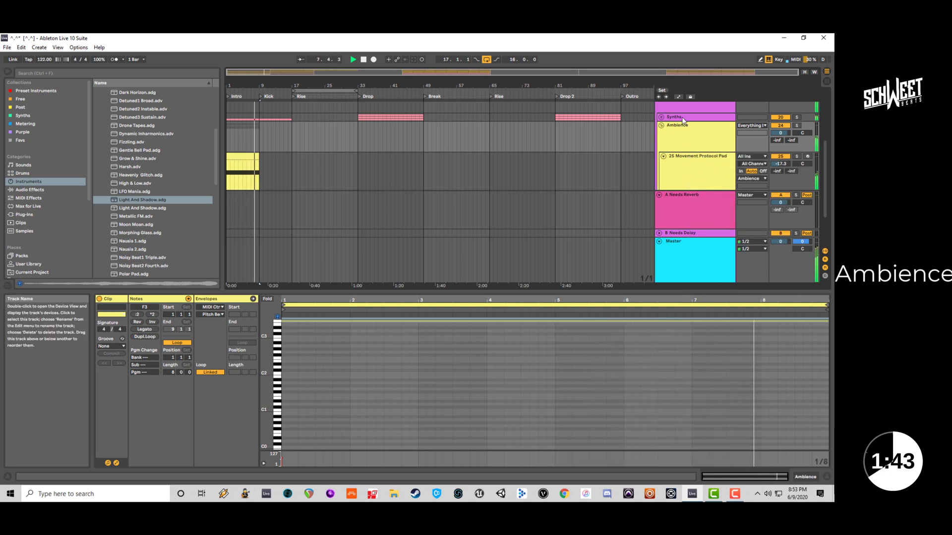
# Colour the Ambience group purple and assign that colour to its grouped tracks and clips.
pyautogui.click(682, 117)
pyautogui.rightClick(682, 132)
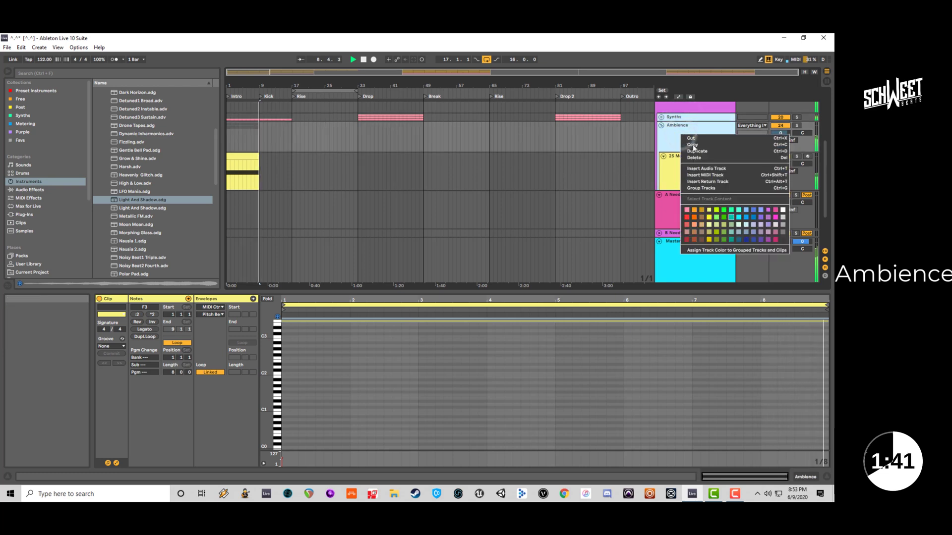
pyautogui.click(771, 214)
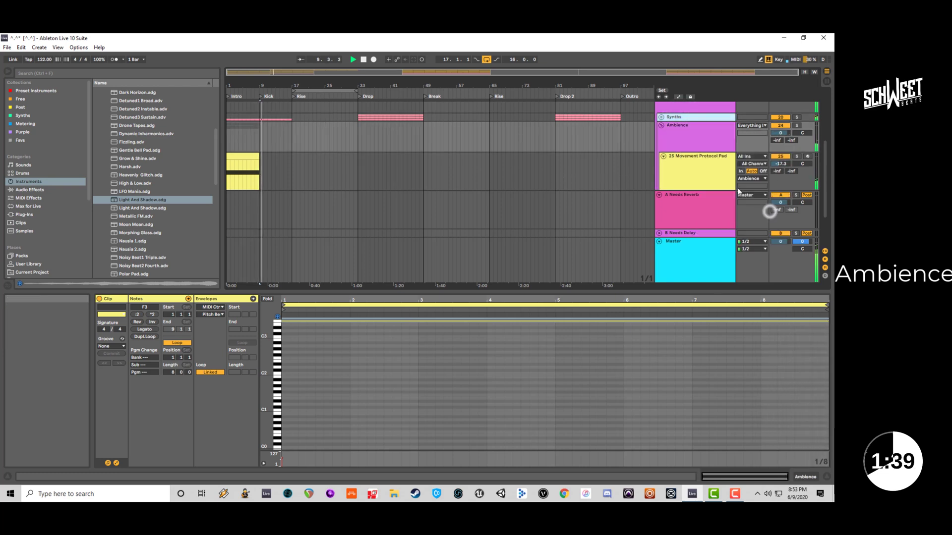
pyautogui.rightClick(691, 147)
pyautogui.click(723, 285)
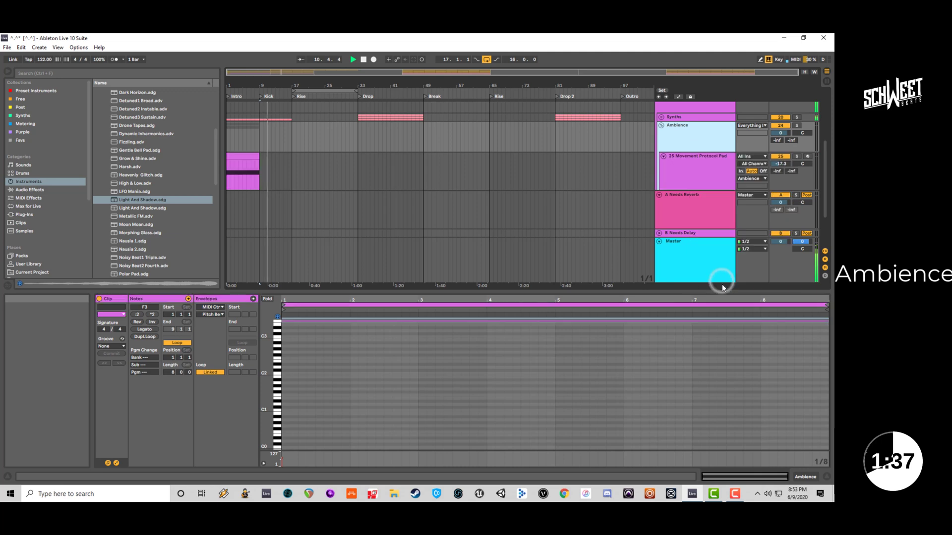
# Give the Movement Protocol Pad clip a 16-bar loop length, extend it to bar 17, and lengthen its note with Legato.
pyautogui.press('space')
pyautogui.click(256, 153)
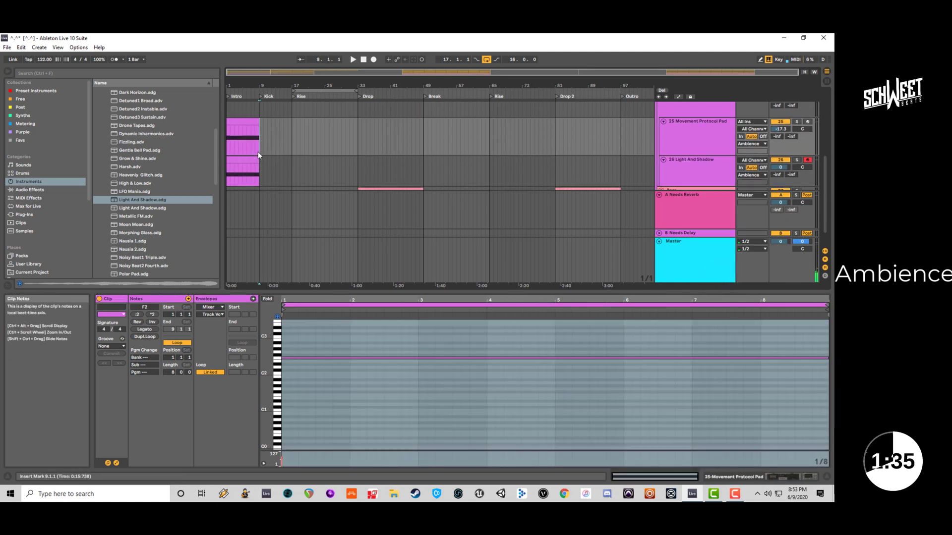
pyautogui.moveTo(258, 155); pyautogui.dragTo(252, 128)
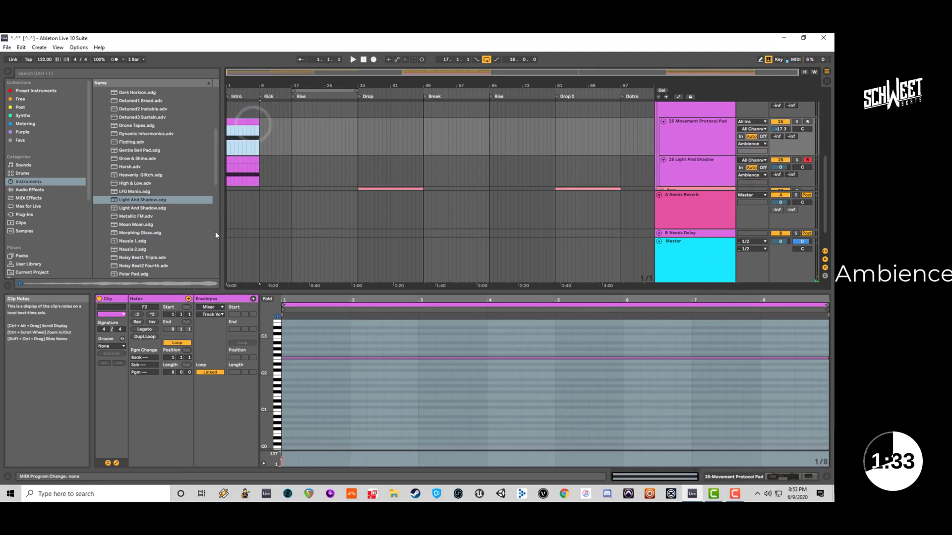
pyautogui.click(167, 373)
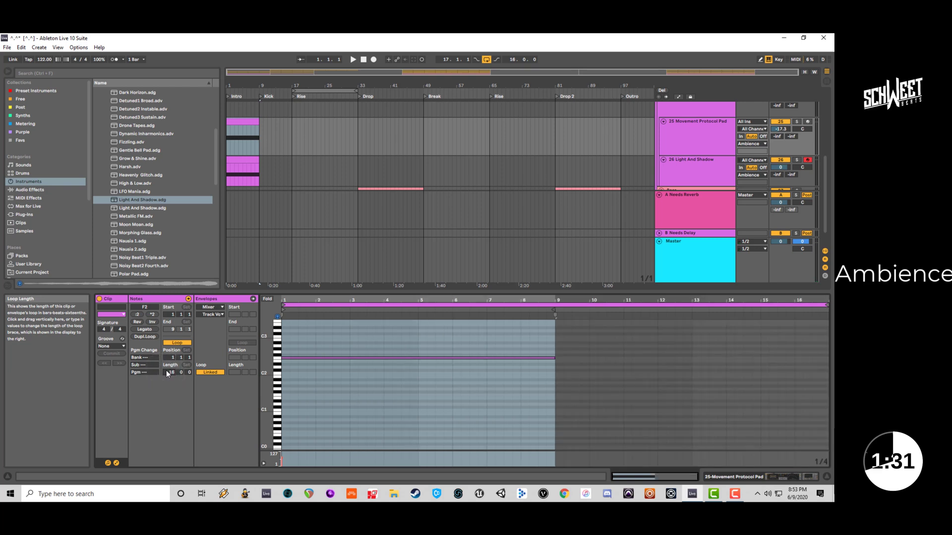
pyautogui.click(288, 132)
pyautogui.click(257, 121)
pyautogui.moveTo(258, 122); pyautogui.dragTo(292, 122)
pyautogui.click(348, 391)
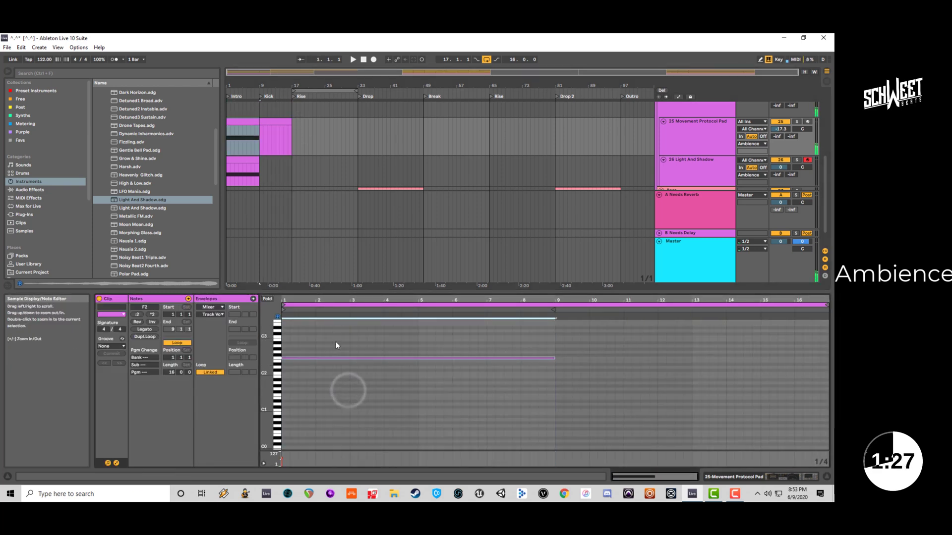
pyautogui.click(150, 331)
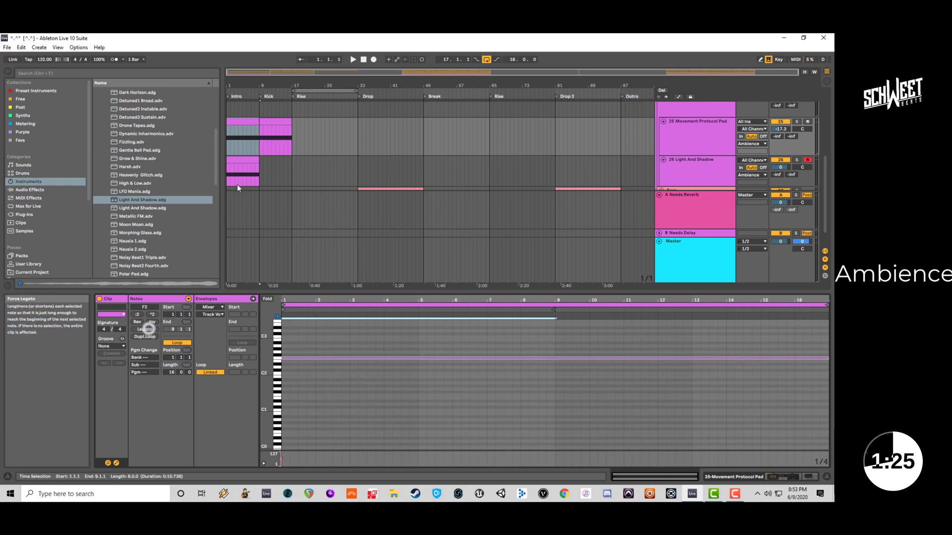
# Extend the Light And Shadow clip to bar 17, set its loop length to 16 bars, and lengthen its note with Legato.
pyautogui.moveTo(259, 160); pyautogui.dragTo(291, 161)
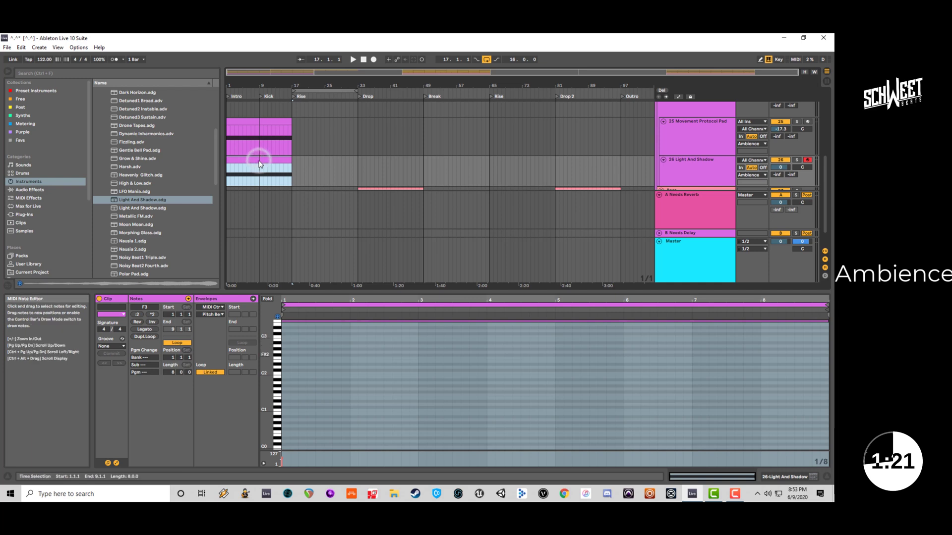
pyautogui.click(170, 373)
pyautogui.write('1')
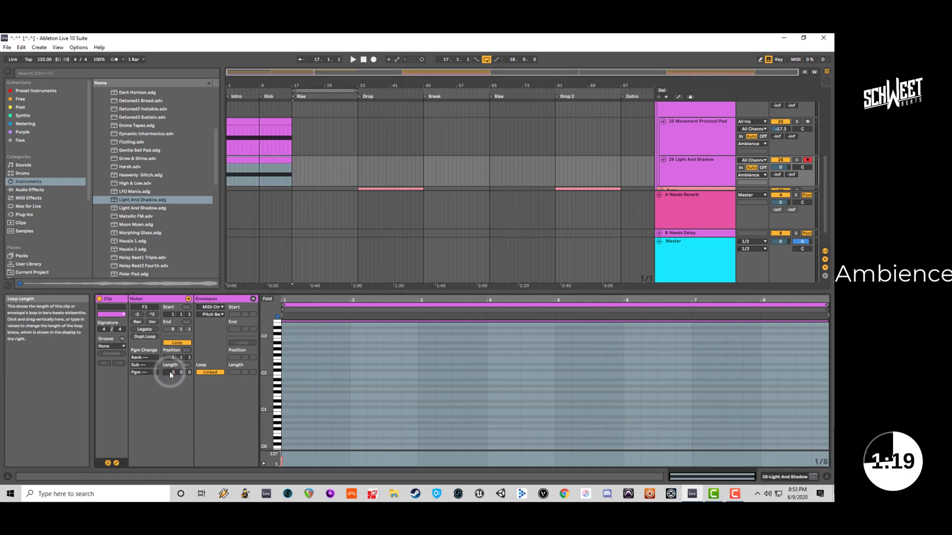
pyautogui.write('6')
pyautogui.press('Return')
pyautogui.click(313, 369)
pyautogui.click(370, 376)
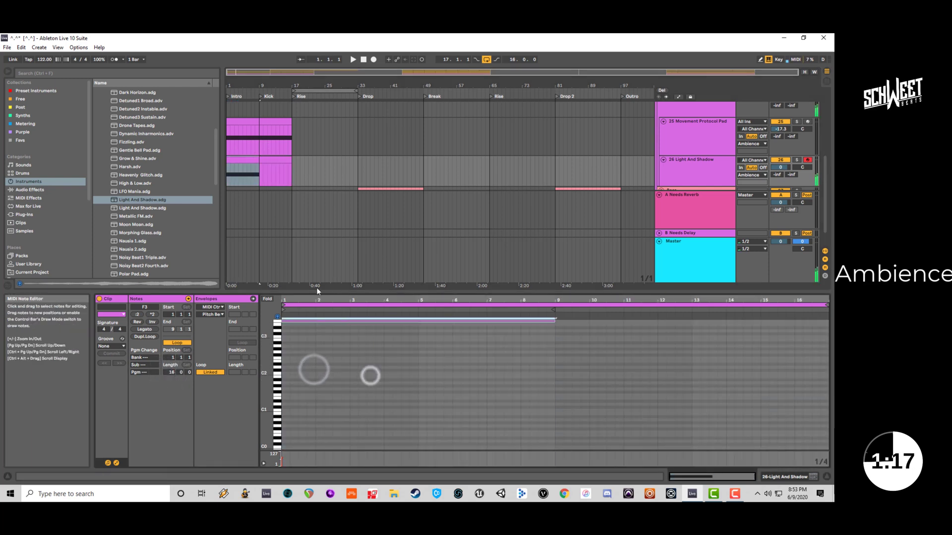
pyautogui.click(147, 327)
# Play the arrangement and raise the Auto Filter cutoff on the Movement Protocol Pad track to about 3.9 kHz.
pyautogui.press('space')
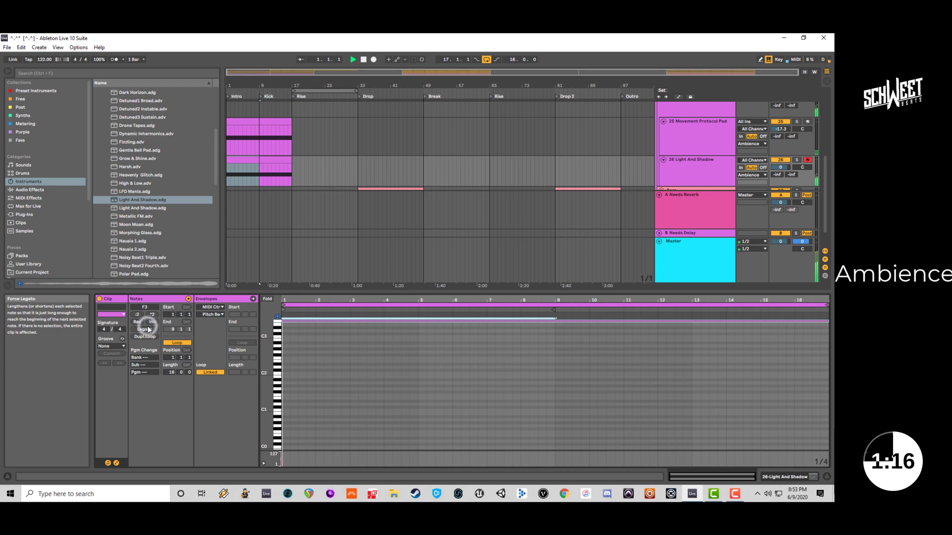
pyautogui.click(382, 148)
pyautogui.click(734, 477)
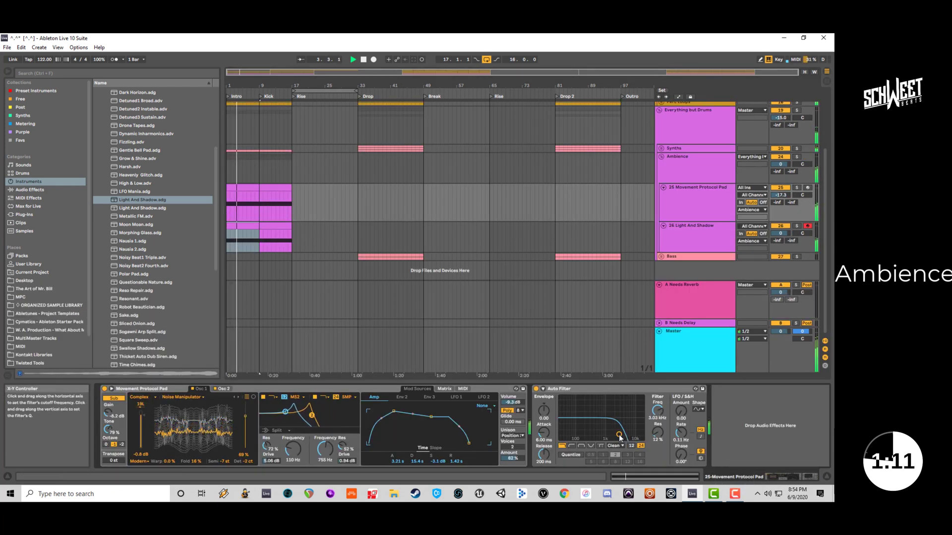
pyautogui.moveTo(620, 438); pyautogui.dragTo(623, 435)
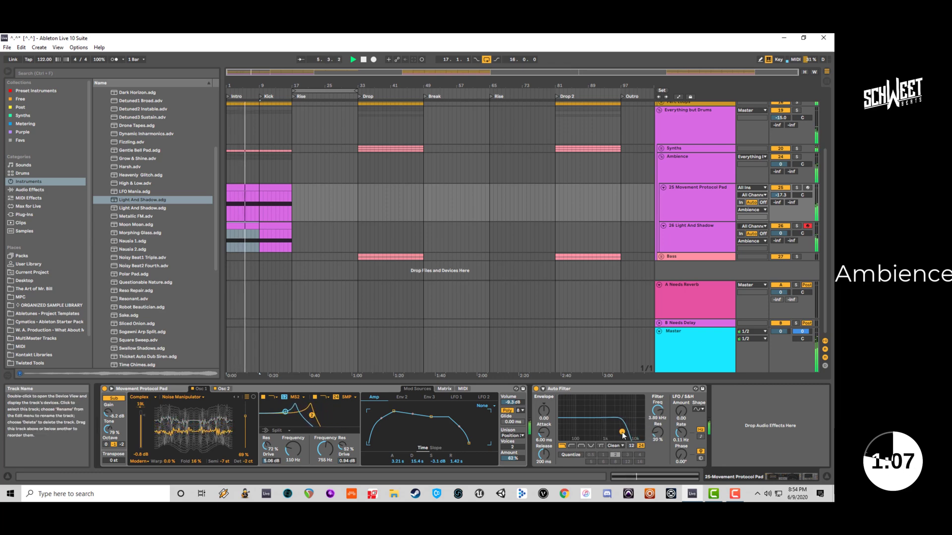
# Solo the Light And Shadow track and raise its Detune macro to 38.
pyautogui.click(689, 237)
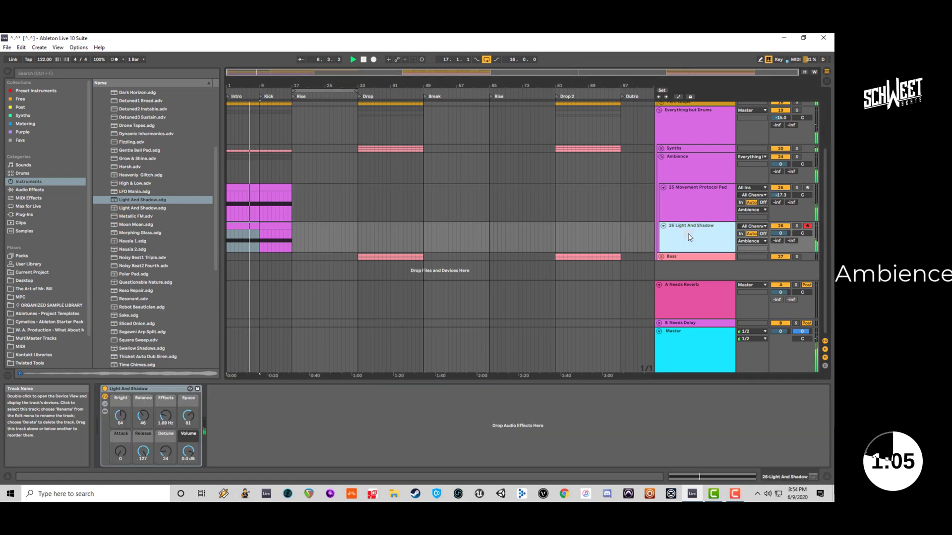
pyautogui.press('Up')
pyautogui.click(796, 225)
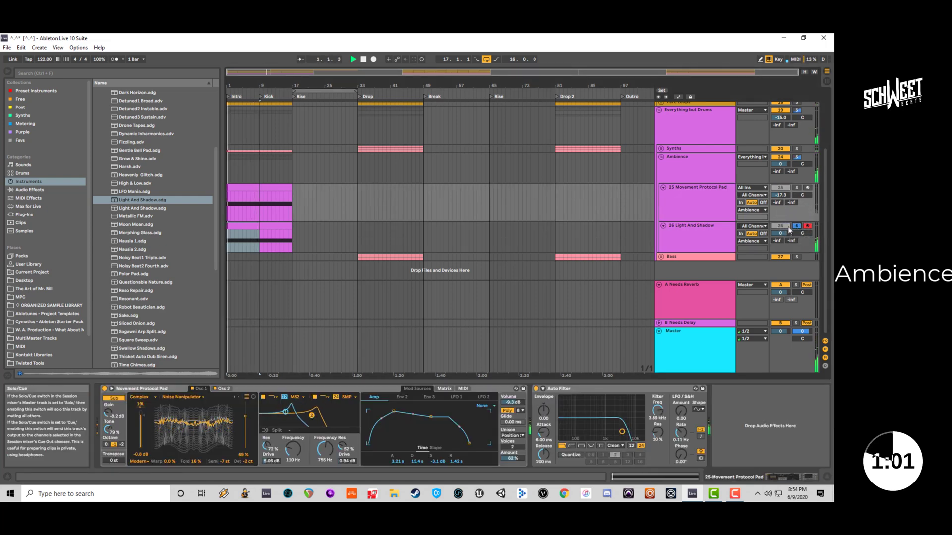
pyautogui.click(790, 229)
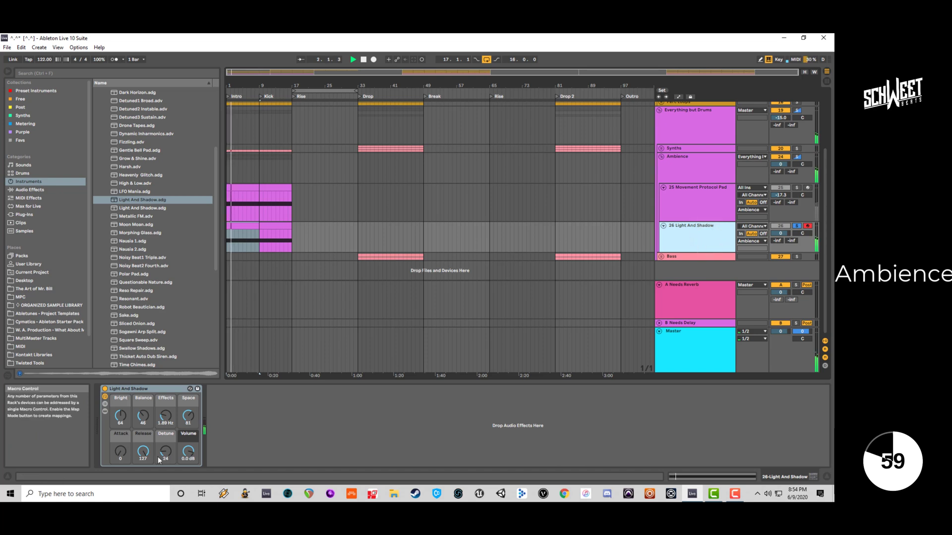
pyautogui.moveTo(157, 456); pyautogui.dragTo(153, 404)
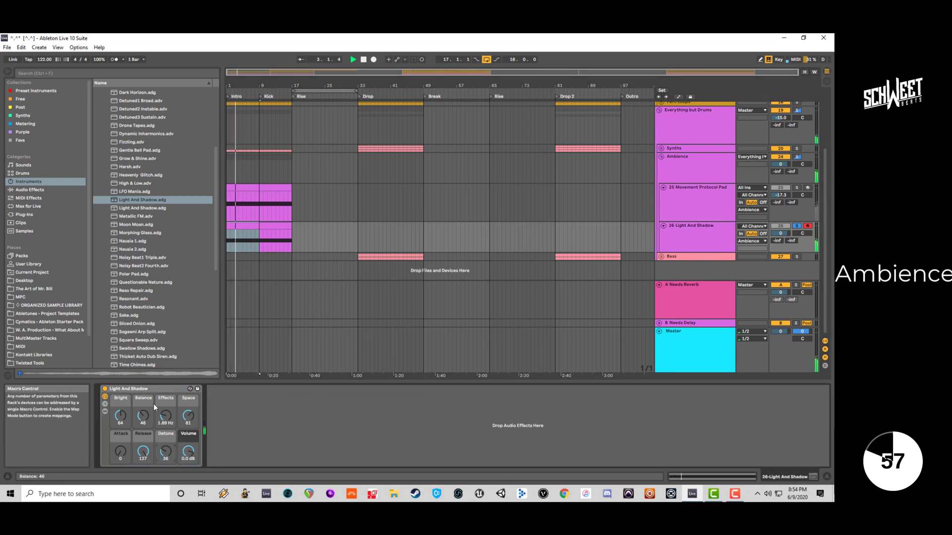
# Find the Utility audio effect, add it to the Light And Shadow track, and play the result from the start.
pyautogui.click(50, 73)
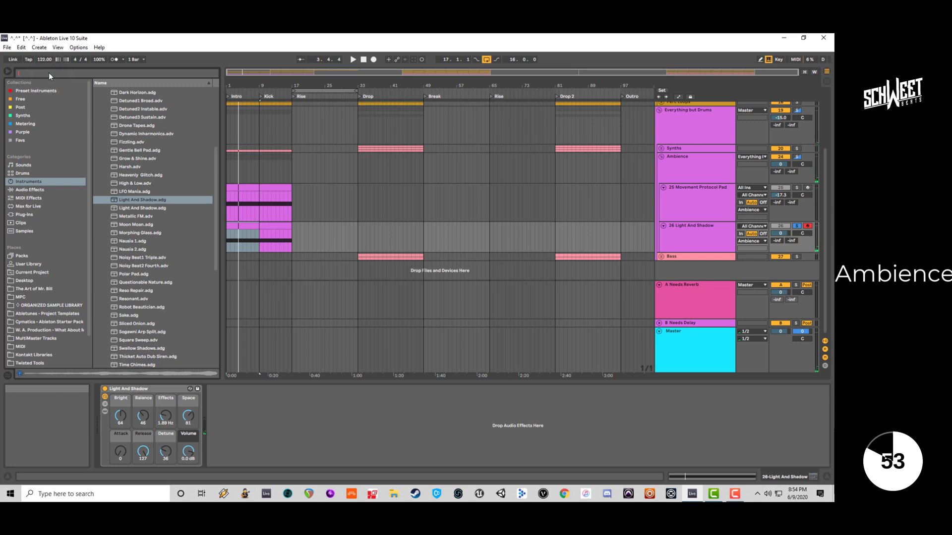
pyautogui.write('ut')
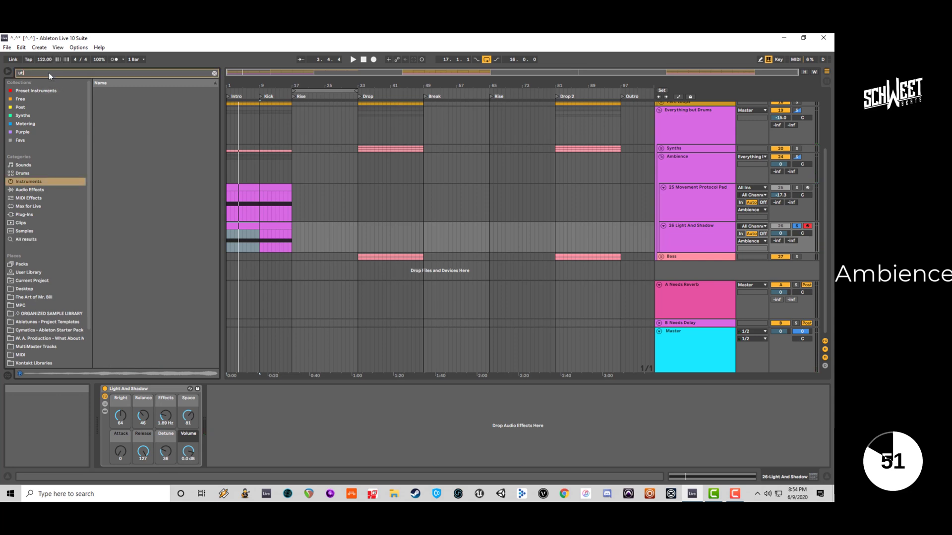
pyautogui.click(35, 190)
pyautogui.doubleClick(115, 91)
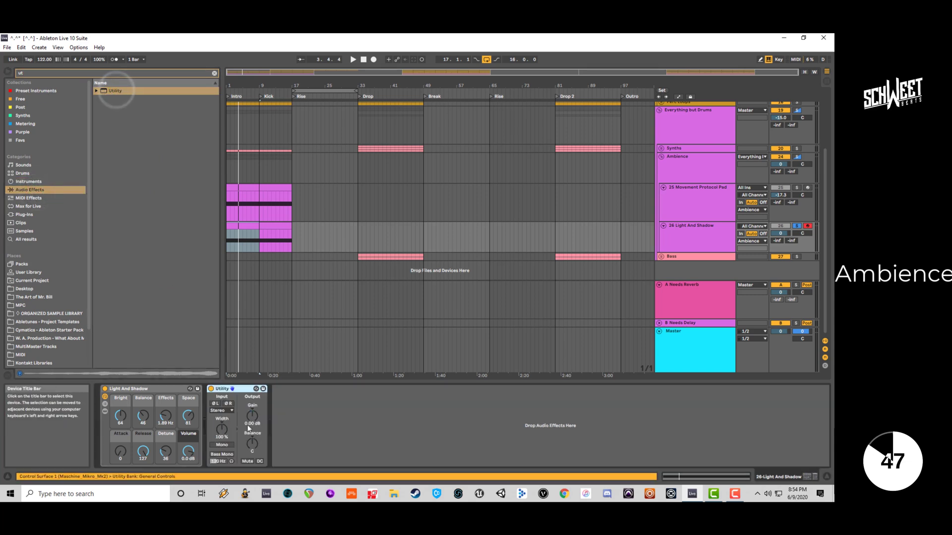
pyautogui.press('space')
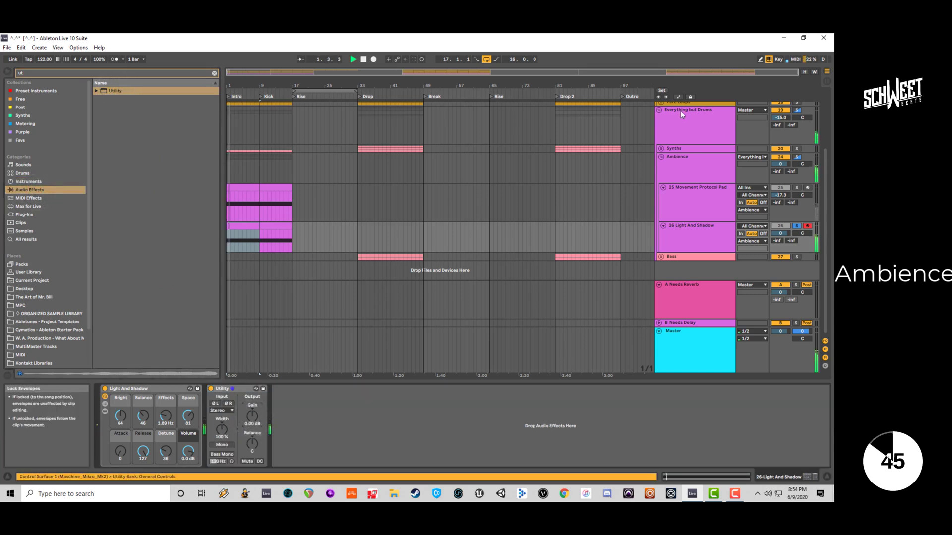
# Show the automation lanes and shape a rising Utility gain curve over the Intro on the Light And Shadow track.
pyautogui.click(678, 97)
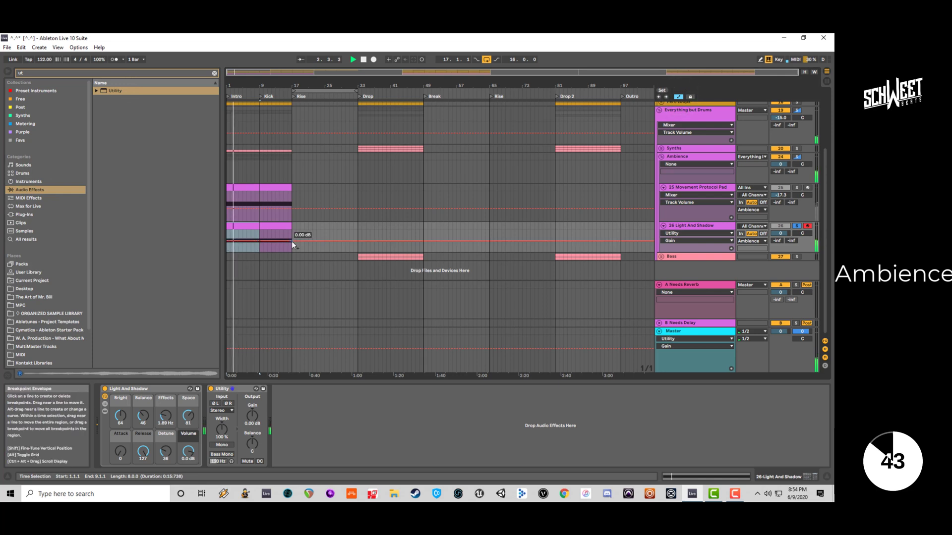
pyautogui.moveTo(292, 241); pyautogui.dragTo(249, 240)
pyautogui.press('space')
pyautogui.press('space')
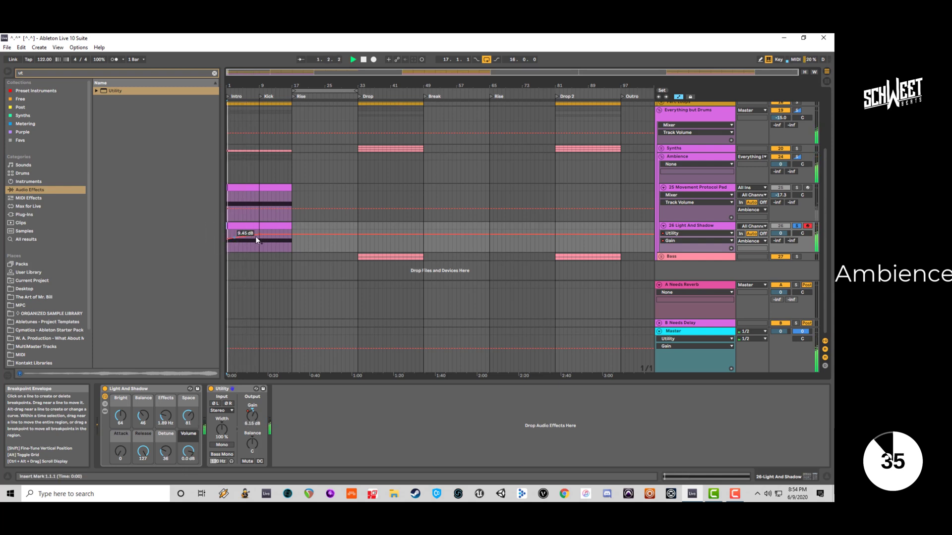
pyautogui.click(228, 238)
pyautogui.press('space')
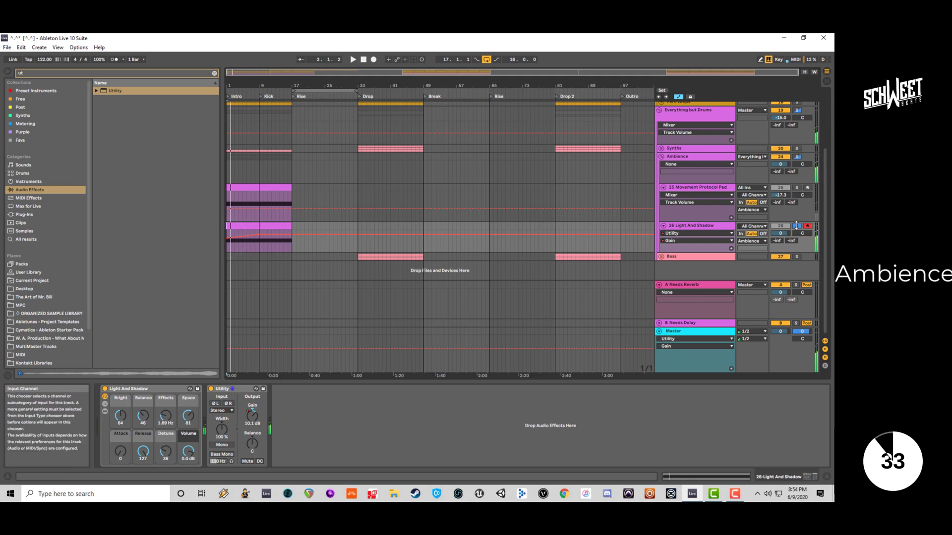
# Unsolo Light And Shadow, collapse the Ambience group, and play the full arrangement from bar 1.
pyautogui.click(663, 187)
pyautogui.click(662, 156)
pyautogui.press('space')
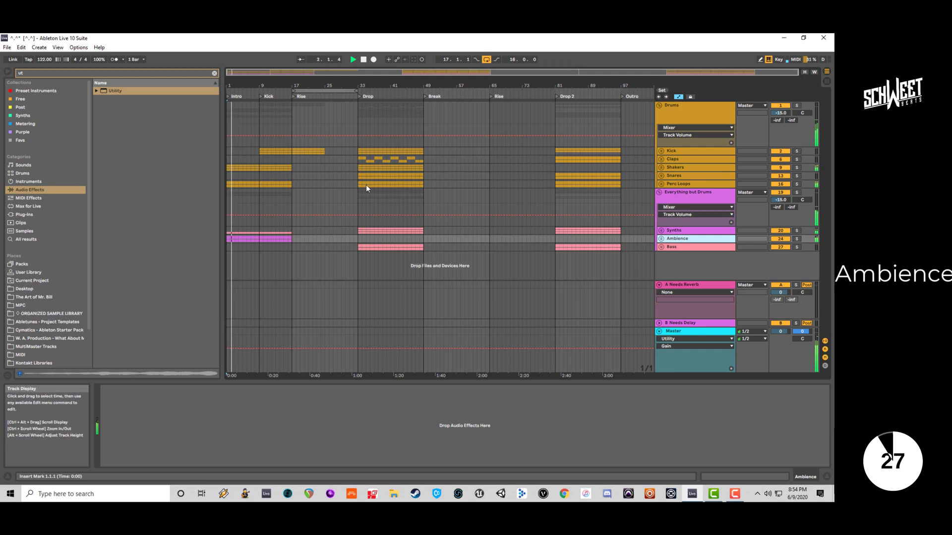
# Copy the Drop's Claps clips to the Claps track starting at bar 9, the Kick section.
pyautogui.click(358, 158)
pyautogui.moveTo(358, 158); pyautogui.dragTo(423, 160)
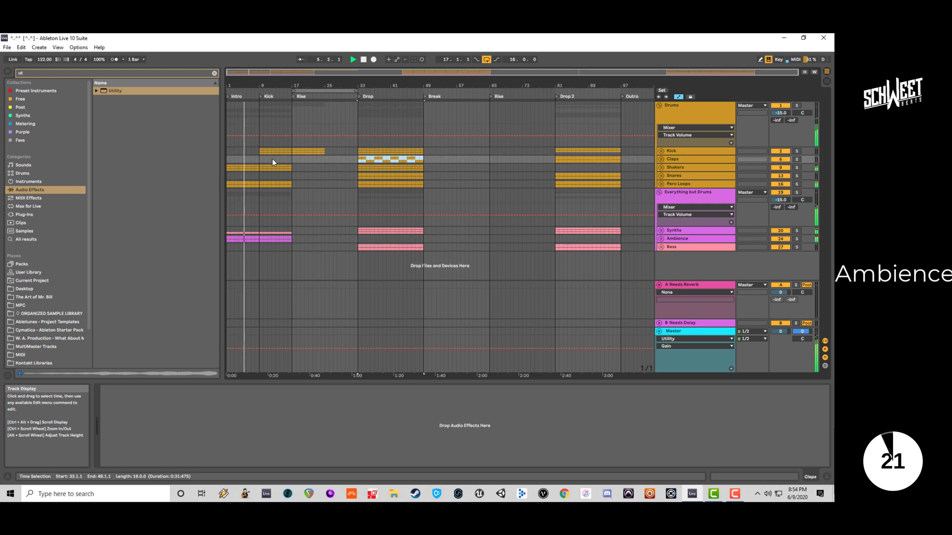
pyautogui.click(257, 159)
pyautogui.hotkey('ctrl', 'v')
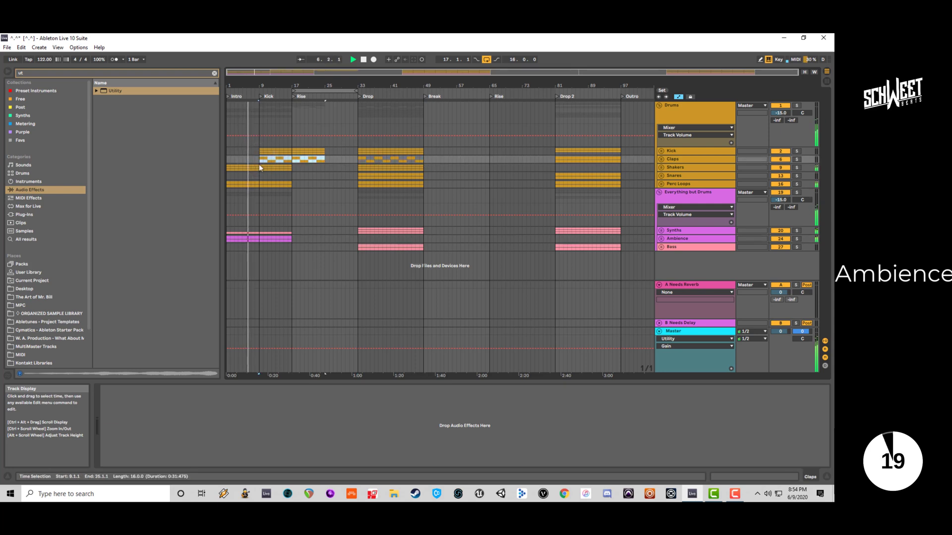
# Duplicate the Kick section's Shakers and Perc Loops clips so they continue from bar 17 to bar 25.
pyautogui.moveTo(259, 167); pyautogui.dragTo(291, 186)
pyautogui.hotkey('ctrl', 'd')
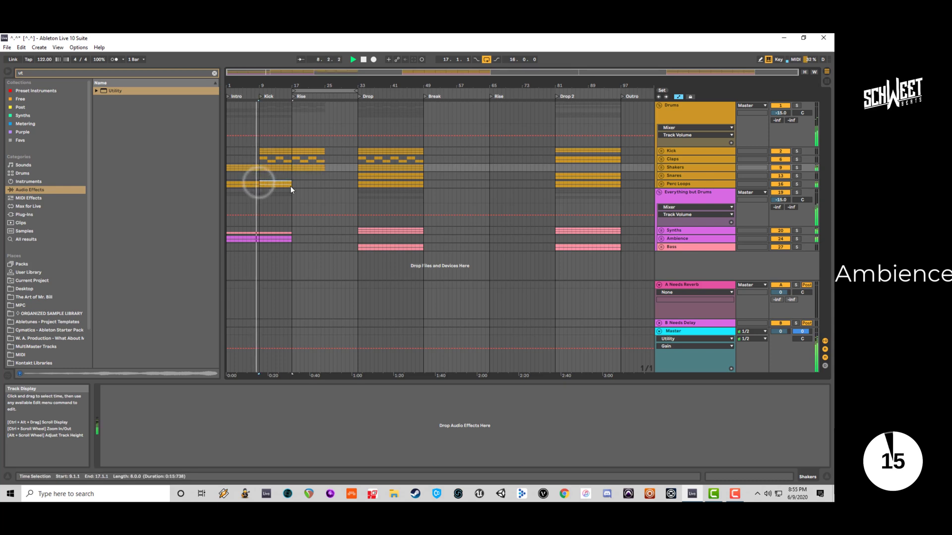
pyautogui.hotkey('ctrl', 'd')
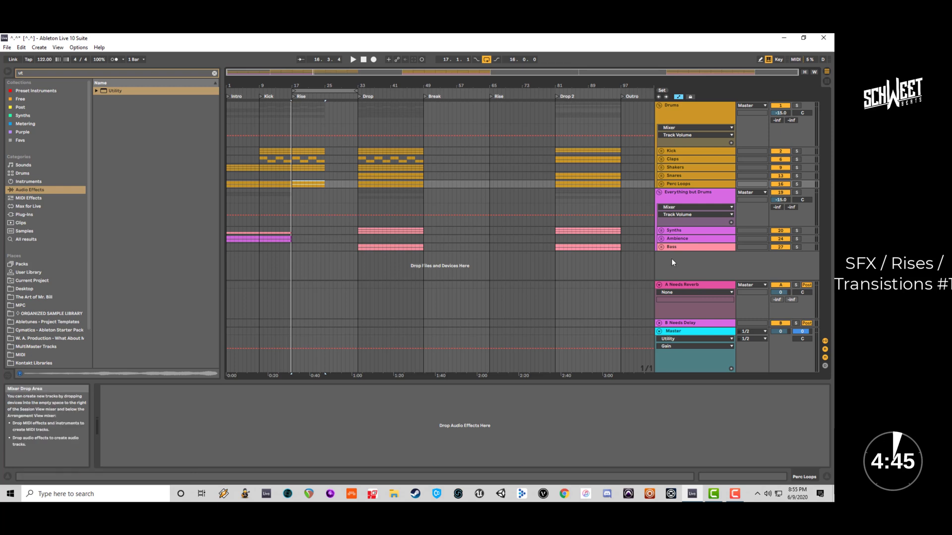
# Copy the Drop's Bass clips to the Bass track starting at bar 9 and play the section.
pyautogui.click(359, 246)
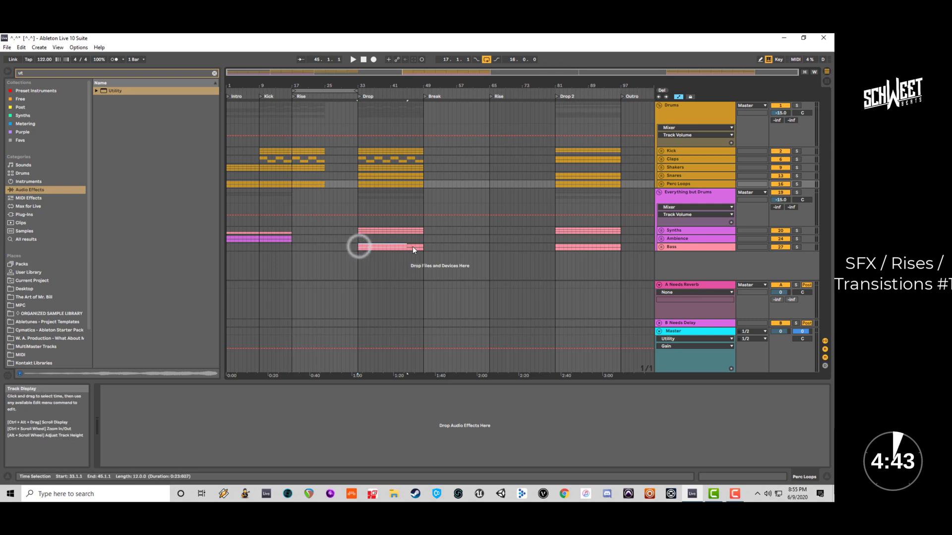
pyautogui.click(261, 246)
pyautogui.hotkey('ctrl', 'v')
pyautogui.press('space')
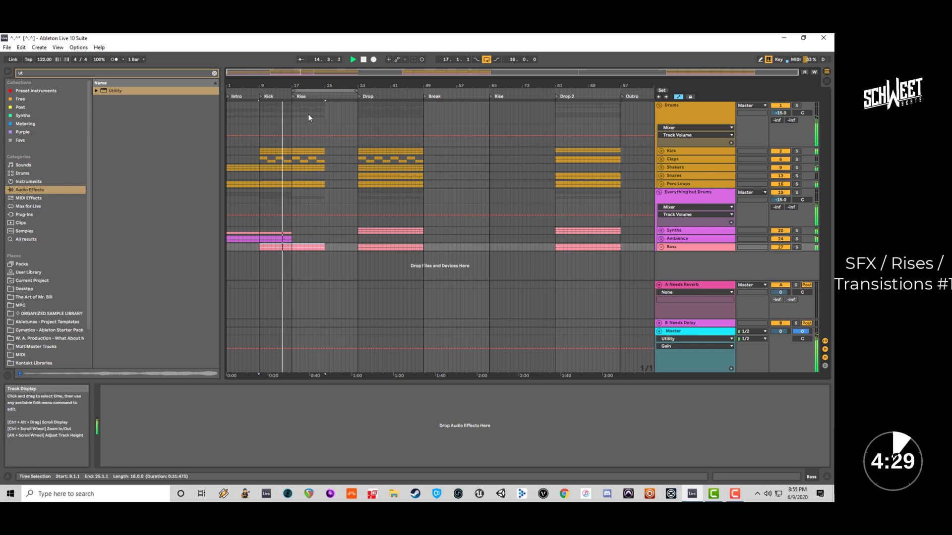
pyautogui.press('space')
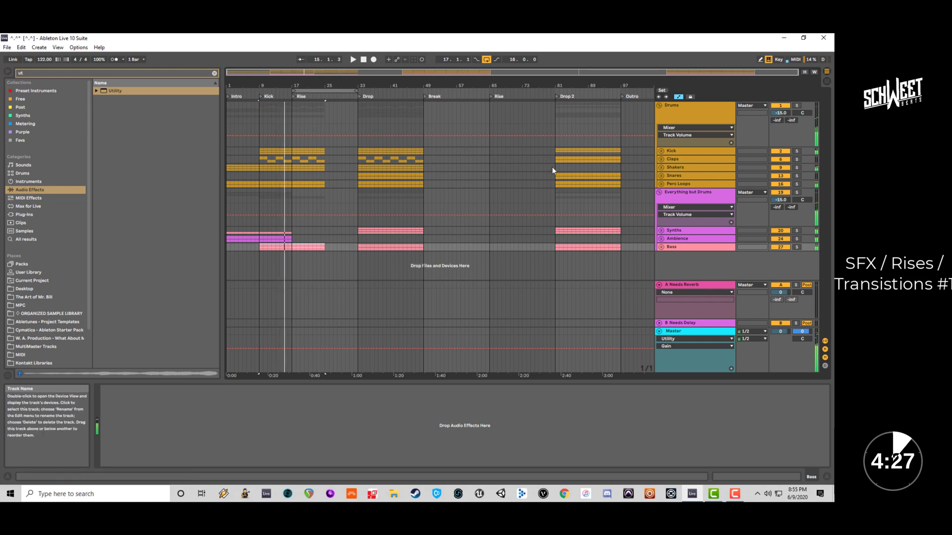
# Clear the browser search and open the Special presets of the Reverb audio effect.
pyautogui.click(668, 195)
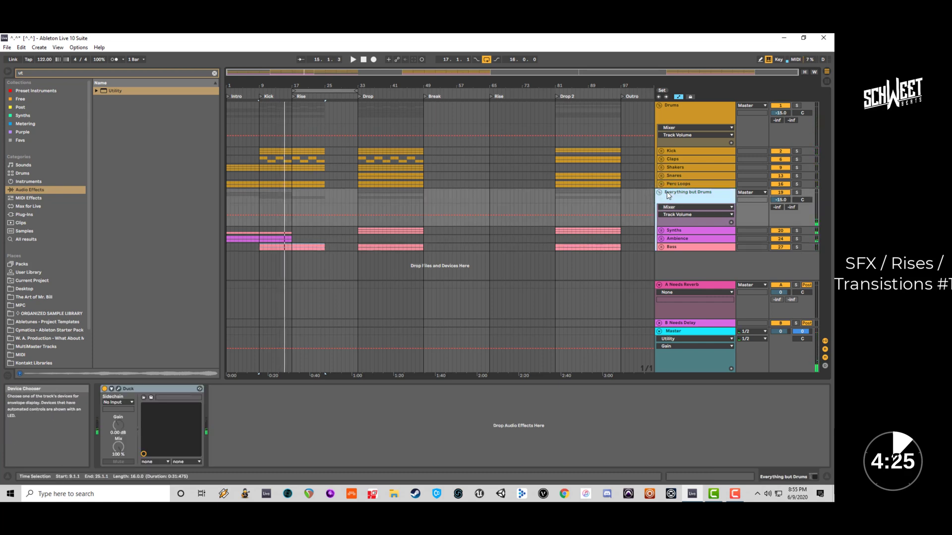
pyautogui.click(105, 72)
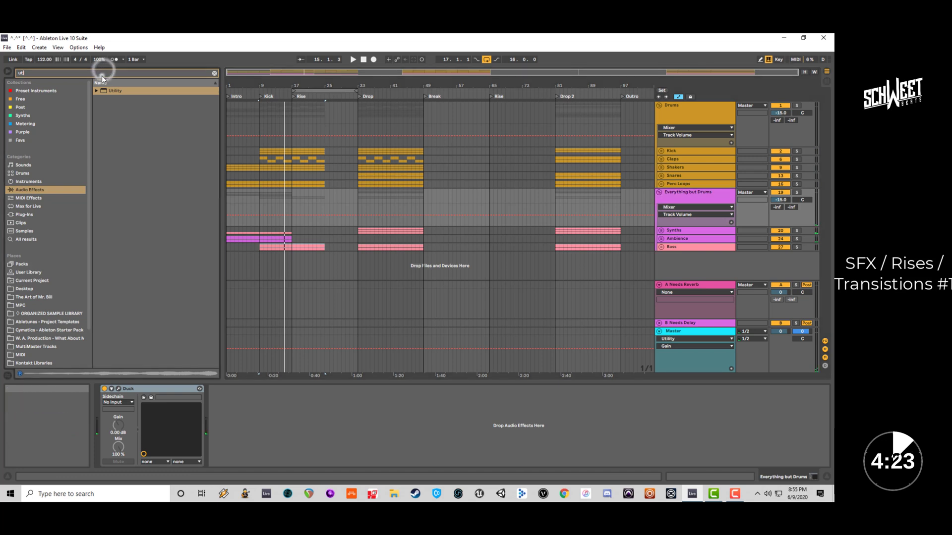
pyautogui.doubleClick(102, 75)
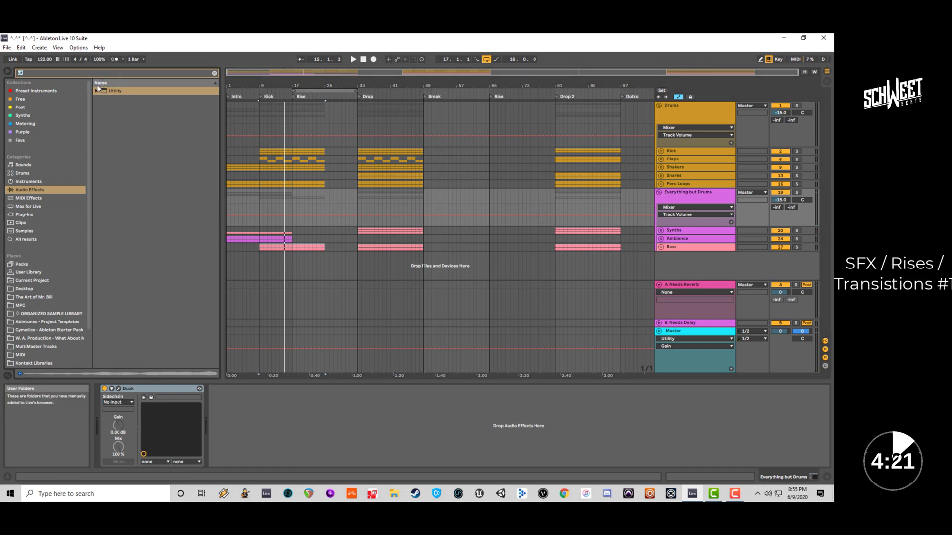
pyautogui.click(214, 73)
pyautogui.scroll(-5, 132, 171)
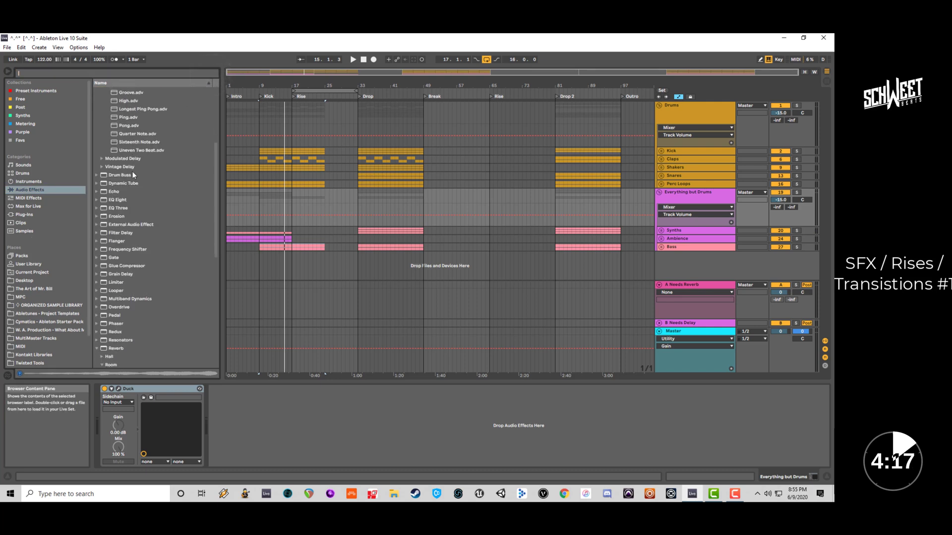
pyautogui.scroll(-3, 125, 255)
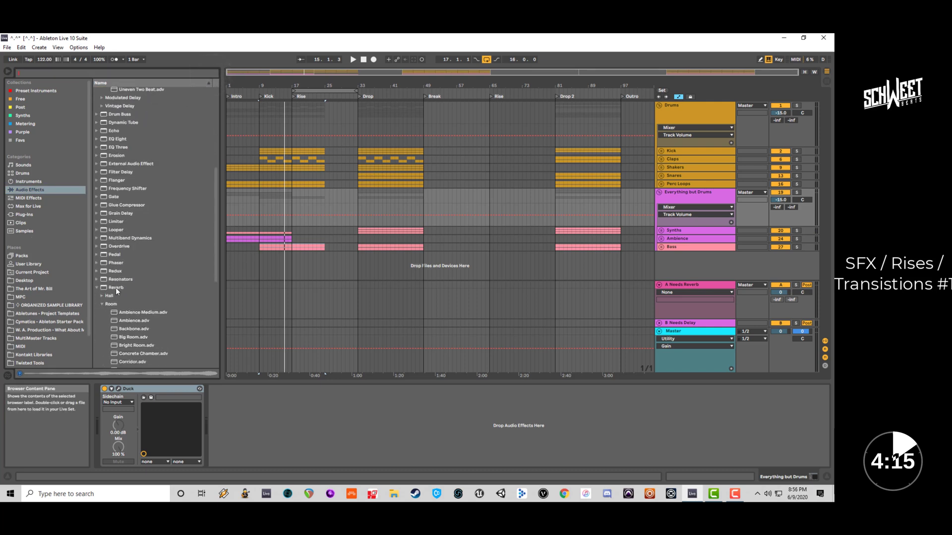
pyautogui.scroll(-1, 117, 292)
pyautogui.click(103, 290)
pyautogui.click(104, 315)
pyautogui.scroll(-8, 146, 275)
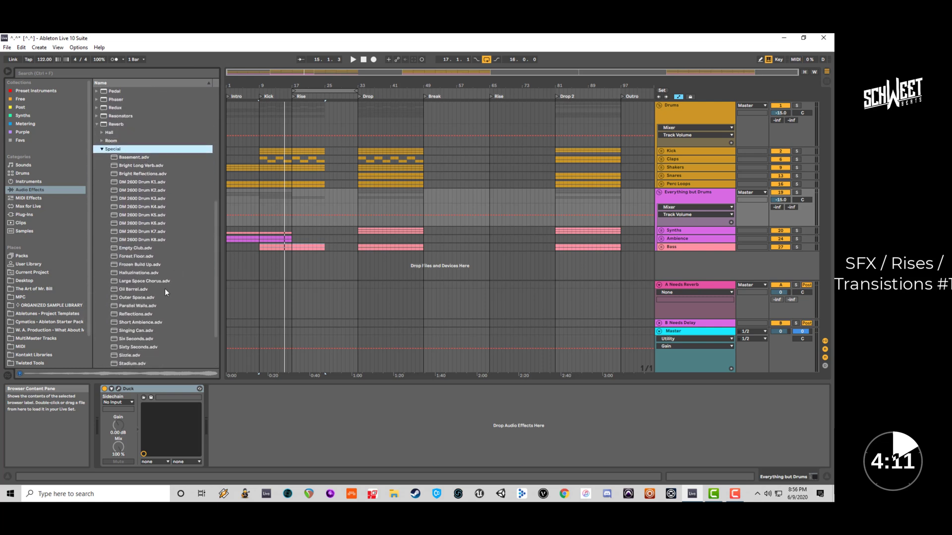
pyautogui.scroll(-1, 164, 292)
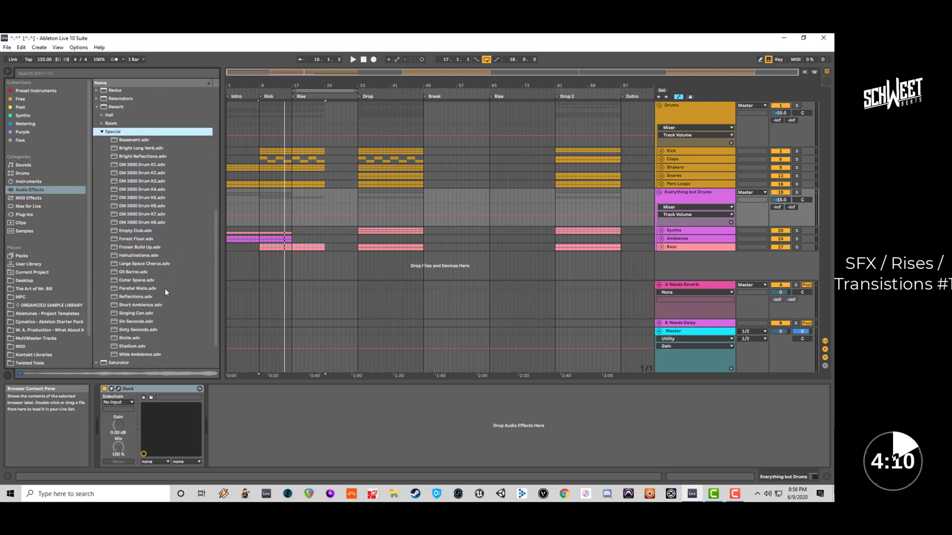
# Add the Frozen Build Up reverb preset to the Everything but Drums group, solo the group, and play the Drop from bar 33.
pyautogui.click(674, 198)
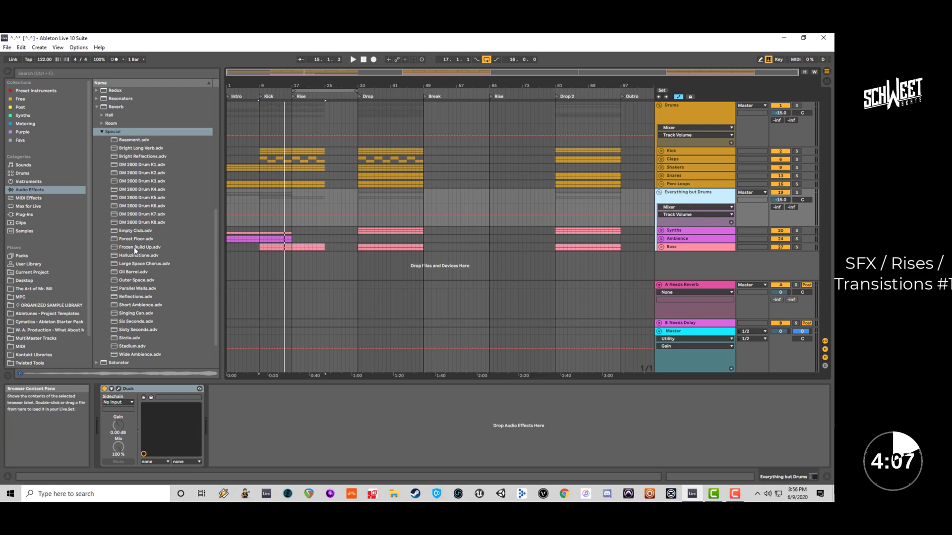
pyautogui.moveTo(134, 248); pyautogui.dragTo(697, 193)
pyautogui.press('space')
pyautogui.click(797, 192)
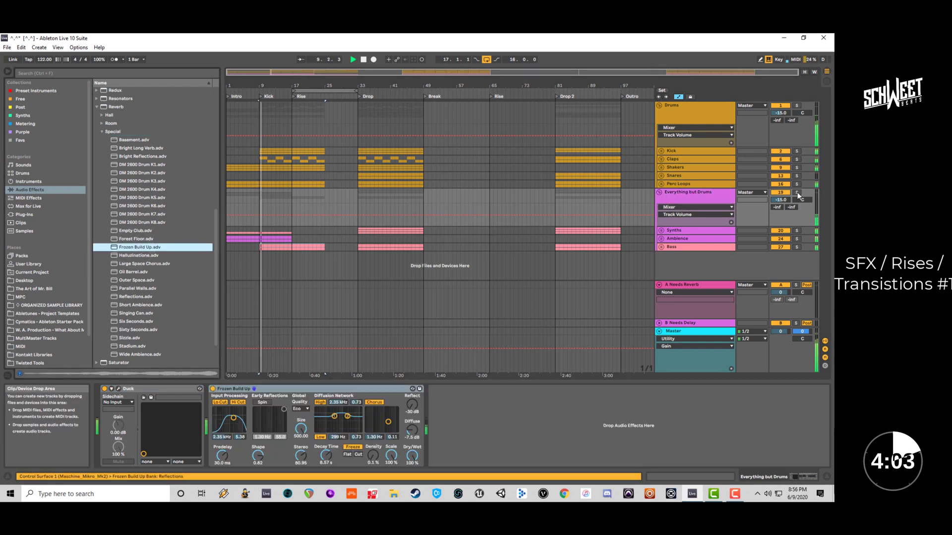
pyautogui.press('space')
pyautogui.click(359, 231)
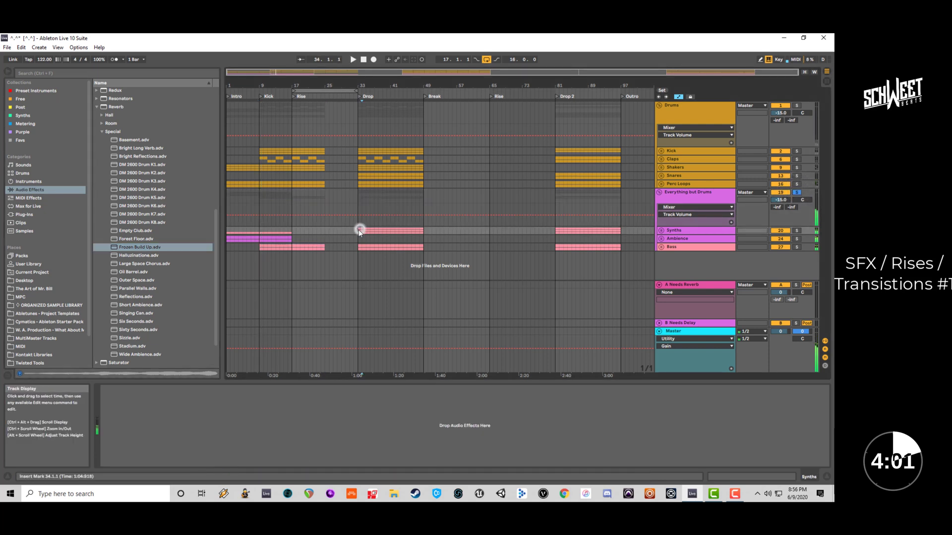
pyautogui.press('space')
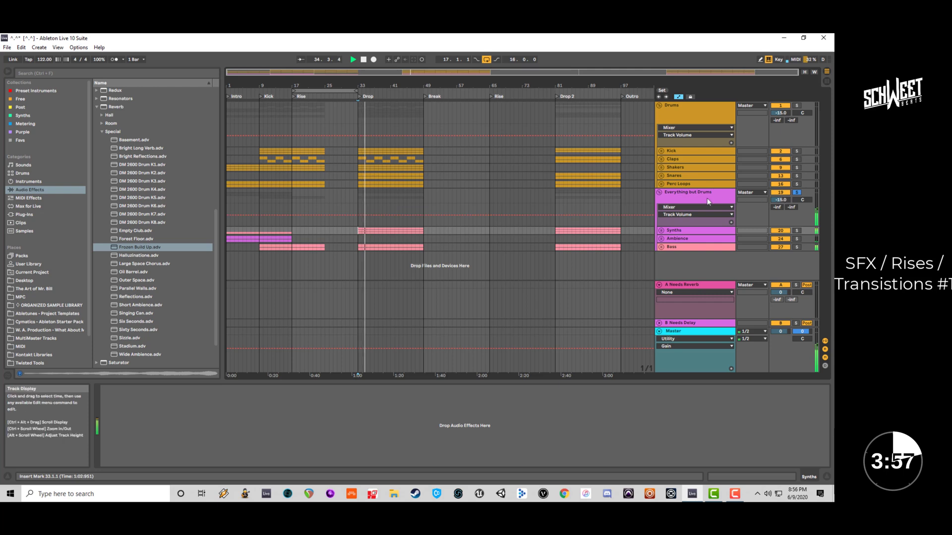
pyautogui.press('space')
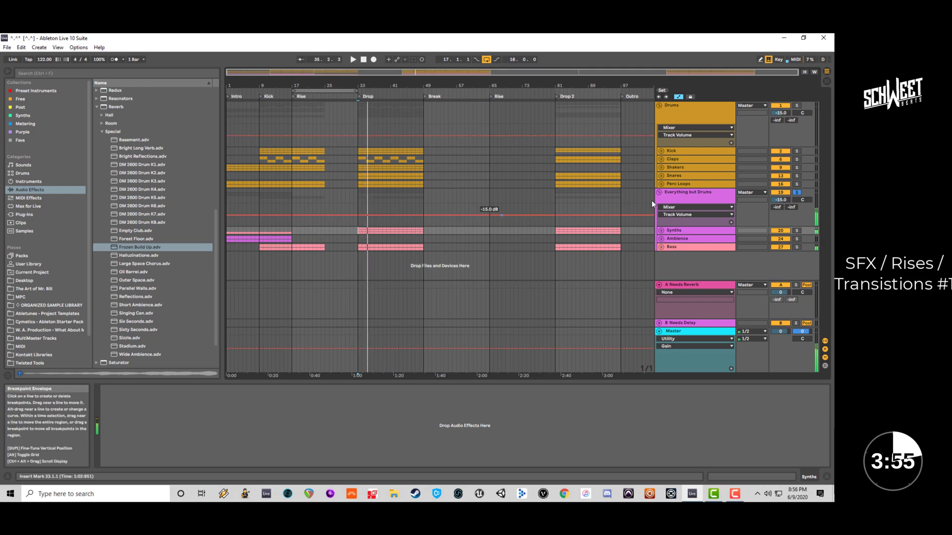
# Compare the Everything but Drums group with Frozen Build Up off and on, and set its Dry/Wet to 0%.
pyautogui.click(688, 196)
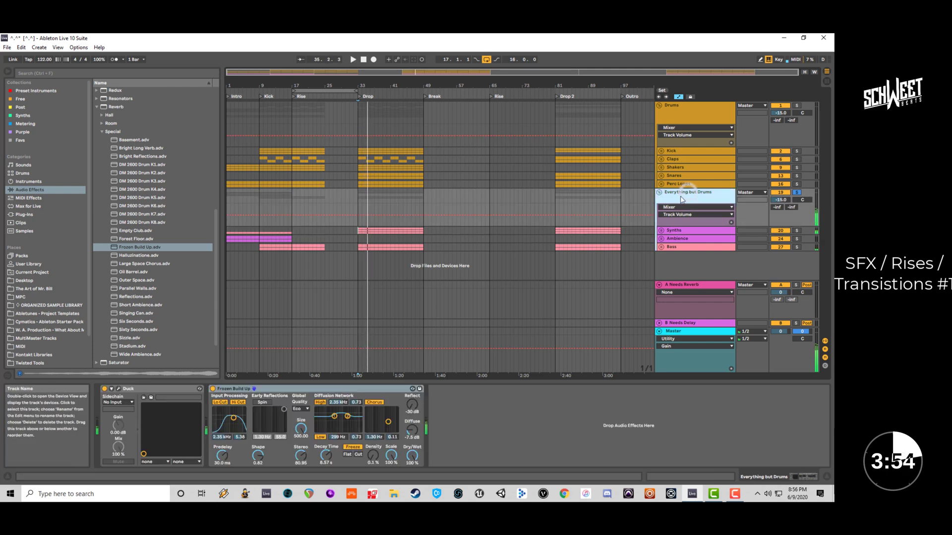
pyautogui.click(302, 386)
pyautogui.click(213, 390)
pyautogui.press('space')
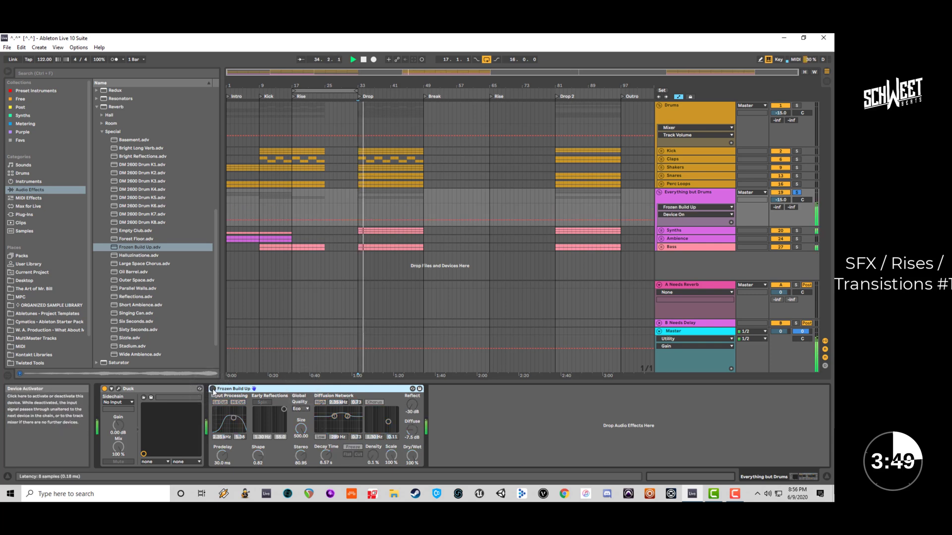
pyautogui.click(213, 390)
pyautogui.moveTo(411, 456); pyautogui.dragTo(414, 460)
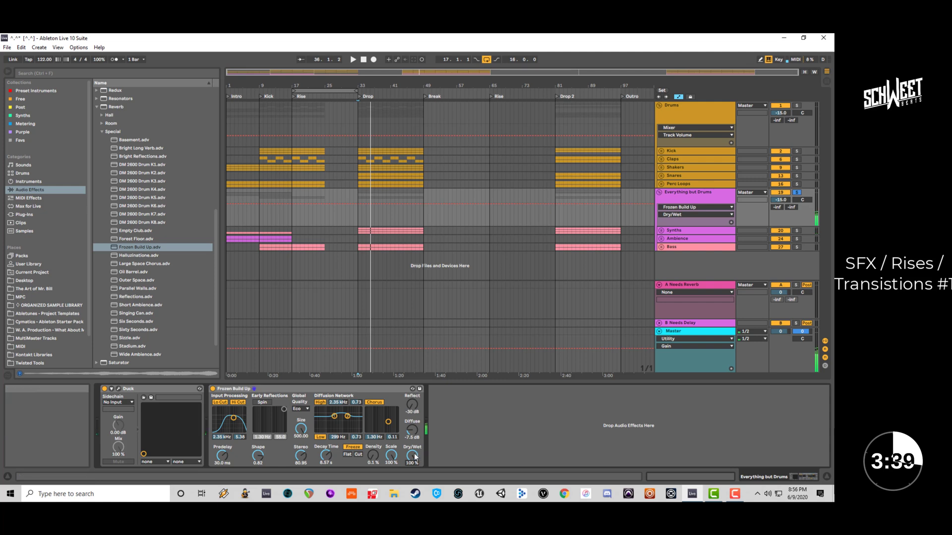
pyautogui.moveTo(415, 457); pyautogui.dragTo(415, 483)
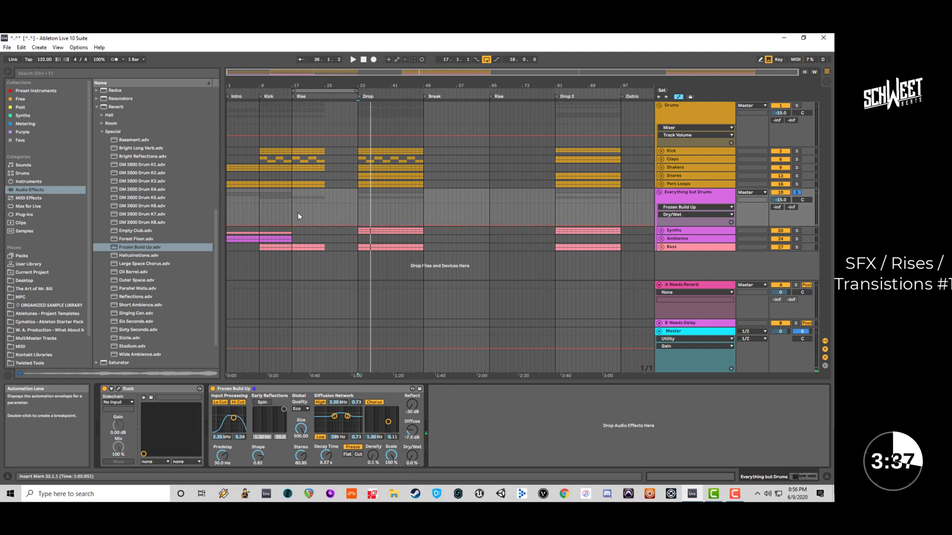
# Copy the Frozen Build Up reverb from Everything but Drums to the Drums group.
pyautogui.rightClick(321, 388)
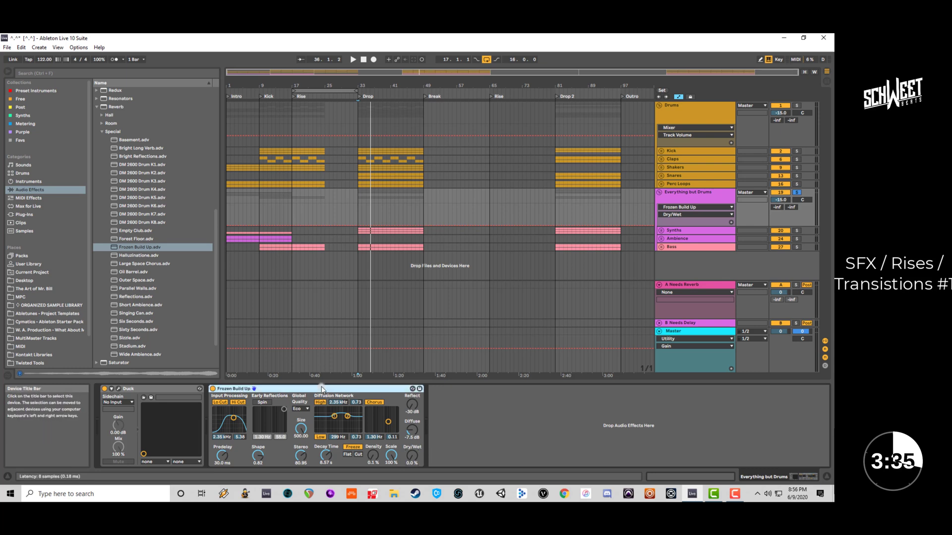
pyautogui.click(331, 397)
pyautogui.click(678, 110)
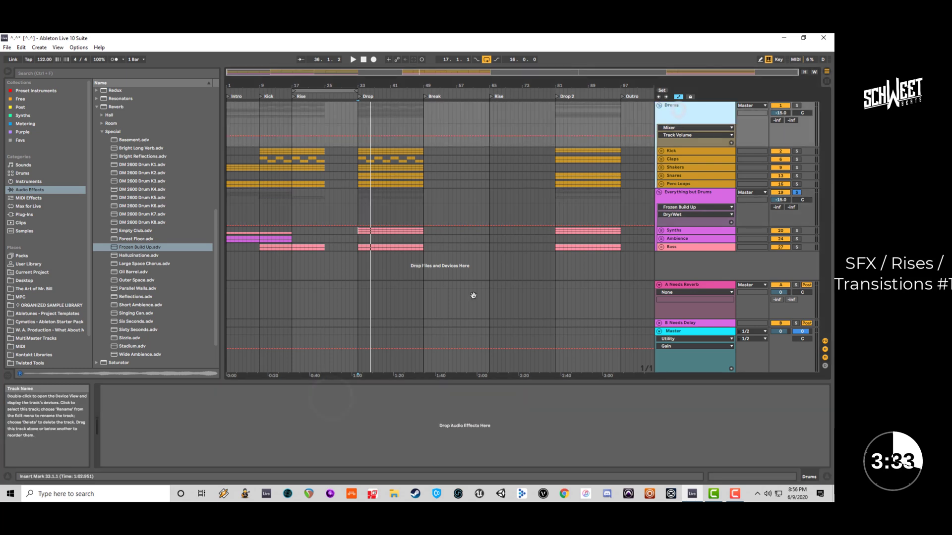
pyautogui.rightClick(343, 412)
pyautogui.click(357, 418)
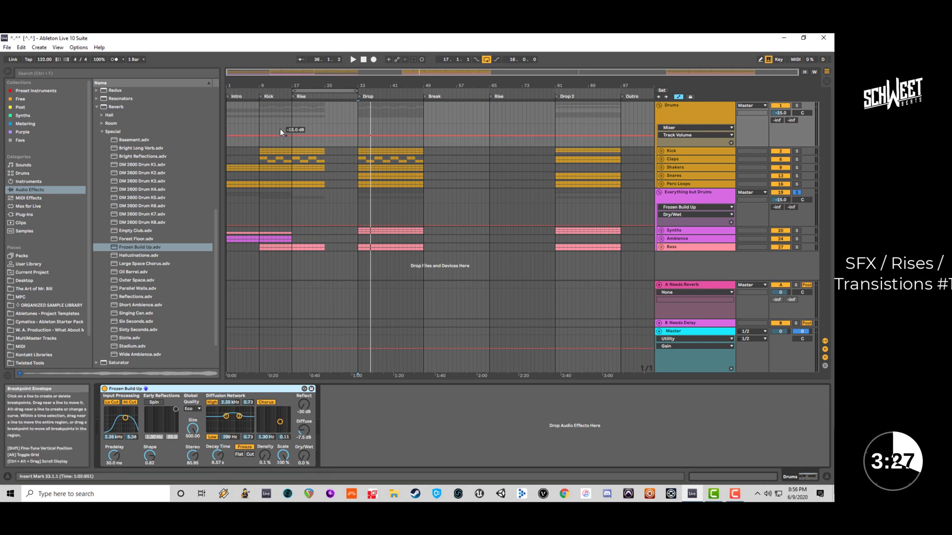
# Automate Frozen Build Up's Dry/Wet on Drums and Everything but Drums to ramp from 0% at bar 13 to 100% at bar 17.
pyautogui.click(304, 456)
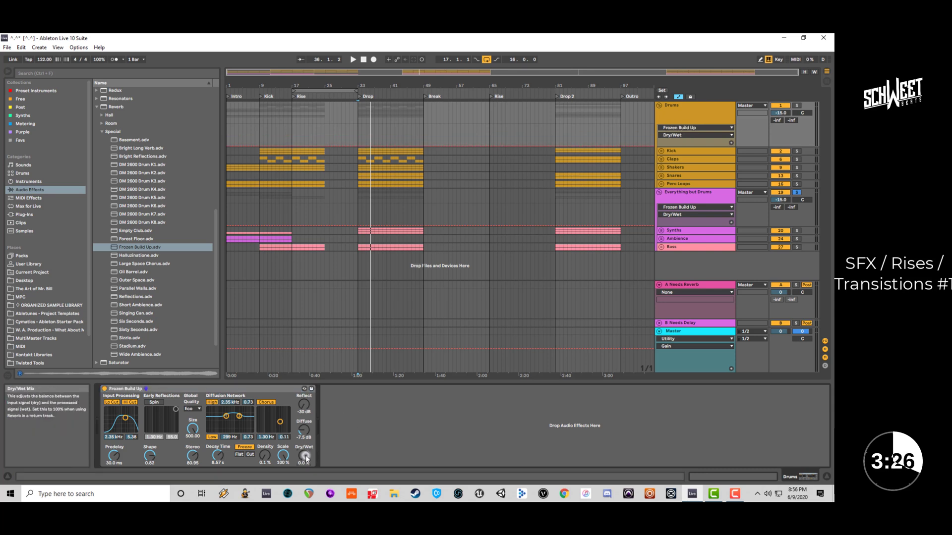
pyautogui.click(276, 145)
pyautogui.moveTo(291, 145); pyautogui.dragTo(292, 124)
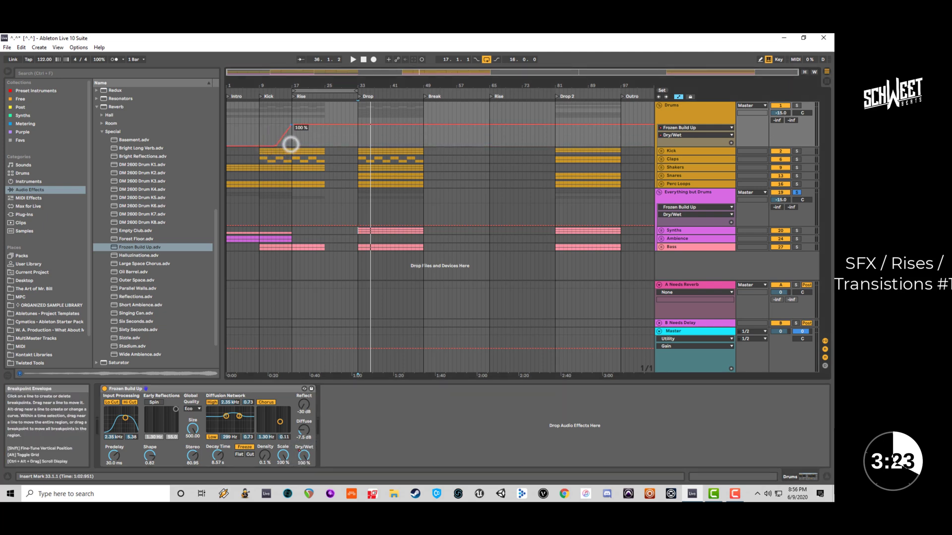
pyautogui.press('space')
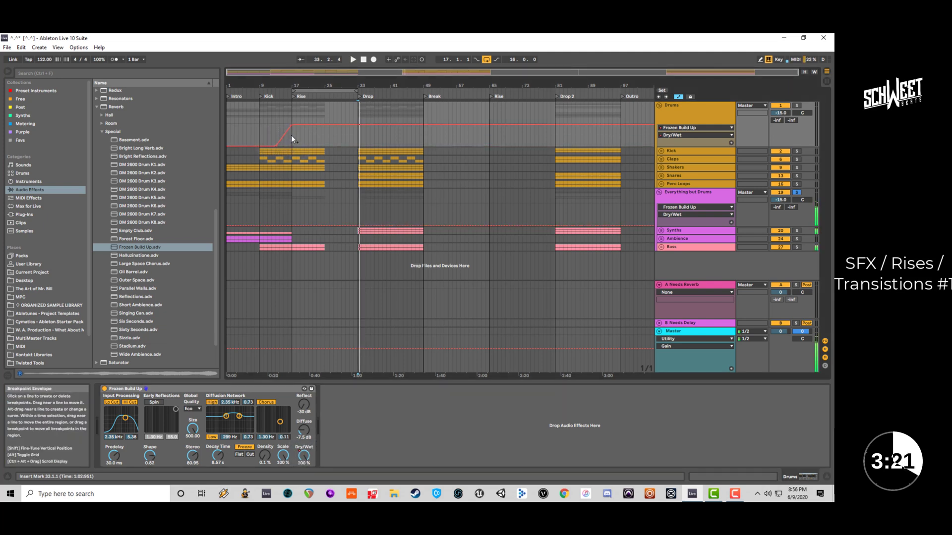
pyautogui.click(290, 134)
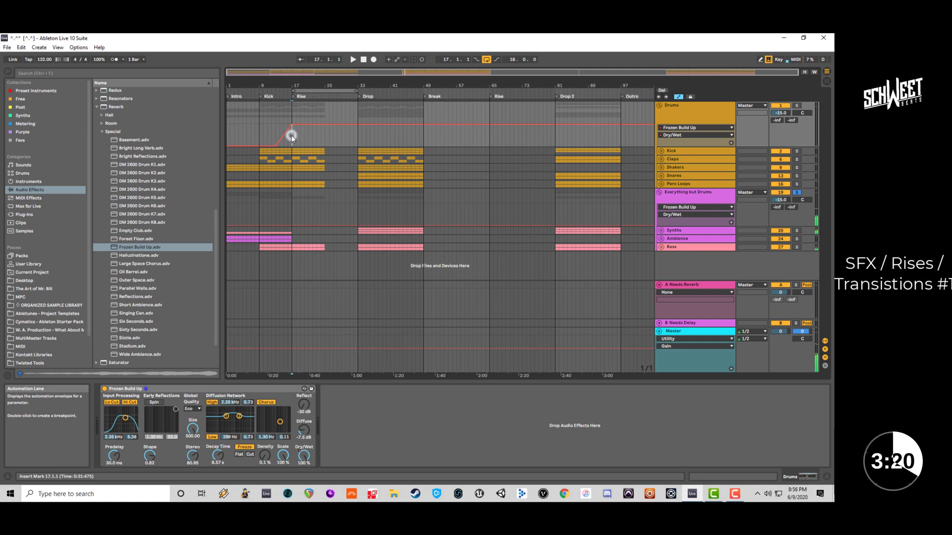
pyautogui.click(276, 225)
pyautogui.moveTo(293, 227); pyautogui.dragTo(292, 204)
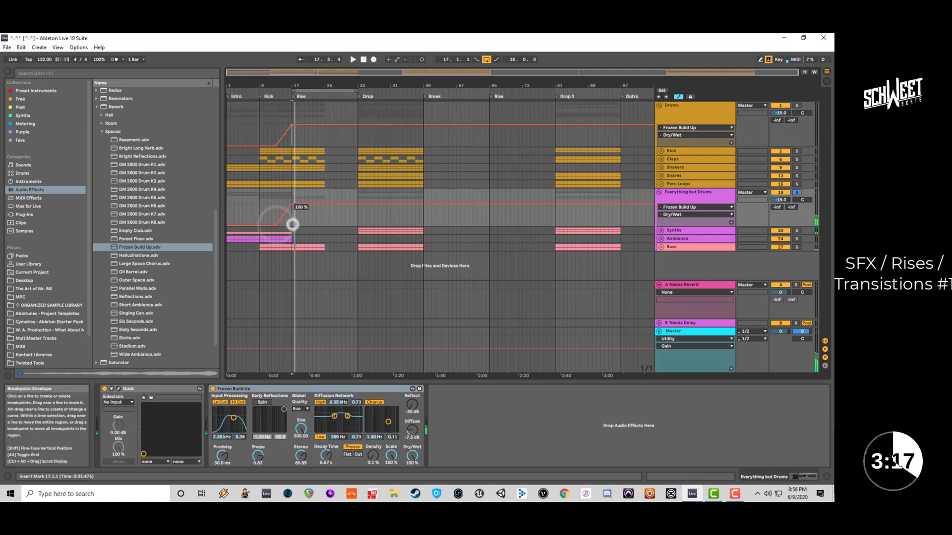
# Delete the Bass clips after bar 17 in the Rise and play from bar 13.
pyautogui.moveTo(329, 245); pyautogui.dragTo(290, 249)
pyautogui.press('space')
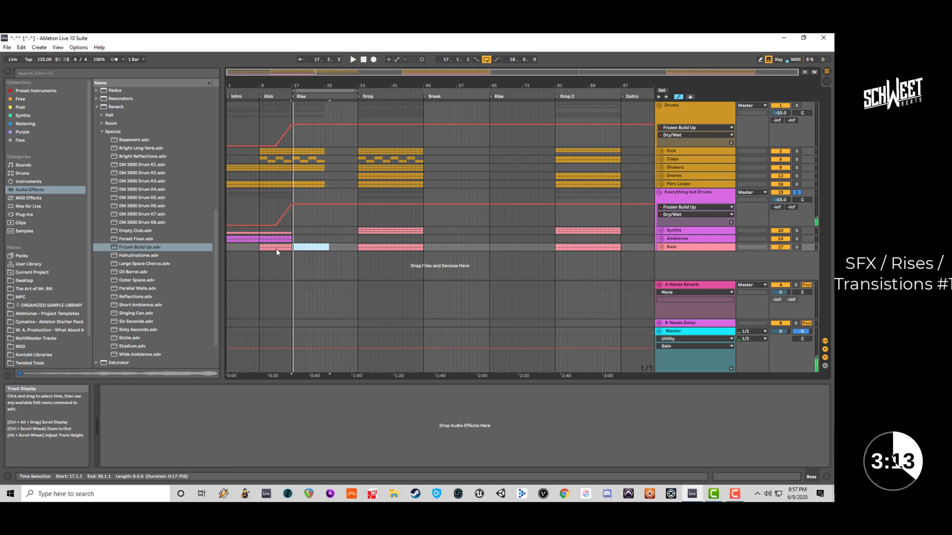
pyautogui.click(276, 248)
# Move the start of both Dry/Wet ramps to about bar 15 and bring the Drums Dry/Wet back to 0% at about bar 26.
pyautogui.moveTo(277, 226); pyautogui.dragTo(283, 225)
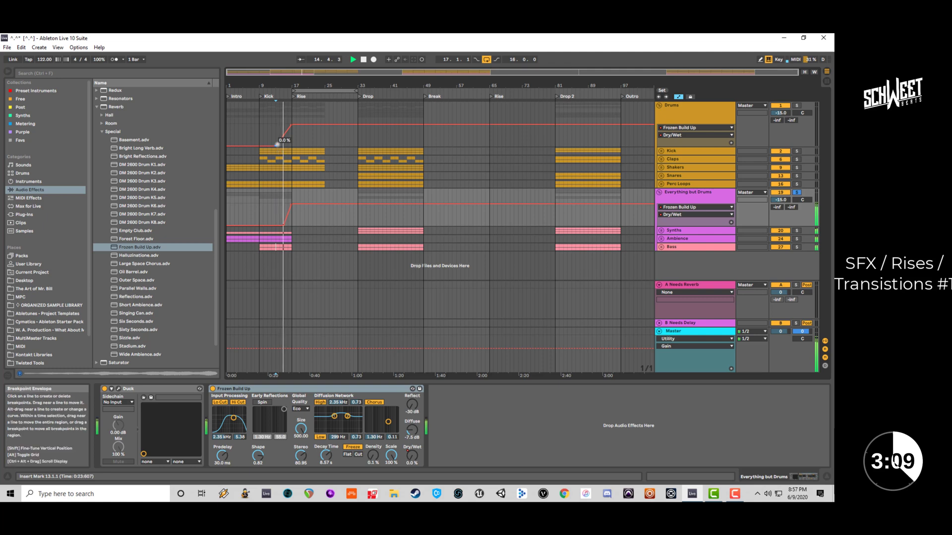
pyautogui.moveTo(277, 147); pyautogui.dragTo(284, 147)
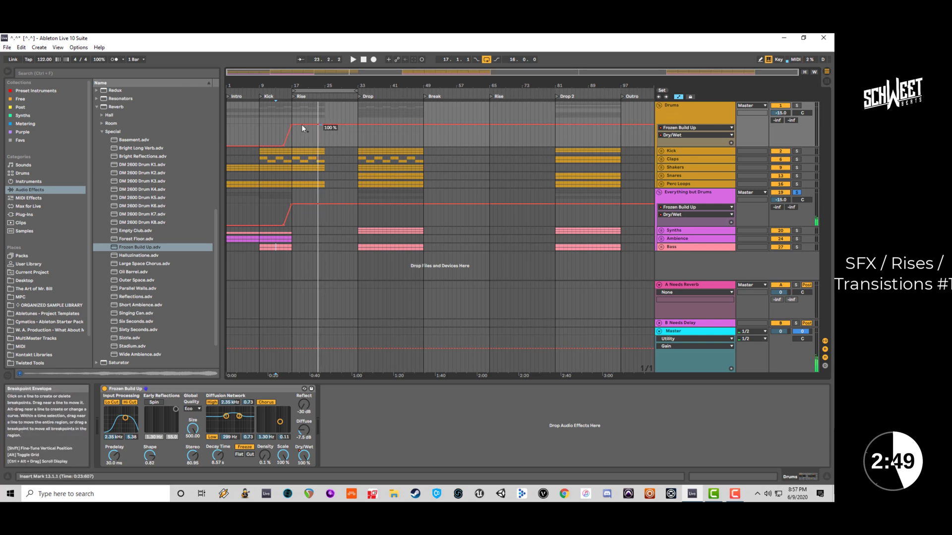
pyautogui.moveTo(329, 125); pyautogui.dragTo(329, 146)
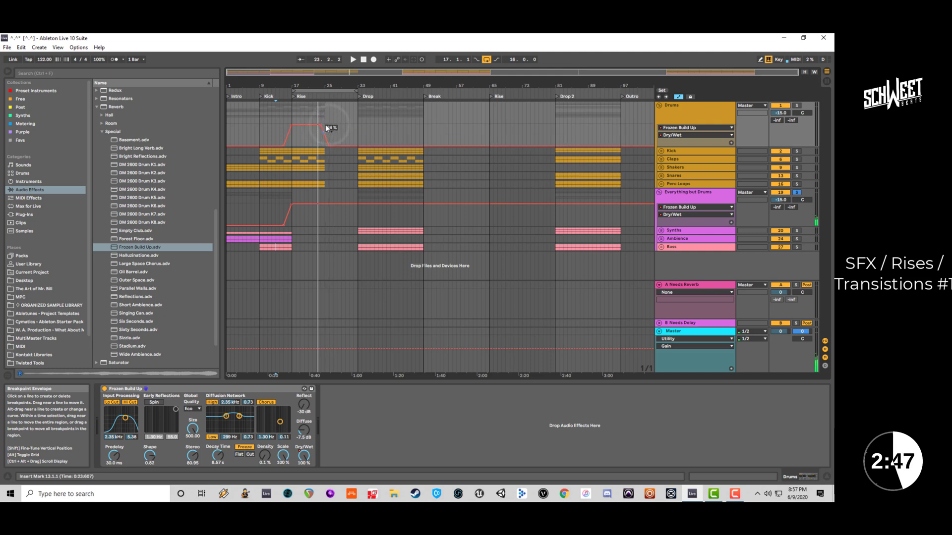
# Make the Dry/Wet automation on Drums and Everything but Drums fall gradually from 100% at bar 17 to 0% at about bar 25.
pyautogui.click(320, 124)
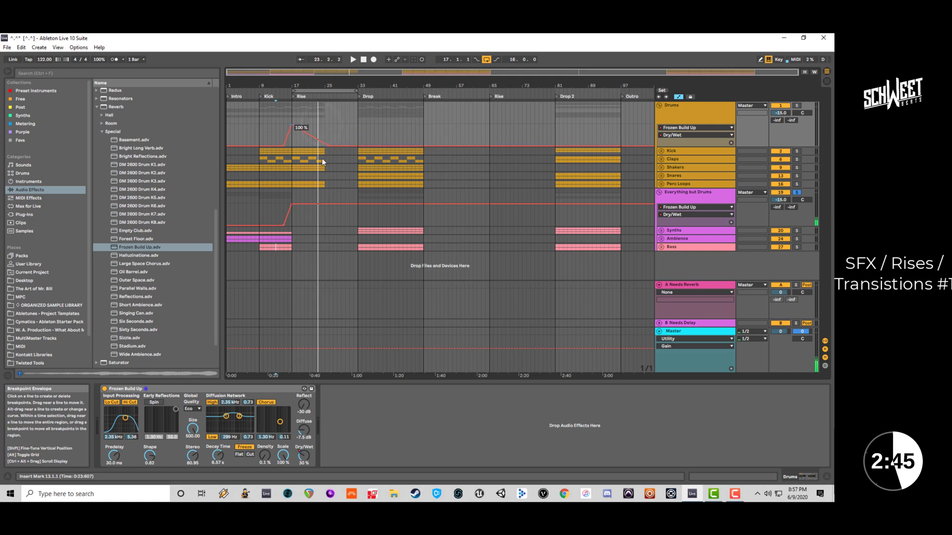
pyautogui.click(323, 203)
pyautogui.moveTo(323, 204); pyautogui.dragTo(324, 207)
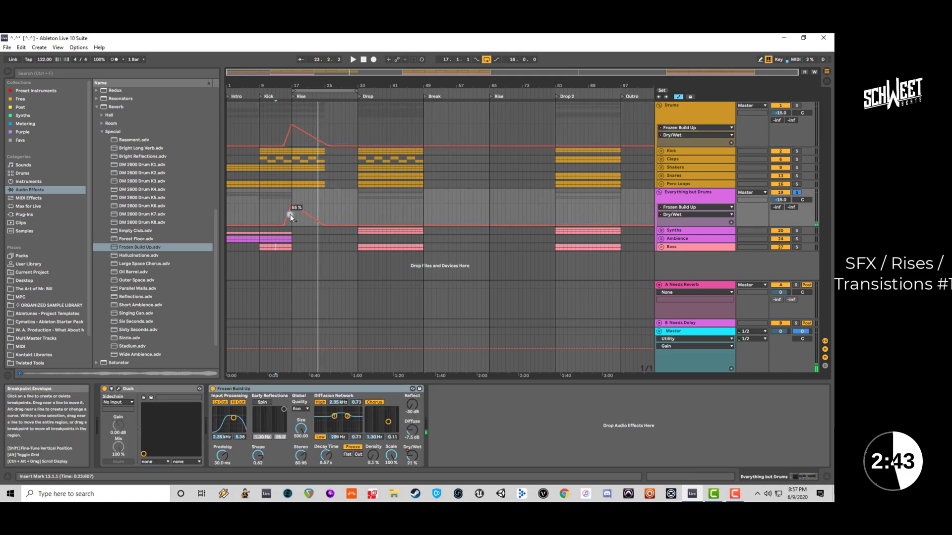
pyautogui.press('space')
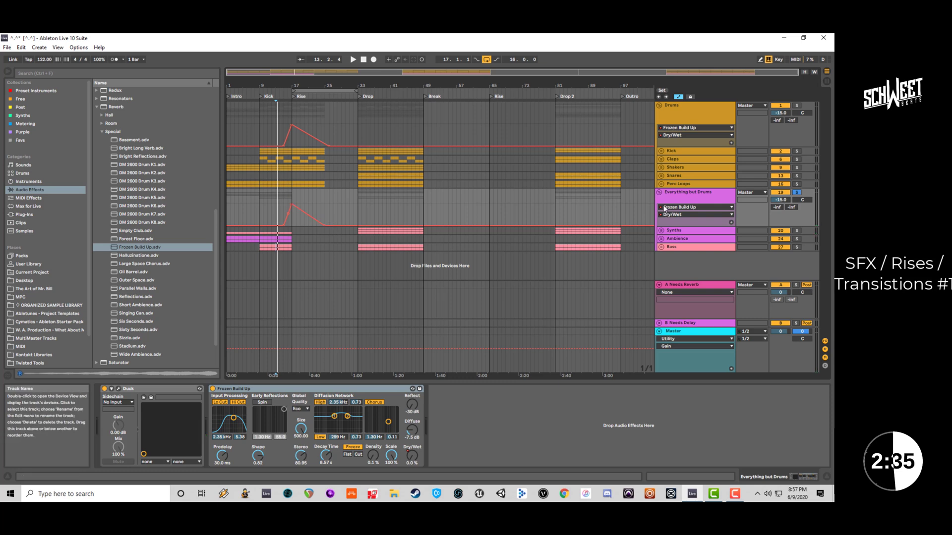
# Group the Synths, Ambience and Bass tracks inside Everything but Drums and name the new group Not in trans.
pyautogui.click(658, 193)
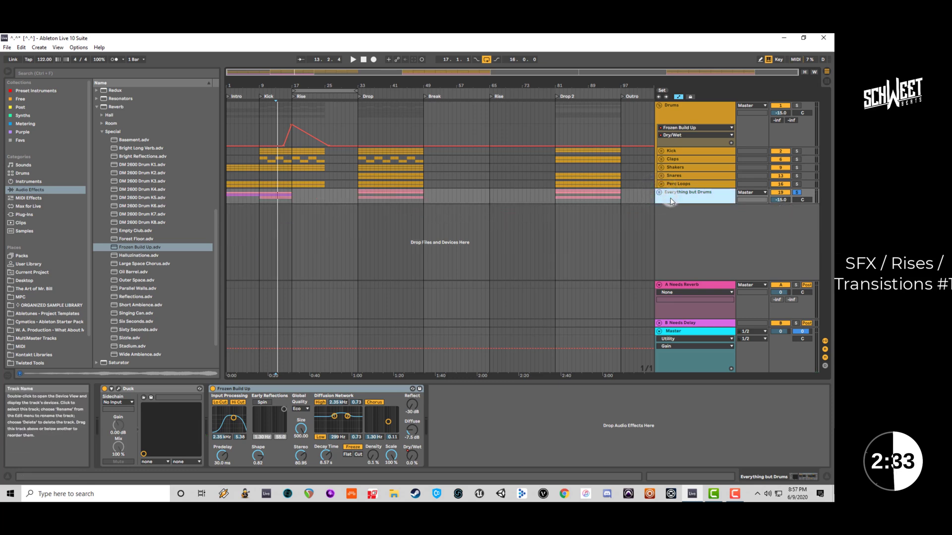
pyautogui.click(659, 193)
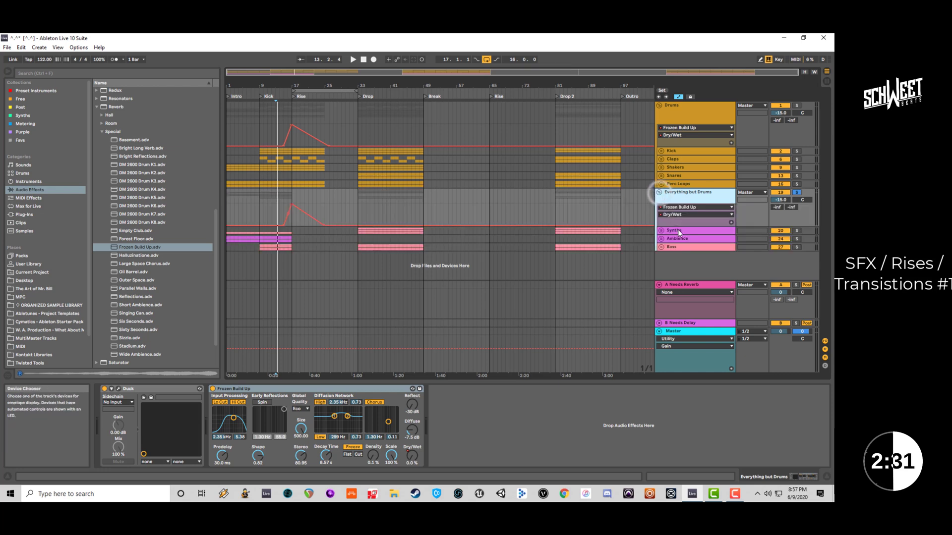
pyautogui.click(678, 229)
pyautogui.keyDown('shift'); pyautogui.click(679, 248); pyautogui.keyUp('shift')
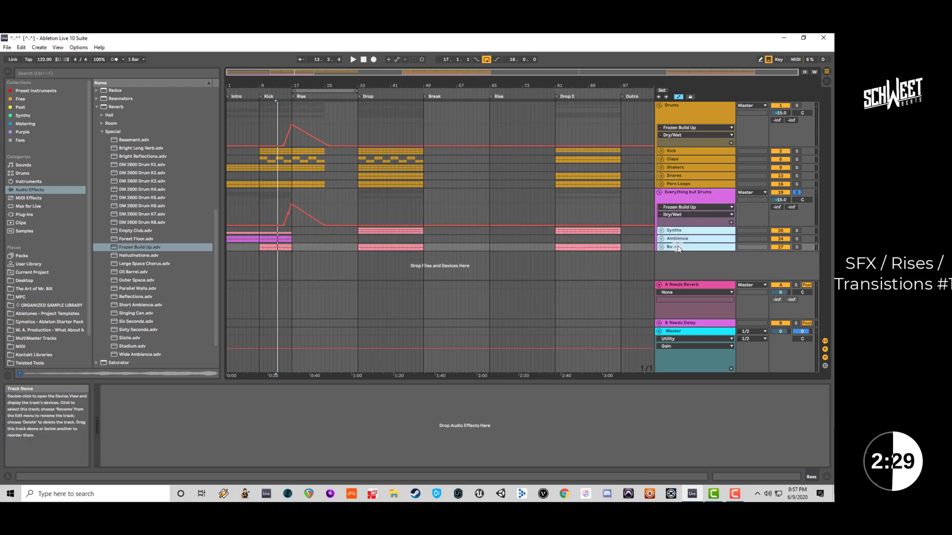
pyautogui.hotkey('ctrl', 'g')
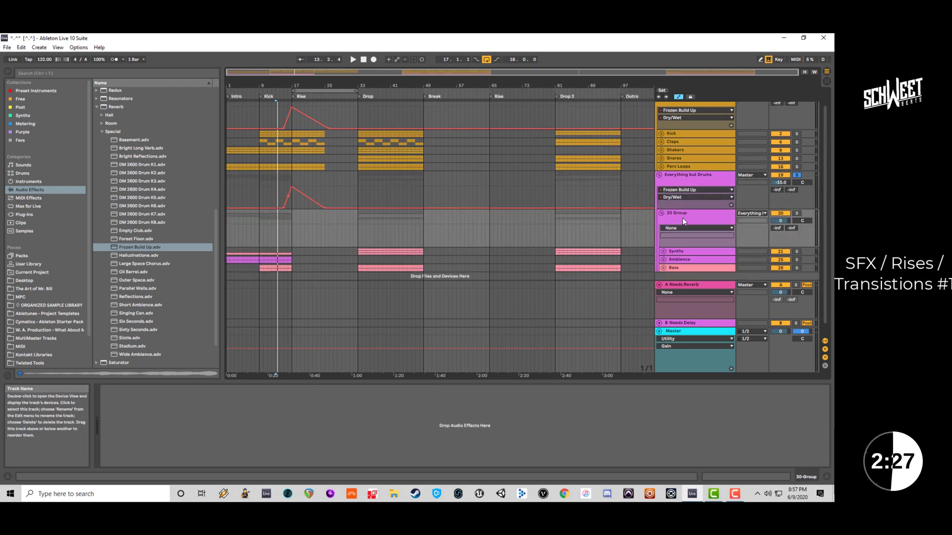
pyautogui.click(680, 214)
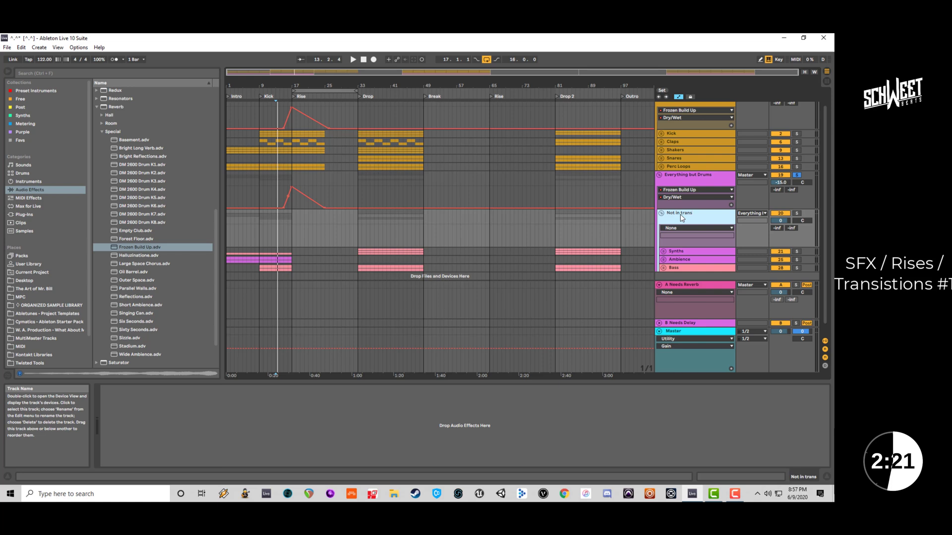
# Delete the Duck and Frozen Build Up devices from the Everything but Drums group.
pyautogui.click(679, 175)
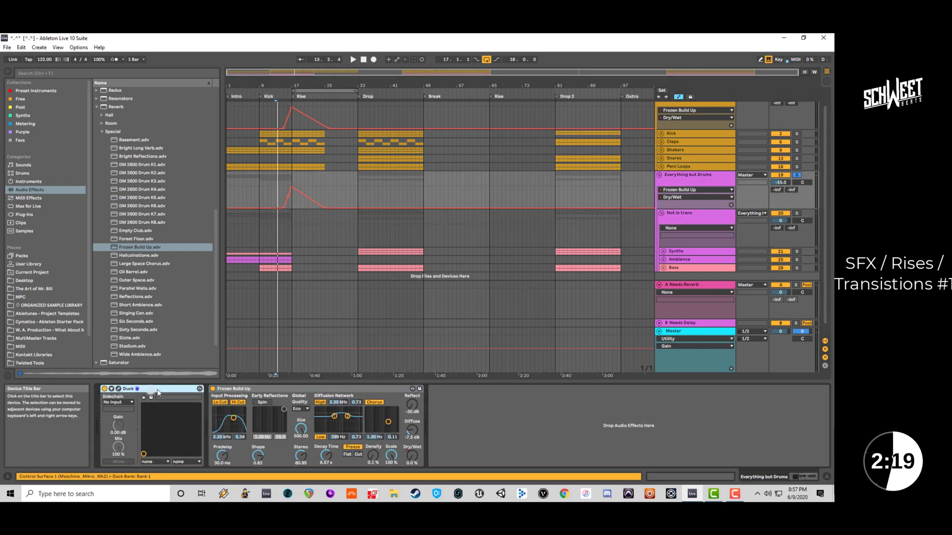
pyautogui.rightClick(235, 390)
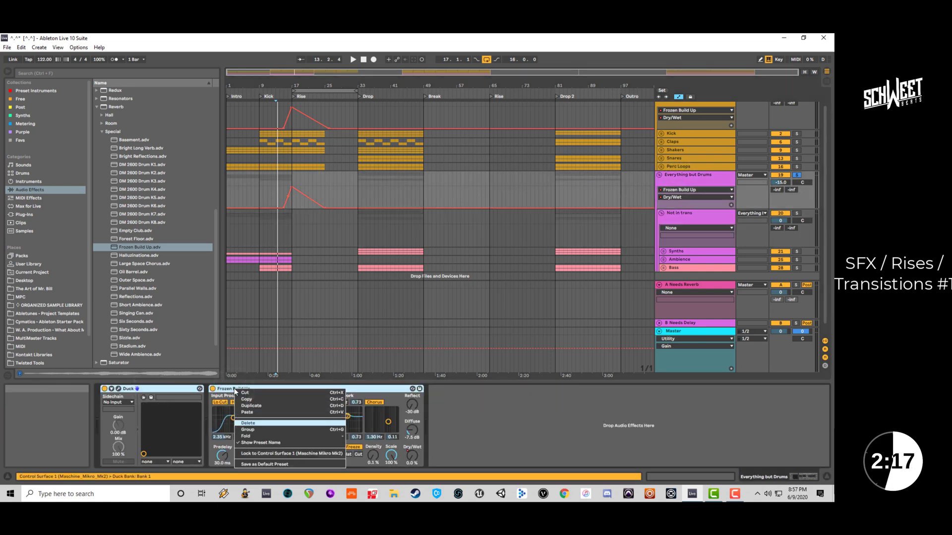
pyautogui.click(248, 423)
pyautogui.click(708, 213)
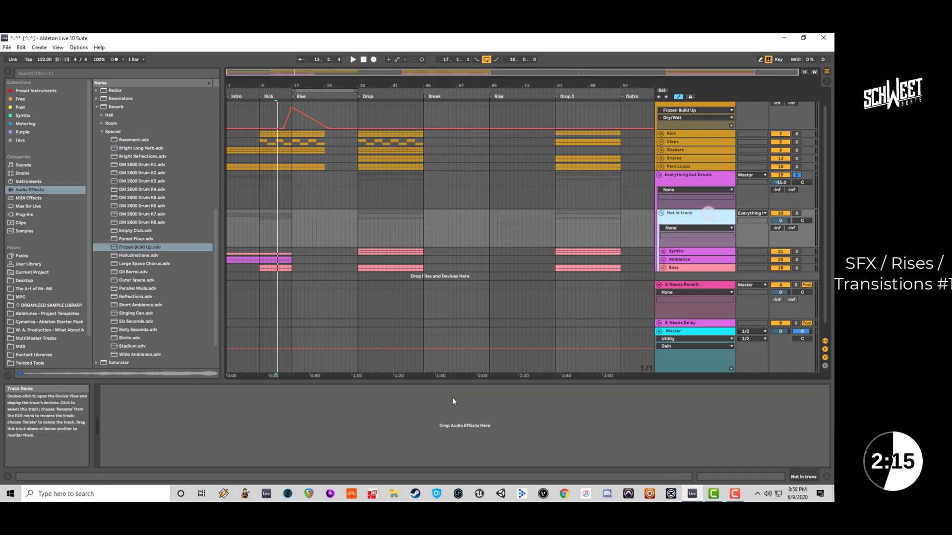
pyautogui.hotkey('ctrl', 'z')
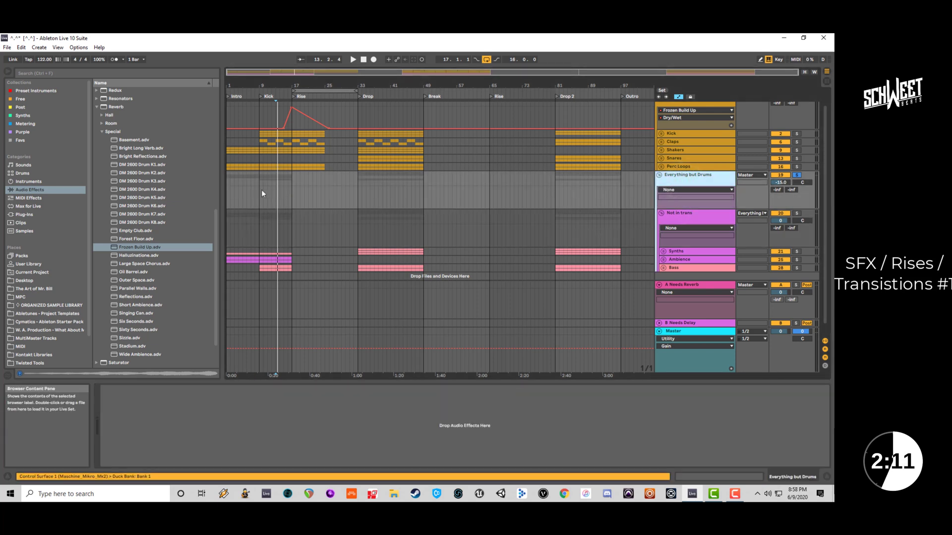
# Search the browser for piano.
pyautogui.click(103, 72)
pyautogui.write('piano')
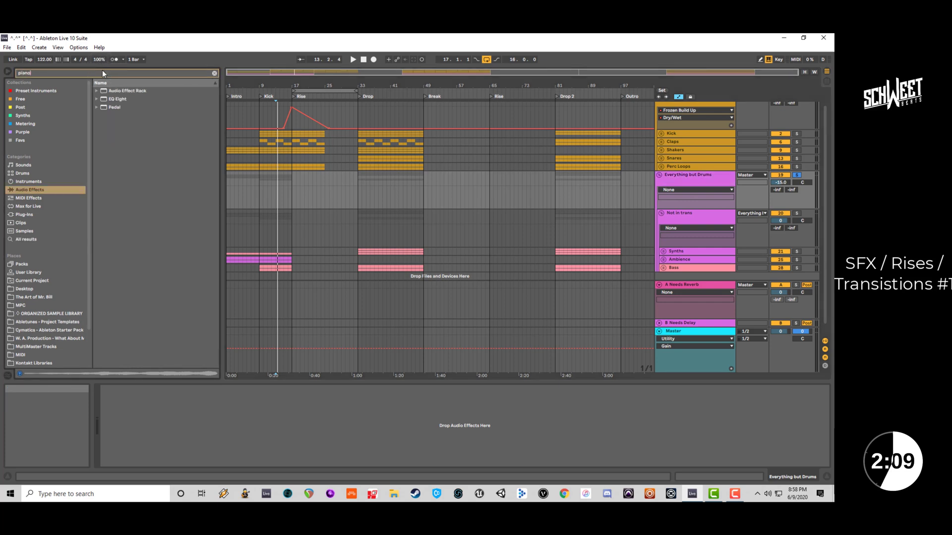
# Audition the Operator Piano & Keys instrument presets matching the piano search, ending on FM Piano4 Filtered.
pyautogui.click(28, 181)
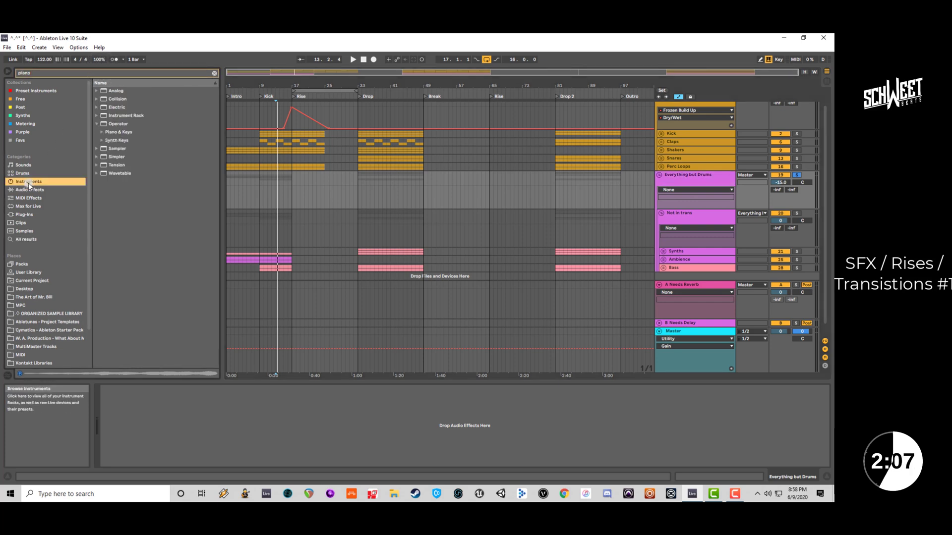
pyautogui.click(103, 132)
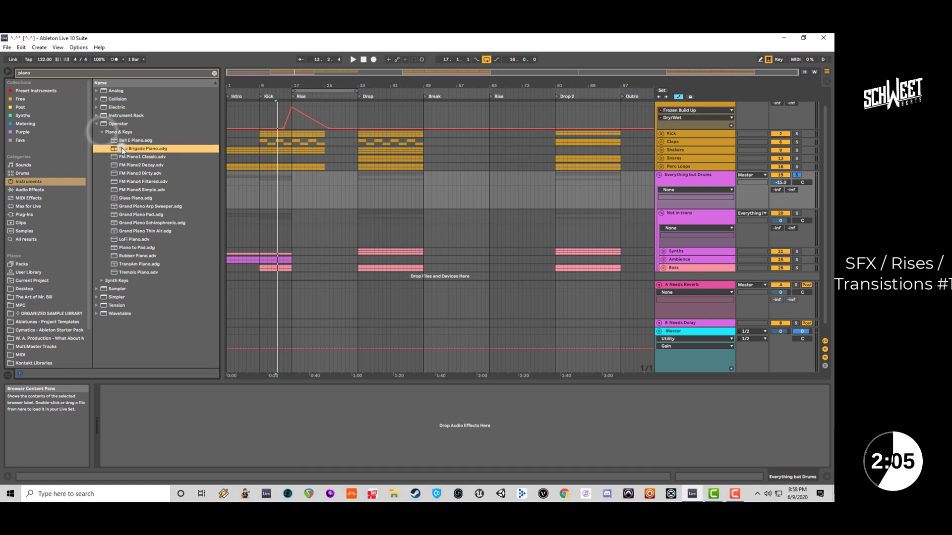
pyautogui.click(133, 157)
pyautogui.click(137, 168)
pyautogui.click(138, 184)
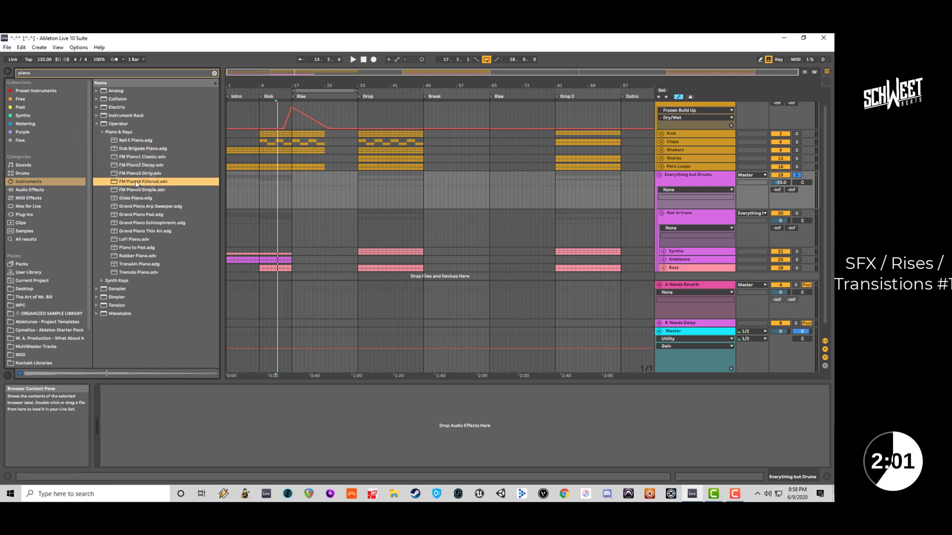
# Add a MIDI track inside the Everything but Drums group above Not in trans and load the FM Piano4 Filtered preset onto it.
pyautogui.click(680, 219)
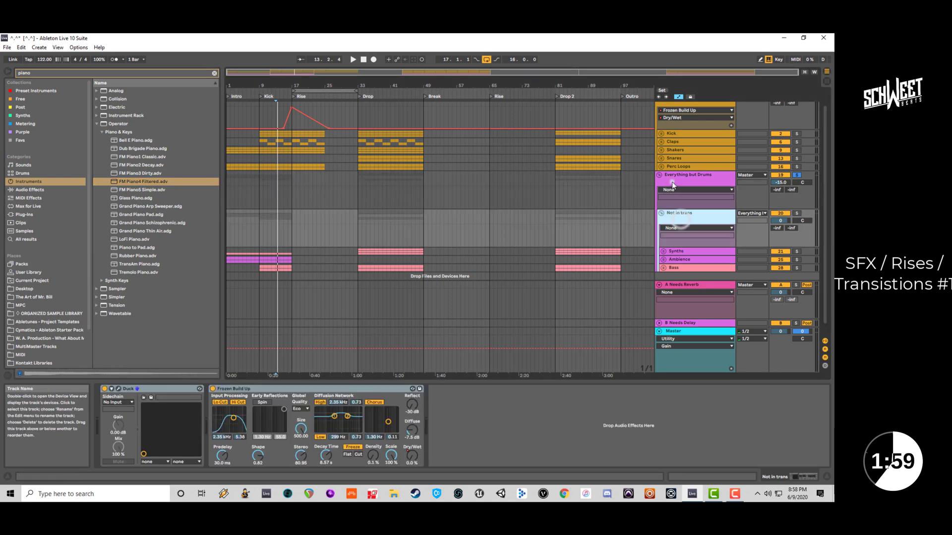
pyautogui.click(672, 183)
pyautogui.hotkey('ctrl', 'shift', 't')
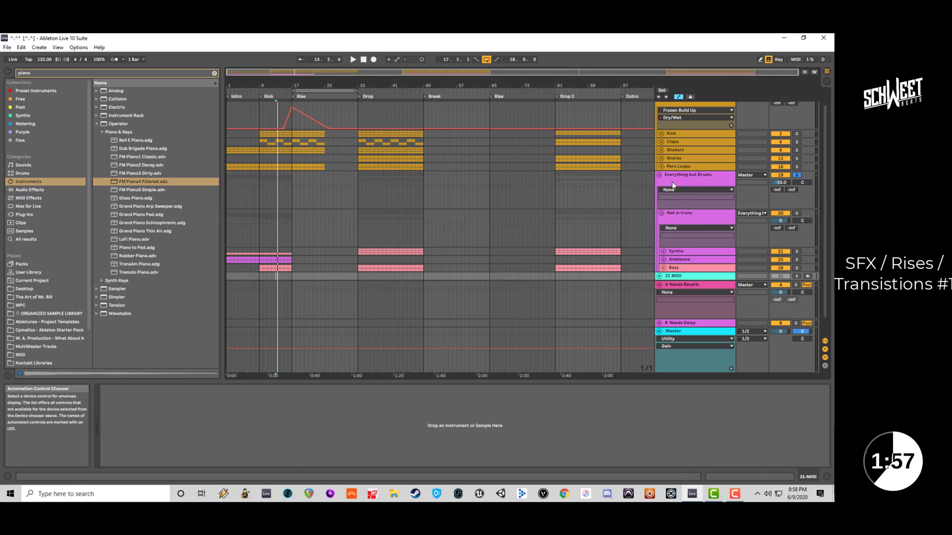
pyautogui.click(679, 258)
pyautogui.moveTo(667, 198); pyautogui.dragTo(667, 195)
pyautogui.moveTo(133, 182)
pyautogui.mouseDown()
pyautogui.moveTo(585, 189)
pyautogui.moveTo(133, 181)
pyautogui.mouseUp()
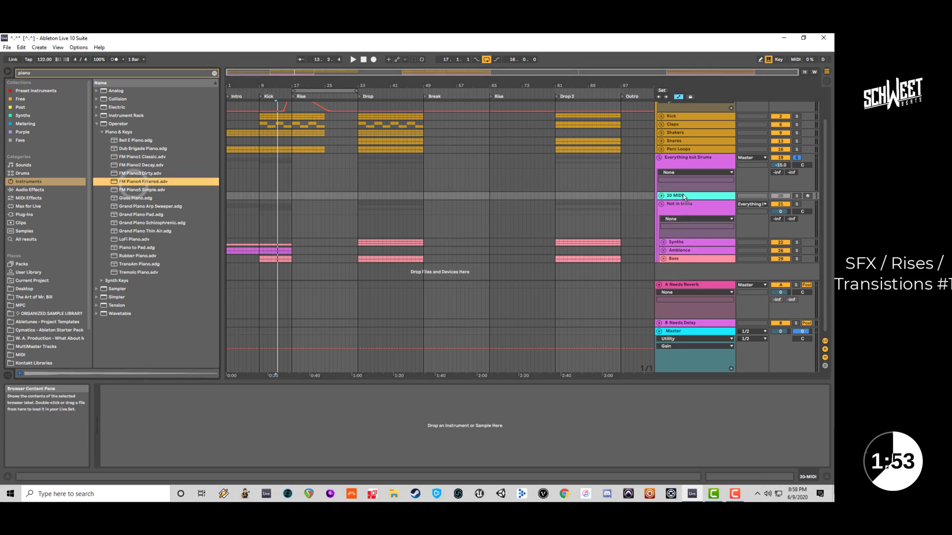
pyautogui.doubleClick(133, 182)
# Insert the C Minor preset of the Scale MIDI effect before the piano instrument and set its Base to F.
pyautogui.click(31, 74)
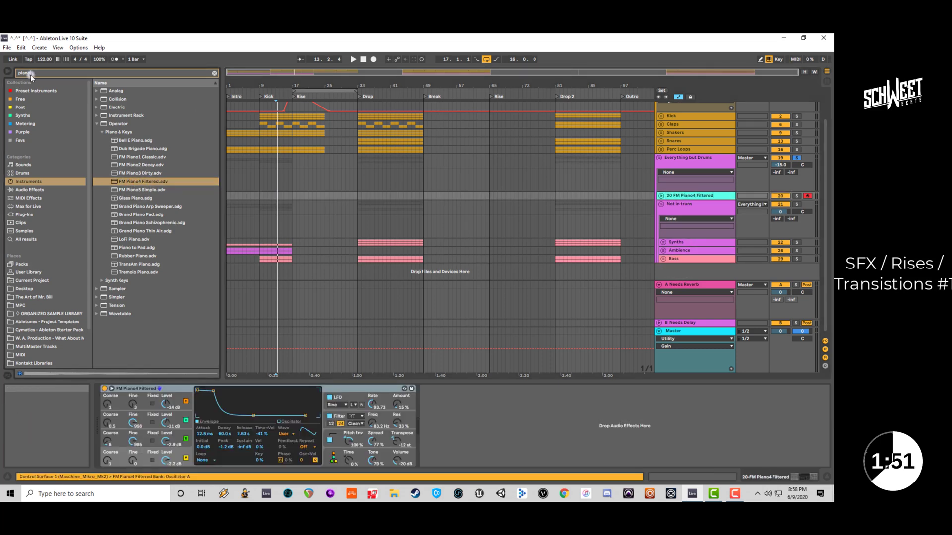
pyautogui.click(30, 197)
pyautogui.click(214, 74)
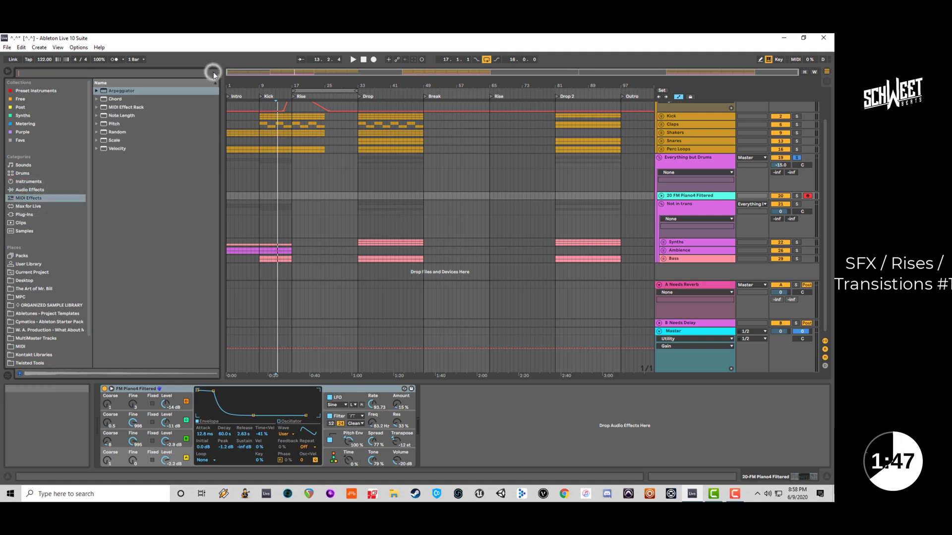
pyautogui.doubleClick(117, 140)
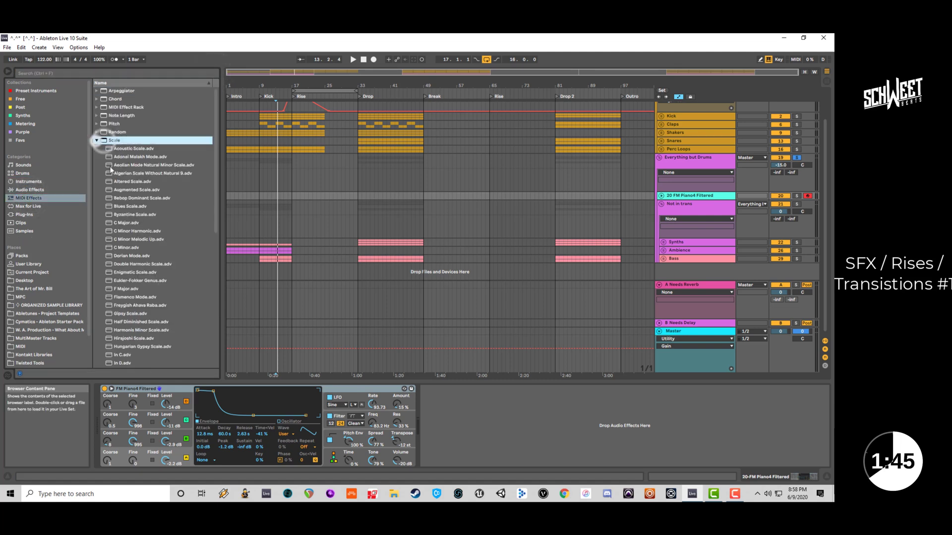
pyautogui.doubleClick(128, 247)
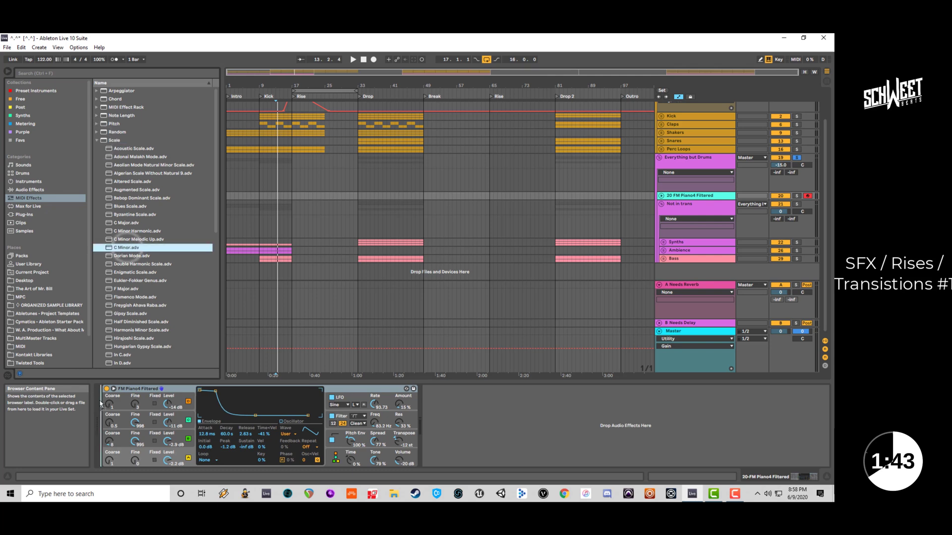
pyautogui.moveTo(187, 409); pyautogui.dragTo(188, 399)
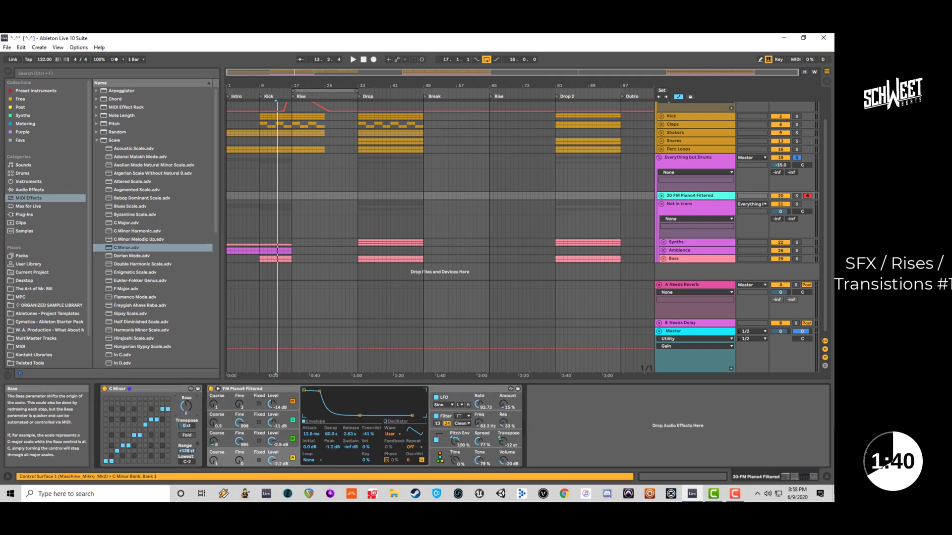
pyautogui.click(97, 140)
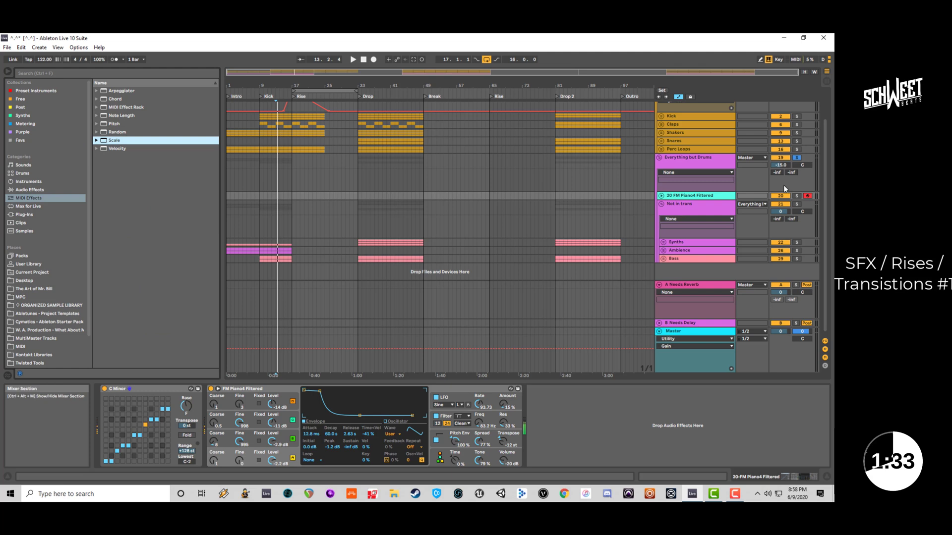
# Unfold the FM Piano4 Filtered track, play the arrangement from bar 13 and turn on the metronome.
pyautogui.click(718, 200)
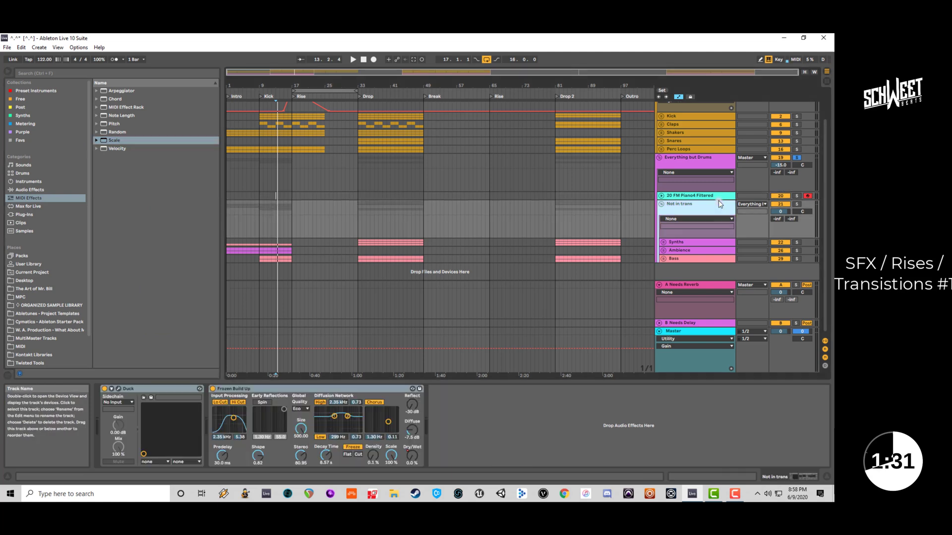
pyautogui.click(718, 196)
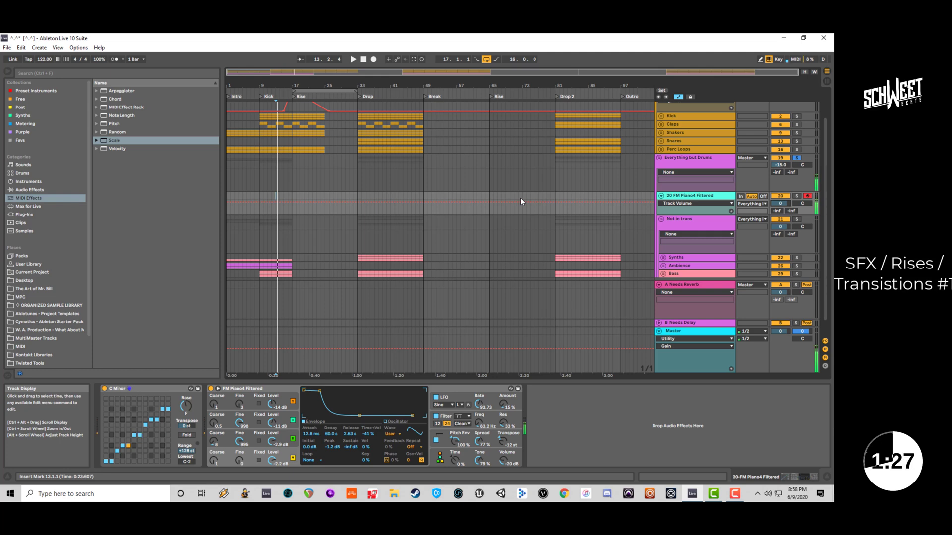
pyautogui.press('space')
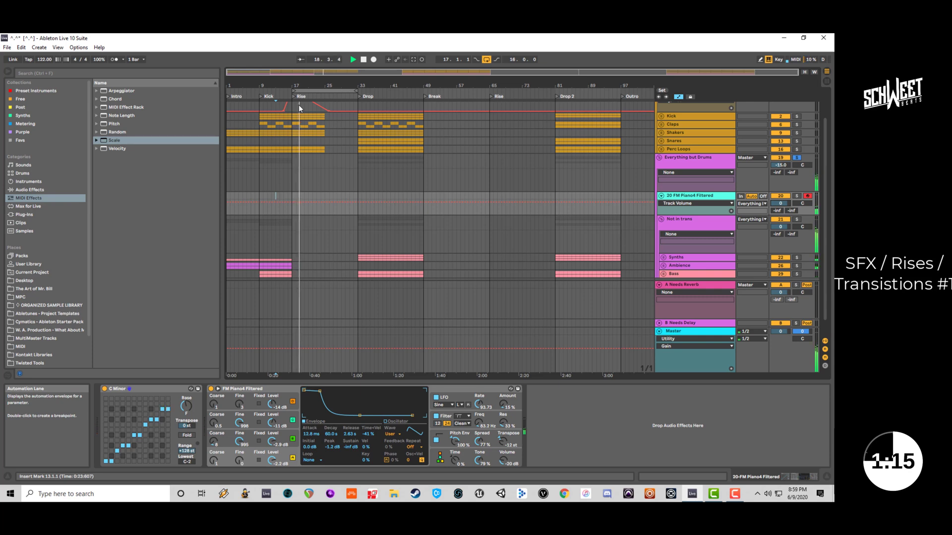
pyautogui.click(115, 59)
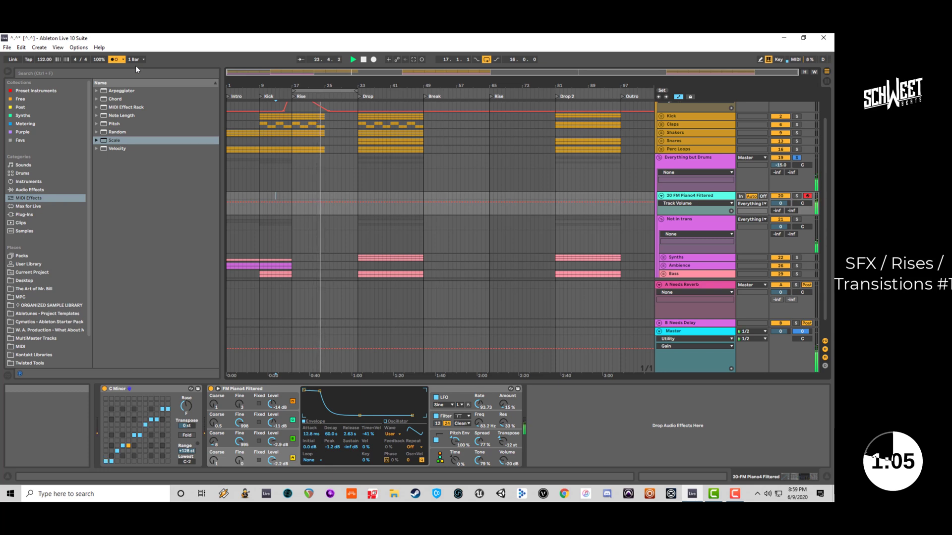
# With automation lanes hidden, record a MIDI take on the piano track from bar 17 and unsolo the Everything but Drums group.
pyautogui.click(677, 97)
pyautogui.click(293, 201)
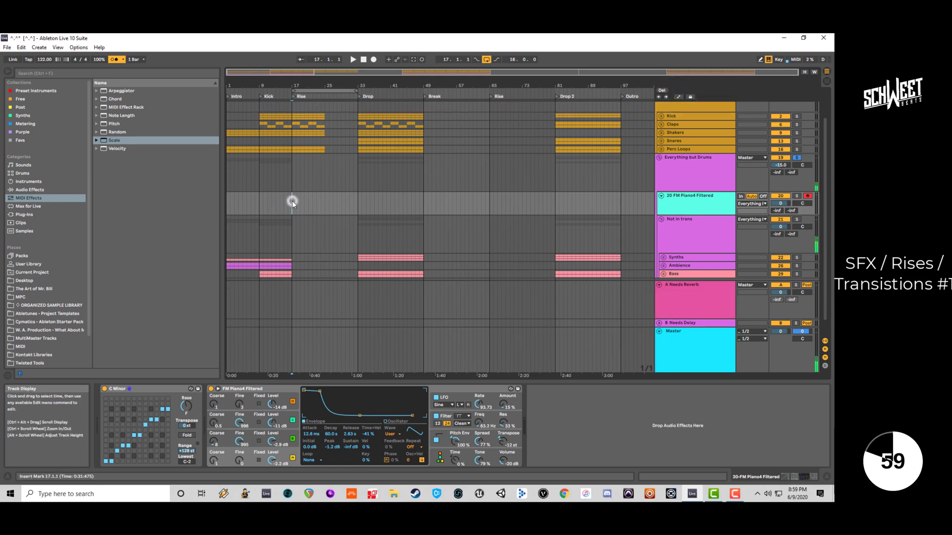
pyautogui.click(374, 60)
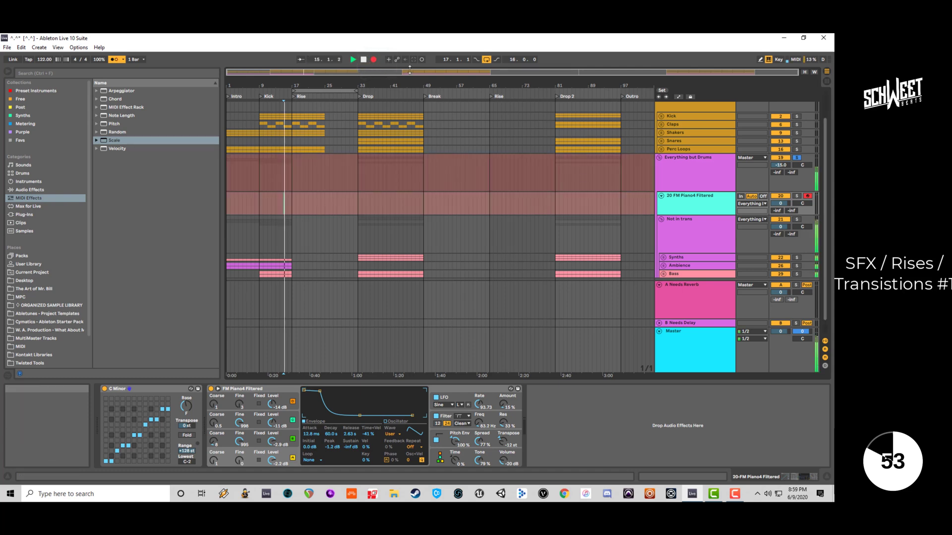
pyautogui.click(796, 158)
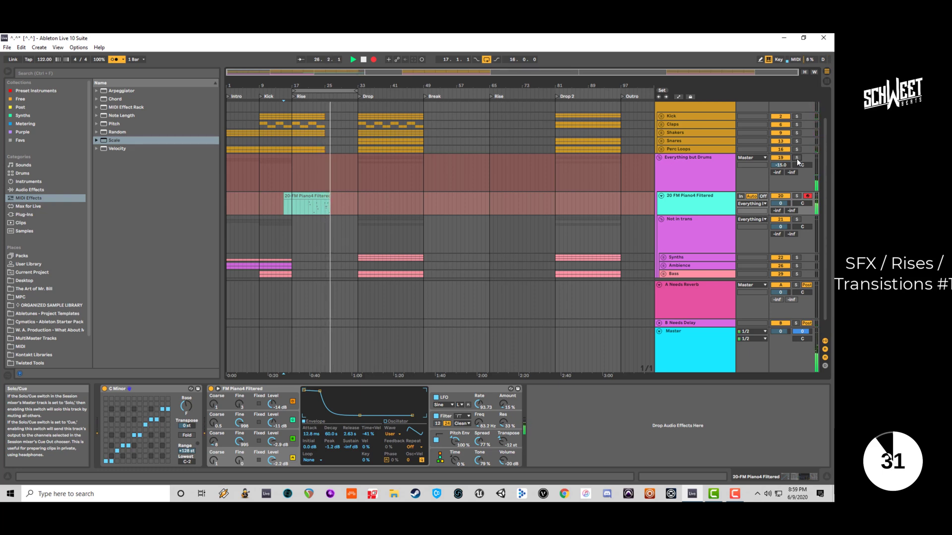
pyautogui.press('space')
# Delete the recorded clip from the piano track and place the insert marker at bar 17.
pyautogui.click(312, 200)
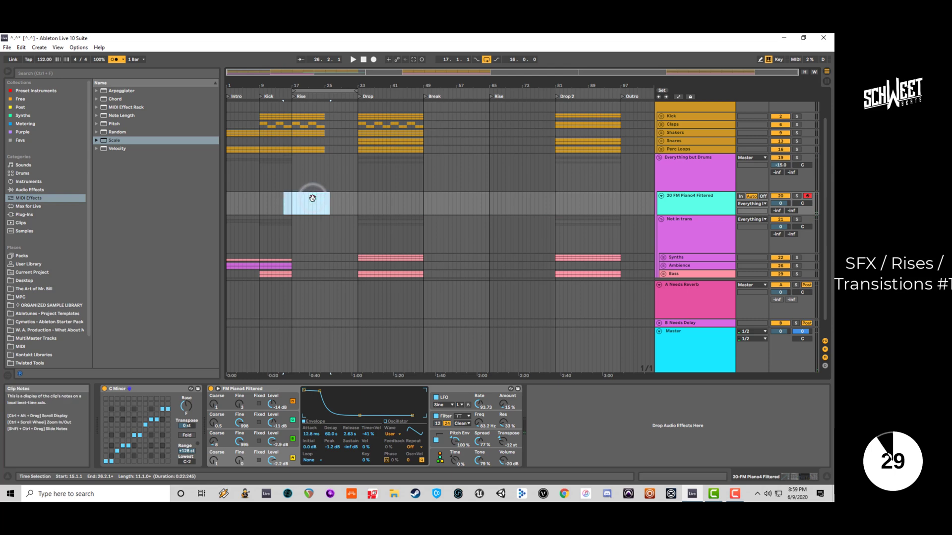
pyautogui.press('Delete')
pyautogui.click(288, 210)
pyautogui.click(292, 205)
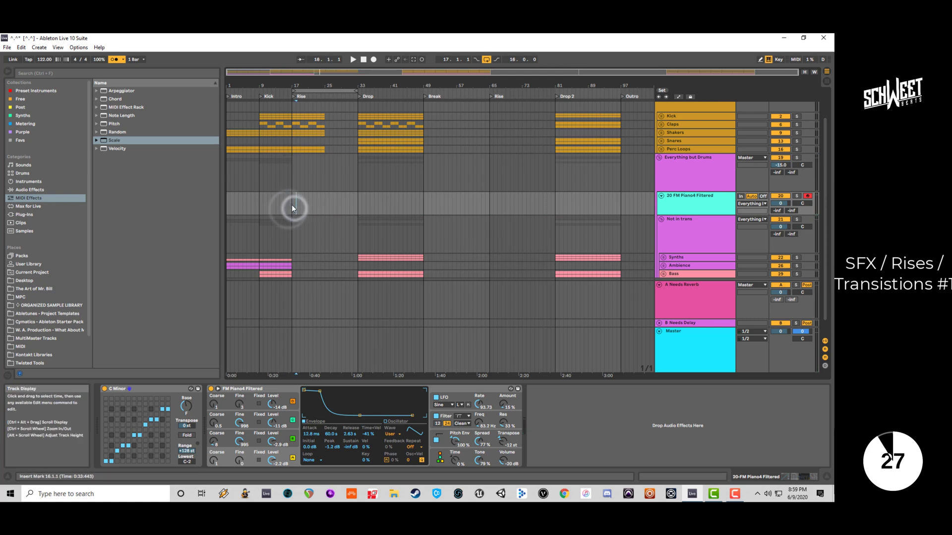
pyautogui.click(292, 204)
# Add an Arpeggiator MIDI effect to the piano track between the C Minor scale and the instrument.
pyautogui.click(111, 92)
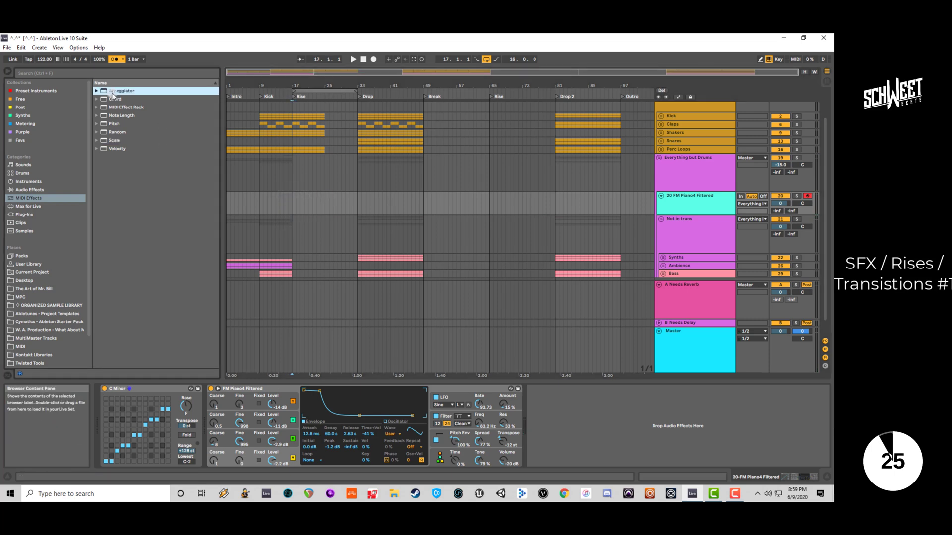
pyautogui.moveTo(112, 91); pyautogui.dragTo(260, 204)
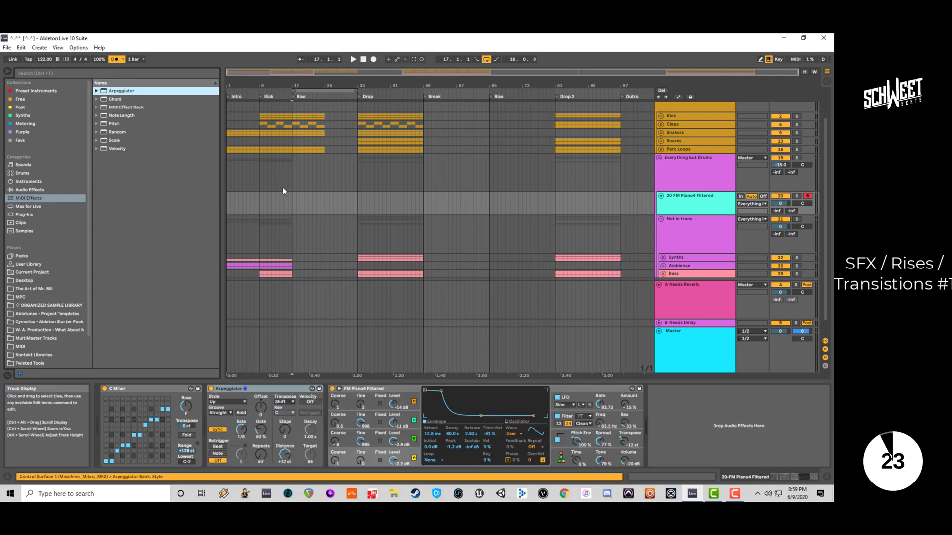
# Copy the Drop section's MIDI clip from the Captain Padd track inside the Synths group.
pyautogui.scroll(-1, 665, 246)
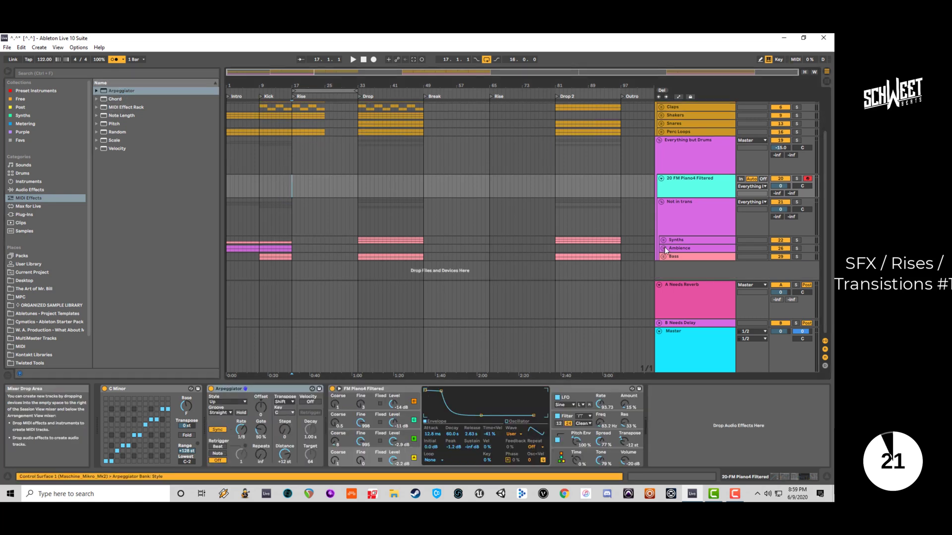
pyautogui.click(664, 246)
pyautogui.scroll(-1, 664, 246)
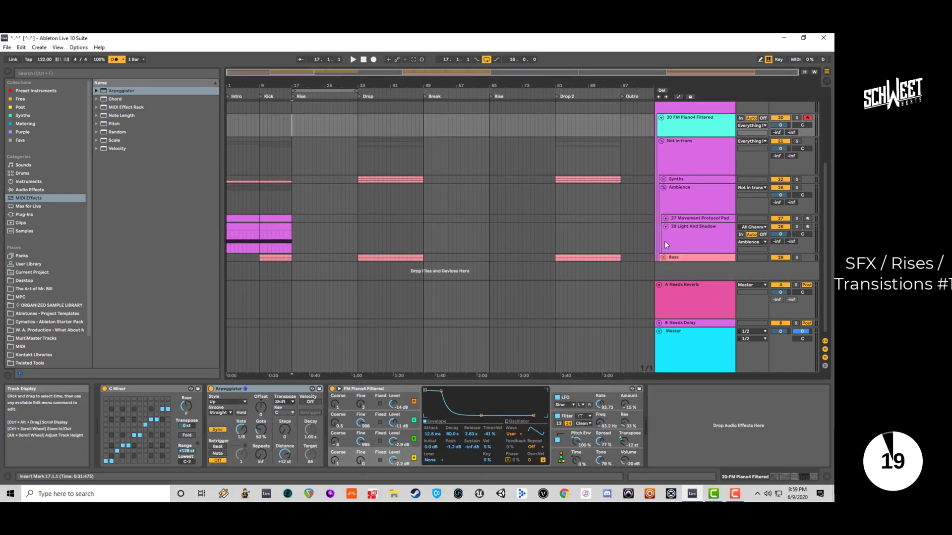
pyautogui.click(665, 226)
pyautogui.click(663, 188)
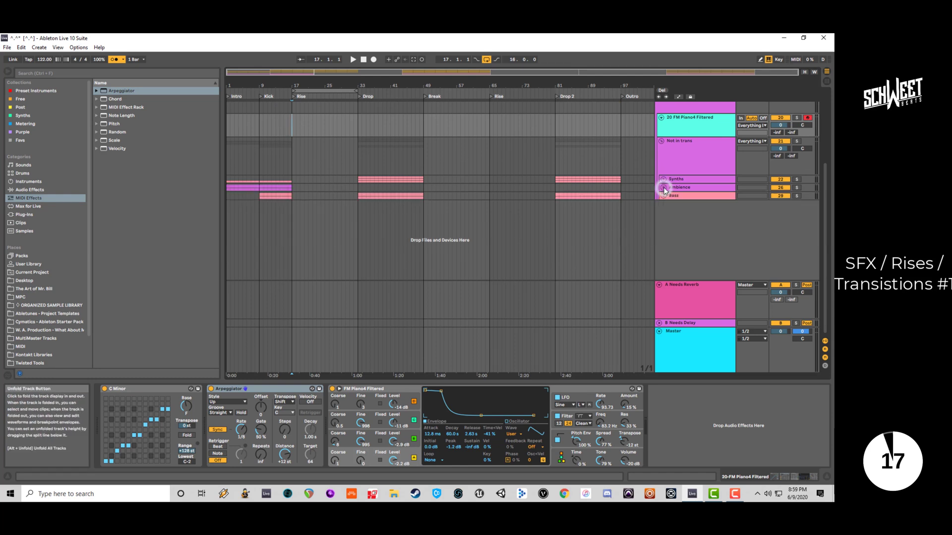
pyautogui.click(664, 179)
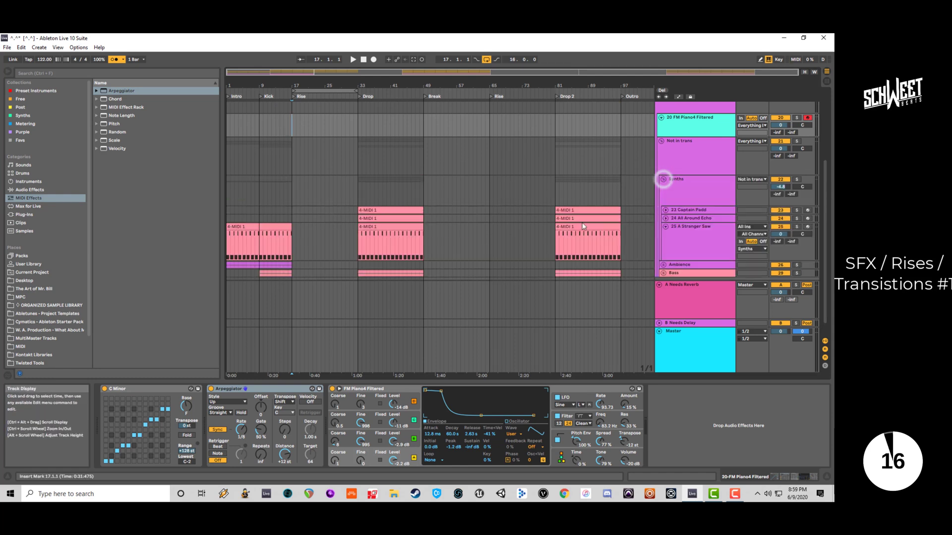
pyautogui.click(666, 210)
pyautogui.rightClick(387, 210)
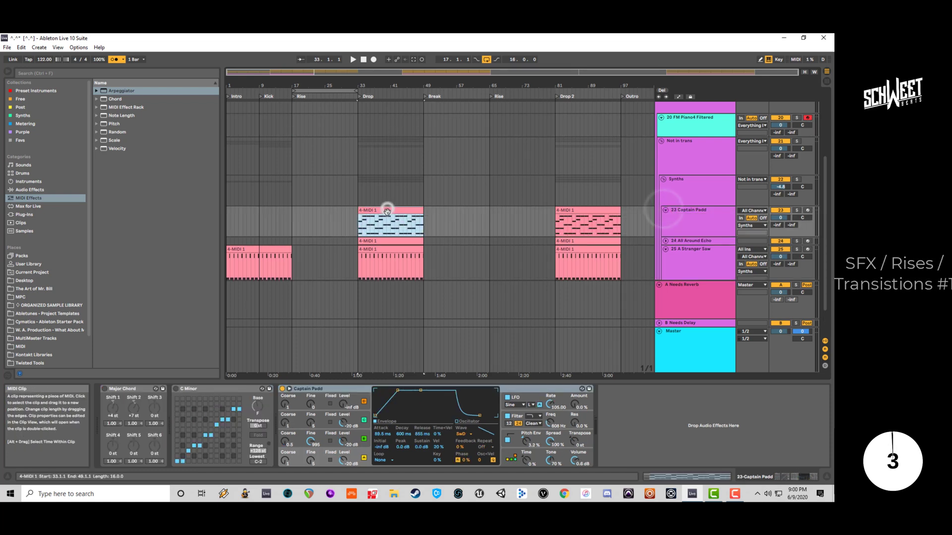
pyautogui.click(400, 224)
# Paste the copied clip onto the FM Piano4 Filtered track at bar 17, at the start of the Rise, and play it.
pyautogui.click(662, 178)
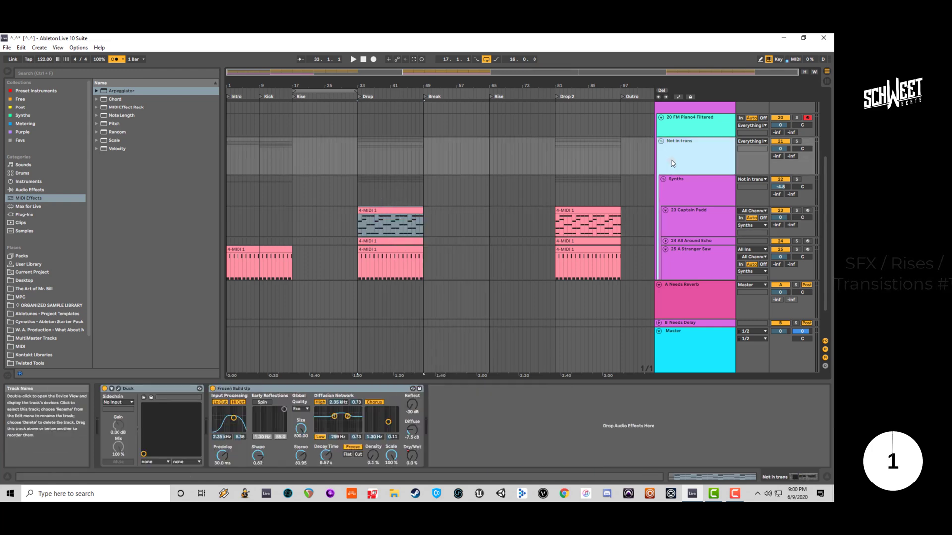
pyautogui.click(665, 211)
pyautogui.click(686, 133)
pyautogui.scroll(3, 686, 133)
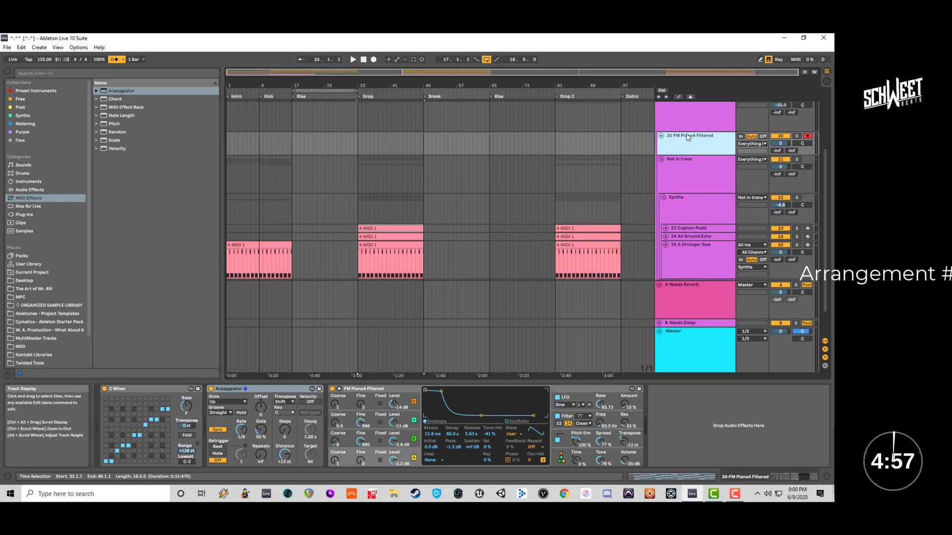
pyautogui.click(291, 171)
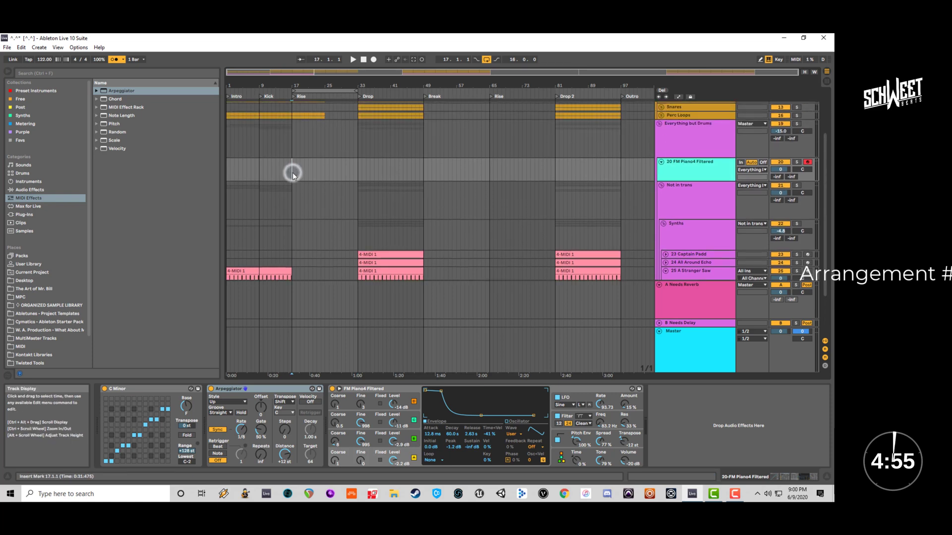
pyautogui.hotkey('ctrl', 'v')
pyautogui.press('space')
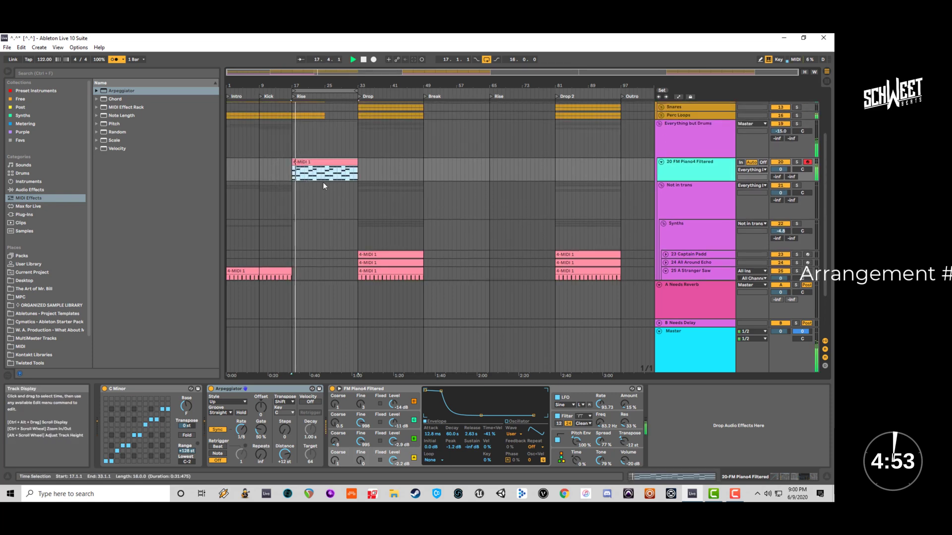
# Inspect the effect devices on the Drums, Everything but Drums and Not in trans groups.
pyautogui.scroll(5, 694, 135)
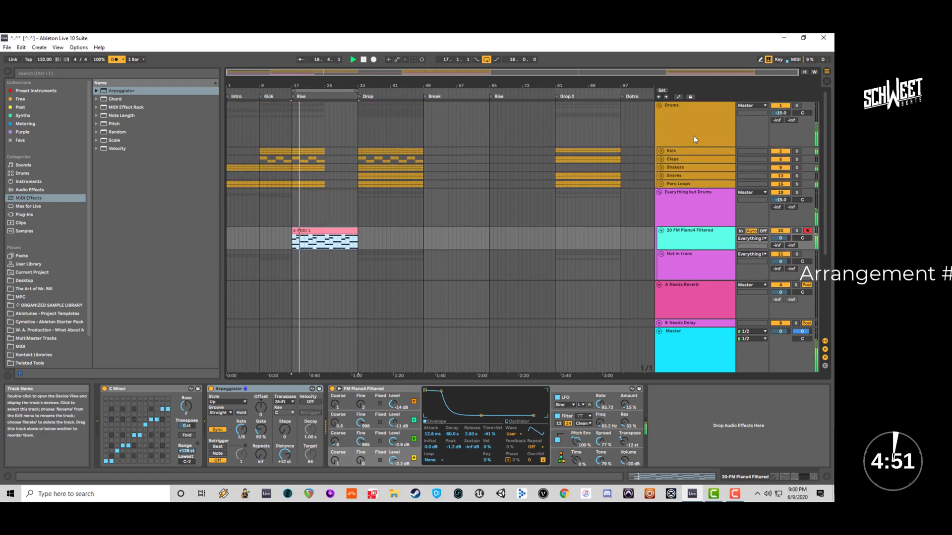
pyautogui.click(694, 135)
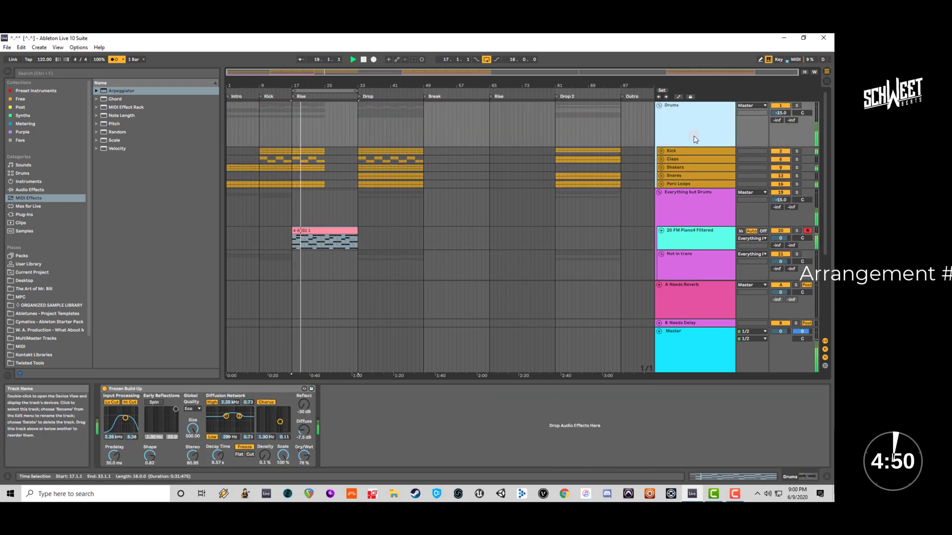
pyautogui.click(680, 195)
pyautogui.click(677, 258)
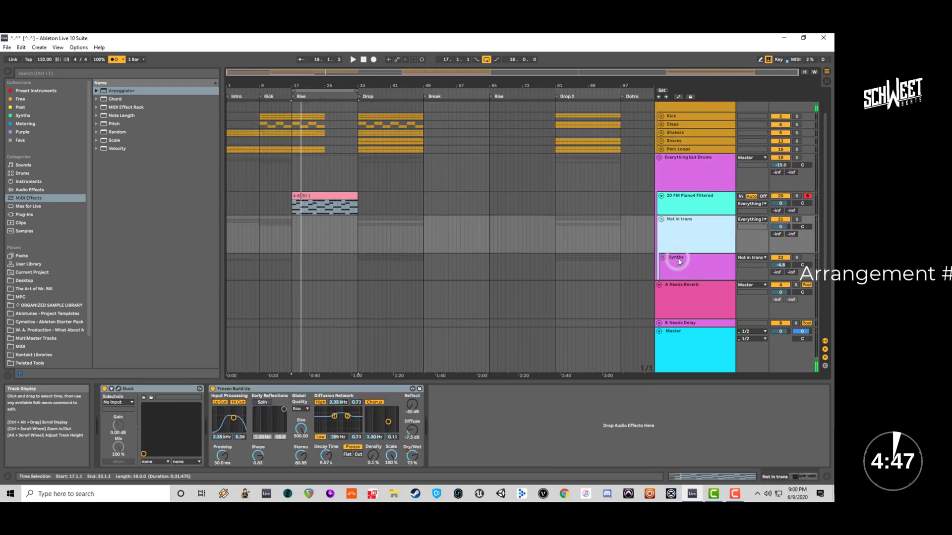
# Extend the Drums group's Frozen Build Up Dry/Wet automation so its falling ramp ends at bar 33.
pyautogui.click(678, 96)
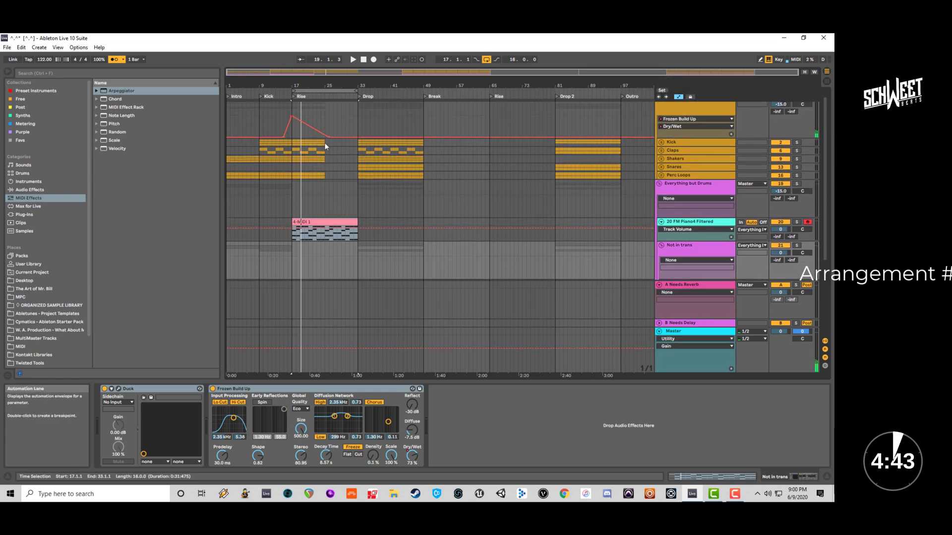
pyautogui.click(330, 134)
pyautogui.scroll(-2, 325, 174)
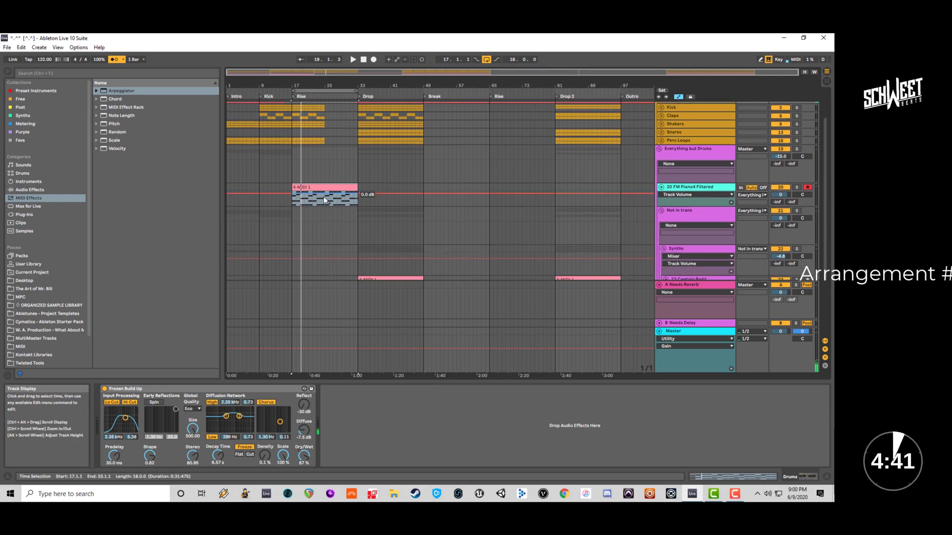
# Extend the falling Frozen Build Up Dry/Wet ramp on the Not in trans group to bar 33, and play the Rise.
pyautogui.scroll(-5, 323, 196)
pyautogui.click(687, 133)
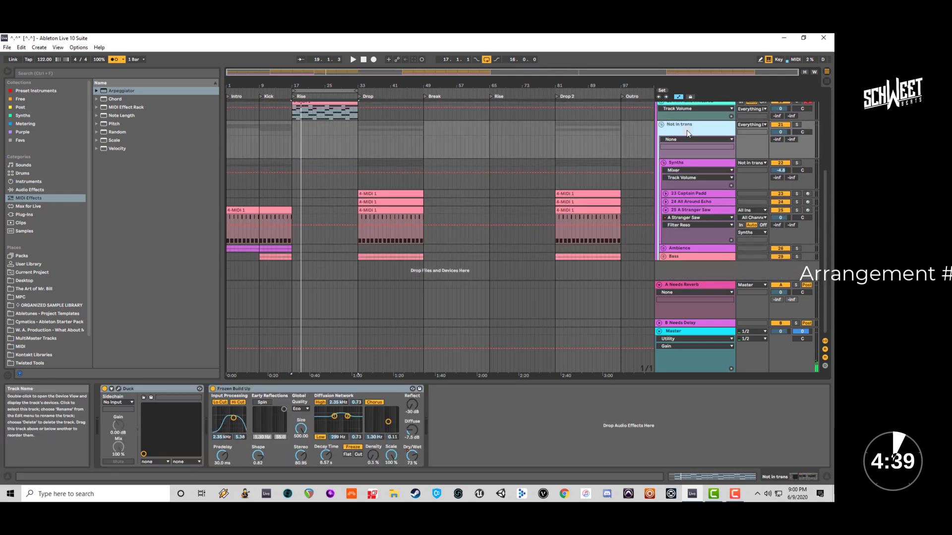
pyautogui.click(412, 455)
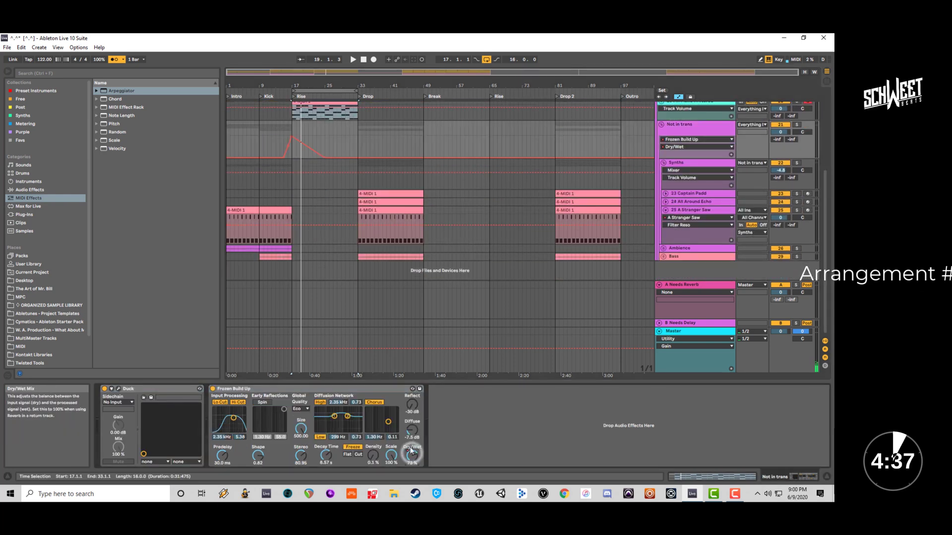
pyautogui.click(326, 158)
pyautogui.press('space')
pyautogui.scroll(2, 329, 135)
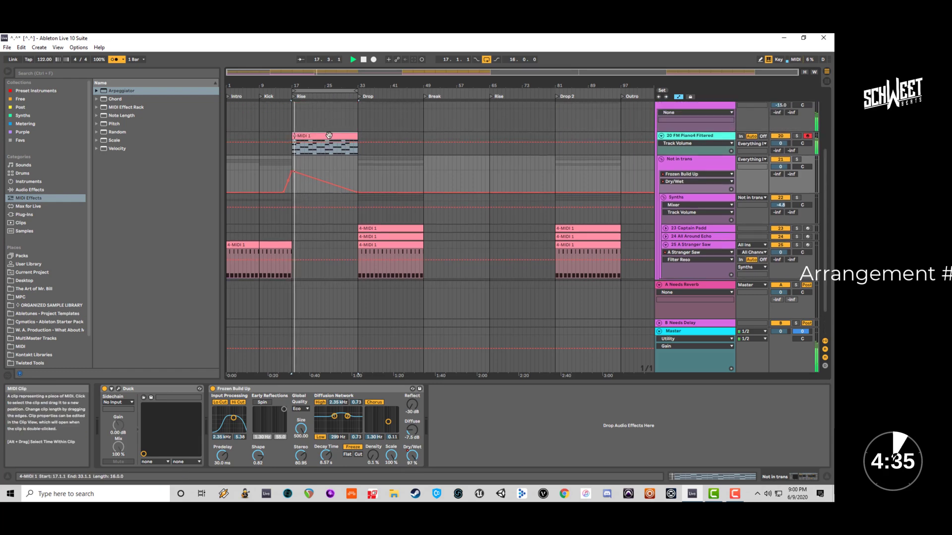
# Open the FM Piano4 Filtered clip's notes and move the second chord one beat earlier to start at 1.4.1.
pyautogui.click(329, 134)
pyautogui.doubleClick(329, 135)
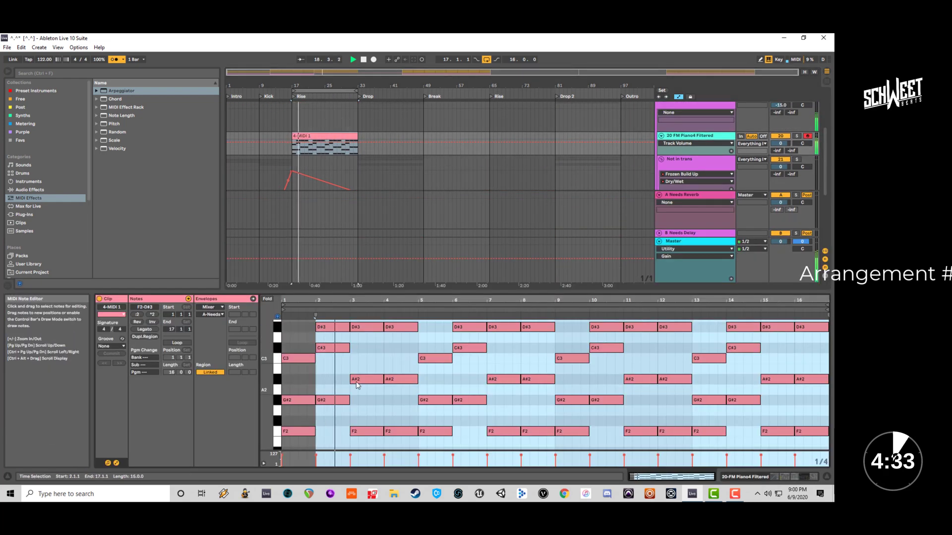
pyautogui.click(680, 142)
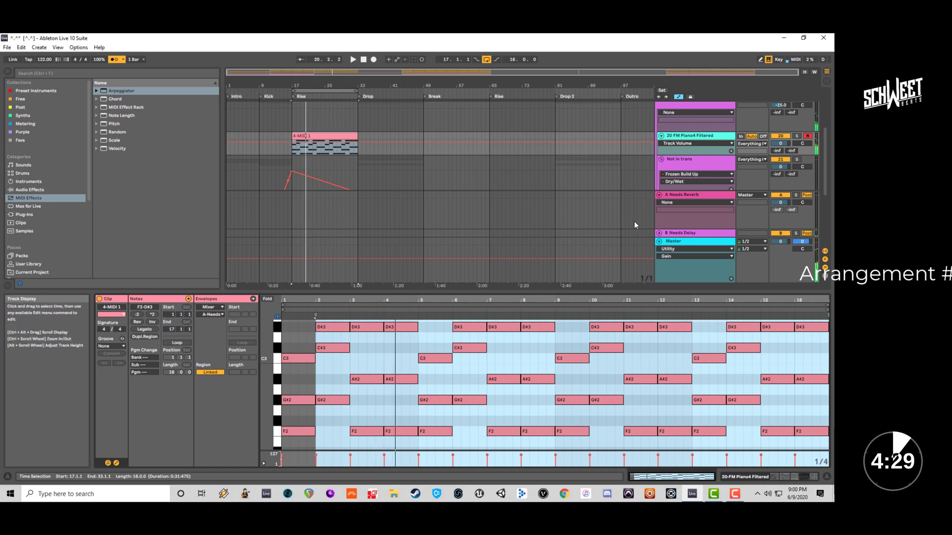
pyautogui.click(337, 385)
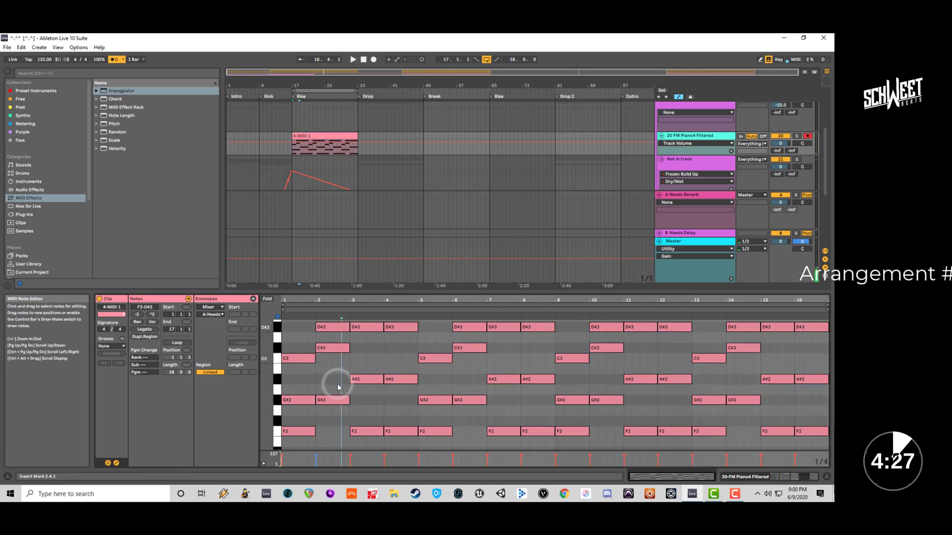
pyautogui.moveTo(336, 419); pyautogui.dragTo(332, 324)
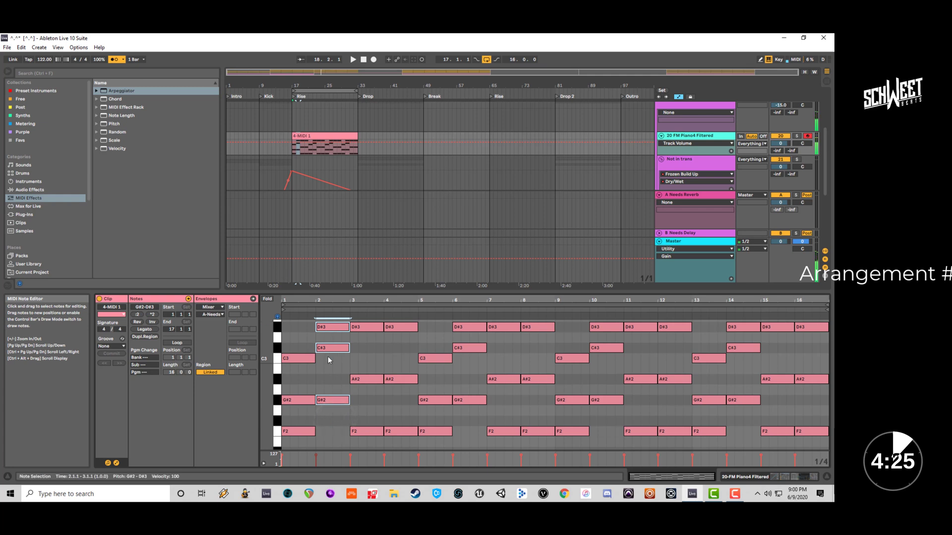
pyautogui.press('Left')
pyautogui.press('Right')
pyautogui.press('Left')
pyautogui.press('space')
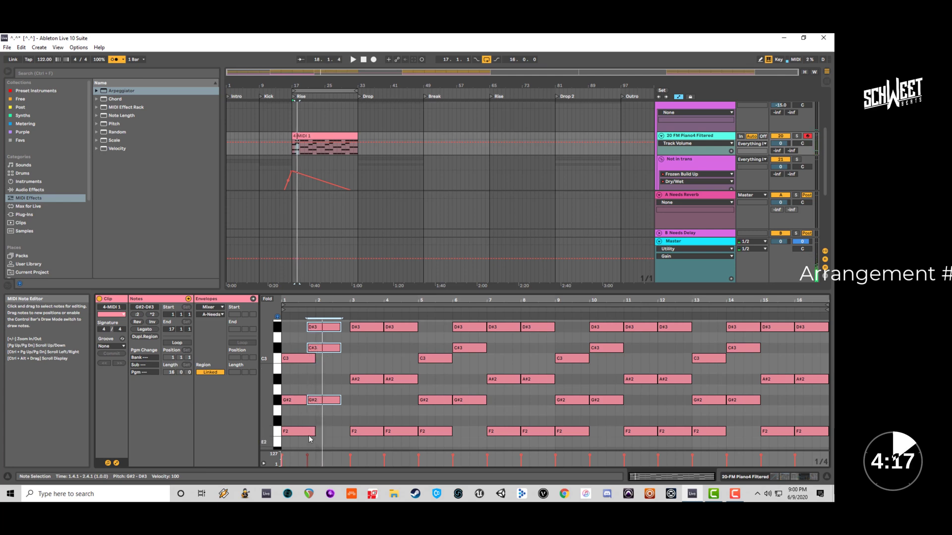
# Lengthen the second chord to end at bar 3 and extend the fourth chord's start back to 3.4.1.
pyautogui.moveTo(375, 442); pyautogui.dragTo(349, 326)
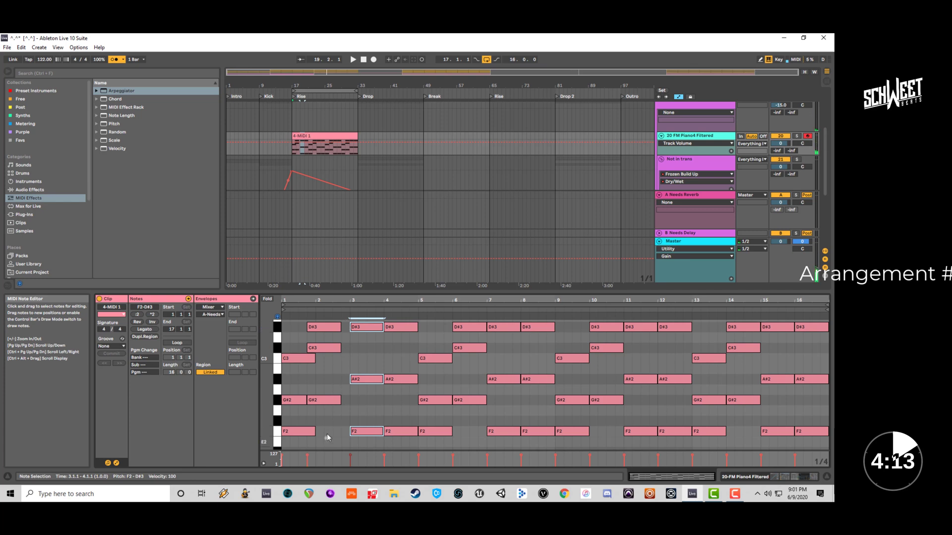
pyautogui.moveTo(326, 435); pyautogui.dragTo(348, 329)
pyautogui.moveTo(401, 438)
pyautogui.mouseDown()
pyautogui.moveTo(382, 327)
pyautogui.moveTo(382, 387)
pyautogui.moveTo(399, 328)
pyautogui.mouseUp()
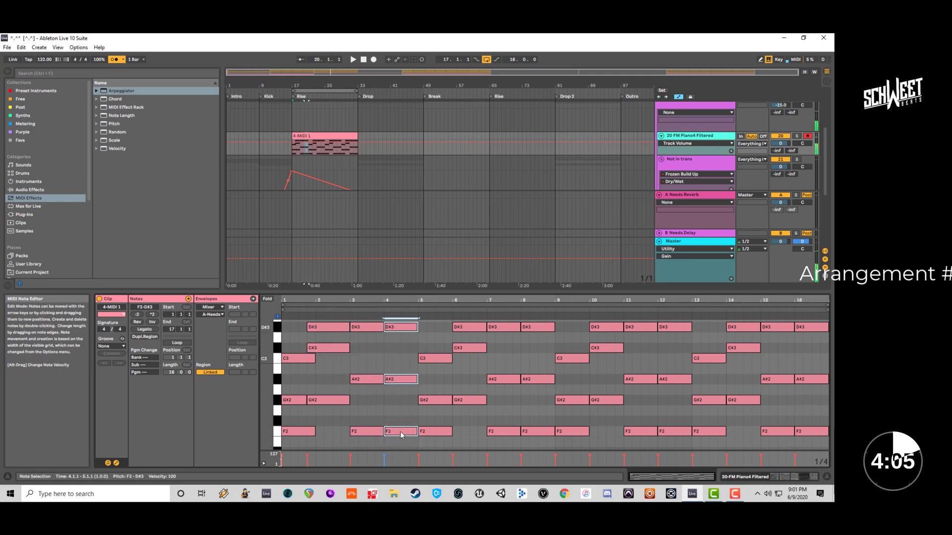
pyautogui.click(383, 328)
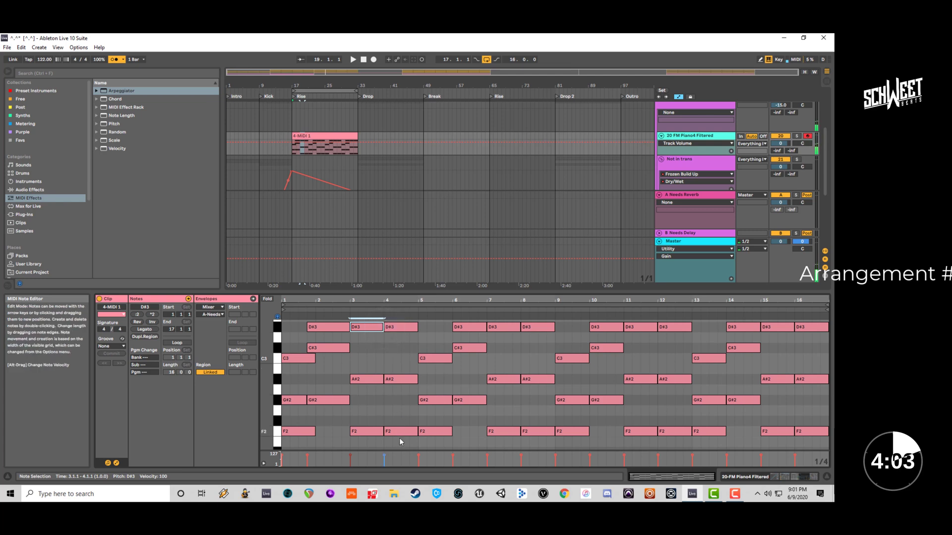
pyautogui.click(400, 441)
pyautogui.moveTo(385, 327); pyautogui.dragTo(378, 331)
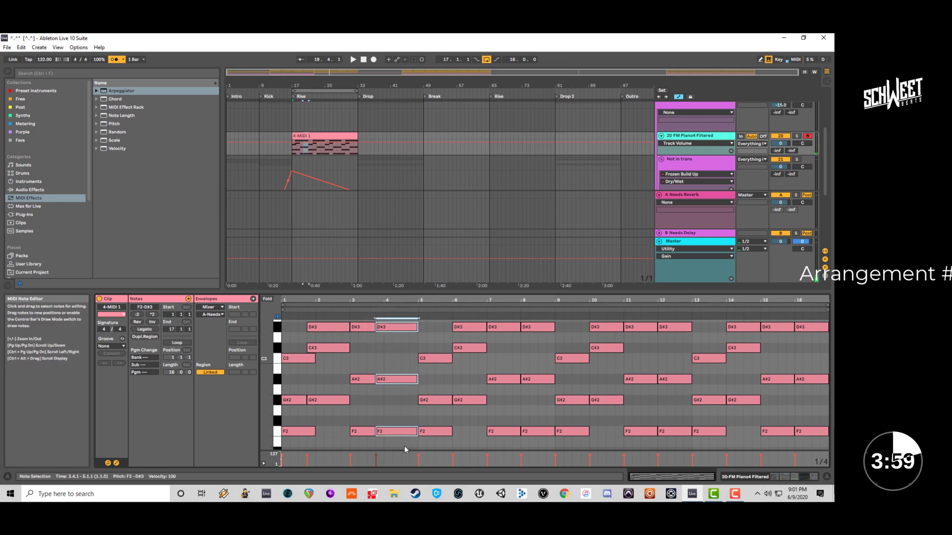
# Replace all notes from bar 5 onward with three duplicates of the edited four-bar chord pattern.
pyautogui.moveTo(405, 450); pyautogui.dragTo(284, 325)
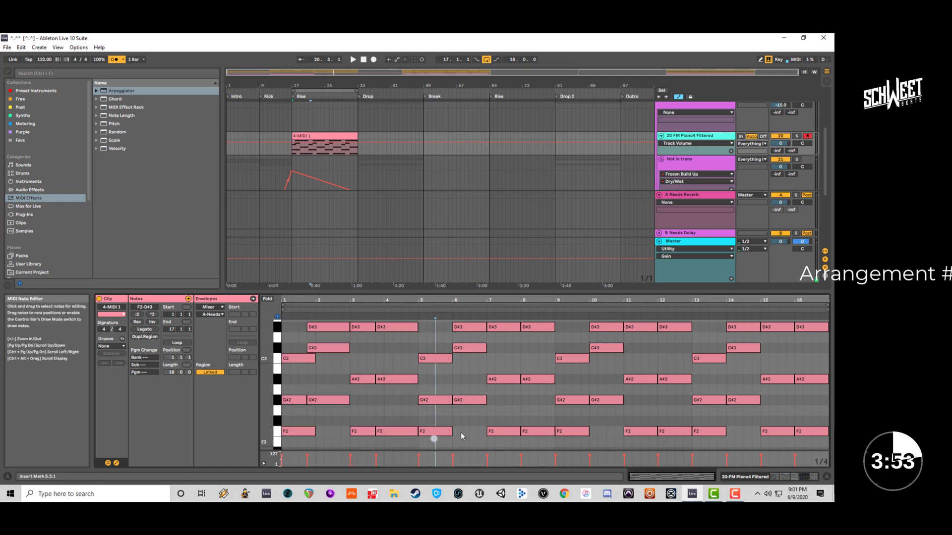
pyautogui.moveTo(827, 320); pyautogui.dragTo(431, 439)
pyautogui.press('Delete')
pyautogui.scroll(1, 401, 441)
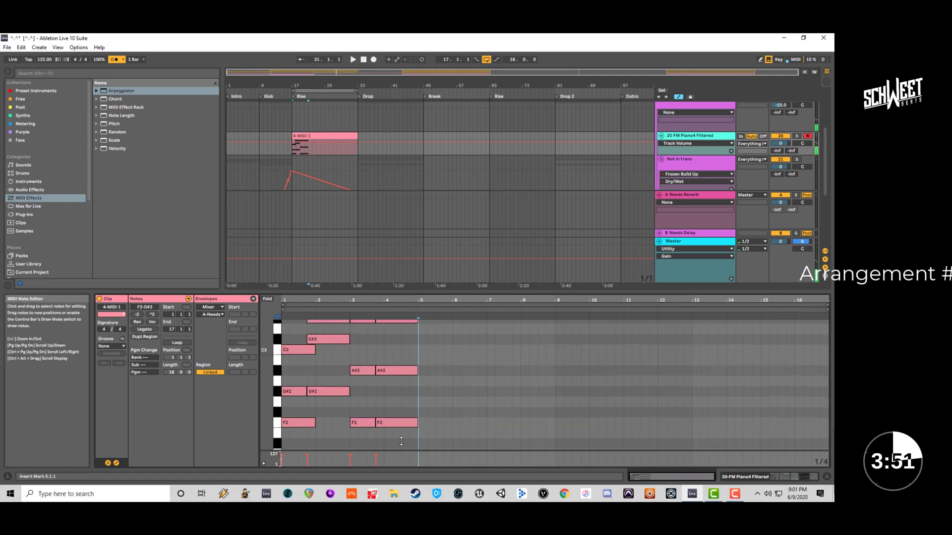
pyautogui.scroll(1, 401, 441)
pyautogui.scroll(-2, 400, 442)
pyautogui.moveTo(401, 441); pyautogui.dragTo(278, 311)
pyautogui.hotkey('ctrl', 'd')
pyautogui.hotkey('ctrl', 'd')
pyautogui.hotkey('ctrl', 'd')
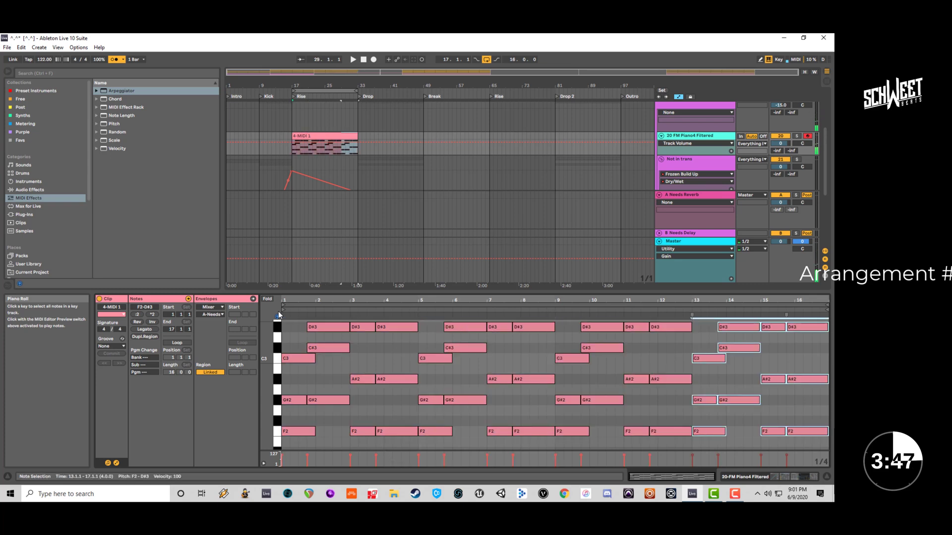
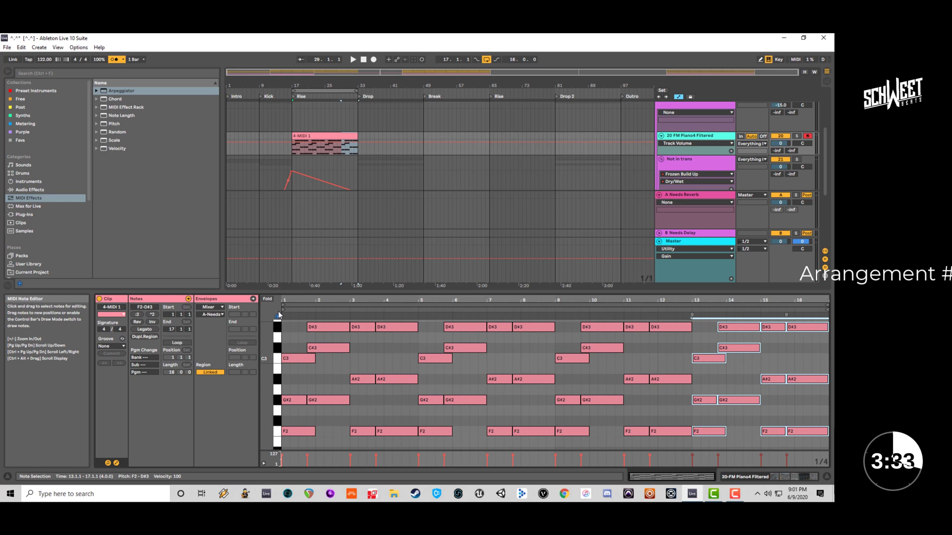
# Play the clip, then extend the third chord's start back to 2.3.1 and play it again.
pyautogui.press('space')
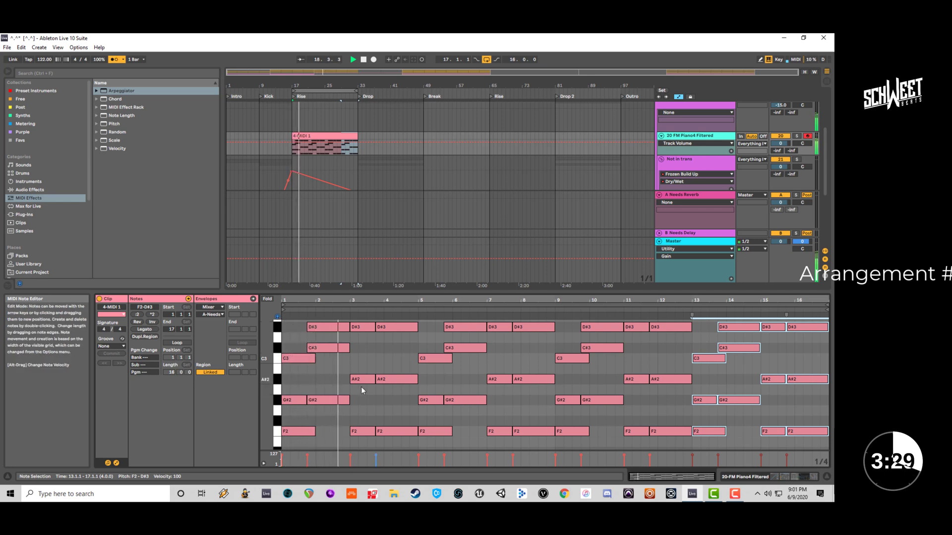
pyautogui.press('space')
pyautogui.moveTo(362, 443); pyautogui.dragTo(333, 329)
pyautogui.press('space')
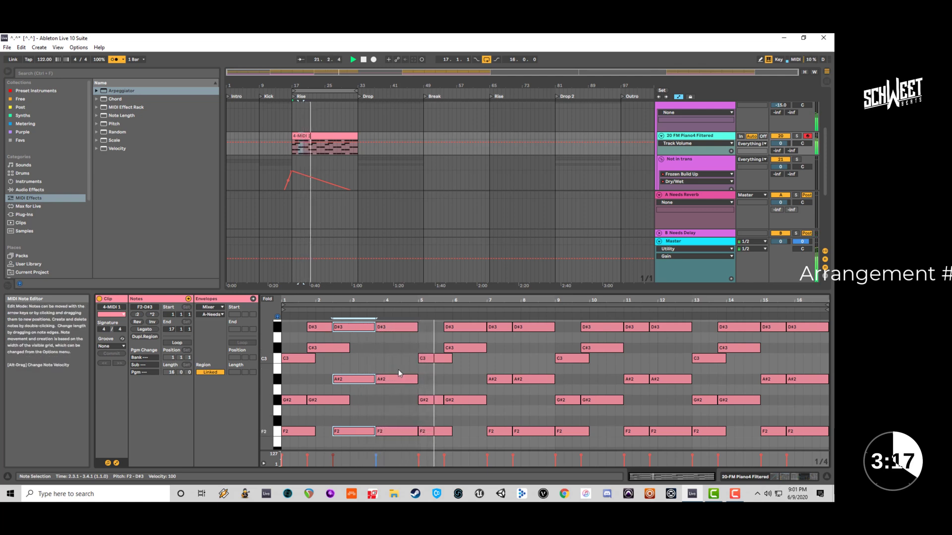
# Delete the notes from bar 5 onward and duplicate the revised four-bar chord pattern three times to fill the 16-bar clip.
pyautogui.moveTo(440, 445); pyautogui.dragTo(804, 314)
pyautogui.press('Delete')
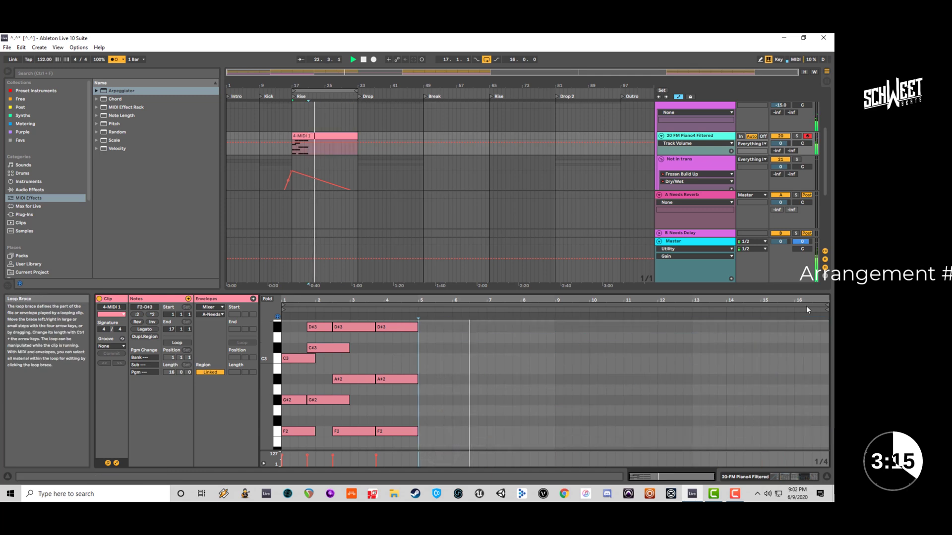
pyautogui.click(315, 314)
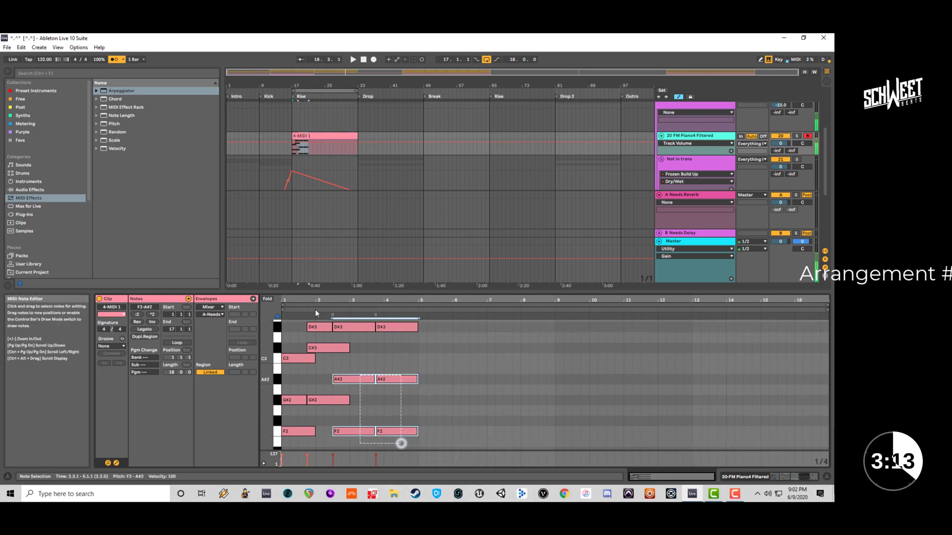
pyautogui.hotkey('ctrl', 'd')
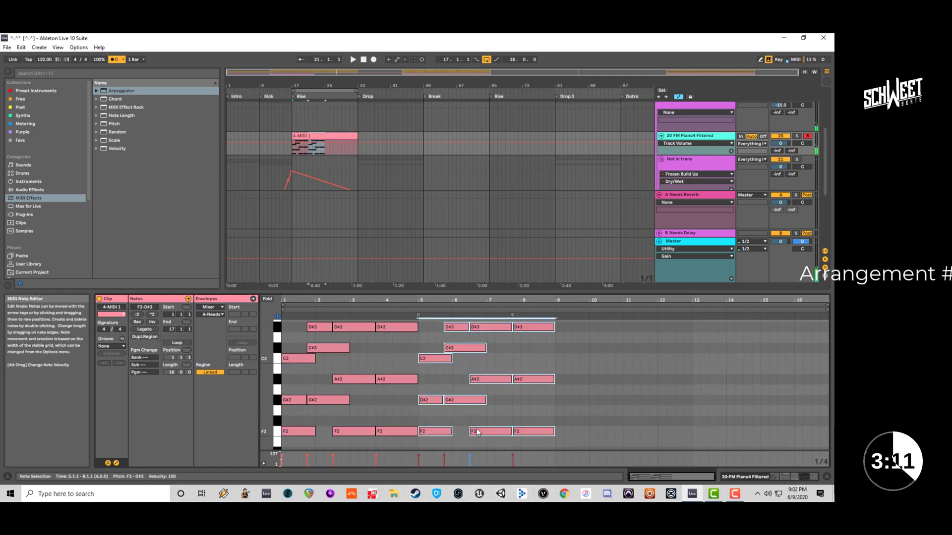
pyautogui.hotkey('ctrl', 'd')
pyautogui.hotkey('ctrl', 'd')
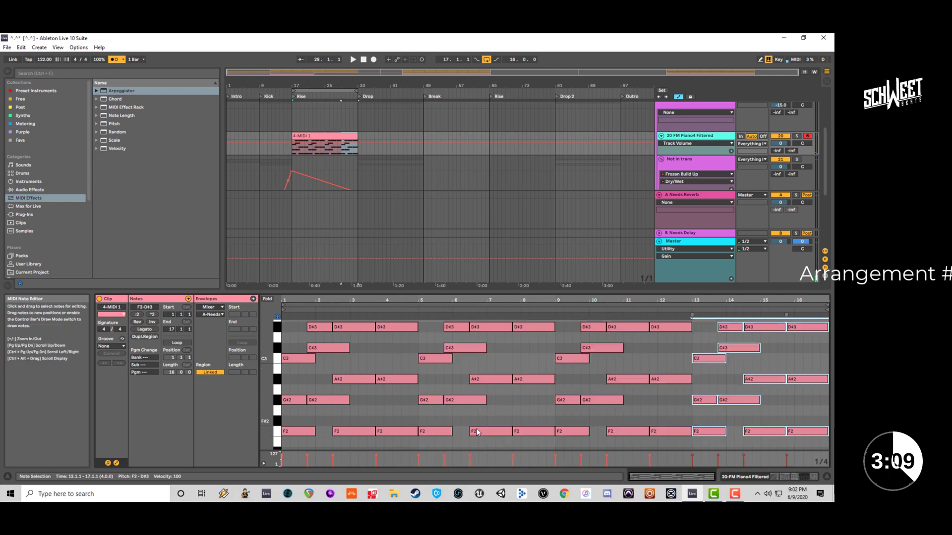
# Insert the Fifth Chord preset of the Chord MIDI effect between the Arpeggiator and the FM piano instrument, and play it.
pyautogui.hotkey('shift', 'Tab')
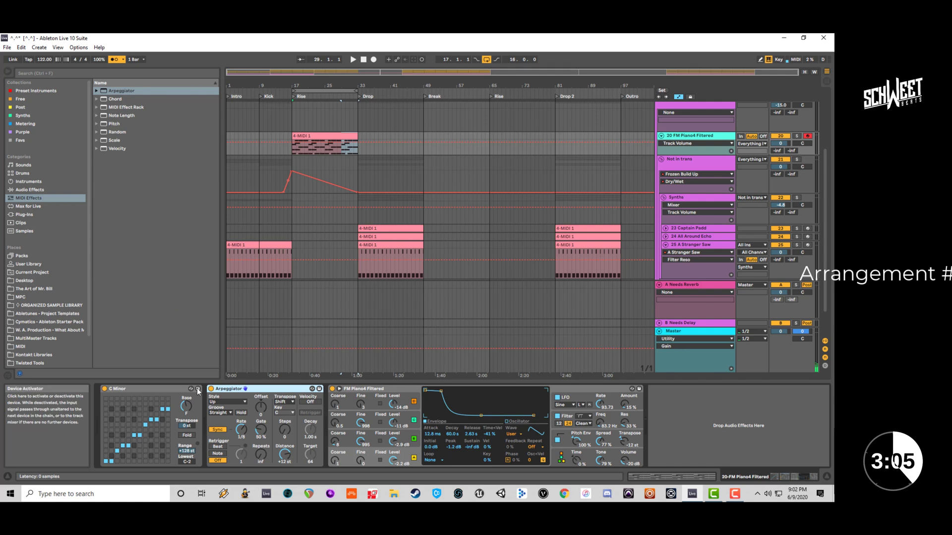
pyautogui.click(97, 99)
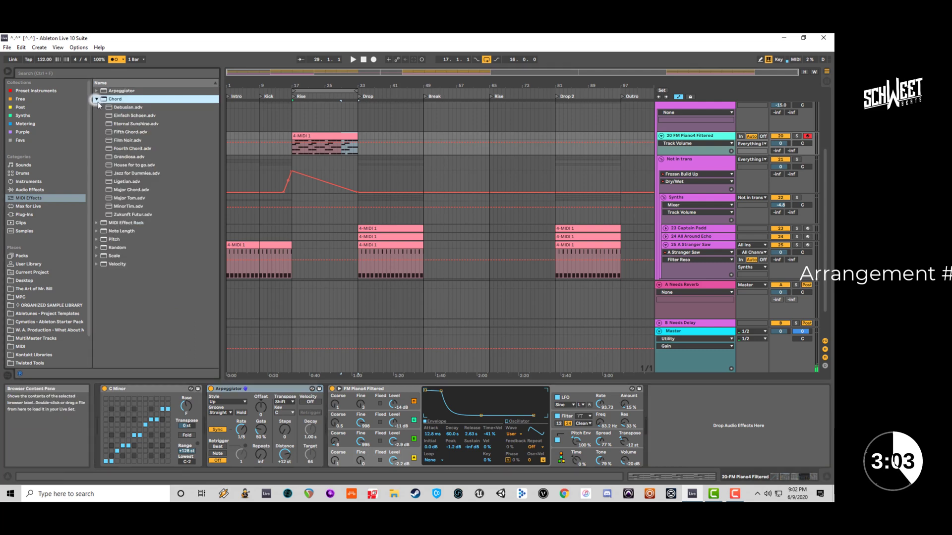
pyautogui.moveTo(131, 134); pyautogui.dragTo(303, 414)
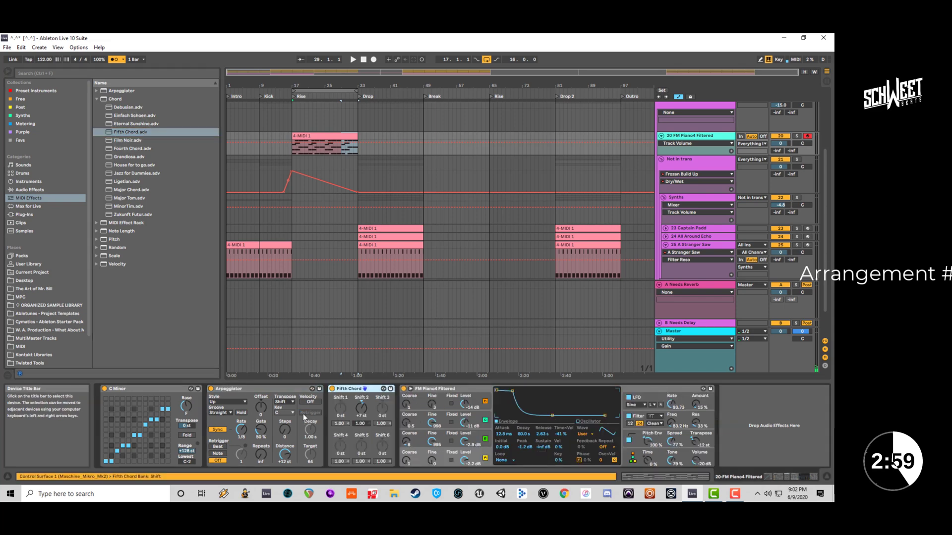
pyautogui.press('space')
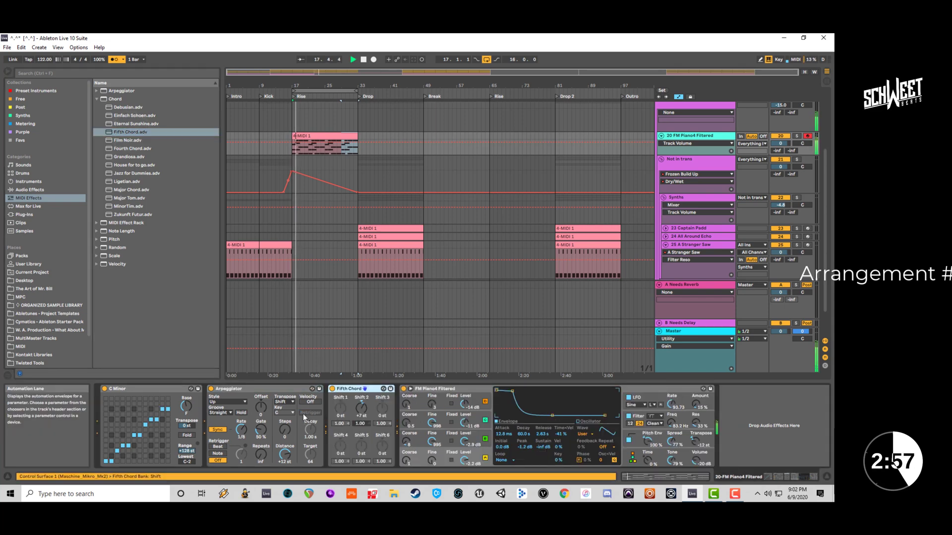
# Transpose all notes in the FM piano clip up two octaves and play the result.
pyautogui.doubleClick(300, 135)
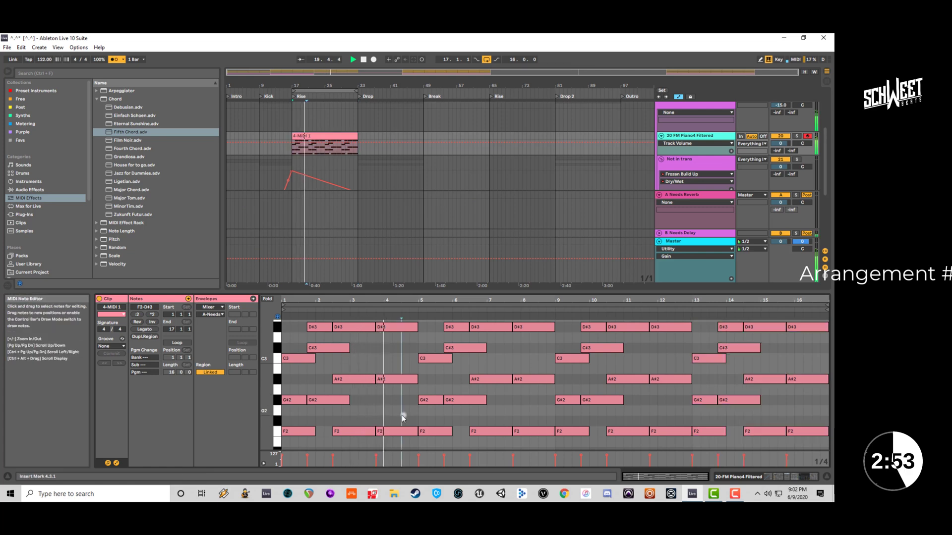
pyautogui.click(403, 414)
pyautogui.hotkey('ctrl', 'a')
pyautogui.hotkey('shift', 'Up')
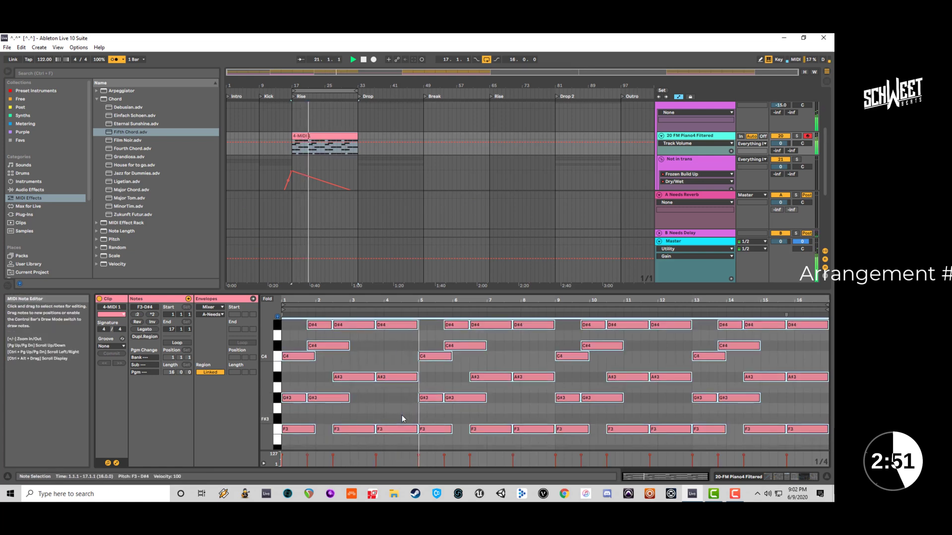
pyautogui.hotkey('shift', 'Up')
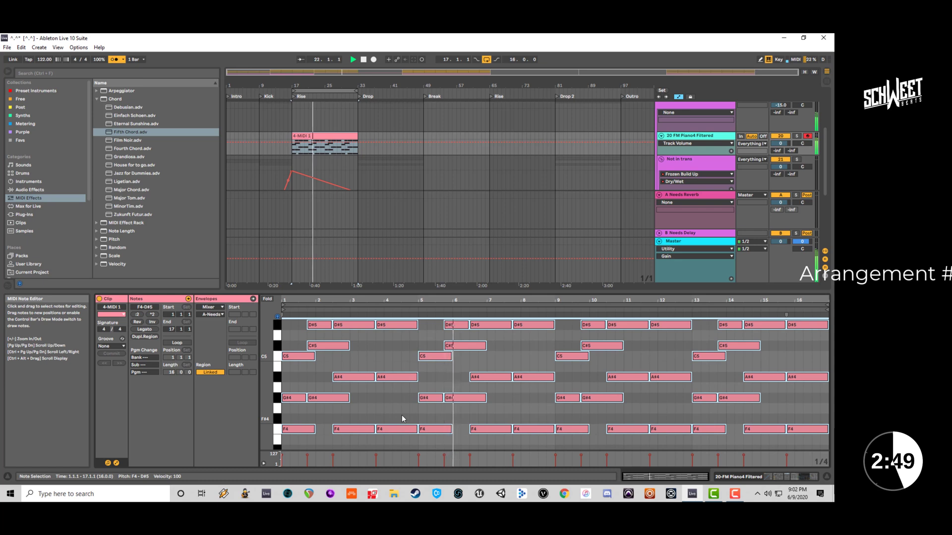
pyautogui.press('space')
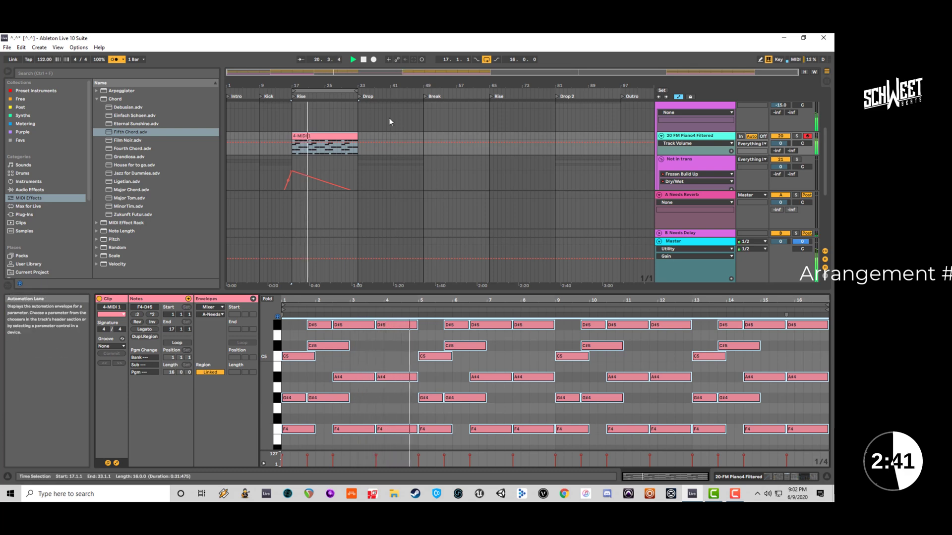
# Inspect the Frozen Build Up Dry/Wet automation over the Rise on the Not in trans and Drums groups.
pyautogui.scroll(1, 390, 122)
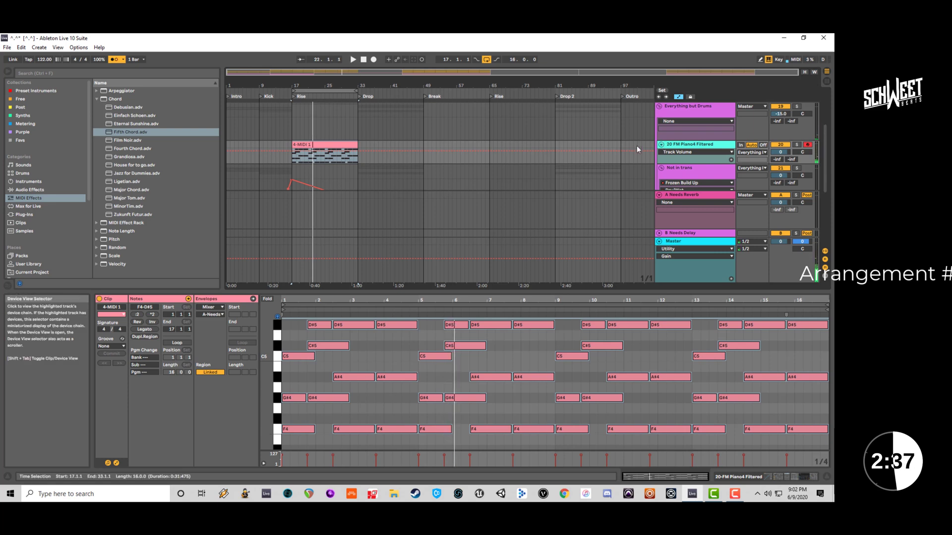
pyautogui.scroll(-5, 637, 150)
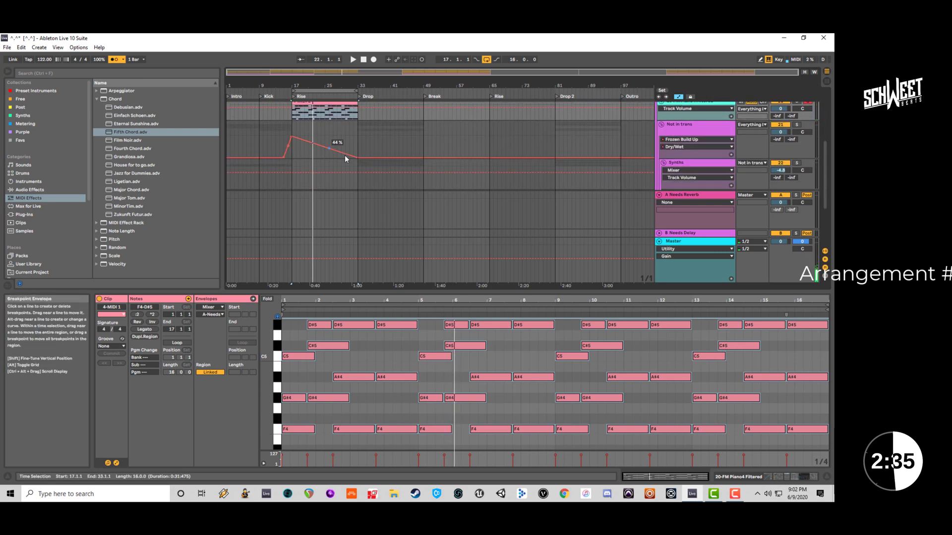
pyautogui.scroll(5, 442, 148)
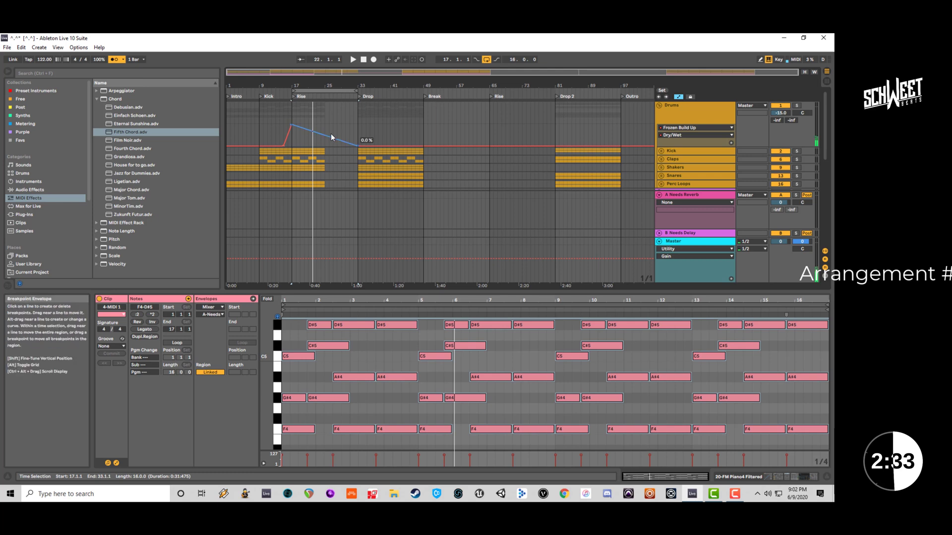
# Curve the falling Frozen Build Up Dry/Wet automation over the Rise on the Drums and Not in trans groups, and play it.
pyautogui.moveTo(331, 137); pyautogui.dragTo(330, 134)
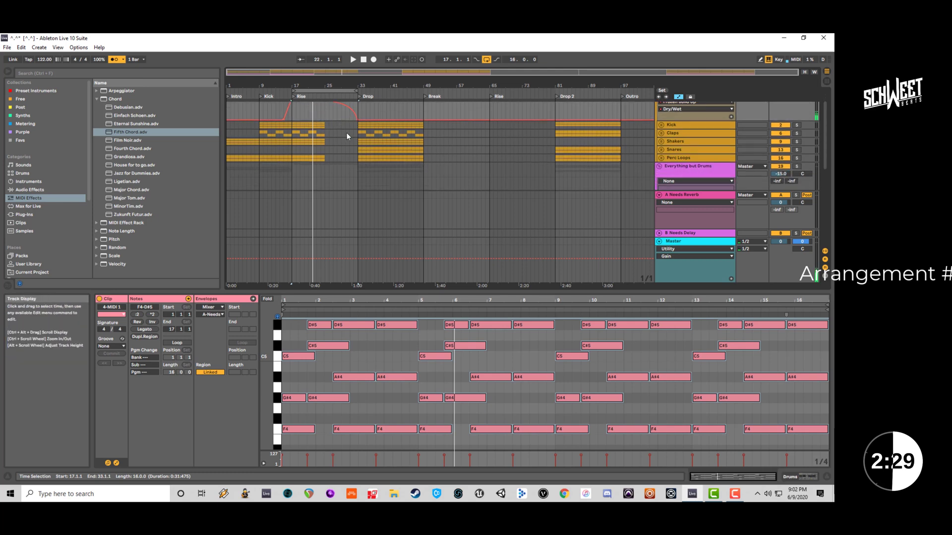
pyautogui.scroll(-5, 347, 132)
pyautogui.moveTo(331, 159); pyautogui.dragTo(328, 149)
pyautogui.press('space')
# Duplicate the Kick to Perc Loops drum clips of bars 17–25 into the second half of the Rise.
pyautogui.scroll(5, 326, 136)
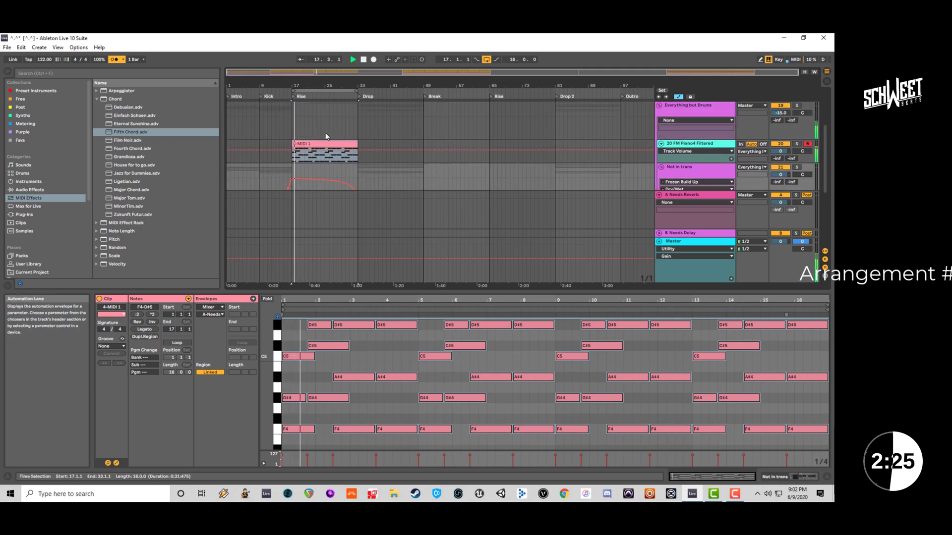
pyautogui.moveTo(326, 133); pyautogui.dragTo(293, 167)
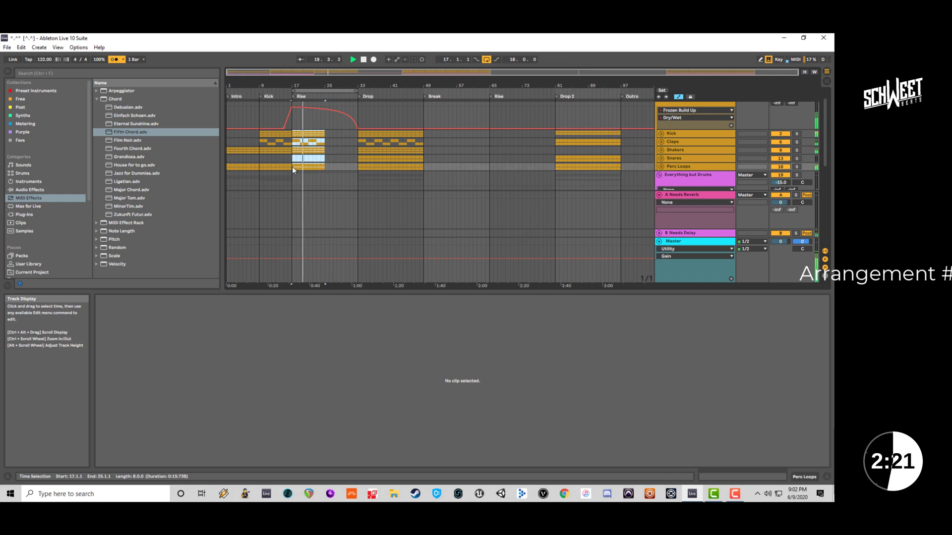
pyautogui.hotkey('ctrl', 'd')
# Hide the automation lanes and copy the Intro's A Stranger Saw clip to bar 25.
pyautogui.scroll(-5, 321, 156)
pyautogui.scroll(-6, 322, 156)
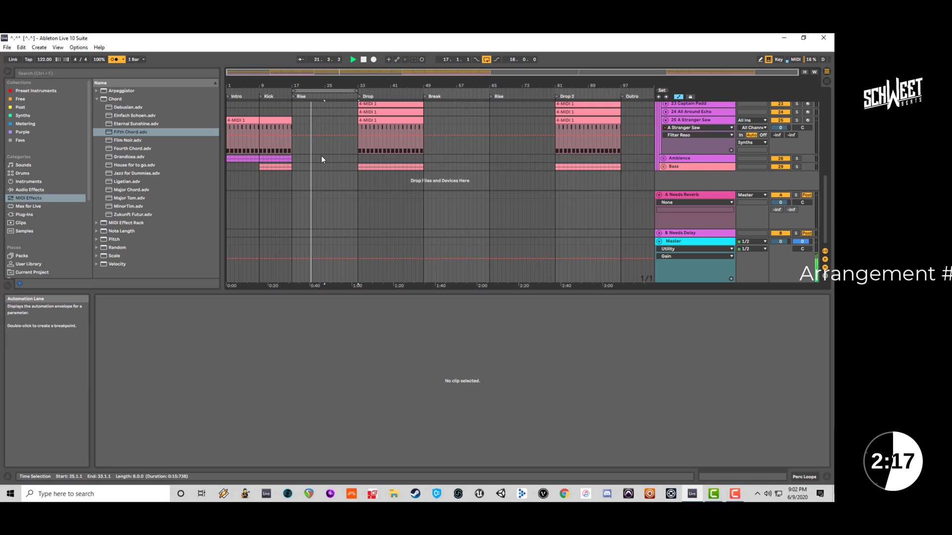
pyautogui.click(278, 120)
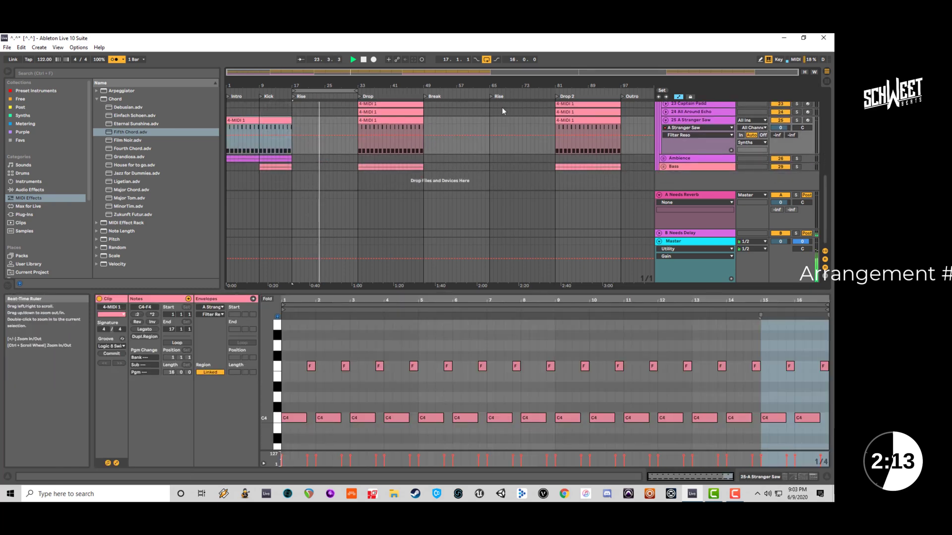
pyautogui.click(676, 96)
pyautogui.moveTo(275, 120)
pyautogui.mouseDown()
pyautogui.moveTo(345, 122)
pyautogui.moveTo(282, 120)
pyautogui.mouseUp()
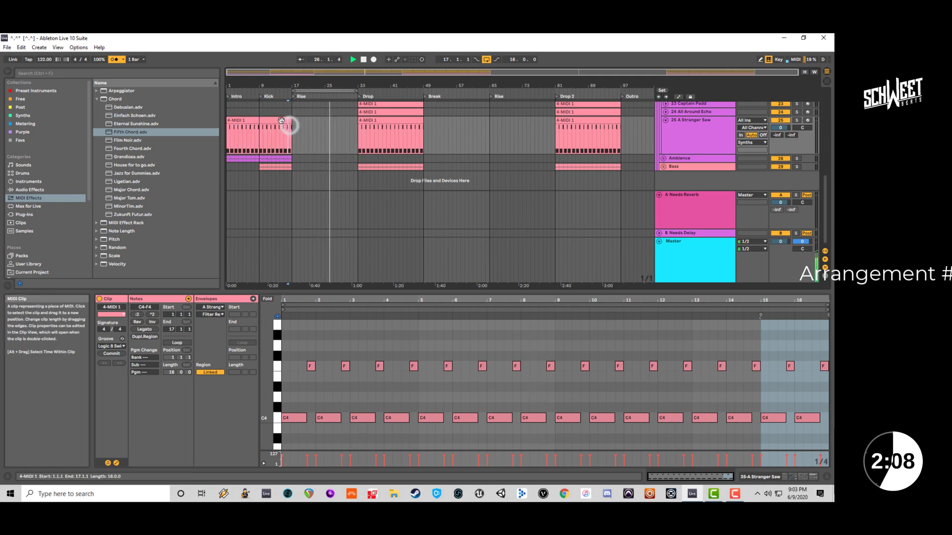
pyautogui.click(323, 130)
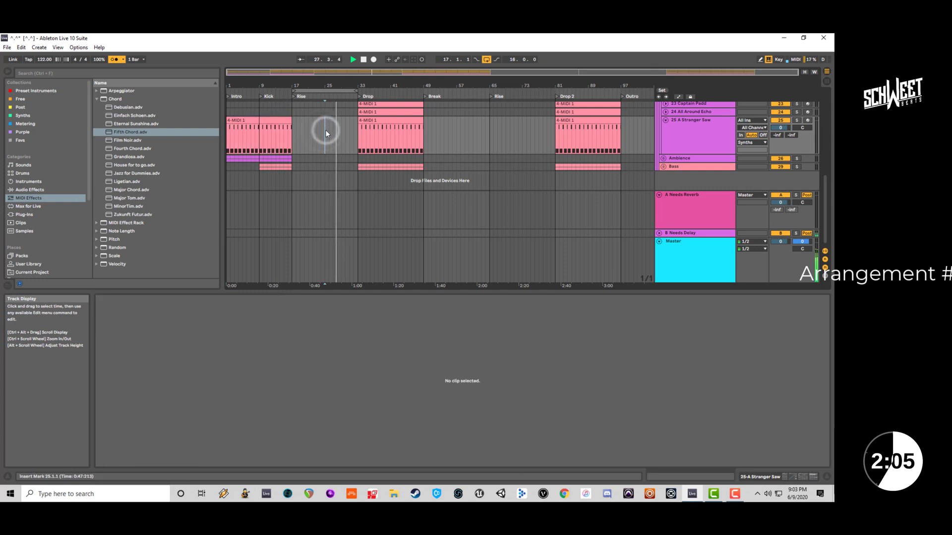
pyautogui.hotkey('ctrl', 'v')
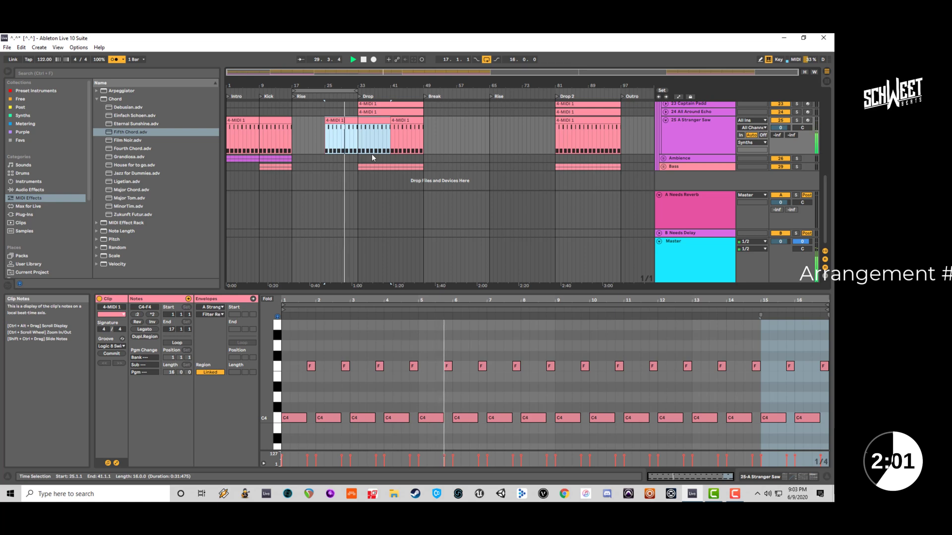
# Copy the Captain Padd and All Around Echo clips from the Drop into the Rise and trim their starts to bar 25.
pyautogui.scroll(1, 385, 130)
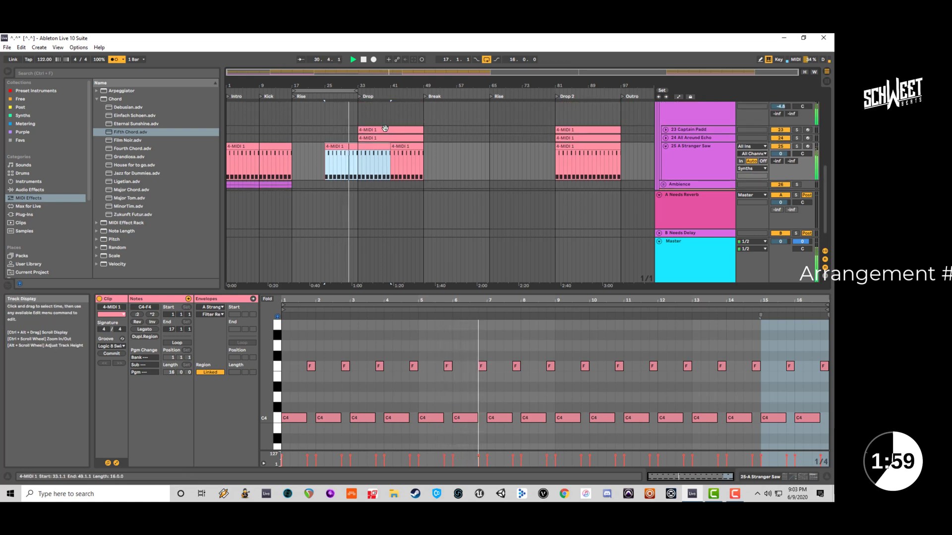
pyautogui.click(385, 129)
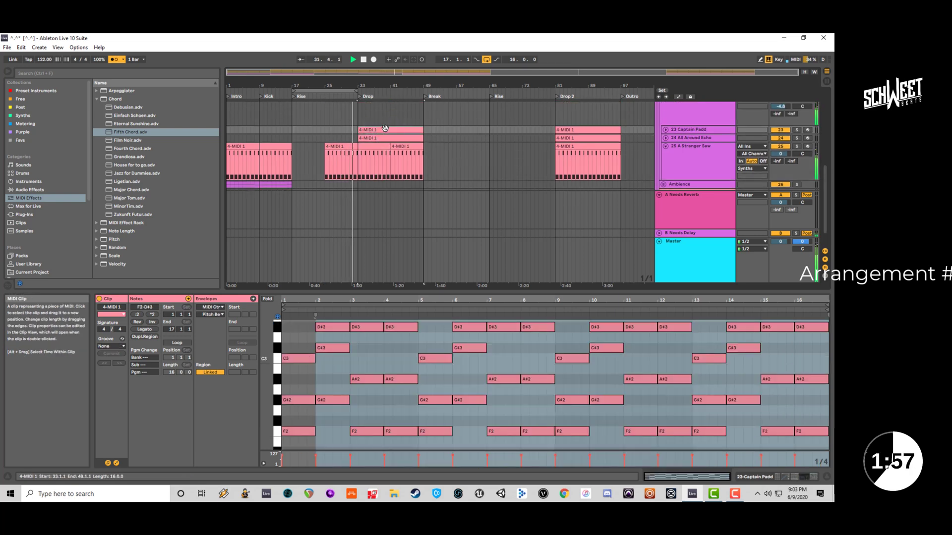
pyautogui.click(380, 138)
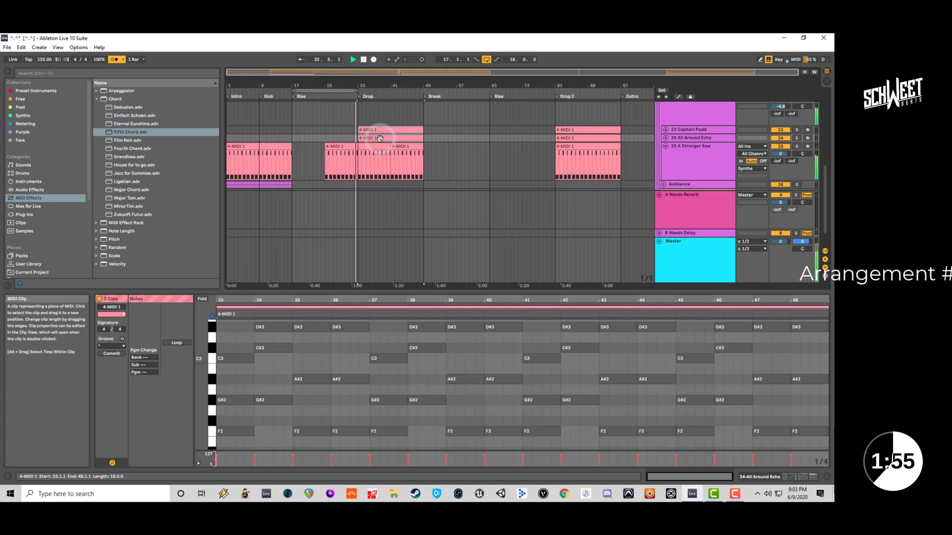
pyautogui.click(291, 129)
pyautogui.hotkey('ctrl', 'v')
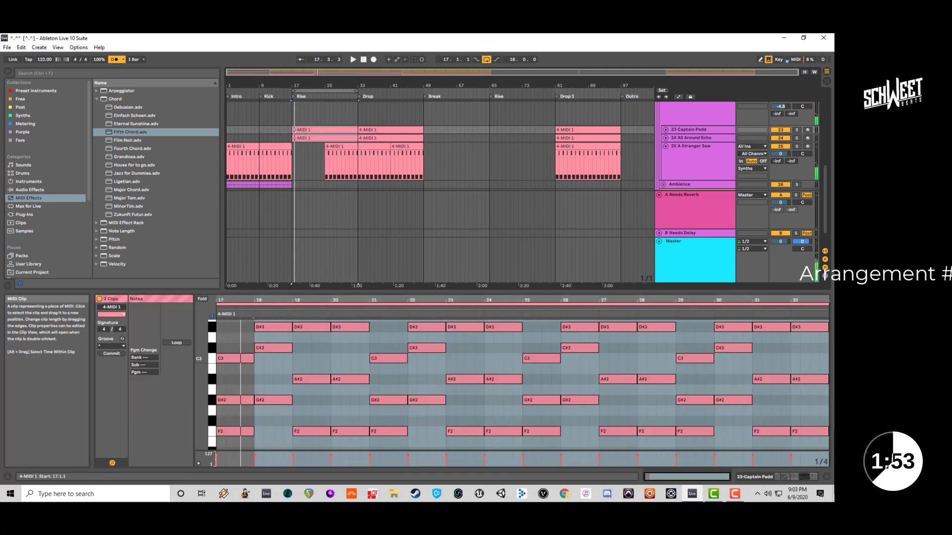
pyautogui.moveTo(294, 129); pyautogui.dragTo(326, 130)
# Play from bar 25 with the loop extended to bar 49 and the metronome turned off.
pyautogui.click(325, 118)
pyautogui.press('space')
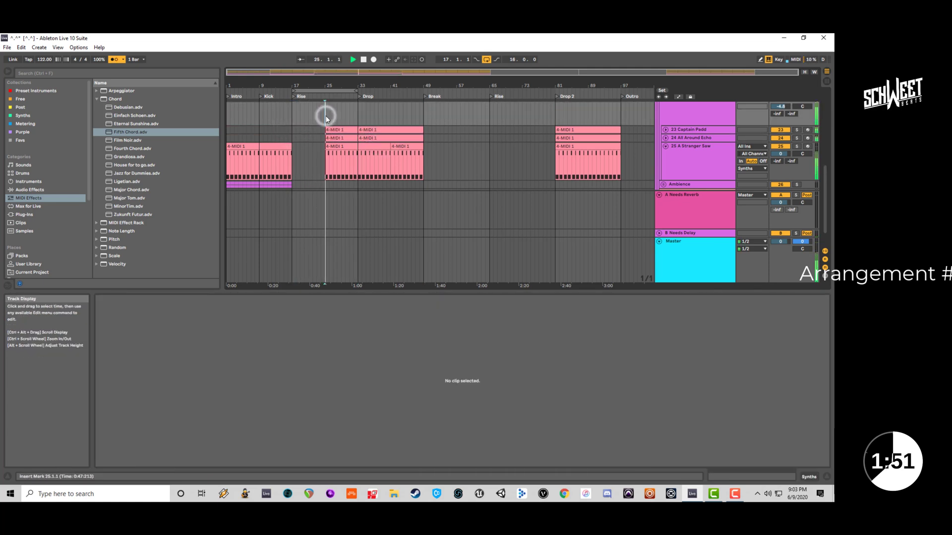
pyautogui.moveTo(357, 91); pyautogui.dragTo(423, 93)
pyautogui.scroll(3, 389, 134)
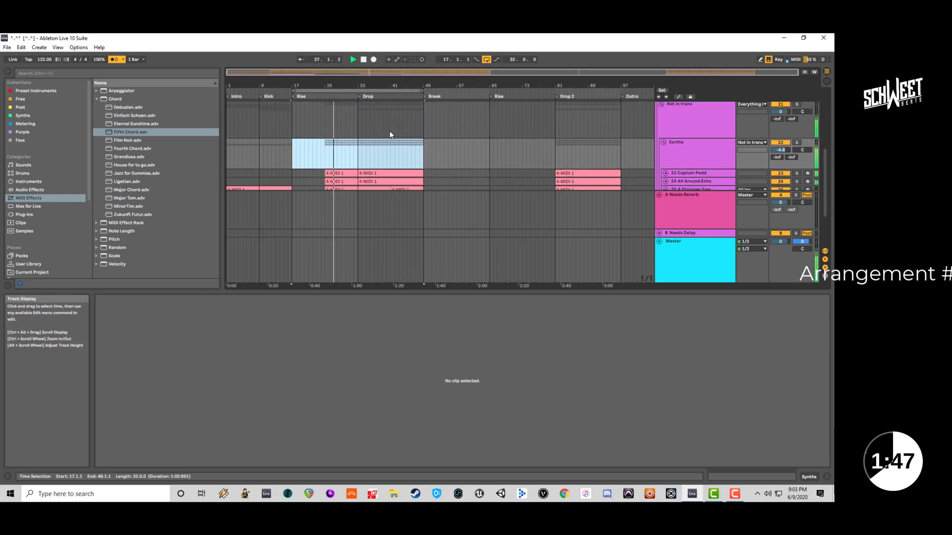
pyautogui.scroll(-5, 389, 130)
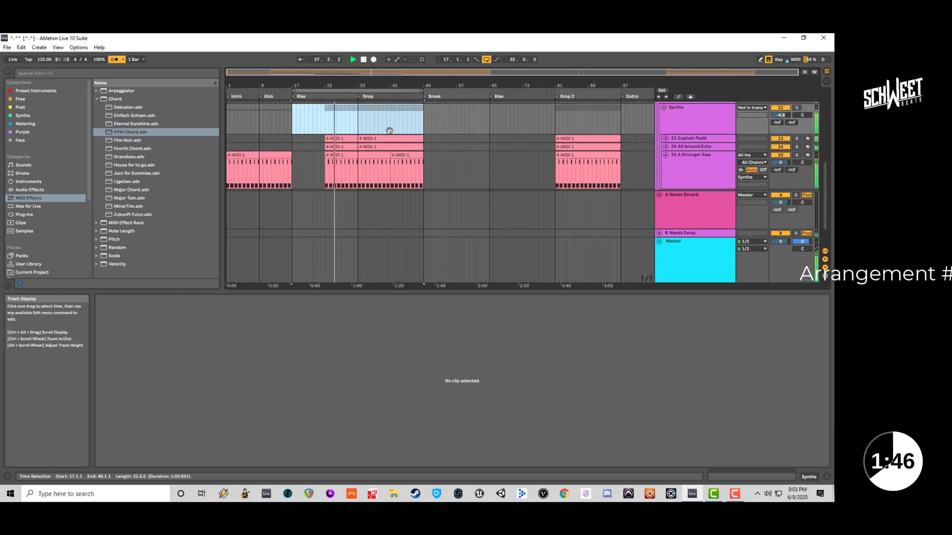
pyautogui.click(116, 58)
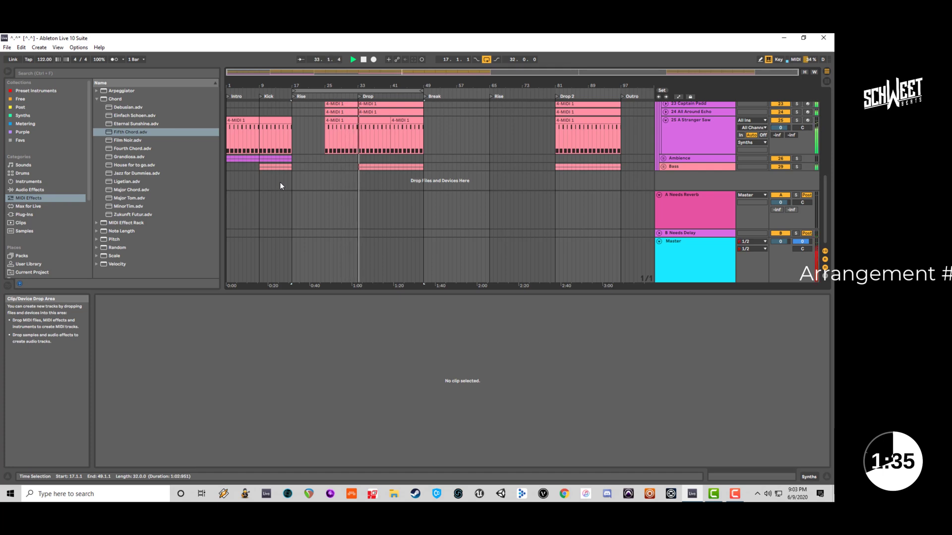
# Unfold the Claps group, toggle the activation of its clips over the Drop, and play from bar 33.
pyautogui.click(828, 478)
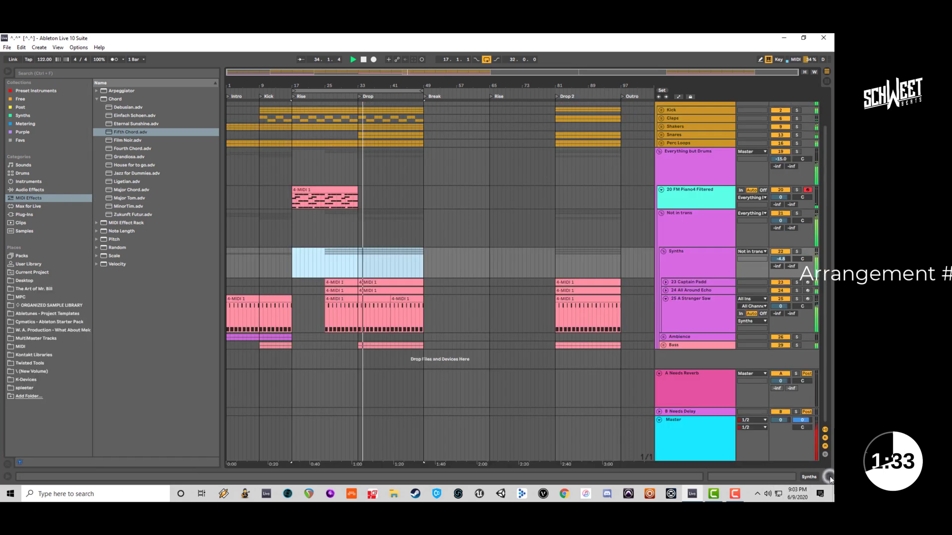
pyautogui.click(358, 170)
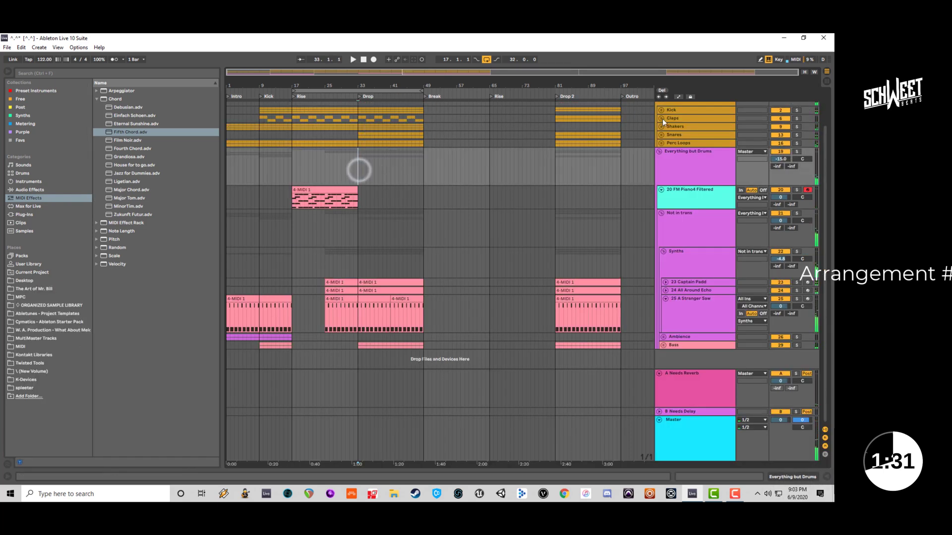
pyautogui.click(662, 118)
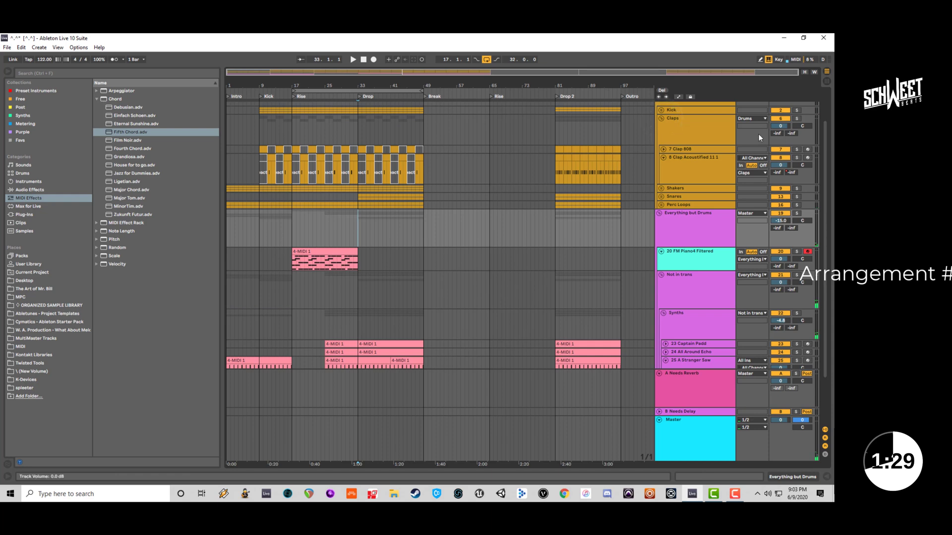
pyautogui.click(356, 136)
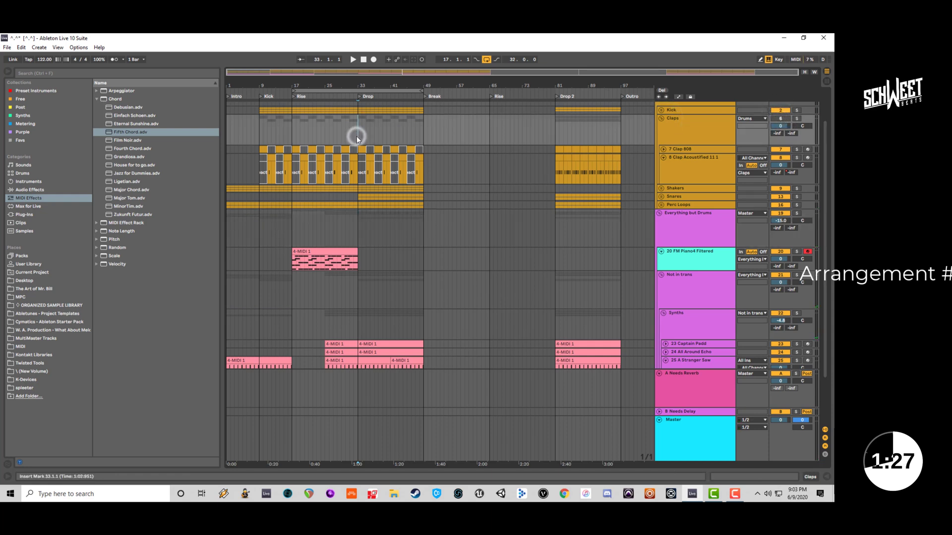
pyautogui.moveTo(446, 150); pyautogui.dragTo(358, 188)
pyautogui.press('space')
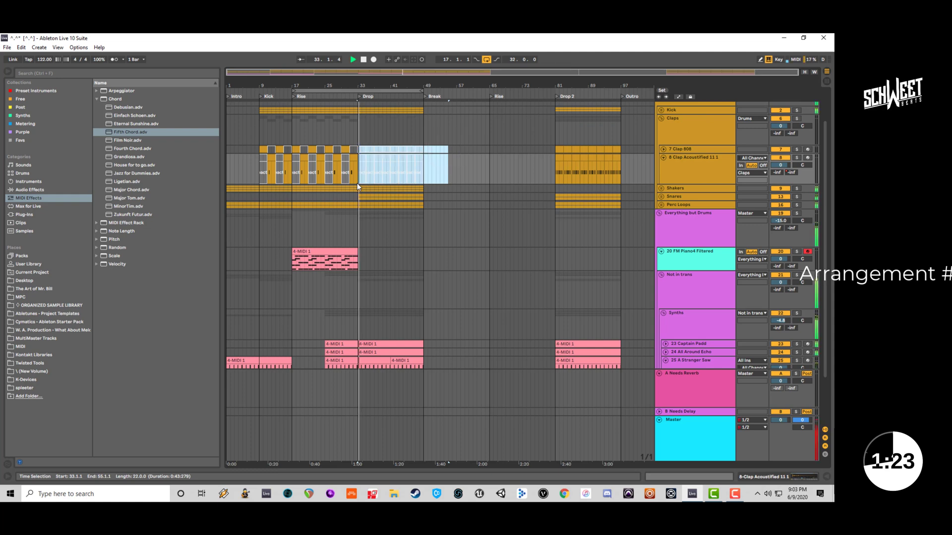
pyautogui.scroll(-5, 375, 247)
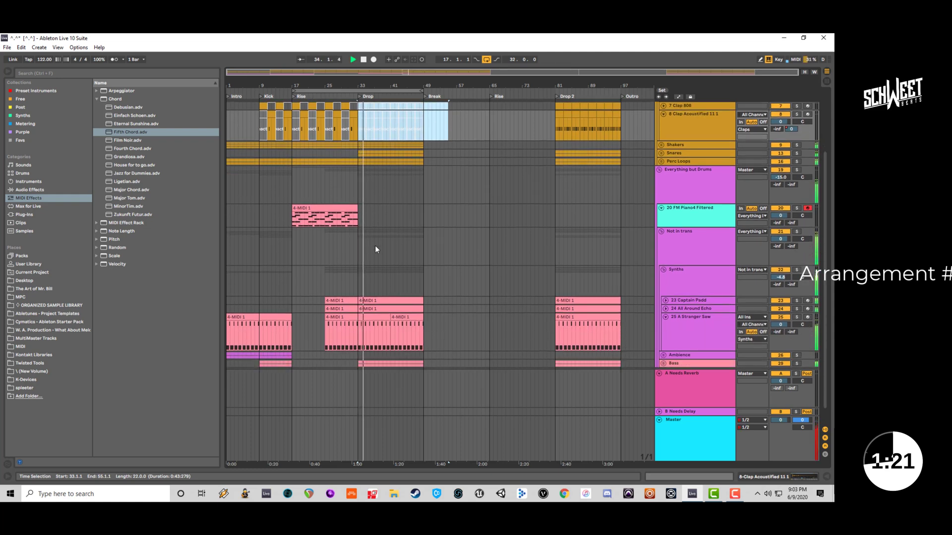
pyautogui.press('space')
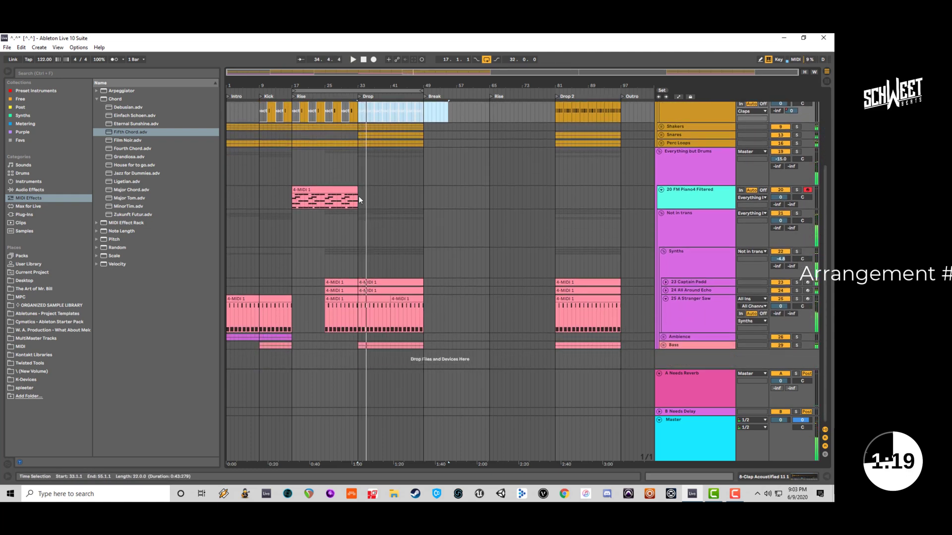
# Open the FM Piano4 Filtered track's device chain and play its clip over the Rise.
pyautogui.click(342, 168)
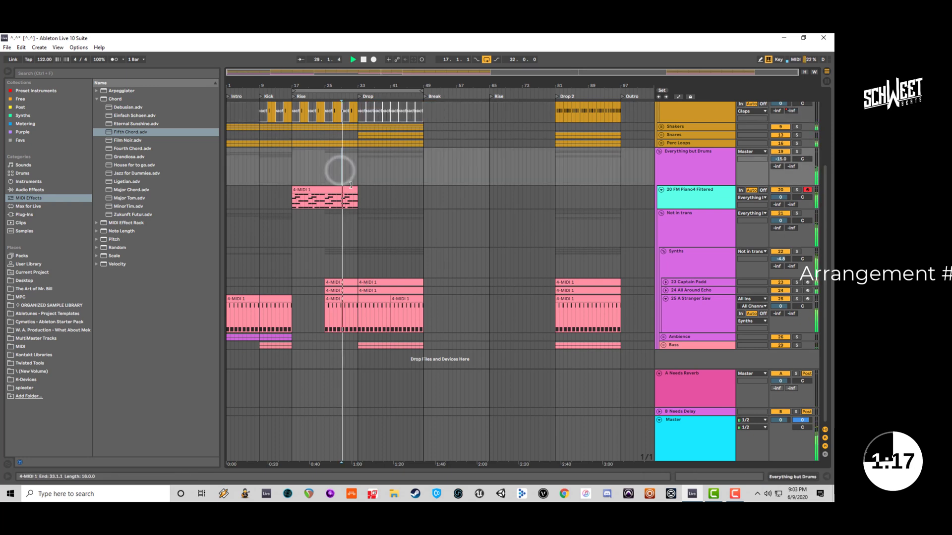
pyautogui.click(662, 195)
pyautogui.doubleClick(665, 197)
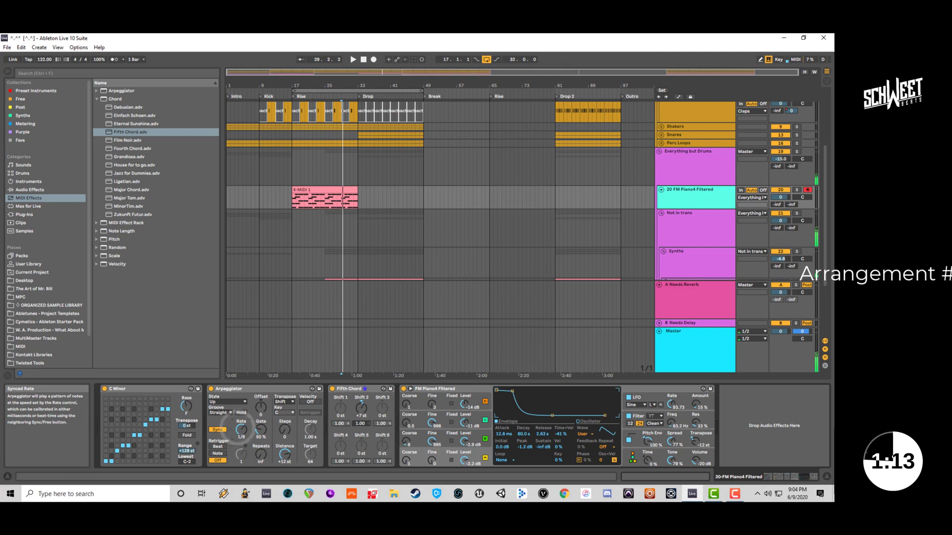
pyautogui.click(316, 189)
pyautogui.press('space')
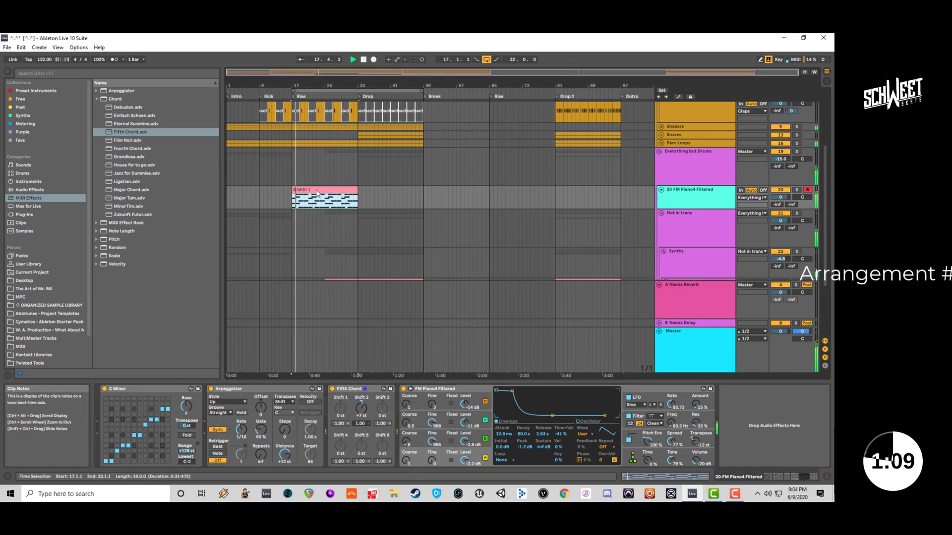
pyautogui.press('space')
pyautogui.press('space')
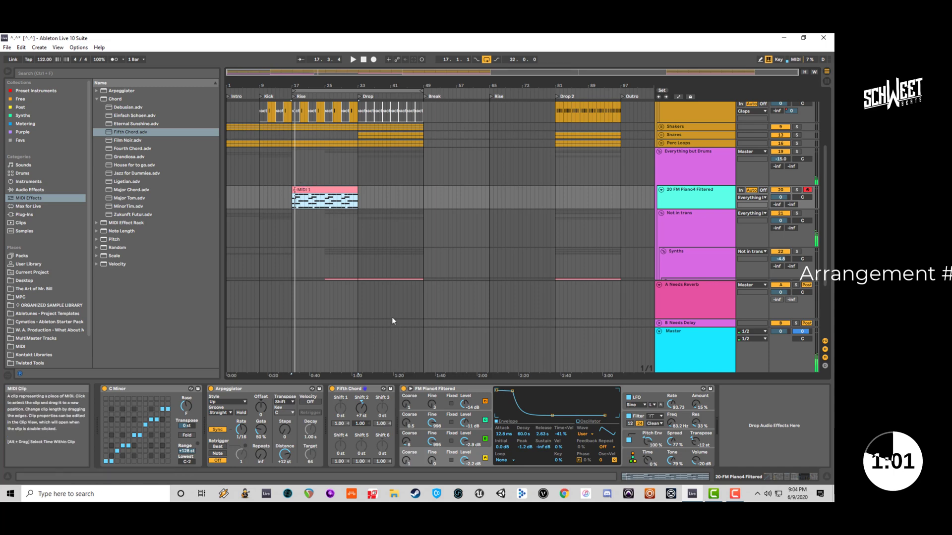
# Play the FM piano clip with its notes shown and trim the second chord's D#5, C#5 and G#4 notes to start at bar 2.
pyautogui.hotkey('shift', 'Tab')
pyautogui.press('space')
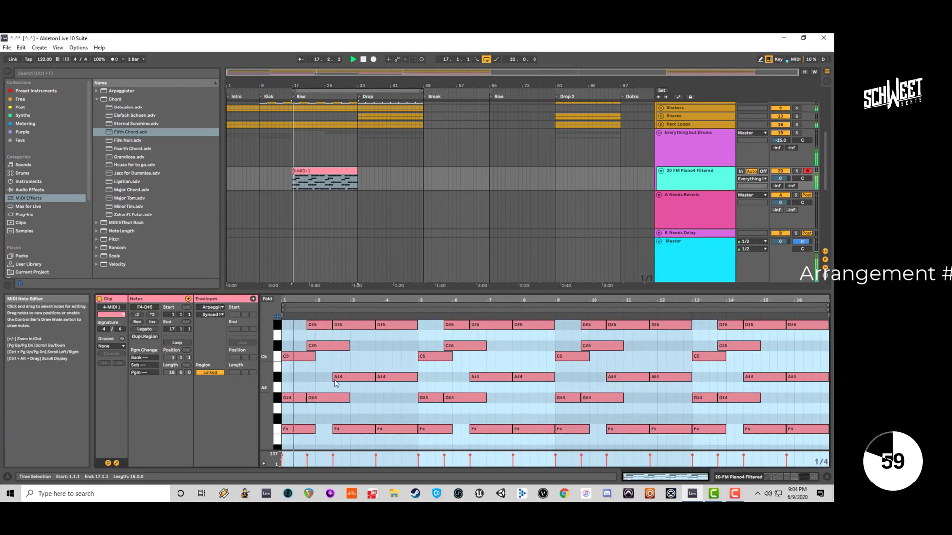
pyautogui.press('space')
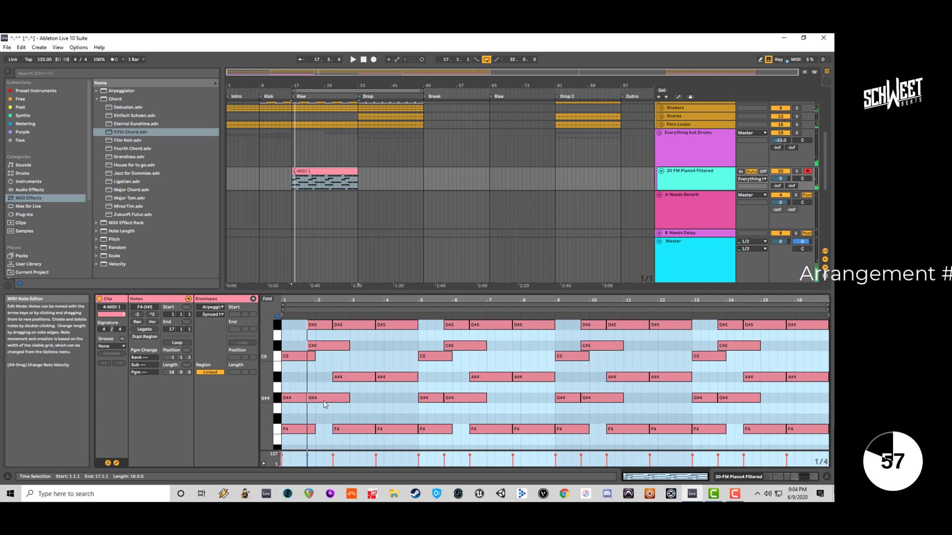
pyautogui.moveTo(322, 357); pyautogui.dragTo(317, 325)
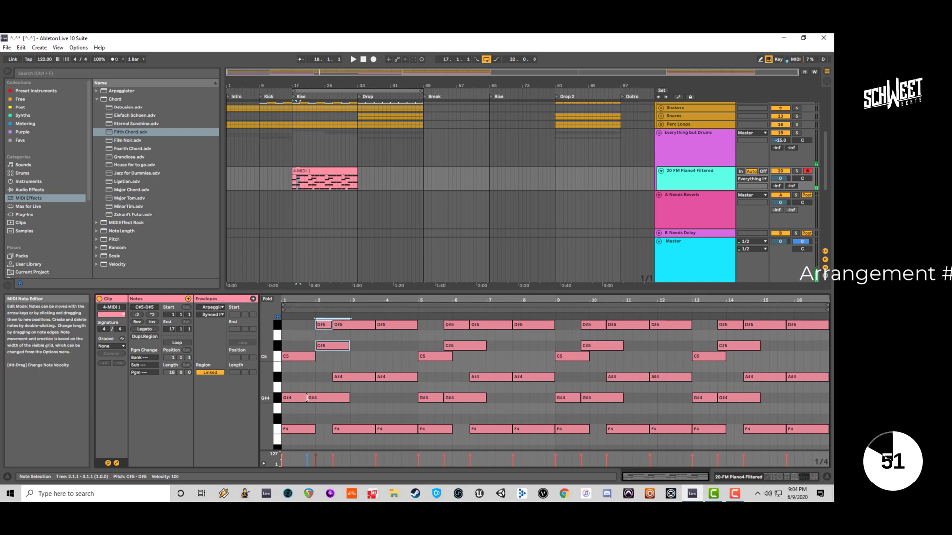
pyautogui.moveTo(308, 398); pyautogui.dragTo(316, 397)
# Shorten the first chord's C5 and F4 notes in the FM piano clip to end at 1.4.1.
pyautogui.click(311, 367)
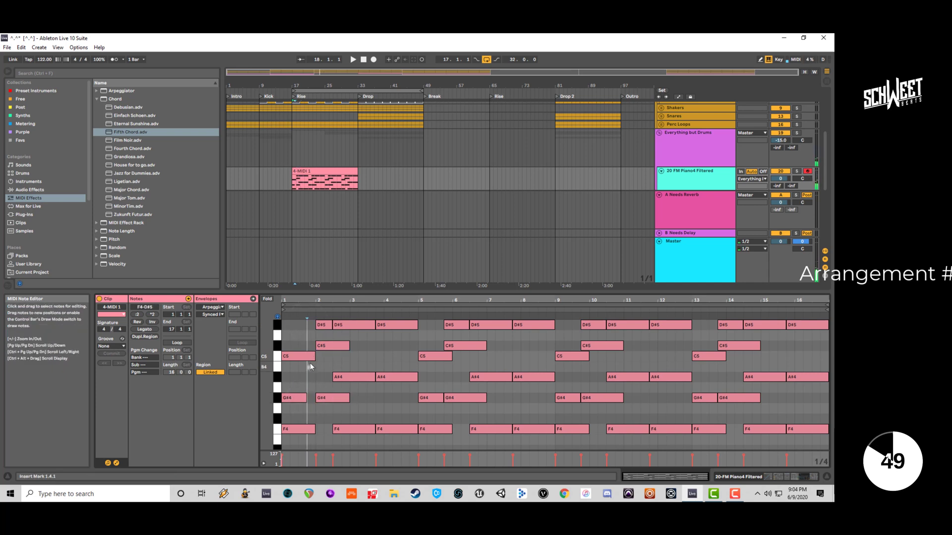
pyautogui.click(310, 357)
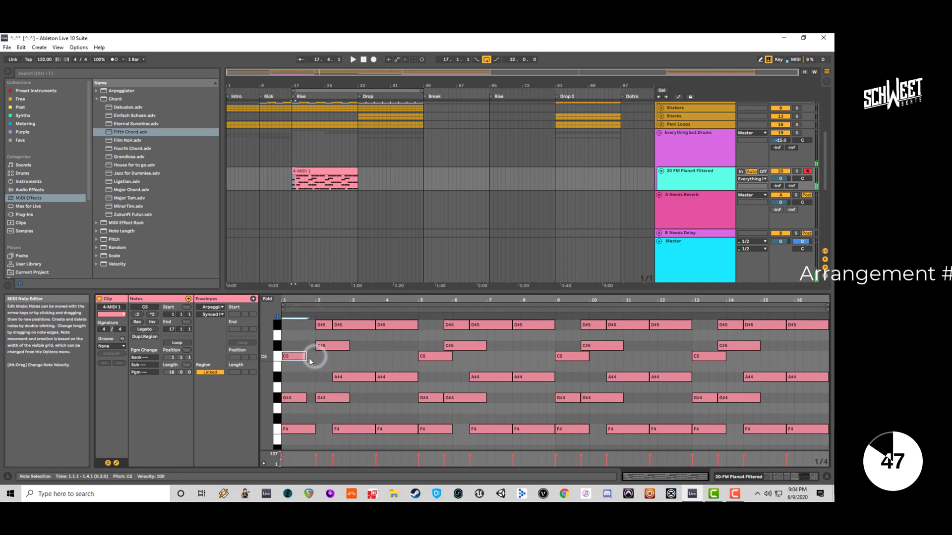
pyautogui.moveTo(313, 357); pyautogui.dragTo(306, 357)
pyautogui.click(312, 428)
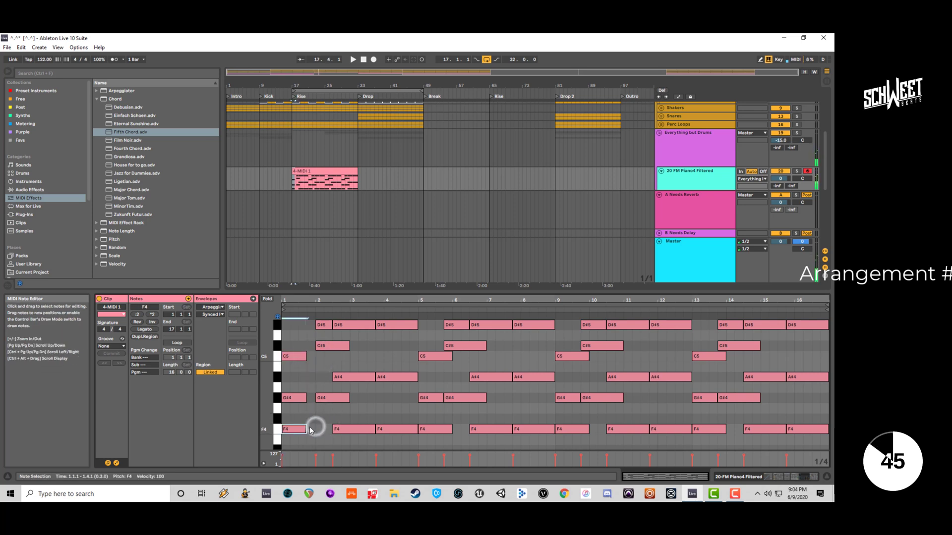
pyautogui.moveTo(315, 427); pyautogui.dragTo(306, 429)
# Lengthen the first chord's F4, G#4 and C5 notes in the FM piano clip to end at 1.4.3 and play them.
pyautogui.press('space')
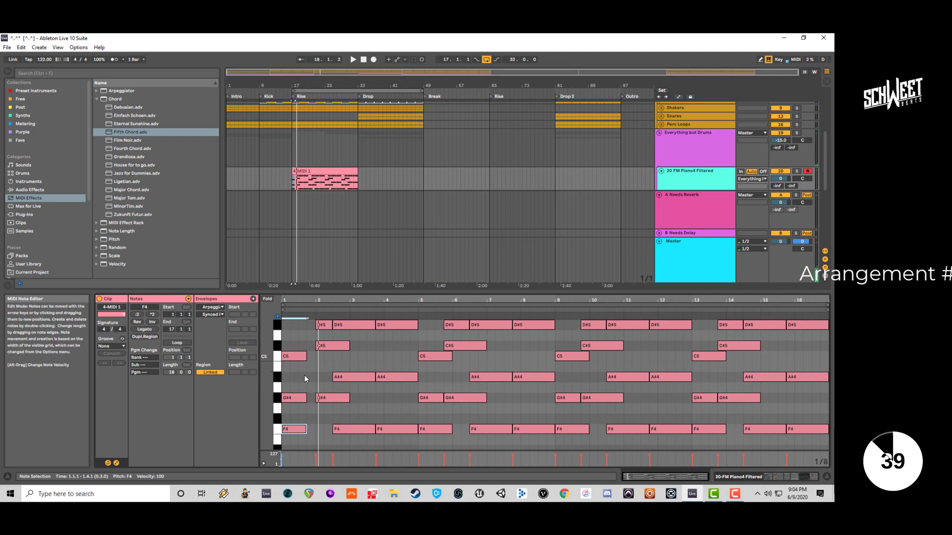
pyautogui.press('space')
pyautogui.moveTo(304, 439); pyautogui.dragTo(303, 347)
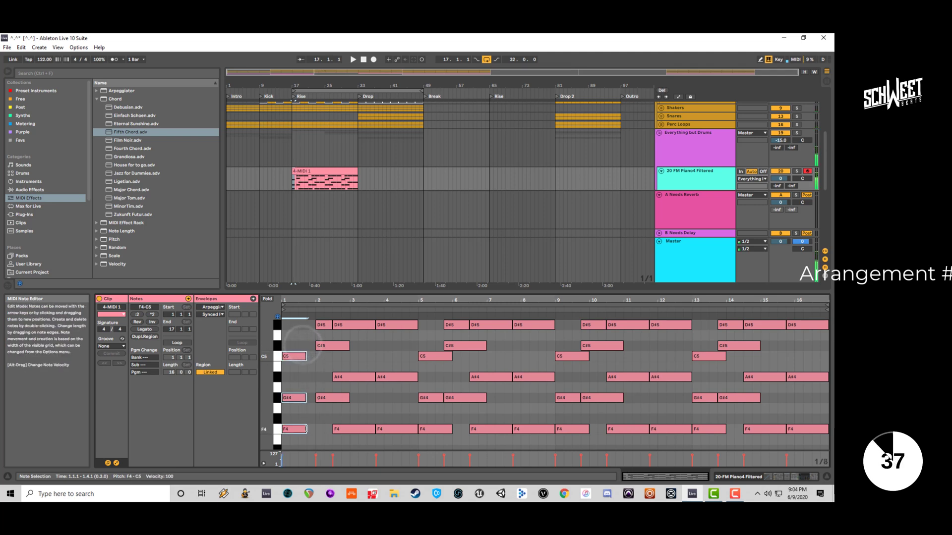
pyautogui.moveTo(306, 429); pyautogui.dragTo(311, 431)
pyautogui.press('space')
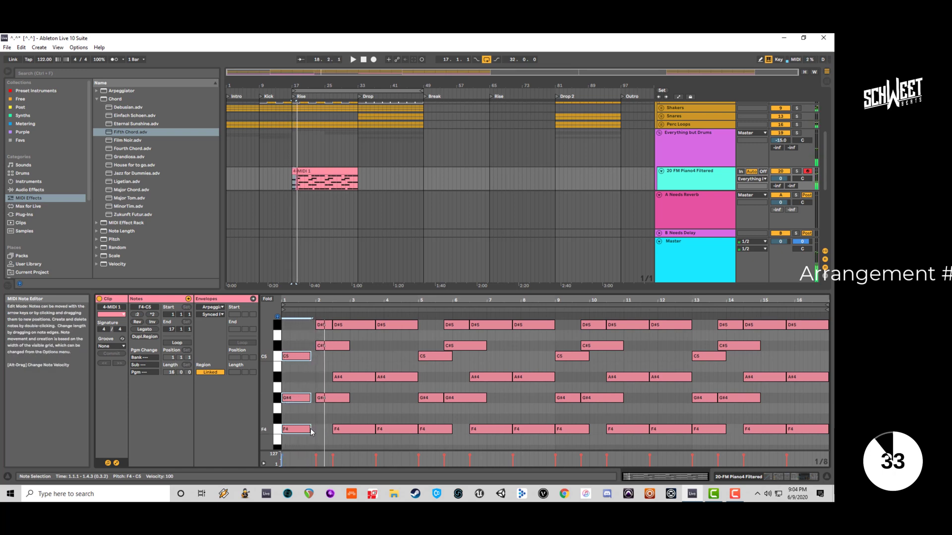
# Shorten the first chord's F4, G#4 and C5 notes to end at 1.4.2.
pyautogui.scroll(3, 311, 431)
pyautogui.click(318, 431)
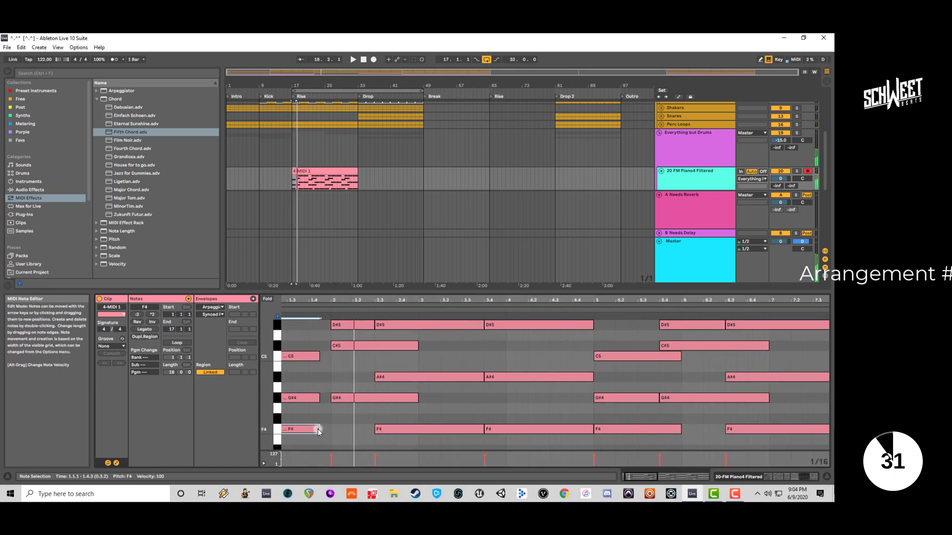
pyautogui.moveTo(309, 345); pyautogui.dragTo(307, 410)
pyautogui.press('space')
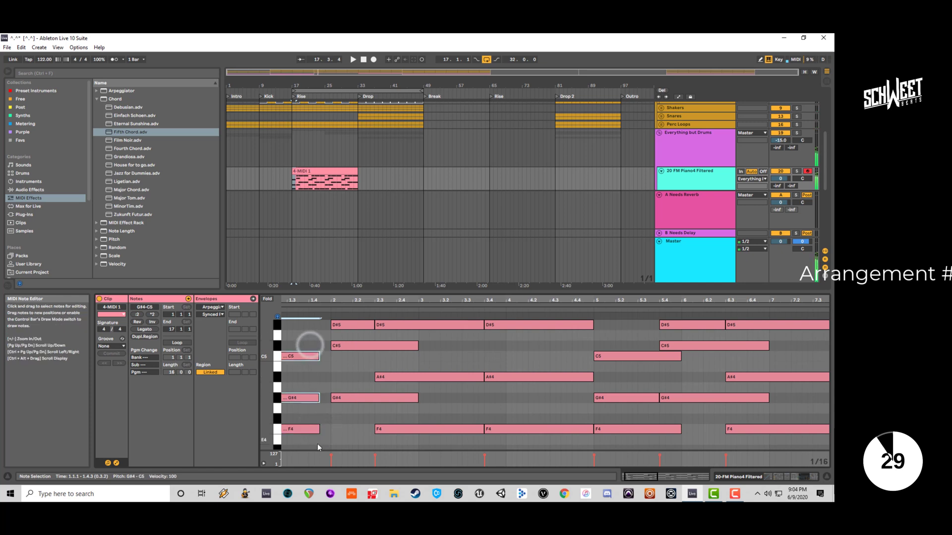
pyautogui.moveTo(319, 356); pyautogui.dragTo(313, 356)
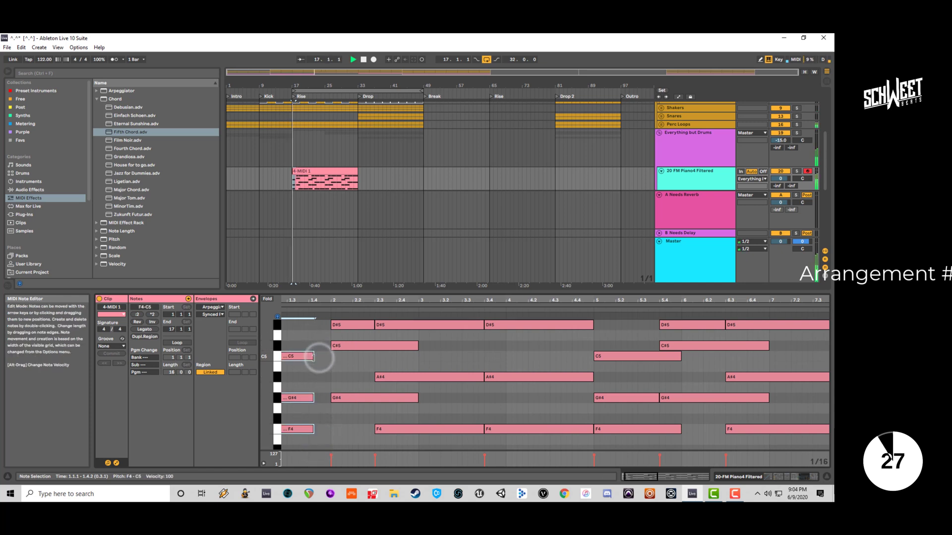
# Play the piano clip from bar 17 and check the note lengths of its second and third chords.
pyautogui.press('space')
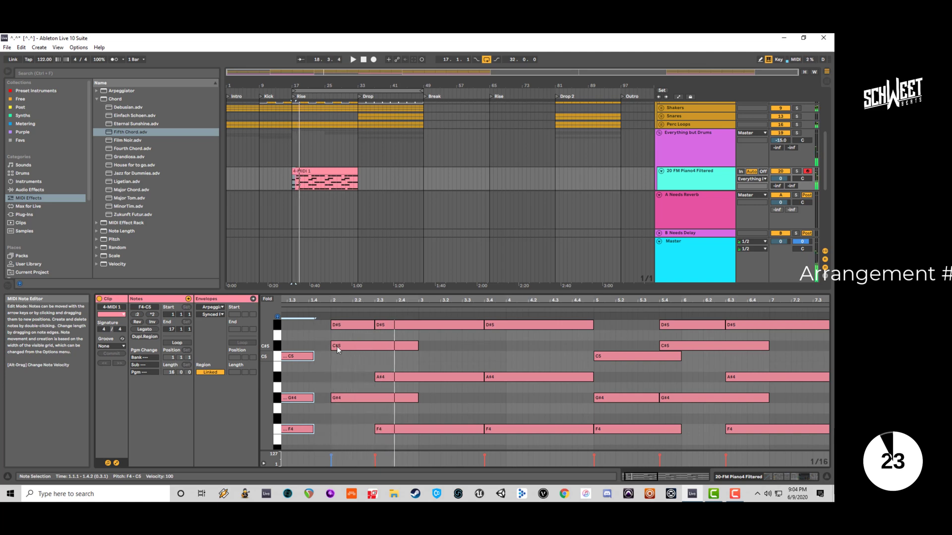
pyautogui.press('space')
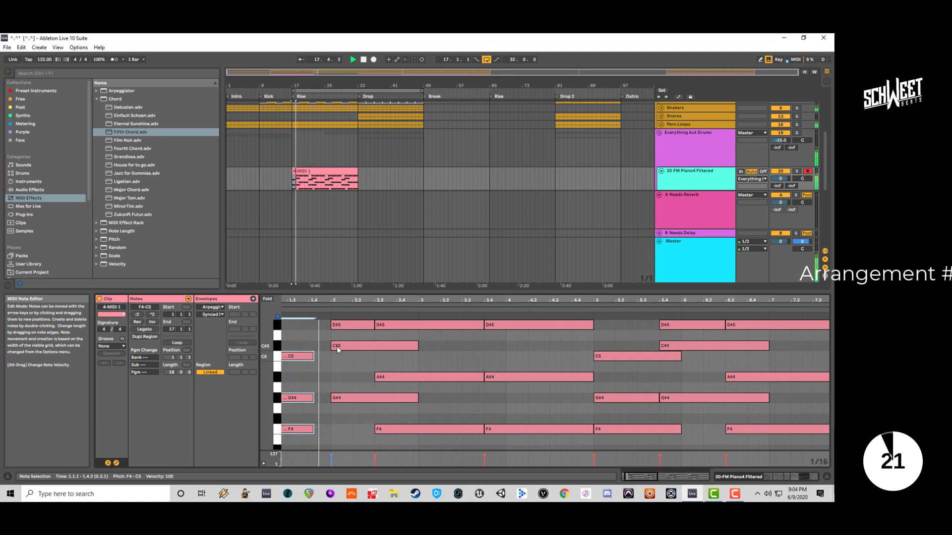
pyautogui.press('space')
pyautogui.moveTo(358, 415); pyautogui.dragTo(366, 319)
pyautogui.press('space')
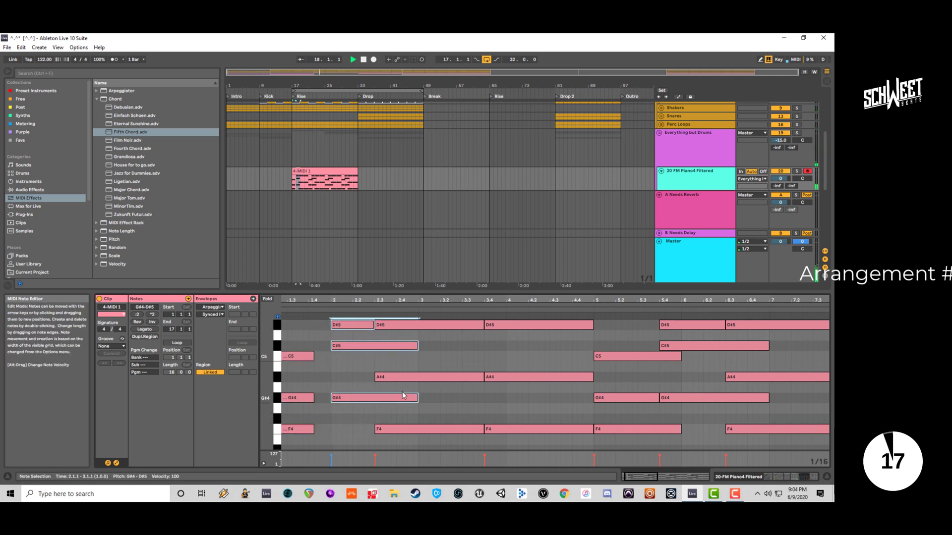
pyautogui.click(448, 446)
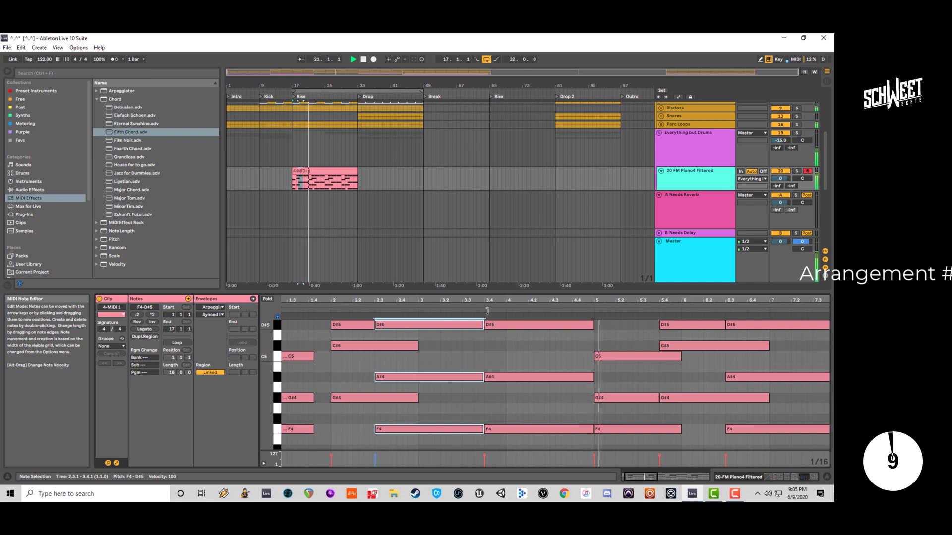
pyautogui.press('space')
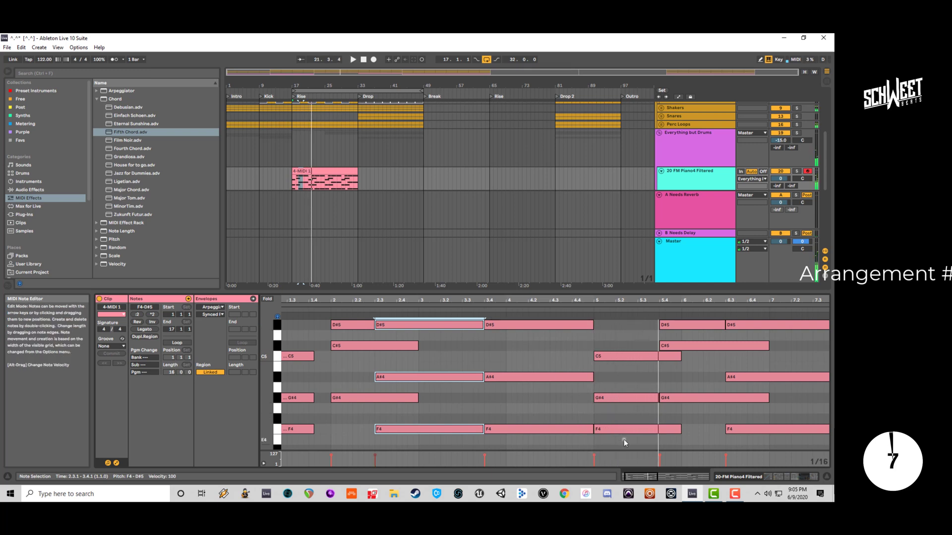
# Delete all notes in the FM piano clip from bar 5 to its end, keeping the first four bars.
pyautogui.moveTo(624, 440); pyautogui.dragTo(825, 322)
pyautogui.press('Delete')
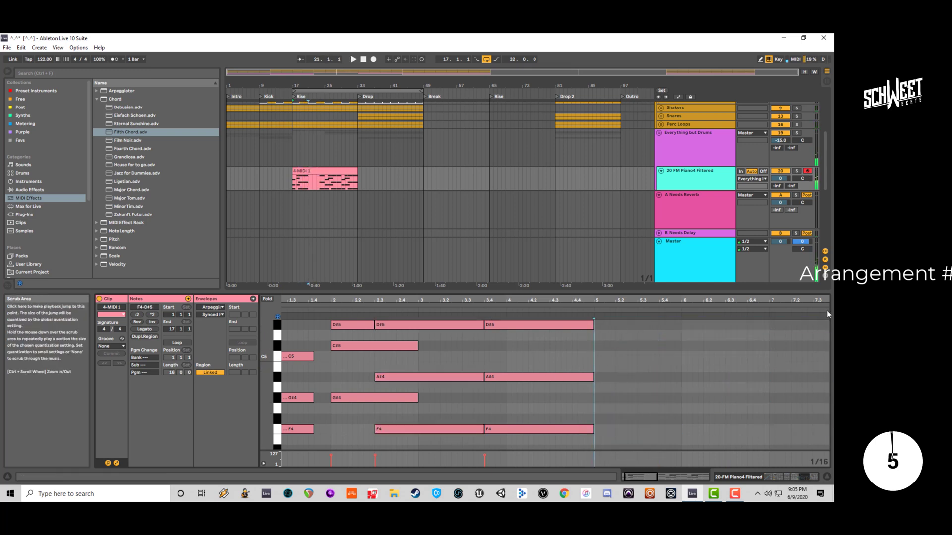
pyautogui.moveTo(596, 312); pyautogui.dragTo(596, 303)
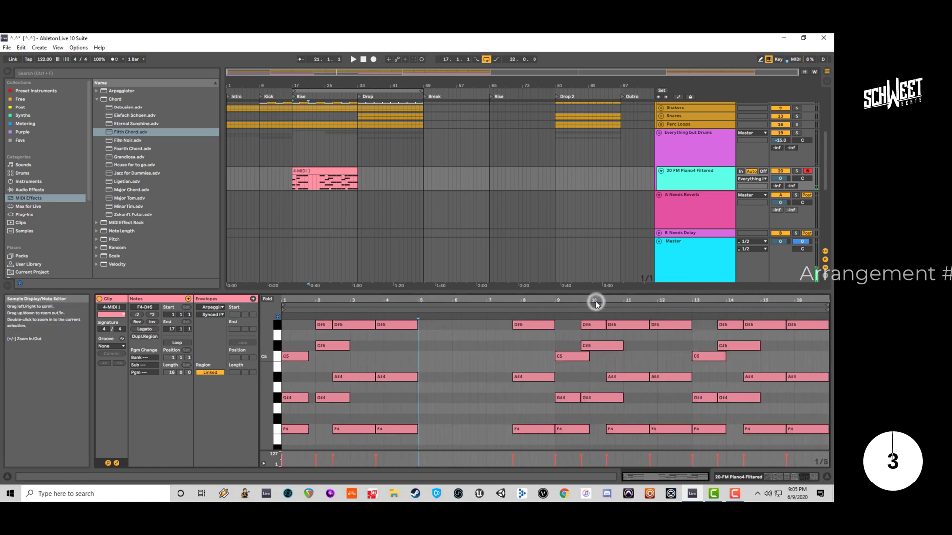
pyautogui.moveTo(482, 316); pyautogui.dragTo(818, 465)
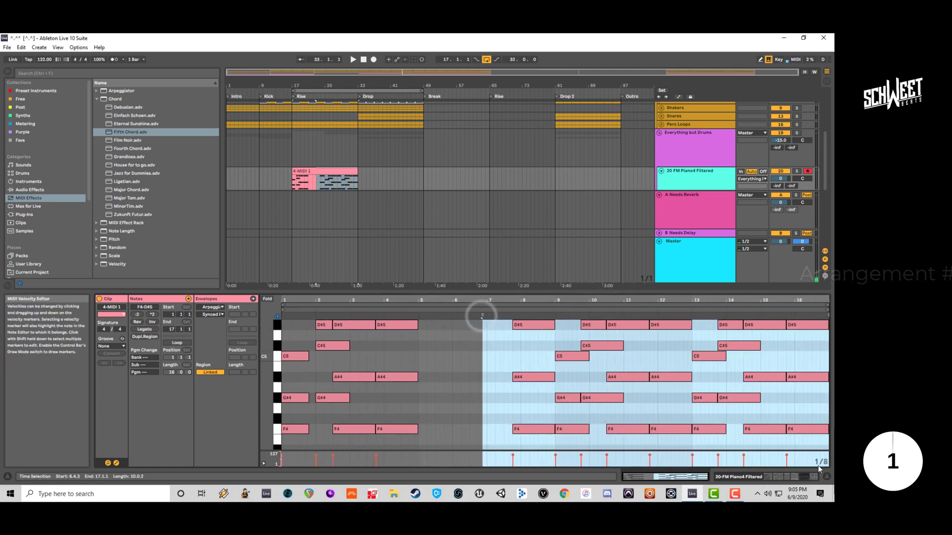
pyautogui.press('Delete')
# Duplicate the four-bar chord phrase into bars 5 to 8 of the clip during playback.
pyautogui.press('space')
pyautogui.moveTo(397, 441); pyautogui.dragTo(270, 320)
pyautogui.hotkey('ctrl', 'd')
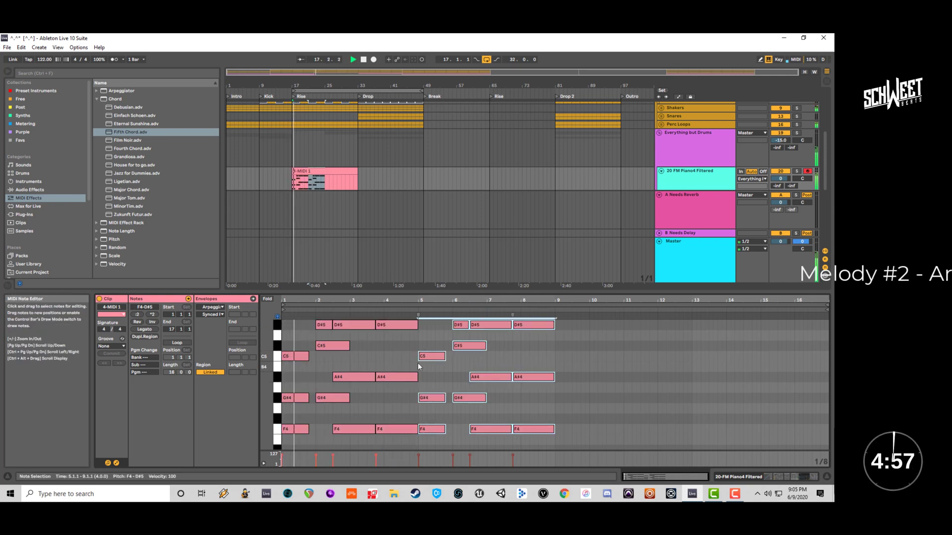
# Shorten the third chord's F4, A#4 and D#5 notes to leave a small gap before the fourth chord.
pyautogui.moveTo(363, 439); pyautogui.dragTo(369, 325)
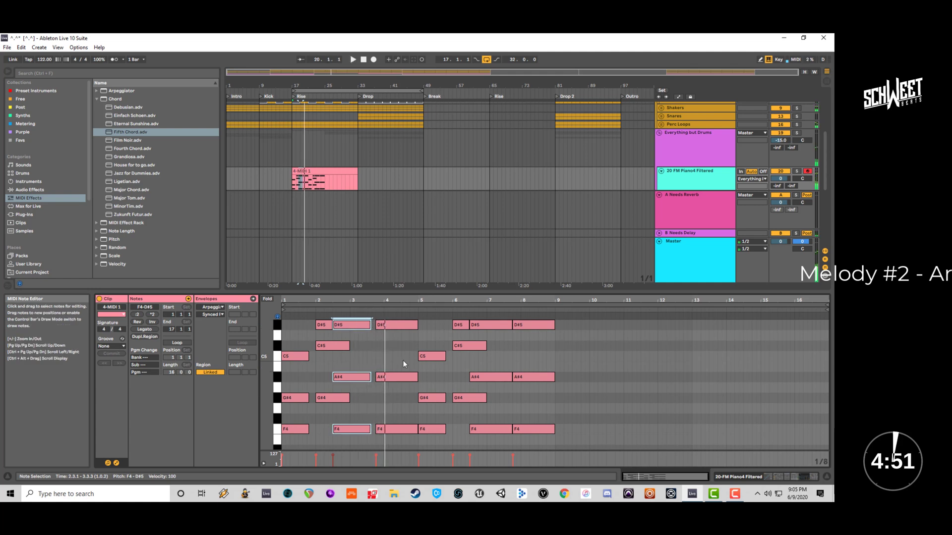
pyautogui.press('+')
pyautogui.press('+')
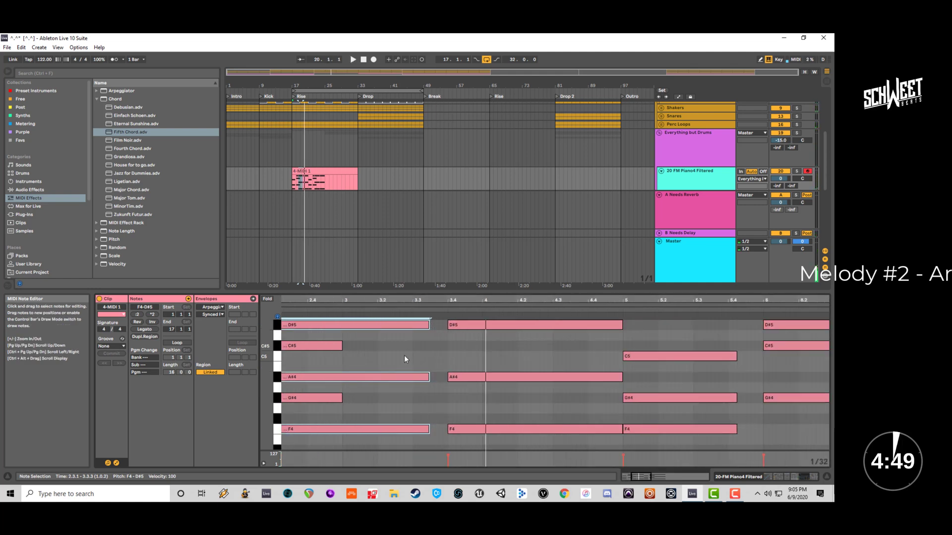
pyautogui.moveTo(430, 324); pyautogui.dragTo(433, 325)
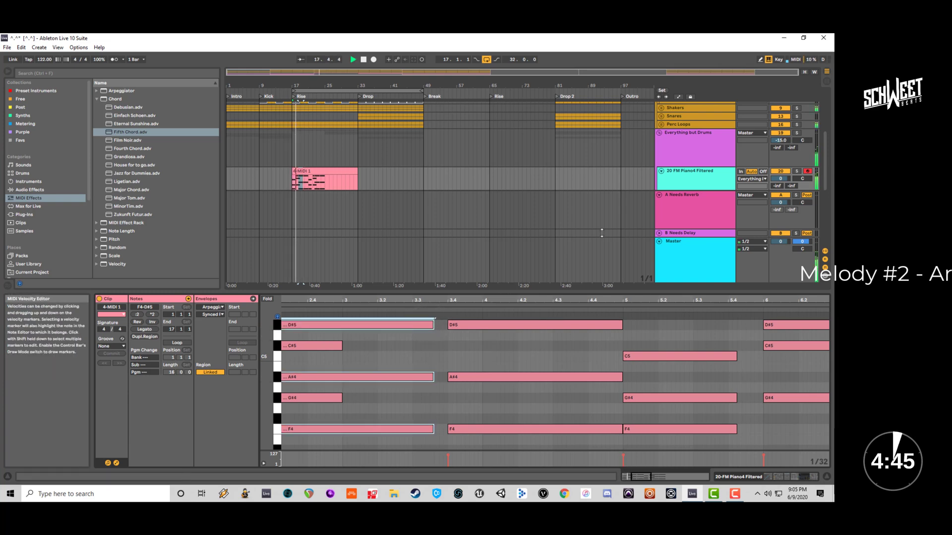
# Check the FM Piano4 Filtered track's device chain during playback and return to the clip's full note view.
pyautogui.click(705, 181)
pyautogui.hotkey('shift', 'Tab')
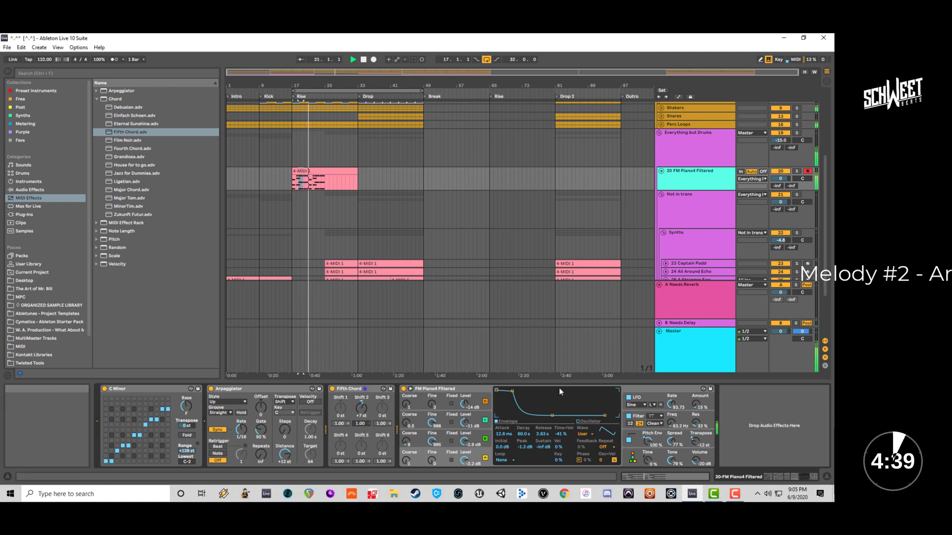
pyautogui.click(673, 476)
pyautogui.moveTo(673, 477); pyautogui.dragTo(599, 300)
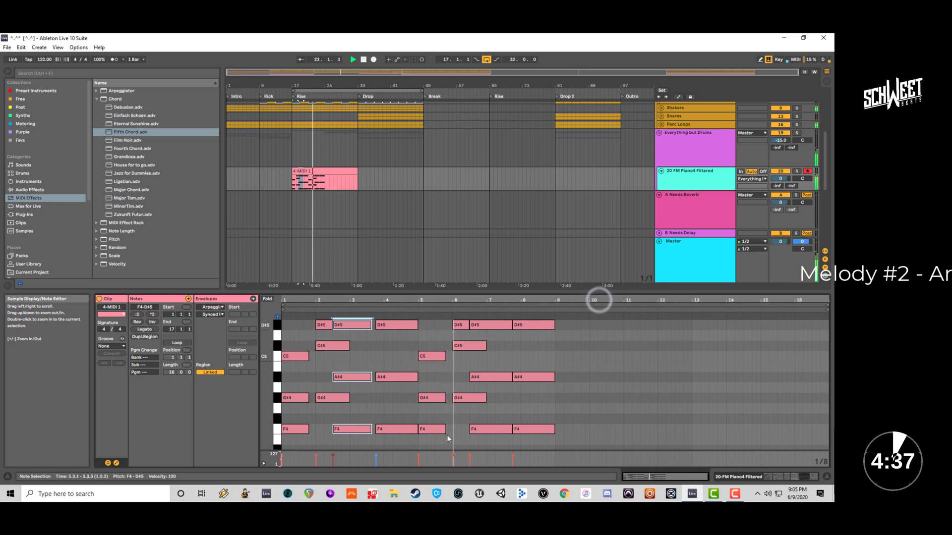
# Delete the copied notes from bar 5 and duplicate the edited four-bar phrase three times to fill the 16-bar clip.
pyautogui.moveTo(438, 443); pyautogui.dragTo(557, 270)
pyautogui.press('Delete')
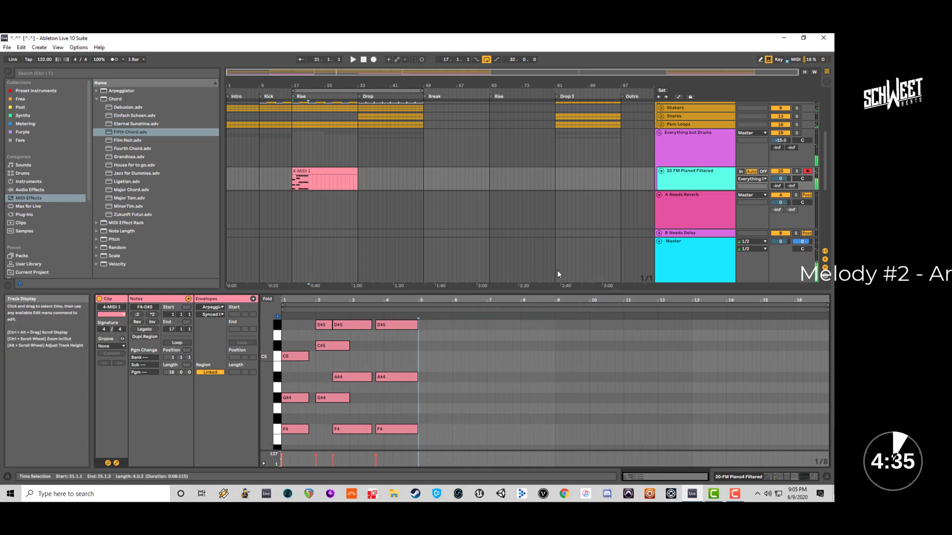
pyautogui.click(404, 445)
pyautogui.hotkey('ctrl', 'a')
pyautogui.hotkey('ctrl', 'd')
pyautogui.hotkey('ctrl', 'd')
pyautogui.hotkey('ctrl', 'd')
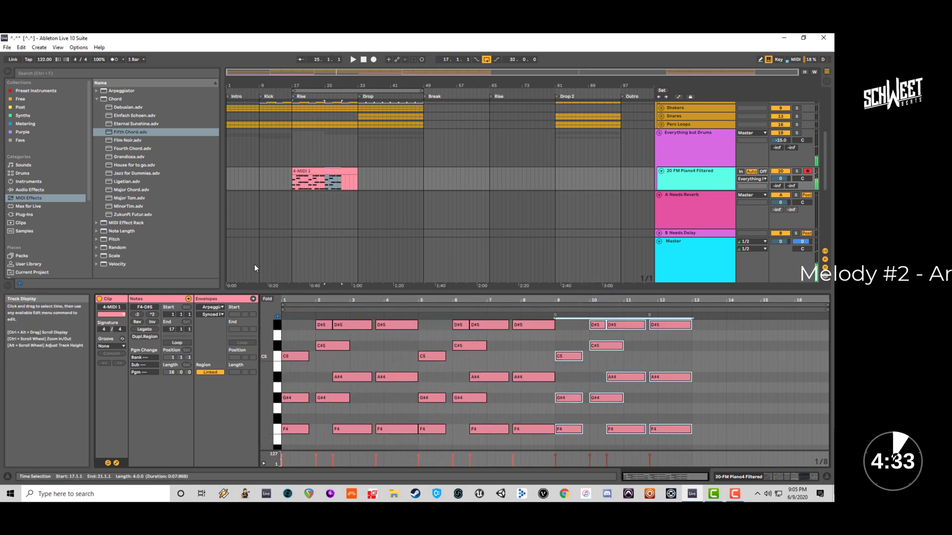
pyautogui.press('space')
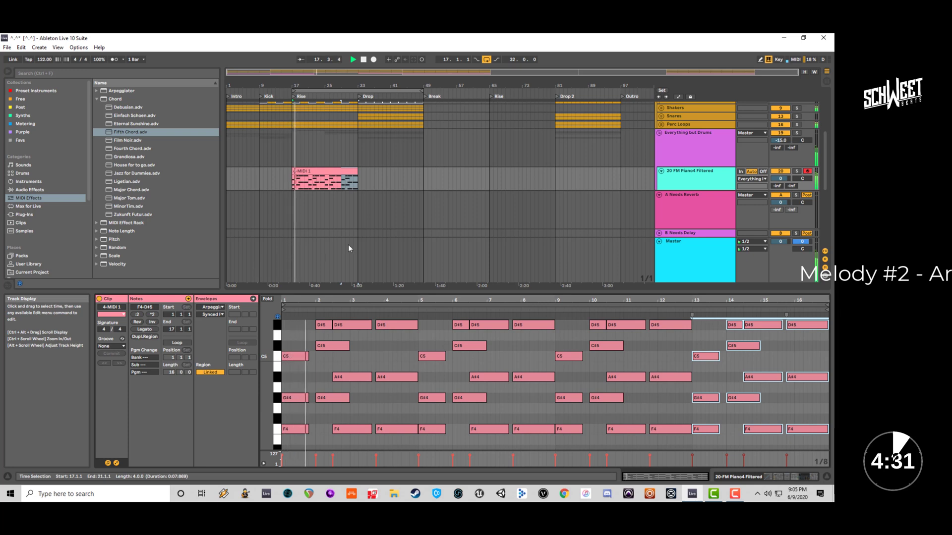
# Search the audio effects for "auto" and add Auto Filter to the FM Piano4 Filtered track.
pyautogui.click(190, 75)
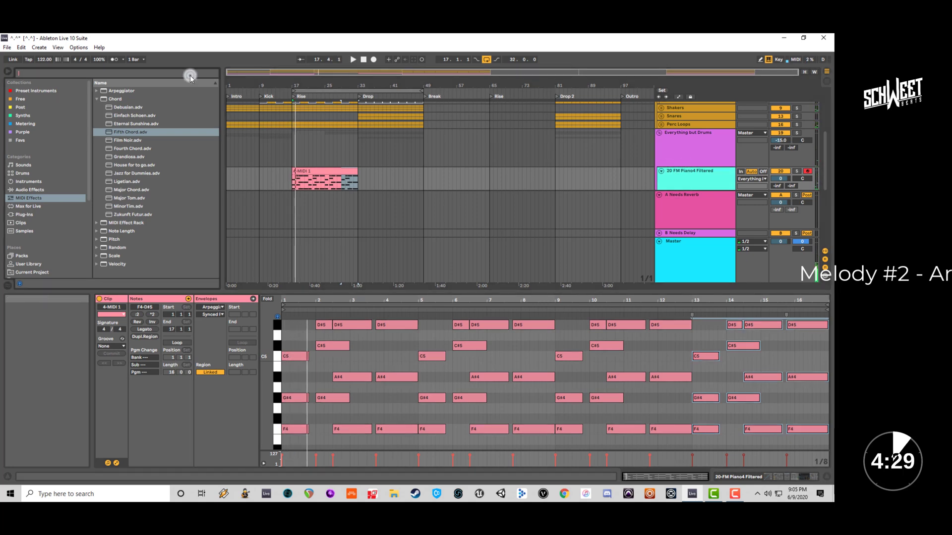
pyautogui.write('auto')
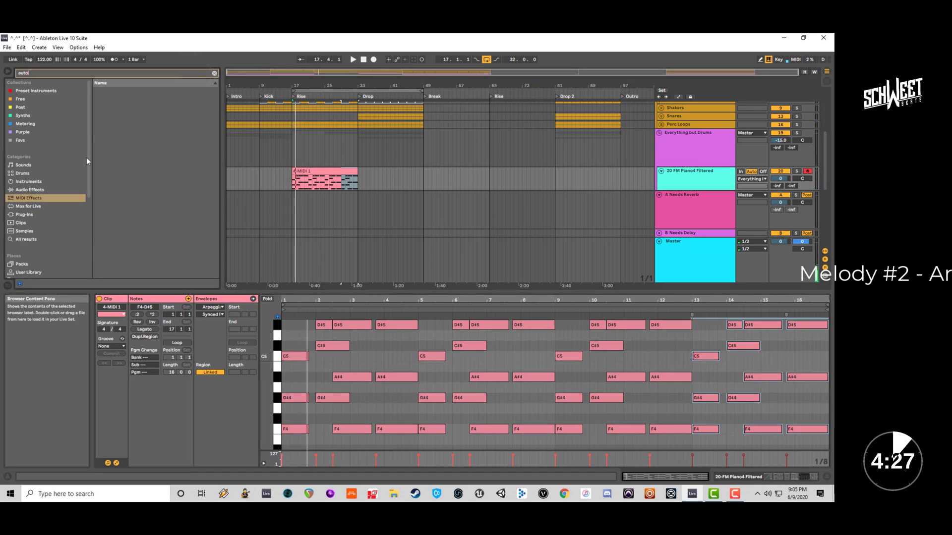
pyautogui.click(52, 183)
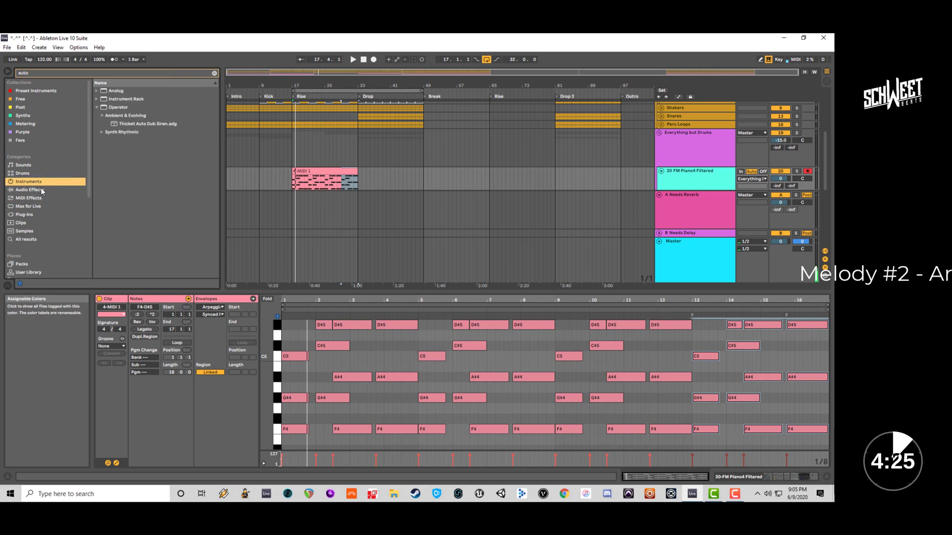
pyautogui.click(38, 190)
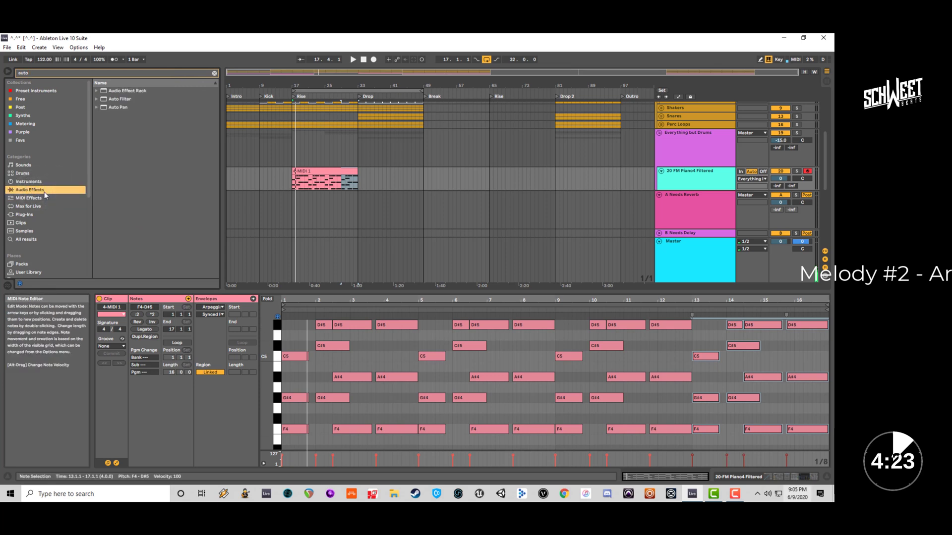
pyautogui.click(828, 476)
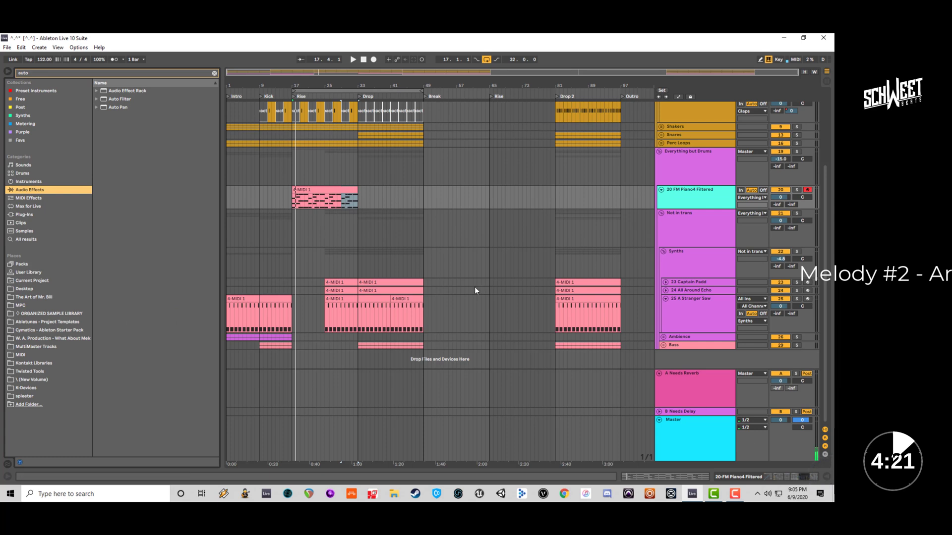
pyautogui.moveTo(121, 98); pyautogui.dragTo(667, 190)
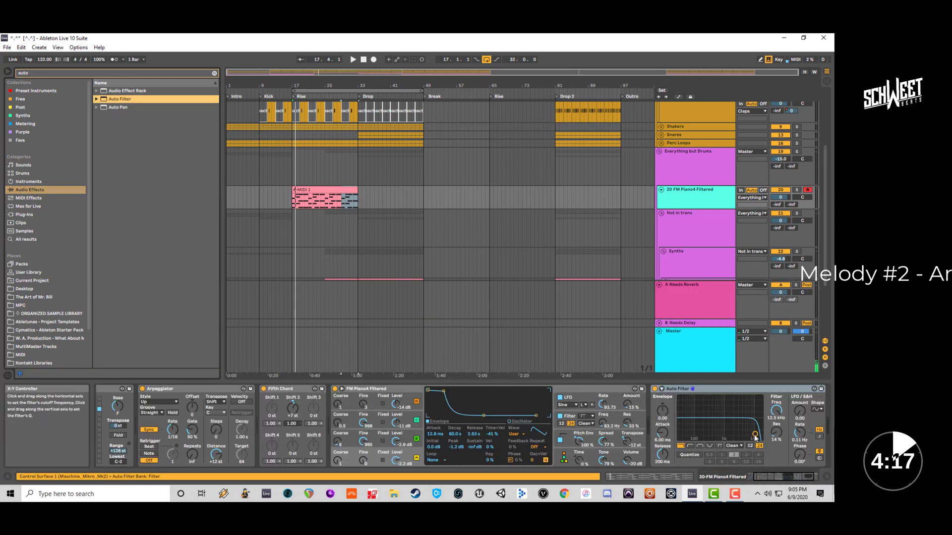
# Lower the Auto Filter's low-pass cutoff to about 1.49 kHz and play the filtered piano.
pyautogui.moveTo(754, 438); pyautogui.dragTo(728, 434)
pyautogui.press('space')
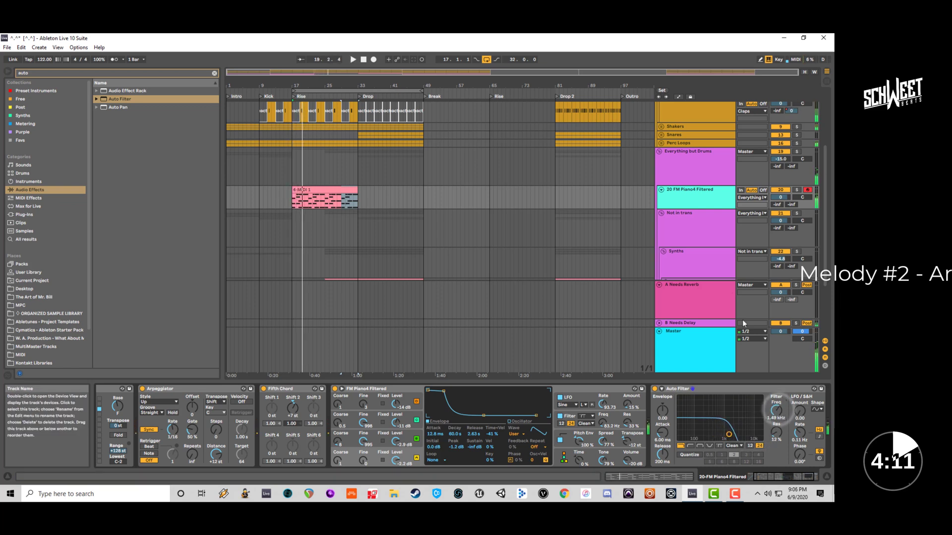
pyautogui.press('space')
# Solo the FM Piano4 Filtered track and play the Rise section.
pyautogui.click(684, 167)
pyautogui.click(684, 205)
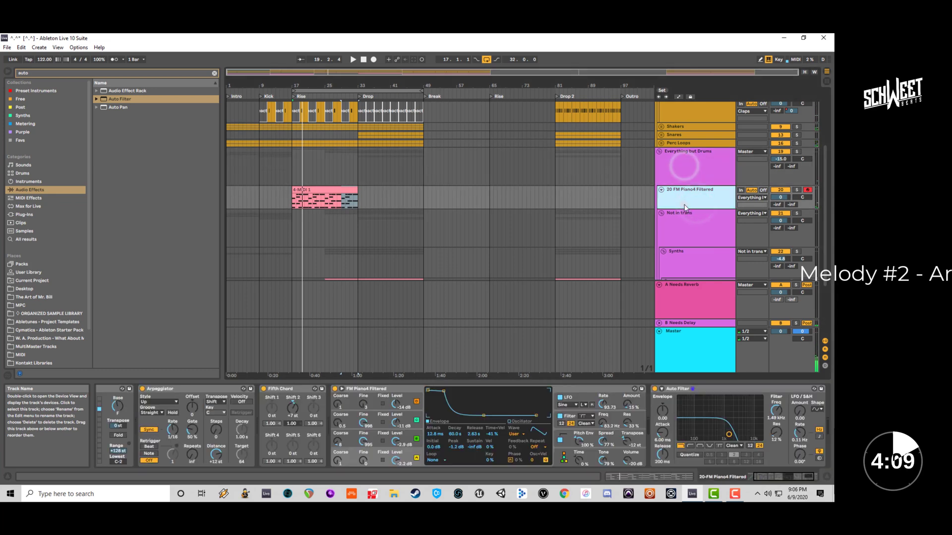
pyautogui.click(796, 190)
pyautogui.press('space')
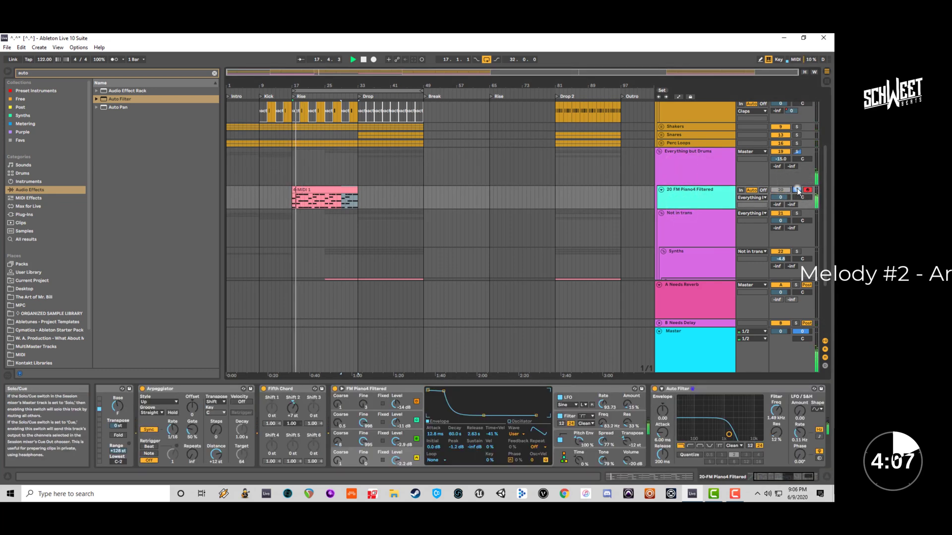
# Solo the Drums group and deactivate all clap clips from bar 17 to bar 33.
pyautogui.scroll(5, 788, 174)
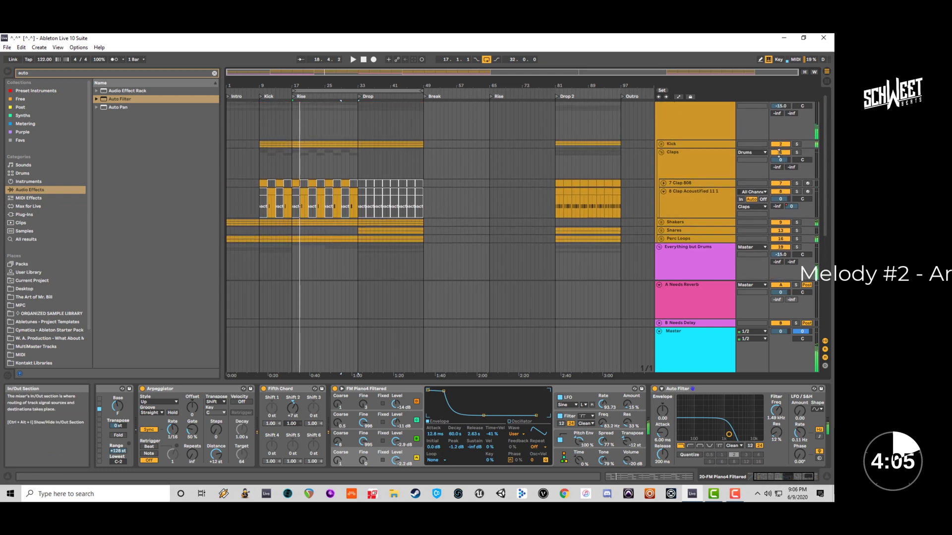
pyautogui.scroll(1, 779, 152)
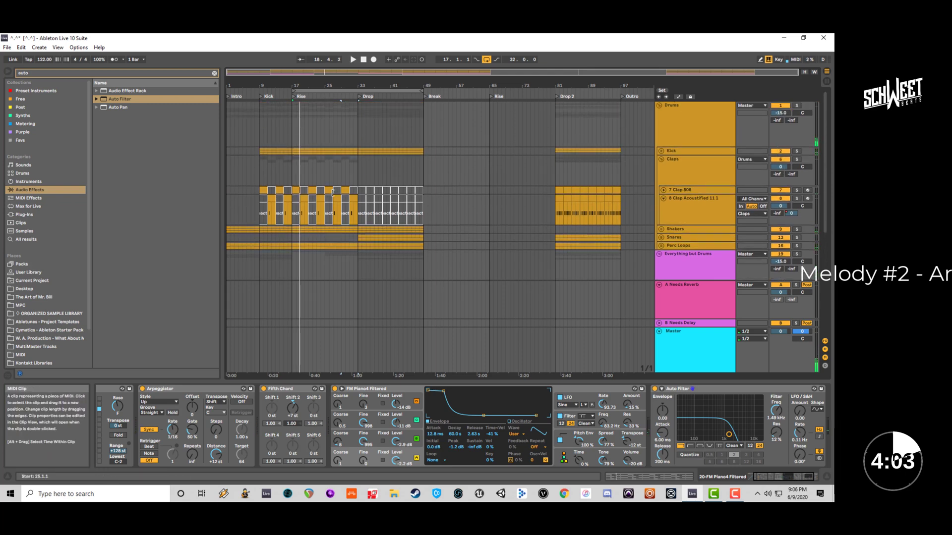
pyautogui.press('space')
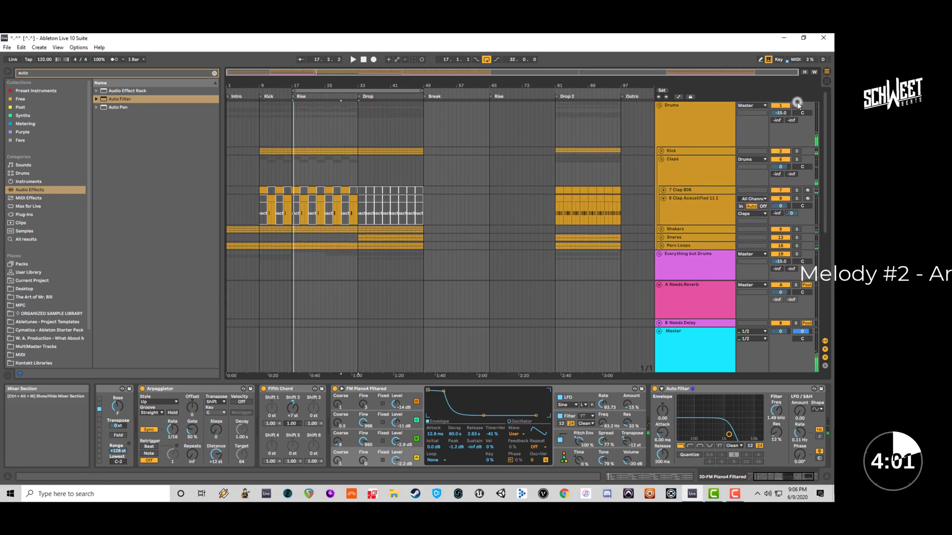
pyautogui.click(796, 105)
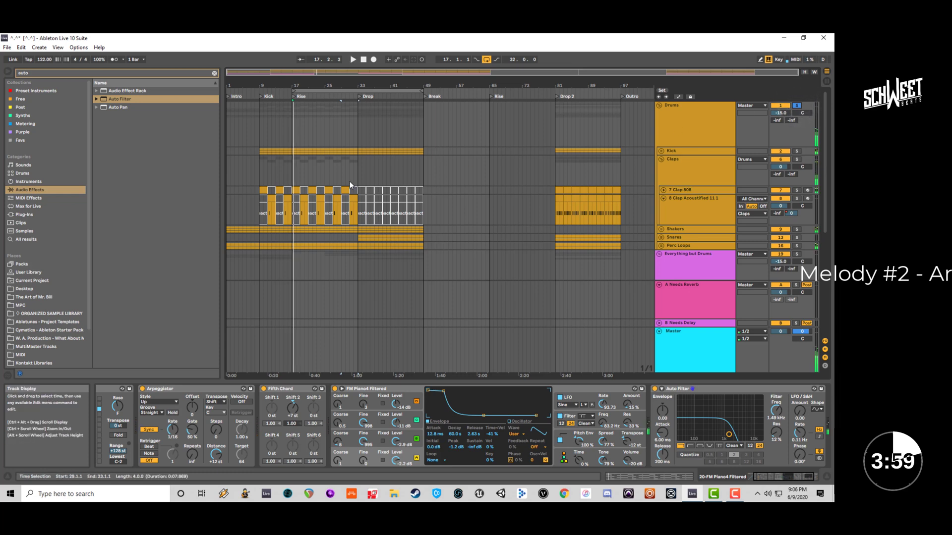
pyautogui.press('space')
pyautogui.moveTo(357, 179); pyautogui.dragTo(294, 214)
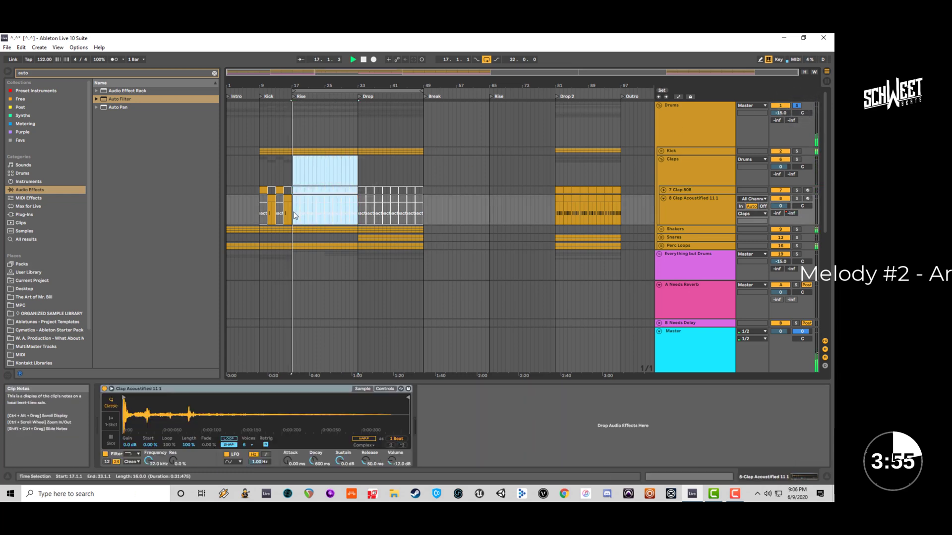
# Unfold the Kick group and deactivate the clips on its three kick tracks from bar 17 to bar 25.
pyautogui.click(662, 150)
pyautogui.click(295, 181)
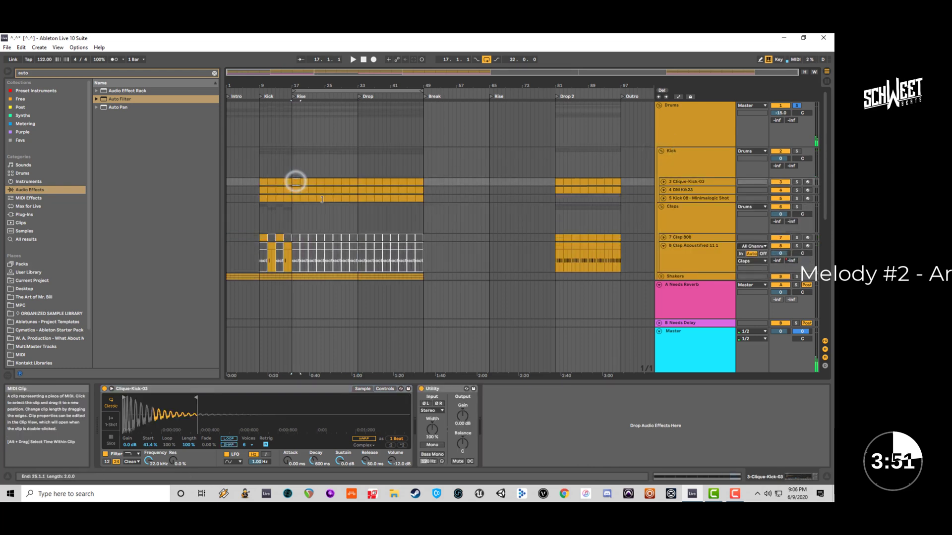
pyautogui.click(322, 199)
pyautogui.keyDown('shift'); pyautogui.click(323, 199); pyautogui.keyUp('shift')
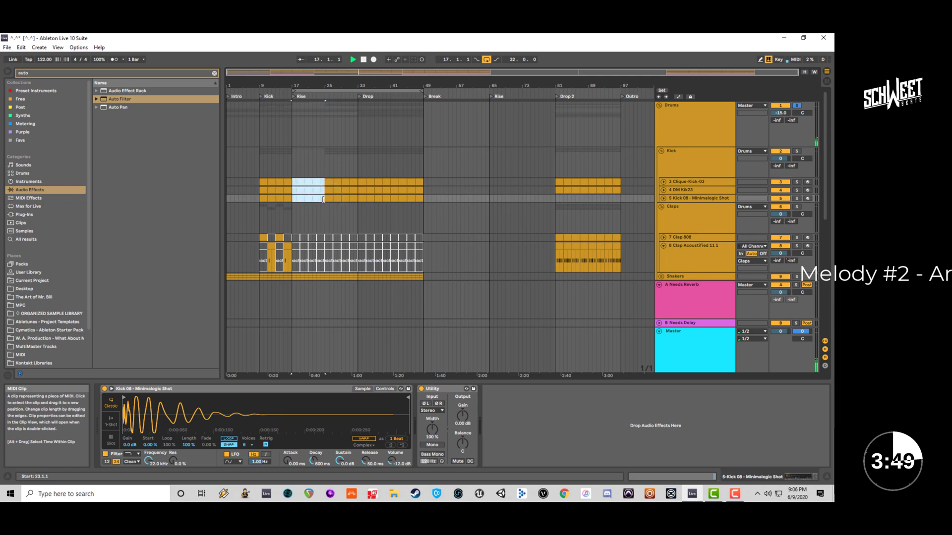
pyautogui.scroll(-2, 311, 238)
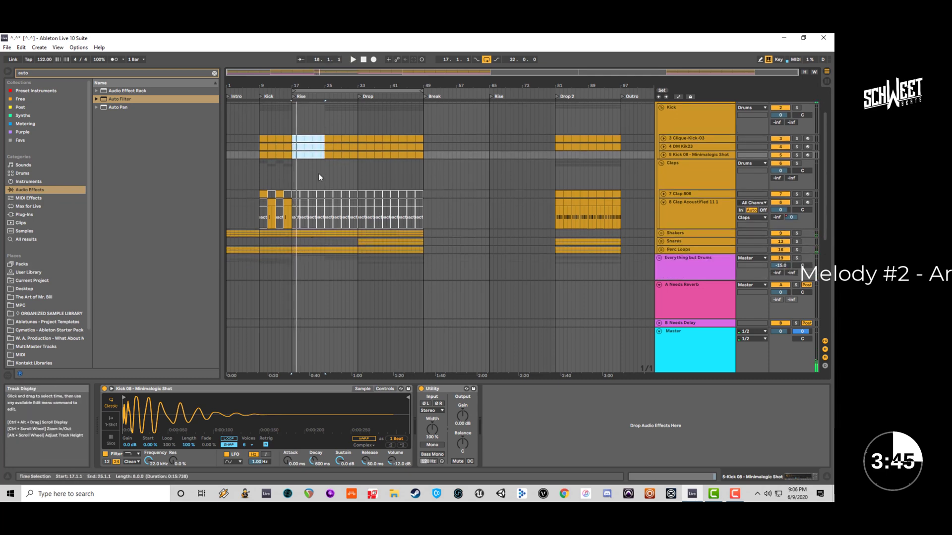
# Deactivate the Shakers group's clips from bar 17 to bar 25 and leave the group folded.
pyautogui.press('Down')
pyautogui.press('Down')
pyautogui.press('Down')
pyautogui.press('Down')
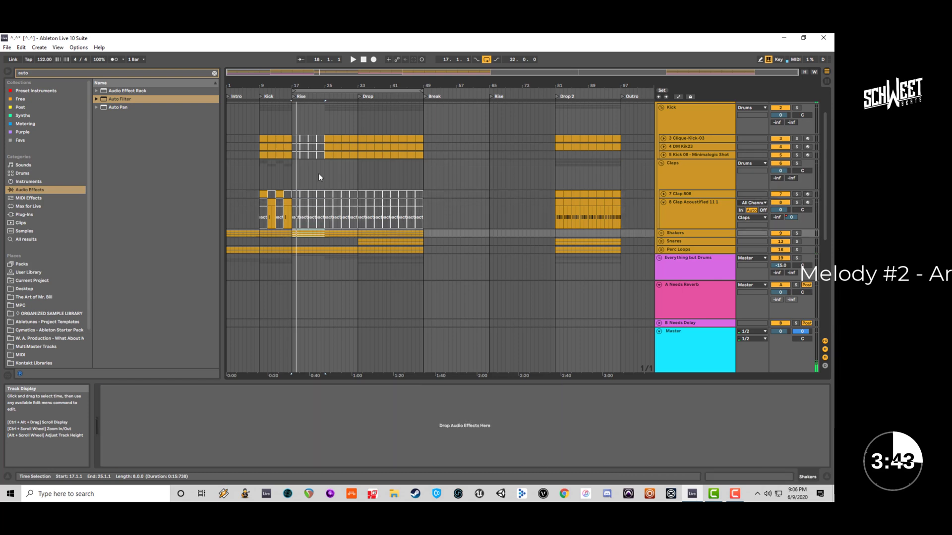
pyautogui.click(661, 232)
pyautogui.scroll(-2, 662, 231)
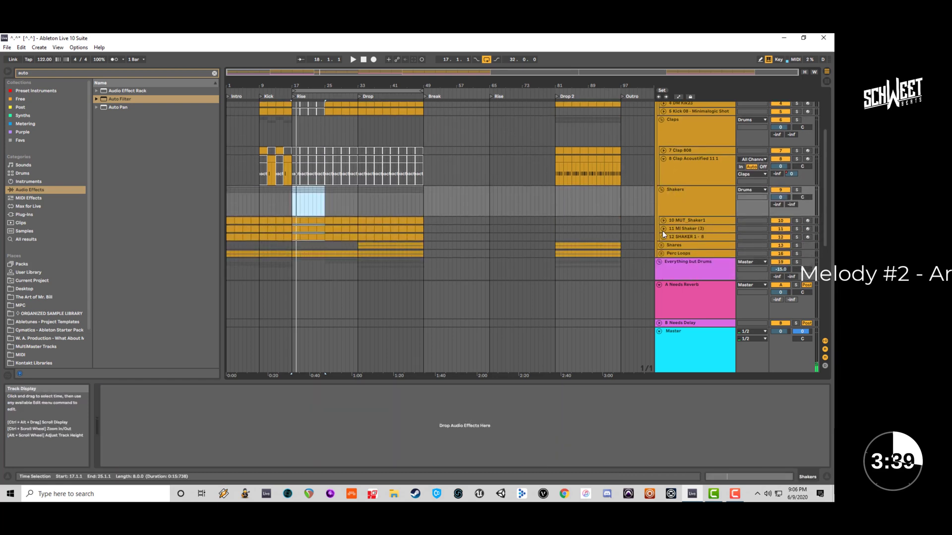
pyautogui.click(661, 191)
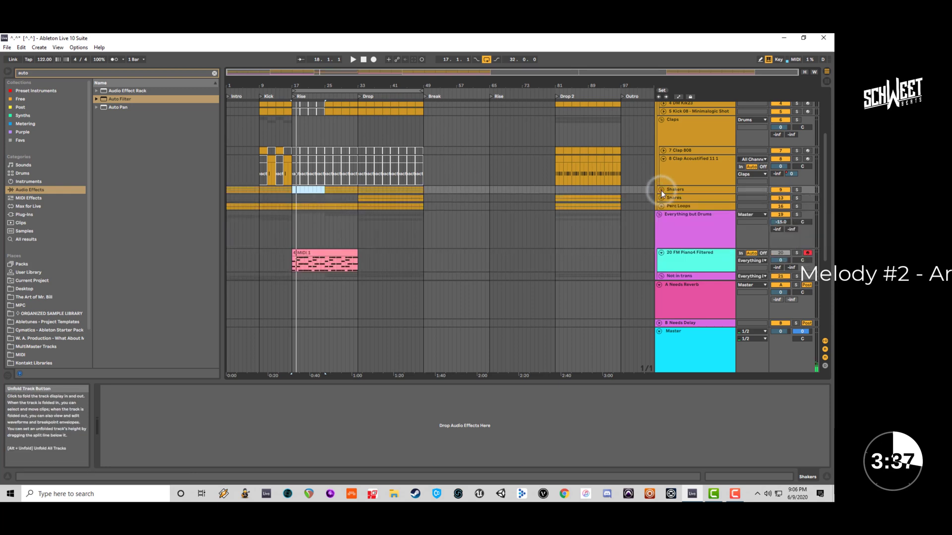
# Deactivate the Perc Loops clips from bar 17 to bar 25 with the group unfolded.
pyautogui.press('Down')
pyautogui.press('Down')
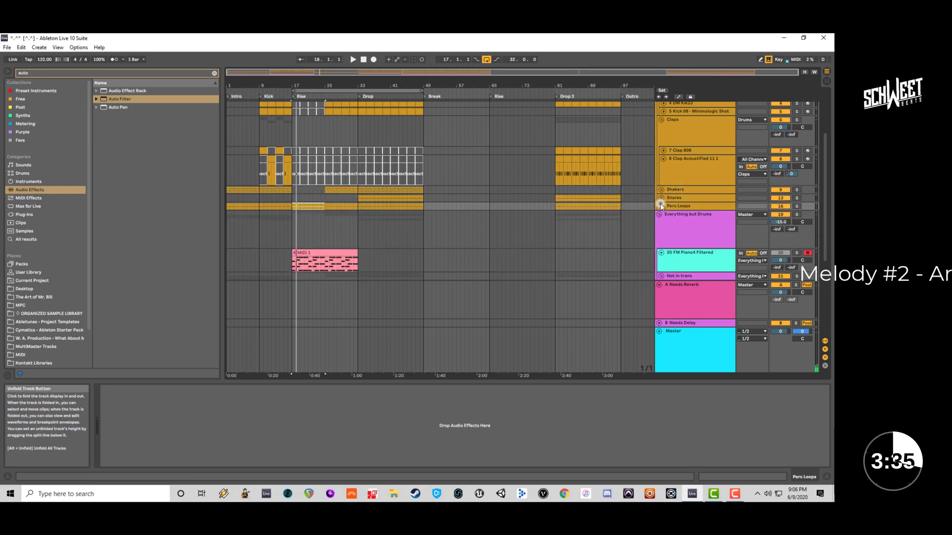
pyautogui.click(661, 206)
pyautogui.scroll(-2, 371, 232)
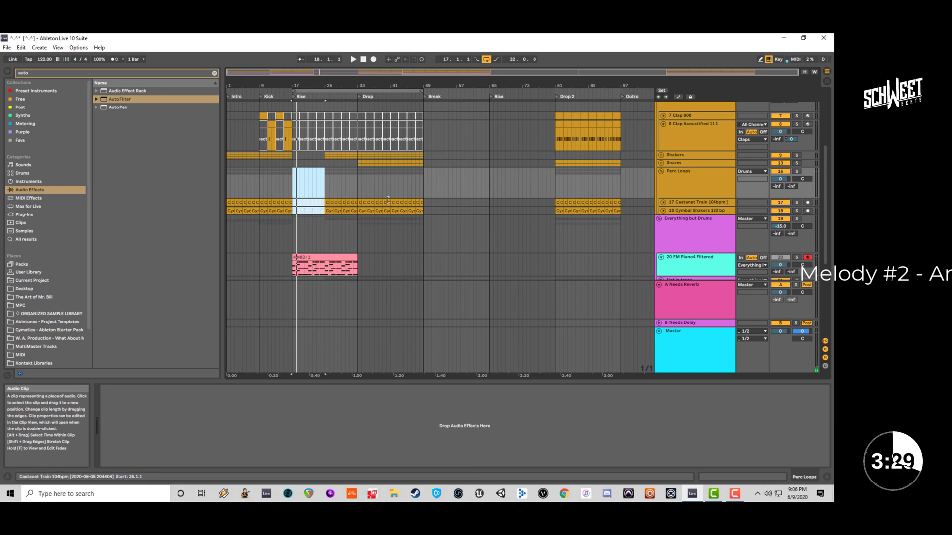
# Turn off the Drums group's solo and play the thinned-out Rise from bar 17 with all tracks.
pyautogui.press('space')
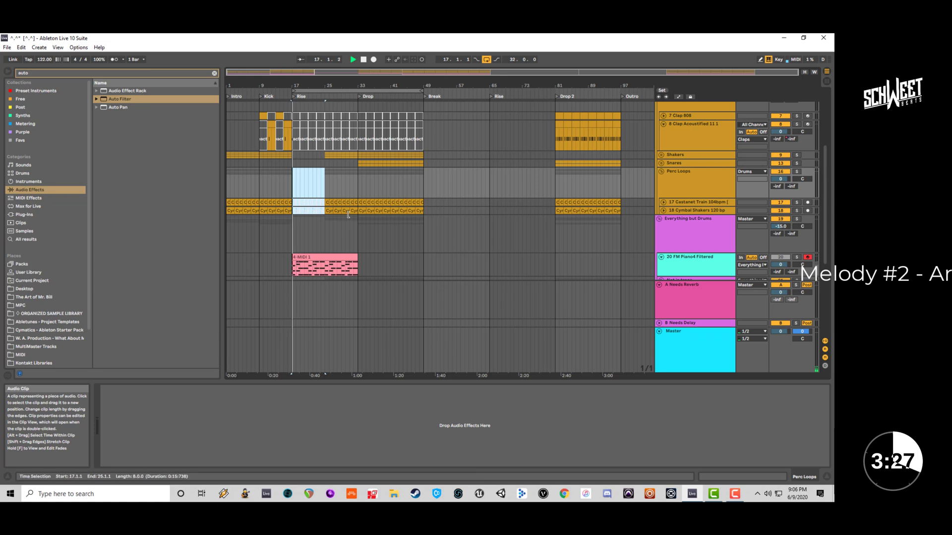
pyautogui.scroll(5, 347, 214)
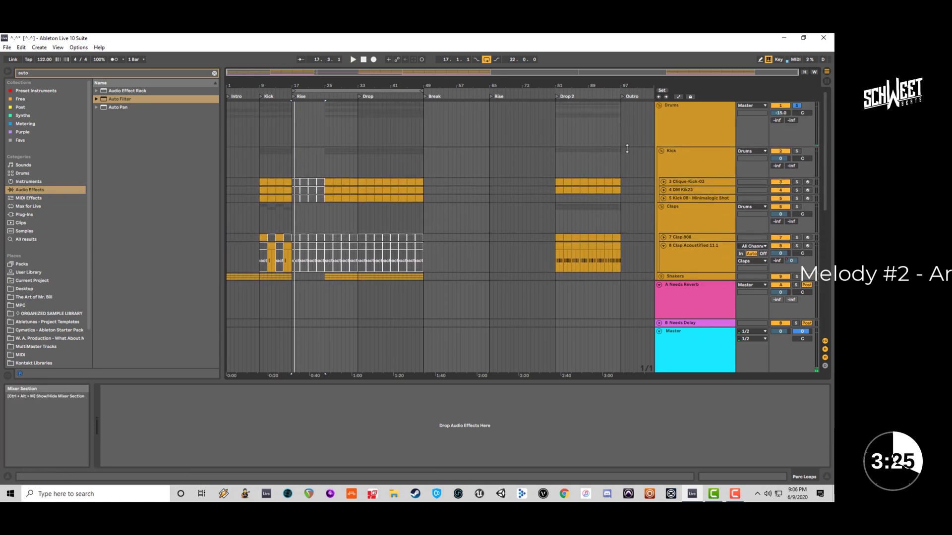
pyautogui.click(796, 107)
pyautogui.scroll(-5, 795, 106)
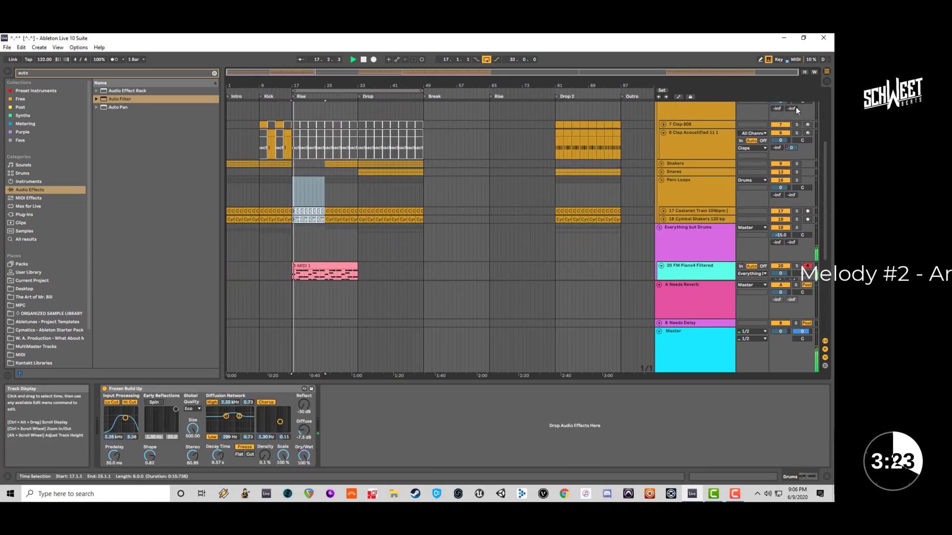
# Show automation and draw a rise in the FM Piano4 Filtered track's Auto Filter frequency from bar 17 to bar 33.
pyautogui.scroll(-3, 668, 260)
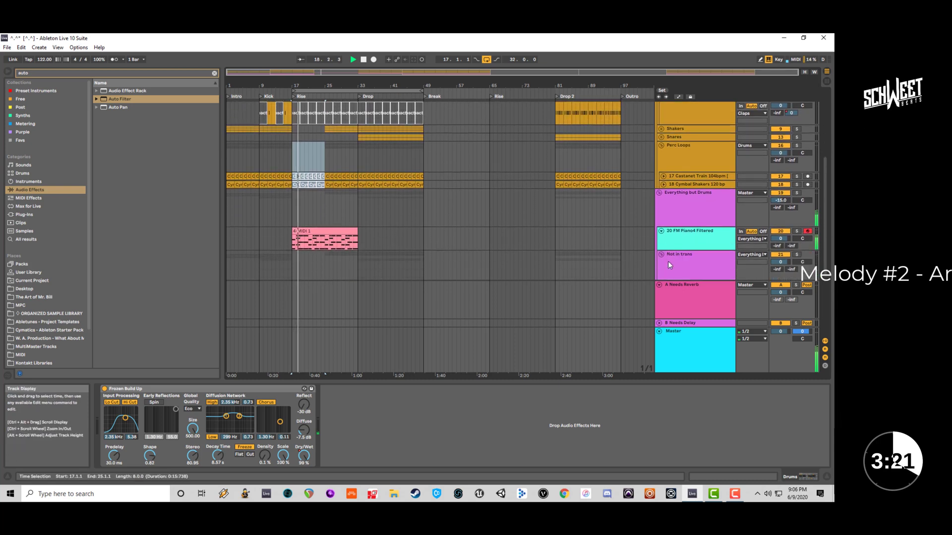
pyautogui.click(671, 235)
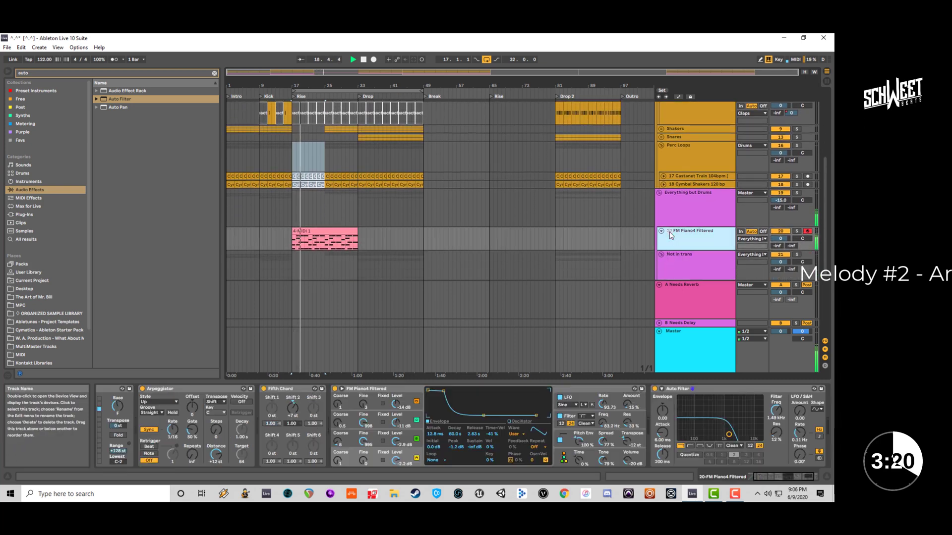
pyautogui.click(679, 97)
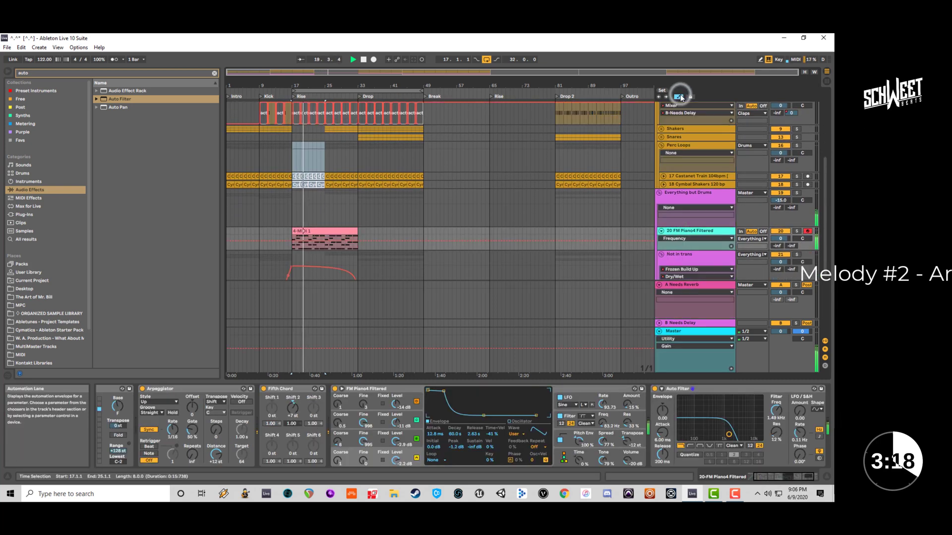
pyautogui.click(672, 231)
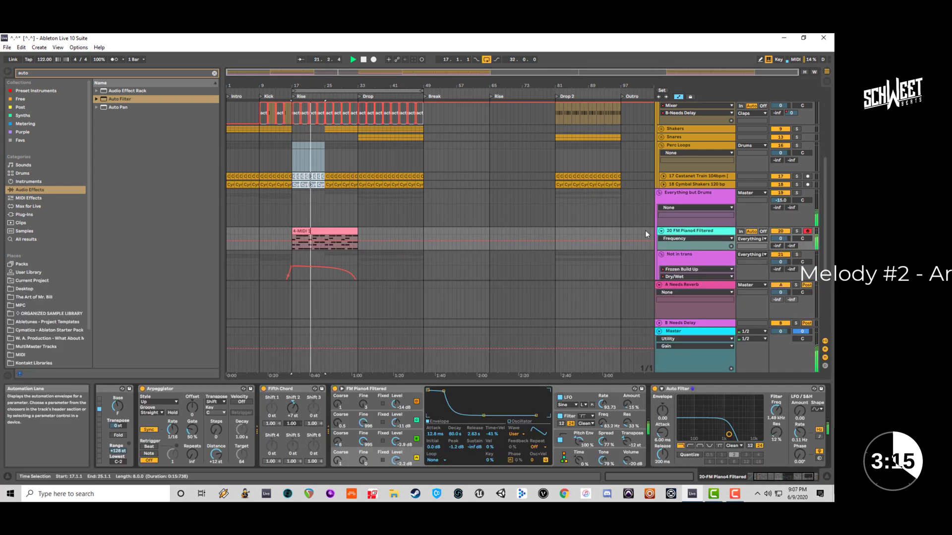
pyautogui.click(344, 231)
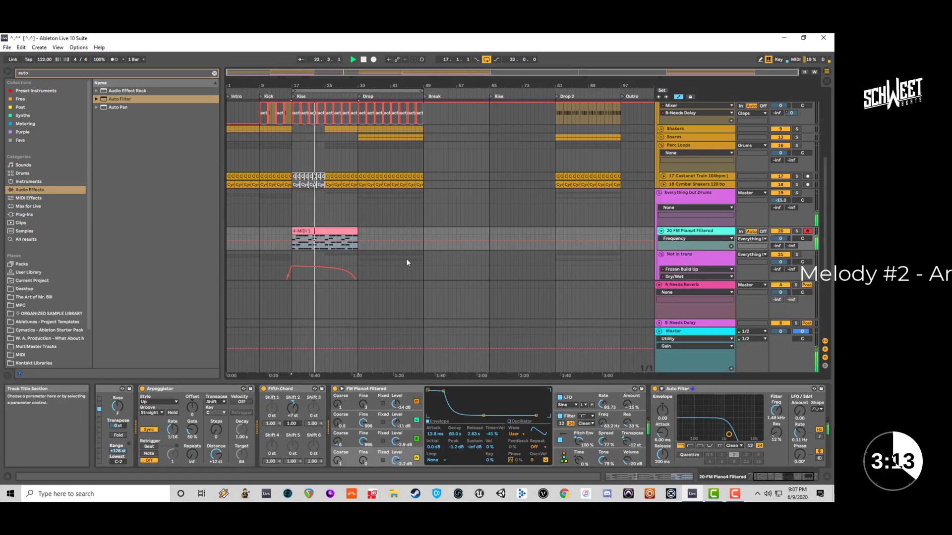
pyautogui.click(776, 410)
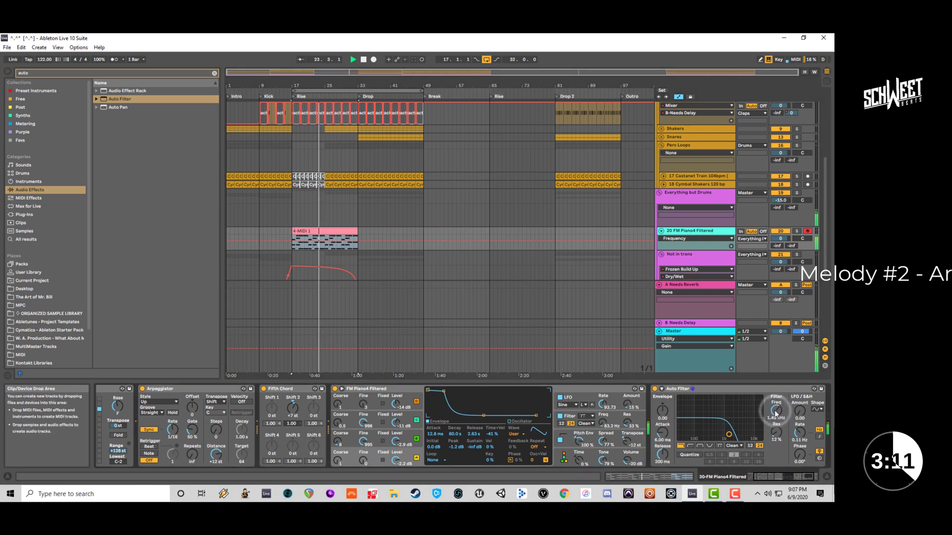
pyautogui.click(292, 240)
pyautogui.moveTo(358, 241); pyautogui.dragTo(358, 236)
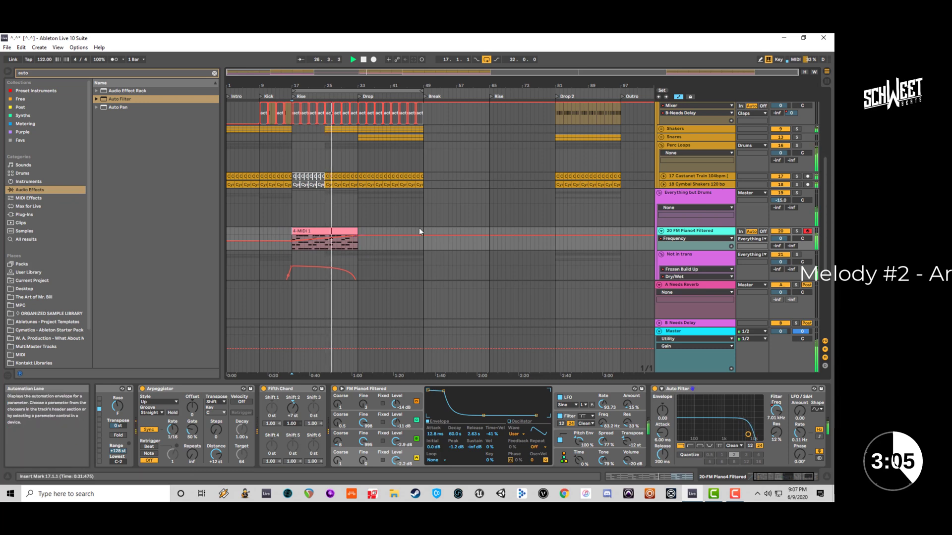
pyautogui.click(369, 231)
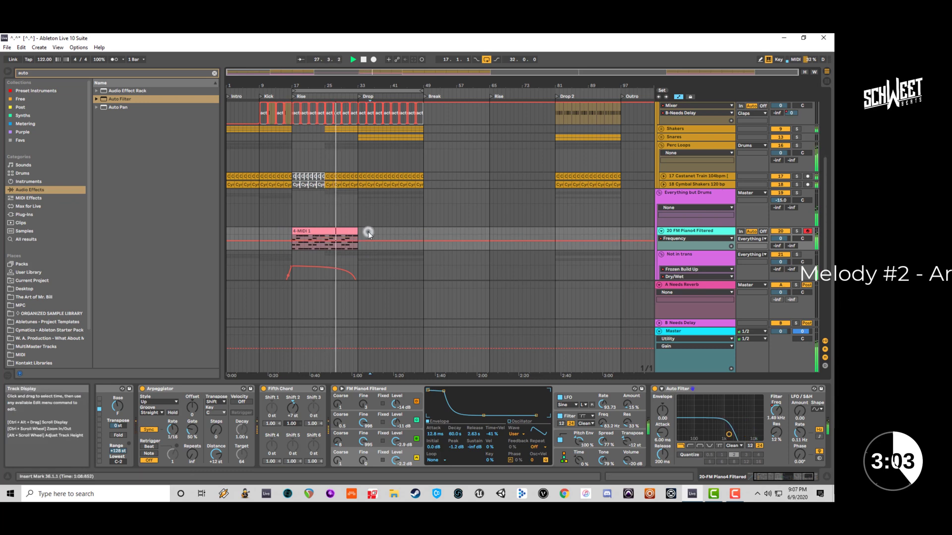
# Solo the Drums group and play it from bar 24 with its Frozen Build Up reverb automation shown.
pyautogui.click(322, 208)
pyautogui.scroll(4, 361, 181)
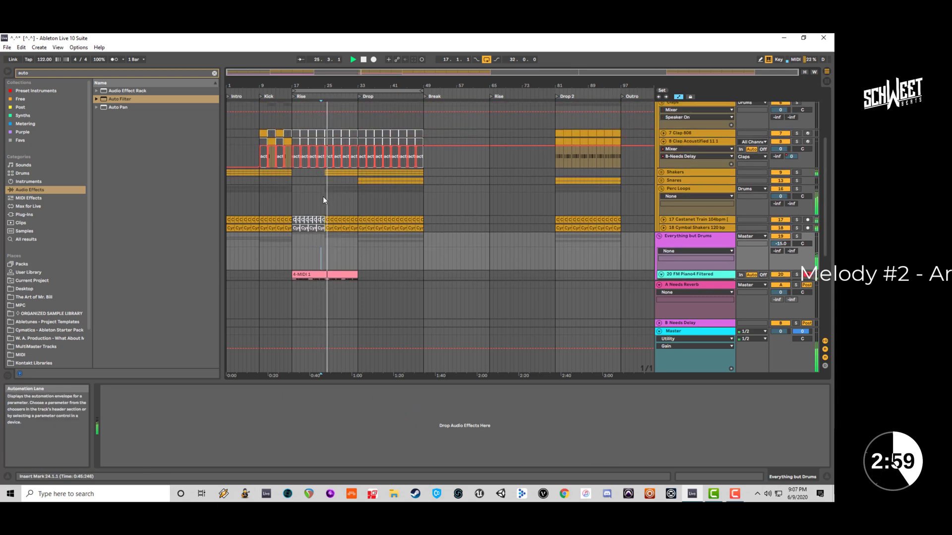
pyautogui.scroll(2, 670, 134)
pyautogui.scroll(3, 669, 133)
pyautogui.click(677, 115)
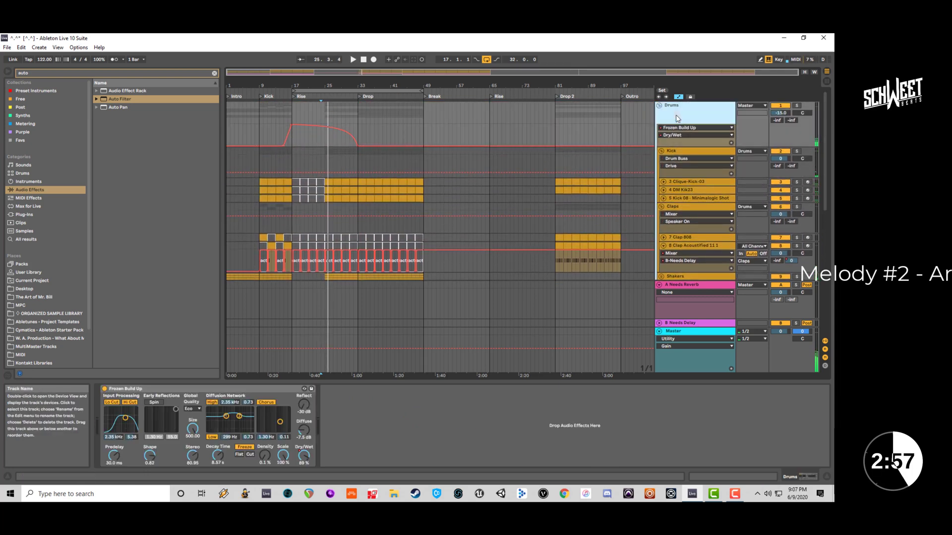
pyautogui.press('space')
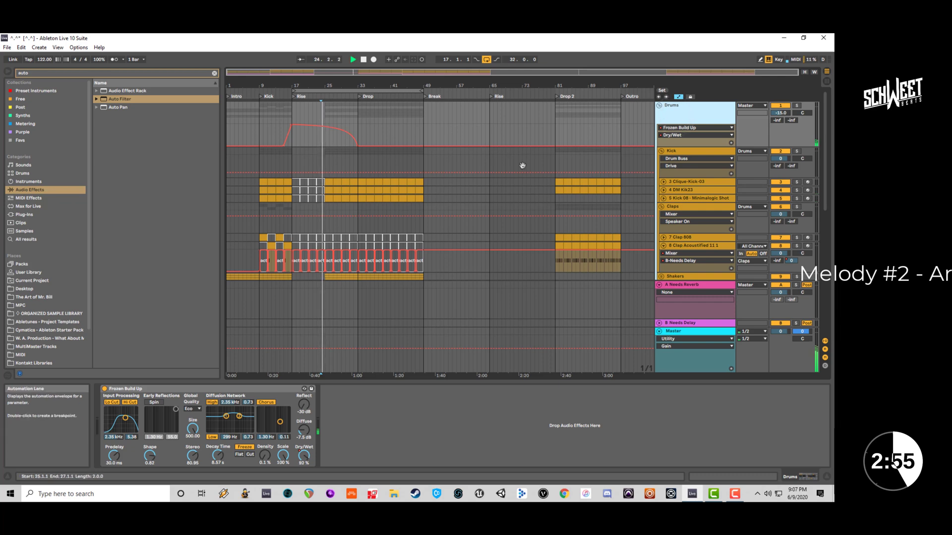
pyautogui.click(796, 106)
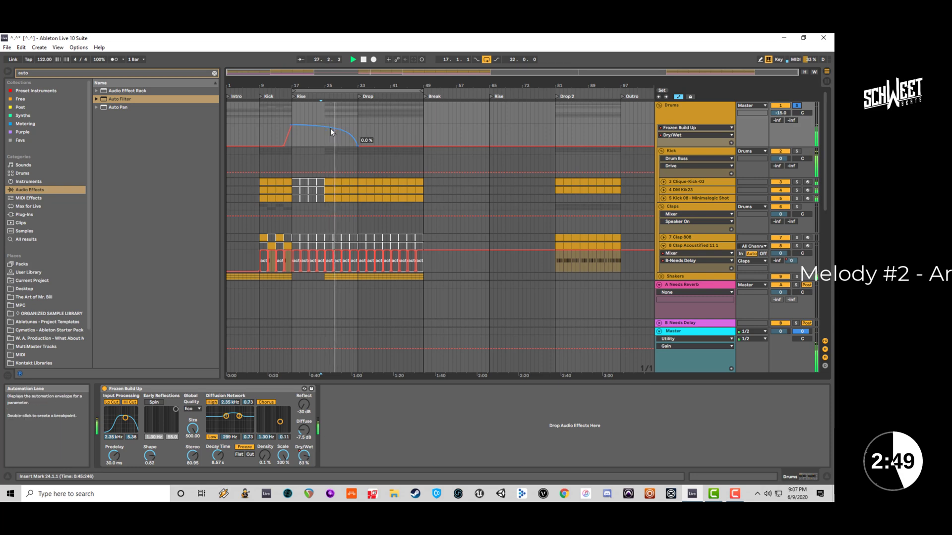
# Add Auto Filter after the Drums group's reverb and lower its low-pass cutoff to about 1.44 kHz.
pyautogui.click(672, 119)
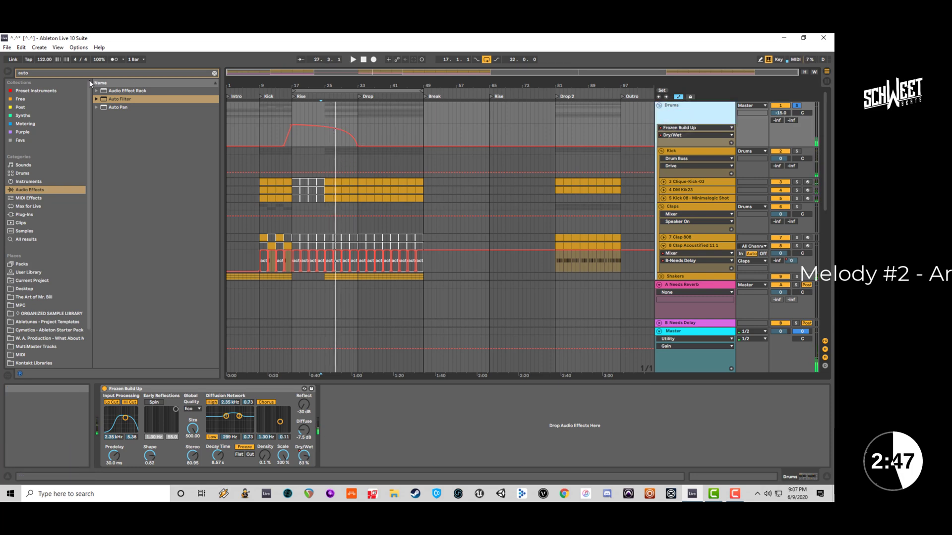
pyautogui.moveTo(112, 99); pyautogui.dragTo(355, 401)
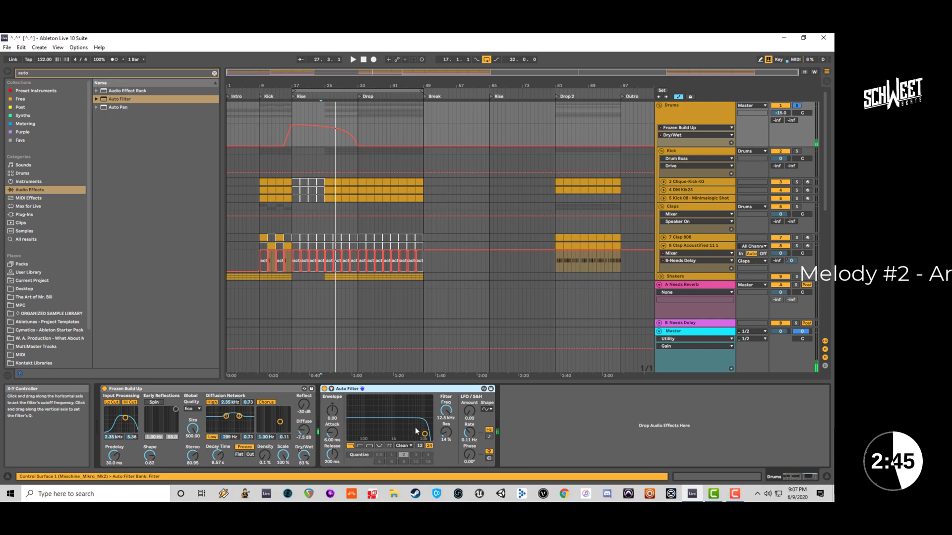
pyautogui.moveTo(424, 430); pyautogui.dragTo(399, 434)
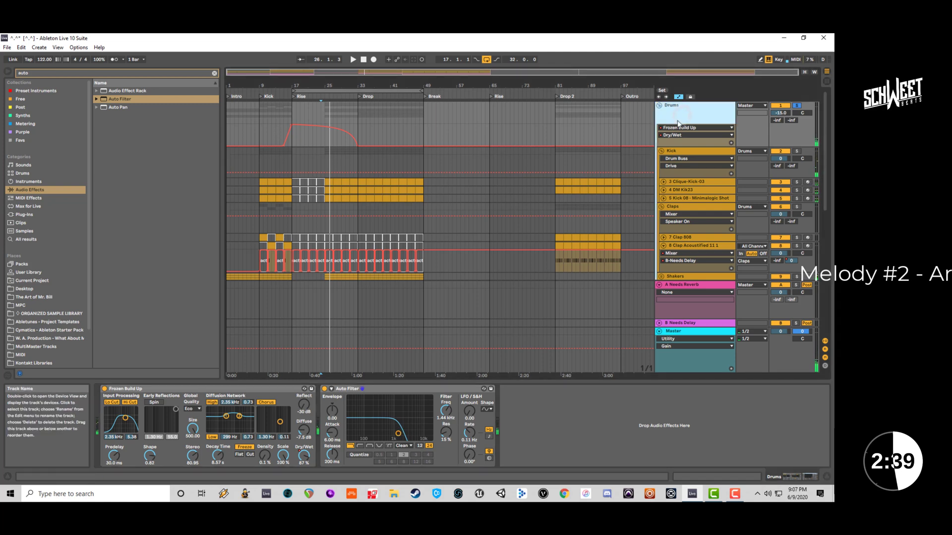
# Automate the Drums group's Auto Filter frequency to rise from bar 25 to about 14.4 kHz at bar 33.
pyautogui.click(446, 410)
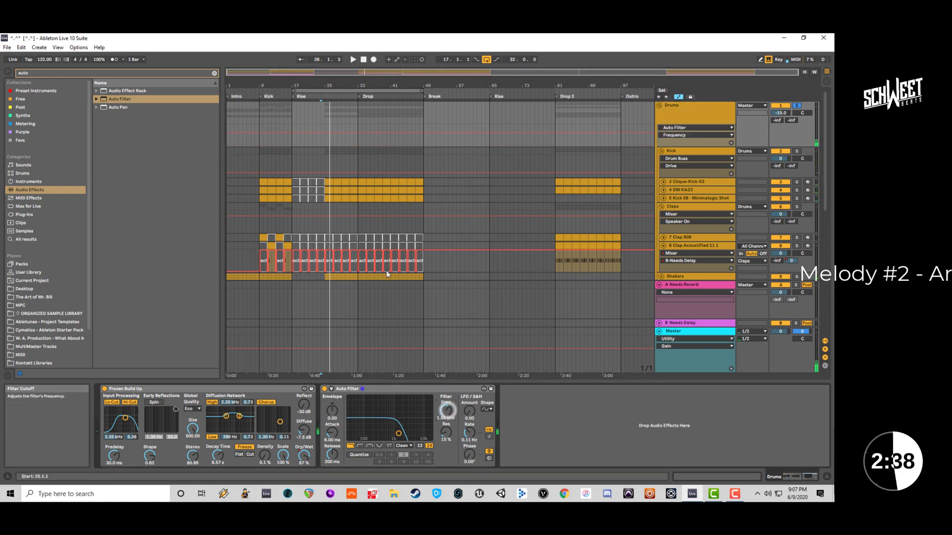
pyautogui.click(325, 131)
pyautogui.moveTo(358, 132); pyautogui.dragTo(358, 124)
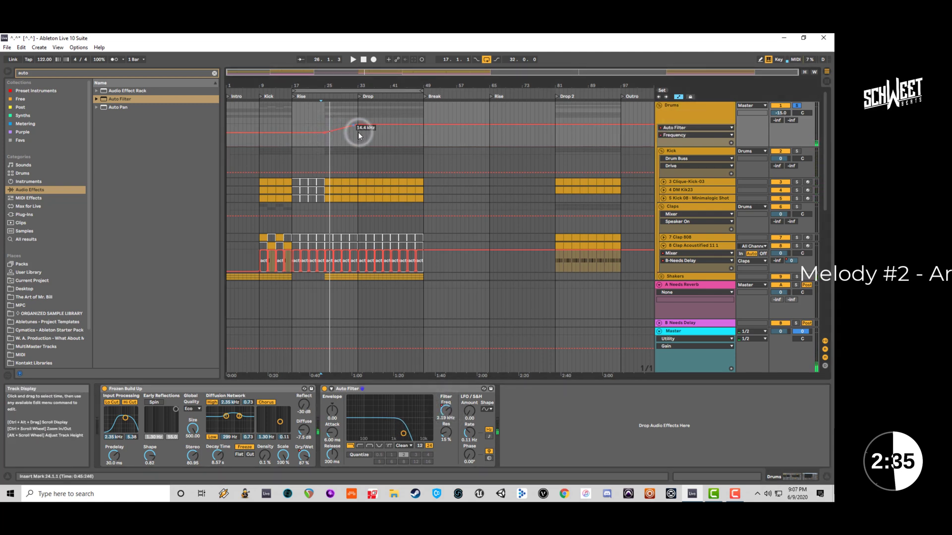
# Play the Rise from bar 24 and unsolo the Drums group to hear the full mix.
pyautogui.press('space')
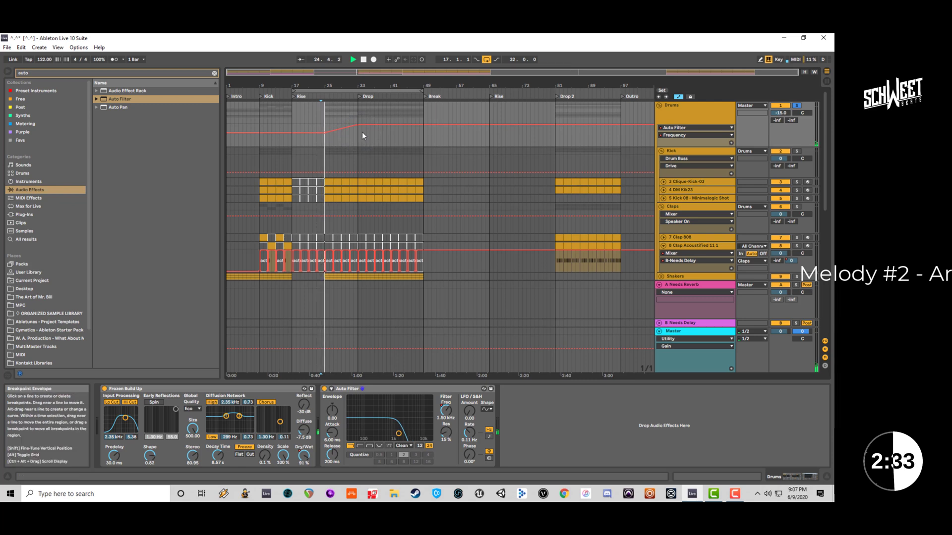
pyautogui.click(795, 105)
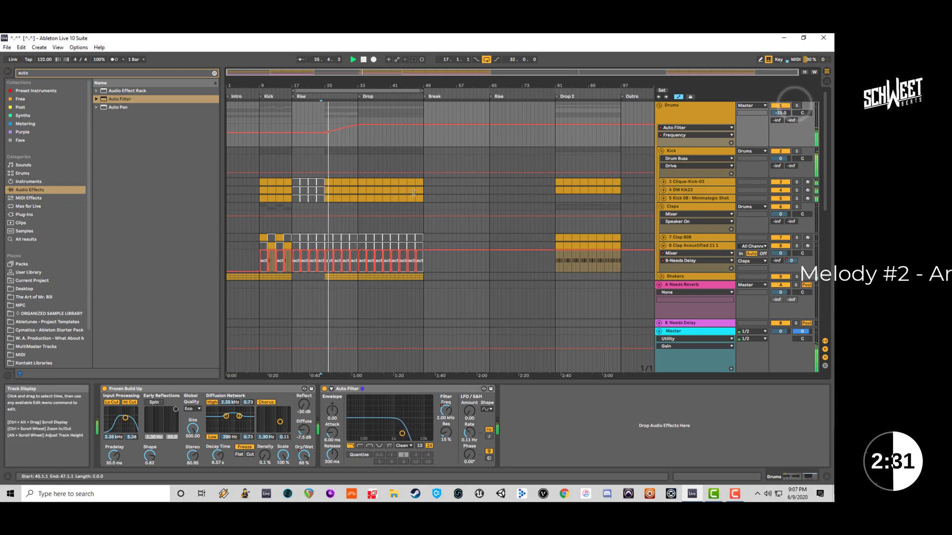
pyautogui.scroll(-5, 386, 210)
pyautogui.scroll(-10, 385, 207)
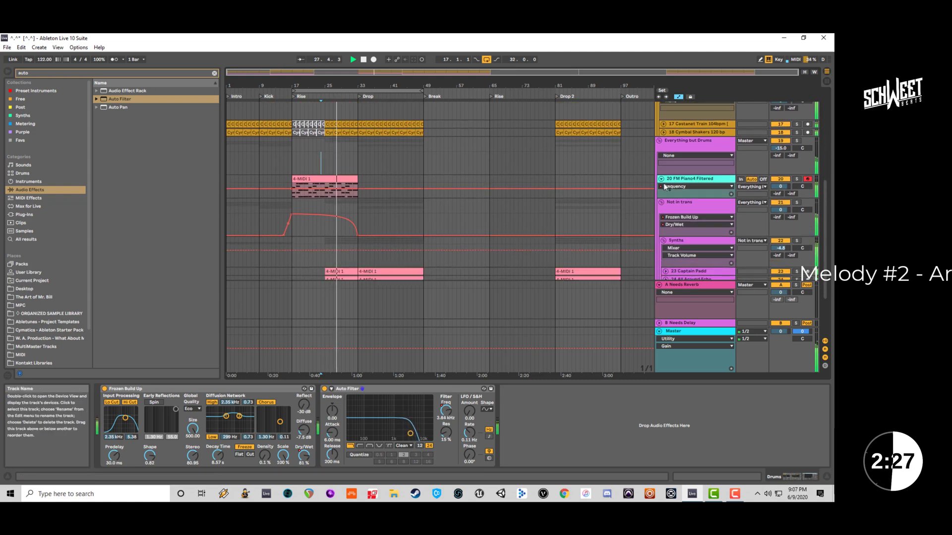
pyautogui.scroll(-4, 593, 180)
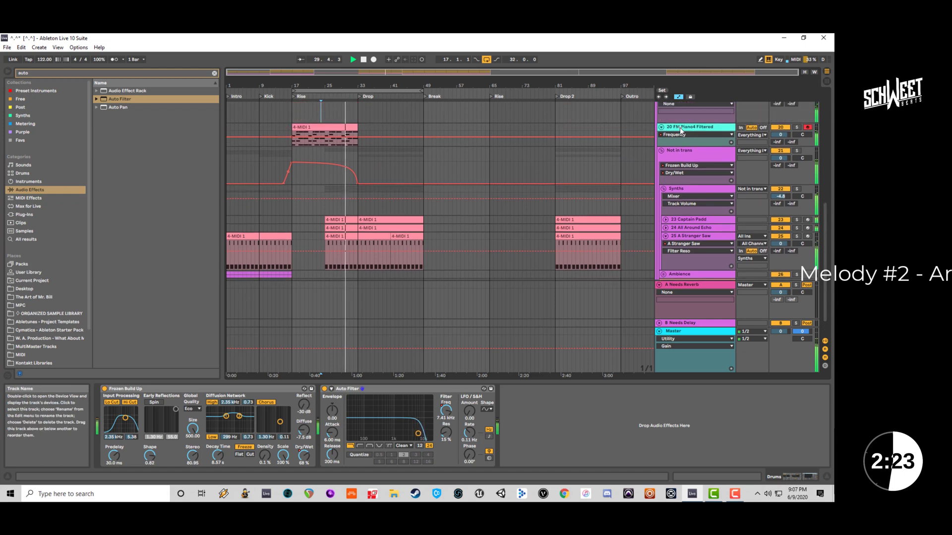
# Check the device chains of FM Piano4 Filtered, Everything but Drums and Not in trans during playback into the Drop.
pyautogui.click(679, 127)
pyautogui.scroll(3, 680, 127)
pyautogui.click(689, 132)
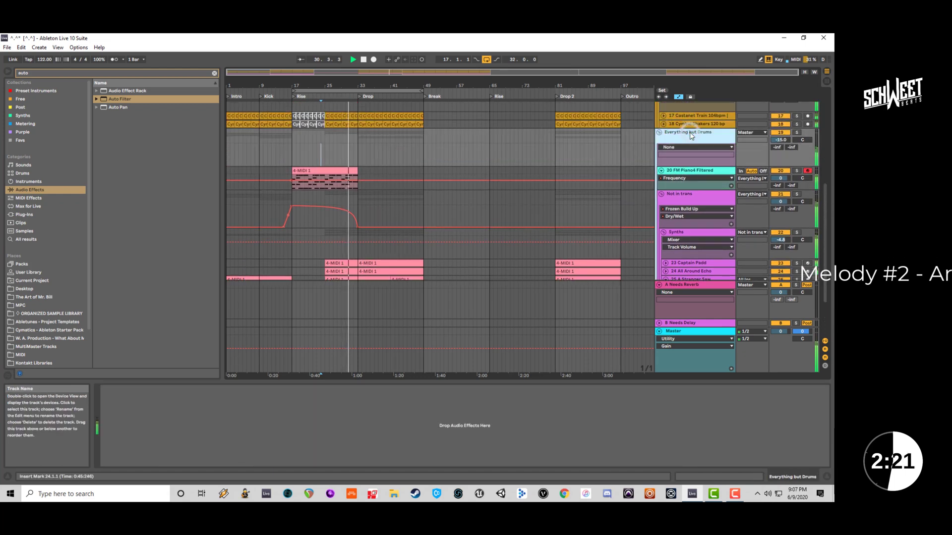
pyautogui.click(677, 196)
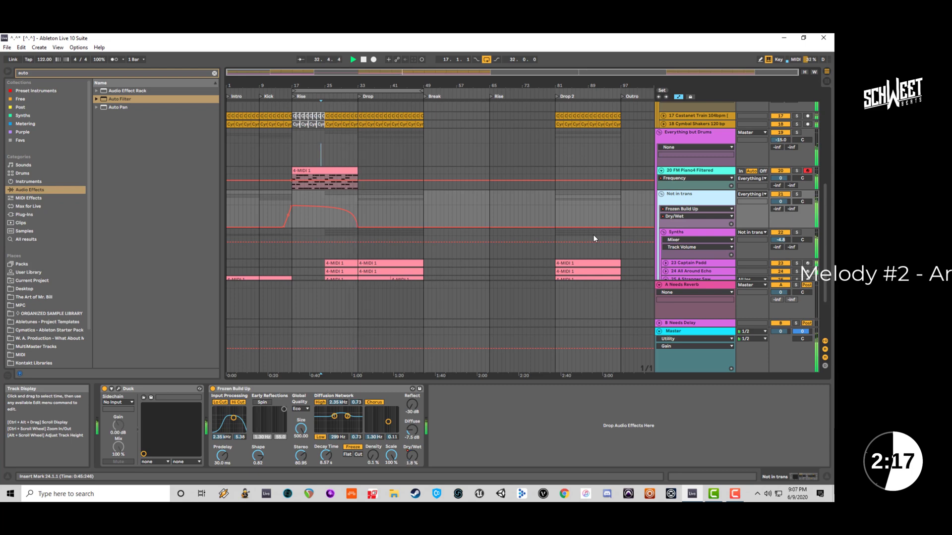
pyautogui.scroll(-3, 391, 246)
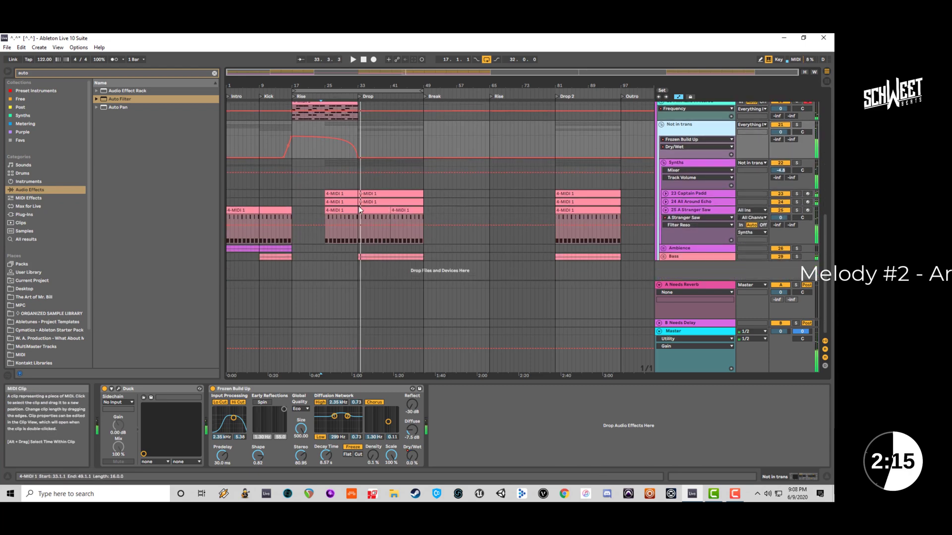
pyautogui.scroll(6, 401, 204)
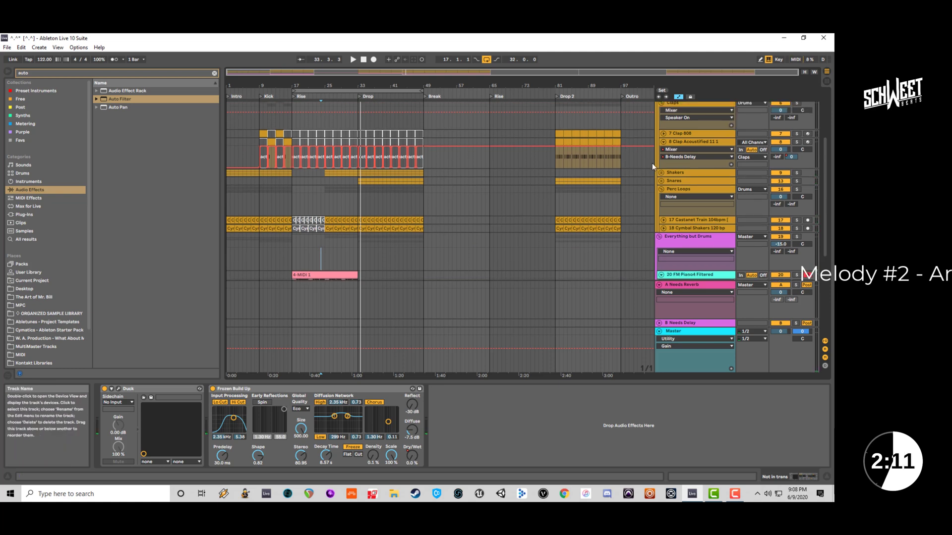
# Collapse the Perc Loops group and play the Drop from bar 33, briefly soloing the Snares group.
pyautogui.click(661, 189)
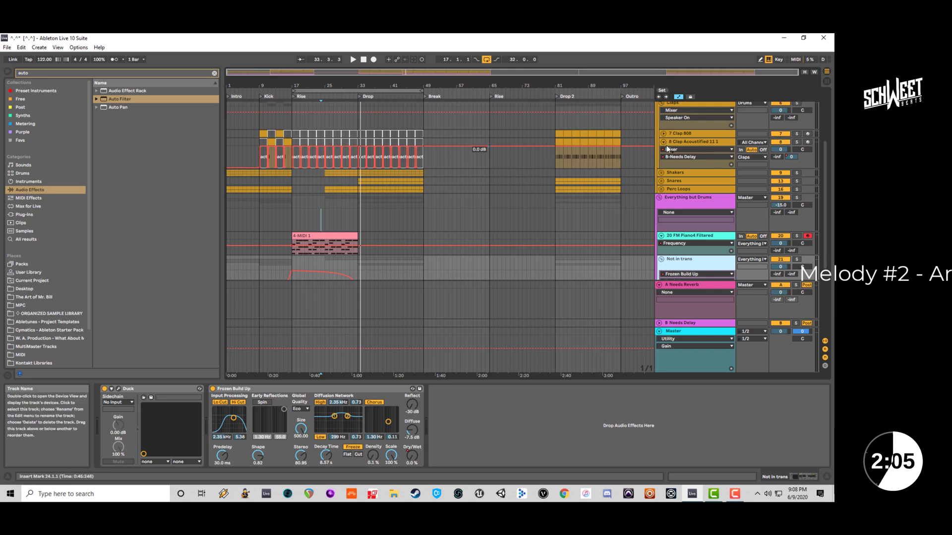
pyautogui.click(357, 123)
pyautogui.press('space')
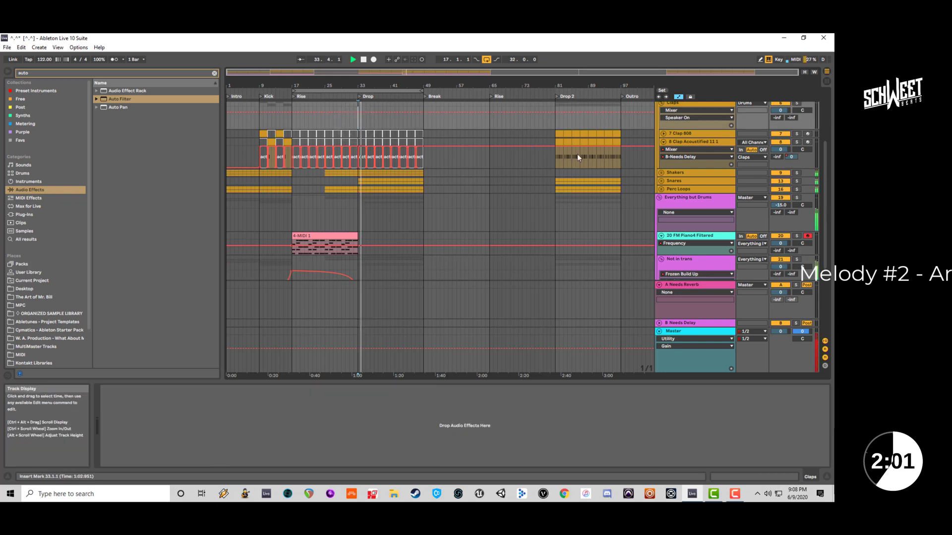
pyautogui.click(796, 182)
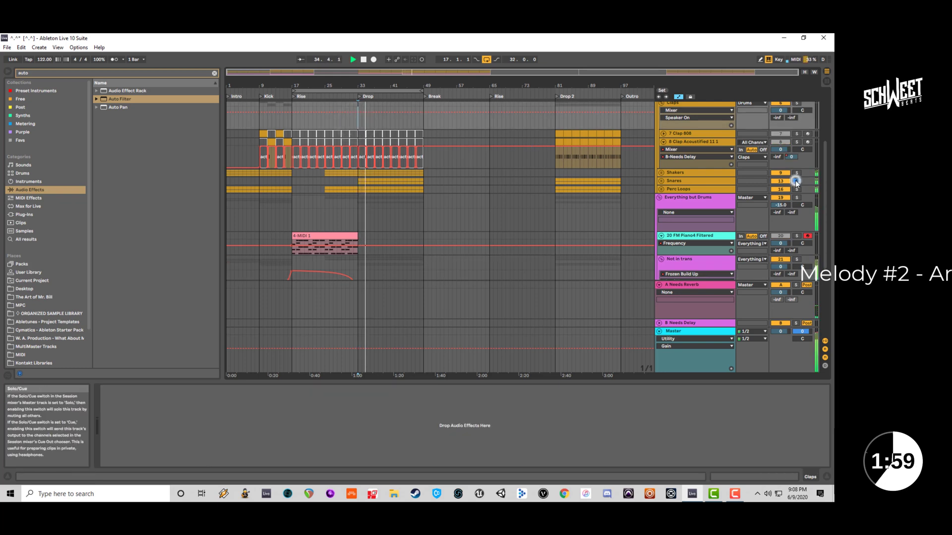
pyautogui.click(795, 180)
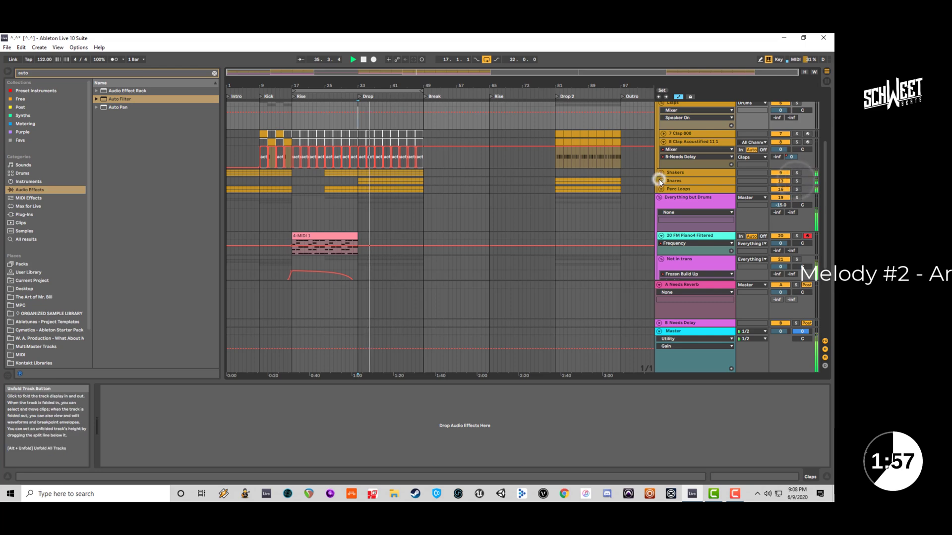
# Expand the Snares group, collapse the Claps and Kick groups, and stop playback.
pyautogui.click(659, 180)
pyautogui.scroll(-3, 658, 180)
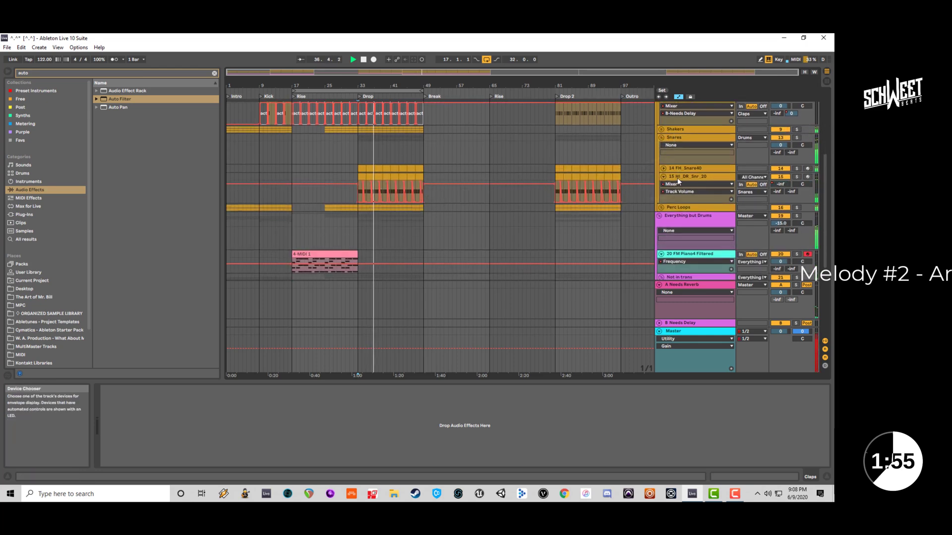
pyautogui.moveTo(826, 165); pyautogui.dragTo(822, 132)
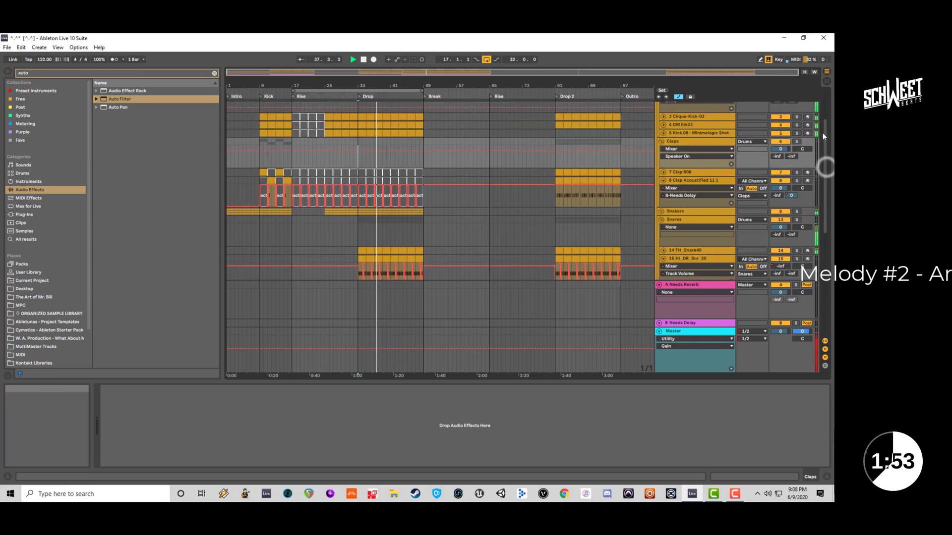
pyautogui.click(661, 142)
pyautogui.scroll(2, 661, 141)
pyautogui.press('space')
pyautogui.click(662, 151)
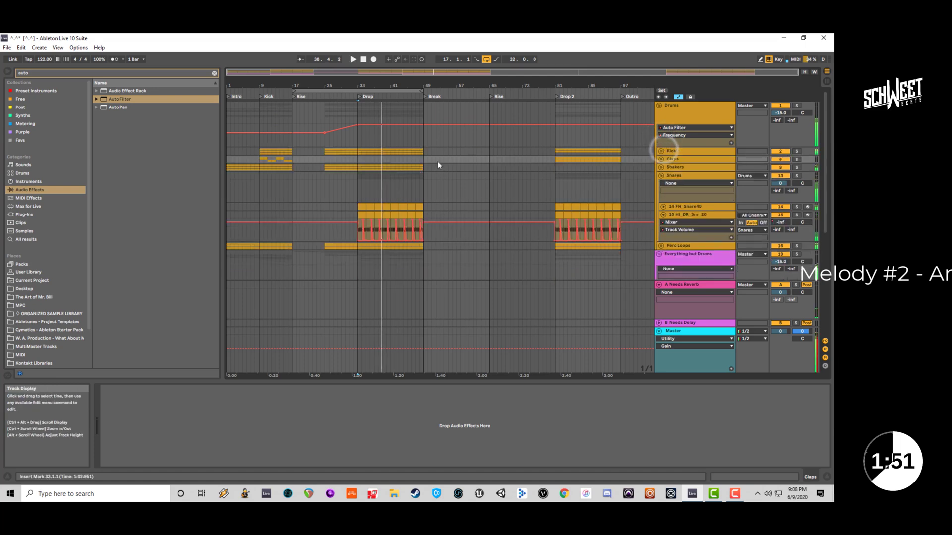
# Play the Rise from bar 17 and check the FM Piano4 Filtered clip and its devices.
pyautogui.click(301, 169)
pyautogui.press('space')
pyautogui.scroll(-7, 334, 206)
pyautogui.click(335, 180)
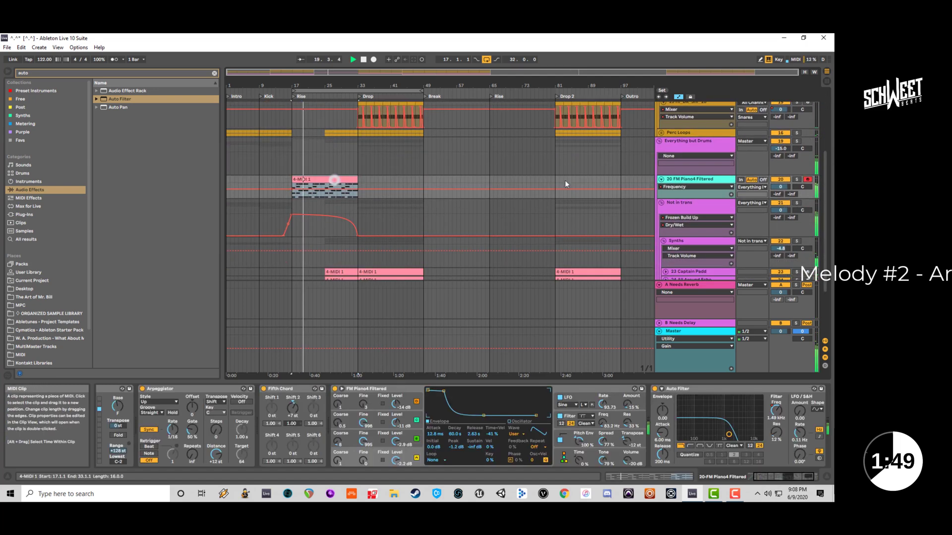
pyautogui.scroll(-3, 703, 182)
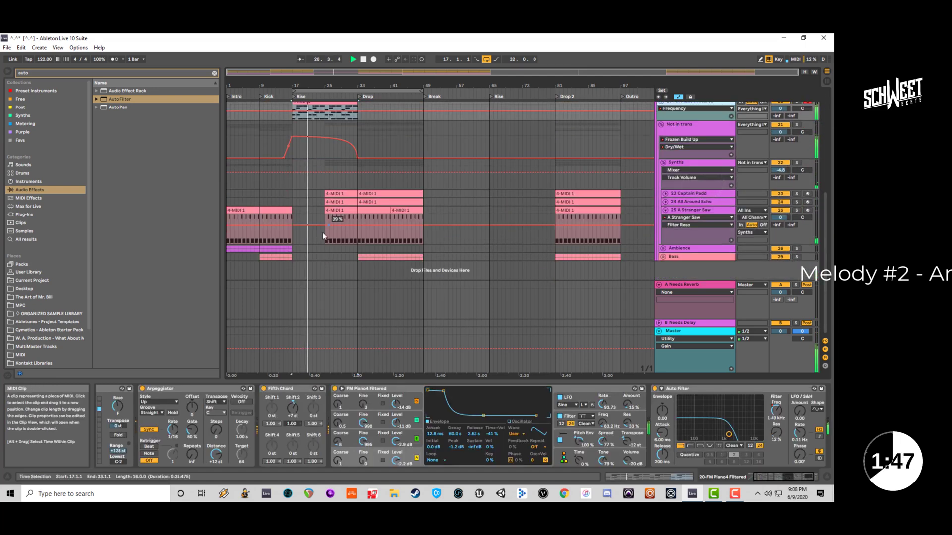
# Duplicate the Ambience group's clips from bars 9–17 into bars 17–25 and play them.
pyautogui.click(259, 247)
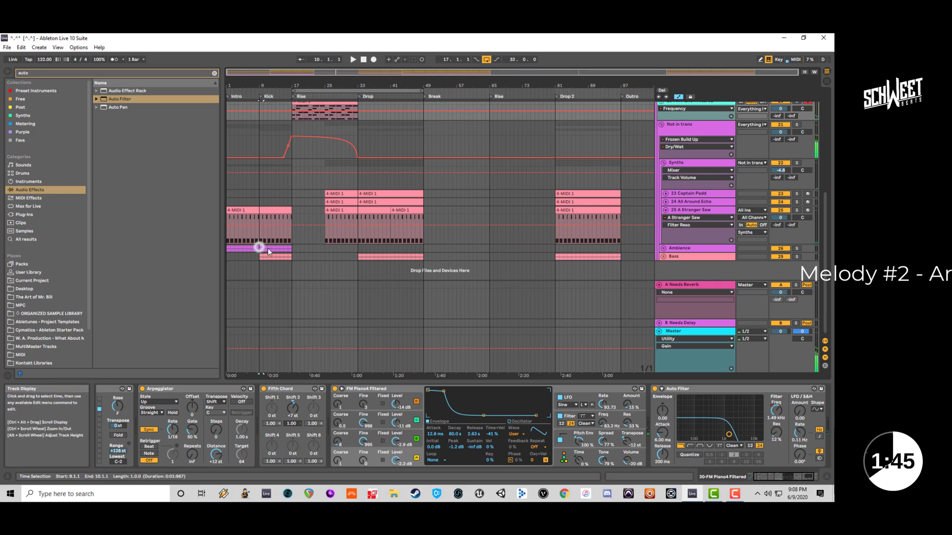
pyautogui.moveTo(289, 251); pyautogui.dragTo(290, 252)
pyautogui.hotkey('ctrl', 'd')
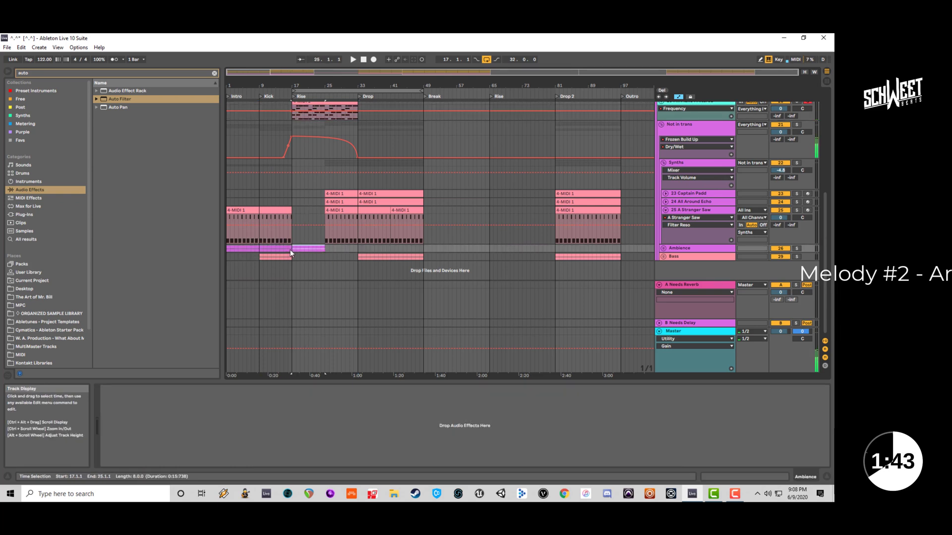
pyautogui.press('space')
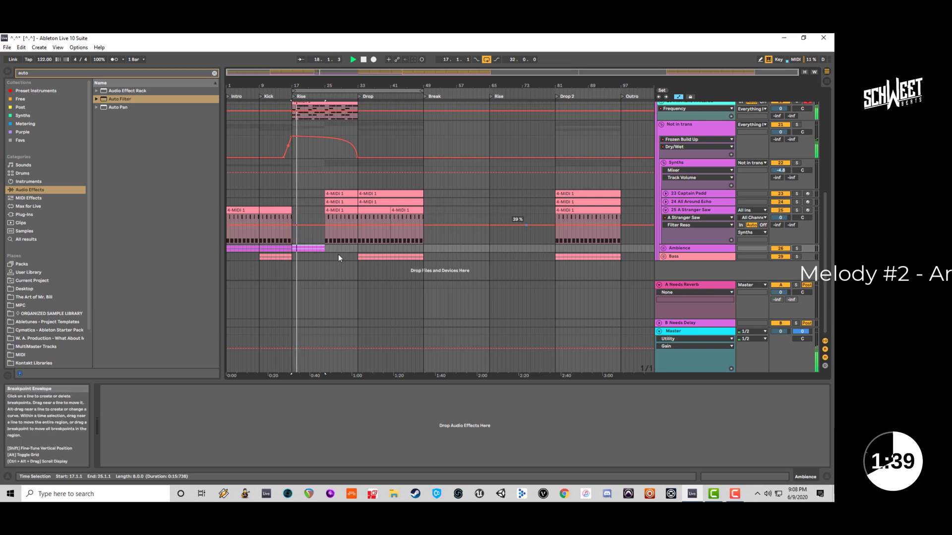
pyautogui.scroll(2, 375, 253)
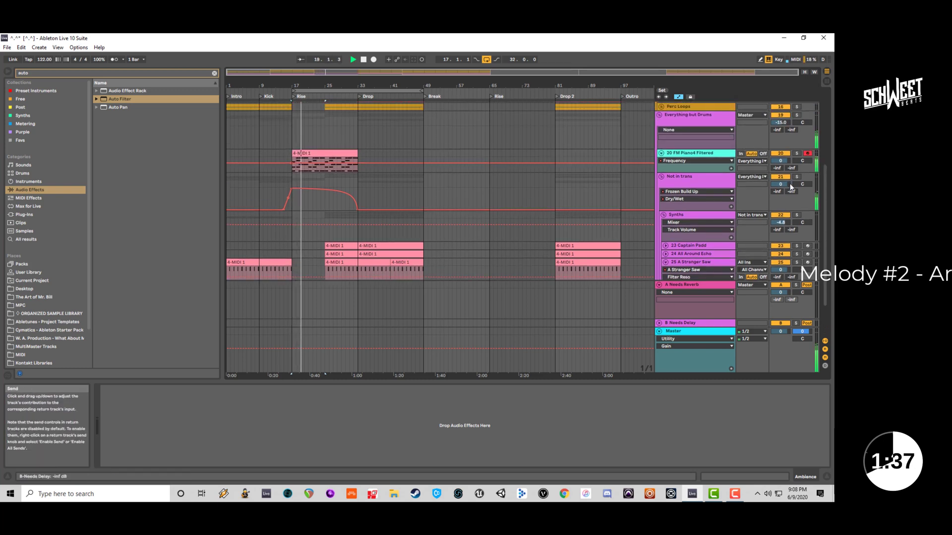
pyautogui.scroll(-2, 790, 183)
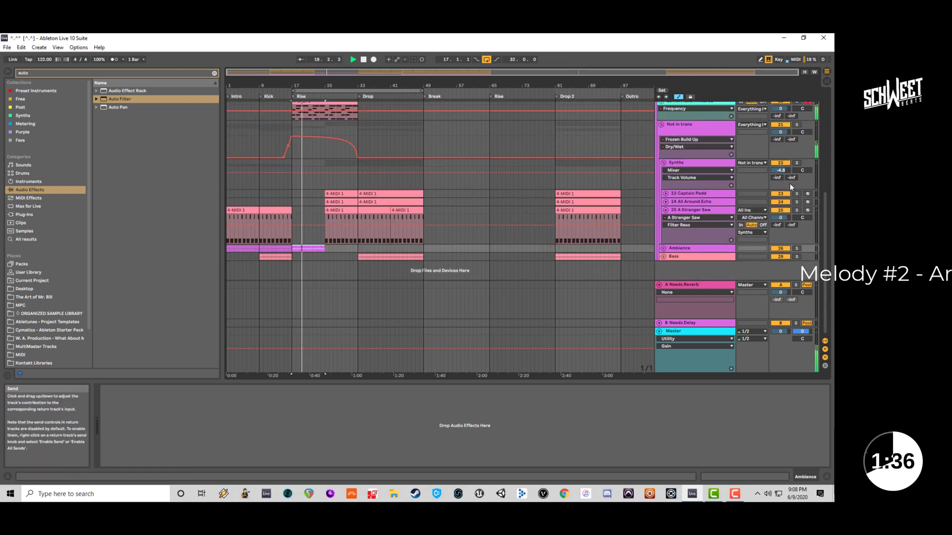
# Expand the Ambience group, move the notes in Movement Protocol Pad's bar 17 clip to start at clip bar 9, and play it.
pyautogui.click(663, 248)
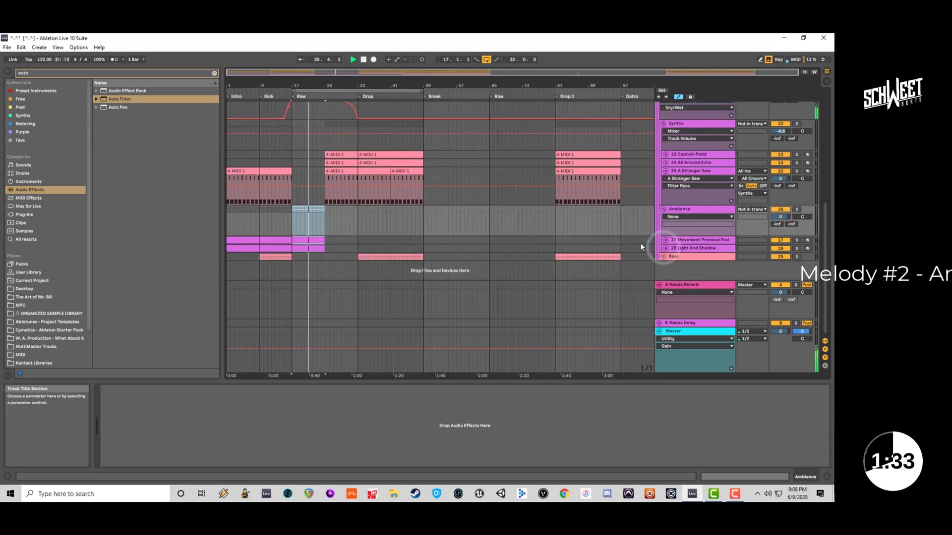
pyautogui.click(311, 240)
pyautogui.hotkey('shift', 'Tab')
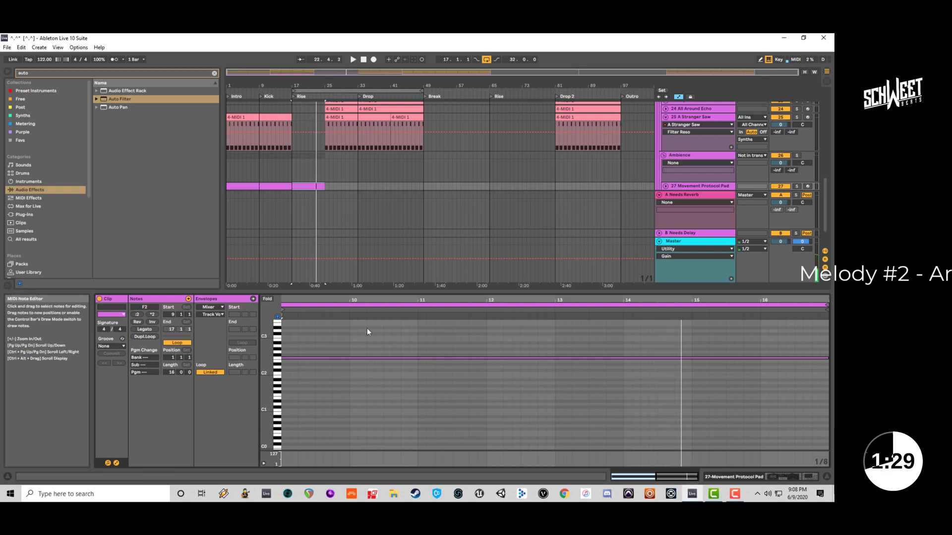
pyautogui.moveTo(338, 301); pyautogui.dragTo(426, 317)
pyautogui.click(565, 338)
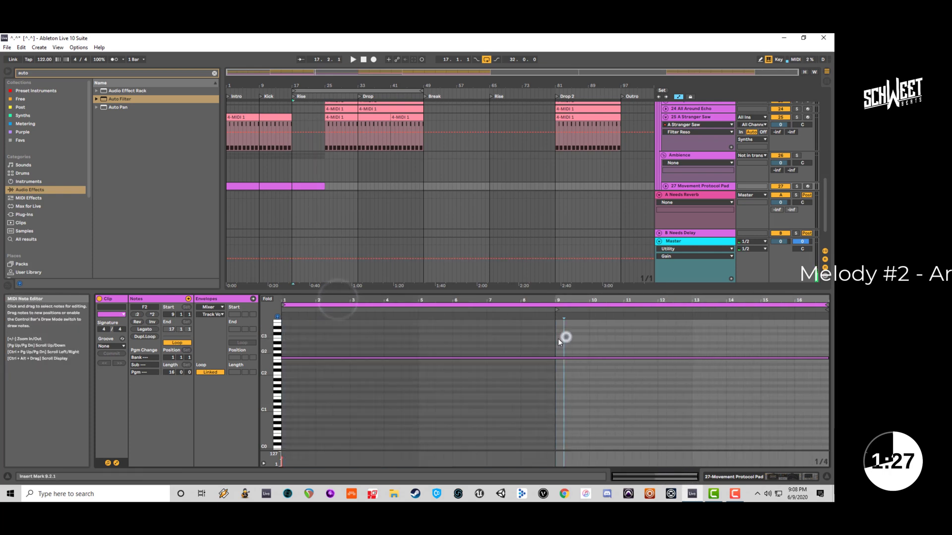
pyautogui.moveTo(283, 357); pyautogui.dragTo(532, 363)
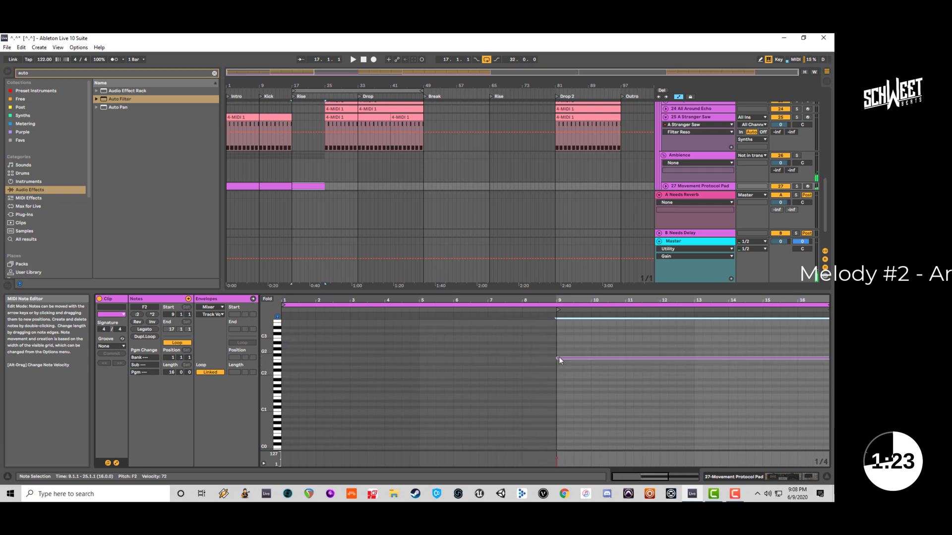
pyautogui.scroll(-2, 299, 149)
pyautogui.click(299, 149)
pyautogui.press('space')
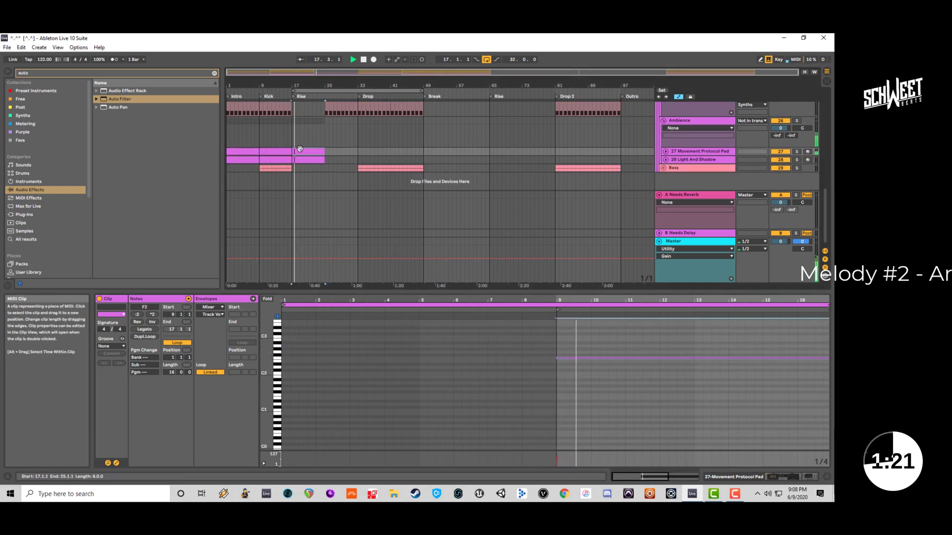
# Move the notes in the Light And Shadow clip at bar 17 to start at clip bar 9 and play it.
pyautogui.moveTo(302, 157); pyautogui.dragTo(306, 159)
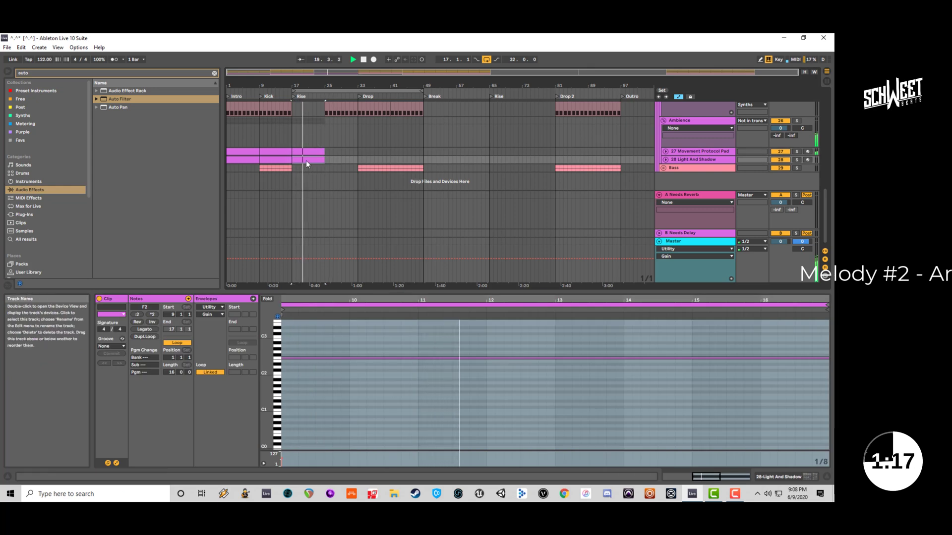
pyautogui.click(348, 341)
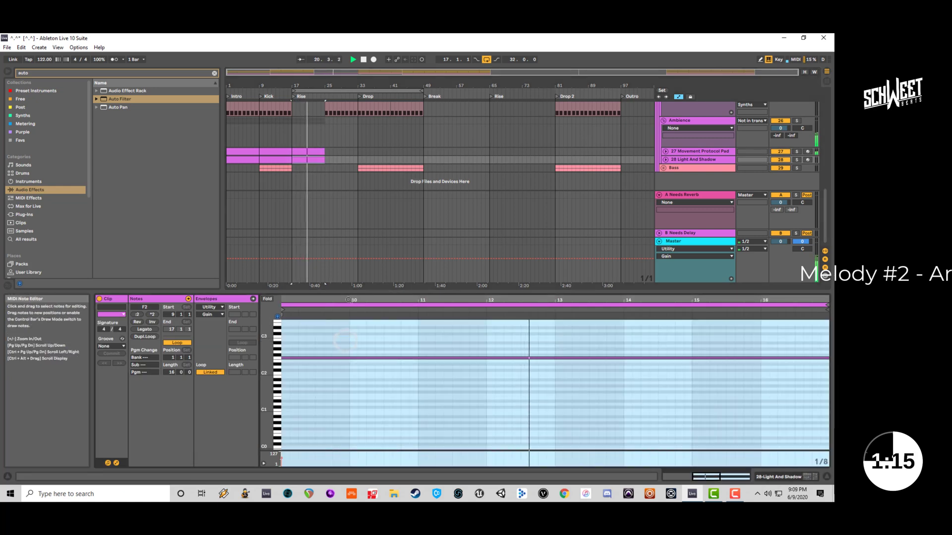
pyautogui.doubleClick(348, 300)
pyautogui.click(553, 341)
pyautogui.press('space')
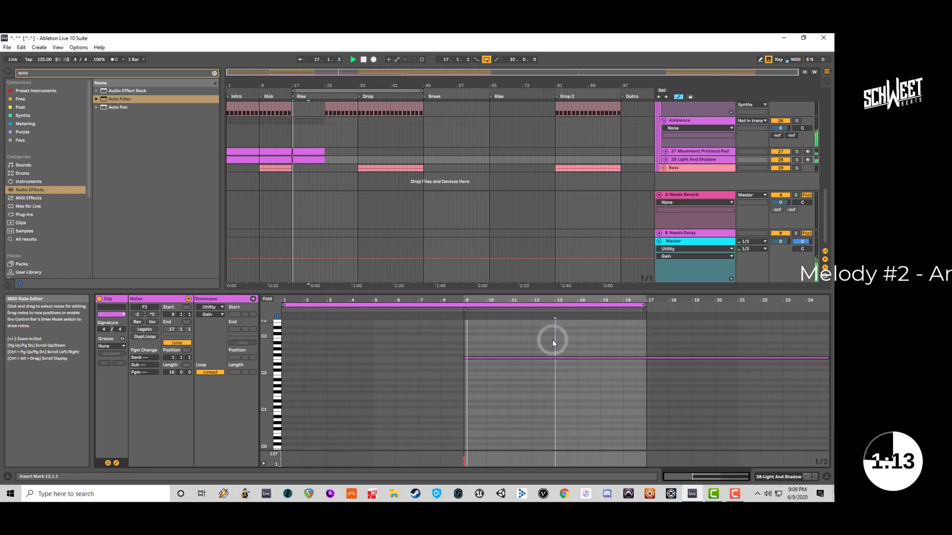
pyautogui.scroll(3, 792, 155)
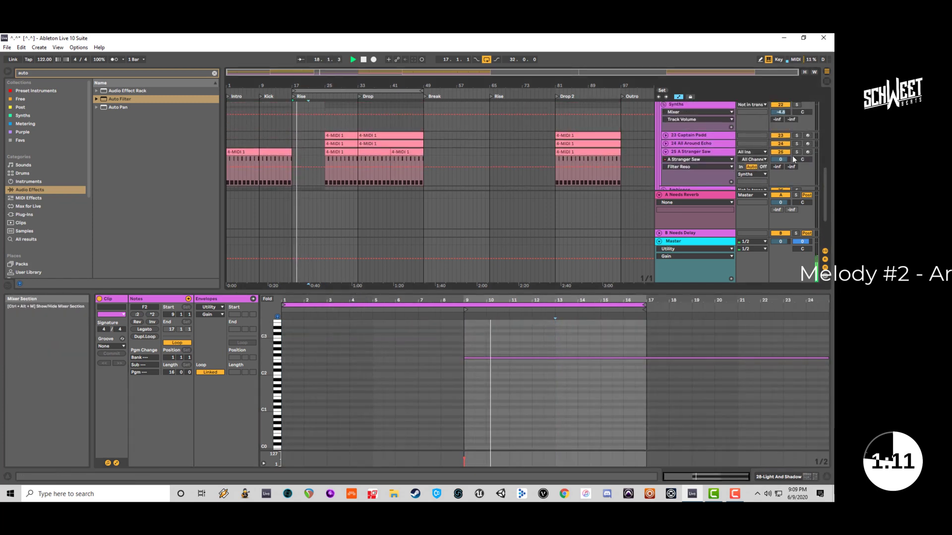
pyautogui.scroll(-4, 764, 164)
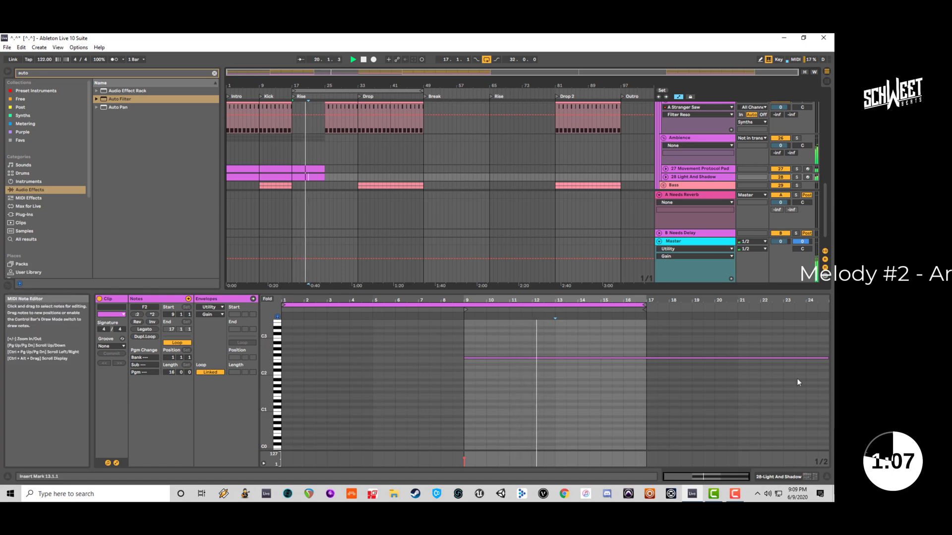
# Hide the clip editor, copy the Kick, Claps and Shakers clips from bars 25–33 to bar 17, and play them.
pyautogui.click(827, 477)
pyautogui.scroll(3, 348, 147)
pyautogui.scroll(2, 346, 142)
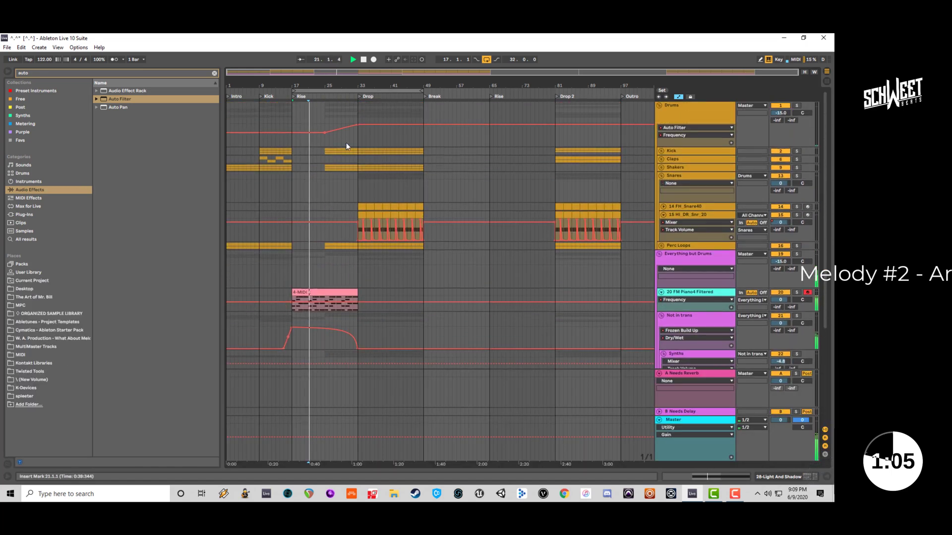
pyautogui.moveTo(324, 151); pyautogui.dragTo(356, 170)
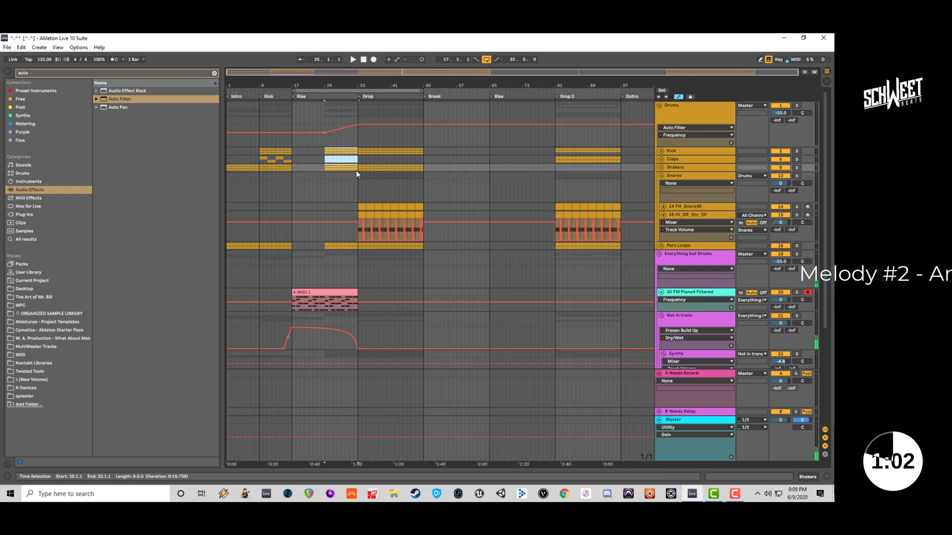
pyautogui.click(292, 151)
pyautogui.hotkey('ctrl', 'v')
pyautogui.press('space')
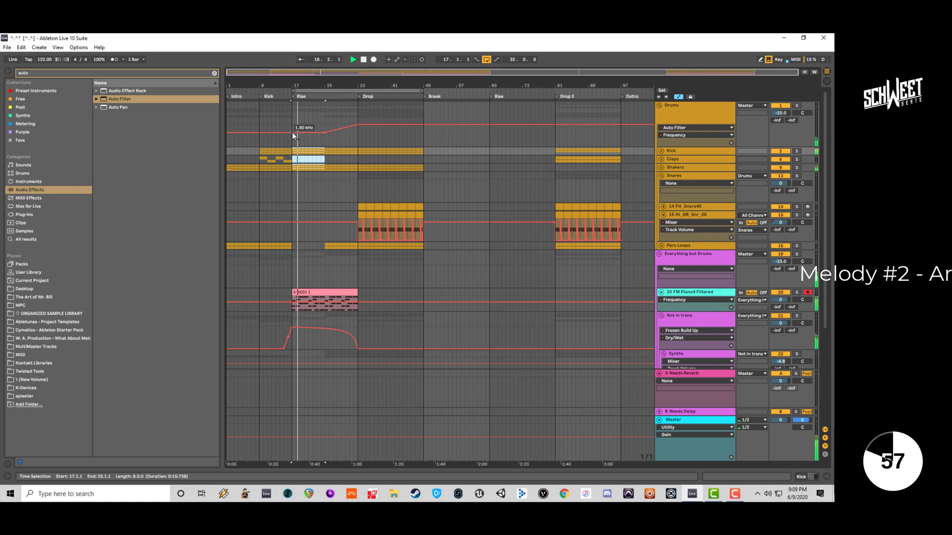
# Lower the Drums group's Auto Filter frequency automation at bar 17 so it climbs toward the Drop at bar 33, and play the Rise.
pyautogui.moveTo(292, 132); pyautogui.dragTo(324, 130)
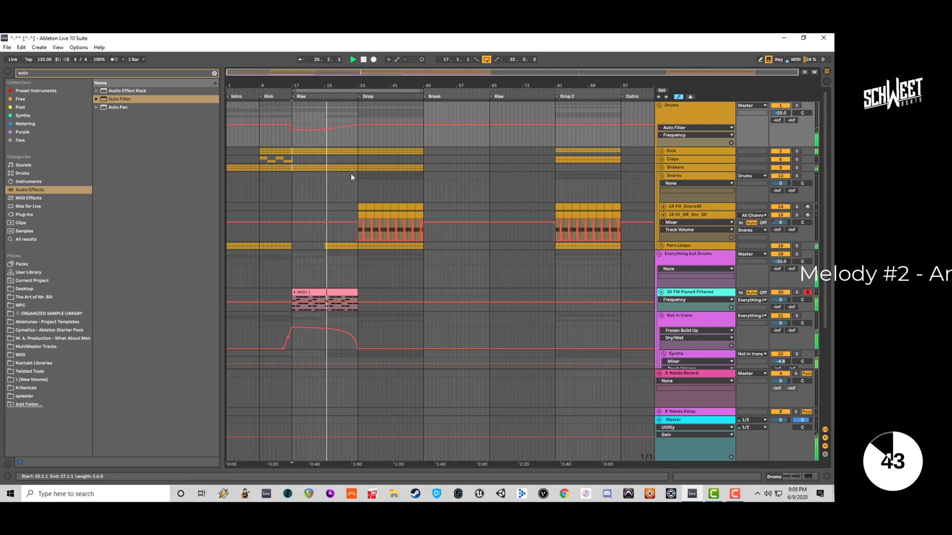
pyautogui.click(361, 208)
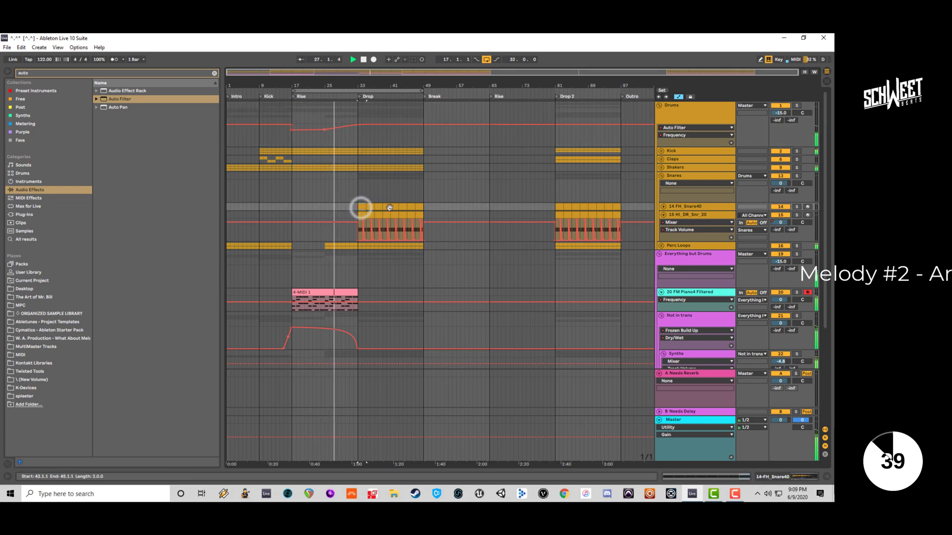
pyautogui.click(419, 207)
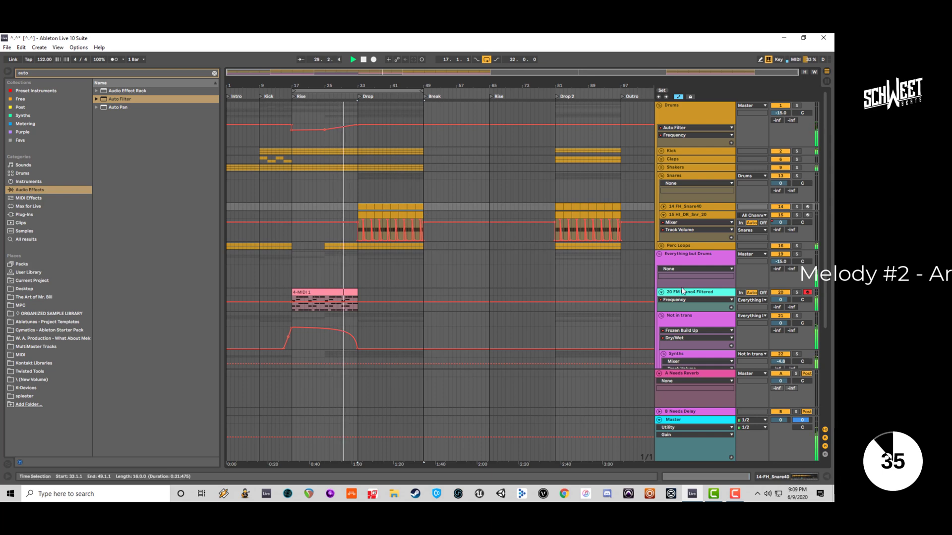
pyautogui.click(421, 74)
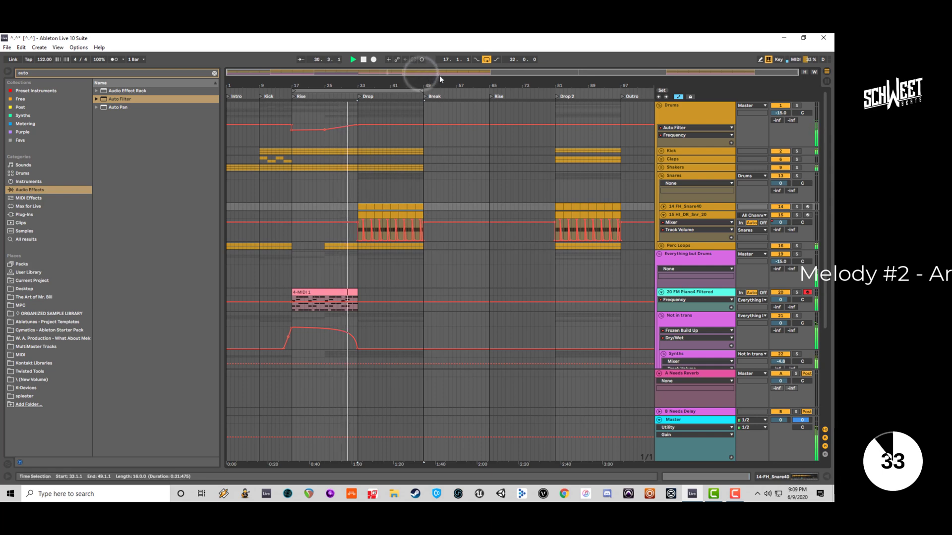
# Collapse the Drums and Everything but Drums groups, and clear both from 32.3.1 to 33.1.1 to leave a gap before the Drop.
pyautogui.click(660, 105)
pyautogui.click(660, 128)
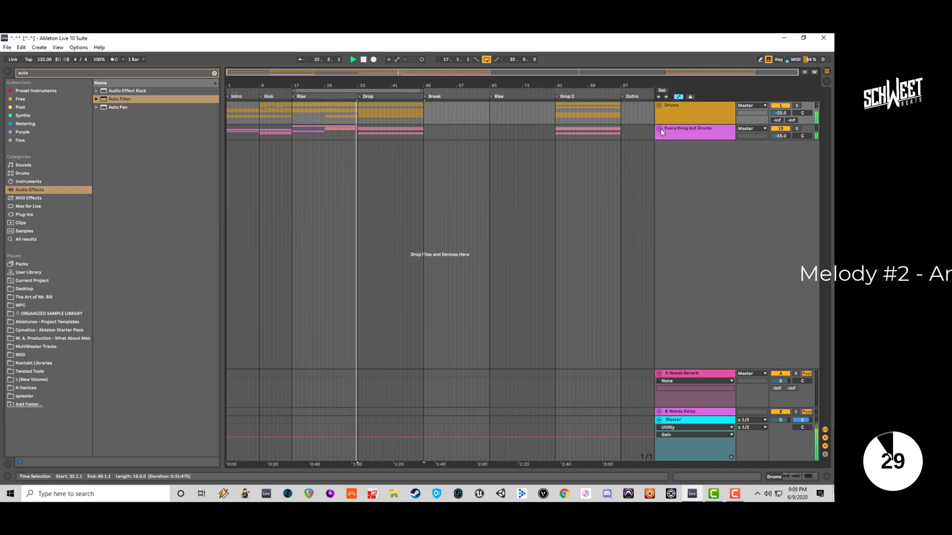
pyautogui.moveTo(366, 75)
pyautogui.mouseDown()
pyautogui.moveTo(364, 93)
pyautogui.moveTo(359, 73)
pyautogui.mouseUp()
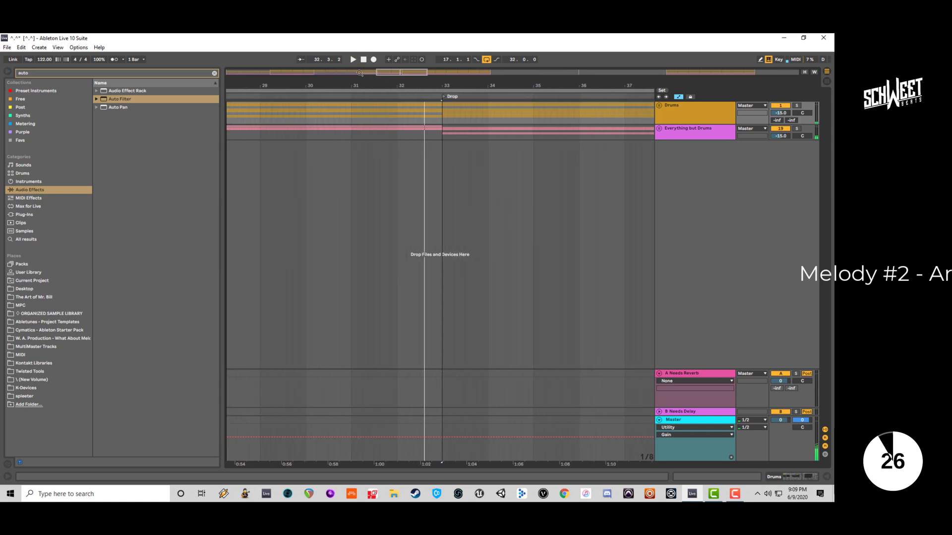
pyautogui.click(397, 118)
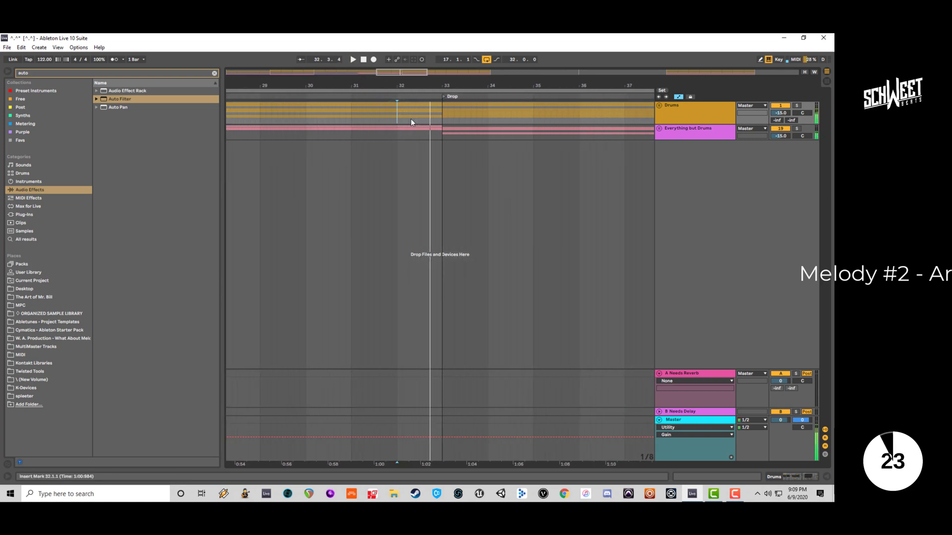
pyautogui.moveTo(441, 138); pyautogui.dragTo(422, 107)
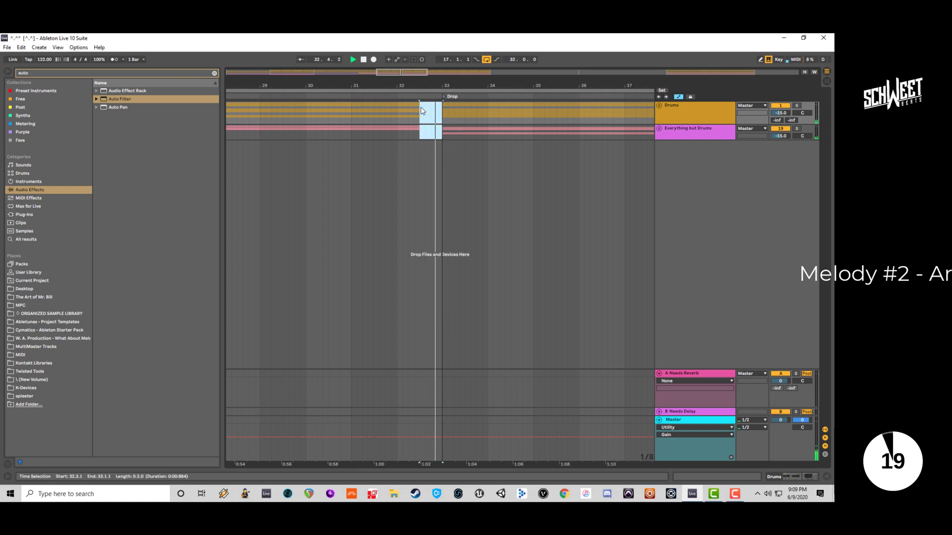
pyautogui.press('space')
pyautogui.click(692, 130)
pyautogui.click(688, 165)
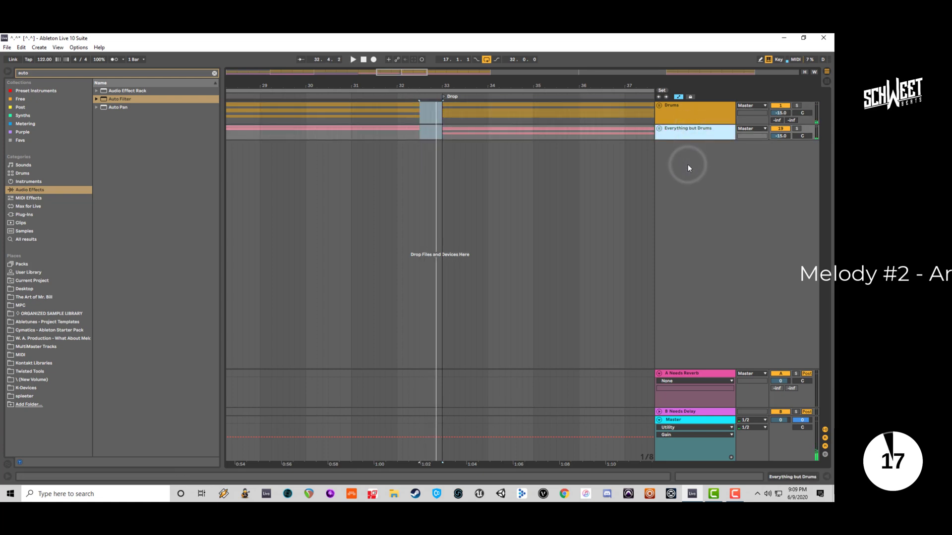
pyautogui.hotkey('ctrl', 't')
pyautogui.click(683, 144)
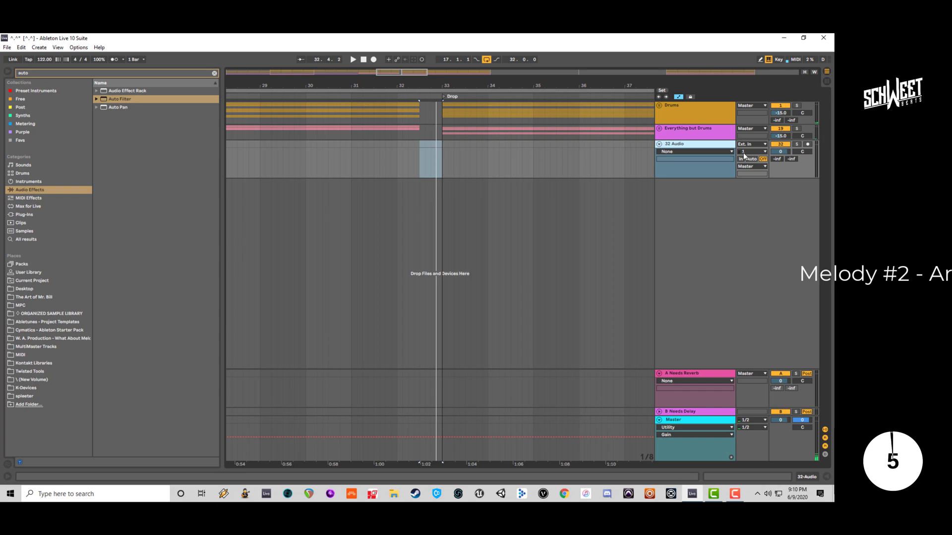
pyautogui.click(748, 152)
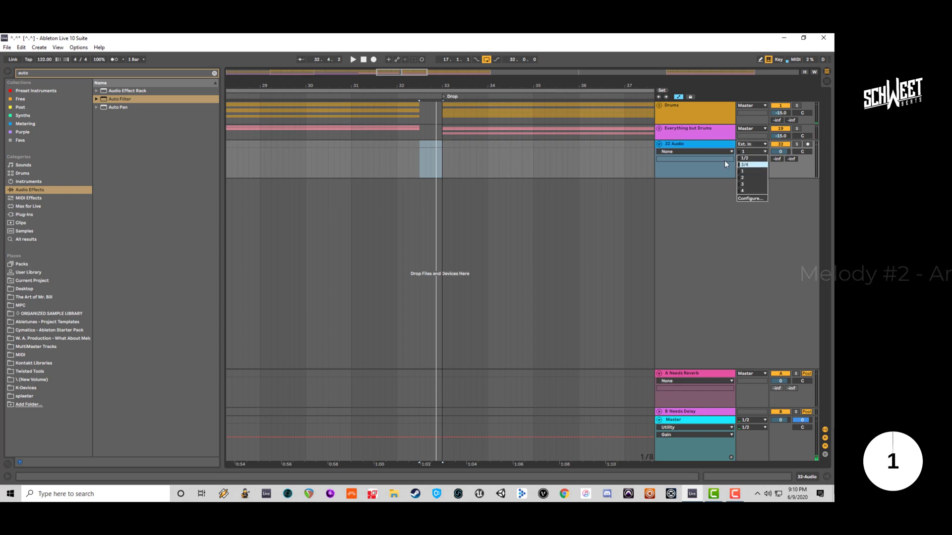
pyautogui.click(675, 144)
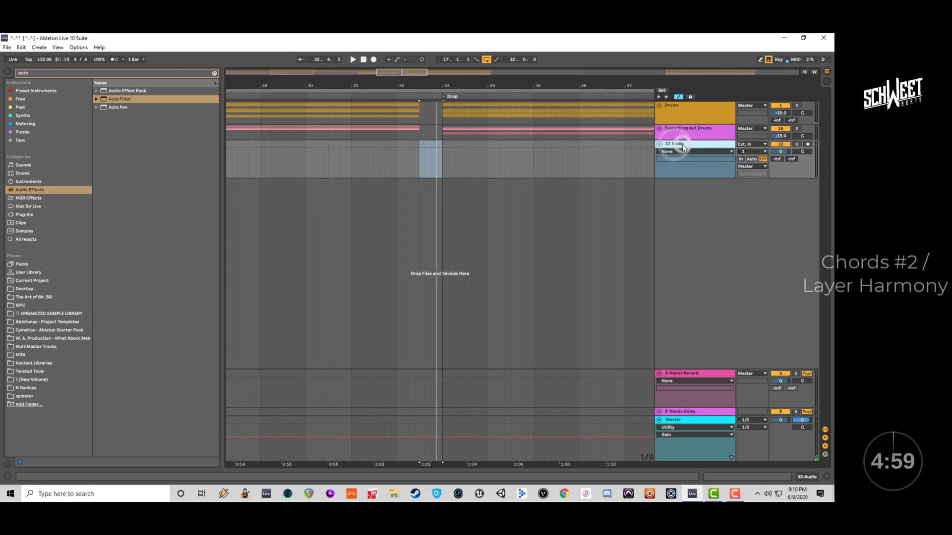
pyautogui.press('Delete')
# Search the samples for "vox", audition a few, and place DD_Vox_J8_12_Org.aif on a new audio track at 32.3.1.
pyautogui.press('BackSpace')
pyautogui.press('BackSpace')
pyautogui.press('BackSpace')
pyautogui.press('BackSpace')
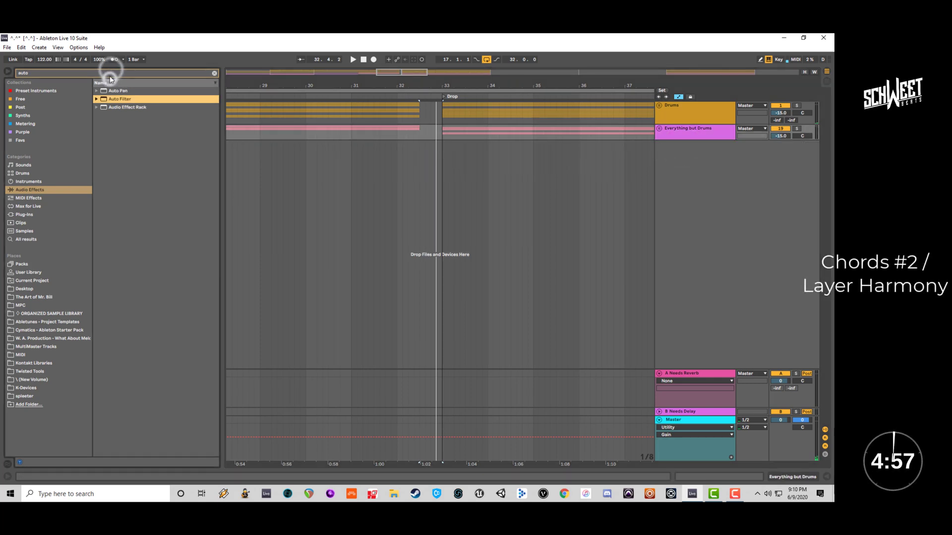
pyautogui.write('vox')
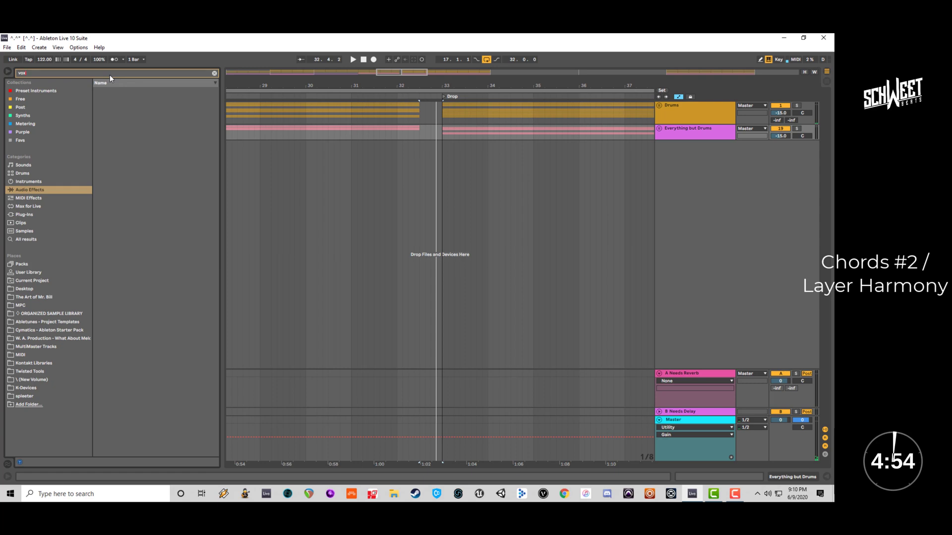
pyautogui.click(58, 230)
pyautogui.click(135, 127)
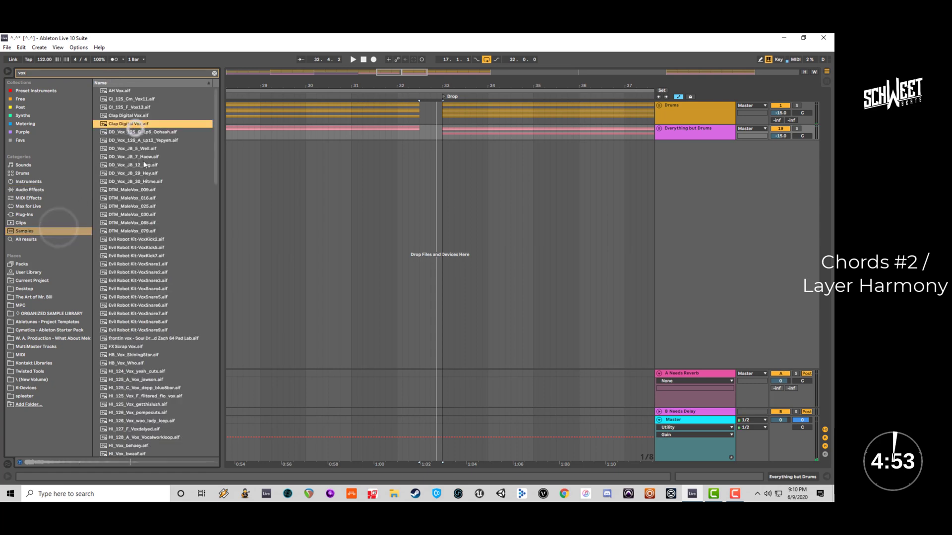
pyautogui.click(144, 164)
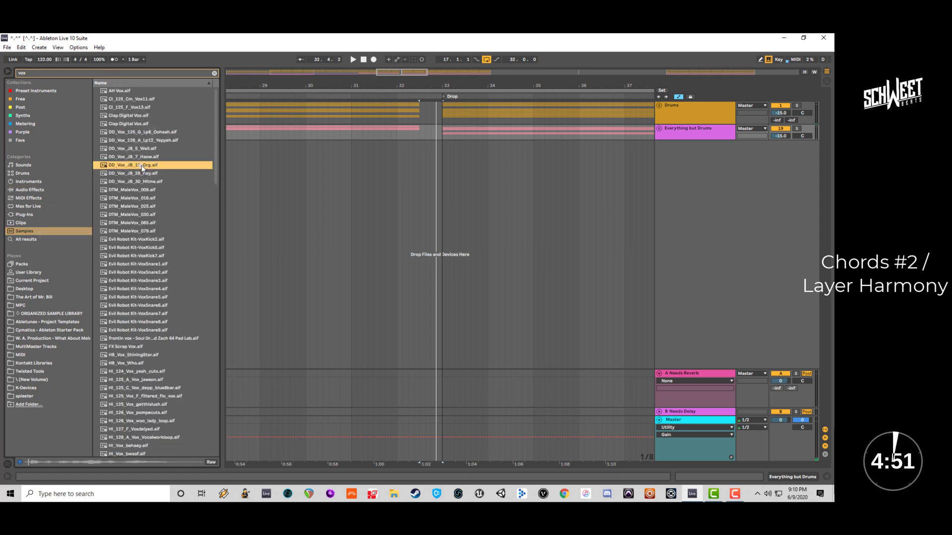
pyautogui.moveTo(141, 167); pyautogui.dragTo(453, 145)
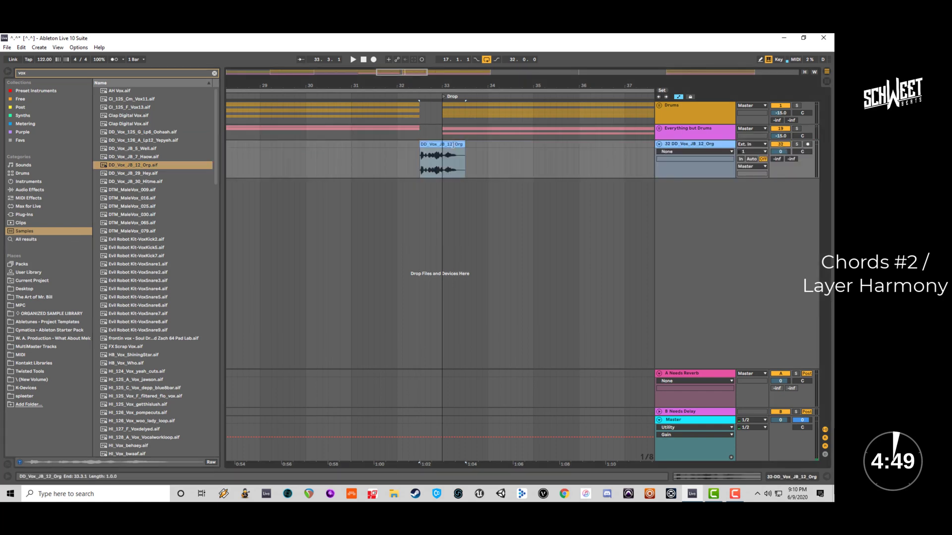
# Halve the DD_Vox_J8_12_Org clip's segment tempo to 80 BPM, play it, and set its track volume to -10 dB.
pyautogui.hotkey('ctrl', 'alt', 'l')
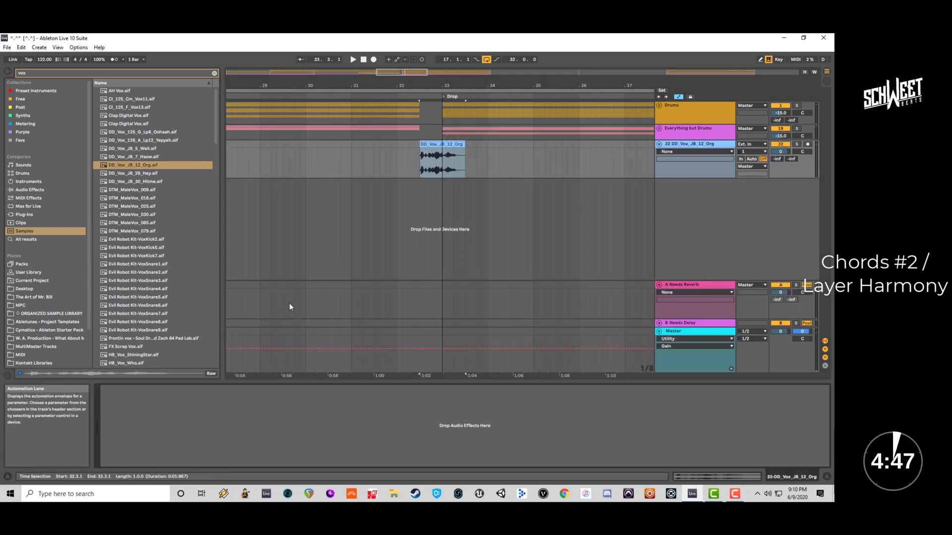
pyautogui.click(436, 143)
pyautogui.click(435, 143)
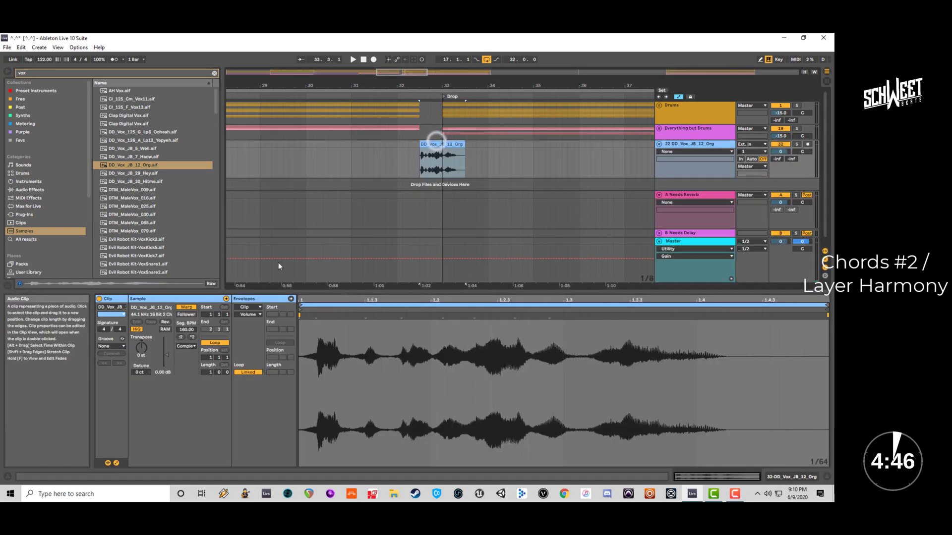
pyautogui.click(181, 337)
pyautogui.press('space')
pyautogui.moveTo(781, 151); pyautogui.dragTo(783, 158)
# Audition the vocal samples from DD_Vox_J8_30_Hitme.aif through DTM_MaleVox_079.aif.
pyautogui.click(157, 183)
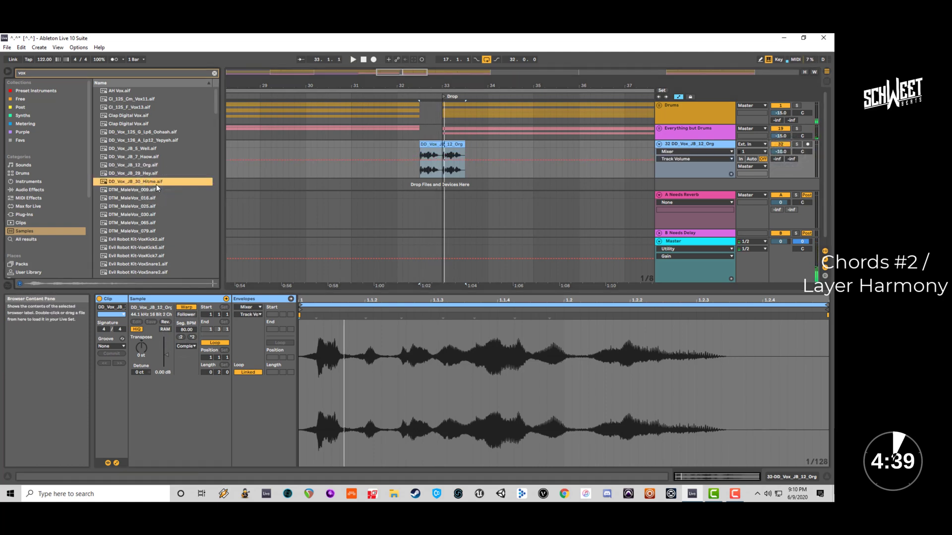
pyautogui.click(157, 188)
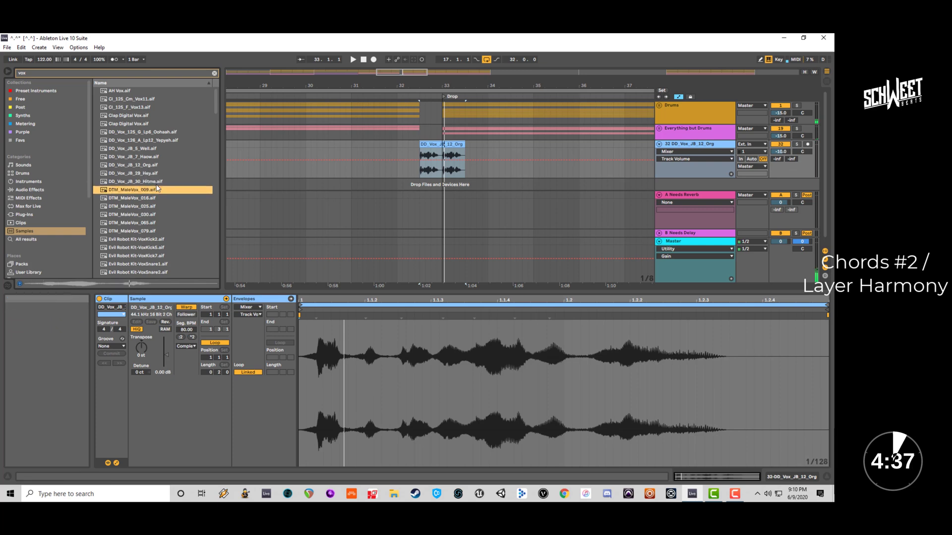
pyautogui.press('Down')
pyautogui.press('Down')
pyautogui.press('Down')
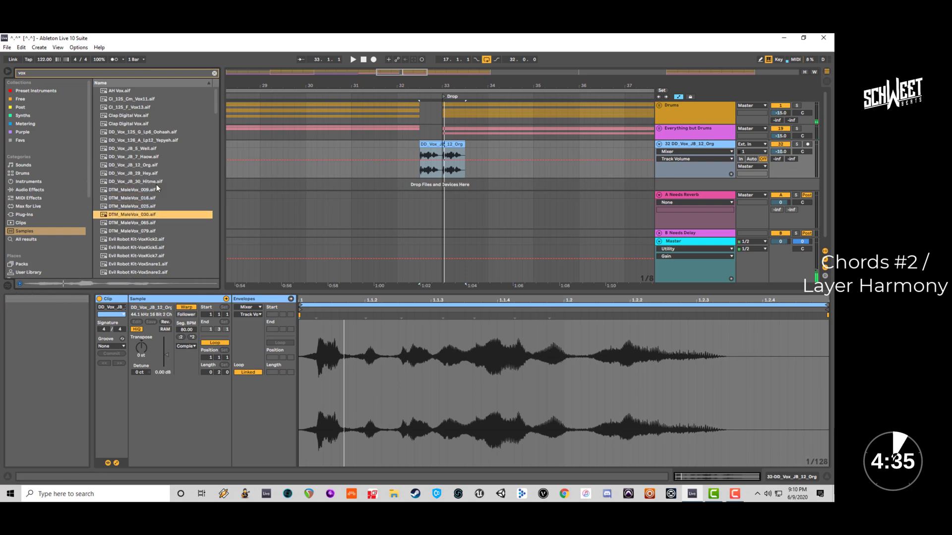
pyautogui.press('Down')
pyautogui.press('Down')
pyautogui.press('Up')
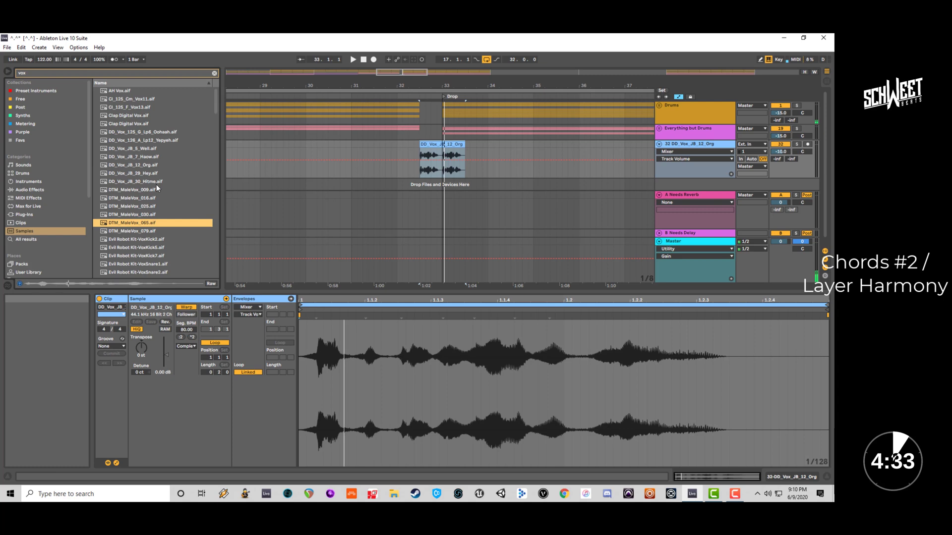
pyautogui.press('Down')
# Place DTM_MaleVox_079.aif at 32.3.1 on the vocal track, delete the leftover DD_Vox_J8_12_Org clip, and play the gap.
pyautogui.click(429, 151)
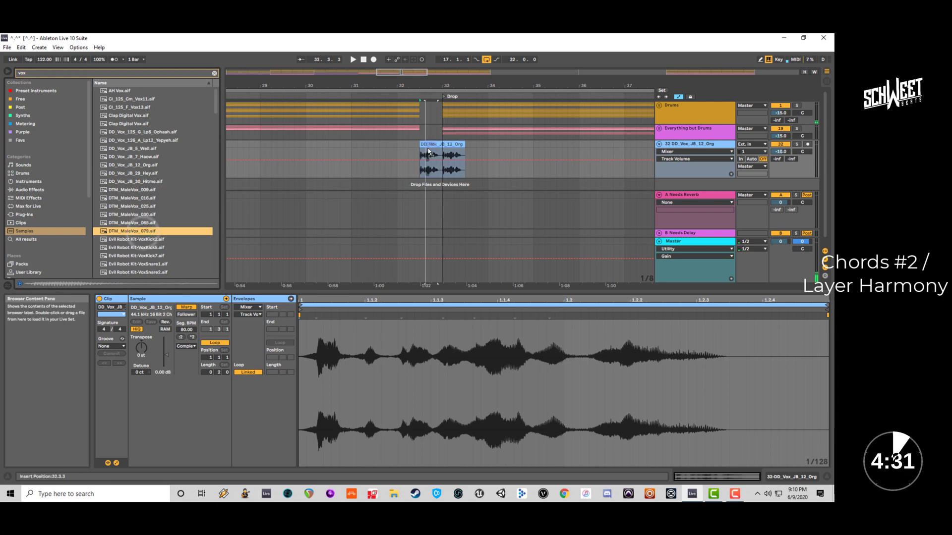
pyautogui.press('Return')
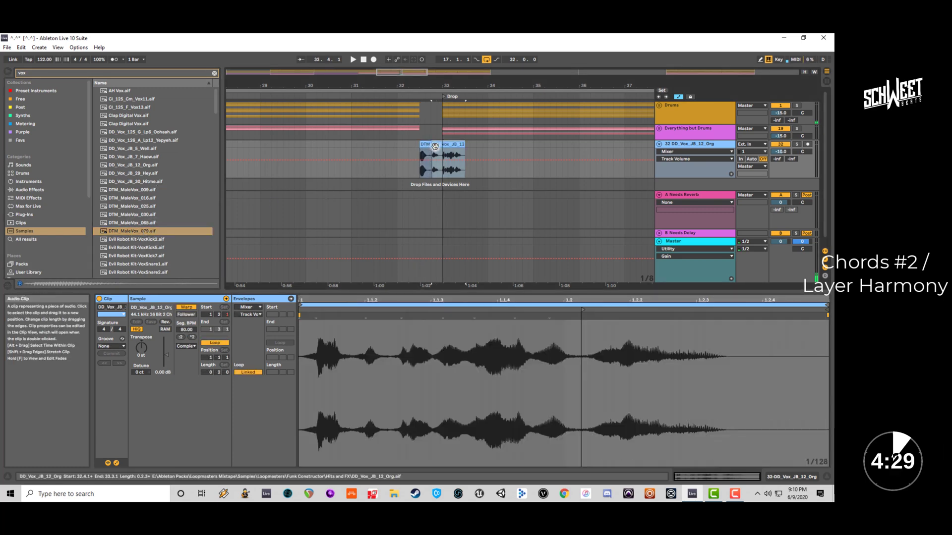
pyautogui.click(408, 147)
pyautogui.press('space')
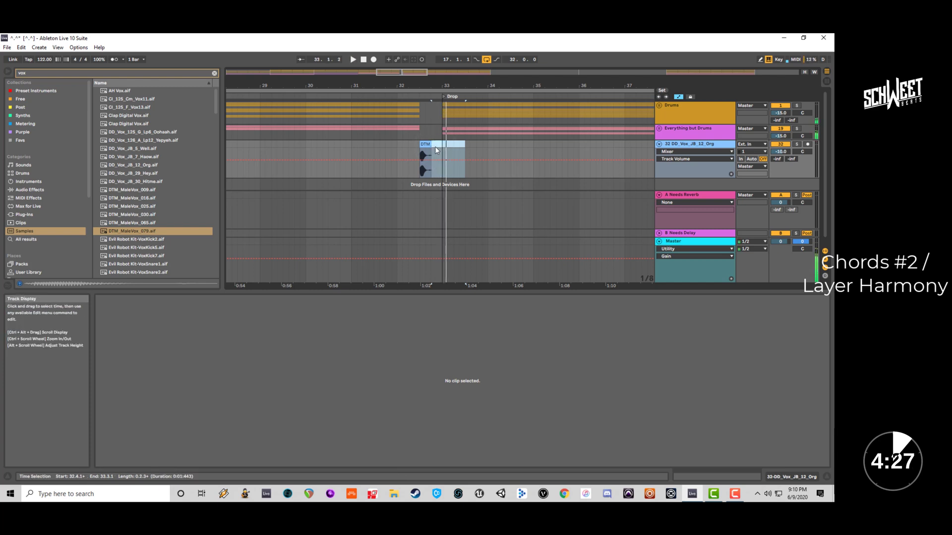
pyautogui.press('space')
# Move the DTM_MaleVox_079 clip to 32.4.1, ending right at the Drop, and play the transition.
pyautogui.click(426, 145)
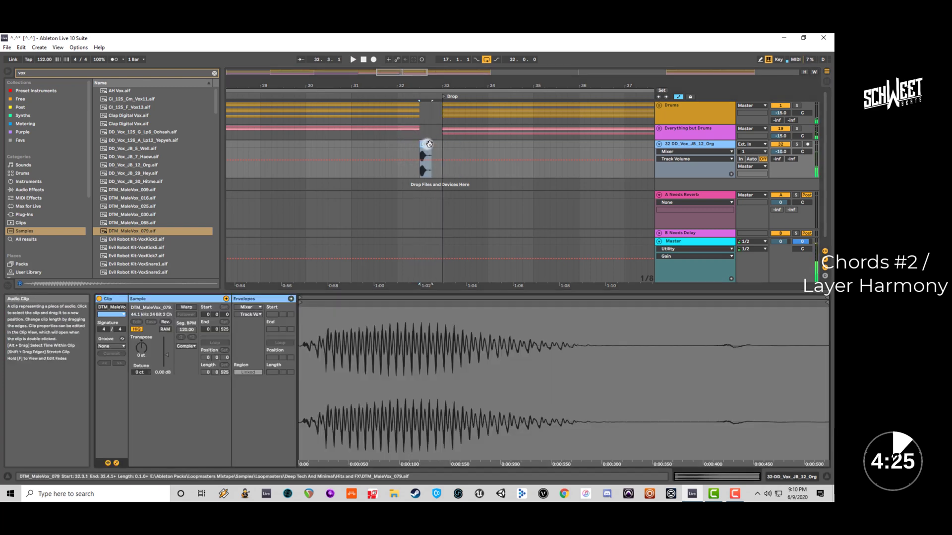
pyautogui.moveTo(426, 145); pyautogui.dragTo(432, 146)
pyautogui.click(415, 152)
pyautogui.press('space')
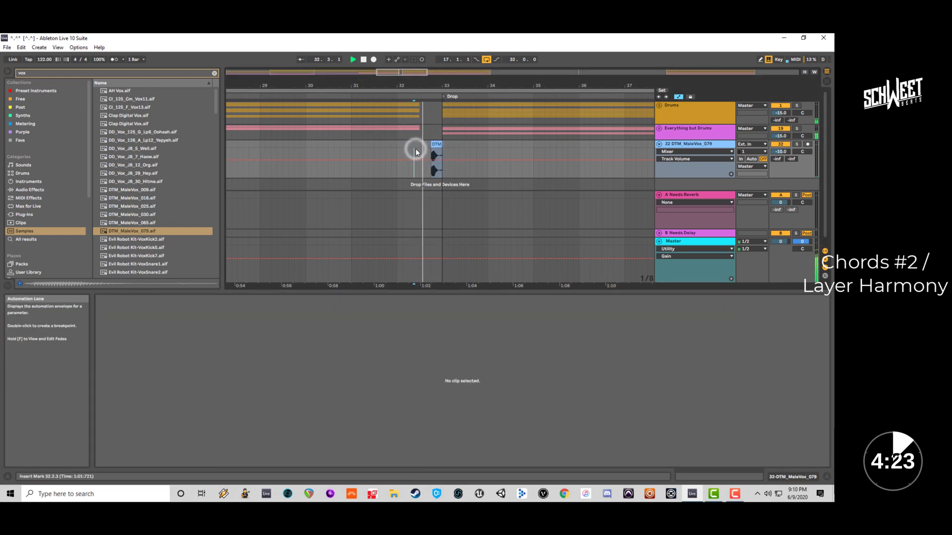
pyautogui.click(436, 148)
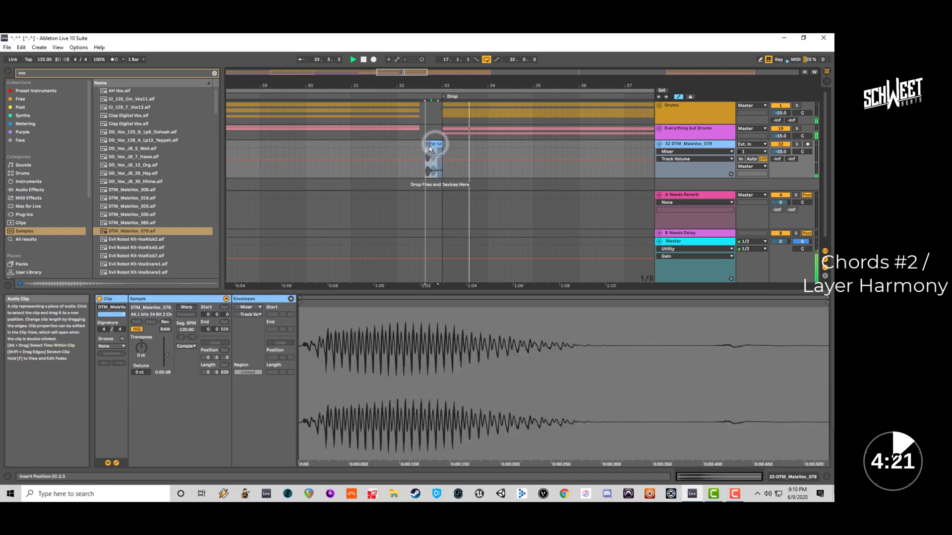
pyautogui.moveTo(435, 149)
pyautogui.mouseDown()
pyautogui.moveTo(426, 150)
pyautogui.moveTo(437, 145)
pyautogui.mouseUp()
pyautogui.press('space')
# Insert one bar of silence at 32.3.1 to lengthen the gap before the Drop, and play the transition.
pyautogui.click(419, 151)
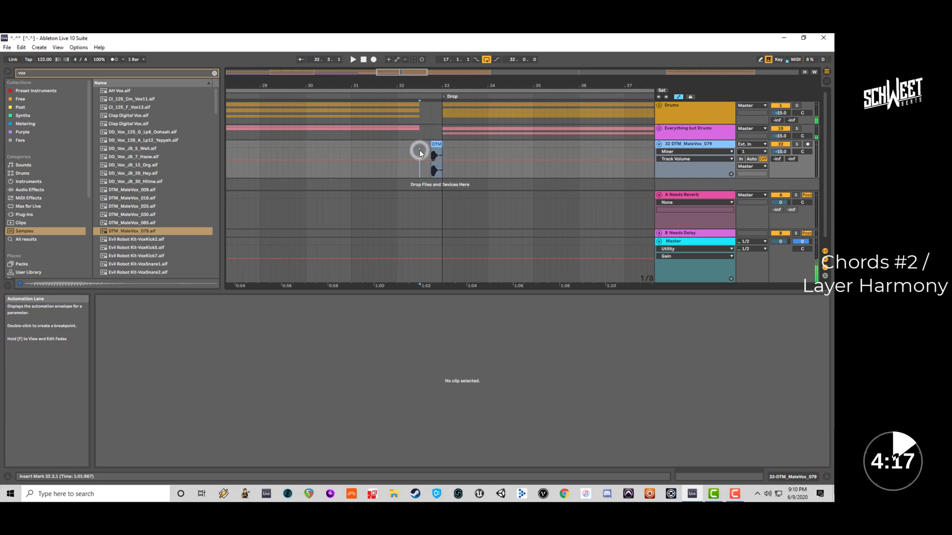
pyautogui.click(58, 48)
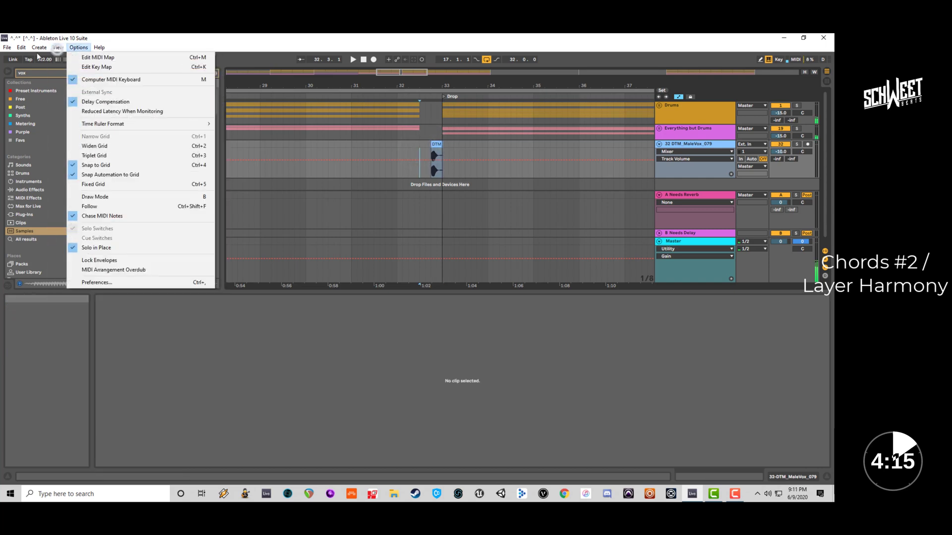
pyautogui.click(58, 48)
pyautogui.click(40, 48)
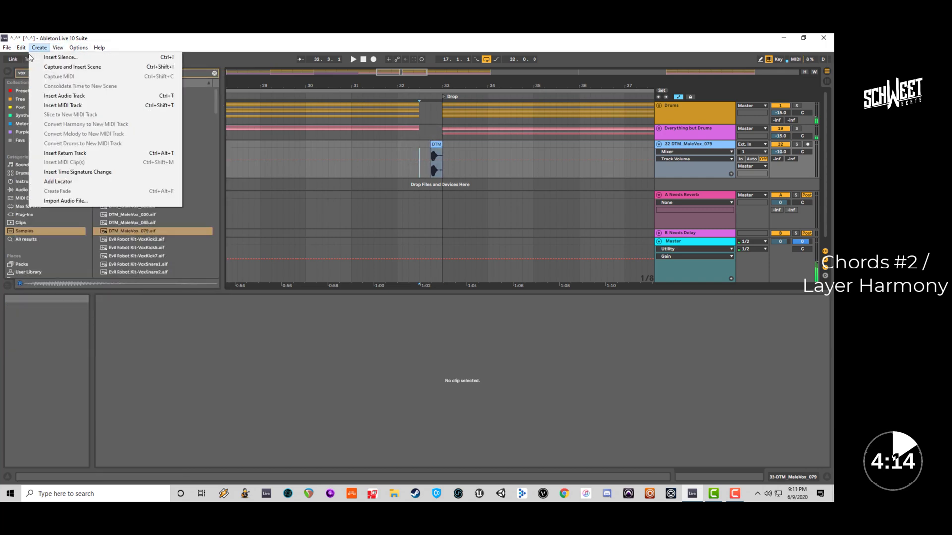
pyautogui.click(57, 58)
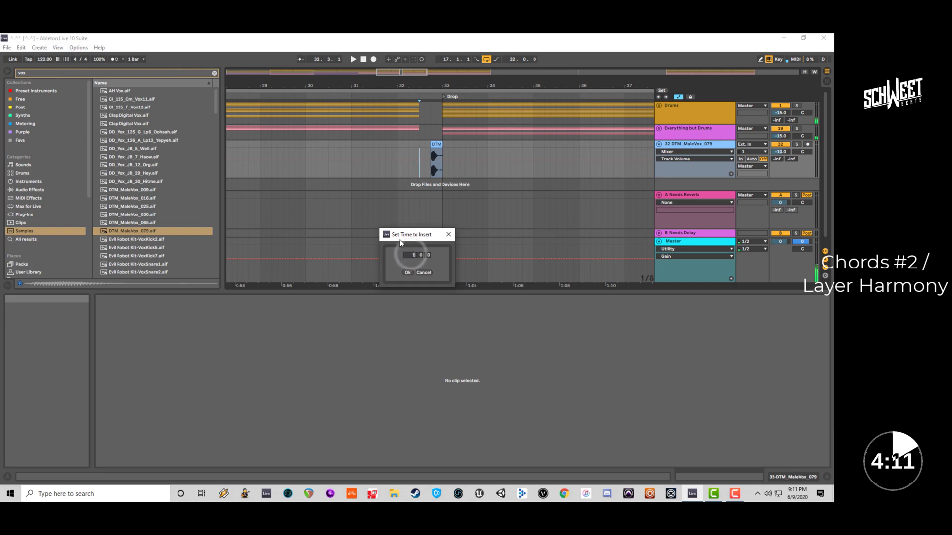
pyautogui.click(407, 273)
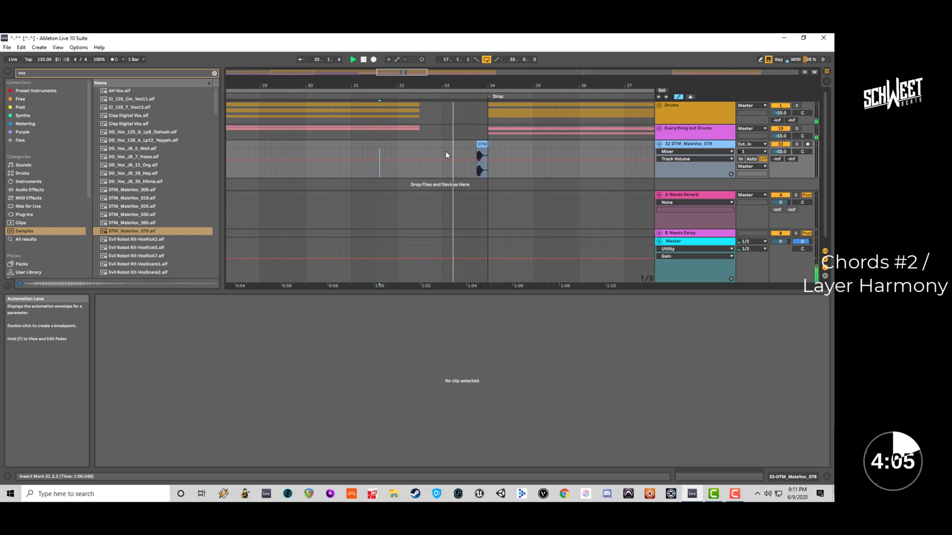
pyautogui.press('space')
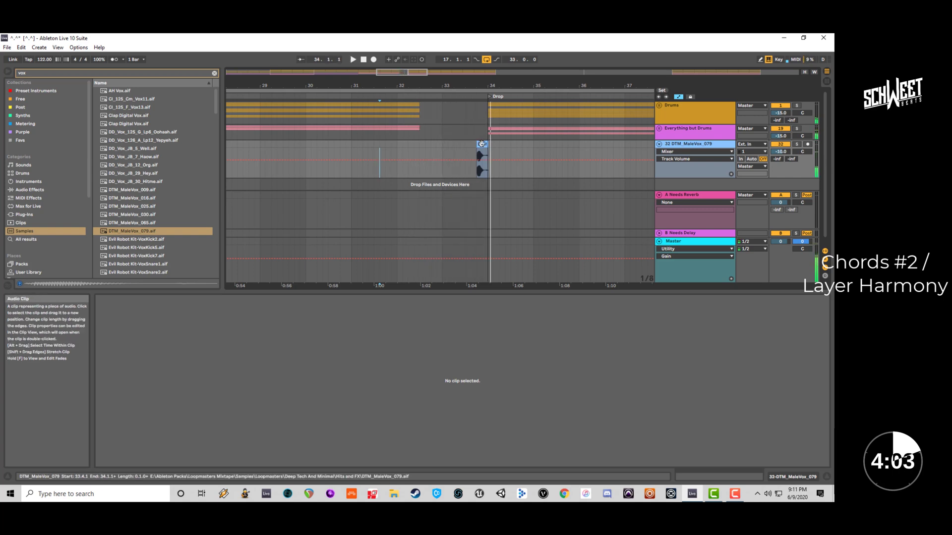
# Move the DTM_MaleVox_079 clip earlier to 33.3.3 and play the transition from before the gap.
pyautogui.moveTo(481, 145); pyautogui.dragTo(477, 144)
pyautogui.click(386, 144)
pyautogui.press('space')
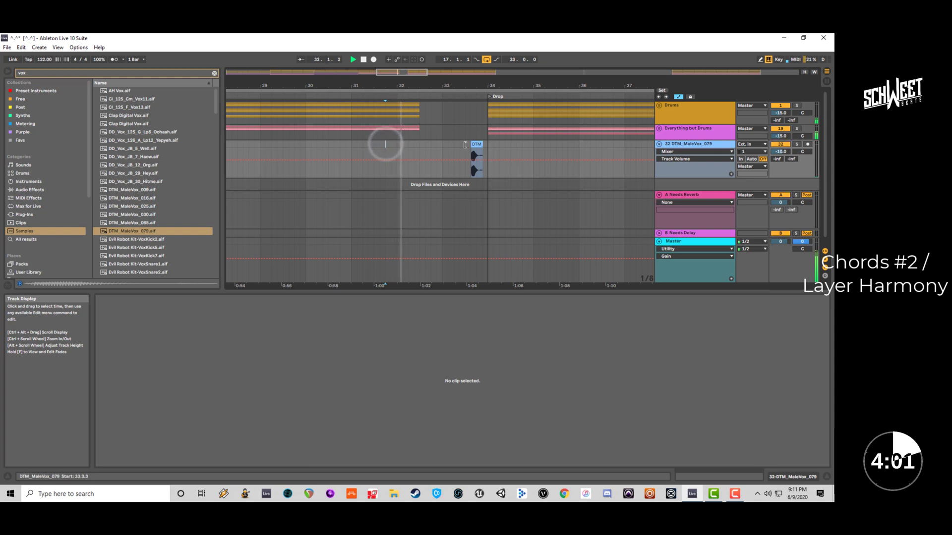
pyautogui.press('space')
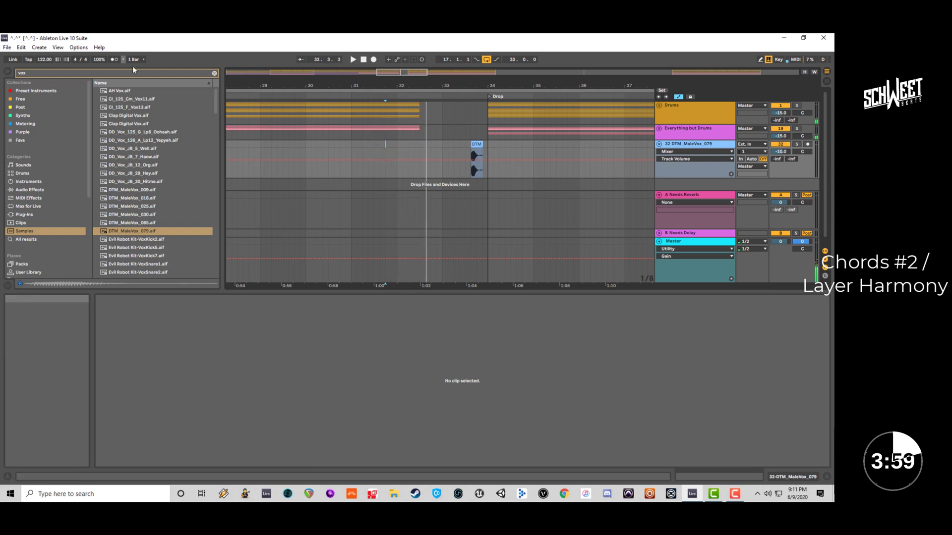
pyautogui.moveTo(404, 74); pyautogui.dragTo(403, 70)
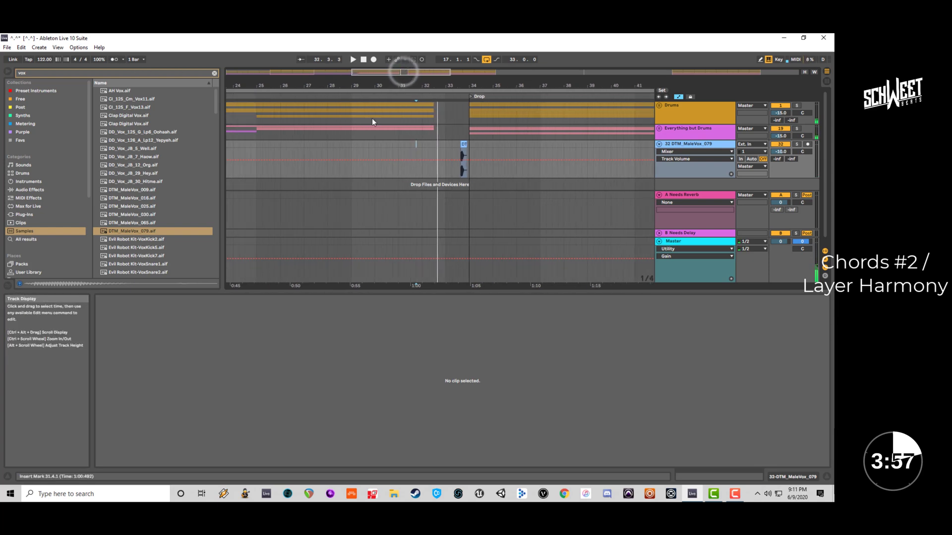
pyautogui.click(352, 148)
pyautogui.press('space')
# Unfold the Everything but Drums group and hide the detail view to enlarge the arrangement.
pyautogui.click(660, 129)
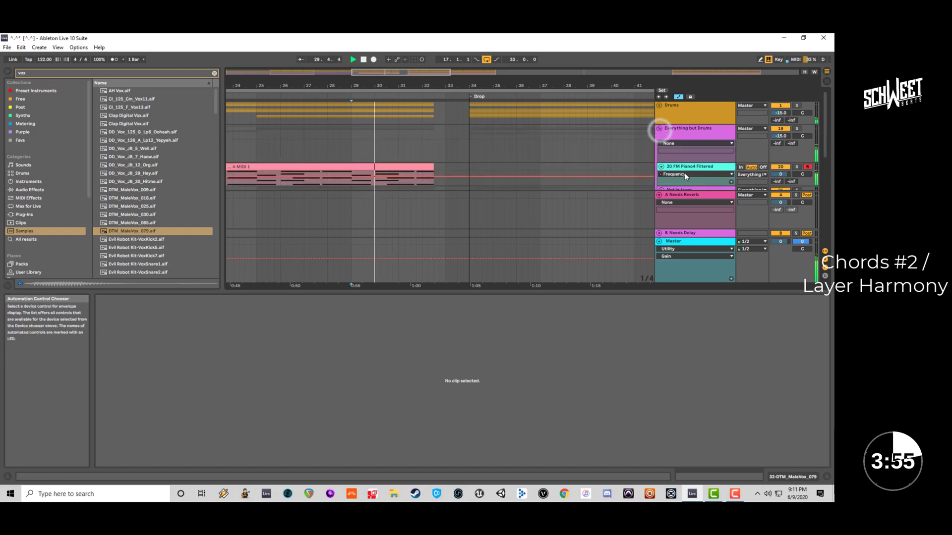
pyautogui.scroll(-5, 685, 173)
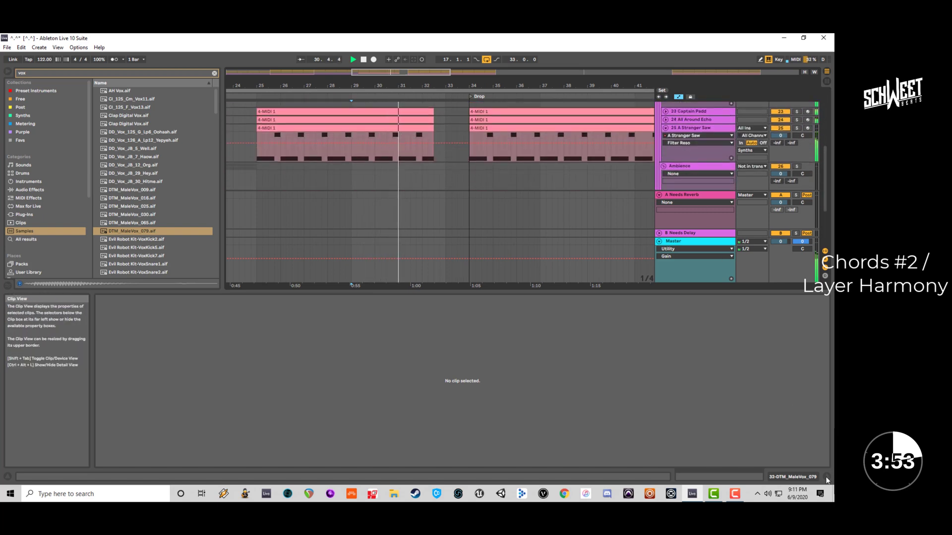
pyautogui.hotkey('ctrl', 'alt', 'l')
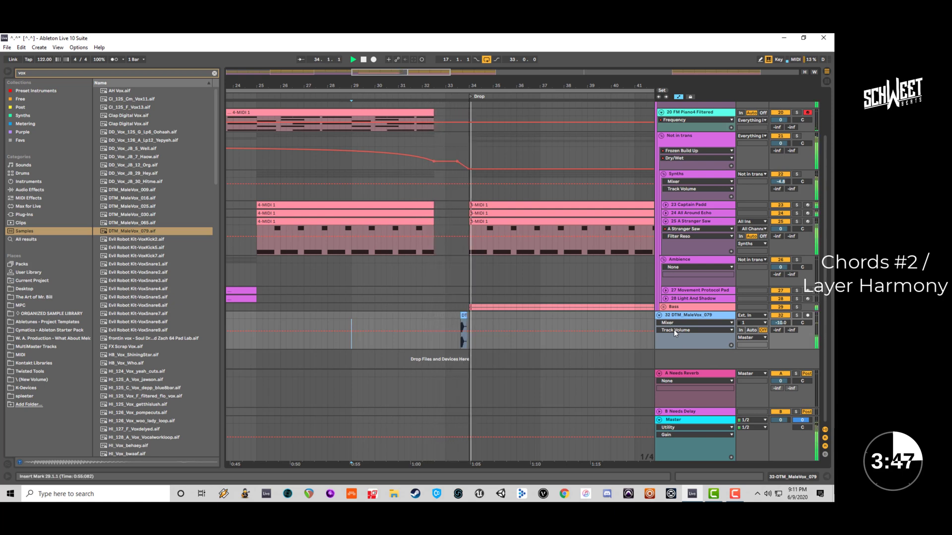
# Move the vocal clip to 33.4.1 so it ends at the Drop, and put its track in the Not in trans group above Synths.
pyautogui.click(468, 316)
pyautogui.press('space')
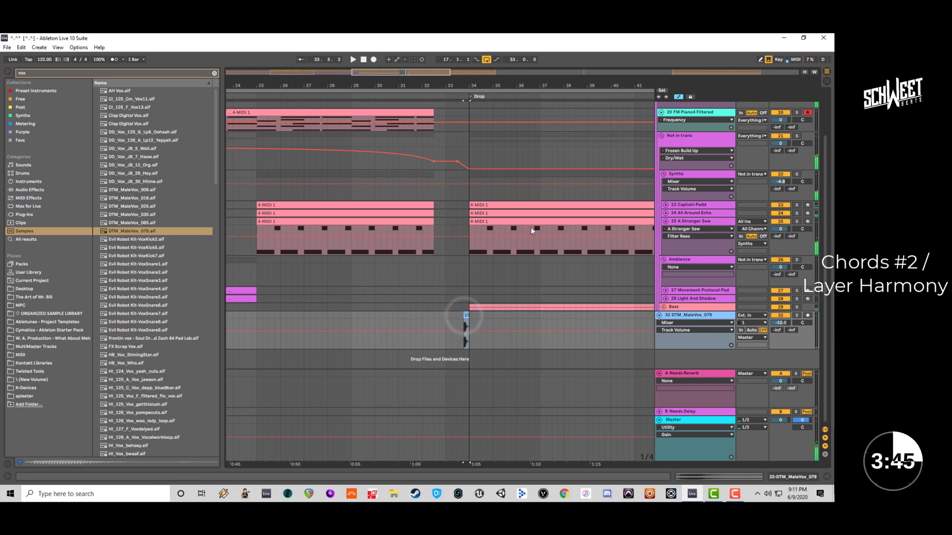
pyautogui.scroll(3, 547, 204)
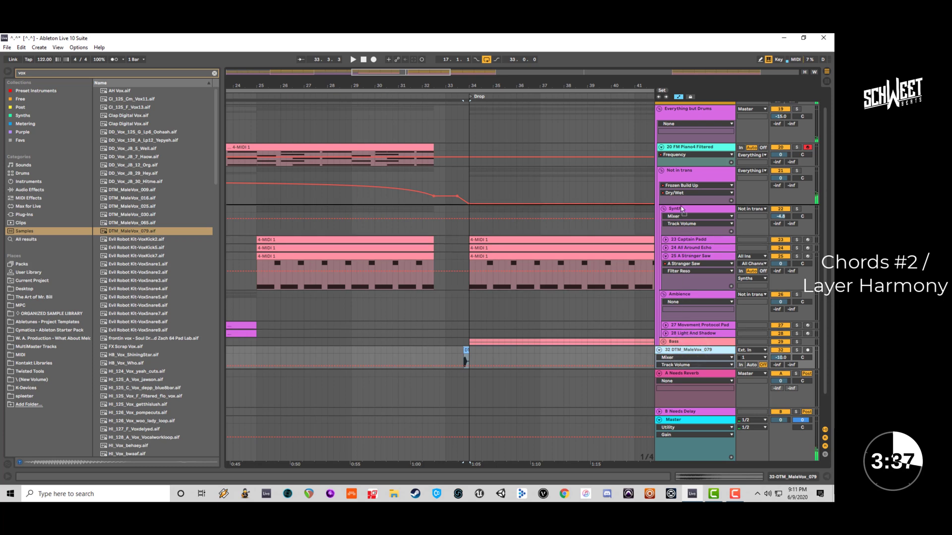
pyautogui.moveTo(680, 205); pyautogui.dragTo(682, 208)
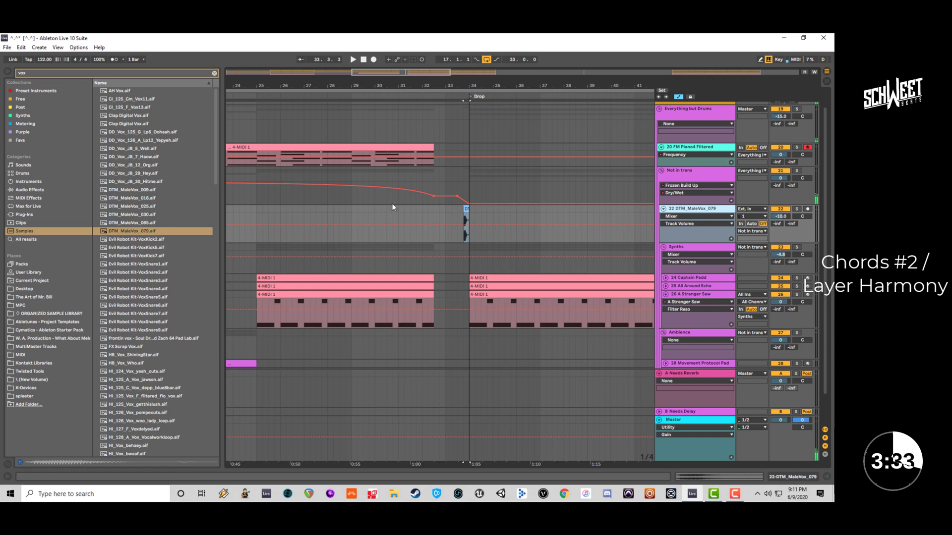
# List the audio effects alphabetically with the vox search cleared and the Reverb presets collapsed.
pyautogui.click(29, 189)
pyautogui.click(214, 73)
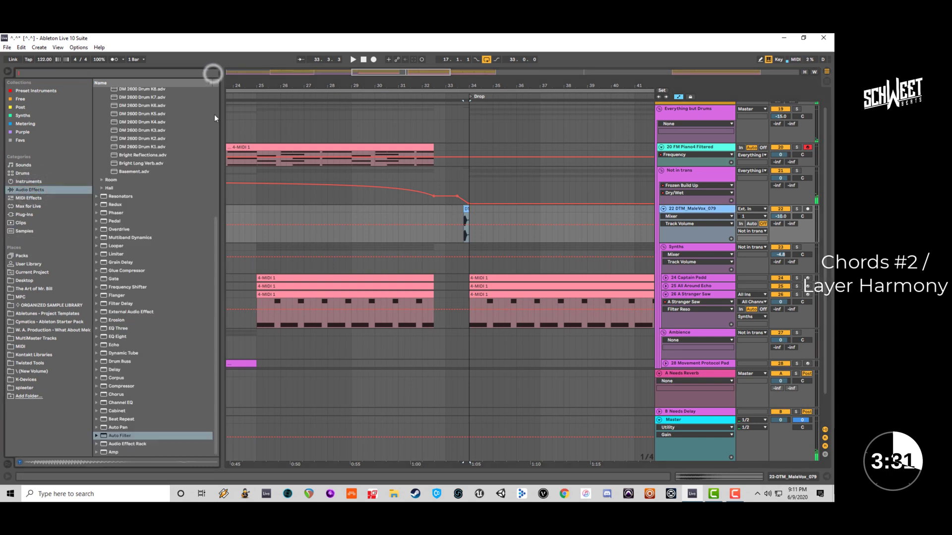
pyautogui.moveTo(215, 257); pyautogui.dragTo(212, 104)
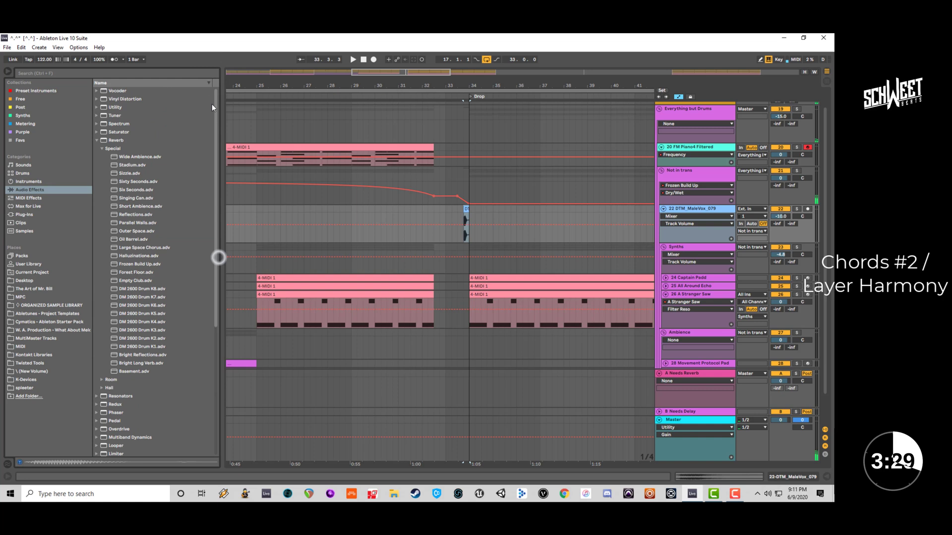
pyautogui.click(96, 141)
pyautogui.click(110, 82)
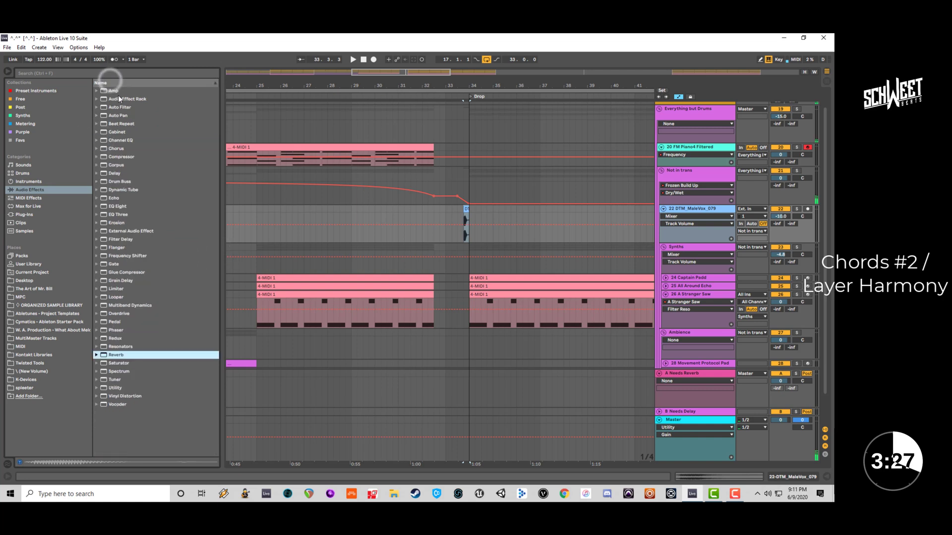
# Load the Dimension Machine rack from the Modulation & Rhythmic audio effect racks onto the DTM_MaleVox_079 track.
pyautogui.click(118, 97)
pyautogui.click(97, 99)
pyautogui.click(102, 165)
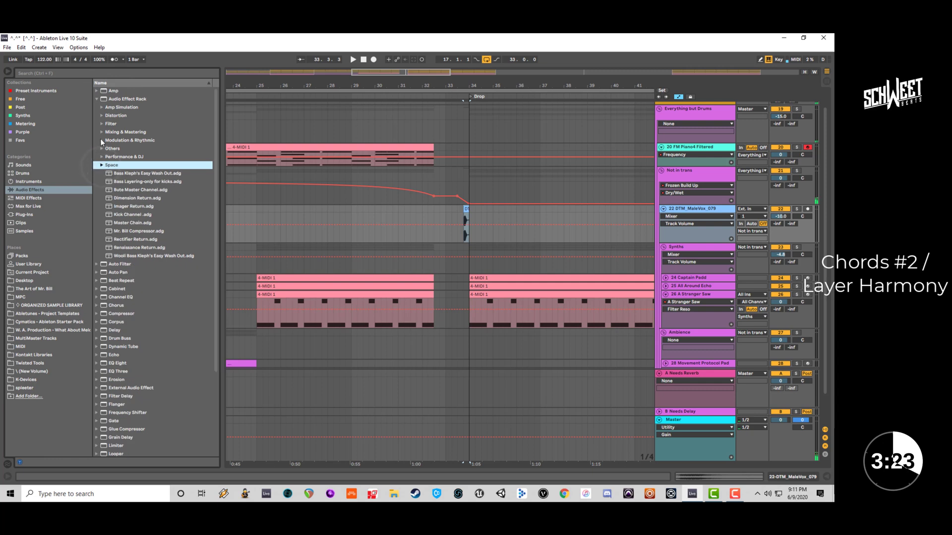
pyautogui.click(102, 140)
pyautogui.click(136, 233)
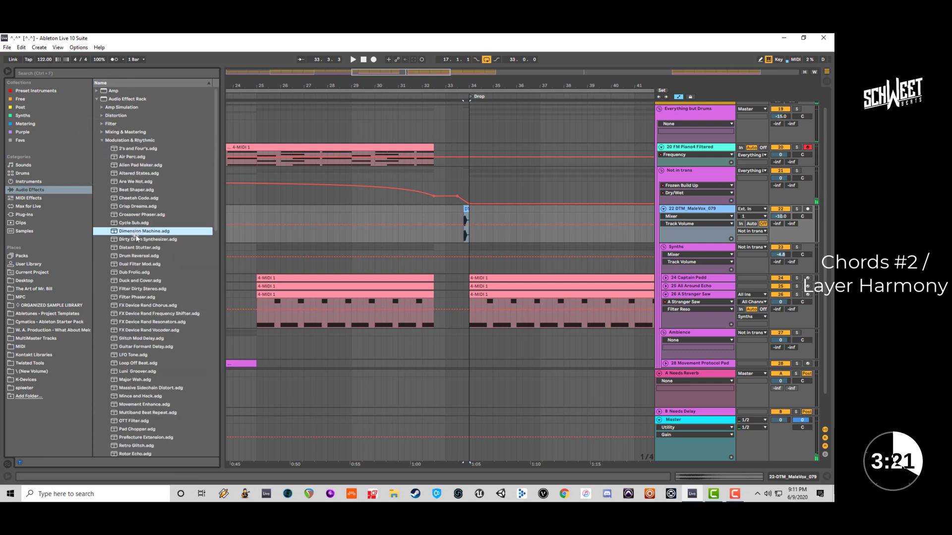
pyautogui.moveTo(143, 232); pyautogui.dragTo(486, 217)
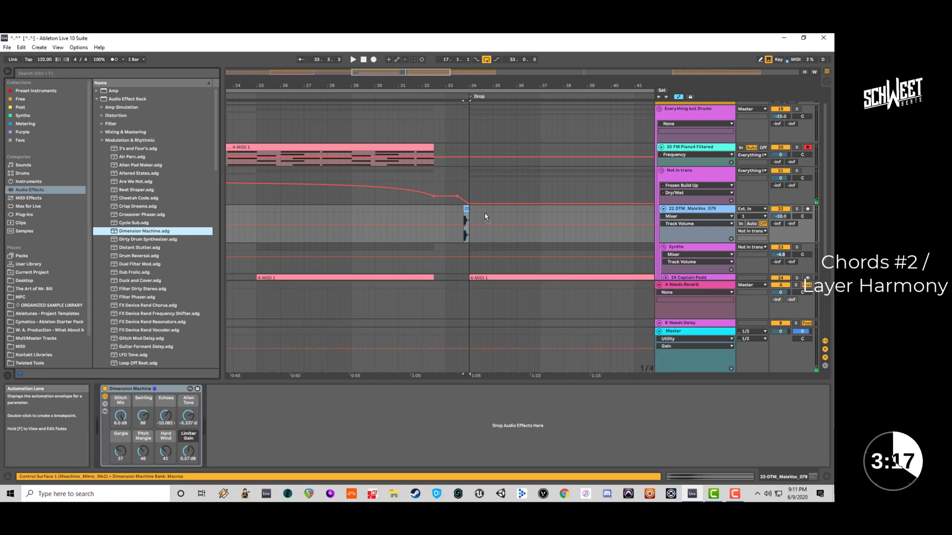
# Add the Dual Filter Mod and FX Device Rand Chorus racks after Dimension Machine on the vocal track.
pyautogui.click(151, 265)
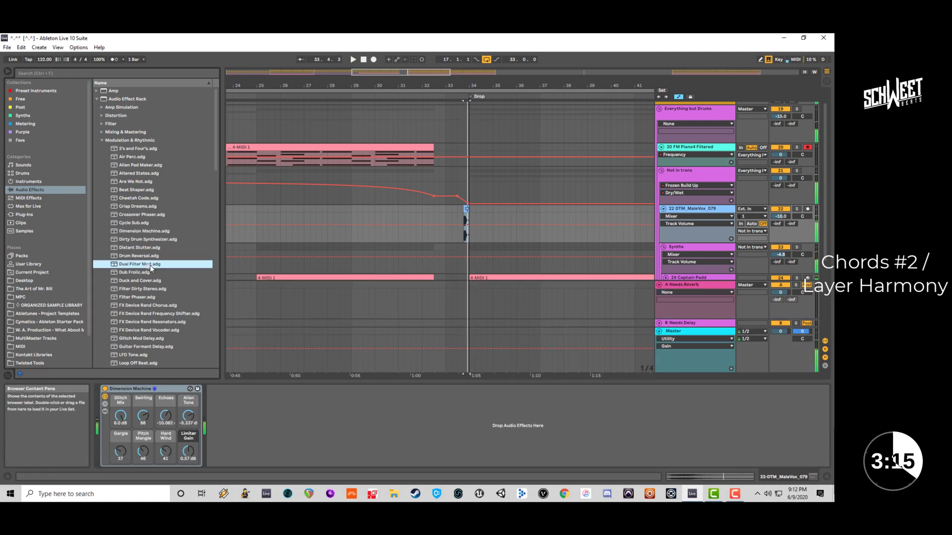
pyautogui.moveTo(365, 233); pyautogui.dragTo(352, 243)
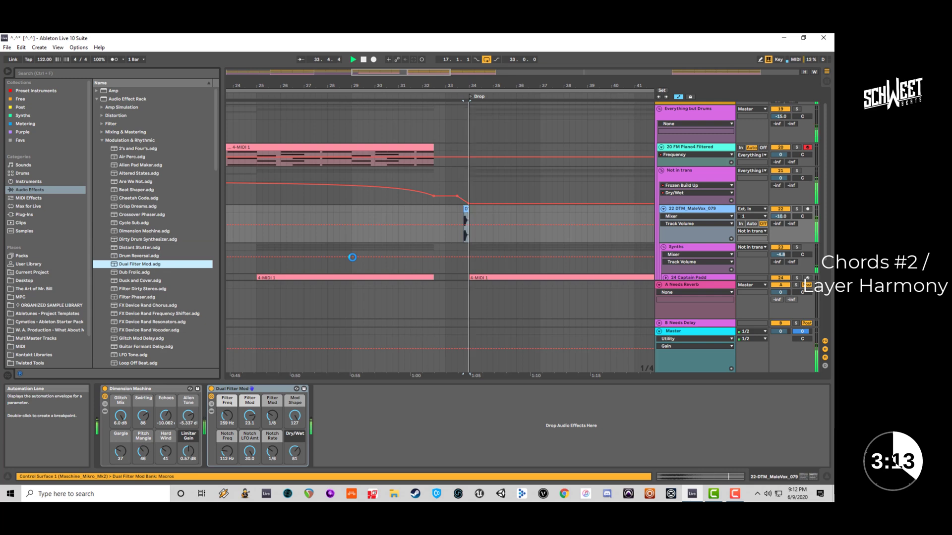
pyautogui.click(173, 306)
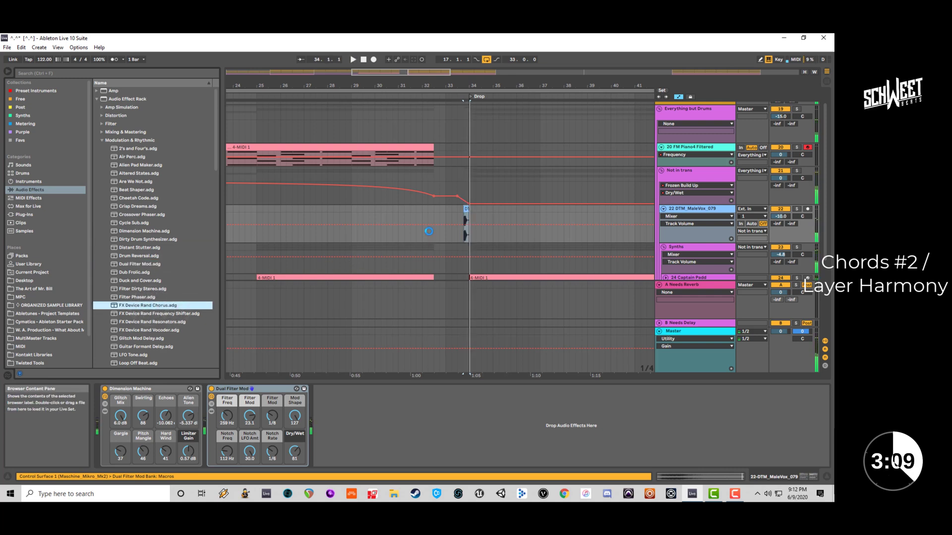
pyautogui.moveTo(449, 216); pyautogui.dragTo(463, 214)
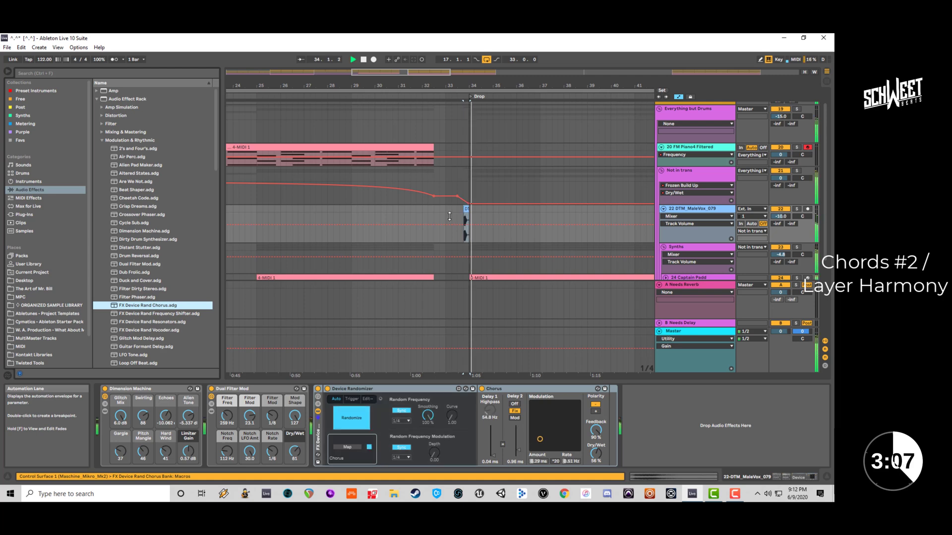
# Play the vocal hit into the Drop several times to audition the effect chain.
pyautogui.click(464, 220)
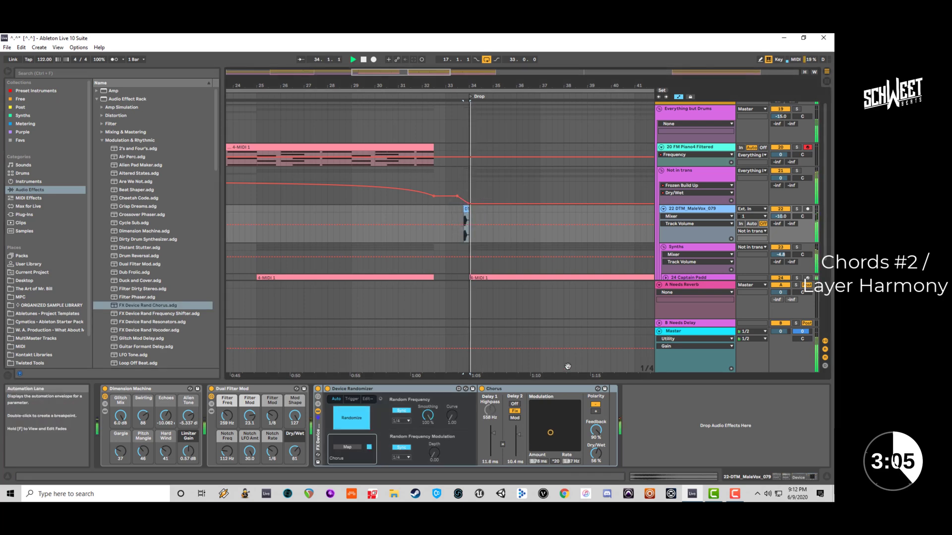
pyautogui.press('space')
pyautogui.press('space')
pyautogui.press('space')
pyautogui.press('space')
pyautogui.press('space')
pyautogui.press('space')
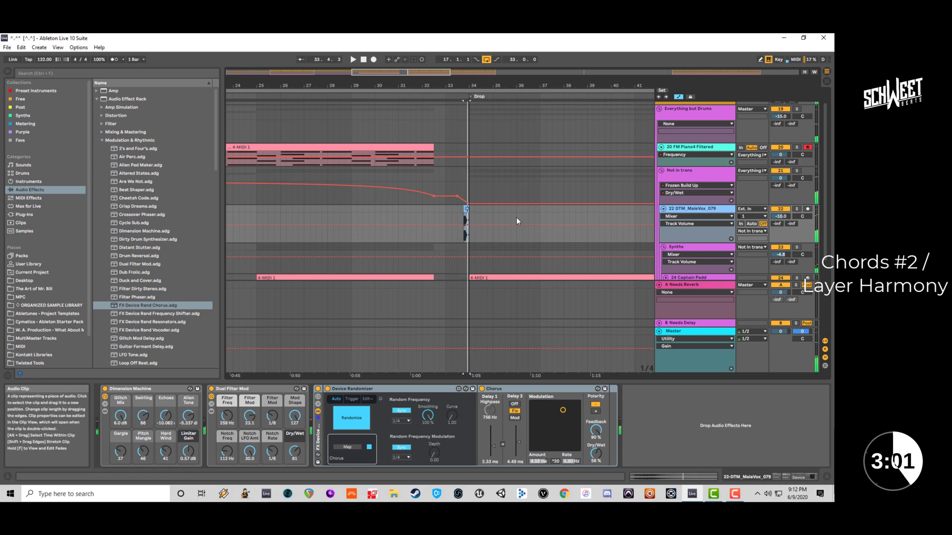
pyautogui.click(128, 389)
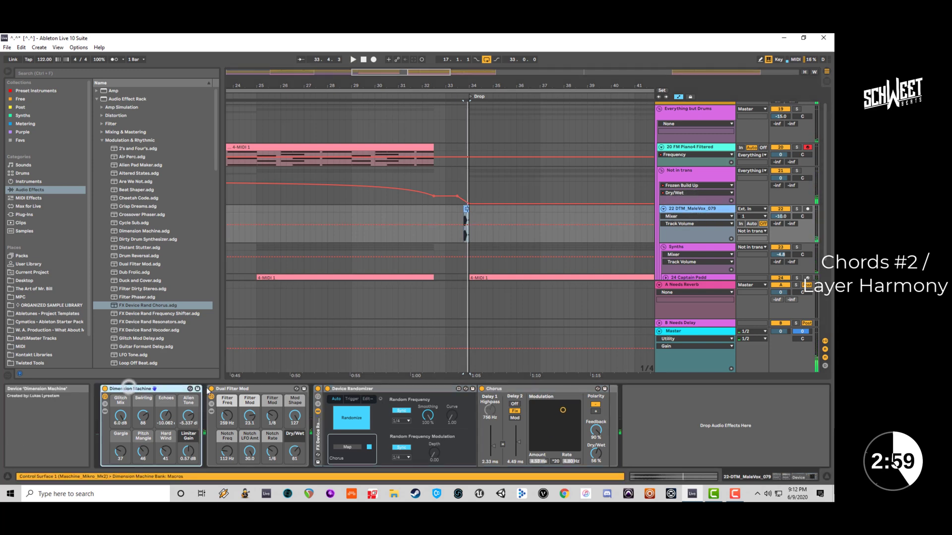
pyautogui.click(561, 391)
pyautogui.hotkey('ctrl', 'g')
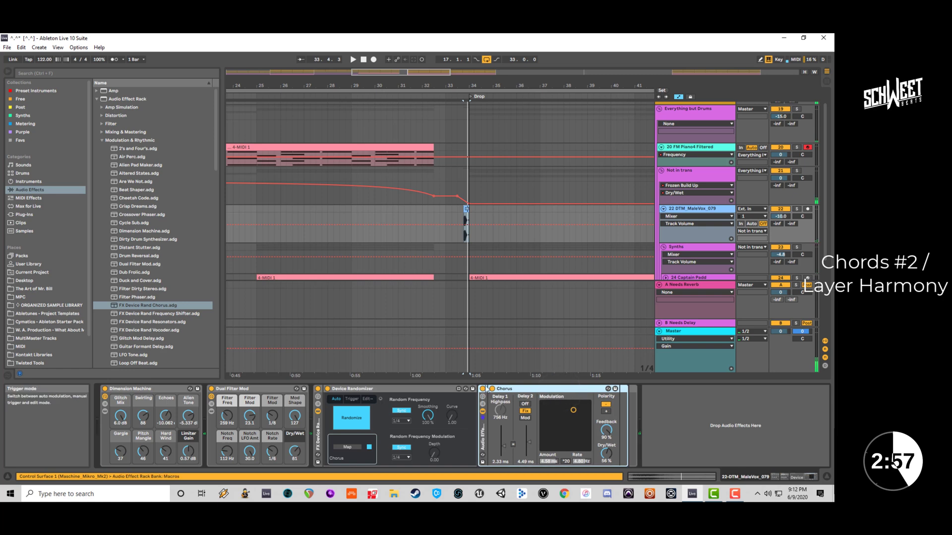
pyautogui.hotkey('ctrl', 'z')
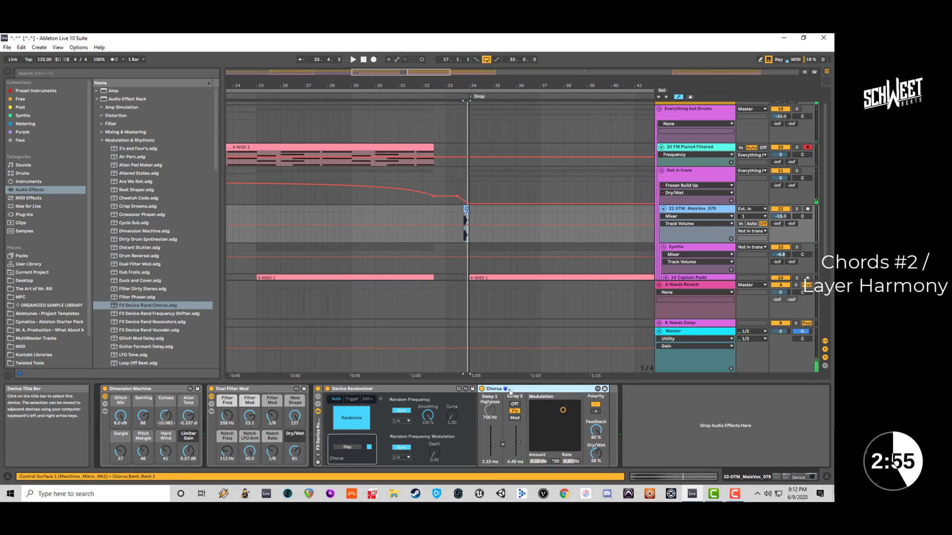
# Move Dimension Machine and Dual Filter Mod into the FX Device Rand Chorus rack, ahead of the Device Randomizer.
pyautogui.click(164, 389)
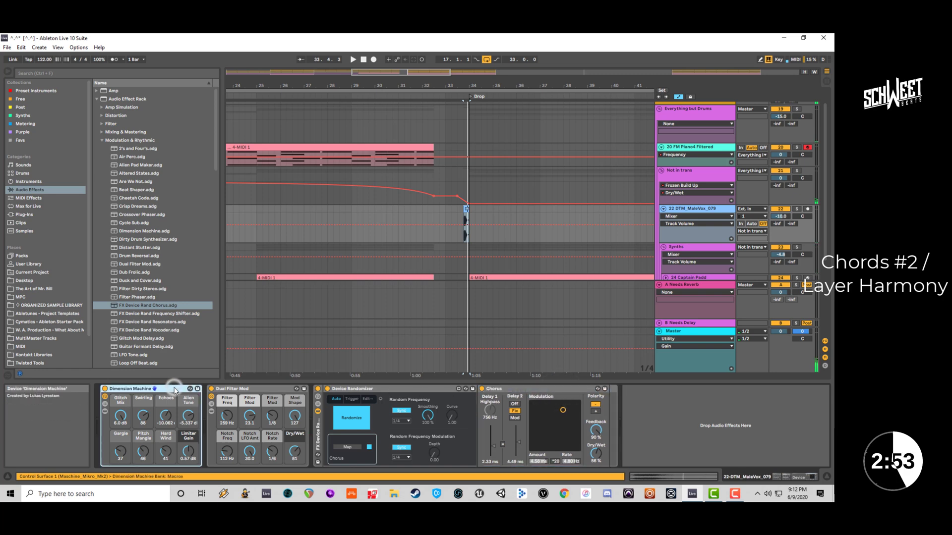
pyautogui.keyDown('shift'); pyautogui.click(253, 389); pyautogui.keyUp('shift')
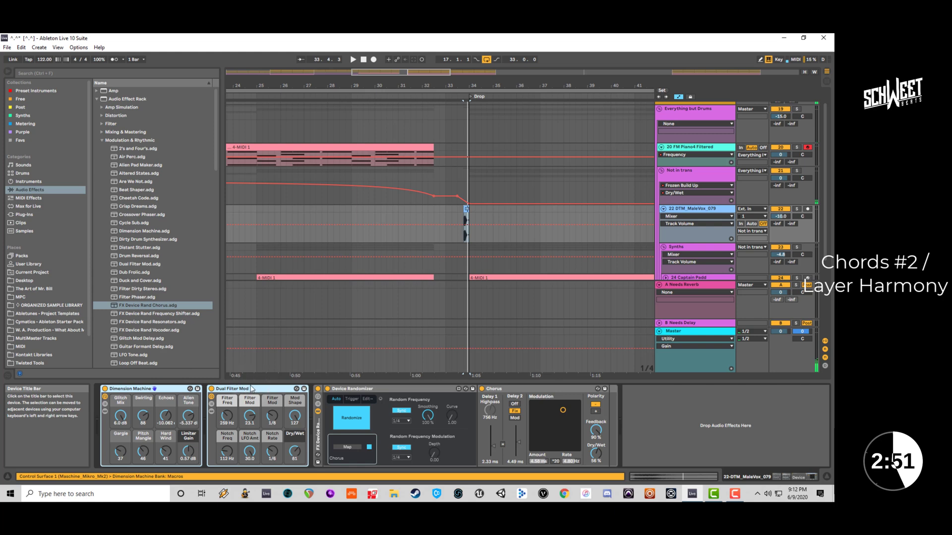
pyautogui.moveTo(168, 389); pyautogui.dragTo(324, 397)
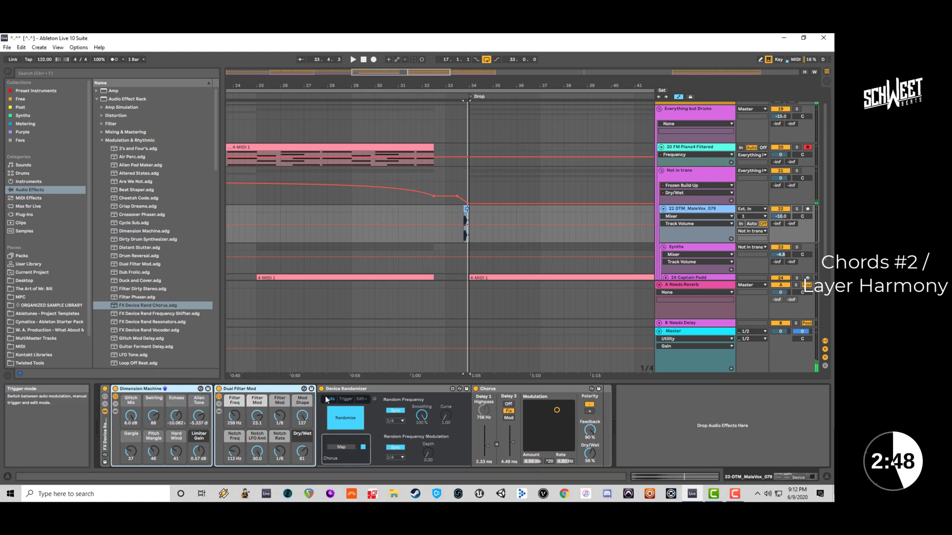
# Show the FX Device Rand Chorus rack's chain list and try to duplicate its chain.
pyautogui.click(105, 405)
pyautogui.rightClick(122, 409)
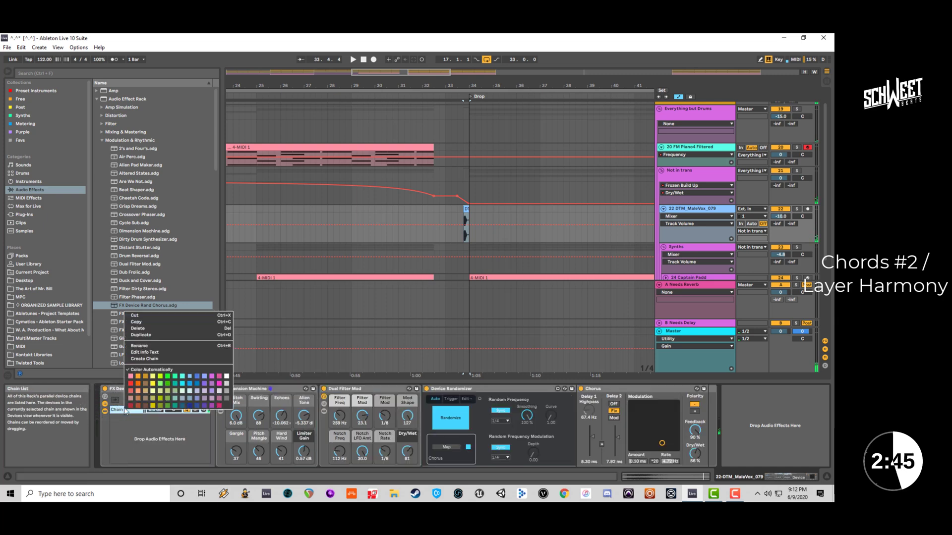
pyautogui.click(142, 335)
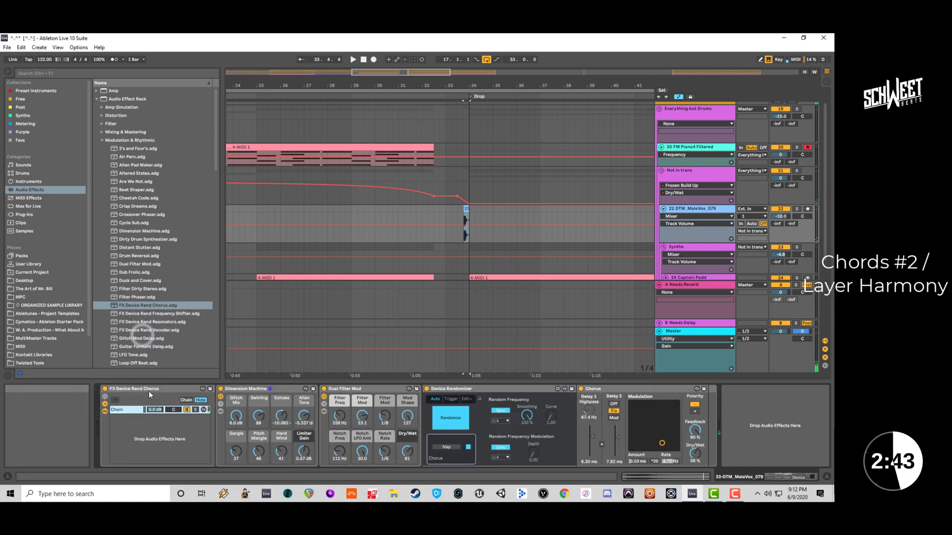
# Move all devices from Dimension Machine through Chorus into a second parallel chain of the rack.
pyautogui.click(250, 389)
pyautogui.keyDown('shift'); pyautogui.click(645, 389); pyautogui.keyUp('shift')
pyautogui.moveTo(646, 392); pyautogui.dragTo(121, 420)
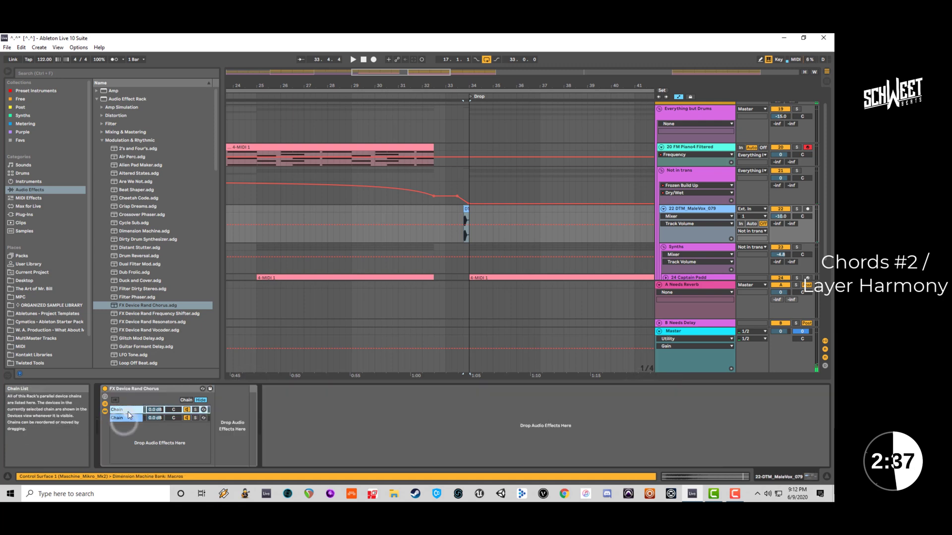
# Play the vocal hit and set the DTM_MaleVox_079 track's volume to -15 dB.
pyautogui.press('space')
pyautogui.press('space')
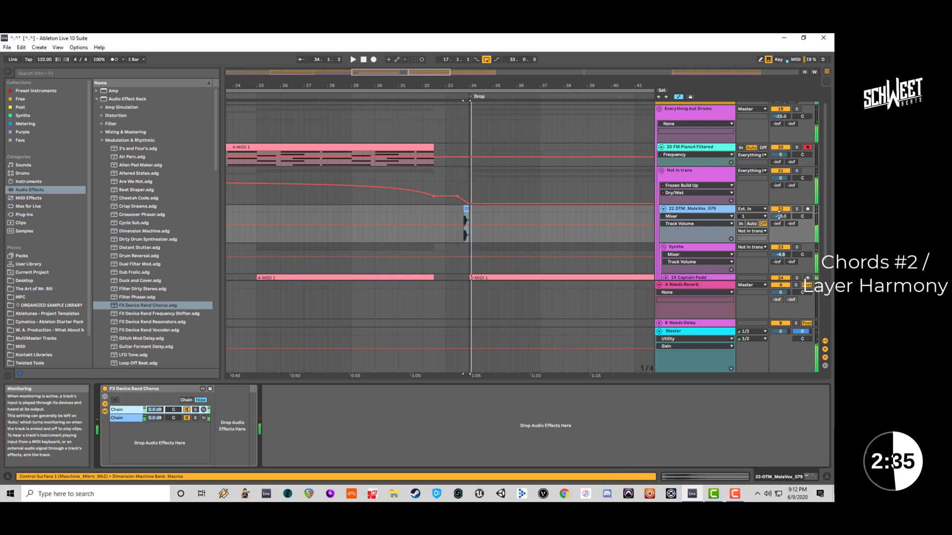
pyautogui.click(780, 217)
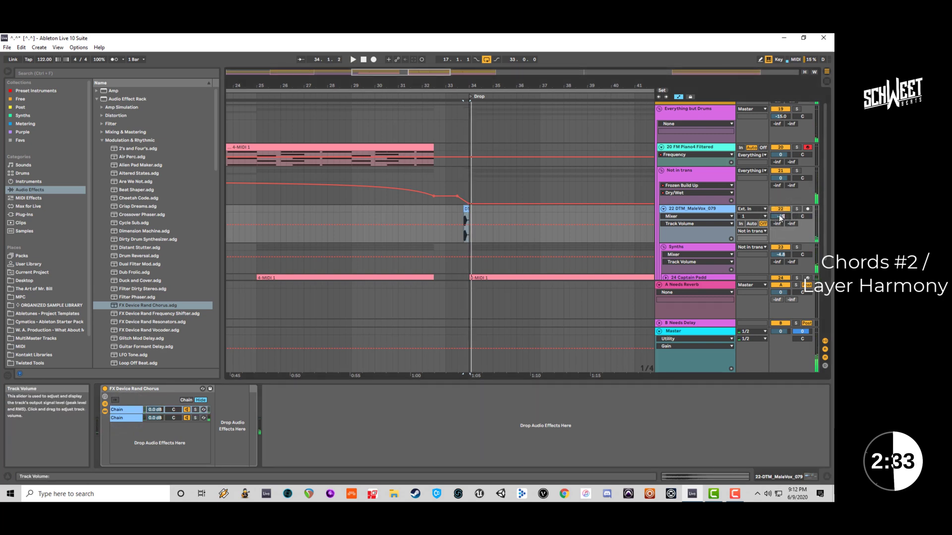
# Open the DTM_MaleVox_079 clip's sample settings, try its Transpose control, and replay the vocal hit from 33.4.1 into the Drop.
pyautogui.click(466, 210)
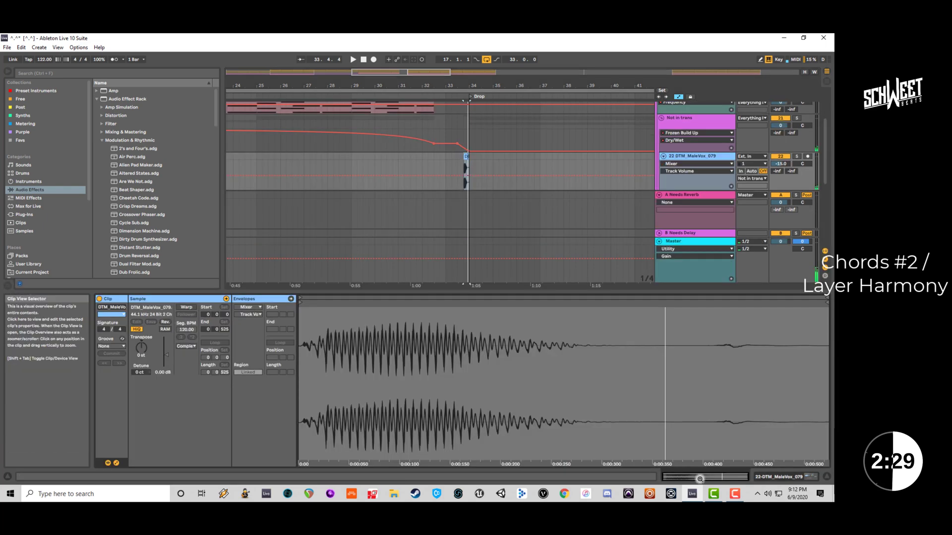
pyautogui.click(701, 478)
pyautogui.moveTo(142, 351)
pyautogui.mouseDown()
pyautogui.moveTo(142, 342)
pyautogui.moveTo(142, 353)
pyautogui.mouseUp()
pyautogui.press('space')
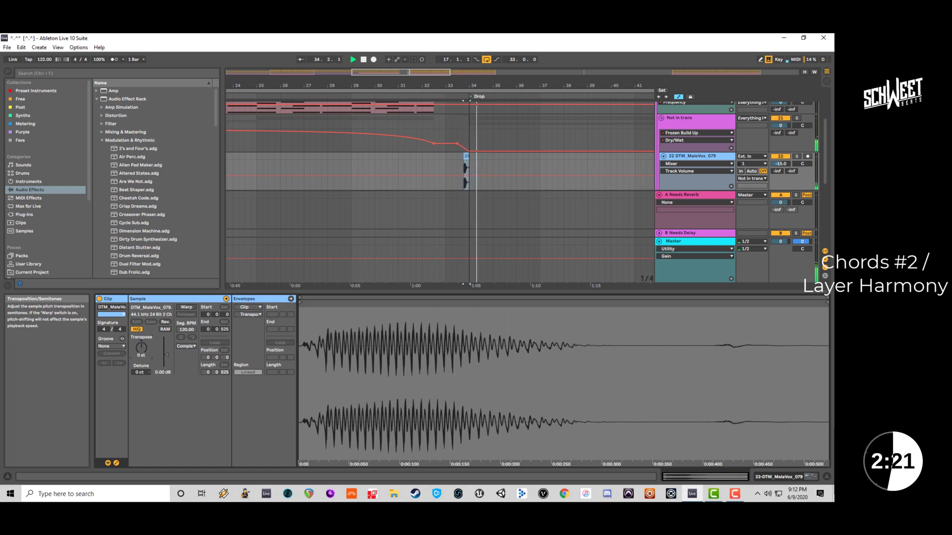
pyautogui.press('space')
pyautogui.press('space')
pyautogui.press('space')
pyautogui.click(377, 176)
pyautogui.press('space')
pyautogui.press('space')
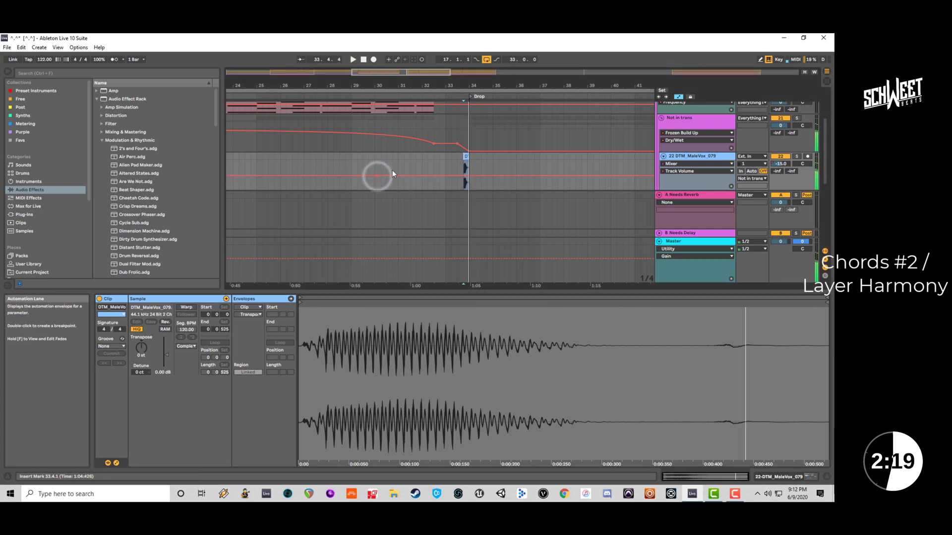
# Play the arrangement from 30.1.1 through the silent gap into the Drop, with the clip detail view hidden.
pyautogui.click(376, 165)
pyautogui.press('space')
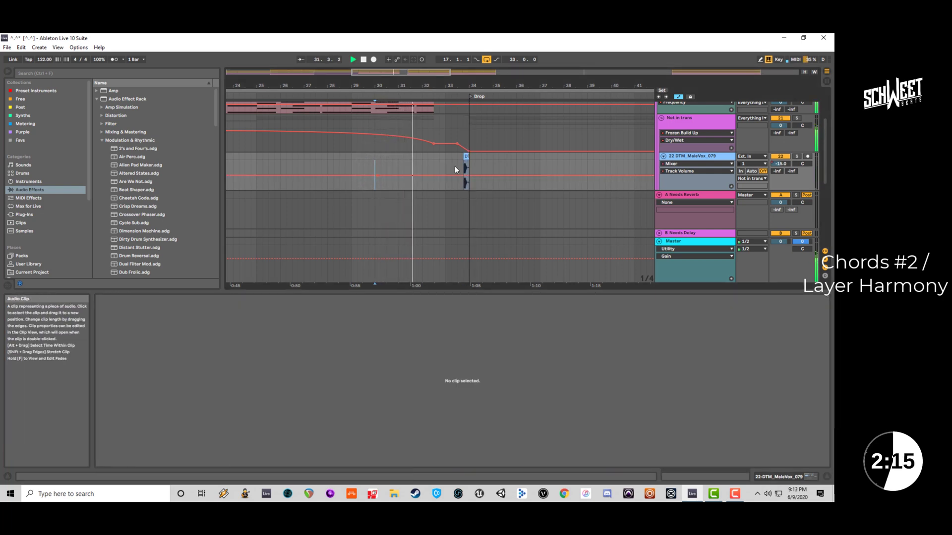
pyautogui.click(826, 476)
pyautogui.scroll(1, 500, 213)
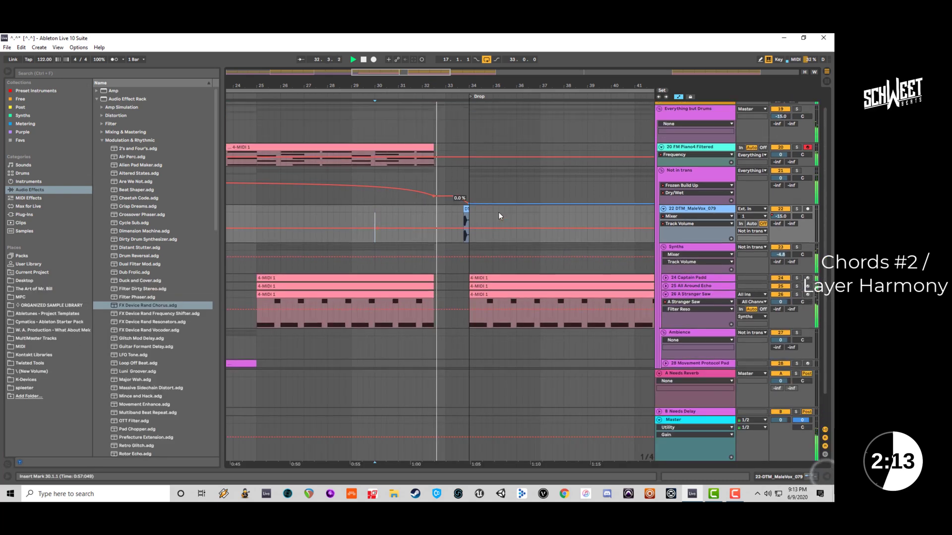
pyautogui.scroll(1, 498, 213)
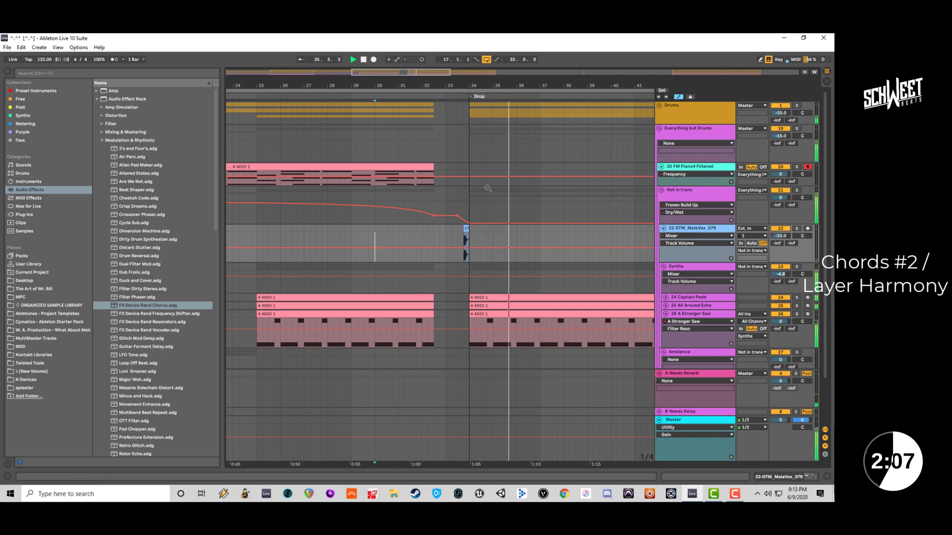
pyautogui.scroll(-5, 488, 188)
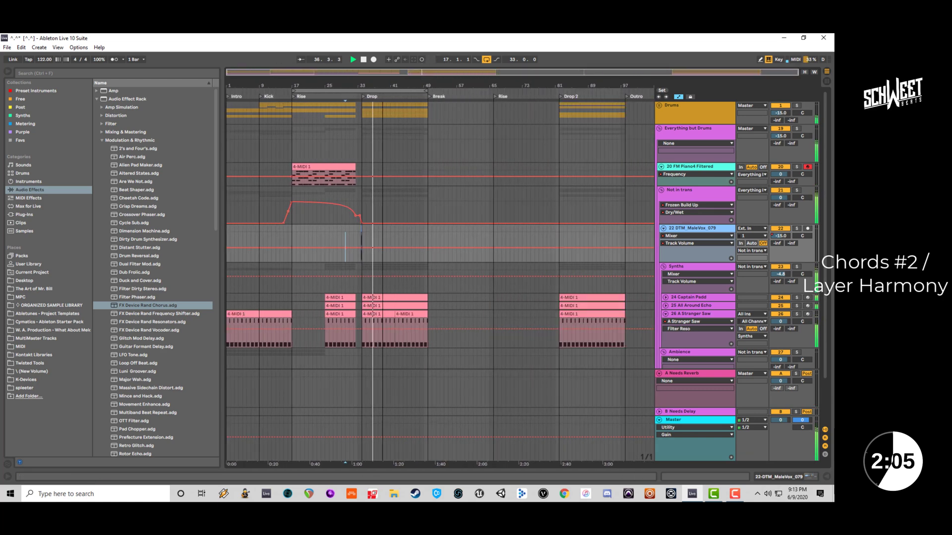
# Stop playback, collapse the Everything but Drums group, and expand the Drums group with its device chain showing.
pyautogui.click(659, 128)
pyautogui.press('space')
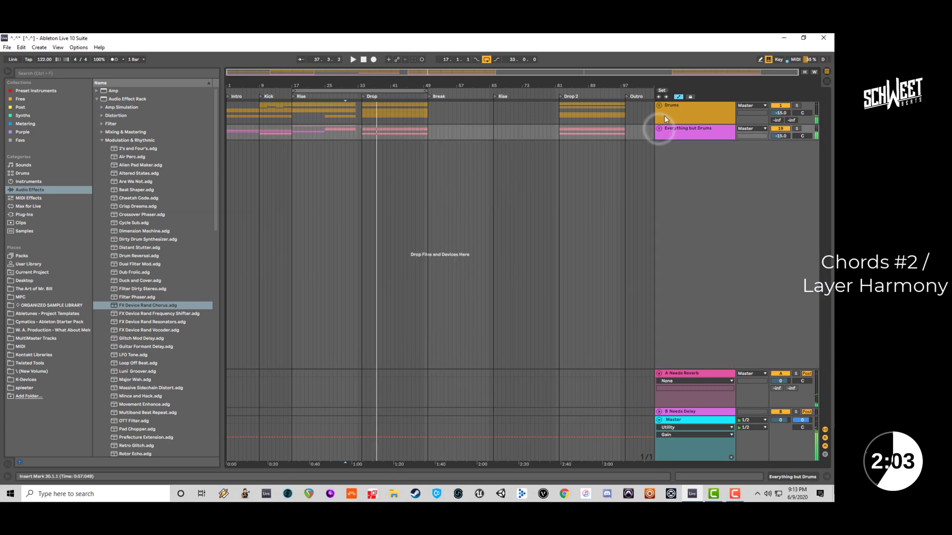
pyautogui.click(667, 108)
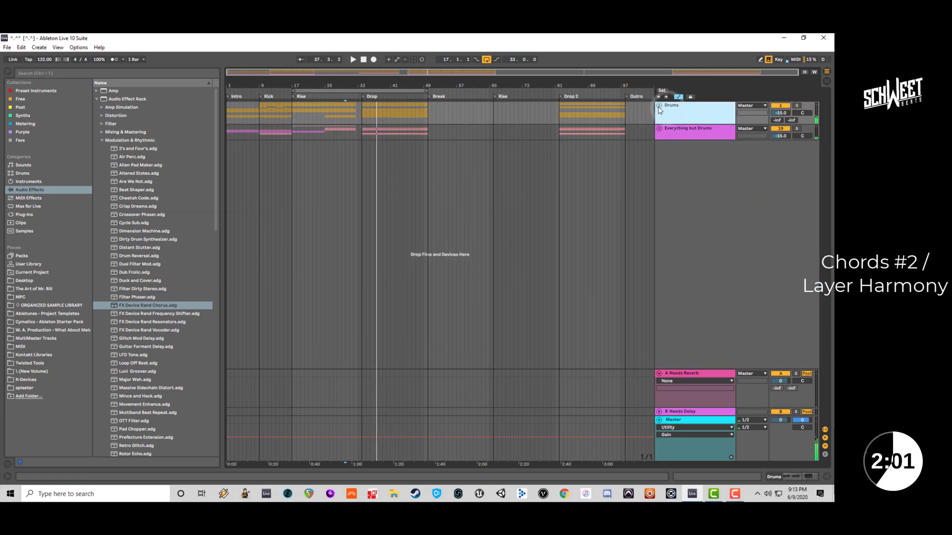
pyautogui.click(658, 106)
pyautogui.hotkey('ctrl', 'alt', 'l')
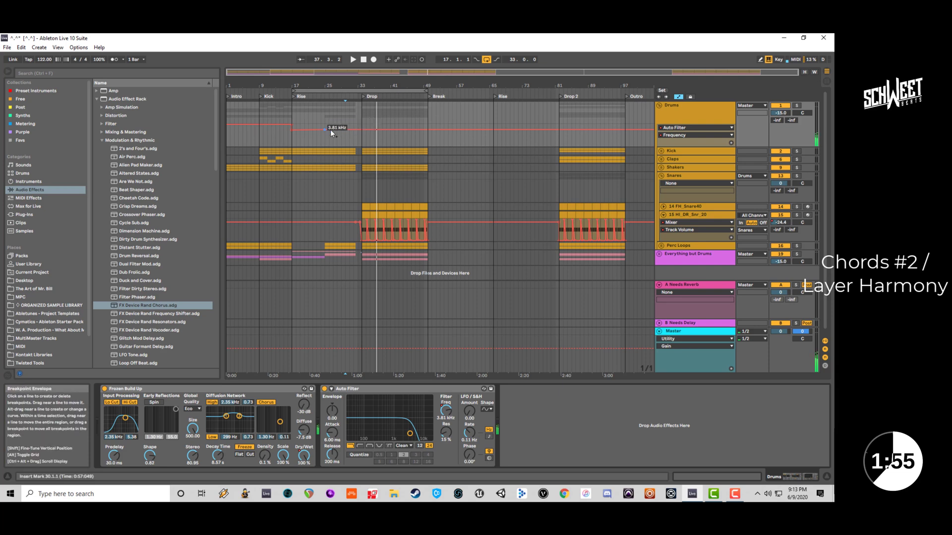
# Reshape the Drums group's Auto Filter Frequency automation into a straight ramp across the Rise, up to 19.9 kHz at the Drop.
pyautogui.moveTo(362, 128); pyautogui.dragTo(362, 124)
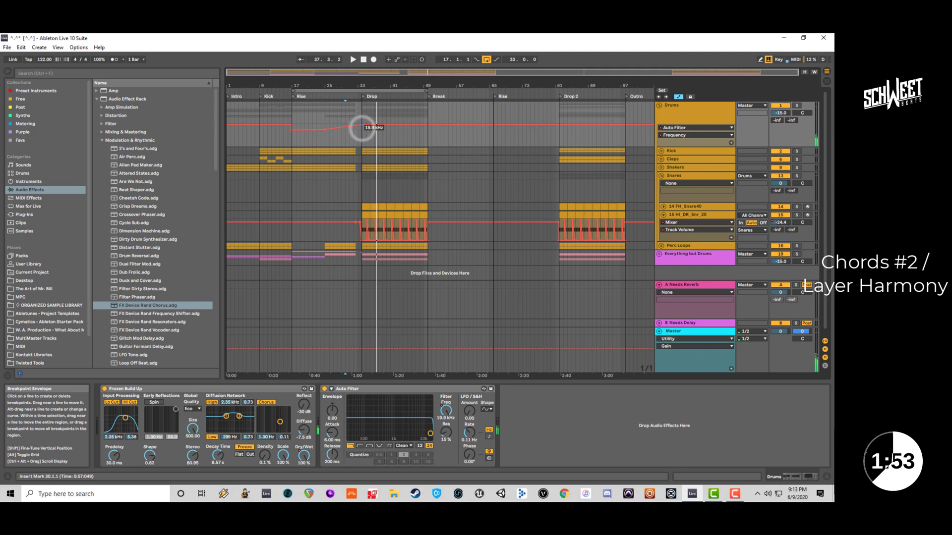
pyautogui.press('space')
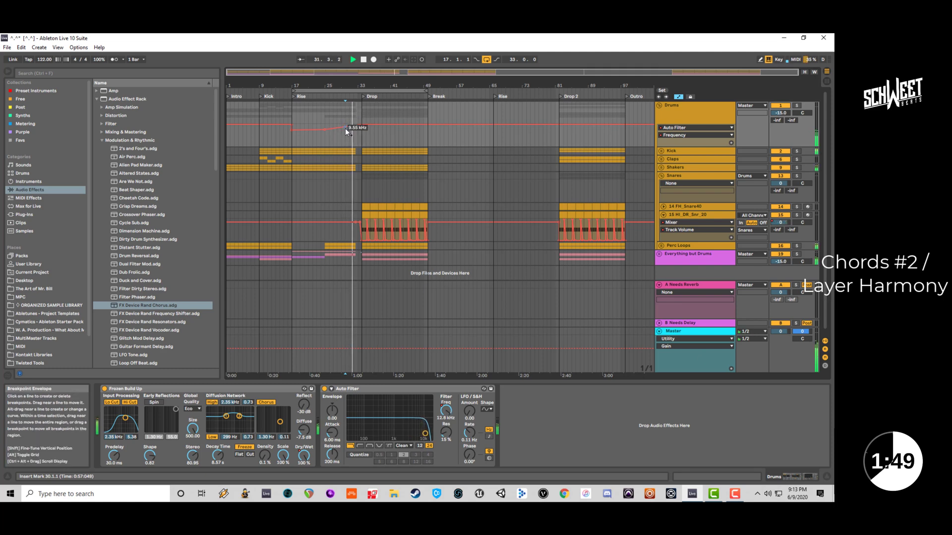
pyautogui.moveTo(345, 129); pyautogui.dragTo(345, 137)
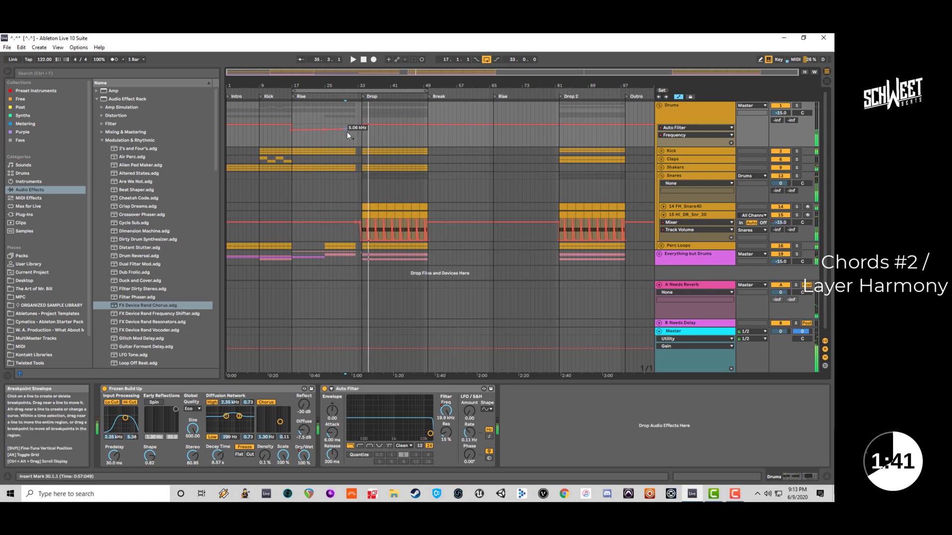
pyautogui.click(325, 130)
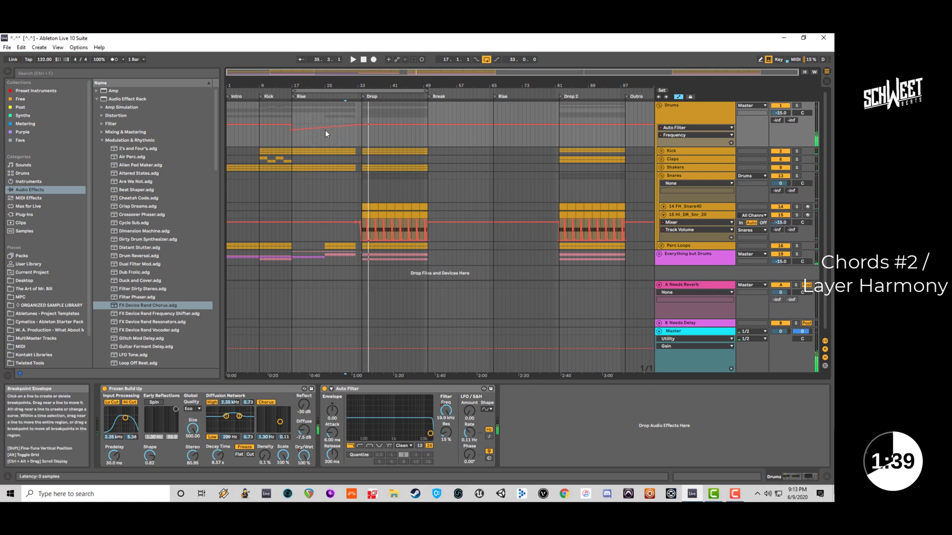
# Curve the Drums group's Frozen Build Up Dry/Wet automation down from the Rise to 0% at the Drop, and play it from 30.1.1.
pyautogui.click(306, 447)
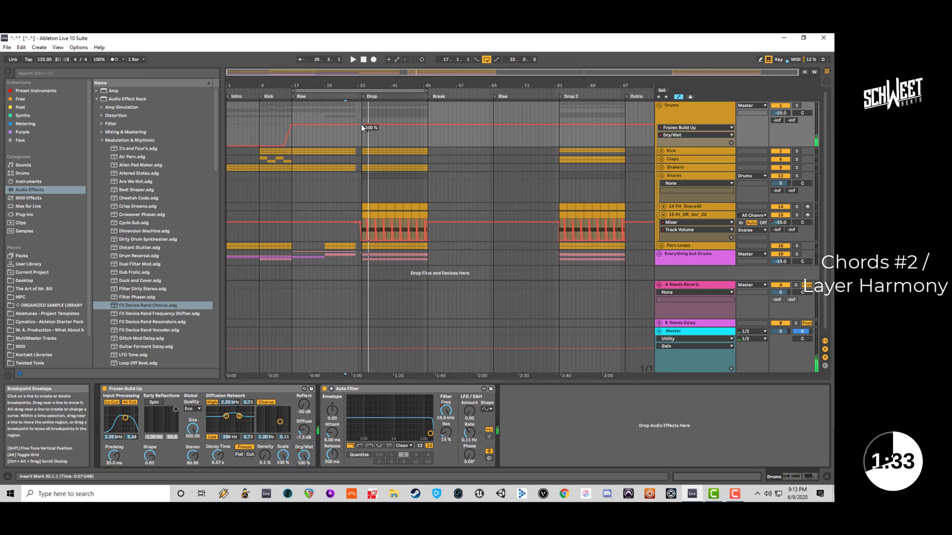
pyautogui.moveTo(361, 124); pyautogui.dragTo(347, 143)
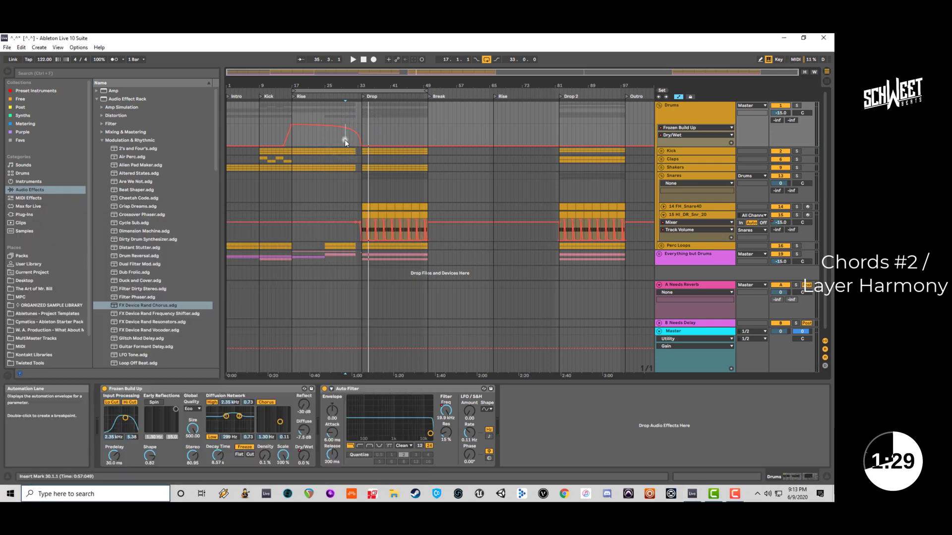
pyautogui.press('space')
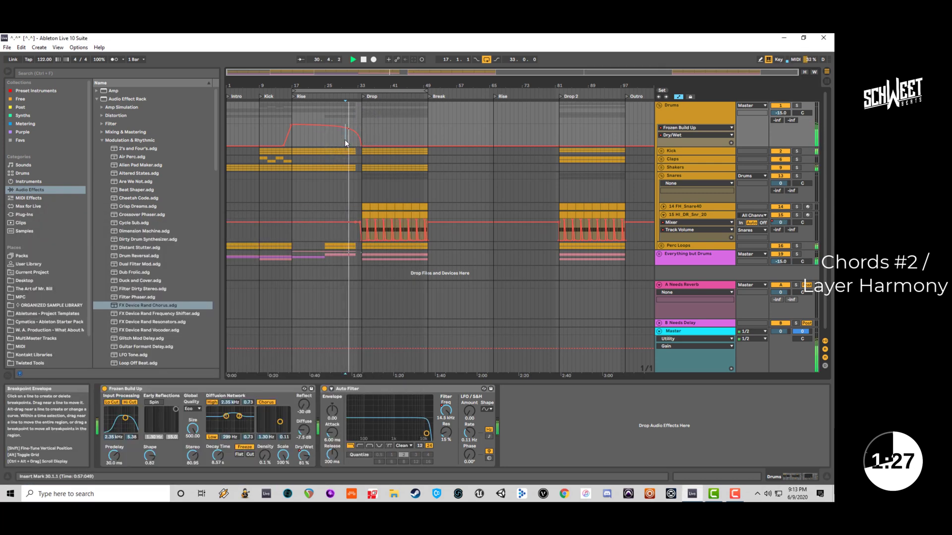
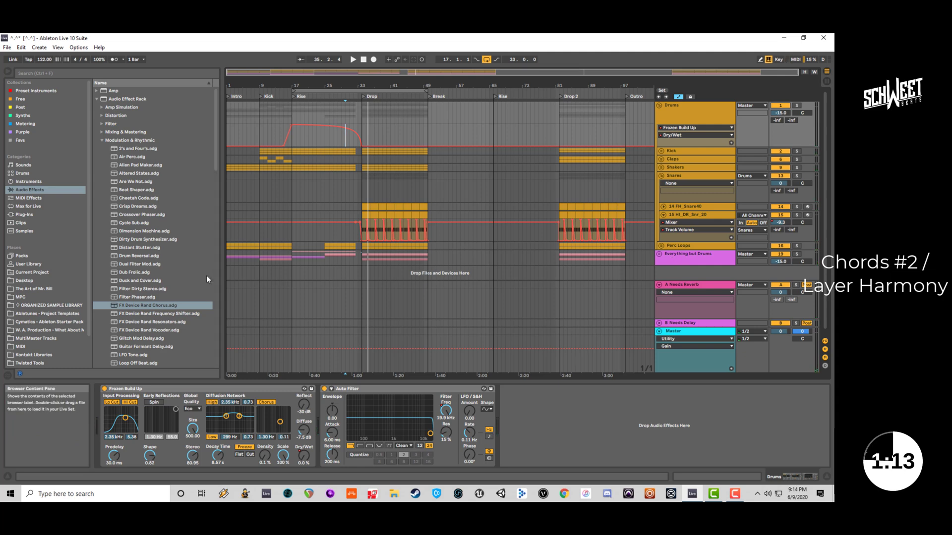
# Collapse the Snares group, search the Drums category for "cymb", and open its Cymbal folder.
pyautogui.click(662, 176)
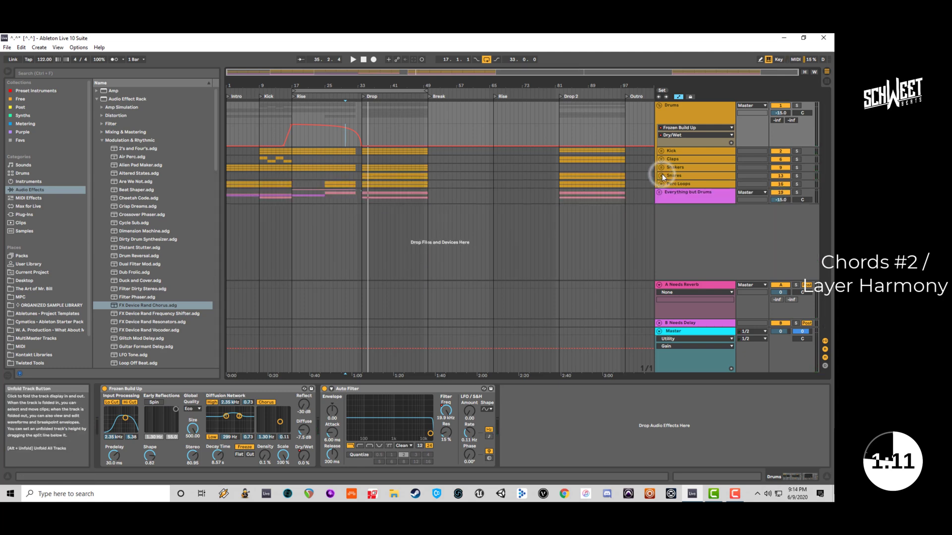
pyautogui.click(153, 73)
pyautogui.write('cym')
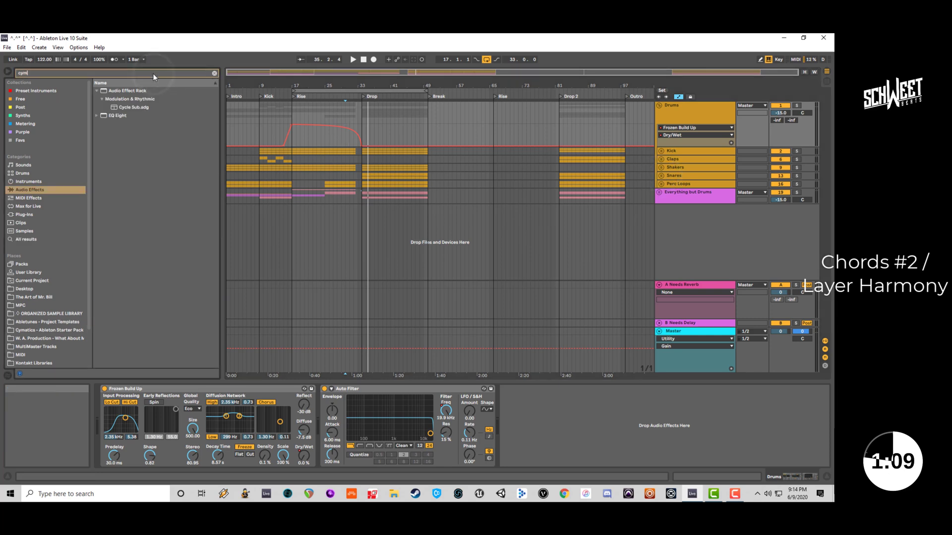
pyautogui.write('b')
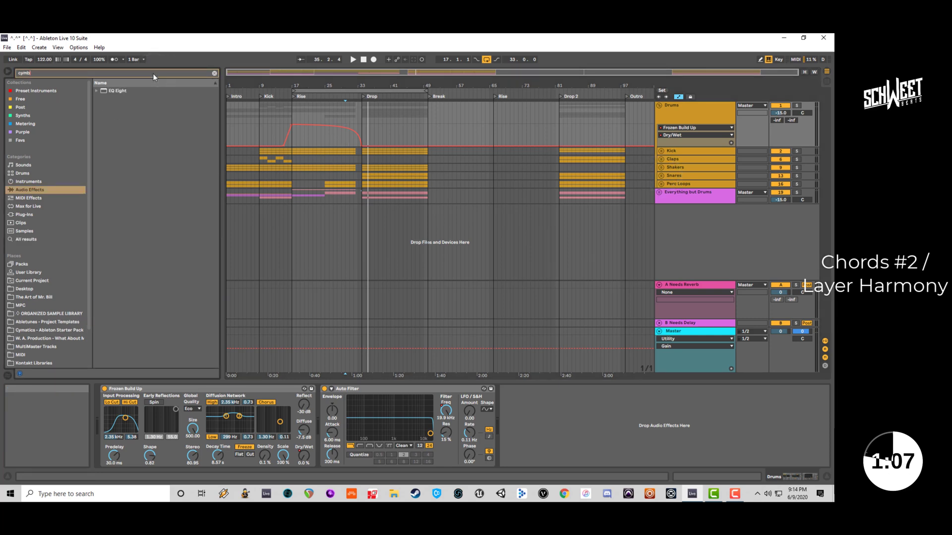
pyautogui.click(22, 173)
pyautogui.click(104, 108)
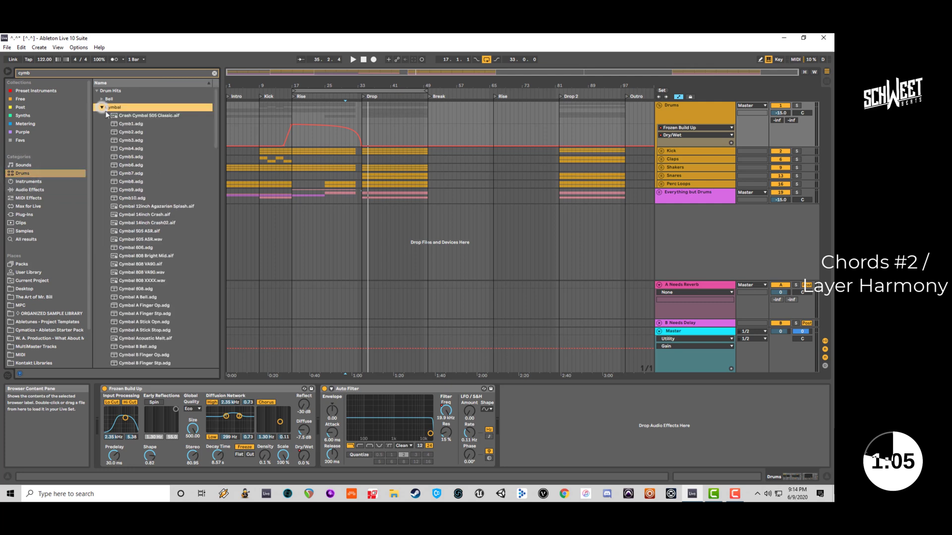
# Audition cymbal samples in the search results and select Cymbal Code Sonar.aif.
pyautogui.click(130, 132)
pyautogui.click(131, 182)
pyautogui.click(138, 198)
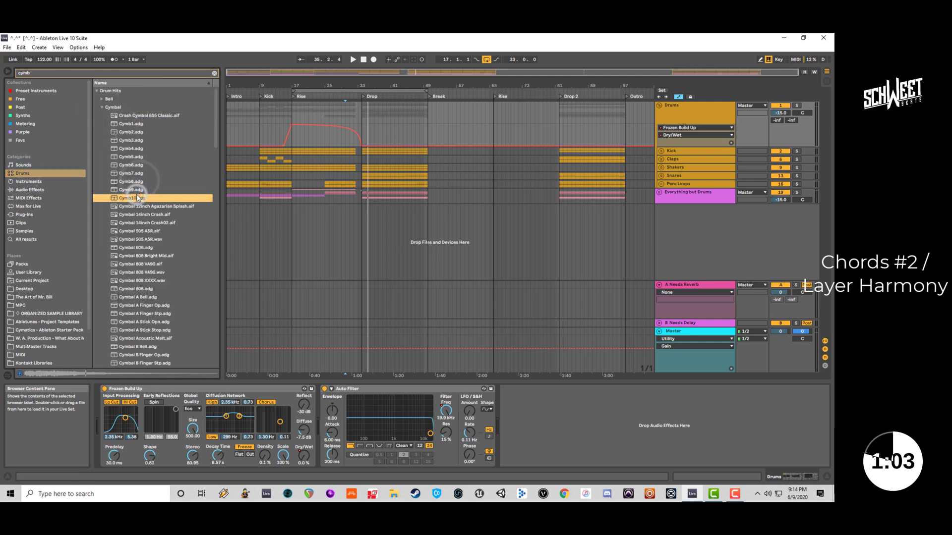
pyautogui.scroll(-5, 139, 201)
pyautogui.click(141, 210)
pyautogui.scroll(-2, 143, 213)
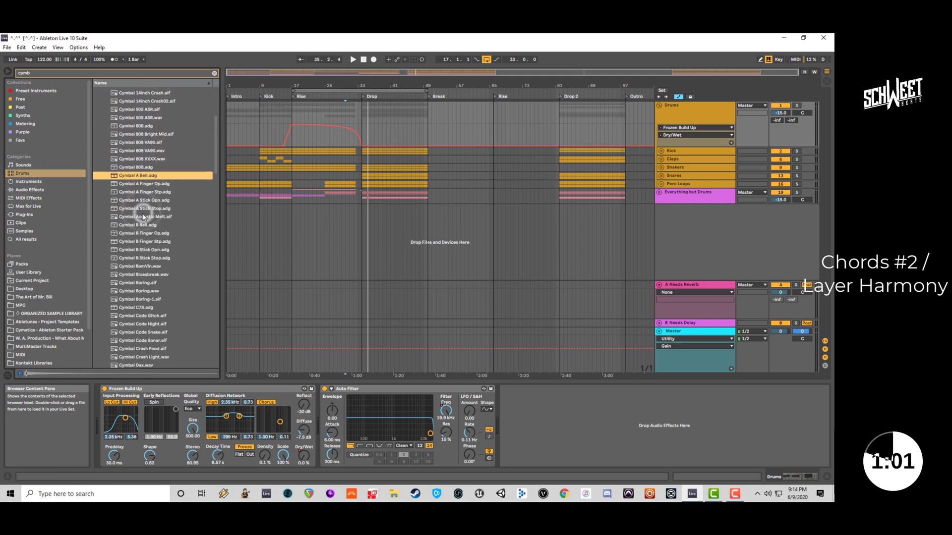
pyautogui.click(145, 233)
pyautogui.scroll(-3, 151, 216)
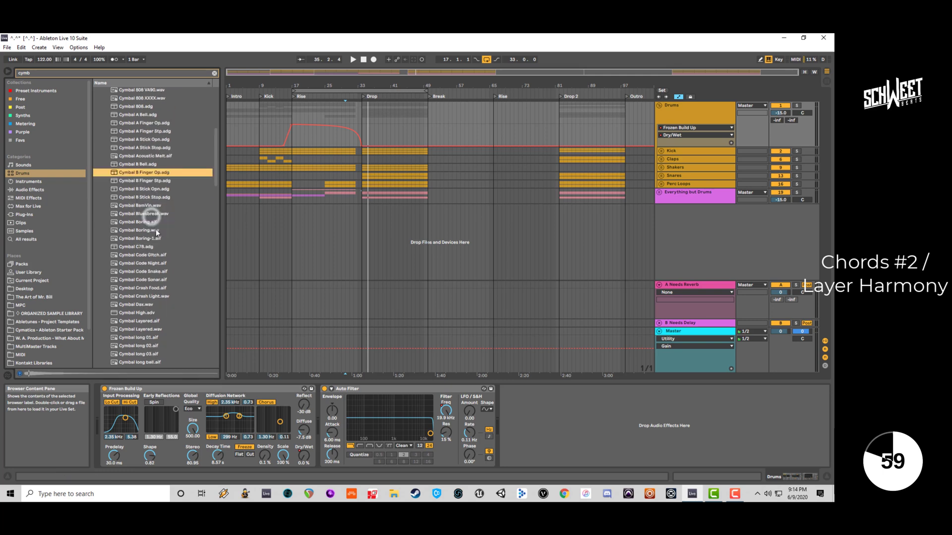
pyautogui.click(157, 230)
pyautogui.scroll(-2, 156, 229)
pyautogui.click(157, 227)
pyautogui.scroll(-1, 156, 243)
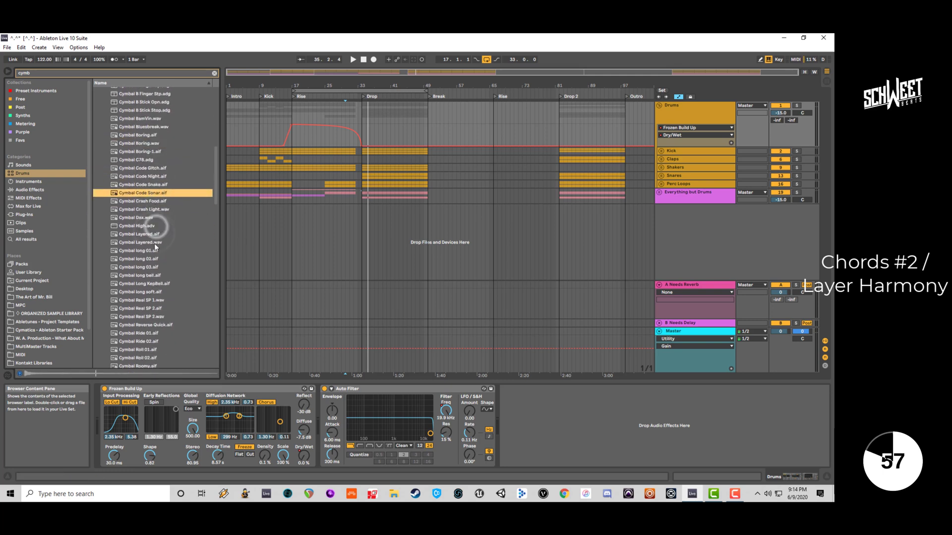
pyautogui.click(155, 243)
pyautogui.click(153, 193)
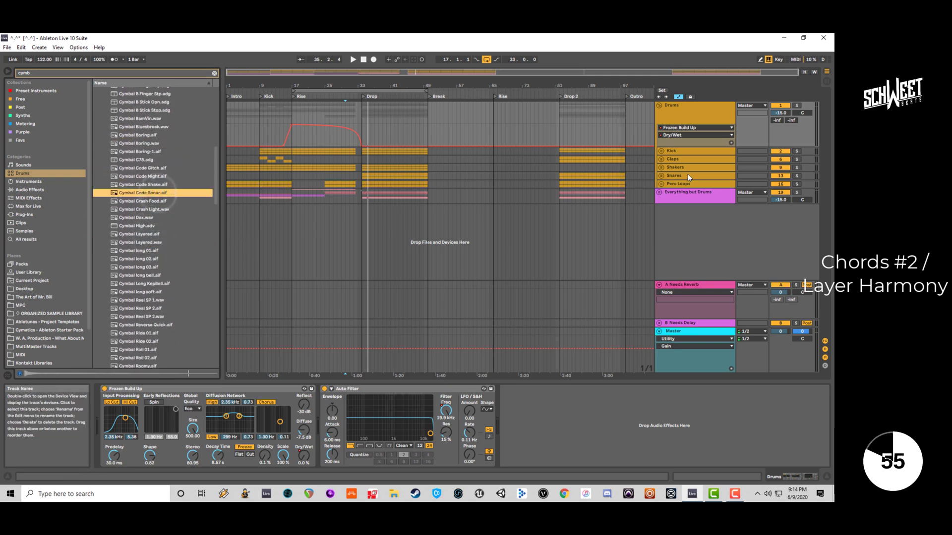
# Play the start of the Kick section from 9.1.1, then stop.
pyautogui.click(260, 162)
pyautogui.press('space')
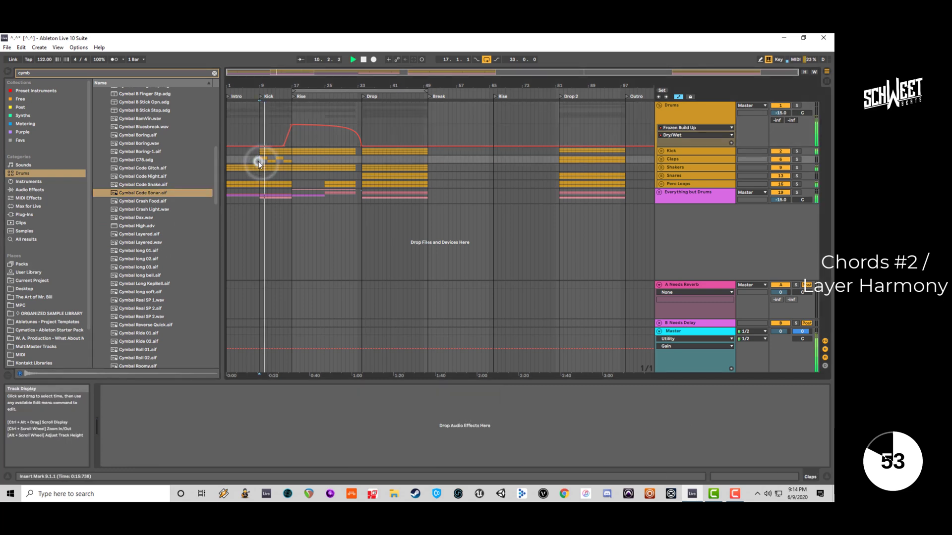
pyautogui.press('space')
pyautogui.click(684, 185)
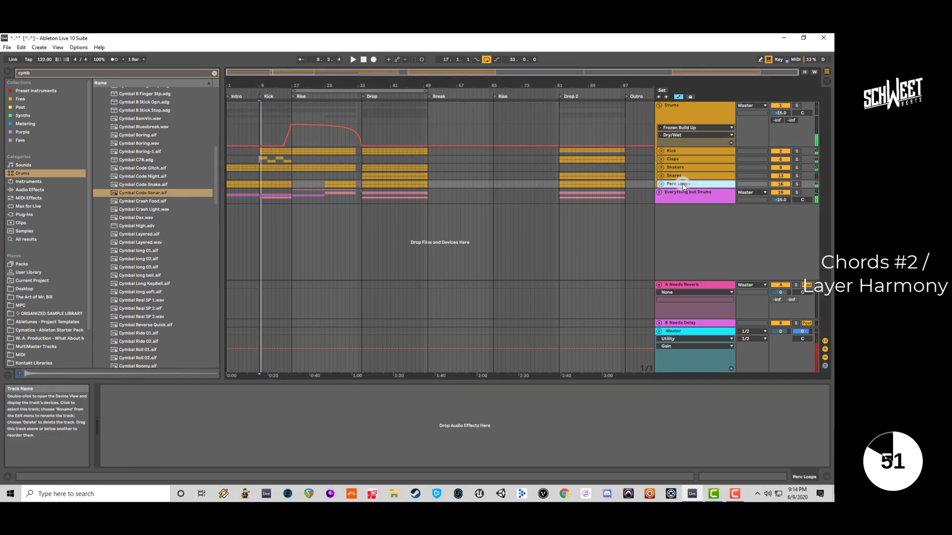
pyautogui.hotkey('ctrl', 't')
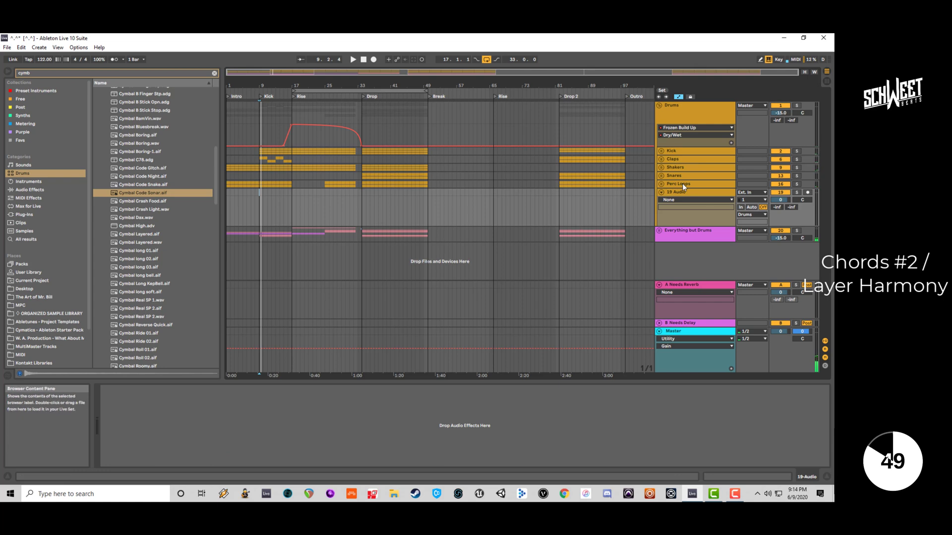
pyautogui.click(683, 191)
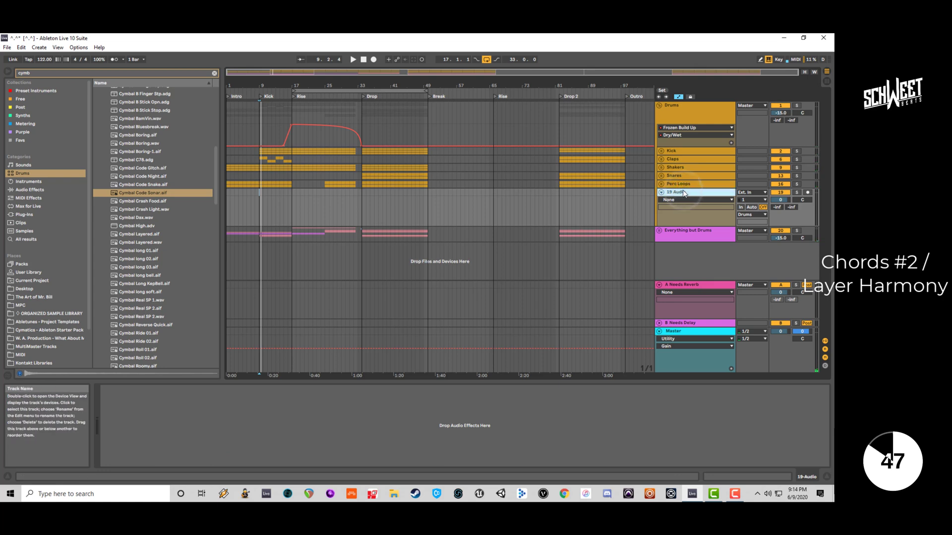
pyautogui.press('Delete')
# Insert a MIDI track, move it into the Drums group between Shakers and Snares, and unfold it.
pyautogui.hotkey('ctrl', 'shift', 't')
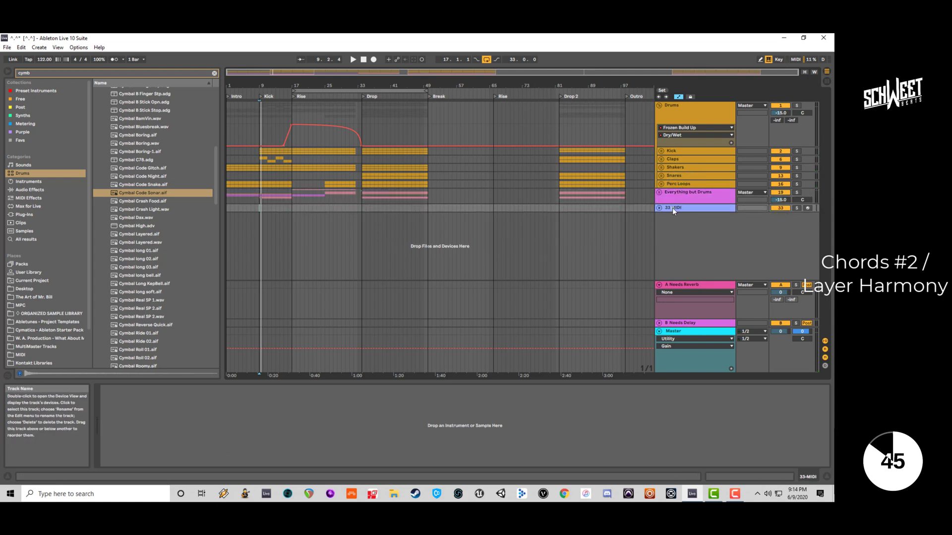
pyautogui.moveTo(673, 210); pyautogui.dragTo(676, 174)
pyautogui.hotkey('ctrl', 'z')
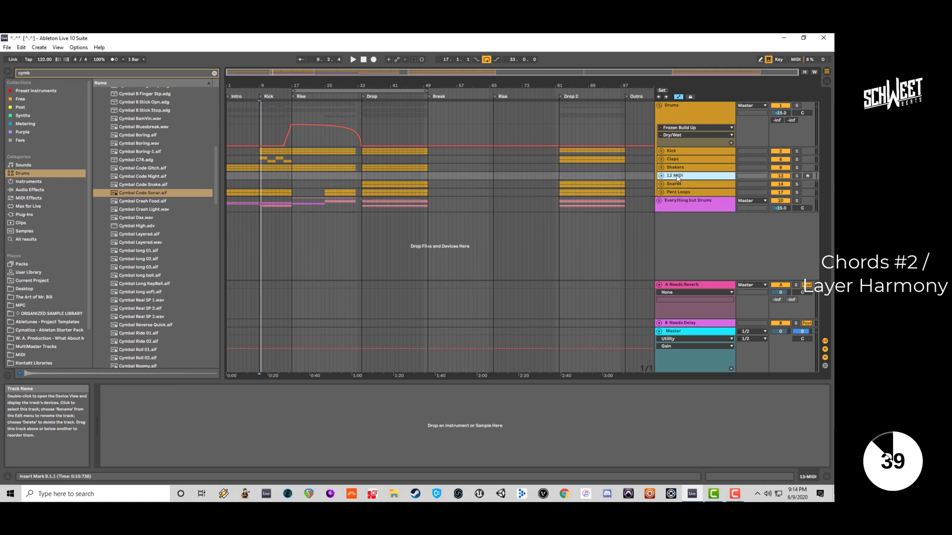
pyautogui.click(663, 175)
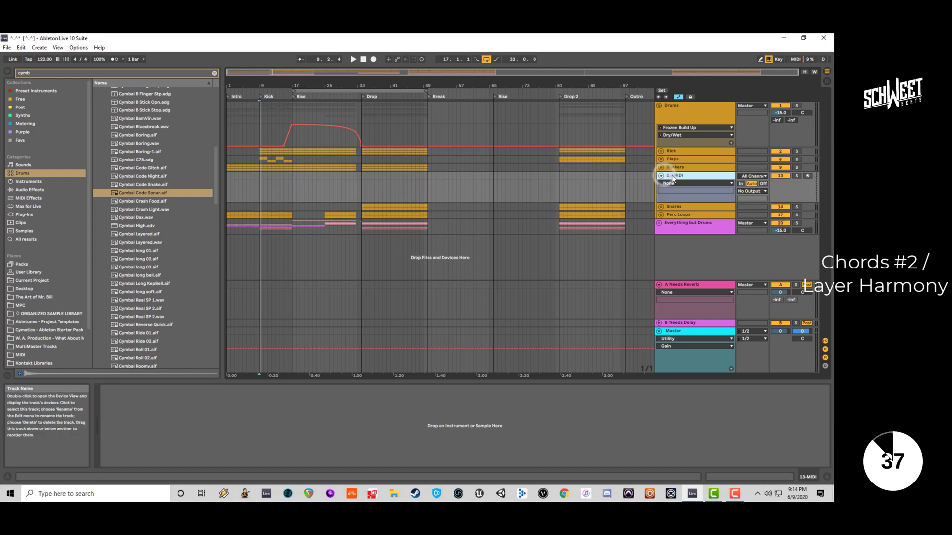
# Load Cymbal Code Sonar.aif onto the new MIDI track, create an empty clip from 9.1.1 to 17.1.1, and audition a note near C3.
pyautogui.click(155, 193)
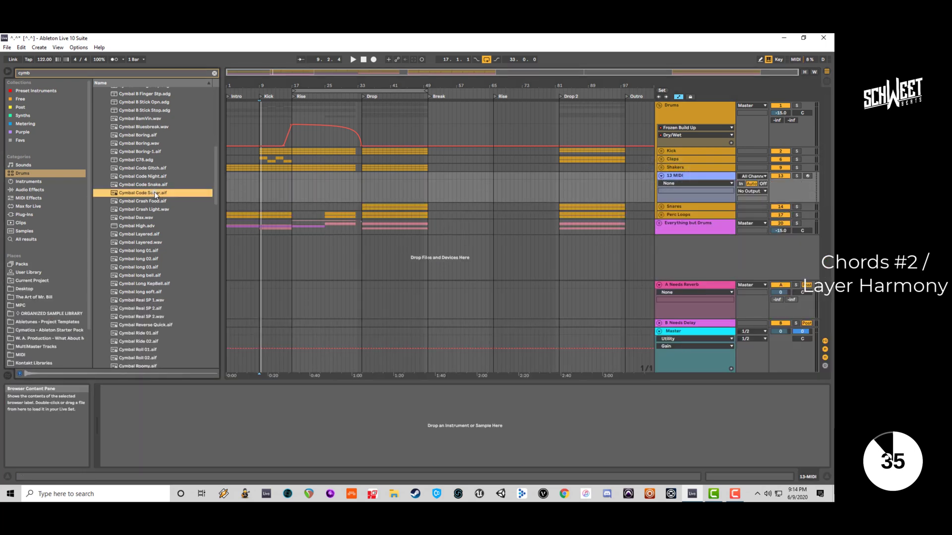
pyautogui.moveTo(154, 191); pyautogui.dragTo(186, 425)
pyautogui.moveTo(260, 182); pyautogui.dragTo(270, 183)
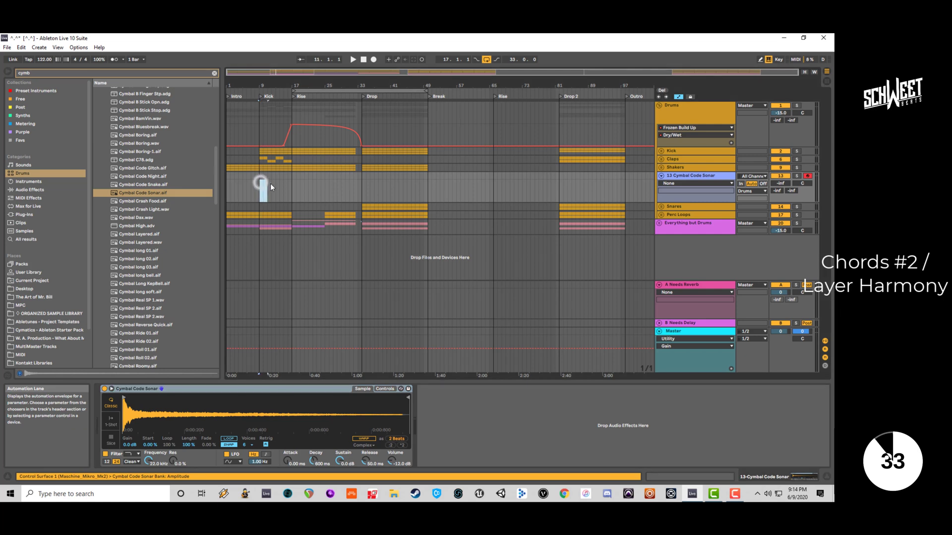
pyautogui.hotkey('ctrl', 'shift', 'm')
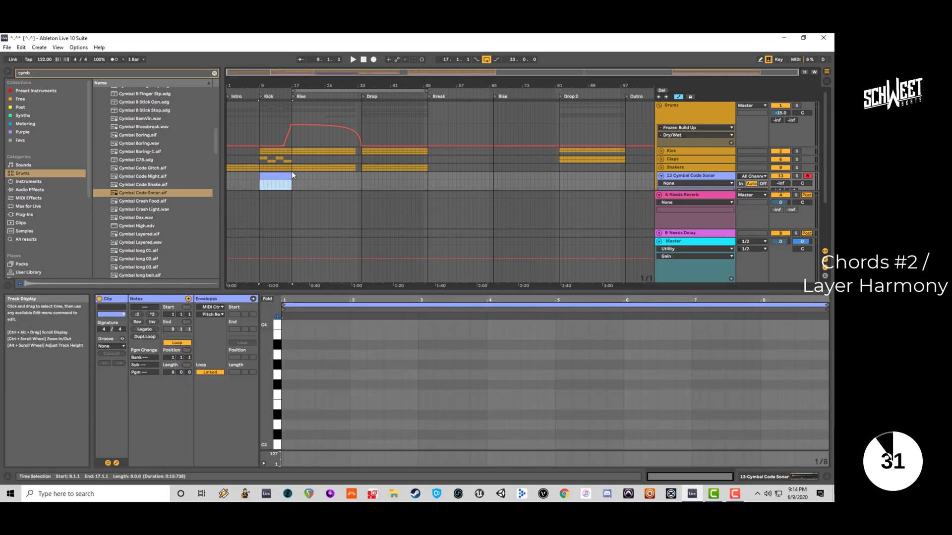
pyautogui.click(277, 441)
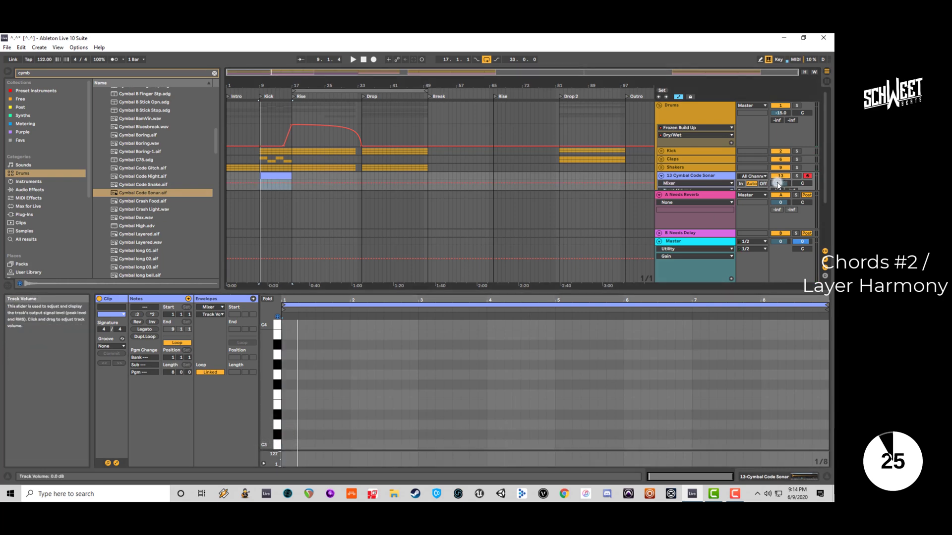
# Add a C3 note at the start of the cymbal clip and lengthen it to half a bar.
pyautogui.doubleClick(780, 183)
pyautogui.click(275, 446)
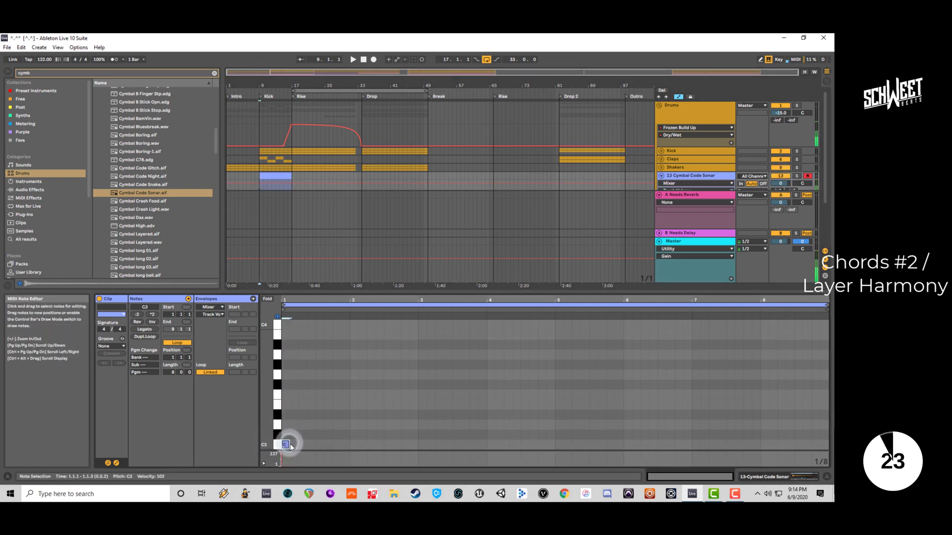
pyautogui.doubleClick(287, 444)
pyautogui.moveTo(339, 446); pyautogui.dragTo(321, 447)
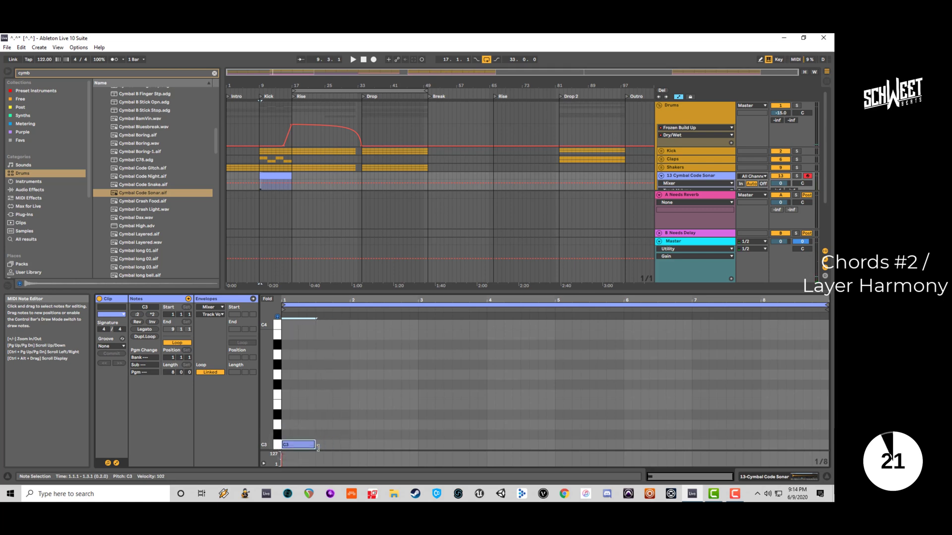
# Duplicate the half-bar C3 note repeatedly until the notes fill the eight-bar cymbal clip.
pyautogui.hotkey('ctrl', 'd')
pyautogui.hotkey('ctrl', 'd')
pyautogui.hotkey('ctrl', 'd')
pyautogui.hotkey('ctrl', 'd')
pyautogui.hotkey('ctrl', 'd')
pyautogui.hotkey('ctrl', 'd')
pyautogui.hotkey('ctrl', 'd')
pyautogui.hotkey('ctrl', 'd')
pyautogui.hotkey('ctrl', 'd')
pyautogui.hotkey('ctrl', 'd')
pyautogui.hotkey('ctrl', 'd')
pyautogui.hotkey('ctrl', 'd')
pyautogui.hotkey('ctrl', 'd')
pyautogui.hotkey('ctrl', 'd')
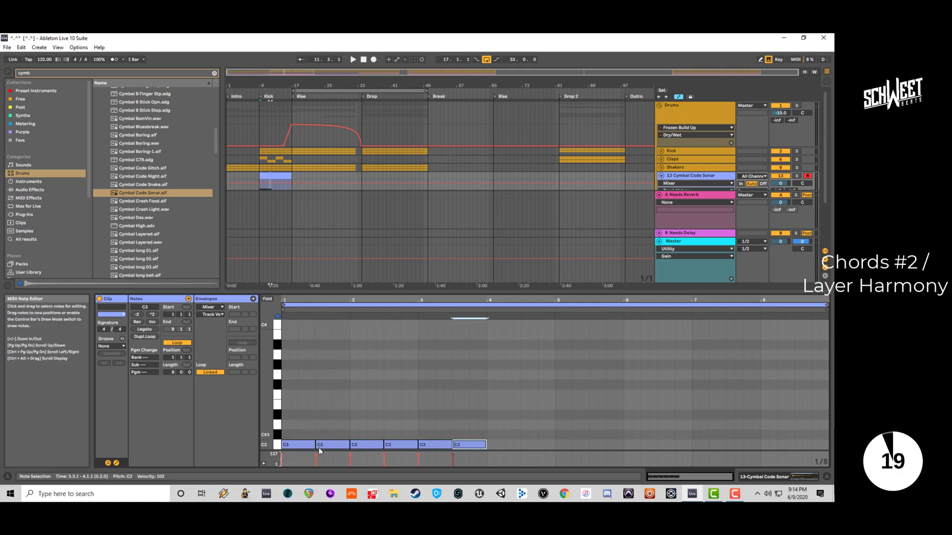
pyautogui.hotkey('ctrl', 'd')
# Play the cymbal pattern from 9.1.1 and again from about bar 6 in the Intro.
pyautogui.press('space')
pyautogui.scroll(2, 351, 341)
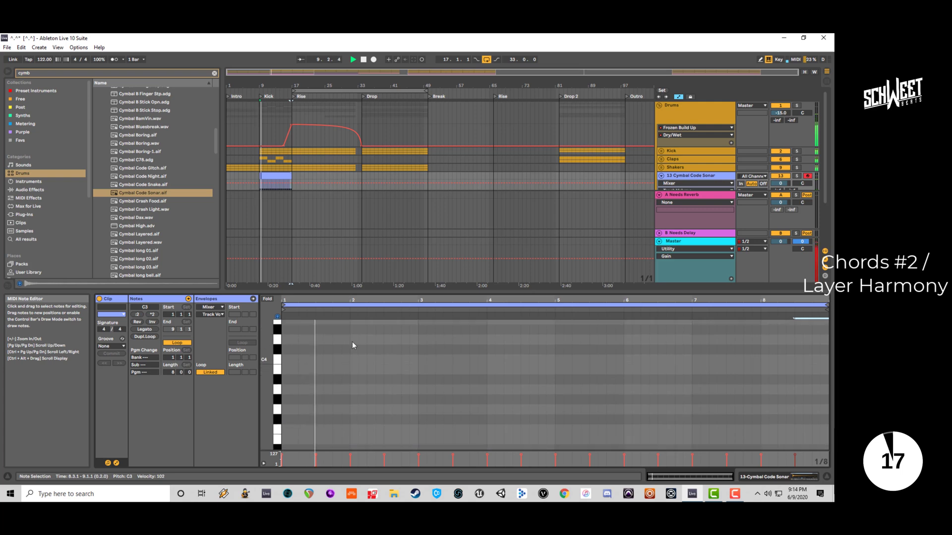
pyautogui.scroll(-3, 352, 341)
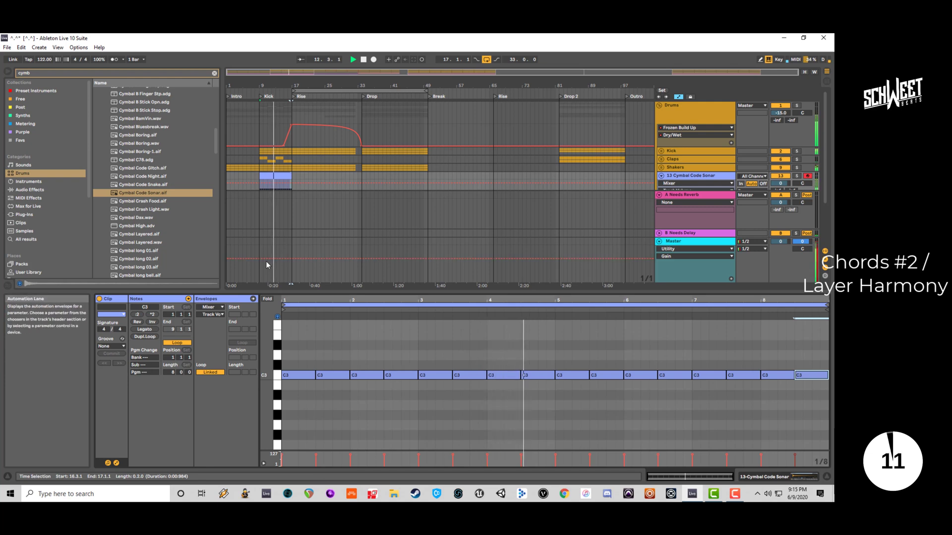
pyautogui.click(248, 177)
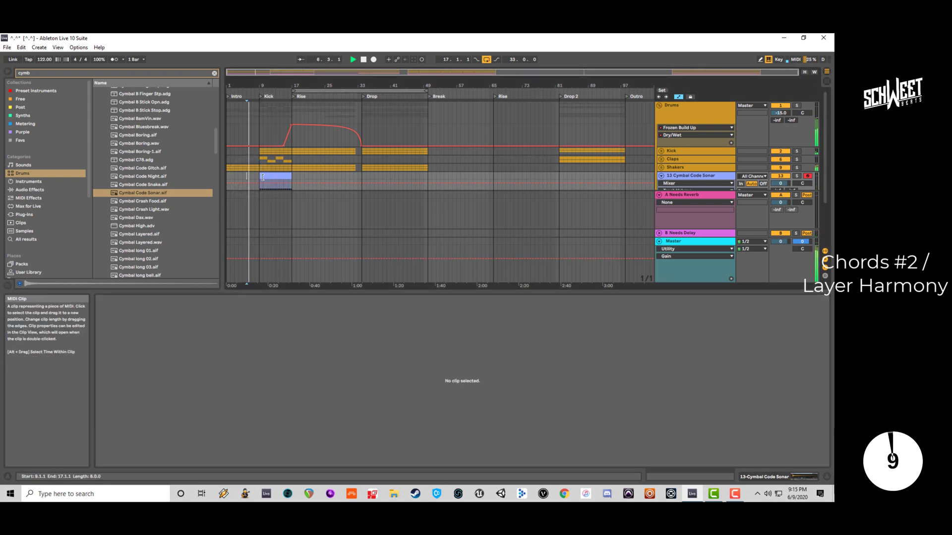
# Trim the cymbal clip to start at 13.1.1 and hide the clip editor and automation lanes.
pyautogui.moveTo(264, 178); pyautogui.dragTo(276, 178)
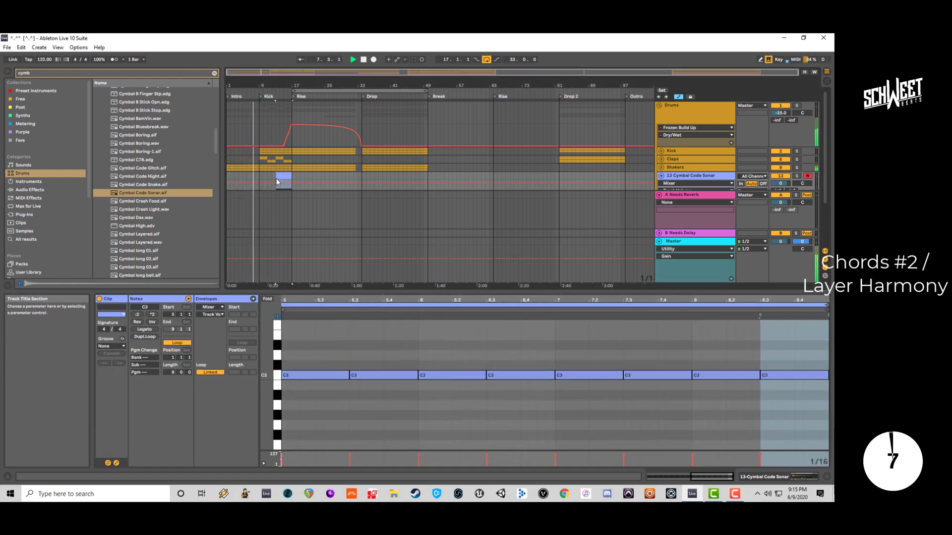
pyautogui.click(826, 476)
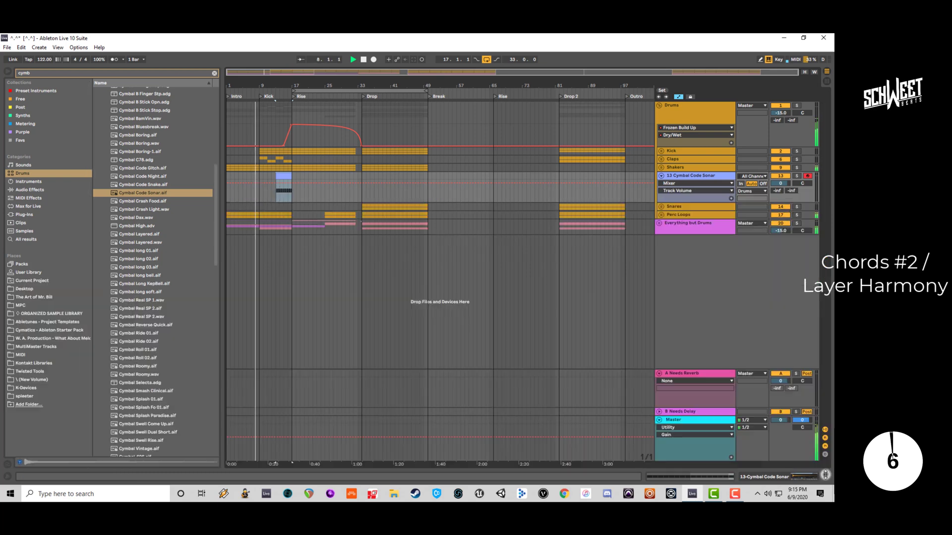
pyautogui.click(678, 96)
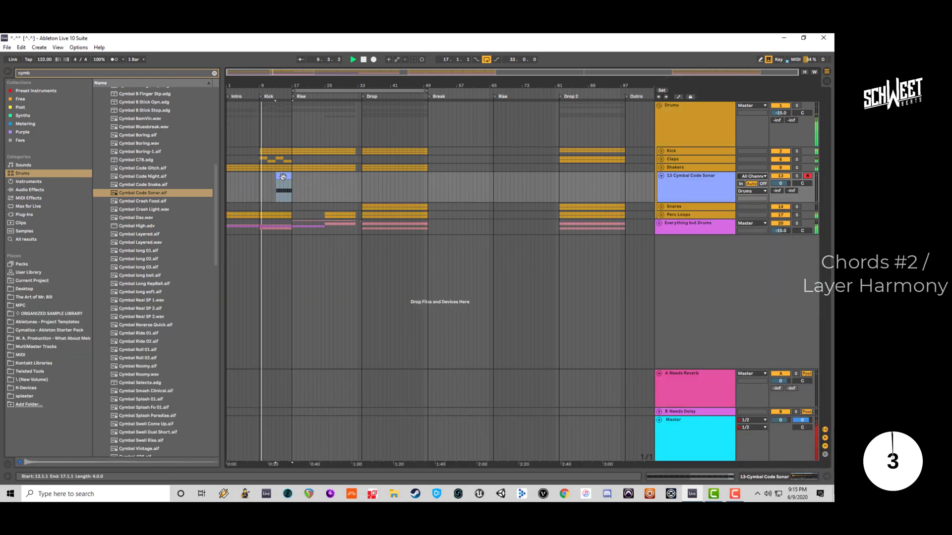
# Duplicate the four-bar cymbal clip four times up to 33.1.1 and delete the original at 13.1.1.
pyautogui.click(283, 177)
pyautogui.hotkey('ctrl', 'd')
pyautogui.hotkey('ctrl', 'd')
pyautogui.hotkey('ctrl', 'd')
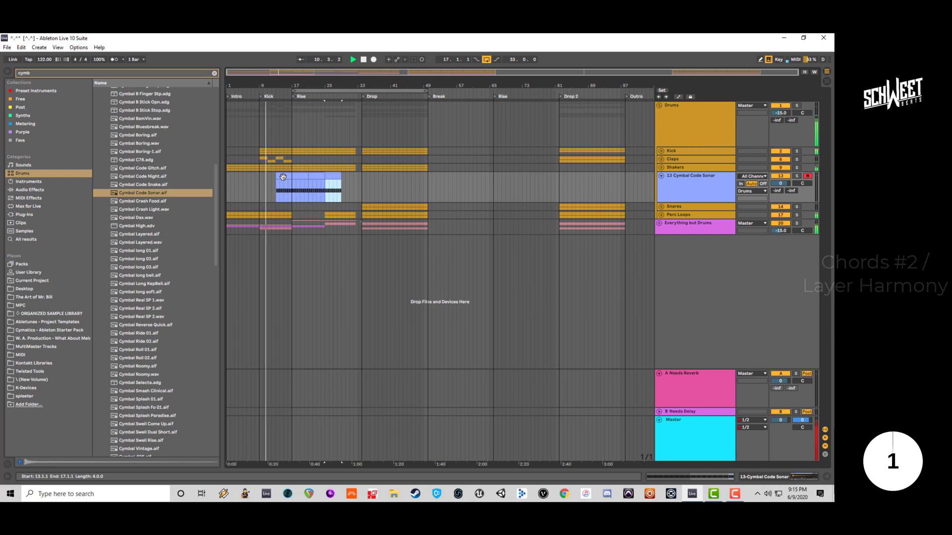
pyautogui.hotkey('ctrl', 'd')
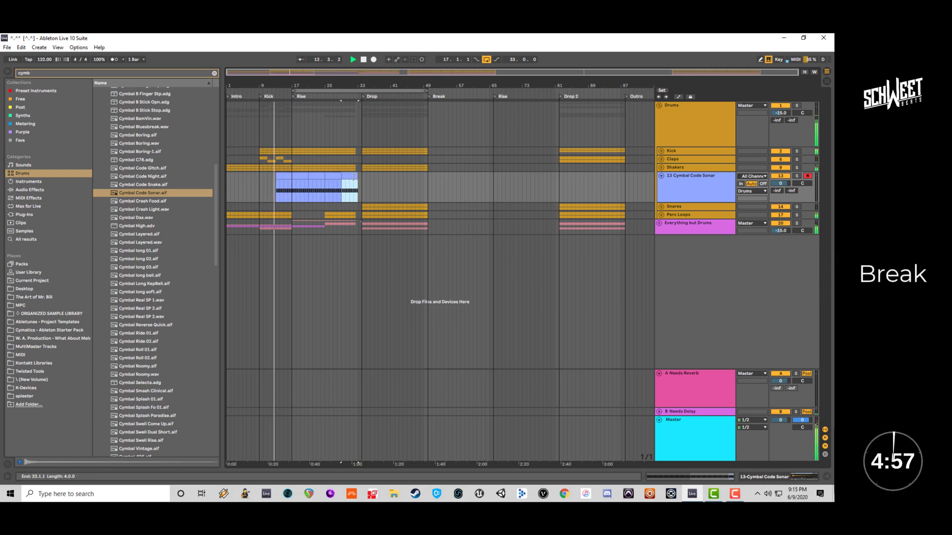
pyautogui.click(285, 179)
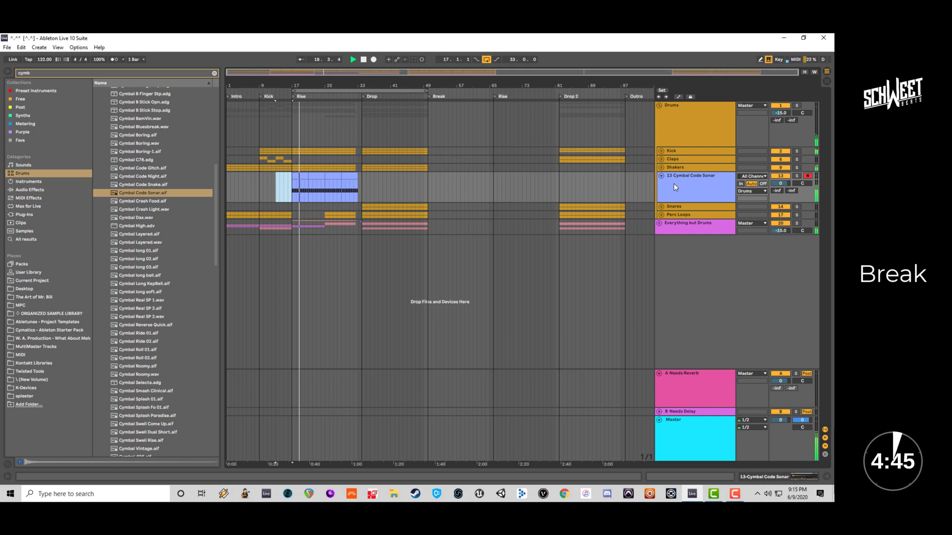
# Move the Cymbal Code Sonar track below FM Piano4 Filtered in Everything but Drums and deactivate its clips at 17.1.1 and 21.1.1.
pyautogui.click(659, 223)
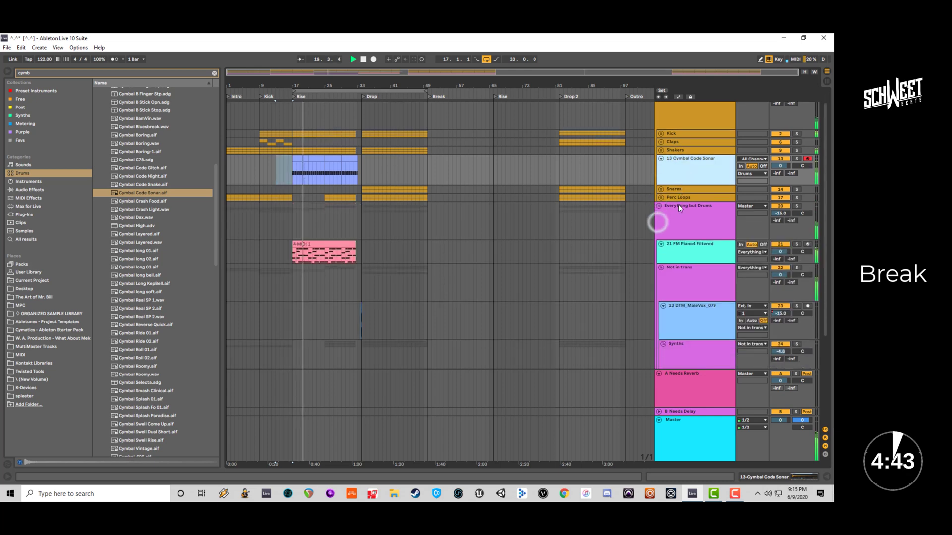
pyautogui.scroll(-2, 686, 163)
pyautogui.moveTo(686, 163); pyautogui.dragTo(693, 247)
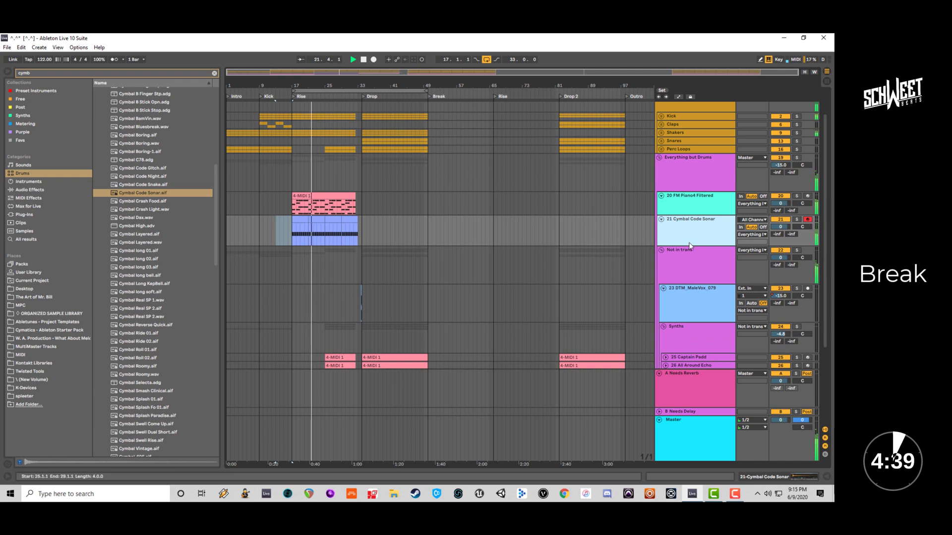
pyautogui.click(306, 221)
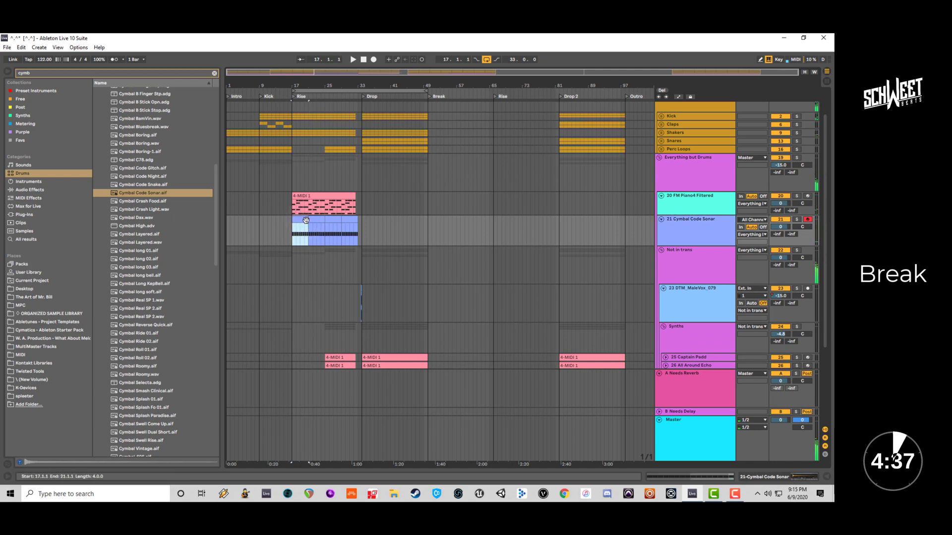
pyautogui.click(311, 221)
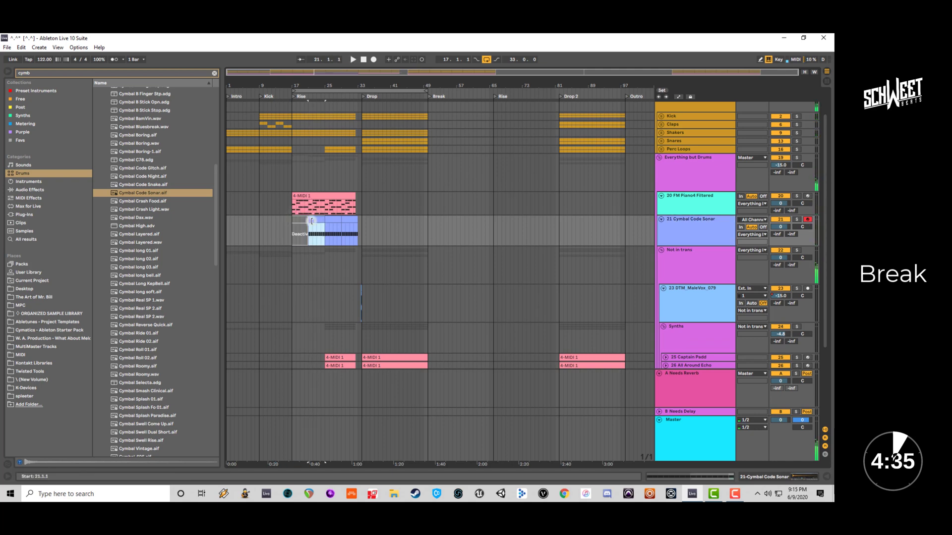
# In the cymbal clip at 25.1.1, shorten all C3 notes to one beat and copy them into the gaps.
pyautogui.click(338, 221)
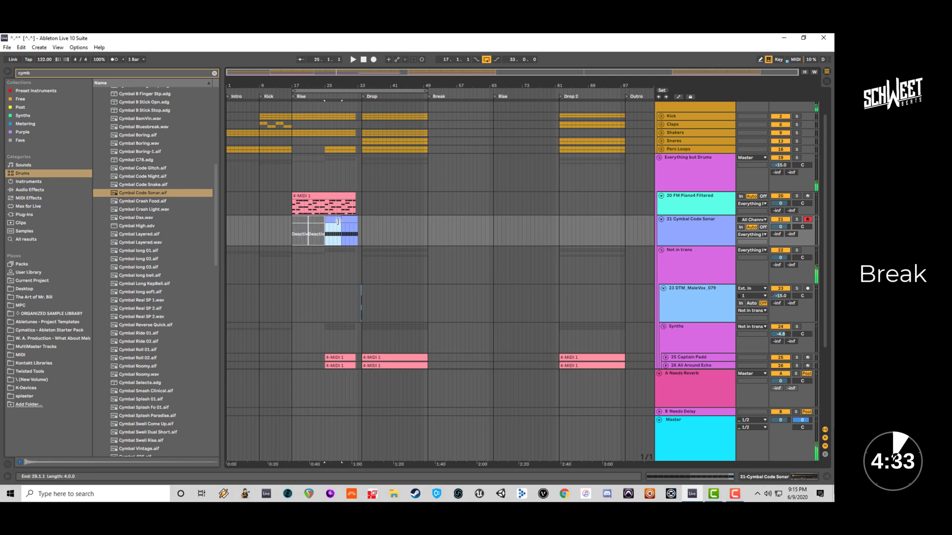
pyautogui.hotkey('shift', 'Tab')
pyautogui.hotkey('shift', 'Tab')
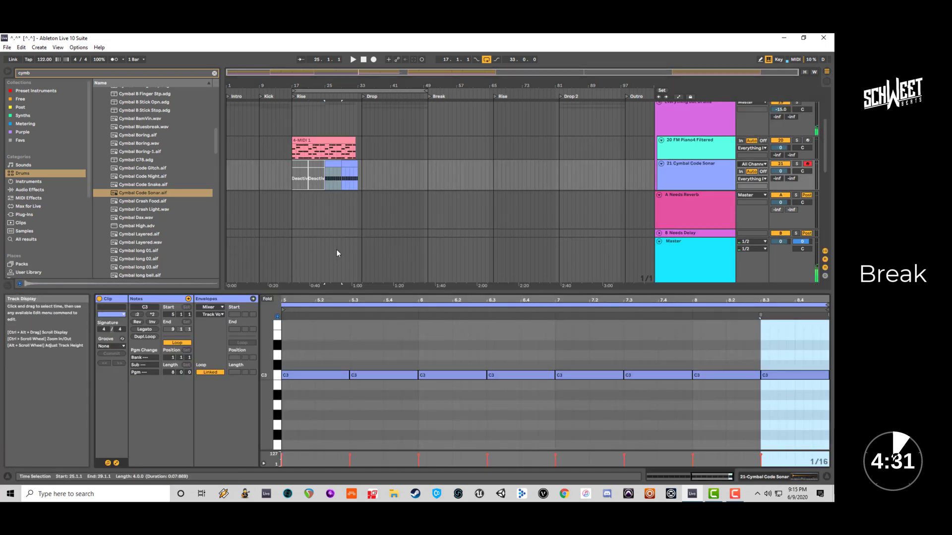
pyautogui.click(361, 349)
pyautogui.moveTo(323, 342); pyautogui.dragTo(783, 409)
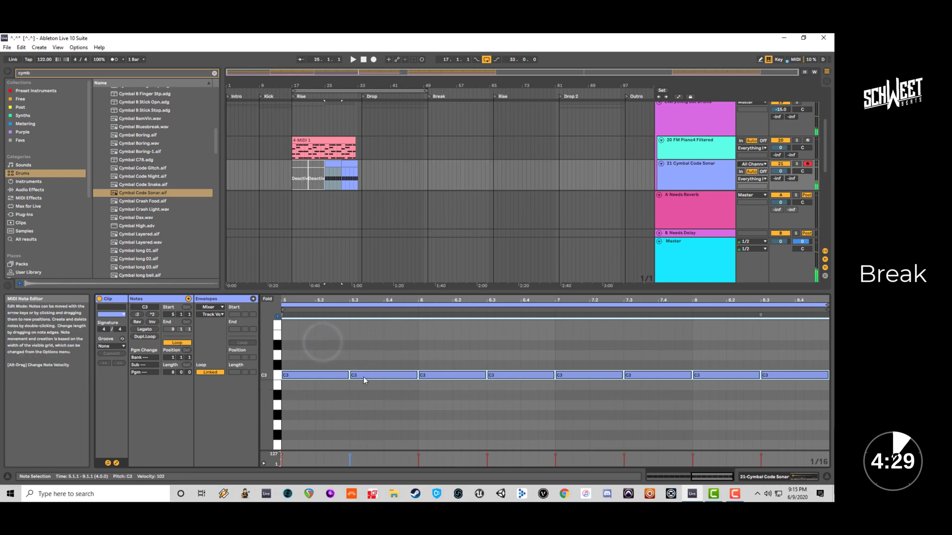
pyautogui.hotkey('shift', 'Left')
pyautogui.hotkey('shift', 'Left')
pyautogui.hotkey('shift', 'Left')
pyautogui.hotkey('shift', 'Left')
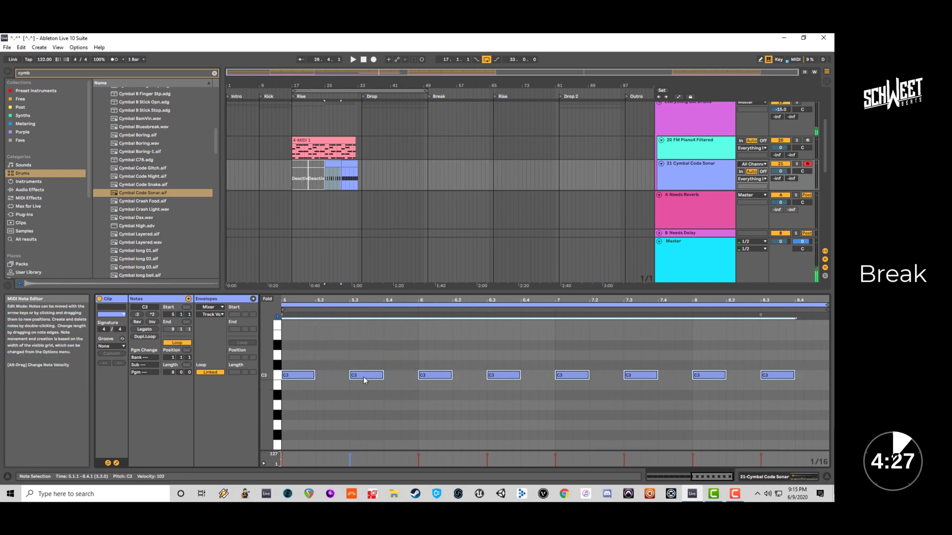
pyautogui.moveTo(307, 381); pyautogui.dragTo(340, 381)
# Play the Rise from 25.1.1 to check the one-beat cymbal pattern and close the clip editor.
pyautogui.press('space')
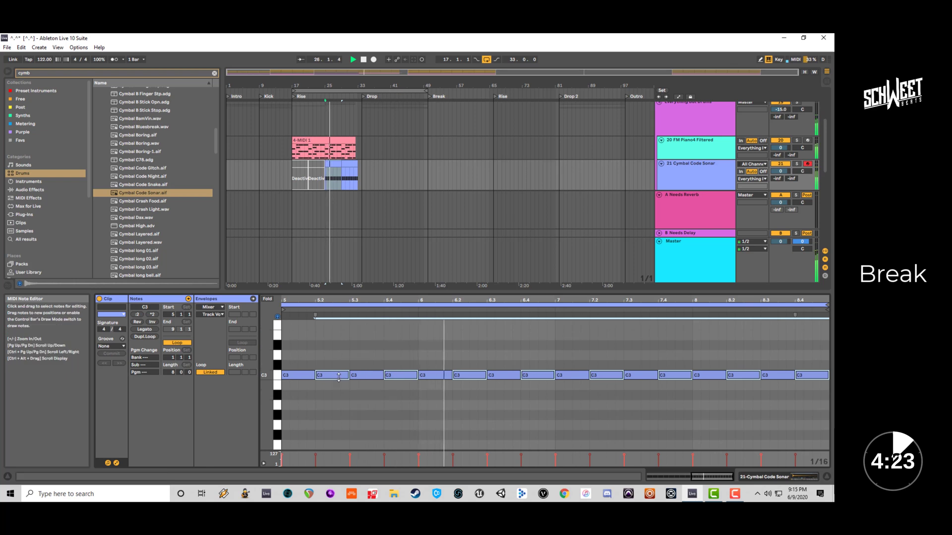
pyautogui.click(474, 73)
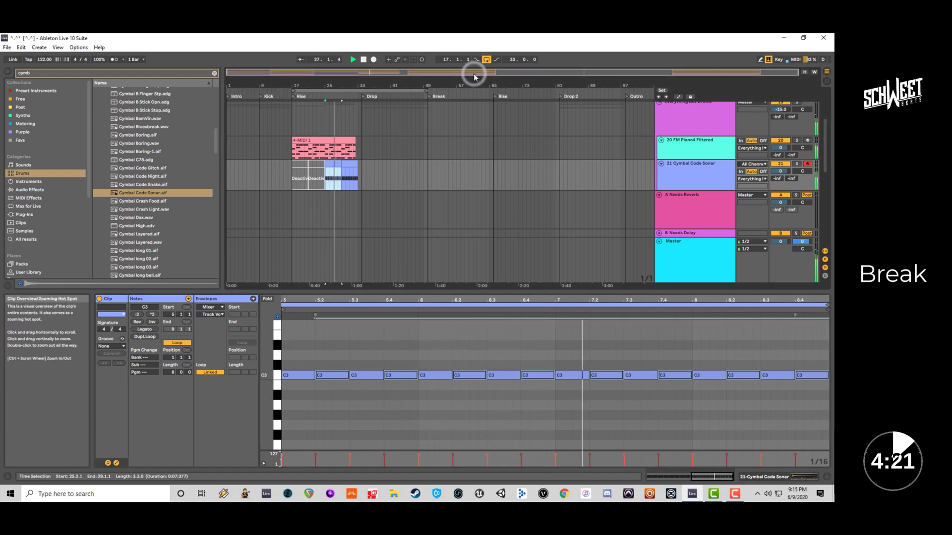
pyautogui.scroll(-2, 684, 149)
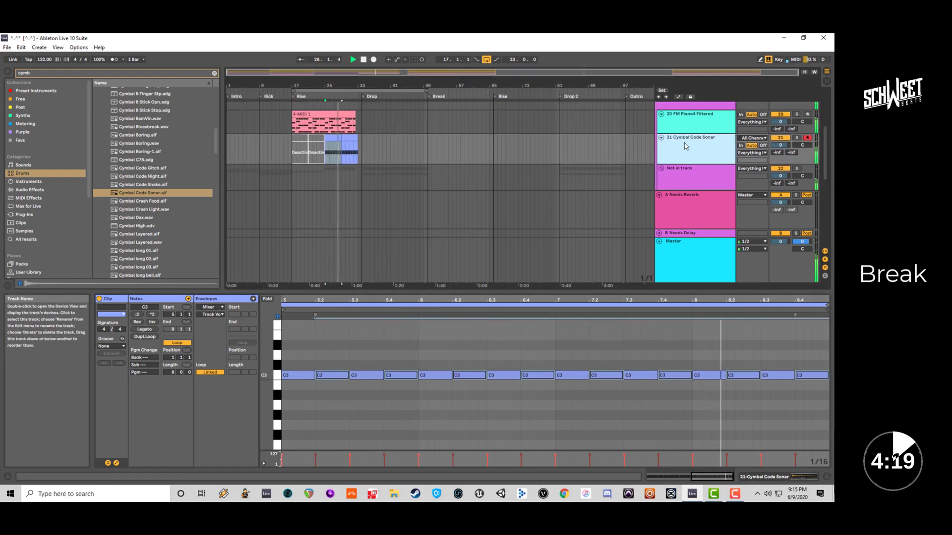
pyautogui.scroll(-2, 678, 158)
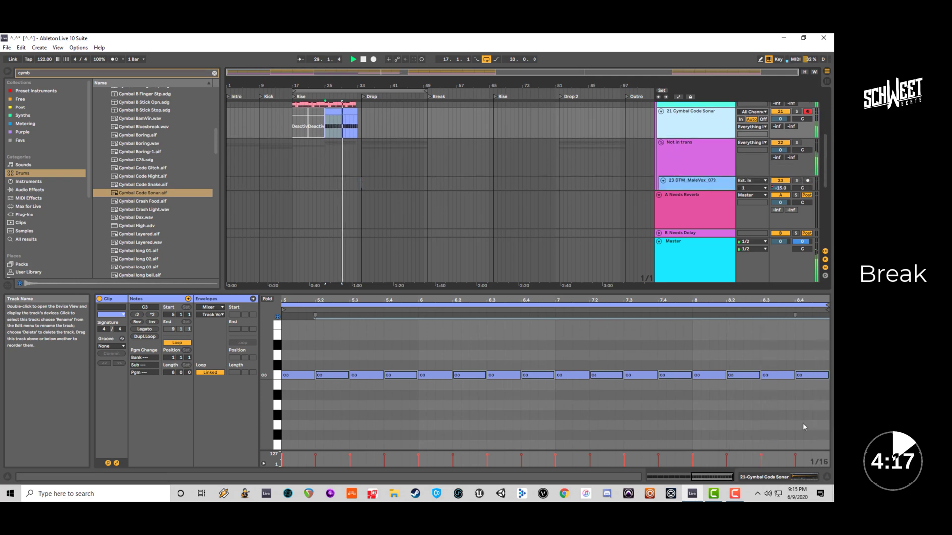
pyautogui.click(826, 478)
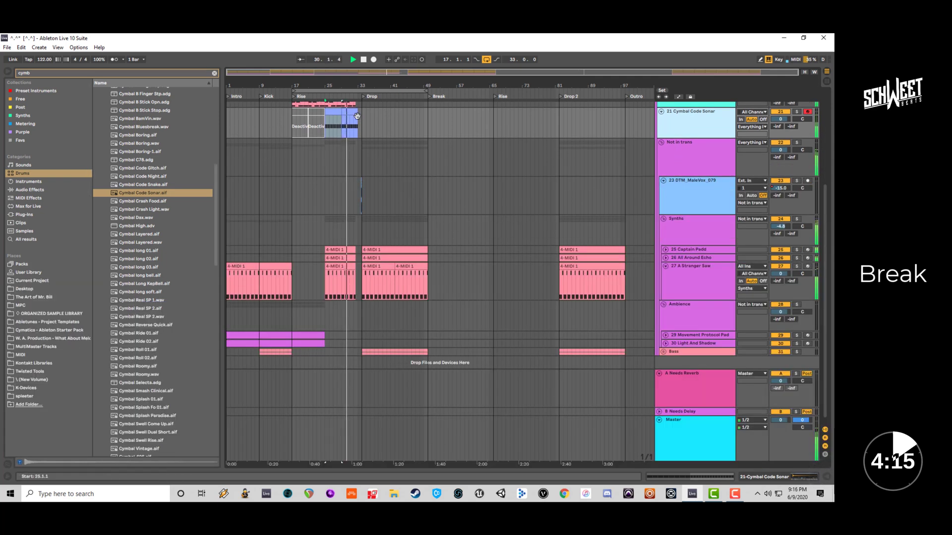
# Try extending the last cymbal clip to 34.1.1 and play the transition into the Drop.
pyautogui.click(355, 119)
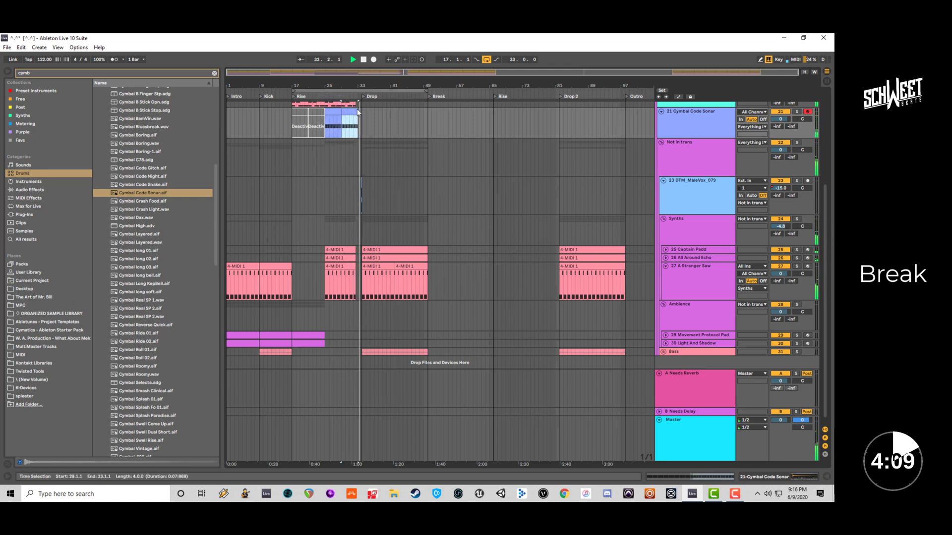
pyautogui.moveTo(357, 110); pyautogui.dragTo(361, 109)
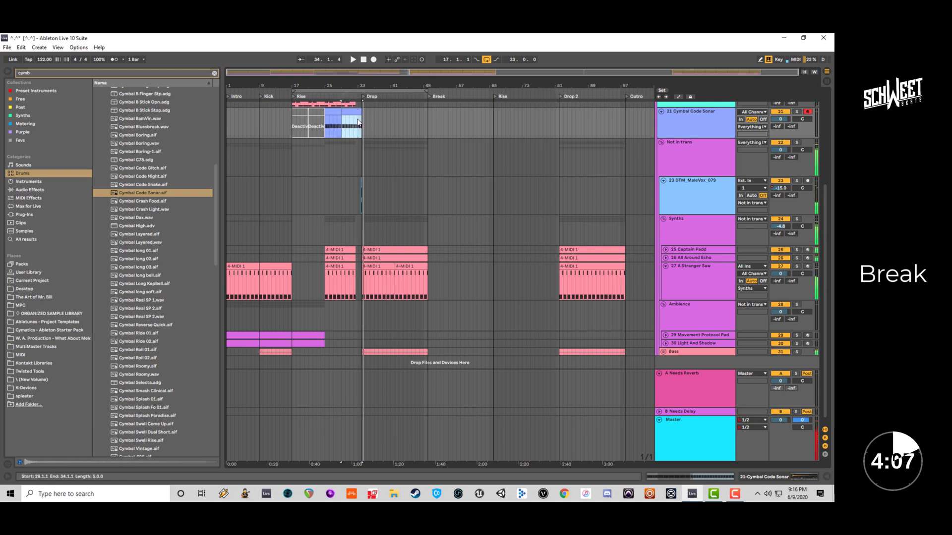
pyautogui.click(358, 120)
pyautogui.press('space')
pyautogui.press('space')
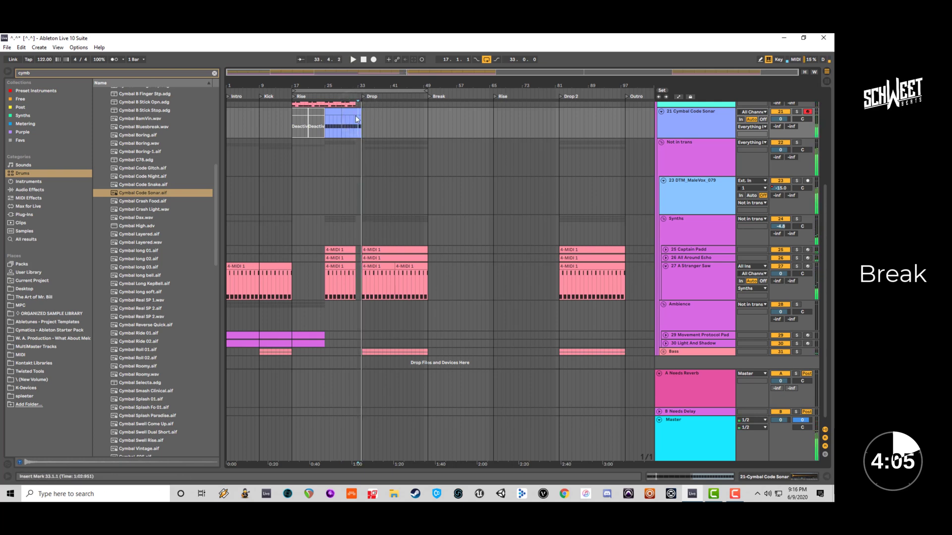
pyautogui.press('space')
# Duplicate the extended cymbal clip at 34.1.1 and delete the copy.
pyautogui.click(353, 112)
pyautogui.hotkey('ctrl', 'd')
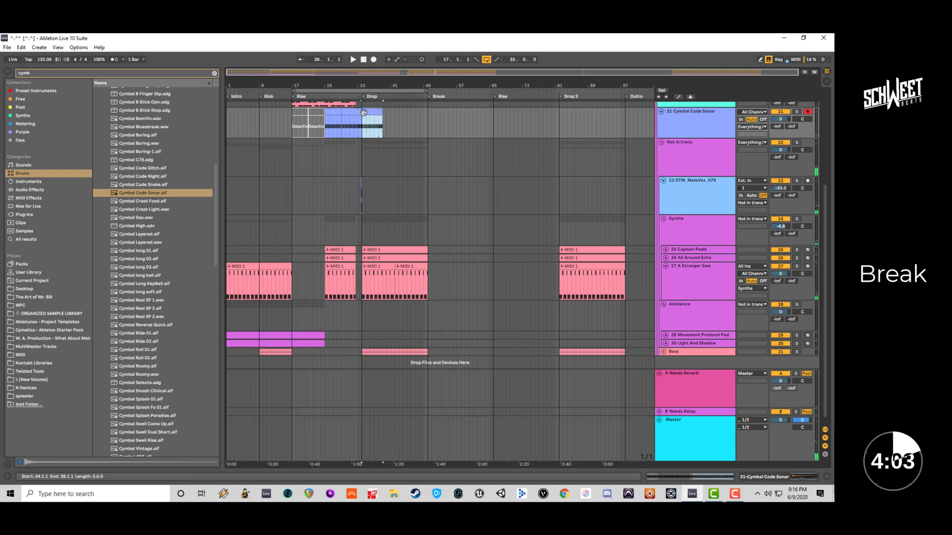
pyautogui.click(375, 113)
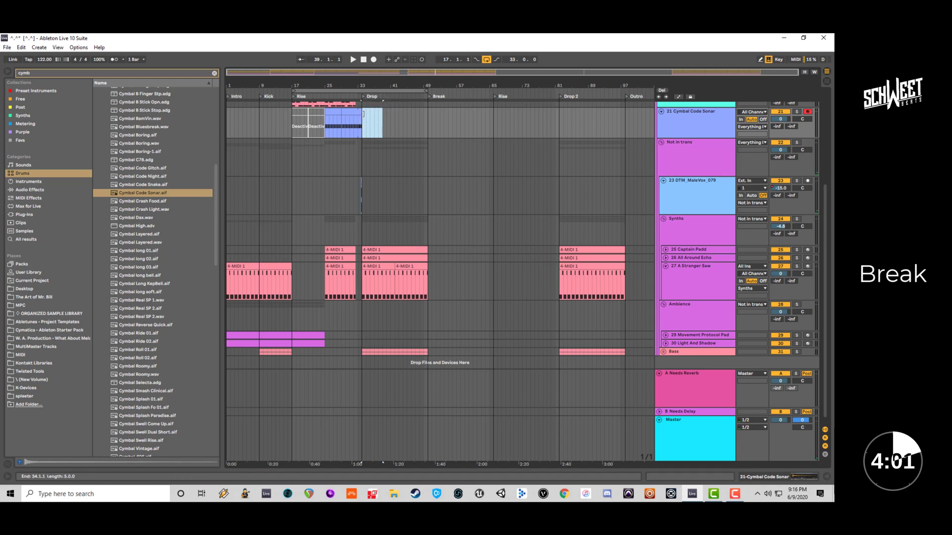
# Trim the last cymbal clip back to 33.1.1 and add a one-bar copy from 33.1.1 to 34.1.1, playing it briefly.
pyautogui.moveTo(363, 114); pyautogui.dragTo(361, 112)
pyautogui.hotkey('ctrl', 'd')
pyautogui.press('space')
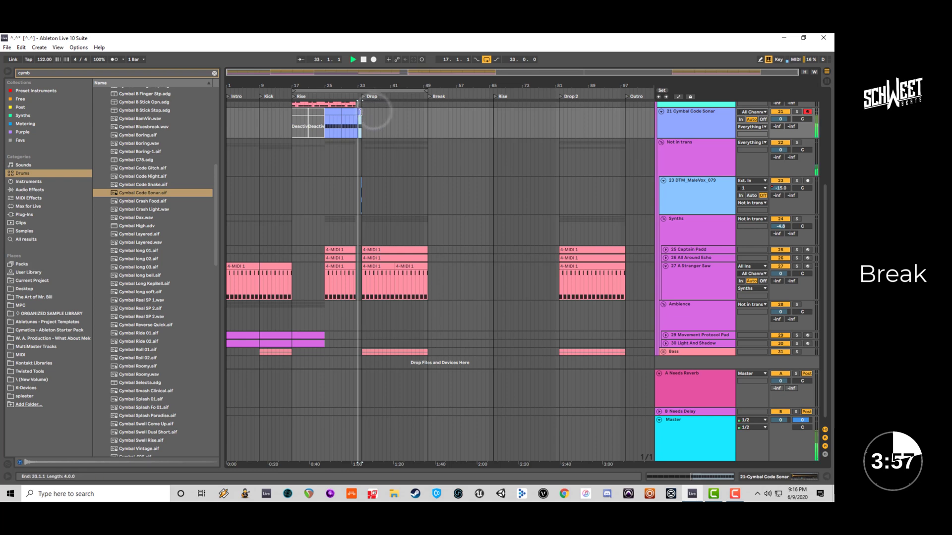
pyautogui.press('space')
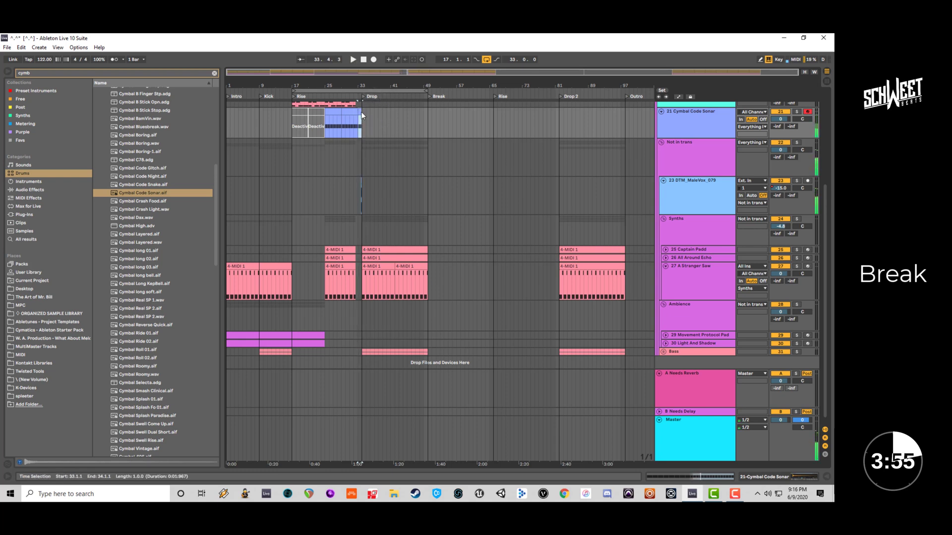
# Trim the one-bar cymbal clip to end at 33.4.1, where the vocal hit starts, and play the lead-in to the Drop.
pyautogui.scroll(5, 361, 112)
pyautogui.press('space')
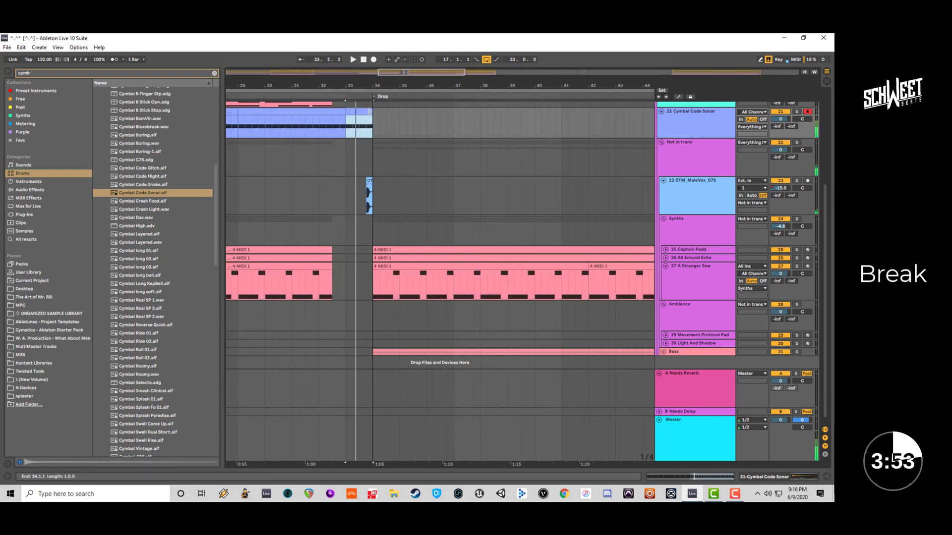
pyautogui.moveTo(370, 111); pyautogui.dragTo(365, 112)
pyautogui.click(369, 182)
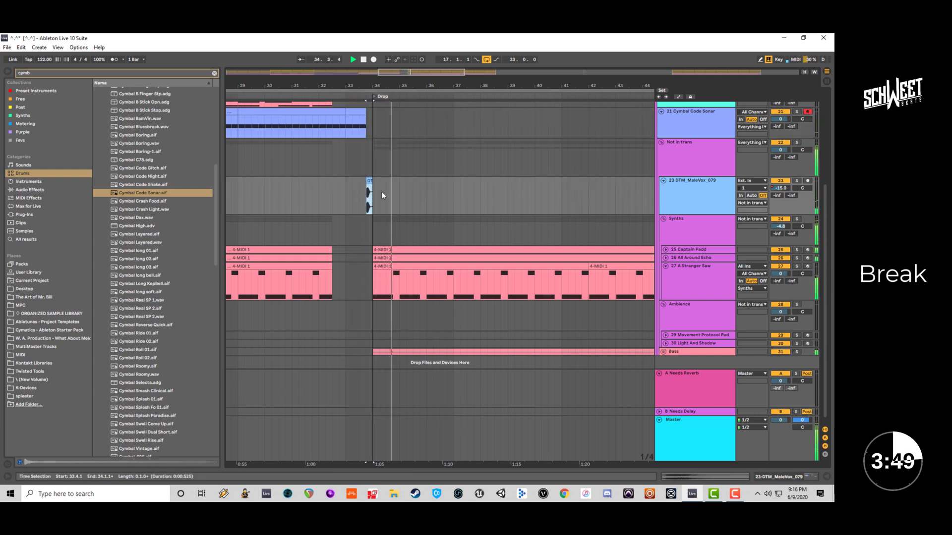
pyautogui.press('space')
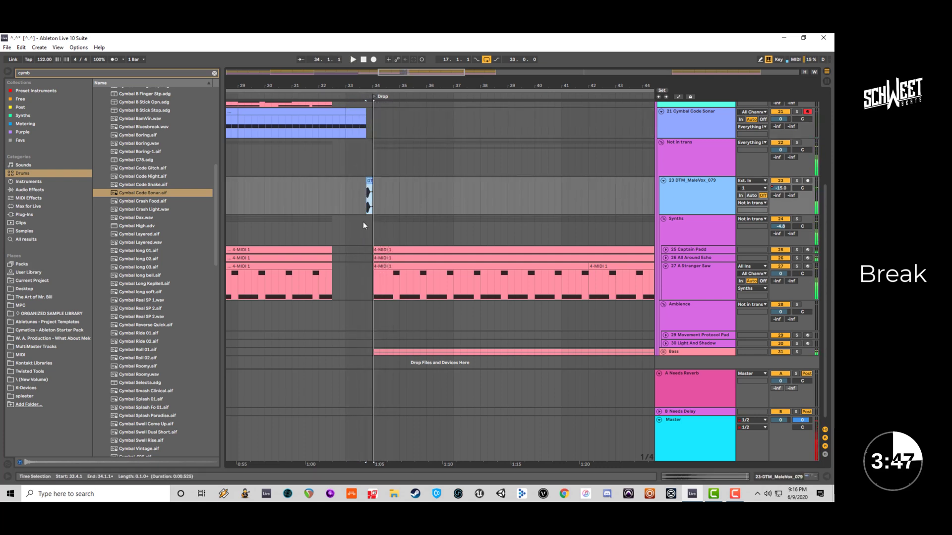
# Fold the A Stranger Saw and DTM_MaleVox_079 tracks to minimum height.
pyautogui.scroll(-1, 364, 224)
pyautogui.click(692, 184)
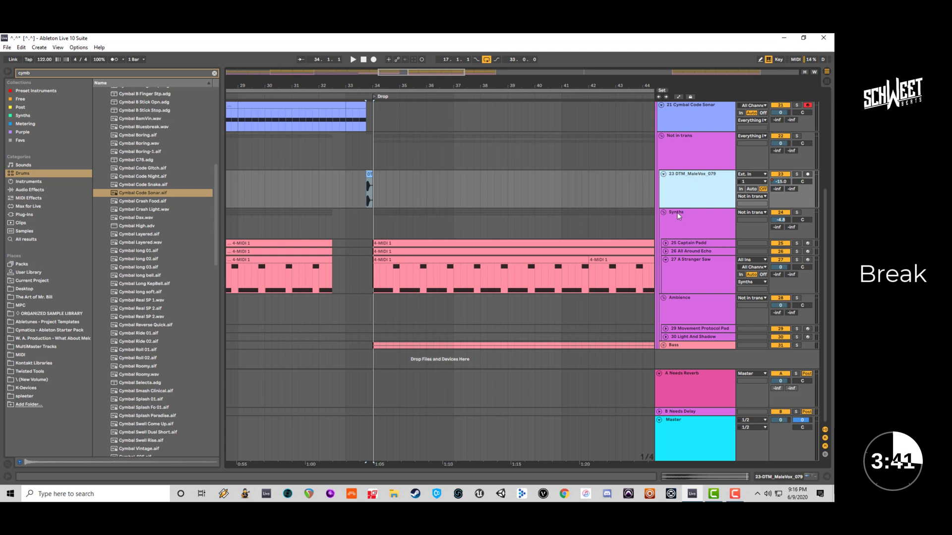
pyautogui.click(666, 259)
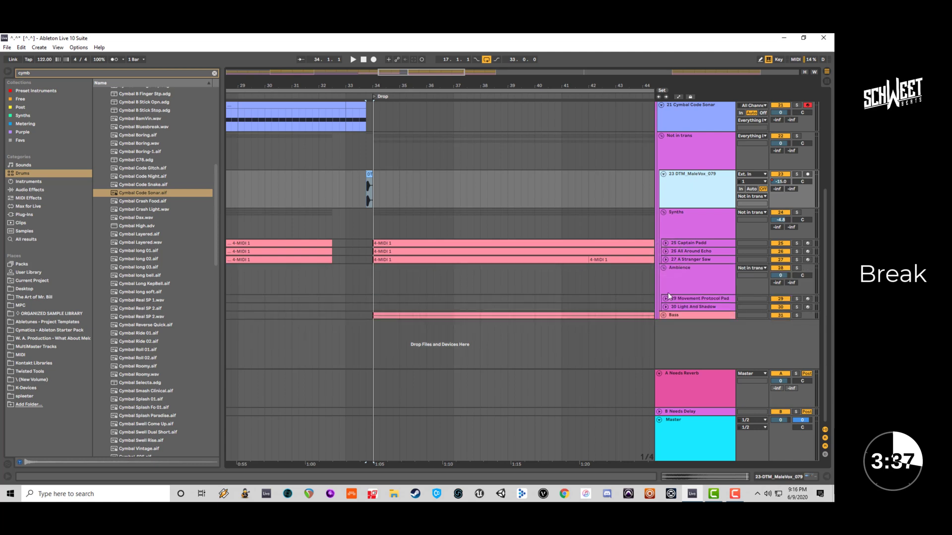
pyautogui.click(664, 174)
# Insert a MIDI track below the Claps group in Drums and place the insert mark at 32.3.1 on it.
pyautogui.scroll(5, 656, 121)
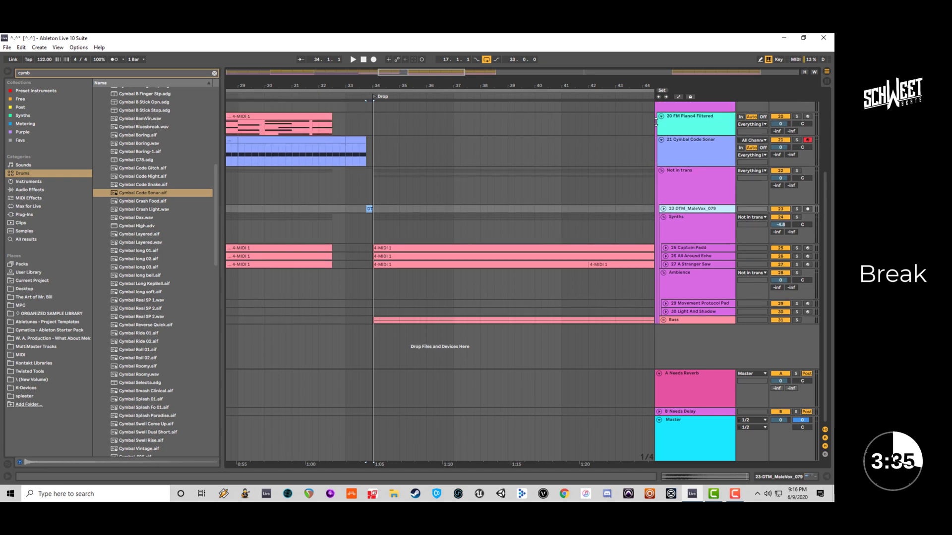
pyautogui.click(676, 158)
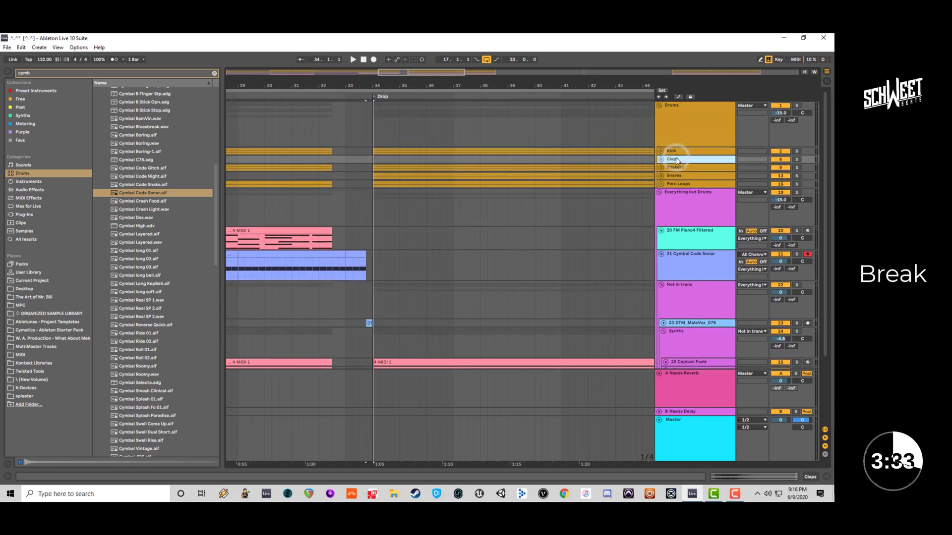
pyautogui.hotkey('ctrl', 'shift', 't')
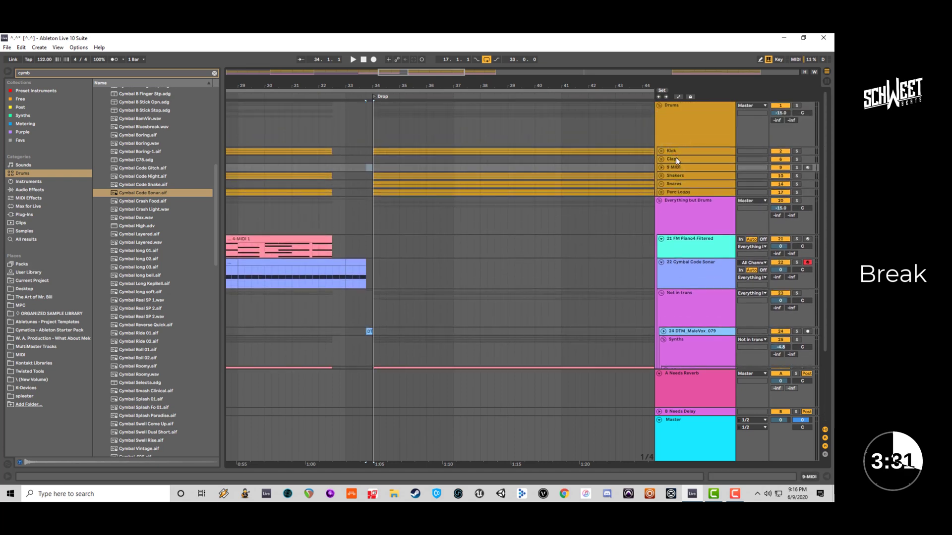
pyautogui.click(682, 152)
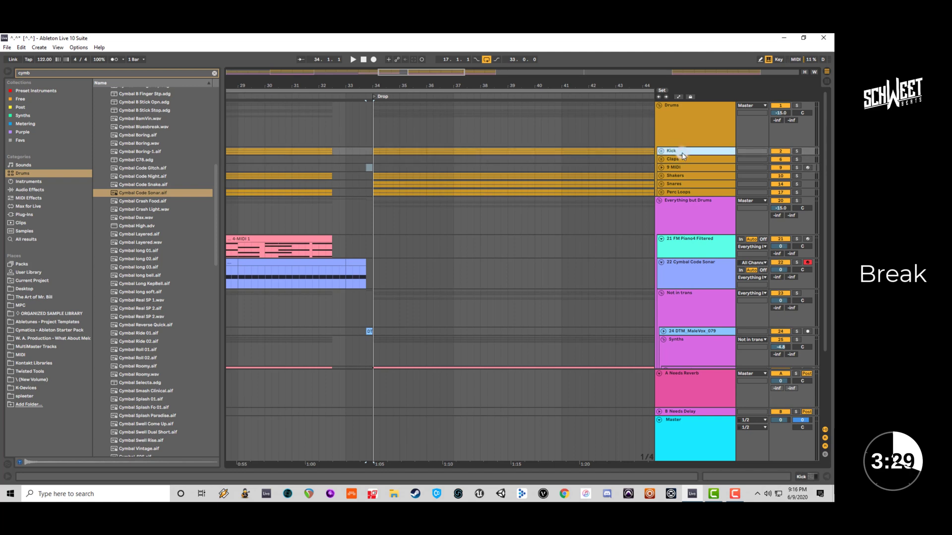
pyautogui.click(676, 169)
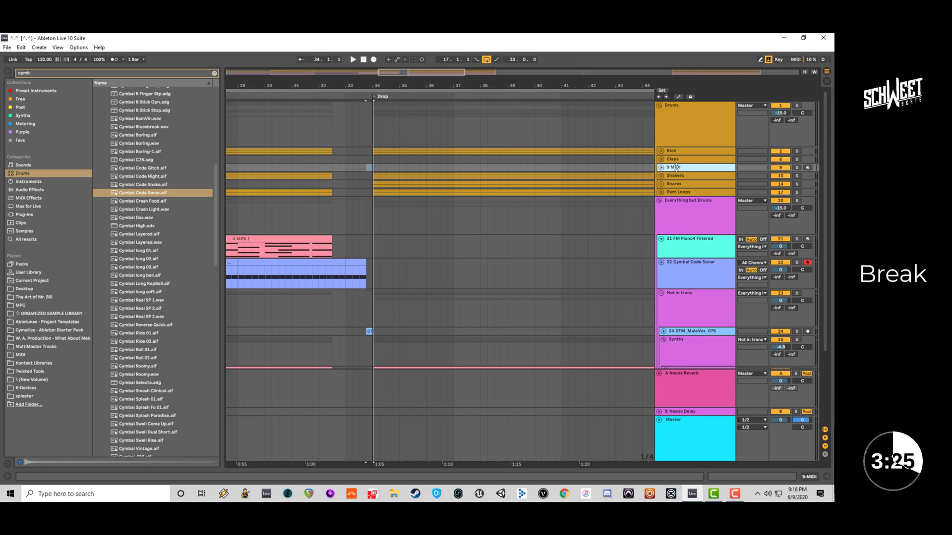
pyautogui.click(346, 167)
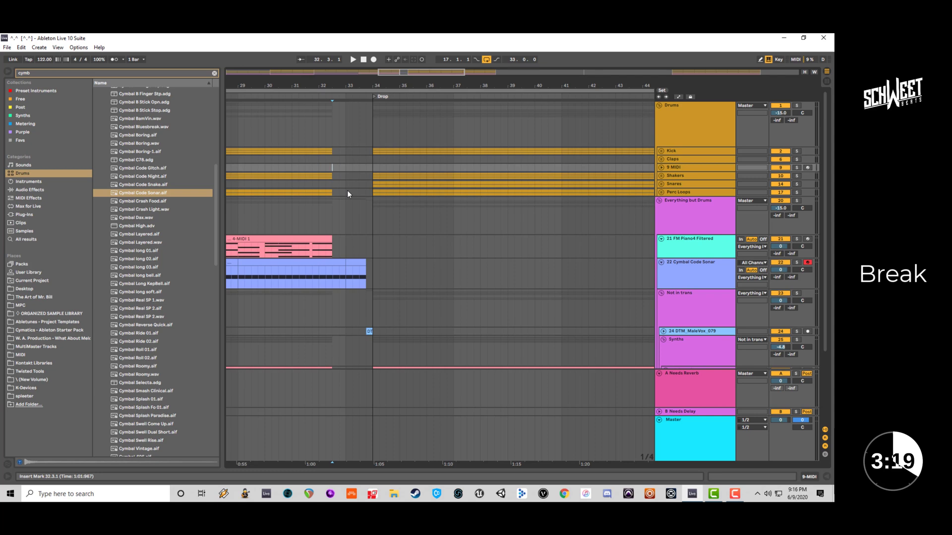
# Audition cymbal samples, place Cymbal Reverse Quick.aif on the new drum track in the gap before the Drop, and unfold that track.
pyautogui.click(174, 274)
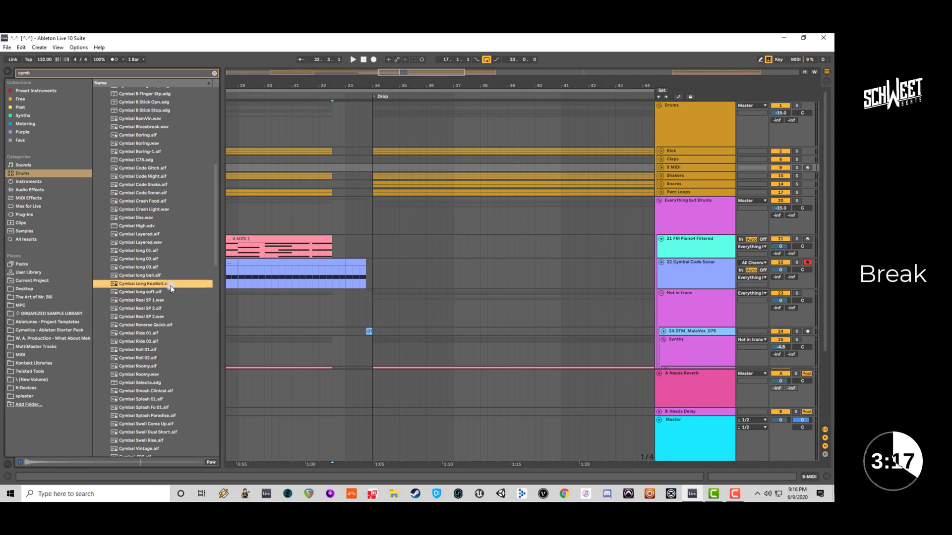
pyautogui.press('Down')
pyautogui.press('Down')
pyautogui.press('Down')
pyautogui.press('Down')
pyautogui.press('Down')
pyautogui.press('Down')
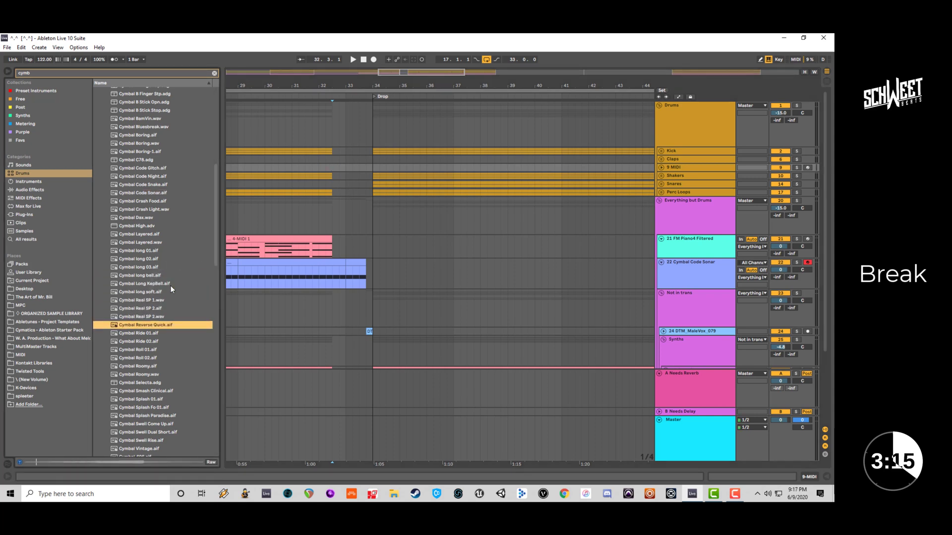
pyautogui.press('Up')
pyautogui.moveTo(157, 325); pyautogui.dragTo(356, 168)
pyautogui.scroll(-2, 588, 147)
pyautogui.click(662, 133)
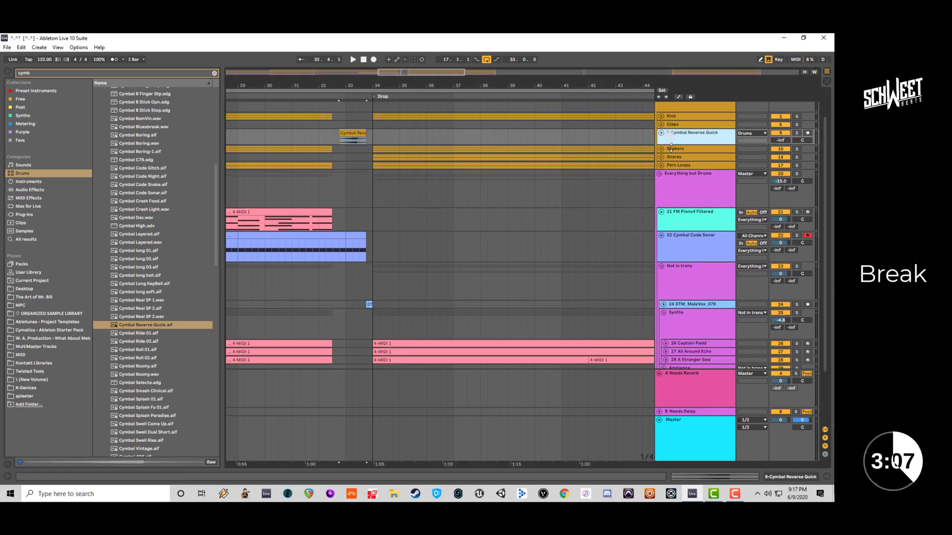
# Move the reversed cymbal clip to span 33.1.1 to 34.1.1 and play it.
pyautogui.moveTo(364, 133); pyautogui.dragTo(366, 135)
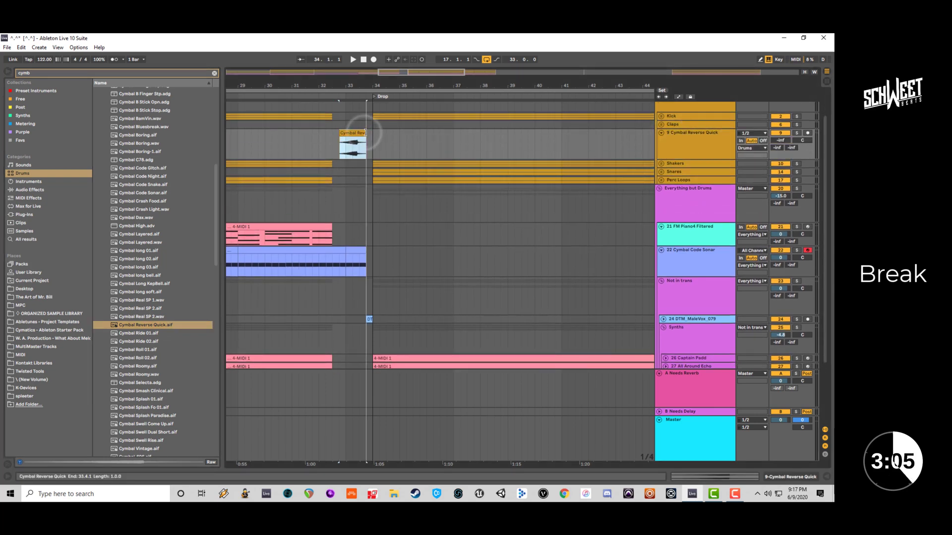
pyautogui.press('space')
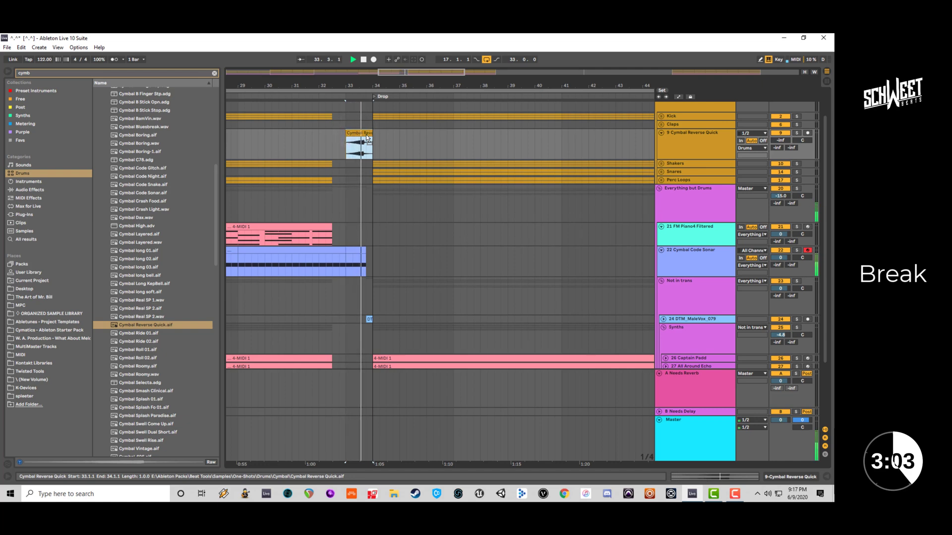
pyautogui.press('space')
# Set the reversed cymbal track's volume to 0 dB and play the lead-in to the Drop.
pyautogui.scroll(2, 366, 135)
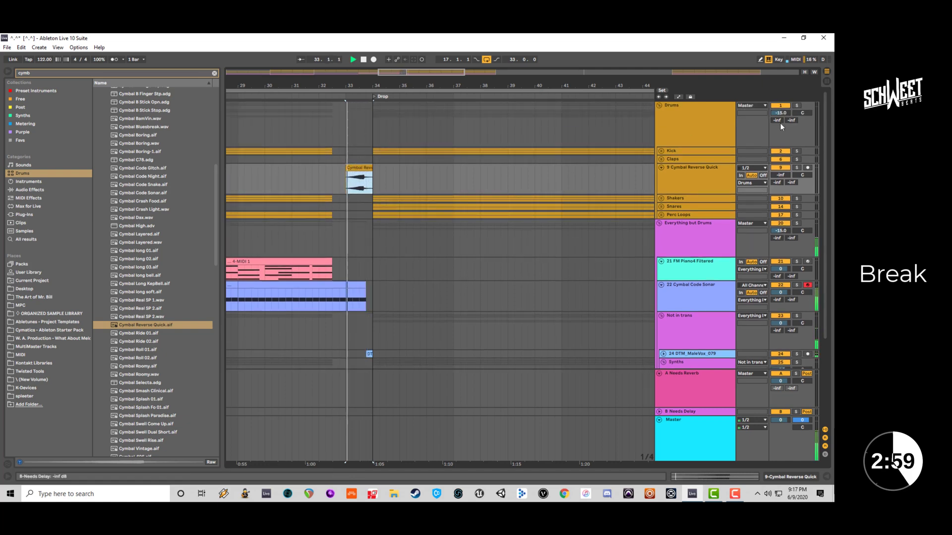
pyautogui.click(779, 173)
pyautogui.press('space')
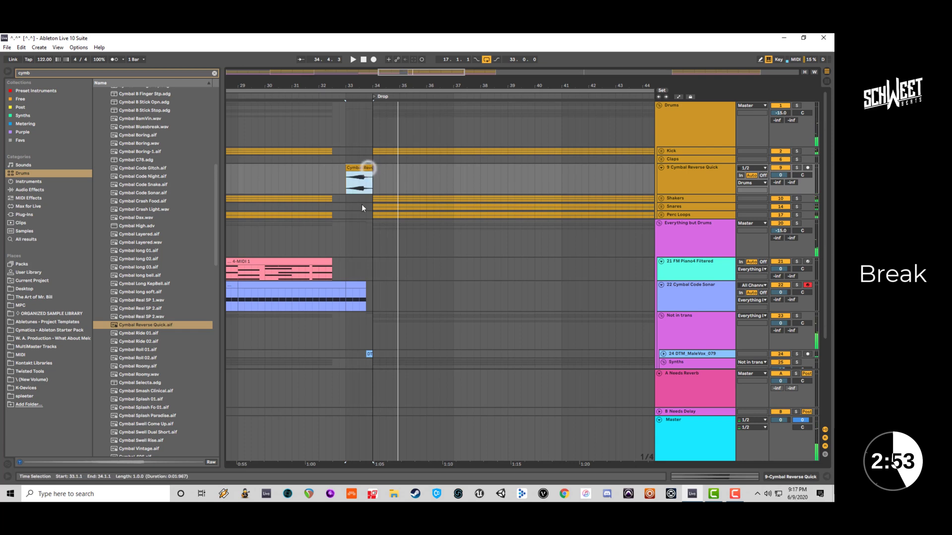
# Shift the reversed cymbal clip to start at 33.1.2 and trim its end to 34.1.1 while playing the transition.
pyautogui.scroll(5, 359, 221)
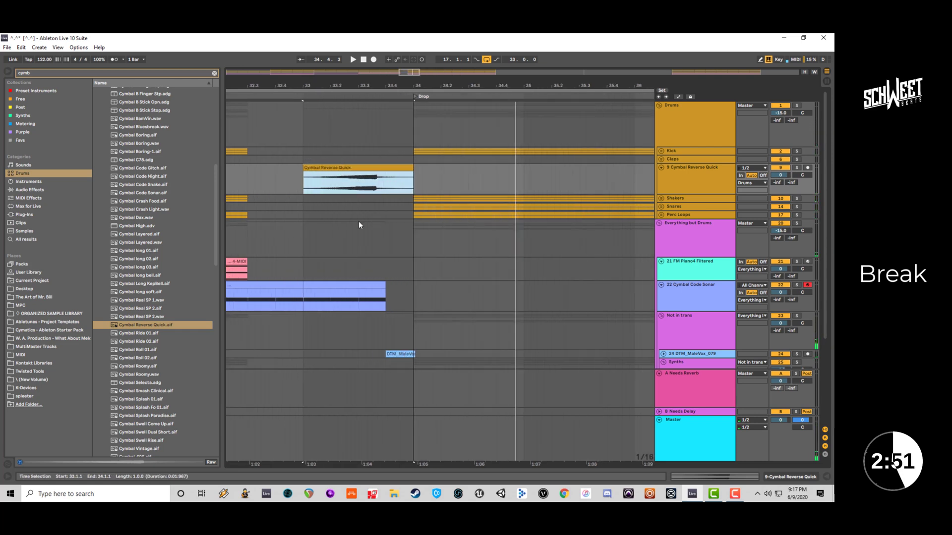
pyautogui.moveTo(374, 168); pyautogui.dragTo(382, 172)
pyautogui.press('space')
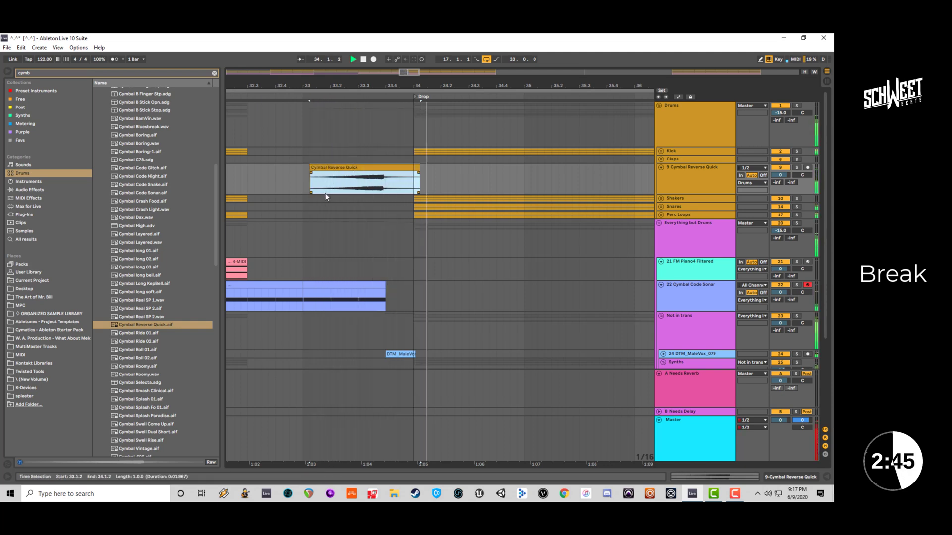
pyautogui.moveTo(419, 168); pyautogui.dragTo(413, 168)
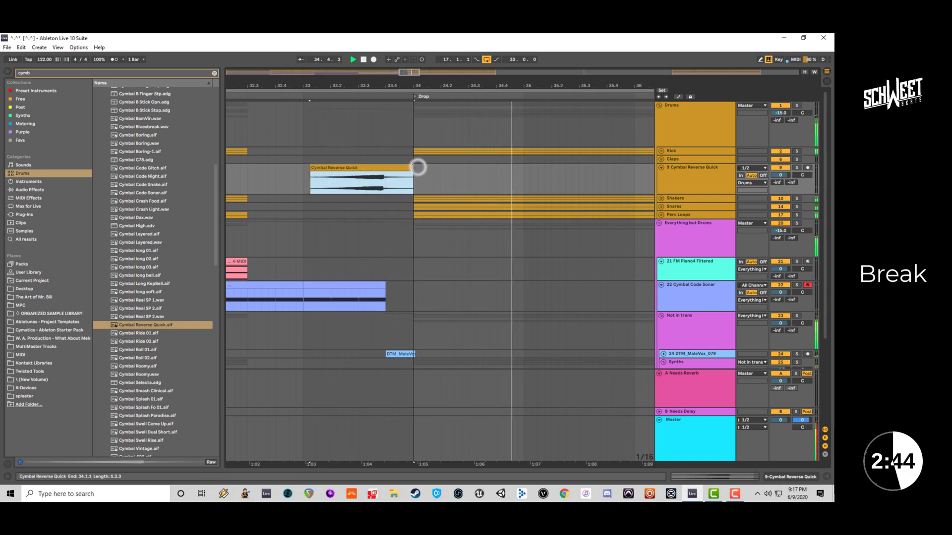
pyautogui.press('space')
# Double the reversed cymbal clip's segment BPM to 227.63 and move the clip earlier to start at 32.2.2.
pyautogui.click(351, 169)
pyautogui.hotkey('ctrl', 'alt', 'l')
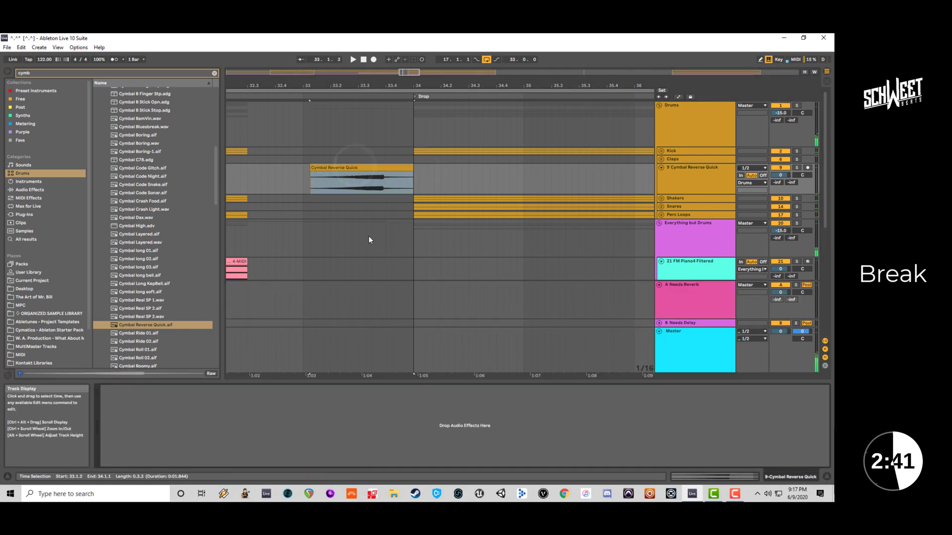
pyautogui.hotkey('shift', 'Tab')
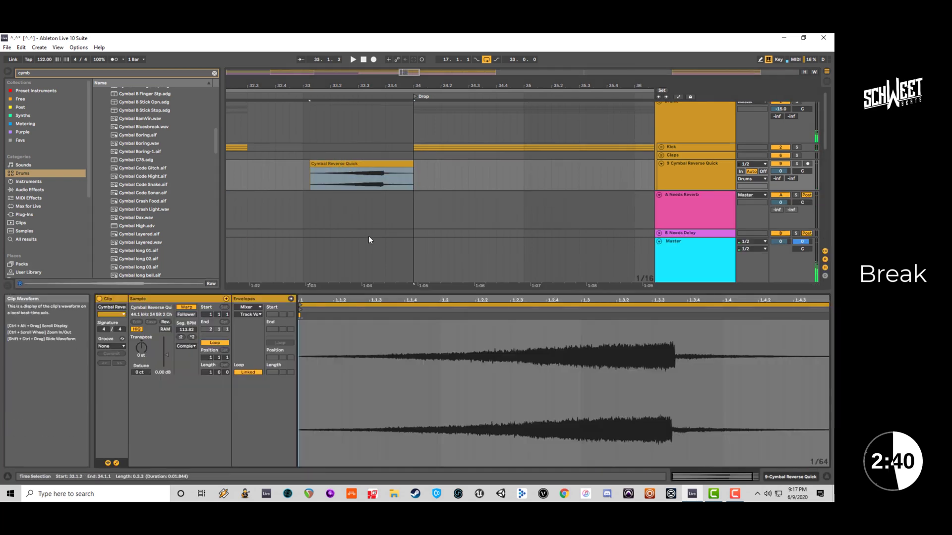
pyautogui.click(193, 337)
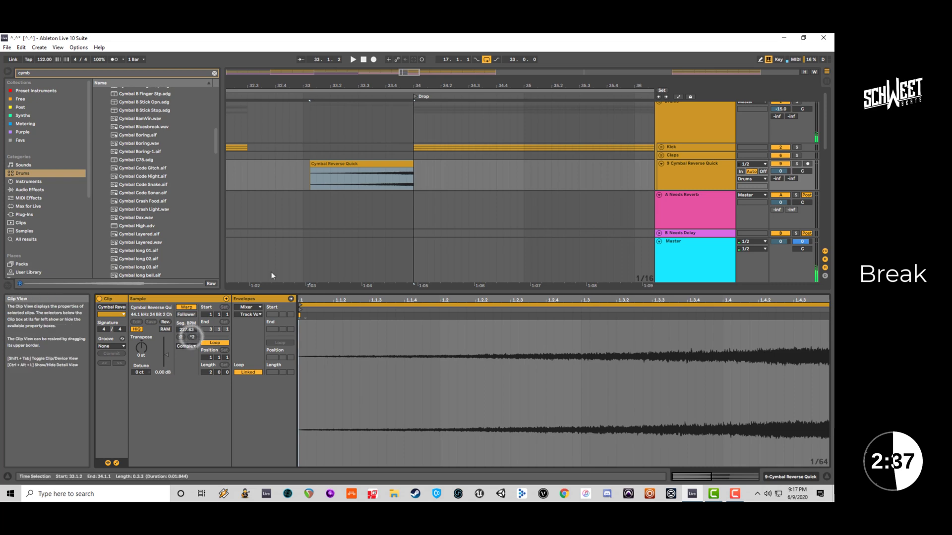
pyautogui.moveTo(406, 73); pyautogui.dragTo(414, 76)
pyautogui.moveTo(451, 162); pyautogui.dragTo(427, 161)
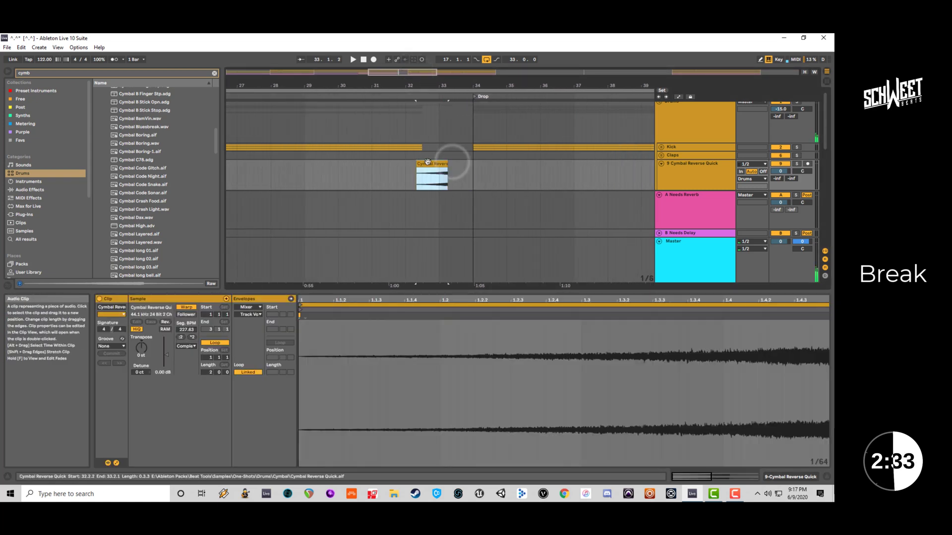
# Set the reversed cymbal clip's loop length to 4 bars and extend its end to 35.2.1.
pyautogui.click(212, 372)
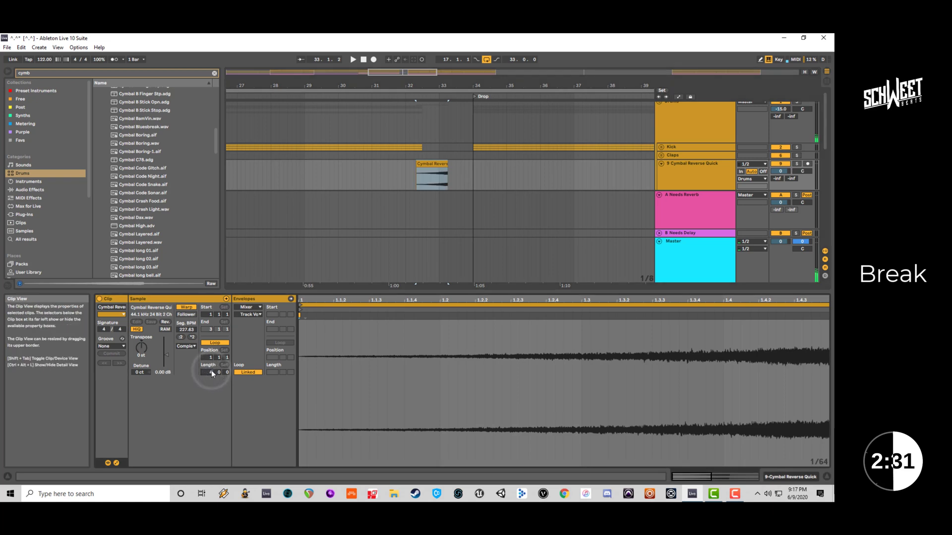
pyautogui.write('4')
pyautogui.press('Return')
pyautogui.click(446, 163)
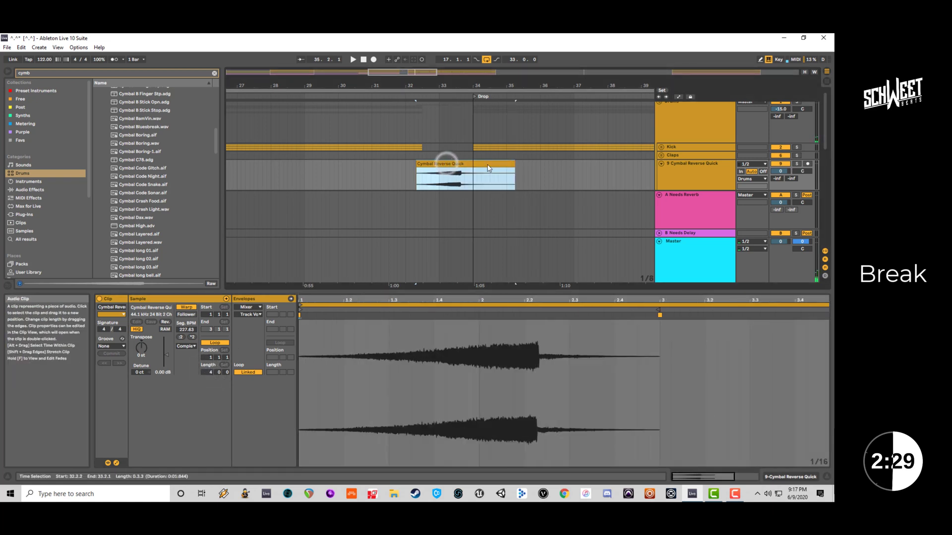
# Move the stretched cymbal clip to start at 32.3.2 and trim its end to 34.1.1 while playing into the Drop.
pyautogui.moveTo(488, 166); pyautogui.dragTo(496, 170)
pyautogui.press('space')
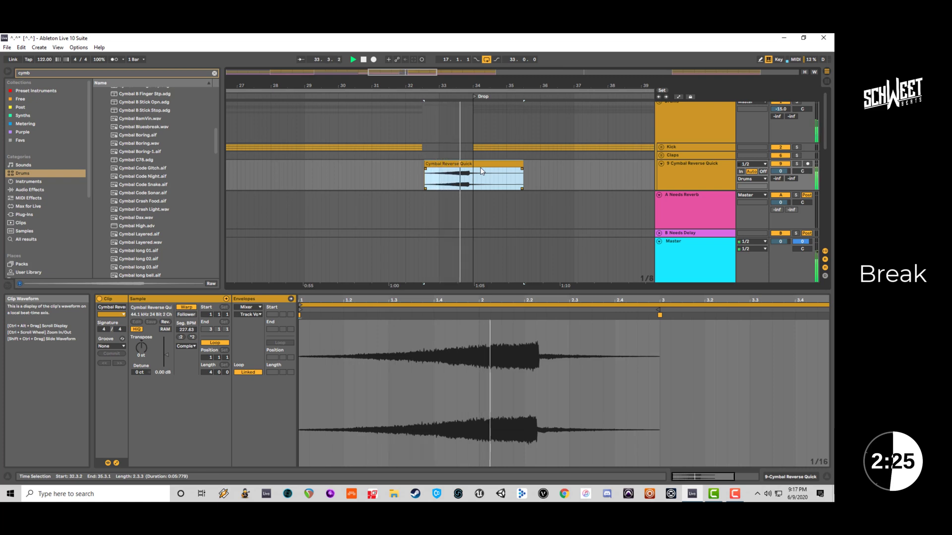
pyautogui.moveTo(523, 166); pyautogui.dragTo(473, 167)
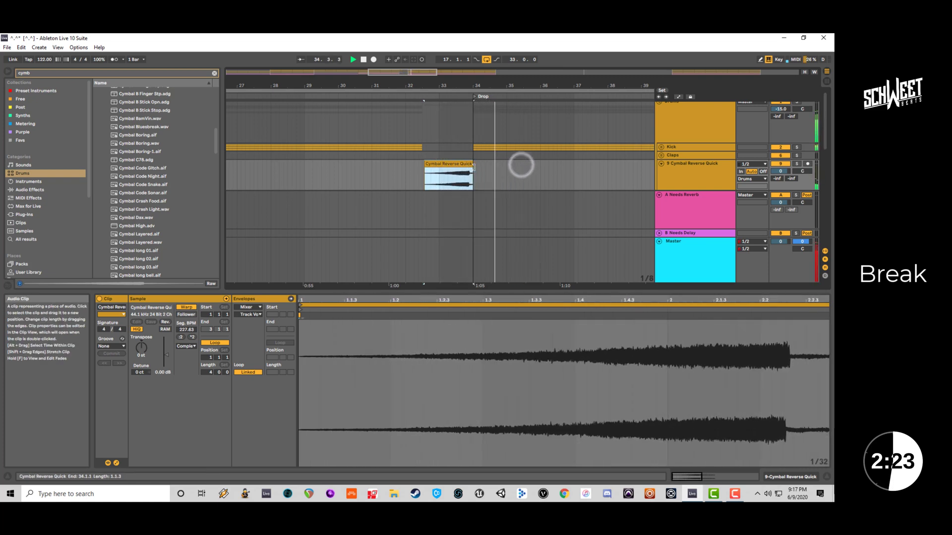
pyautogui.press('space')
# Audition further cymbal samples in the browser, including the long, bell, roll and roomy cymbals.
pyautogui.click(149, 151)
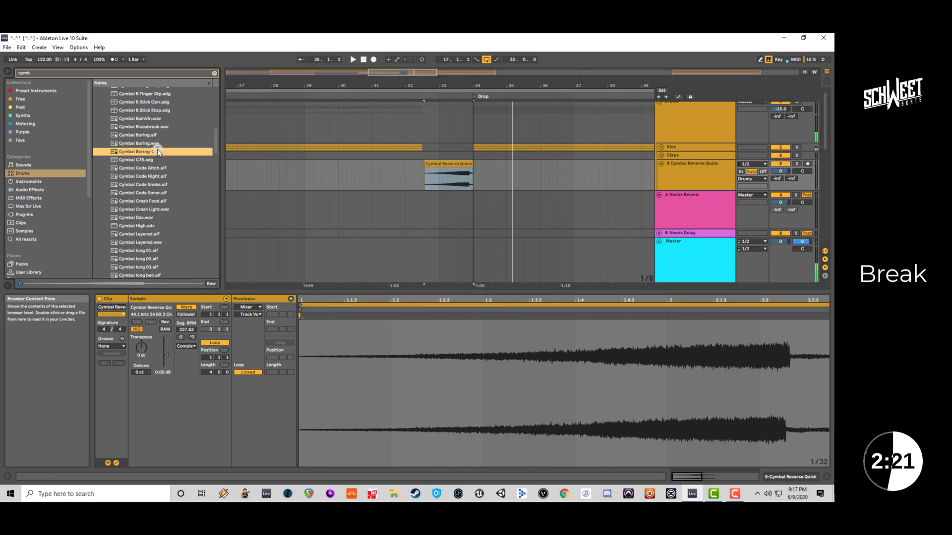
pyautogui.click(161, 210)
pyautogui.scroll(-3, 160, 211)
pyautogui.click(161, 208)
pyautogui.click(163, 225)
pyautogui.scroll(-1, 165, 228)
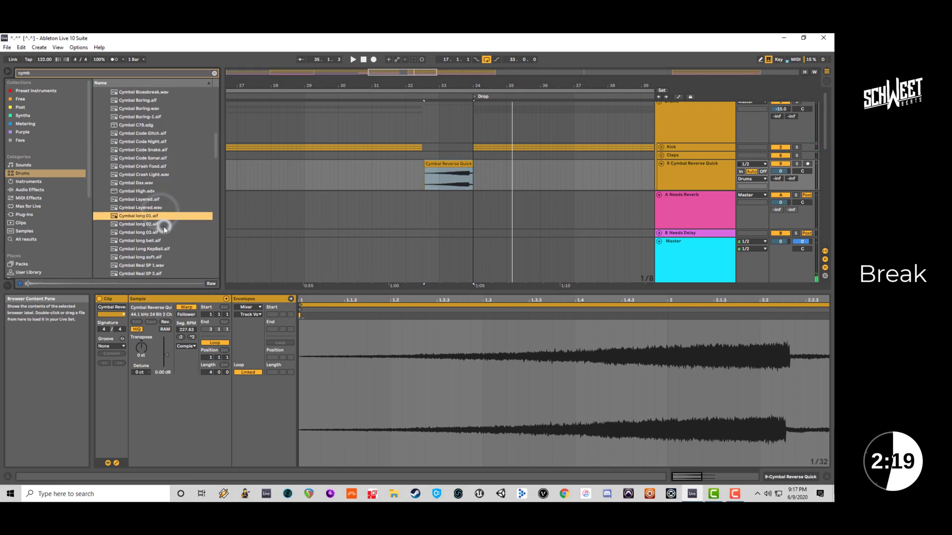
pyautogui.scroll(-1, 138, 223)
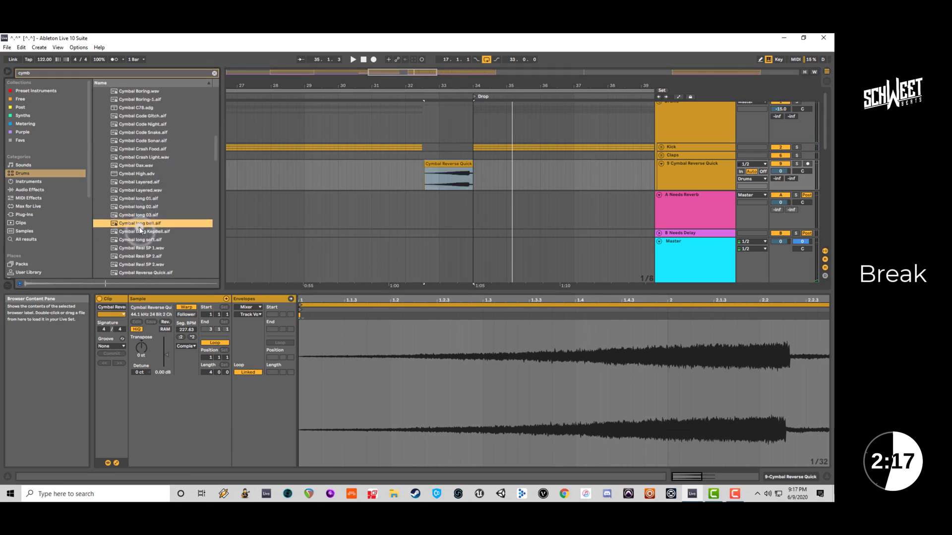
pyautogui.click(140, 231)
pyautogui.scroll(-1, 140, 232)
pyautogui.scroll(-2, 139, 232)
pyautogui.click(141, 230)
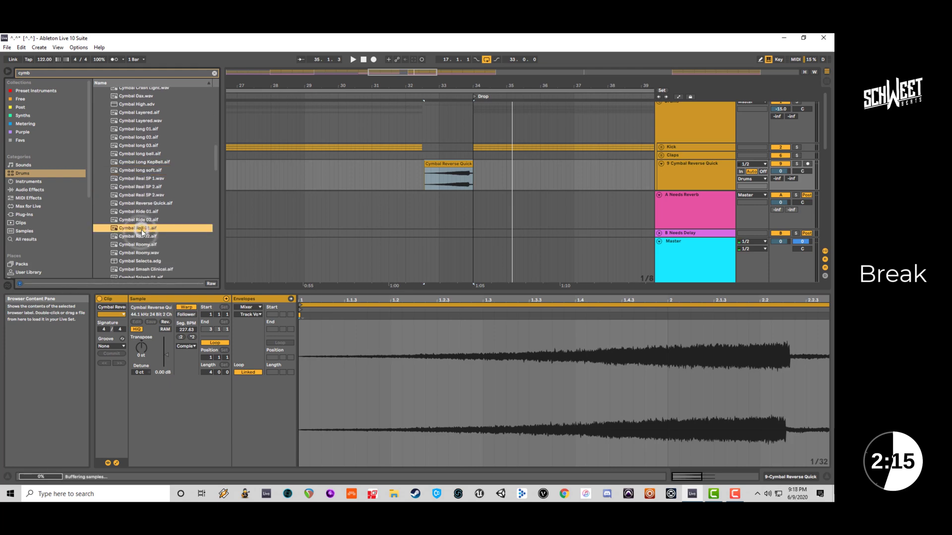
pyautogui.scroll(-2, 141, 230)
pyautogui.click(144, 209)
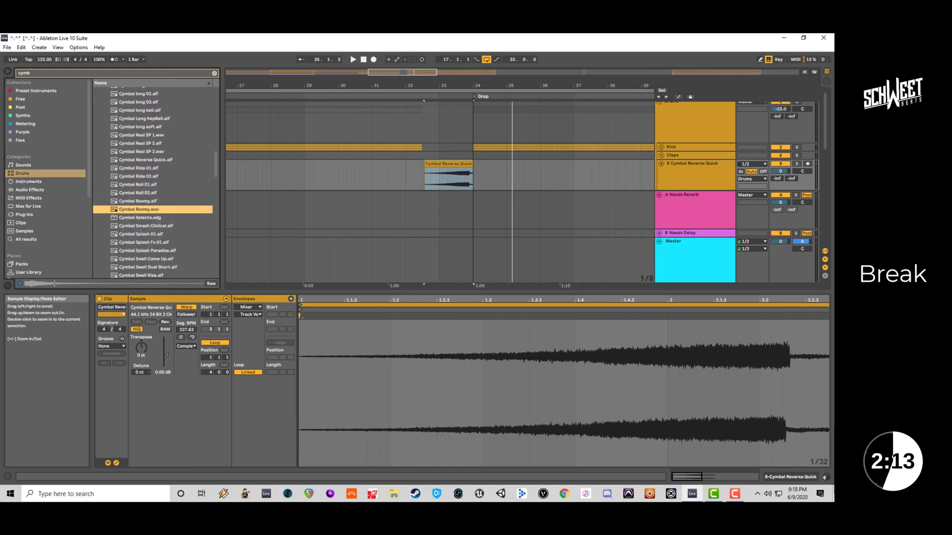
# Hide the clip details, play the lead-in from 33.3.3 into the Drop and unfold the Snares group.
pyautogui.click(826, 478)
pyautogui.click(461, 246)
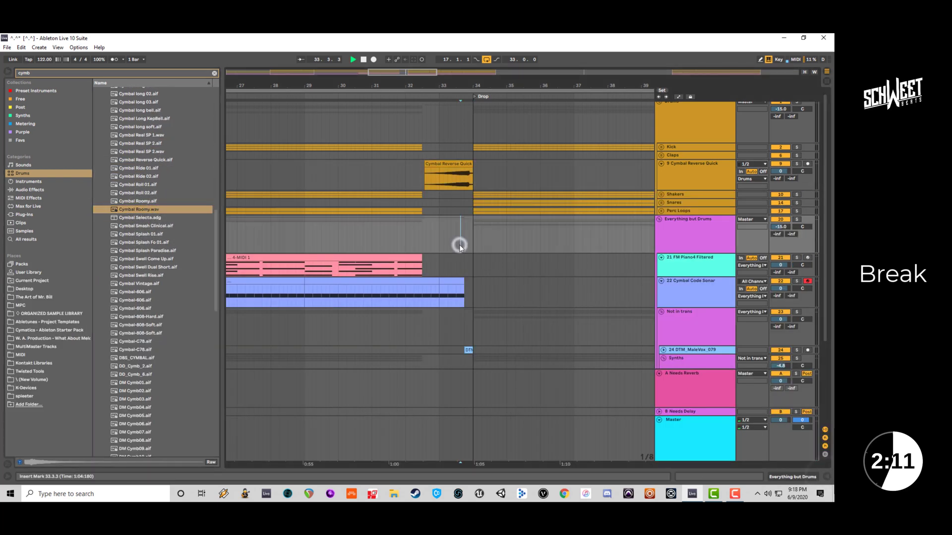
pyautogui.press('space')
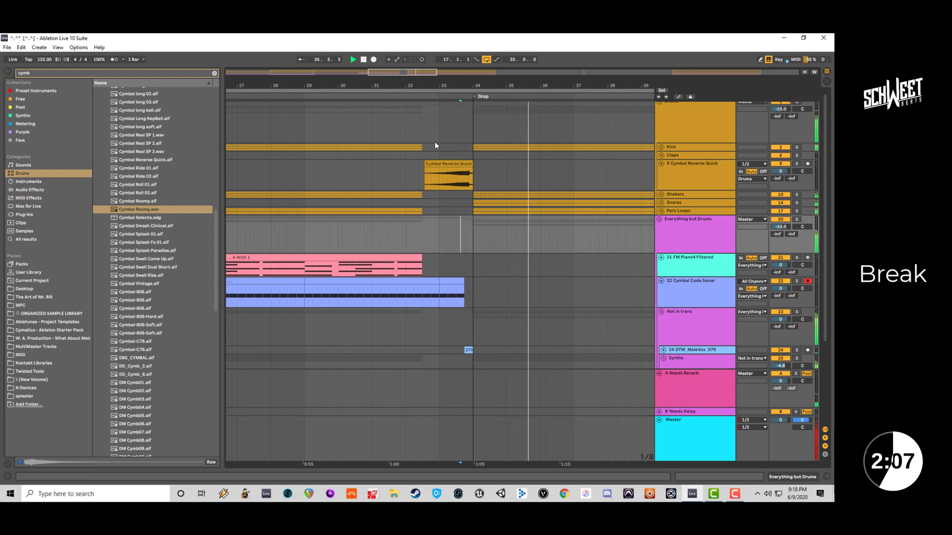
pyautogui.click(661, 203)
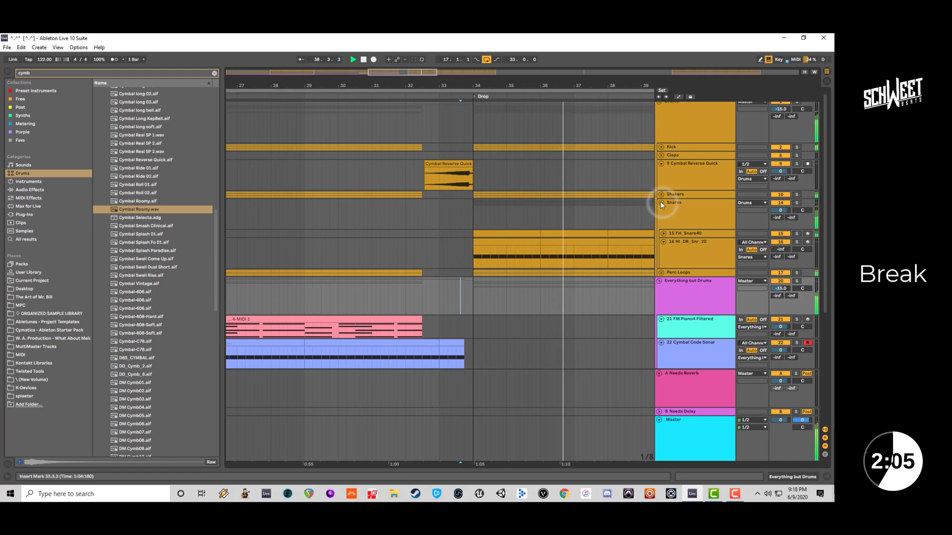
pyautogui.moveTo(423, 75); pyautogui.dragTo(421, 73)
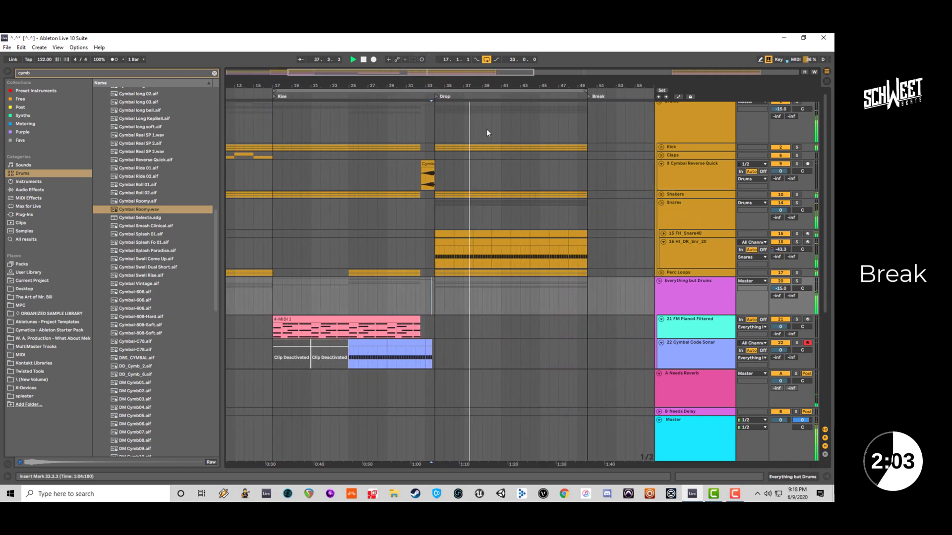
# Deactivate the clips on both Snares tracks, Hi_DR_Snr_20 and FH_Snare40, over the first eight bars of the Drop, 34.1.1 to 42.1.1.
pyautogui.moveTo(508, 248); pyautogui.dragTo(442, 241)
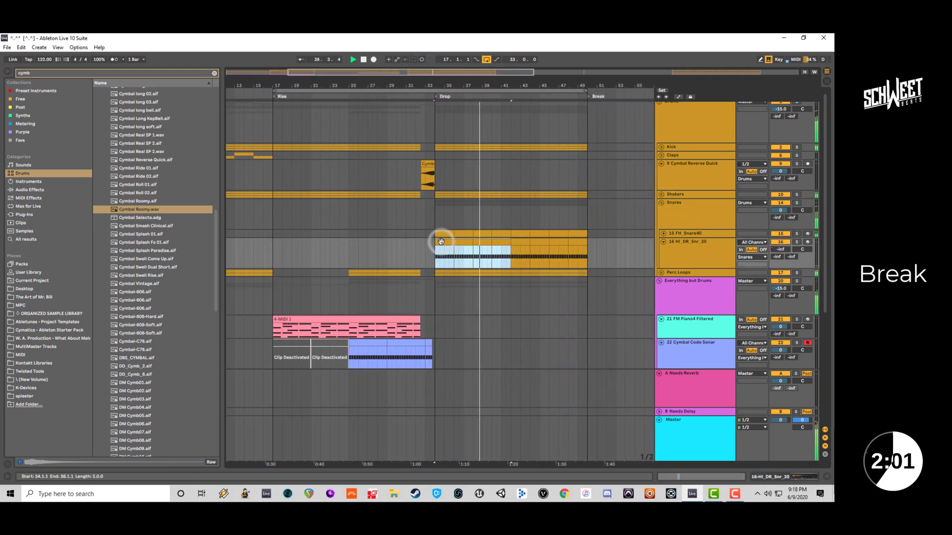
pyautogui.press('0')
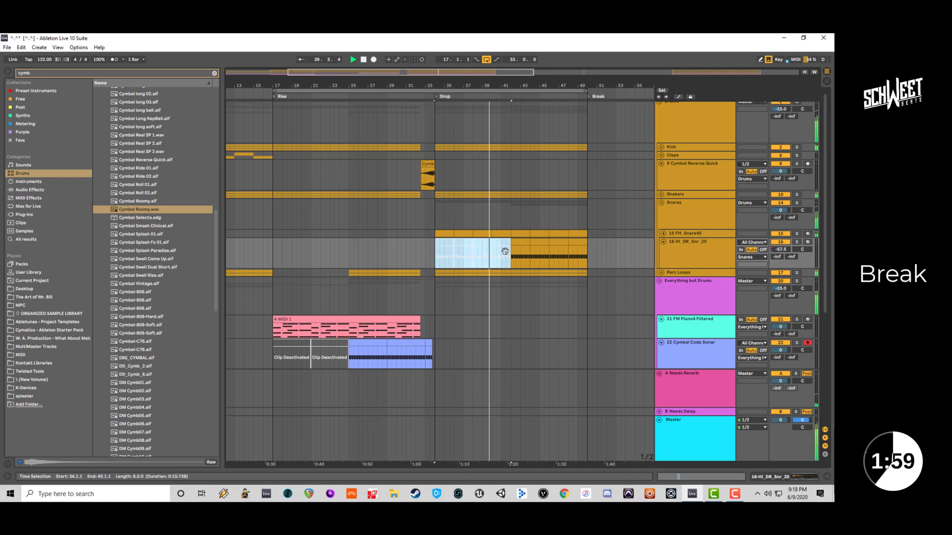
pyautogui.click(504, 233)
pyautogui.click(447, 235)
pyautogui.moveTo(447, 236); pyautogui.dragTo(510, 234)
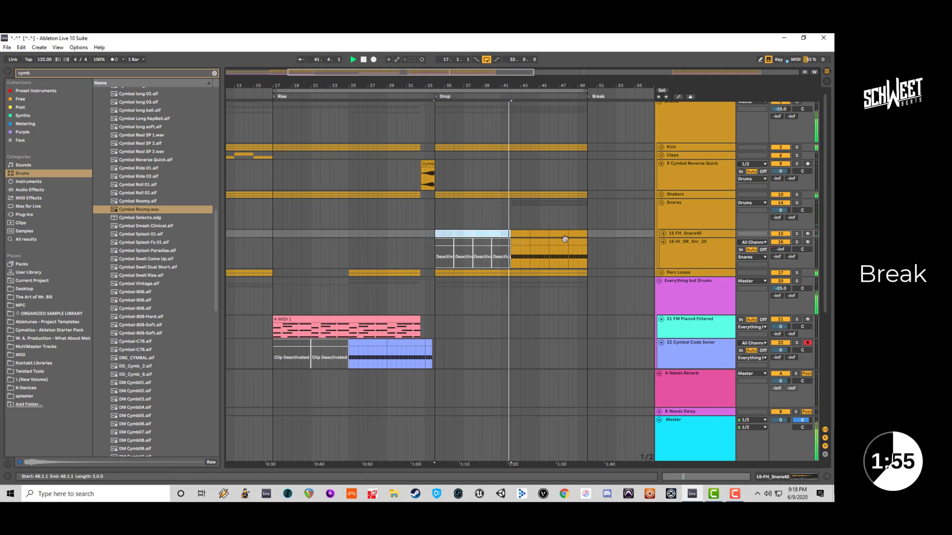
pyautogui.click(523, 243)
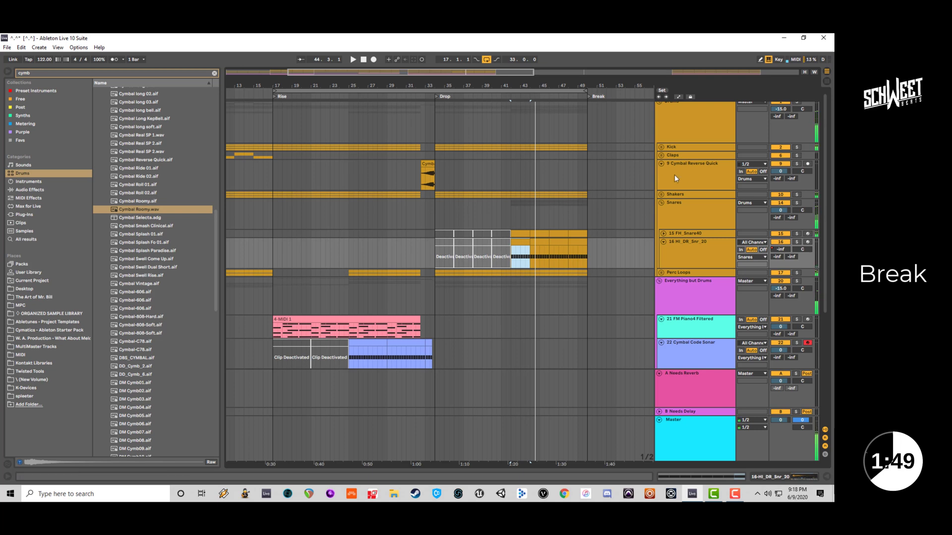
# Audition the DD_Cymb and DM Cymb samples in the browser to find another cymbal for the transitions.
pyautogui.click(689, 173)
pyautogui.click(148, 366)
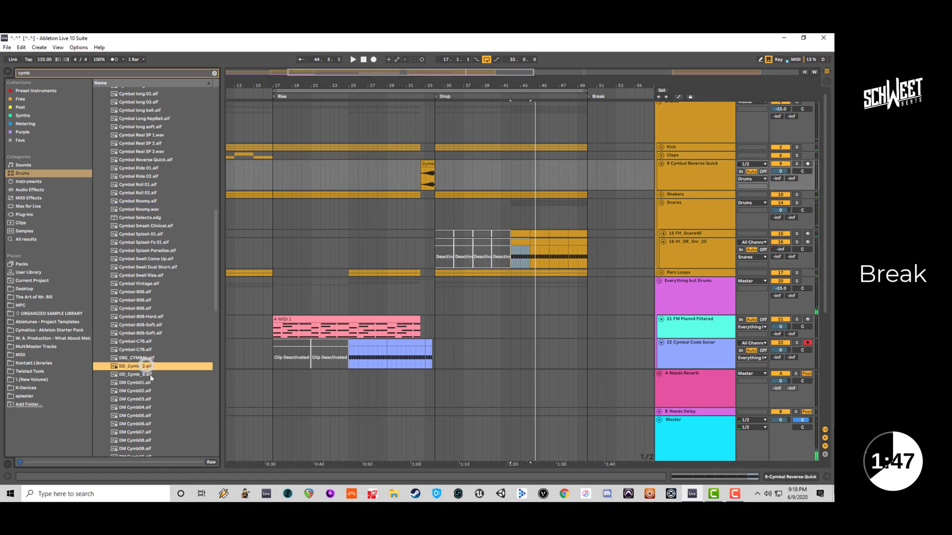
pyautogui.scroll(-1, 149, 373)
pyautogui.click(150, 380)
pyautogui.scroll(-2, 149, 380)
pyautogui.click(149, 382)
pyautogui.scroll(-2, 150, 381)
pyautogui.scroll(-2, 151, 380)
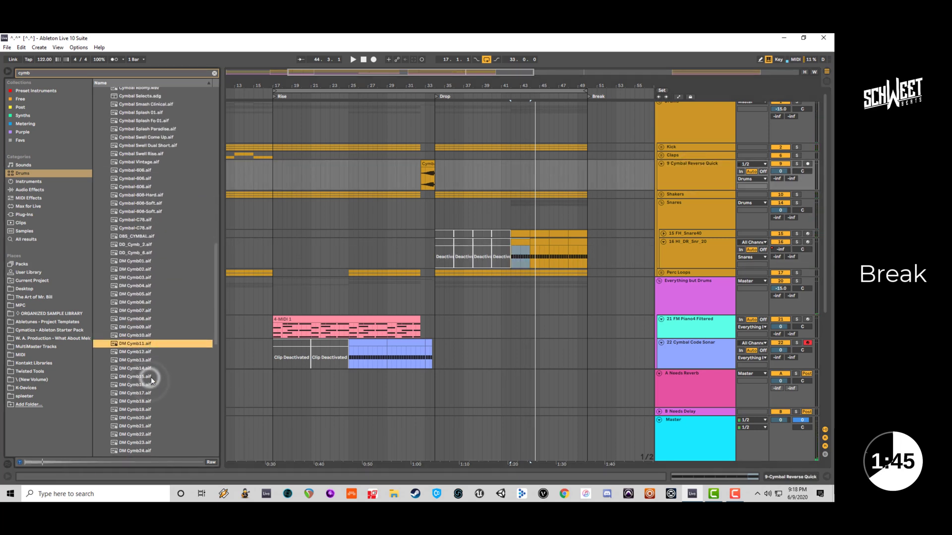
pyautogui.scroll(-2, 151, 377)
pyautogui.click(149, 378)
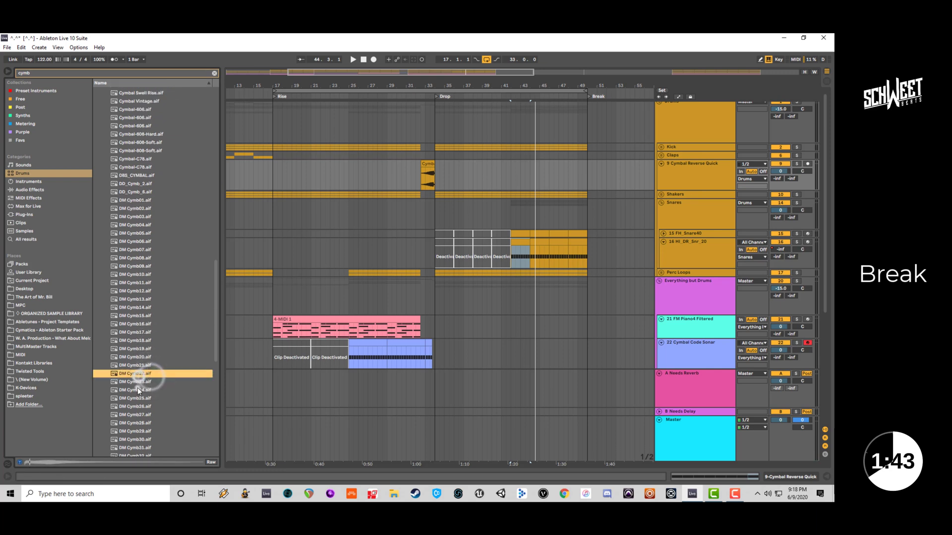
pyautogui.scroll(-3, 138, 387)
pyautogui.click(138, 387)
pyautogui.scroll(-2, 138, 389)
pyautogui.click(138, 387)
# Audition the remaining cymbal samples at the end of the list, including Ninja Cymbal, Prequel Cymbal Tap and Reverse Cymbal.
pyautogui.scroll(-5, 139, 385)
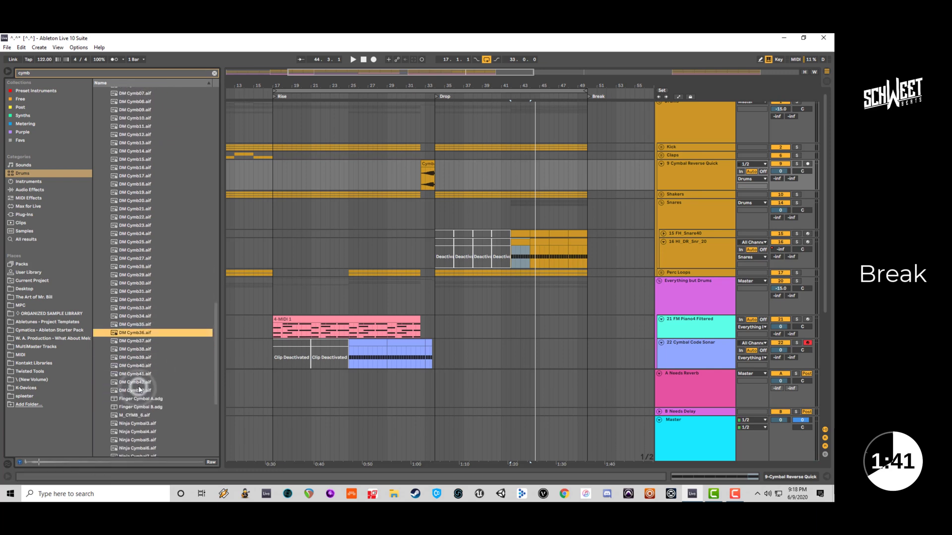
pyautogui.click(138, 385)
pyautogui.scroll(-1, 139, 378)
pyautogui.click(139, 378)
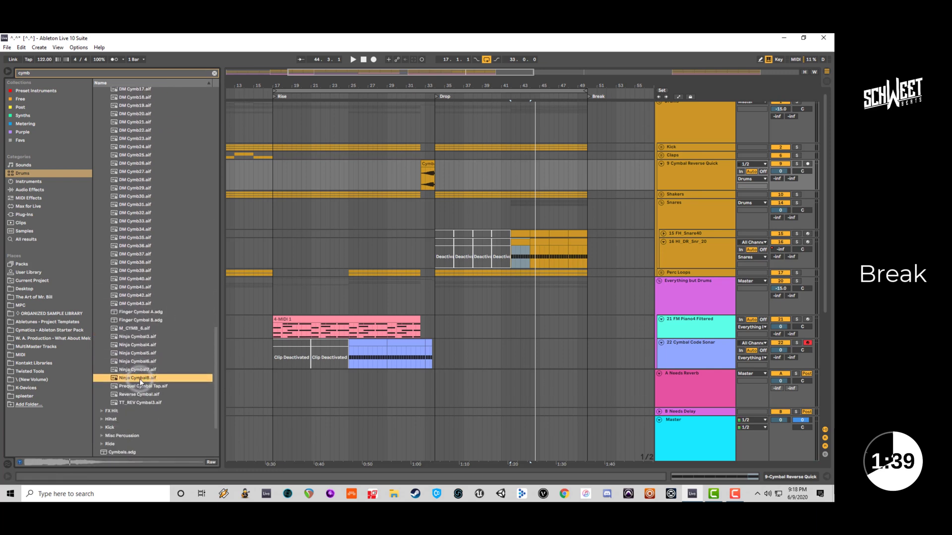
pyautogui.scroll(-1, 139, 379)
pyautogui.click(123, 361)
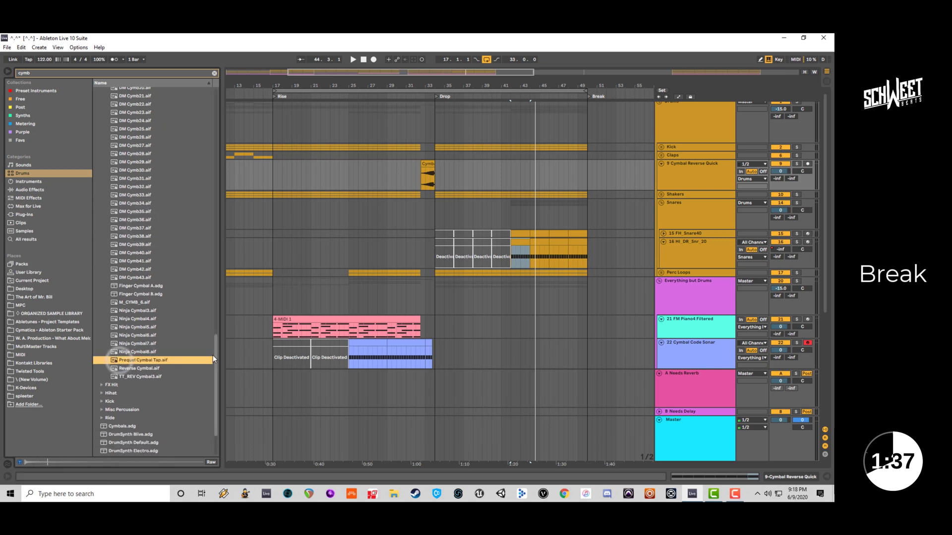
pyautogui.click(148, 369)
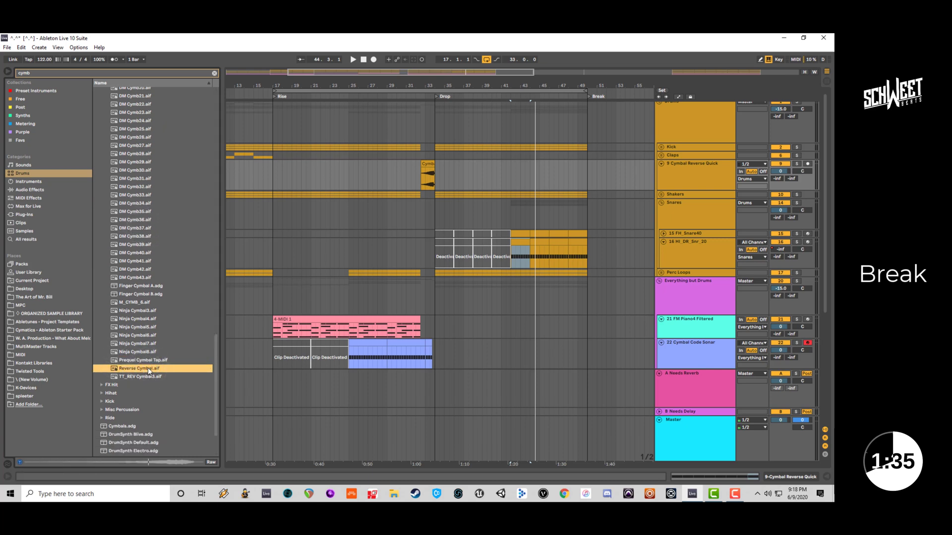
# Place Reverse Cymbal.aif on the Cymbal Reverse Quick track from 16.1.1 to 17.1.1, leading into the Rise, and insert an empty audio track below.
pyautogui.moveTo(148, 367); pyautogui.dragTo(407, 176)
pyautogui.click(674, 184)
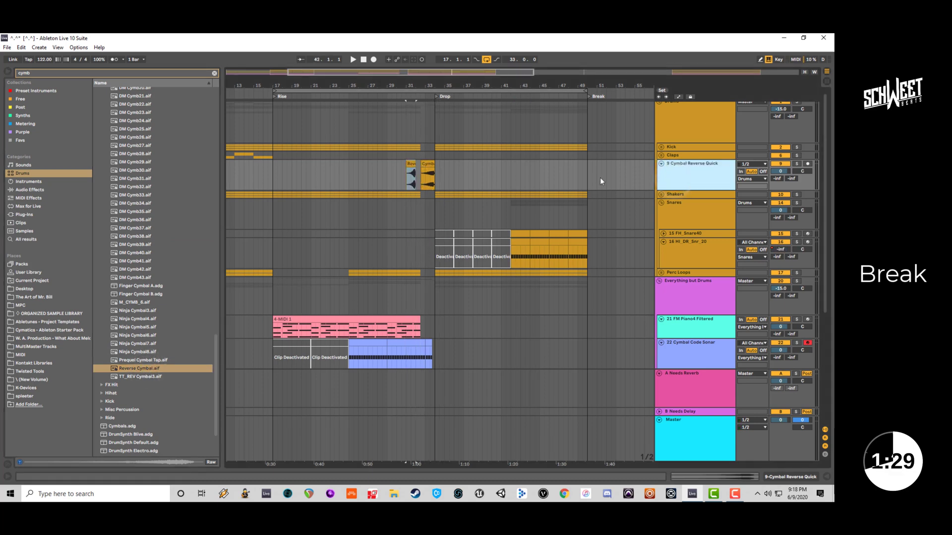
pyautogui.hotkey('ctrl', 't')
pyautogui.moveTo(401, 173); pyautogui.dragTo(272, 174)
pyautogui.press('space')
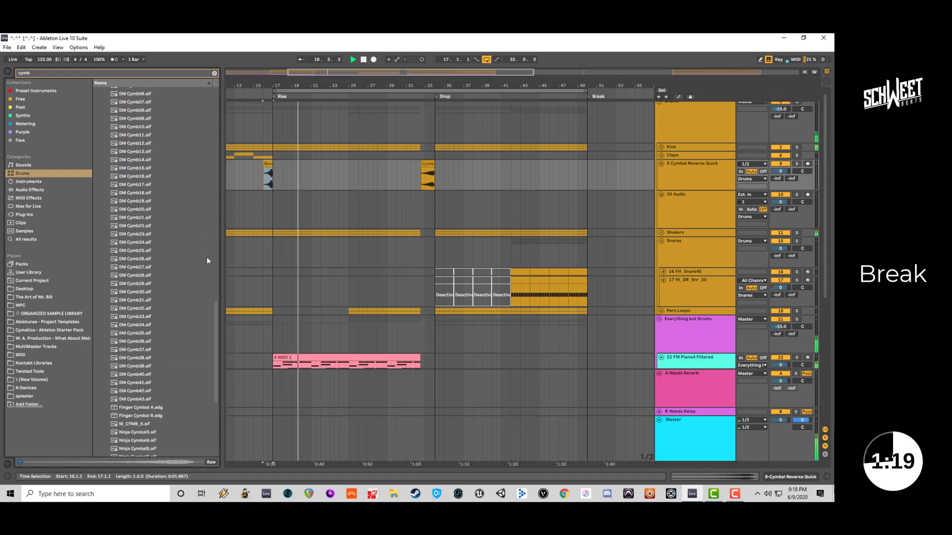
# Audition cymbal presets near the start of the list, including Cymbal 808 and Cymbal B Stick Opn, while the Rise plays.
pyautogui.moveTo(214, 312); pyautogui.dragTo(203, 141)
pyautogui.click(152, 134)
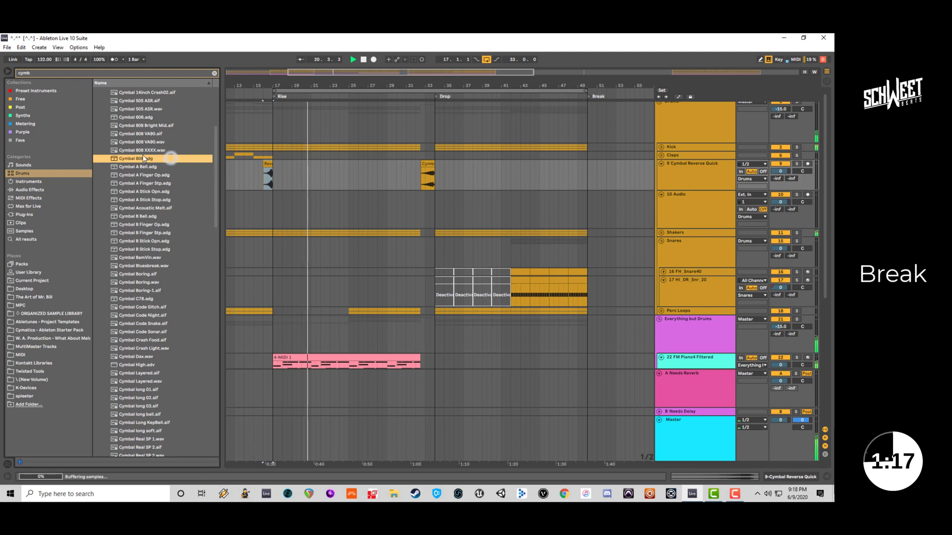
pyautogui.click(164, 241)
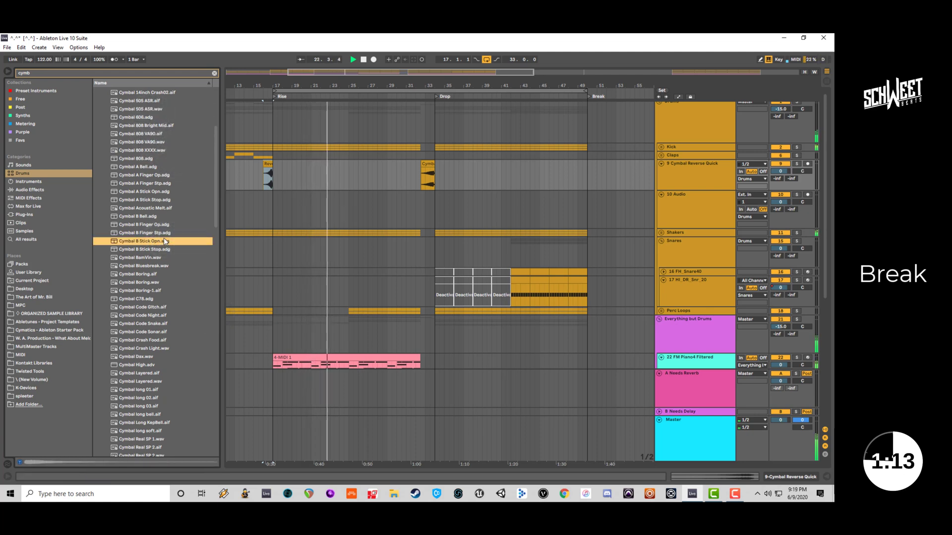
# Add a MIDI track below the Cymbal Reverse Quick track and play the arrangement from bar 25.
pyautogui.moveTo(152, 243); pyautogui.dragTo(684, 174)
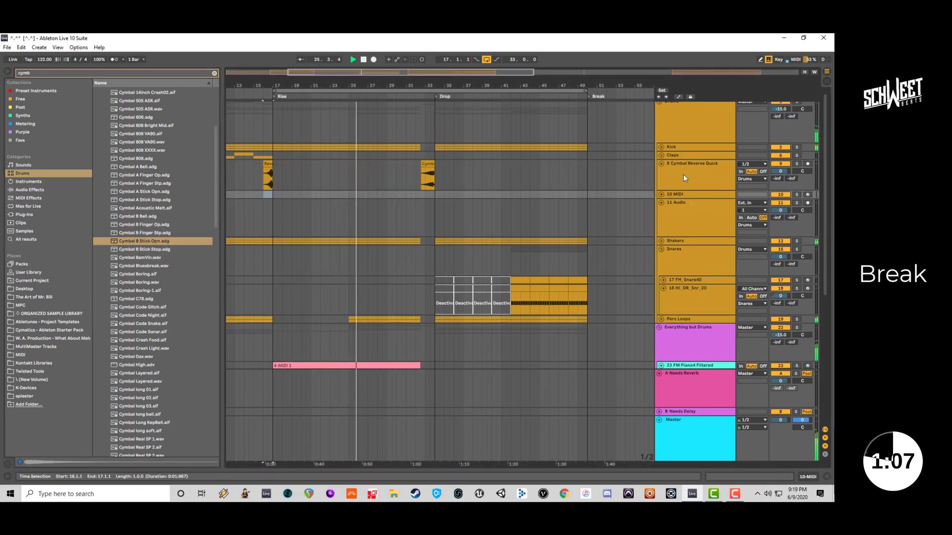
pyautogui.click(348, 319)
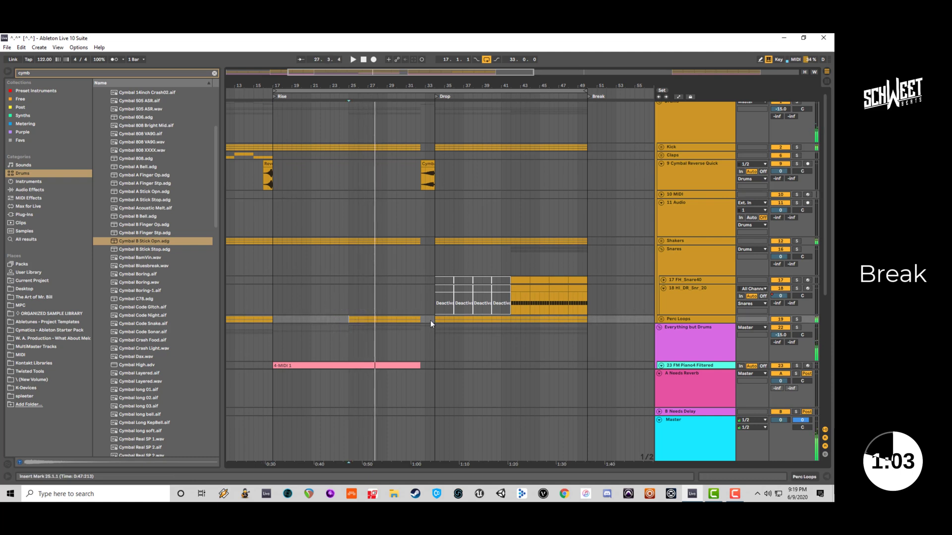
pyautogui.press('space')
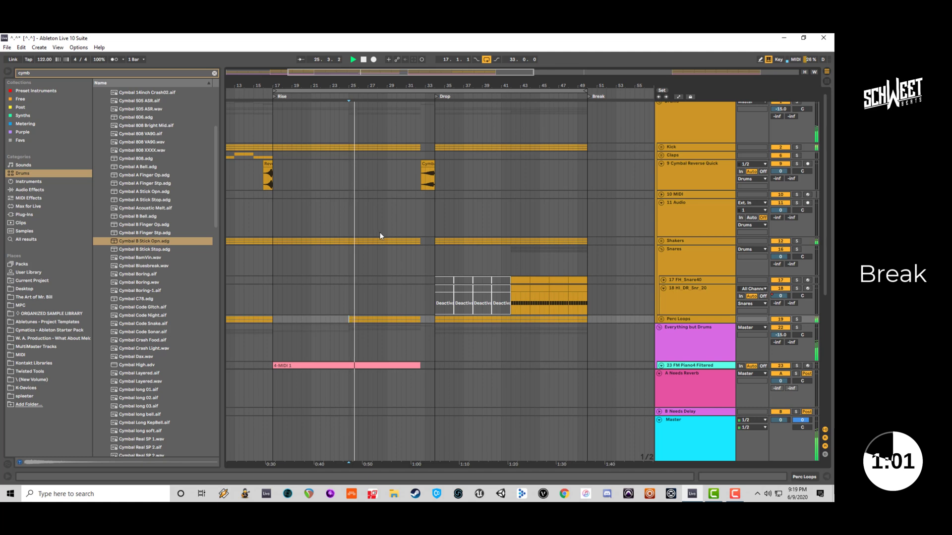
# Collapse the Hi_DR_Snr_20 and Cymbal Reverse Quick tracks, and delete the empty 11 Audio track.
pyautogui.click(664, 288)
pyautogui.click(662, 167)
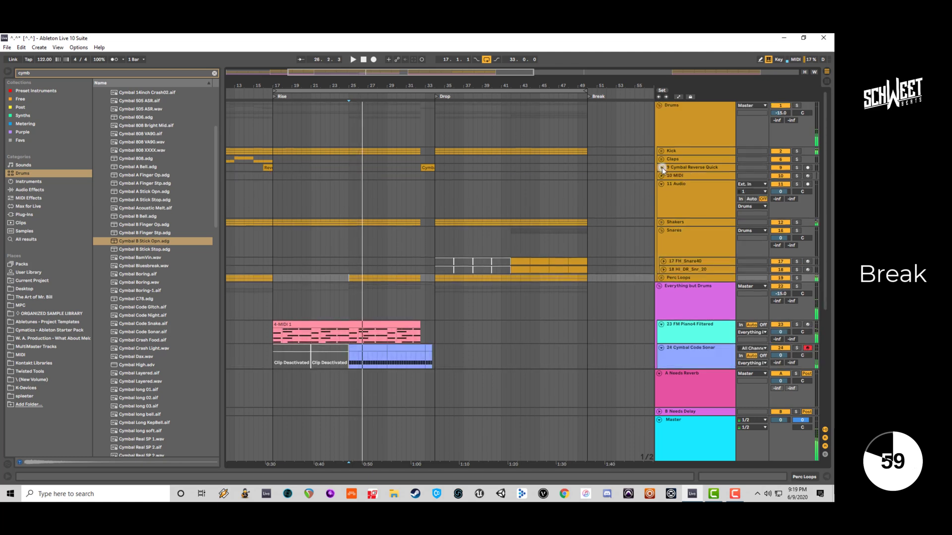
pyautogui.click(662, 184)
pyautogui.click(682, 184)
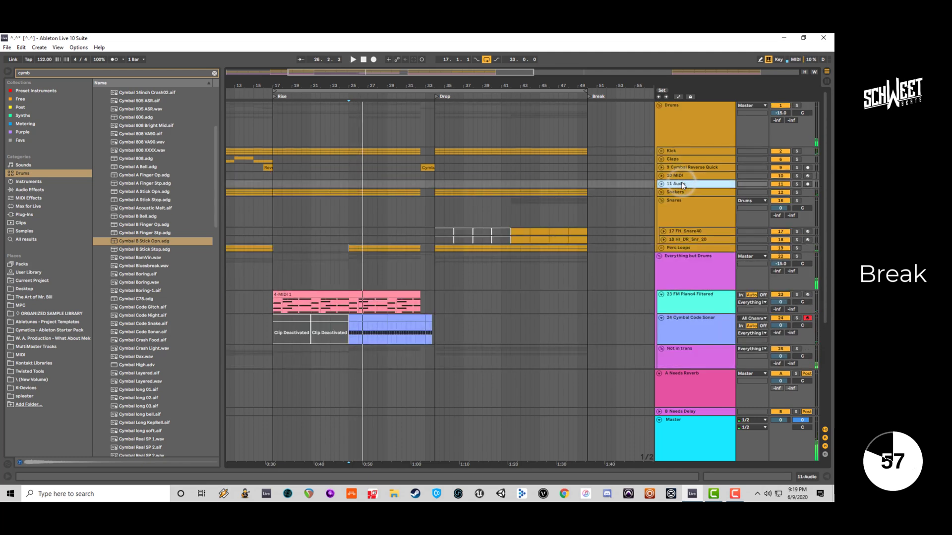
pyautogui.press('Delete')
# Reactivate the two deactivated clips at bars 17 and 21 on the Cymbal Code Sonar track.
pyautogui.scroll(-2, 674, 187)
pyautogui.click(358, 263)
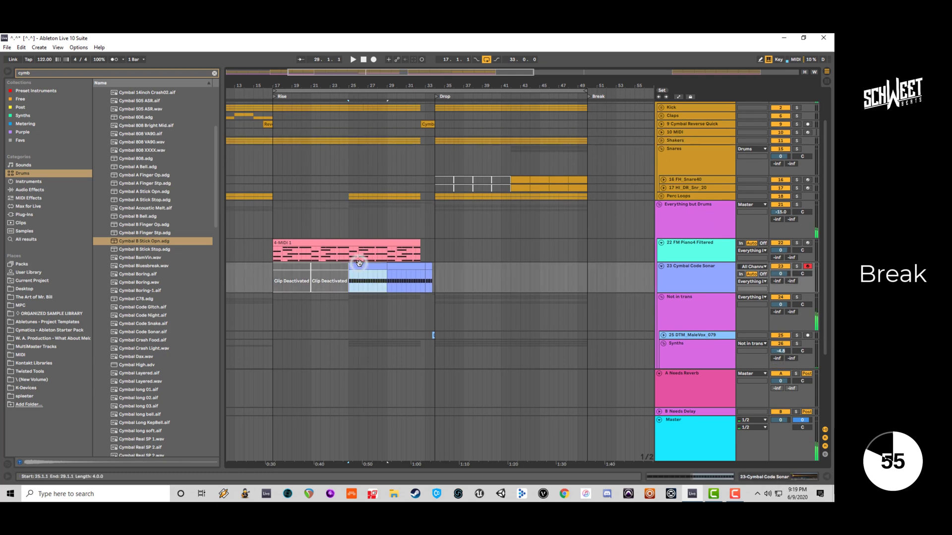
pyautogui.press('space')
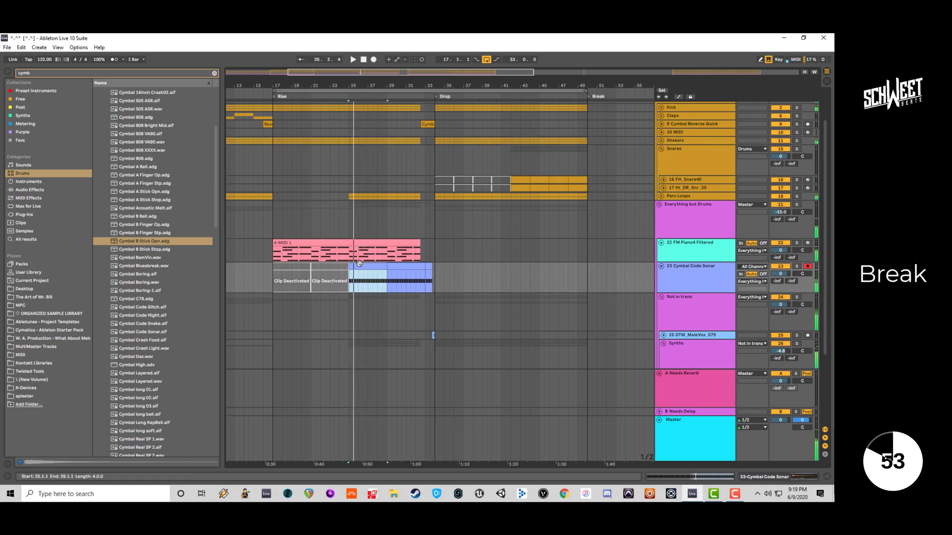
pyautogui.click(339, 267)
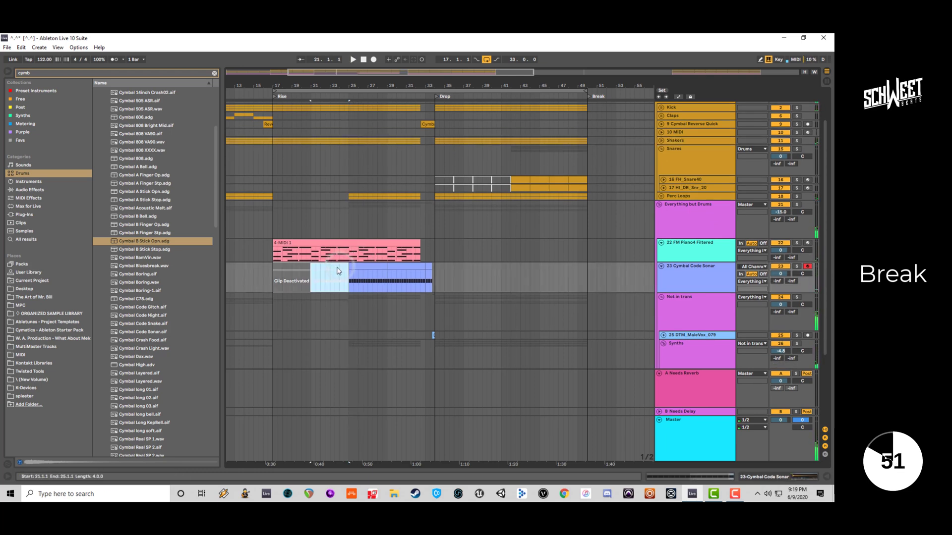
pyautogui.click(292, 279)
pyautogui.click(367, 267)
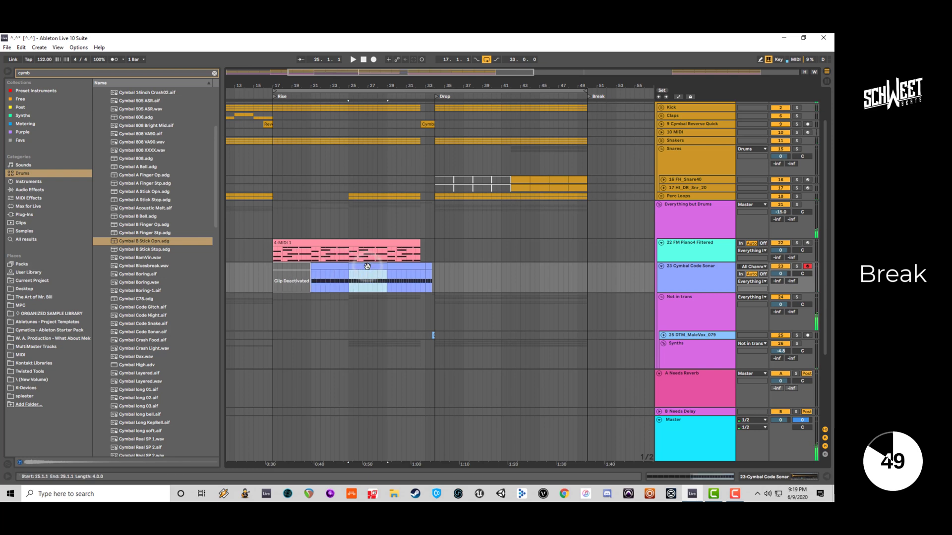
pyautogui.click(296, 268)
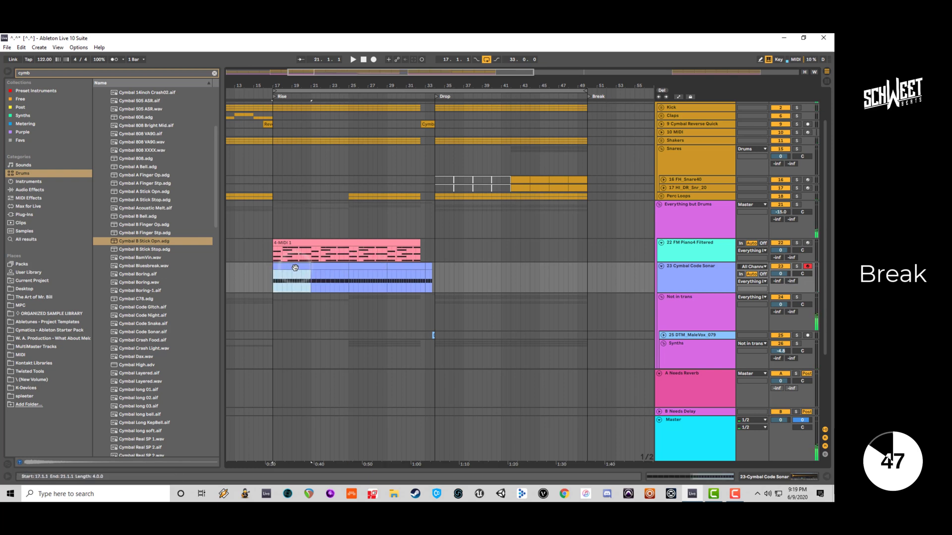
pyautogui.press('Right')
# Clear the browser search and add an Auto Filter audio effect to the Cymbal Code Sonar track.
pyautogui.click(656, 274)
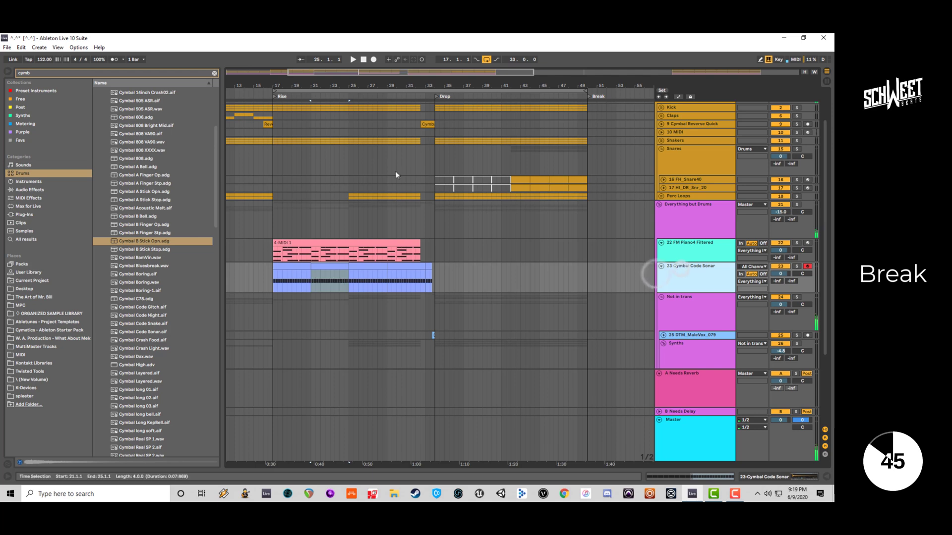
pyautogui.click(114, 73)
pyautogui.click(29, 190)
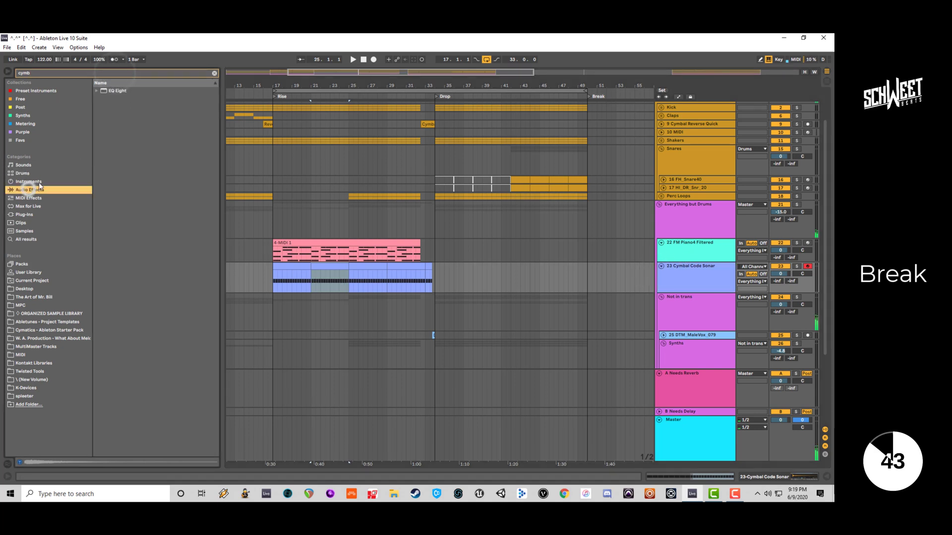
pyautogui.click(215, 74)
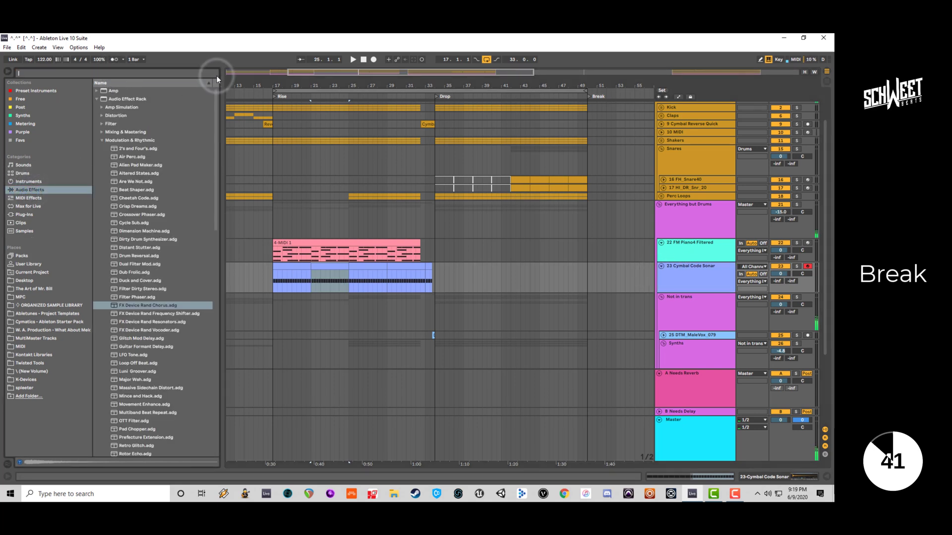
pyautogui.click(101, 140)
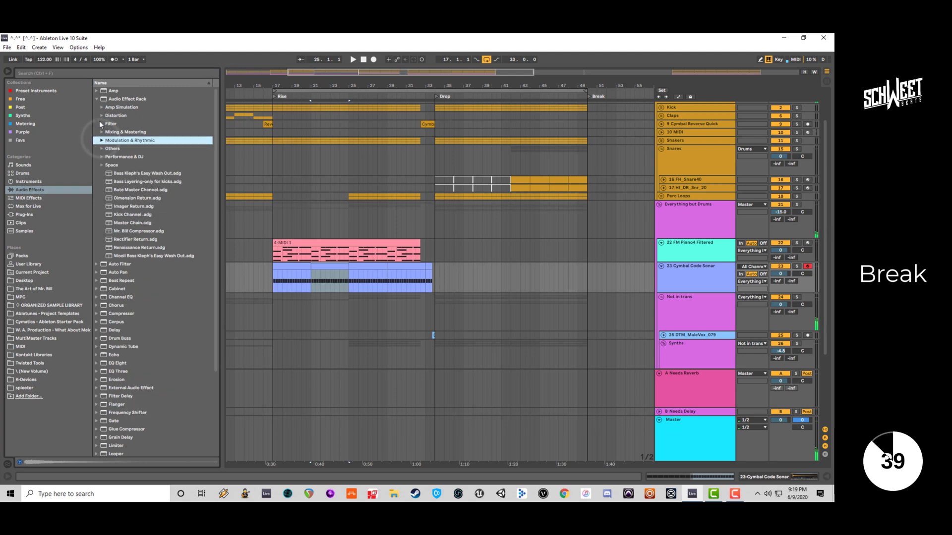
pyautogui.click(96, 99)
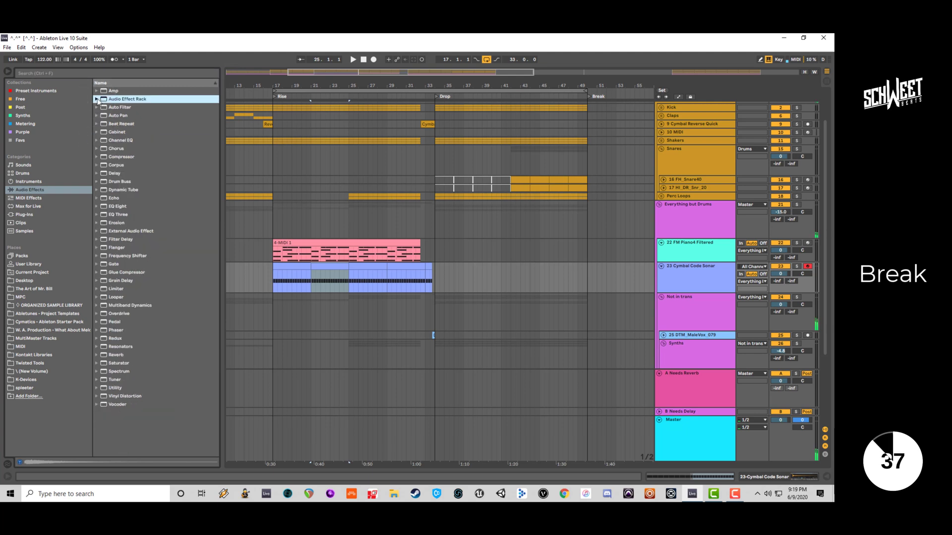
pyautogui.click(117, 108)
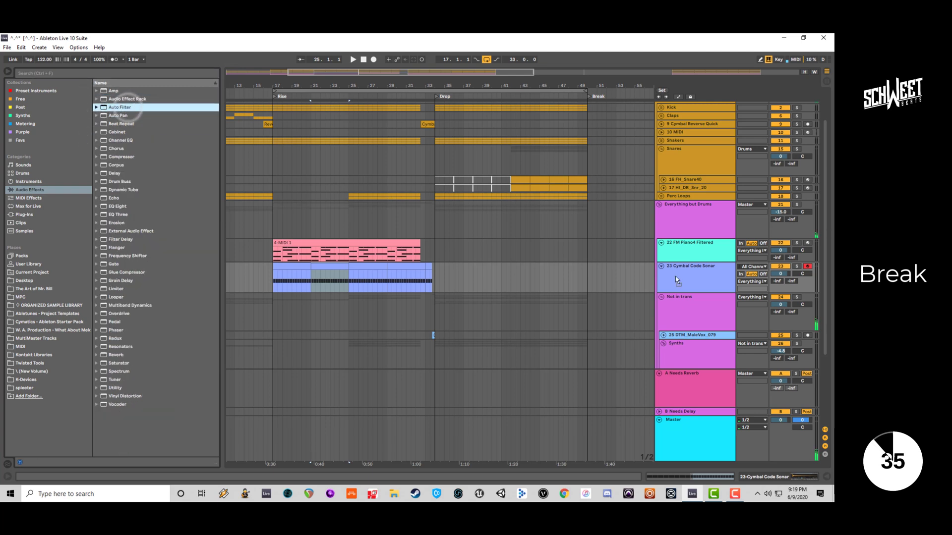
pyautogui.moveTo(677, 280); pyautogui.dragTo(677, 281)
# Lower the Auto Filter frequency on the Cymbal Code Sonar track to 3.49 kHz and play from bar 17.
pyautogui.press('space')
pyautogui.moveTo(520, 434); pyautogui.dragTo(506, 434)
pyautogui.press('space')
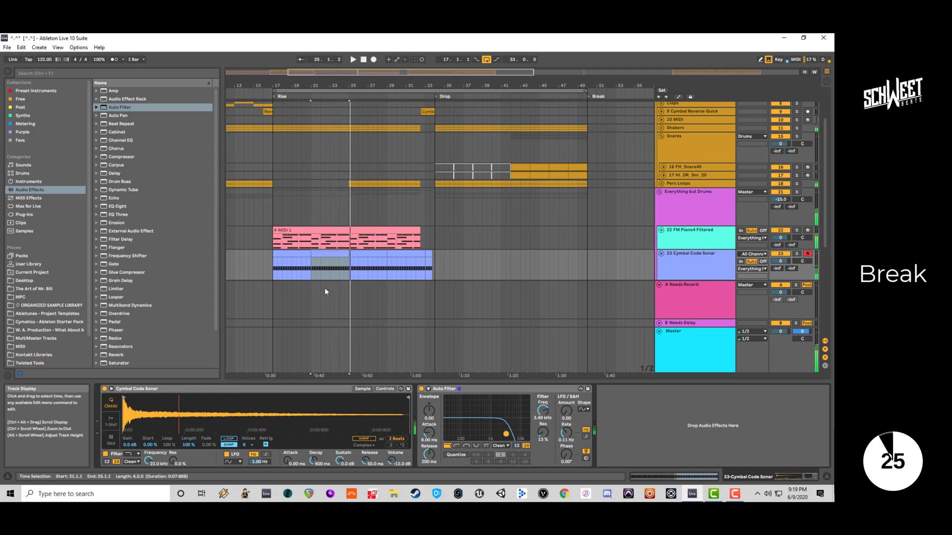
pyautogui.click(284, 255)
pyautogui.press('space')
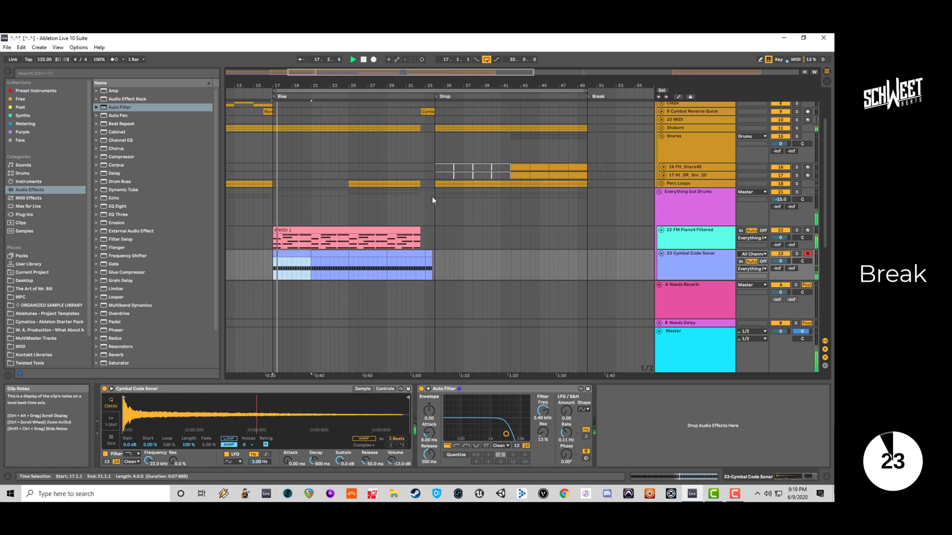
# Automate the Cymbal Code Sonar track's Auto Filter frequency as a curved rise to 19.9 kHz between about bars 21 and 25.
pyautogui.click(678, 98)
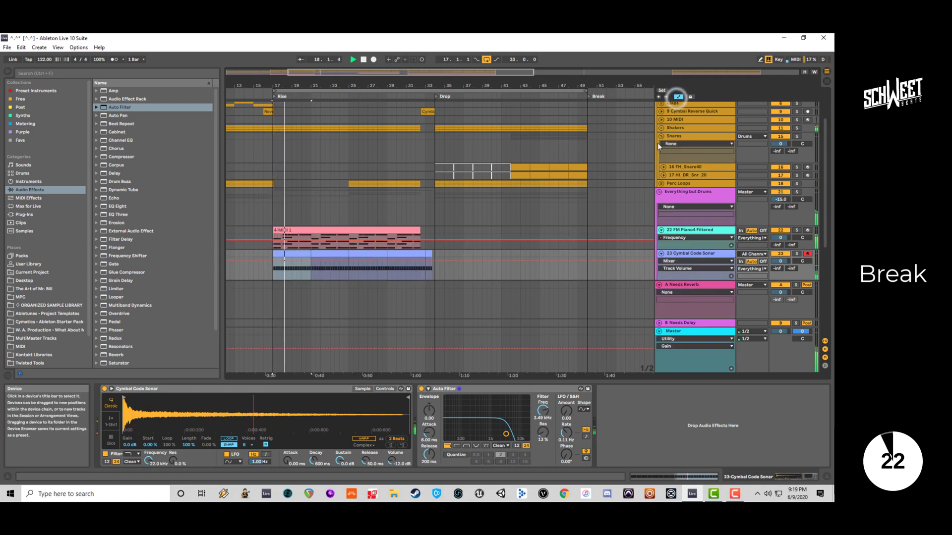
pyautogui.click(543, 411)
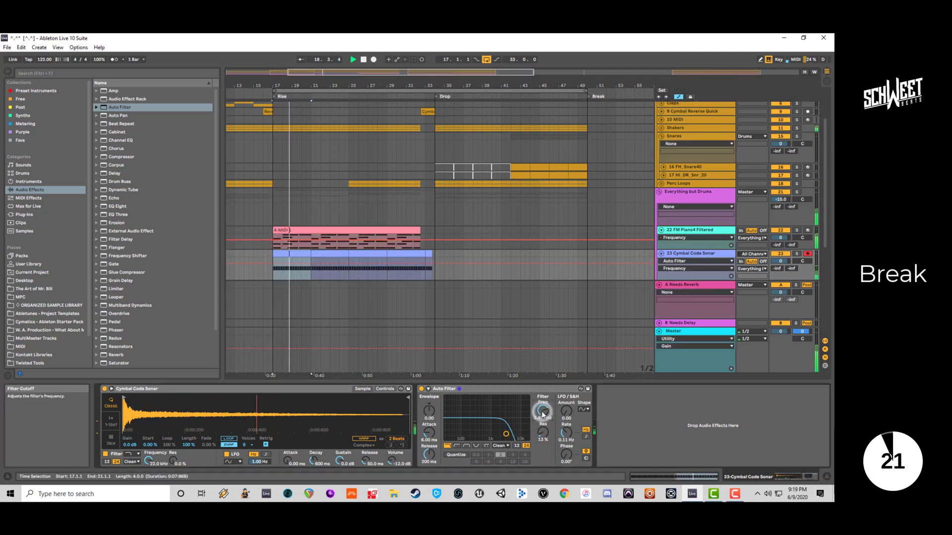
pyautogui.click(308, 263)
pyautogui.click(348, 259)
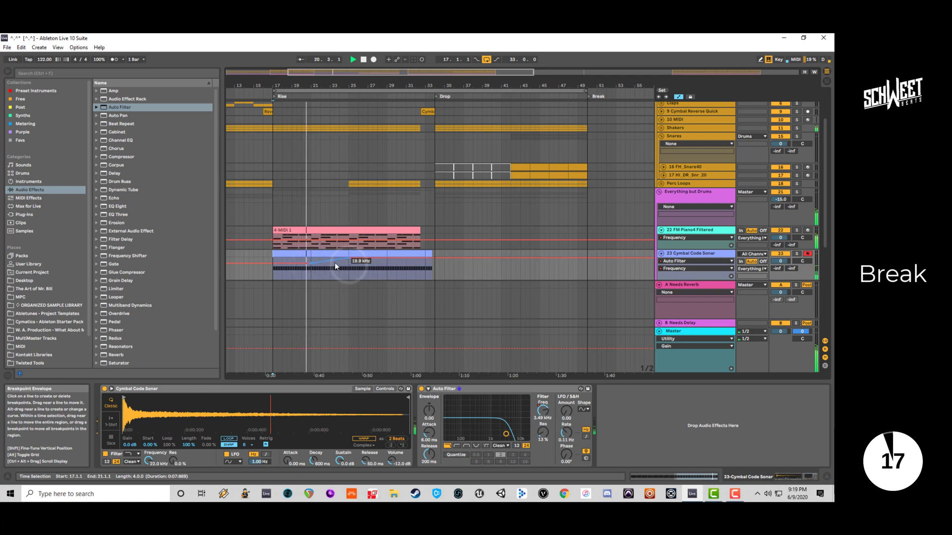
pyautogui.moveTo(335, 263); pyautogui.dragTo(335, 265)
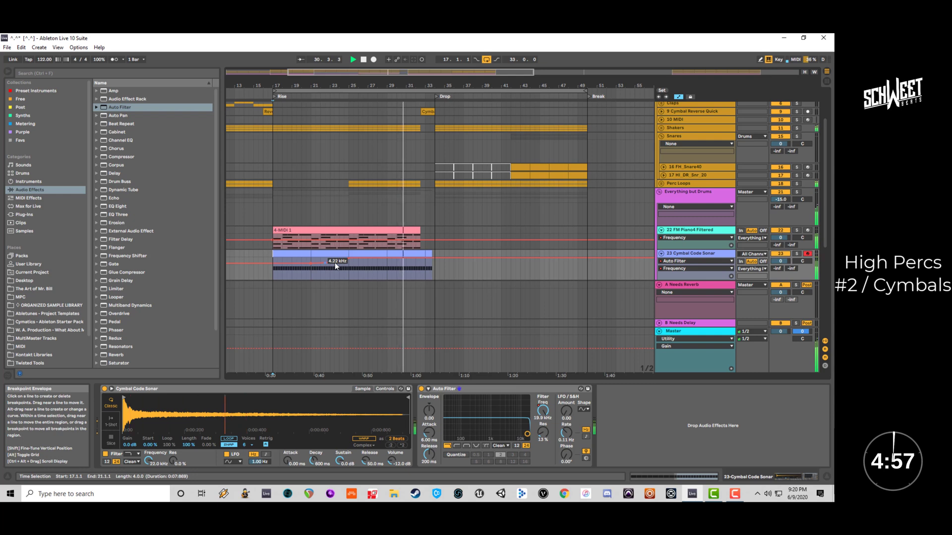
# Copy the Rise section's FM Piano4 Filtered MIDI clip to the start of the Drop and extend it to bar 50.
pyautogui.doubleClick(409, 73)
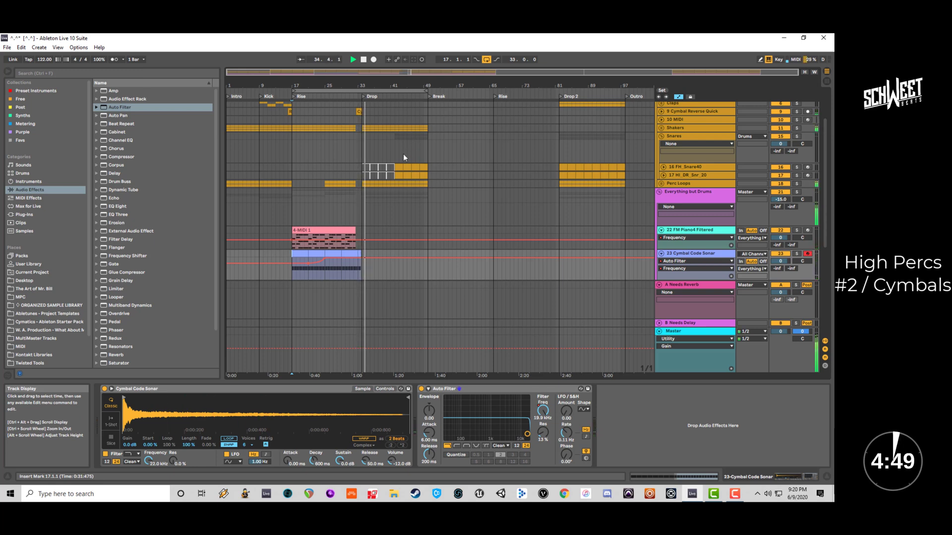
pyautogui.click(342, 229)
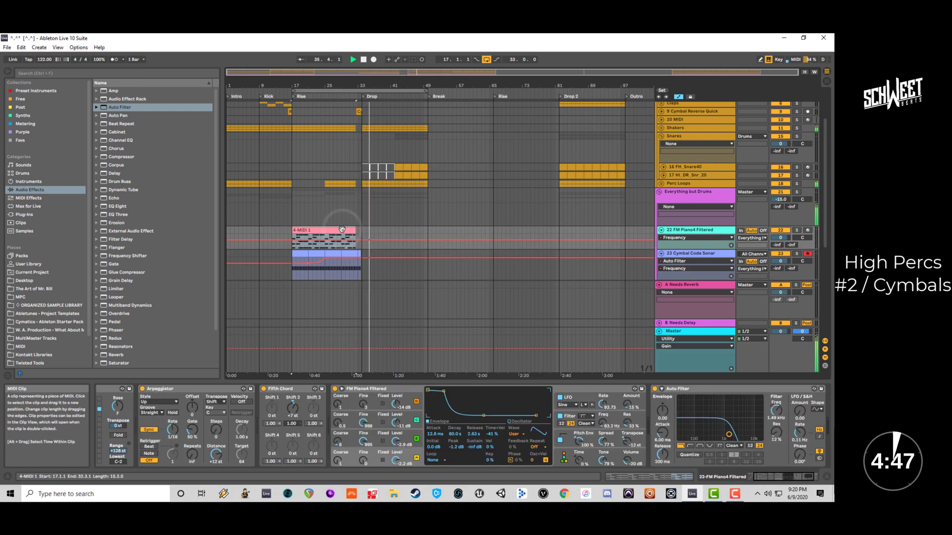
pyautogui.moveTo(342, 229); pyautogui.dragTo(424, 230)
pyautogui.keyDown('shift'); pyautogui.click(427, 230); pyautogui.keyUp('shift')
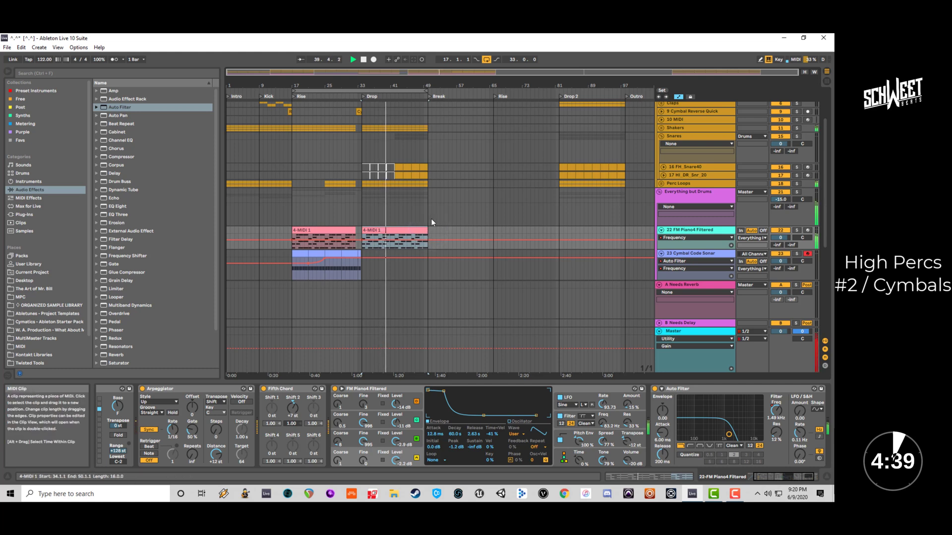
# Enlarge the FM Piano4 Filtered track and automate its Auto Filter frequency as a curved rise through the Rise section to 11.4 kHz.
pyautogui.click(674, 237)
pyautogui.click(576, 228)
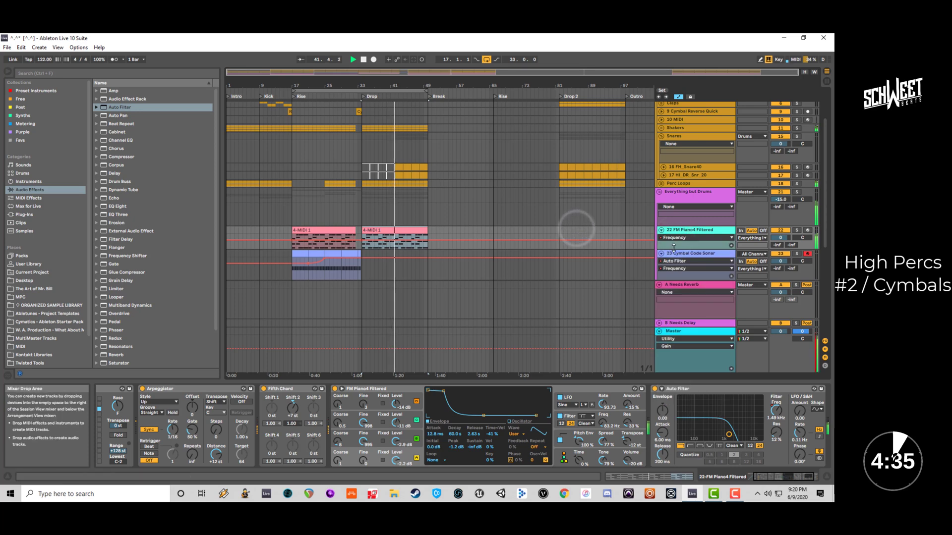
pyautogui.moveTo(674, 250); pyautogui.dragTo(676, 277)
pyautogui.scroll(-1, 676, 277)
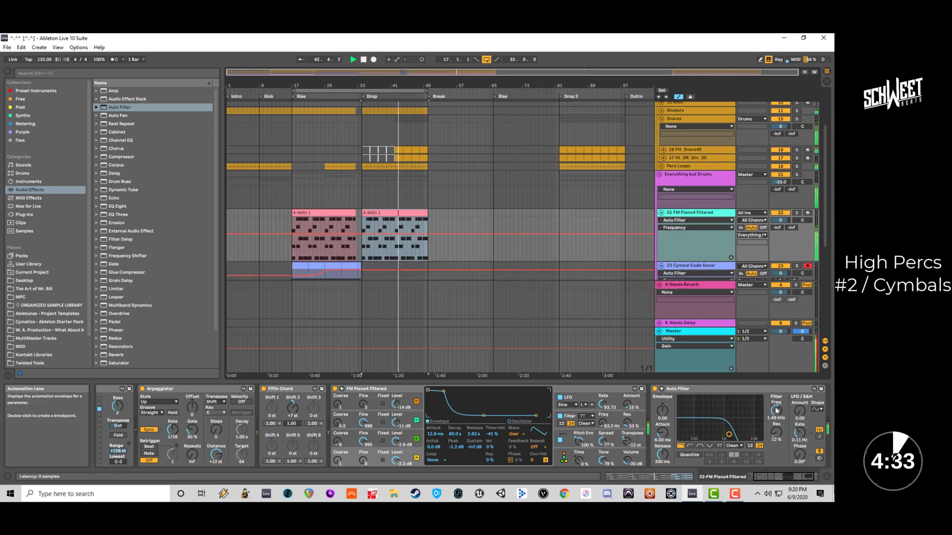
pyautogui.moveTo(777, 410); pyautogui.dragTo(776, 408)
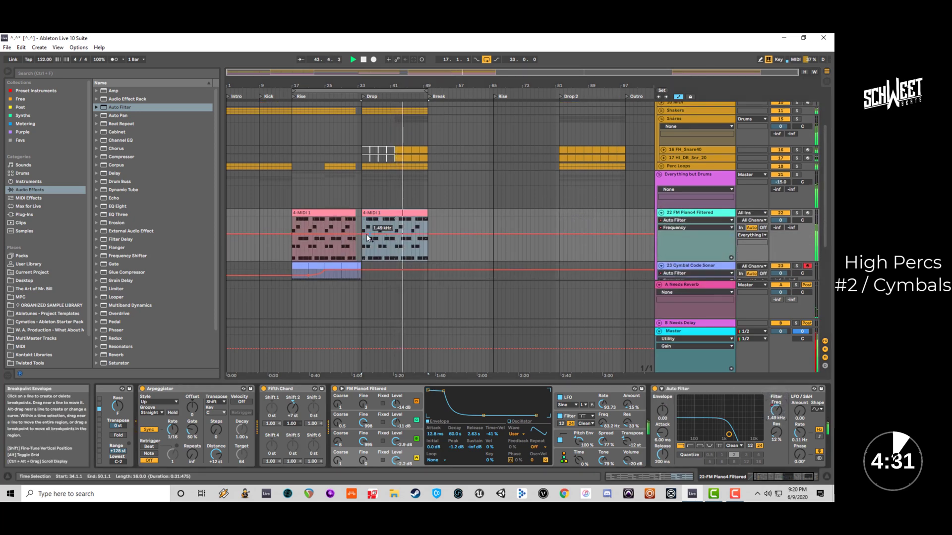
pyautogui.moveTo(365, 234); pyautogui.dragTo(366, 225)
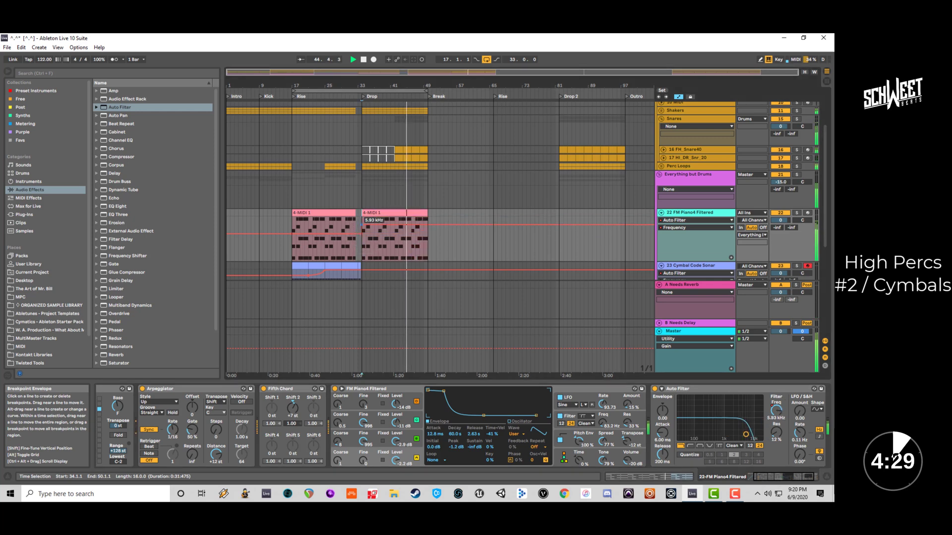
pyautogui.moveTo(361, 224); pyautogui.dragTo(395, 213)
pyautogui.click(341, 226)
# Shorten the copied piano clip in the Drop to start at bar 42, and play the filter rise from bar 27.
pyautogui.click(366, 214)
pyautogui.press('space')
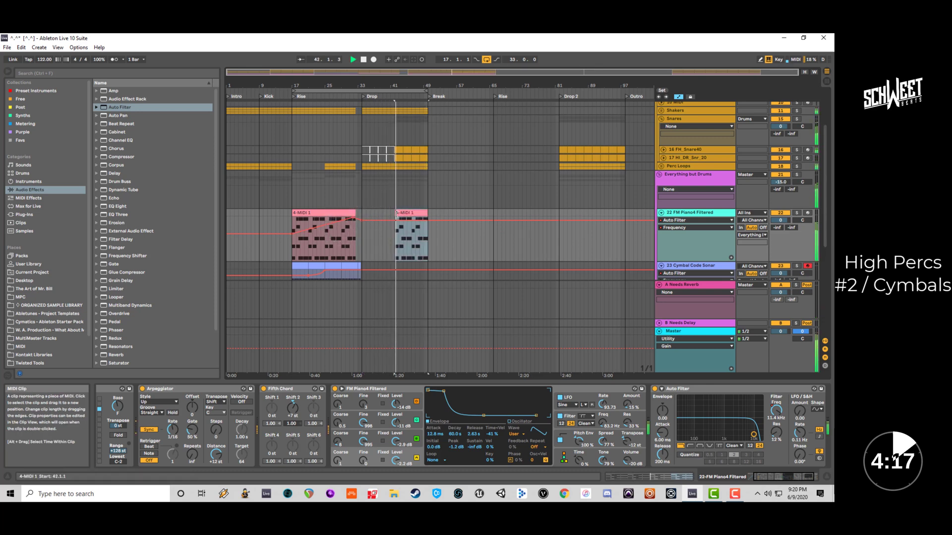
pyautogui.click(332, 239)
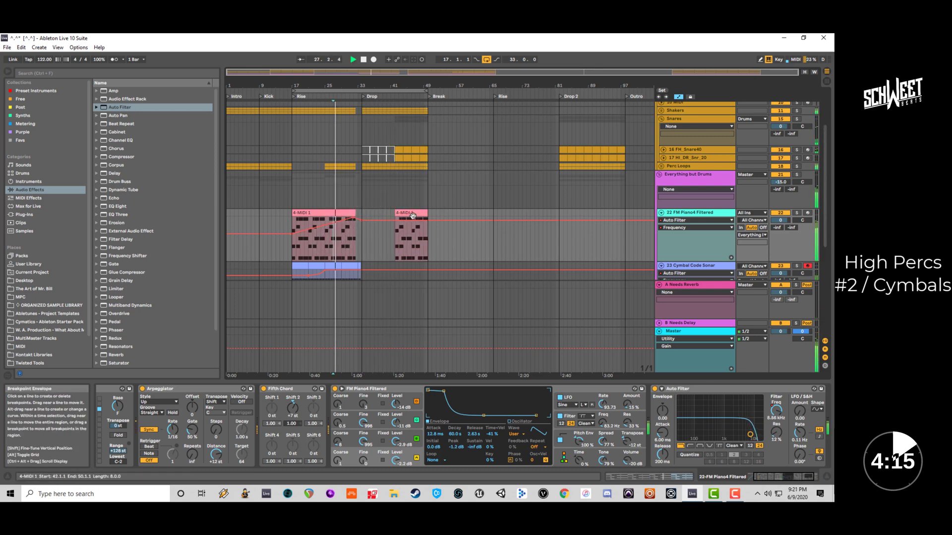
pyautogui.press('space')
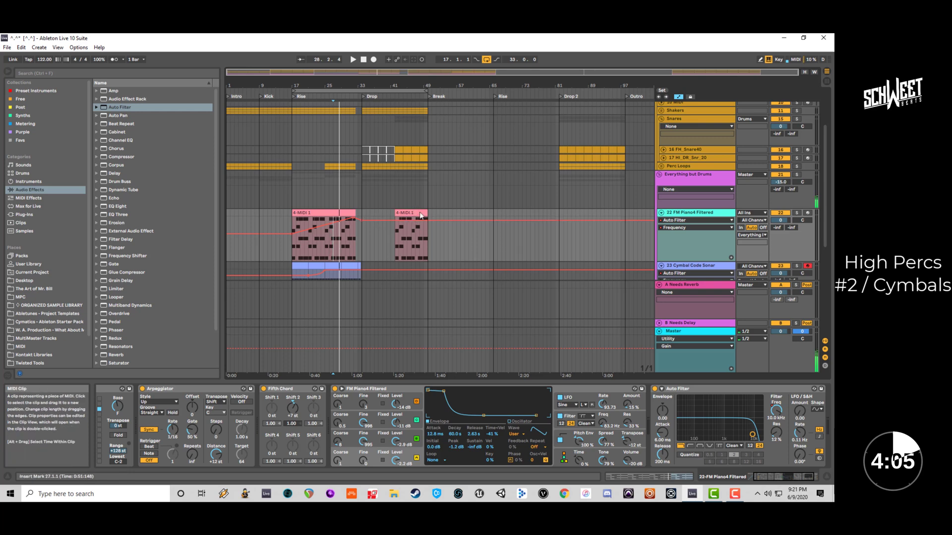
# Play back the shortened piano clip from bar 42 to check it, and stop playback.
pyautogui.click(428, 204)
pyautogui.click(421, 212)
pyautogui.press('space')
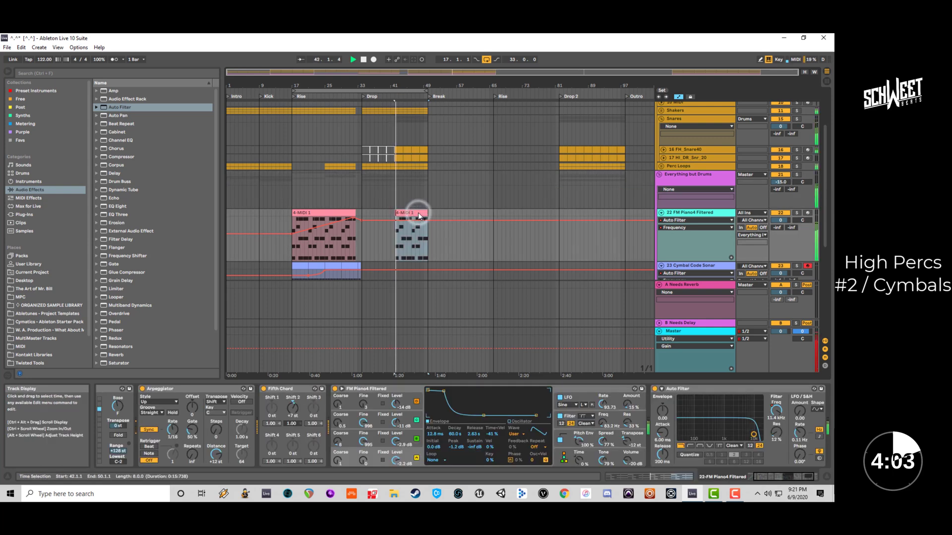
pyautogui.click(427, 245)
pyautogui.press('space')
# Search the instrument library for "piano" and collapse the FM Piano4 Filtered track.
pyautogui.hotkey('ctrl', 'f')
pyautogui.write('piano')
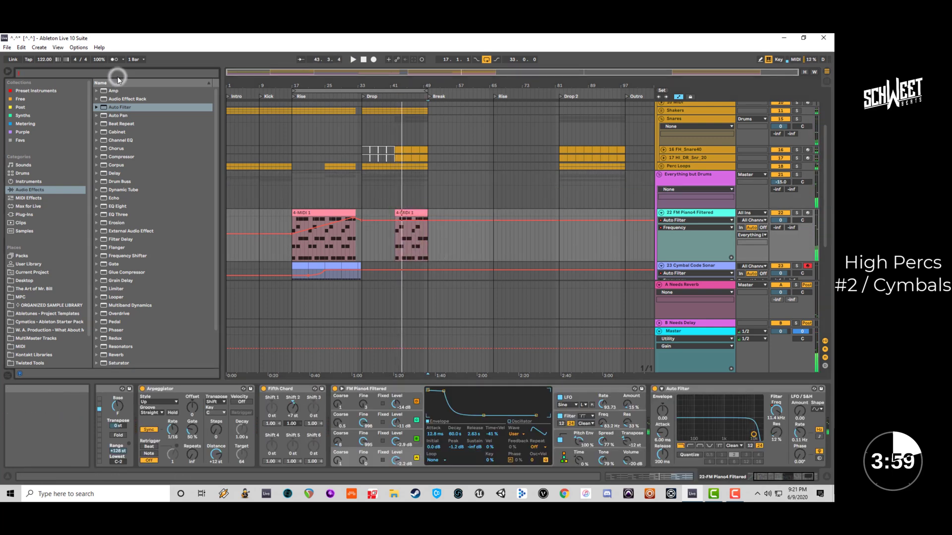
pyautogui.click(58, 182)
pyautogui.click(661, 212)
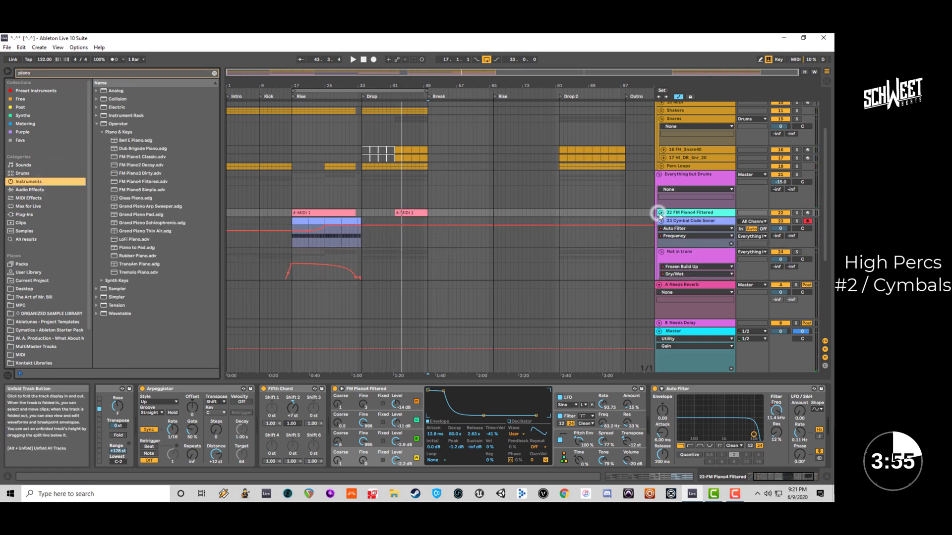
# Fold the A Needs Reverb return track, the Cymbal Code Sonar track and the Not in trans group.
pyautogui.click(658, 285)
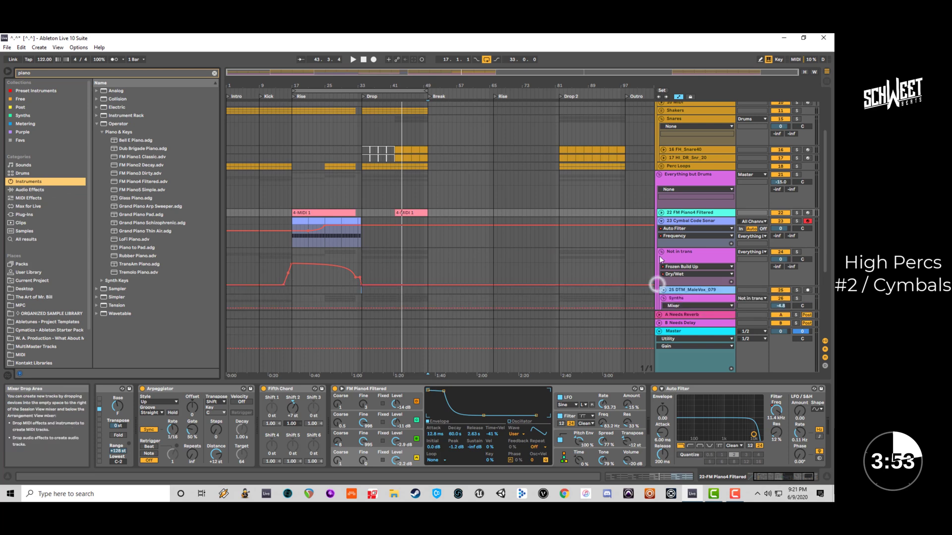
pyautogui.click(661, 221)
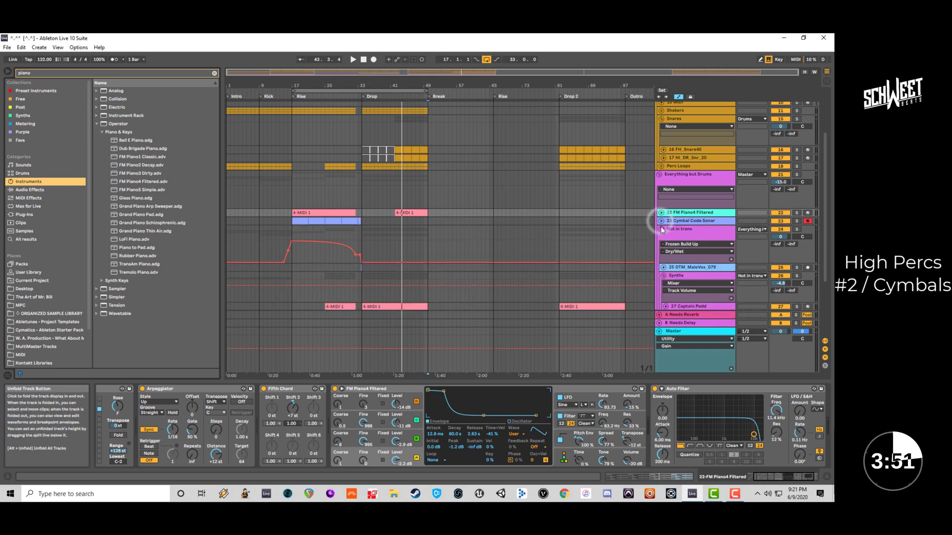
pyautogui.click(662, 230)
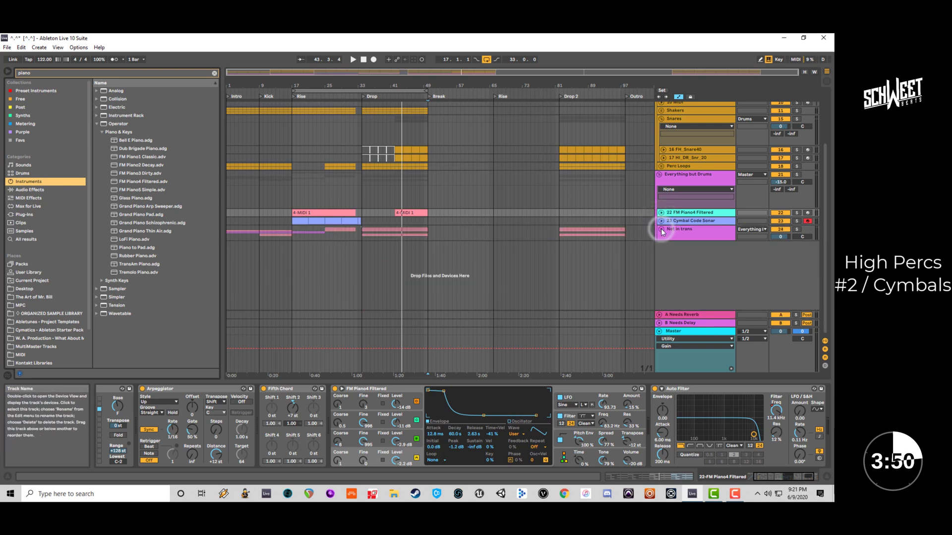
# Copy the Drums group's Frozen Build Up Dry/Wet automation curve across the Rise and paste it at bar 48, leading into the Break.
pyautogui.click(427, 203)
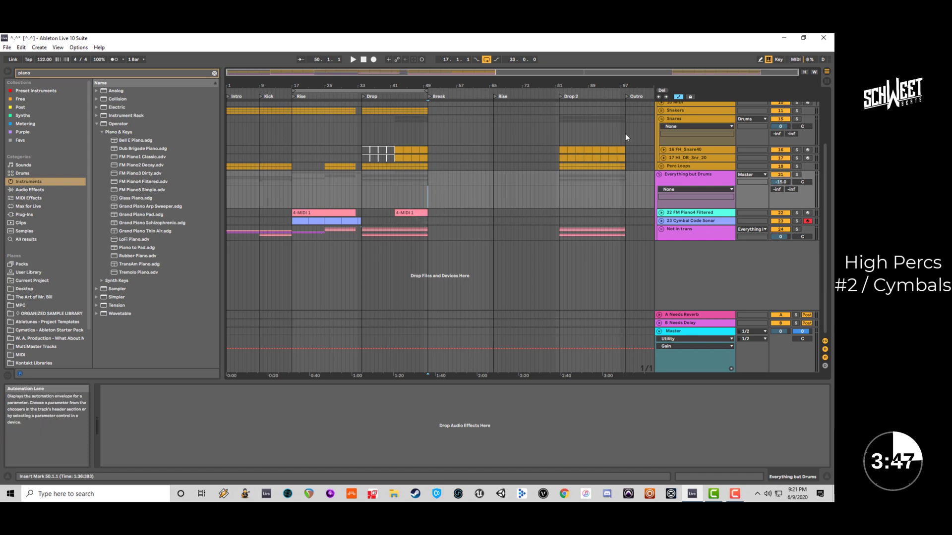
pyautogui.scroll(3, 640, 134)
pyautogui.scroll(1, 653, 135)
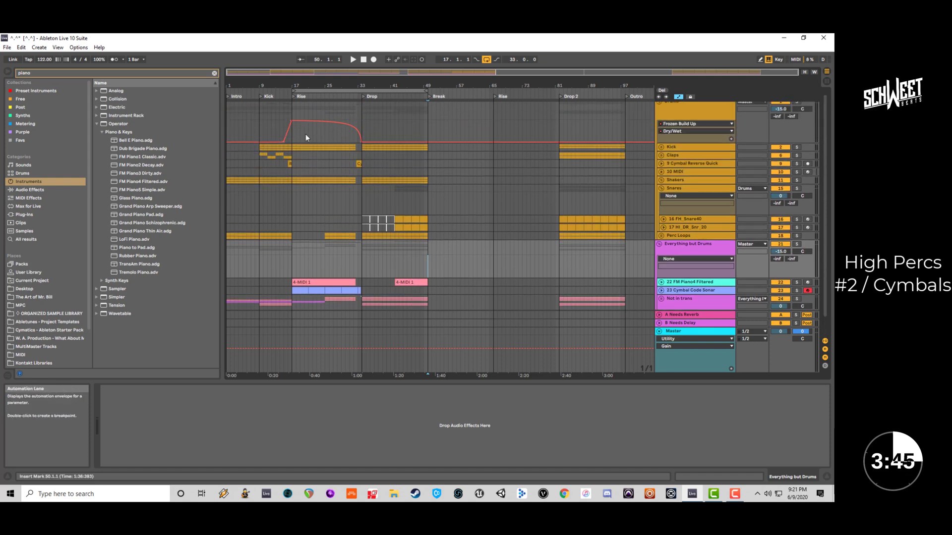
pyautogui.click(292, 133)
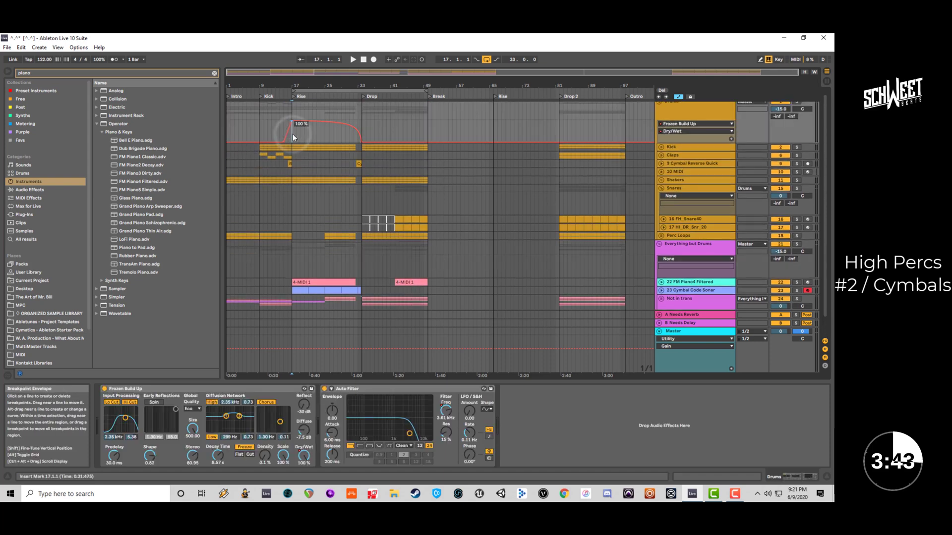
pyautogui.moveTo(283, 128); pyautogui.dragTo(327, 132)
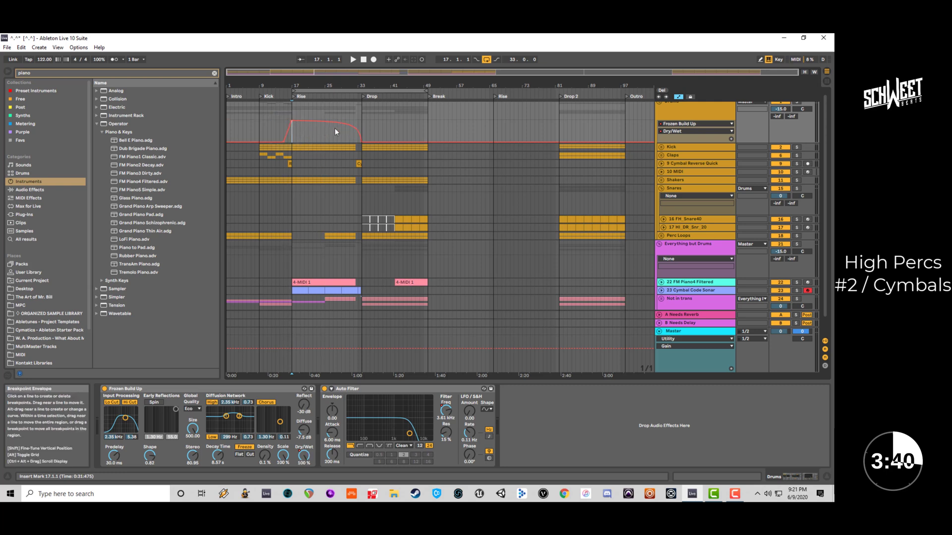
pyautogui.click(361, 127)
pyautogui.moveTo(363, 132); pyautogui.dragTo(350, 132)
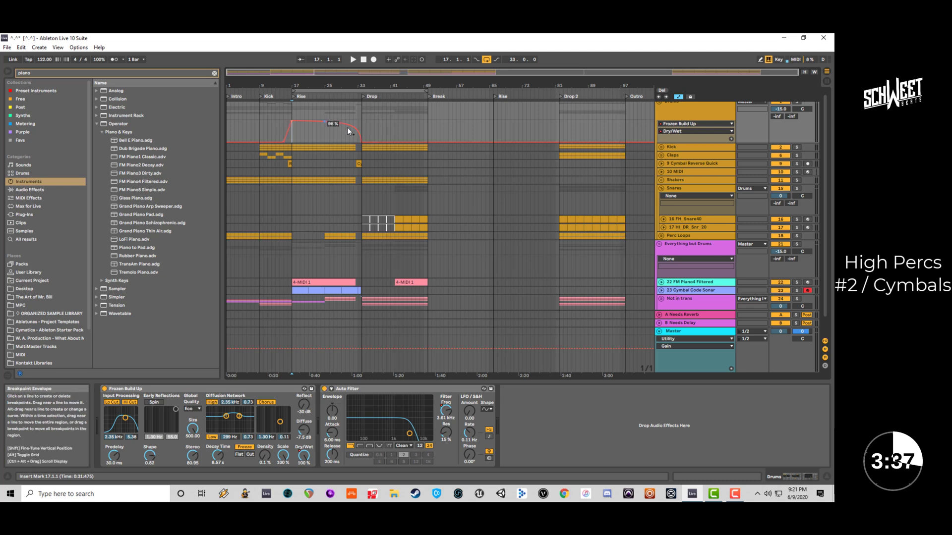
pyautogui.moveTo(284, 130); pyautogui.dragTo(361, 134)
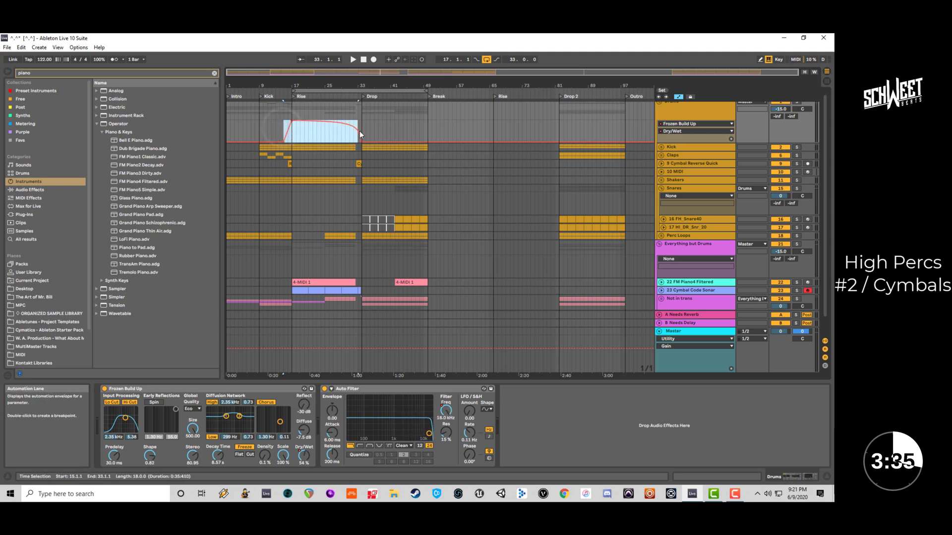
pyautogui.click(429, 130)
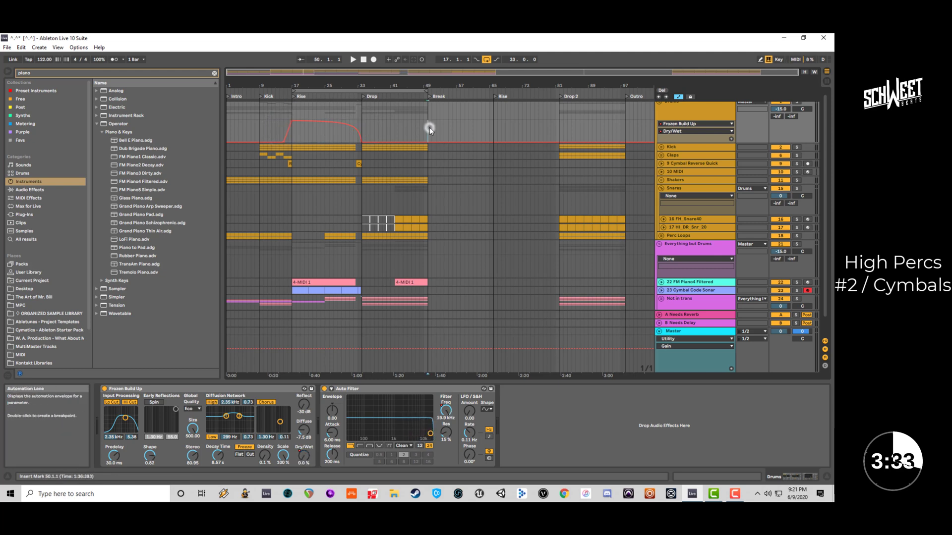
pyautogui.click(419, 131)
pyautogui.hotkey('ctrl', 'v')
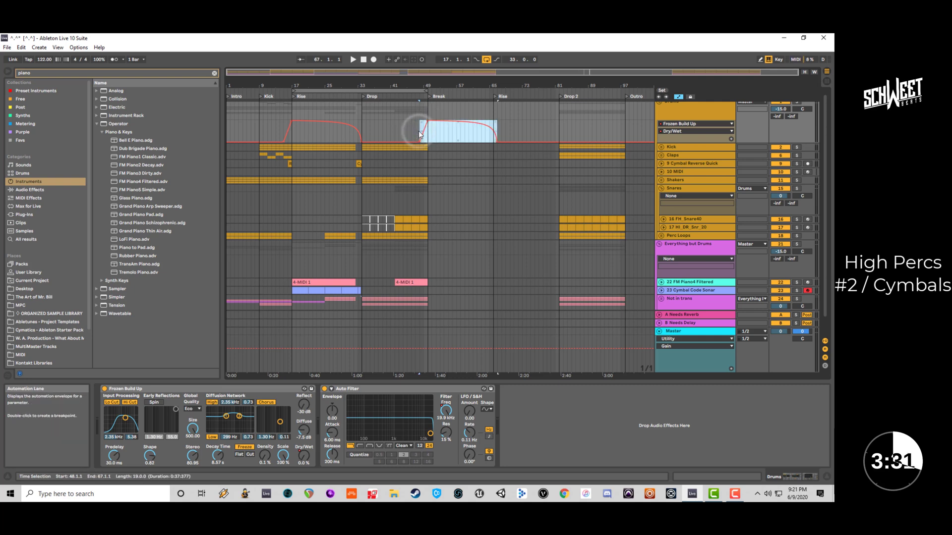
# Play the pasted automation, duplicate the Drop's Kick clip into the Break, and stop playback.
pyautogui.press('space')
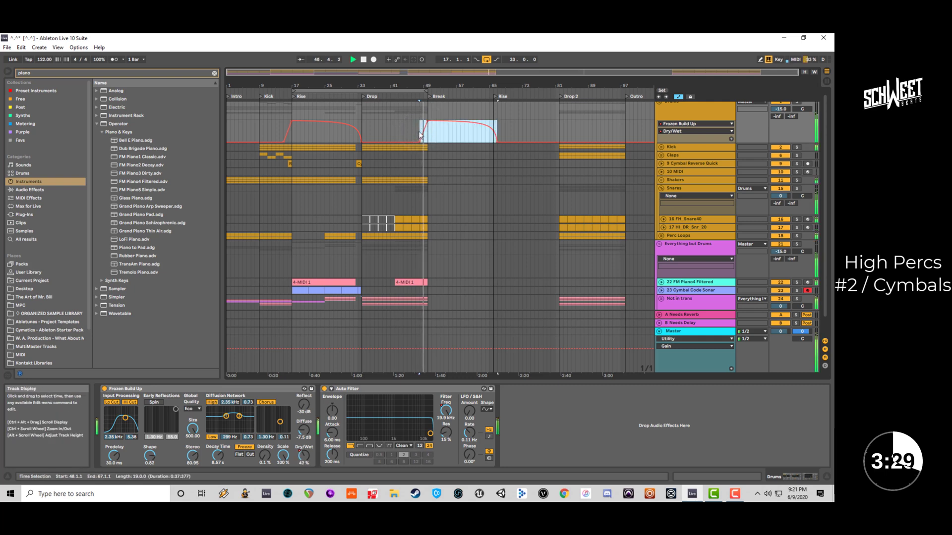
pyautogui.click(362, 148)
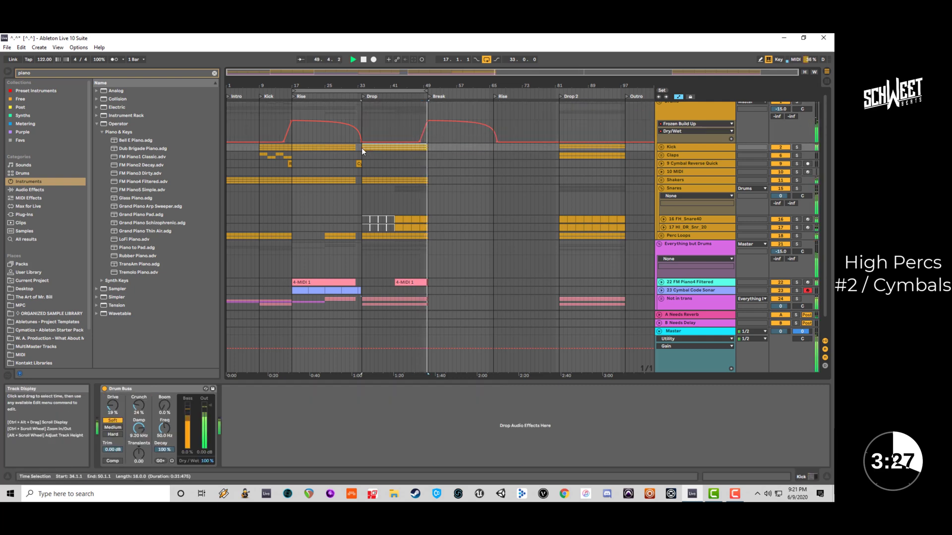
pyautogui.hotkey('ctrl', 'd')
pyautogui.press('space')
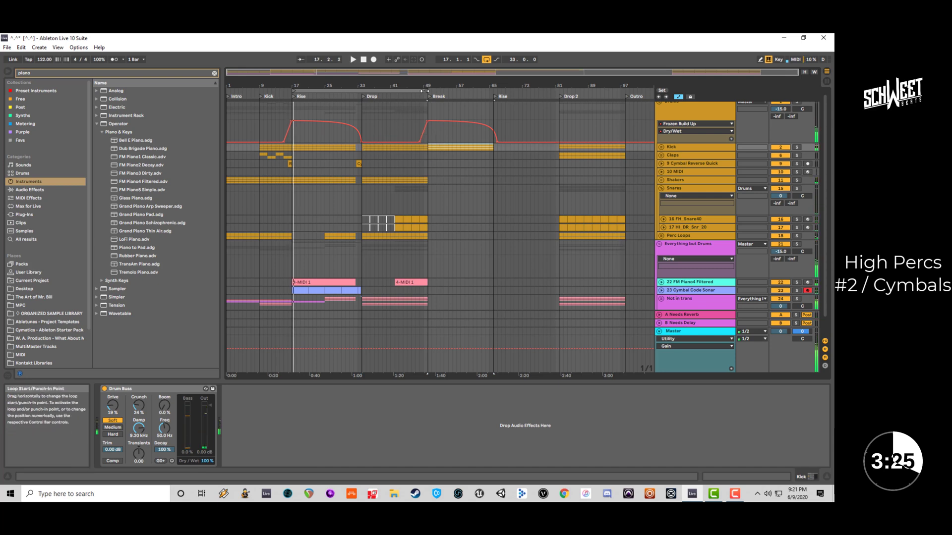
# Extend the loop region over the whole arrangement, from bar 1 for 97 bars.
pyautogui.moveTo(425, 91); pyautogui.dragTo(615, 91)
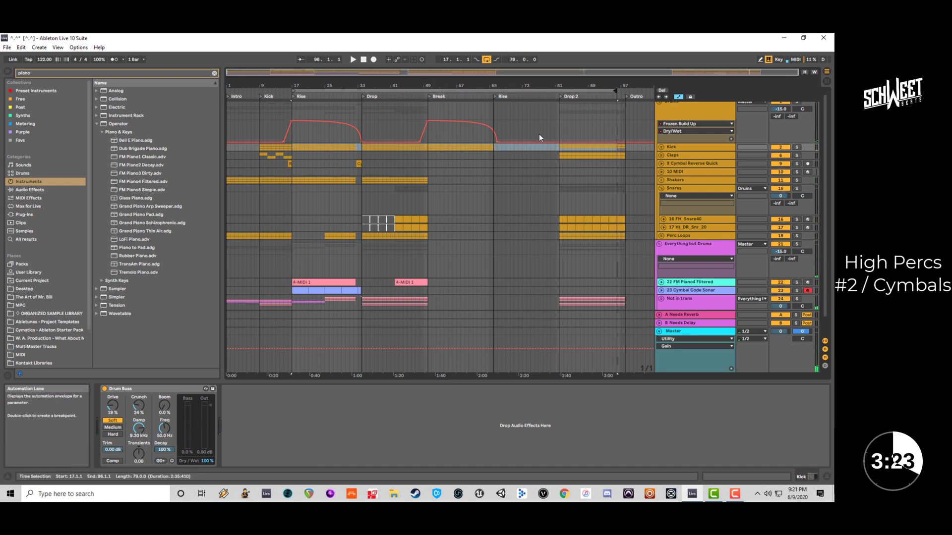
pyautogui.hotkey('ctrl', 'a')
pyautogui.hotkey('ctrl', 'l')
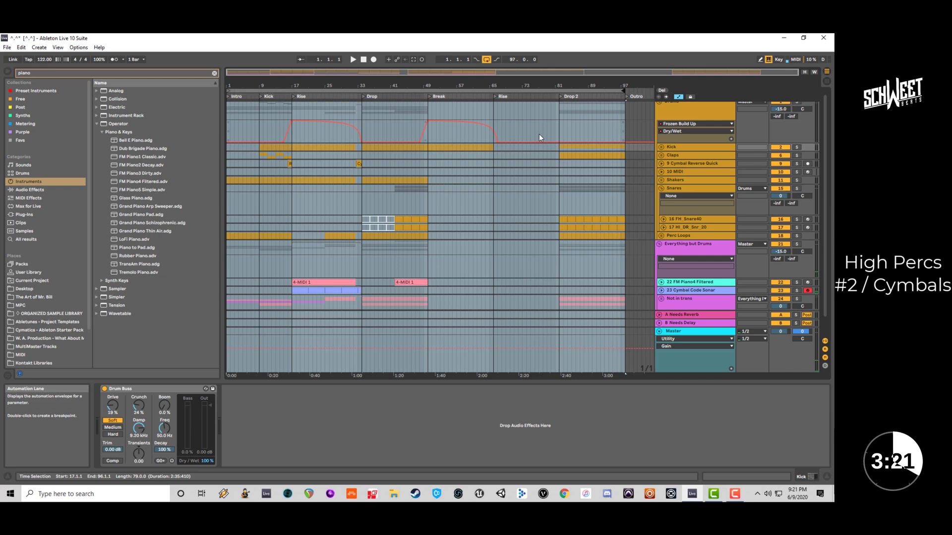
# Play back the Frozen Build Up automation around bars 17 and 37 and from bar 47 into the Break, then stop playback.
pyautogui.press('space')
pyautogui.click(282, 129)
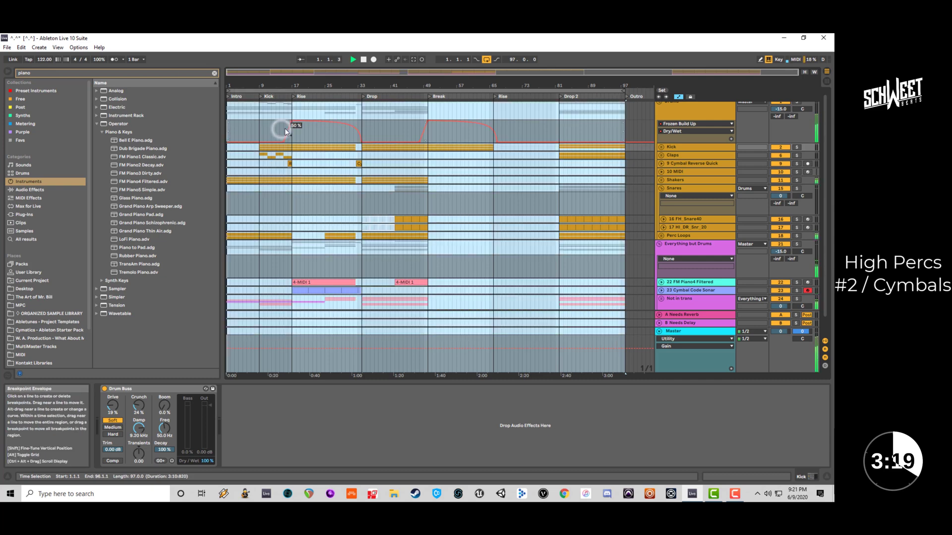
pyautogui.click(292, 135)
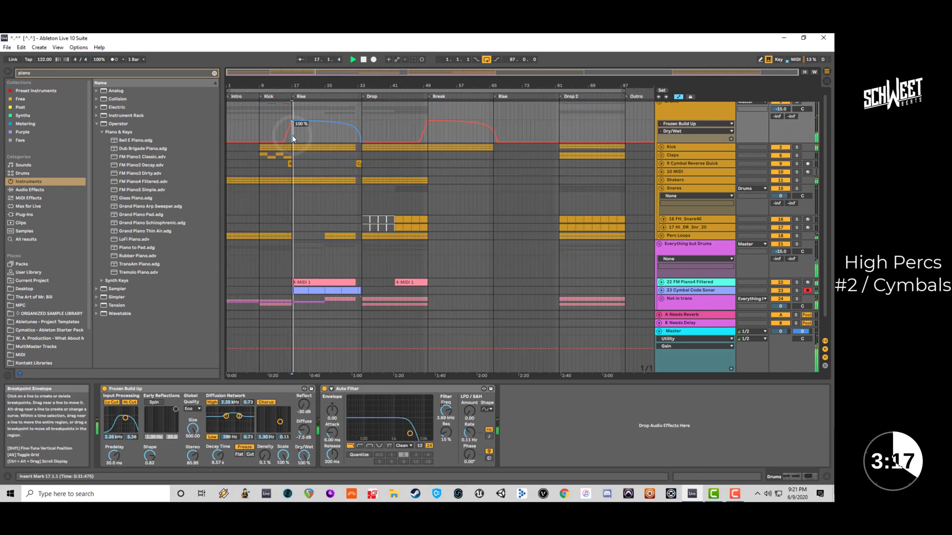
pyautogui.click(345, 133)
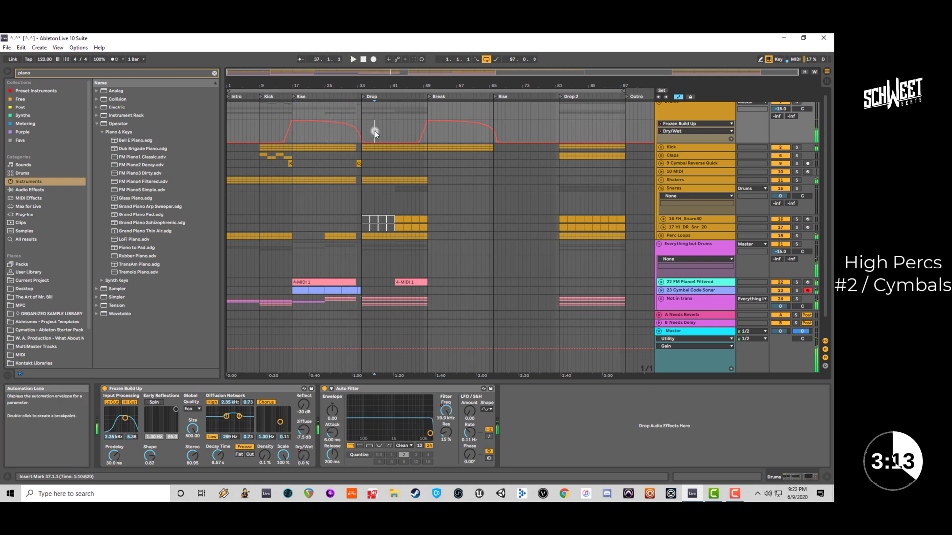
pyautogui.click(375, 131)
pyautogui.click(417, 133)
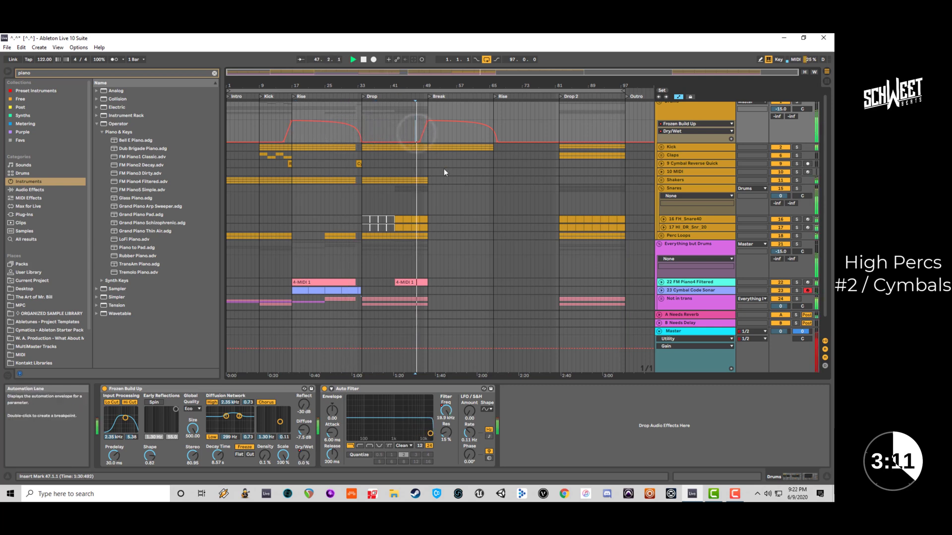
pyautogui.scroll(-1, 444, 169)
pyautogui.scroll(-1, 444, 168)
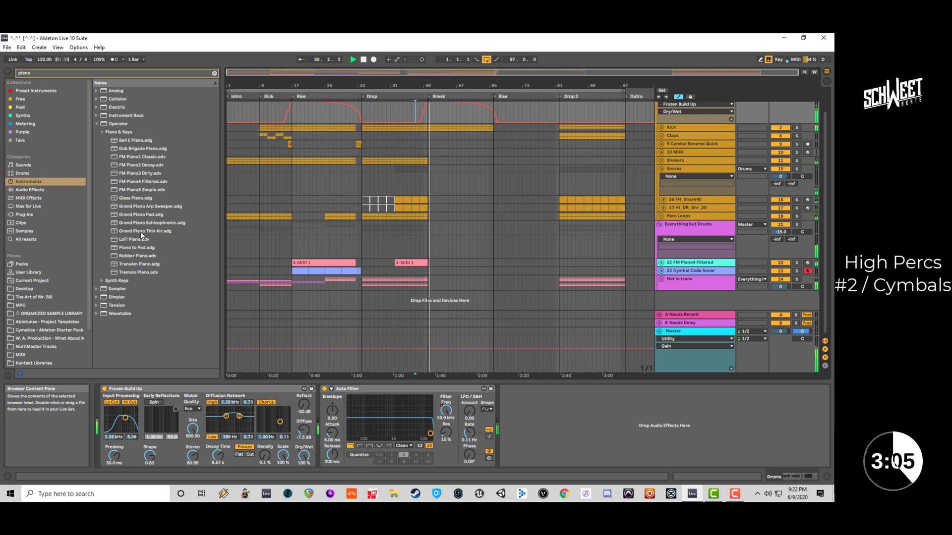
pyautogui.press('space')
# Load the Grand Piano Pad preset on a new track and move it into the Everything but Drums group above Not in trans.
pyautogui.click(145, 215)
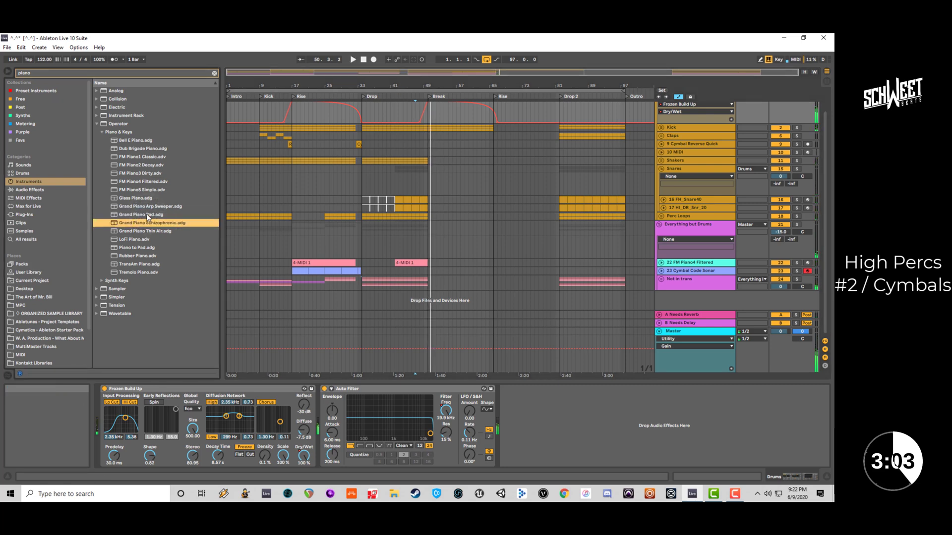
pyautogui.moveTo(147, 216); pyautogui.dragTo(685, 281)
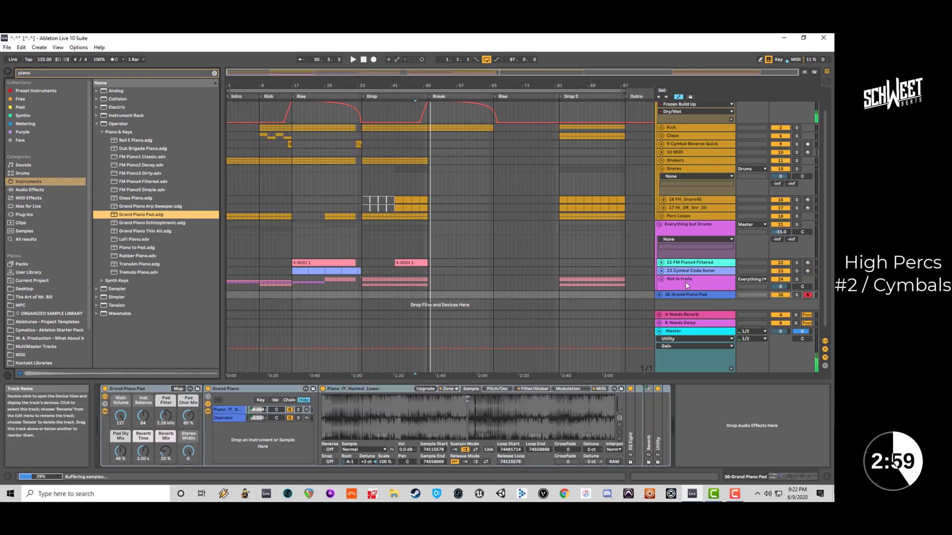
pyautogui.moveTo(680, 226); pyautogui.dragTo(678, 274)
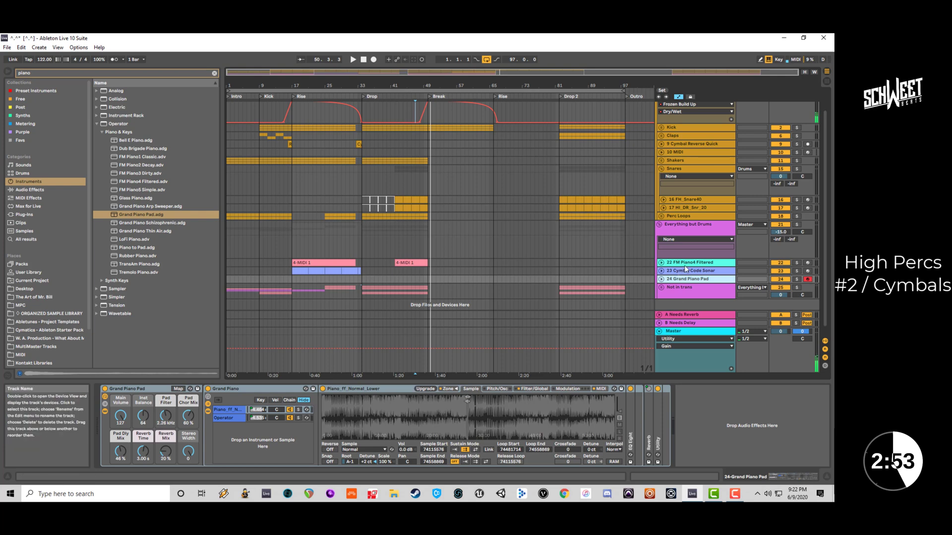
# Copy the C Minor scale device from the FM Piano4 Filtered track and paste it before the instrument on the Grand Piano Pad track.
pyautogui.click(686, 262)
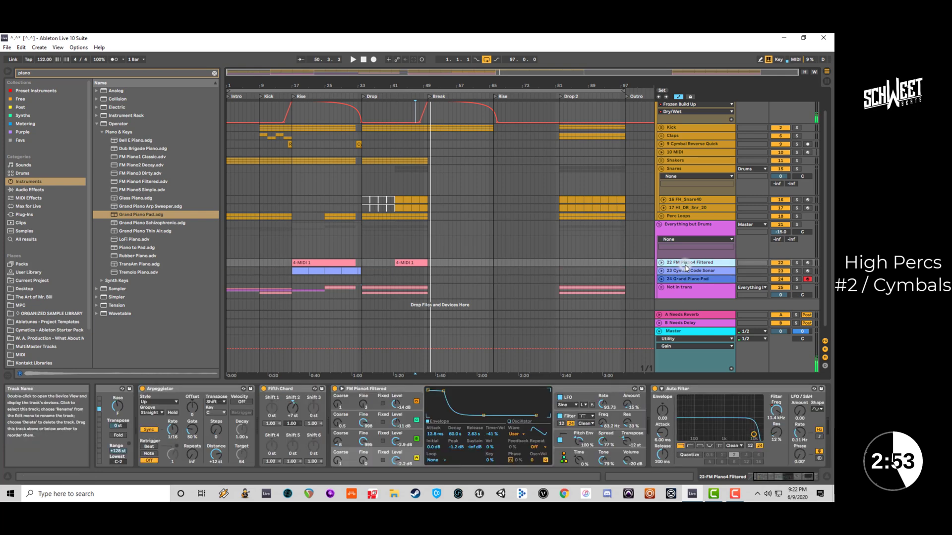
pyautogui.click(766, 476)
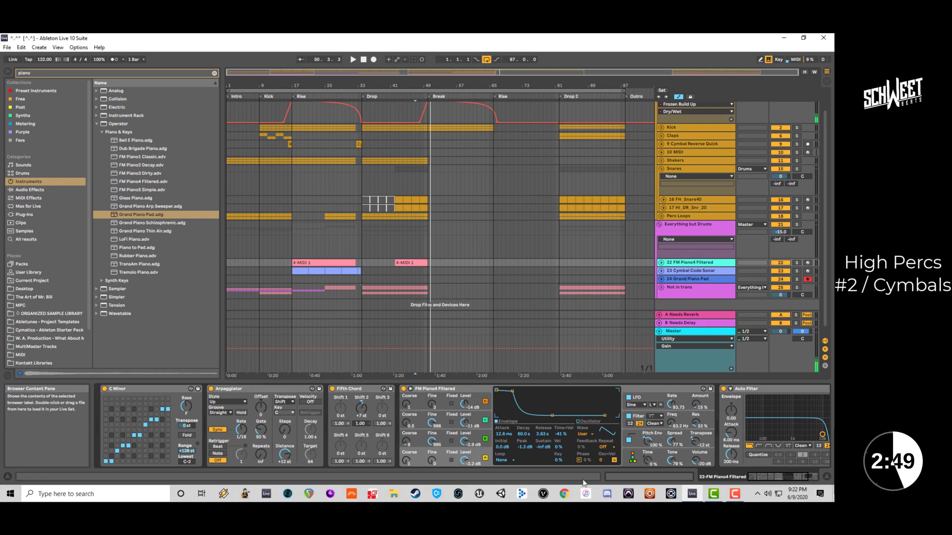
pyautogui.rightClick(145, 388)
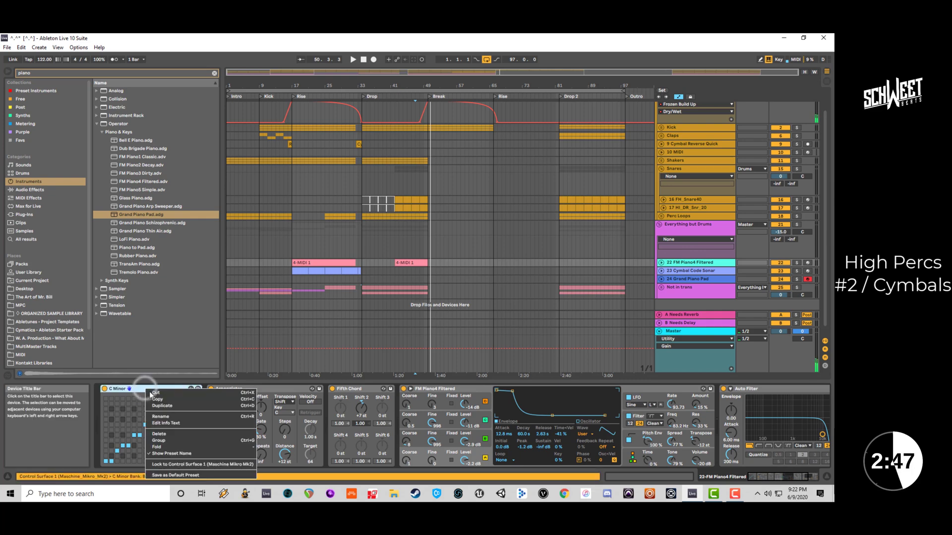
pyautogui.press('Escape')
pyautogui.click(690, 279)
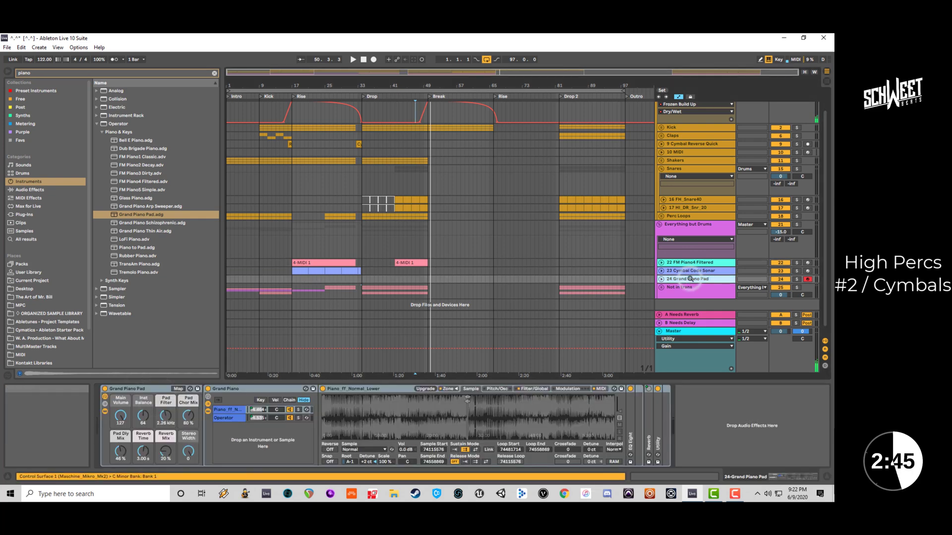
pyautogui.click(120, 391)
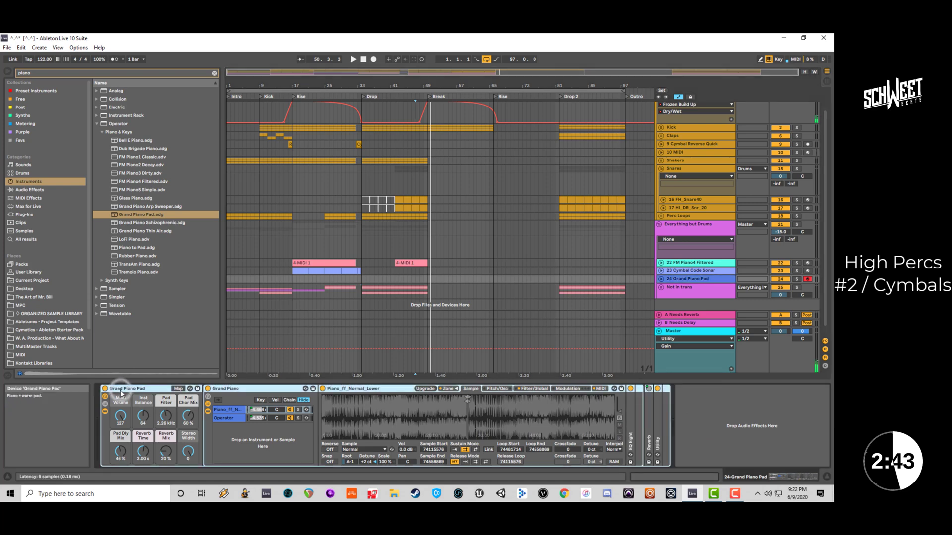
pyautogui.hotkey('ctrl', 'v')
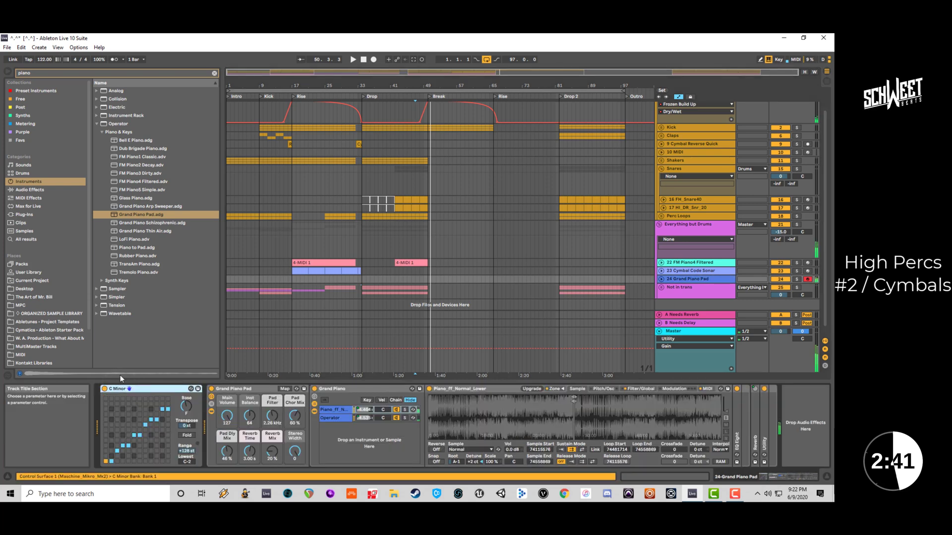
# Clear the library search and add the Jazz for Dummies chord MIDI effect before the C Minor device on the Grand Piano Pad track.
pyautogui.click(97, 124)
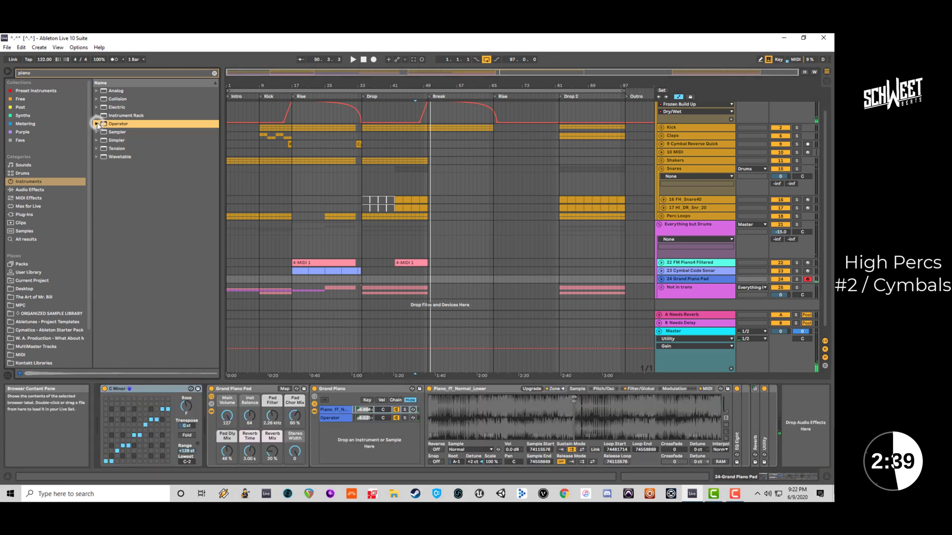
pyautogui.click(25, 198)
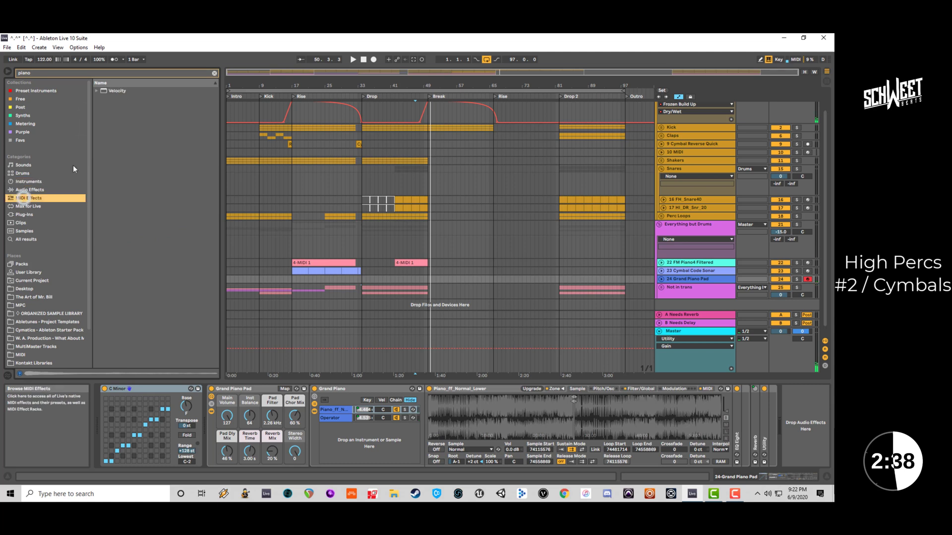
pyautogui.click(214, 73)
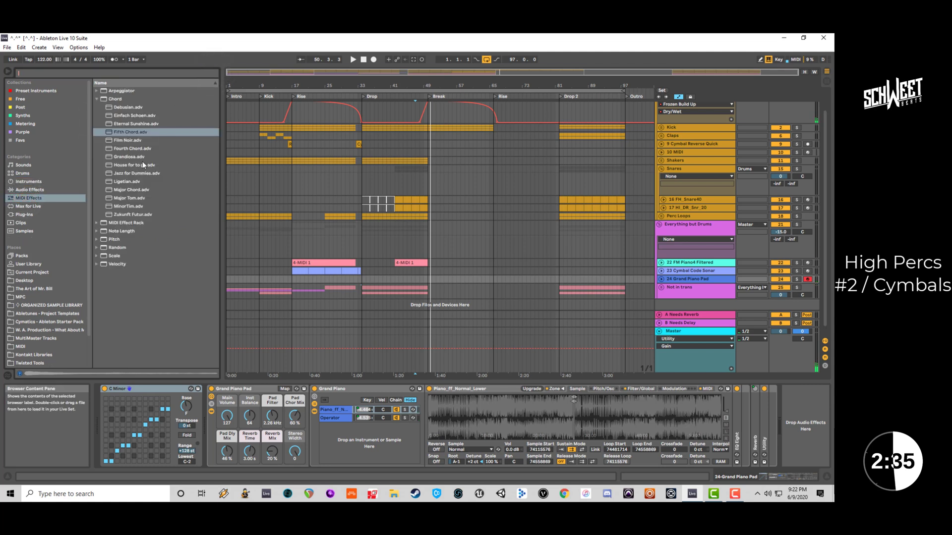
pyautogui.click(128, 173)
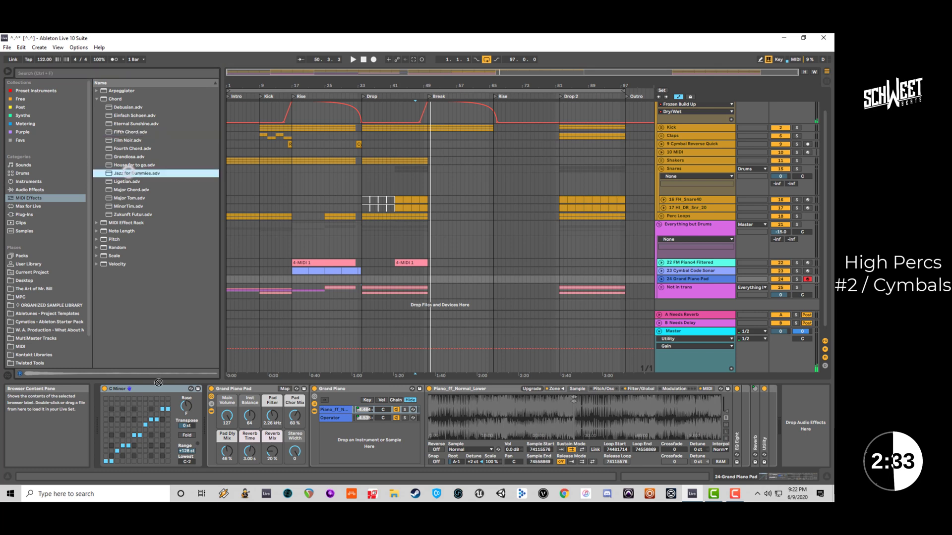
pyautogui.moveTo(221, 388); pyautogui.dragTo(140, 395)
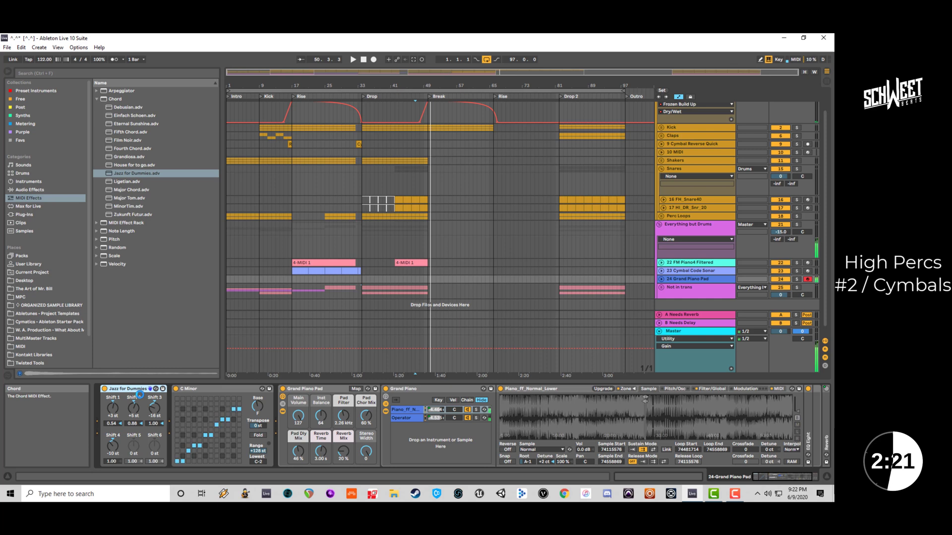
# Create a five-bar MIDI clip at bar 50 on the Grand Piano Pad track, draw a C3 note up to 2.2, and audition it with the metronome.
pyautogui.moveTo(429, 278); pyautogui.dragTo(449, 279)
pyautogui.hotkey('ctrl', 'shift', 'm')
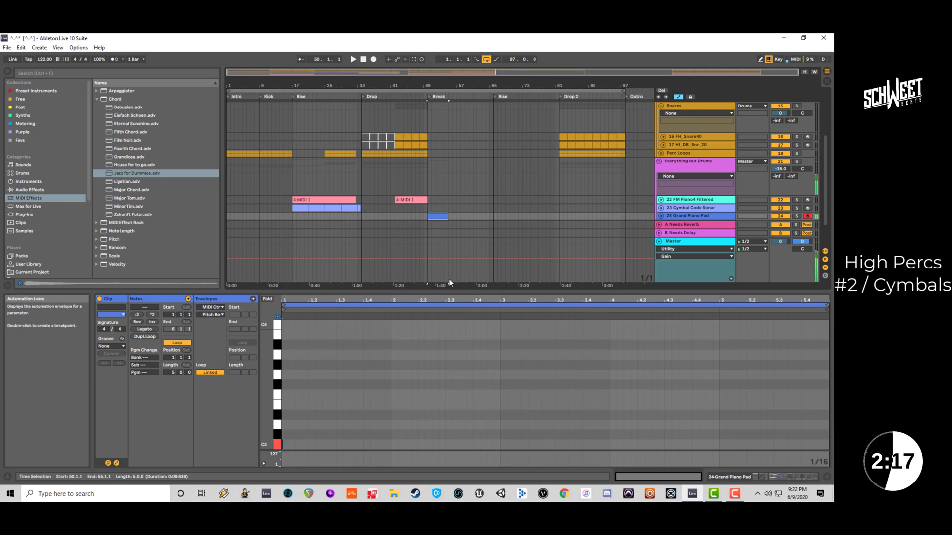
pyautogui.moveTo(288, 445)
pyautogui.mouseDown()
pyautogui.moveTo(440, 447)
pyautogui.moveTo(418, 450)
pyautogui.mouseUp()
pyautogui.press('space')
pyautogui.press('space')
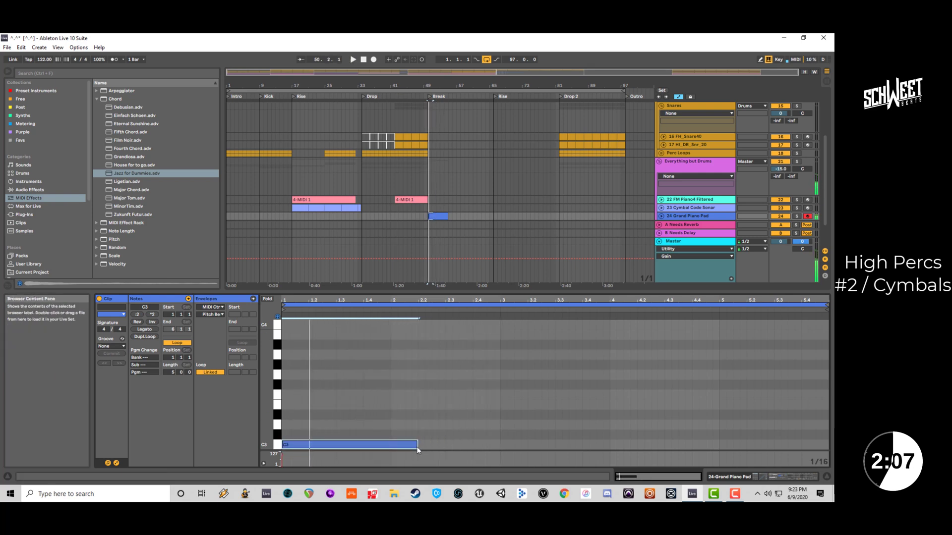
pyautogui.press('space')
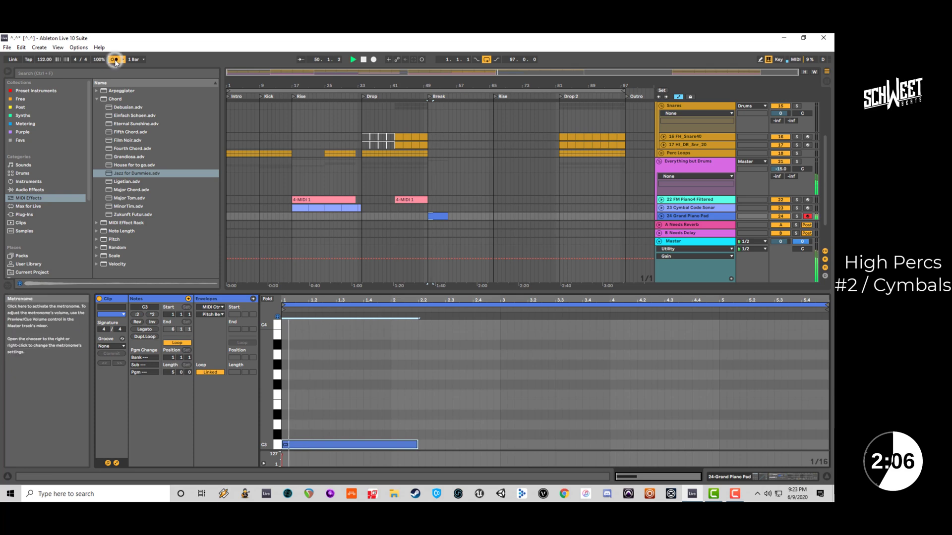
pyautogui.press('space')
# Add a short D3 note starting at 2.2.2 and extend the C3 note to meet it.
pyautogui.doubleClick(422, 434)
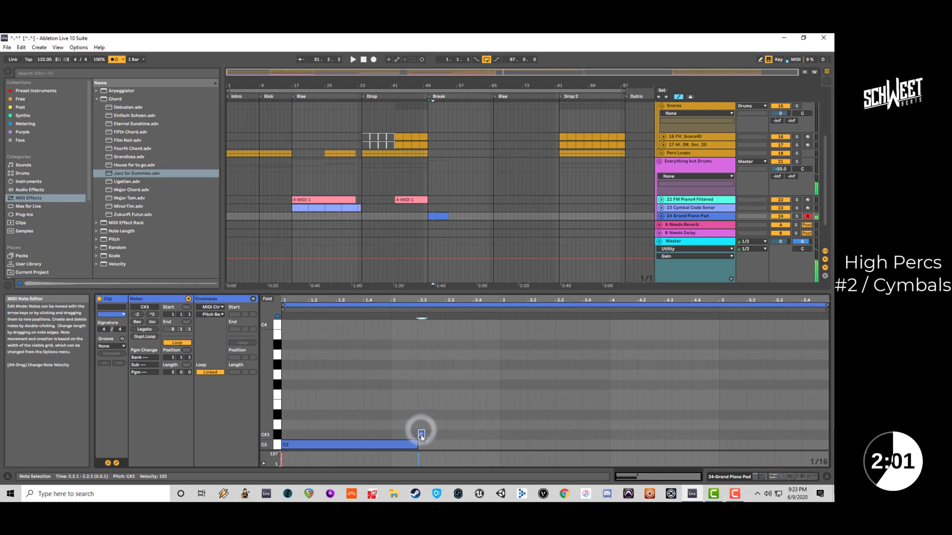
pyautogui.moveTo(421, 435); pyautogui.dragTo(422, 425)
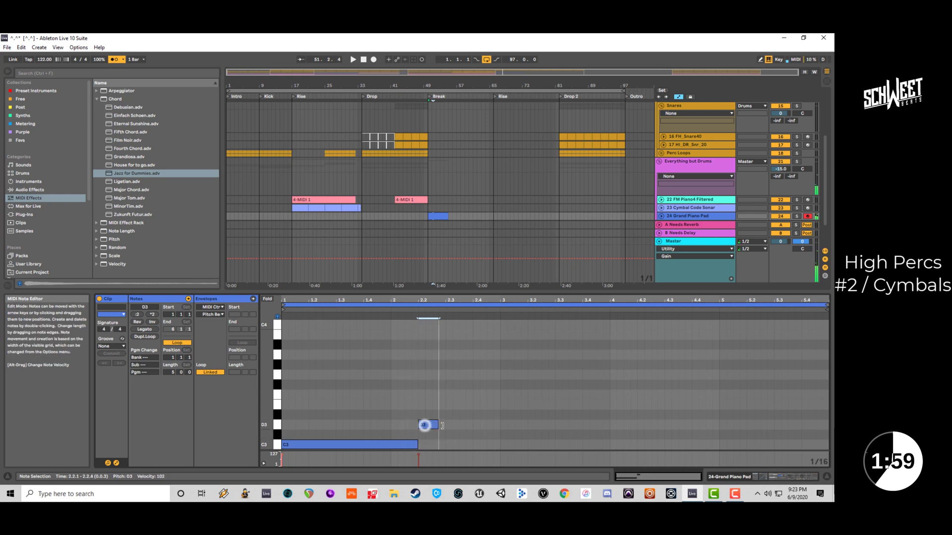
pyautogui.press('space')
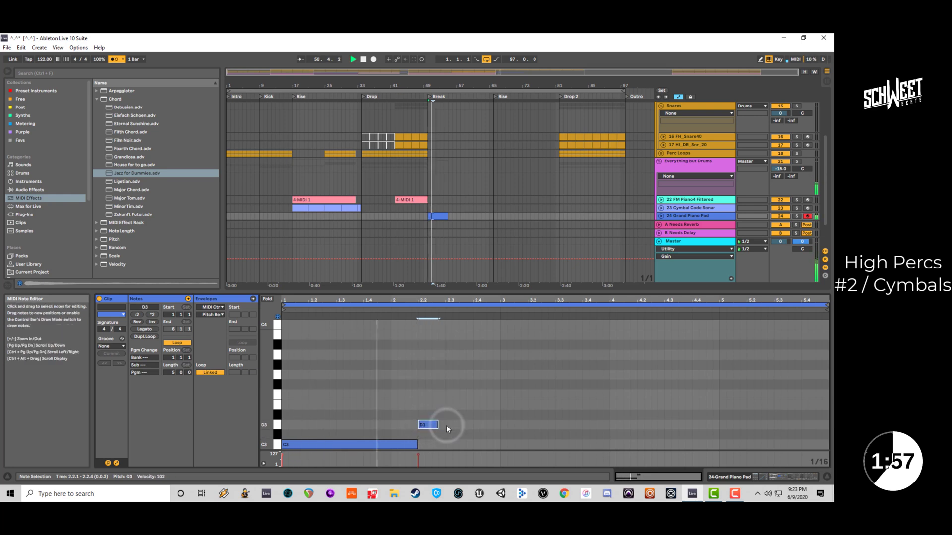
pyautogui.press('space')
pyautogui.moveTo(430, 425); pyautogui.dragTo(440, 427)
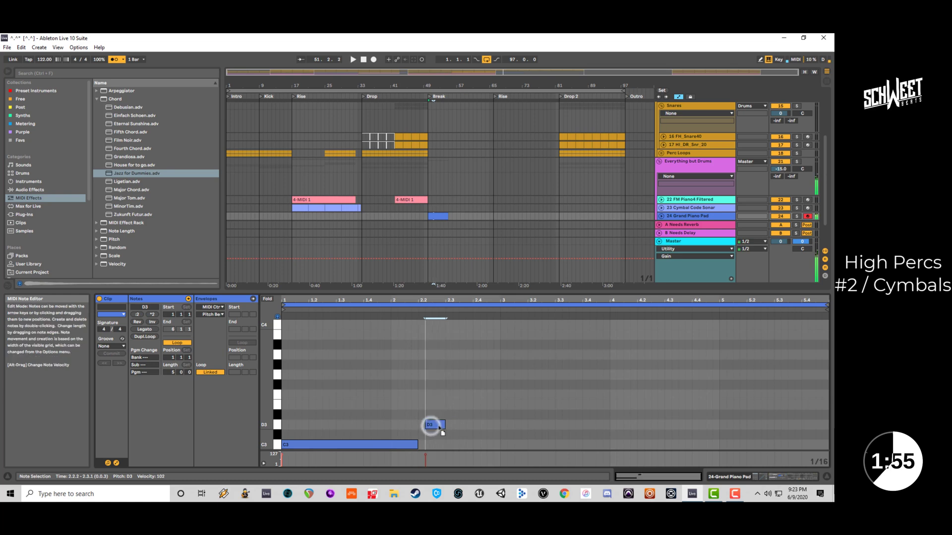
pyautogui.doubleClick(416, 441)
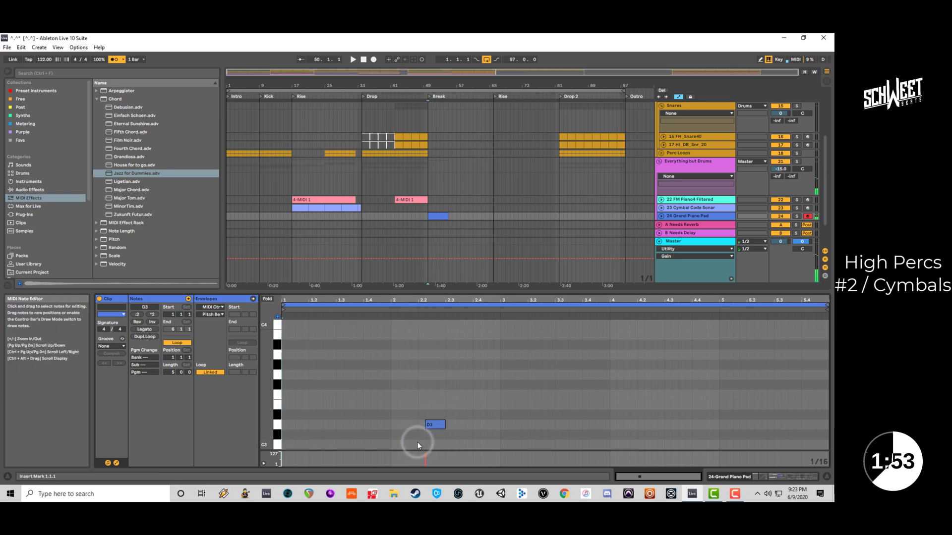
pyautogui.hotkey('ctrl', 'z')
pyautogui.moveTo(419, 445); pyautogui.dragTo(425, 444)
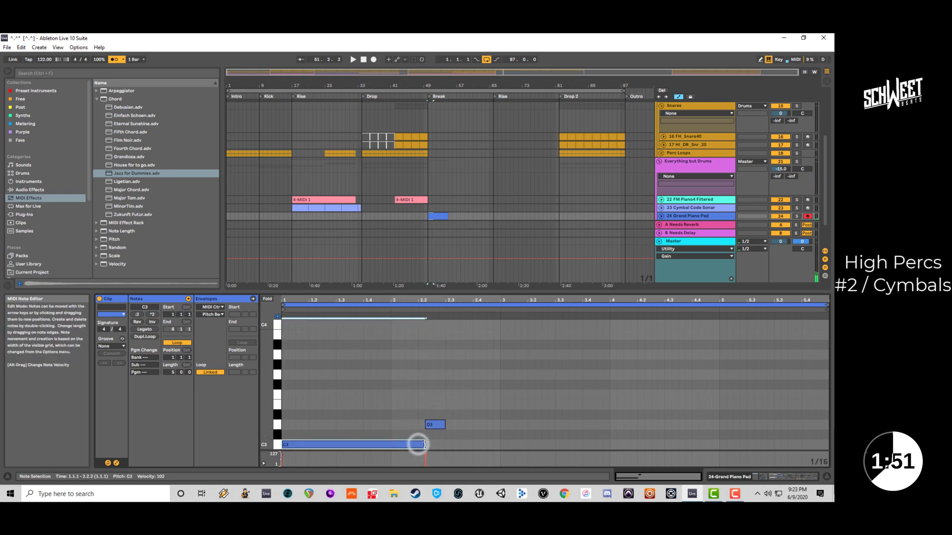
# Play back the phrase, shift the D3 note to 2.2.3, and stretch the C3 note to its start.
pyautogui.press('space')
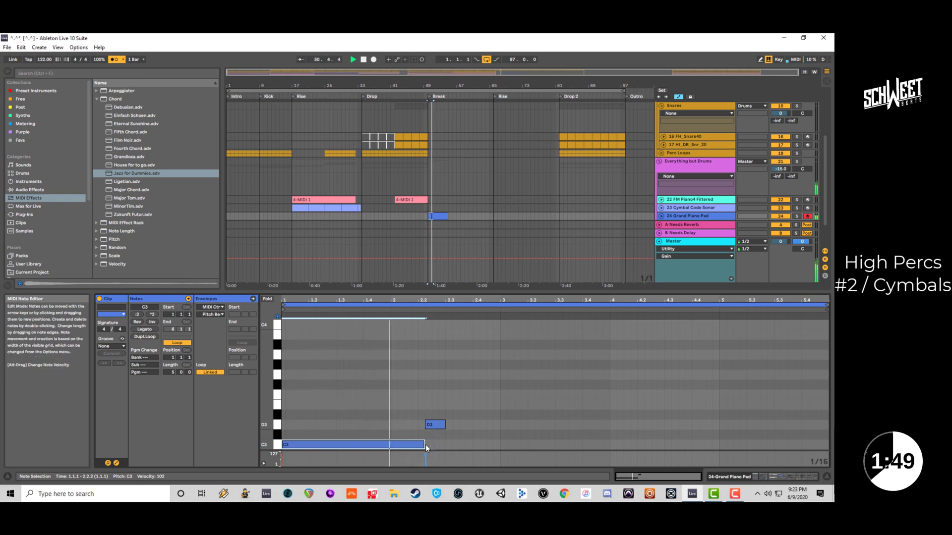
pyautogui.moveTo(434, 427); pyautogui.dragTo(430, 444)
pyautogui.press('space')
pyautogui.press('space')
pyautogui.click(441, 426)
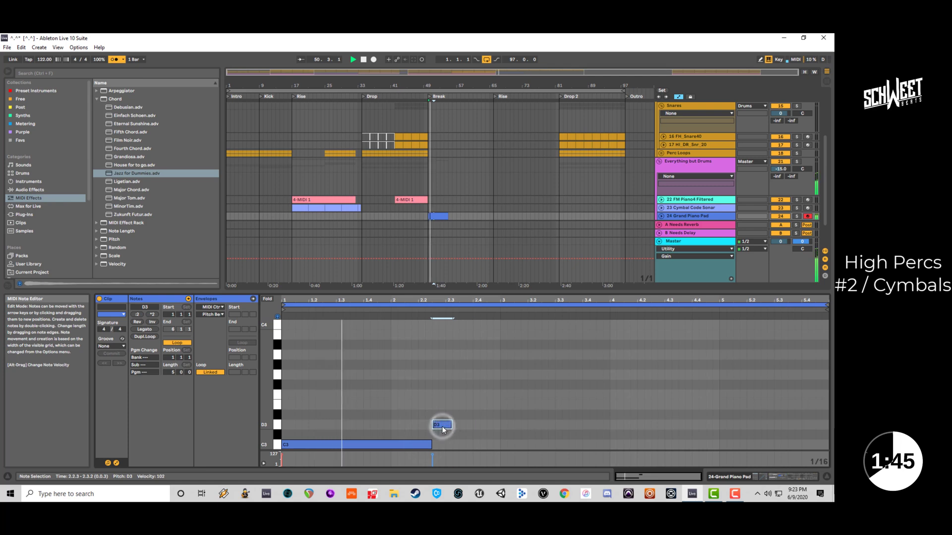
# Duplicate the D3 note, raise the first one to D#3 and lengthen it to one beat.
pyautogui.hotkey('ctrl', 'd')
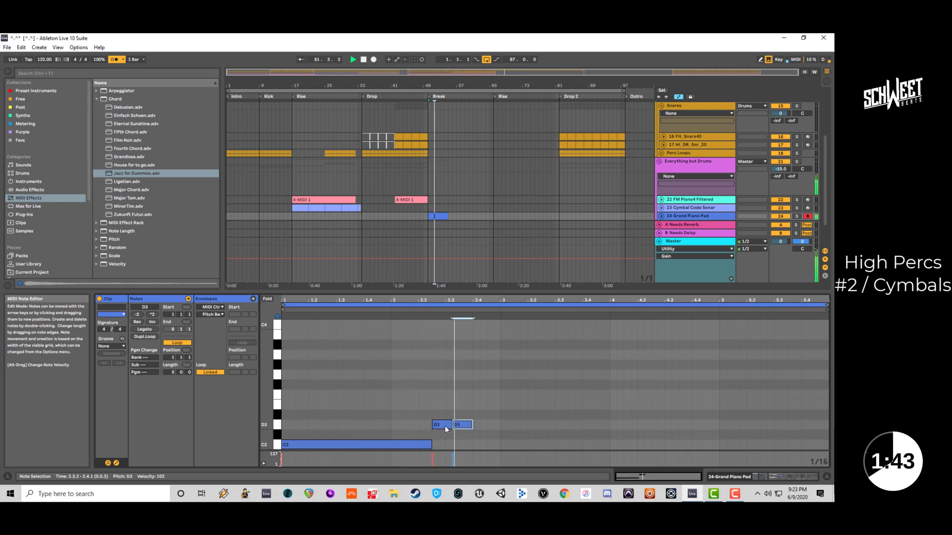
pyautogui.moveTo(462, 425)
pyautogui.mouseDown()
pyautogui.moveTo(470, 425)
pyautogui.moveTo(444, 418)
pyautogui.mouseUp()
pyautogui.press('space')
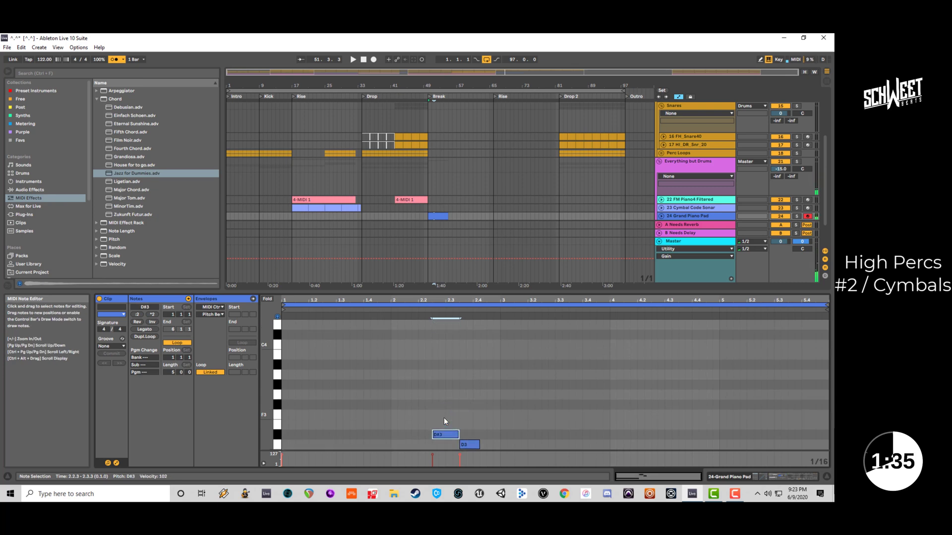
# Duplicate the D#3 note directly after itself and place an E3 copy at 3.1.1.
pyautogui.hotkey('ctrl', 'd')
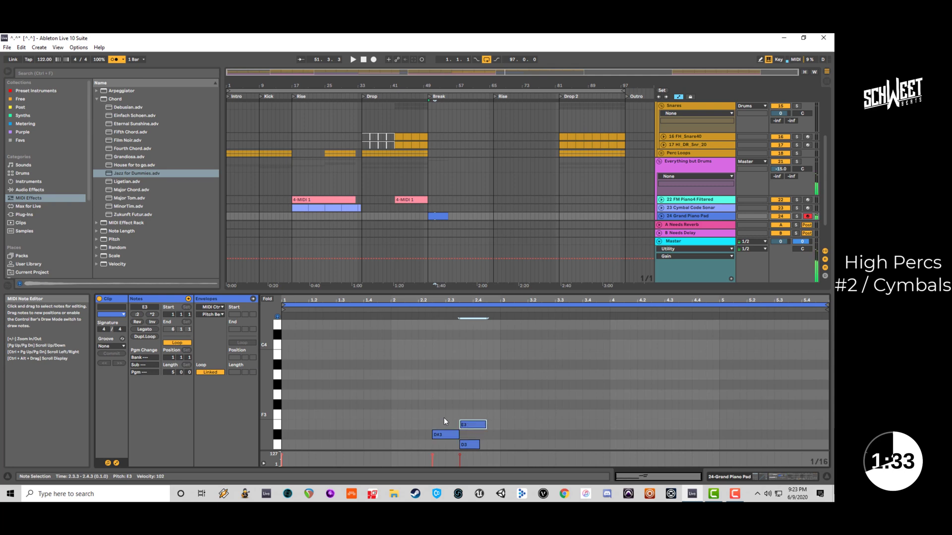
pyautogui.hotkey('ctrl', 'd')
pyautogui.press('Up')
pyautogui.press('Right')
pyautogui.press('Right')
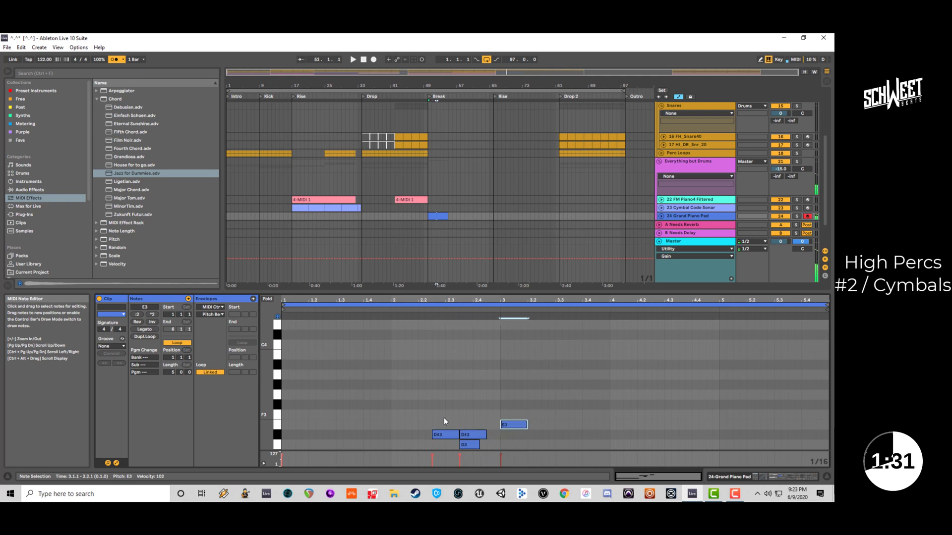
# Delete the leftover D3 note under the second D#3 while playing back the phrase.
pyautogui.press('space')
pyautogui.scroll(-2, 444, 417)
pyautogui.doubleClick(470, 412)
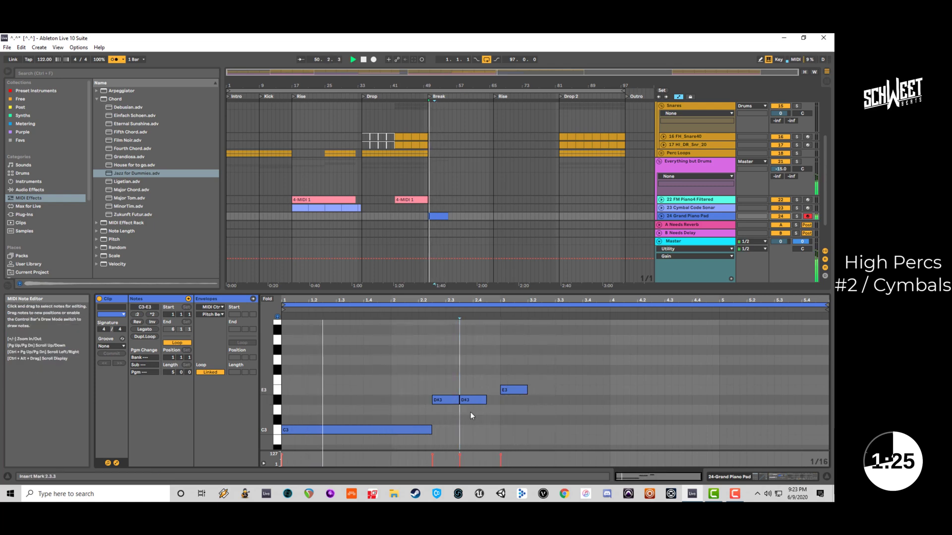
pyautogui.press('space')
# Copy all the notes in the piano clip up one octave to C4 through E4 and play back the result.
pyautogui.moveTo(357, 375); pyautogui.dragTo(531, 437)
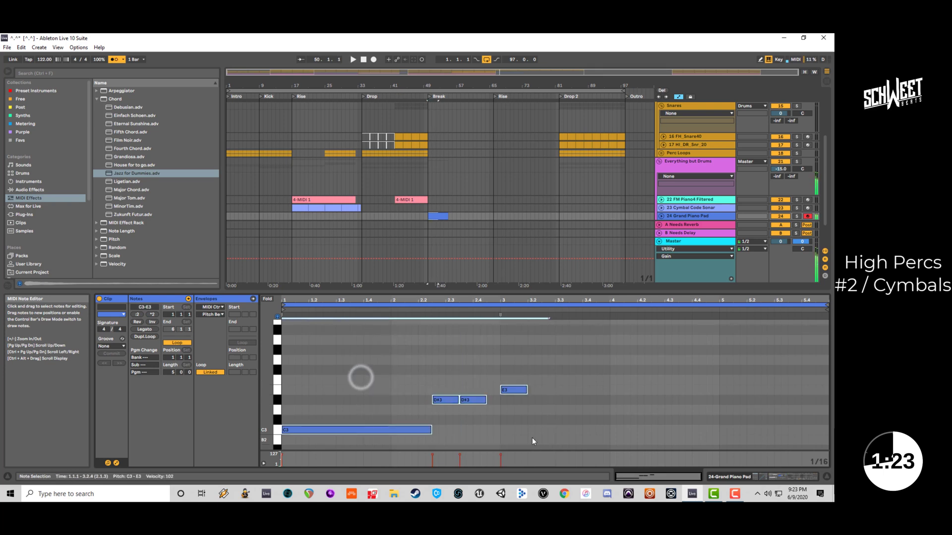
pyautogui.hotkey('shift', 'Up')
pyautogui.hotkey('shift', 'Down')
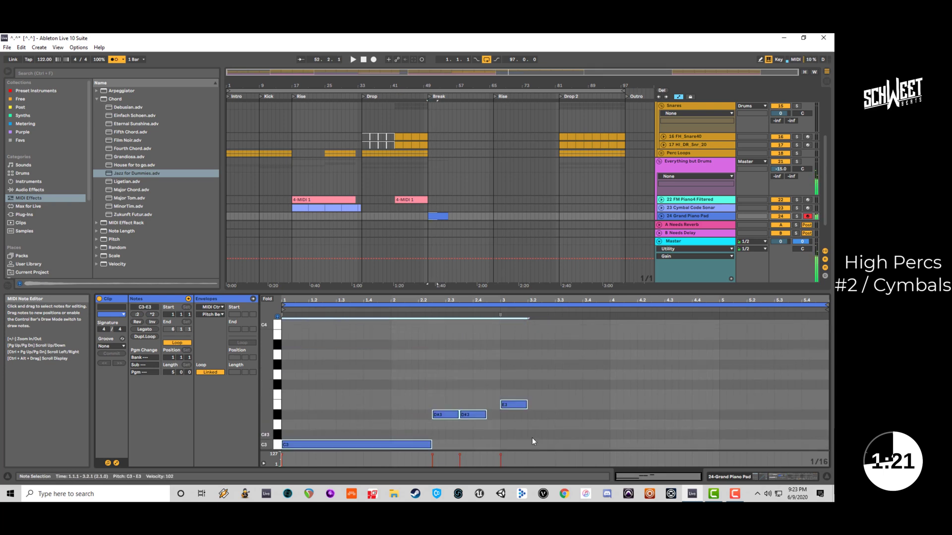
pyautogui.moveTo(419, 444); pyautogui.dragTo(419, 439)
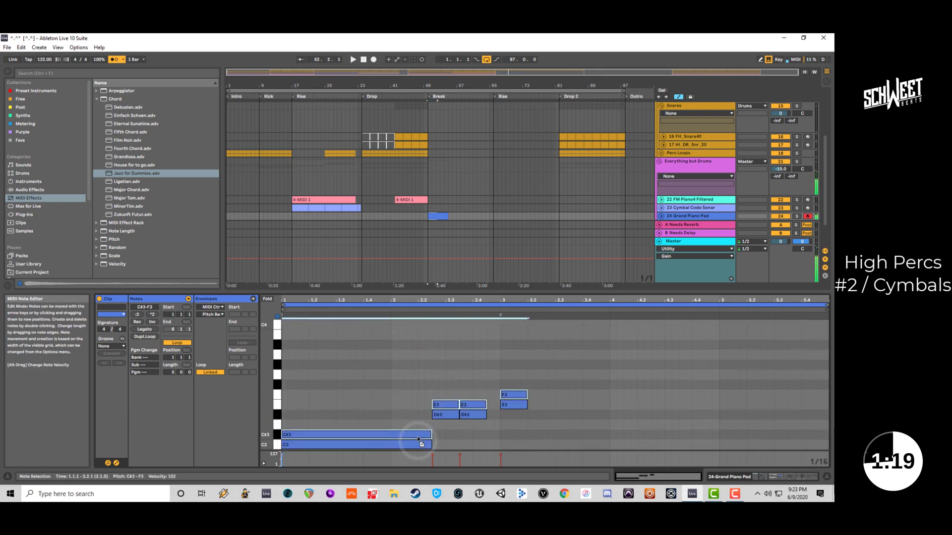
pyautogui.hotkey('shift', 'Up')
pyautogui.press('space')
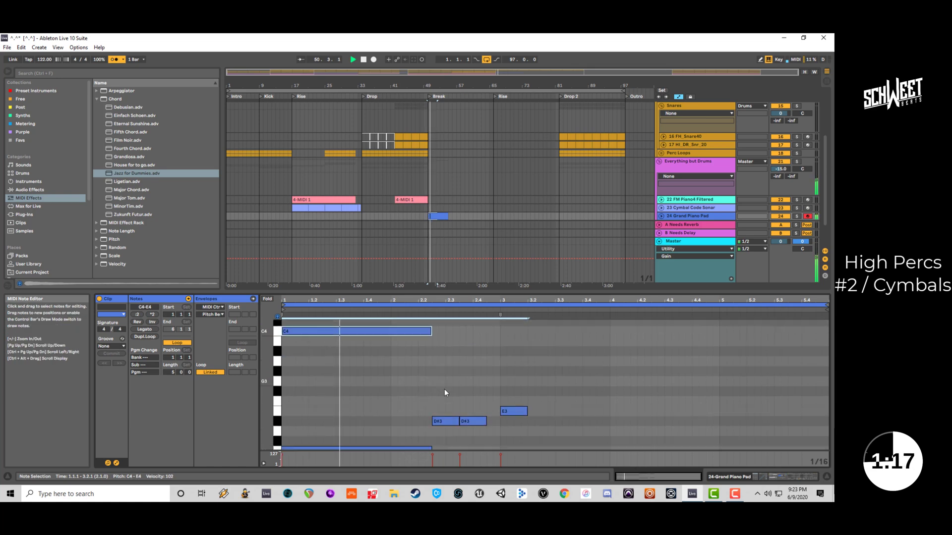
pyautogui.press('Down')
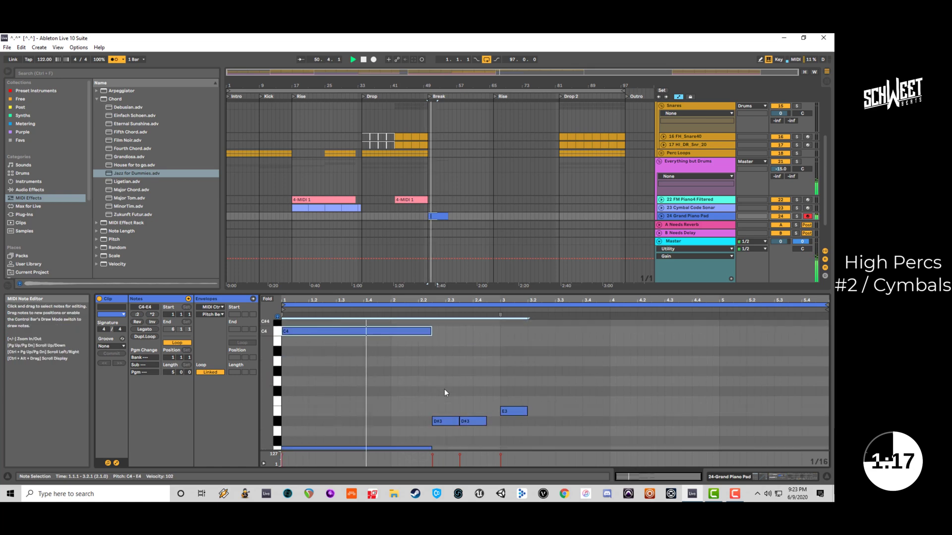
# Unfold the Grand Piano Pad track in the arrangement and reopen its clip in the note editor.
pyautogui.click(825, 477)
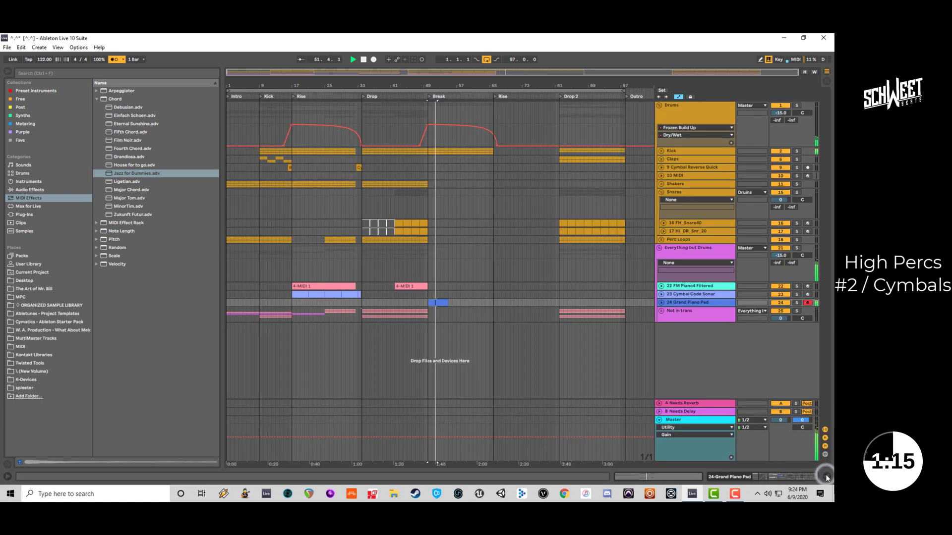
pyautogui.click(661, 303)
pyautogui.doubleClick(438, 303)
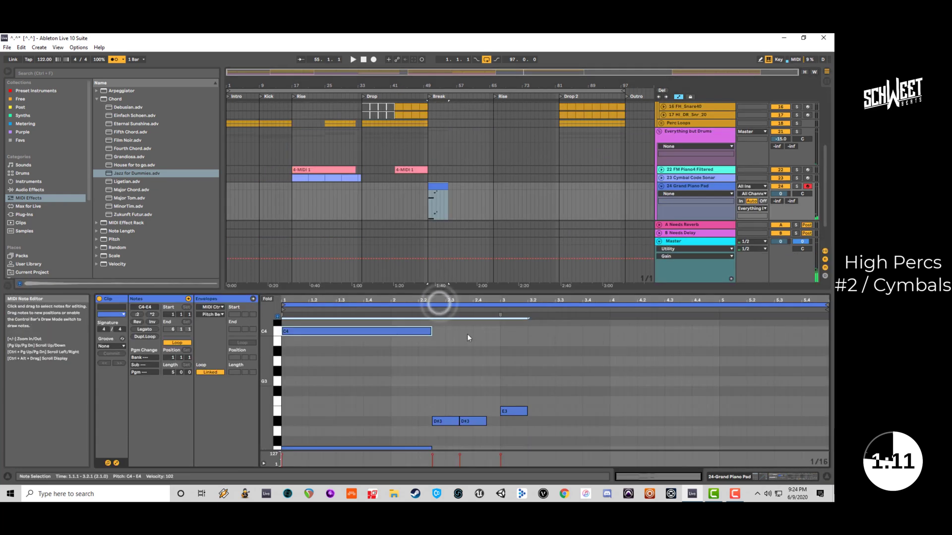
pyautogui.click(514, 386)
pyautogui.click(515, 408)
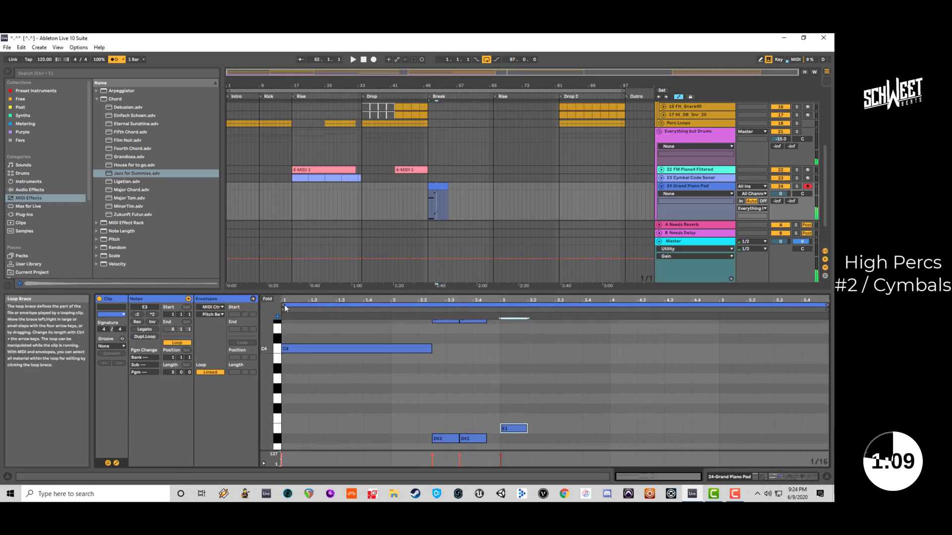
# Fold the note editor to the used pitches and lengthen the E3 and E4 notes to 3.3.4, checking by playback.
pyautogui.click(268, 299)
pyautogui.moveTo(496, 320); pyautogui.dragTo(536, 397)
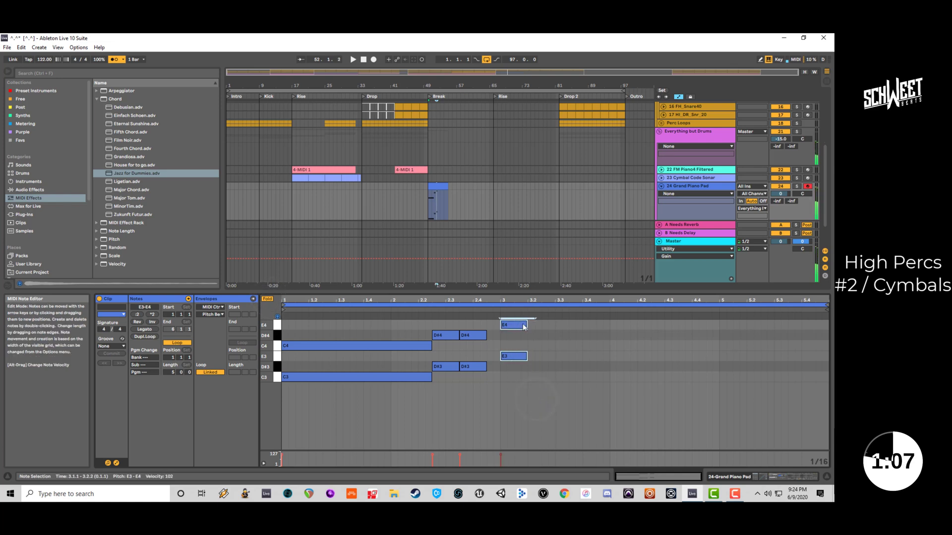
pyautogui.moveTo(527, 325); pyautogui.dragTo(578, 328)
pyautogui.press('space')
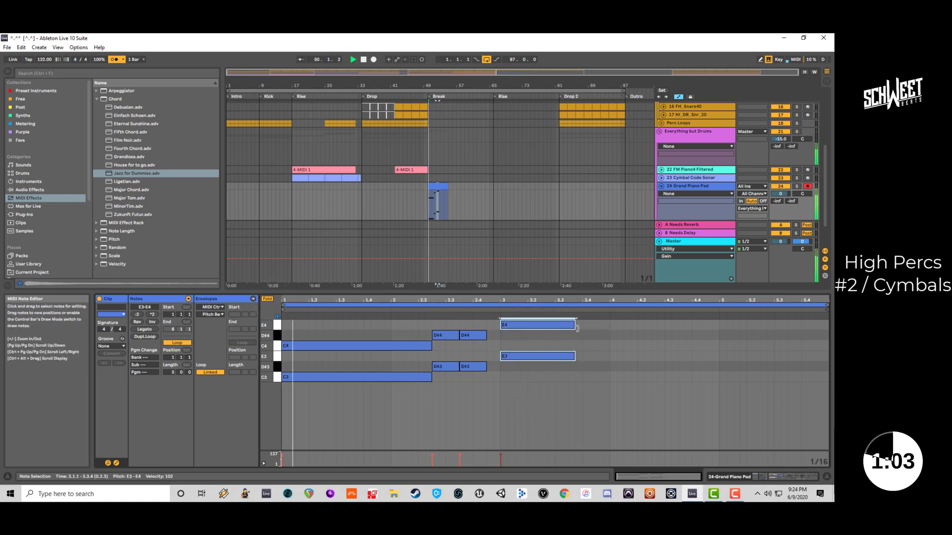
pyautogui.press('space')
# Try layering higher copies of the C and D# notes, shifting them up to C5 through D#6.
pyautogui.moveTo(469, 398); pyautogui.dragTo(418, 323)
pyautogui.moveTo(384, 379); pyautogui.dragTo(384, 370)
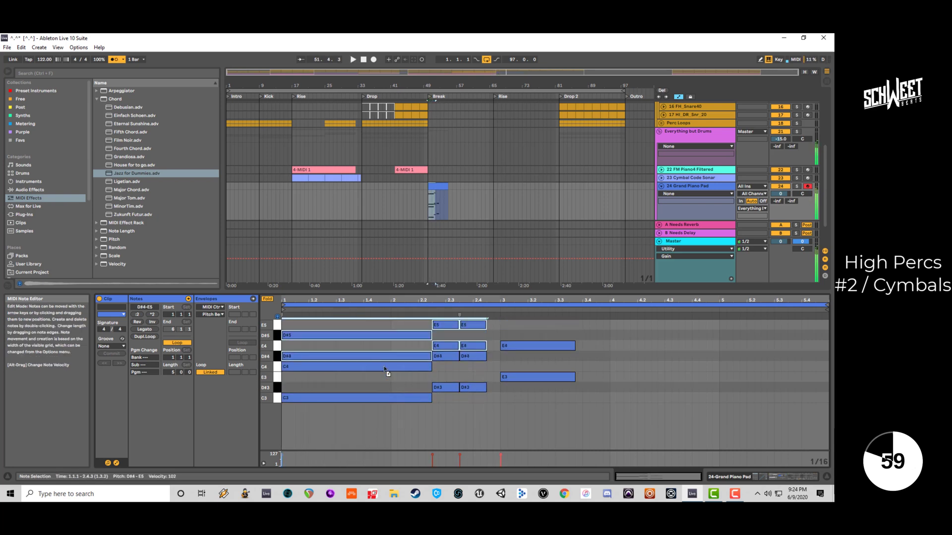
pyautogui.hotkey('shift', 'Up')
pyautogui.hotkey('shift', 'Up')
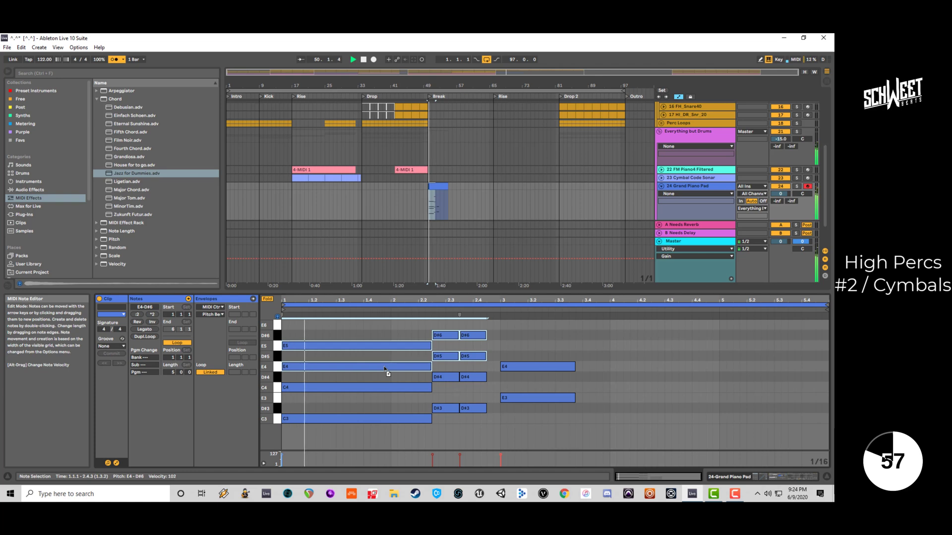
pyautogui.hotkey('shift', 'Down')
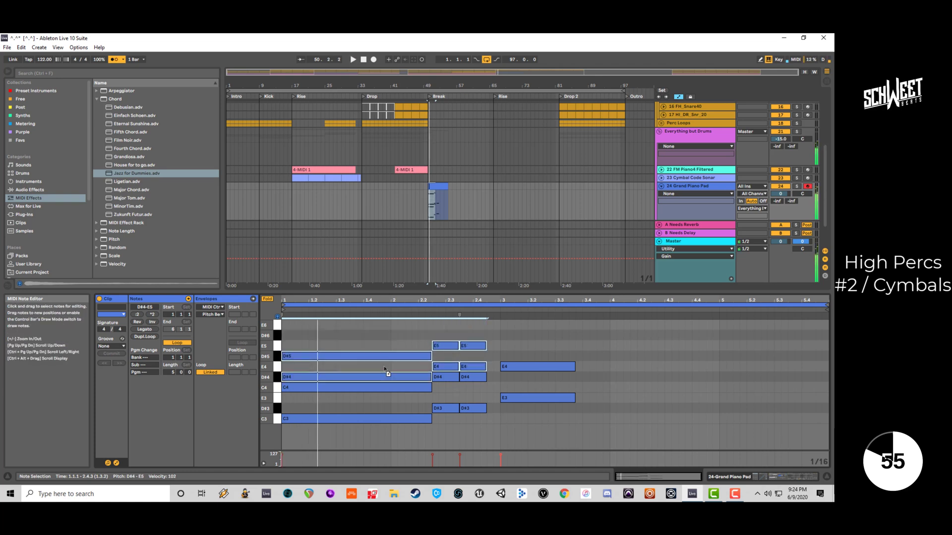
pyautogui.hotkey('shift', 'Up')
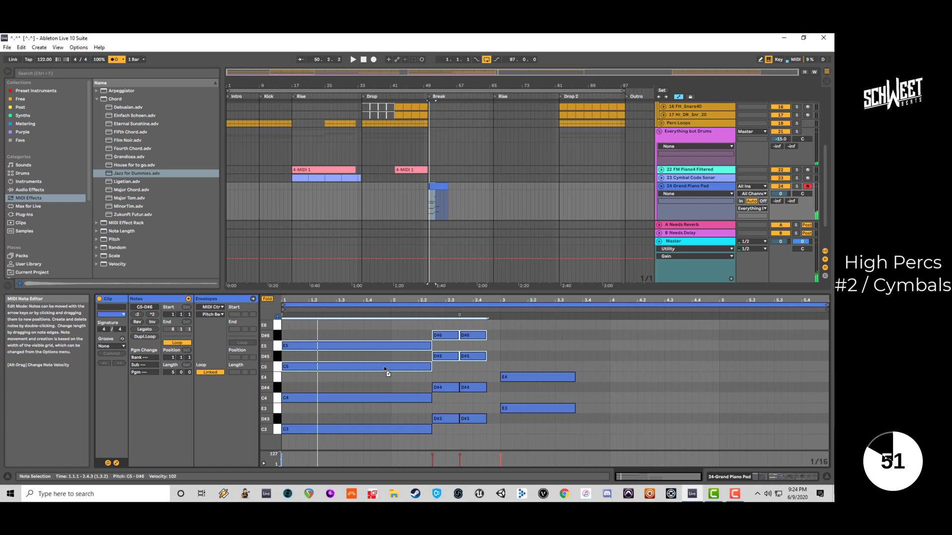
# Delete the higher copied notes from C5 through D#6 and play back the remaining phrase.
pyautogui.moveTo(374, 323); pyautogui.dragTo(469, 347)
pyautogui.click(372, 333)
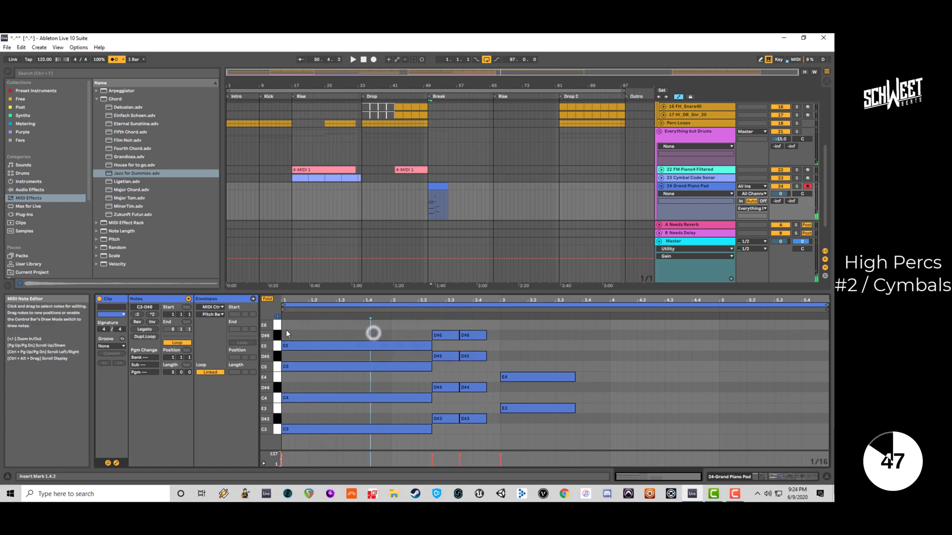
pyautogui.moveTo(325, 324); pyautogui.dragTo(484, 367)
pyautogui.press('Delete')
pyautogui.press('space')
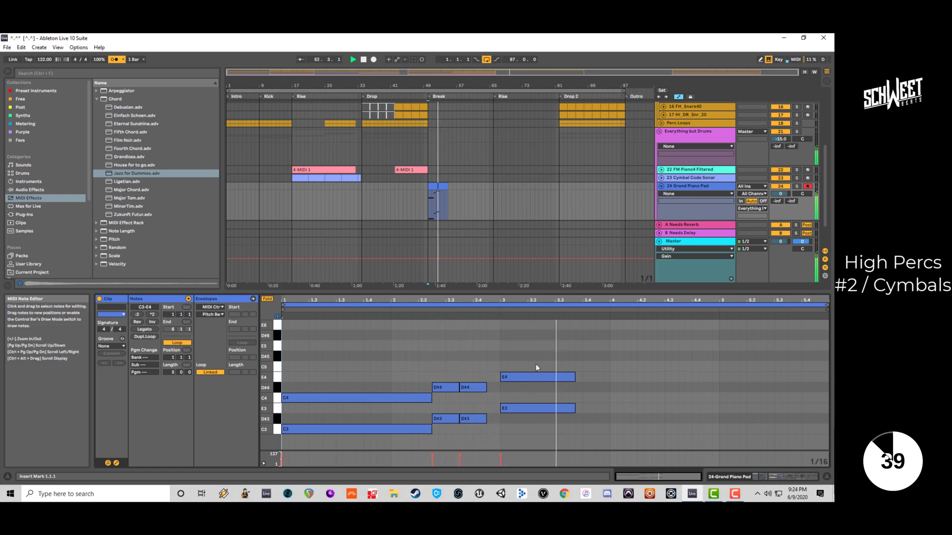
# Duplicate the E3 and E4 notes to 3.3.4 and shorten the copies so they end at 4.1.1.
pyautogui.moveTo(535, 364); pyautogui.dragTo(555, 416)
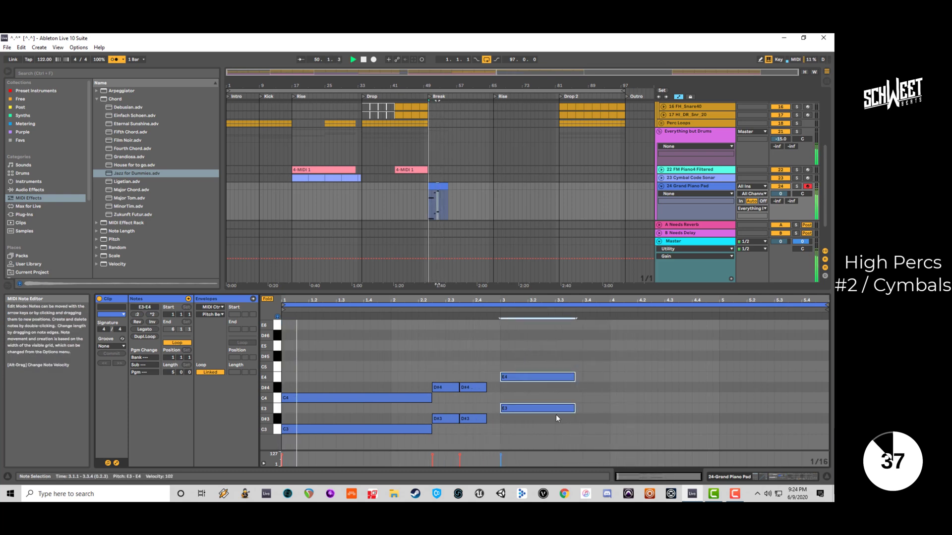
pyautogui.hotkey('ctrl', 'd')
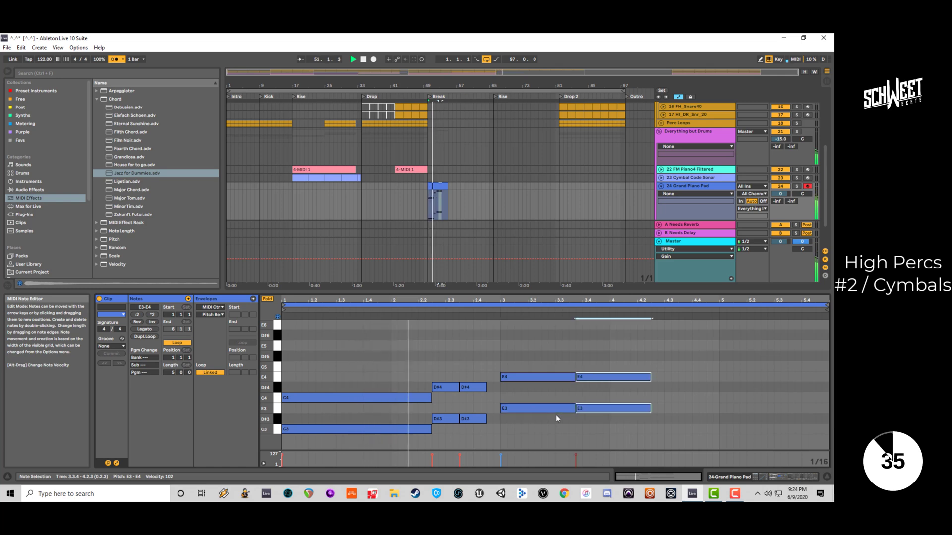
pyautogui.hotkey('shift', 'Left')
pyautogui.hotkey('shift', 'Left')
pyautogui.hotkey('shift', 'Left')
pyautogui.hotkey('shift', 'Left')
pyautogui.hotkey('shift', 'Left')
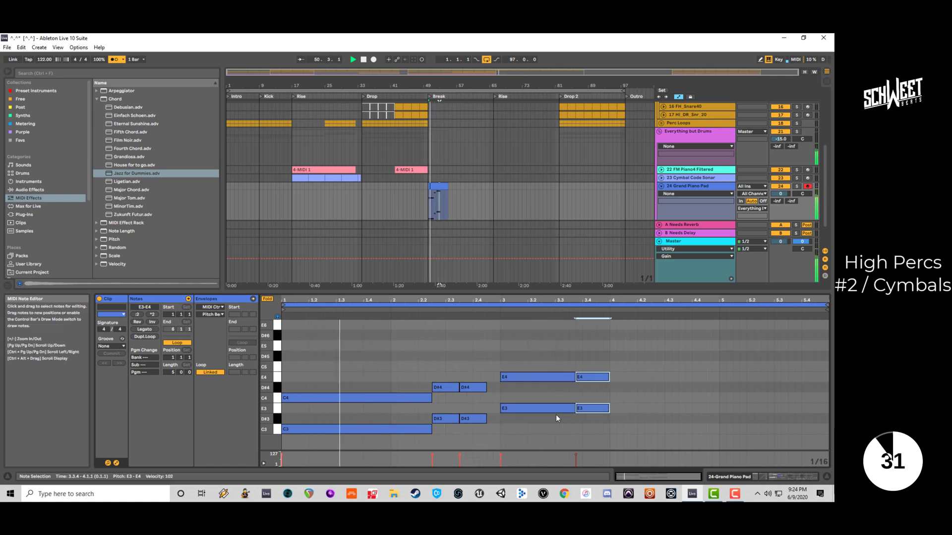
# Move the D#3 and D#4 notes at 2.2.3 up to C4 and C5, checking the phrase by playback.
pyautogui.click(445, 388)
pyautogui.press('Up')
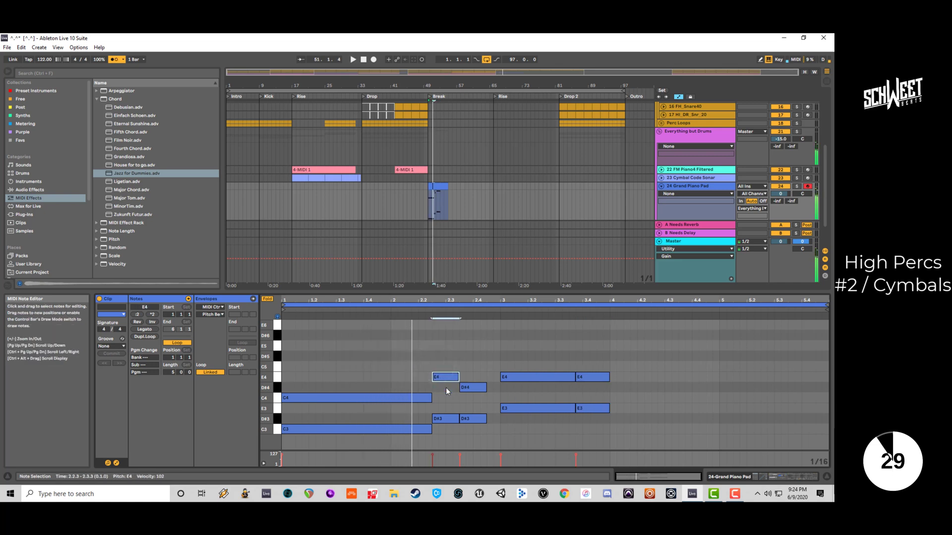
pyautogui.press('Down')
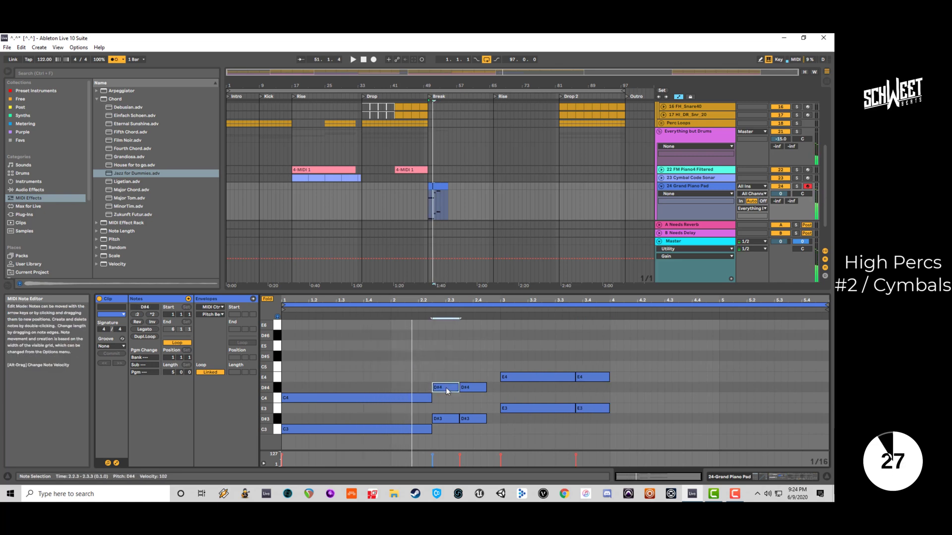
pyautogui.keyDown('shift'); pyautogui.click(445, 420); pyautogui.keyUp('shift')
pyautogui.hotkey('shift', 'Up')
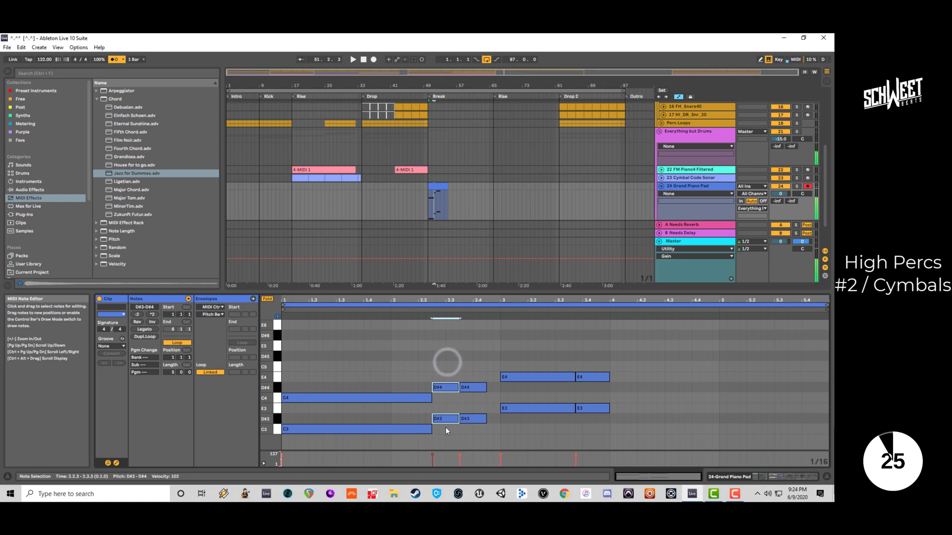
pyautogui.press('Down')
pyautogui.press('Down')
pyautogui.press('Down')
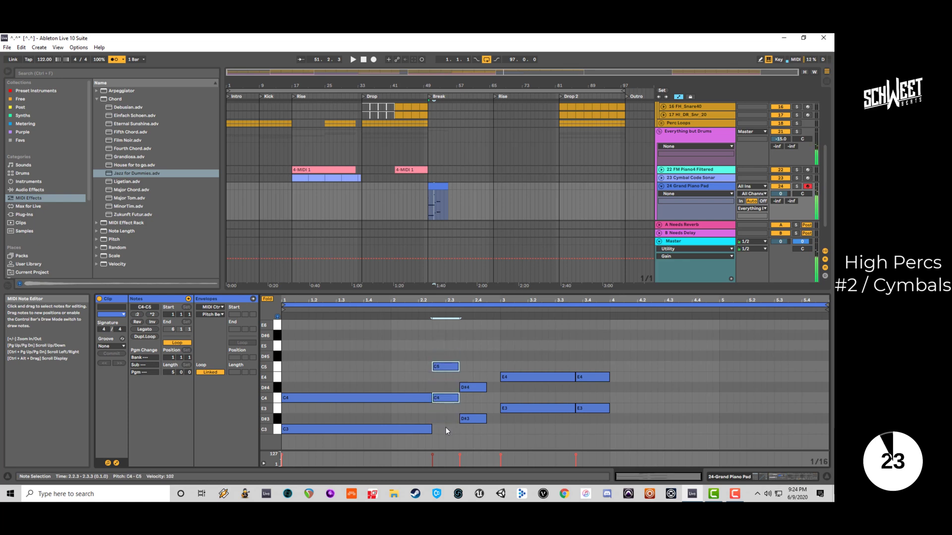
pyautogui.press('space')
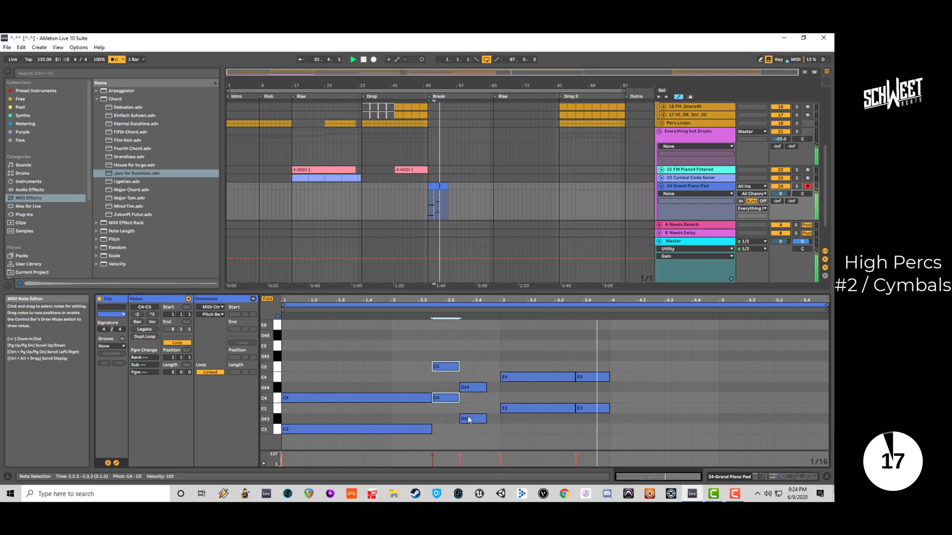
pyautogui.press('space')
# Delete the short E3 and E4 copies that start at 3.3.4.
pyautogui.click(567, 375)
pyautogui.click(591, 377)
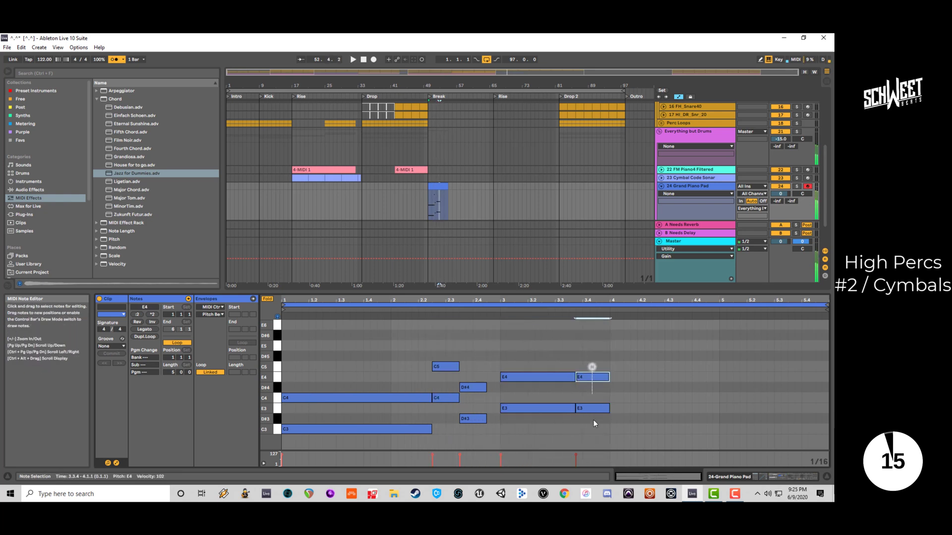
pyautogui.hotkey('ctrl', 'shift', 'Delete')
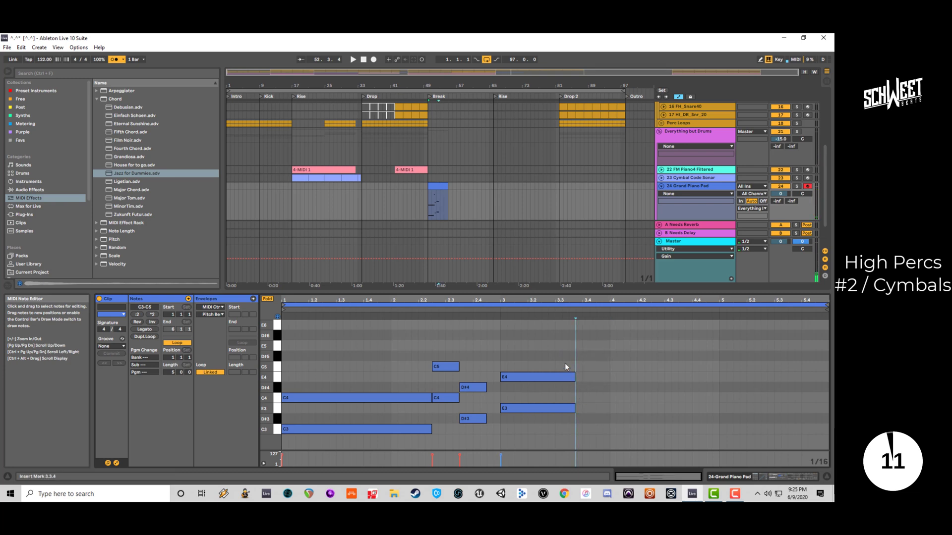
# Lengthen the remaining E3 and E4 notes to 4.2.3 and set the clip's loop length to 4 bars.
pyautogui.moveTo(564, 363); pyautogui.dragTo(561, 418)
pyautogui.press('space')
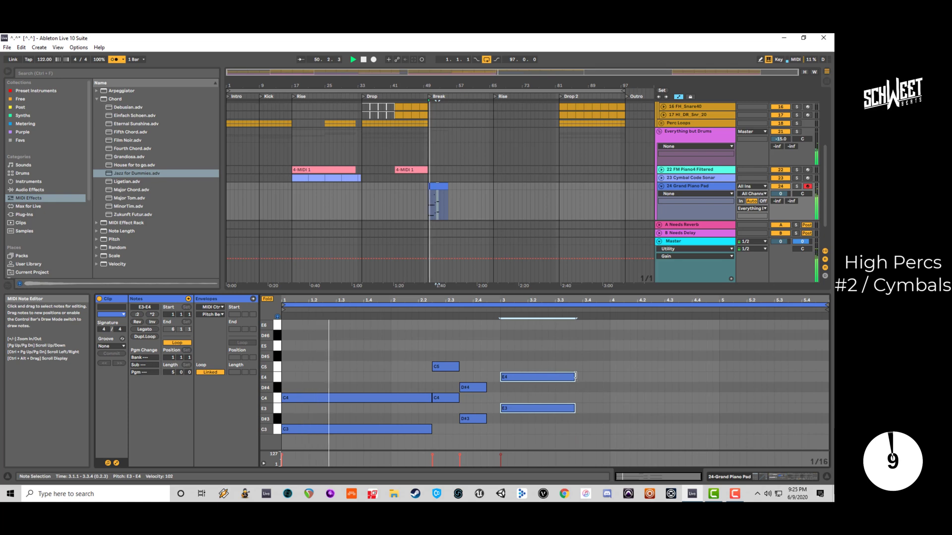
pyautogui.moveTo(575, 375); pyautogui.dragTo(652, 378)
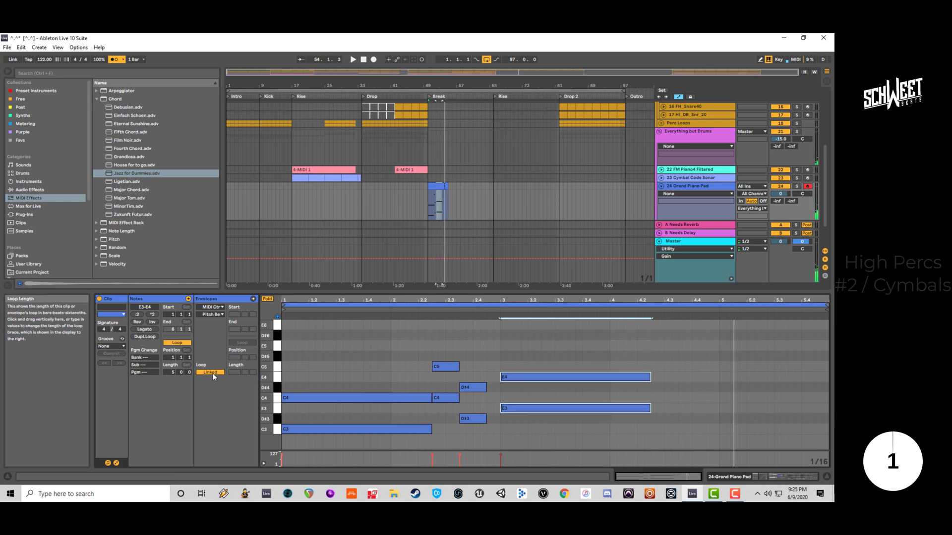
pyautogui.moveTo(174, 373); pyautogui.dragTo(173, 375)
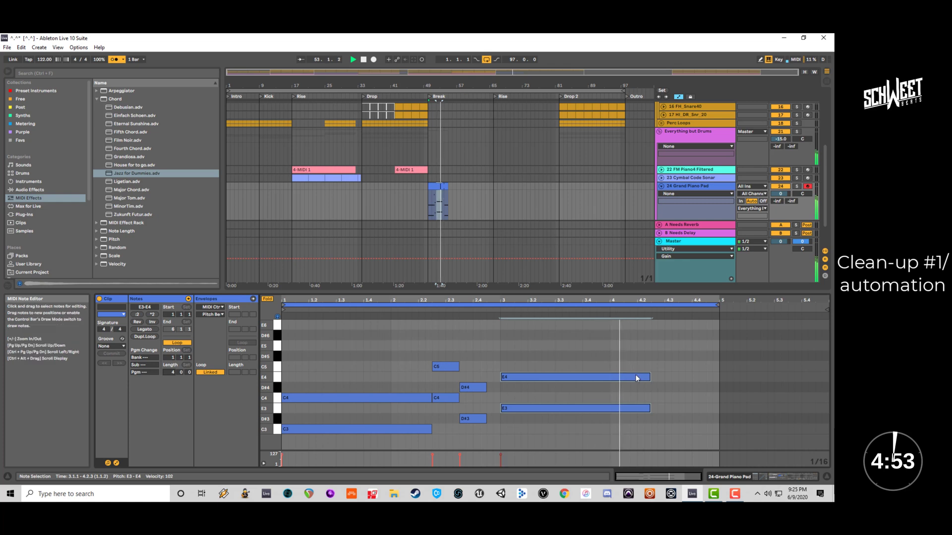
# Copy the short C4, C5, D#3 and D#4 notes starting at 2.2.3 and paste them at 4.2.3.
pyautogui.moveTo(475, 346); pyautogui.dragTo(451, 418)
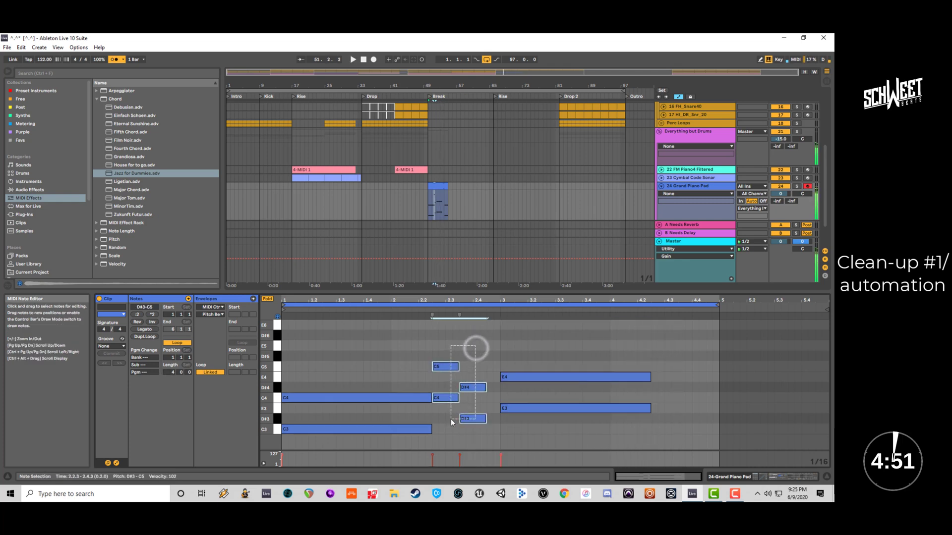
pyautogui.hotkey('ctrl', 'c')
pyautogui.click(653, 363)
pyautogui.hotkey('ctrl', 'v')
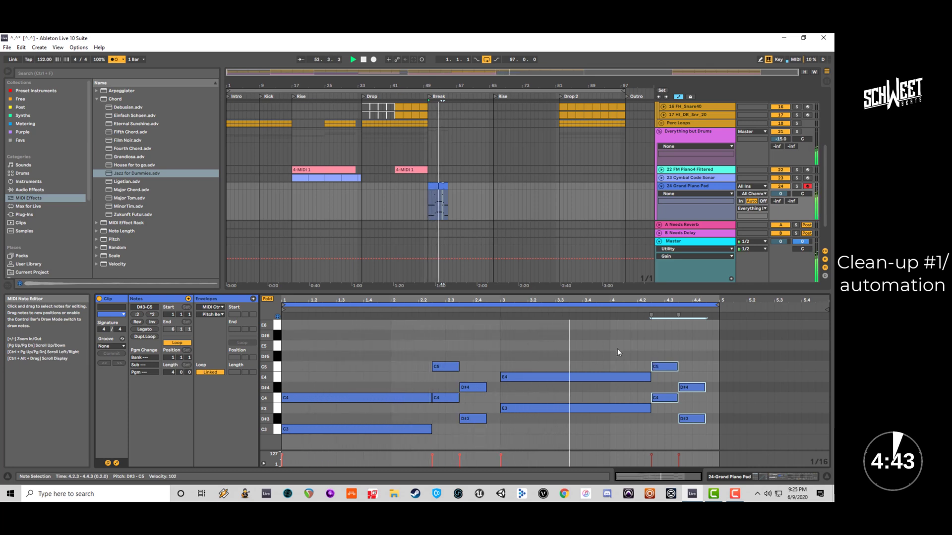
# Try transposing the long E3 and E4 notes in bar 3 to higher pitches such as D#4 and D#5.
pyautogui.moveTo(570, 357); pyautogui.dragTo(591, 415)
pyautogui.press('space')
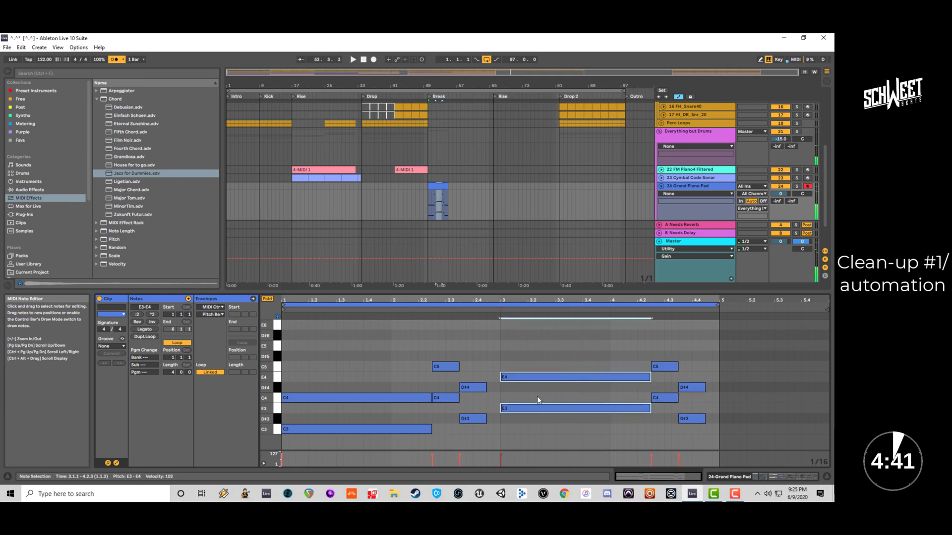
pyautogui.press('Up')
pyautogui.press('Up')
pyautogui.press('Up')
pyautogui.press('Down')
pyautogui.press('Down')
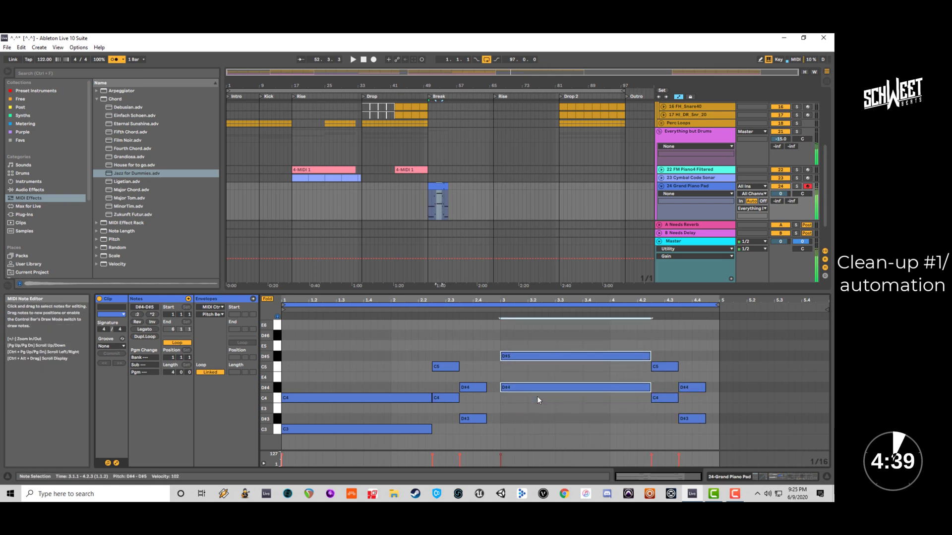
pyautogui.press('Down')
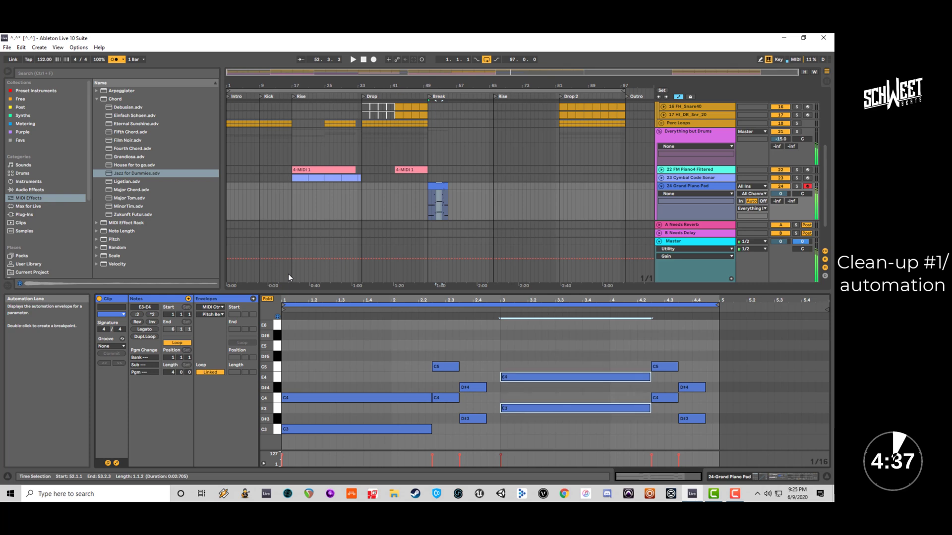
# Unfold the note editor to show all pitches and transpose the long E3 and E4 notes to F3 and F4.
pyautogui.click(267, 299)
pyautogui.press('Up')
pyautogui.press('Up')
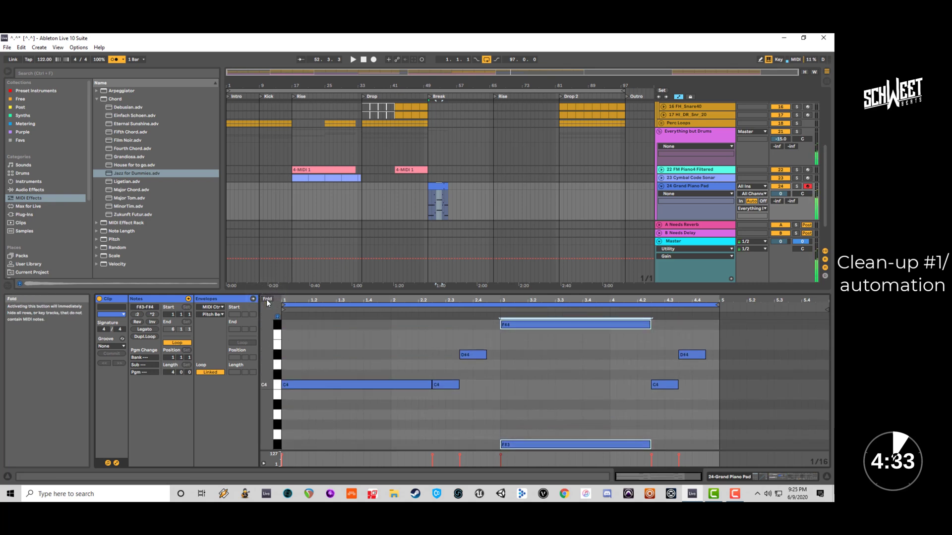
pyautogui.press('Down')
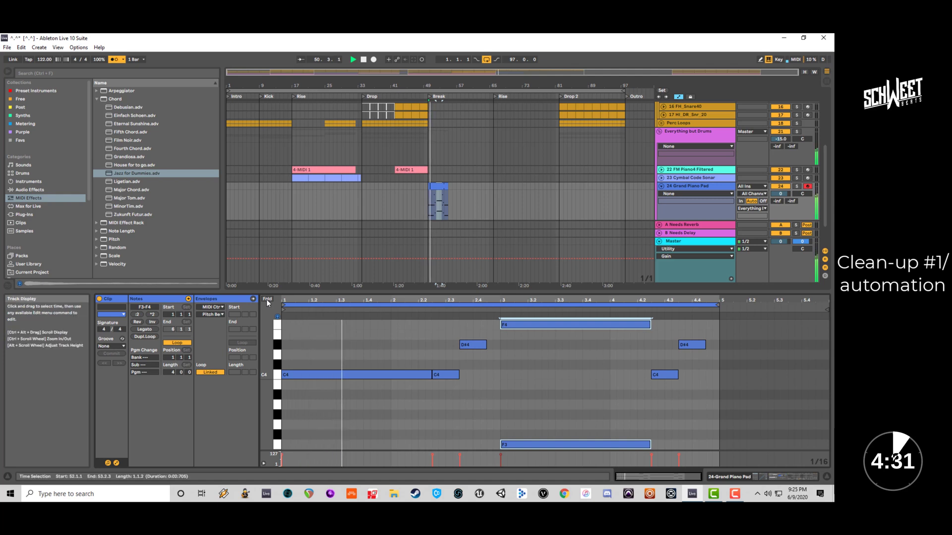
# Set the clip's loop length to 8 bars and lower the long F3 and F4 notes to E3 and E4.
pyautogui.click(168, 372)
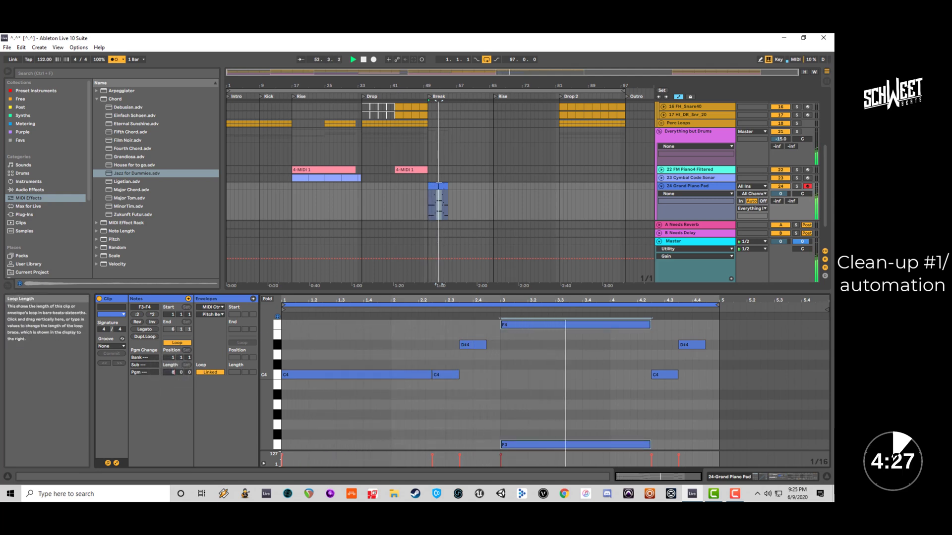
pyautogui.write('8')
pyautogui.press('Return')
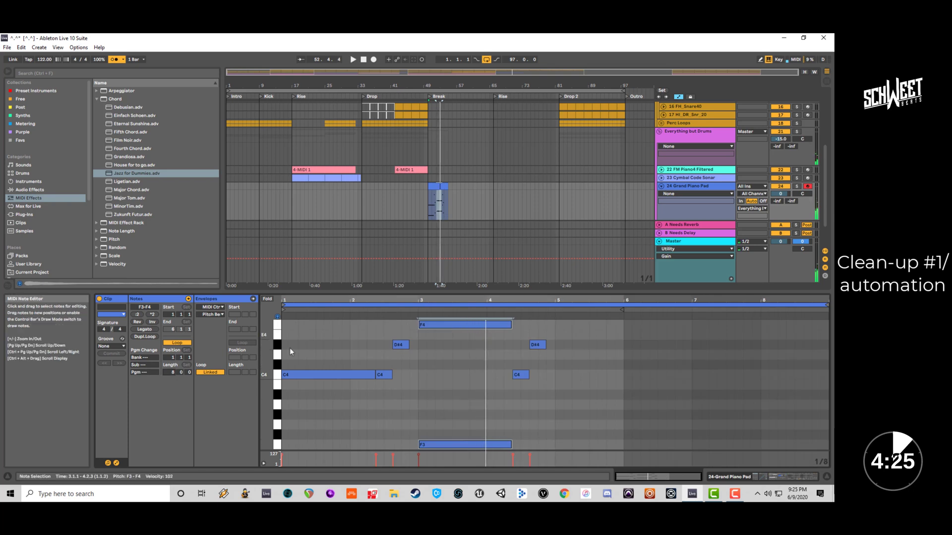
pyautogui.moveTo(410, 323); pyautogui.dragTo(471, 444)
pyautogui.press('Down')
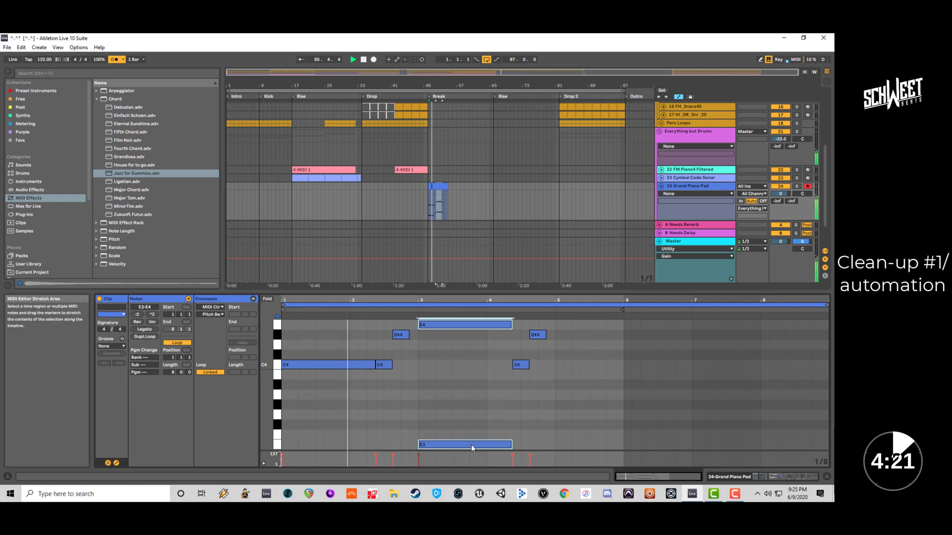
# Add a short note at 5.1.1 and raise it to F#5, auditioning it by playback.
pyautogui.moveTo(274, 356); pyautogui.dragTo(262, 351)
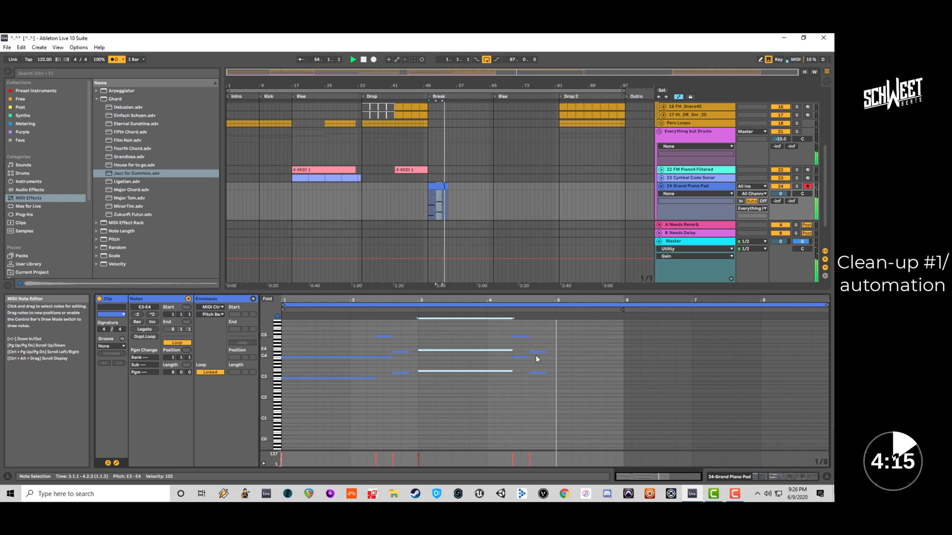
pyautogui.press('space')
pyautogui.click(560, 351)
pyautogui.doubleClick(561, 351)
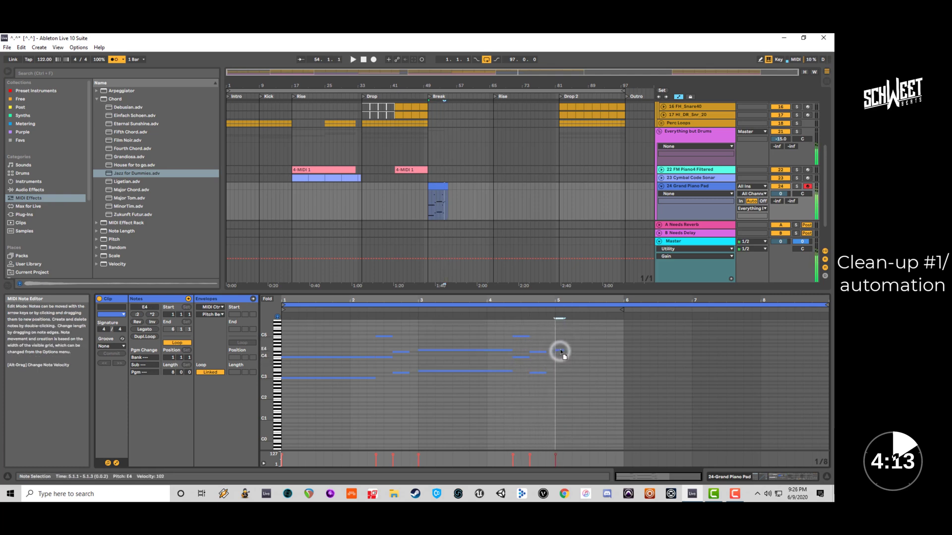
pyautogui.press('Up')
pyautogui.press('Up')
pyautogui.press('space')
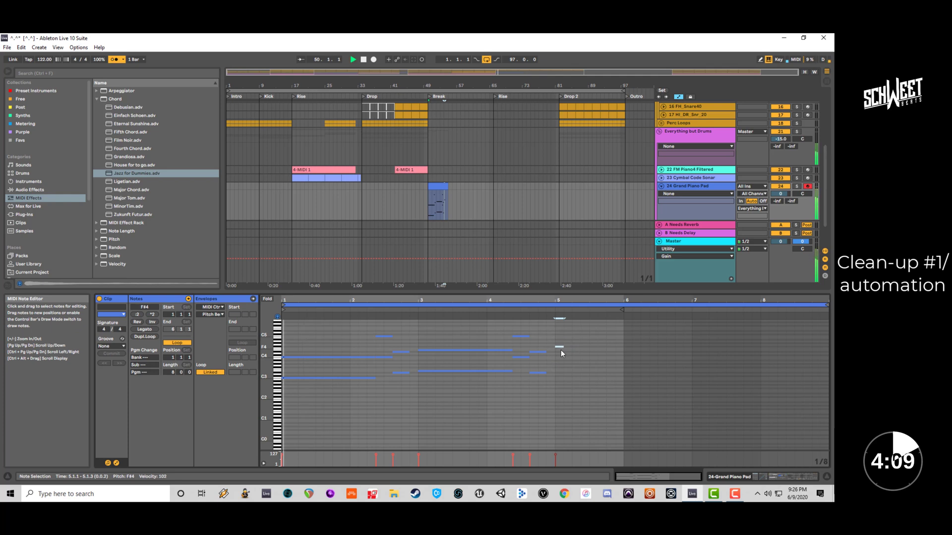
pyautogui.hotkey('shift', 'Up')
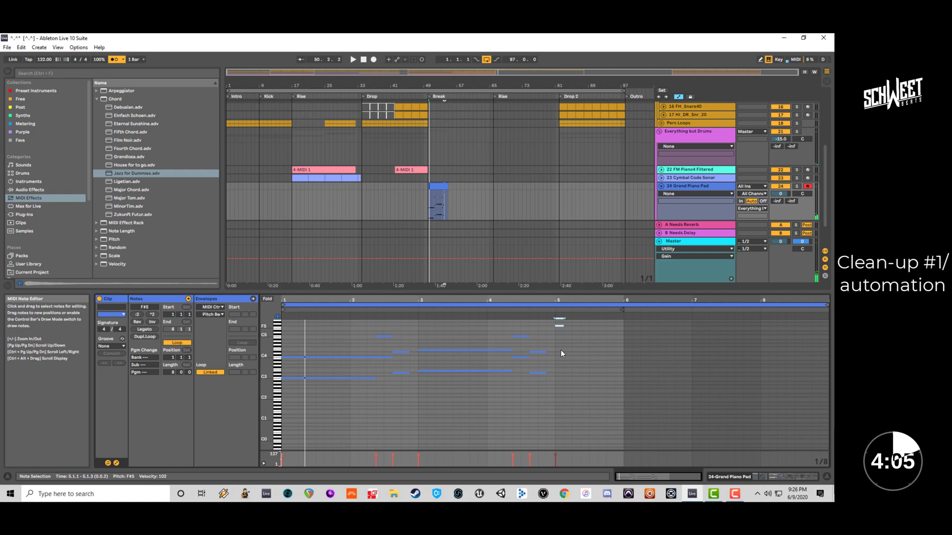
# Add a short F#5 note at 1.1.1 and duplicate it four times in a row using a triplet grid.
pyautogui.doubleClick(285, 325)
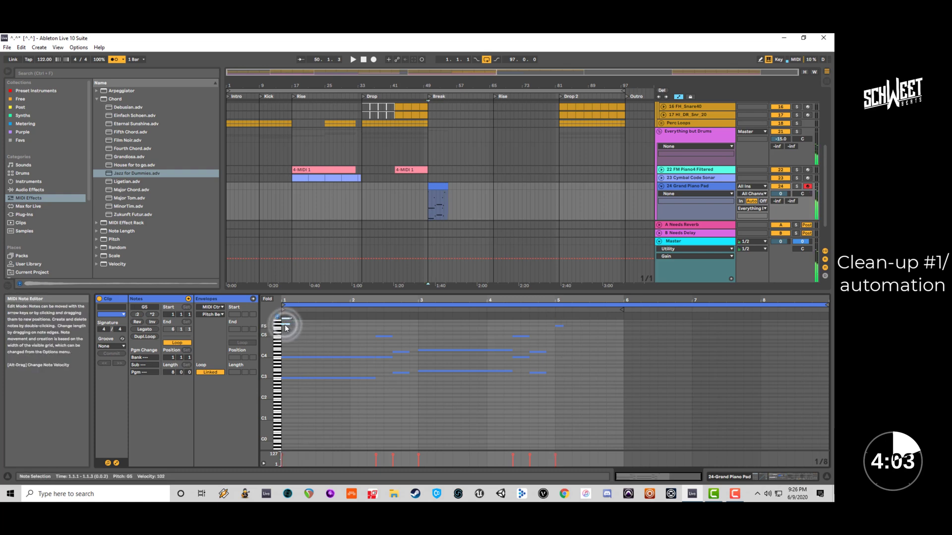
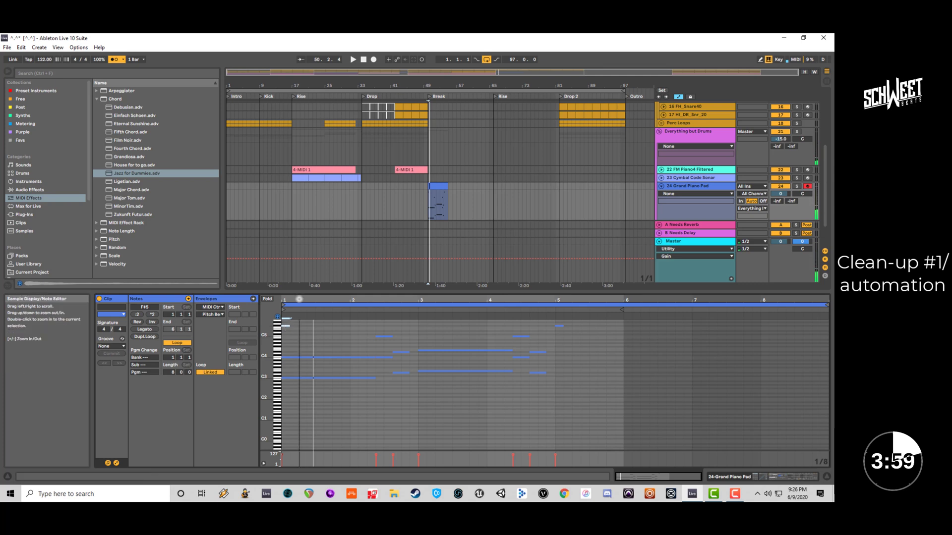
pyautogui.moveTo(298, 300); pyautogui.dragTo(299, 327)
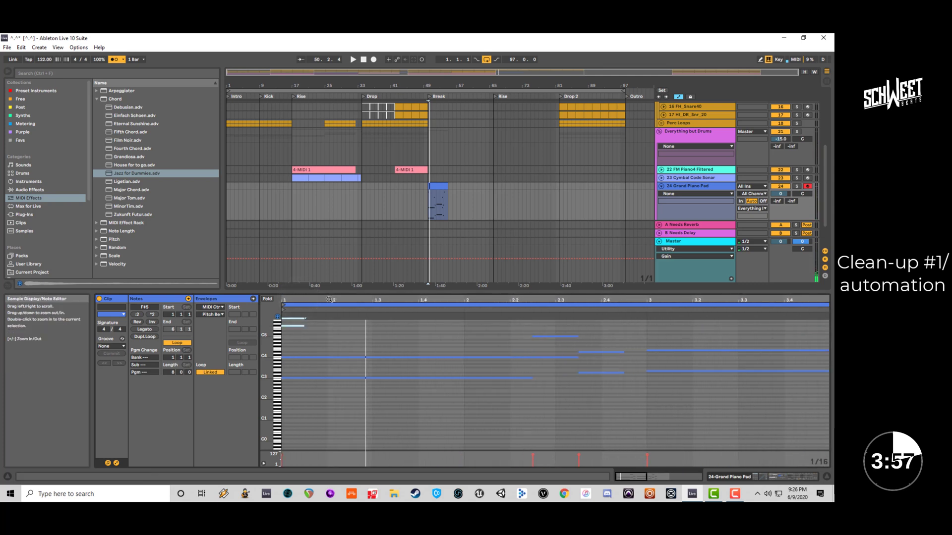
pyautogui.click(301, 326)
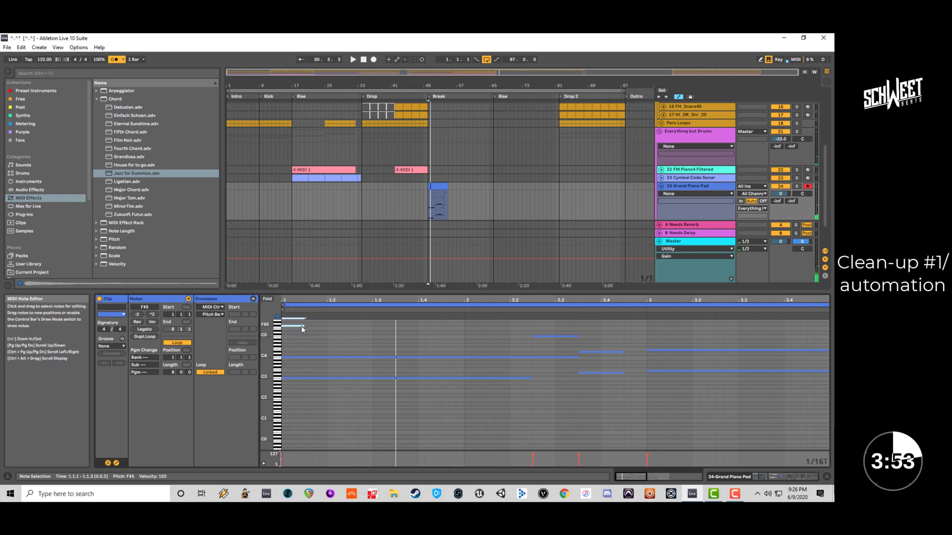
pyautogui.click(305, 325)
pyautogui.hotkey('ctrl', 'd')
pyautogui.hotkey('ctrl', 'd')
pyautogui.hotkey('ctrl', 'd')
pyautogui.hotkey('ctrl', 'd')
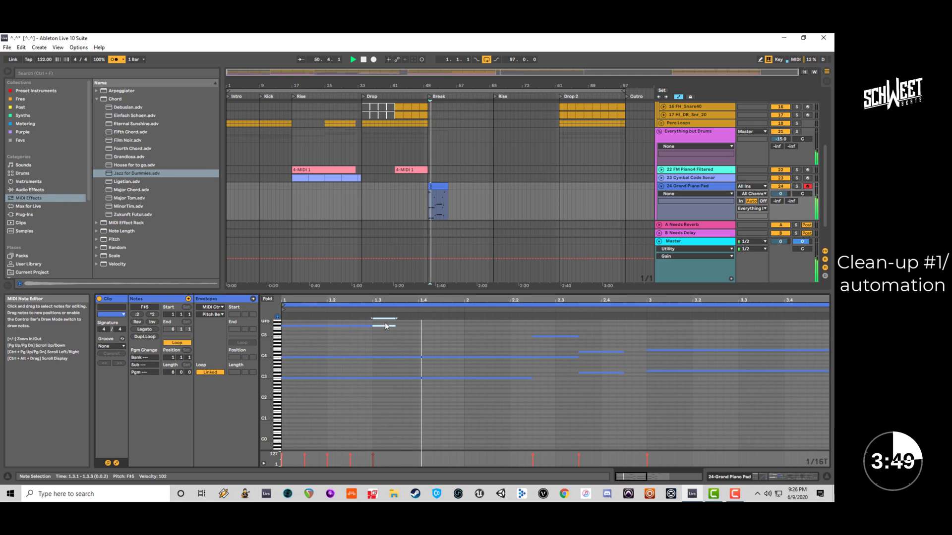
# Select the run of short F#5 notes and duplicate it repeatedly to extend the pattern into bar 4.
pyautogui.moveTo(399, 322); pyautogui.dragTo(282, 329)
pyautogui.hotkey('ctrl', 'd')
pyautogui.hotkey('ctrl', 'd')
pyautogui.hotkey('ctrl', 'd')
pyautogui.hotkey('ctrl', 'd')
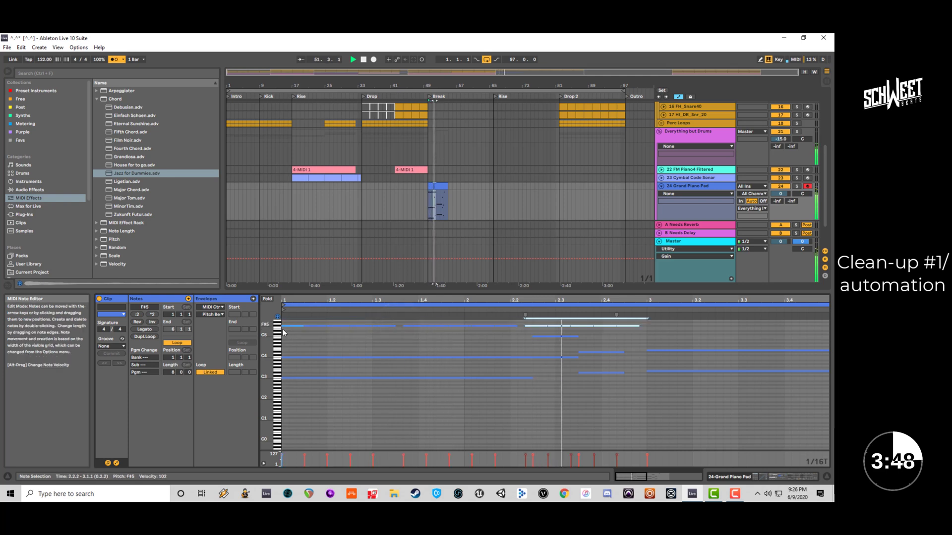
# Try shifting all notes of the Grand Piano Pad clip later so they start at 1.1.3.
pyautogui.doubleClick(383, 301)
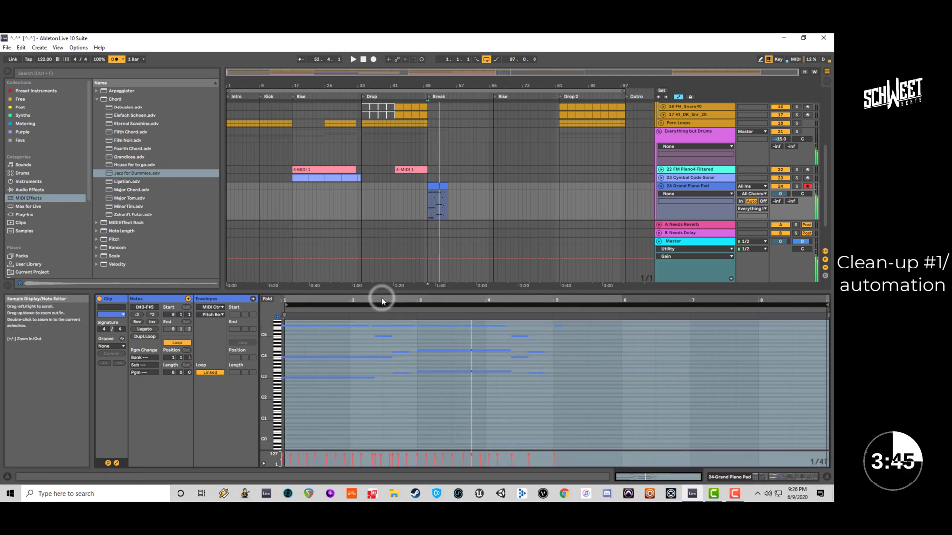
pyautogui.press('space')
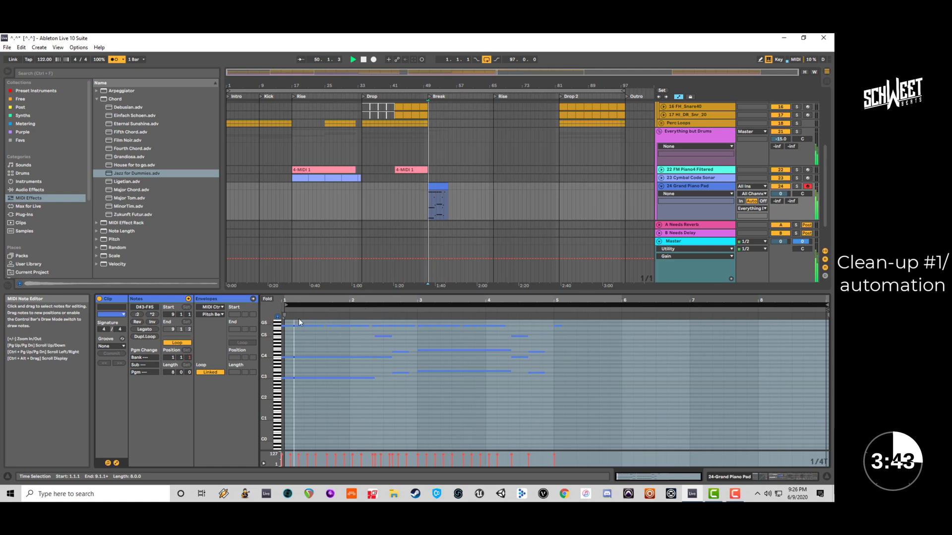
pyautogui.press('space')
pyautogui.moveTo(299, 318); pyautogui.dragTo(520, 391)
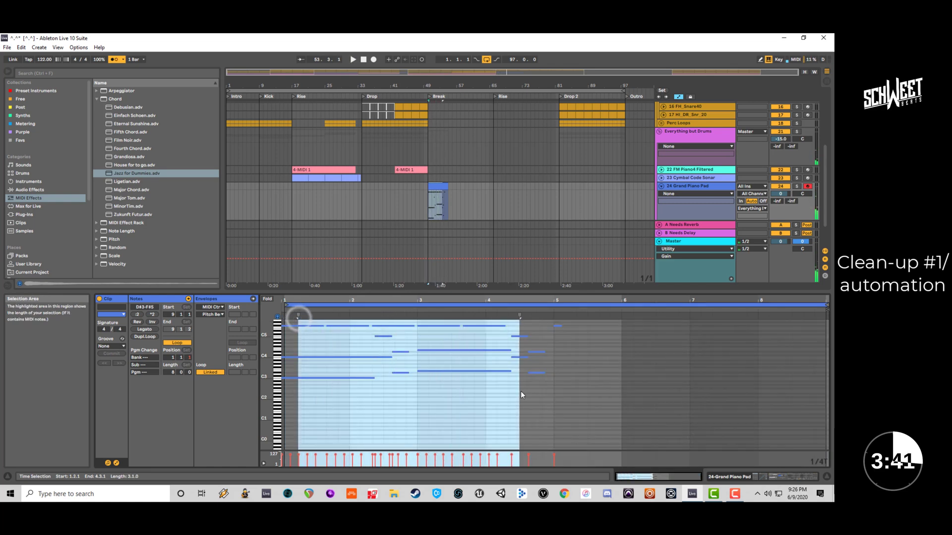
pyautogui.click(515, 401)
pyautogui.click(349, 299)
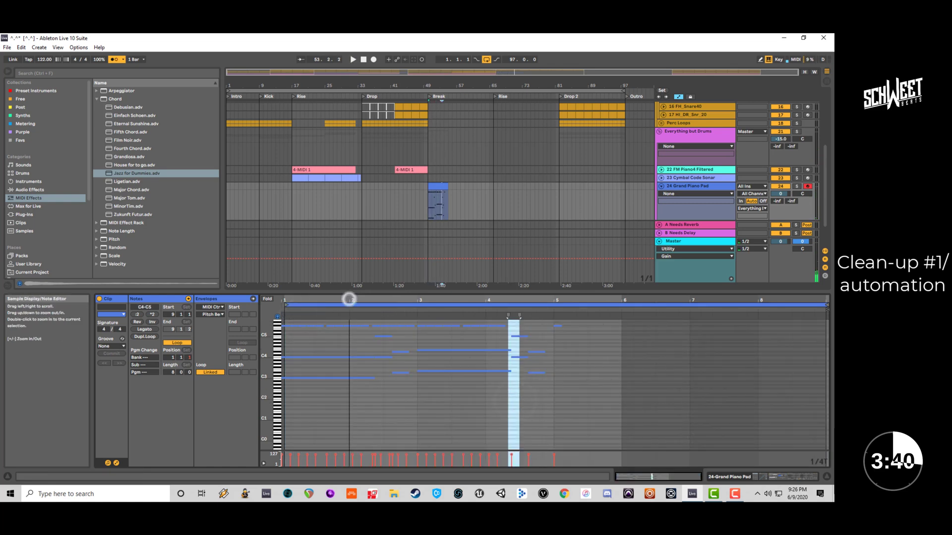
pyautogui.click(395, 391)
pyautogui.click(568, 421)
pyautogui.hotkey('ctrl', 'a')
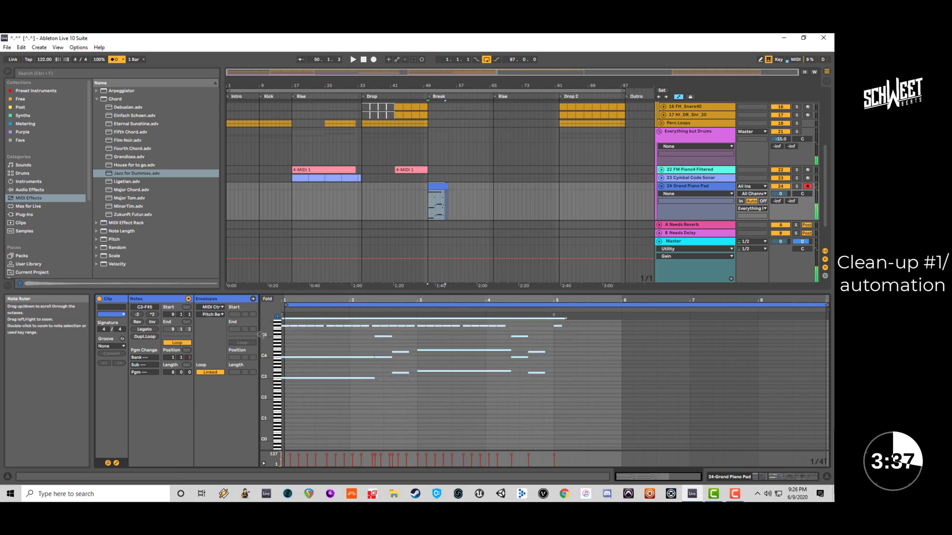
pyautogui.press('Right')
pyautogui.press('Right')
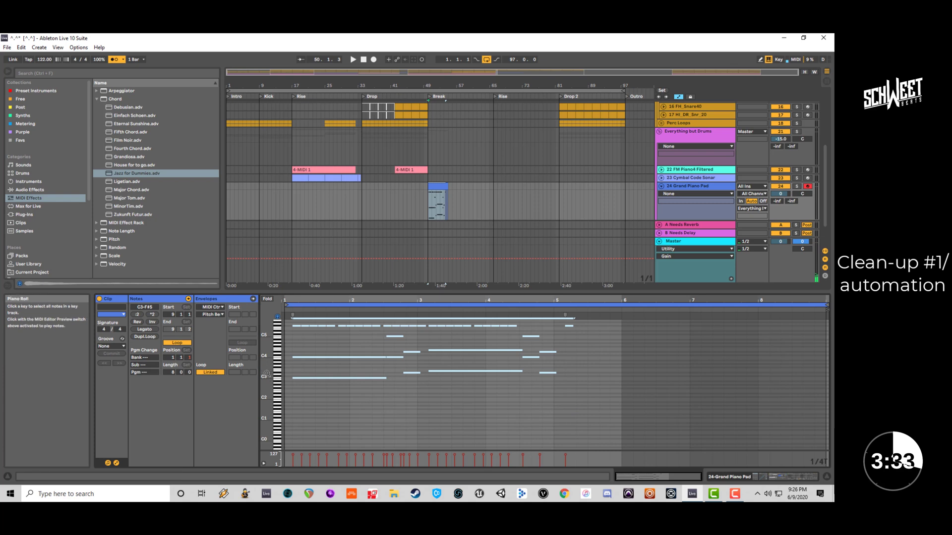
# Audition the shifted notes and undo the shift back to the clip's original timing.
pyautogui.moveTo(262, 339); pyautogui.dragTo(299, 382)
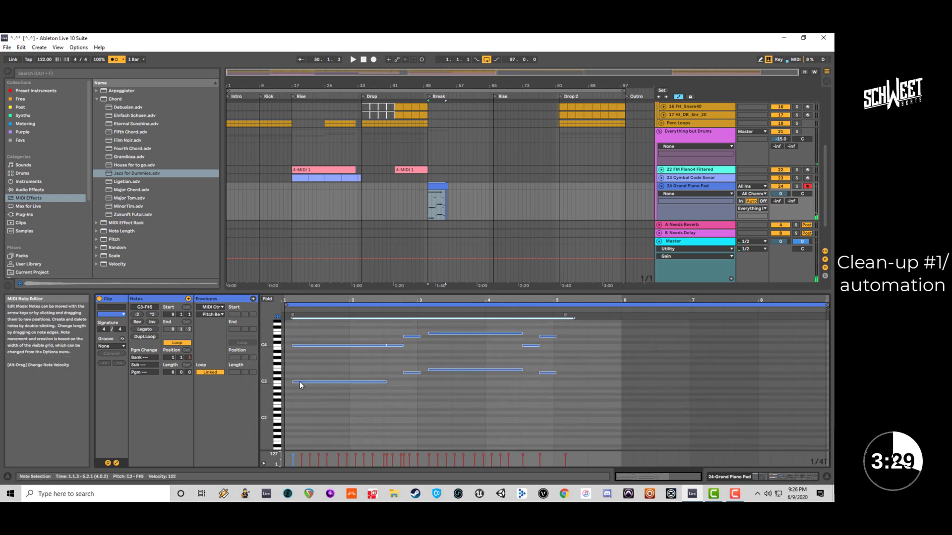
pyautogui.press('Left')
pyautogui.press('Right')
pyautogui.press('space')
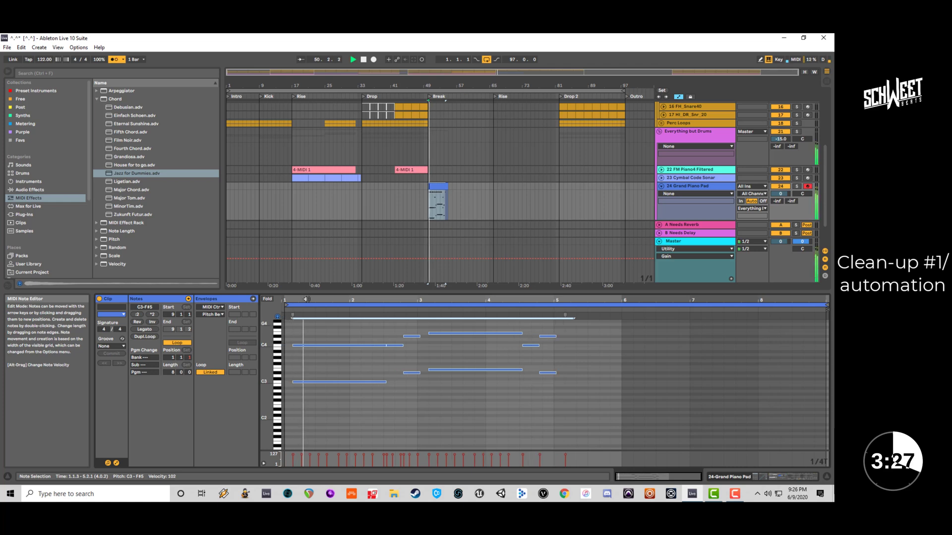
pyautogui.press('space')
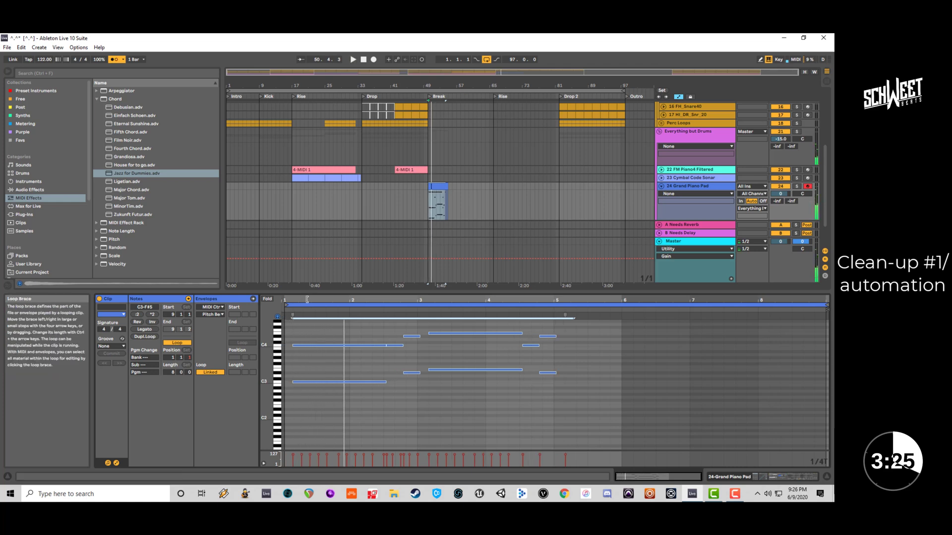
pyautogui.press('Left')
pyautogui.press('Right')
pyautogui.press('Left')
pyautogui.hotkey('ctrl', 'z')
pyautogui.hotkey('ctrl', 'z')
pyautogui.hotkey('ctrl', 'z')
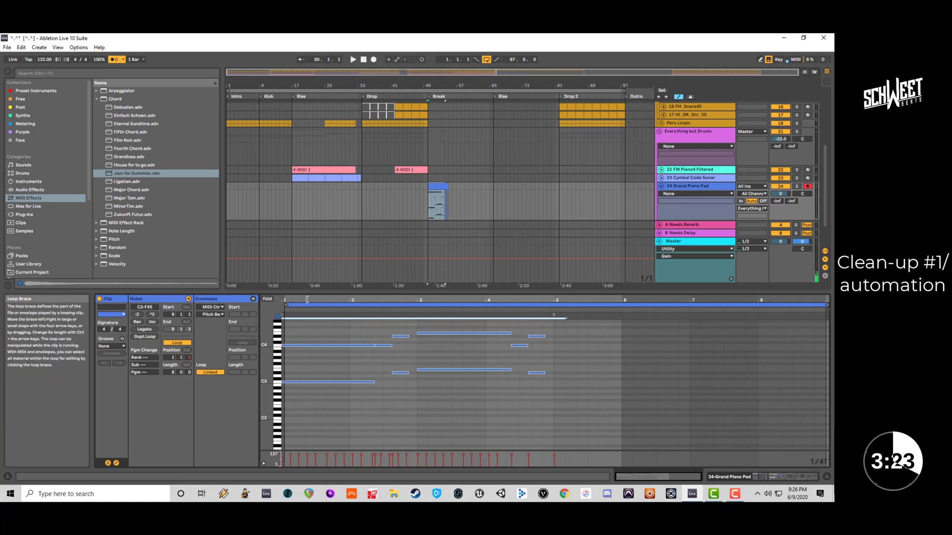
# Audition the clip and delete the entire row of repeated short F#5 notes.
pyautogui.press('space')
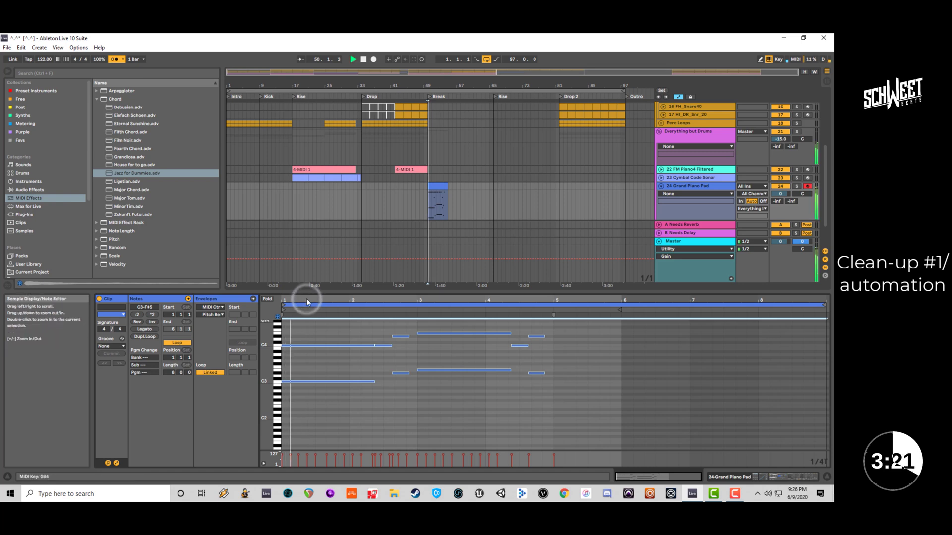
pyautogui.scroll(3, 412, 333)
pyautogui.scroll(5, 413, 332)
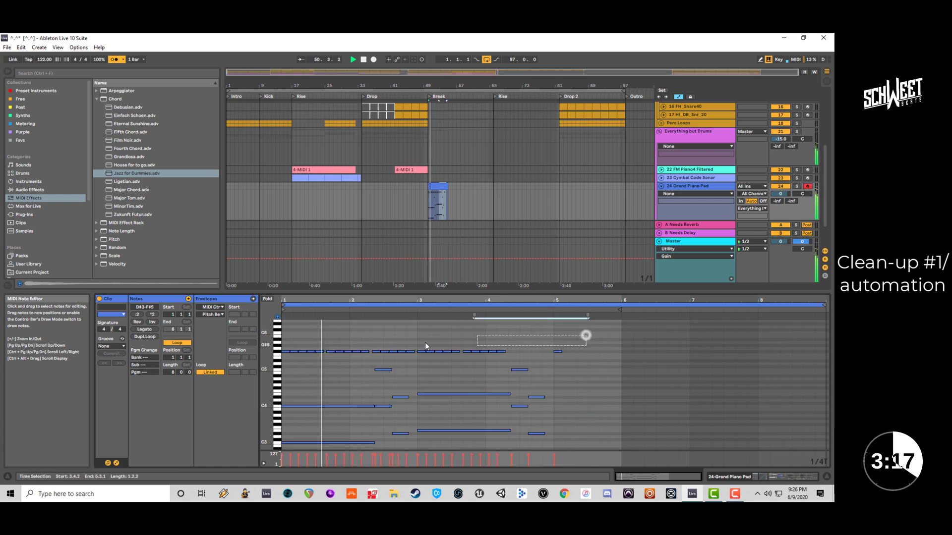
pyautogui.press('space')
pyautogui.click(278, 352)
pyautogui.press('Delete')
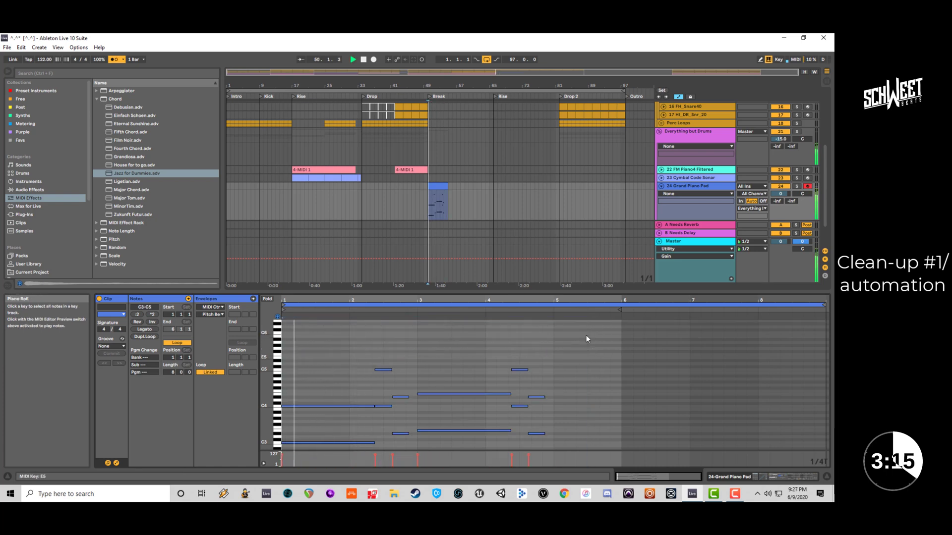
# Add a short F5 note at 1.1.1, raise it to F#5 and duplicate it once.
pyautogui.doubleClick(286, 355)
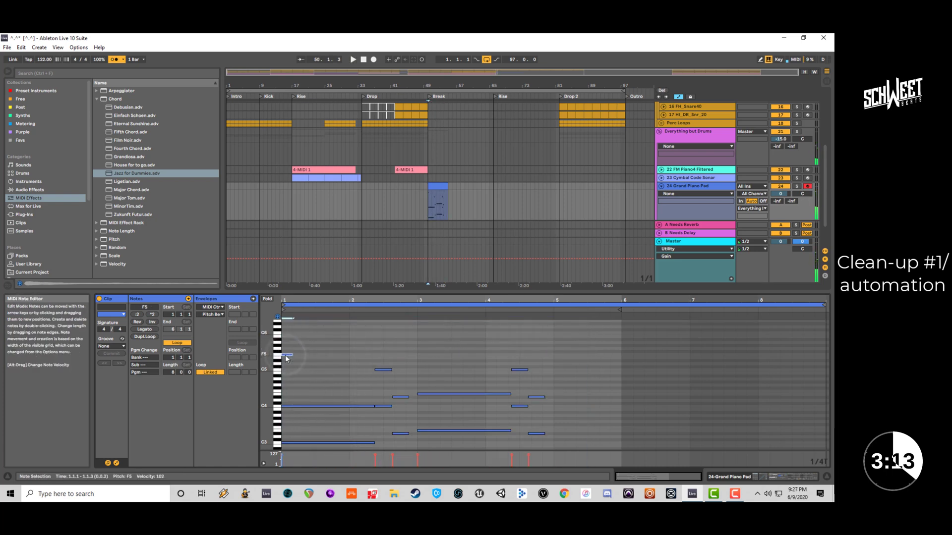
pyautogui.press('Up')
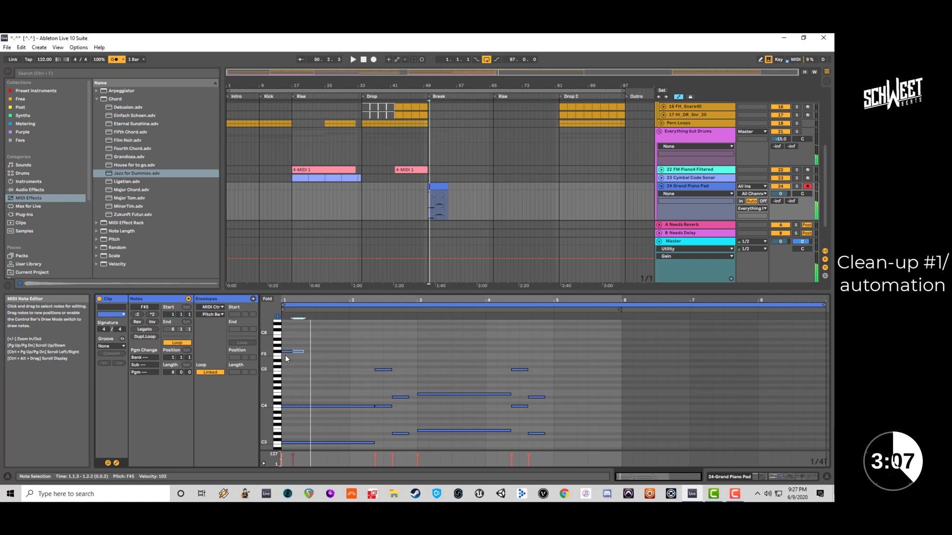
pyautogui.press('+')
pyautogui.press('+')
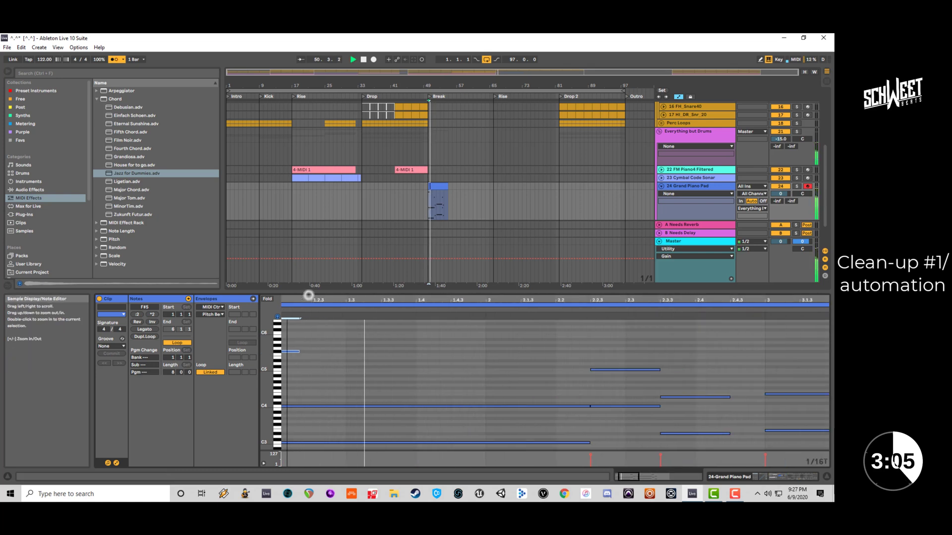
# Move the second F#5 note to 1.1.4 and lengthen the first one to meet it, auditioning the timing.
pyautogui.moveTo(308, 295); pyautogui.dragTo(248, 296)
pyautogui.press('space')
pyautogui.click(349, 352)
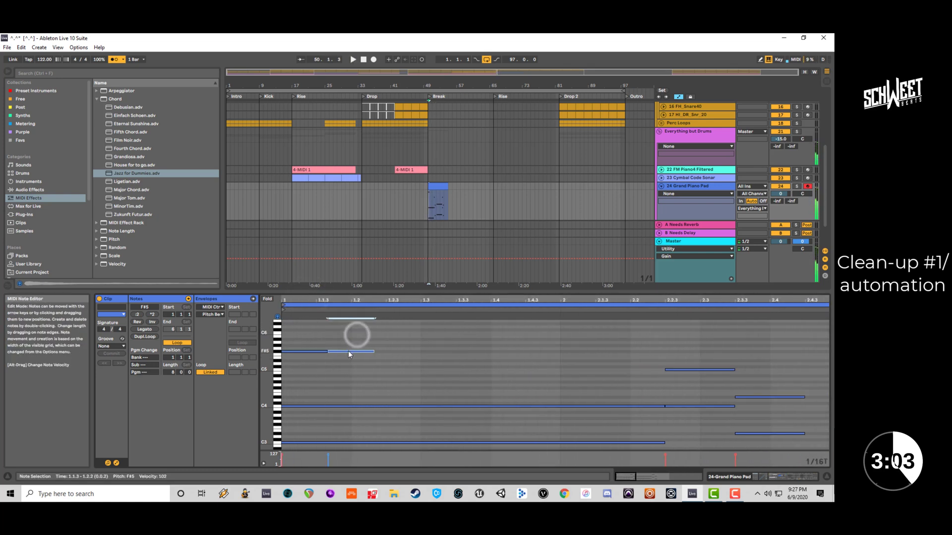
pyautogui.moveTo(348, 352); pyautogui.dragTo(362, 352)
pyautogui.press('space')
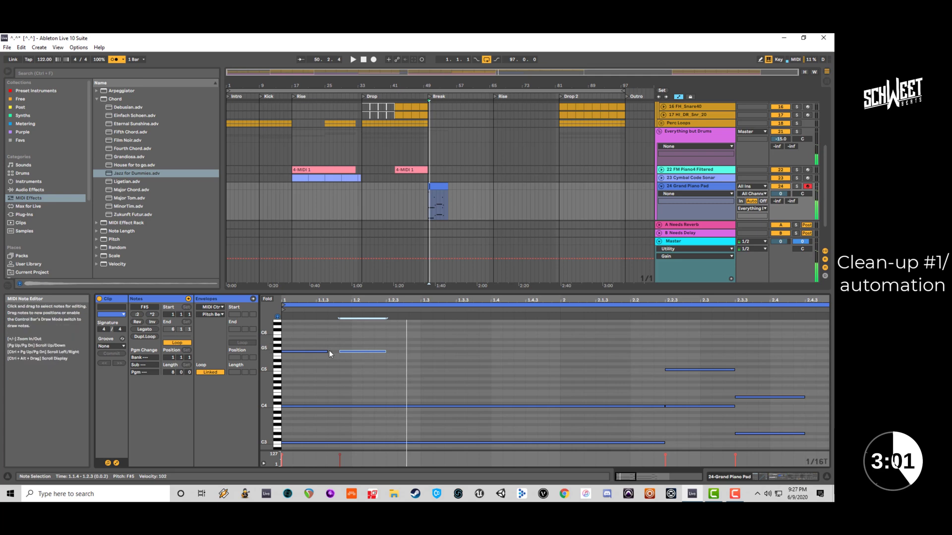
pyautogui.click(329, 351)
pyautogui.click(353, 350)
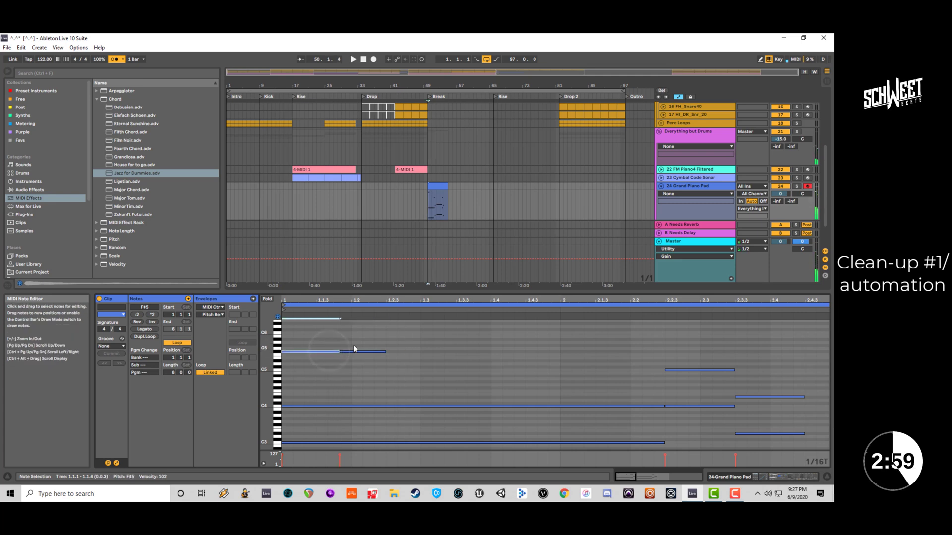
# Duplicate the F#5 note repeatedly to build an even run through bar 4.
pyautogui.moveTo(354, 304); pyautogui.dragTo(352, 299)
pyautogui.hotkey('ctrl', 'd')
pyautogui.hotkey('ctrl', 'd')
pyautogui.hotkey('ctrl', 'd')
pyautogui.hotkey('ctrl', 'd')
pyautogui.hotkey('ctrl', 'd')
pyautogui.hotkey('ctrl', 'd')
pyautogui.hotkey('ctrl', 'd')
pyautogui.hotkey('ctrl', 'd')
pyautogui.hotkey('ctrl', 'd')
pyautogui.hotkey('ctrl', 'd')
pyautogui.hotkey('ctrl', 'd')
pyautogui.hotkey('ctrl', 'd')
pyautogui.hotkey('ctrl', 'd')
pyautogui.hotkey('ctrl', 'd')
pyautogui.hotkey('ctrl', 'd')
pyautogui.hotkey('ctrl', 'd')
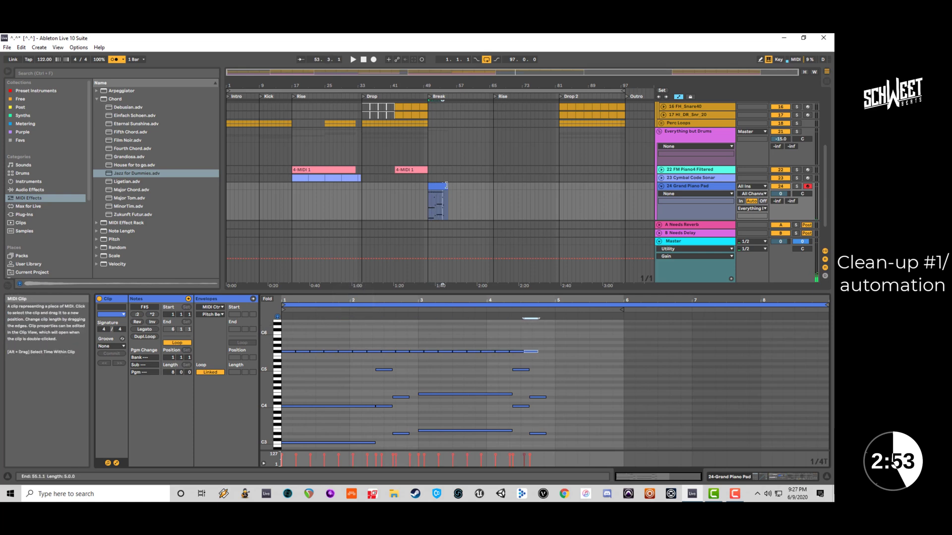
# Extend the Grand Piano Pad clip to end at 57.1.1 and duplicate it in the arrangement.
pyautogui.moveTo(448, 184); pyautogui.dragTo(456, 186)
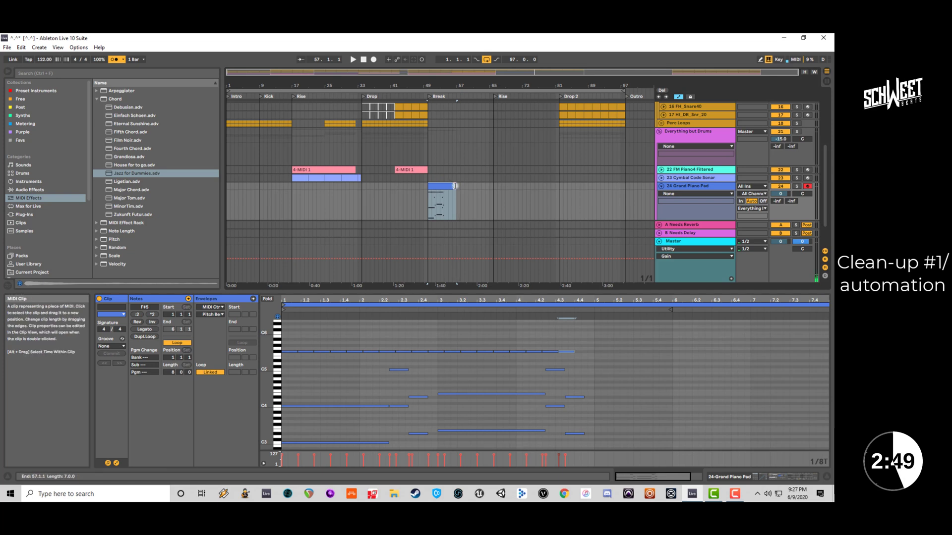
pyautogui.click(461, 197)
pyautogui.click(447, 185)
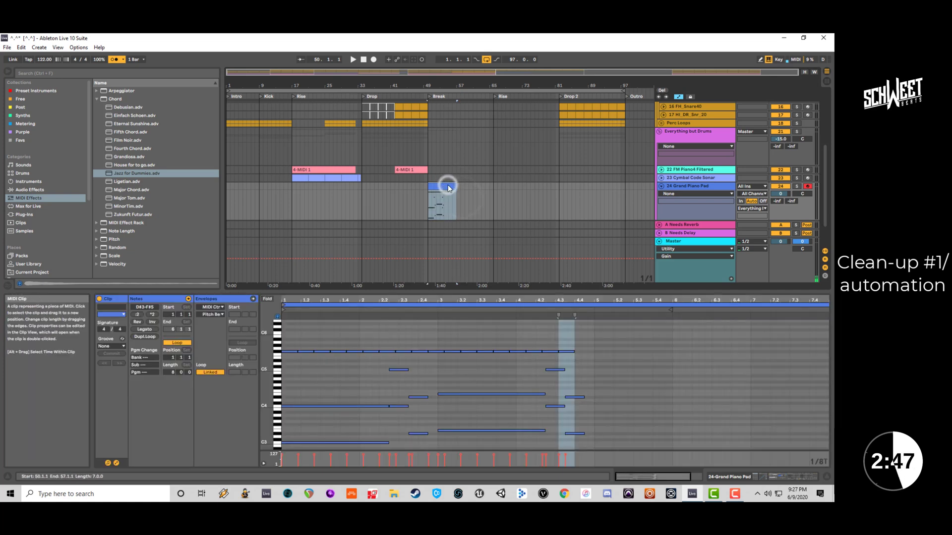
pyautogui.hotkey('ctrl', 'd')
# Extend the F#5 note run through bar 8 in the duplicated clip by repeated duplication, and audition it.
pyautogui.click(520, 286)
pyautogui.click(540, 330)
pyautogui.click(566, 351)
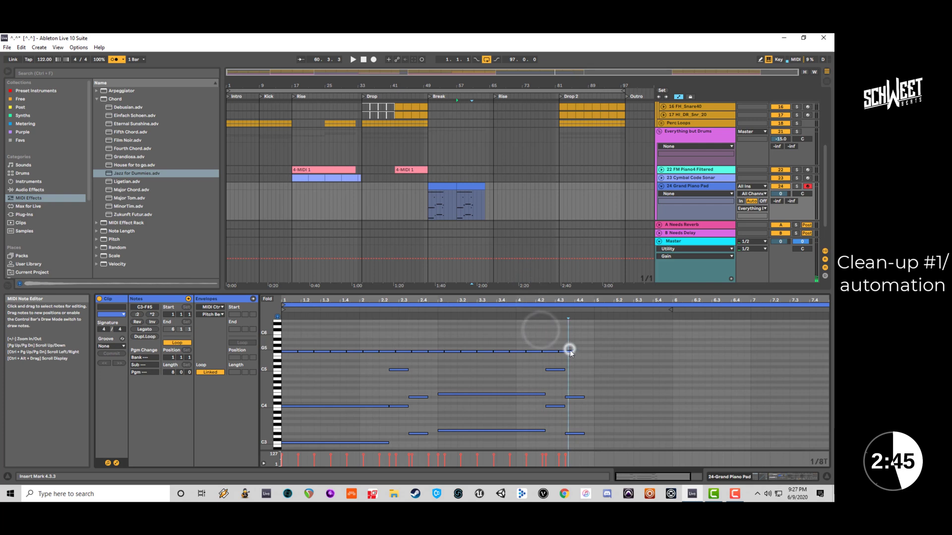
pyautogui.hotkey('ctrl', 'd')
pyautogui.hotkey('ctrl', 'd')
pyautogui.hotkey('ctrl', 'd')
pyautogui.hotkey('ctrl', 'd')
pyautogui.hotkey('ctrl', 'd')
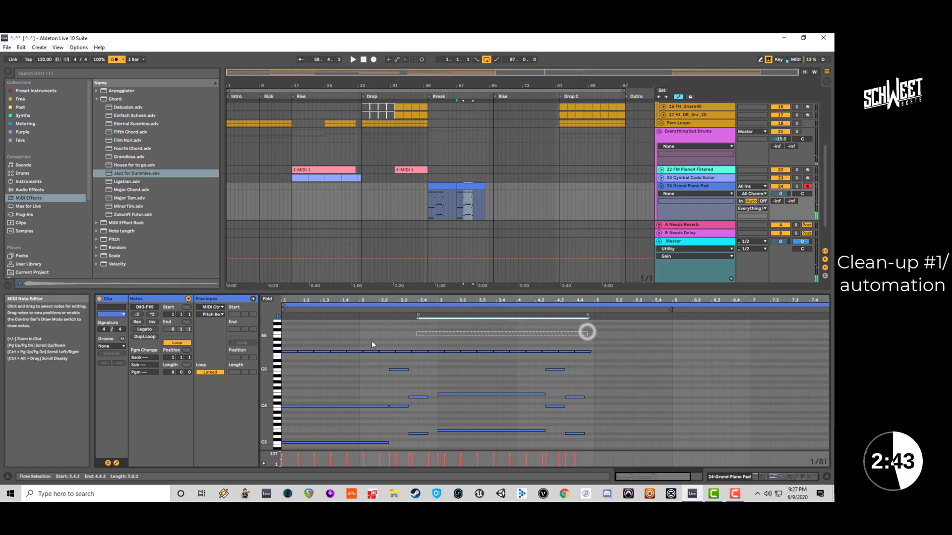
pyautogui.press('space')
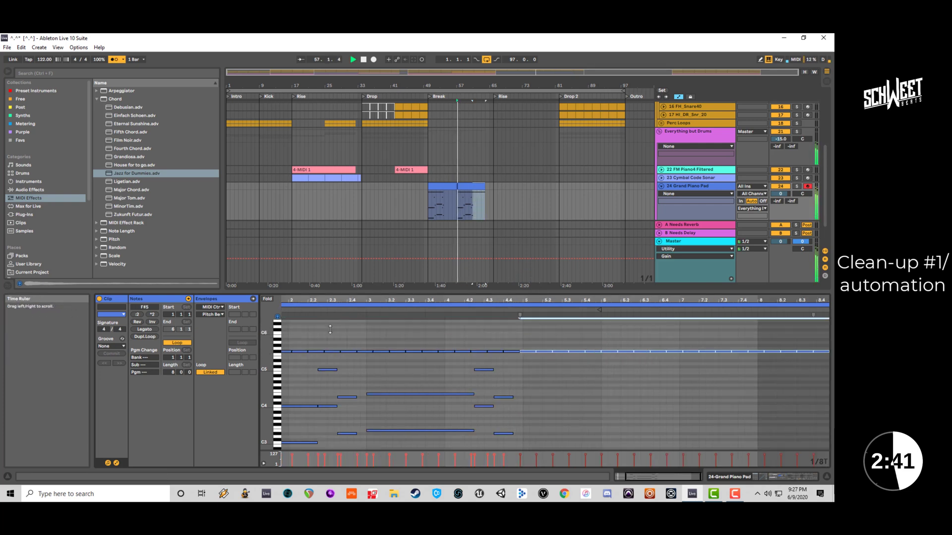
pyautogui.moveTo(417, 317); pyautogui.dragTo(418, 304)
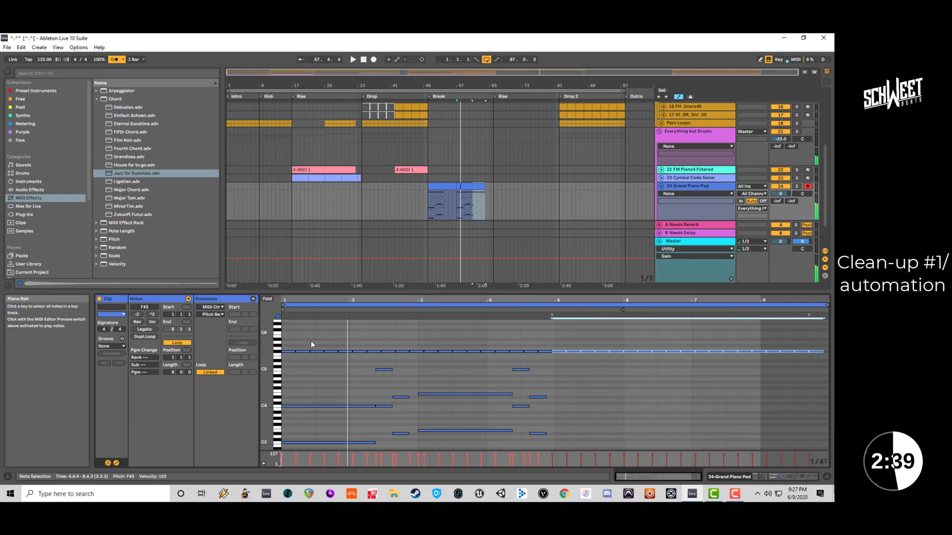
# Undo the F#5 runs, the clip copy and the clip extension, back to the two F#5 notes in bar 1.
pyautogui.hotkey('ctrl', 'z')
pyautogui.hotkey('ctrl', 'z')
pyautogui.hotkey('ctrl', 'z')
pyautogui.hotkey('ctrl', 'z')
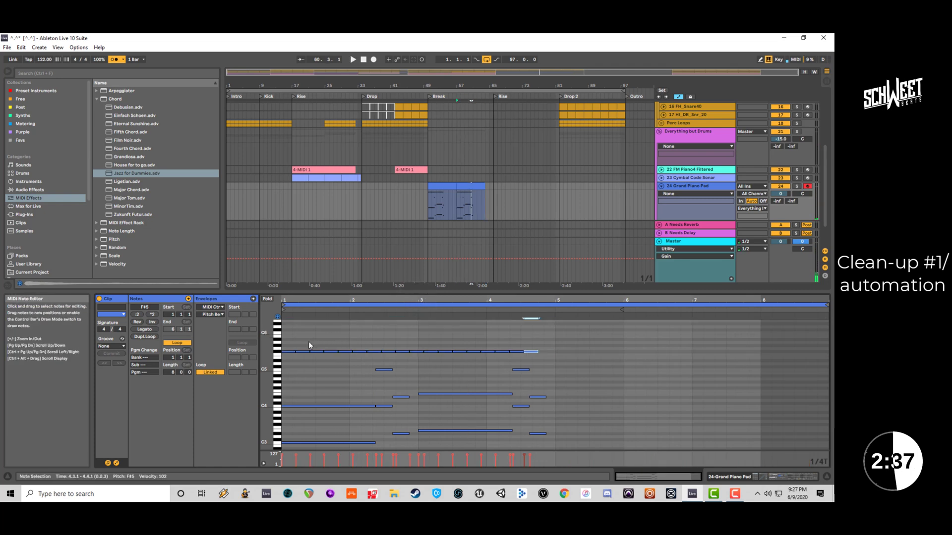
pyautogui.hotkey('ctrl', 'z')
pyautogui.hotkey('ctrl', 'z')
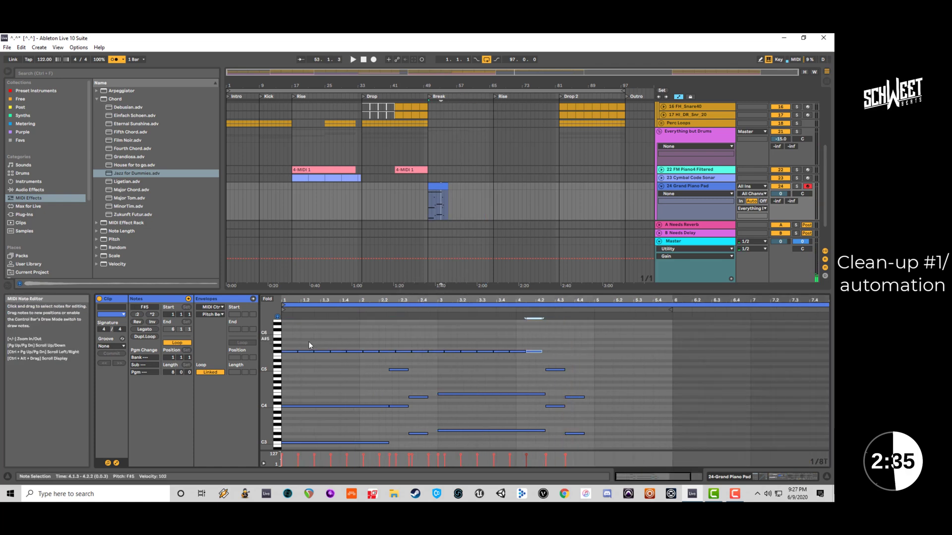
pyautogui.hotkey('ctrl', 'z')
pyautogui.hotkey('ctrl', 'z')
pyautogui.hotkey('ctrl', 'z')
pyautogui.hotkey('ctrl', 'z')
pyautogui.hotkey('ctrl', 'z')
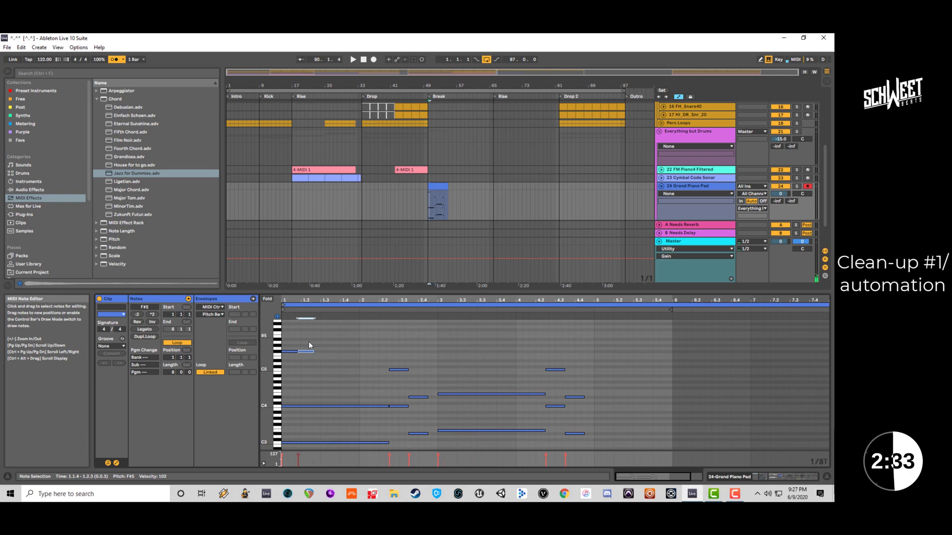
# Move the second F#5 note to start at 1.2.1 and audition the rhythm.
pyautogui.press('space')
pyautogui.click(308, 342)
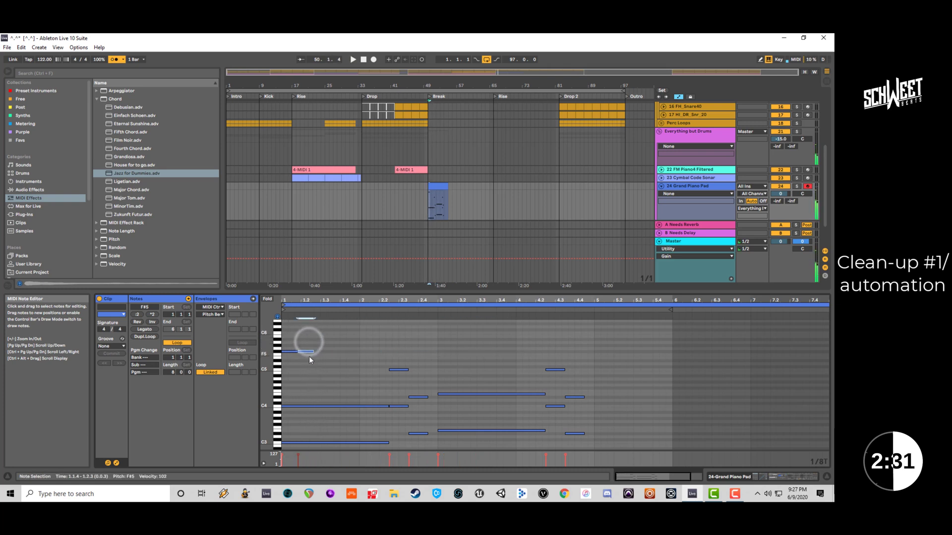
pyautogui.moveTo(308, 298); pyautogui.dragTo(298, 300)
pyautogui.click(343, 351)
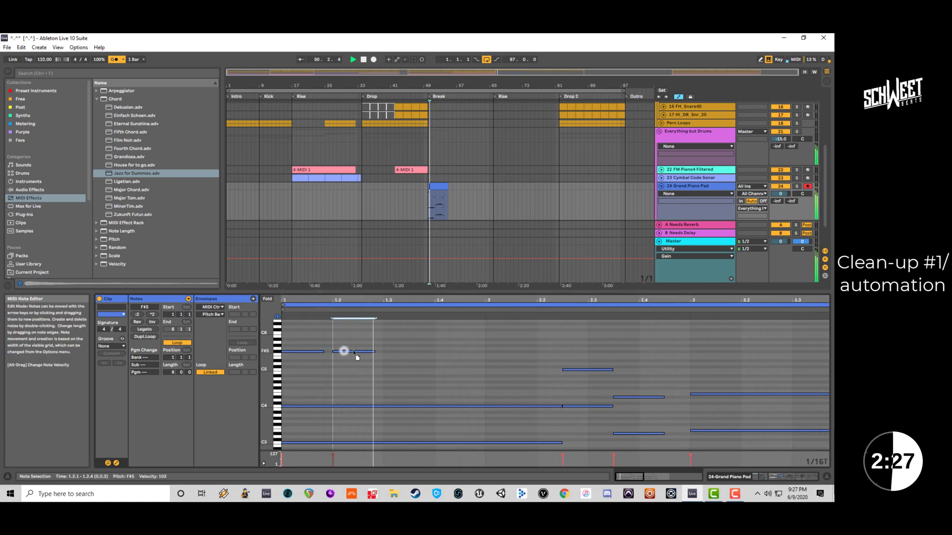
pyautogui.press('space')
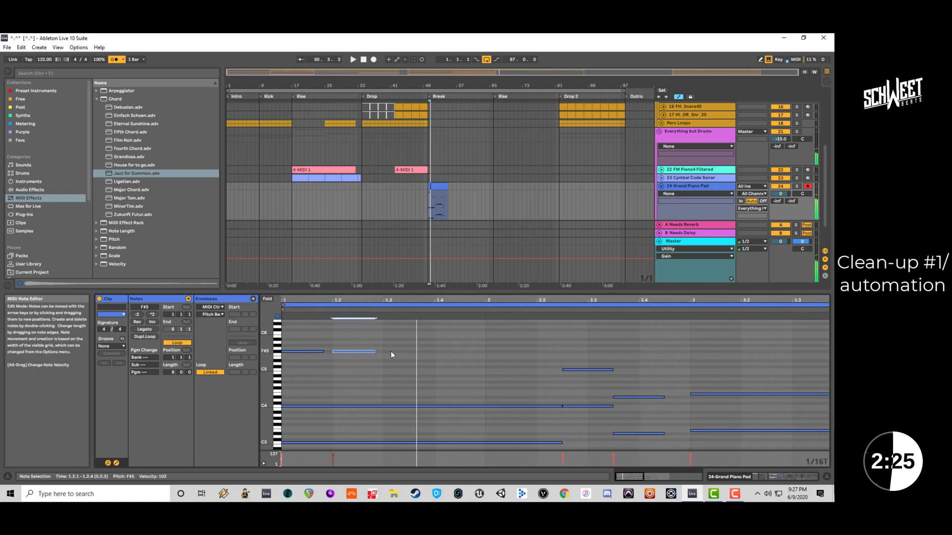
# Duplicate the second F#5 note and move the copy into beat 3 of bar 1, adjusting its timing during playback.
pyautogui.press('space')
pyautogui.hotkey('ctrl', 'd')
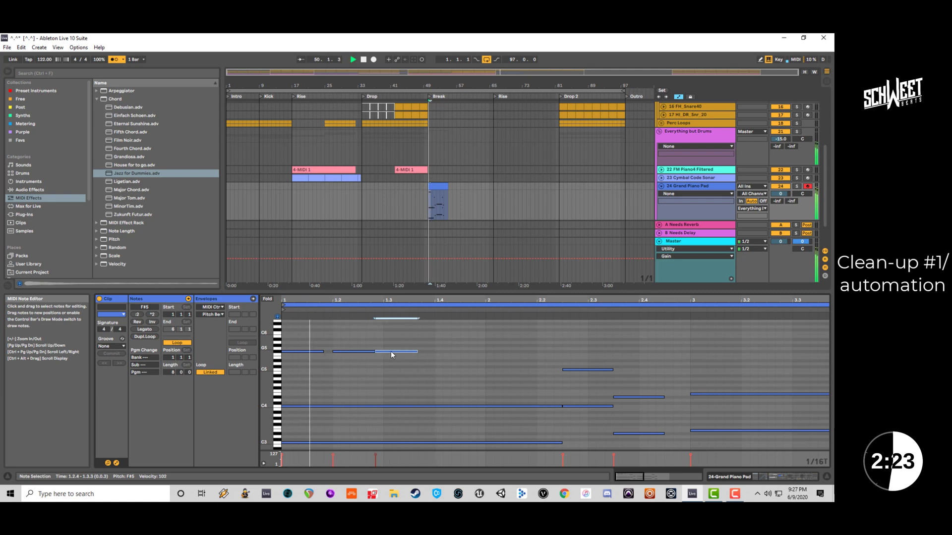
pyautogui.moveTo(392, 353); pyautogui.dragTo(409, 352)
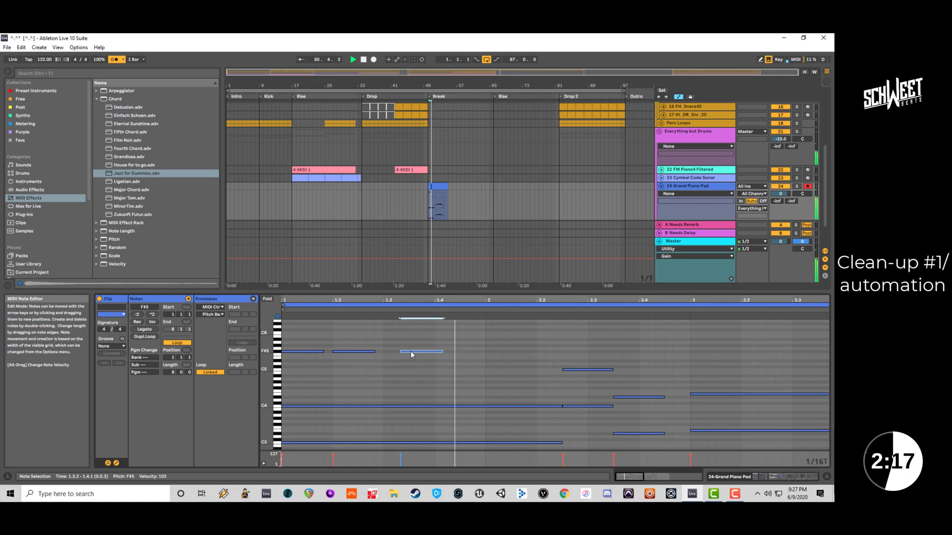
pyautogui.moveTo(418, 353); pyautogui.dragTo(430, 352)
pyautogui.press('space')
# Select the three-note F#5 rhythm in bar 1, duplicate it bar by bar through bar 5, and play it.
pyautogui.moveTo(484, 340); pyautogui.dragTo(290, 360)
pyautogui.hotkey('ctrl', 'd')
pyautogui.hotkey('ctrl', 'd')
pyautogui.hotkey('ctrl', 'd')
pyautogui.moveTo(378, 299); pyautogui.dragTo(314, 300)
pyautogui.hotkey('ctrl', 'd')
pyautogui.press('space')
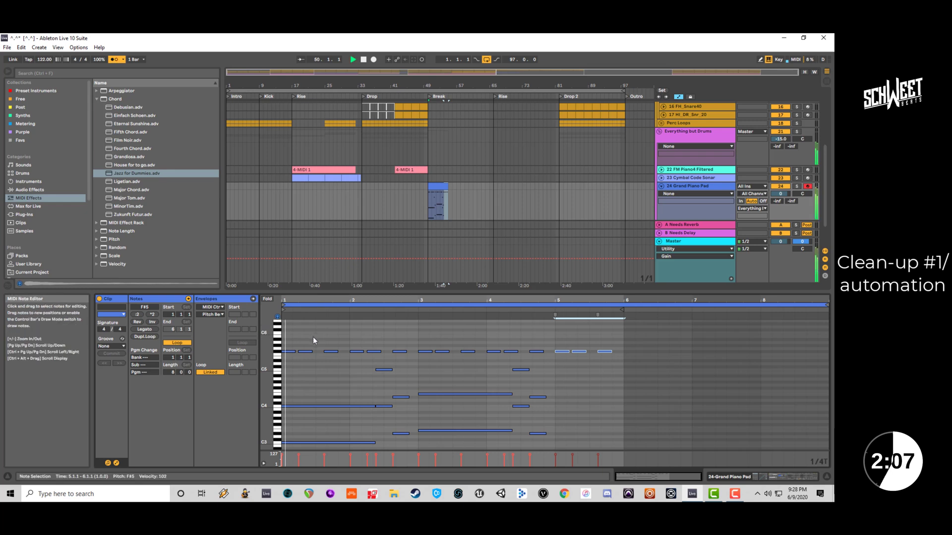
# Try the second F#5 note of bar 1 at G#5 during playback and bring it back to F#5.
pyautogui.moveTo(313, 337); pyautogui.dragTo(307, 361)
pyautogui.press('Up')
pyautogui.hotkey('shift', 'Left')
pyautogui.press('space')
pyautogui.press('Up')
pyautogui.press('space')
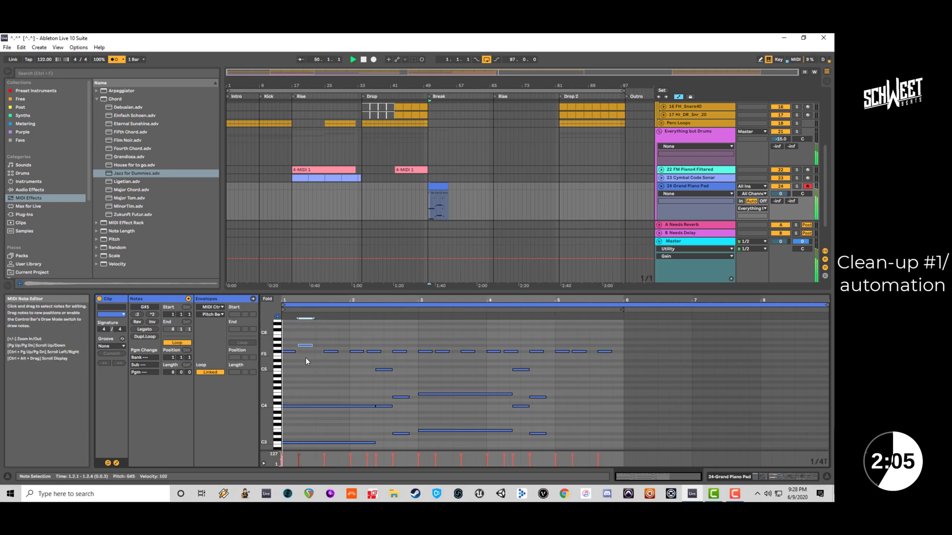
pyautogui.press('Down')
pyautogui.press('Down')
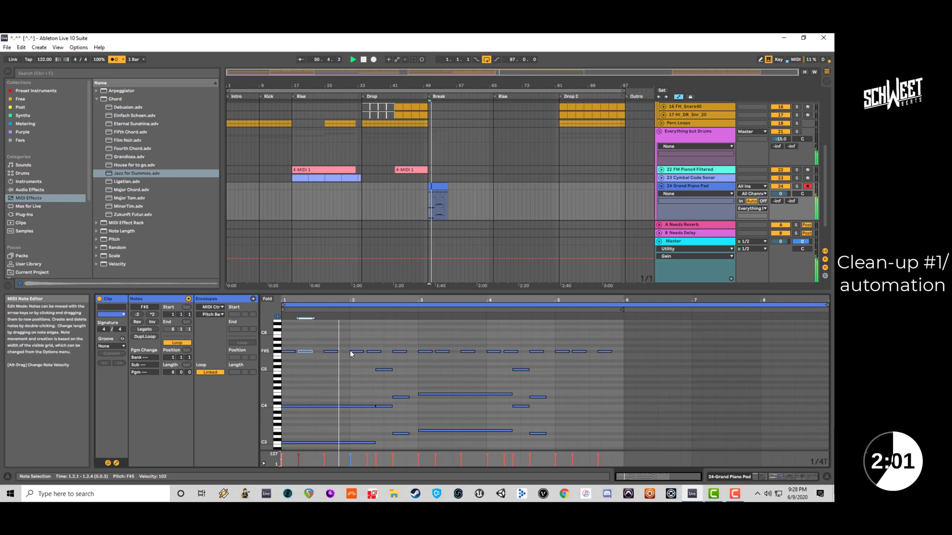
# Raise the three-note F#5 rhythms in bars 3 and 4 to G5 and play the clip.
pyautogui.moveTo(424, 340); pyautogui.dragTo(466, 356)
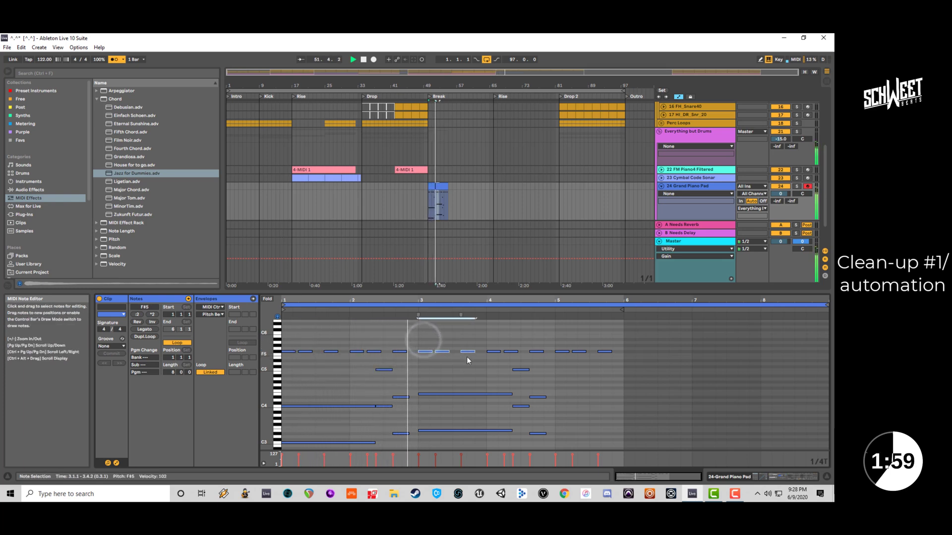
pyautogui.press('Up')
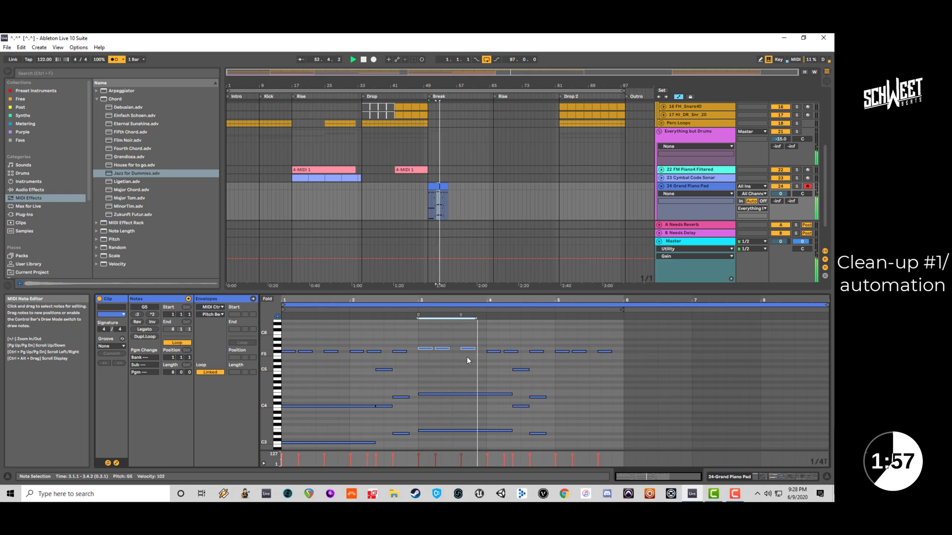
pyautogui.moveTo(494, 342); pyautogui.dragTo(533, 360)
pyautogui.press('Up')
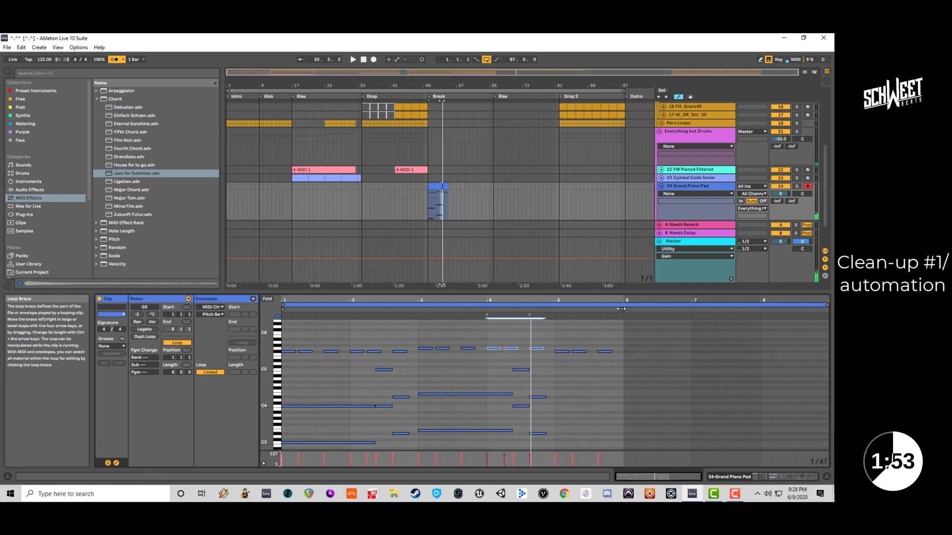
pyautogui.moveTo(621, 309); pyautogui.dragTo(818, 311)
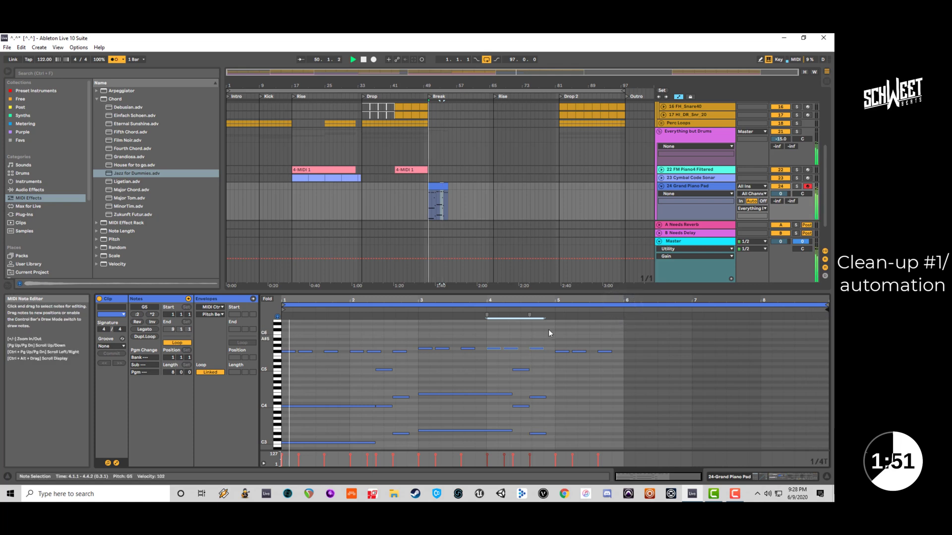
pyautogui.moveTo(549, 329); pyautogui.dragTo(304, 445)
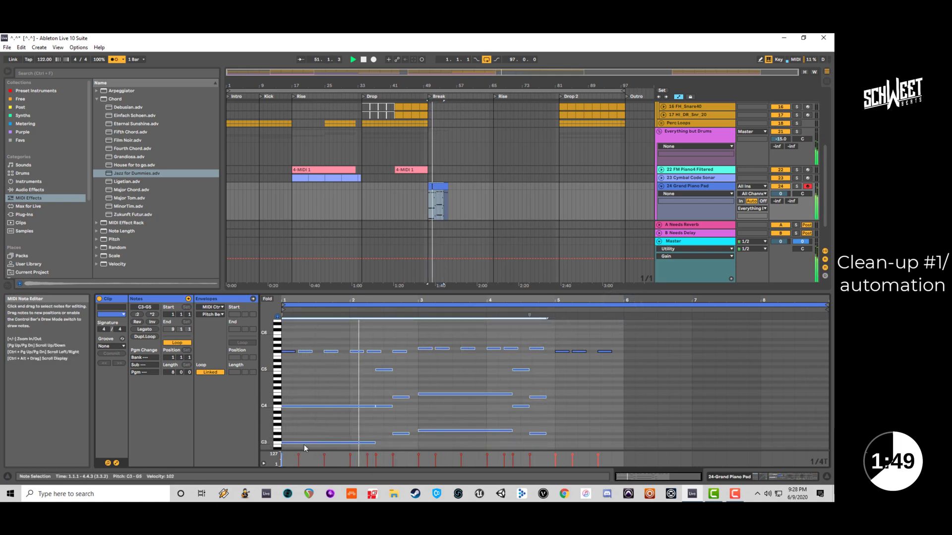
pyautogui.hotkey('ctrl', 'd')
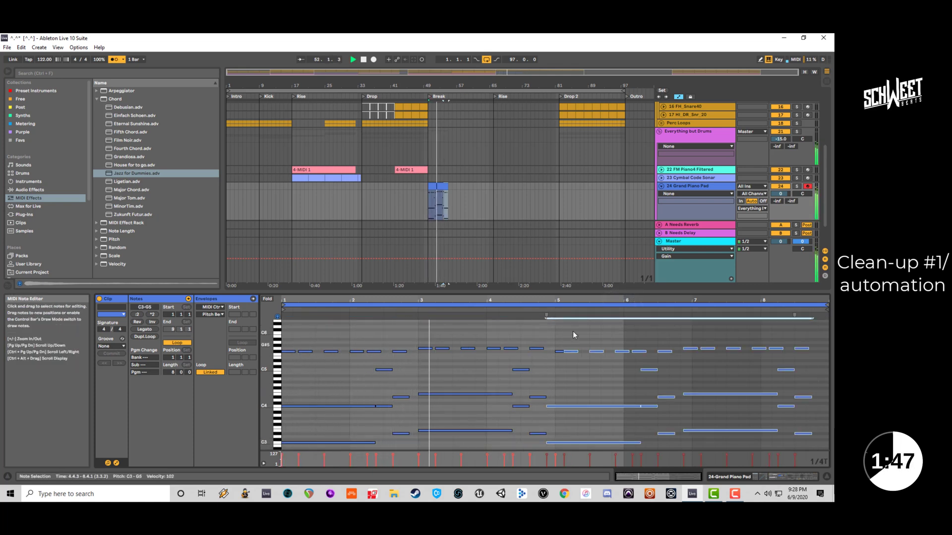
pyautogui.hotkey('ctrl', 'z')
# Delete the F#5 notes in bar 5 and duplicate the C3–C5 notes of bars 1 to 4 into bars 5 to 8.
pyautogui.moveTo(556, 337); pyautogui.dragTo(602, 359)
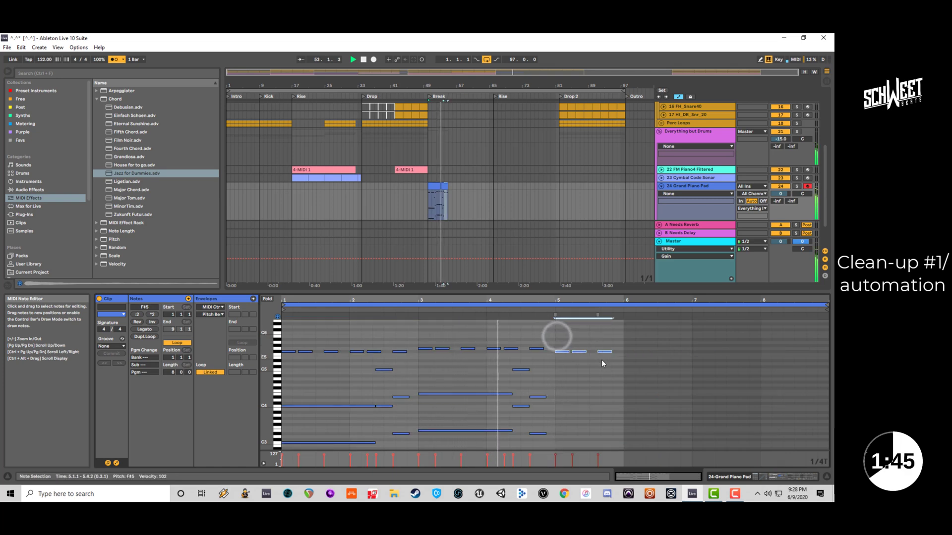
pyautogui.keyDown('shift'); pyautogui.click(621, 342); pyautogui.keyUp('shift')
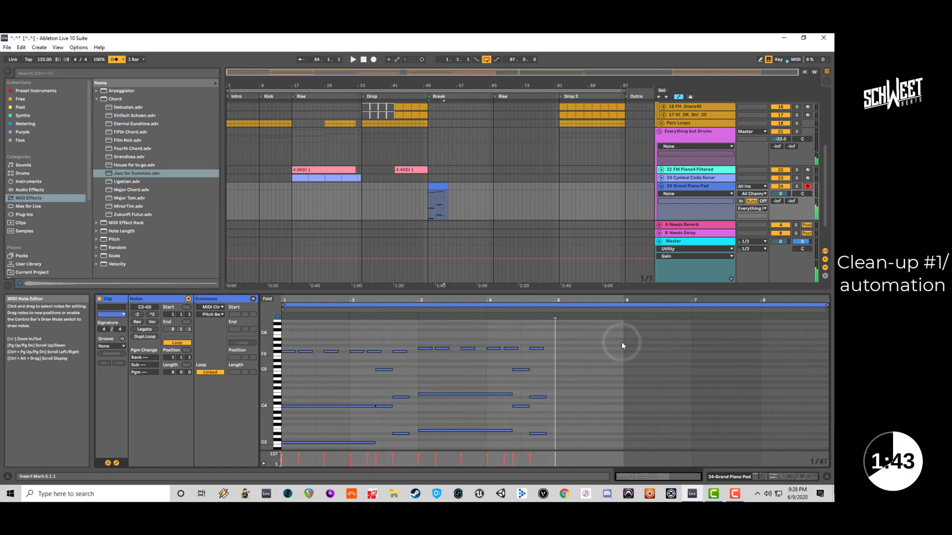
pyautogui.moveTo(554, 360); pyautogui.dragTo(271, 445)
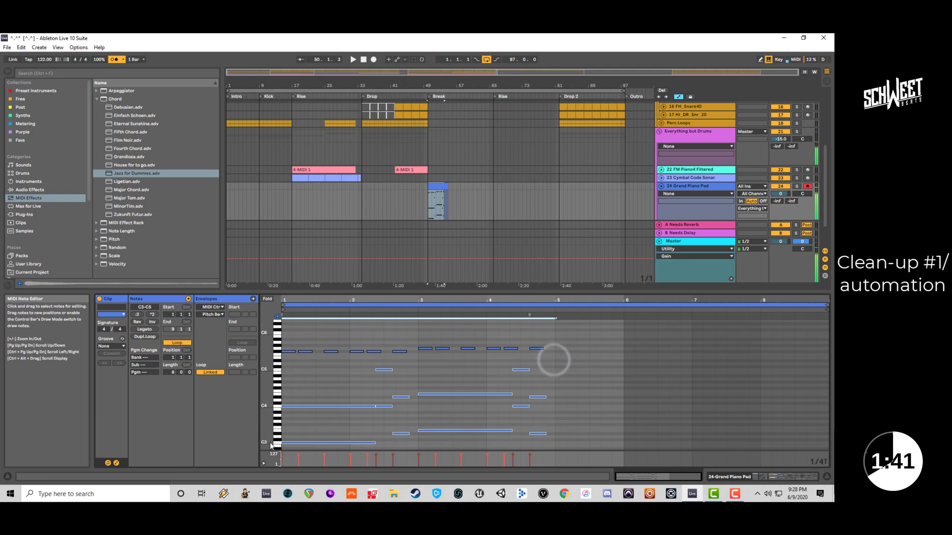
pyautogui.hotkey('ctrl', 'd')
pyautogui.press('space')
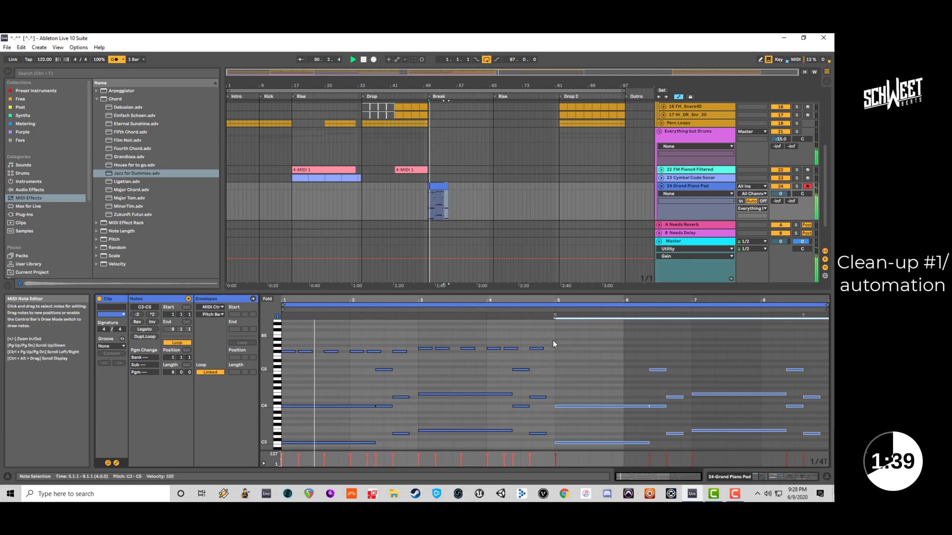
# Duplicate the G5 rhythm of bars 3 and 4 into bars 5 and 6 and raise the copy to G#5.
pyautogui.moveTo(554, 344); pyautogui.dragTo(417, 355)
pyautogui.hotkey('ctrl', 'd')
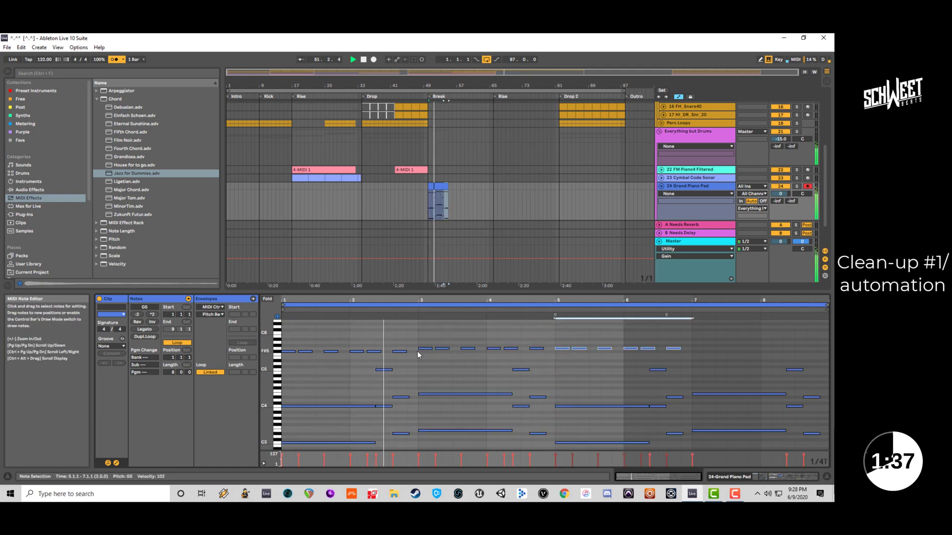
pyautogui.press('Up')
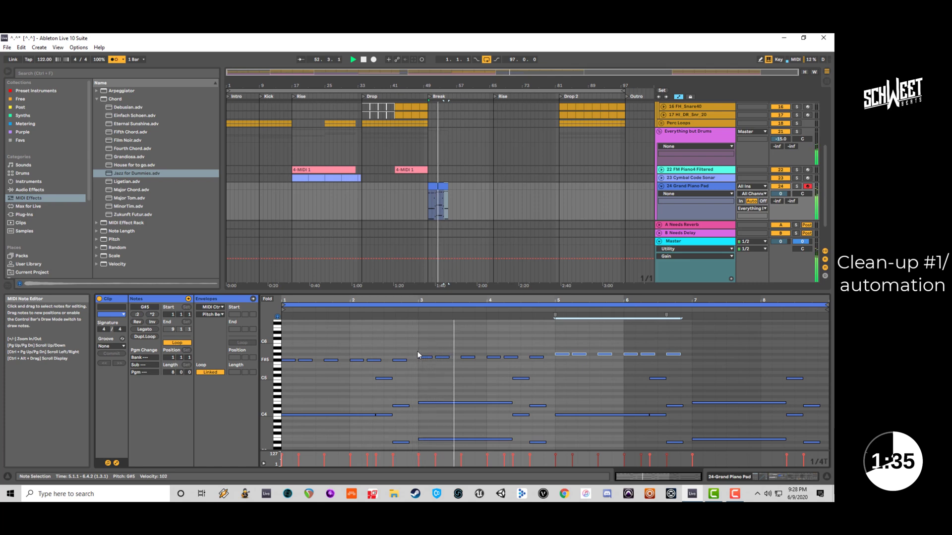
# Duplicate the last G5 note of bar 3 to 3.4.2, raise the copy to A5, and audition it.
pyautogui.moveTo(492, 348); pyautogui.dragTo(538, 366)
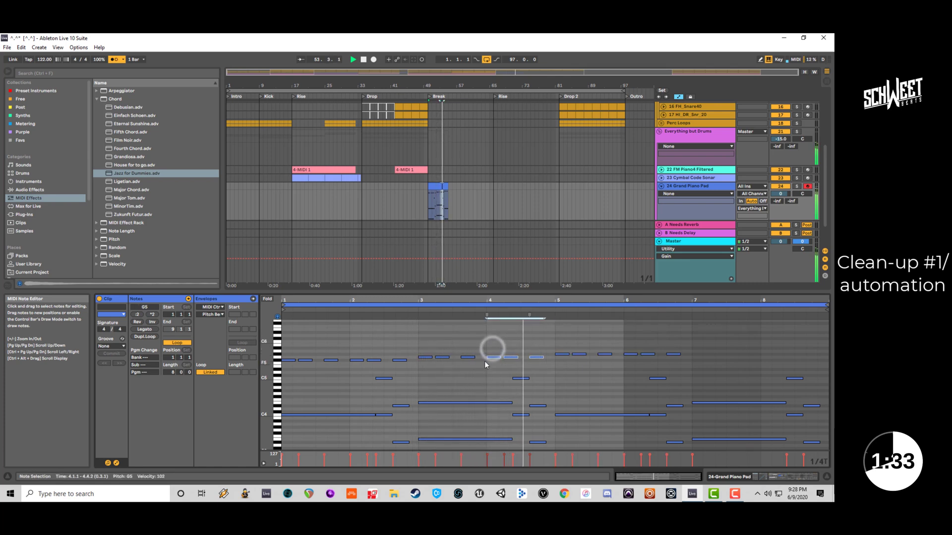
pyautogui.click(468, 357)
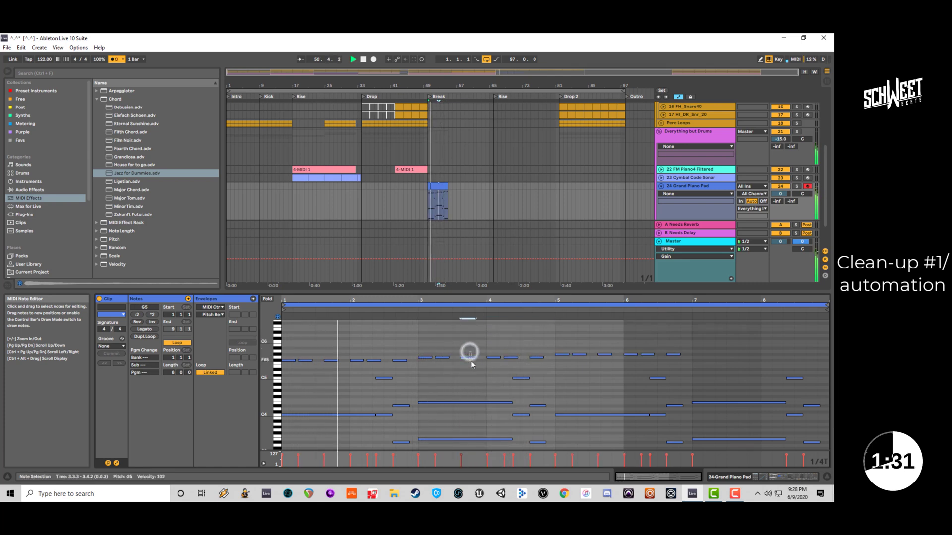
pyautogui.hotkey('ctrl', 'd')
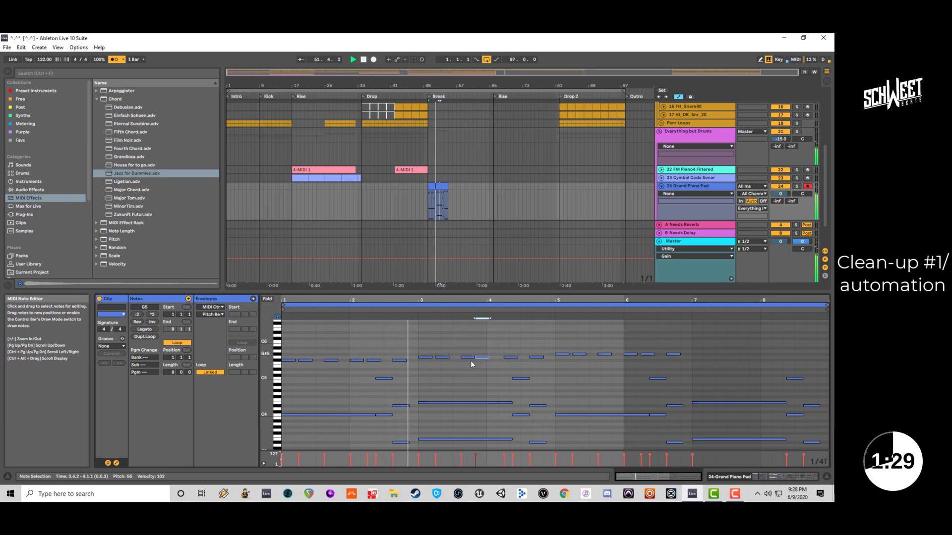
pyautogui.press('Up')
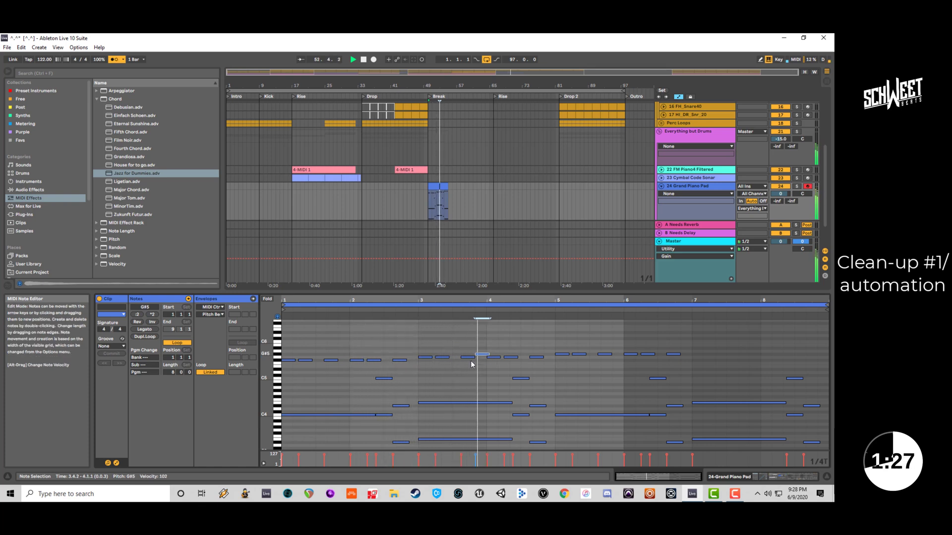
pyautogui.press('Up')
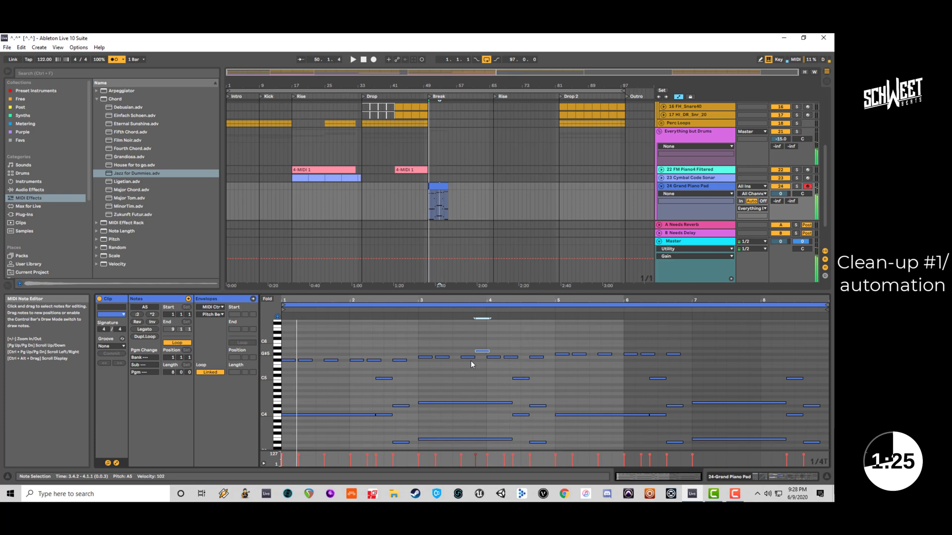
pyautogui.click(443, 308)
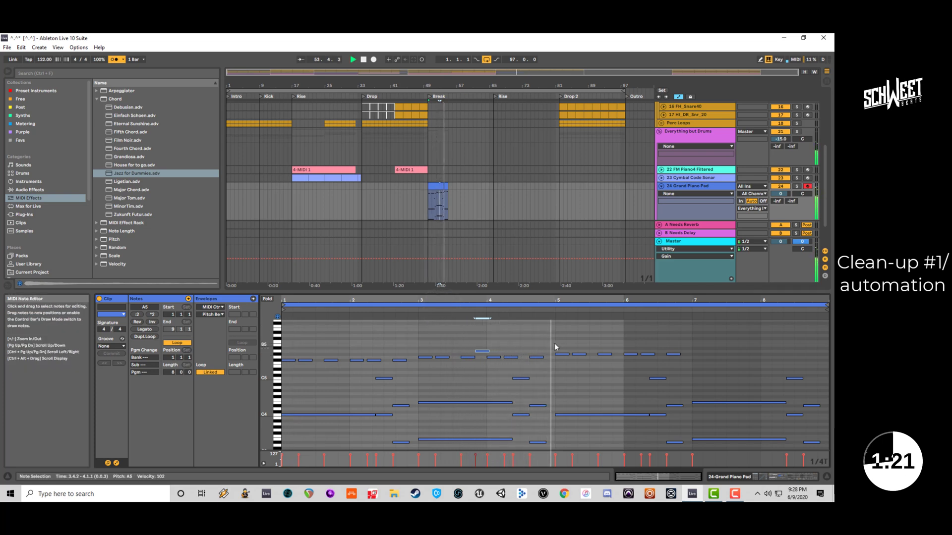
# Raise the six upper rhythm notes in bars 5 and 6 to C6, trying A#5 on the way, and audition them.
pyautogui.moveTo(555, 347); pyautogui.dragTo(670, 358)
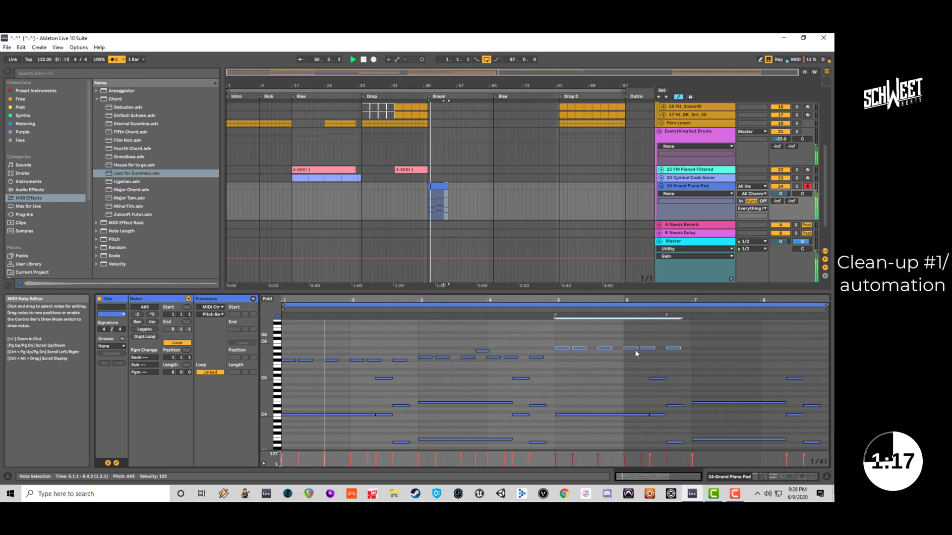
pyautogui.click(440, 186)
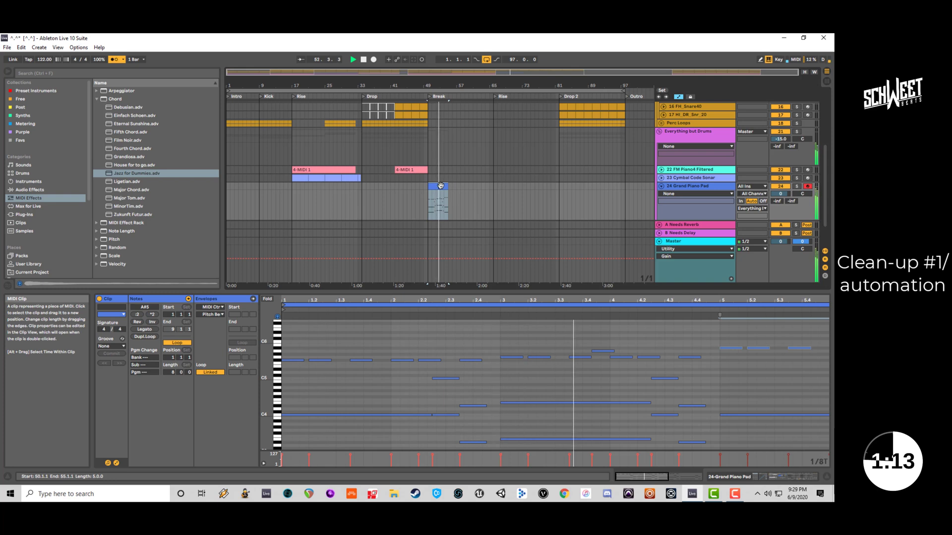
pyautogui.doubleClick(578, 297)
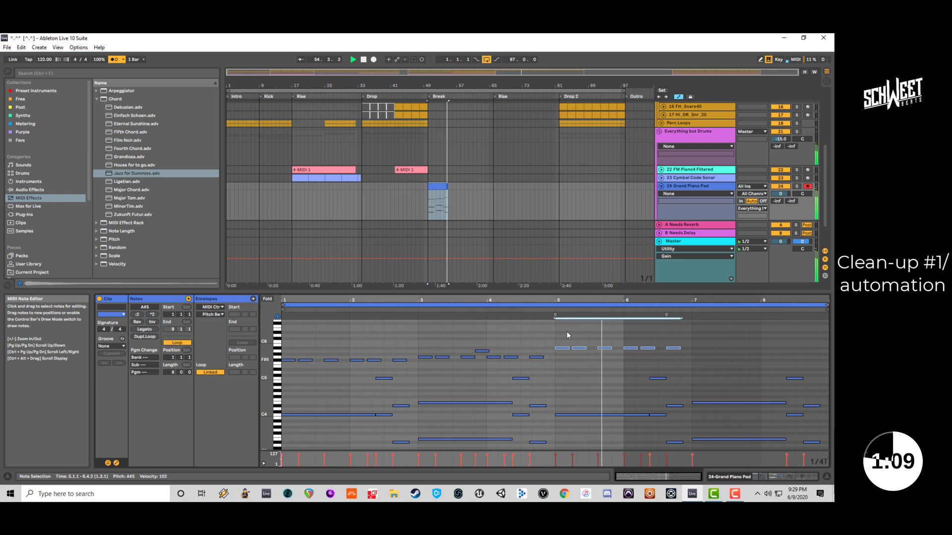
pyautogui.press('Up')
pyautogui.press('Up')
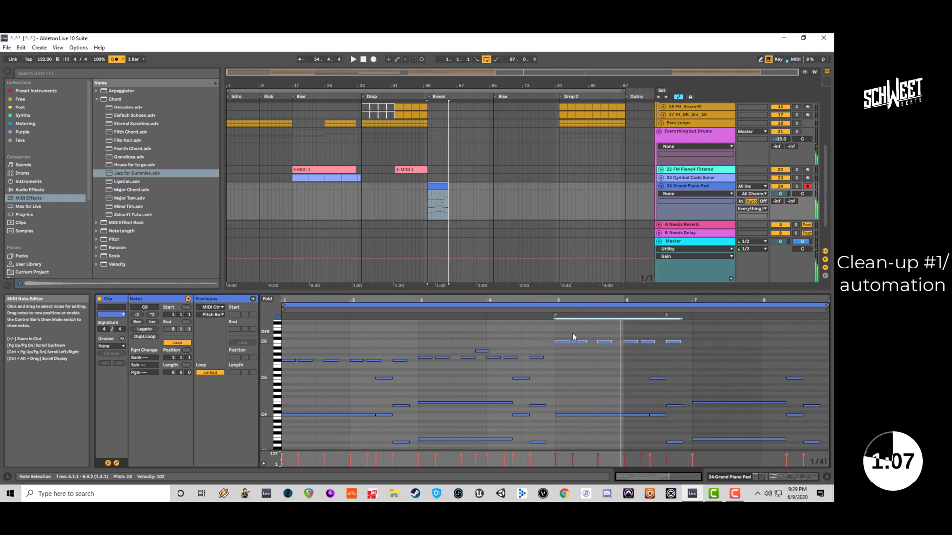
pyautogui.click(556, 308)
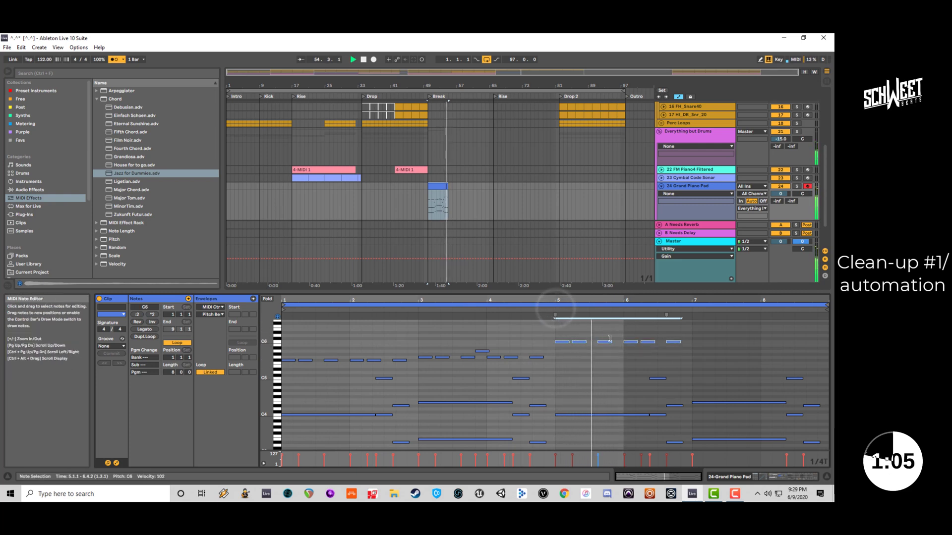
pyautogui.moveTo(626, 328)
pyautogui.mouseDown()
pyautogui.moveTo(683, 350)
pyautogui.moveTo(634, 349)
pyautogui.mouseUp()
pyautogui.press('space')
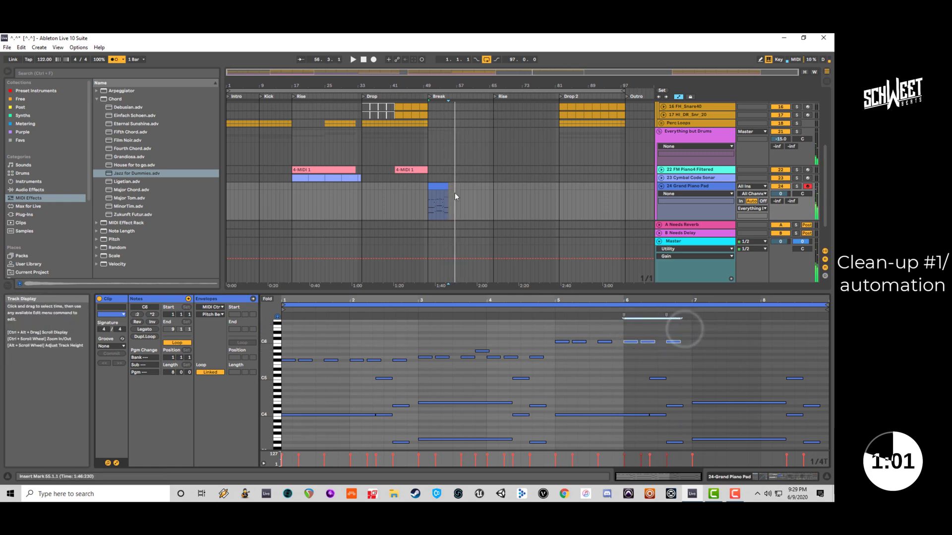
# Extend the Grand Piano Pad clip in the arrangement to seven bars and play it from around bar 5.
pyautogui.moveTo(444, 186); pyautogui.dragTo(457, 187)
pyautogui.click(717, 328)
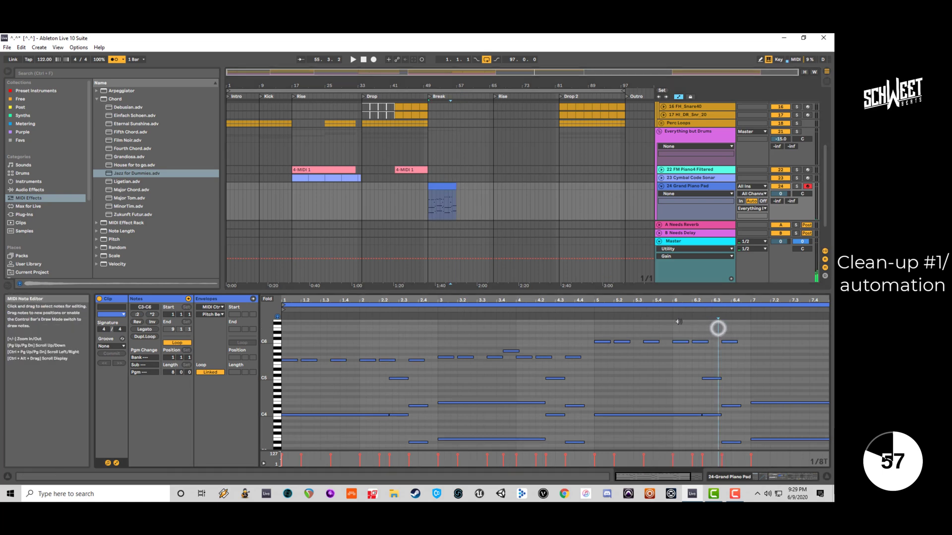
pyautogui.click(599, 309)
# Lower the last C6 note of bar 6 to B5 and audition it.
pyautogui.moveTo(745, 325); pyautogui.dragTo(731, 343)
pyautogui.press('Down')
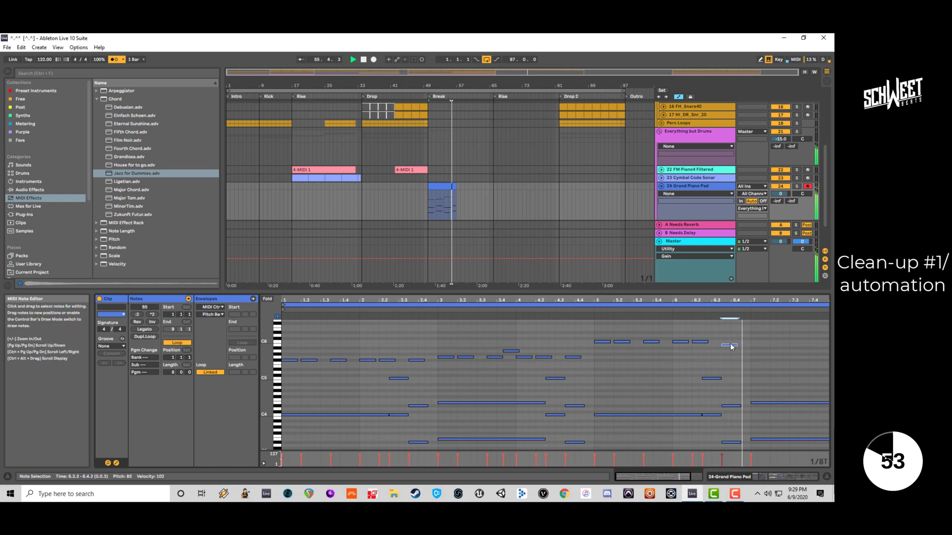
pyautogui.press('space')
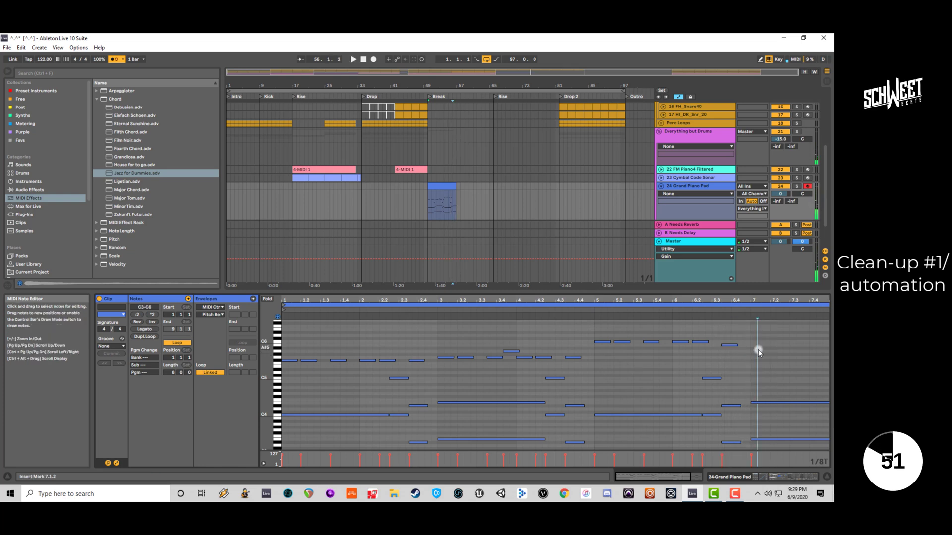
pyautogui.doubleClick(754, 352)
pyautogui.moveTo(763, 346); pyautogui.dragTo(753, 355)
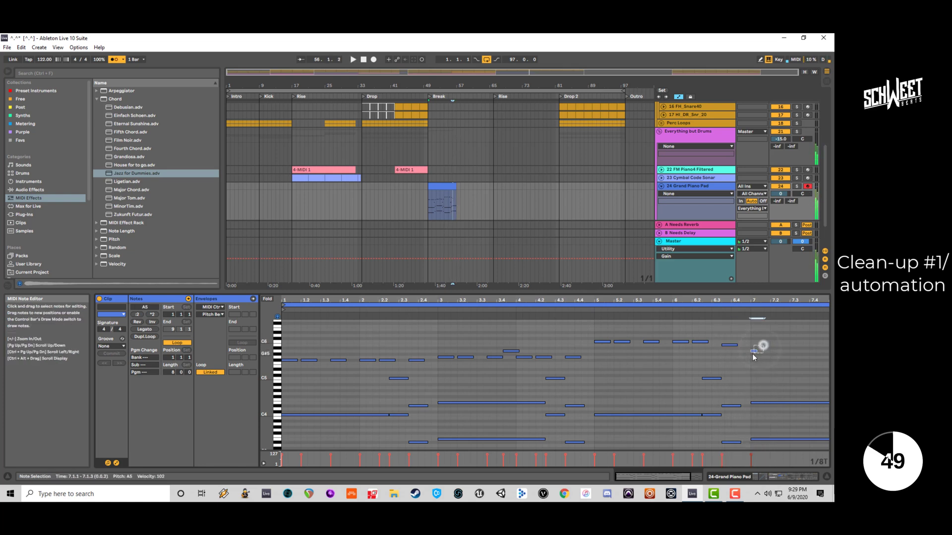
pyautogui.press('Delete')
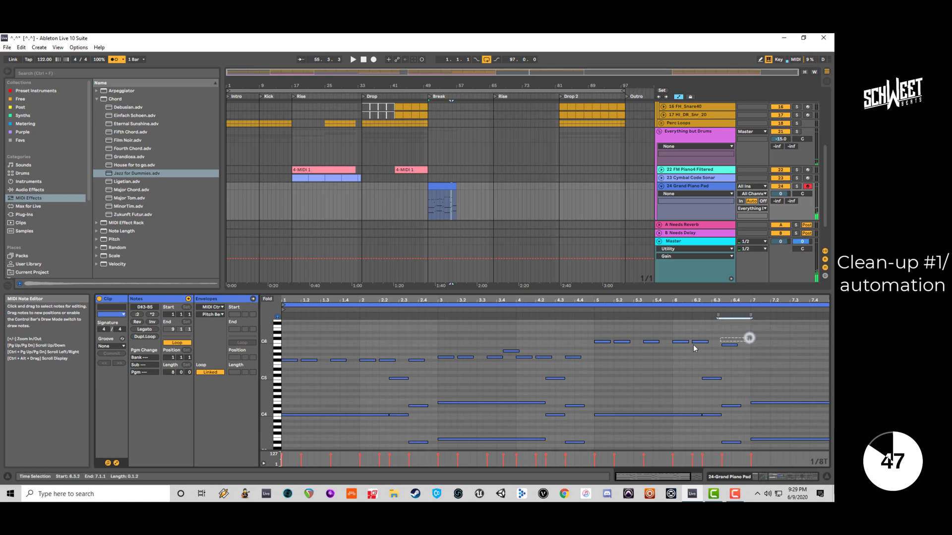
# Paste bar 6's three-note rhythm into bar 7, lower it four semitones to G#5, G#5 and G5, and play it.
pyautogui.hotkey('ctrl', 'v')
pyautogui.press('Down')
pyautogui.press('Down')
pyautogui.press('Down')
pyautogui.press('Down')
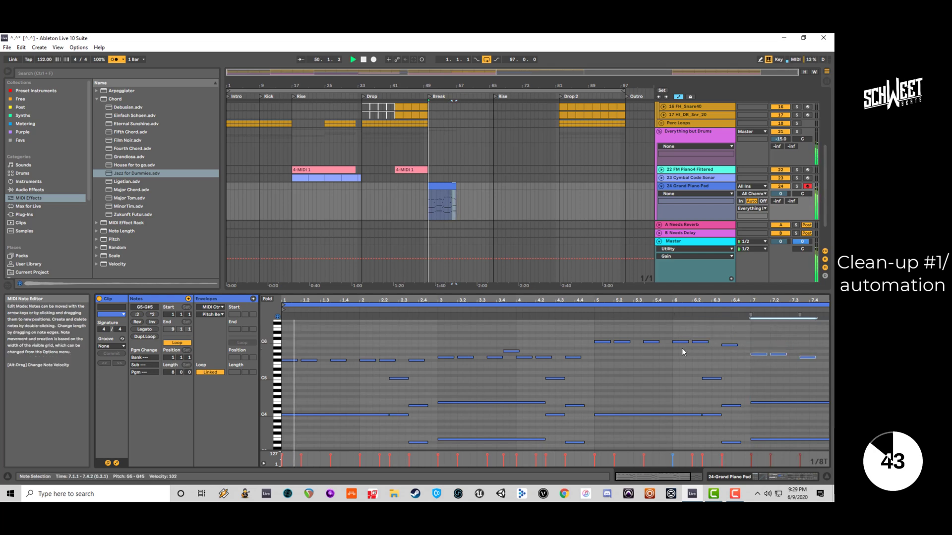
pyautogui.click(681, 311)
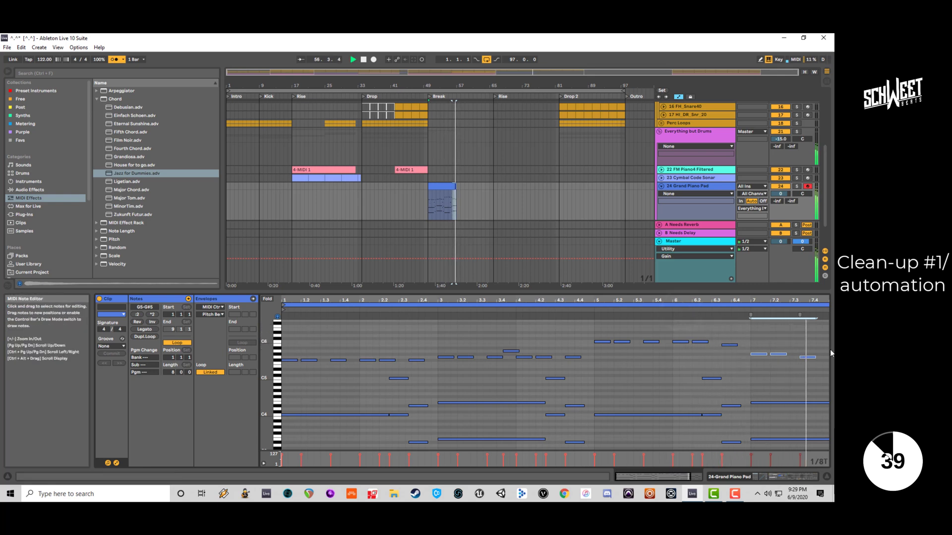
pyautogui.doubleClick(807, 301)
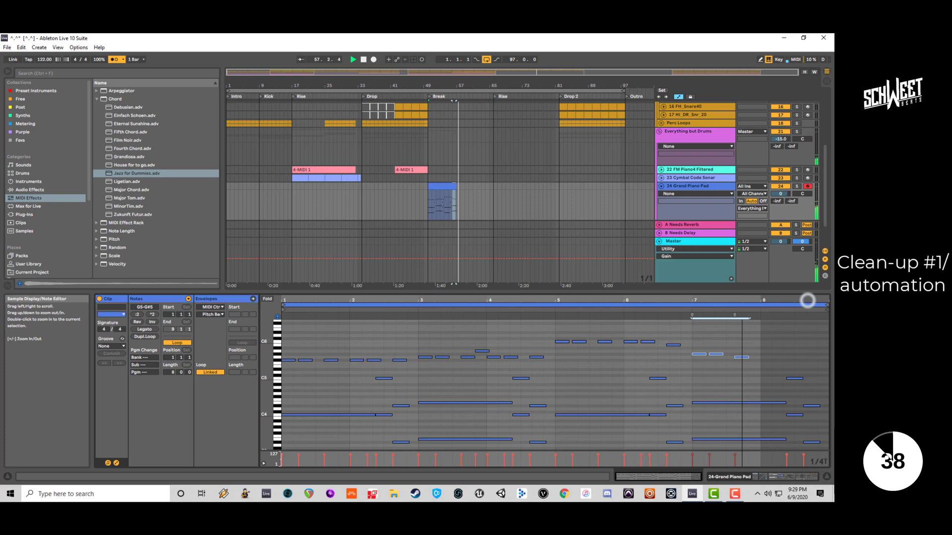
pyautogui.click(755, 332)
pyautogui.click(776, 358)
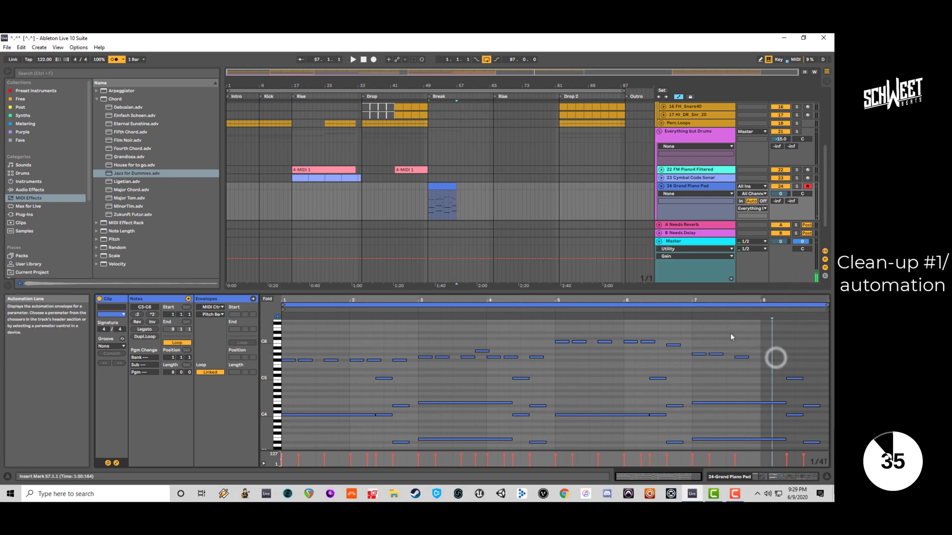
# Play the Grand Piano Pad clip from the start of the Break at bar 50.
pyautogui.click(456, 186)
pyautogui.click(457, 187)
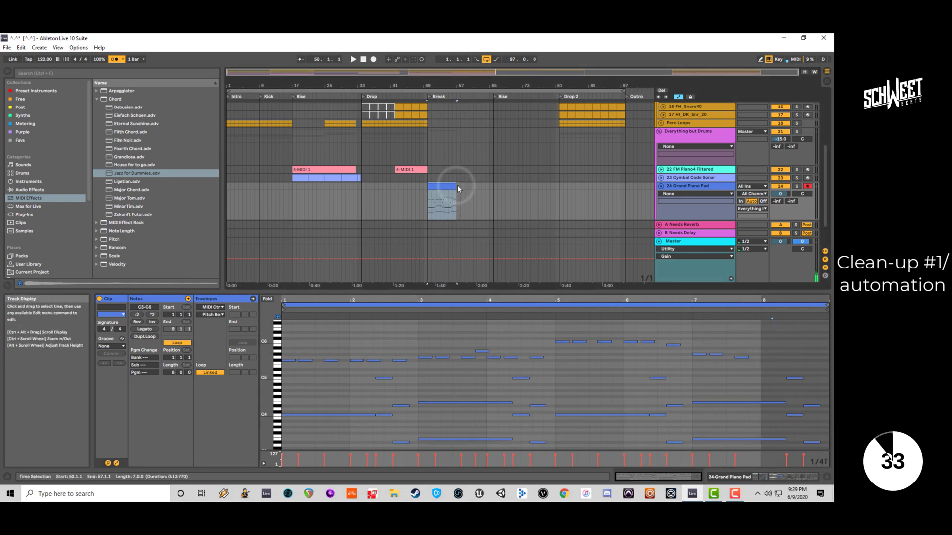
pyautogui.press('+')
pyautogui.press('+')
pyautogui.press('+')
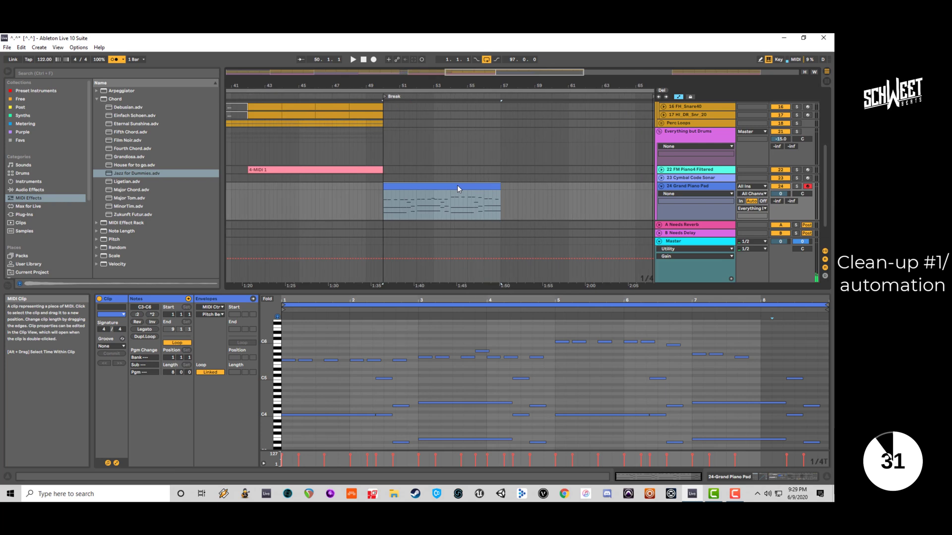
pyautogui.press('space')
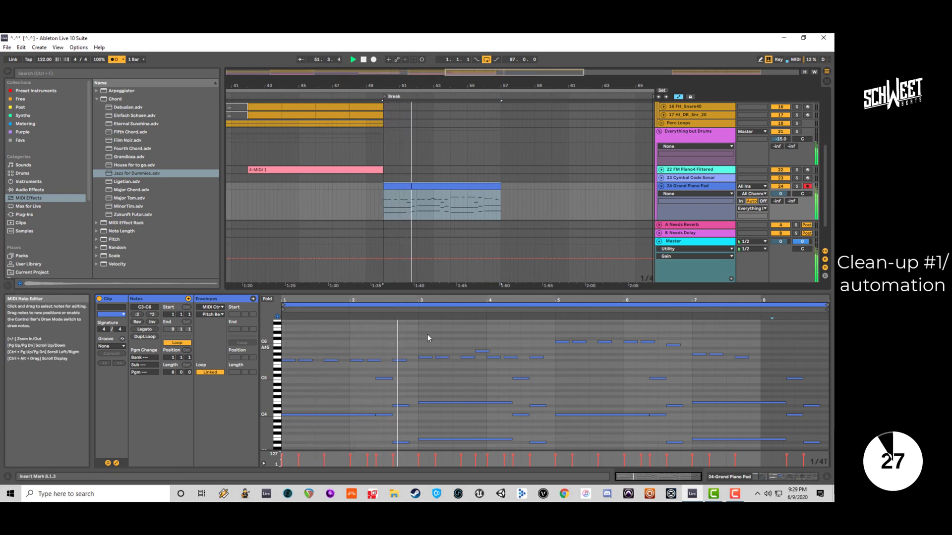
# Extend the Grand Piano Pad clip in the arrangement to eight bars, ending at bar 58.
pyautogui.click(749, 338)
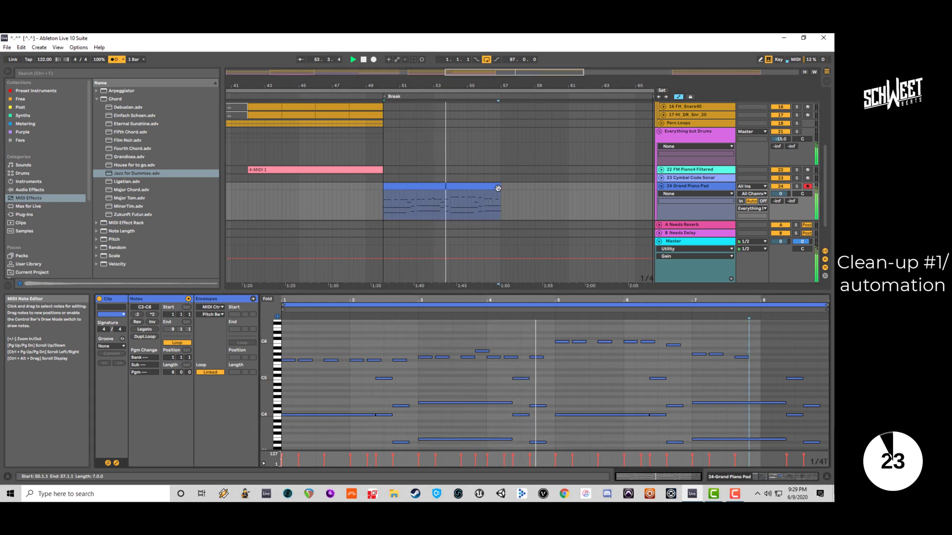
pyautogui.moveTo(499, 188); pyautogui.dragTo(516, 188)
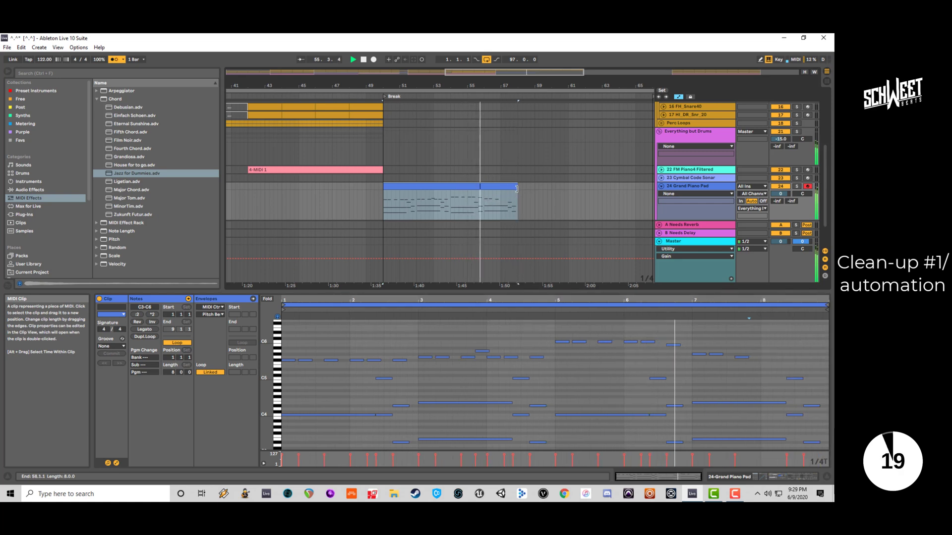
pyautogui.moveTo(494, 79); pyautogui.dragTo(492, 73)
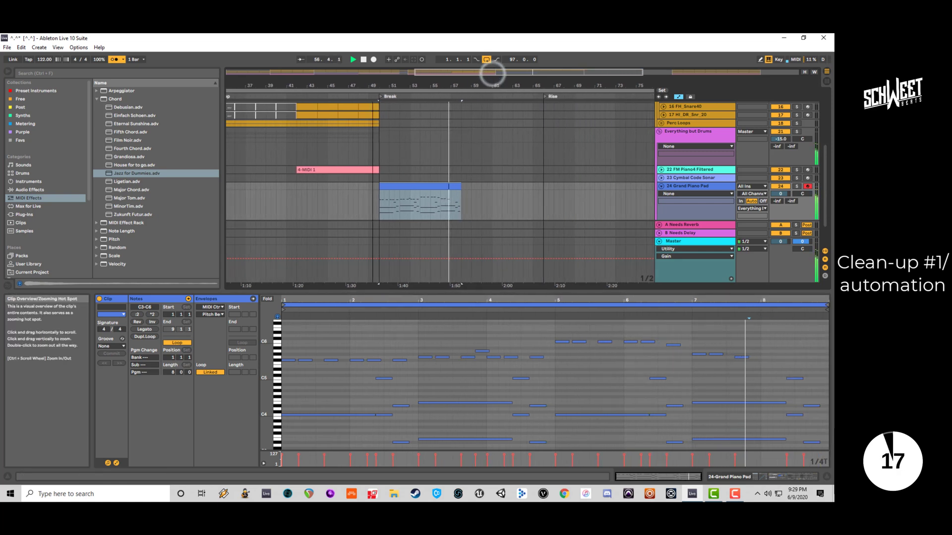
# Duplicate bar 7's three upper notes into bar 8, and duplicate the whole eight-bar Grand Piano Pad clip to fill bars 58 to 66.
pyautogui.moveTo(756, 347); pyautogui.dragTo(695, 362)
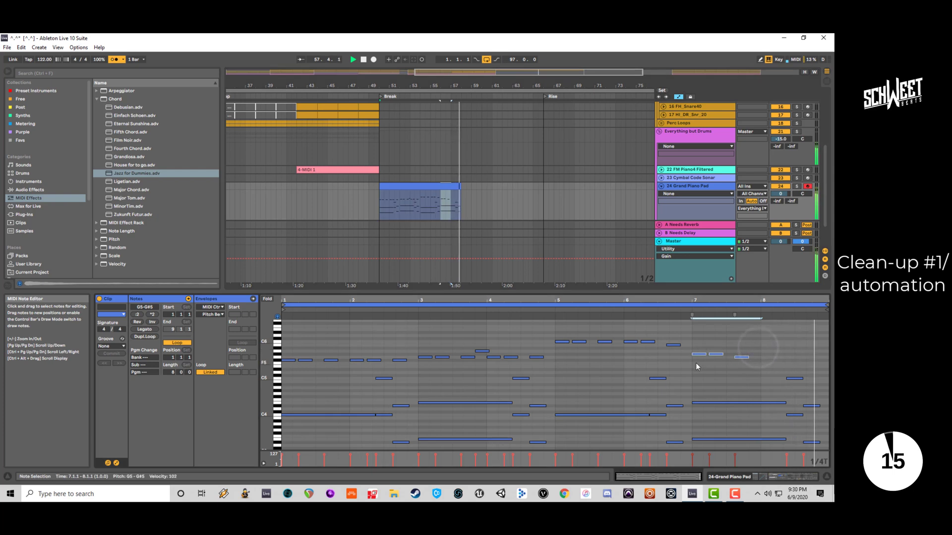
pyautogui.hotkey('ctrl', 'd')
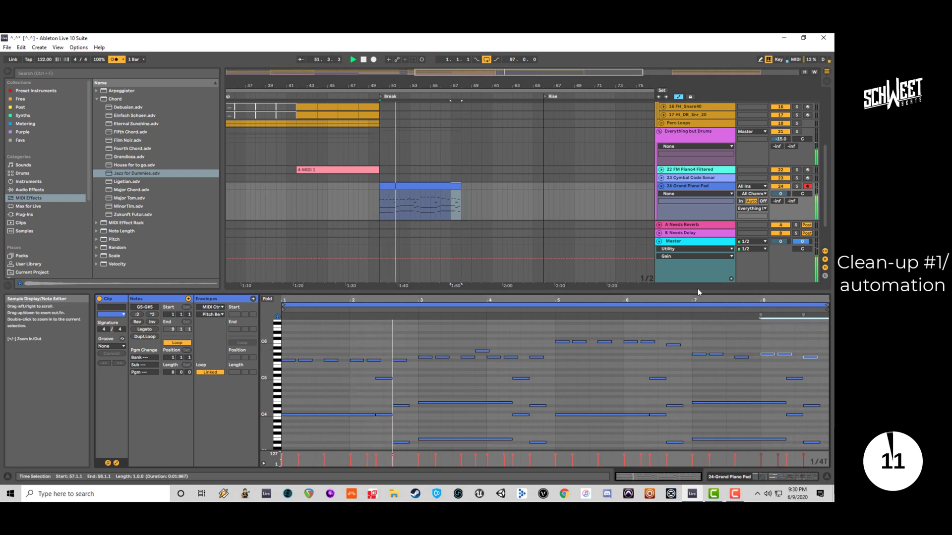
pyautogui.moveTo(436, 73); pyautogui.dragTo(432, 83)
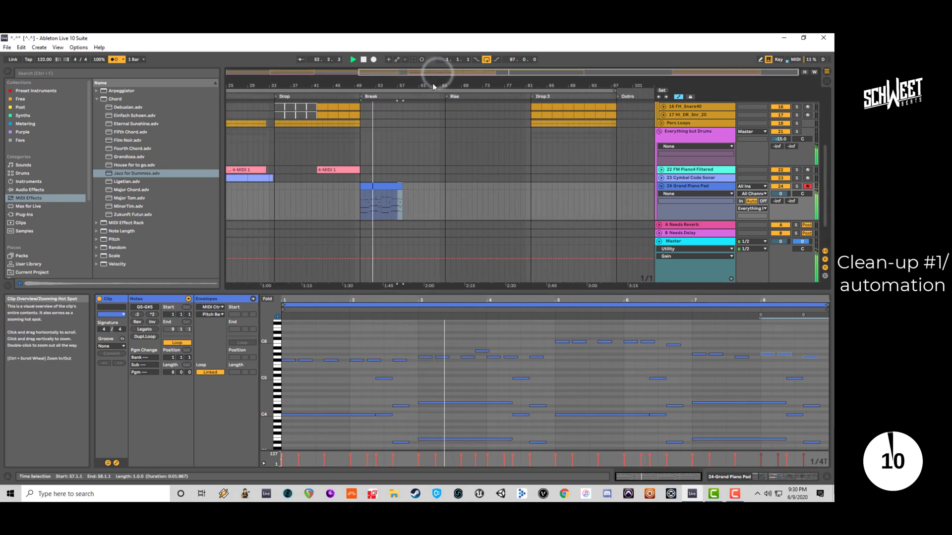
pyautogui.click(389, 187)
pyautogui.hotkey('ctrl', 'd')
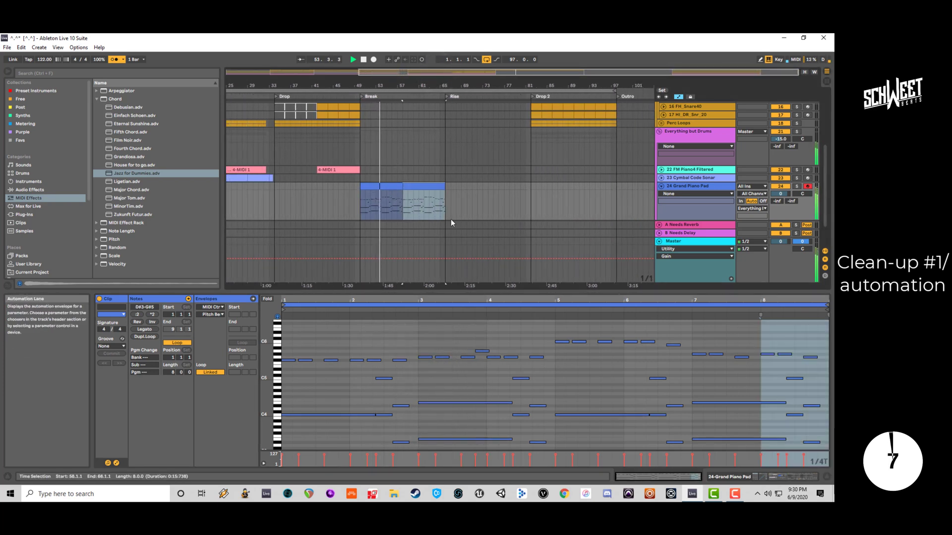
# Stop playback and hide the clip's note editor to show more of the arrangement tracks.
pyautogui.scroll(2, 398, 166)
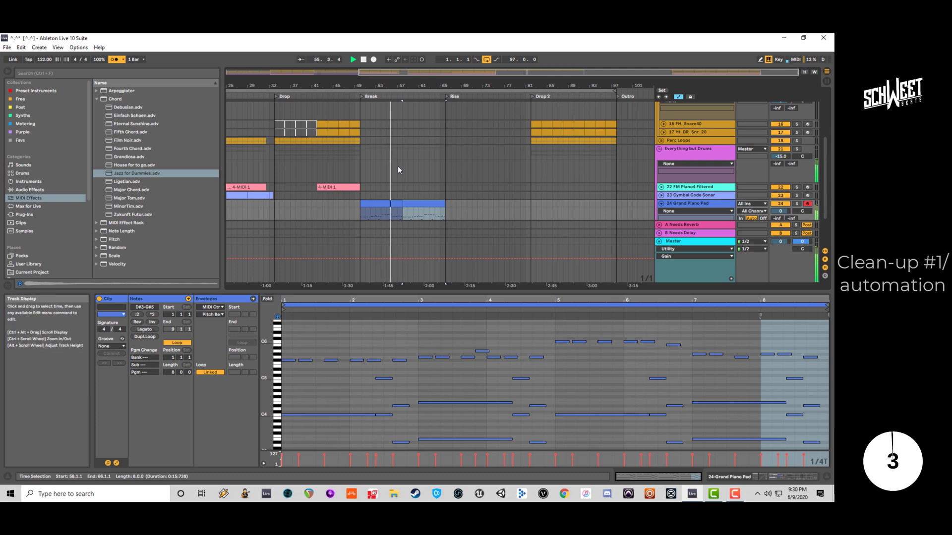
pyautogui.scroll(-1, 398, 166)
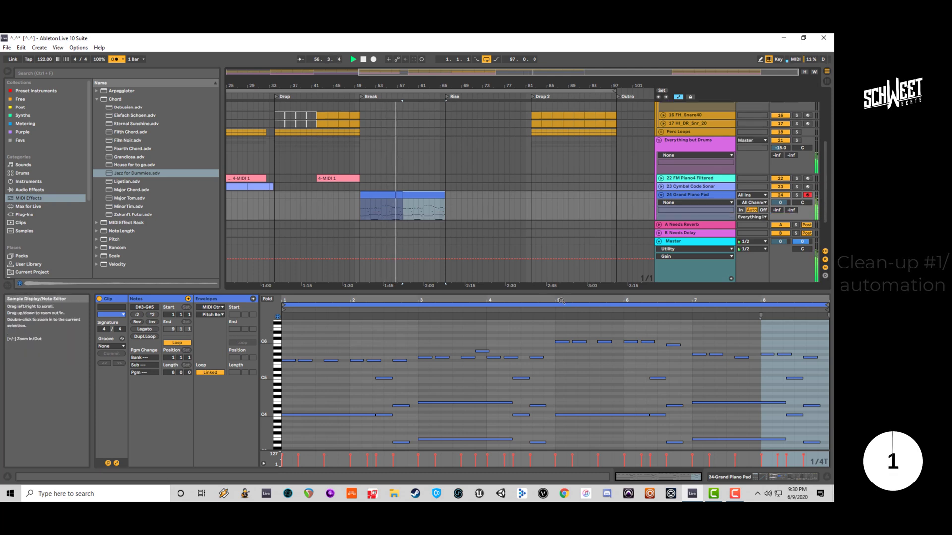
pyautogui.scroll(-3, 571, 333)
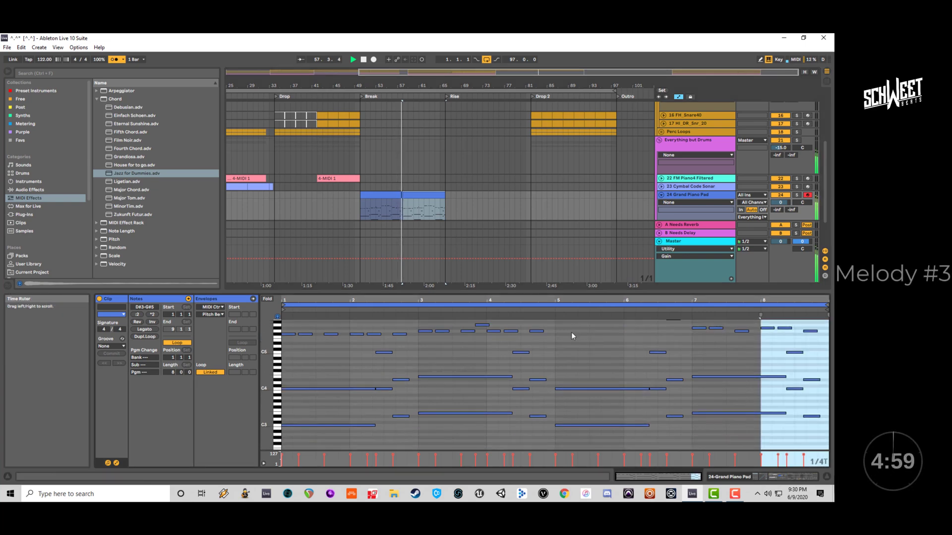
pyautogui.click(689, 196)
pyautogui.click(829, 475)
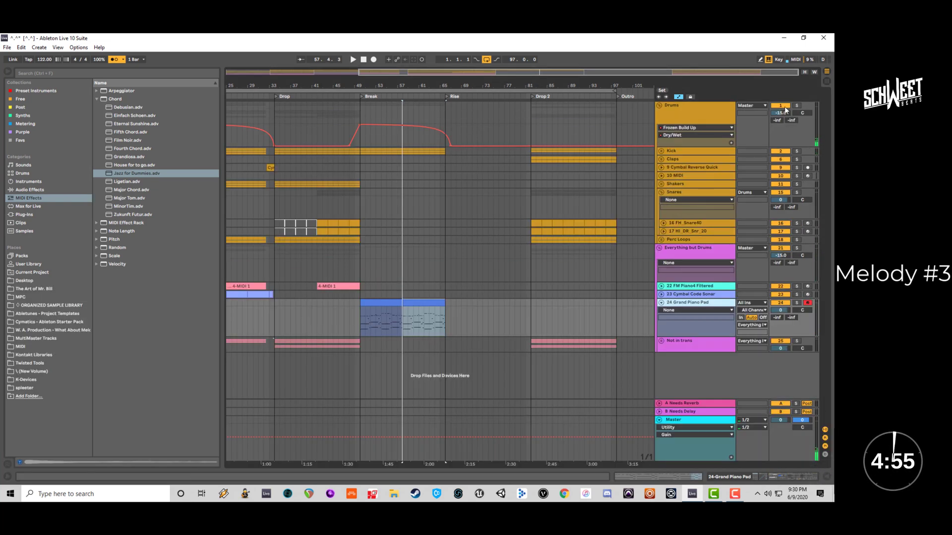
# Clear the Kick group's clips from bar 50 to bar 58 in the Break, and check the tracks inside the Kick and Claps groups.
pyautogui.click(402, 152)
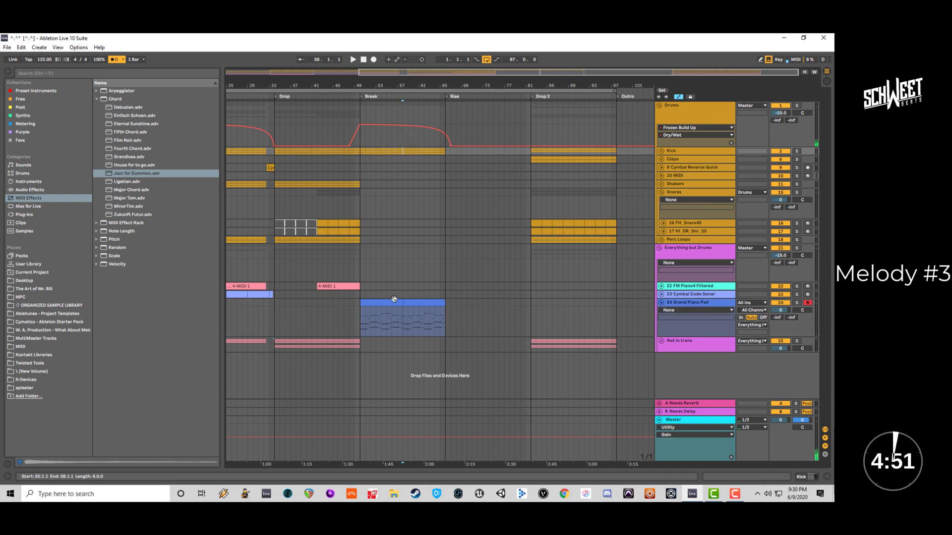
pyautogui.press('Up')
pyautogui.press('Up')
pyautogui.press('Up')
pyautogui.press('Up')
pyautogui.press('Up')
pyautogui.press('Up')
pyautogui.press('Up')
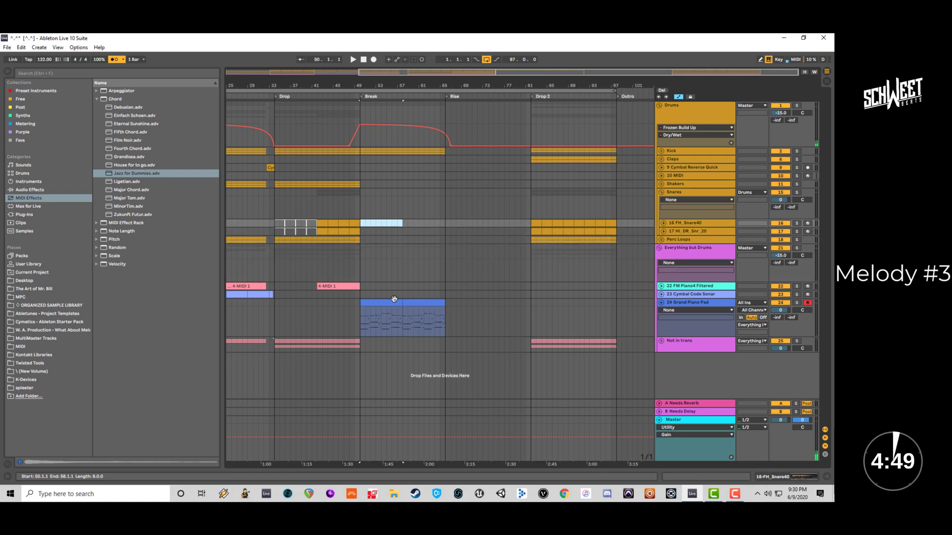
pyautogui.press('Up')
pyautogui.press('Up')
pyautogui.press('Up')
pyautogui.press('Up')
pyautogui.press('Up')
pyautogui.press('Up')
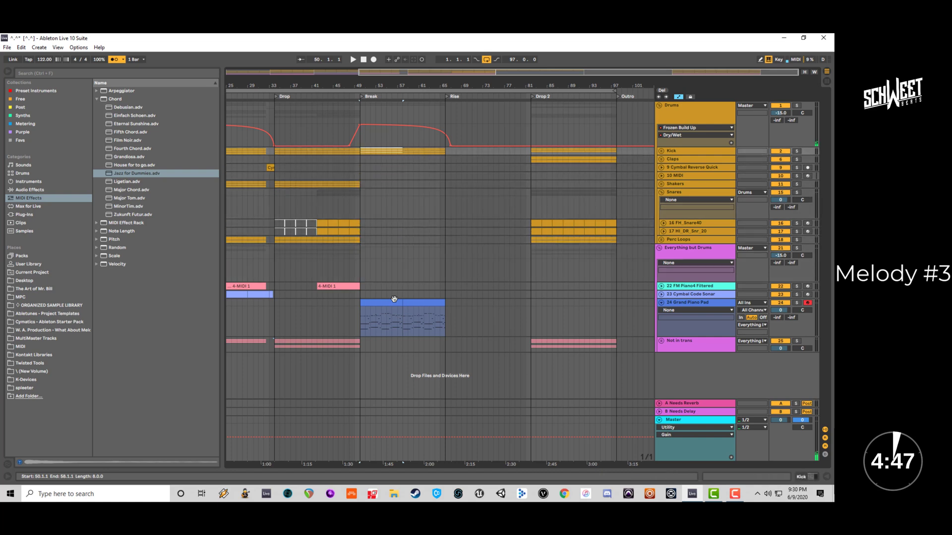
pyautogui.click(659, 151)
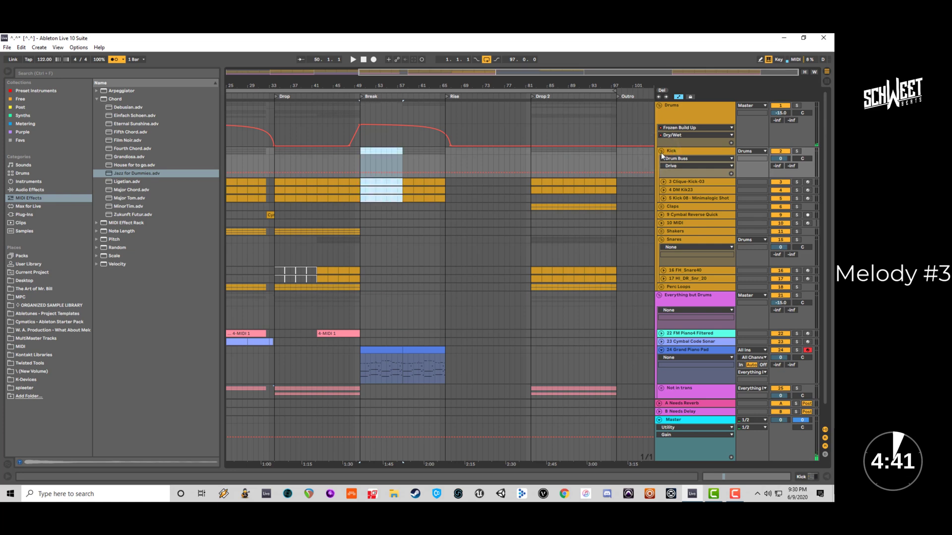
pyautogui.click(661, 152)
pyautogui.click(661, 158)
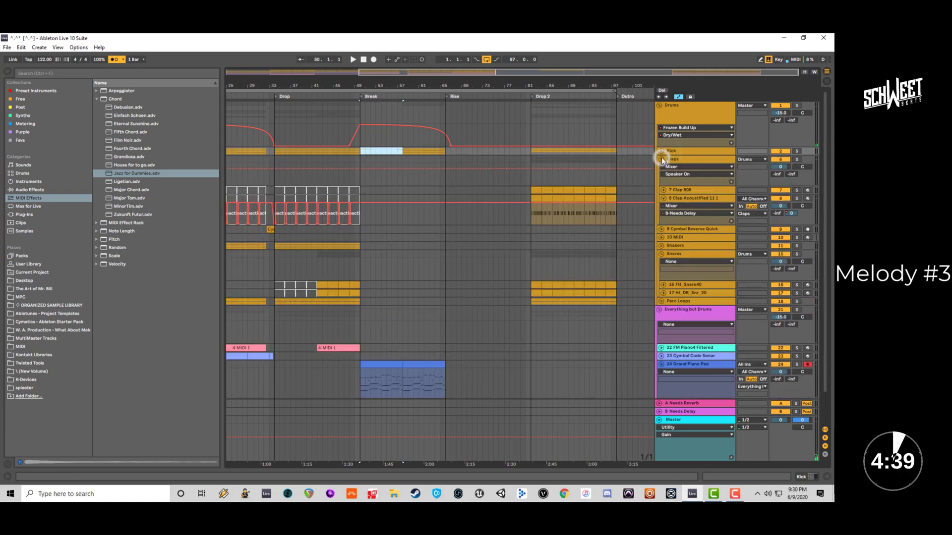
pyautogui.click(661, 157)
# Make the Drums group's Frozen Build Up Dry/Wet automation fall to 0% at bar 58, and play from there.
pyautogui.click(403, 152)
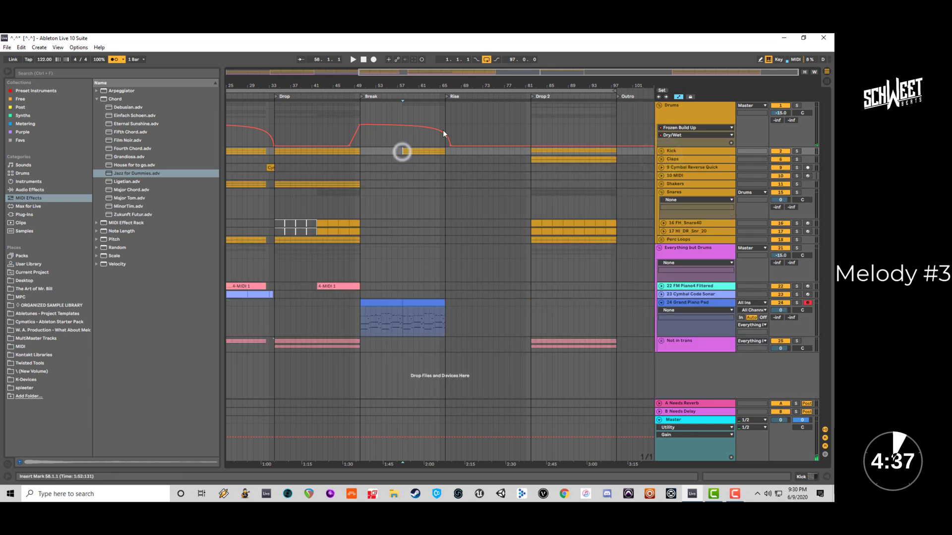
pyautogui.moveTo(402, 125); pyautogui.dragTo(403, 147)
pyautogui.press('space')
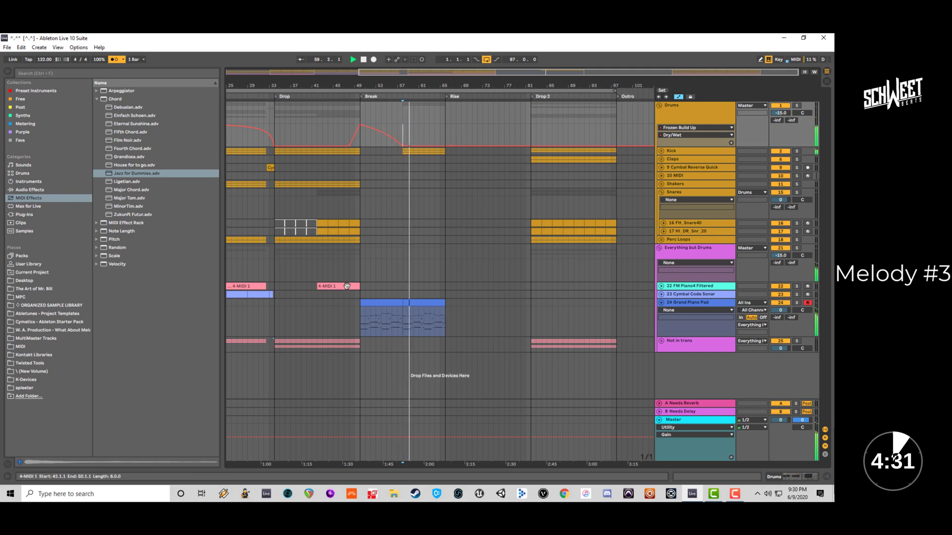
# Try a copy of the Drop's second-half FM Piano4 Filtered clip at bar 58 and audition it.
pyautogui.click(344, 286)
pyautogui.click(403, 286)
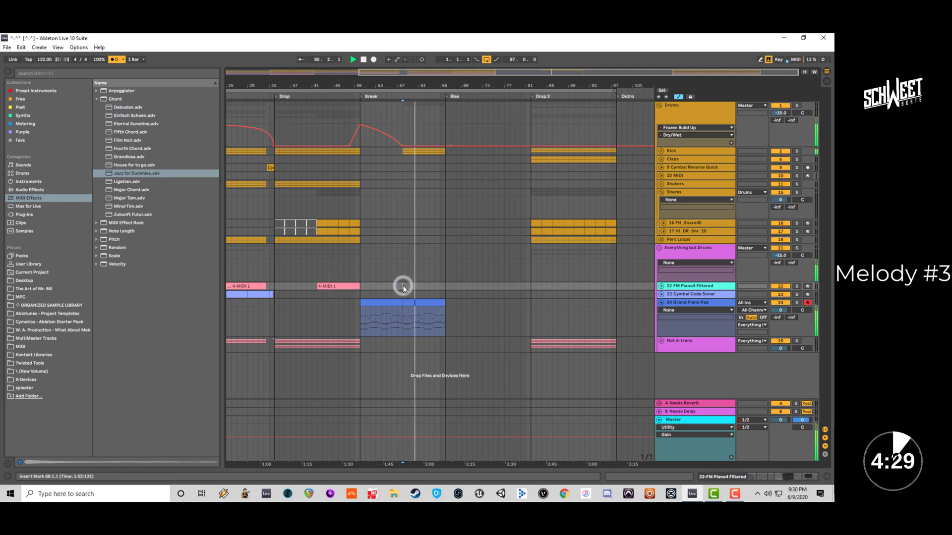
pyautogui.hotkey('ctrl', 'v')
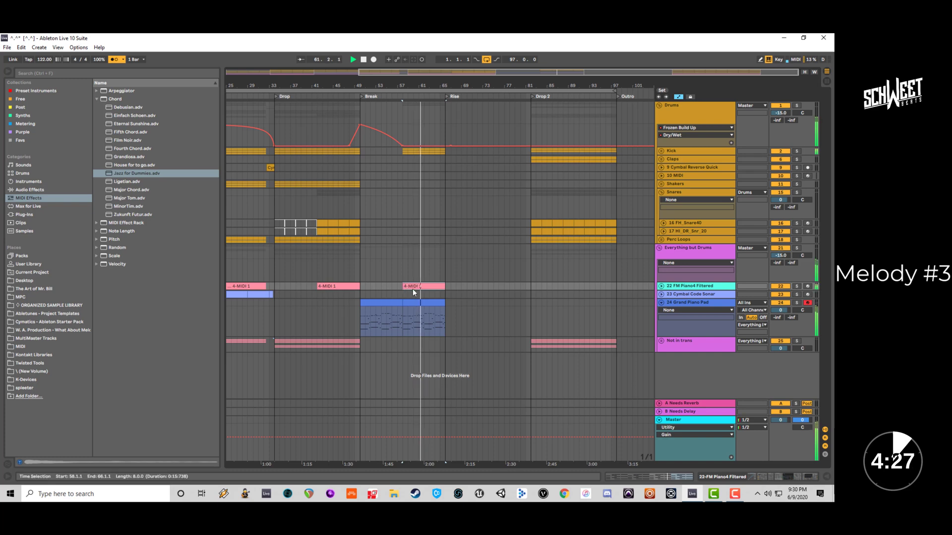
pyautogui.press('Delete')
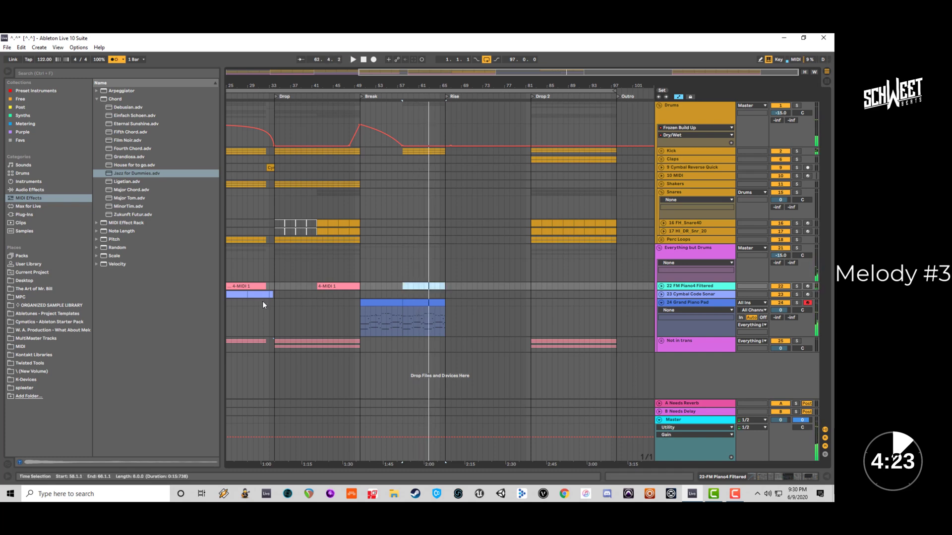
# Duplicate the Drop's Captain Padd clip into the Break, trim its start to bar 58, and play it.
pyautogui.moveTo(472, 74); pyautogui.dragTo(470, 73)
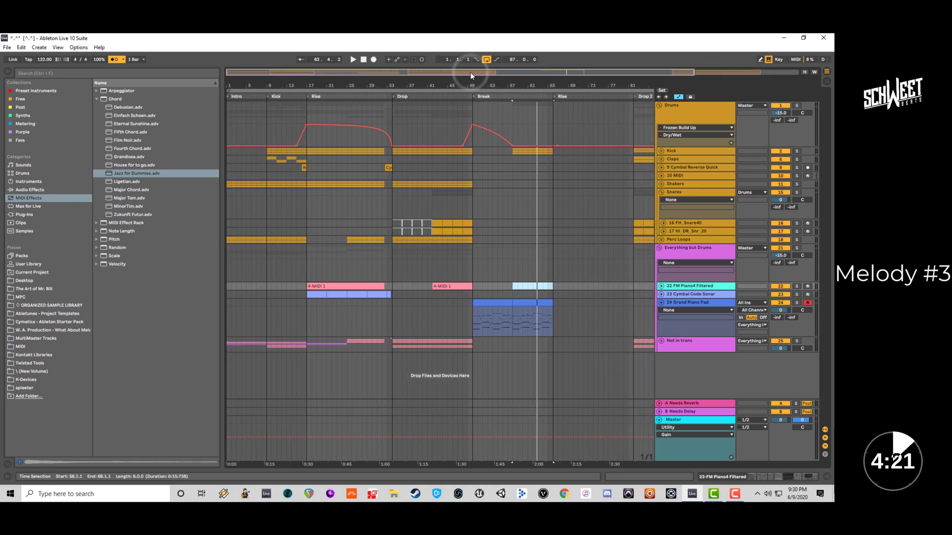
pyautogui.click(661, 340)
pyautogui.scroll(-5, 662, 338)
pyautogui.click(410, 323)
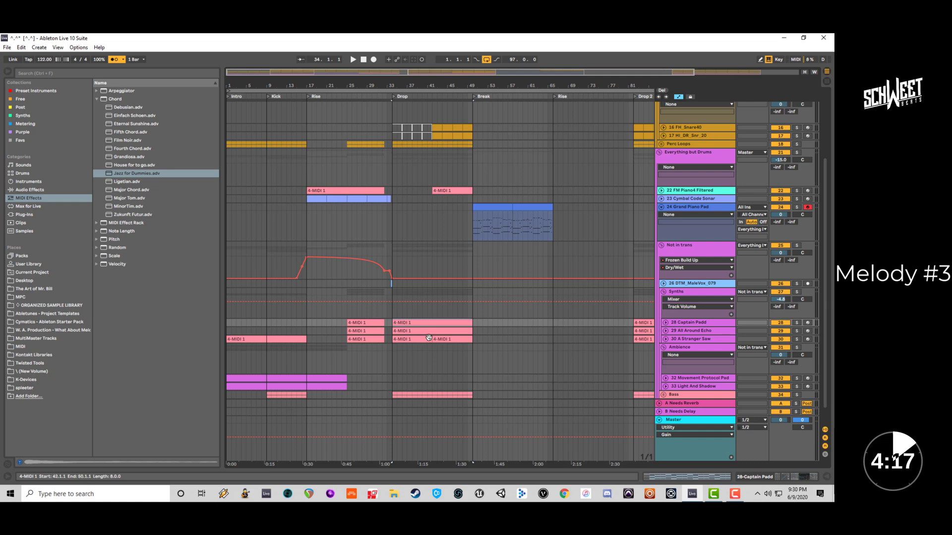
pyautogui.hotkey('ctrl', 'd')
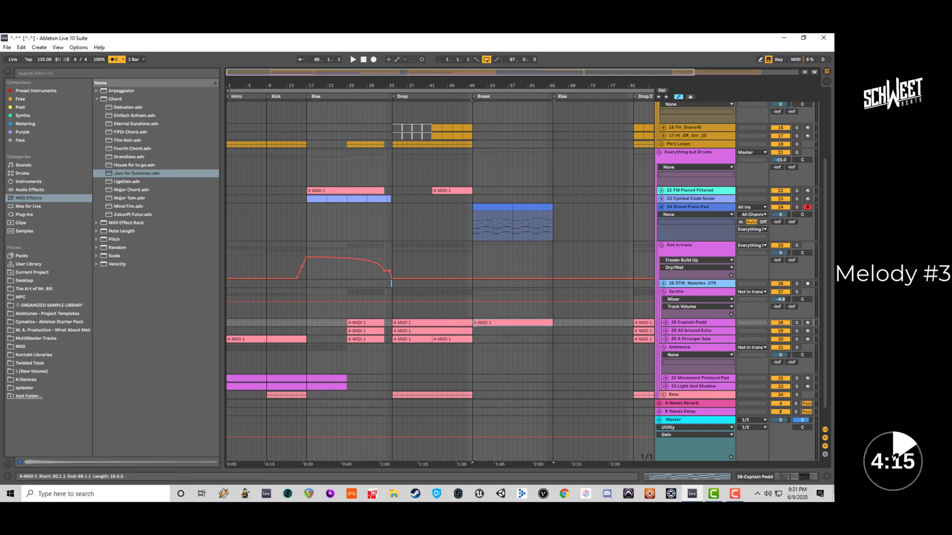
pyautogui.moveTo(474, 322); pyautogui.dragTo(513, 323)
pyautogui.press('space')
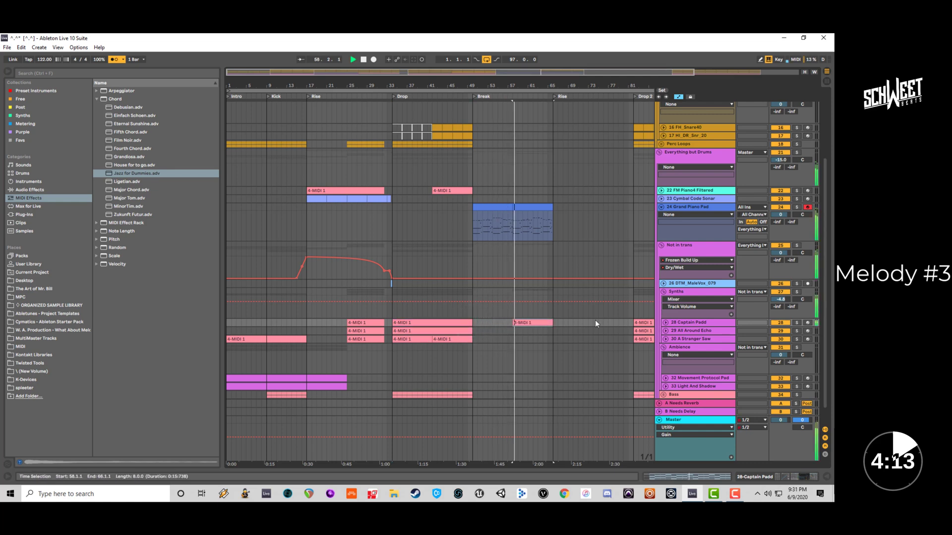
# Copy the Drop's second-half A Stranger Saw clip to bar 58 in the Break and audition it.
pyautogui.click(443, 340)
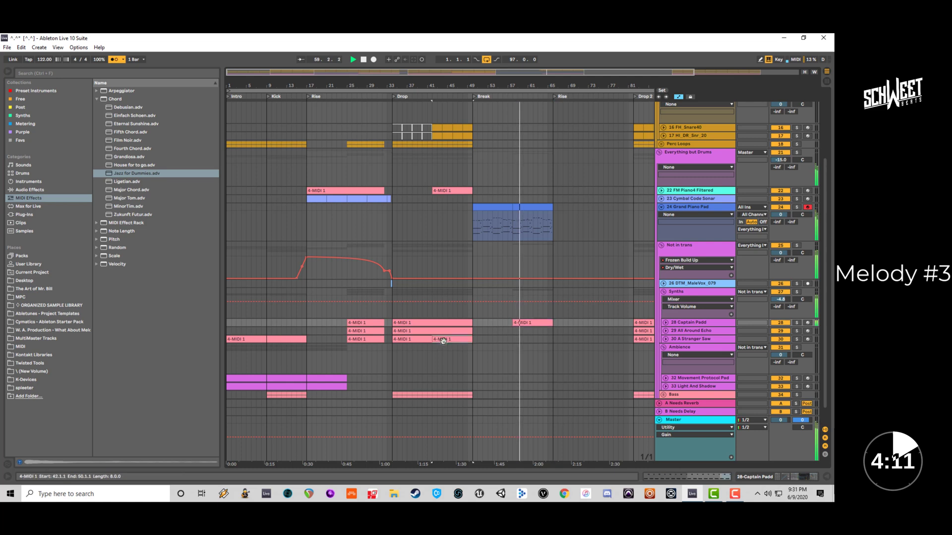
pyautogui.click(443, 339)
pyautogui.click(513, 341)
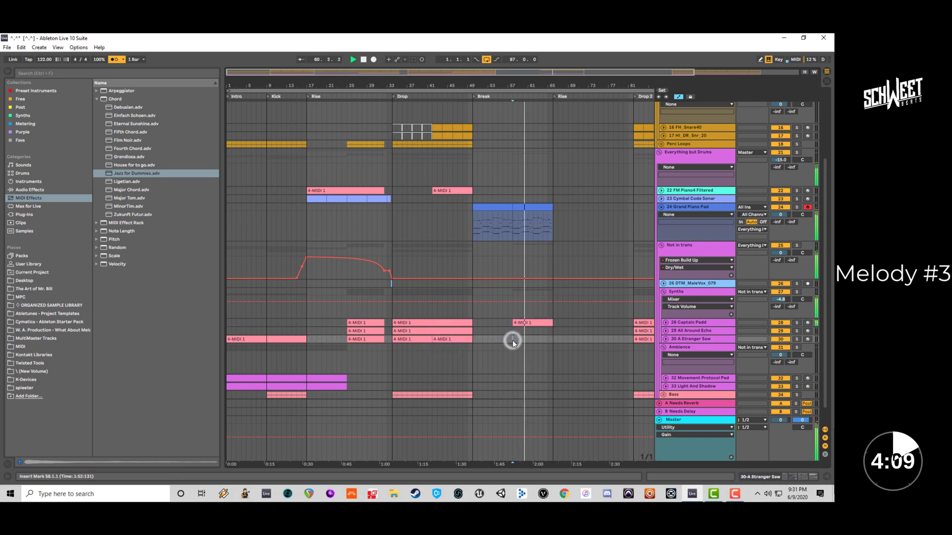
pyautogui.hotkey('ctrl', 'v')
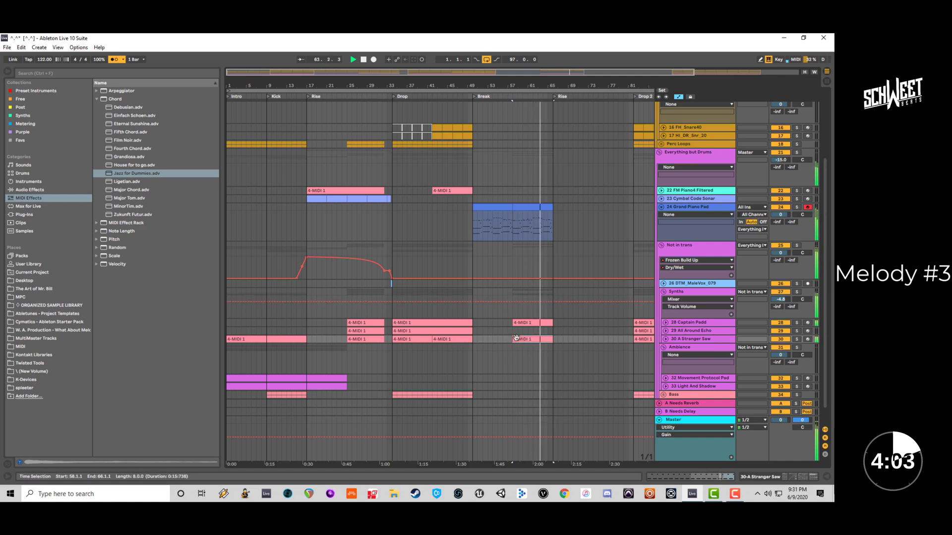
pyautogui.press('space')
# Browse the Audio Effect Rack presets in the audio effects library, checking Mixing & Mastering and opening Performance & DJ.
pyautogui.click(679, 207)
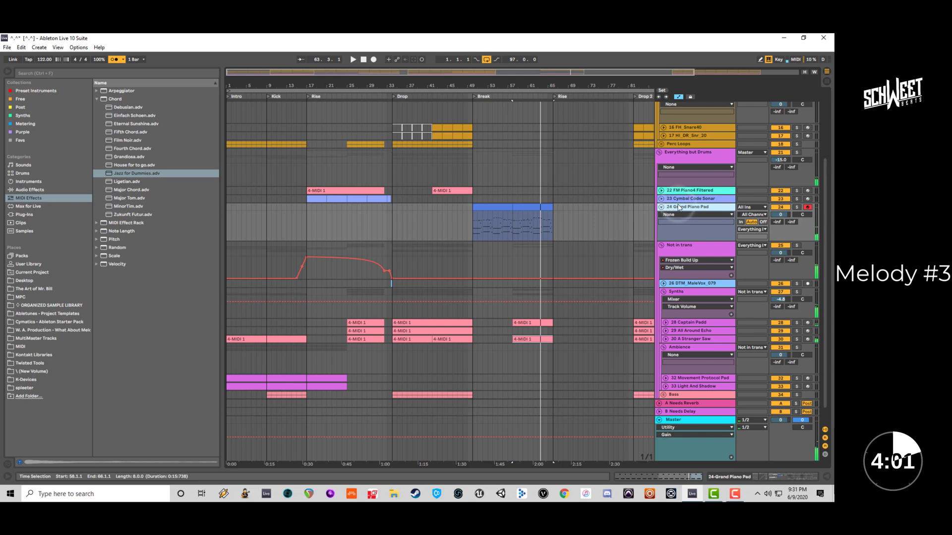
pyautogui.scroll(4, 435, 133)
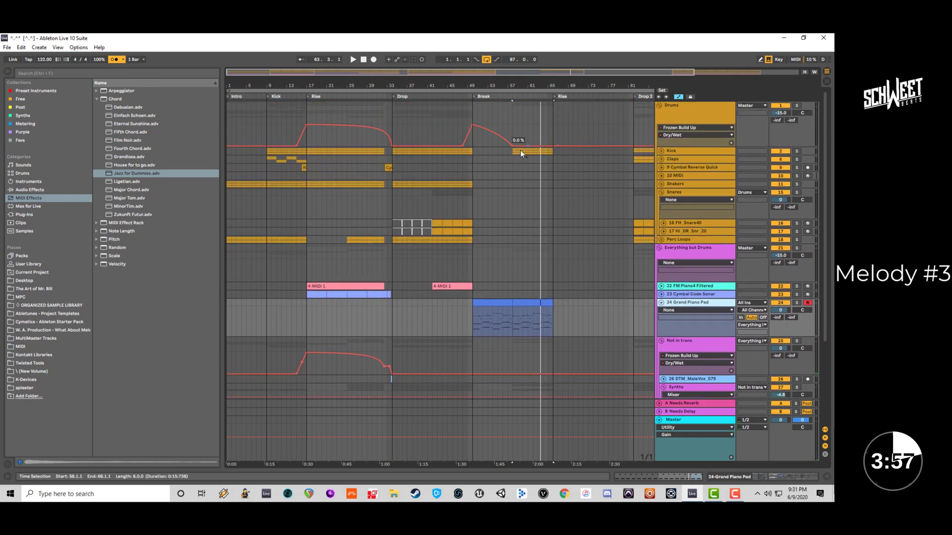
pyautogui.click(172, 75)
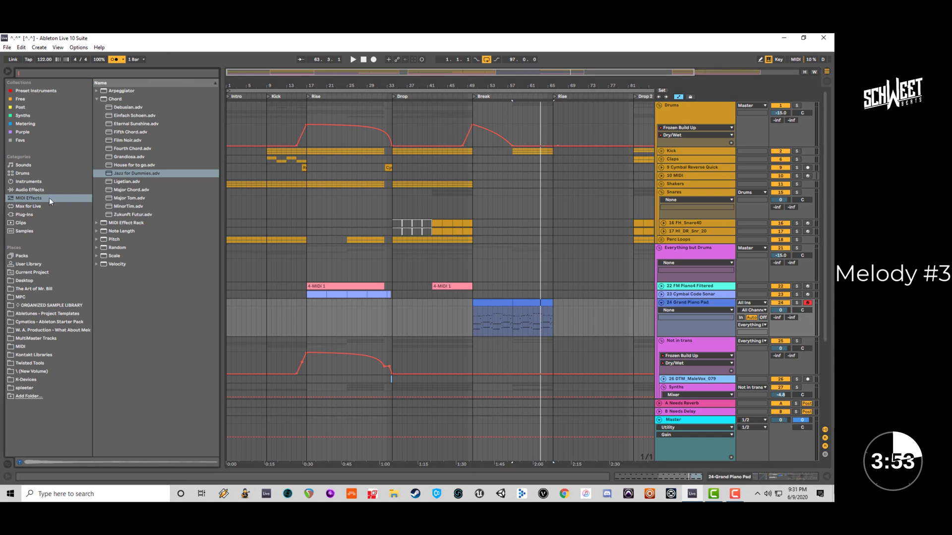
pyautogui.click(38, 183)
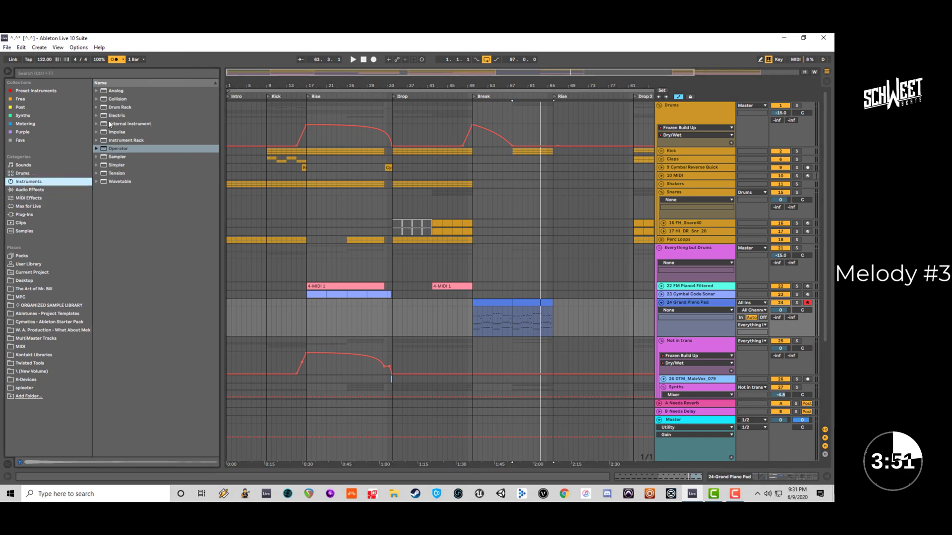
pyautogui.click(38, 193)
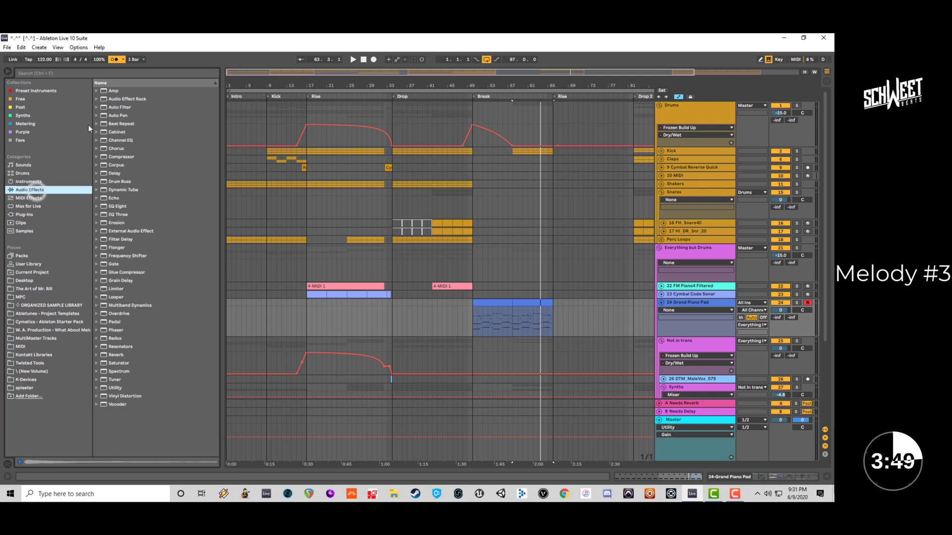
pyautogui.click(97, 100)
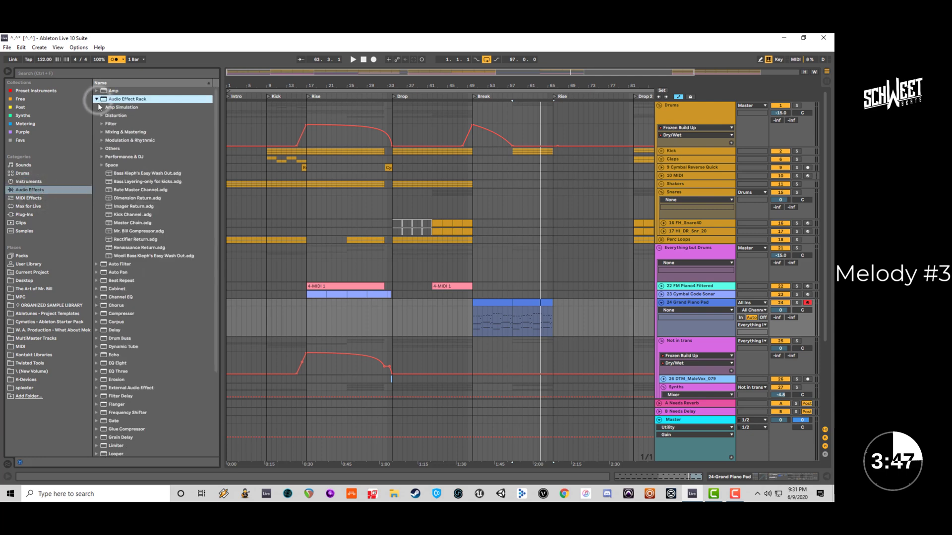
pyautogui.click(101, 132)
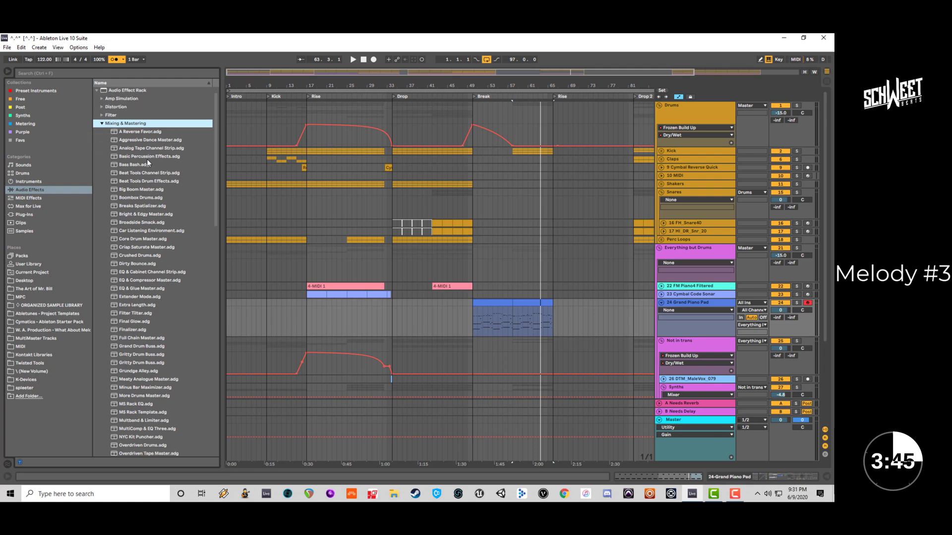
pyautogui.scroll(-4, 163, 251)
pyautogui.scroll(4, 164, 251)
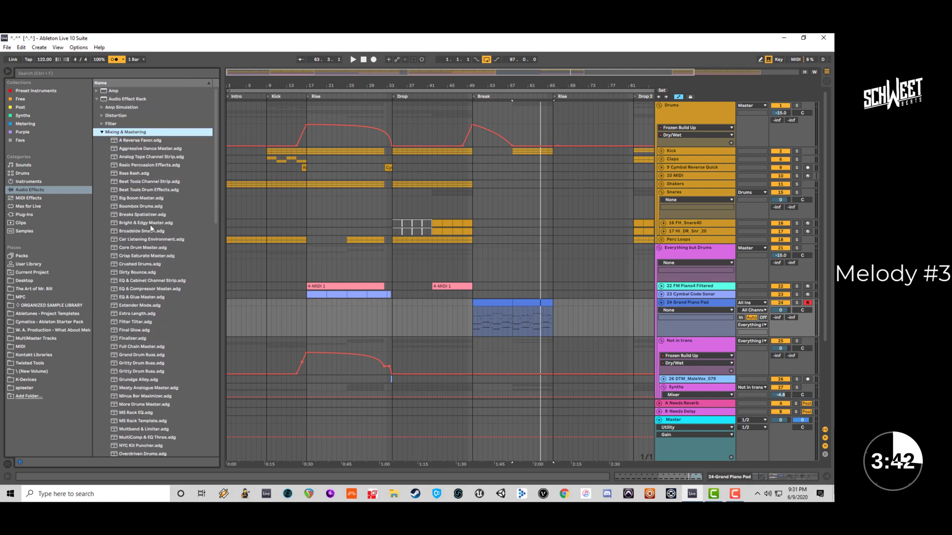
pyautogui.click(102, 132)
pyautogui.click(100, 157)
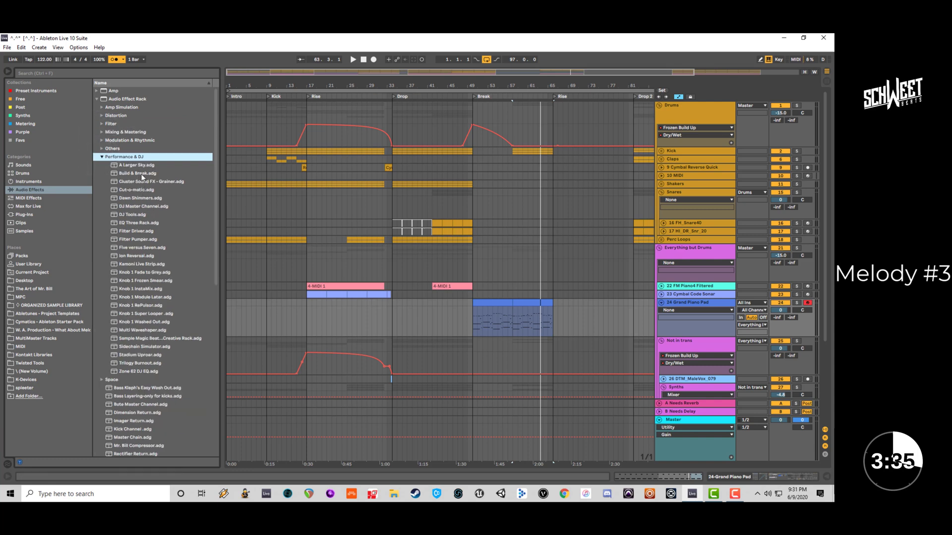
# Try the Build & Break rack on the Master track, playing from bar 58 while adjusting its Rack Dry/Wet.
pyautogui.click(142, 174)
pyautogui.moveTo(141, 174); pyautogui.dragTo(628, 121)
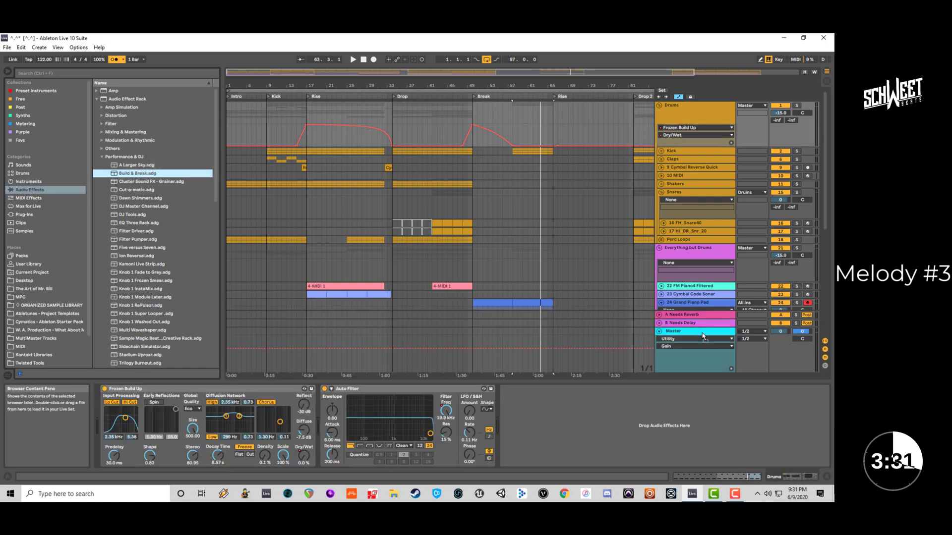
pyautogui.click(702, 336)
pyautogui.press('space')
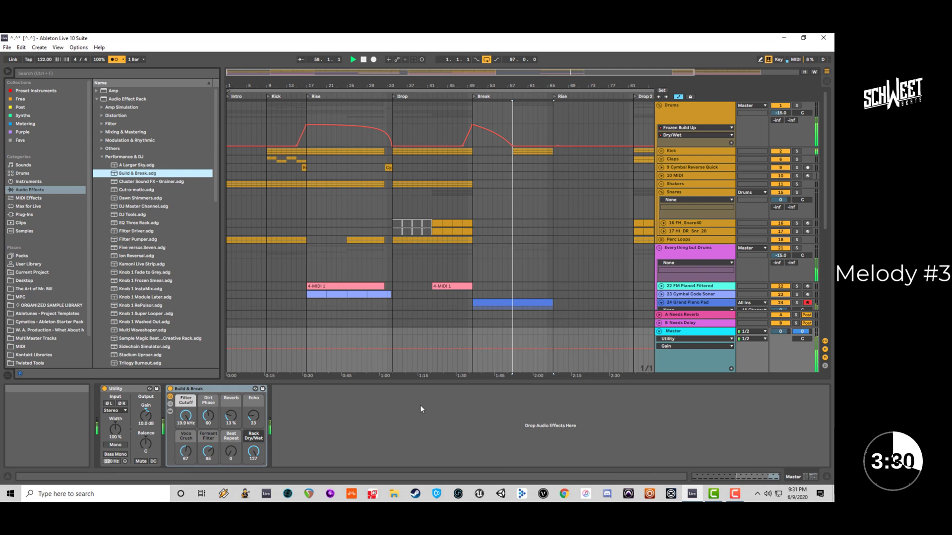
pyautogui.click(252, 452)
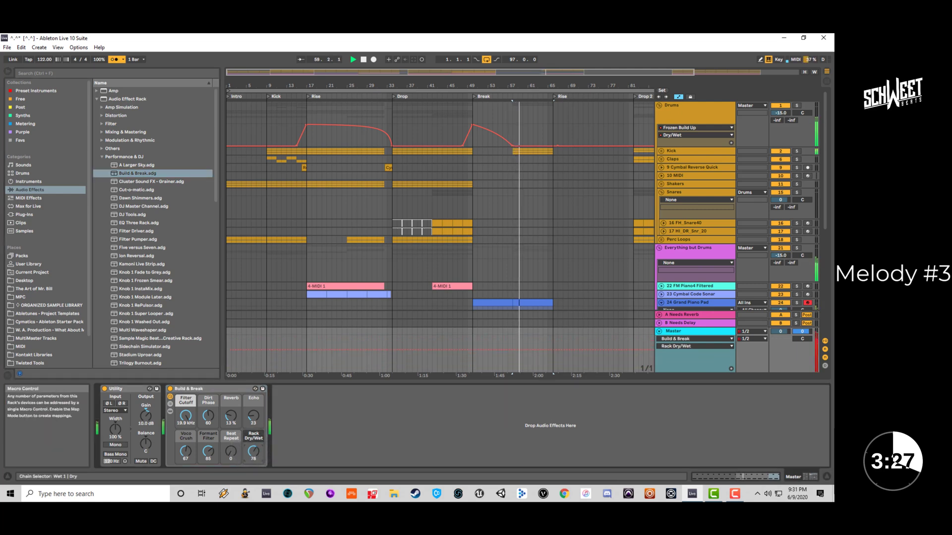
# Try the A Larger Sky rack on the Master track during playback from bar 58, and delete it.
pyautogui.click(138, 164)
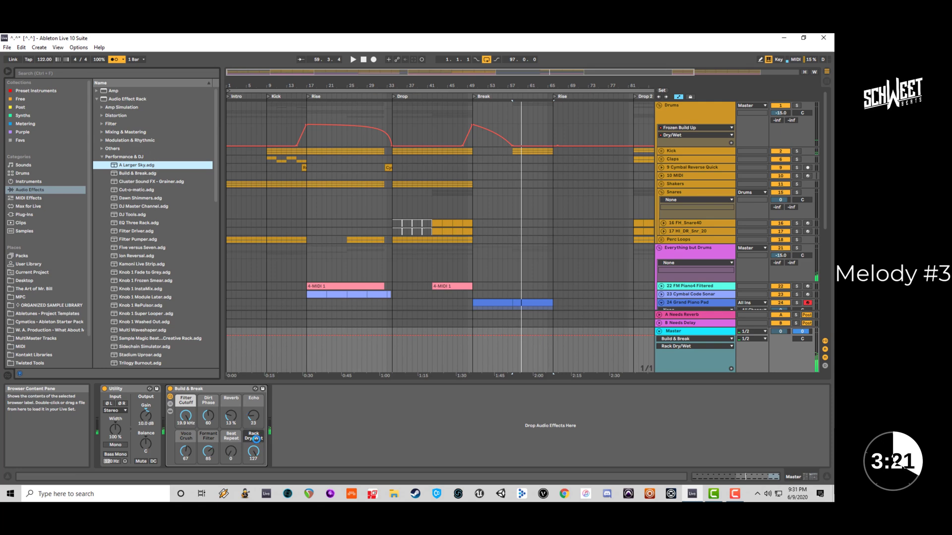
pyautogui.press('space')
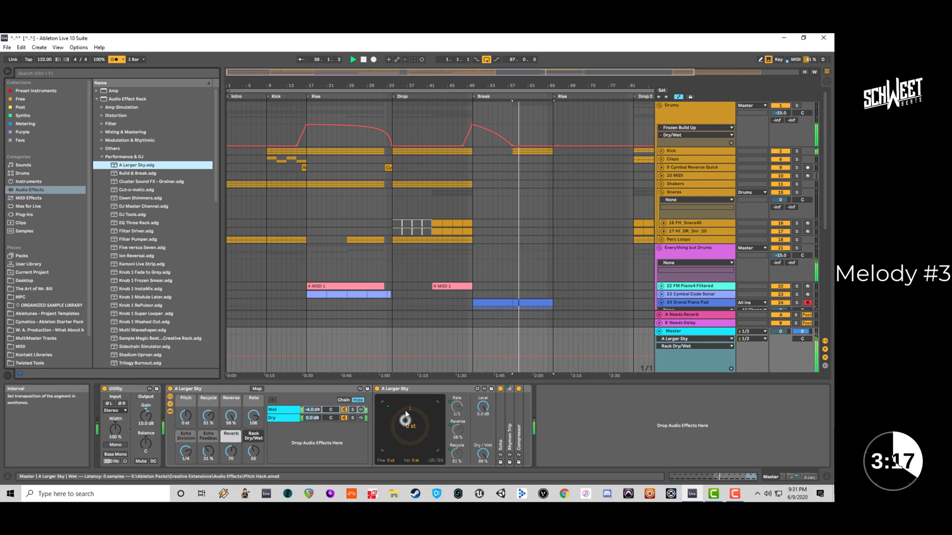
pyautogui.press('space')
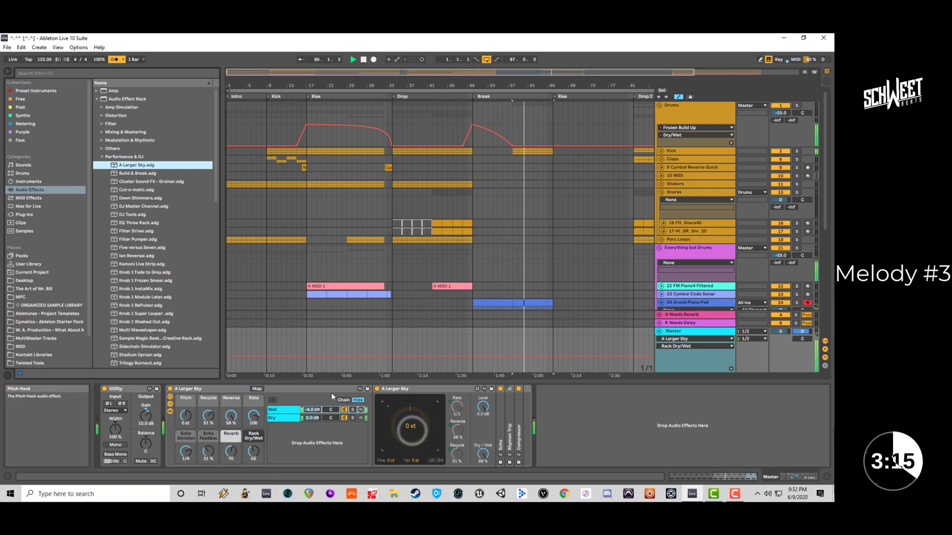
pyautogui.click(291, 391)
pyautogui.press('Delete')
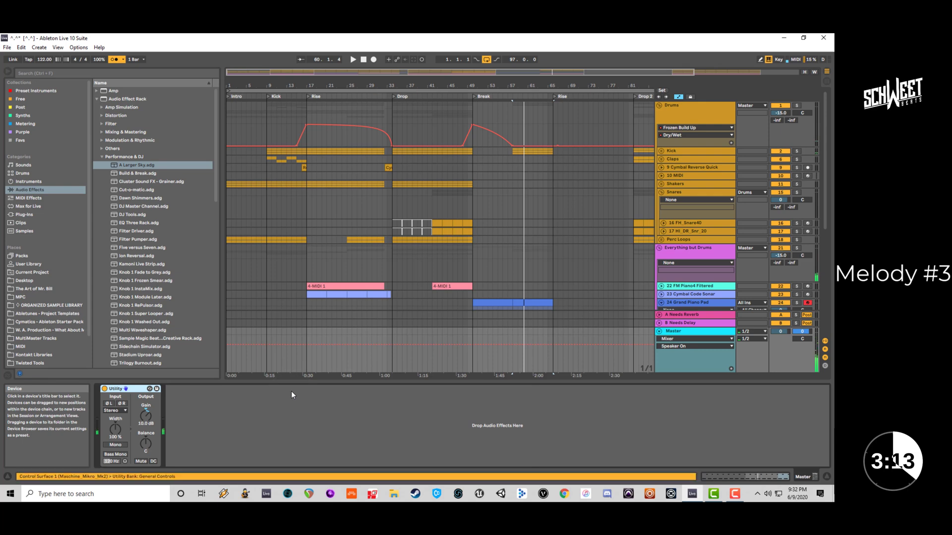
# Audition the Dawn Shimmers rack on the Master with Rack Dry/Wet at 69, and remove it.
pyautogui.moveTo(140, 200); pyautogui.dragTo(226, 433)
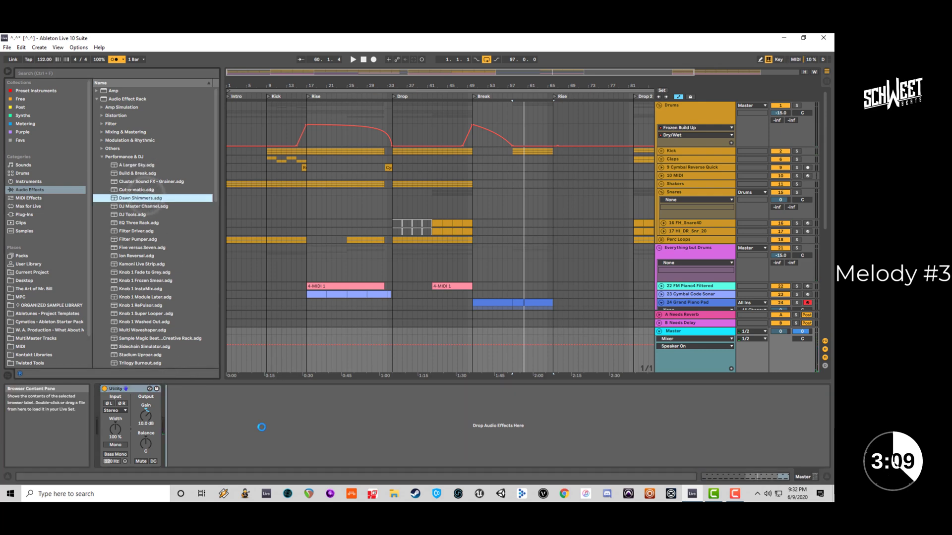
pyautogui.press('space')
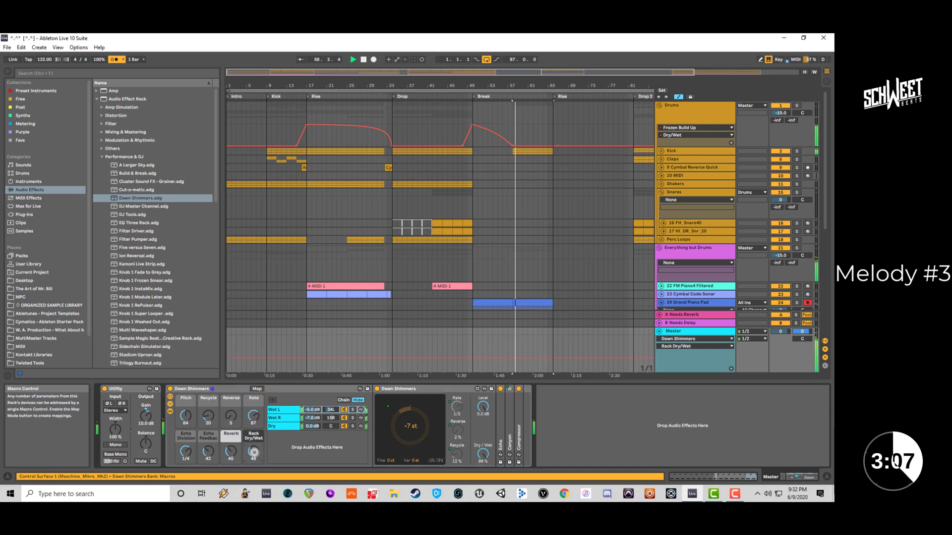
pyautogui.moveTo(255, 452); pyautogui.dragTo(254, 452)
pyautogui.press('space')
pyautogui.click(246, 389)
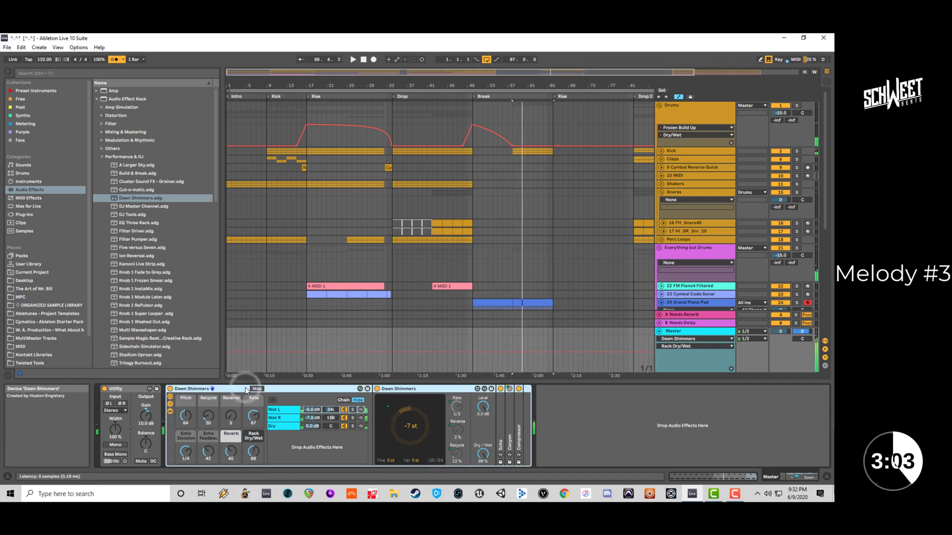
pyautogui.press('Delete')
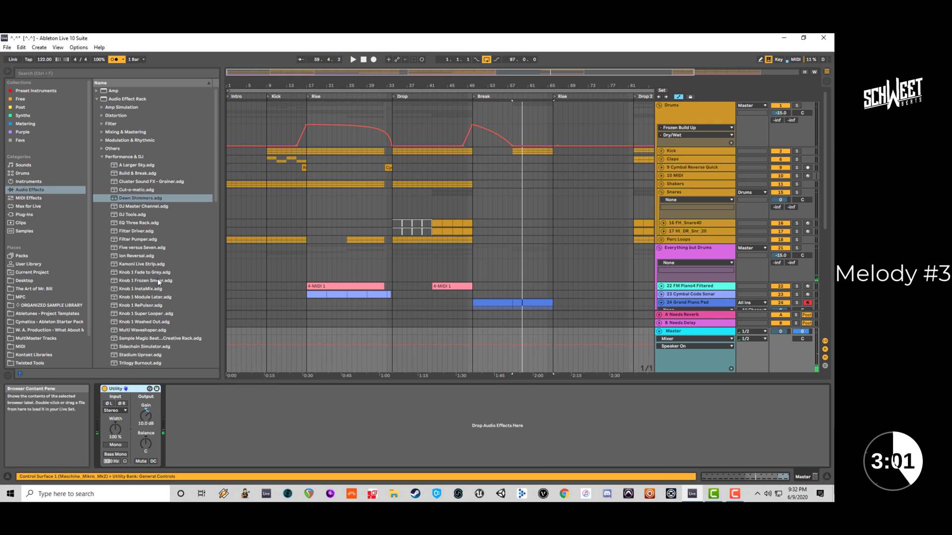
# Add the Knob 1 Fade to Grey rack to the Master and audition its Fade macro up to 127.
pyautogui.doubleClick(152, 272)
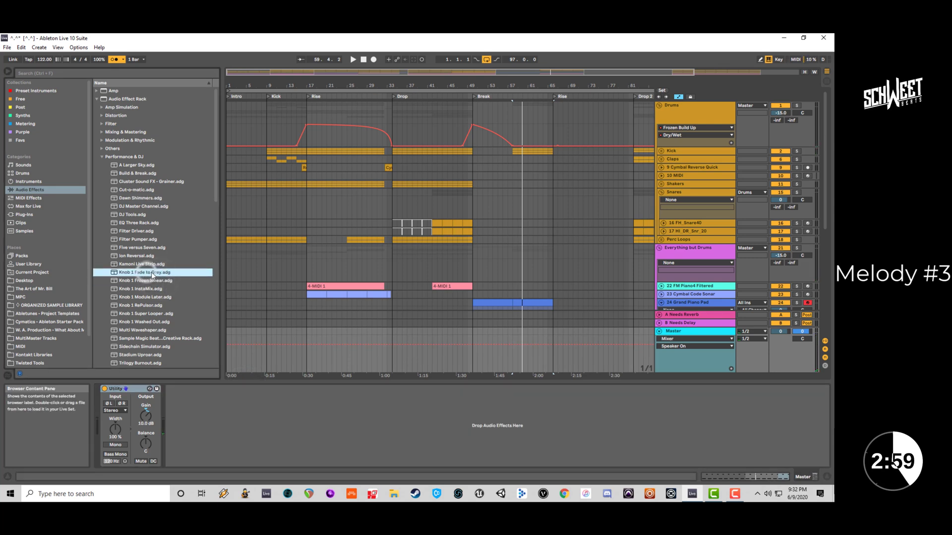
pyautogui.press('space')
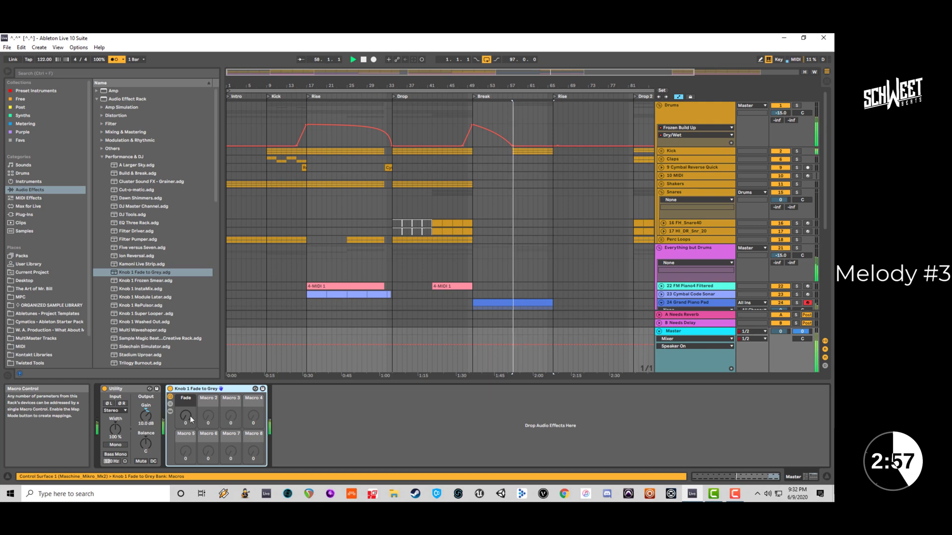
pyautogui.moveTo(188, 419); pyautogui.dragTo(188, 362)
pyautogui.press('space')
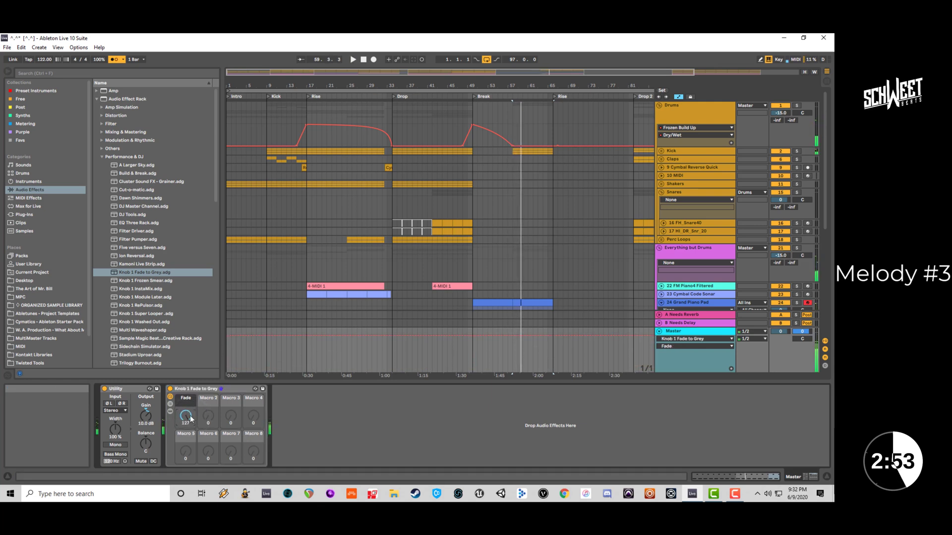
# Turn off the metronome, replay from bar 58 and reset the rack's Fade macro to 0.
pyautogui.click(115, 59)
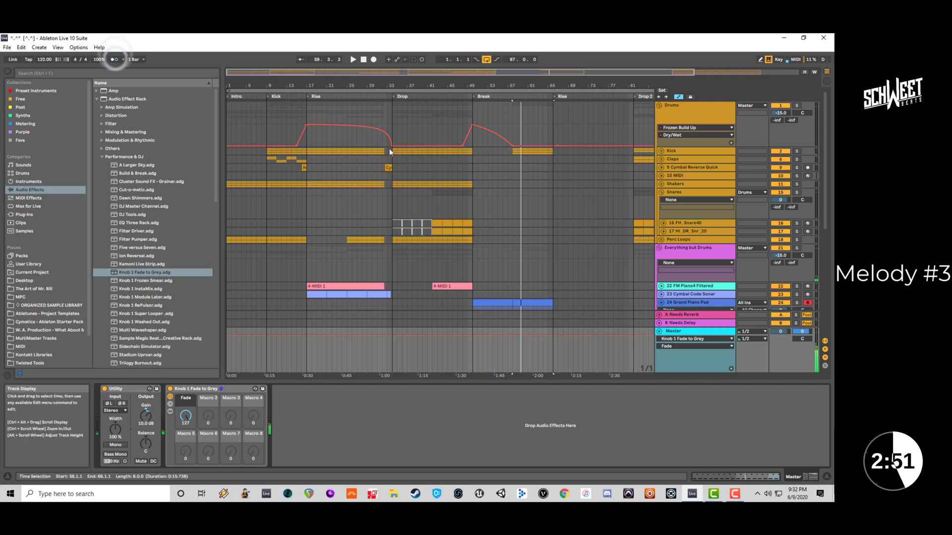
pyautogui.press('space')
pyautogui.press('space')
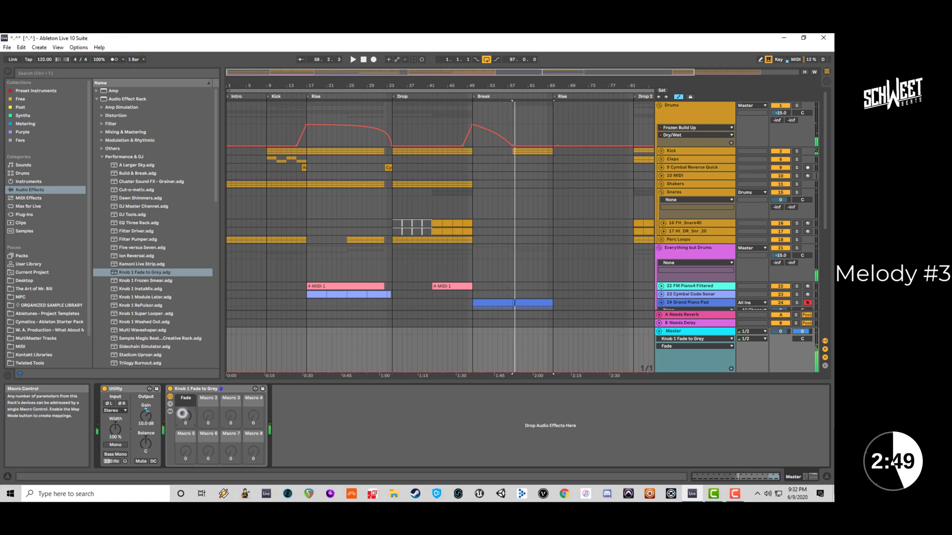
pyautogui.click(187, 415)
pyautogui.press('Delete')
# Play the first Grand Piano Pad clip in the Break briefly and place the insert marker at bar 58.
pyautogui.scroll(-2, 546, 248)
pyautogui.click(502, 268)
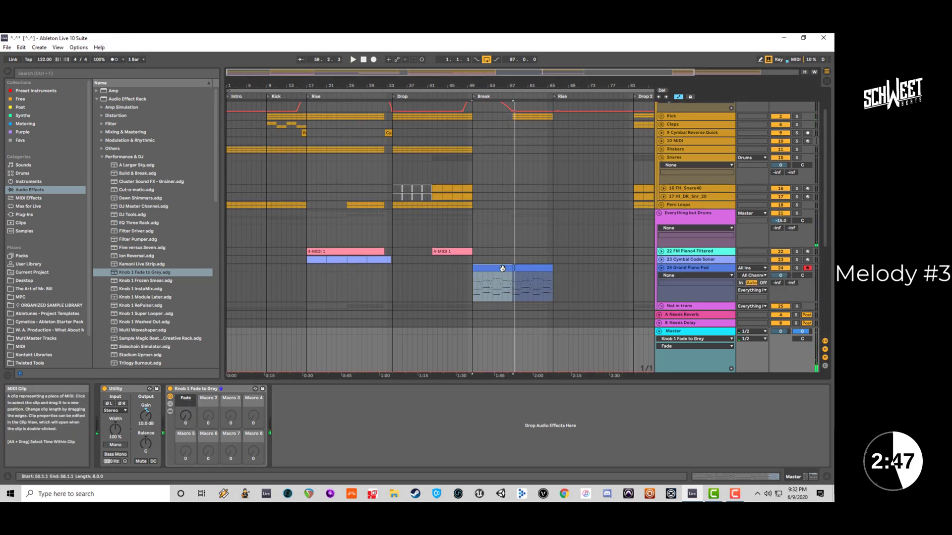
pyautogui.press('space')
pyautogui.click(512, 287)
pyautogui.press('space')
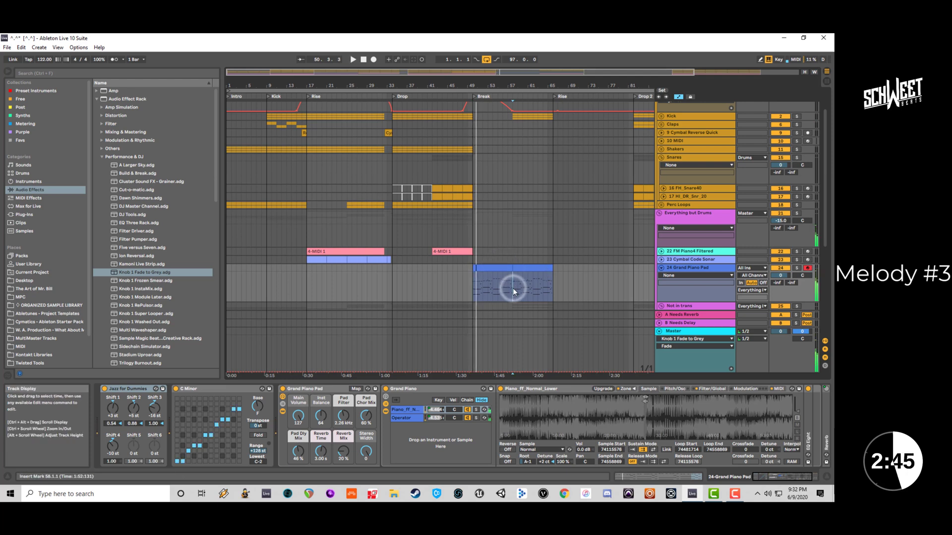
# Automate the Master's Fade macro to curve from 0 at bar 58 up to 127 at bar 66, and play it.
pyautogui.click(684, 331)
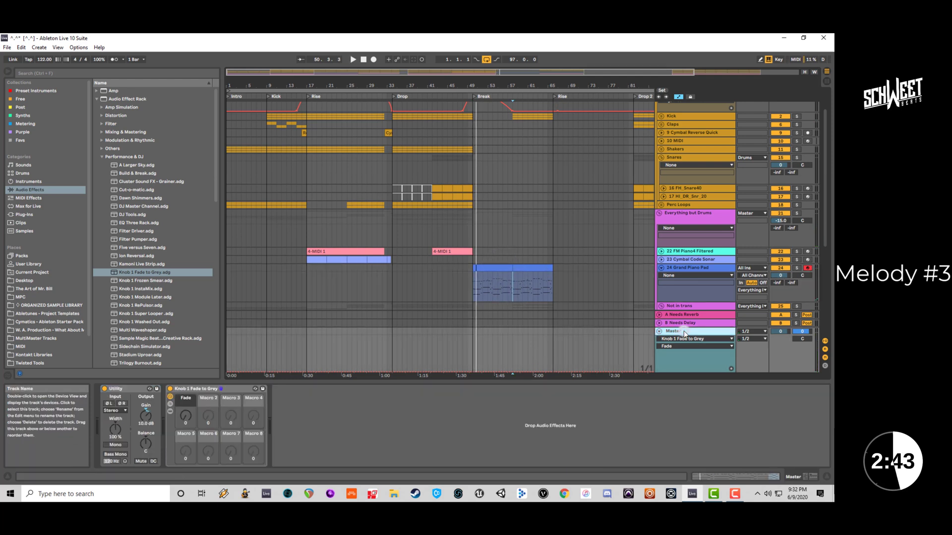
pyautogui.click(186, 417)
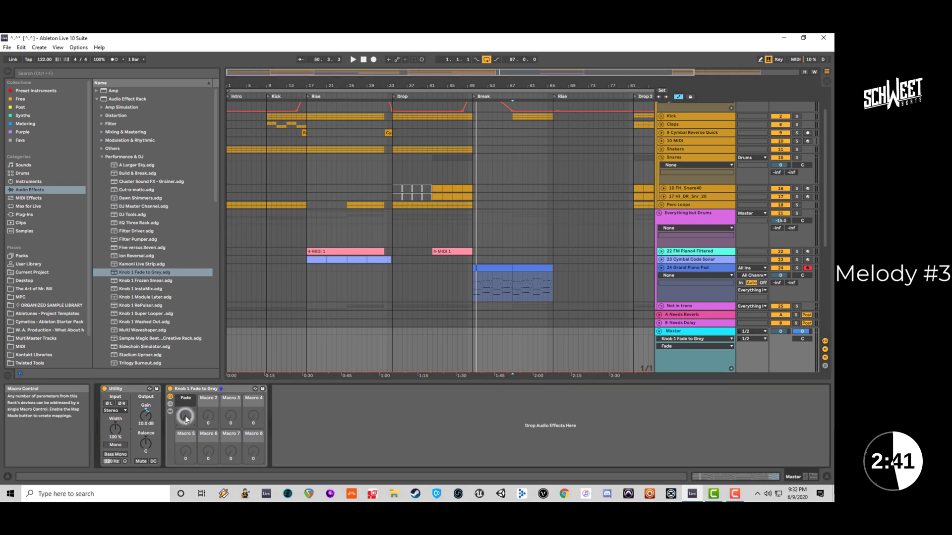
pyautogui.click(512, 371)
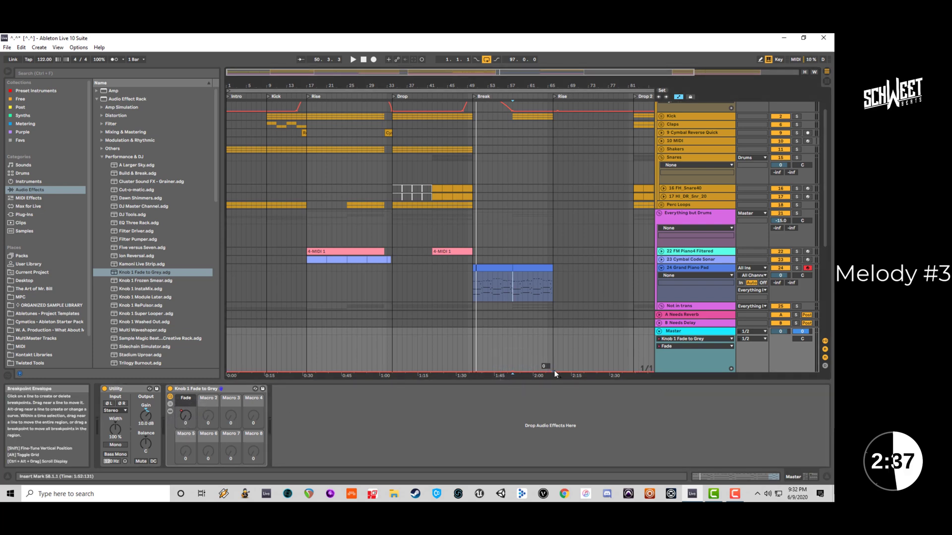
pyautogui.moveTo(555, 371)
pyautogui.mouseDown()
pyautogui.moveTo(560, 340)
pyautogui.moveTo(553, 372)
pyautogui.moveTo(536, 347)
pyautogui.moveTo(541, 361)
pyautogui.mouseUp()
pyautogui.press('space')
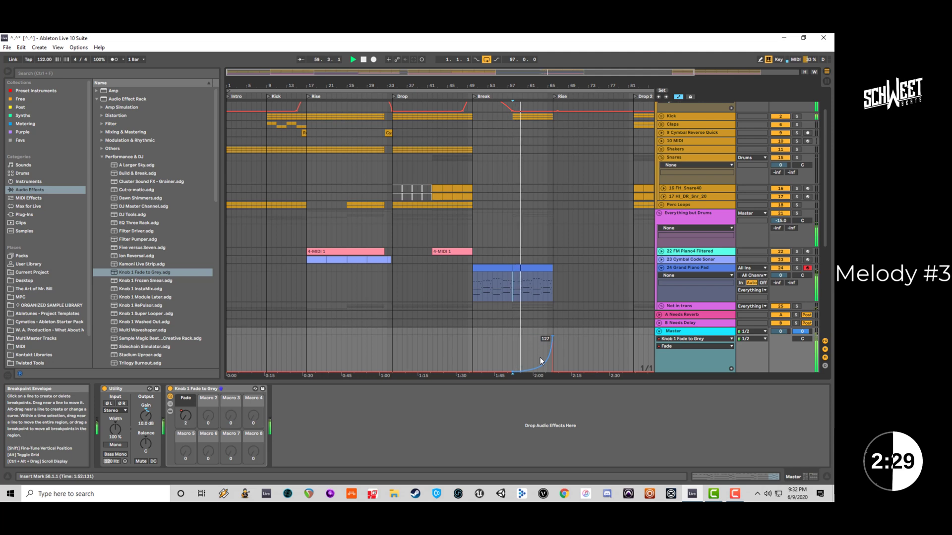
# Move the second Rise locator earlier to bar 58.
pyautogui.scroll(2, 540, 361)
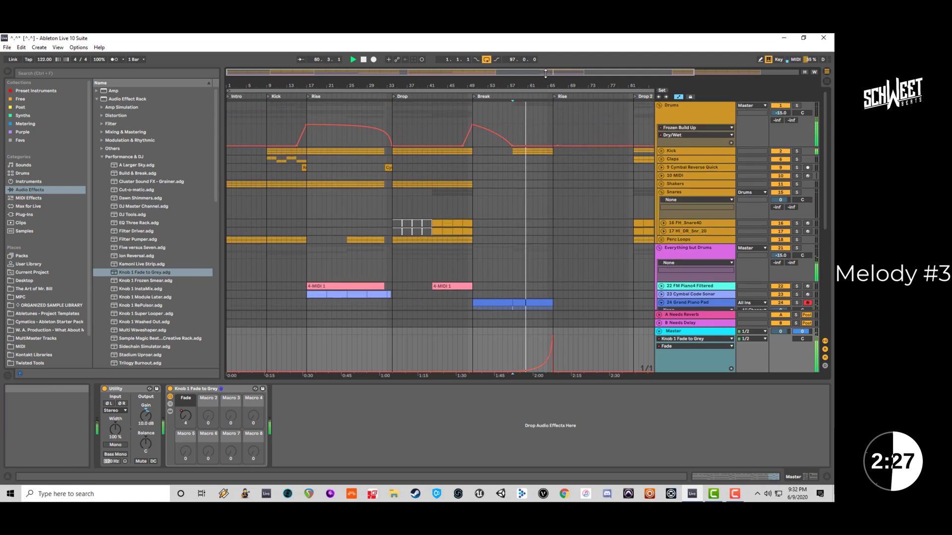
pyautogui.moveTo(545, 73); pyautogui.dragTo(546, 66)
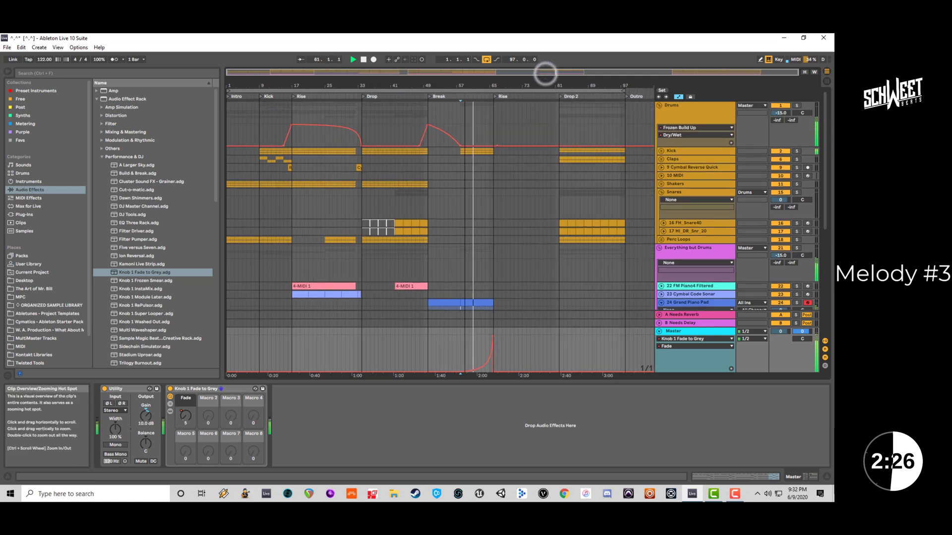
pyautogui.click(496, 97)
pyautogui.press('Left')
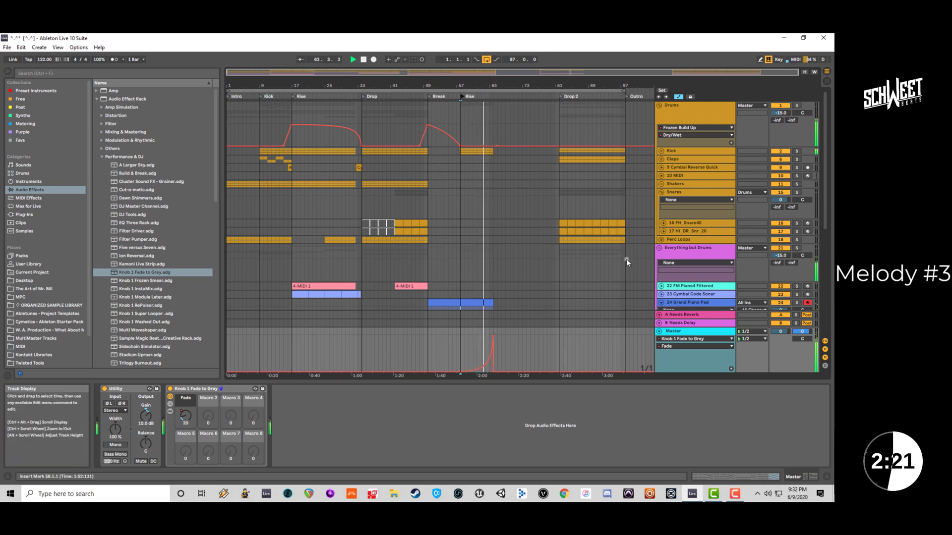
# Cut the Drop 2 drum clips from bars 82 to 98, and undo a trial paste at bar 66.
pyautogui.moveTo(627, 262); pyautogui.dragTo(560, 148)
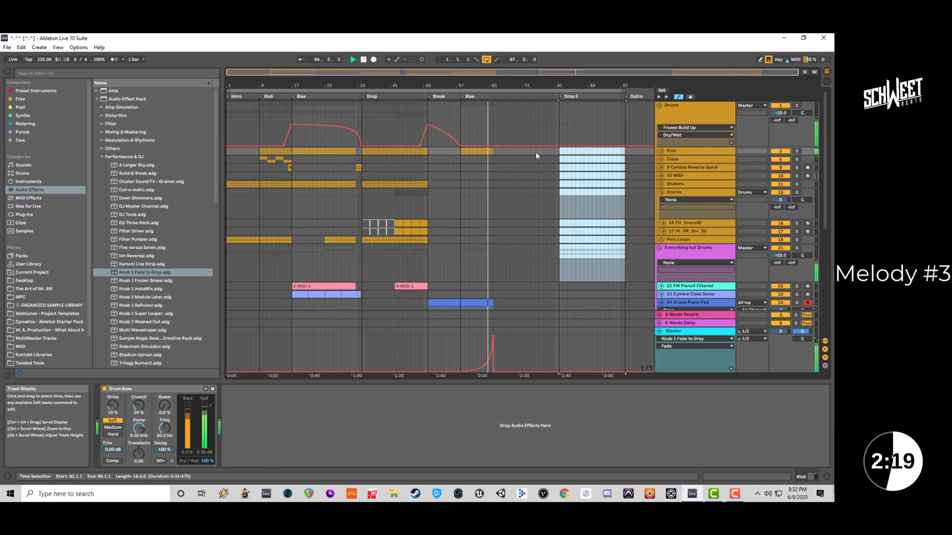
pyautogui.click(493, 154)
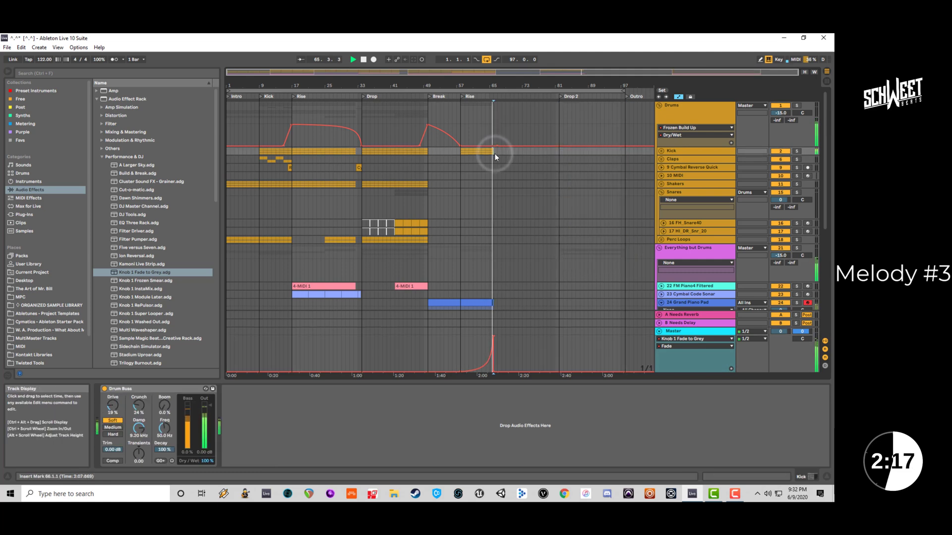
pyautogui.hotkey('ctrl', 'v')
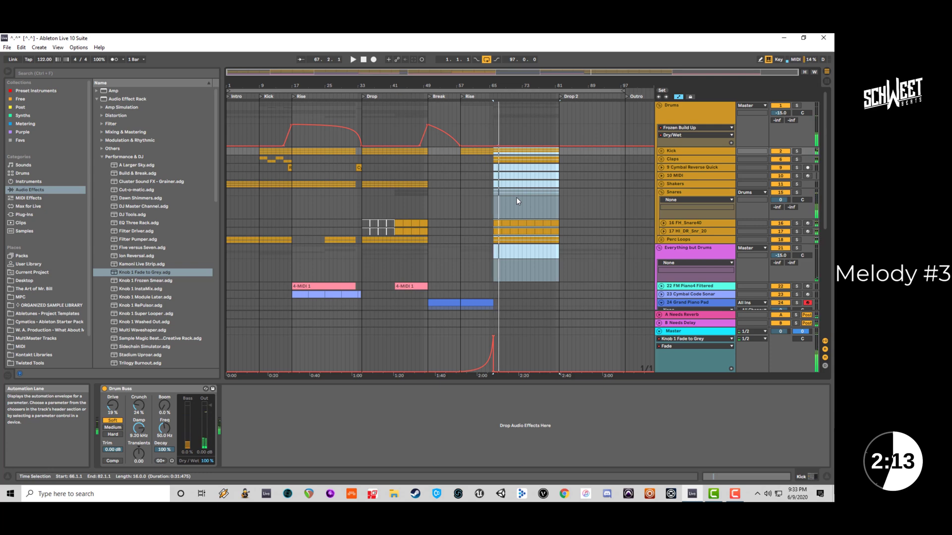
pyautogui.hotkey('ctrl', 'z')
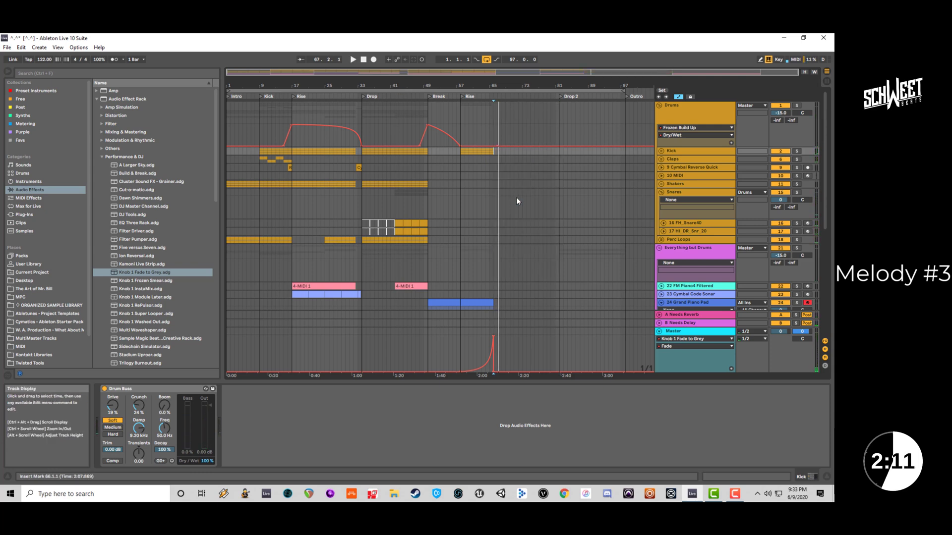
# Collapse the Snares, Everything but Drums and Drums groups, and hide the automation lanes.
pyautogui.click(659, 192)
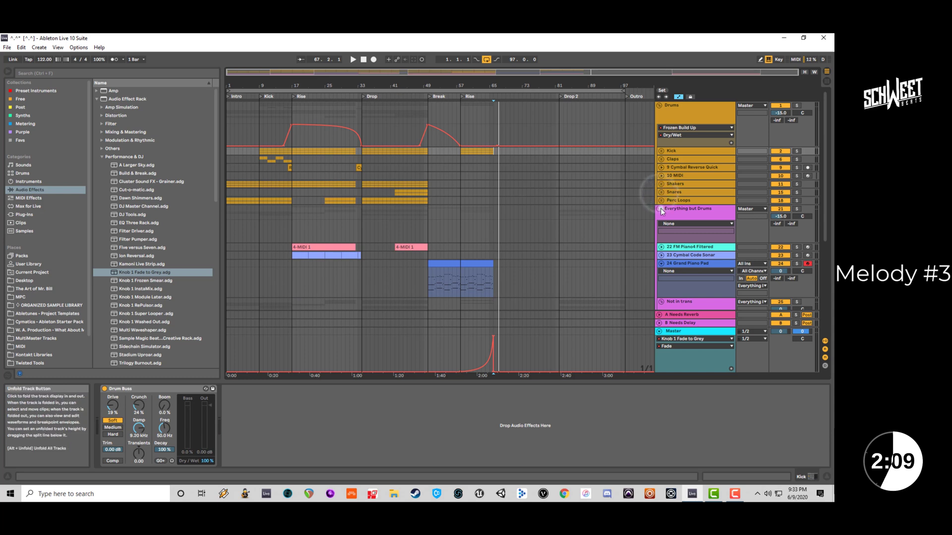
pyautogui.click(660, 210)
pyautogui.click(341, 169)
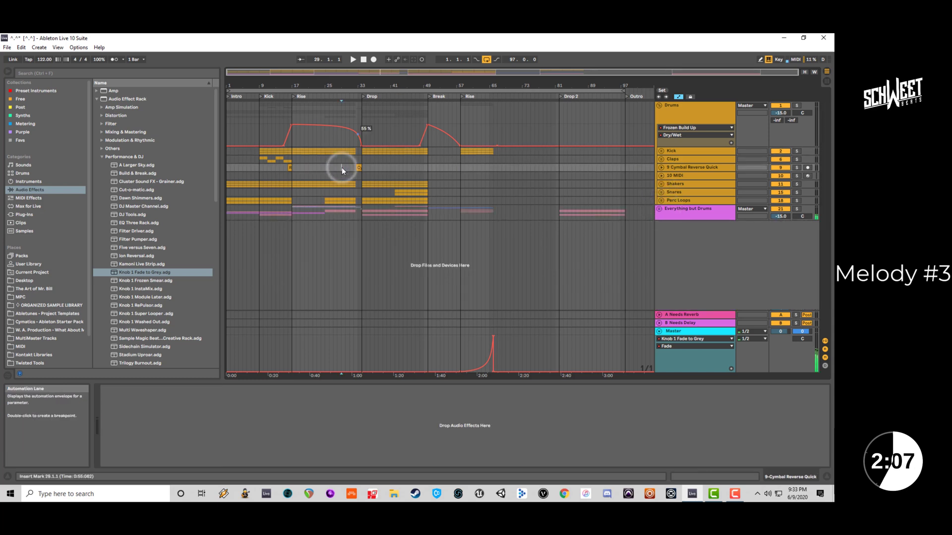
pyautogui.click(659, 105)
pyautogui.click(677, 96)
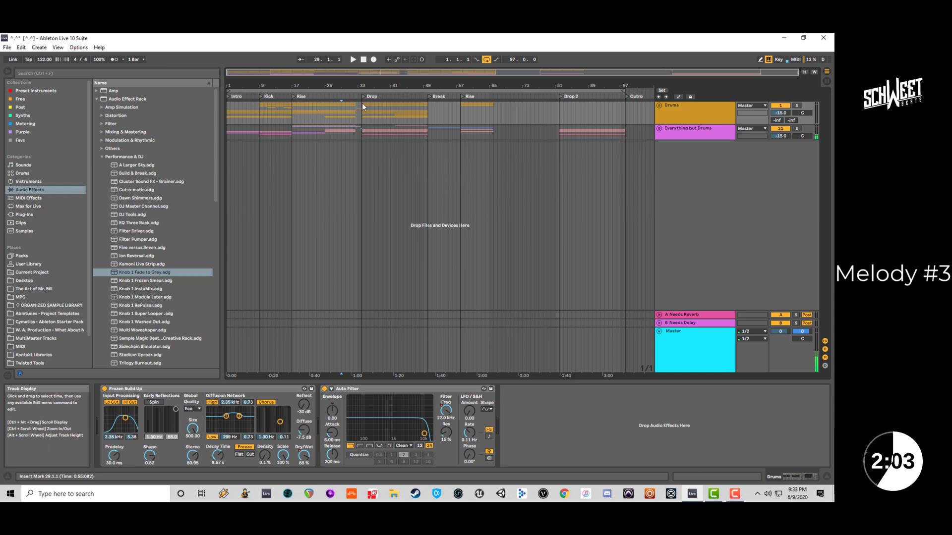
# Copy the first Drop of both groups, bars 34 to 50, to bar 66 and move the Drop 2 locator there.
pyautogui.moveTo(397, 131); pyautogui.dragTo(427, 134)
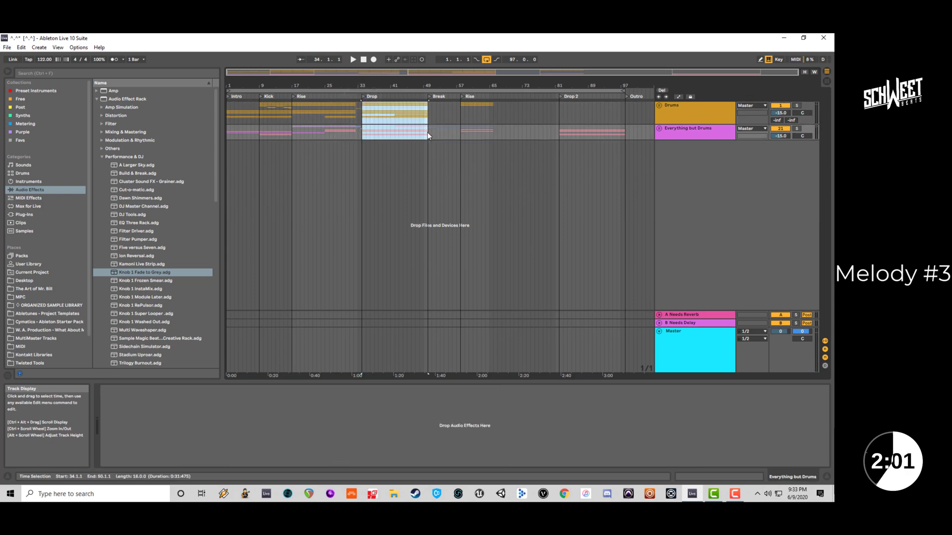
pyautogui.click(492, 107)
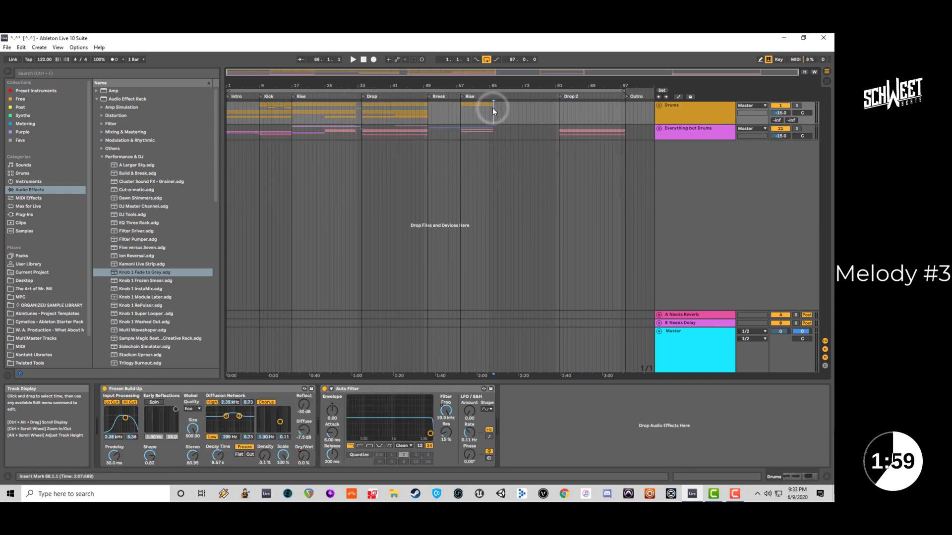
pyautogui.moveTo(559, 97); pyautogui.dragTo(497, 98)
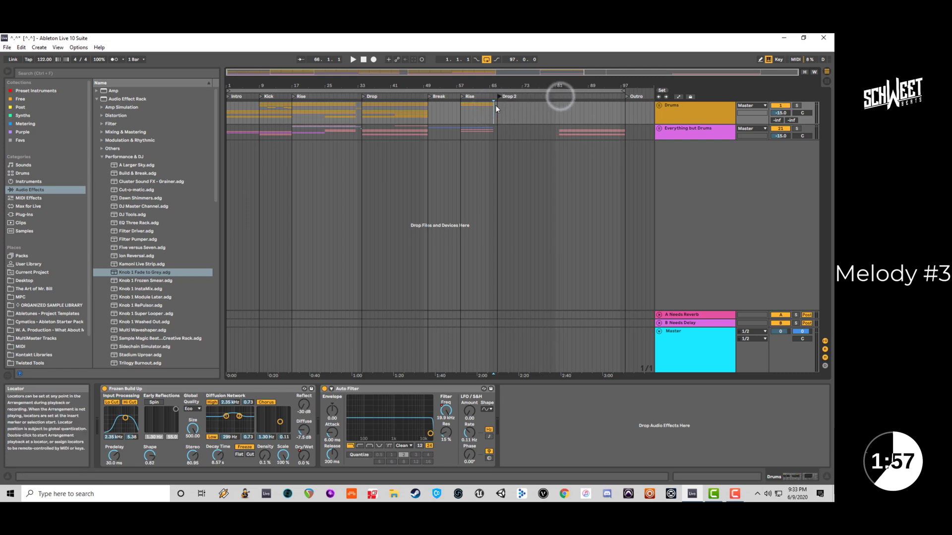
pyautogui.doubleClick(494, 106)
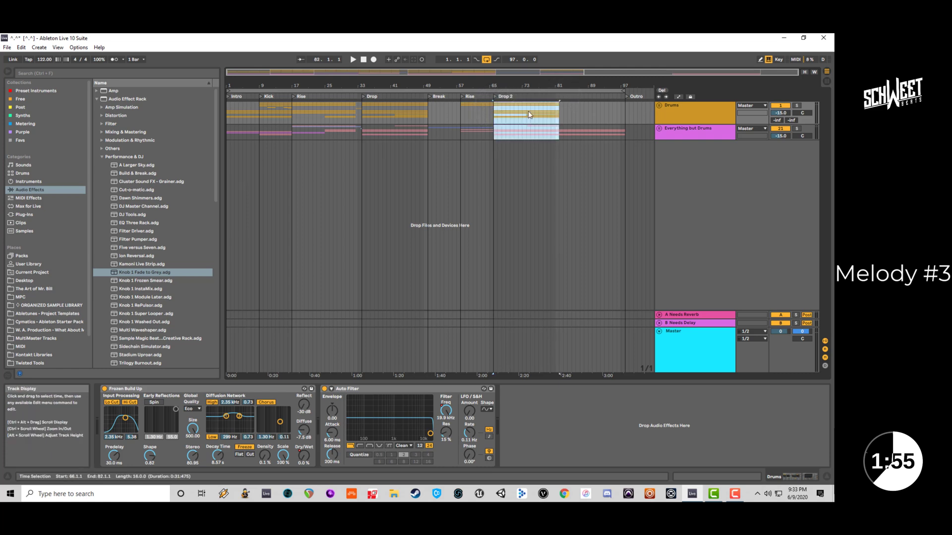
# Play the transition into Drop 2 from bar 63 and move the Outro locator earlier to bar 82.
pyautogui.click(479, 113)
pyautogui.press('space')
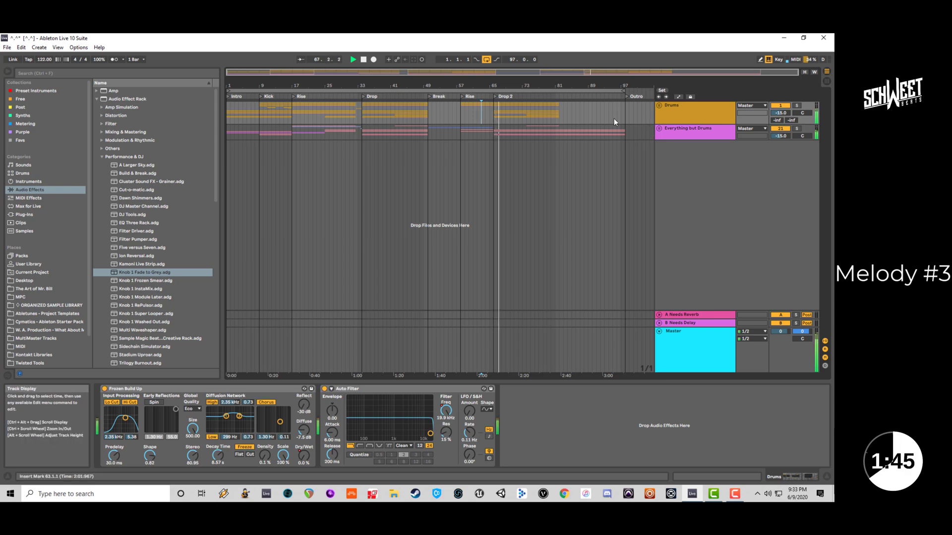
pyautogui.moveTo(626, 96); pyautogui.dragTo(560, 96)
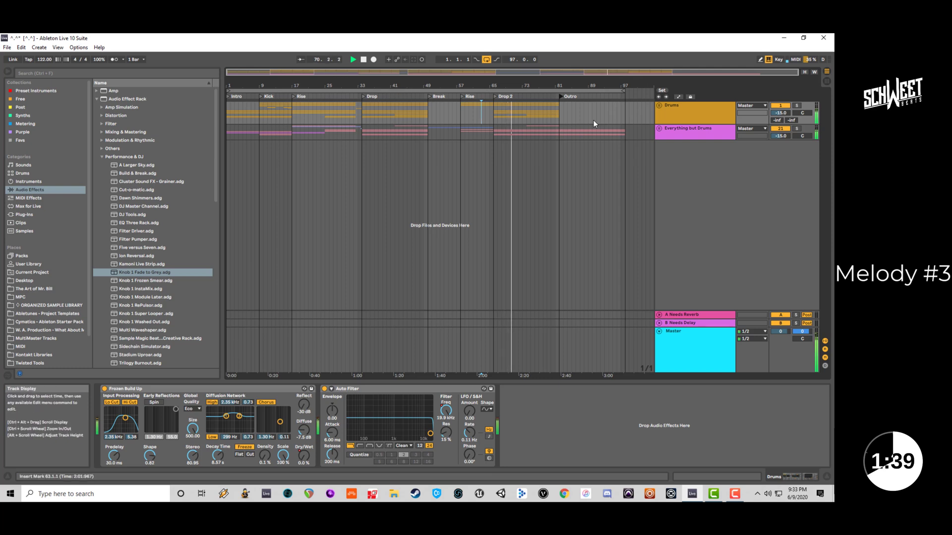
# Copy the Rise's Grand Piano Pad clip into Drop 2 at bars 74 and 66.
pyautogui.scroll(-2, 586, 213)
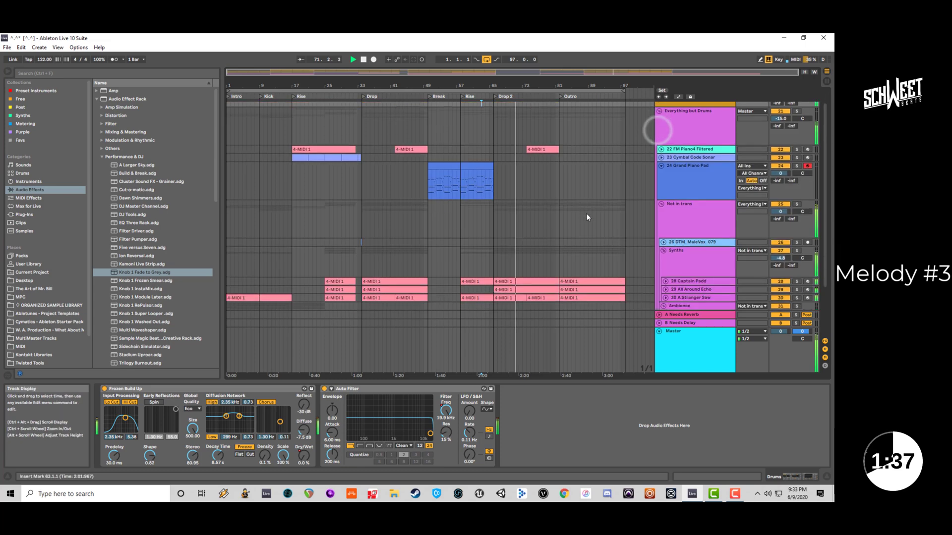
pyautogui.click(480, 155)
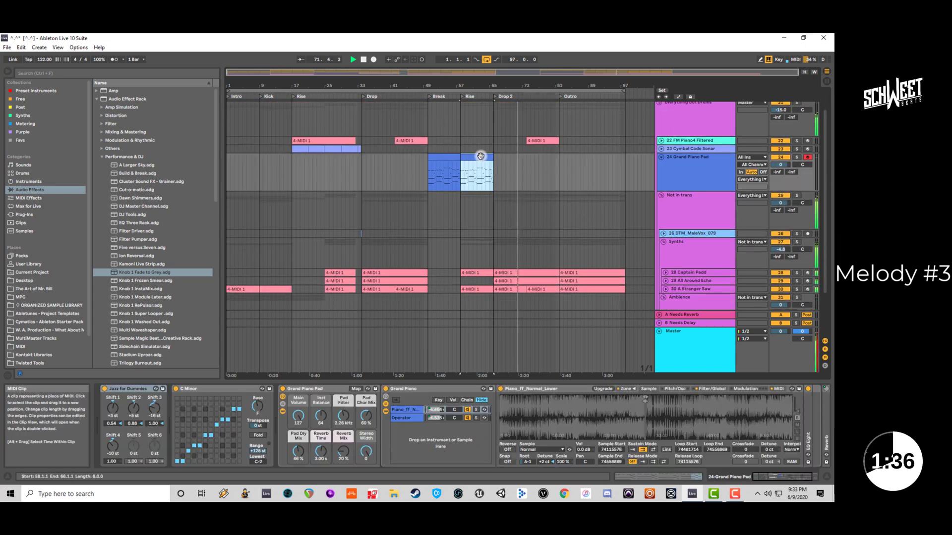
pyautogui.click(528, 168)
pyautogui.hotkey('ctrl', 'v')
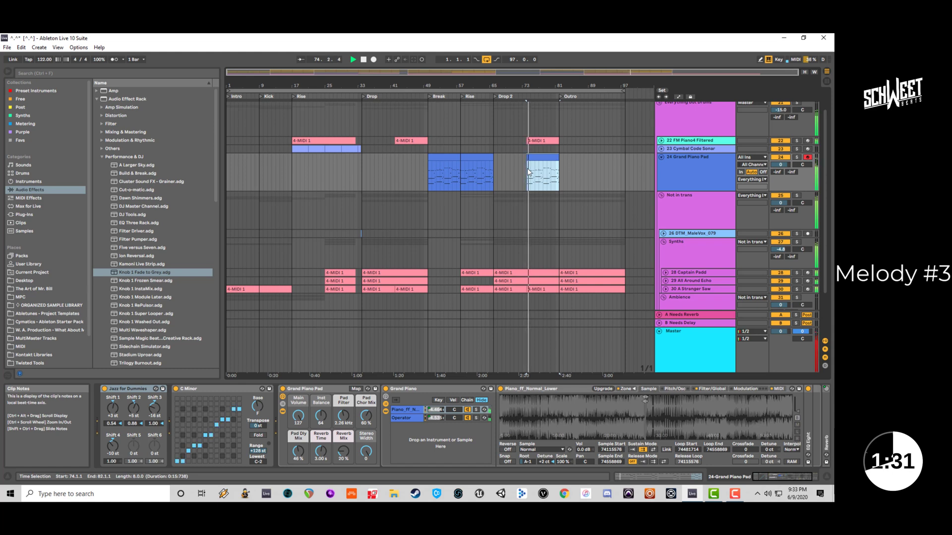
pyautogui.click(483, 159)
pyautogui.hotkey('ctrl', 'd')
# Copy the Grand Piano Pad clip that starts at bar 58 in the second Rise.
pyautogui.scroll(-3, 540, 292)
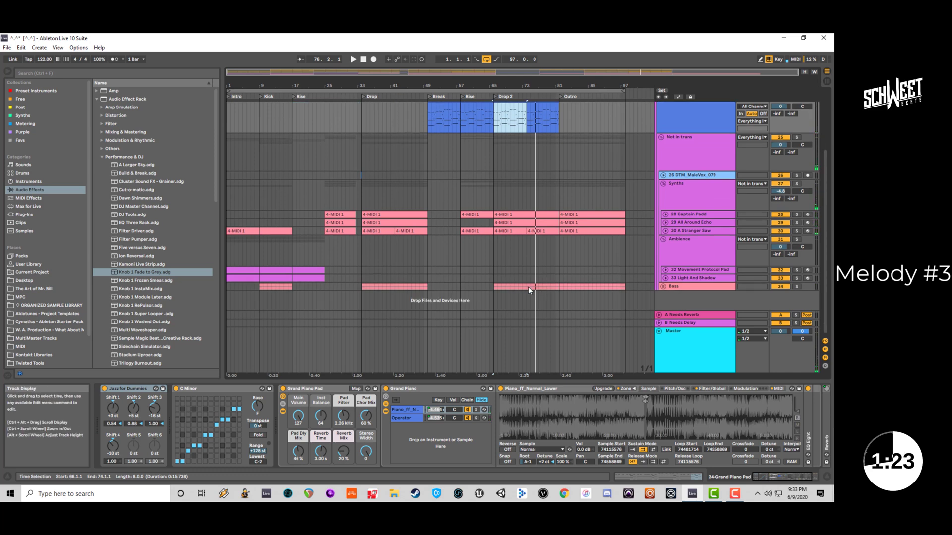
pyautogui.scroll(2, 528, 286)
pyautogui.click(481, 135)
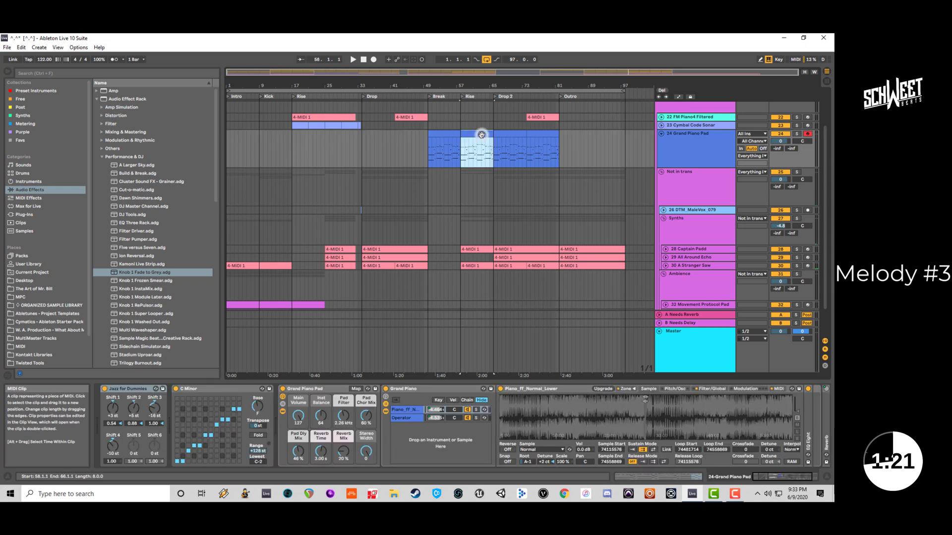
pyautogui.rightClick(481, 136)
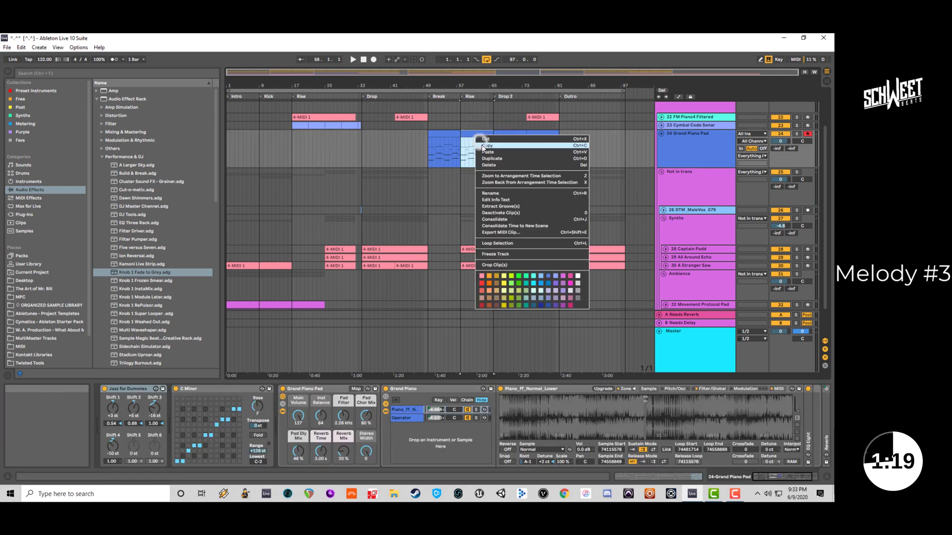
pyautogui.click(483, 146)
# Unfold the Bass group and paste the copied piano clip onto the Bass Floor Bounce track at bar 50.
pyautogui.scroll(-2, 480, 144)
pyautogui.click(460, 288)
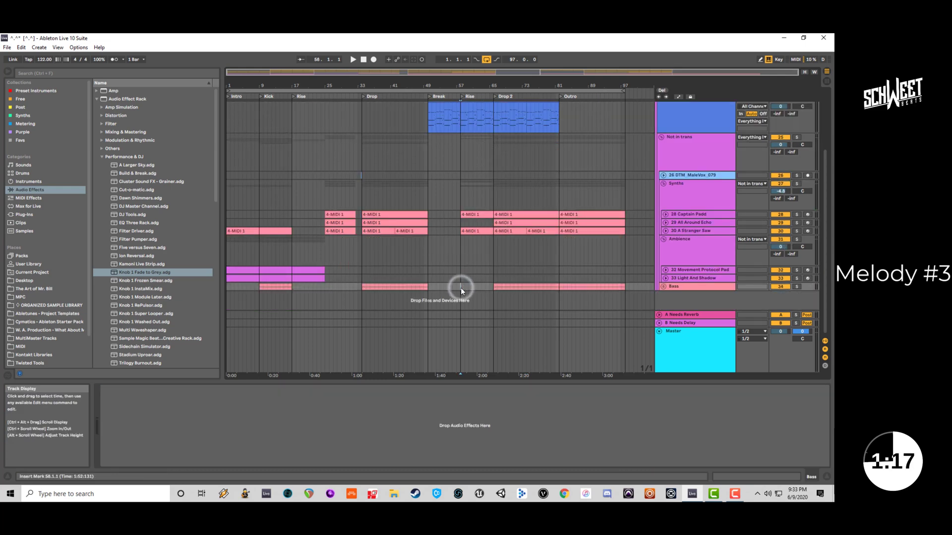
pyautogui.rightClick(428, 286)
pyautogui.click(438, 290)
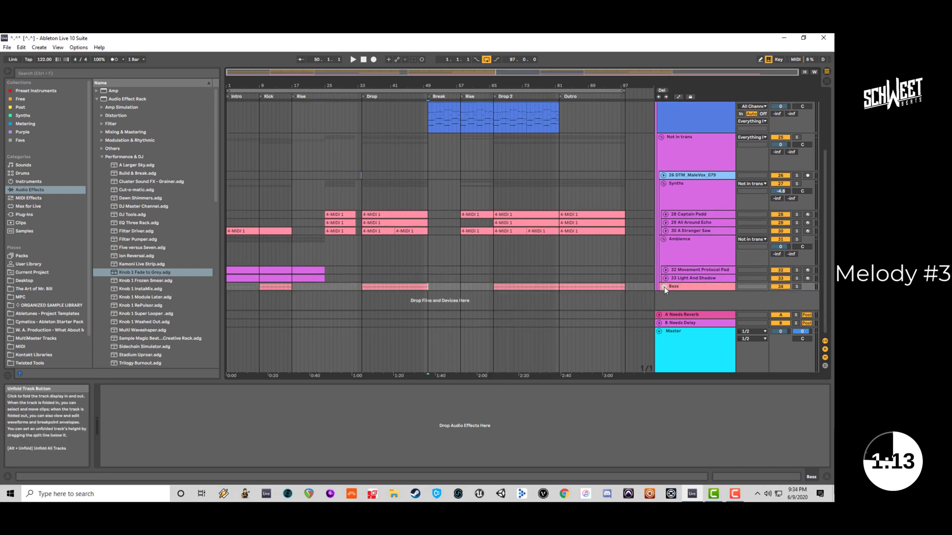
pyautogui.click(664, 286)
pyautogui.scroll(-1, 454, 254)
pyautogui.click(428, 246)
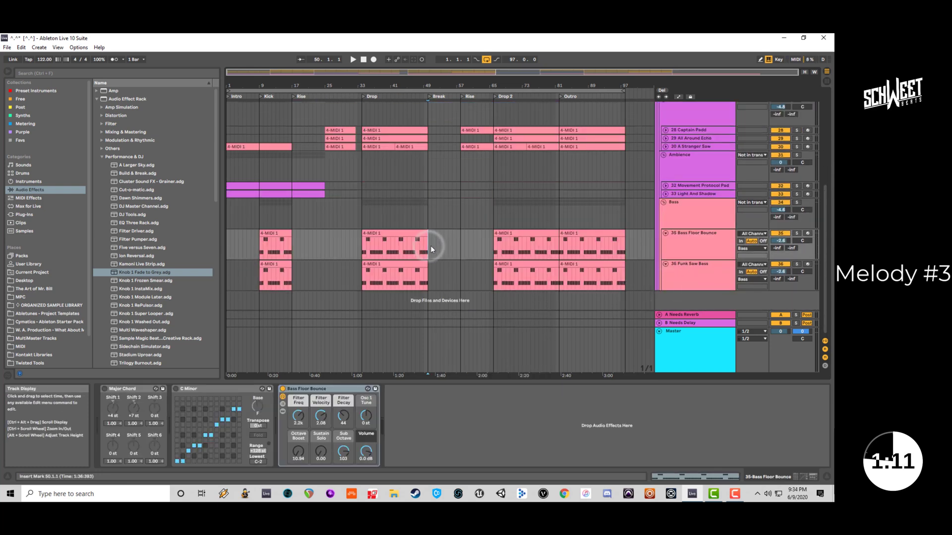
pyautogui.hotkey('ctrl', 'v')
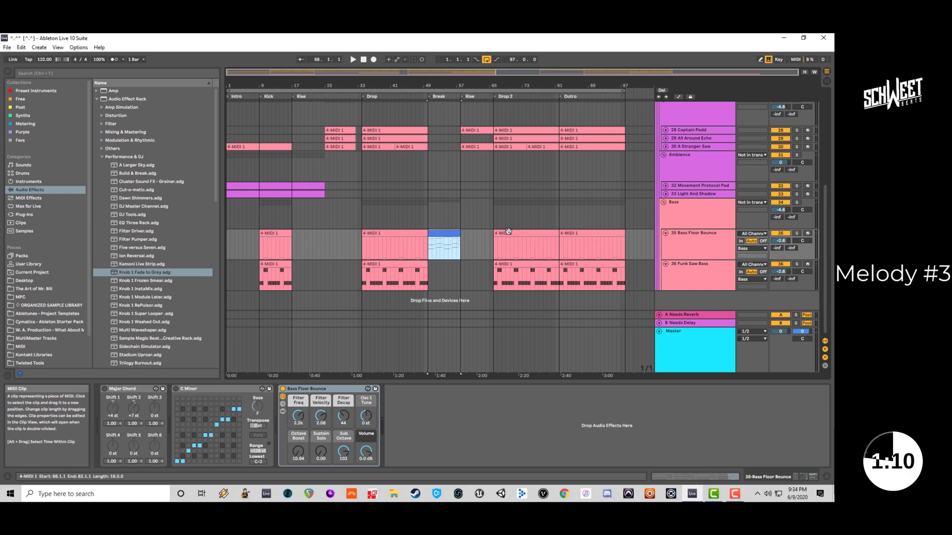
# Open the pasted Bass Floor Bounce clip and delete the notes above its lowest line.
pyautogui.doubleClick(449, 233)
pyautogui.click(460, 349)
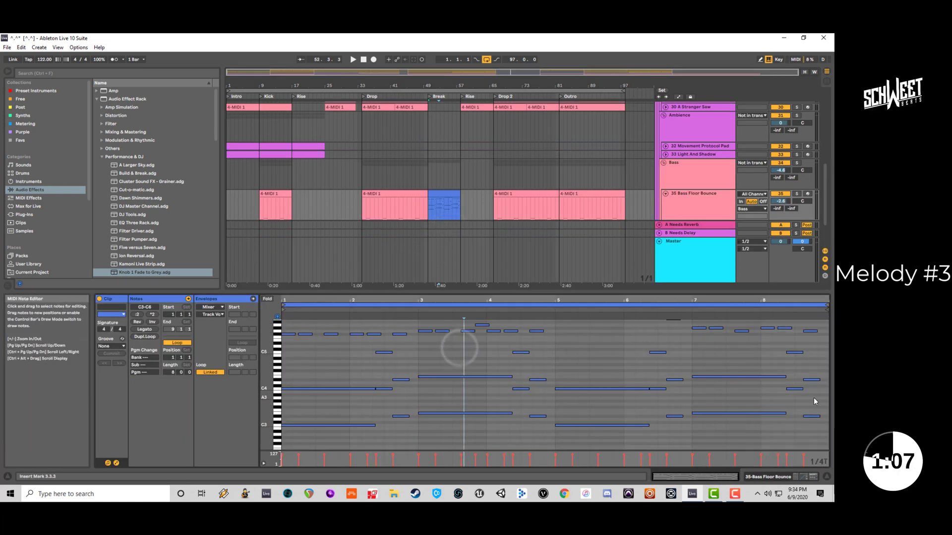
pyautogui.moveTo(814, 399)
pyautogui.mouseDown()
pyautogui.moveTo(299, 340)
pyautogui.moveTo(256, 306)
pyautogui.mouseUp()
pyautogui.press('Delete')
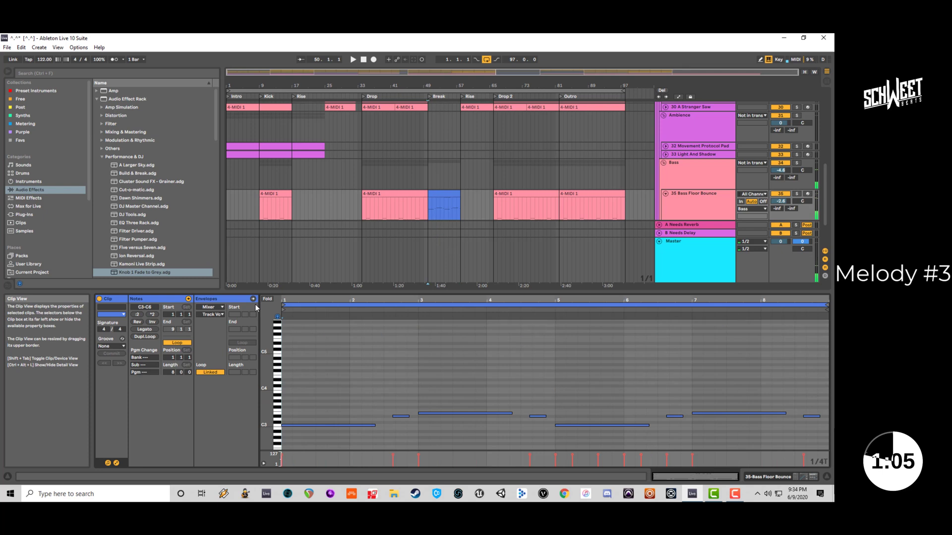
# Play the trimmed bass clip briefly from bar 50 and solo the Bass Floor Bounce track.
pyautogui.press('space')
pyautogui.press('space')
pyautogui.press('space')
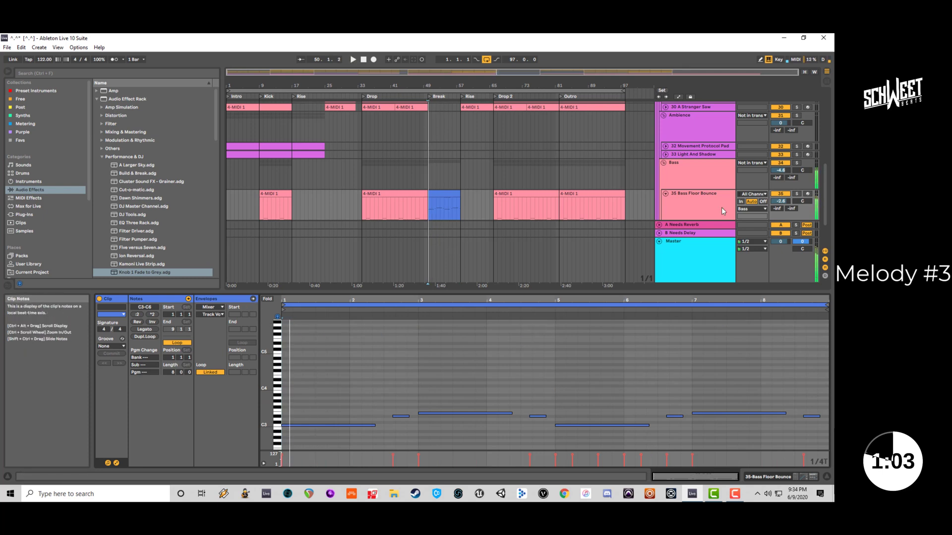
pyautogui.click(797, 194)
# Transpose all notes in the Break's bass clip down four octaves and delete the leftover high notes around bar 5 of the clip.
pyautogui.click(451, 194)
pyautogui.click(419, 330)
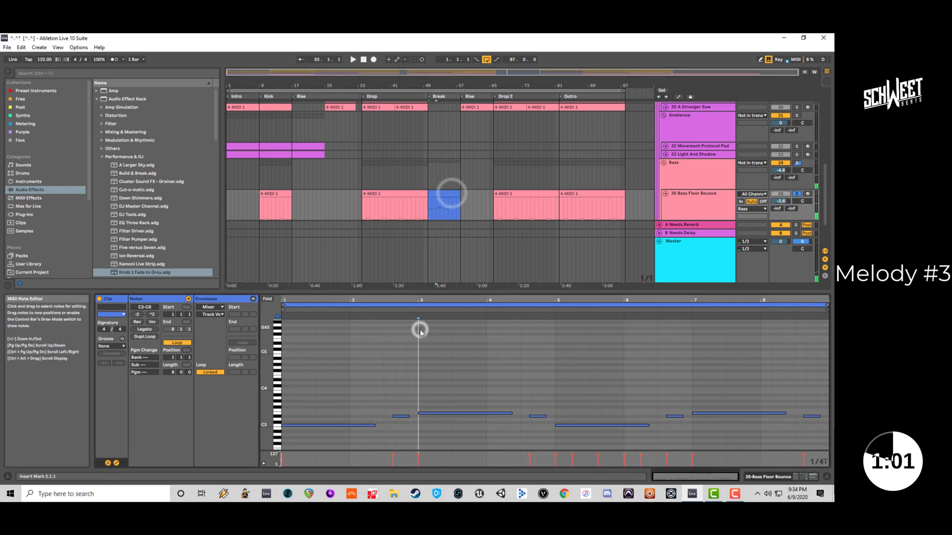
pyautogui.hotkey('ctrl', 'a')
pyautogui.hotkey('shift', 'Down')
pyautogui.hotkey('shift', 'Down')
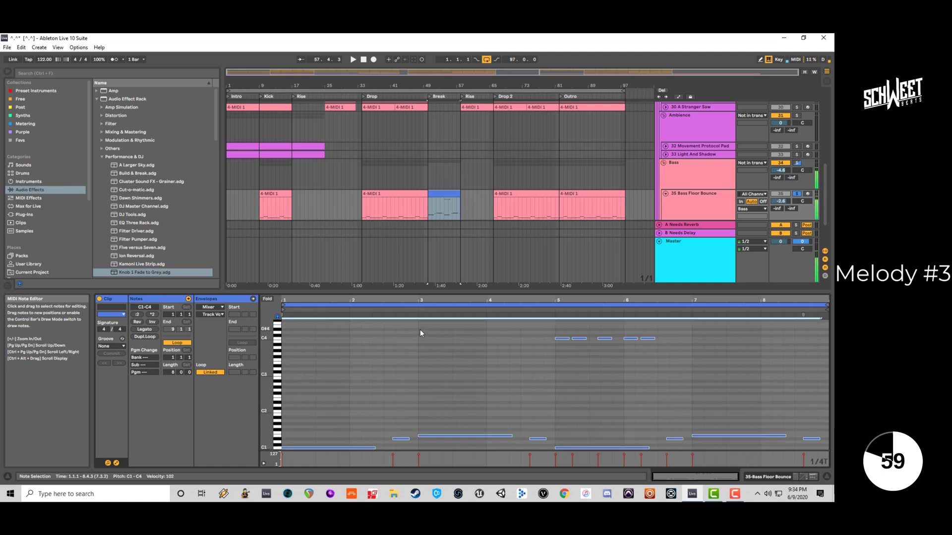
pyautogui.hotkey('shift', 'Down')
pyautogui.hotkey('shift', 'Down')
pyautogui.moveTo(541, 365); pyautogui.dragTo(690, 320)
pyautogui.press('Delete')
pyautogui.press('space')
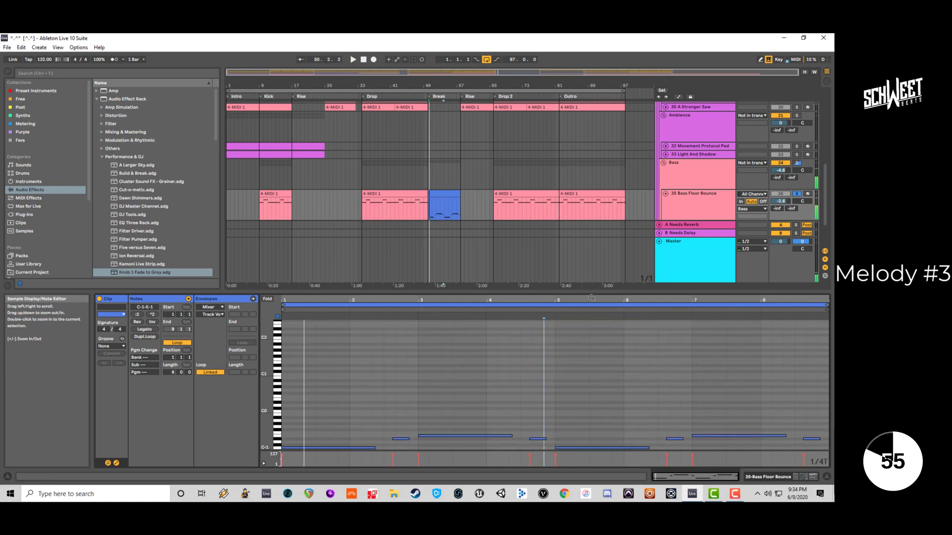
# Compare the bass notes in higher octaves during playback and settle on the C1 to E1 range.
pyautogui.click(594, 369)
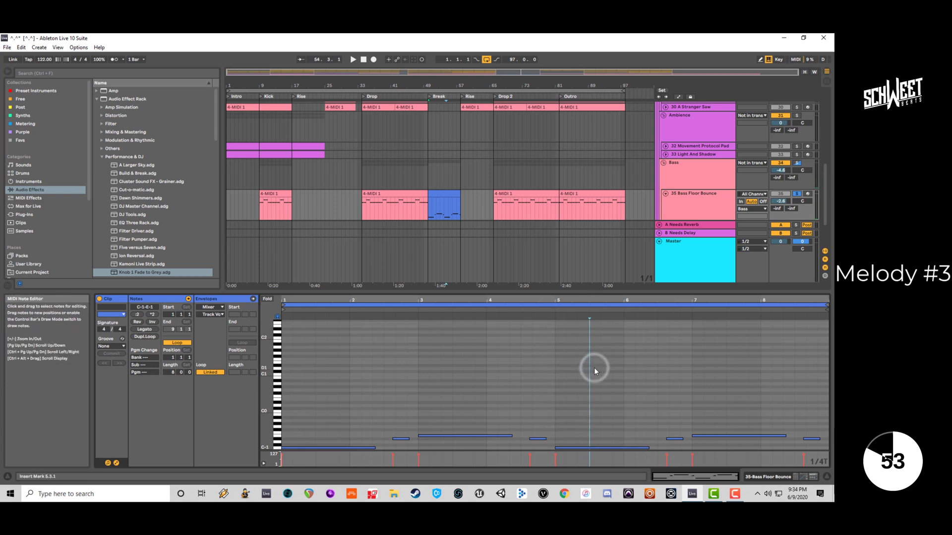
pyautogui.hotkey('ctrl', 'a')
pyautogui.hotkey('shift', 'Up')
pyautogui.press('space')
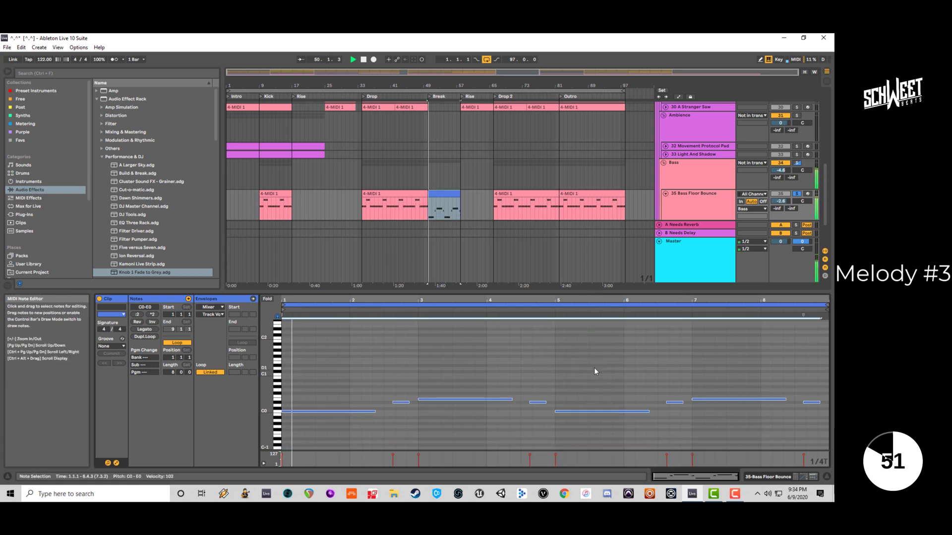
pyautogui.hotkey('shift', 'Up')
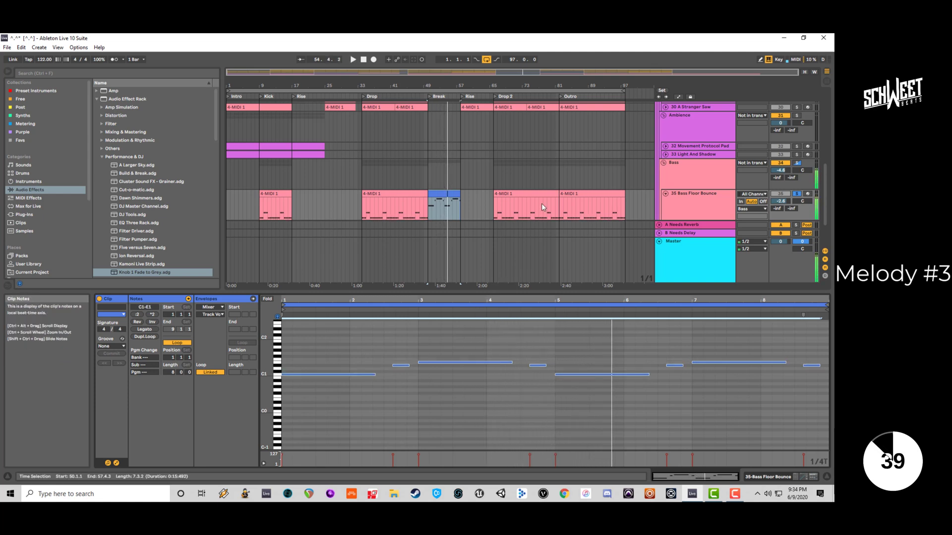
pyautogui.hotkey('shift', 'Up')
pyautogui.press('space')
pyautogui.hotkey('shift', 'Down')
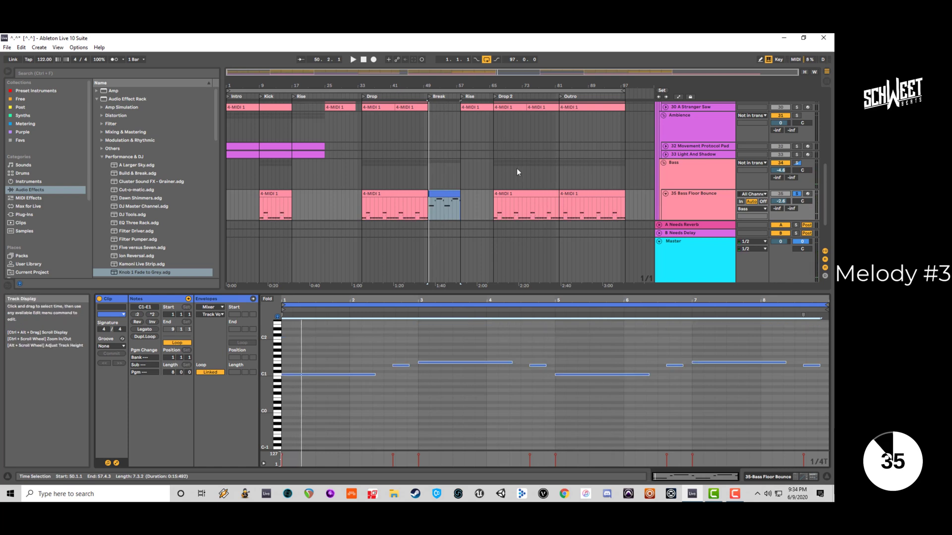
# Duplicate the Break's bass clip onto the Funk Saw Bass track at bar 50 and play it with both bass tracks unsoloed.
pyautogui.scroll(-2, 517, 168)
pyautogui.moveTo(450, 160); pyautogui.dragTo(452, 199)
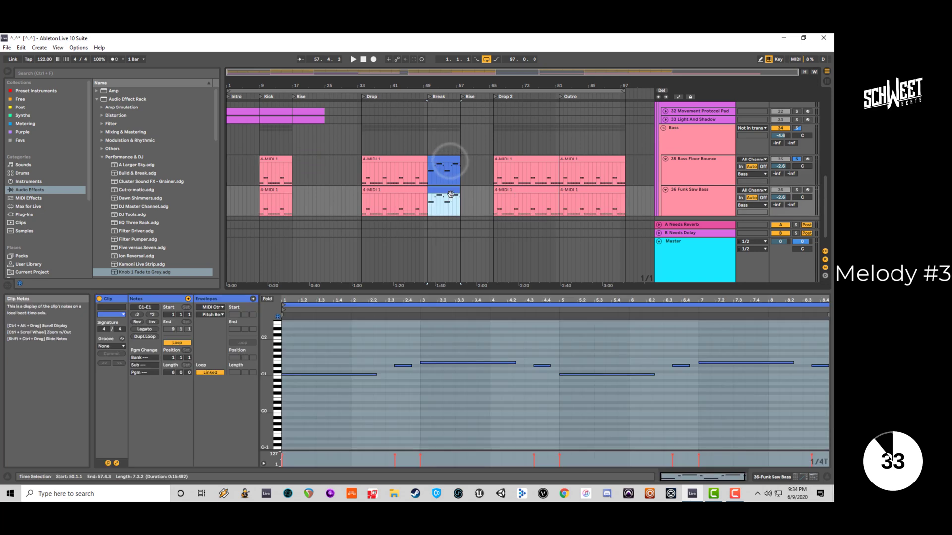
pyautogui.press('space')
pyautogui.click(796, 190)
pyautogui.click(796, 190)
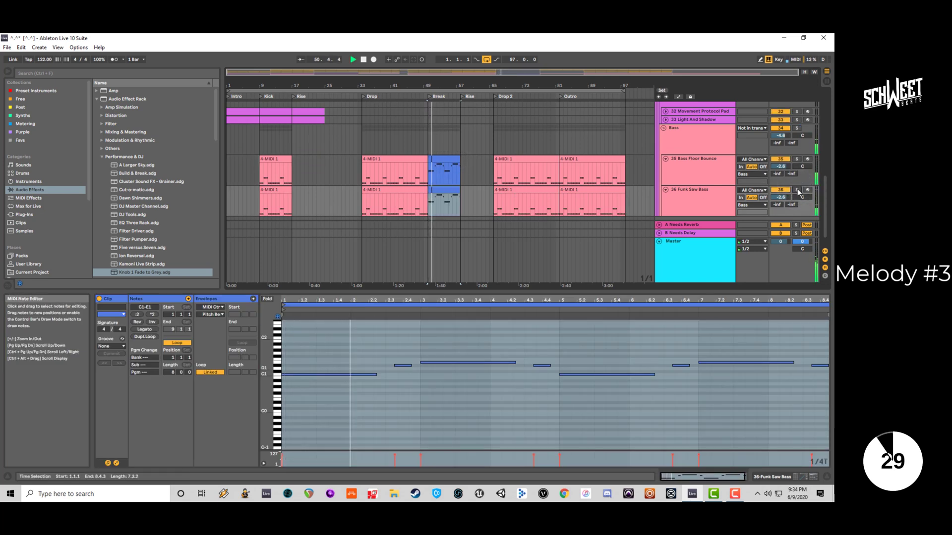
# Stop playback, search the instruments for "bass" and list the Sampler bass presets.
pyautogui.press('space')
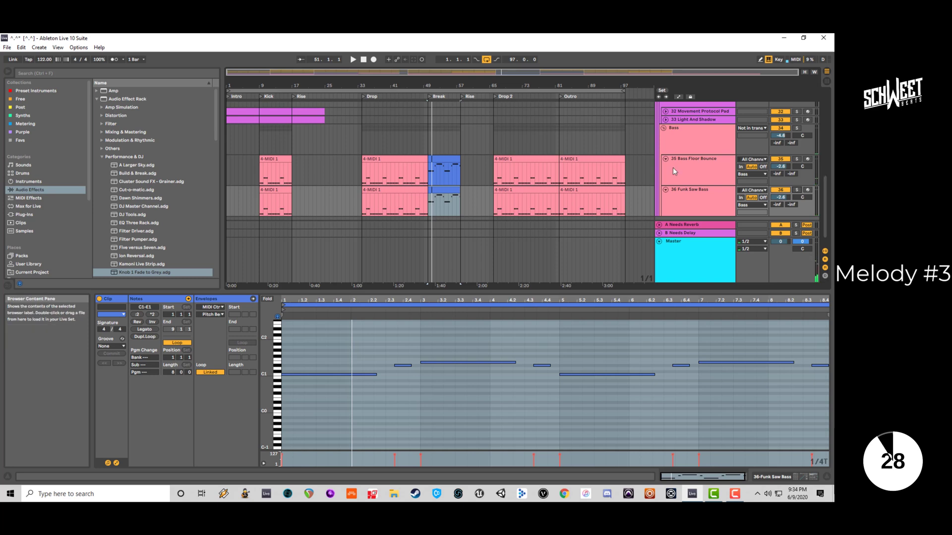
pyautogui.click(107, 73)
pyautogui.write('bass')
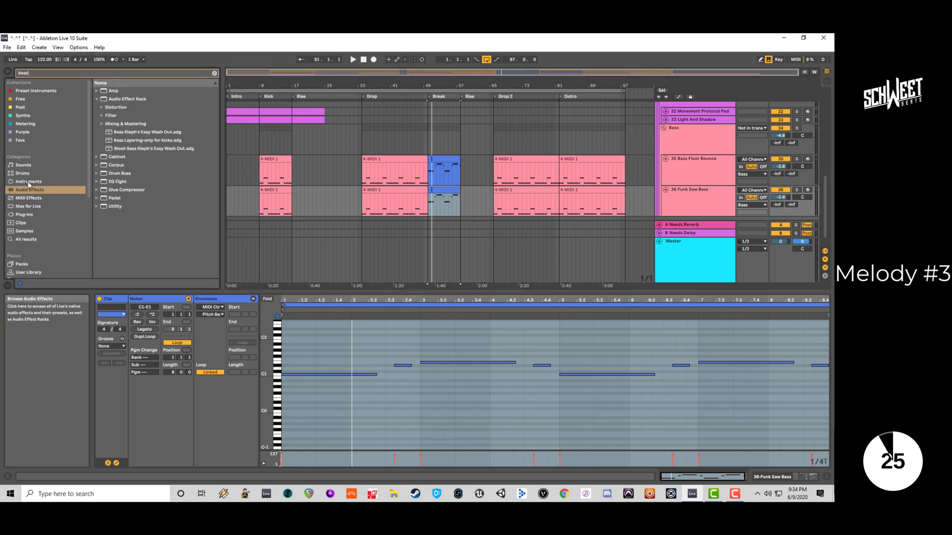
pyautogui.click(28, 182)
pyautogui.click(96, 132)
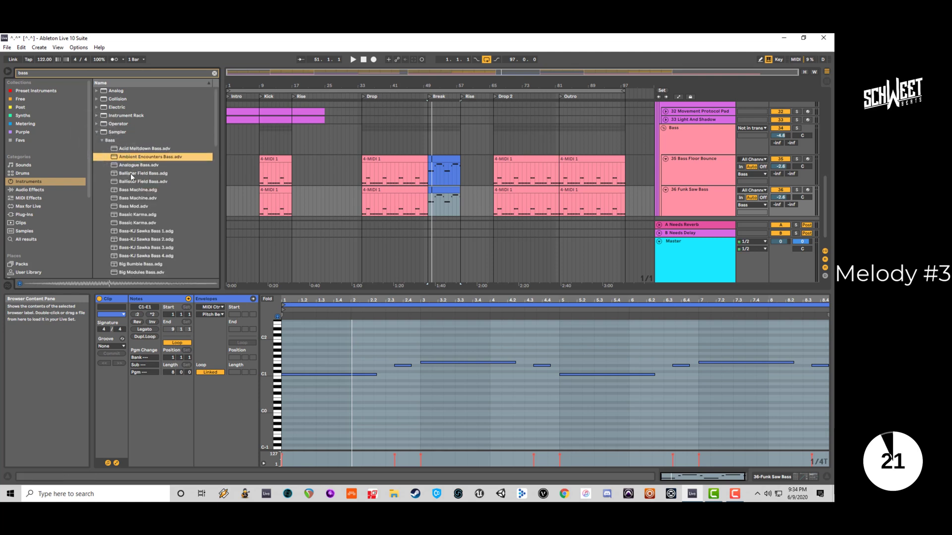
# Audition Sampler bass presets from Analogue Bass through Filmer Bass Synth Bass.
pyautogui.click(136, 166)
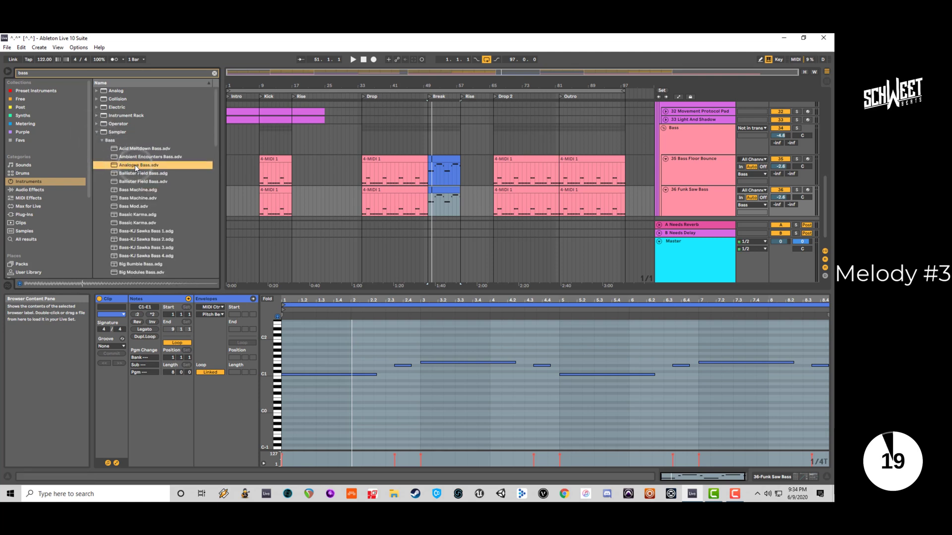
pyautogui.scroll(-2, 134, 176)
pyautogui.click(137, 165)
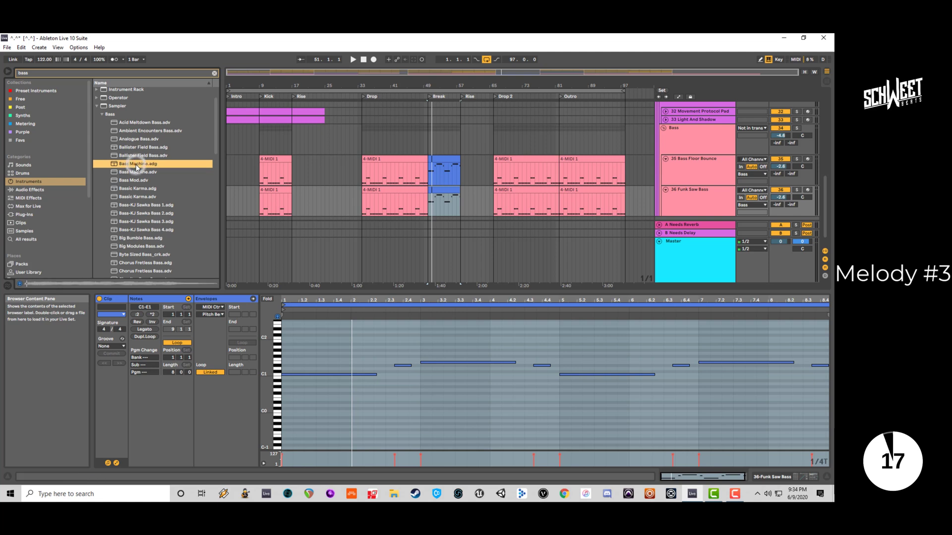
pyautogui.click(133, 170)
pyautogui.scroll(-4, 136, 173)
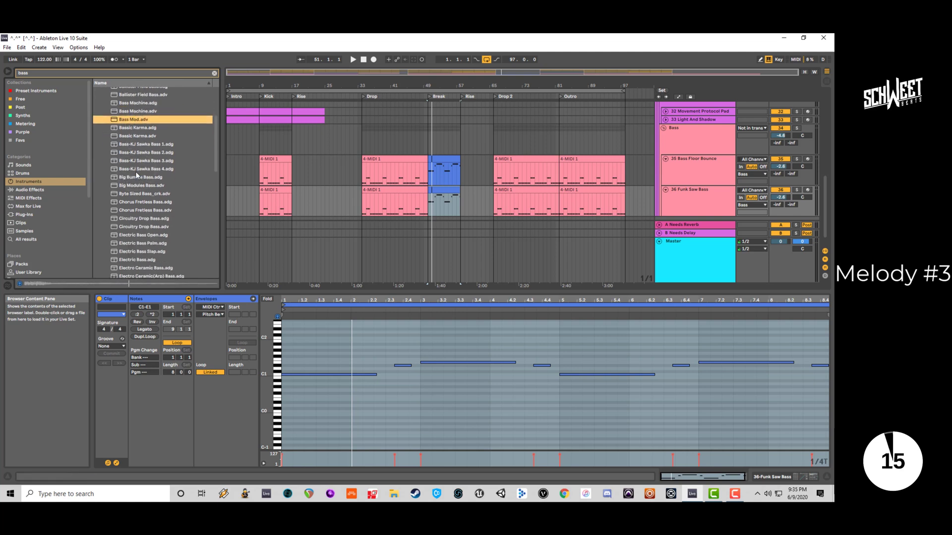
pyautogui.scroll(-4, 137, 174)
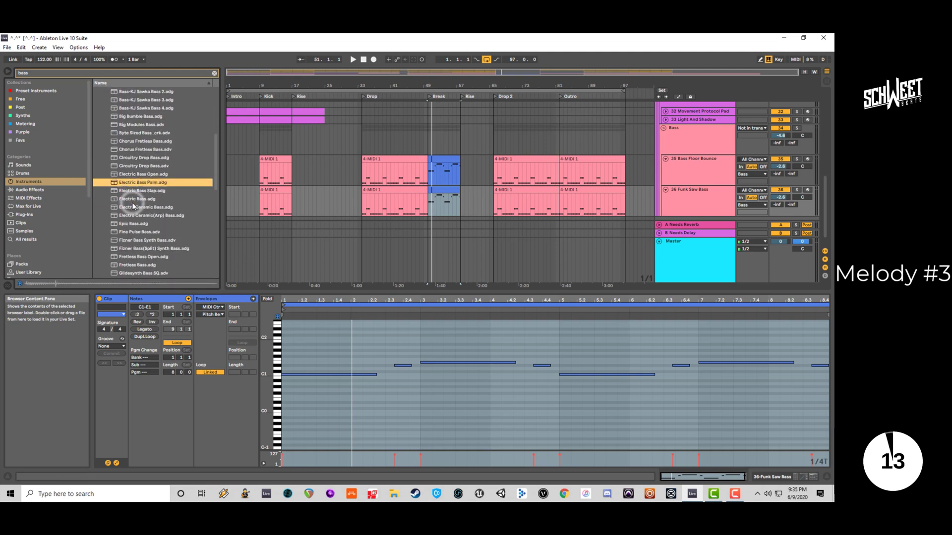
pyautogui.click(149, 199)
pyautogui.scroll(-1, 150, 199)
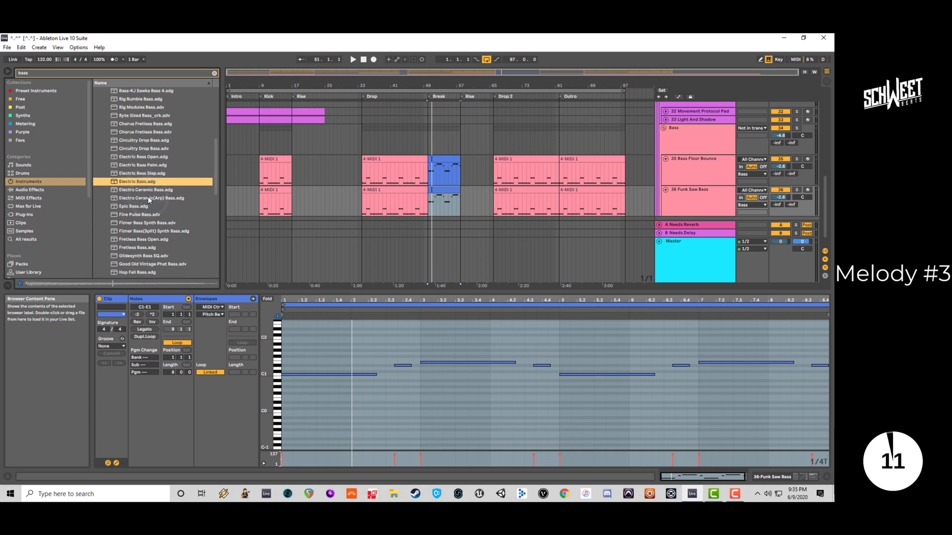
pyautogui.scroll(-1, 149, 199)
pyautogui.click(148, 191)
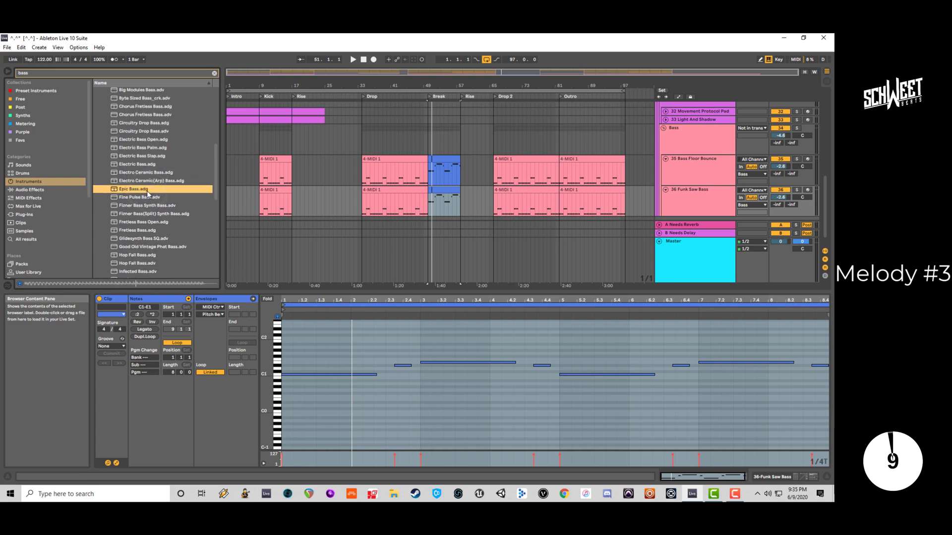
pyautogui.click(138, 197)
pyautogui.scroll(-1, 138, 198)
pyautogui.click(137, 195)
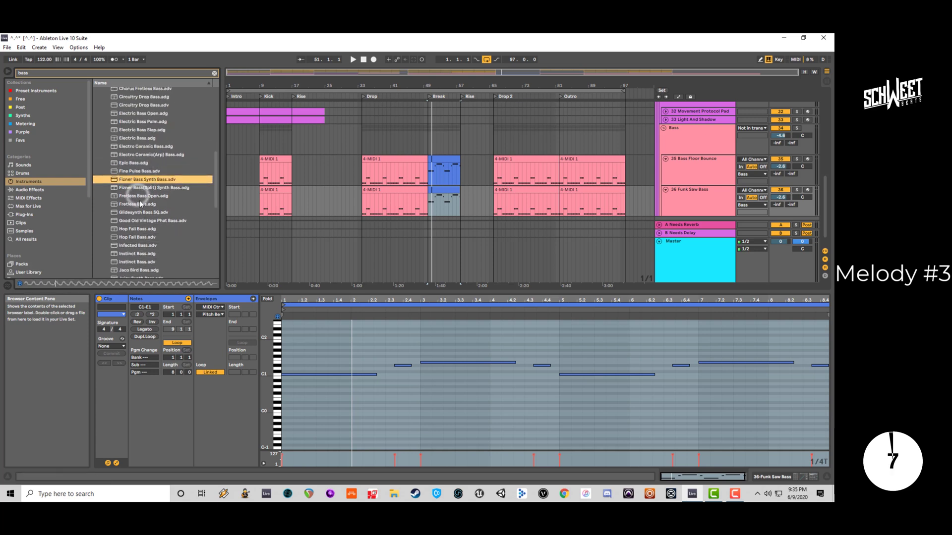
# Audition further Sampler bass presets such as Hop Fall, Instinct, Jaco Bird, Mamas and Machine Punk Bass.
pyautogui.scroll(-2, 140, 200)
pyautogui.scroll(-2, 141, 201)
pyautogui.click(142, 195)
pyautogui.scroll(-2, 143, 200)
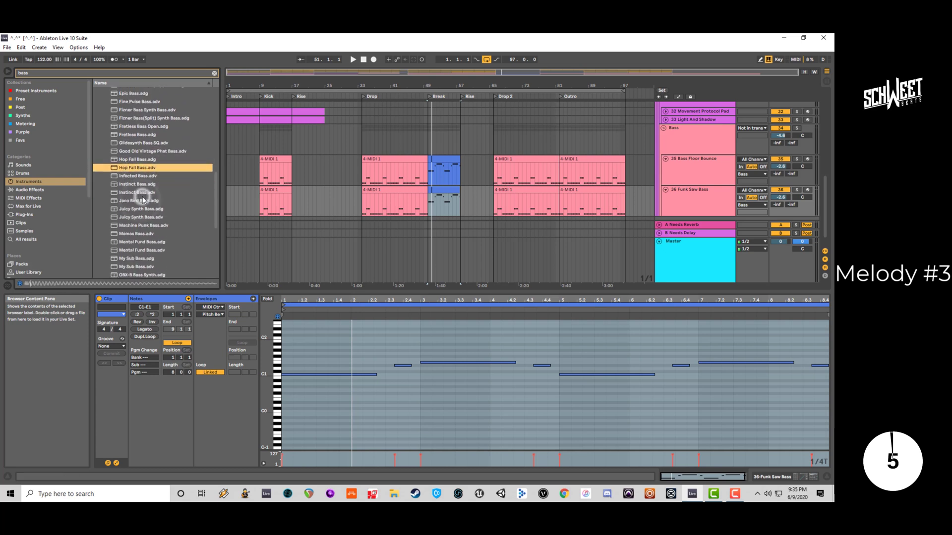
pyautogui.click(136, 186)
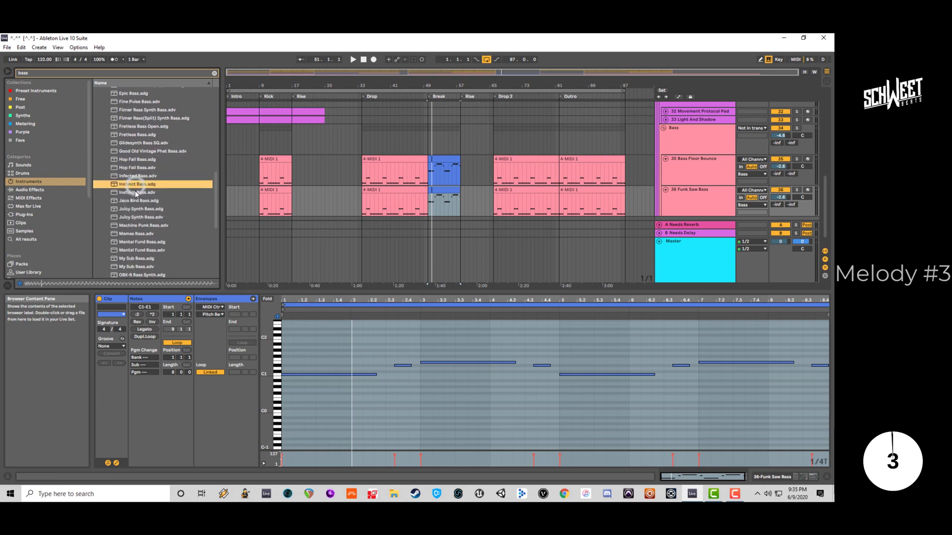
pyautogui.click(137, 192)
pyautogui.click(139, 201)
pyautogui.scroll(-1, 139, 203)
pyautogui.click(138, 192)
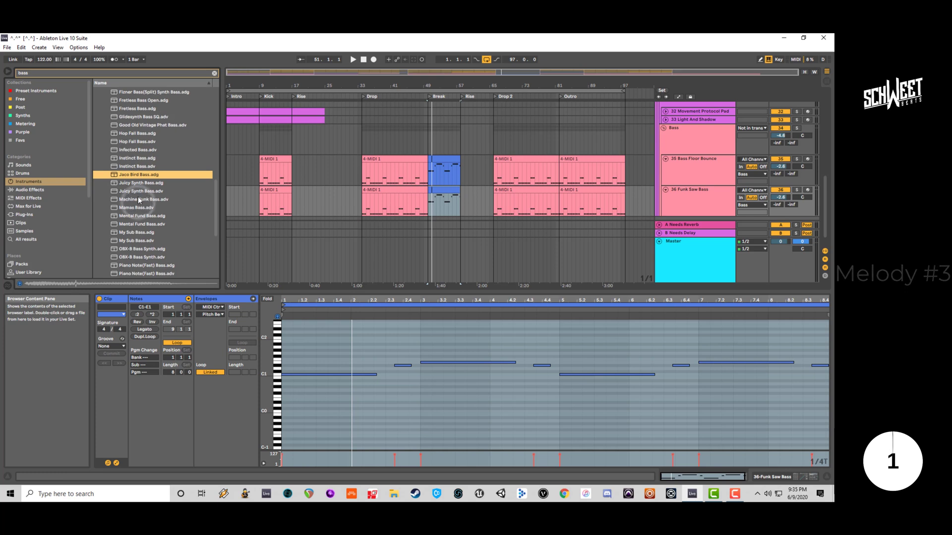
pyautogui.click(138, 201)
pyautogui.scroll(-1, 139, 200)
pyautogui.click(139, 199)
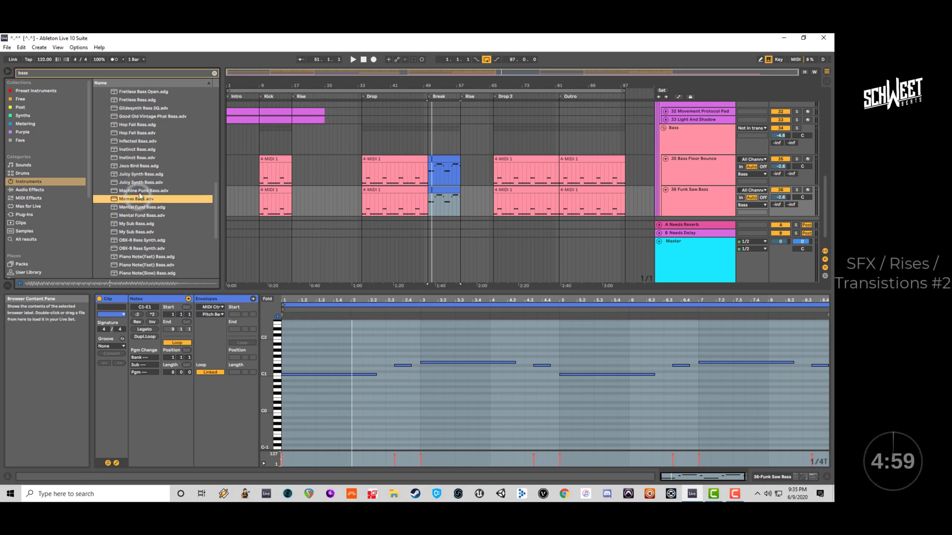
pyautogui.click(139, 191)
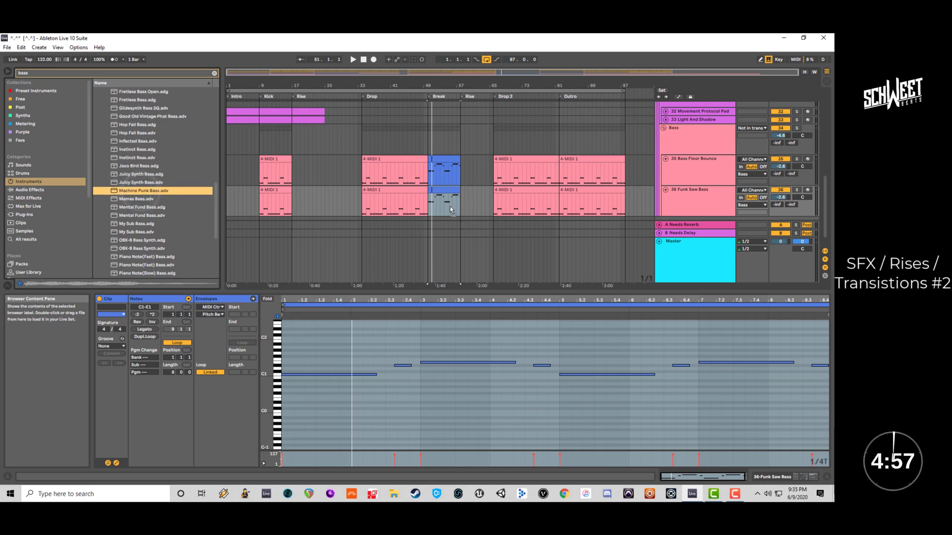
# Duplicate the Funk Saw Bass track and clear all clips from the copy.
pyautogui.click(693, 205)
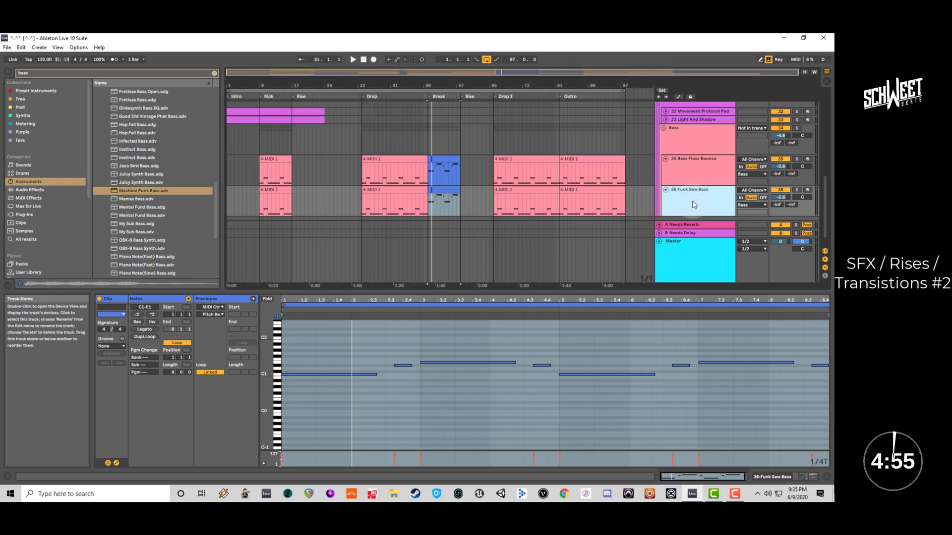
pyautogui.hotkey('ctrl', 'd')
pyautogui.moveTo(642, 203); pyautogui.dragTo(253, 212)
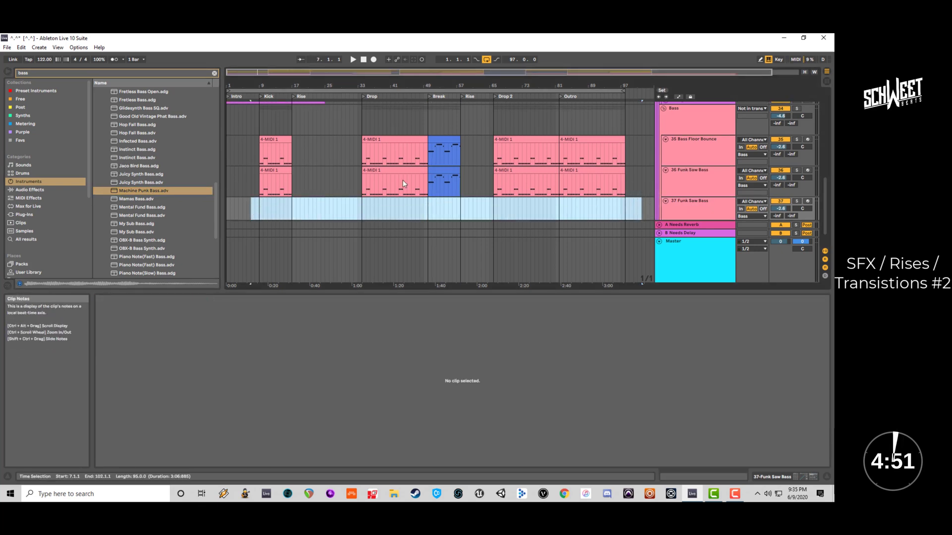
pyautogui.press('Delete')
# Copy the Break's bass clip onto the new bass track at bar 50, play it and solo that track.
pyautogui.click(446, 175)
pyautogui.moveTo(450, 206); pyautogui.dragTo(451, 206)
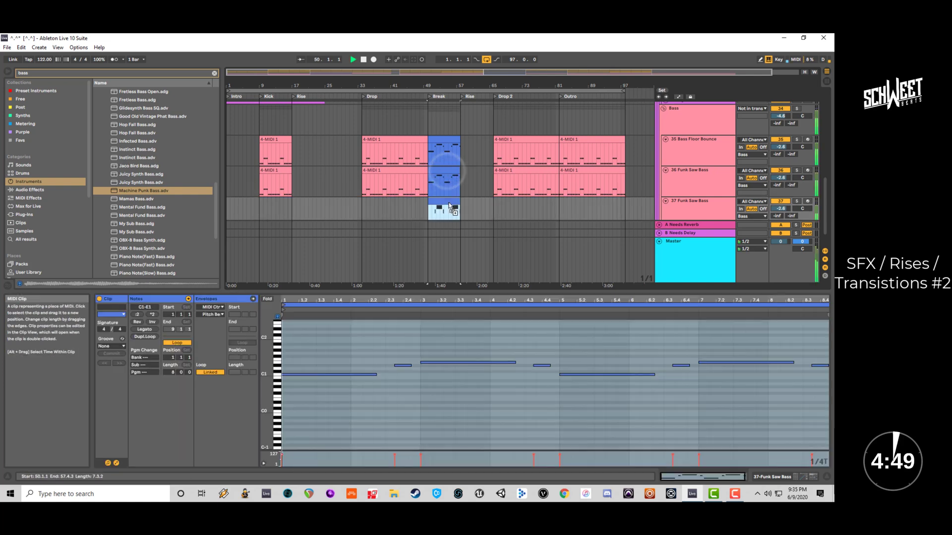
pyautogui.press('space')
pyautogui.click(797, 201)
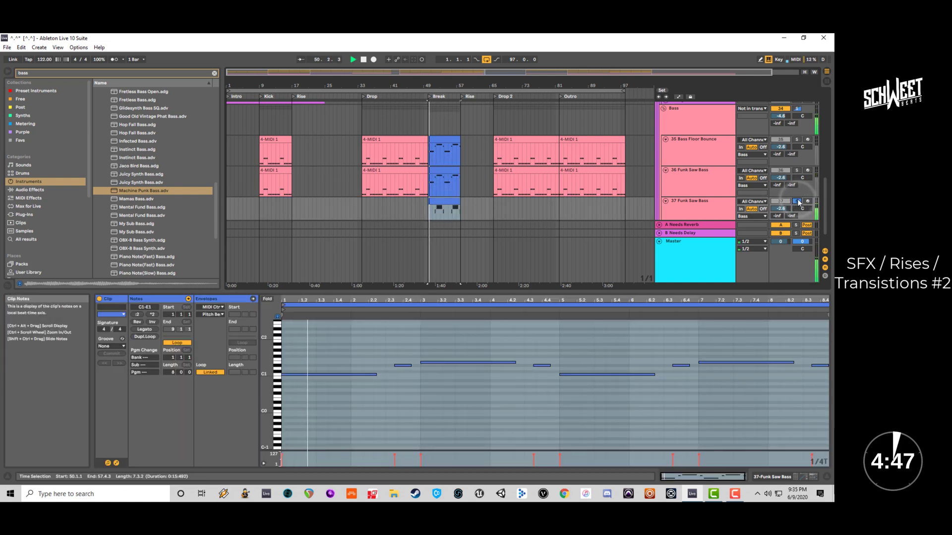
# Replace the soloed bass track's instrument with the My Sub Bass.adg preset.
pyautogui.click(155, 224)
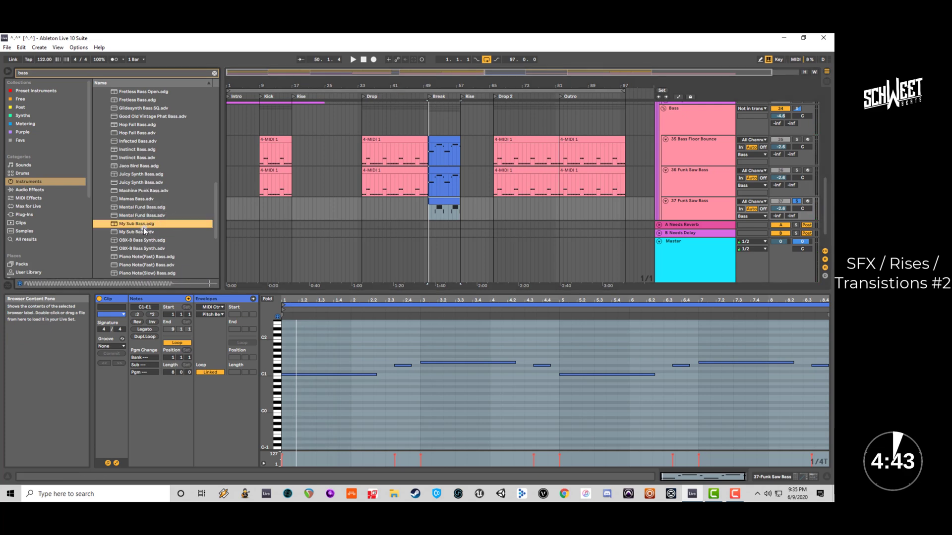
pyautogui.doubleClick(143, 226)
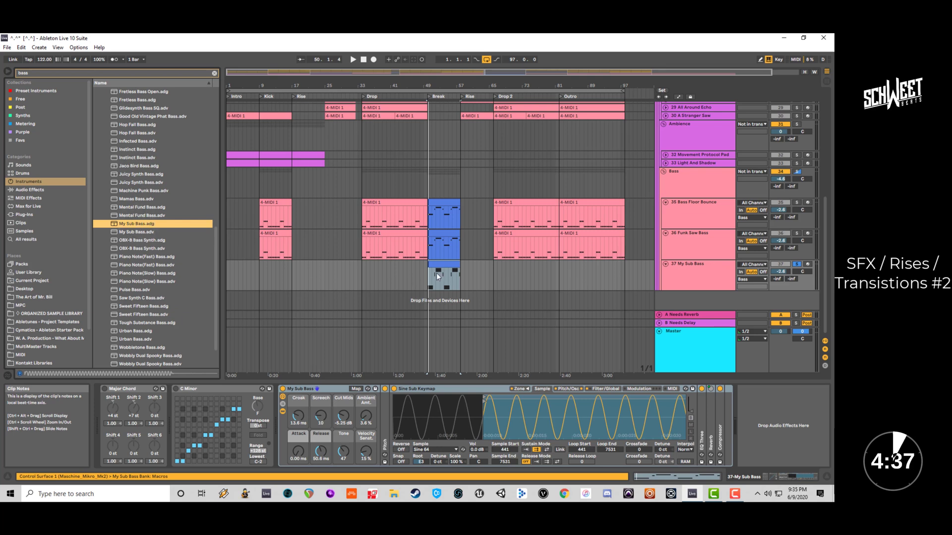
pyautogui.hotkey('ctrl', 'z')
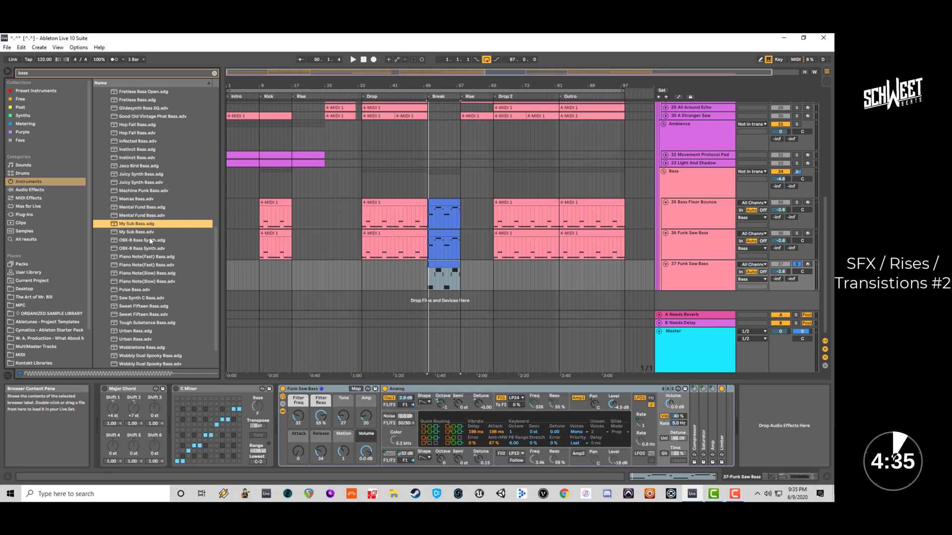
pyautogui.click(147, 240)
pyautogui.click(147, 224)
pyautogui.press('Return')
# Deactivate the Break's clips on the Bass Floor Bounce and Funk Saw Bass tracks and play from bar 50.
pyautogui.click(447, 237)
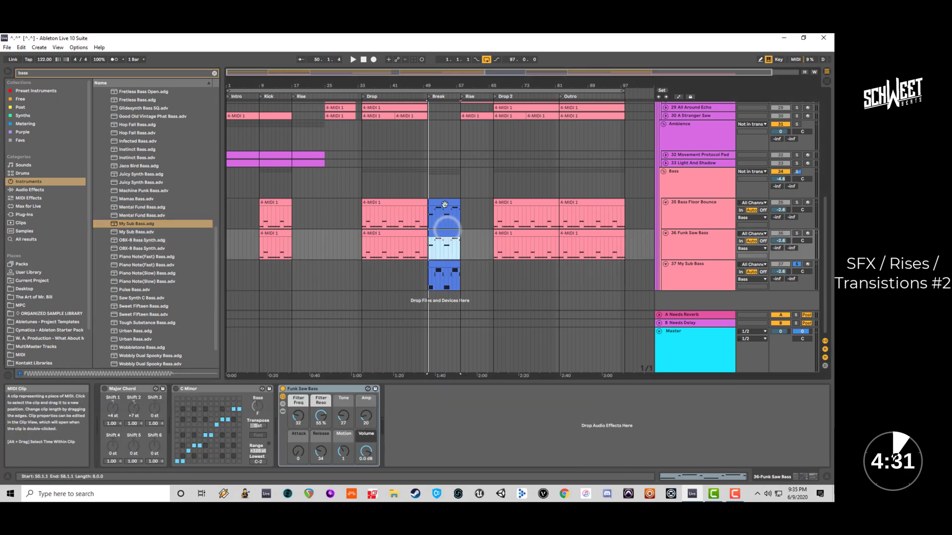
pyautogui.click(445, 212)
pyautogui.press('space')
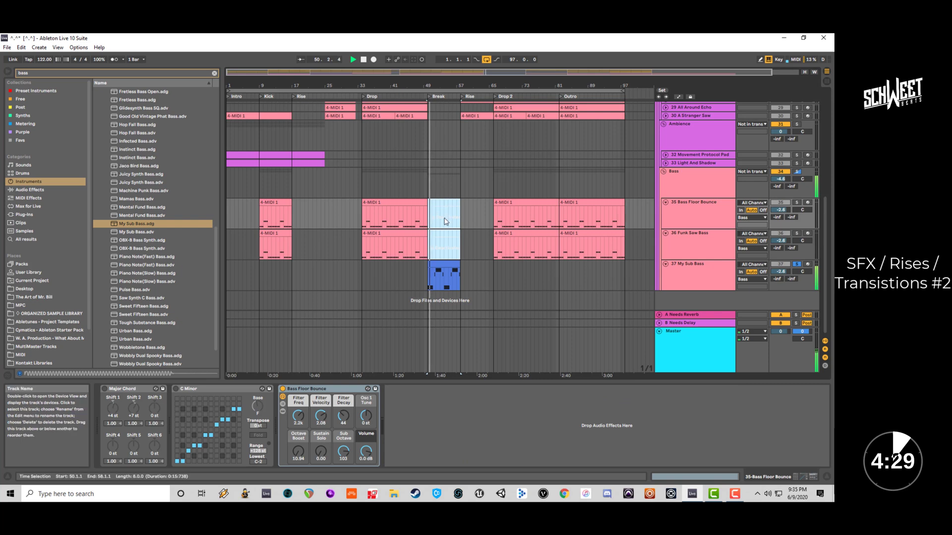
# Open the Break's My Sub Bass clip and extend all its notes so each reaches the next one.
pyautogui.click(437, 264)
pyautogui.doubleClick(437, 265)
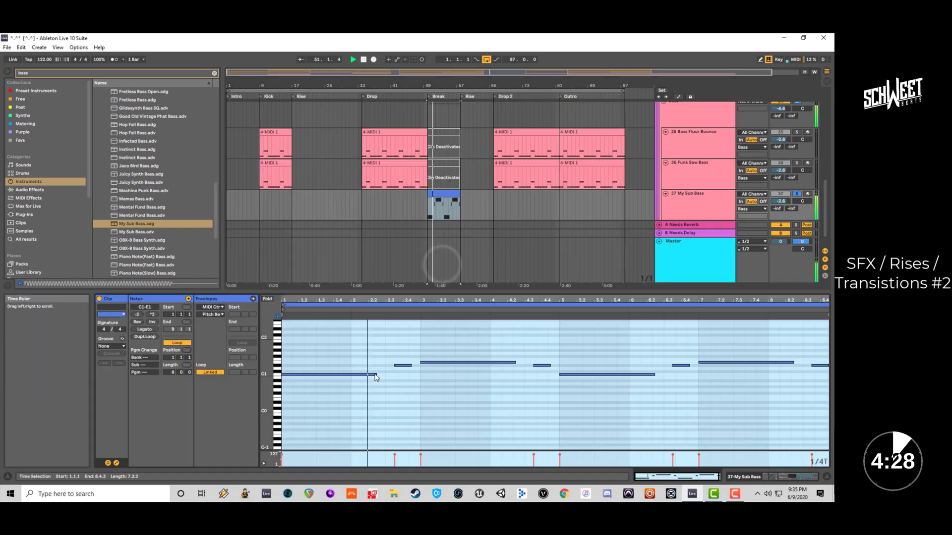
pyautogui.press('space')
pyautogui.click(351, 353)
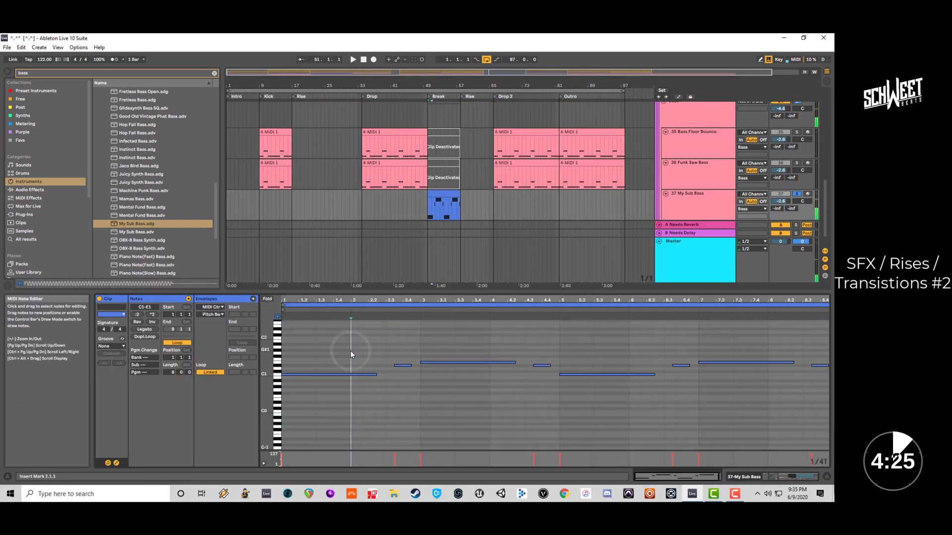
pyautogui.hotkey('ctrl', 'a')
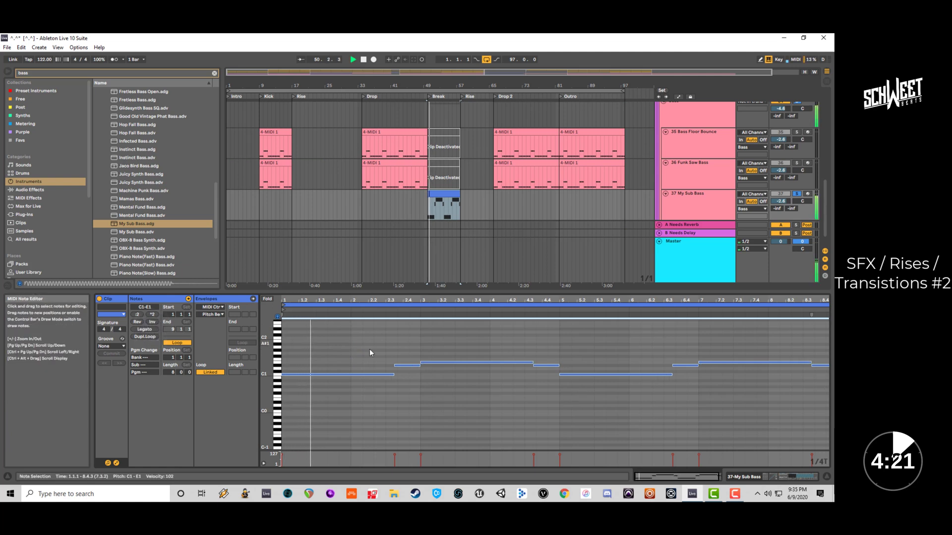
# Compare the sub bass notes an octave apart during playback, ending one octave higher at C2 to E2.
pyautogui.press('space')
pyautogui.hotkey('shift', 'Up')
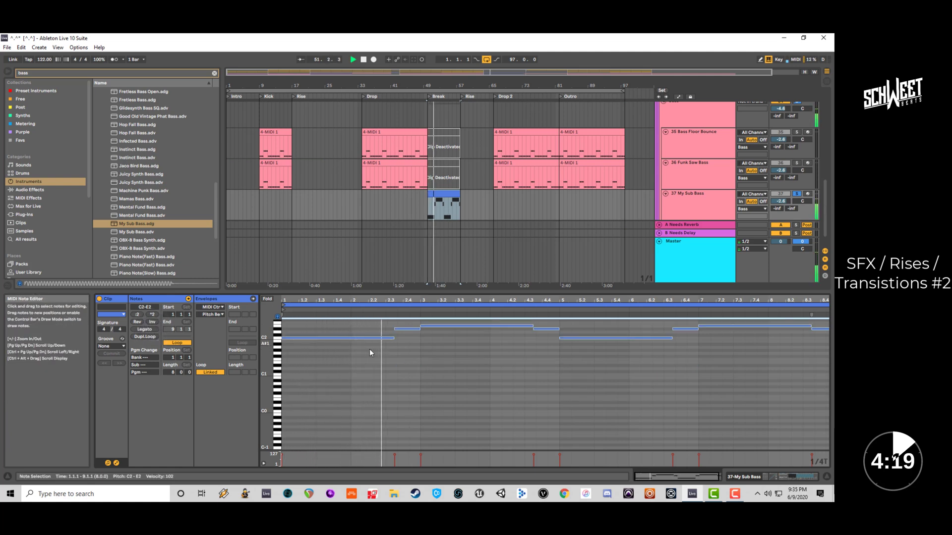
pyautogui.hotkey('shift', 'Down')
pyautogui.hotkey('shift', 'Up')
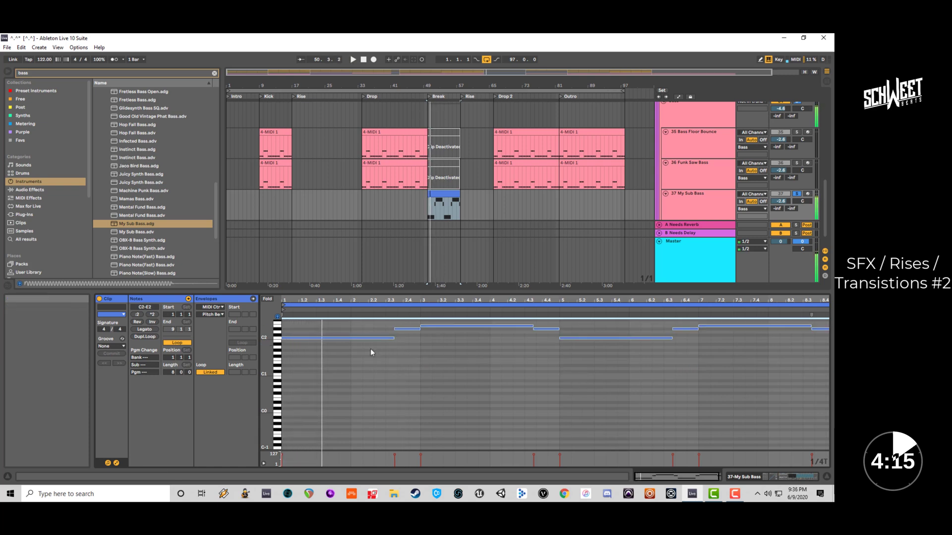
# Unsolo the My Sub Bass track and transpose all its clip's notes down one octave to C1–E1.
pyautogui.click(797, 193)
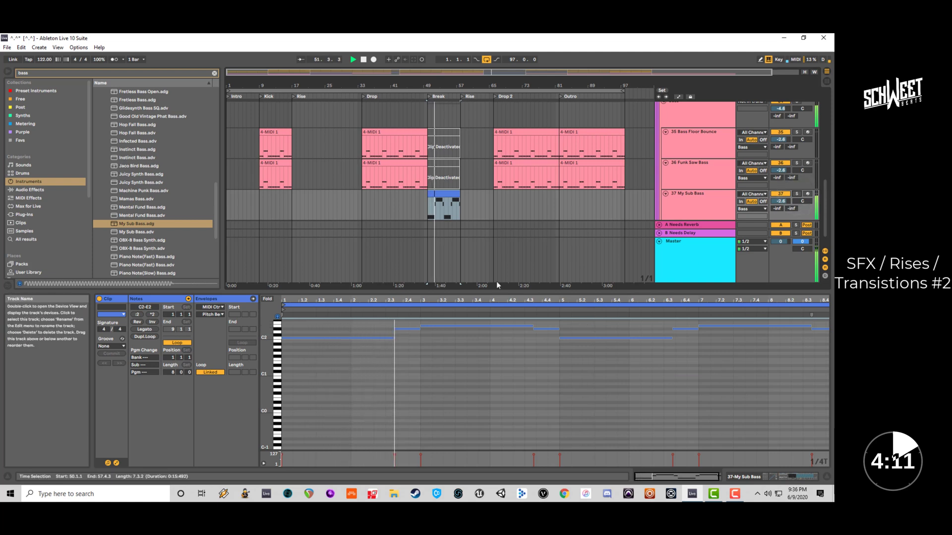
pyautogui.doubleClick(95, 73)
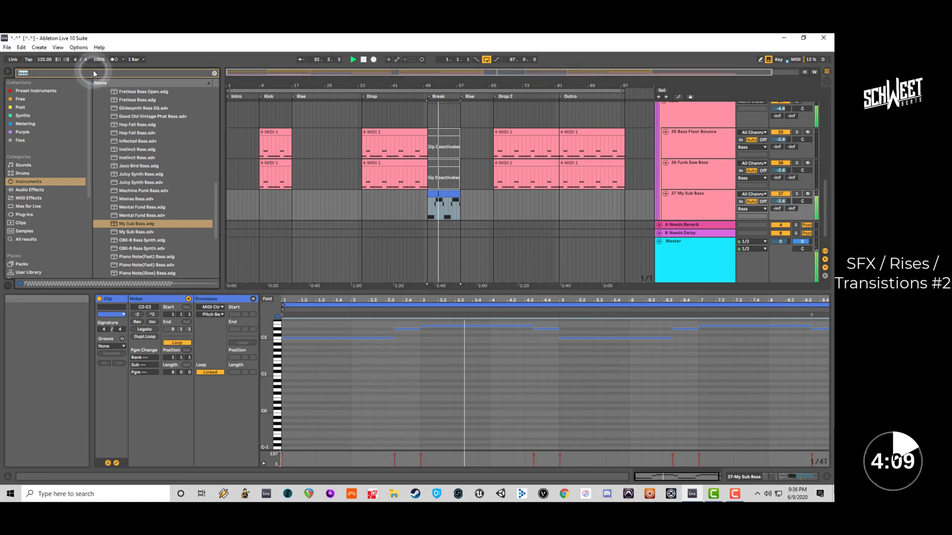
pyautogui.click(328, 372)
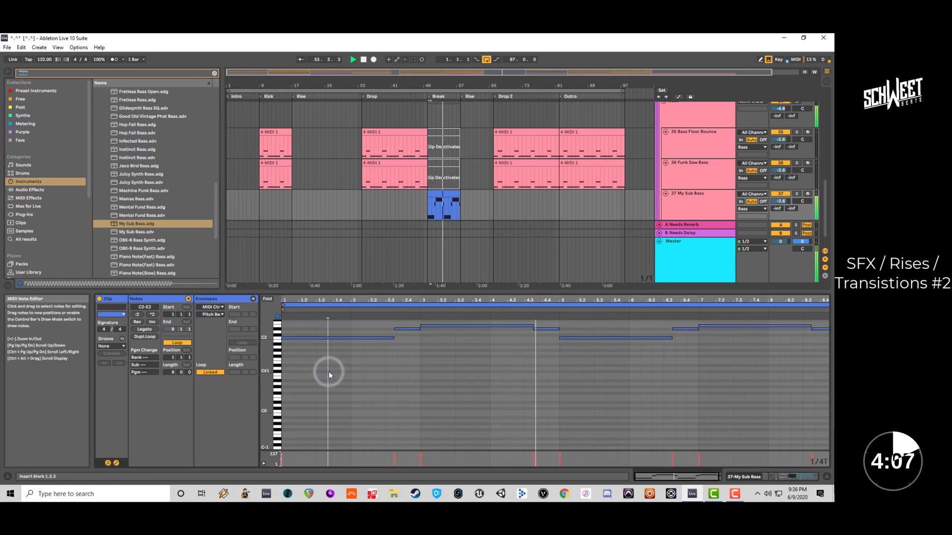
pyautogui.hotkey('ctrl', 'a')
pyautogui.hotkey('shift', 'Down')
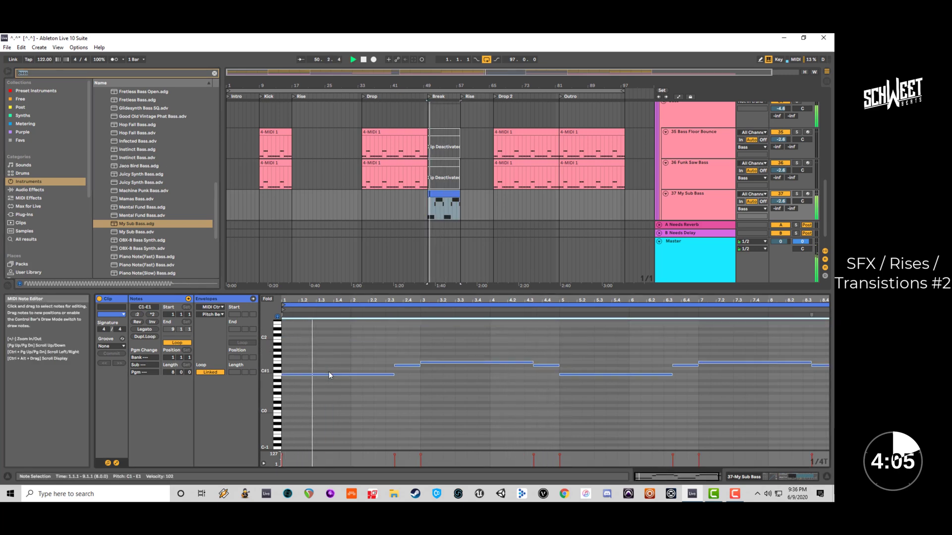
# Shorten all My Sub Bass notes to one 1/4T grid step and place a copy of them one step after the originals.
pyautogui.hotkey('shift', 'Left')
pyautogui.hotkey('shift', 'Left')
pyautogui.hotkey('shift', 'Left')
pyautogui.hotkey('shift', 'Left')
pyautogui.hotkey('shift', 'Left')
pyautogui.hotkey('shift', 'Left')
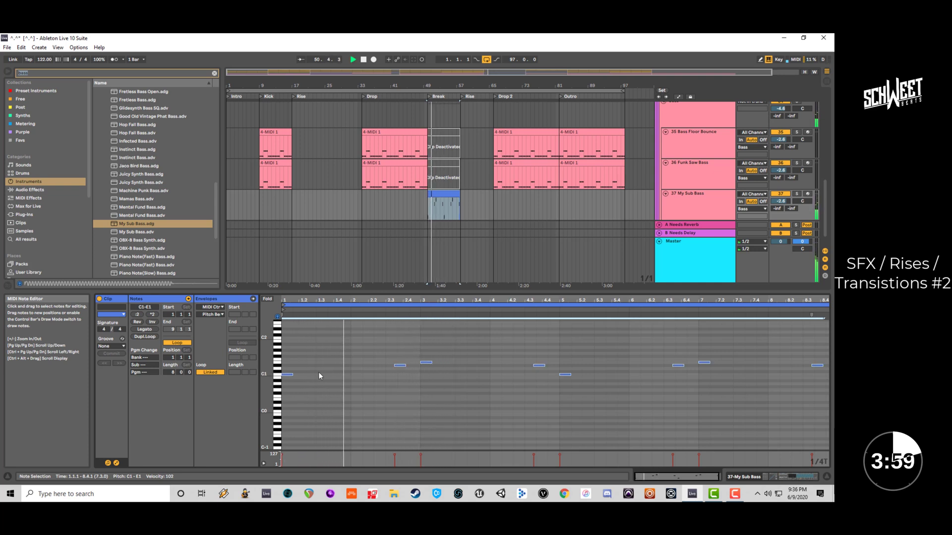
pyautogui.moveTo(292, 374); pyautogui.dragTo(303, 376)
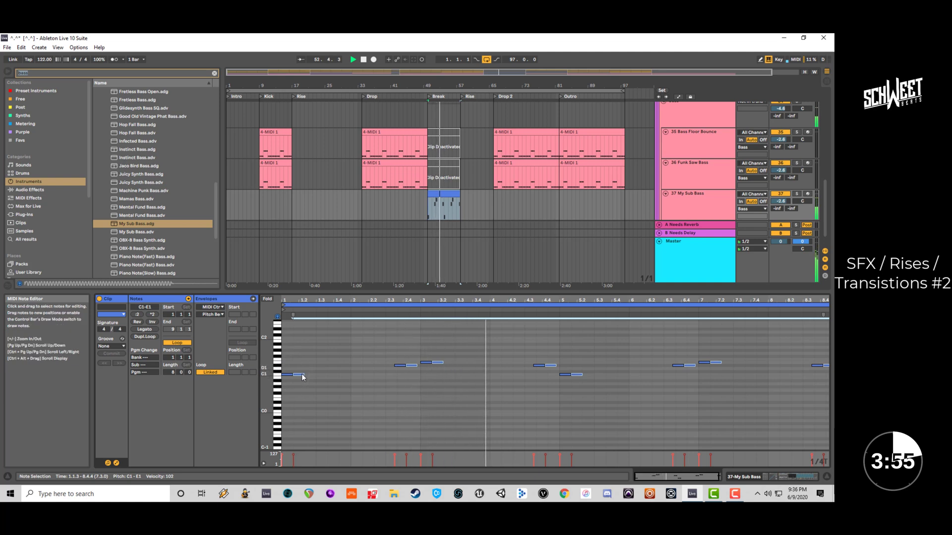
# Play back the Break, then delete its My Sub Bass clip.
pyautogui.press('space')
pyautogui.press('space')
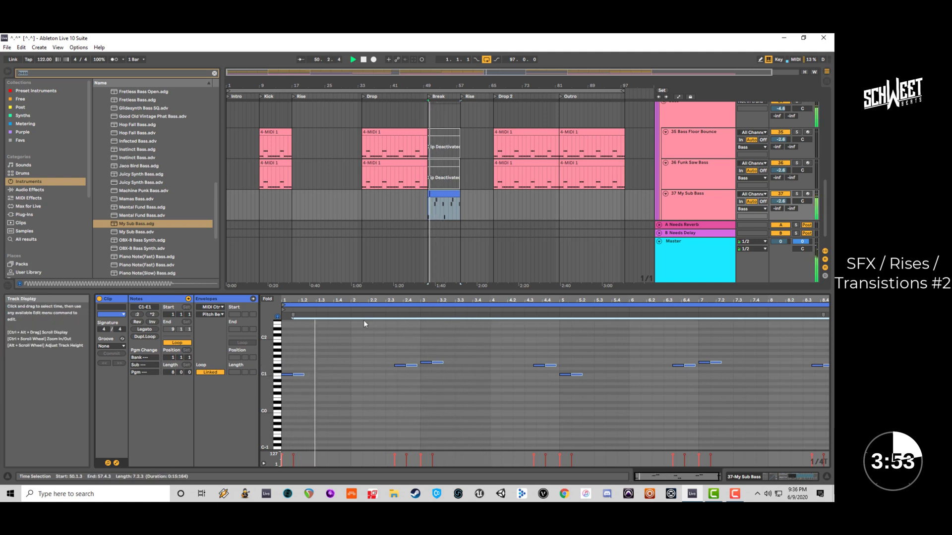
pyautogui.press('space')
pyautogui.click(452, 194)
pyautogui.press('Delete')
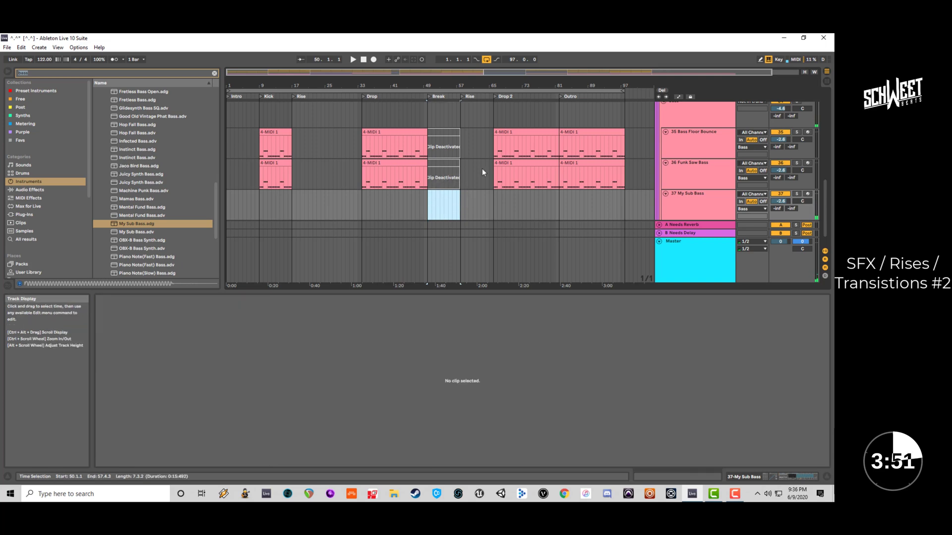
# Replace the Break's deactivated Bass Floor Bounce and Funk Saw Bass clips with copies of their Drop 2 clips and play them.
pyautogui.click(524, 148)
pyautogui.keyDown('shift'); pyautogui.click(520, 163); pyautogui.keyUp('shift')
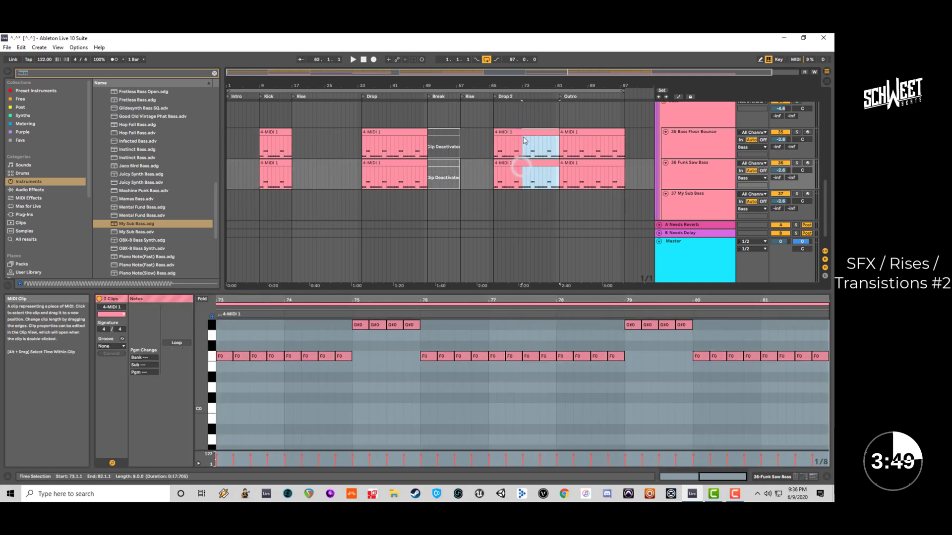
pyautogui.keyDown('shift'); pyautogui.click(520, 162); pyautogui.keyUp('shift')
pyautogui.keyDown('shift'); pyautogui.click(519, 162); pyautogui.keyUp('shift')
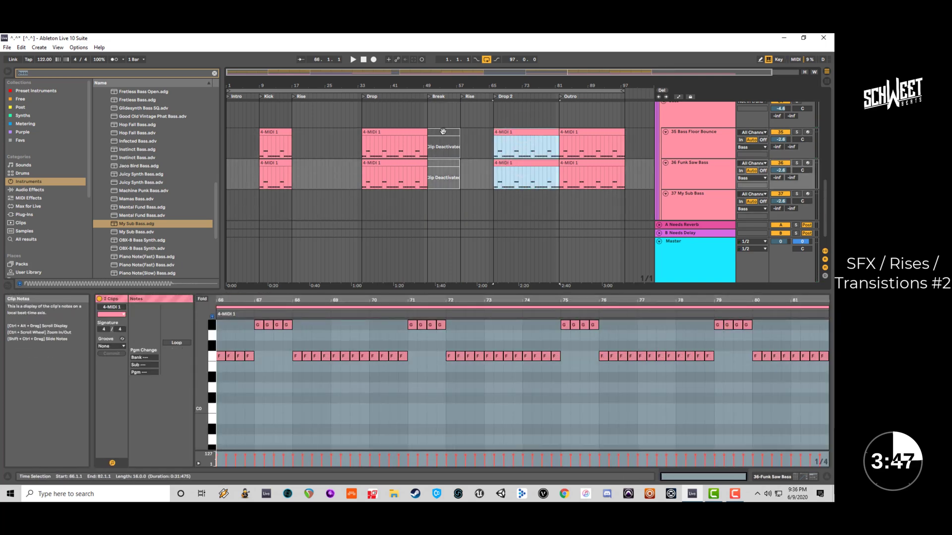
pyautogui.click(441, 146)
pyautogui.keyDown('shift'); pyautogui.click(439, 159); pyautogui.keyUp('shift')
pyautogui.hotkey('ctrl', 'v')
pyautogui.press('space')
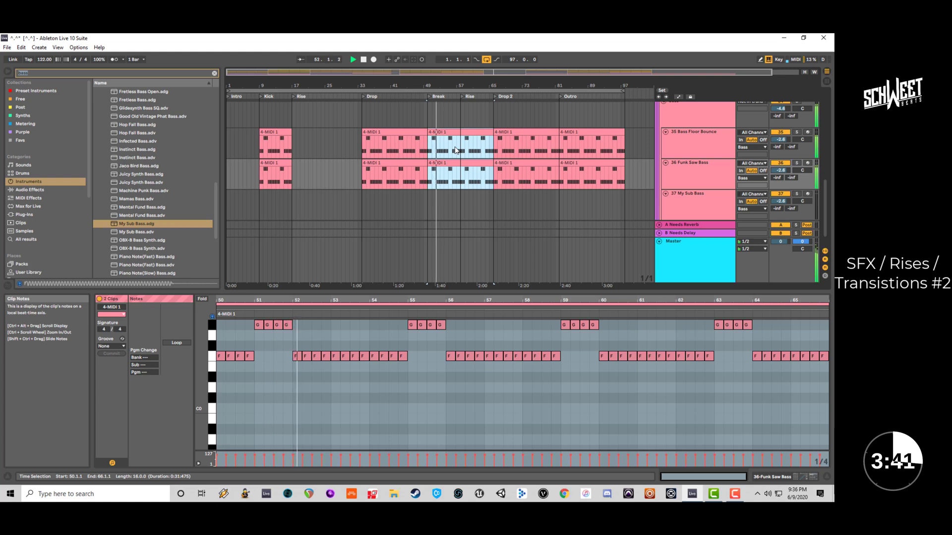
# Split the pasted bass clips where the Break meets the Rise and deactivate the Break portions on both tracks.
pyautogui.click(456, 151)
pyautogui.moveTo(458, 164); pyautogui.dragTo(429, 144)
pyautogui.hotkey('ctrl', 'e')
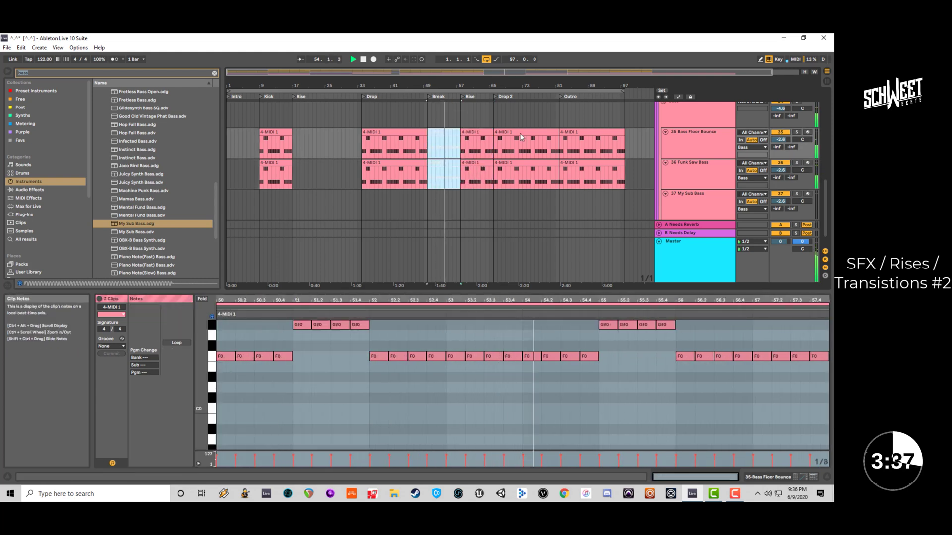
pyautogui.press('0')
pyautogui.scroll(2, 564, 168)
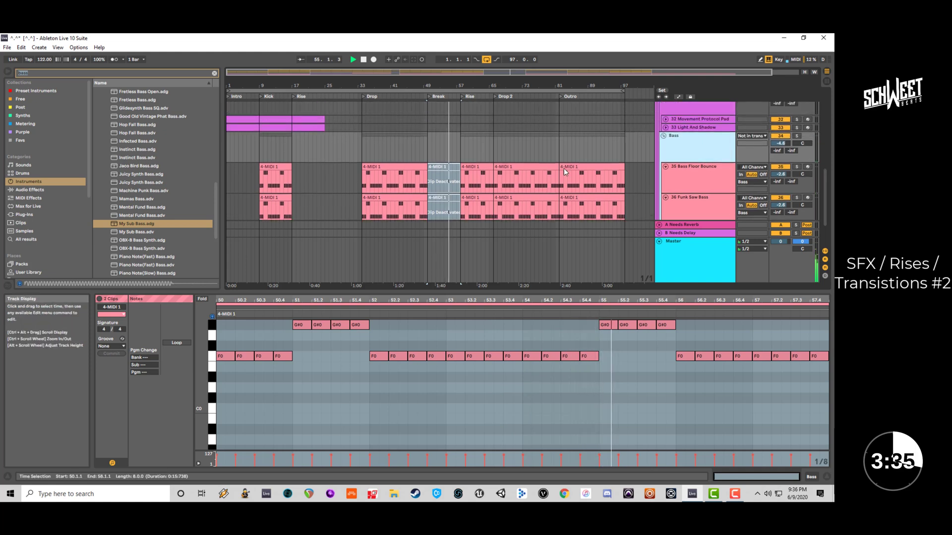
# Find Auto Filter in the audio effects by searching for "auto" and add it to the Bass group.
pyautogui.click(117, 73)
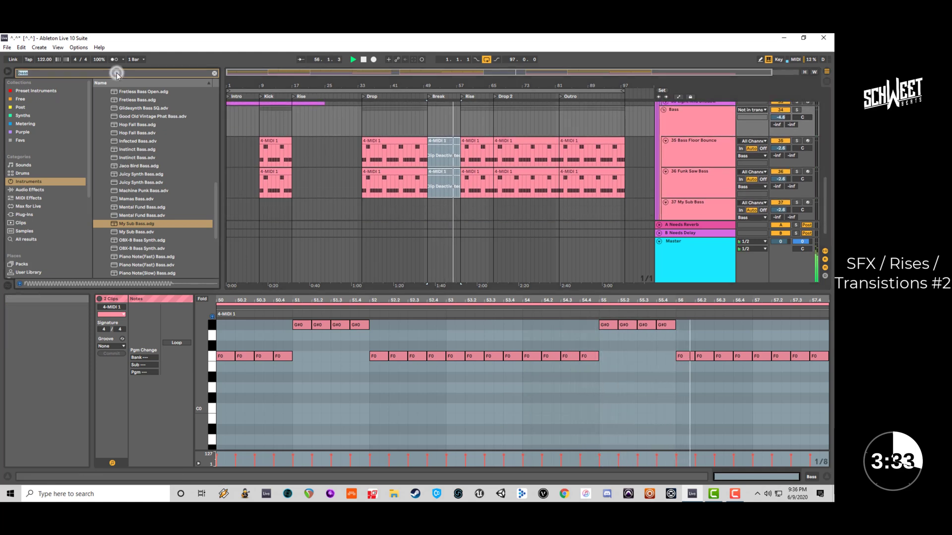
pyautogui.write('auto')
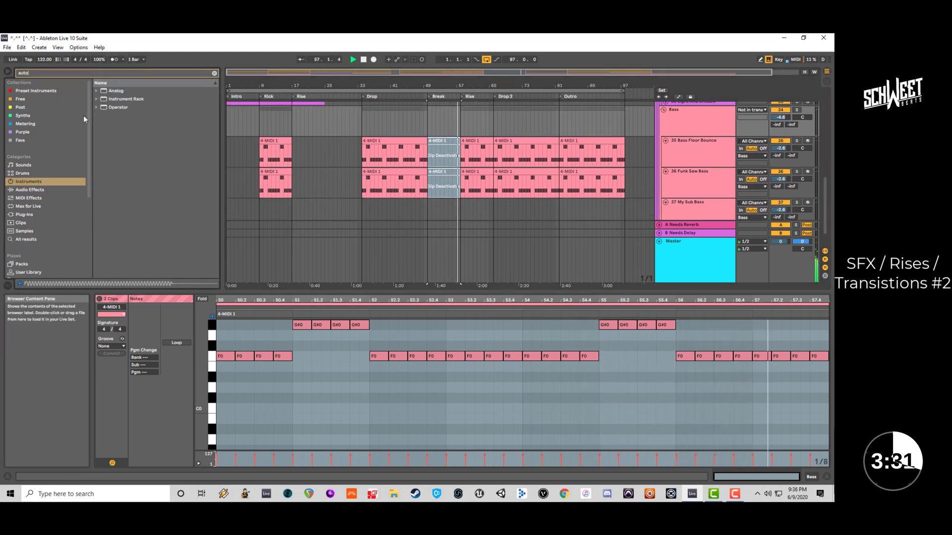
pyautogui.click(28, 188)
pyautogui.click(108, 107)
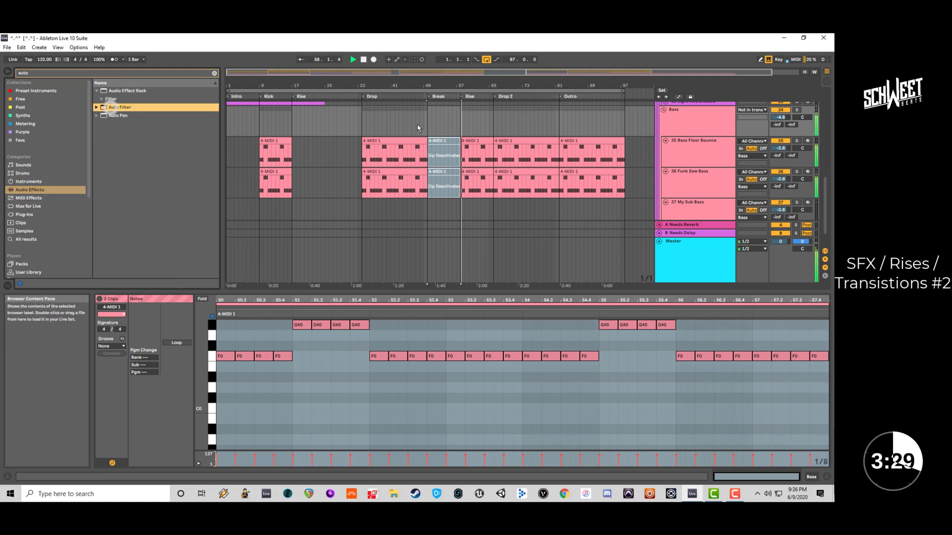
pyautogui.moveTo(664, 126); pyautogui.dragTo(678, 124)
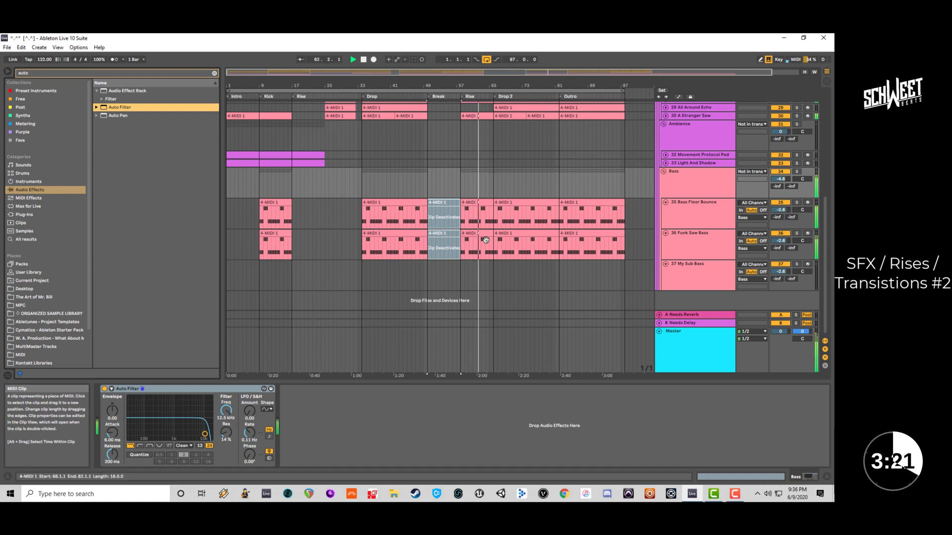
pyautogui.press('space')
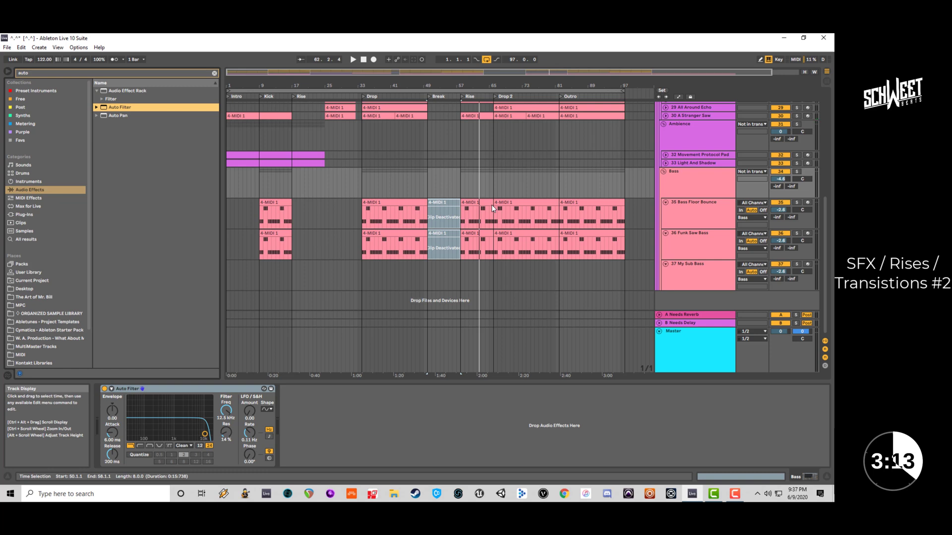
# Open the Bass Auto Filter's frequency to about 19.9 kHz and show the arrangement's automation.
pyautogui.click(677, 189)
pyautogui.moveTo(205, 433); pyautogui.dragTo(210, 433)
pyautogui.click(678, 97)
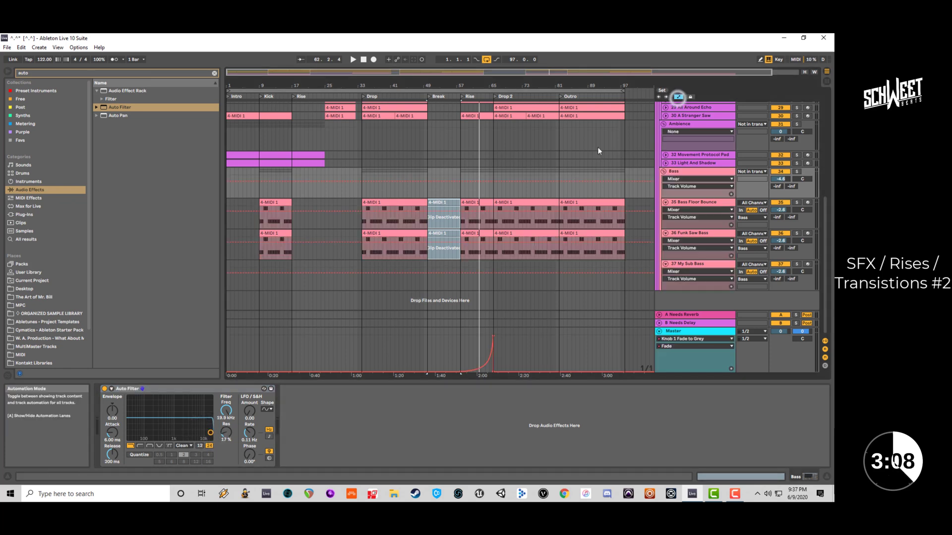
# Display the Auto Filter's Frequency automation on the Bass group.
pyautogui.click(494, 210)
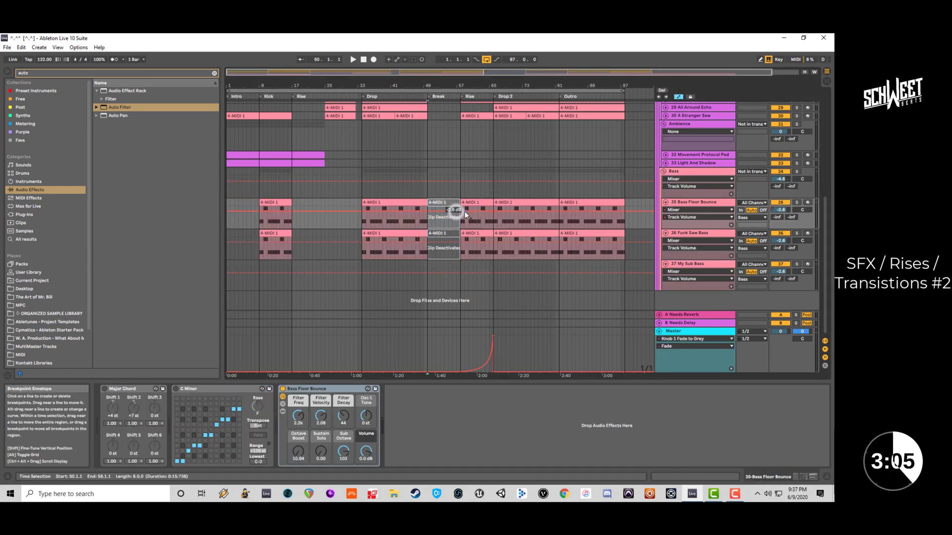
pyautogui.moveTo(465, 211); pyautogui.dragTo(461, 221)
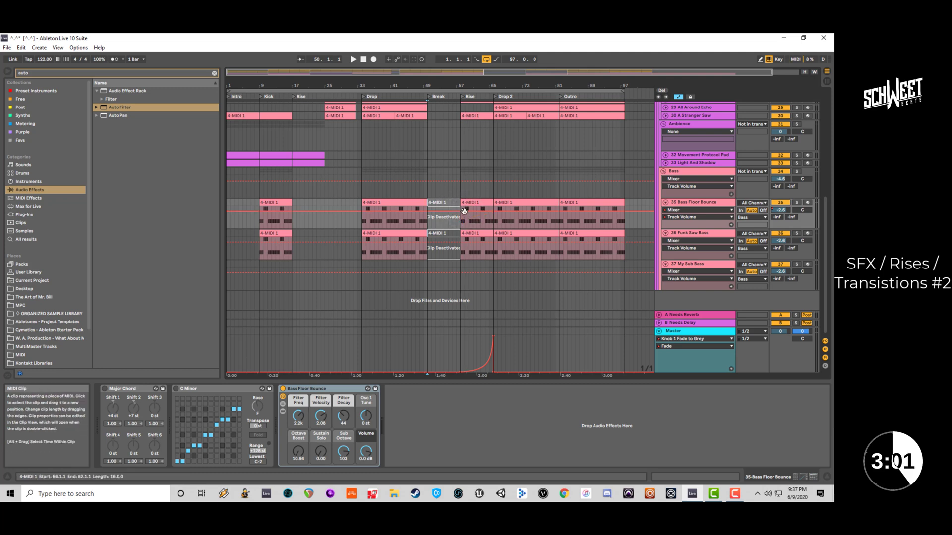
pyautogui.click(669, 171)
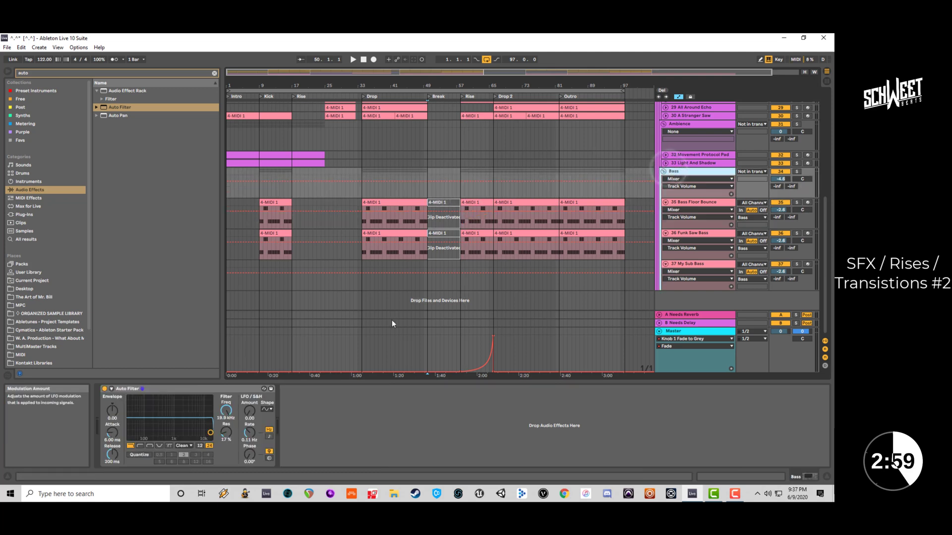
pyautogui.click(226, 411)
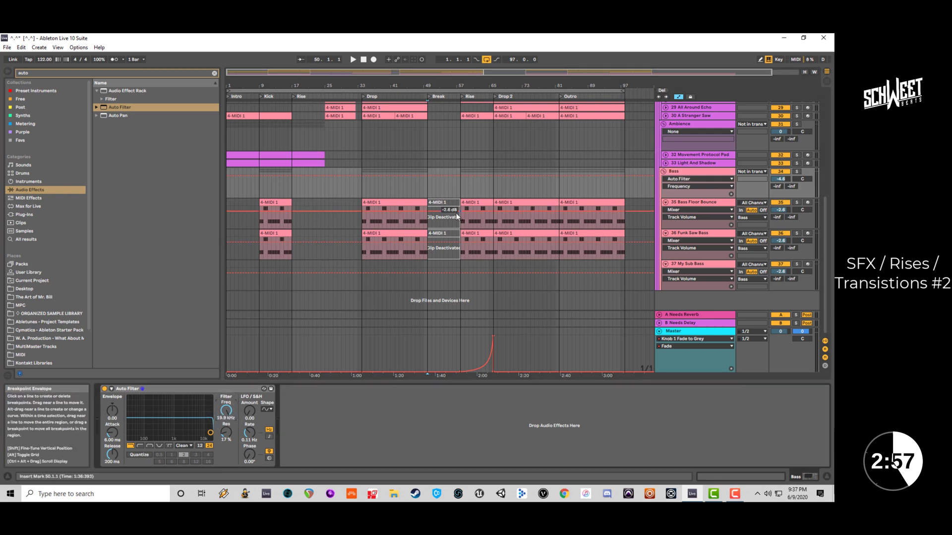
# Try a volume automation dip on Bass Floor Bounce between the Break and Drop 2 and play it from the Rise.
pyautogui.click(494, 210)
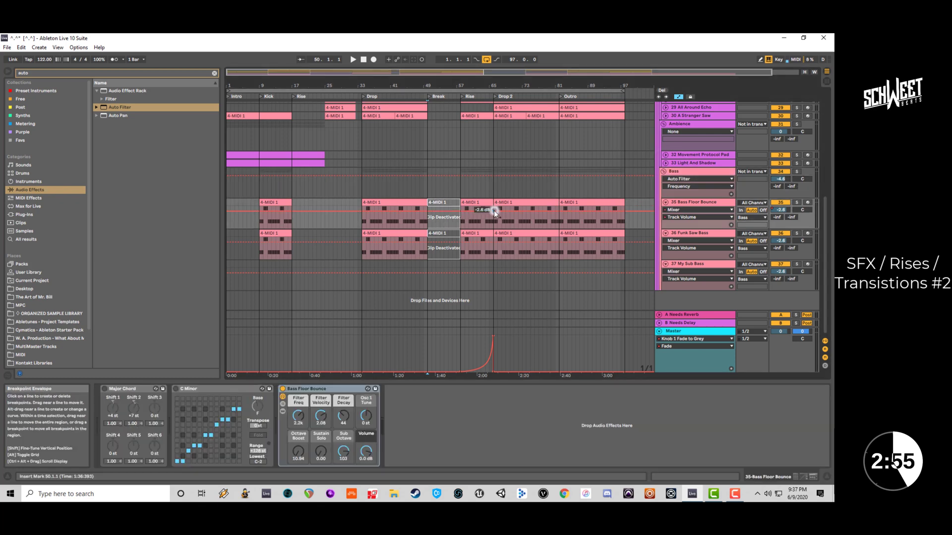
pyautogui.moveTo(459, 211); pyautogui.dragTo(458, 214)
pyautogui.press('space')
pyautogui.click(462, 203)
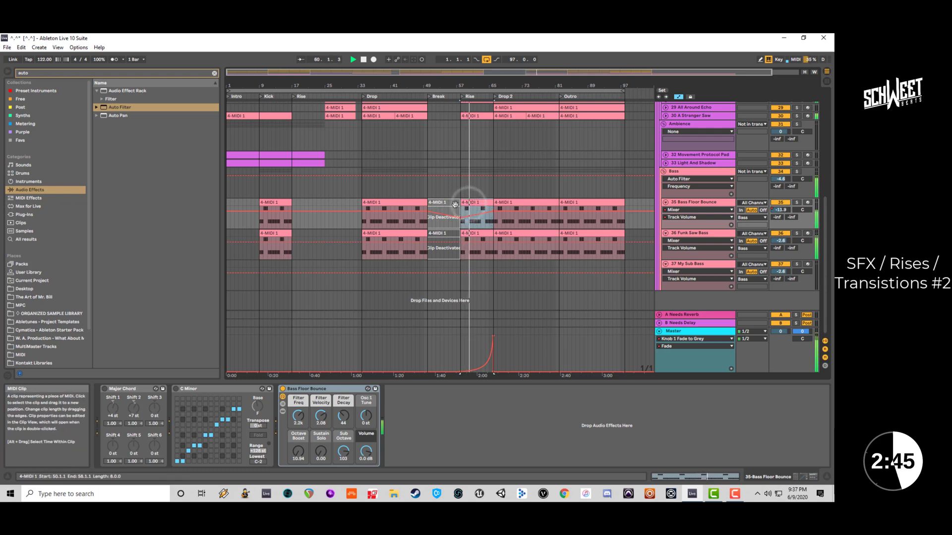
# Reactivate the Break clips on Bass Floor Bounce and Funk Saw Bass.
pyautogui.click(446, 213)
pyautogui.press('0')
pyautogui.click(442, 231)
pyautogui.press('0')
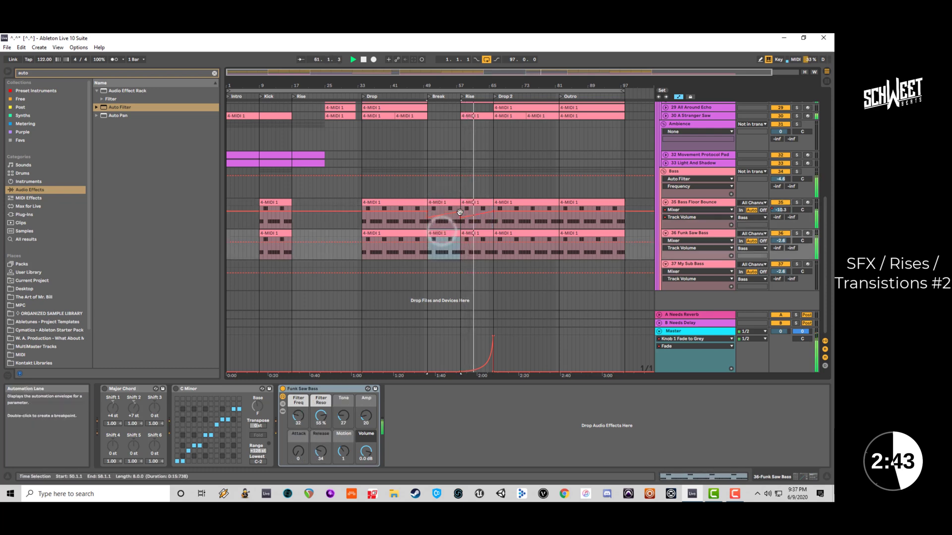
# Clear the volume dip from Bass Floor Bounce and deactivate the Break clips on both bass tracks.
pyautogui.click(459, 212)
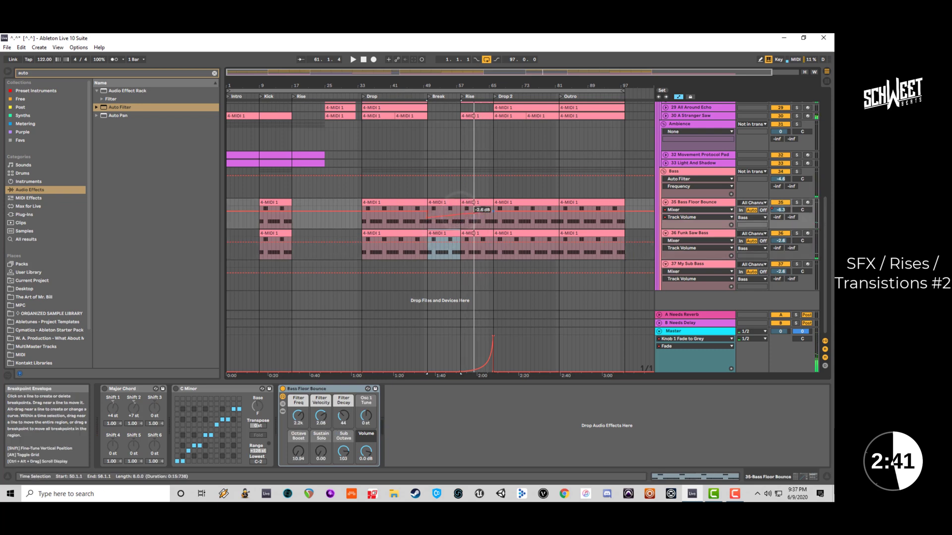
pyautogui.click(451, 237)
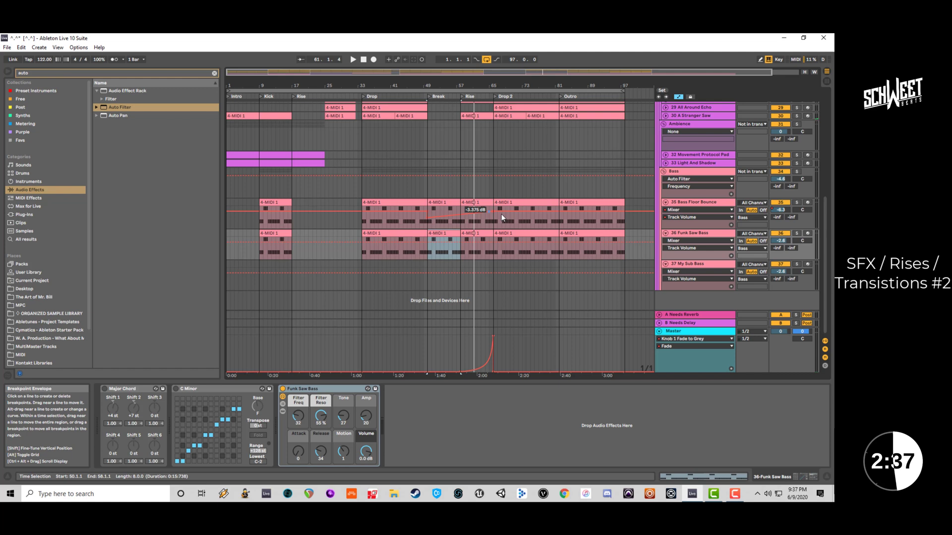
pyautogui.press('0')
pyautogui.press('Up')
pyautogui.press('0')
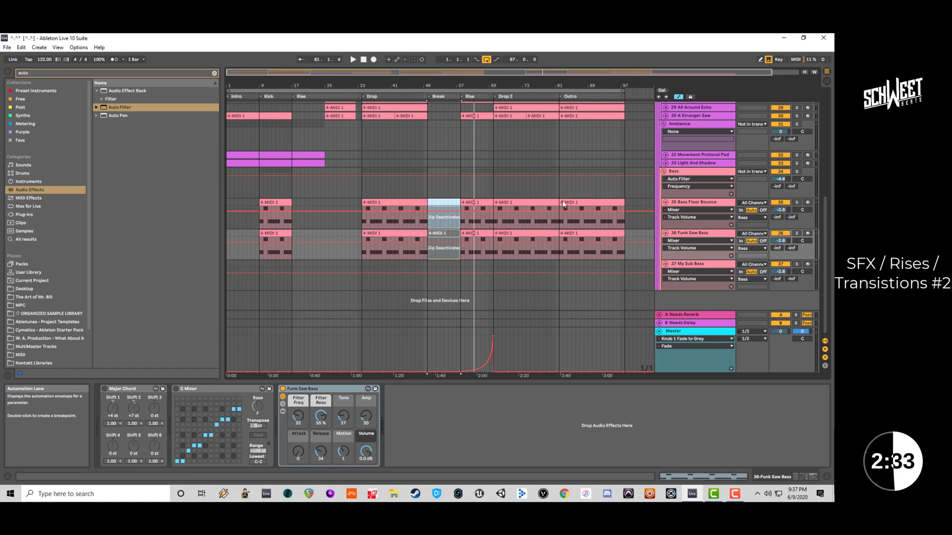
# Activate both bass tracks' deactivated clips in the Break.
pyautogui.click(685, 172)
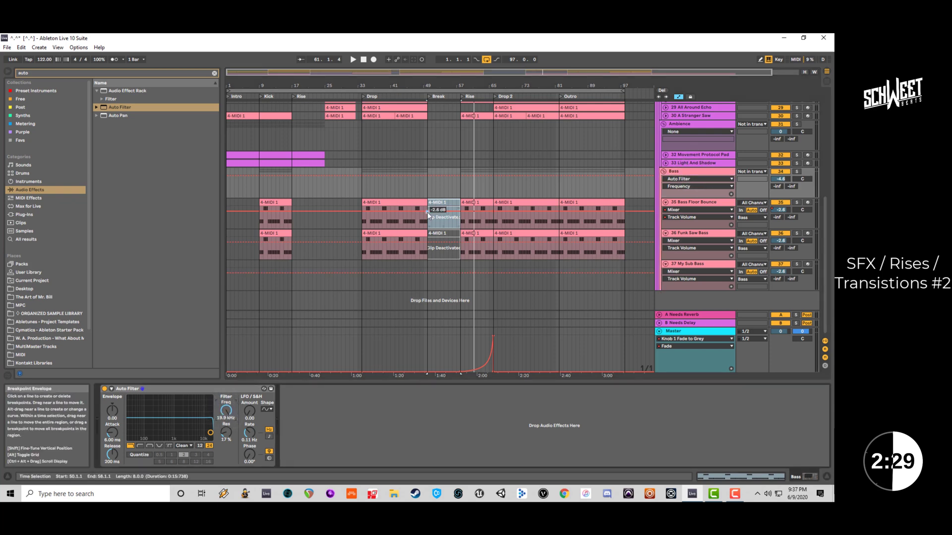
pyautogui.click(458, 211)
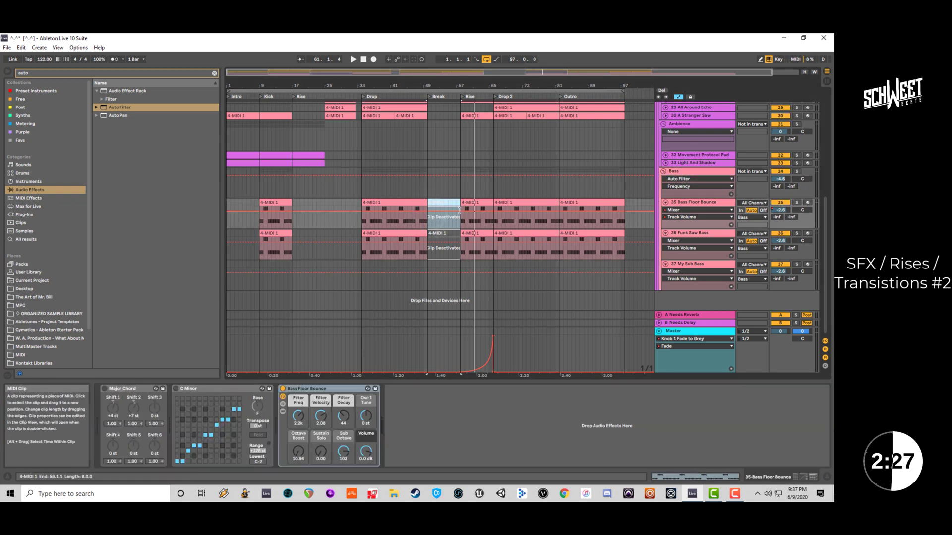
pyautogui.click(468, 208)
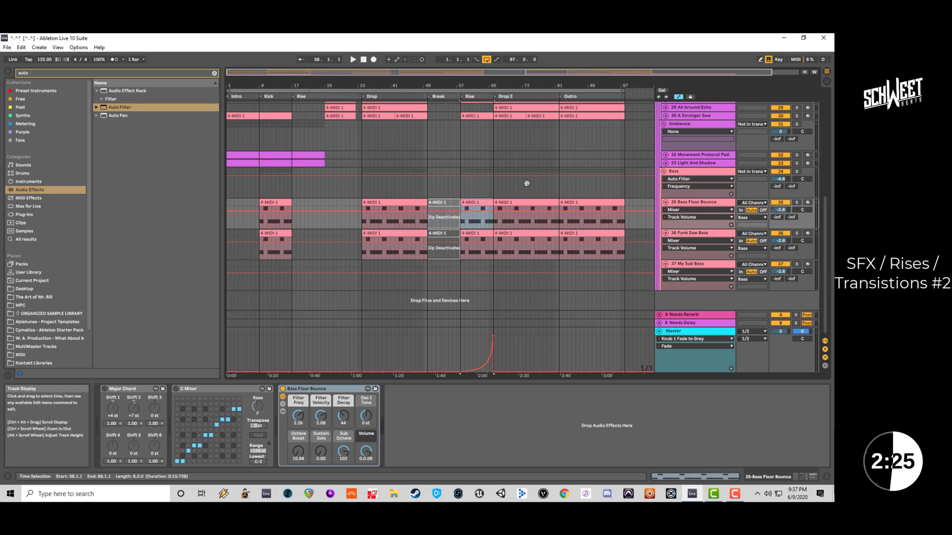
pyautogui.click(445, 240)
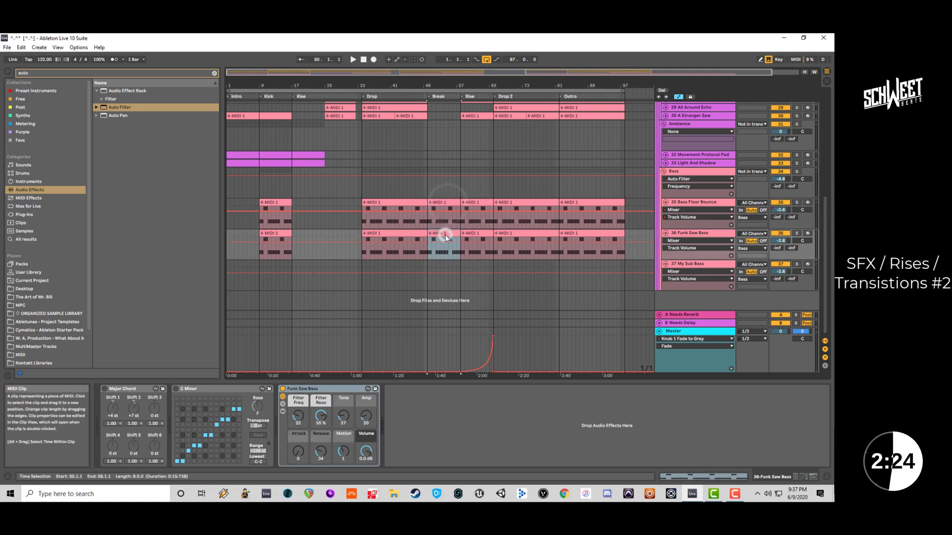
# Automate the Bass filter frequency from about 180 Hz at the Break's start up to 19.9 kHz at Drop 2, curving the Break segment.
pyautogui.click(495, 177)
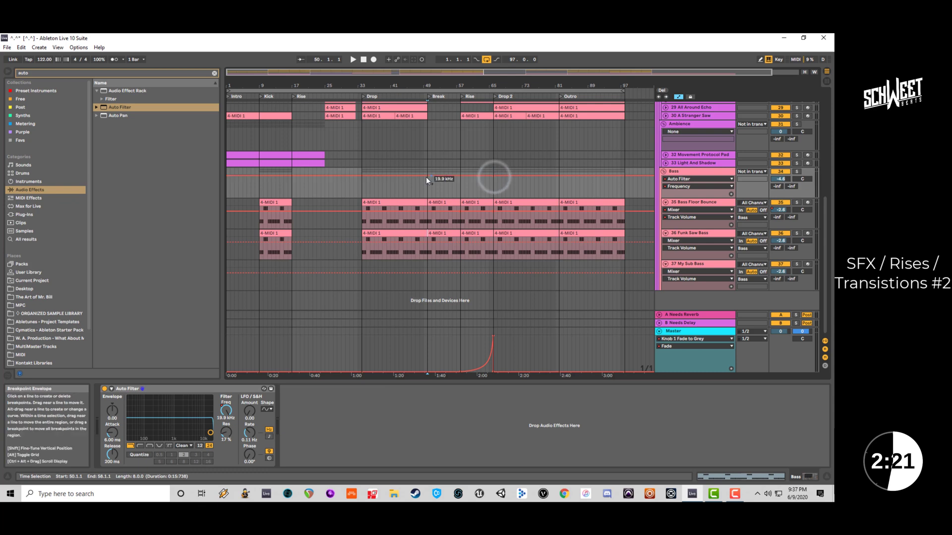
pyautogui.moveTo(426, 177); pyautogui.dragTo(429, 191)
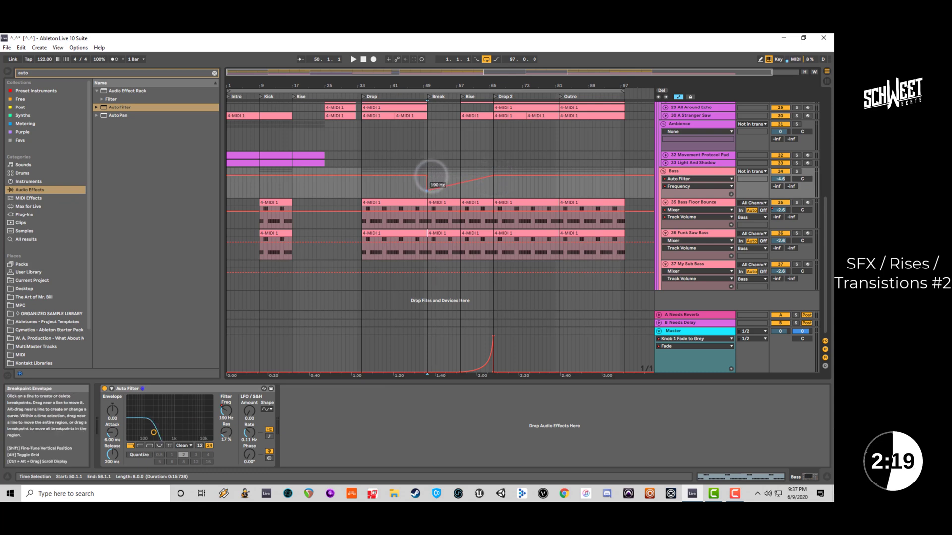
pyautogui.press('space')
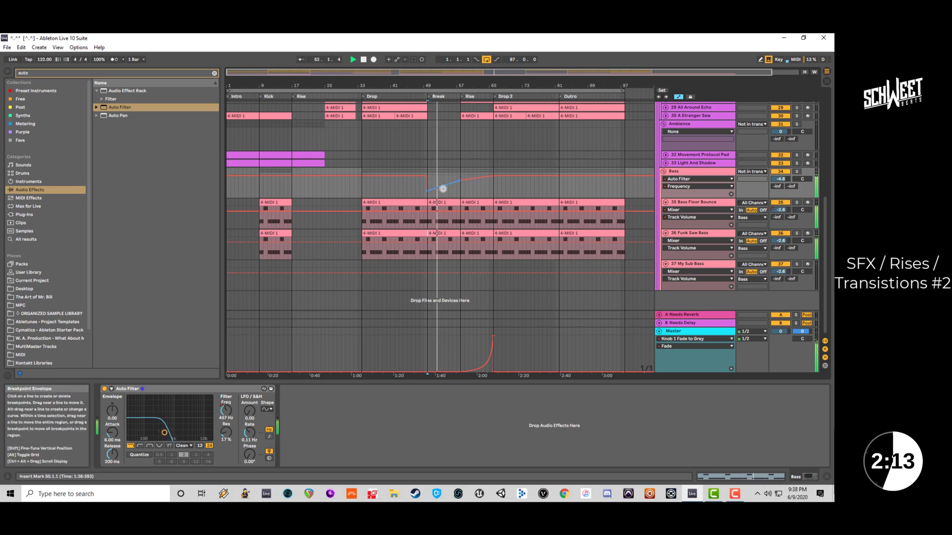
pyautogui.moveTo(444, 190); pyautogui.dragTo(443, 181)
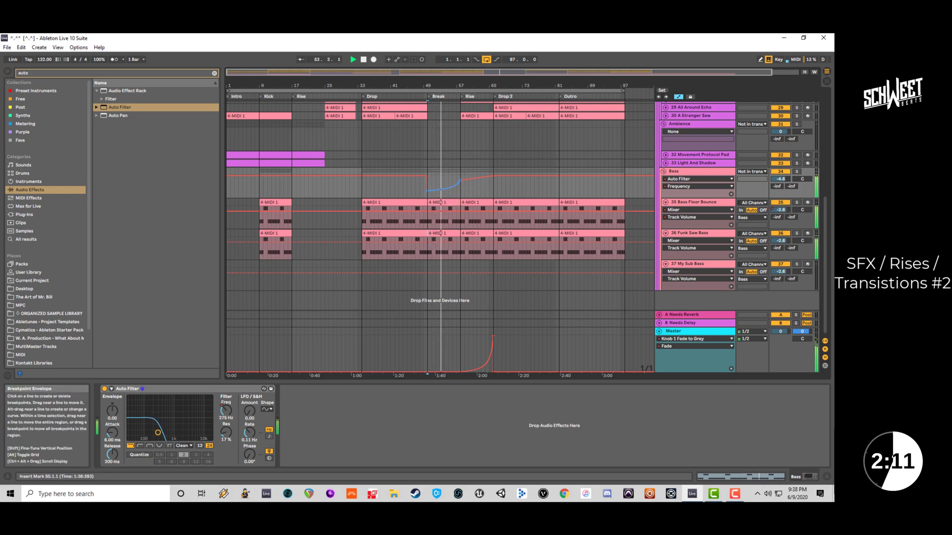
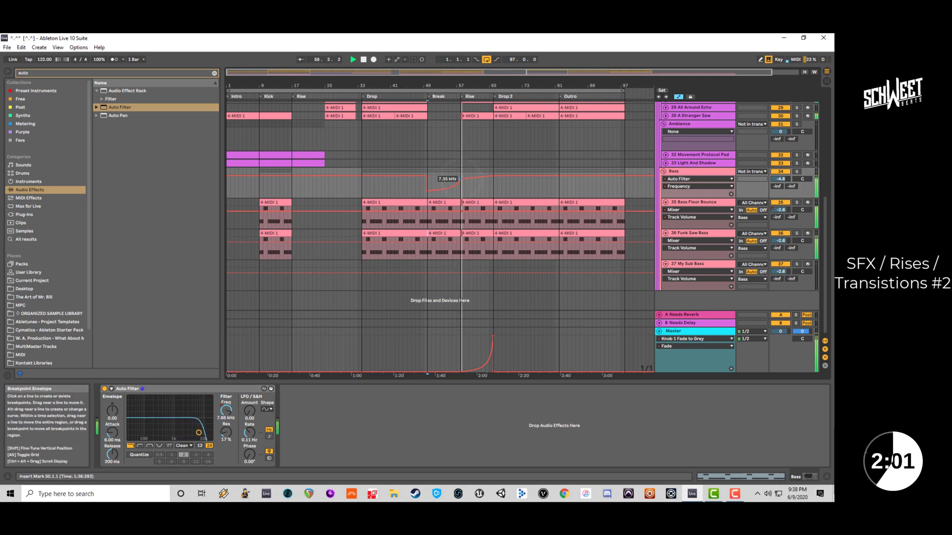
# Copy the Rise clips of Movement Protocol Pad and Light and Shadow into the Break, duplicate them across the second Rise, and play the Break.
pyautogui.moveTo(456, 74); pyautogui.dragTo(471, 72)
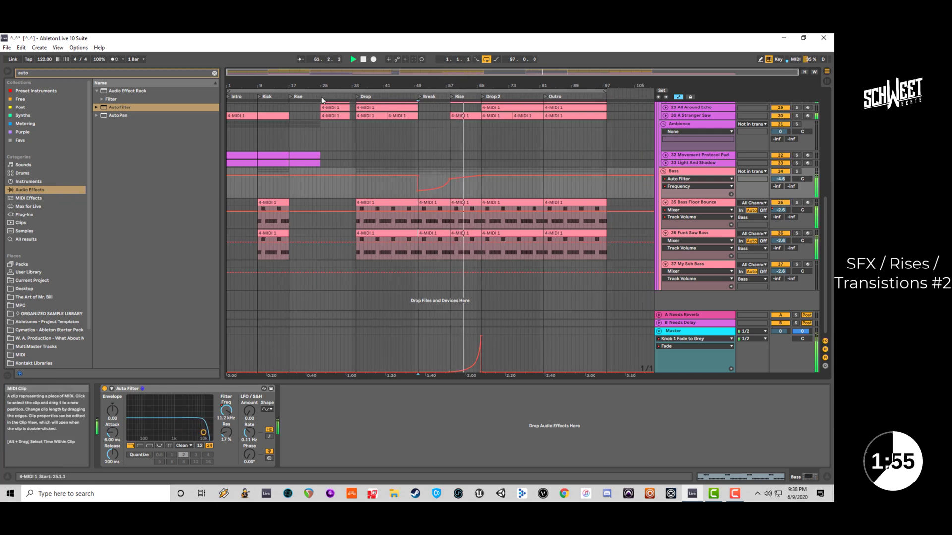
pyautogui.click(302, 155)
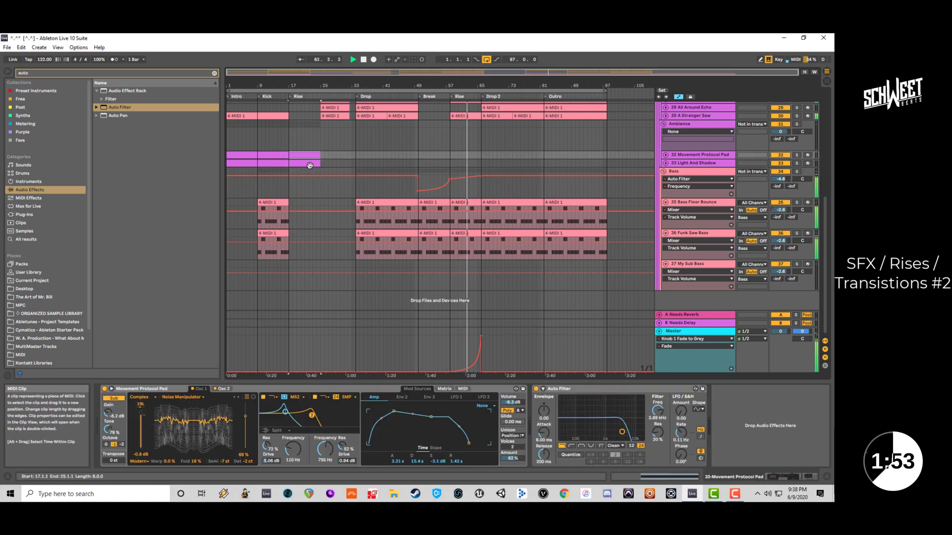
pyautogui.click(310, 165)
pyautogui.press('space')
pyautogui.click(418, 156)
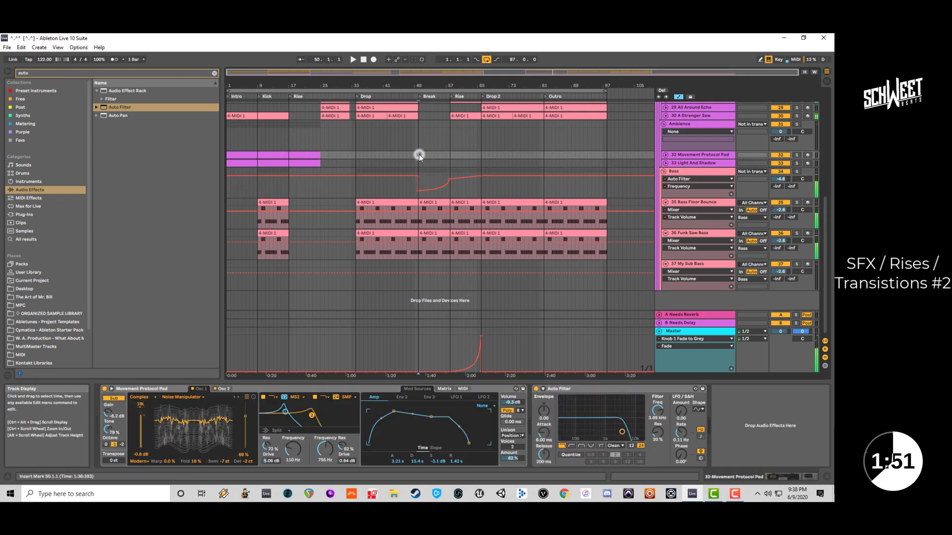
pyautogui.hotkey('ctrl', 'v')
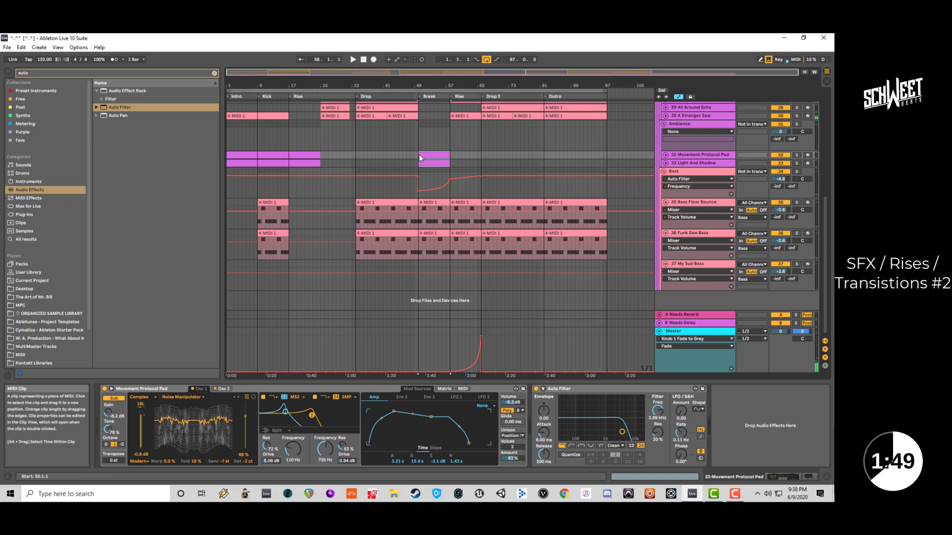
pyautogui.hotkey('ctrl', 'd')
pyautogui.press('space')
pyautogui.click(417, 145)
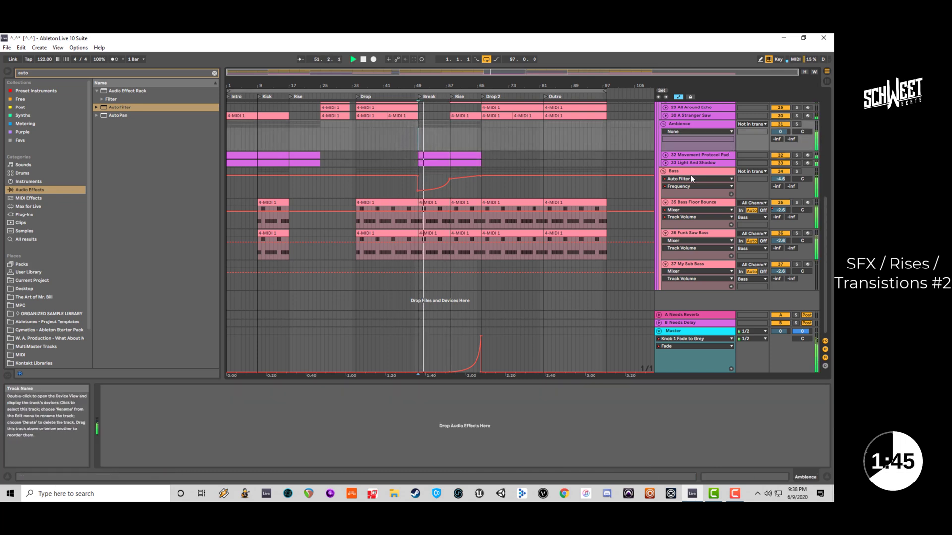
# Collapse the Bass, Synths, Not in trans and Everything but Drums groups, along with the Grand Piano Pad track.
pyautogui.click(663, 172)
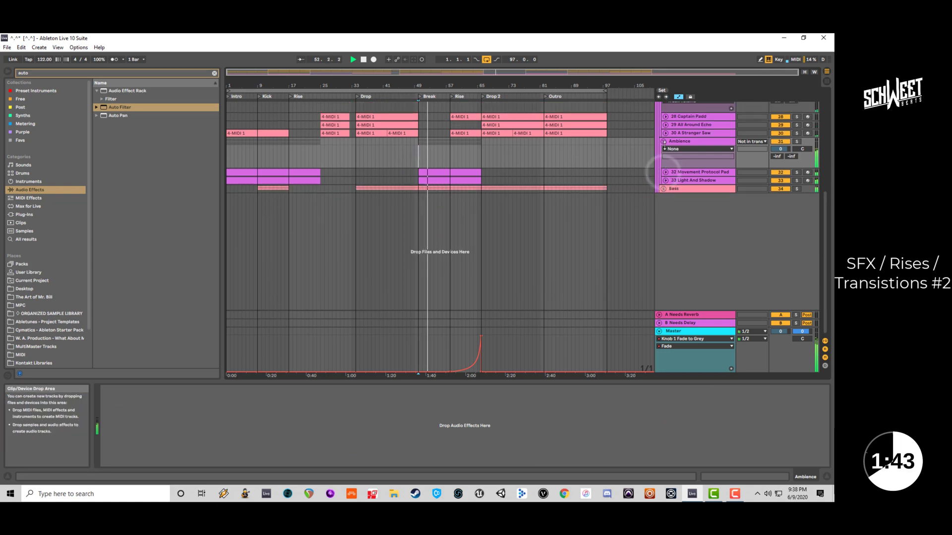
pyautogui.click(664, 147)
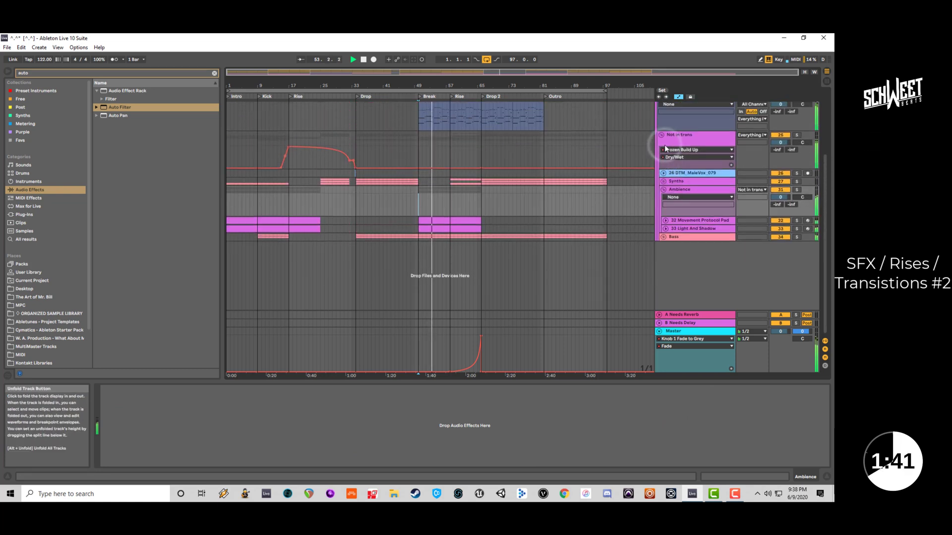
pyautogui.click(663, 150)
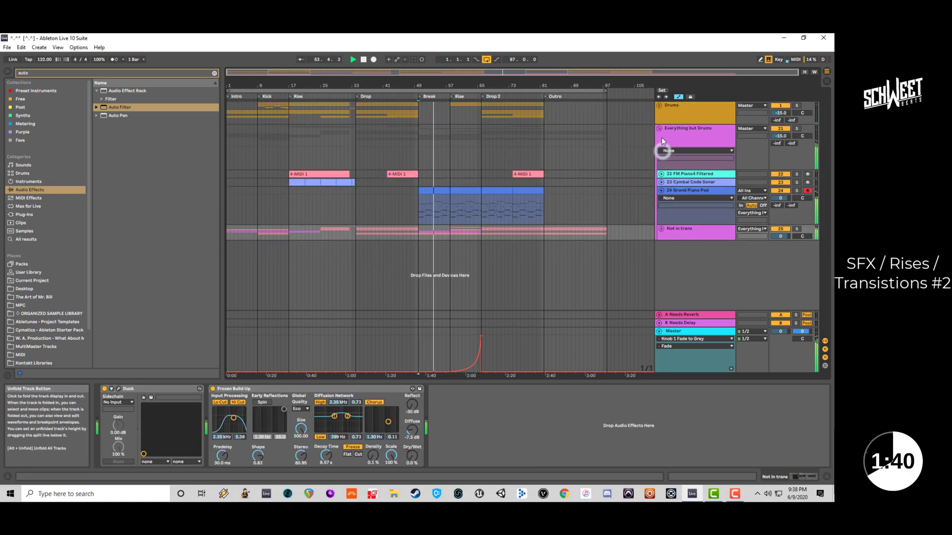
pyautogui.click(660, 190)
pyautogui.click(659, 128)
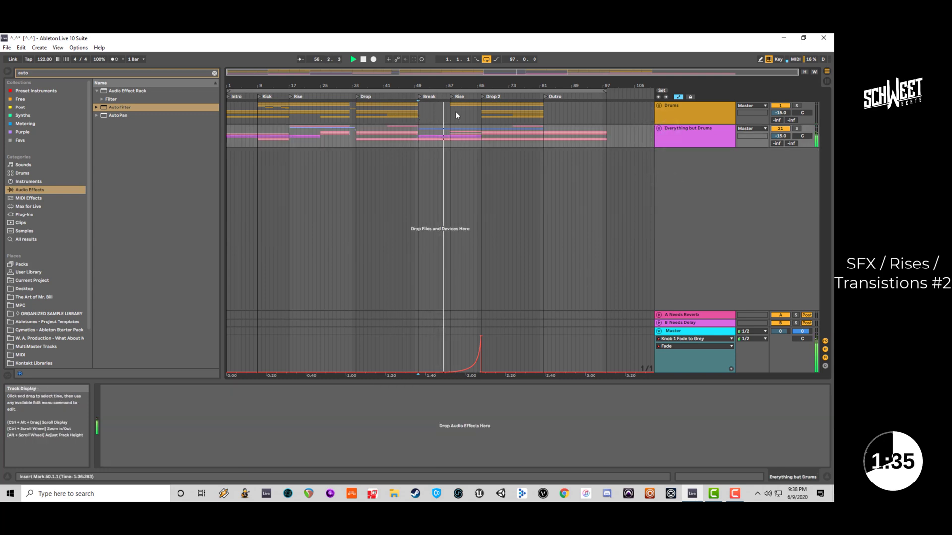
# Expand the Drums group, solo Perc Loops and play it from the middle of the Drop at bar 42.
pyautogui.click(659, 106)
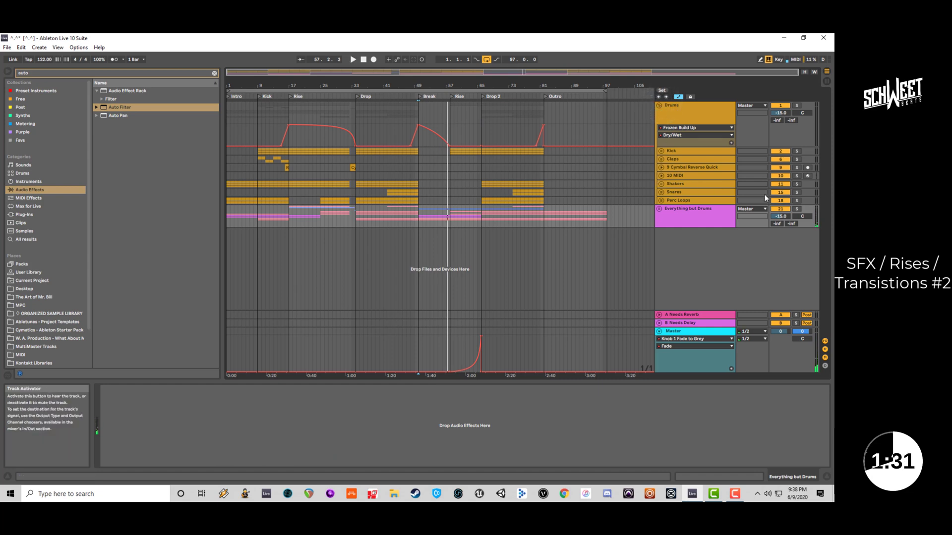
pyautogui.click(797, 200)
pyautogui.click(387, 200)
pyautogui.press('space')
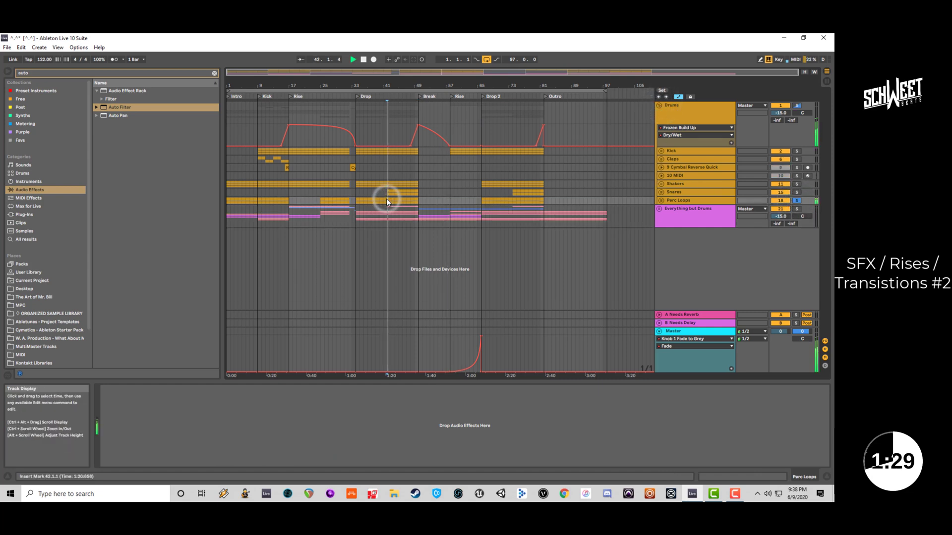
# Duplicate the last eight bars of the Drop's Perc Loops into the Break and listen to them.
pyautogui.moveTo(387, 200); pyautogui.dragTo(417, 198)
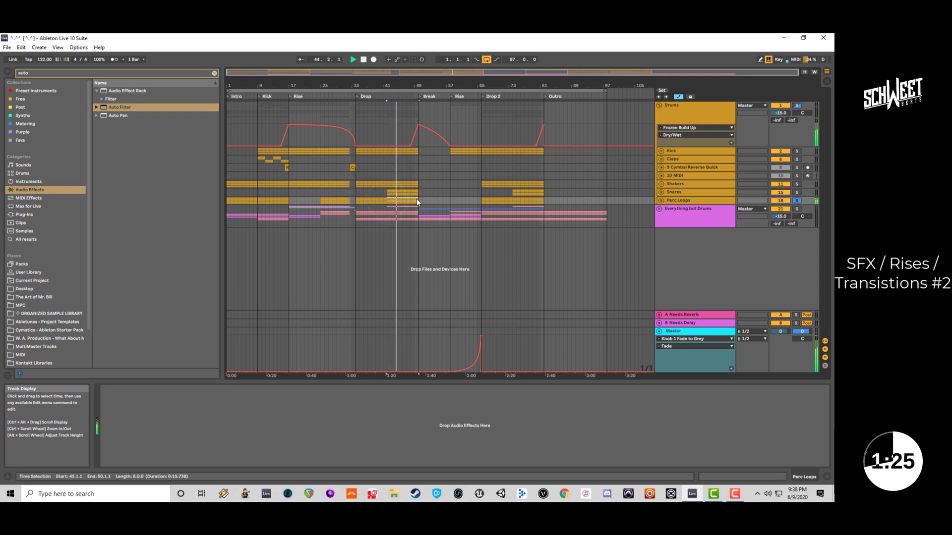
pyautogui.hotkey('ctrl', 'd')
pyautogui.press('space')
pyautogui.press('space')
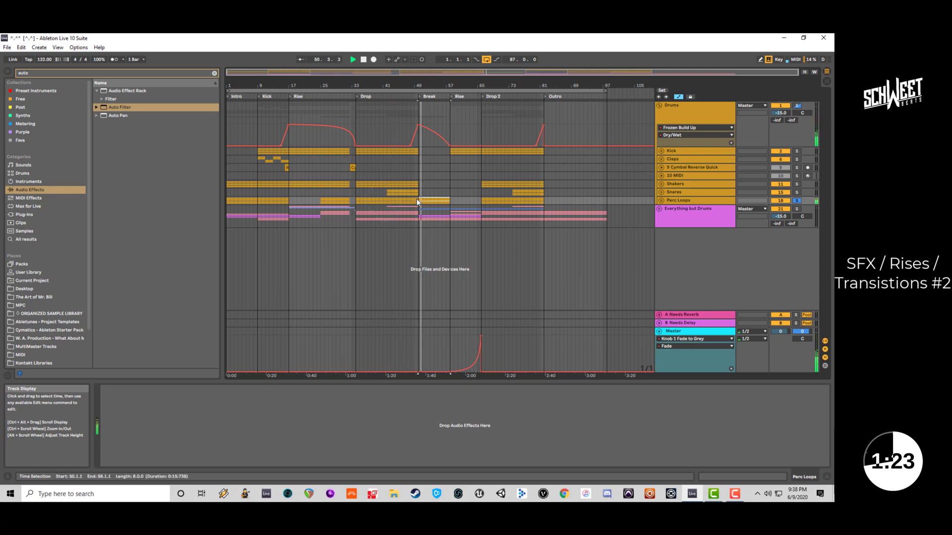
pyautogui.press('space')
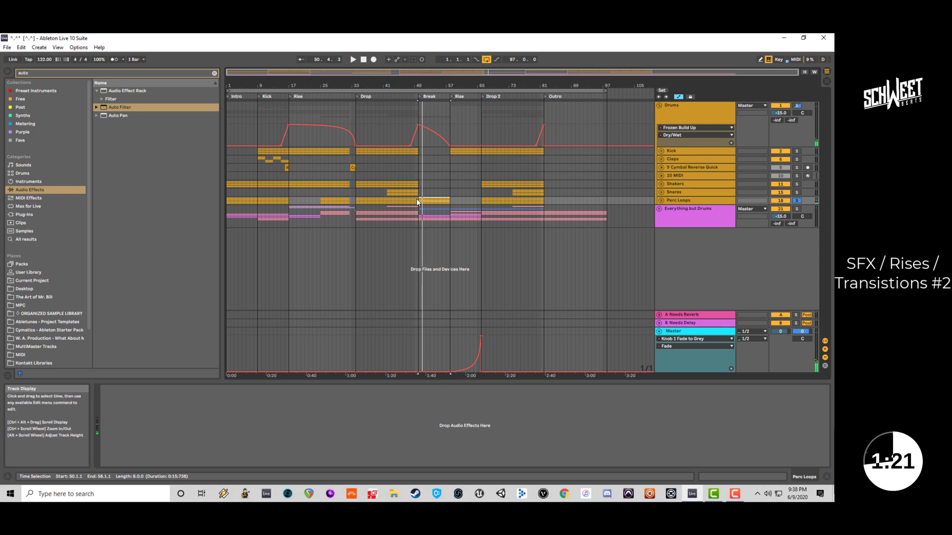
# Cut the eight-bar percussion section from the Perc Loops group in the Break.
pyautogui.rightClick(676, 200)
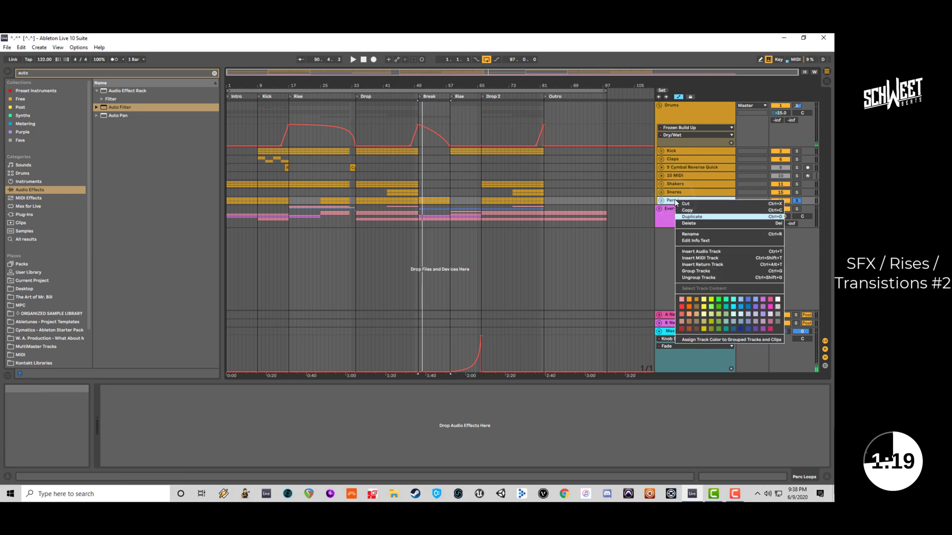
pyautogui.click(687, 212)
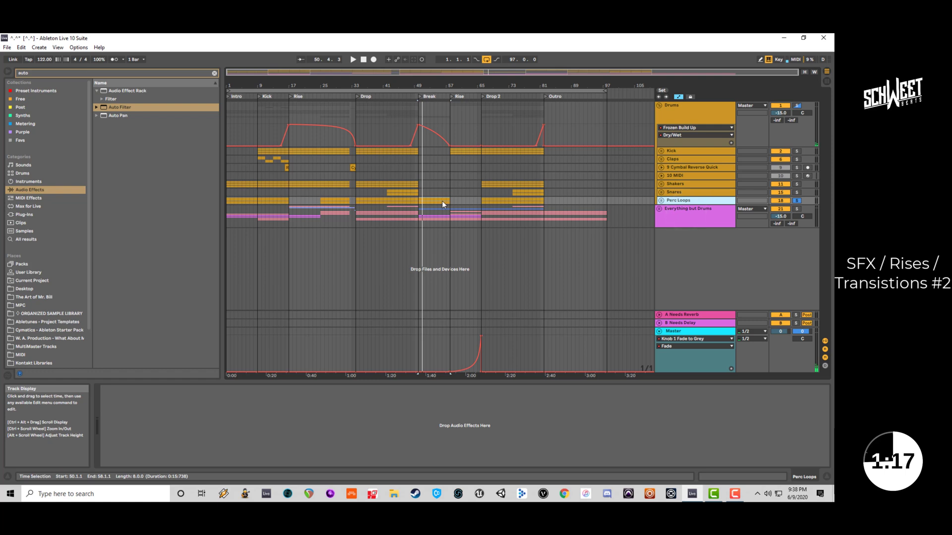
pyautogui.click(790, 201)
pyautogui.moveTo(451, 201); pyautogui.dragTo(417, 202)
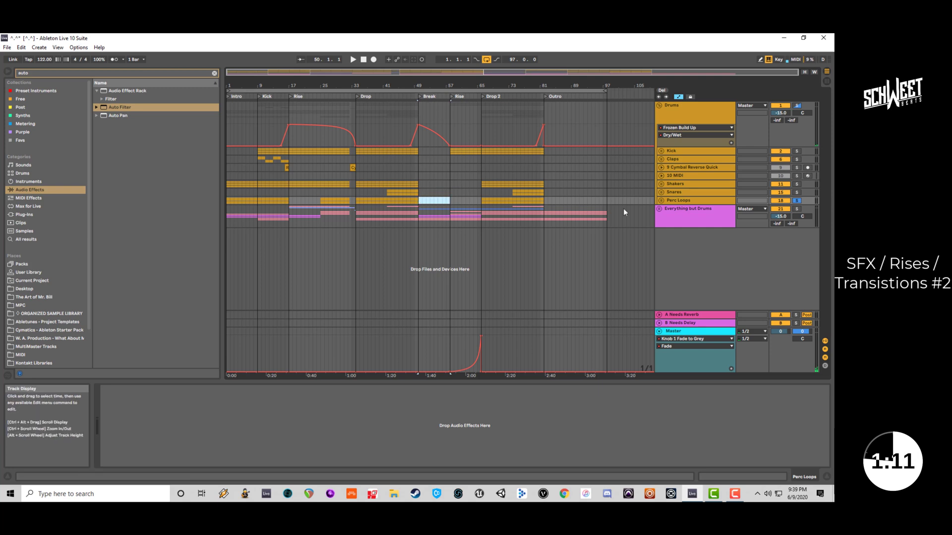
# Expand the Everything but Drums group, add an audio track below Grand Piano Pad and select the new track.
pyautogui.click(659, 209)
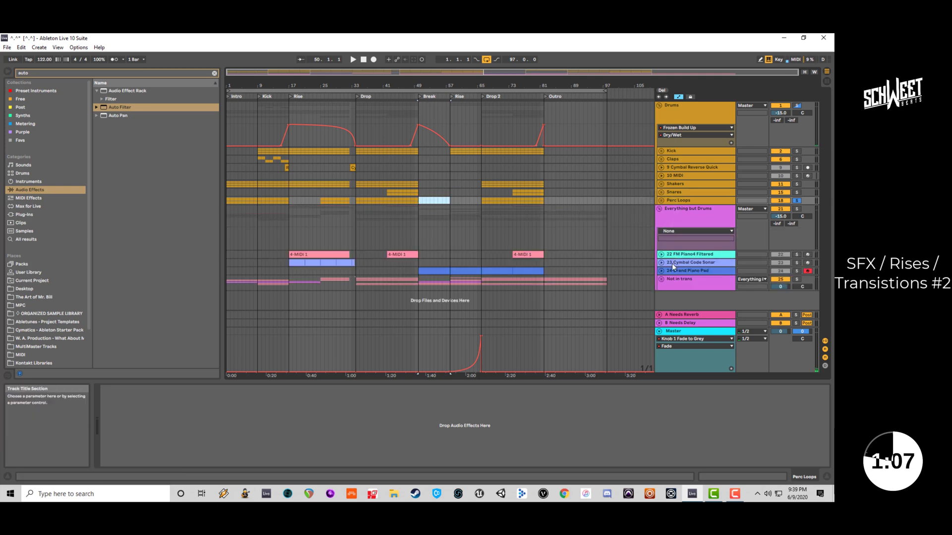
pyautogui.click(677, 271)
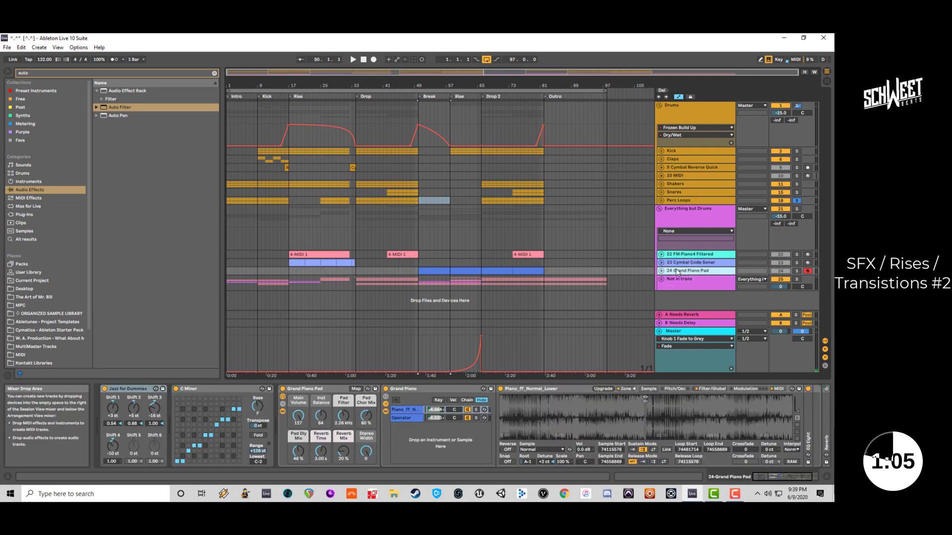
pyautogui.hotkey('ctrl', 't')
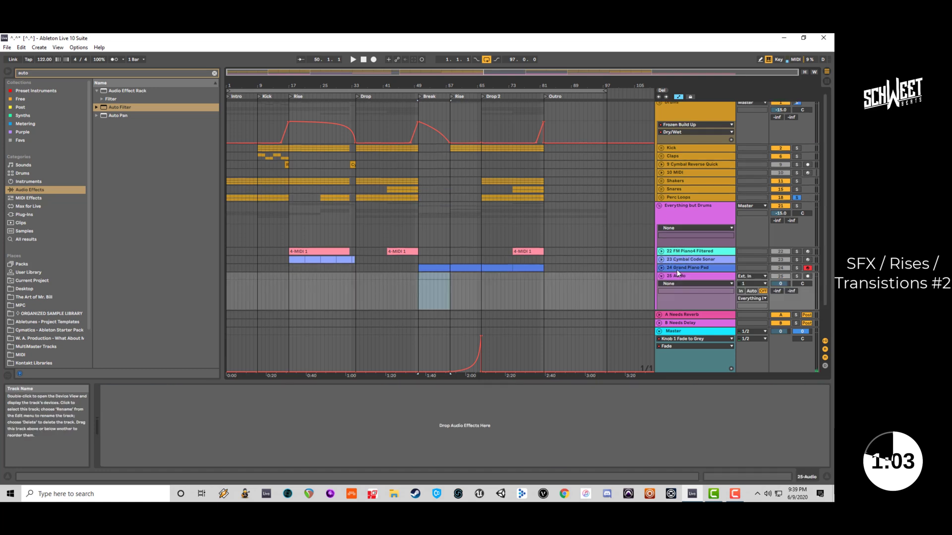
pyautogui.click(681, 273)
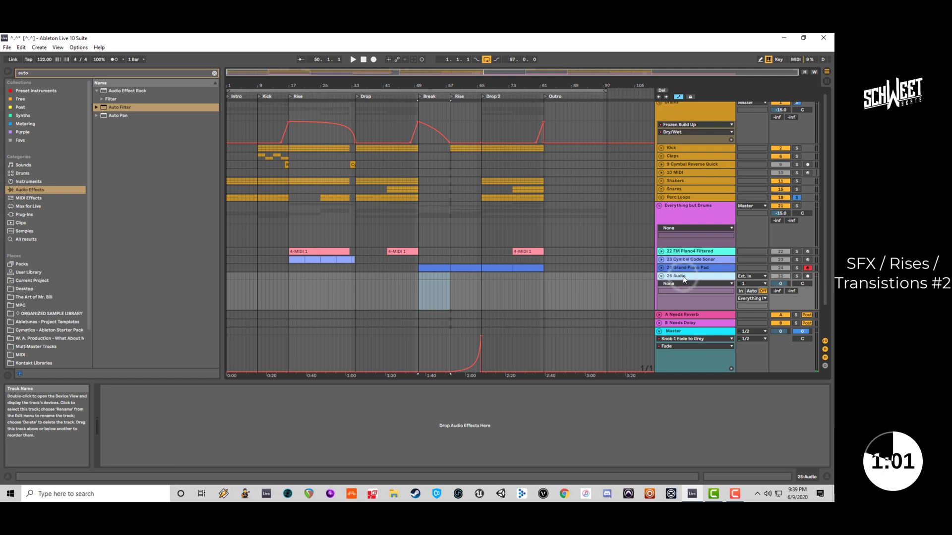
# Place a copy of the Perc Loops group directly below the Grand Piano Pad track and delete the empty audio track.
pyautogui.press('Delete')
pyautogui.hotkey('ctrl', 't')
pyautogui.click(681, 263)
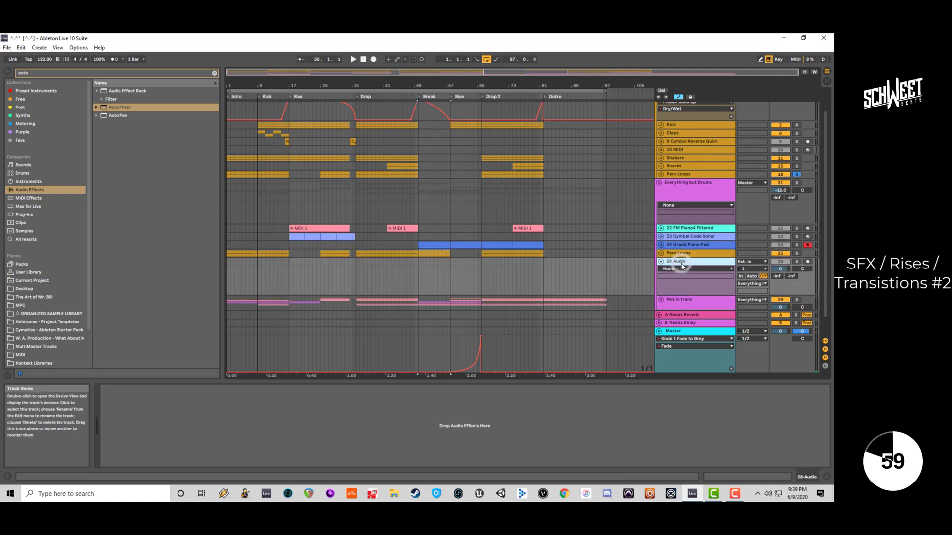
pyautogui.press('Delete')
# Turn off solo on the Perc Loops group inside Drums and play the transition into the Break section.
pyautogui.click(422, 281)
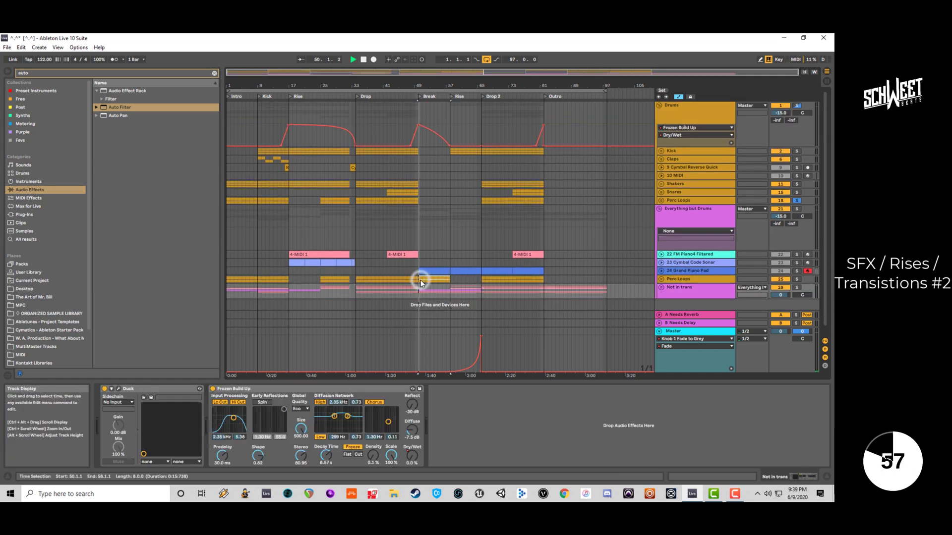
pyautogui.press('space')
pyautogui.press('space')
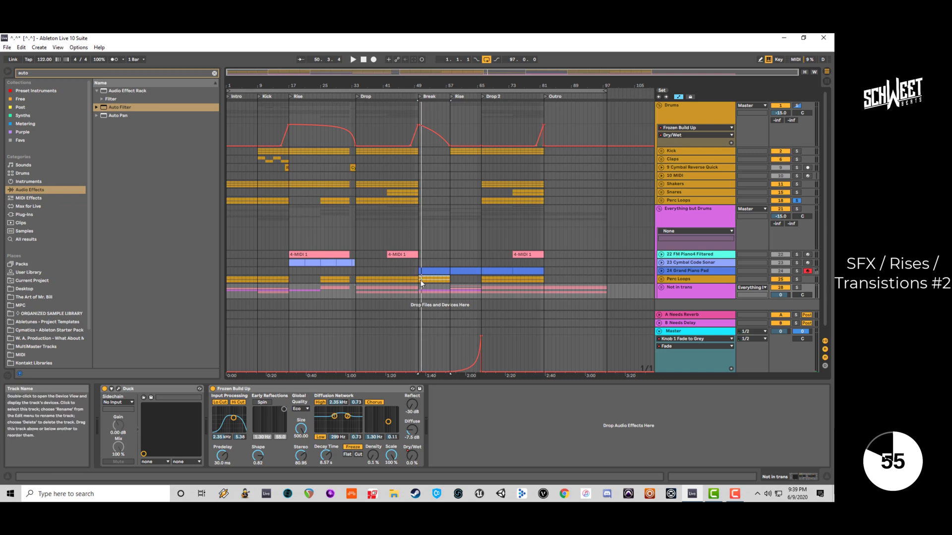
pyautogui.click(796, 201)
pyautogui.press('space')
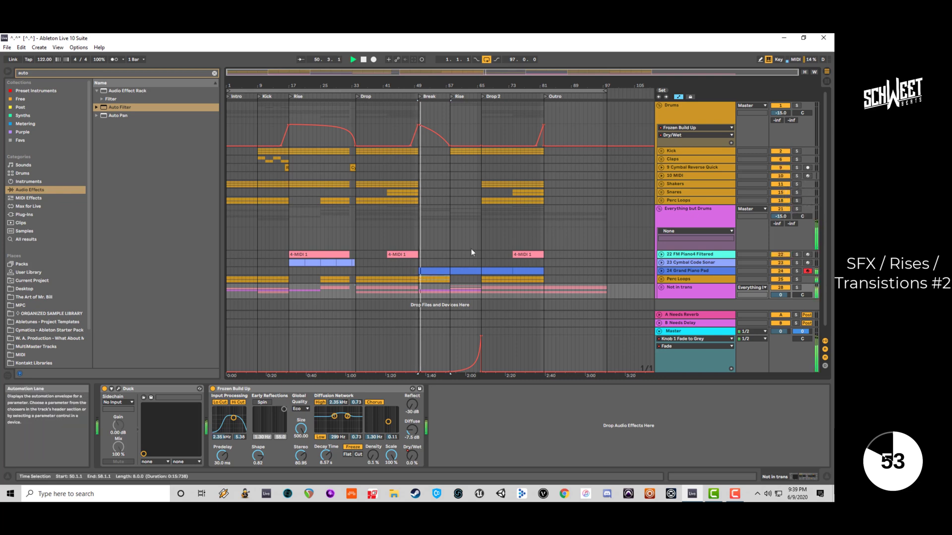
pyautogui.click(405, 271)
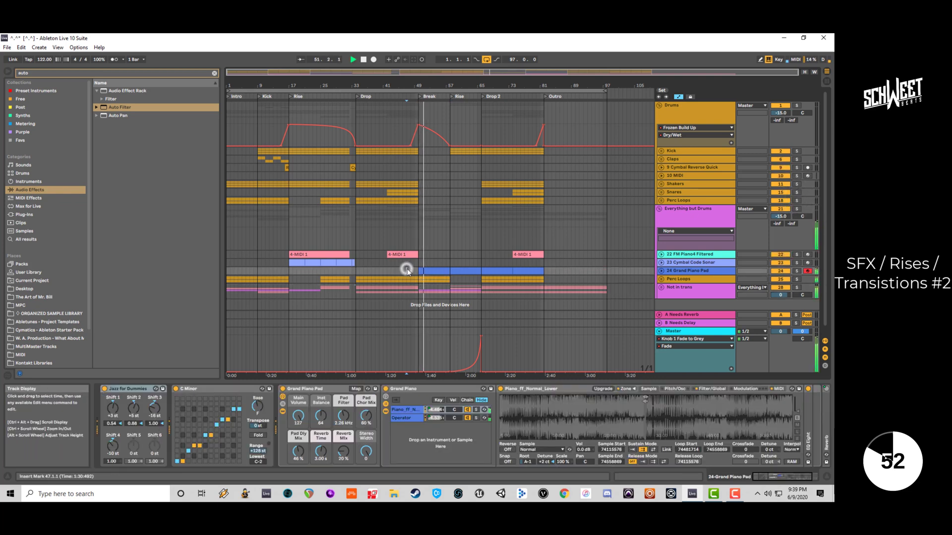
# Unfold the copied Perc Loops group and deactivate its castanet and shaker clips everywhere outside the Break section.
pyautogui.click(660, 280)
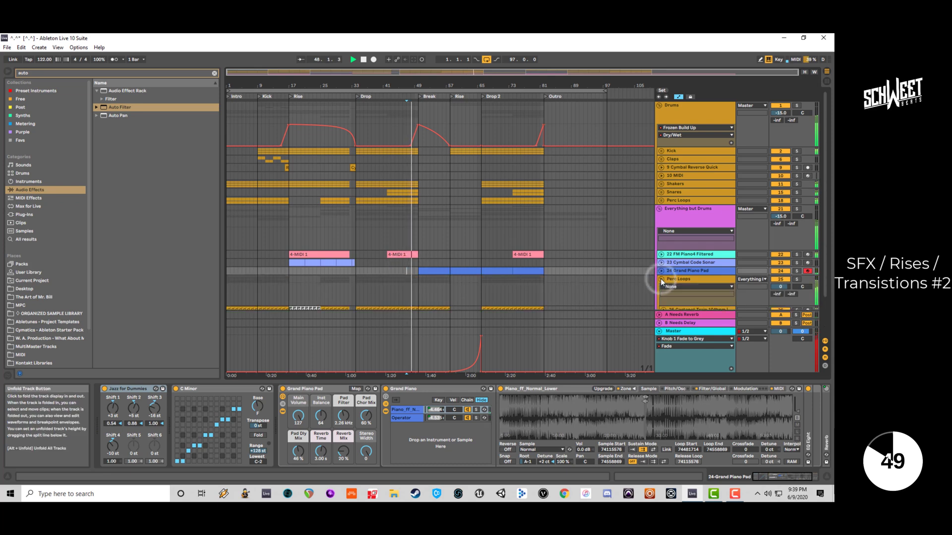
pyautogui.scroll(-3, 573, 258)
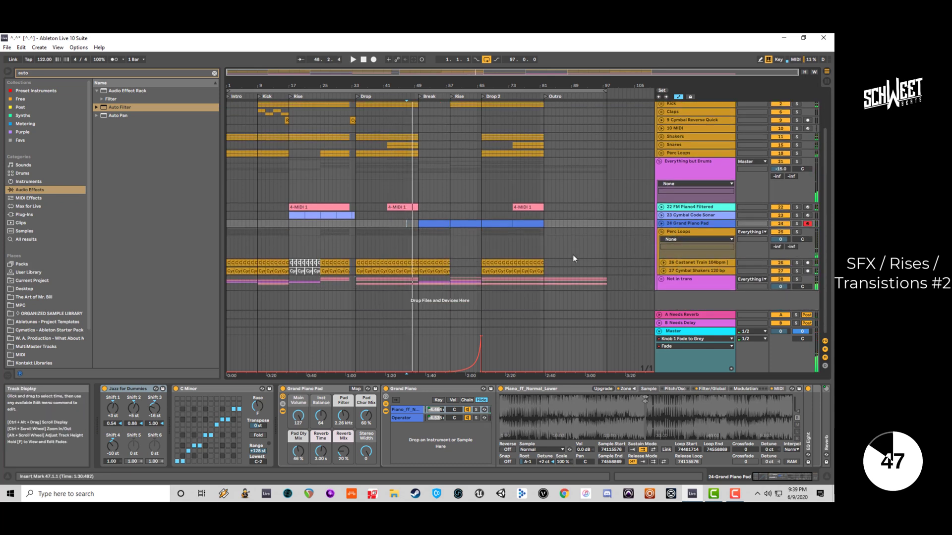
pyautogui.moveTo(561, 260); pyautogui.dragTo(483, 270)
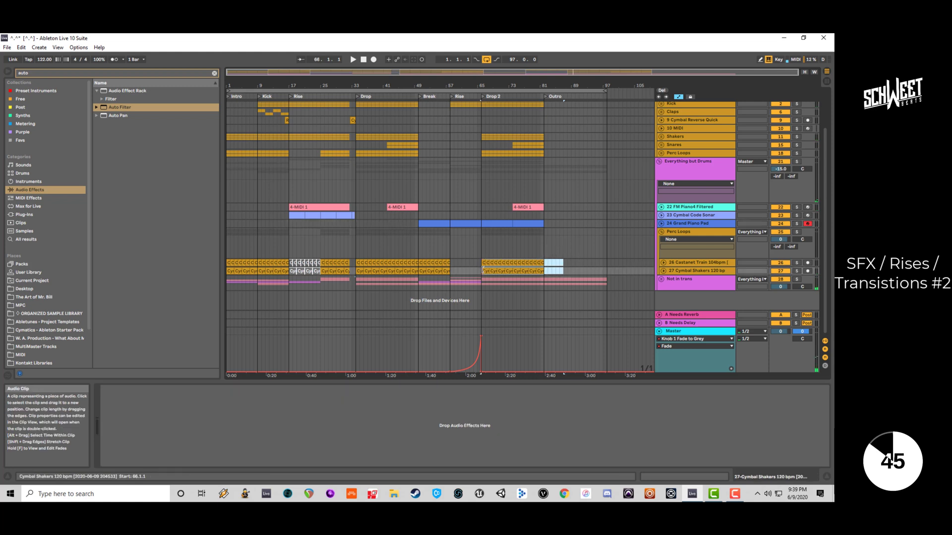
pyautogui.click(416, 259)
pyautogui.keyDown('shift'); pyautogui.click(231, 271); pyautogui.keyUp('shift')
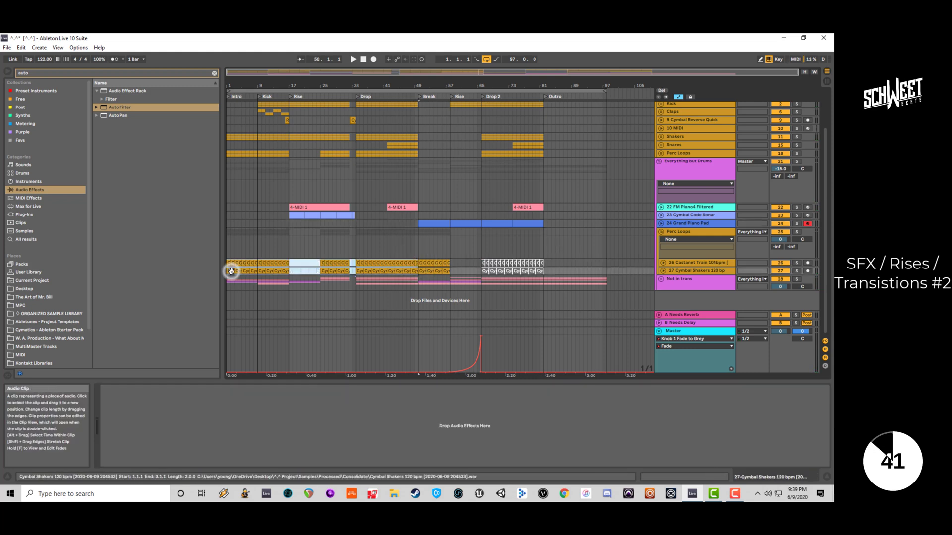
# Play from bar 50 and lower the copied Perc Loops group's track volume to -11.4 dB.
pyautogui.click(417, 250)
pyautogui.press('space')
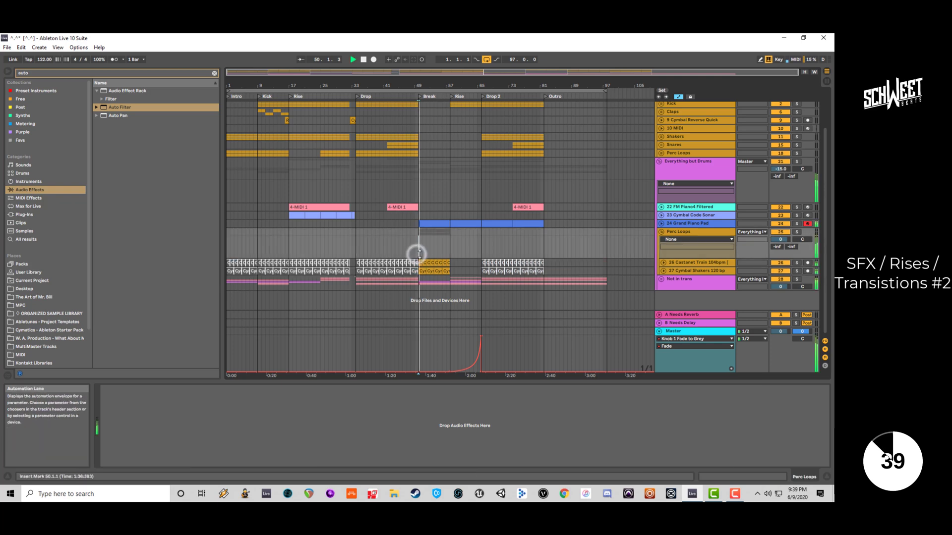
pyautogui.click(781, 240)
pyautogui.moveTo(781, 240); pyautogui.dragTo(781, 250)
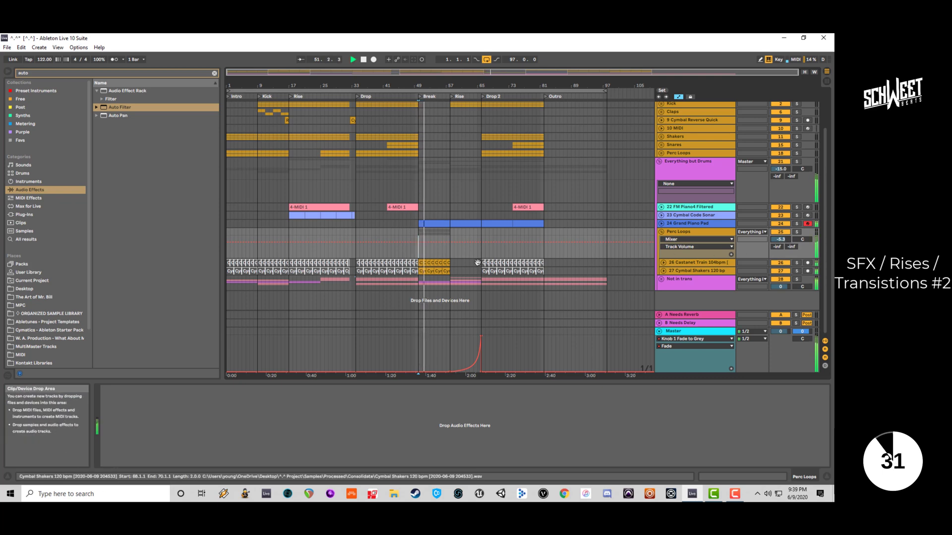
pyautogui.moveTo(781, 241); pyautogui.dragTo(781, 267)
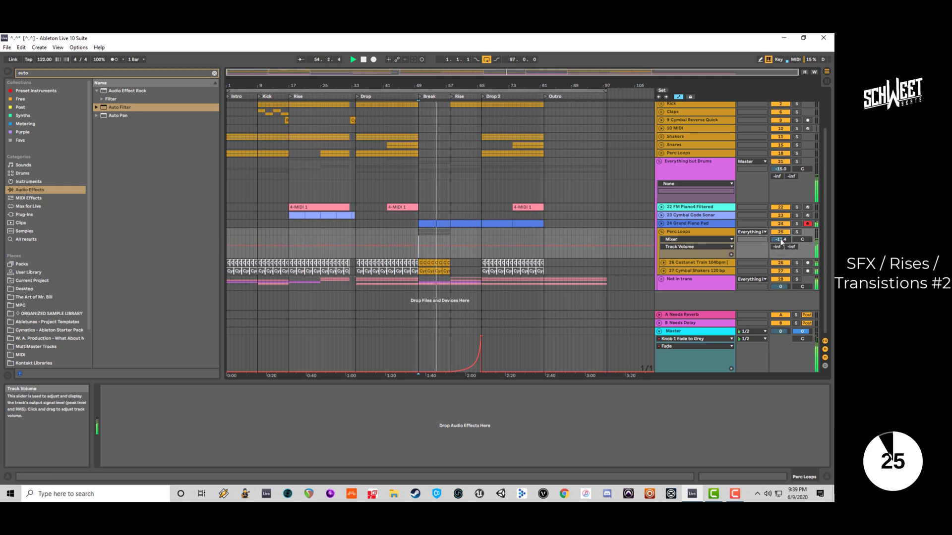
pyautogui.press('space')
pyautogui.press('space')
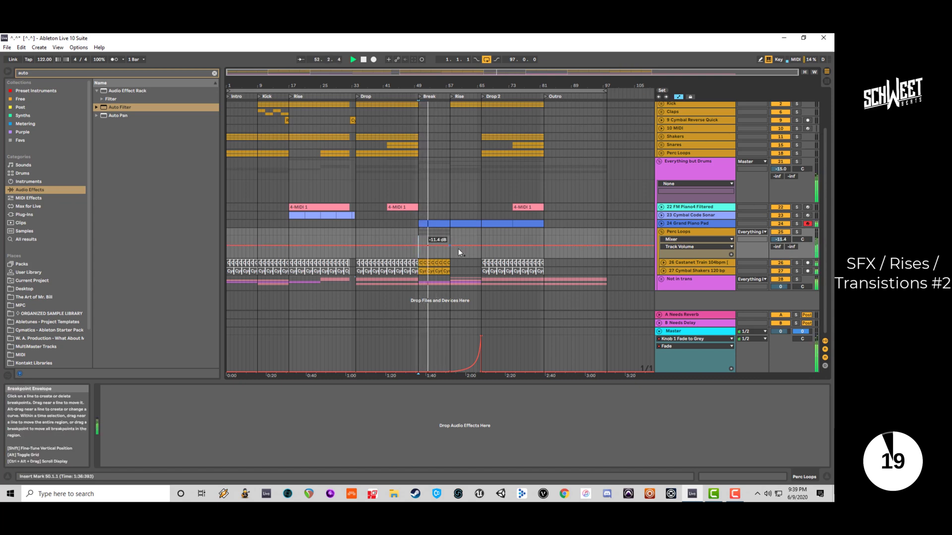
# Duplicate the Break's castanet and shaker clips across the Rise section and ramp the group's volume automation up to -4.4 dB over the Break.
pyautogui.click(447, 263)
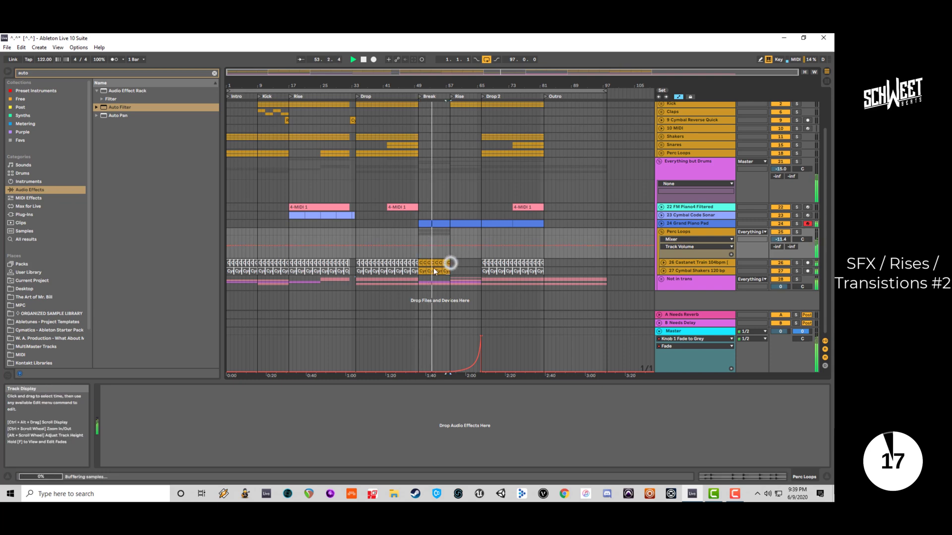
pyautogui.hotkey('ctrl', 'd')
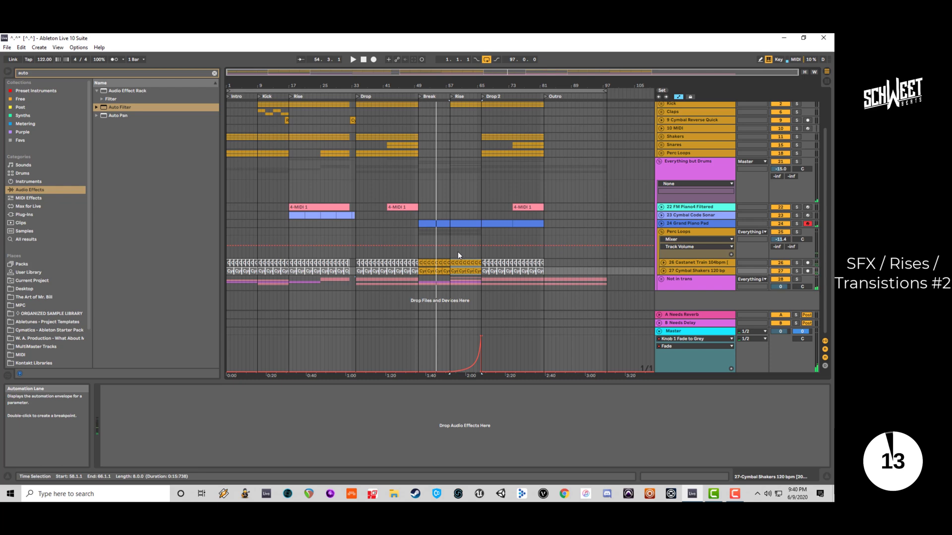
pyautogui.press('space')
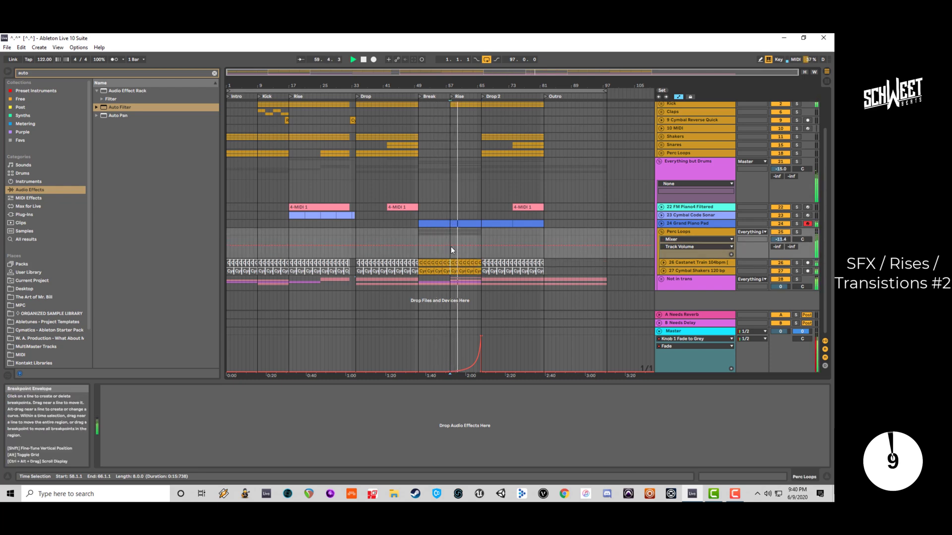
pyautogui.moveTo(418, 245); pyautogui.dragTo(449, 241)
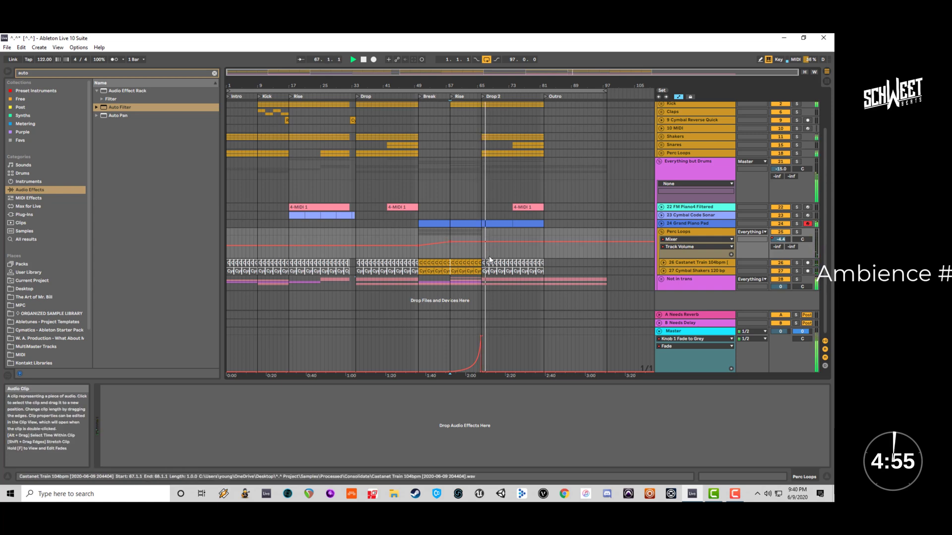
pyautogui.press('space')
# Insert one bar of silence at bar 66, just before the Drop 2 section.
pyautogui.click(481, 236)
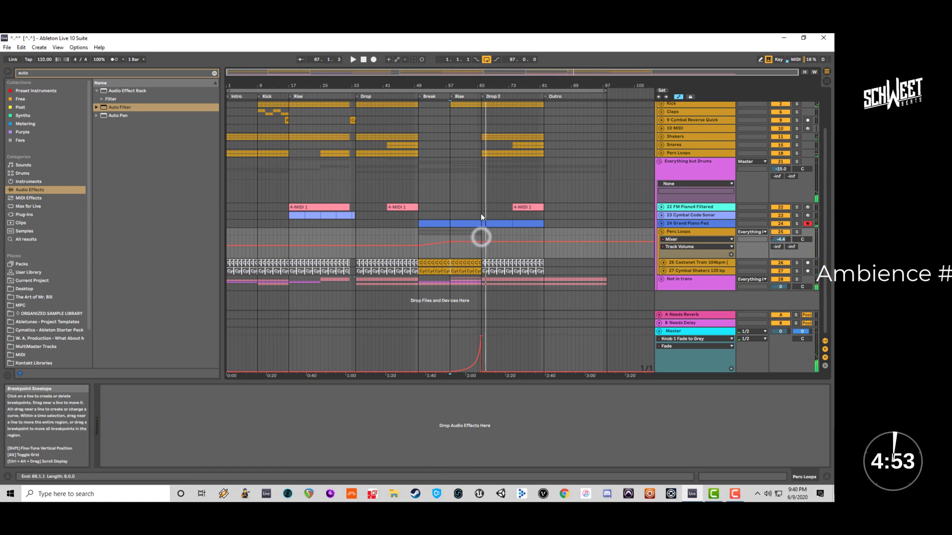
pyautogui.click(481, 214)
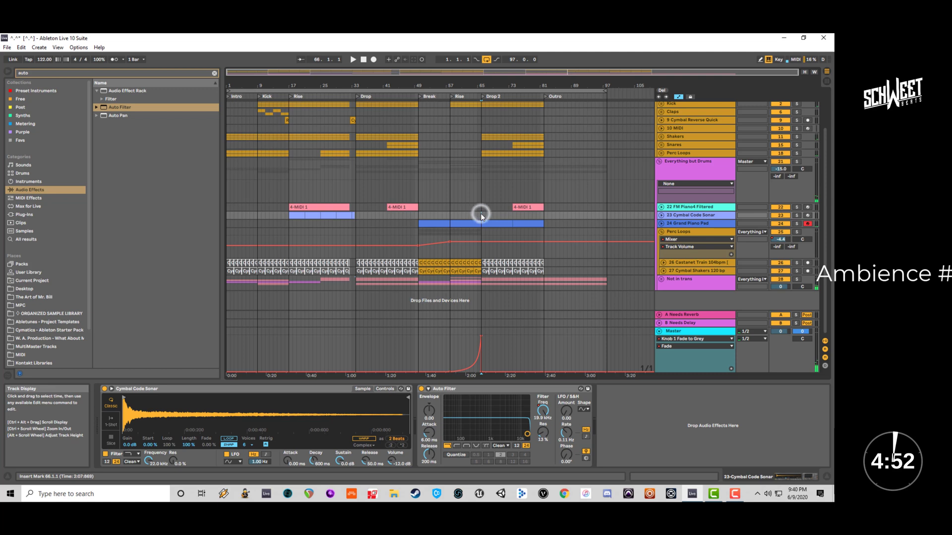
pyautogui.click(39, 47)
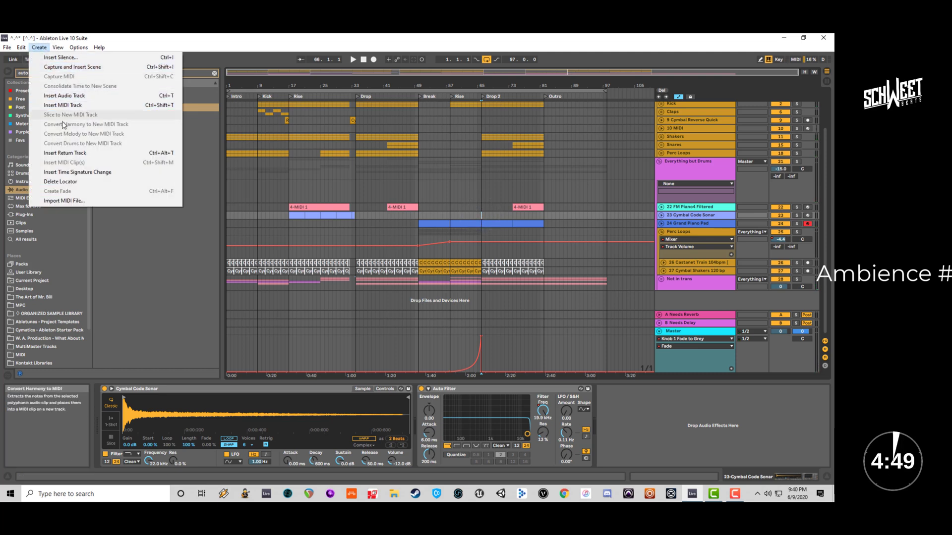
pyautogui.click(71, 59)
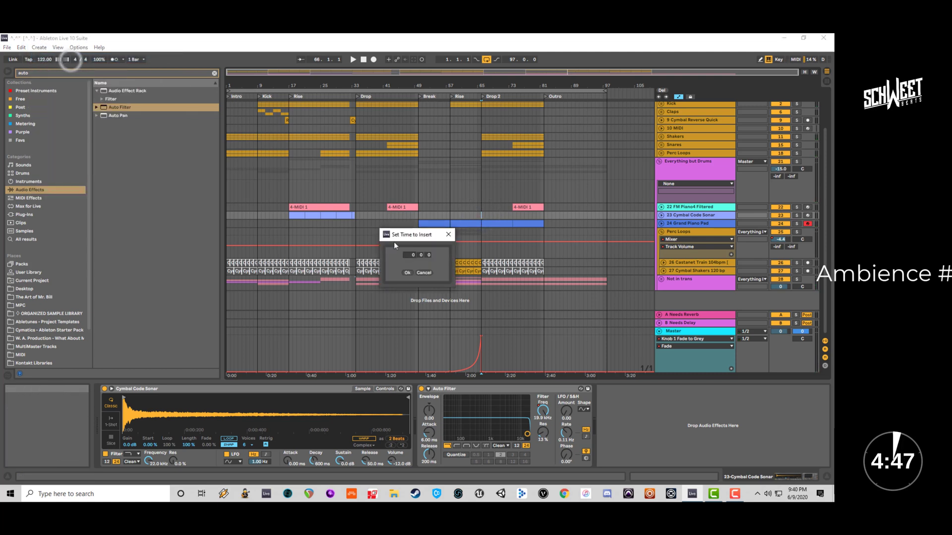
pyautogui.click(413, 253)
pyautogui.click(407, 273)
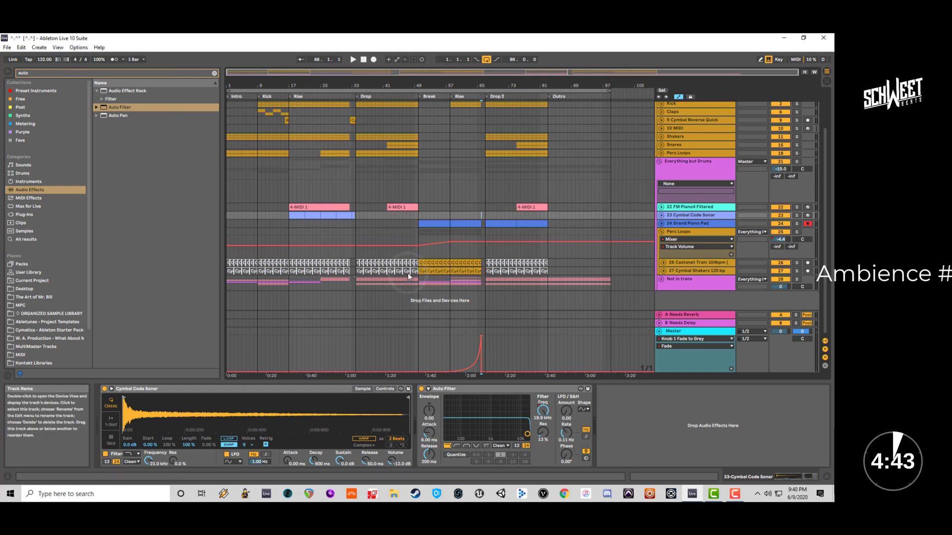
# Unfold the Not in trans group and its DTM_MaleVox_079 track, and hide the automation lanes.
pyautogui.click(662, 279)
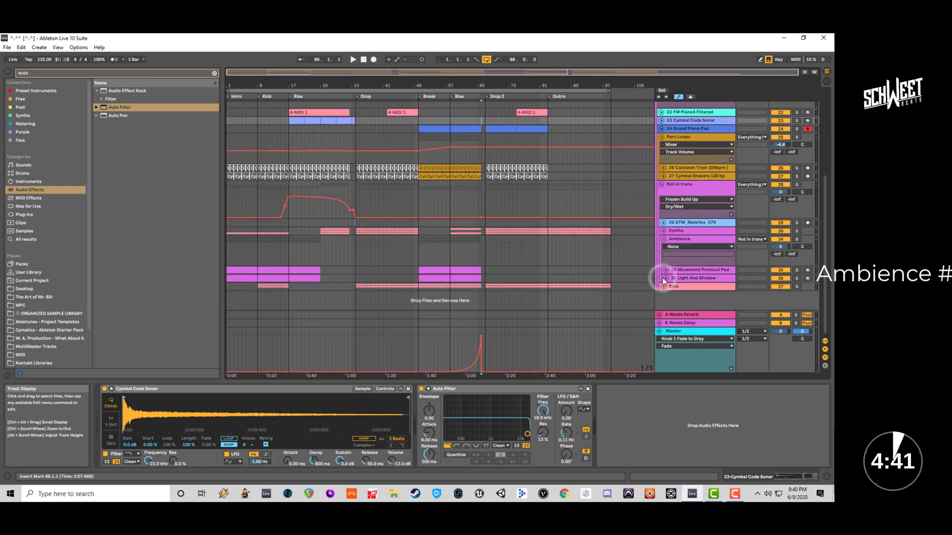
pyautogui.scroll(2, 663, 268)
pyautogui.click(664, 249)
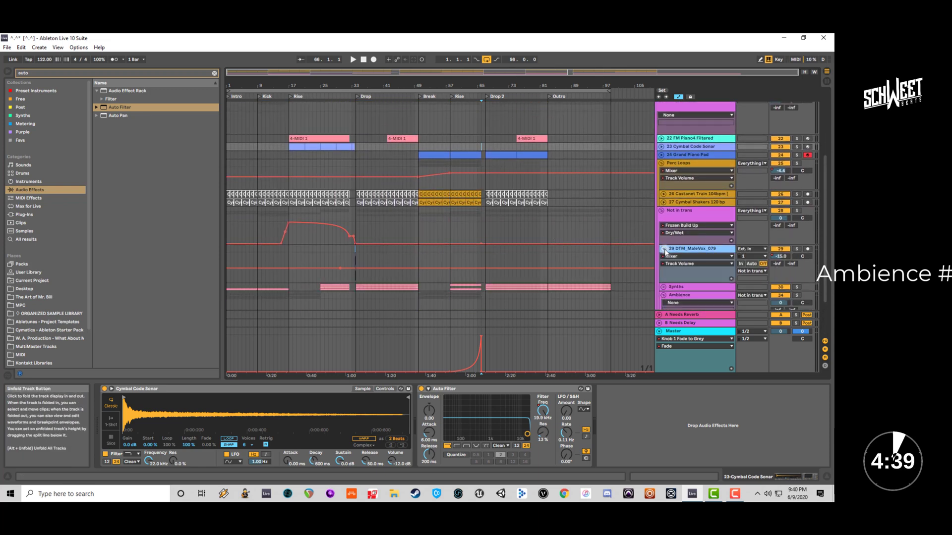
pyautogui.scroll(-4, 664, 249)
pyautogui.click(663, 240)
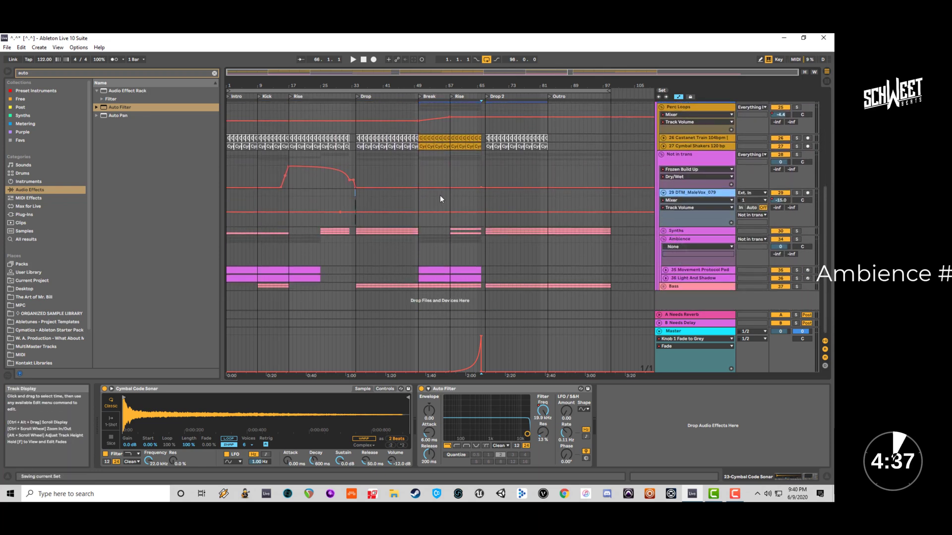
pyautogui.click(678, 97)
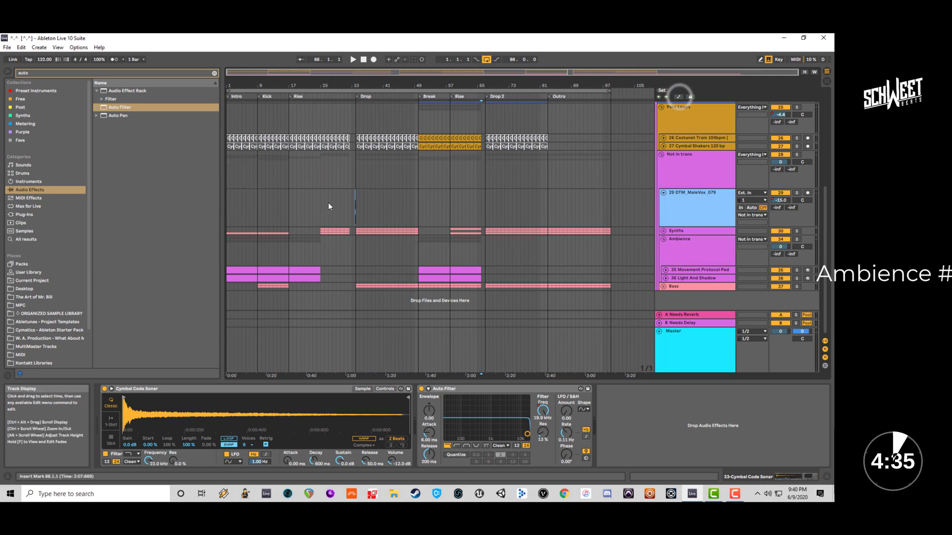
# Copy the one-bar MaleVox section from bar 33 to bar 66 and play the transition into Drop 2.
pyautogui.press('+')
pyautogui.press('+')
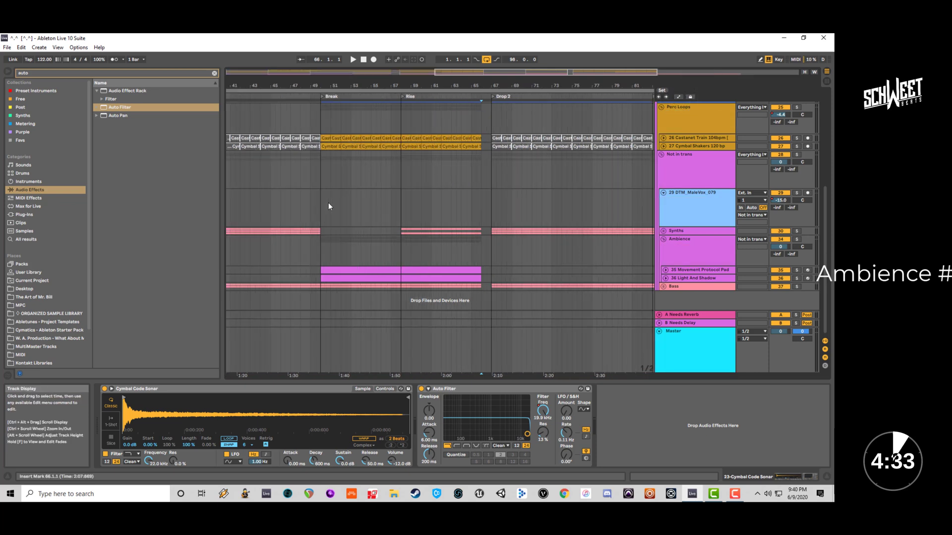
pyautogui.moveTo(534, 73); pyautogui.dragTo(533, 74)
pyautogui.moveTo(323, 198); pyautogui.dragTo(325, 200)
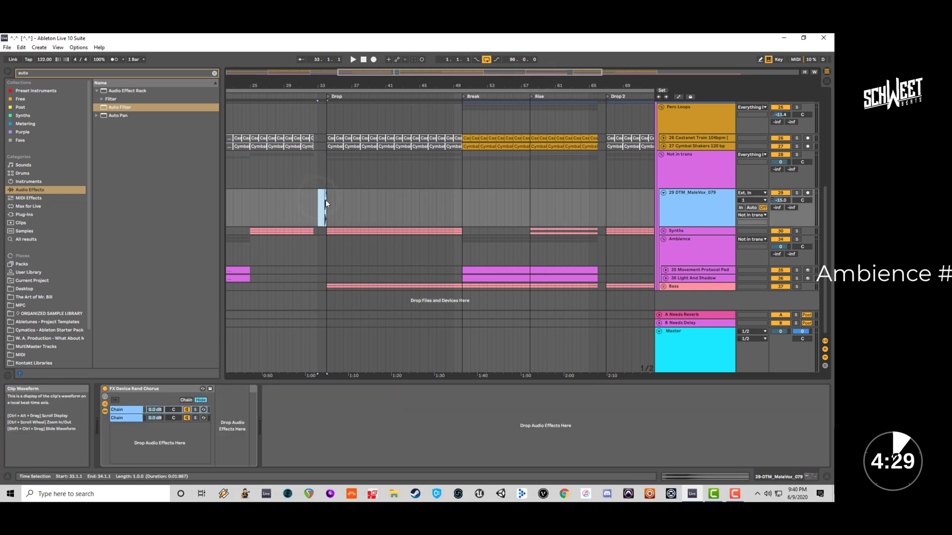
pyautogui.click(597, 193)
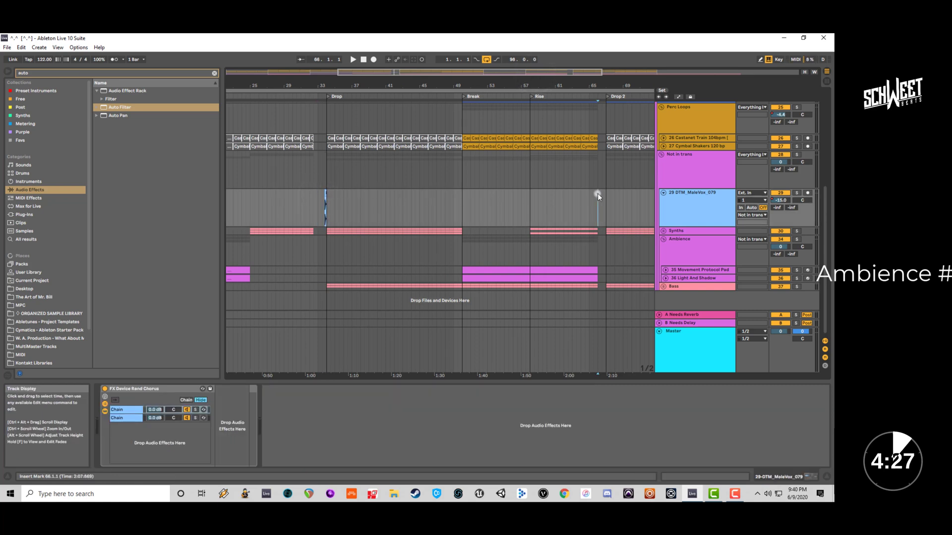
pyautogui.hotkey('shift', 'Right')
pyautogui.press('space')
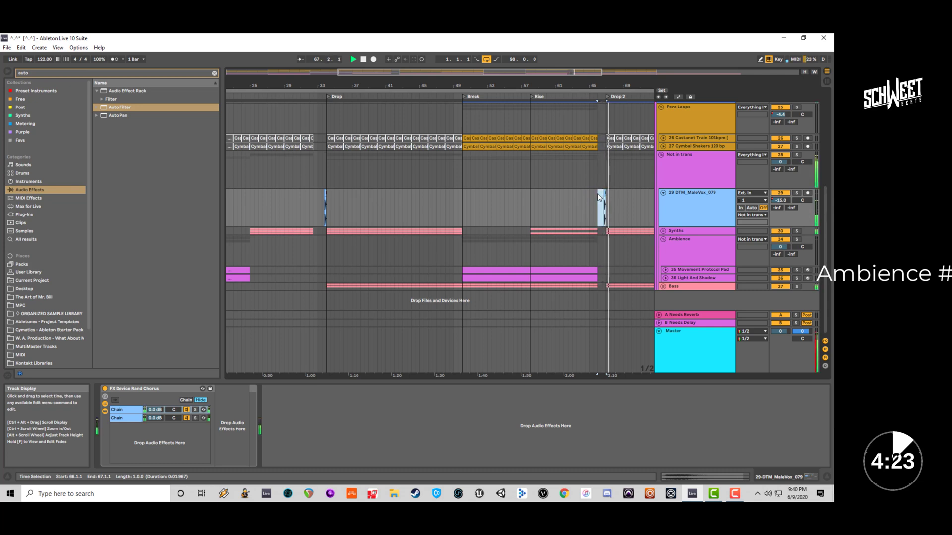
pyautogui.click(578, 201)
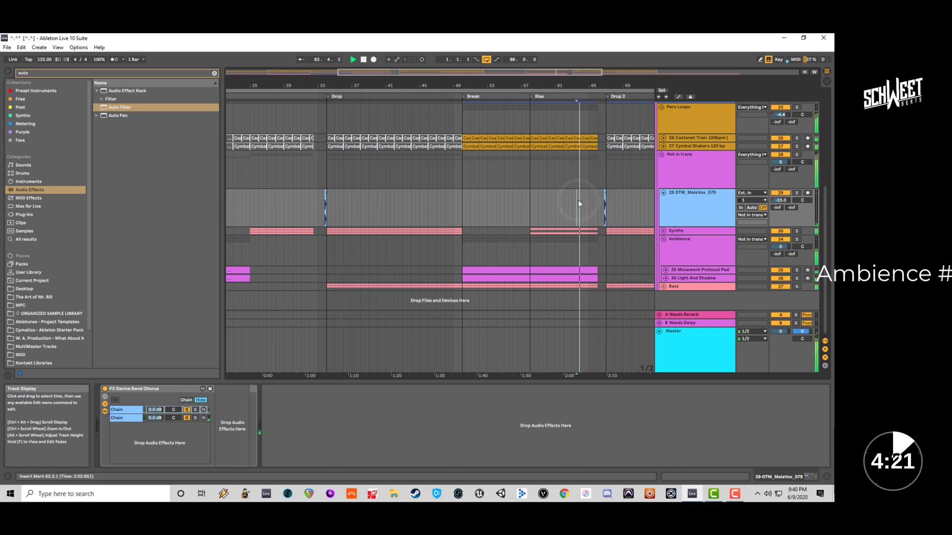
# Show automation and reshape the Master's Fade envelope so it falls from 127 at bar 66 to 0 at Drop 2.
pyautogui.click(715, 347)
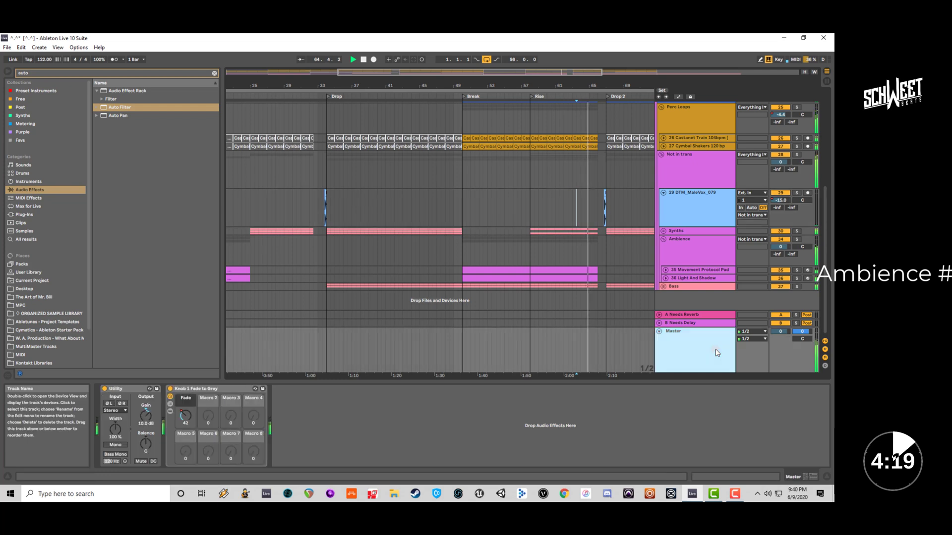
pyautogui.click(679, 96)
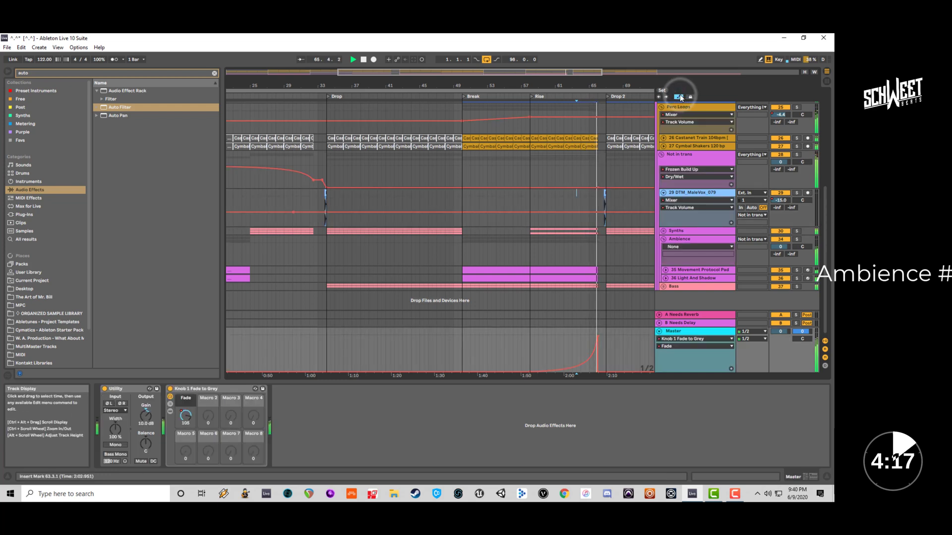
pyautogui.click(596, 370)
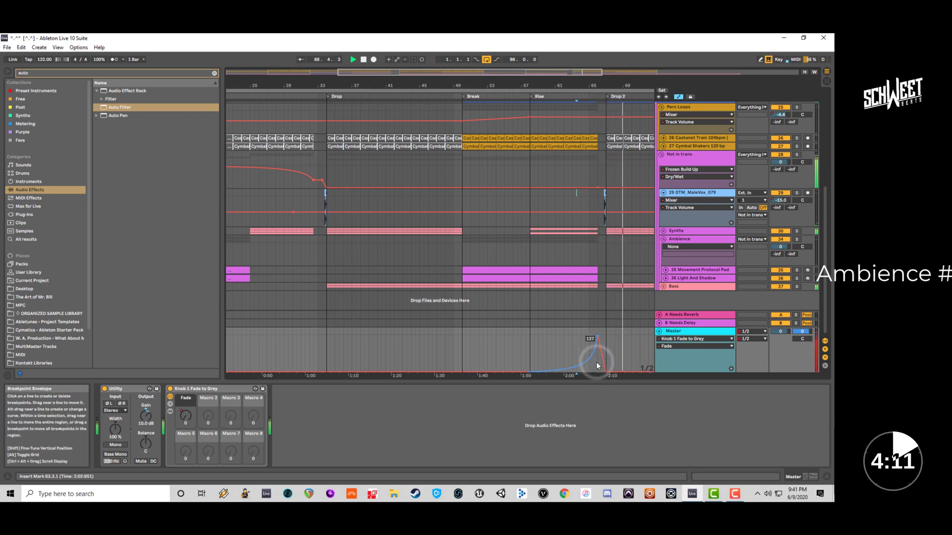
pyautogui.moveTo(585, 77); pyautogui.dragTo(584, 70)
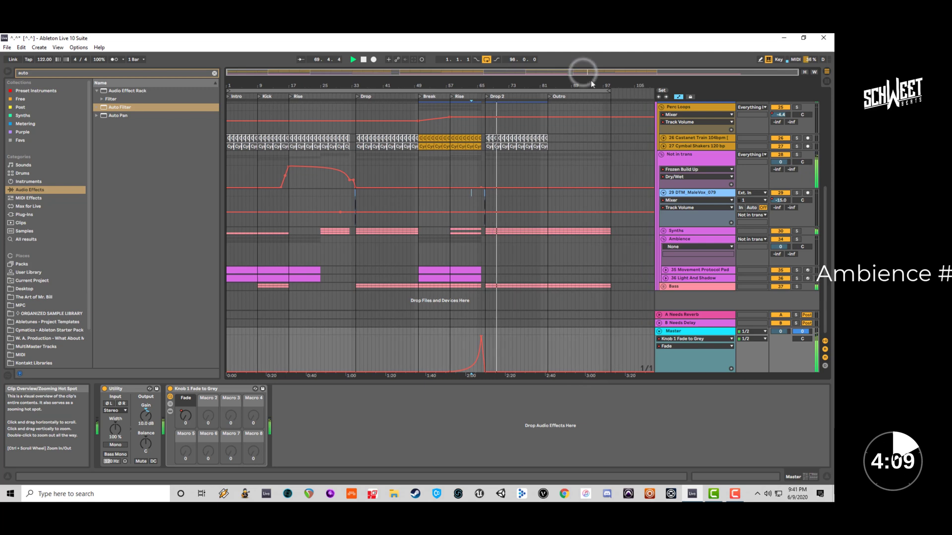
# Fold the Not in trans, Perc Loops, Everything but Drums and Drums groups in the arrangement.
pyautogui.click(662, 154)
pyautogui.click(662, 154)
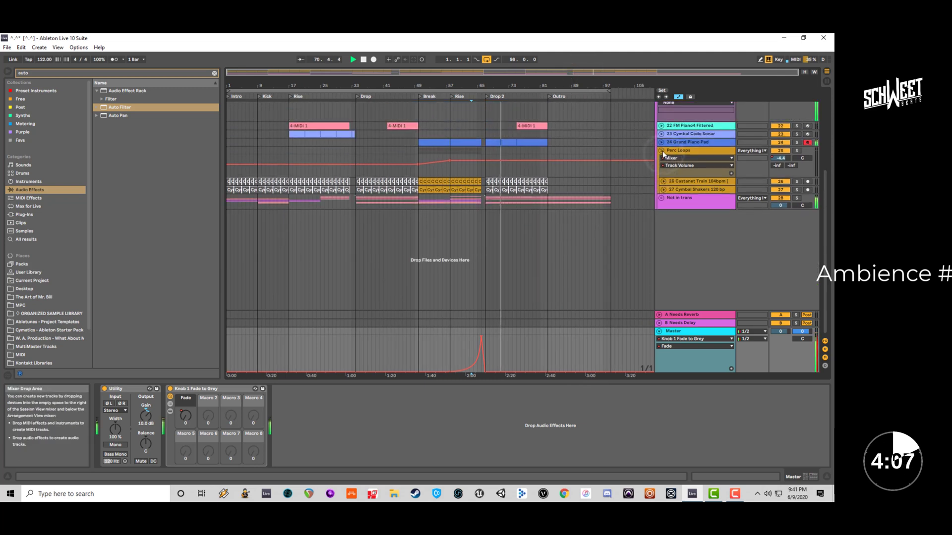
pyautogui.click(662, 154)
pyautogui.click(662, 151)
pyautogui.click(658, 142)
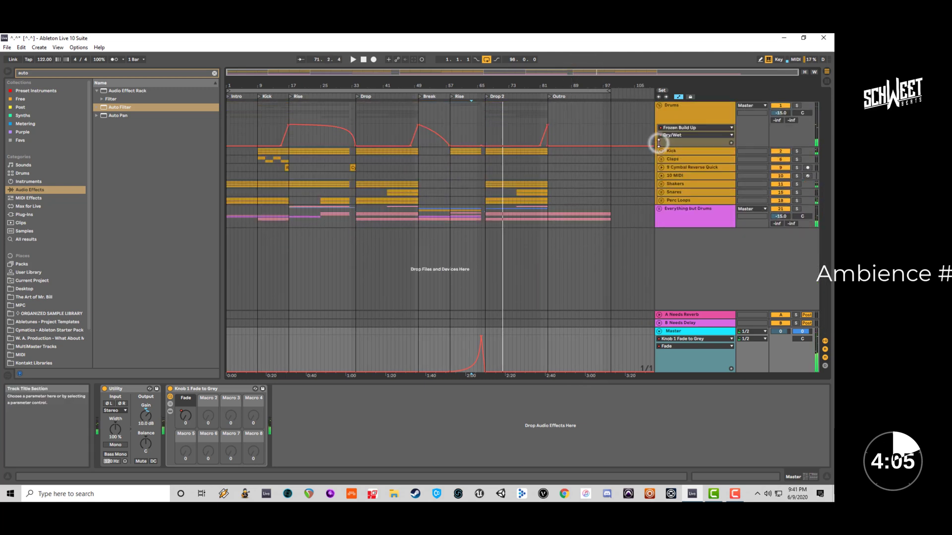
pyautogui.click(659, 105)
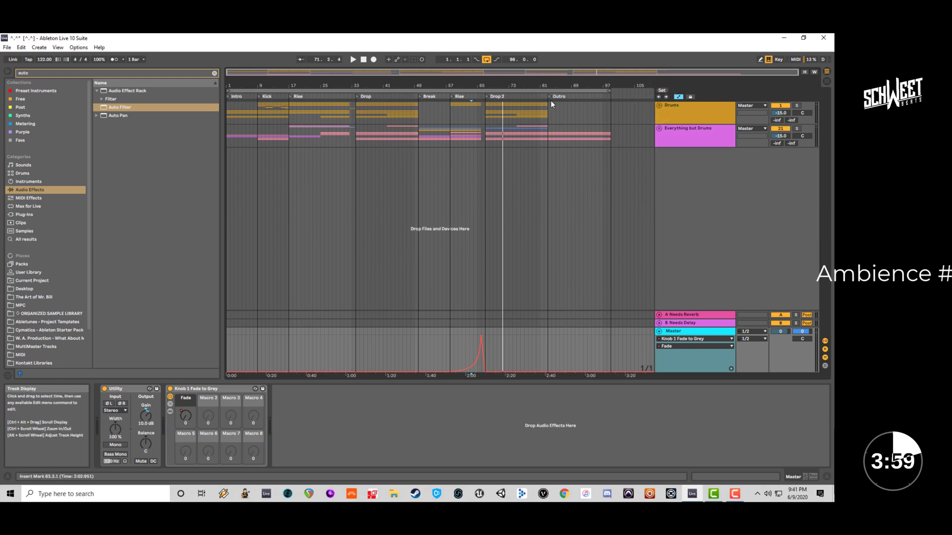
# Turn off the arrangement loop and play the whole track from the beginning.
pyautogui.click(364, 59)
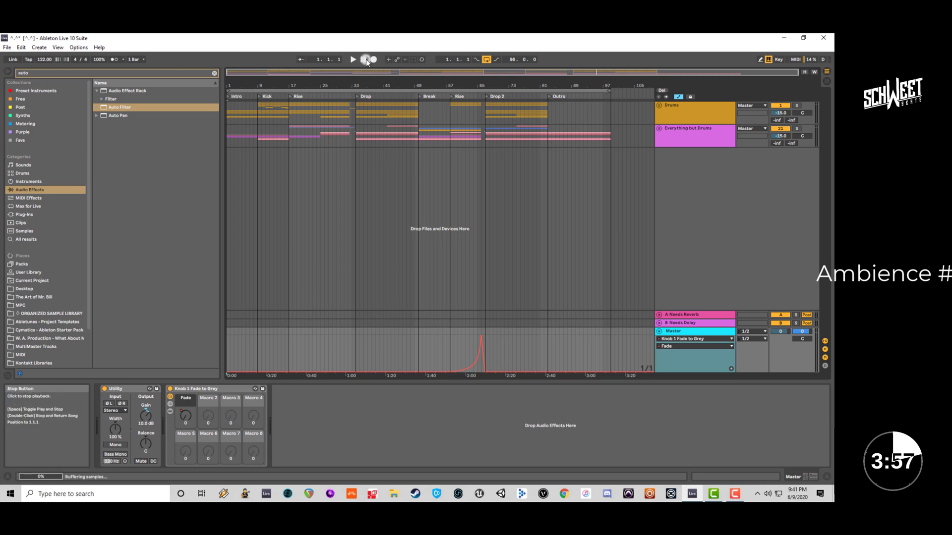
pyautogui.click(485, 59)
pyautogui.press('space')
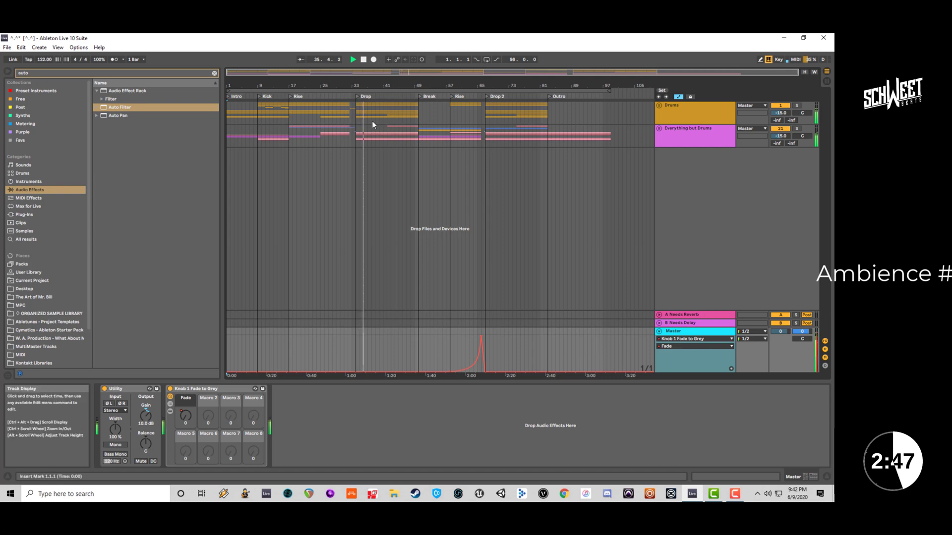
# Unfold the Everything but Drums and Not in trans groups and select the Movement Protocol Pad clip at bars 17 to 25.
pyautogui.click(659, 129)
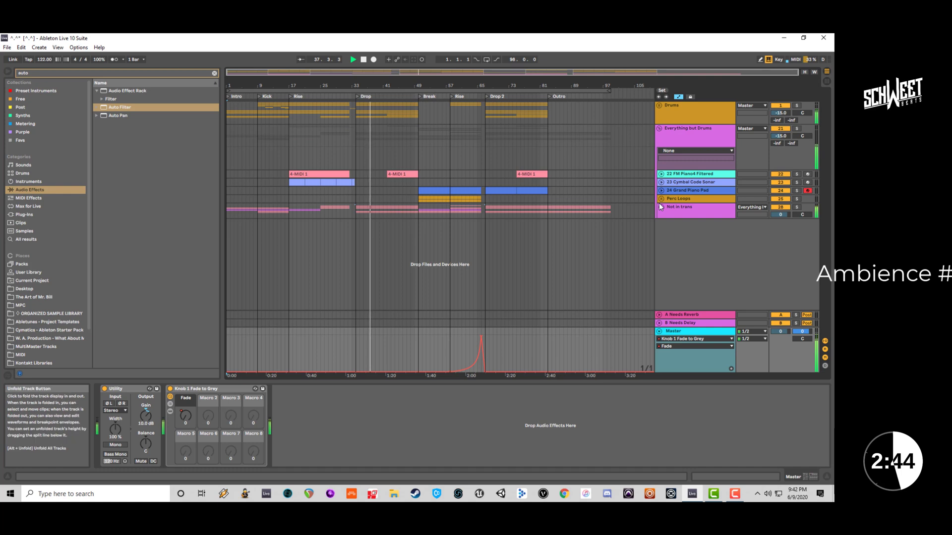
pyautogui.click(659, 130)
pyautogui.click(659, 130)
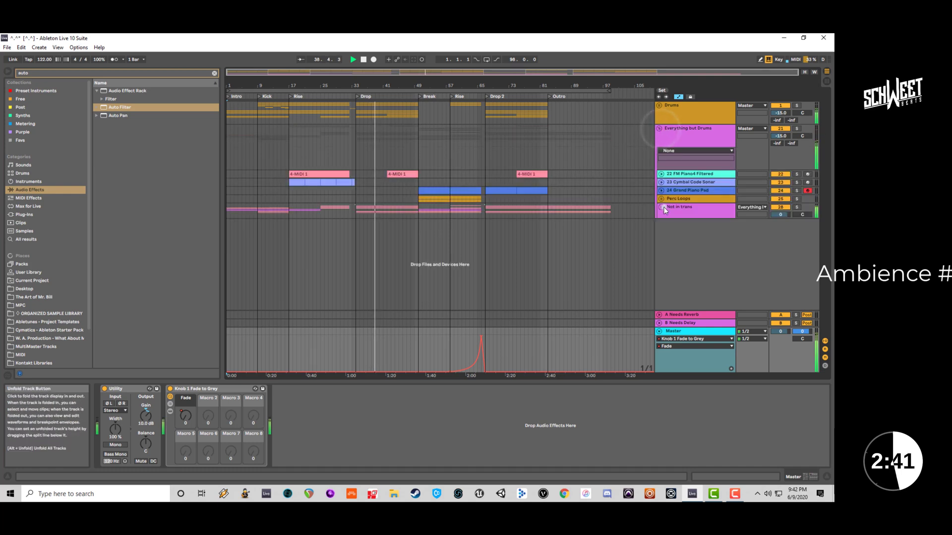
pyautogui.click(662, 207)
pyautogui.scroll(-3, 663, 206)
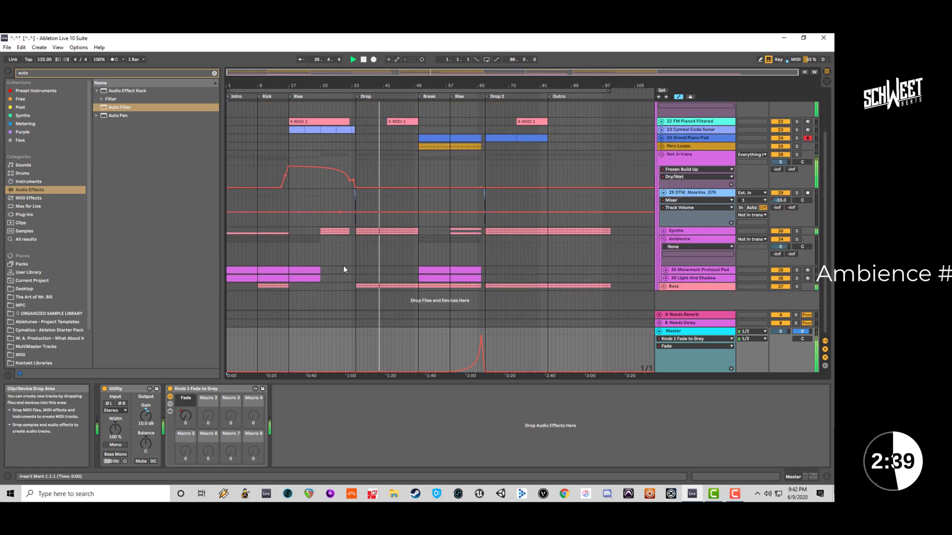
pyautogui.click(317, 272)
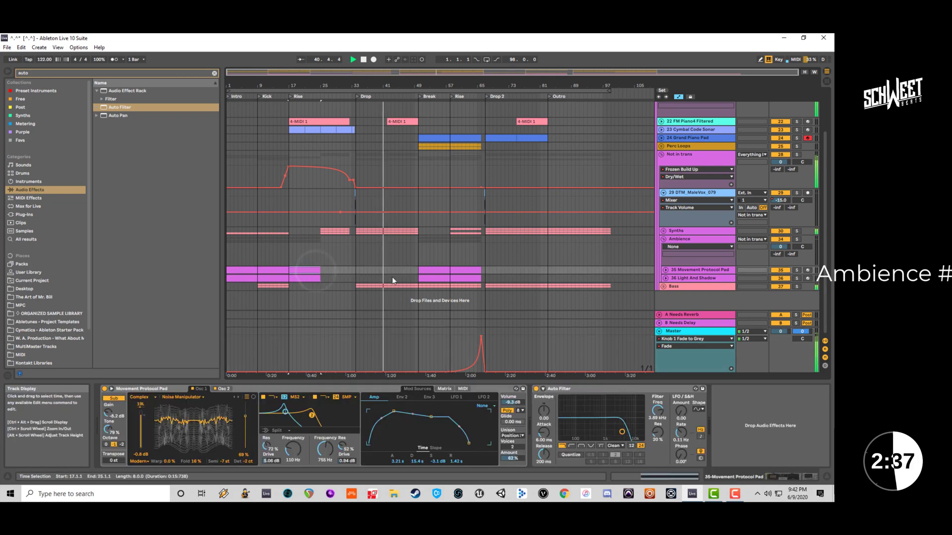
# Solo the Synths group briefly, then unfold it and select the Captain Padd track.
pyautogui.click(796, 231)
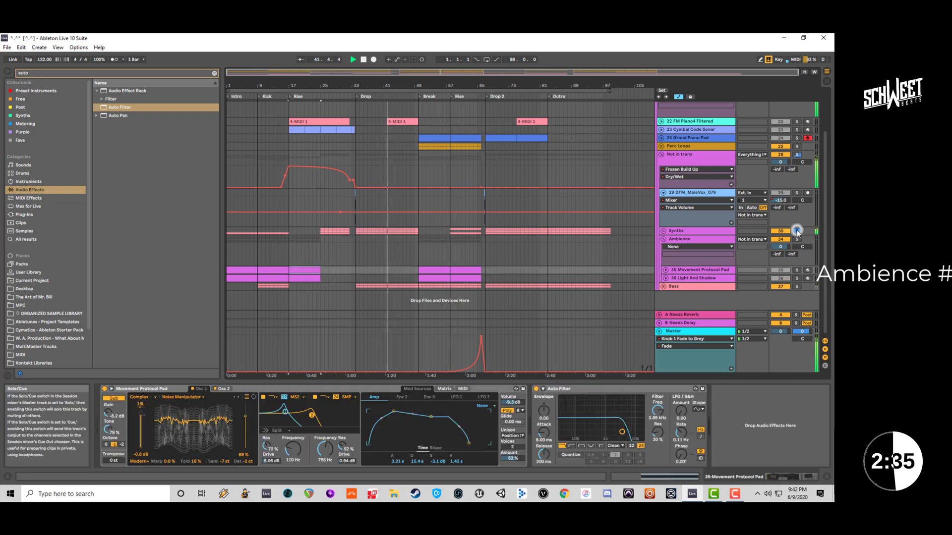
pyautogui.click(796, 231)
pyautogui.click(664, 232)
pyautogui.scroll(-2, 665, 232)
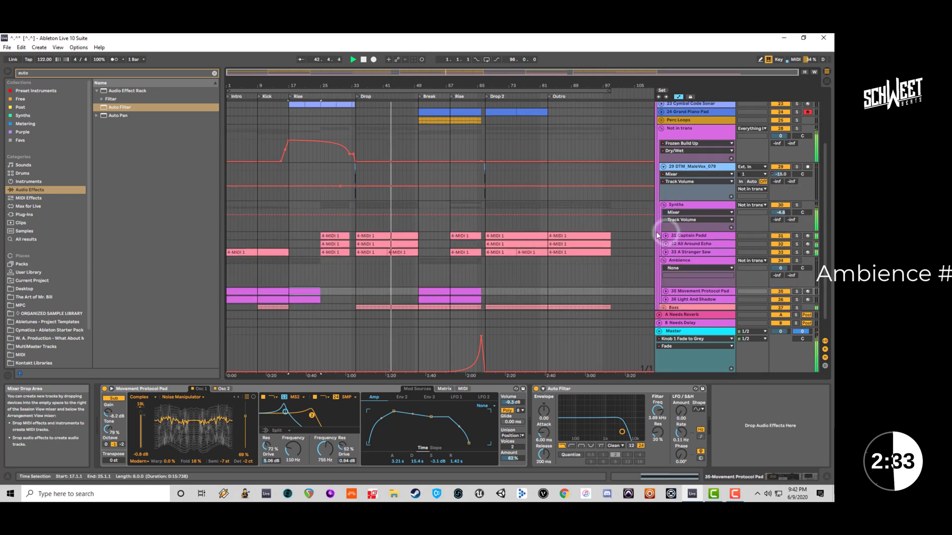
pyautogui.click(395, 221)
pyautogui.click(688, 219)
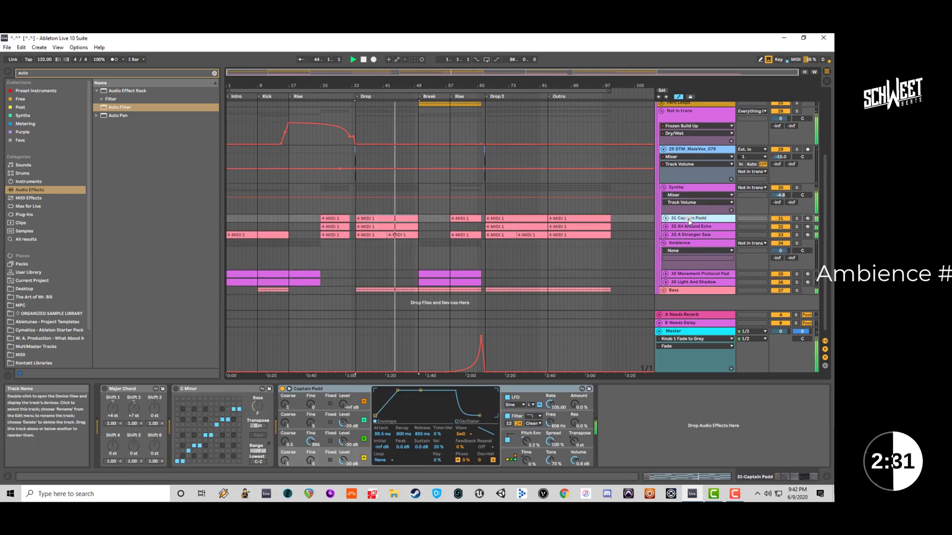
# Listen to the start of the Drop from bar 34 and the Rise from bar 25 to compare the synths.
pyautogui.press('space')
pyautogui.press('space')
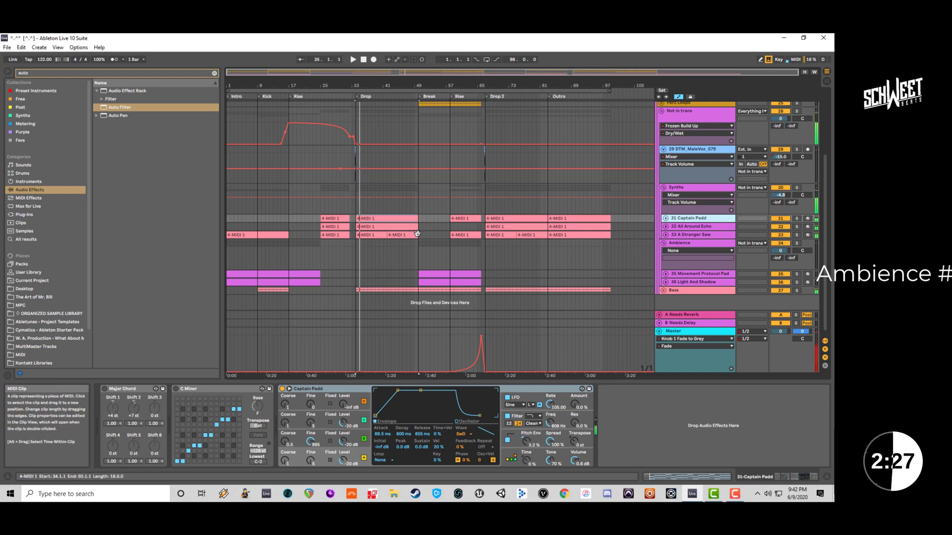
pyautogui.press('space')
pyautogui.press('space')
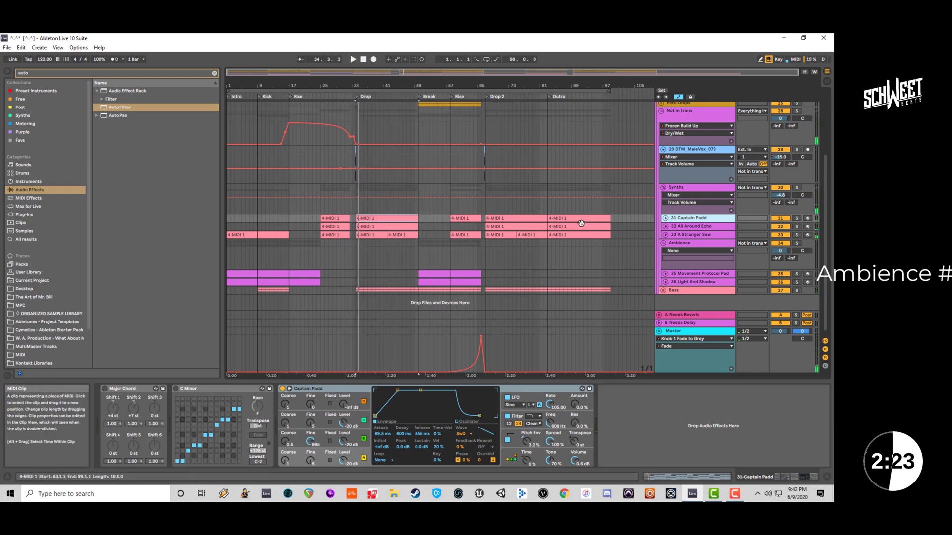
pyautogui.scroll(-1, 470, 239)
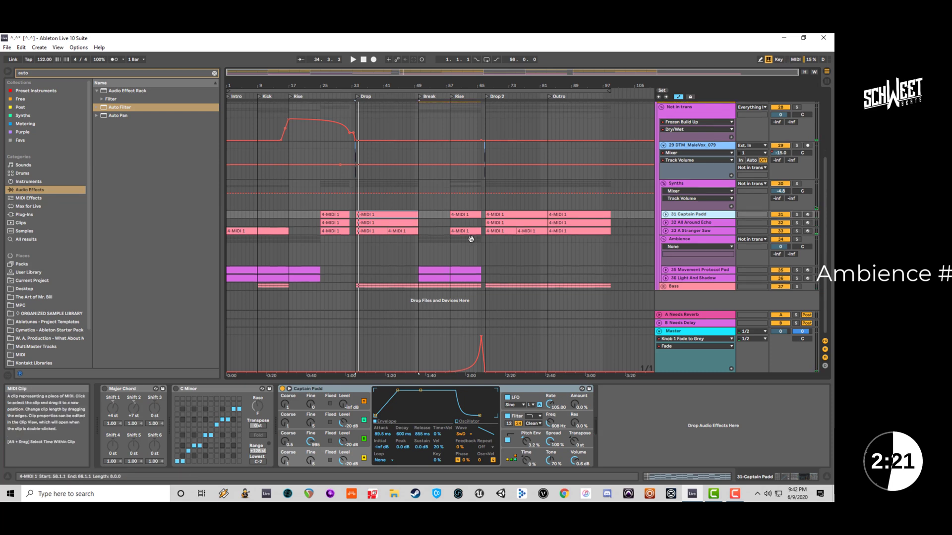
pyautogui.press('space')
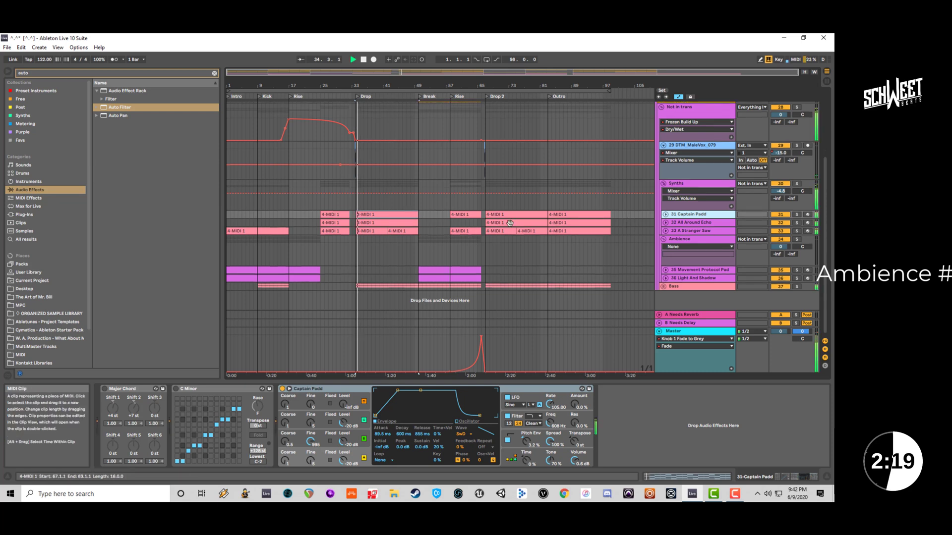
pyautogui.click(326, 212)
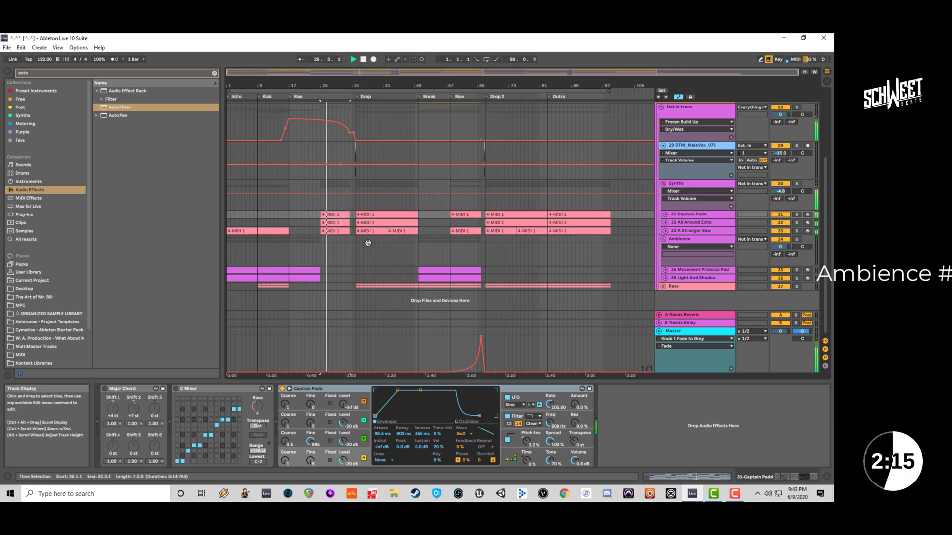
pyautogui.scroll(1, 349, 269)
pyautogui.scroll(-1, 345, 272)
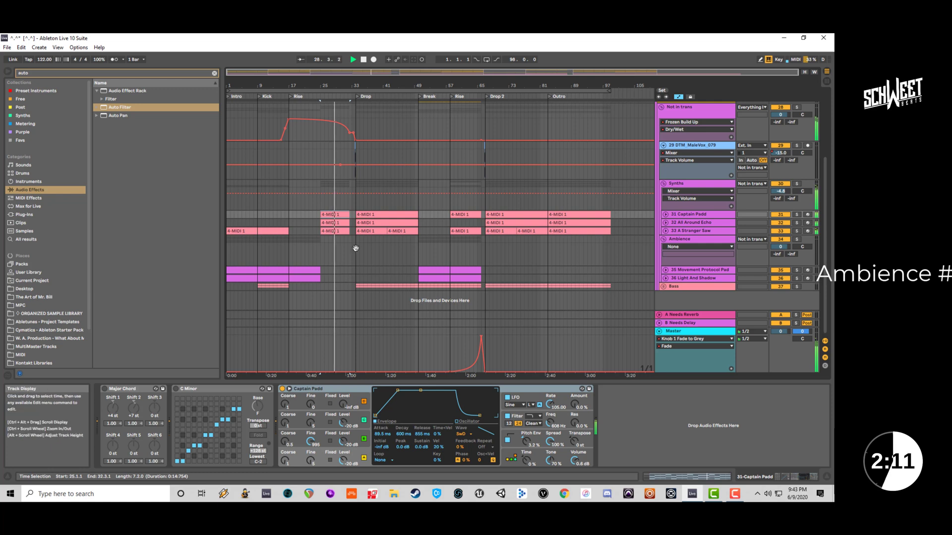
# Copy the FM Piano4 Filtered clip from bar 17 to bar 34 and delete the leftover old clip piece just before the Break.
pyautogui.scroll(6, 375, 210)
pyautogui.scroll(3, 375, 210)
pyautogui.click(340, 154)
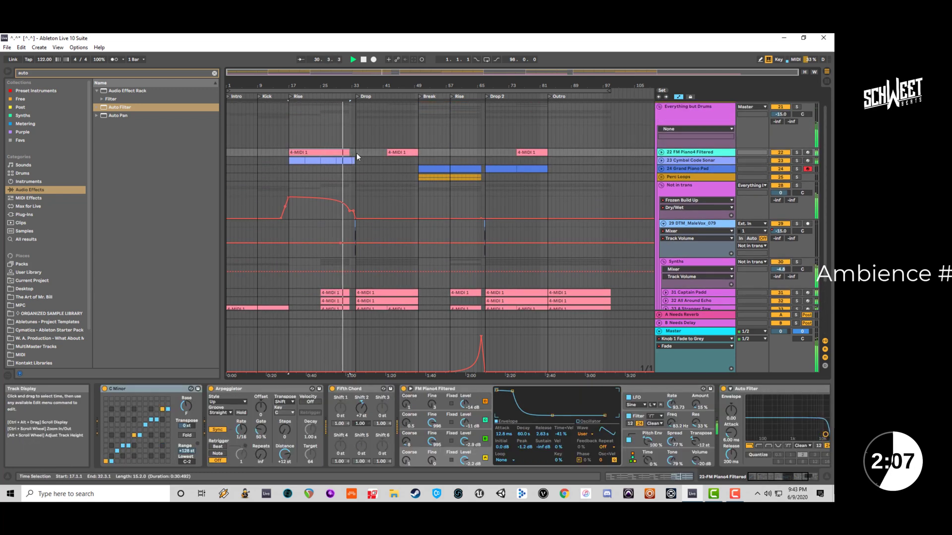
pyautogui.click(356, 153)
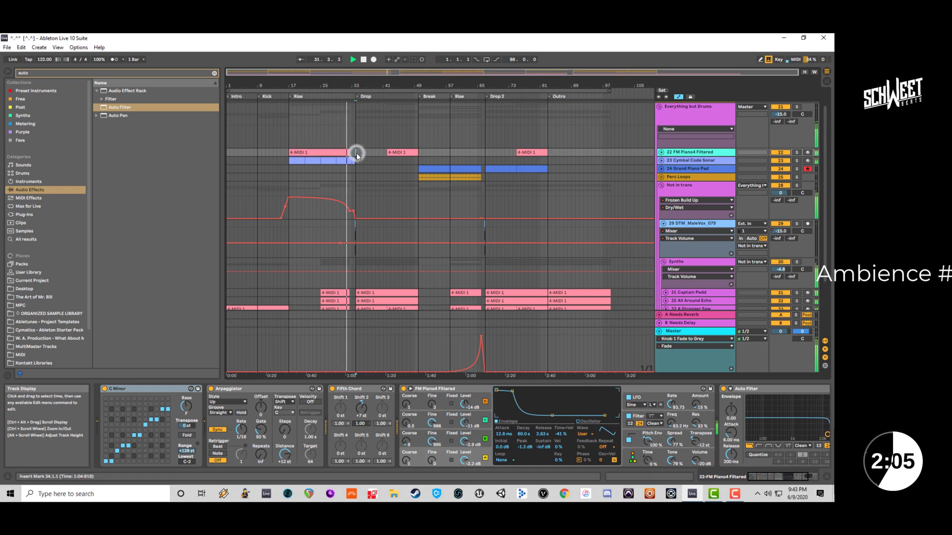
pyautogui.hotkey('ctrl', 'v')
pyautogui.click(418, 155)
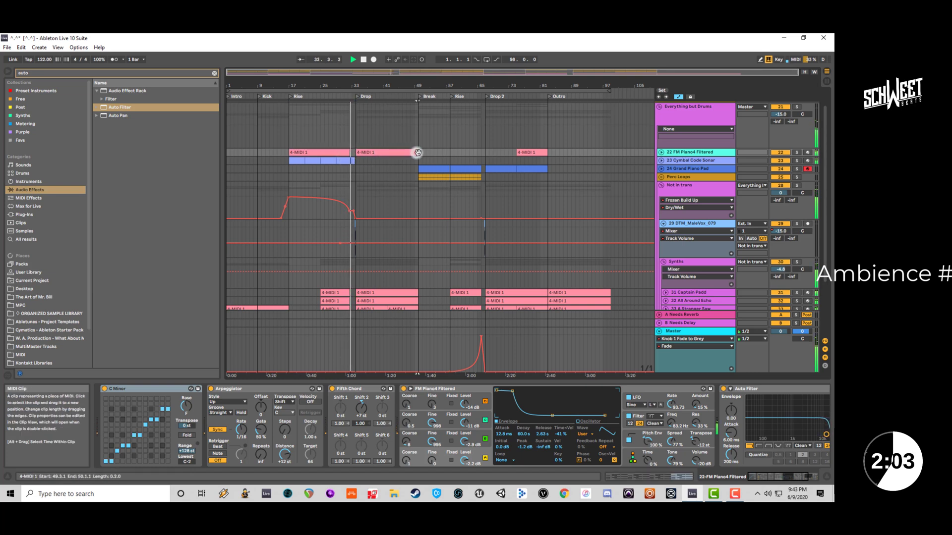
pyautogui.moveTo(417, 154); pyautogui.dragTo(420, 154)
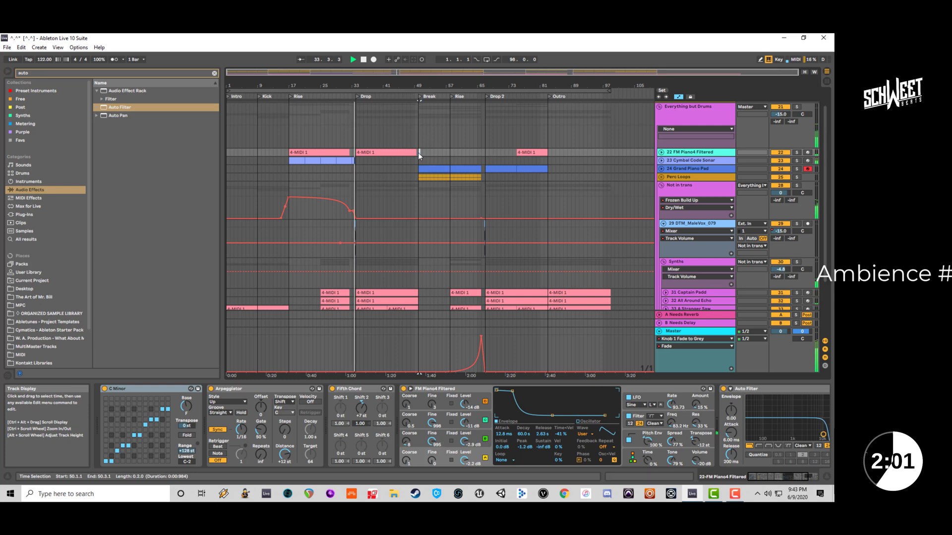
# Unfold the Drums group and delete the material from 10 MIDI through Perc Loops in bars 34 to 42.
pyautogui.scroll(1, 419, 156)
pyautogui.press('space')
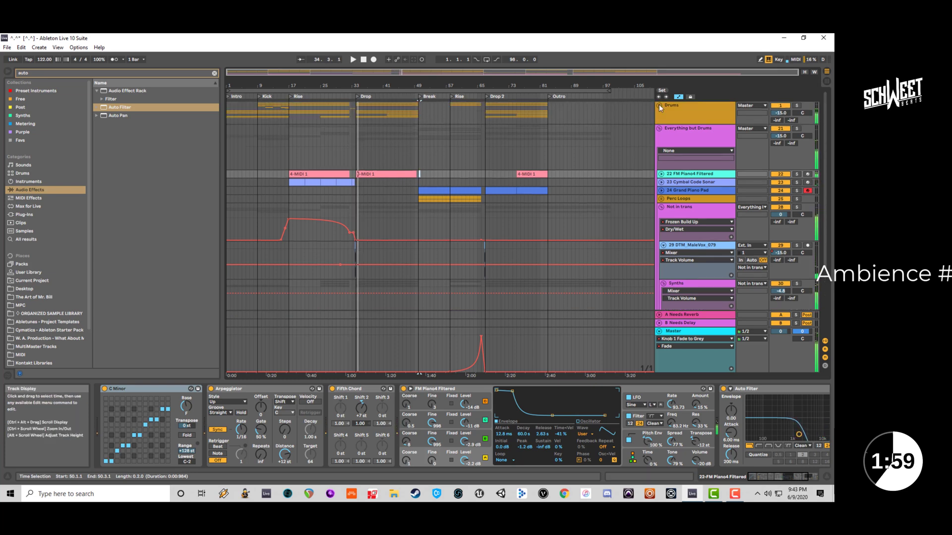
pyautogui.click(659, 106)
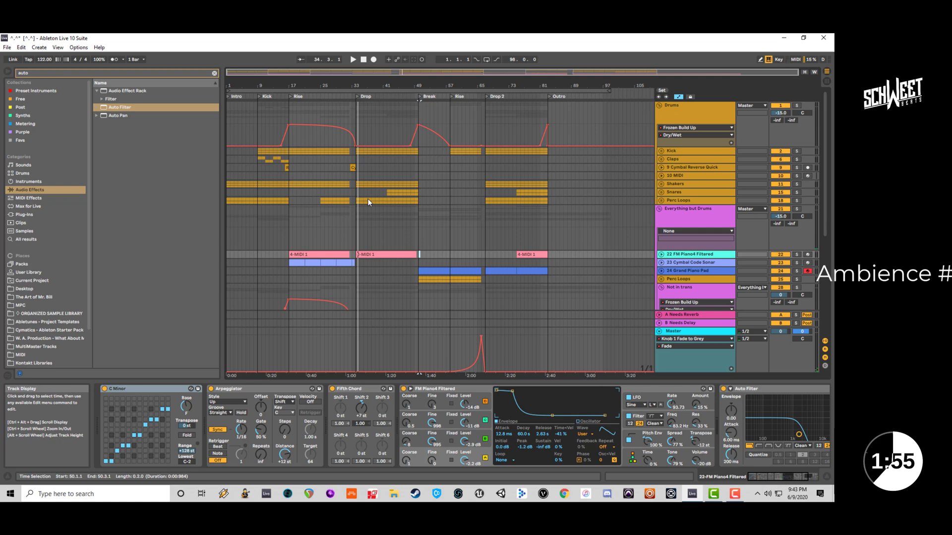
pyautogui.moveTo(357, 174); pyautogui.dragTo(387, 199)
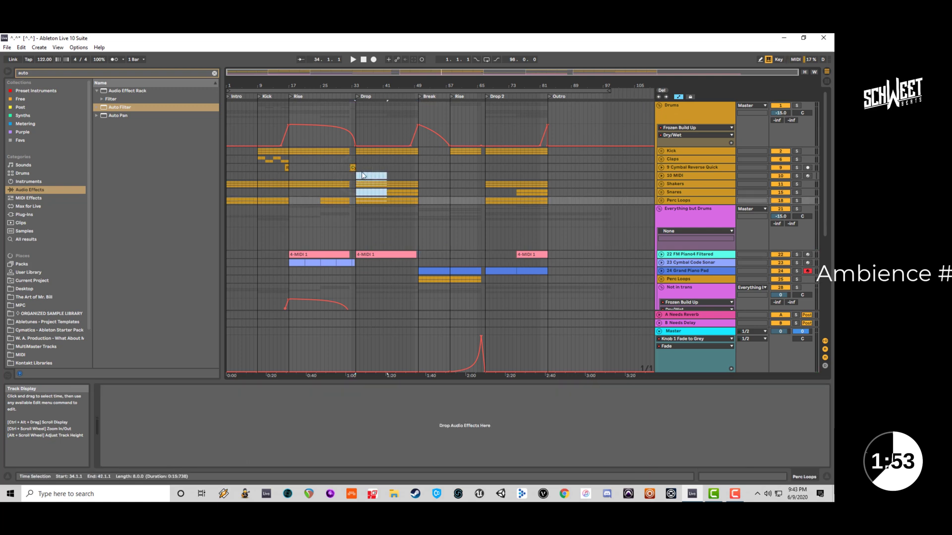
pyautogui.press('space')
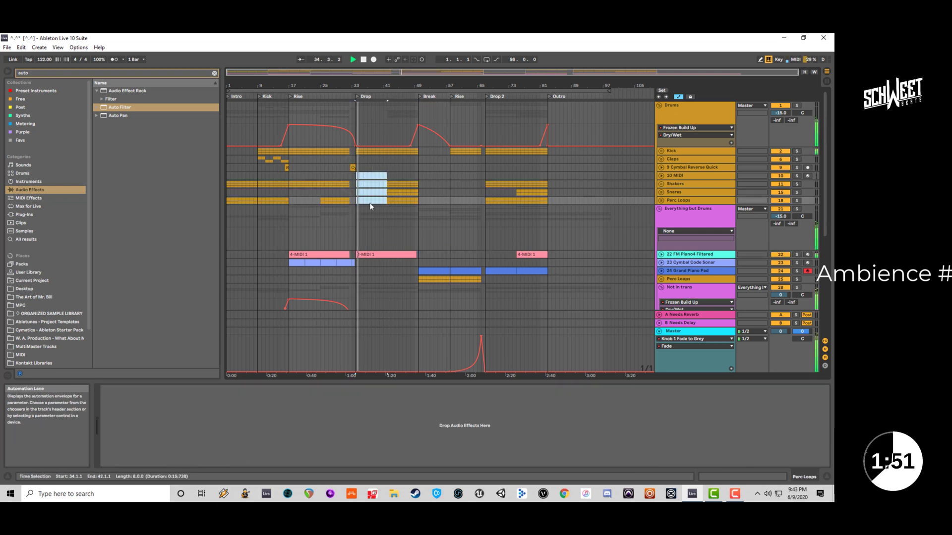
# Unfold the FM Piano4 Filtered track, remove the Auto Filter frequency dip at bar 34 and play the Drop.
pyautogui.scroll(-2, 383, 254)
pyautogui.click(382, 220)
pyautogui.press('space')
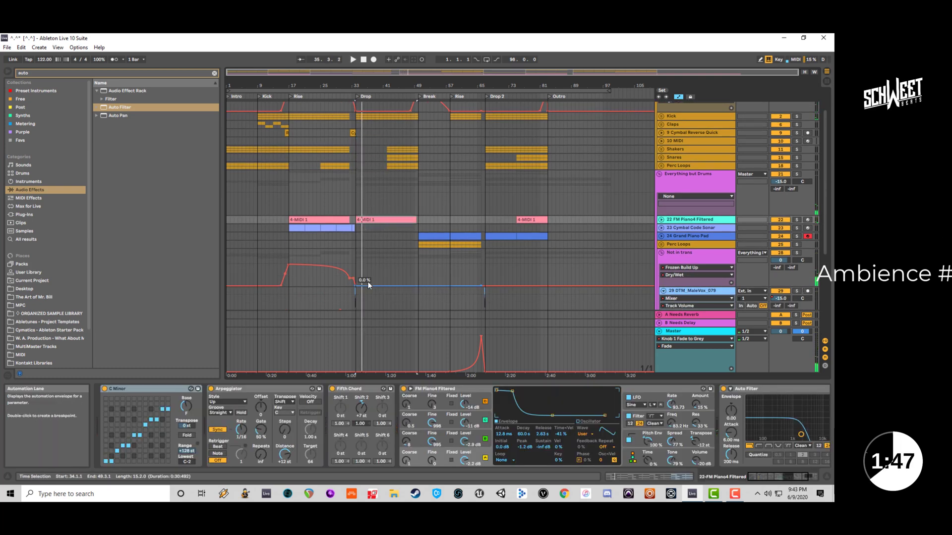
pyautogui.click(661, 220)
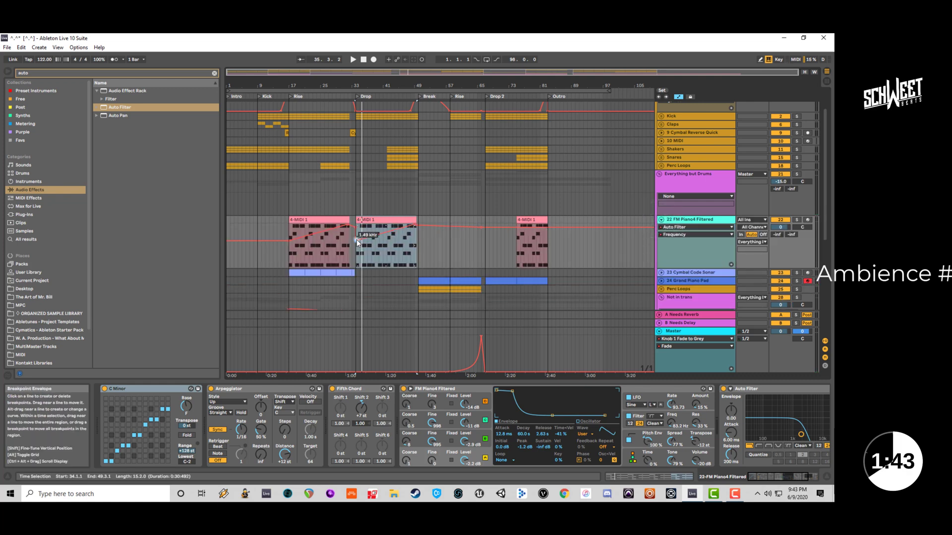
pyautogui.press('space')
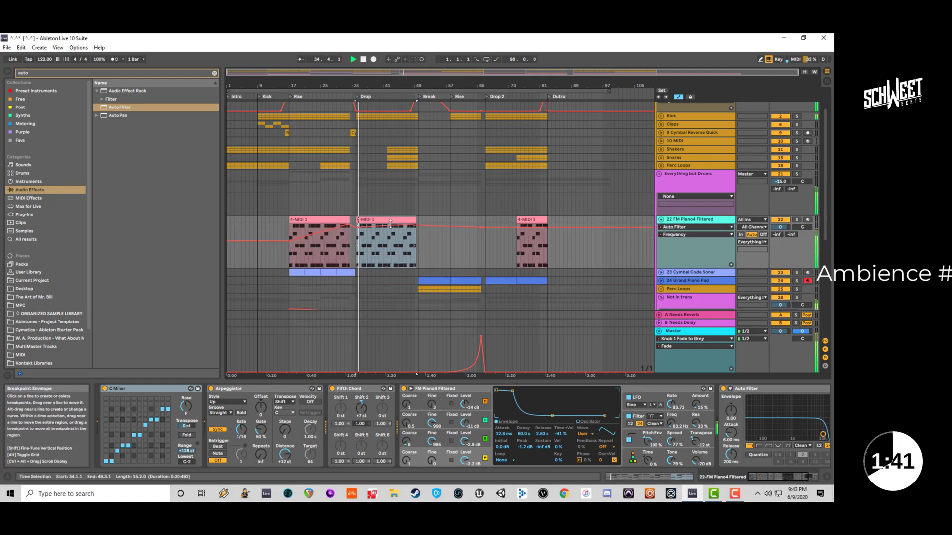
pyautogui.click(401, 218)
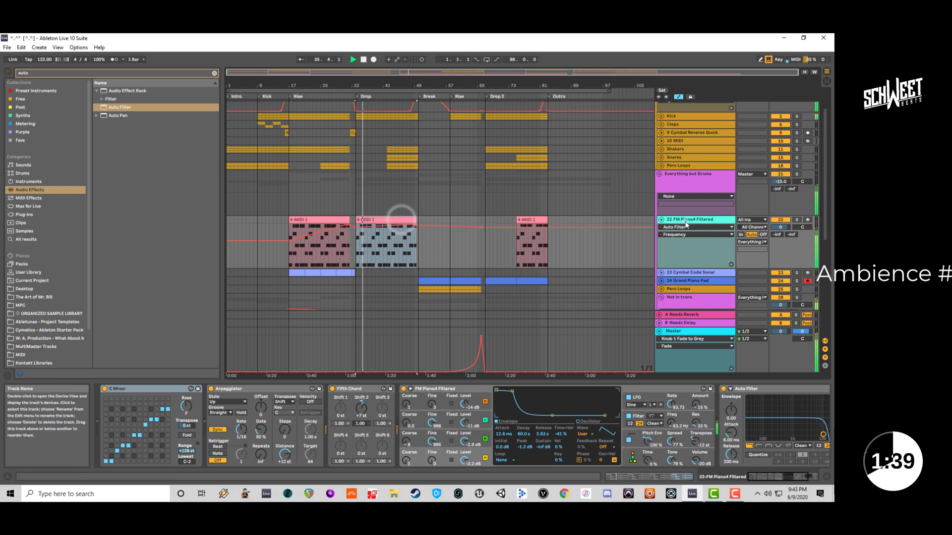
# Duplicate the FM Piano4 Filtered track.
pyautogui.click(686, 225)
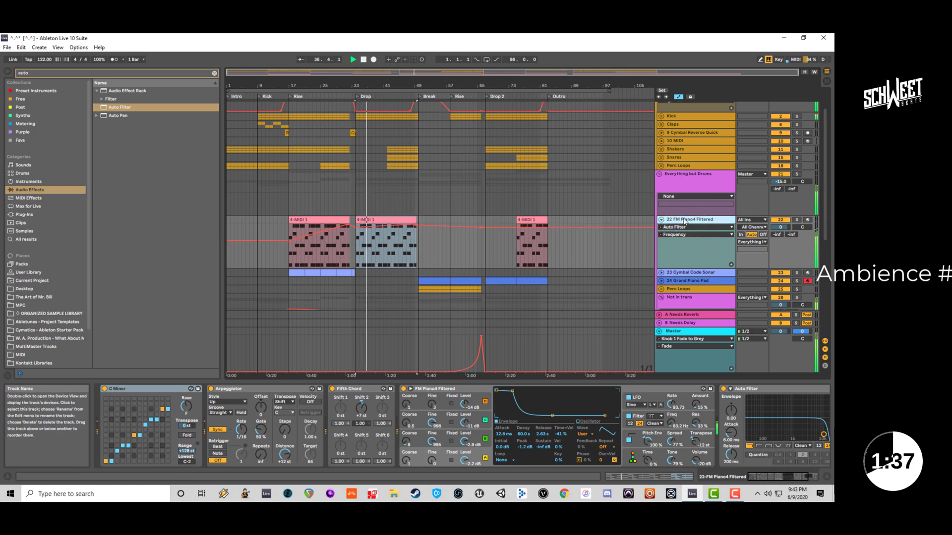
pyautogui.click(685, 221)
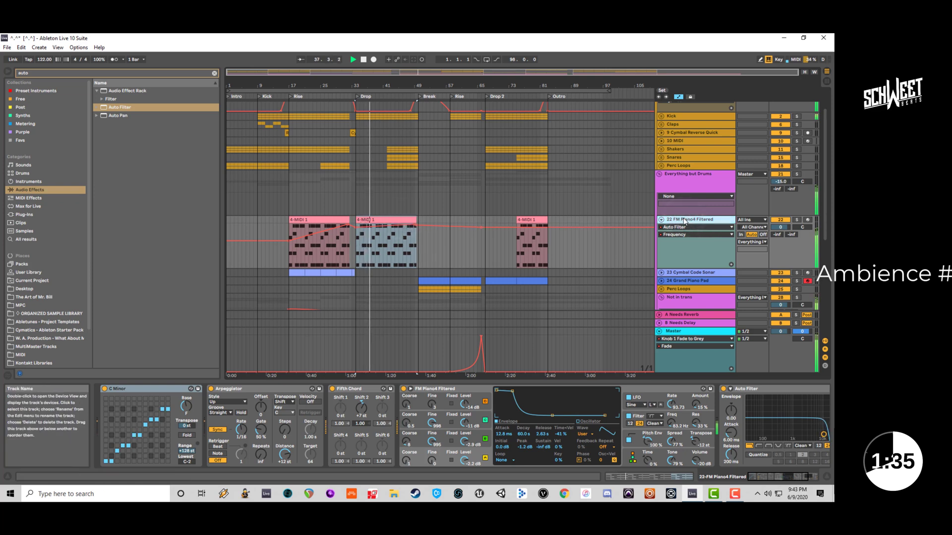
pyautogui.hotkey('ctrl', 'd')
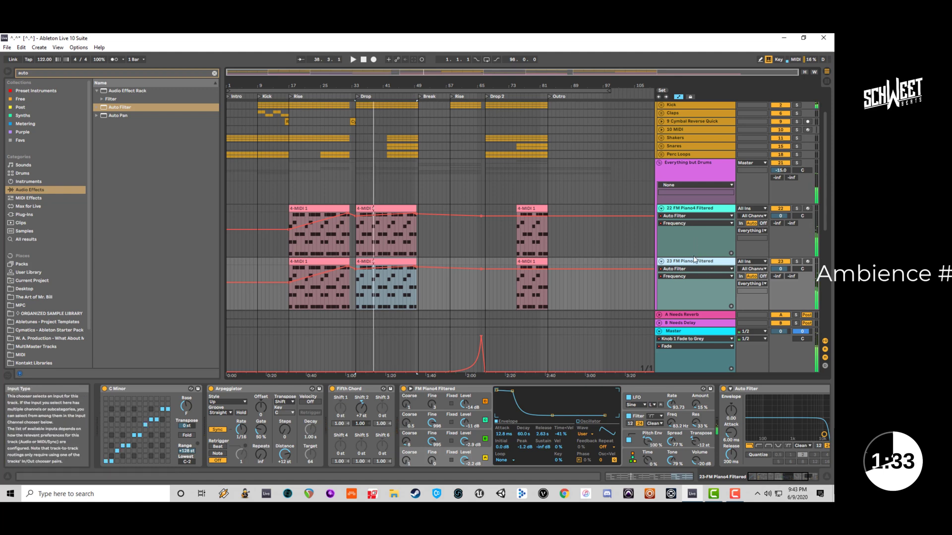
# Deactivate the clip at bars 75 to 83 on the duplicated FM Piano4 Filtered track.
pyautogui.click(118, 72)
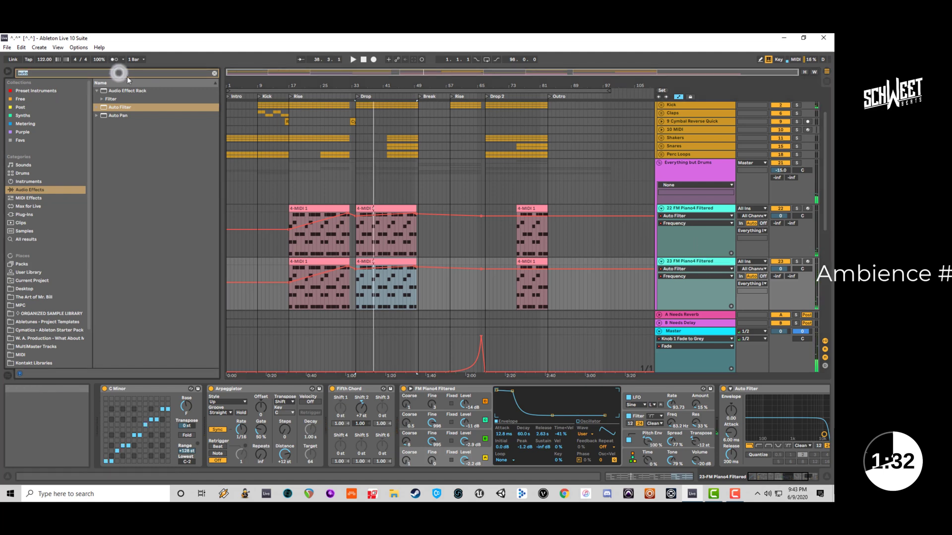
pyautogui.click(537, 263)
pyautogui.press('0')
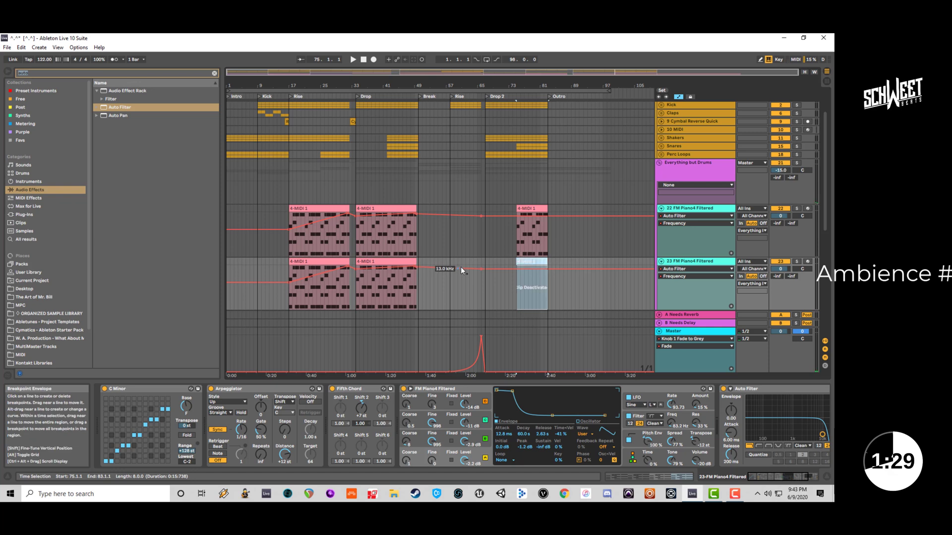
# Deactivate the Rise clip on the duplicated FM Piano4 Filtered track and briefly play the Drop from bar 34.
pyautogui.click(327, 258)
pyautogui.press('0')
pyautogui.click(369, 264)
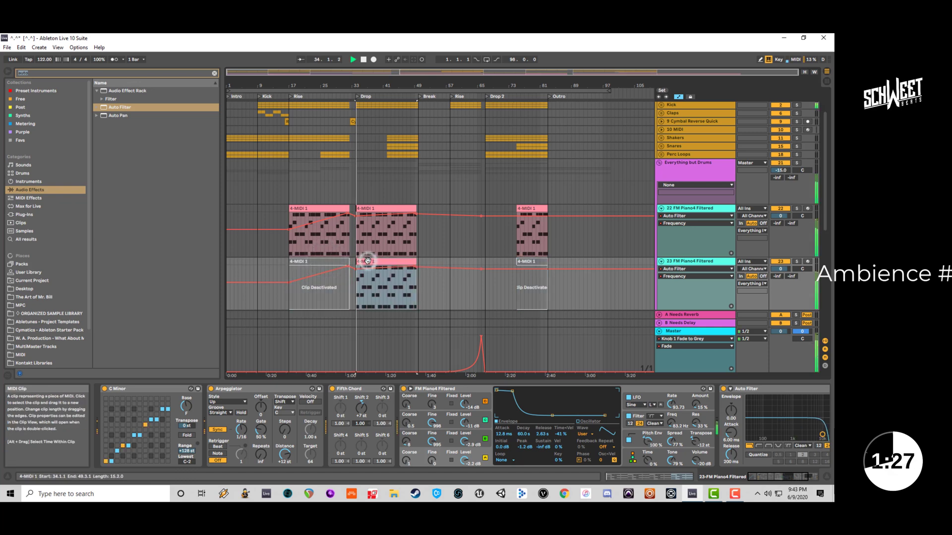
pyautogui.press('space')
pyautogui.press('space')
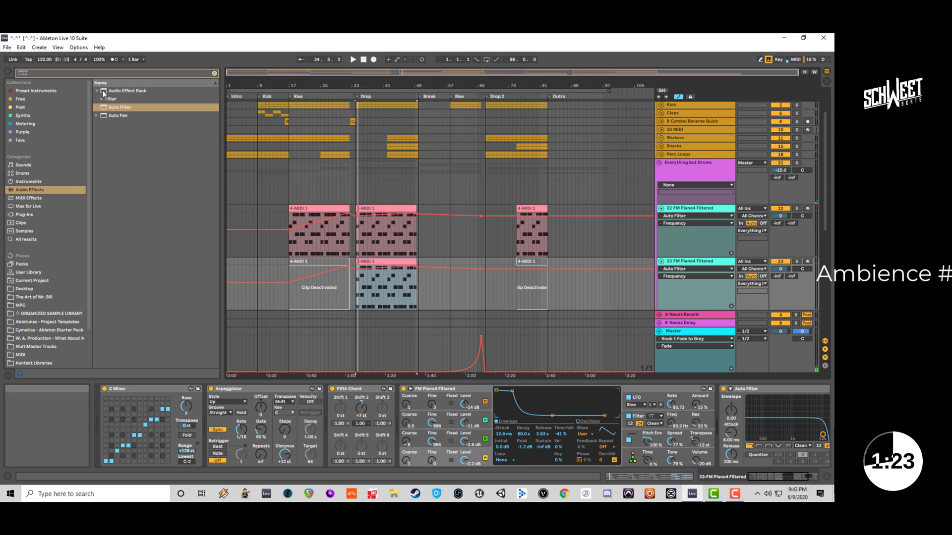
# Group the two FM Piano4 Filtered tracks and name the group Leads.
pyautogui.click(686, 208)
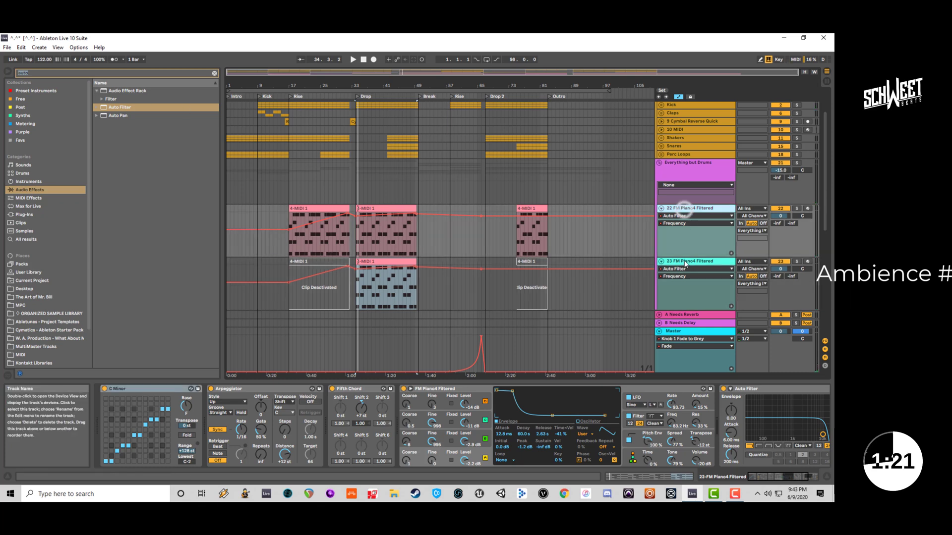
pyautogui.keyDown('shift'); pyautogui.click(684, 261); pyautogui.keyUp('shift')
pyautogui.click(690, 176)
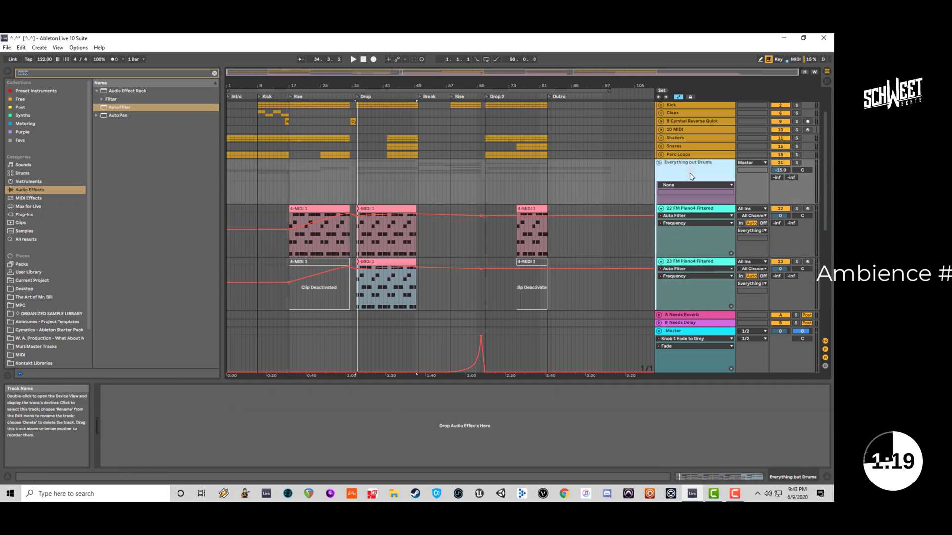
pyautogui.click(688, 209)
pyautogui.hotkey('ctrl', 'g')
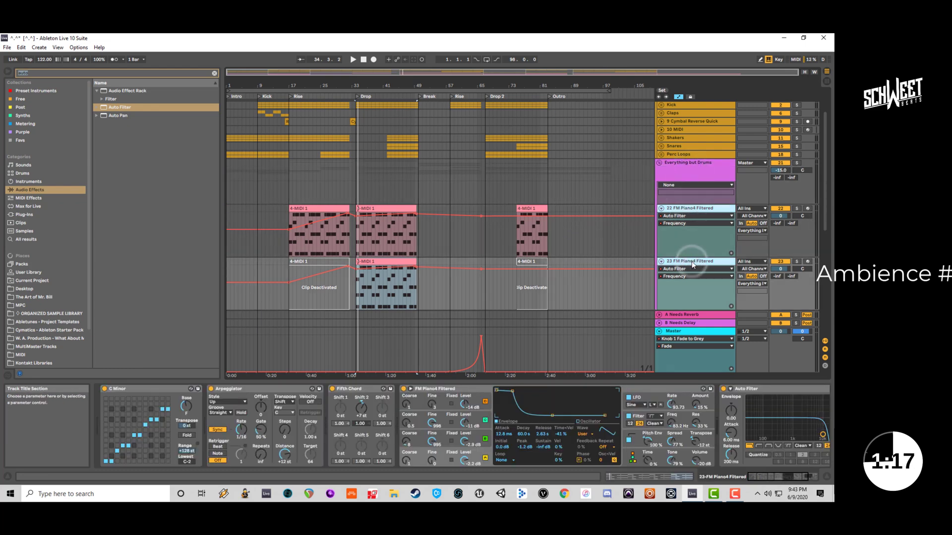
pyautogui.click(686, 209)
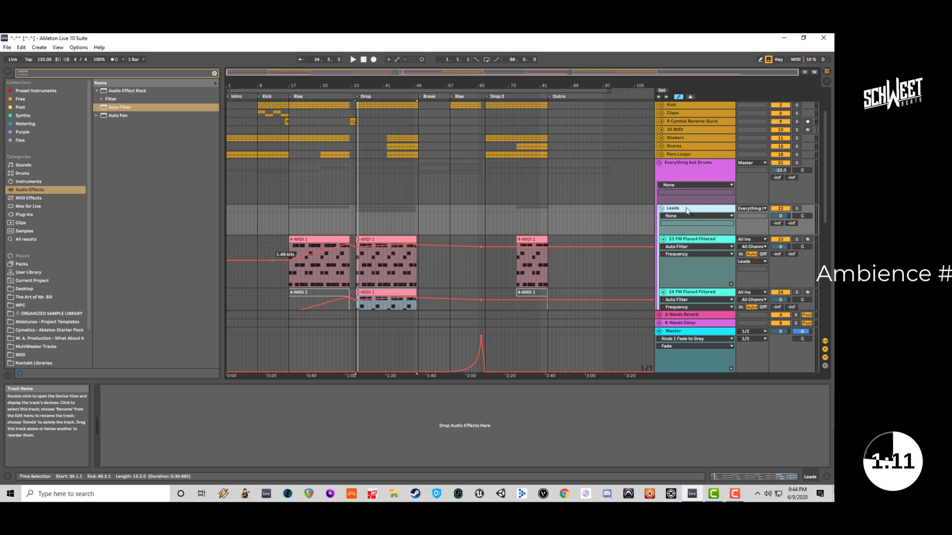
# Clear the browser search and list Operator's Synth Lead presets among the instruments.
pyautogui.click(36, 182)
pyautogui.click(214, 72)
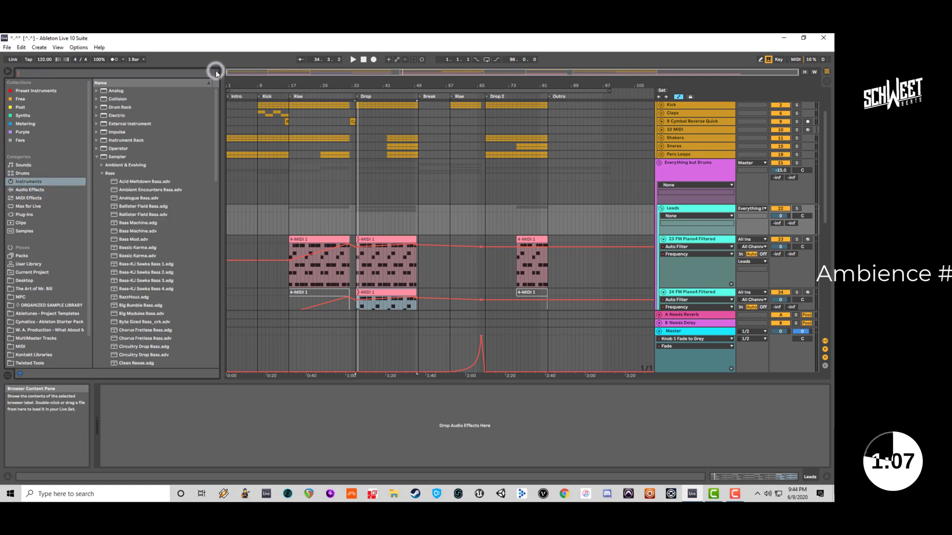
pyautogui.click(97, 156)
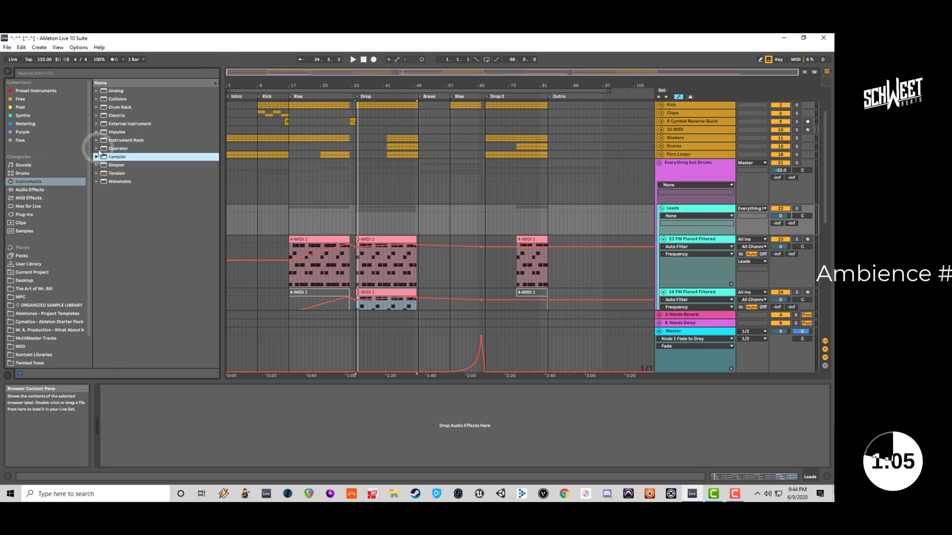
pyautogui.click(97, 149)
pyautogui.click(98, 150)
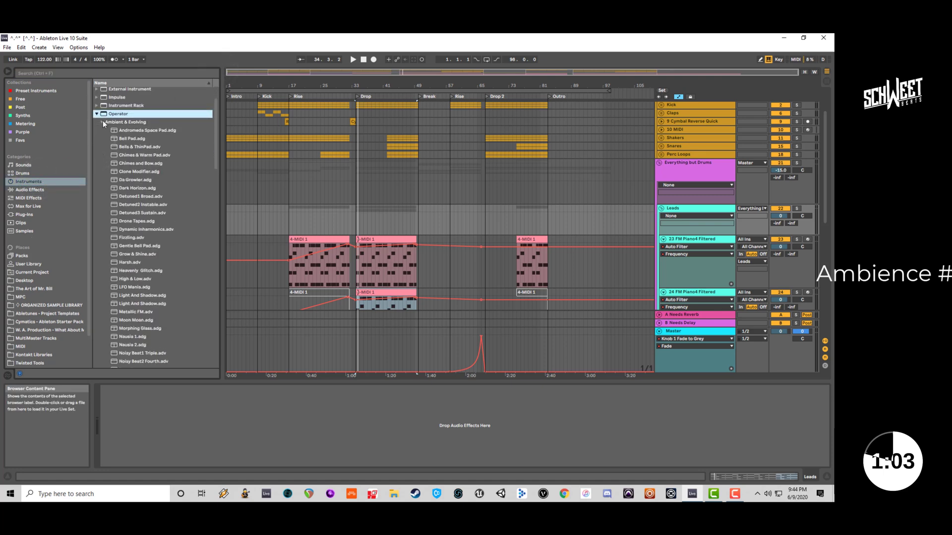
pyautogui.click(103, 122)
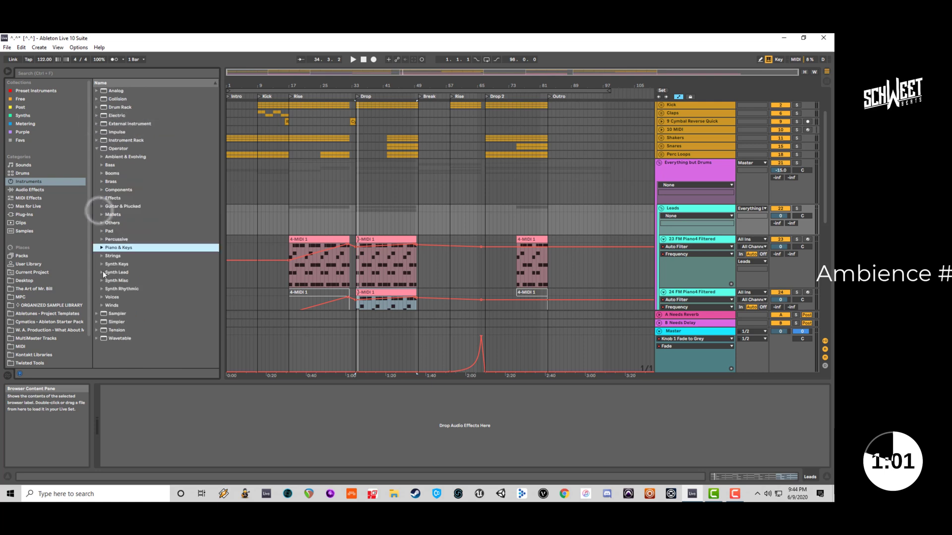
pyautogui.click(103, 272)
# Audition Operator's Synth Lead presets one after another, down to Evening Casual.
pyautogui.press('Down')
pyautogui.press('Down')
pyautogui.press('Down')
pyautogui.press('Down')
pyautogui.press('Down')
pyautogui.press('Down')
pyautogui.press('Down')
pyautogui.press('Down')
pyautogui.press('Down')
pyautogui.press('Down')
pyautogui.press('Down')
pyautogui.press('Down')
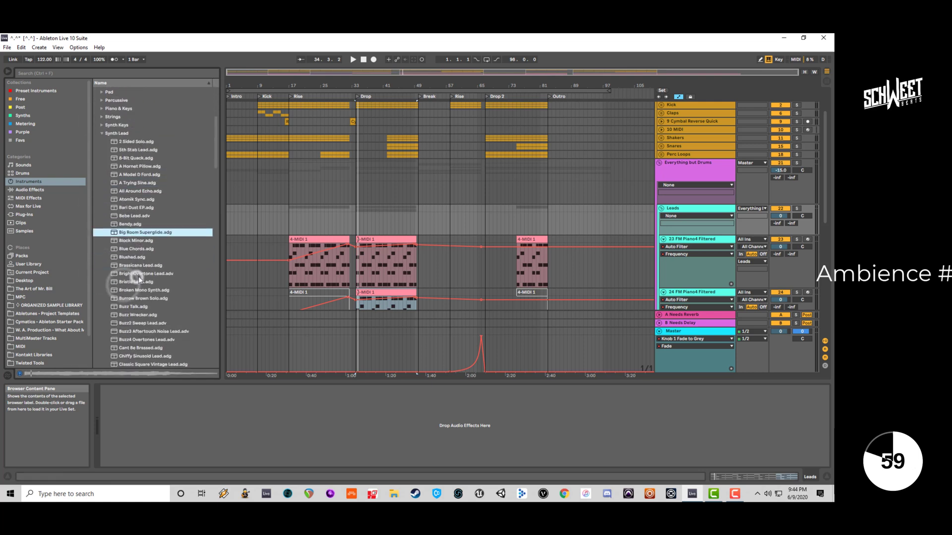
pyautogui.press('Down')
pyautogui.press('Down')
pyautogui.press('Down')
pyautogui.press('Down')
pyautogui.press('Down')
pyautogui.press('Down')
pyautogui.press('Down')
pyautogui.press('Down')
pyautogui.press('Down')
pyautogui.press('Down')
pyautogui.press('Down')
pyautogui.press('Down')
pyautogui.press('Down')
pyautogui.press('Down')
pyautogui.press('Down')
pyautogui.press('Down')
pyautogui.press('Down')
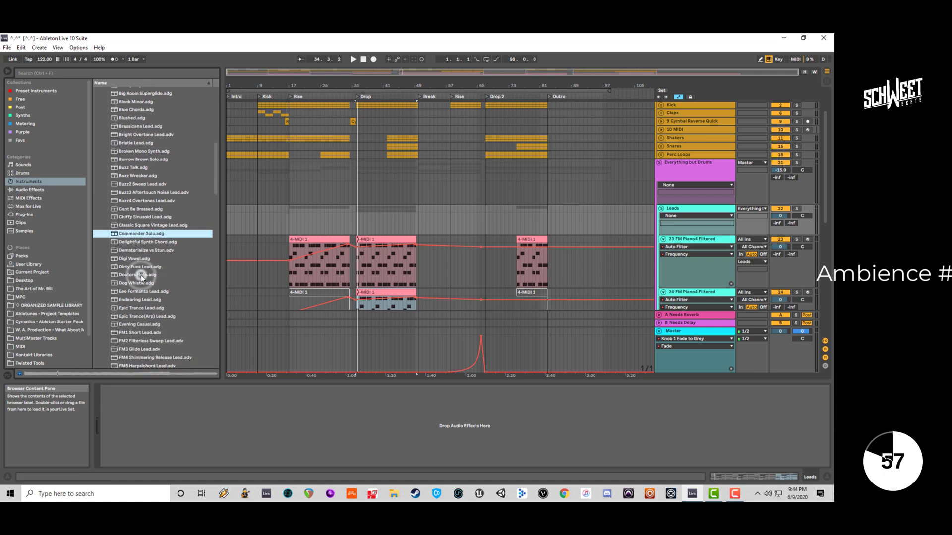
pyautogui.press('Down')
pyautogui.press('Down')
pyautogui.press('Down')
pyautogui.press('Down')
pyautogui.press('Down')
pyautogui.press('Down')
pyautogui.press('Down')
pyautogui.press('Down')
pyautogui.press('Down')
pyautogui.press('Down')
pyautogui.press('Down')
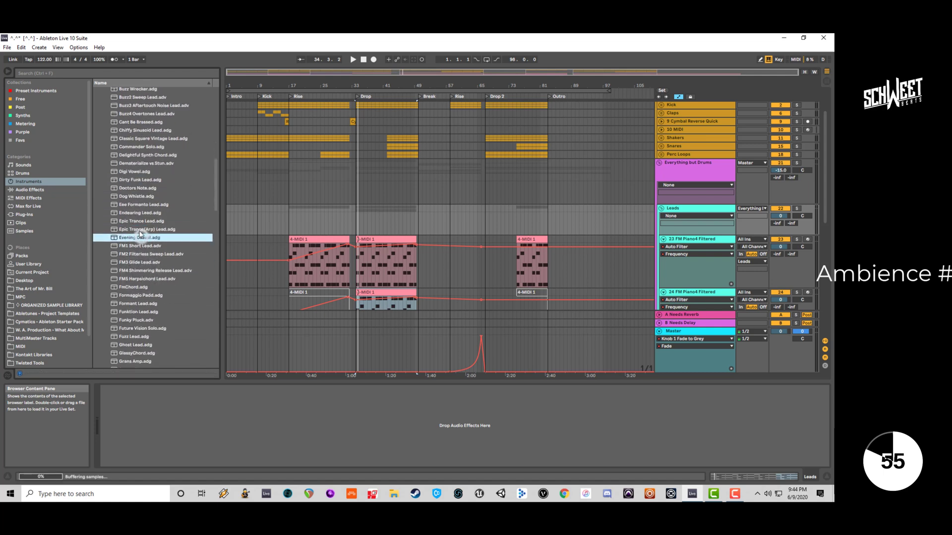
# Load the Epic Trance(Arp) Lead preset onto the duplicated piano track and play the Drop with it.
pyautogui.click(143, 230)
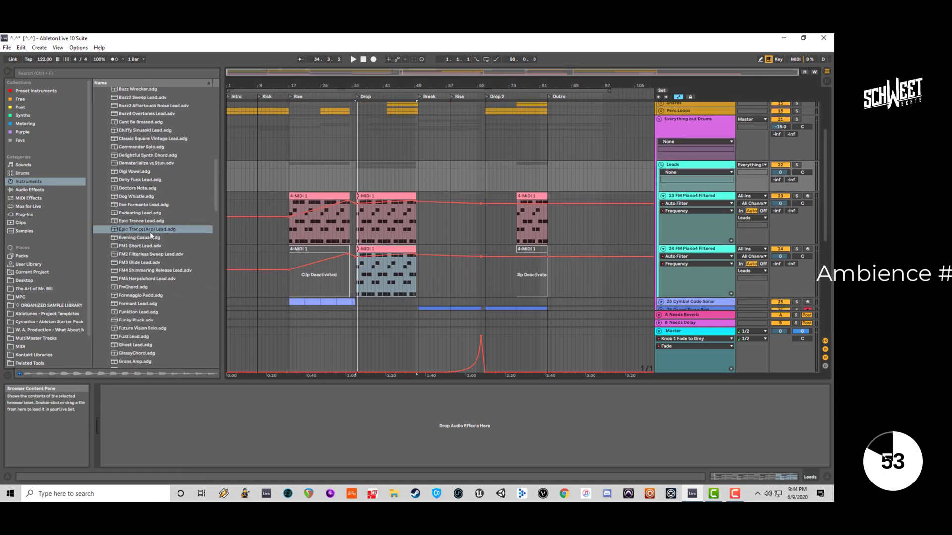
pyautogui.click(149, 230)
pyautogui.press('Return')
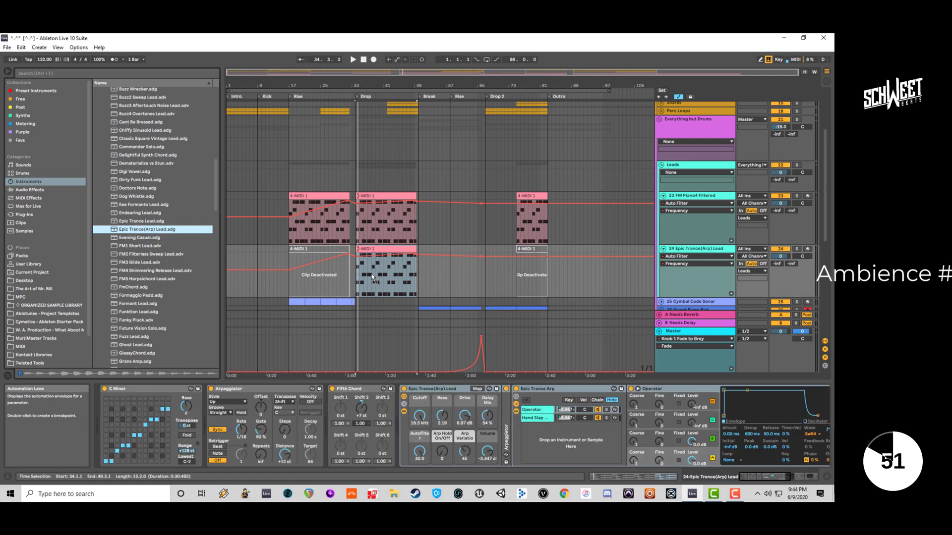
pyautogui.click(798, 248)
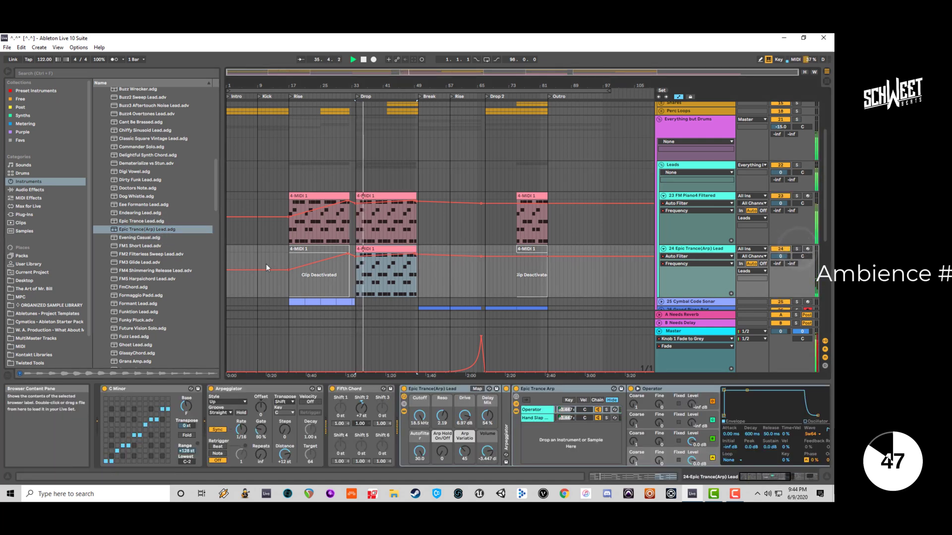
pyautogui.press('space')
# Audition more Synth Lead presets and replace the Epic Trance(Arp) Lead track's devices ahead of Auto Filter with Ghost Lead.
pyautogui.click(149, 271)
pyautogui.scroll(-3, 150, 266)
pyautogui.click(149, 271)
pyautogui.scroll(-3, 149, 268)
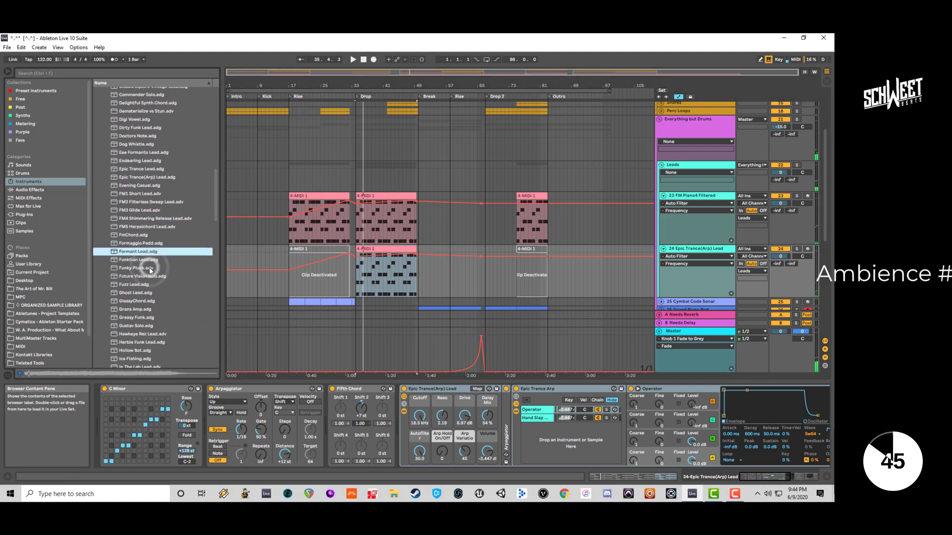
pyautogui.click(145, 243)
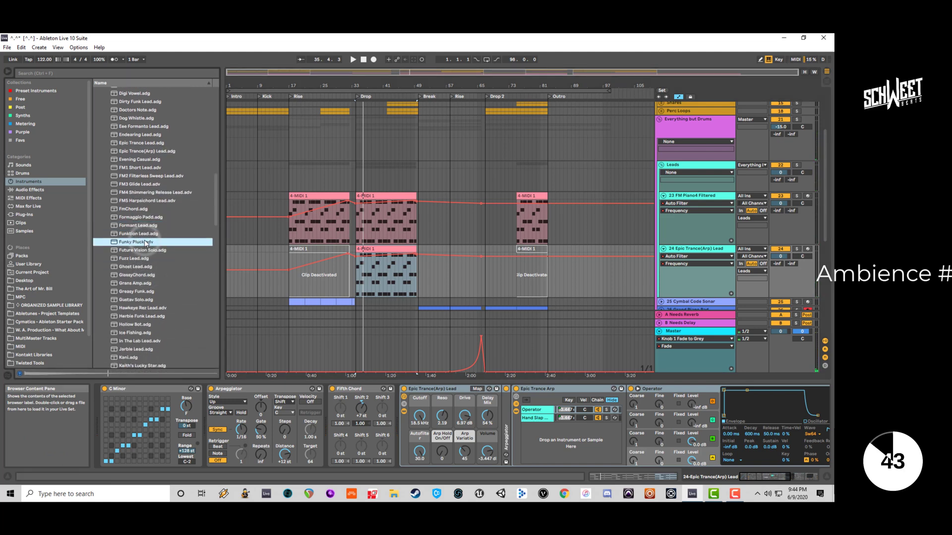
pyautogui.click(136, 260)
pyautogui.click(136, 268)
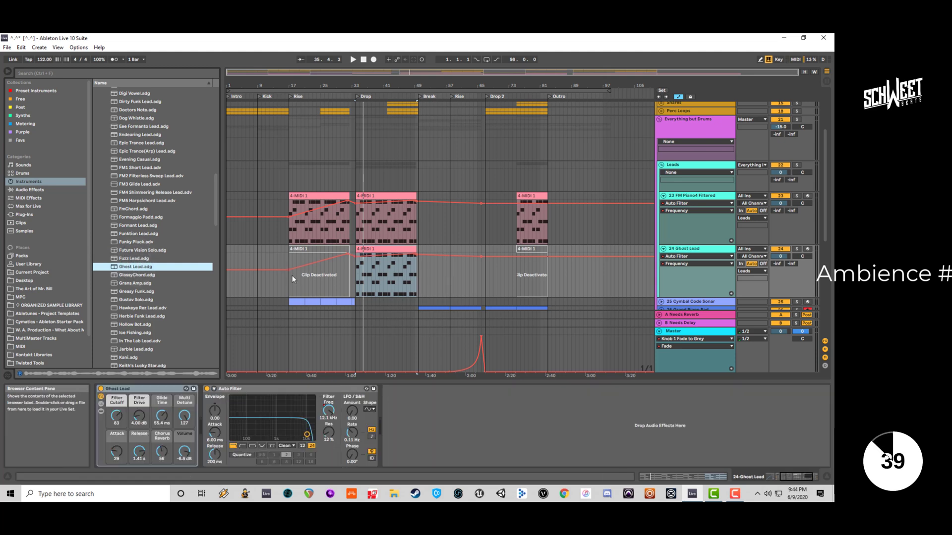
# Play the Drop with the Ghost Lead sound, then again from bar 31.
pyautogui.click(375, 257)
pyautogui.press('space')
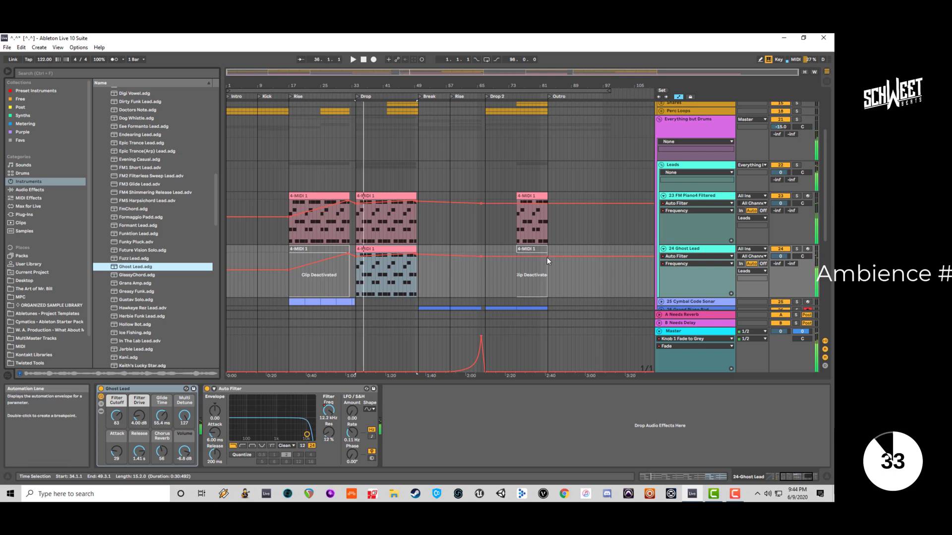
pyautogui.click(344, 283)
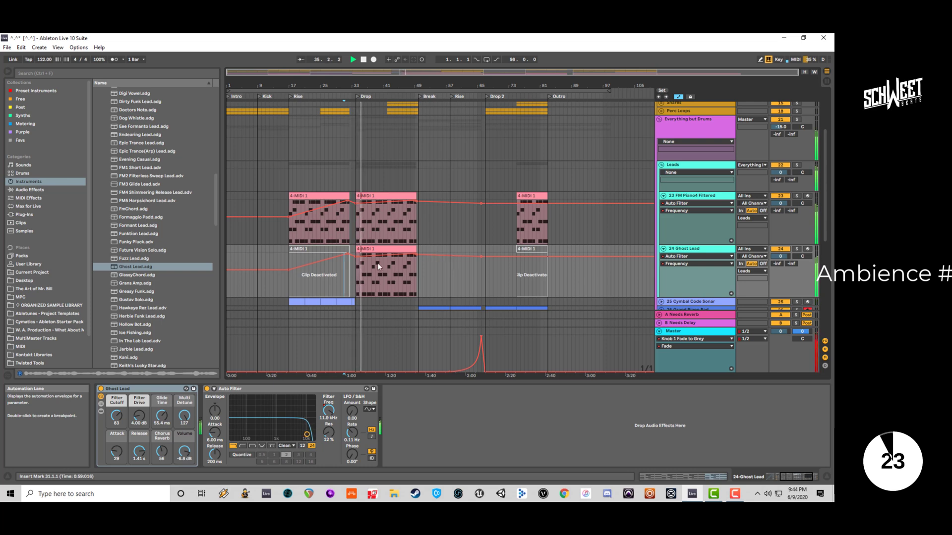
# Hide the automation lanes, check the notes of the Ghost Lead track's Drop clip and return to the track's devices.
pyautogui.click(403, 249)
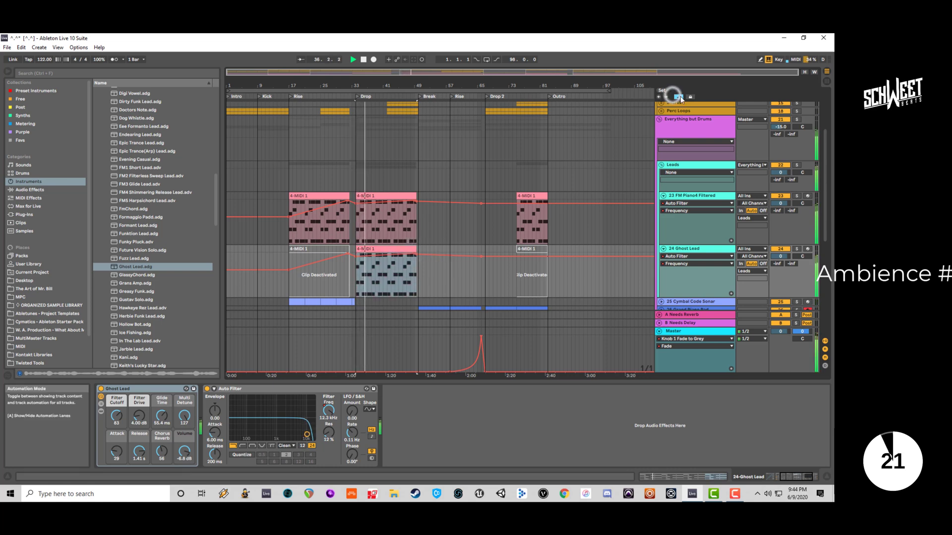
pyautogui.click(677, 98)
pyautogui.doubleClick(405, 251)
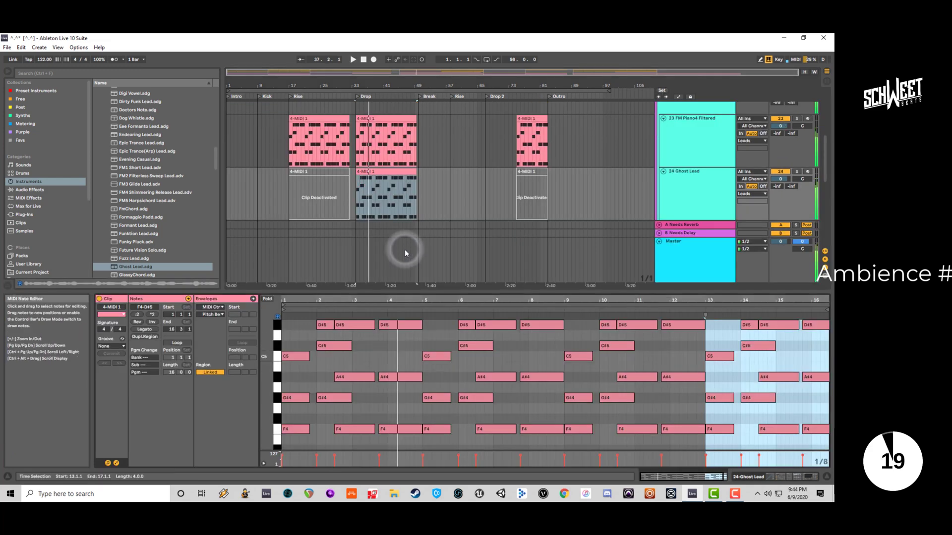
pyautogui.press('space')
pyautogui.click(682, 181)
pyautogui.hotkey('shift', 'Tab')
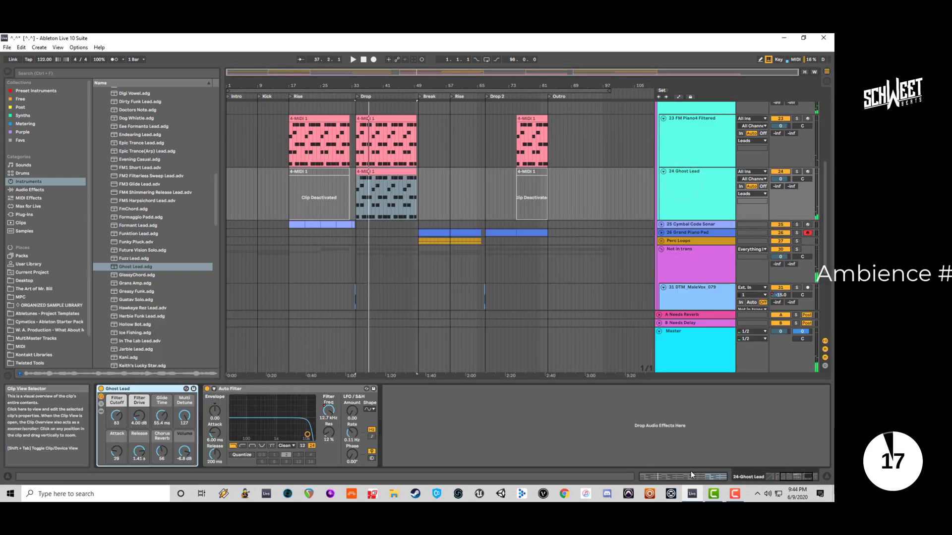
# Play the Drop while examining the Ghost Lead clip's notes and the FM Piano4 Filtered track's device chain.
pyautogui.click(696, 196)
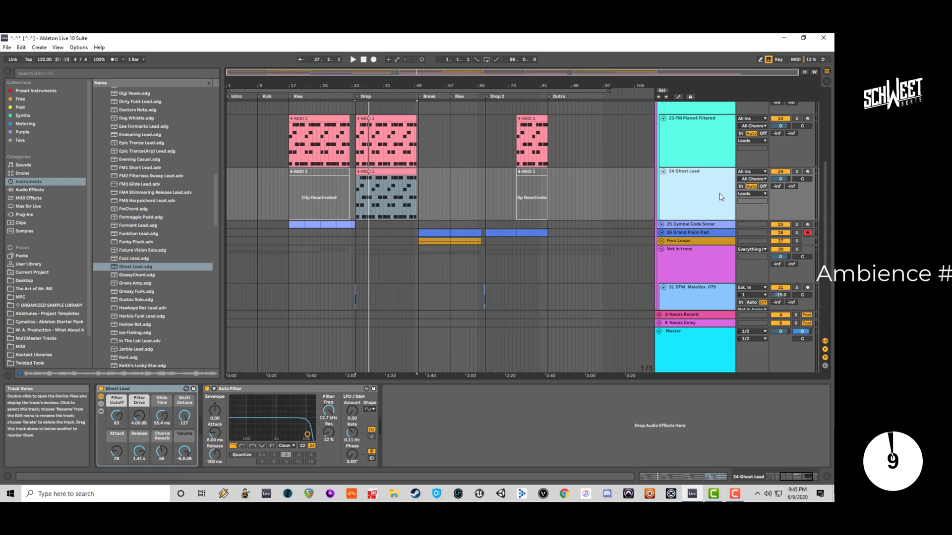
pyautogui.press('space')
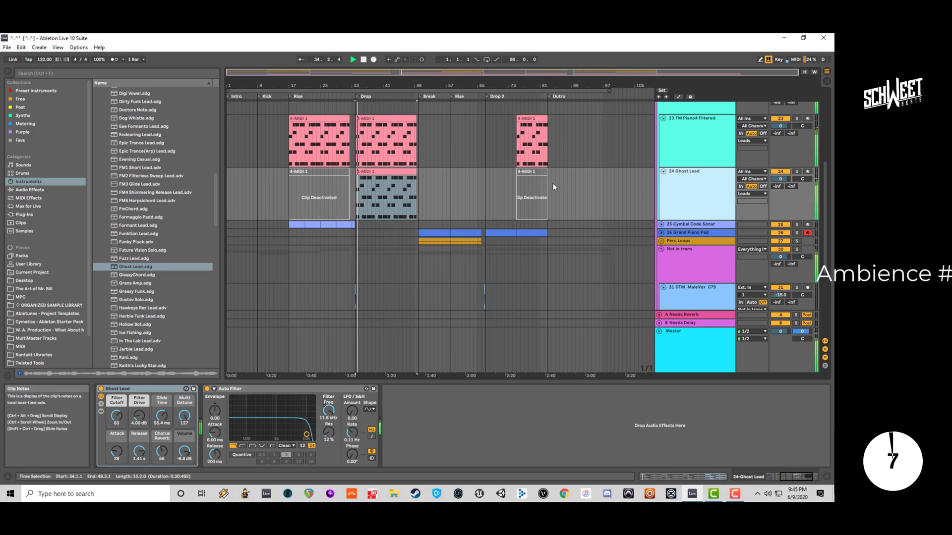
pyautogui.click(383, 172)
pyautogui.doubleClick(381, 173)
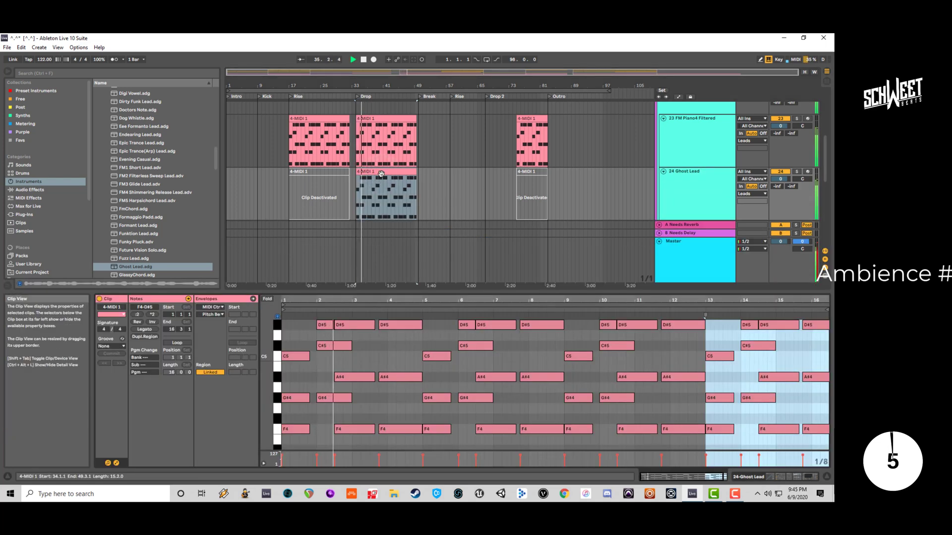
pyautogui.click(695, 203)
pyautogui.click(695, 163)
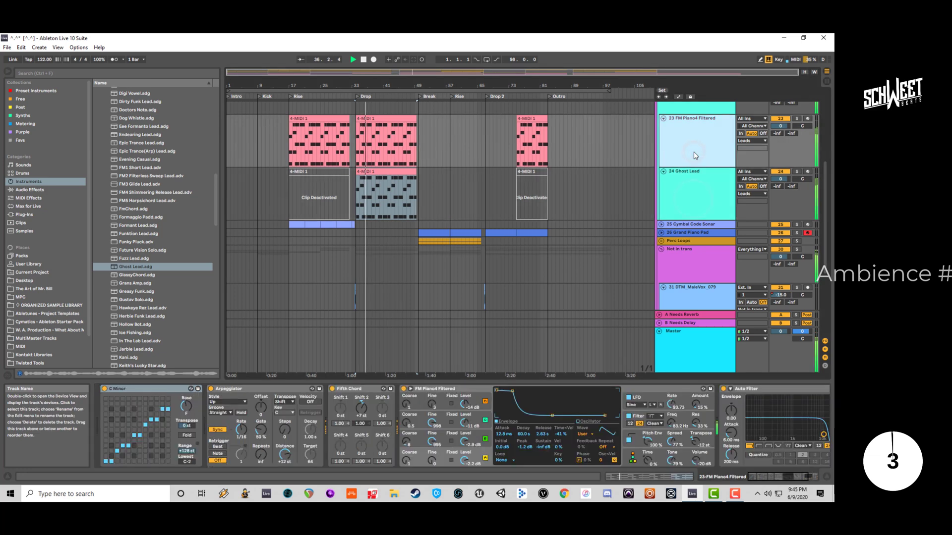
# Solo the Ghost Lead track and open its Drop clip's notes.
pyautogui.click(796, 172)
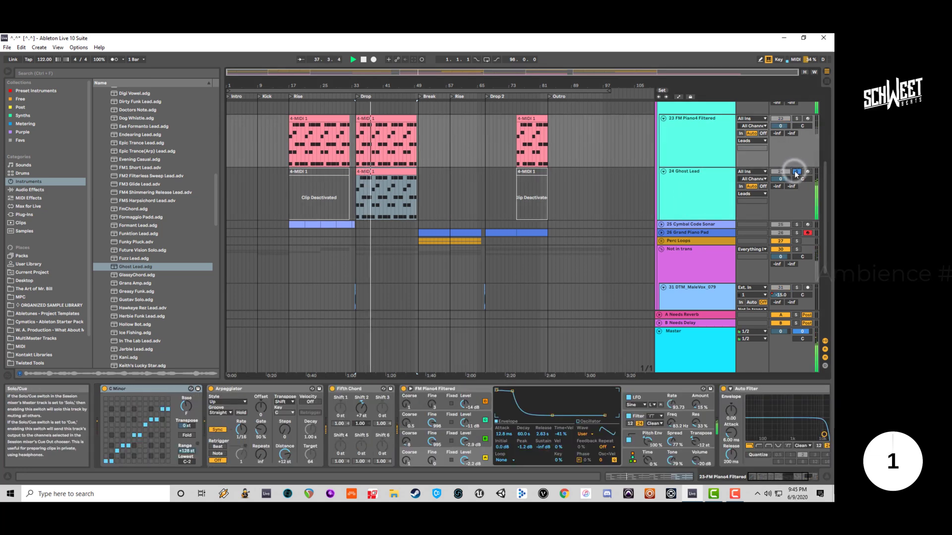
pyautogui.click(712, 199)
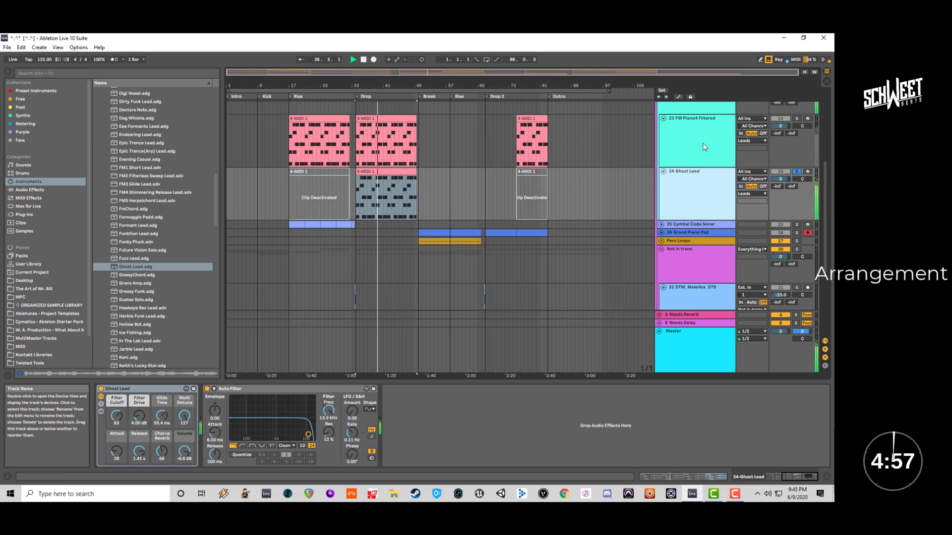
pyautogui.doubleClick(391, 175)
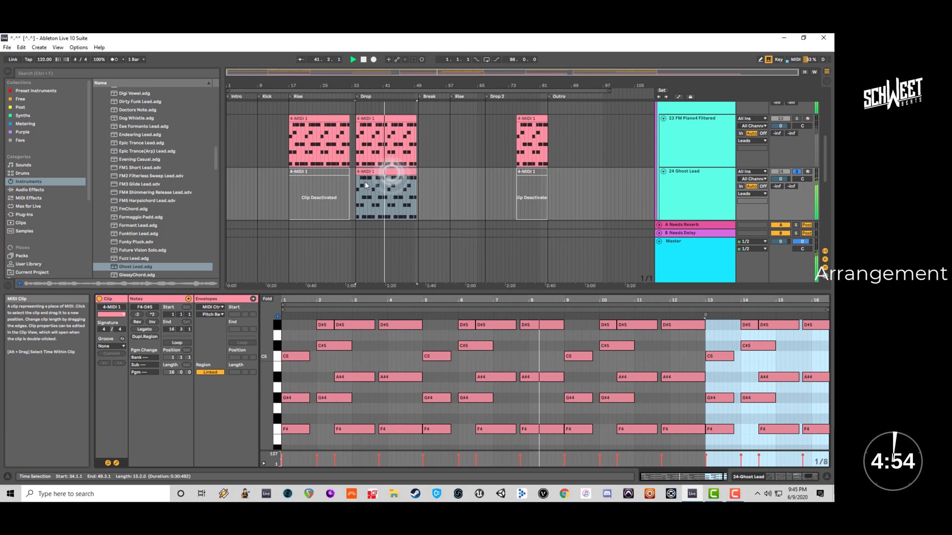
# Audition the Synth Lead presets from GlassyChord on, replace Ghost Lead with Ice Fishing and play the Drop.
pyautogui.click(139, 267)
pyautogui.click(148, 249)
pyautogui.scroll(-1, 148, 251)
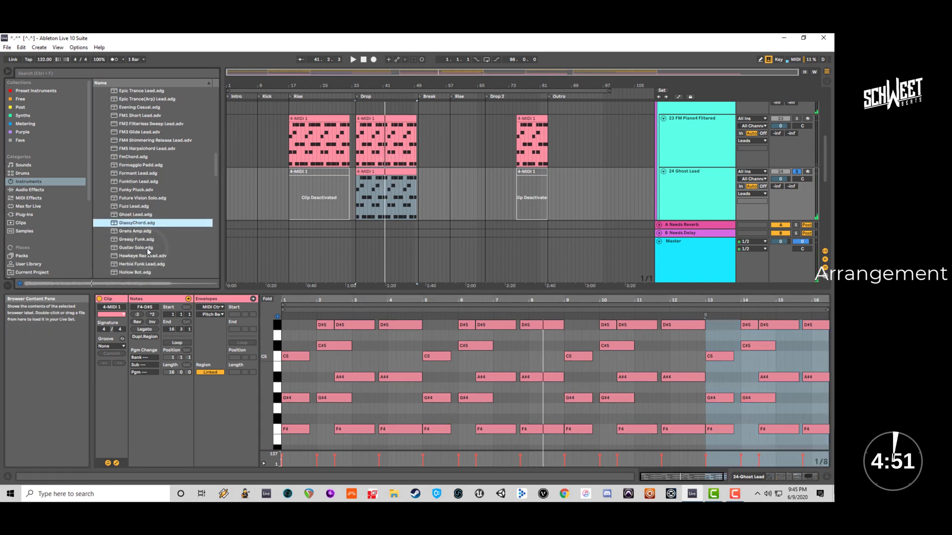
pyautogui.scroll(-1, 147, 250)
pyautogui.click(148, 231)
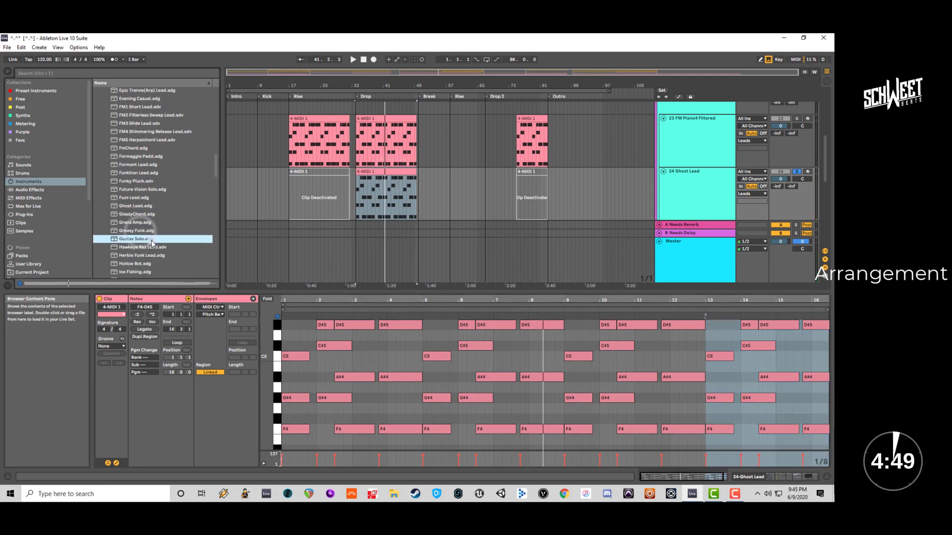
pyautogui.scroll(-2, 147, 236)
pyautogui.click(145, 222)
pyautogui.click(142, 228)
pyautogui.scroll(-2, 142, 229)
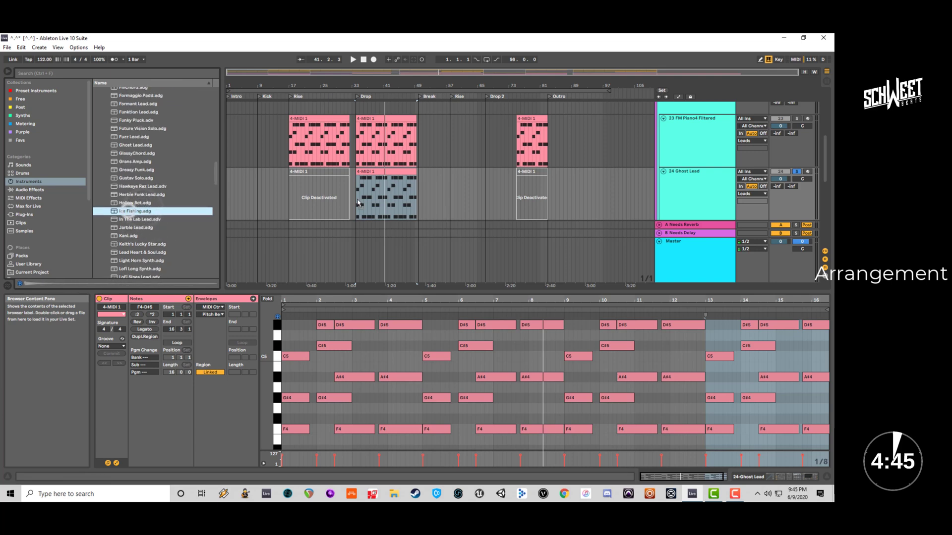
pyautogui.moveTo(358, 212); pyautogui.dragTo(358, 212)
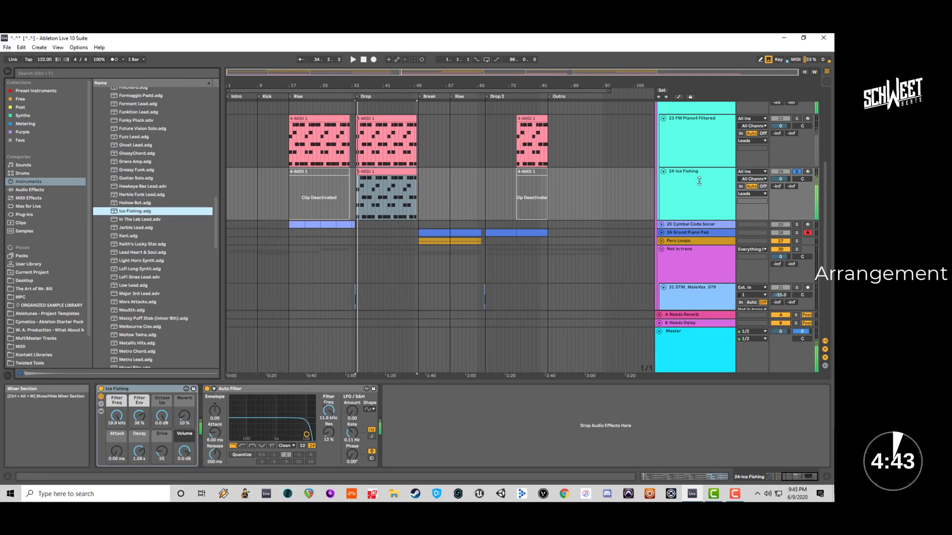
# Unsolo the Ice Fishing track and lower its Decay to about 1.03 s while playing the Drop.
pyautogui.click(797, 172)
pyautogui.press('space')
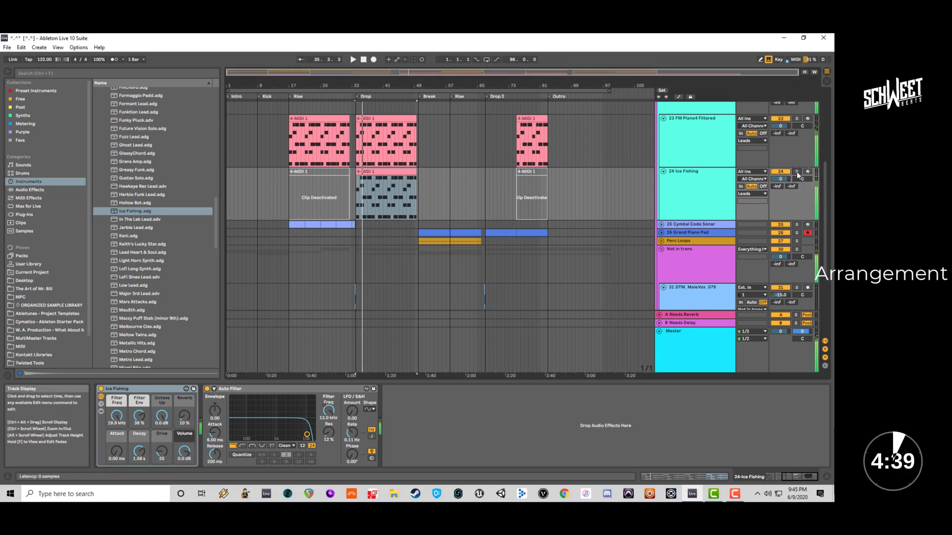
pyautogui.click(667, 198)
pyautogui.press('space')
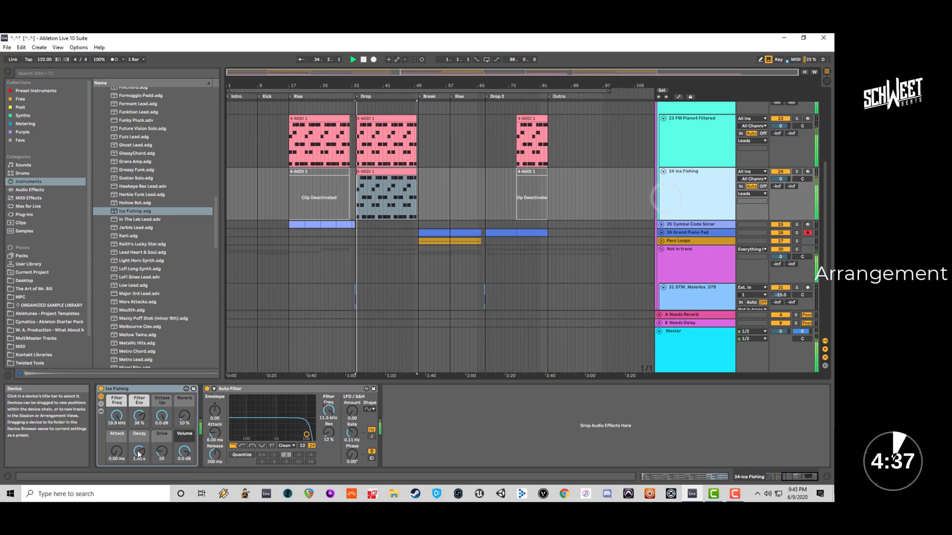
pyautogui.moveTo(139, 455)
pyautogui.mouseDown()
pyautogui.moveTo(138, 471)
pyautogui.moveTo(138, 427)
pyautogui.moveTo(139, 439)
pyautogui.mouseUp()
pyautogui.press('space')
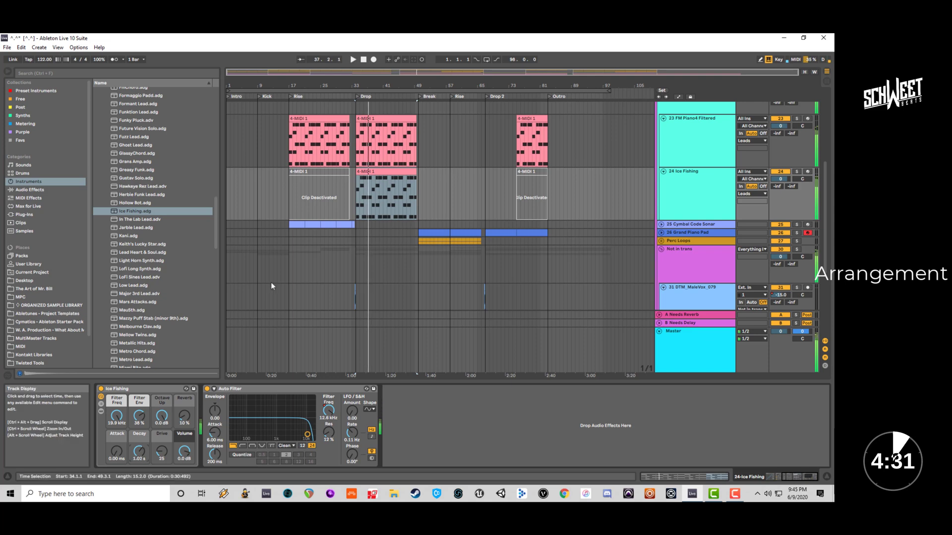
# Shorten the FM Piano4 Filtered track's Drop clip from its beginning so it starts at bar 42, and play the Drop.
pyautogui.click(359, 172)
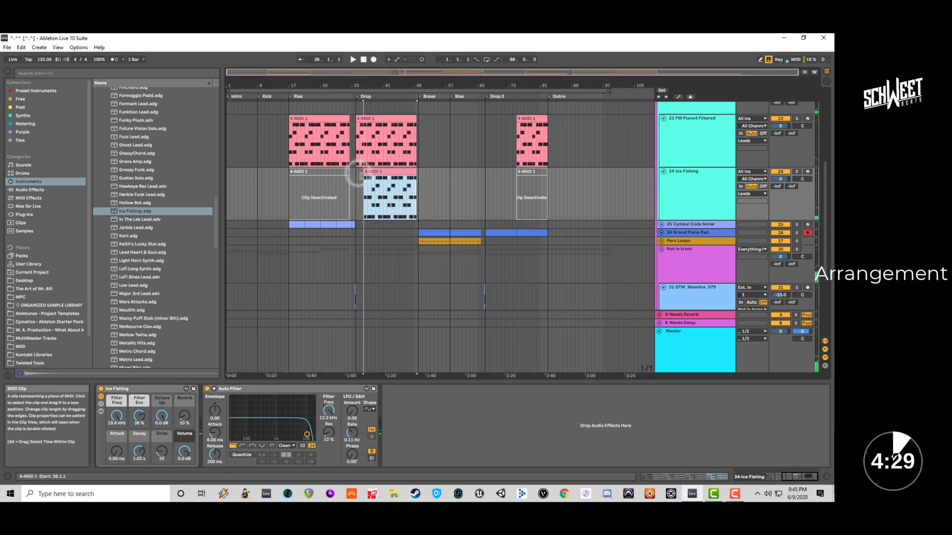
pyautogui.moveTo(359, 119); pyautogui.dragTo(387, 120)
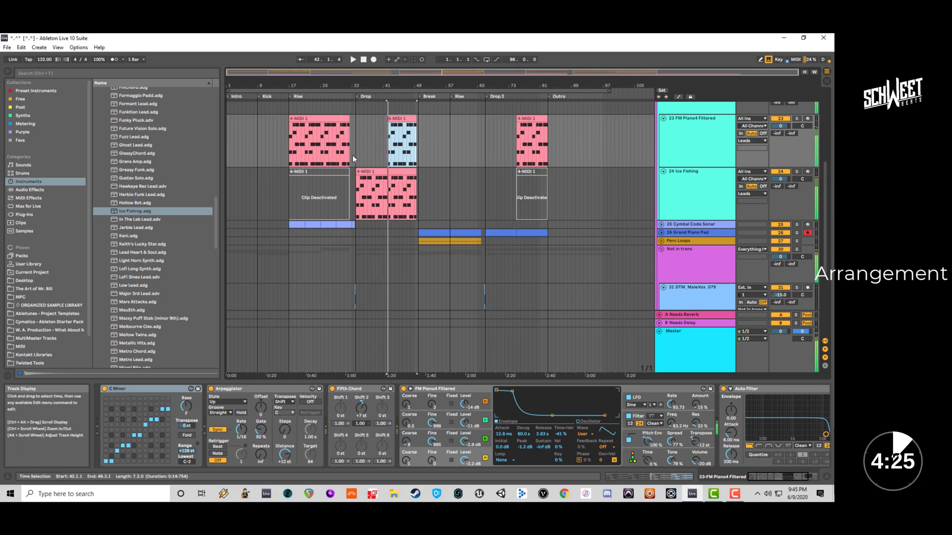
pyautogui.click(352, 156)
pyautogui.press('space')
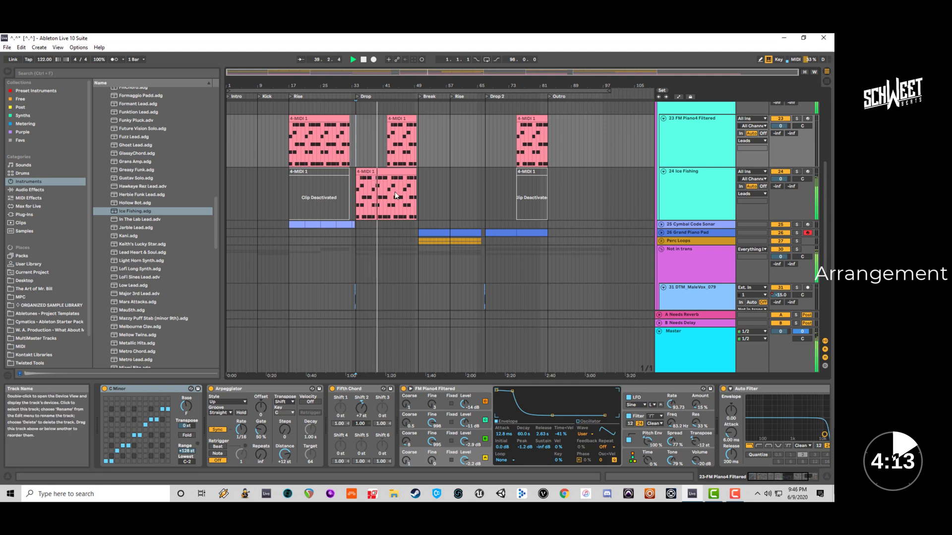
# Collapse the Not in trans and Leads groups in the arrangement.
pyautogui.scroll(-5, 391, 204)
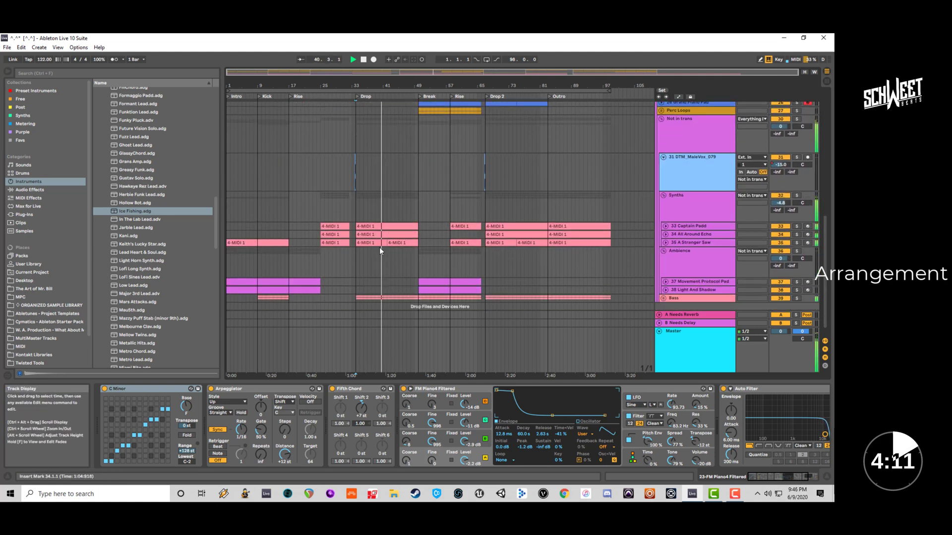
pyautogui.scroll(5, 683, 265)
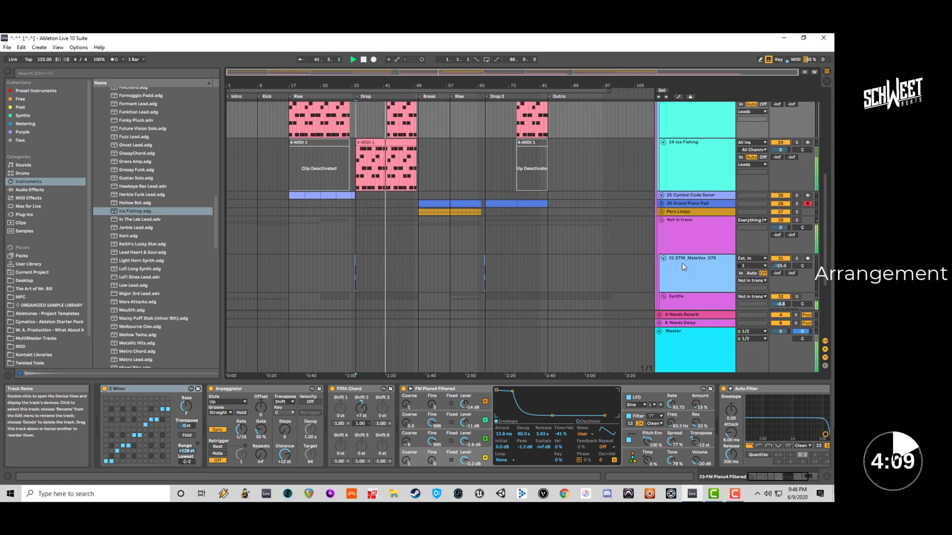
pyautogui.click(661, 220)
pyautogui.scroll(5, 665, 198)
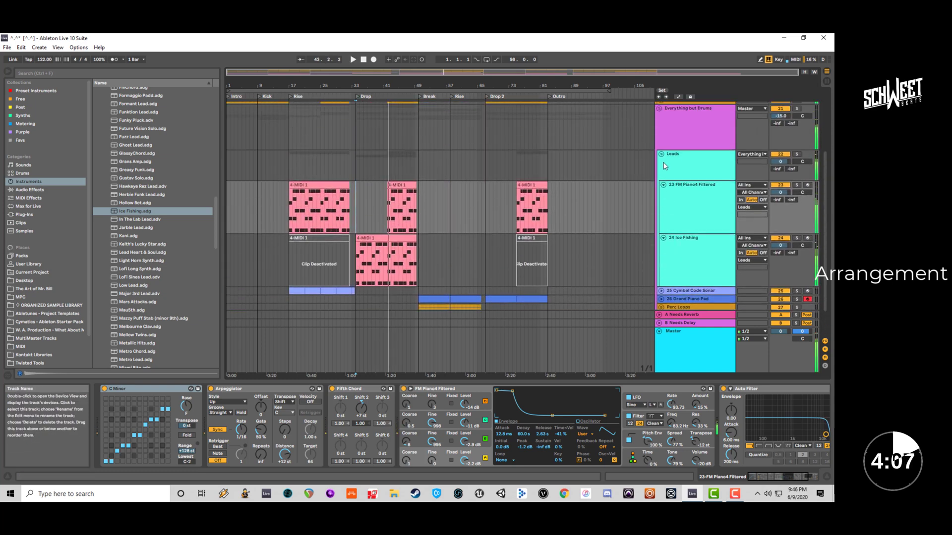
pyautogui.click(662, 163)
pyautogui.scroll(5, 664, 164)
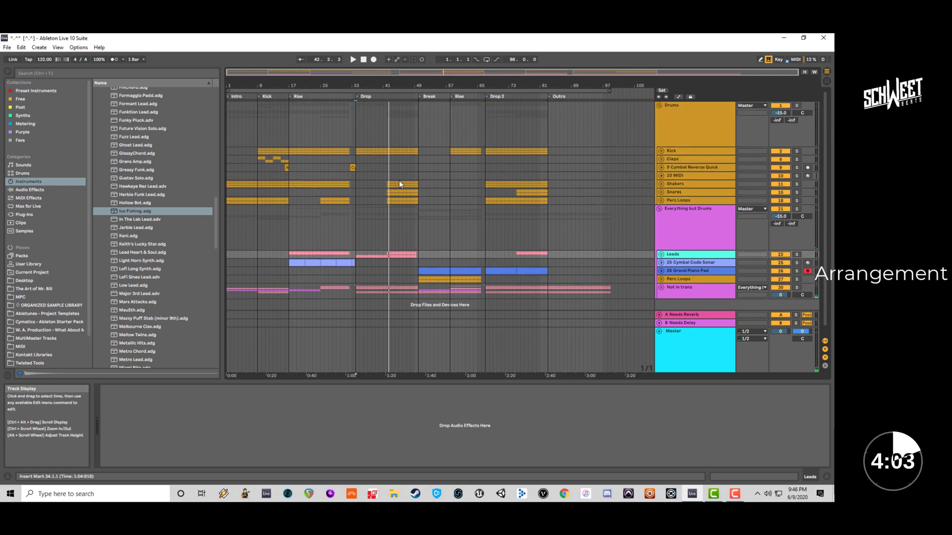
# Unfold the Cymbal Reverse Quick track, copy its clip before the Drop so the copy ends at bar 42, and play the transition.
pyautogui.click(661, 169)
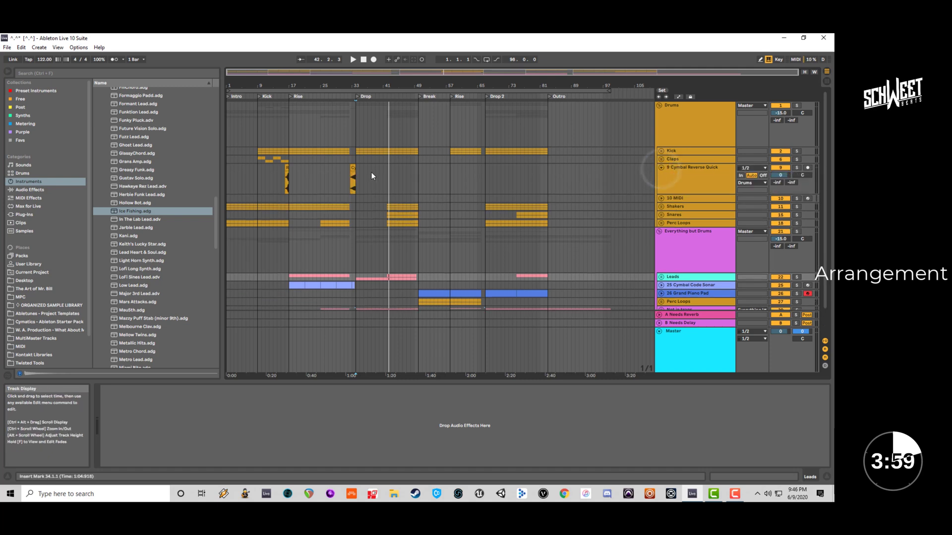
pyautogui.click(353, 167)
pyautogui.moveTo(353, 167); pyautogui.dragTo(385, 168)
pyautogui.press('space')
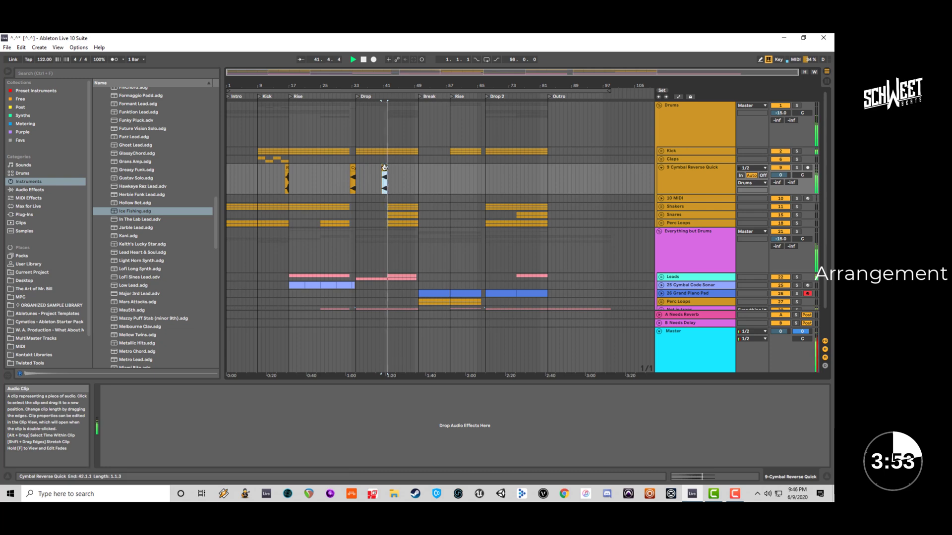
pyautogui.scroll(5, 384, 169)
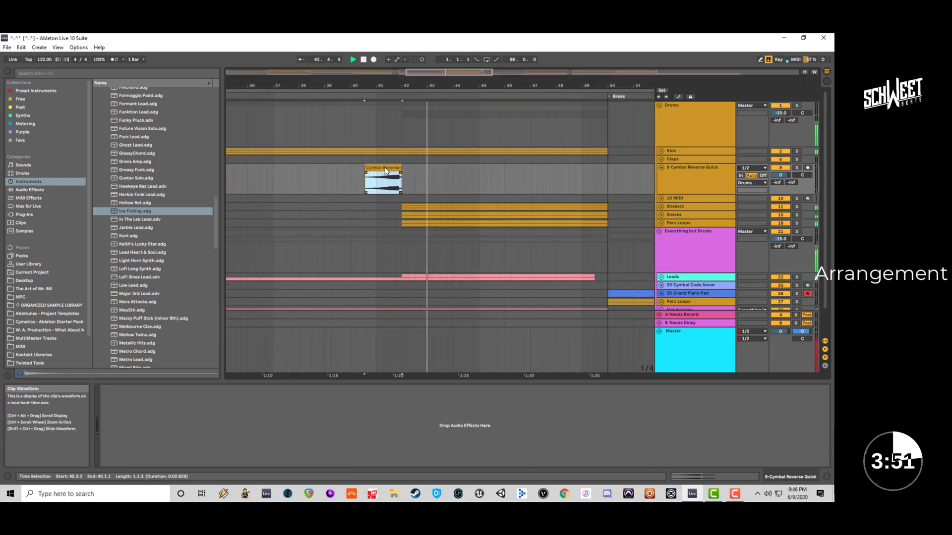
pyautogui.press('space')
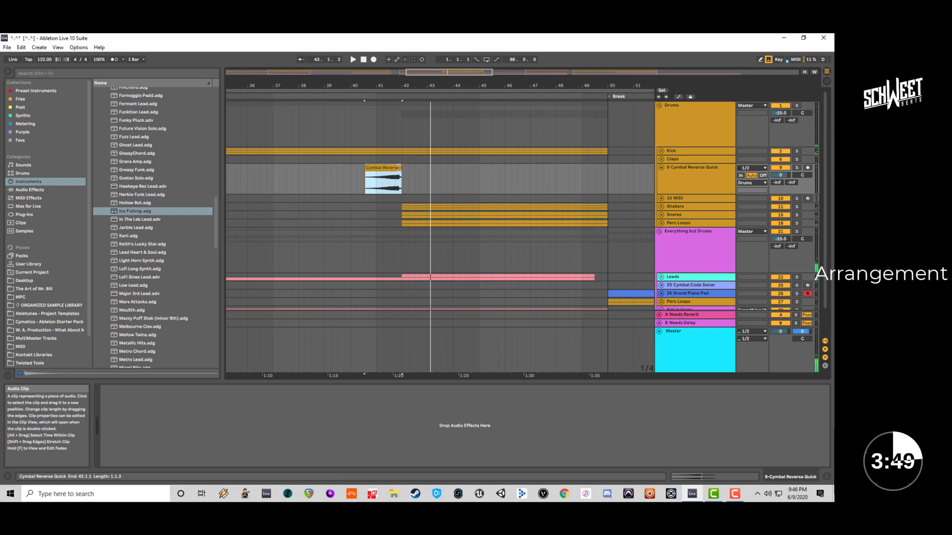
# Trim the silent tail off the copied Cymbal Reverse Quick clip, align its new end with bar 42 and start playback.
pyautogui.scroll(4, 370, 144)
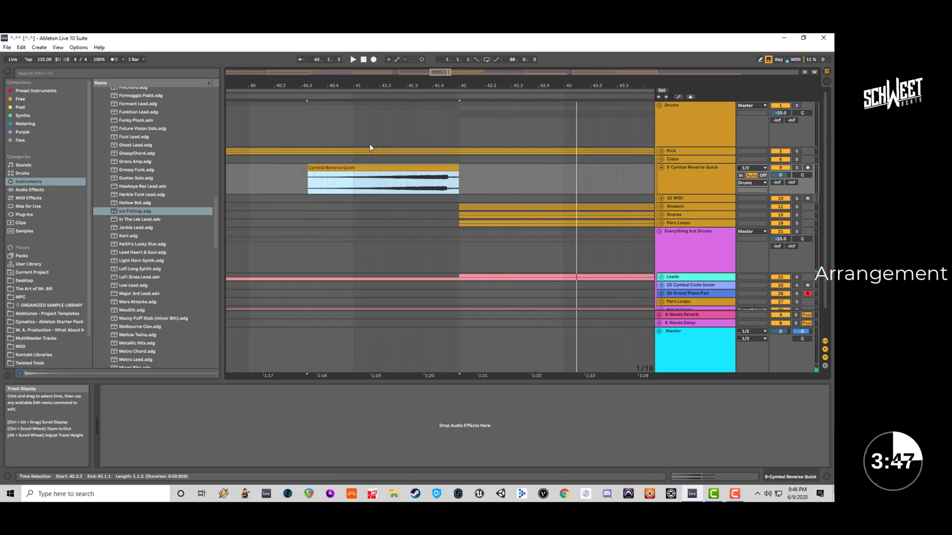
pyautogui.moveTo(450, 168); pyautogui.dragTo(457, 168)
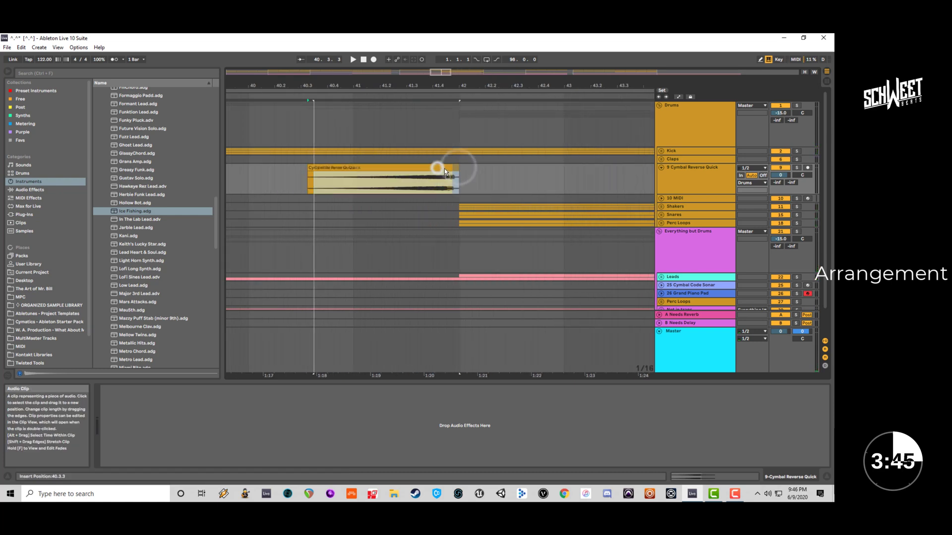
pyautogui.scroll(2, 367, 128)
pyautogui.scroll(2, 368, 128)
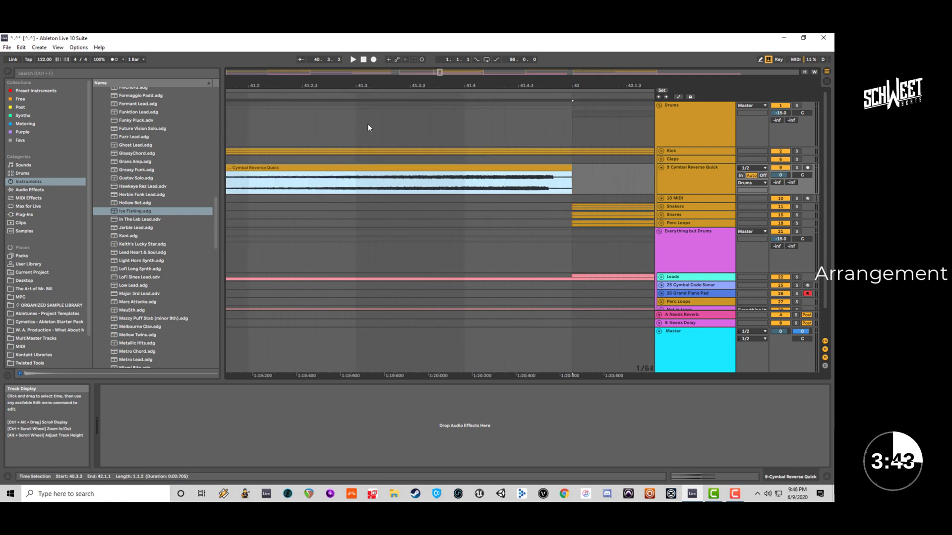
pyautogui.click(542, 168)
pyautogui.press('space')
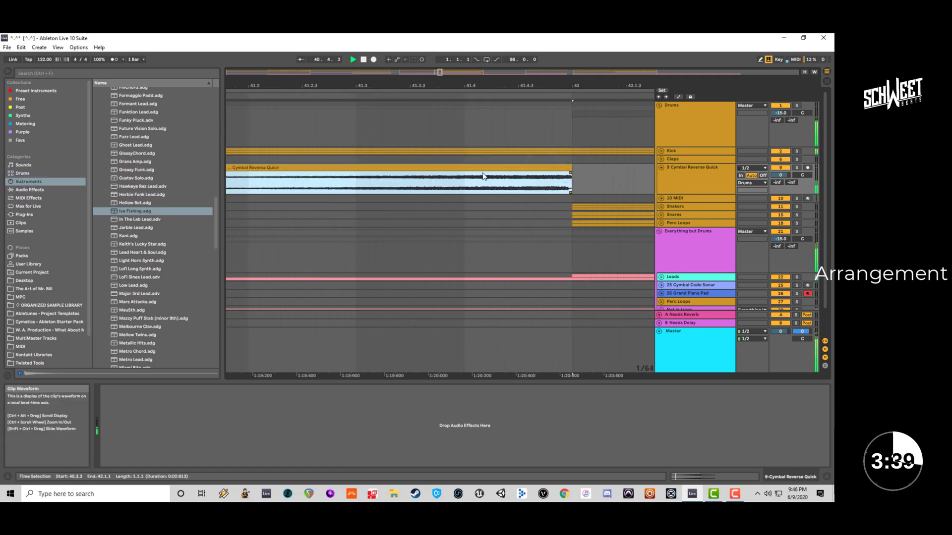
# Listen to the second half of the Drop, briefly soloing the Everything but Drums group.
pyautogui.scroll(-6, 483, 176)
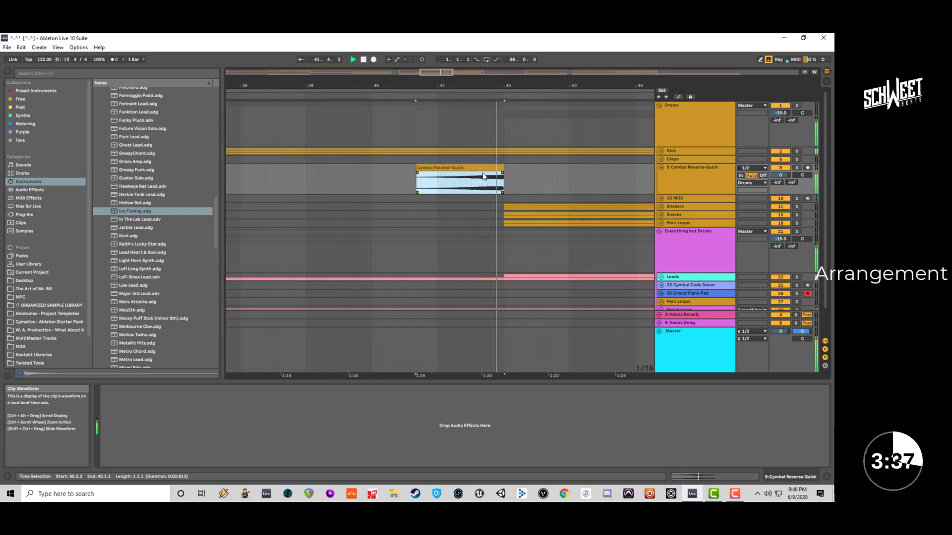
pyautogui.scroll(-6, 483, 176)
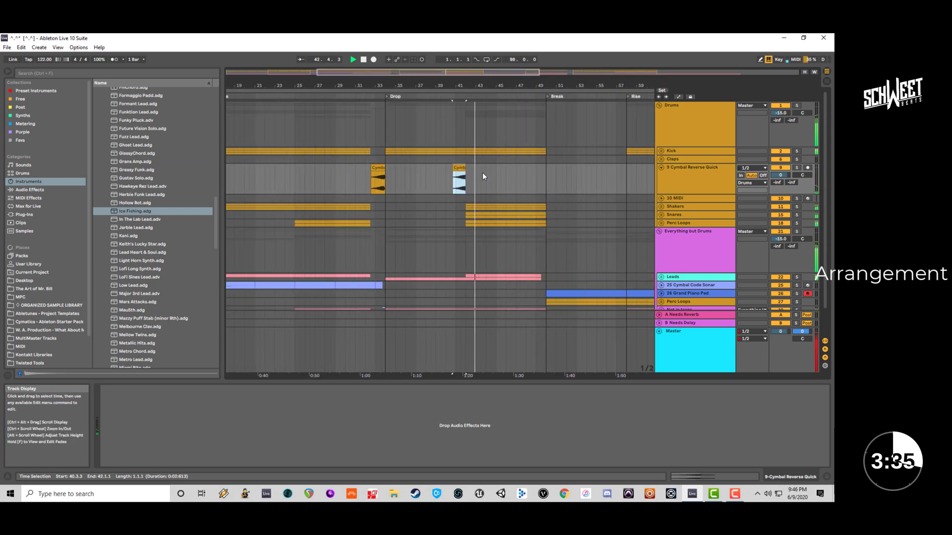
pyautogui.scroll(-2, 484, 176)
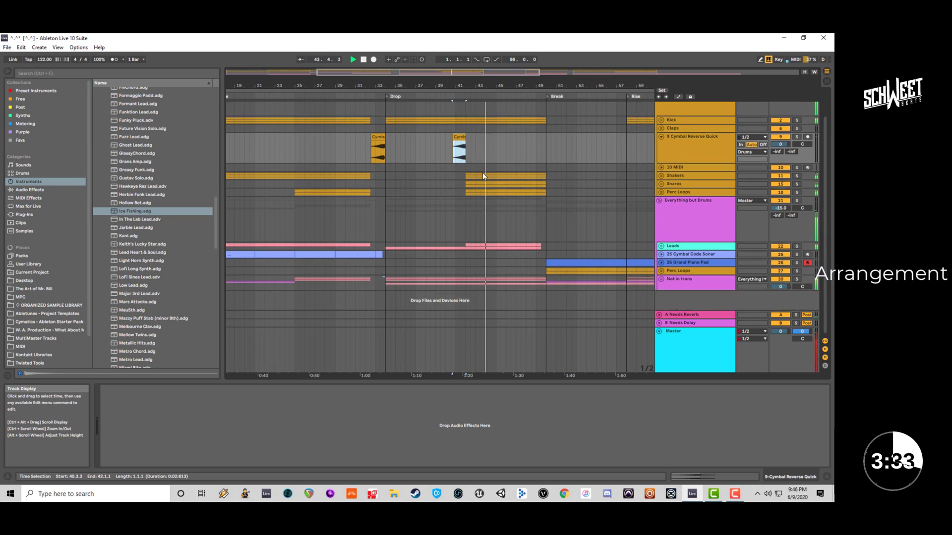
pyautogui.moveTo(497, 81); pyautogui.dragTo(498, 73)
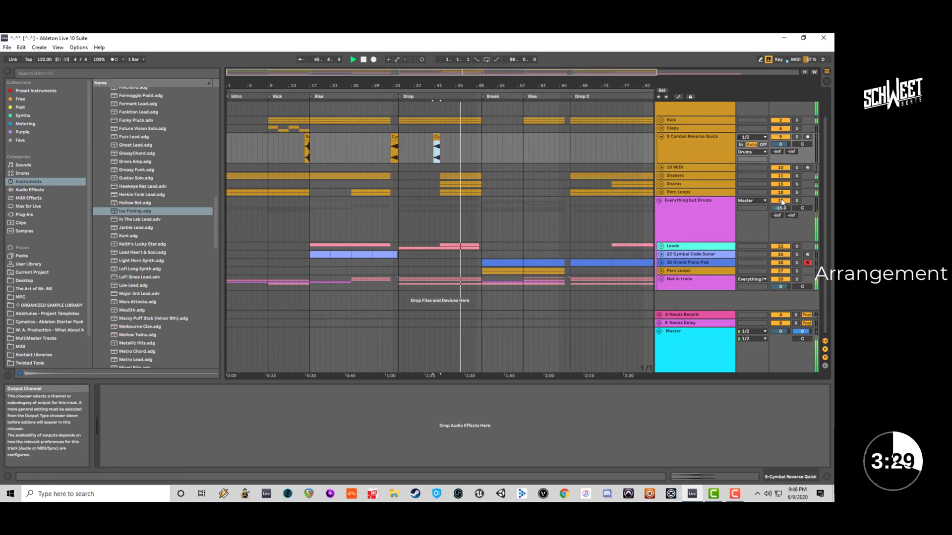
pyautogui.click(796, 201)
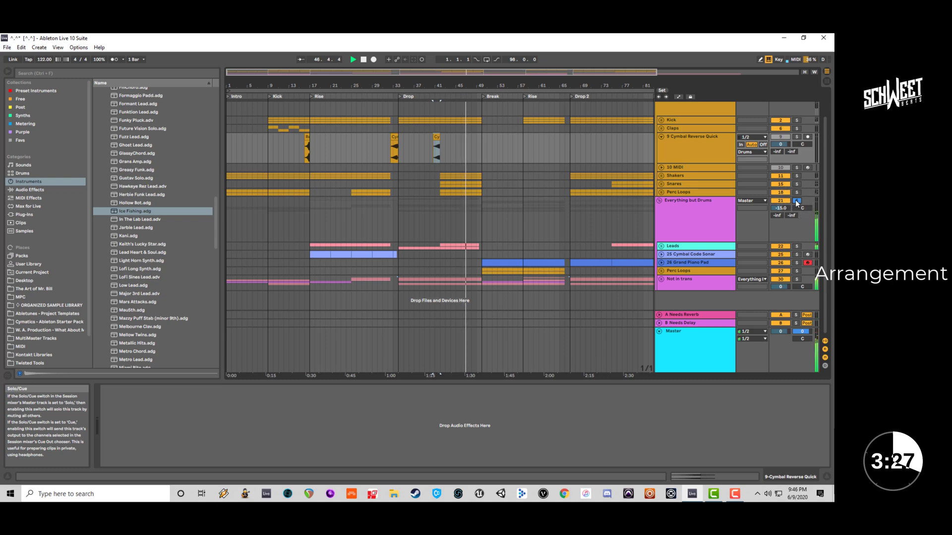
pyautogui.click(796, 201)
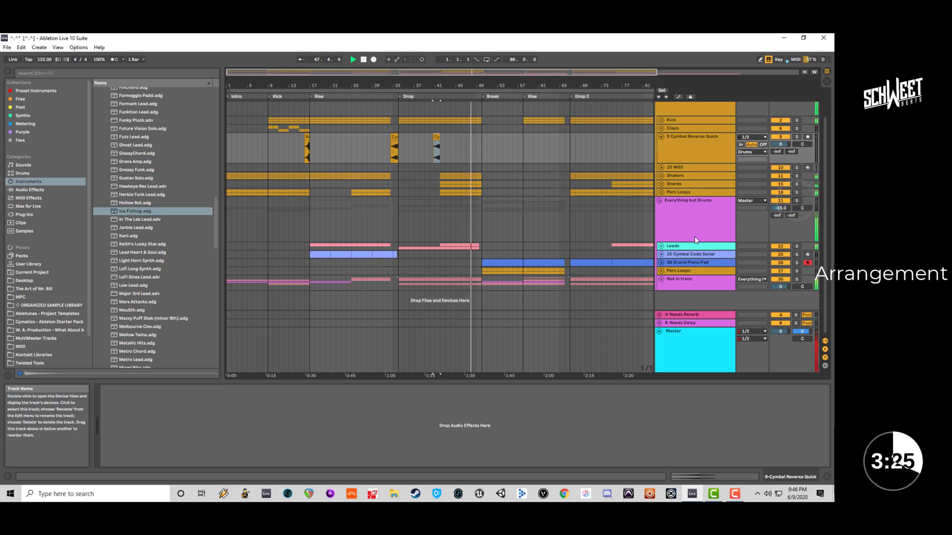
pyautogui.press('space')
# Group the tracks from Leads through Perc Loops inside Everything but Drums and name the group In Trans.
pyautogui.click(689, 201)
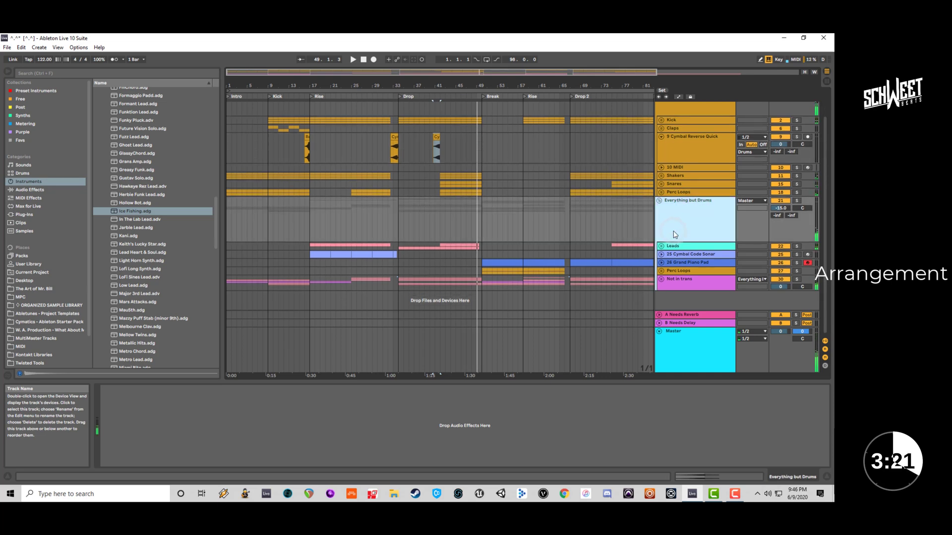
pyautogui.click(686, 247)
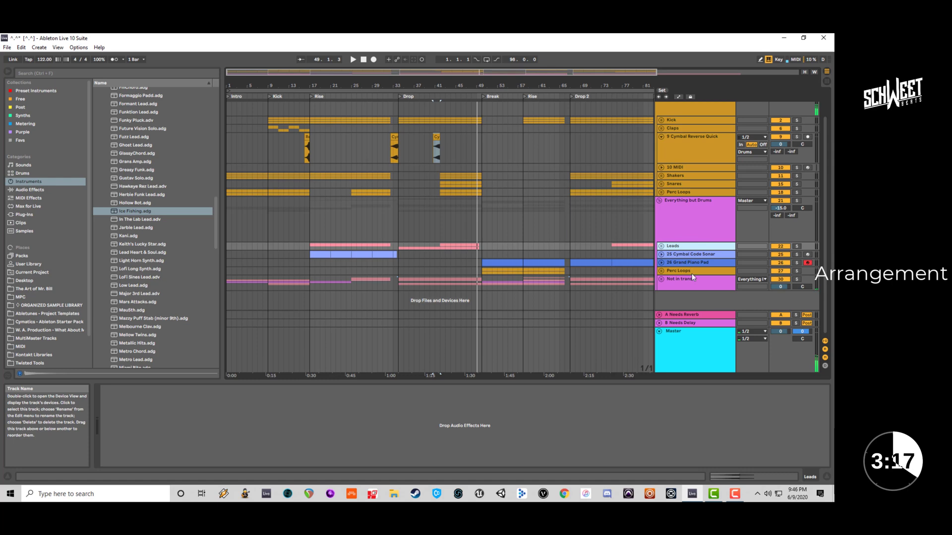
pyautogui.keyDown('shift'); pyautogui.click(688, 270); pyautogui.keyUp('shift')
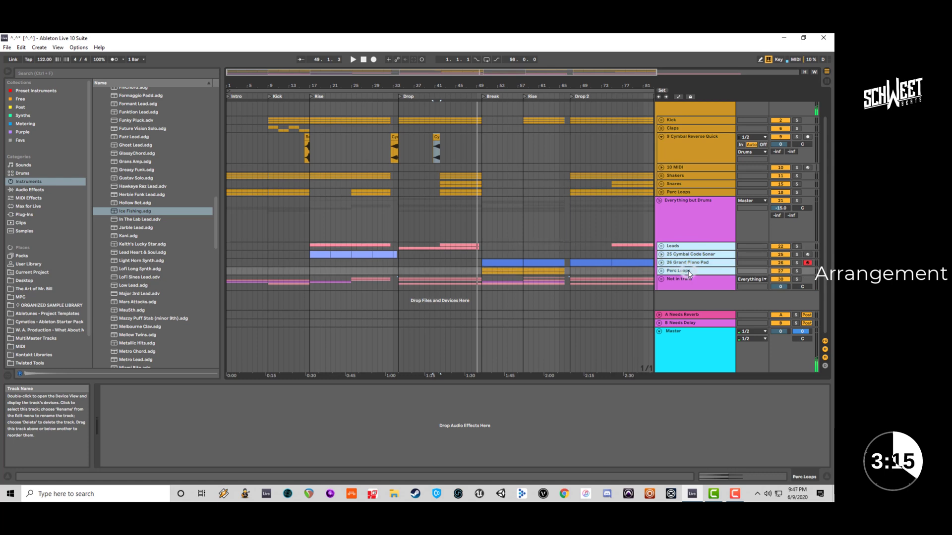
pyautogui.hotkey('ctrl', 'g')
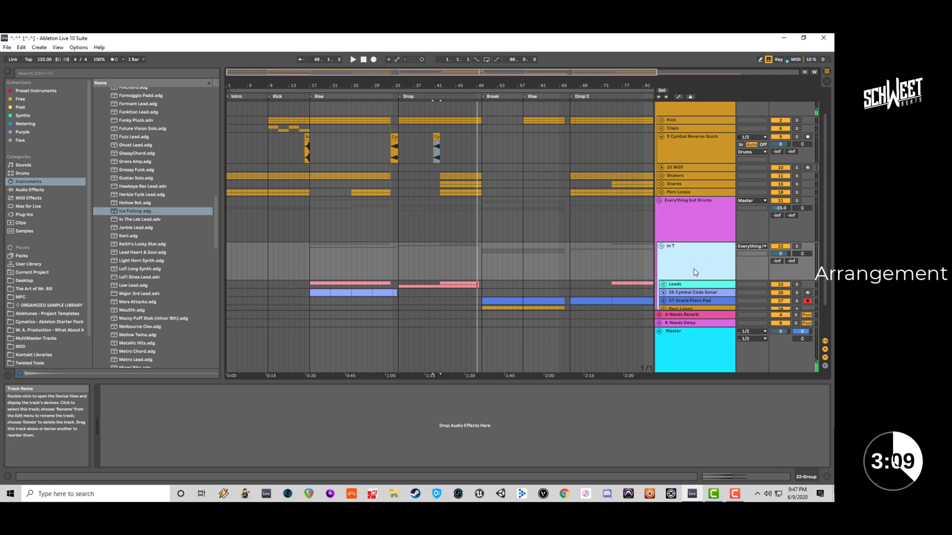
pyautogui.scroll(-1, 694, 268)
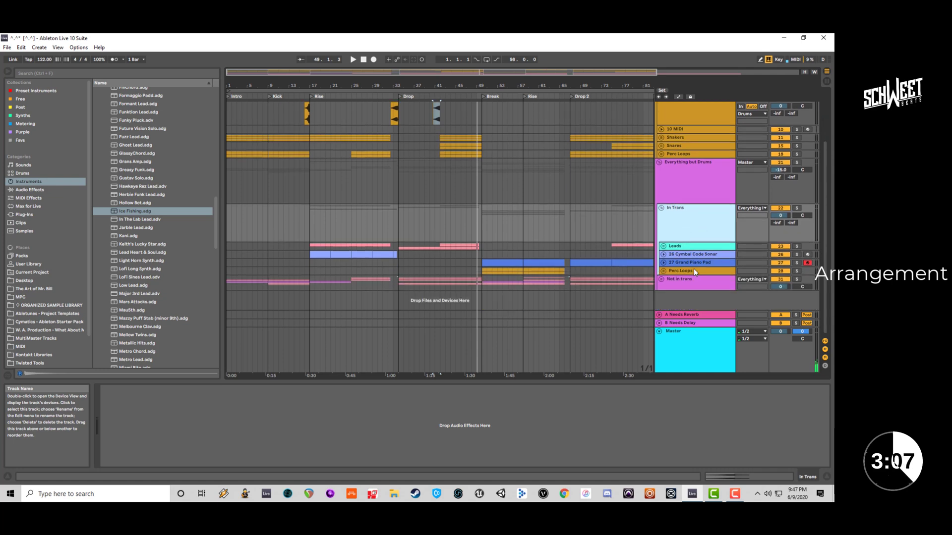
# Move Duck after Frozen Build Up on the Not in trans group and paste Duck onto the Everything but Drums group.
pyautogui.click(679, 280)
pyautogui.click(169, 389)
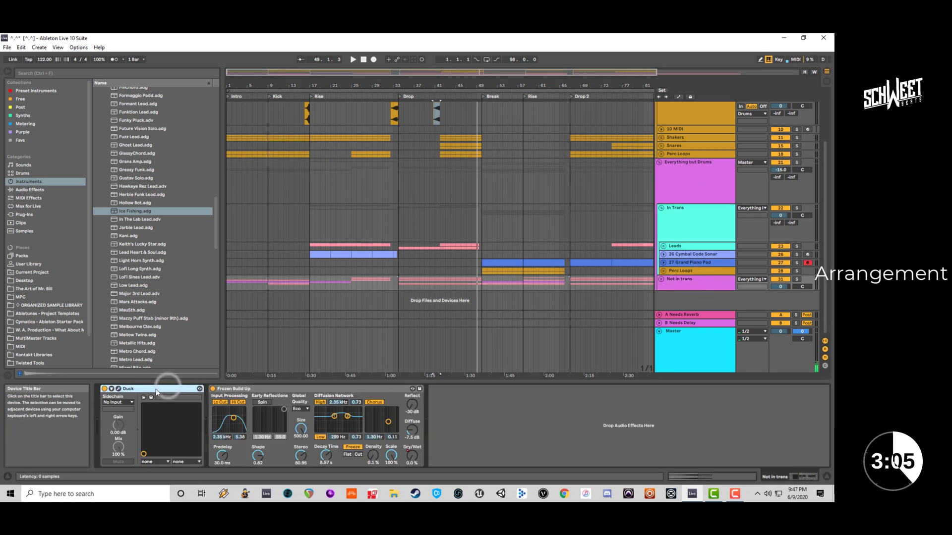
pyautogui.moveTo(411, 399); pyautogui.dragTo(407, 399)
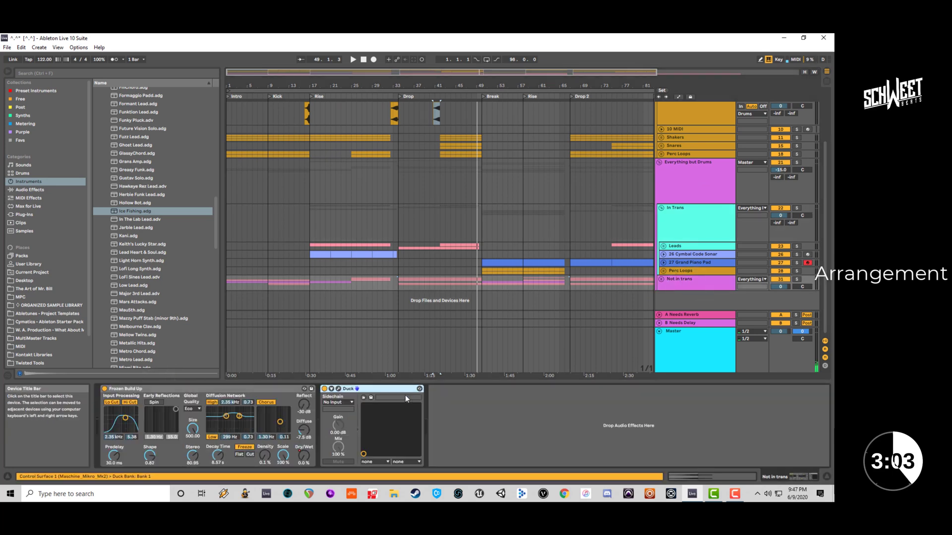
pyautogui.rightClick(369, 394)
pyautogui.click(384, 403)
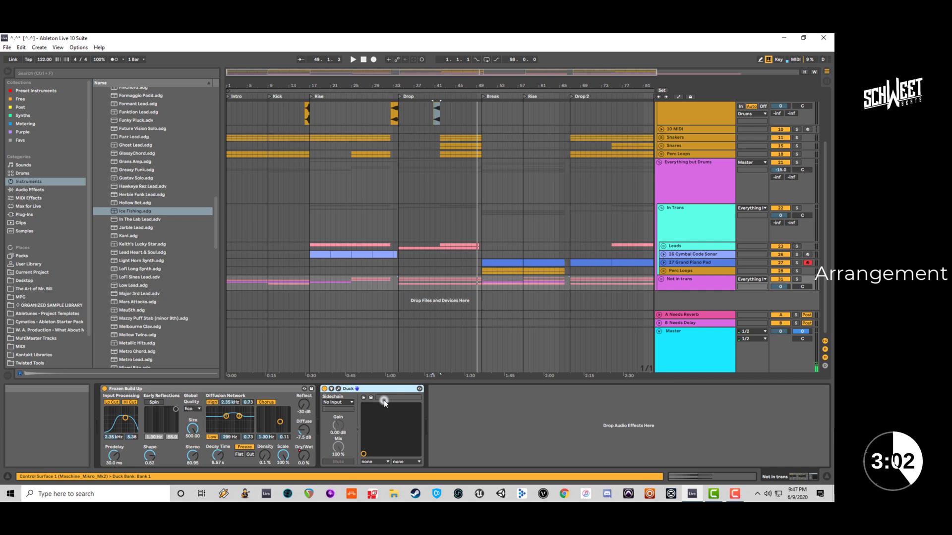
pyautogui.click(706, 188)
pyautogui.click(592, 396)
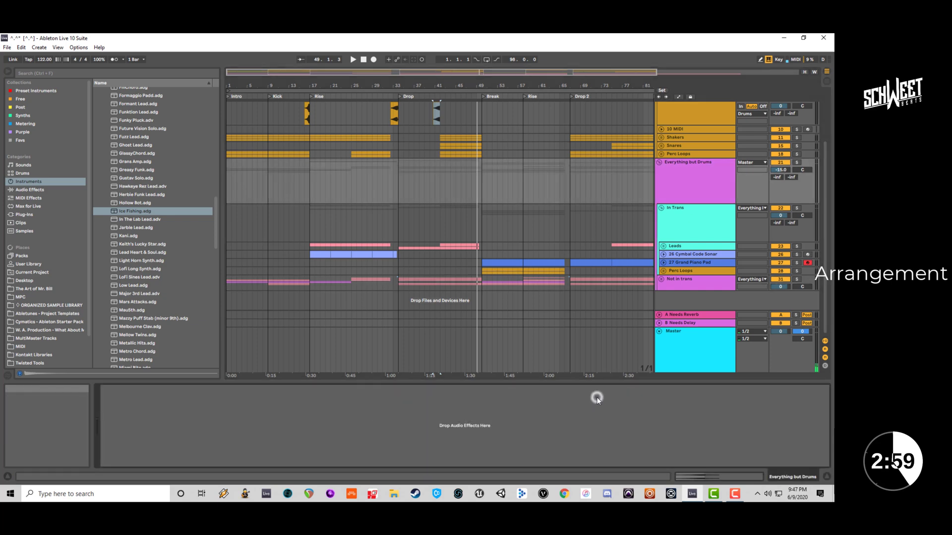
pyautogui.hotkey('ctrl', 'v')
# Automate the Device On state of Duck on the Everything but Drums group so it is on only from bar 42 to 50.
pyautogui.press('space')
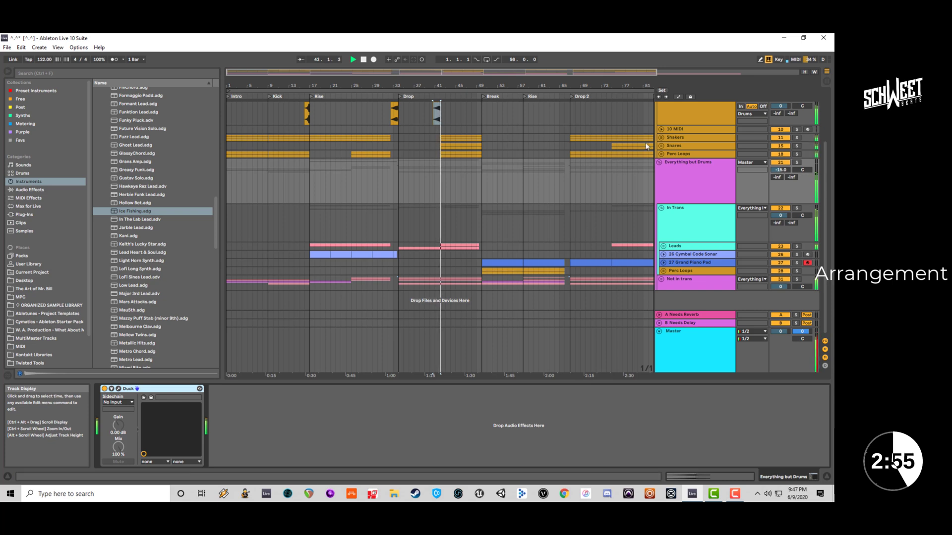
pyautogui.click(679, 97)
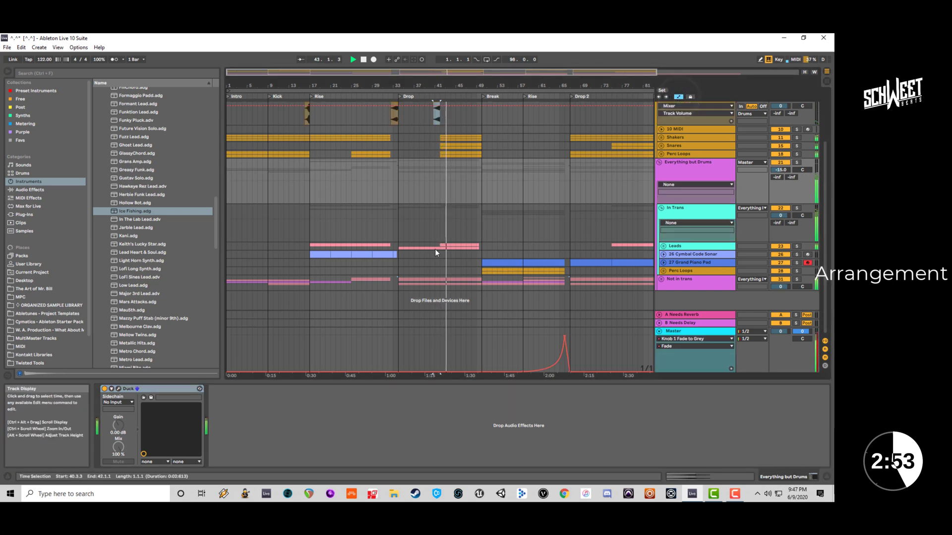
pyautogui.press('space')
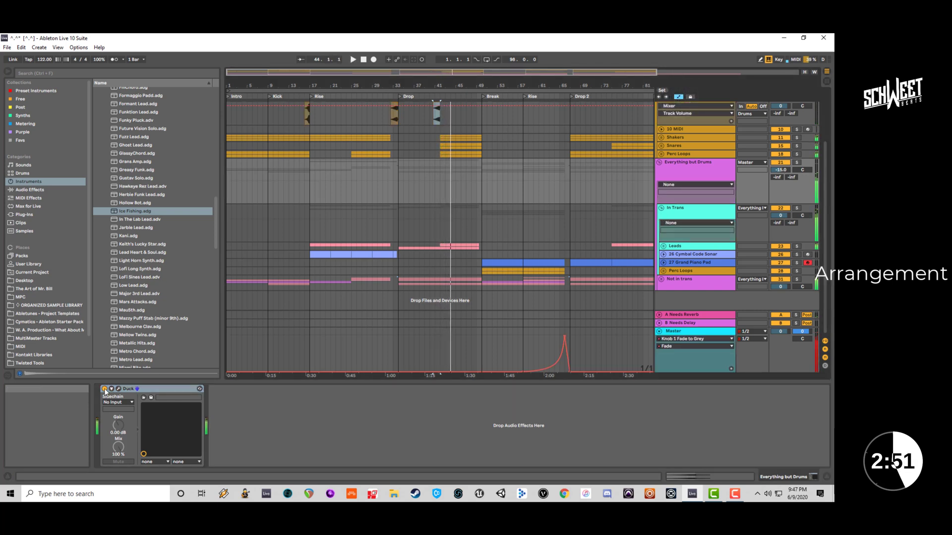
pyautogui.click(104, 389)
pyautogui.click(440, 196)
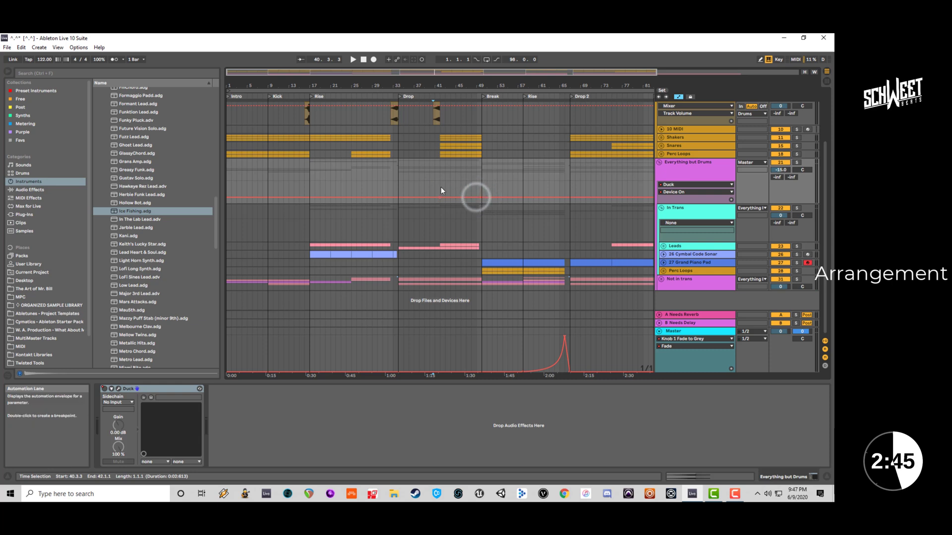
pyautogui.moveTo(440, 187); pyautogui.dragTo(480, 189)
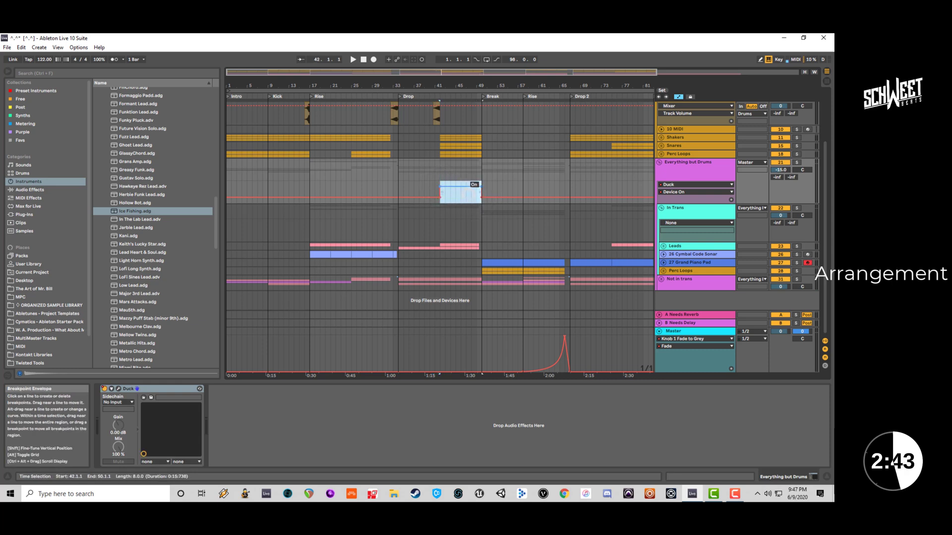
# Audition the Everything but Drums group soloed, fold it and lower the Master volume to -13.8 dB.
pyautogui.click(796, 162)
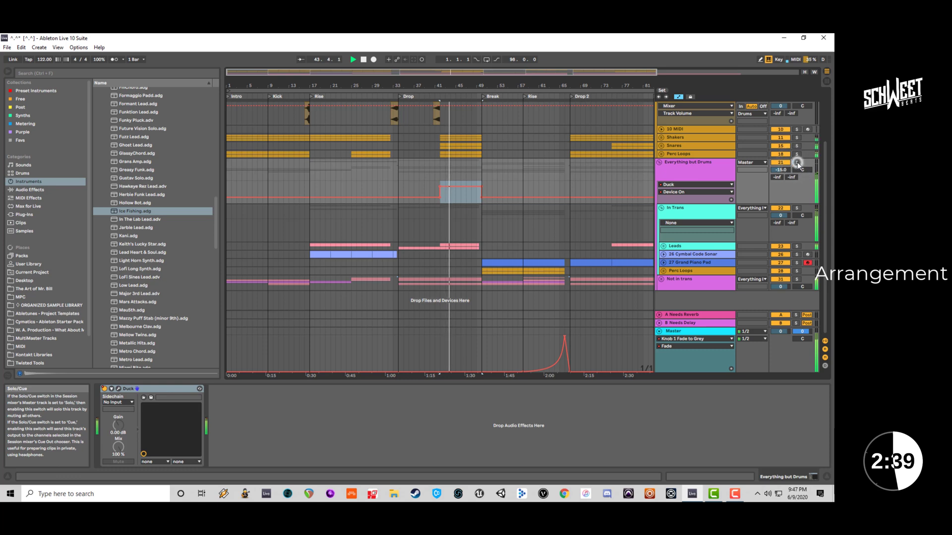
pyautogui.click(797, 162)
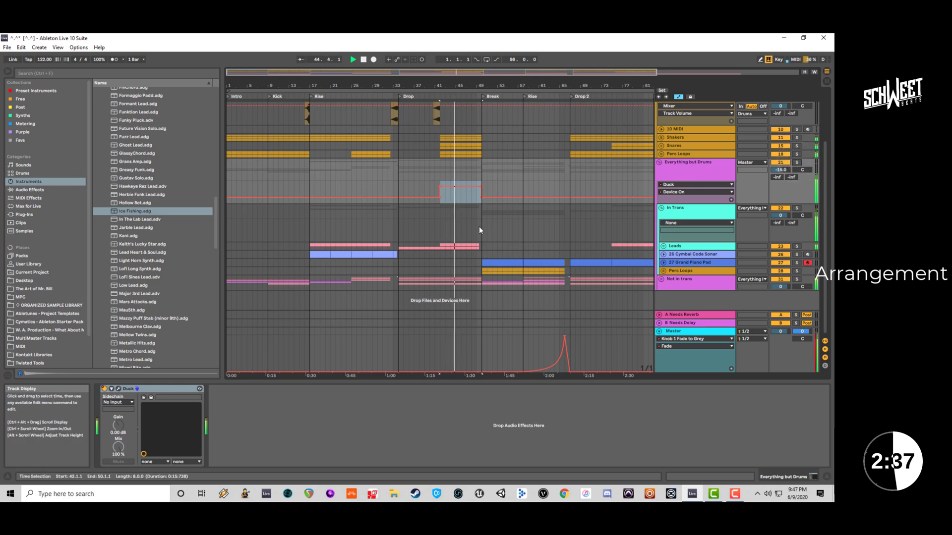
pyautogui.click(658, 163)
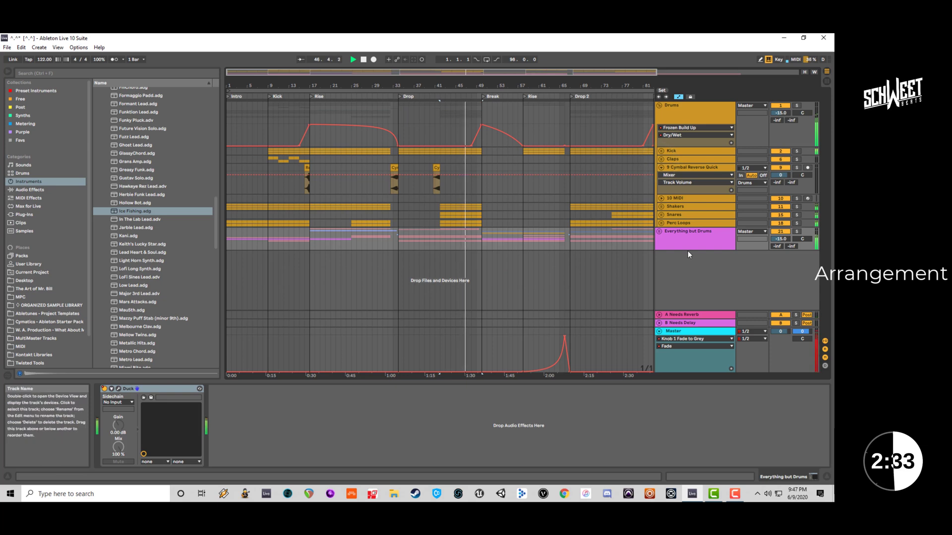
pyautogui.moveTo(780, 331); pyautogui.dragTo(781, 351)
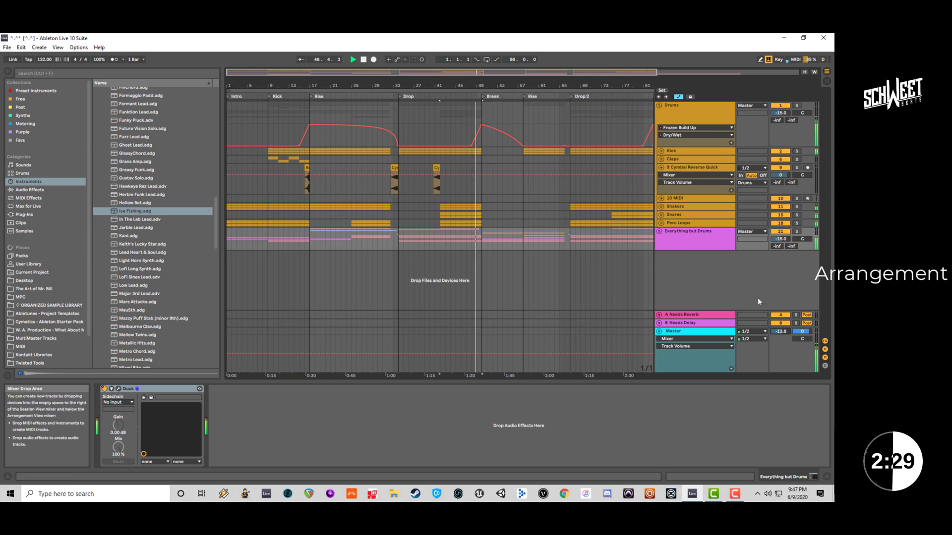
# Fold the Drums group and unfold Everything but Drums and Not in trans to inspect their tracks and automation.
pyautogui.click(659, 106)
pyautogui.click(659, 129)
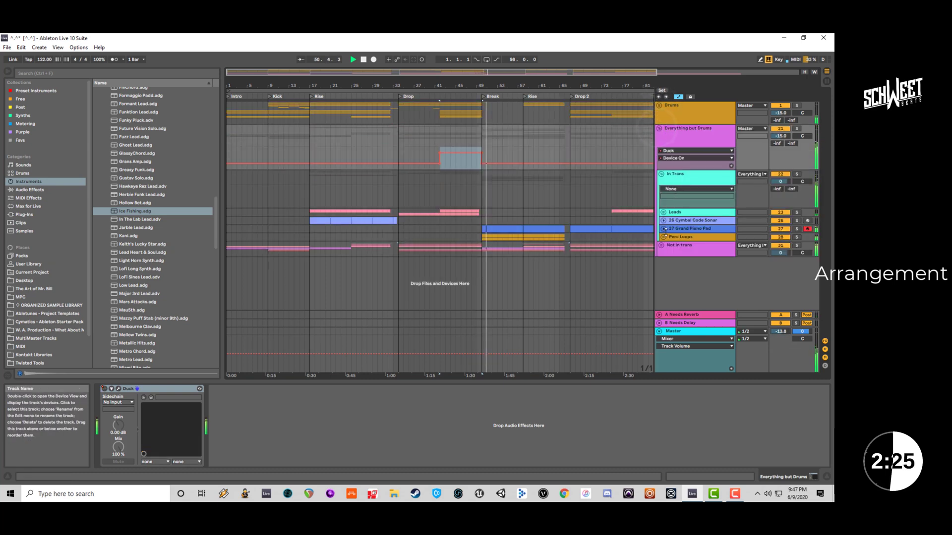
pyautogui.click(659, 245)
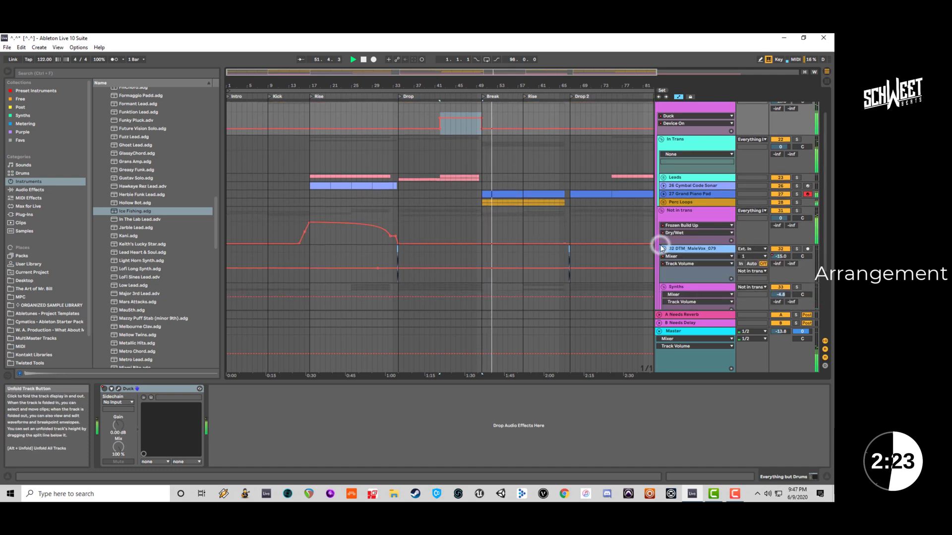
pyautogui.scroll(-1, 712, 234)
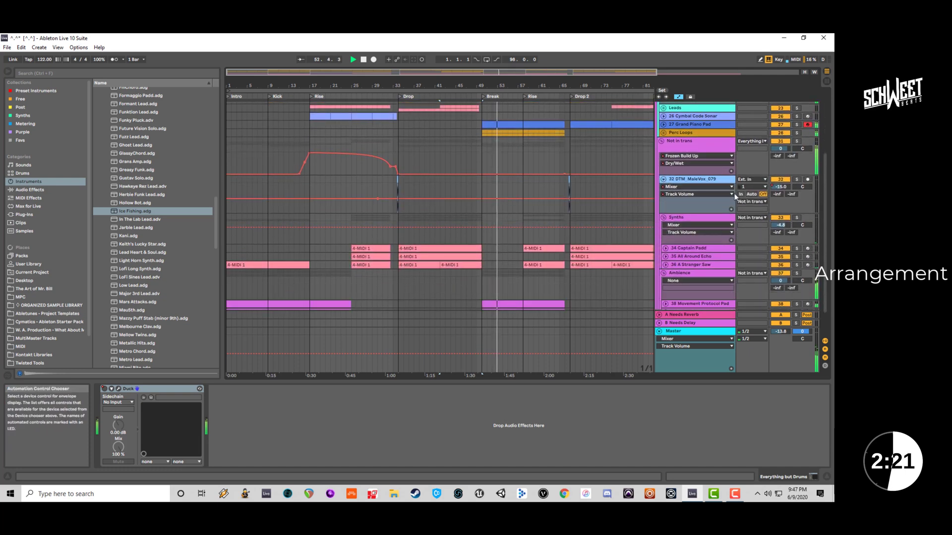
pyautogui.scroll(-2, 736, 194)
pyautogui.scroll(-1, 737, 195)
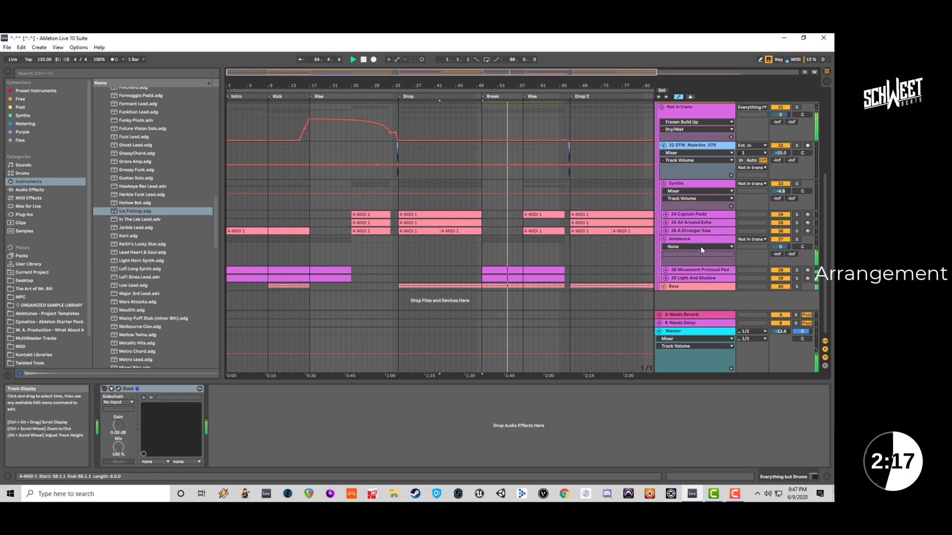
# Listen from bar 42 while briefly soloing Captain Padd, All Around Echo and the Not in trans group.
pyautogui.click(441, 204)
pyautogui.press('space')
pyautogui.press('space')
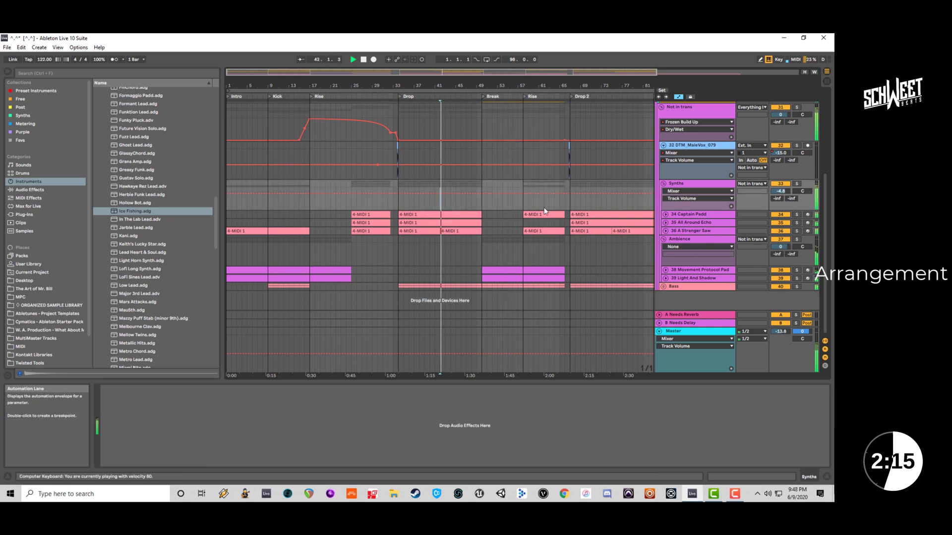
pyautogui.click(797, 214)
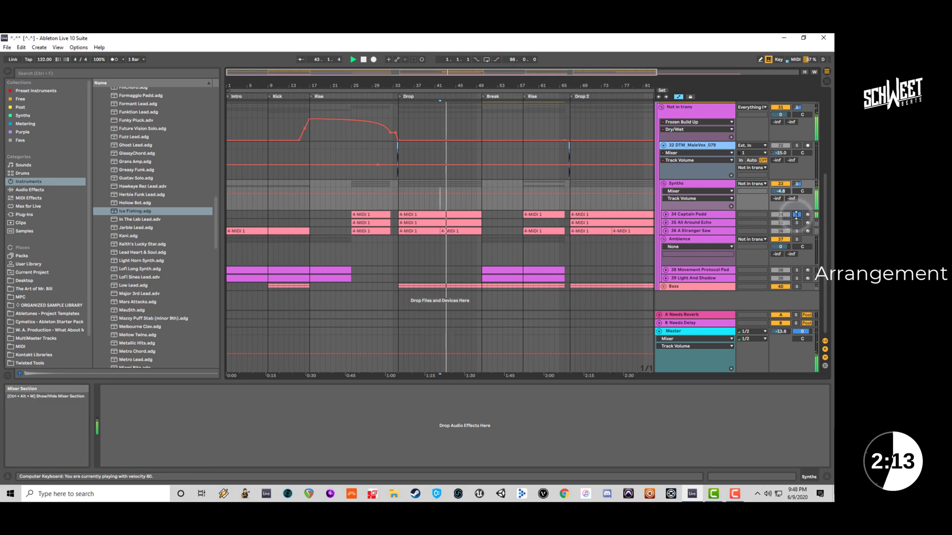
pyautogui.click(796, 222)
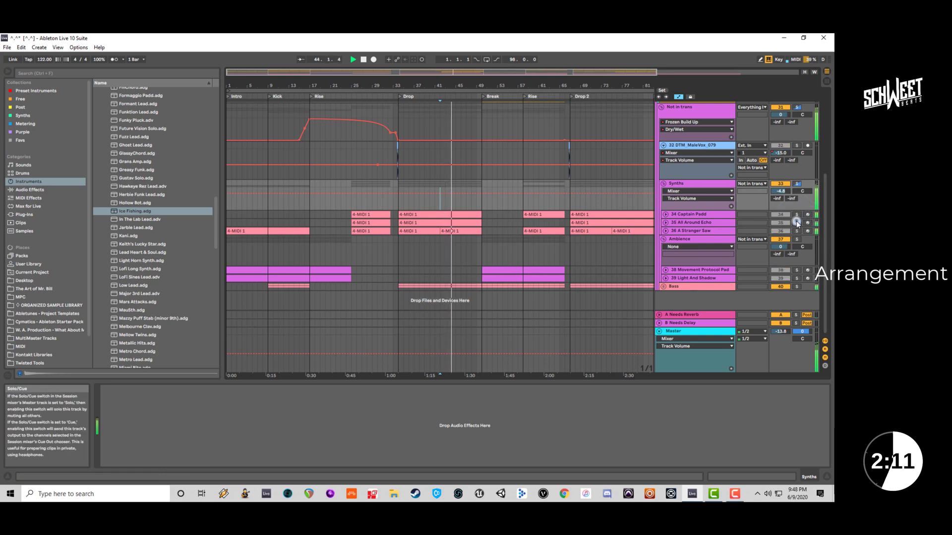
pyautogui.click(797, 222)
pyautogui.scroll(3, 793, 234)
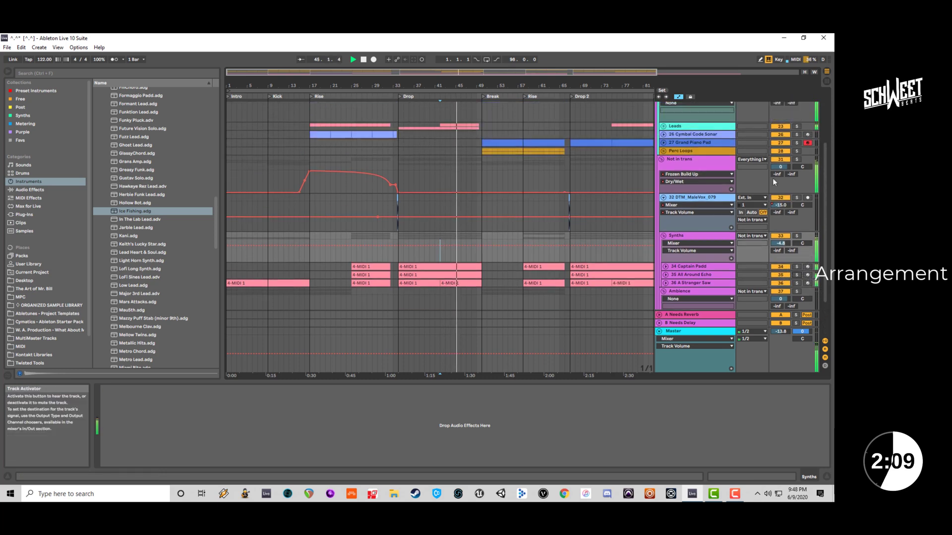
pyautogui.scroll(1, 771, 174)
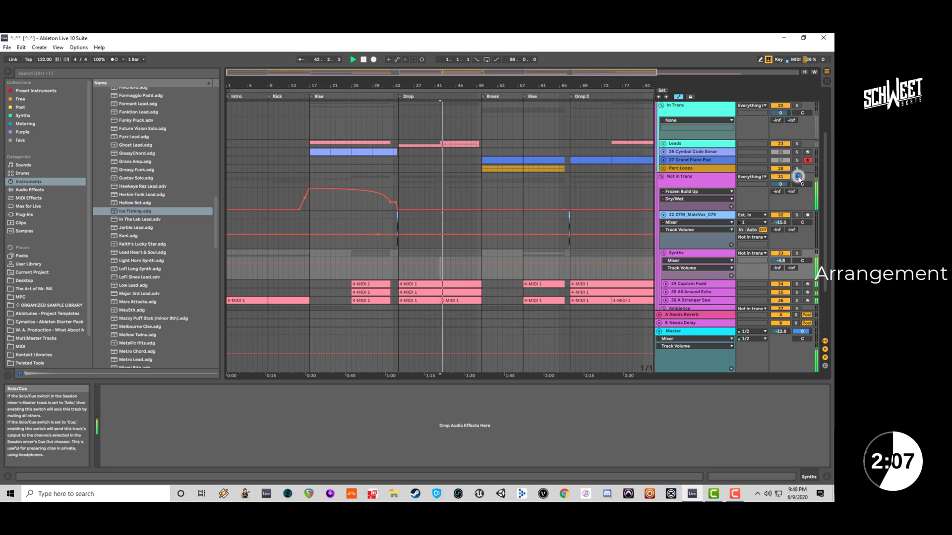
# Unfold the Leads group and lower the Ice Fishing track's volume while listening with Leads soloed.
pyautogui.click(796, 143)
pyautogui.click(663, 144)
pyautogui.scroll(-1, 667, 149)
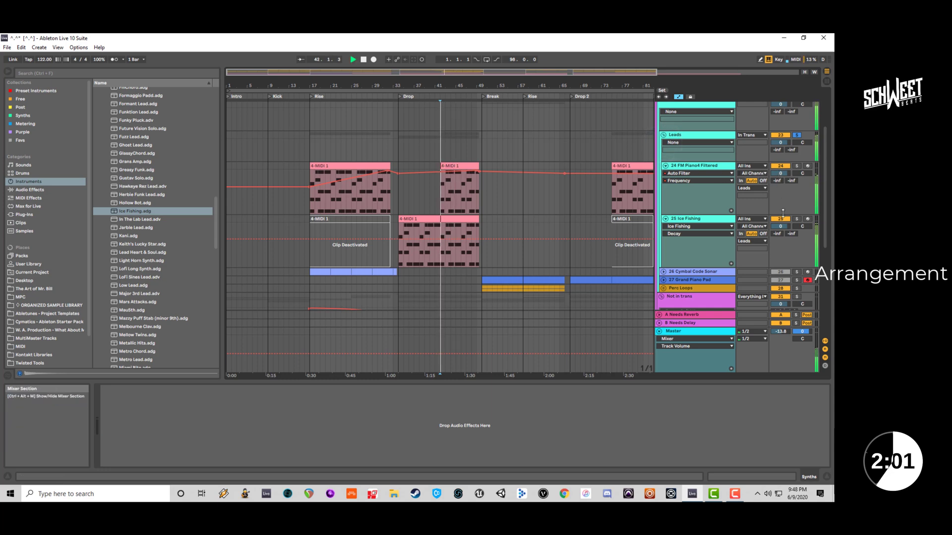
pyautogui.moveTo(781, 226); pyautogui.dragTo(780, 241)
pyautogui.press('space')
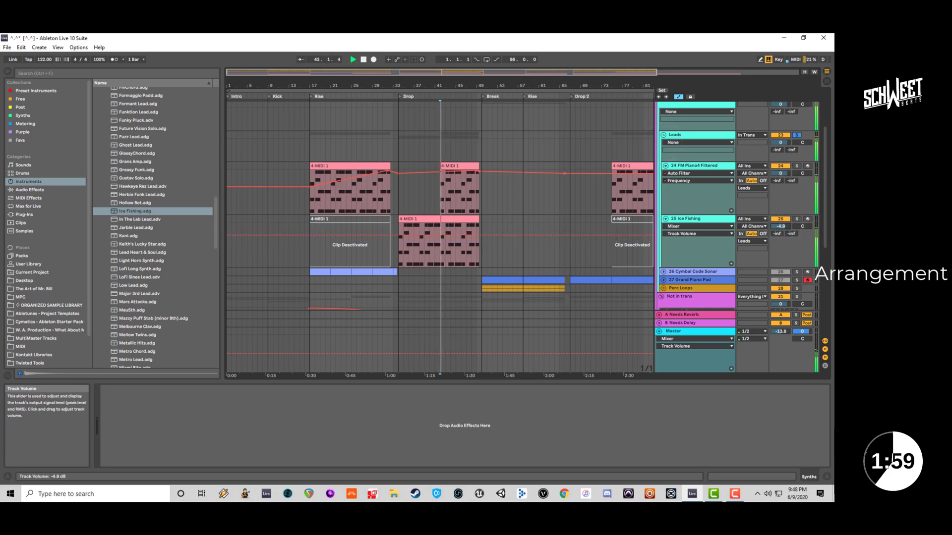
pyautogui.click(796, 135)
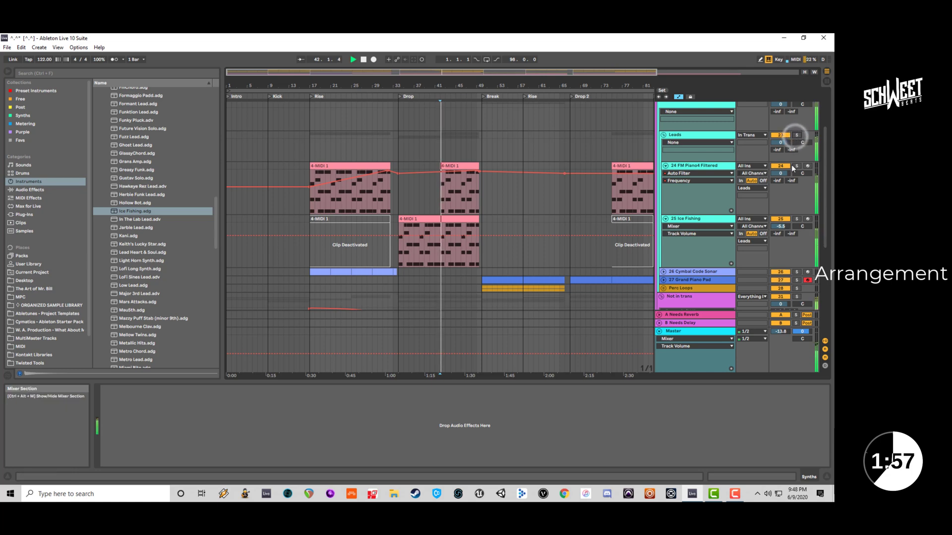
# Play the Drop from bar 34 and set the Ice Fishing track's volume to -4.8 dB.
pyautogui.press('space')
pyautogui.click(398, 200)
pyautogui.press('space')
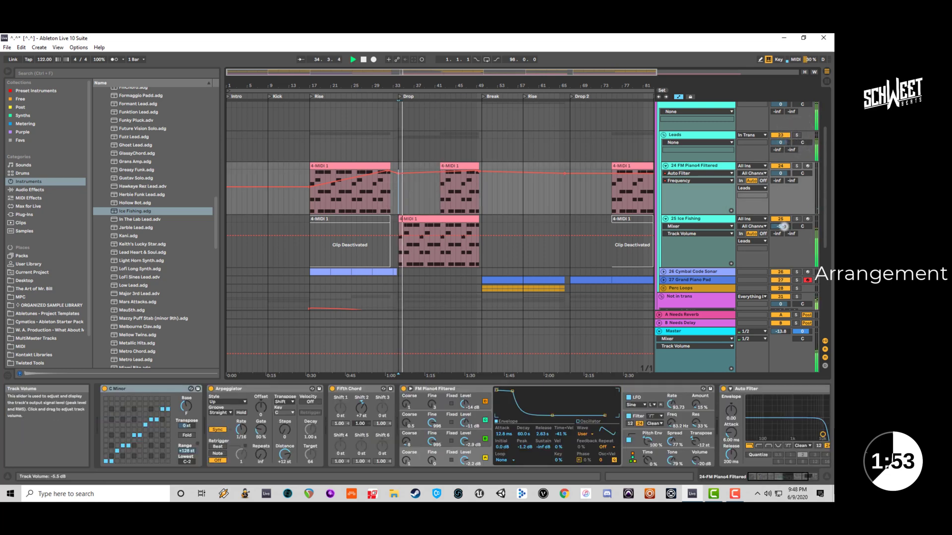
pyautogui.moveTo(784, 226); pyautogui.dragTo(783, 225)
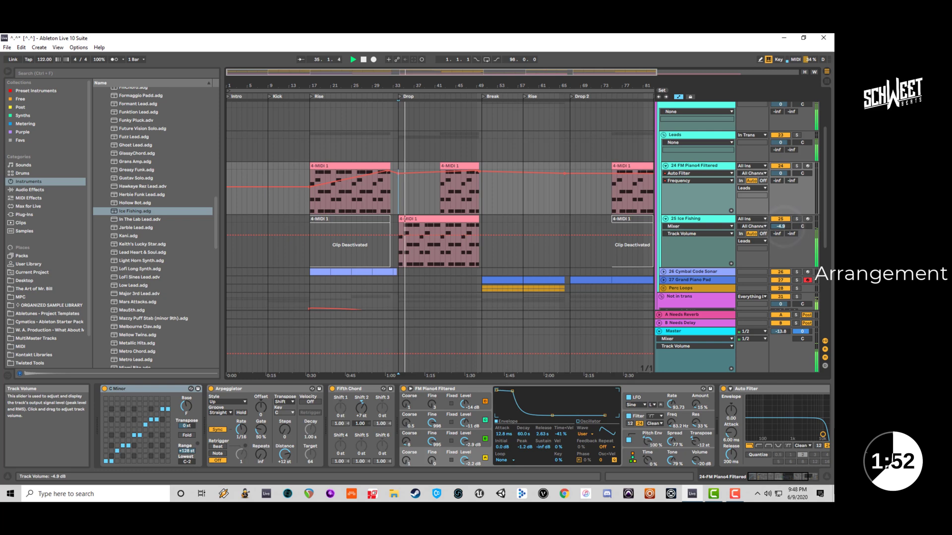
pyautogui.press('space')
# Search the audio effects for delay and add the Filter Delay preset Loops to the Ice Fishing track.
pyautogui.click(165, 73)
pyautogui.write('delay')
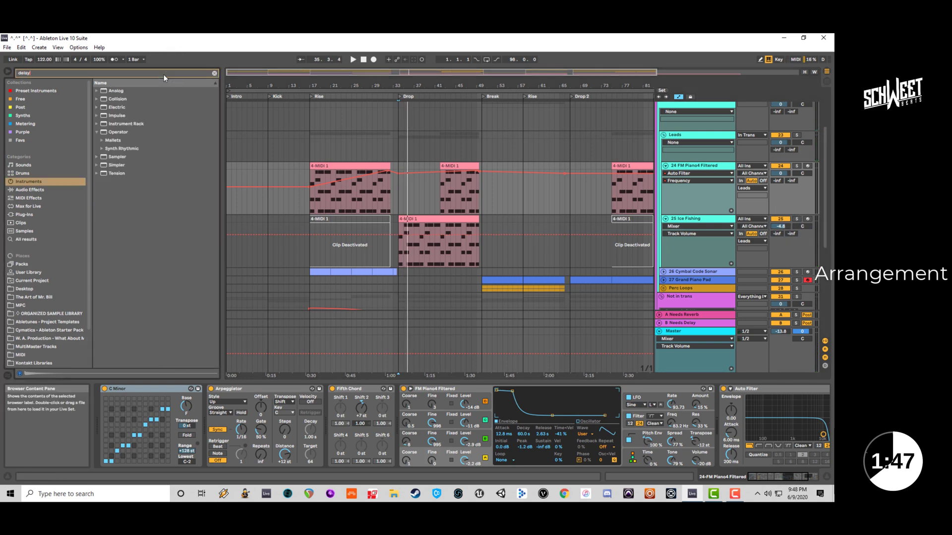
pyautogui.click(29, 191)
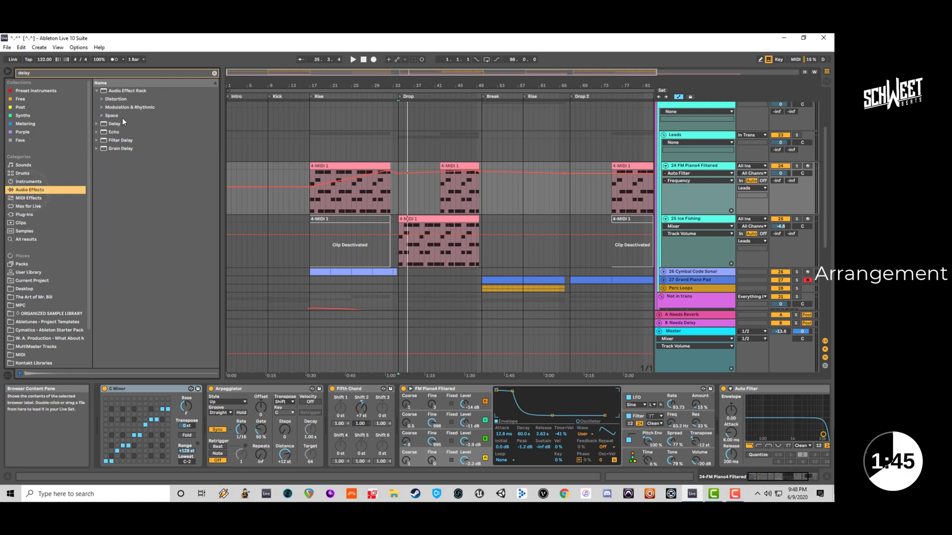
pyautogui.click(96, 141)
pyautogui.click(123, 157)
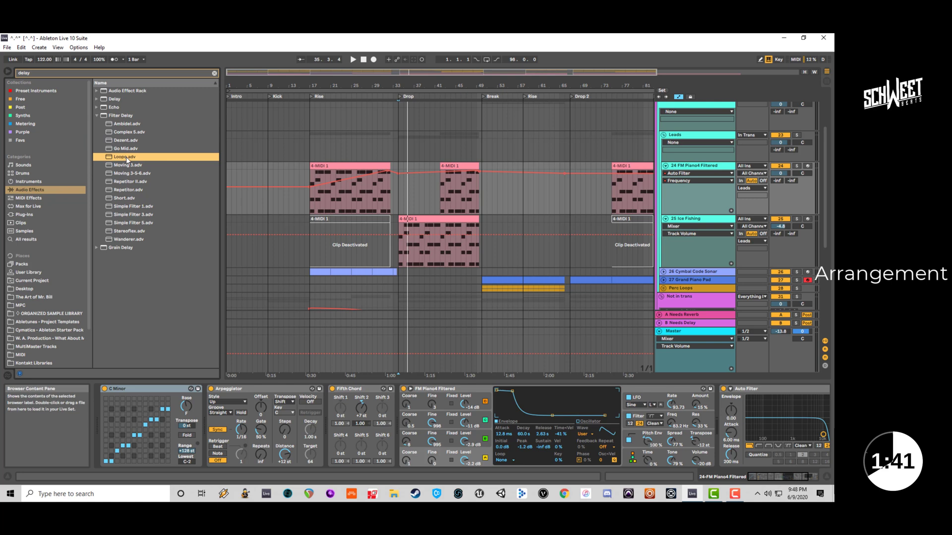
pyautogui.click(425, 245)
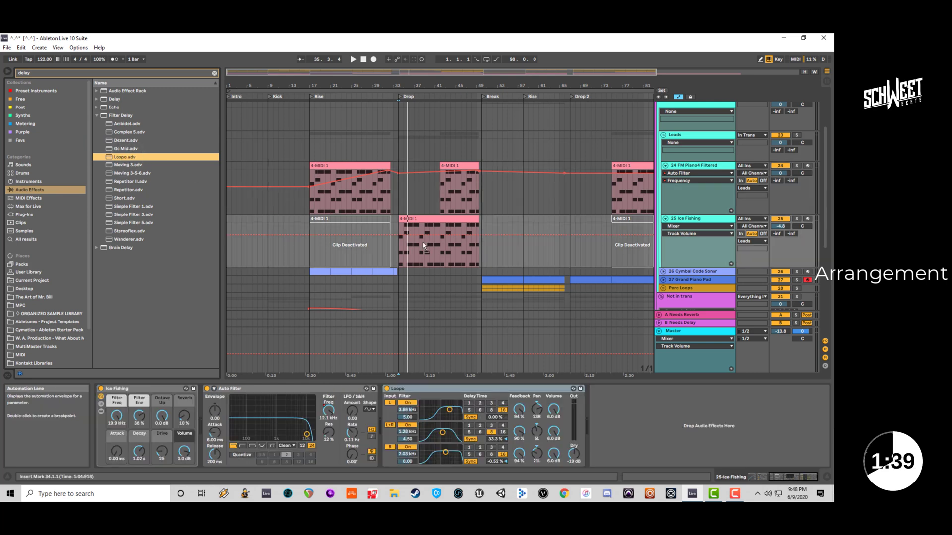
# Try Loops with its Dry level at minimum and replace it with the Filter Delay preset Short.
pyautogui.press('space')
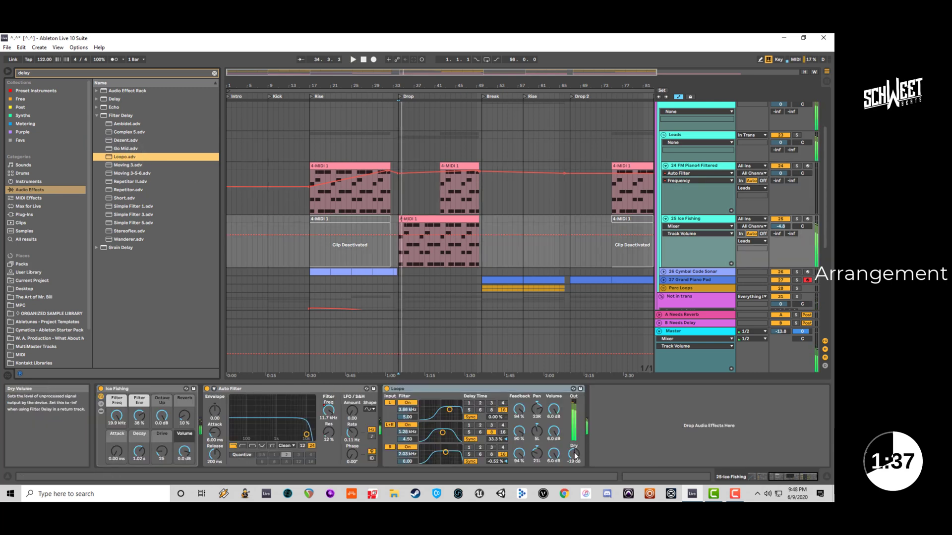
pyautogui.moveTo(573, 453); pyautogui.dragTo(574, 465)
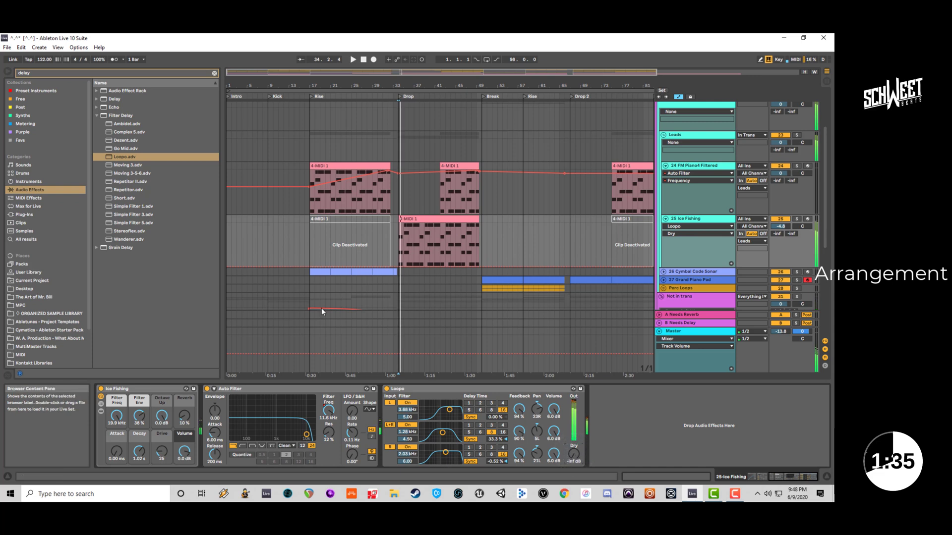
pyautogui.doubleClick(124, 198)
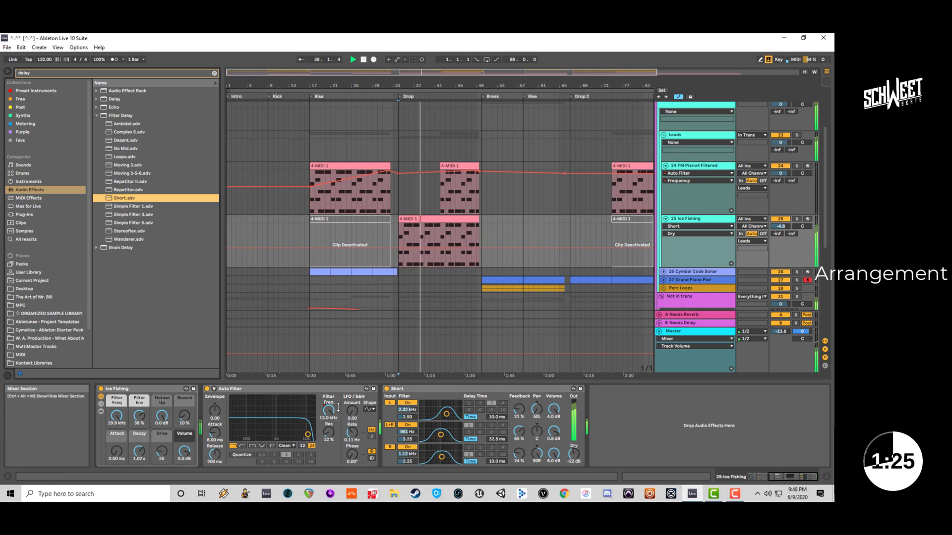
# Try all notes of the Ice Fishing clip in the Drop an octave lower, and transpose them back up an octave.
pyautogui.doubleClick(455, 220)
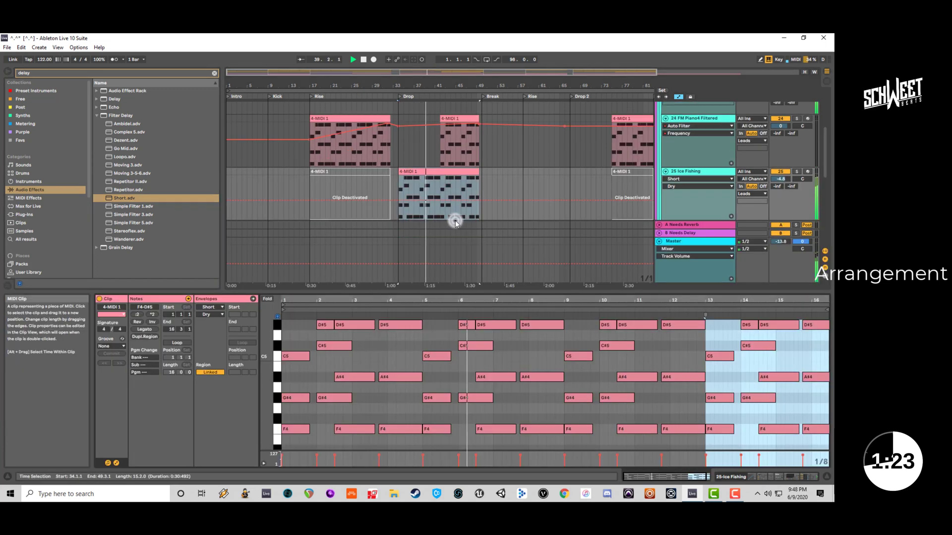
pyautogui.hotkey('ctrl', 'a')
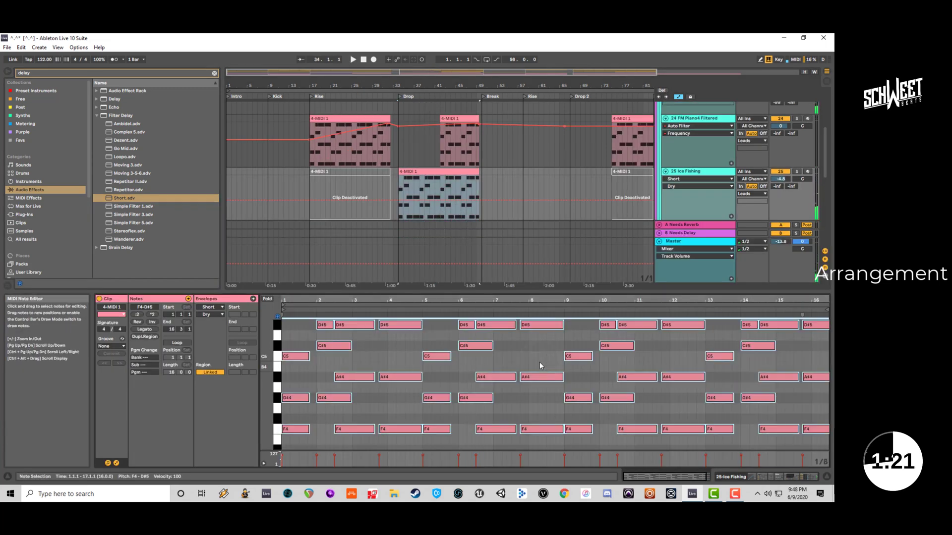
pyautogui.hotkey('shift', 'Down')
pyautogui.press('space')
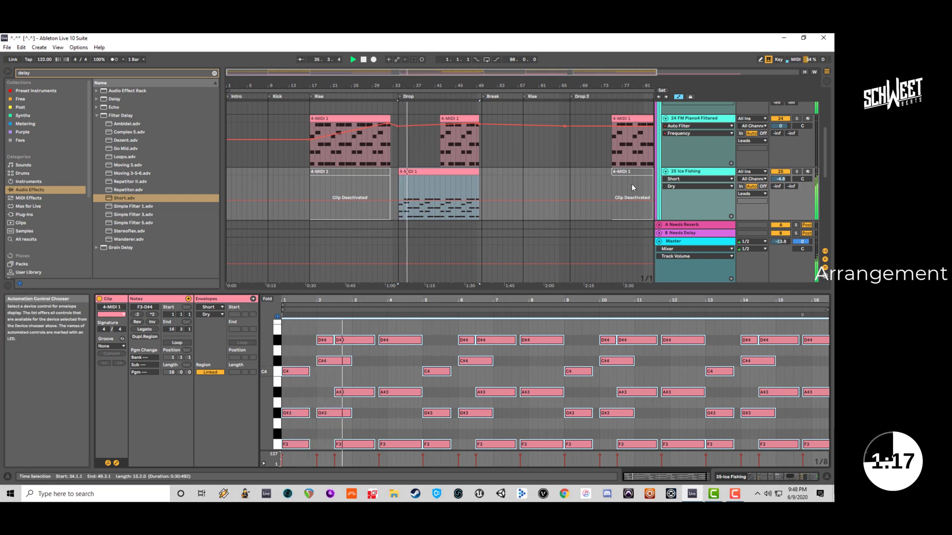
pyautogui.hotkey('shift', 'Up')
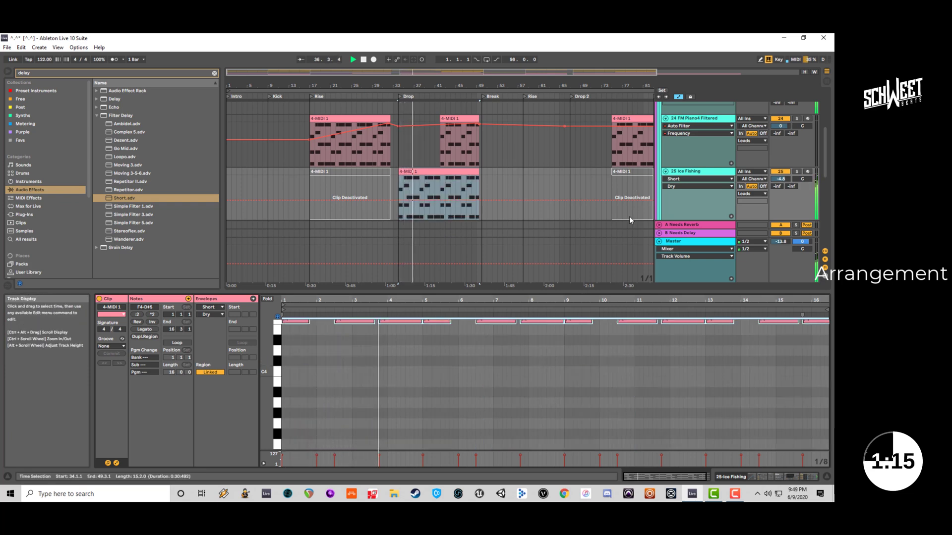
pyautogui.click(682, 174)
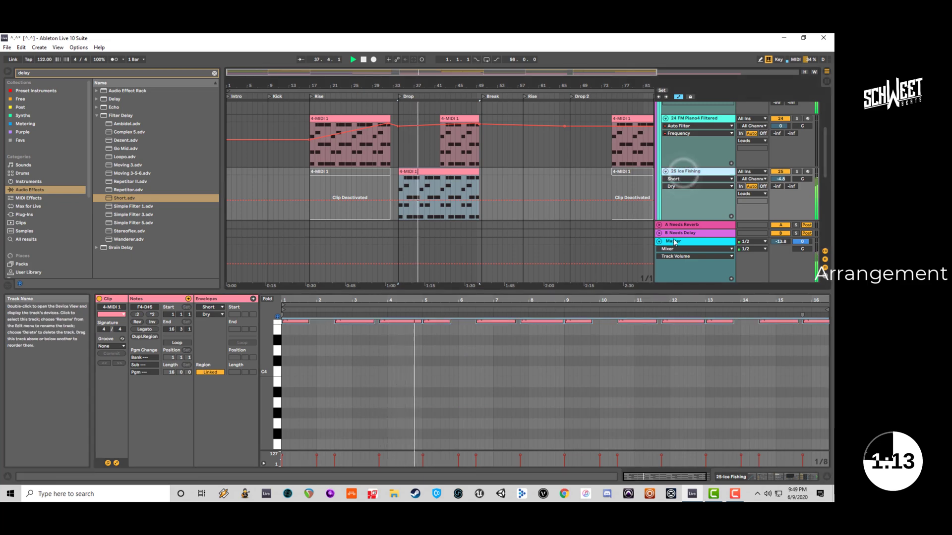
# Switch off the Short delay on the Ice Fishing track and raise its Needs Reverb send to -8.7 dB.
pyautogui.hotkey('shift', 'Tab')
pyautogui.press('space')
pyautogui.click(388, 390)
pyautogui.press('space')
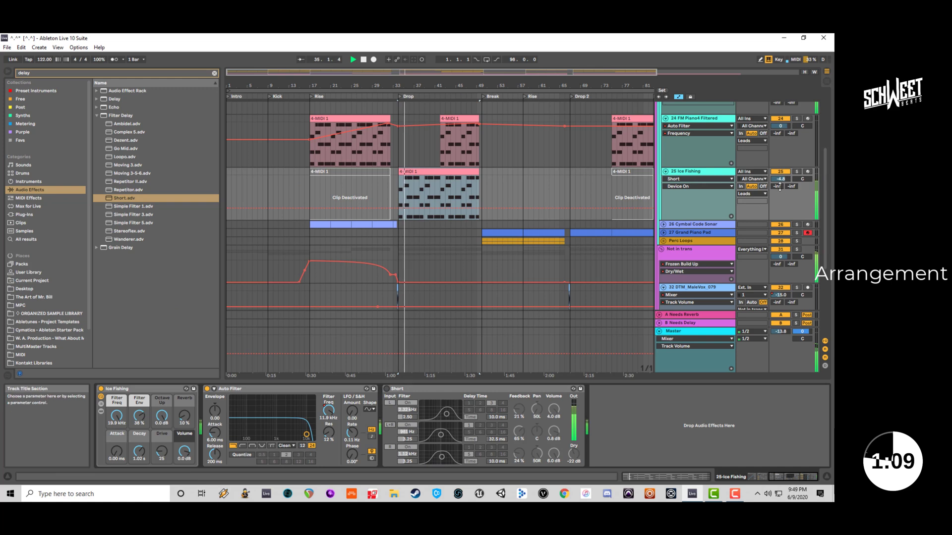
pyautogui.moveTo(778, 187); pyautogui.dragTo(778, 177)
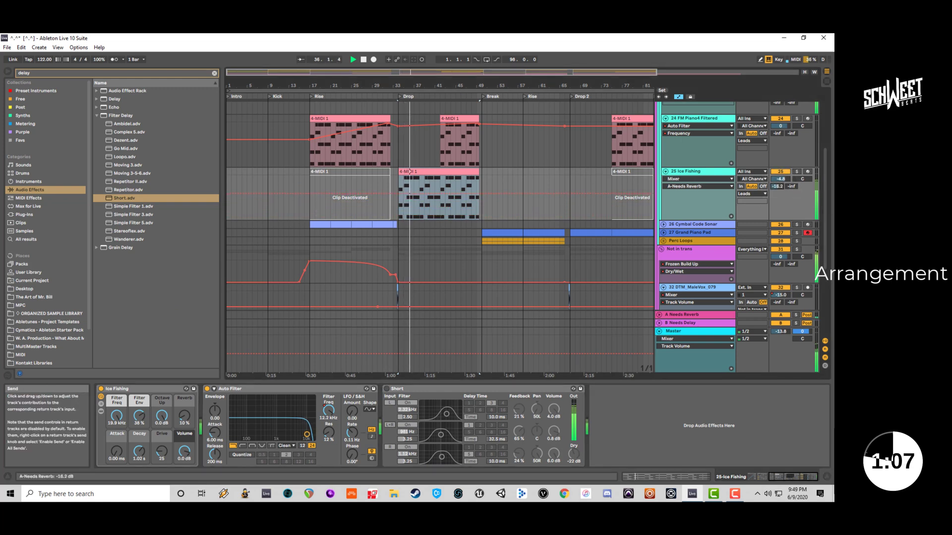
# Fold the FM Piano4 Filtered and Ice Fishing tracks plus both Trans groups, and reset the Master volume to 0 dB.
pyautogui.scroll(4, 411, 172)
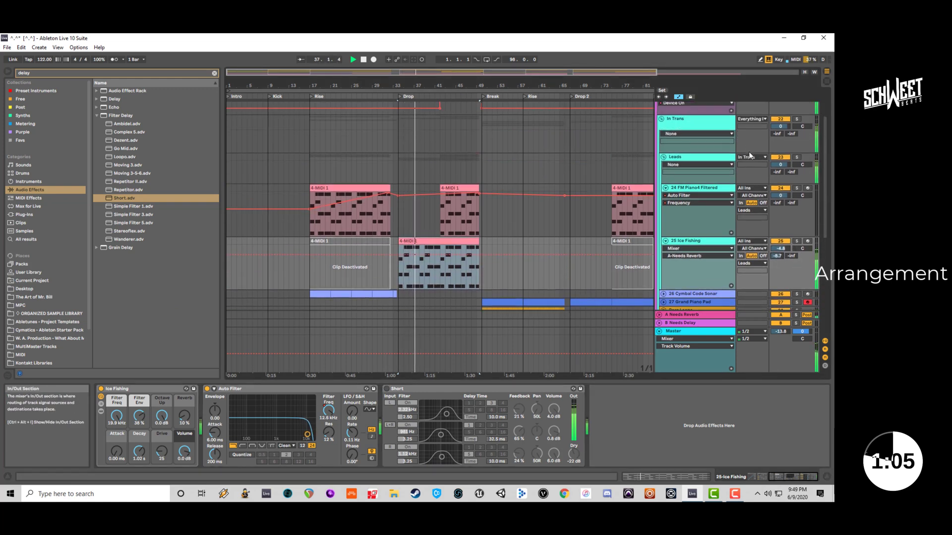
pyautogui.click(665, 196)
pyautogui.click(666, 204)
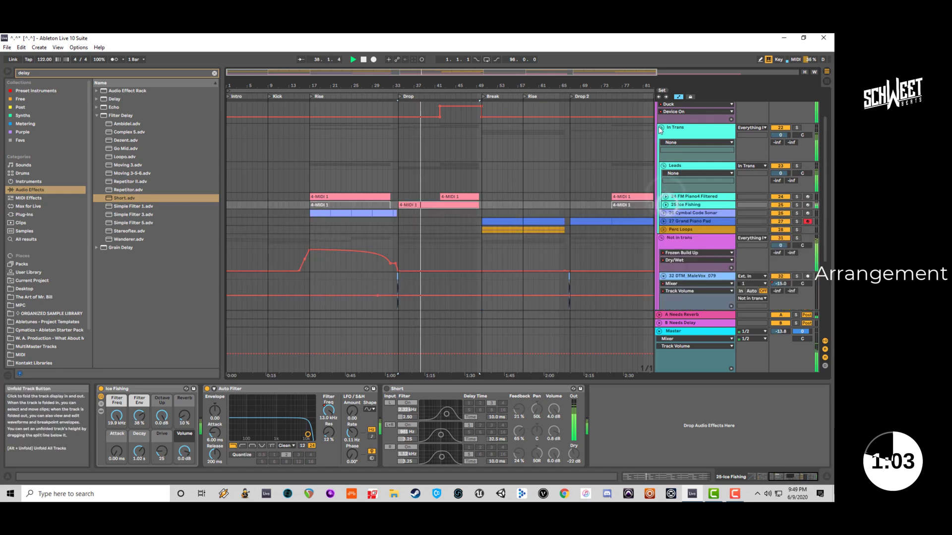
pyautogui.click(660, 127)
pyautogui.scroll(1, 681, 144)
pyautogui.click(663, 159)
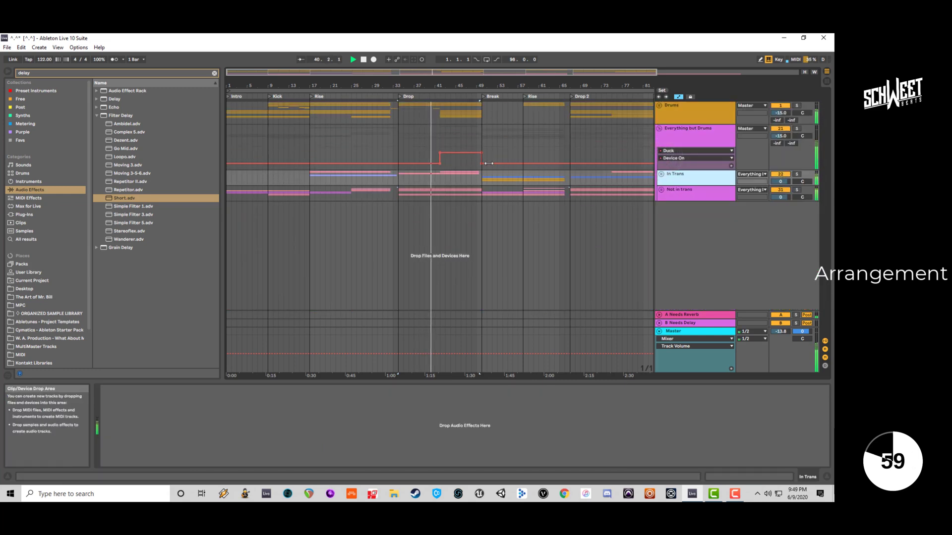
pyautogui.doubleClick(781, 332)
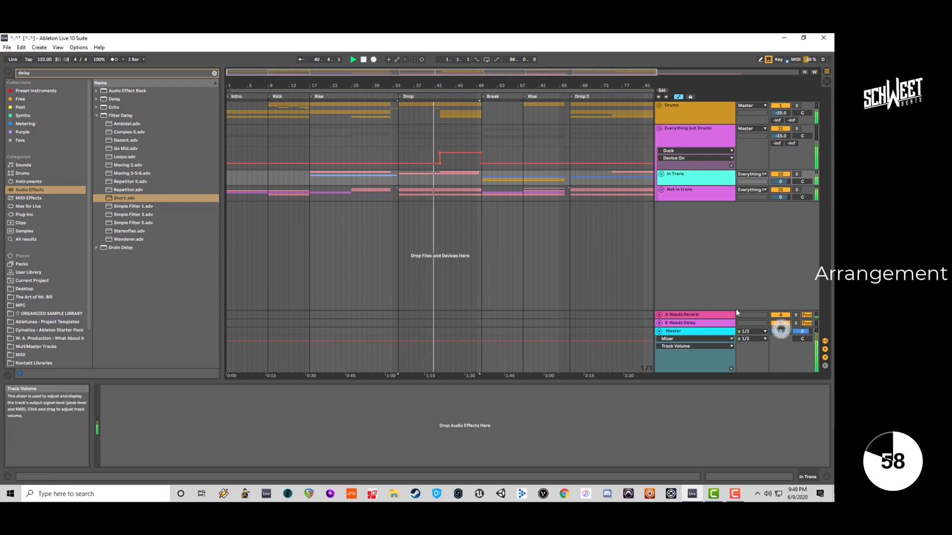
# Unfold the Grand Piano Pad track in In Trans, play the Break from bar 50 and set its volume to -2.4 dB.
pyautogui.click(481, 183)
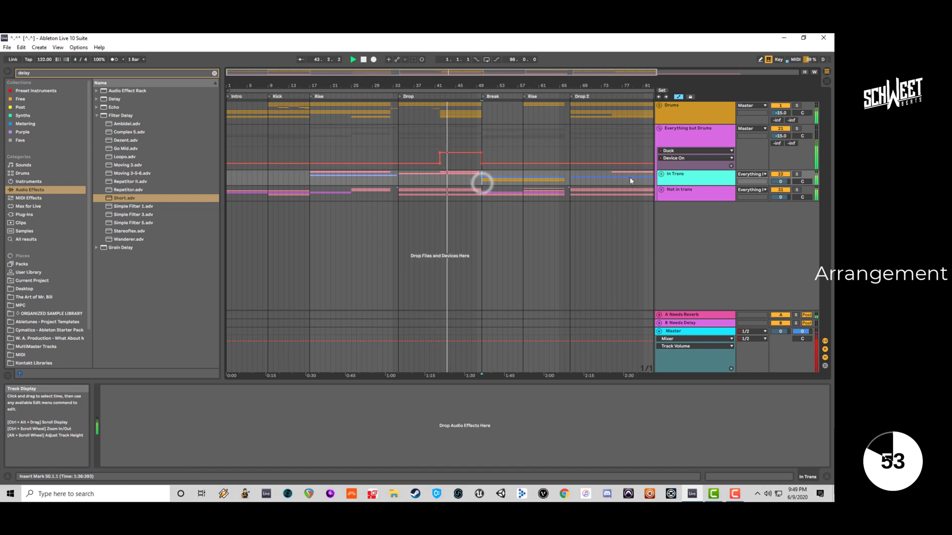
pyautogui.click(661, 174)
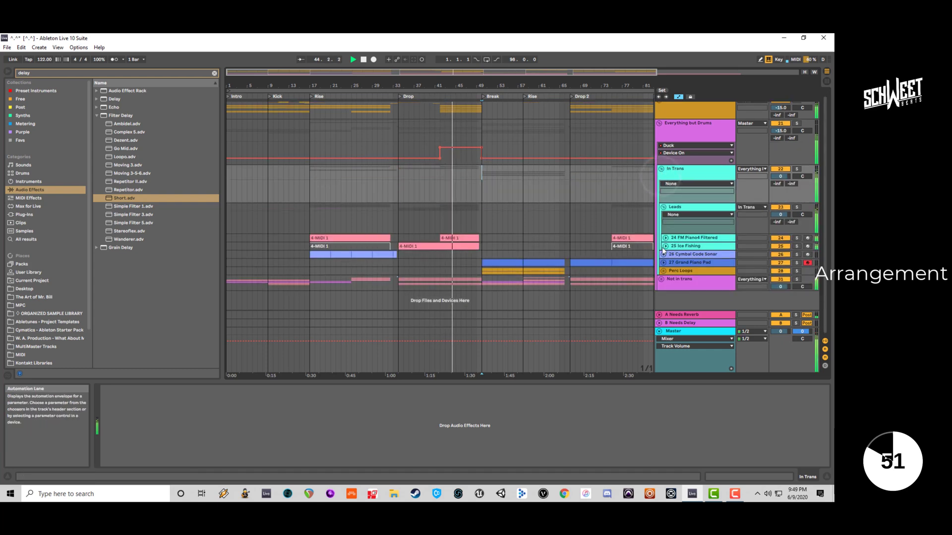
pyautogui.click(664, 263)
pyautogui.scroll(-2, 663, 265)
pyautogui.press('space')
pyautogui.press('space')
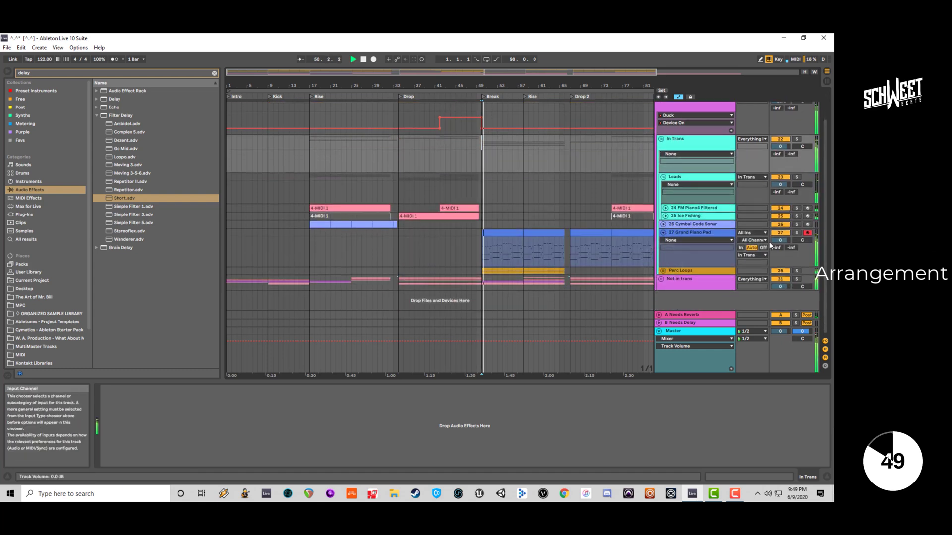
pyautogui.moveTo(784, 243); pyautogui.dragTo(784, 247)
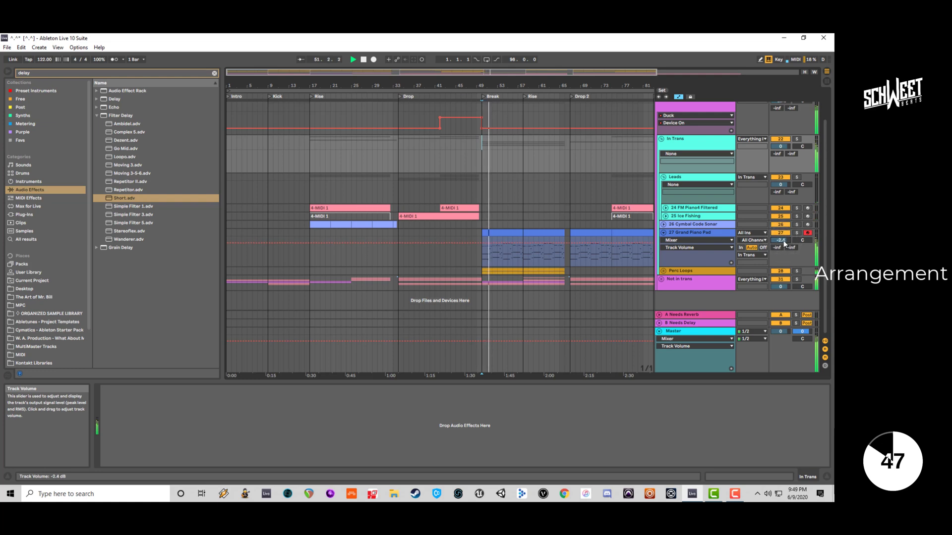
pyautogui.press('space')
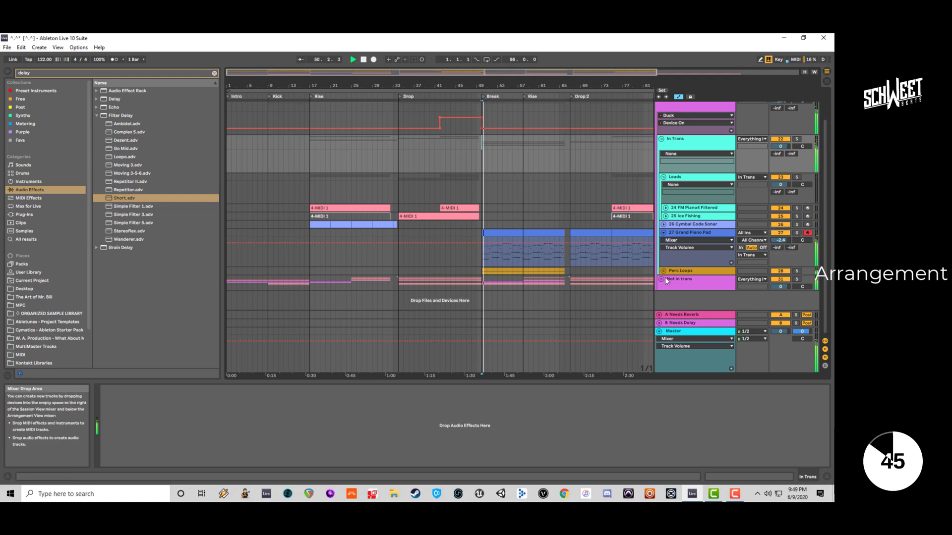
# Play from bar 48 and turn the Bass group's Auto Filter Frequency drop into a short slope just before bar 50.
pyautogui.click(473, 282)
pyautogui.press('space')
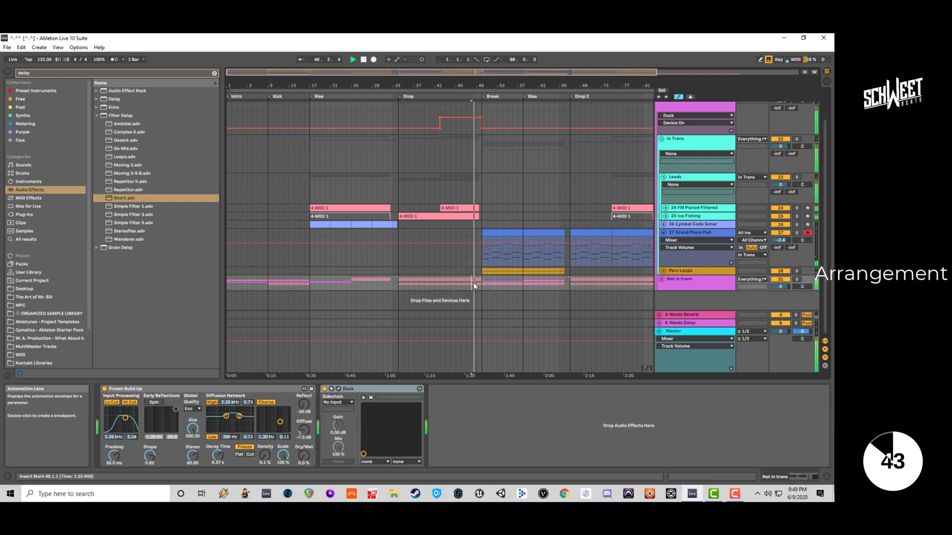
pyautogui.scroll(-7, 662, 278)
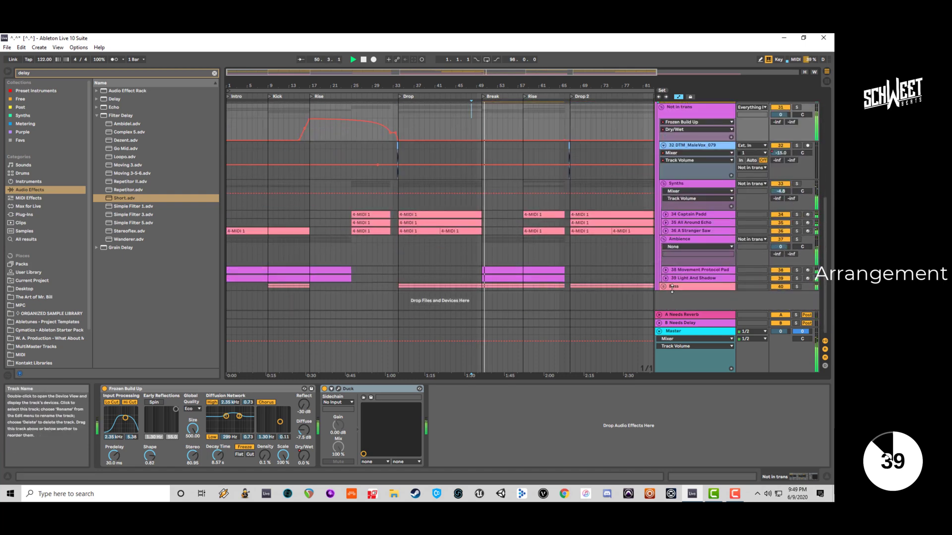
pyautogui.click(663, 287)
pyautogui.scroll(-4, 600, 266)
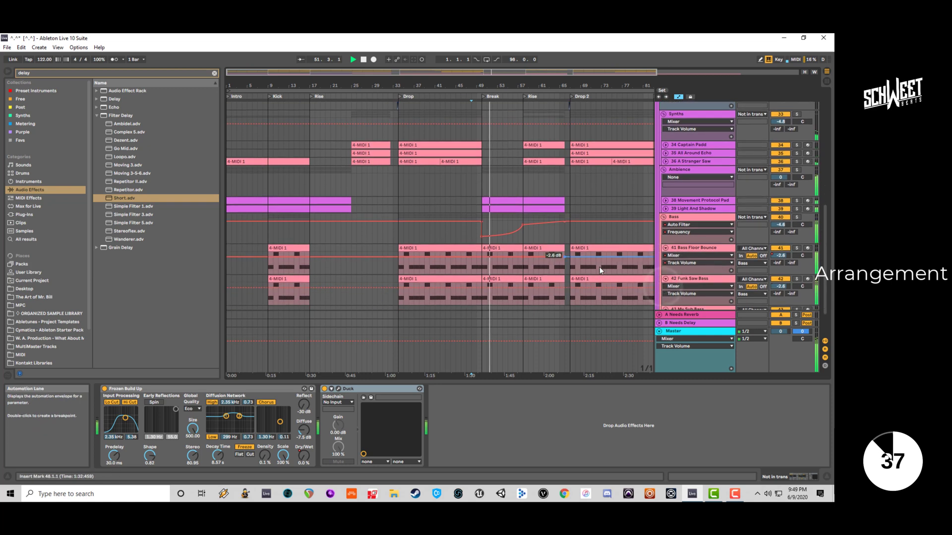
pyautogui.click(480, 222)
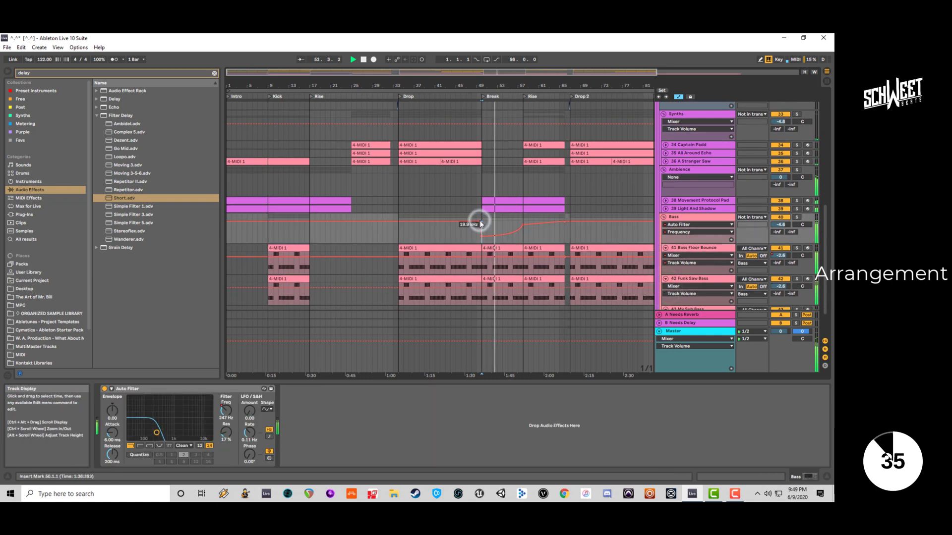
pyautogui.click(481, 222)
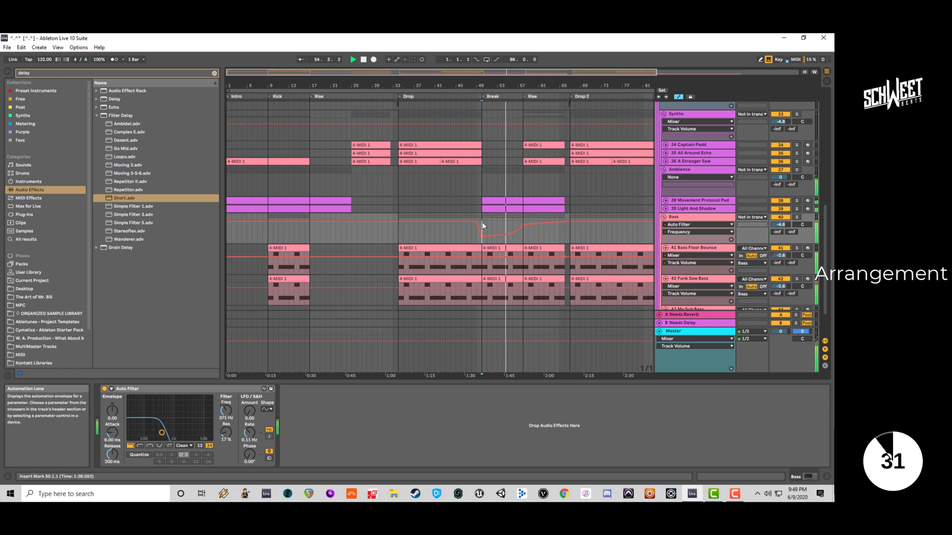
# Unfold the Perc Loops group and select it.
pyautogui.scroll(5, 482, 222)
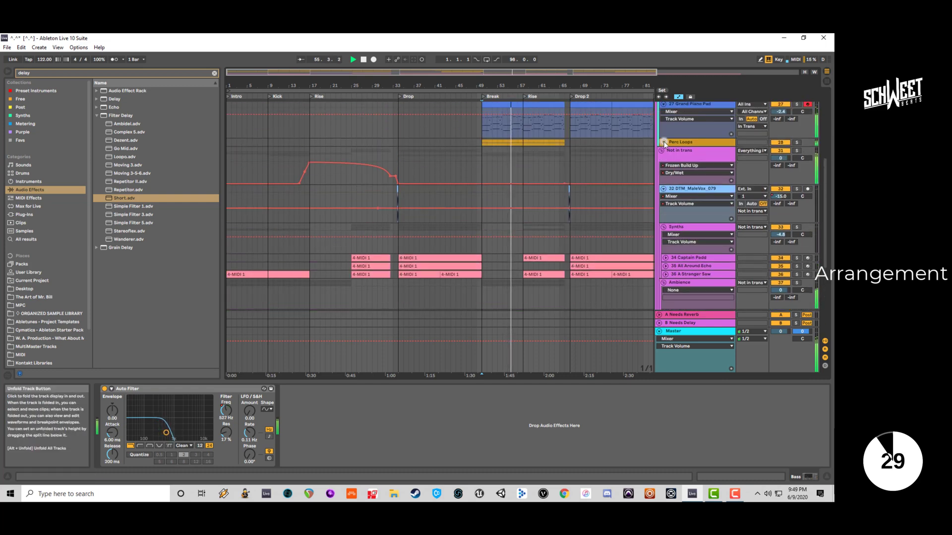
pyautogui.click(663, 143)
pyautogui.scroll(2, 677, 126)
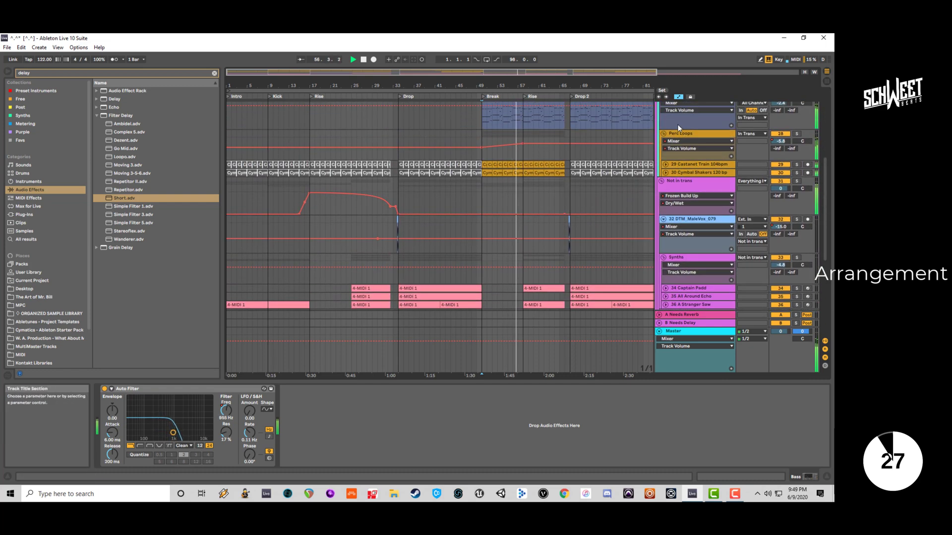
pyautogui.click(683, 135)
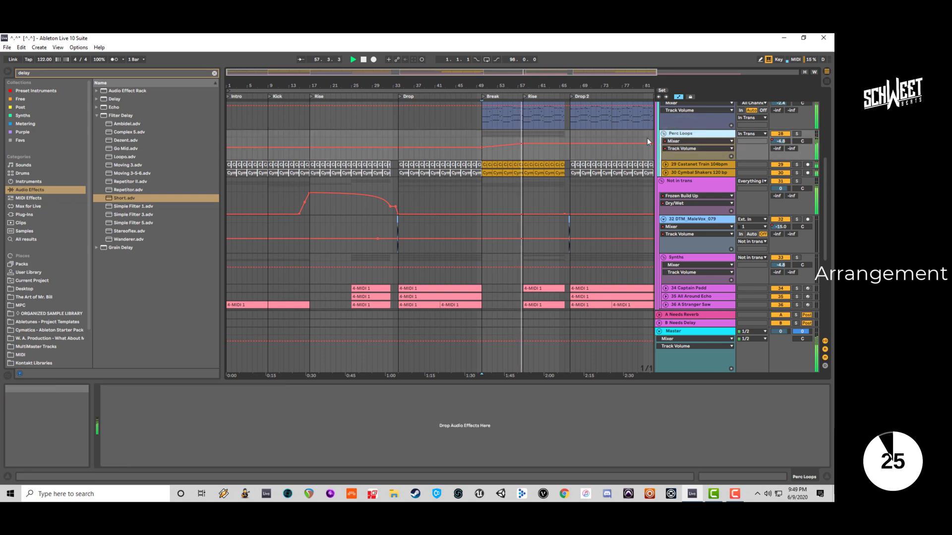
# Search the audio effects for "reve".
pyautogui.click(66, 75)
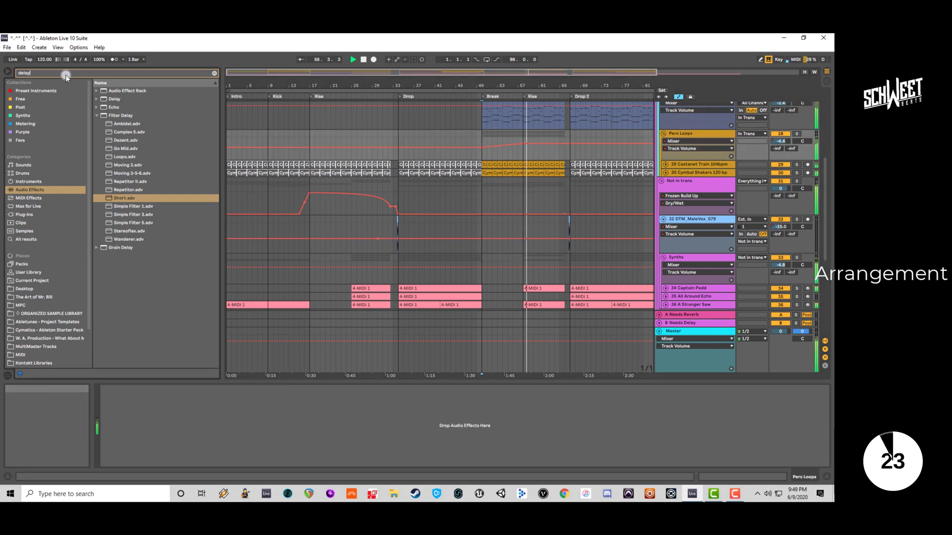
pyautogui.press('BackSpace')
pyautogui.press('BackSpace')
pyautogui.press('BackSpace')
pyautogui.press('BackSpace')
pyautogui.press('BackSpace')
pyautogui.write('reve')
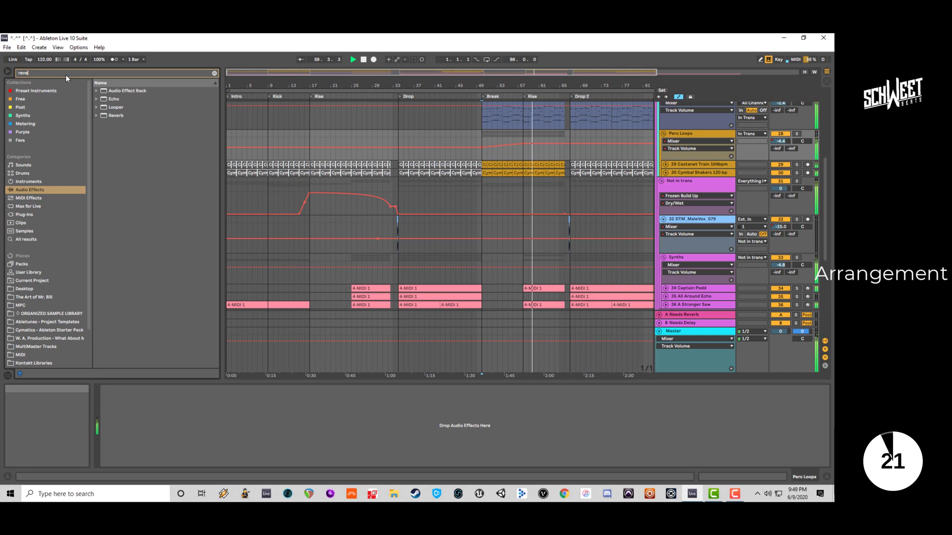
# Copy the Knob 1 Fade to Grey rack from the Master and paste it onto the Perc Loops group.
pyautogui.click(686, 331)
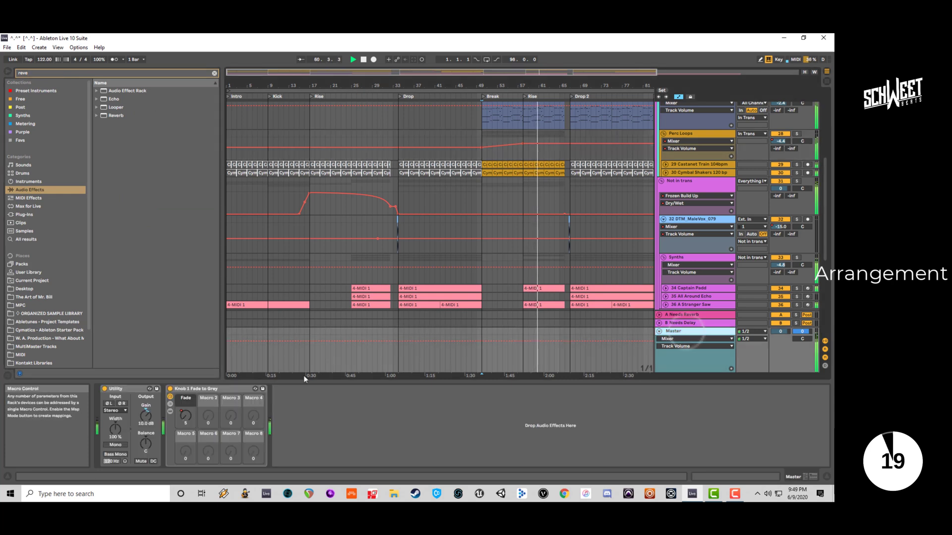
pyautogui.rightClick(195, 388)
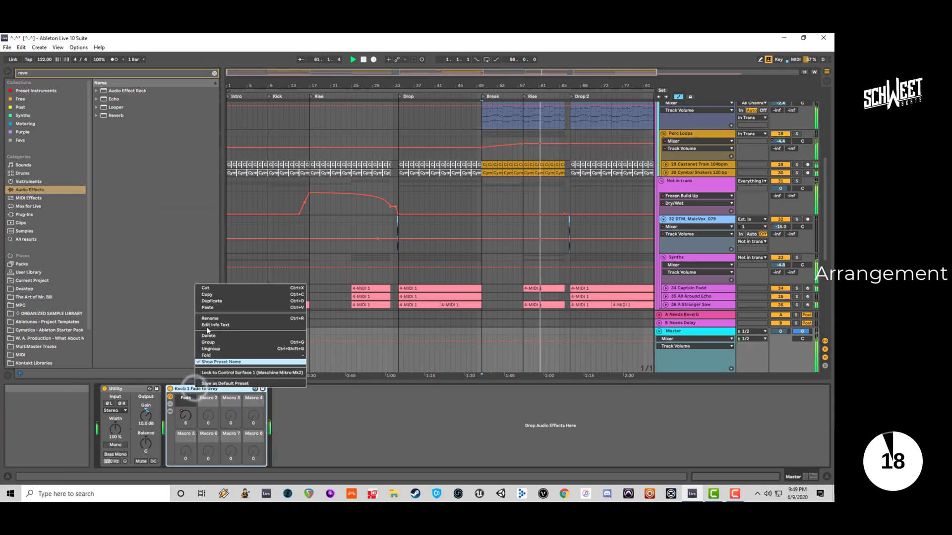
pyautogui.click(213, 299)
pyautogui.click(684, 133)
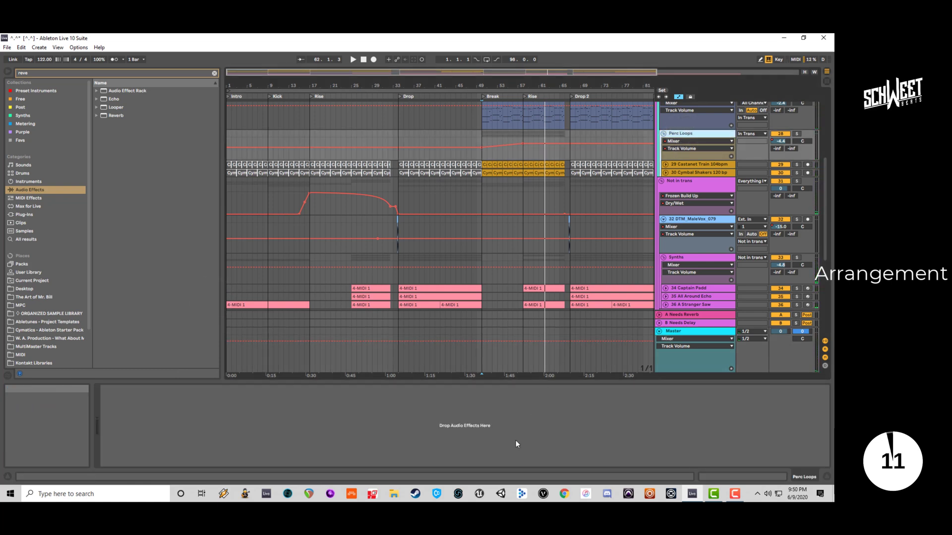
pyautogui.rightClick(512, 418)
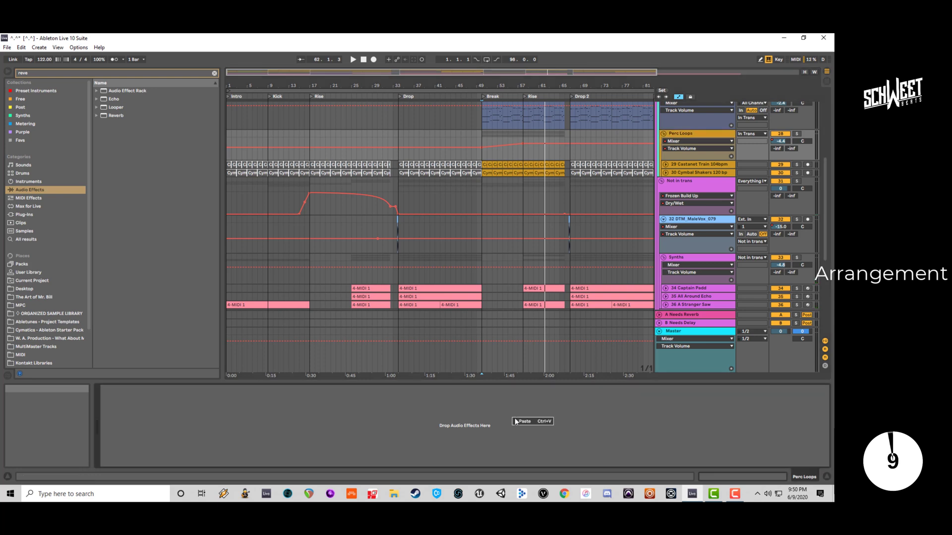
pyautogui.click(527, 421)
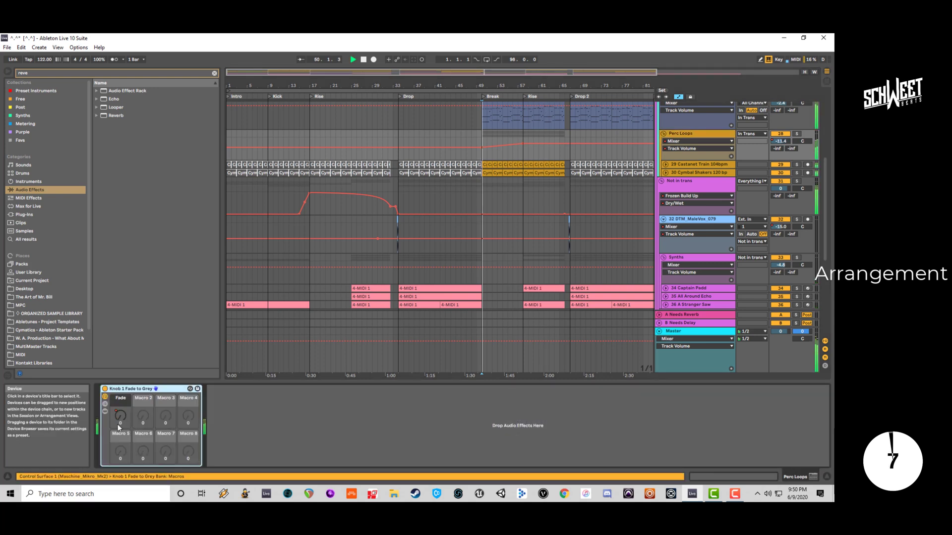
# On Perc Loops, remove the Fade automation peak at the end of the Rise and raise the Fade to 127 at bar 50.
pyautogui.press('space')
pyautogui.moveTo(518, 144); pyautogui.dragTo(517, 142)
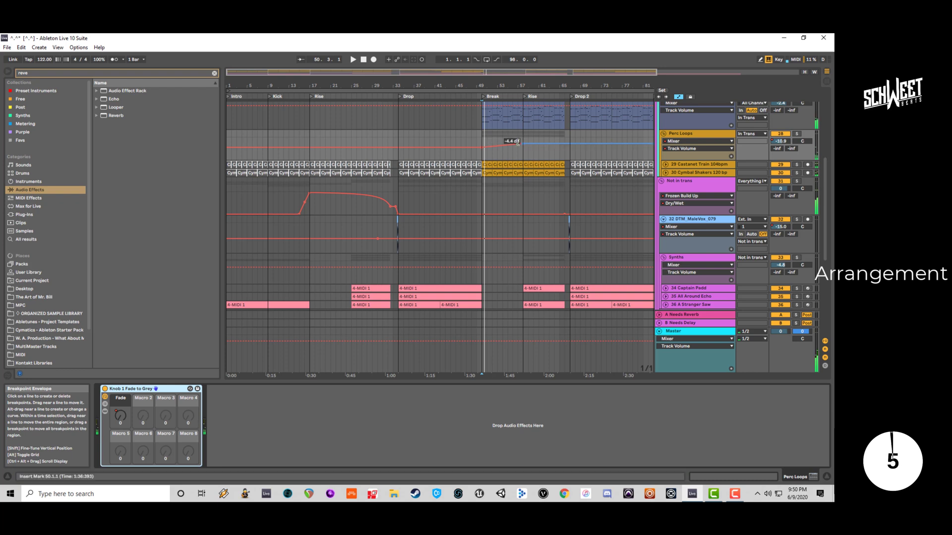
pyautogui.click(118, 416)
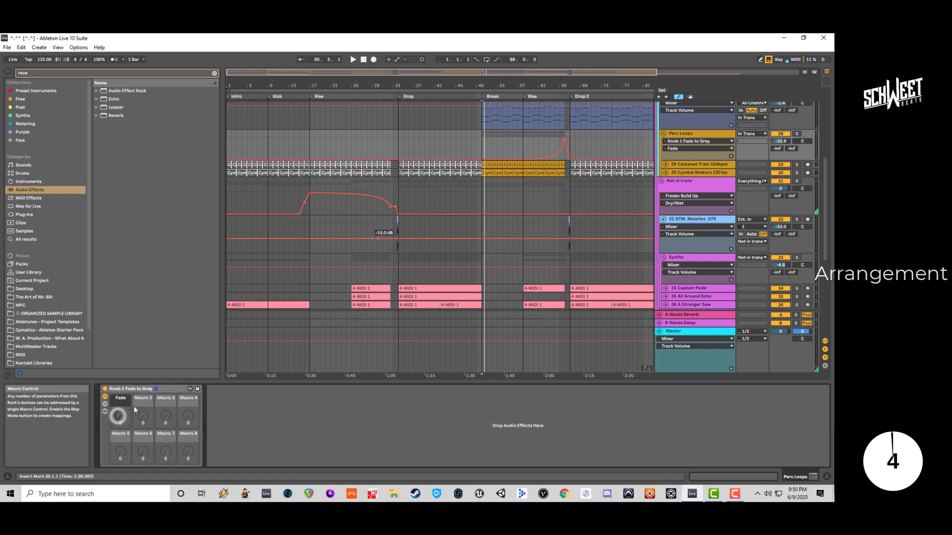
pyautogui.click(565, 143)
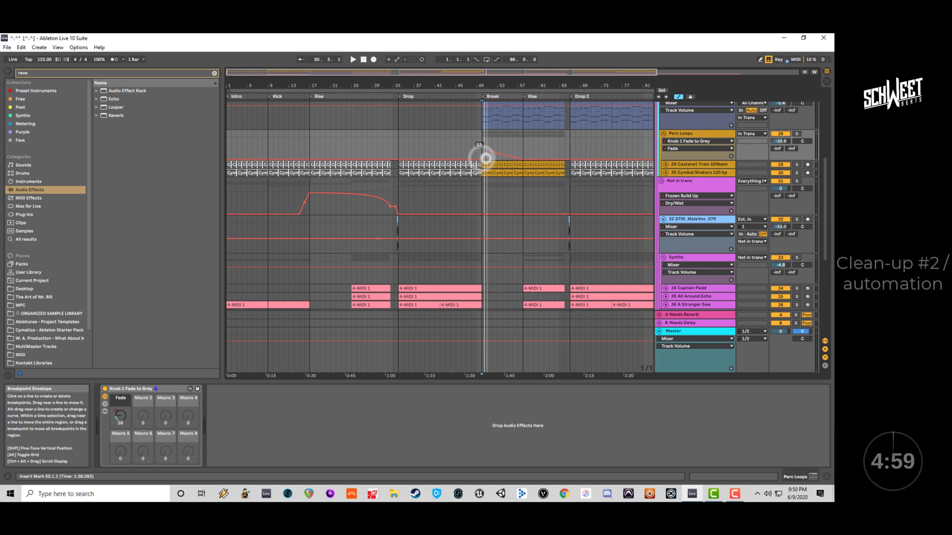
pyautogui.moveTo(484, 159); pyautogui.dragTo(485, 138)
# Play the Break from bar 50, lower the Perc Loops Fade automation's starting point and raise the middle of its slope.
pyautogui.press('space')
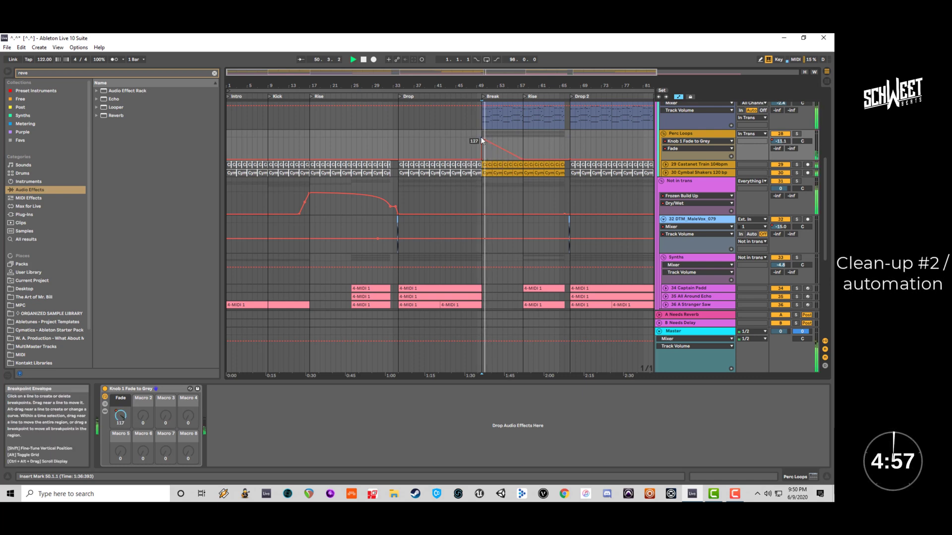
pyautogui.moveTo(481, 139); pyautogui.dragTo(480, 145)
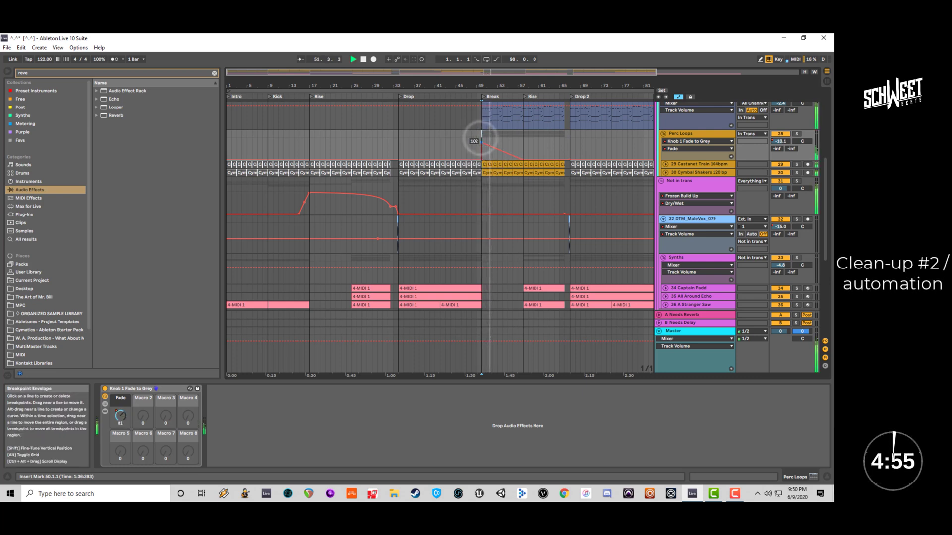
pyautogui.press('space')
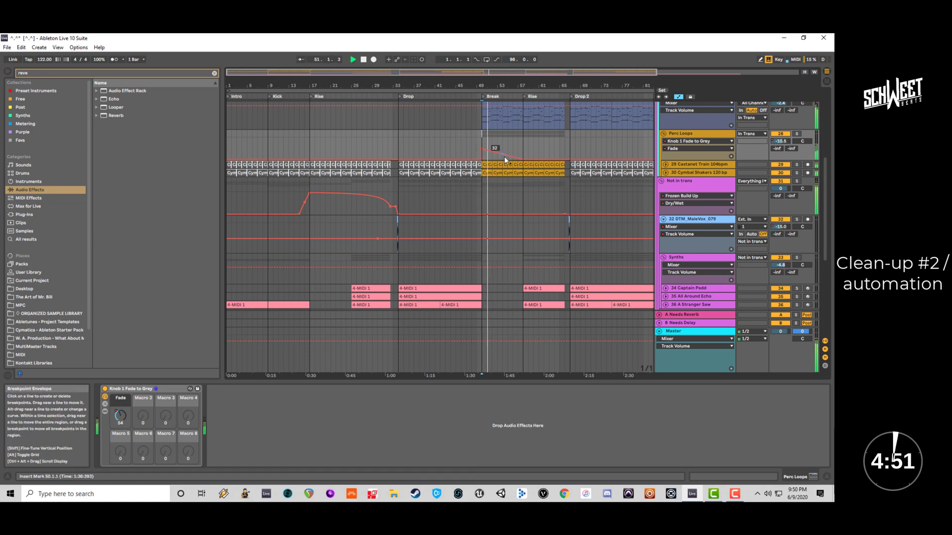
pyautogui.moveTo(504, 156); pyautogui.dragTo(504, 148)
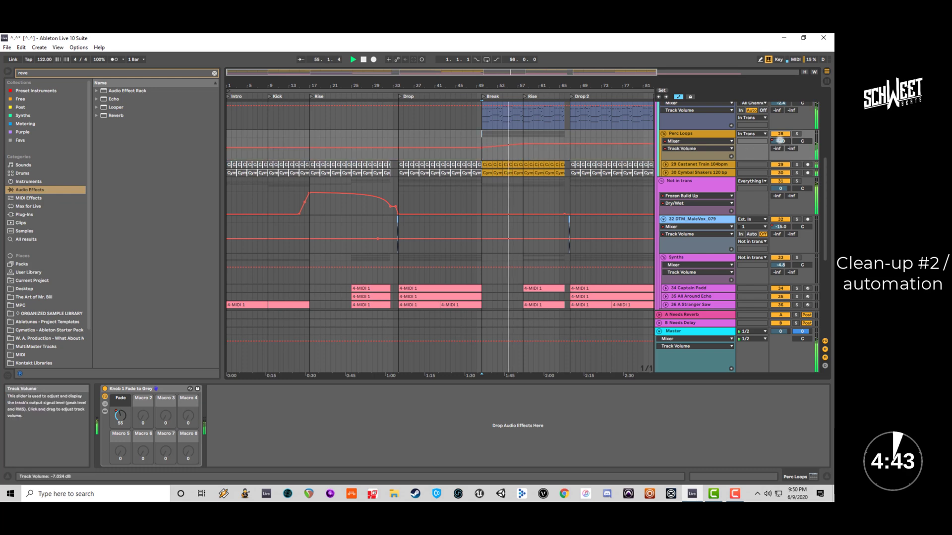
# Show the Perc Loops volume automation and view the arrangement through to the Outro.
pyautogui.click(780, 141)
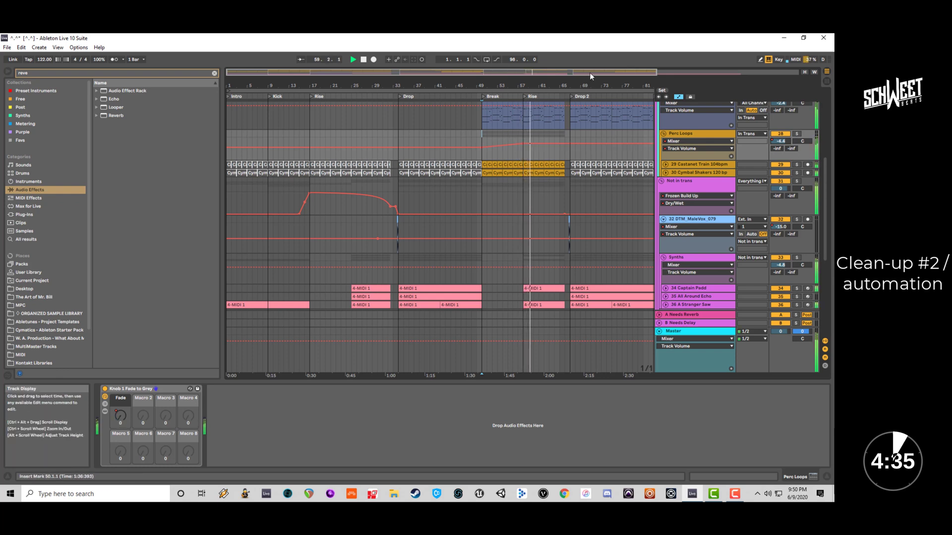
pyautogui.moveTo(591, 73); pyautogui.dragTo(592, 64)
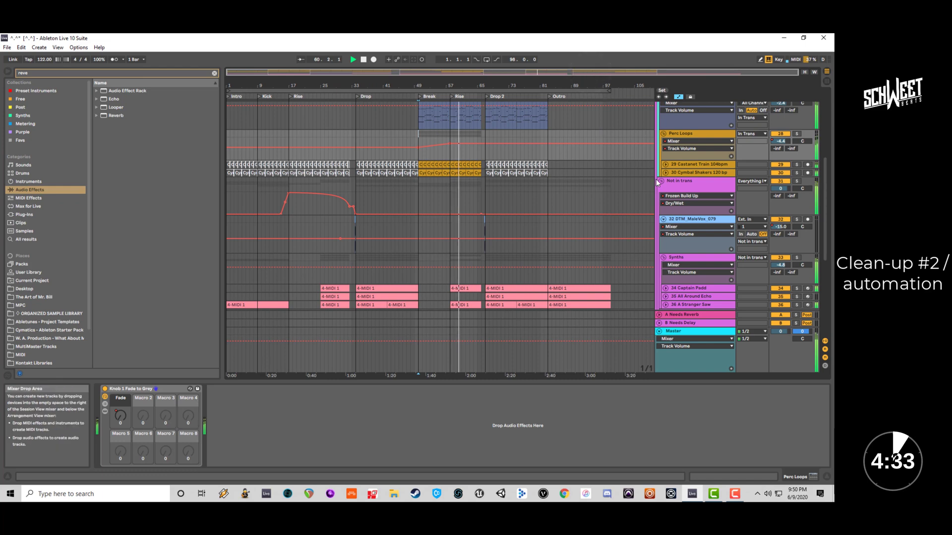
# Show the Master's Fade automation and bend its rise before Drop 2 lower, so it climbs more sharply at the end.
pyautogui.scroll(6, 656, 180)
pyautogui.scroll(-3, 658, 183)
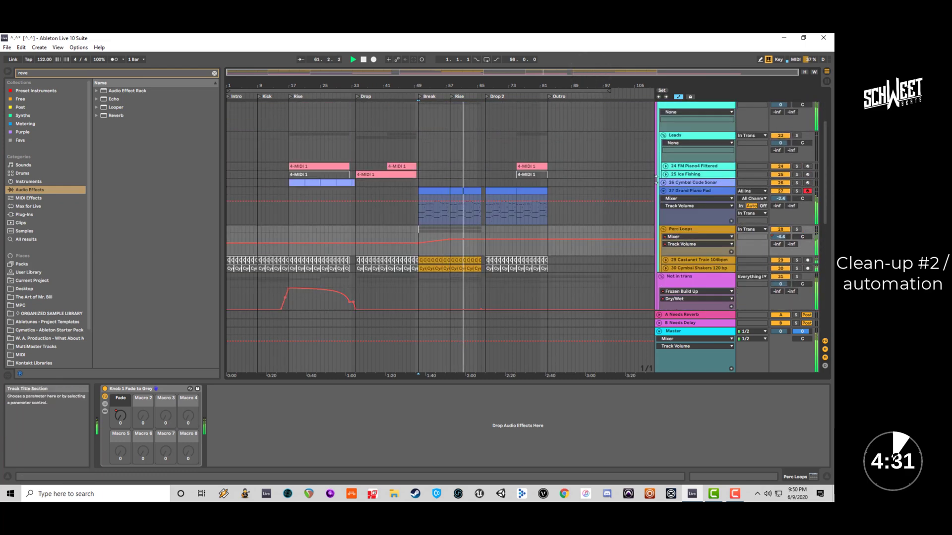
pyautogui.click(697, 335)
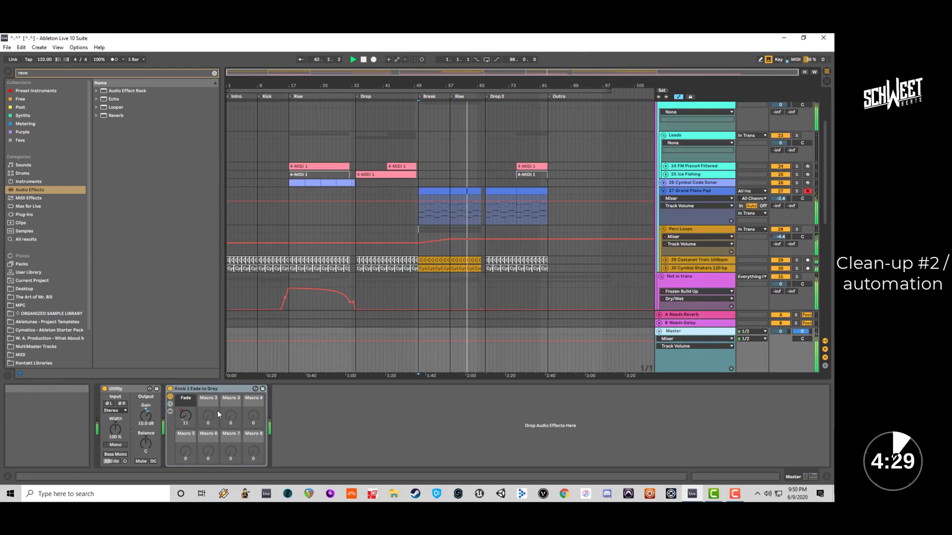
pyautogui.click(186, 415)
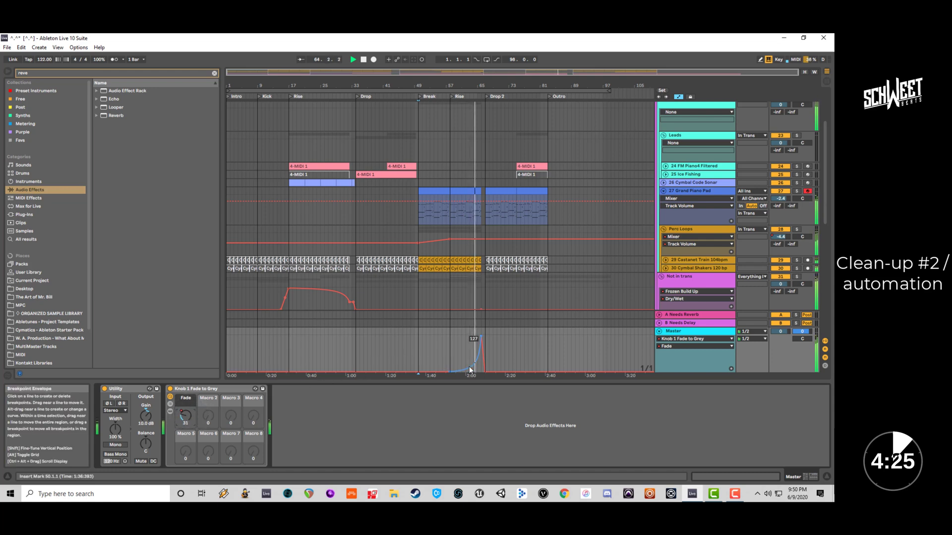
pyautogui.moveTo(469, 366); pyautogui.dragTo(469, 375)
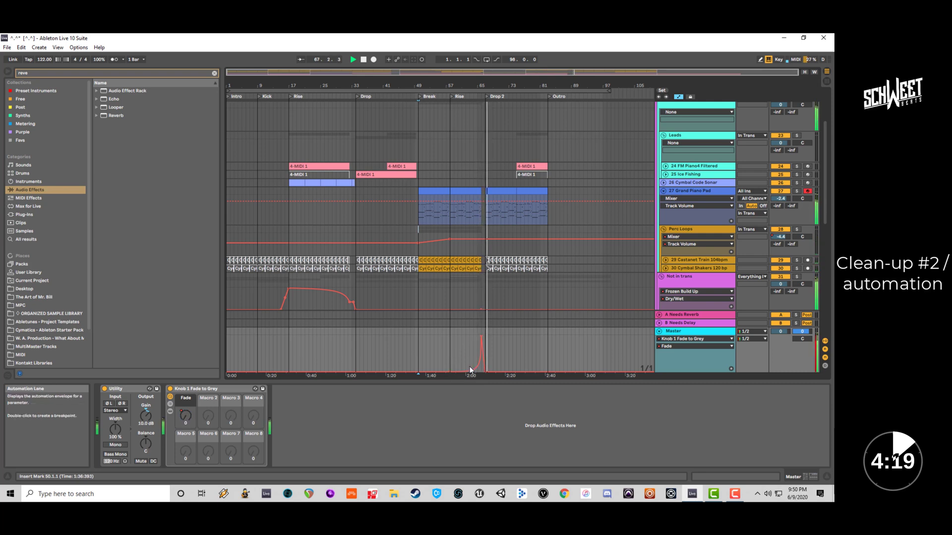
# Fold the Leads, In Trans and Everything but Drums groups and select bars 83 to 101 on Everything but Drums.
pyautogui.scroll(1, 469, 367)
pyautogui.scroll(1, 470, 366)
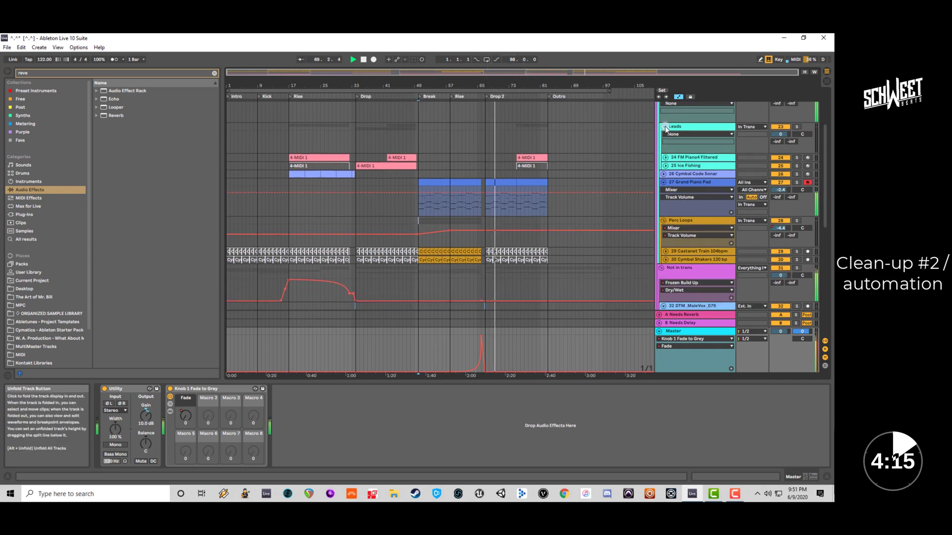
pyautogui.click(664, 132)
pyautogui.click(661, 131)
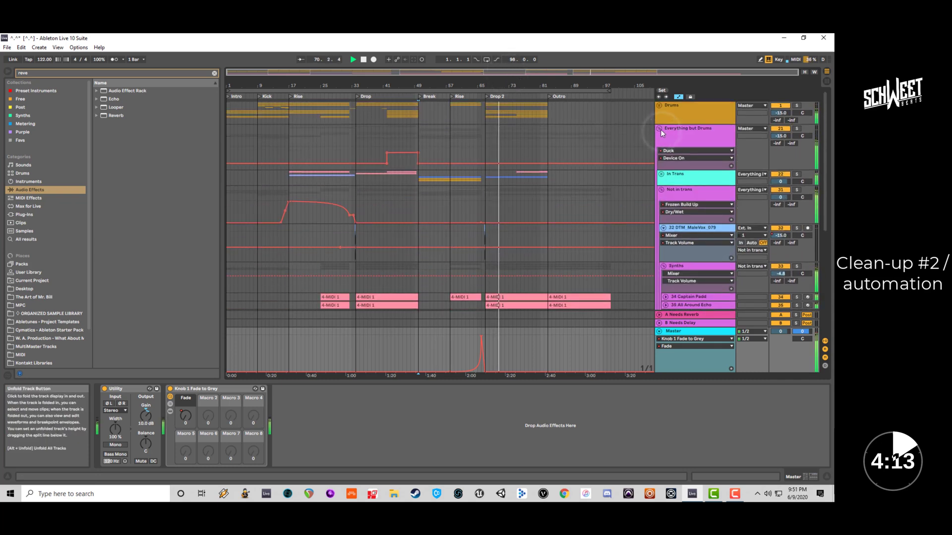
pyautogui.click(661, 128)
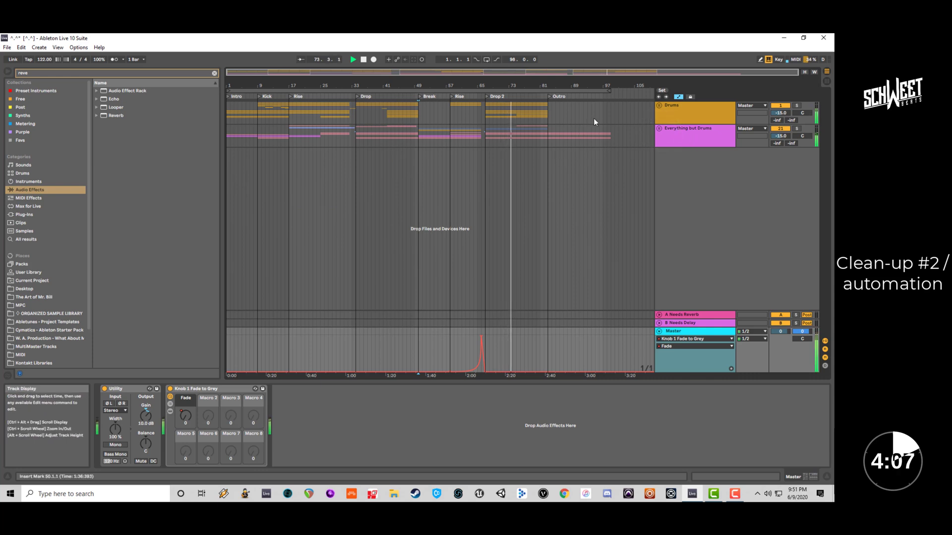
pyautogui.moveTo(618, 127); pyautogui.dragTo(548, 150)
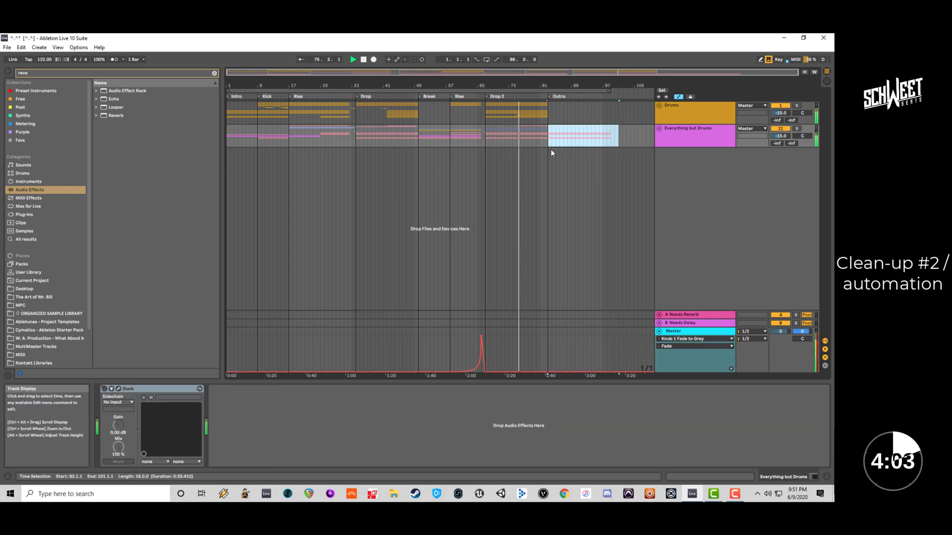
# Unfold Everything but Drums, In Trans and Leads, and deactivate the FM Piano4 Filtered clip at bar 75 while playing Drop 2.
pyautogui.click(659, 128)
pyautogui.click(545, 211)
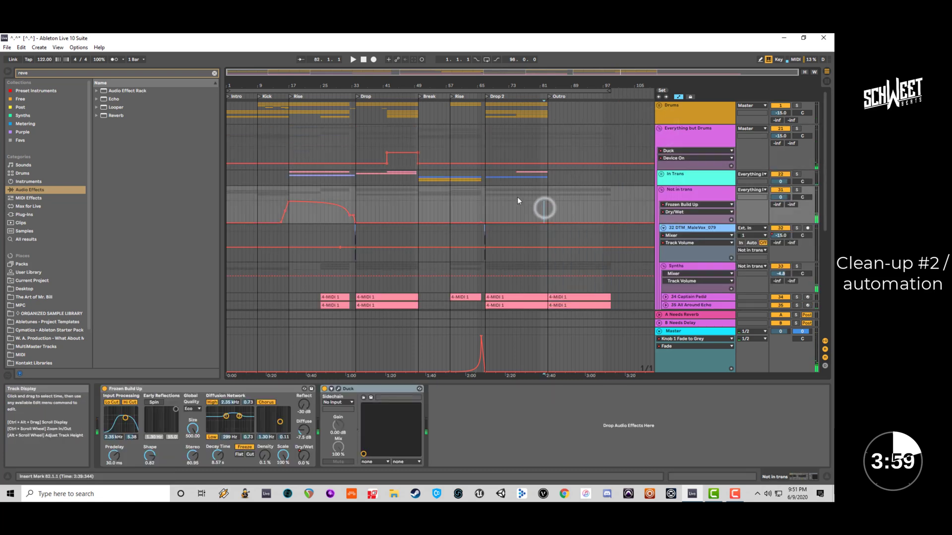
pyautogui.click(516, 197)
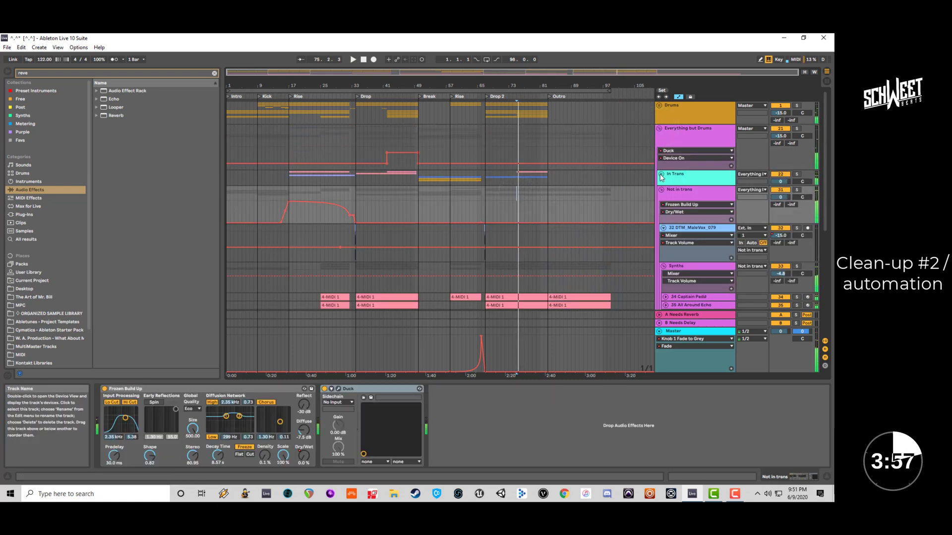
pyautogui.click(661, 174)
pyautogui.scroll(-1, 660, 177)
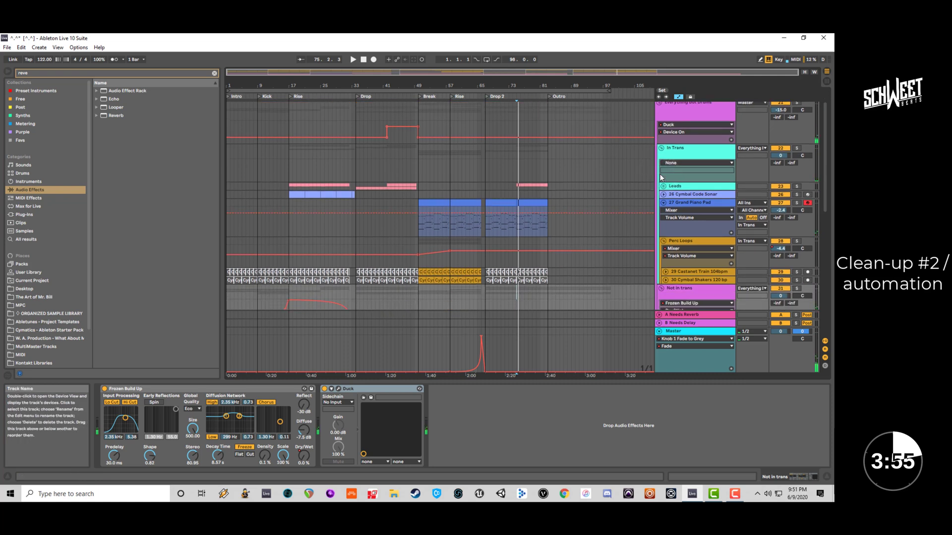
pyautogui.scroll(-1, 660, 174)
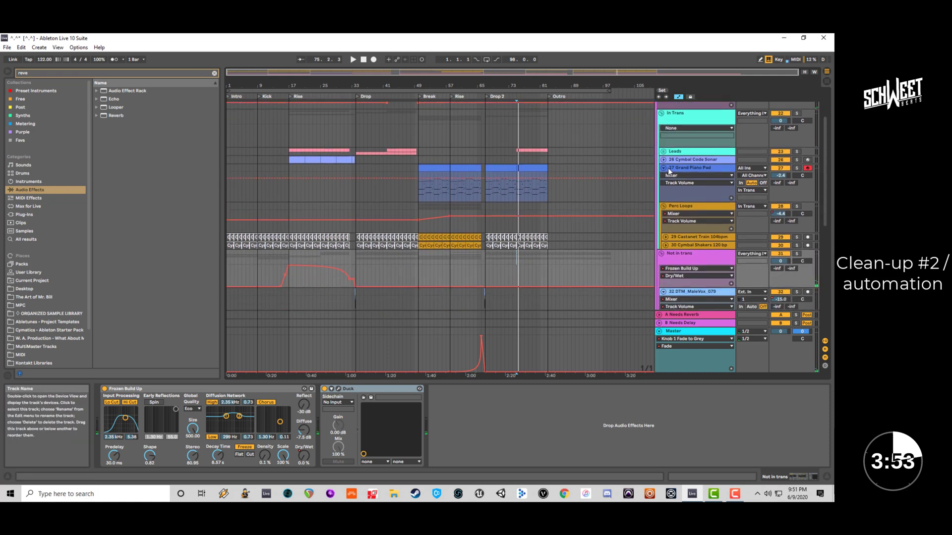
pyautogui.click(696, 153)
pyautogui.click(663, 151)
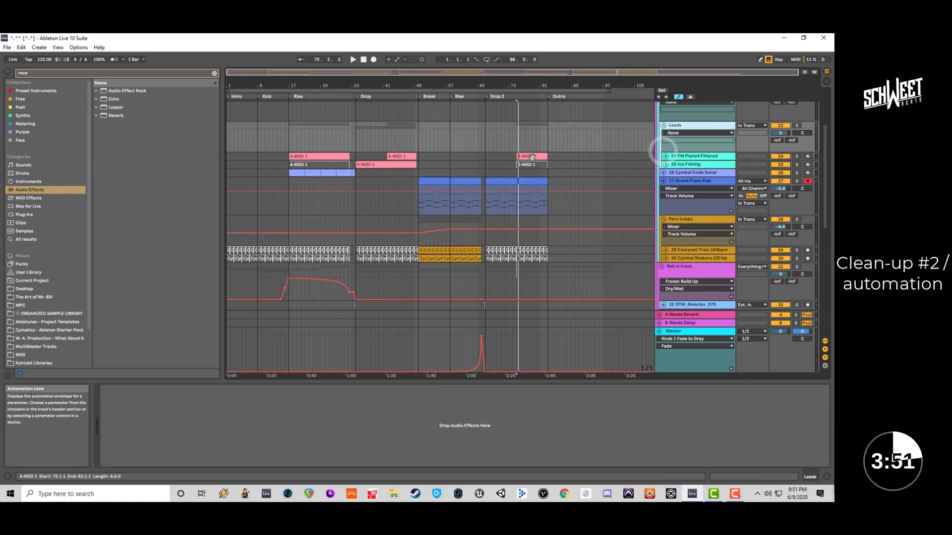
pyautogui.click(532, 157)
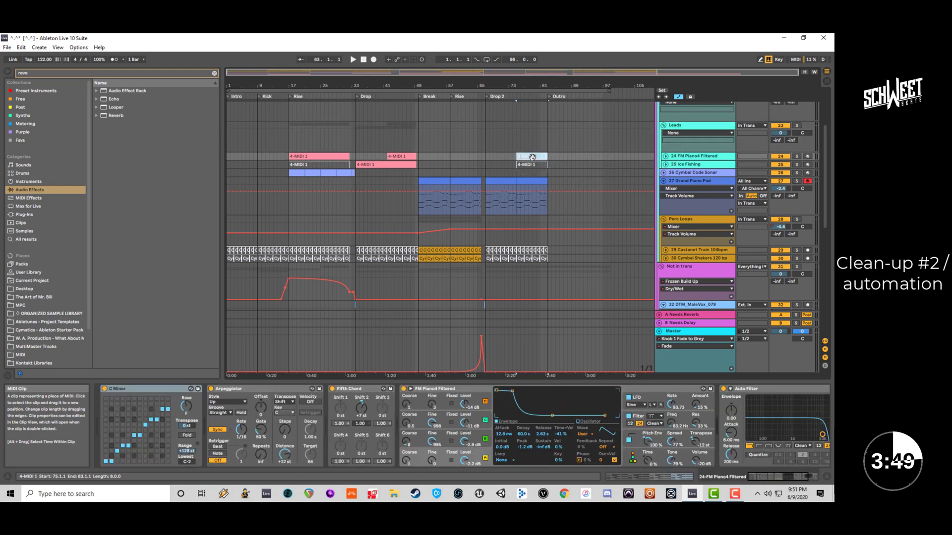
pyautogui.press('space')
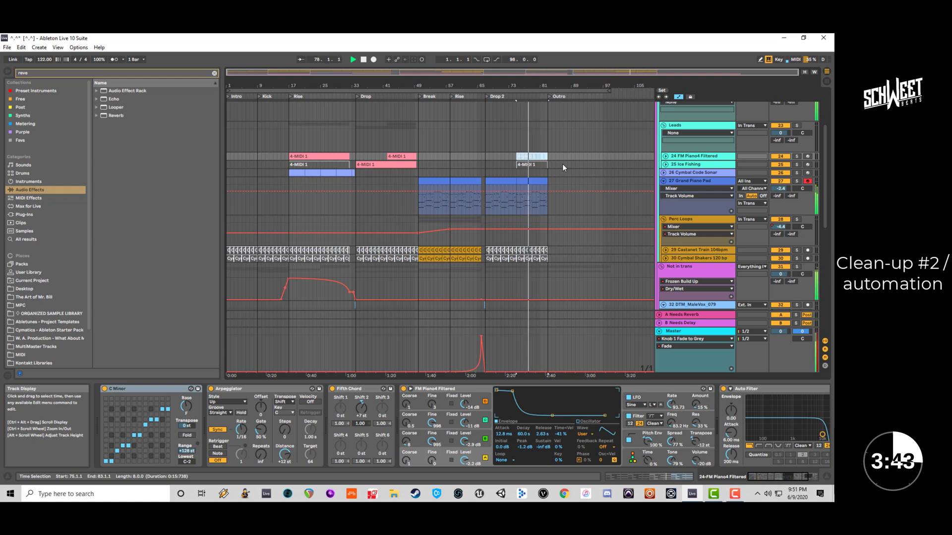
# Fold In Trans and Everything but Drums, and duplicate the Drums group's Drop 2 section, bars 67 to 83, into the Outro.
pyautogui.scroll(3, 688, 169)
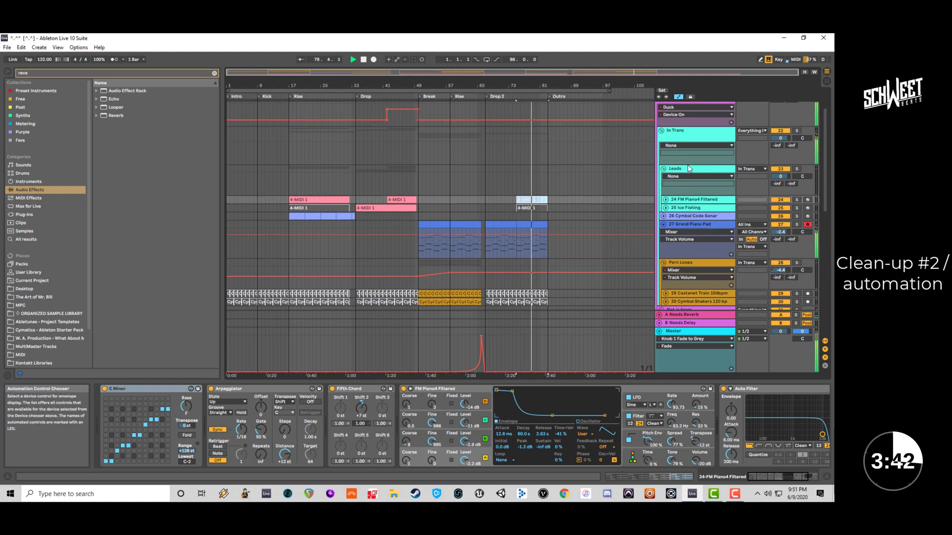
pyautogui.click(661, 131)
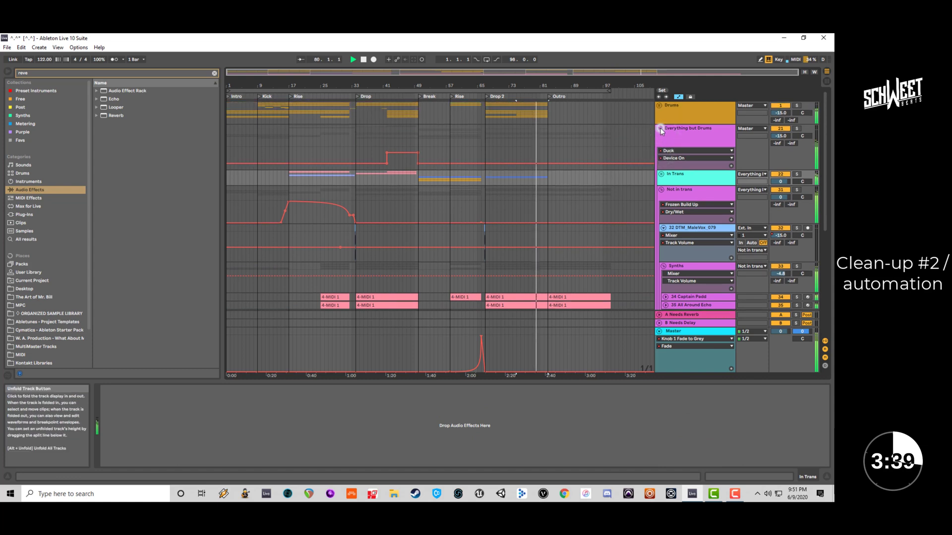
pyautogui.click(659, 128)
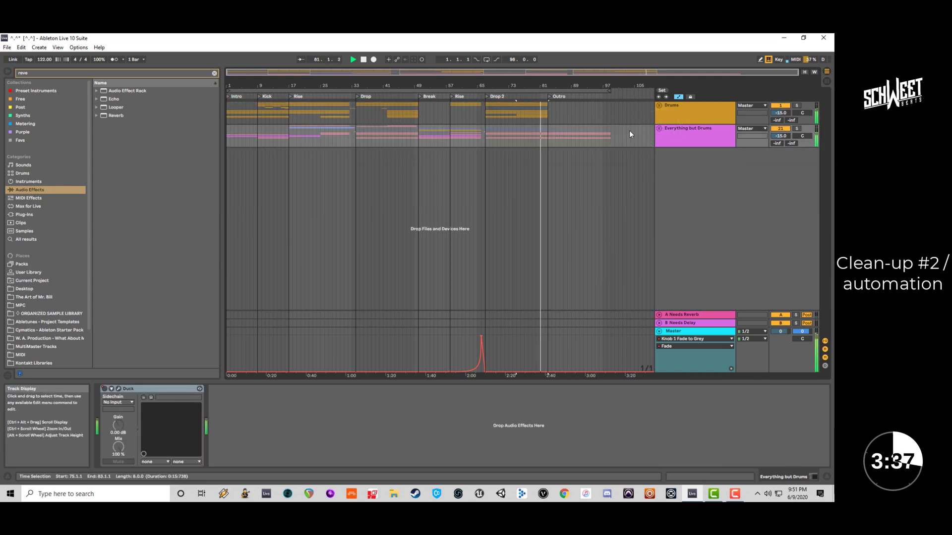
pyautogui.moveTo(485, 108); pyautogui.dragTo(548, 114)
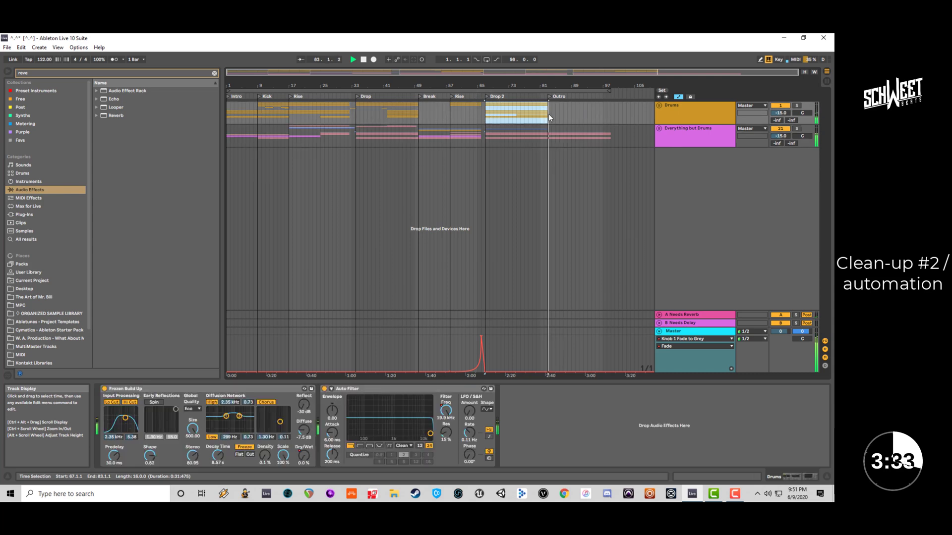
pyautogui.hotkey('ctrl', 'd')
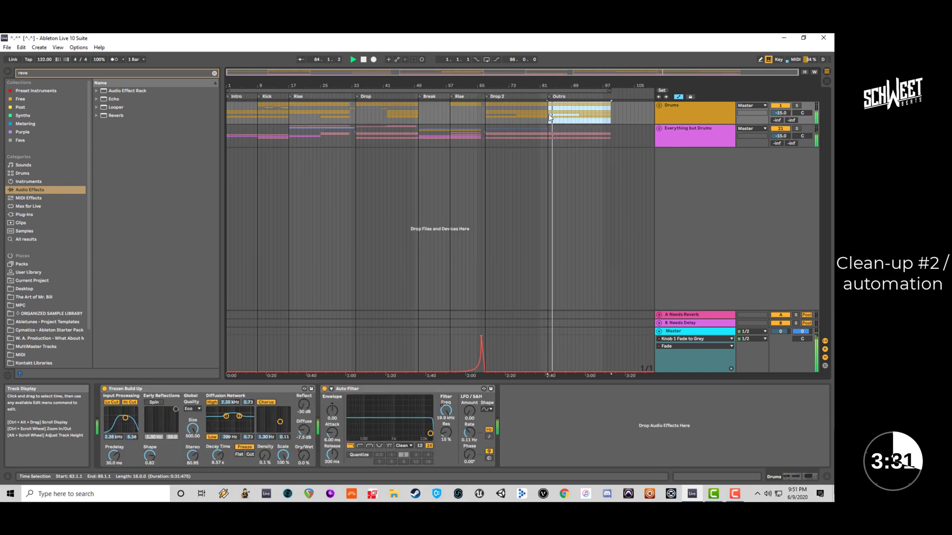
pyautogui.hotkey('ctrl', 'z')
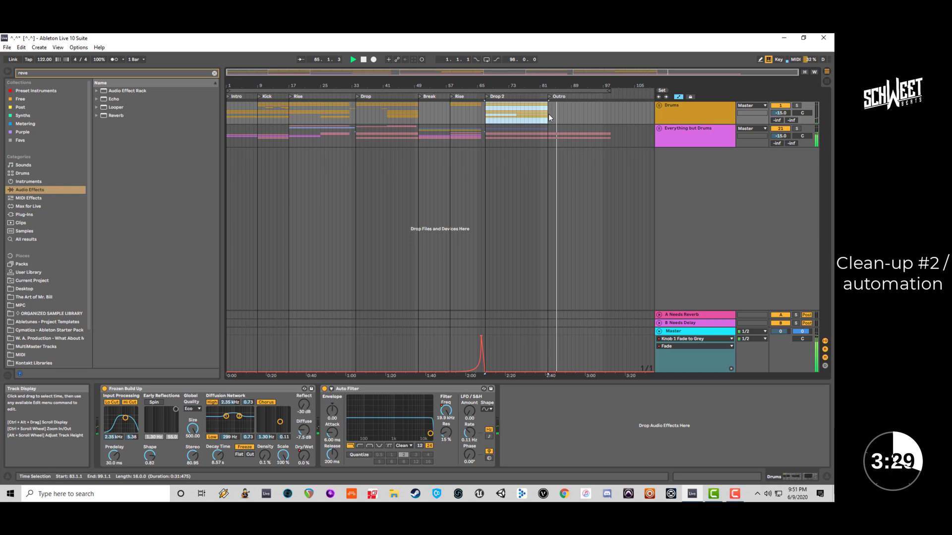
pyautogui.hotkey('ctrl', 'y')
# Unfold Everything but Drums and deactivate the Outro clips of Bass Floor Bounce and Funk Saw Bass.
pyautogui.moveTo(618, 130)
pyautogui.mouseDown()
pyautogui.moveTo(566, 141)
pyautogui.moveTo(607, 143)
pyautogui.mouseUp()
pyautogui.click(660, 128)
pyautogui.scroll(-1, 629, 213)
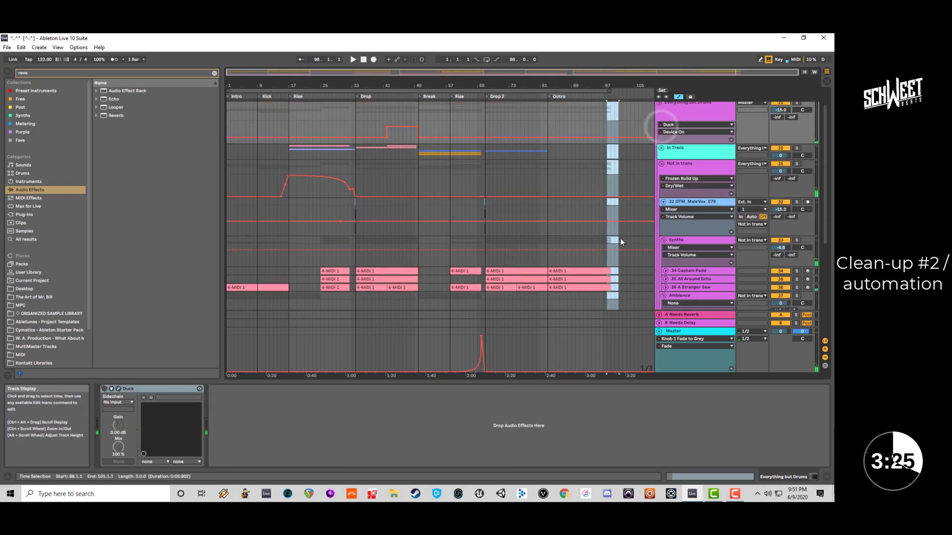
pyautogui.scroll(-5, 622, 242)
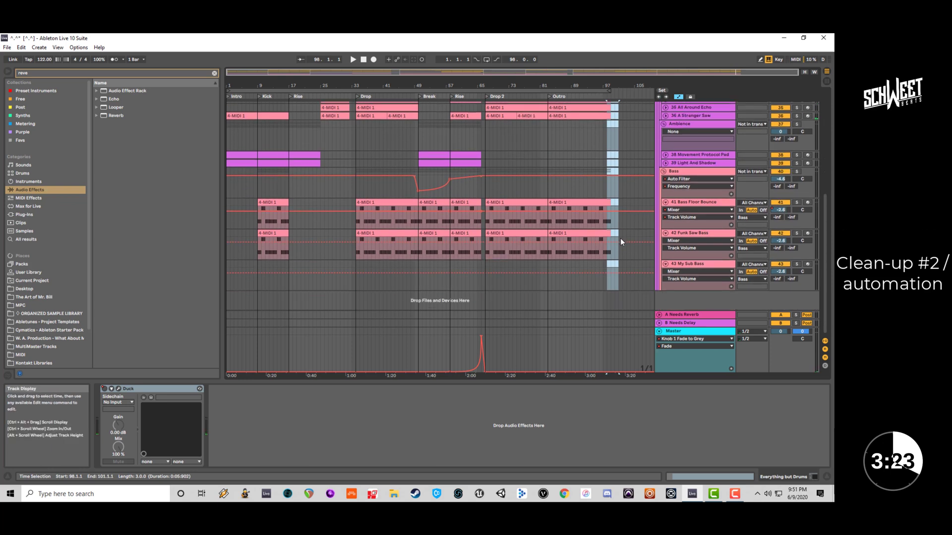
pyautogui.click(620, 242)
pyautogui.scroll(2, 655, 190)
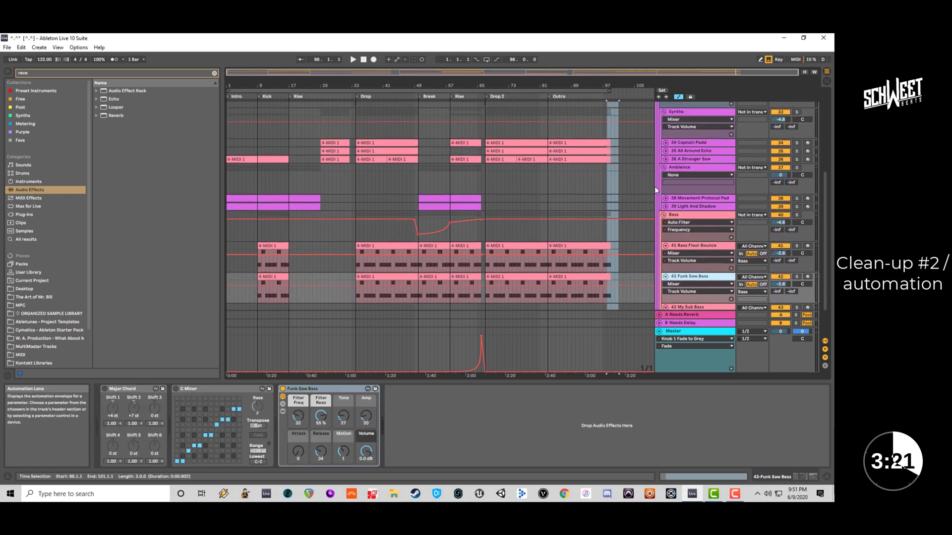
pyautogui.click(625, 142)
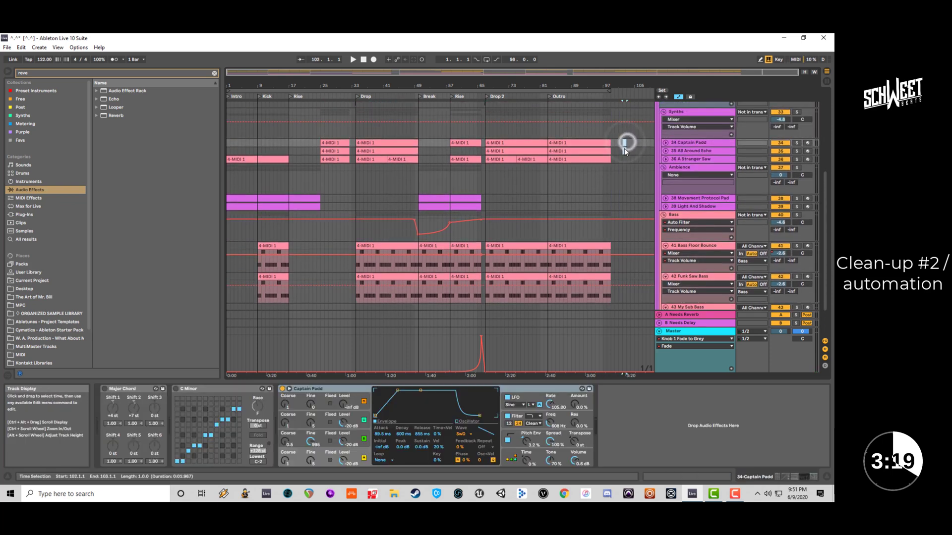
pyautogui.click(624, 148)
pyautogui.moveTo(626, 243); pyautogui.dragTo(548, 285)
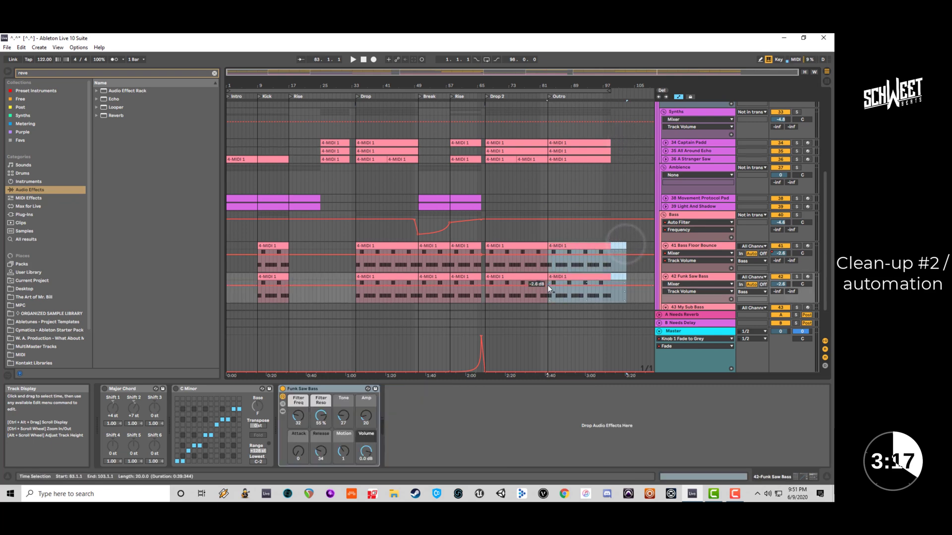
pyautogui.press('0')
# Play the Outro with the Synths group soloed and deactivate its Captain Padd and All Around Echo clips there.
pyautogui.press('space')
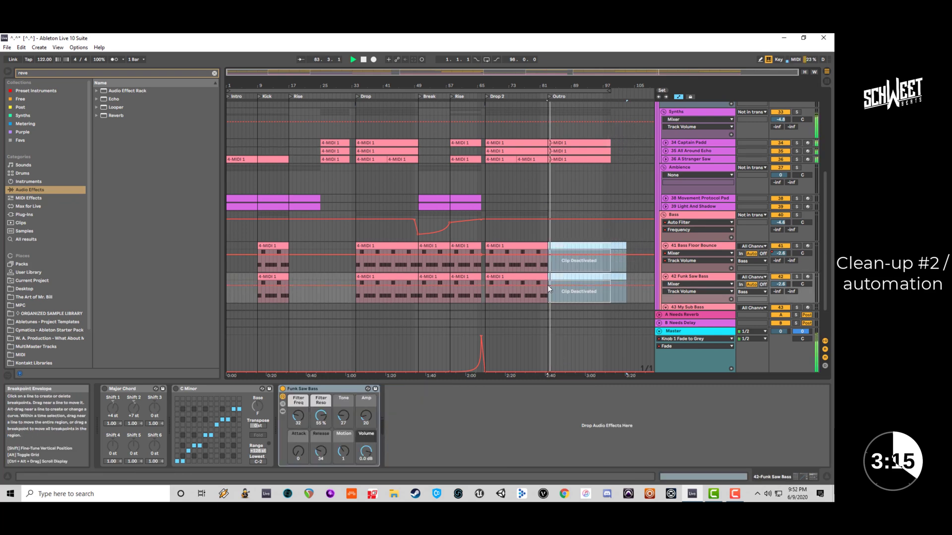
pyautogui.click(796, 111)
pyautogui.press('space')
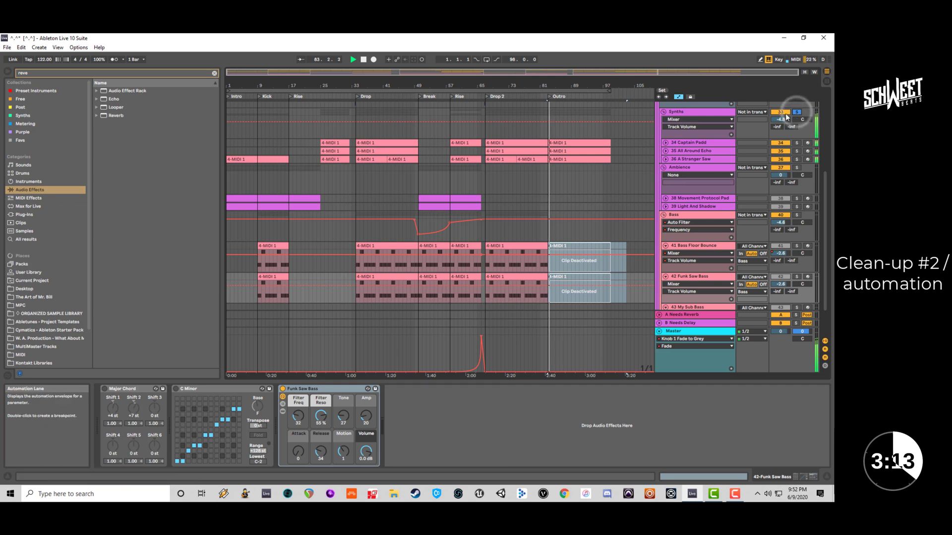
pyautogui.click(602, 142)
pyautogui.press('space')
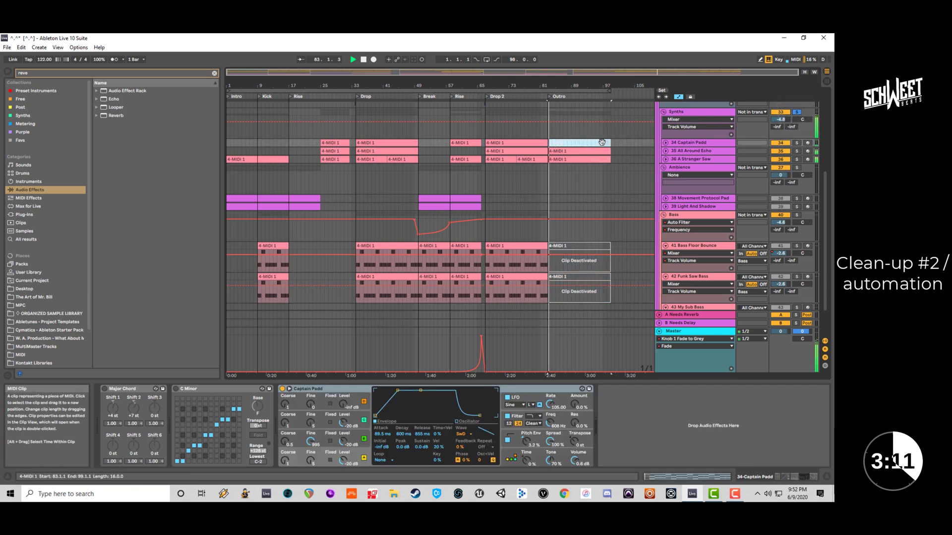
pyautogui.click(593, 159)
pyautogui.press('space')
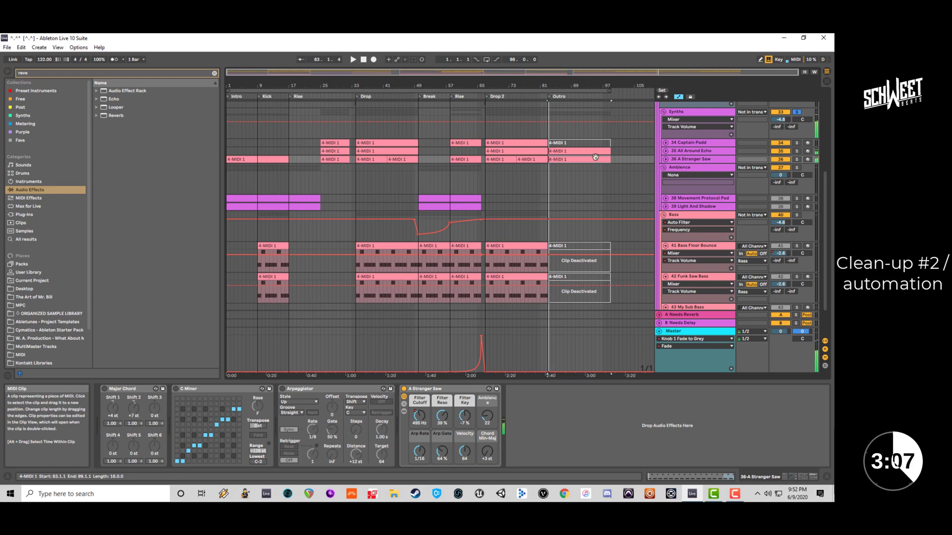
pyautogui.click(596, 151)
pyautogui.scroll(4, 596, 154)
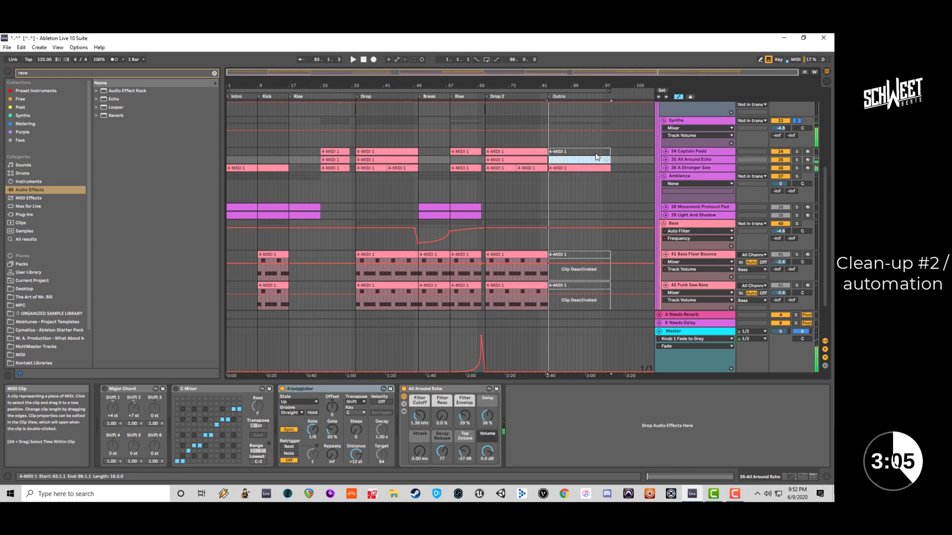
pyautogui.scroll(3, 596, 153)
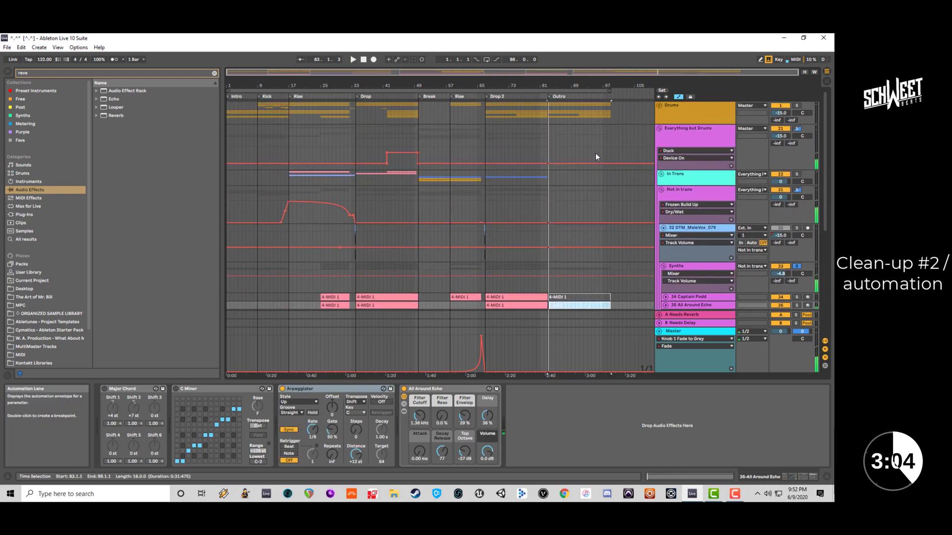
# Play the Outro with Everything but Drums folded, the Drums group unfolded and the solo switched off.
pyautogui.press('space')
pyautogui.click(660, 128)
pyautogui.click(659, 105)
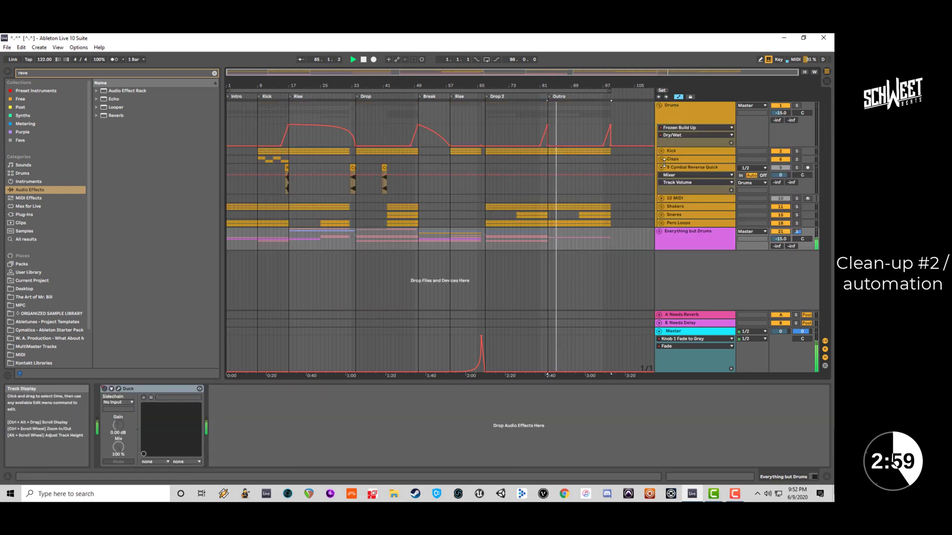
pyautogui.click(797, 231)
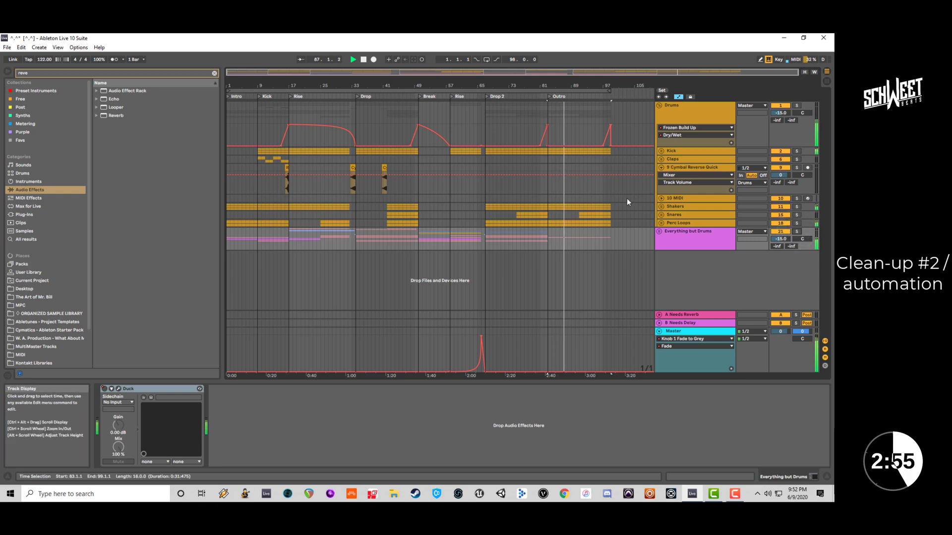
# Delete the Outro clips of Shakers and Snares from bar 83 onward and resume playback from bar 79.
pyautogui.moveTo(622, 216); pyautogui.dragTo(548, 201)
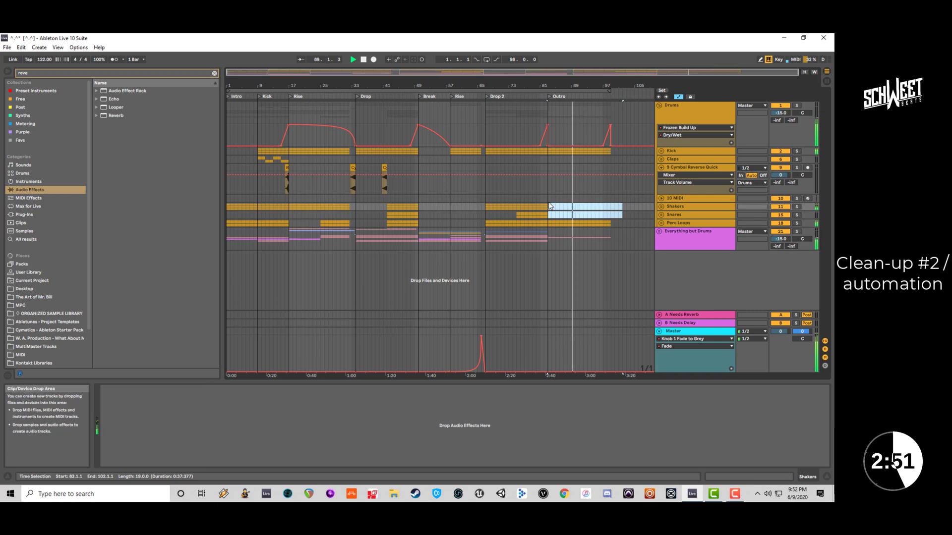
pyautogui.press('Delete')
pyautogui.click(533, 198)
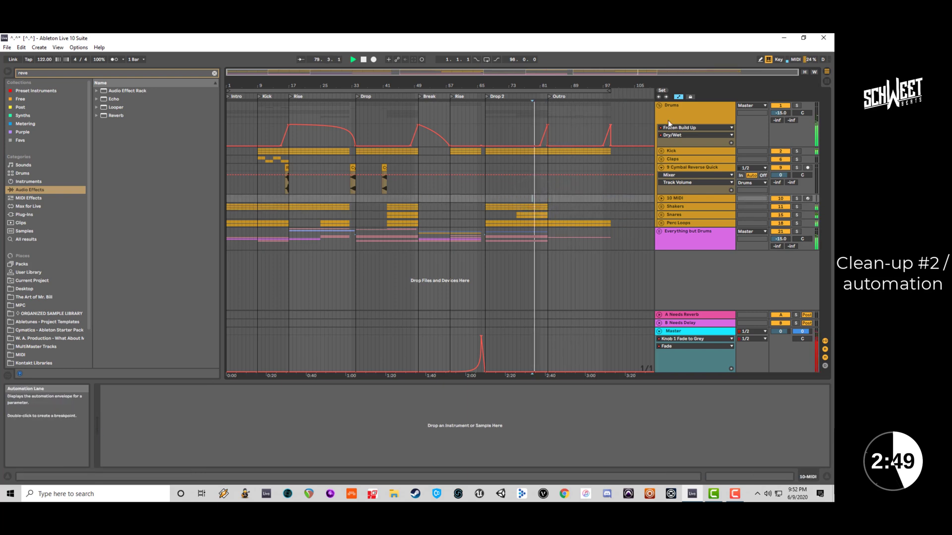
# Reshape the Drums group's Frozen Build Up Dry/Wet automation into a gradual fall from its bar 83 peak to 0% across the Outro.
pyautogui.click(677, 119)
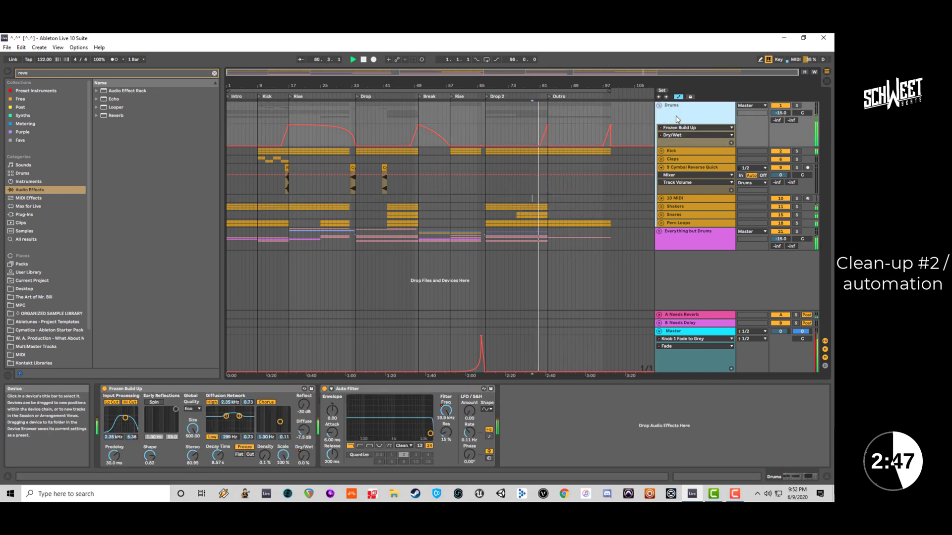
pyautogui.click(548, 145)
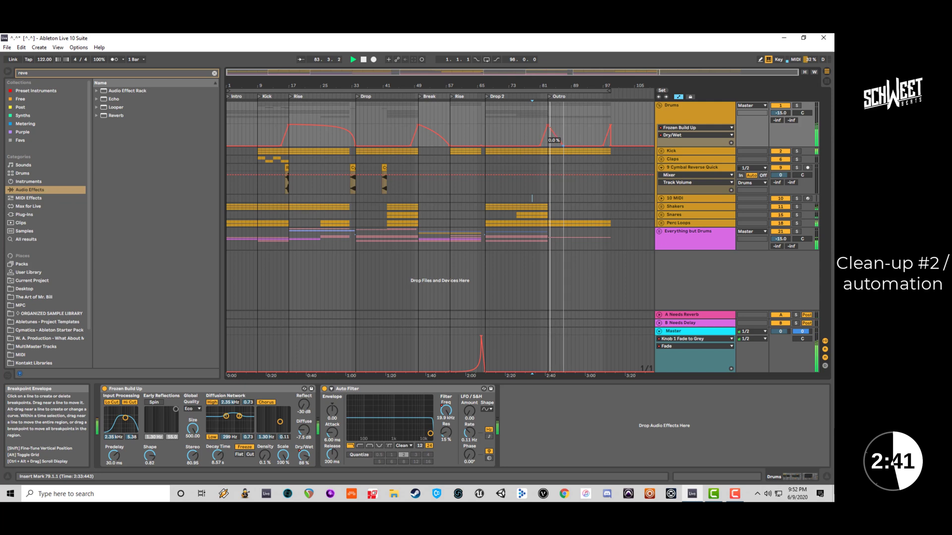
pyautogui.moveTo(552, 145); pyautogui.dragTo(586, 135)
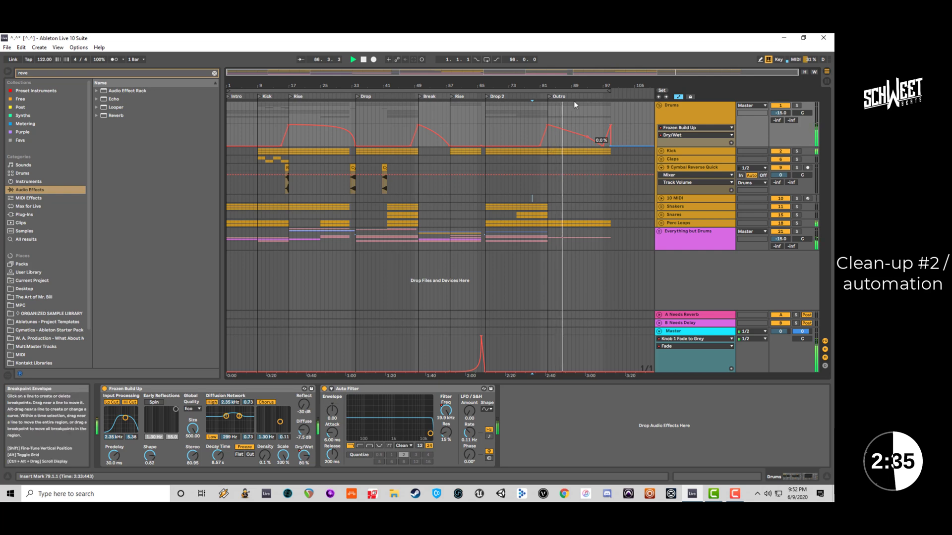
pyautogui.click(589, 75)
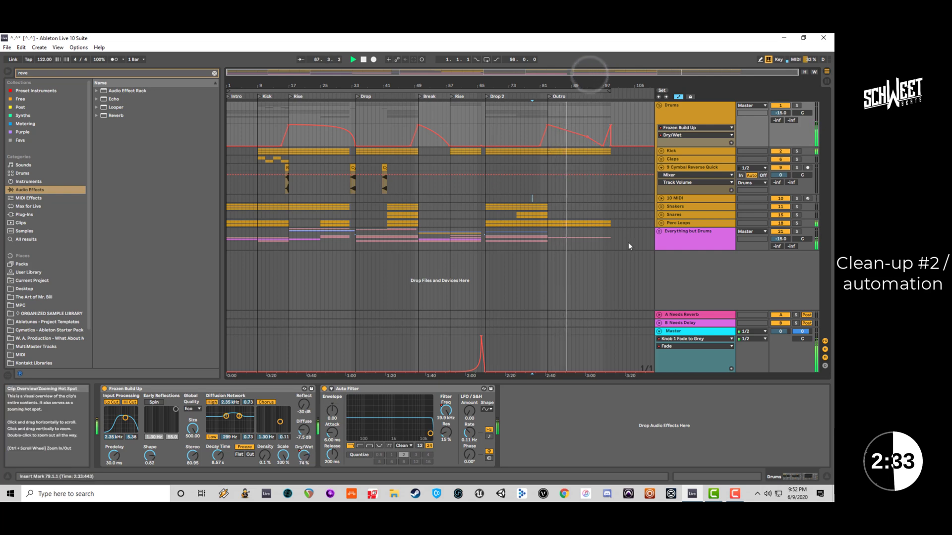
# Delete all Outro clips in the drum tracks and Everything but Drums from bar 91 onward, hide the automation lanes and fold Drums.
pyautogui.moveTo(629, 242); pyautogui.dragTo(579, 140)
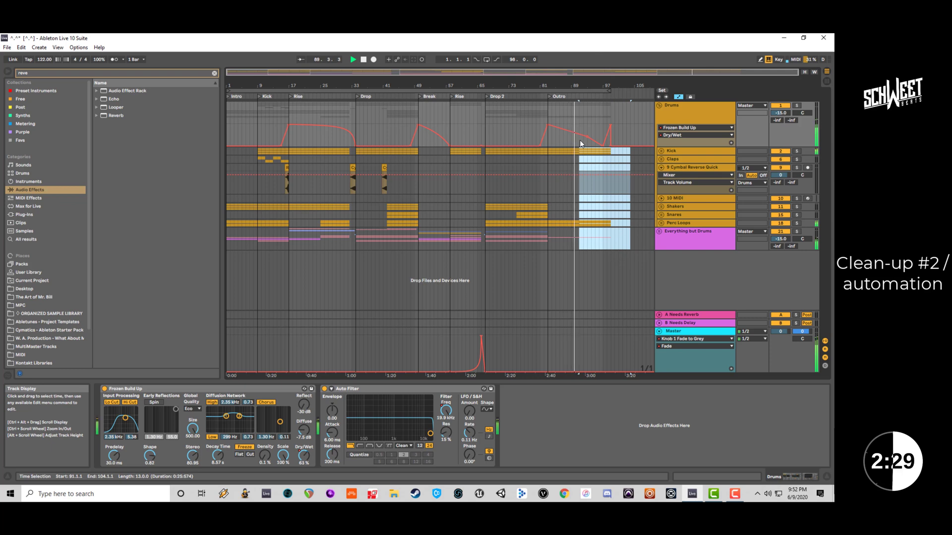
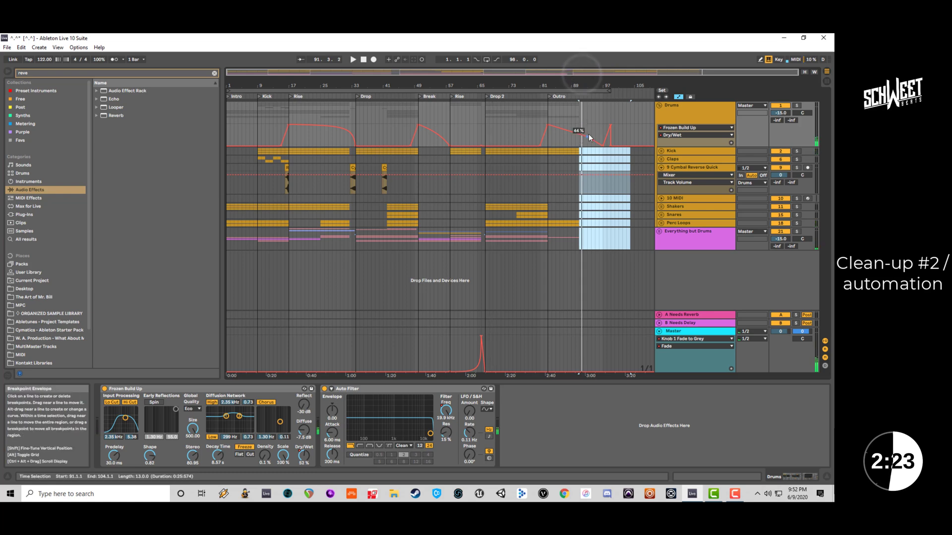
pyautogui.click(679, 96)
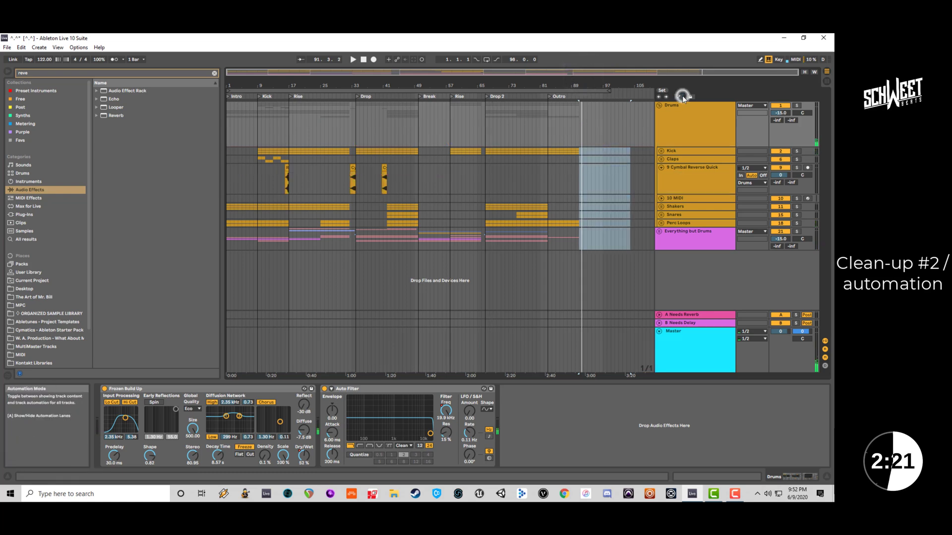
pyautogui.click(661, 168)
pyautogui.click(658, 106)
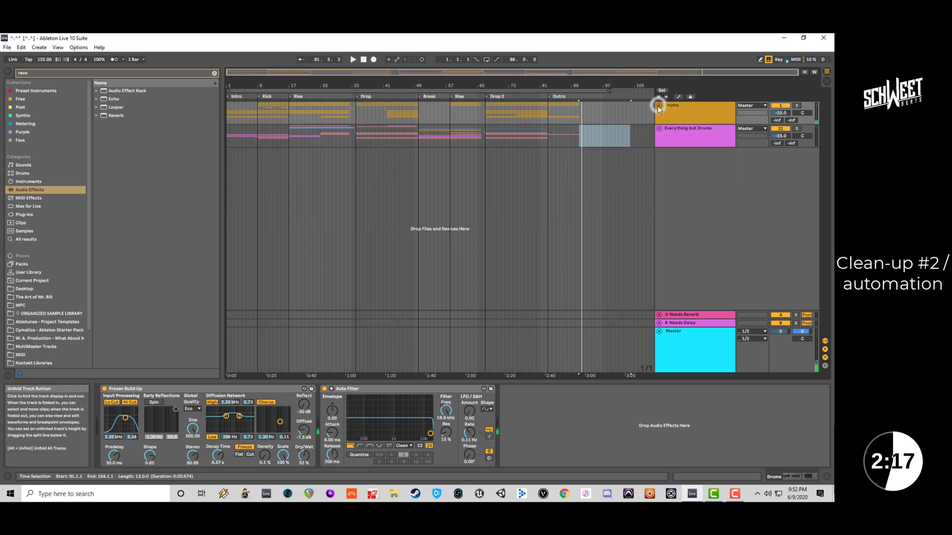
pyautogui.click(636, 165)
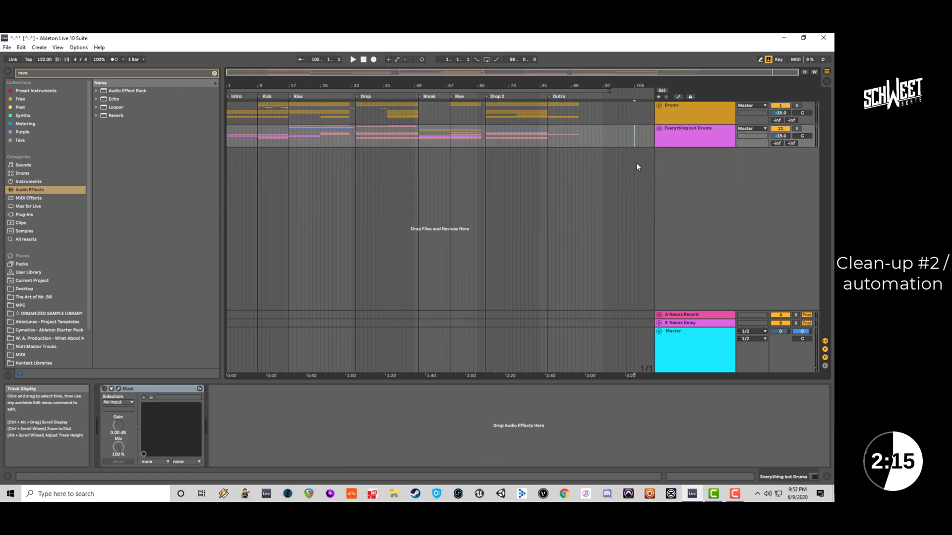
# Select the Master track, search the audio effects for ozone, and clear the search.
pyautogui.click(689, 346)
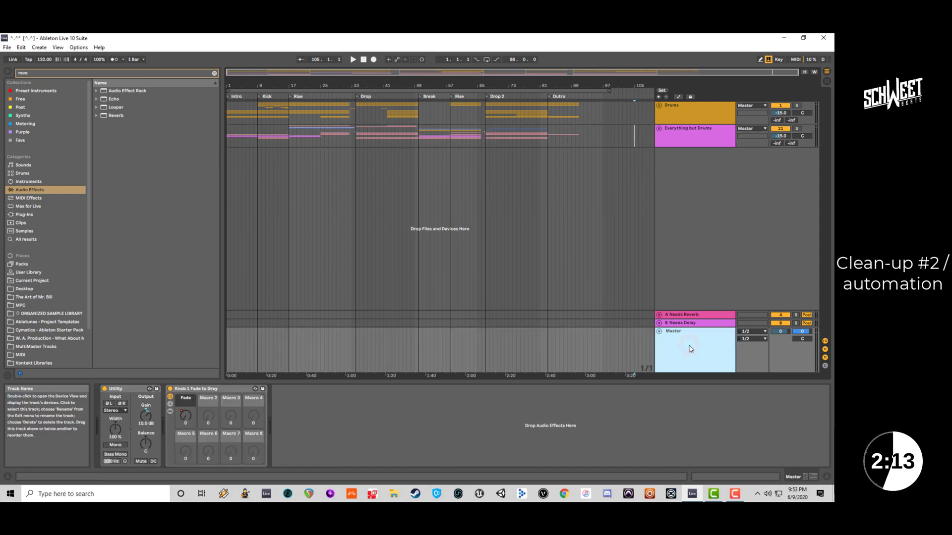
pyautogui.click(89, 74)
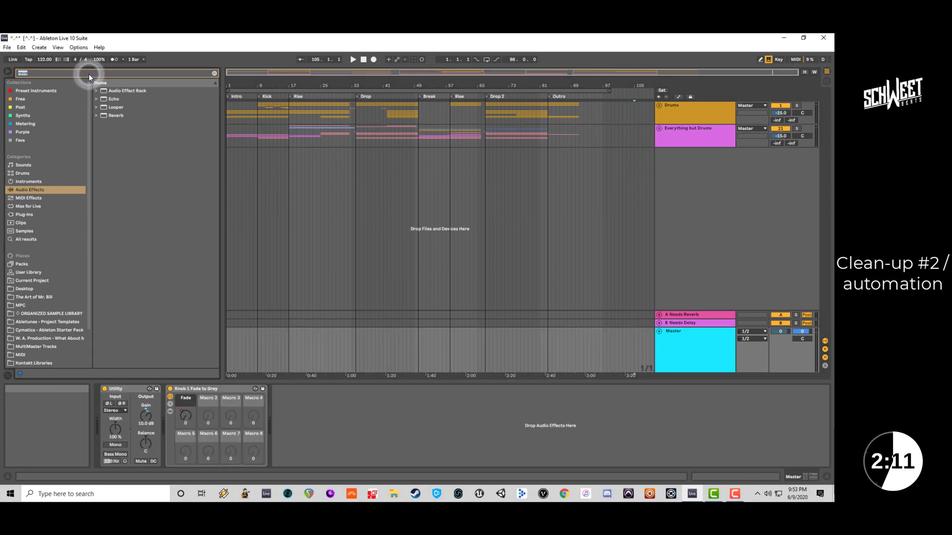
pyautogui.write('ozone')
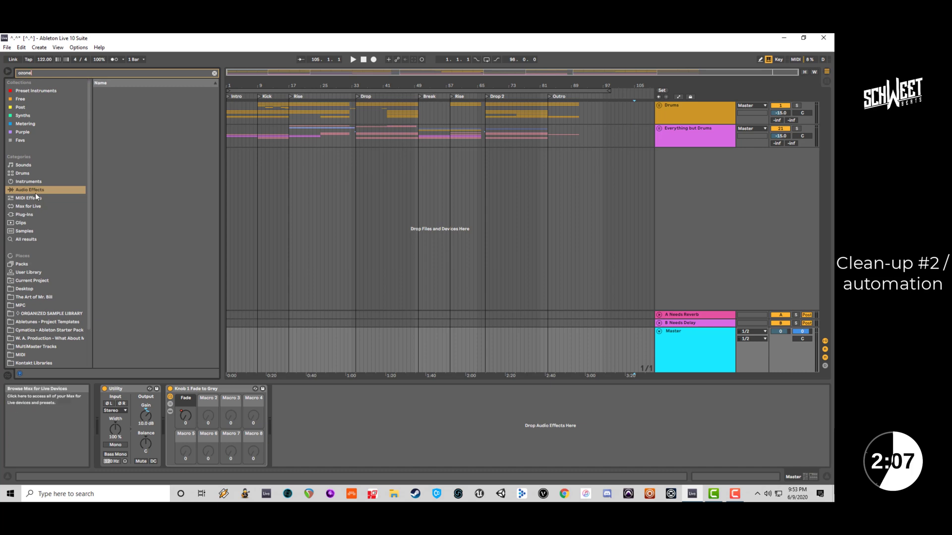
pyautogui.click(214, 73)
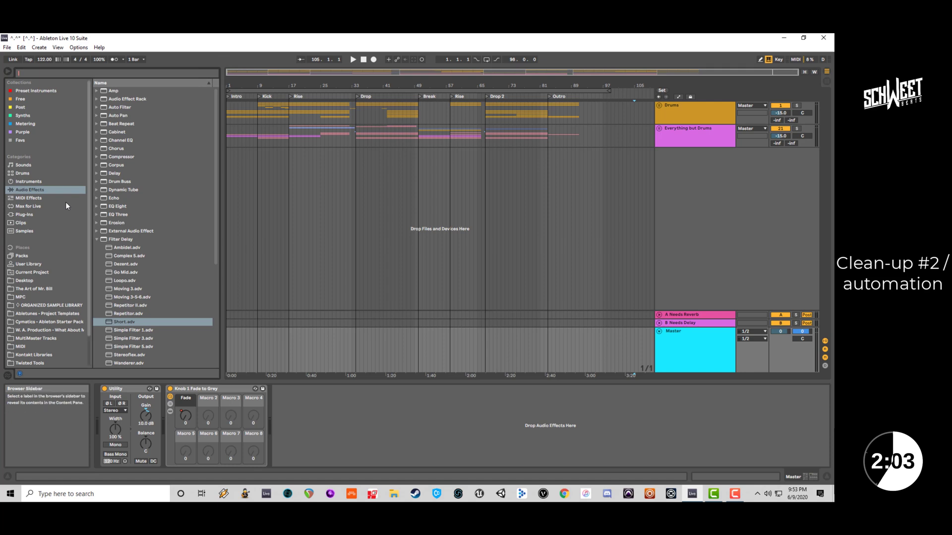
# Add the EQ & Glue Master rack from the Mixing & Mastering presets to the Master track after the Fade to Grey rack.
pyautogui.click(97, 240)
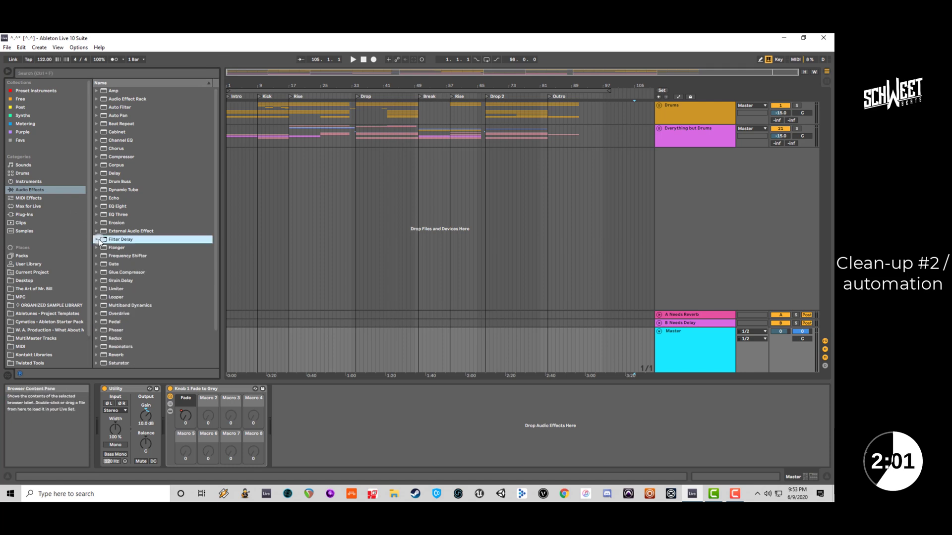
pyautogui.click(96, 99)
pyautogui.click(102, 131)
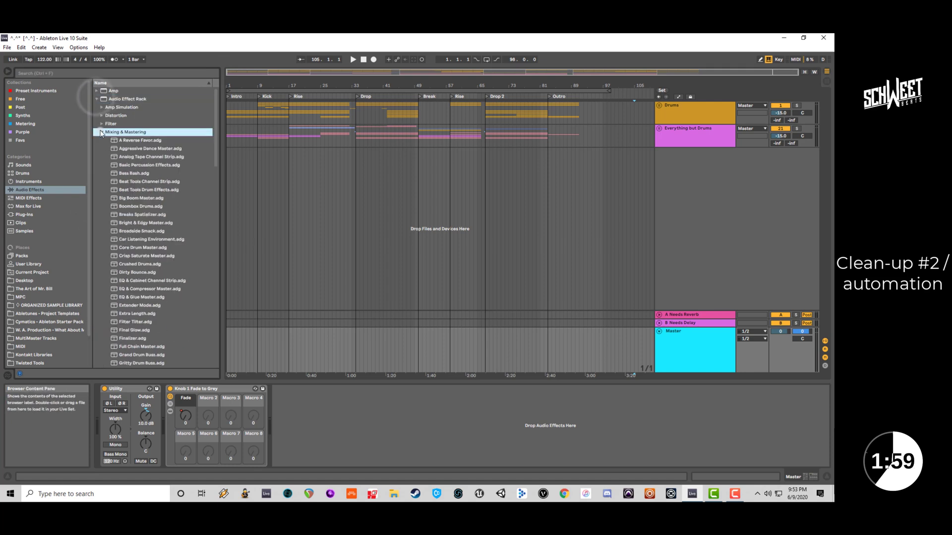
pyautogui.scroll(-6, 191, 224)
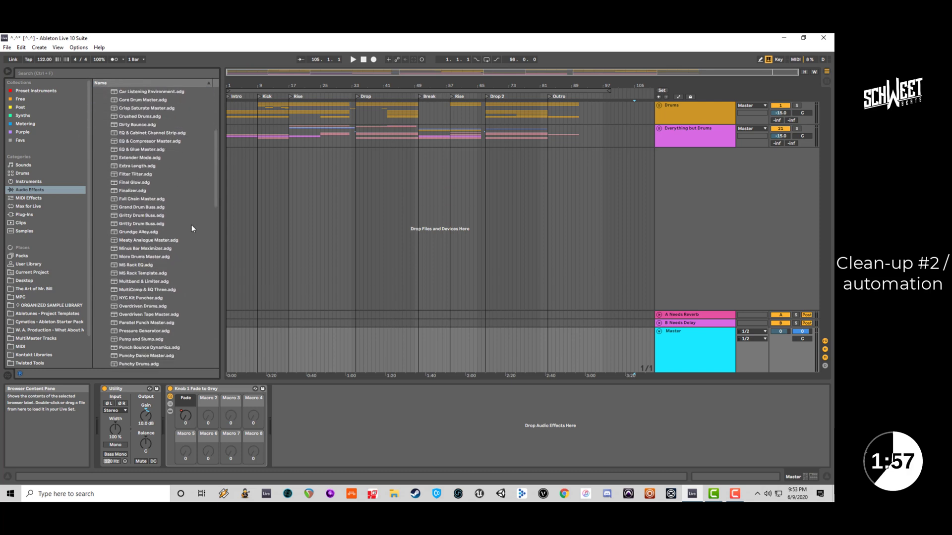
pyautogui.scroll(-1, 180, 254)
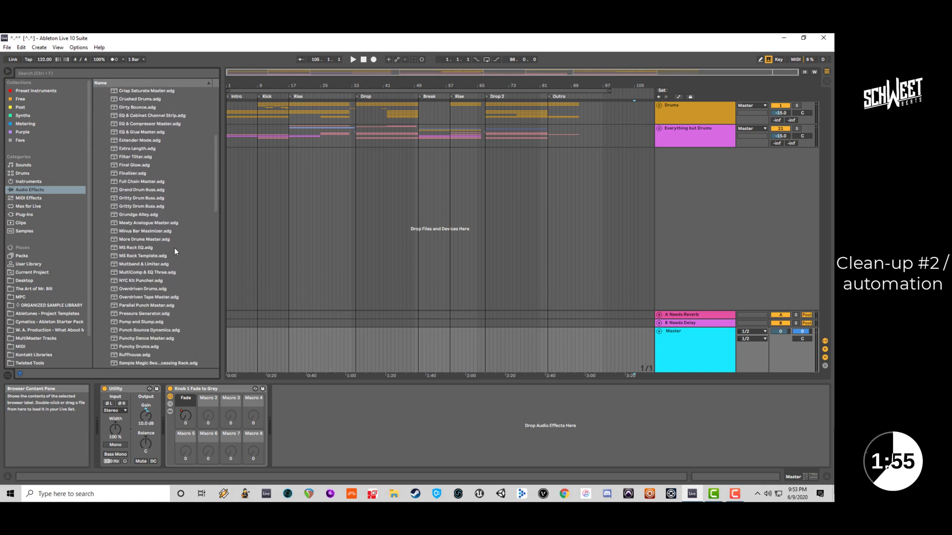
pyautogui.scroll(-1, 174, 248)
pyautogui.scroll(3, 174, 248)
pyautogui.scroll(1, 172, 200)
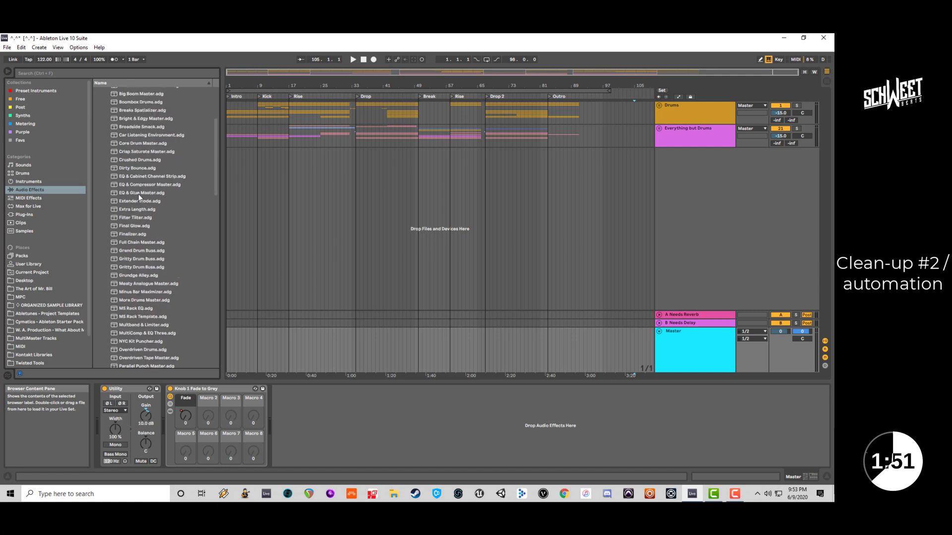
pyautogui.moveTo(139, 194)
pyautogui.mouseDown()
pyautogui.moveTo(292, 401)
pyautogui.moveTo(364, 412)
pyautogui.mouseUp()
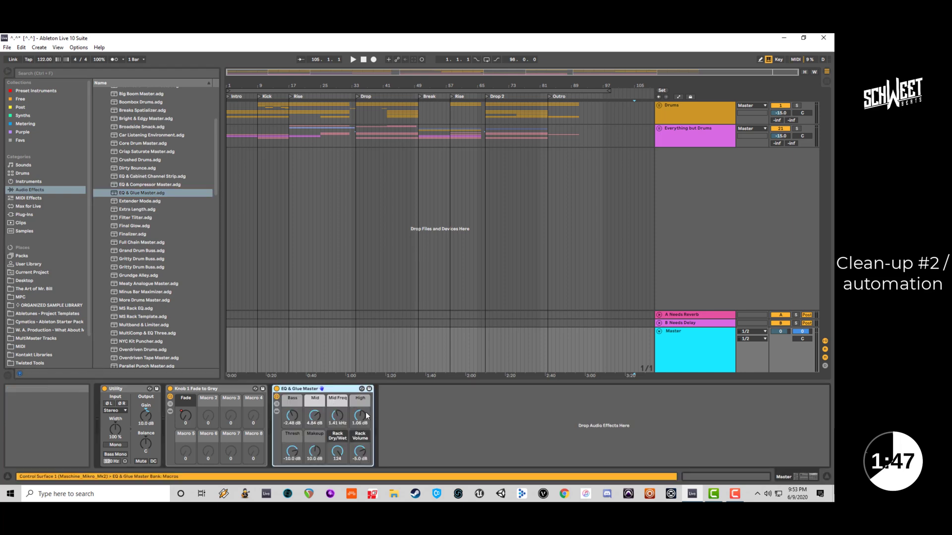
# Loop and play Drop 2, bars 67 to 83, and bypass the Master's EQ & Glue Master rack for comparison.
pyautogui.click(229, 173)
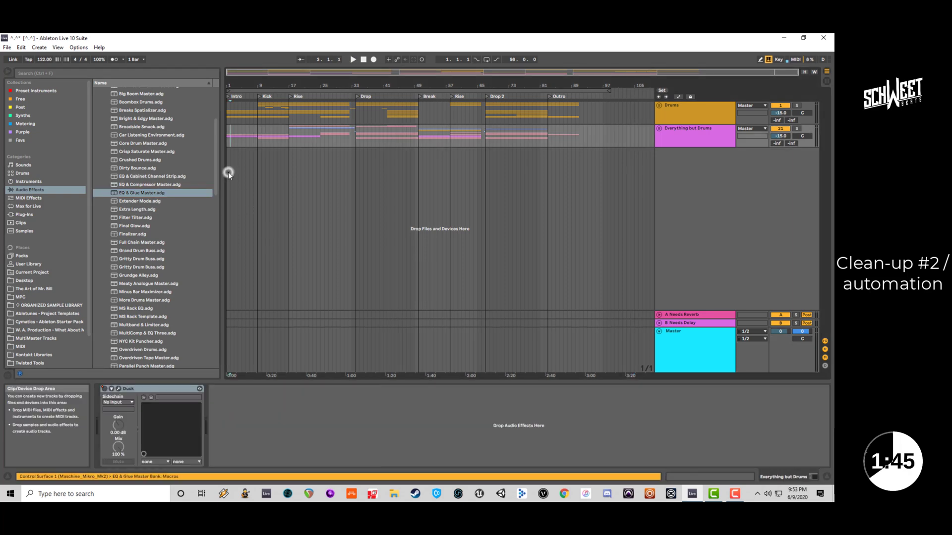
pyautogui.moveTo(485, 162); pyautogui.dragTo(548, 161)
pyautogui.hotkey('ctrl', 'l')
pyautogui.press('space')
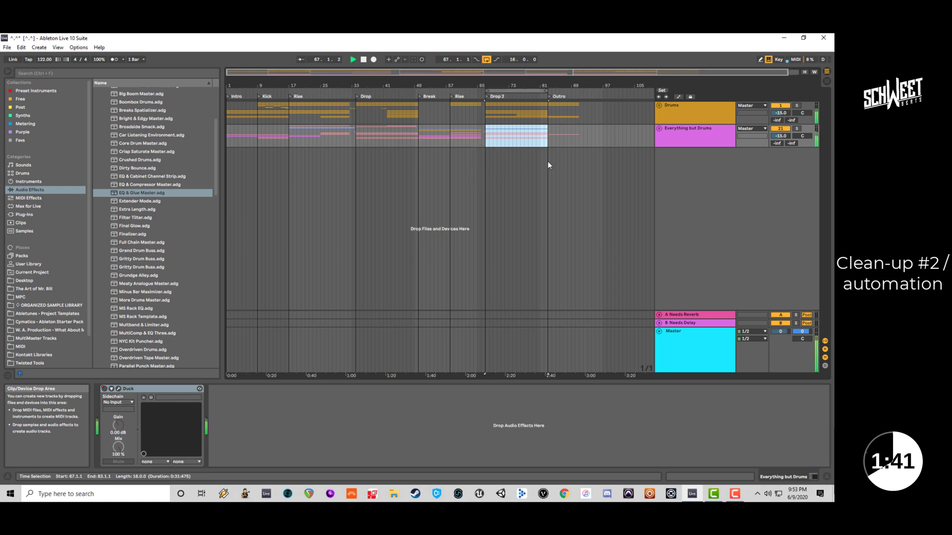
pyautogui.click(684, 347)
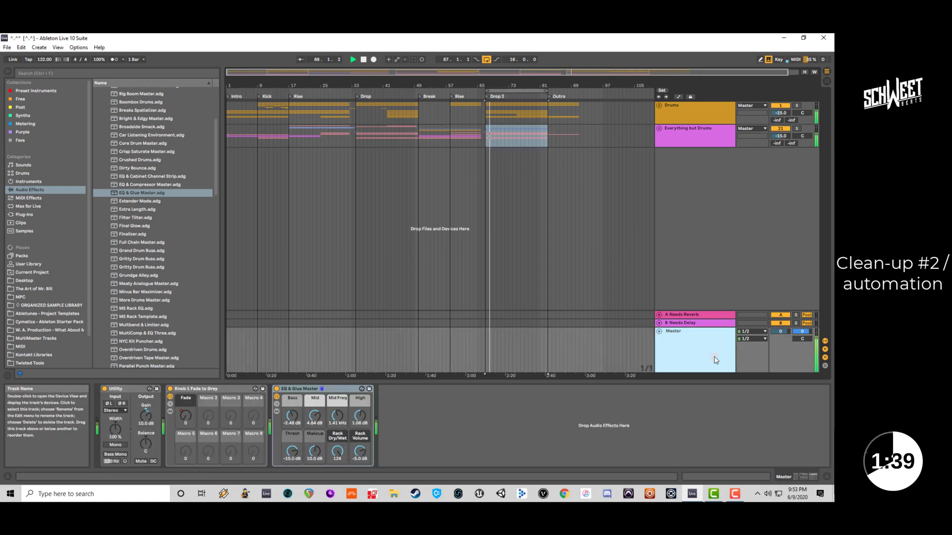
pyautogui.click(277, 389)
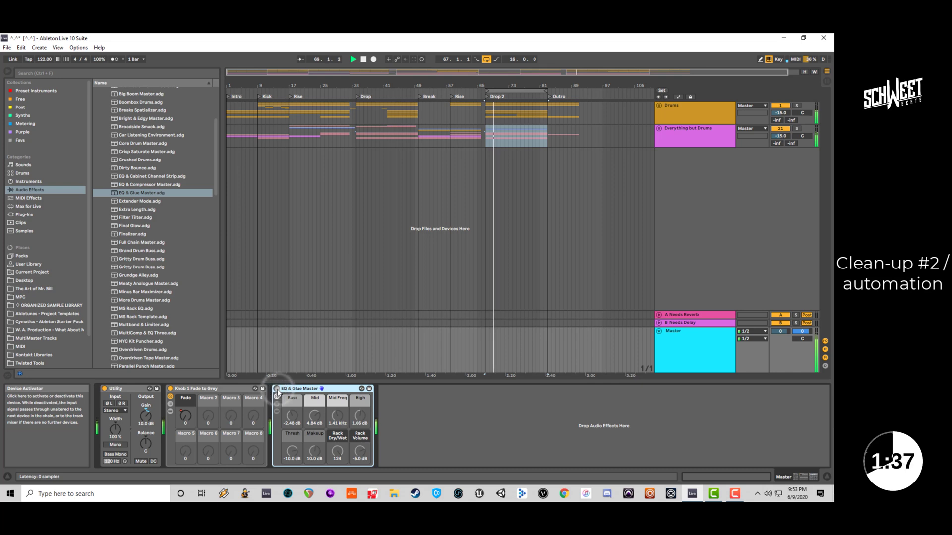
# Search the audio effects for eq, add EQ Eight after the EQ & Glue Master rack on the Master, and play the loop.
pyautogui.click(65, 73)
pyautogui.write('eq')
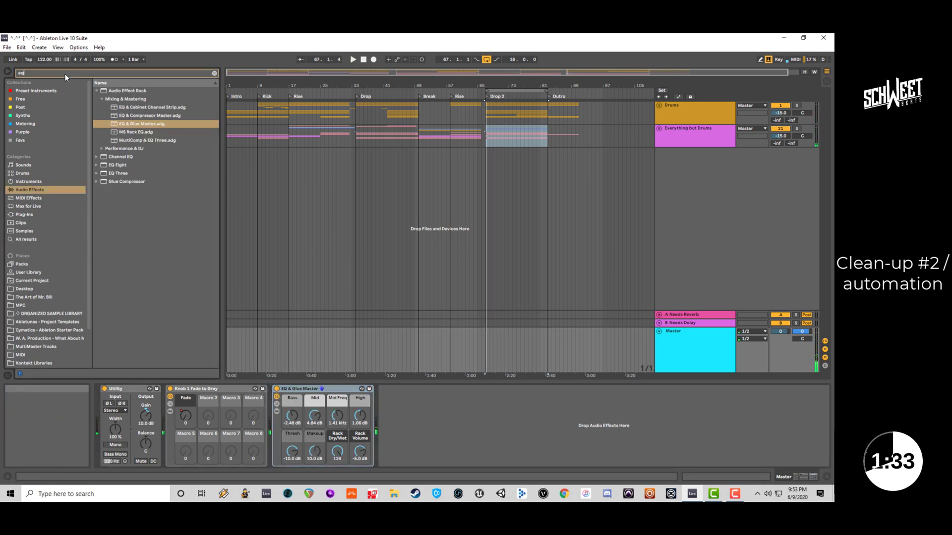
pyautogui.moveTo(118, 167); pyautogui.dragTo(328, 315)
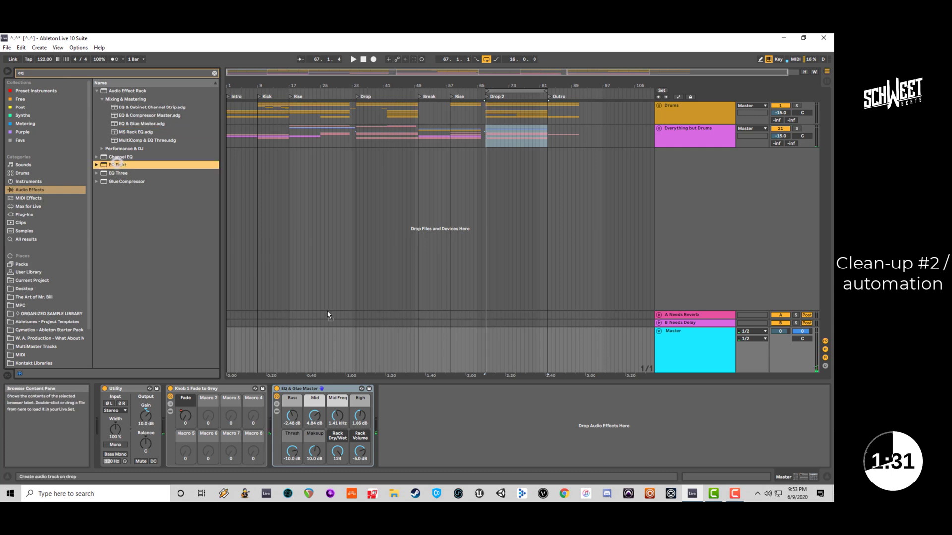
pyautogui.press('space')
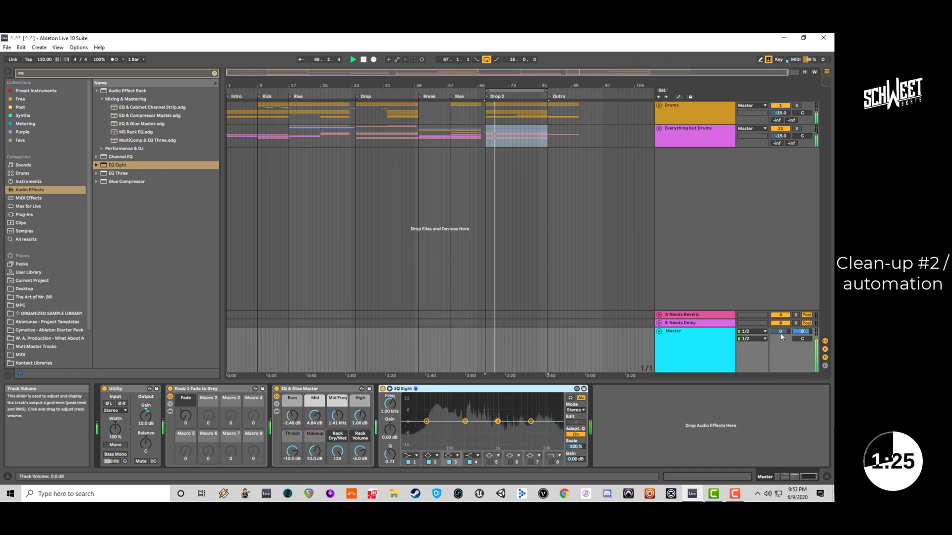
# Lower the Master volume to -13.2 dB and cut EQ Eight's band 4 slightly and band 2 by 3.35 dB at 335 Hz.
pyautogui.moveTo(781, 331); pyautogui.dragTo(782, 342)
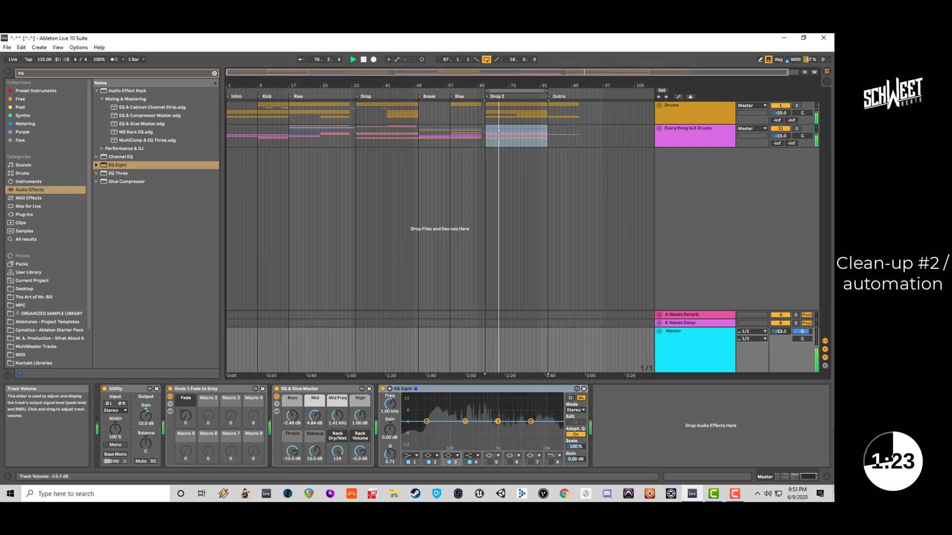
pyautogui.moveTo(530, 421); pyautogui.dragTo(530, 427)
pyautogui.moveTo(465, 421); pyautogui.dragTo(468, 428)
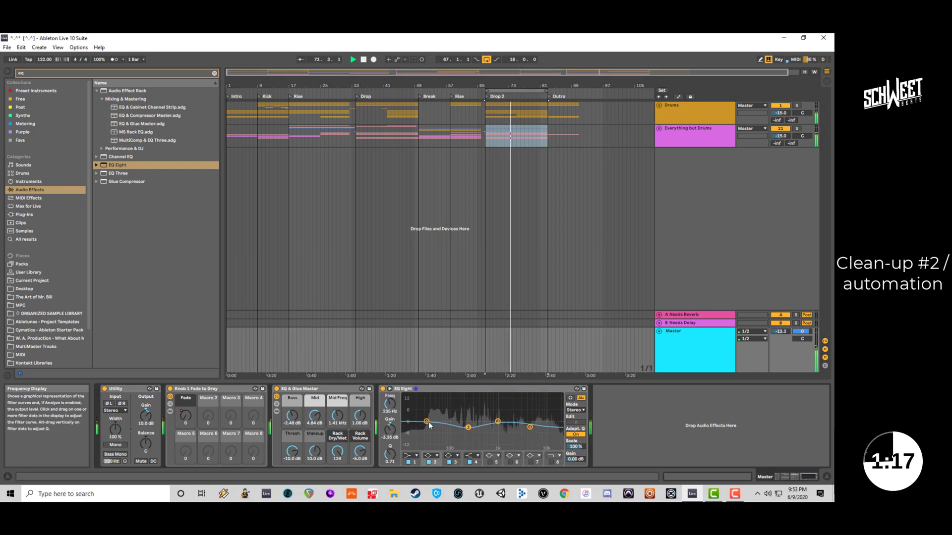
# Expand the EQ & Glue Master rack to inspect its EQ Eight and Glue Compressor, and lower the Master volume to -20.1 dB.
pyautogui.click(276, 411)
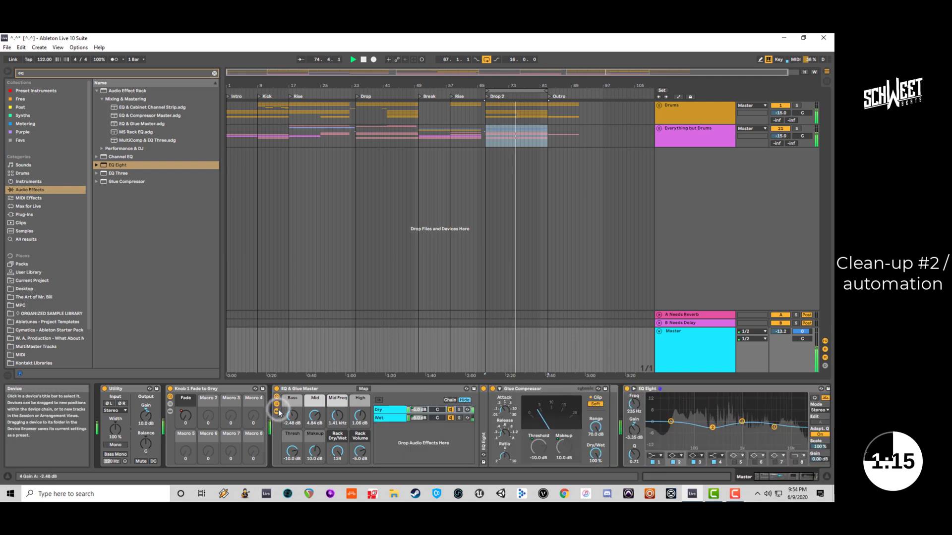
pyautogui.doubleClick(482, 437)
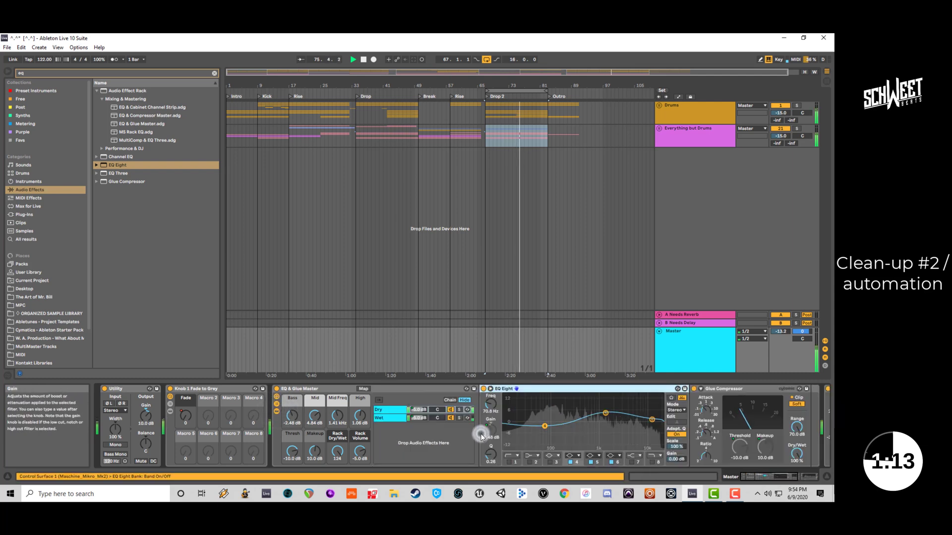
pyautogui.doubleClick(525, 389)
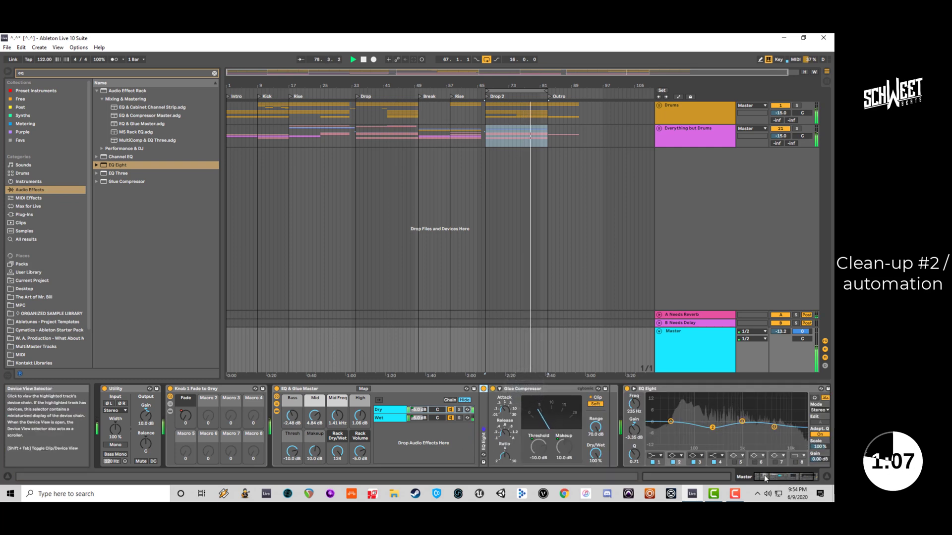
pyautogui.moveTo(763, 475); pyautogui.dragTo(719, 474)
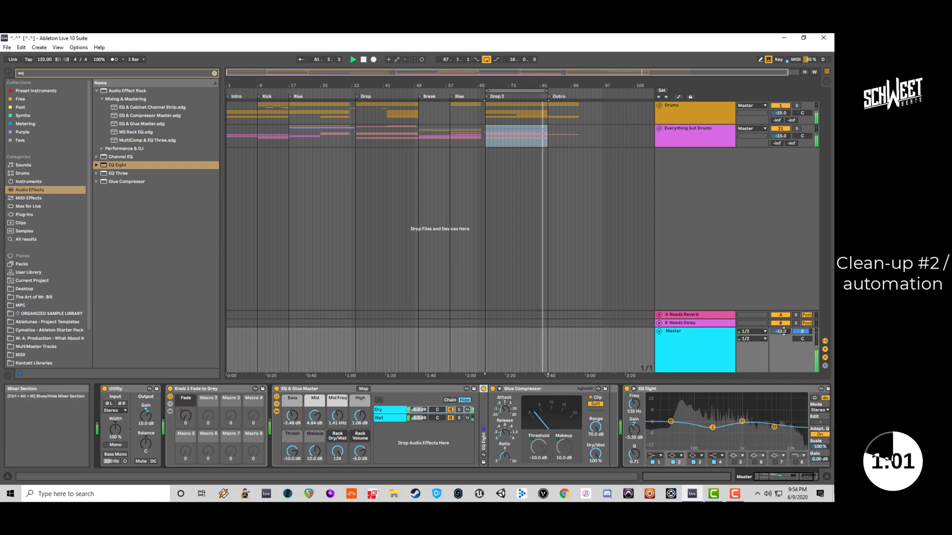
pyautogui.moveTo(783, 331); pyautogui.dragTo(782, 346)
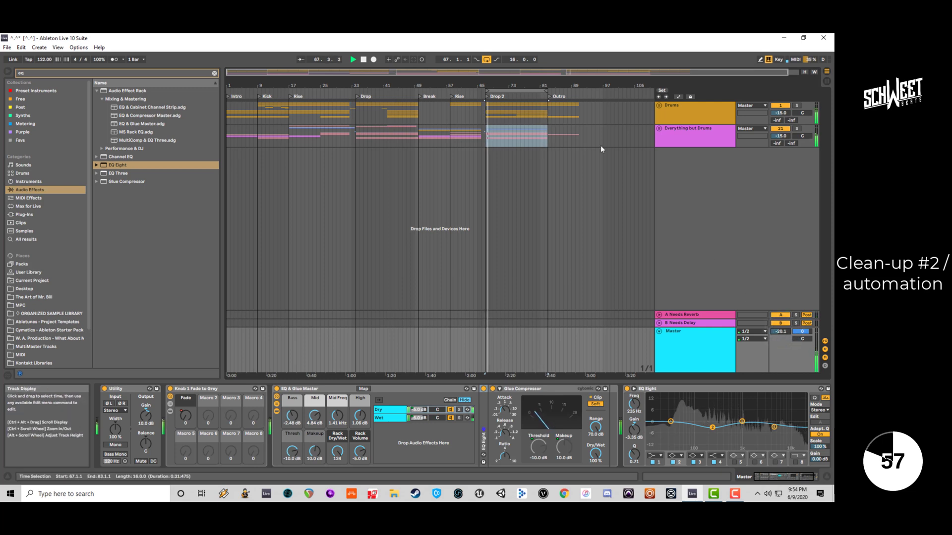
# Loop the whole 90-bar arrangement and play it from the start of Drop 2 with the Master volume set to 0 dB.
pyautogui.moveTo(578, 123); pyautogui.dragTo(209, 117)
pyautogui.hotkey('ctrl', 'l')
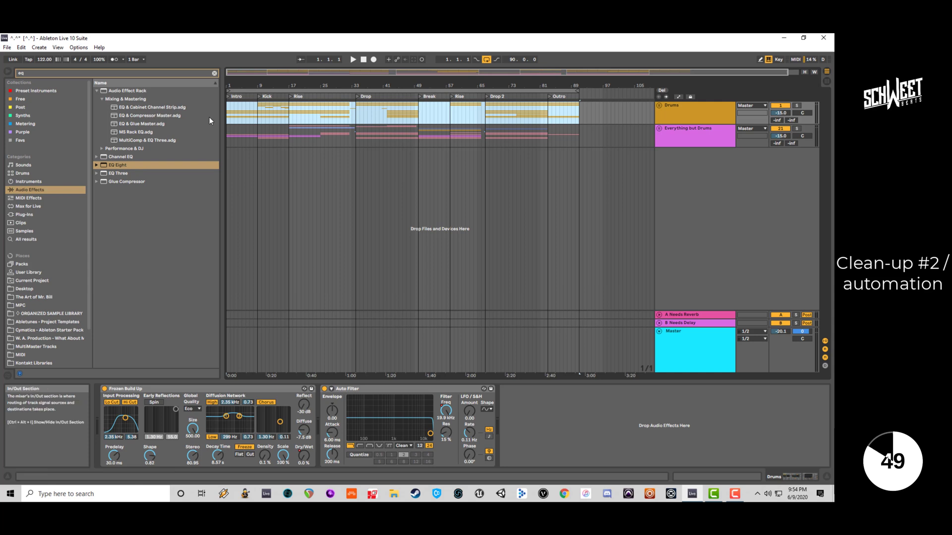
pyautogui.click(486, 117)
pyautogui.press('space')
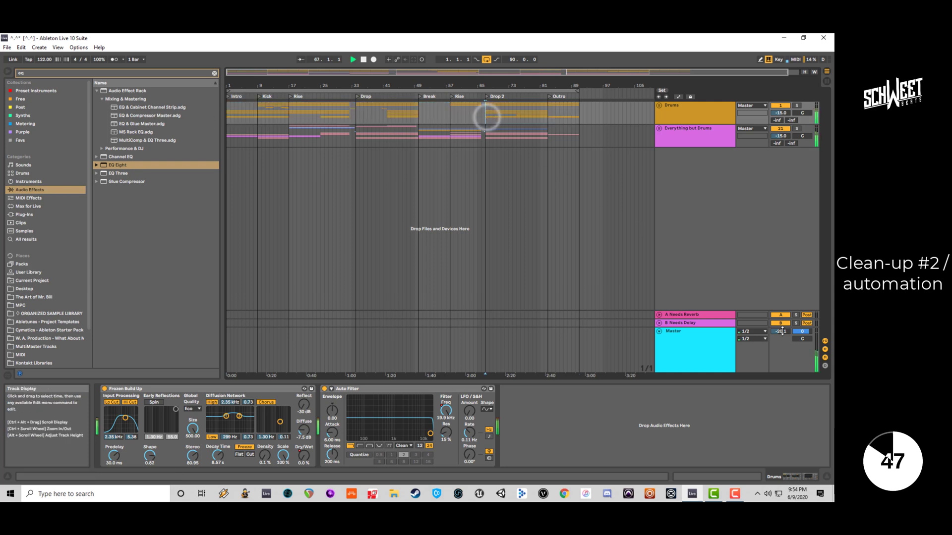
pyautogui.moveTo(781, 331); pyautogui.dragTo(782, 340)
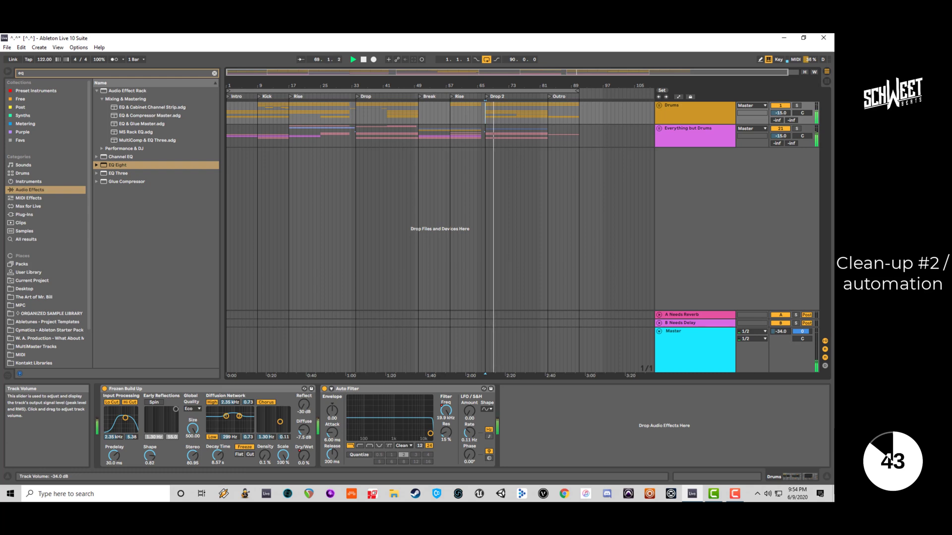
pyautogui.moveTo(782, 332); pyautogui.dragTo(782, 325)
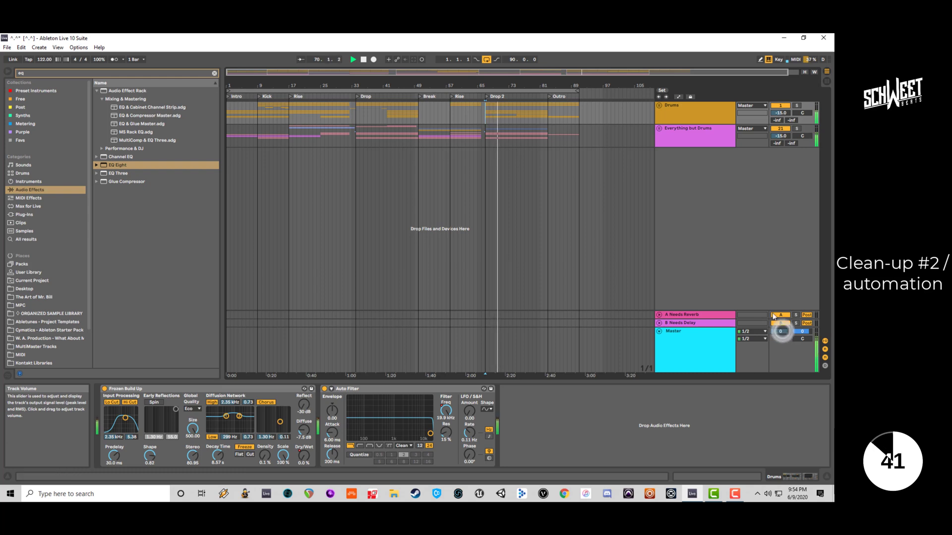
# Lower the volume of the Perc Loops group inside Drums to -4.8 dB, soloing it briefly for the adjustment.
pyautogui.click(658, 106)
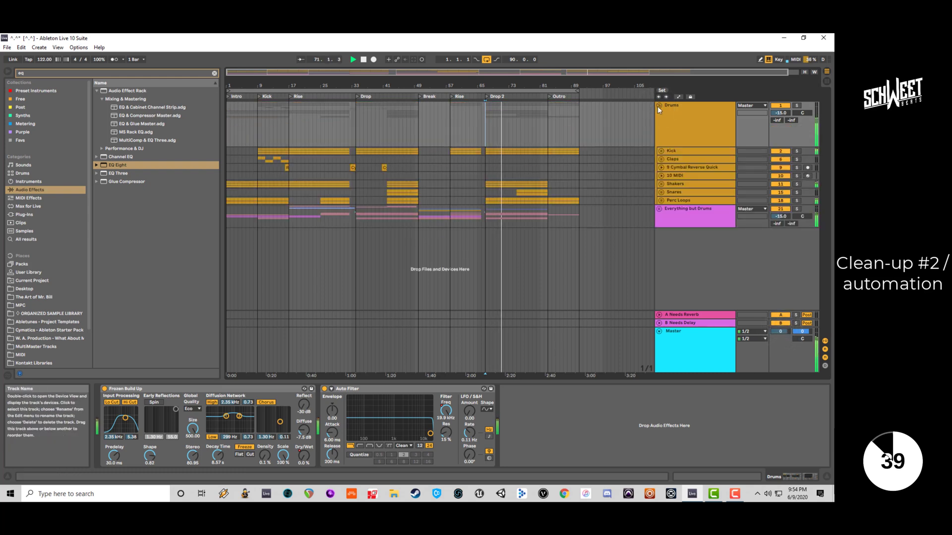
pyautogui.click(797, 200)
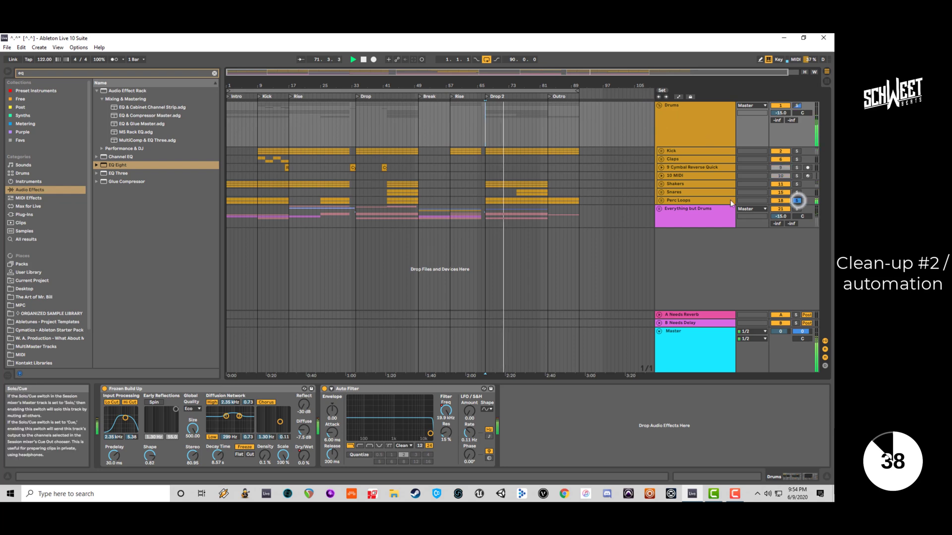
pyautogui.click(662, 200)
pyautogui.moveTo(782, 208); pyautogui.dragTo(783, 211)
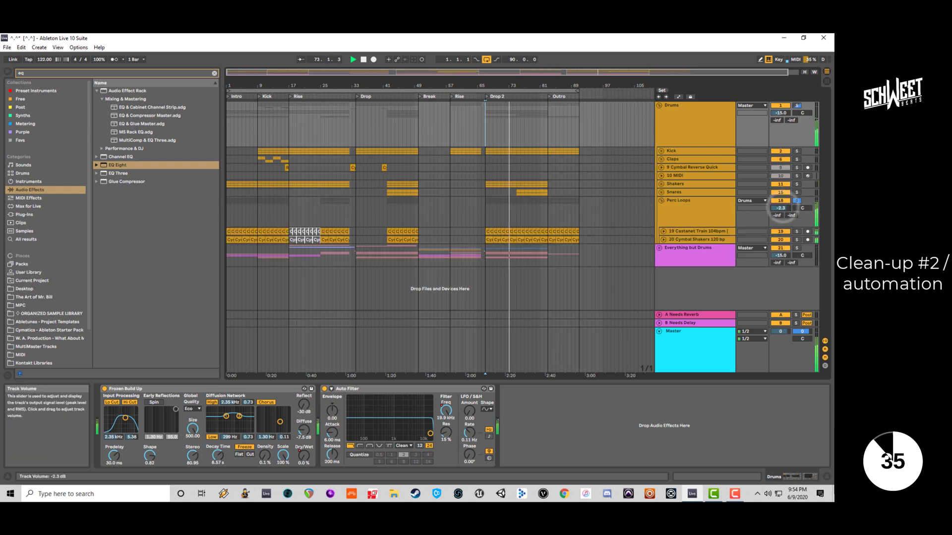
pyautogui.click(796, 201)
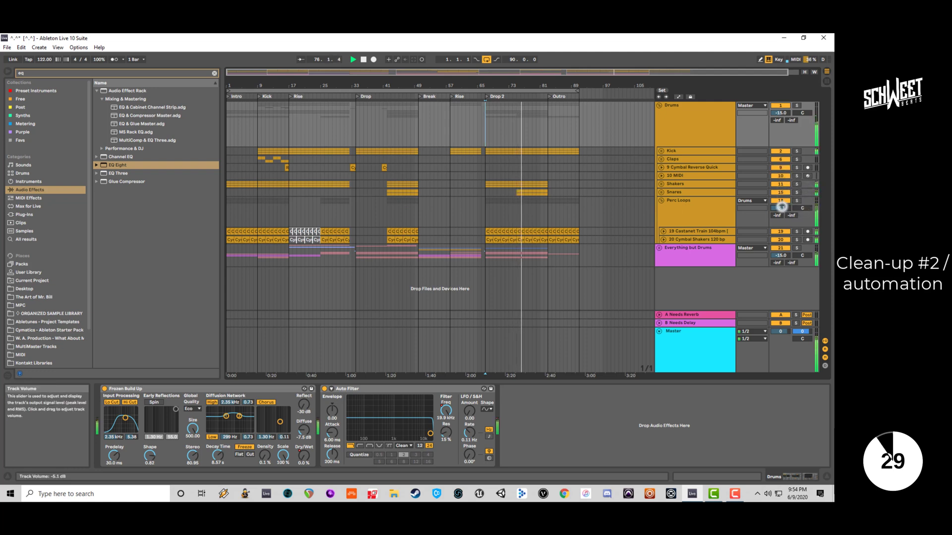
pyautogui.moveTo(783, 208); pyautogui.dragTo(783, 210)
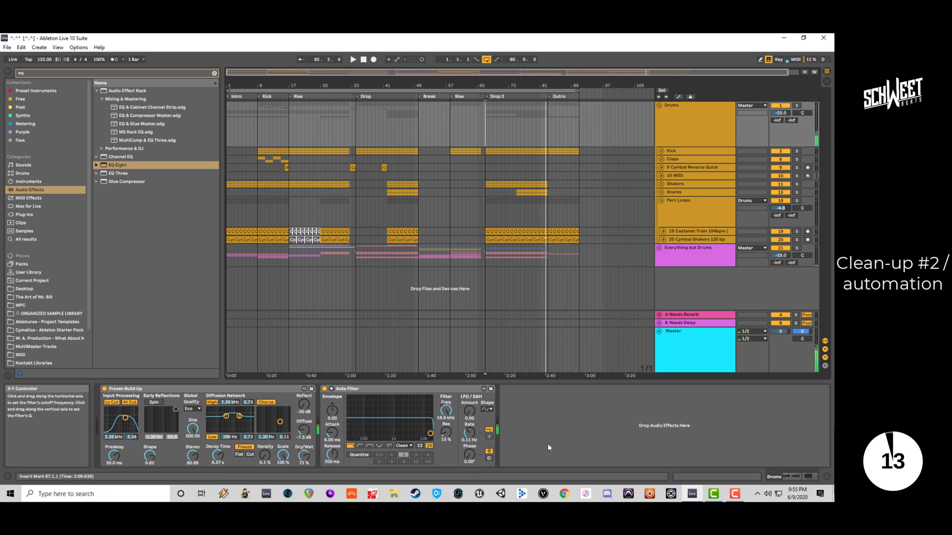
# Search the audio effects for drum and add Drum Buss after the Auto Filter on the Drums group.
pyautogui.click(97, 91)
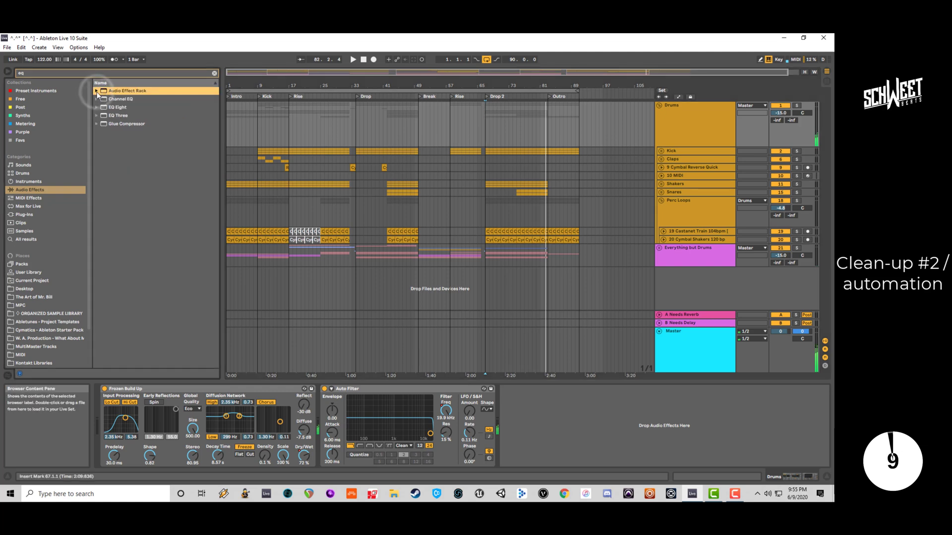
pyautogui.click(659, 106)
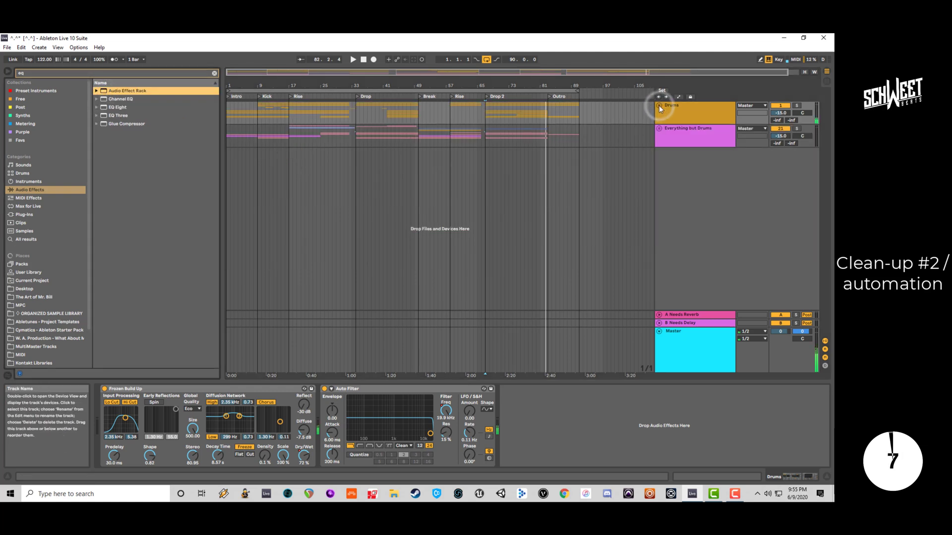
pyautogui.click(657, 105)
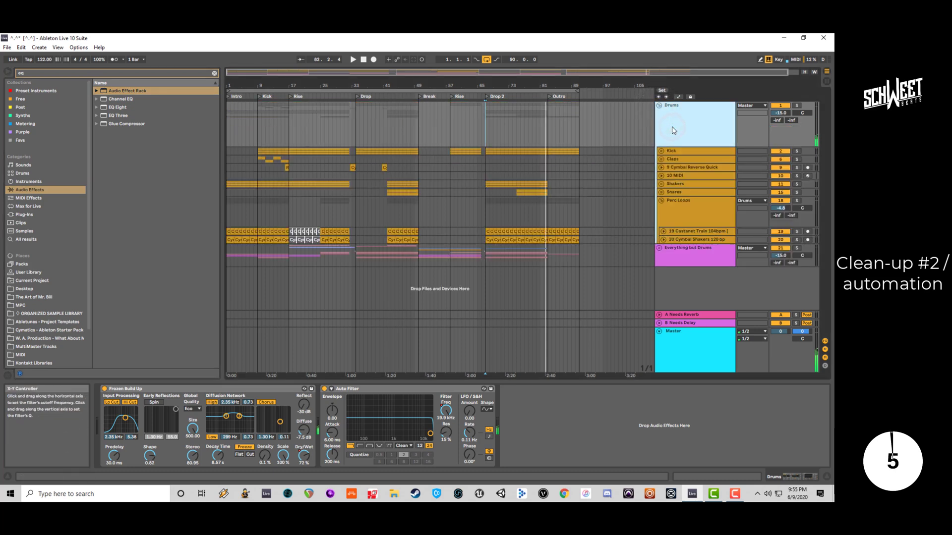
pyautogui.click(686, 151)
pyautogui.click(685, 148)
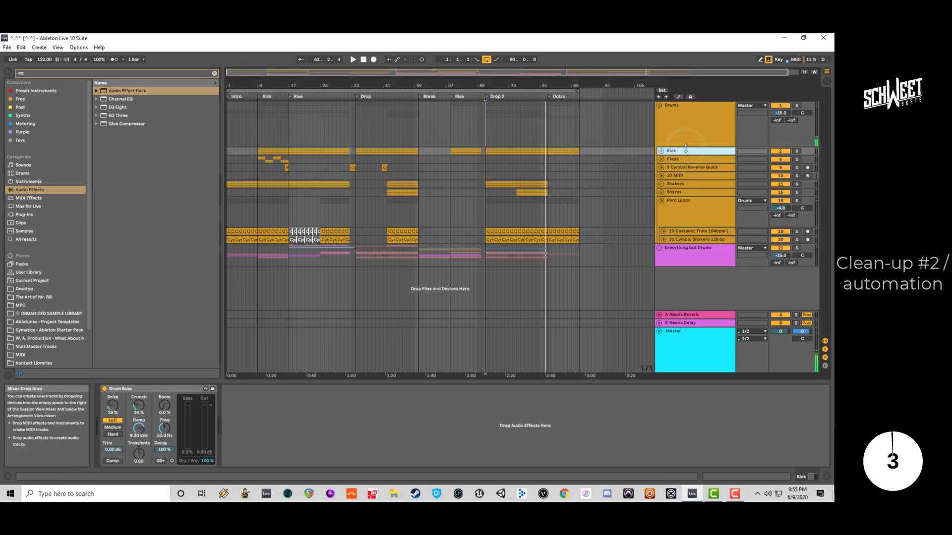
pyautogui.click(679, 142)
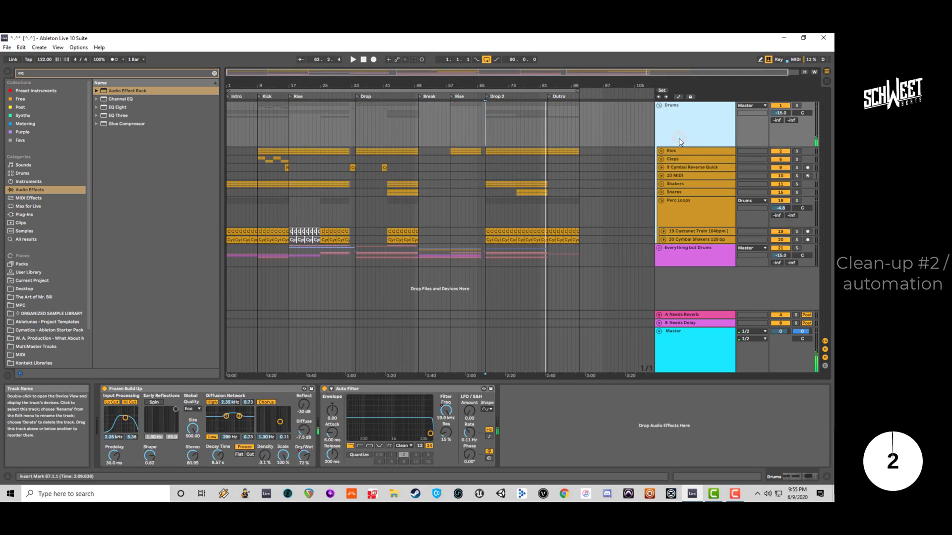
pyautogui.click(127, 73)
pyautogui.write('drum')
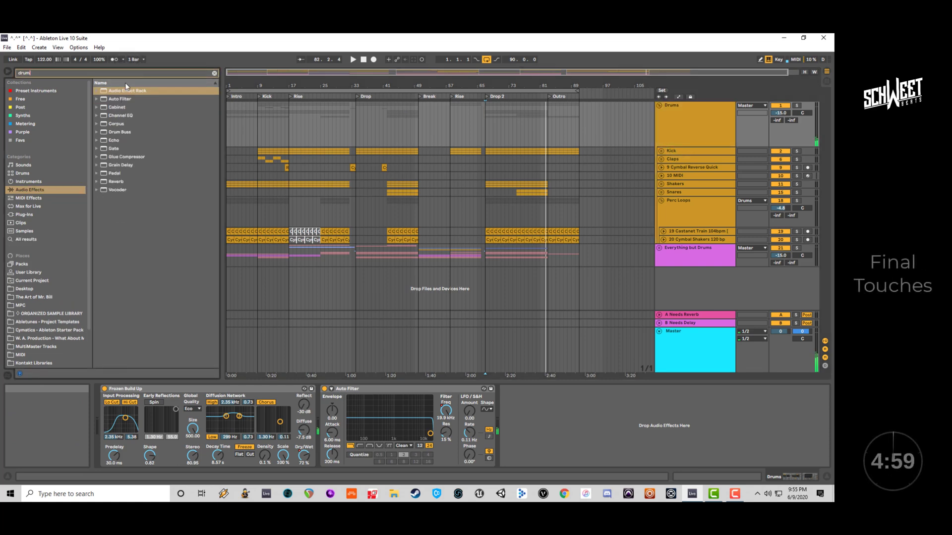
pyautogui.moveTo(115, 130); pyautogui.dragTo(677, 134)
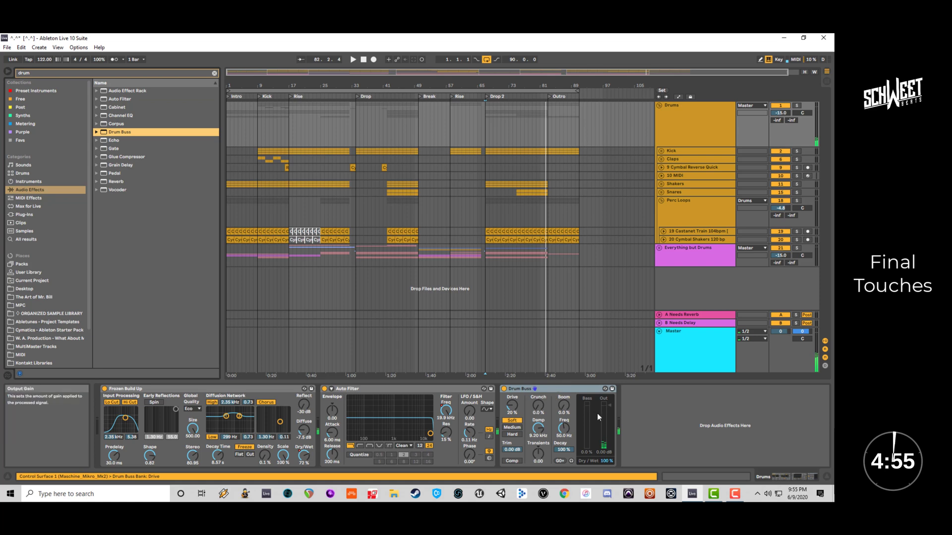
# Play Drop 2 with Drums soloed, list the Drum Buss presets, and compare the sound with Drum Buss bypassed.
pyautogui.press('space')
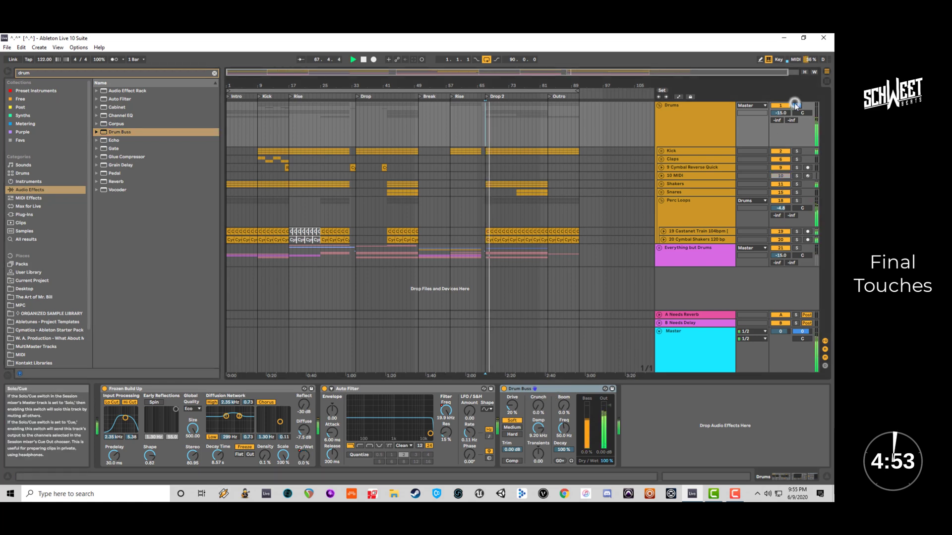
pyautogui.click(795, 105)
pyautogui.click(97, 132)
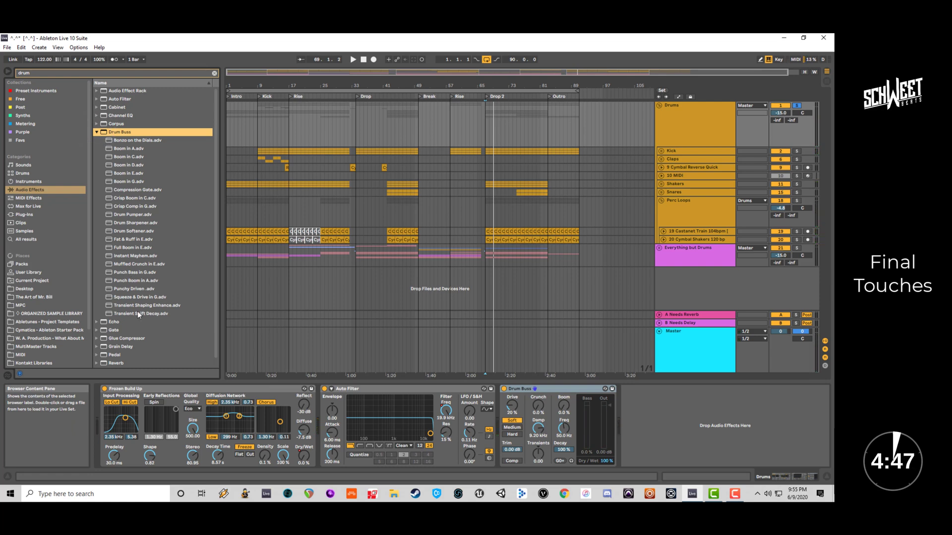
pyautogui.press('space')
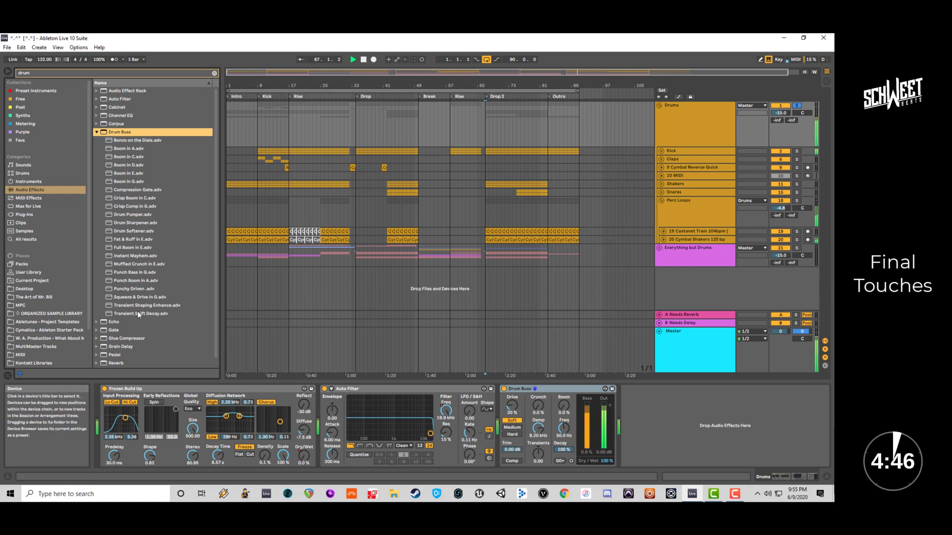
pyautogui.click(504, 389)
pyautogui.click(504, 389)
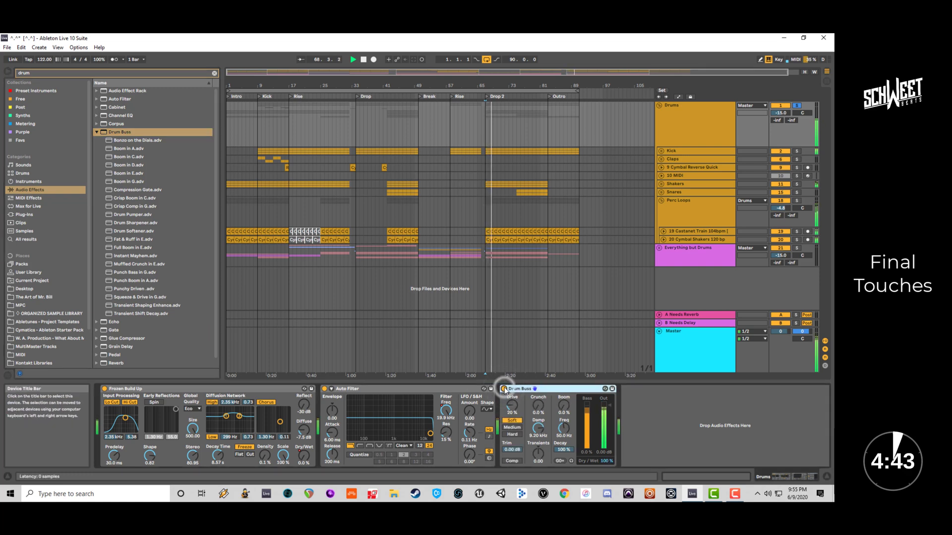
# Set Drum Buss to Crunch 0%, Boom 21% and Transients 0.03, force the Boom frequency to note E0, and audition the Boom.
pyautogui.moveTo(539, 453); pyautogui.dragTo(538, 392)
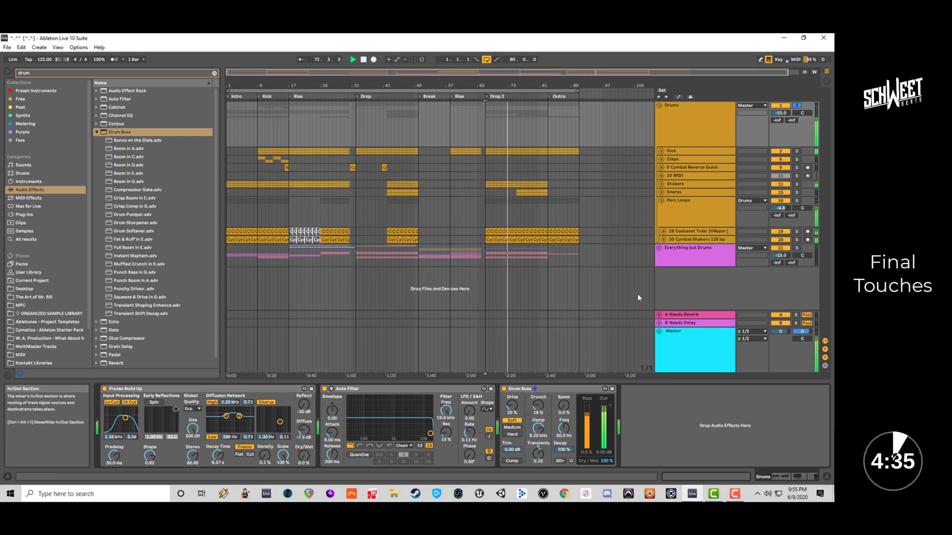
pyautogui.click(797, 105)
pyautogui.click(797, 105)
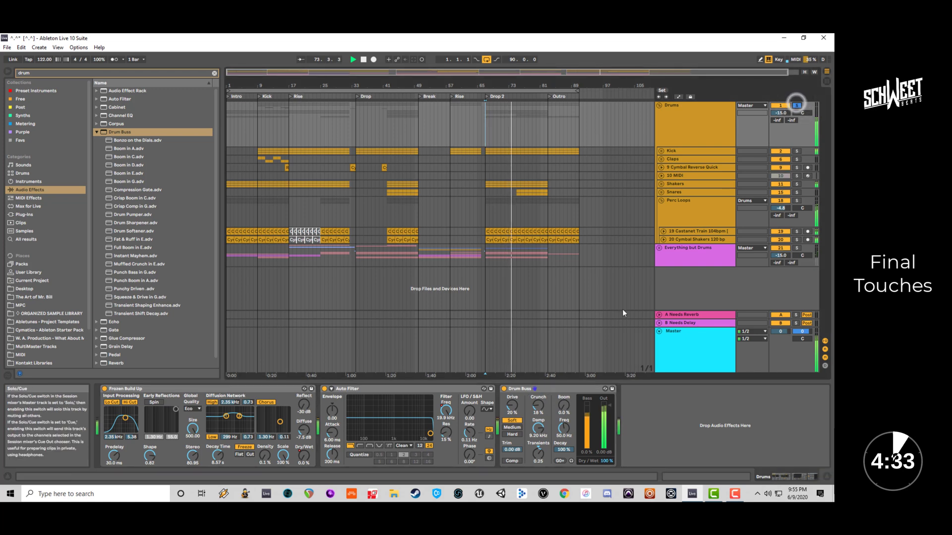
pyautogui.moveTo(538, 405); pyautogui.dragTo(541, 455)
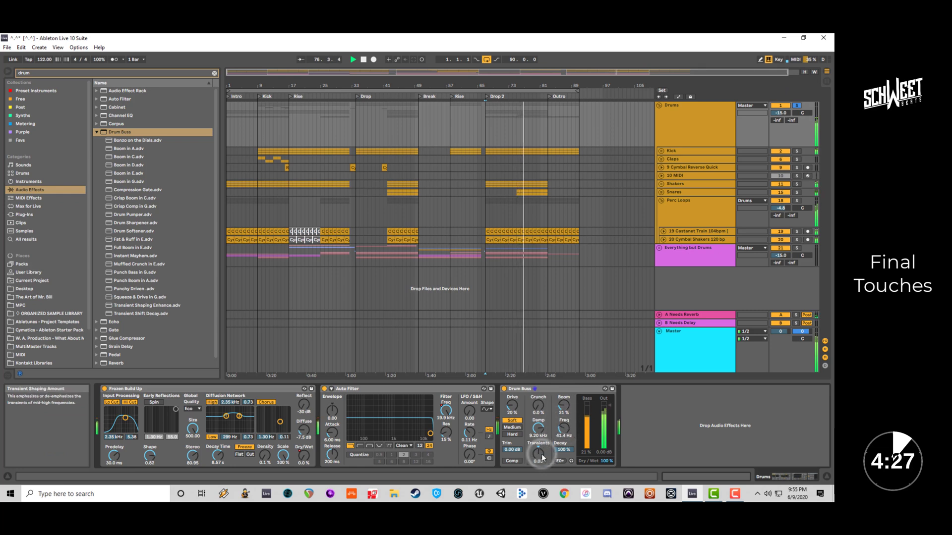
pyautogui.click(561, 460)
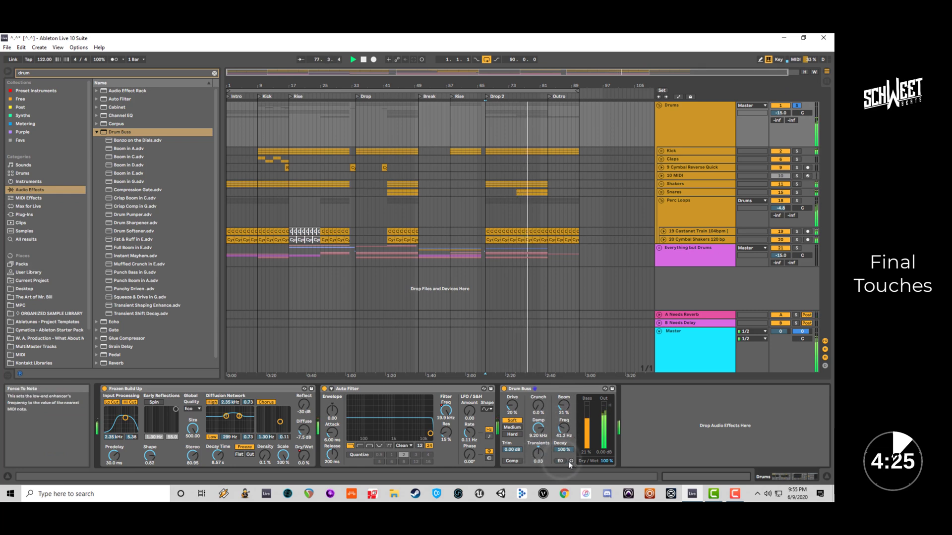
pyautogui.click(571, 461)
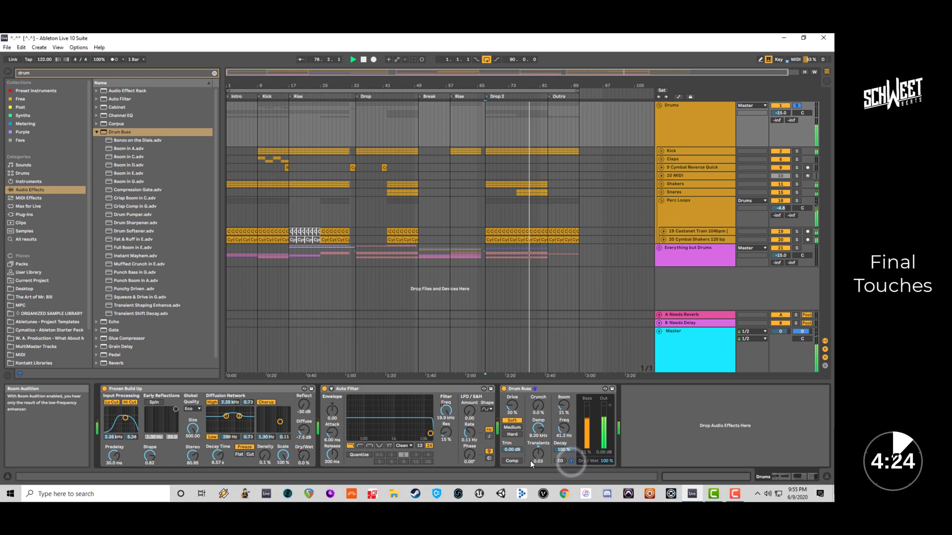
pyautogui.click(571, 461)
# Switch Drum Buss to Medium distortion and set its Drive to 15% with playback restarted from Drop 2.
pyautogui.click(512, 428)
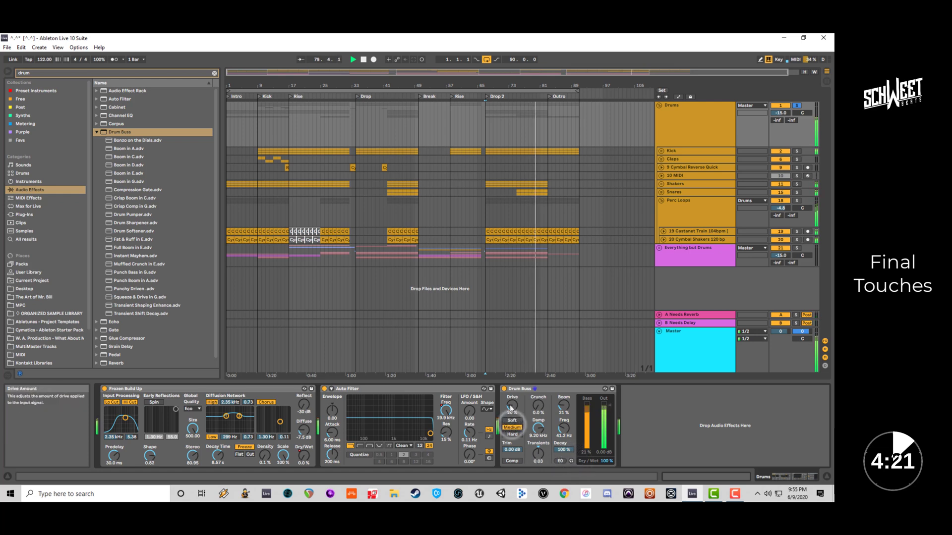
pyautogui.moveTo(512, 406); pyautogui.dragTo(512, 399)
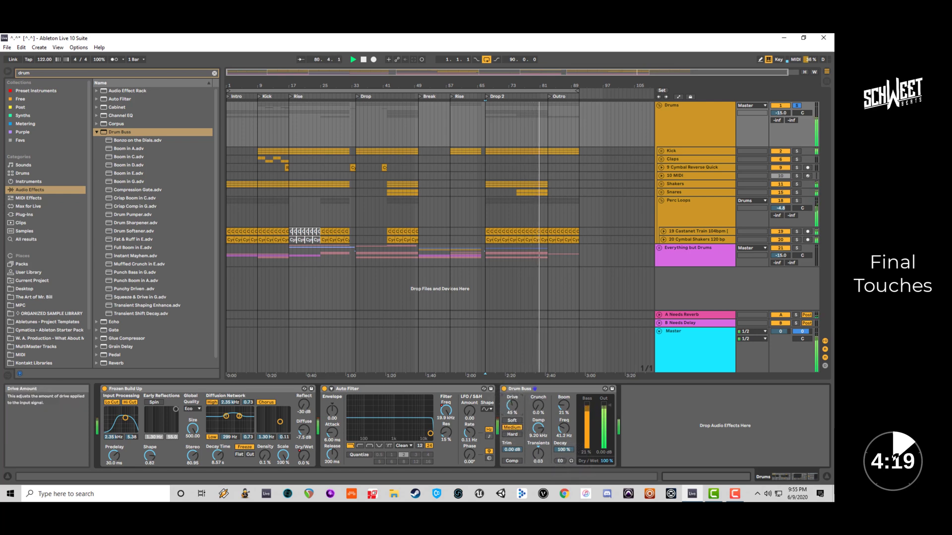
pyautogui.click(487, 96)
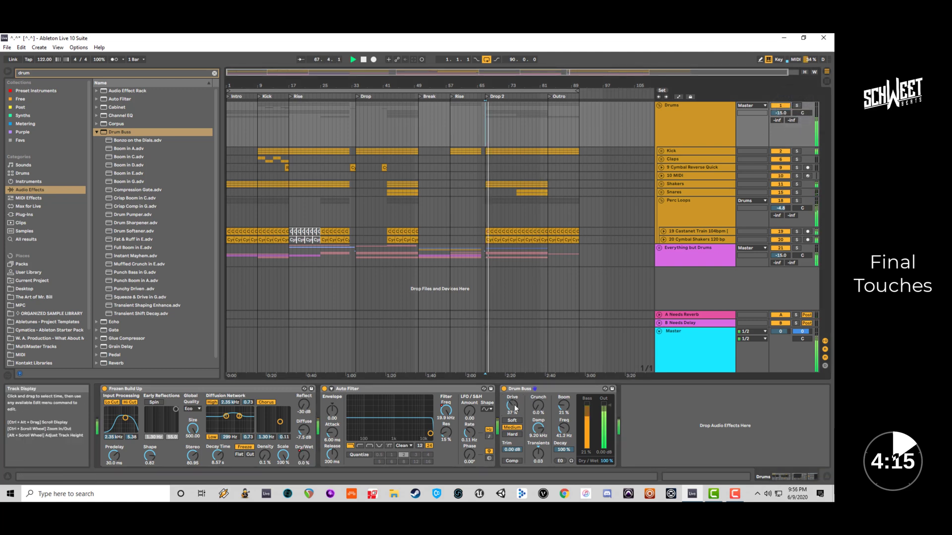
pyautogui.moveTo(512, 405); pyautogui.dragTo(512, 416)
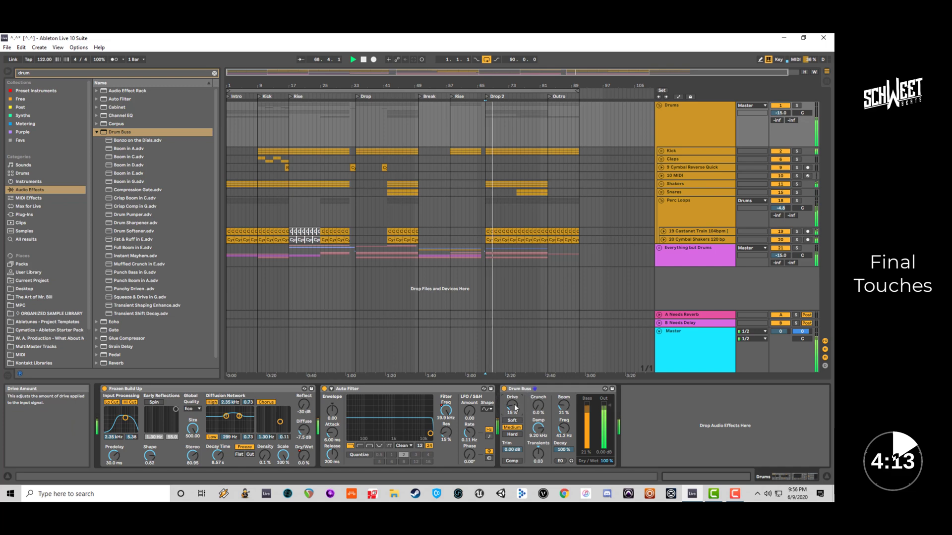
# Set the Master's EQ & Glue Master rack to Rack Dry/Wet 78 and Rack Volume -5.0 dB.
pyautogui.click(684, 342)
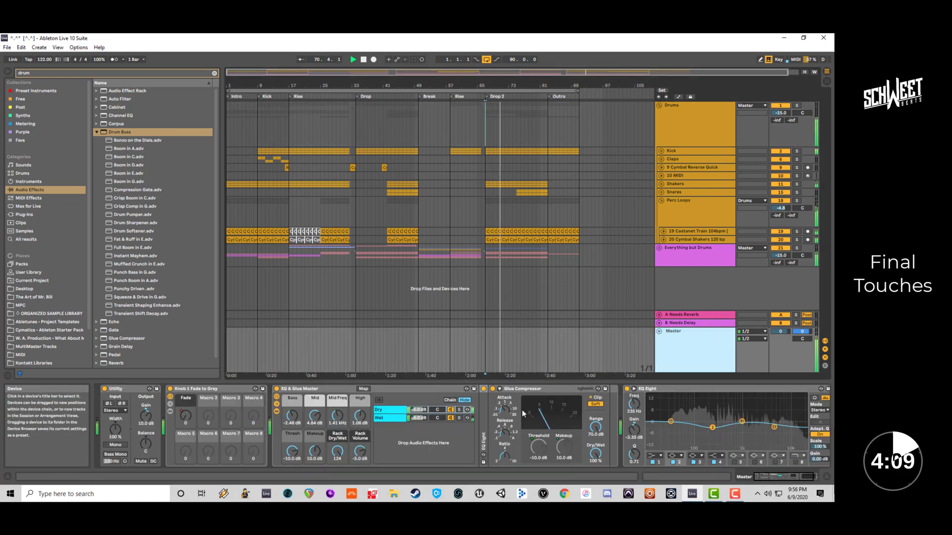
pyautogui.moveTo(360, 446); pyautogui.dragTo(361, 452)
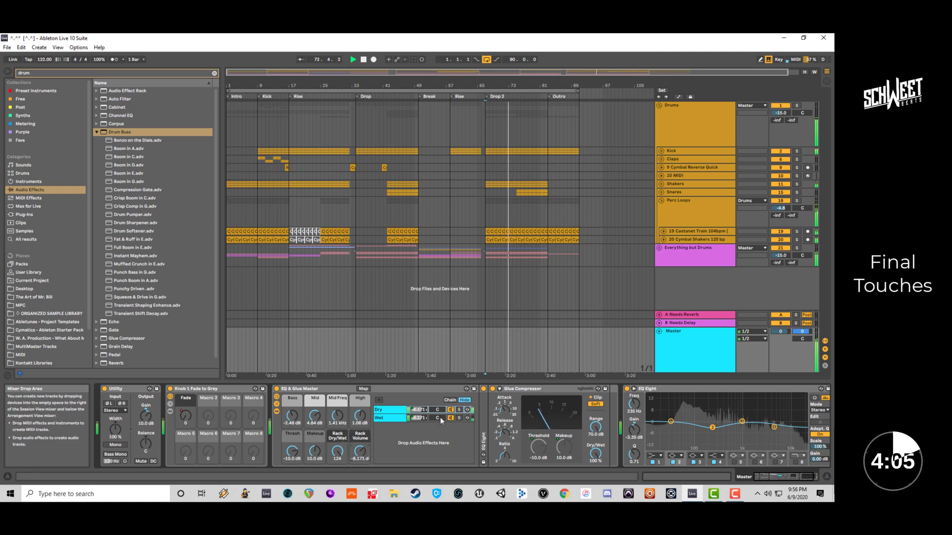
pyautogui.moveTo(361, 451); pyautogui.dragTo(337, 453)
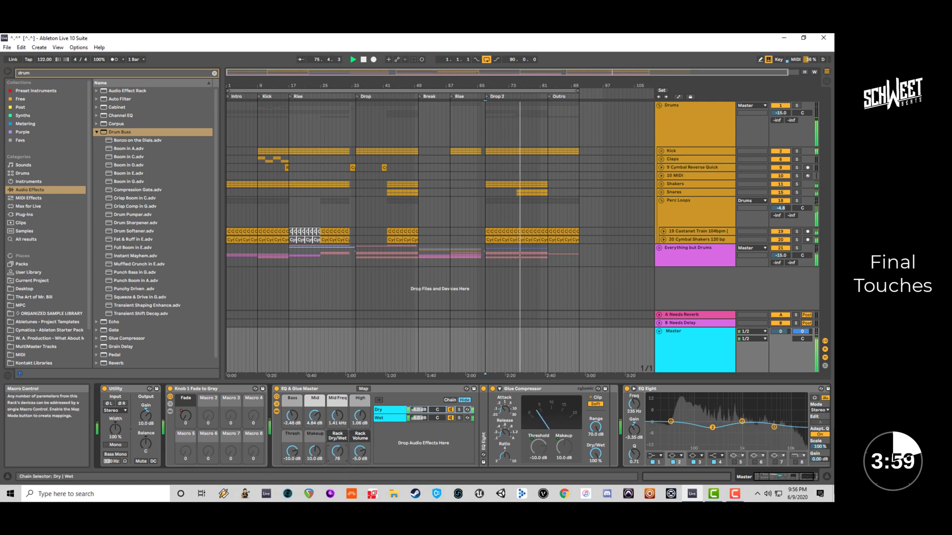
# Raise the Boom frequency of the Drums group's Drum Buss to 44.0 Hz and adjust its Trim.
pyautogui.click(688, 134)
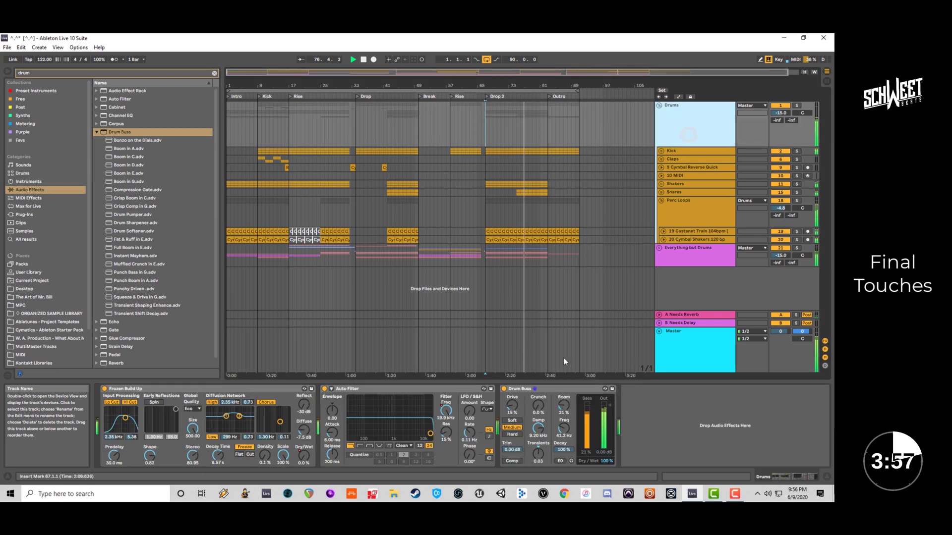
pyautogui.moveTo(564, 428); pyautogui.dragTo(564, 422)
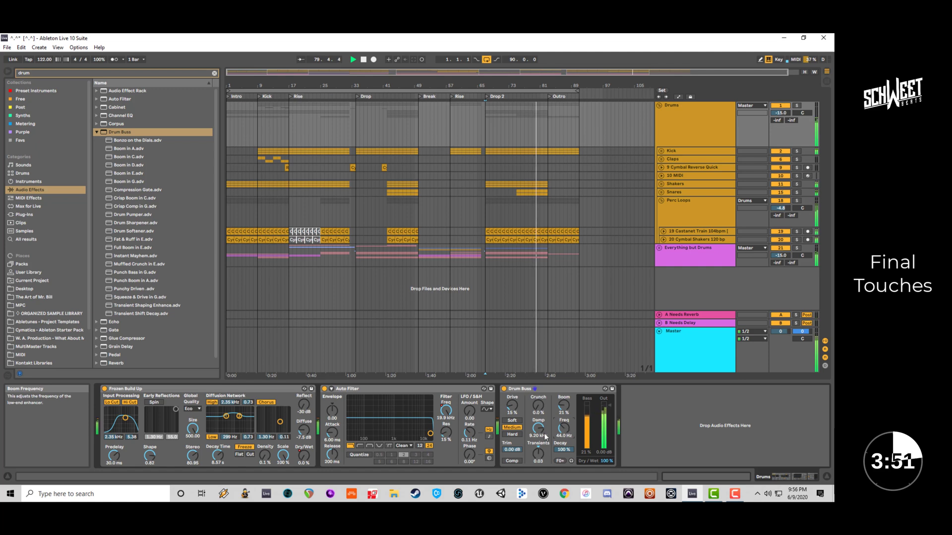
pyautogui.moveTo(512, 449); pyautogui.dragTo(512, 462)
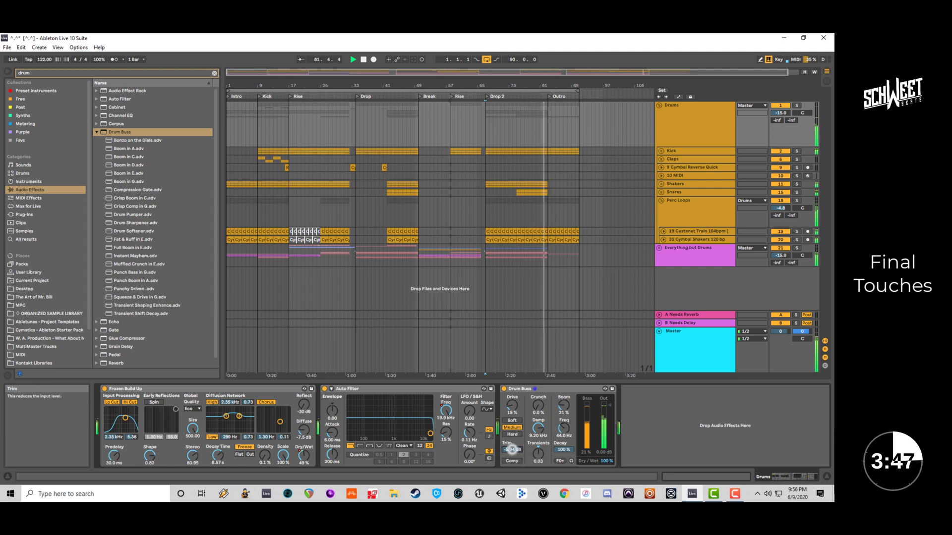
# Reset the Drum Buss Trim to 0.00 dB, turn on its compressor, and restart playback from Drop 2.
pyautogui.doubleClick(512, 449)
pyautogui.click(513, 460)
pyautogui.press('space')
pyautogui.press('space')
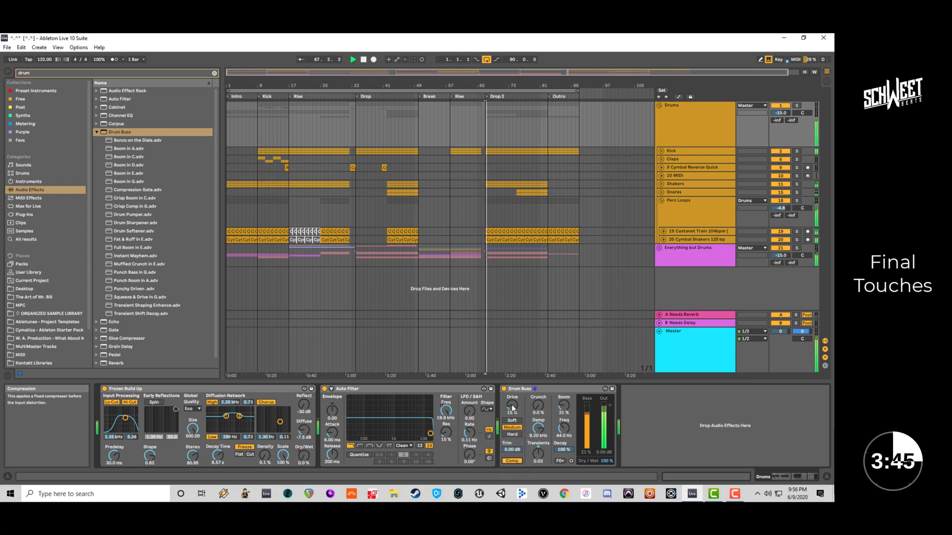
# Set Drum Buss to Drive 10%, Damp 7.61 kHz, Transients 0.19 and Boom 30%, and stop playback.
pyautogui.moveTo(512, 405); pyautogui.dragTo(538, 451)
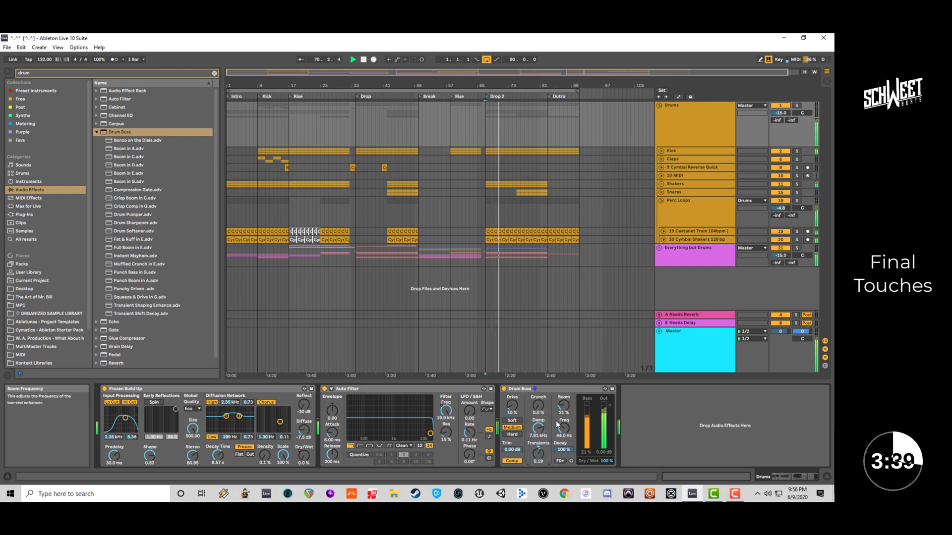
pyautogui.moveTo(564, 405); pyautogui.dragTo(564, 401)
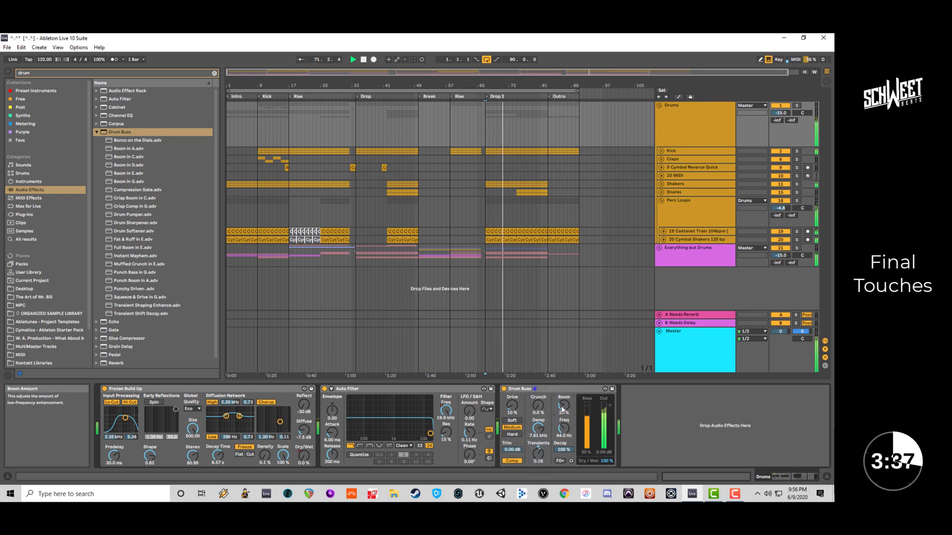
pyautogui.click(682, 121)
pyautogui.press('space')
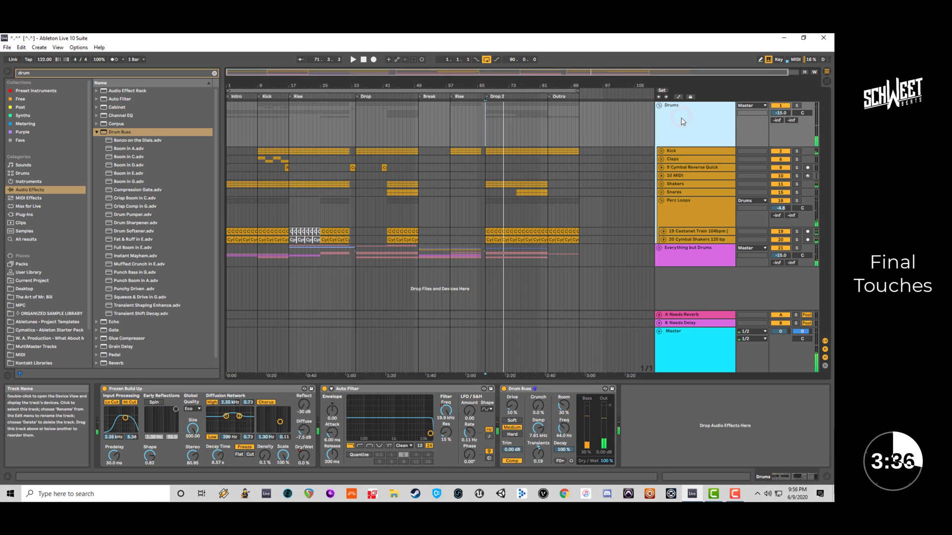
# Add the Limiter's Push preset to the Everything but Drums group after its Duck device.
pyautogui.click(687, 251)
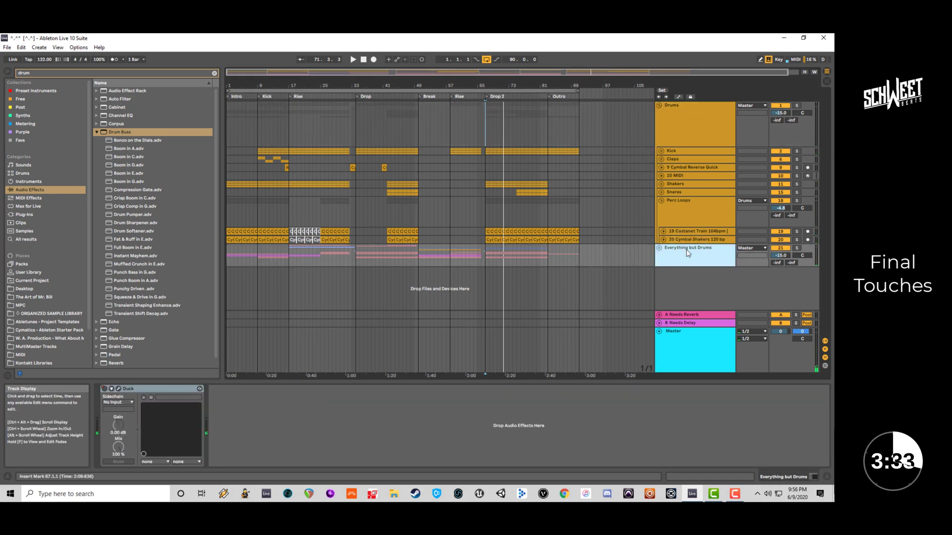
pyautogui.click(97, 132)
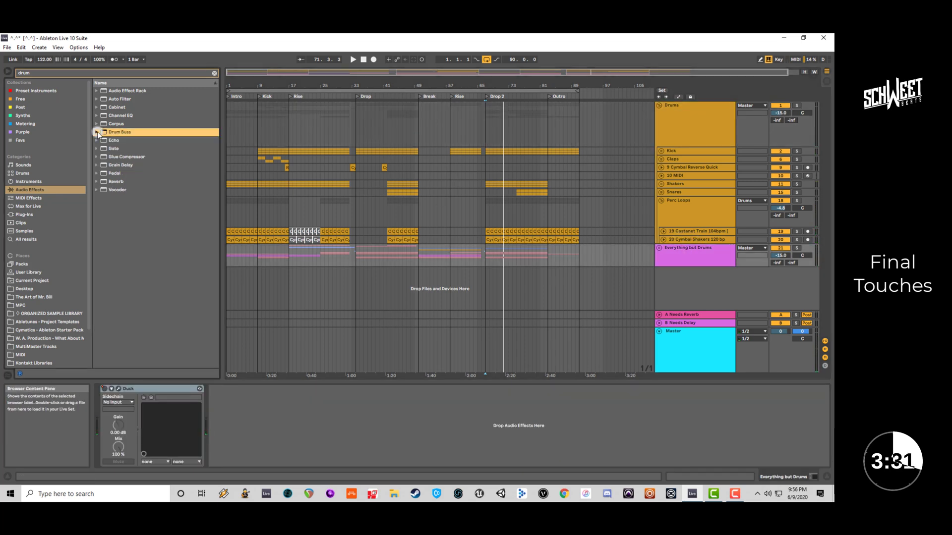
pyautogui.click(215, 74)
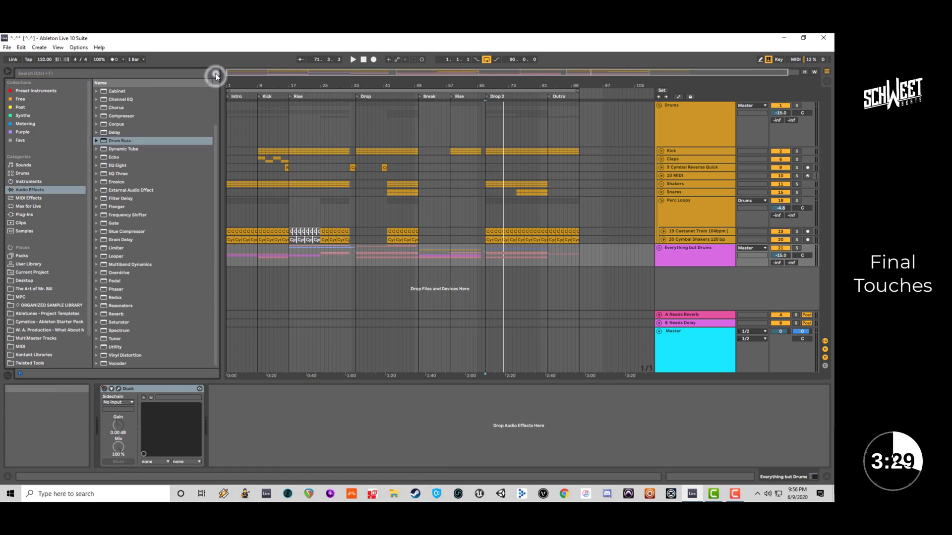
pyautogui.click(97, 248)
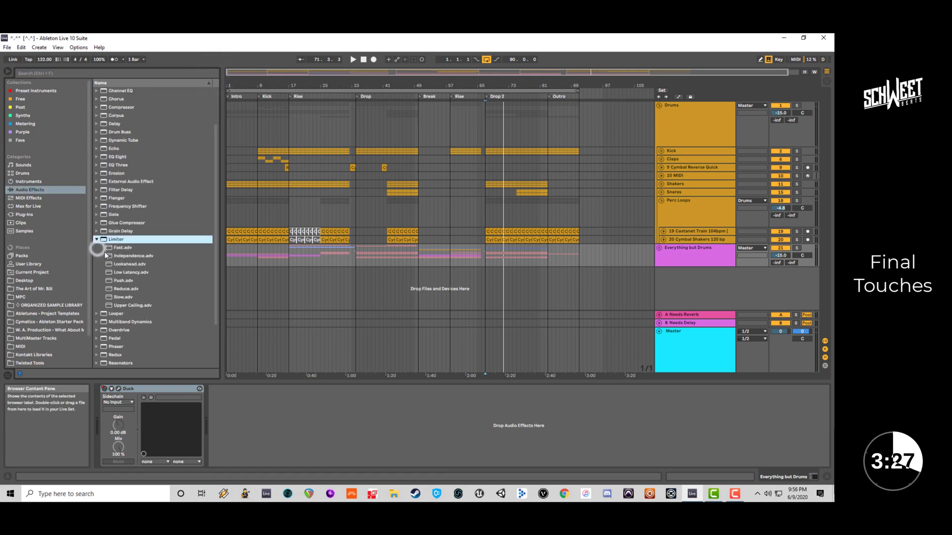
pyautogui.moveTo(123, 260); pyautogui.dragTo(327, 385)
# Solo the Everything but Drums group and set the Push limiter's Gain to 2.00 dB during playback.
pyautogui.click(796, 248)
pyautogui.press('space')
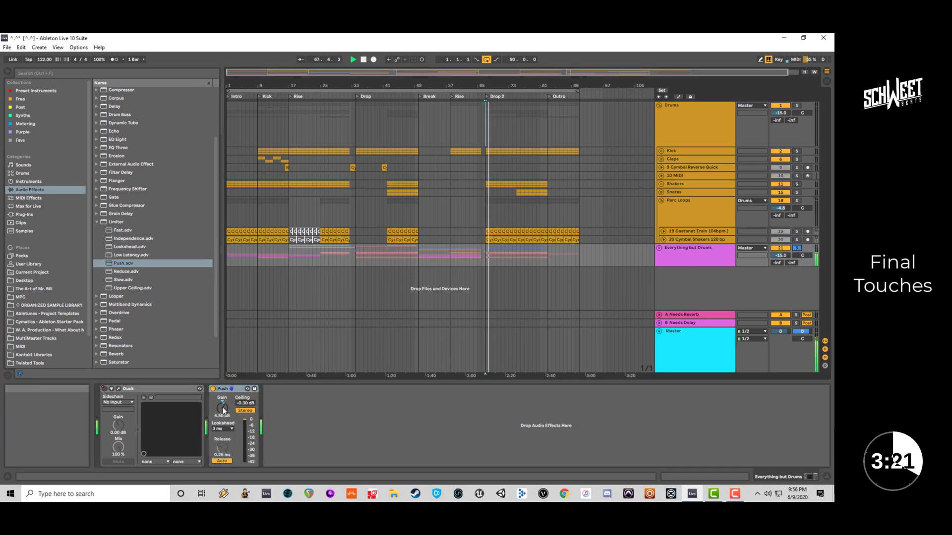
pyautogui.moveTo(221, 408); pyautogui.dragTo(221, 422)
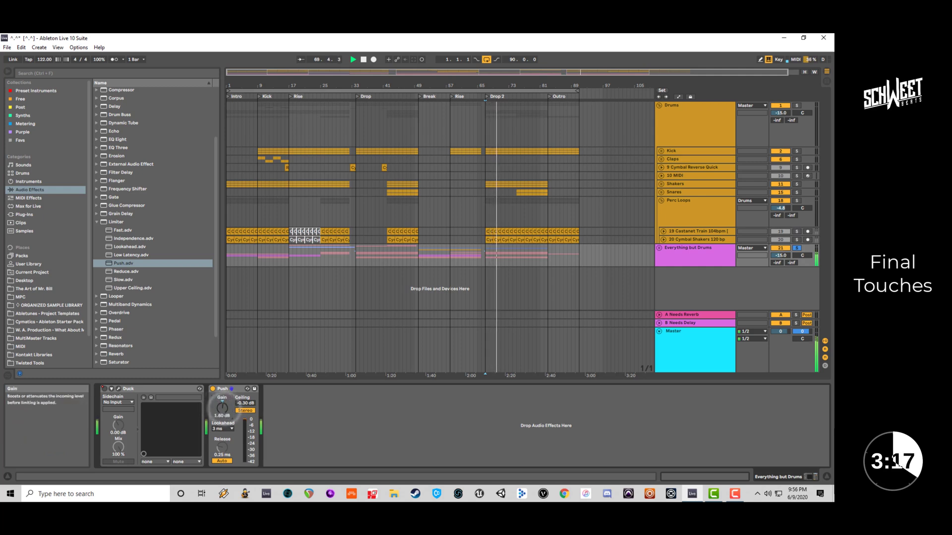
pyautogui.moveTo(222, 408); pyautogui.dragTo(222, 402)
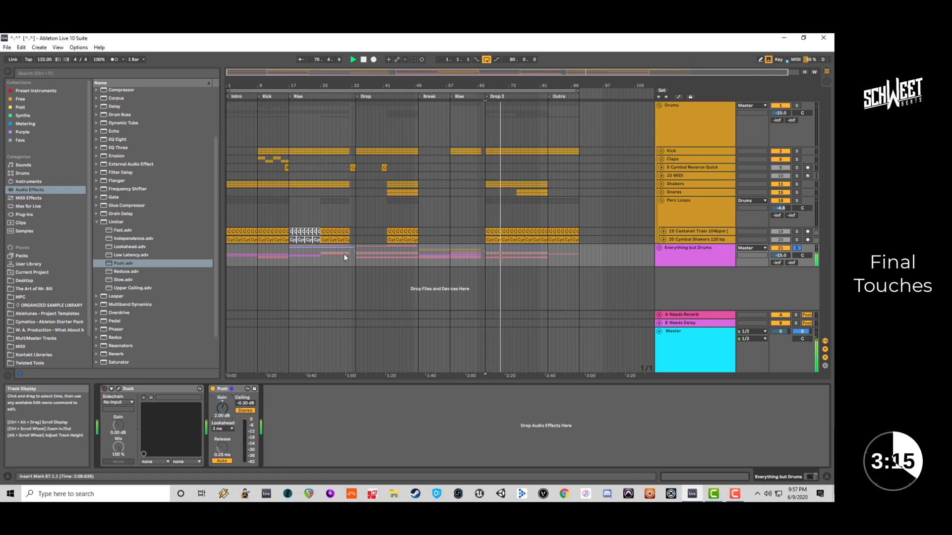
# Audition the soloed Everything but Drums group from the Rise and Kick sections.
pyautogui.click(285, 260)
pyautogui.click(290, 260)
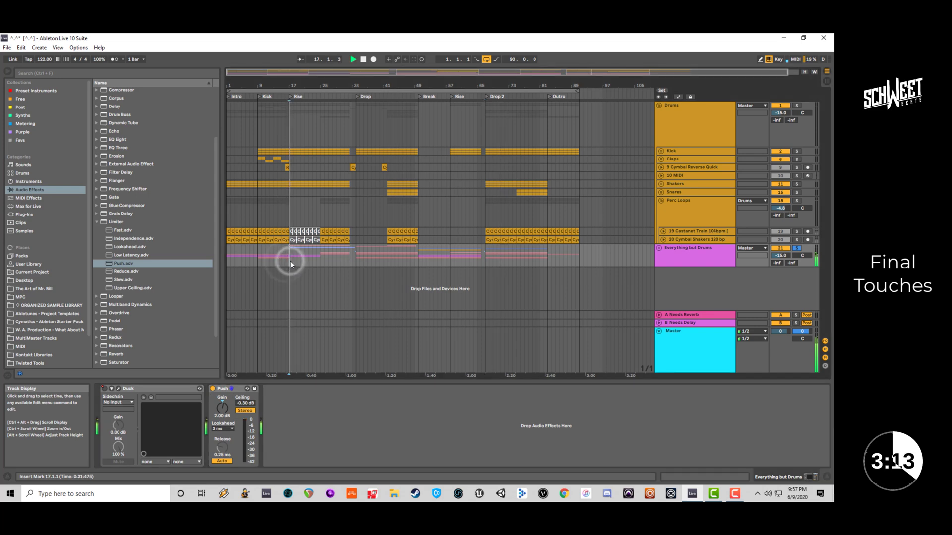
pyautogui.click(257, 262)
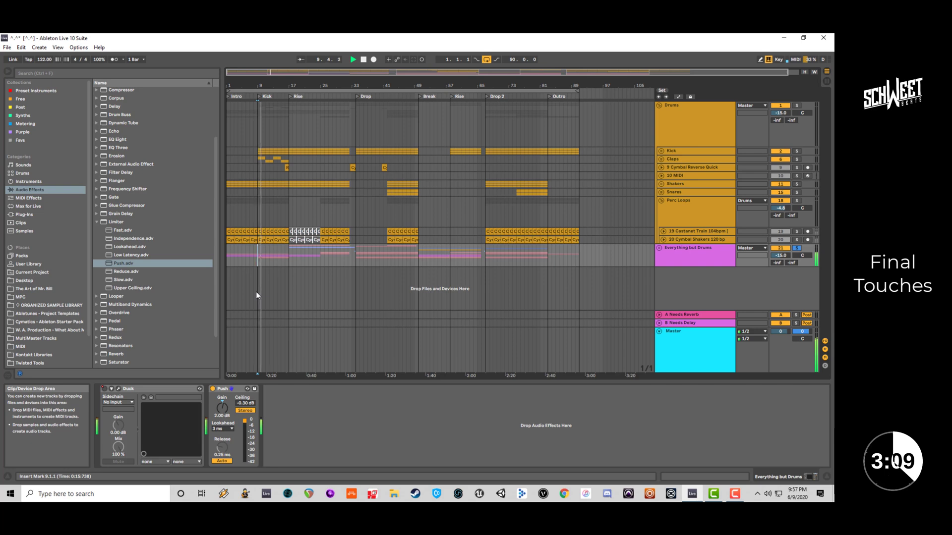
pyautogui.press('space')
pyautogui.press('space')
# Unsolo Everything but Drums, play from the Intro, and set the Push limiter's Gain to 0.00 dB.
pyautogui.click(796, 249)
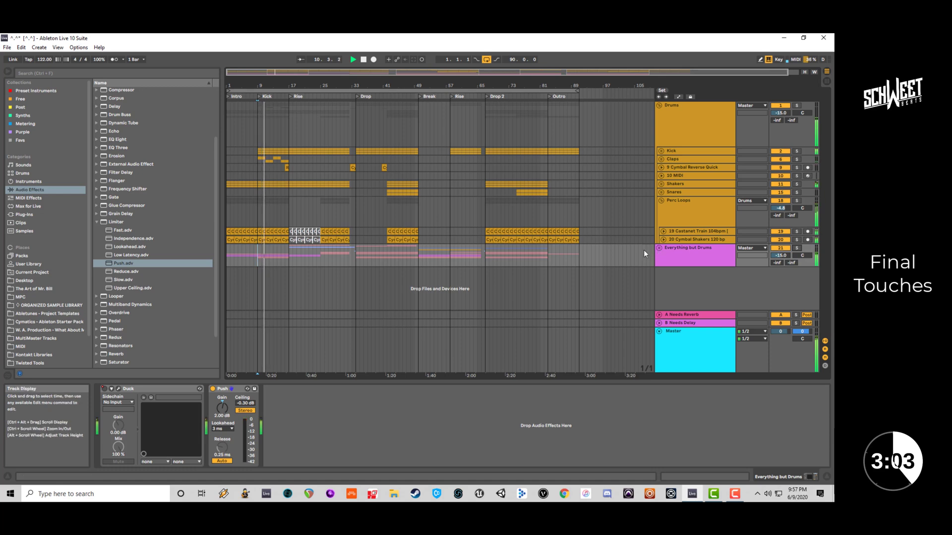
pyautogui.click(229, 257)
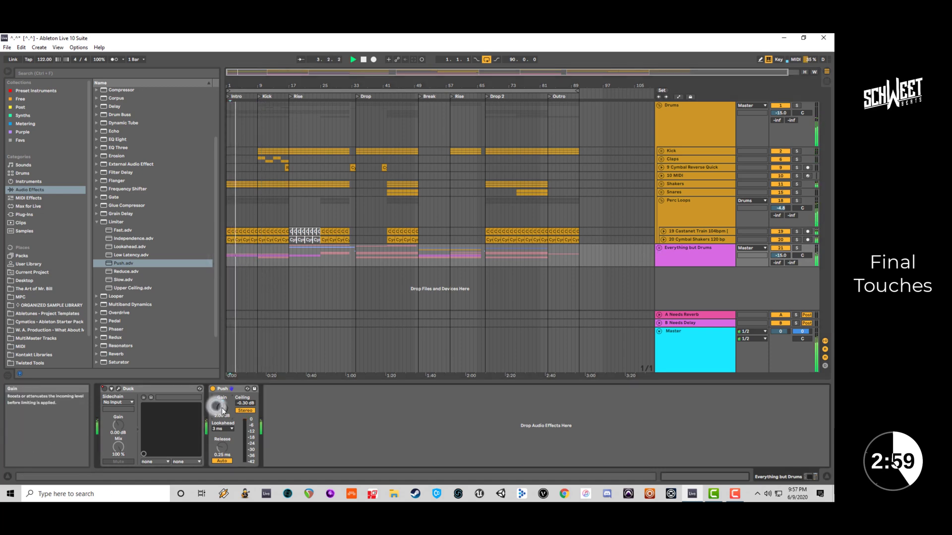
pyautogui.moveTo(222, 410); pyautogui.dragTo(221, 407)
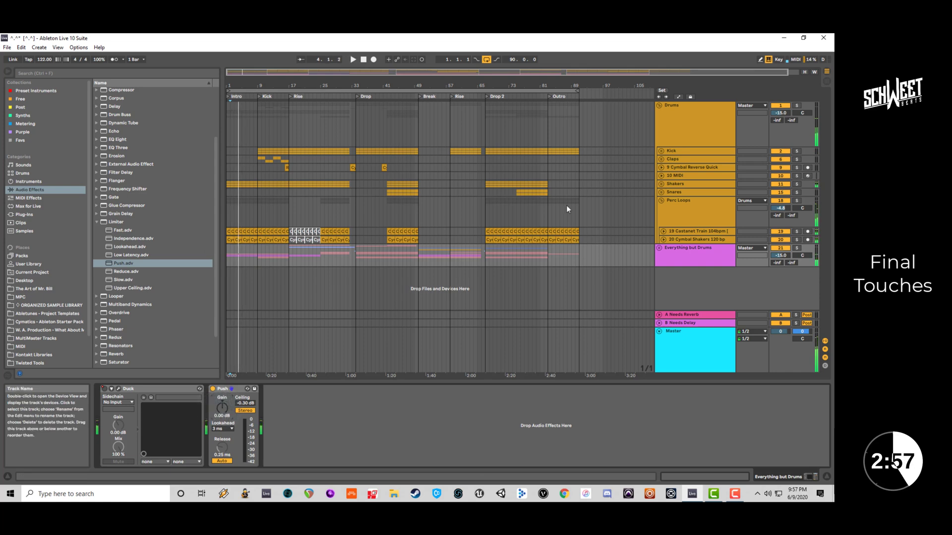
# Play the Intro while comparing the Drums group with its Drum Buss bypassed and active.
pyautogui.click(231, 124)
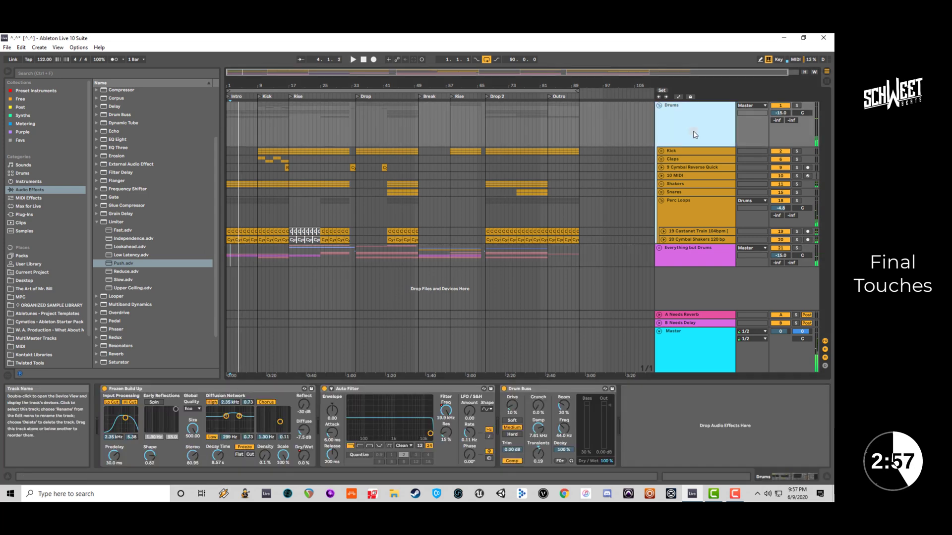
pyautogui.click(504, 390)
pyautogui.press('space')
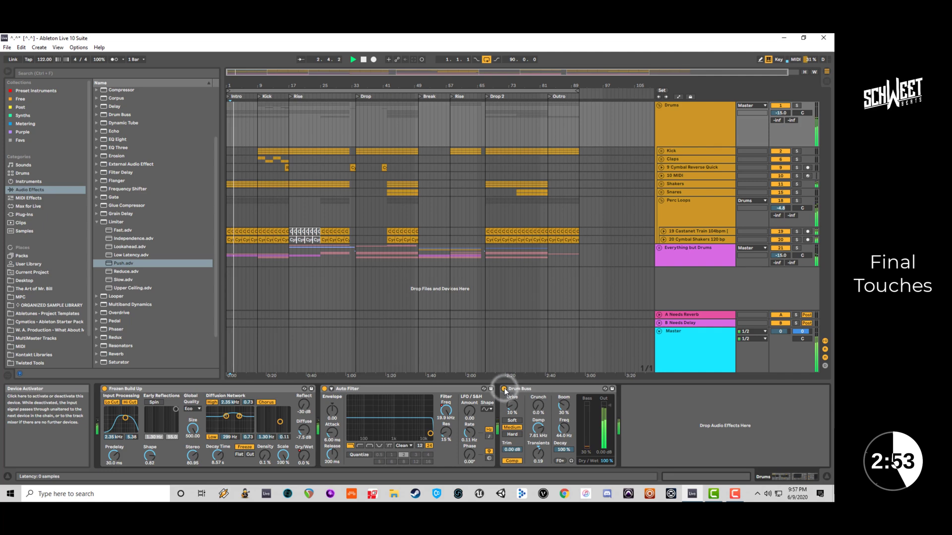
pyautogui.press('space')
# Add EQ Eight after Drum Buss on the Drums group and lower band 4 to about -3 dB near 3.09 kHz.
pyautogui.click(77, 70)
pyautogui.write('eq')
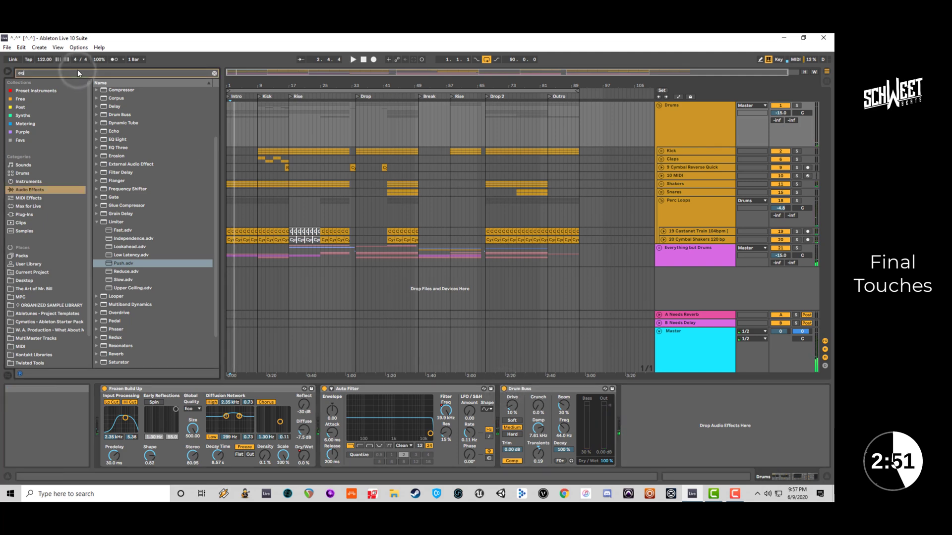
pyautogui.click(117, 108)
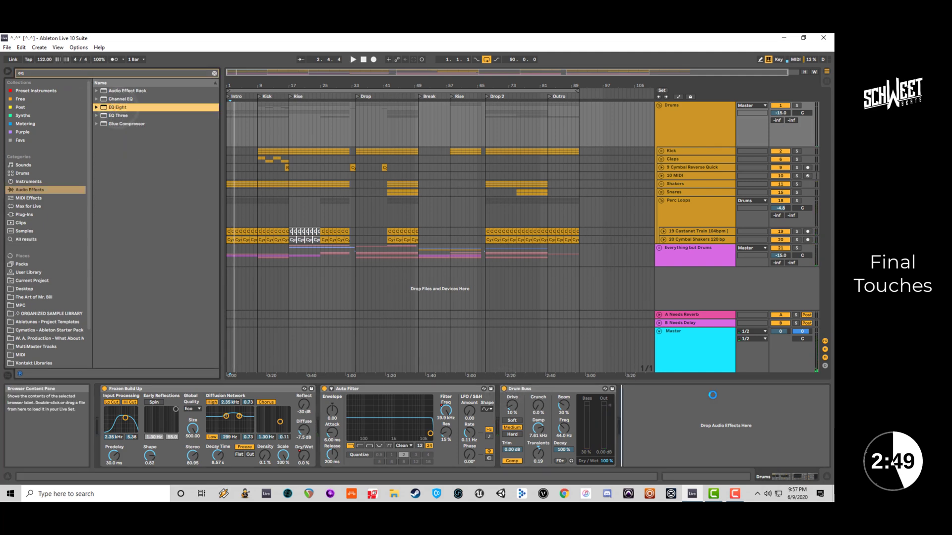
pyautogui.press('space')
pyautogui.moveTo(768, 421); pyautogui.dragTo(758, 427)
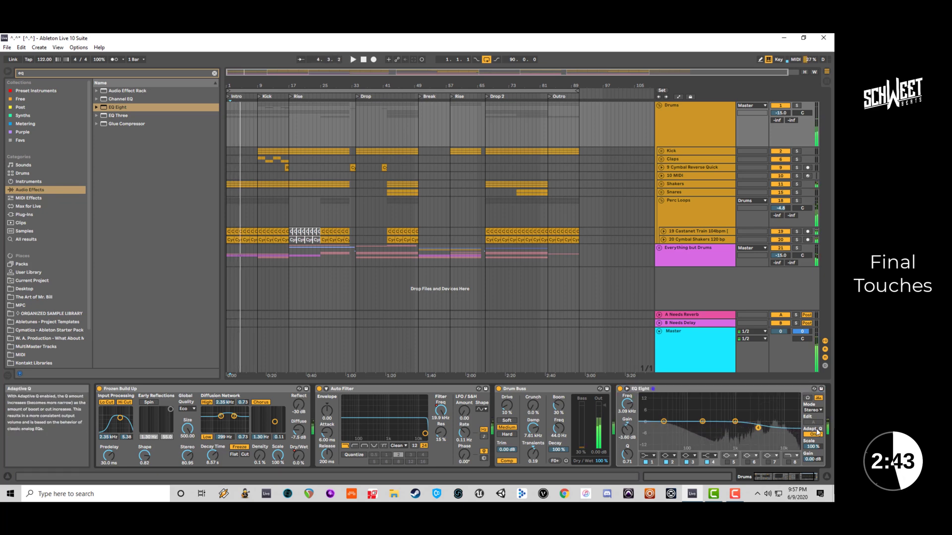
# Switch EQ Eight to M/S mode and toggle its editing between the Mid and Side channels.
pyautogui.click(813, 410)
pyautogui.click(817, 431)
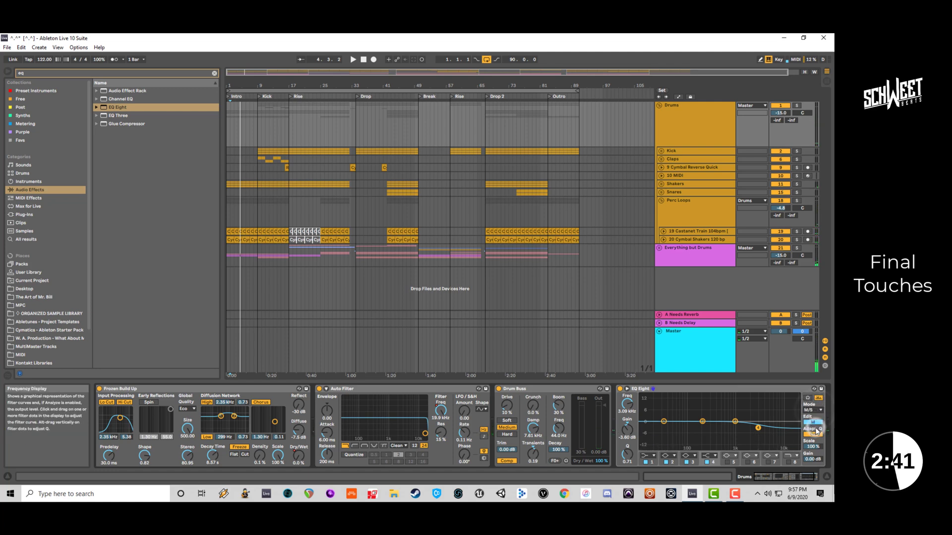
pyautogui.click(812, 422)
pyautogui.click(812, 422)
pyautogui.click(812, 423)
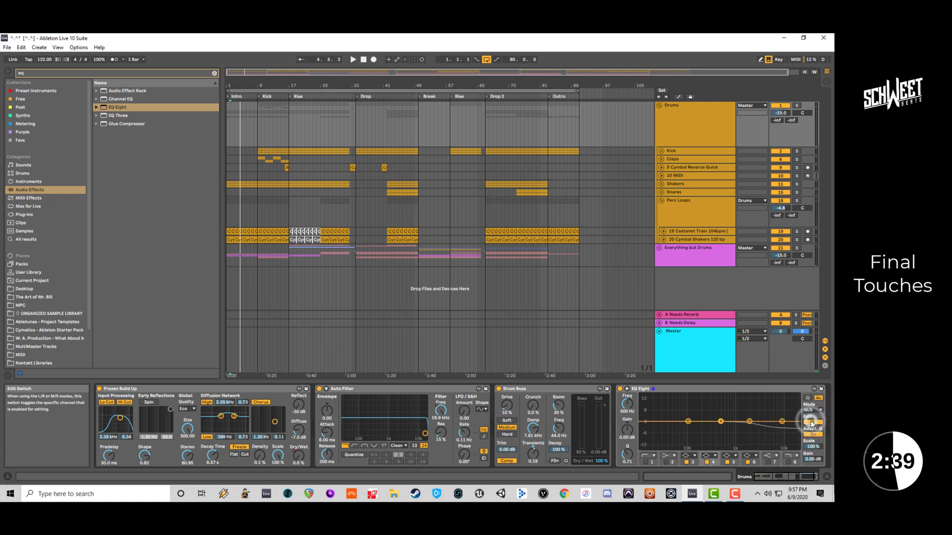
pyautogui.click(812, 422)
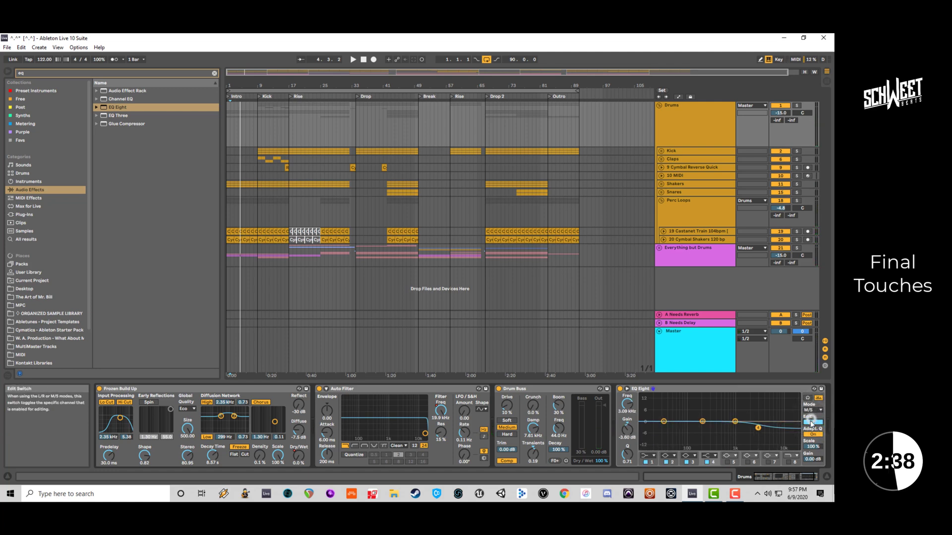
# Try a low cut at 30 Hz on EQ Eight's Mid channel and delete EQ Eight from the Drums group.
pyautogui.click(648, 460)
pyautogui.click(650, 404)
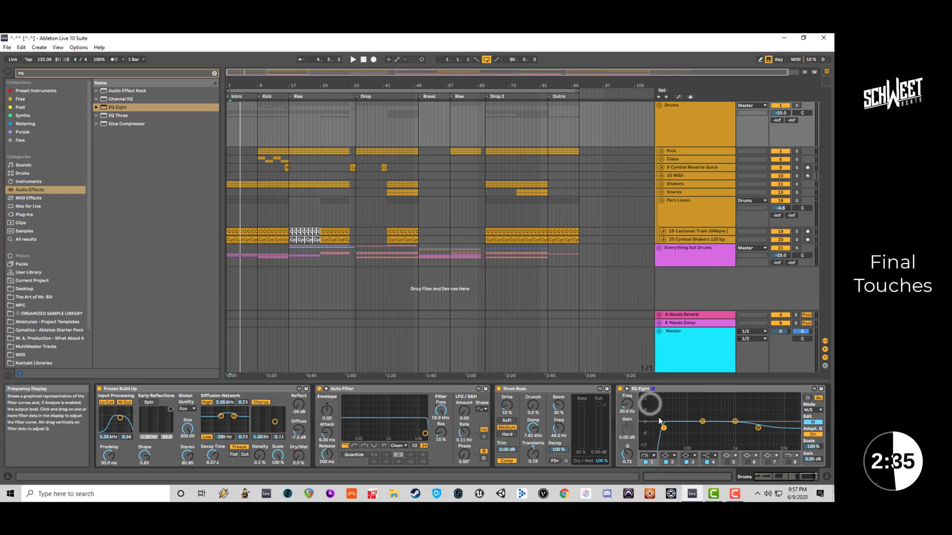
pyautogui.click(668, 390)
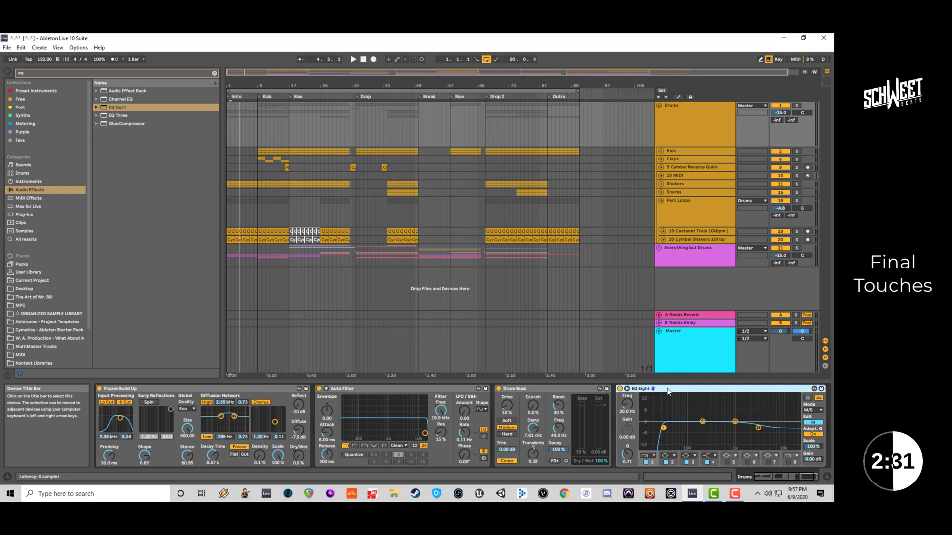
pyautogui.press('Delete')
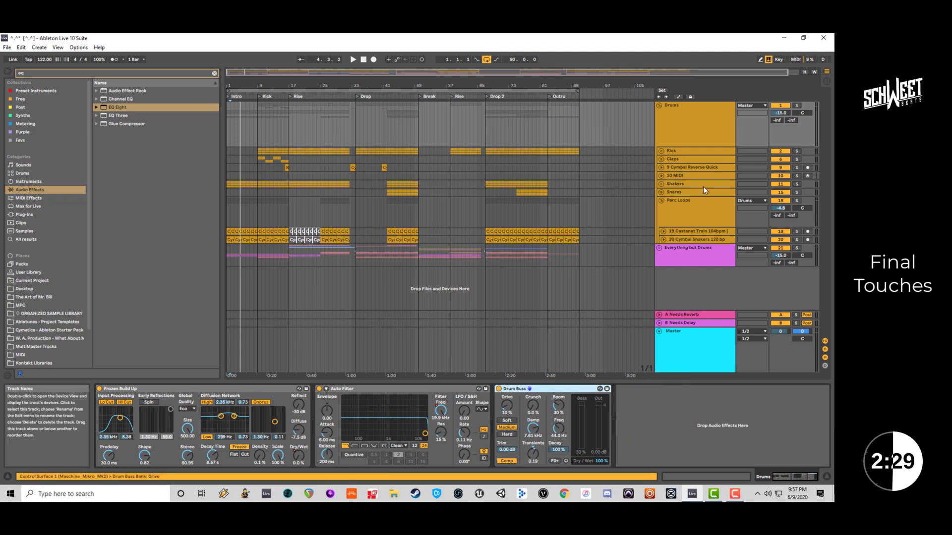
# Audition the Drums group with Drum Buss bypassed and delete Drum Buss from its device chain.
pyautogui.click(706, 126)
pyautogui.press('space')
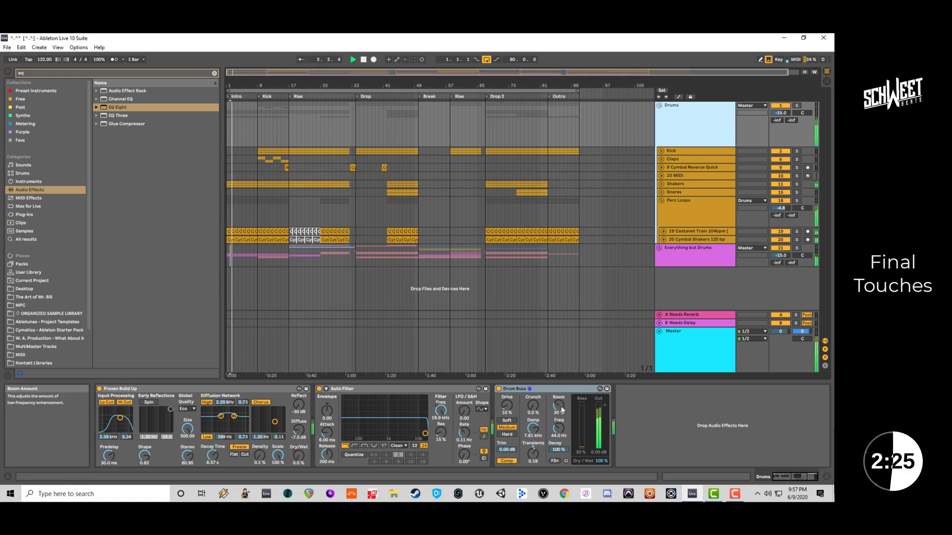
pyautogui.click(499, 389)
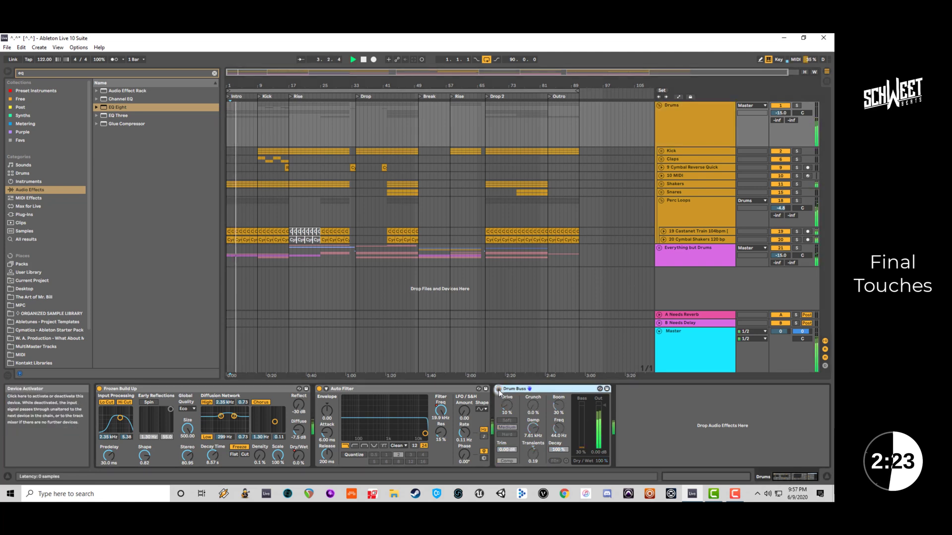
pyautogui.click(544, 391)
pyautogui.press('Delete')
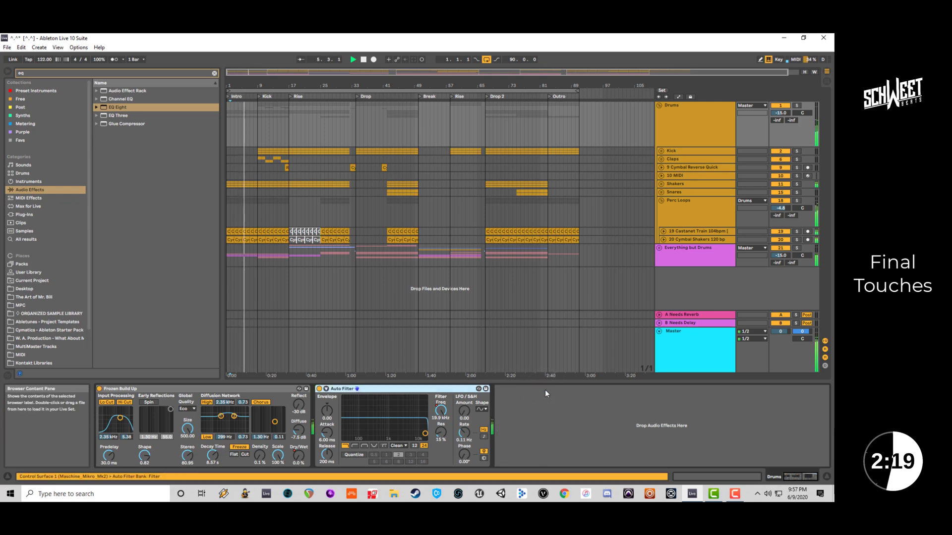
# Load the Glue Compressor preset Drum - Full Parallel onto the Drums group and audition the group soloed.
pyautogui.click(97, 123)
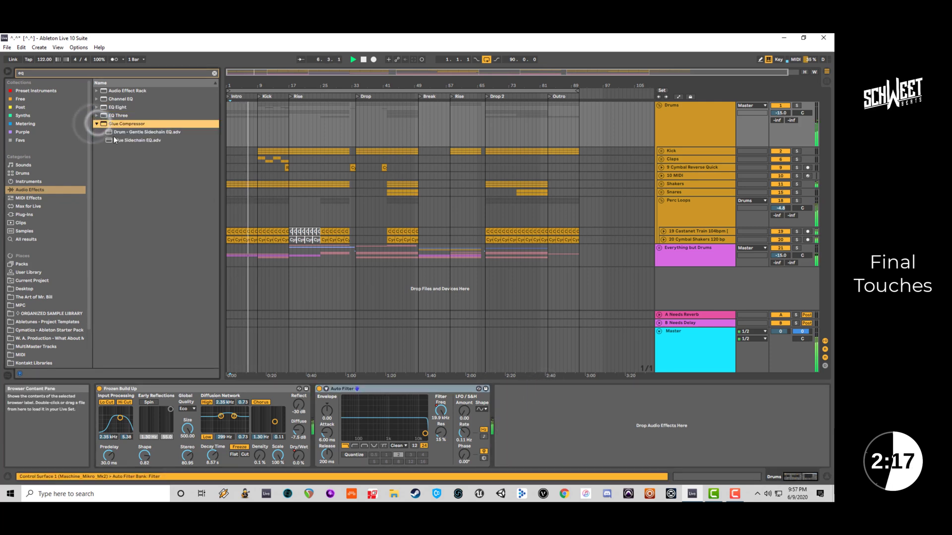
pyautogui.click(214, 73)
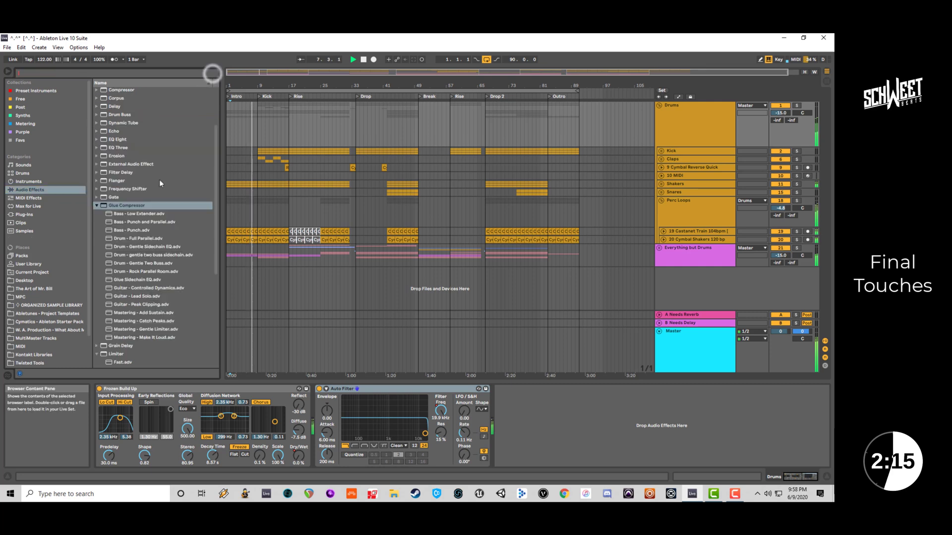
pyautogui.doubleClick(135, 239)
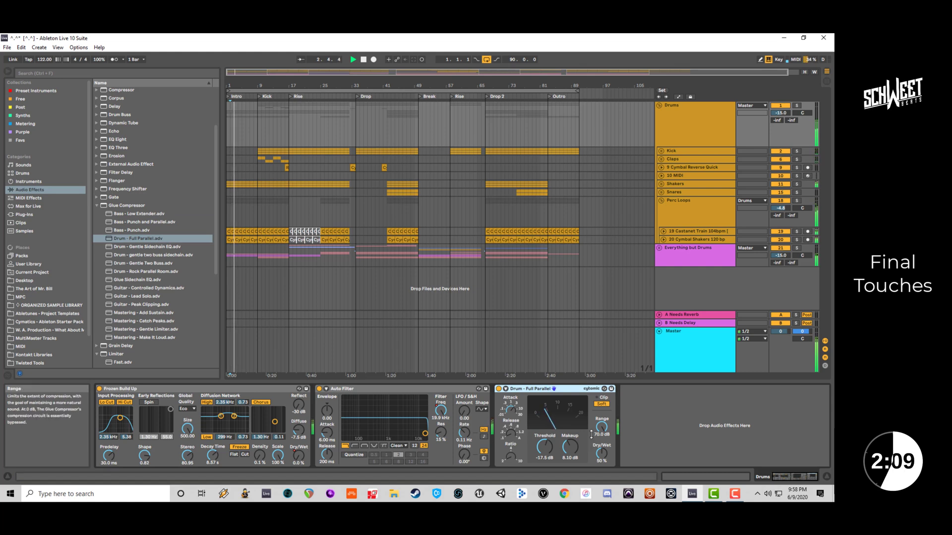
pyautogui.click(796, 106)
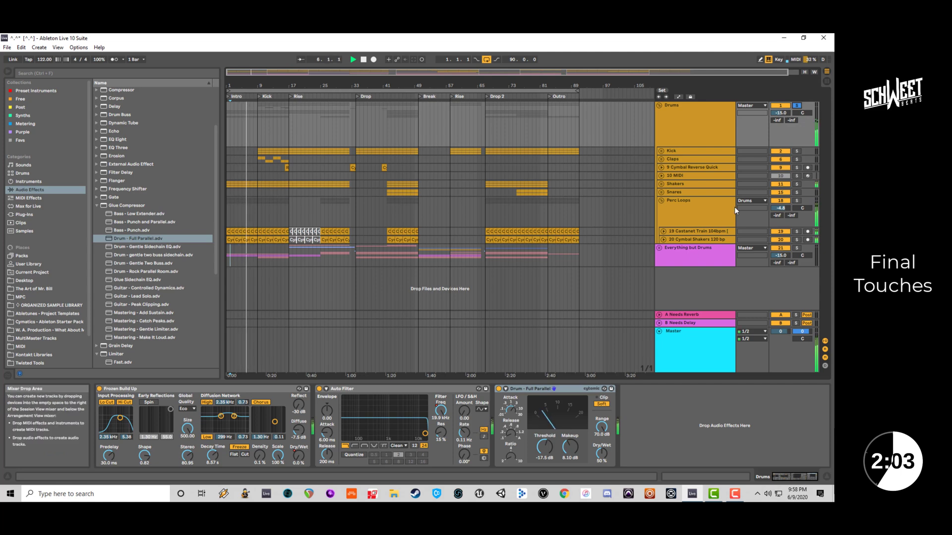
pyautogui.press('space')
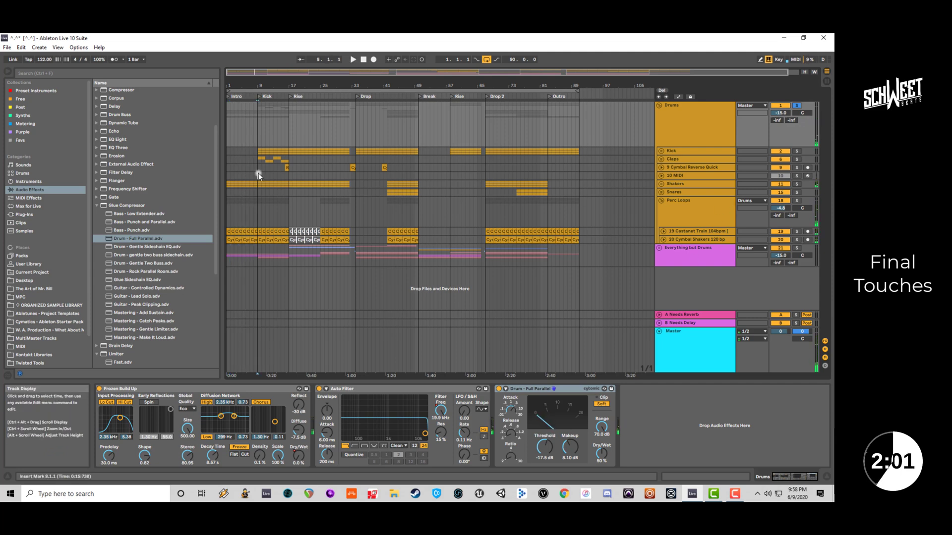
# Play the soloed Drums group from bar 9 and compare it with the Drum - Full Parallel compressor bypassed and active.
pyautogui.click(258, 174)
pyautogui.press('space')
pyautogui.click(697, 130)
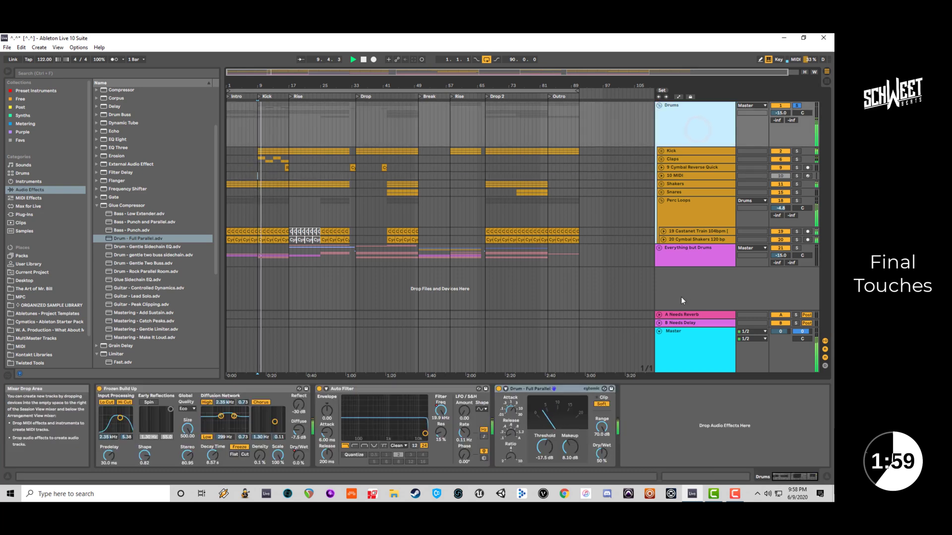
pyautogui.click(500, 389)
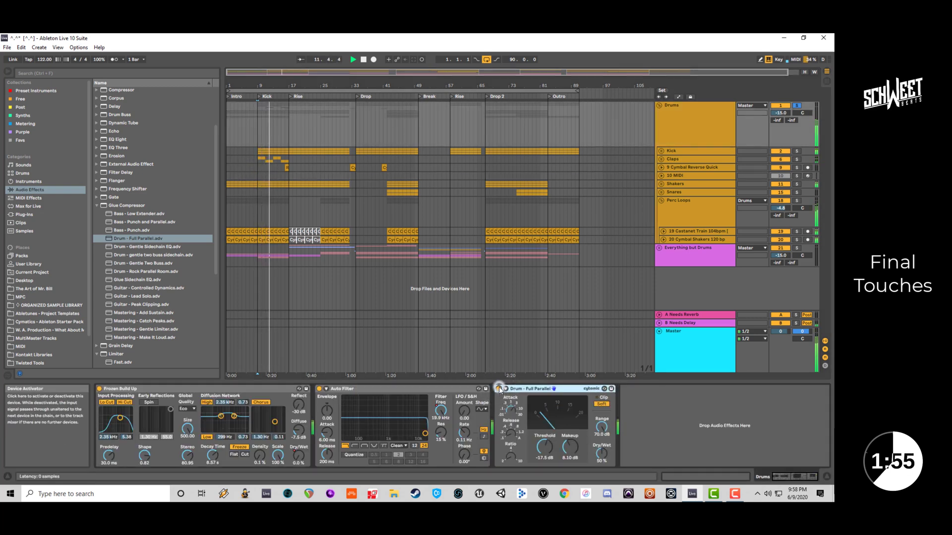
pyautogui.click(499, 389)
pyautogui.click(499, 389)
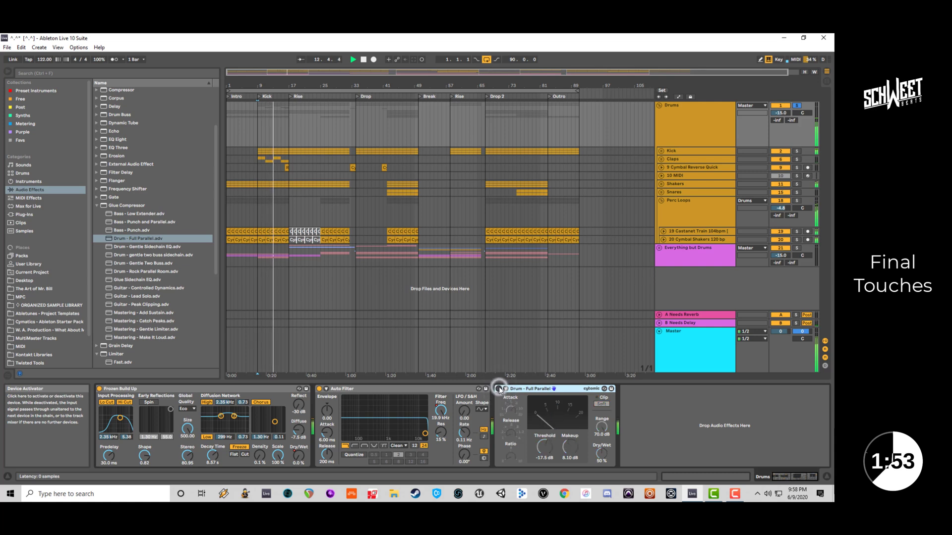
pyautogui.click(499, 389)
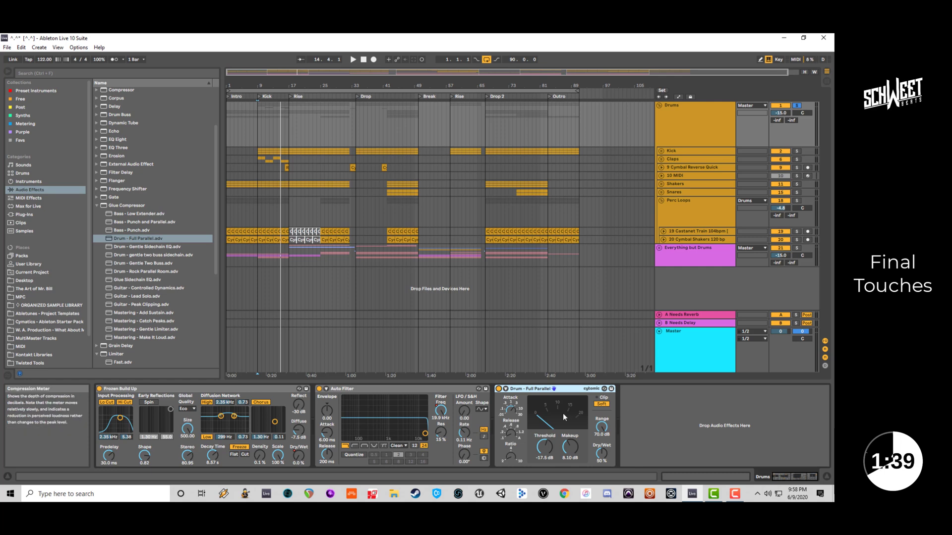
# Unsolo the Drums group while viewing the Master devices and play the full mix from bars 17 and 25.
pyautogui.click(729, 335)
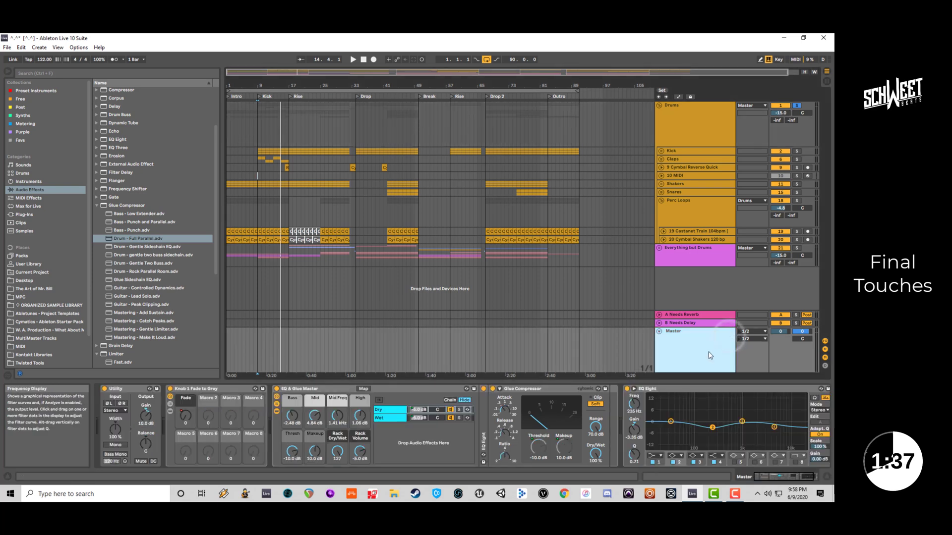
pyautogui.press('space')
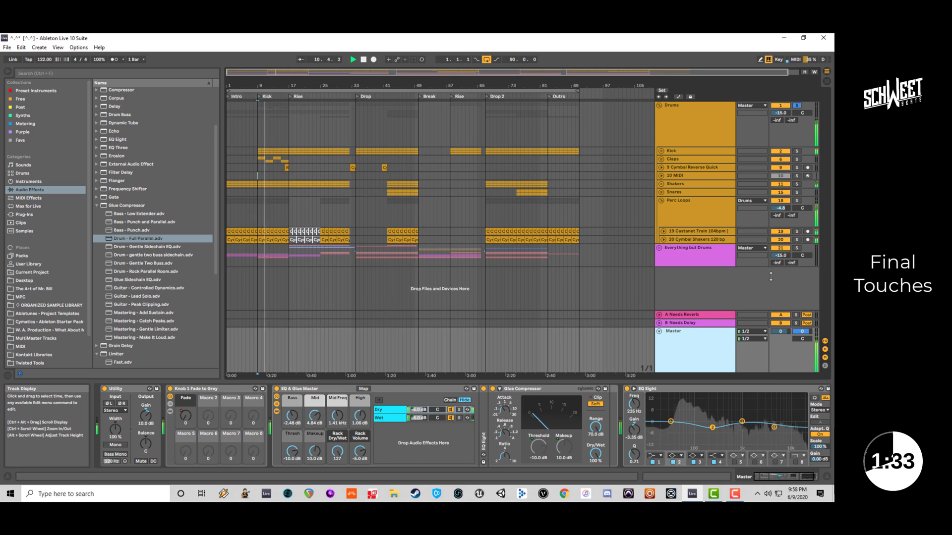
pyautogui.click(796, 106)
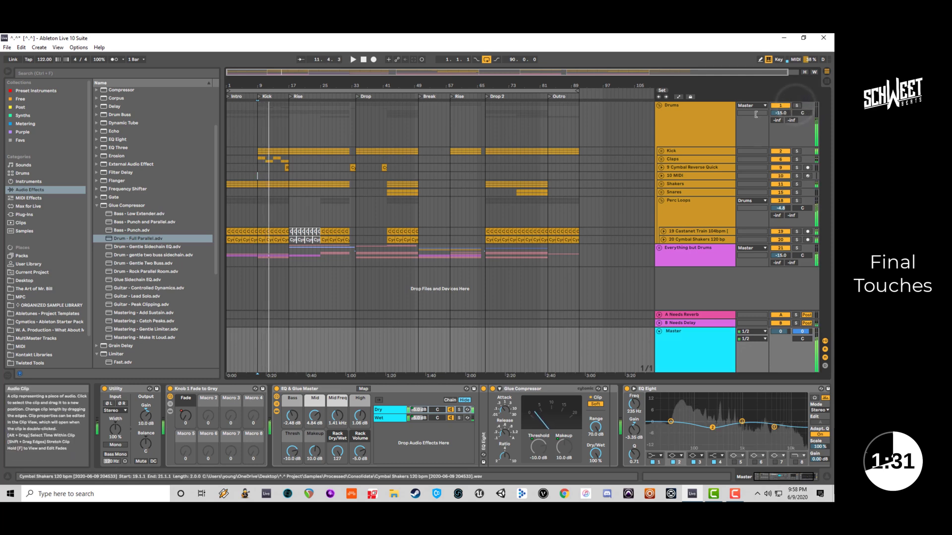
pyautogui.click(289, 224)
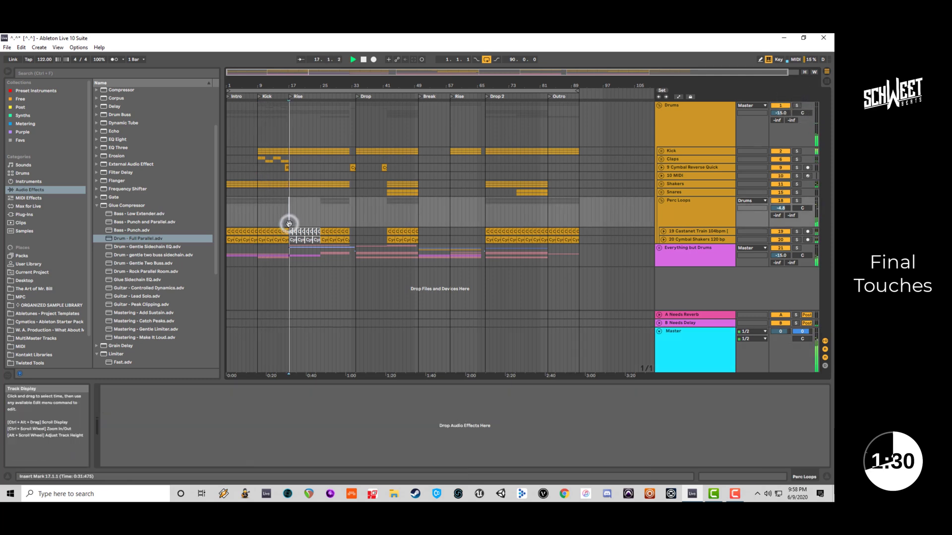
pyautogui.click(321, 219)
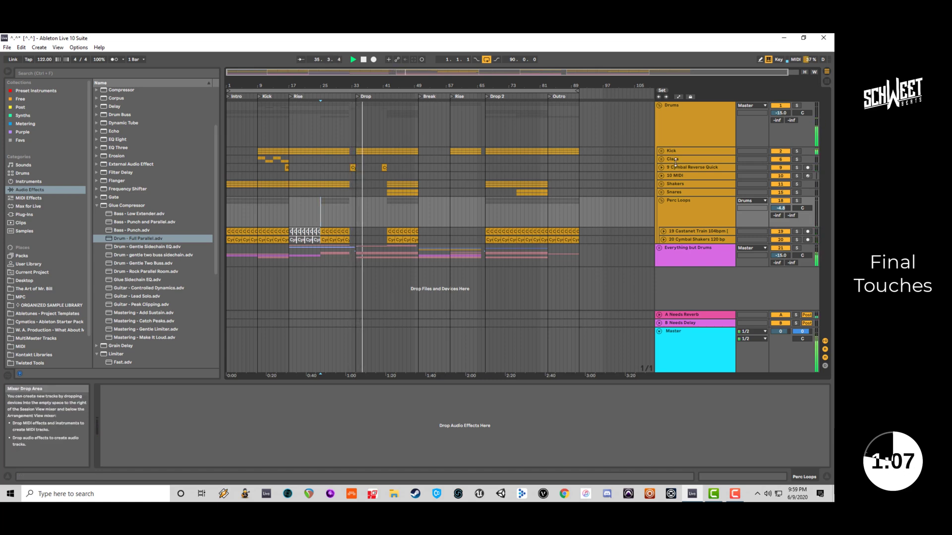
pyautogui.click(734, 493)
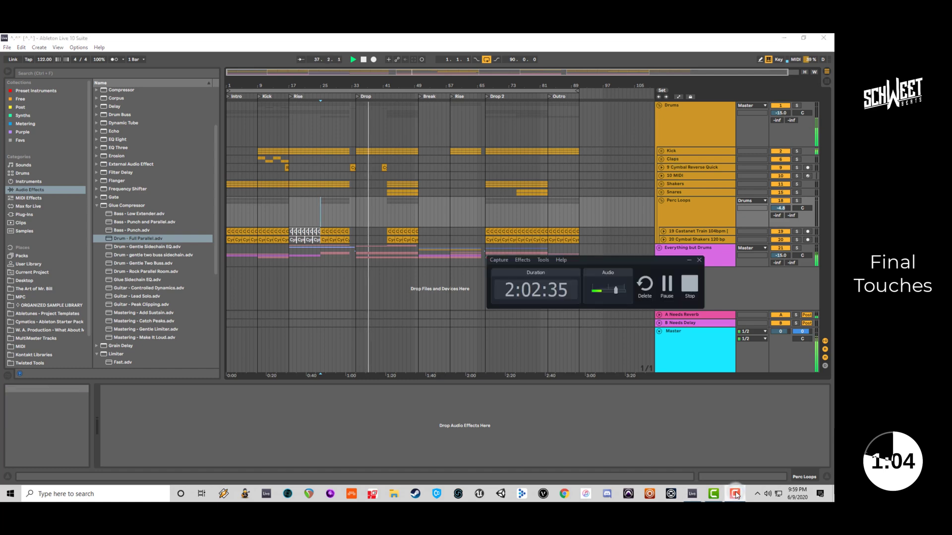
pyautogui.click(687, 261)
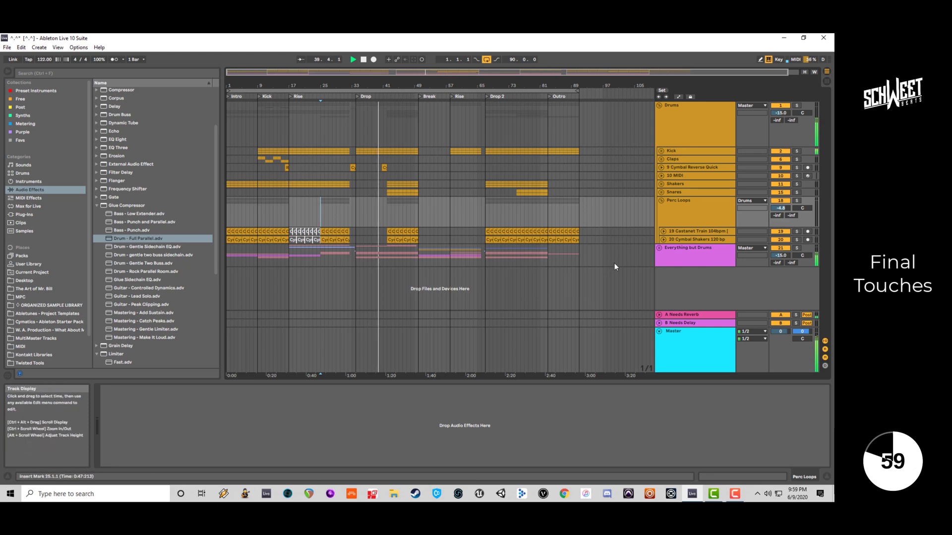
# Audition the Outro and Drop 2, and display the Drums group's Frozen Build Up Dry/Wet automation.
pyautogui.click(549, 212)
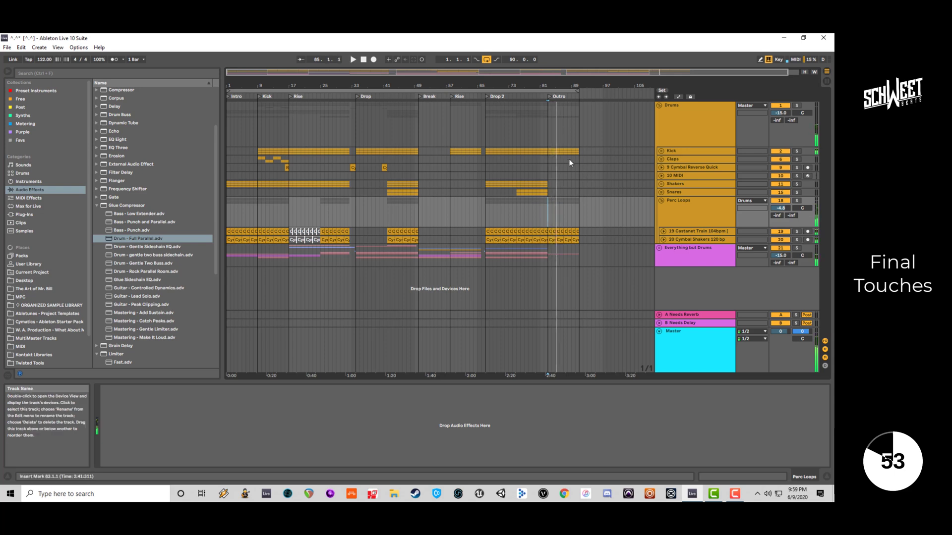
pyautogui.click(520, 129)
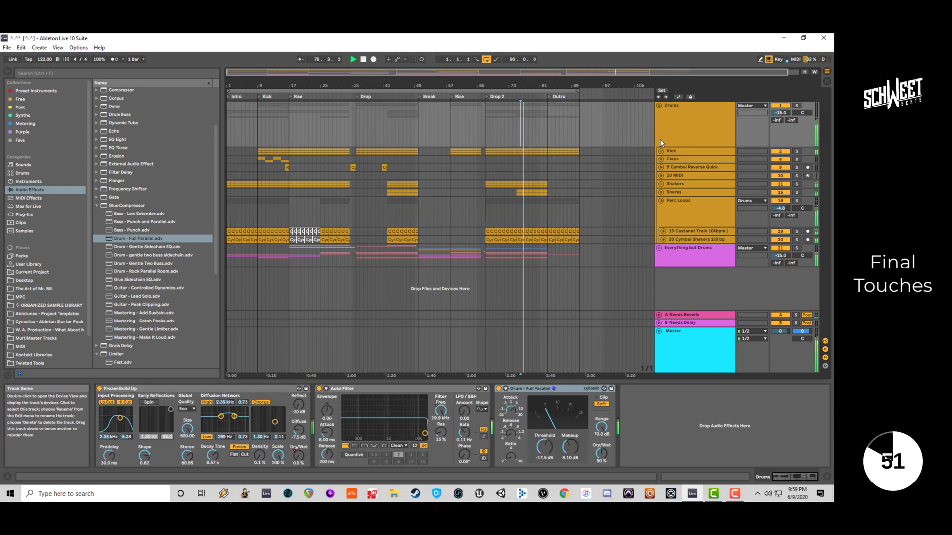
pyautogui.click(678, 96)
pyautogui.click(670, 113)
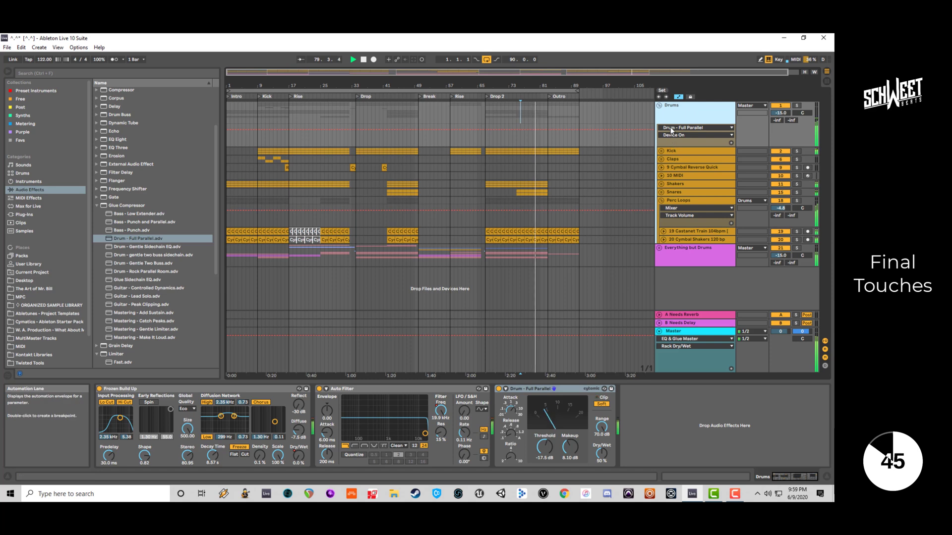
pyautogui.click(670, 127)
pyautogui.click(674, 147)
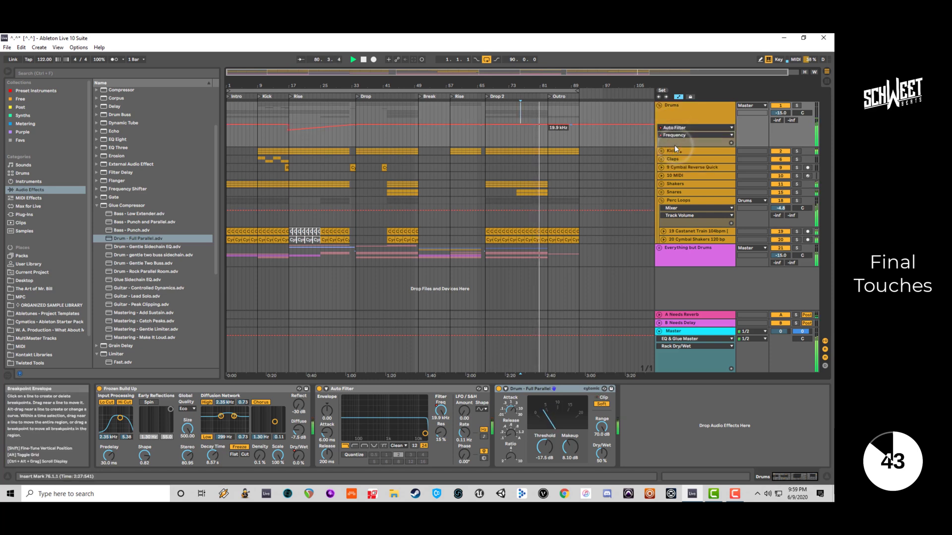
pyautogui.click(672, 127)
pyautogui.click(677, 139)
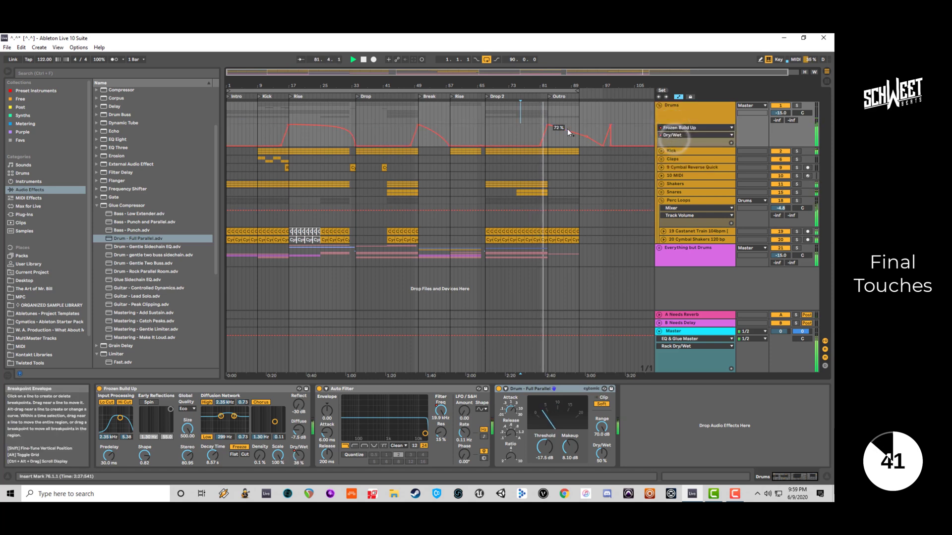
# Reshape the Dry/Wet envelope to fall sharply just after bar 83 and play the transition from bar 81.
pyautogui.moveTo(550, 127); pyautogui.dragTo(547, 142)
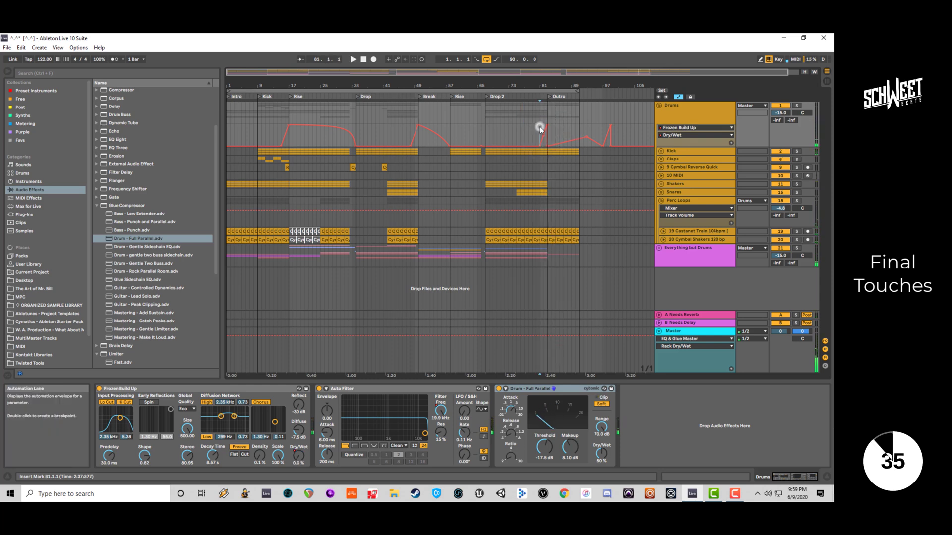
pyautogui.click(540, 128)
pyautogui.press('space')
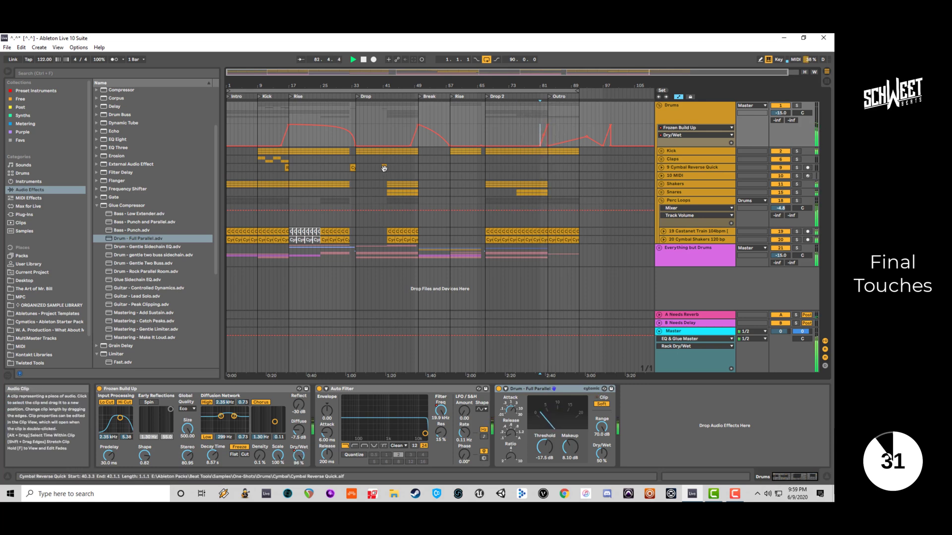
# Move the Cymbal Reverse Quick clip from the Drop so it ends at bar 83, and unfold its track.
pyautogui.moveTo(384, 169); pyautogui.dragTo(545, 169)
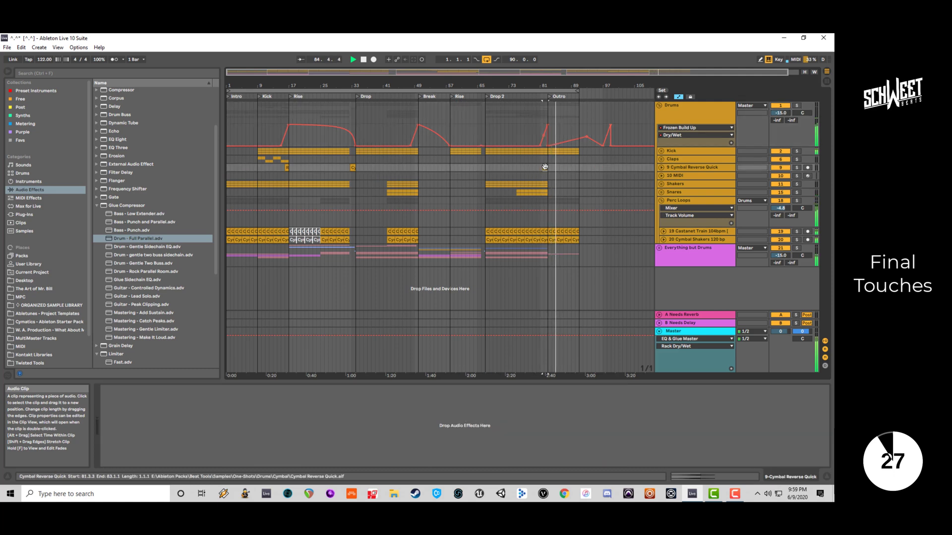
pyautogui.click(661, 167)
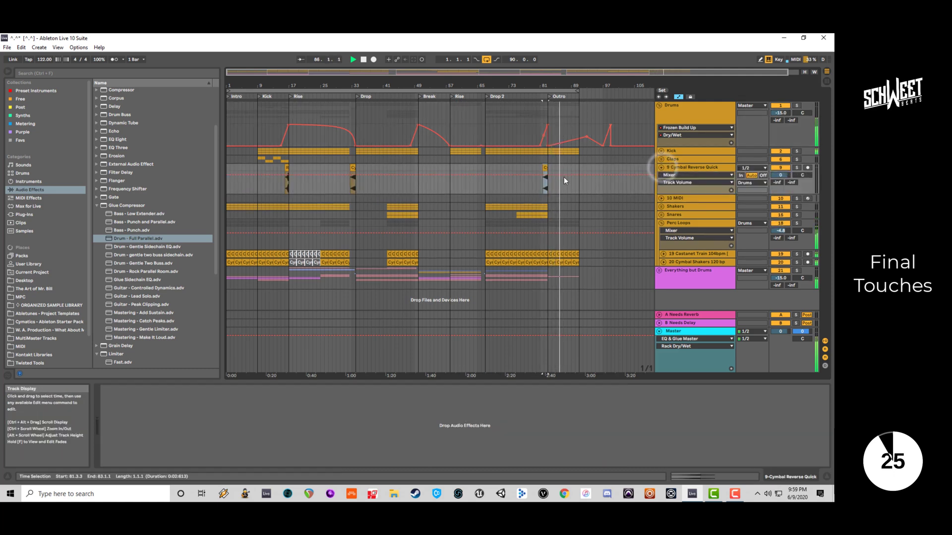
# Try a duplicate of the Cymbal Reverse Quick clip starting at bar 83 with its sample reversed.
pyautogui.click(544, 166)
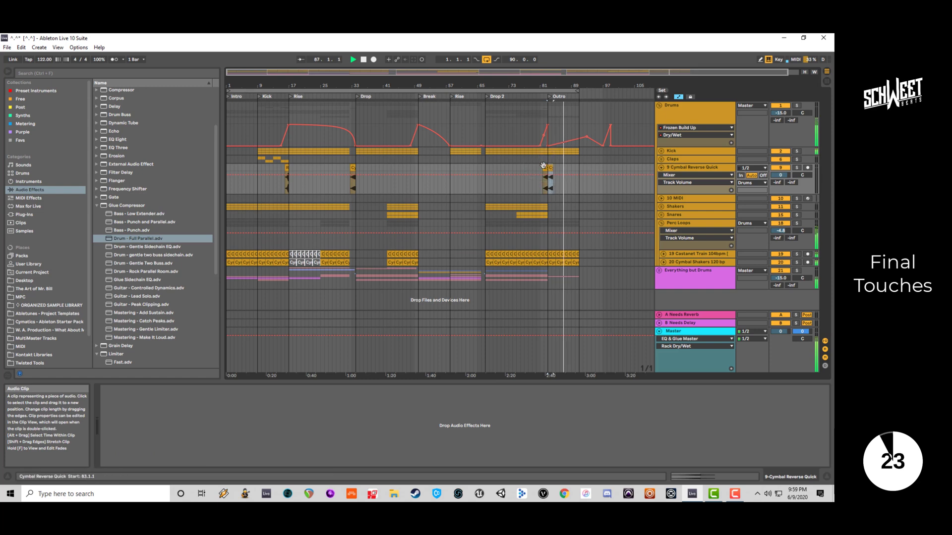
pyautogui.doubleClick(544, 166)
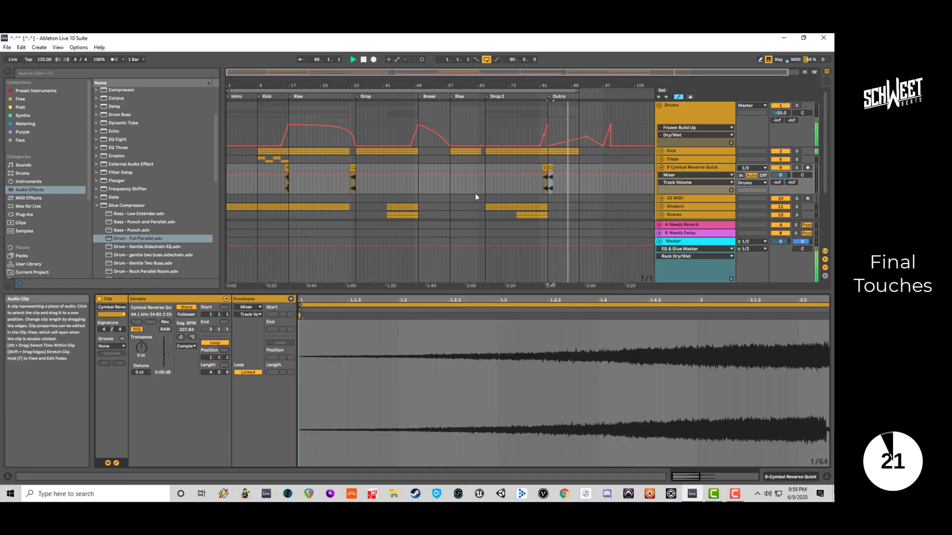
pyautogui.click(165, 323)
pyautogui.press('space')
pyautogui.press('space')
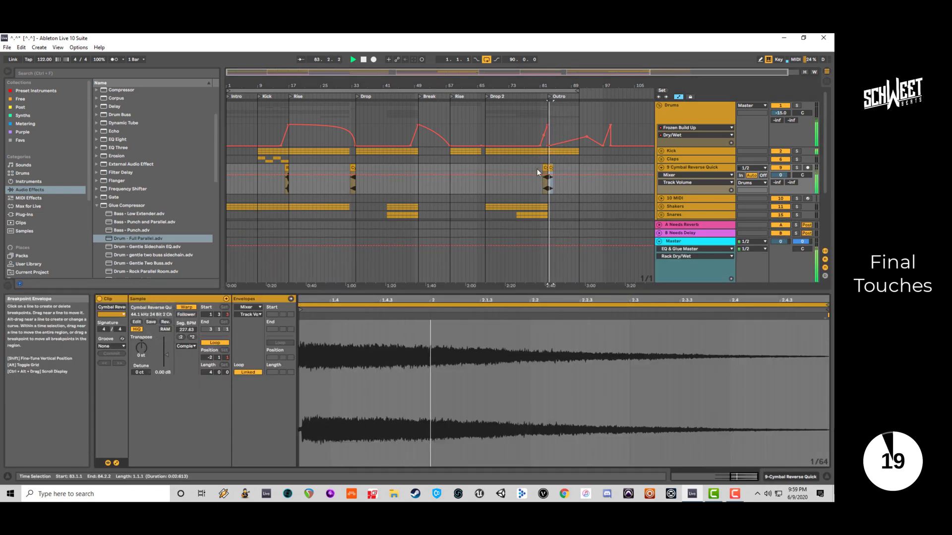
# Halve the duplicated cymbal clip's segment tempo to 113.82 BPM and lower its gain to -8.58 dB during playback.
pyautogui.click(536, 169)
pyautogui.click(548, 168)
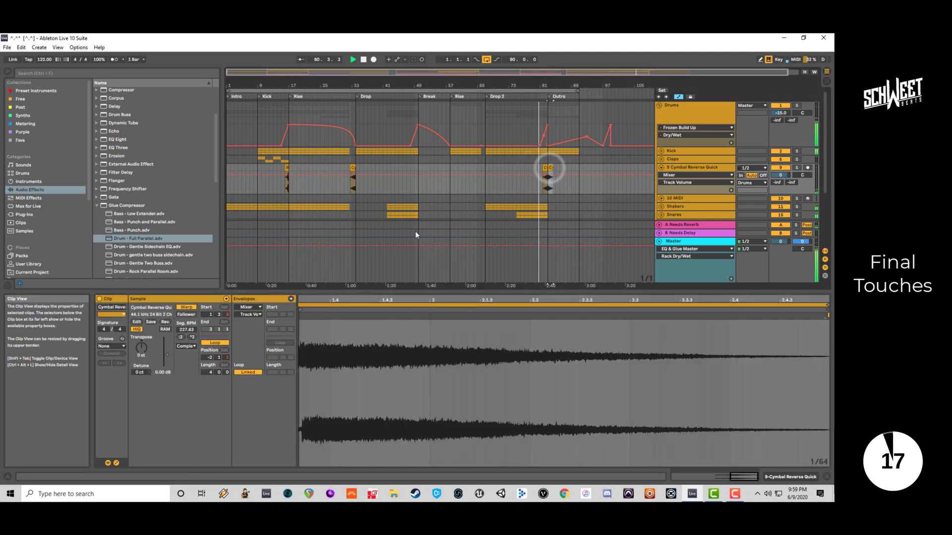
pyautogui.click(192, 337)
pyautogui.click(182, 339)
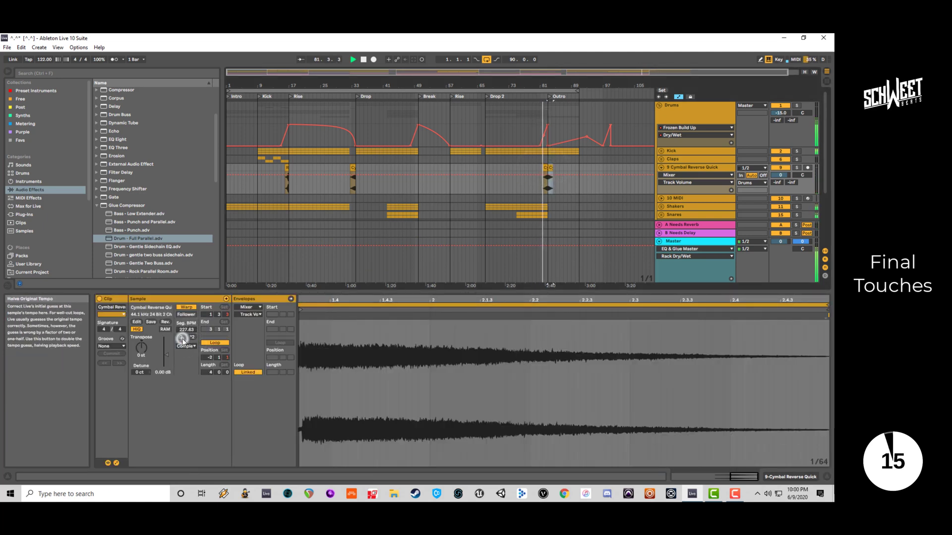
pyautogui.click(182, 339)
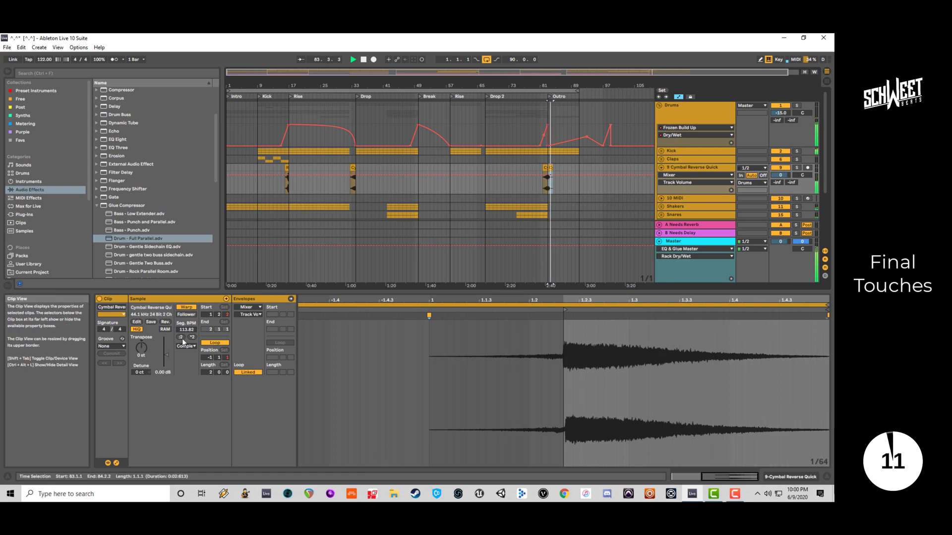
pyautogui.moveTo(166, 355); pyautogui.dragTo(167, 361)
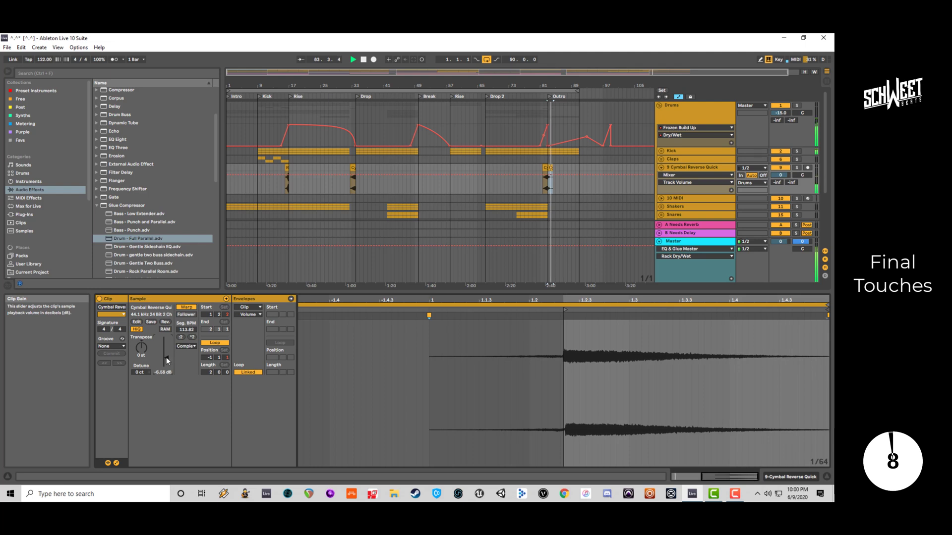
# Delete the duplicated cymbal clip that starts at bar 83.
pyautogui.click(550, 171)
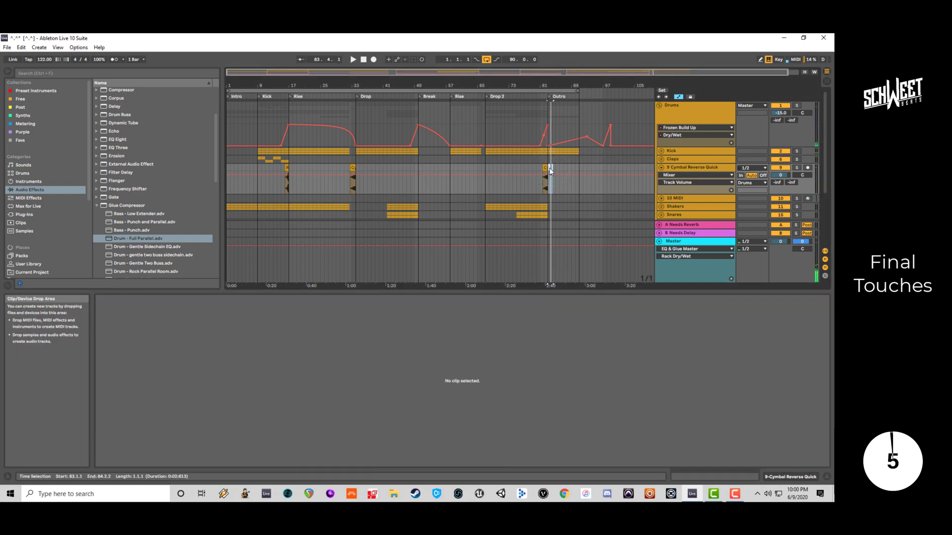
pyautogui.click(544, 159)
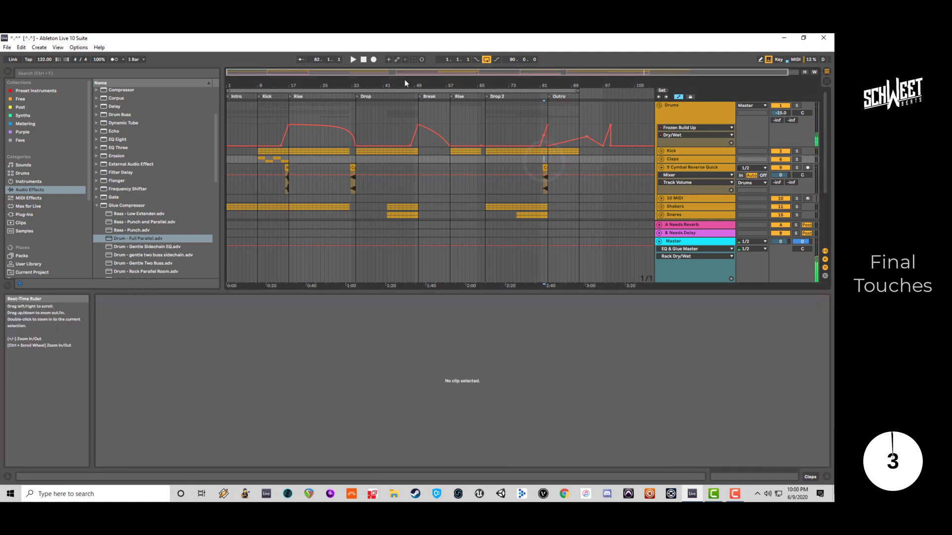
# Play the track from the beginning with the clip view hidden, and fold the Cymbal Reverse Quick track.
pyautogui.click(365, 59)
pyautogui.click(825, 474)
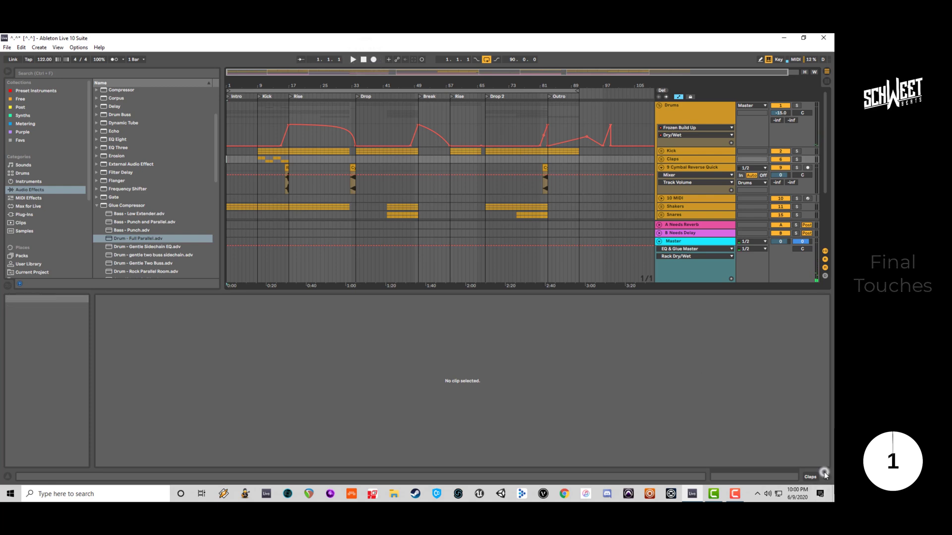
pyautogui.click(824, 475)
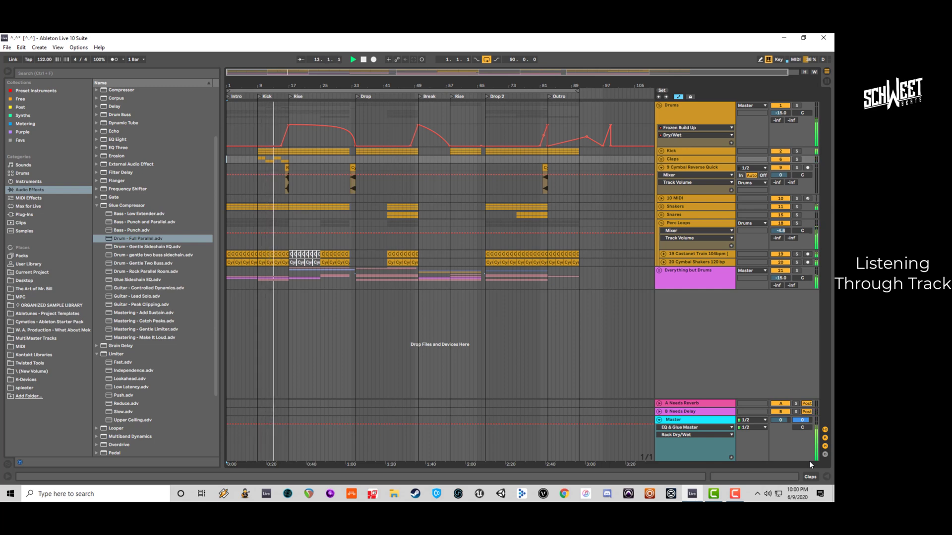
pyautogui.click(659, 168)
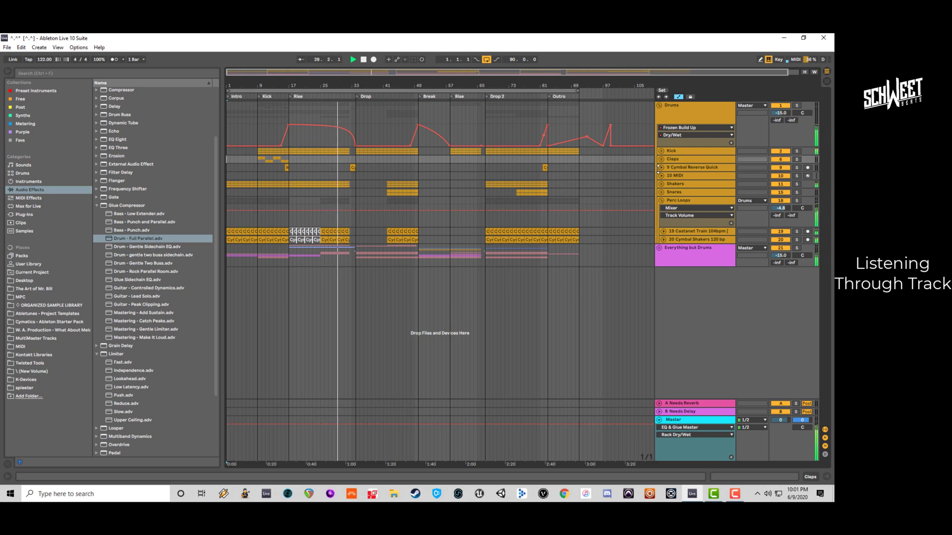
pyautogui.click(693, 421)
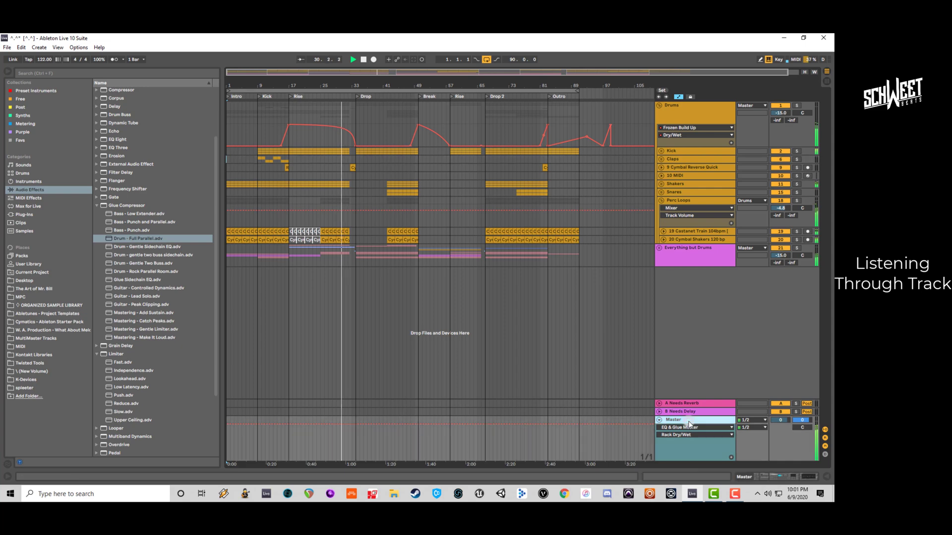
pyautogui.doubleClick(693, 422)
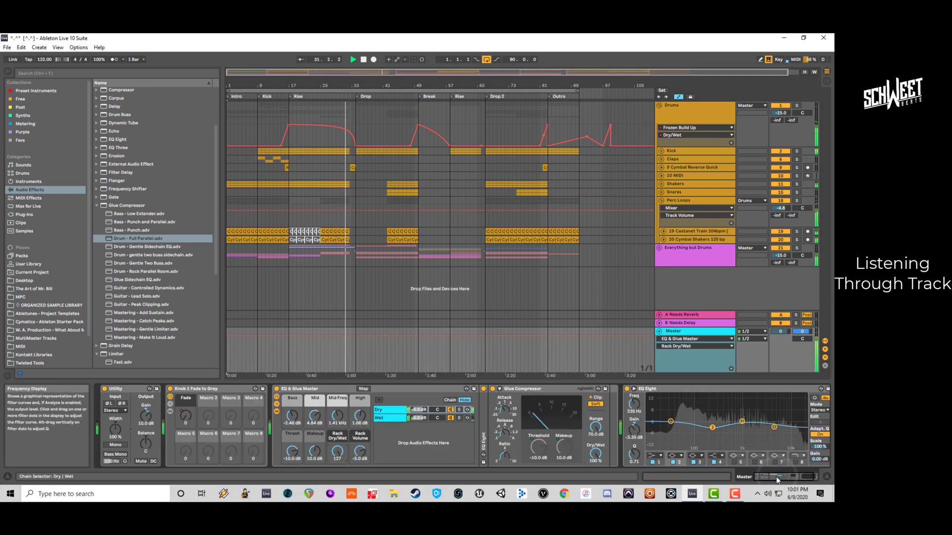
pyautogui.click(771, 479)
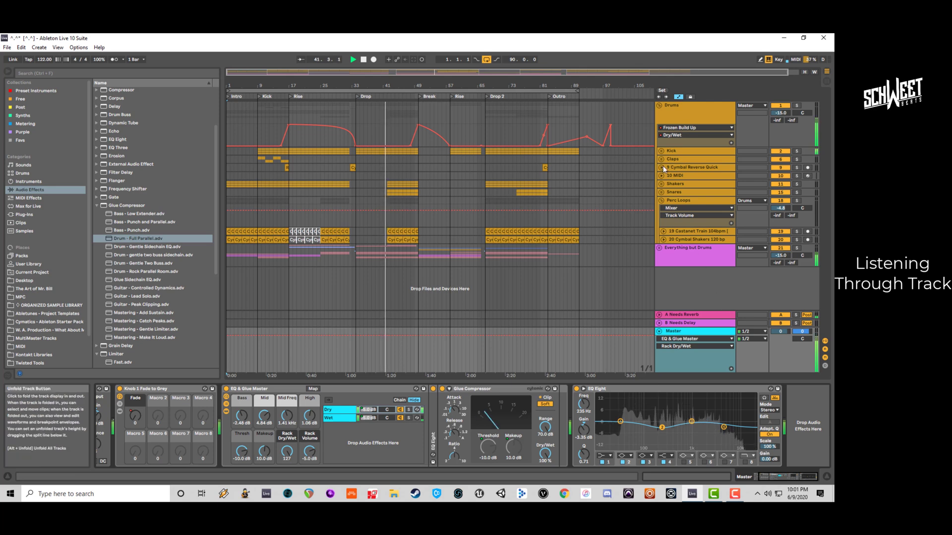
# Unfold the Everything but Drums group and review its tracks down to the Bass group while the track plays.
pyautogui.click(658, 248)
pyautogui.scroll(-6, 695, 251)
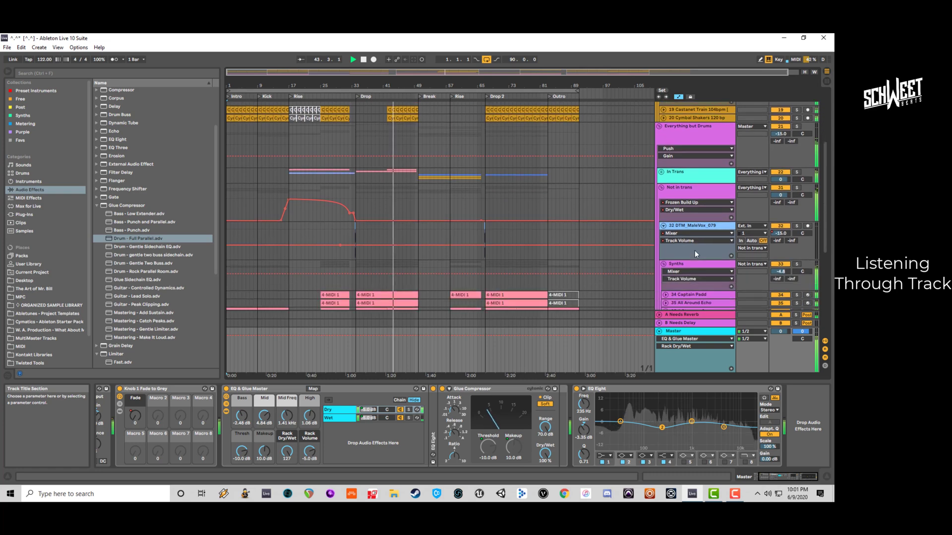
pyautogui.scroll(-8, 724, 239)
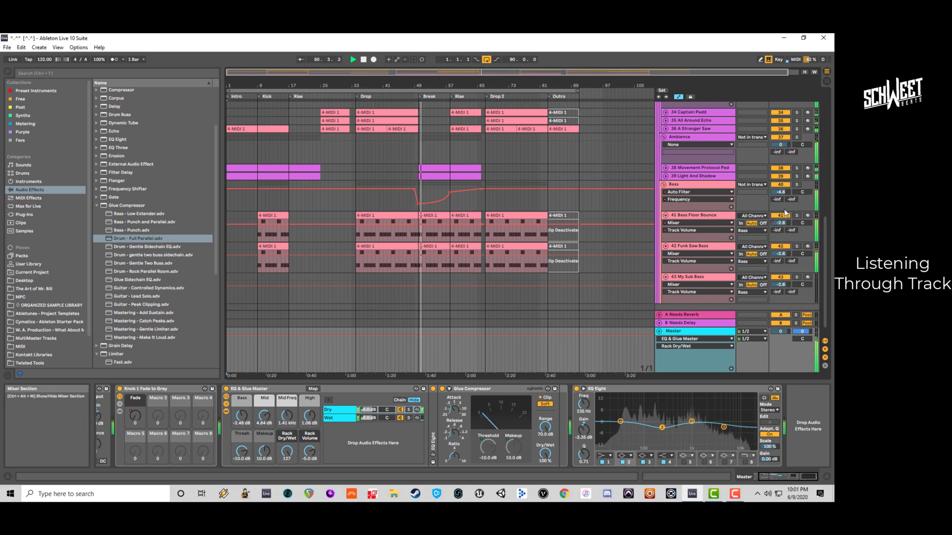
# Unfold the In Trans group and extend the FM Piano4 Filtered and Ice Fishing clips to end at the start of the Break.
pyautogui.moveTo(452, 70); pyautogui.dragTo(457, 157)
pyautogui.scroll(10, 456, 158)
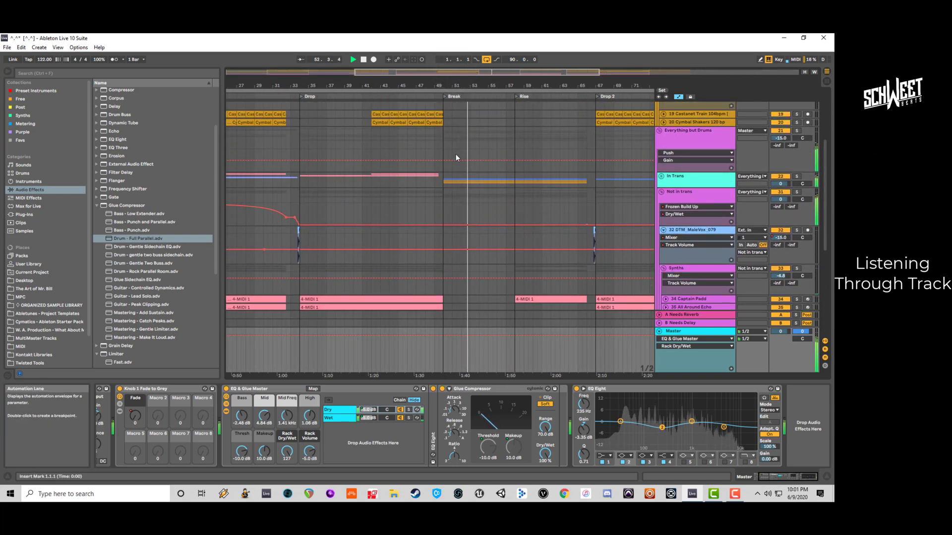
pyautogui.click(661, 176)
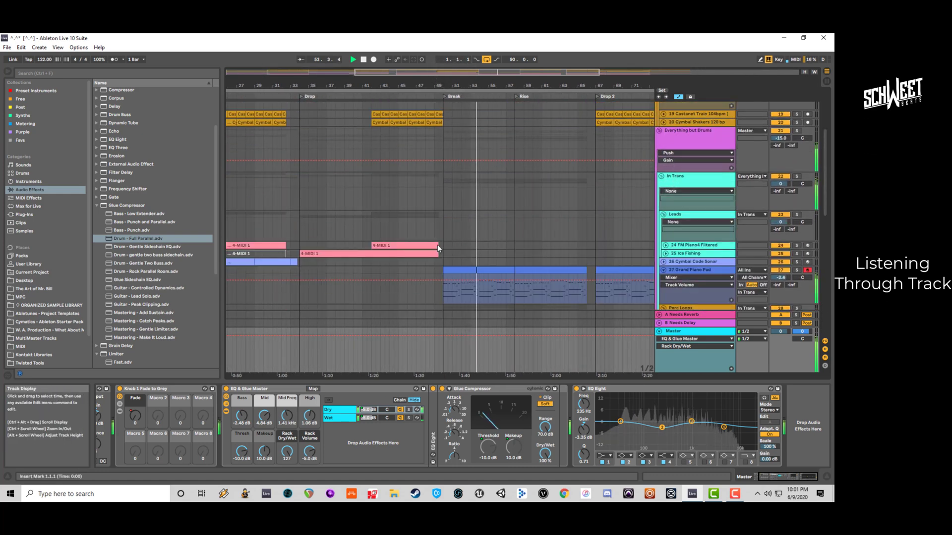
pyautogui.click(437, 253)
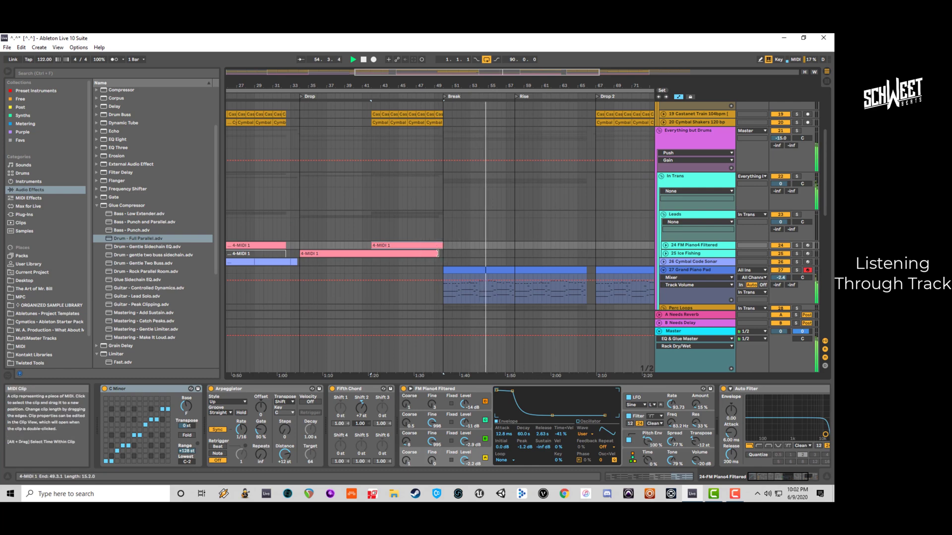
pyautogui.scroll(-4, 558, 237)
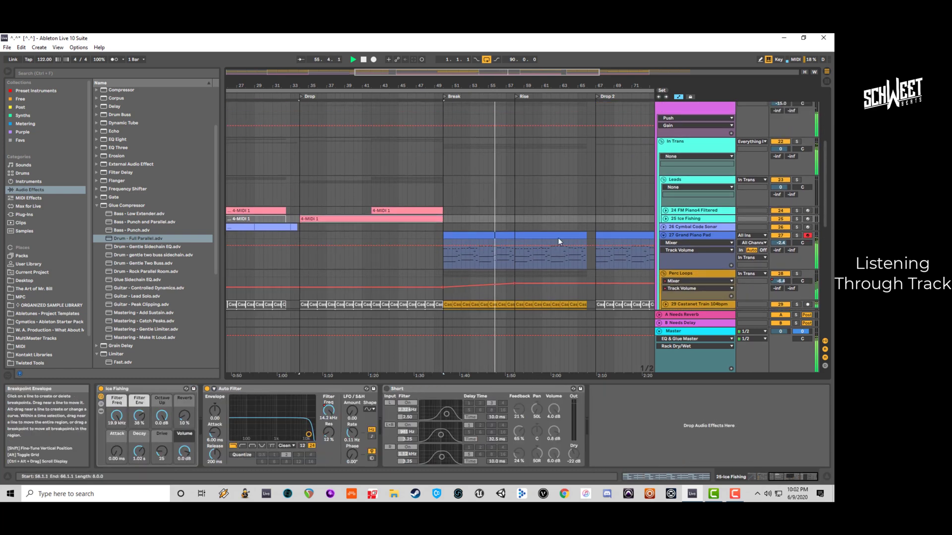
# Fold the Drums and Everything but Drums groups, and stop playback after listening through the rest of the track.
pyautogui.scroll(8, 558, 237)
pyautogui.scroll(5, 557, 237)
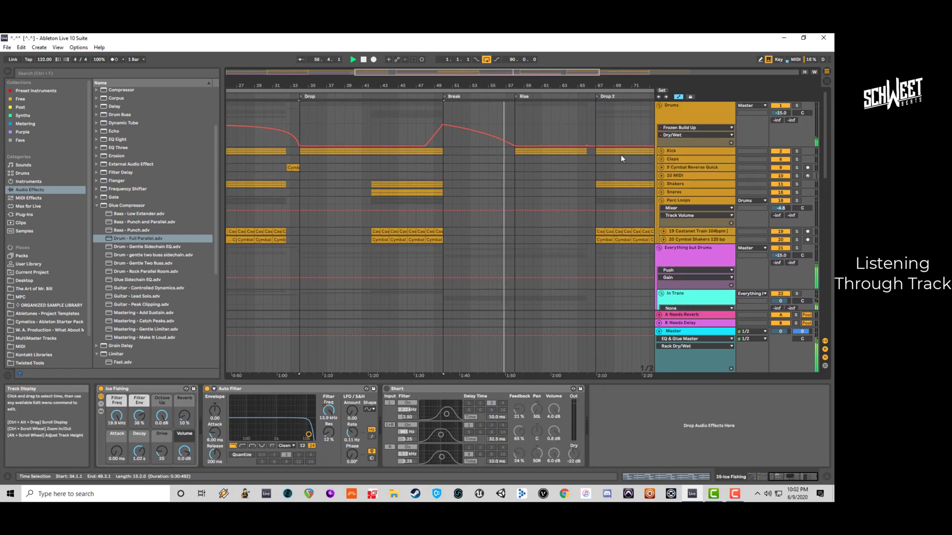
pyautogui.click(659, 106)
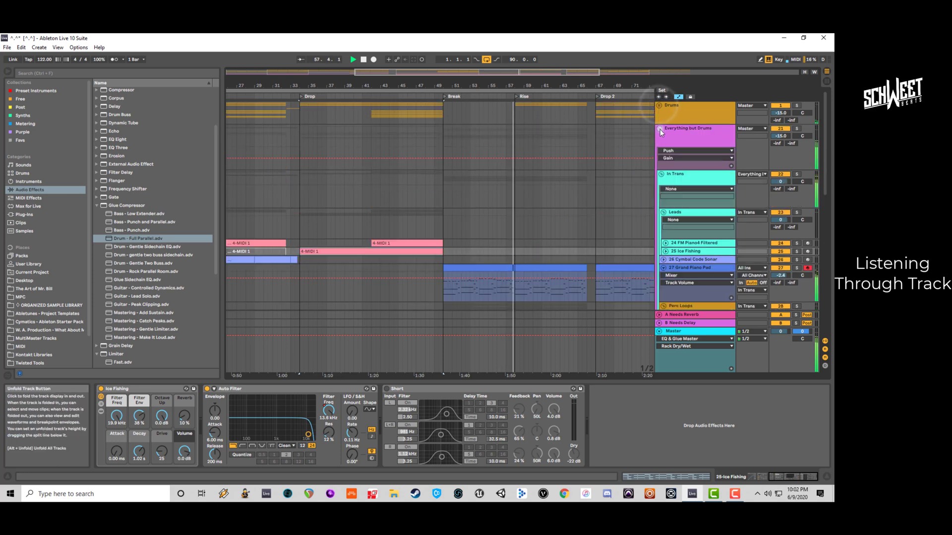
pyautogui.click(660, 128)
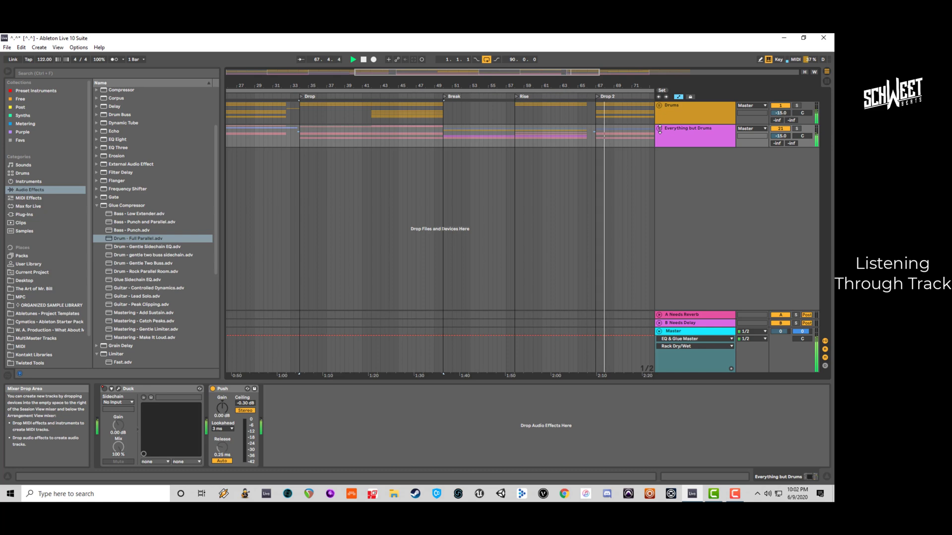
pyautogui.moveTo(565, 72); pyautogui.dragTo(564, 79)
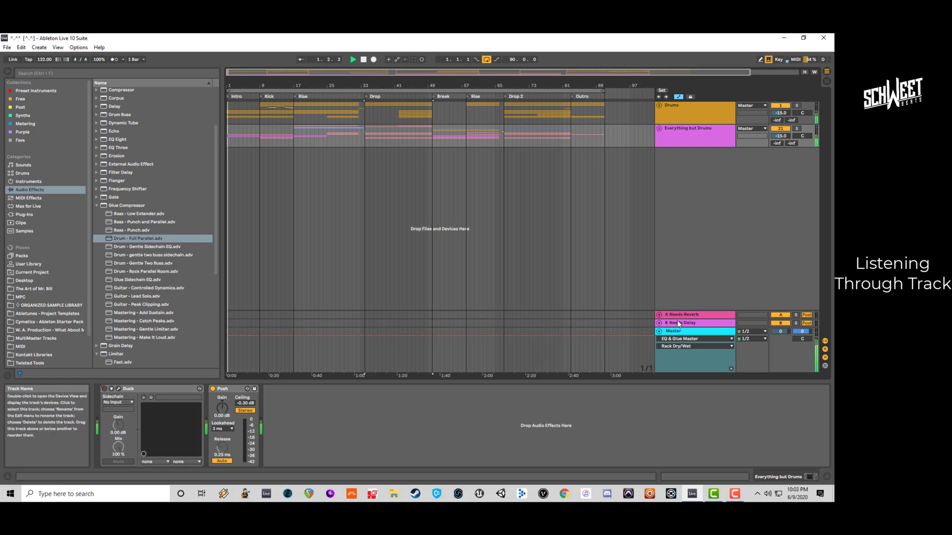
pyautogui.press('space')
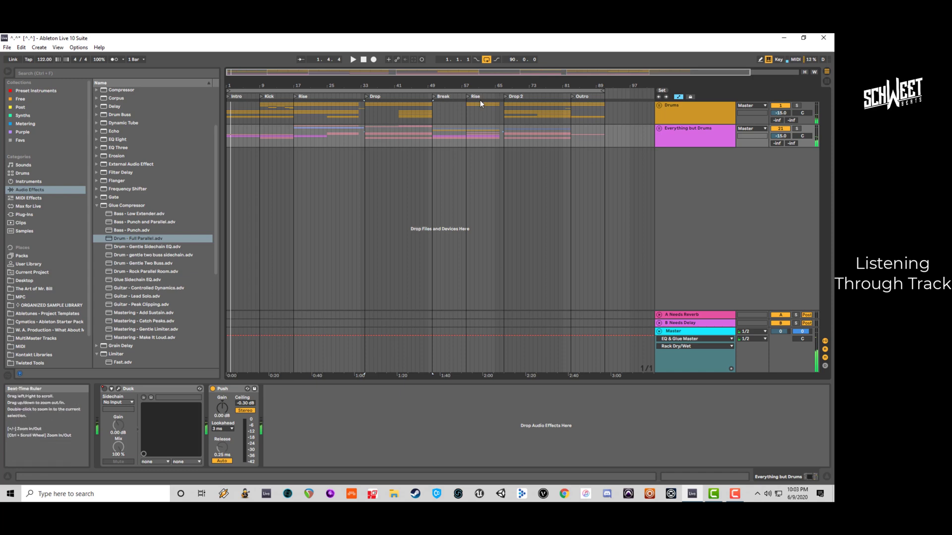